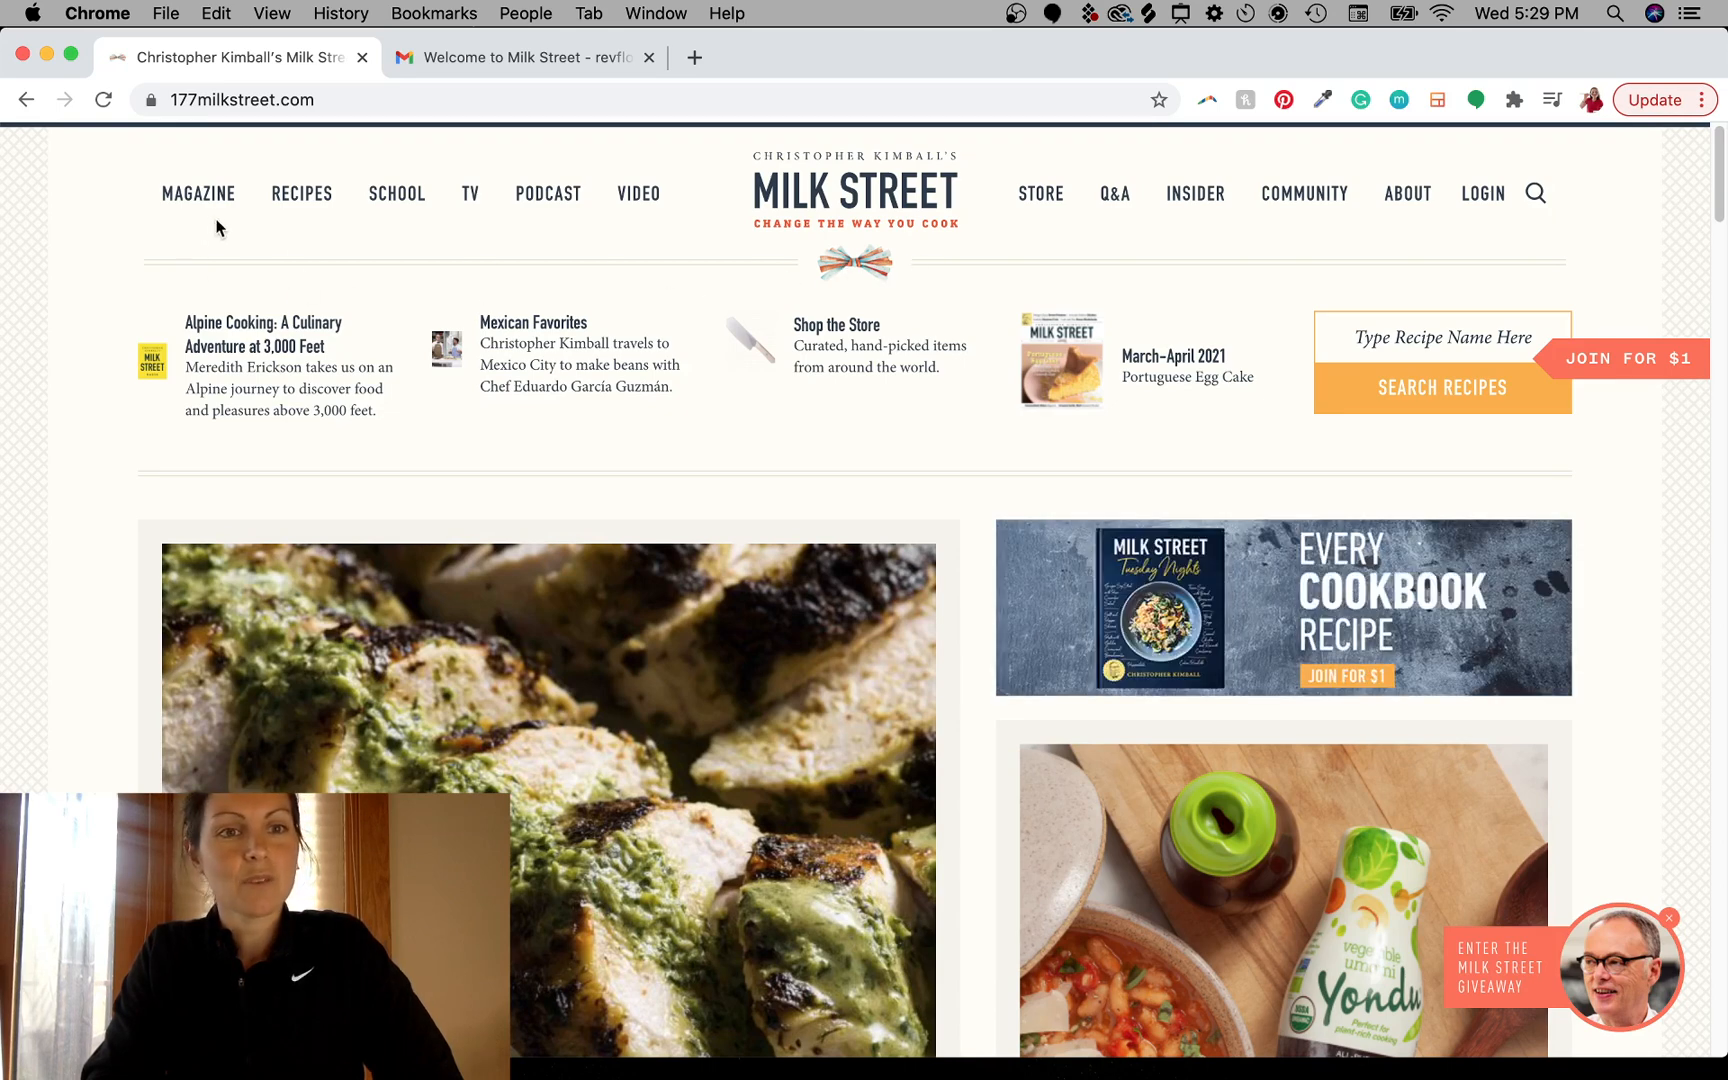
- Browse the Milk Street homepage, checking the navigation menus and scrolling through its sections
{"action": "mouse_move", "coordinate": [529, 215]}
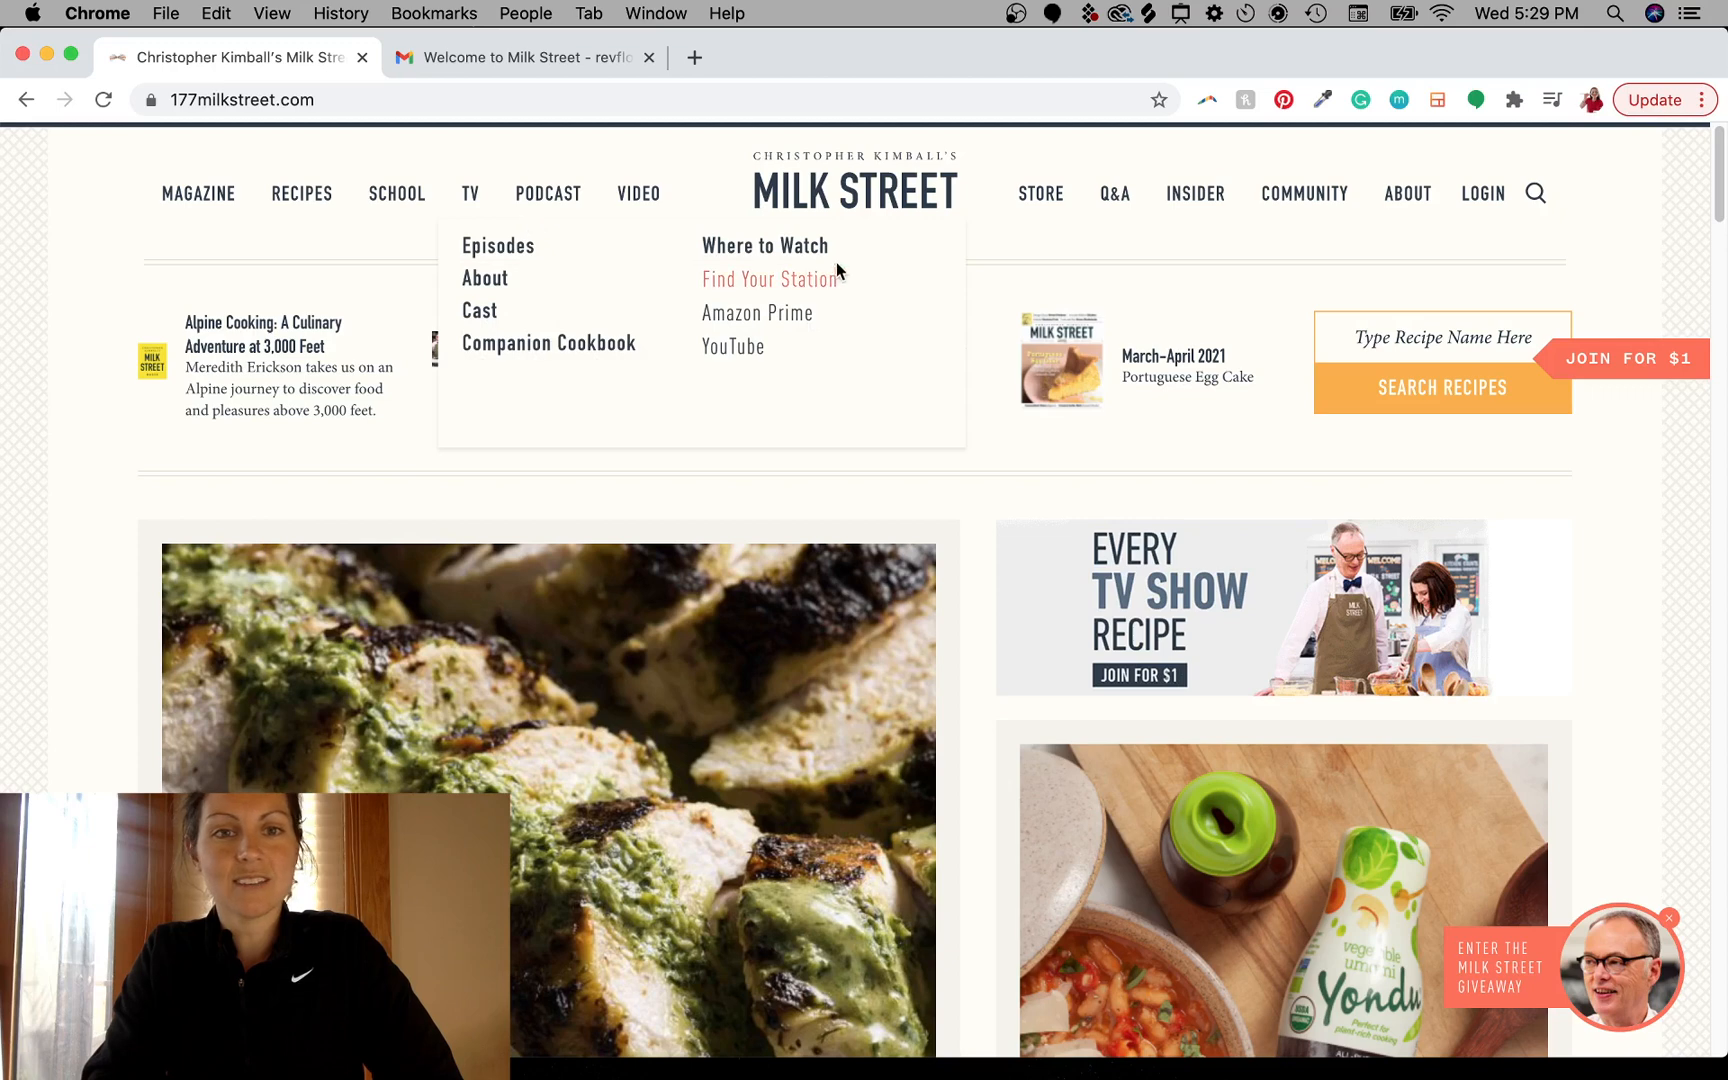
{"action": "mouse_move", "coordinate": [674, 217]}
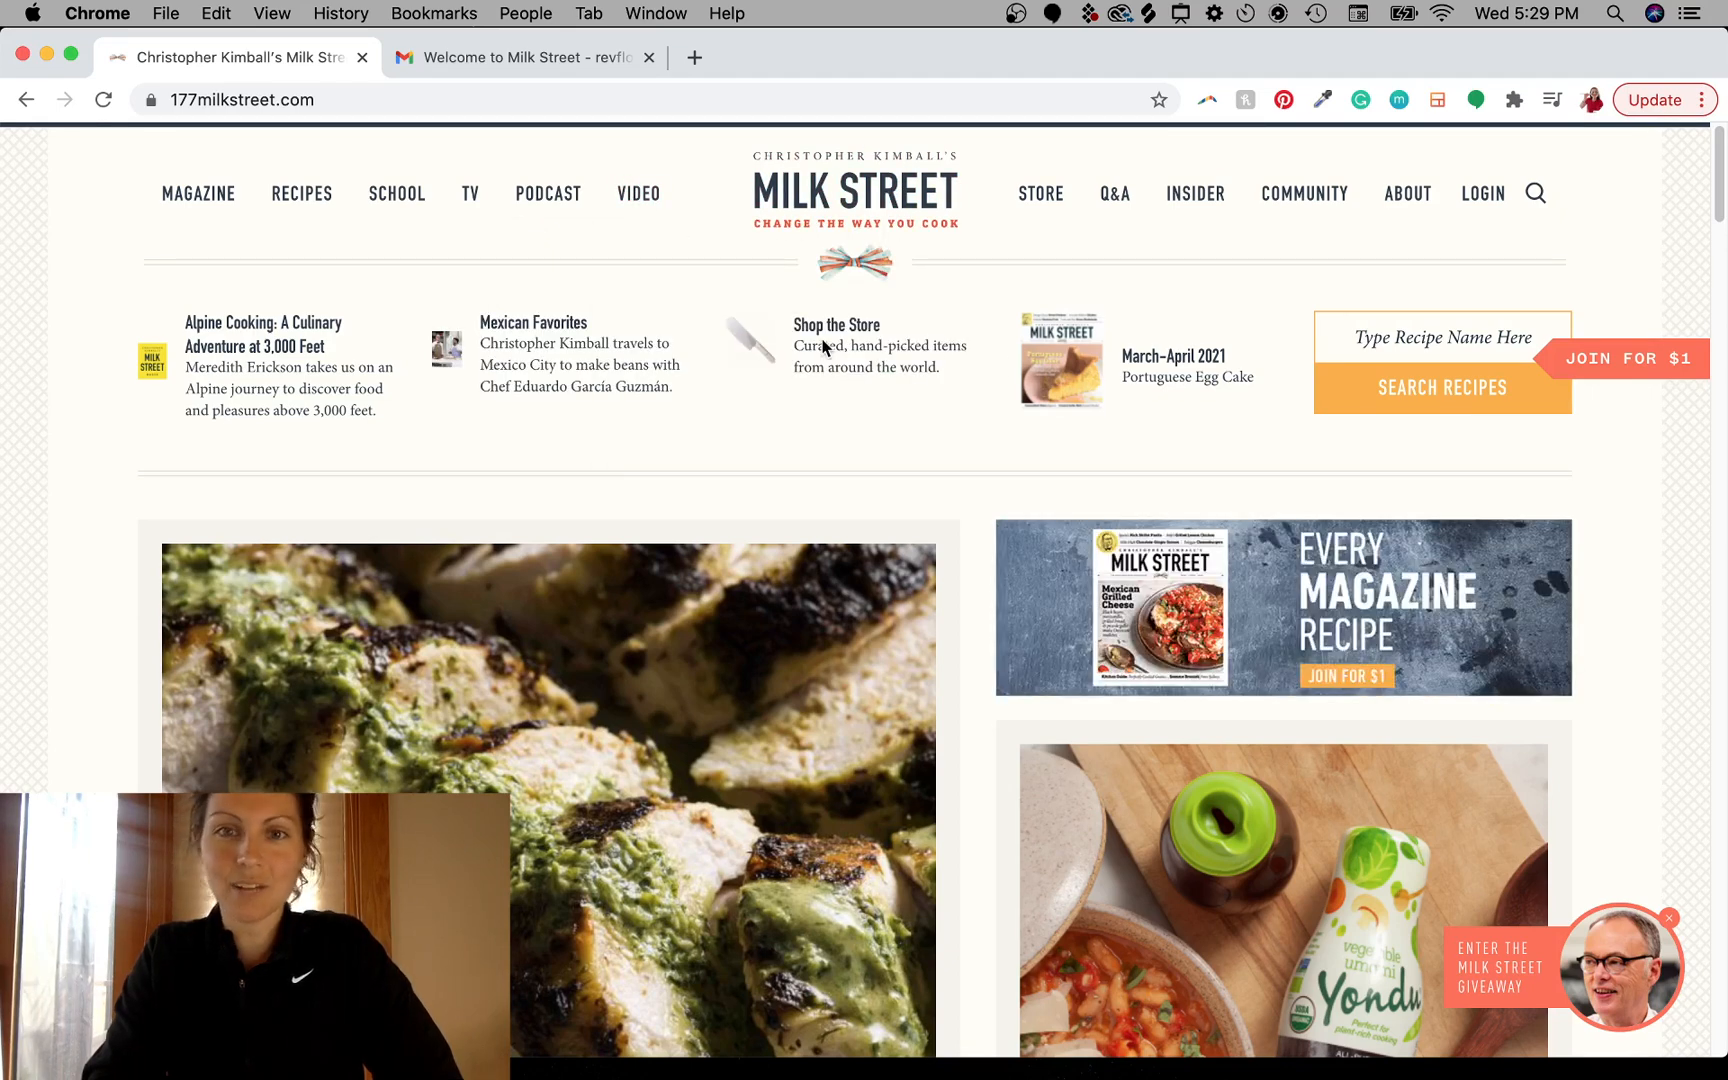
{"action": "scroll", "coordinate": [822, 347], "scroll_direction": "down", "scroll_amount": 6}
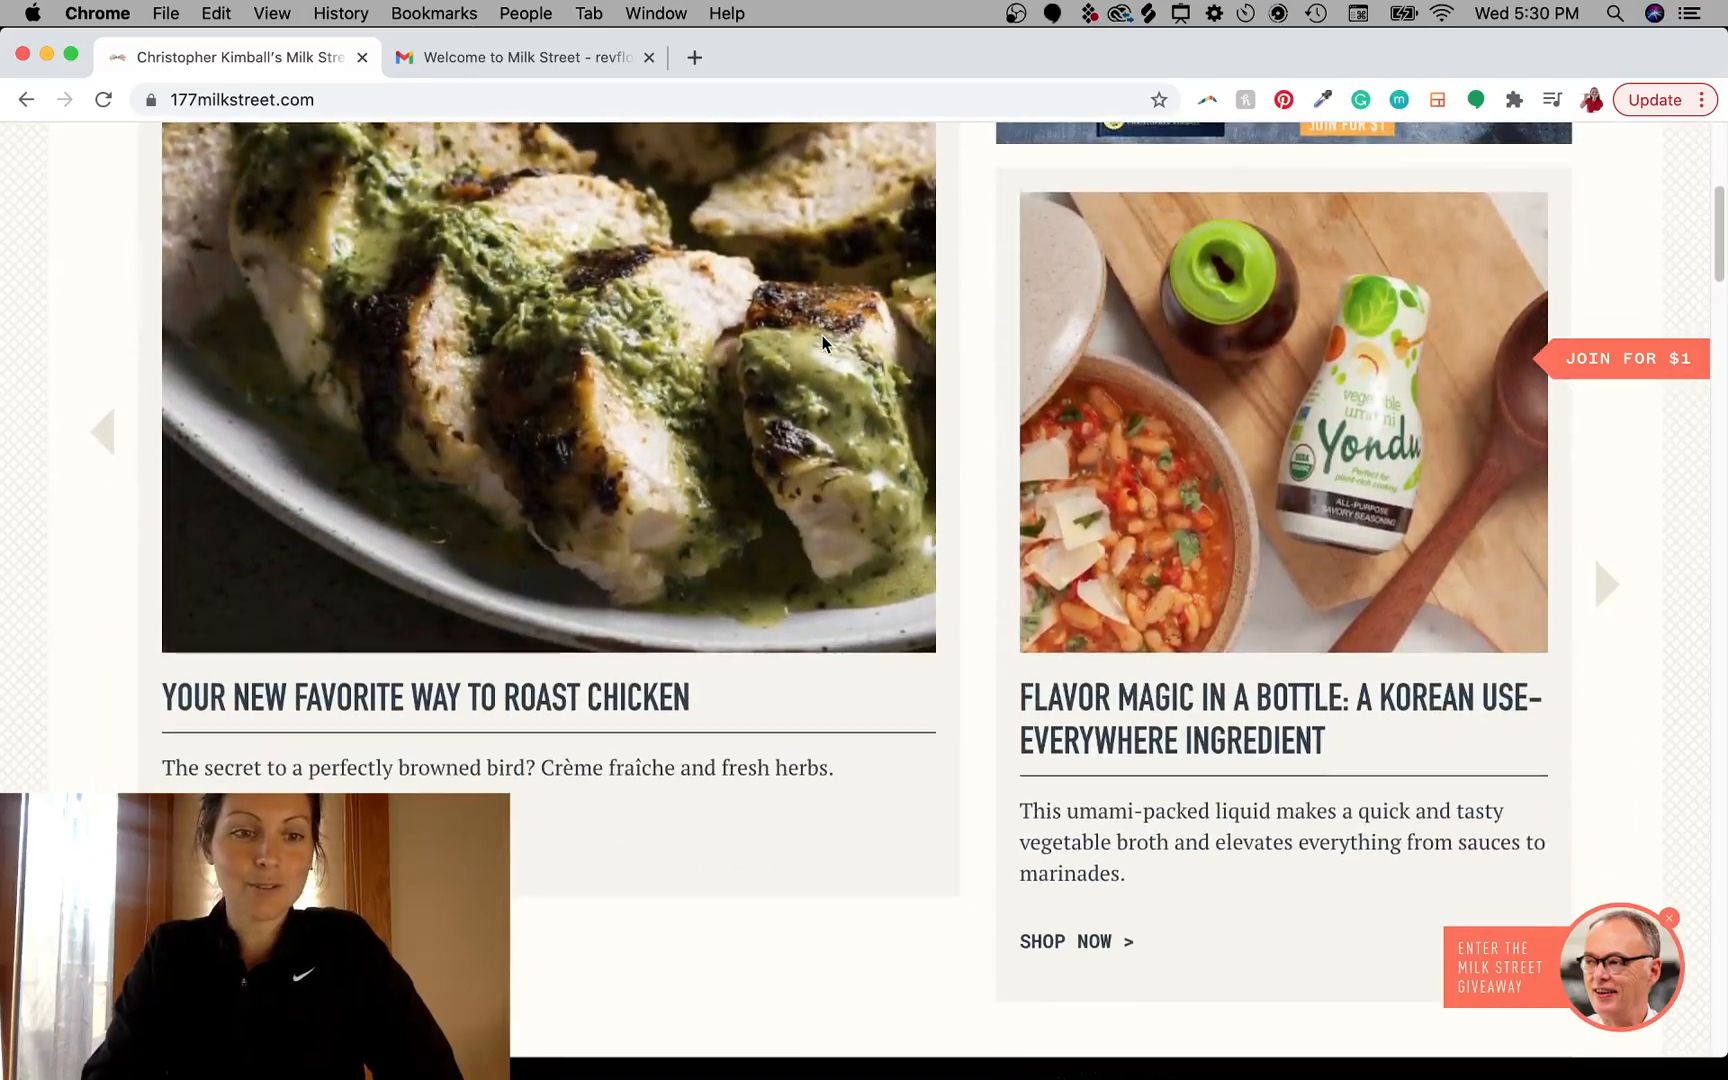
{"action": "scroll", "coordinate": [822, 343], "scroll_direction": "down", "scroll_amount": 6}
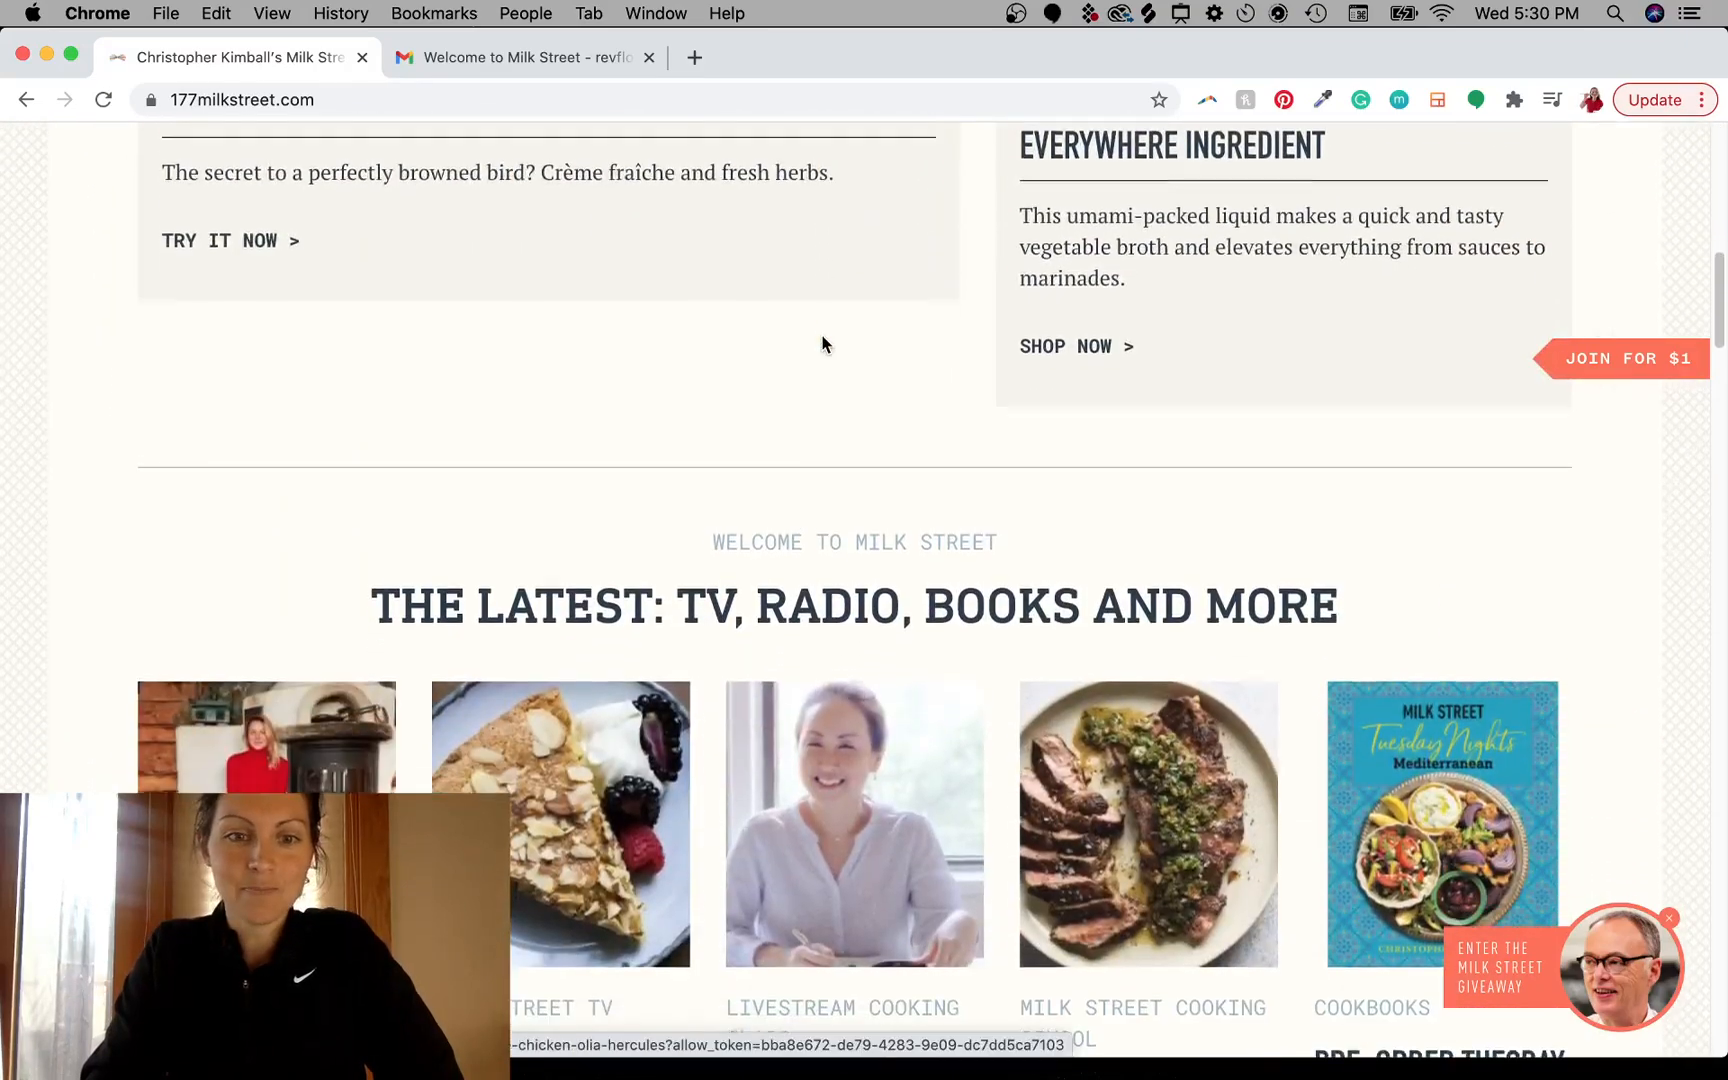
{"action": "scroll", "coordinate": [822, 343], "scroll_direction": "down", "scroll_amount": 4}
{"action": "scroll", "coordinate": [822, 343], "scroll_direction": "up", "scroll_amount": 1}
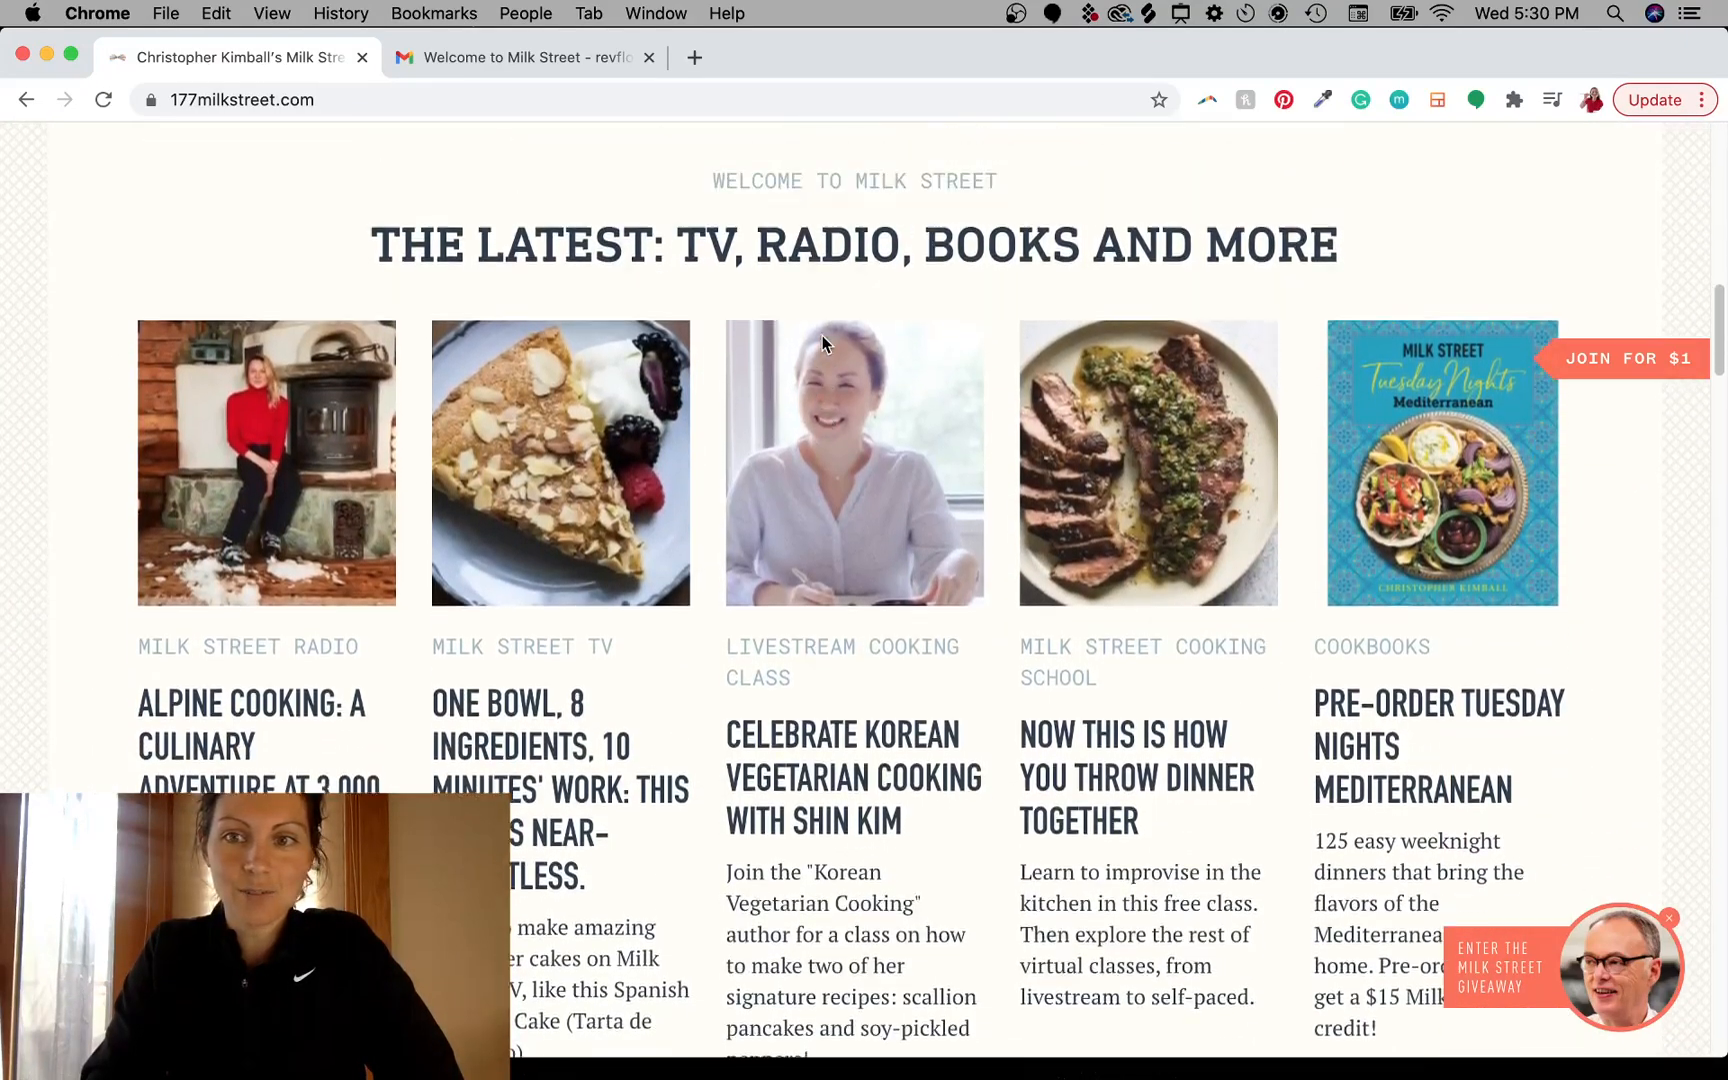
{"action": "scroll", "coordinate": [822, 342], "scroll_direction": "down", "scroll_amount": 2}
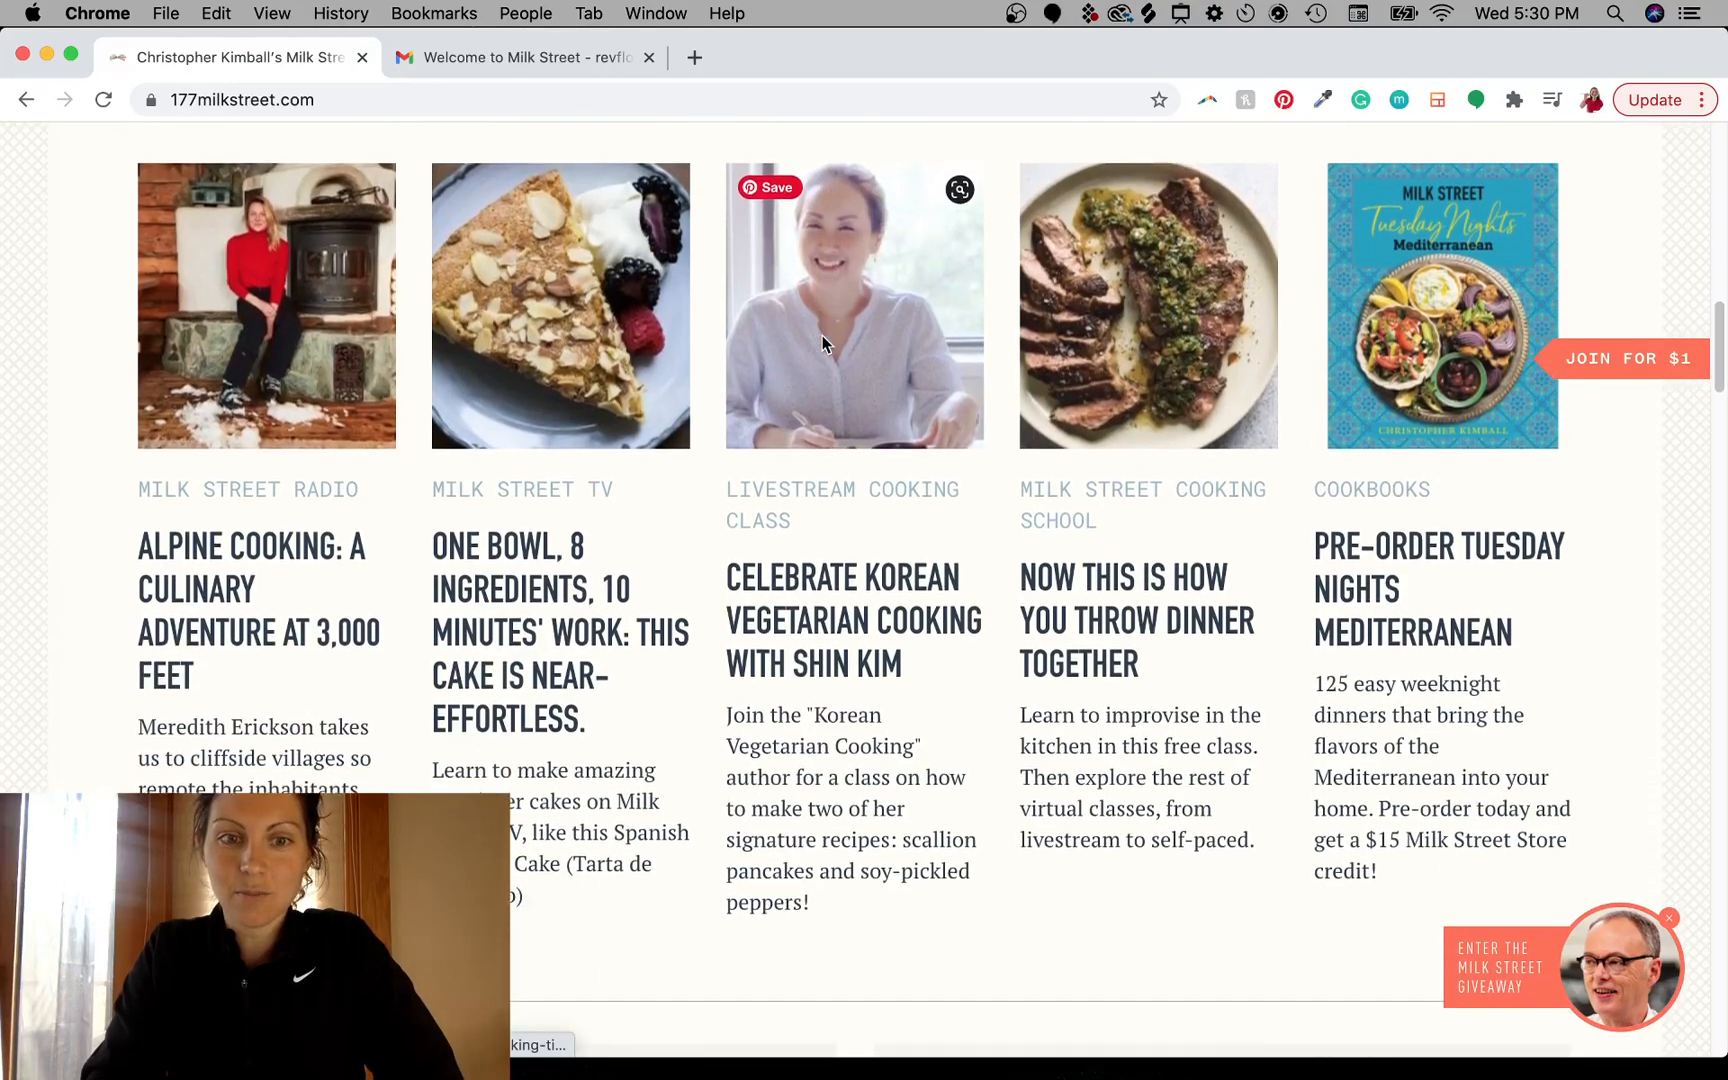
{"action": "scroll", "coordinate": [822, 343], "scroll_direction": "down", "scroll_amount": 8}
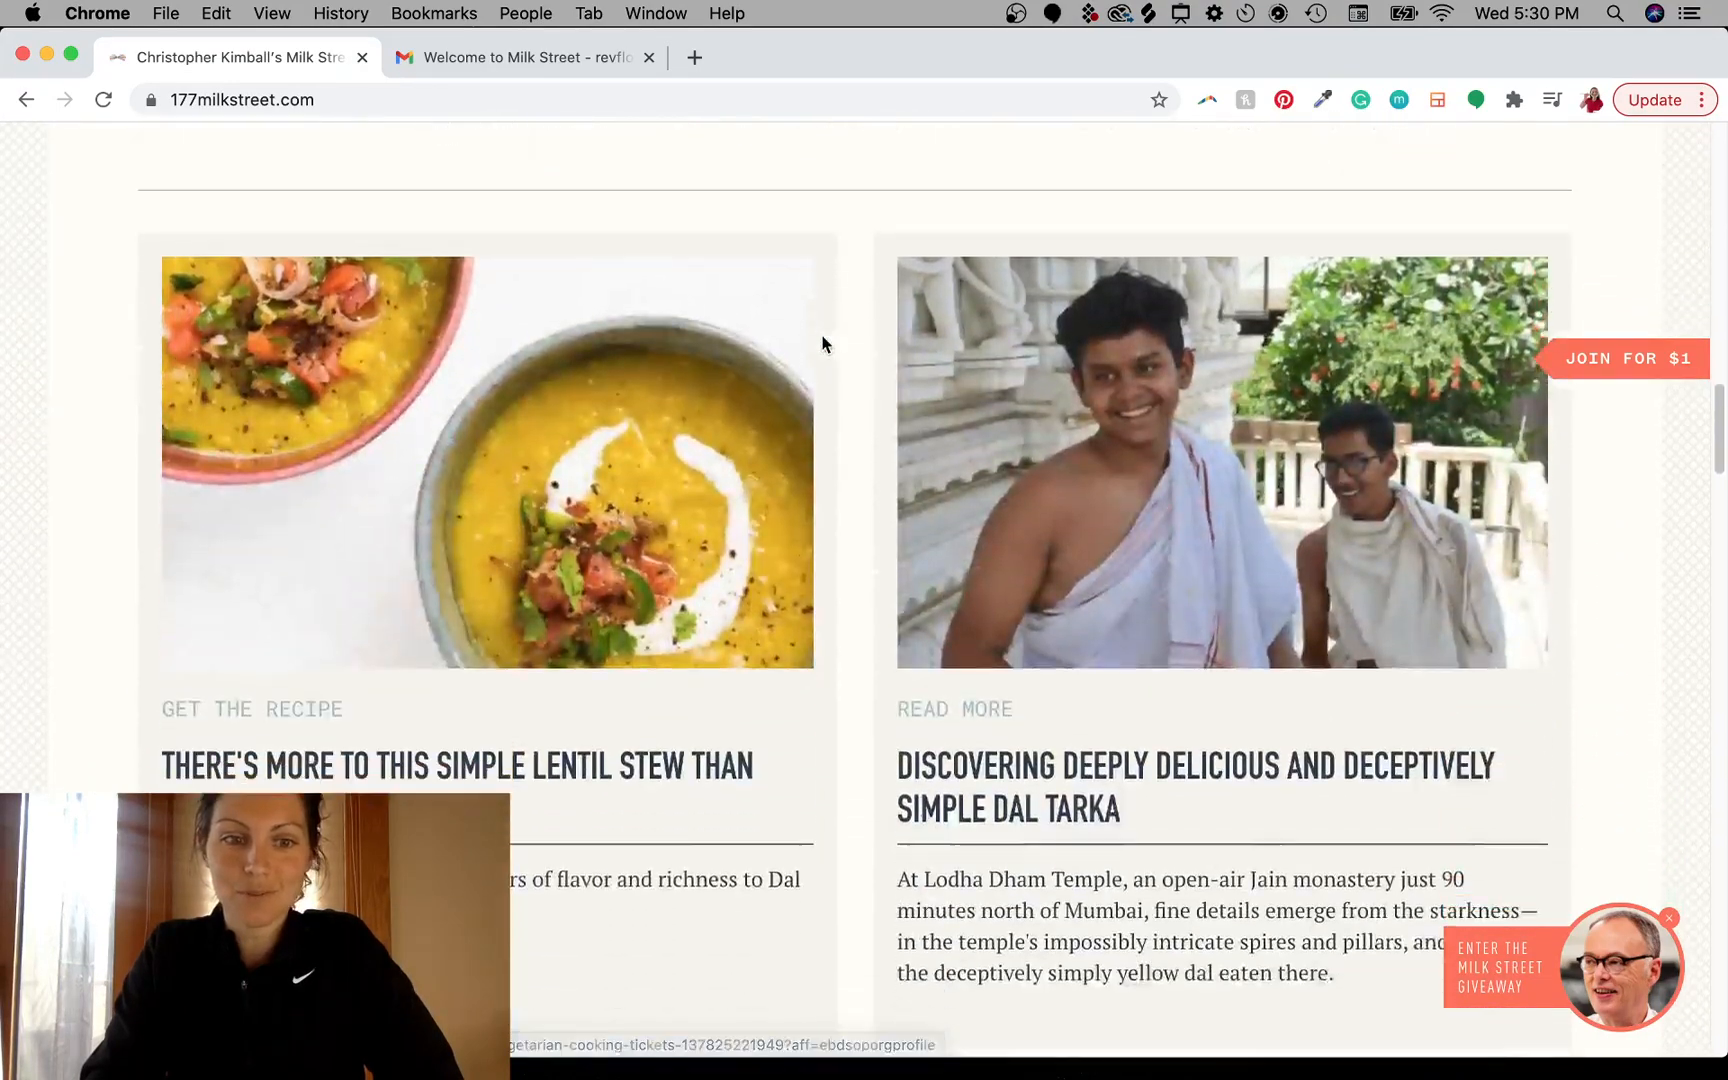
{"action": "scroll", "coordinate": [822, 343], "scroll_direction": "down", "scroll_amount": 4}
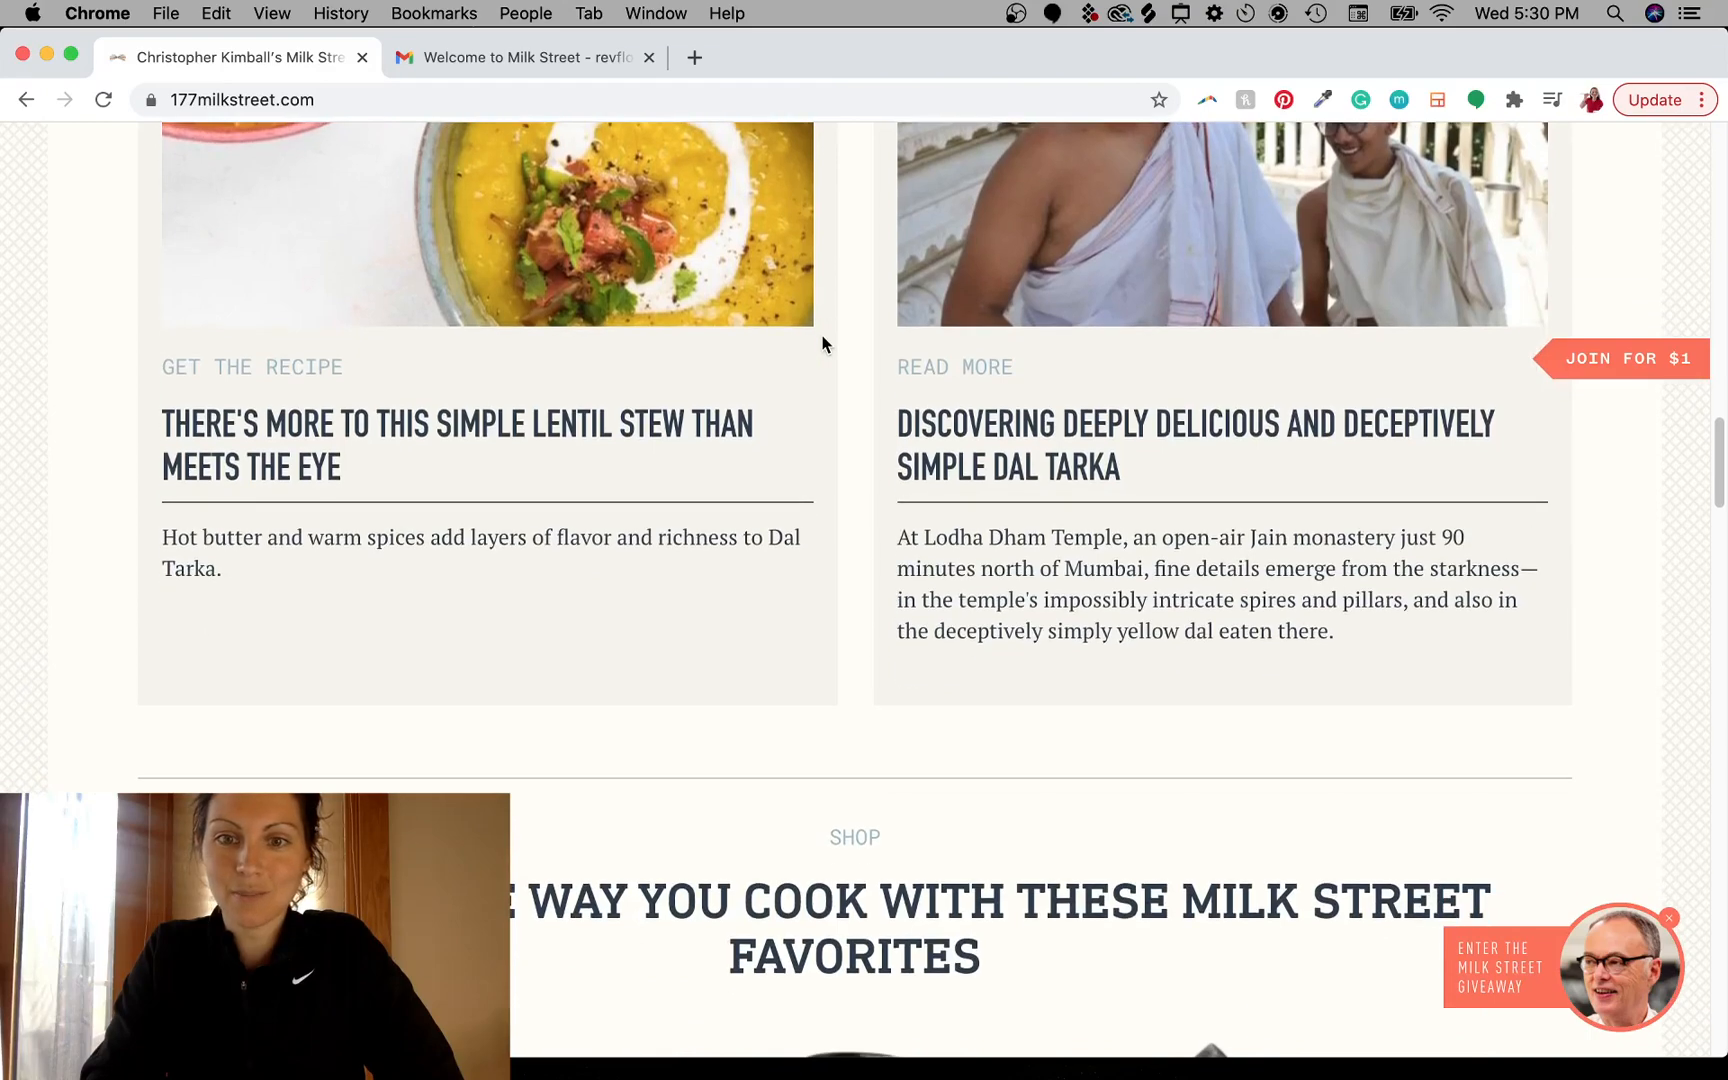
{"action": "scroll", "coordinate": [822, 343], "scroll_direction": "down", "scroll_amount": 9}
{"action": "scroll", "coordinate": [815, 340], "scroll_direction": "up", "scroll_amount": 1}
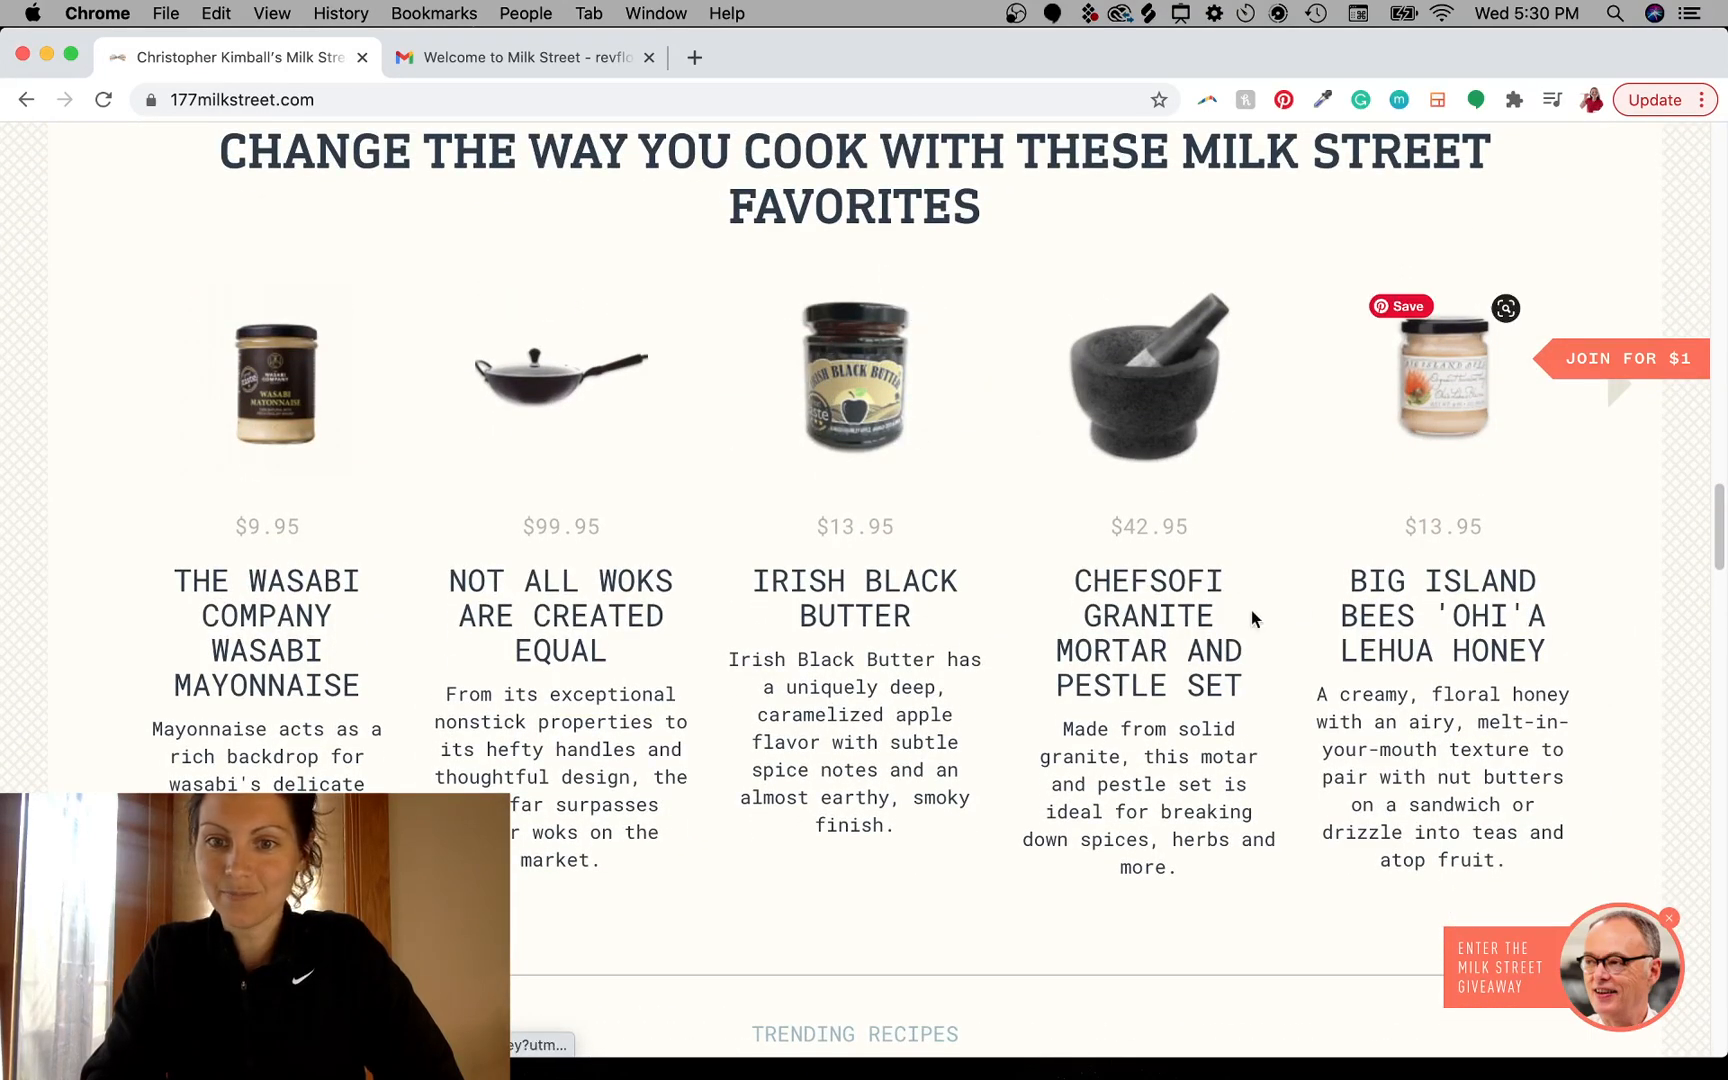
{"action": "scroll", "coordinate": [987, 352], "scroll_direction": "up", "scroll_amount": 2}
{"action": "scroll", "coordinate": [983, 540], "scroll_direction": "down", "scroll_amount": 8}
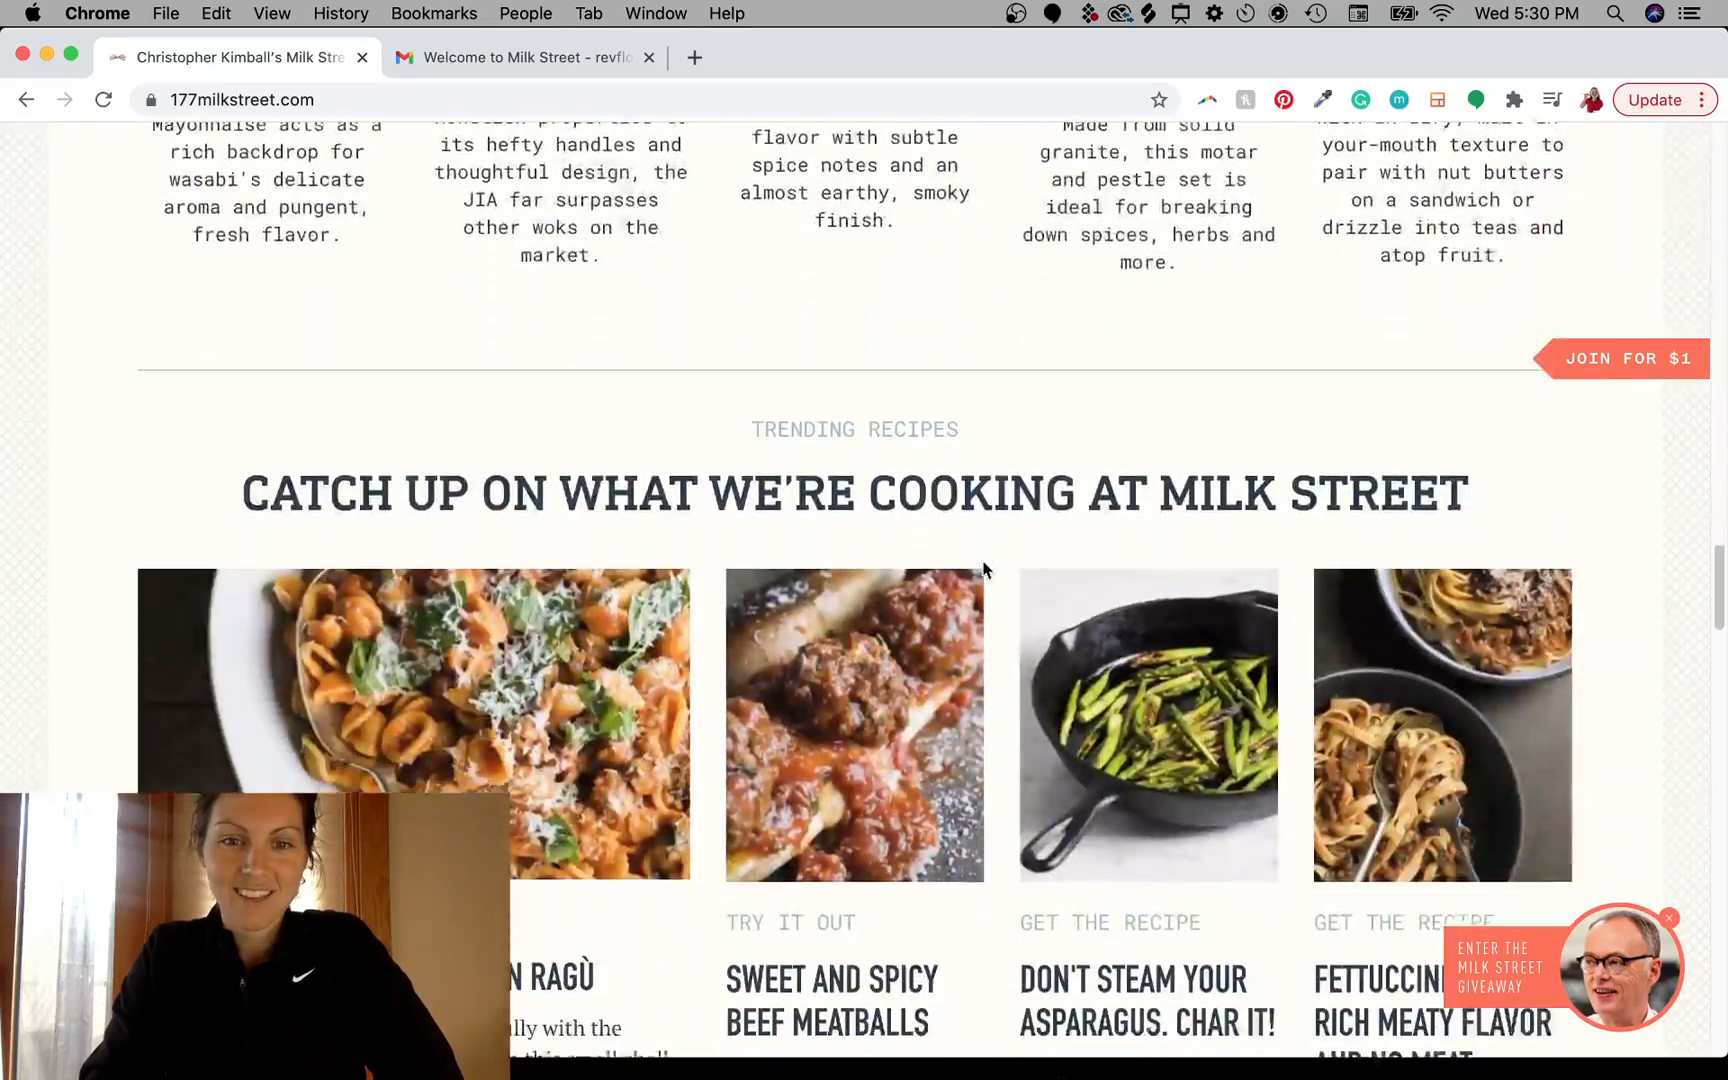
{"action": "scroll", "coordinate": [983, 568], "scroll_direction": "down", "scroll_amount": 12}
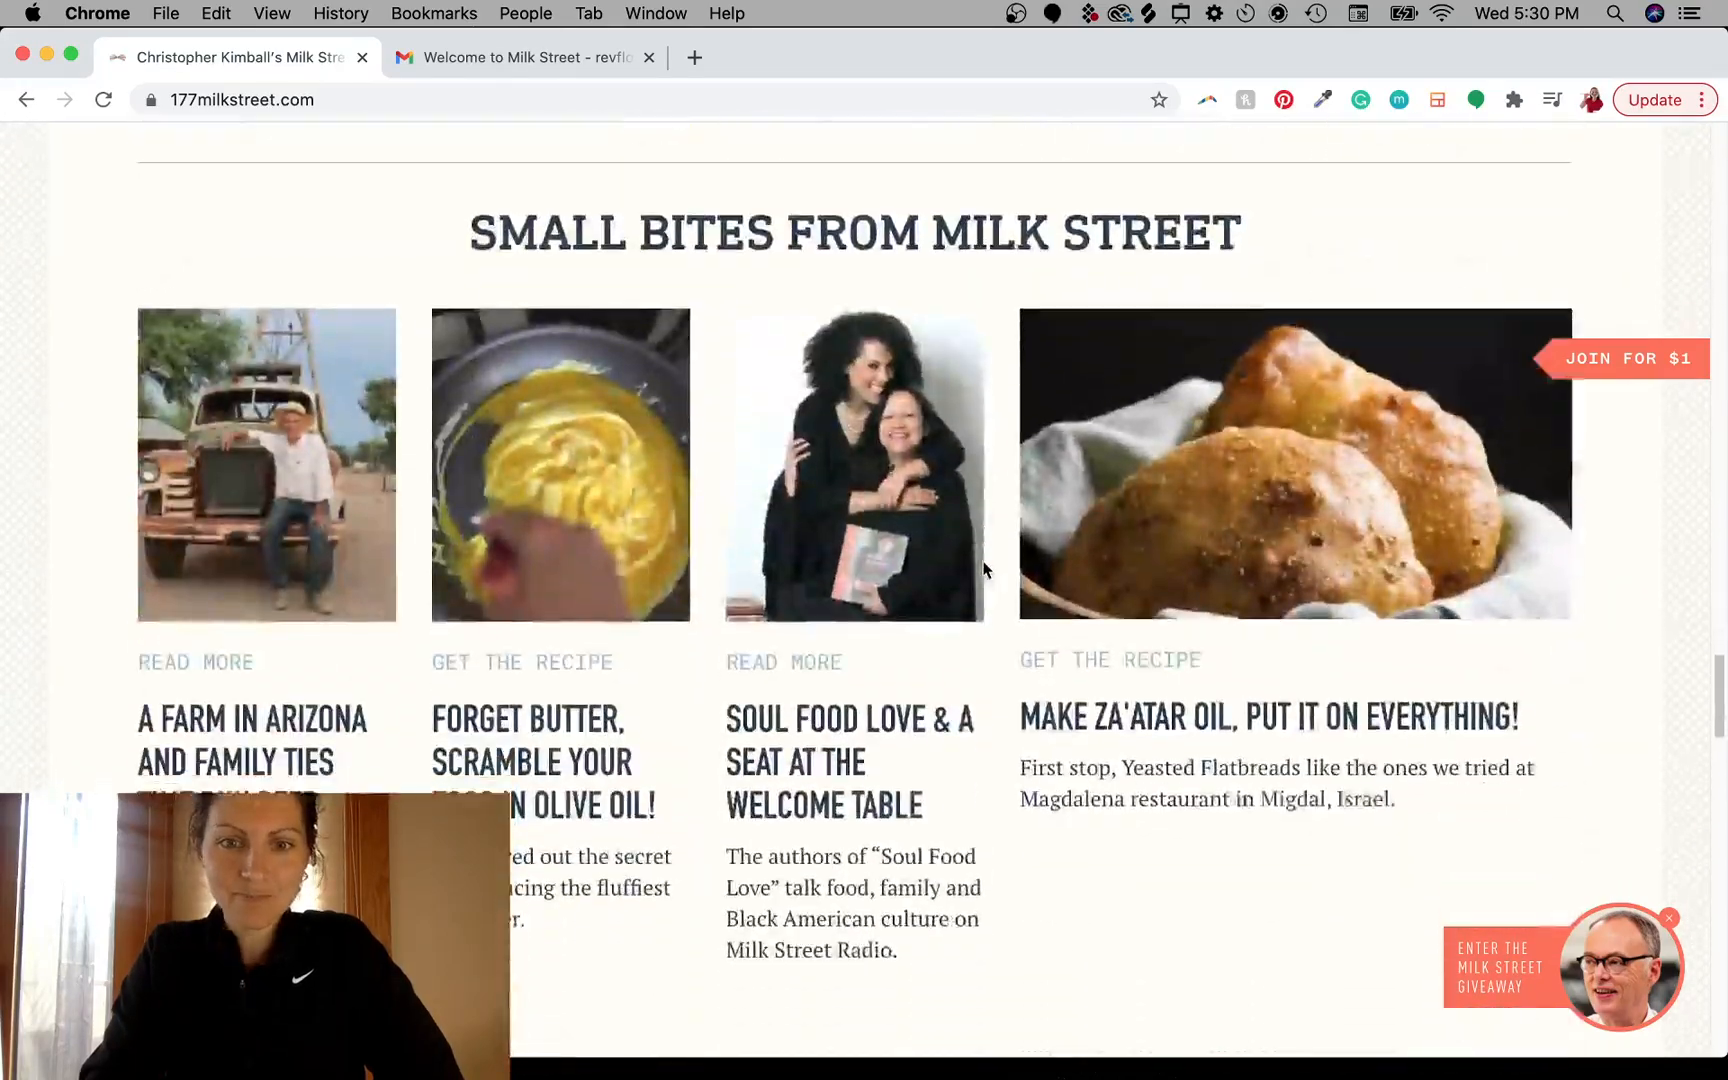
{"action": "scroll", "coordinate": [983, 568], "scroll_direction": "down", "scroll_amount": 10}
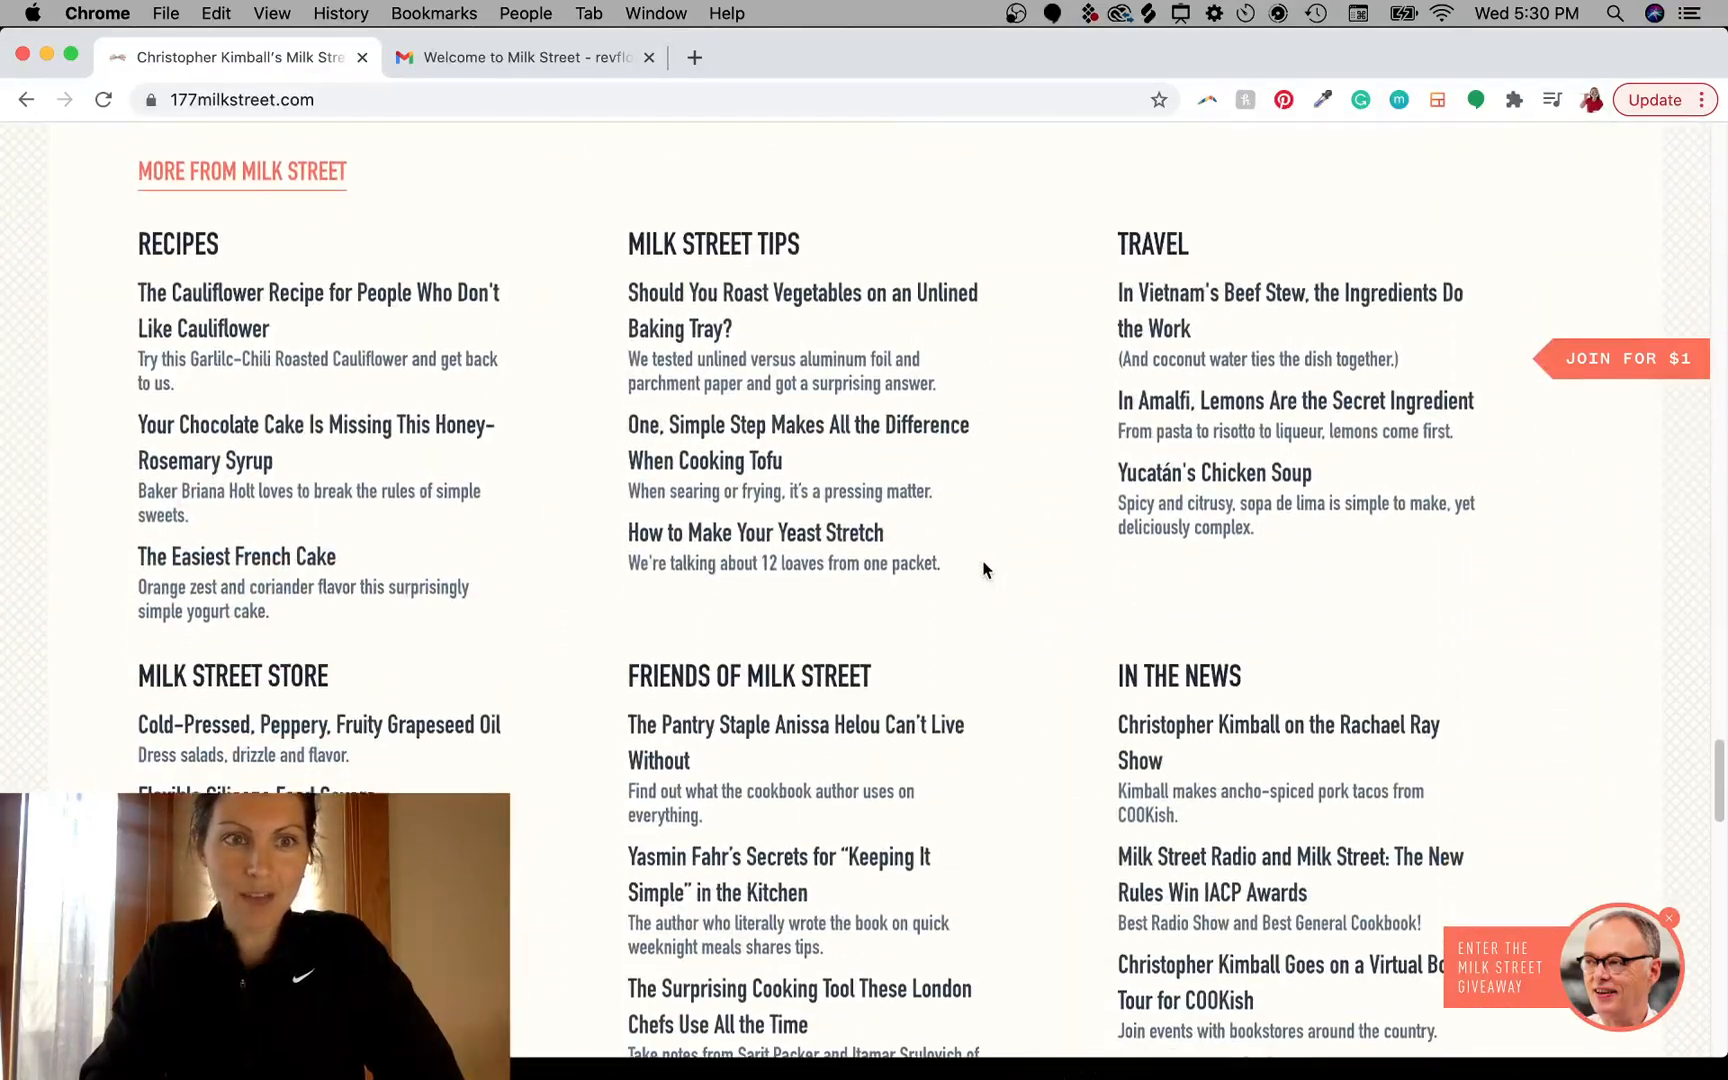
{"action": "scroll", "coordinate": [983, 568], "scroll_direction": "down", "scroll_amount": 1}
{"action": "scroll", "coordinate": [983, 568], "scroll_direction": "up", "scroll_amount": 20}
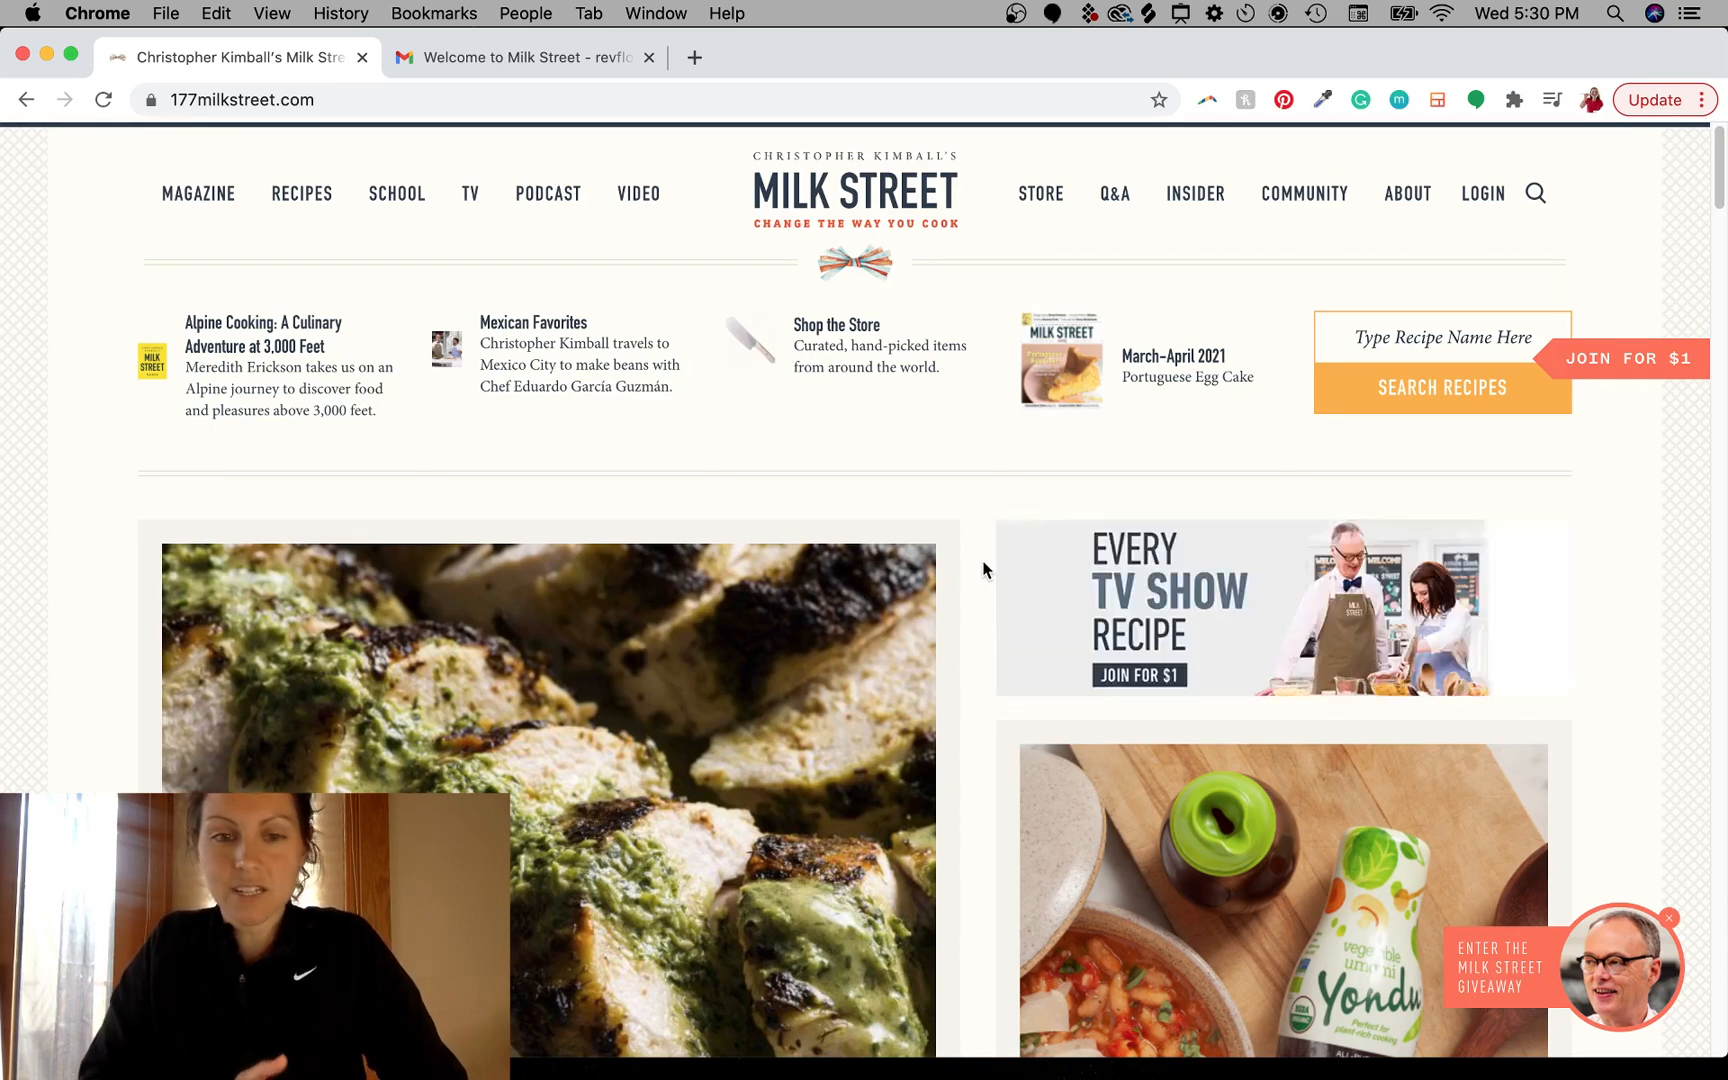
- Scroll down to the homepage footer and back up to the top
{"action": "scroll", "coordinate": [983, 570], "scroll_direction": "down", "scroll_amount": 20}
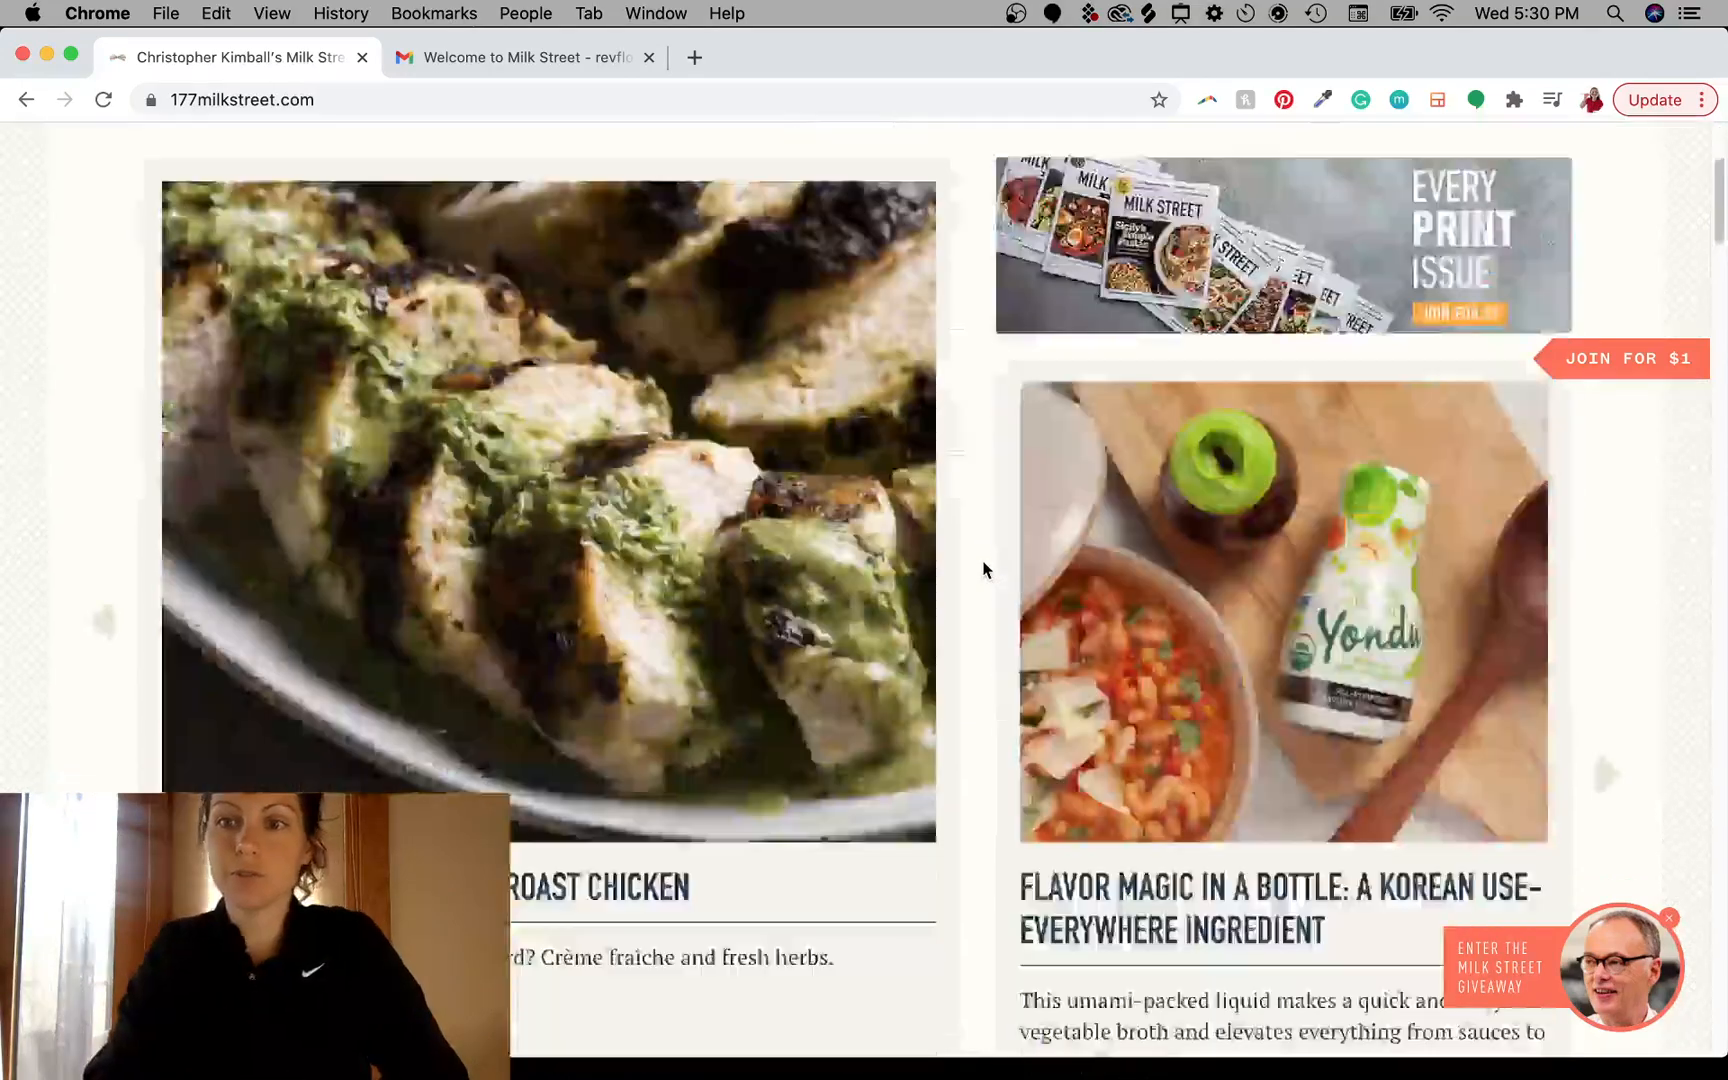
{"action": "scroll", "coordinate": [983, 570], "scroll_direction": "down", "scroll_amount": 10}
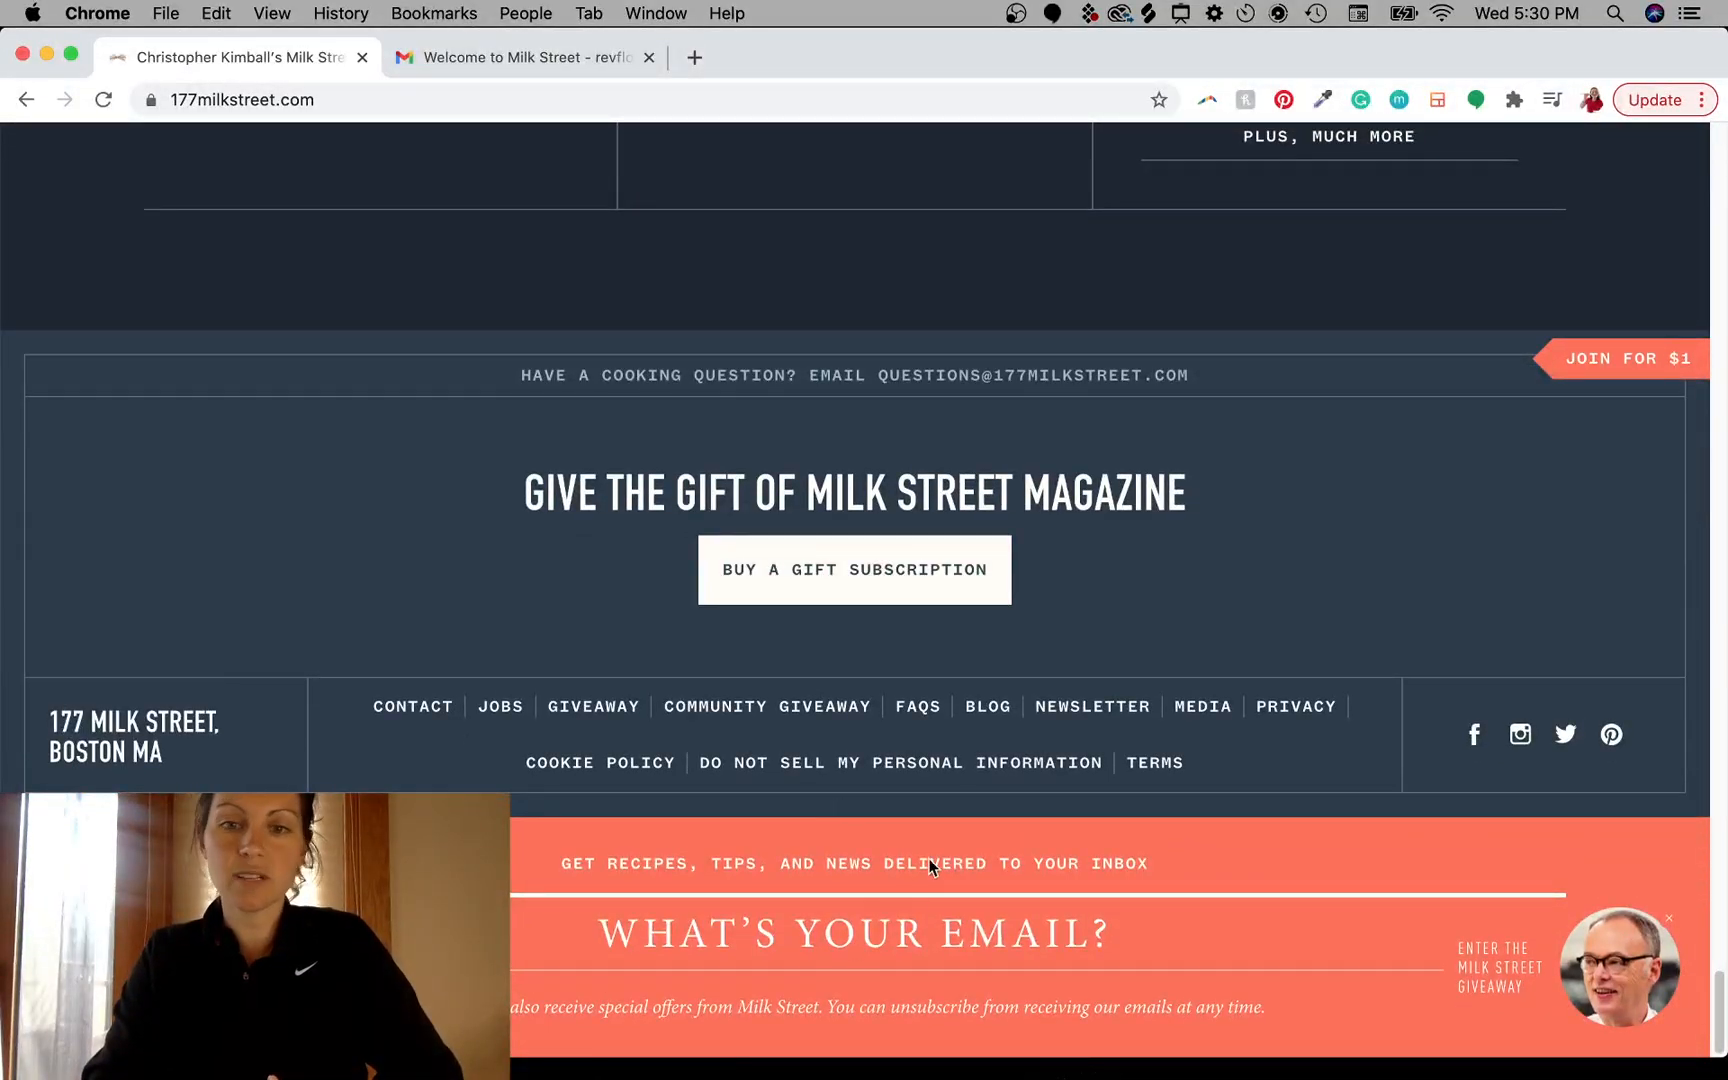
{"action": "scroll", "coordinate": [934, 354], "scroll_direction": "up", "scroll_amount": 20}
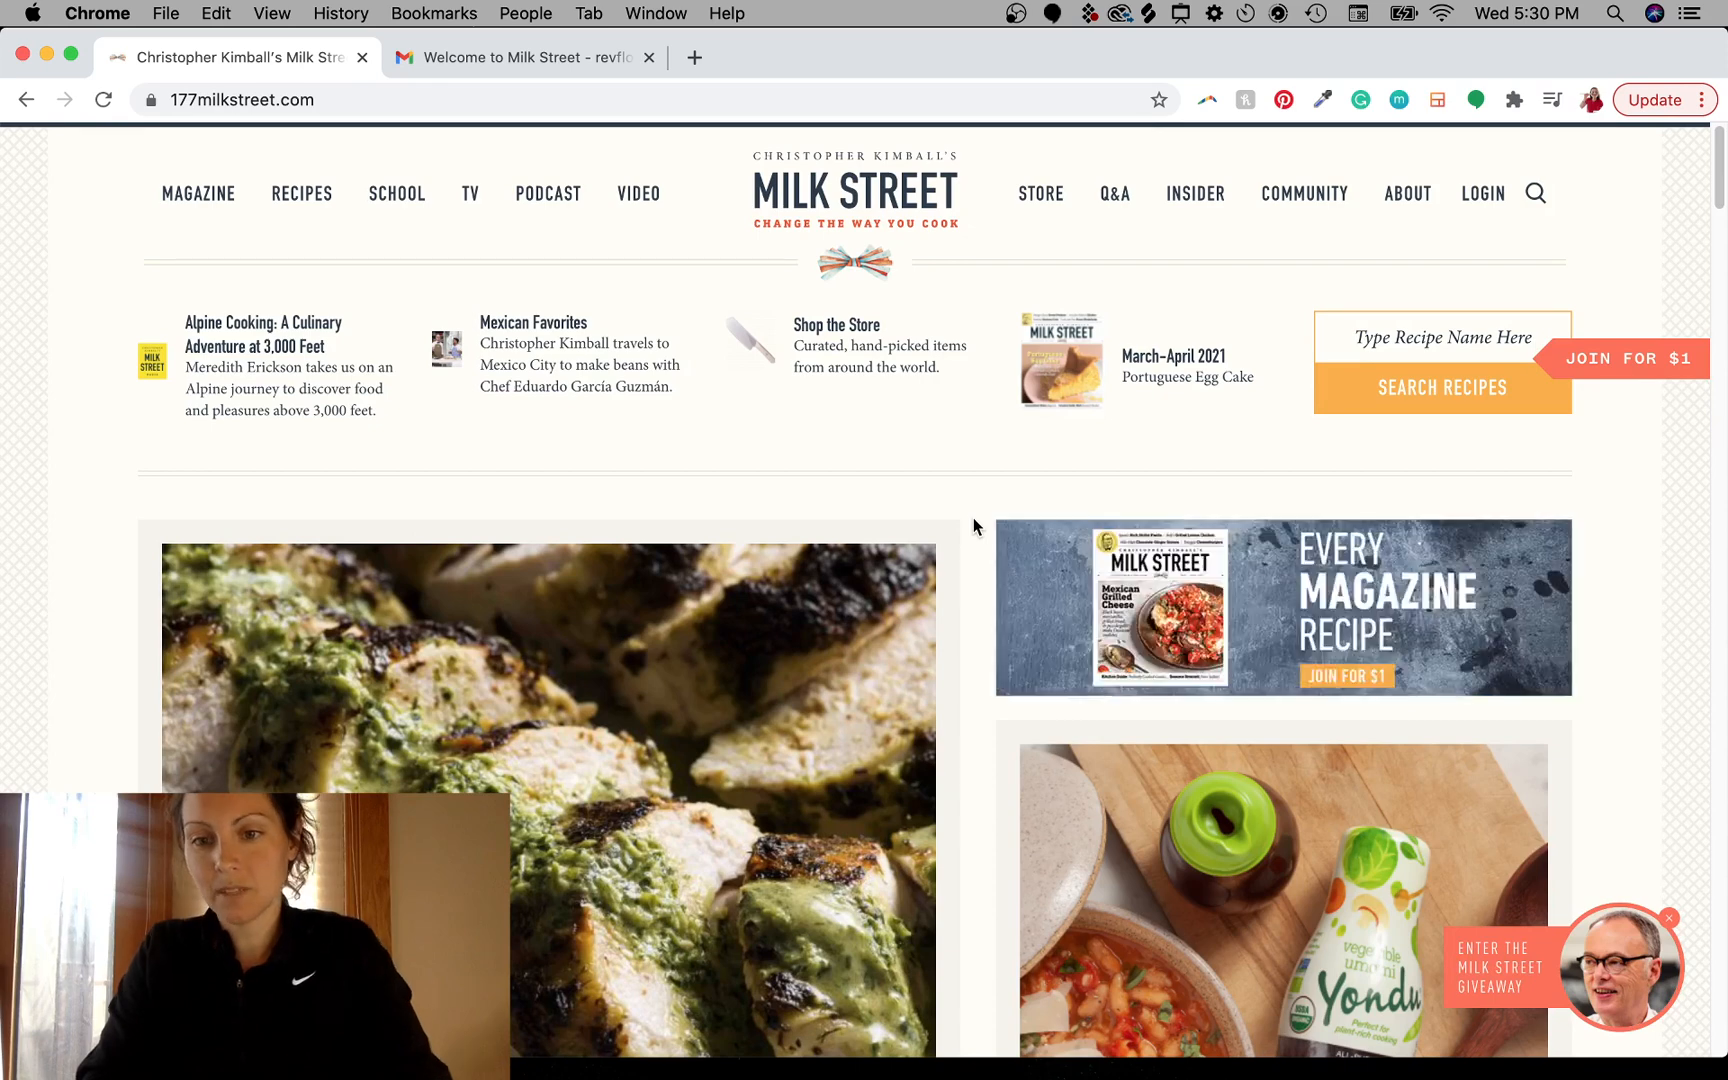
- Switch to the Gmail tab and read through the Welcome to Milk Street email
{"action": "left_click", "coordinate": [517, 61]}
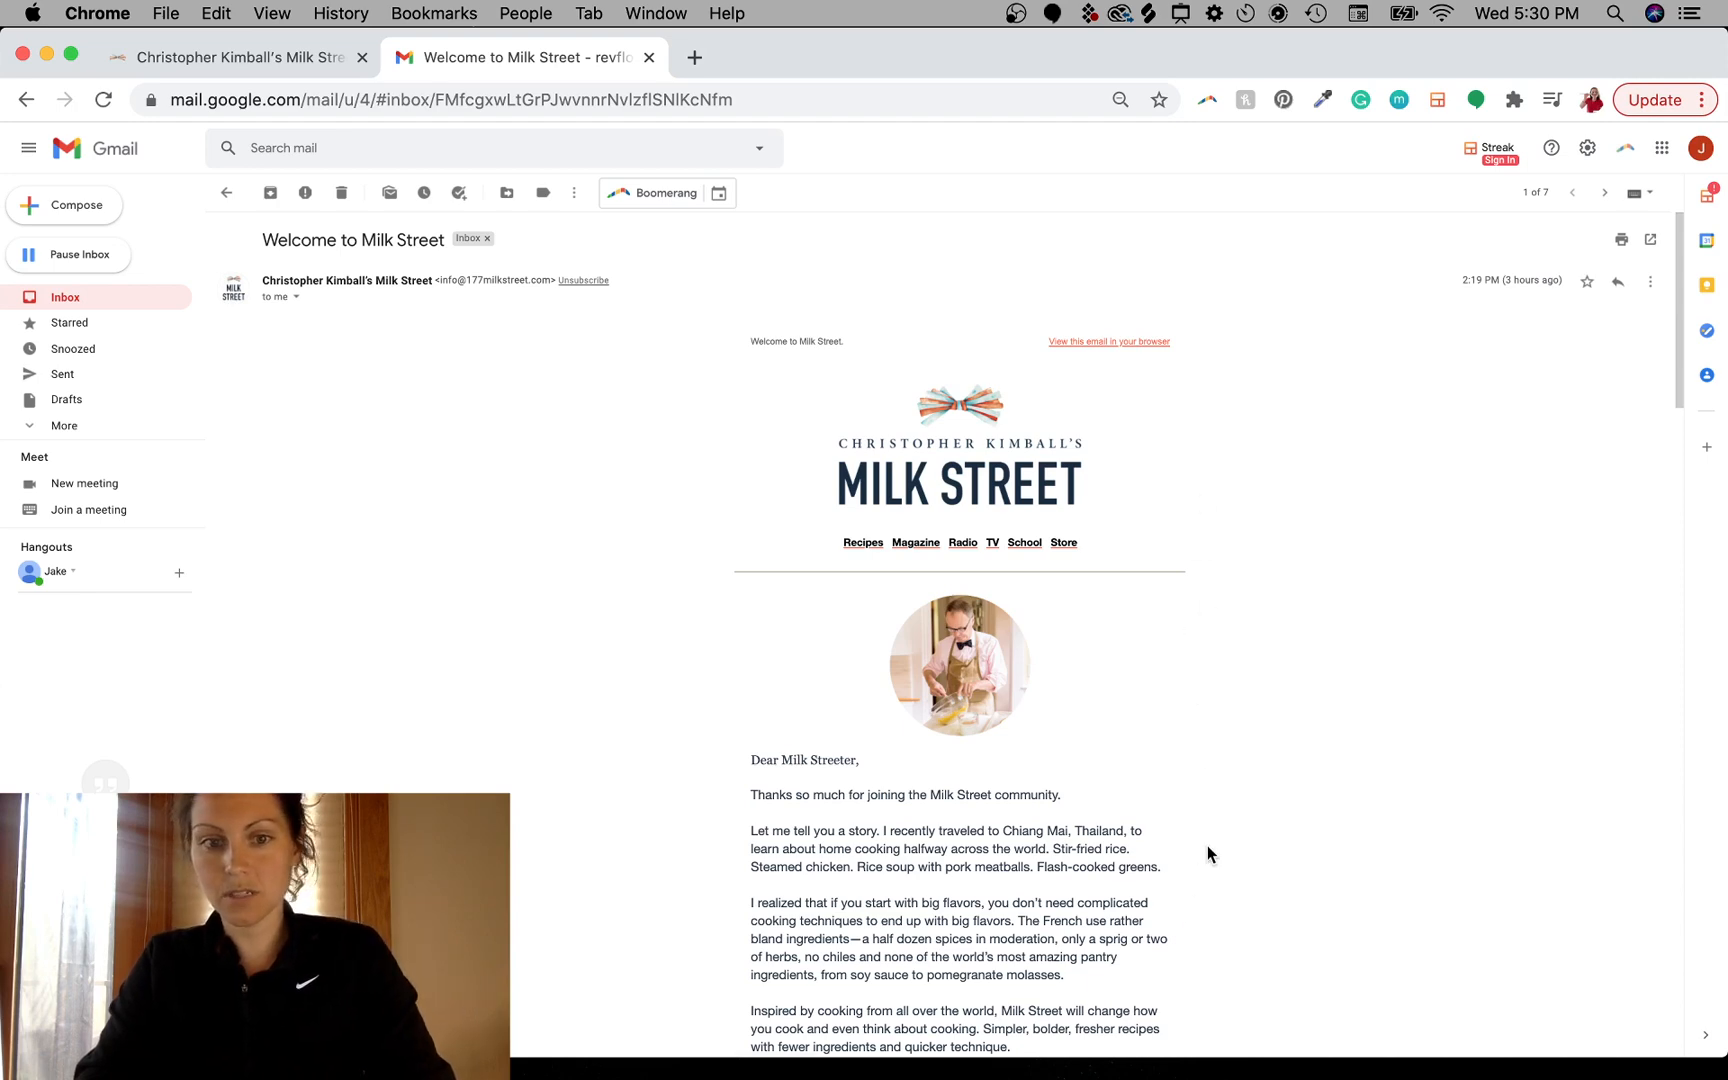
{"action": "scroll", "coordinate": [1208, 852], "scroll_direction": "down", "scroll_amount": 5}
{"action": "scroll", "coordinate": [1207, 852], "scroll_direction": "down", "scroll_amount": 12}
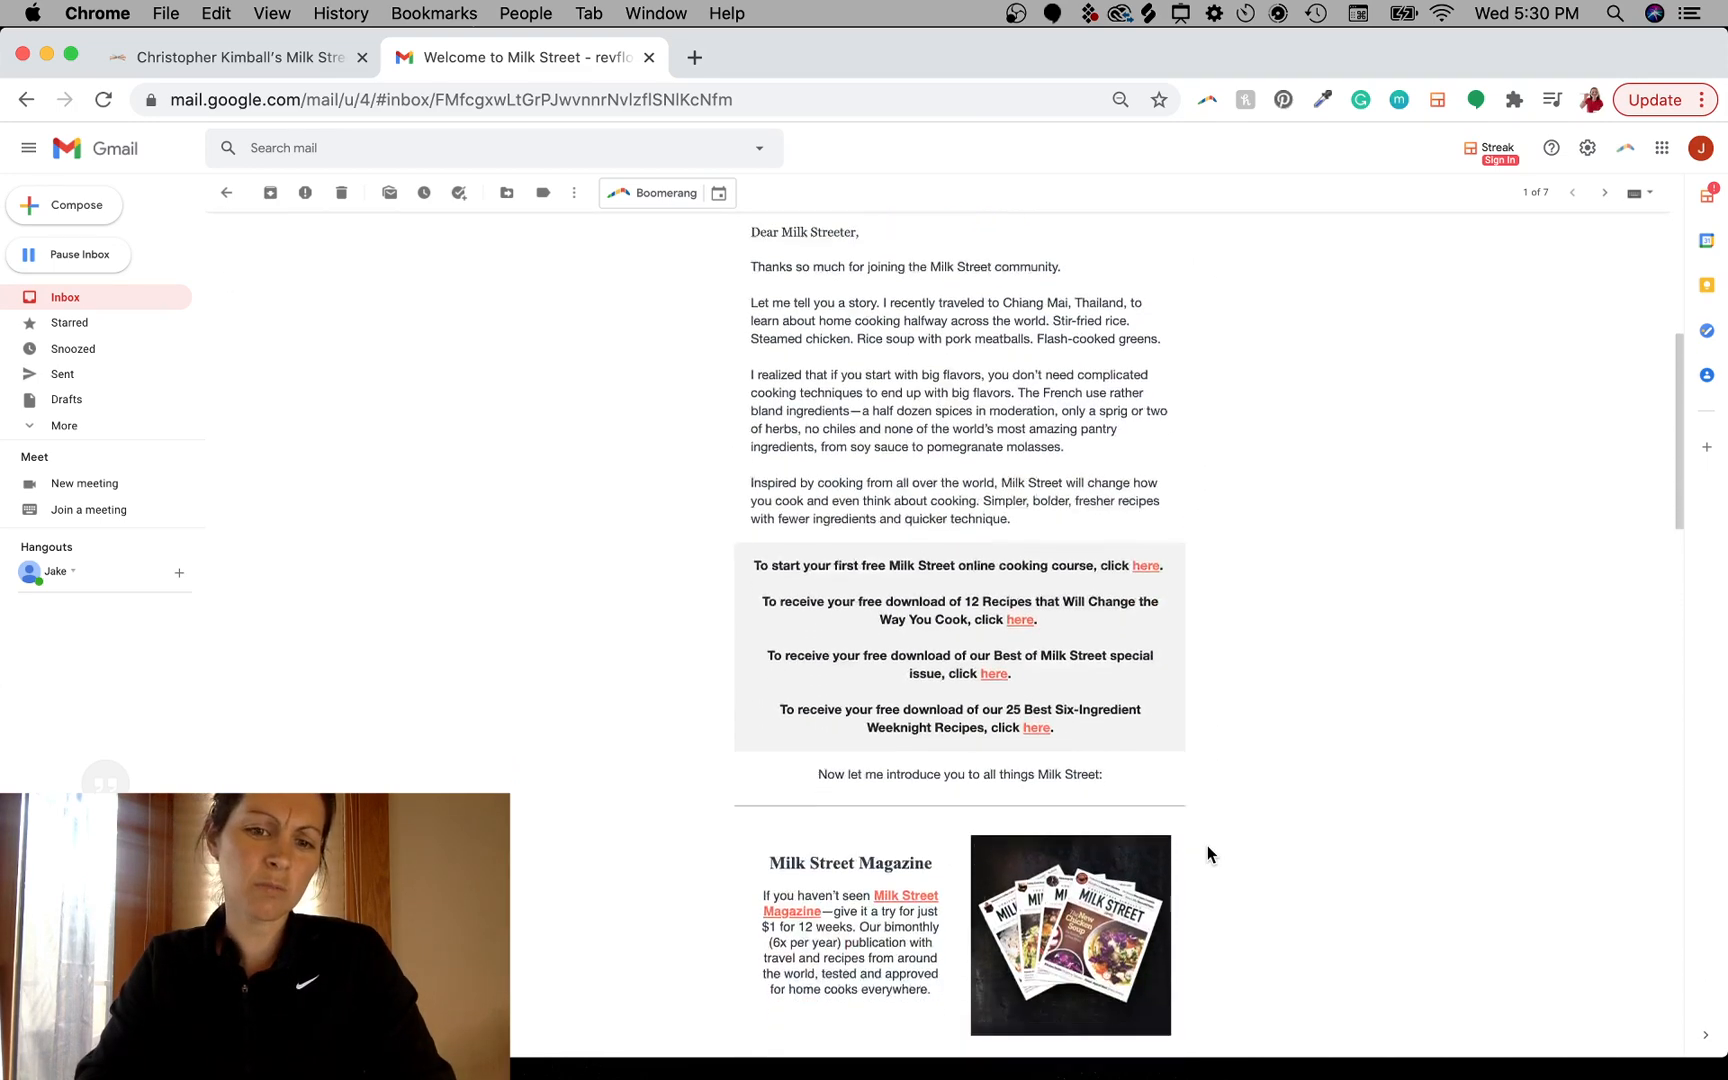
{"action": "scroll", "coordinate": [1207, 853], "scroll_direction": "down", "scroll_amount": 12}
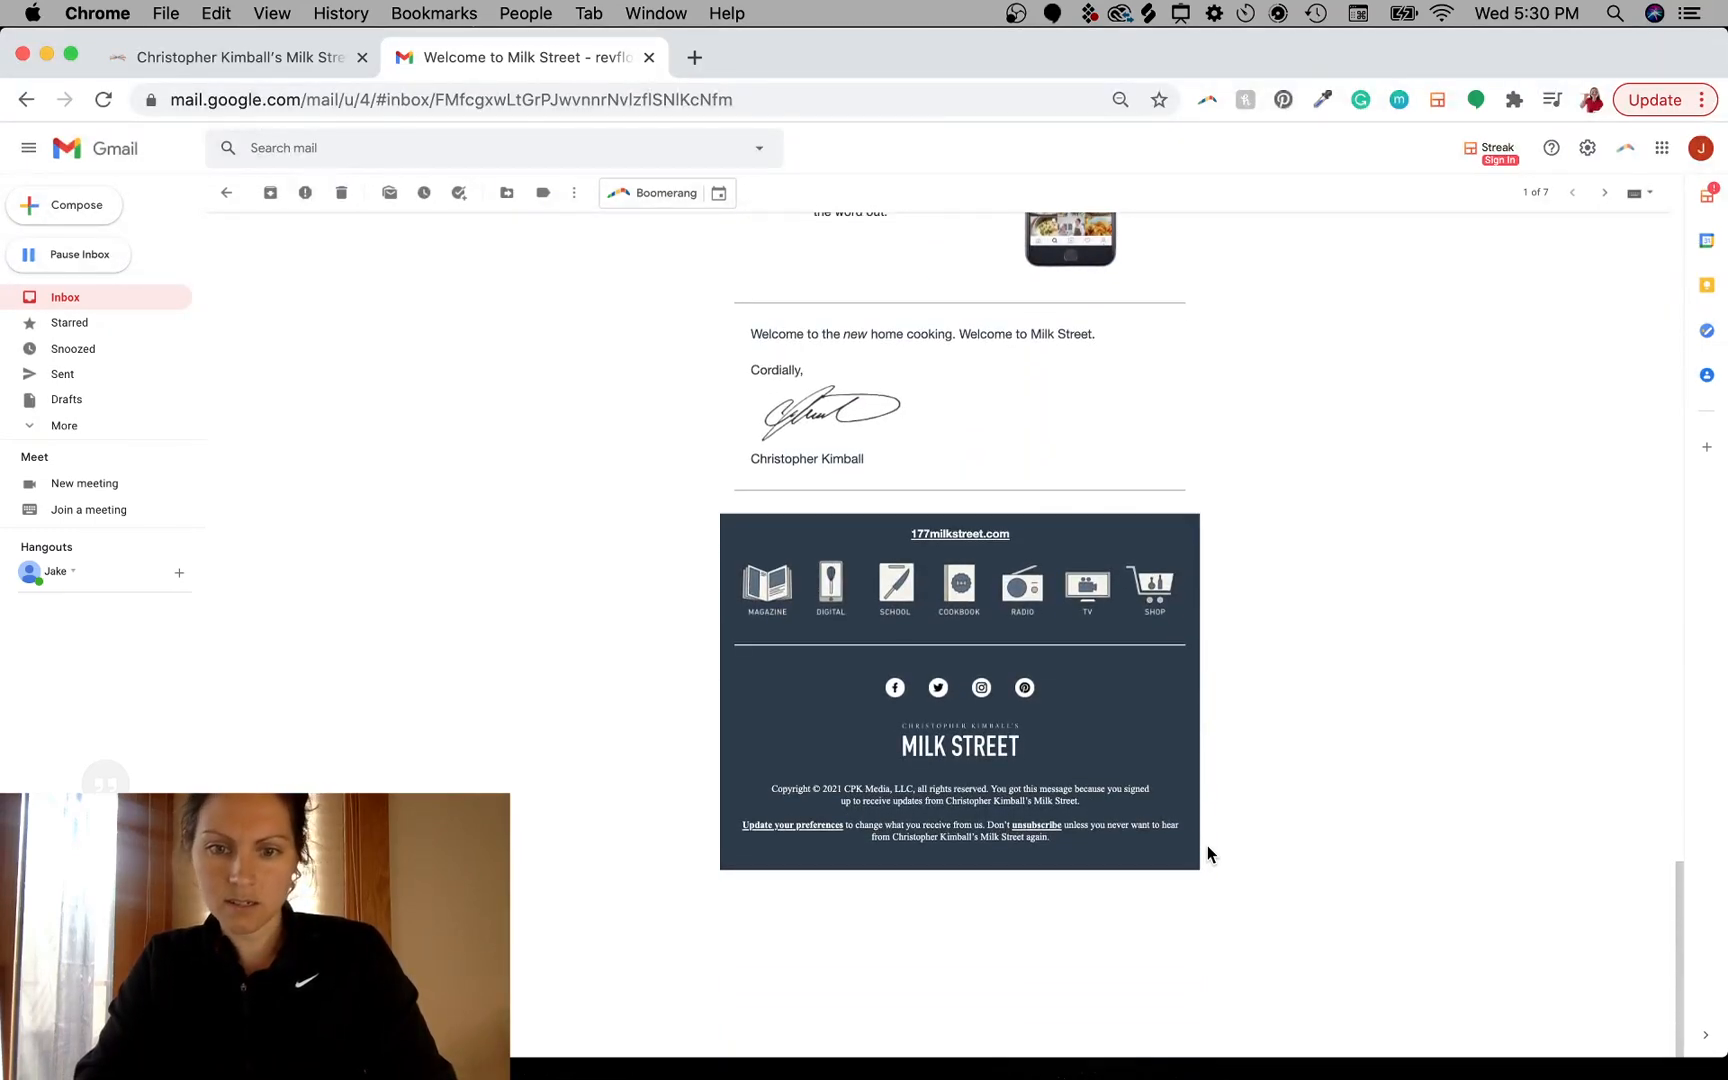
{"action": "scroll", "coordinate": [1163, 534], "scroll_direction": "up", "scroll_amount": 20}
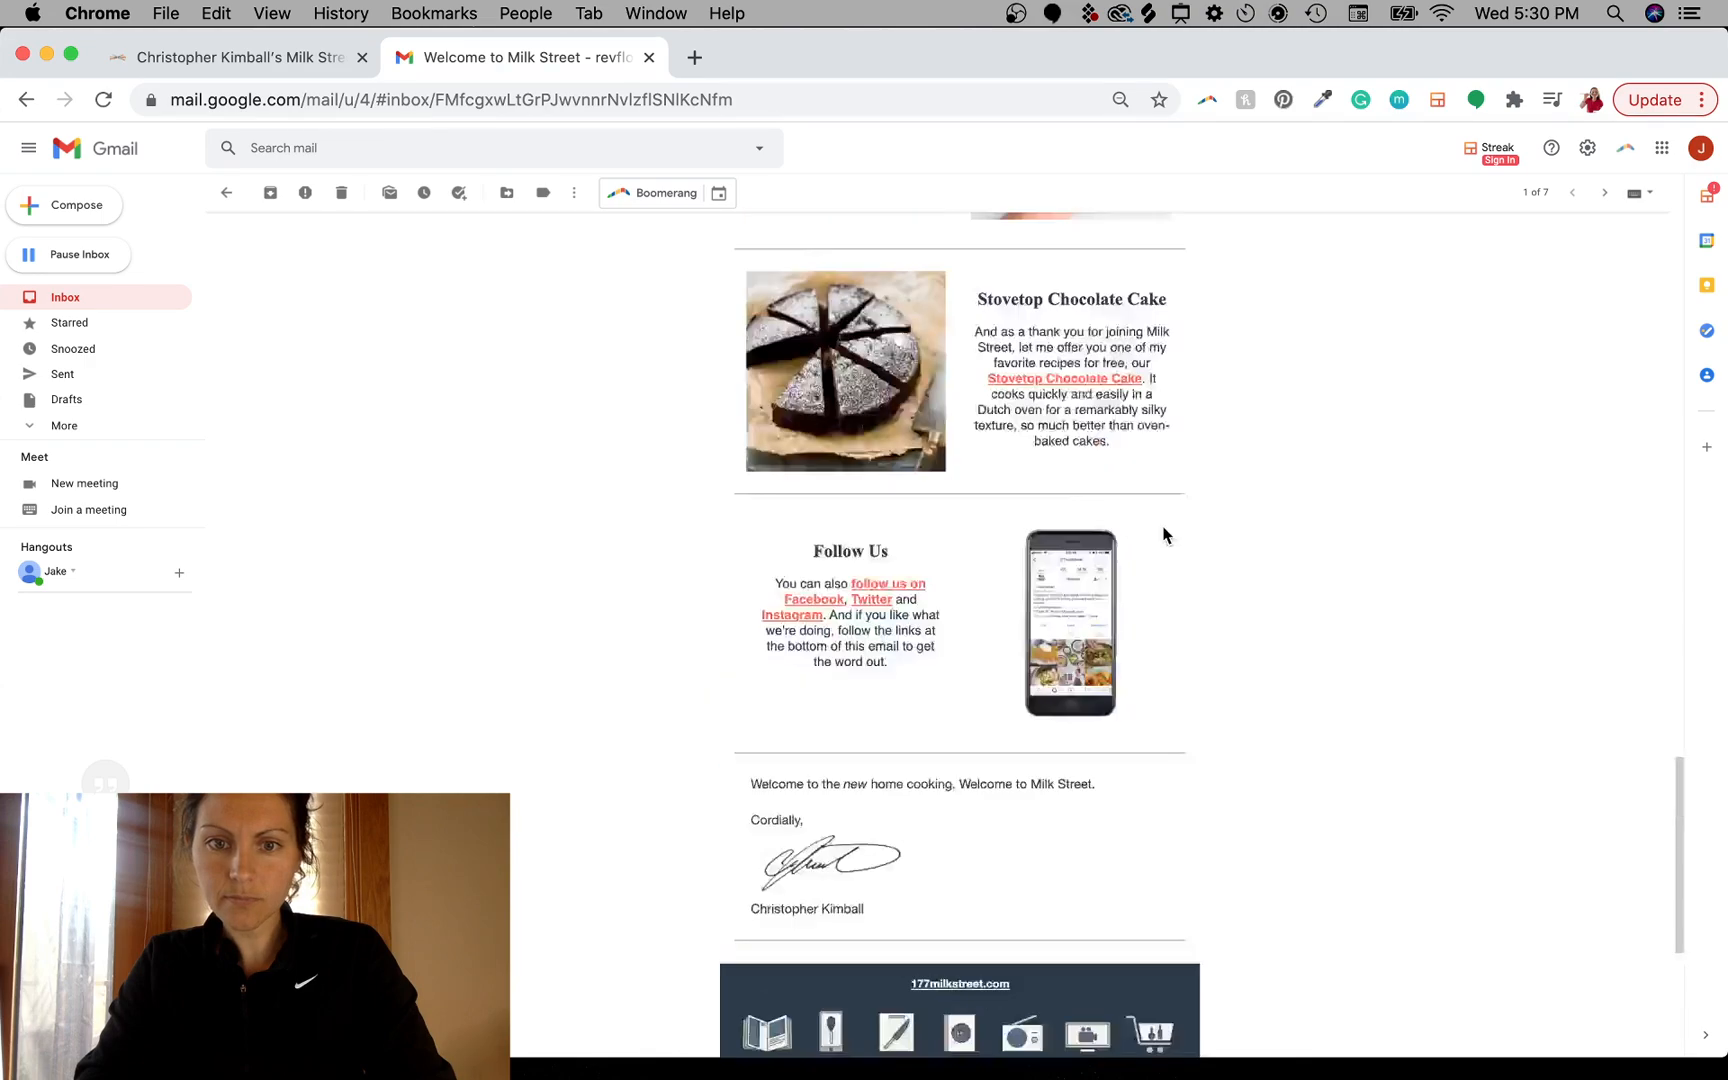
{"action": "scroll", "coordinate": [1163, 534], "scroll_direction": "down", "scroll_amount": 2}
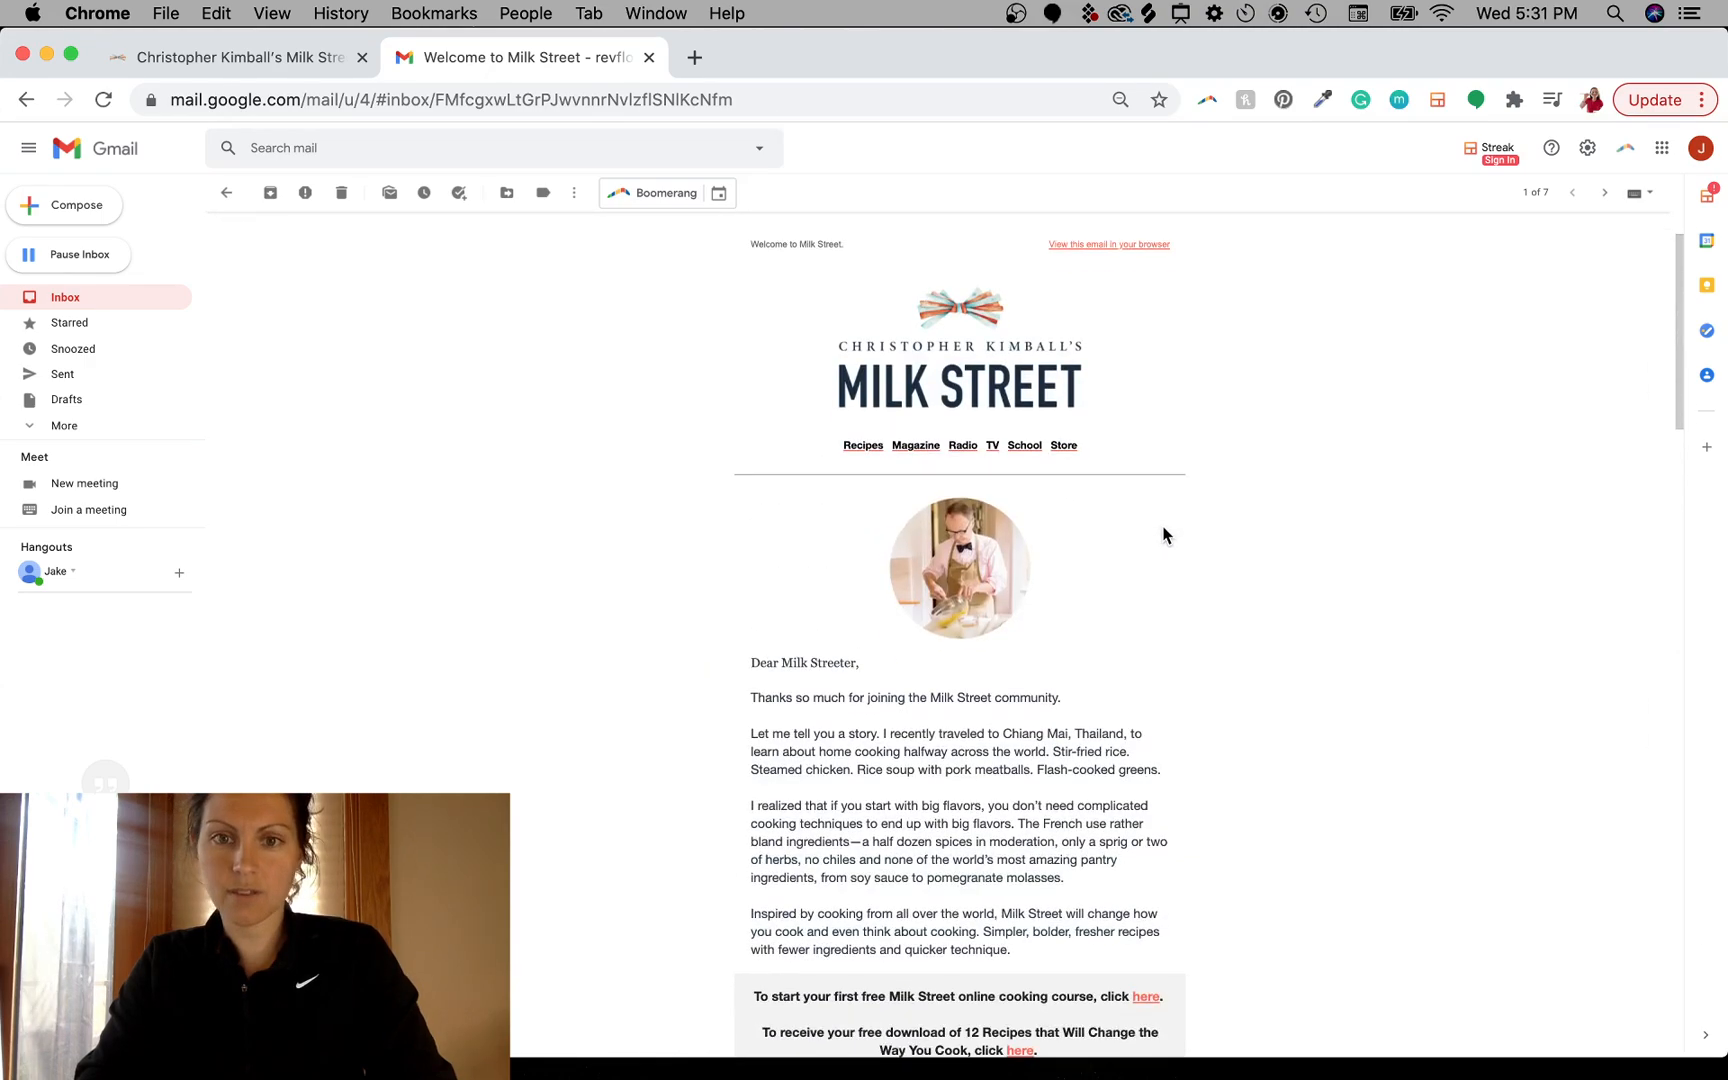
{"action": "scroll", "coordinate": [1163, 534], "scroll_direction": "up", "scroll_amount": 1}
{"action": "scroll", "coordinate": [1163, 534], "scroll_direction": "down", "scroll_amount": 1}
{"action": "scroll", "coordinate": [1163, 534], "scroll_direction": "down", "scroll_amount": 1}
{"action": "scroll", "coordinate": [1163, 534], "scroll_direction": "up", "scroll_amount": 2}
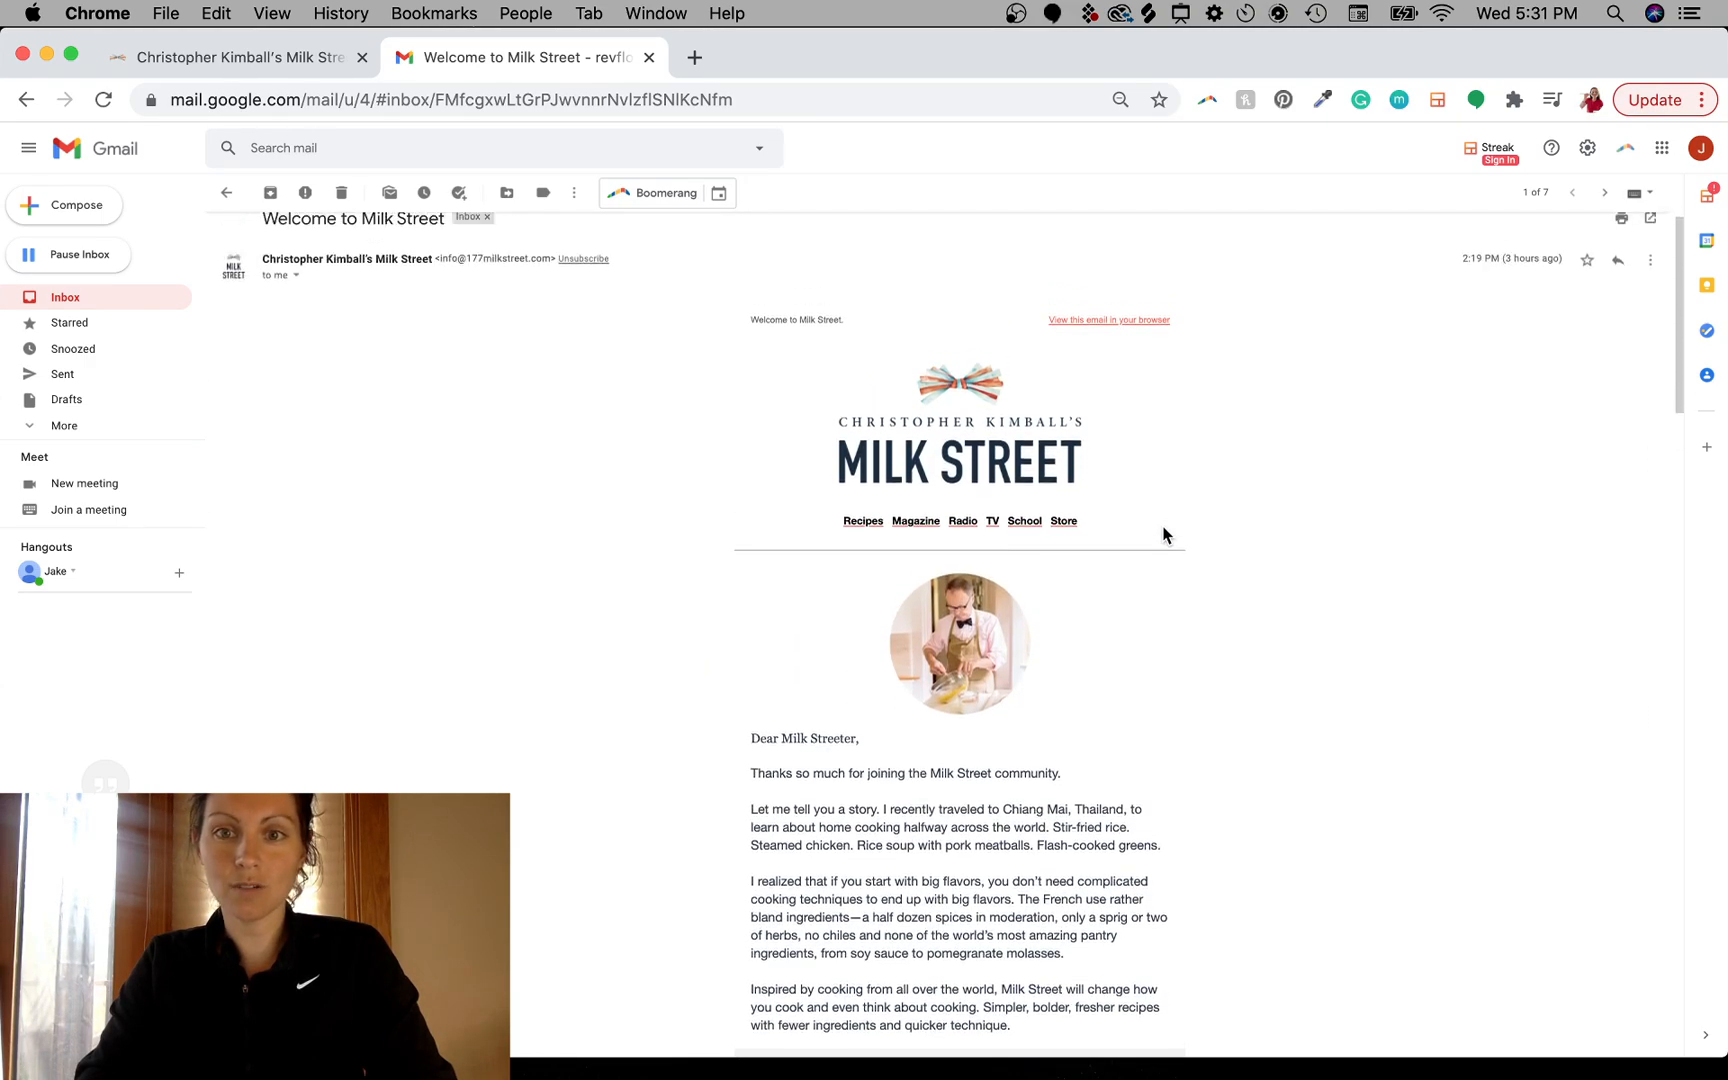
{"action": "scroll", "coordinate": [1163, 534], "scroll_direction": "up", "scroll_amount": 1}
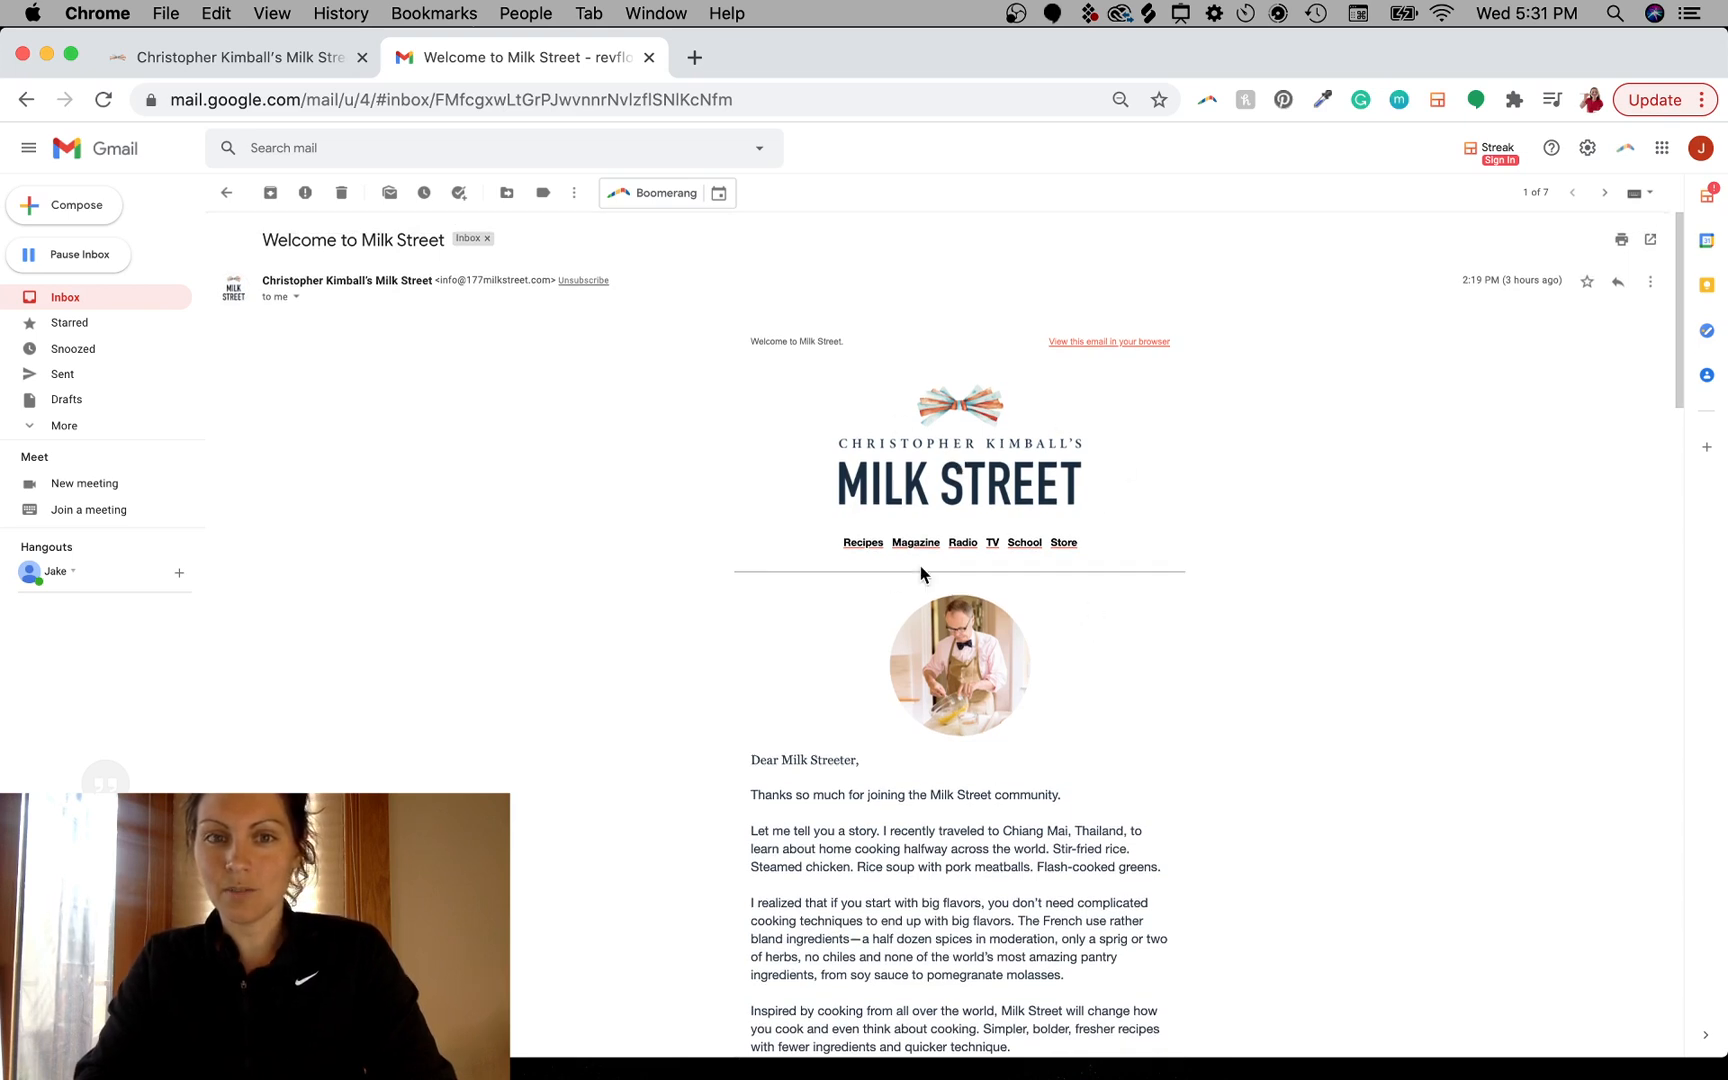
- Return to the Milk Street tab and open the Recipes page
{"action": "left_click", "coordinate": [269, 57]}
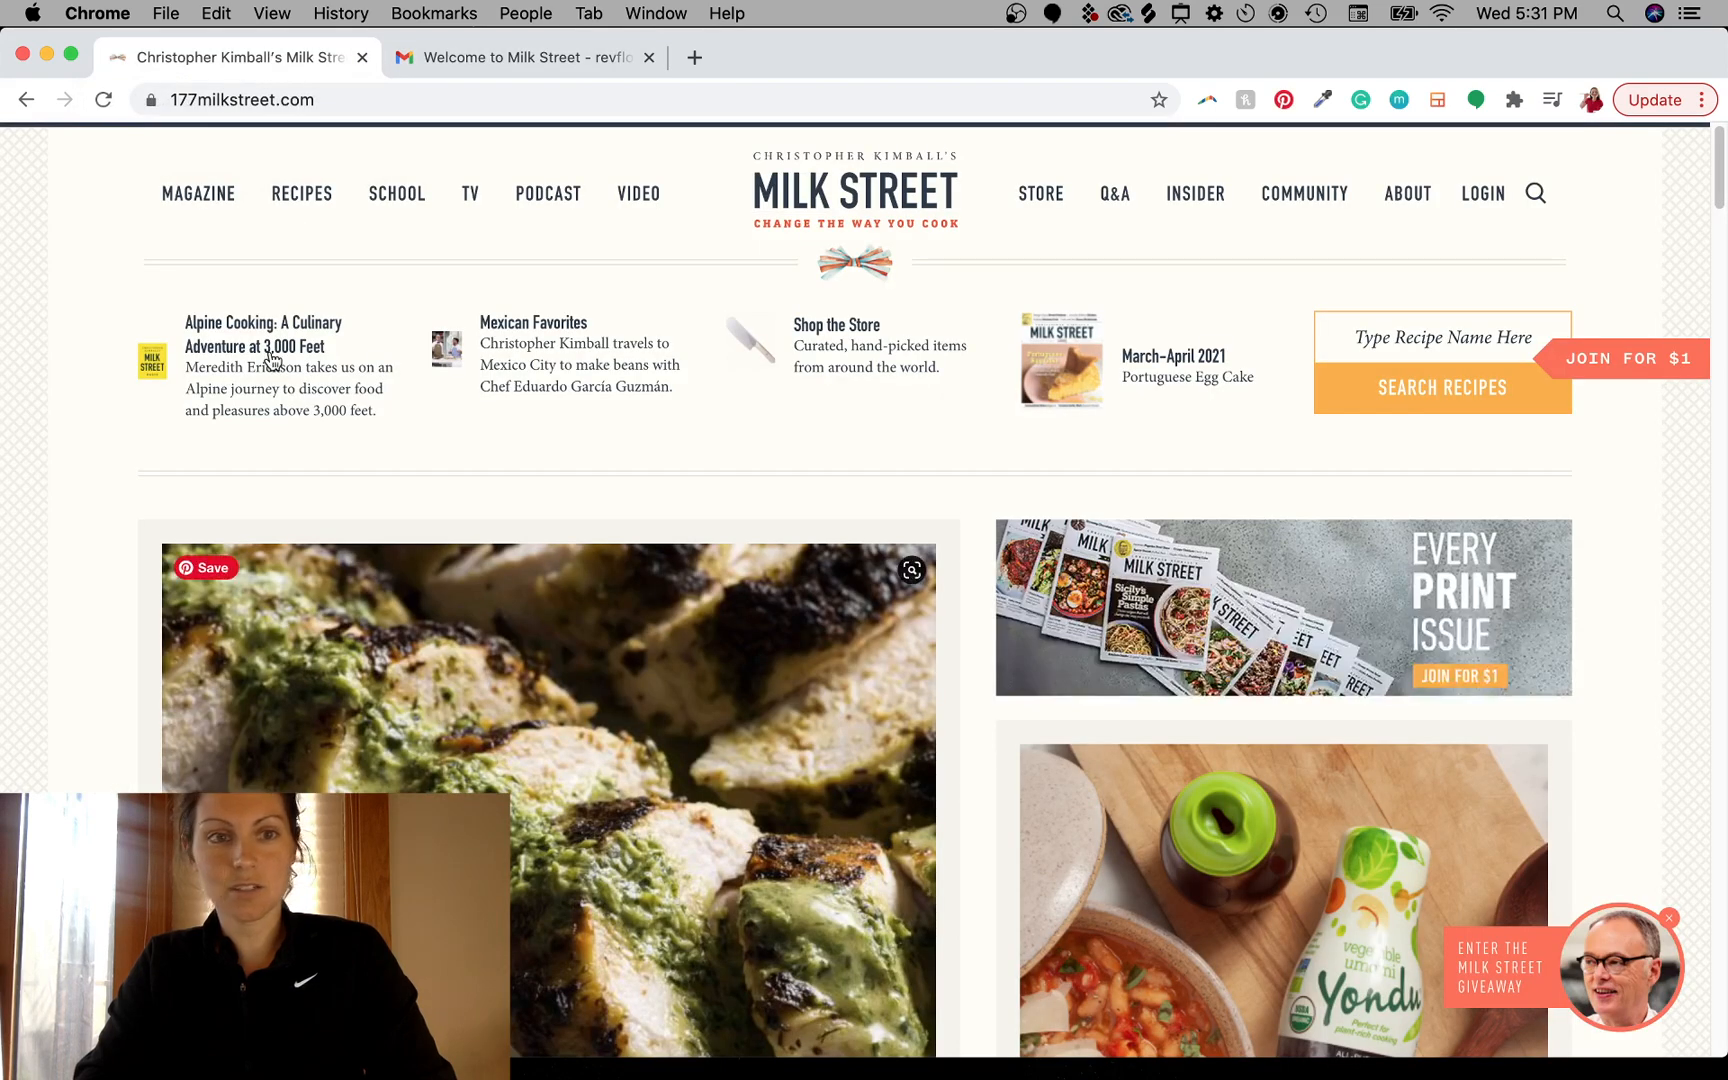
{"action": "mouse_move", "coordinate": [318, 202]}
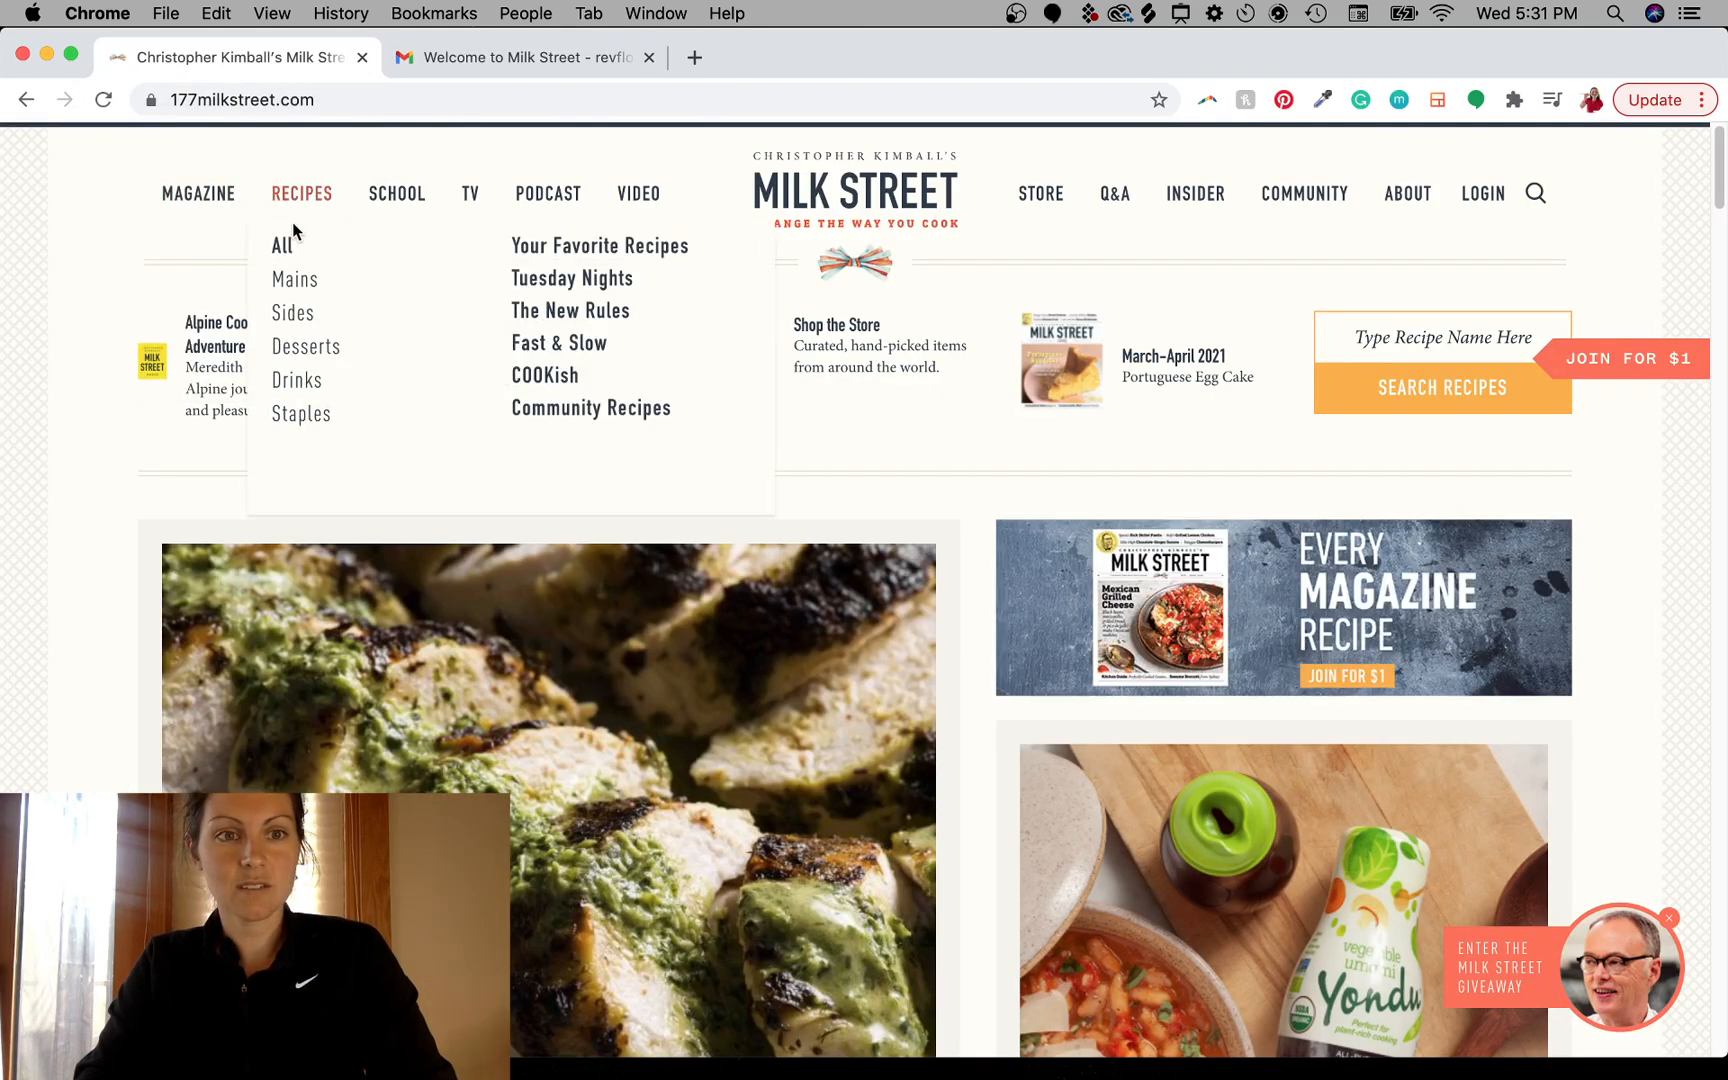
{"action": "left_click", "coordinate": [297, 200]}
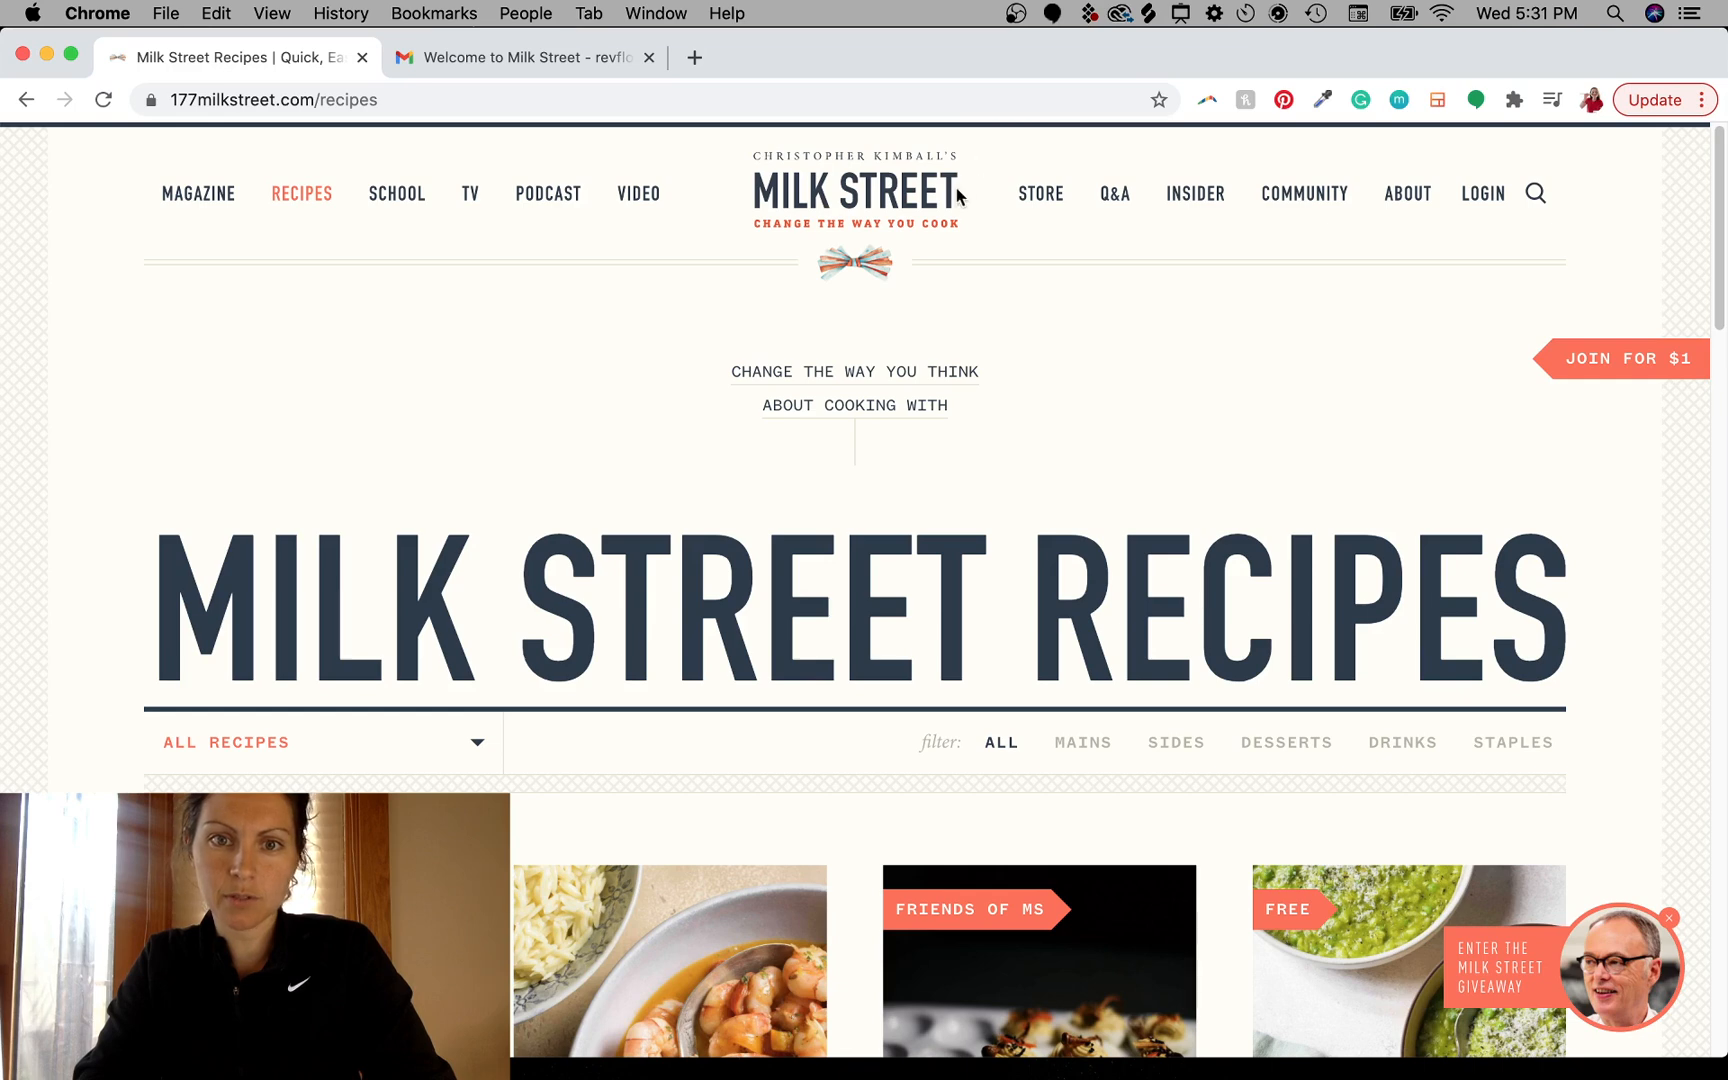
- Scroll through the first page of Milk Street recipes down to the page numbers
{"action": "scroll", "coordinate": [1010, 523], "scroll_direction": "down", "scroll_amount": 1}
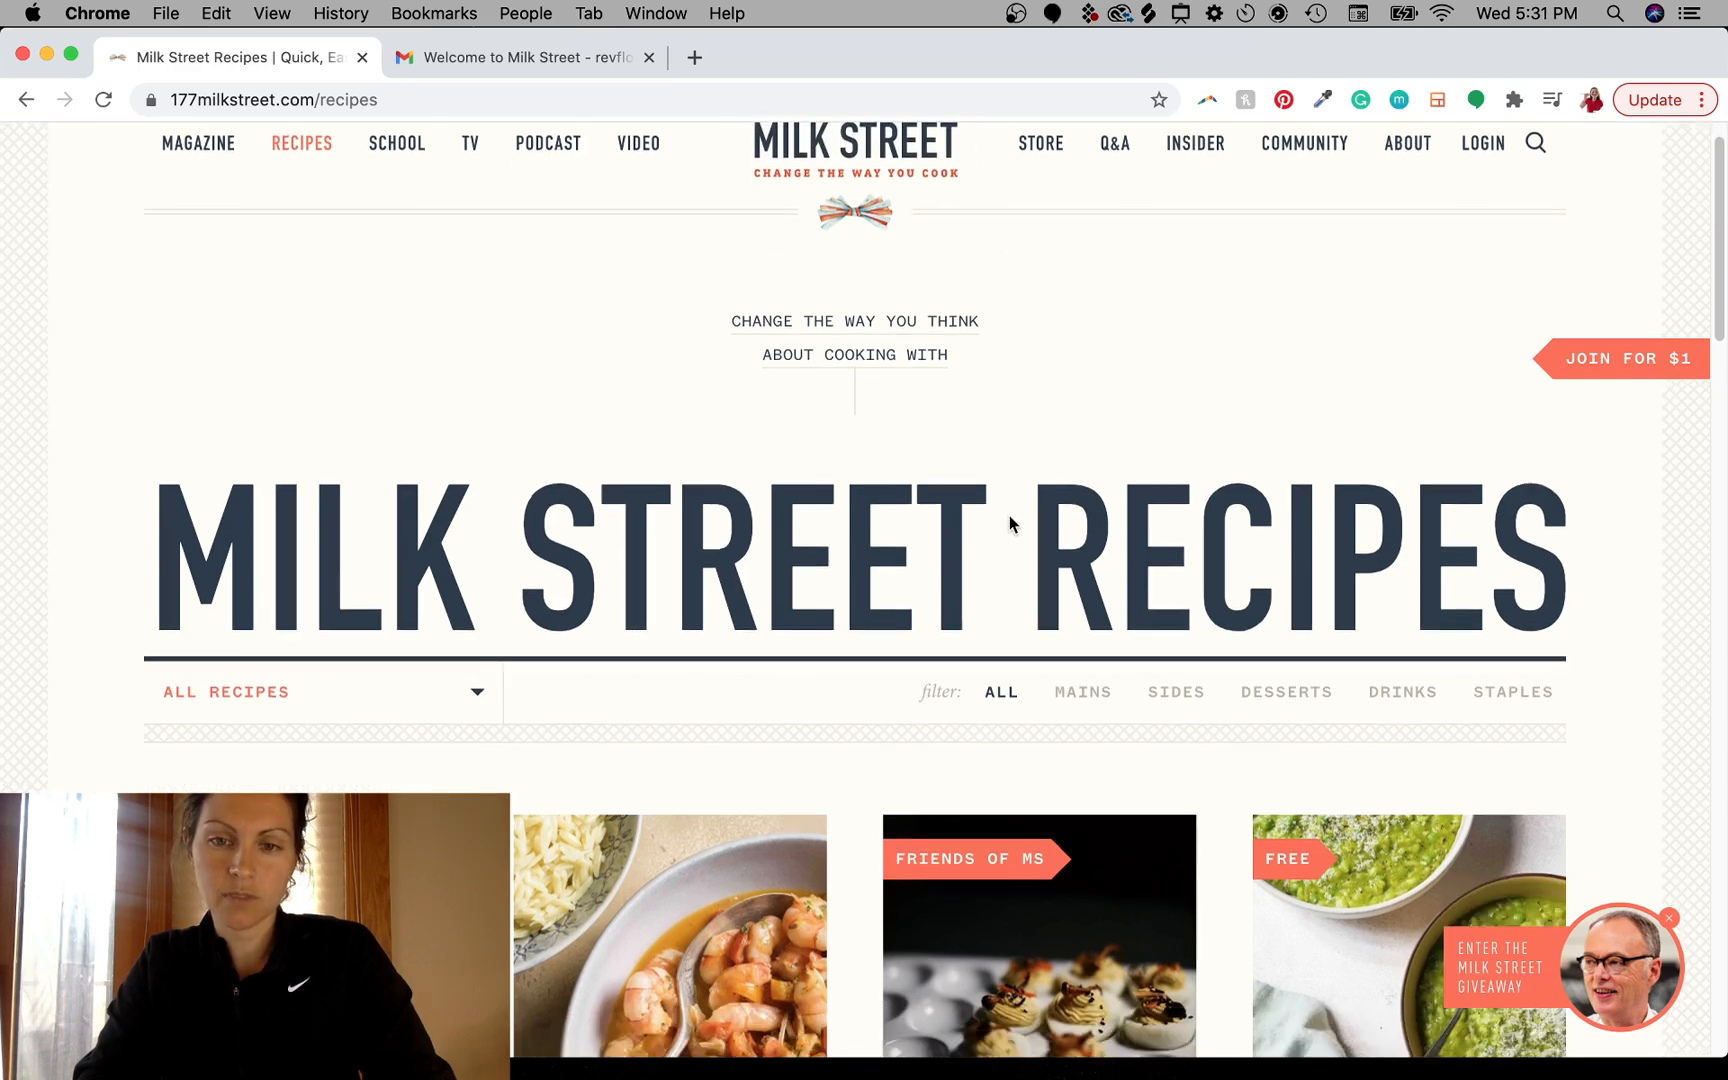
{"action": "scroll", "coordinate": [1010, 523], "scroll_direction": "down", "scroll_amount": 5}
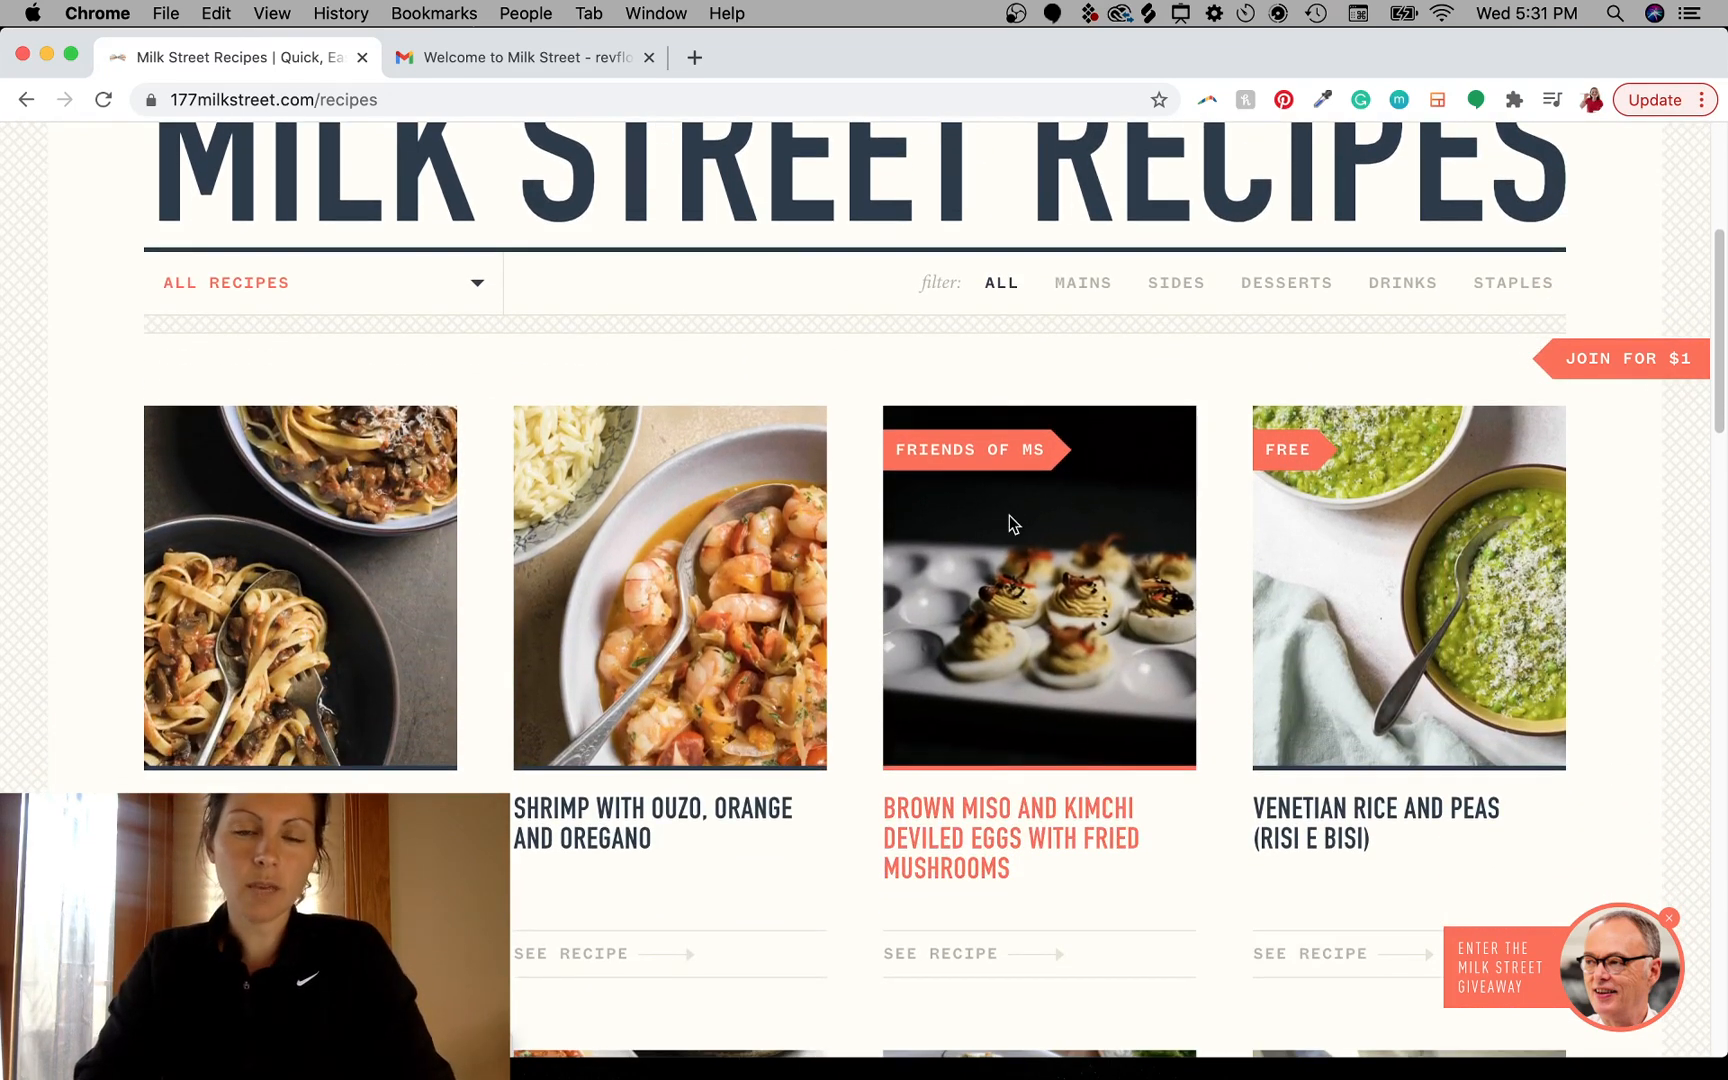
{"action": "scroll", "coordinate": [1008, 516], "scroll_direction": "up", "scroll_amount": 2}
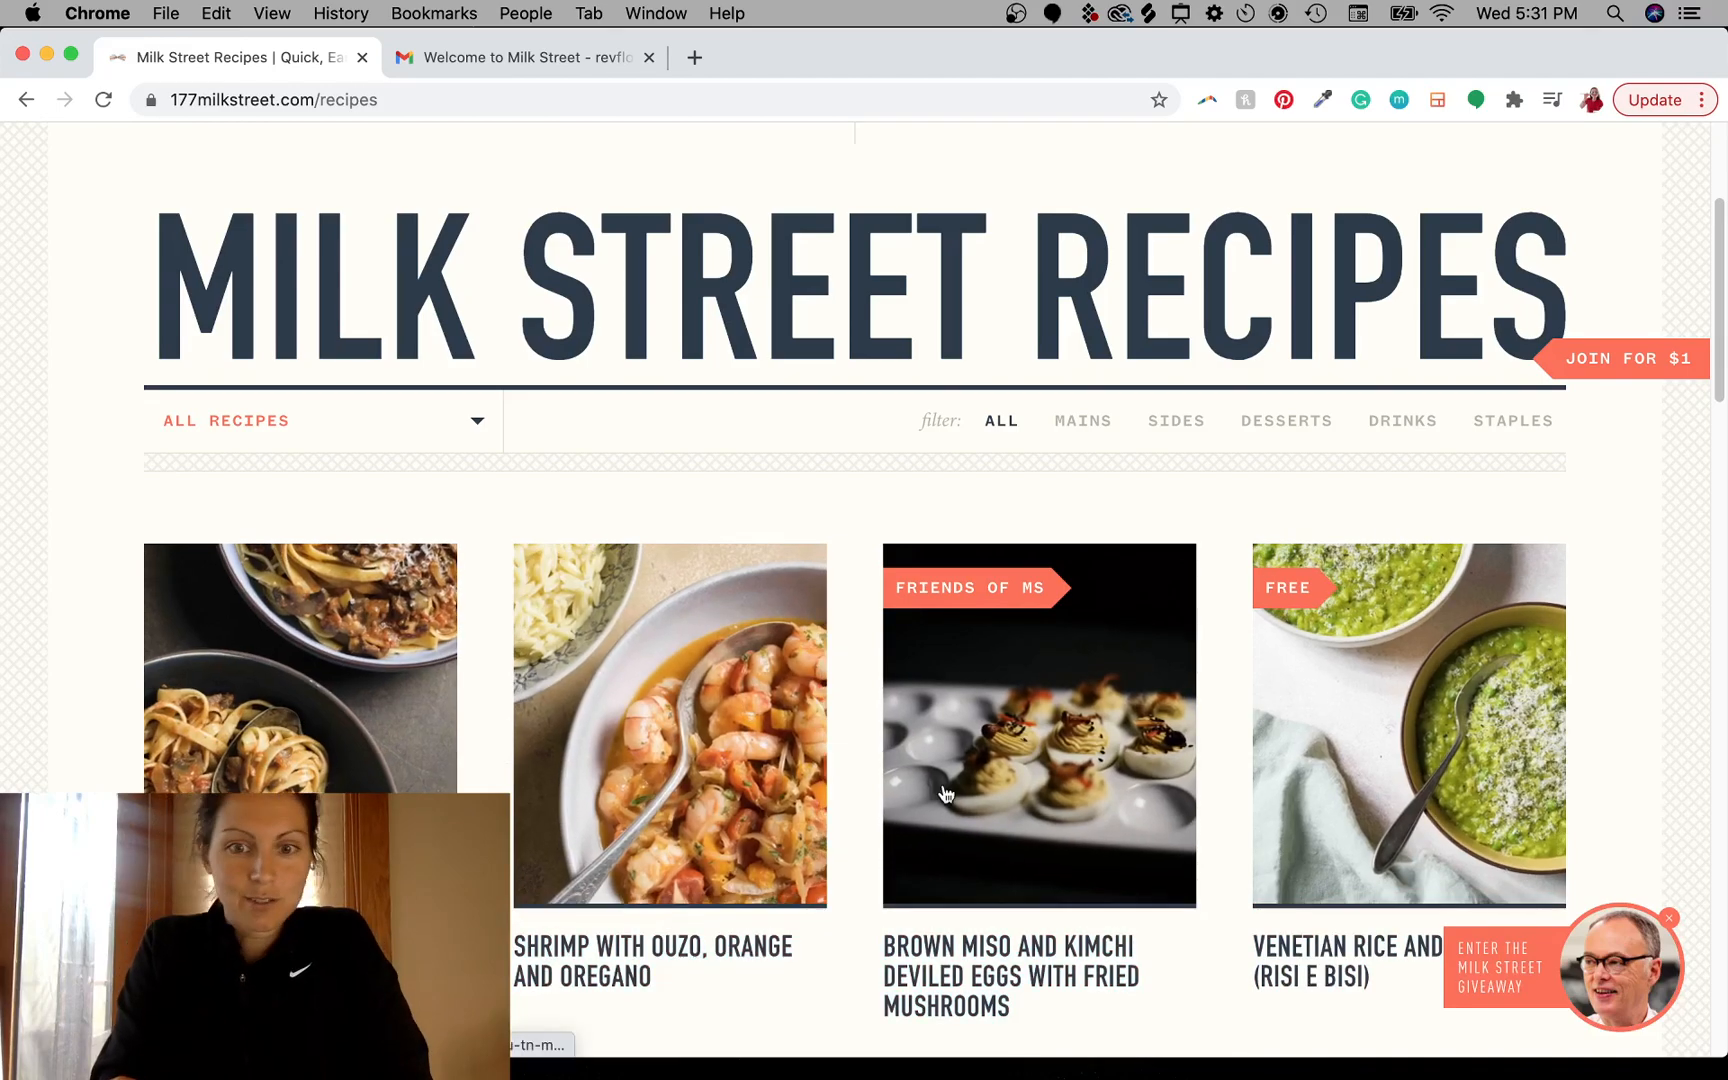
{"action": "scroll", "coordinate": [866, 612], "scroll_direction": "down", "scroll_amount": 1}
{"action": "scroll", "coordinate": [865, 612], "scroll_direction": "down", "scroll_amount": 9}
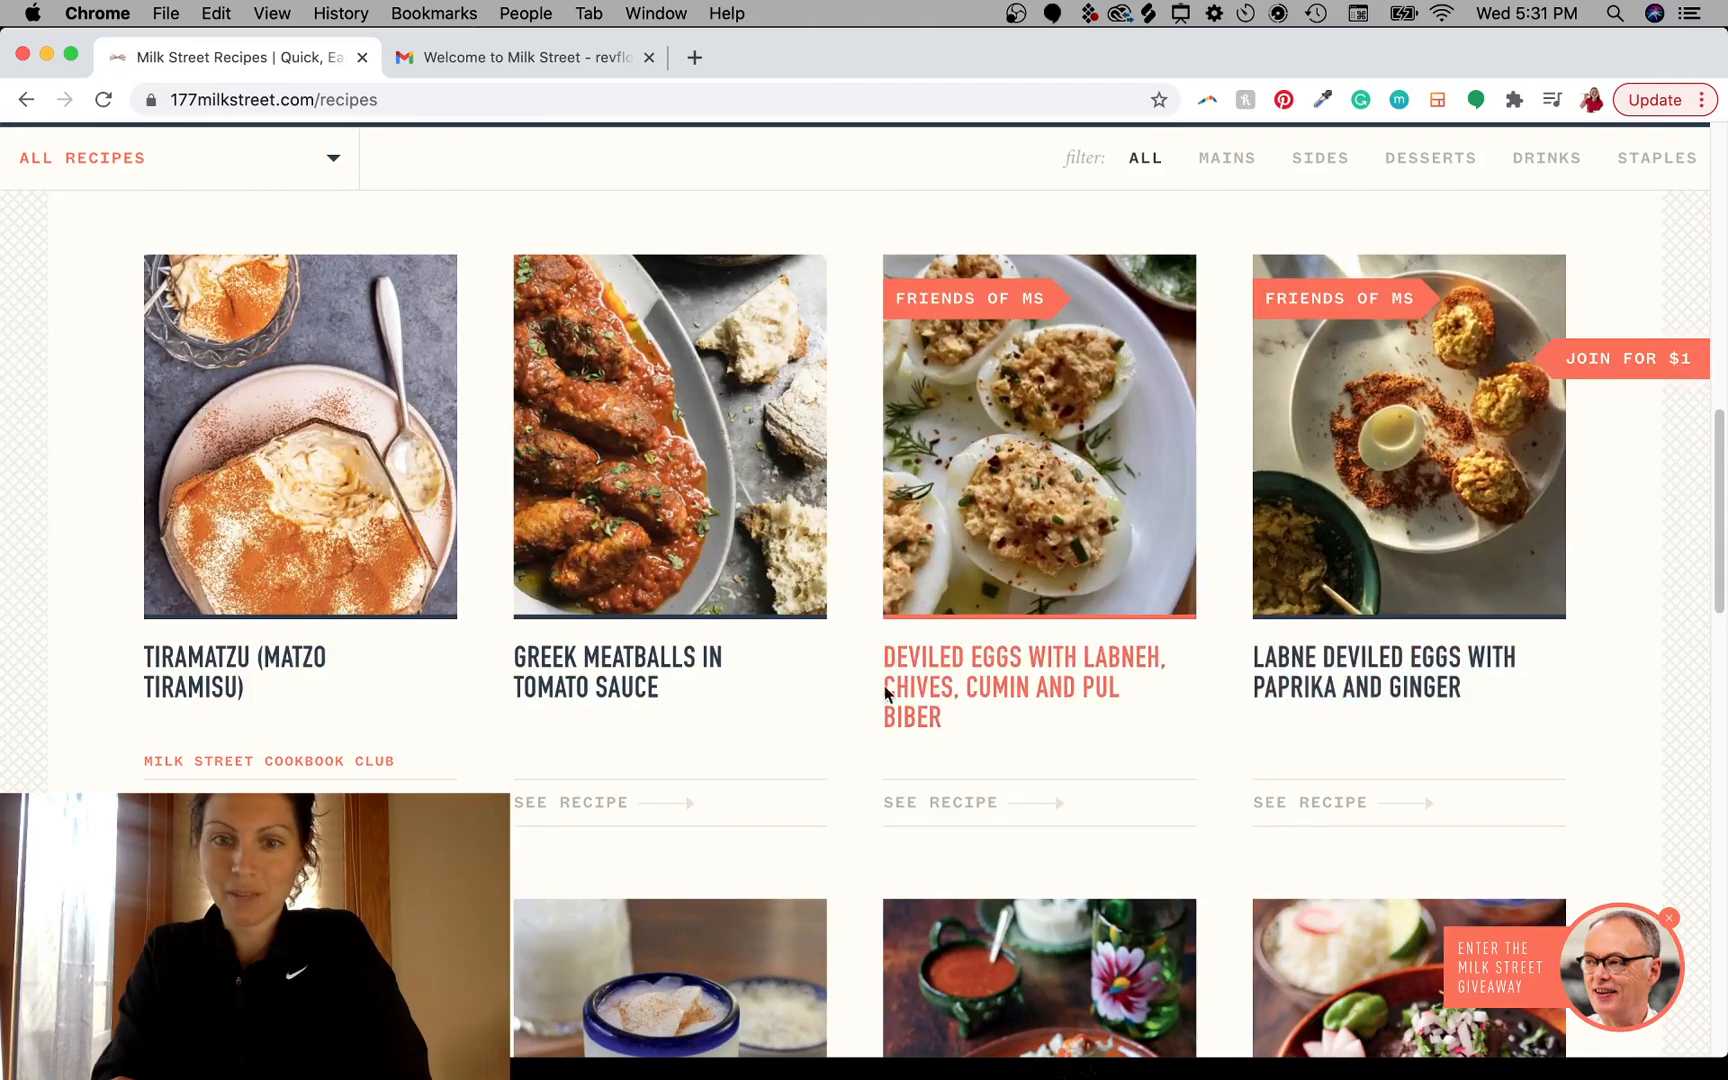
{"action": "scroll", "coordinate": [855, 605], "scroll_direction": "down", "scroll_amount": 1}
{"action": "scroll", "coordinate": [855, 605], "scroll_direction": "down", "scroll_amount": 6}
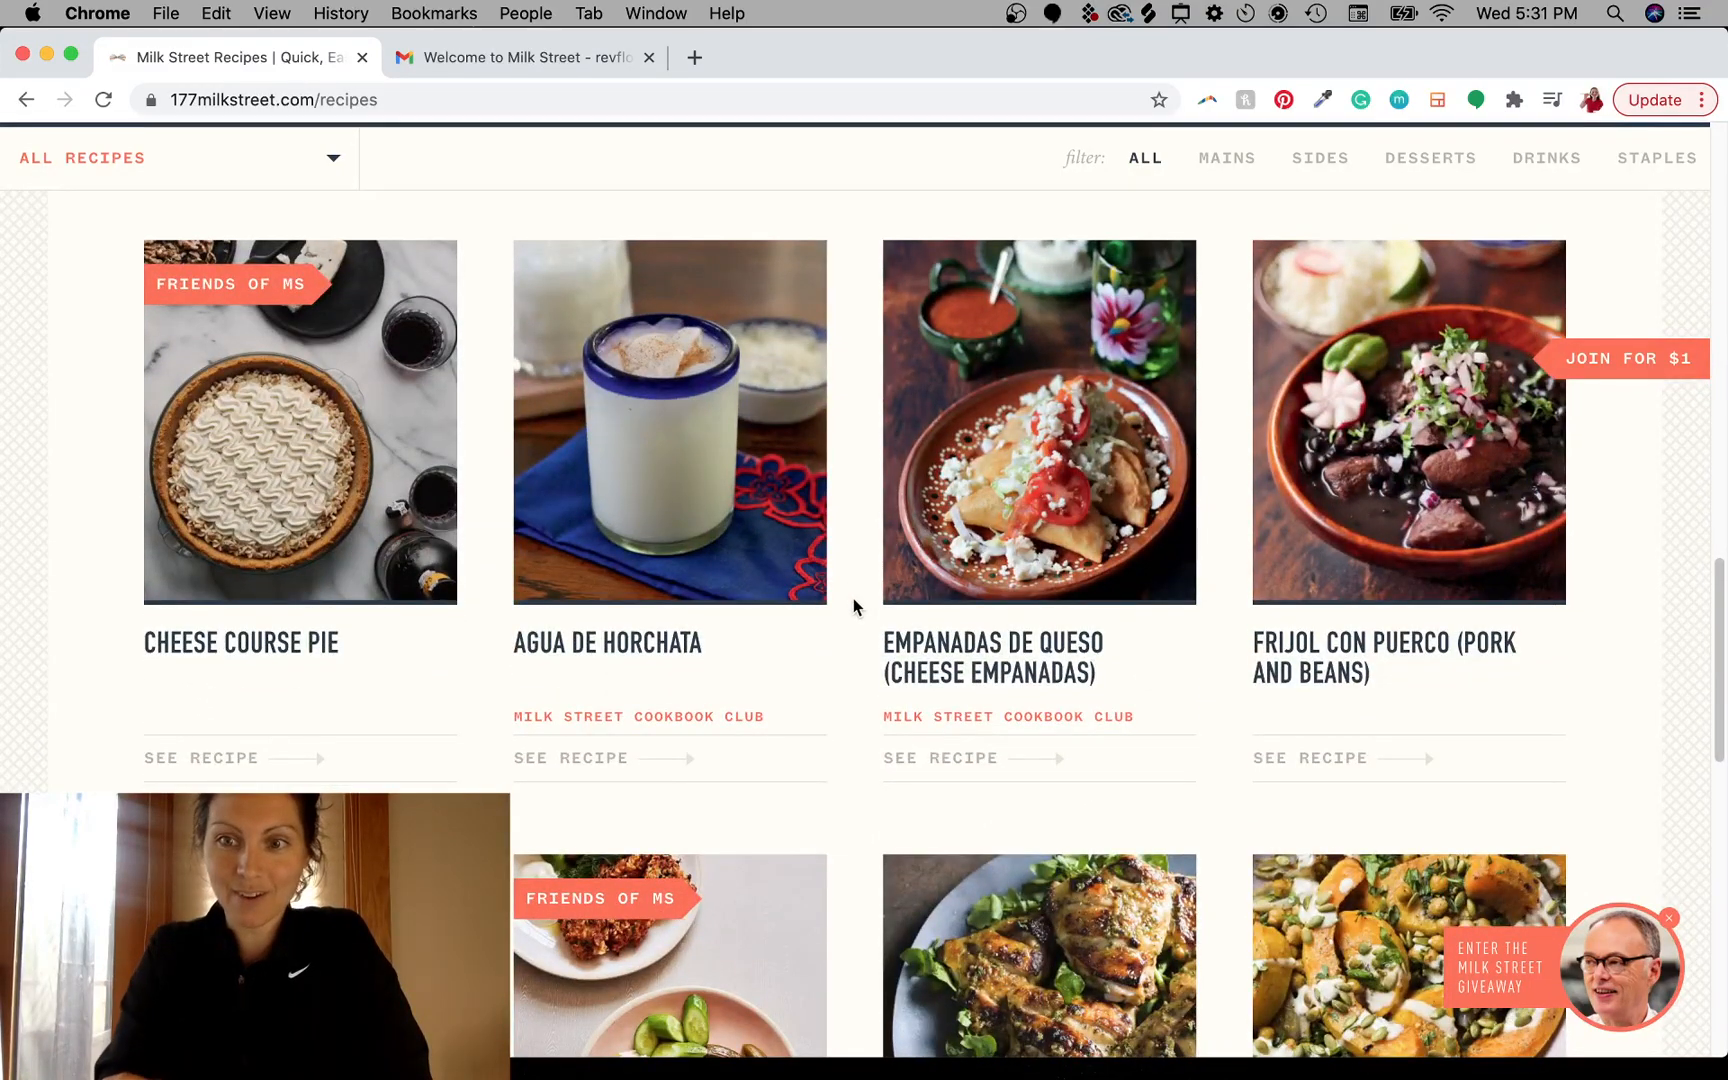
{"action": "scroll", "coordinate": [853, 598], "scroll_direction": "down", "scroll_amount": 6}
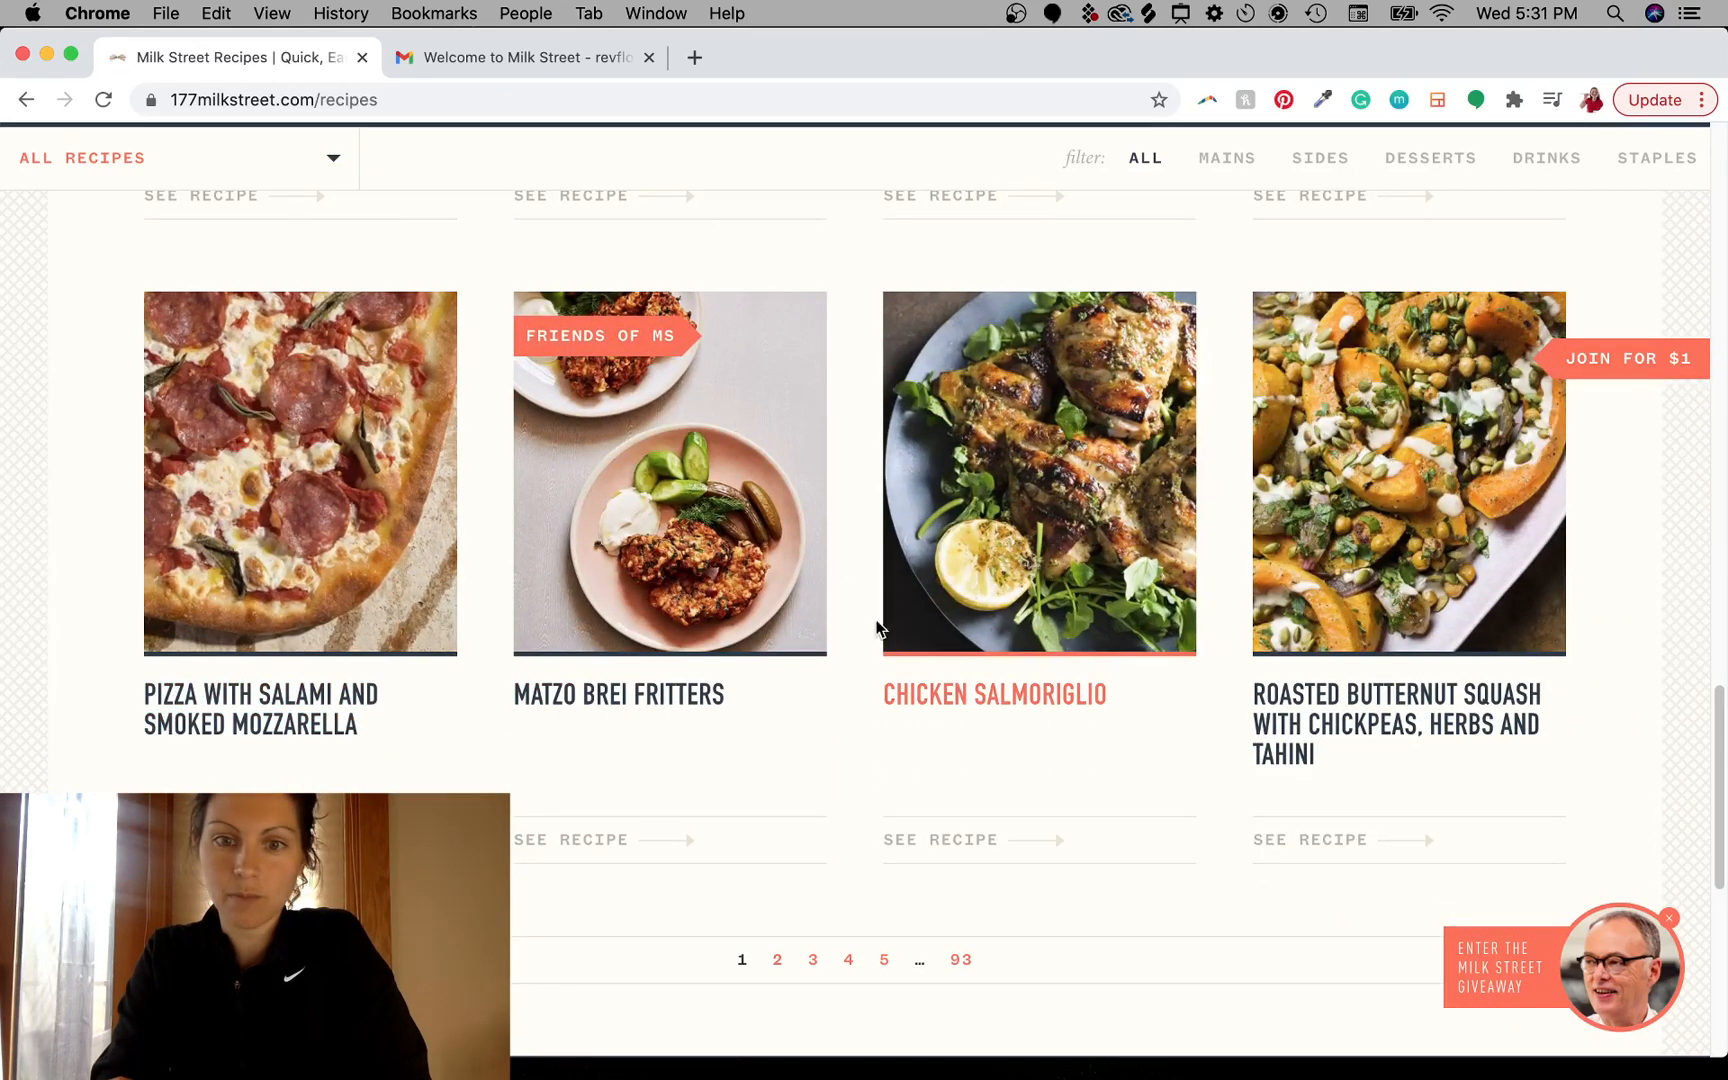
{"action": "scroll", "coordinate": [849, 664], "scroll_direction": "down", "scroll_amount": 3}
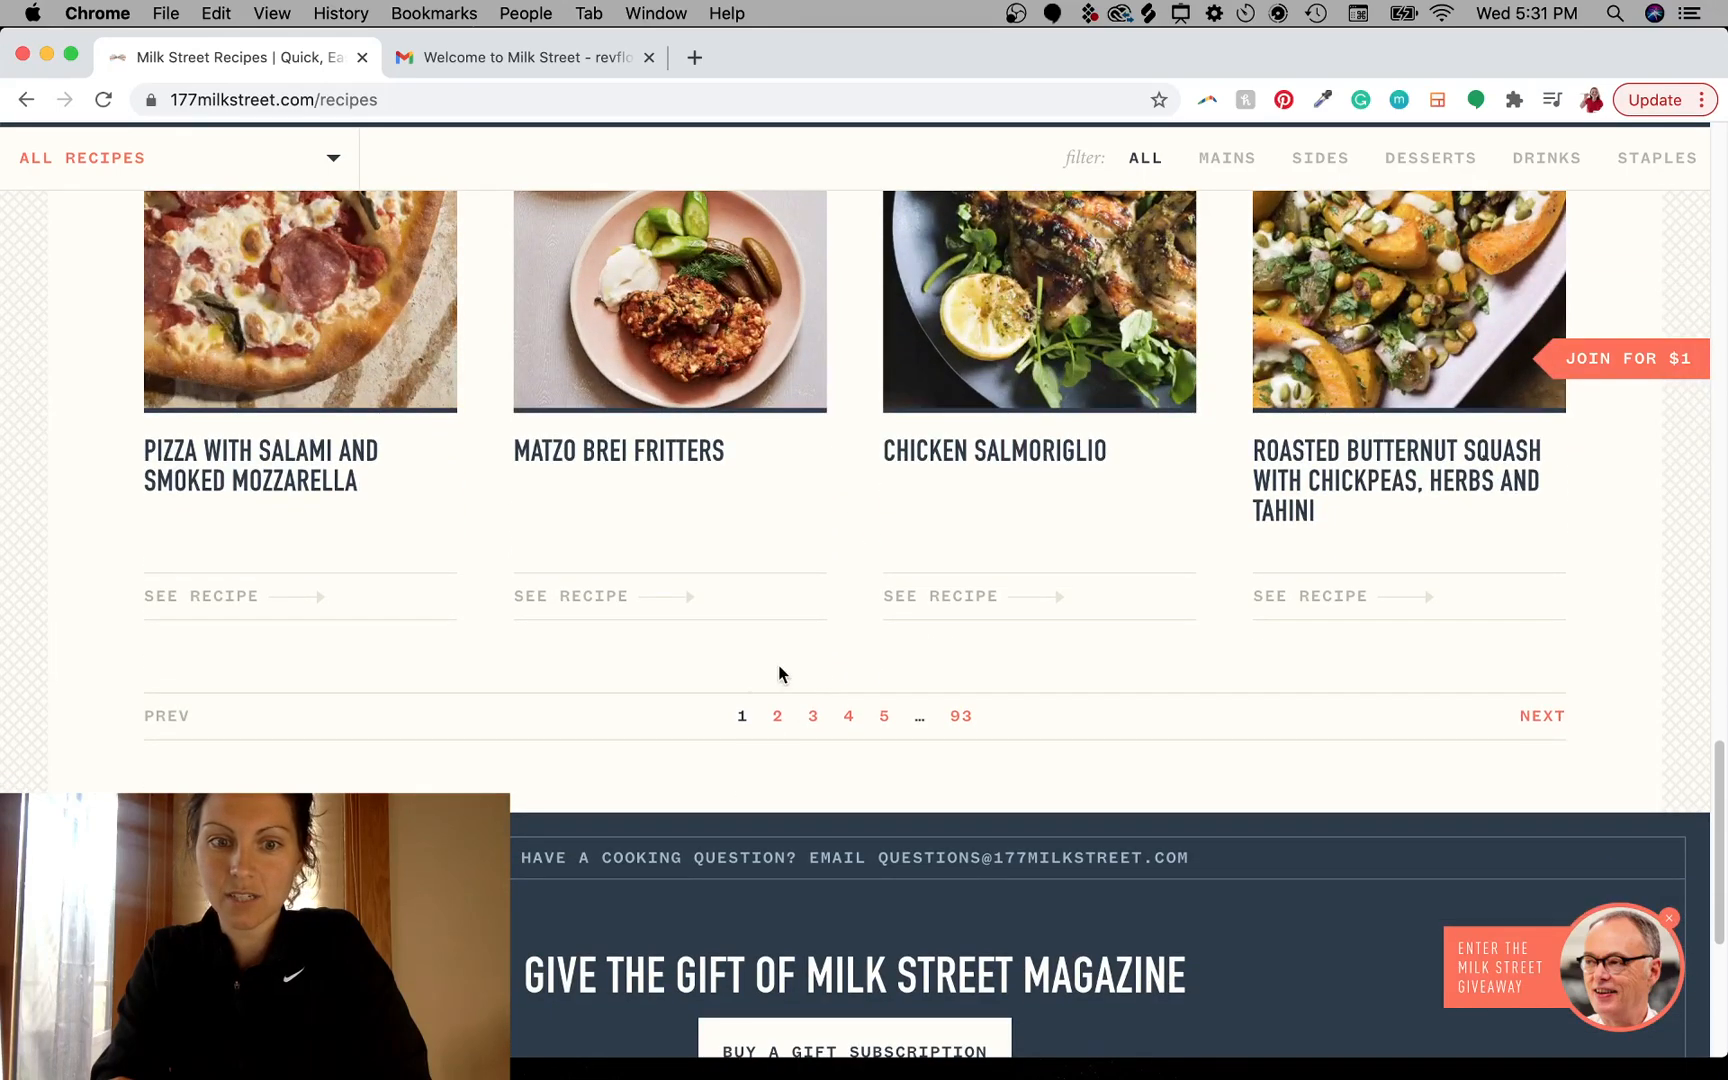
- Open page 2 of the recipe list and scroll through it
{"action": "left_click", "coordinate": [777, 718]}
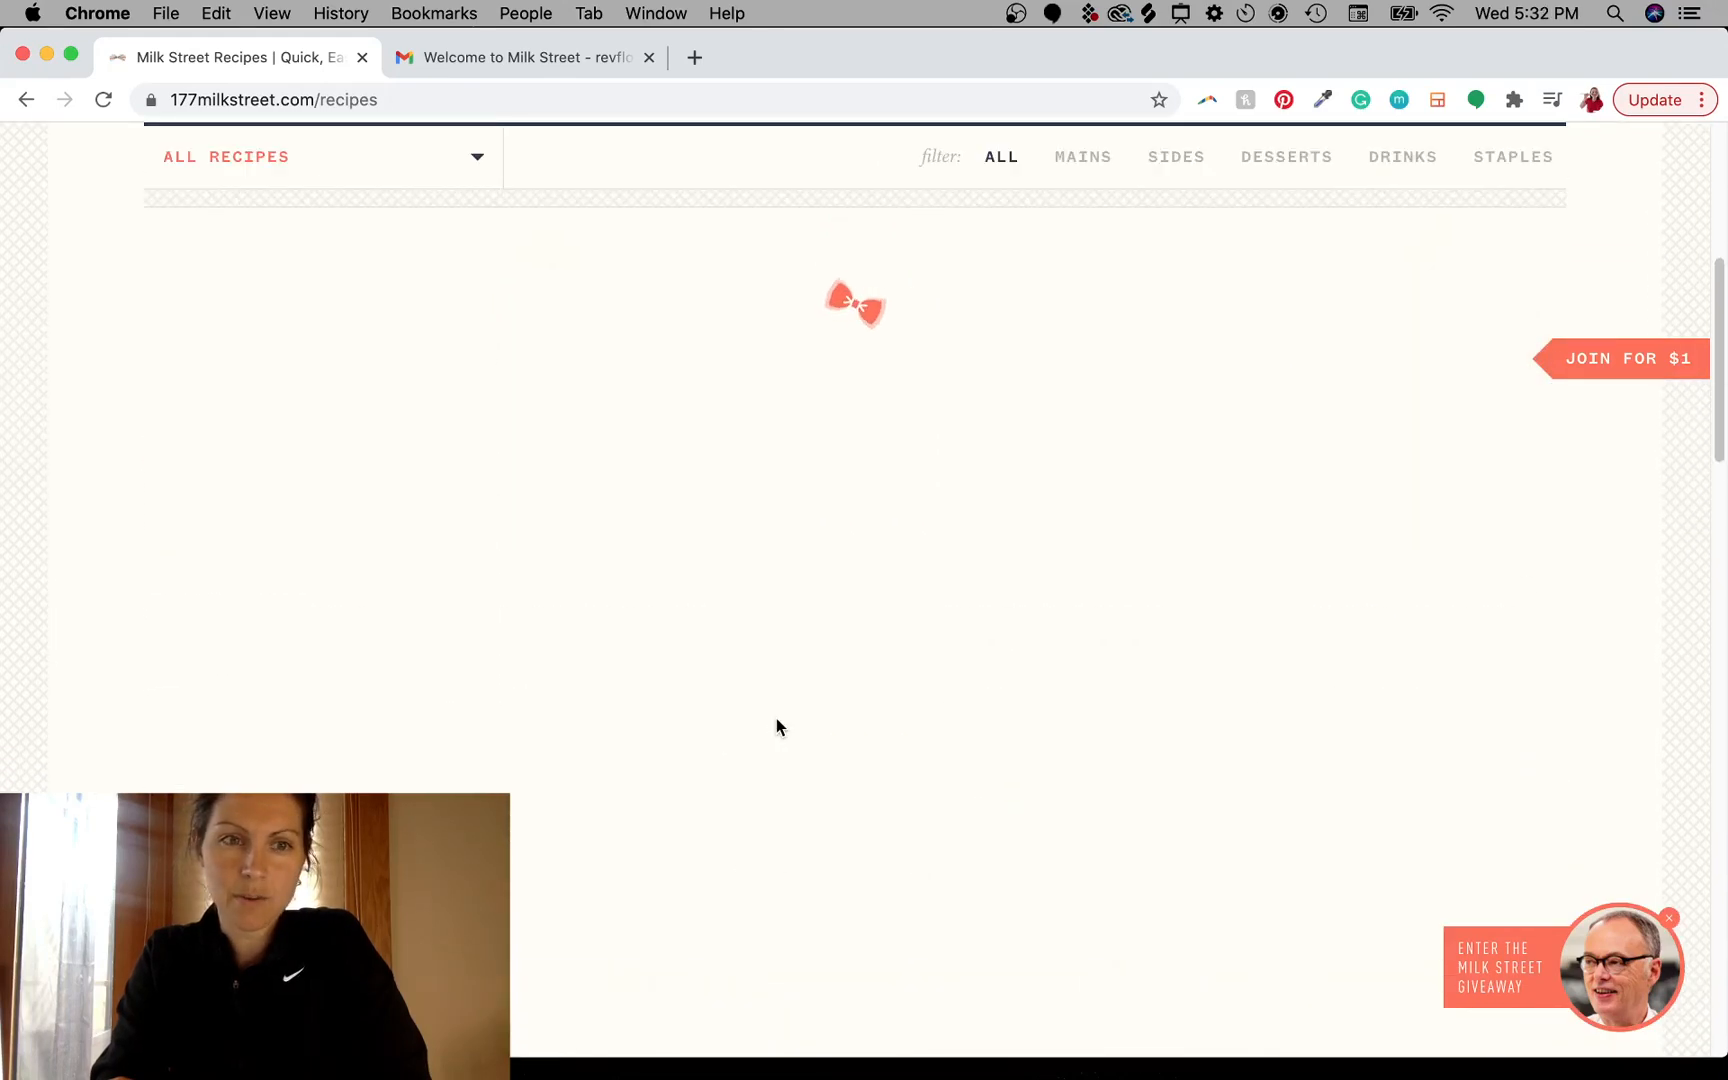
{"action": "scroll", "coordinate": [776, 718], "scroll_direction": "down", "scroll_amount": 1}
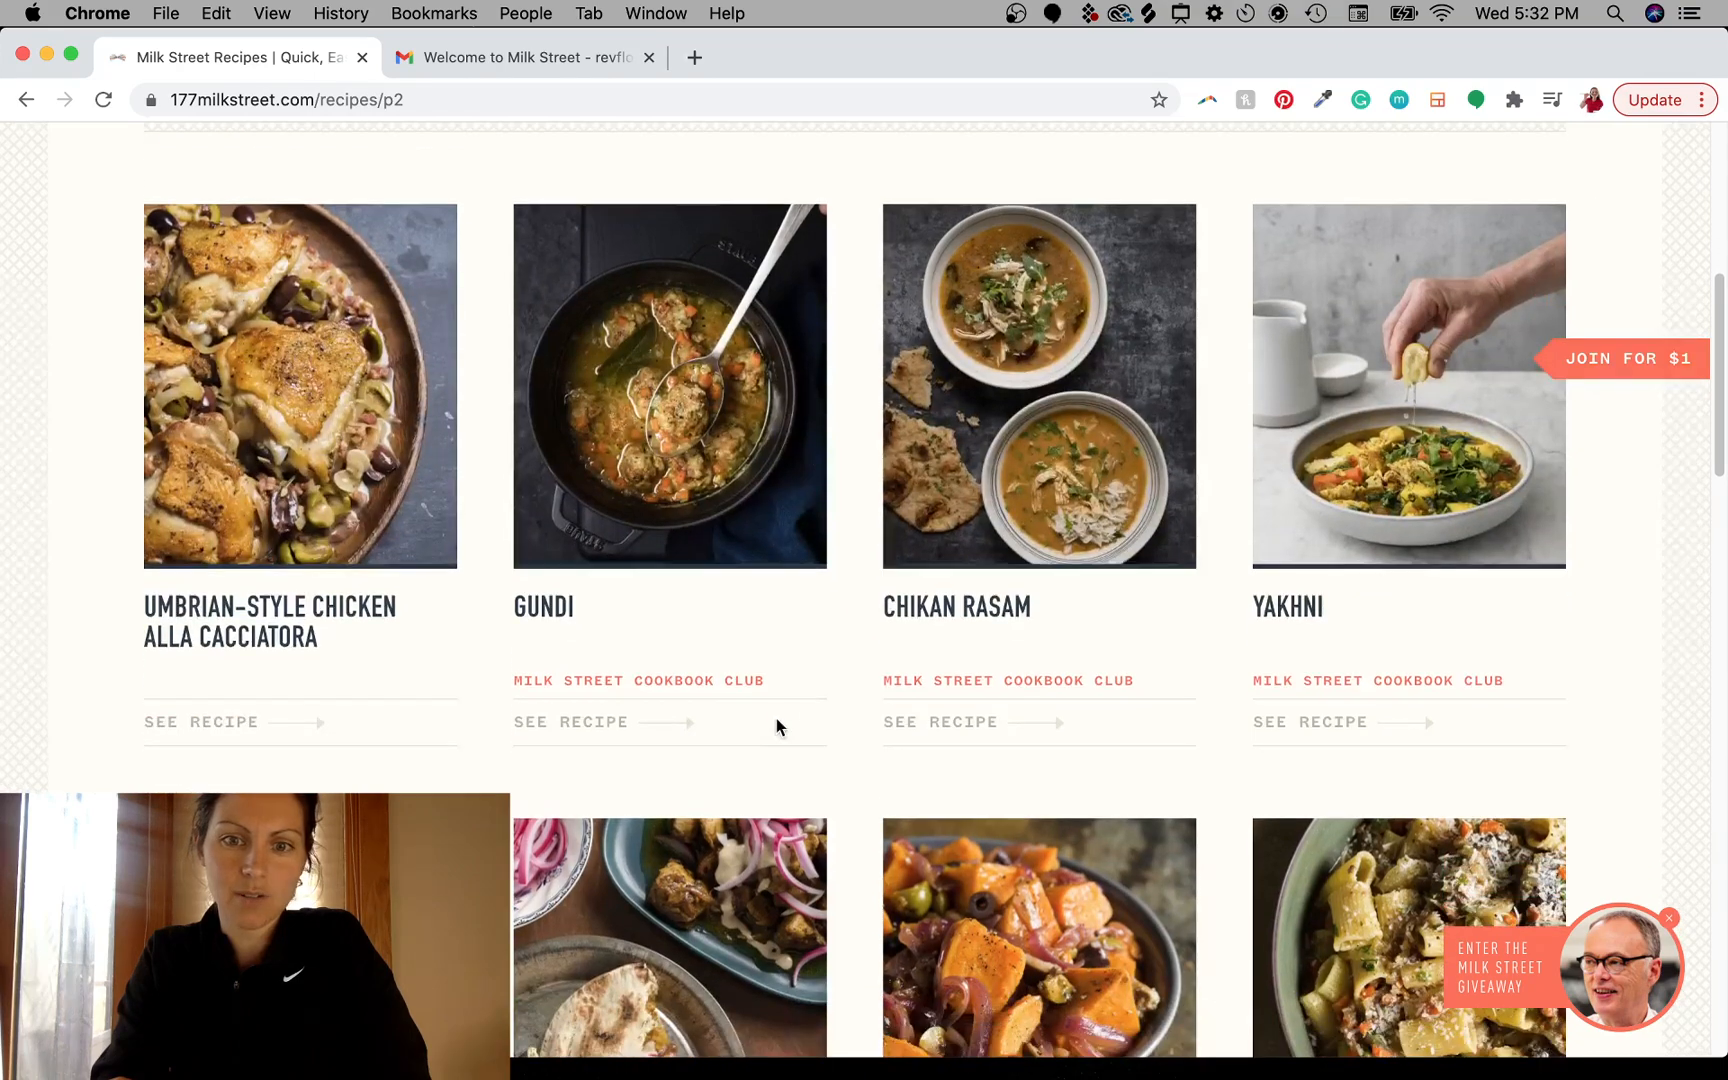
- Scroll to the end of page 2 of the recipe list and open page 3
{"action": "scroll", "coordinate": [850, 717], "scroll_direction": "down", "scroll_amount": 5}
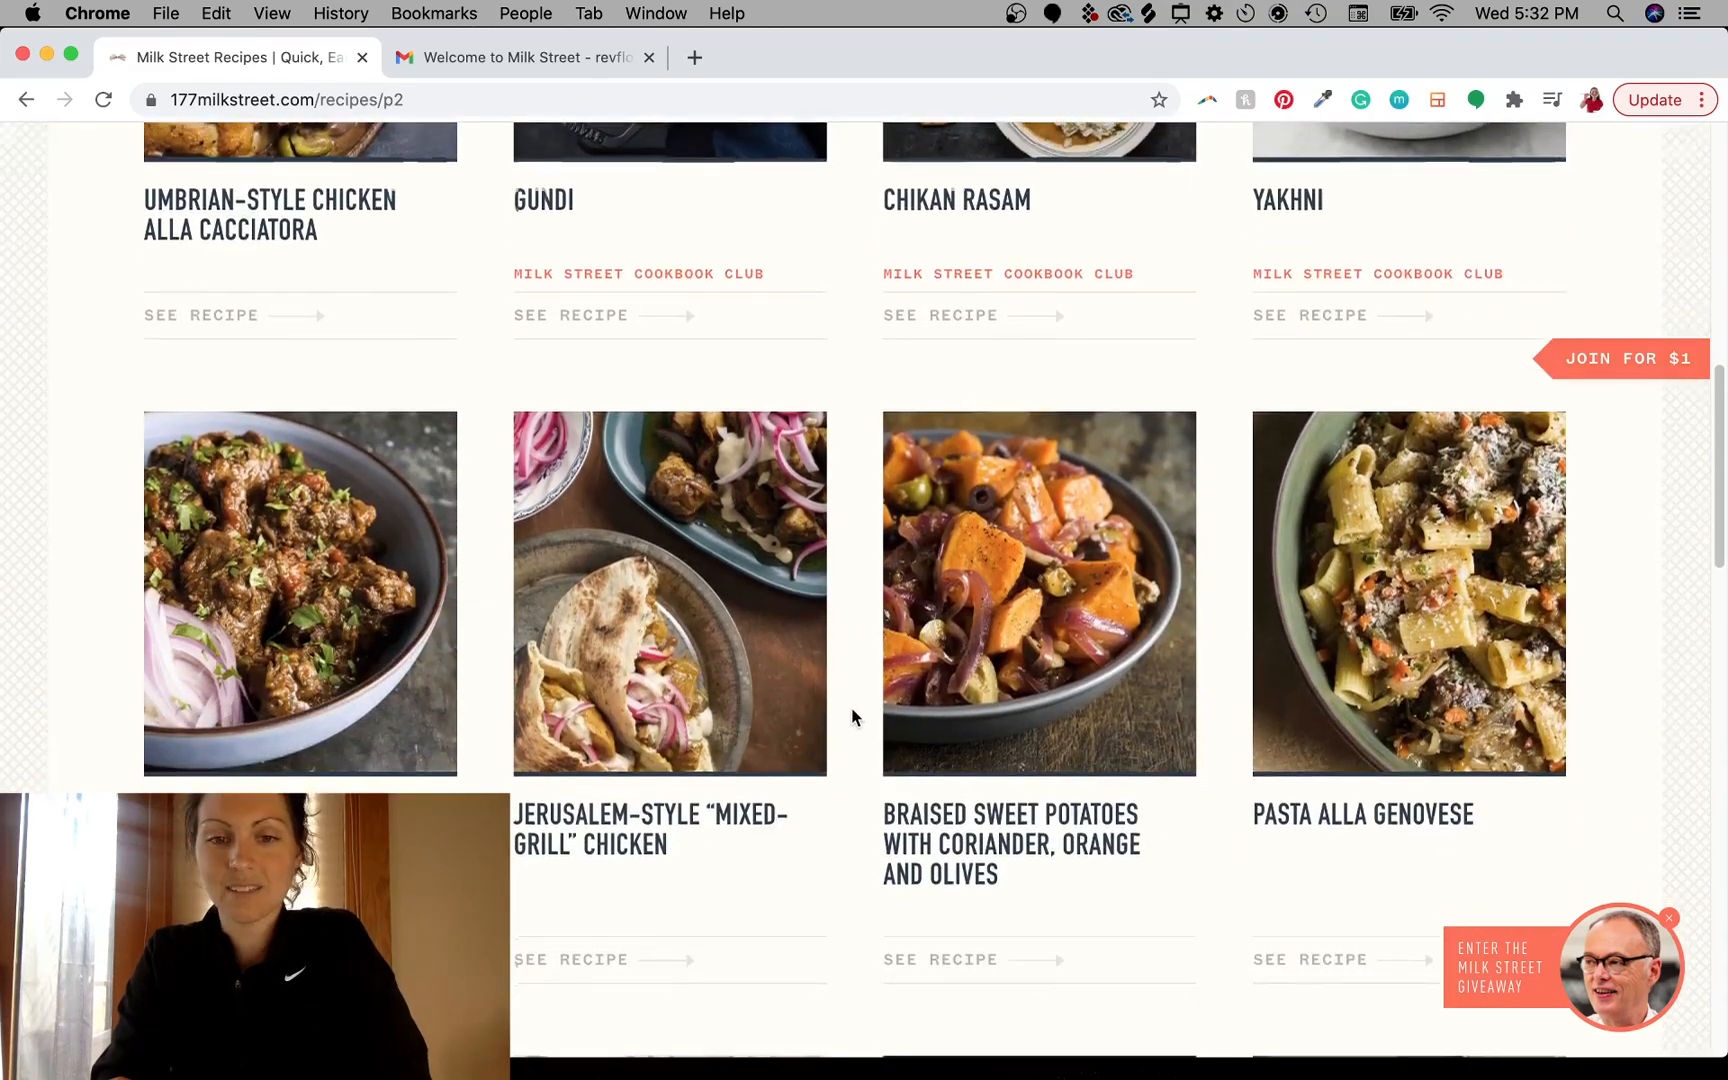
{"action": "scroll", "coordinate": [850, 717], "scroll_direction": "down", "scroll_amount": 10}
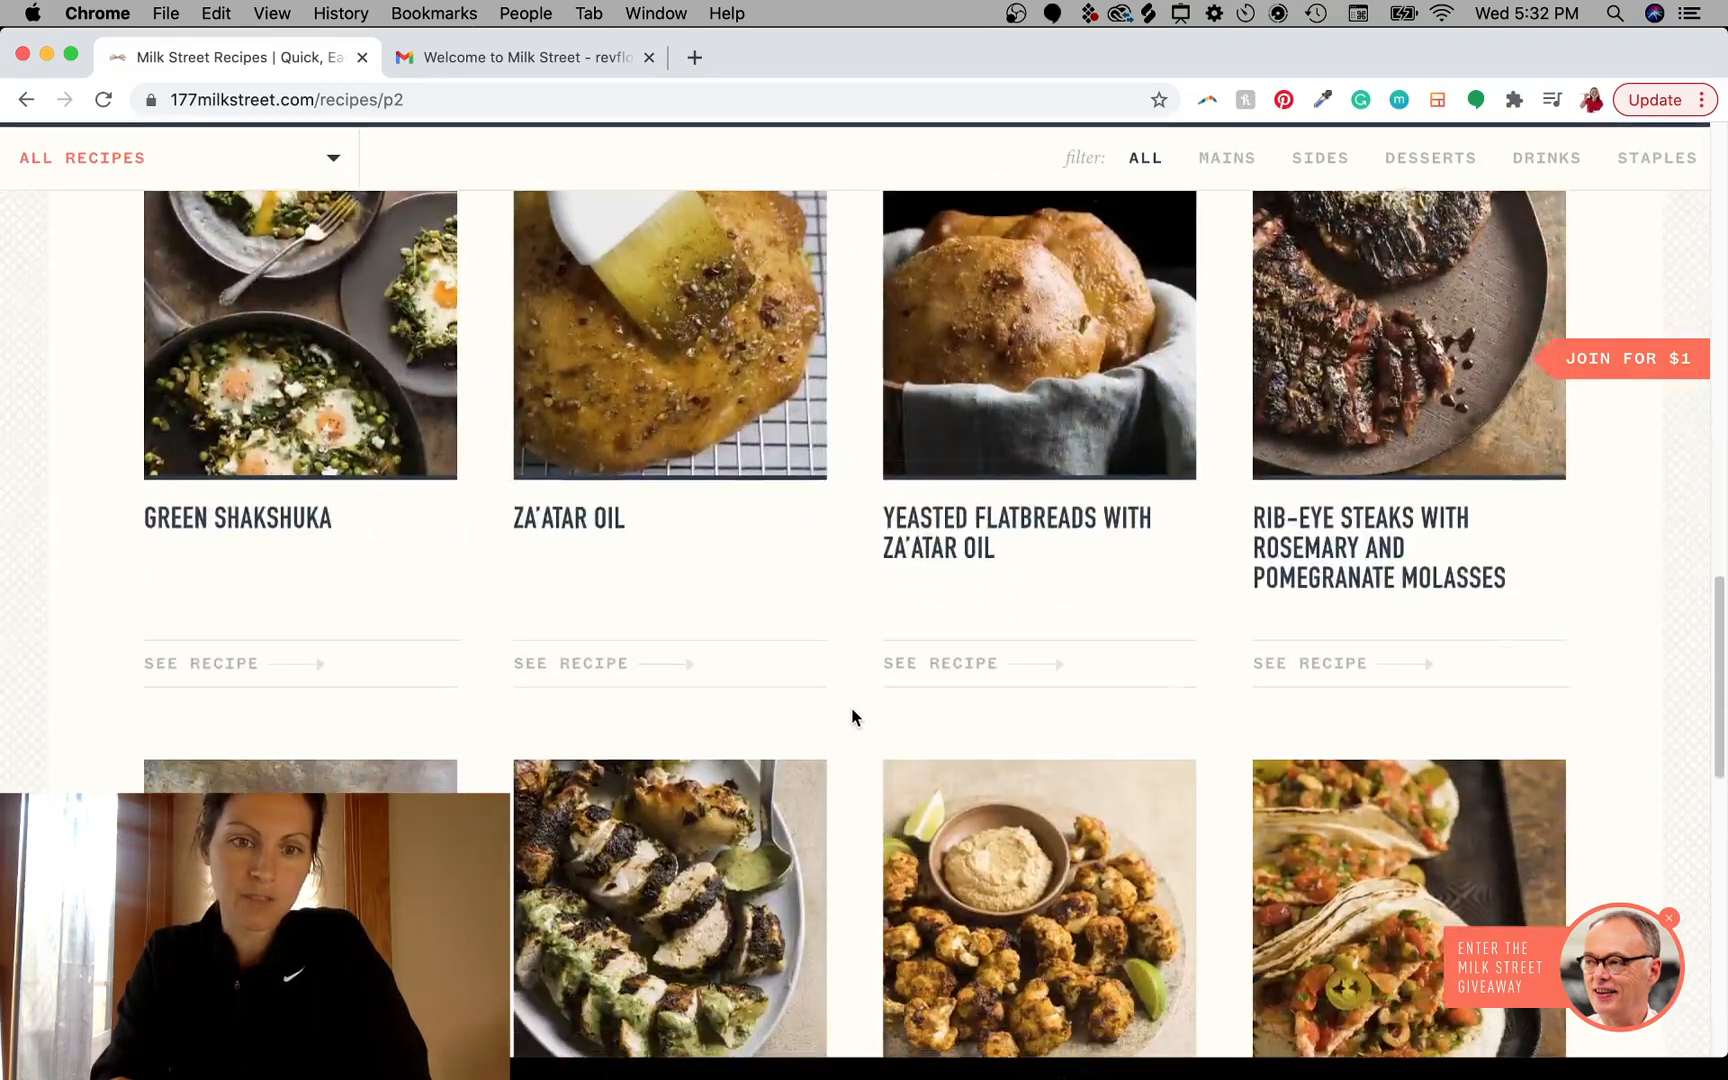
{"action": "scroll", "coordinate": [852, 716], "scroll_direction": "down", "scroll_amount": 1}
{"action": "scroll", "coordinate": [852, 716], "scroll_direction": "up", "scroll_amount": 4}
{"action": "scroll", "coordinate": [852, 716], "scroll_direction": "down", "scroll_amount": 12}
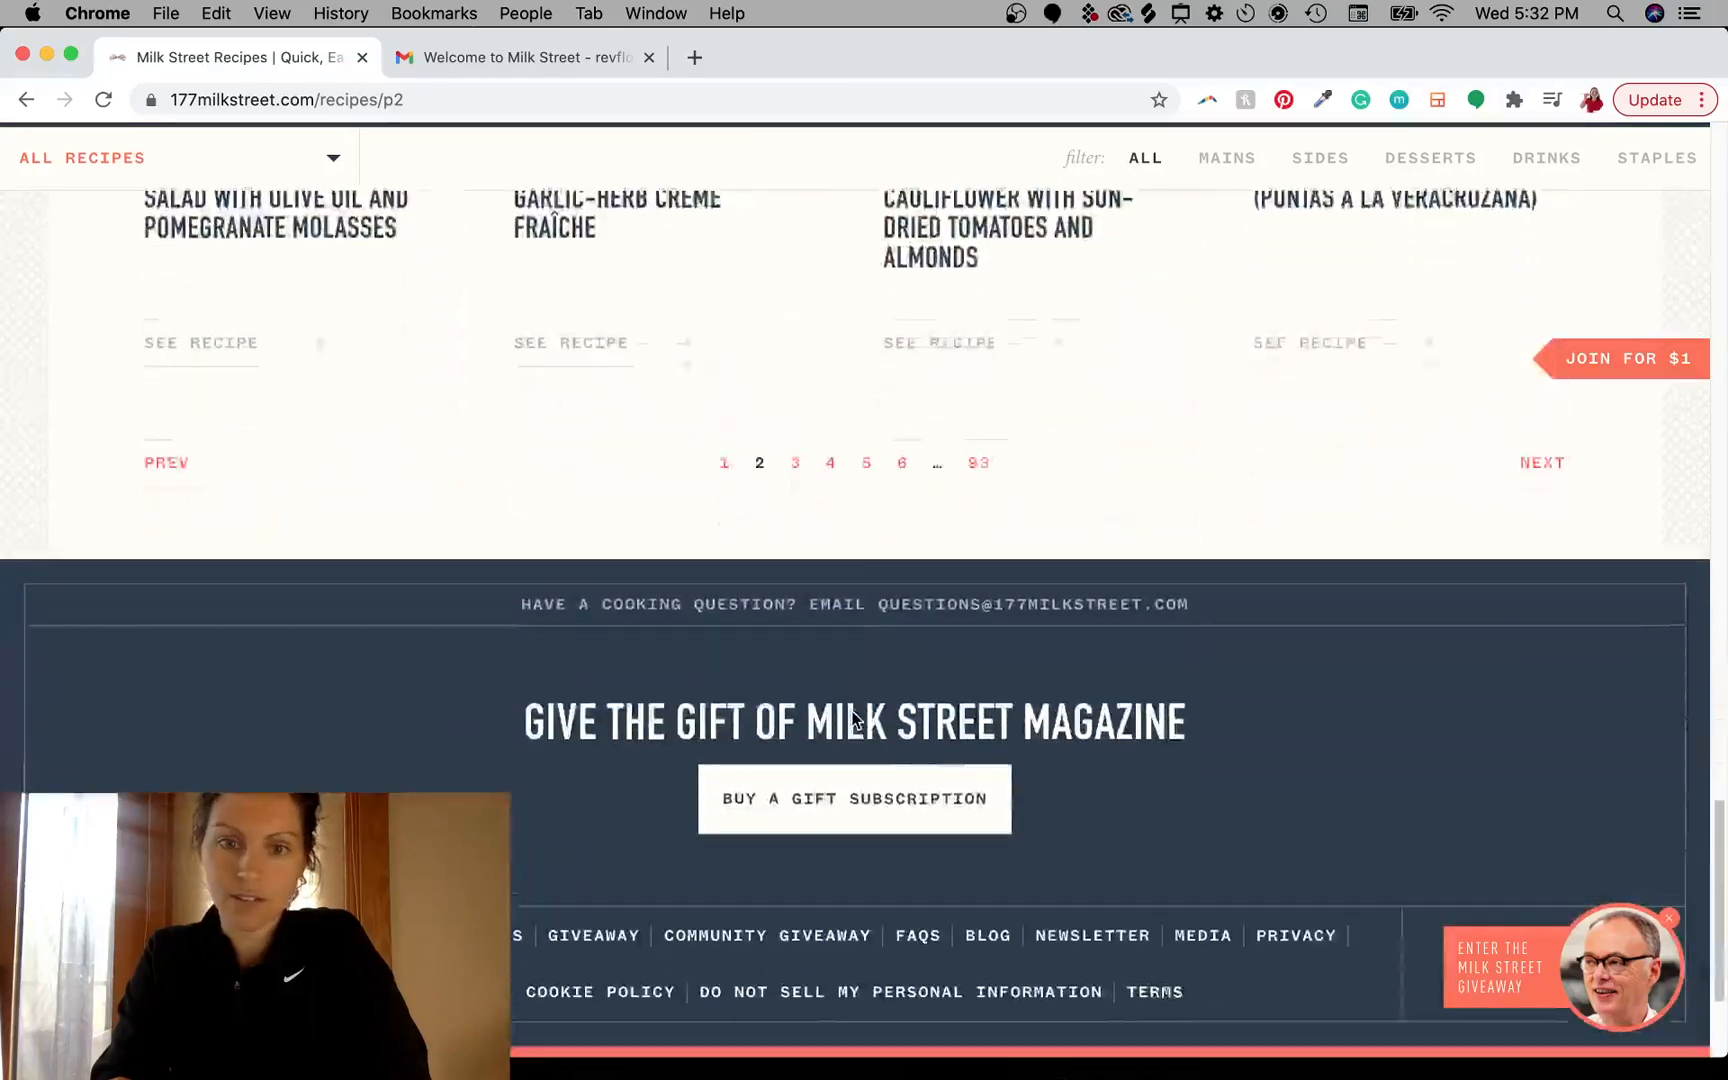
{"action": "scroll", "coordinate": [800, 710], "scroll_direction": "up", "scroll_amount": 3}
{"action": "left_click", "coordinate": [797, 728]}
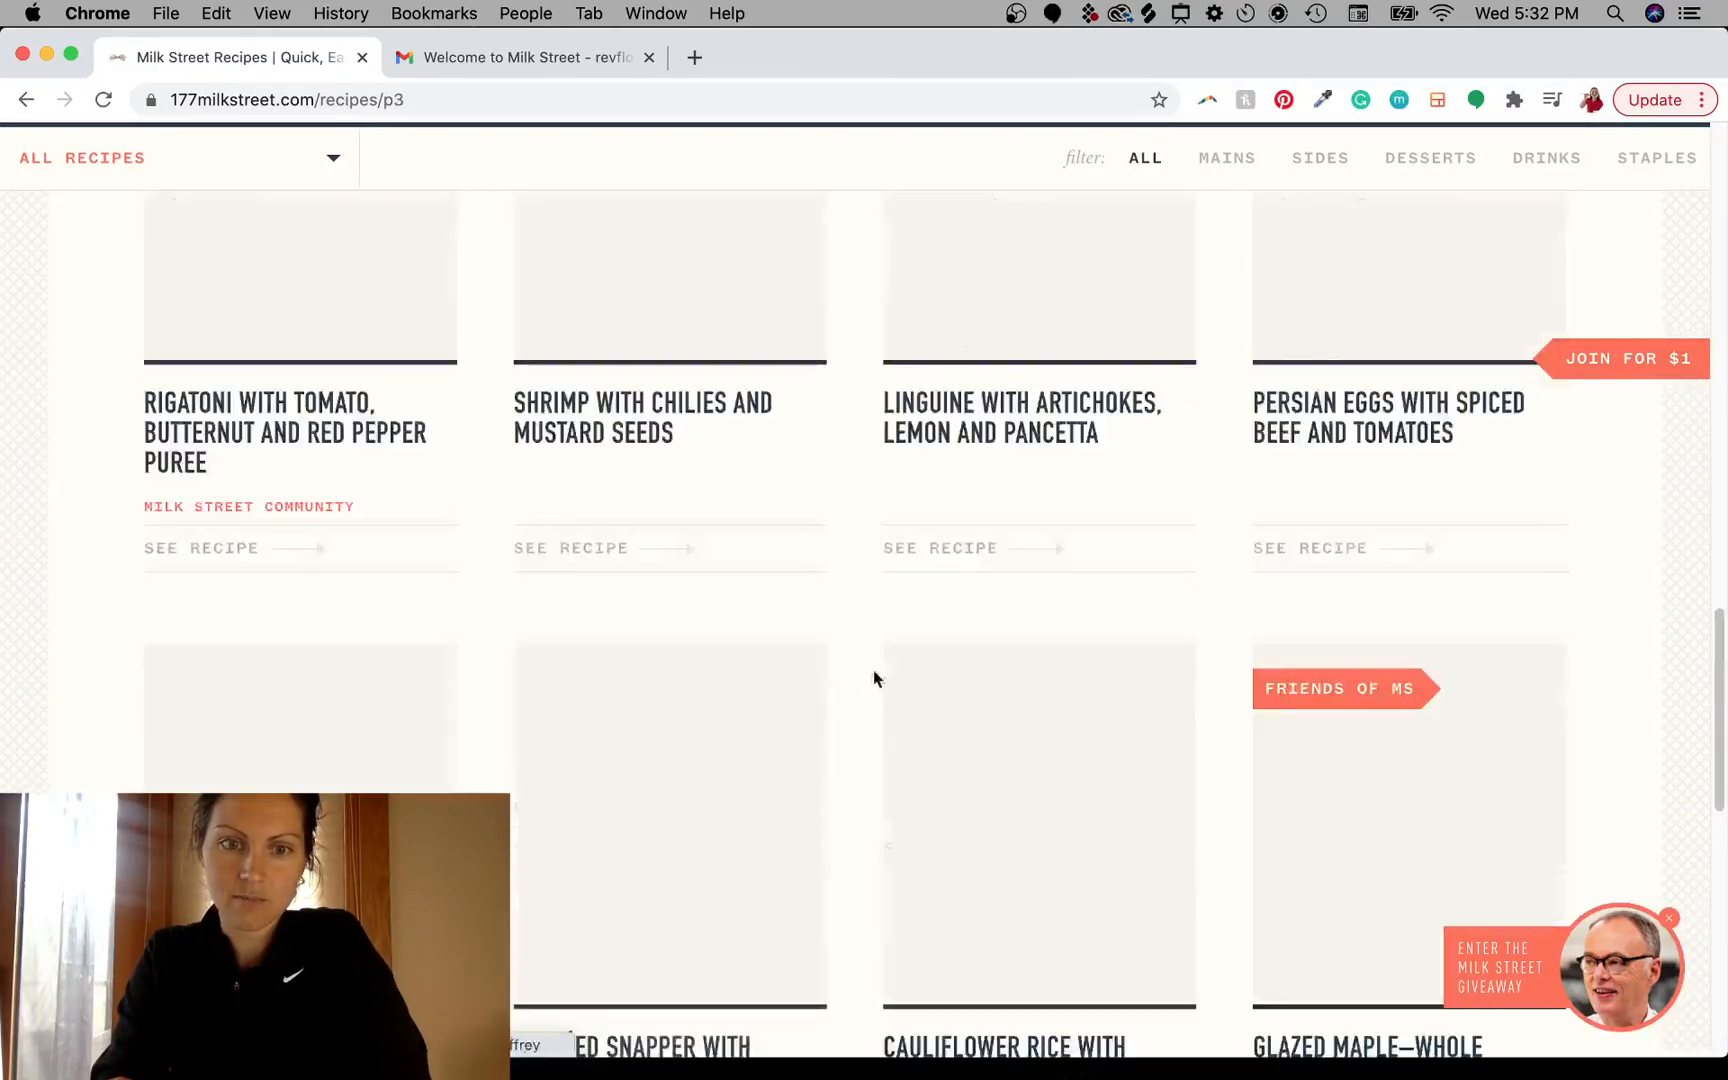
- Scroll through page 3 and open the Sautéed Snapper with Green Beans, Tomatoes and Balsamic Vinegar recipe
{"action": "scroll", "coordinate": [862, 588], "scroll_direction": "down", "scroll_amount": 6}
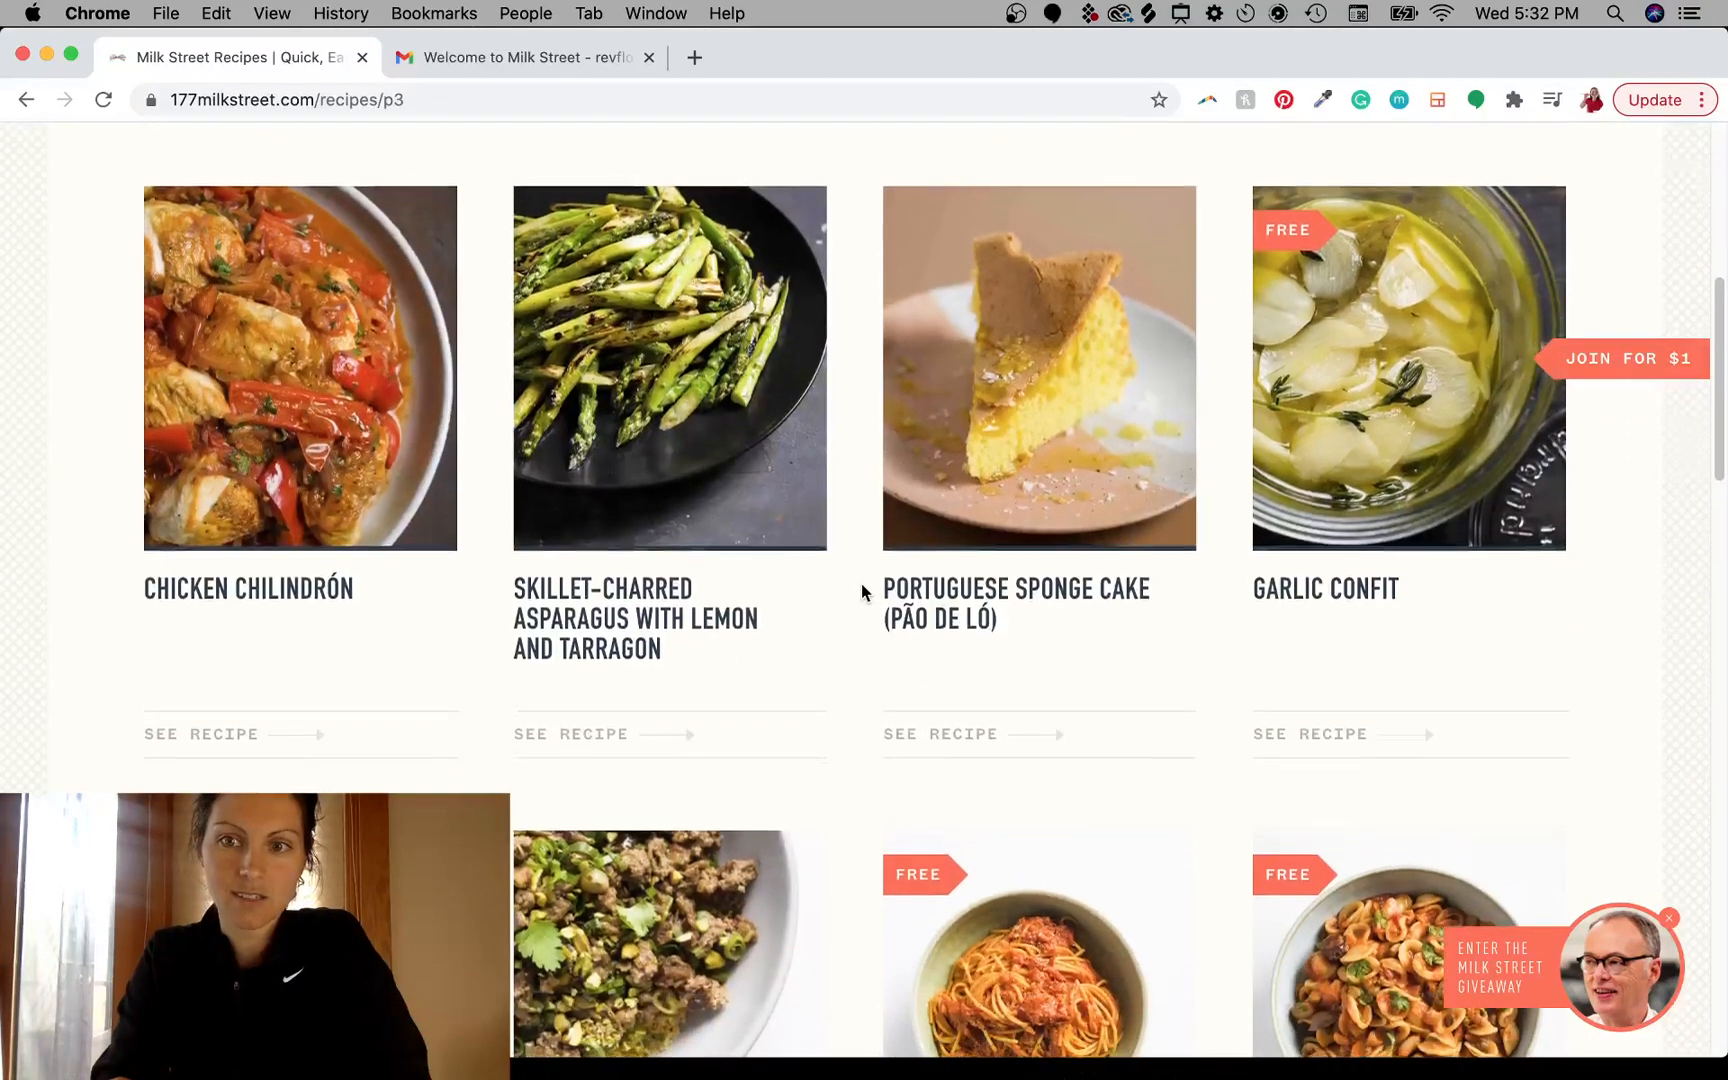
{"action": "scroll", "coordinate": [861, 585], "scroll_direction": "down", "scroll_amount": 6}
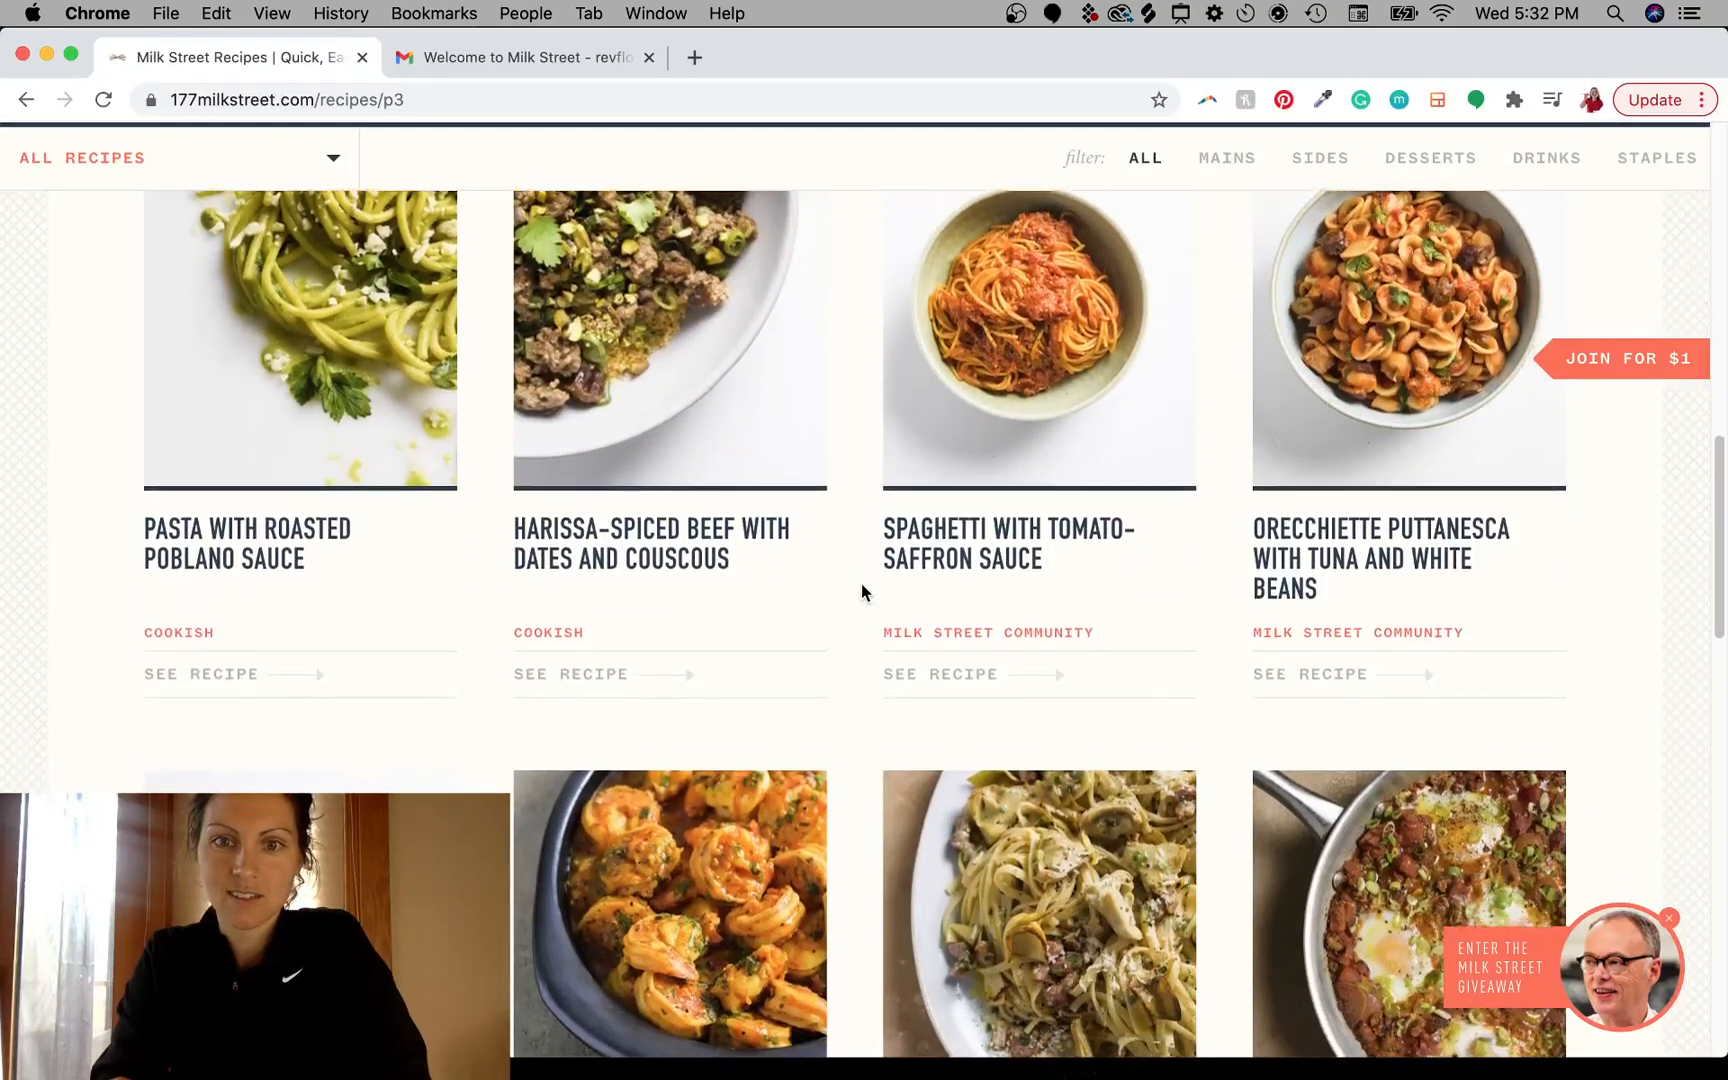
{"action": "scroll", "coordinate": [861, 584], "scroll_direction": "down", "scroll_amount": 8}
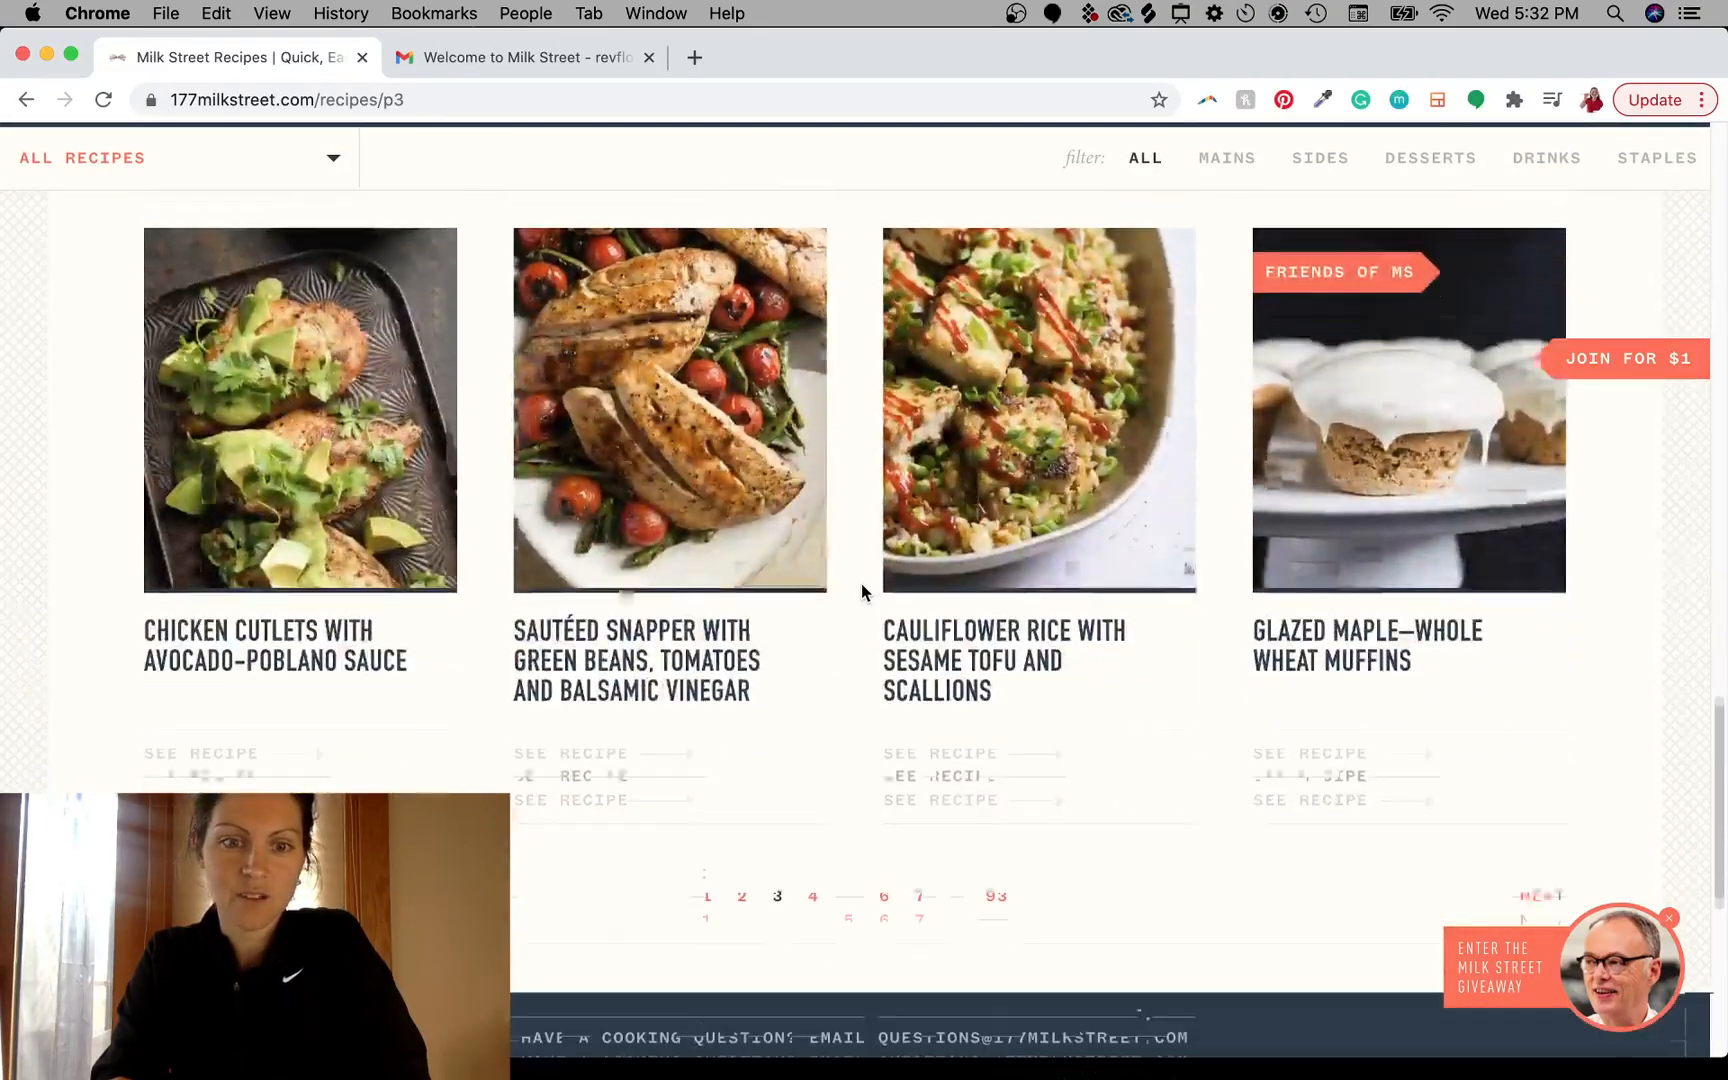
{"action": "left_click", "coordinate": [628, 331]}
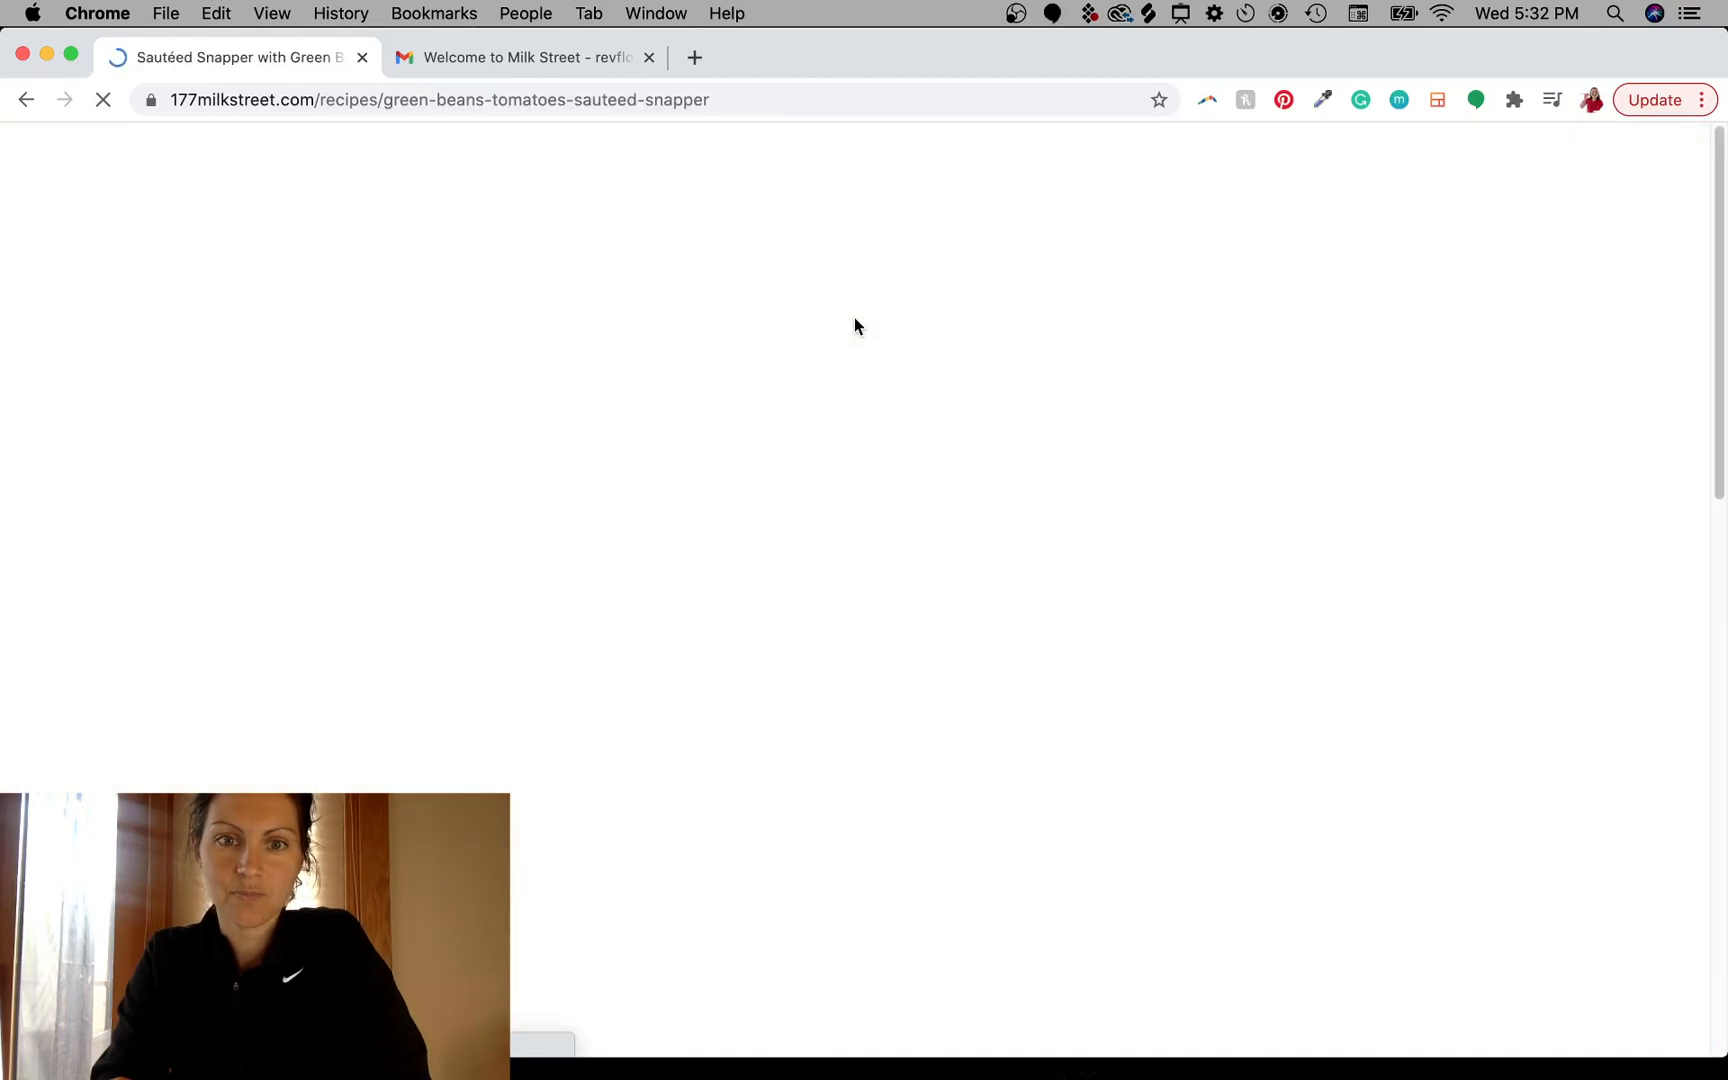
- Read the recipe's title and introduction
{"action": "scroll", "coordinate": [826, 551], "scroll_direction": "down", "scroll_amount": 3}
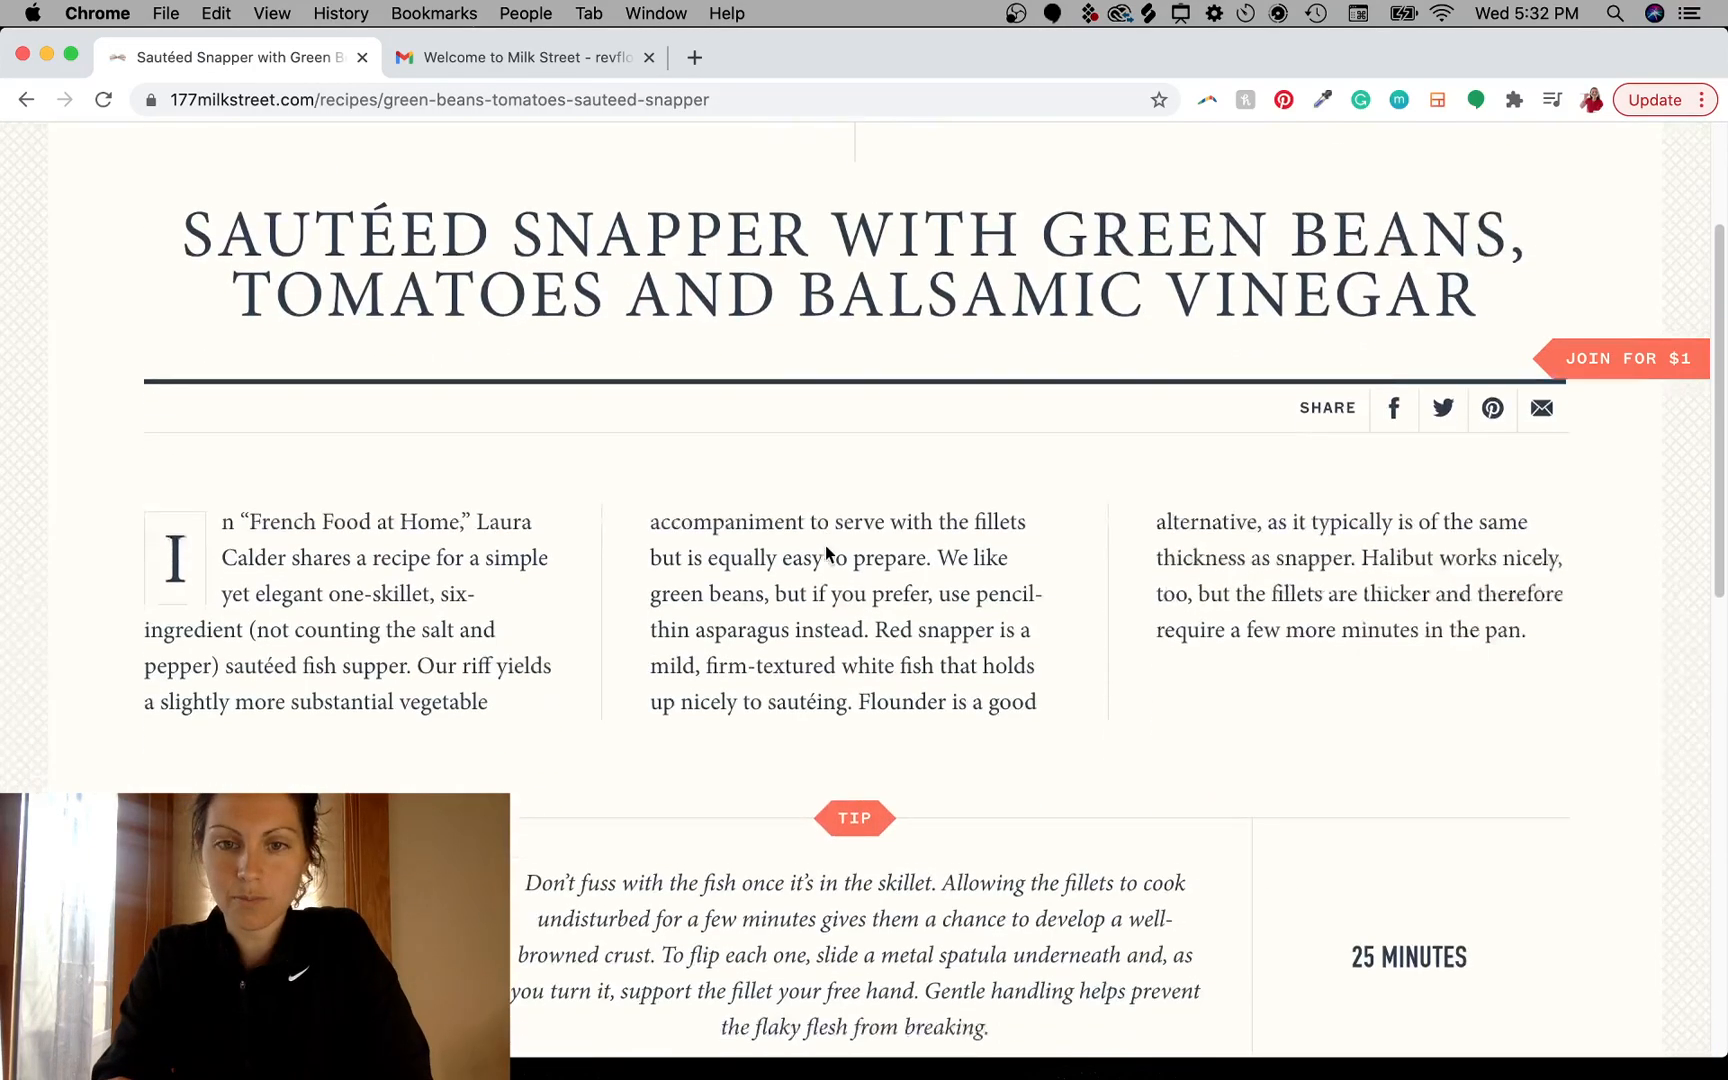
{"action": "scroll", "coordinate": [825, 551], "scroll_direction": "up", "scroll_amount": 3}
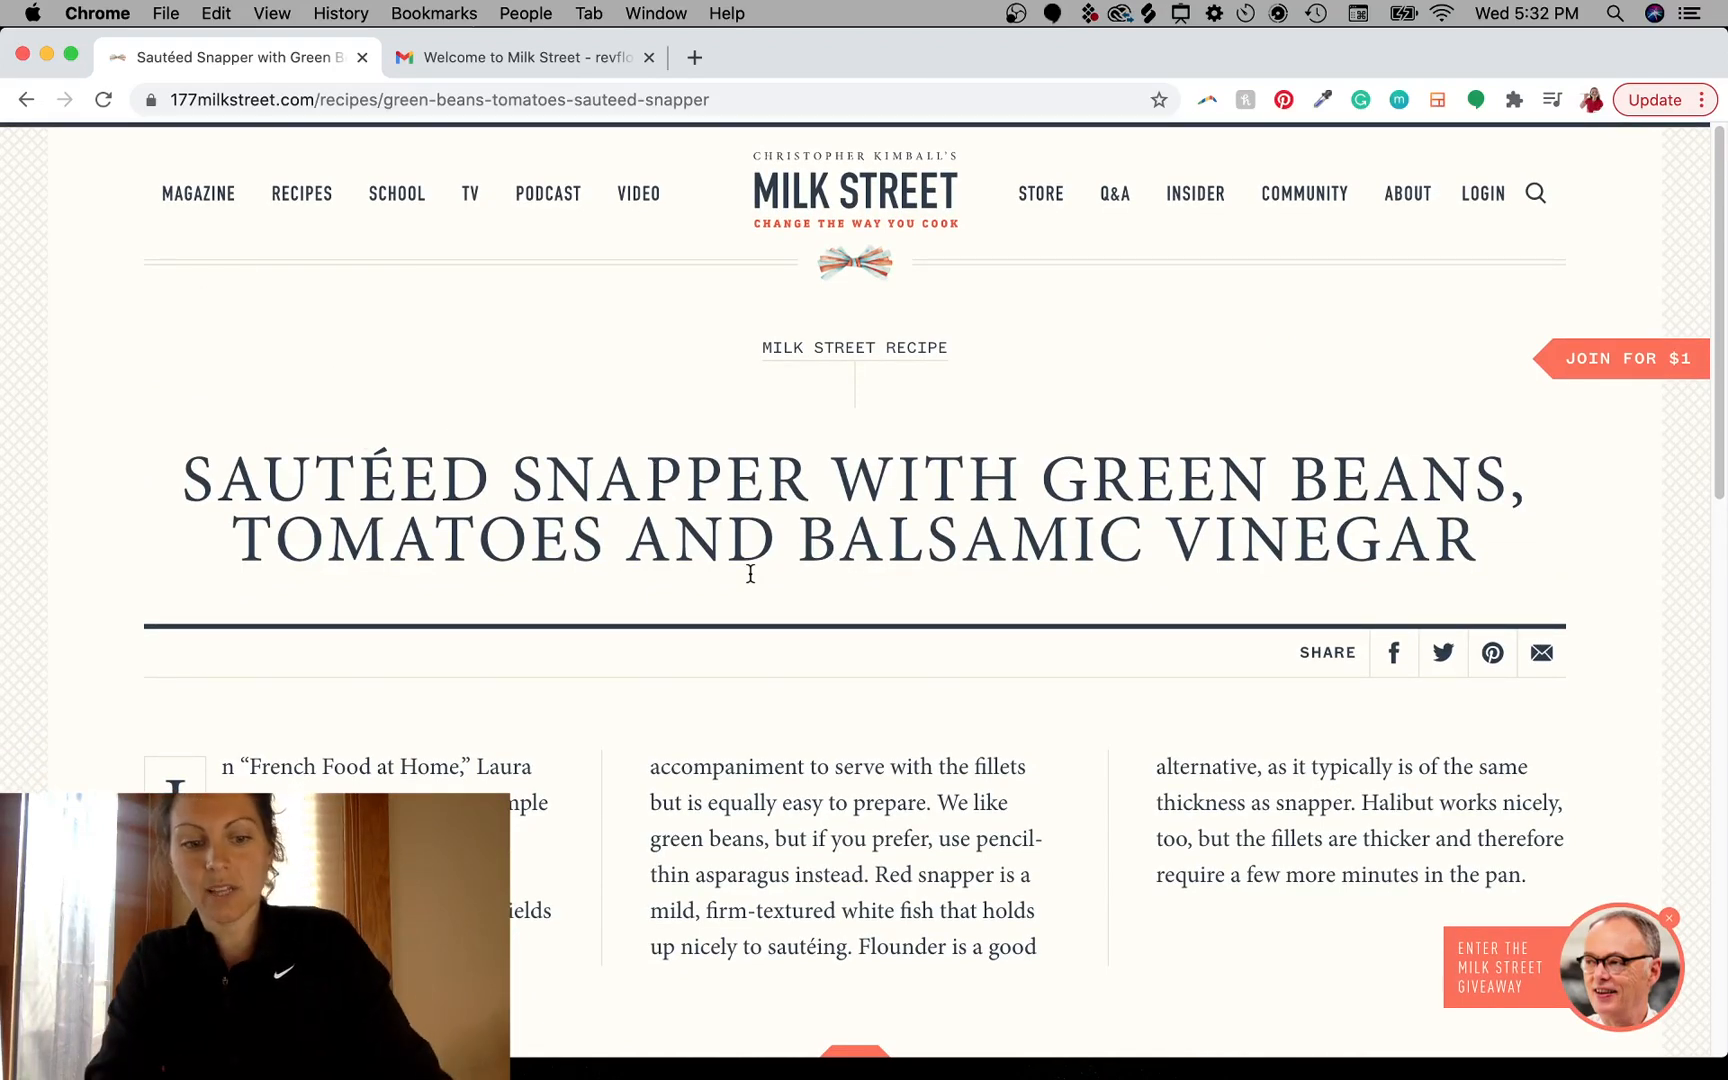
{"action": "key", "text": "ctrl+a"}
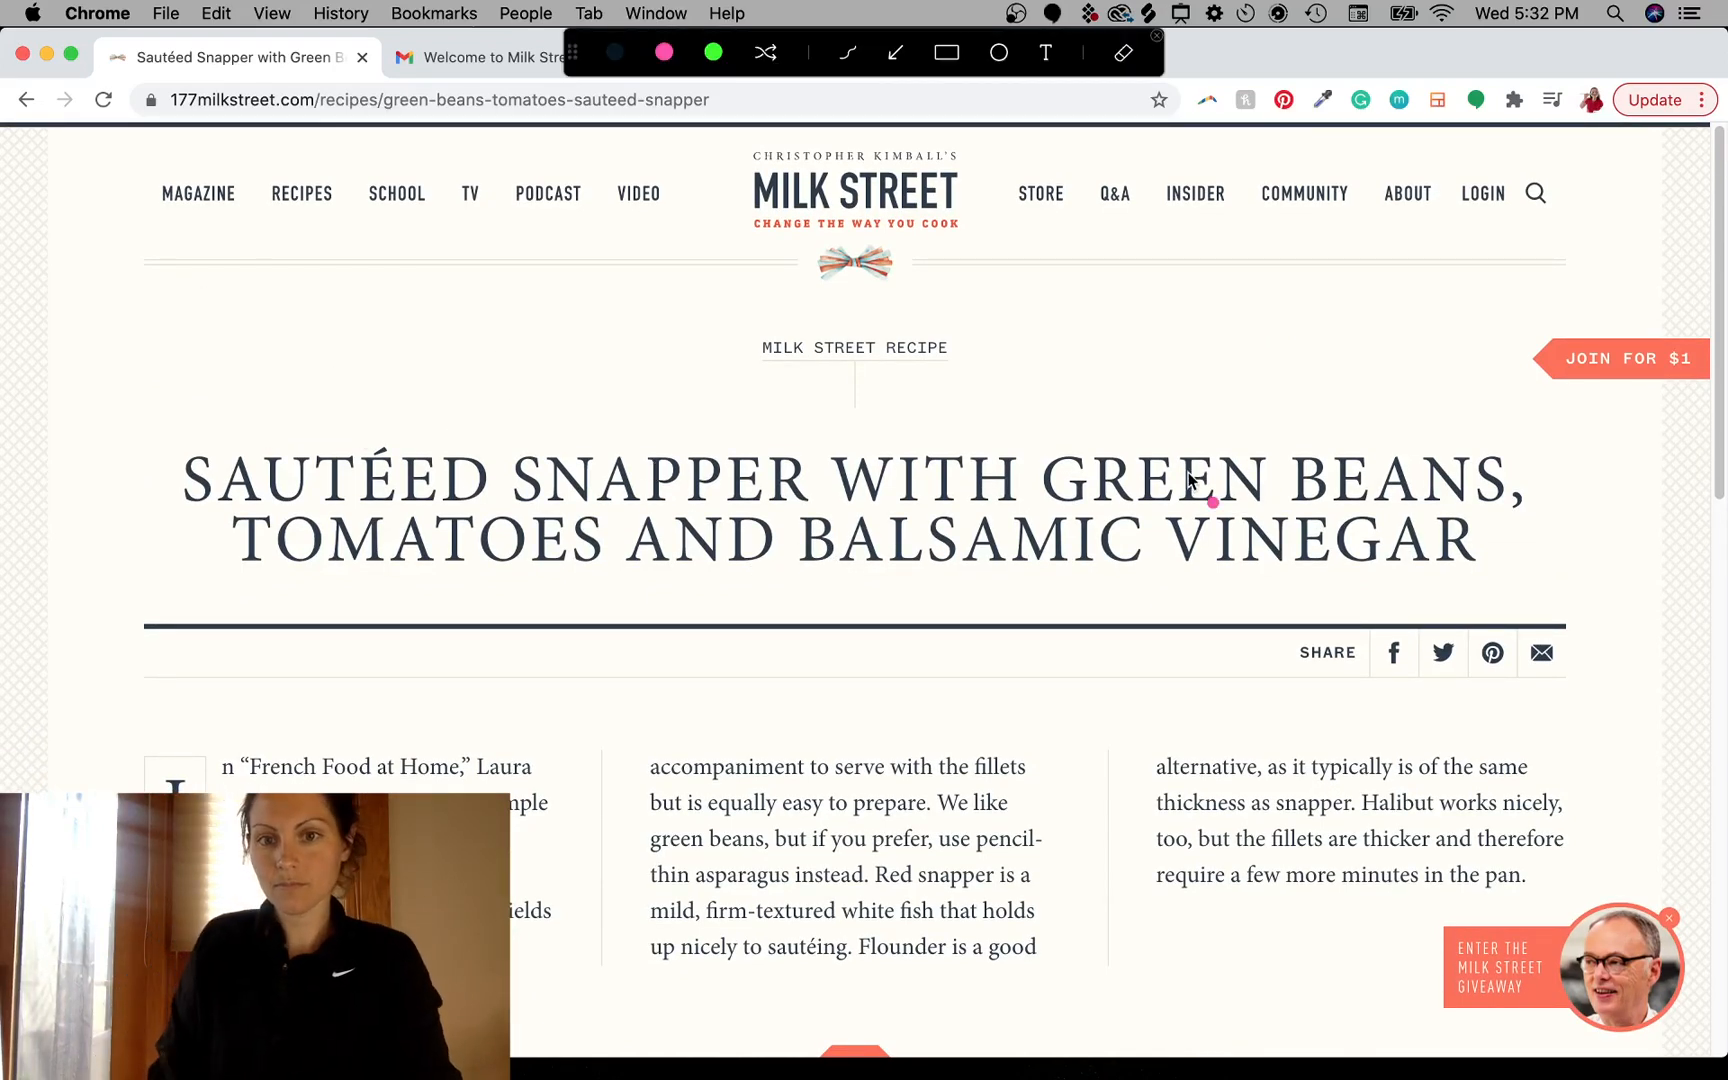
{"action": "mouse_move", "coordinate": [1257, 340]}
{"action": "left_mouse_down"}
{"action": "mouse_move", "coordinate": [390, 405]}
{"action": "mouse_move", "coordinate": [880, 262]}
{"action": "mouse_move", "coordinate": [690, 307]}
{"action": "left_mouse_up"}
{"action": "key", "text": "Escape"}
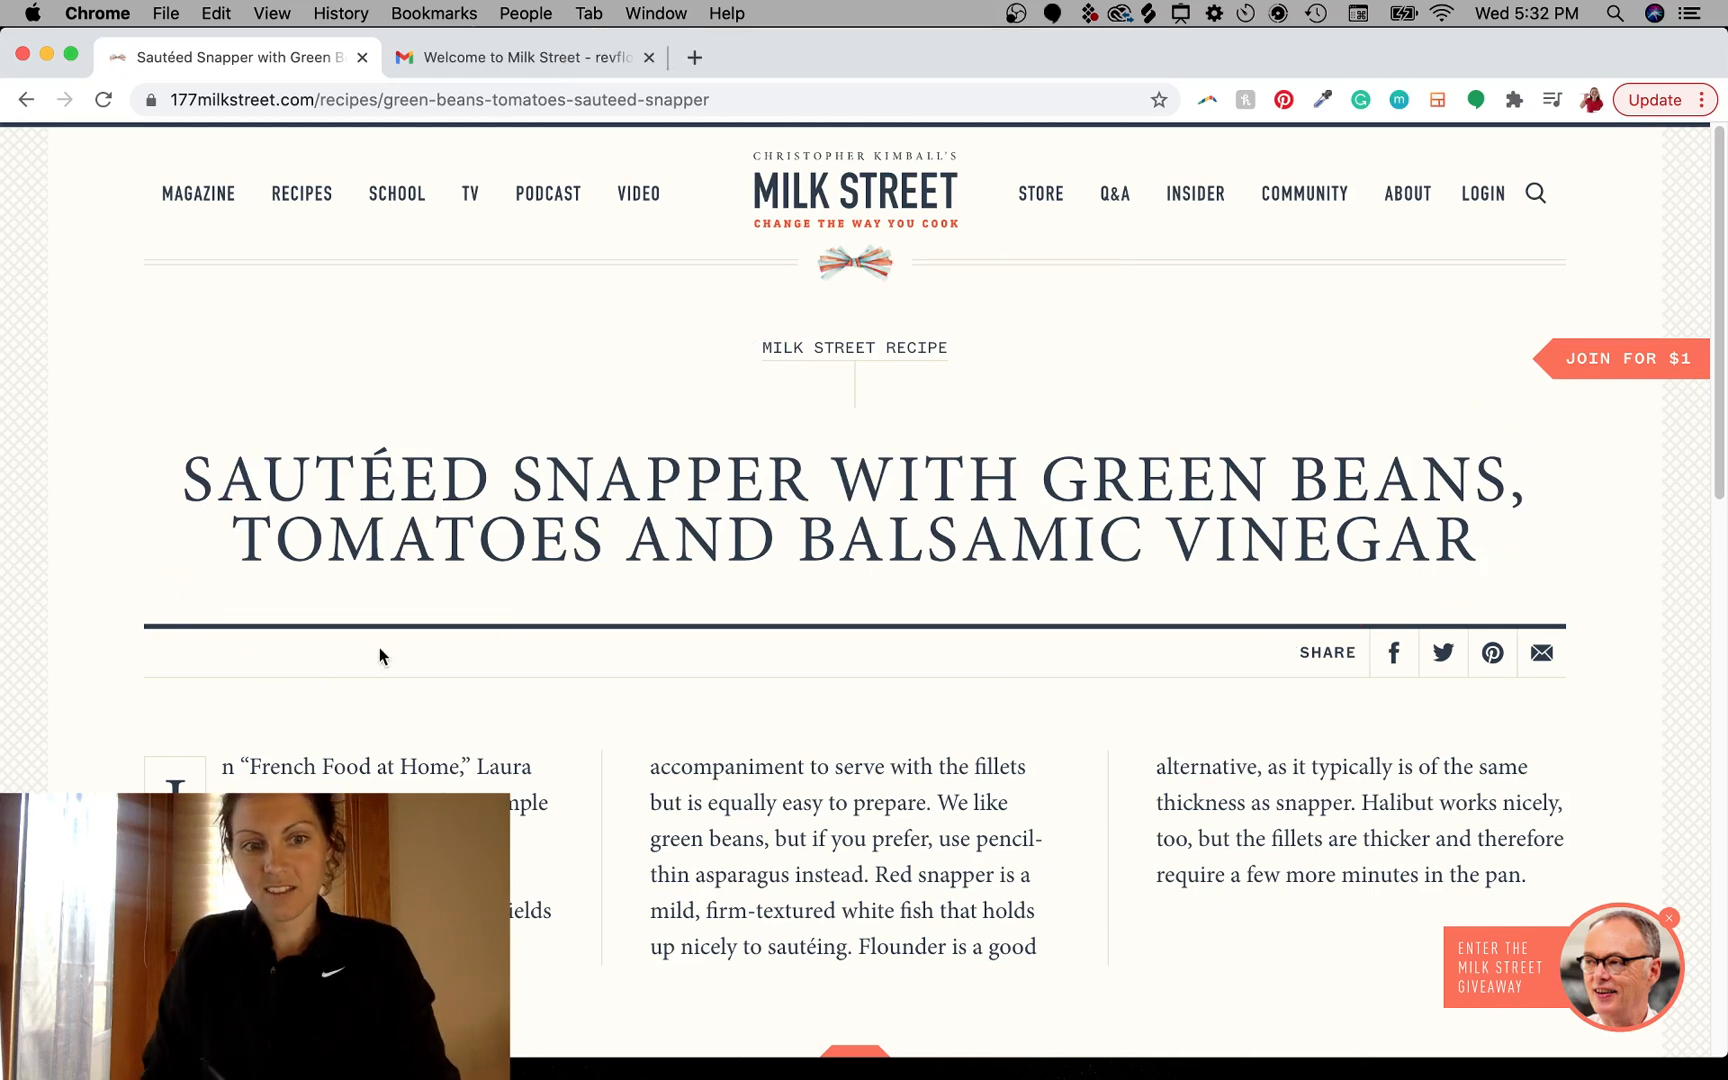
{"action": "key", "text": "ctrl+a"}
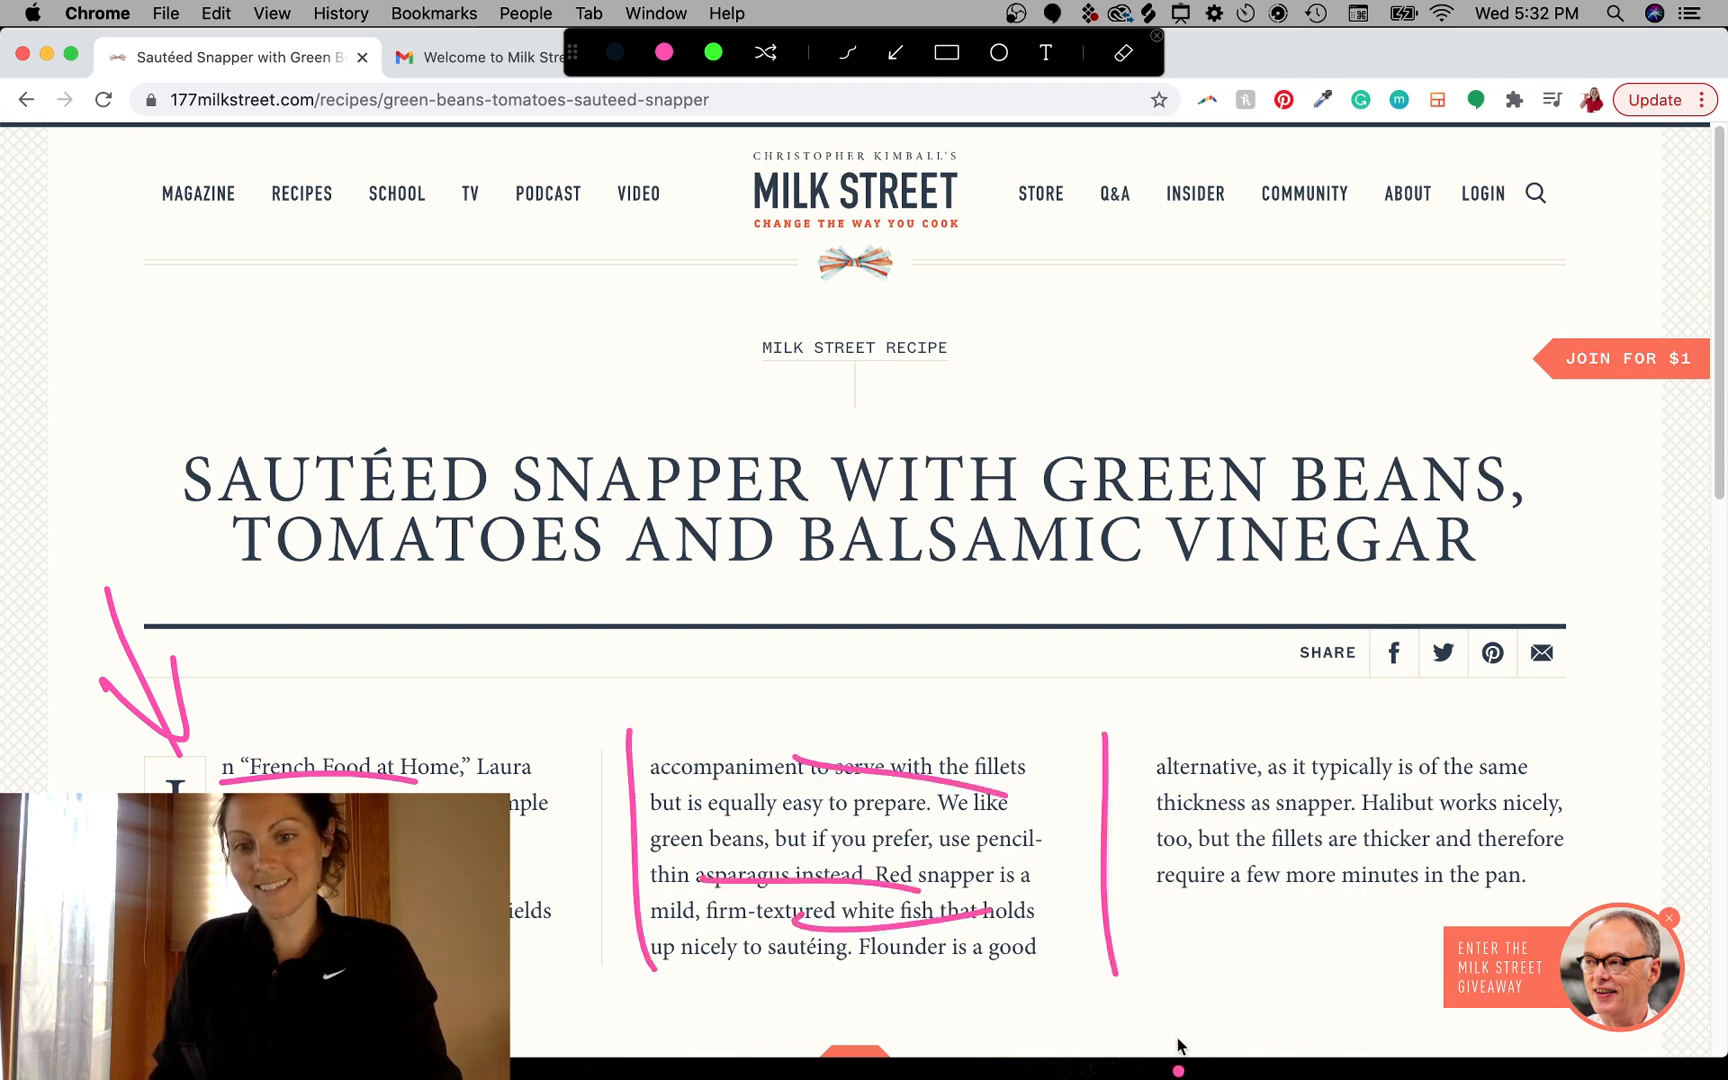
{"action": "key", "text": "Escape"}
- Scroll through the recipe's tip, servings, ingredients, directions and the membership notice below them
{"action": "scroll", "coordinate": [868, 897], "scroll_direction": "down", "scroll_amount": 10}
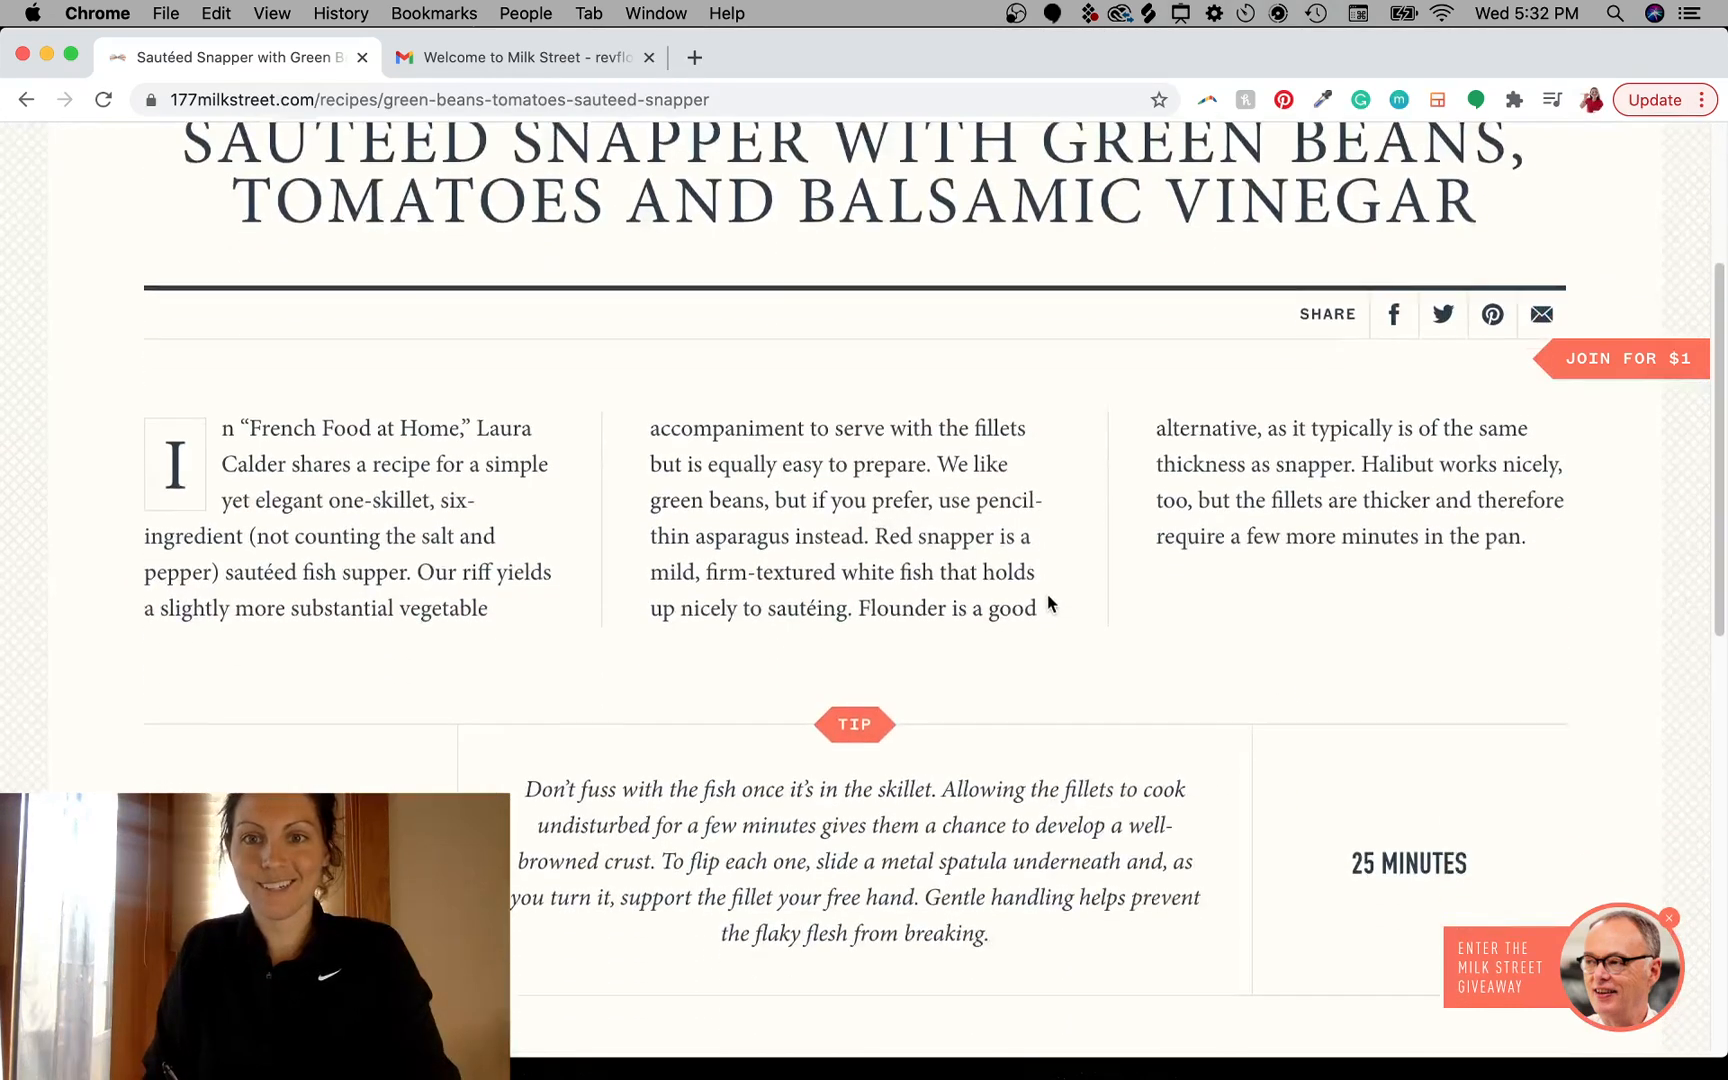
{"action": "scroll", "coordinate": [928, 790], "scroll_direction": "up", "scroll_amount": 2}
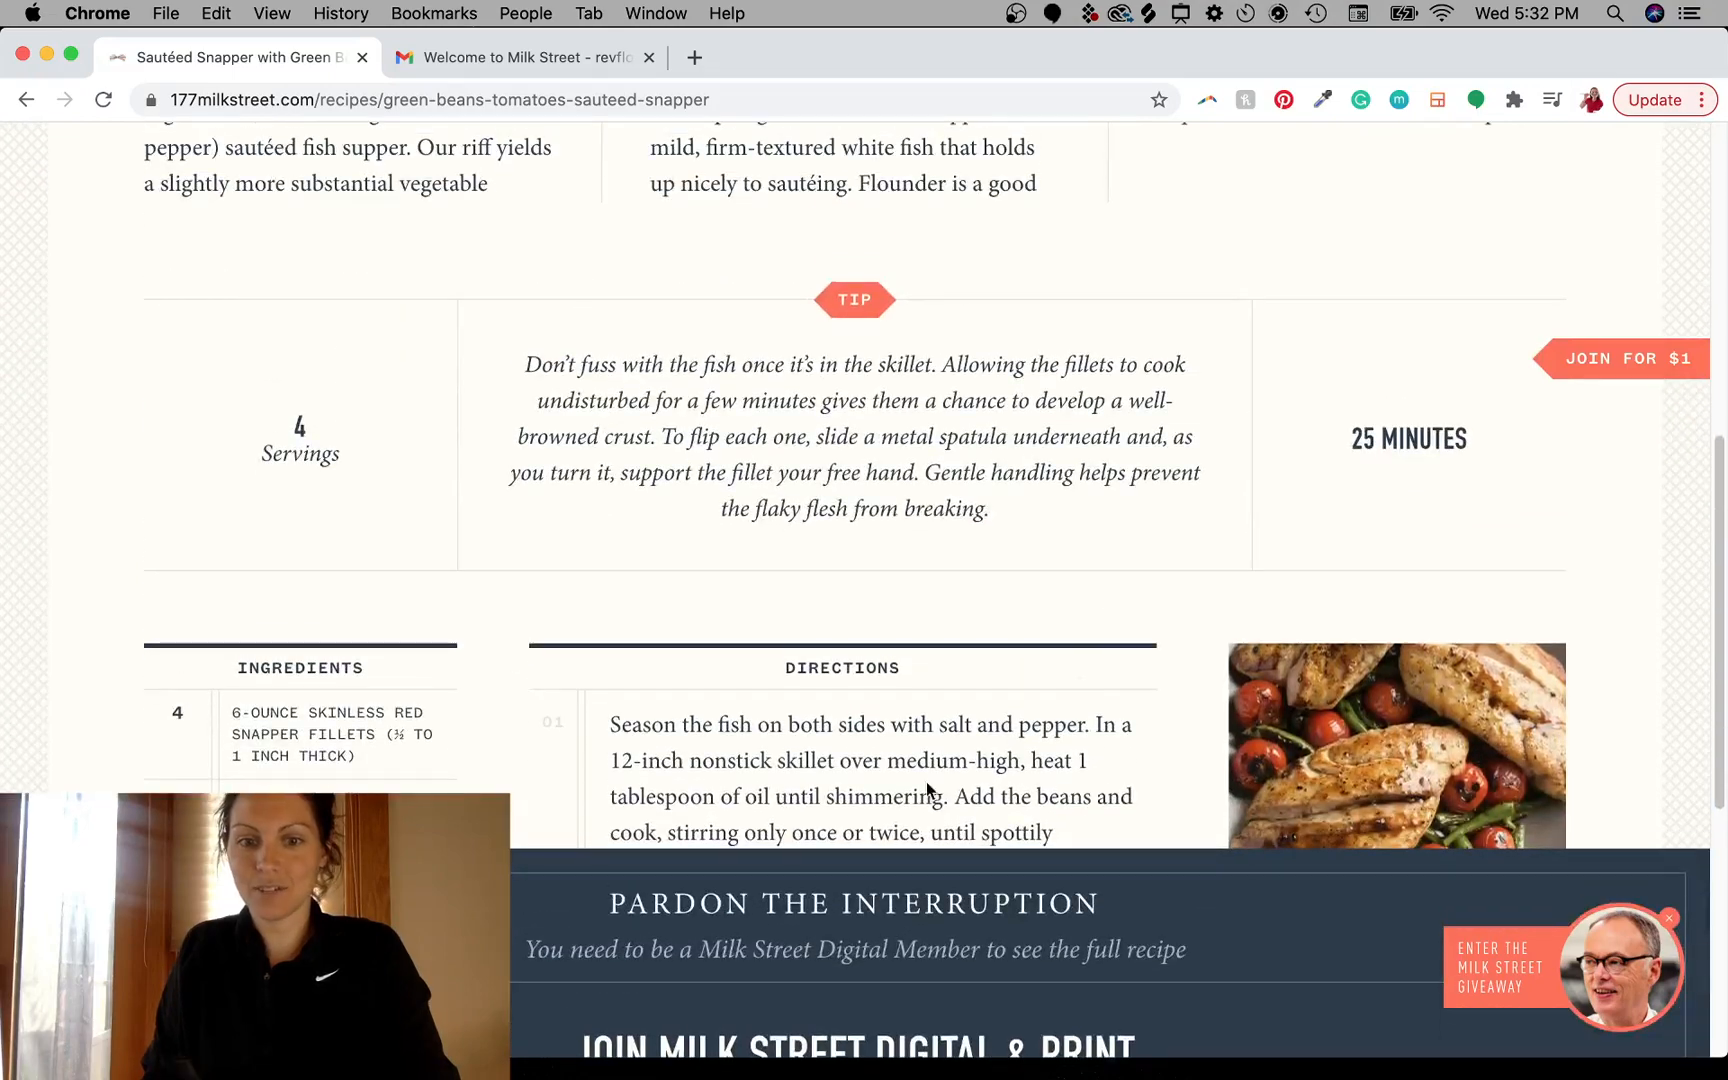
{"action": "scroll", "coordinate": [1156, 521], "scroll_direction": "down", "scroll_amount": 6}
{"action": "scroll", "coordinate": [1156, 512], "scroll_direction": "down", "scroll_amount": 1}
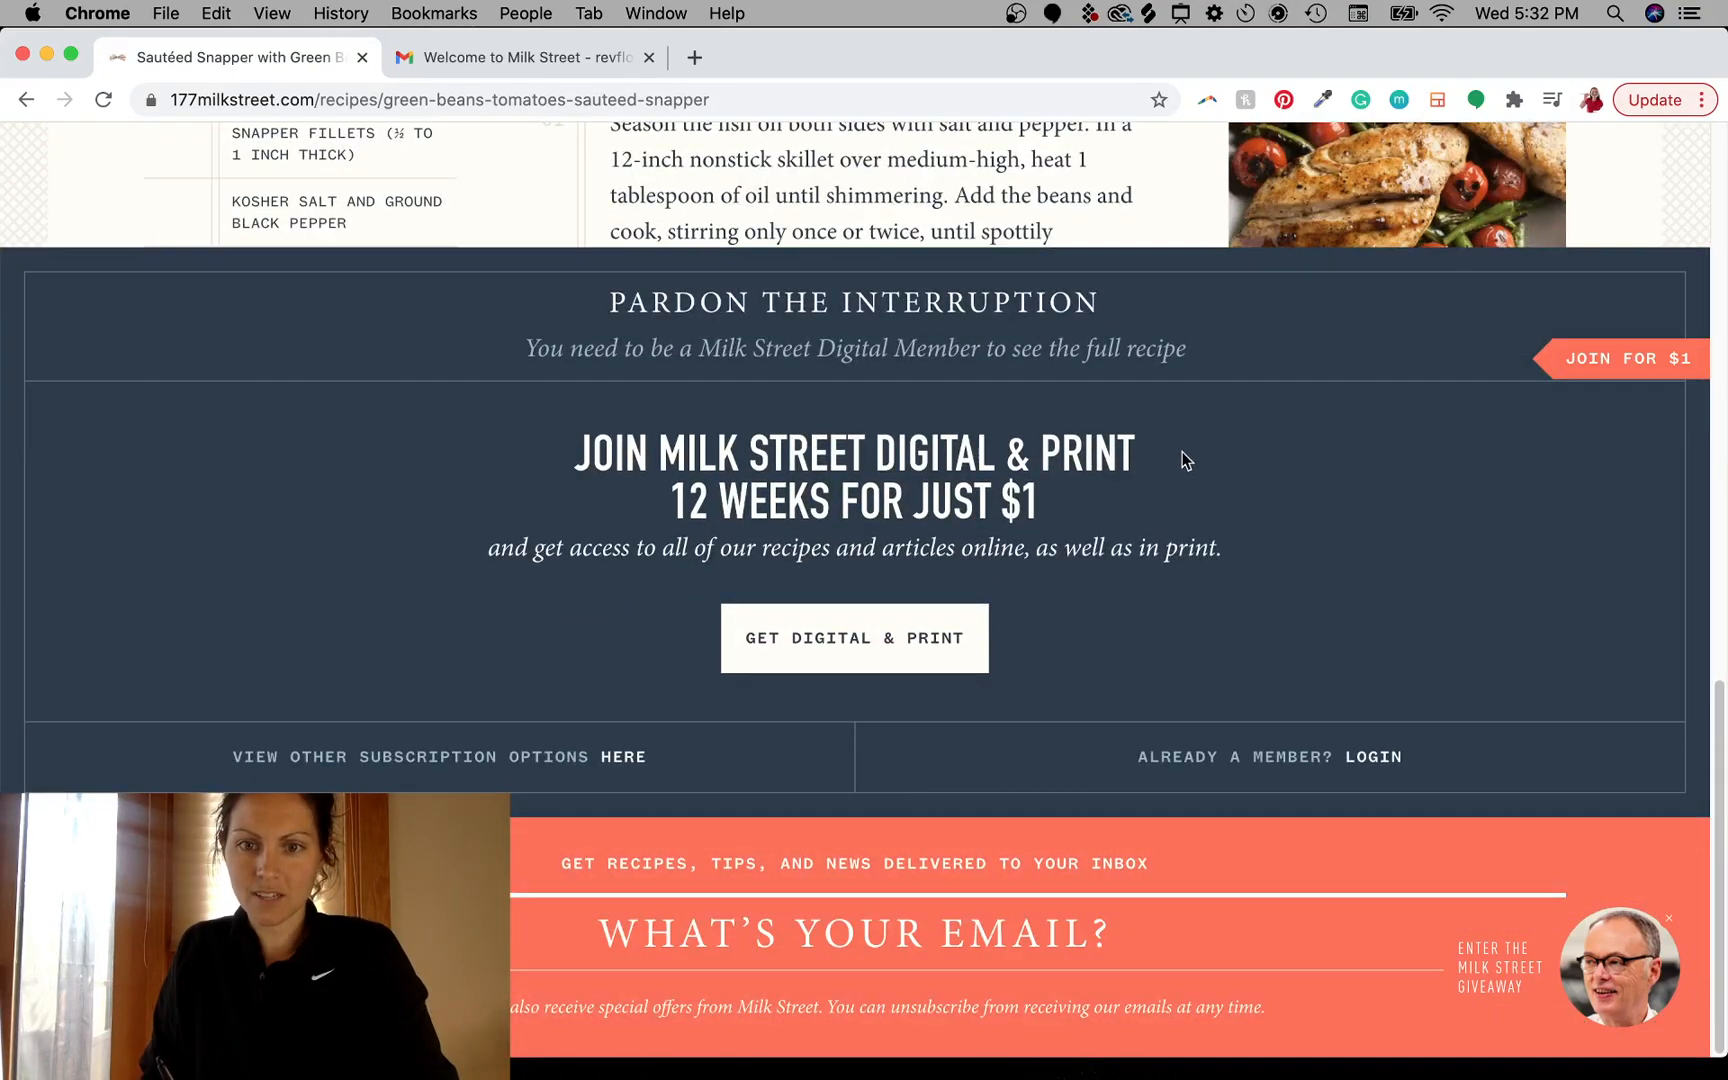
{"action": "scroll", "coordinate": [1186, 612], "scroll_direction": "up", "scroll_amount": 5}
{"action": "scroll", "coordinate": [1100, 600], "scroll_direction": "down", "scroll_amount": 3}
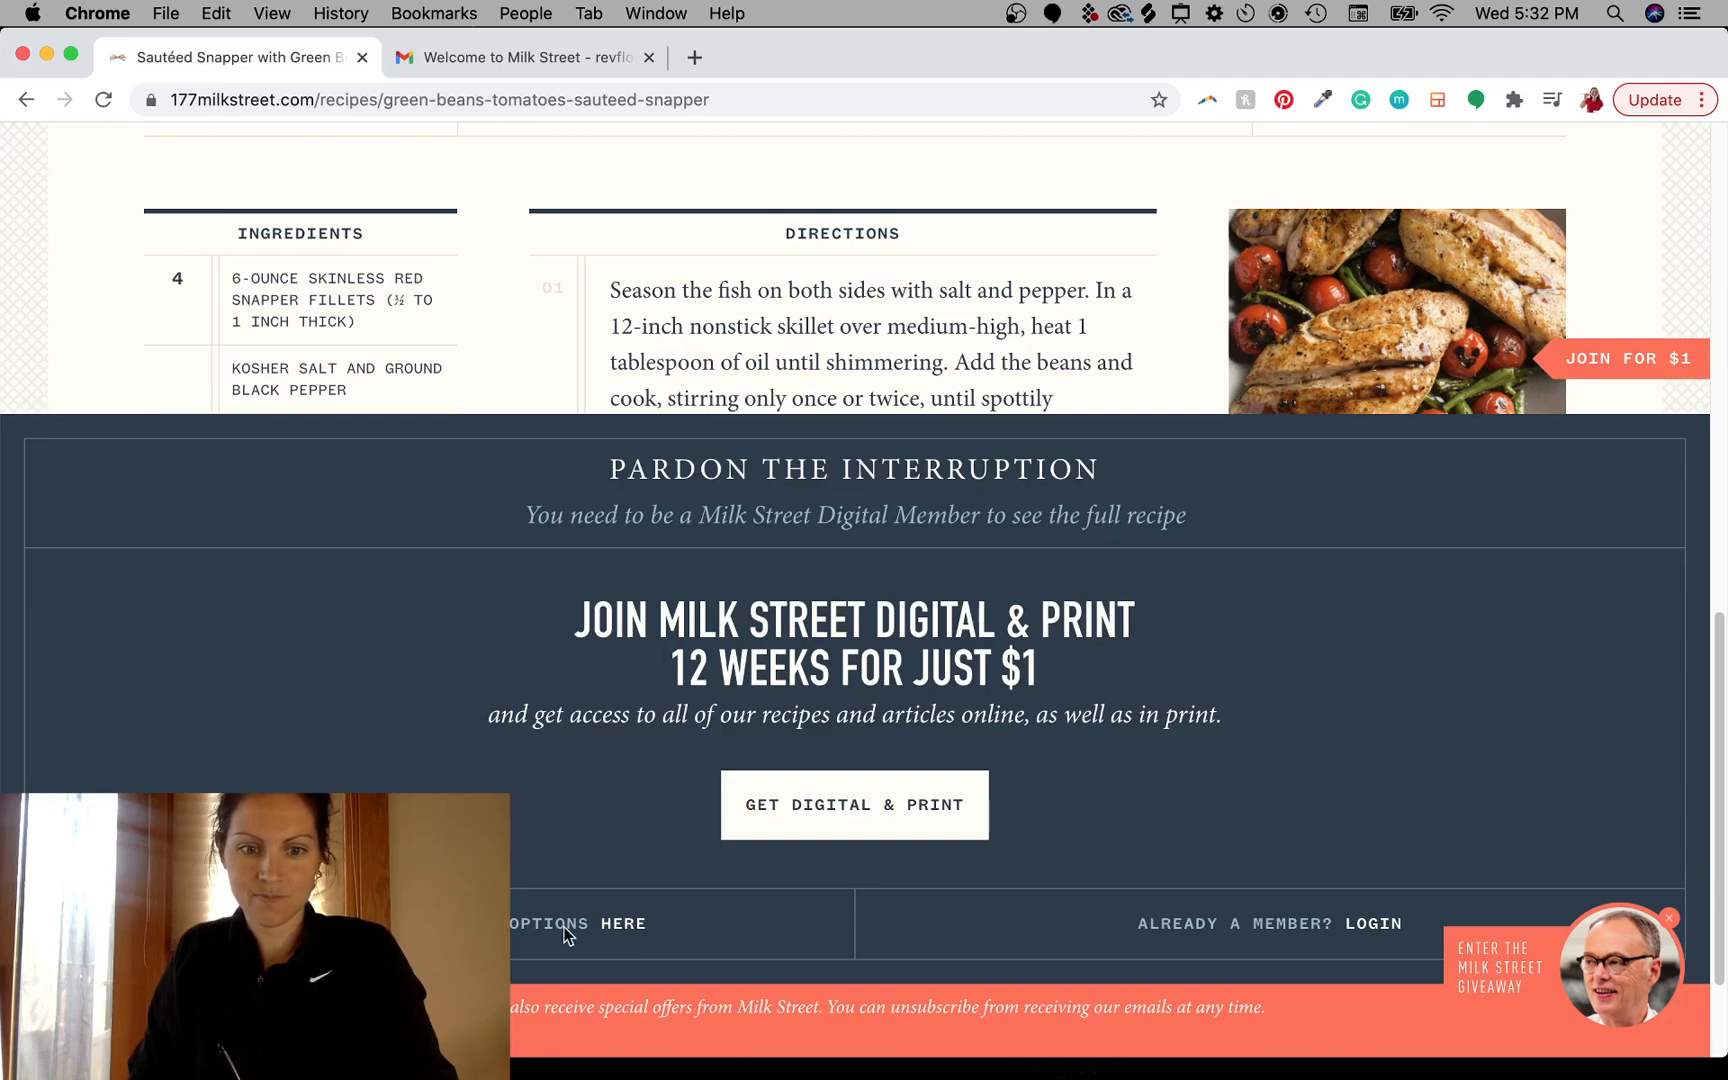
{"action": "scroll", "coordinate": [1108, 328], "scroll_direction": "up", "scroll_amount": 3}
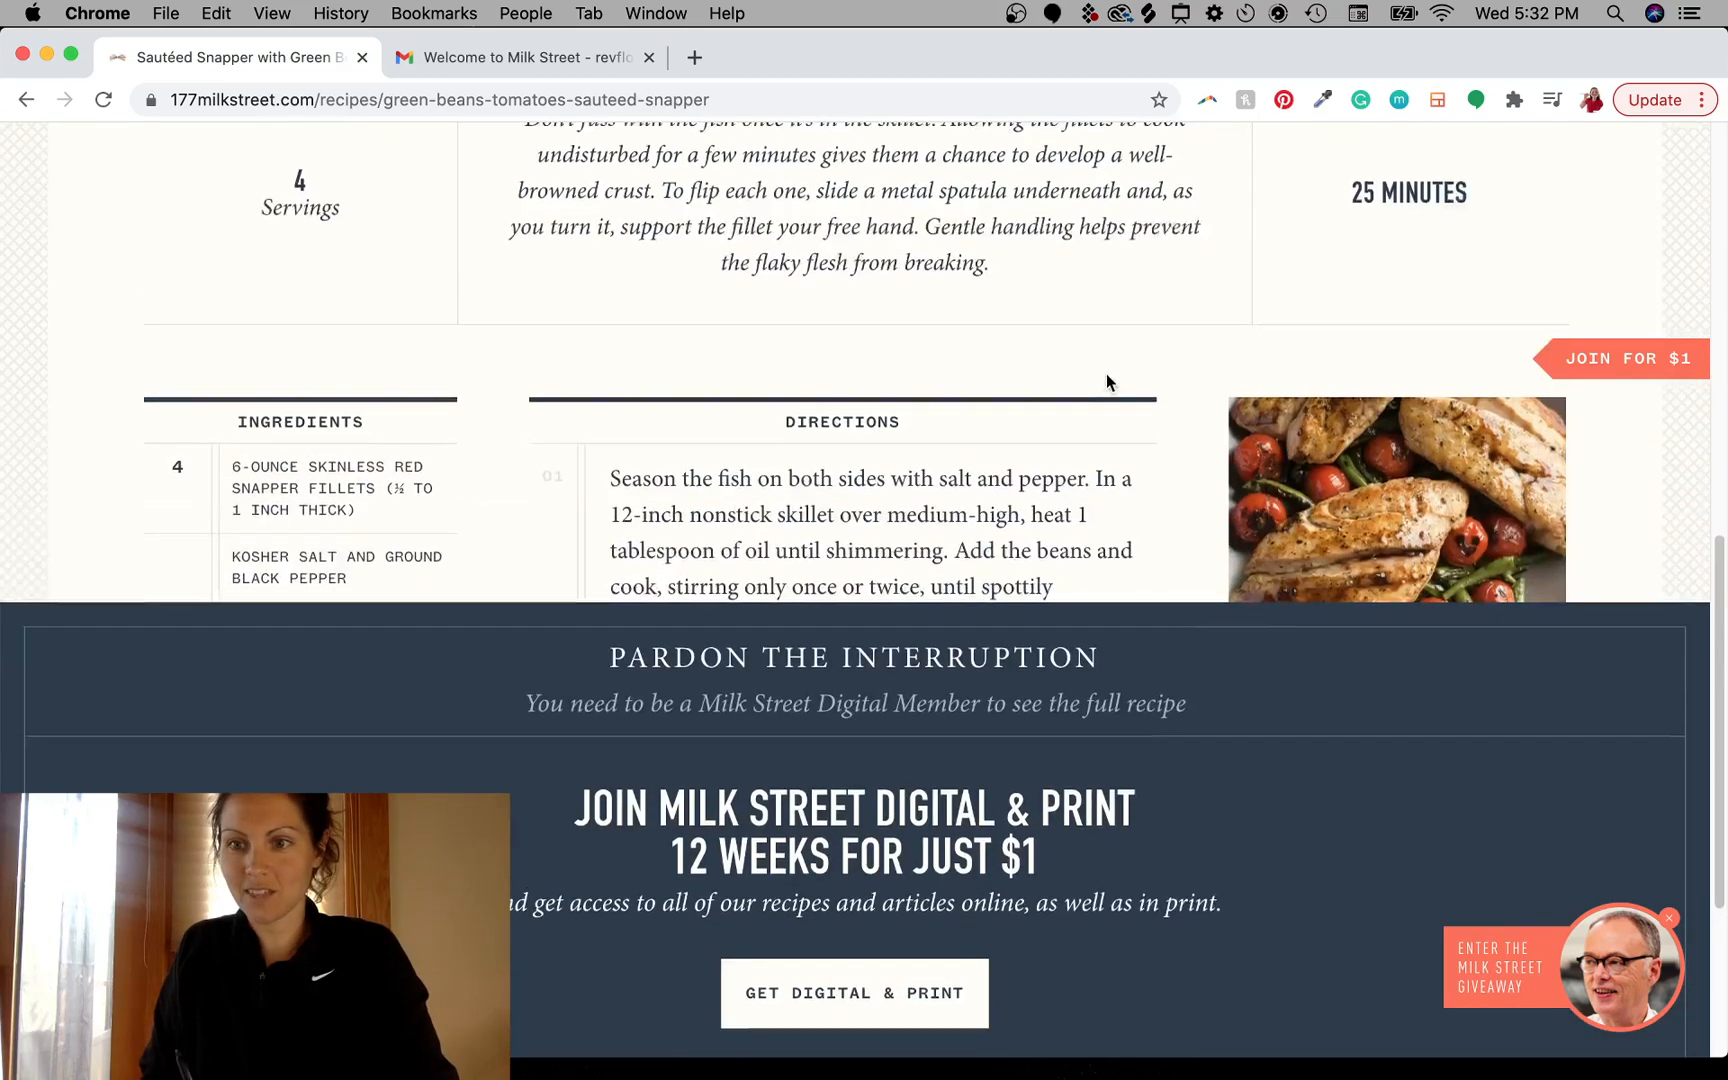
{"action": "scroll", "coordinate": [1106, 373], "scroll_direction": "down", "scroll_amount": 3}
{"action": "scroll", "coordinate": [1100, 285], "scroll_direction": "down", "scroll_amount": 1}
{"action": "scroll", "coordinate": [1101, 260], "scroll_direction": "down", "scroll_amount": 1}
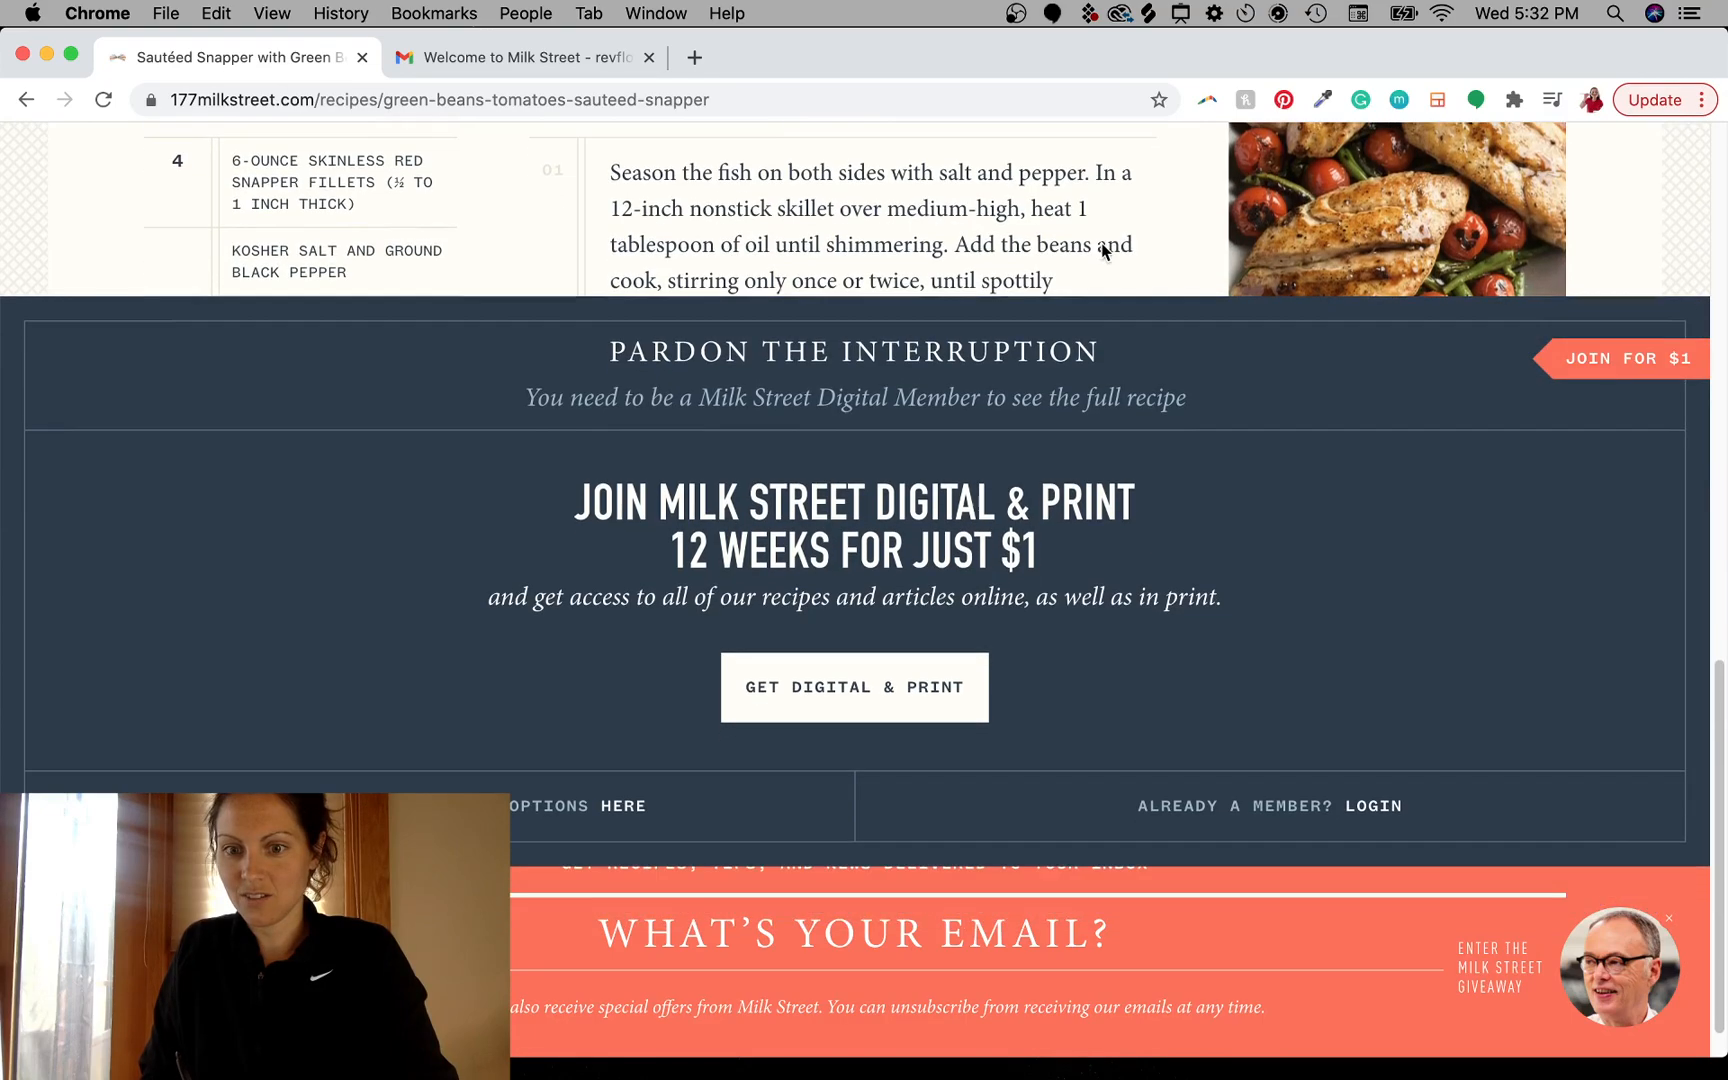
{"action": "scroll", "coordinate": [1103, 374], "scroll_direction": "up", "scroll_amount": 10}
{"action": "scroll", "coordinate": [1095, 600], "scroll_direction": "down", "scroll_amount": 4}
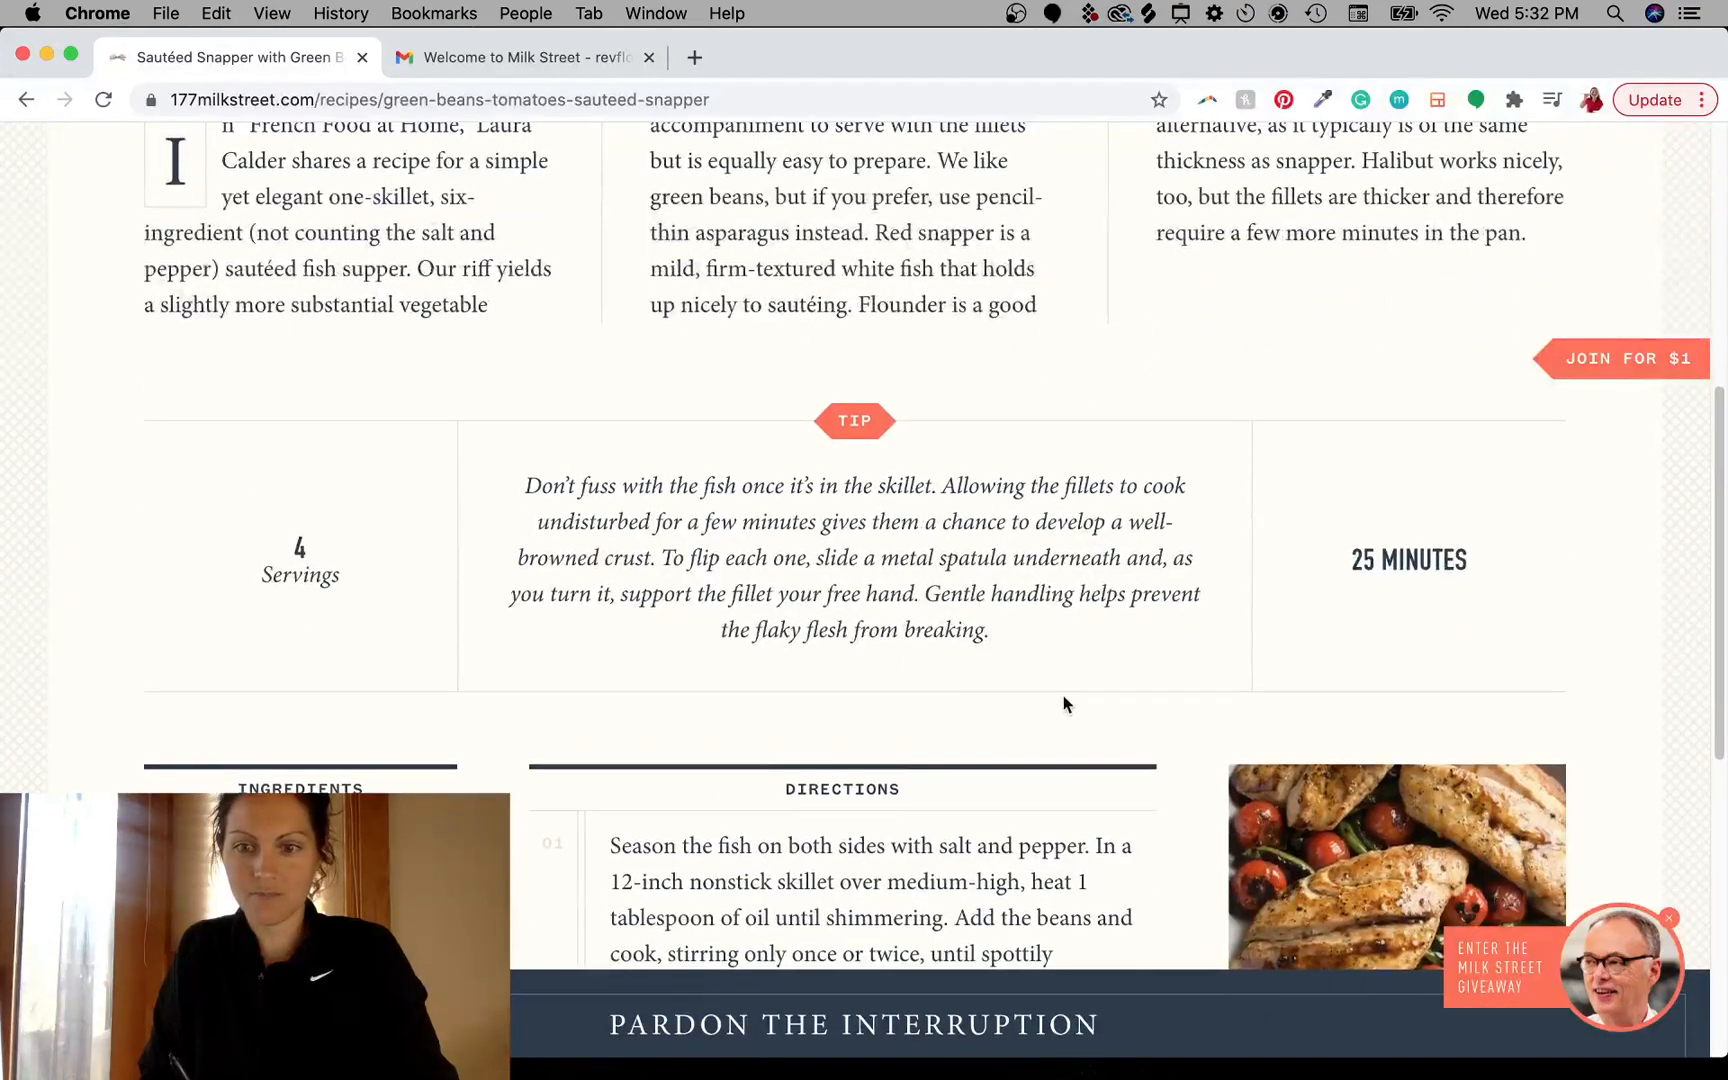
{"action": "scroll", "coordinate": [1062, 695], "scroll_direction": "down", "scroll_amount": 8}
{"action": "scroll", "coordinate": [983, 436], "scroll_direction": "down", "scroll_amount": 2}
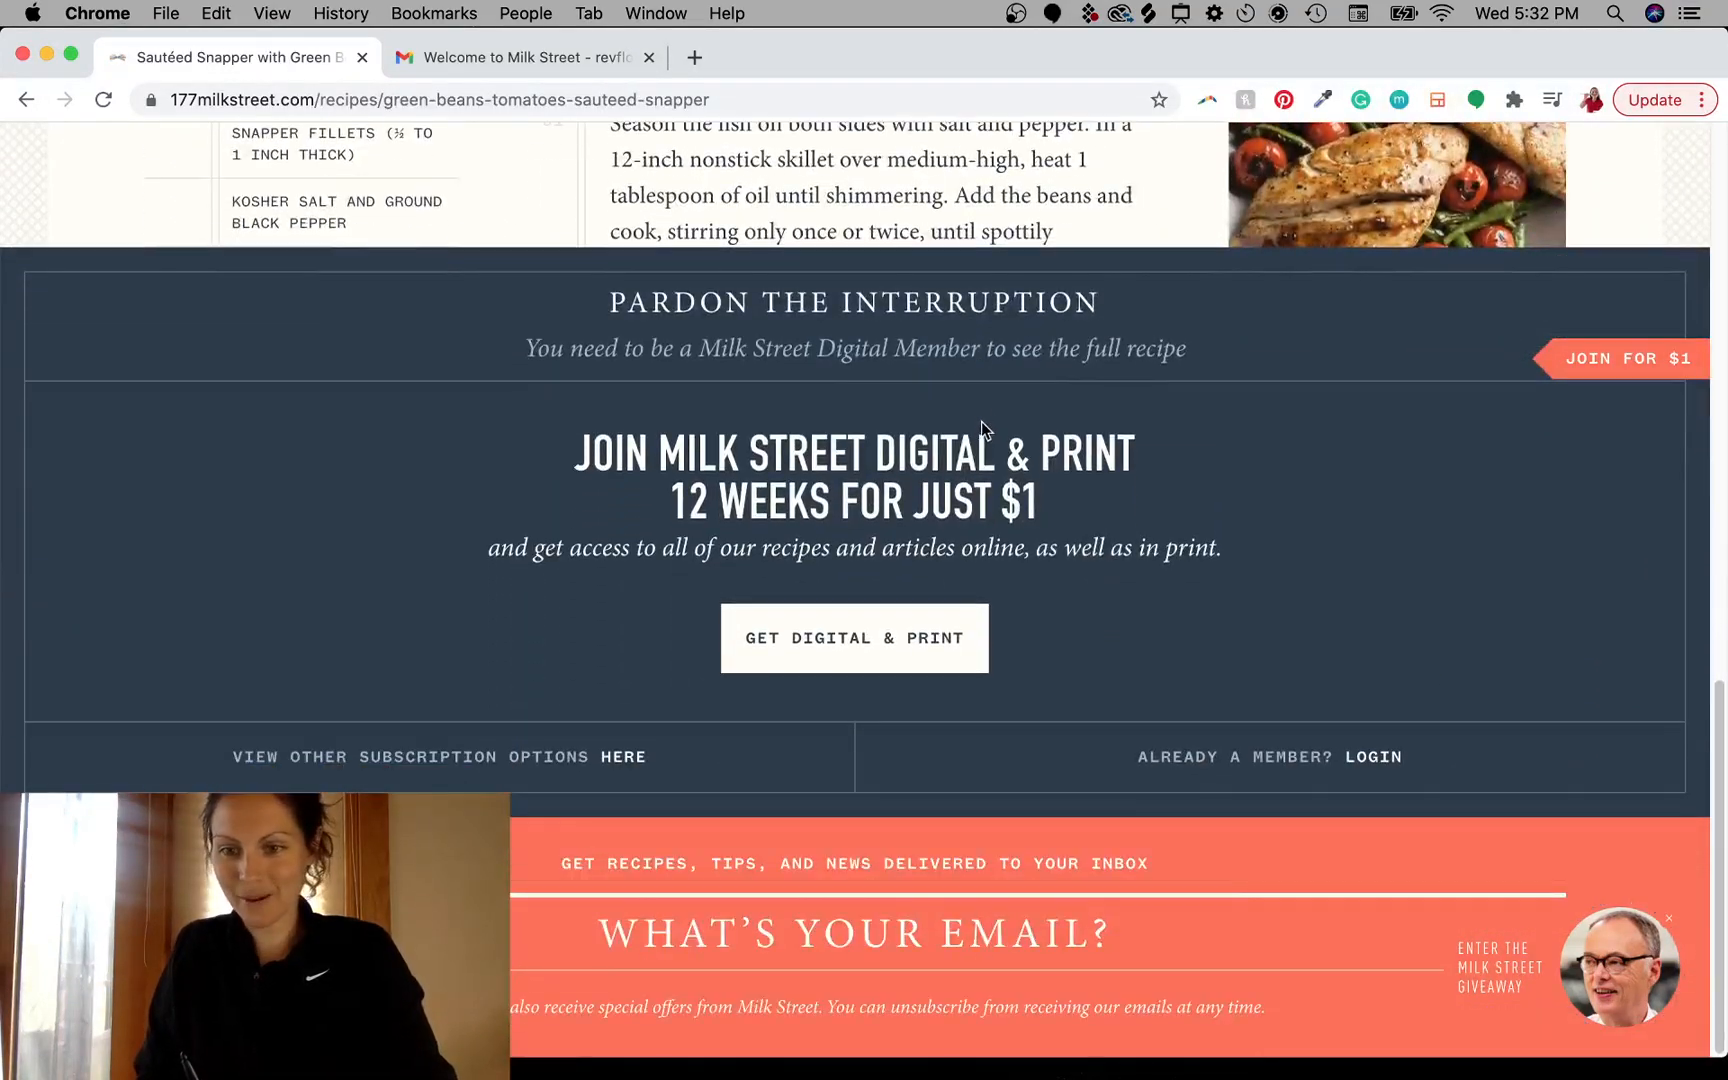
{"action": "scroll", "coordinate": [980, 451], "scroll_direction": "up", "scroll_amount": 10}
{"action": "scroll", "coordinate": [1100, 600], "scroll_direction": "up", "scroll_amount": 2}
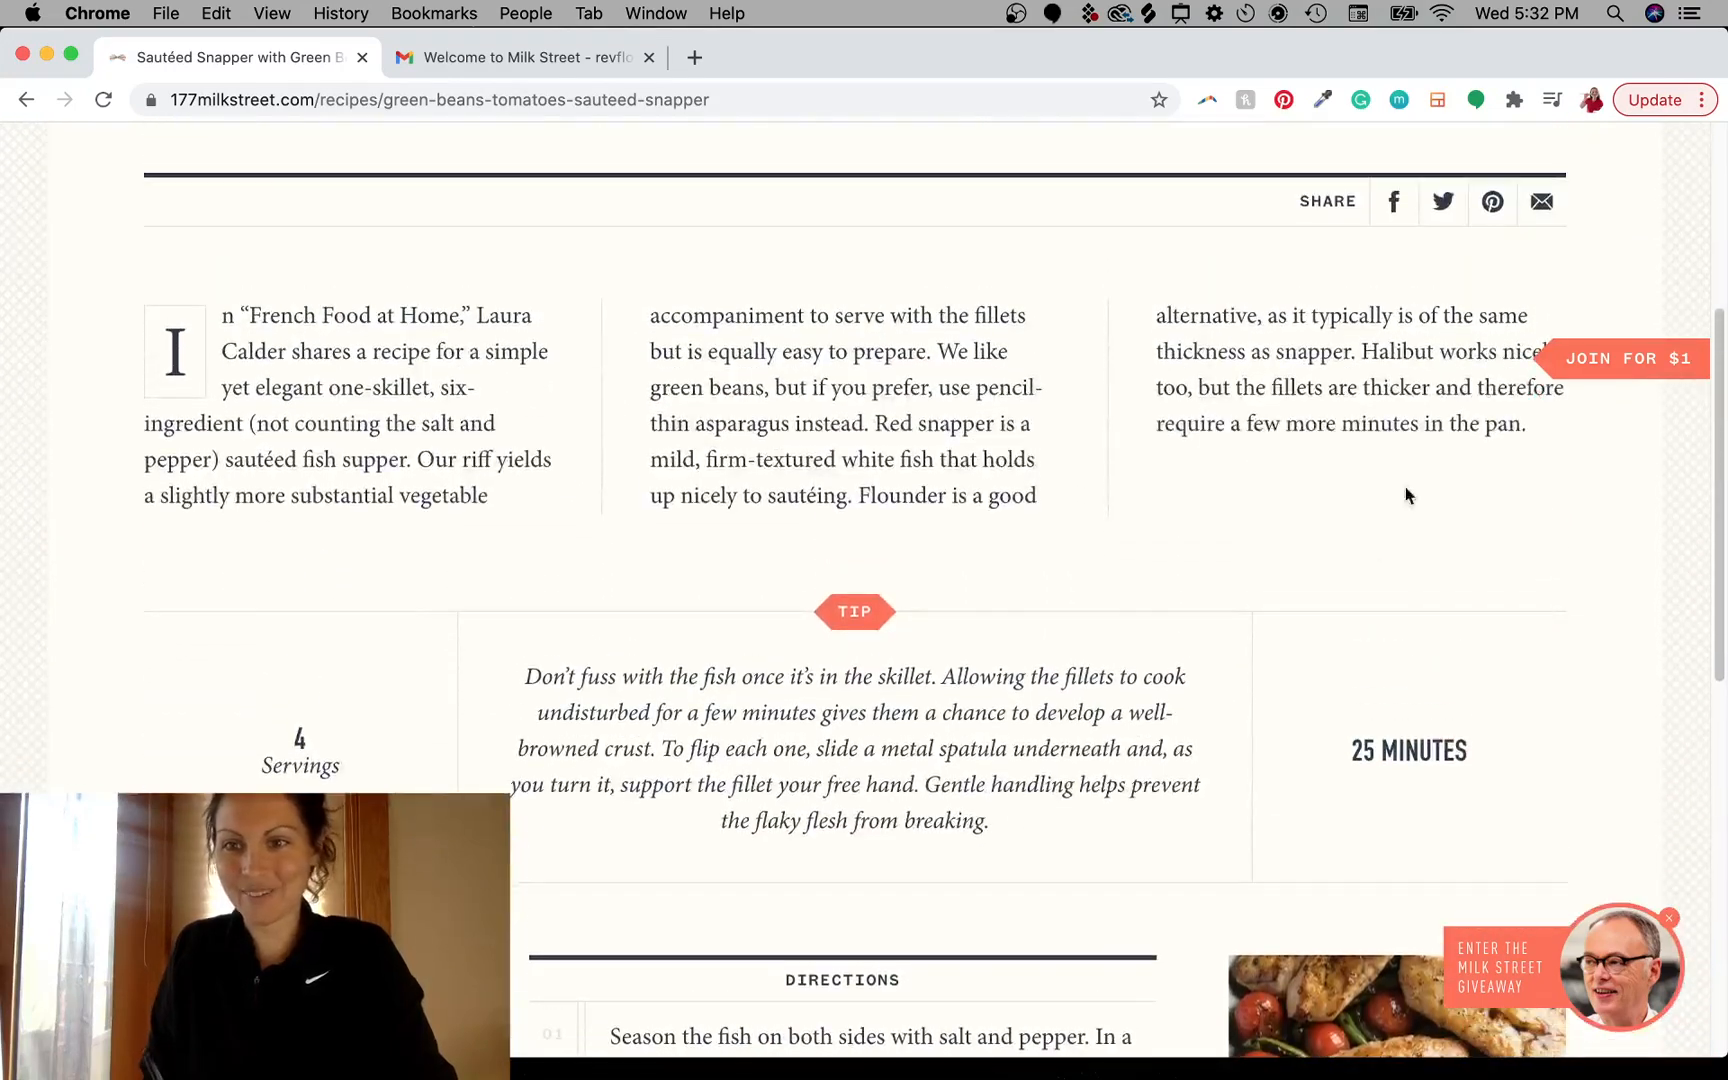
{"action": "scroll", "coordinate": [1013, 520], "scroll_direction": "up", "scroll_amount": 5}
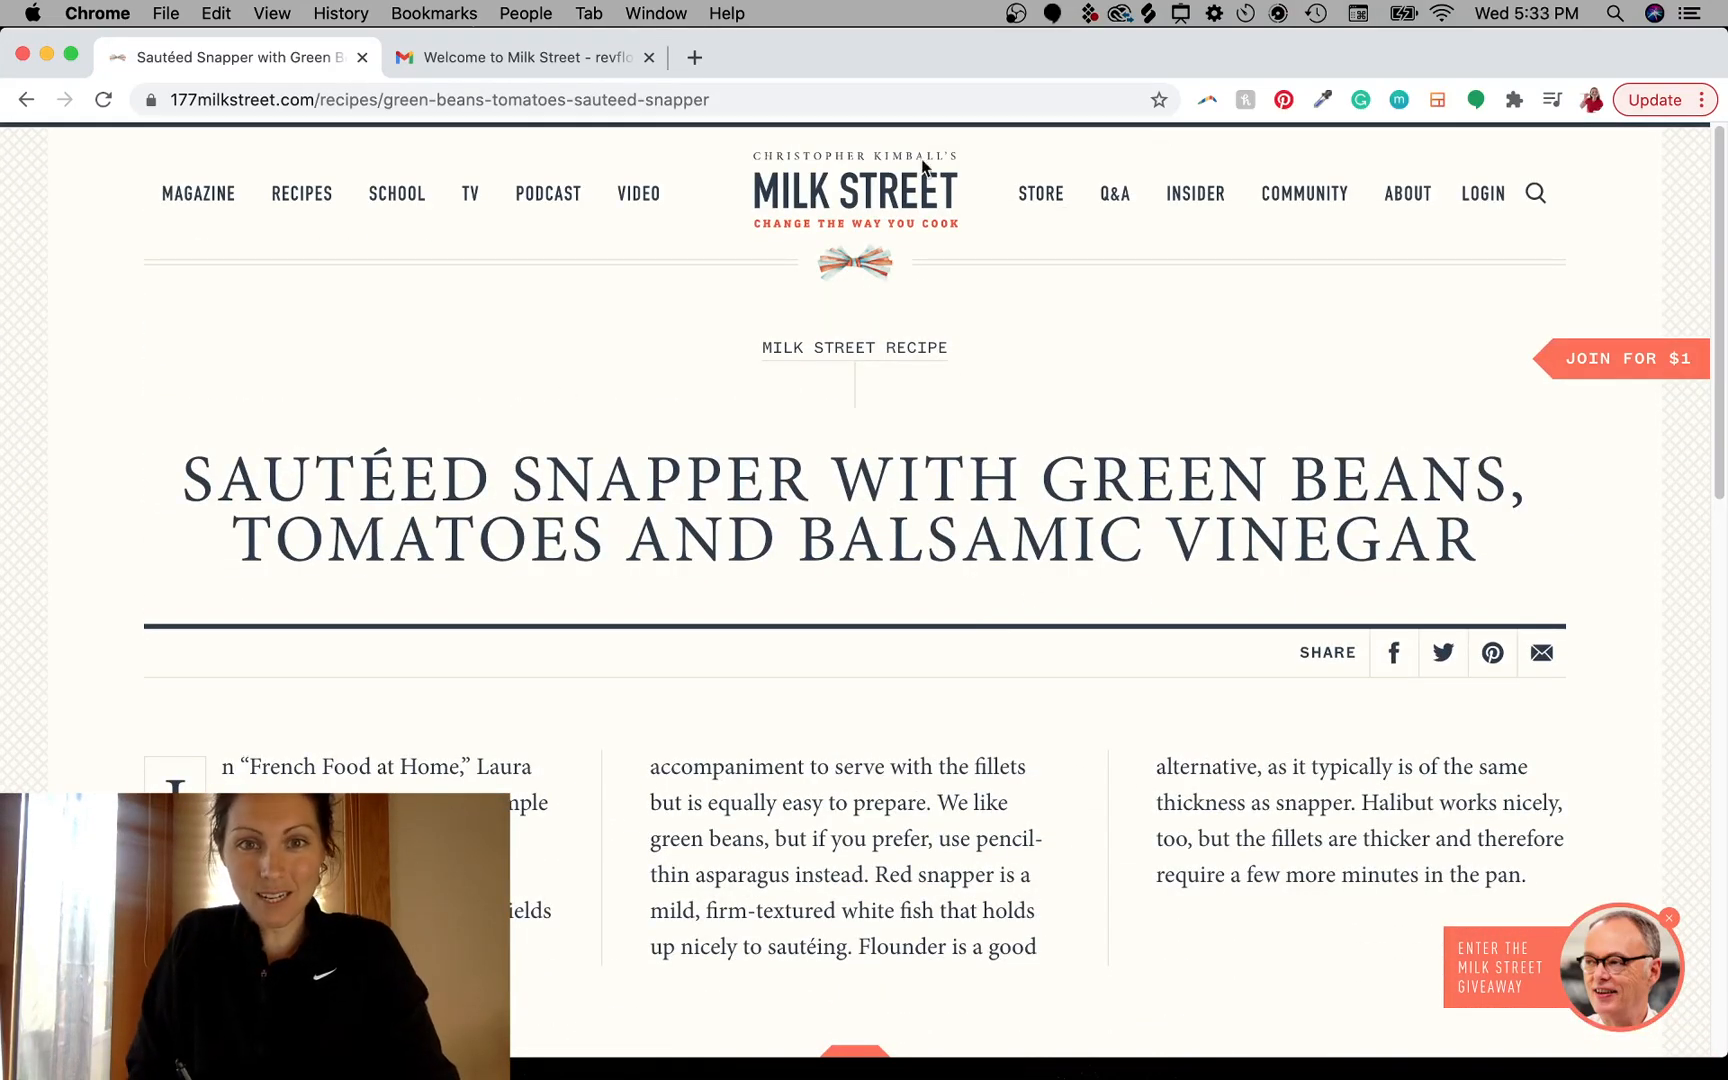
{"action": "scroll", "coordinate": [929, 581], "scroll_direction": "down", "scroll_amount": 7}
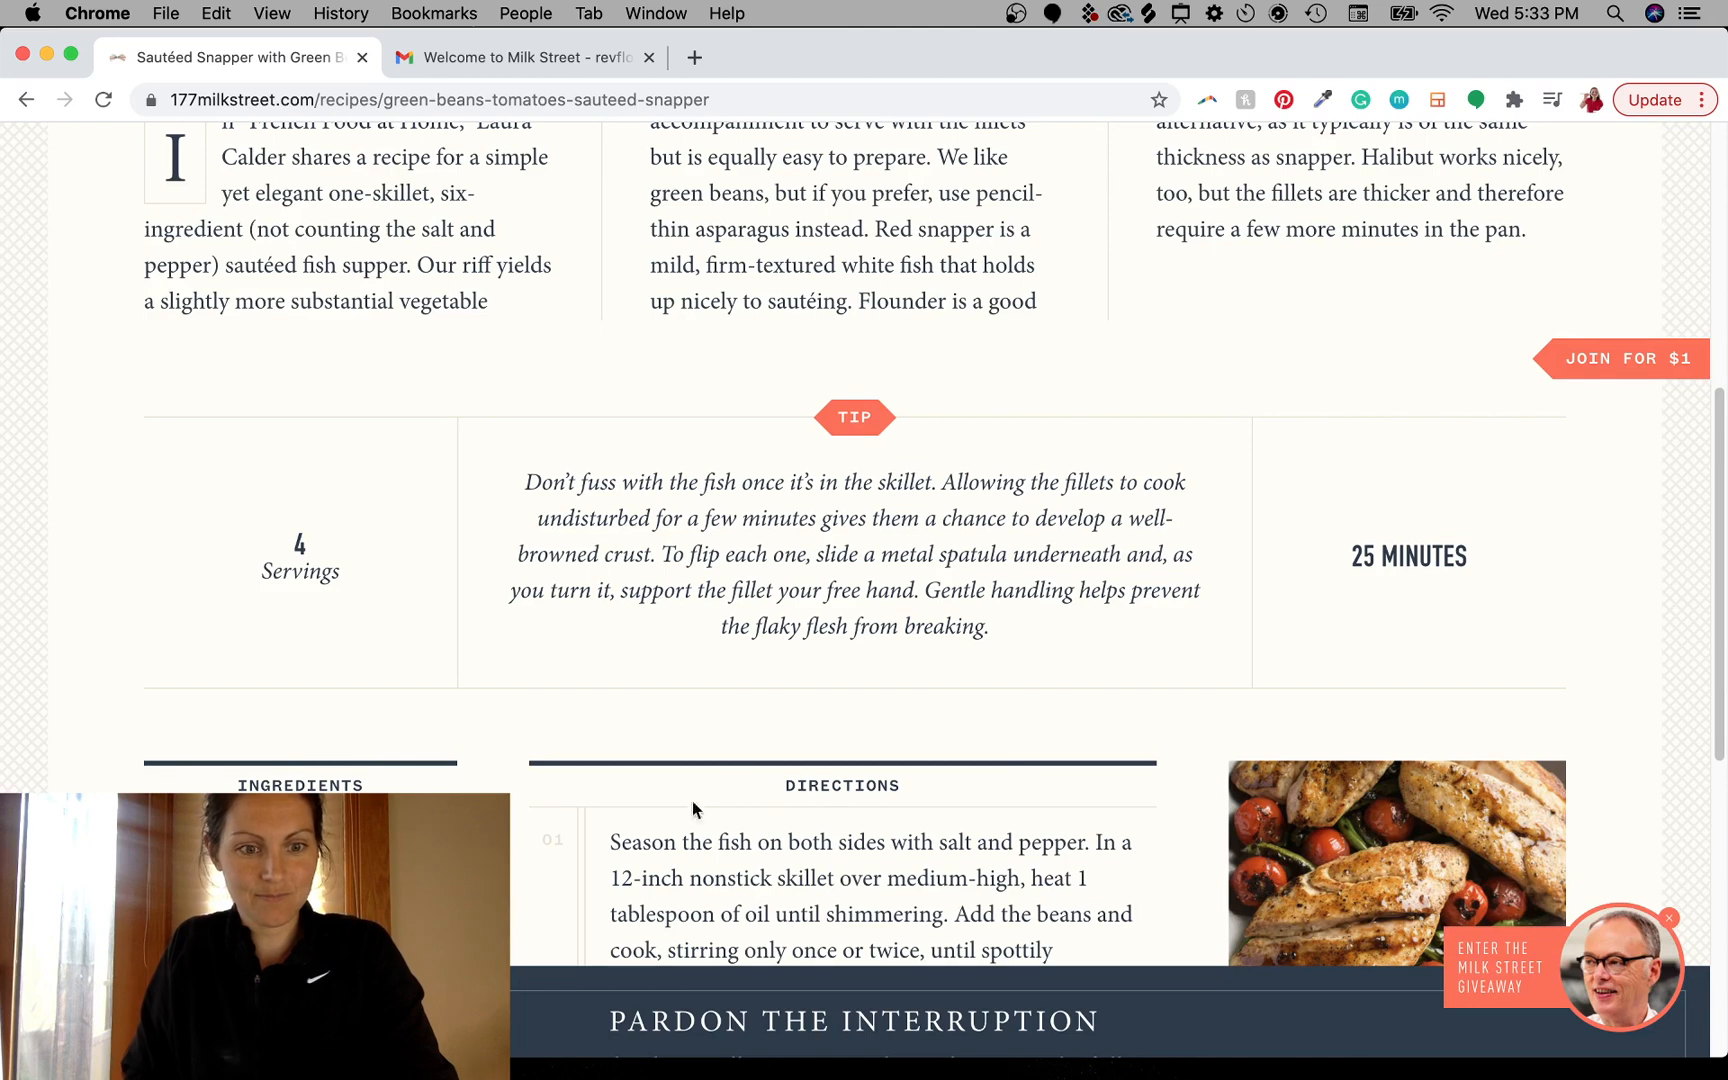
{"action": "scroll", "coordinate": [886, 791], "scroll_direction": "up", "scroll_amount": 2}
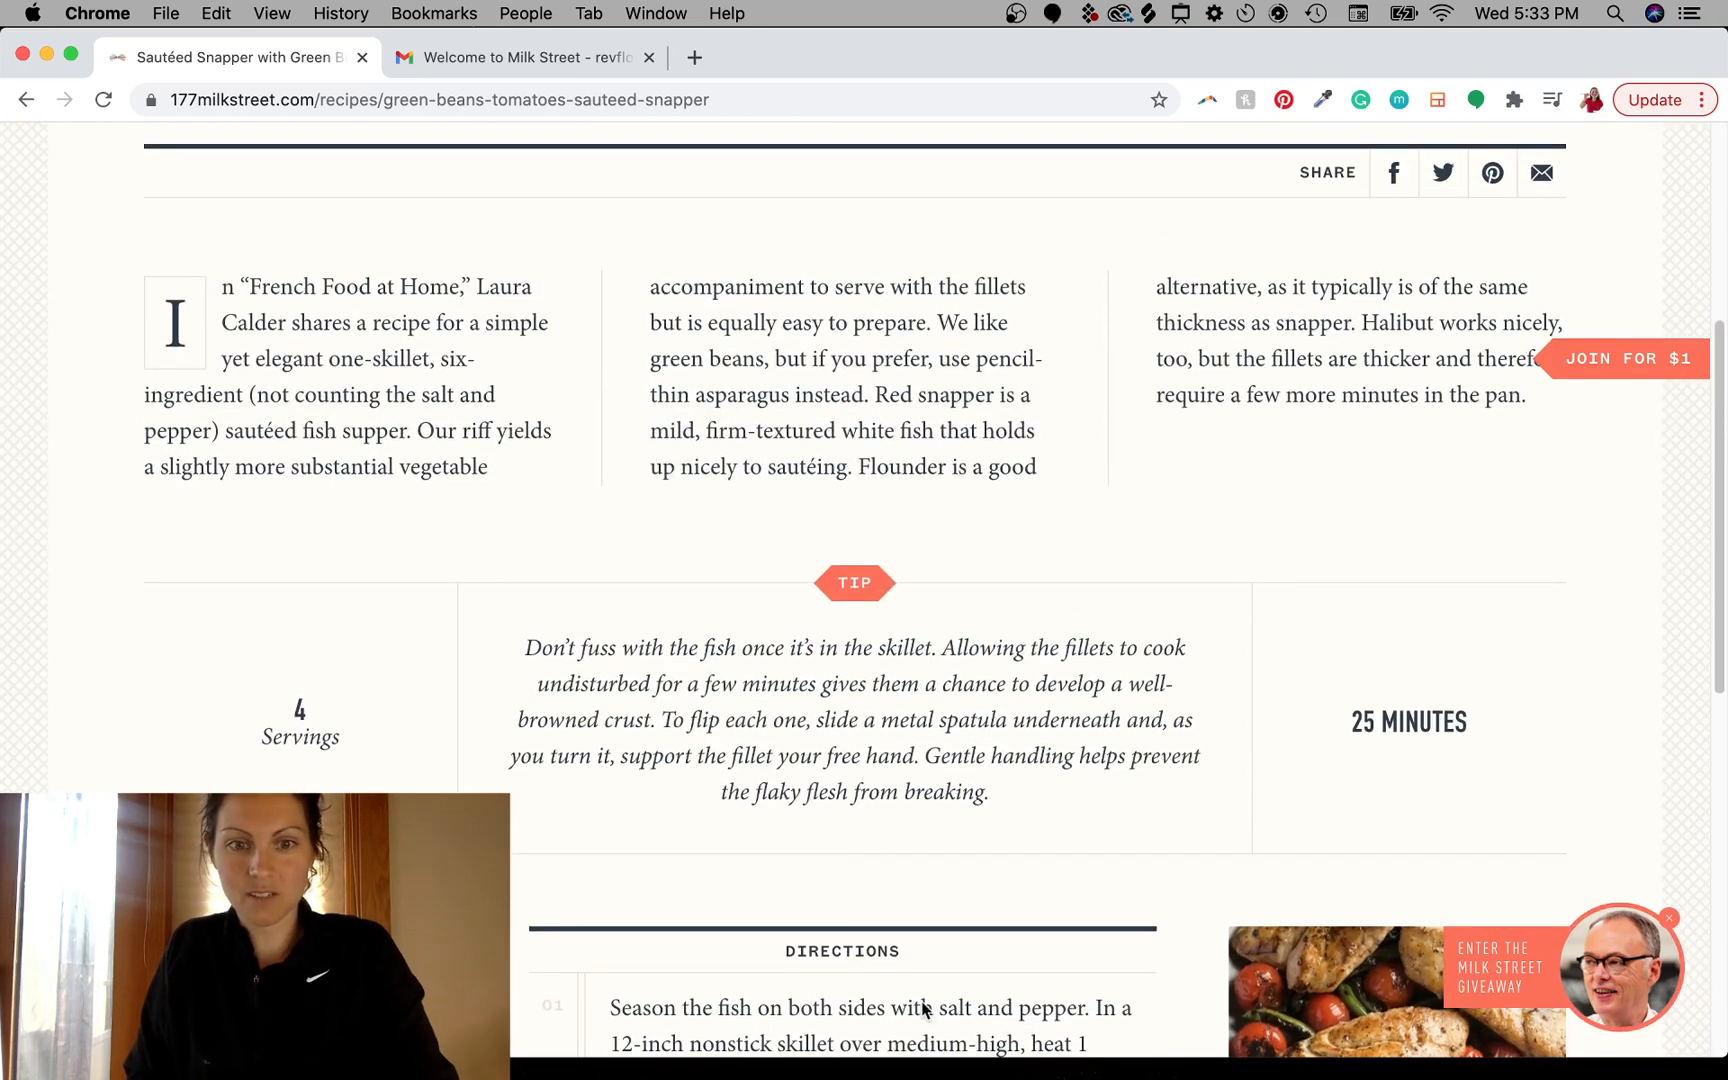
{"action": "scroll", "coordinate": [937, 665], "scroll_direction": "up", "scroll_amount": 2}
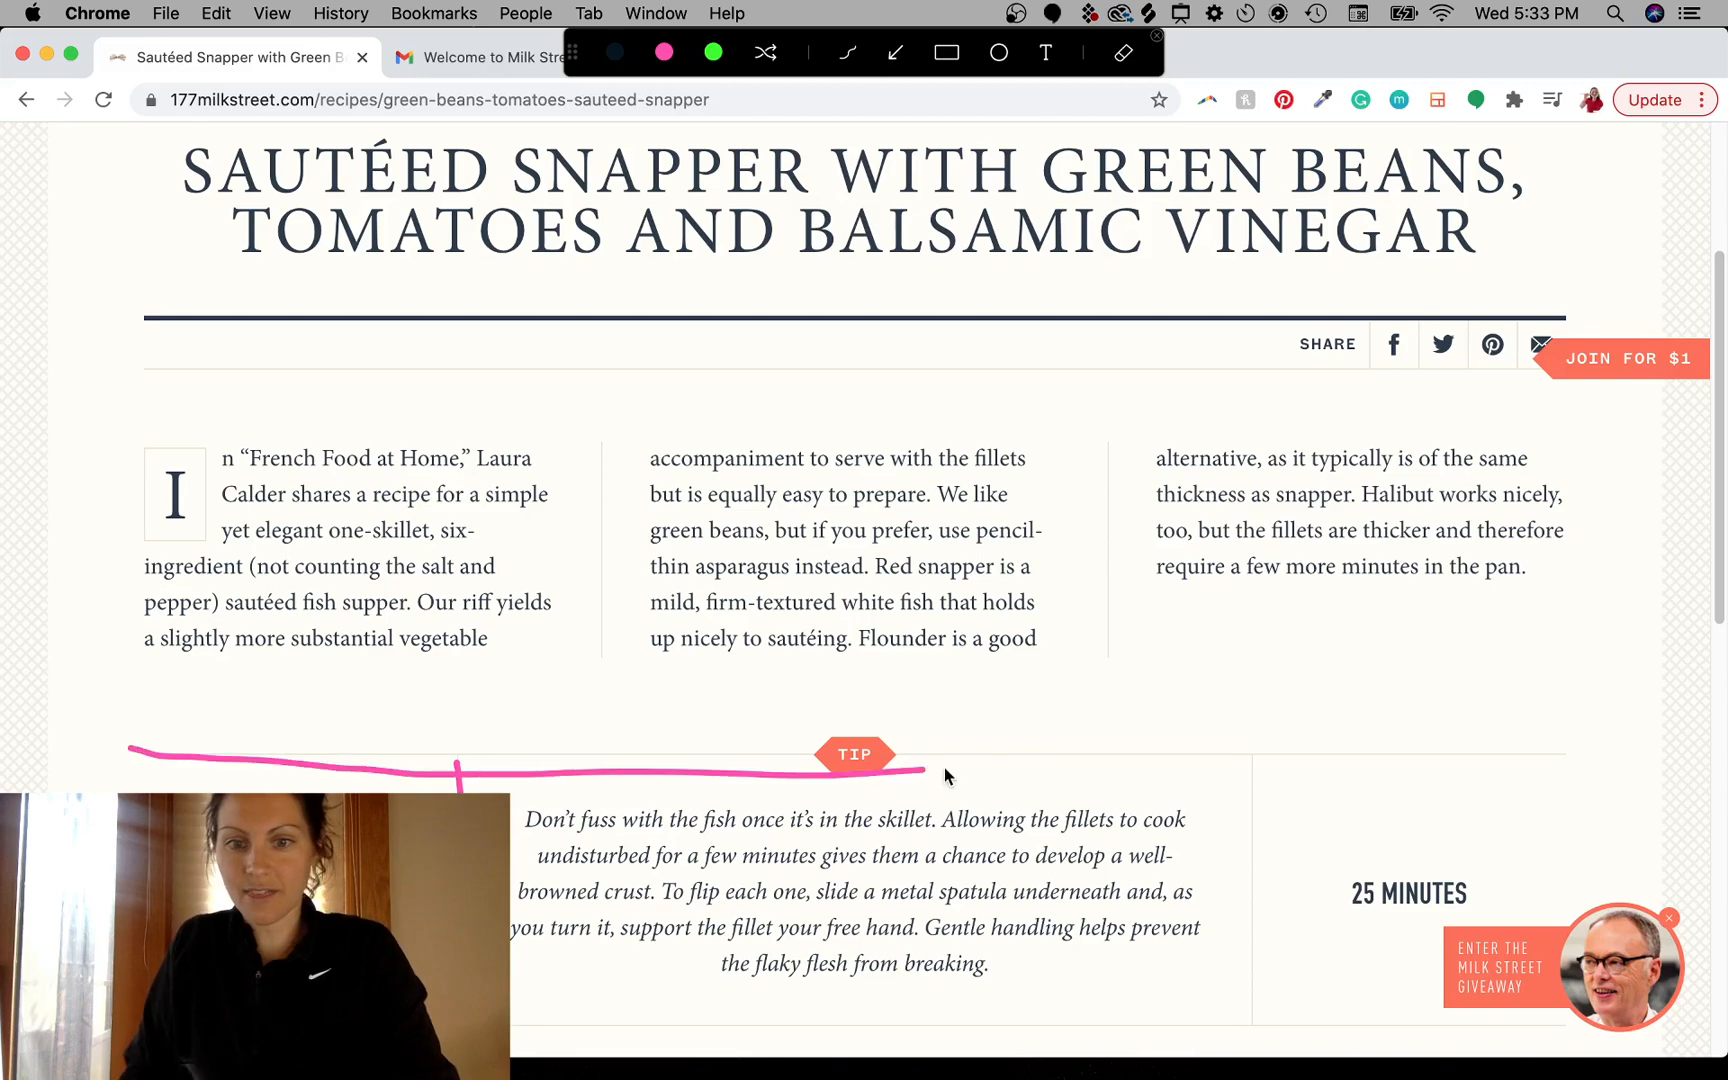
{"action": "key", "text": "Escape"}
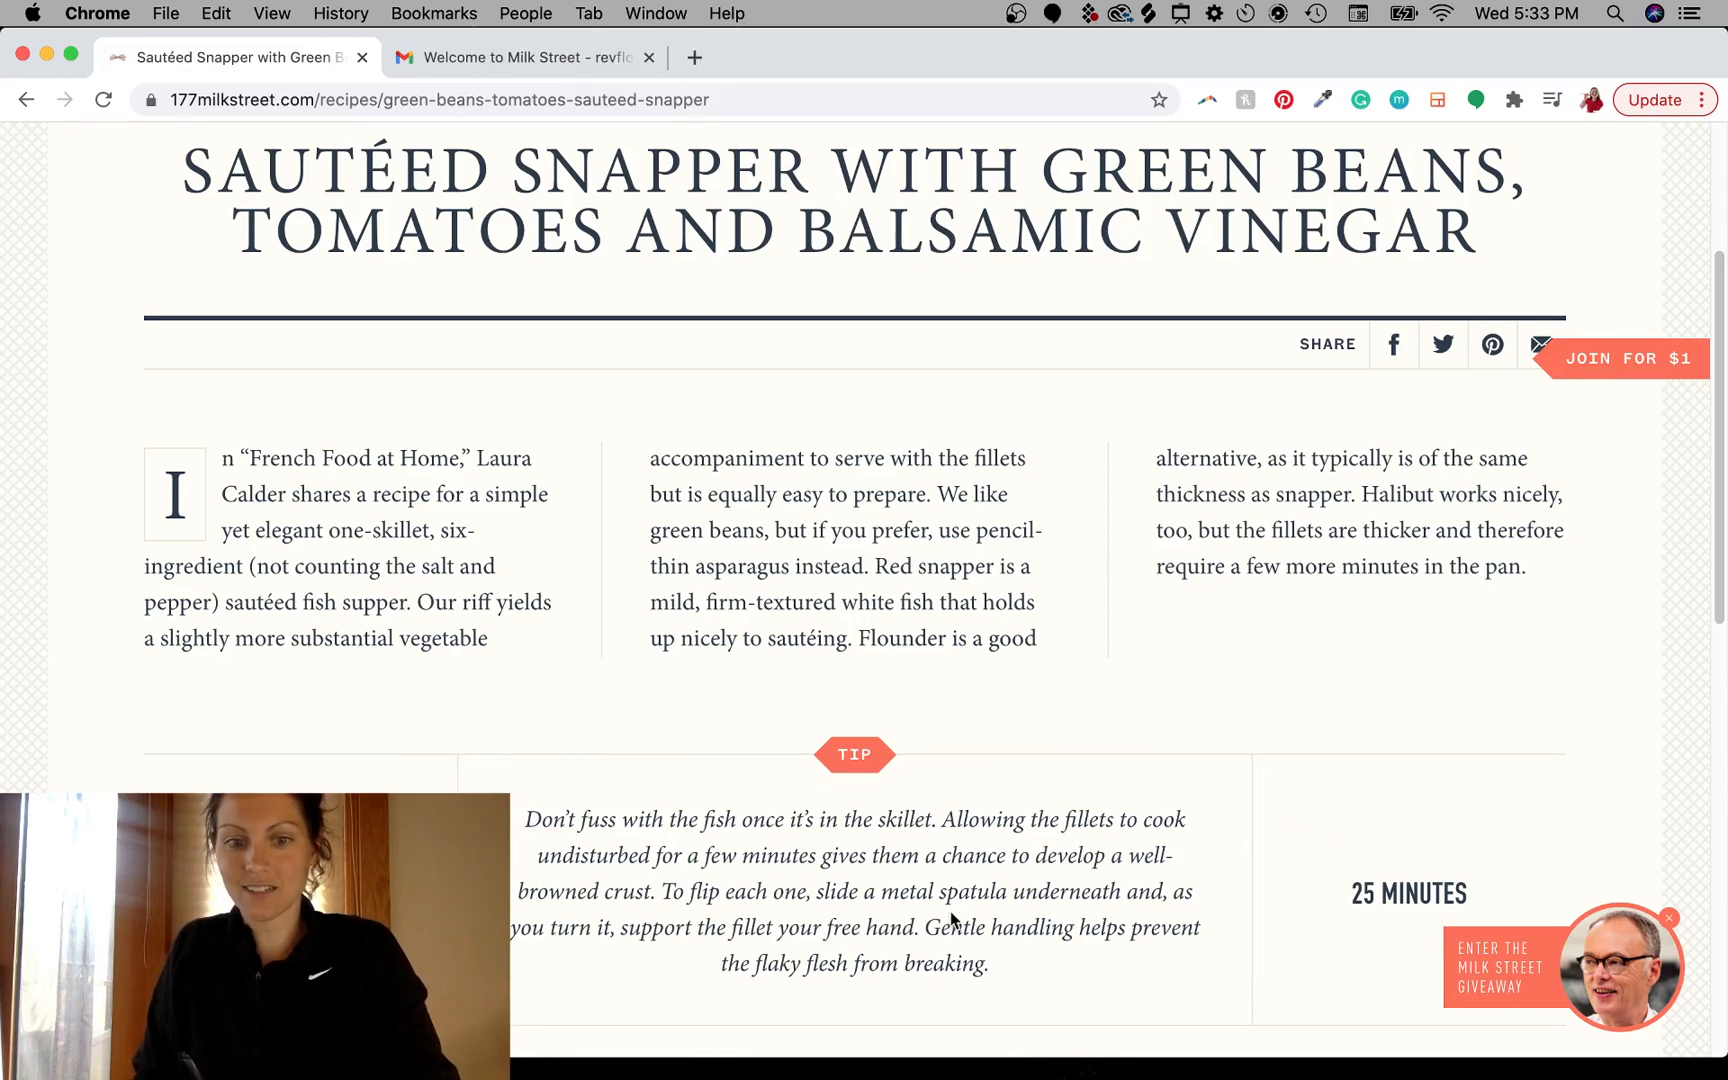
{"action": "scroll", "coordinate": [1042, 703], "scroll_direction": "down", "scroll_amount": 3}
{"action": "scroll", "coordinate": [1030, 715], "scroll_direction": "up", "scroll_amount": 4}
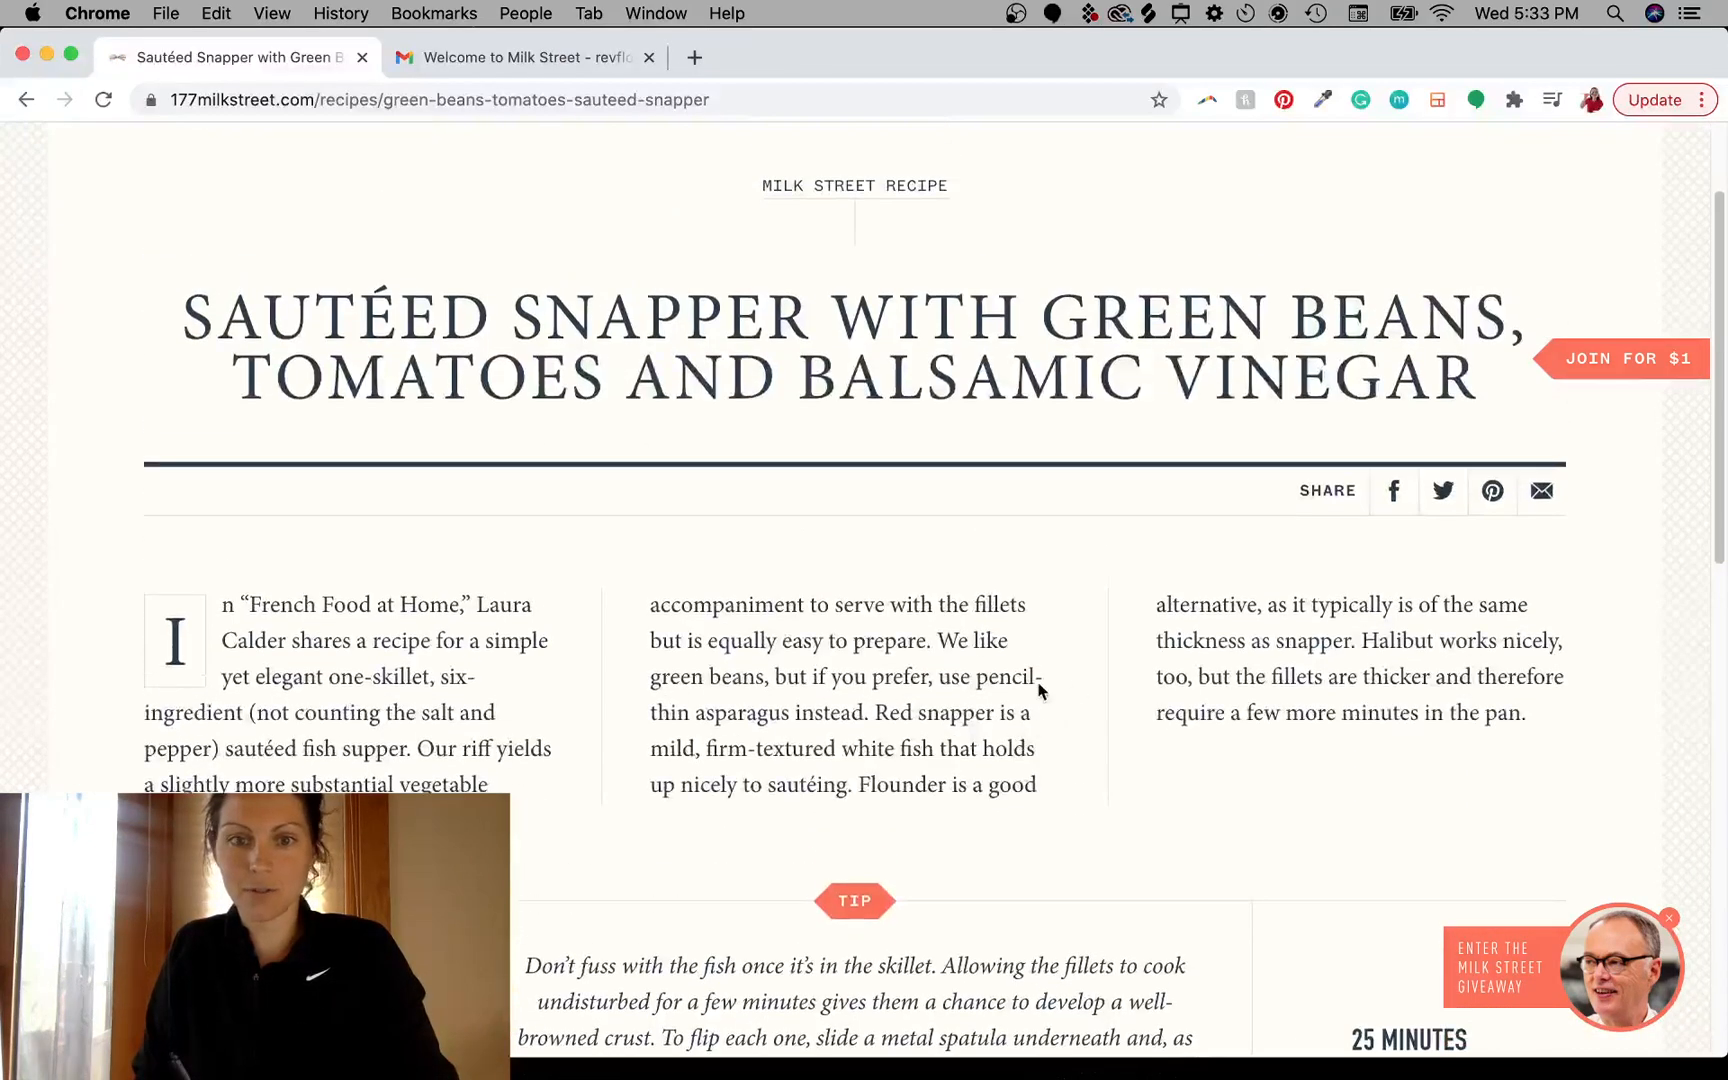
{"action": "mouse_move", "coordinate": [866, 565]}
{"action": "left_mouse_down"}
{"action": "mouse_move", "coordinate": [880, 783]}
{"action": "mouse_move", "coordinate": [950, 600]}
{"action": "left_mouse_up"}
{"action": "key", "text": "Escape"}
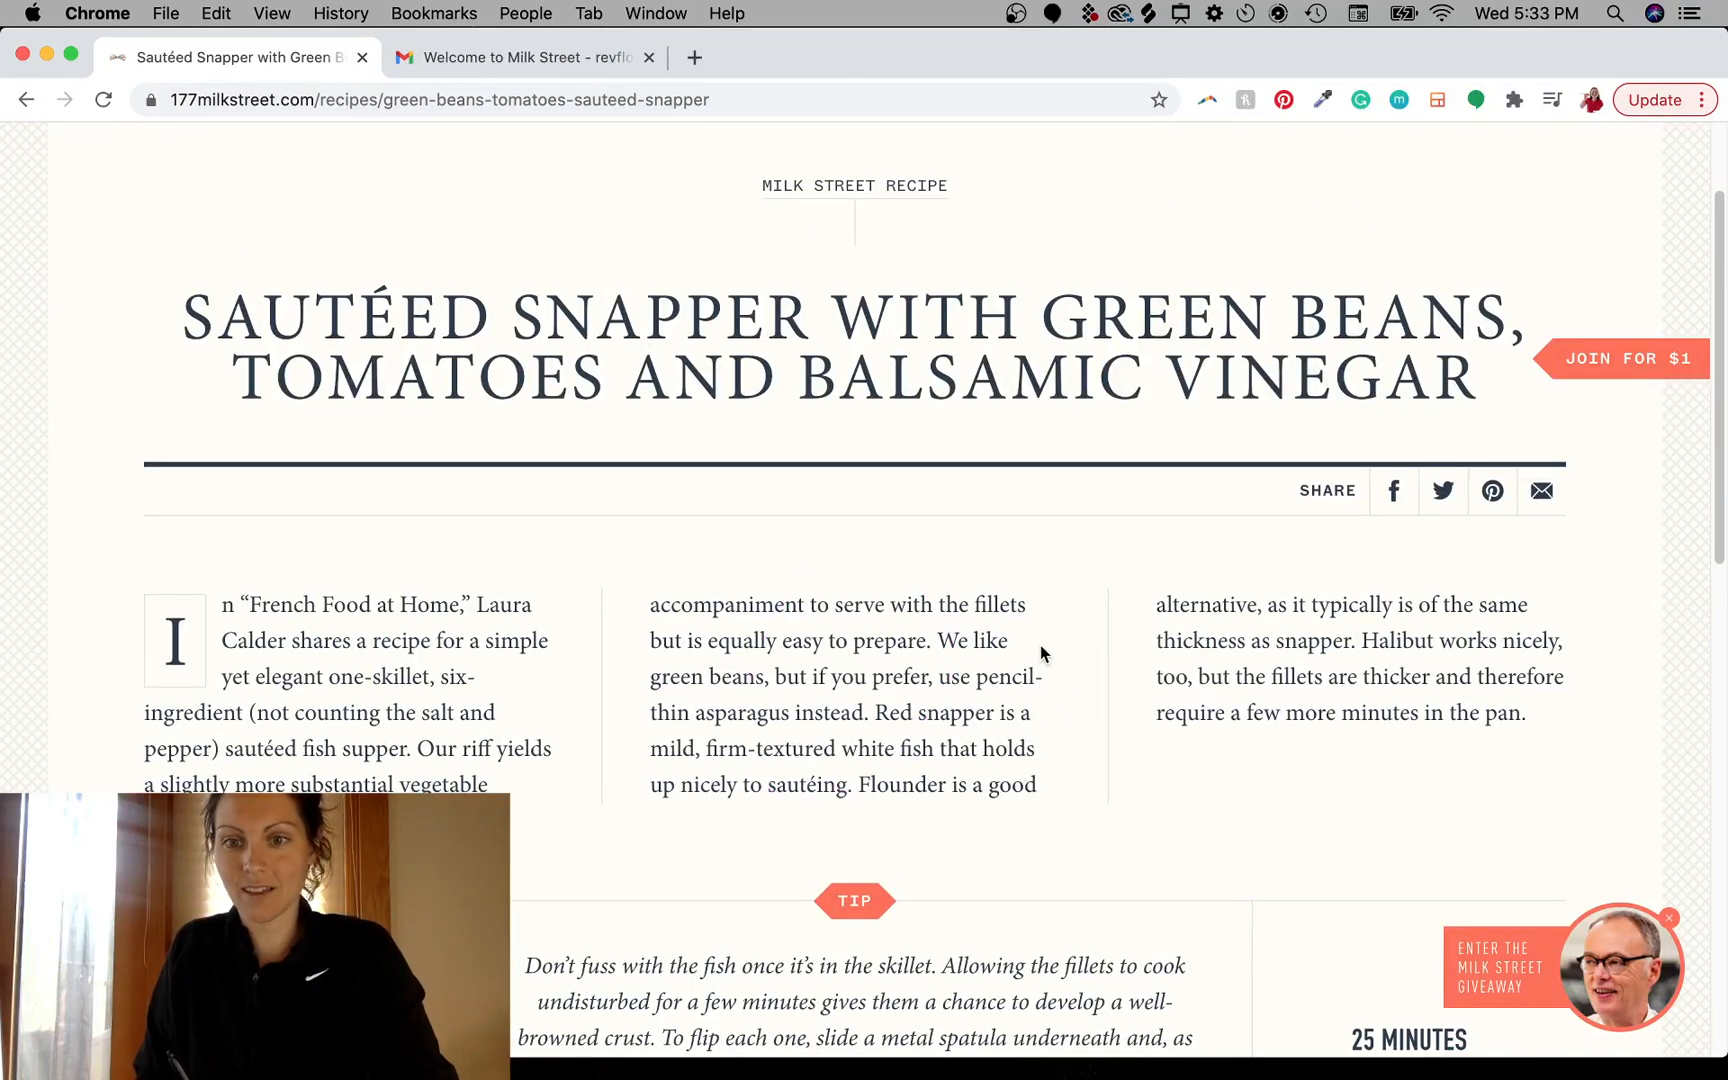
{"action": "scroll", "coordinate": [1063, 680], "scroll_direction": "up", "scroll_amount": 2}
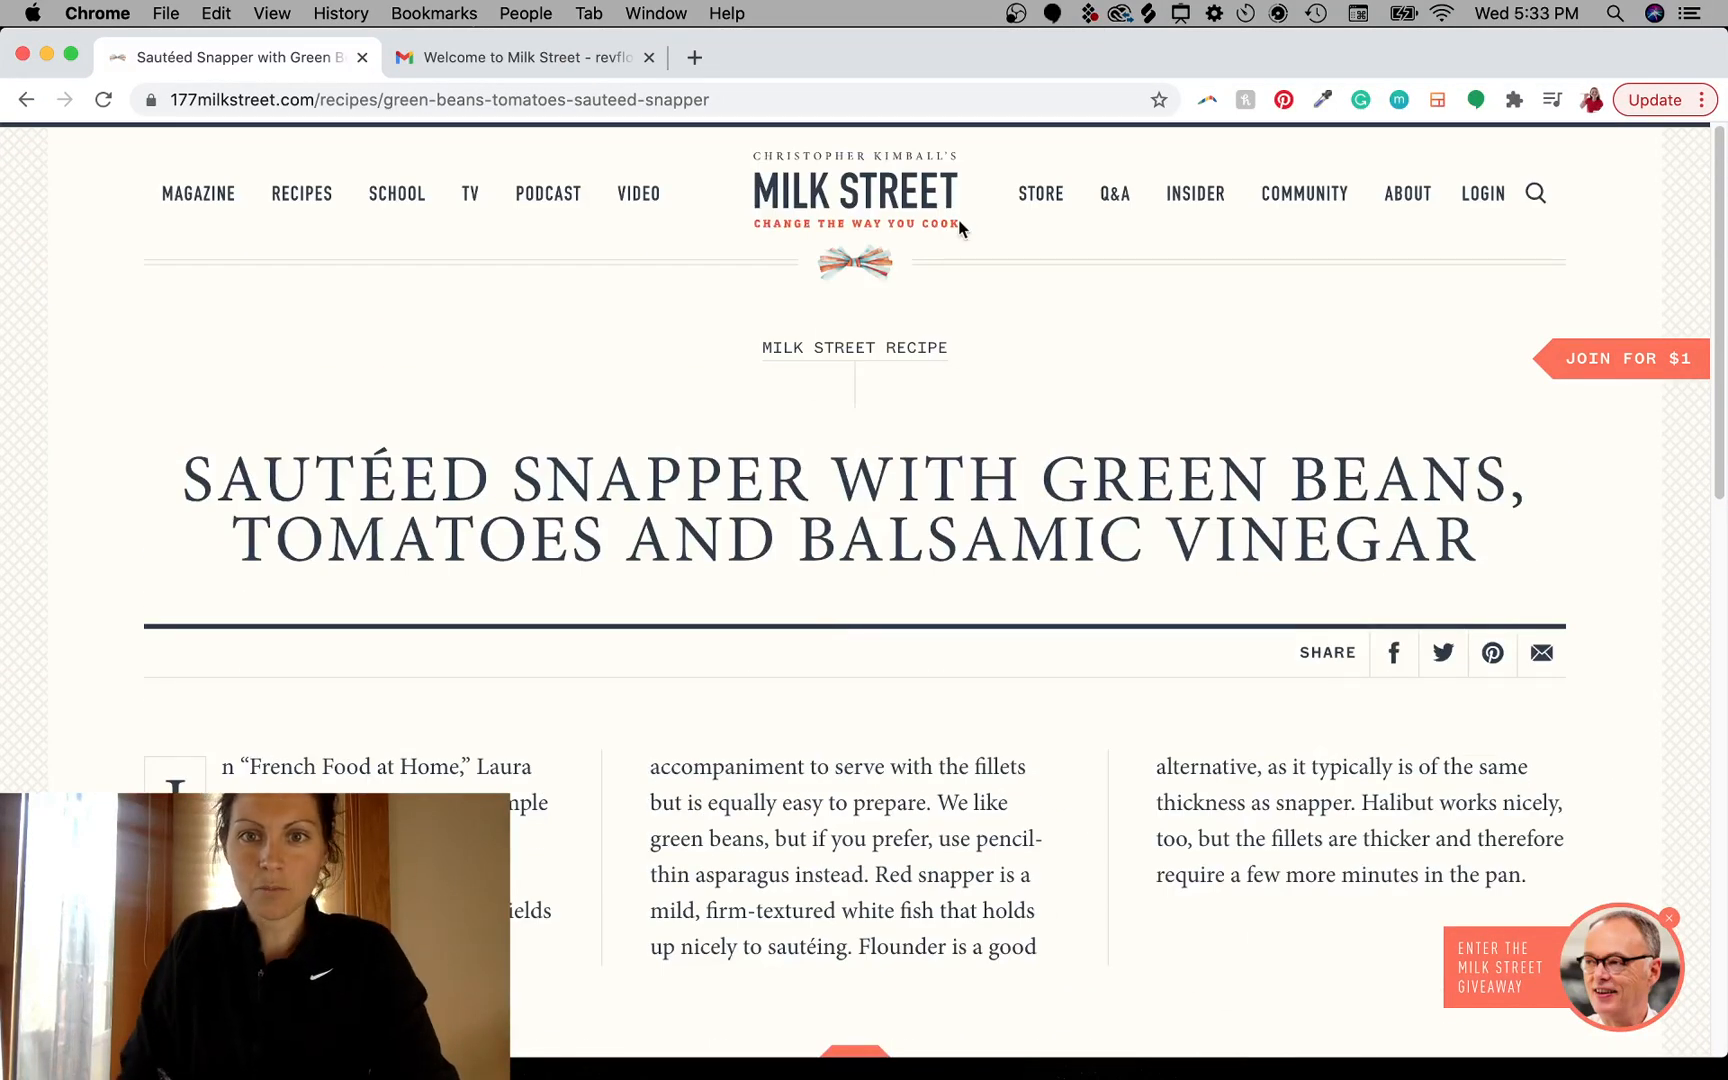
- Open the Milk Street Store and scroll through its featured products
{"action": "mouse_move", "coordinate": [1047, 197]}
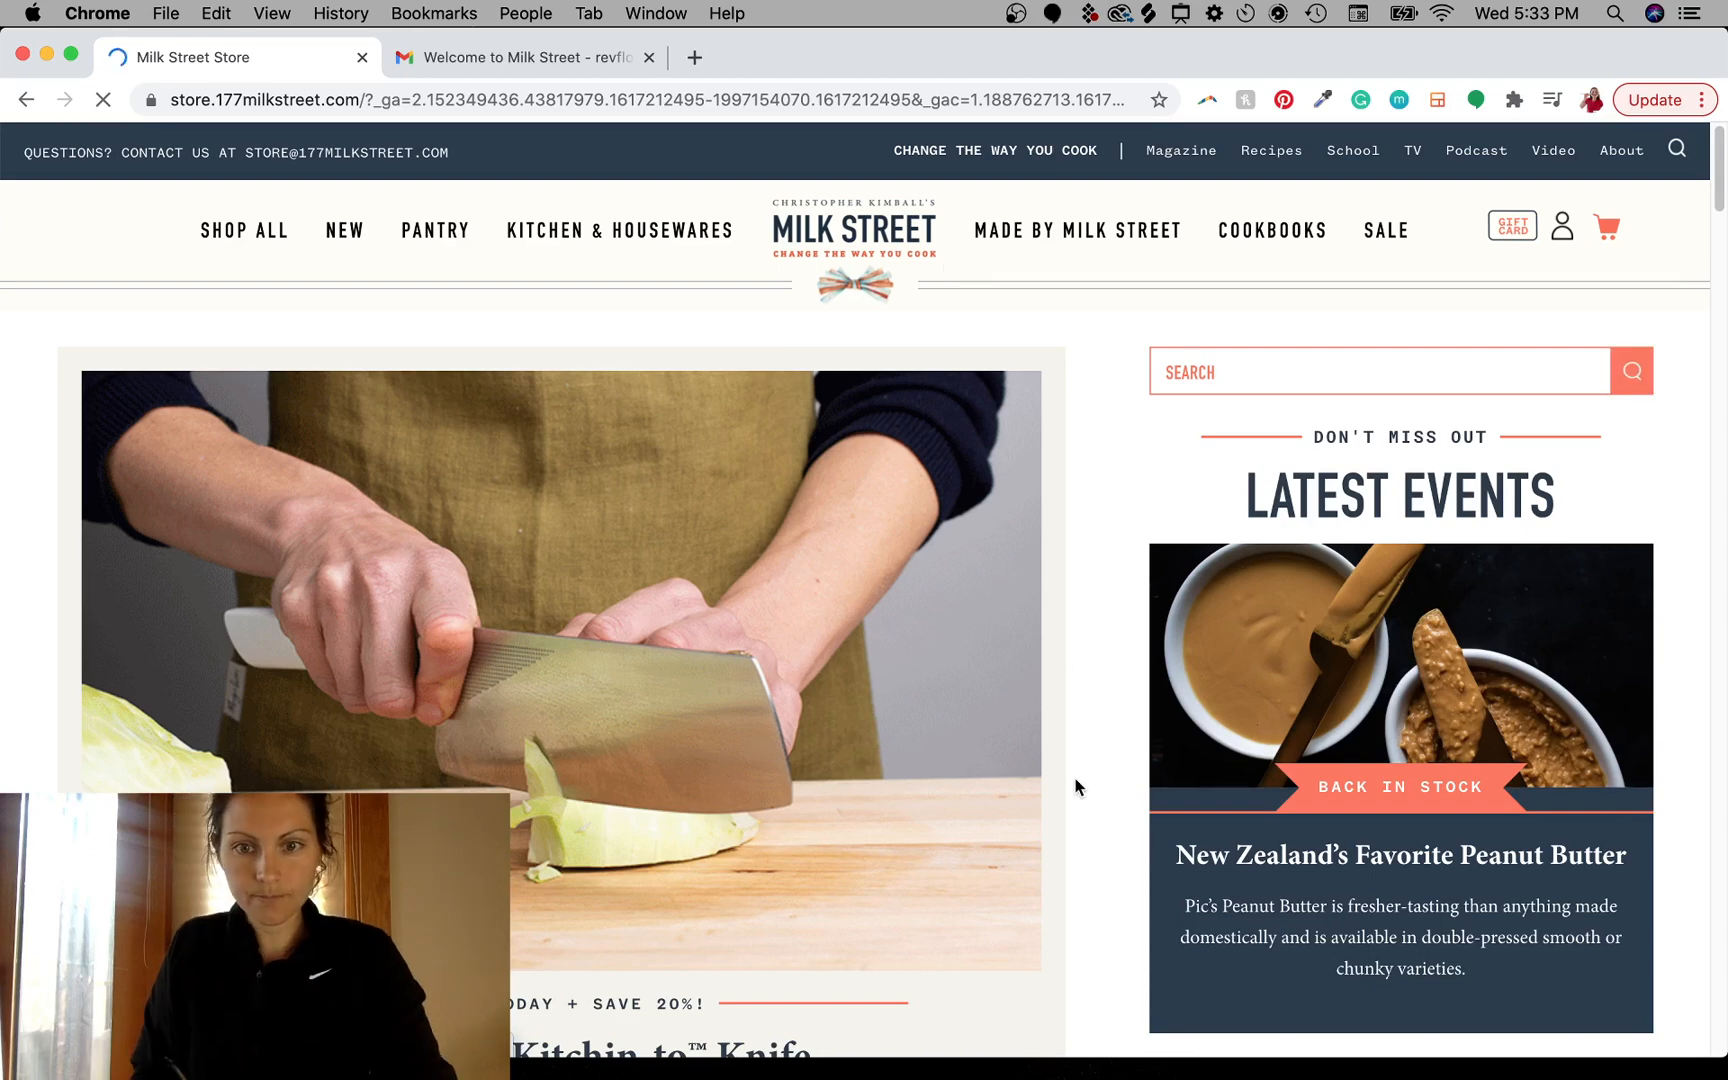
{"action": "scroll", "coordinate": [1080, 750], "scroll_direction": "down", "scroll_amount": 4}
{"action": "scroll", "coordinate": [1087, 760], "scroll_direction": "up", "scroll_amount": 2}
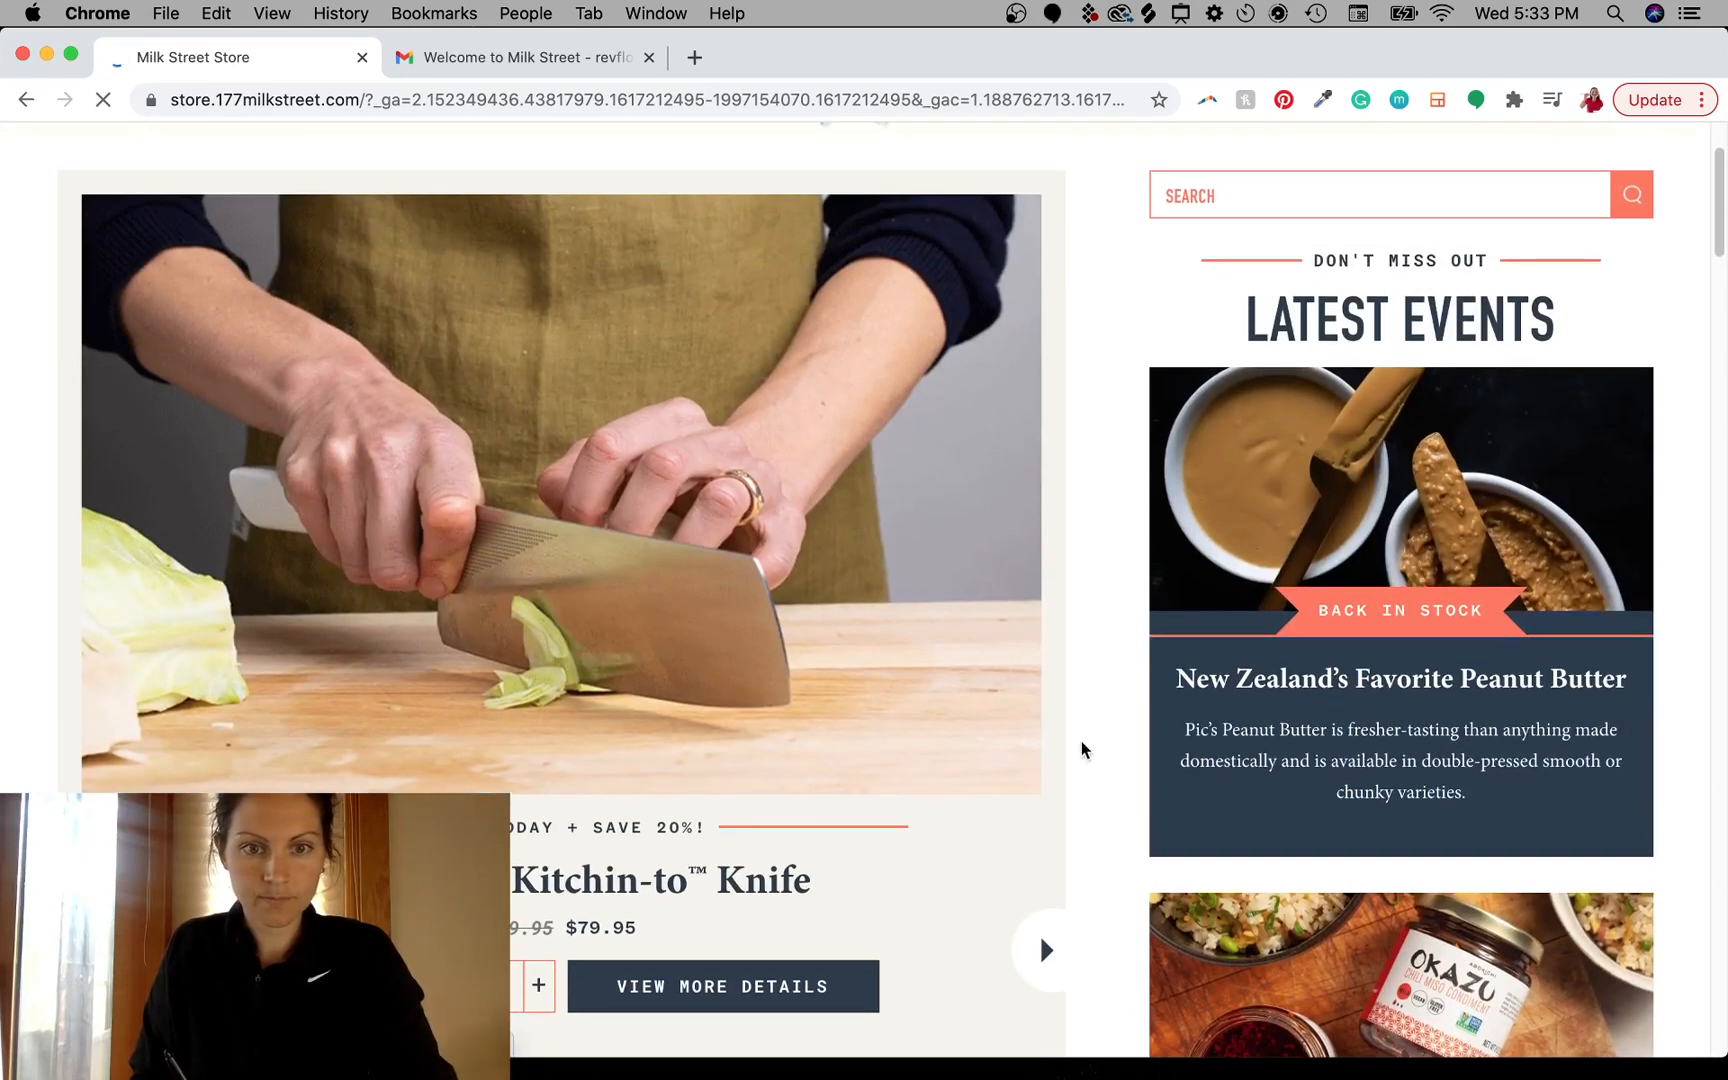
{"action": "scroll", "coordinate": [1090, 754], "scroll_direction": "up", "scroll_amount": 2}
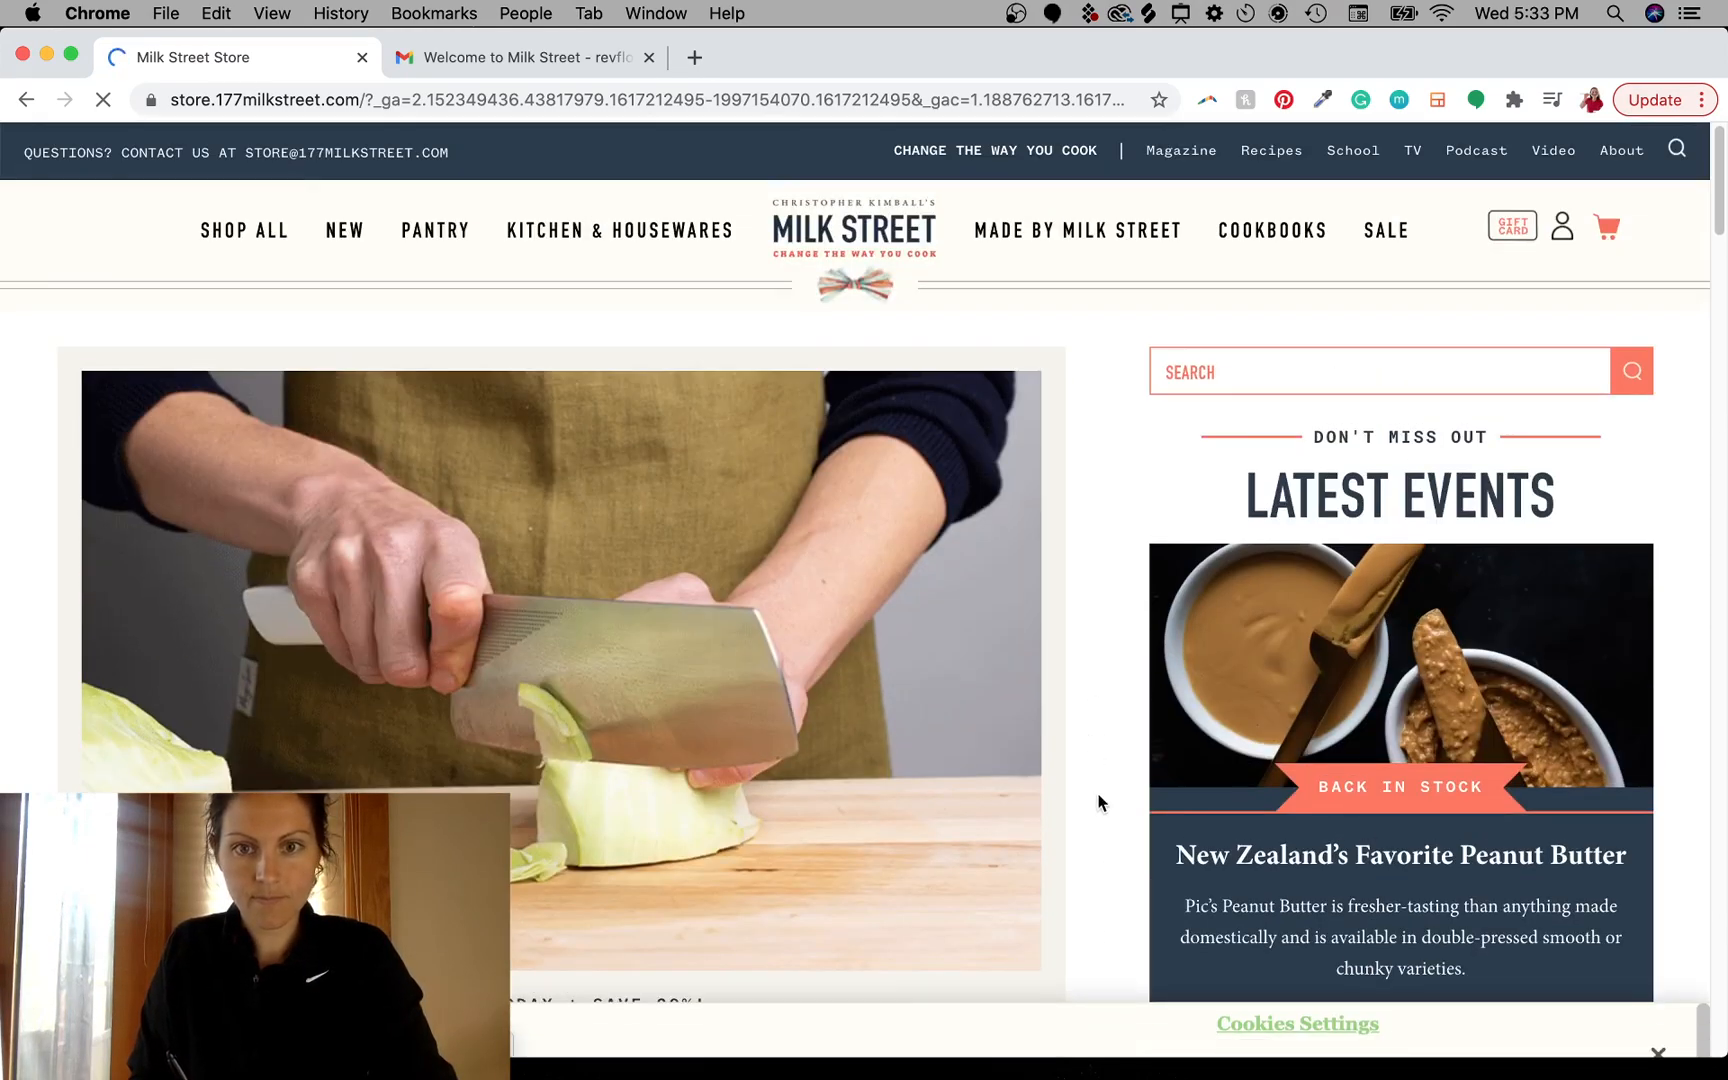
{"action": "scroll", "coordinate": [1087, 757], "scroll_direction": "down", "scroll_amount": 7}
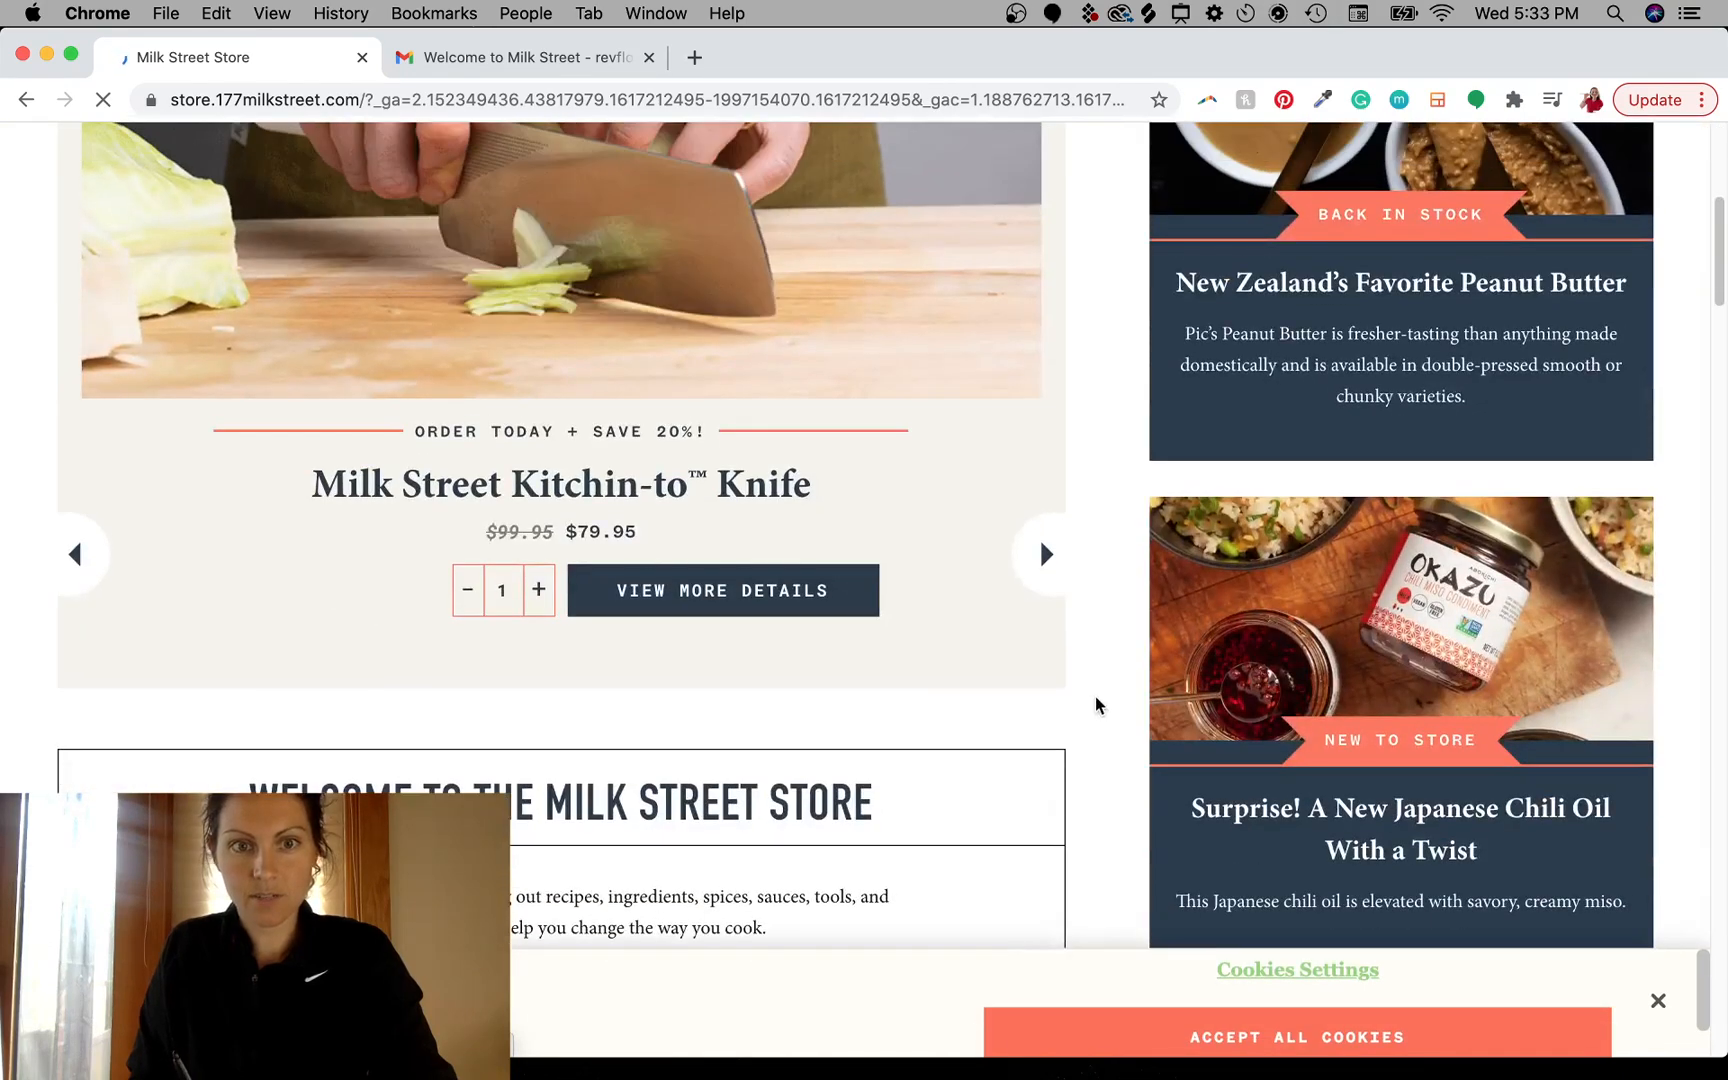
{"action": "scroll", "coordinate": [1090, 690], "scroll_direction": "up", "scroll_amount": 3}
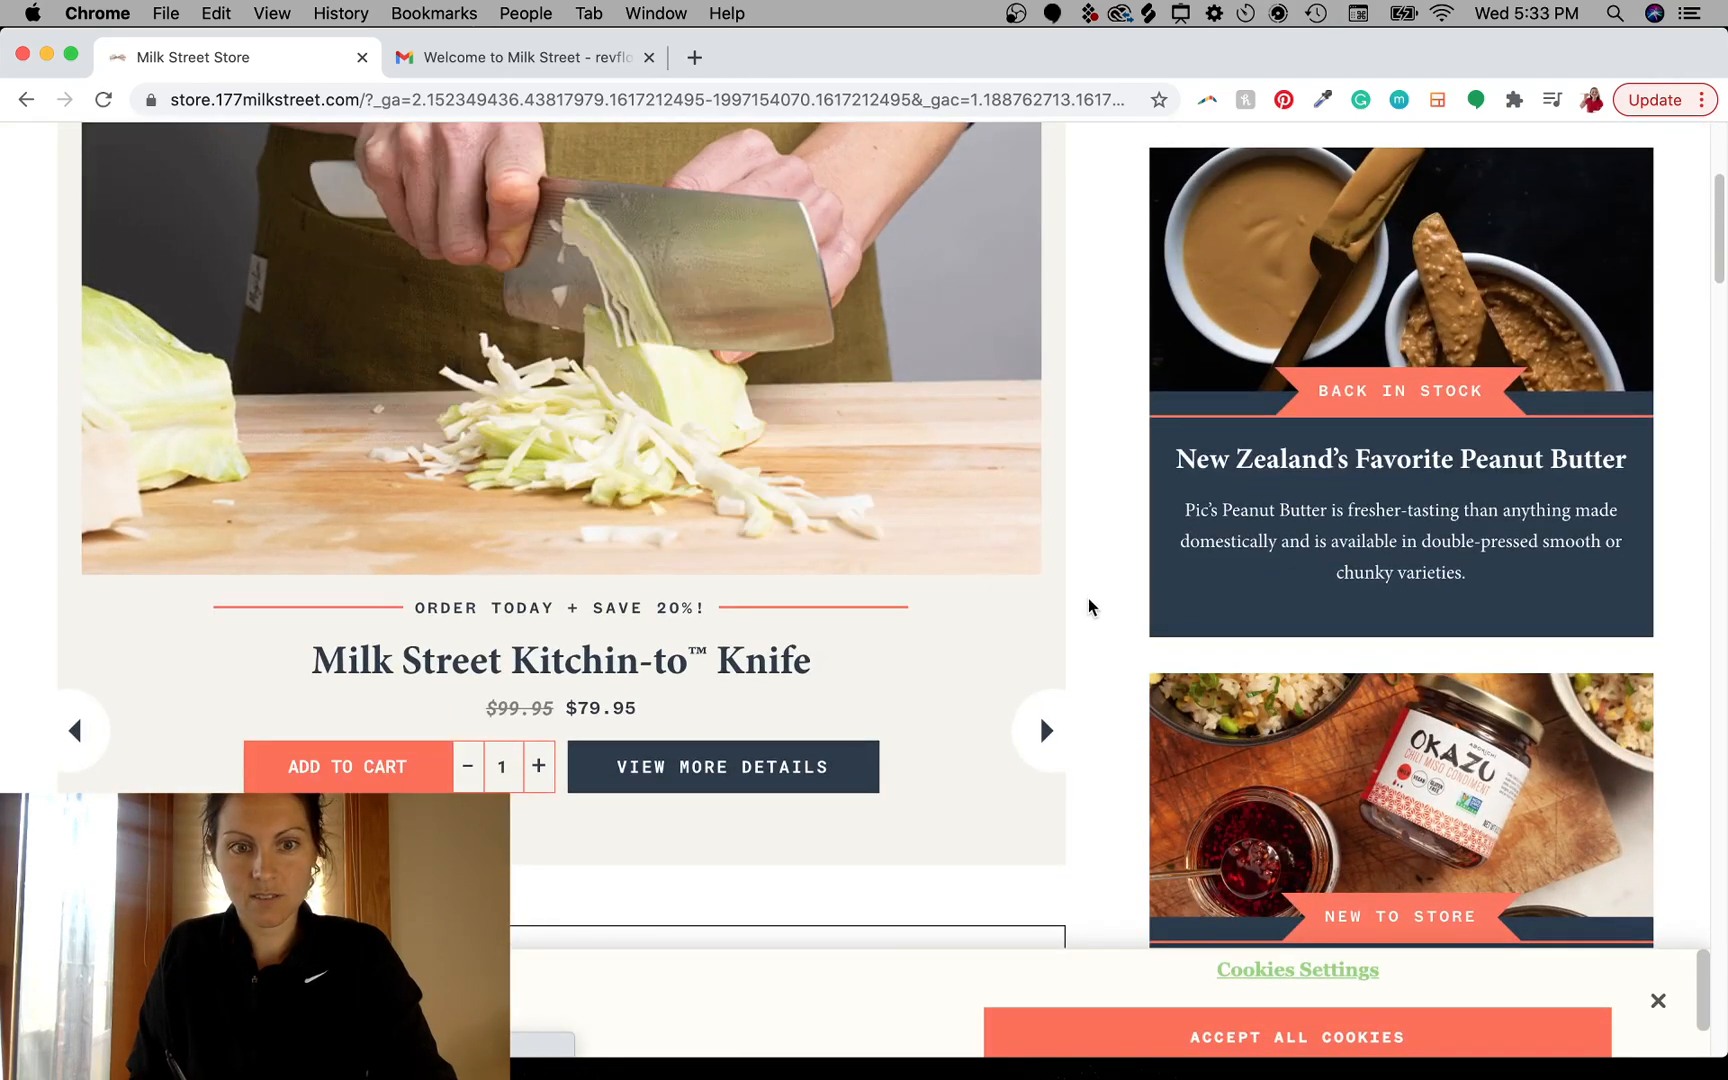
- Advance the store's featured-products carousel and close the free-shipping sign-up popup
{"action": "scroll", "coordinate": [1090, 640], "scroll_direction": "up", "scroll_amount": 2}
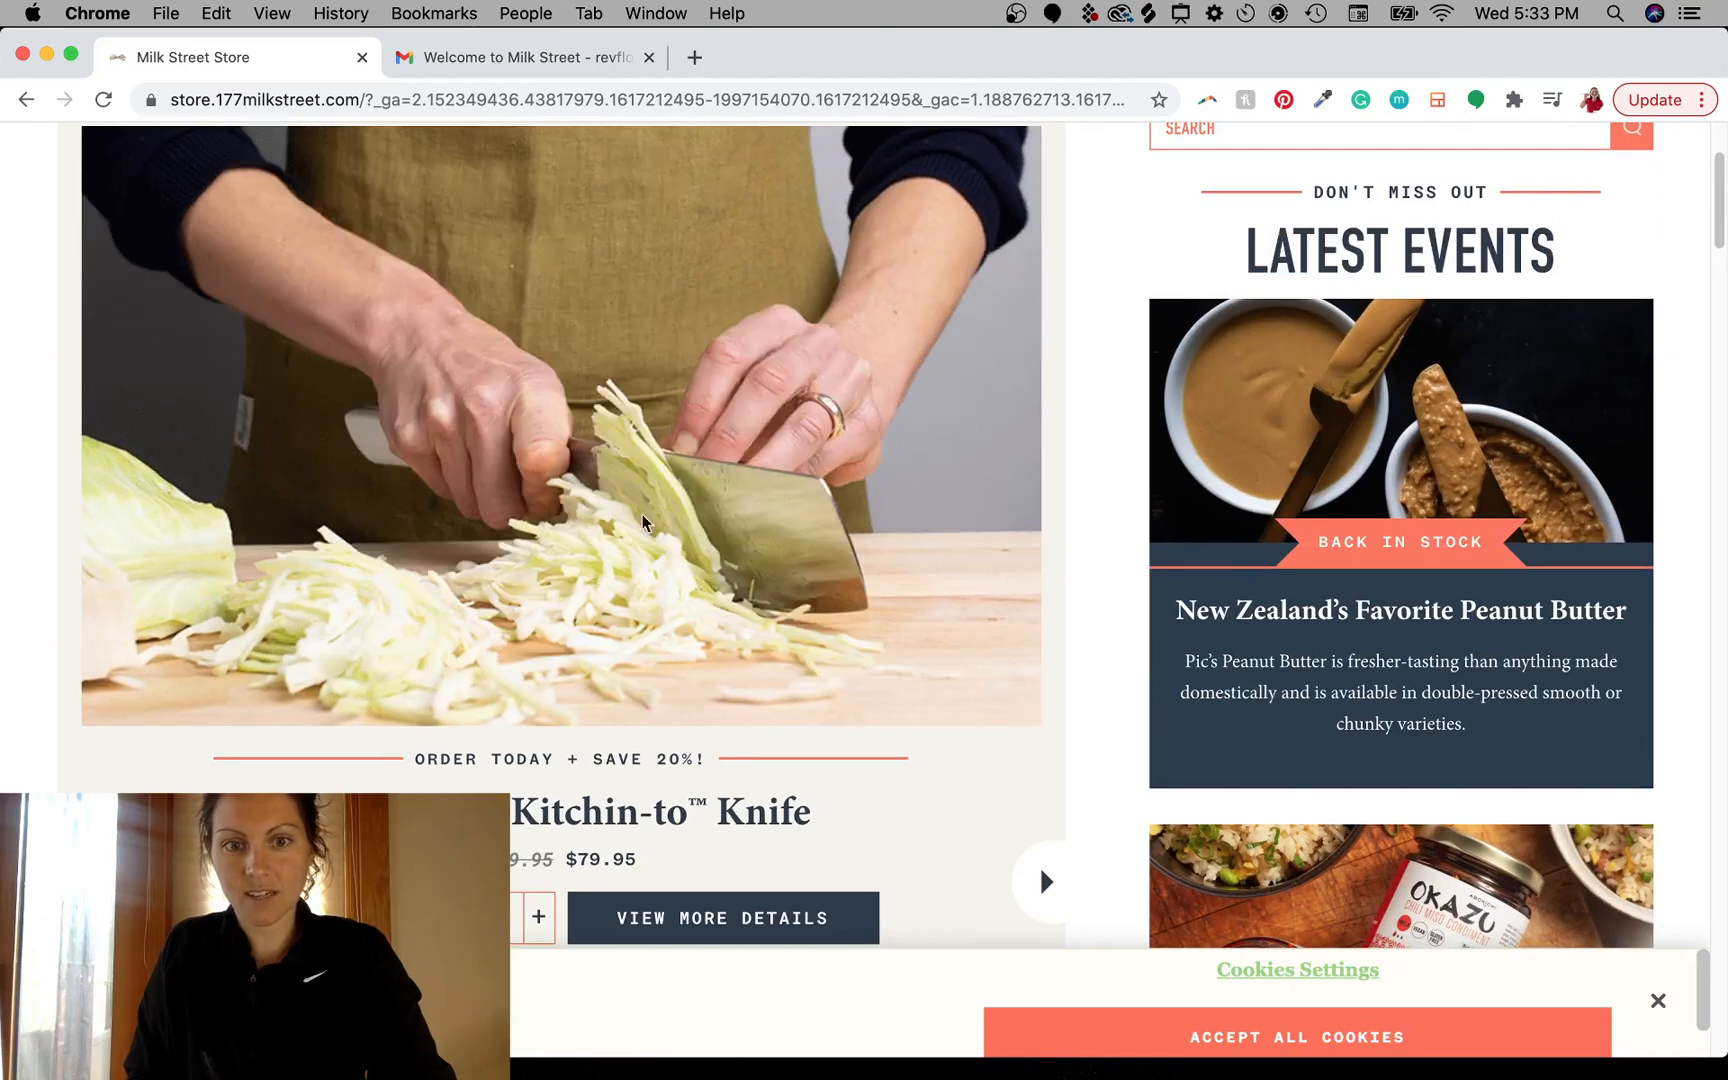
{"action": "left_click", "coordinate": [1046, 885]}
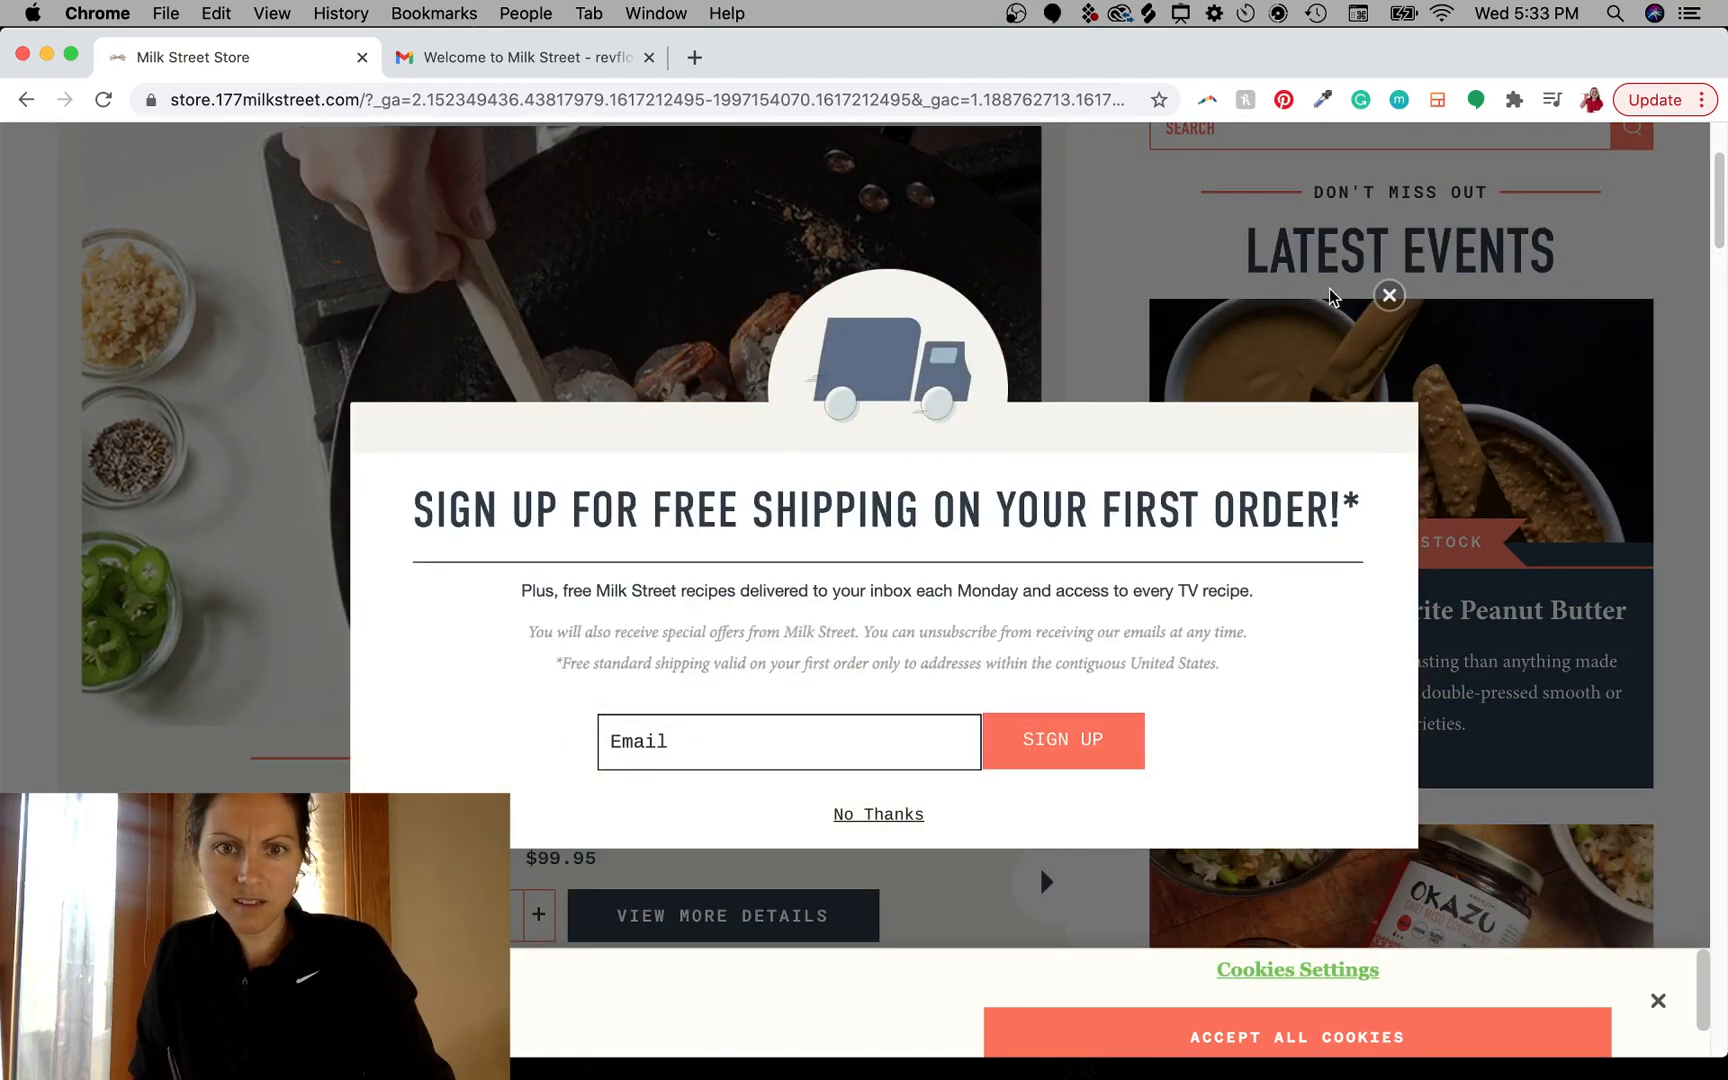
{"action": "left_click", "coordinate": [1389, 296]}
{"action": "scroll", "coordinate": [1073, 680], "scroll_direction": "down", "scroll_amount": 1}
{"action": "scroll", "coordinate": [1075, 781], "scroll_direction": "up", "scroll_amount": 2}
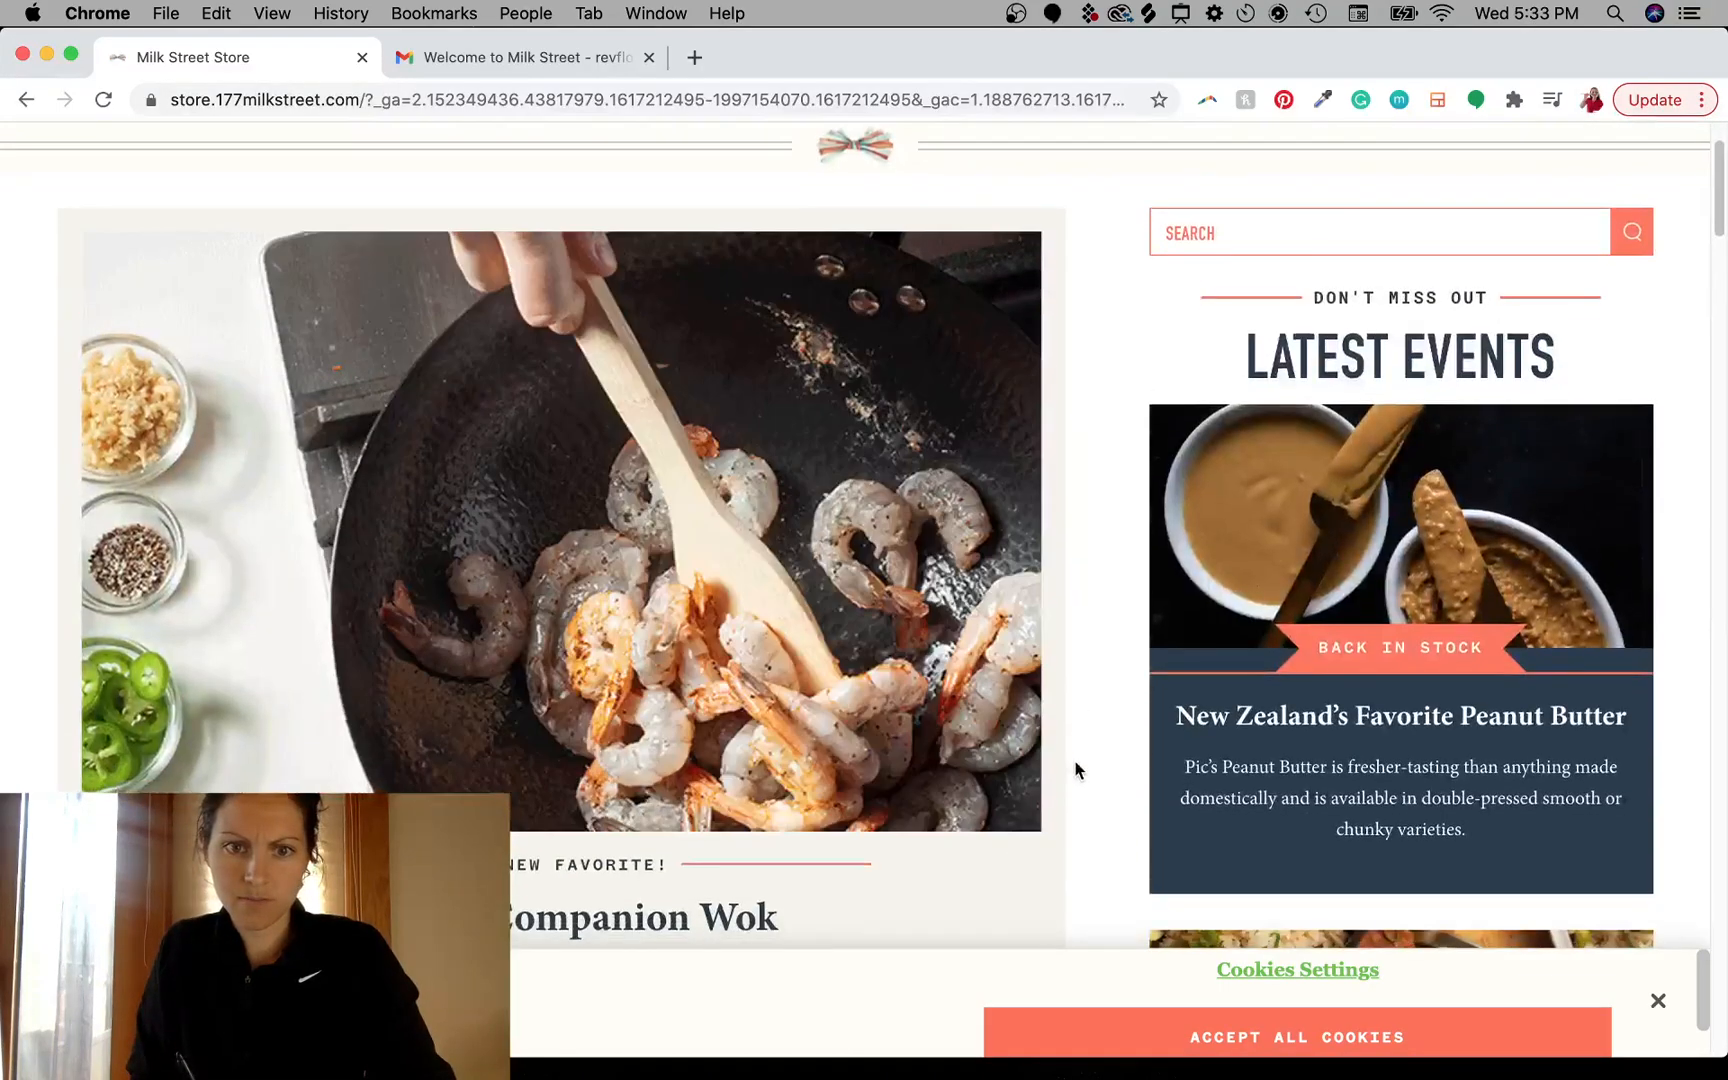
{"action": "scroll", "coordinate": [1075, 775], "scroll_direction": "down", "scroll_amount": 3}
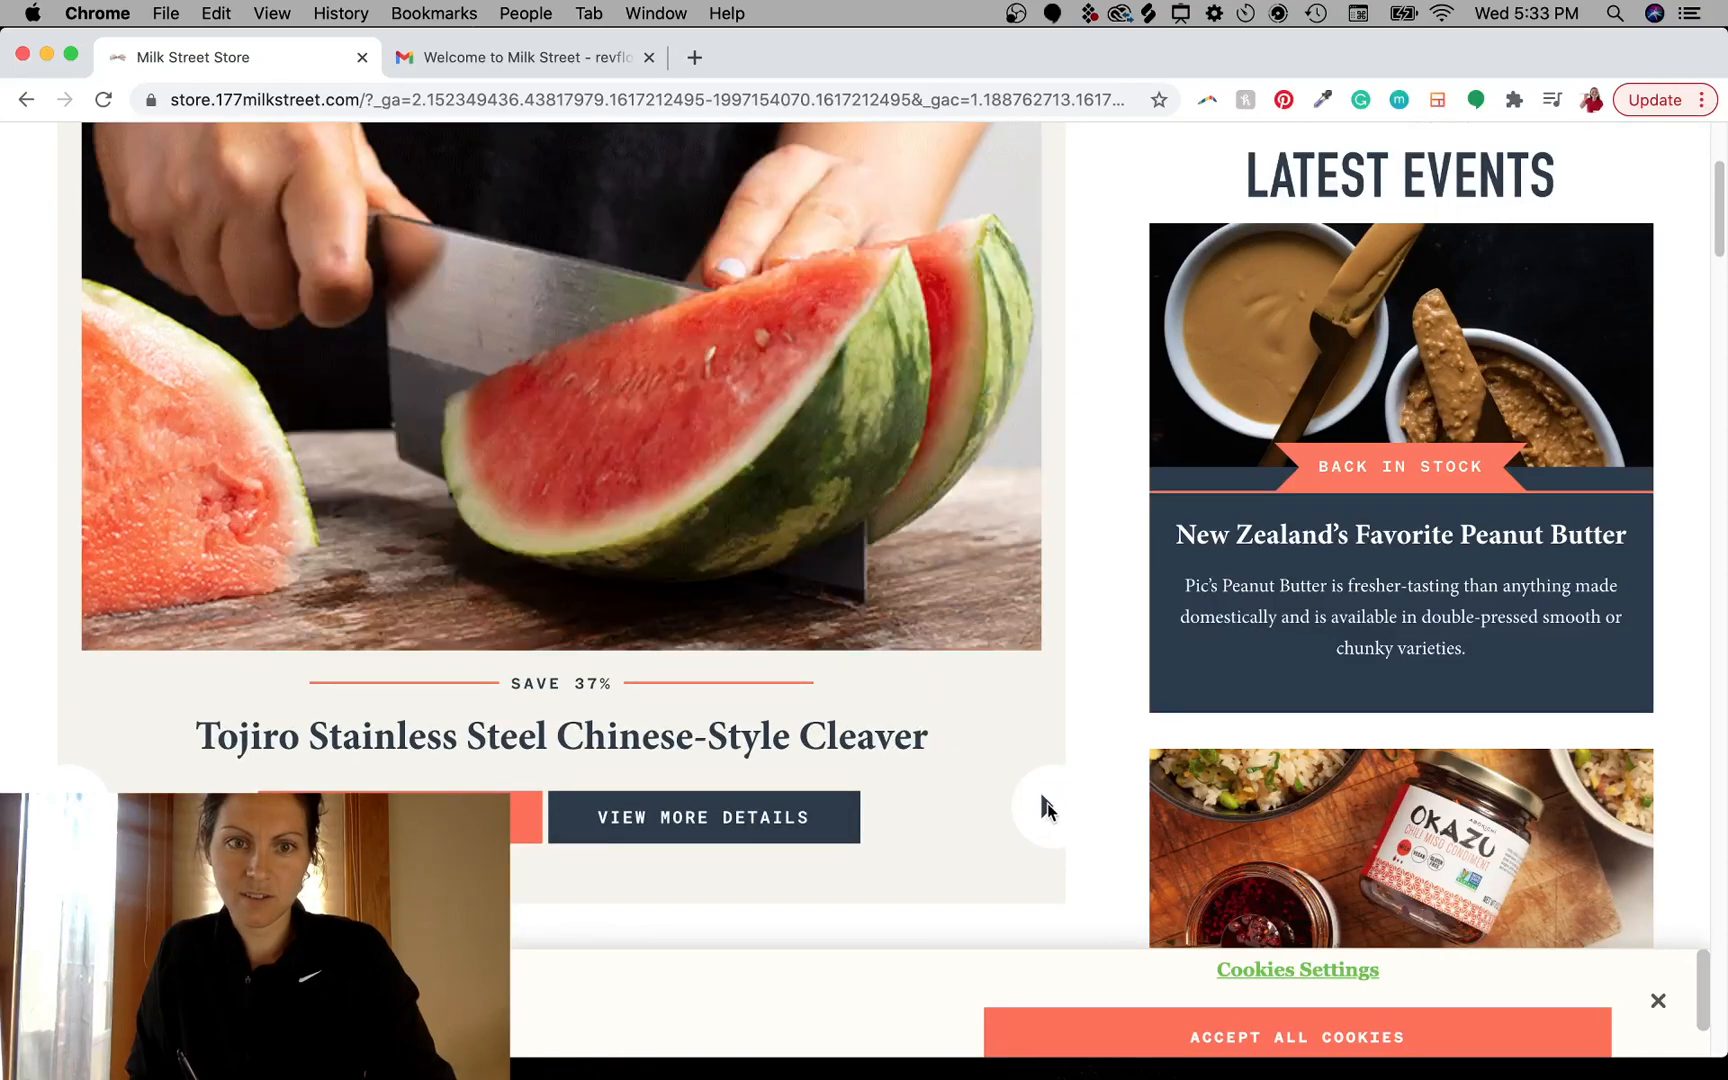
{"action": "left_click", "coordinate": [1046, 804]}
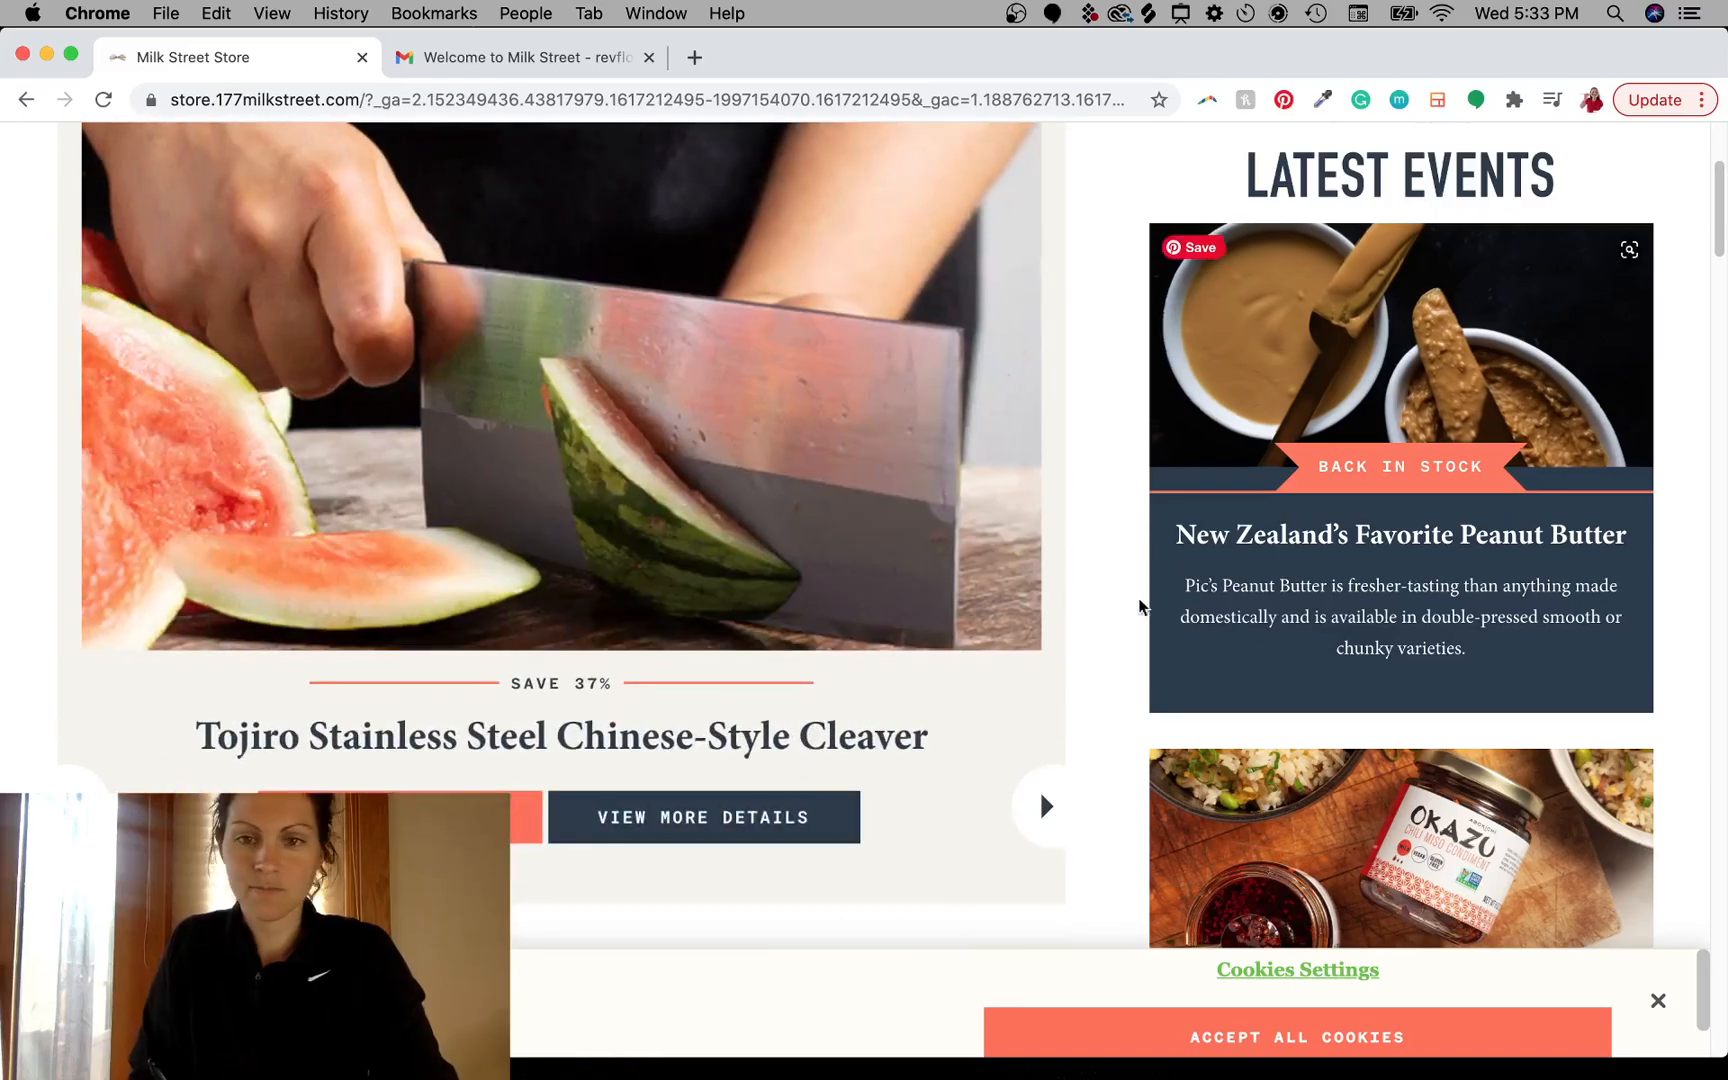
- Scroll through the store's new items, coffee sugars, featured products, best sellers and shipping perks sections
{"action": "scroll", "coordinate": [1139, 598], "scroll_direction": "down", "scroll_amount": 15}
{"action": "scroll", "coordinate": [1094, 349], "scroll_direction": "down", "scroll_amount": 20}
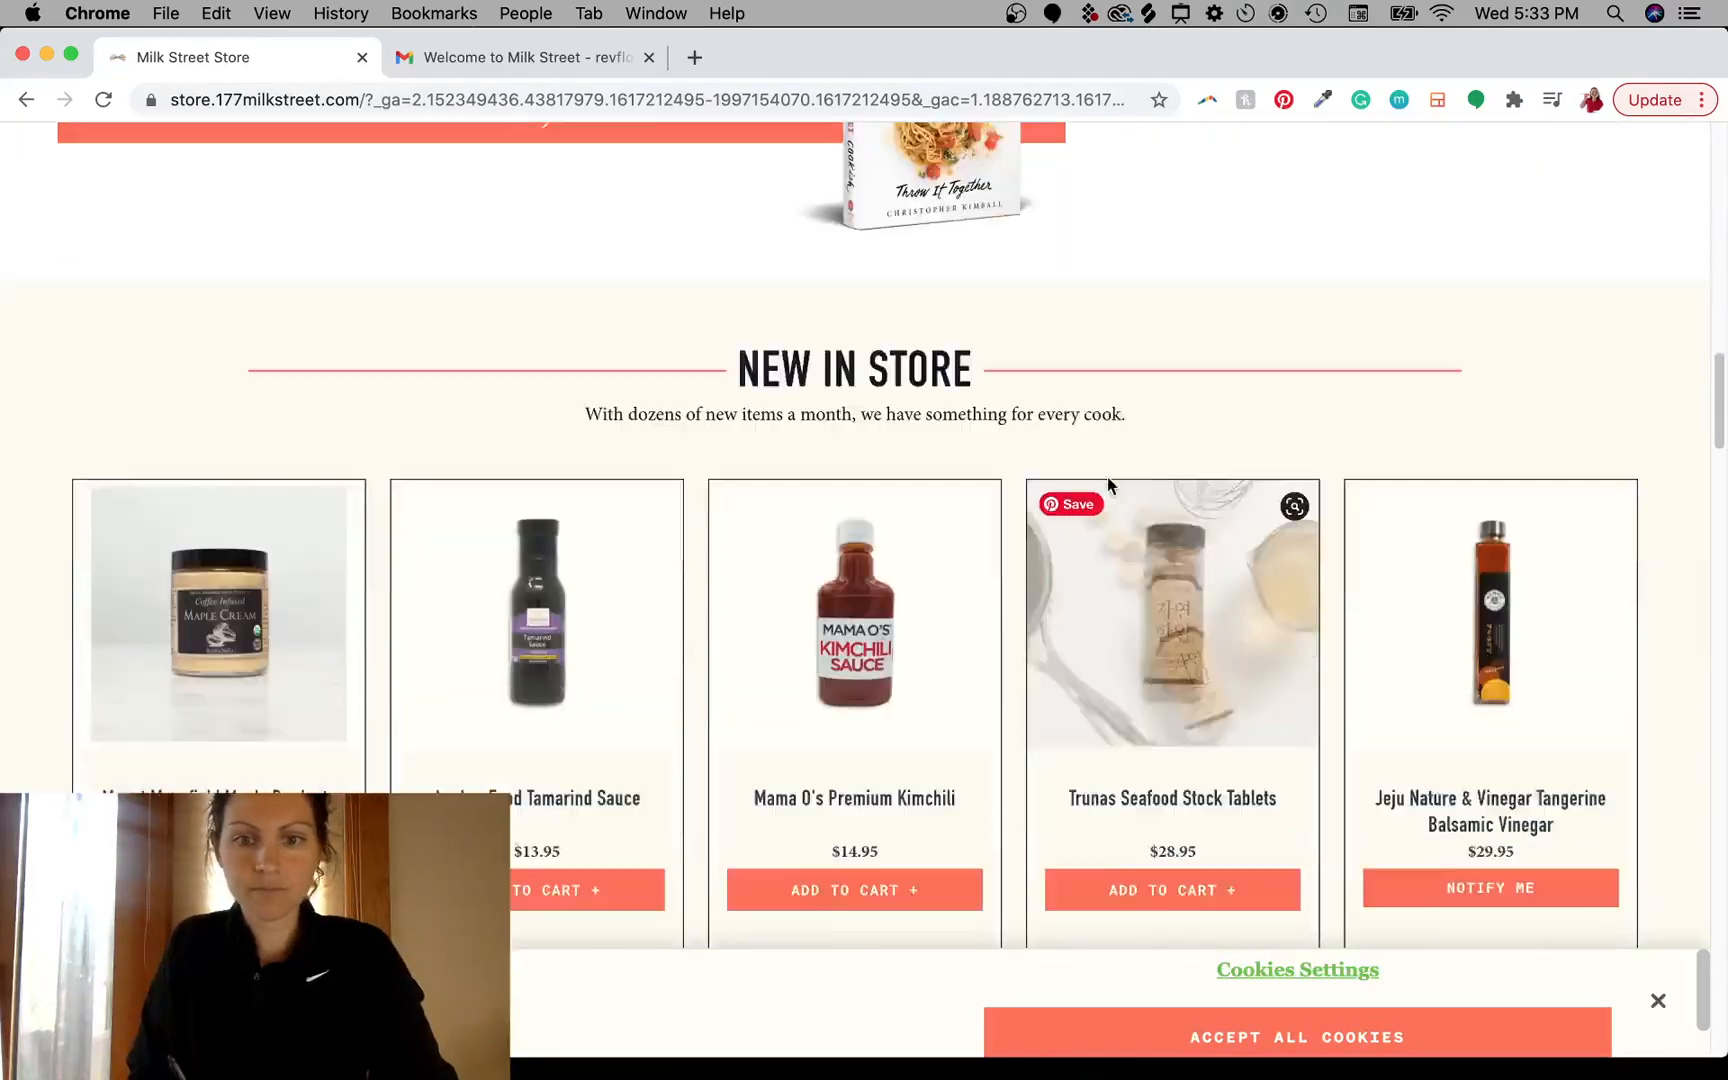
{"action": "scroll", "coordinate": [917, 602], "scroll_direction": "down", "scroll_amount": 10}
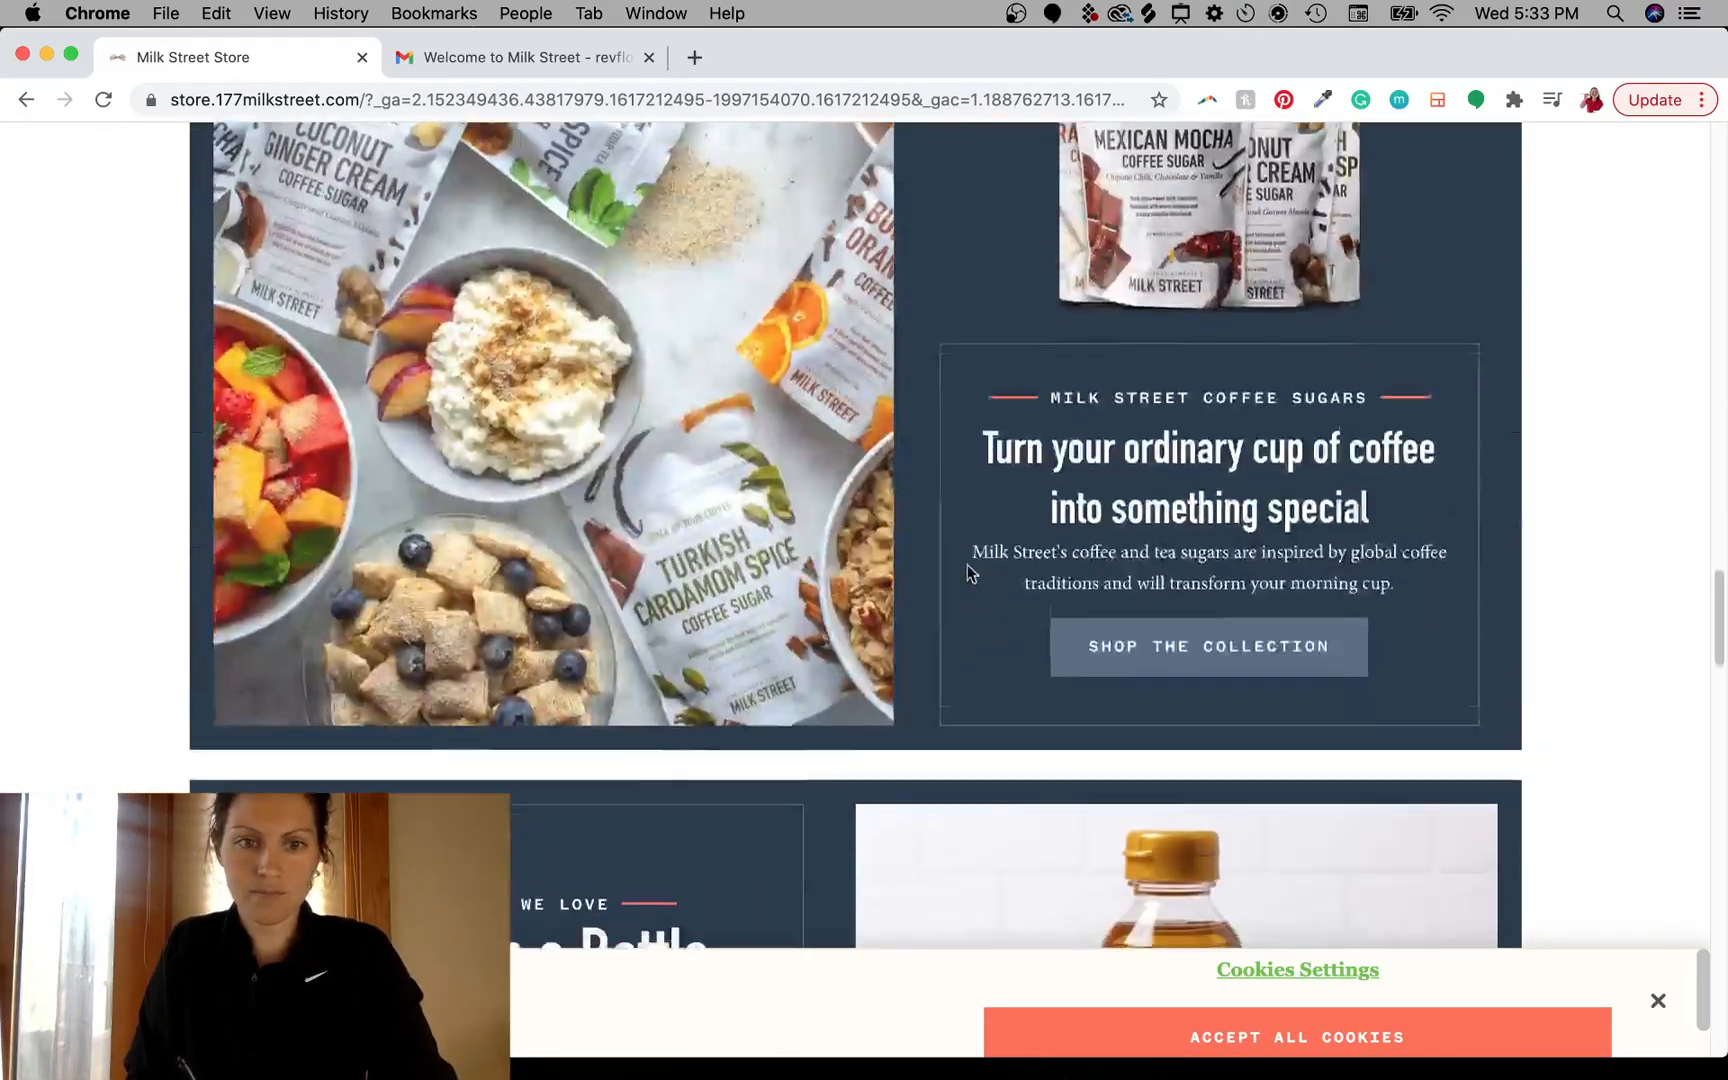
{"action": "scroll", "coordinate": [877, 685], "scroll_direction": "up", "scroll_amount": 2}
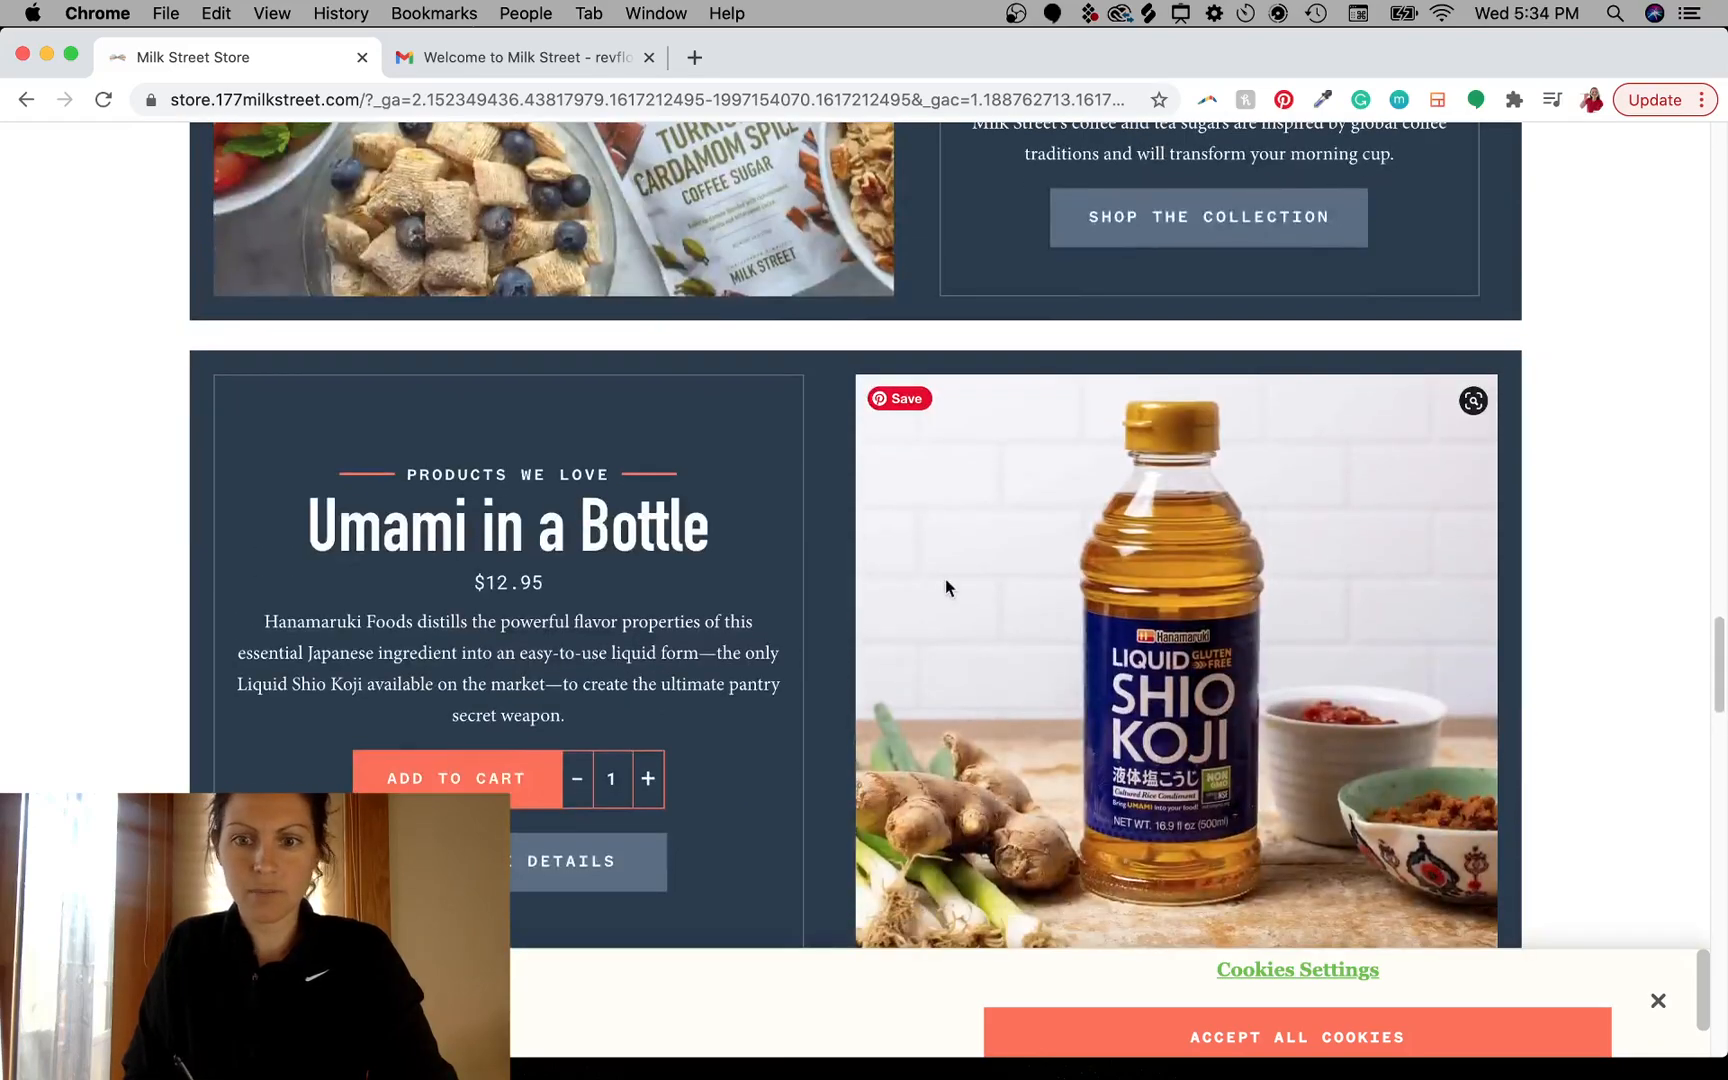
{"action": "scroll", "coordinate": [945, 586], "scroll_direction": "down", "scroll_amount": 12}
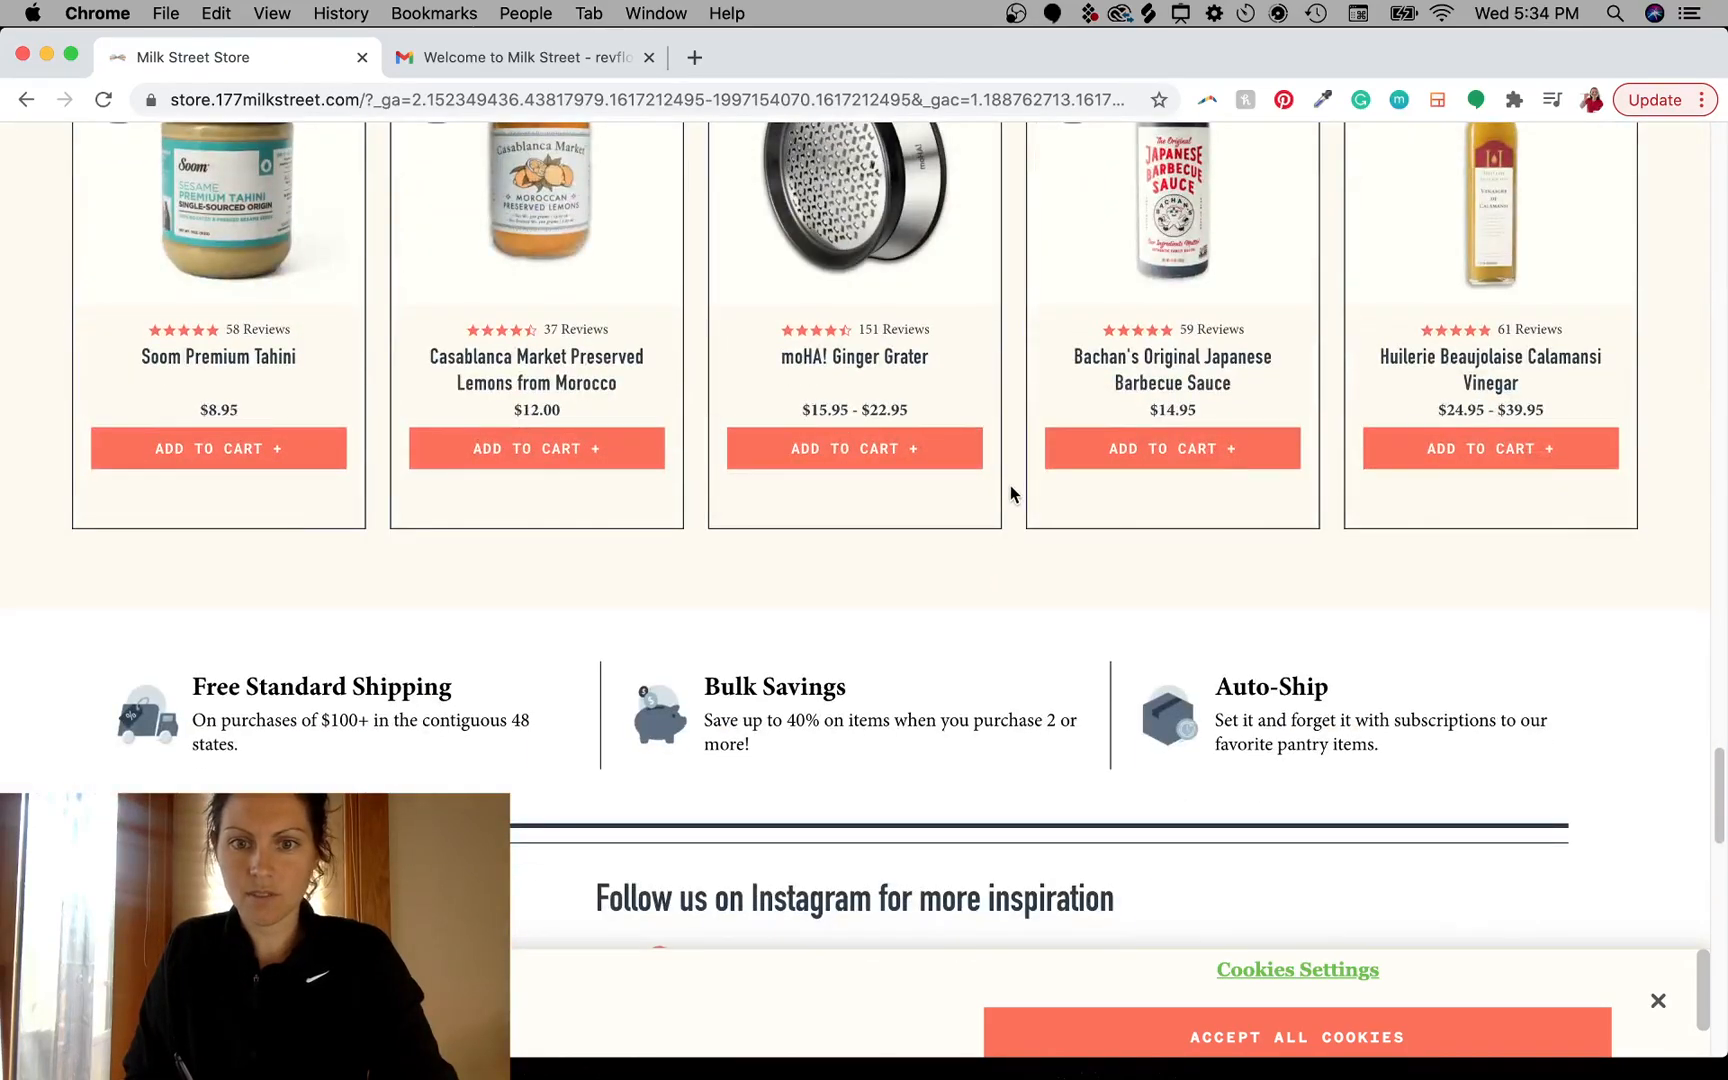
{"action": "scroll", "coordinate": [1006, 478], "scroll_direction": "up", "scroll_amount": 5}
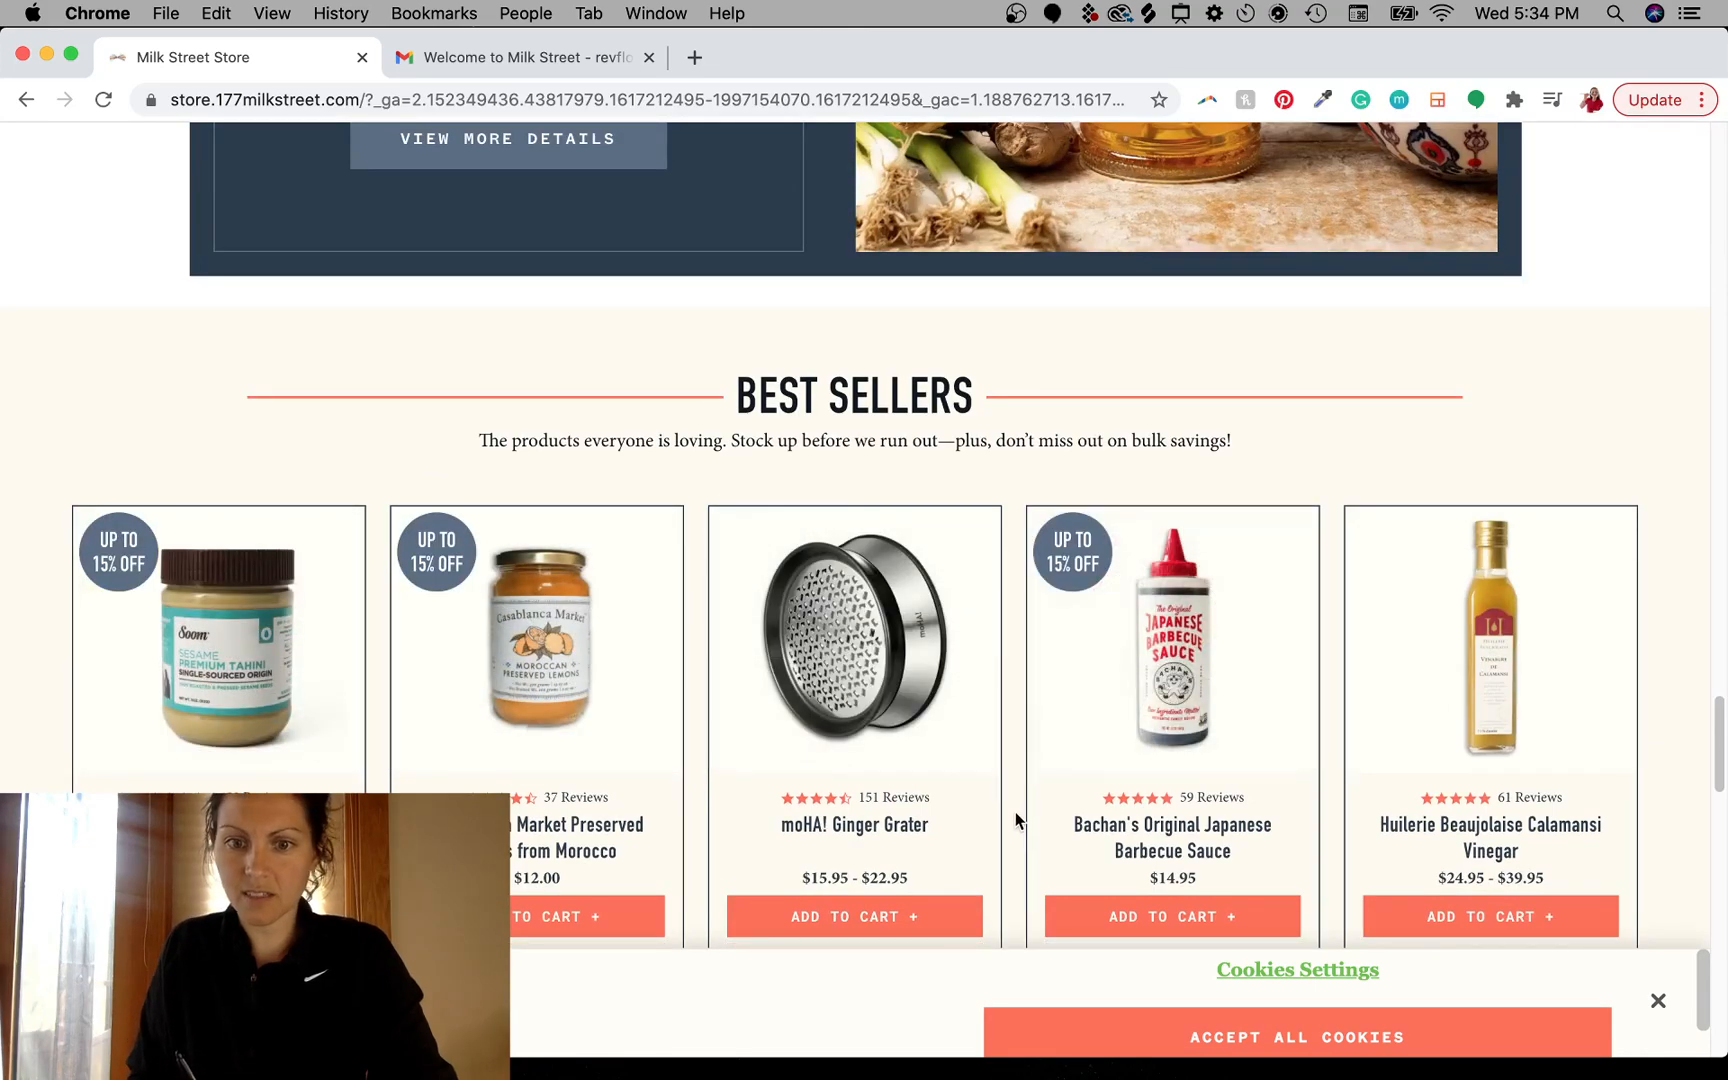
{"action": "scroll", "coordinate": [990, 640], "scroll_direction": "down", "scroll_amount": 8}
{"action": "scroll", "coordinate": [1034, 460], "scroll_direction": "down", "scroll_amount": 4}
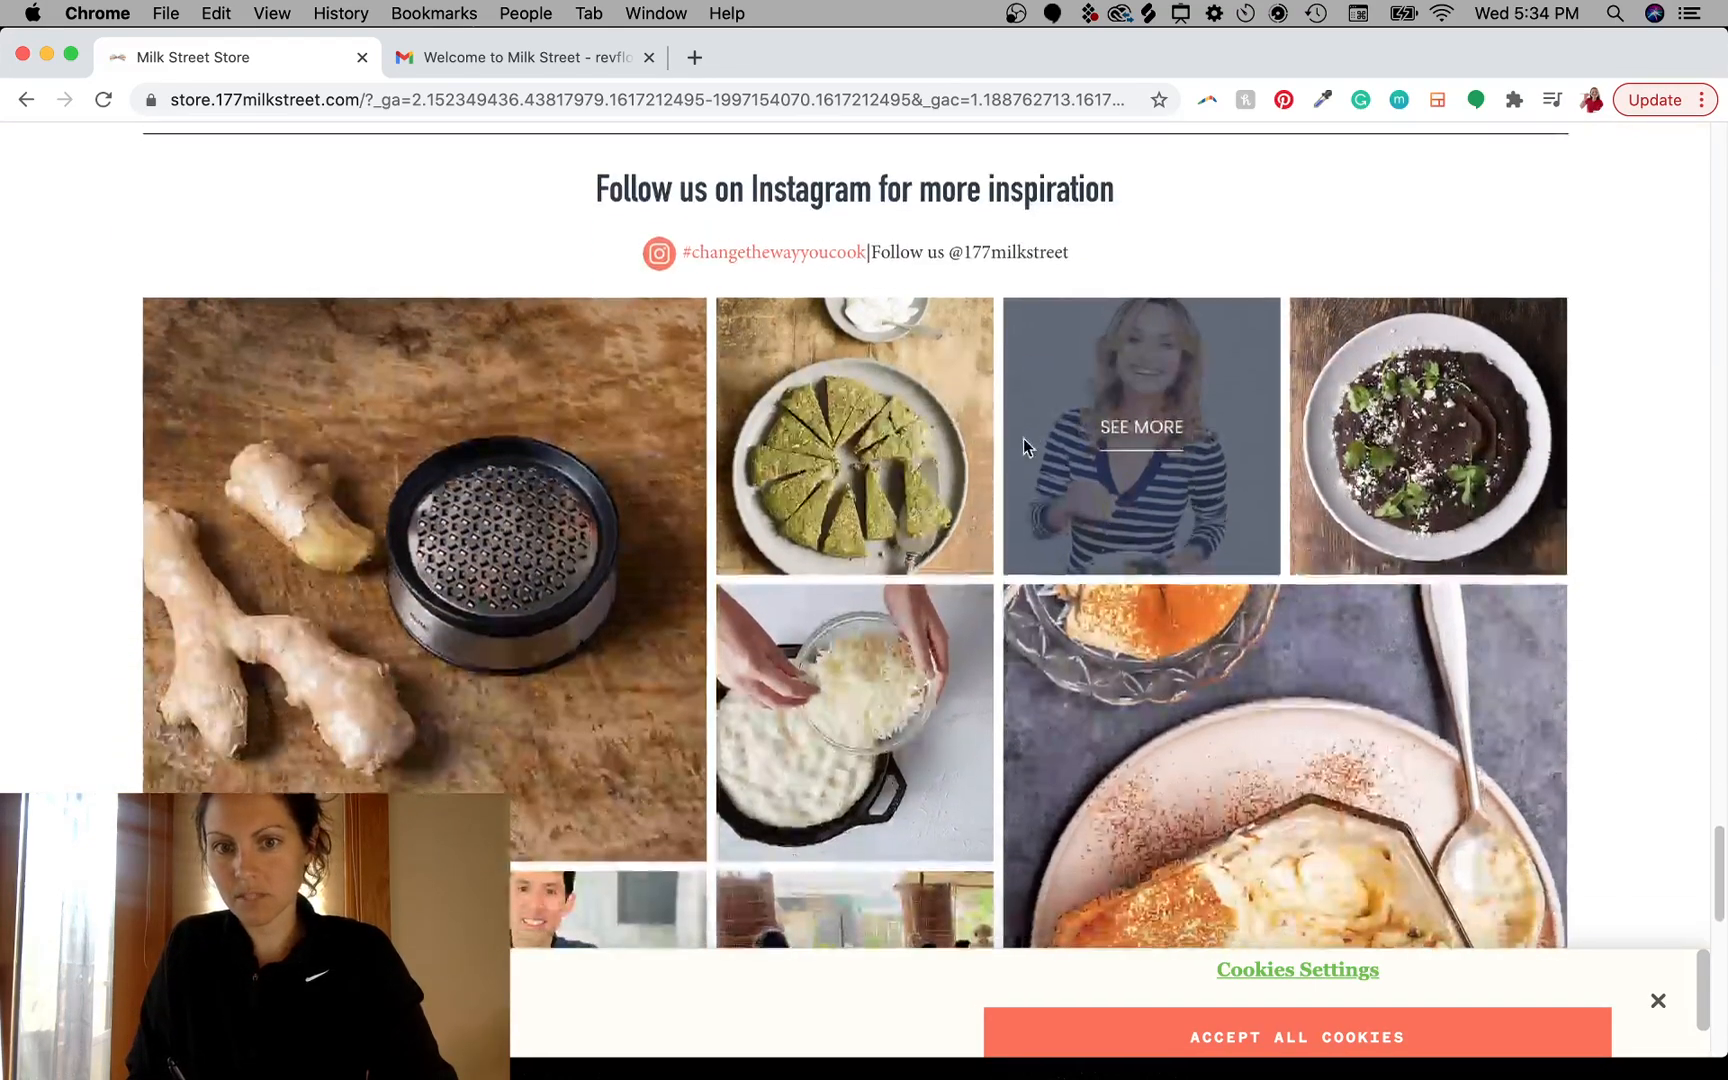
{"action": "scroll", "coordinate": [990, 650], "scroll_direction": "up", "scroll_amount": 10}
{"action": "scroll", "coordinate": [1034, 678], "scroll_direction": "down", "scroll_amount": 7}
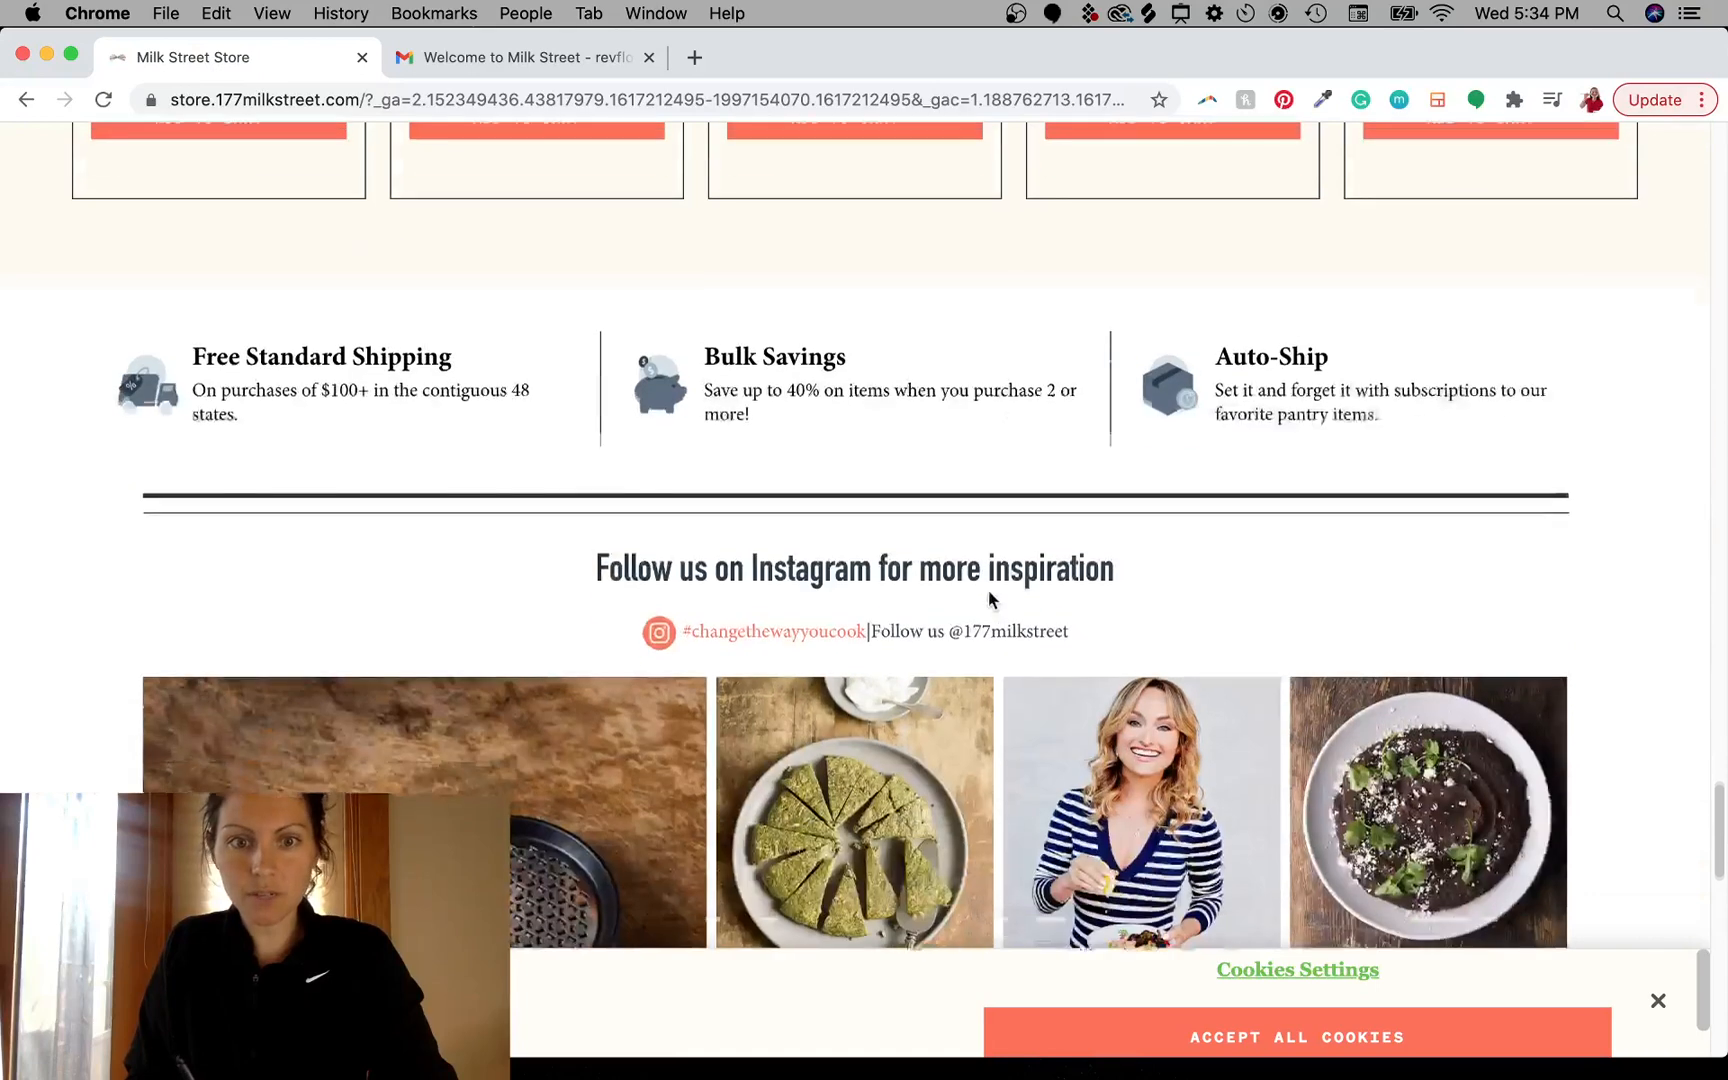
{"action": "key", "text": "ctrl+a"}
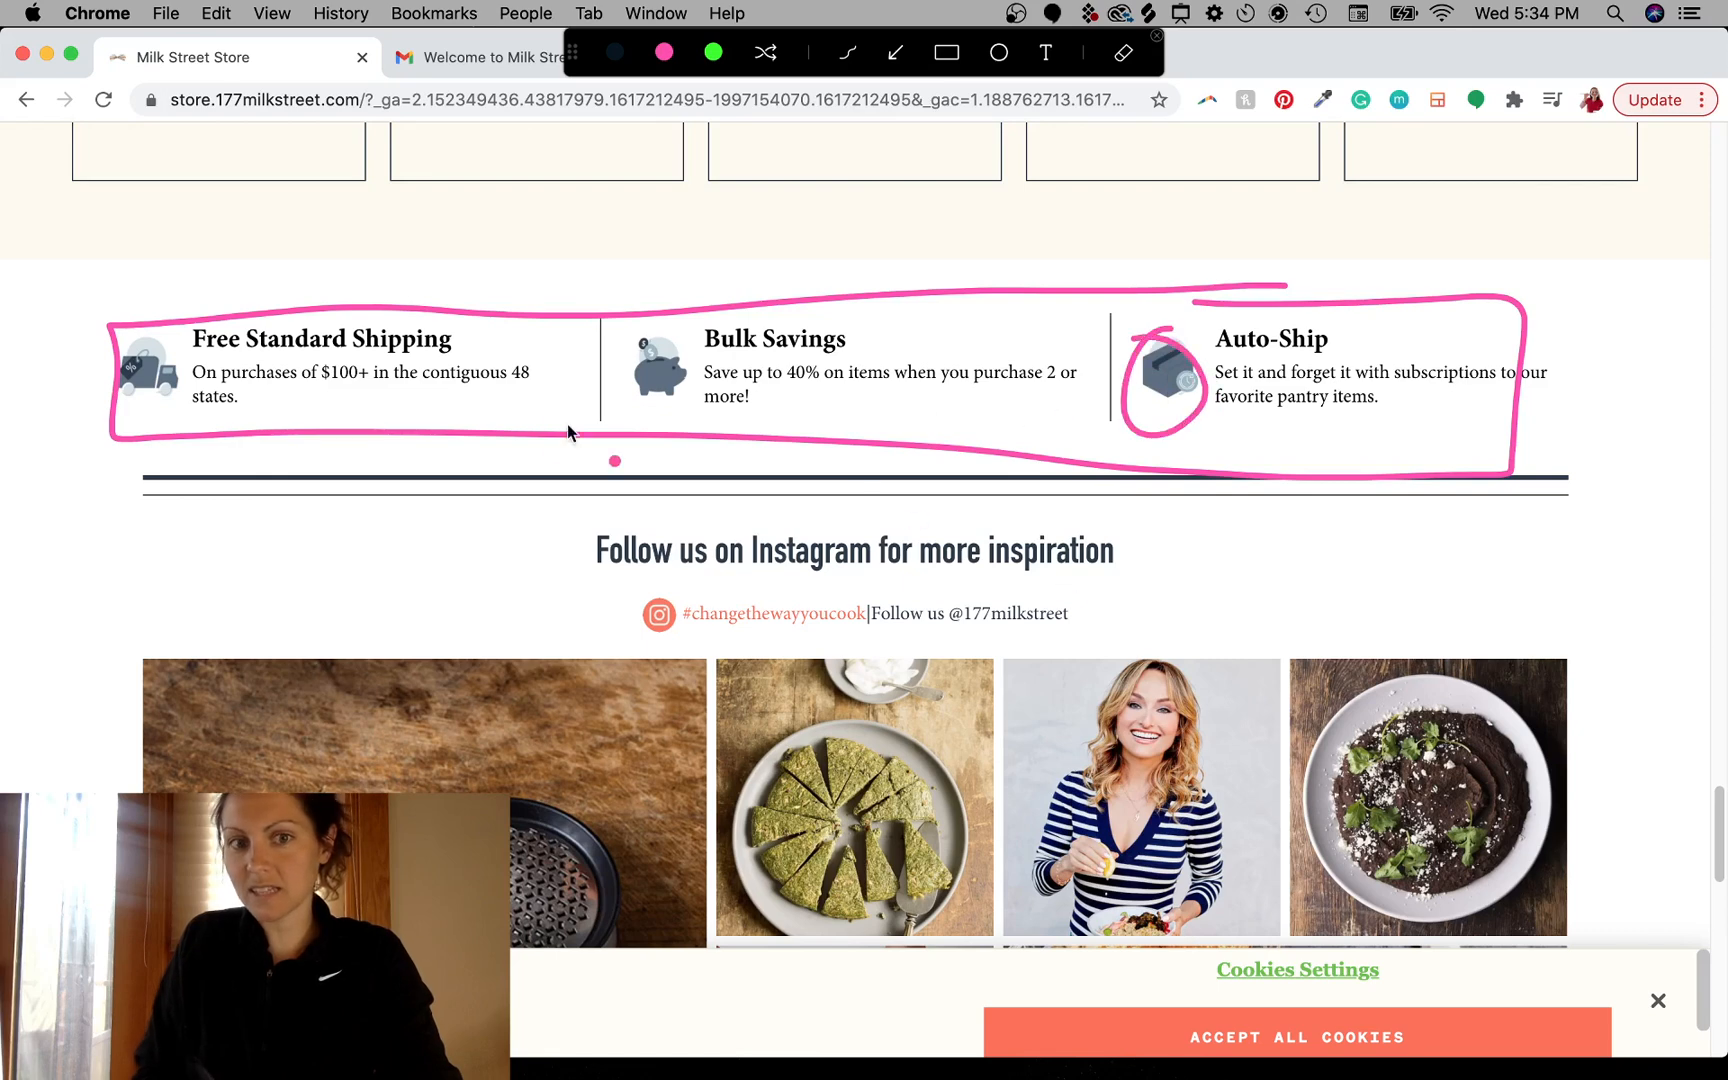
{"action": "key", "text": "Escape"}
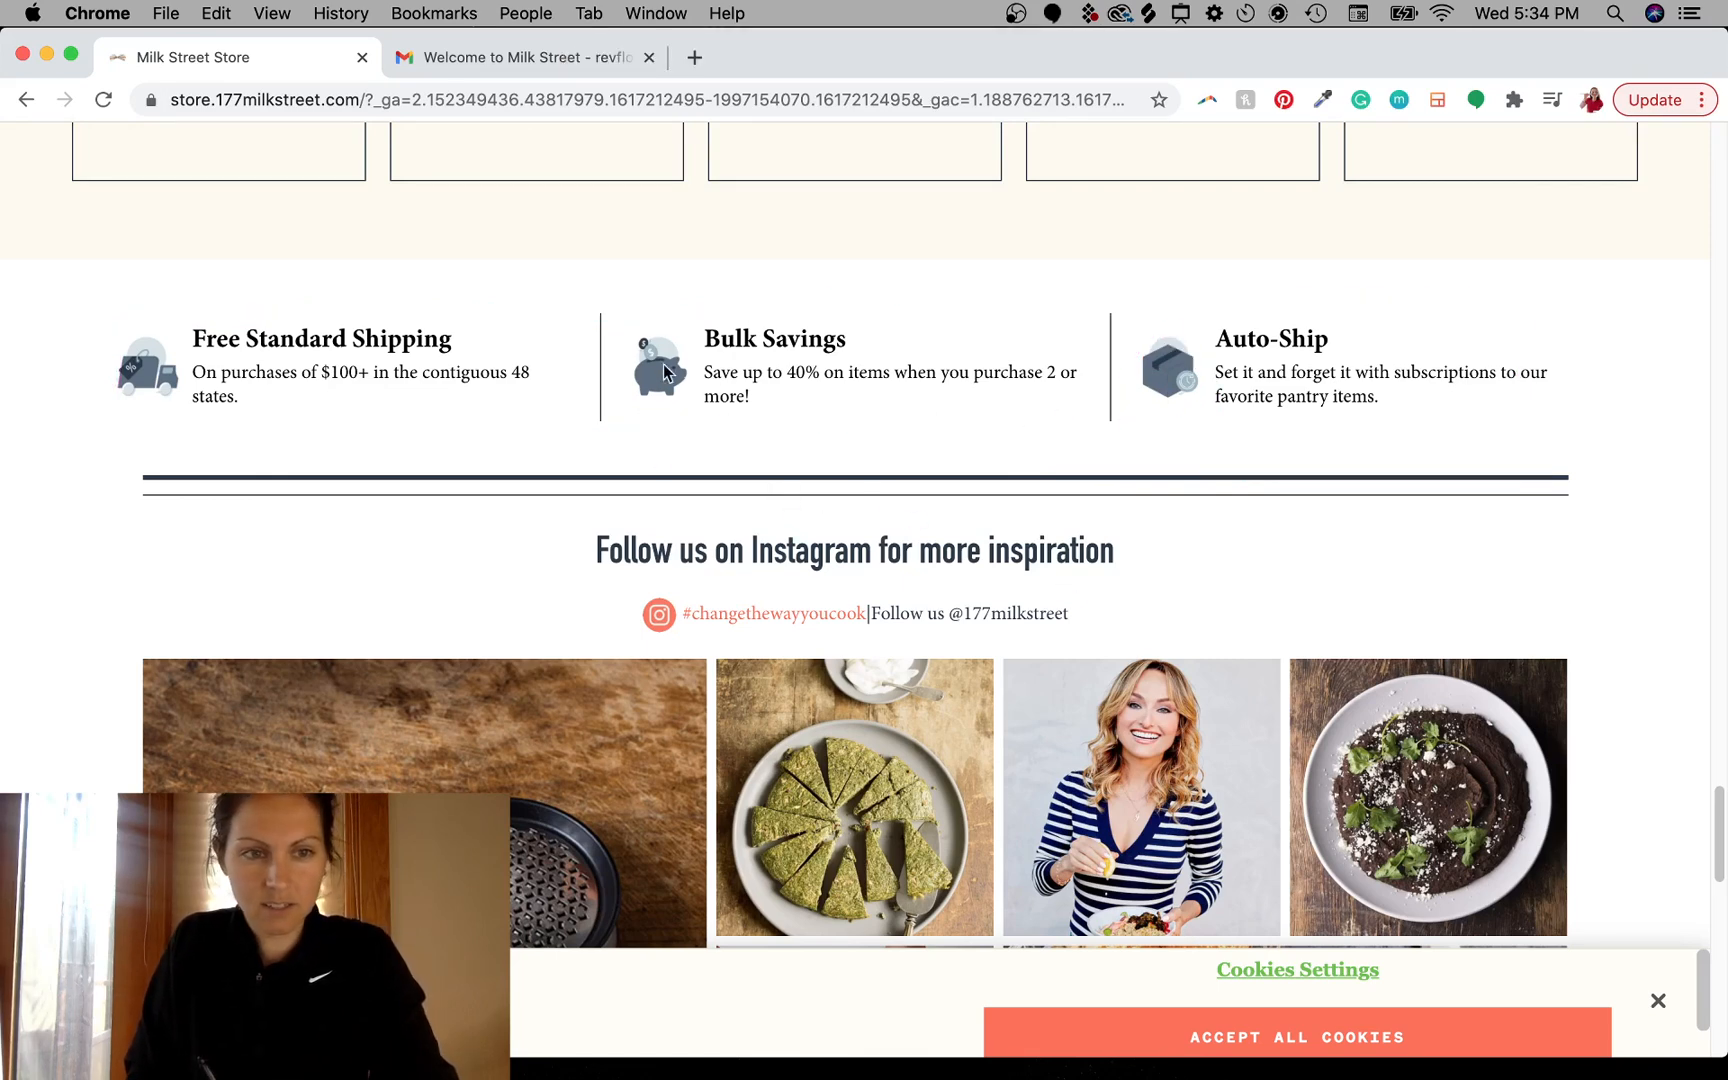
- Scroll back to the store's top and down through the Instagram gallery, magazine gift offer and footer
{"action": "scroll", "coordinate": [915, 355], "scroll_direction": "up", "scroll_amount": 20}
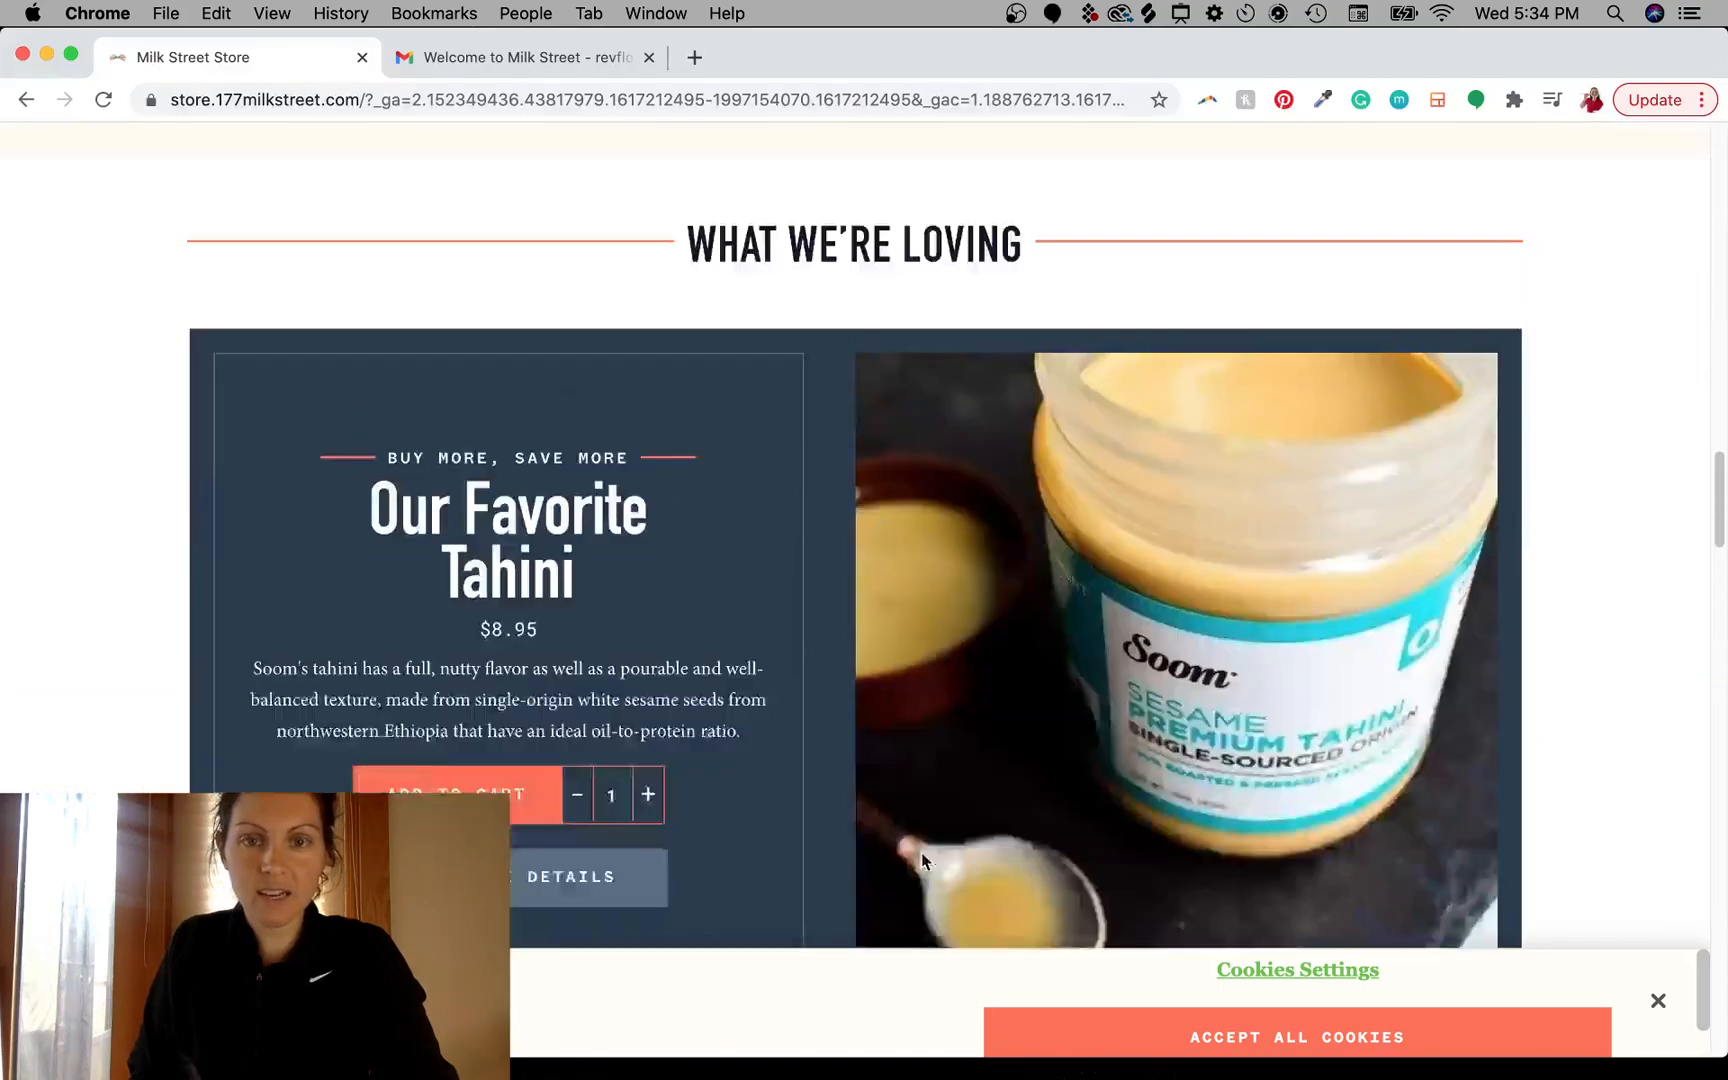
{"action": "scroll", "coordinate": [940, 522], "scroll_direction": "up", "scroll_amount": 6}
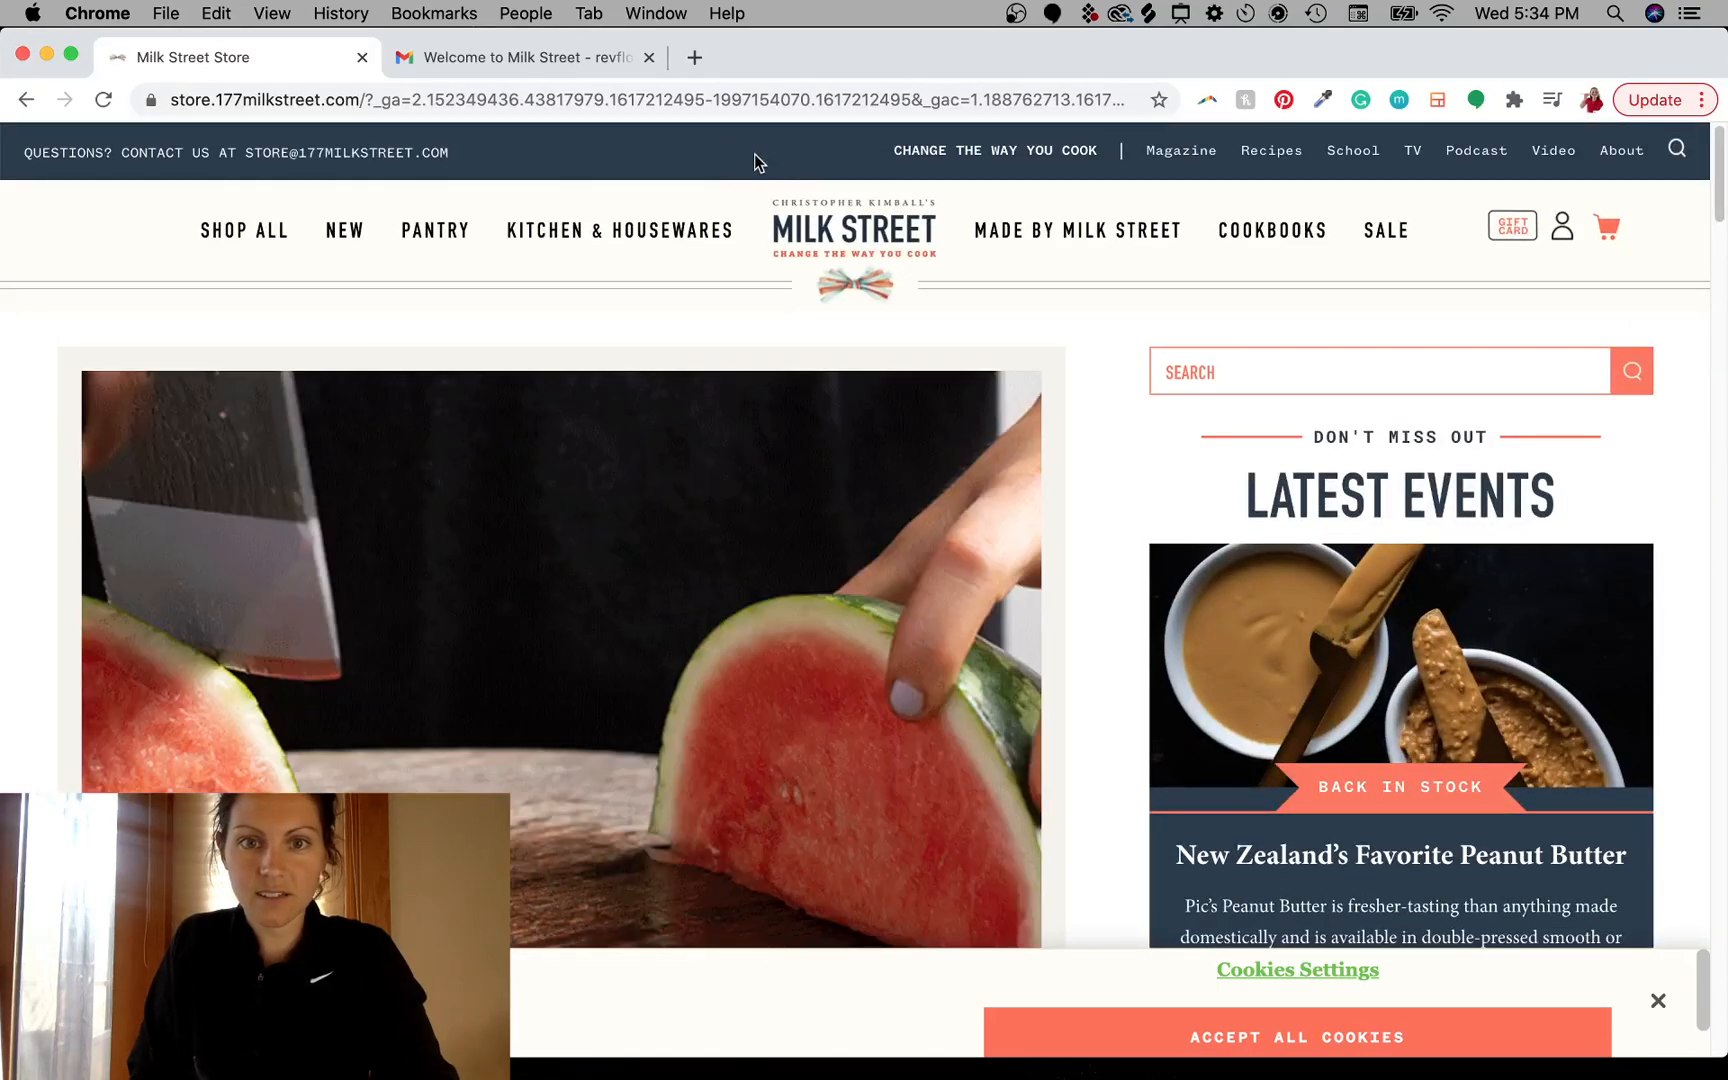
{"action": "key", "text": "ctrl+a"}
{"action": "left_click_drag", "start_coordinate": [746, 131], "coordinate": [729, 132]}
{"action": "key", "text": "Escape"}
{"action": "scroll", "coordinate": [987, 566], "scroll_direction": "down", "scroll_amount": 15}
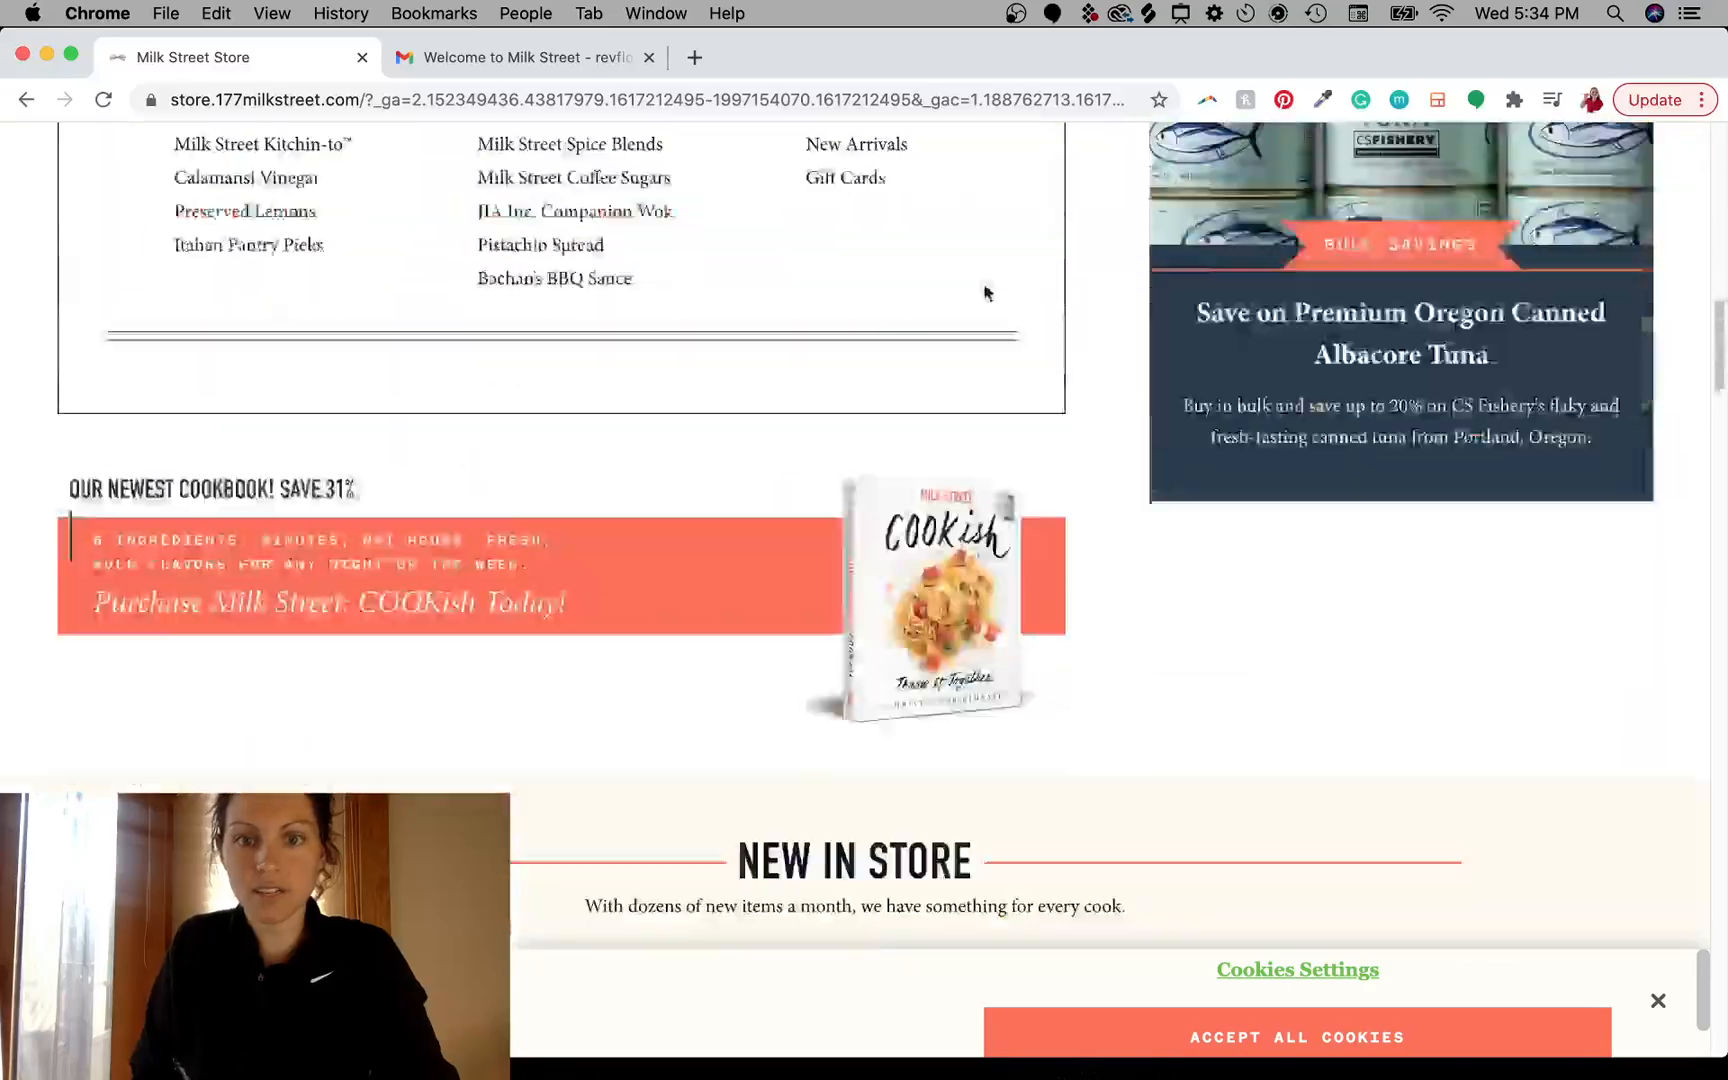
{"action": "scroll", "coordinate": [848, 574], "scroll_direction": "down", "scroll_amount": 20}
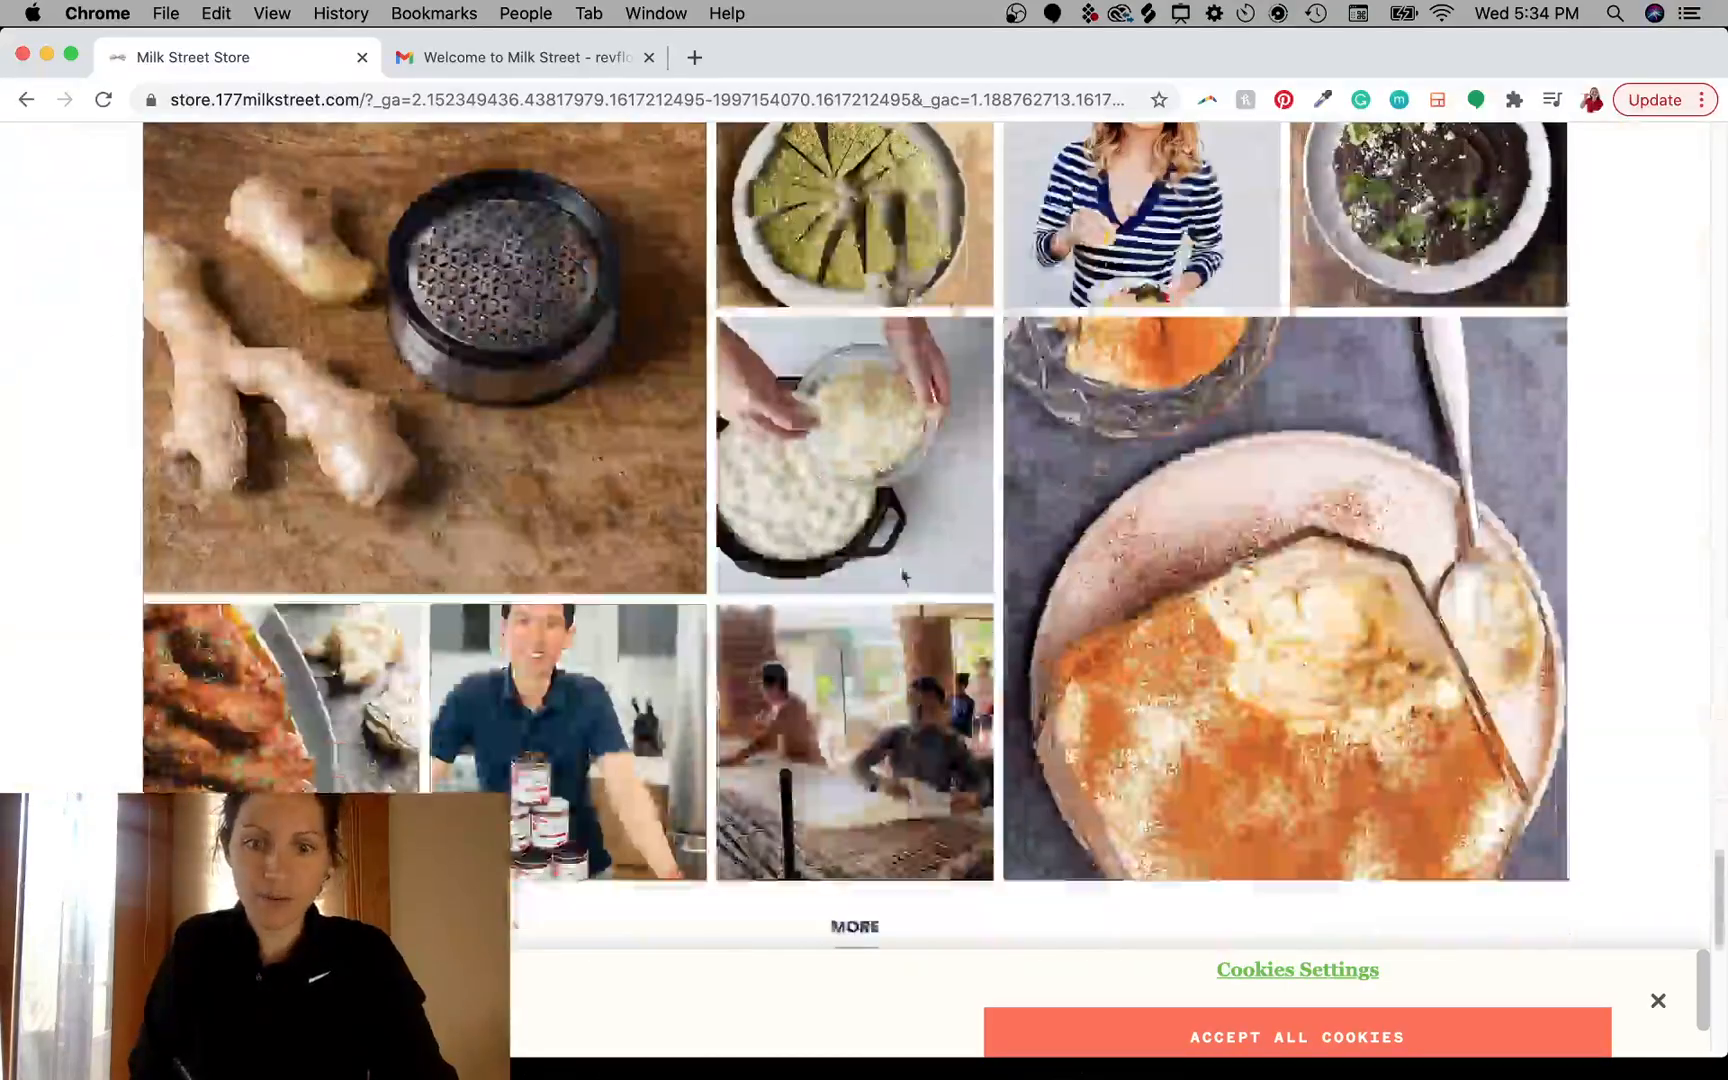
{"action": "scroll", "coordinate": [937, 668], "scroll_direction": "up", "scroll_amount": 5}
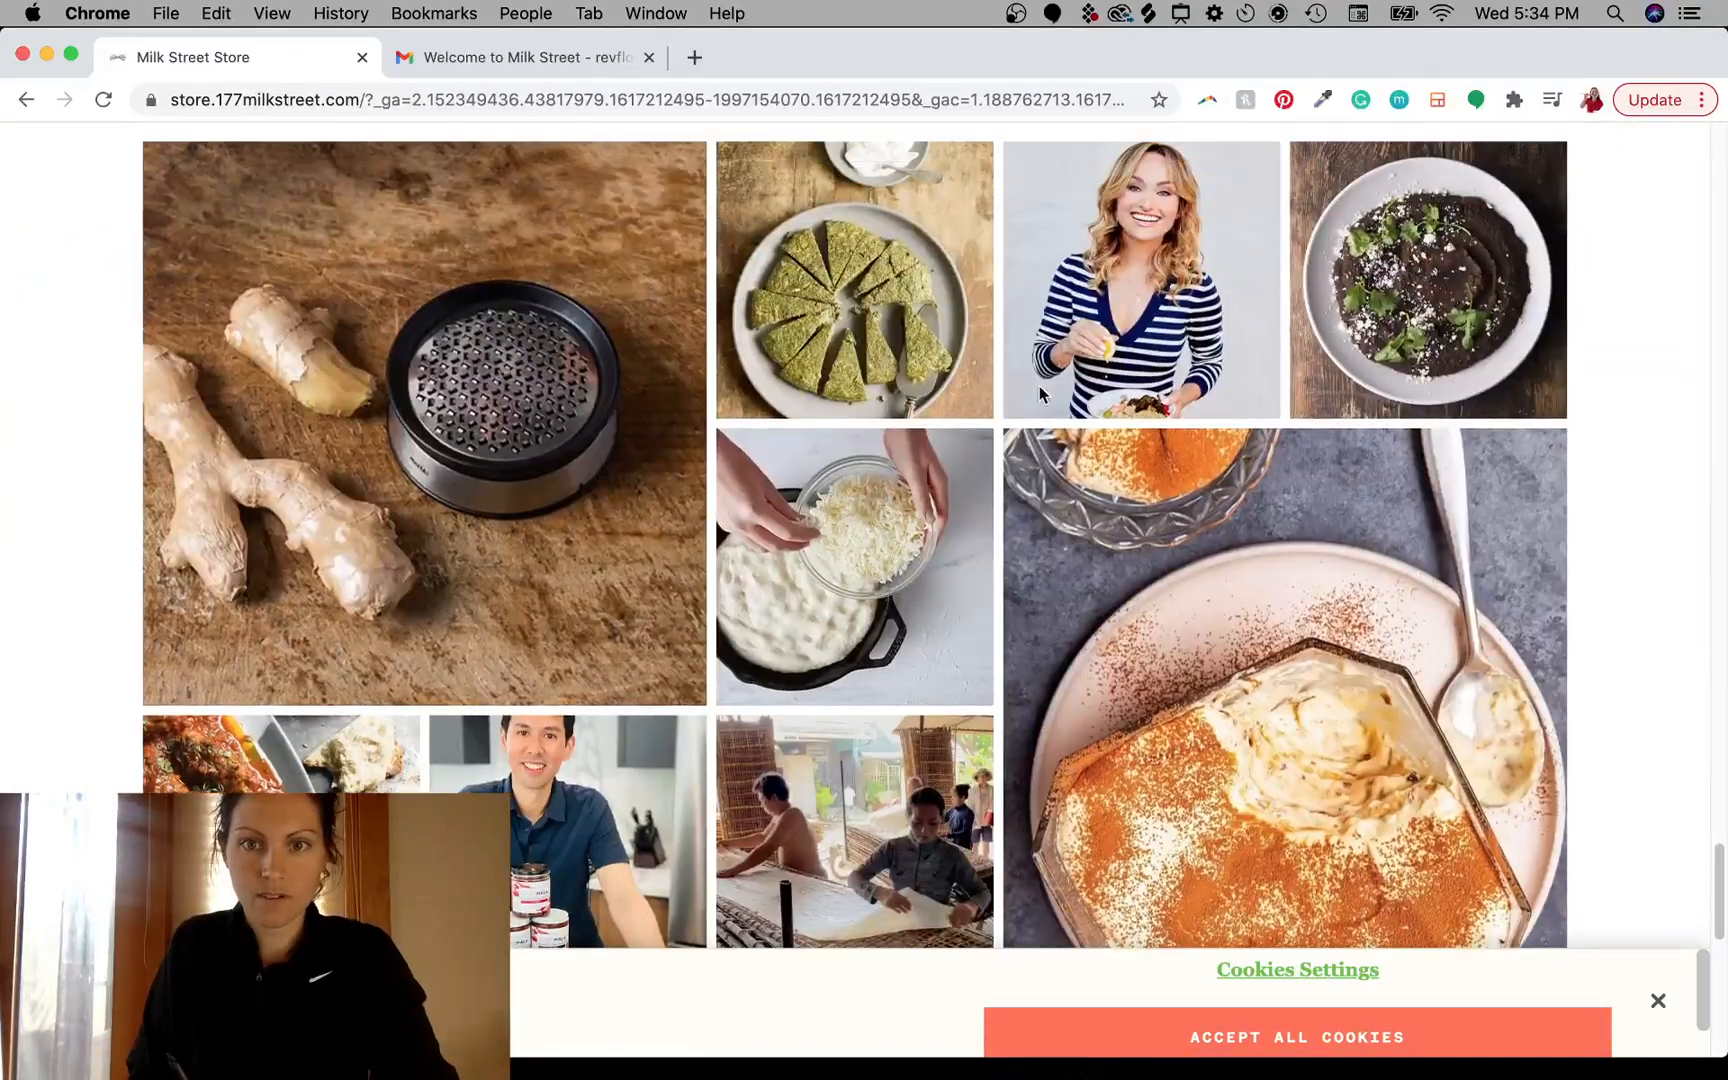
{"action": "key", "text": "ctrl+alt+a"}
{"action": "mouse_move", "coordinate": [1368, 245]}
{"action": "left_mouse_down"}
{"action": "mouse_move", "coordinate": [1257, 232]}
{"action": "mouse_move", "coordinate": [704, 776]}
{"action": "mouse_move", "coordinate": [1388, 242]}
{"action": "left_mouse_up"}
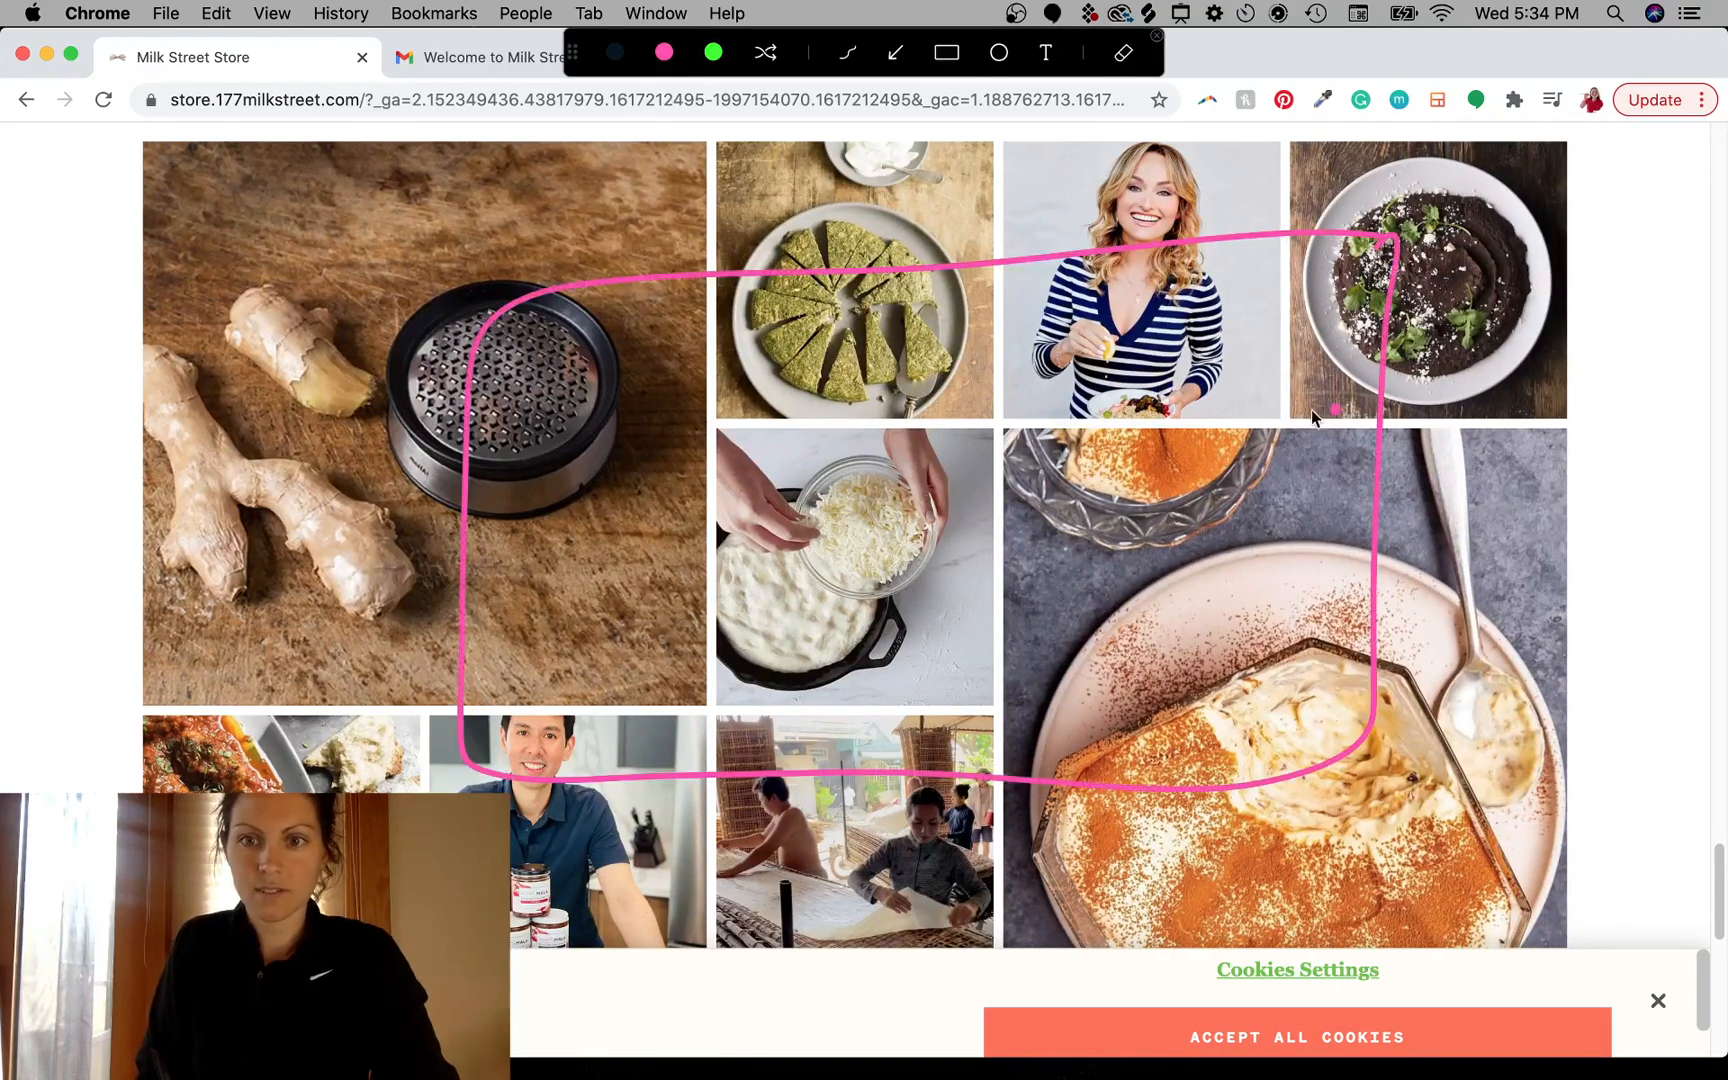
{"action": "key", "text": "Escape"}
{"action": "scroll", "coordinate": [906, 714], "scroll_direction": "down", "scroll_amount": 10}
{"action": "scroll", "coordinate": [984, 702], "scroll_direction": "up", "scroll_amount": 2}
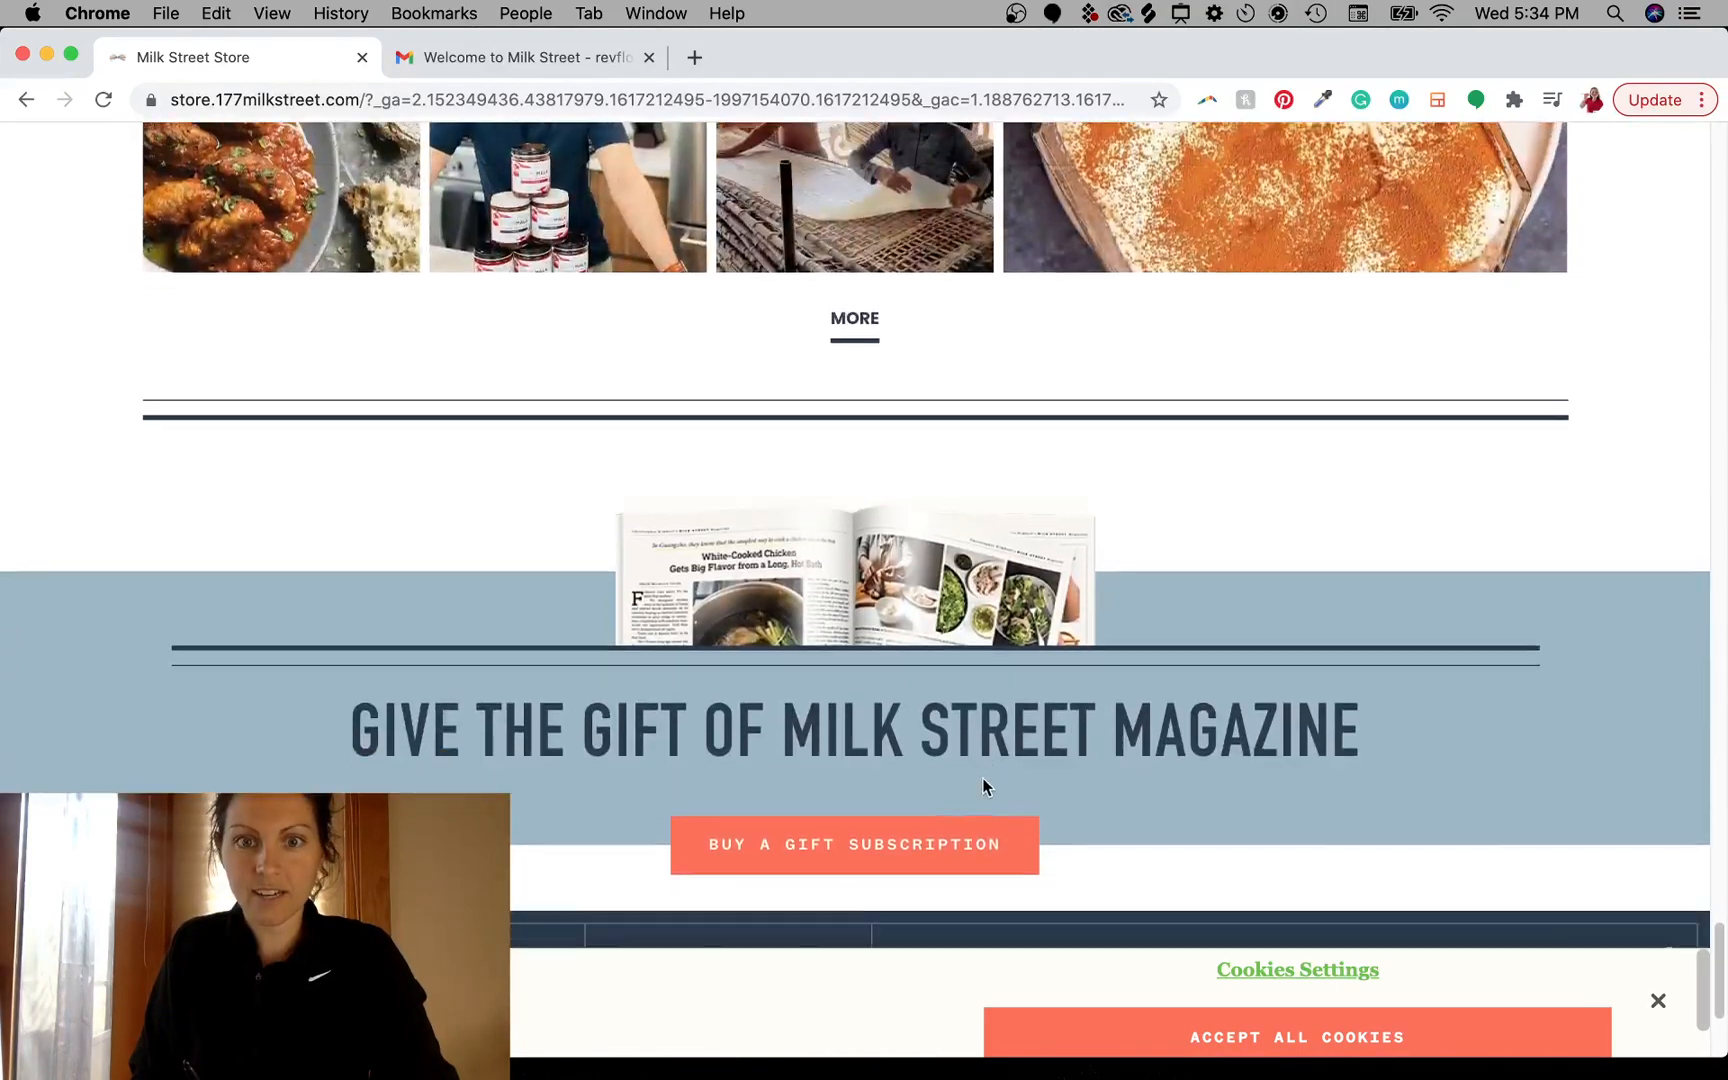
{"action": "scroll", "coordinate": [984, 787], "scroll_direction": "down", "scroll_amount": 2}
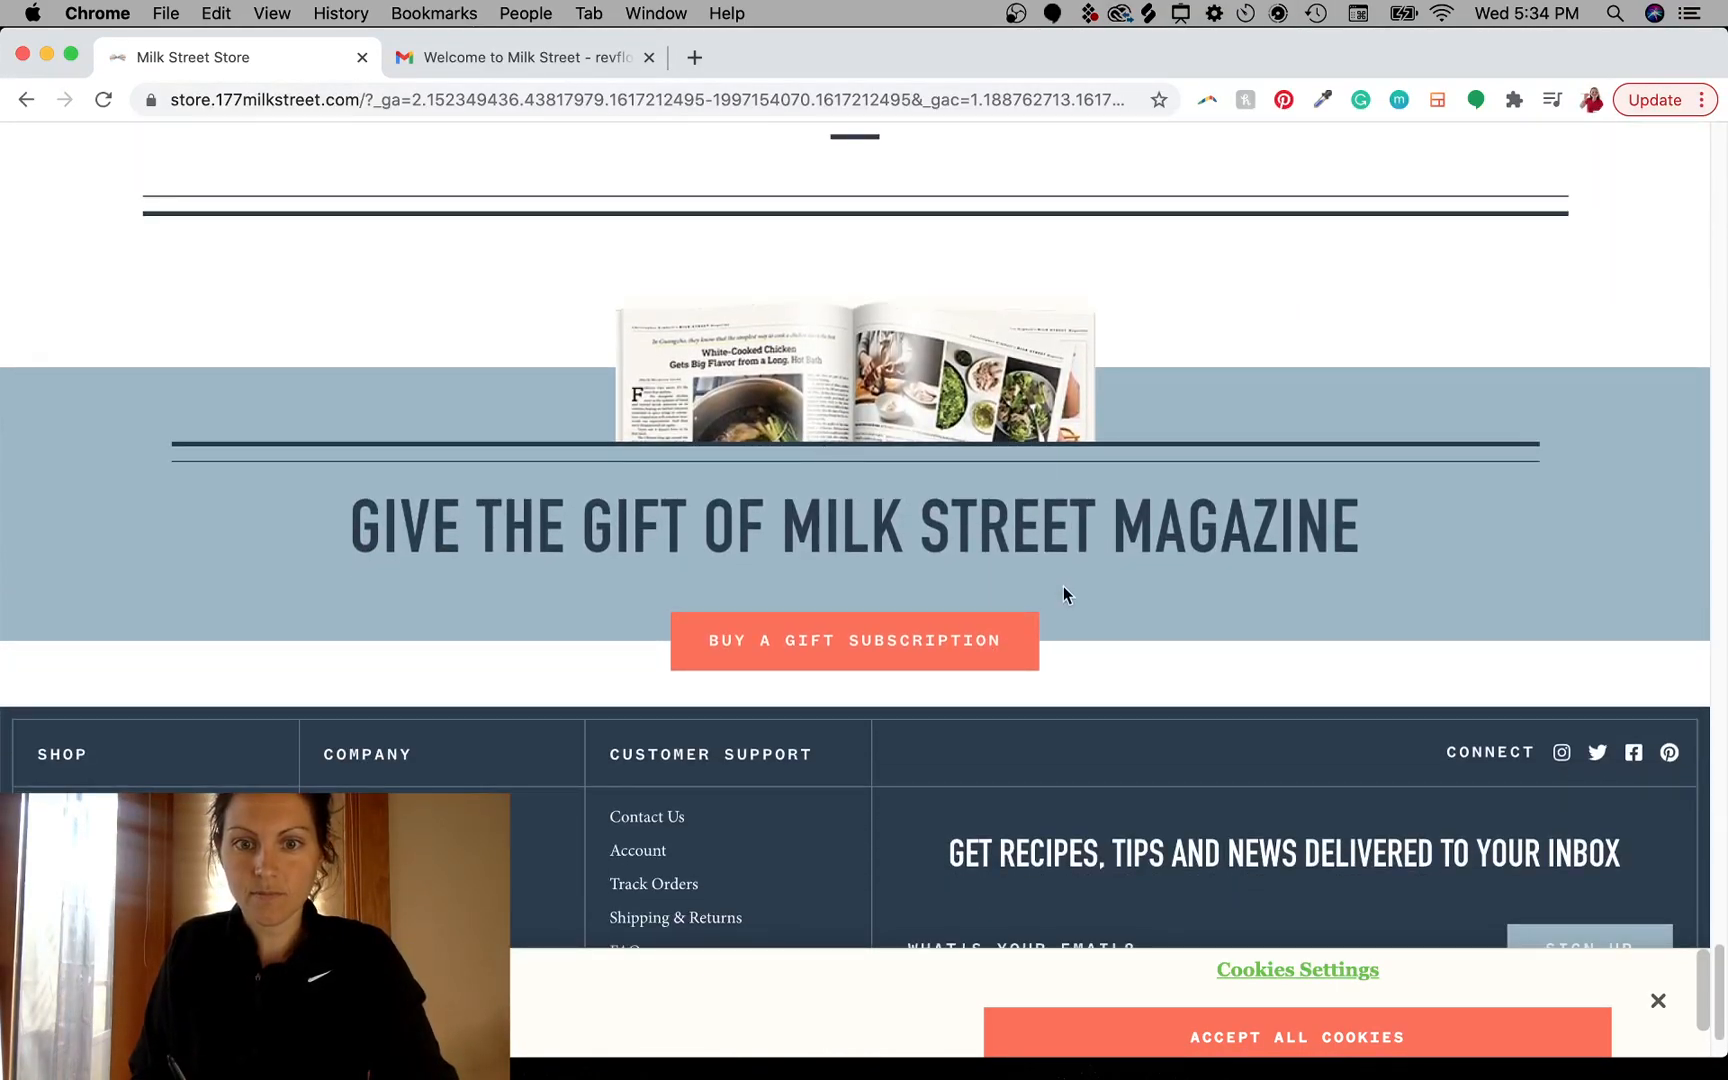
{"action": "scroll", "coordinate": [1064, 594], "scroll_direction": "down", "scroll_amount": 2}
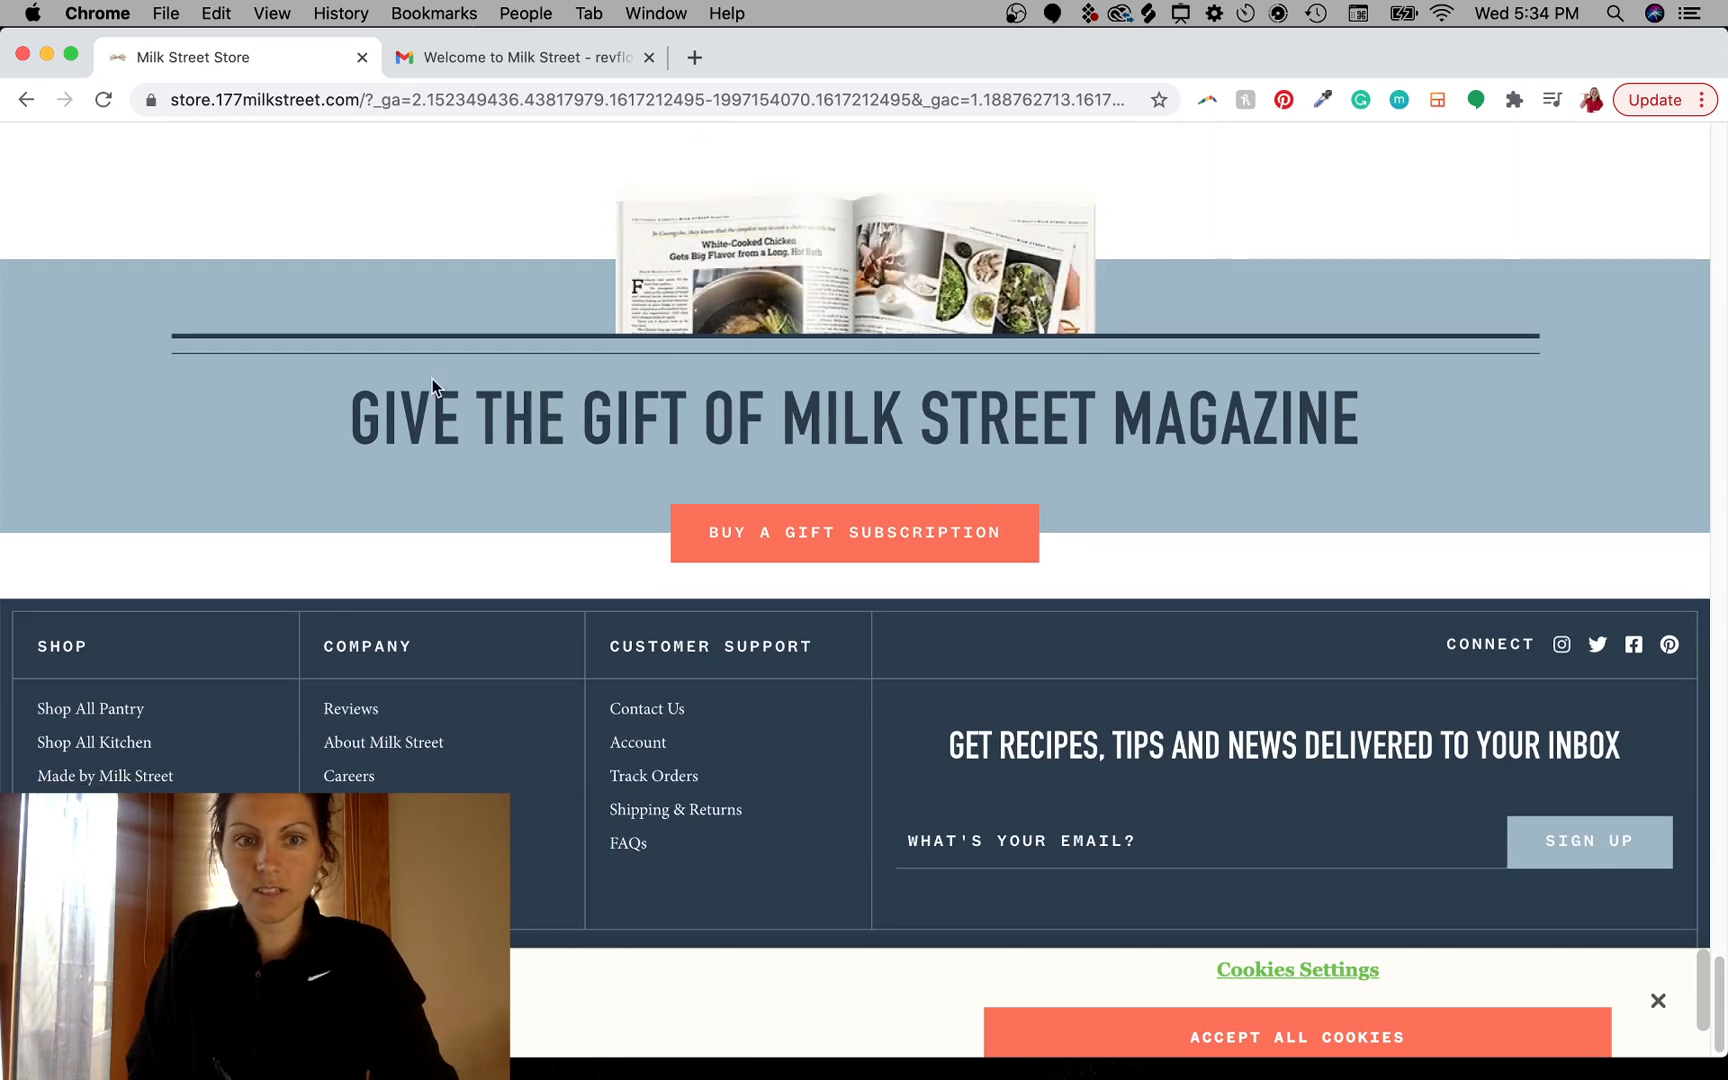
{"action": "left_click_drag", "start_coordinate": [567, 413], "coordinate": [1350, 463]}
{"action": "left_click", "coordinate": [1340, 480]}
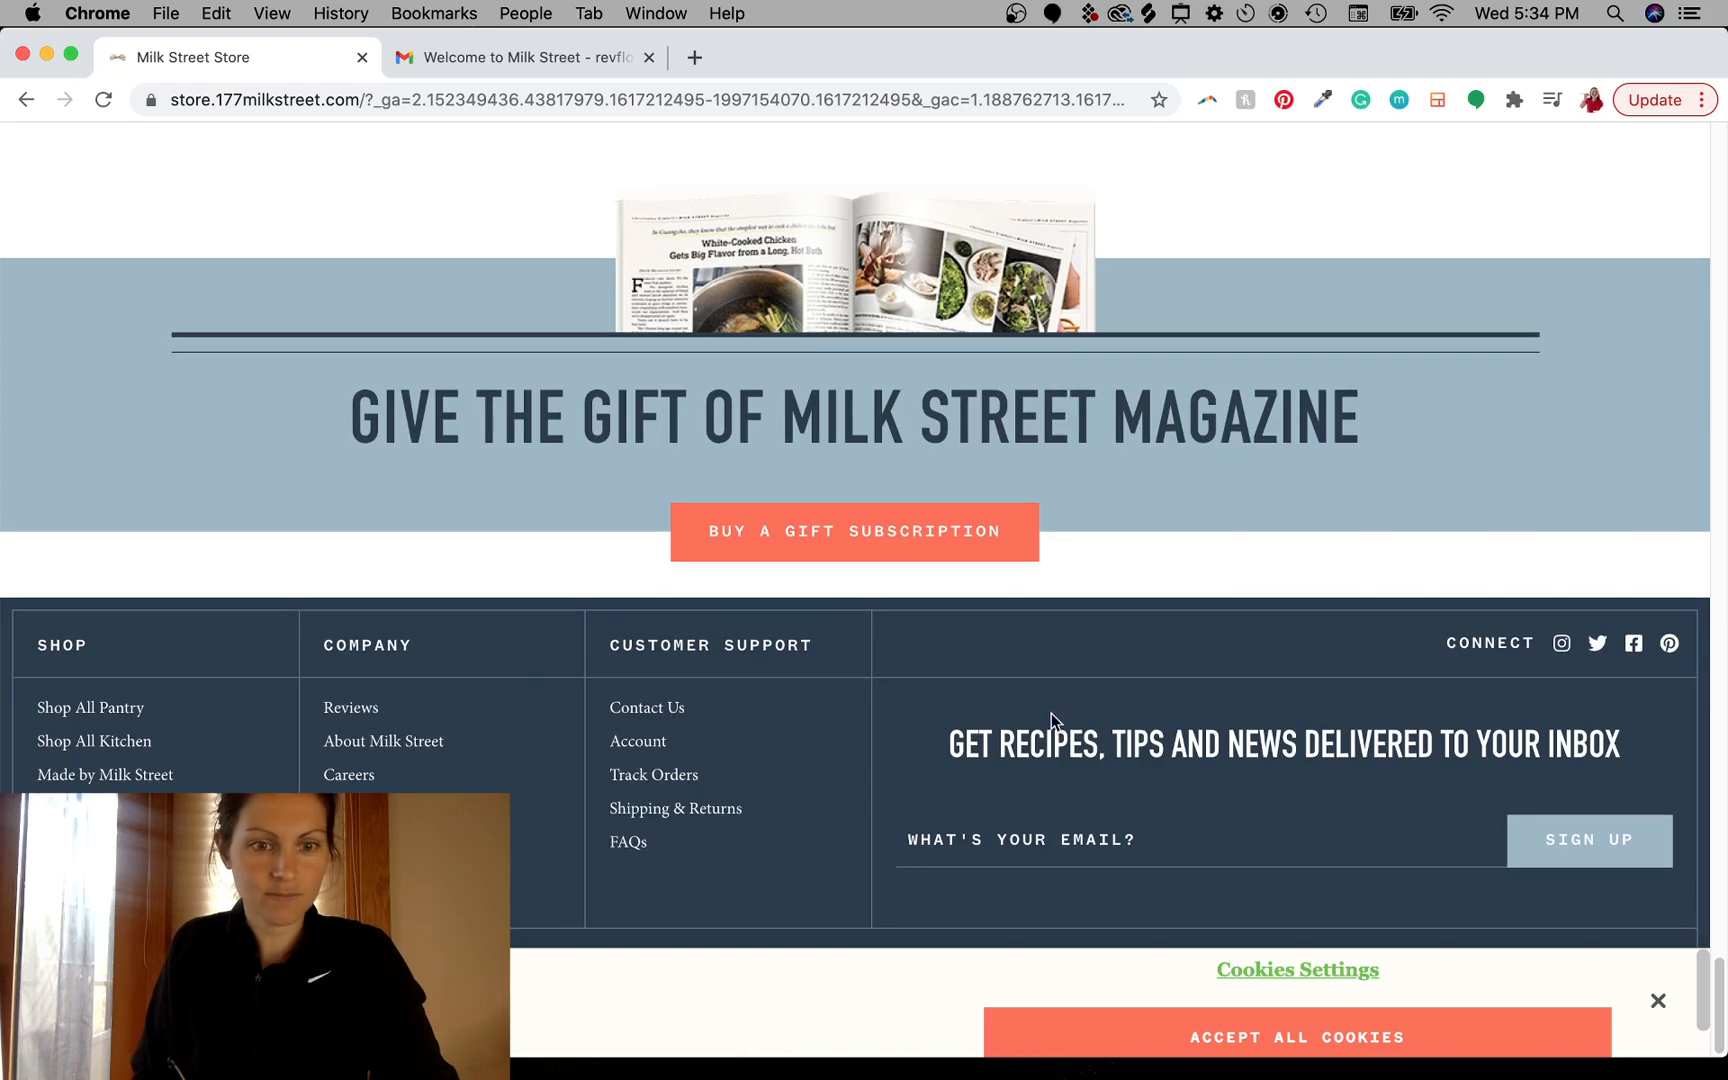
- Return to the top of the store and open the New Arrivals collection
{"action": "scroll", "coordinate": [1122, 420], "scroll_direction": "up", "scroll_amount": 20}
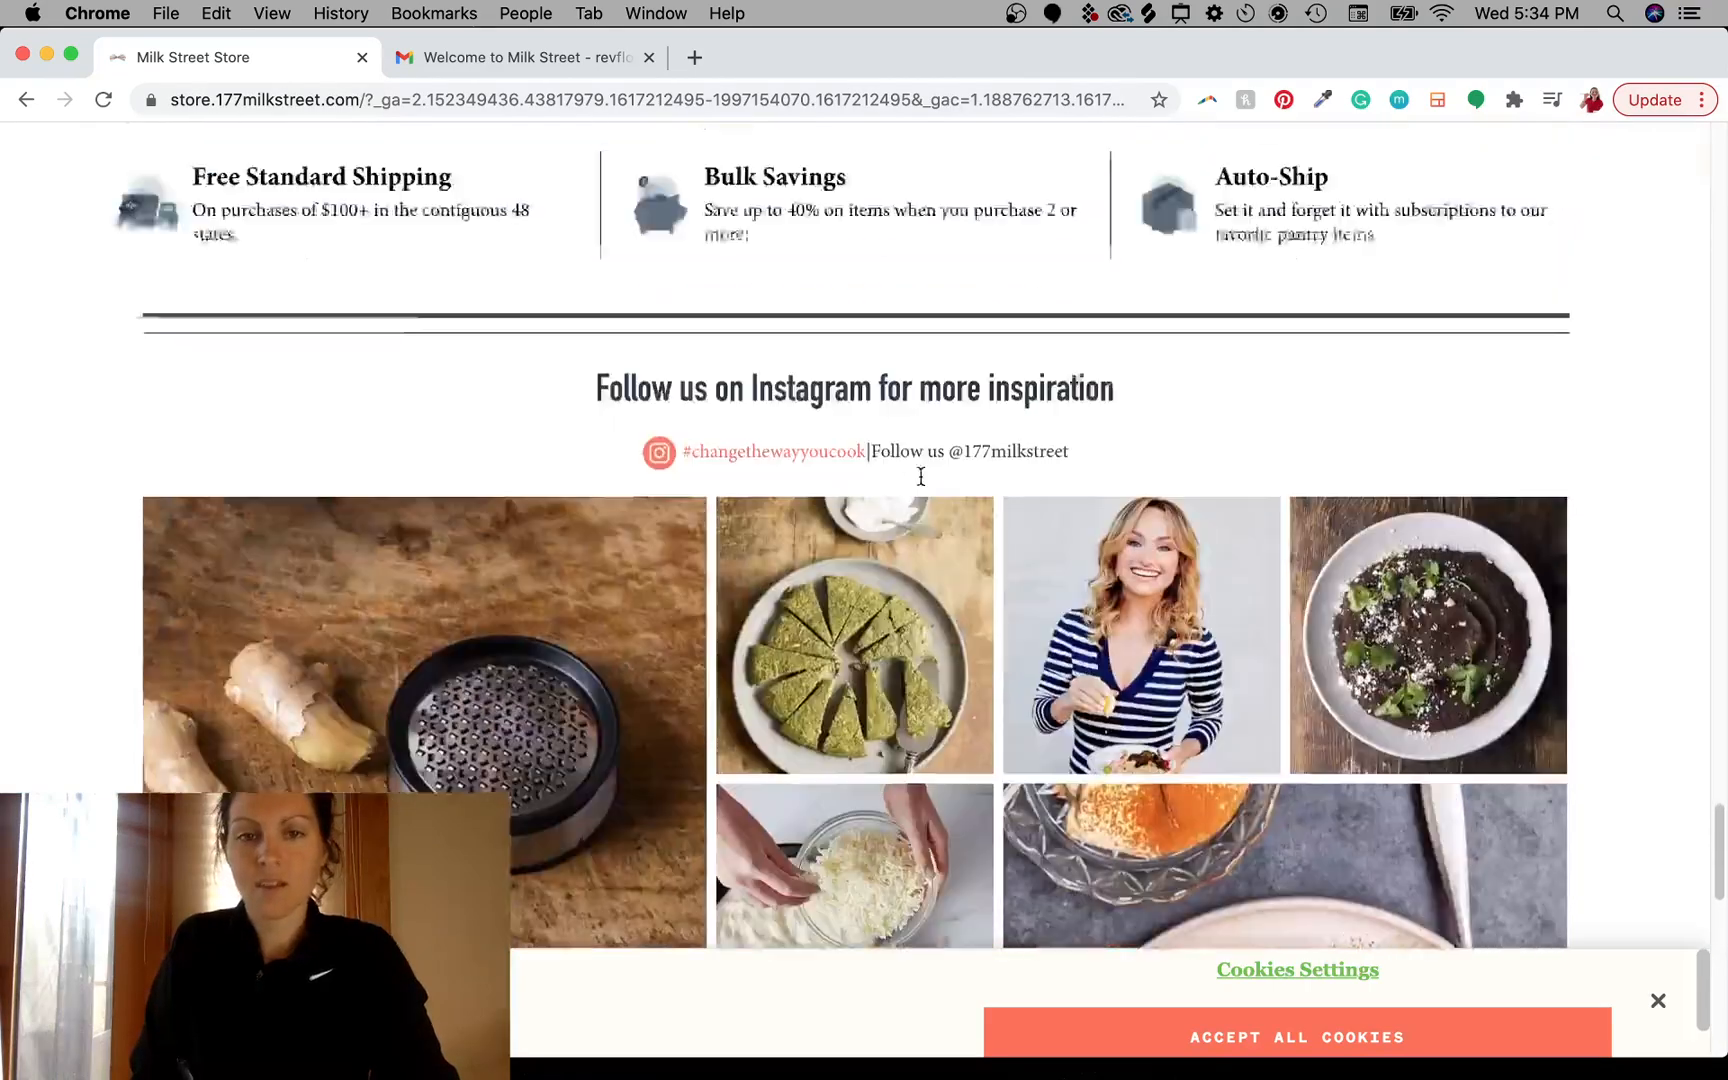
{"action": "scroll", "coordinate": [918, 332], "scroll_direction": "up", "scroll_amount": 10}
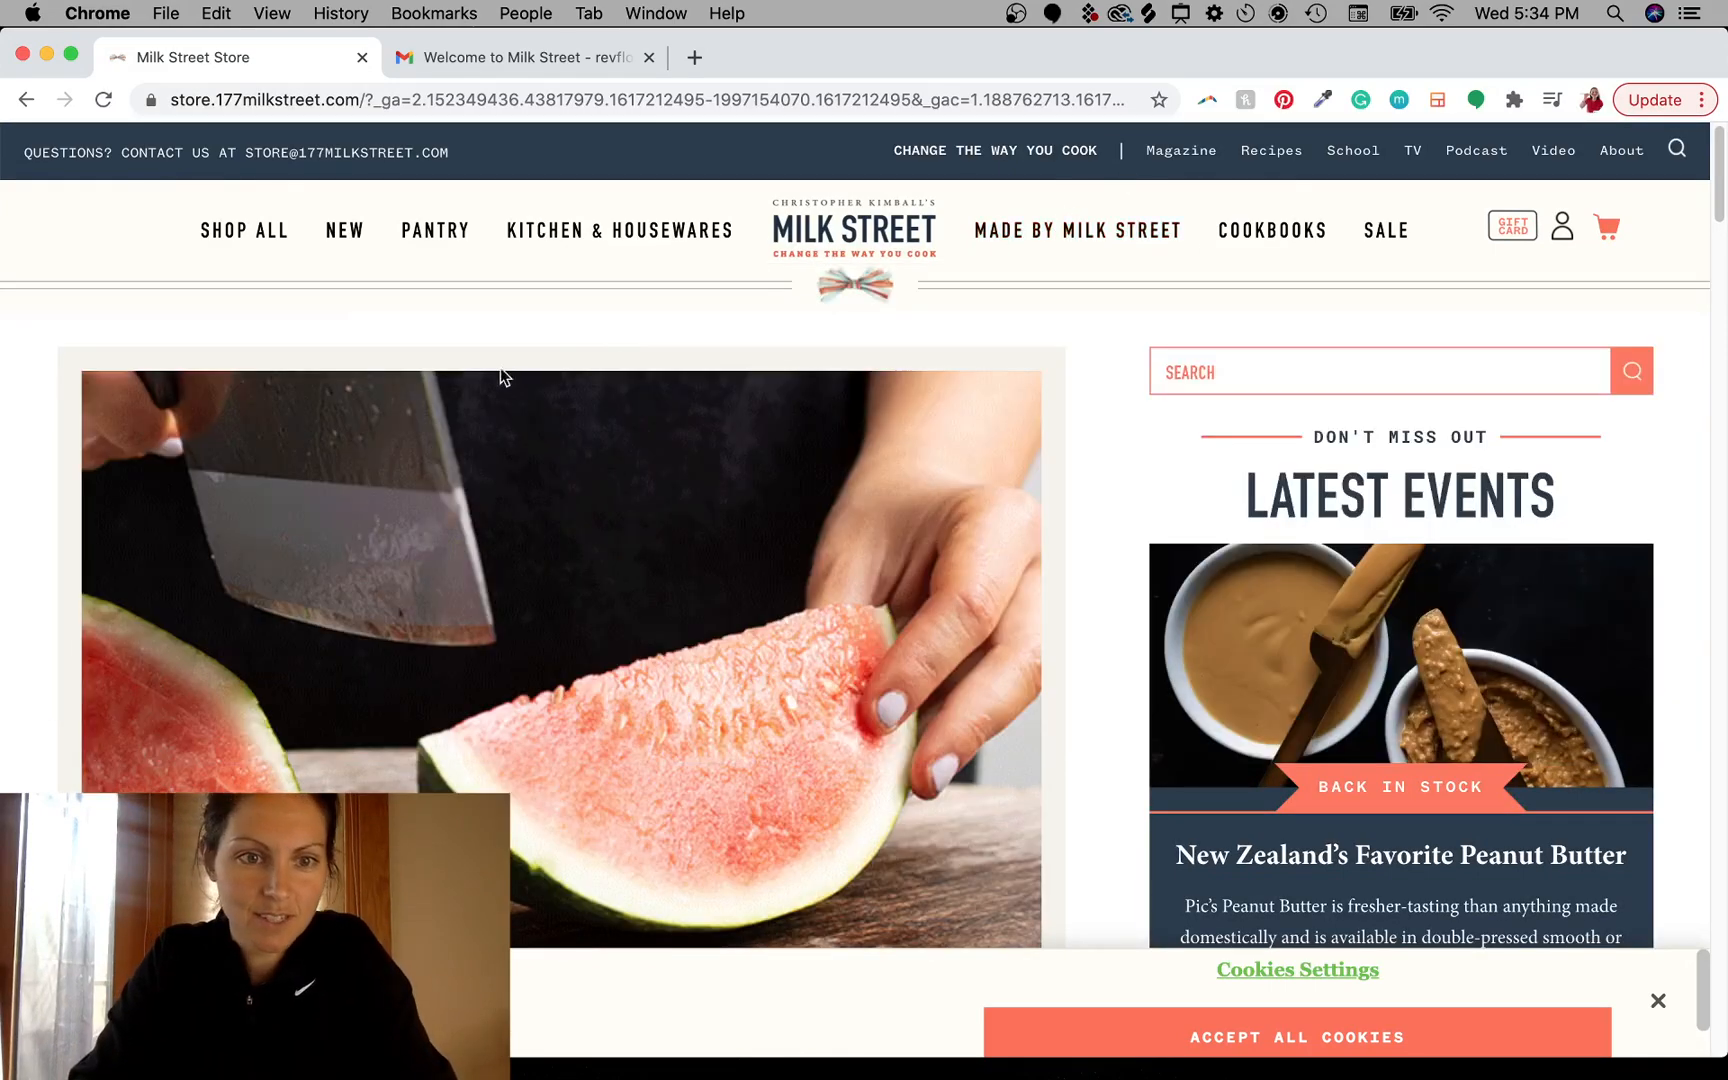
{"action": "mouse_move", "coordinate": [630, 237]}
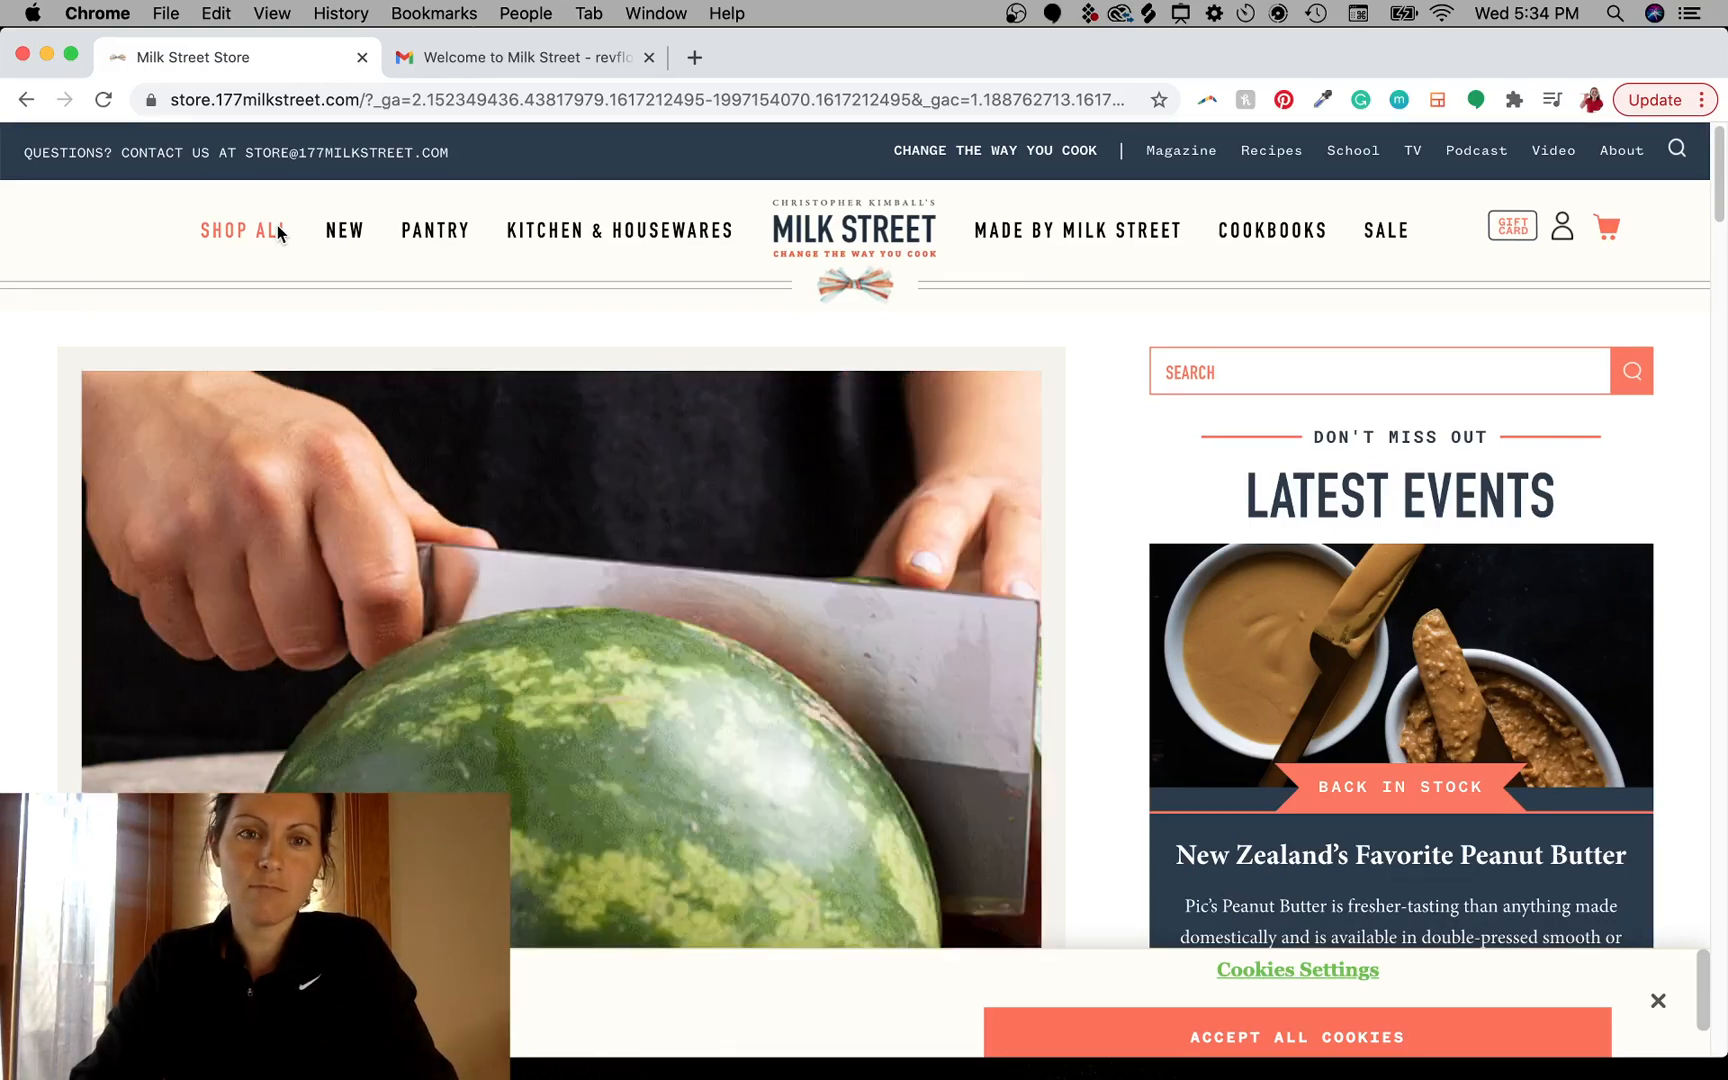
{"action": "mouse_move", "coordinate": [337, 233]}
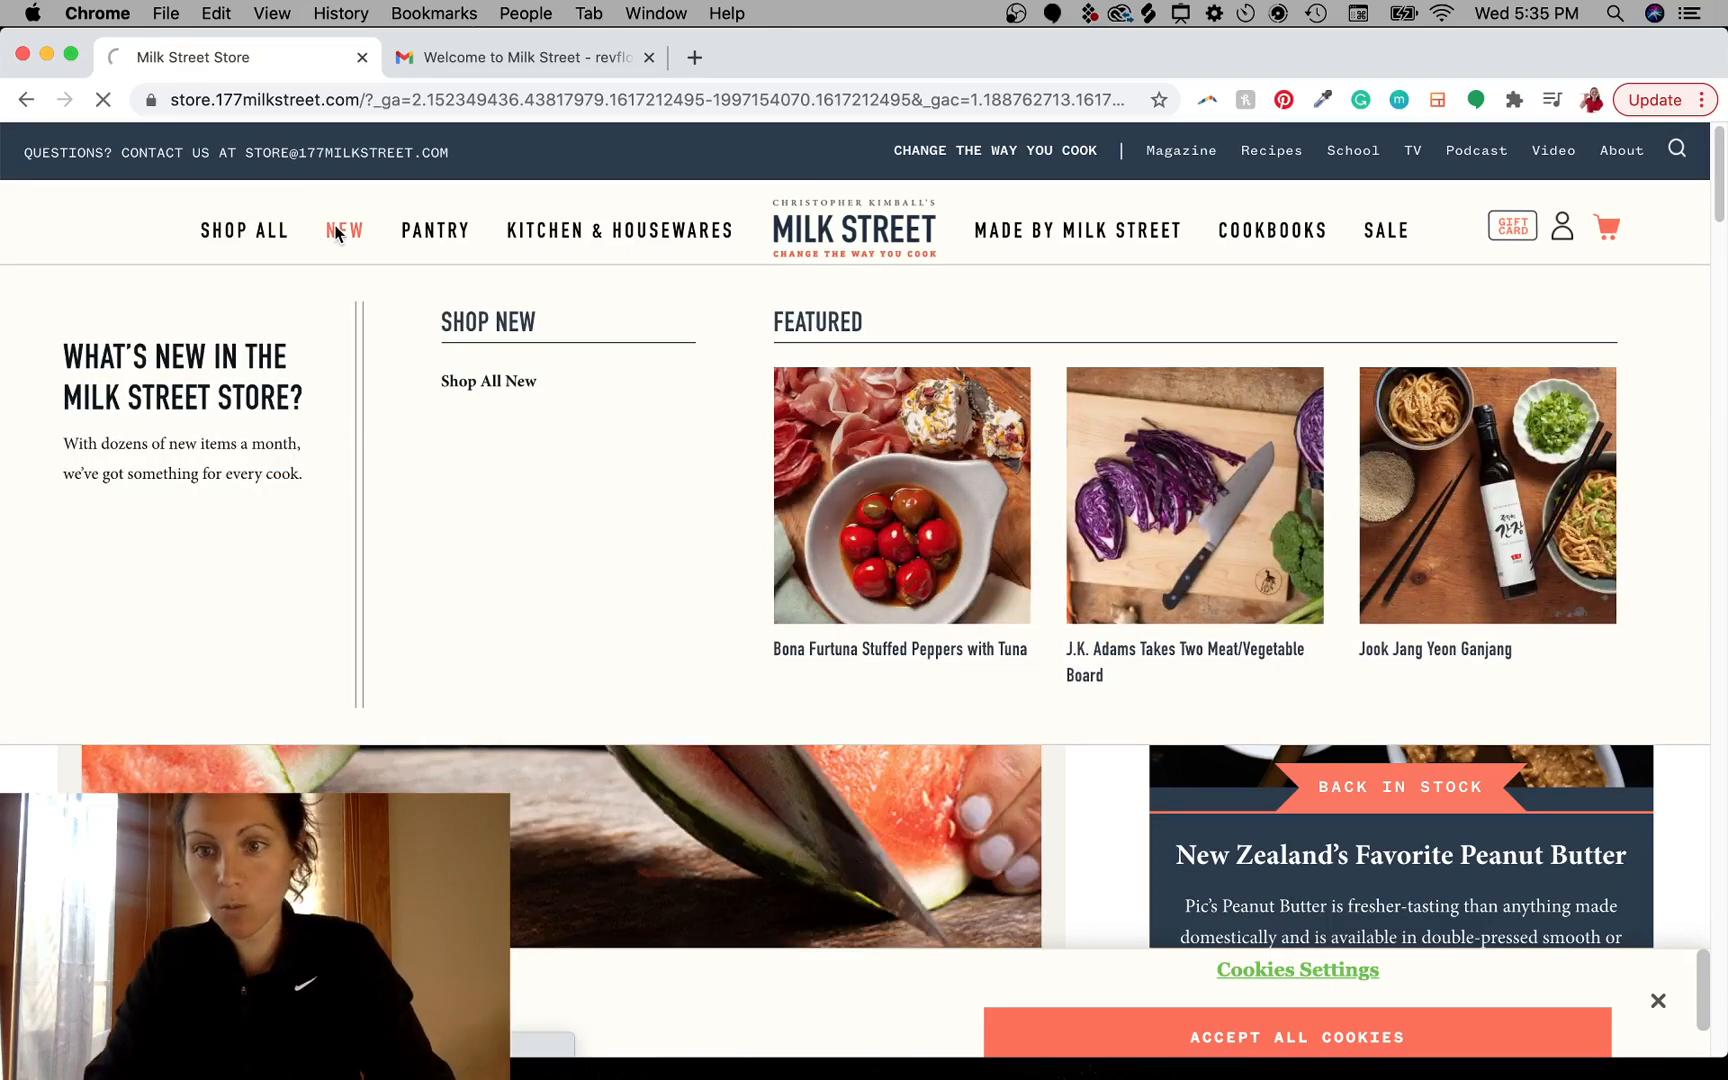
{"action": "left_click", "coordinate": [337, 233]}
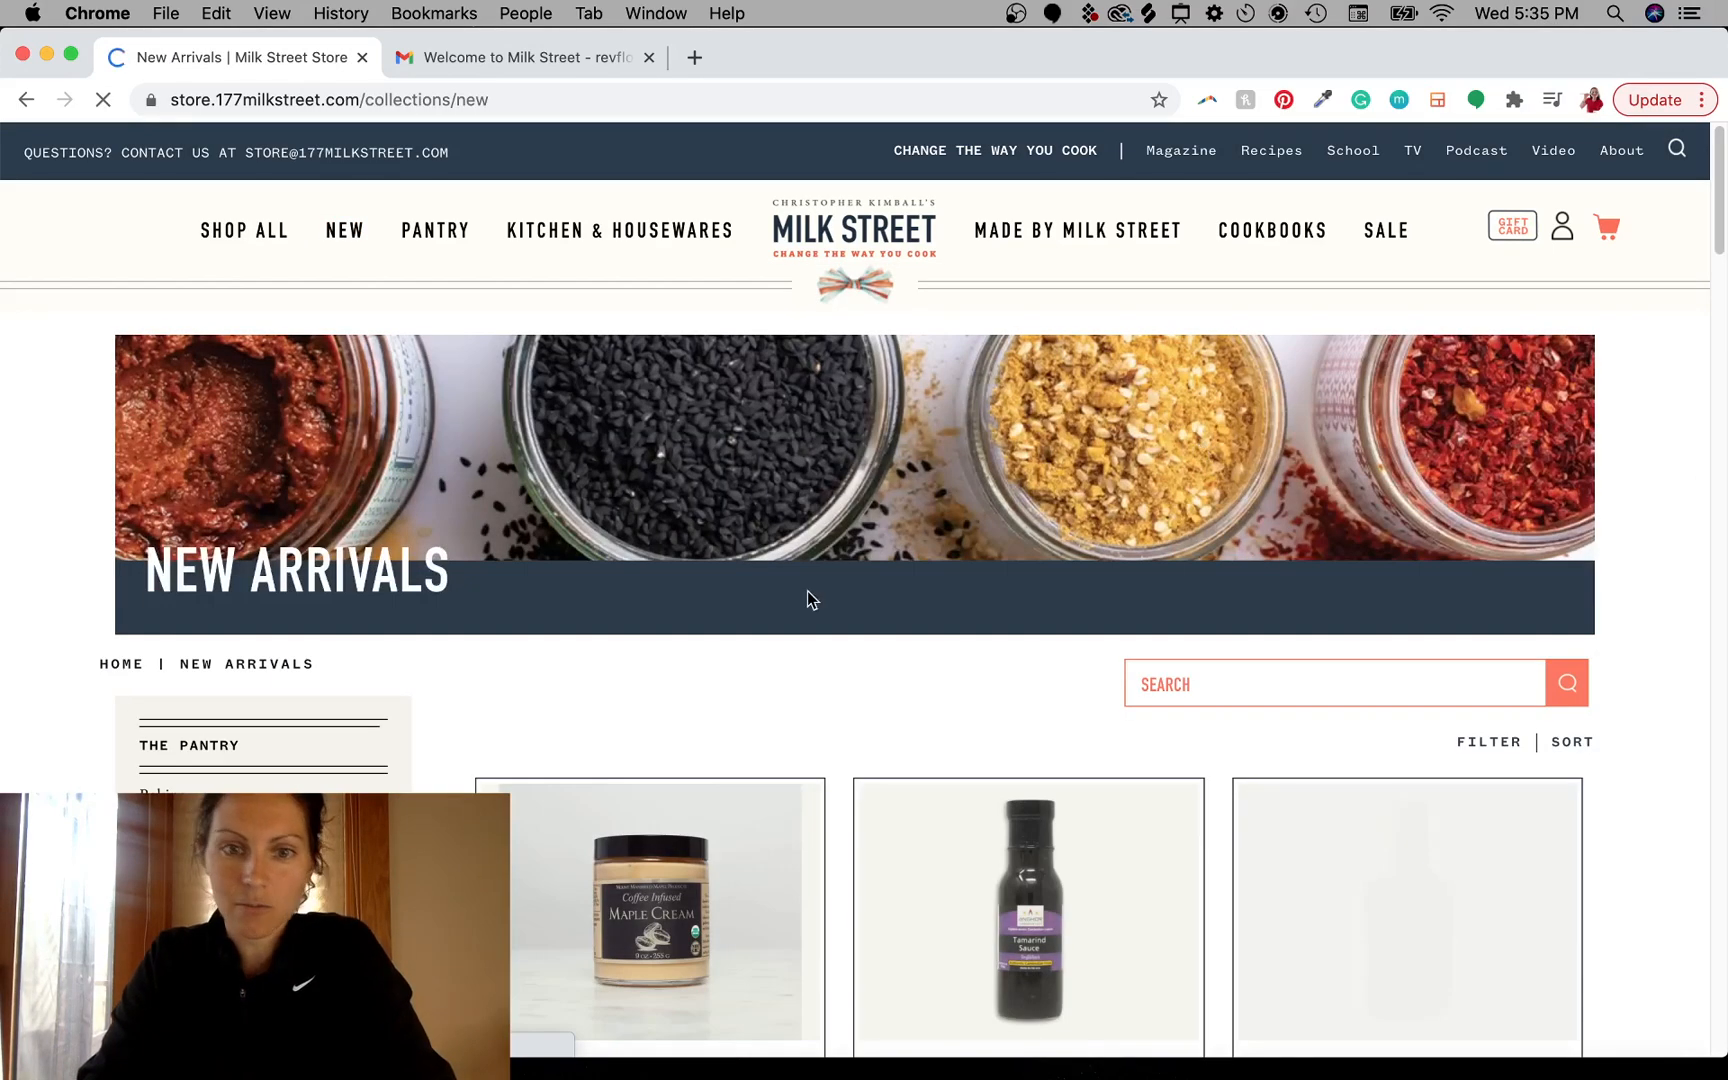
- Scroll through the New Arrivals products and category list
{"action": "scroll", "coordinate": [818, 614], "scroll_direction": "down", "scroll_amount": 5}
{"action": "scroll", "coordinate": [818, 614], "scroll_direction": "down", "scroll_amount": 8}
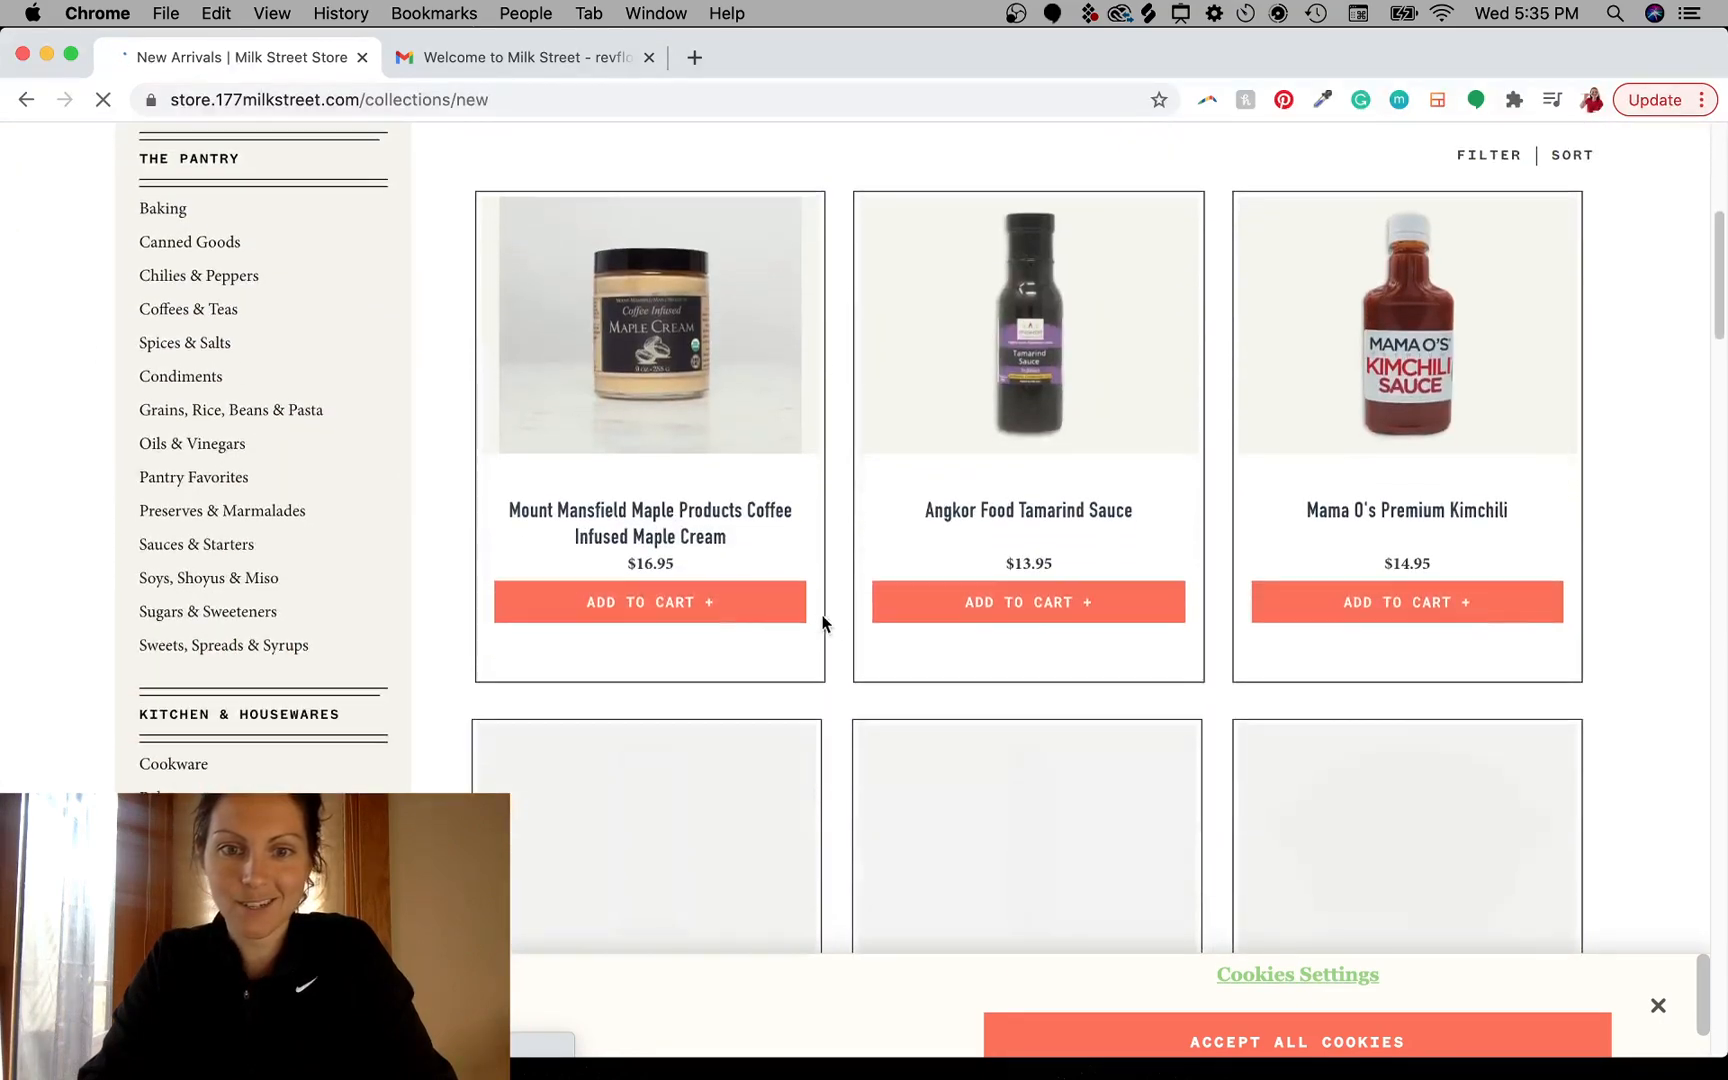
{"action": "scroll", "coordinate": [836, 614], "scroll_direction": "down", "scroll_amount": 2}
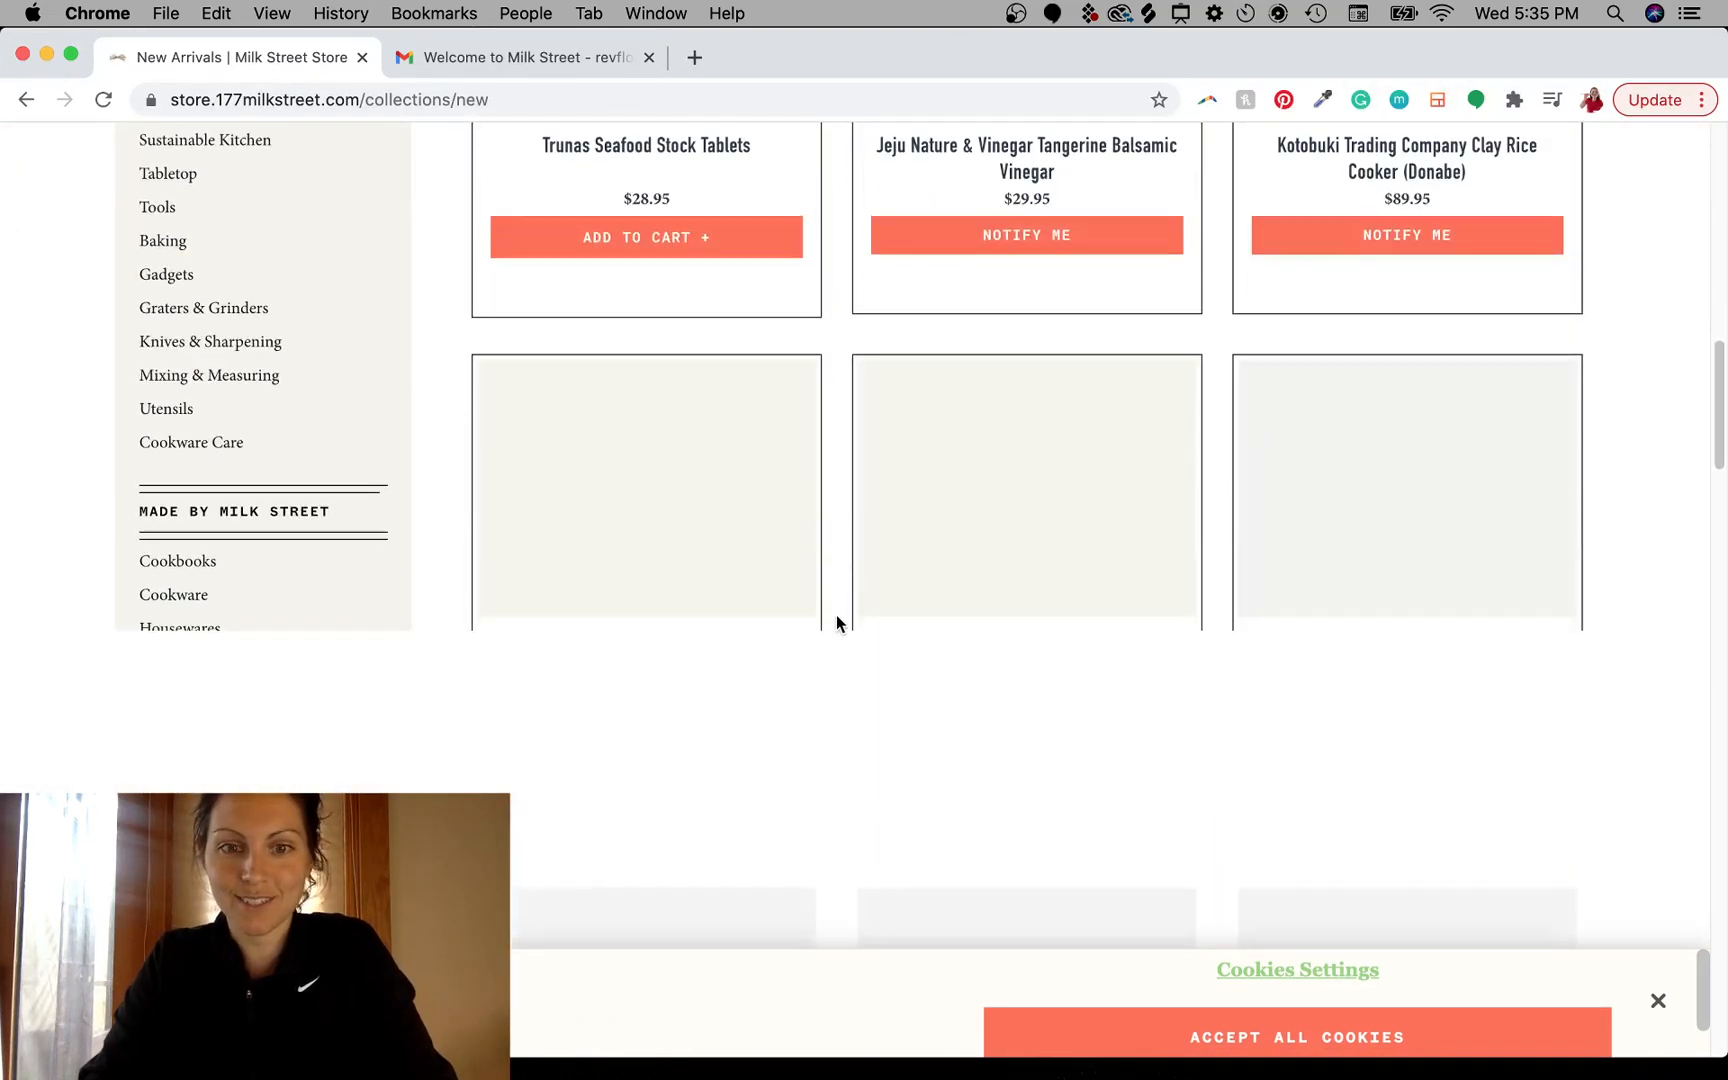
{"action": "scroll", "coordinate": [836, 614], "scroll_direction": "up", "scroll_amount": 15}
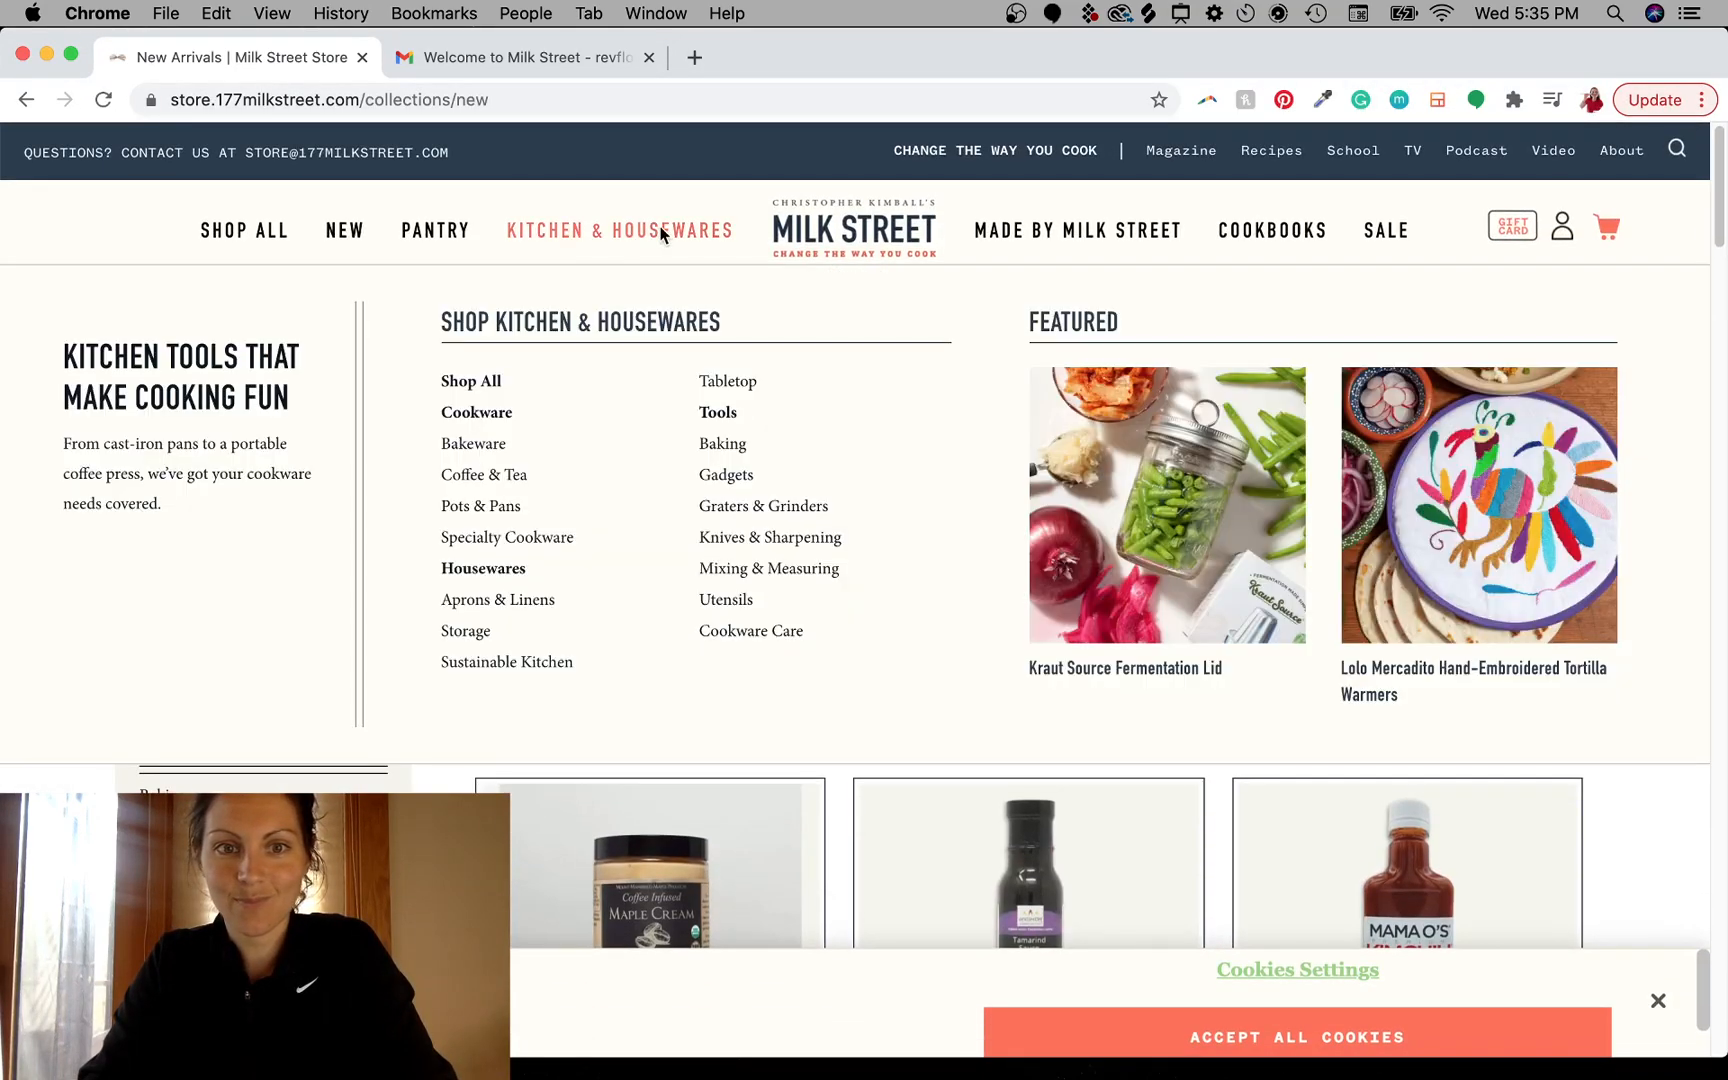
- Open the Shop All collection and scroll to its product listing
{"action": "mouse_move", "coordinate": [1028, 236]}
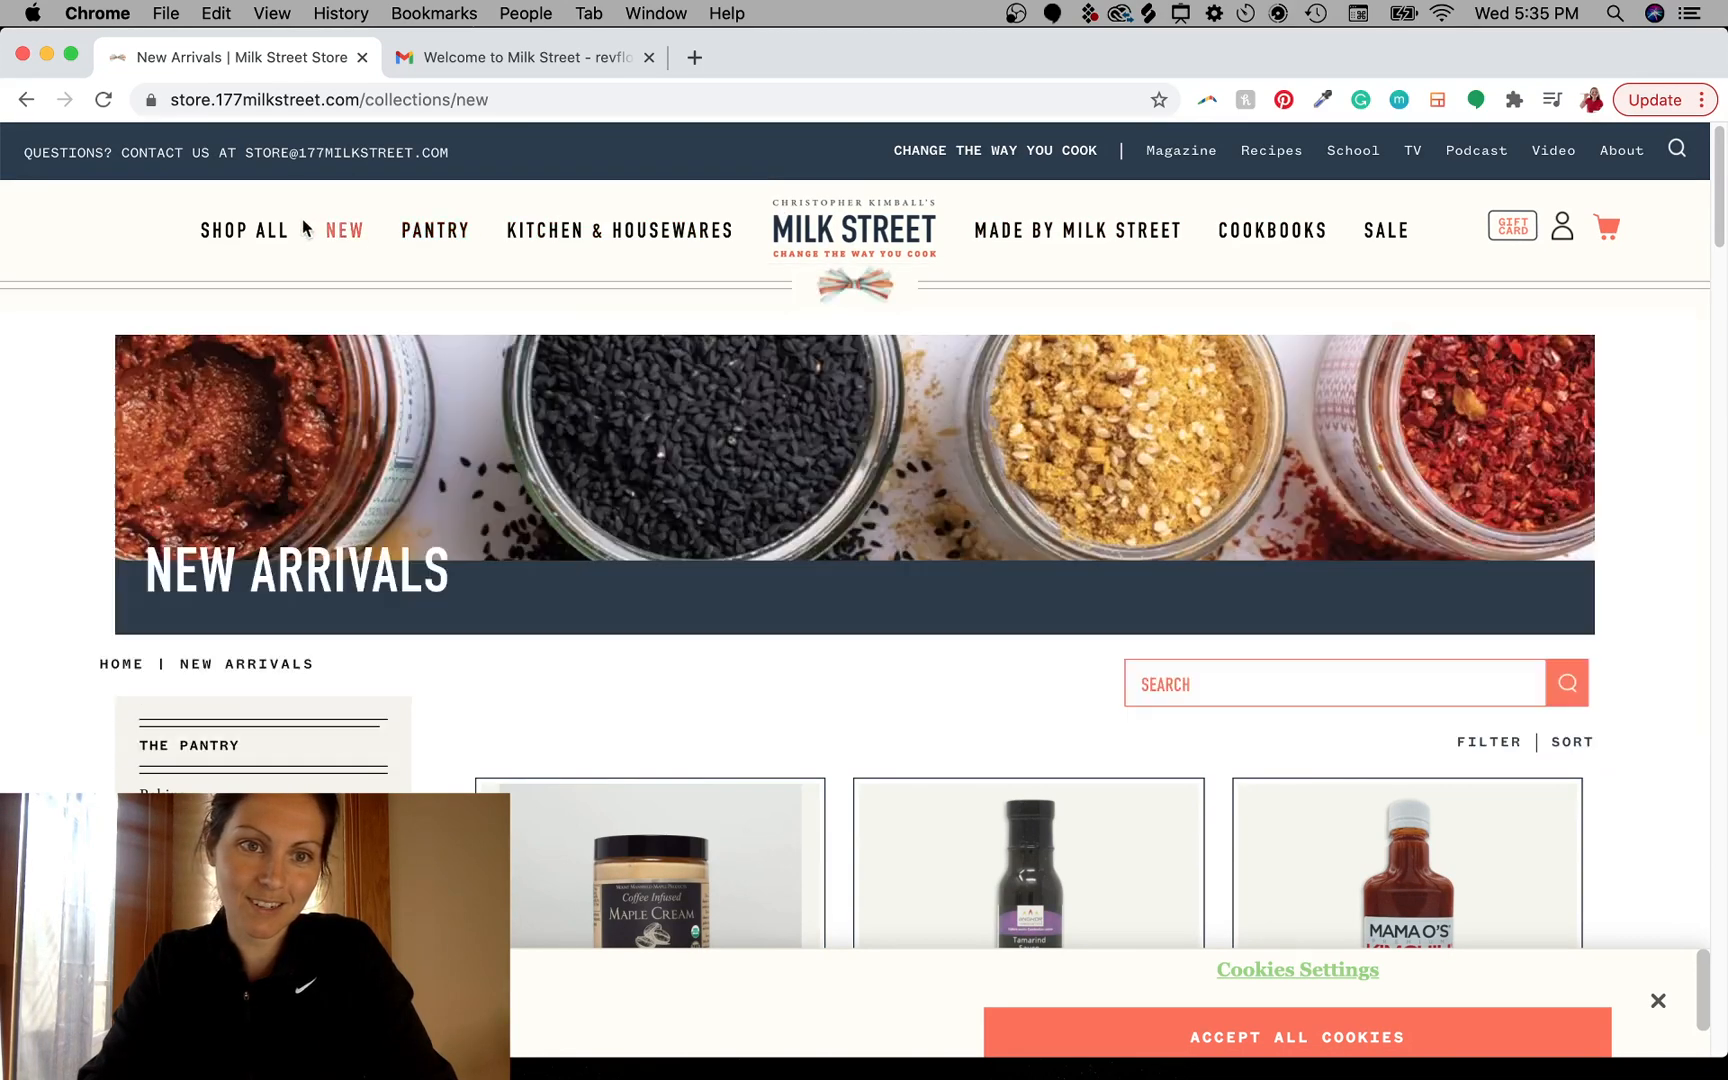
{"action": "left_click", "coordinate": [221, 236]}
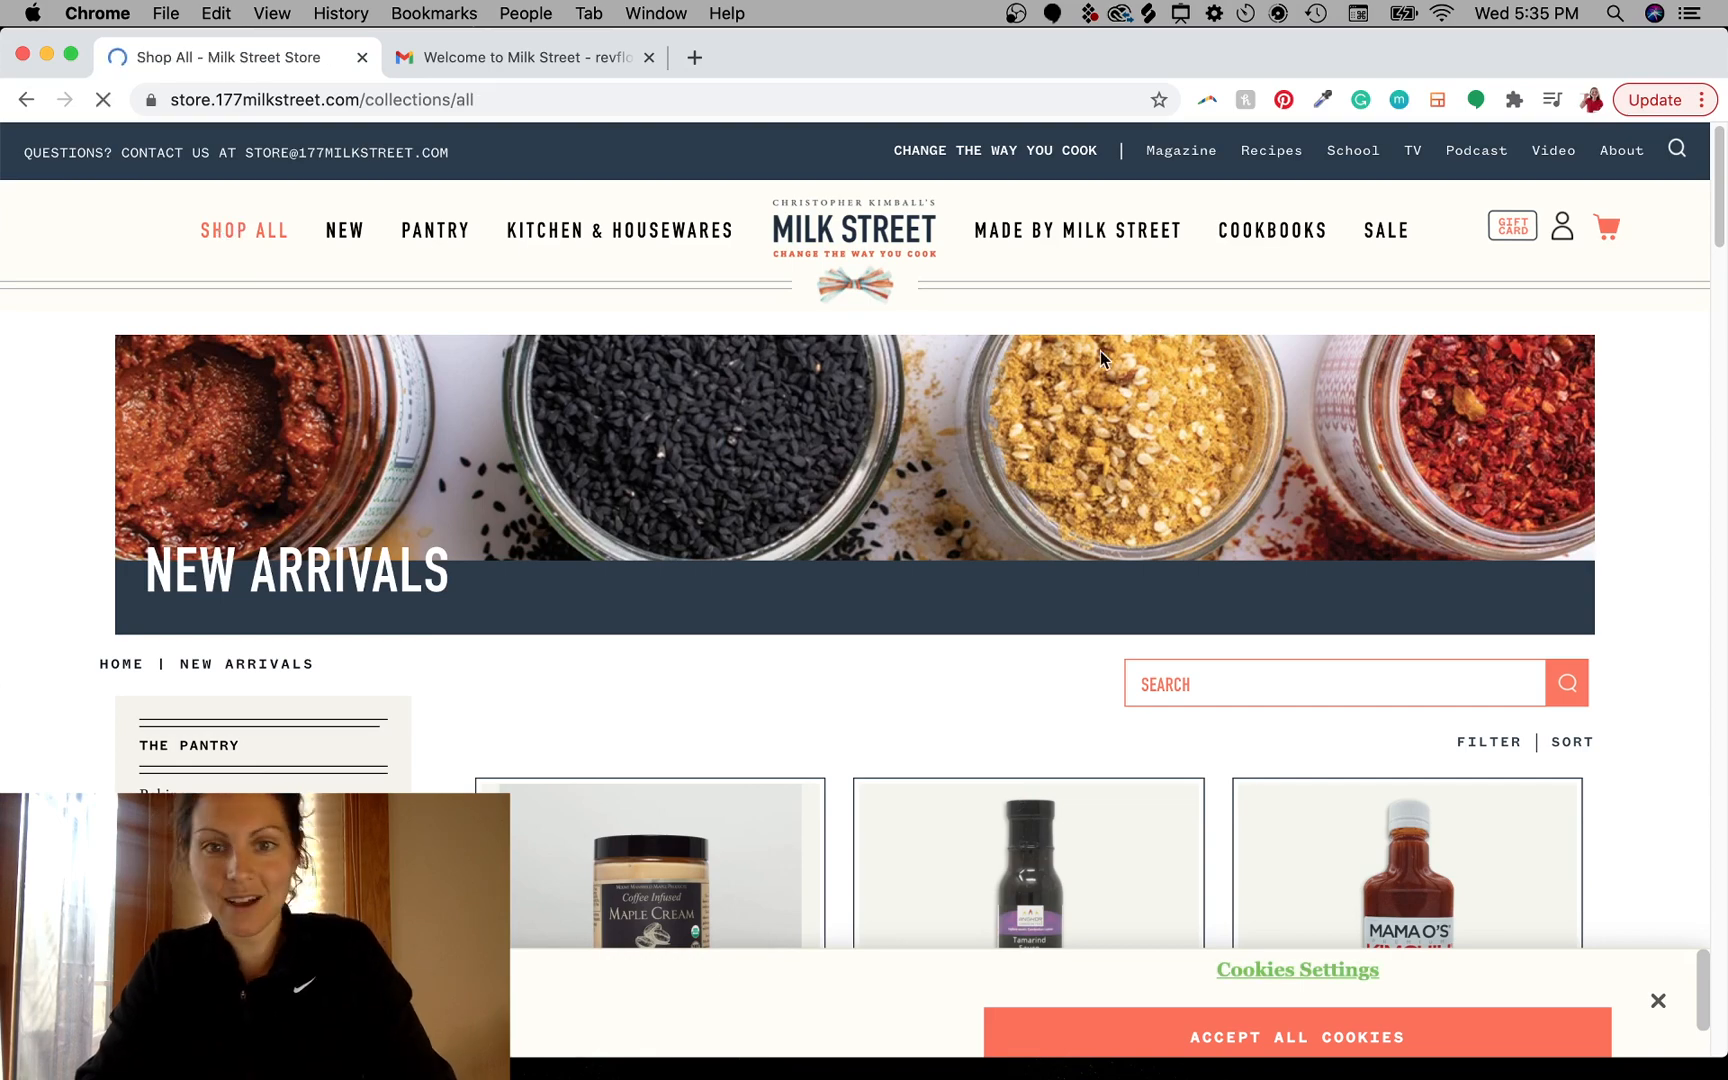
{"action": "scroll", "coordinate": [817, 645], "scroll_direction": "down", "scroll_amount": 7}
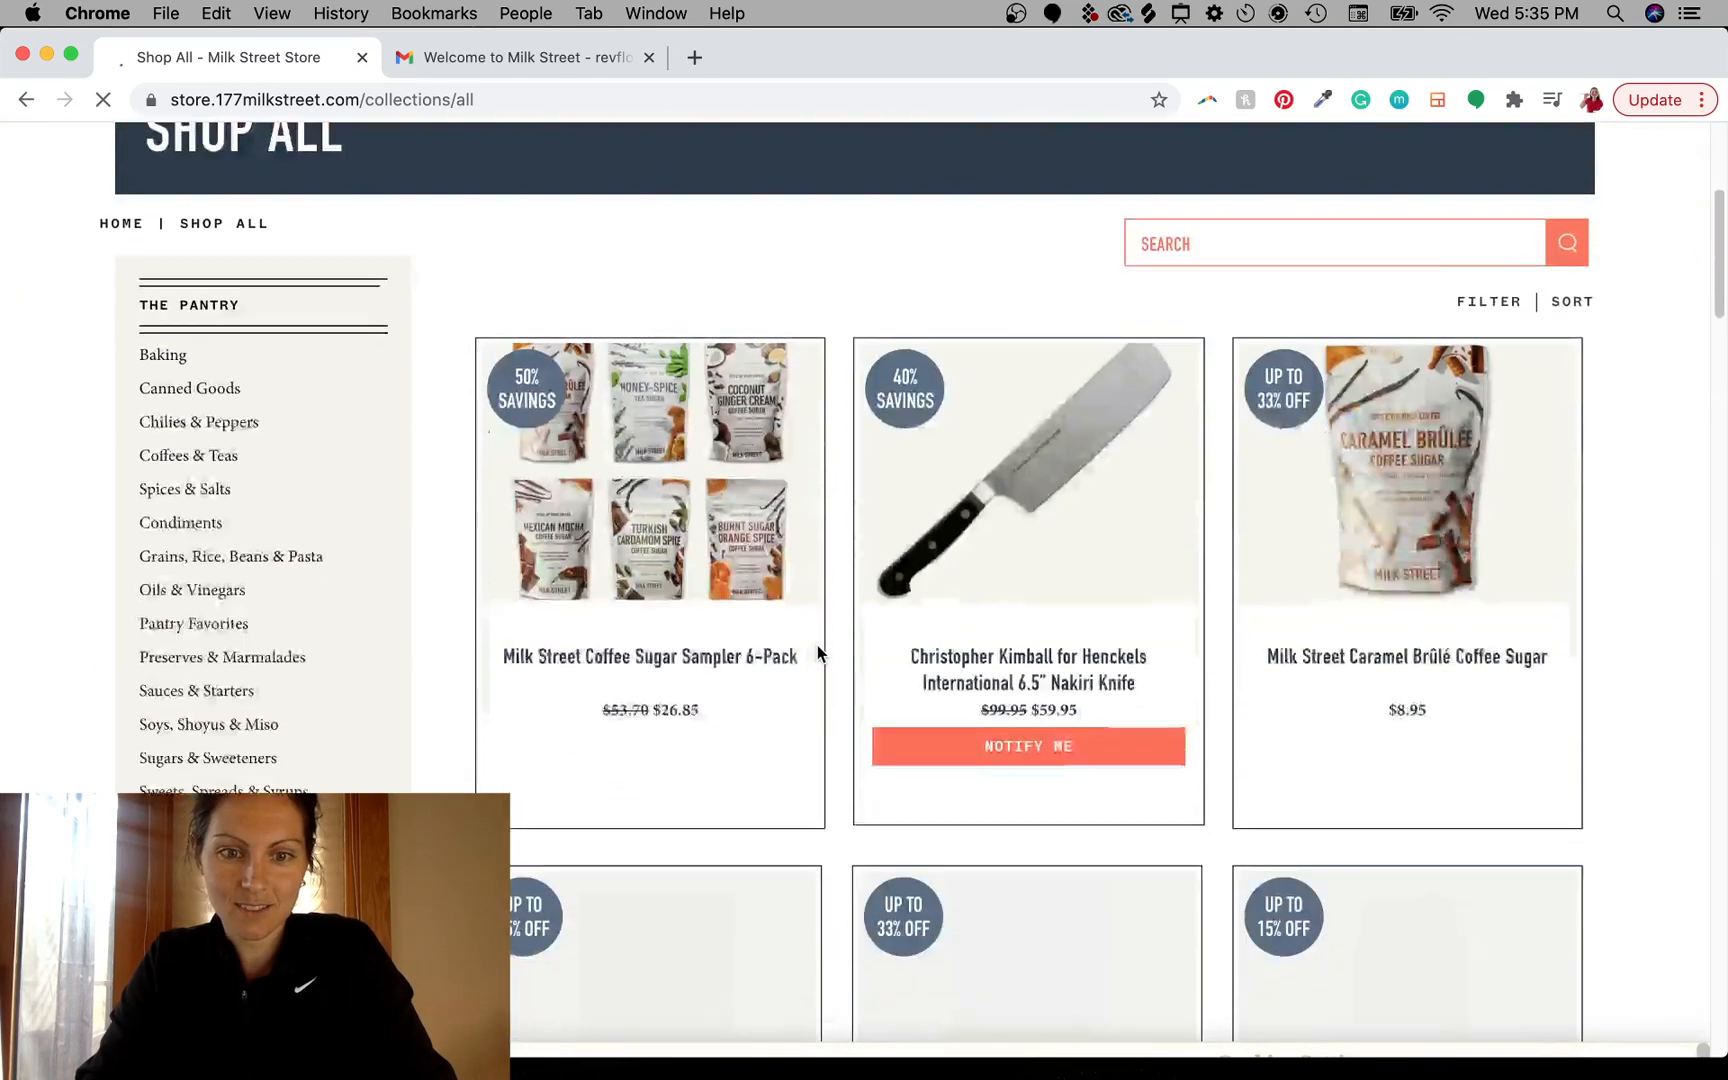
- Scroll through the Shop All product grid and its category list
{"action": "scroll", "coordinate": [817, 654], "scroll_direction": "down", "scroll_amount": 2}
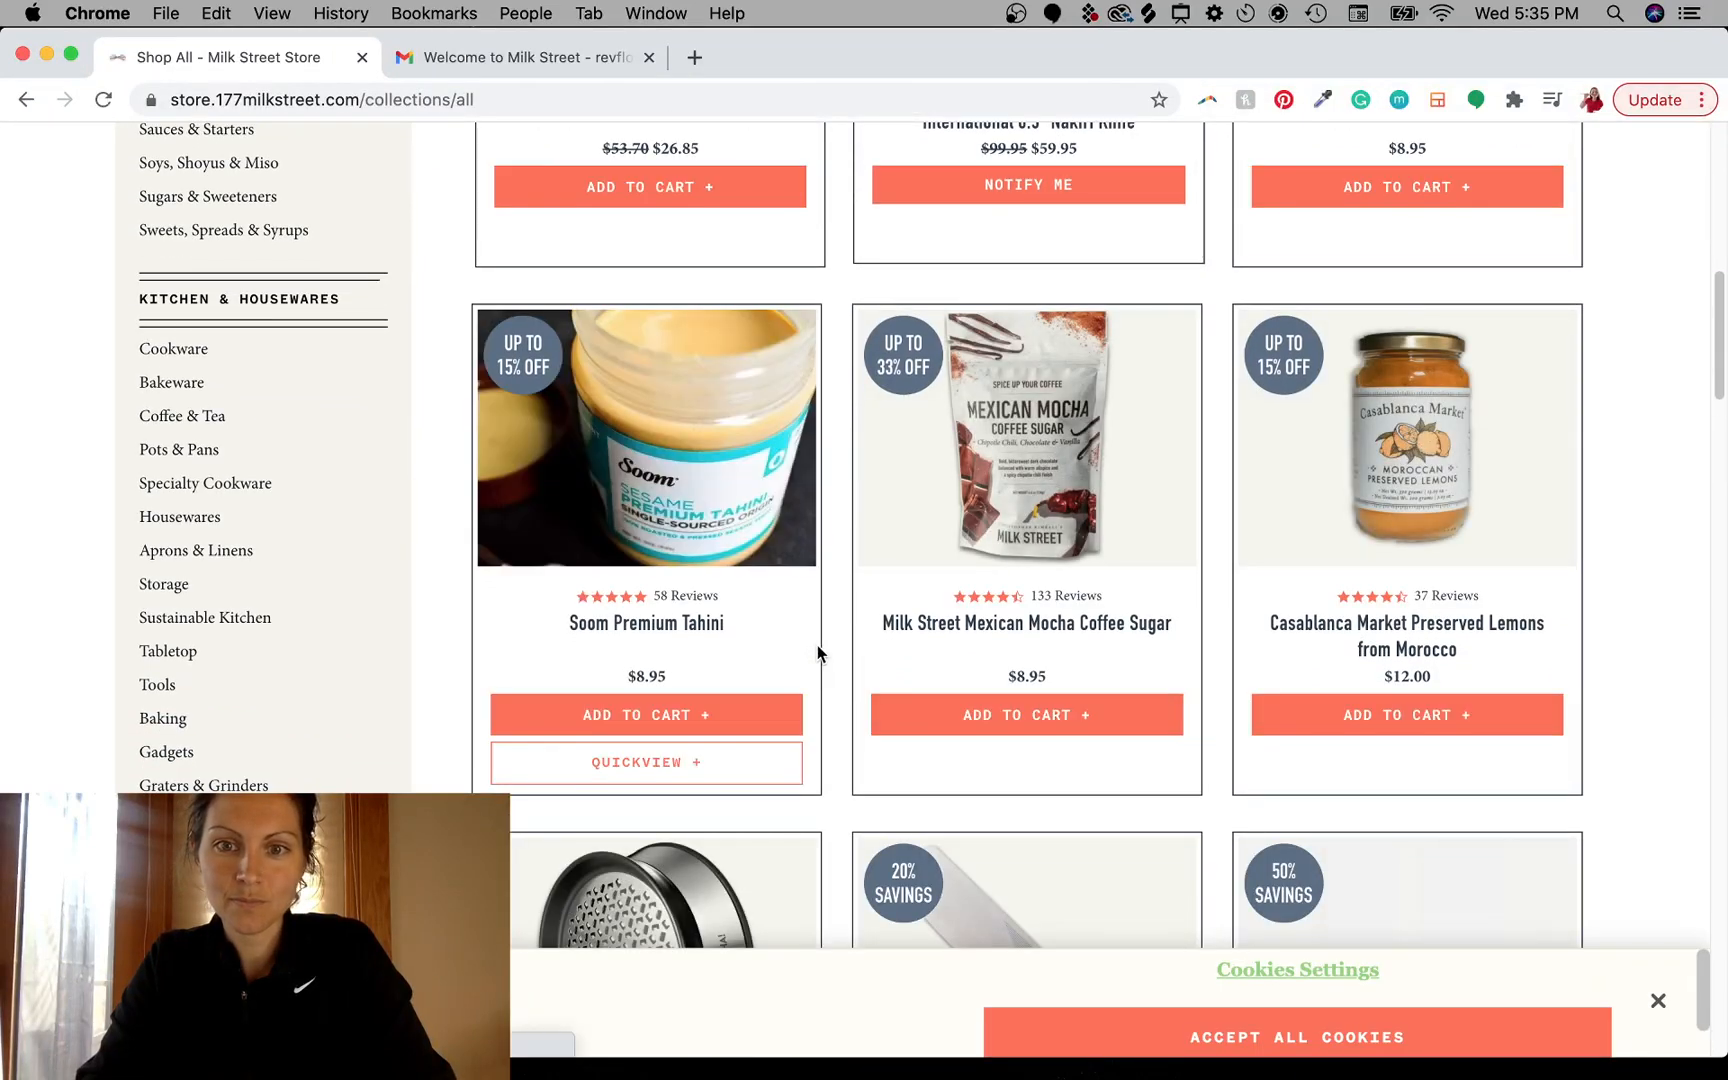
{"action": "scroll", "coordinate": [817, 652], "scroll_direction": "down", "scroll_amount": 4}
{"action": "scroll", "coordinate": [817, 653], "scroll_direction": "down", "scroll_amount": 7}
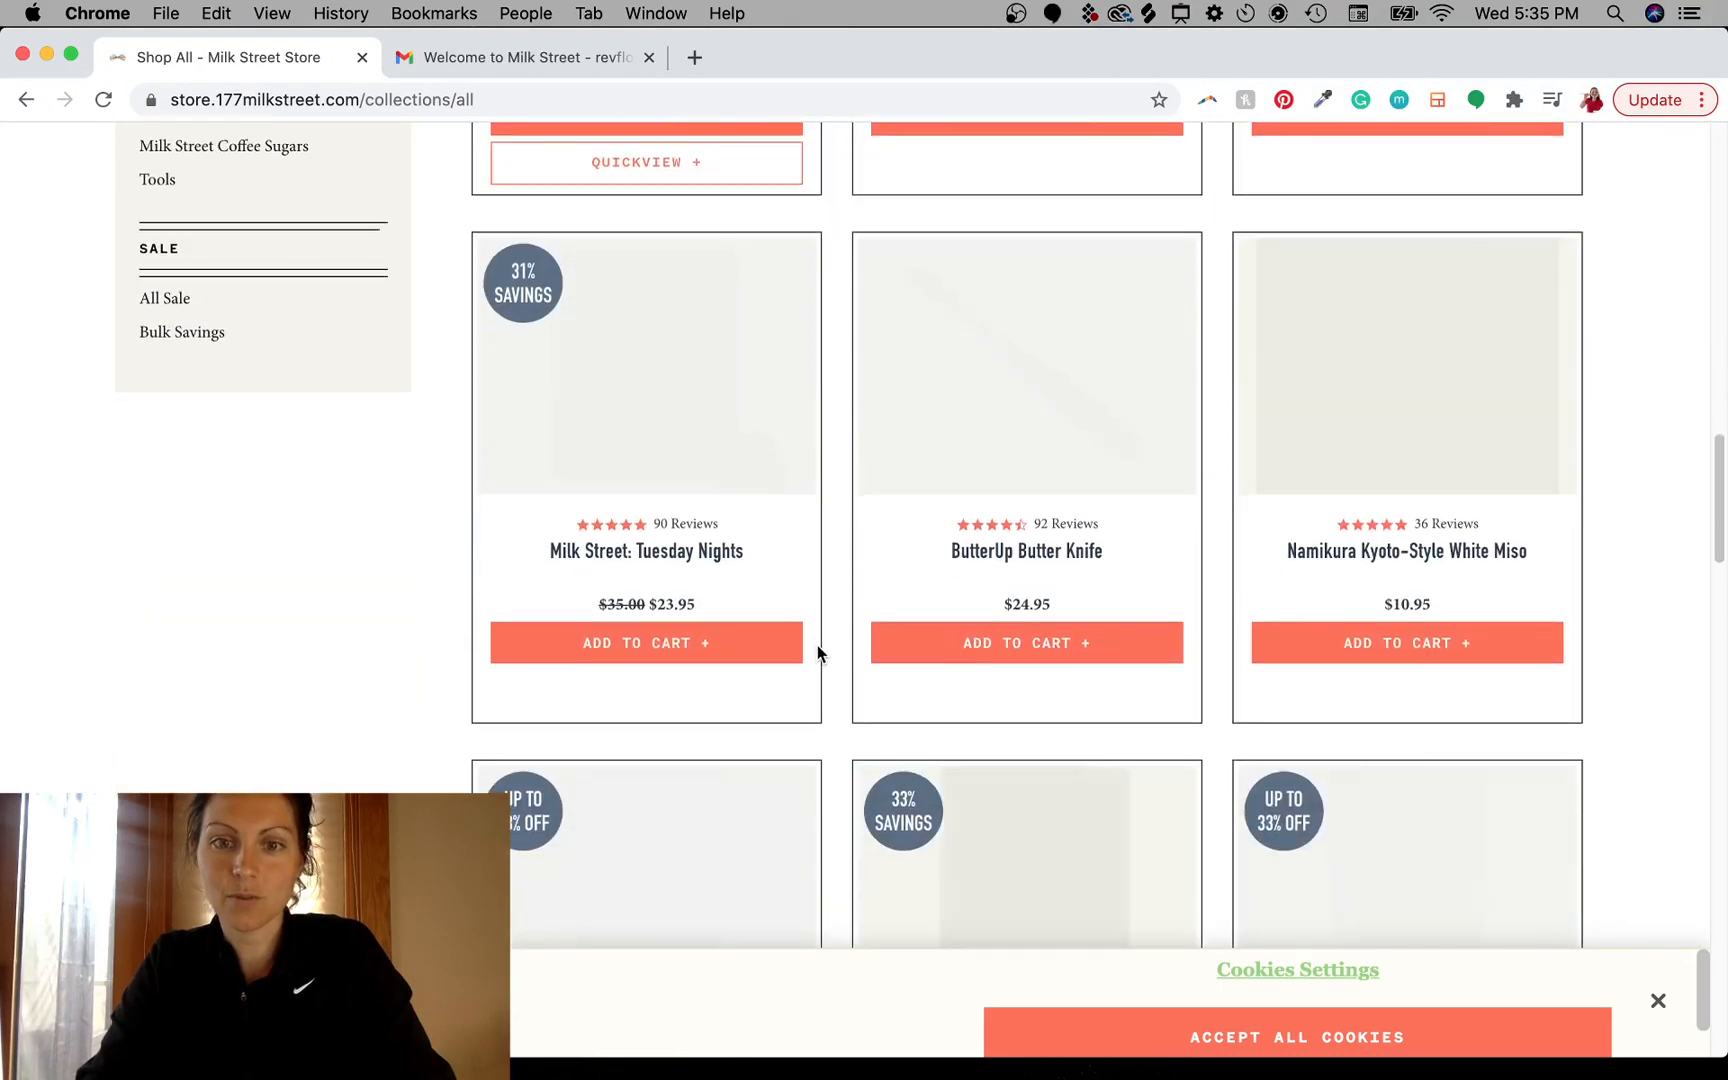
{"action": "scroll", "coordinate": [817, 653], "scroll_direction": "up", "scroll_amount": 20}
- Preview the Kitchen & Housewares and Pantry menus in the store's main navigation
{"action": "mouse_move", "coordinate": [717, 229]}
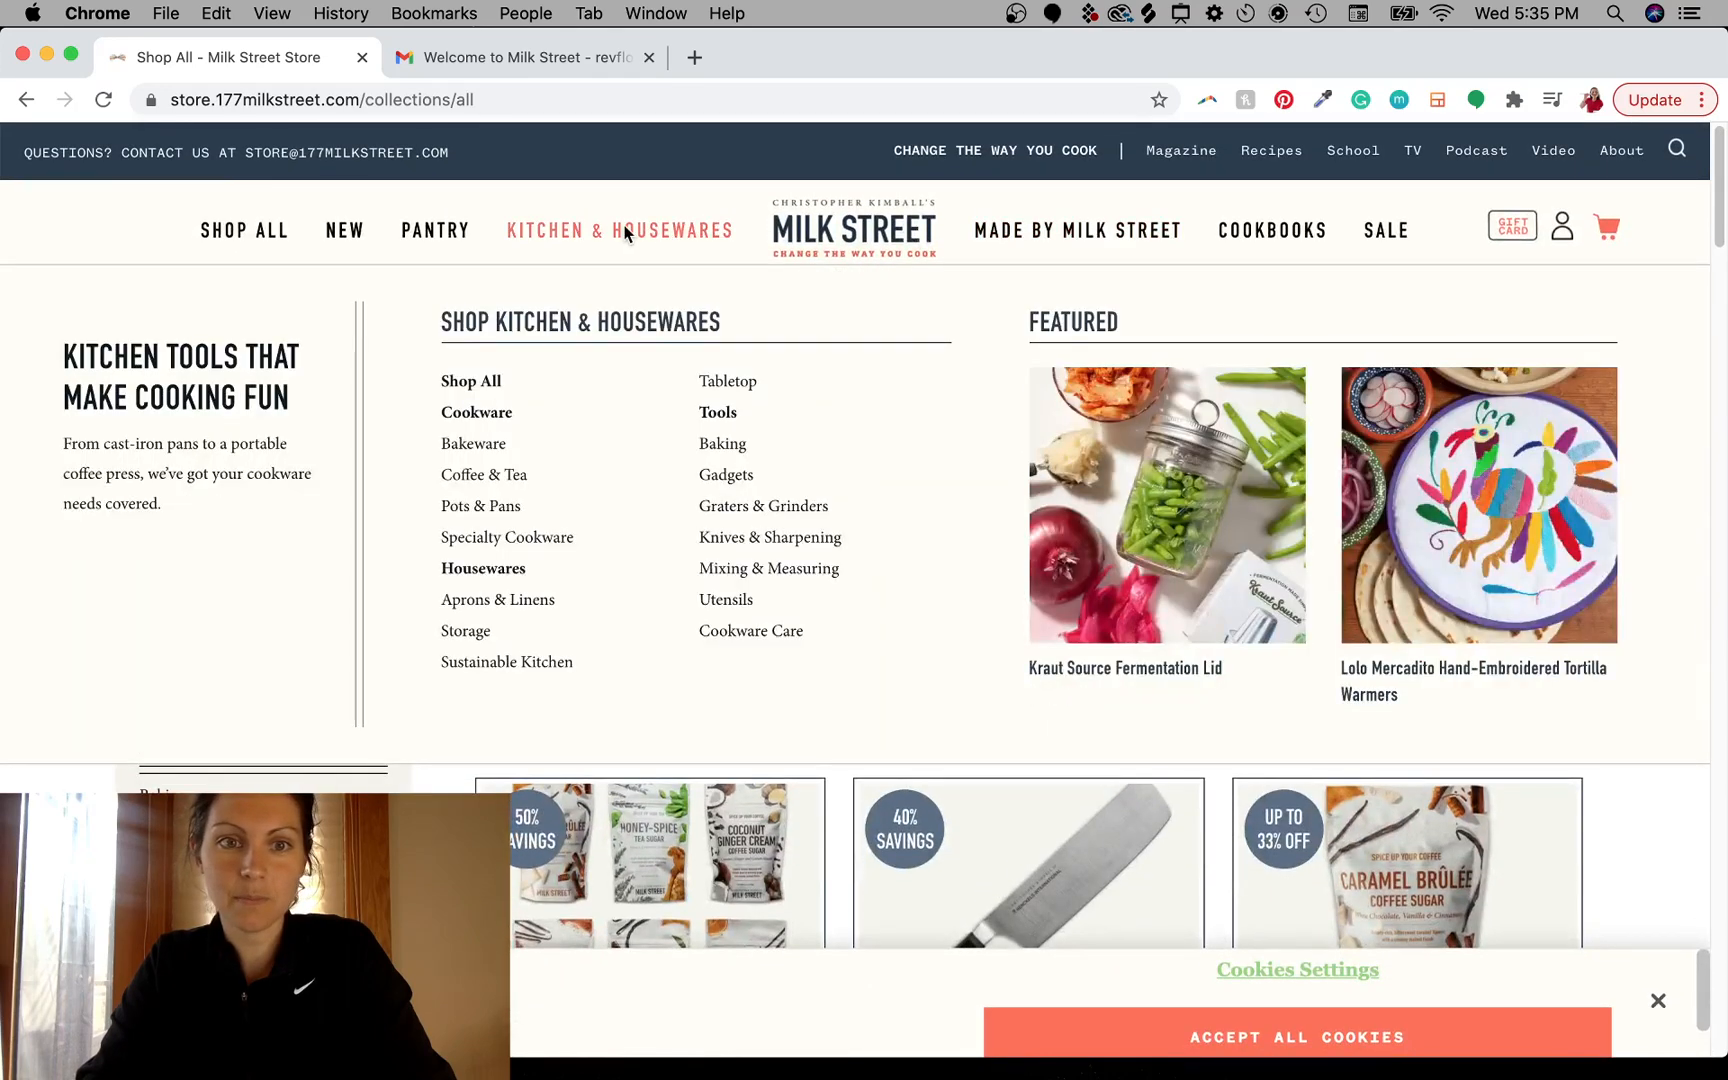
{"action": "mouse_move", "coordinate": [420, 233]}
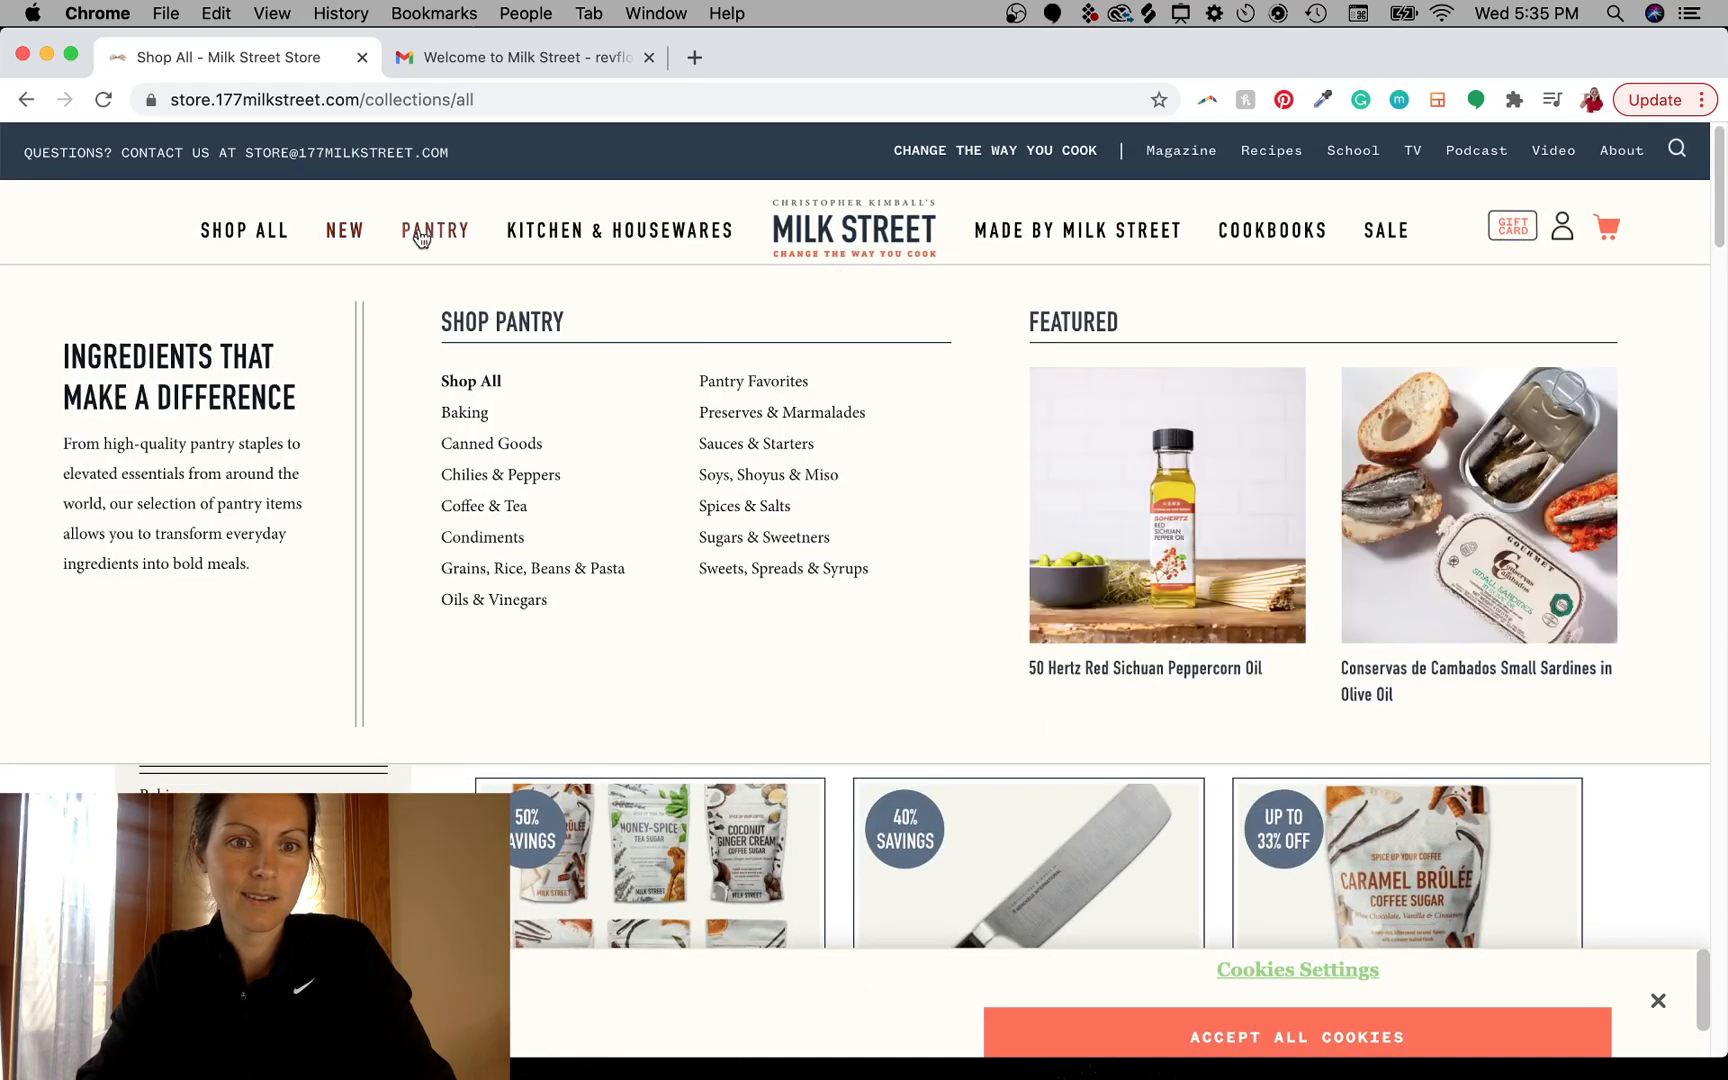
{"action": "mouse_move", "coordinate": [569, 241]}
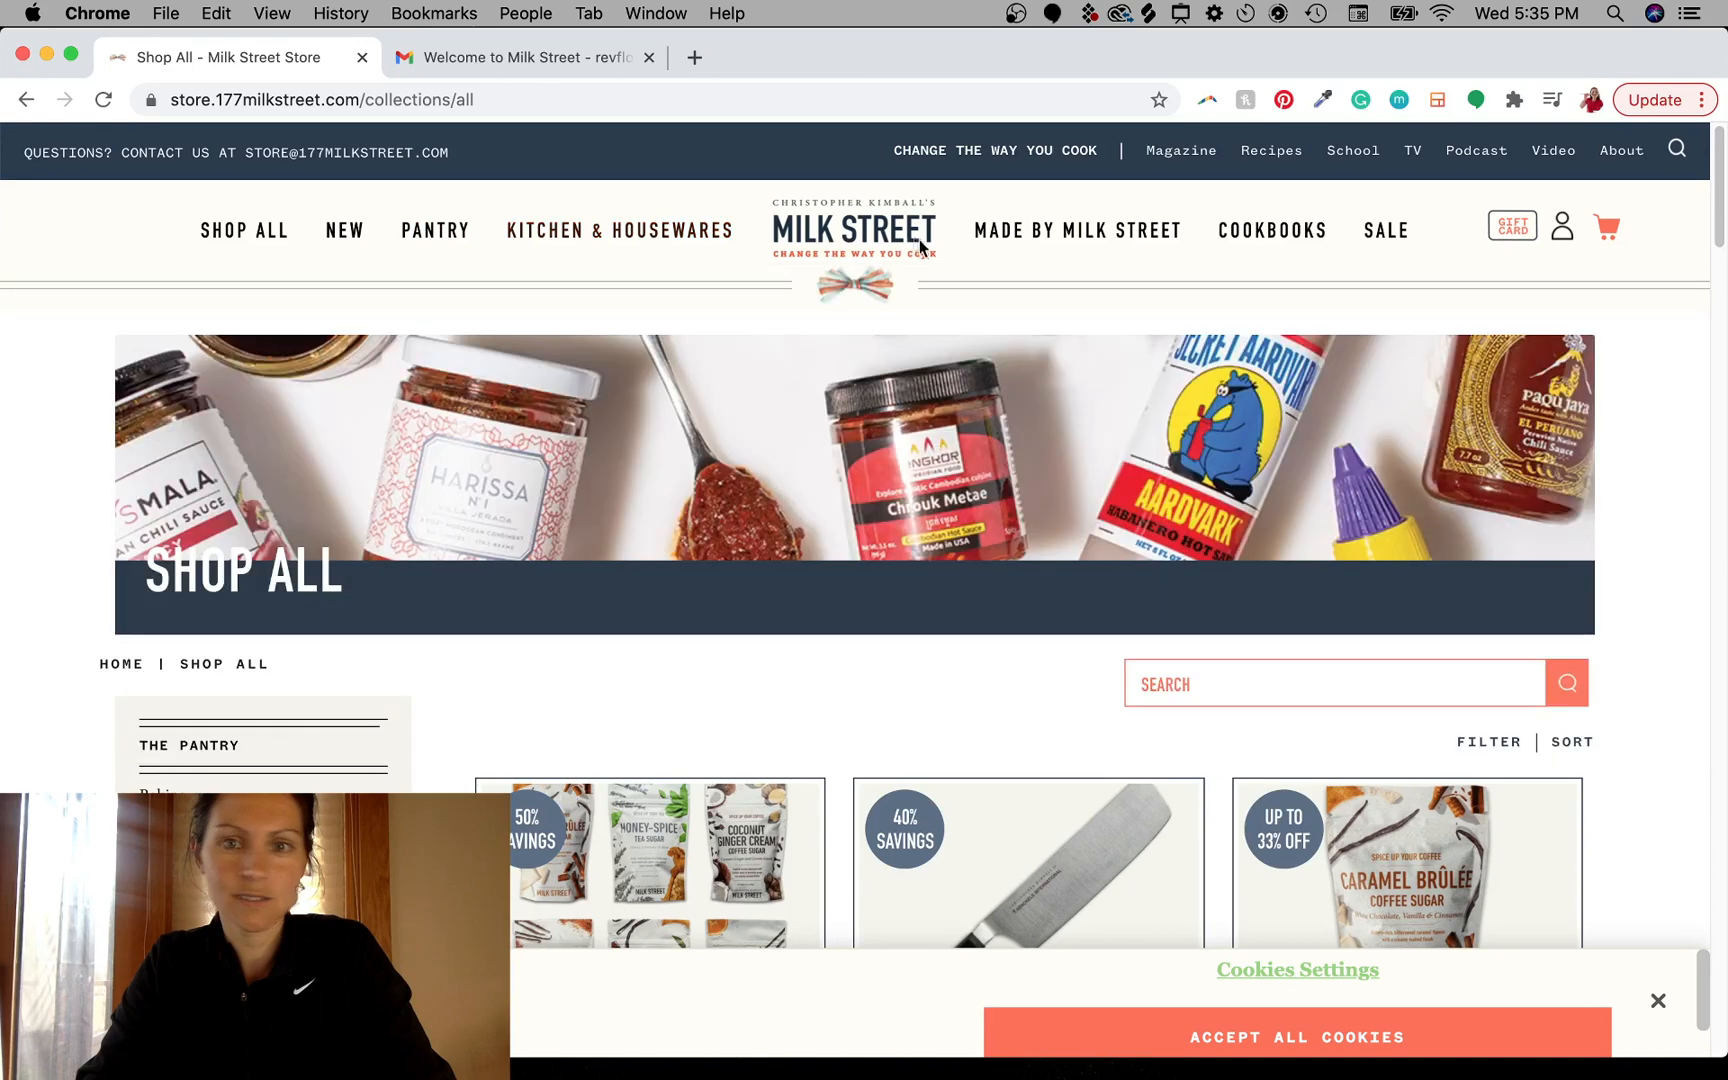
{"action": "mouse_move", "coordinate": [1079, 249]}
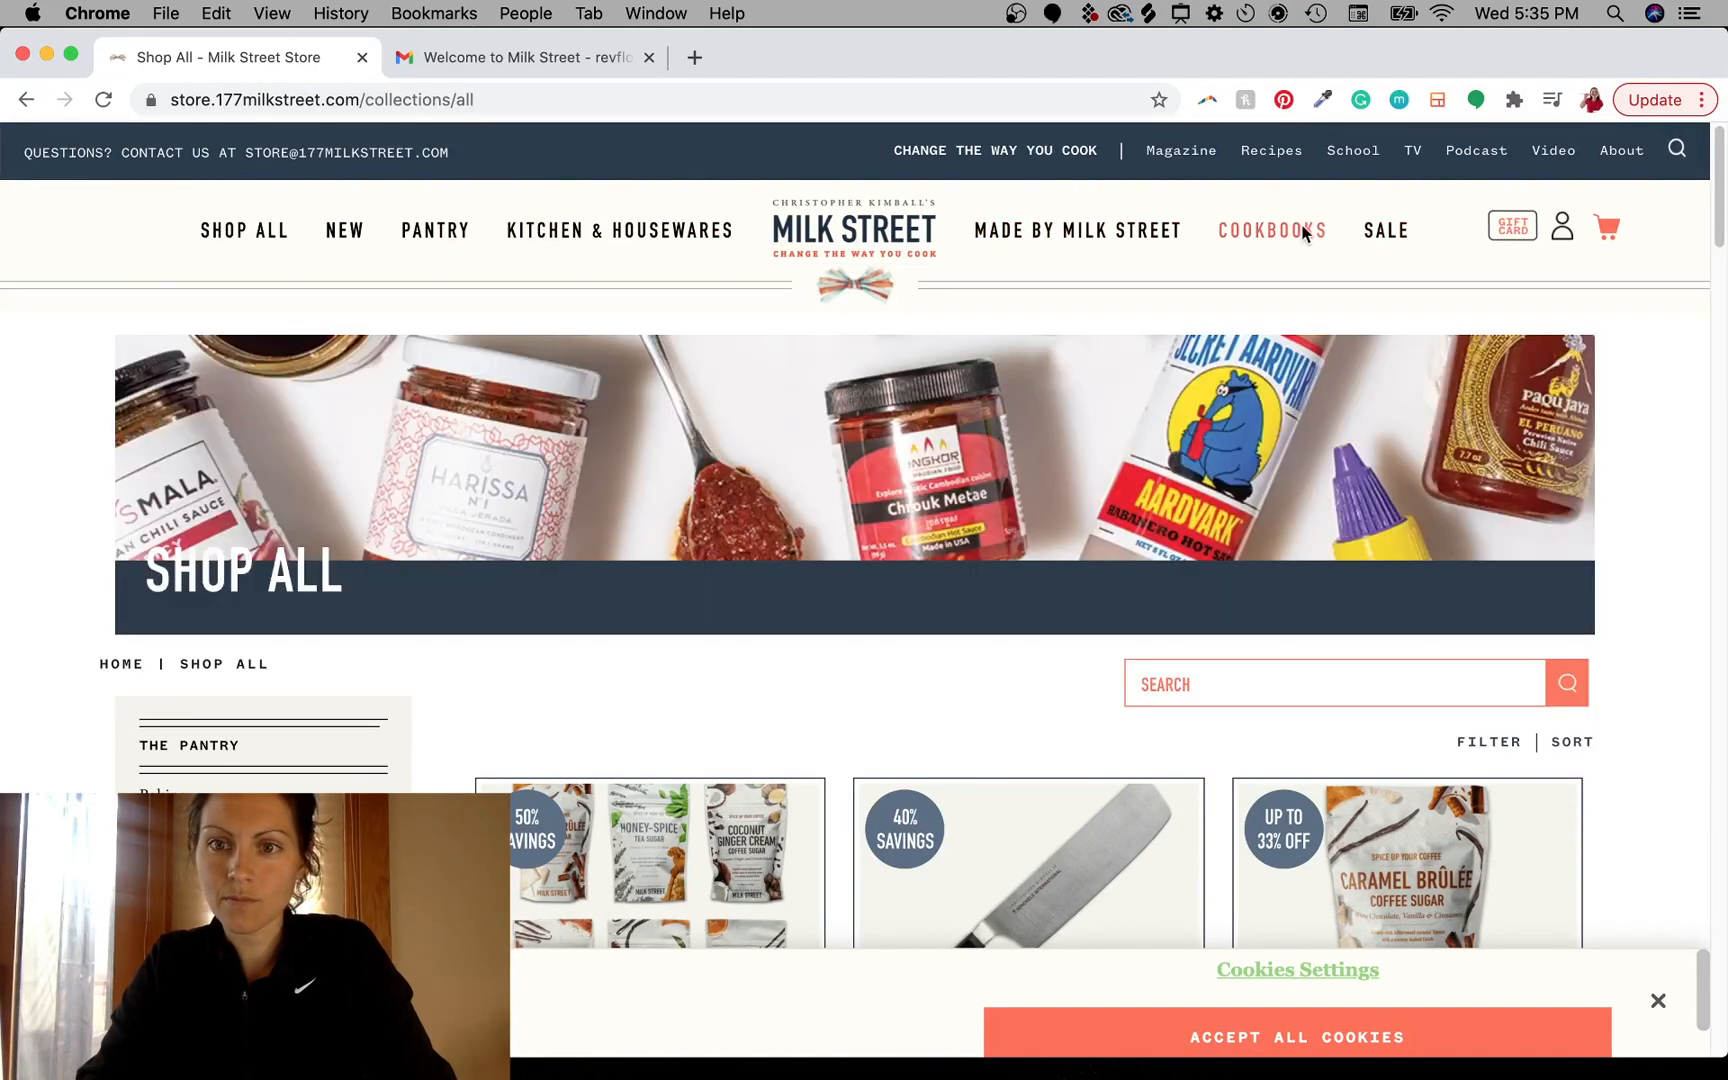
{"action": "mouse_move", "coordinate": [1163, 232]}
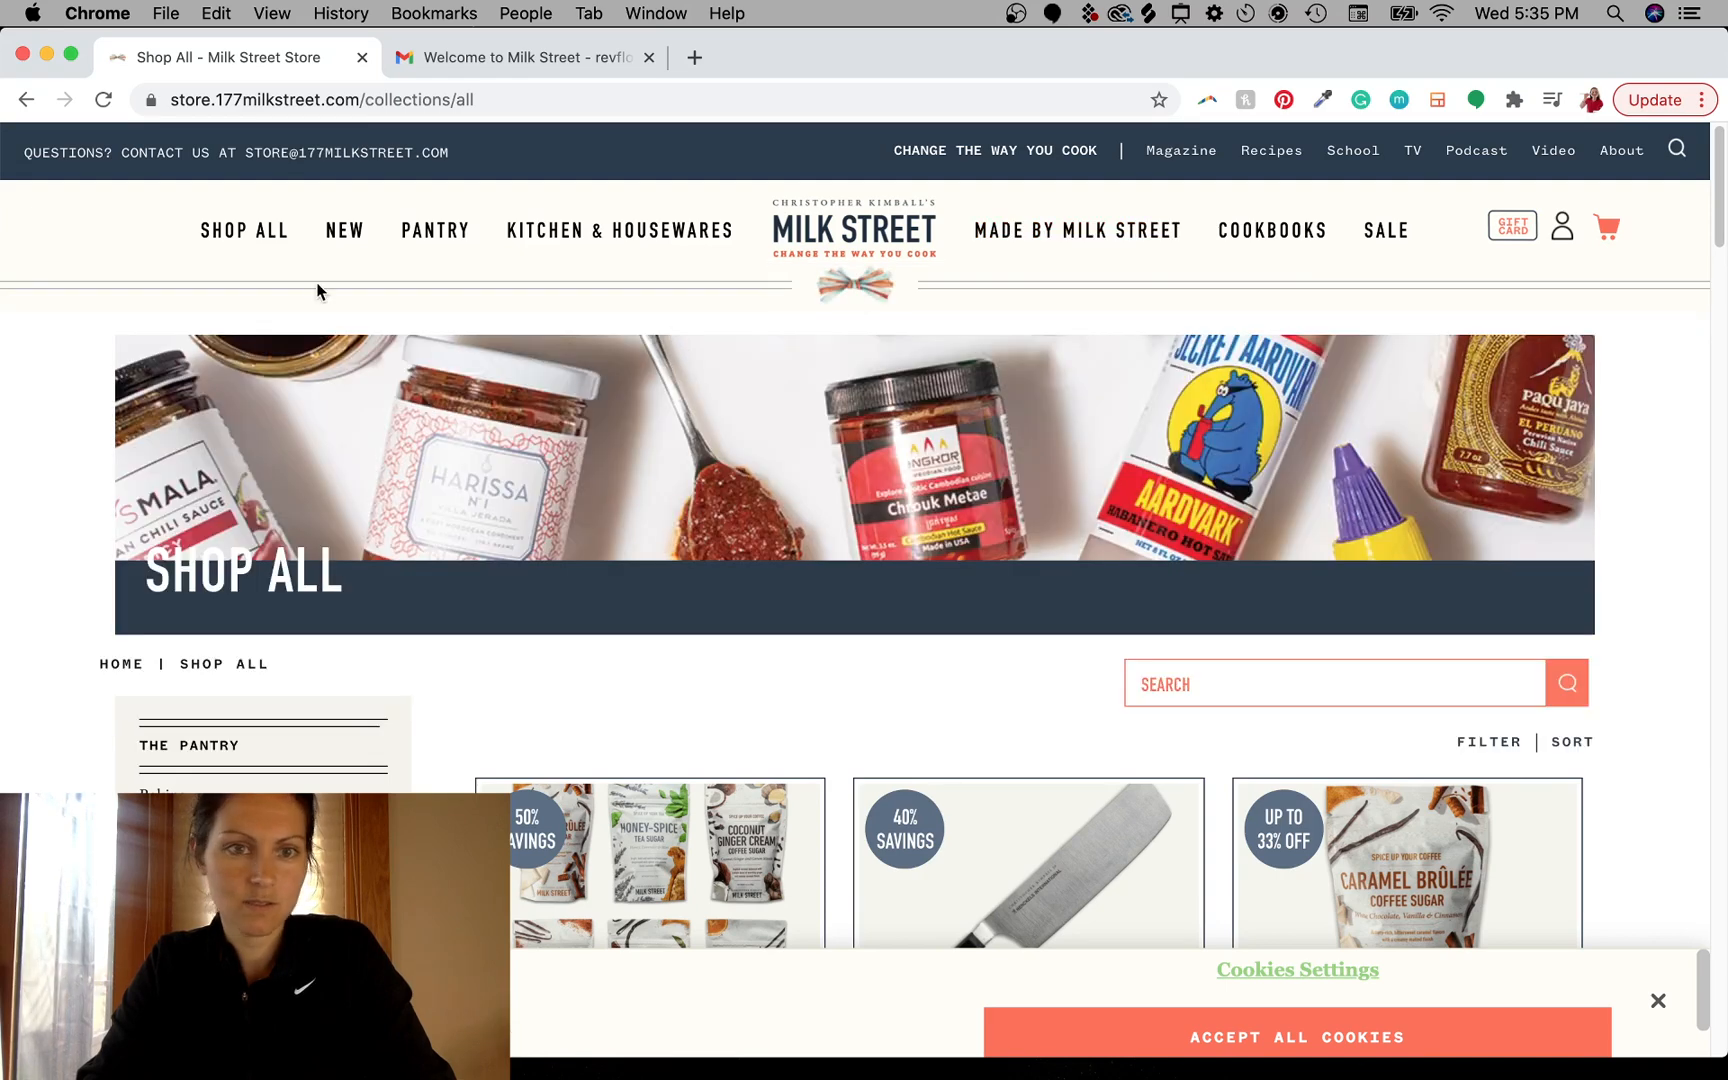
- Go back through the browser history to the Sautéed Snapper recipe page
{"action": "left_click", "coordinate": [242, 100]}
{"action": "left_click", "coordinate": [373, 100]}
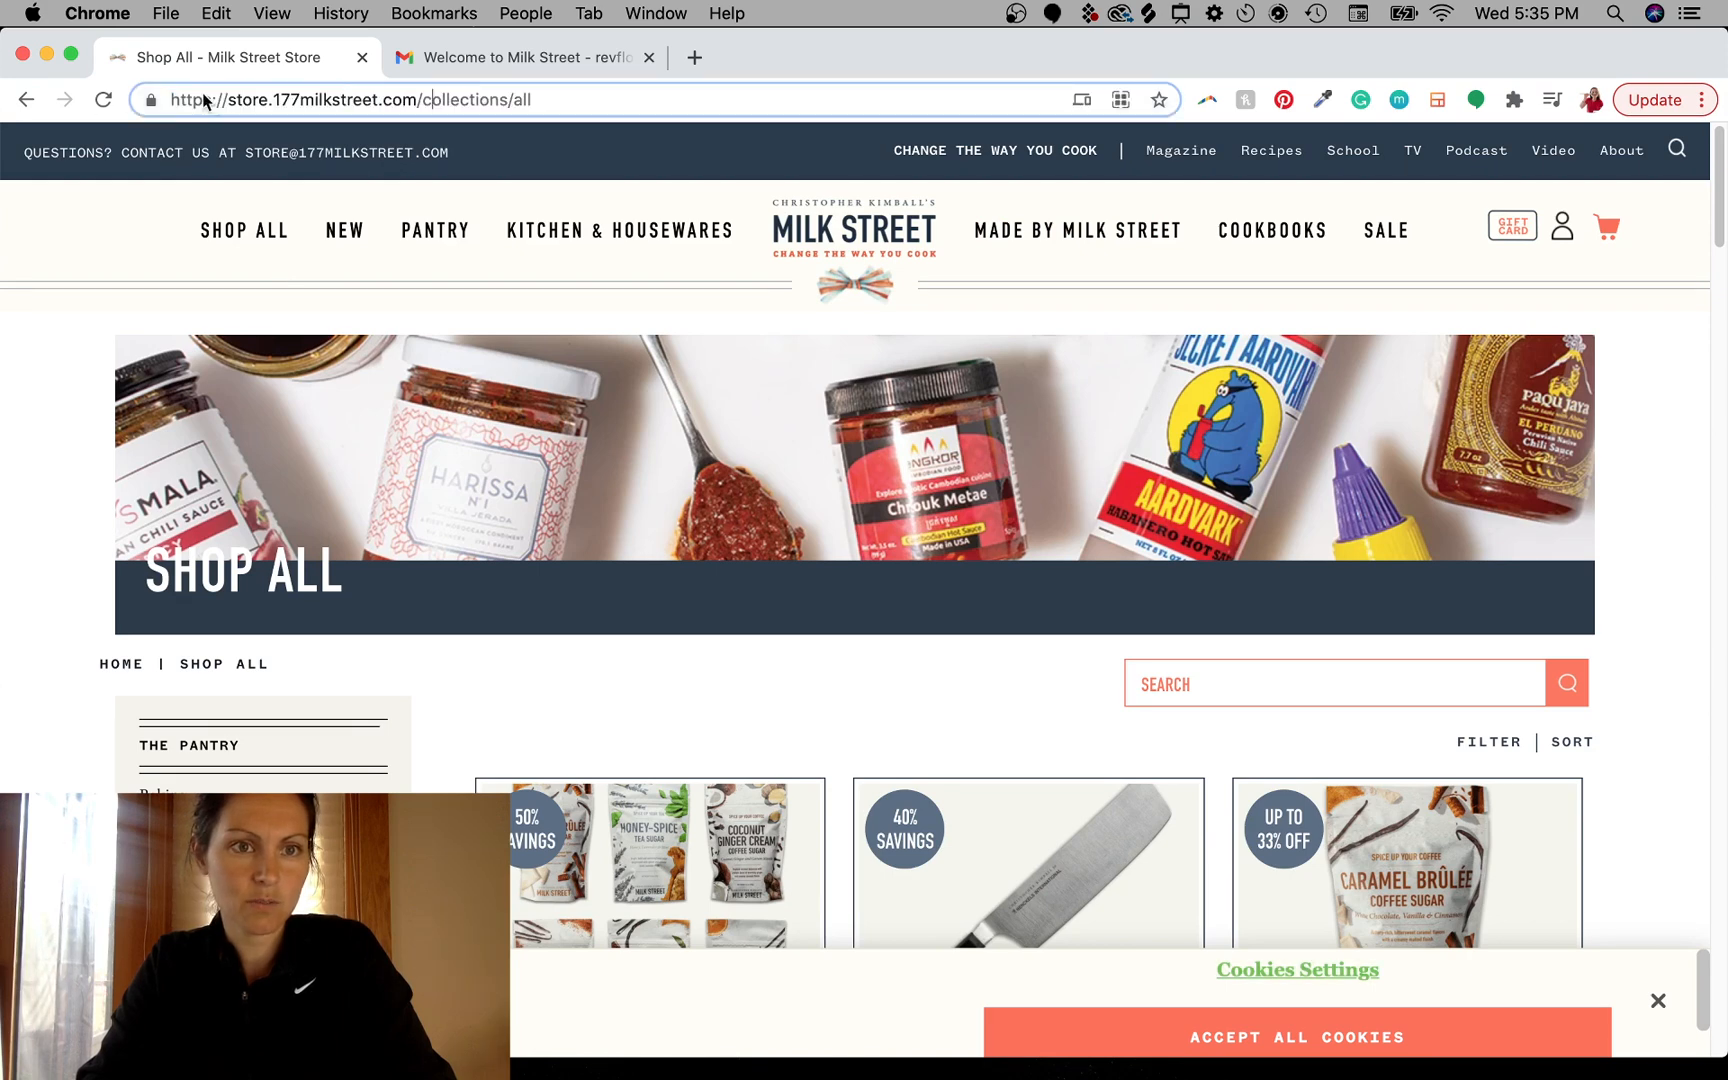
{"action": "left_click", "coordinate": [28, 98]}
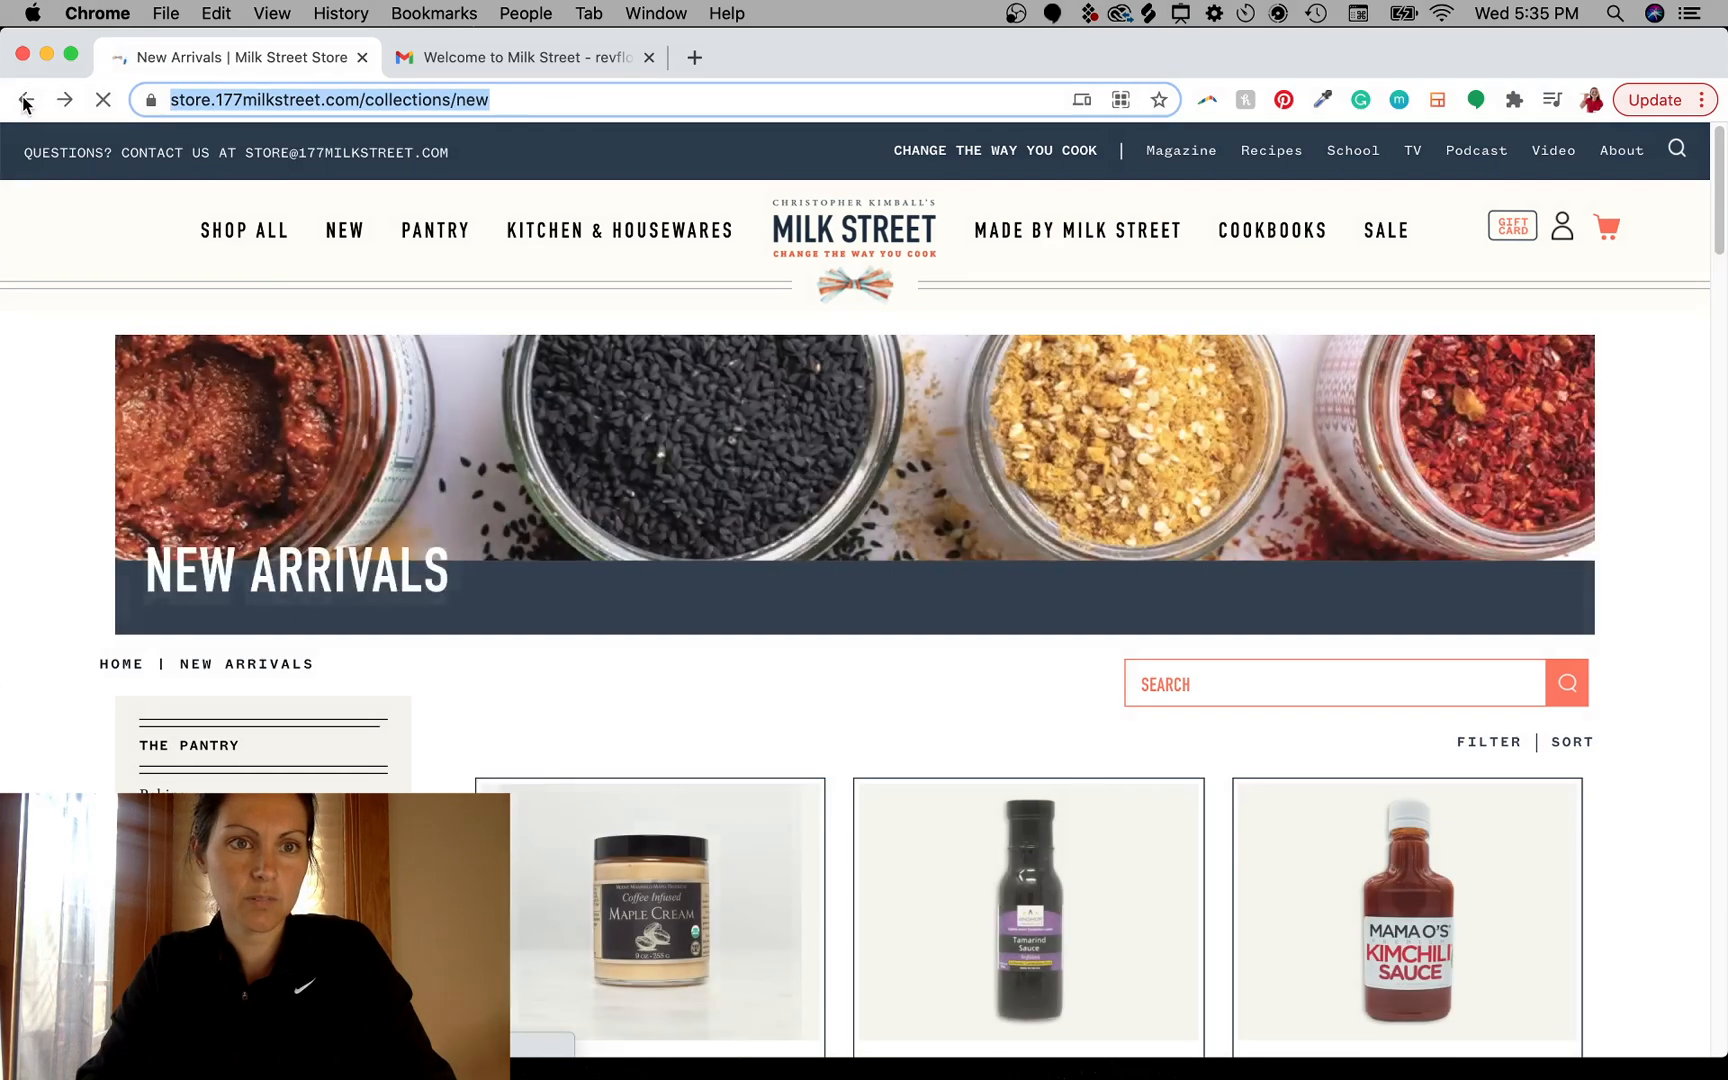
{"action": "left_click", "coordinate": [26, 99]}
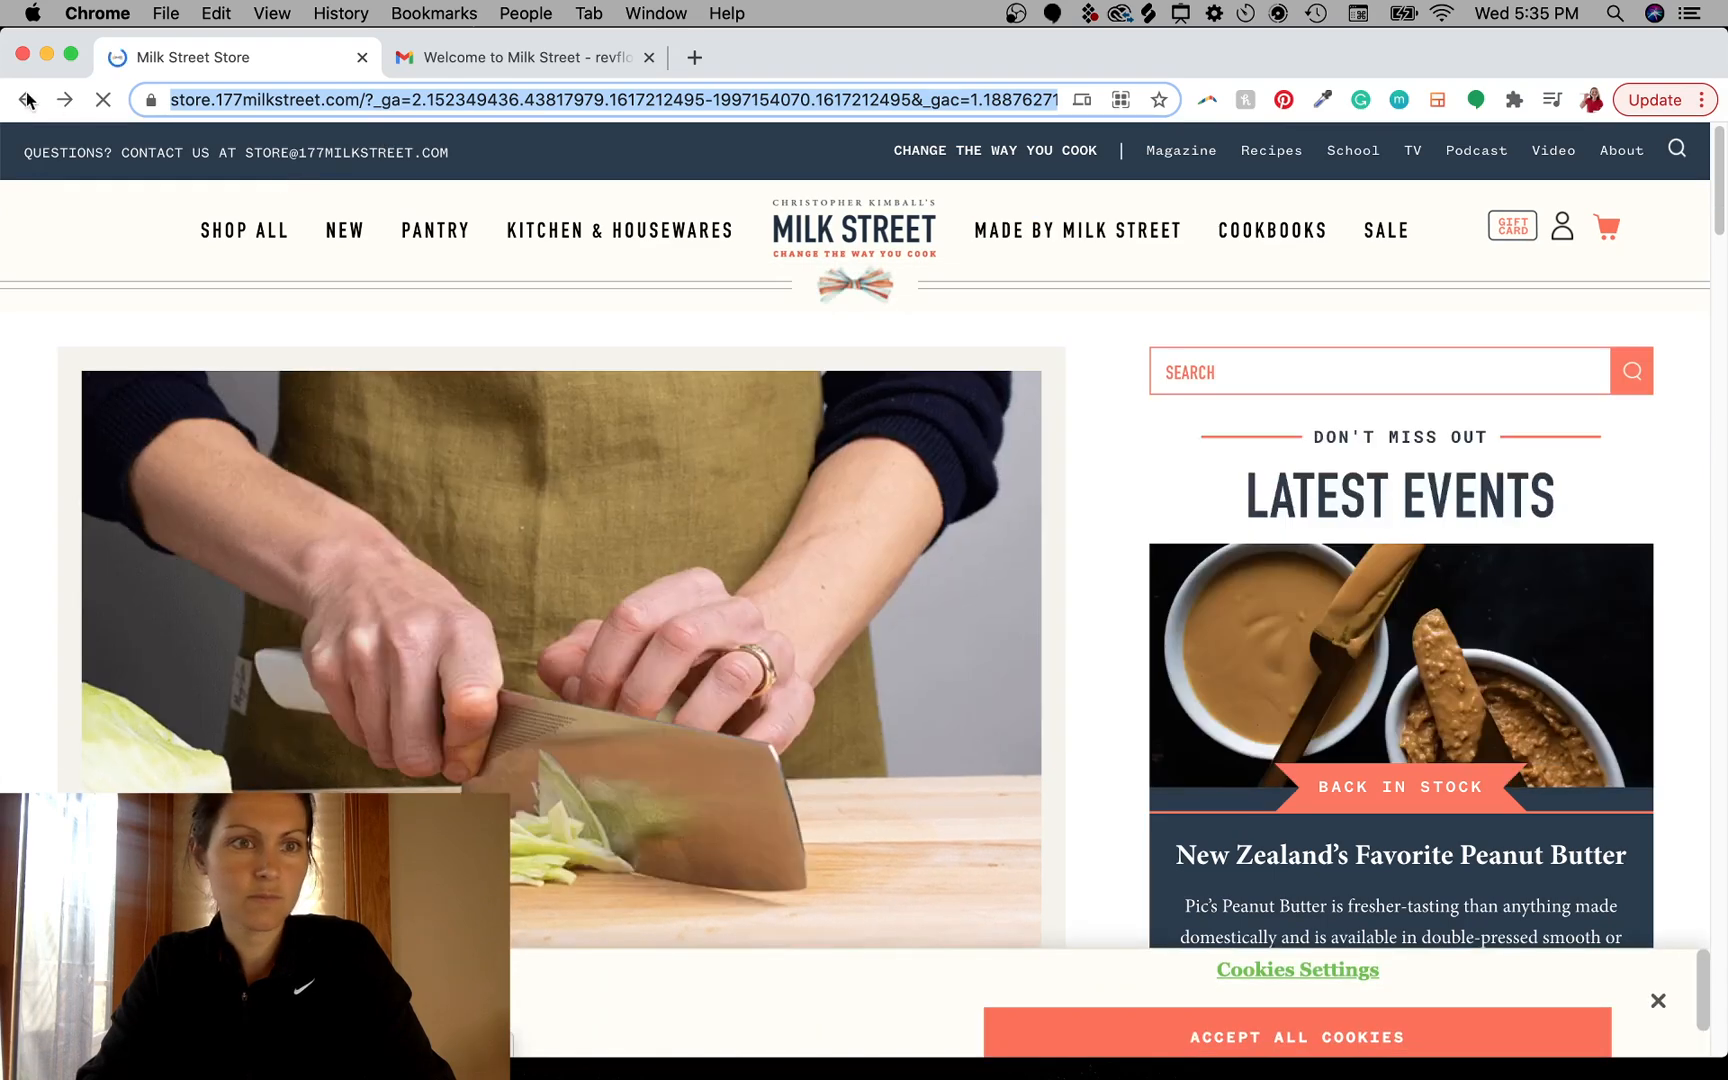
{"action": "left_click", "coordinate": [18, 99]}
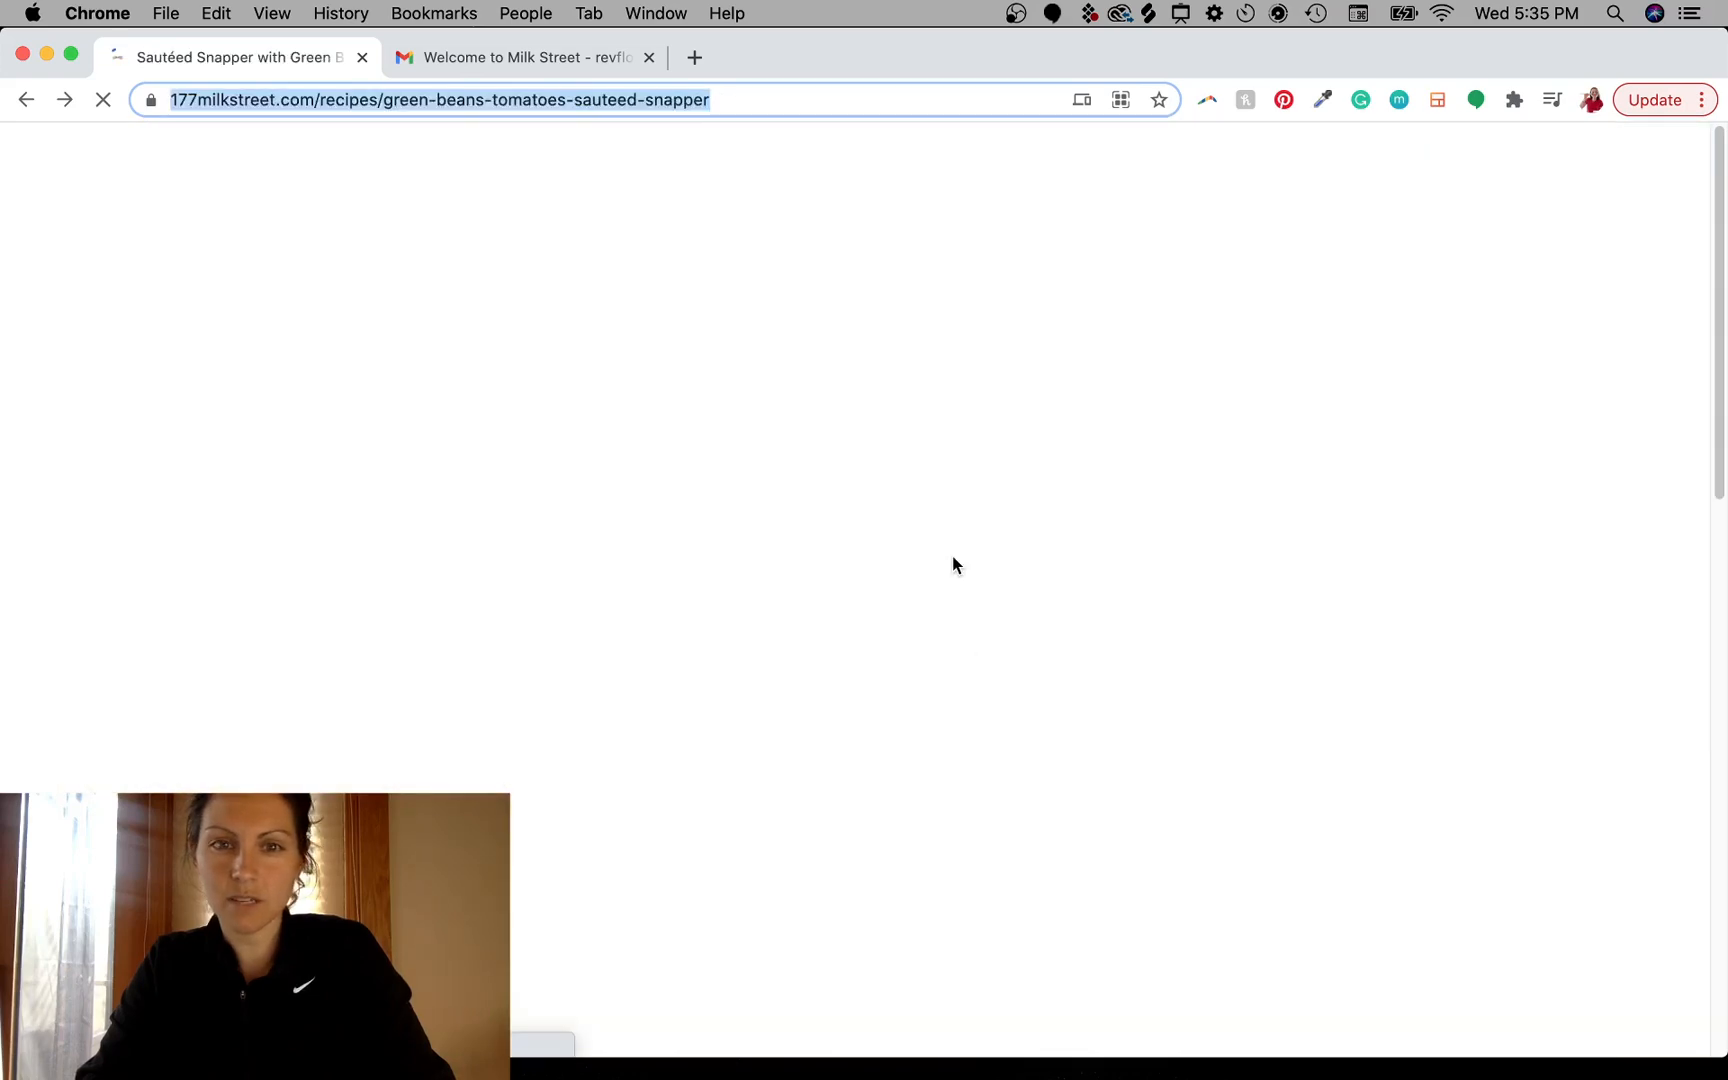
- Scroll through the recipe's introduction, tip and ingredients, and return to the top of the page
{"action": "scroll", "coordinate": [952, 555], "scroll_direction": "down", "scroll_amount": 10}
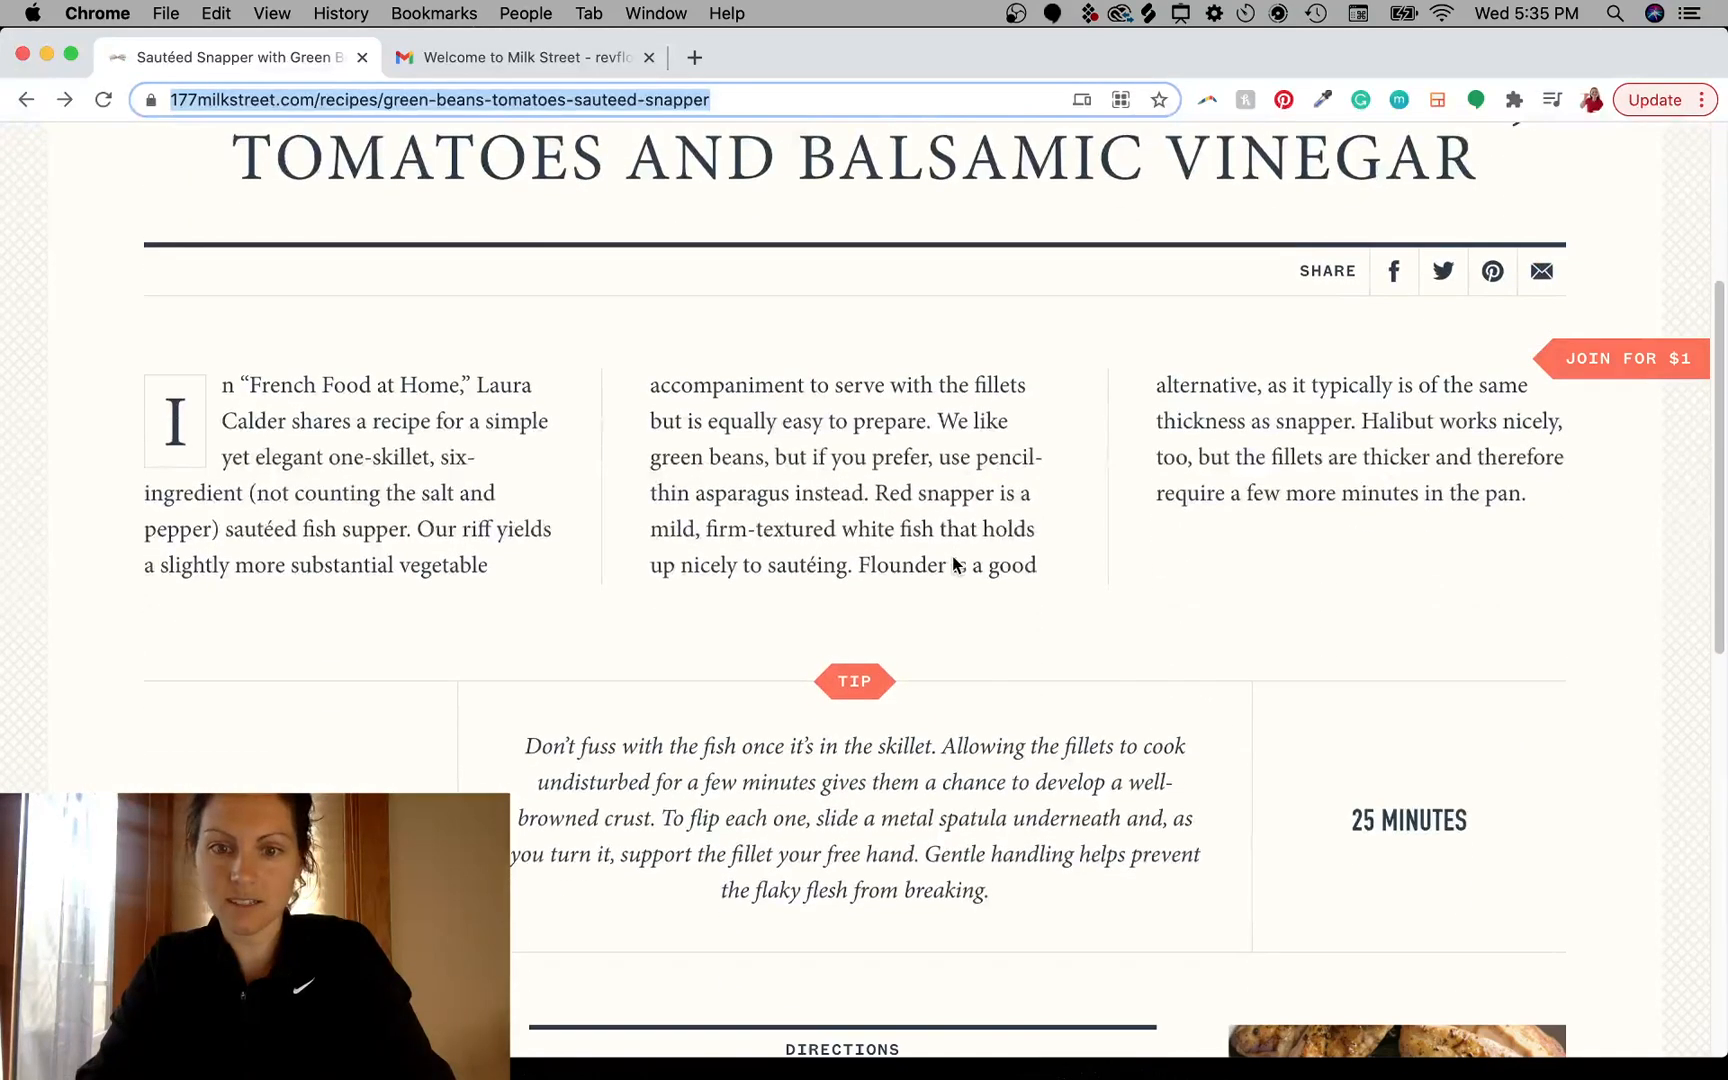
{"action": "scroll", "coordinate": [952, 555], "scroll_direction": "up", "scroll_amount": 1}
{"action": "left_click_drag", "start_coordinate": [1359, 788], "coordinate": [1354, 566]}
{"action": "scroll", "coordinate": [1253, 378], "scroll_direction": "up", "scroll_amount": 6}
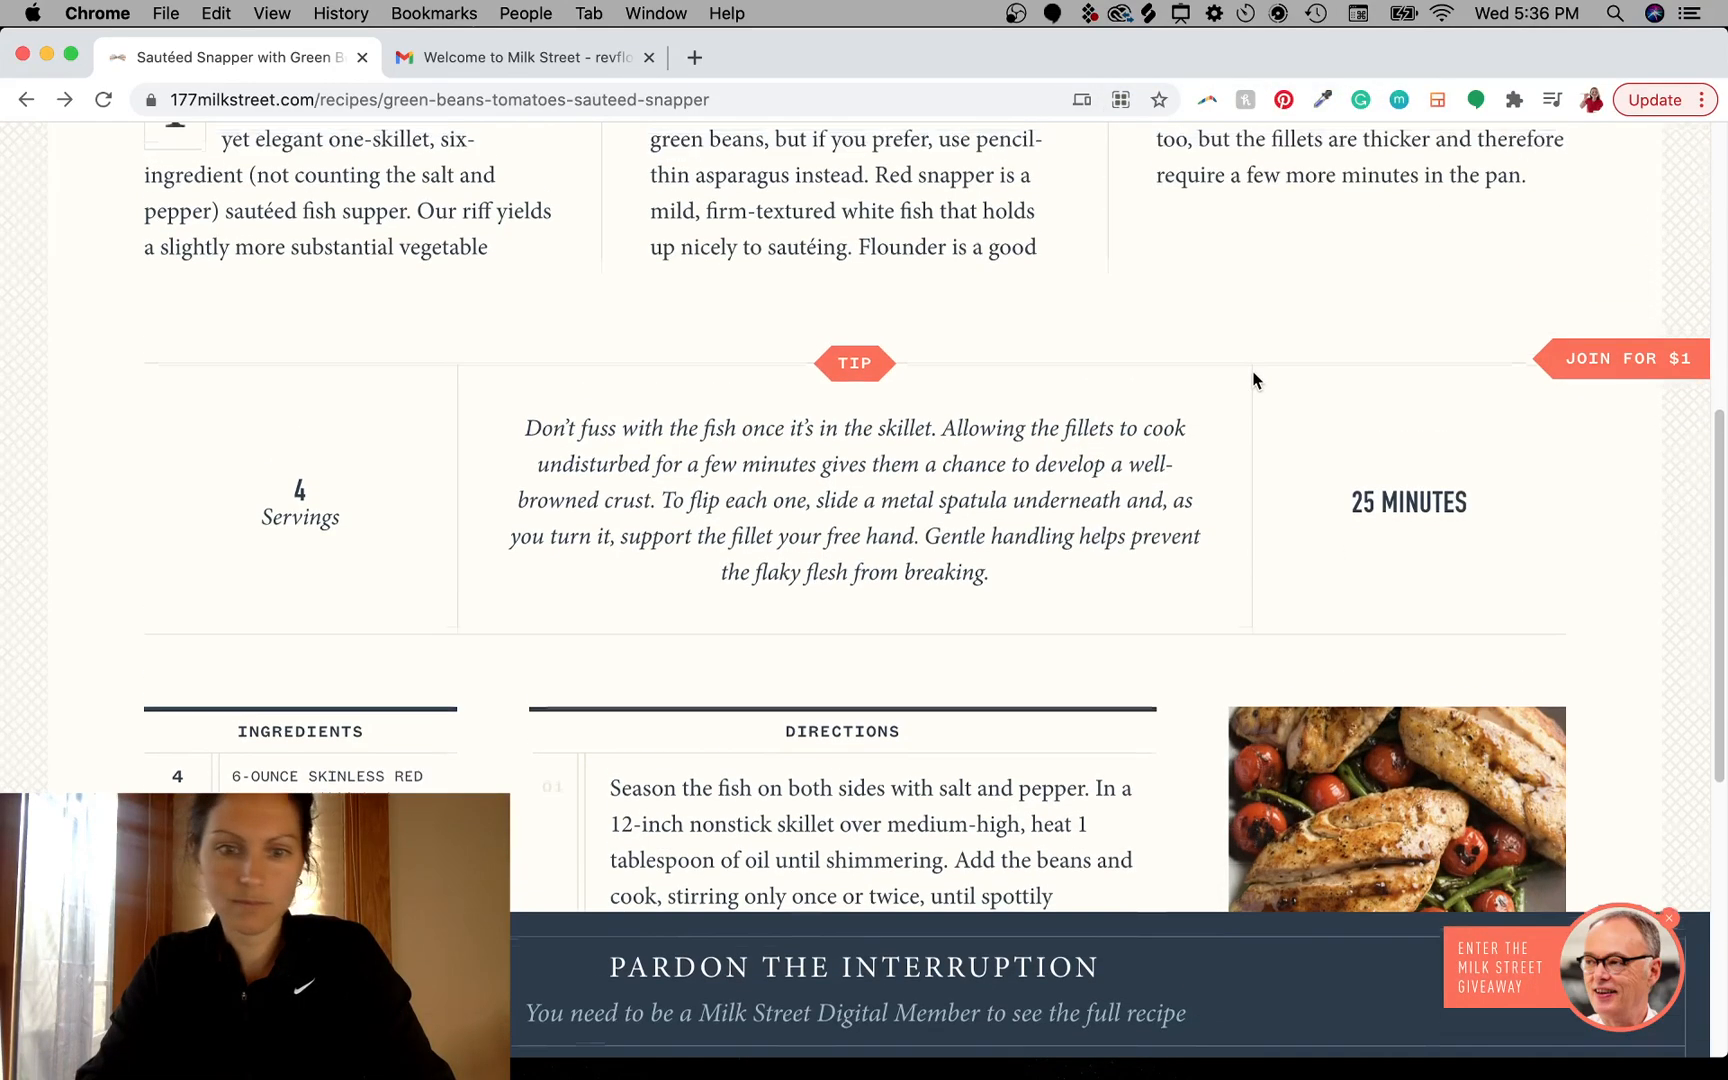
{"action": "scroll", "coordinate": [1253, 378], "scroll_direction": "up", "scroll_amount": 3}
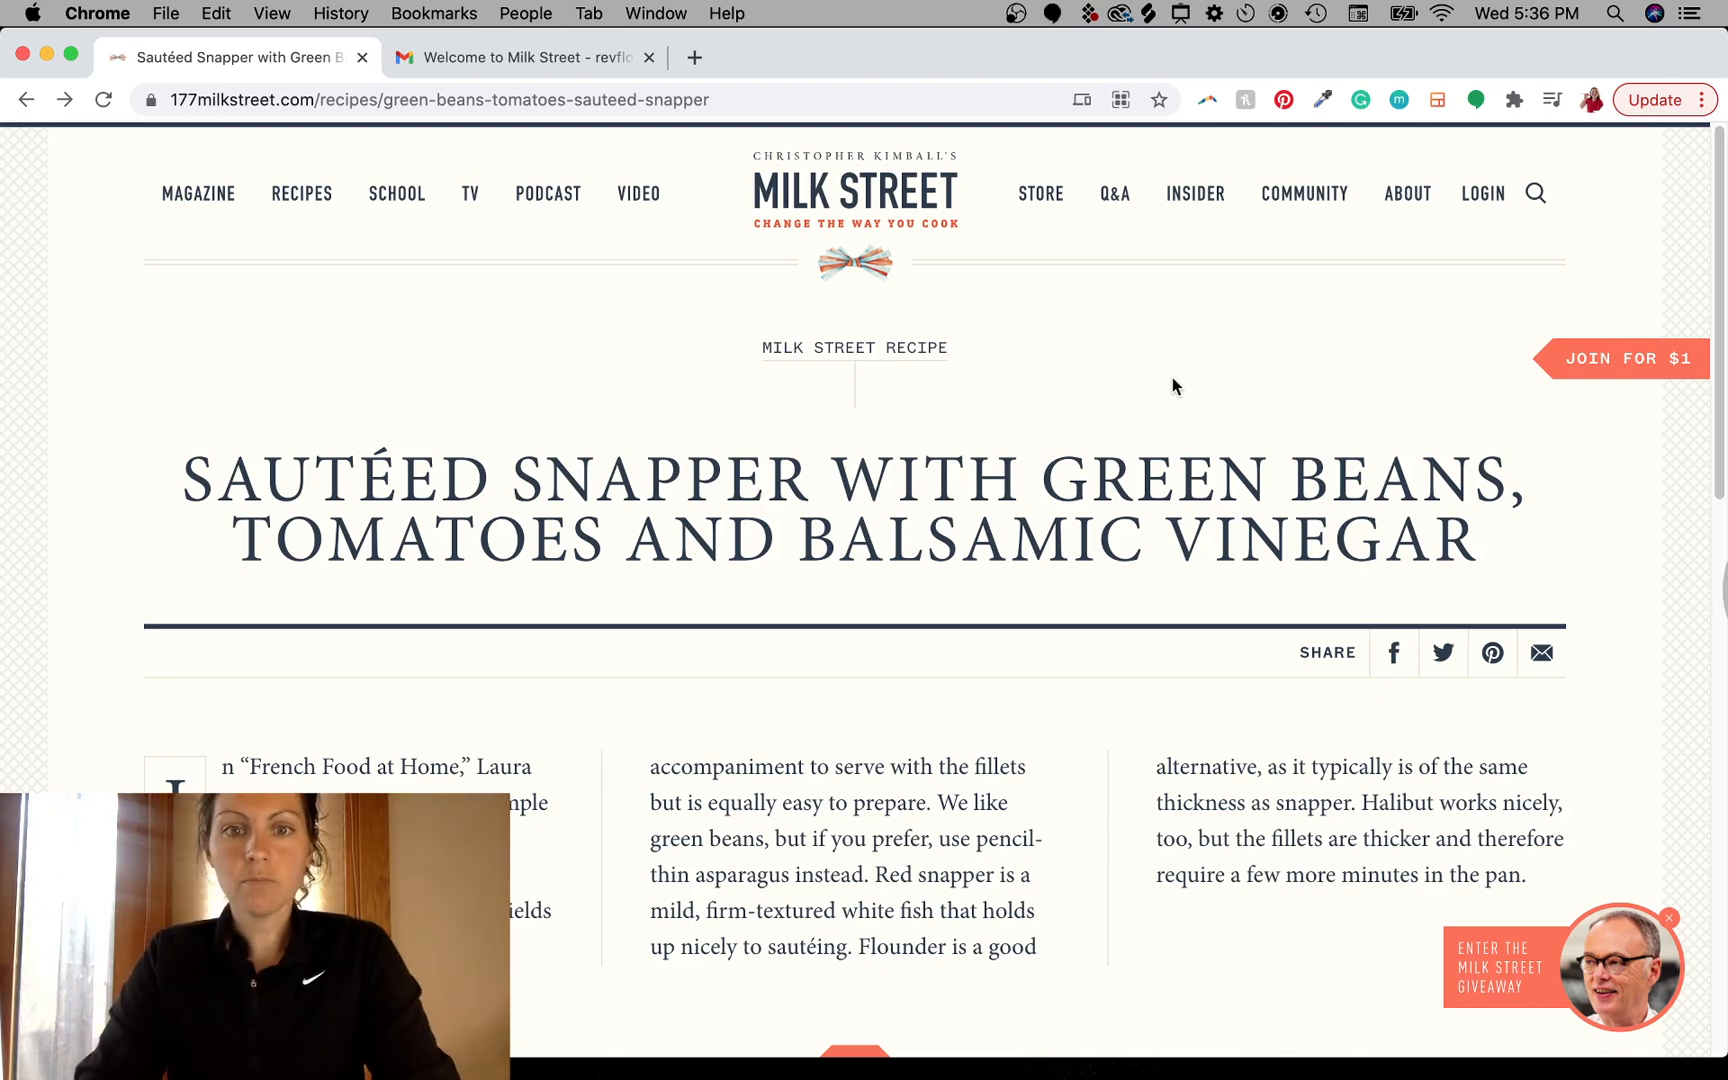
- Select parts of the recipe title and header text to highlight them
{"action": "scroll", "coordinate": [1061, 745], "scroll_direction": "down", "scroll_amount": 2}
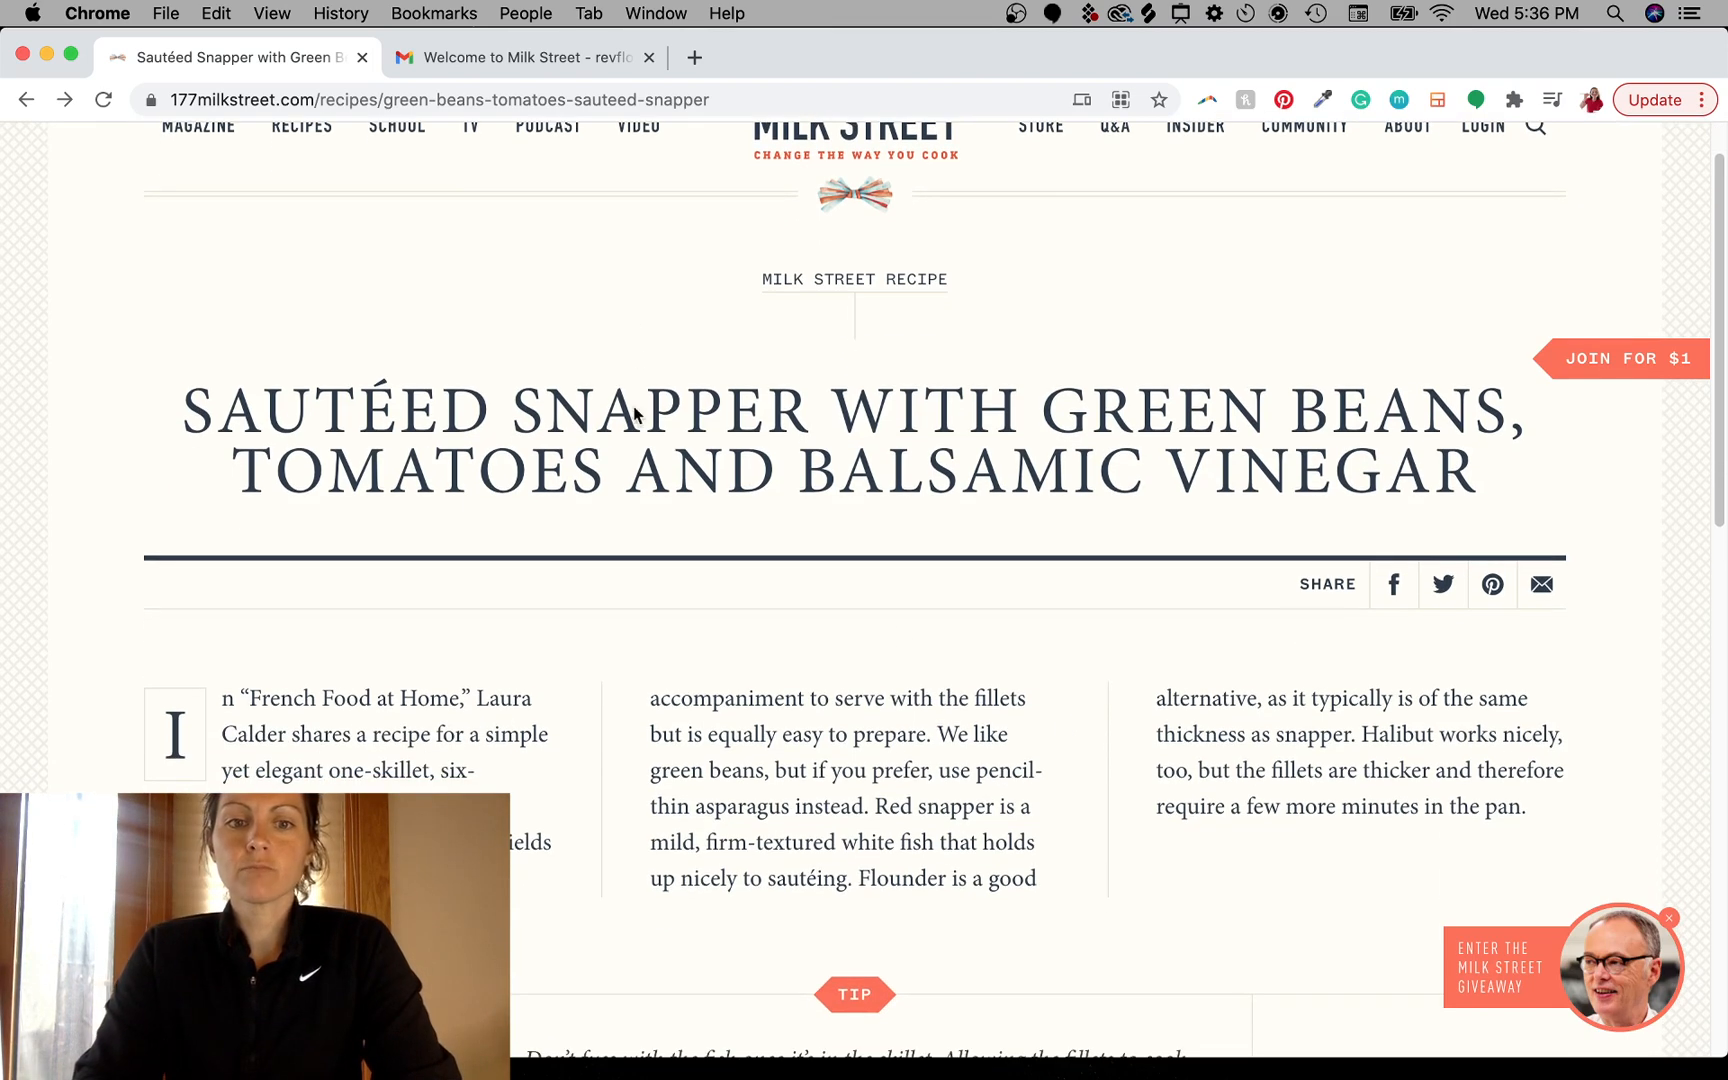
{"action": "left_click_drag", "start_coordinate": [634, 413], "coordinate": [1350, 418]}
{"action": "left_click", "coordinate": [1350, 418]}
{"action": "scroll", "coordinate": [1090, 545], "scroll_direction": "up", "scroll_amount": 2}
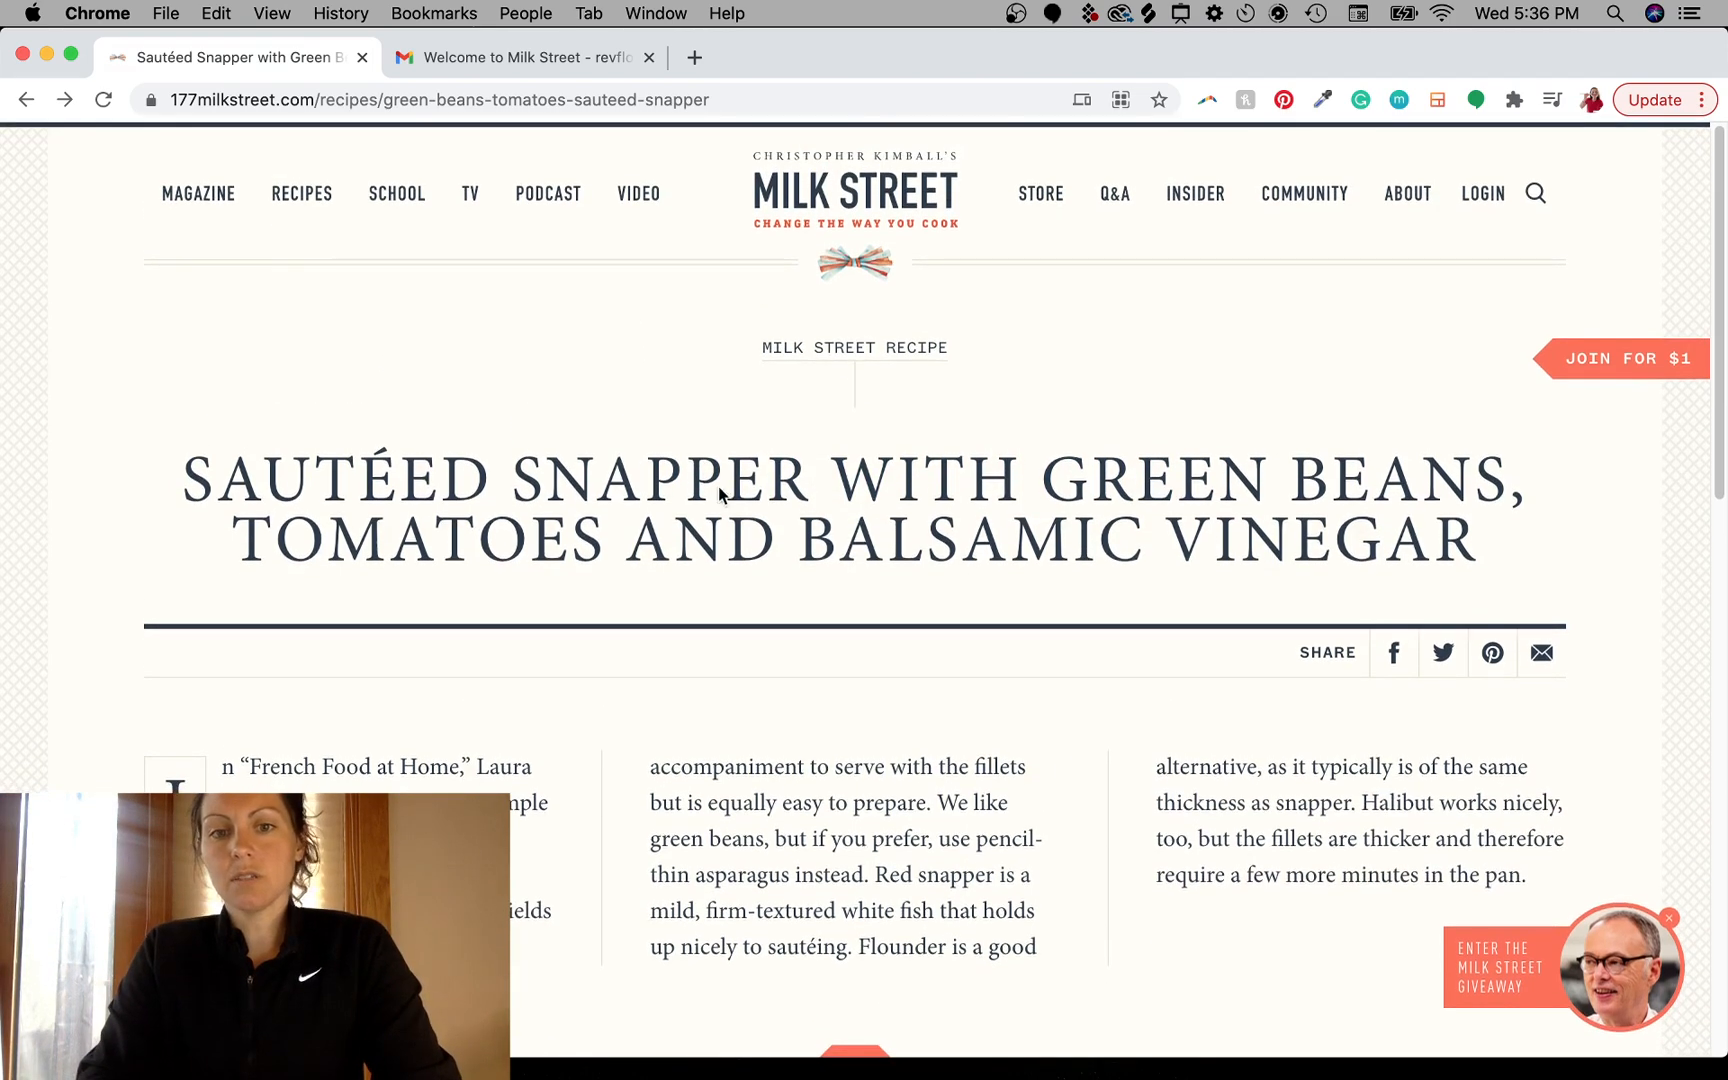
{"action": "left_click_drag", "start_coordinate": [720, 492], "coordinate": [1185, 500]}
{"action": "left_click", "coordinate": [1288, 505]}
{"action": "left_click_drag", "start_coordinate": [785, 345], "coordinate": [983, 374]}
{"action": "left_click", "coordinate": [1040, 518]}
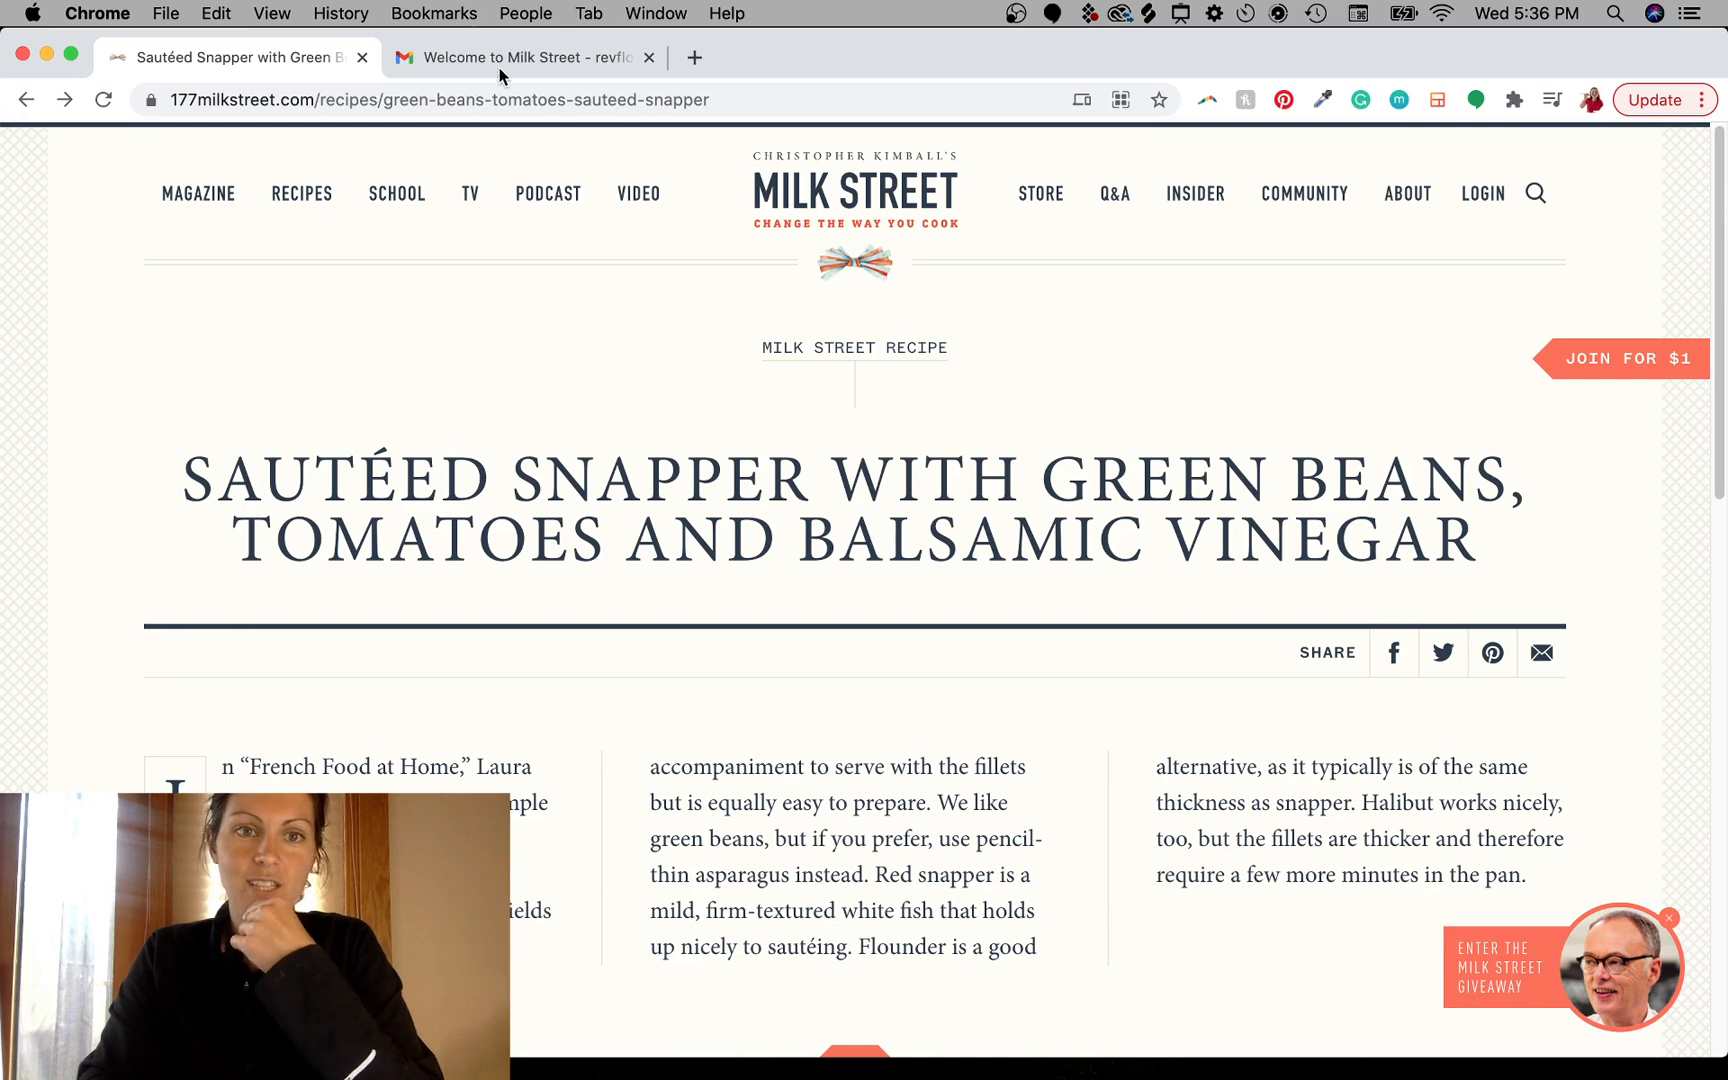
- Switch to the welcome email tab and select its greeting and opening paragraphs
{"action": "left_click", "coordinate": [465, 58]}
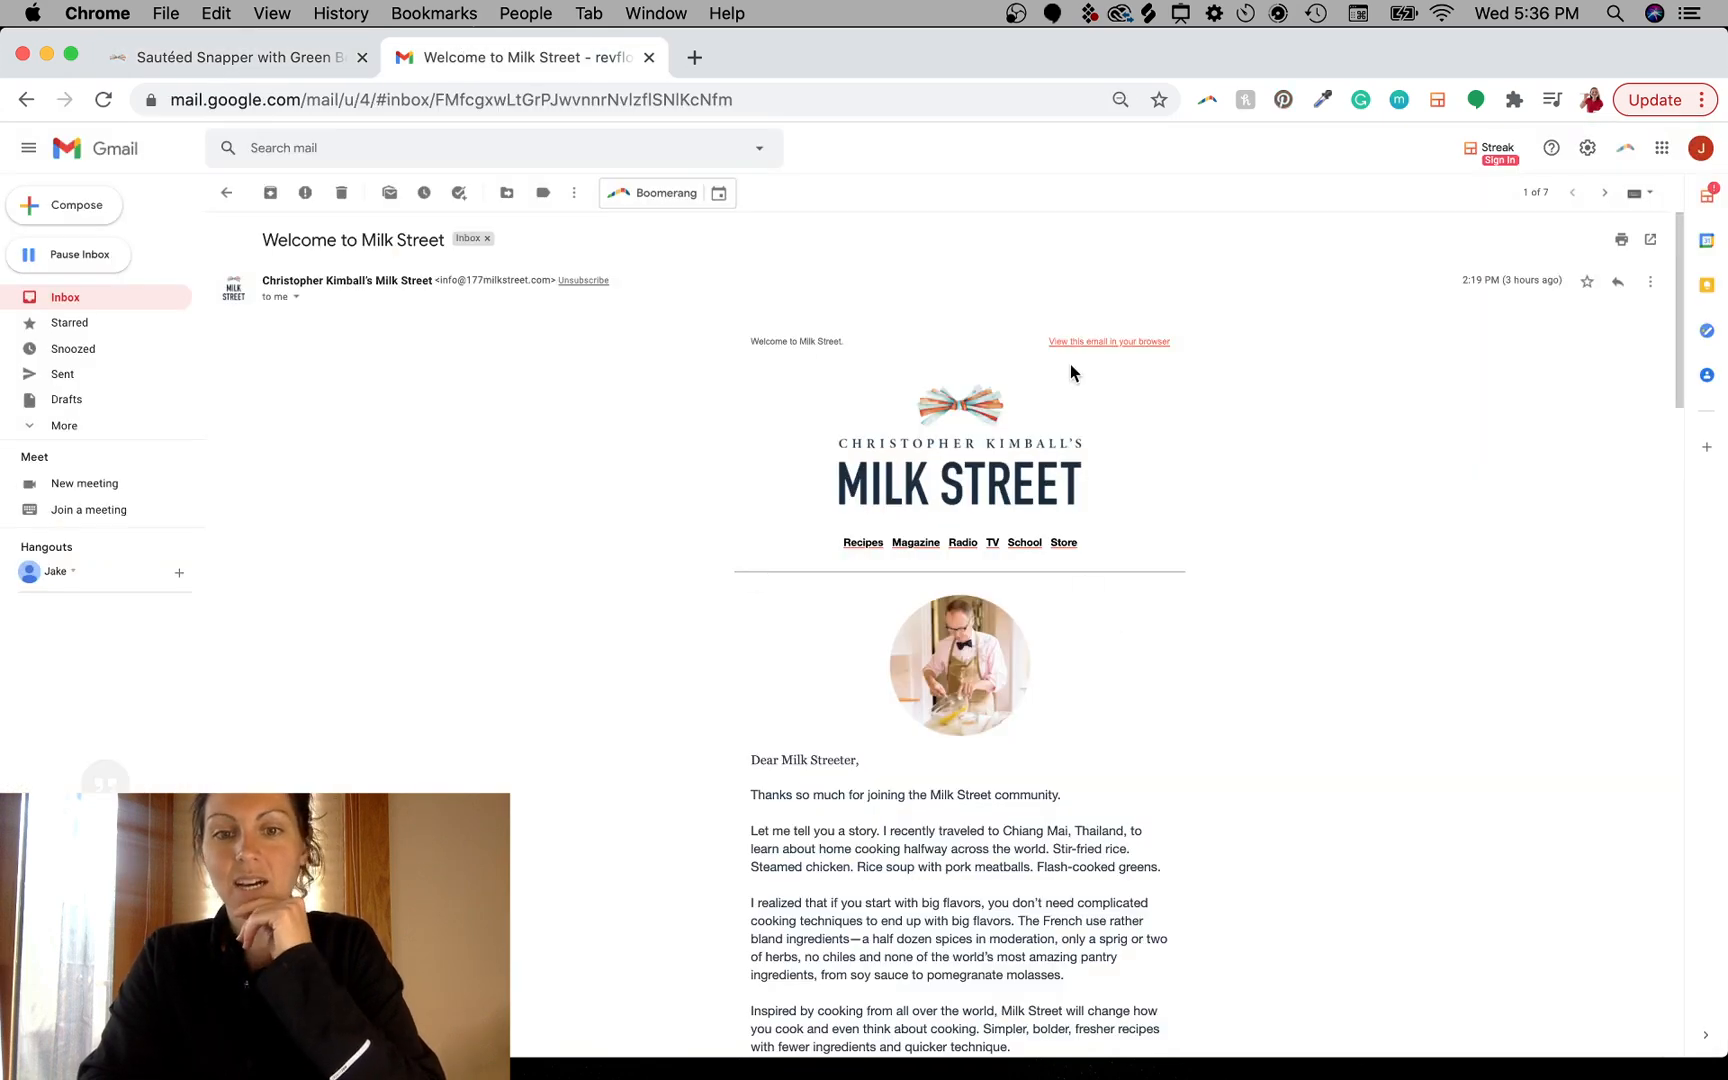
{"action": "scroll", "coordinate": [1097, 862], "scroll_direction": "down", "scroll_amount": 5}
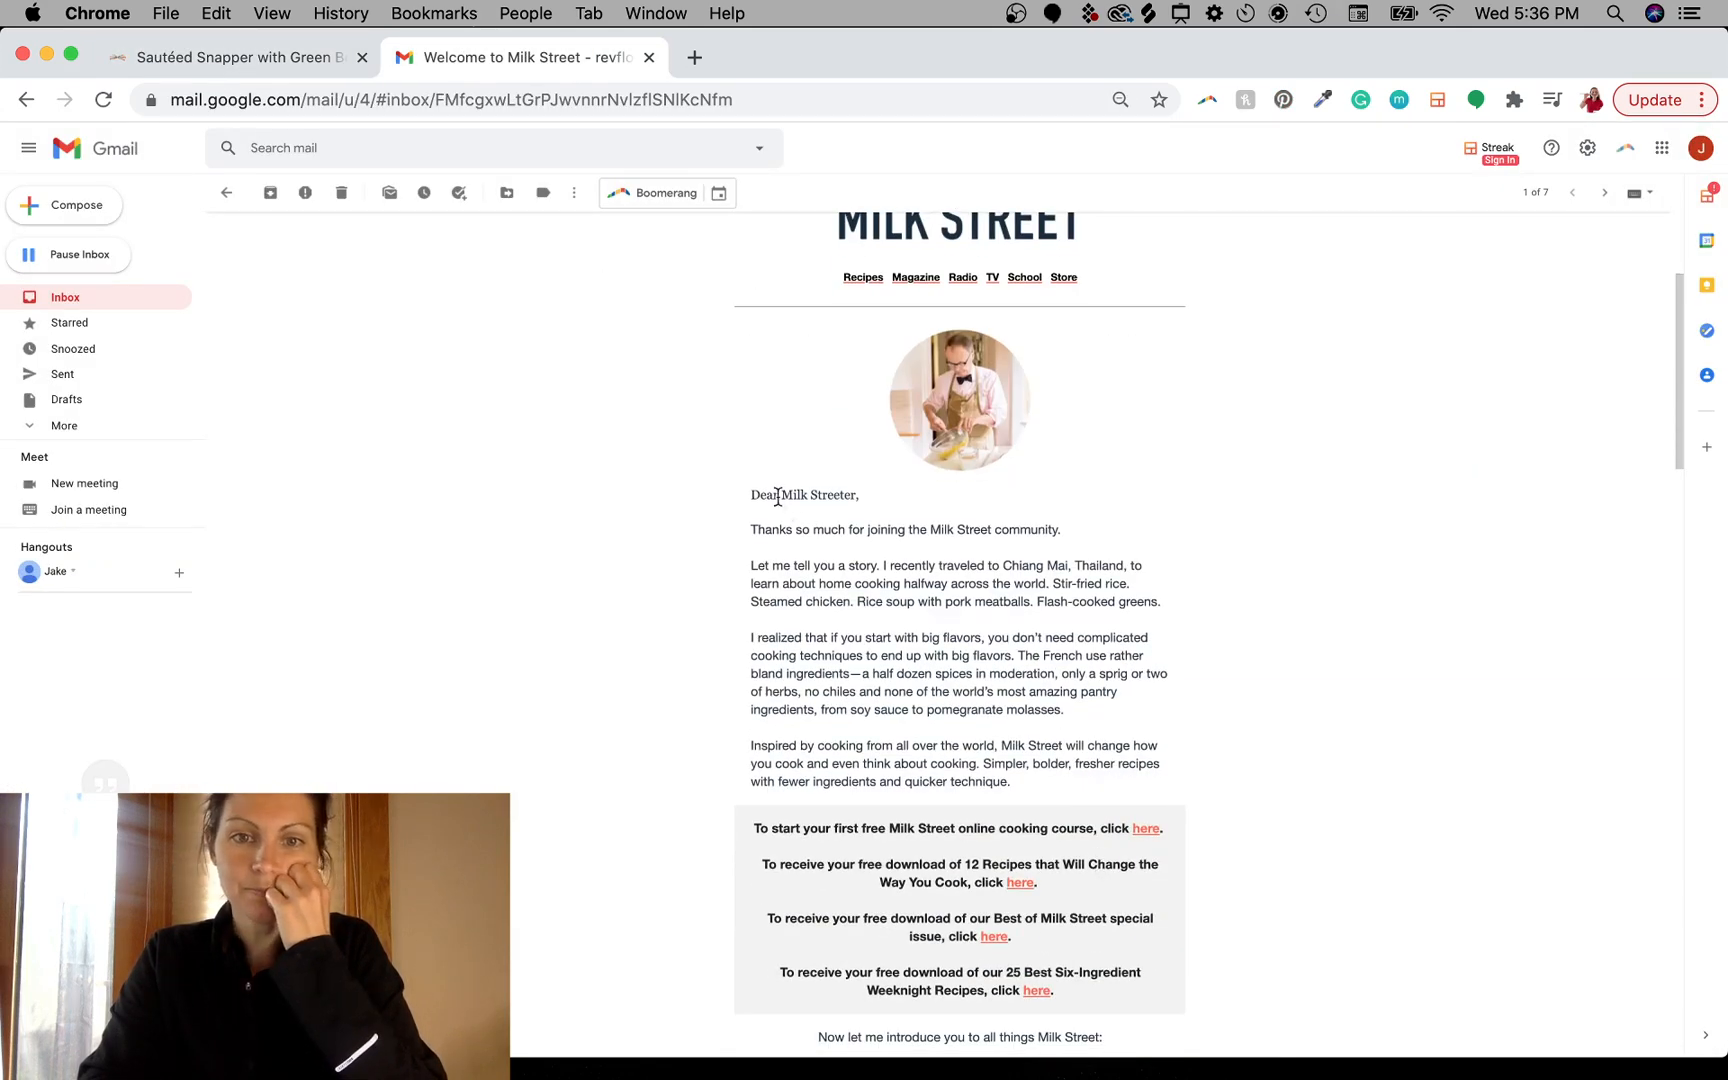
{"action": "left_click_drag", "start_coordinate": [757, 502], "coordinate": [898, 514]}
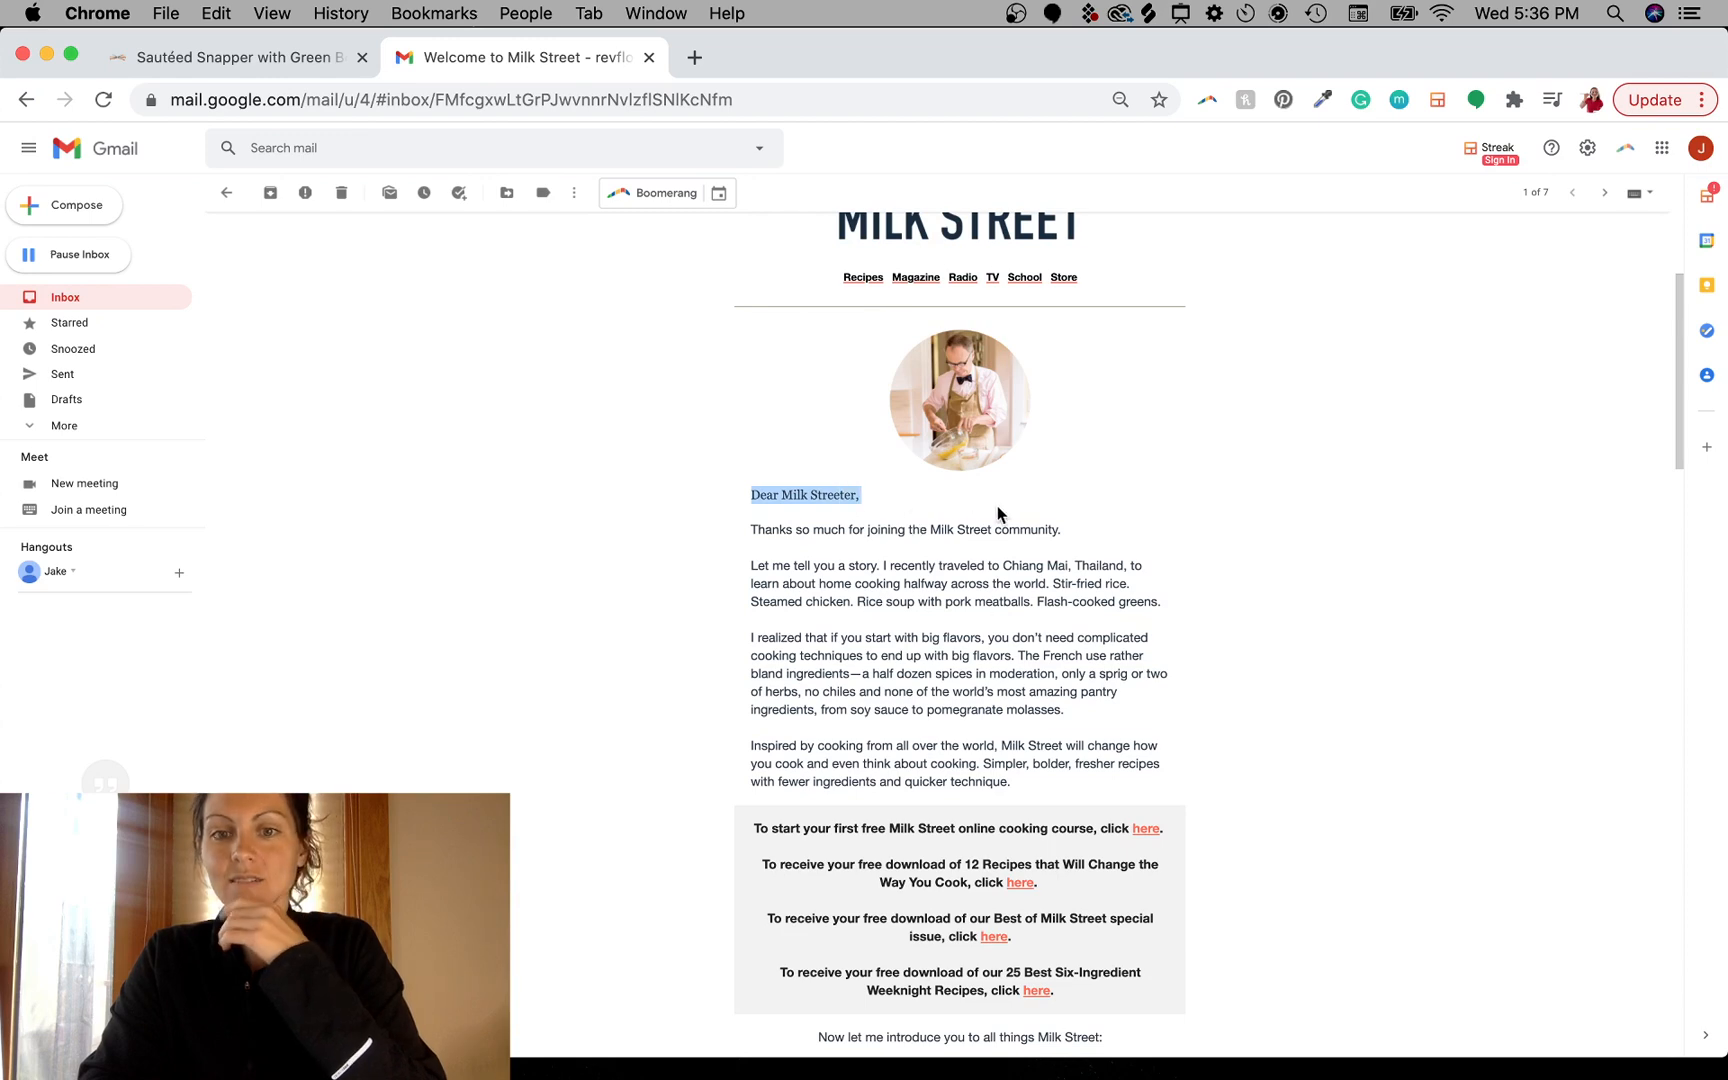
{"action": "left_click_drag", "start_coordinate": [1068, 524], "coordinate": [1172, 777]}
{"action": "left_click", "coordinate": [1072, 812]}
{"action": "scroll", "coordinate": [1180, 830], "scroll_direction": "down", "scroll_amount": 4}
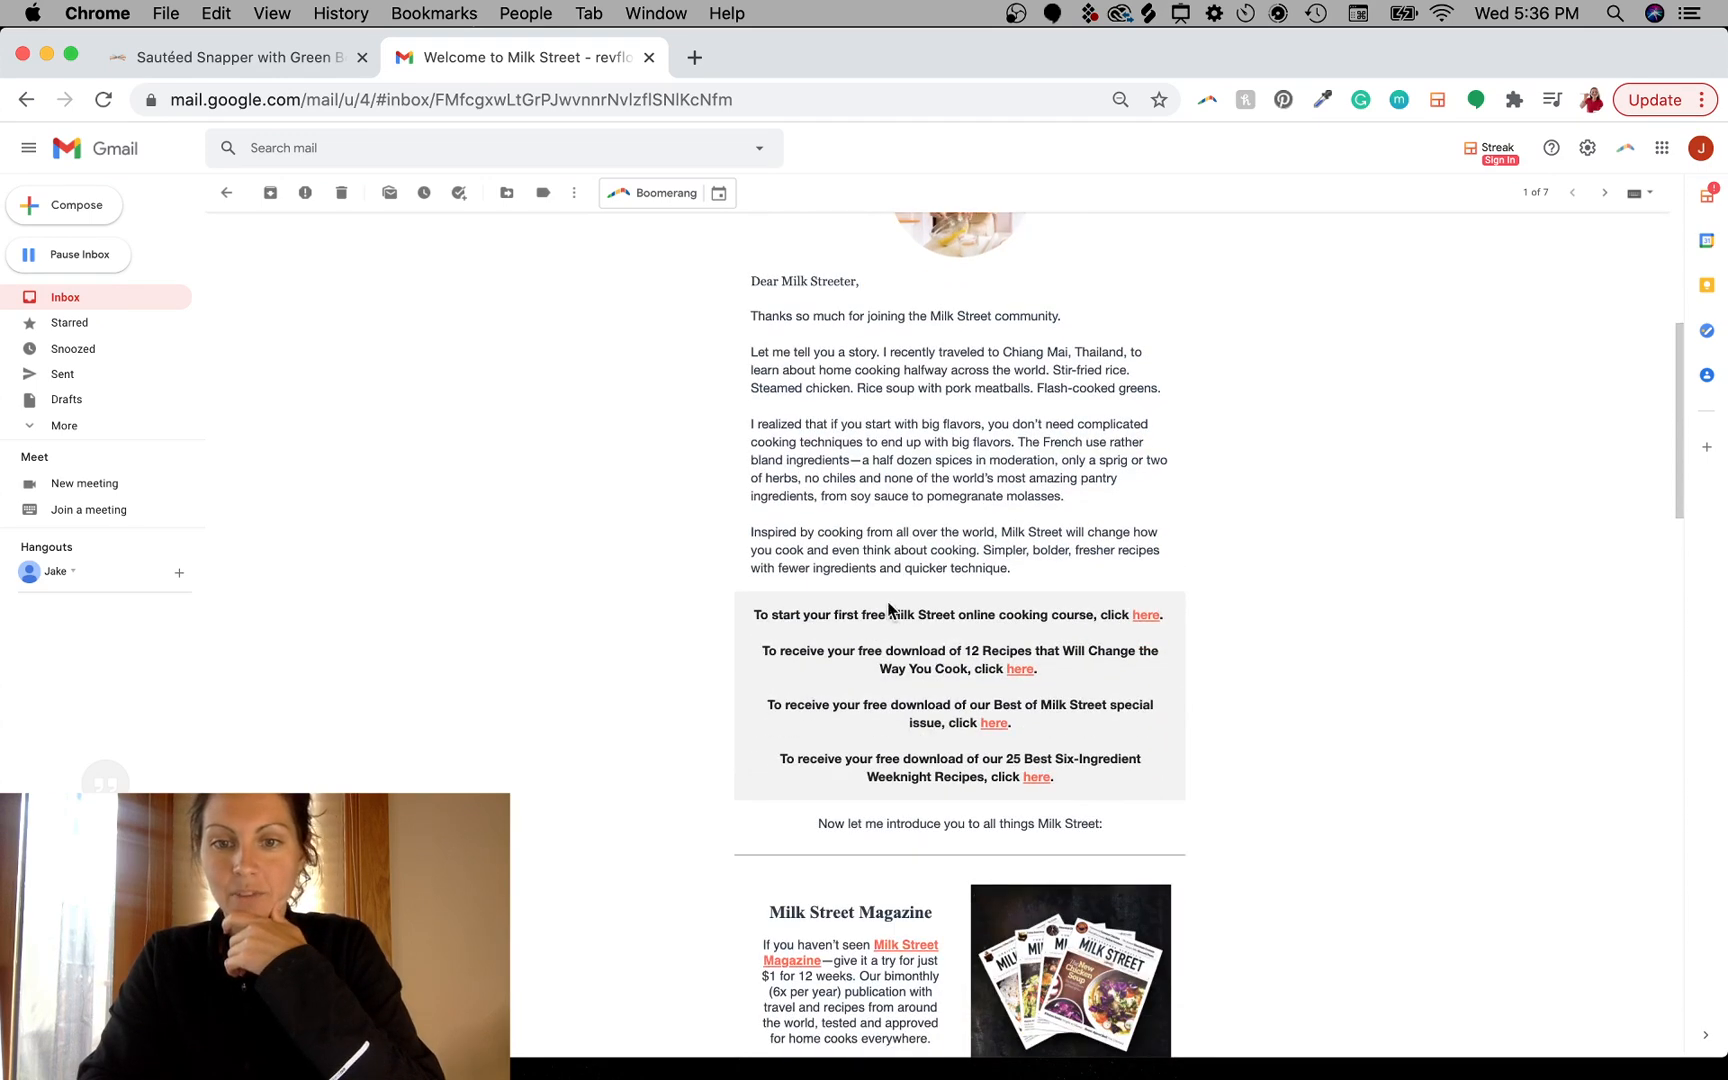
- Scroll to the email's Milk Street Magazine and Milk Street Digital sections
{"action": "scroll", "coordinate": [1137, 855], "scroll_direction": "down", "scroll_amount": 6}
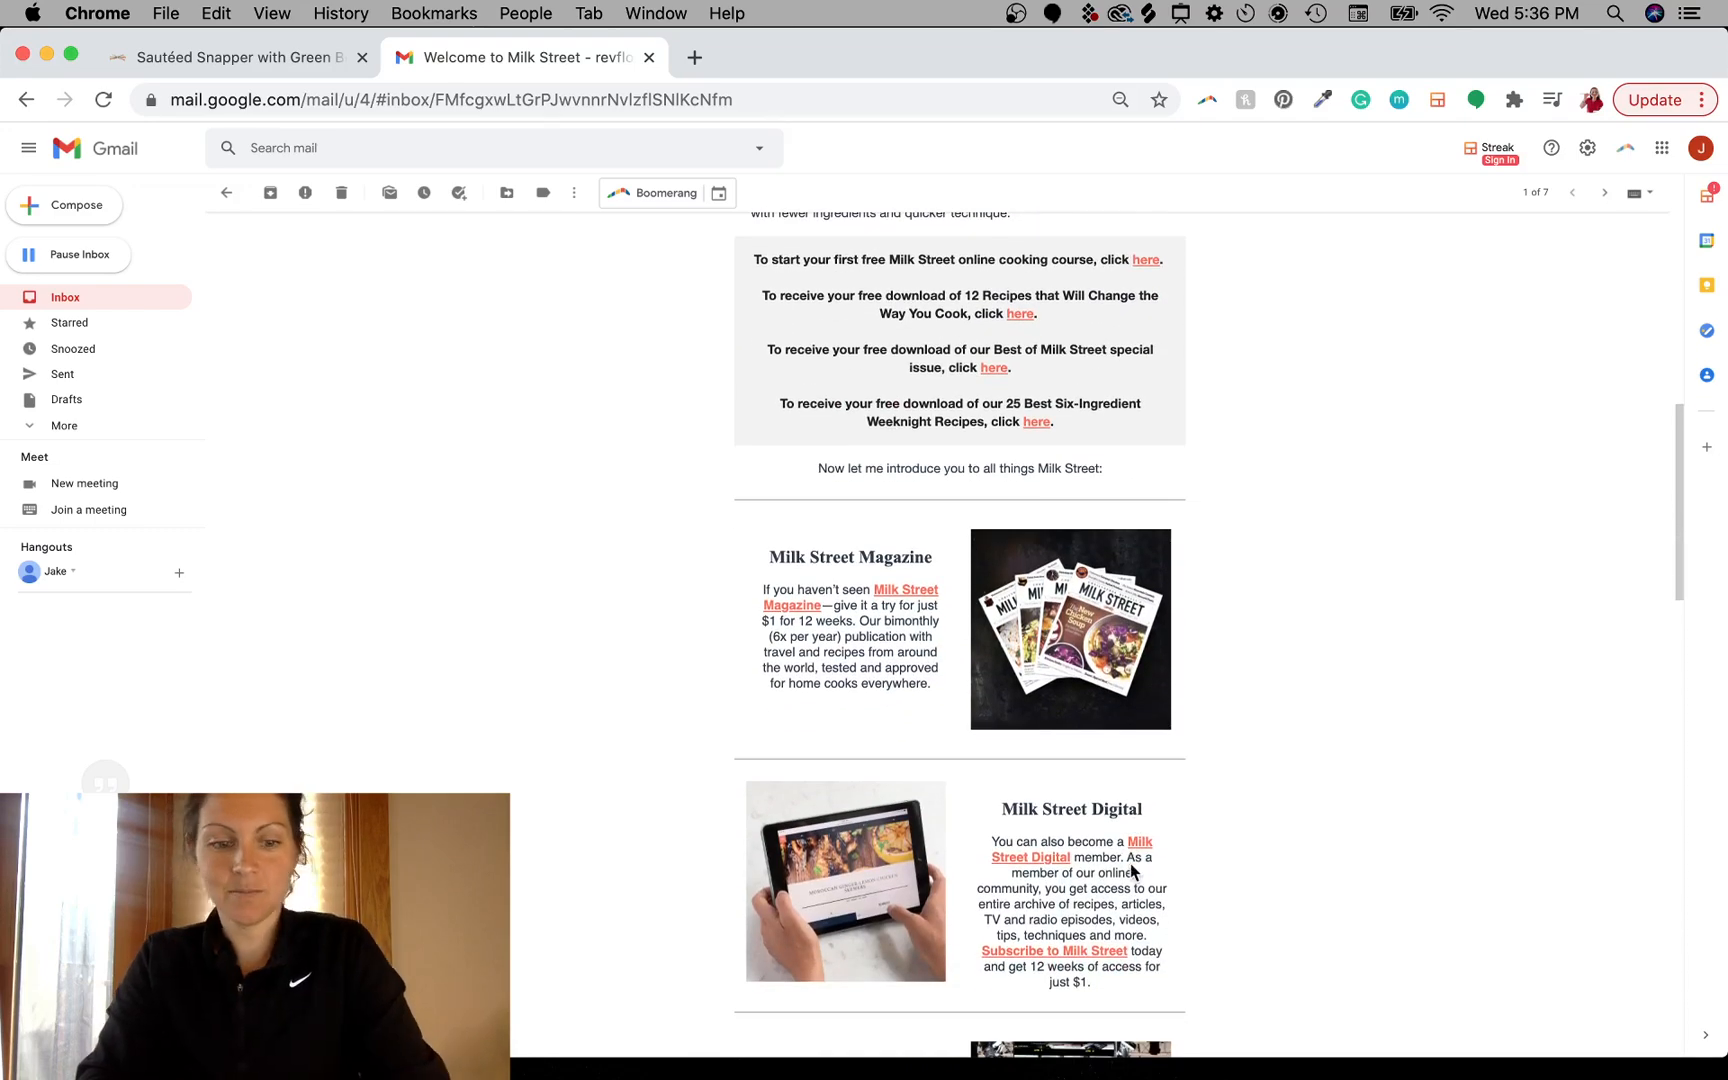
{"action": "key", "text": "super+shift+a"}
{"action": "left_click_drag", "start_coordinate": [900, 537], "coordinate": [905, 588]}
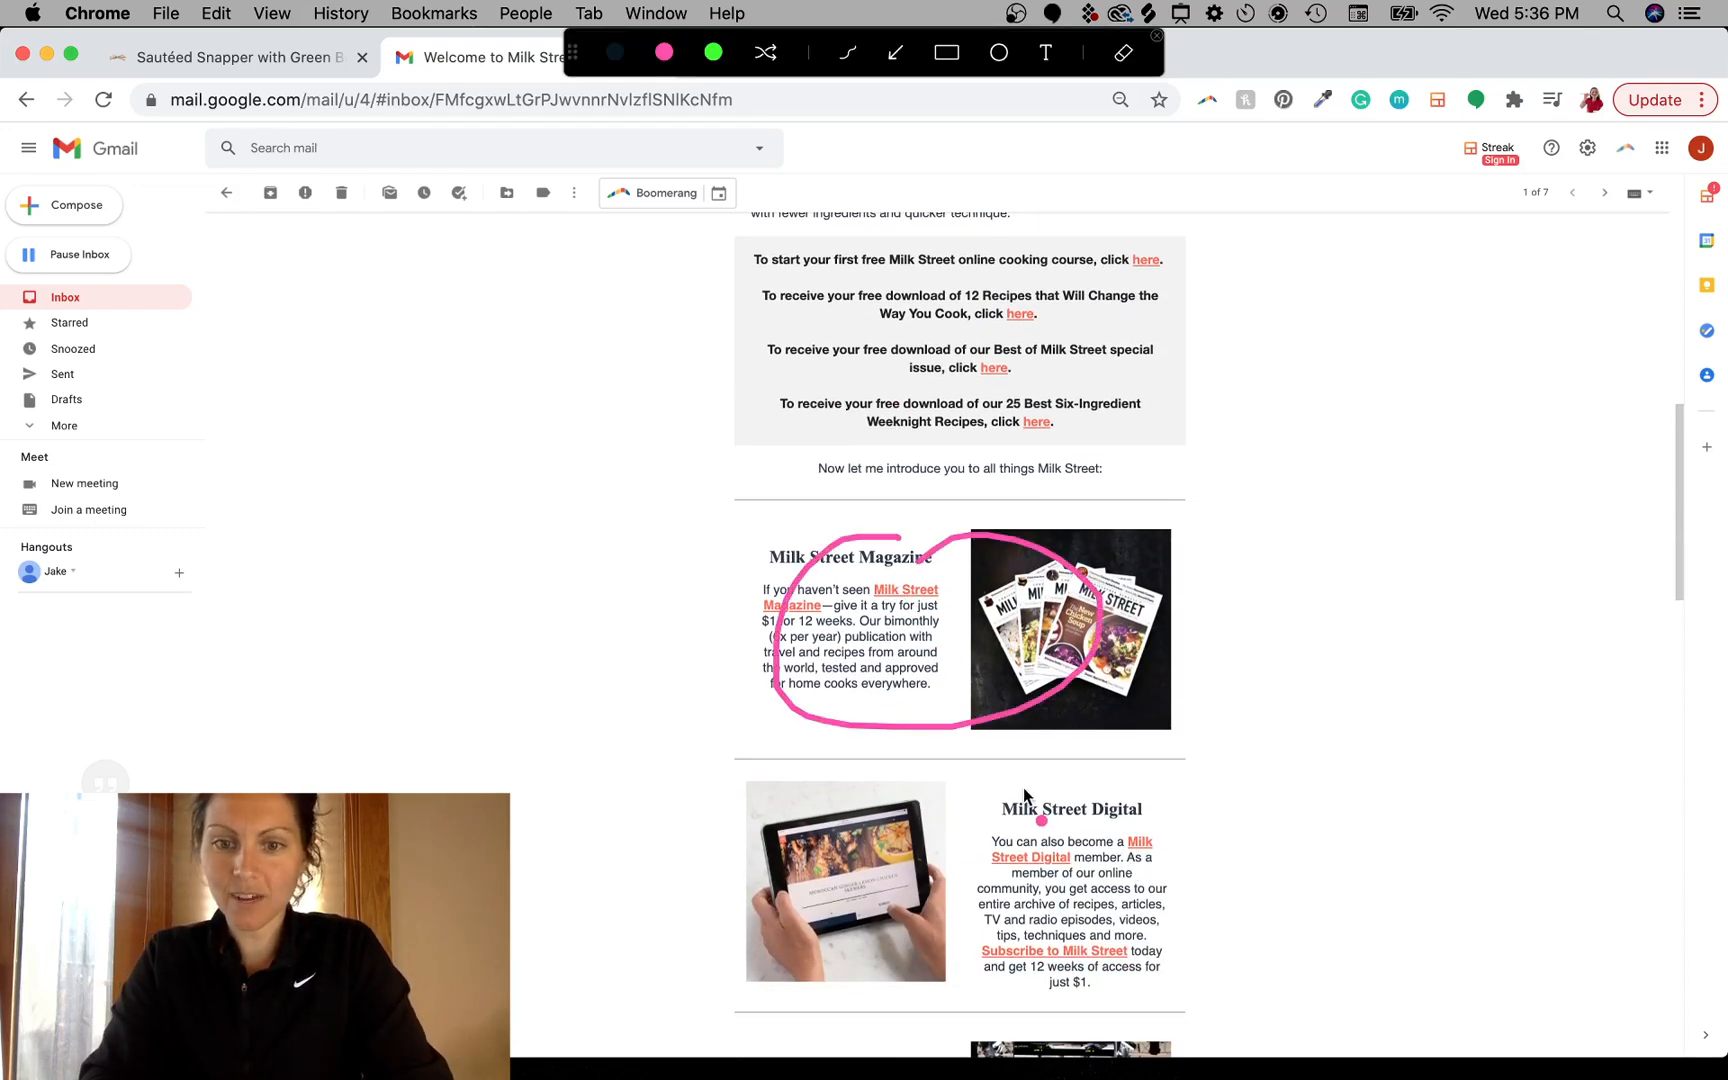
{"action": "left_click_drag", "start_coordinate": [1019, 784], "coordinate": [1029, 748]}
{"action": "key", "text": "super+shift+a"}
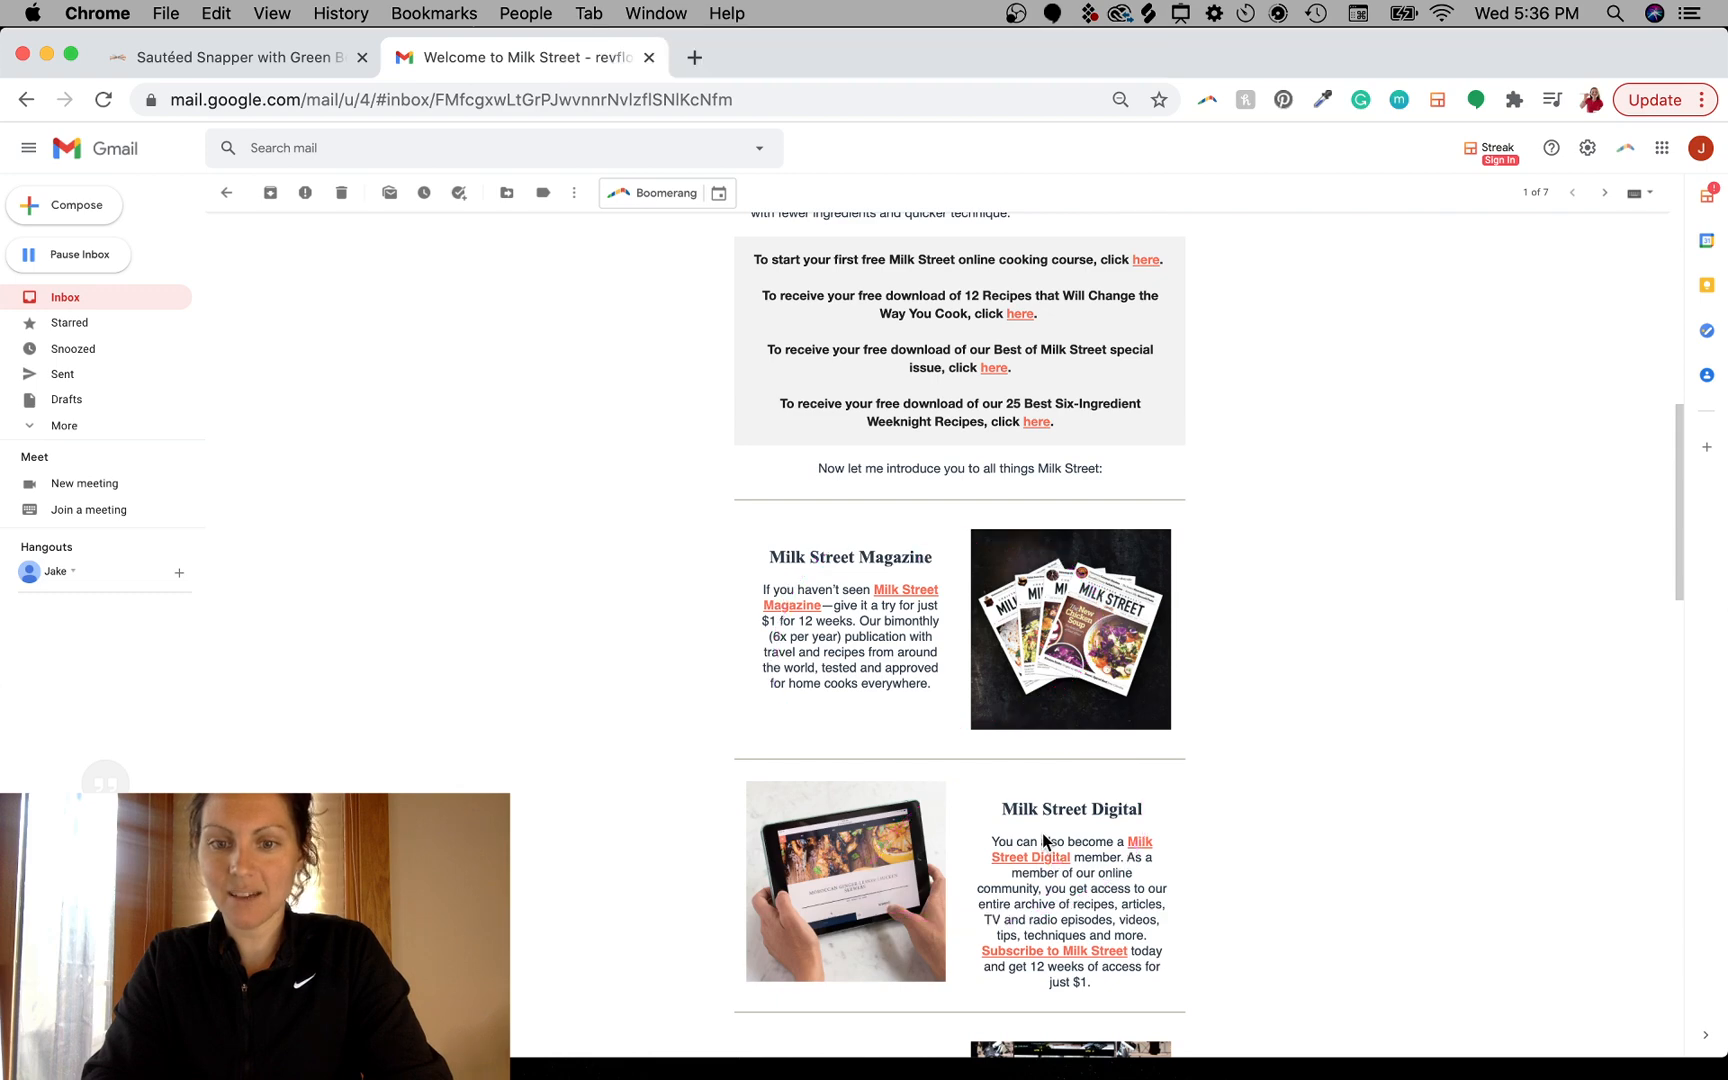
- Scroll through the email's TV + Radio, Cooking School and Online Store sections
{"action": "scroll", "coordinate": [1045, 840], "scroll_direction": "down", "scroll_amount": 11}
{"action": "scroll", "coordinate": [1040, 770], "scroll_direction": "down", "scroll_amount": 3}
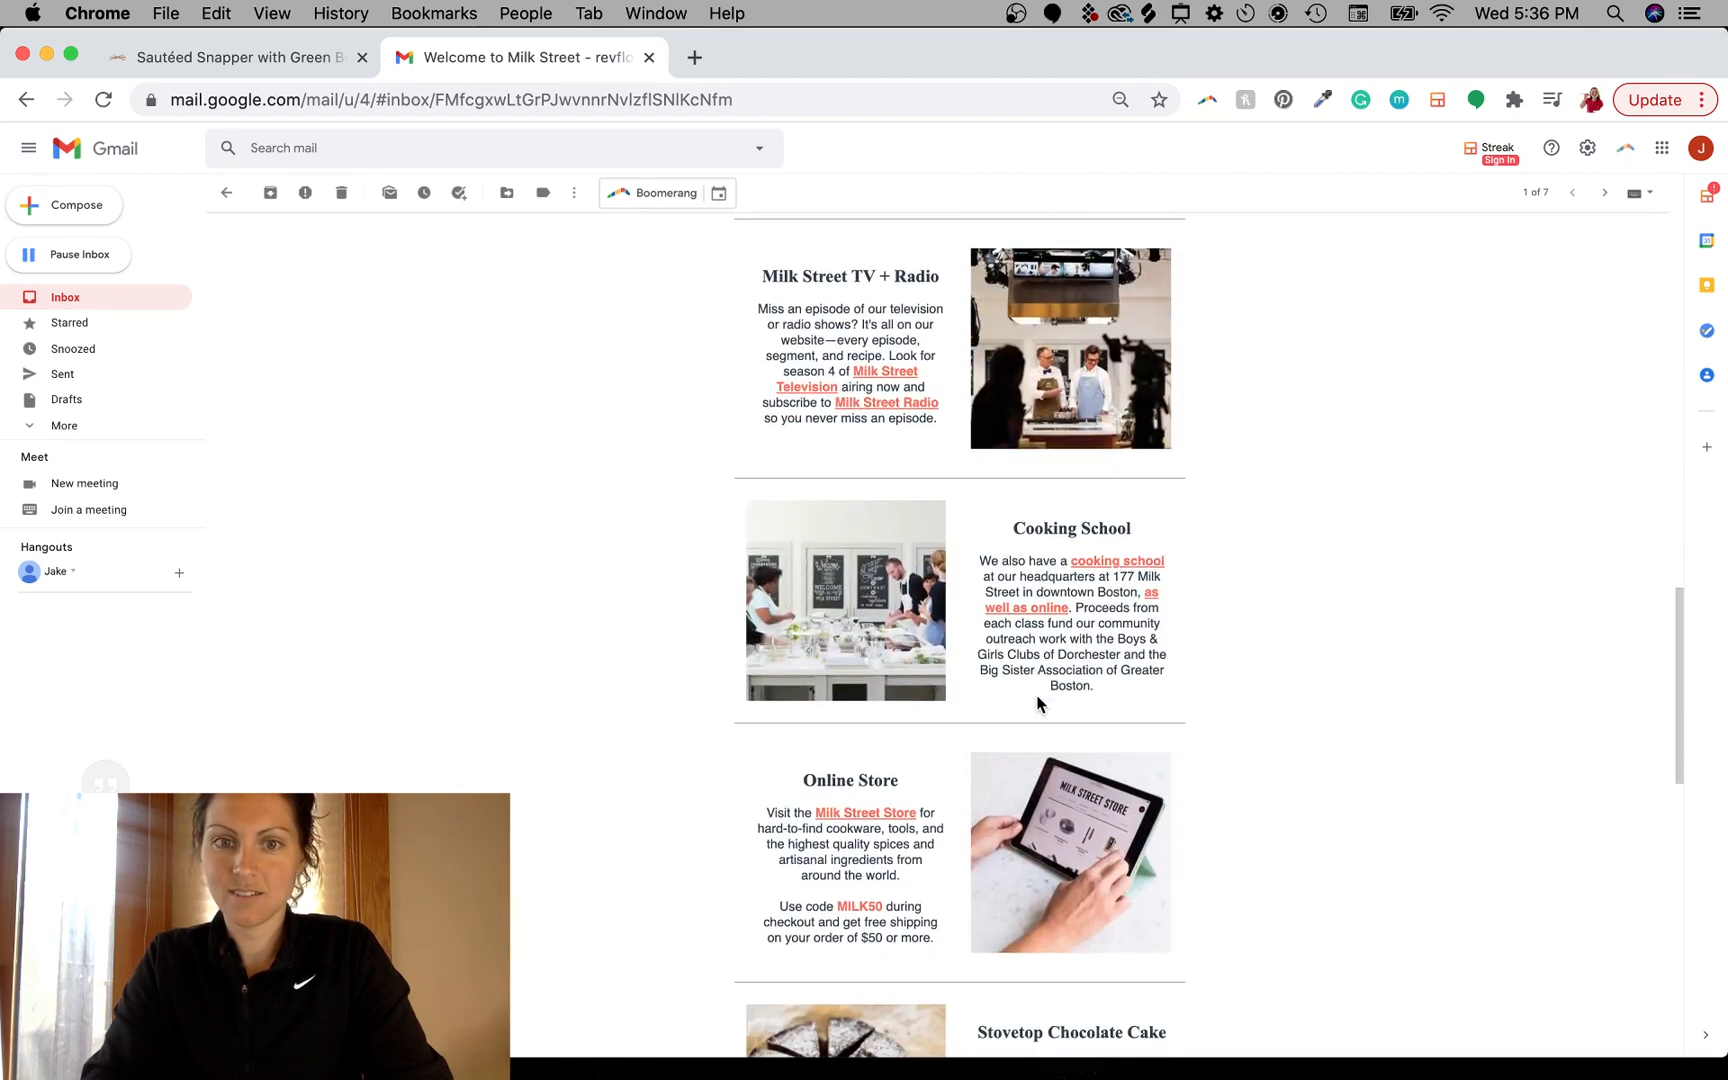
{"action": "scroll", "coordinate": [950, 490], "scroll_direction": "up", "scroll_amount": 3}
{"action": "key", "text": "super+shift+a"}
{"action": "mouse_move", "coordinate": [998, 398]}
{"action": "left_mouse_down"}
{"action": "mouse_move", "coordinate": [906, 580]}
{"action": "mouse_move", "coordinate": [1000, 410]}
{"action": "left_mouse_up"}
{"action": "mouse_move", "coordinate": [978, 655]}
{"action": "left_mouse_down"}
{"action": "mouse_move", "coordinate": [935, 780]}
{"action": "mouse_move", "coordinate": [995, 720]}
{"action": "left_mouse_up"}
{"action": "mouse_move", "coordinate": [950, 885]}
{"action": "left_mouse_down"}
{"action": "mouse_move", "coordinate": [940, 1005]}
{"action": "mouse_move", "coordinate": [998, 935]}
{"action": "left_mouse_up"}
{"action": "key", "text": "super+shift+a"}
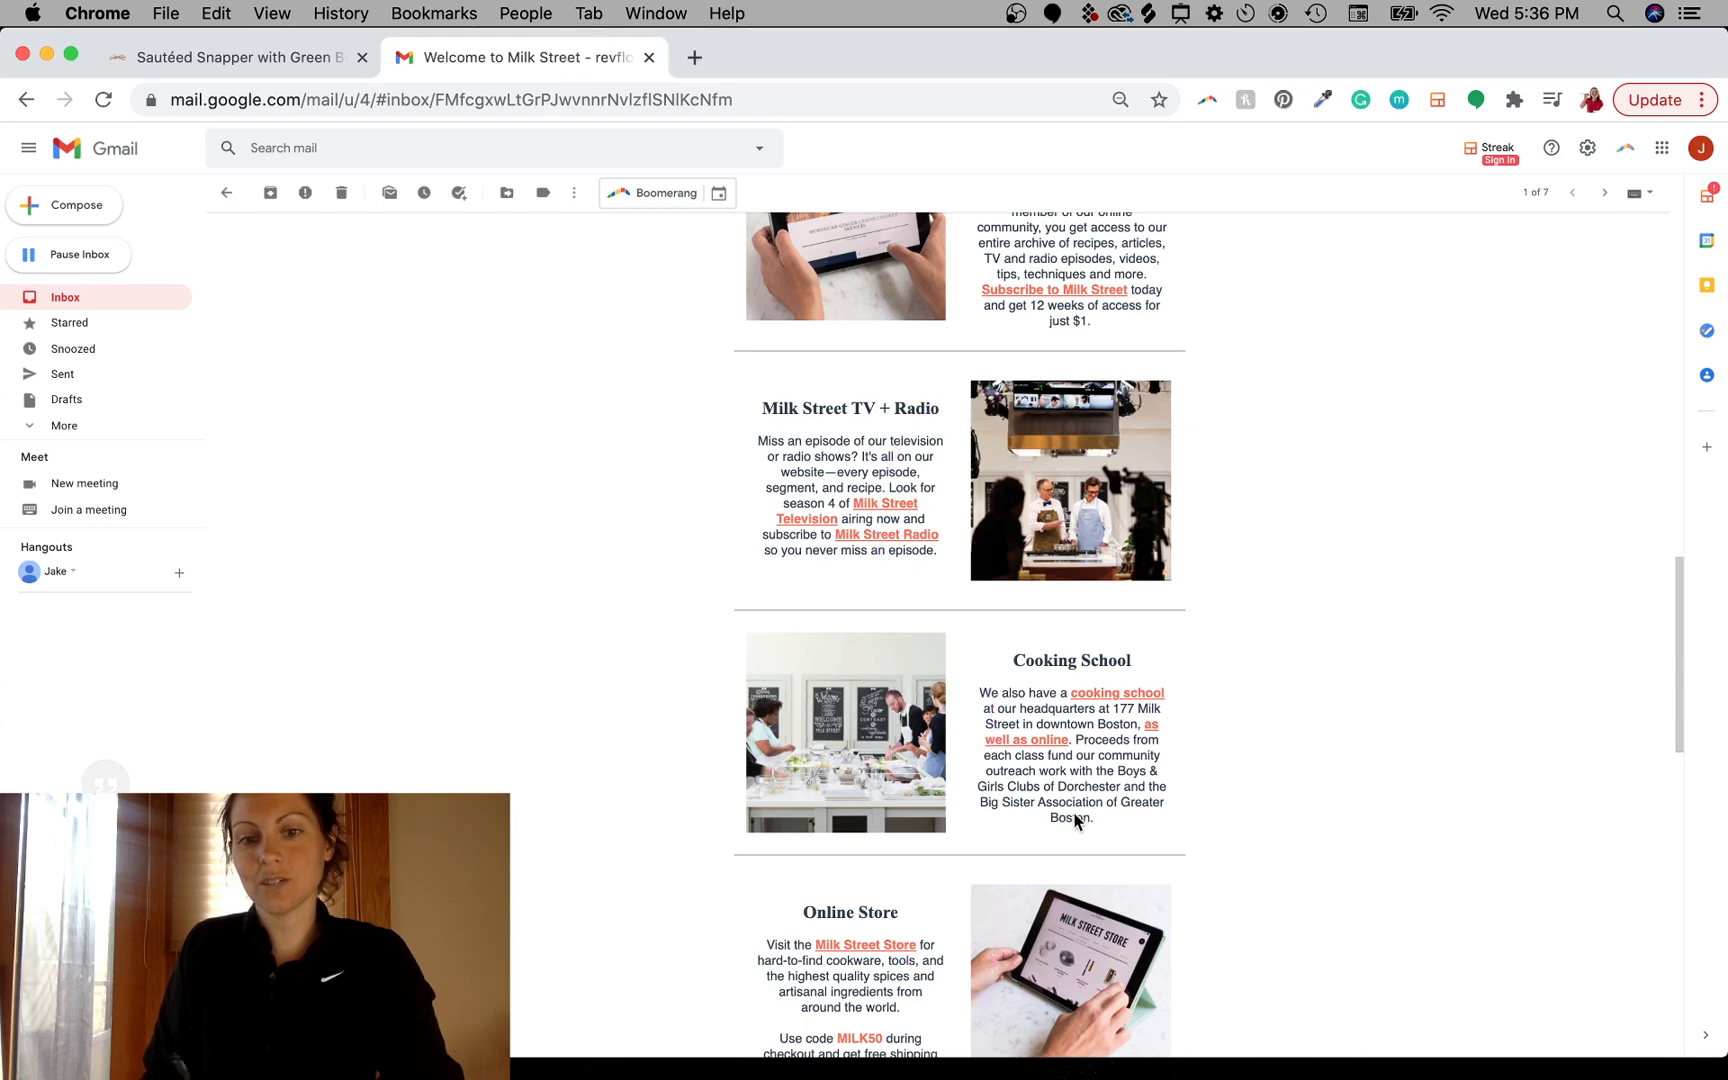
- Scroll to the email's footer and back to its top
{"action": "scroll", "coordinate": [1076, 818], "scroll_direction": "down", "scroll_amount": 12}
{"action": "scroll", "coordinate": [1190, 505], "scroll_direction": "down", "scroll_amount": 6}
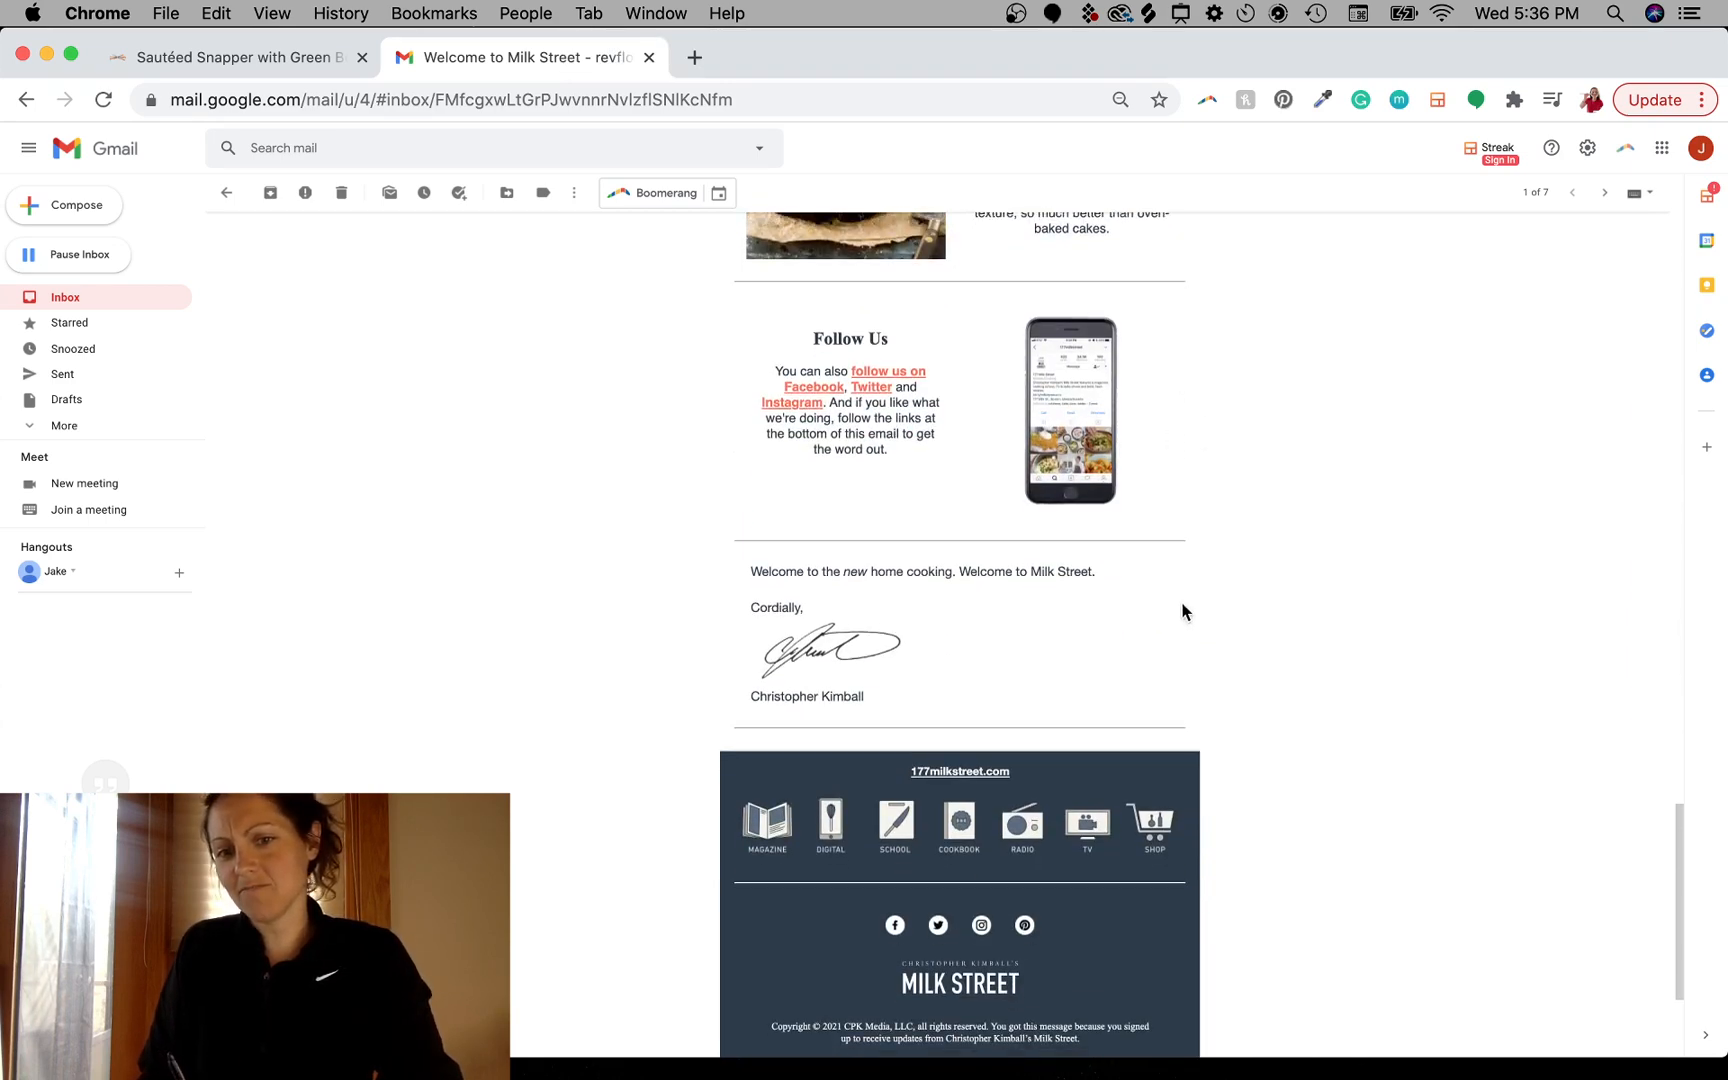
{"action": "scroll", "coordinate": [1180, 490], "scroll_direction": "down", "scroll_amount": 4}
{"action": "scroll", "coordinate": [1172, 525], "scroll_direction": "up", "scroll_amount": 20}
{"action": "scroll", "coordinate": [1100, 662], "scroll_direction": "up", "scroll_amount": 20}
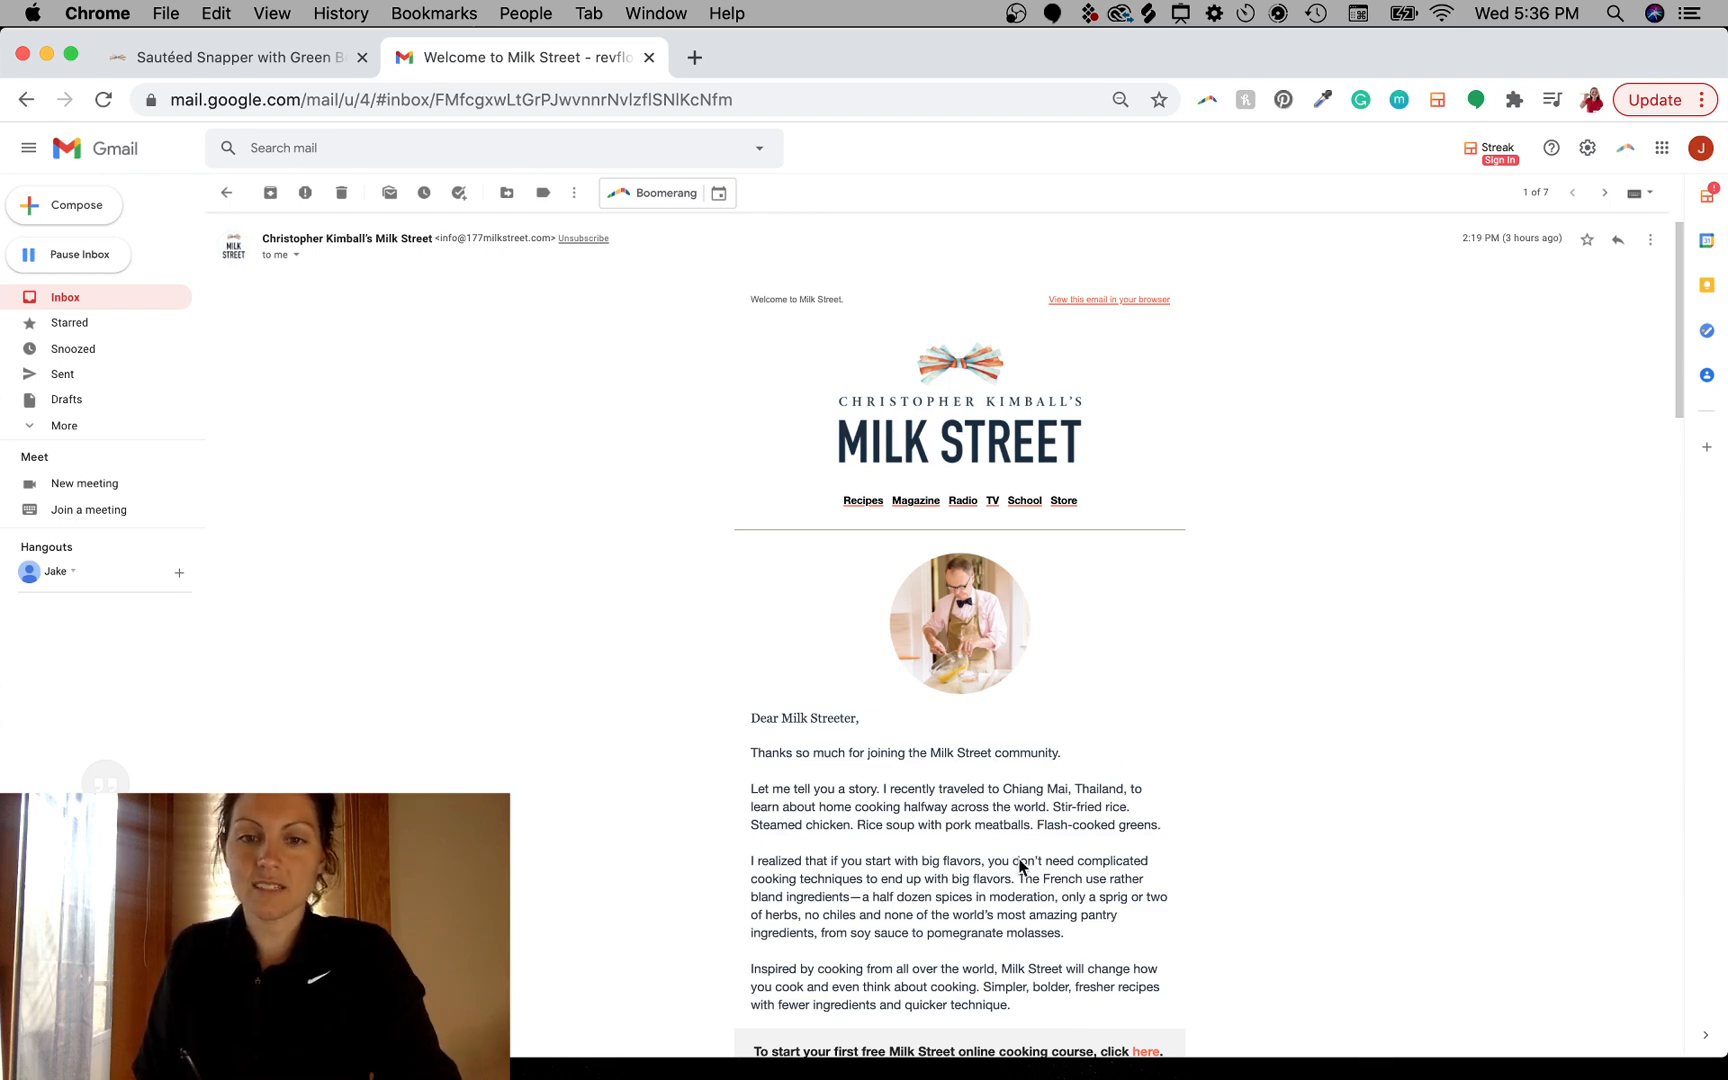
- Return to the Sautéed Snapper recipe tab and scroll its introduction
{"action": "left_click", "coordinate": [252, 58]}
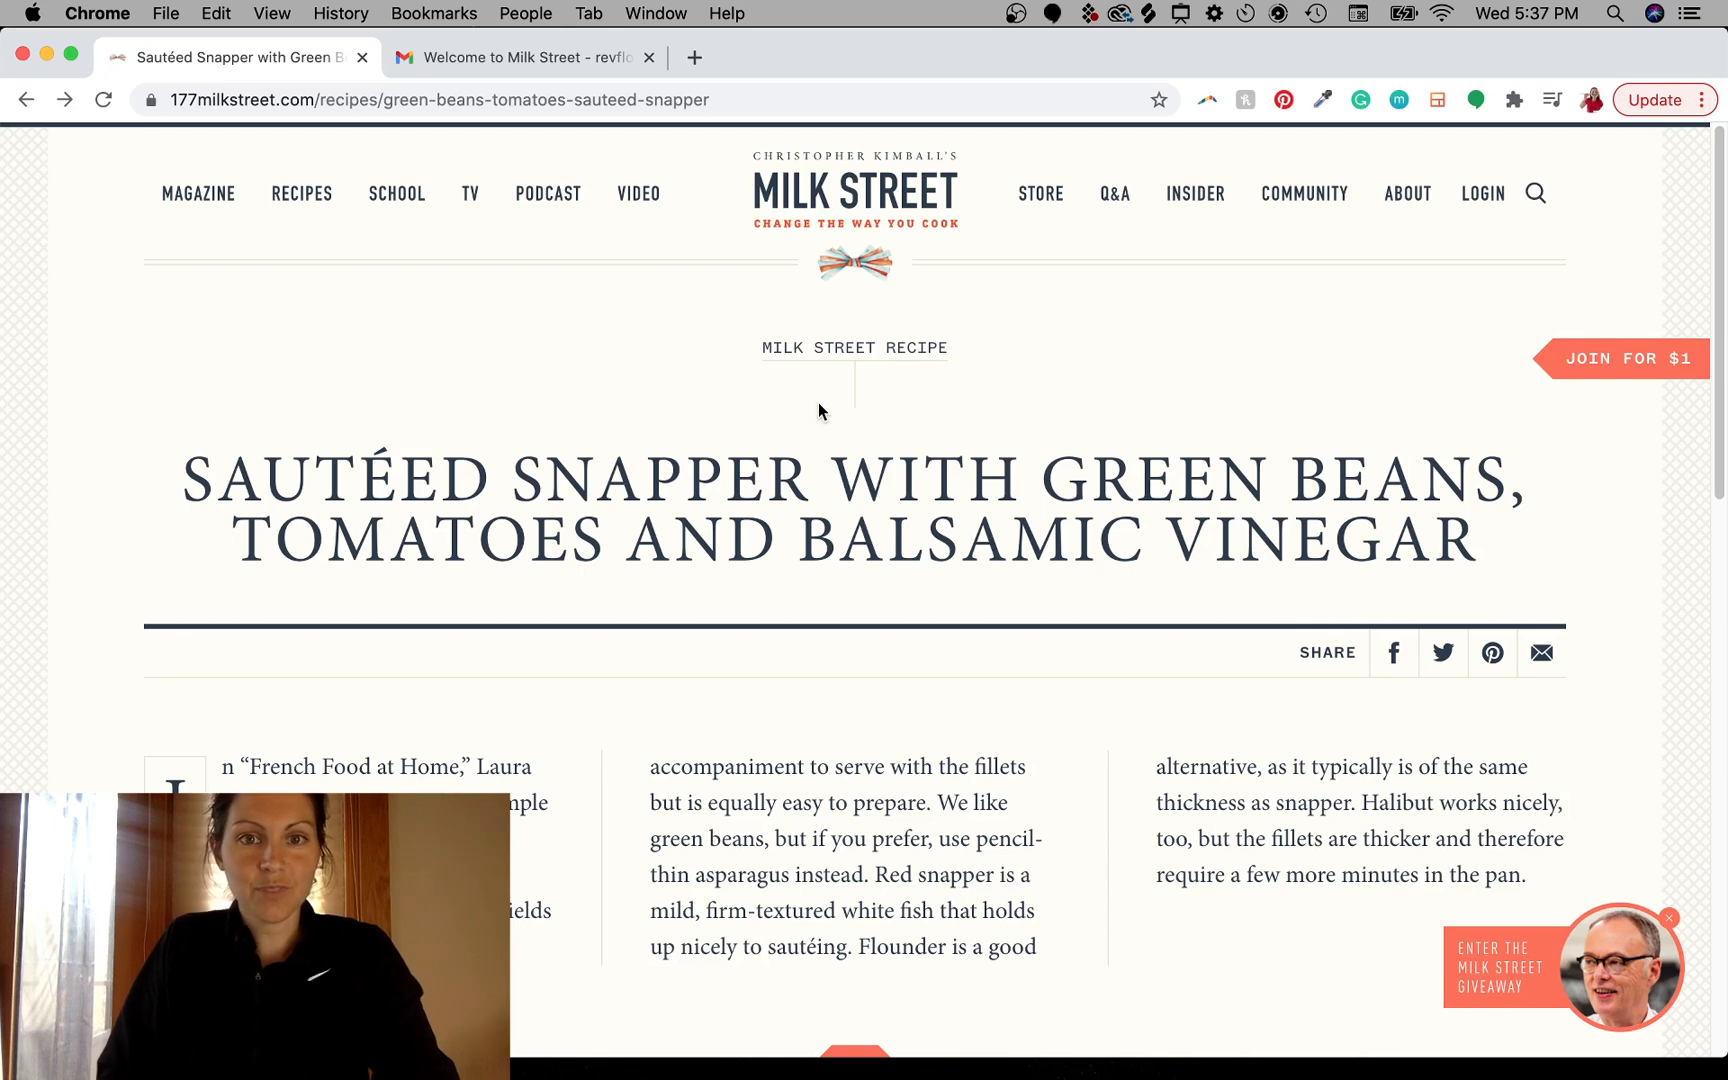
{"action": "scroll", "coordinate": [880, 665], "scroll_direction": "down", "scroll_amount": 5}
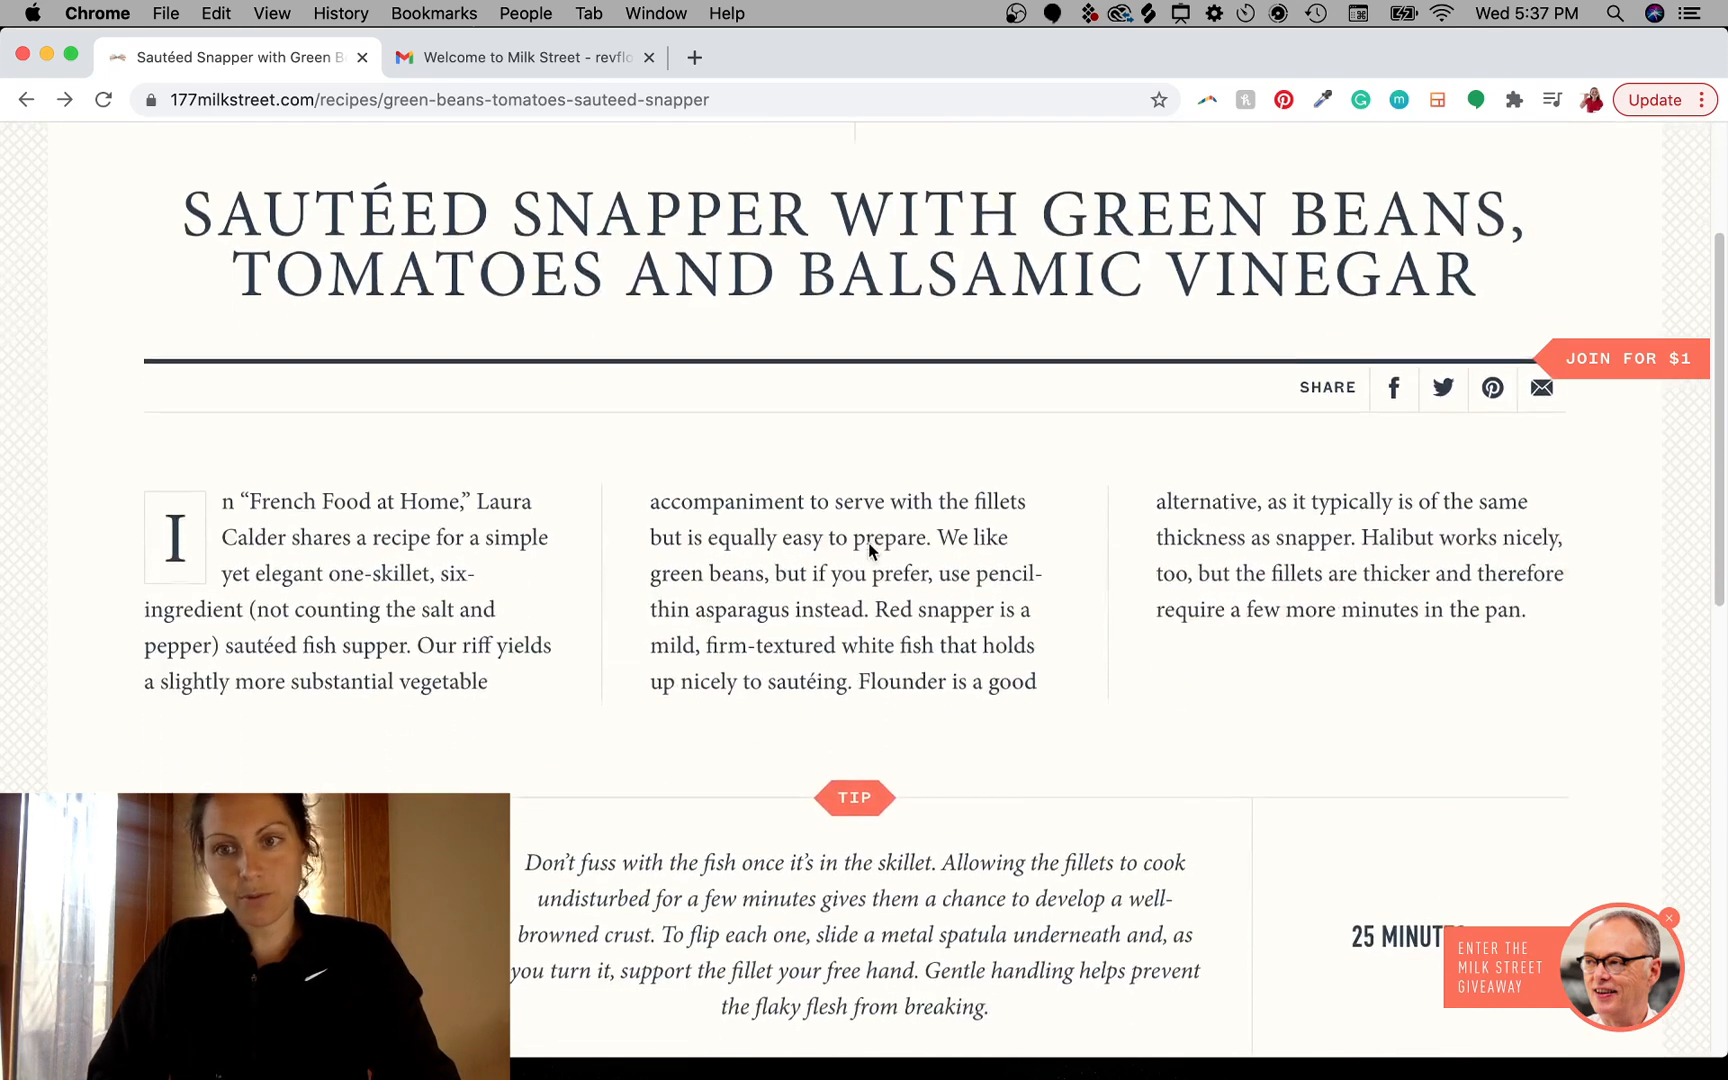
{"action": "scroll", "coordinate": [869, 783], "scroll_direction": "up", "scroll_amount": 5}
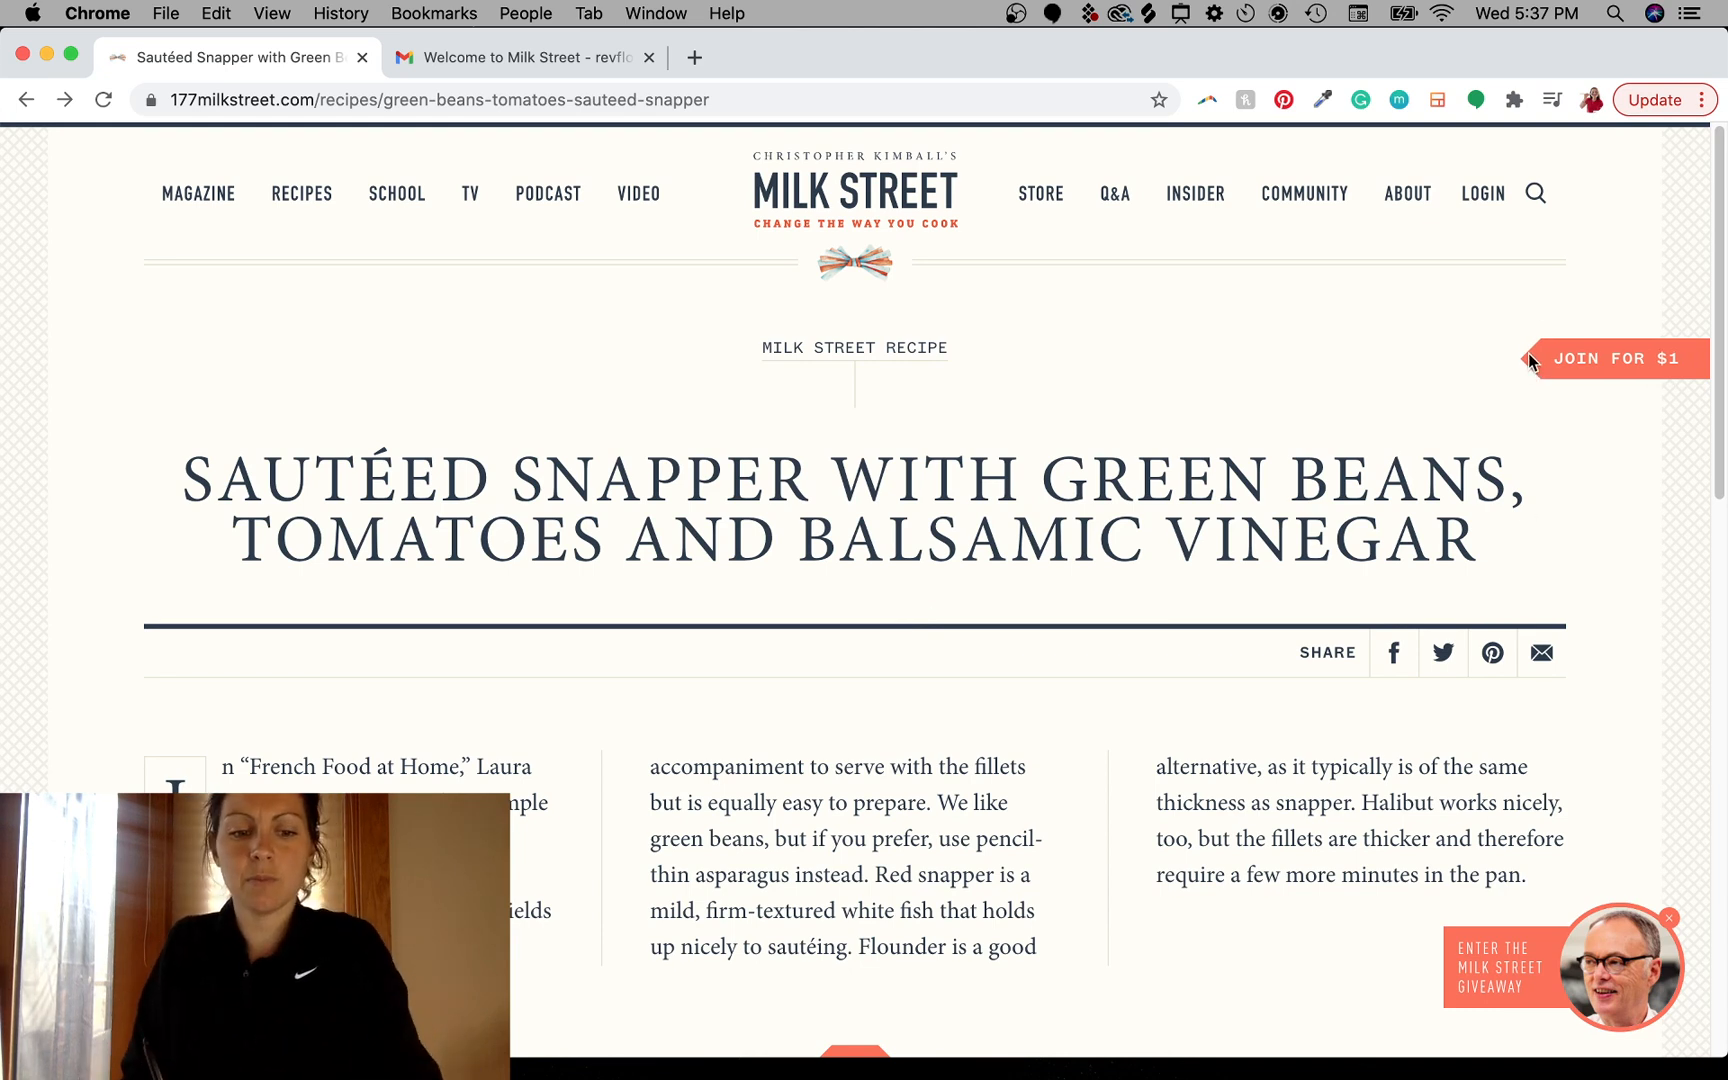
{"action": "key", "text": "super+shift+a"}
{"action": "mouse_move", "coordinate": [1578, 318]}
{"action": "left_mouse_down"}
{"action": "mouse_move", "coordinate": [1606, 428]}
{"action": "mouse_move", "coordinate": [1582, 335]}
{"action": "left_mouse_up"}
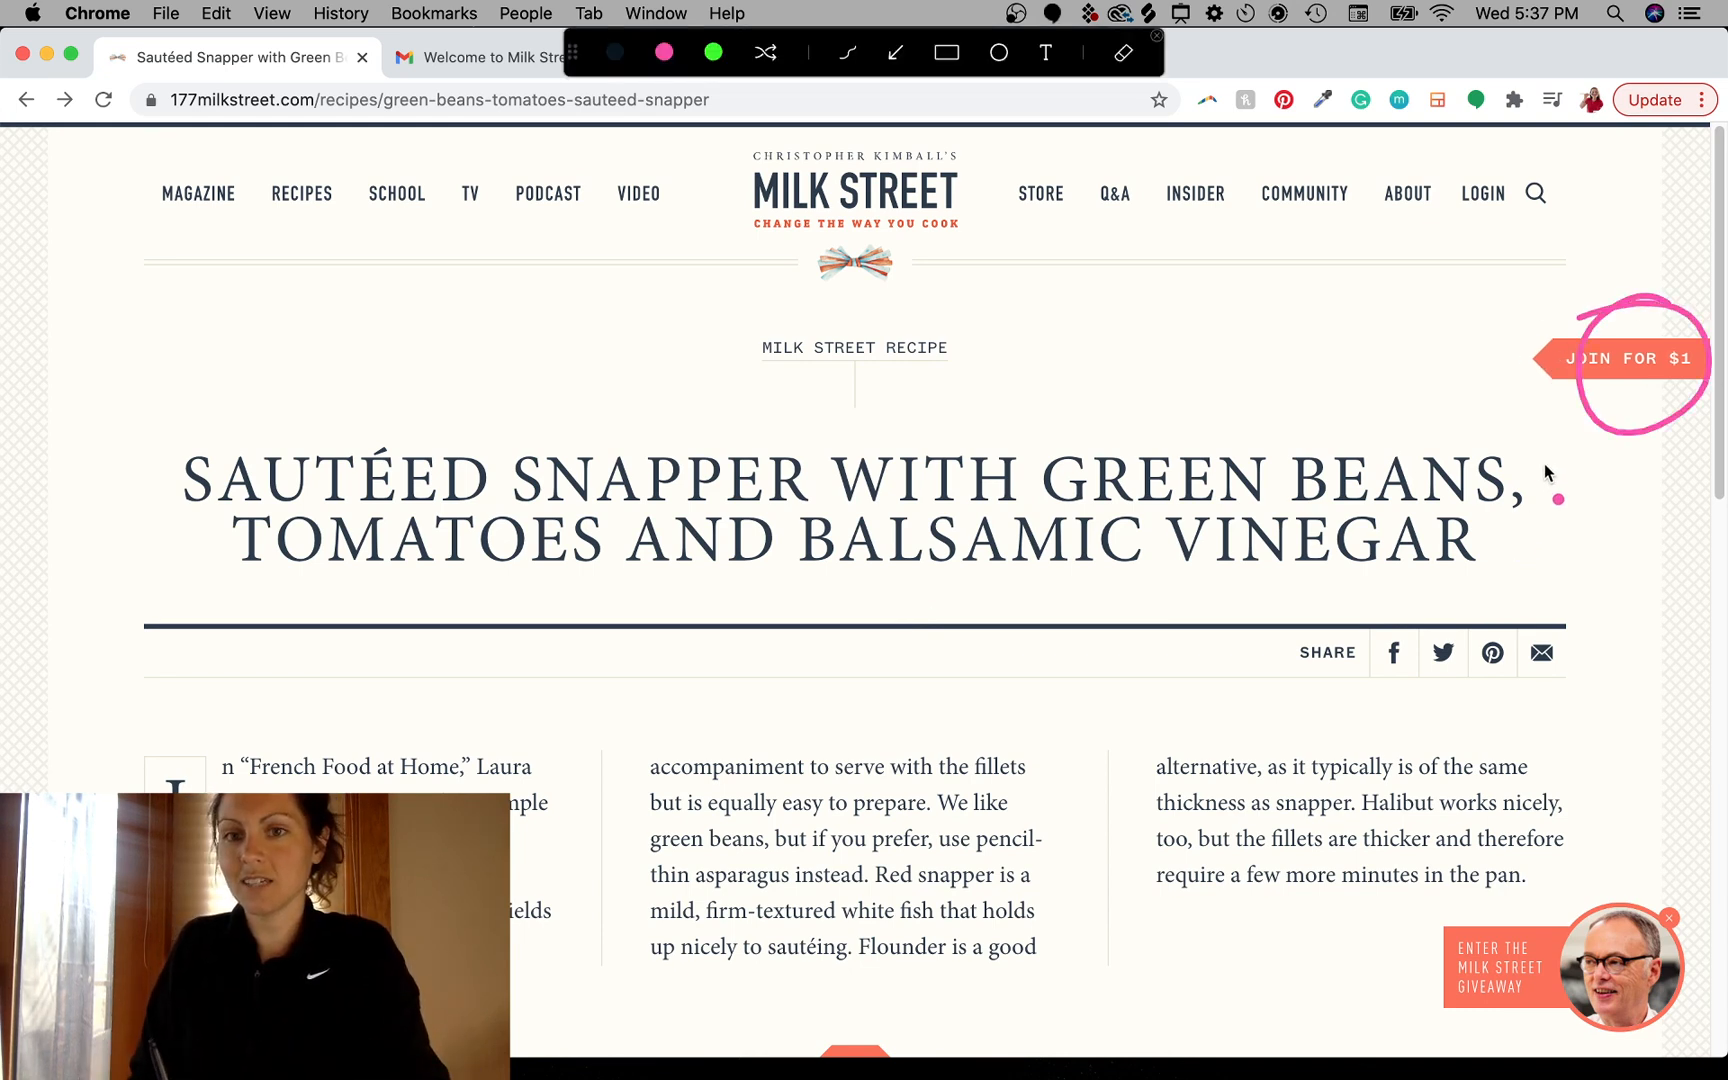
{"action": "key", "text": "Escape"}
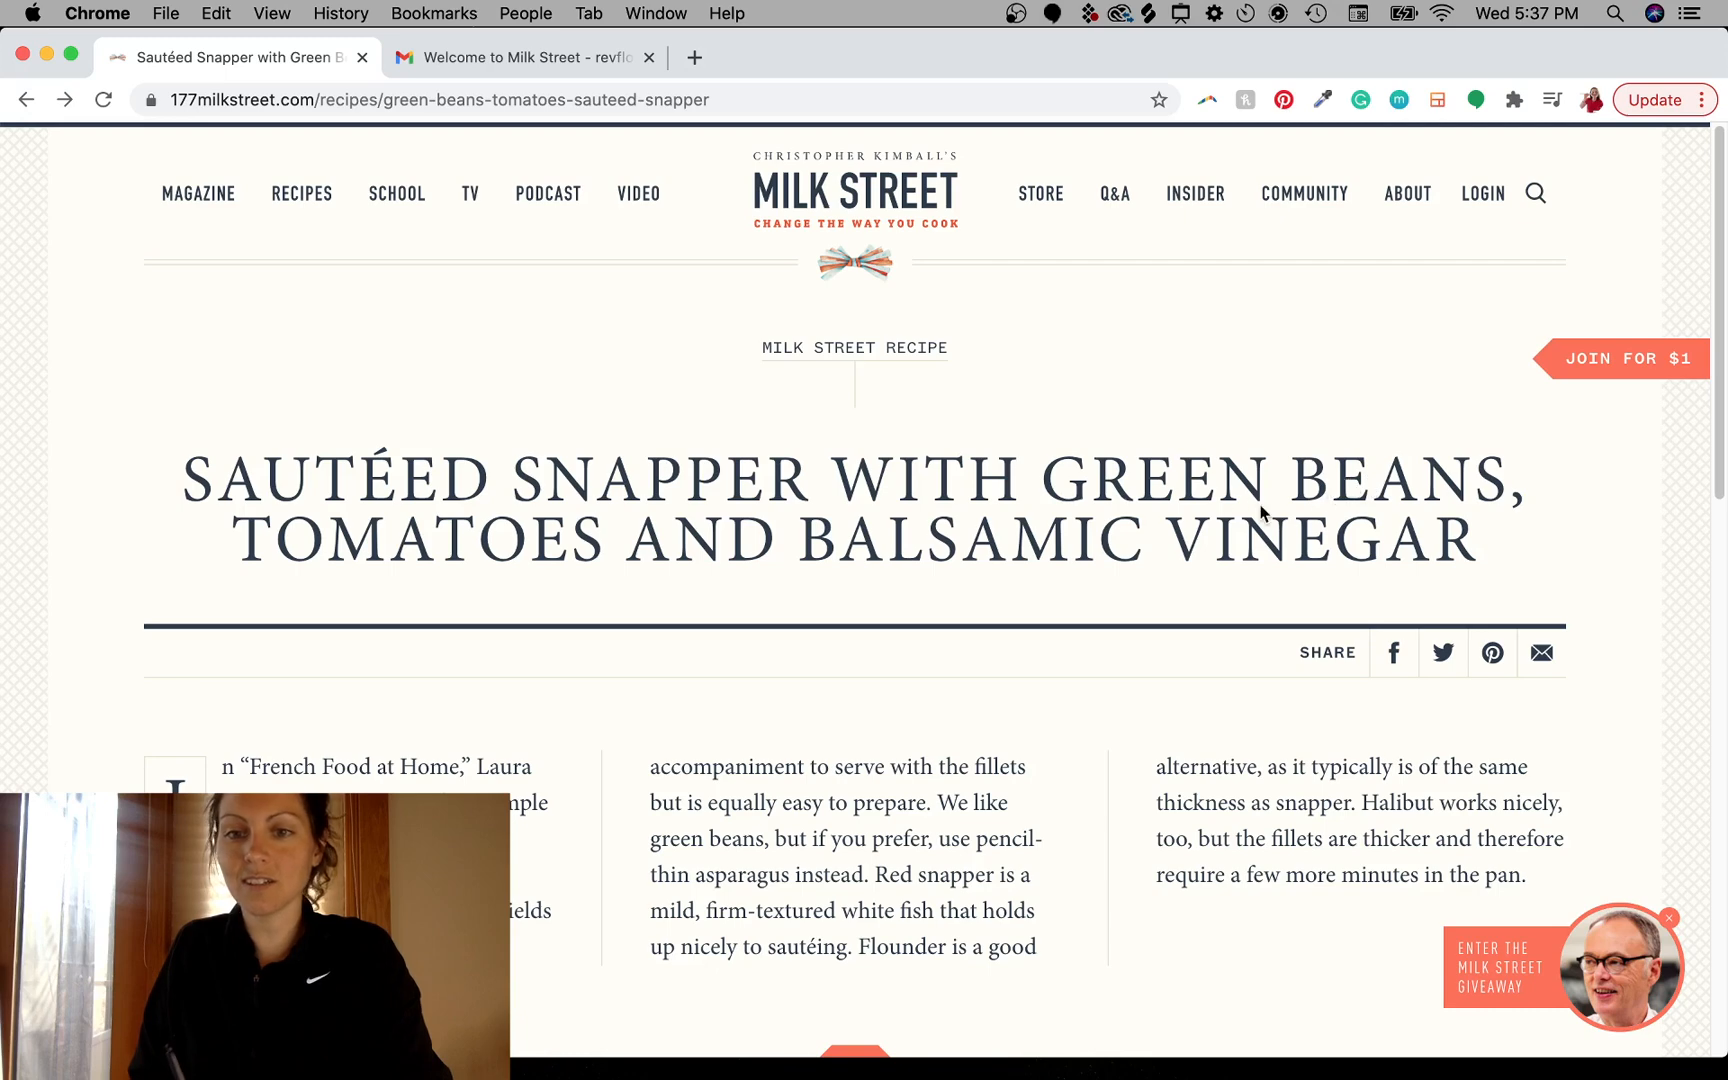
- Open the context menu for the word WITH in the recipe title and dismiss it
{"action": "right_click", "coordinate": [873, 482]}
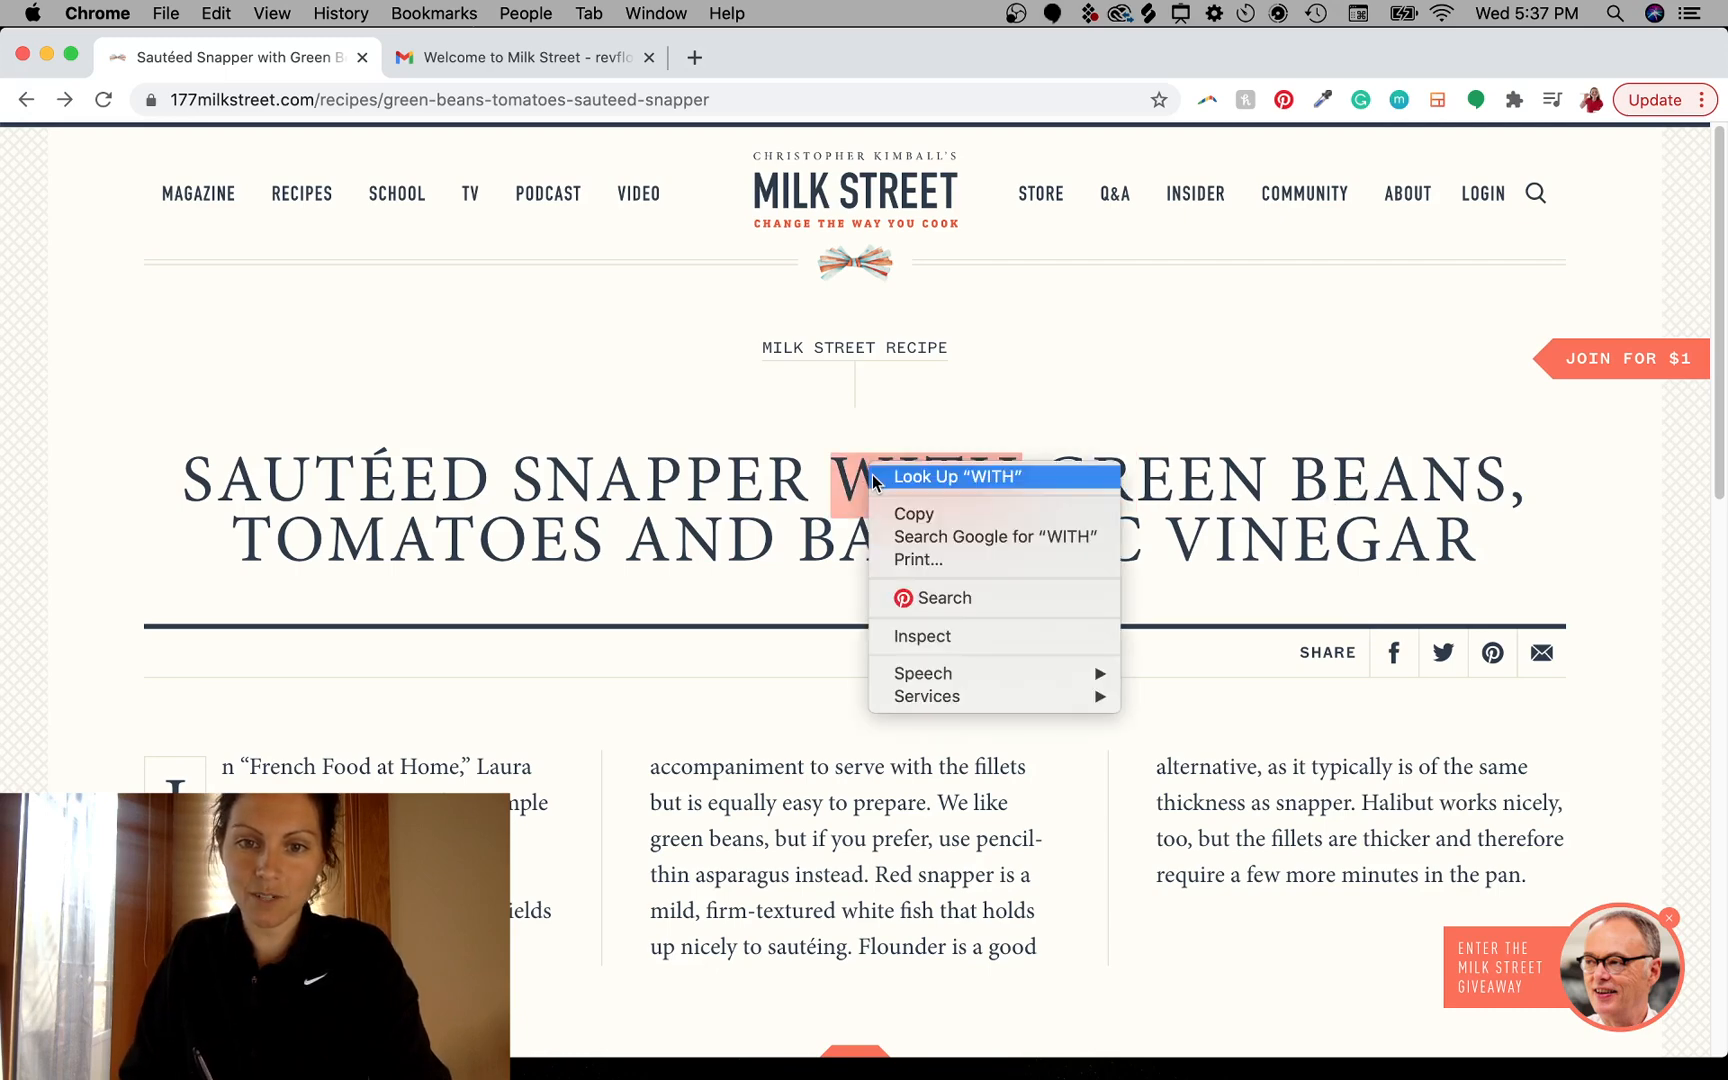
{"action": "left_click", "coordinate": [873, 480]}
{"action": "left_click", "coordinate": [1012, 526]}
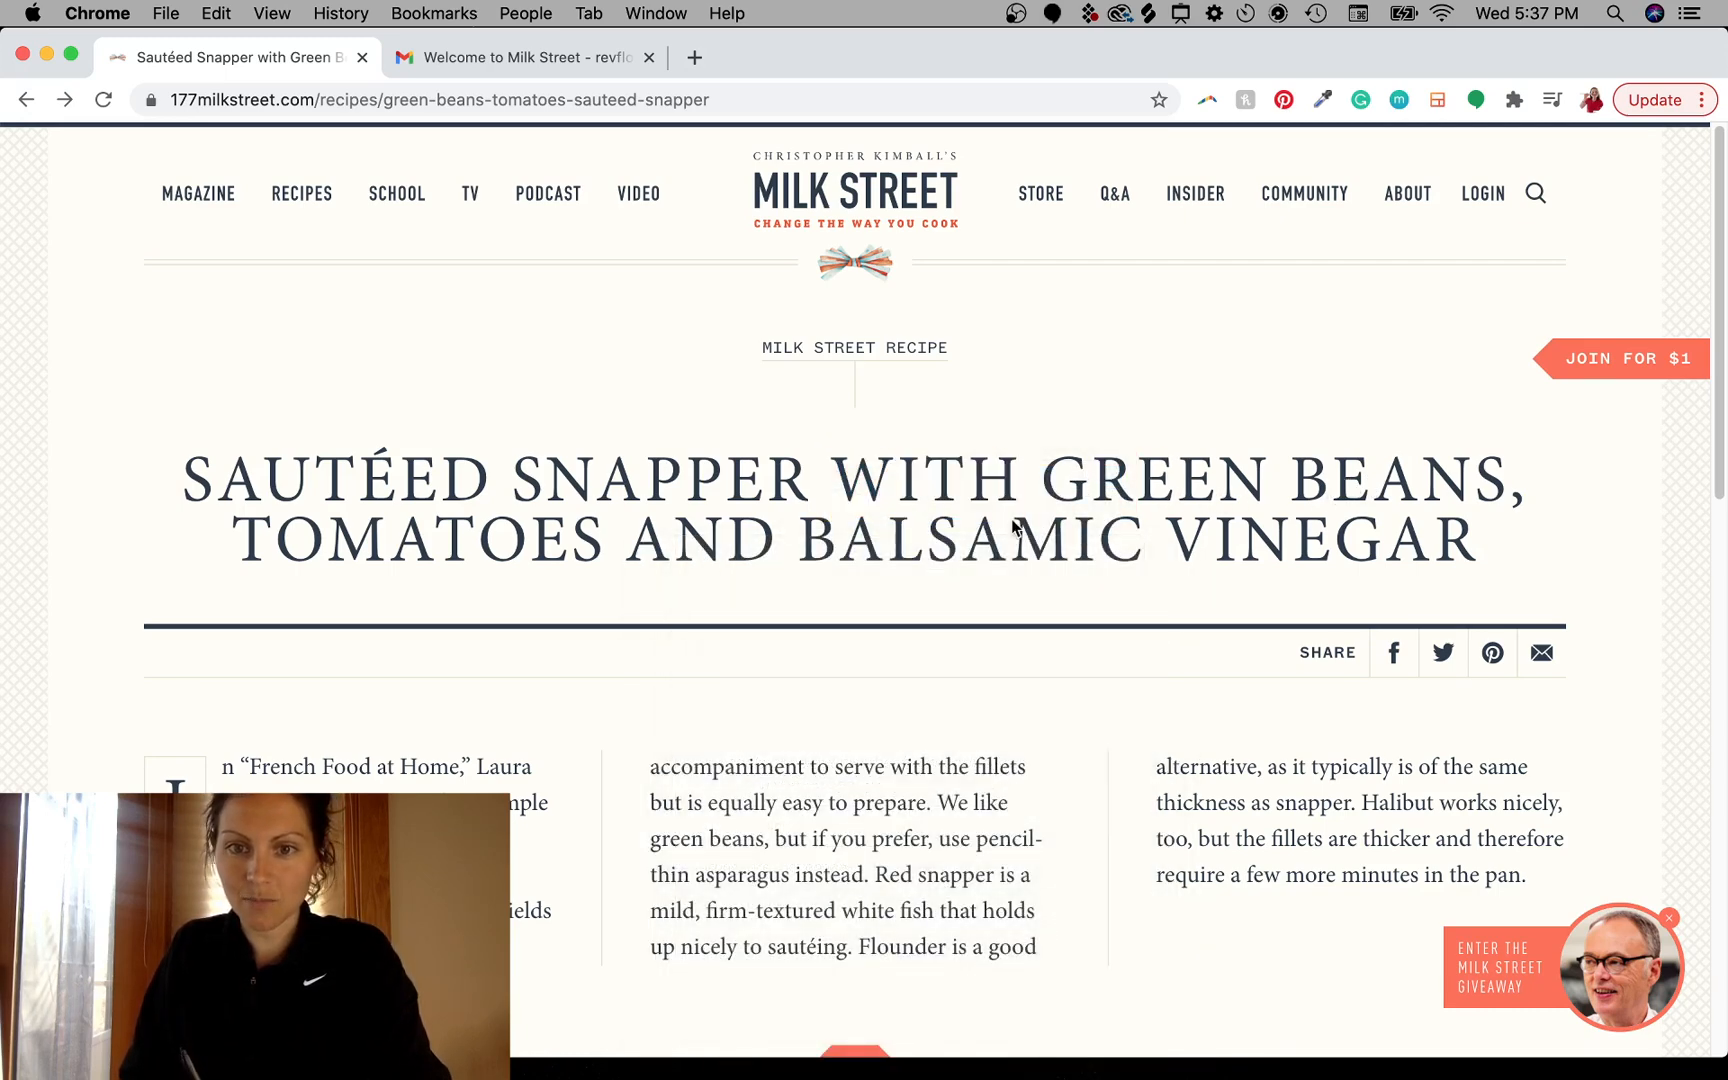
- Scroll down the Sautéed Snapper recipe to the membership paywall section
{"action": "scroll", "coordinate": [971, 580], "scroll_direction": "down", "scroll_amount": 6}
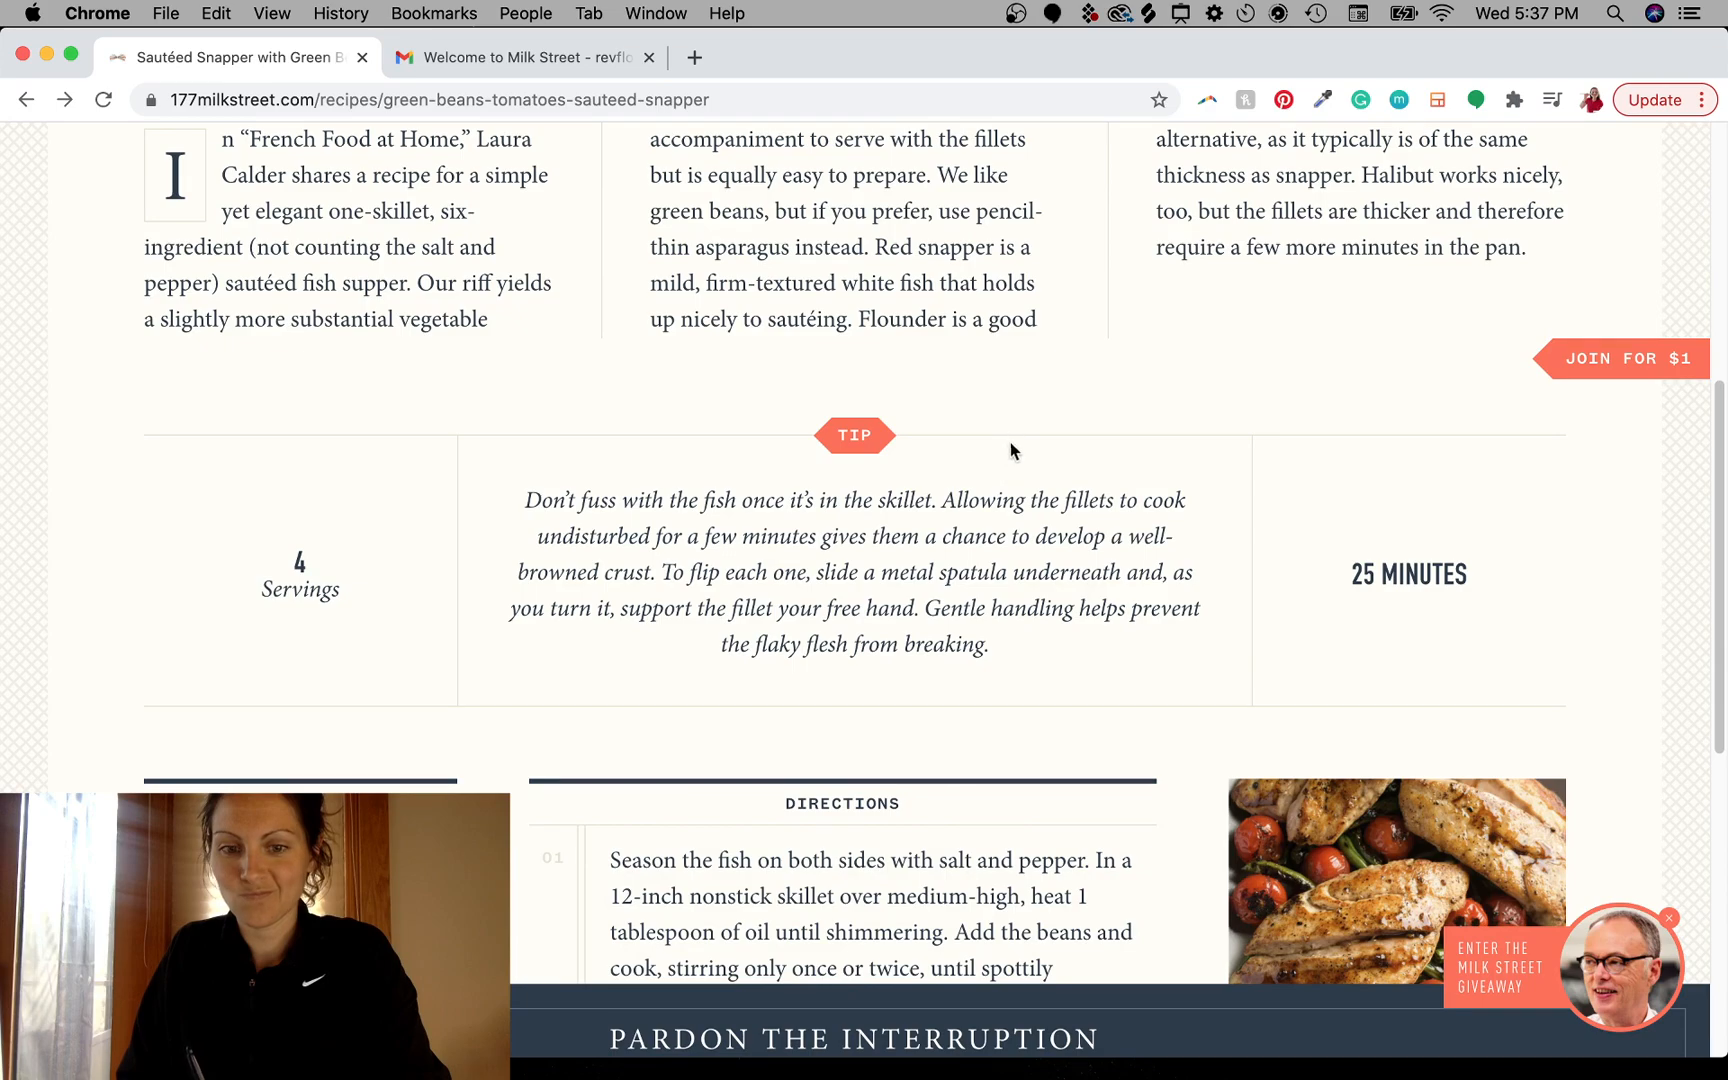
{"action": "scroll", "coordinate": [1005, 400], "scroll_direction": "down", "scroll_amount": 2}
{"action": "scroll", "coordinate": [985, 440], "scroll_direction": "up", "scroll_amount": 3}
{"action": "scroll", "coordinate": [1000, 520], "scroll_direction": "down", "scroll_amount": 3}
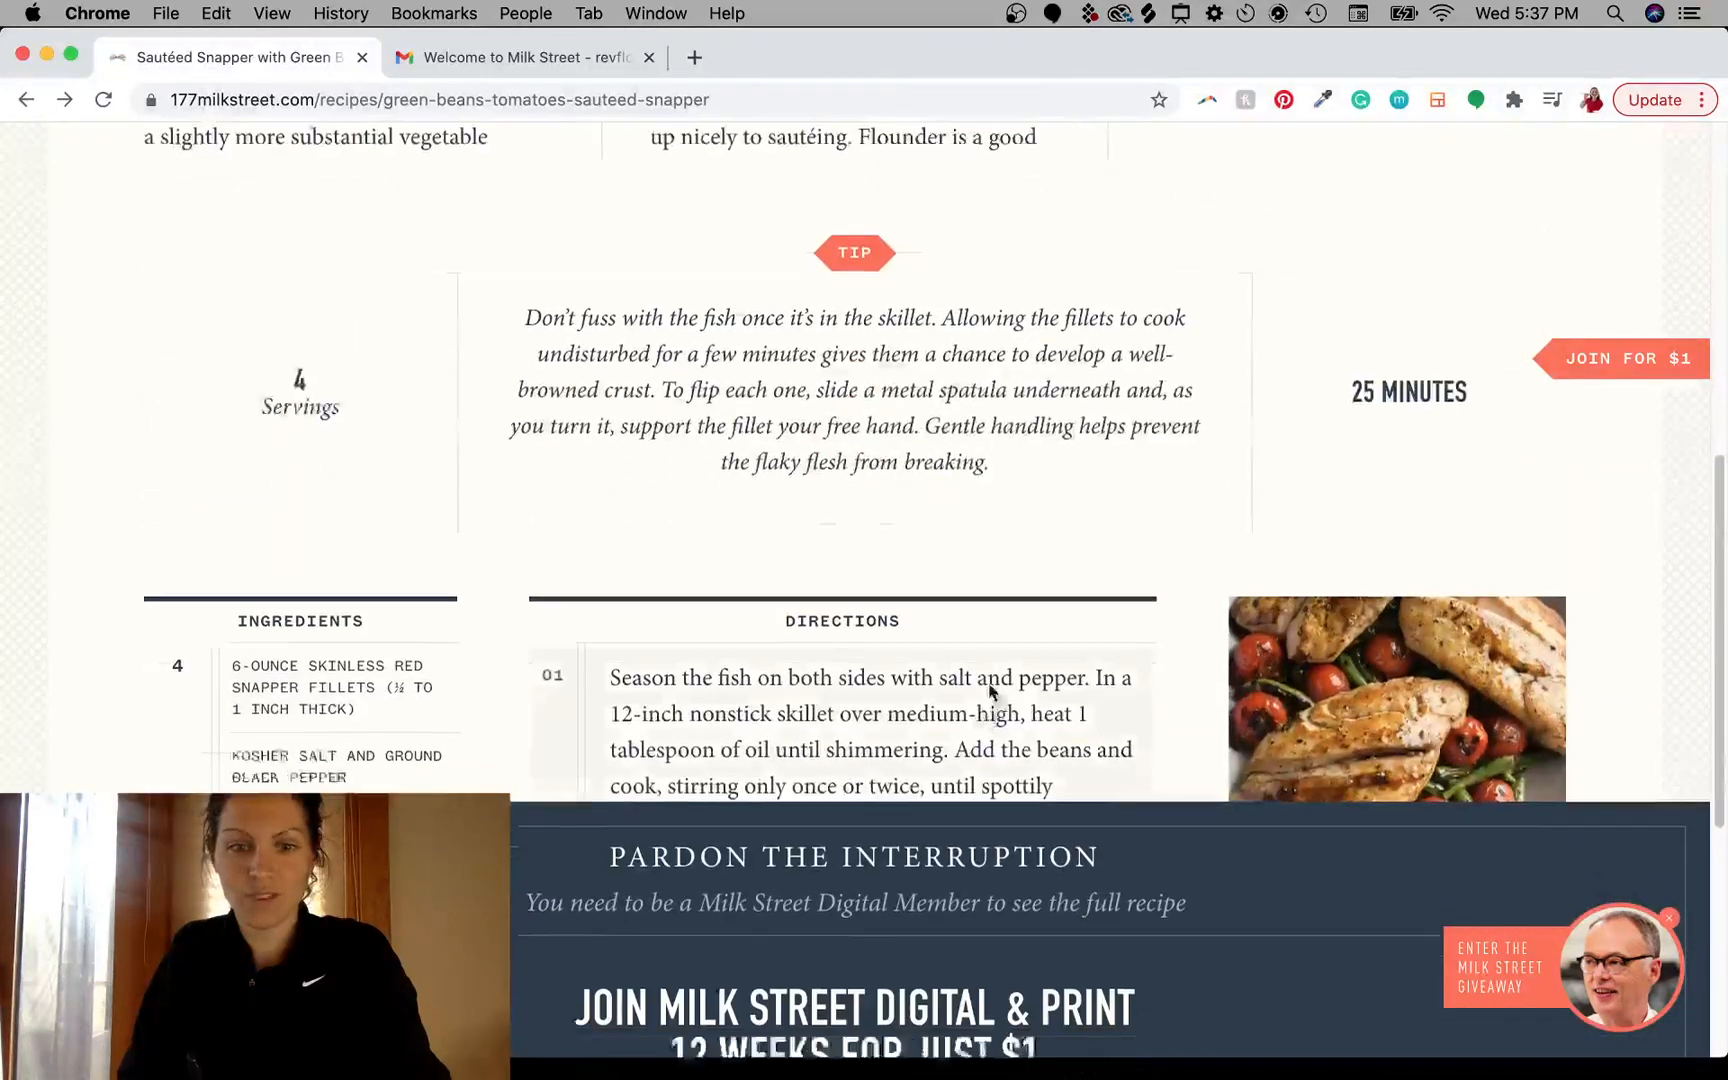
{"action": "scroll", "coordinate": [990, 690], "scroll_direction": "down", "scroll_amount": 5}
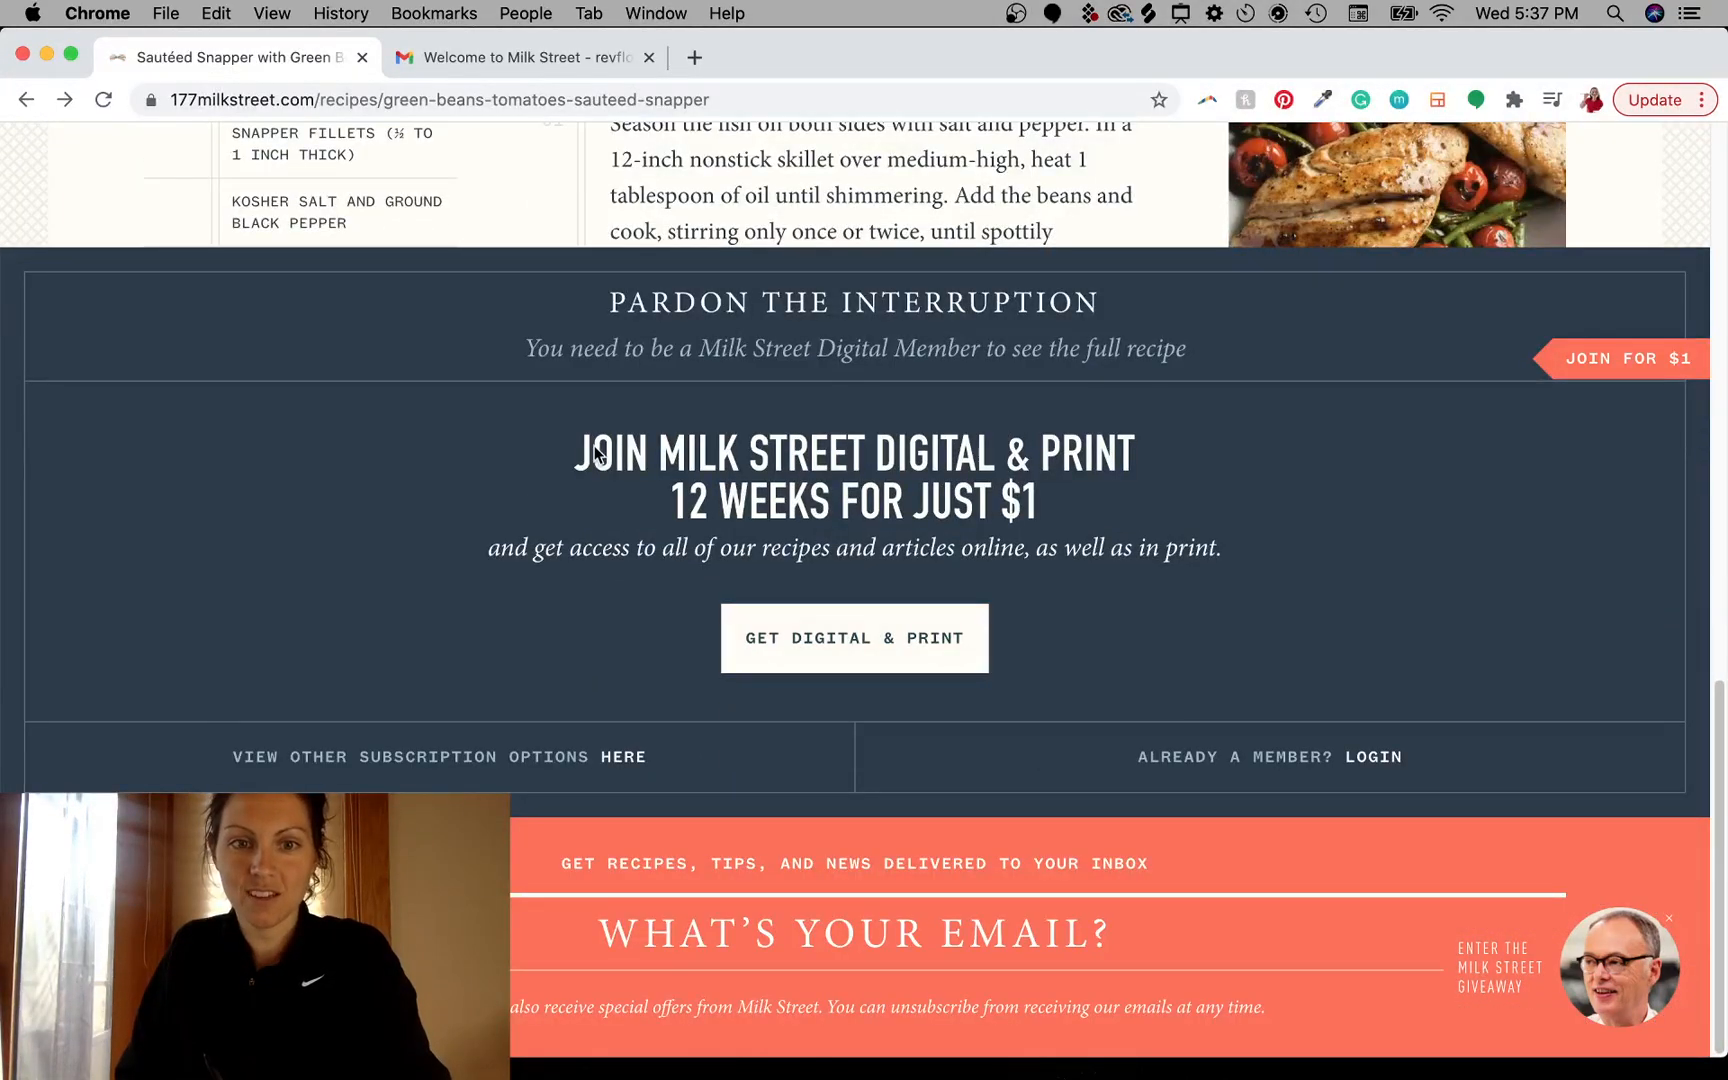
- Highlight the paywall's Join Milk Street Digital & Print headline text and deselect it
{"action": "left_click_drag", "start_coordinate": [596, 453], "coordinate": [1100, 553]}
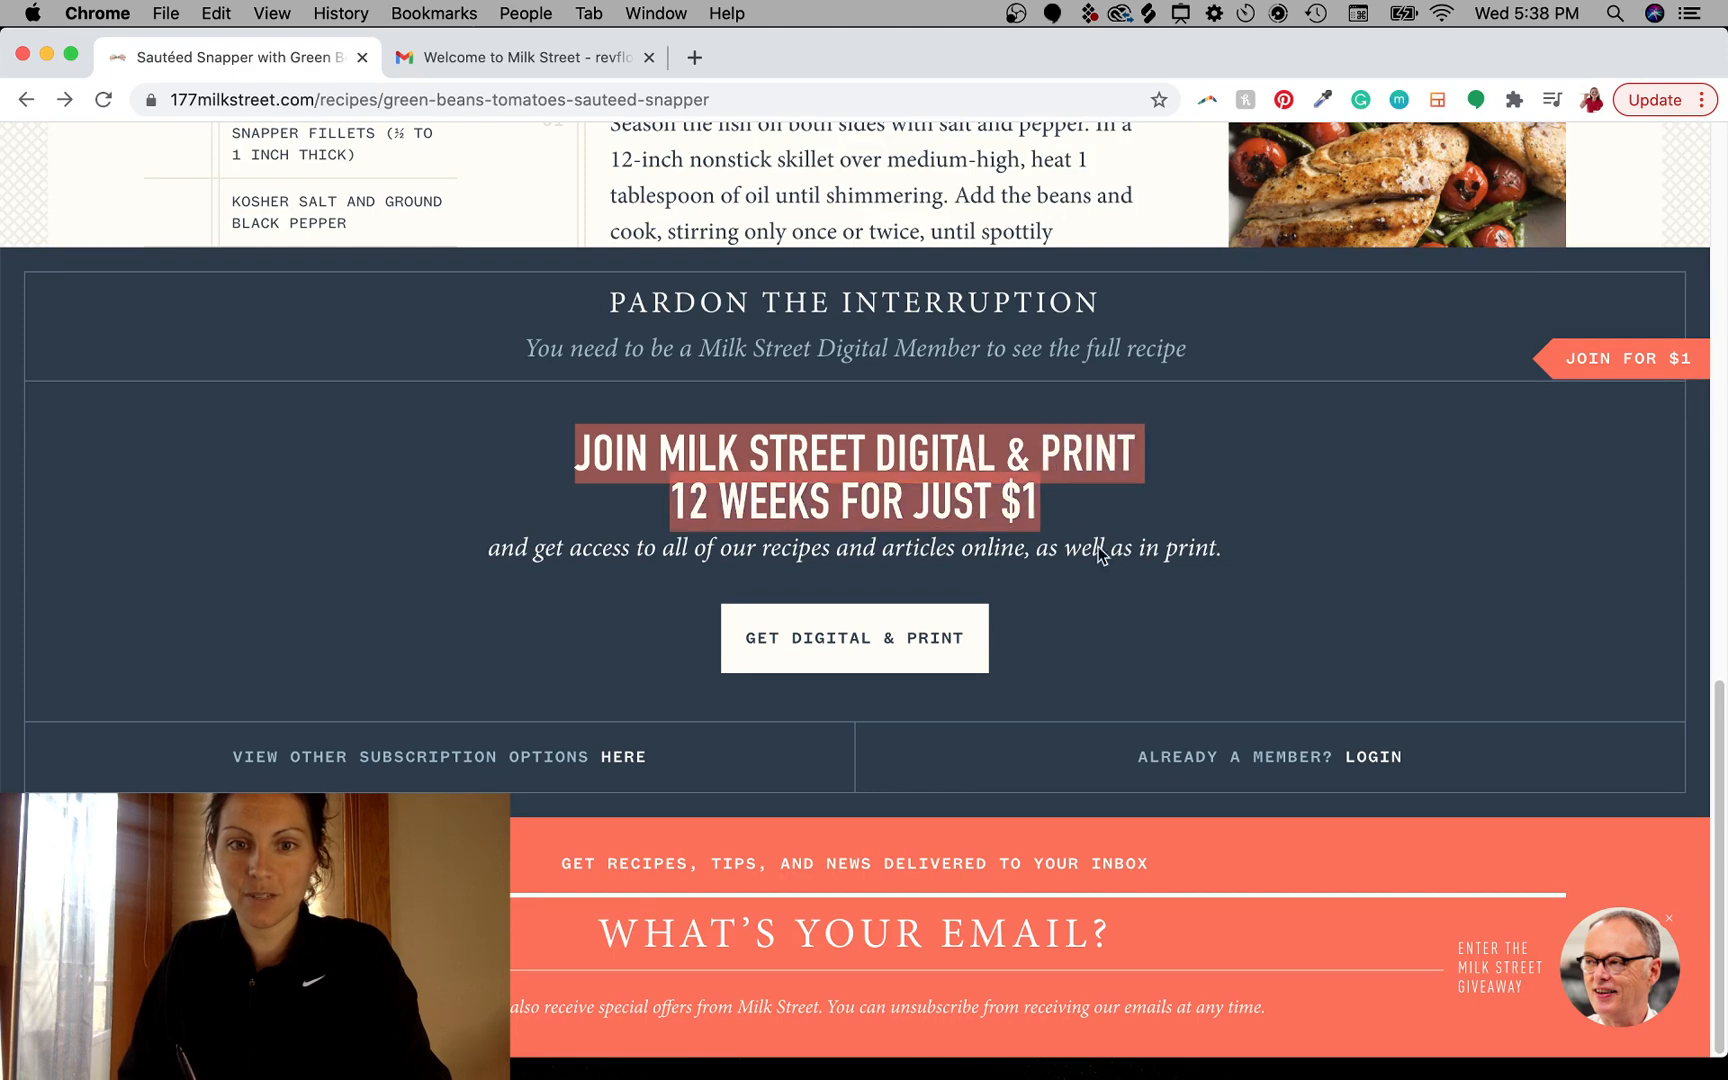
{"action": "left_click", "coordinate": [1013, 570]}
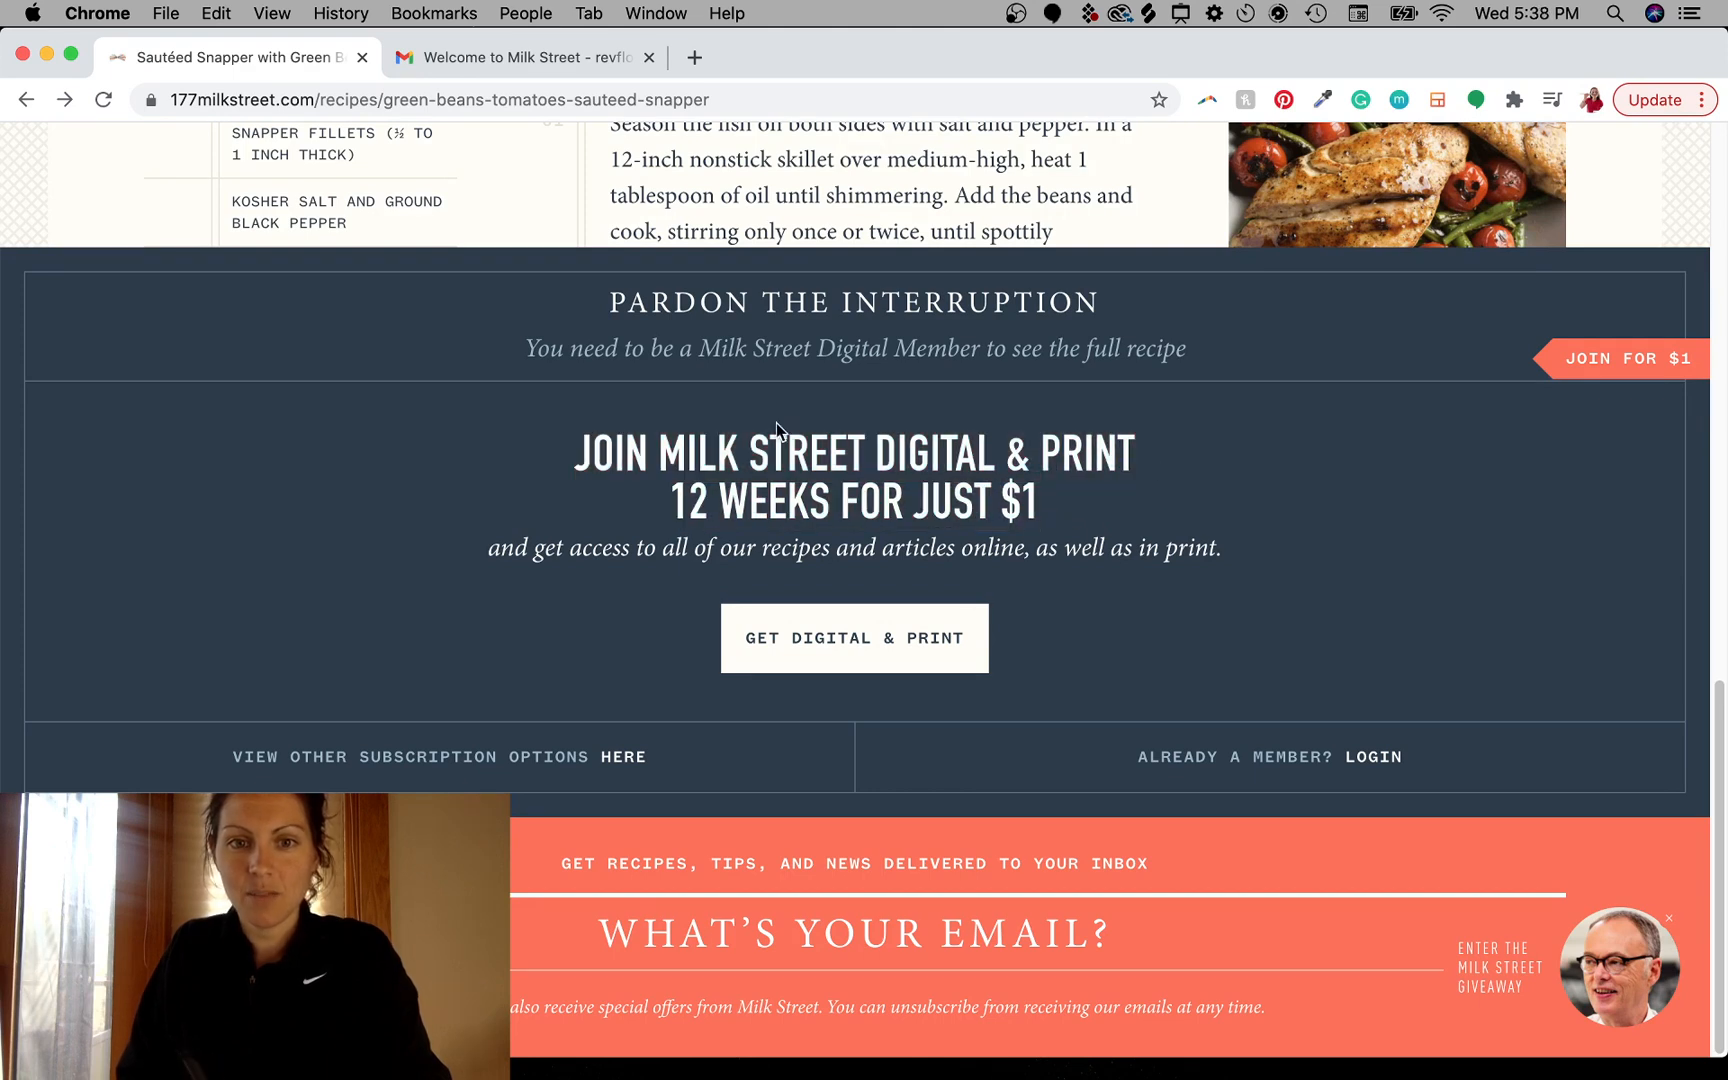
{"action": "left_click_drag", "start_coordinate": [581, 456], "coordinate": [1127, 687]}
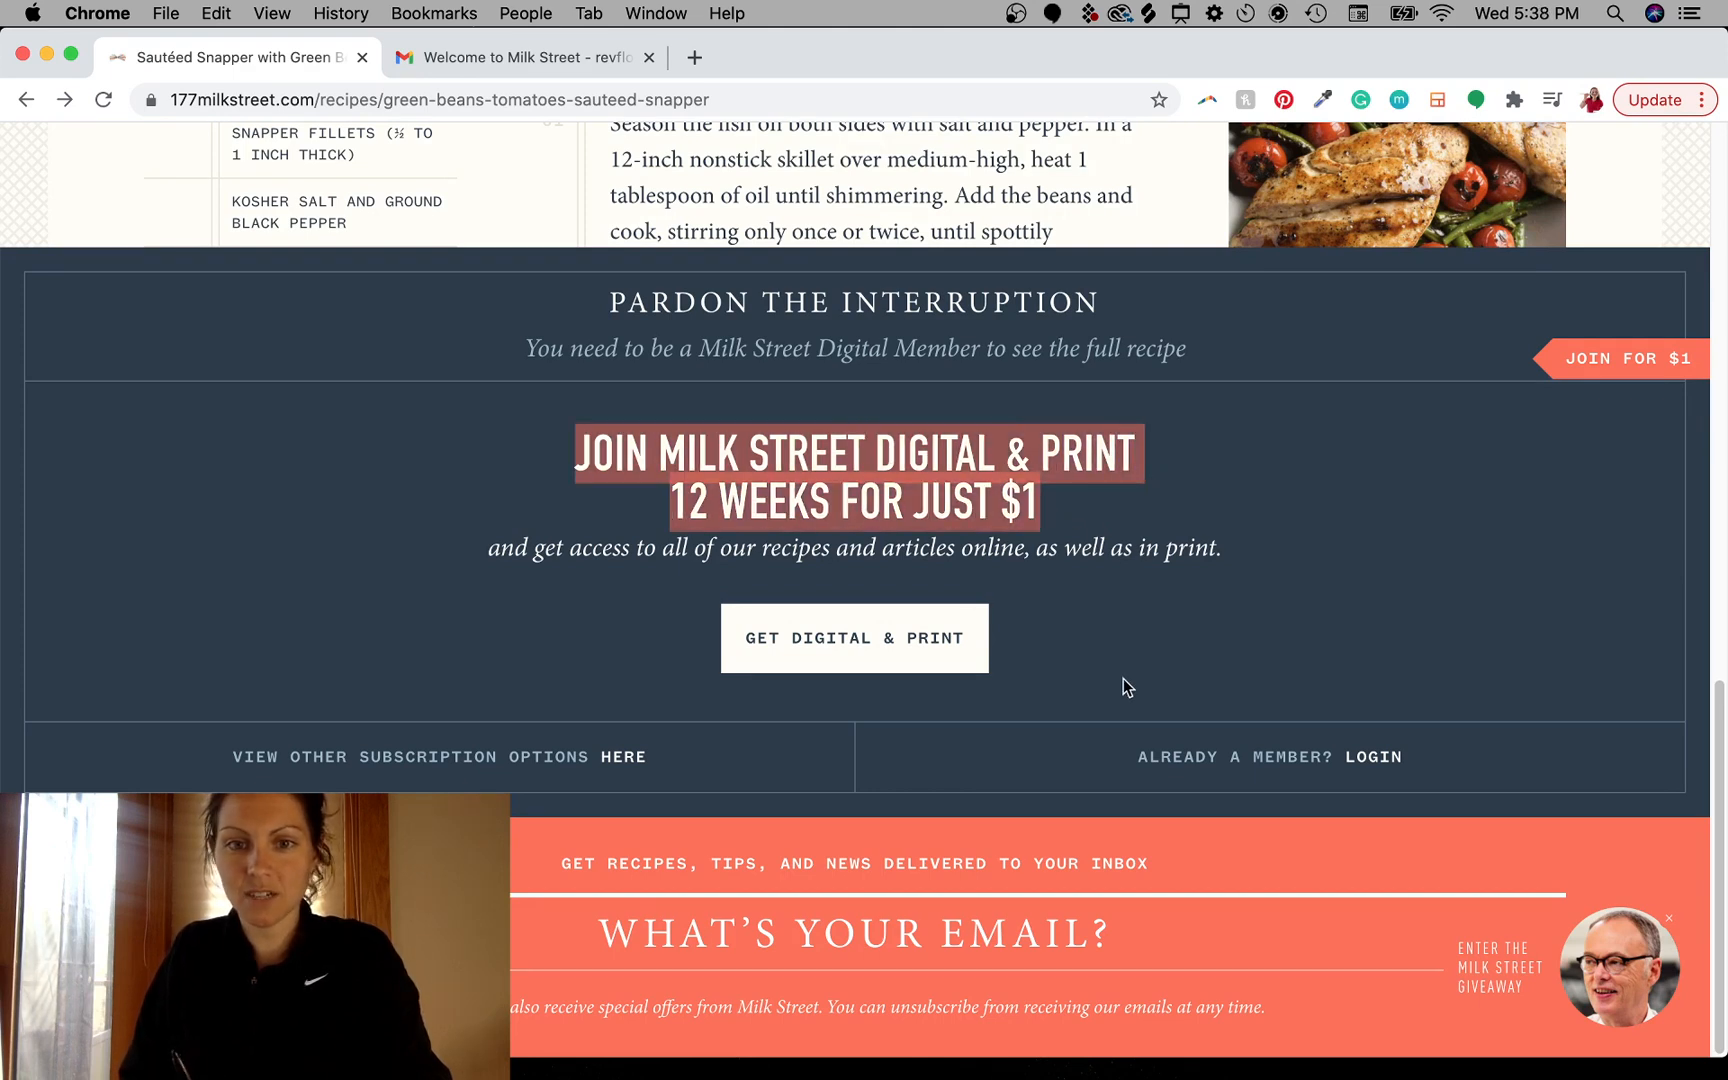
{"action": "left_click_drag", "start_coordinate": [601, 552], "coordinate": [1170, 566]}
{"action": "left_click_drag", "start_coordinate": [864, 552], "coordinate": [1200, 573]}
{"action": "left_click", "coordinate": [1034, 610]}
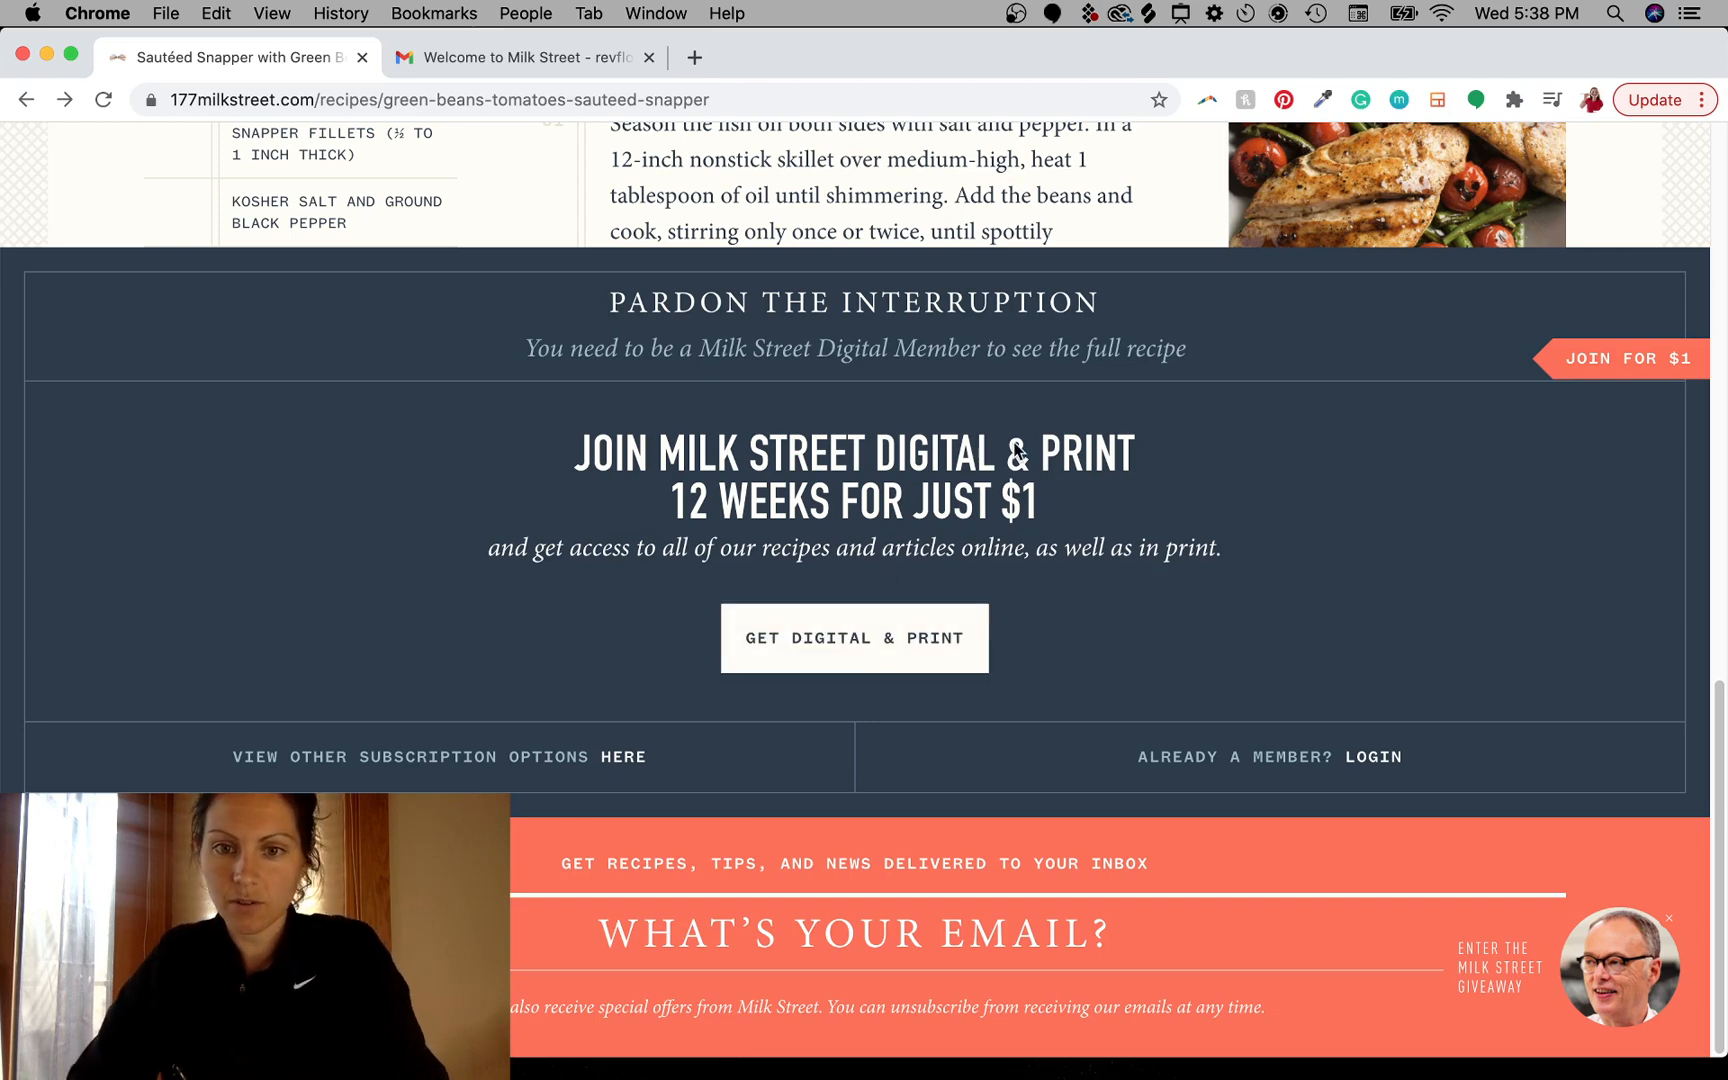
- Highlight the paywall's line about needing to be a Milk Street Digital Member and deselect it
{"action": "scroll", "coordinate": [1050, 472], "scroll_direction": "up", "scroll_amount": 1}
{"action": "scroll", "coordinate": [1053, 479], "scroll_direction": "down", "scroll_amount": 1}
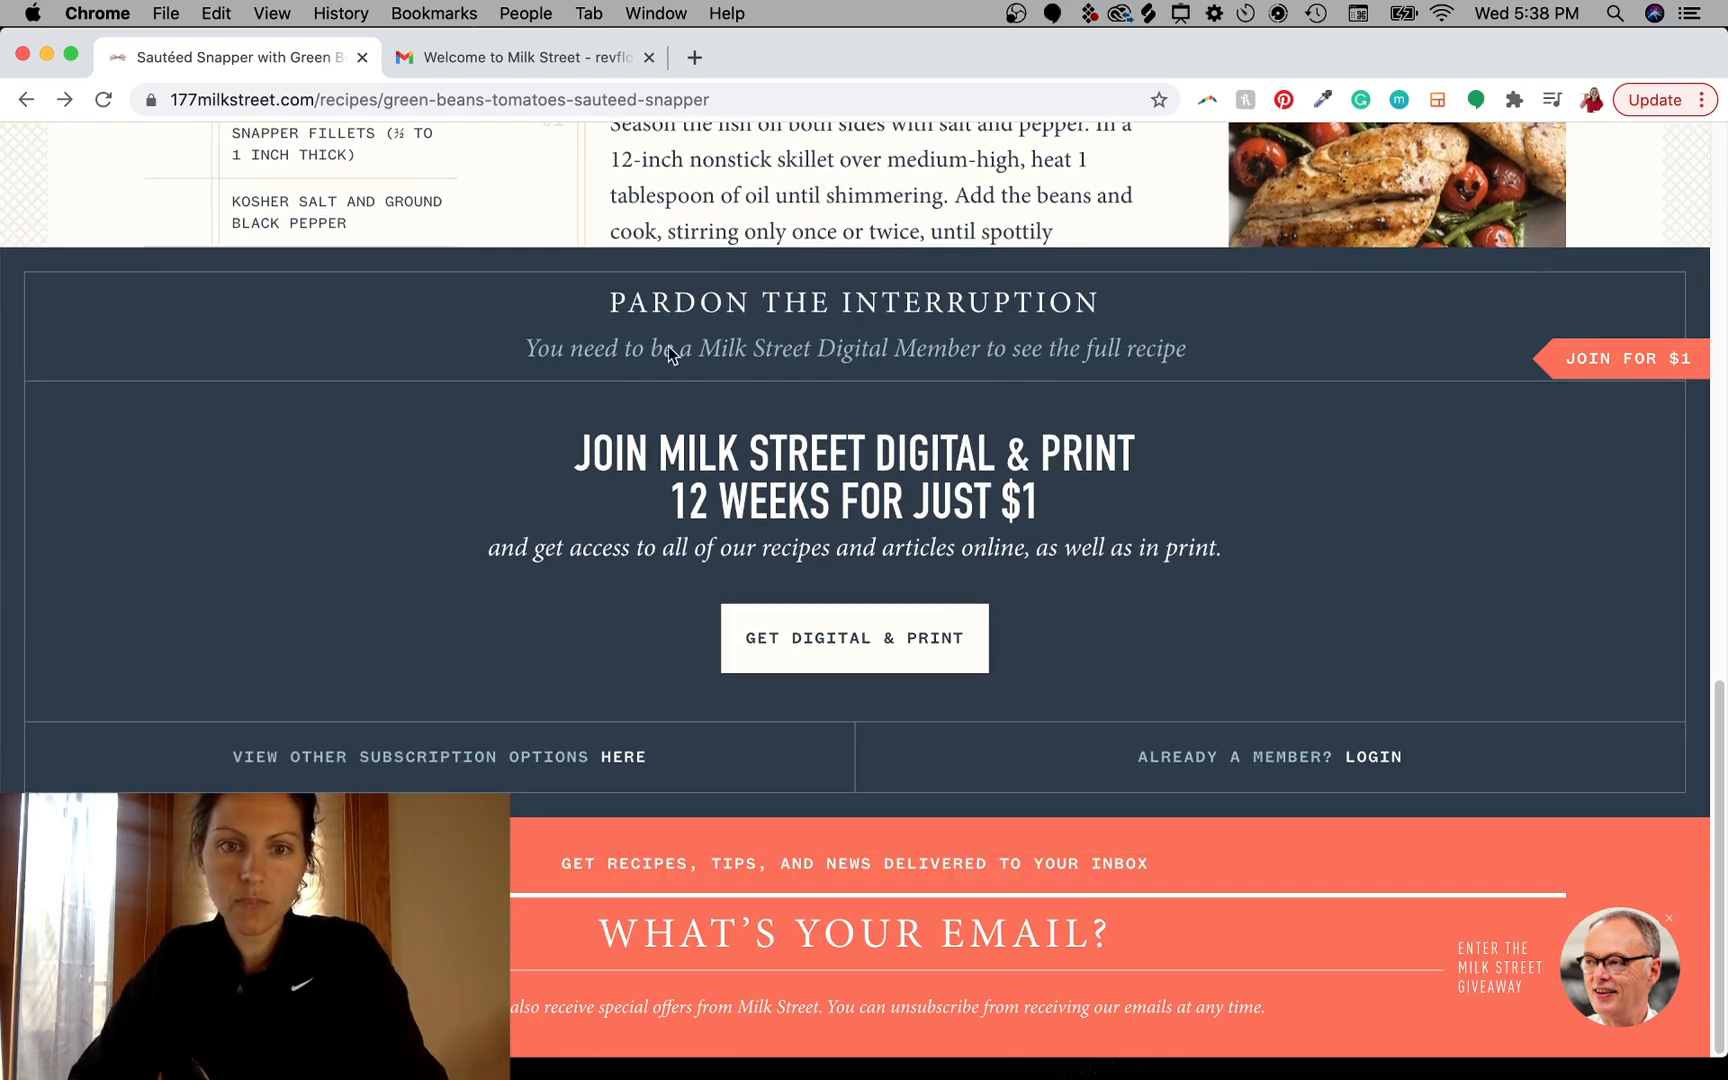
{"action": "left_click_drag", "start_coordinate": [655, 350], "coordinate": [1152, 362]}
{"action": "left_click", "coordinate": [1152, 362]}
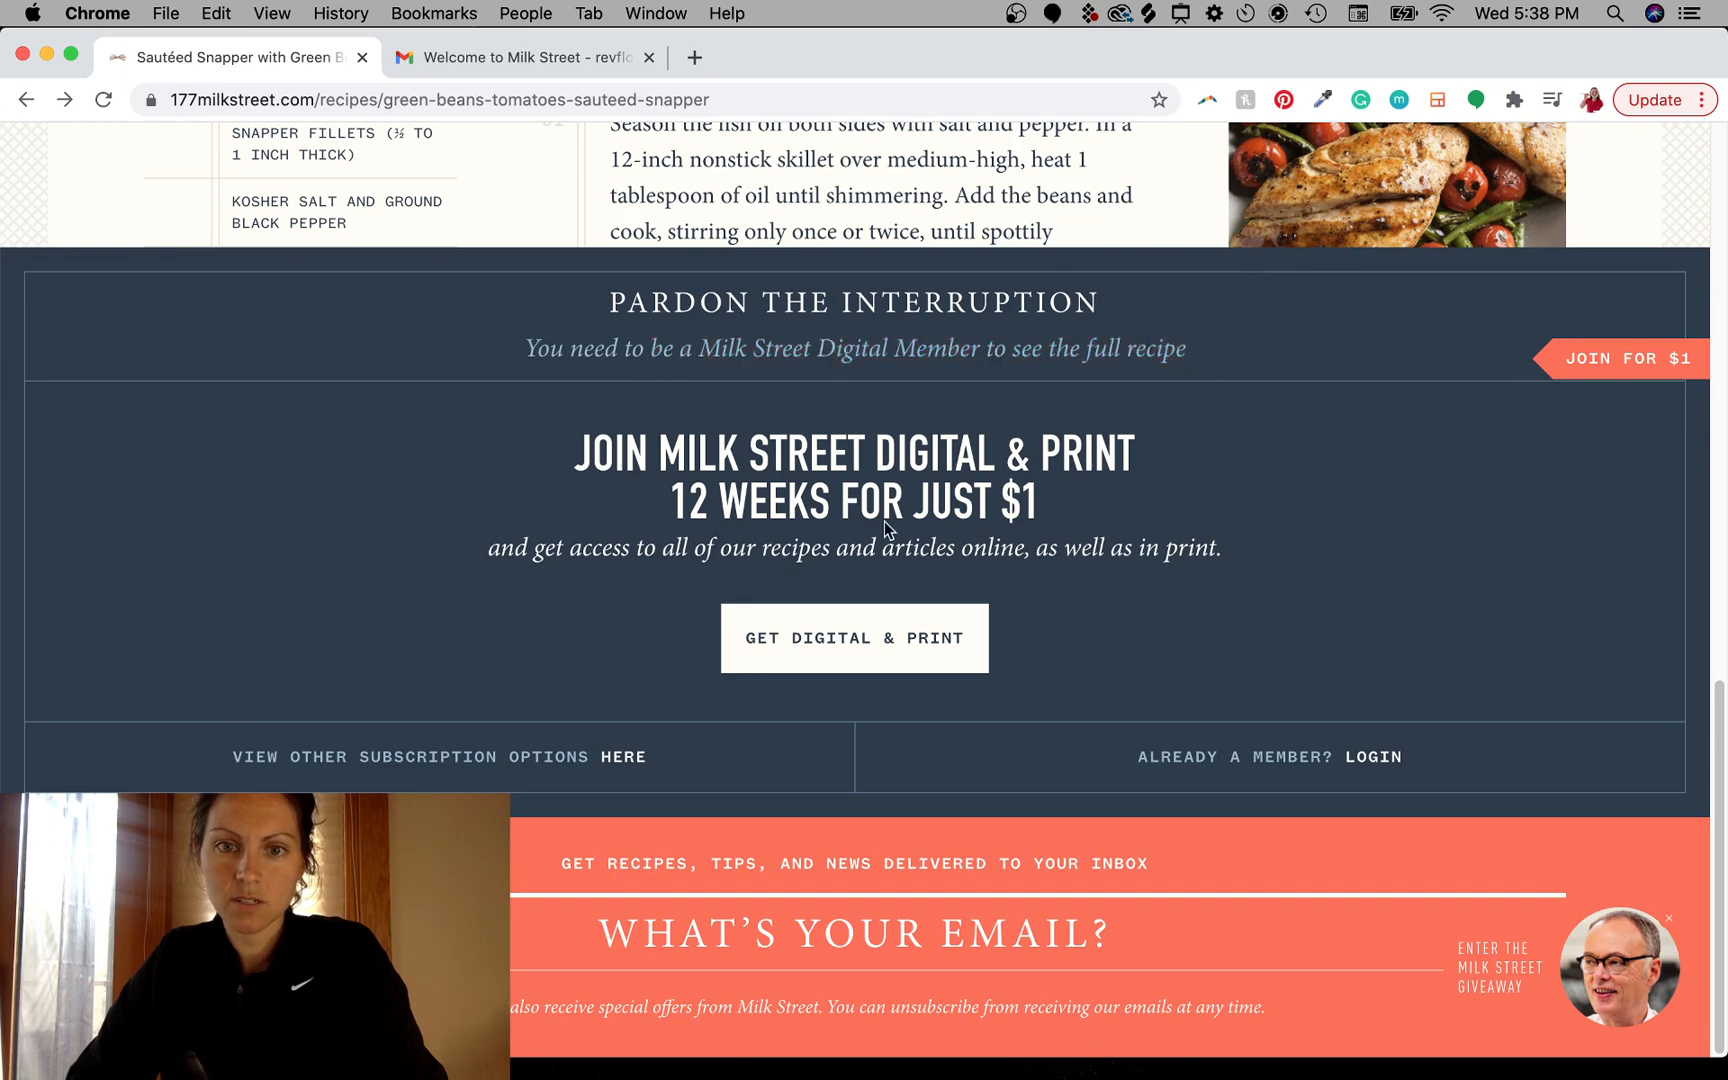
{"action": "scroll", "coordinate": [988, 398], "scroll_direction": "up", "scroll_amount": 5}
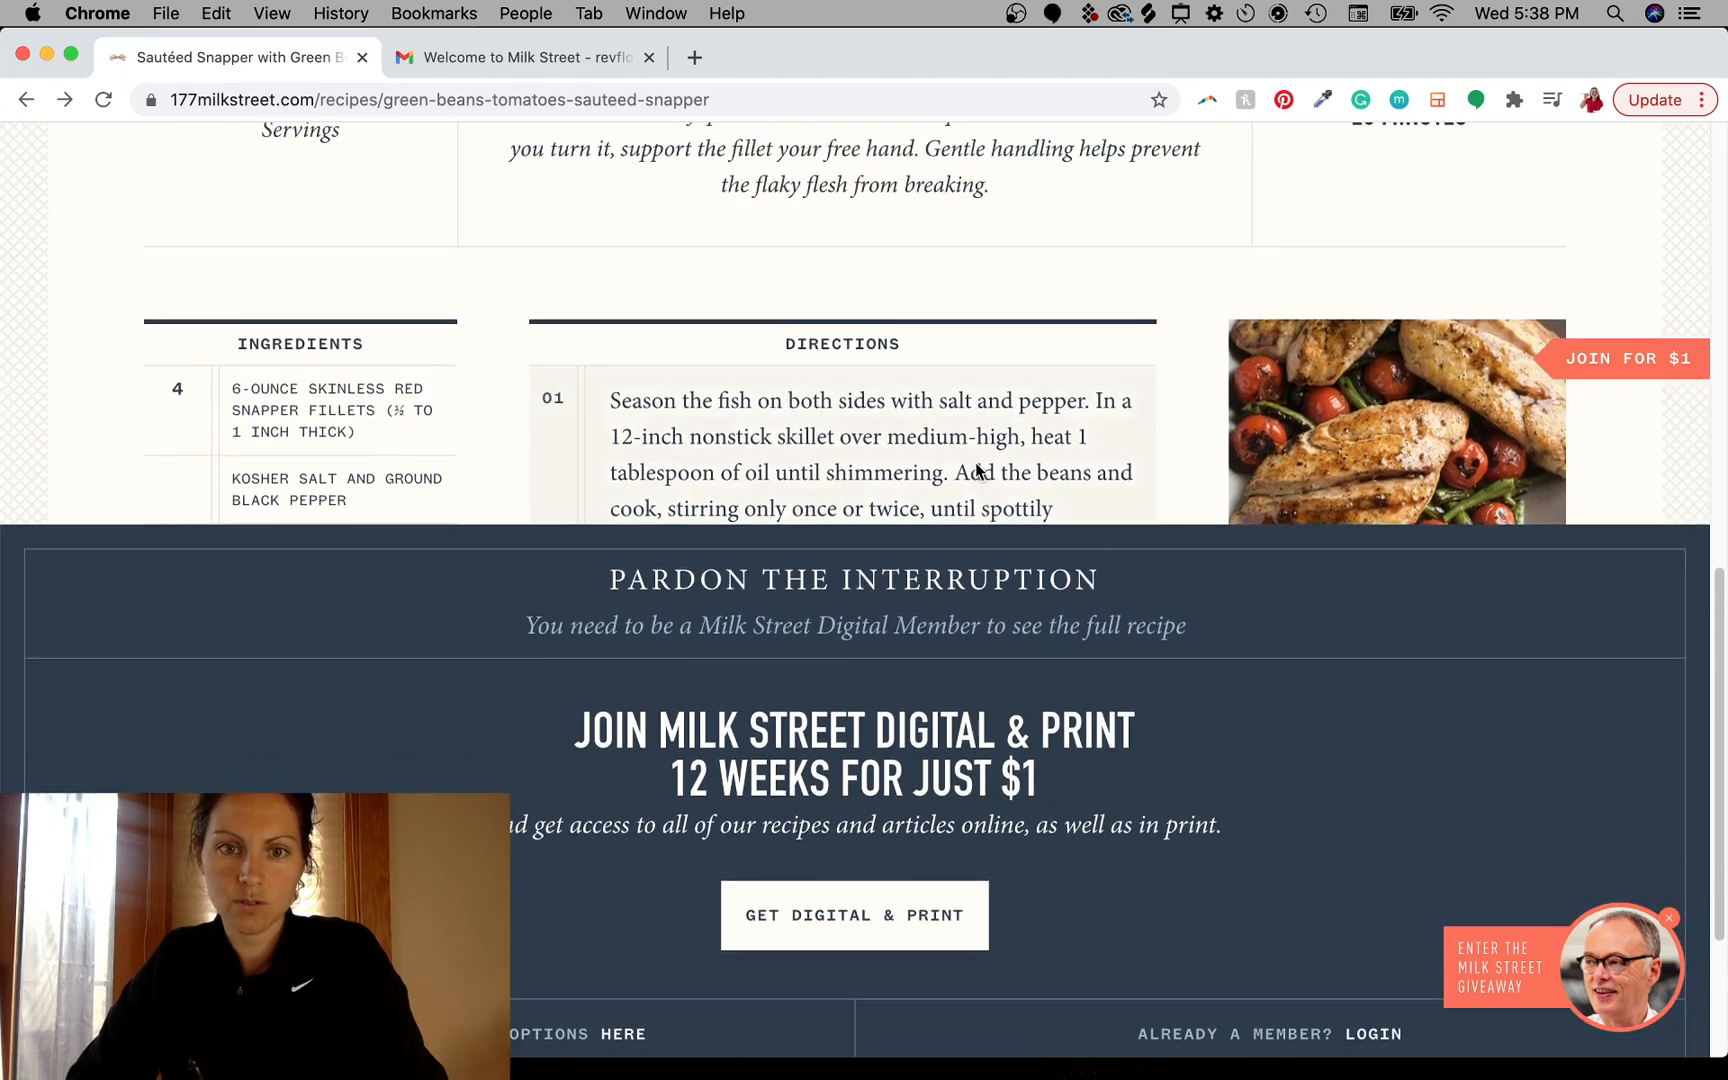
{"action": "left_click_drag", "start_coordinate": [990, 862], "coordinate": [1168, 860]}
{"action": "left_click", "coordinate": [1047, 862]}
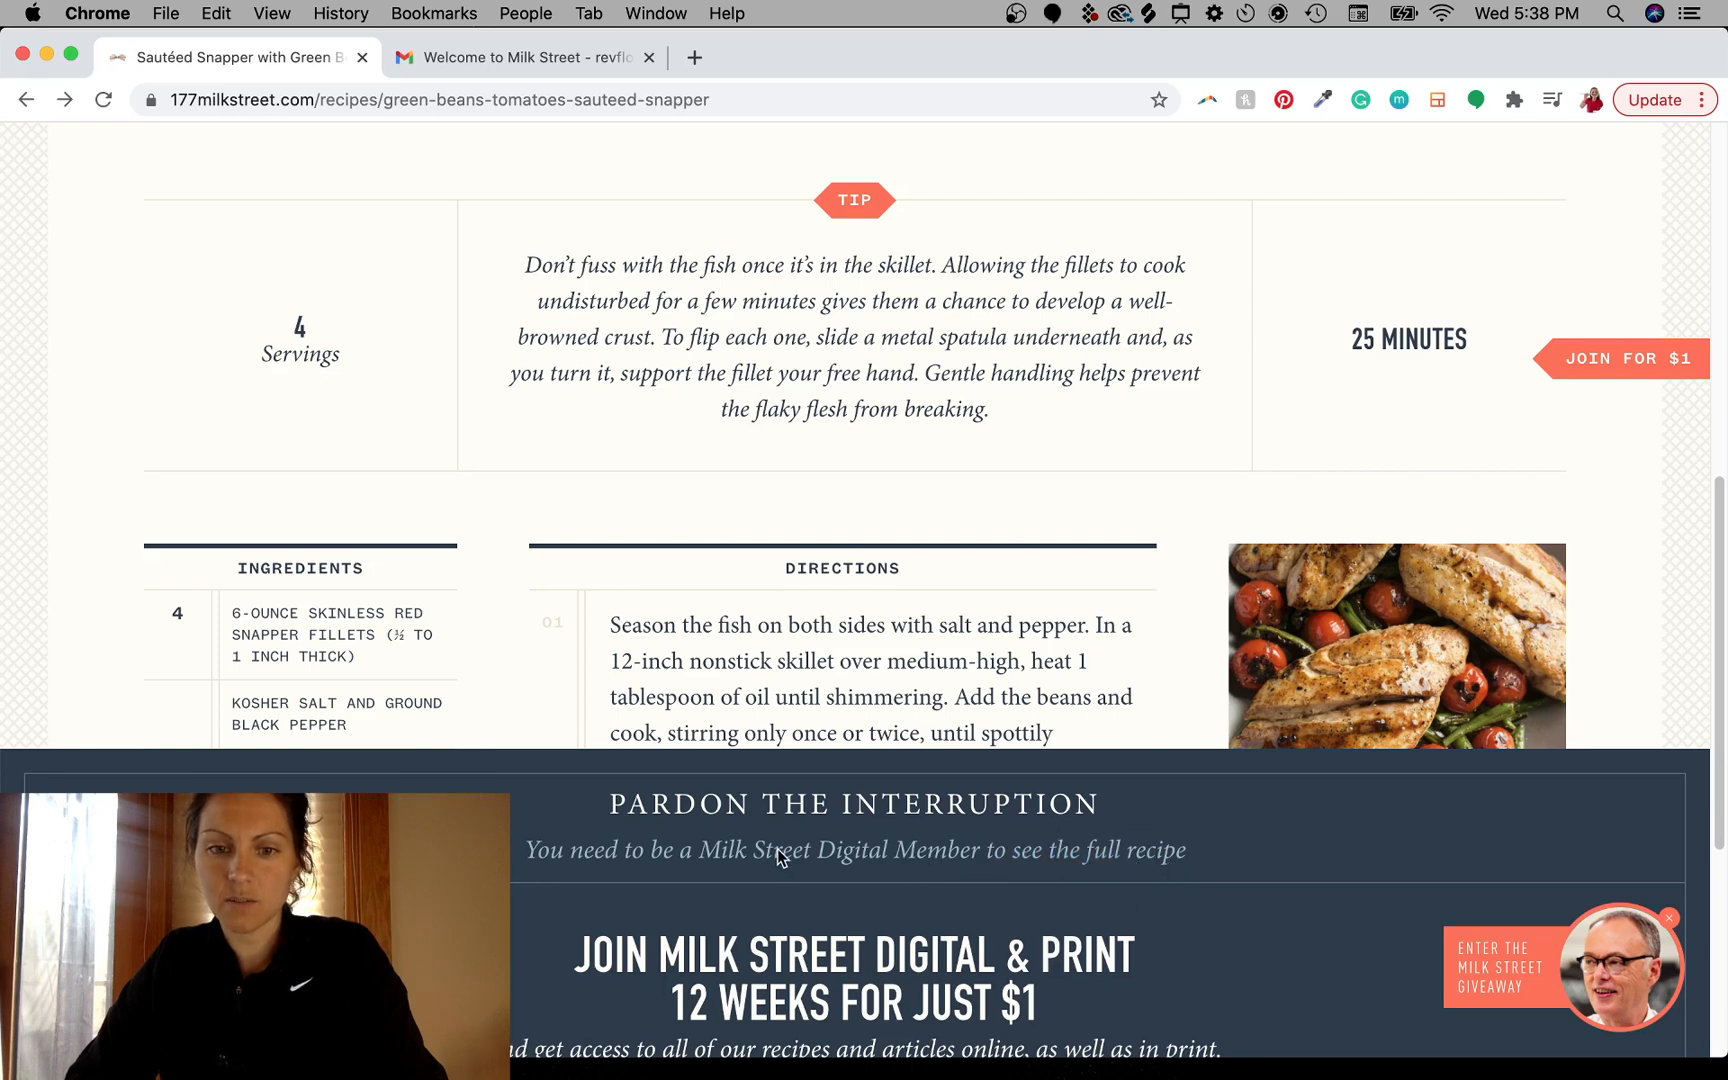
{"action": "left_click_drag", "start_coordinate": [1157, 856], "coordinate": [533, 850]}
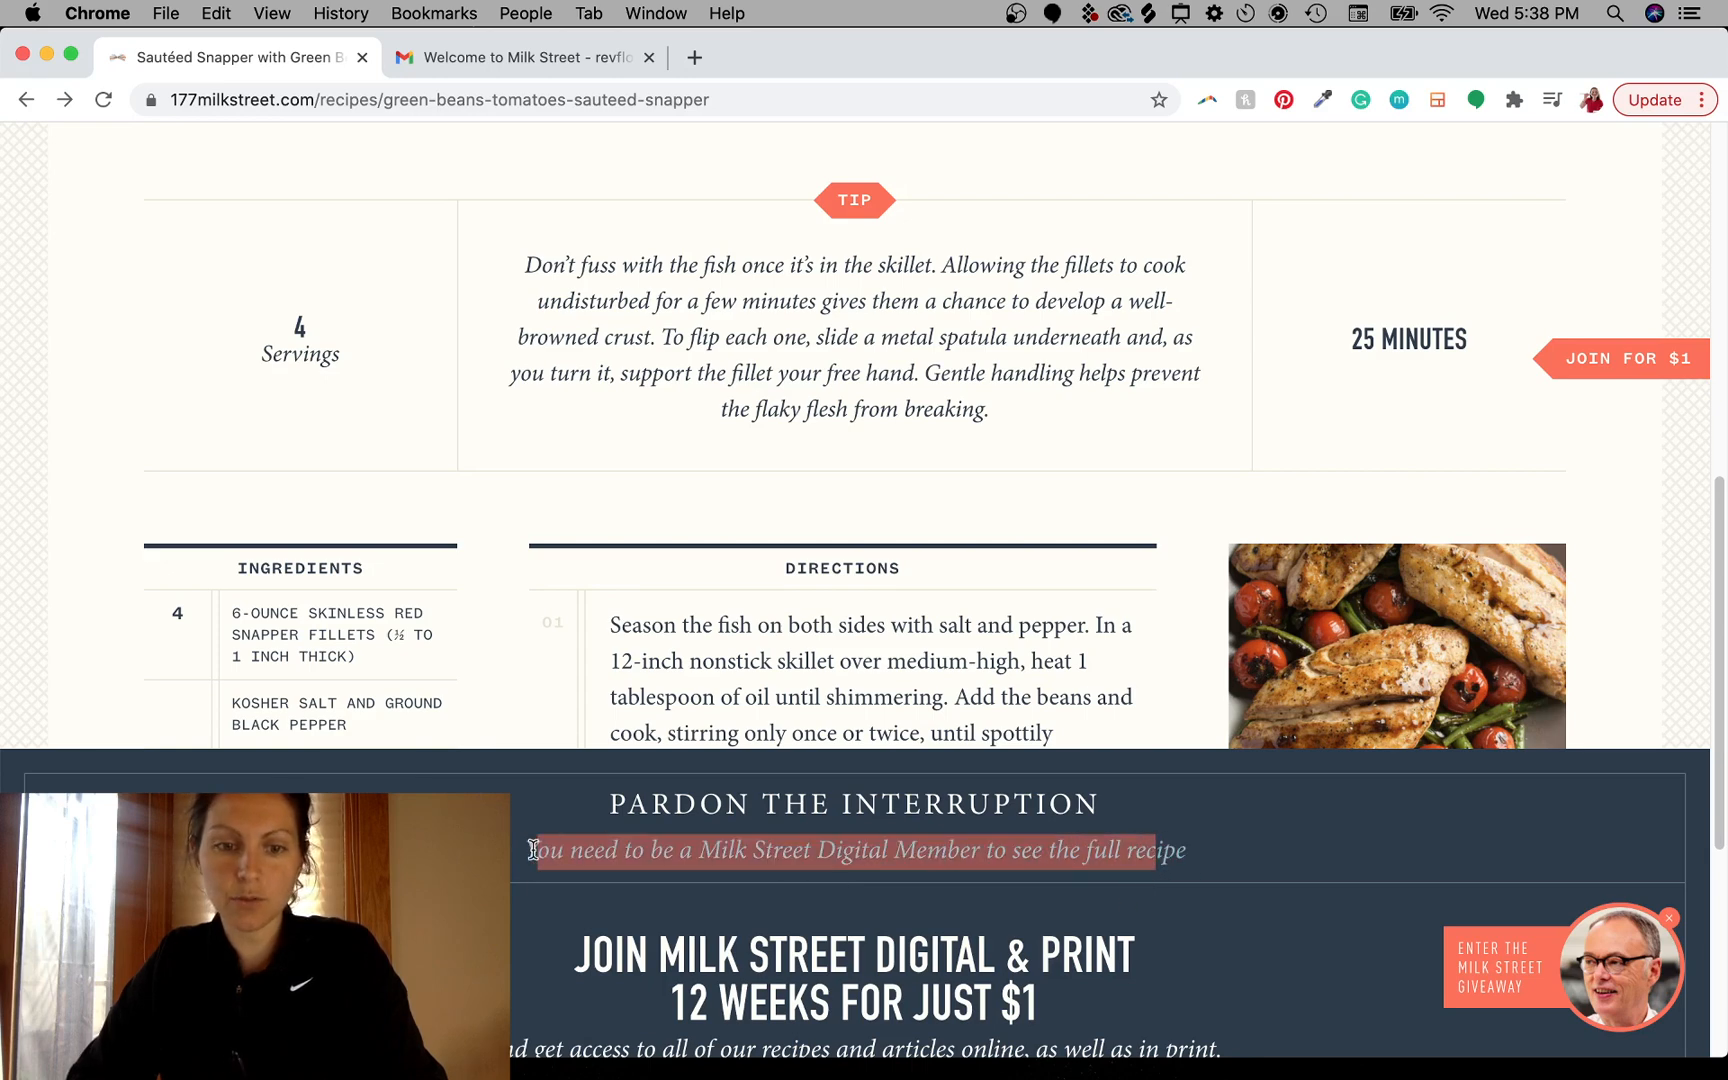
{"action": "left_click", "coordinate": [790, 852]}
- Scroll back to the top of the recipe page
{"action": "scroll", "coordinate": [895, 483], "scroll_direction": "down", "scroll_amount": 5}
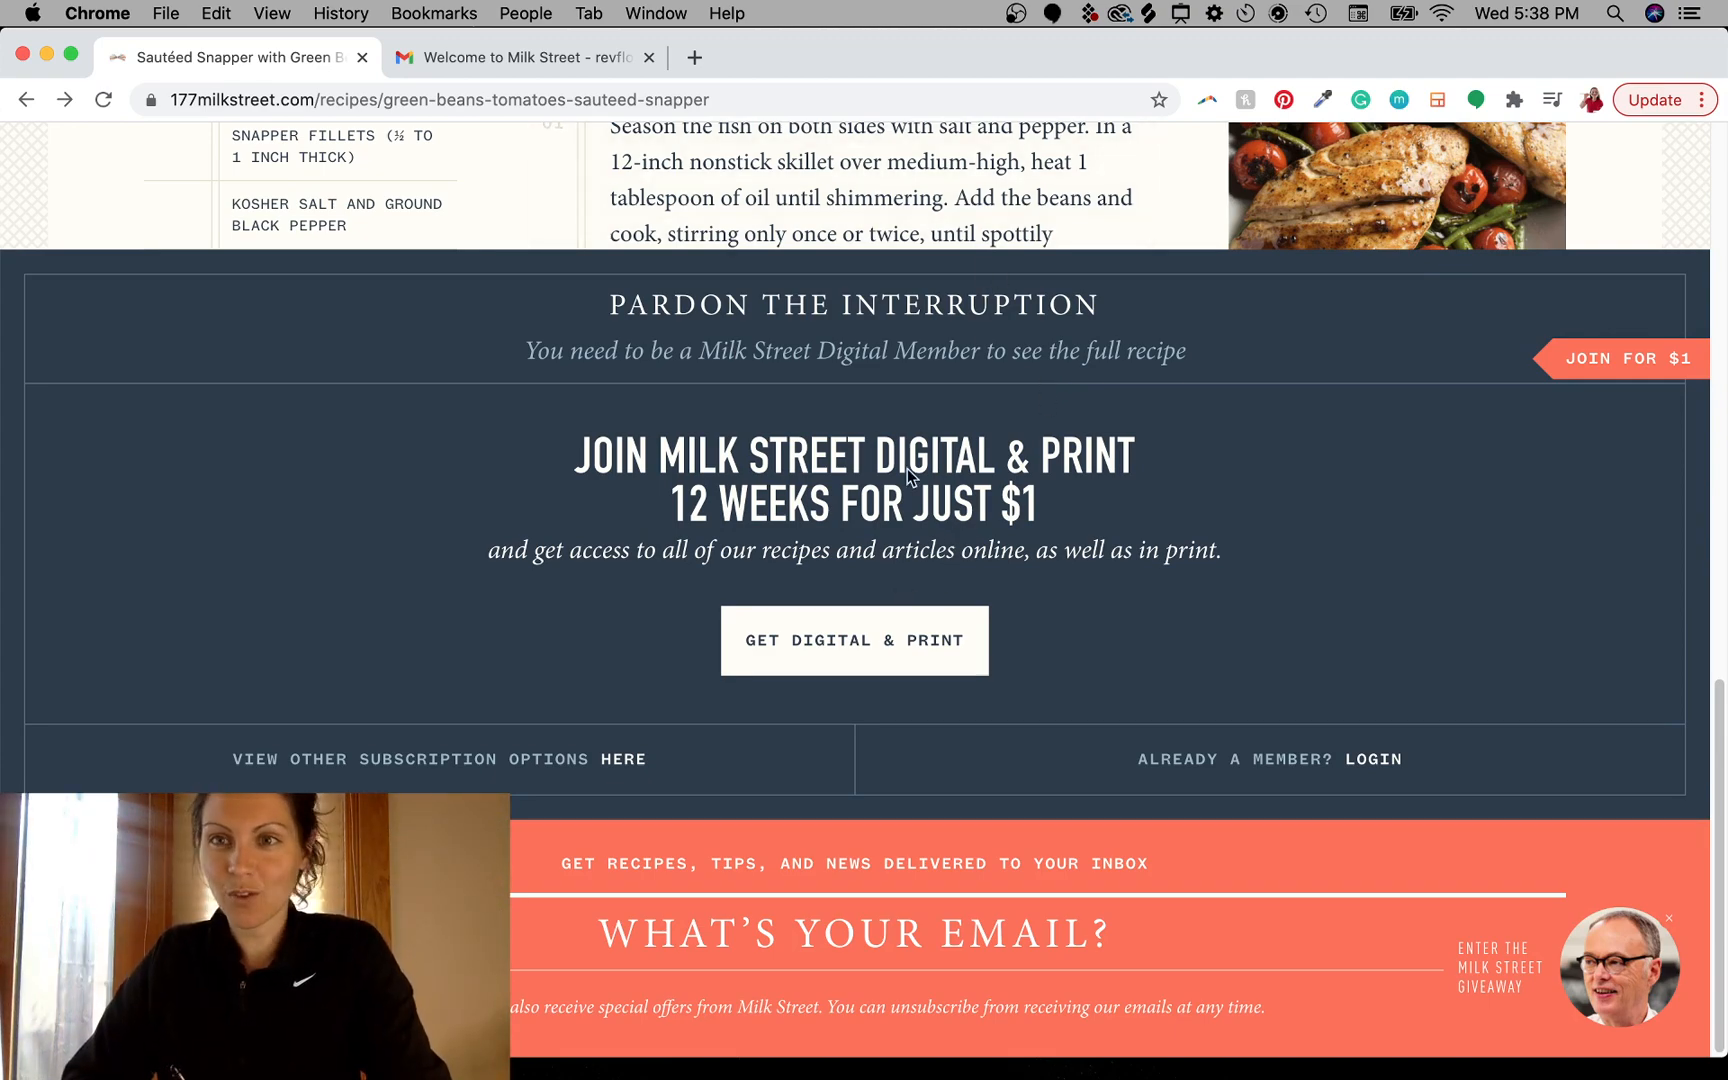
{"action": "scroll", "coordinate": [1004, 362], "scroll_direction": "up", "scroll_amount": 10}
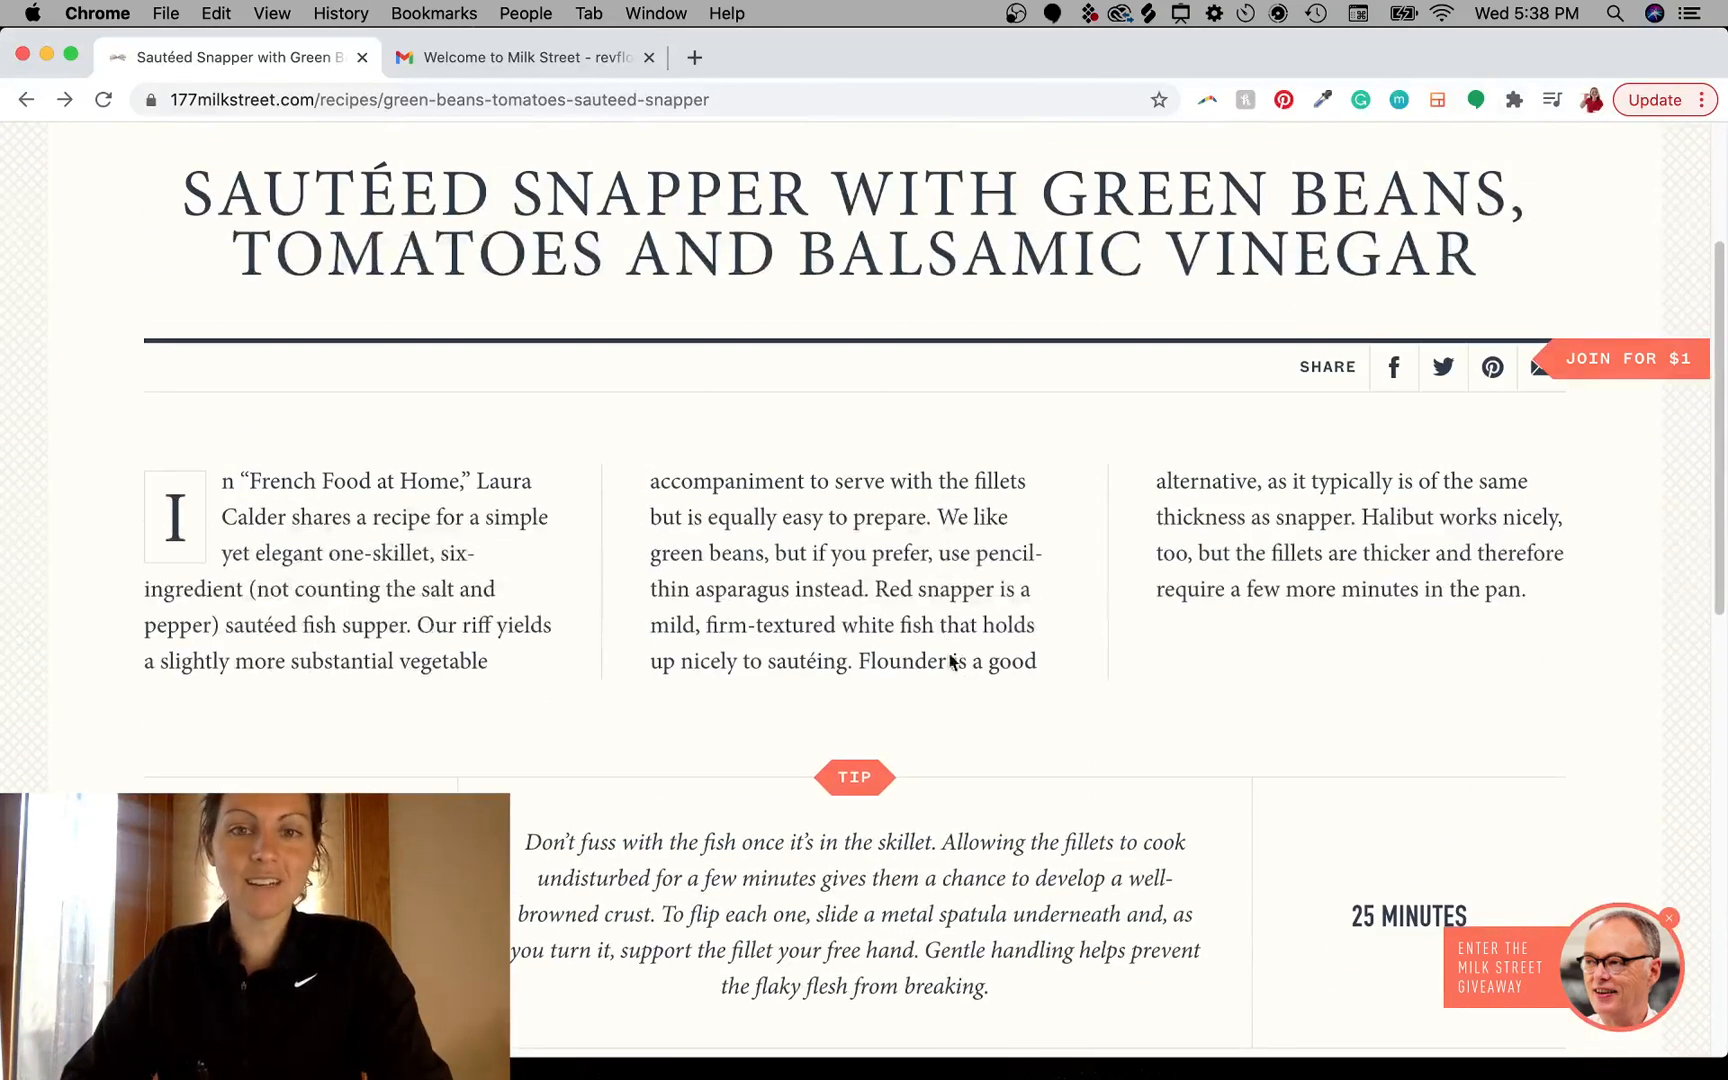
{"action": "scroll", "coordinate": [955, 447], "scroll_direction": "up", "scroll_amount": 2}
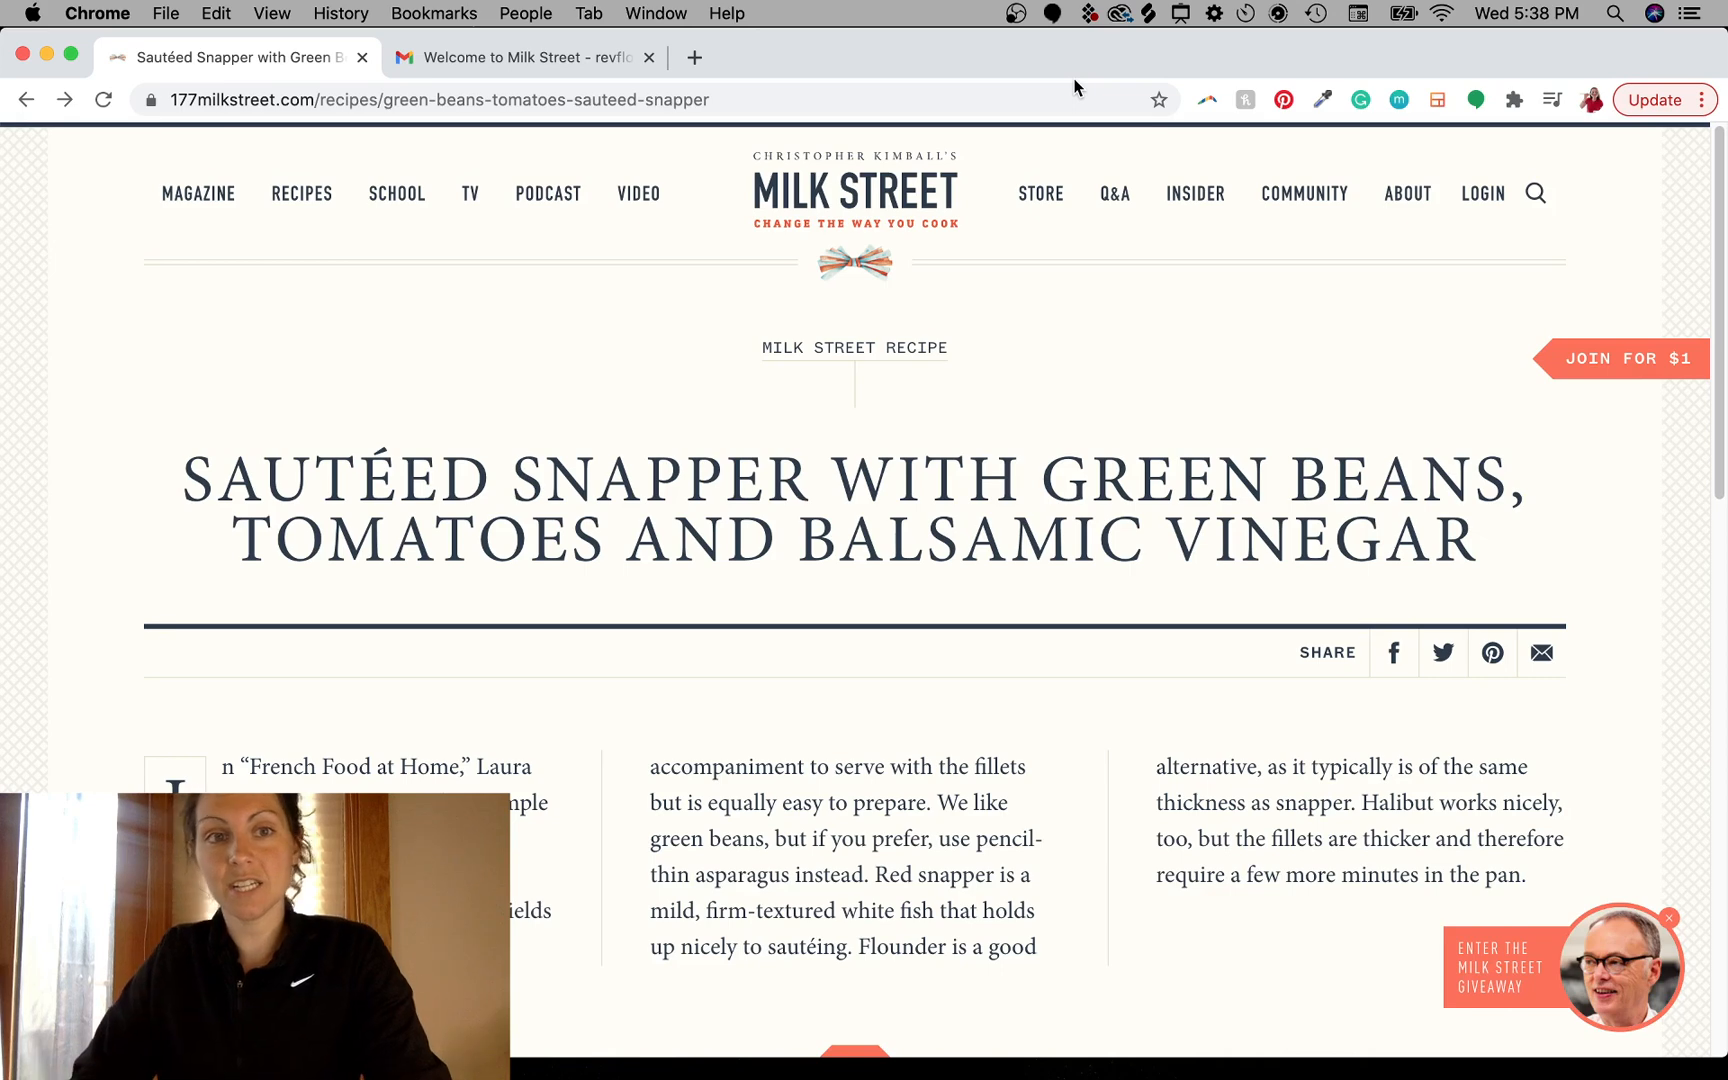
- Switch to the welcome email tab and capture a screenshot of the email's upper portion
{"action": "left_click", "coordinate": [527, 60]}
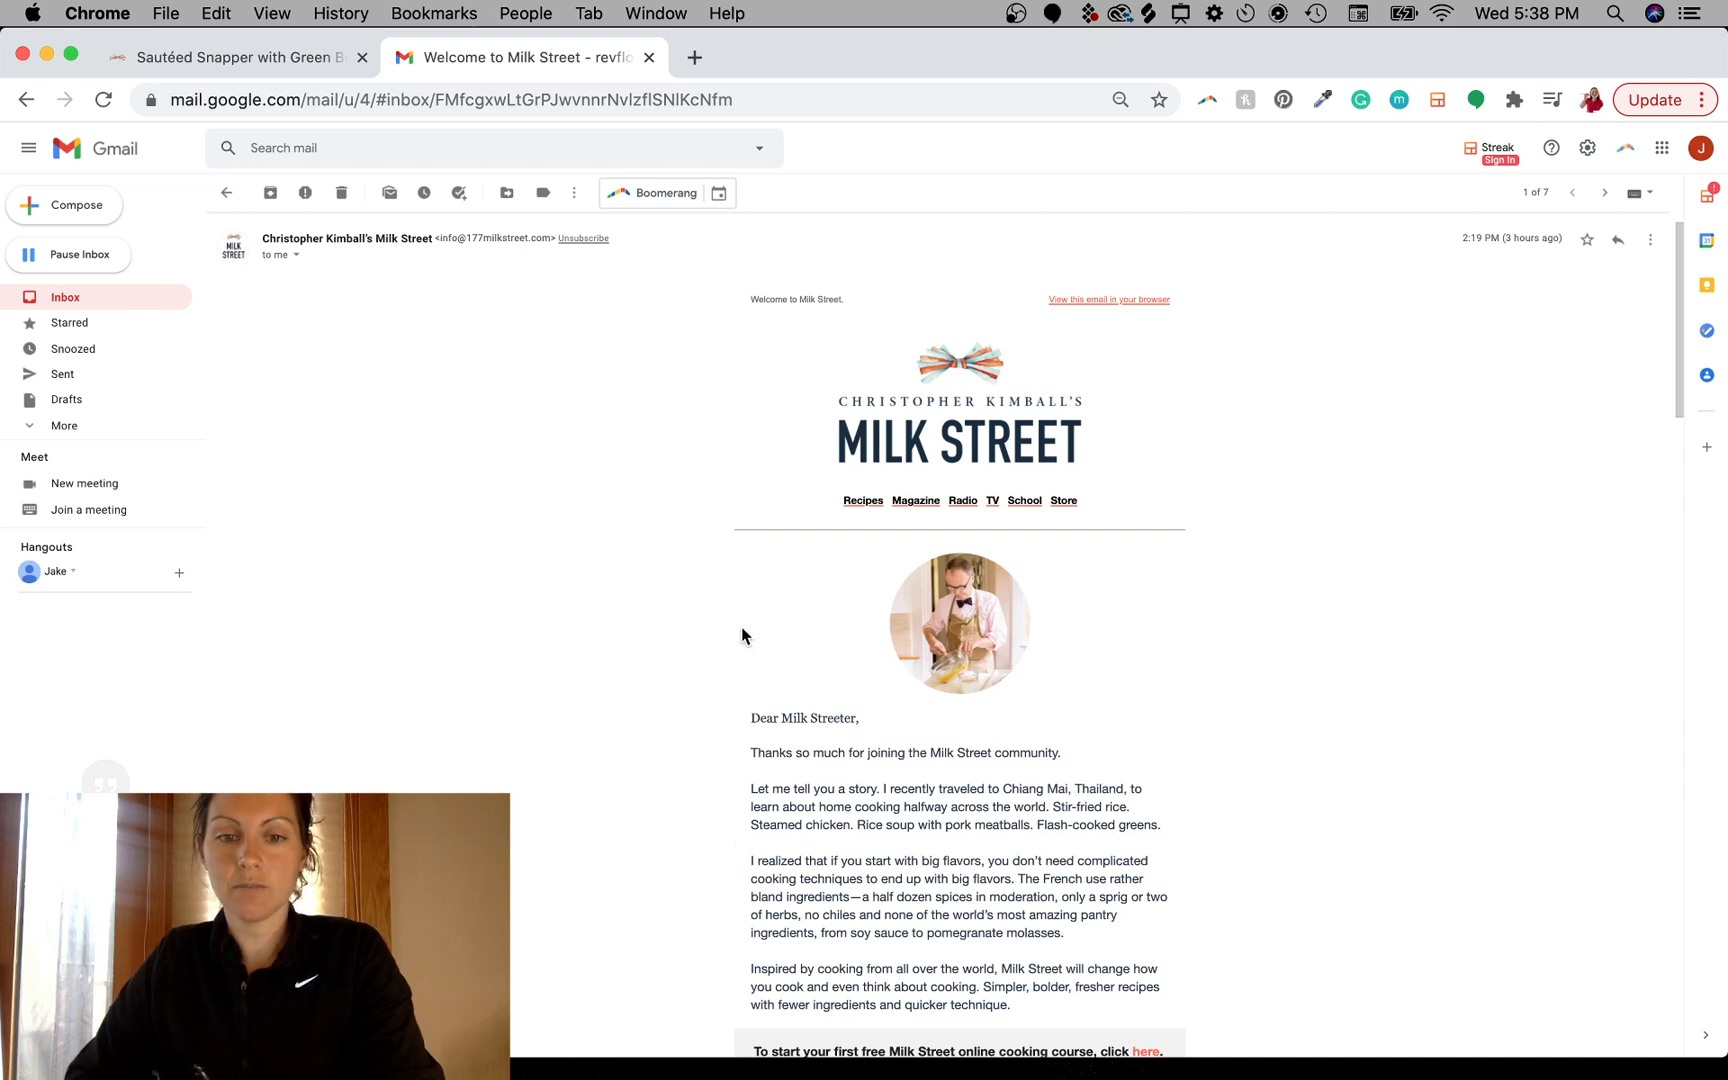
{"action": "left_click_drag", "start_coordinate": [891, 481], "coordinate": [743, 434]}
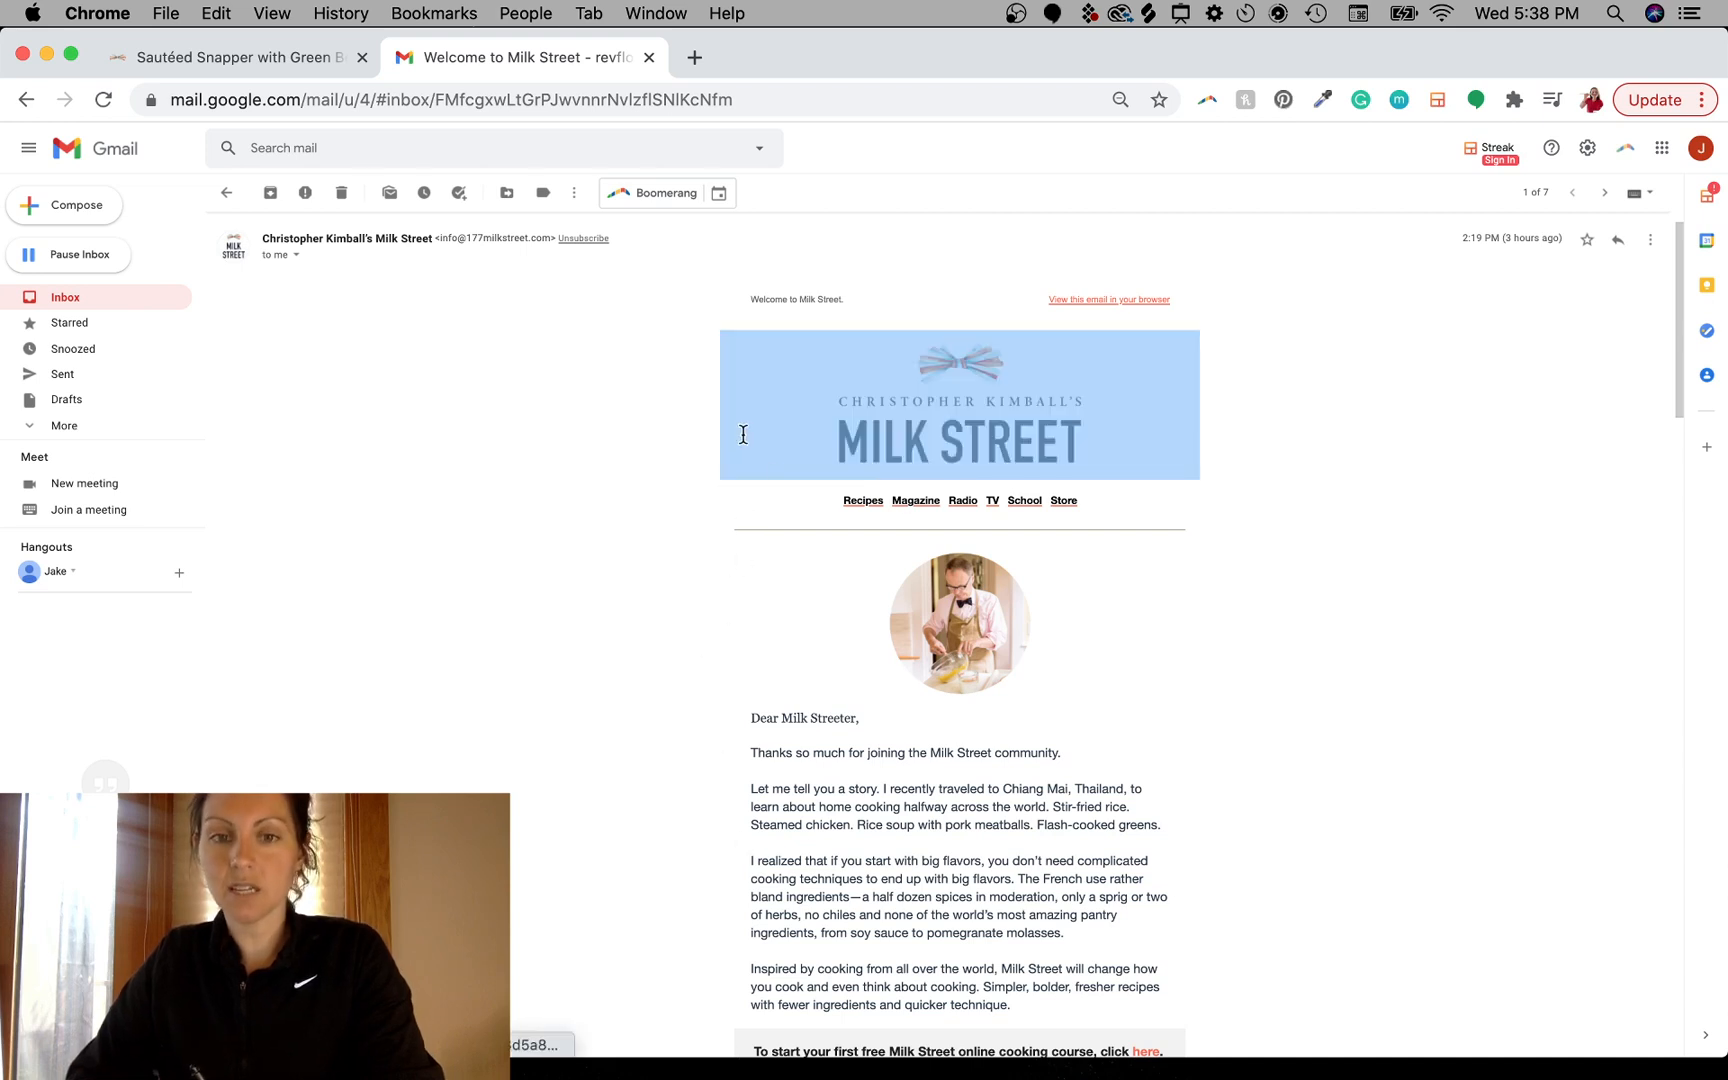
{"action": "left_click", "coordinate": [721, 270]}
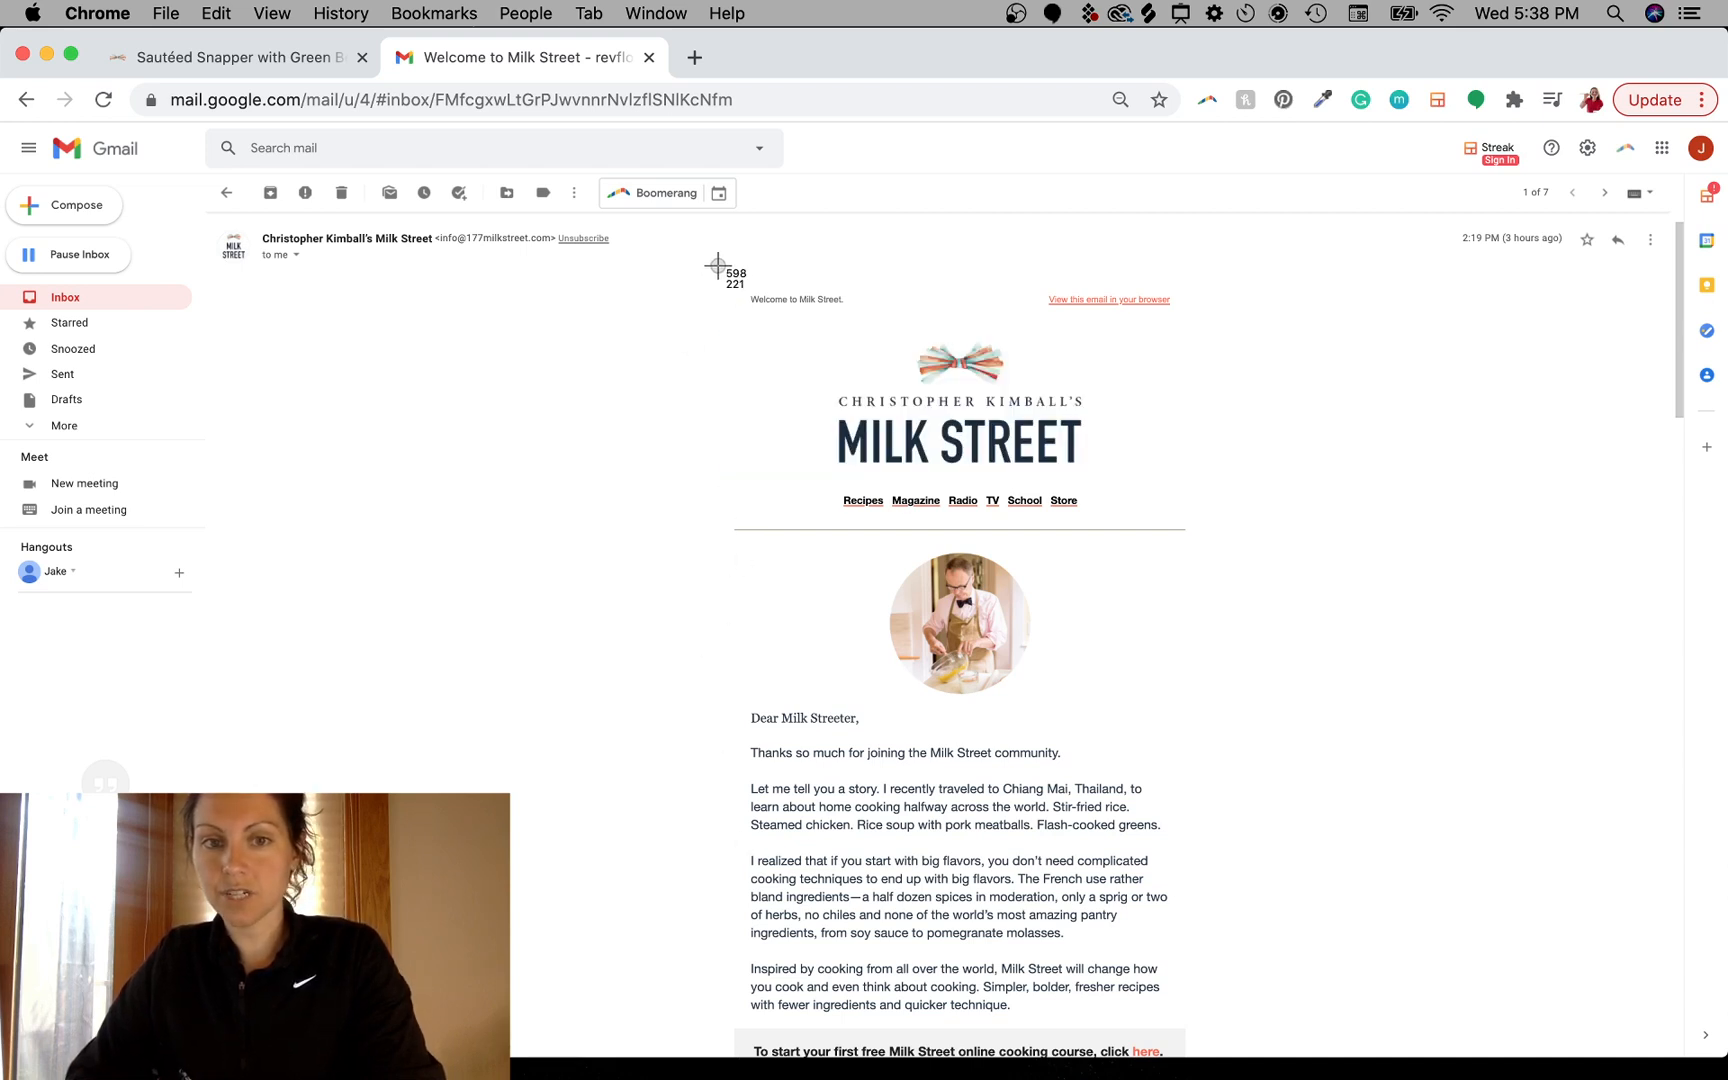
{"action": "left_click_drag", "start_coordinate": [719, 265], "coordinate": [1199, 1051]}
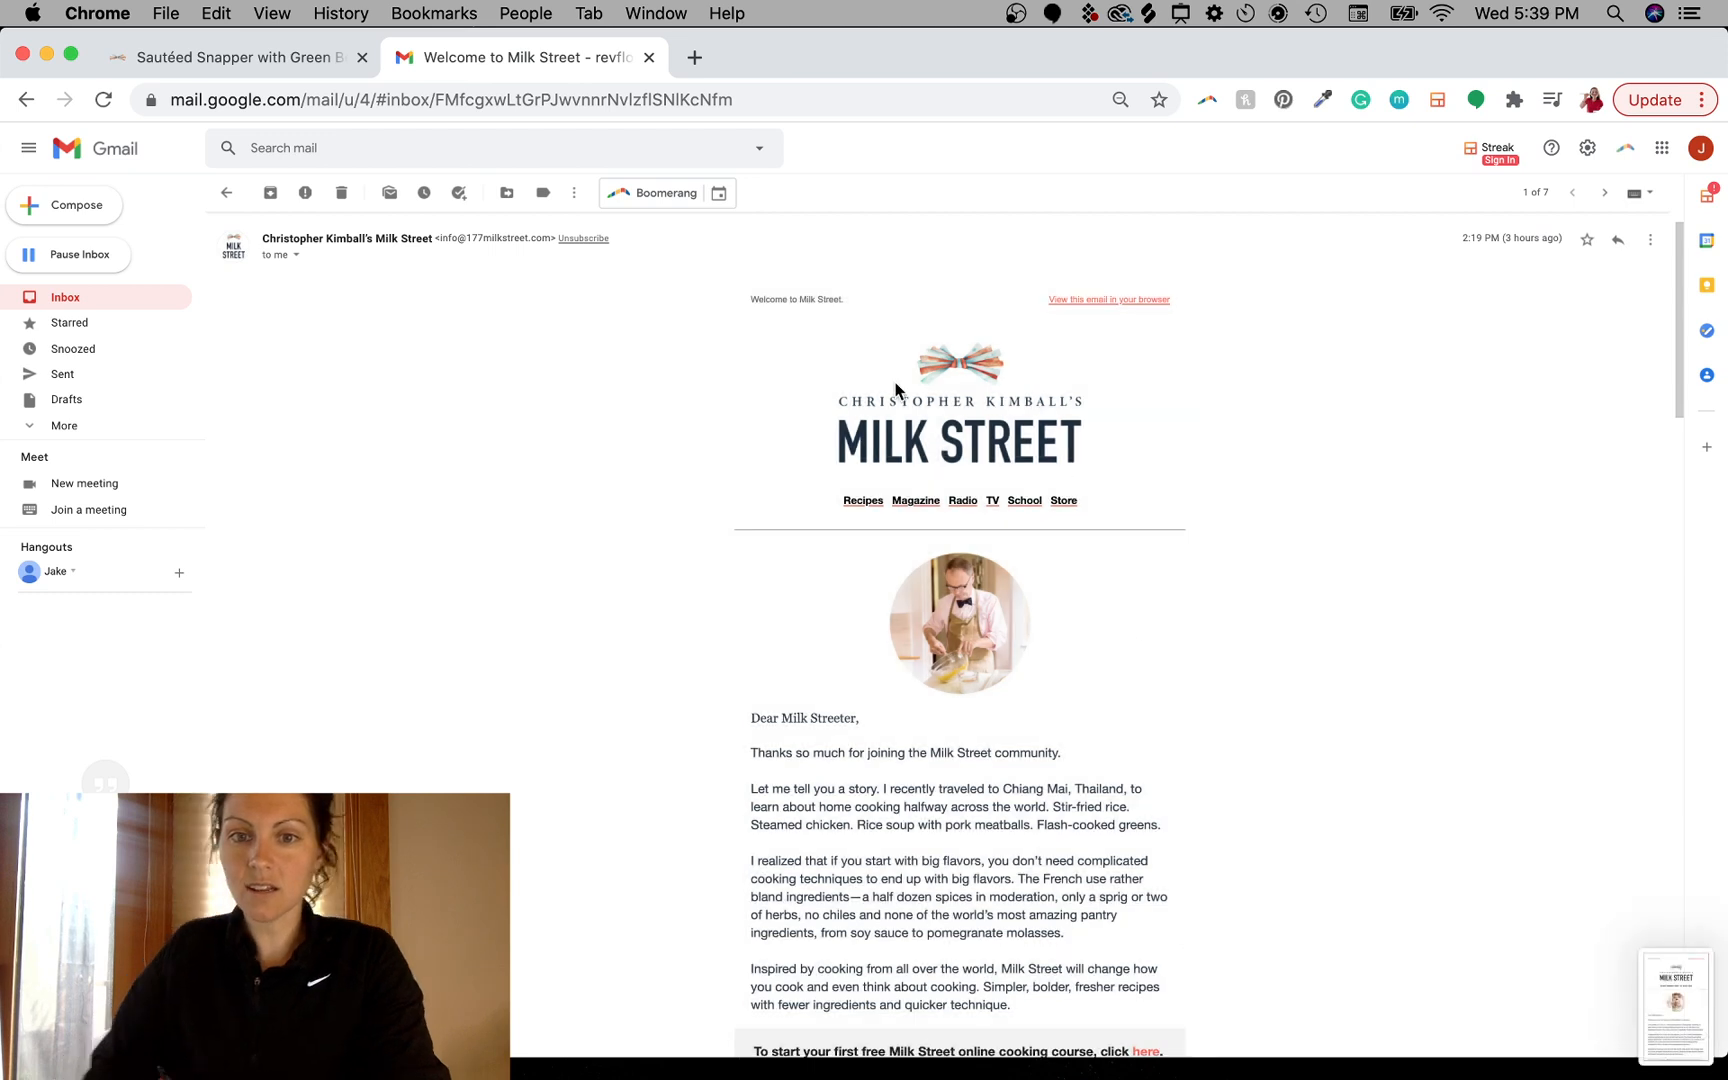
- Place the email screenshot into the Photoshop document as a layer
{"action": "left_click_drag", "start_coordinate": [1680, 1005], "coordinate": [832, 1040]}
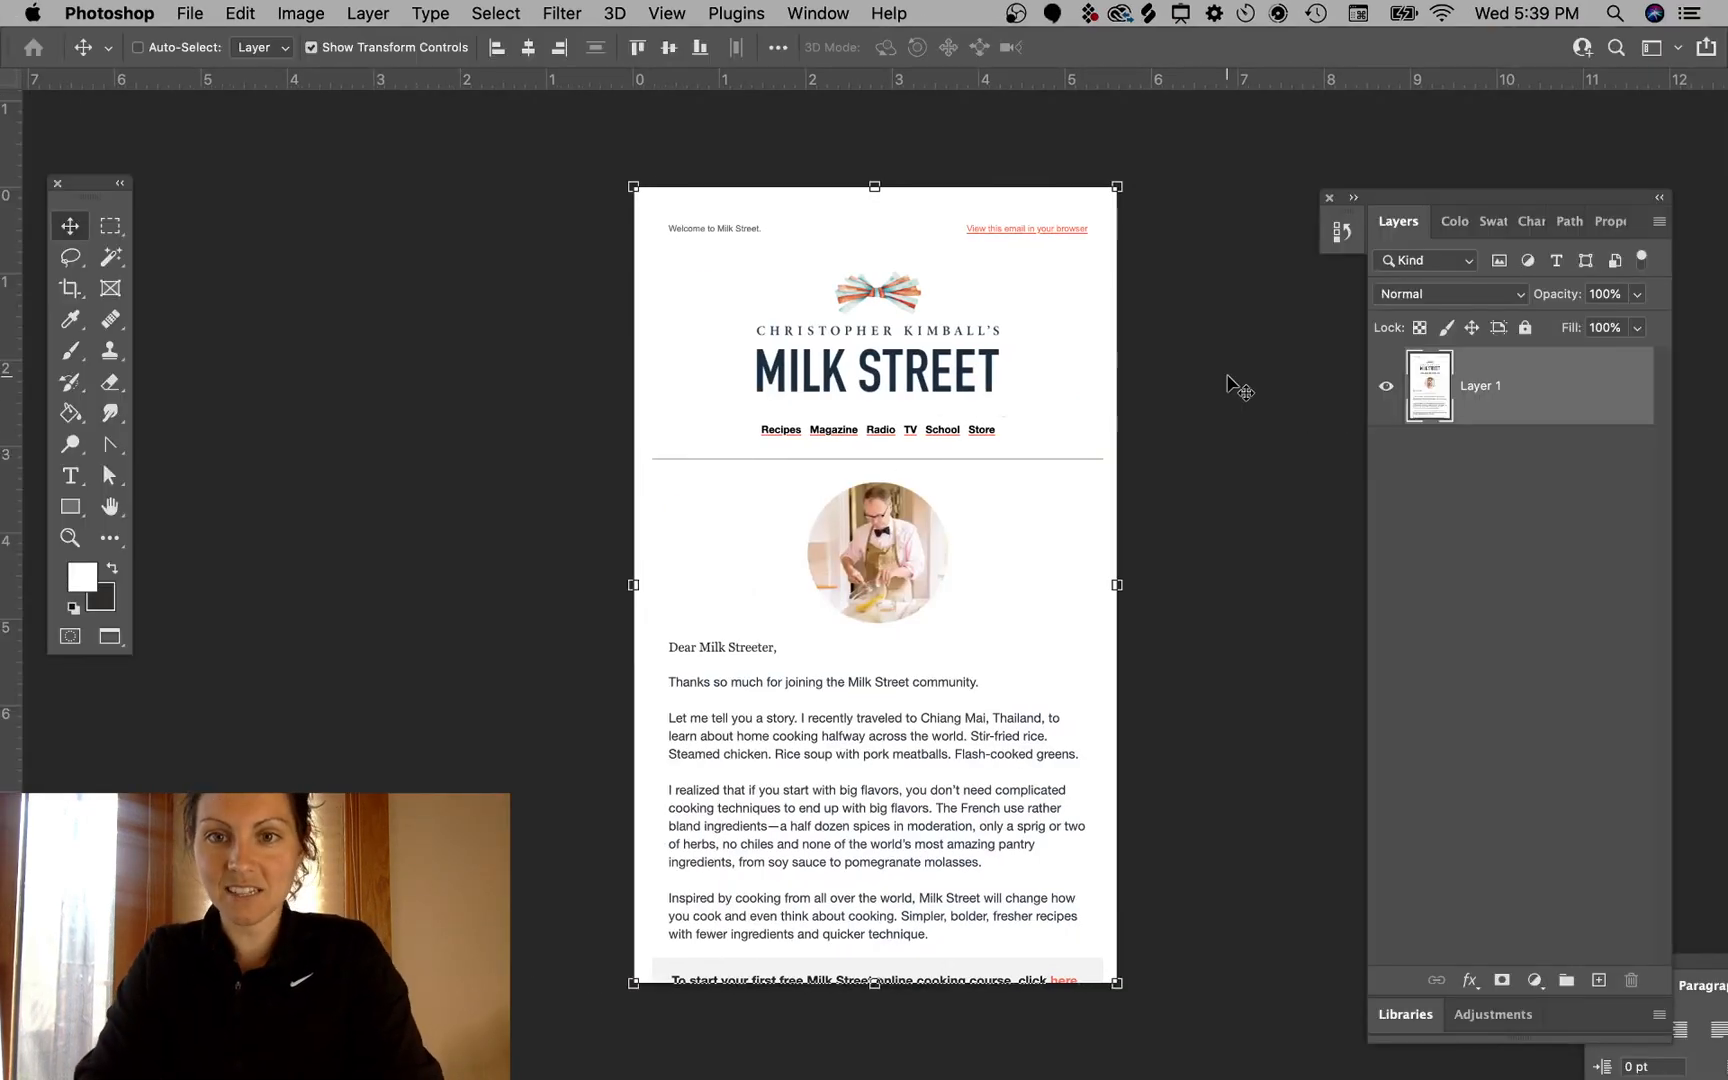
{"action": "left_click", "coordinate": [1201, 452], "text": "super"}
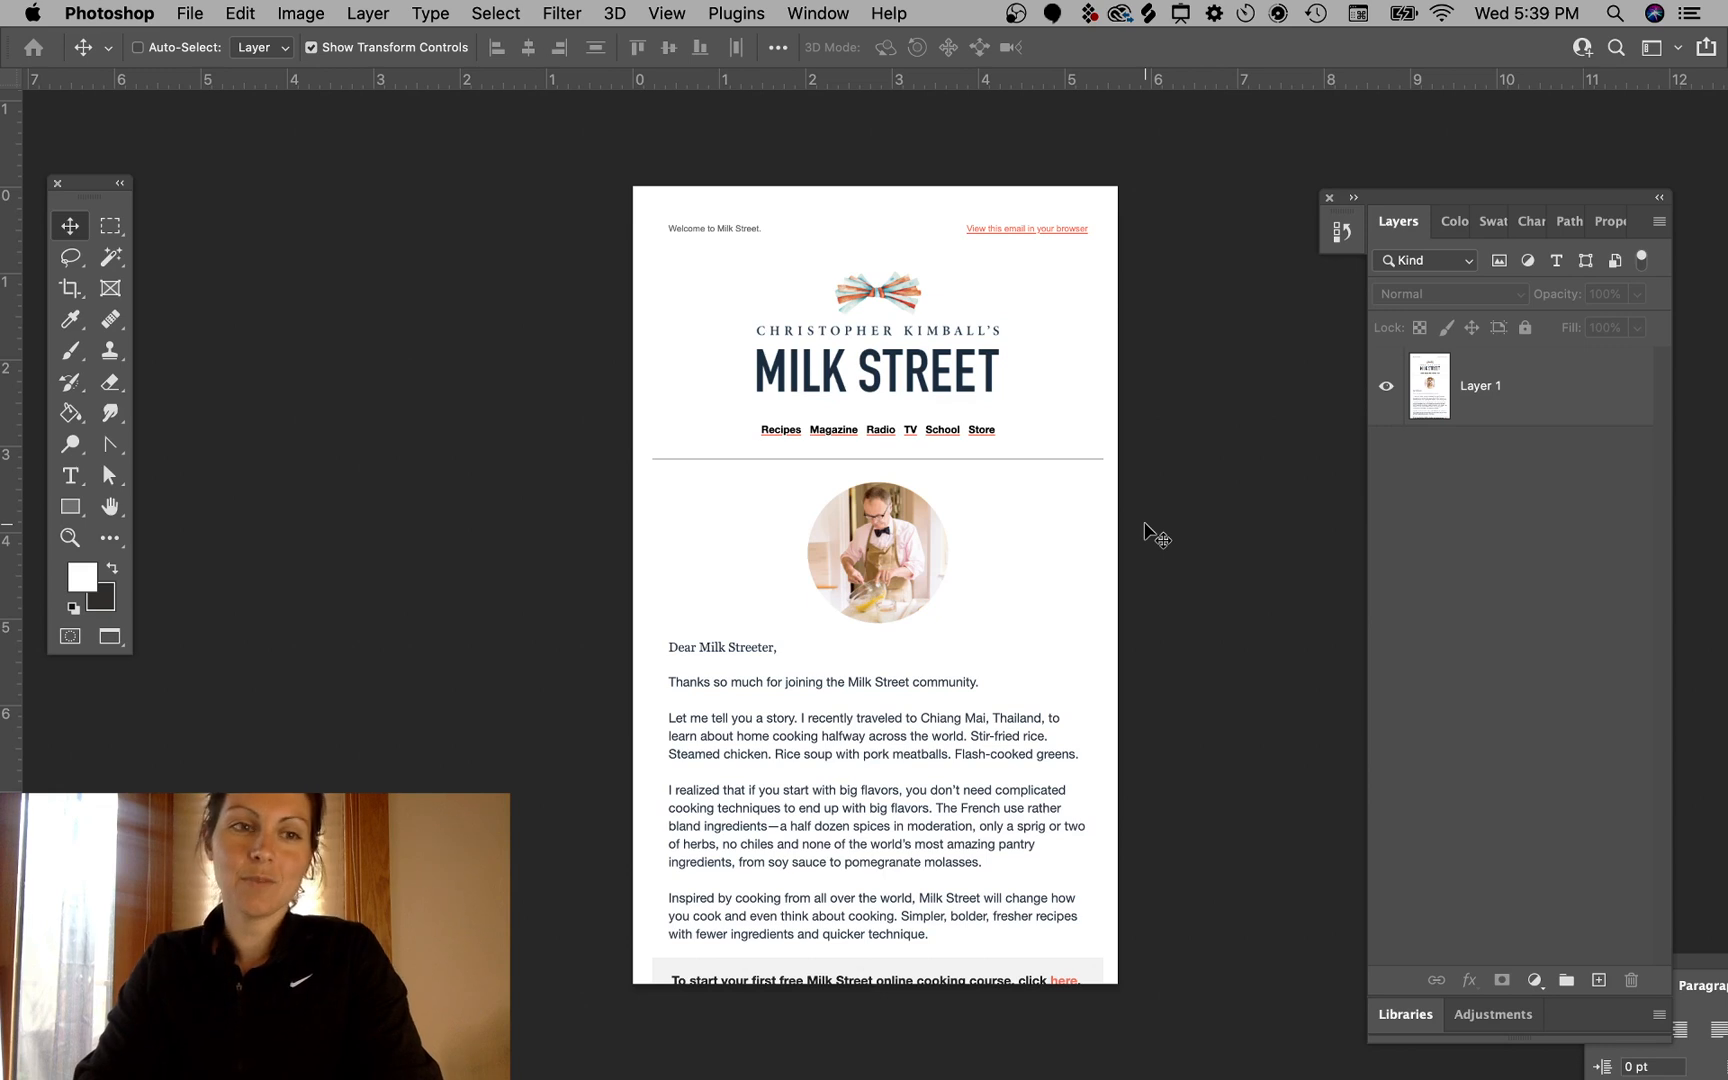
{"action": "scroll", "coordinate": [1157, 537], "scroll_direction": "left", "scroll_amount": 3}
{"action": "scroll", "coordinate": [1157, 537], "scroll_direction": "up", "scroll_amount": 2}
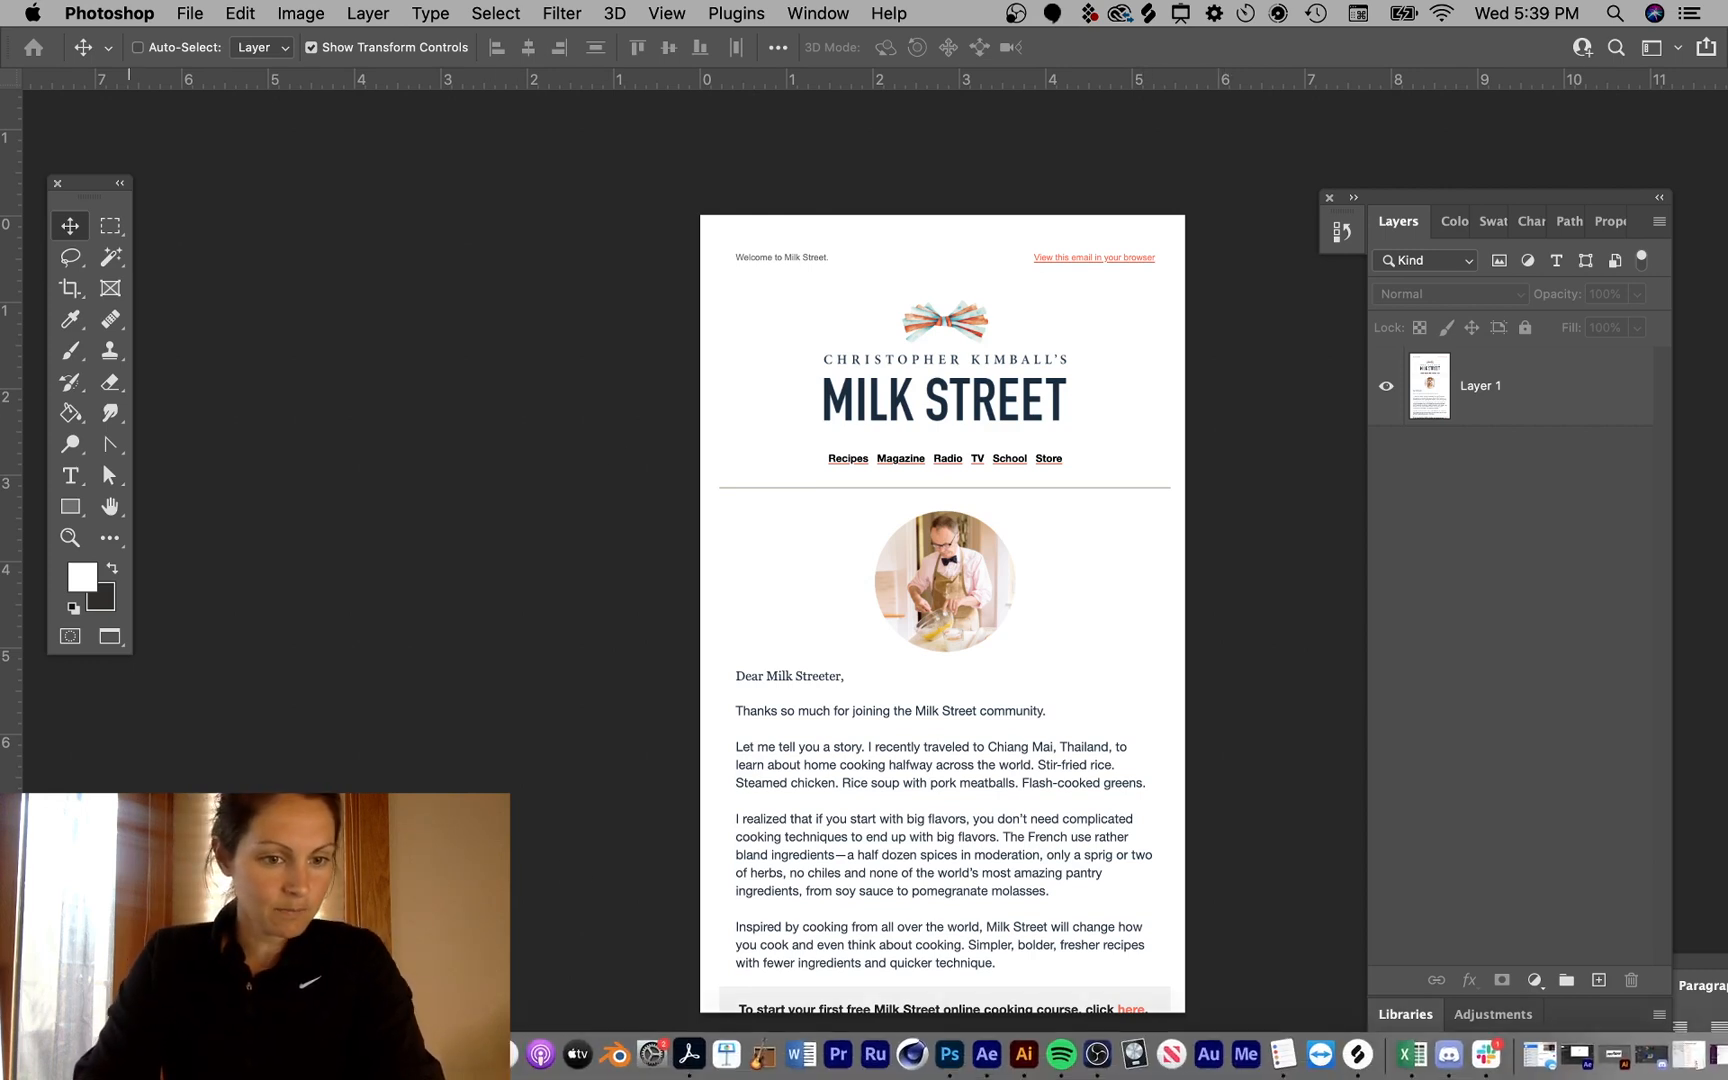
- Return to the recipe tab in the browser and capture a screenshot of the website's header and logo area
{"action": "left_click", "coordinate": [151, 1058]}
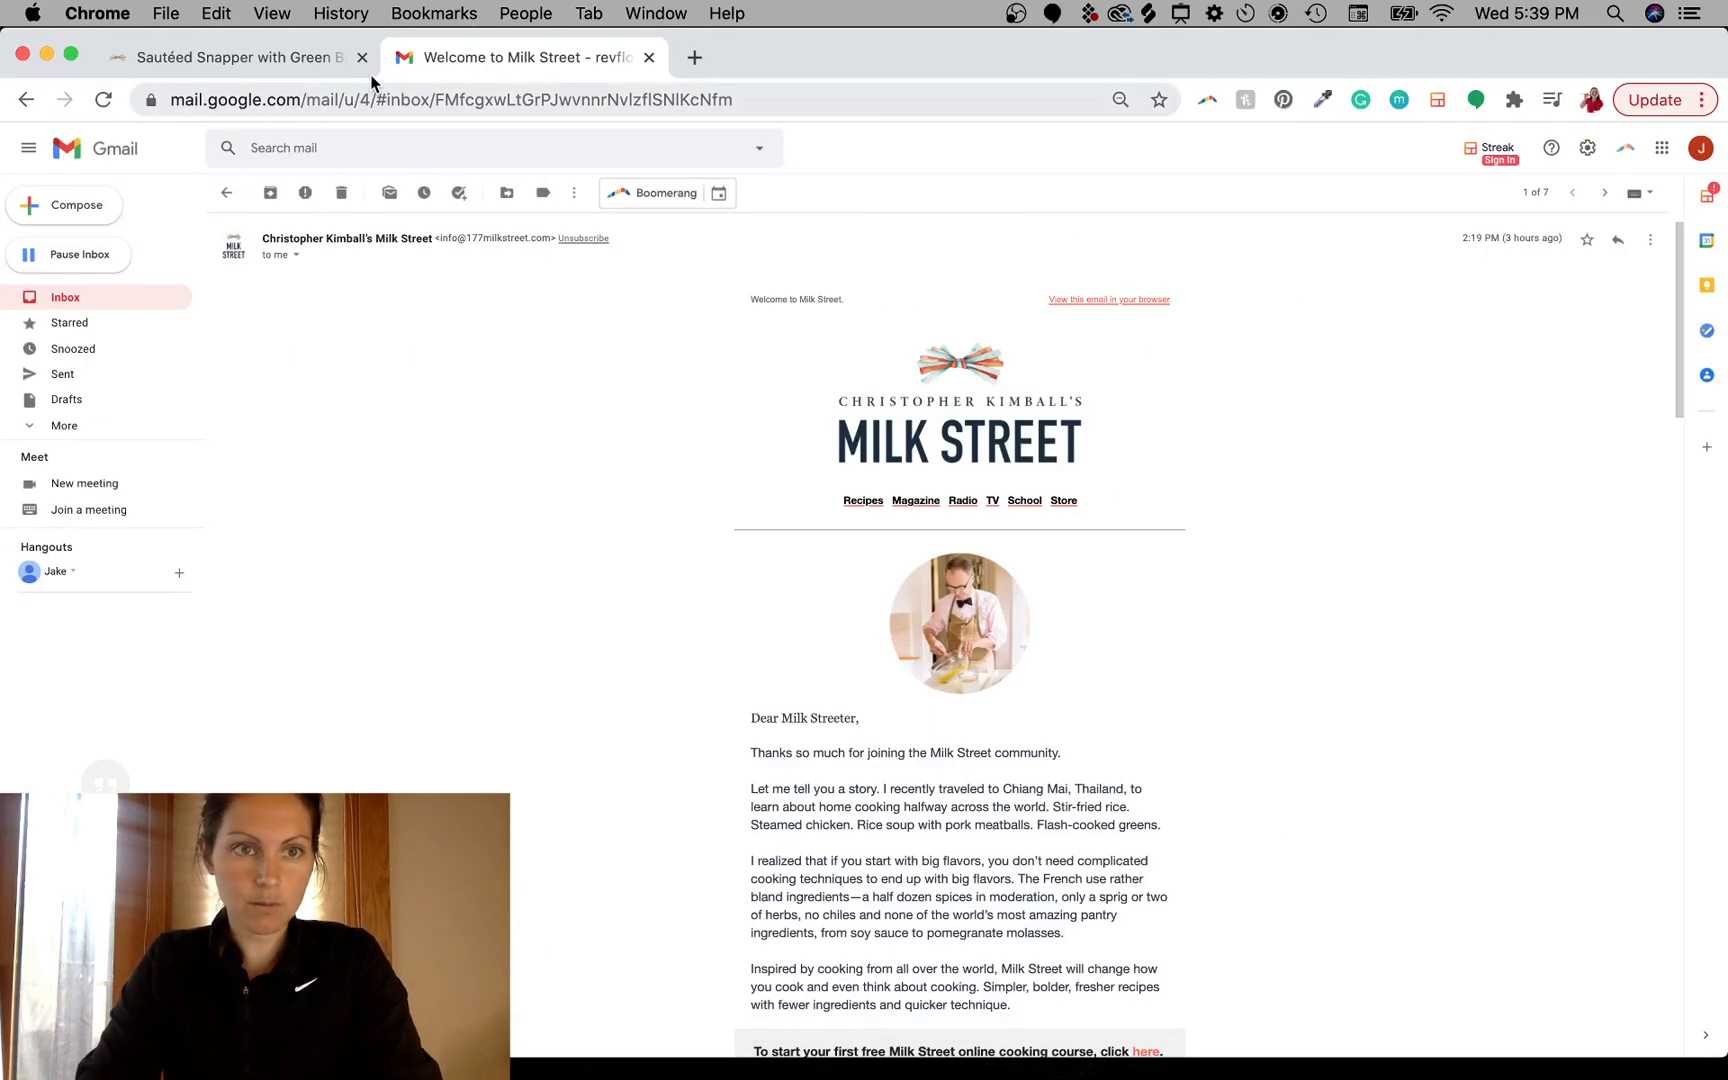
{"action": "left_click", "coordinate": [330, 57]}
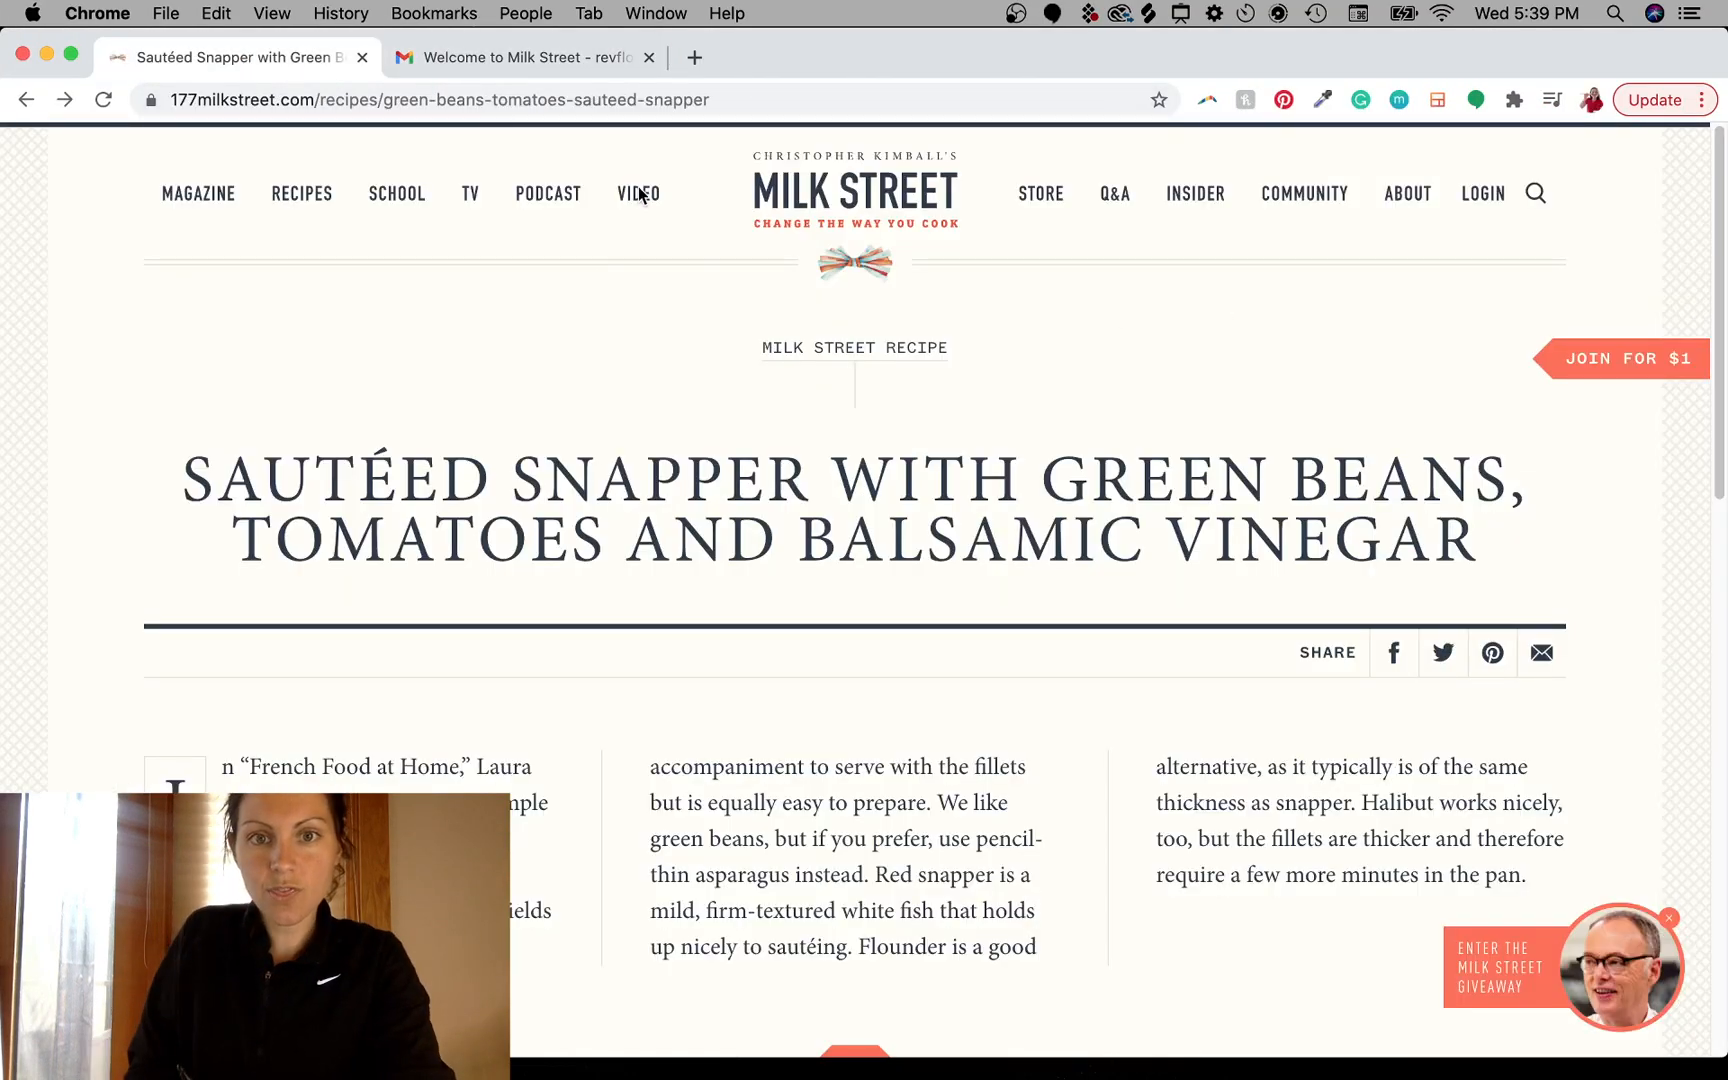
{"action": "key", "text": "super+shift+4"}
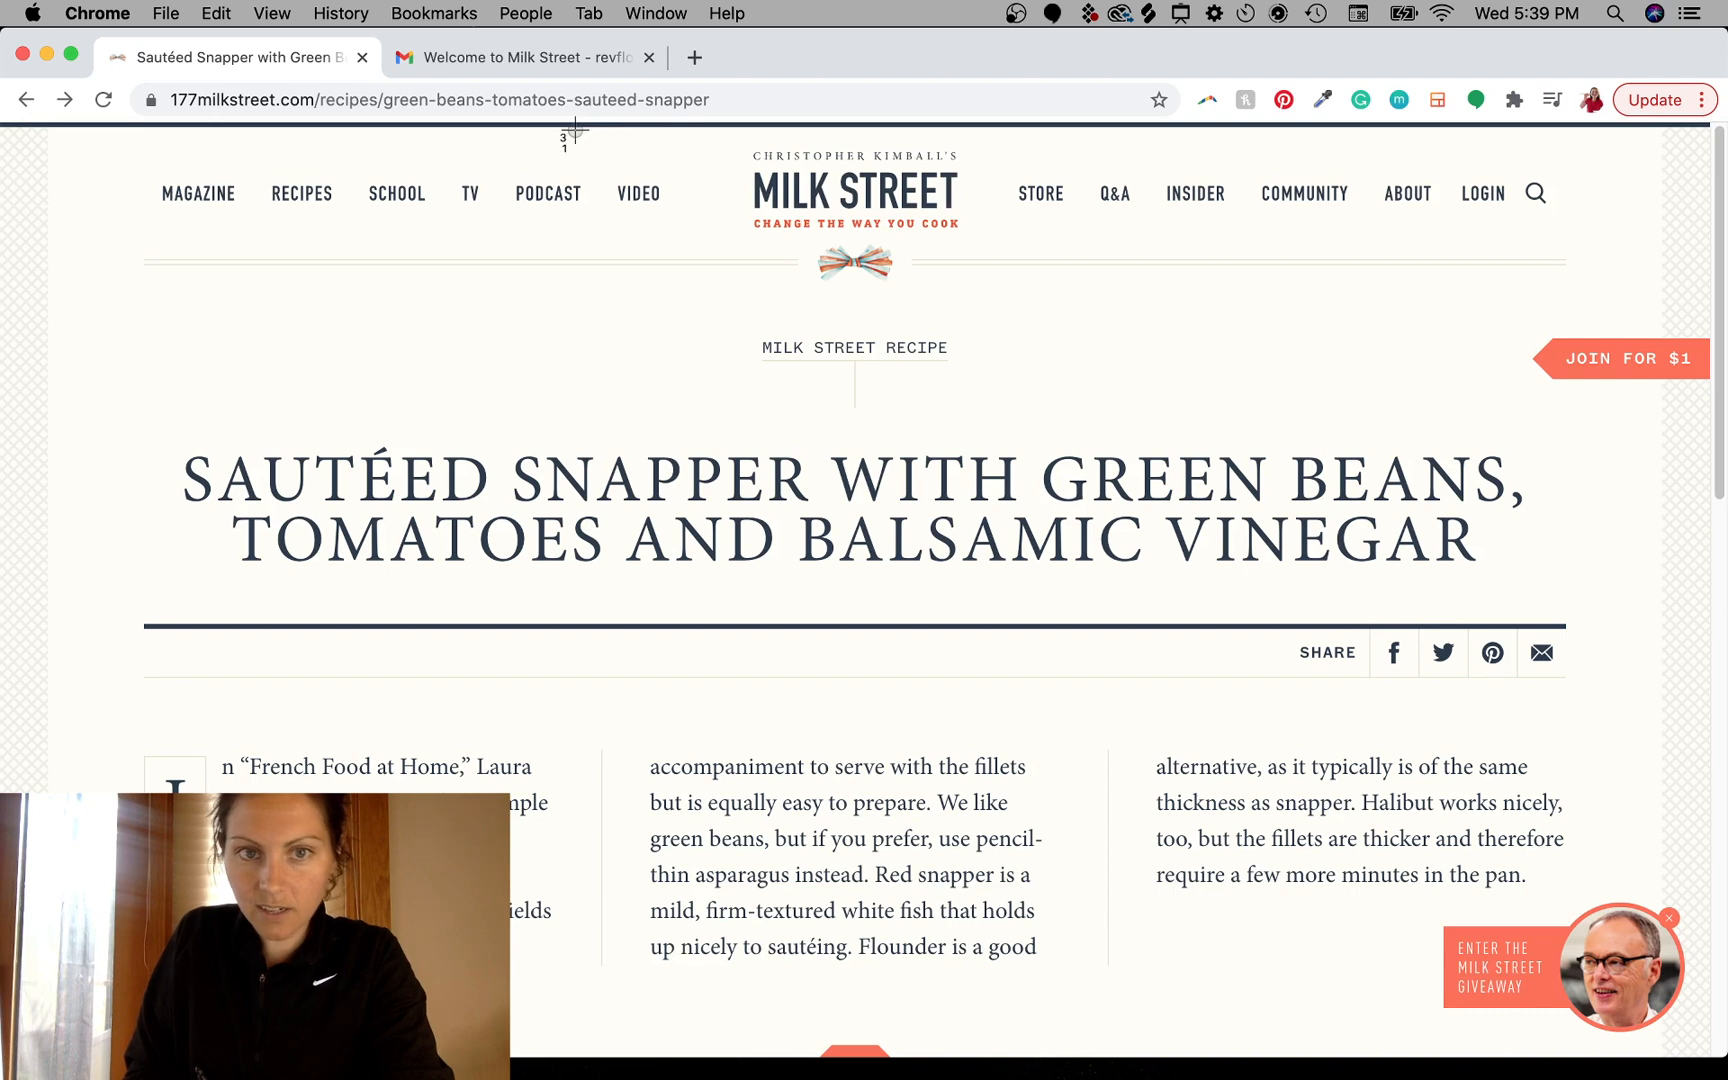
{"action": "left_click_drag", "start_coordinate": [575, 131], "coordinate": [628, 202]}
{"action": "key", "text": "super+shift+4"}
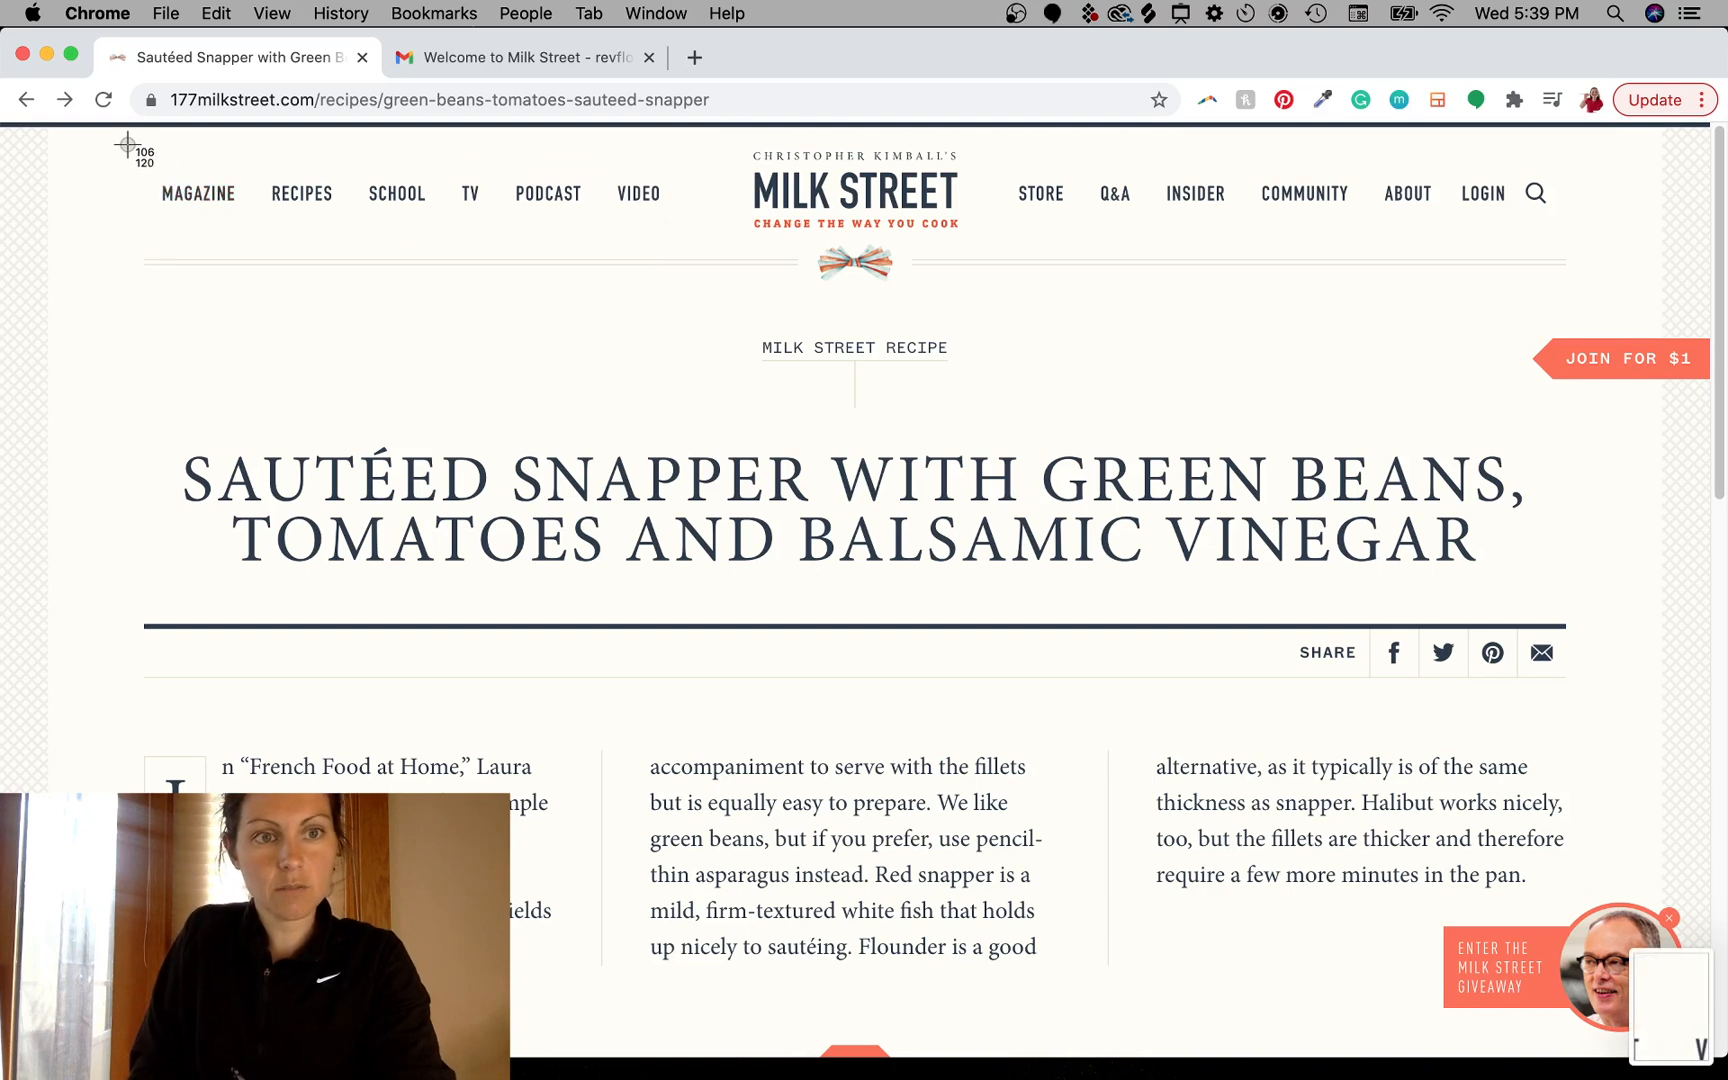
{"action": "left_click_drag", "start_coordinate": [137, 140], "coordinate": [1577, 350]}
- Drop the website header screenshot into the Photoshop document
{"action": "key", "text": "super+shift+4"}
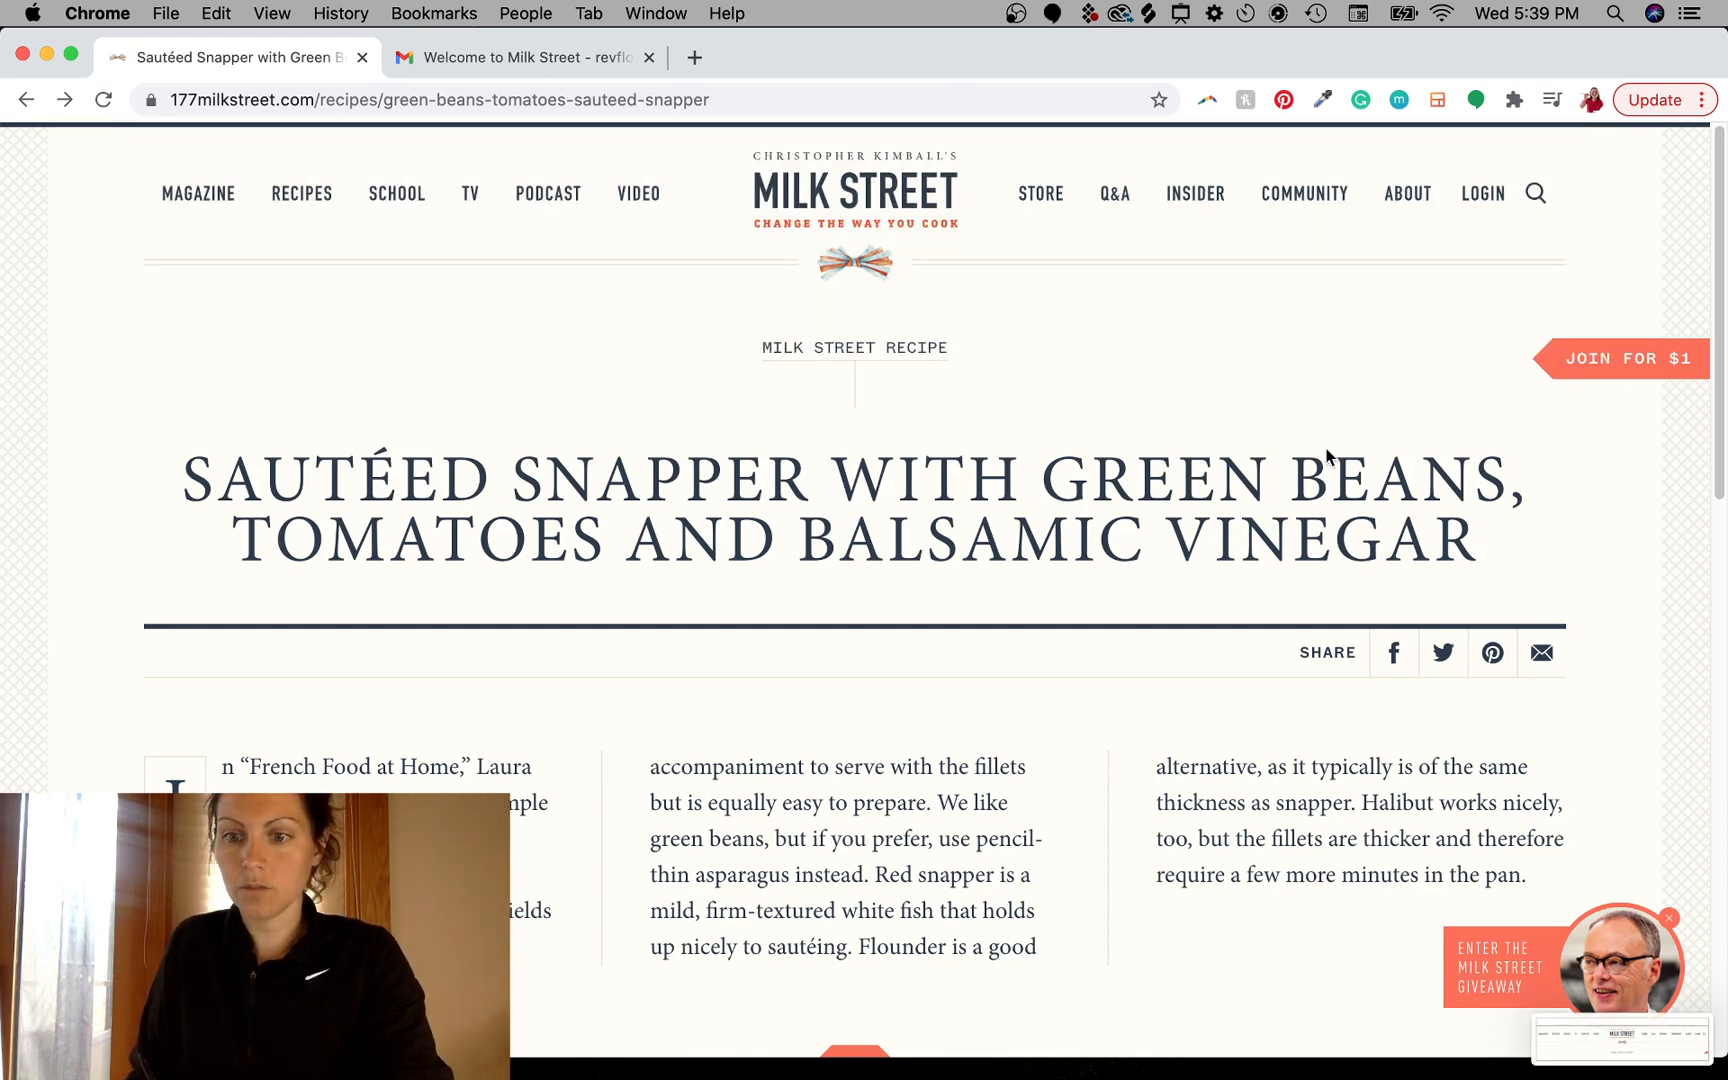
{"action": "left_click_drag", "start_coordinate": [1607, 1052], "coordinate": [797, 535]}
{"action": "key", "text": "super+Tab"}
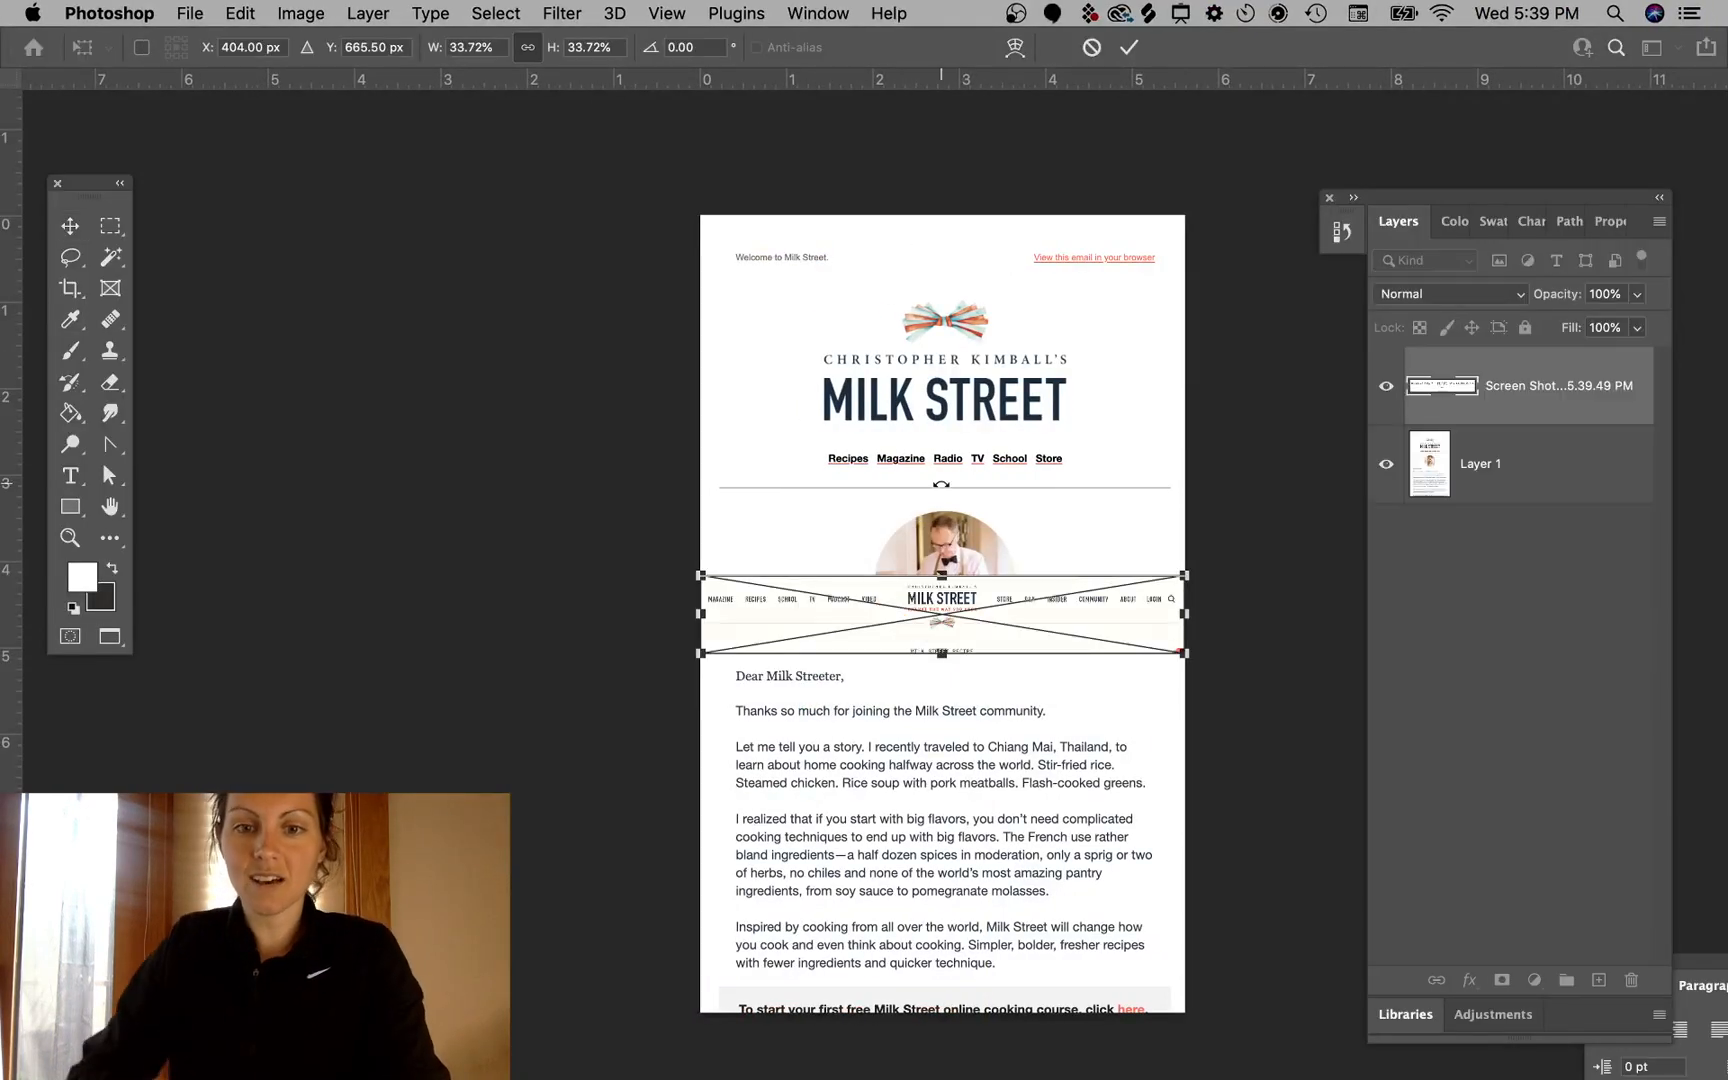
- Scale the header screenshot up to the email's width and move it to the top of the document
{"action": "left_click_drag", "start_coordinate": [1180, 564], "coordinate": [1650, 300]}
{"action": "key", "text": "Return"}
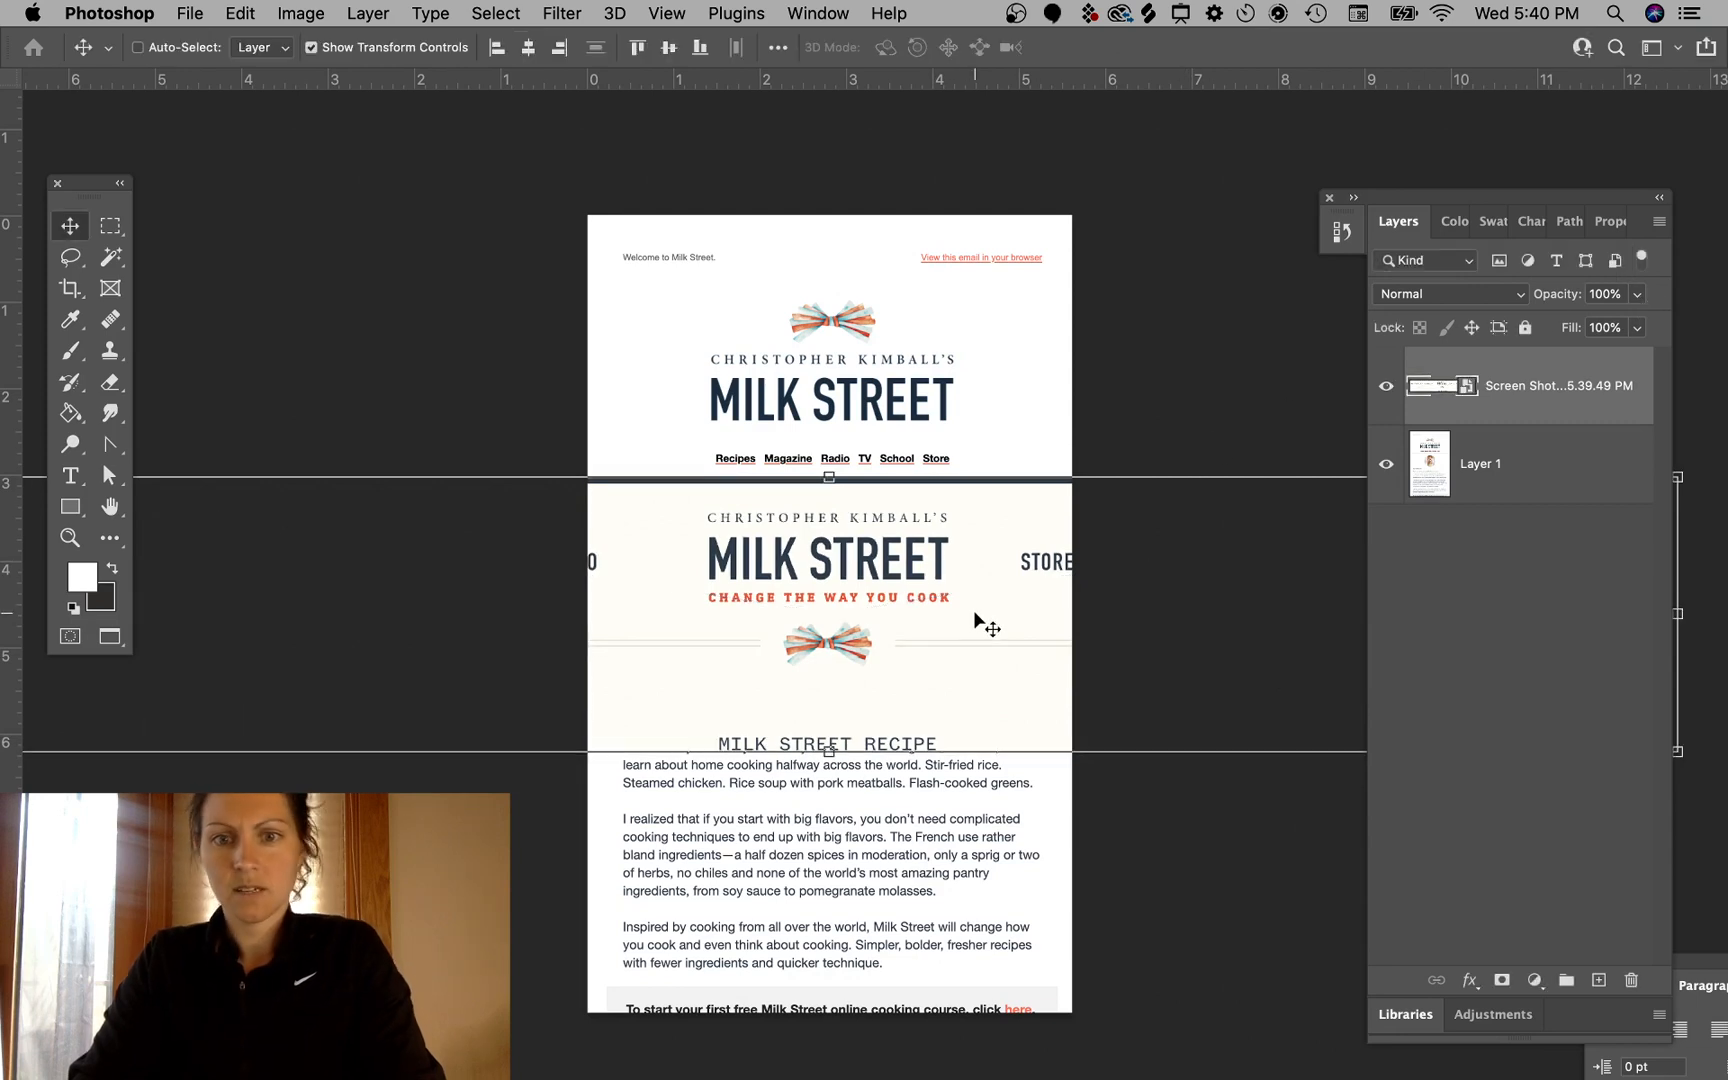
{"action": "left_click_drag", "start_coordinate": [970, 650], "coordinate": [980, 397]}
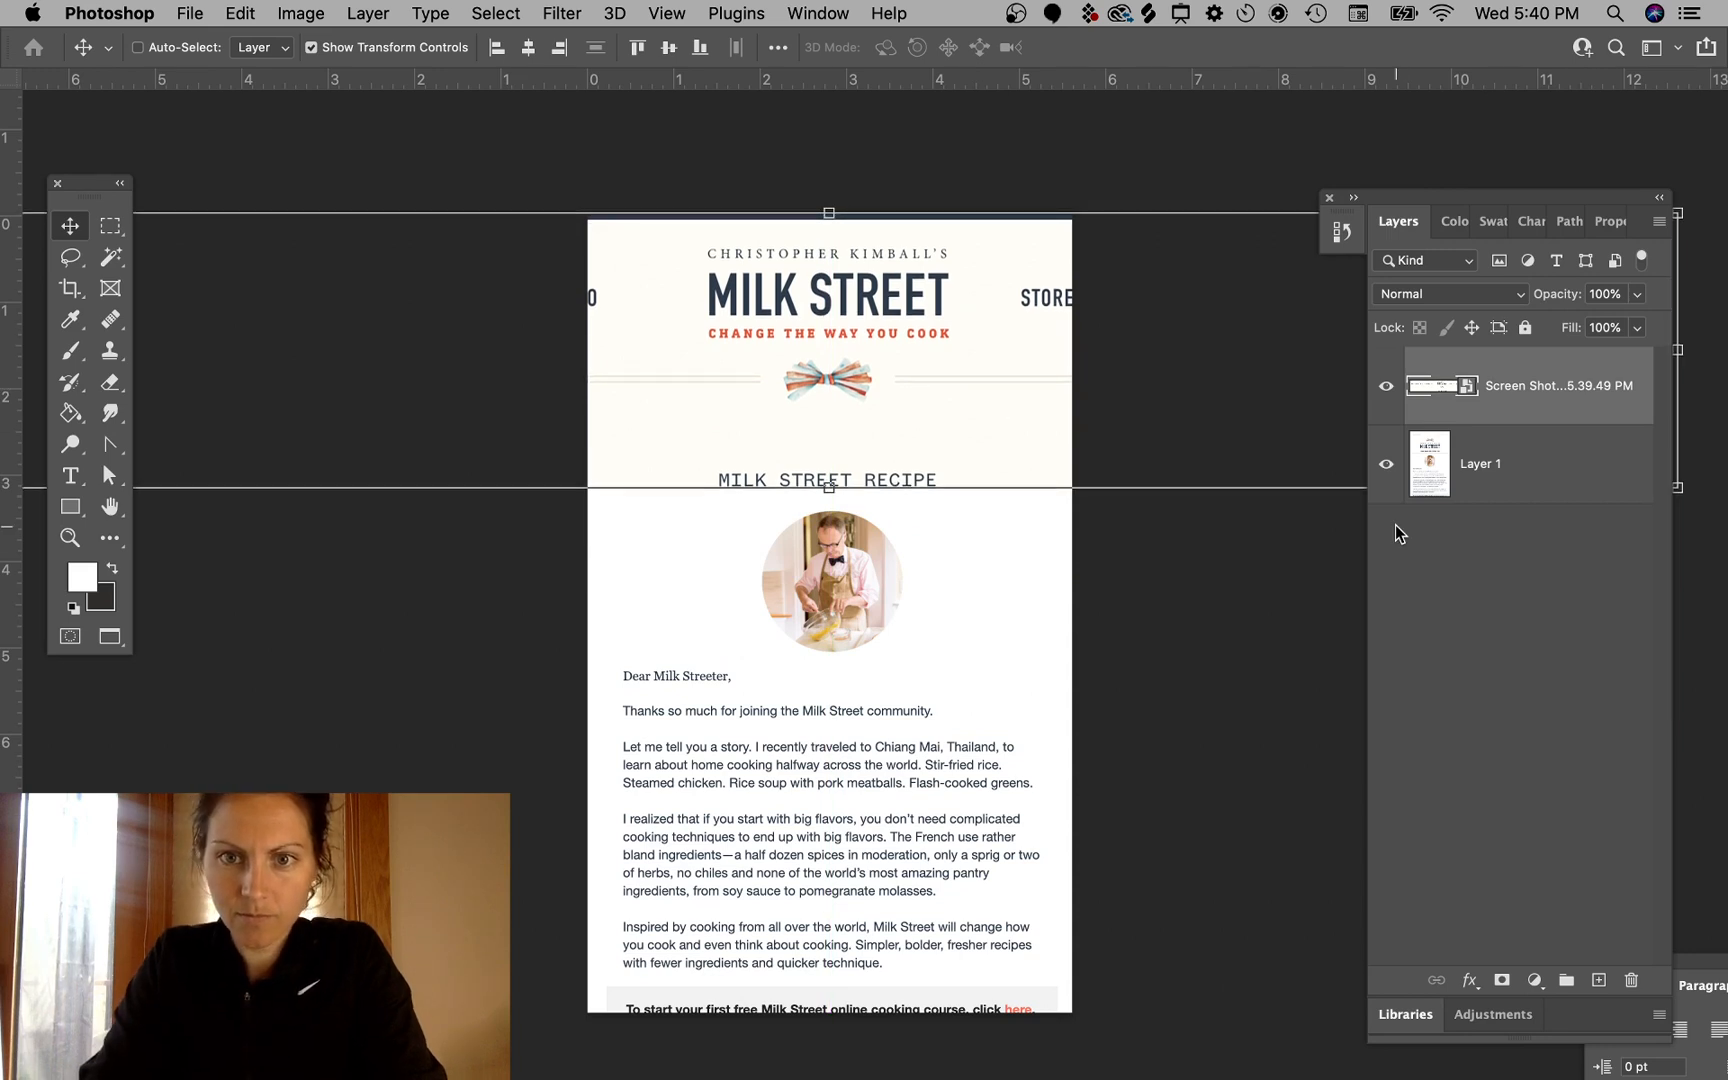
{"action": "left_click", "coordinate": [1205, 146]}
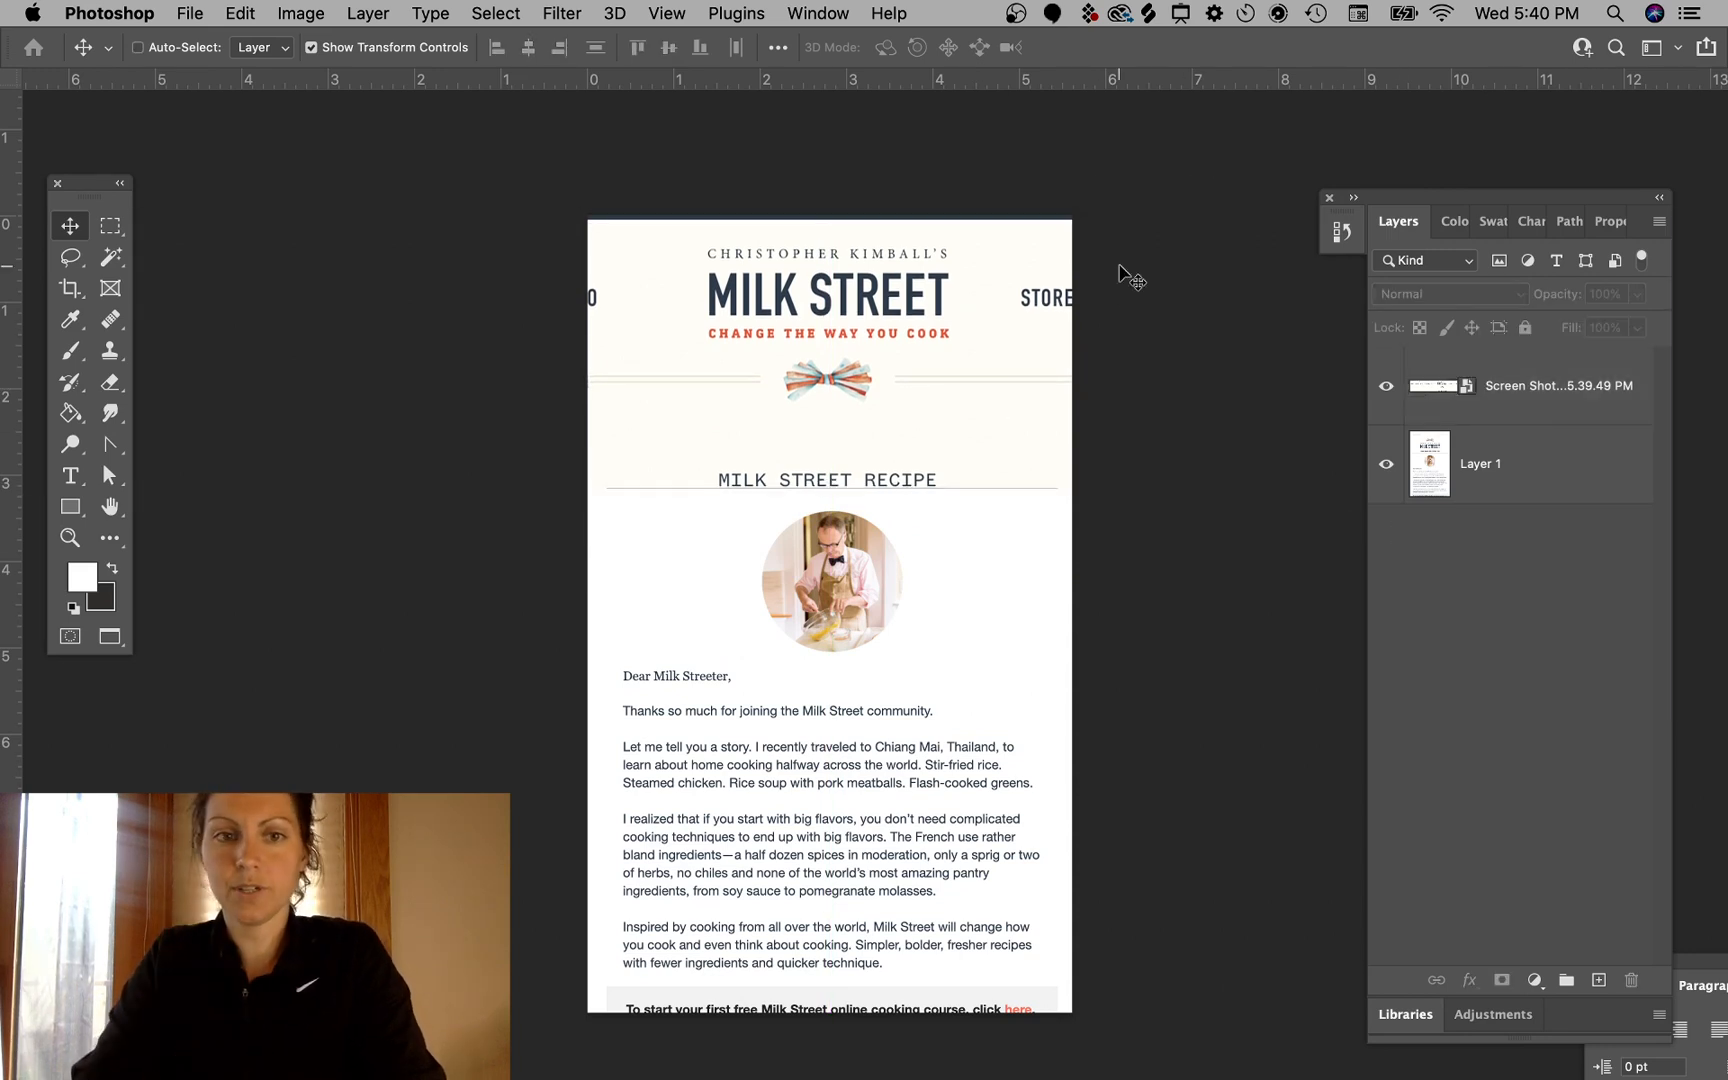
- Add a new empty layer above the header screenshot layer
{"action": "left_click", "coordinate": [1548, 396]}
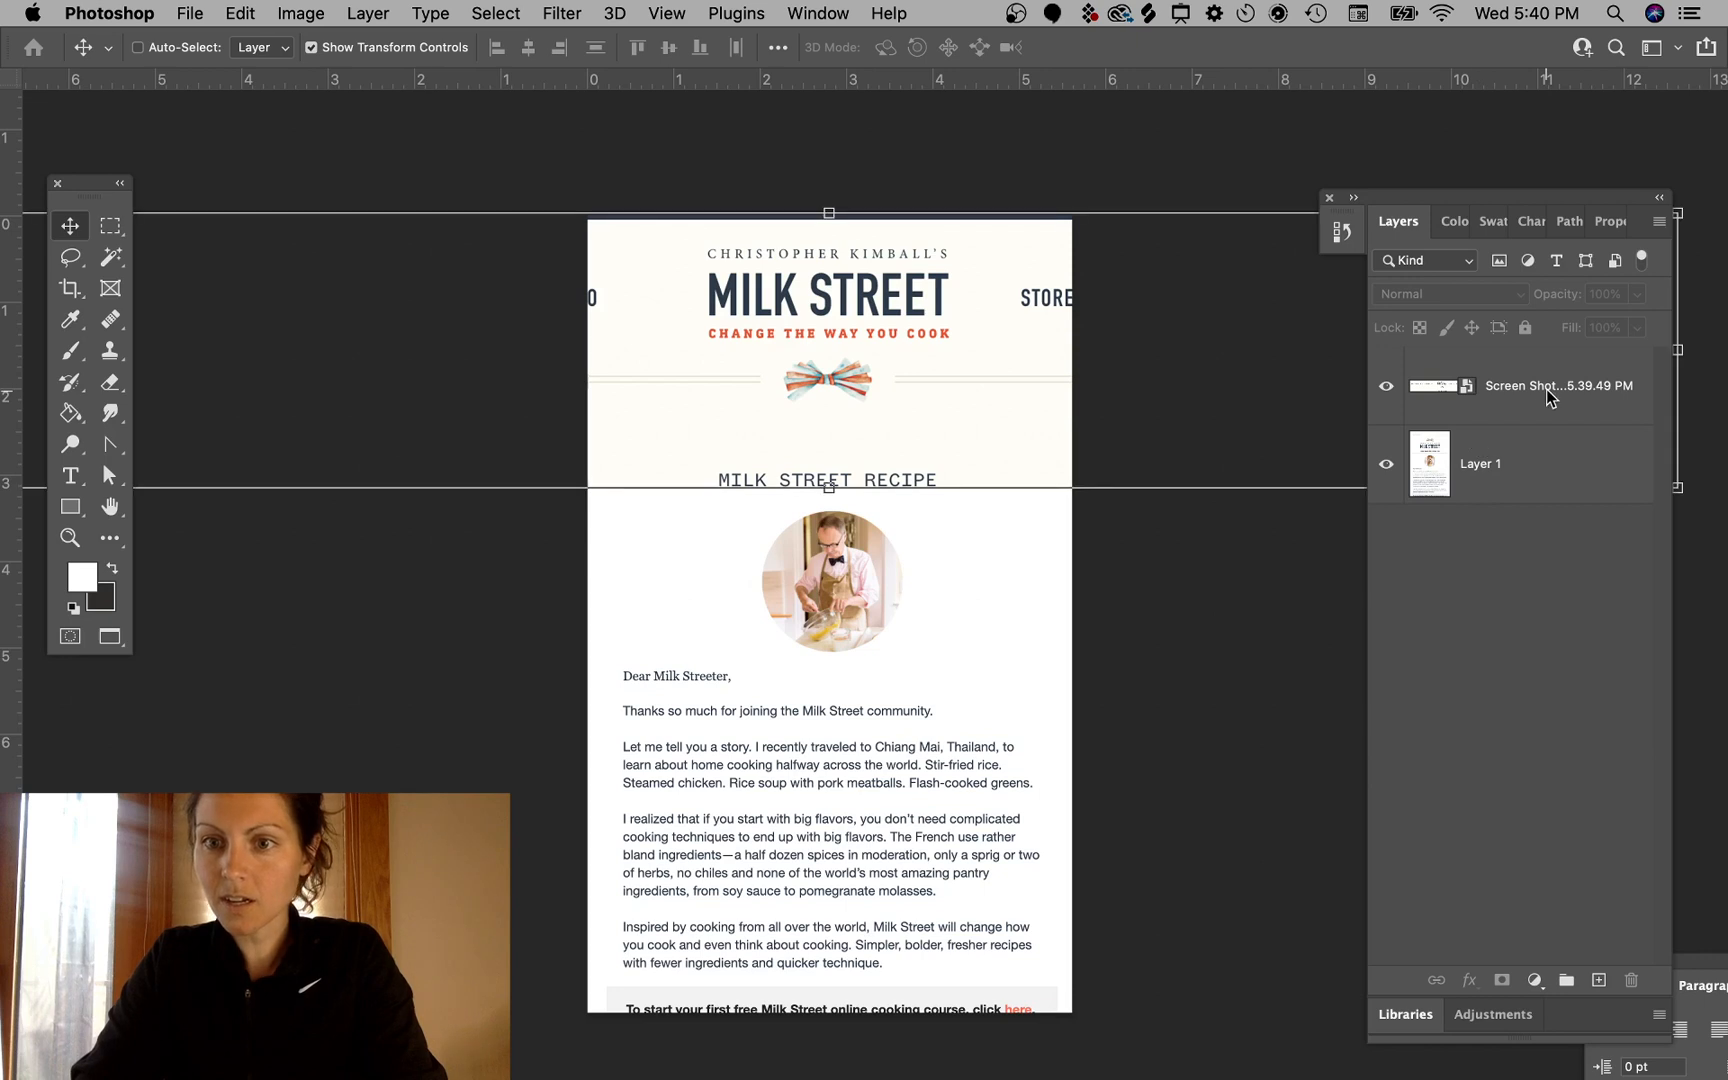
{"action": "left_click", "coordinate": [1597, 982]}
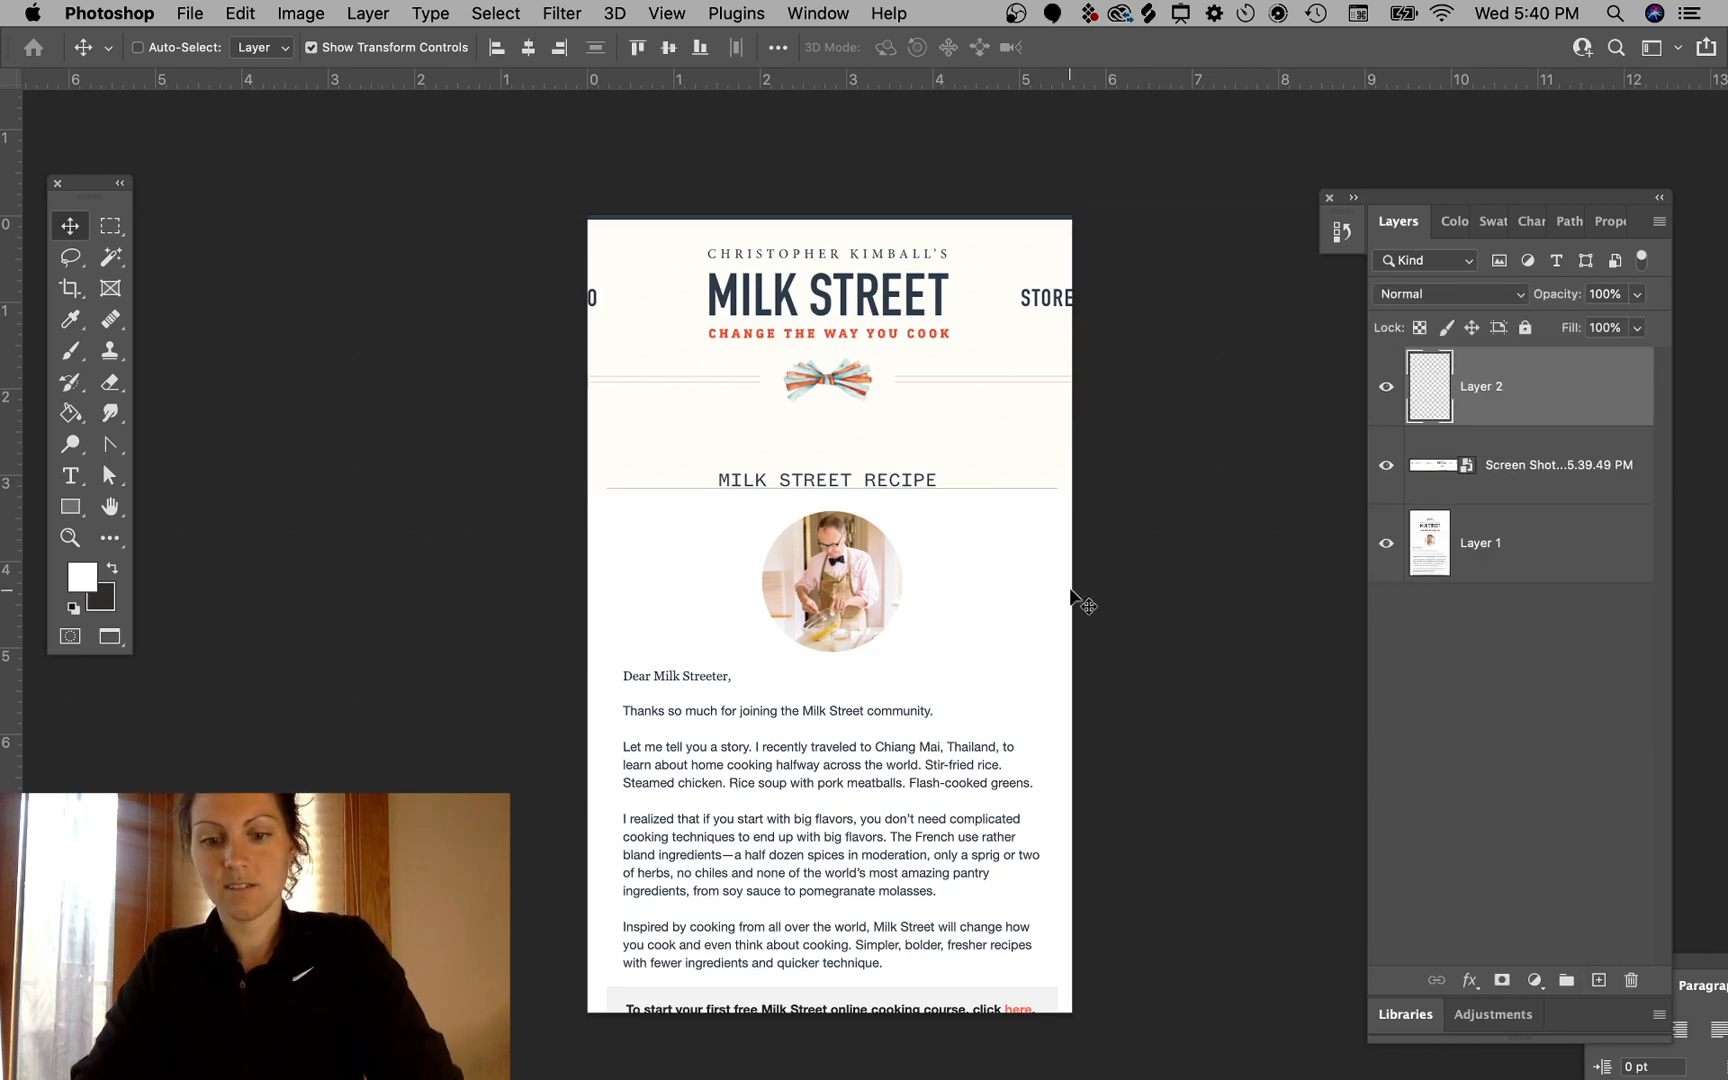
- Try to clone-stamp over the navigation labels at the header's edges
{"action": "key", "text": "i"}
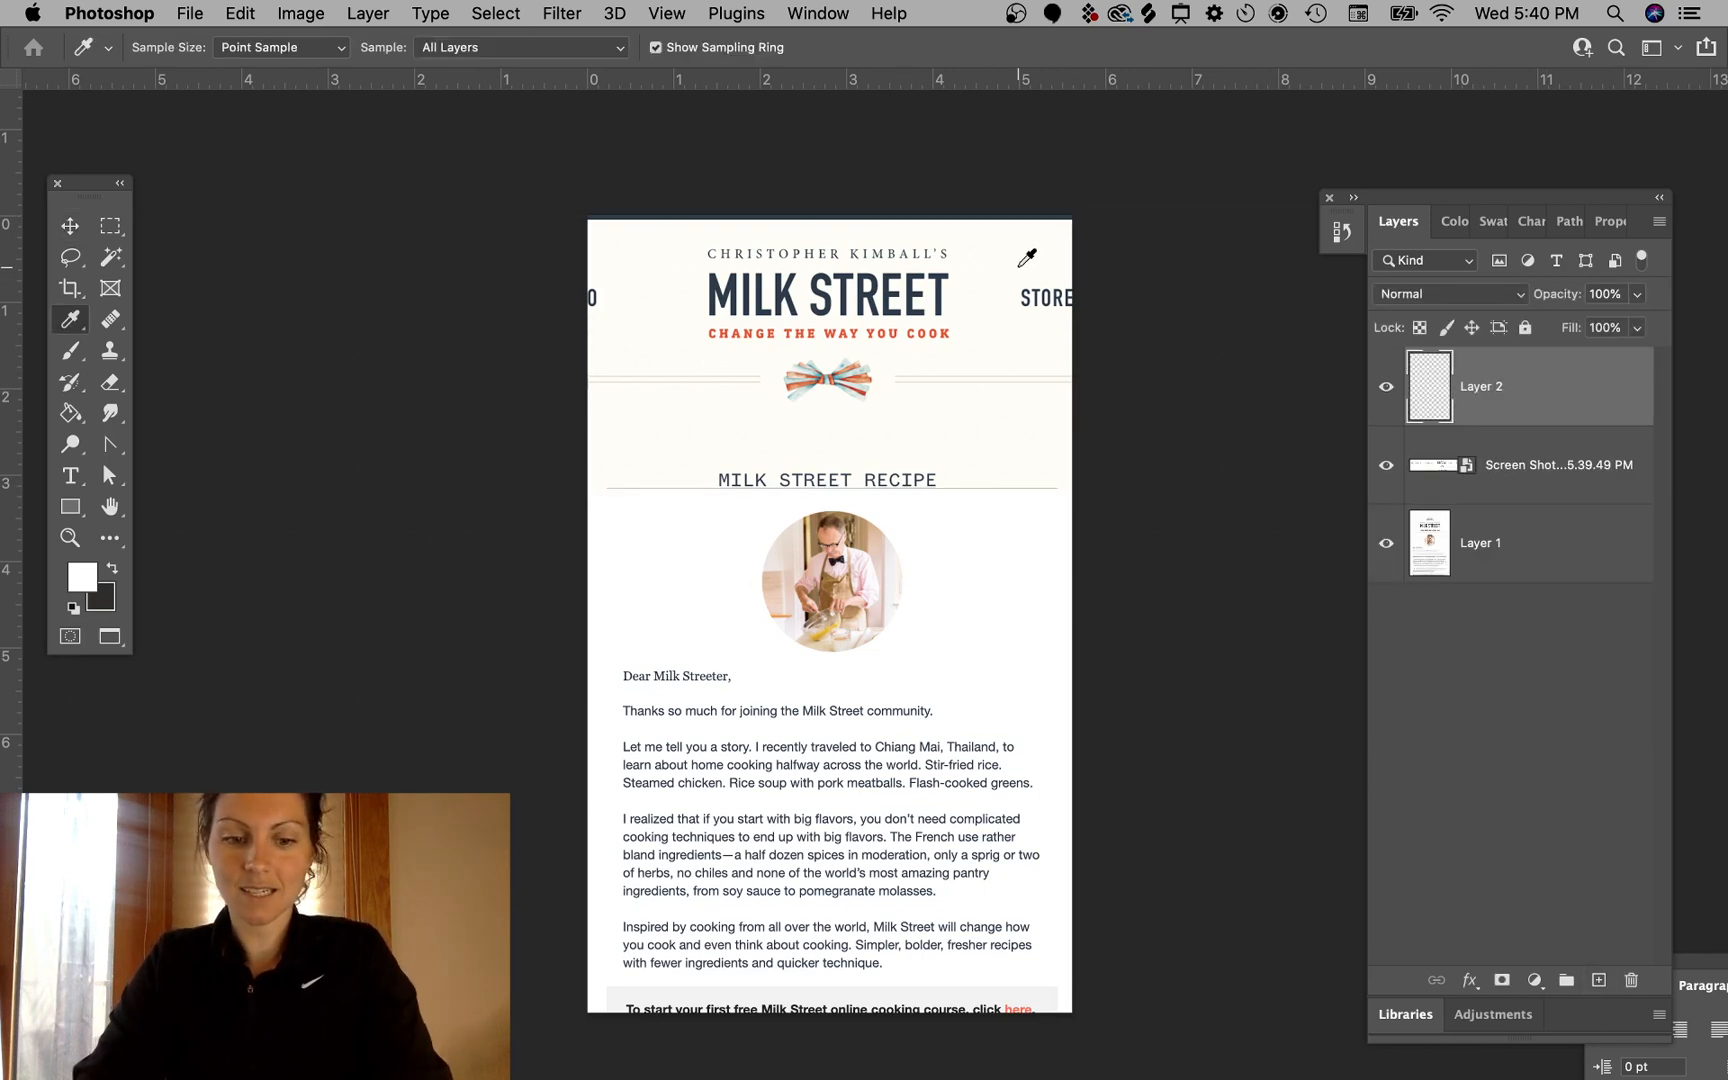
{"action": "key", "text": "s"}
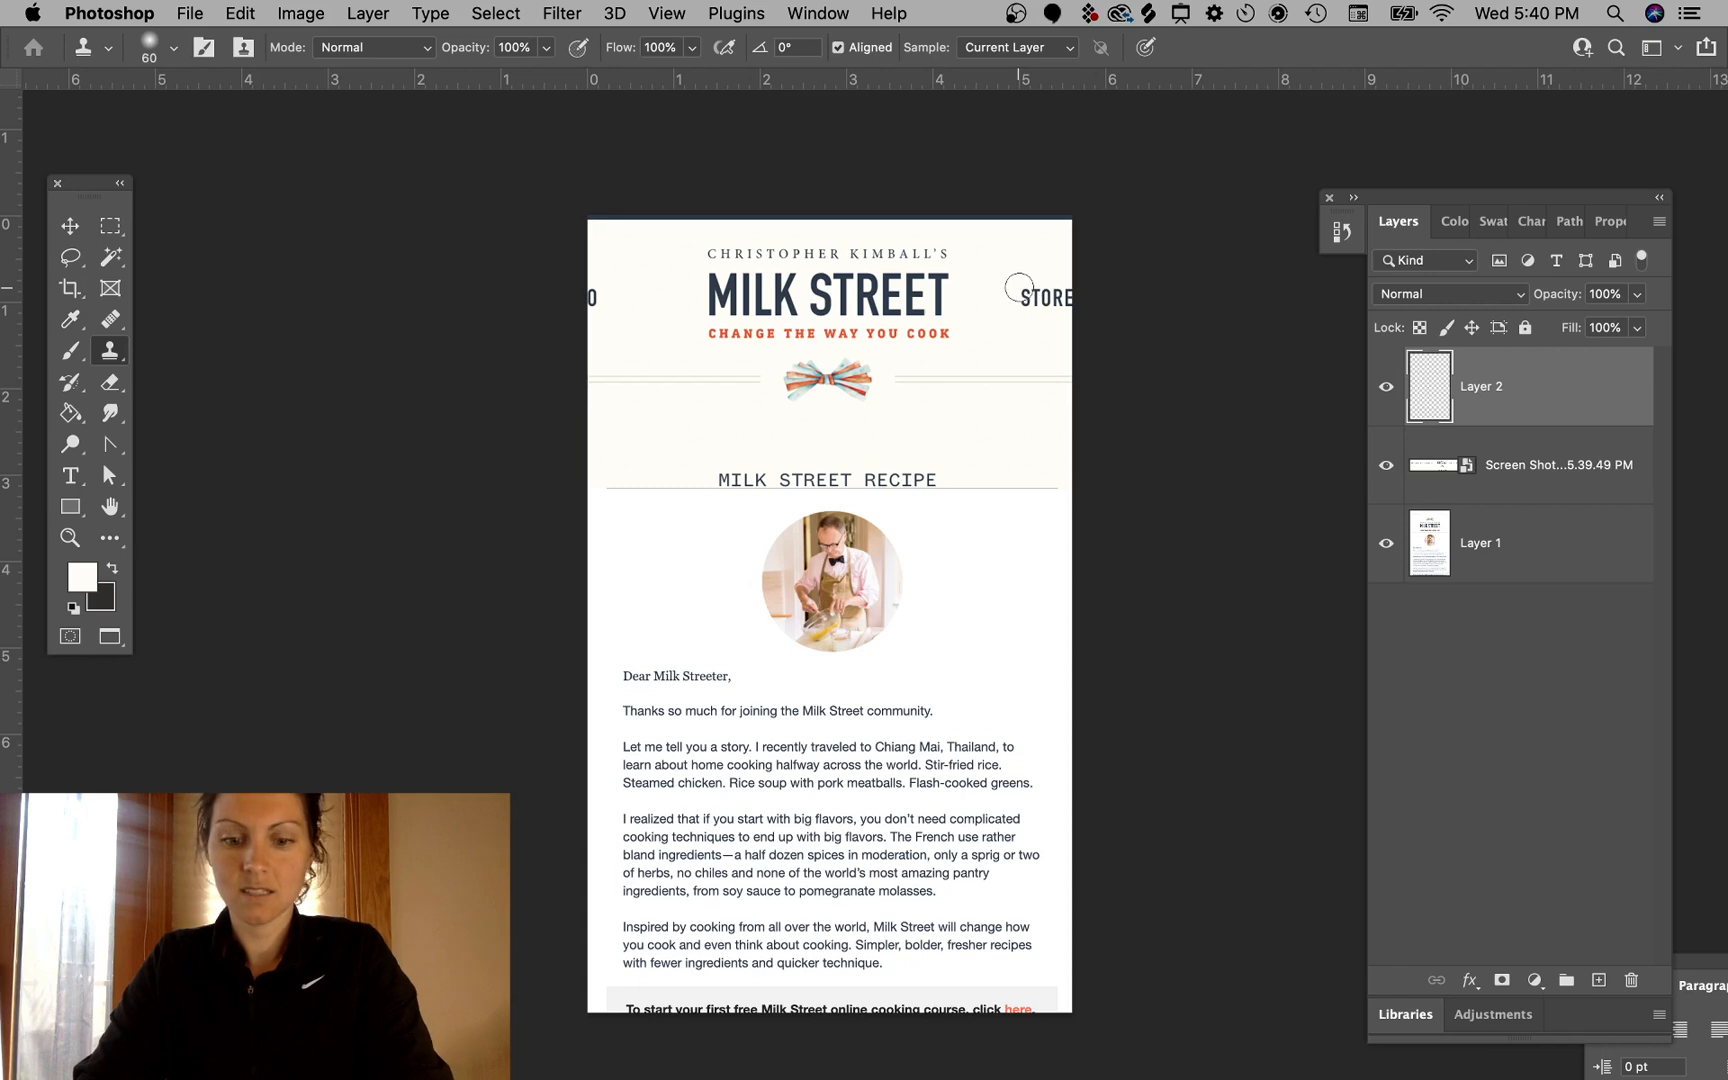
{"action": "left_click", "coordinate": [1026, 292]}
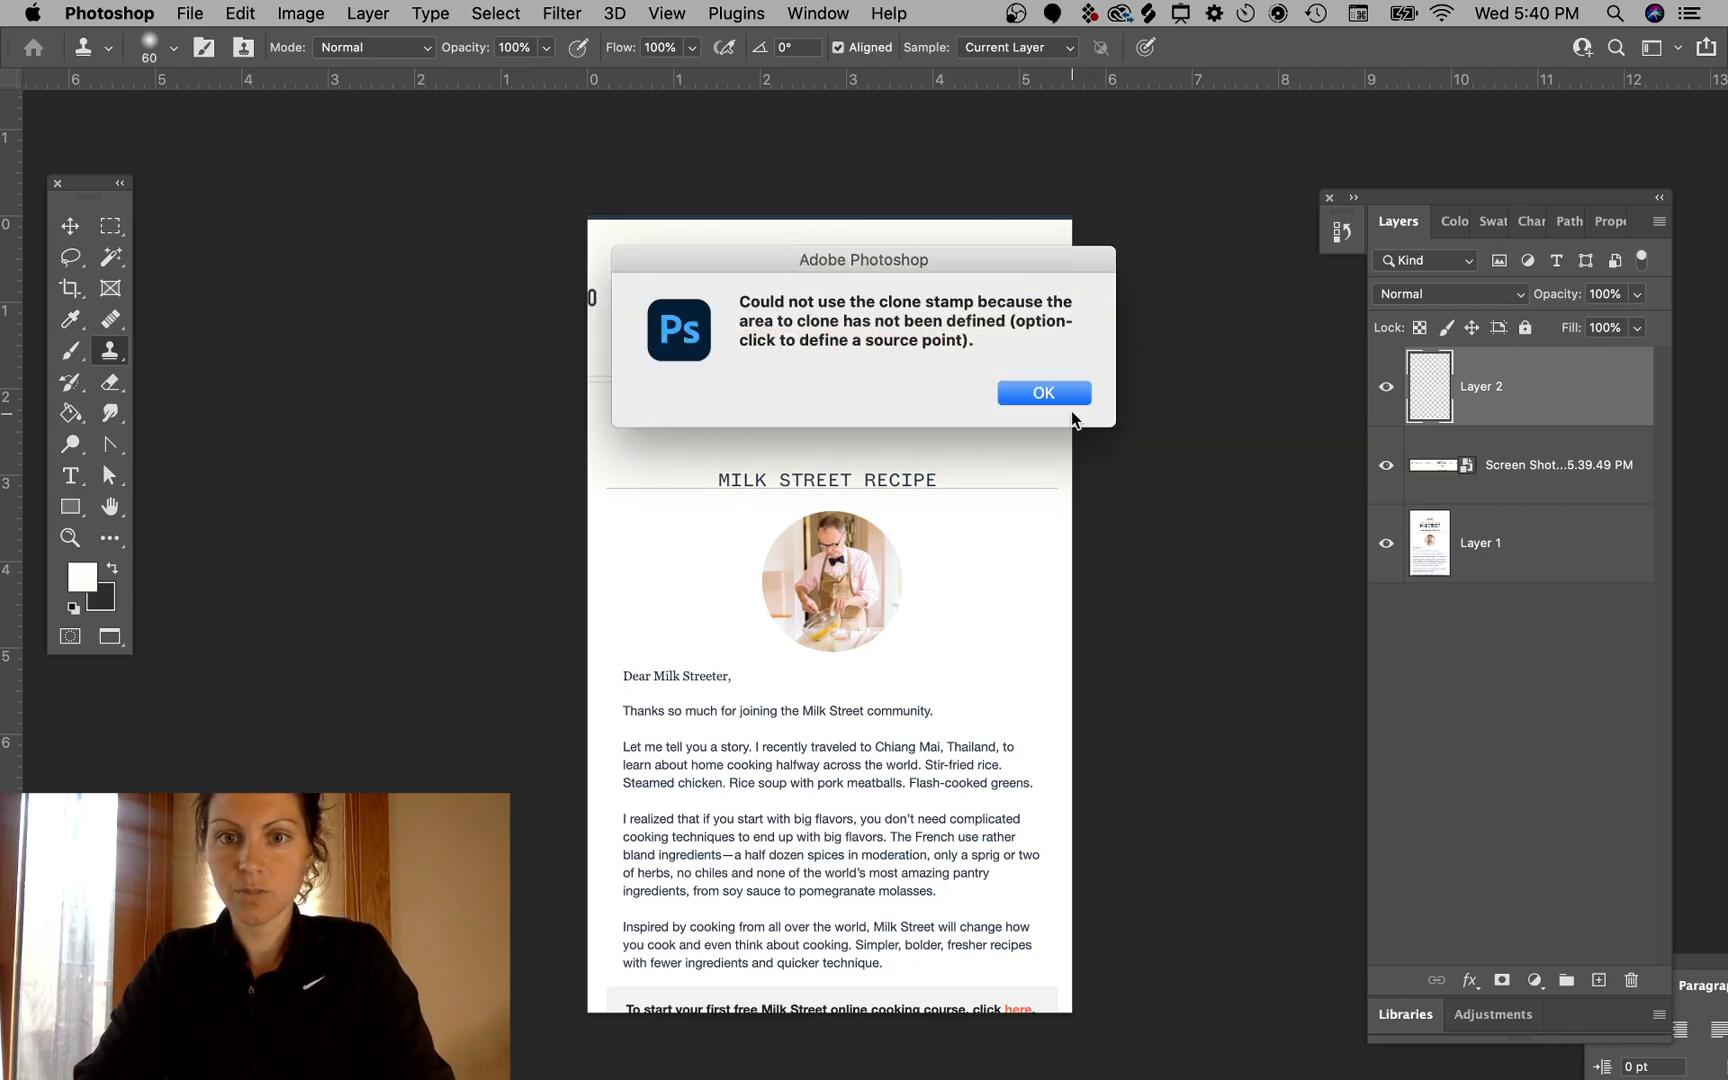
{"action": "left_click", "coordinate": [1044, 393]}
{"action": "left_click", "coordinate": [1573, 540]}
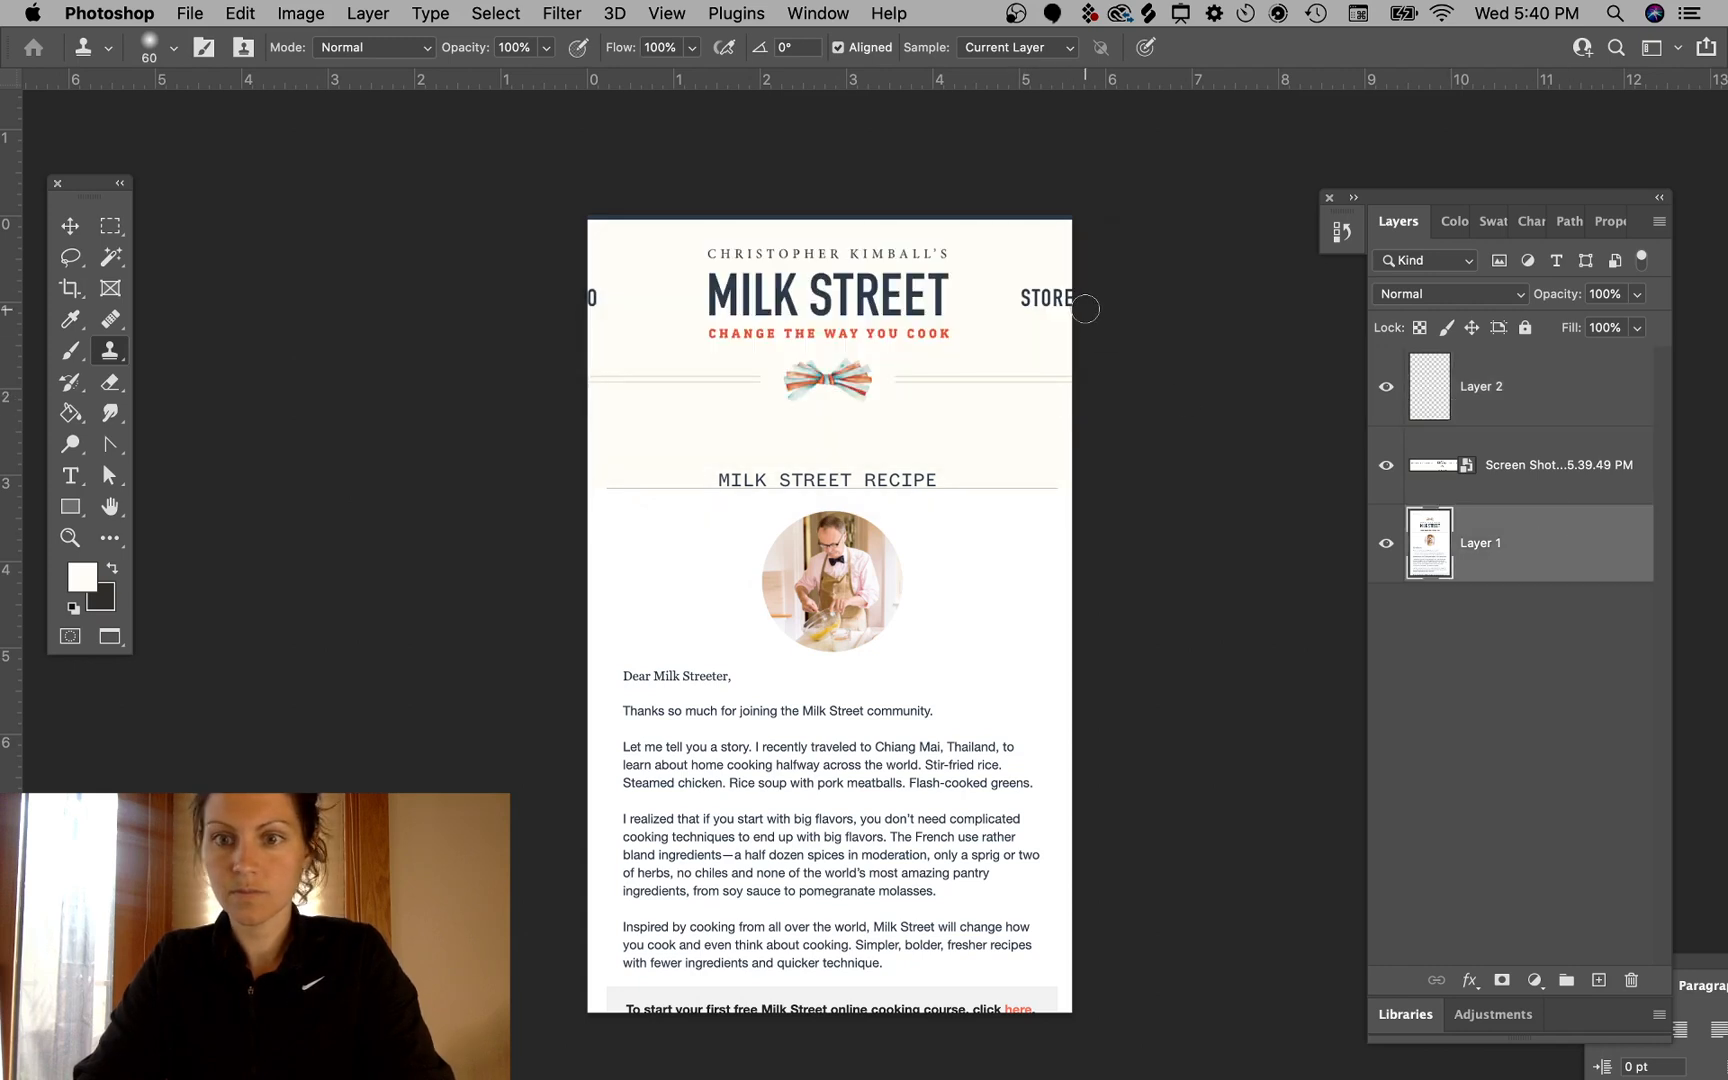
{"action": "left_click", "coordinate": [1528, 452]}
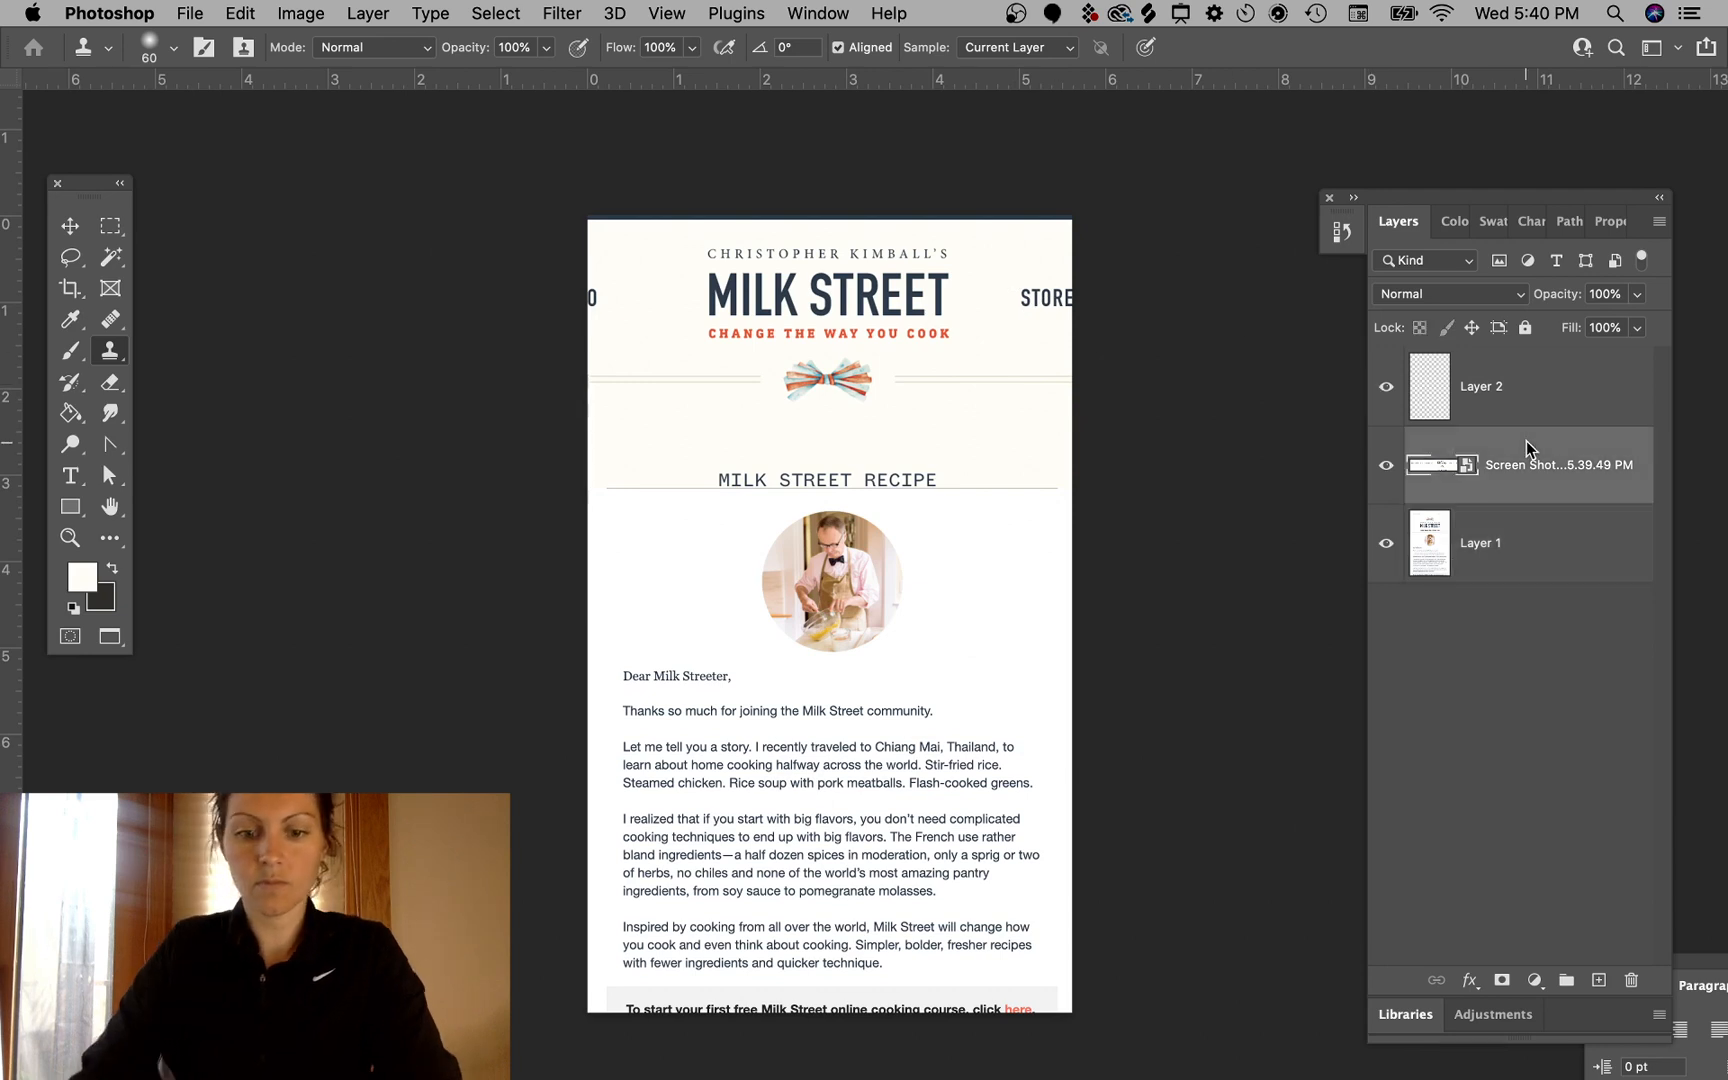
- Sample the header's cream background and paint over the cut-off navigation labels at both edges on the new layer
{"action": "key", "text": "i"}
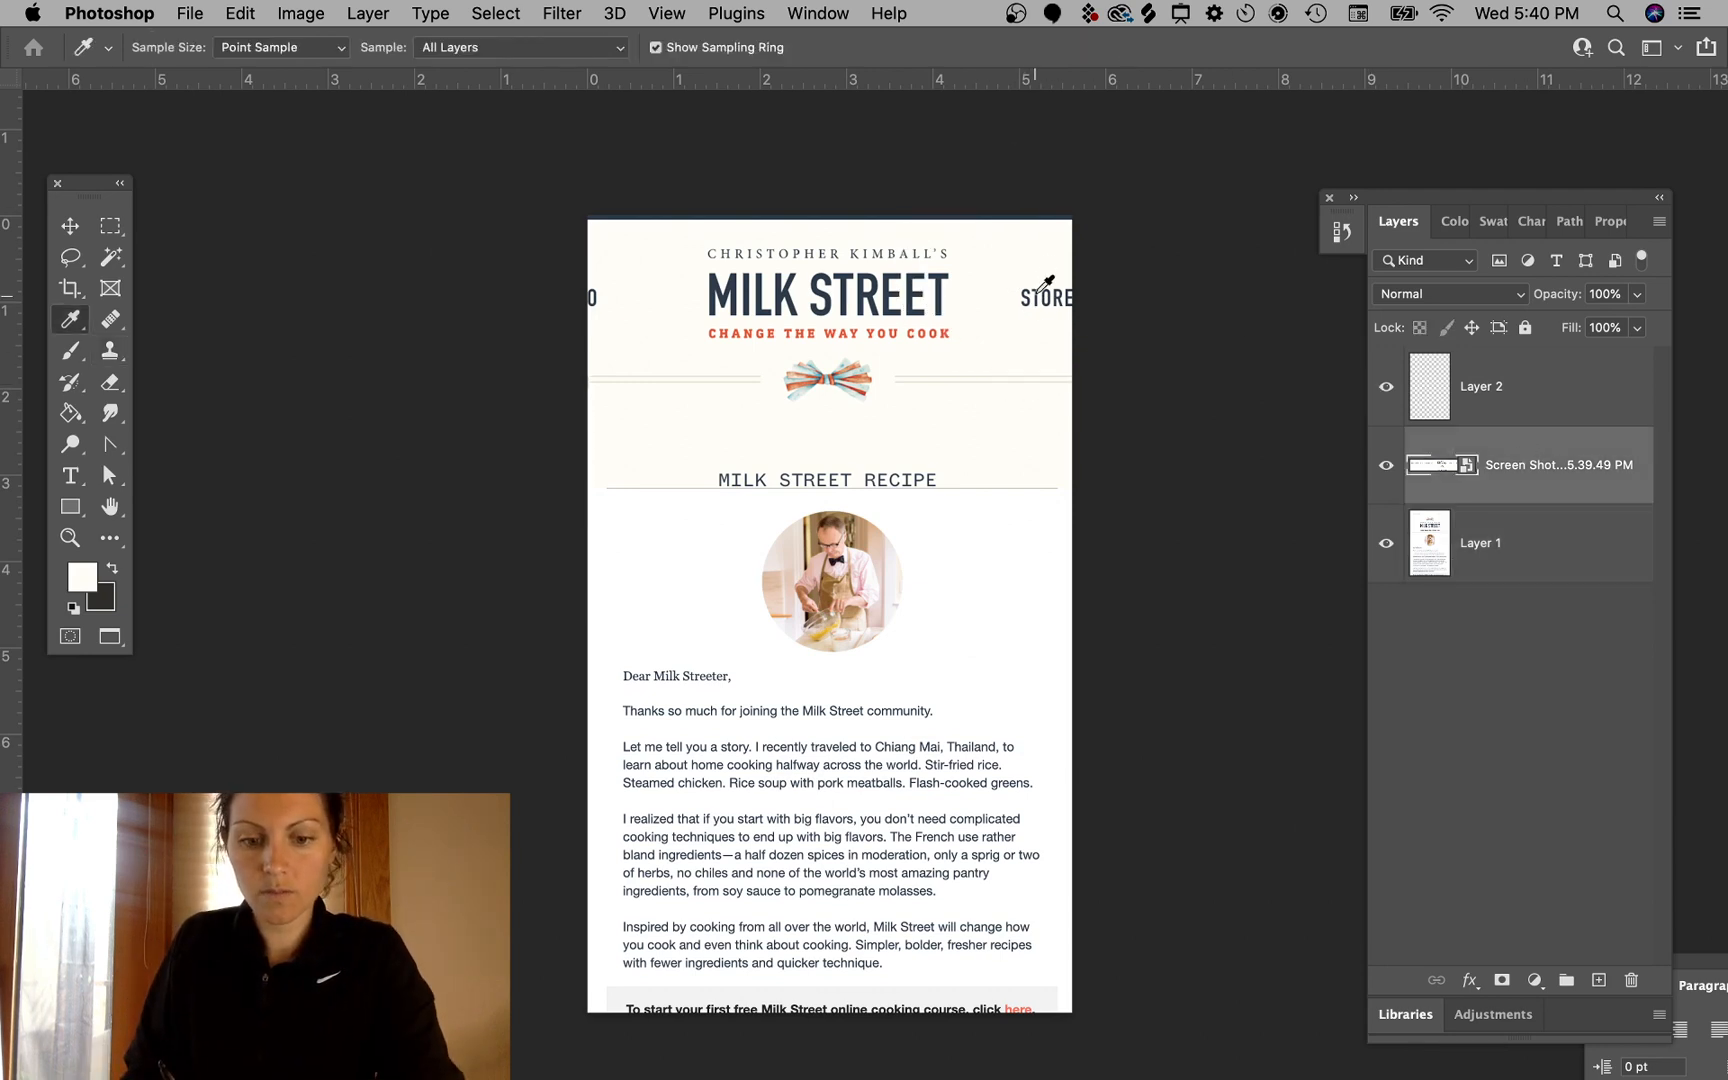
{"action": "key", "text": "b"}
{"action": "left_click", "coordinate": [1597, 387]}
{"action": "left_click_drag", "start_coordinate": [1030, 296], "coordinate": [1104, 305]}
{"action": "mouse_move", "coordinate": [578, 318]}
{"action": "left_mouse_down"}
{"action": "mouse_move", "coordinate": [578, 289]}
{"action": "mouse_move", "coordinate": [600, 300]}
{"action": "left_mouse_up"}
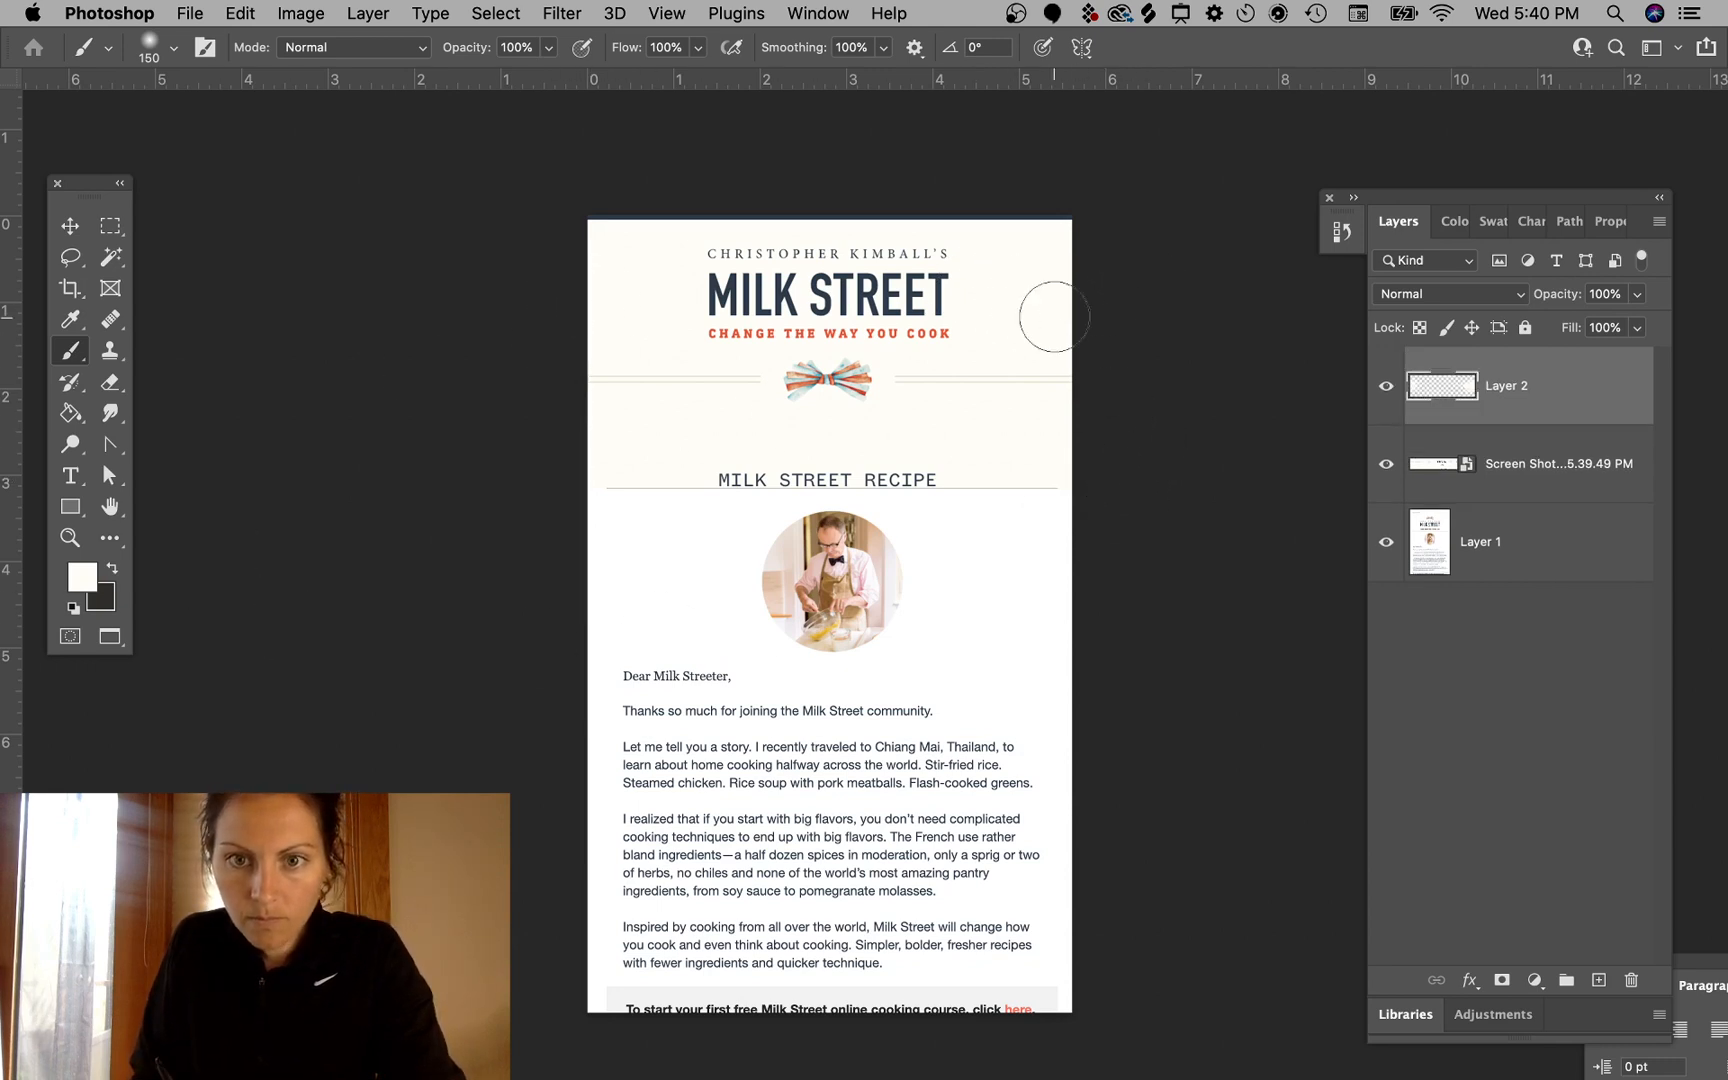
- Paint over the outer ends of the decorative divider lines beside the bow tie, reducing the brush to 125 px
{"action": "left_click", "coordinate": [1079, 371], "text": "shift"}
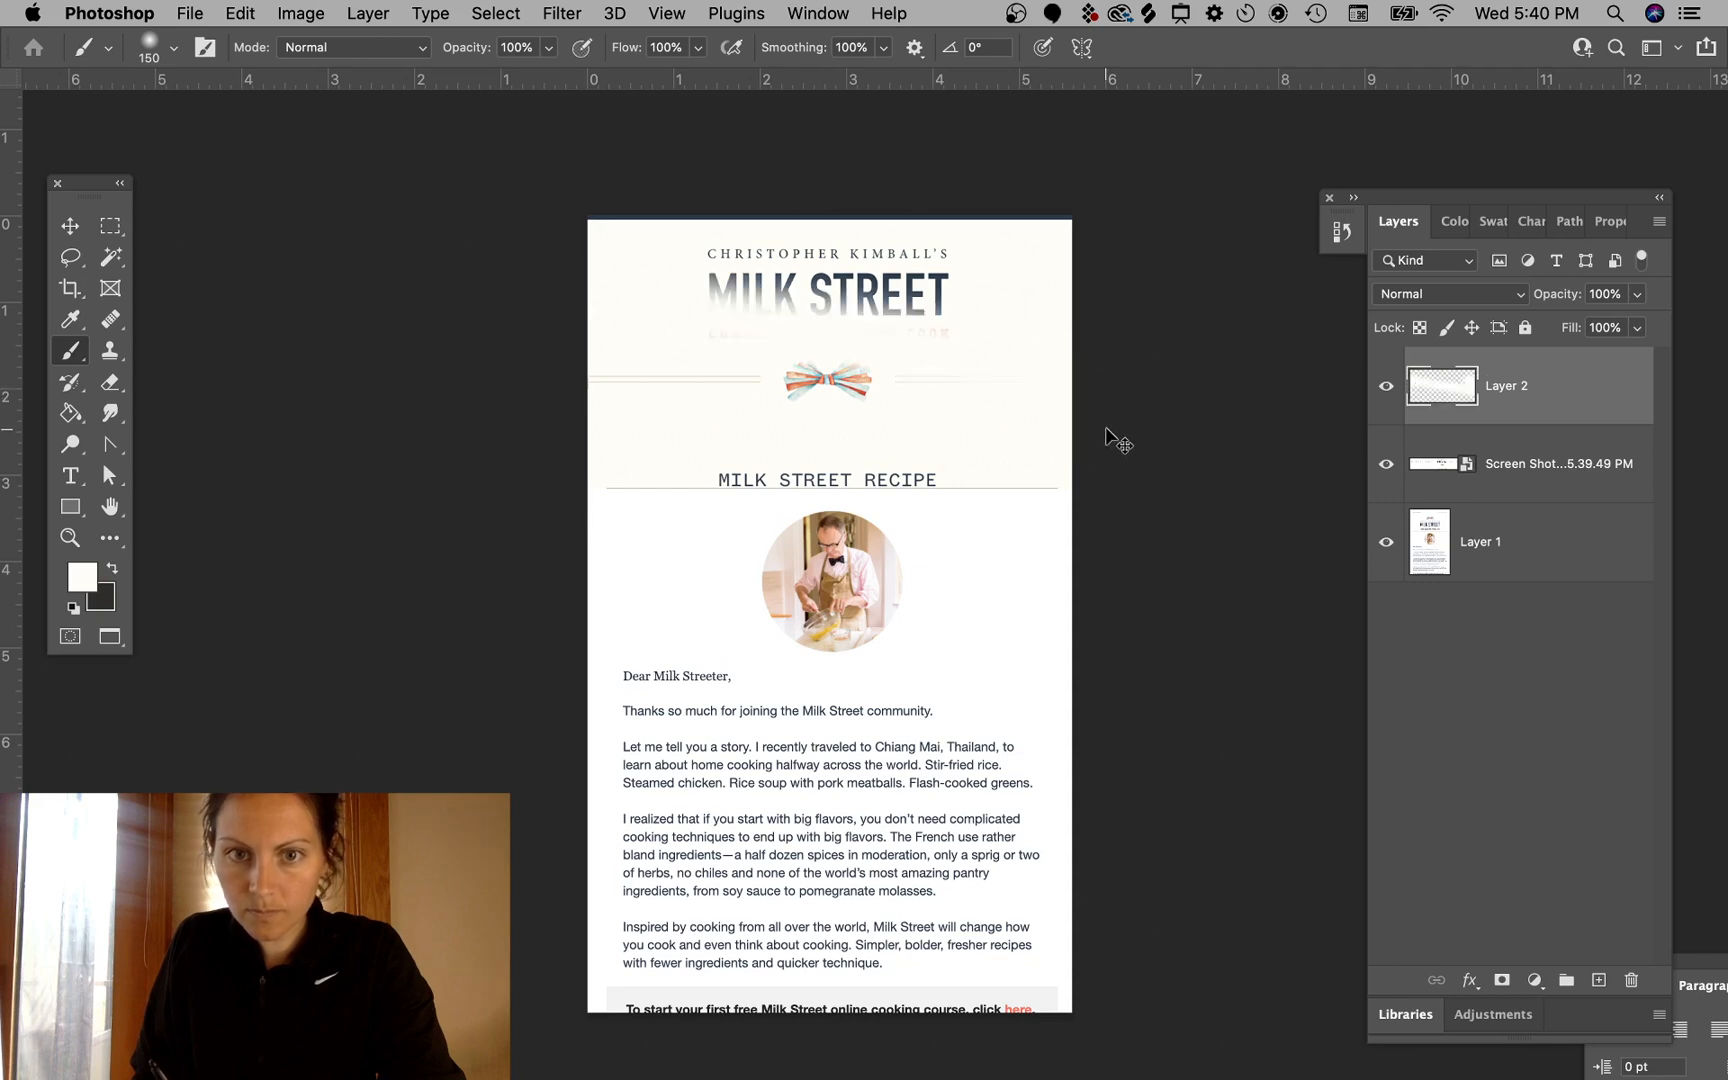
{"action": "key", "text": "super+z"}
{"action": "left_click_drag", "start_coordinate": [1084, 389], "coordinate": [1080, 377]}
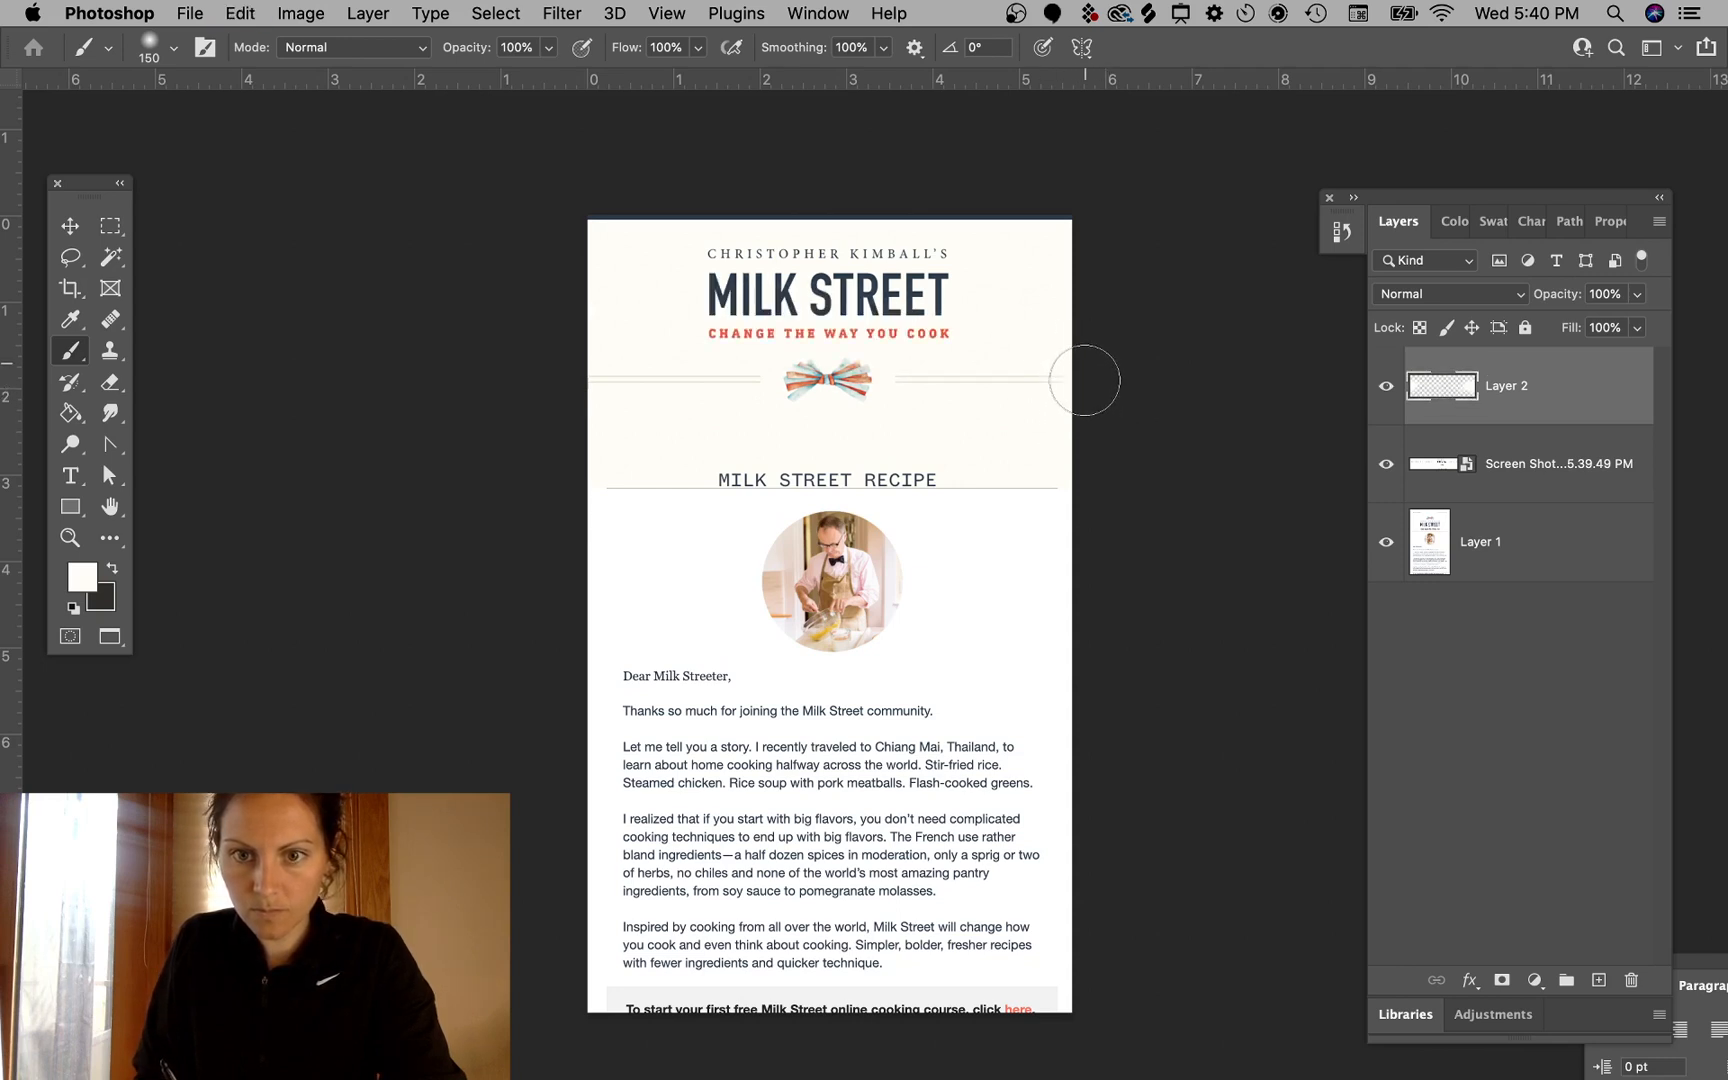
{"action": "left_click", "coordinate": [585, 378]}
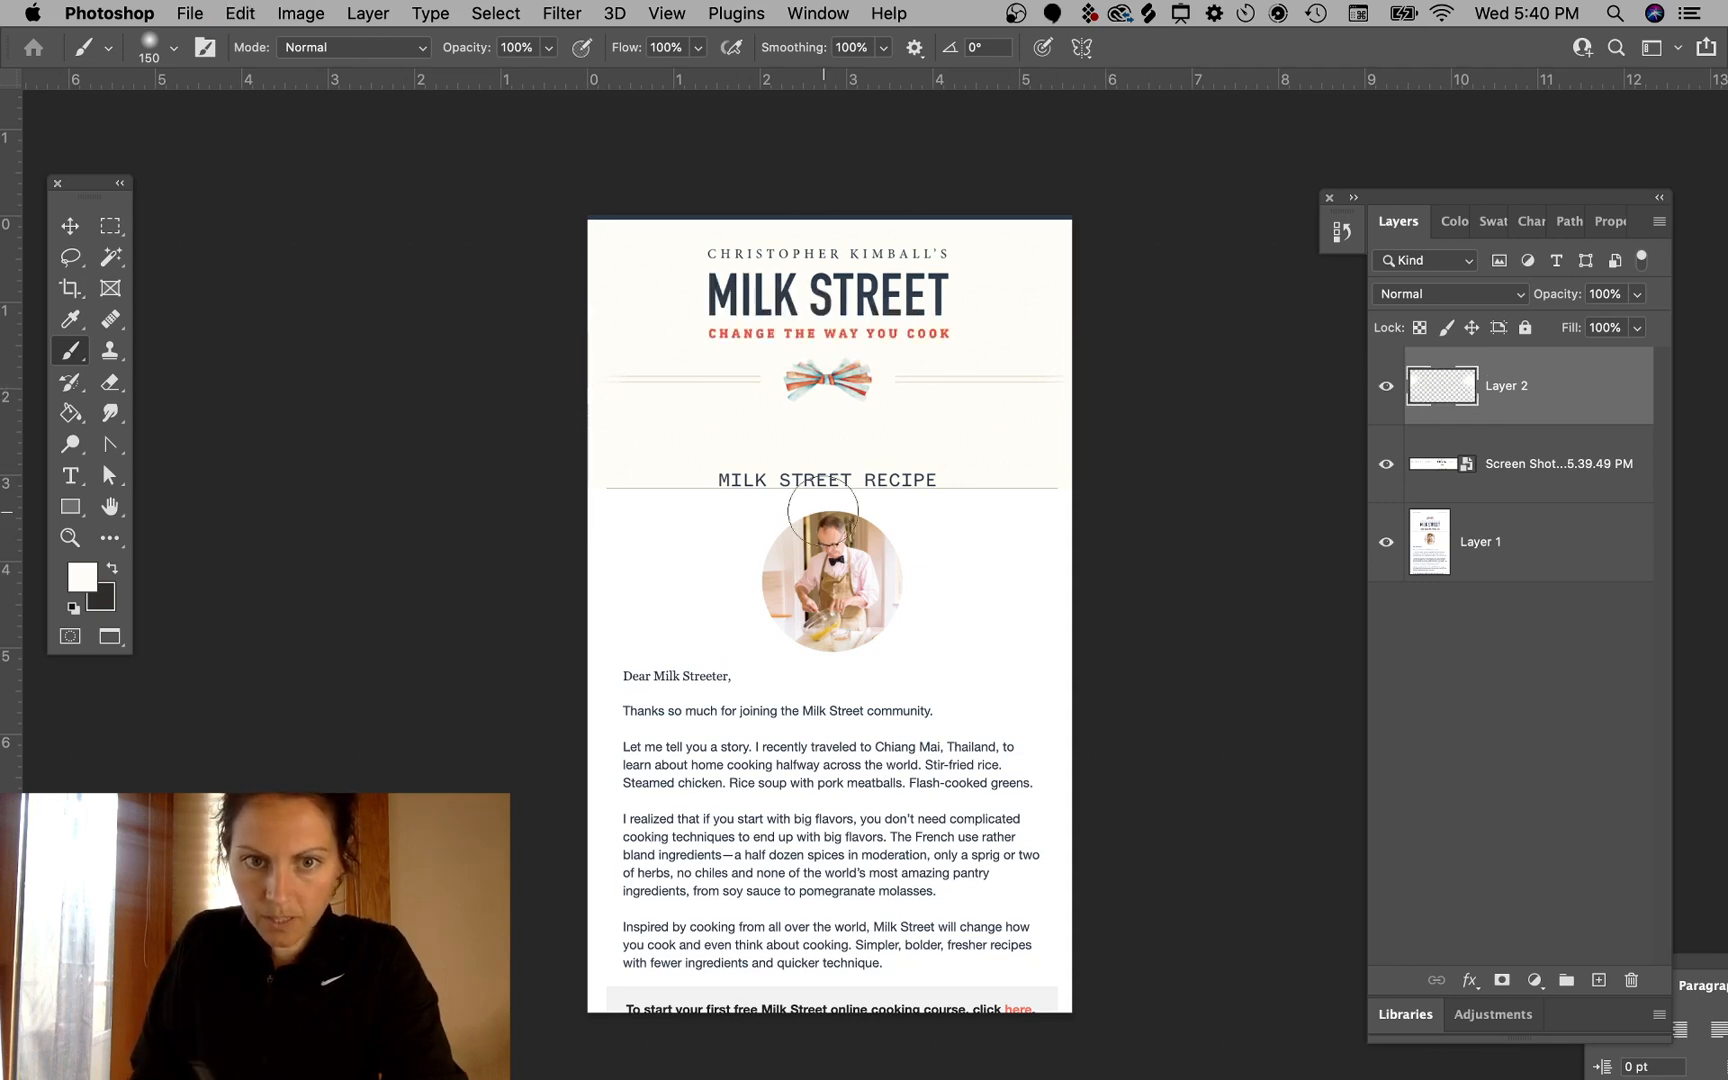
{"action": "left_click", "coordinate": [1072, 383], "text": "shift"}
{"action": "key", "text": "super+z"}
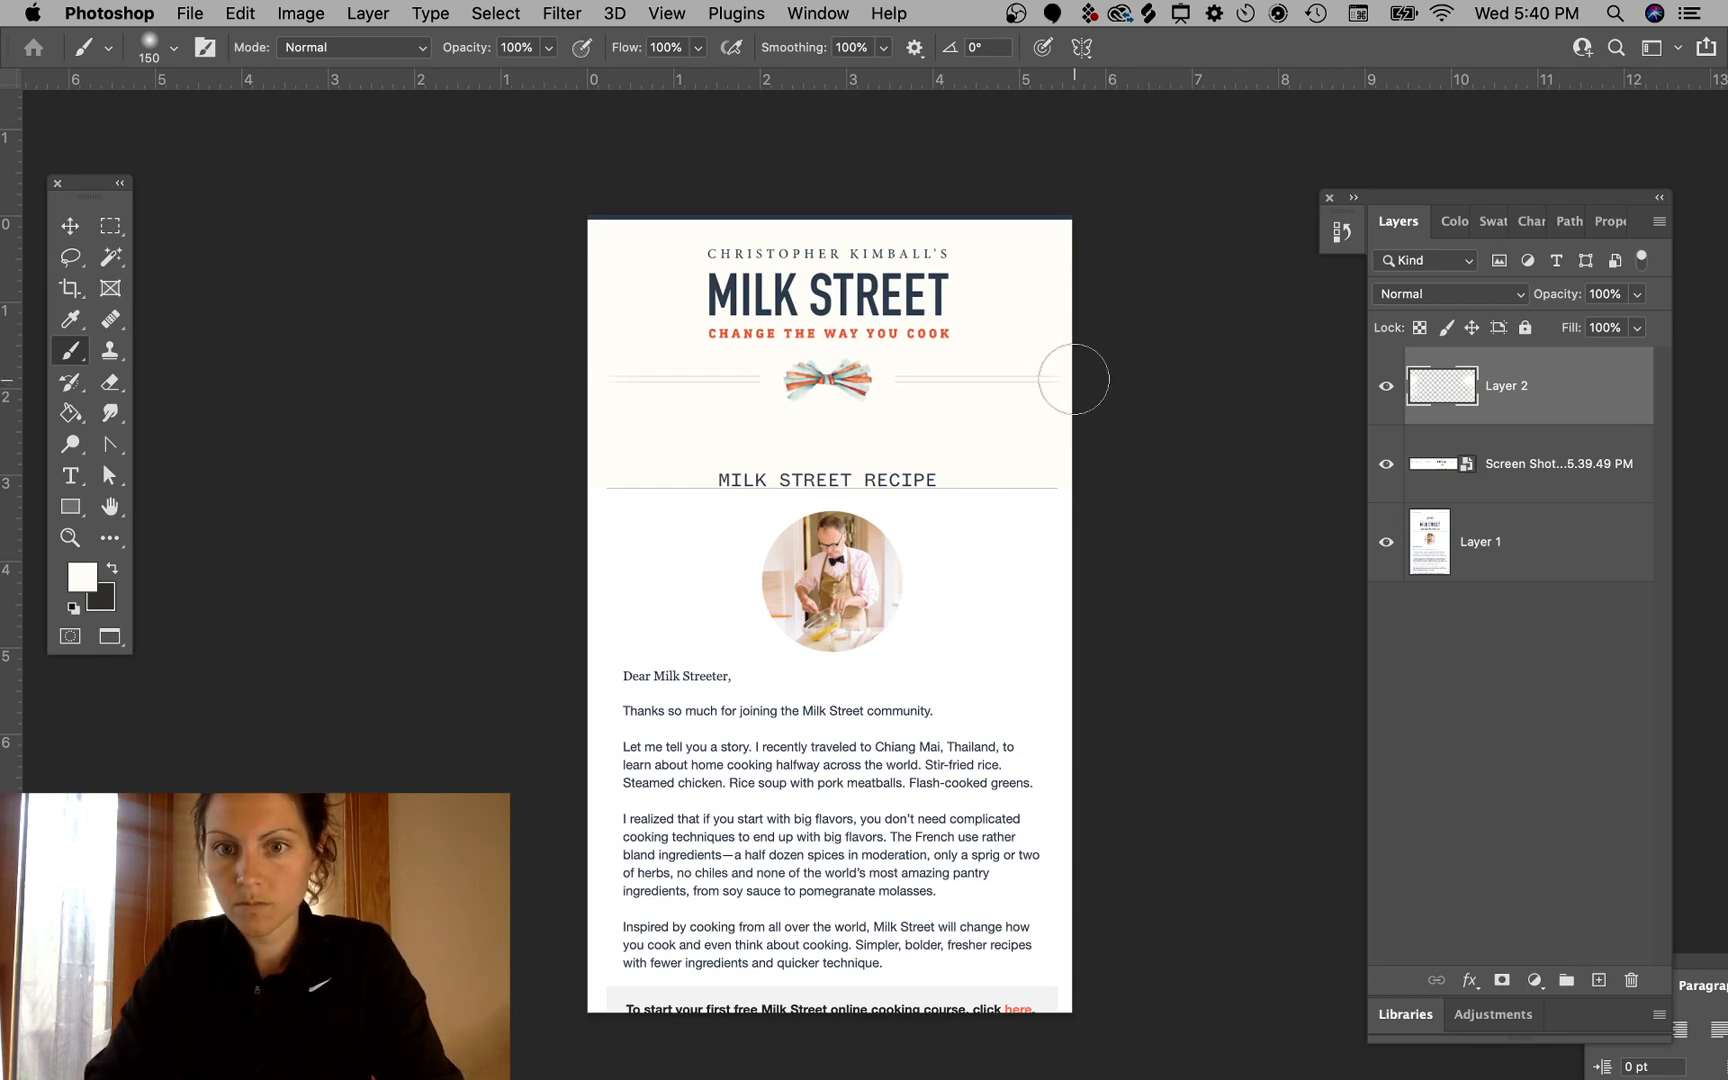
{"action": "key", "text": "bracketleft"}
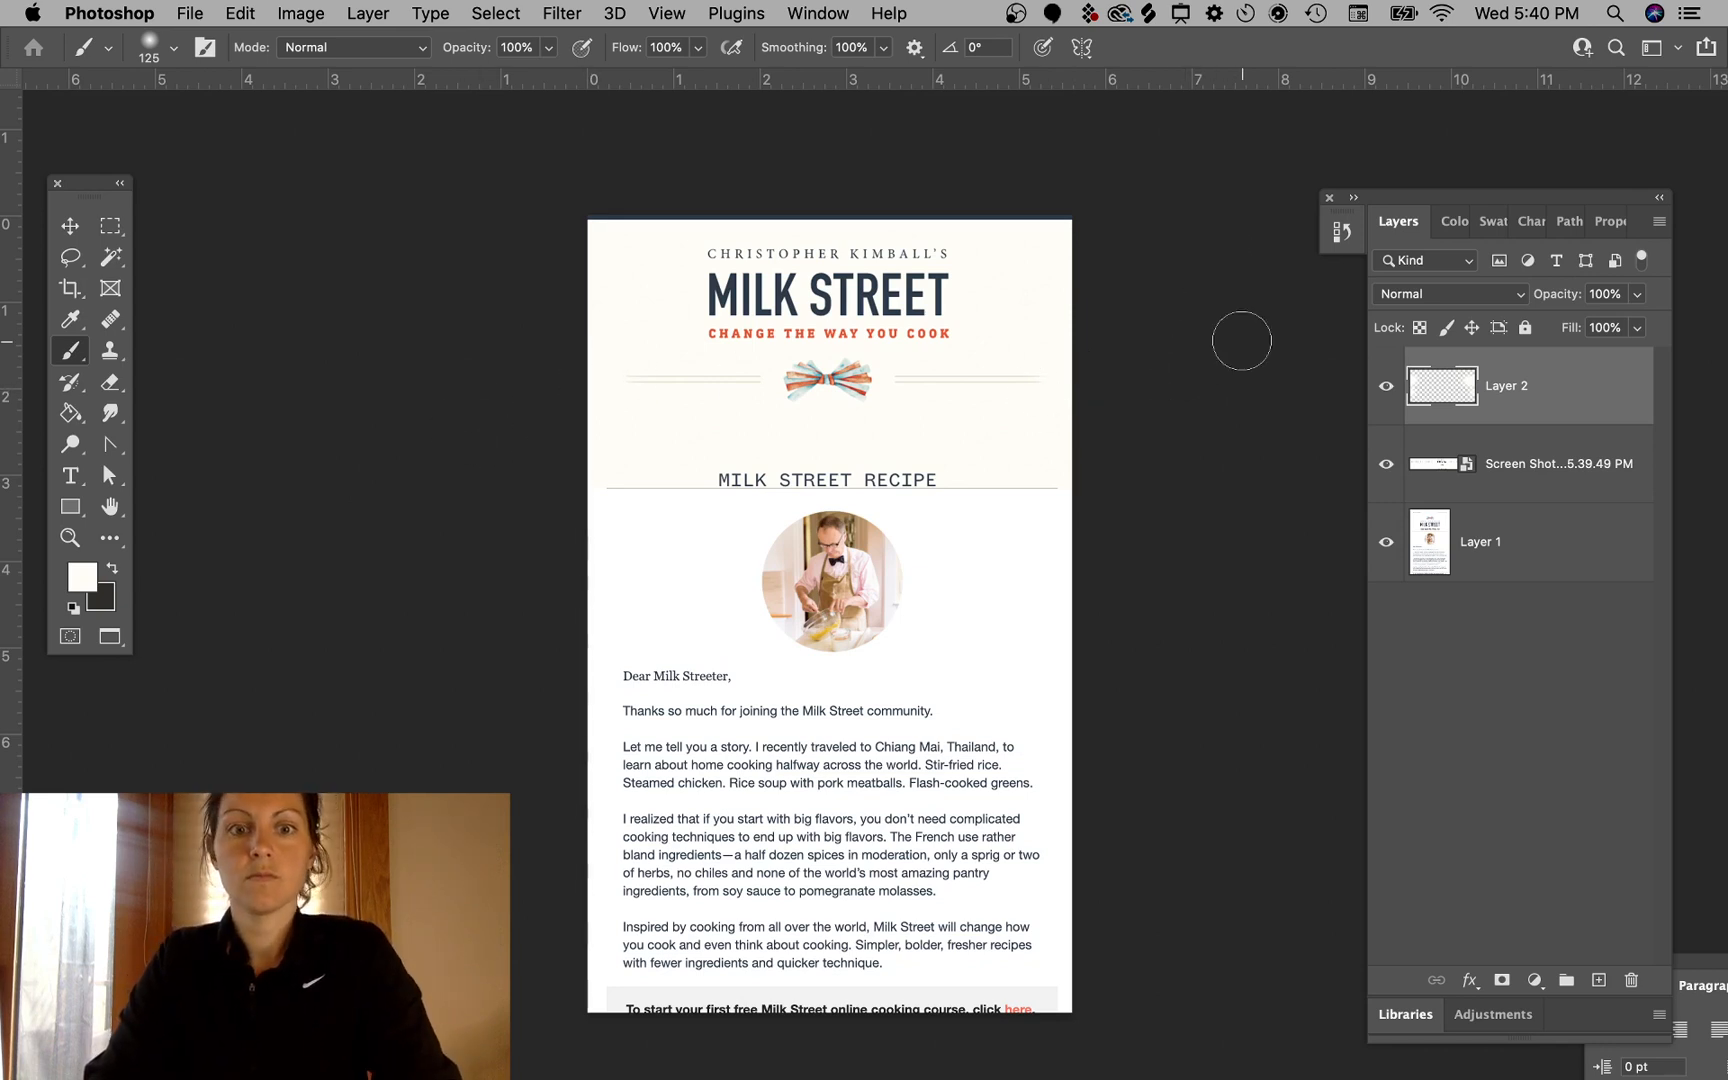
{"action": "key", "text": "v"}
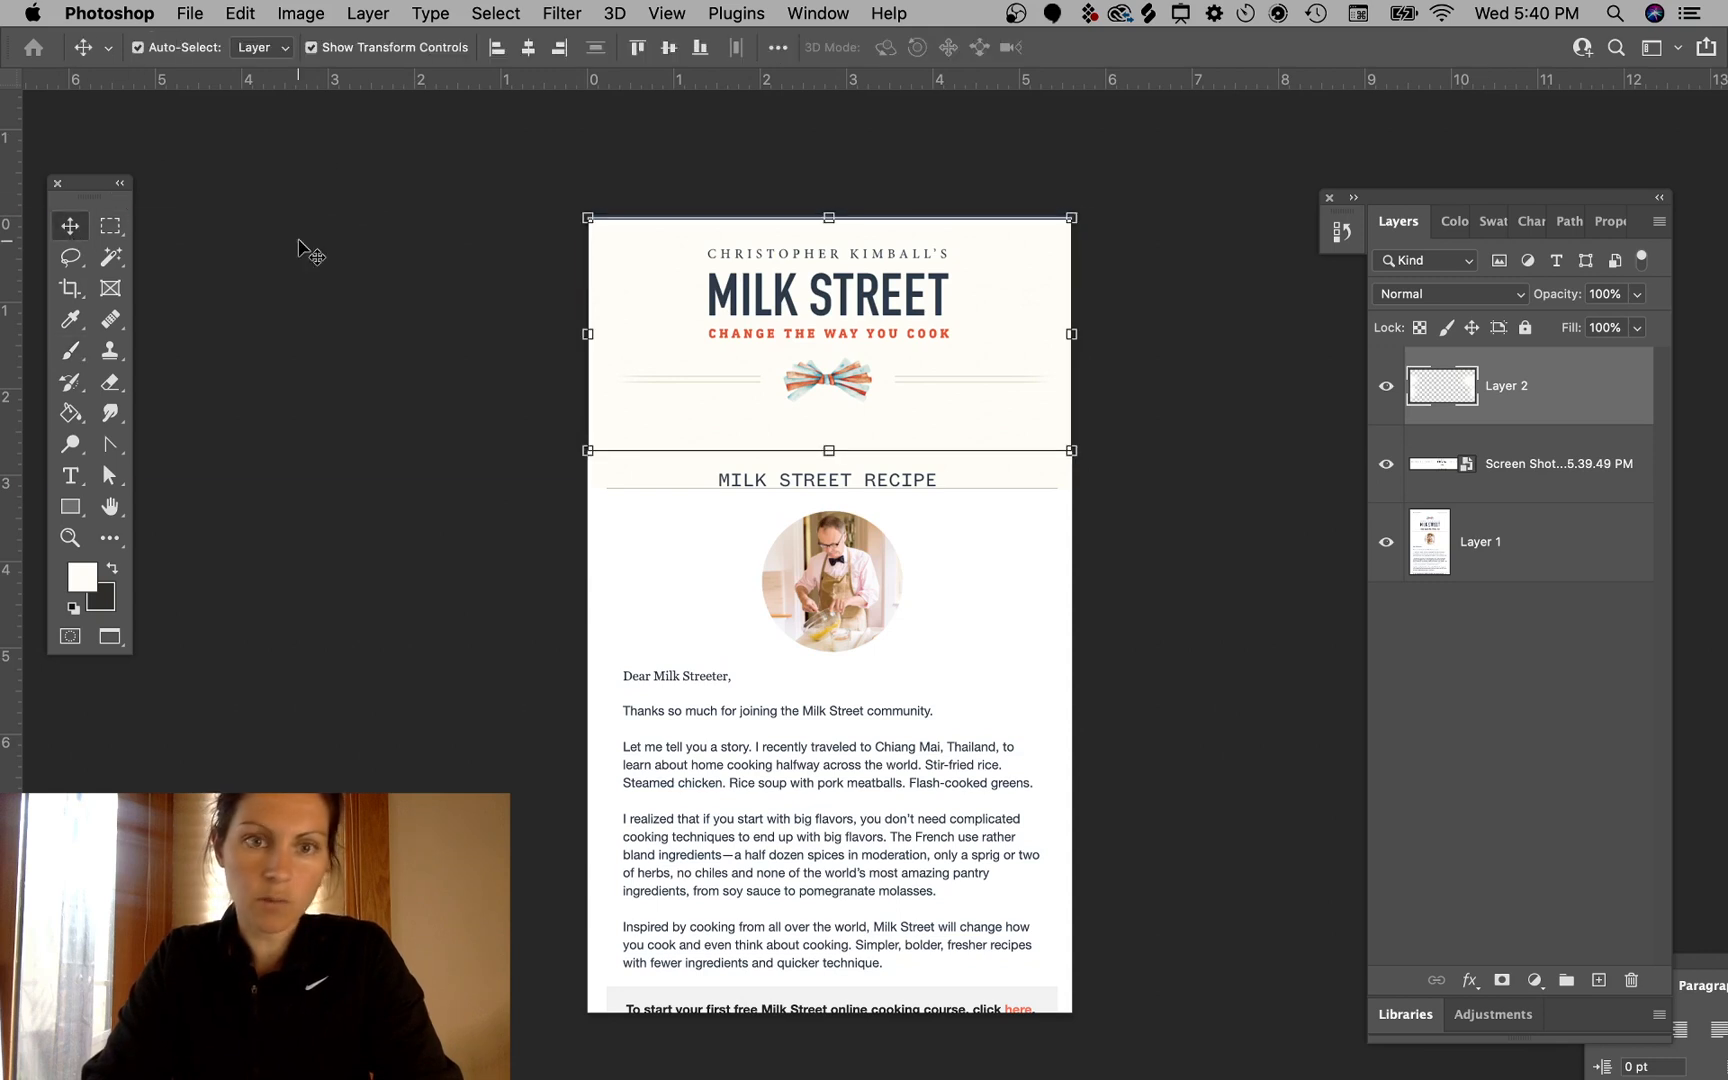
{"action": "left_click", "coordinate": [300, 243]}
{"action": "key", "text": "ctrl+shift+a"}
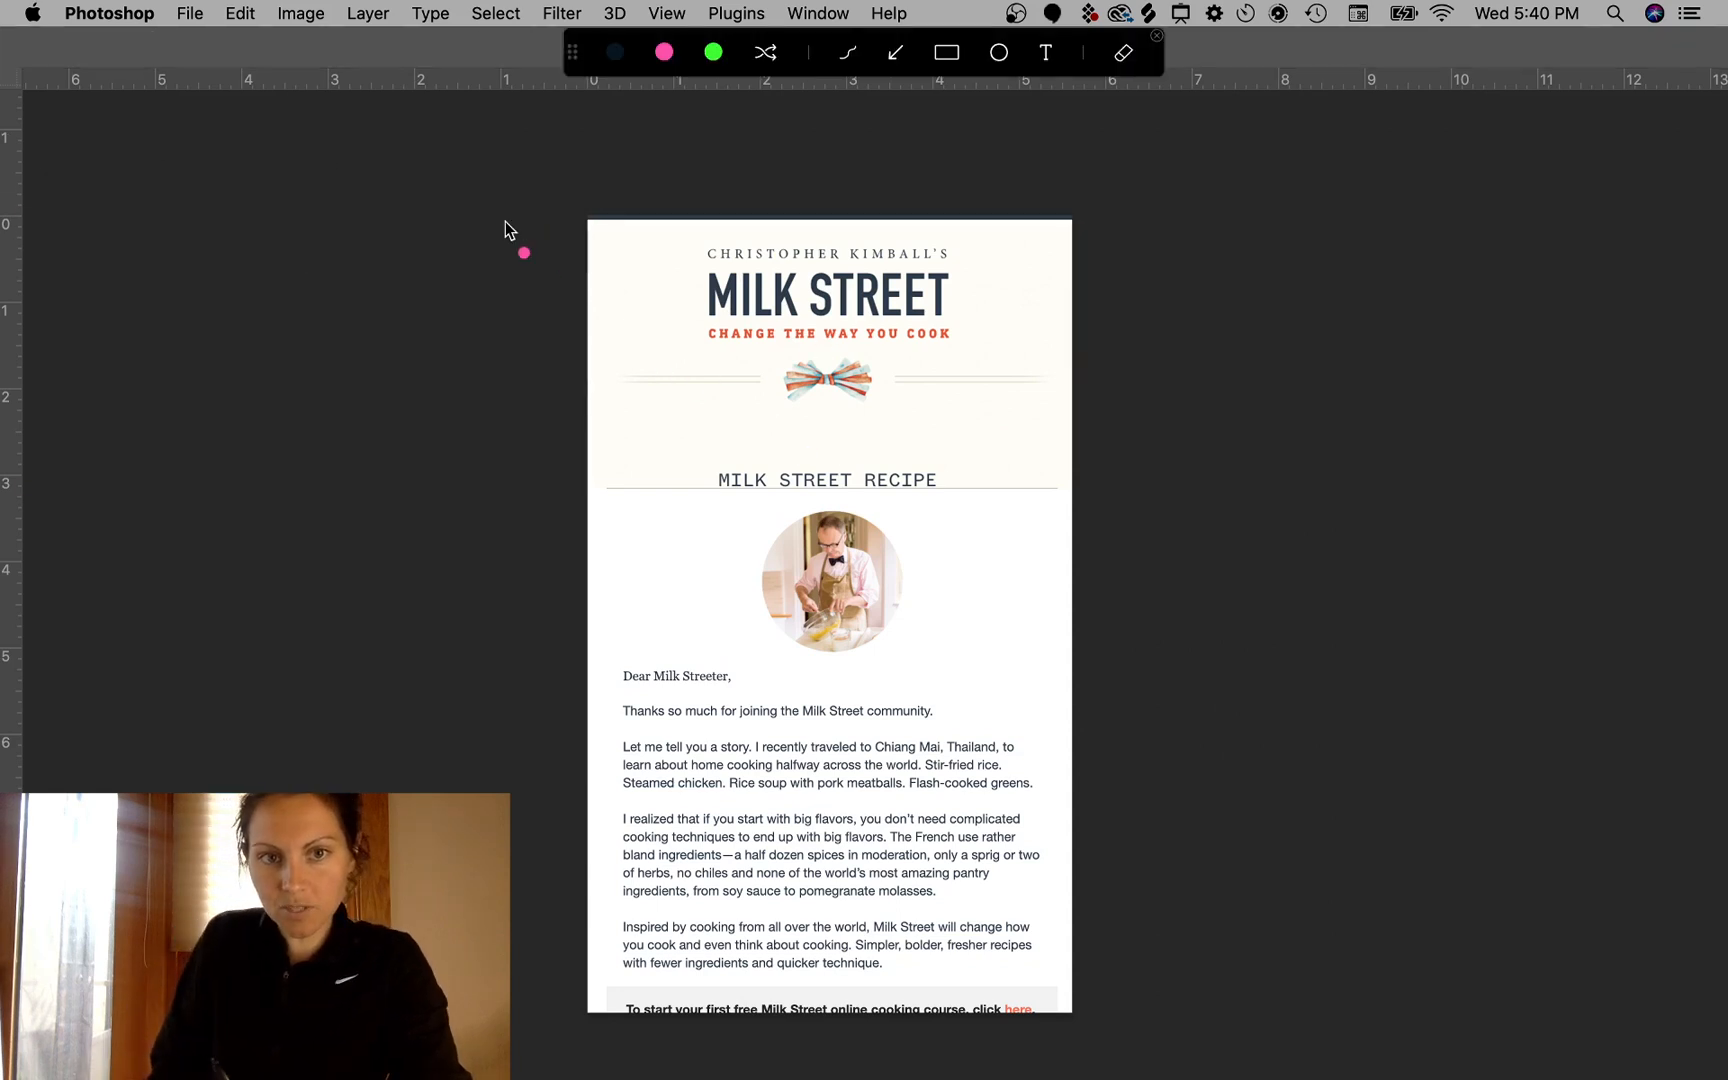
{"action": "mouse_move", "coordinate": [563, 208]}
{"action": "left_mouse_down"}
{"action": "mouse_move", "coordinate": [868, 244]}
{"action": "mouse_move", "coordinate": [566, 222]}
{"action": "left_mouse_up"}
{"action": "key", "text": "Escape"}
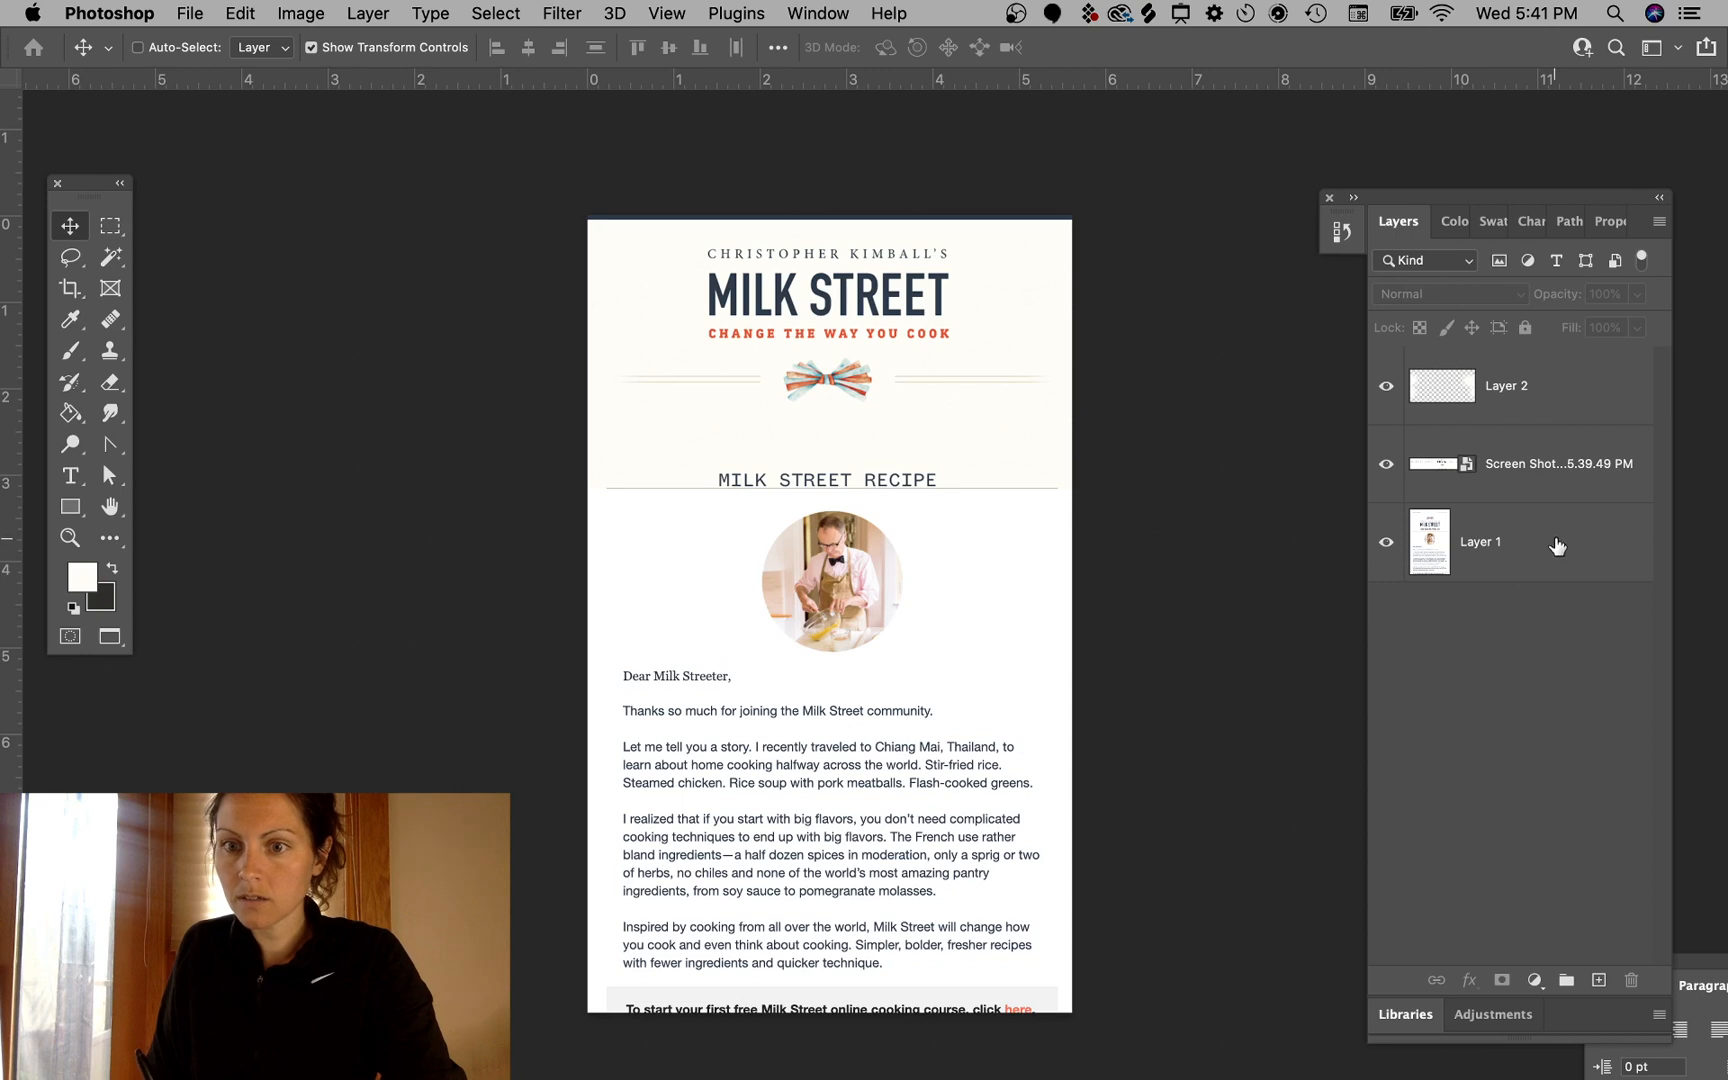
- Select the header area down to the recipe heading and mask the header screenshot layer to it
{"action": "double_click", "coordinate": [1522, 466]}
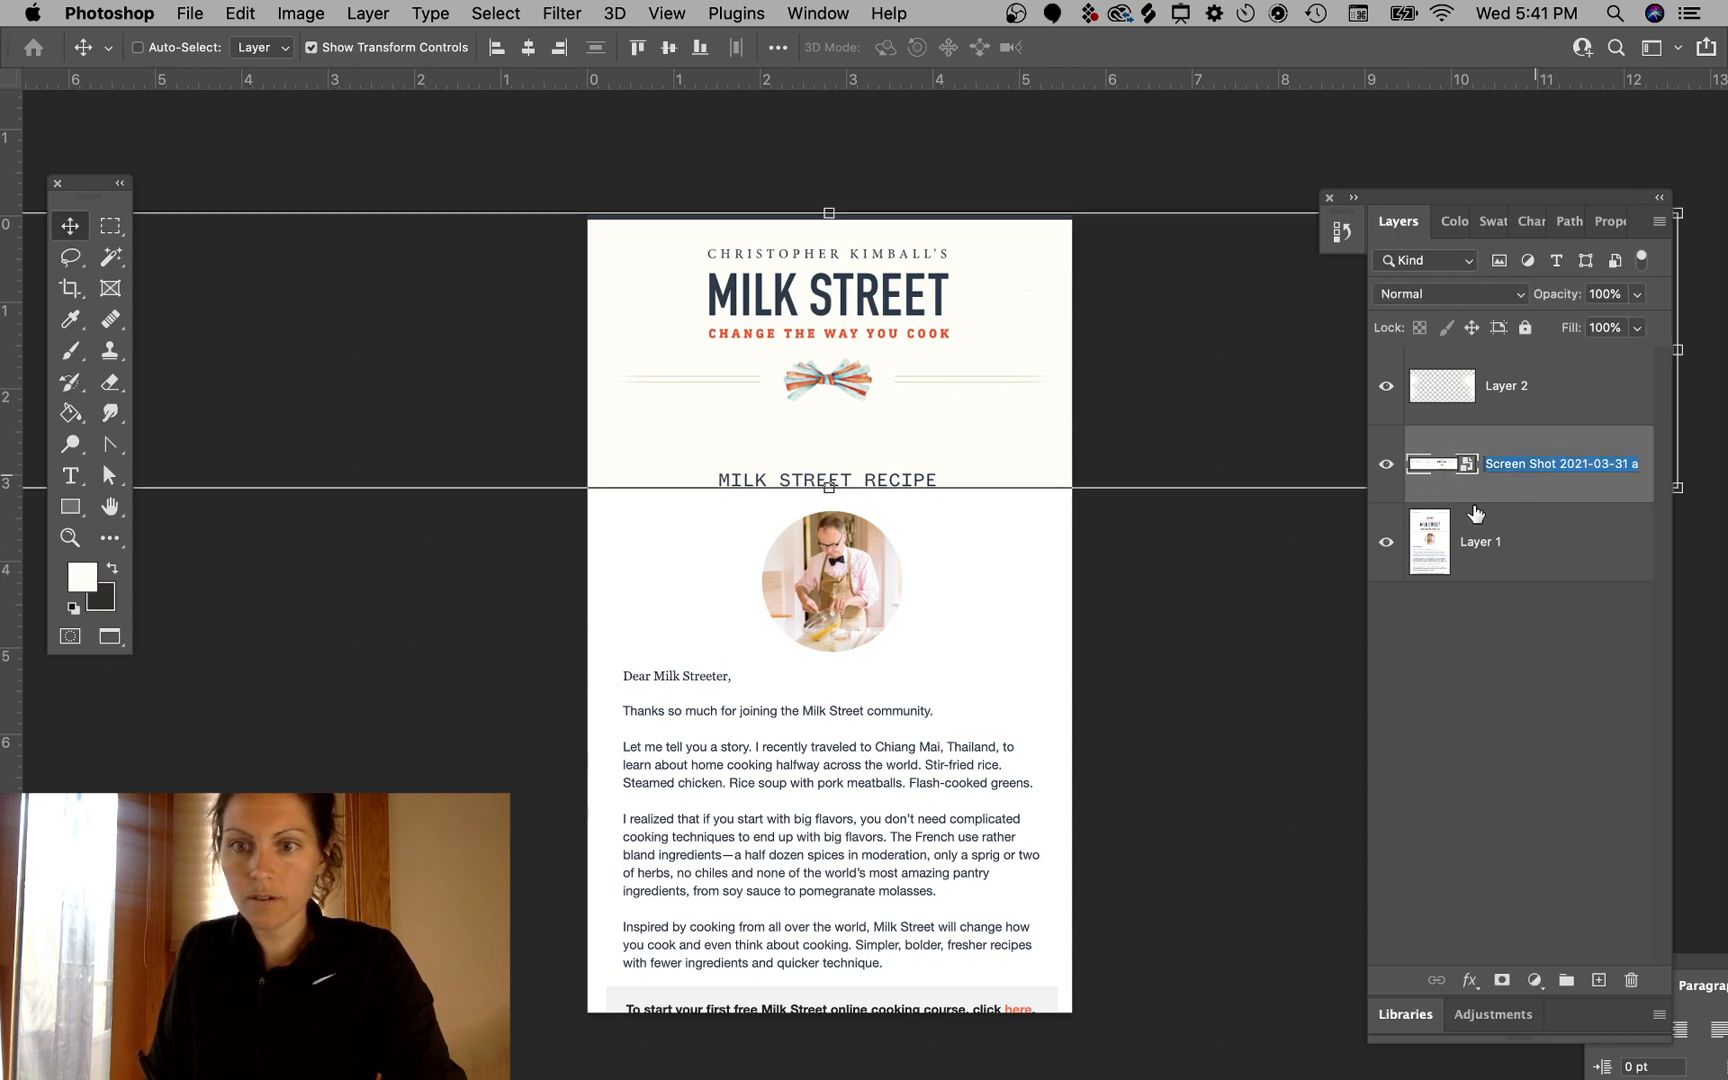
{"action": "left_click", "coordinate": [110, 226]}
{"action": "left_click_drag", "start_coordinate": [509, 135], "coordinate": [1207, 459]}
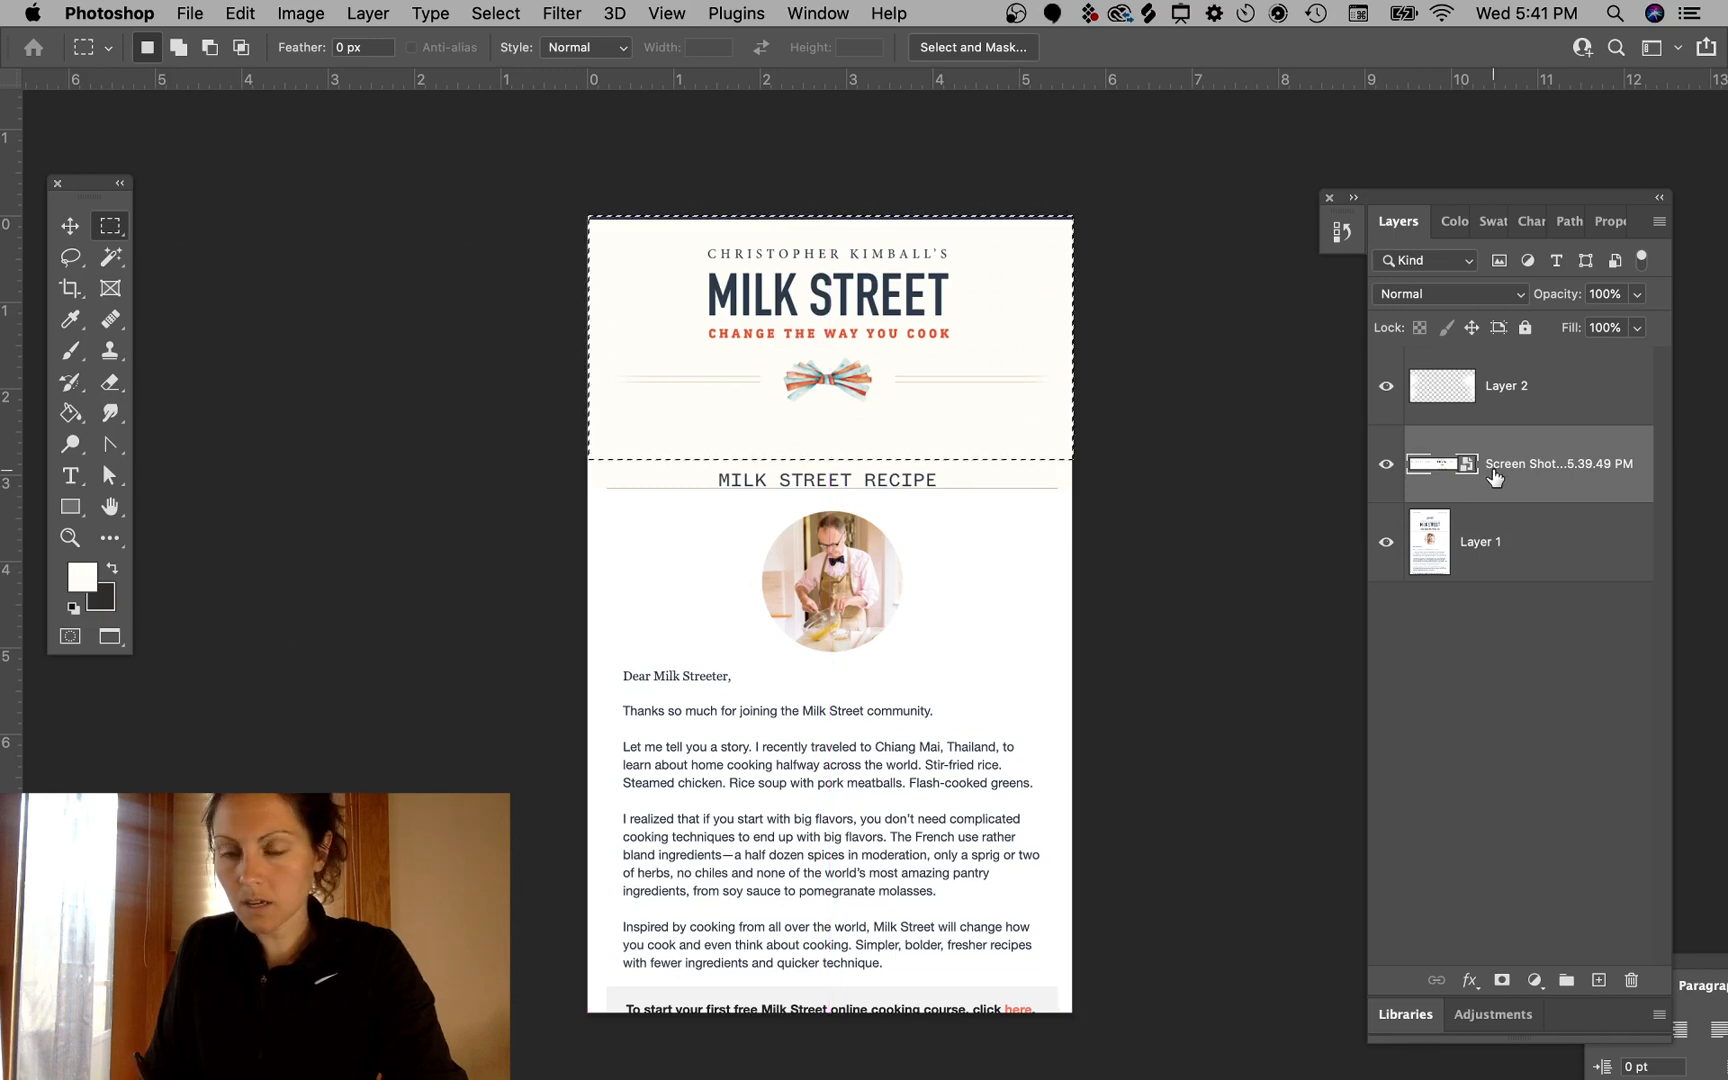
{"action": "left_click", "coordinate": [1501, 980]}
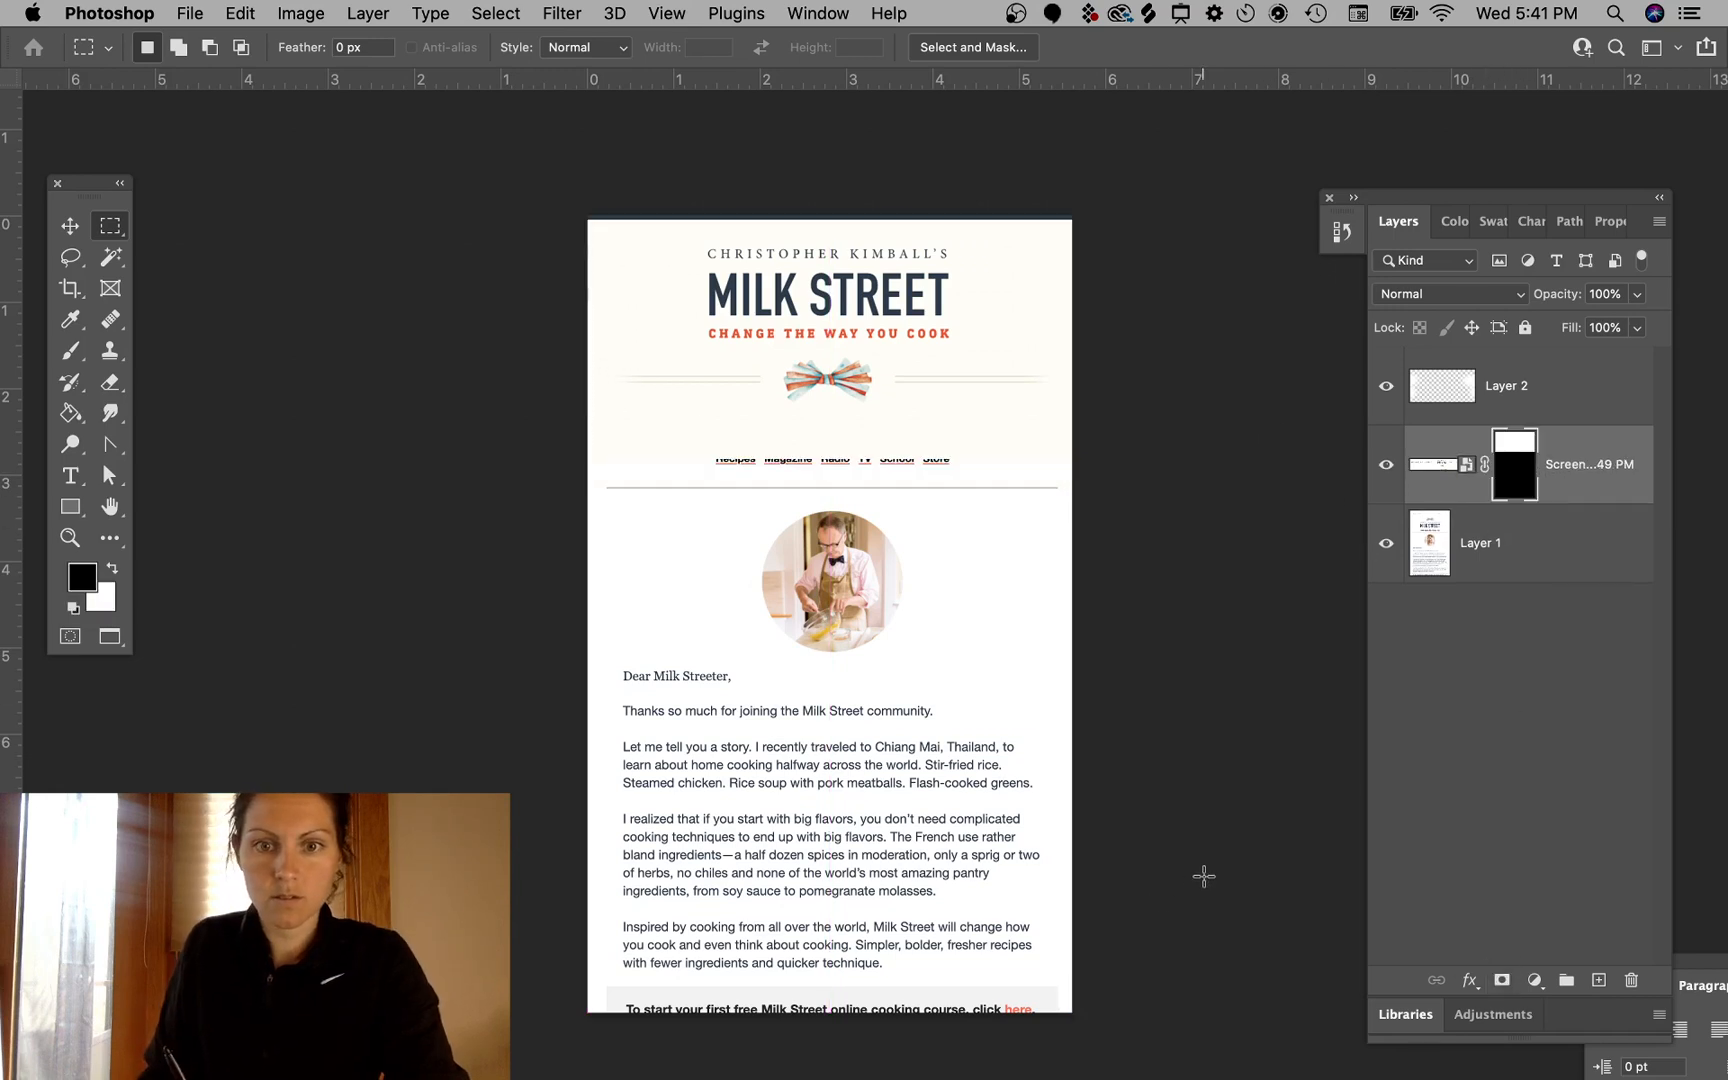
- Move the email screenshot layer up so its recipe heading sits beneath the new header
{"action": "left_click", "coordinate": [1568, 575]}
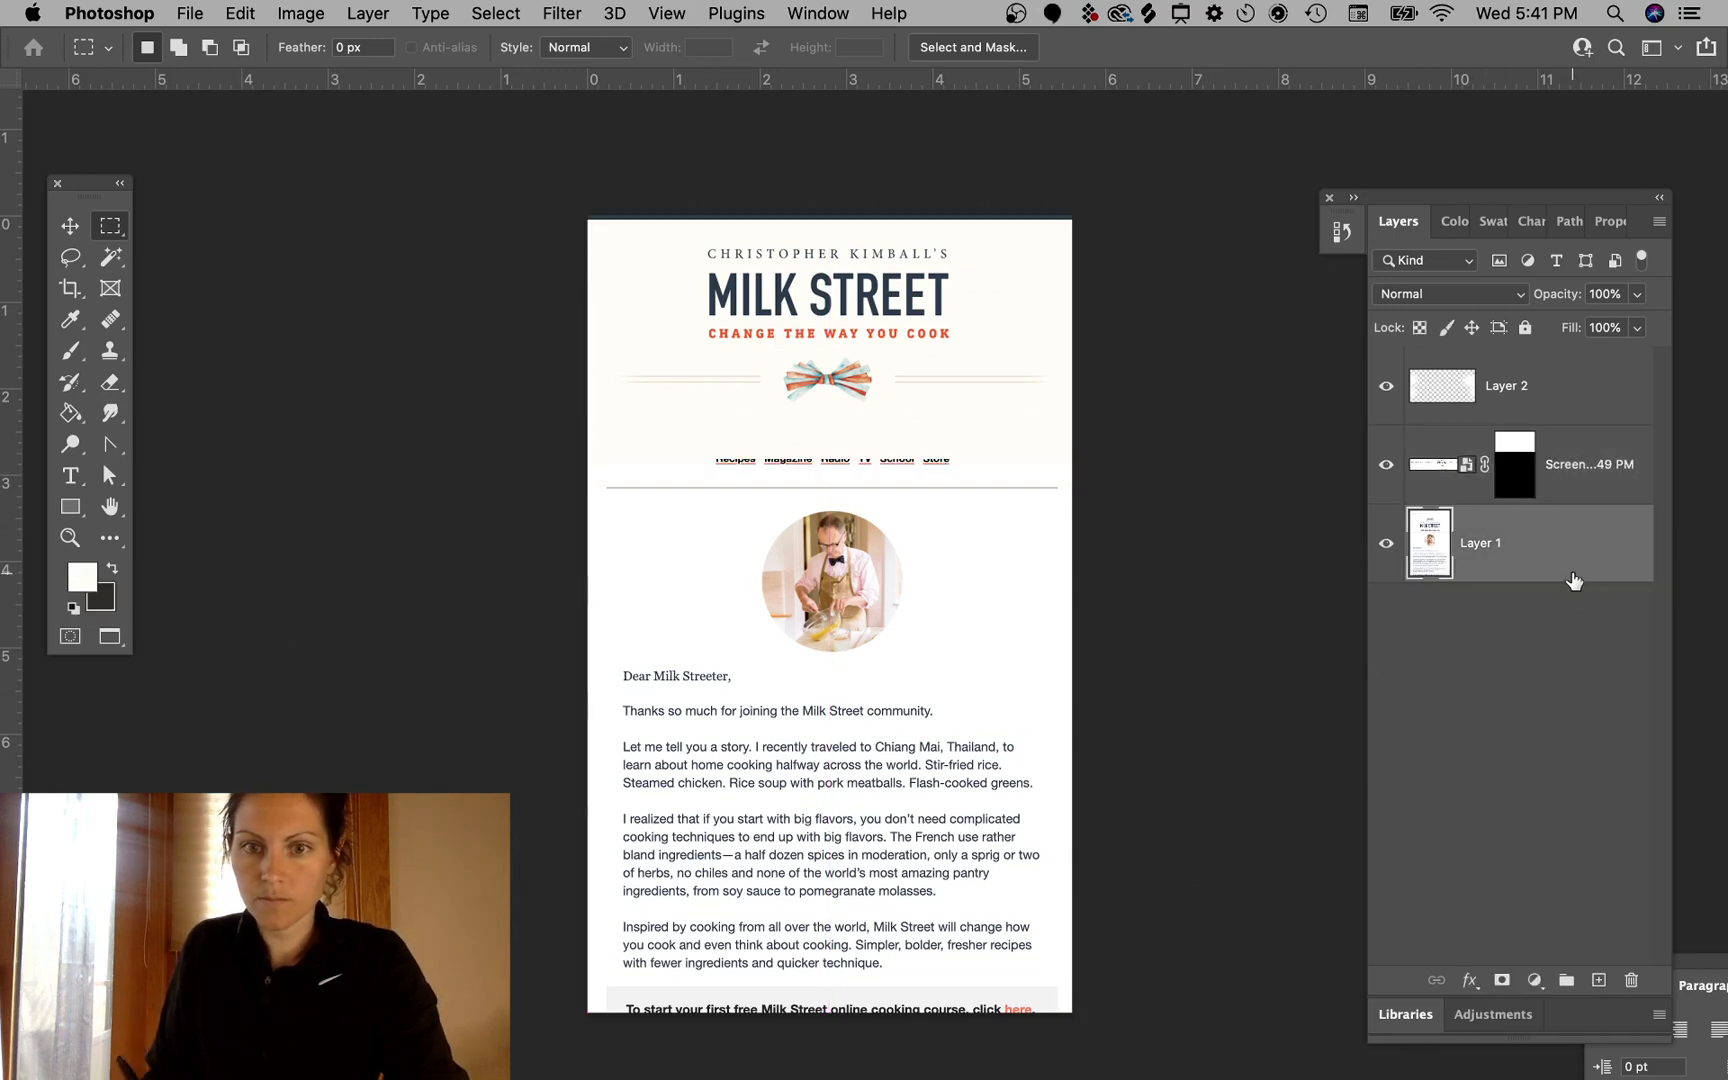
{"action": "left_click", "coordinate": [77, 233]}
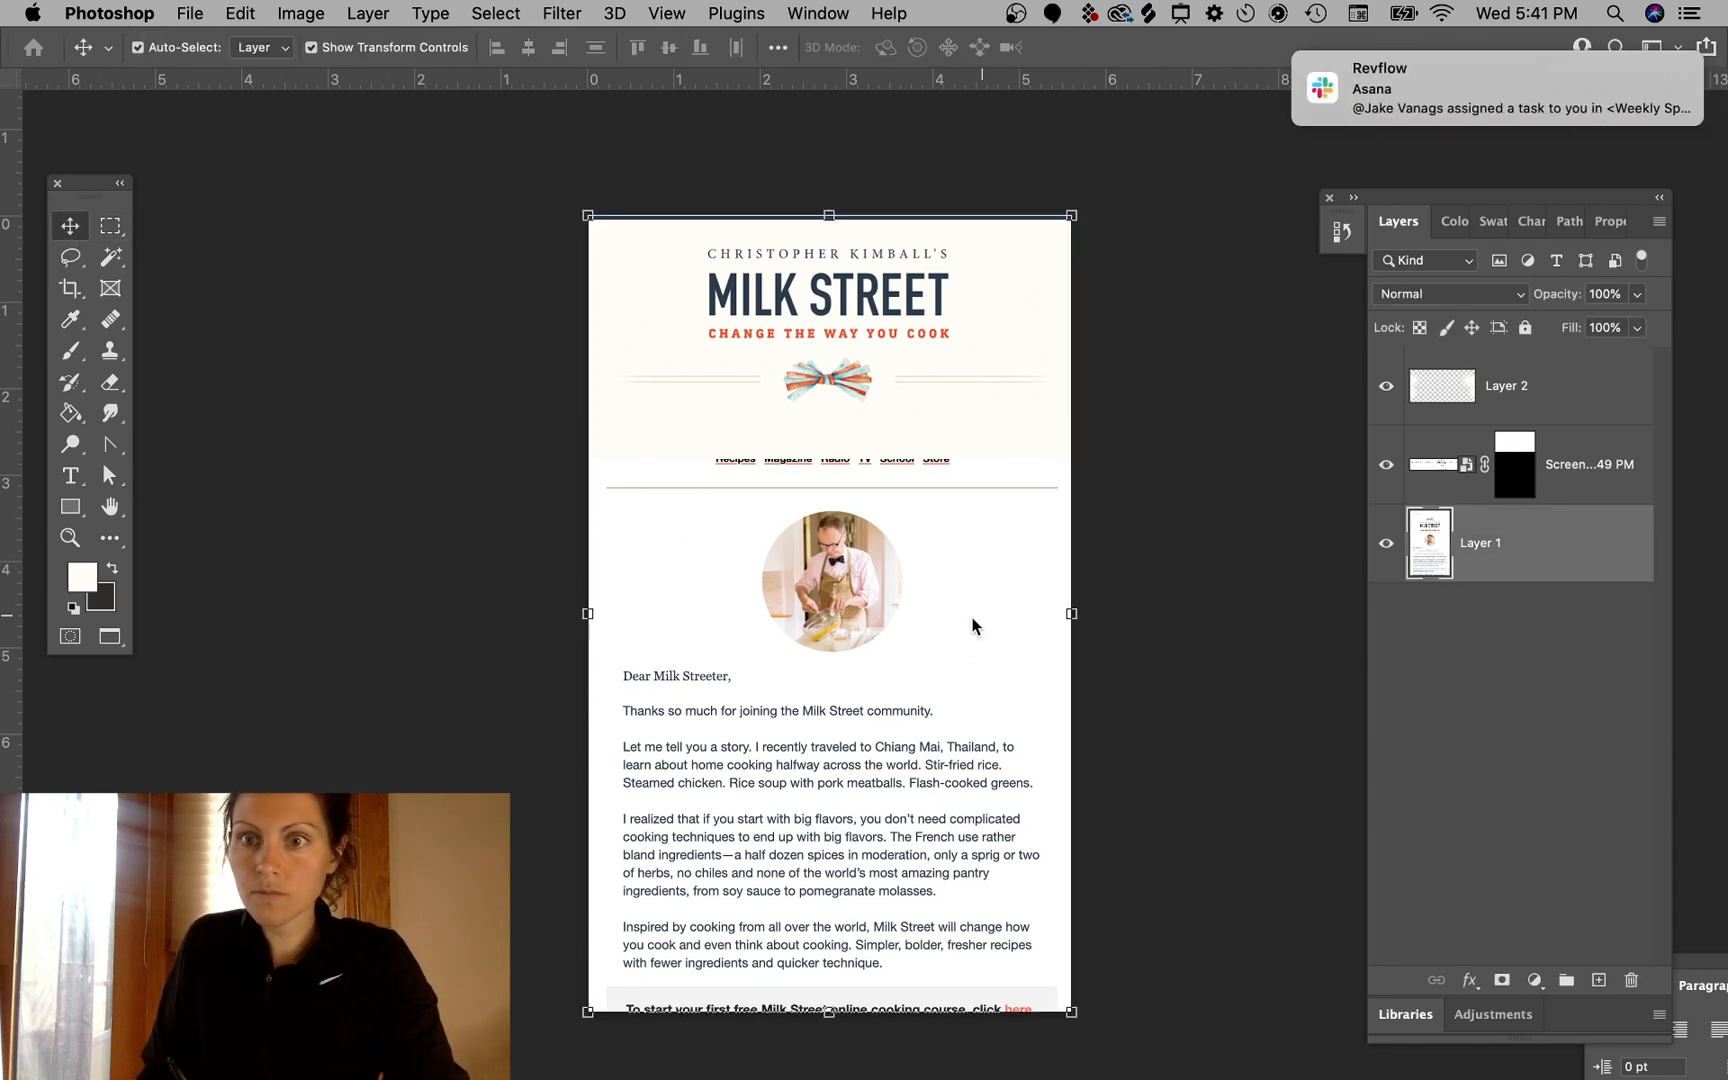
{"action": "left_click_drag", "start_coordinate": [976, 648], "coordinate": [975, 597]}
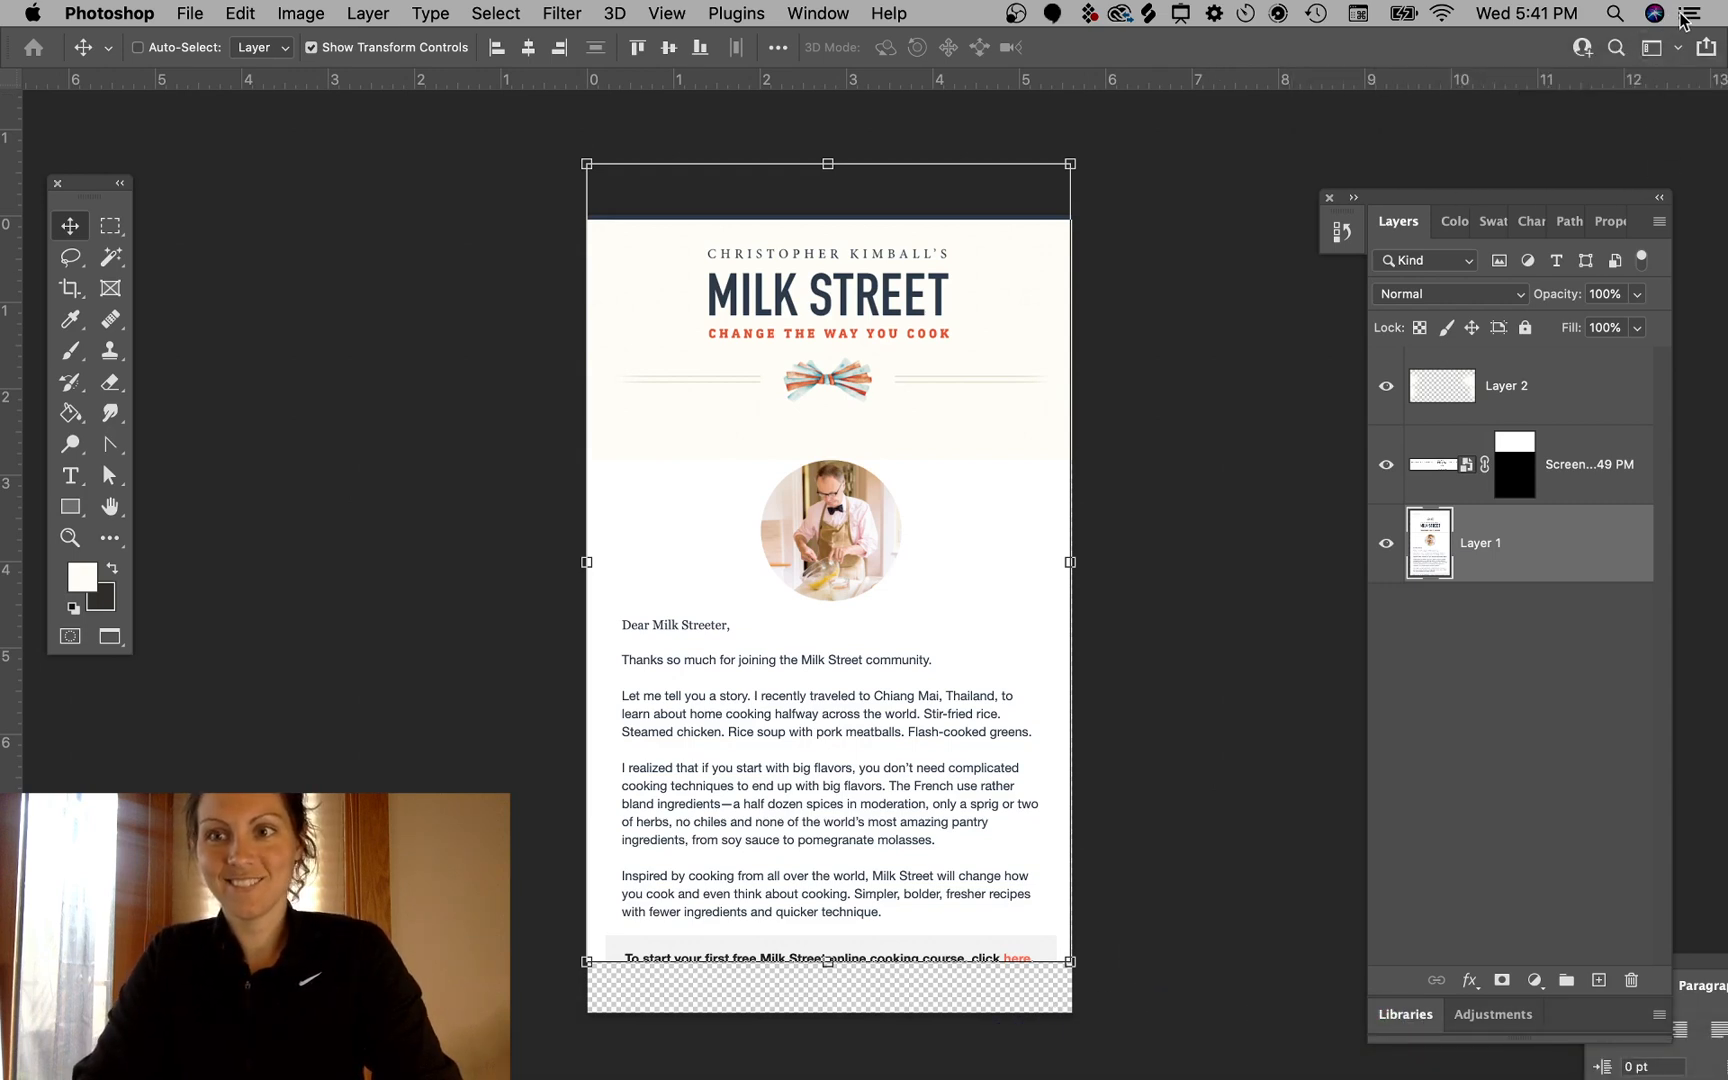
- Switch to Slack and pause notifications for 2 hours
{"action": "mouse_move", "coordinate": [788, 1078]}
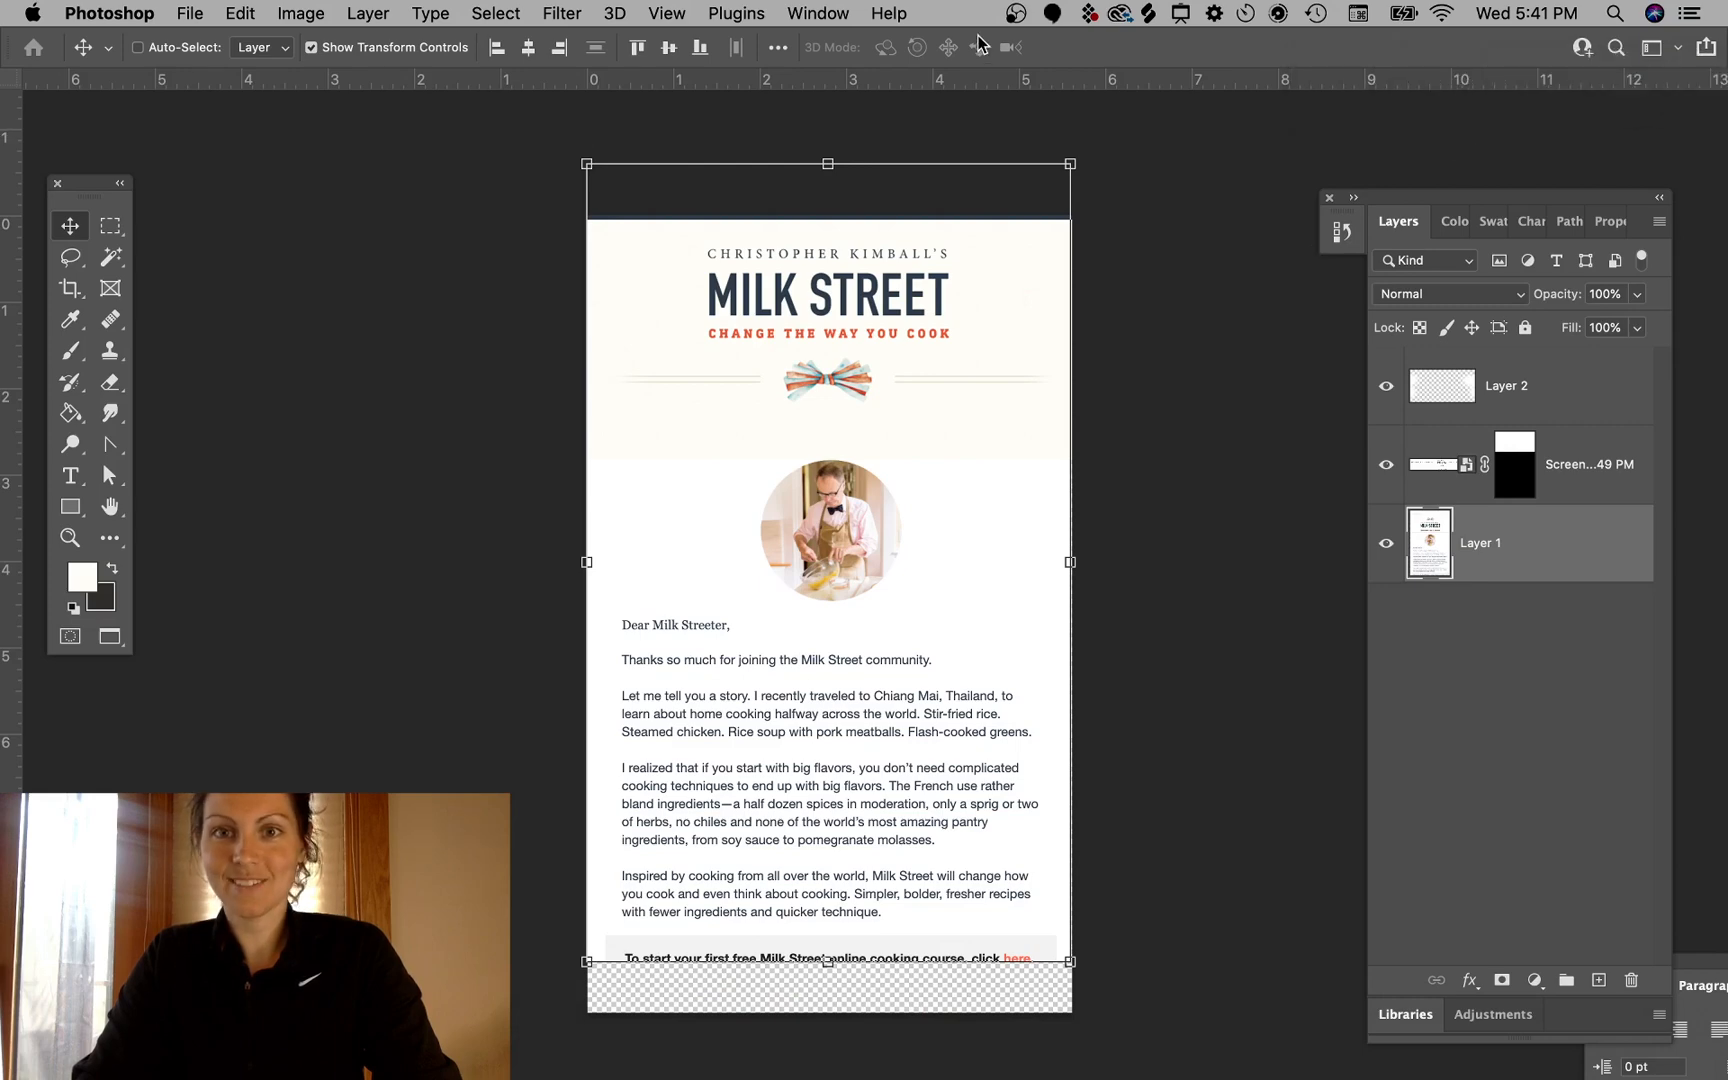
{"action": "left_click", "coordinate": [1522, 104]}
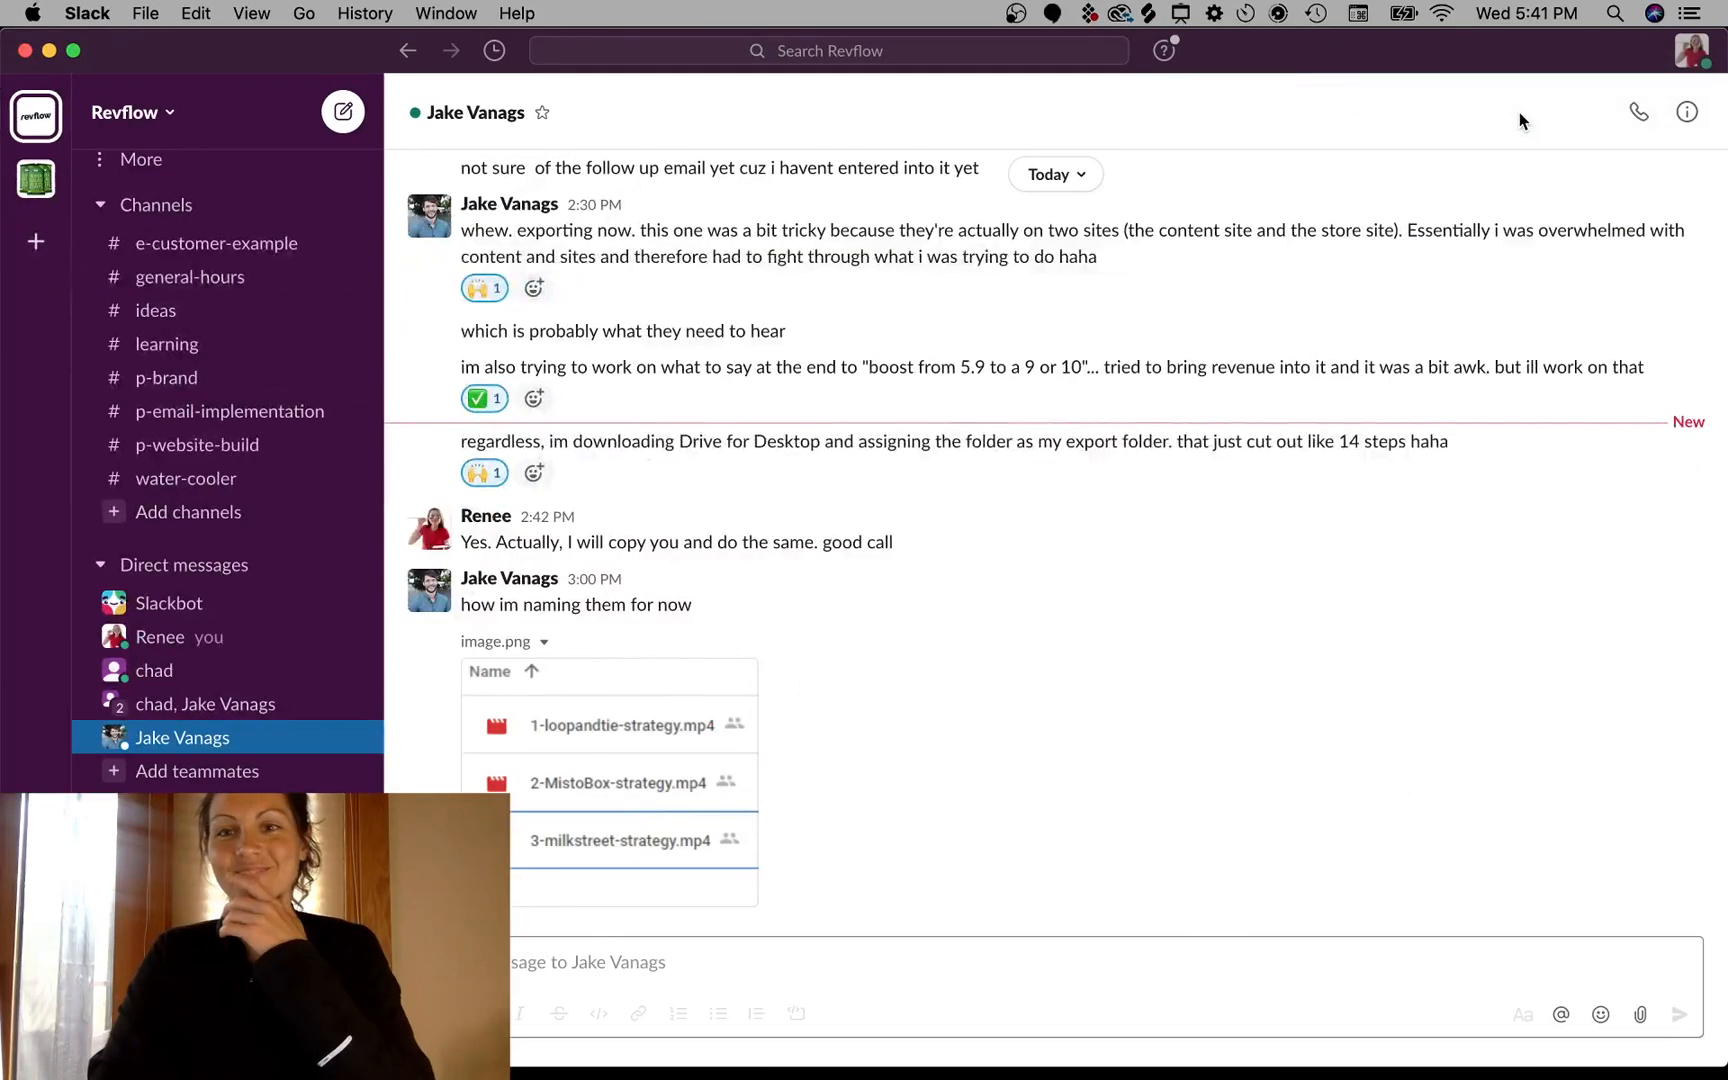
{"action": "left_click", "coordinate": [1690, 52]}
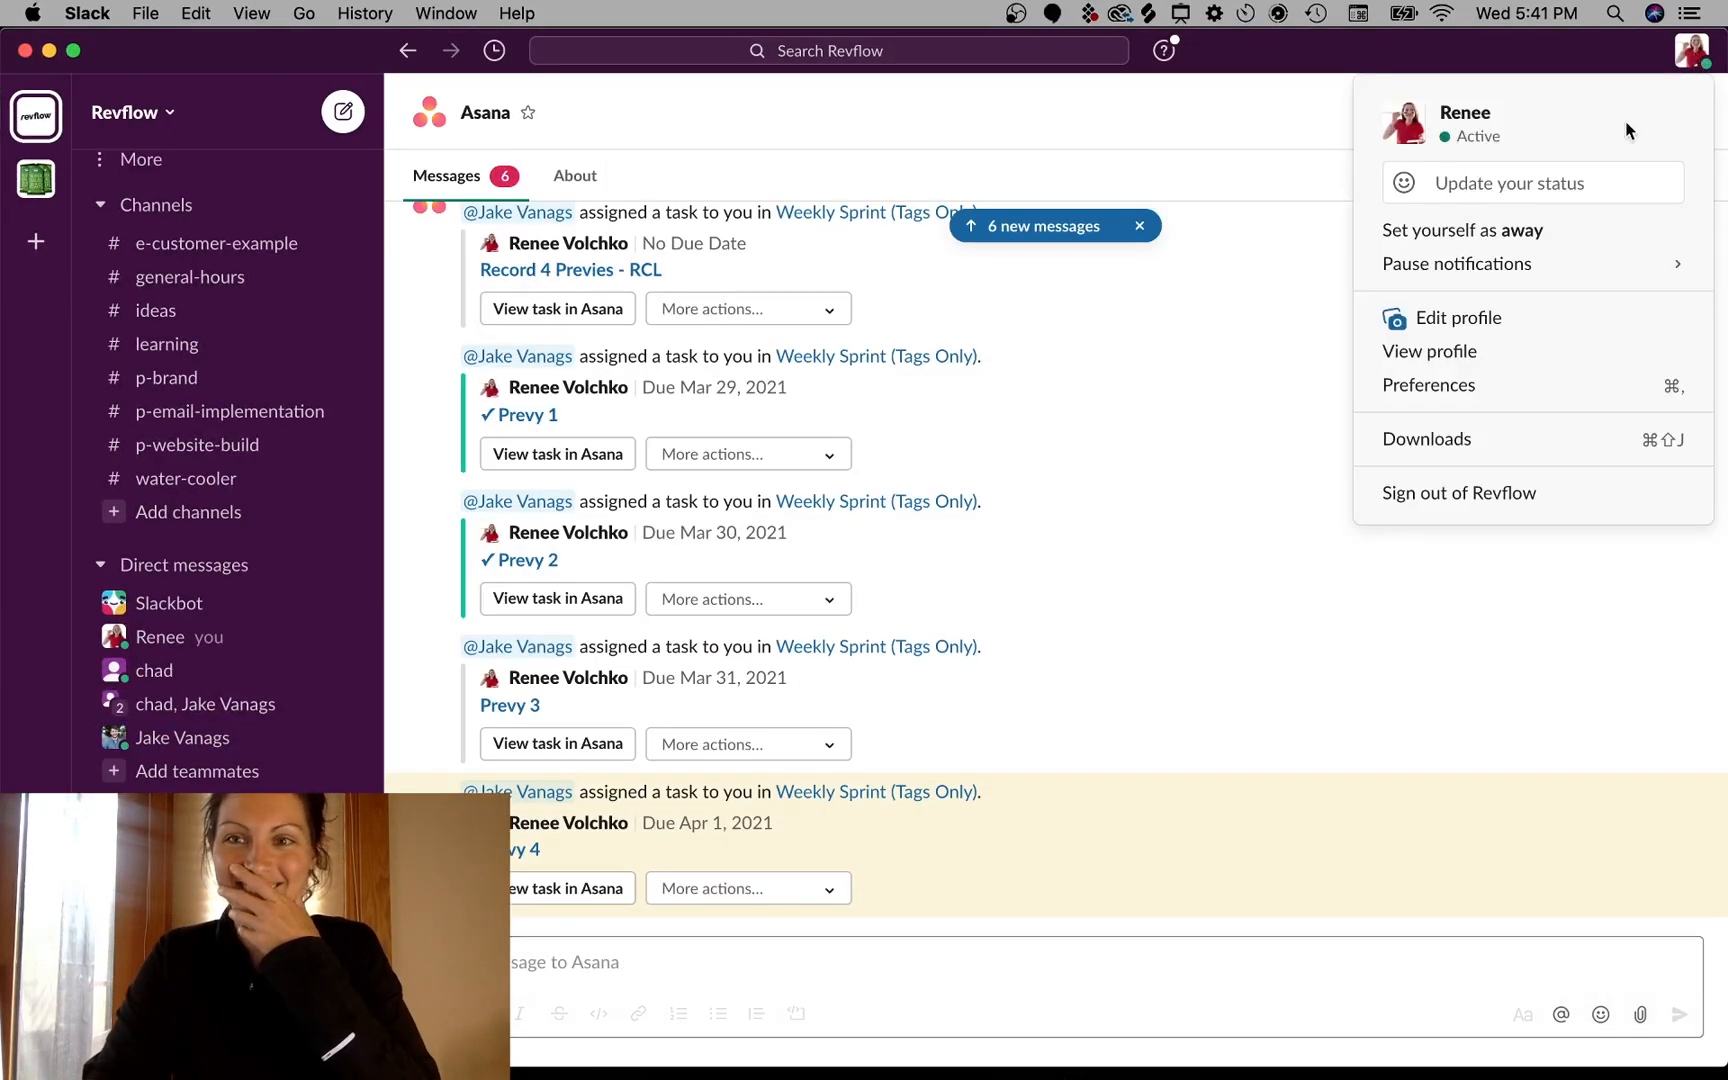
{"action": "mouse_move", "coordinate": [1565, 277]}
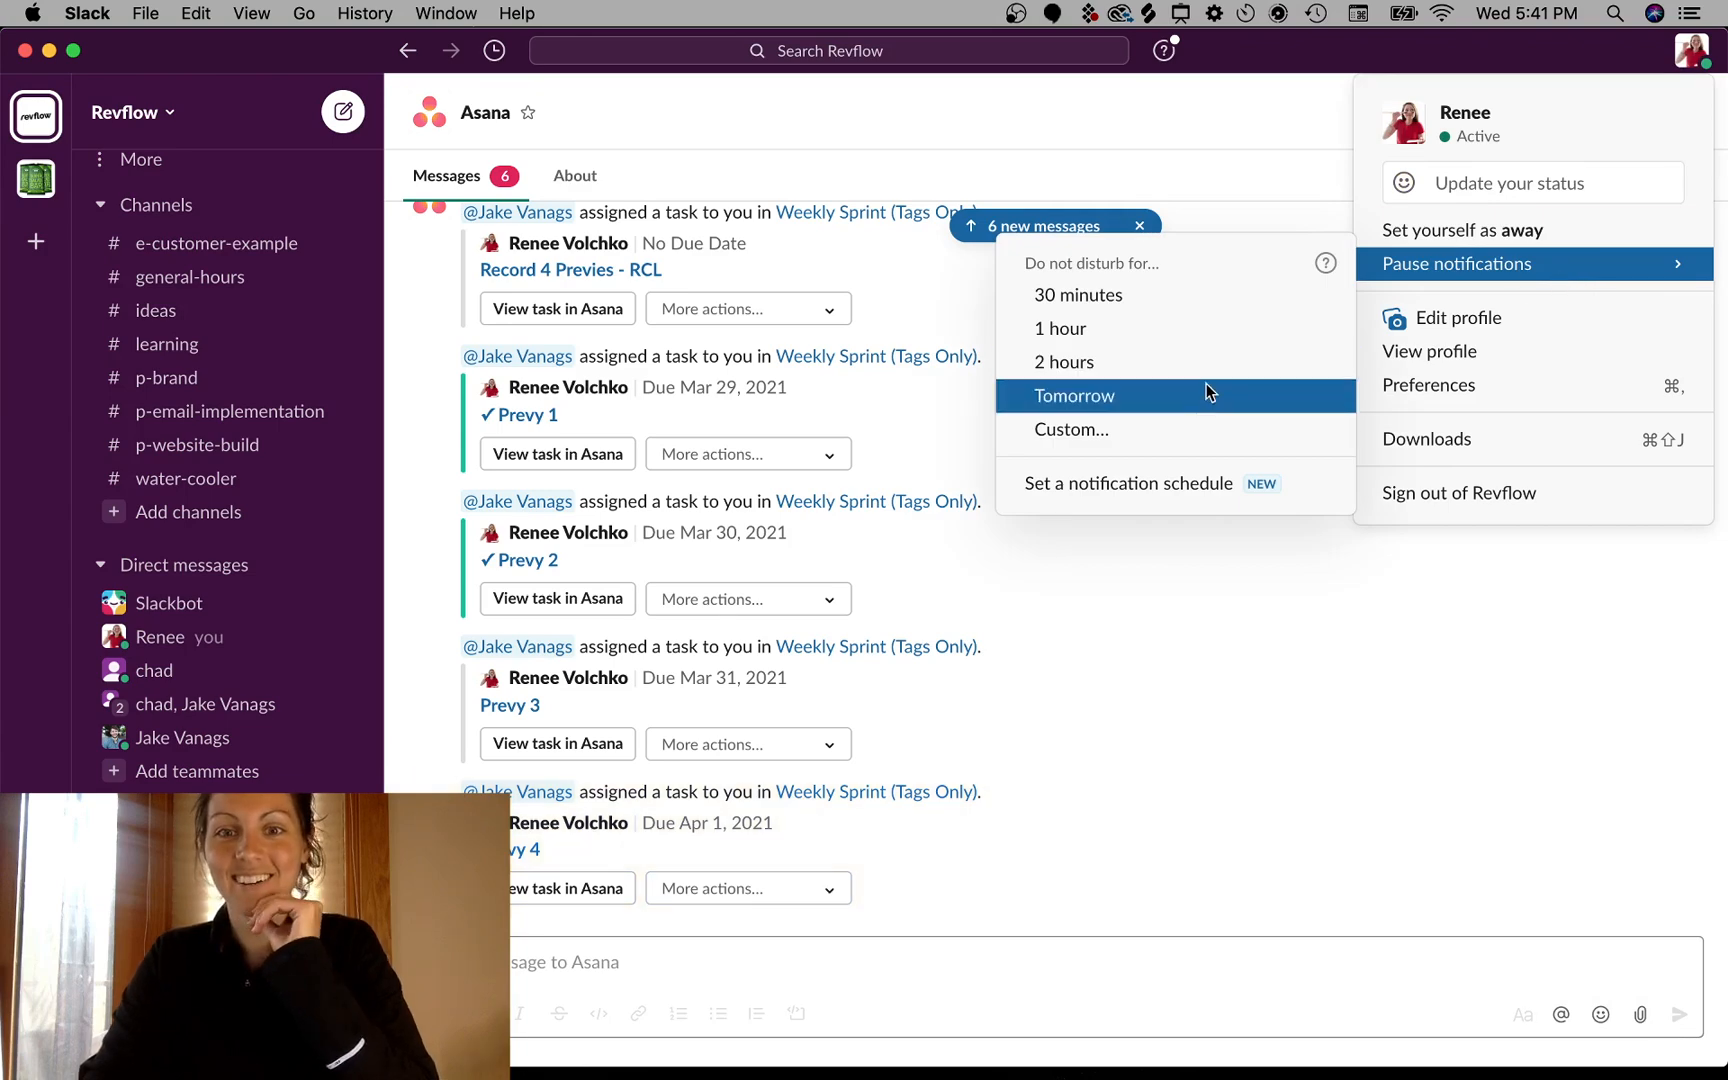
{"action": "left_click", "coordinate": [1219, 361]}
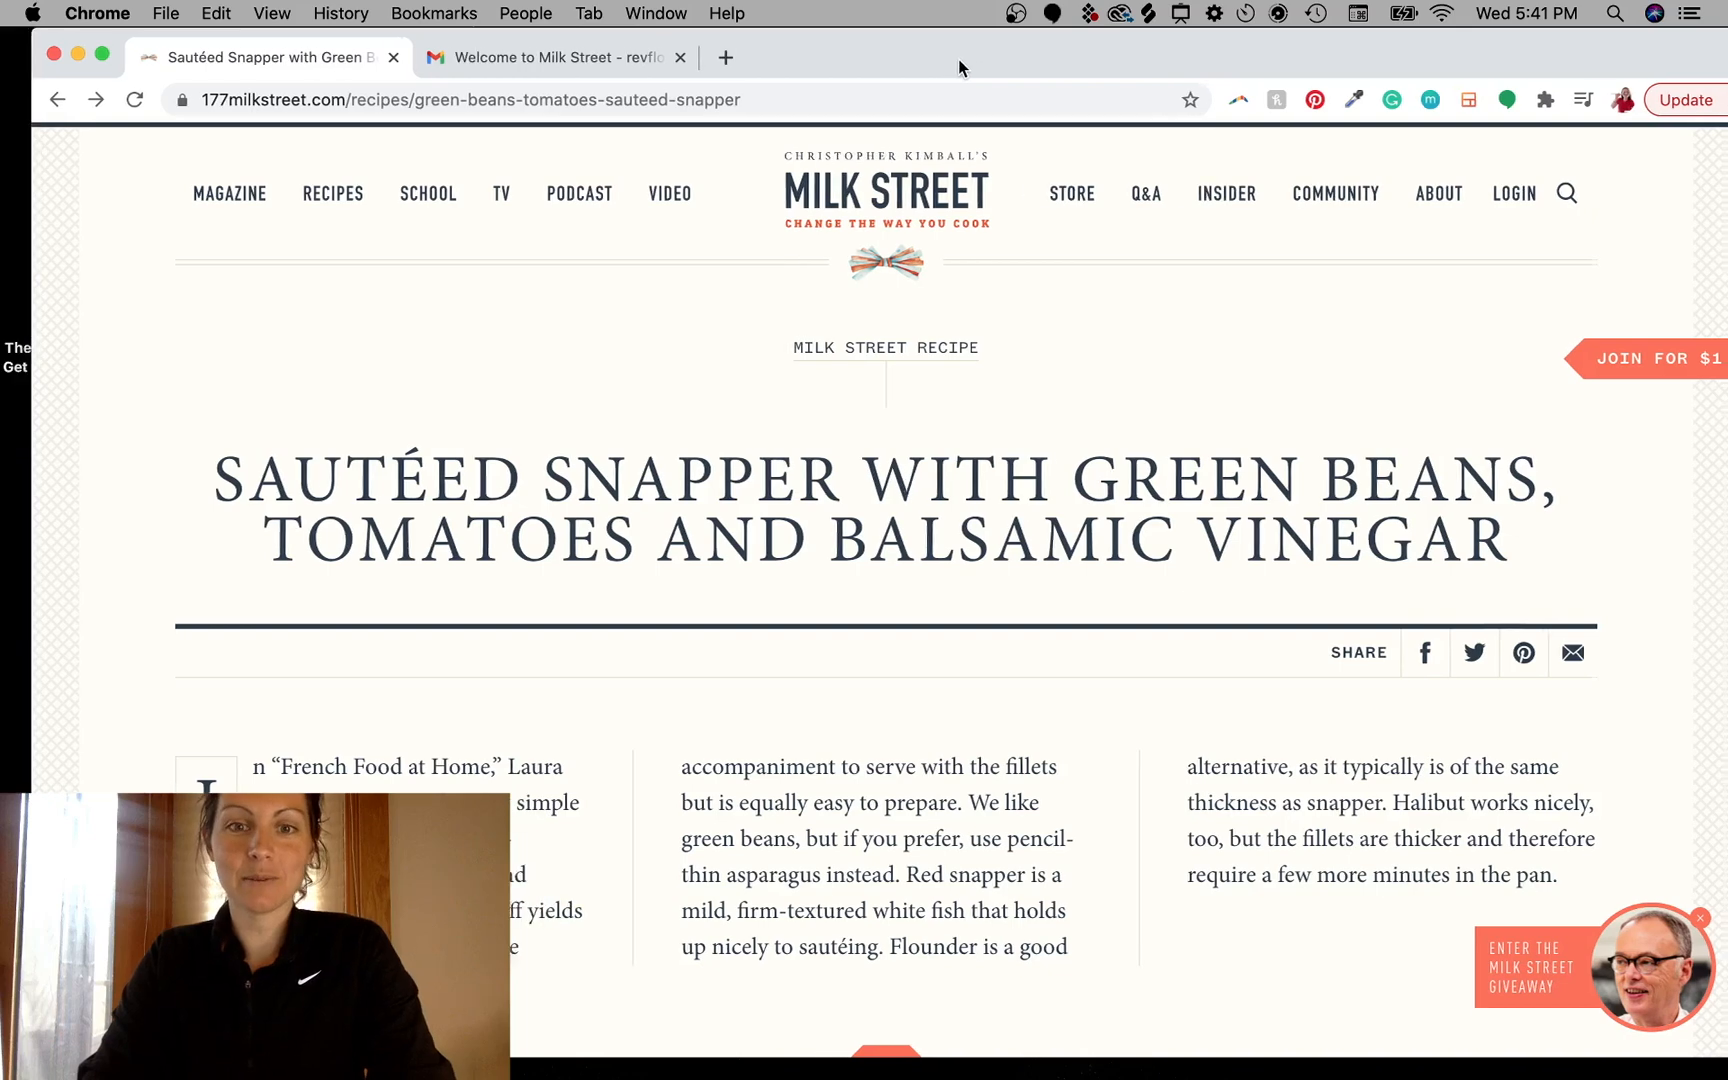
- Review the website header in the browser, then return to Photoshop
{"action": "scroll", "coordinate": [945, 810], "scroll_direction": "down", "scroll_amount": 3}
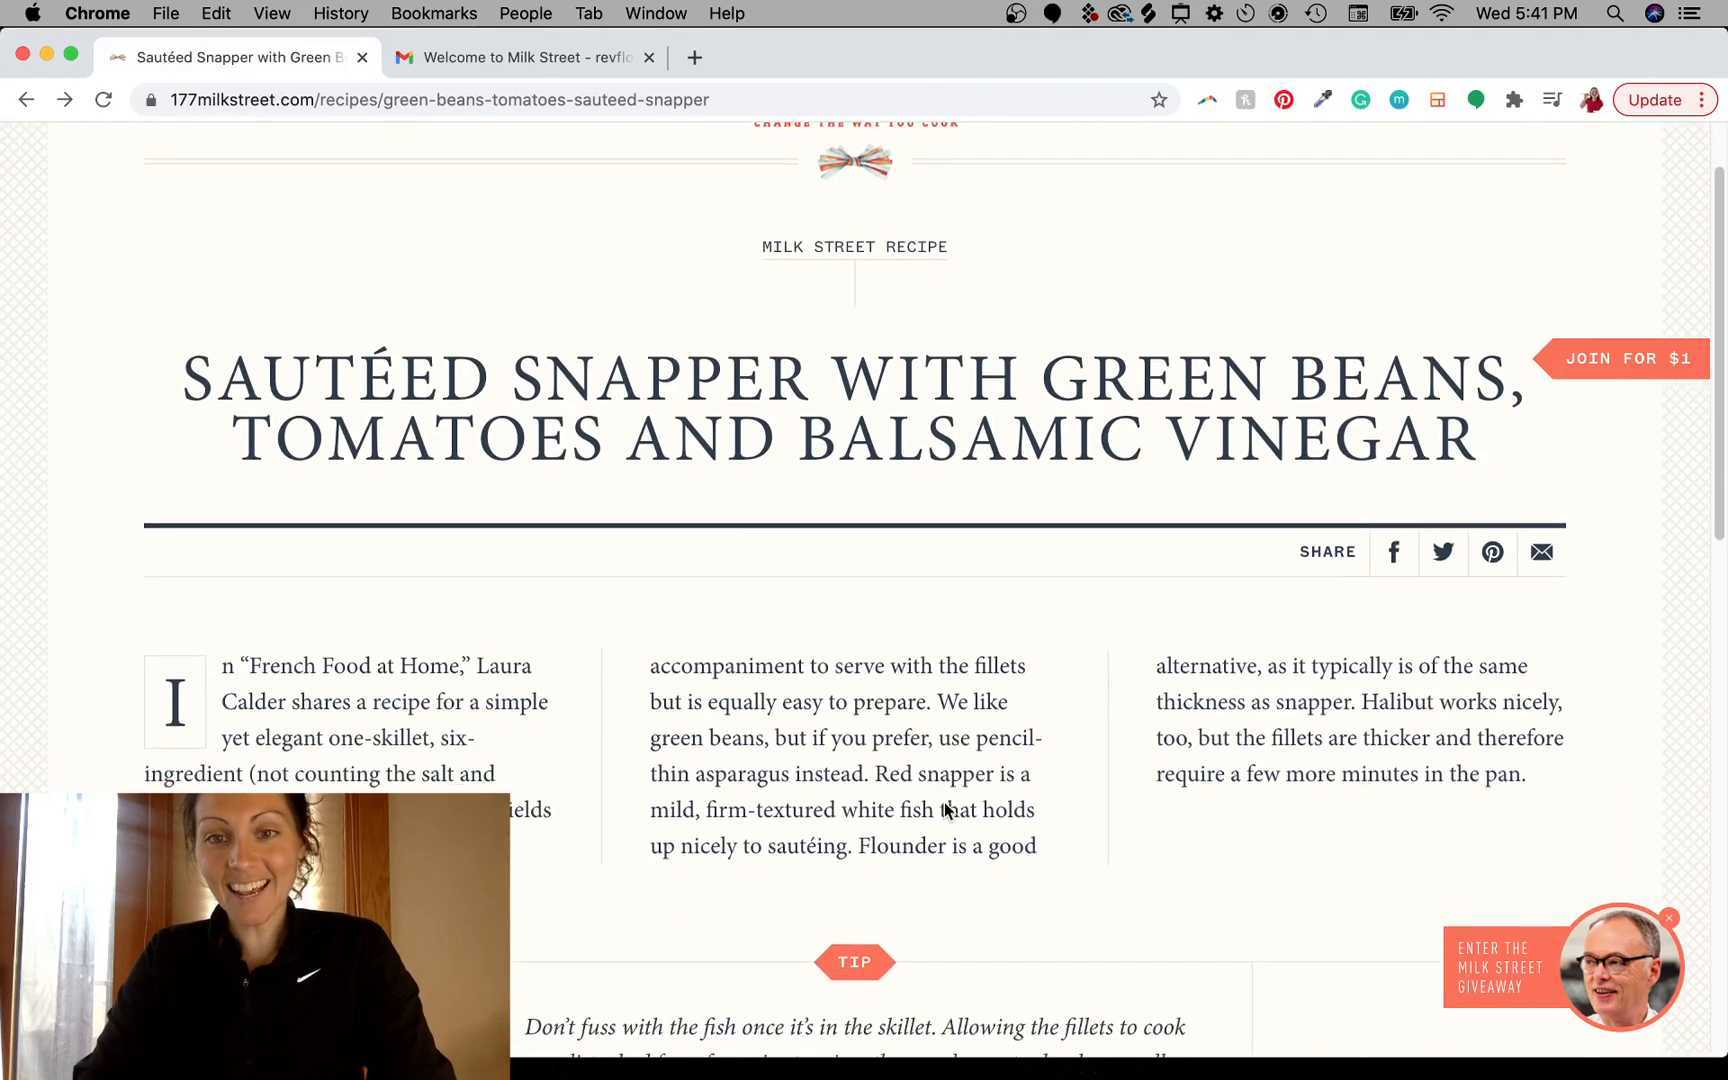
{"action": "scroll", "coordinate": [945, 810], "scroll_direction": "up", "scroll_amount": 1}
{"action": "mouse_move", "coordinate": [1020, 1055]}
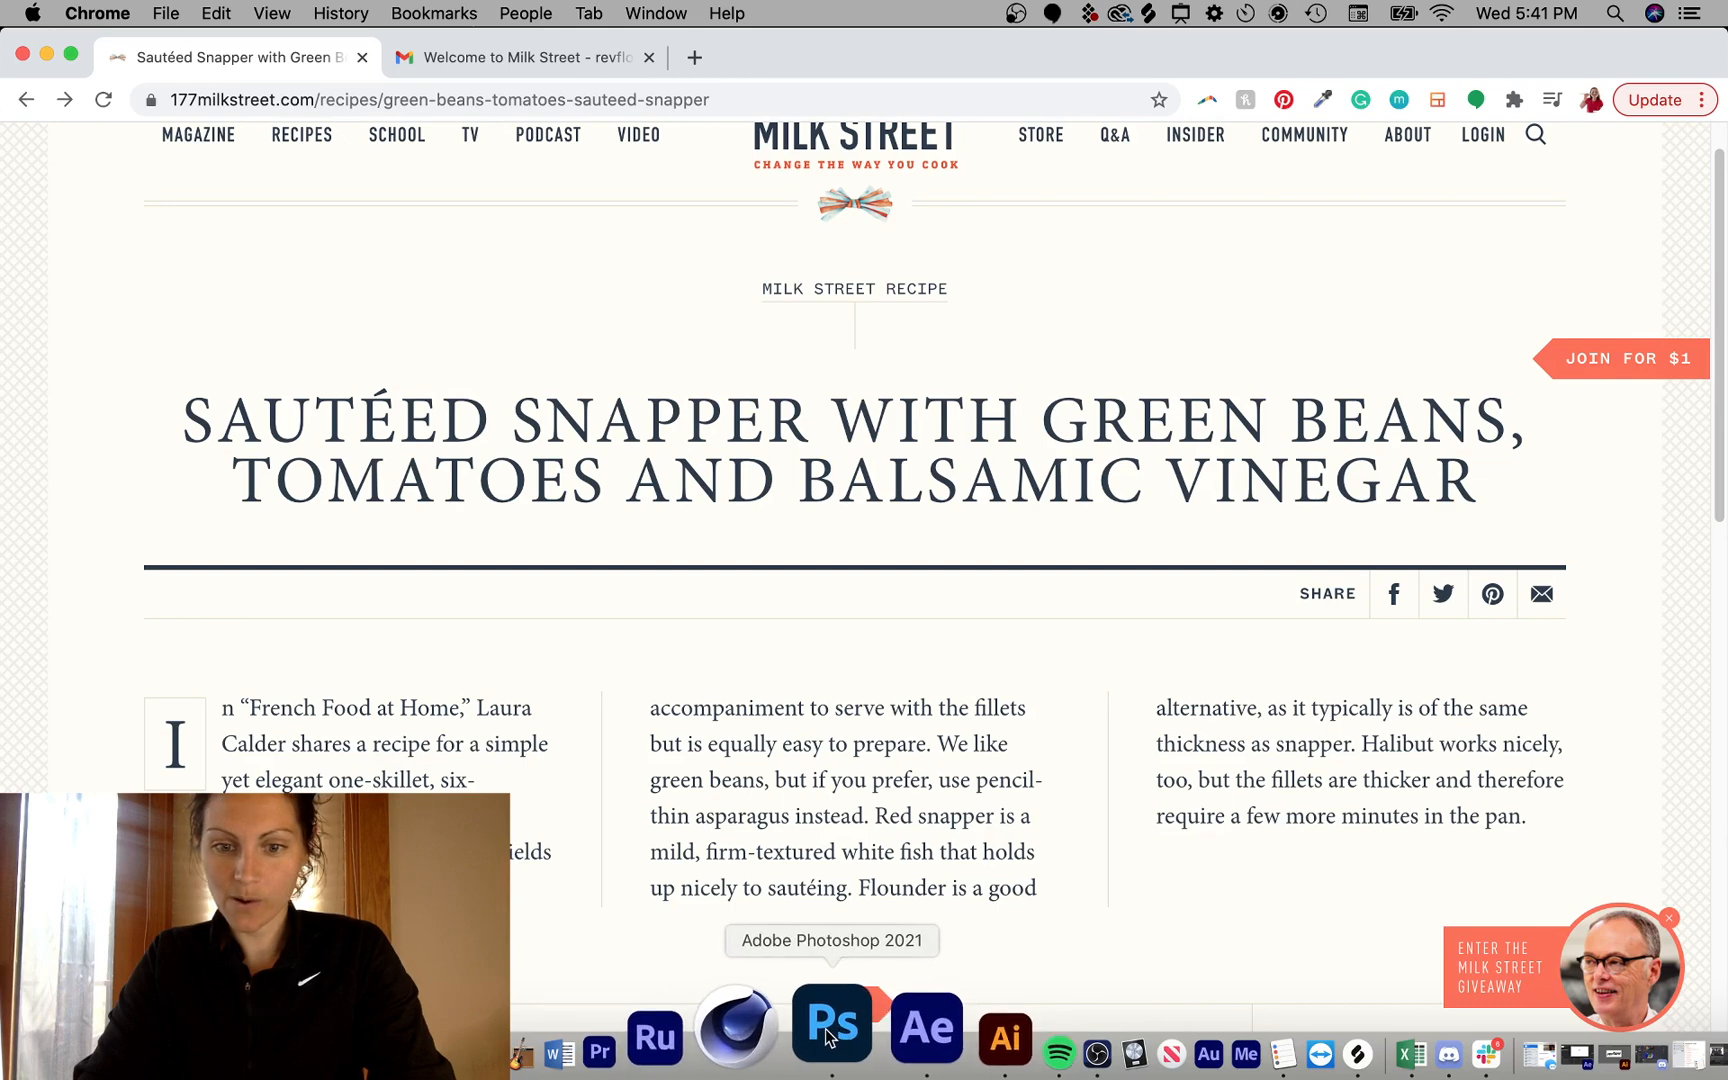
{"action": "left_click", "coordinate": [828, 1030]}
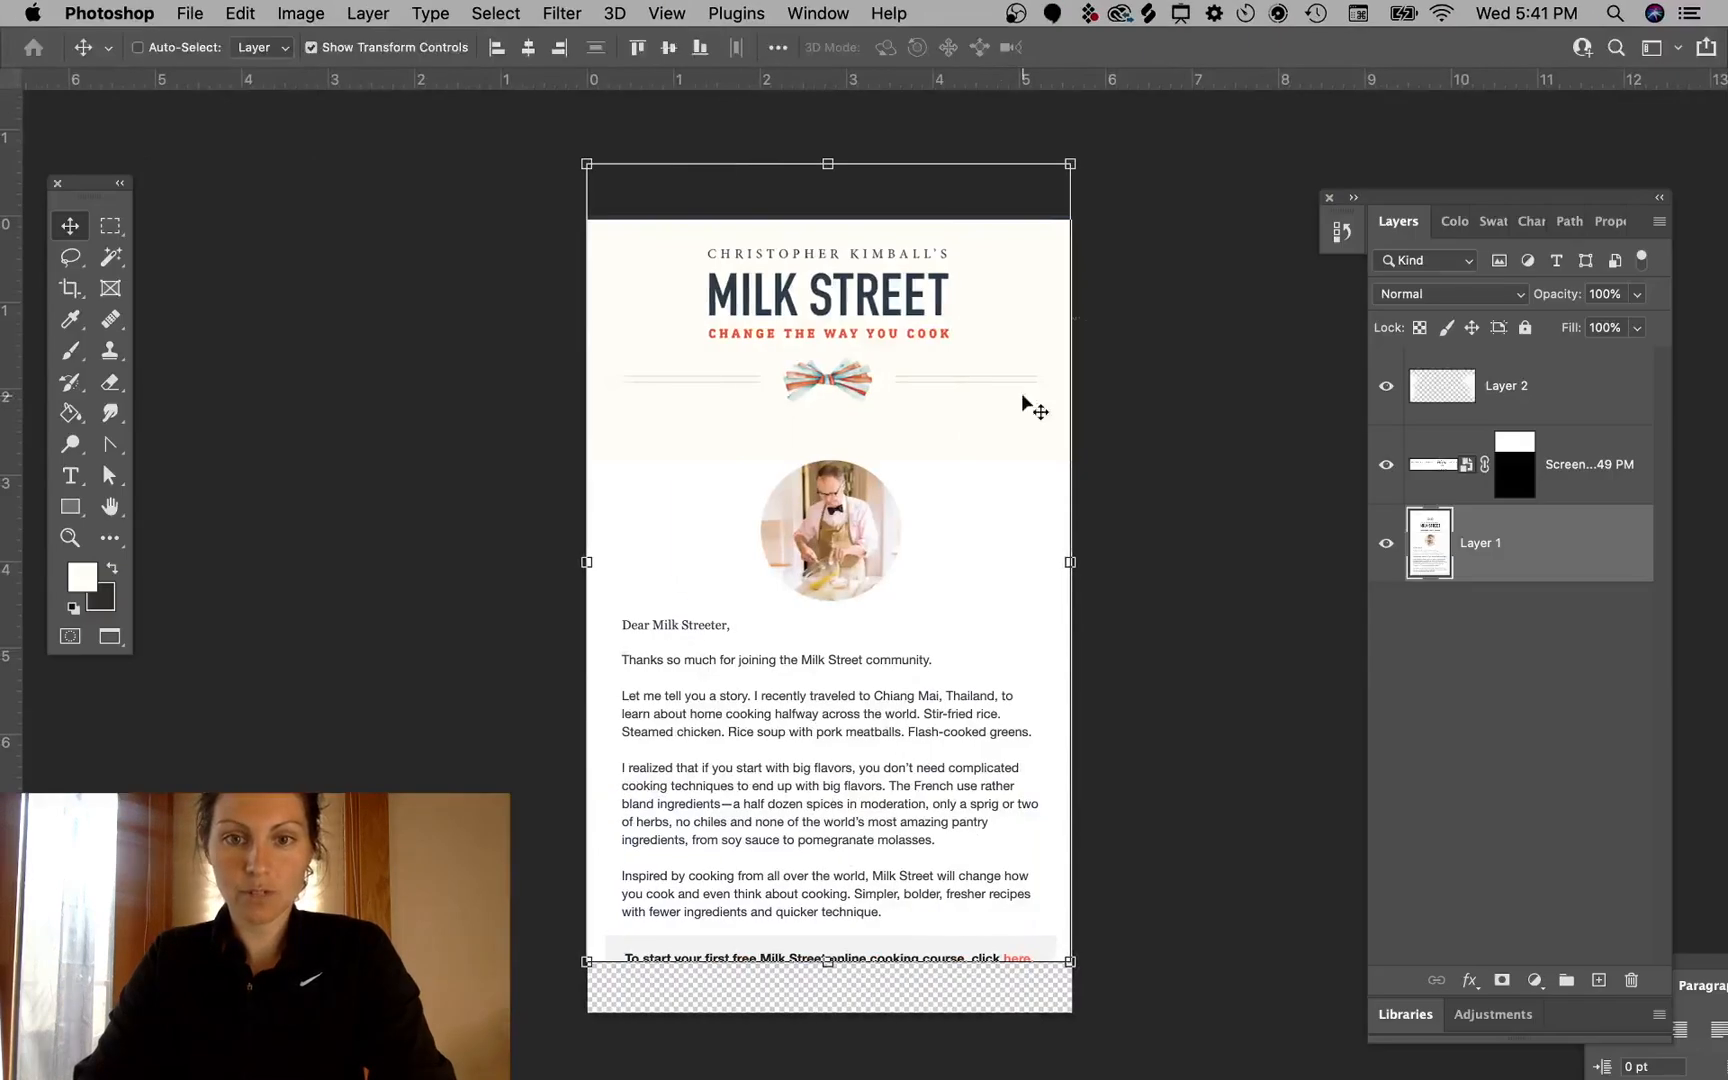
- Nudge the email screenshot layer slightly, then hide that layer
{"action": "left_click", "coordinate": [806, 725], "text": "super"}
{"action": "left_click_drag", "start_coordinate": [831, 875], "coordinate": [873, 881]}
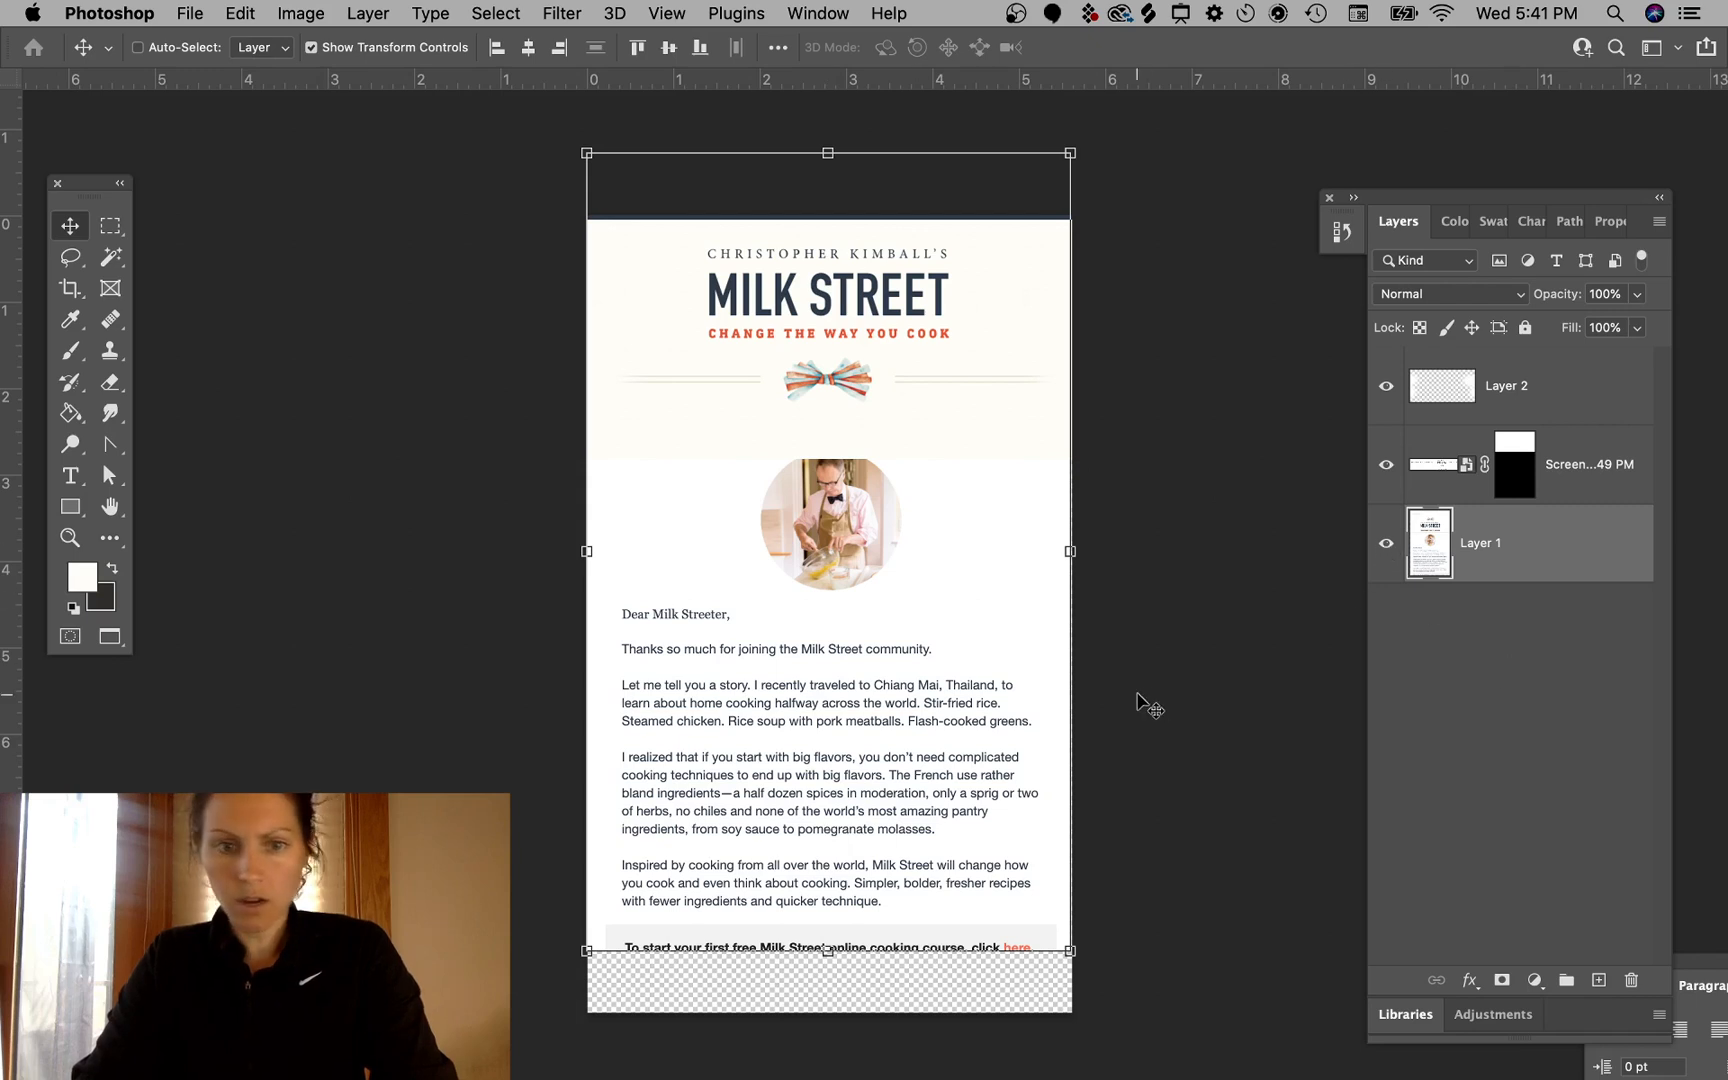
{"action": "left_click_drag", "start_coordinate": [893, 712], "coordinate": [905, 750]}
{"action": "left_click", "coordinate": [1386, 538]}
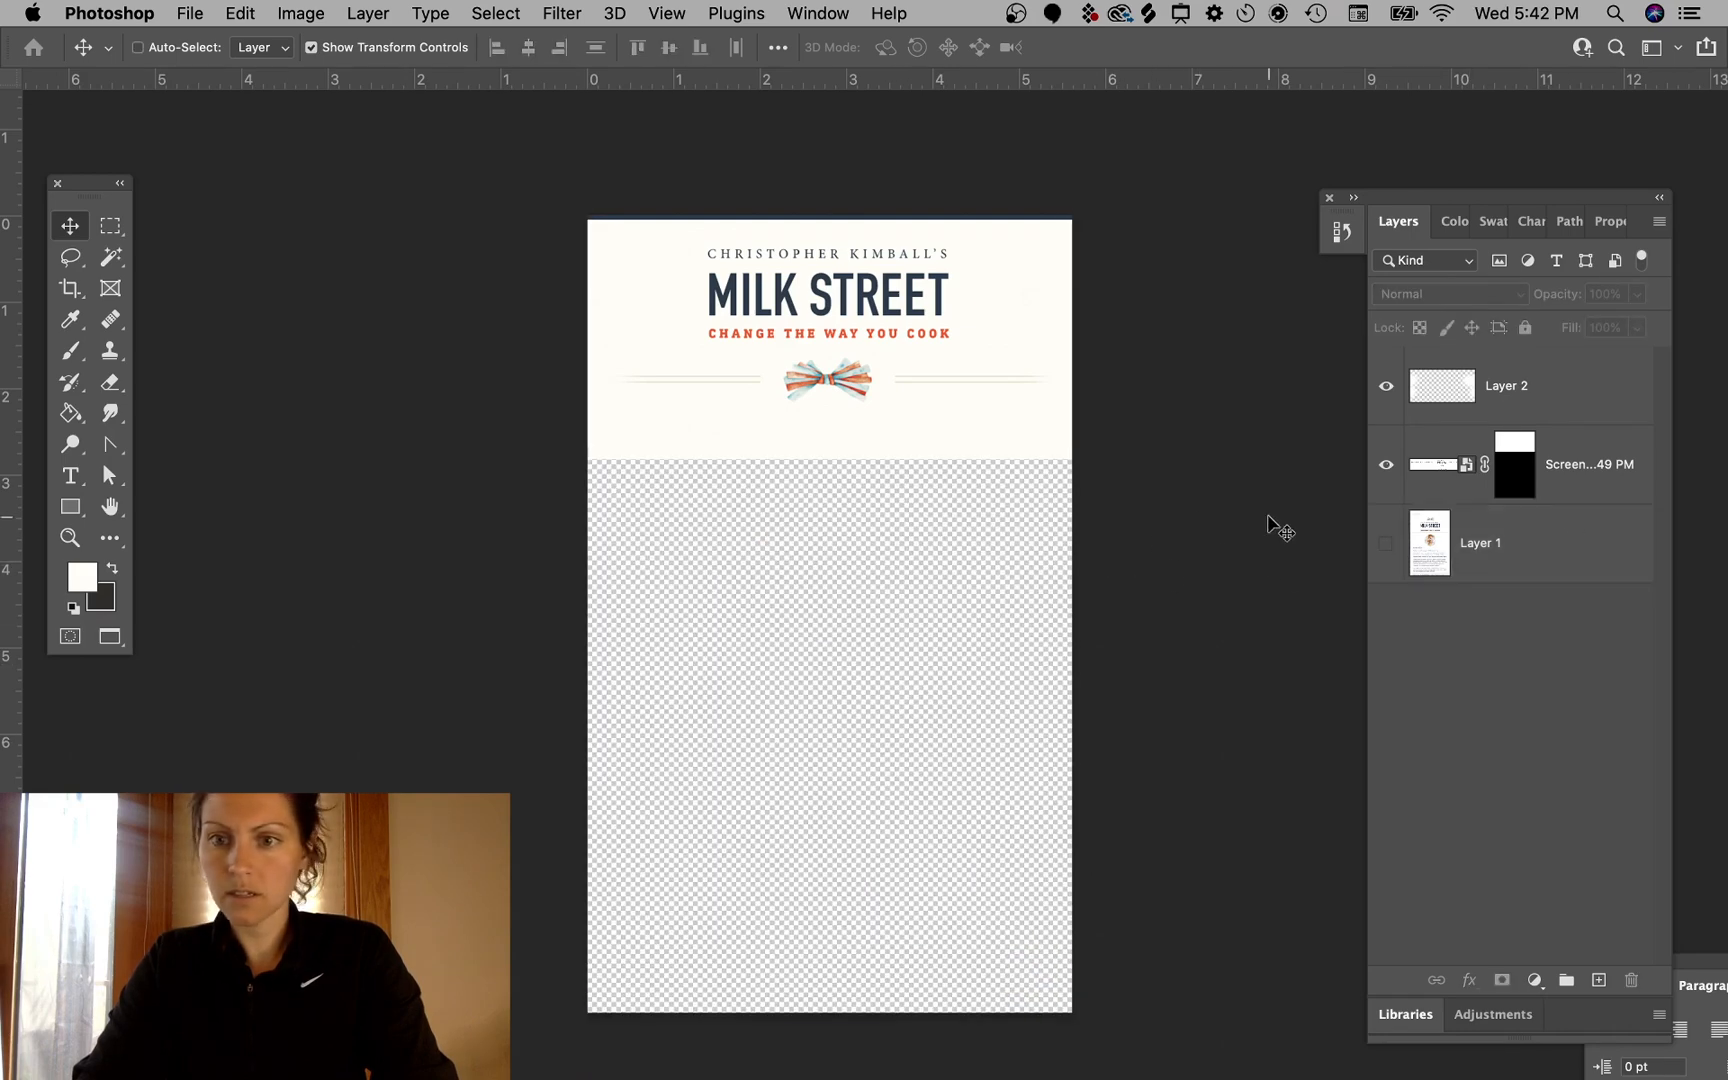
- Add another new empty layer above the painted cover-up layer
{"action": "left_click", "coordinate": [1592, 397]}
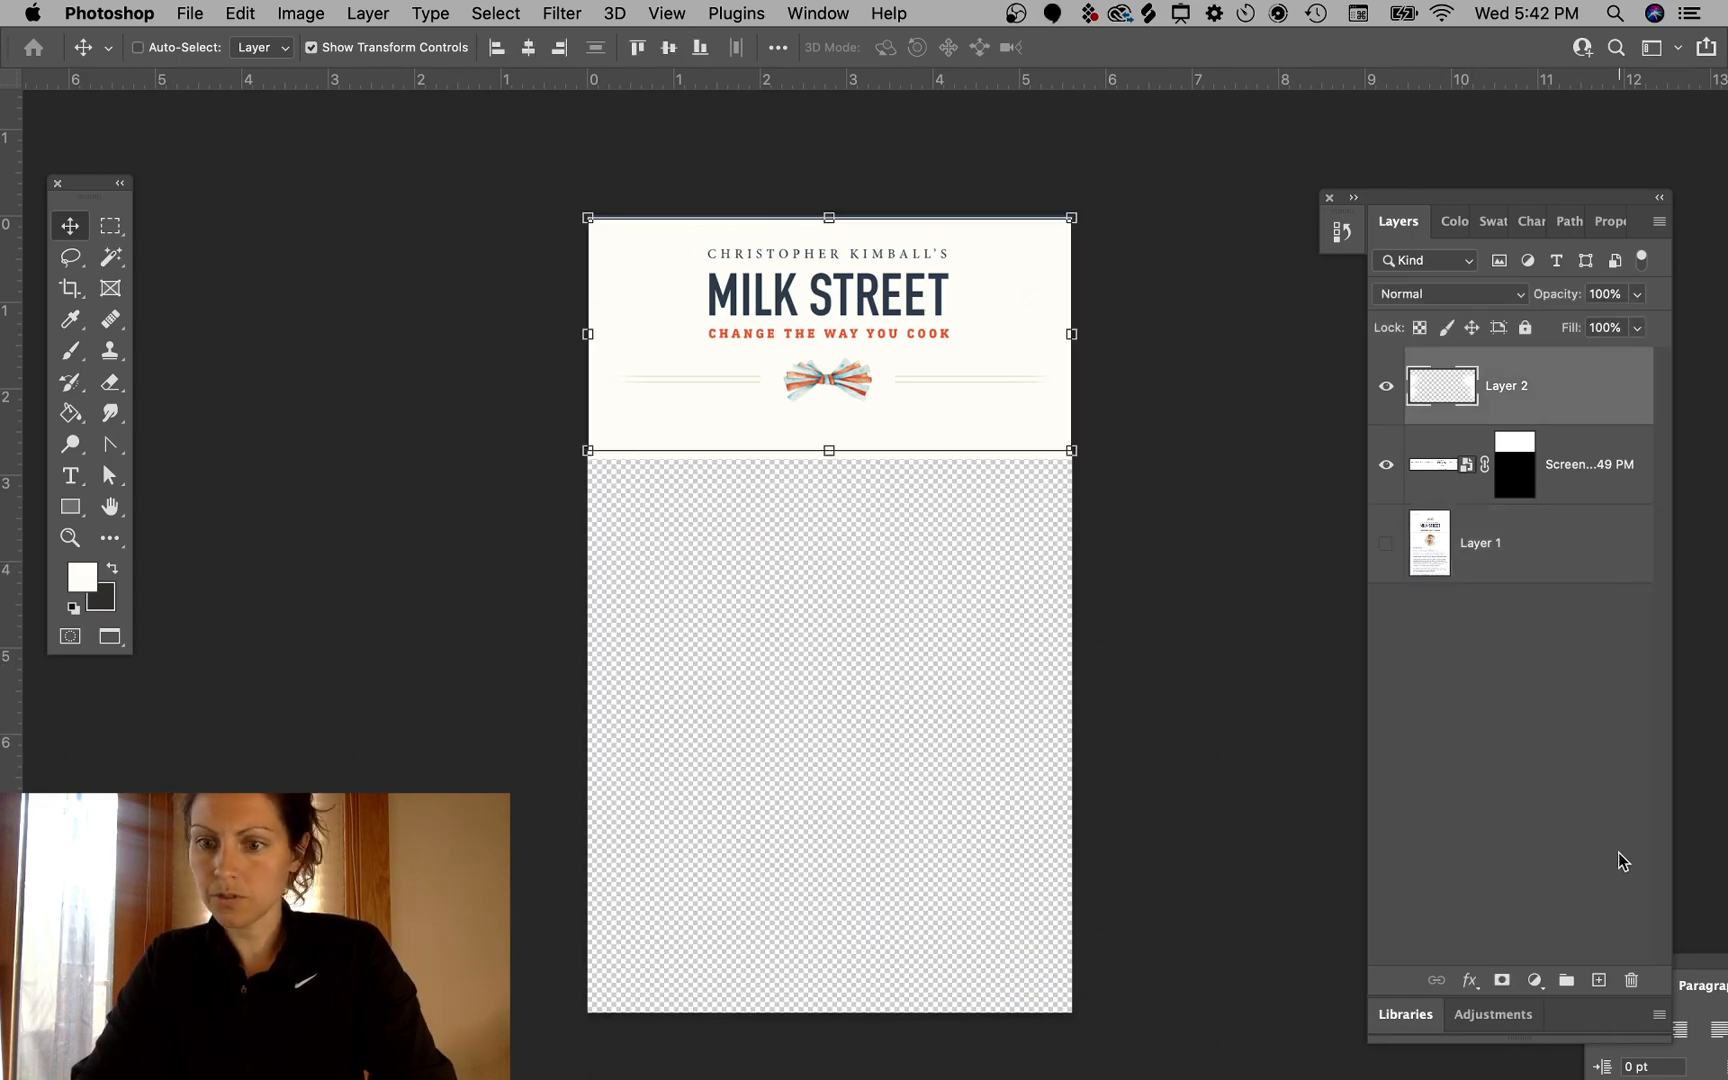
{"action": "left_click", "coordinate": [1594, 923]}
{"action": "left_click", "coordinate": [1597, 981]}
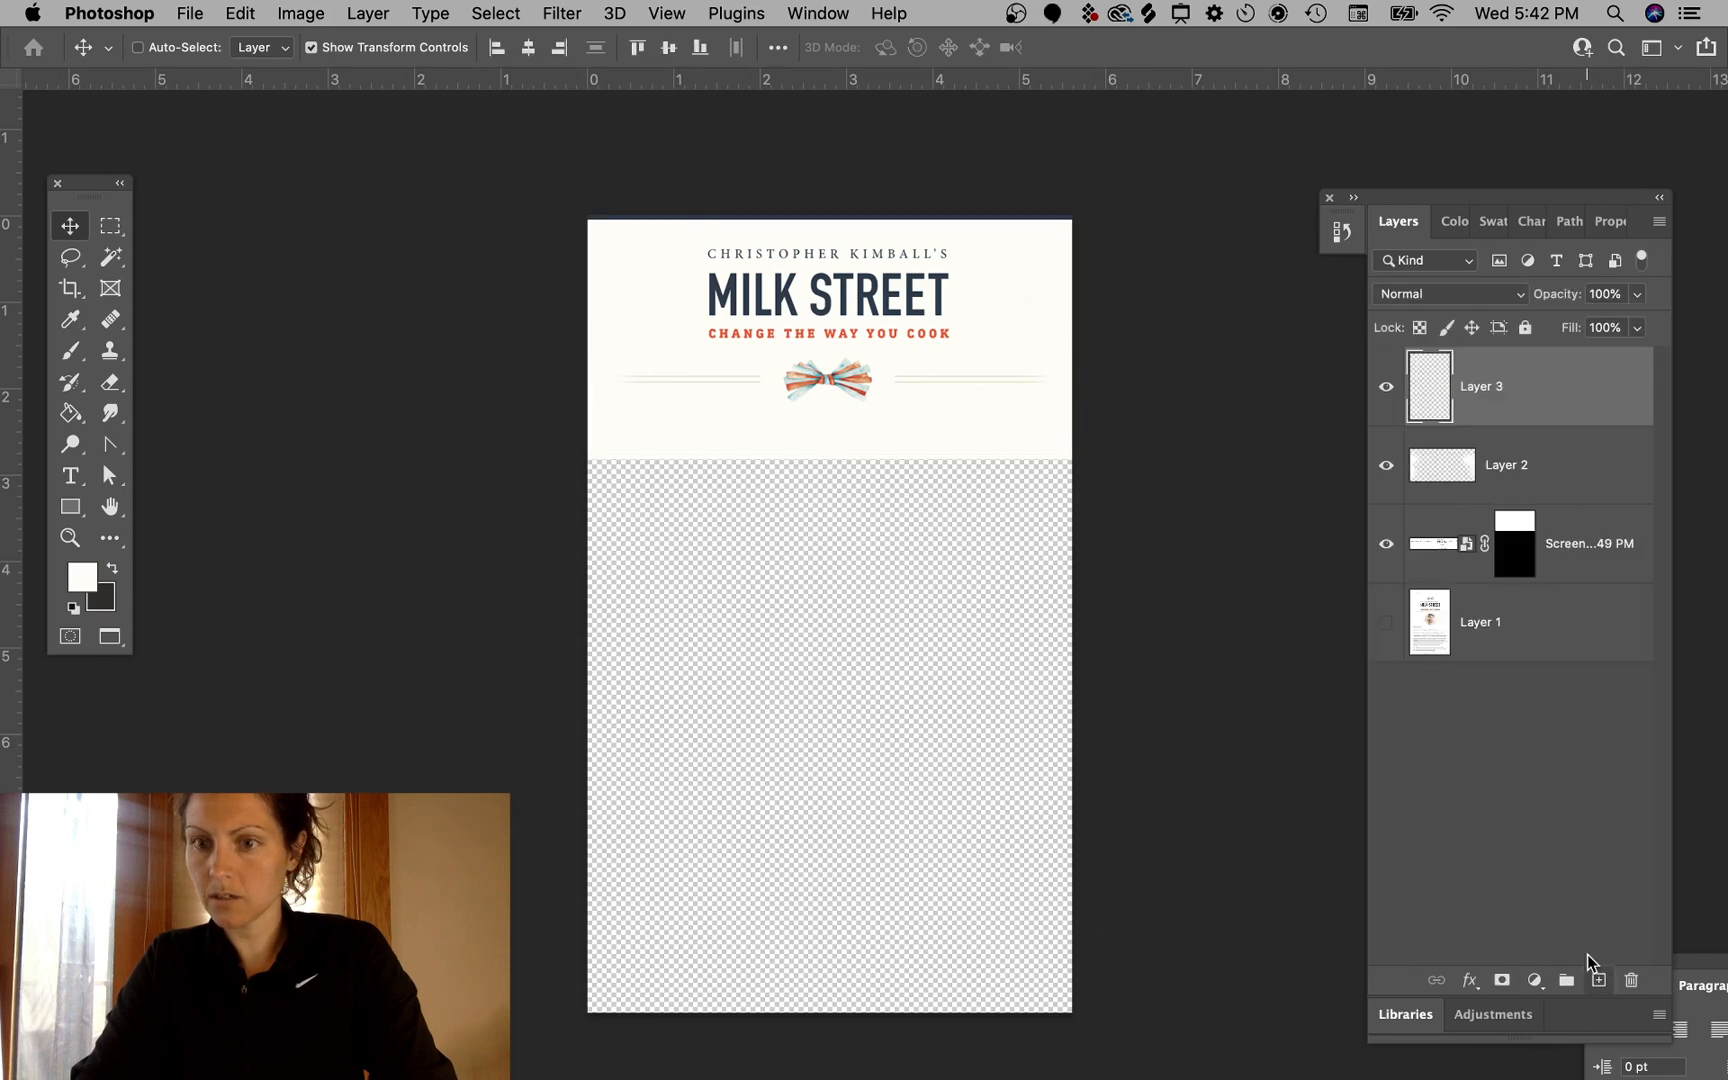
- Move Layer 3 below the screenshot layer and fill it with the cream foreground colour using the paint bucket
{"action": "left_click_drag", "start_coordinate": [1570, 390], "coordinate": [1574, 560]}
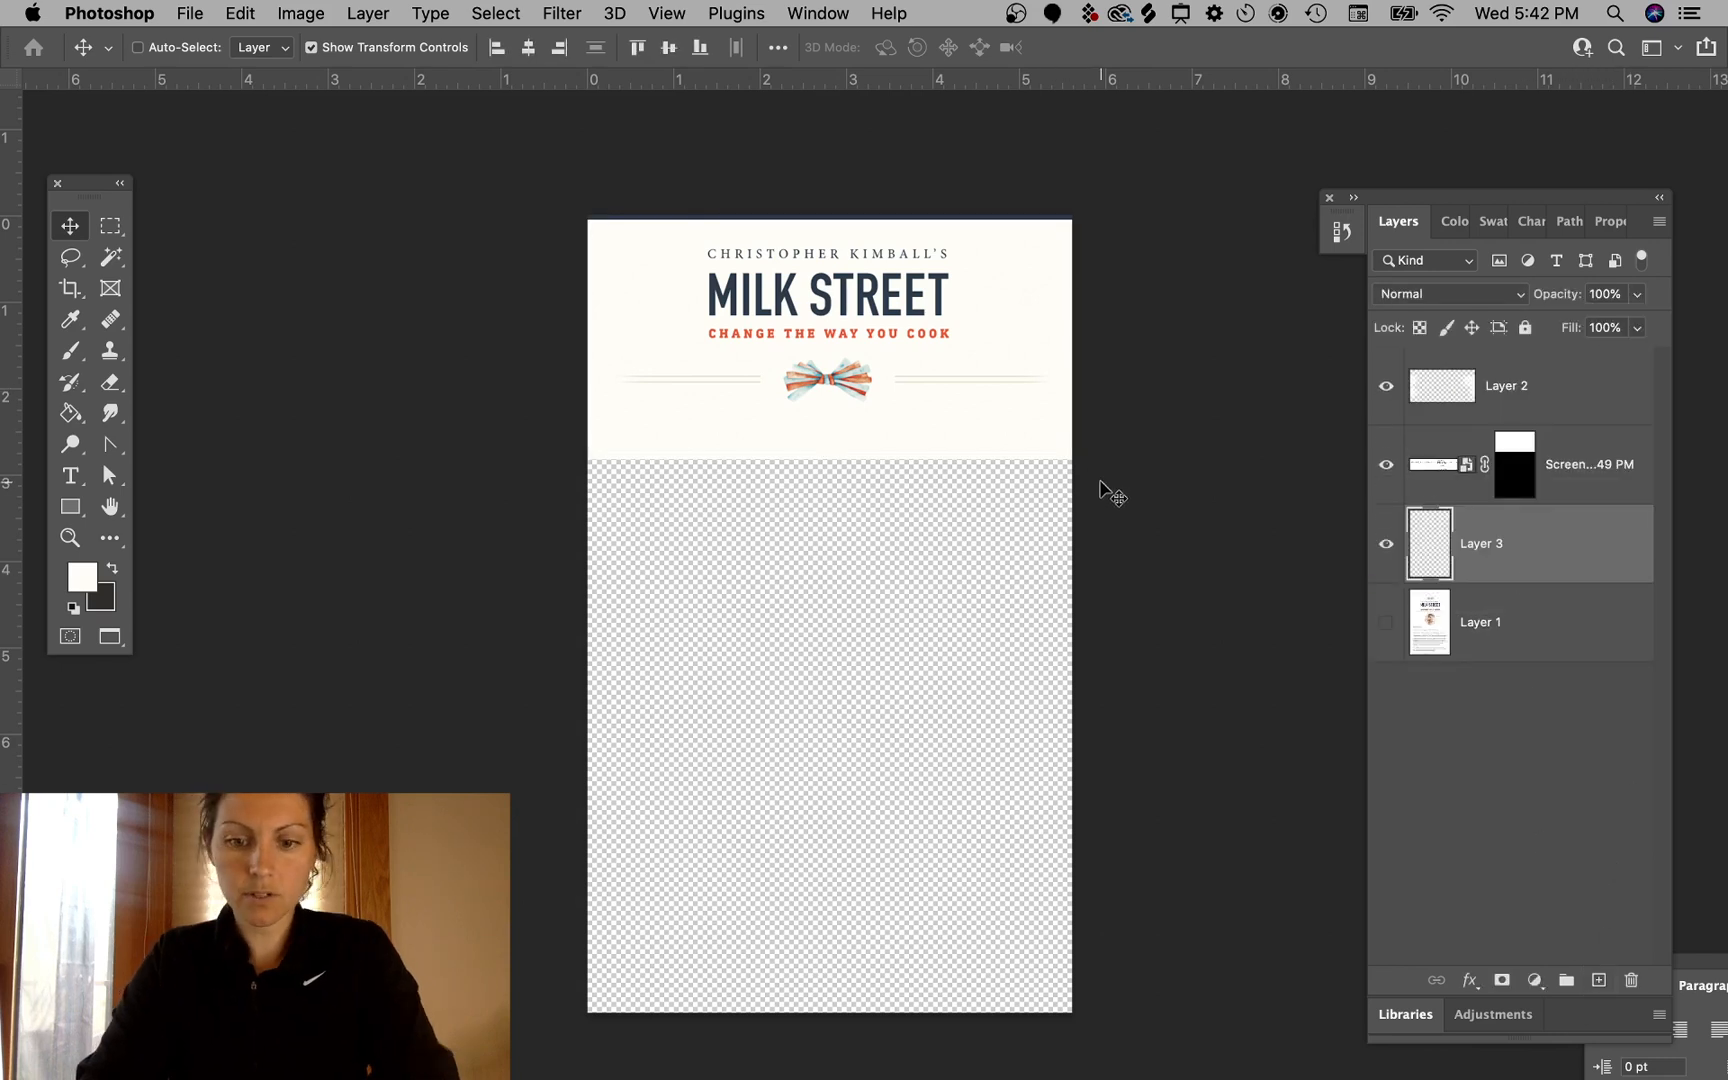
{"action": "key", "text": "i"}
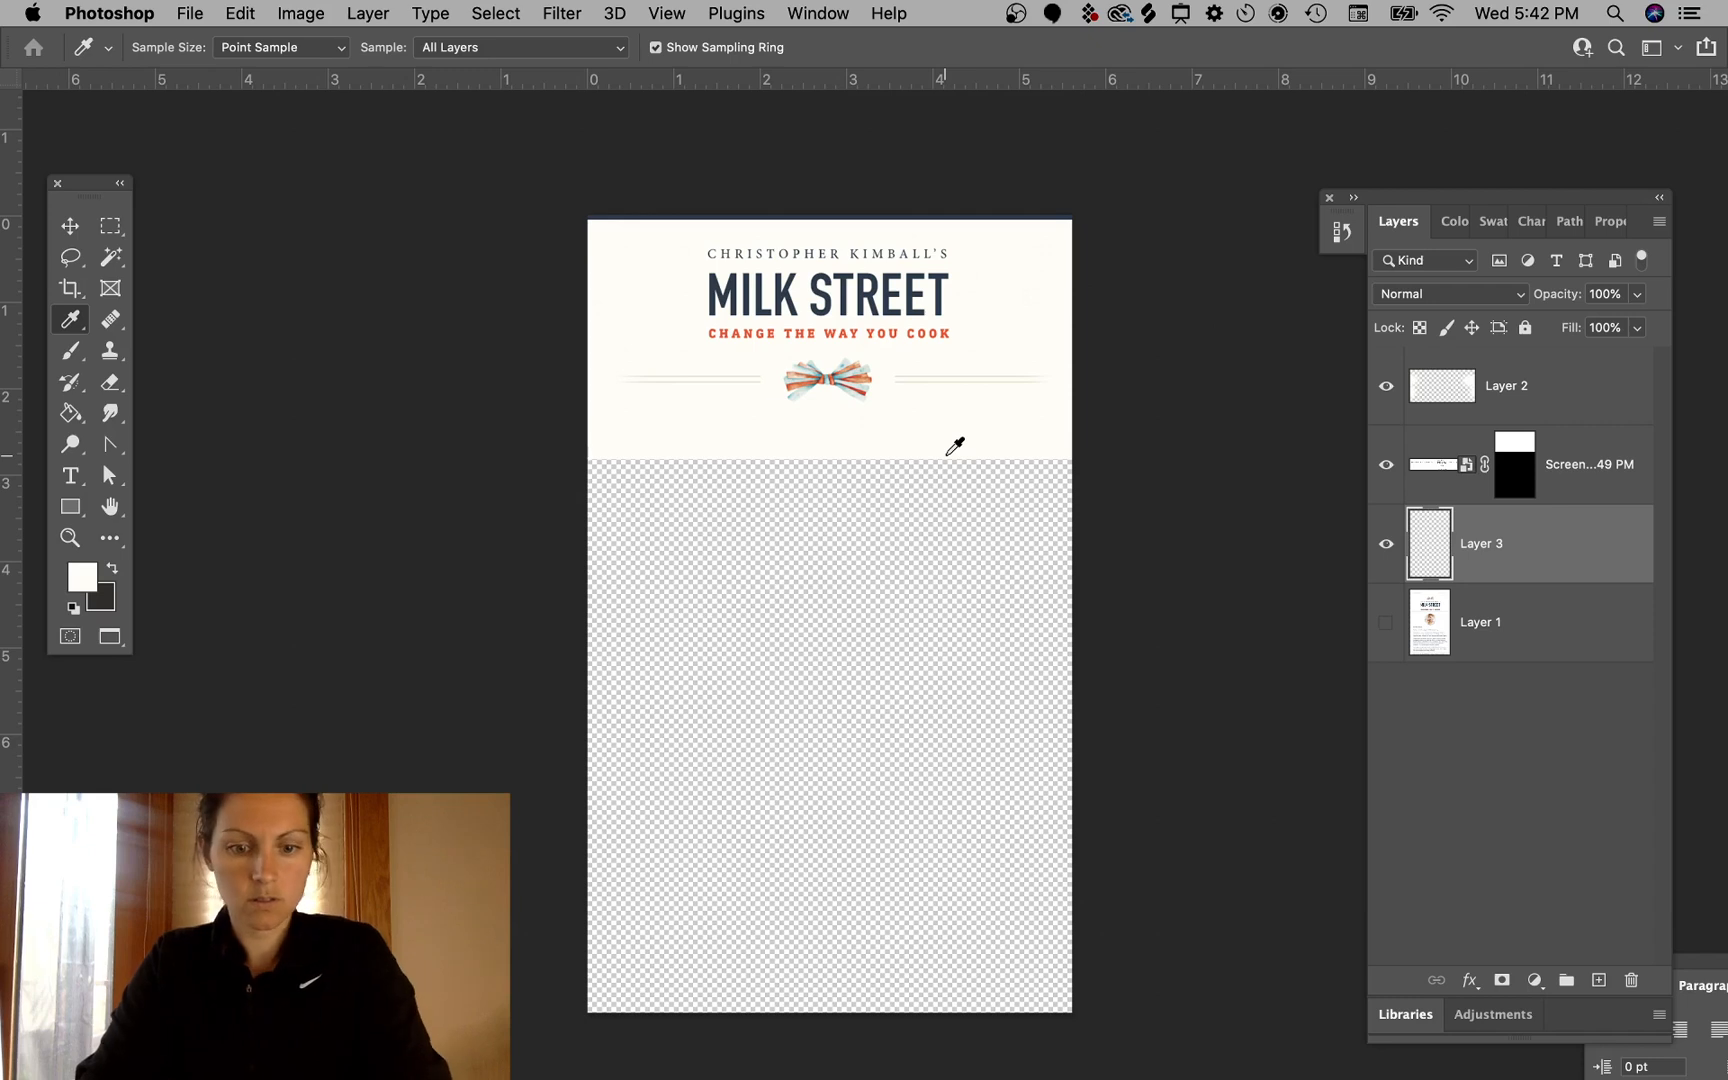
{"action": "key", "text": "g"}
{"action": "left_click", "coordinate": [930, 592]}
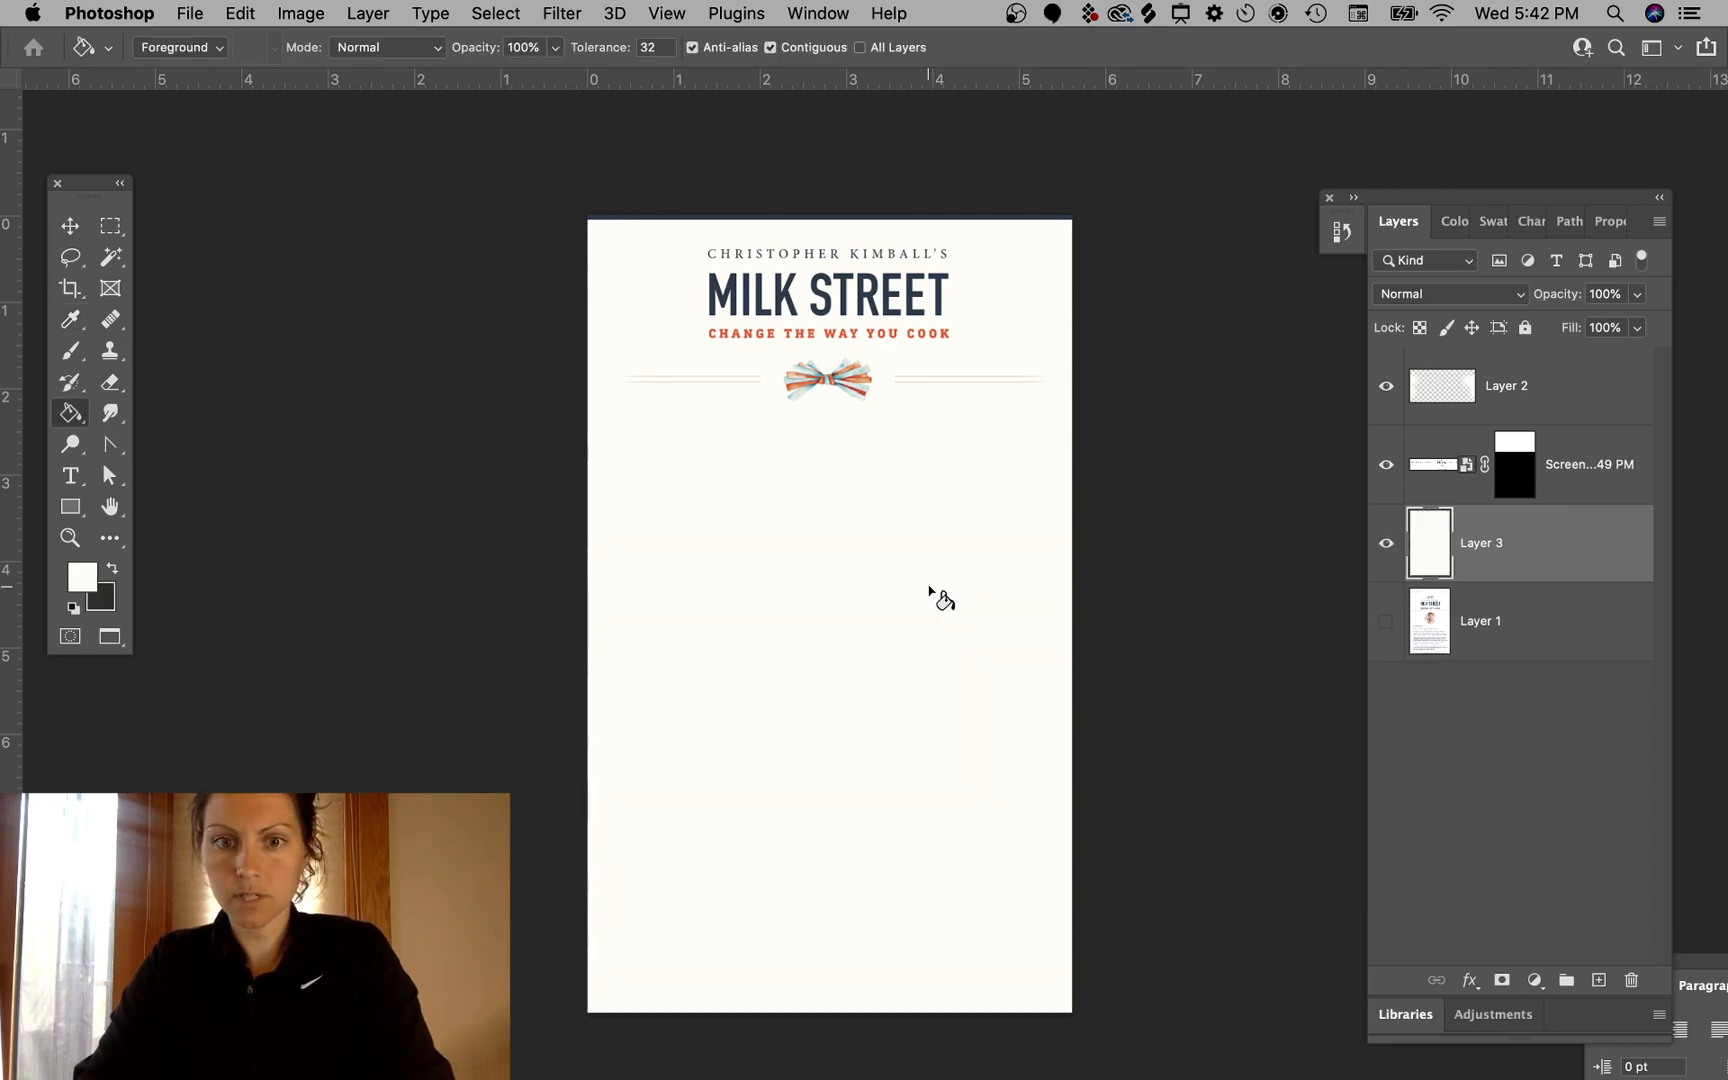
- Try to fill the canvas again with the paint bucket and reselect Layer 3
{"action": "left_click", "coordinate": [71, 229]}
{"action": "left_click", "coordinate": [281, 401], "text": "super"}
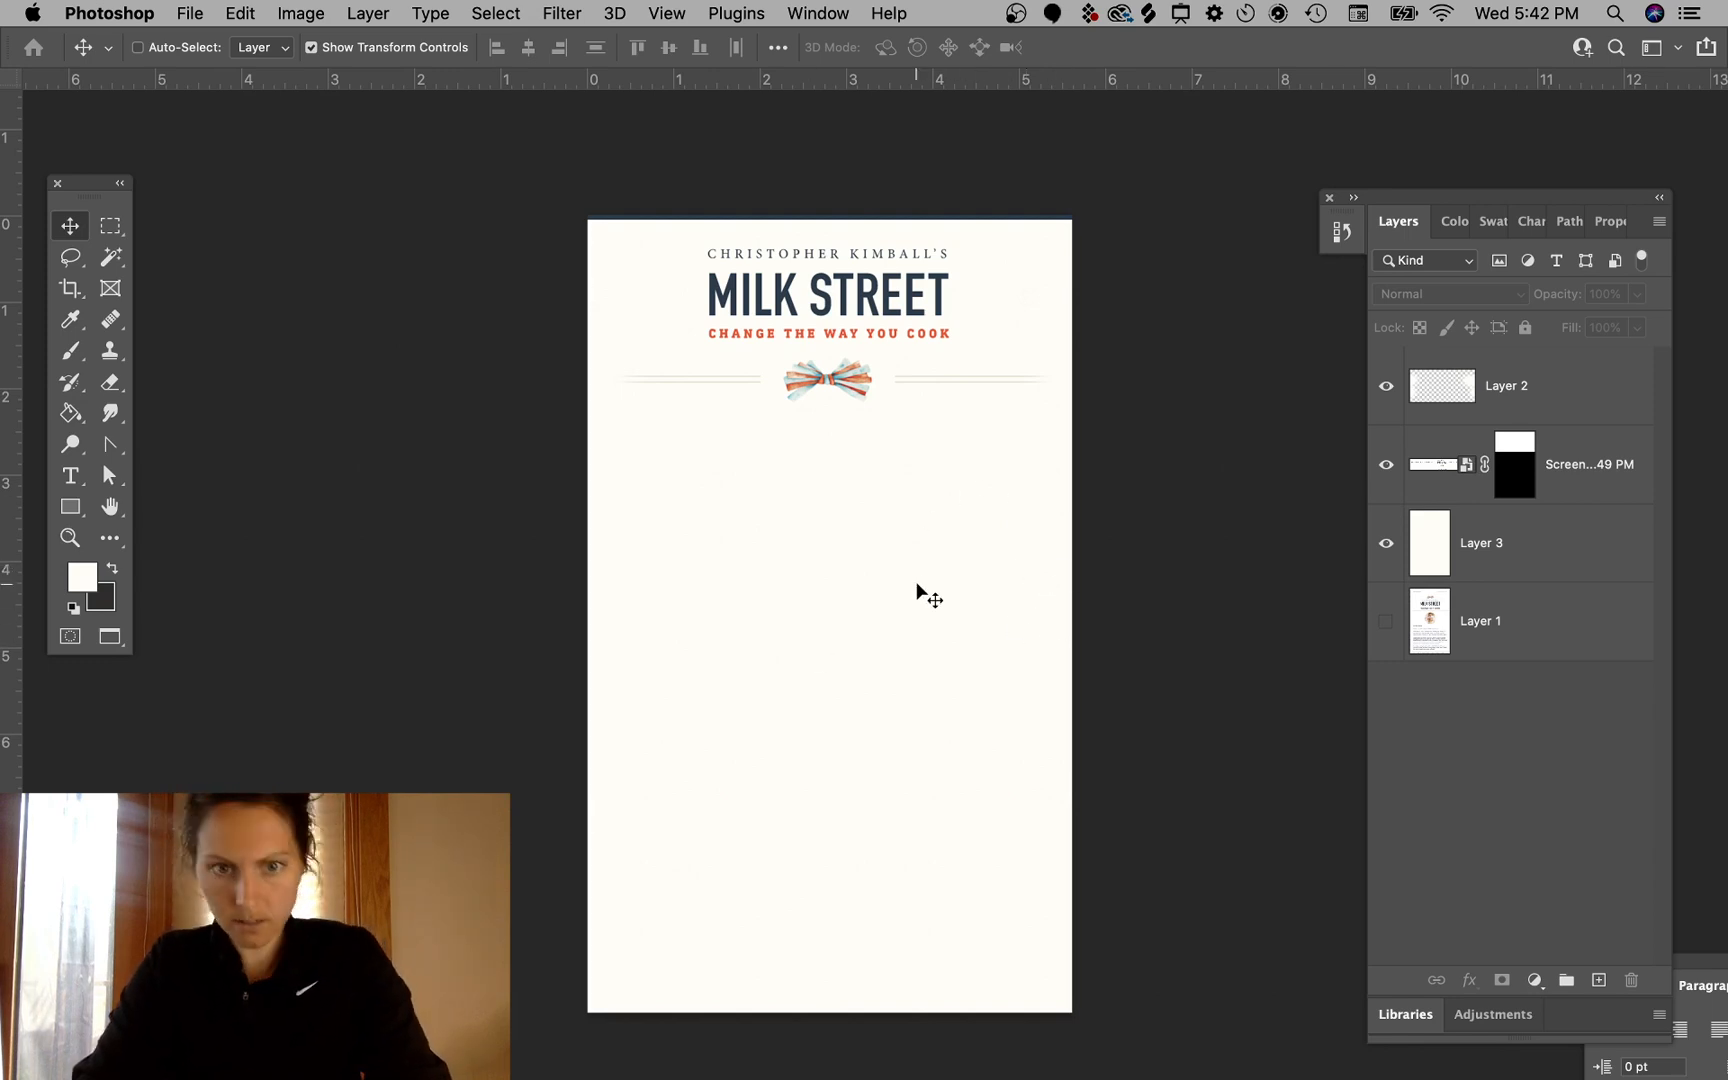
{"action": "key", "text": "g"}
{"action": "left_click", "coordinate": [740, 559]}
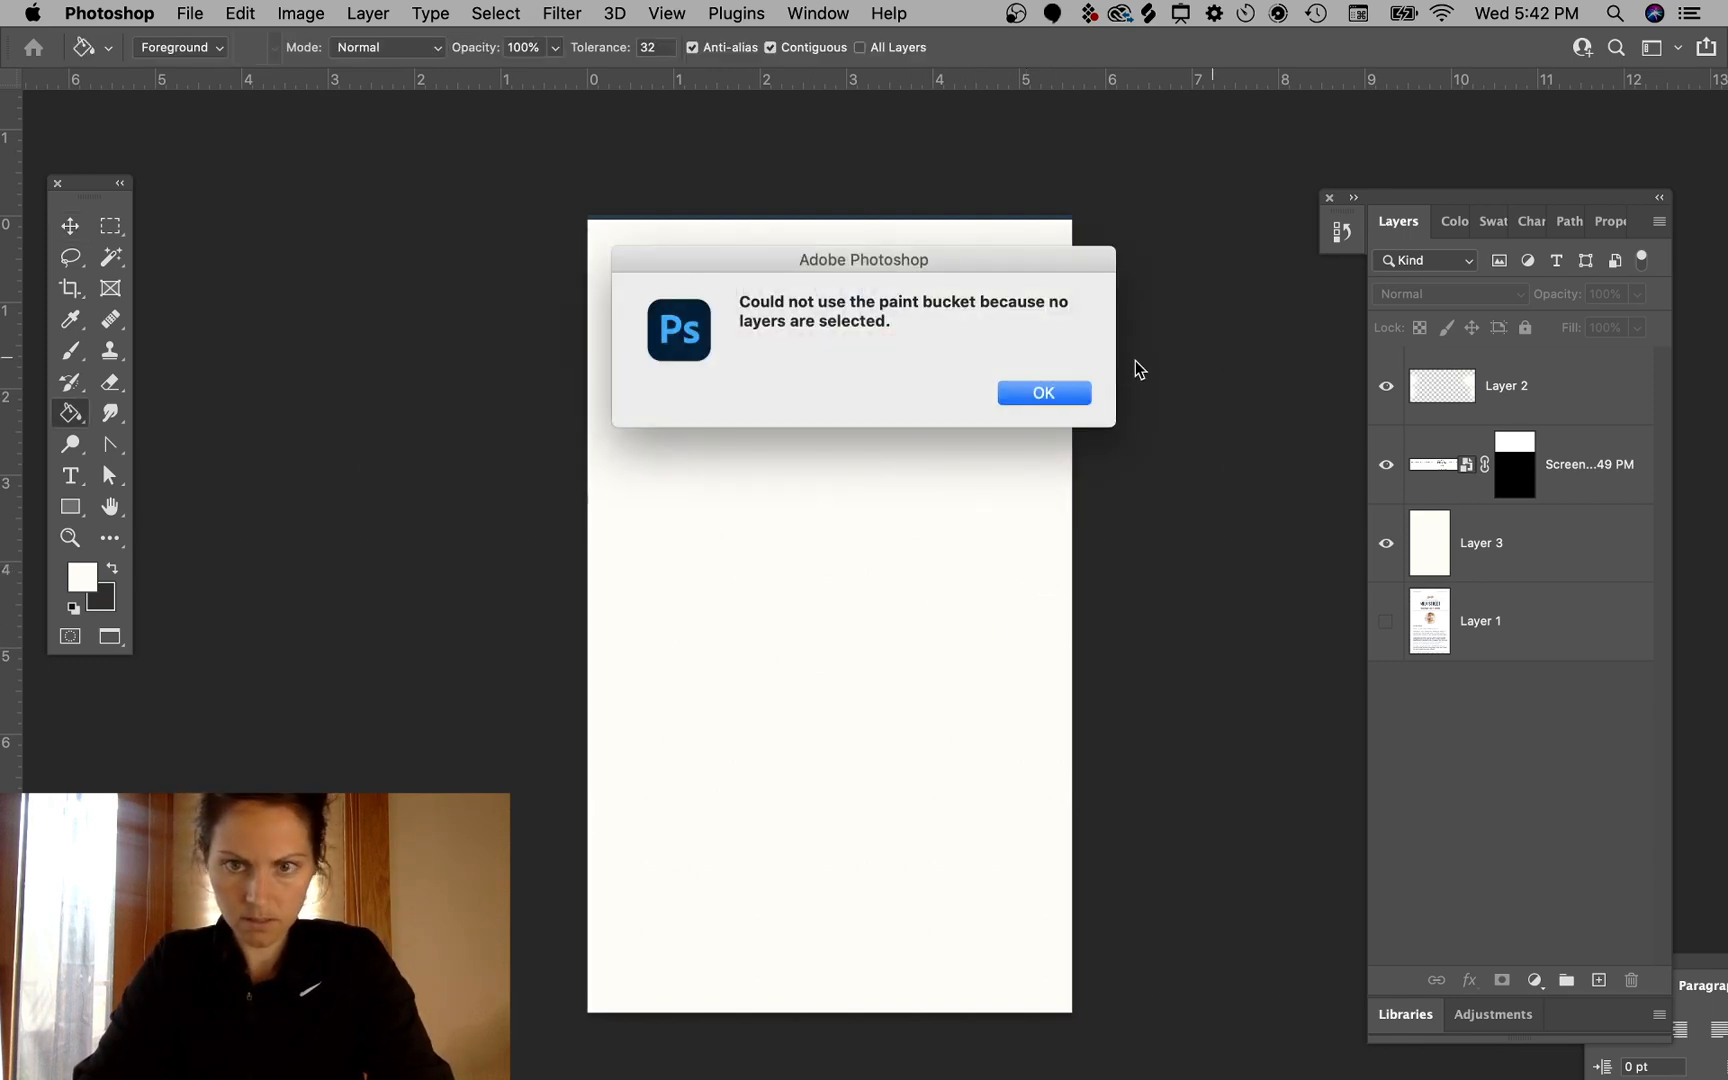
{"action": "left_click", "coordinate": [1061, 397]}
{"action": "left_click", "coordinate": [1605, 542]}
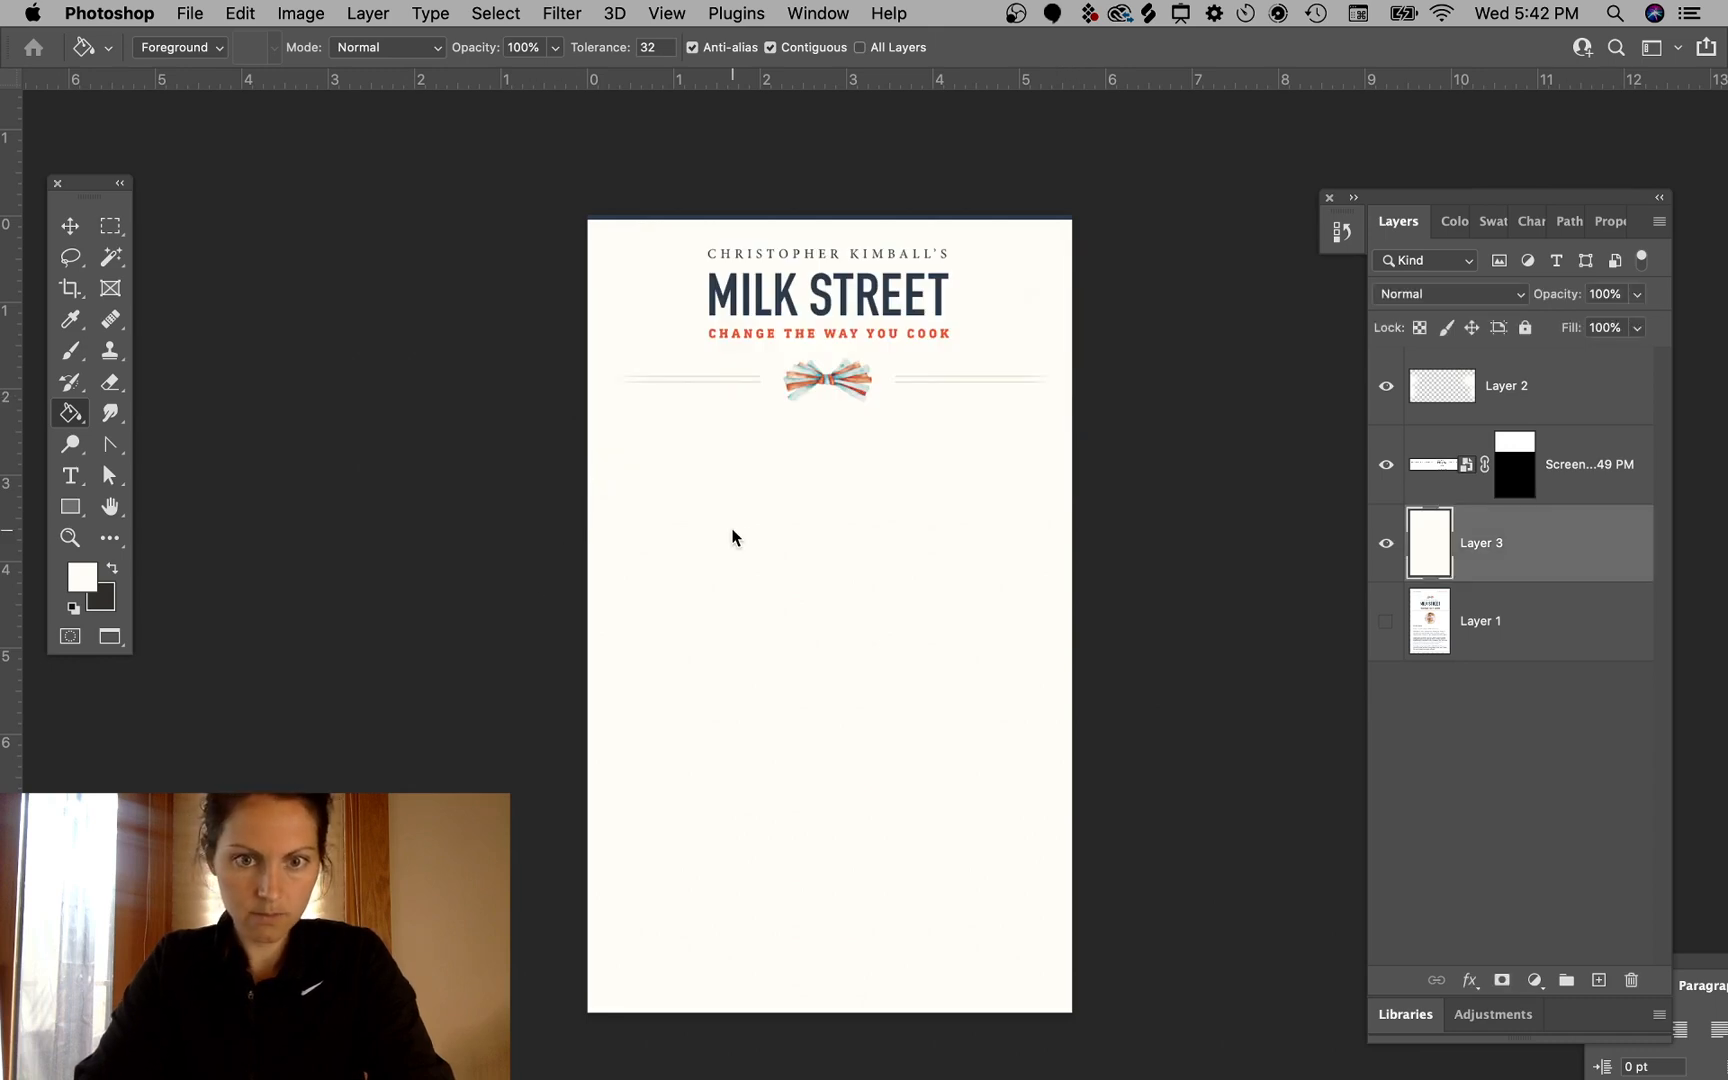
{"action": "key", "text": "i"}
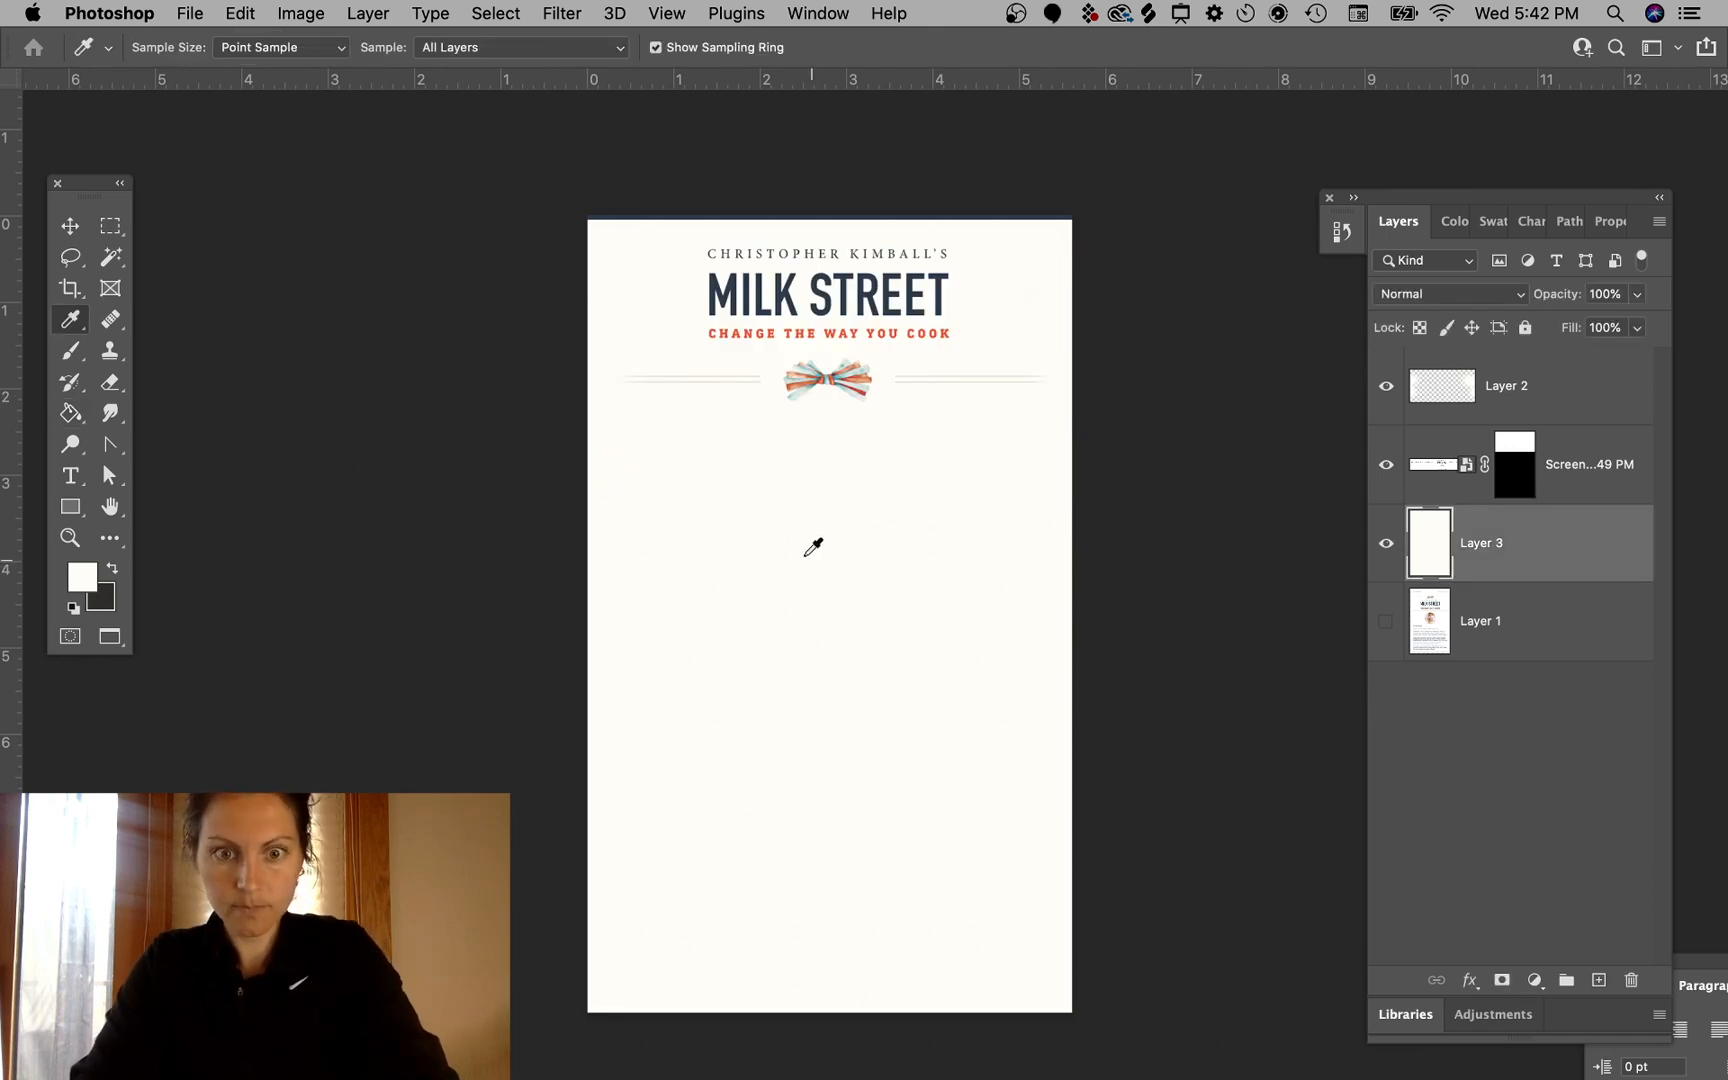
{"action": "key", "text": "g"}
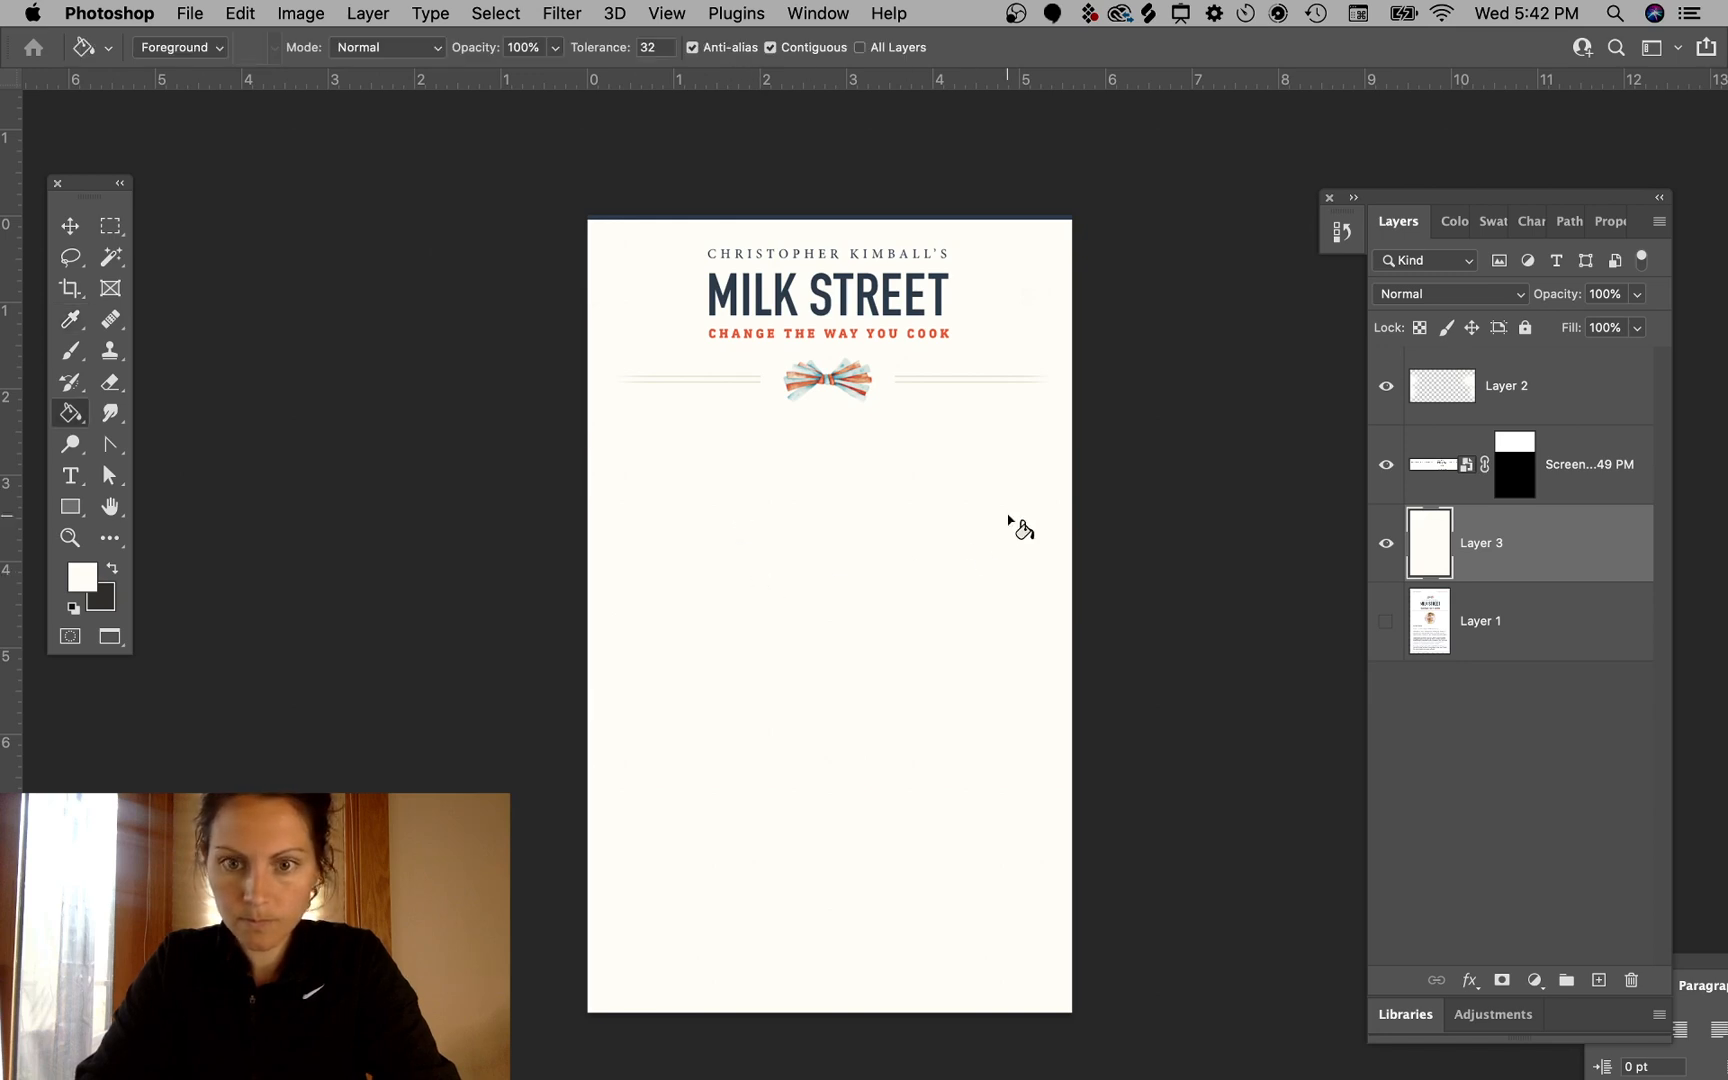
- Target the screenshot layer's mask with a black brush enlarged to 175, toggling the layer's visibility to compare
{"action": "left_click", "coordinate": [1598, 463]}
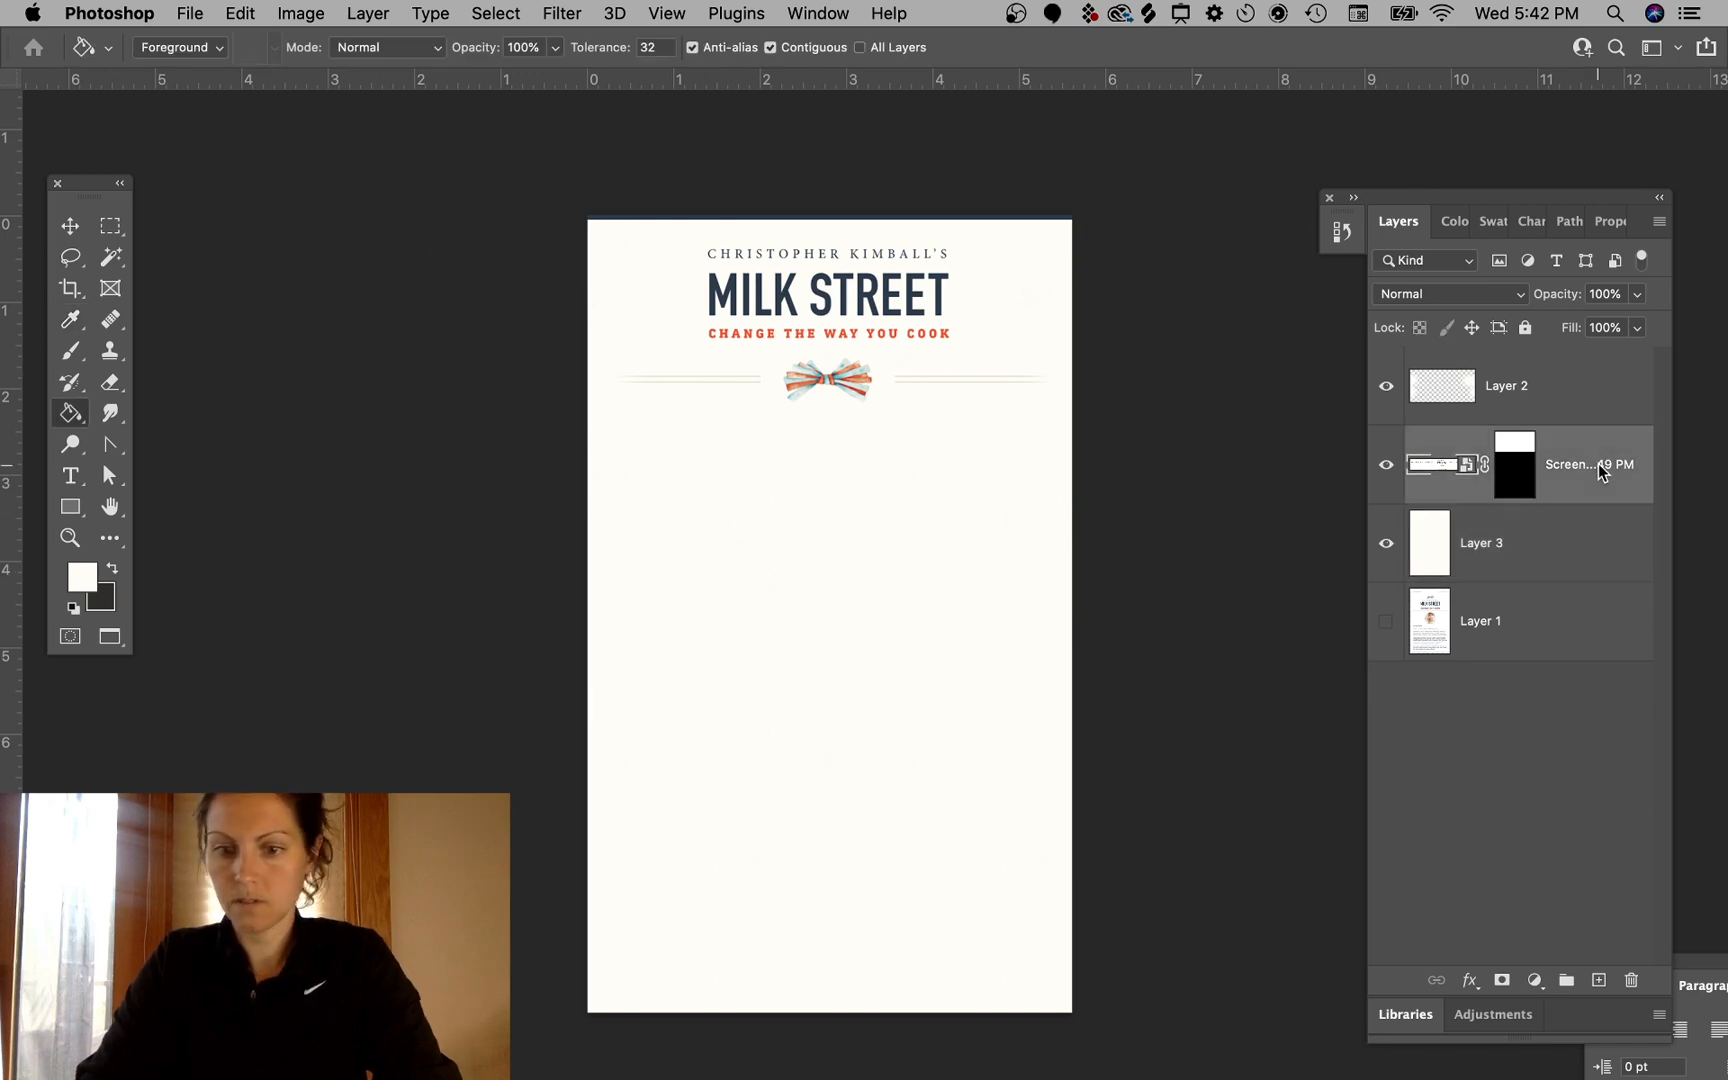
{"action": "key", "text": "b"}
{"action": "left_click", "coordinate": [1514, 465]}
{"action": "key", "text": "x"}
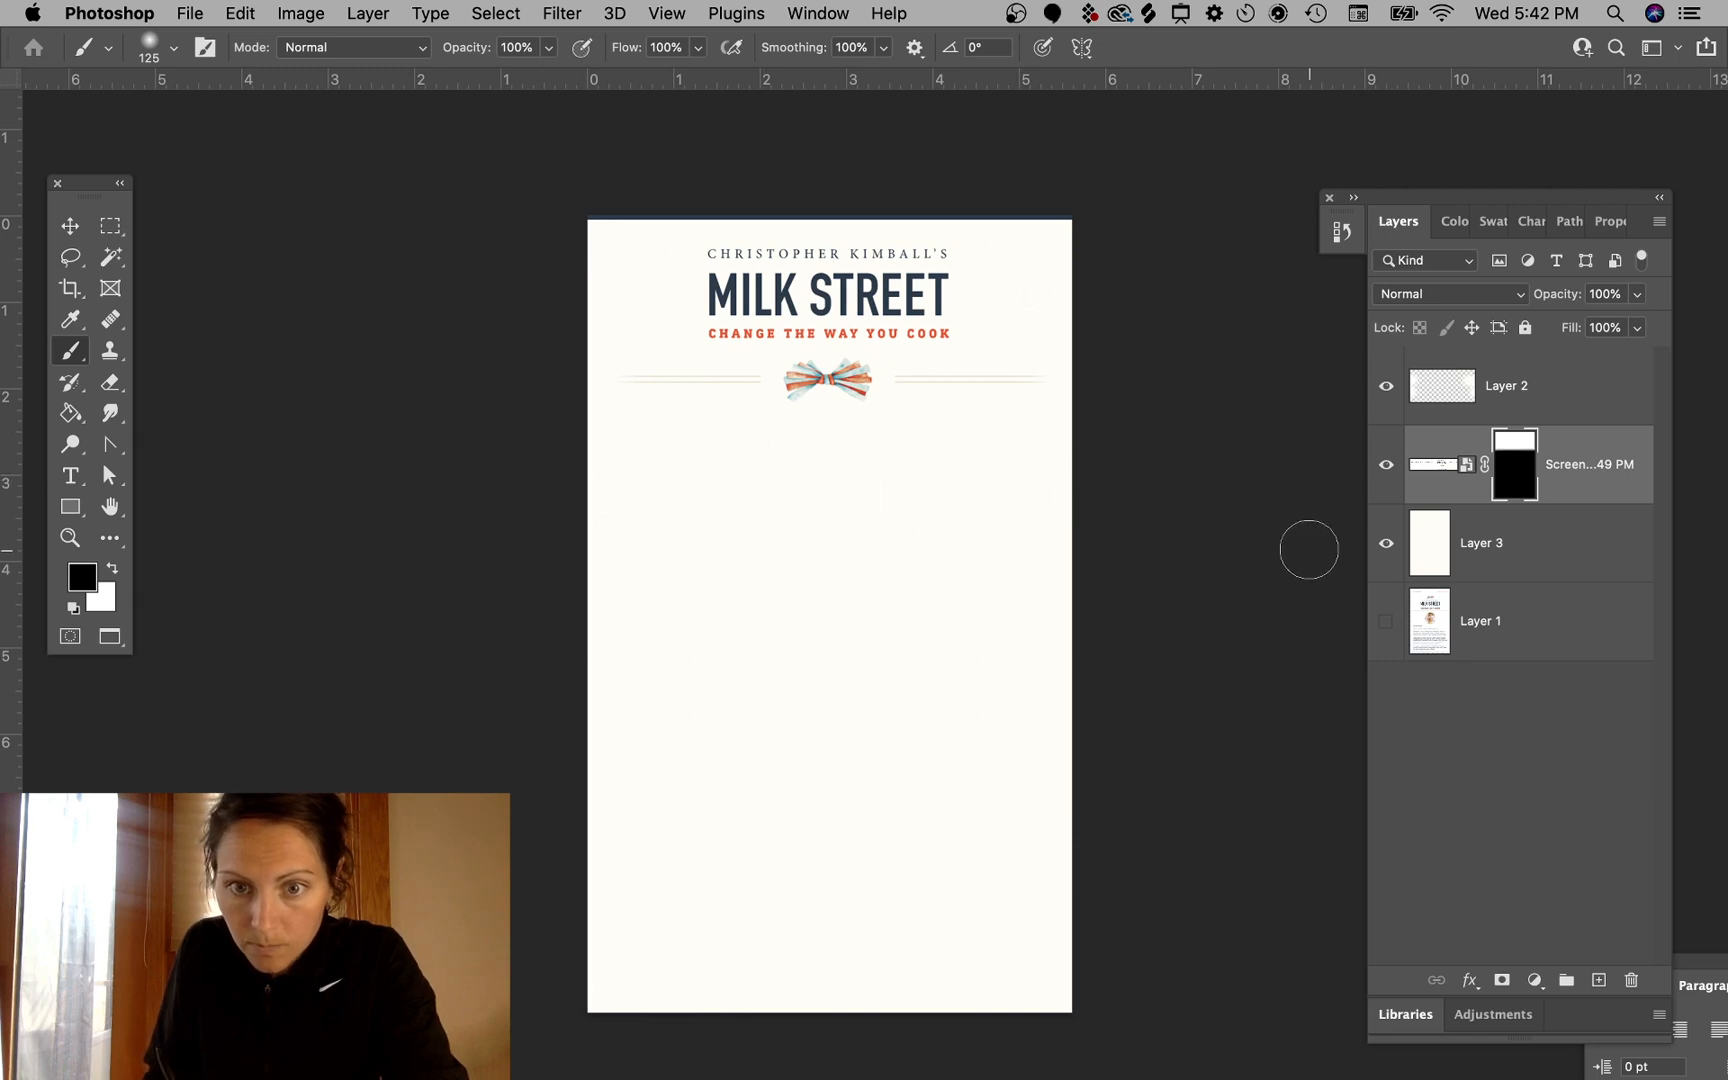
{"action": "key", "text": "bracketright"}
{"action": "key", "text": "bracketright"}
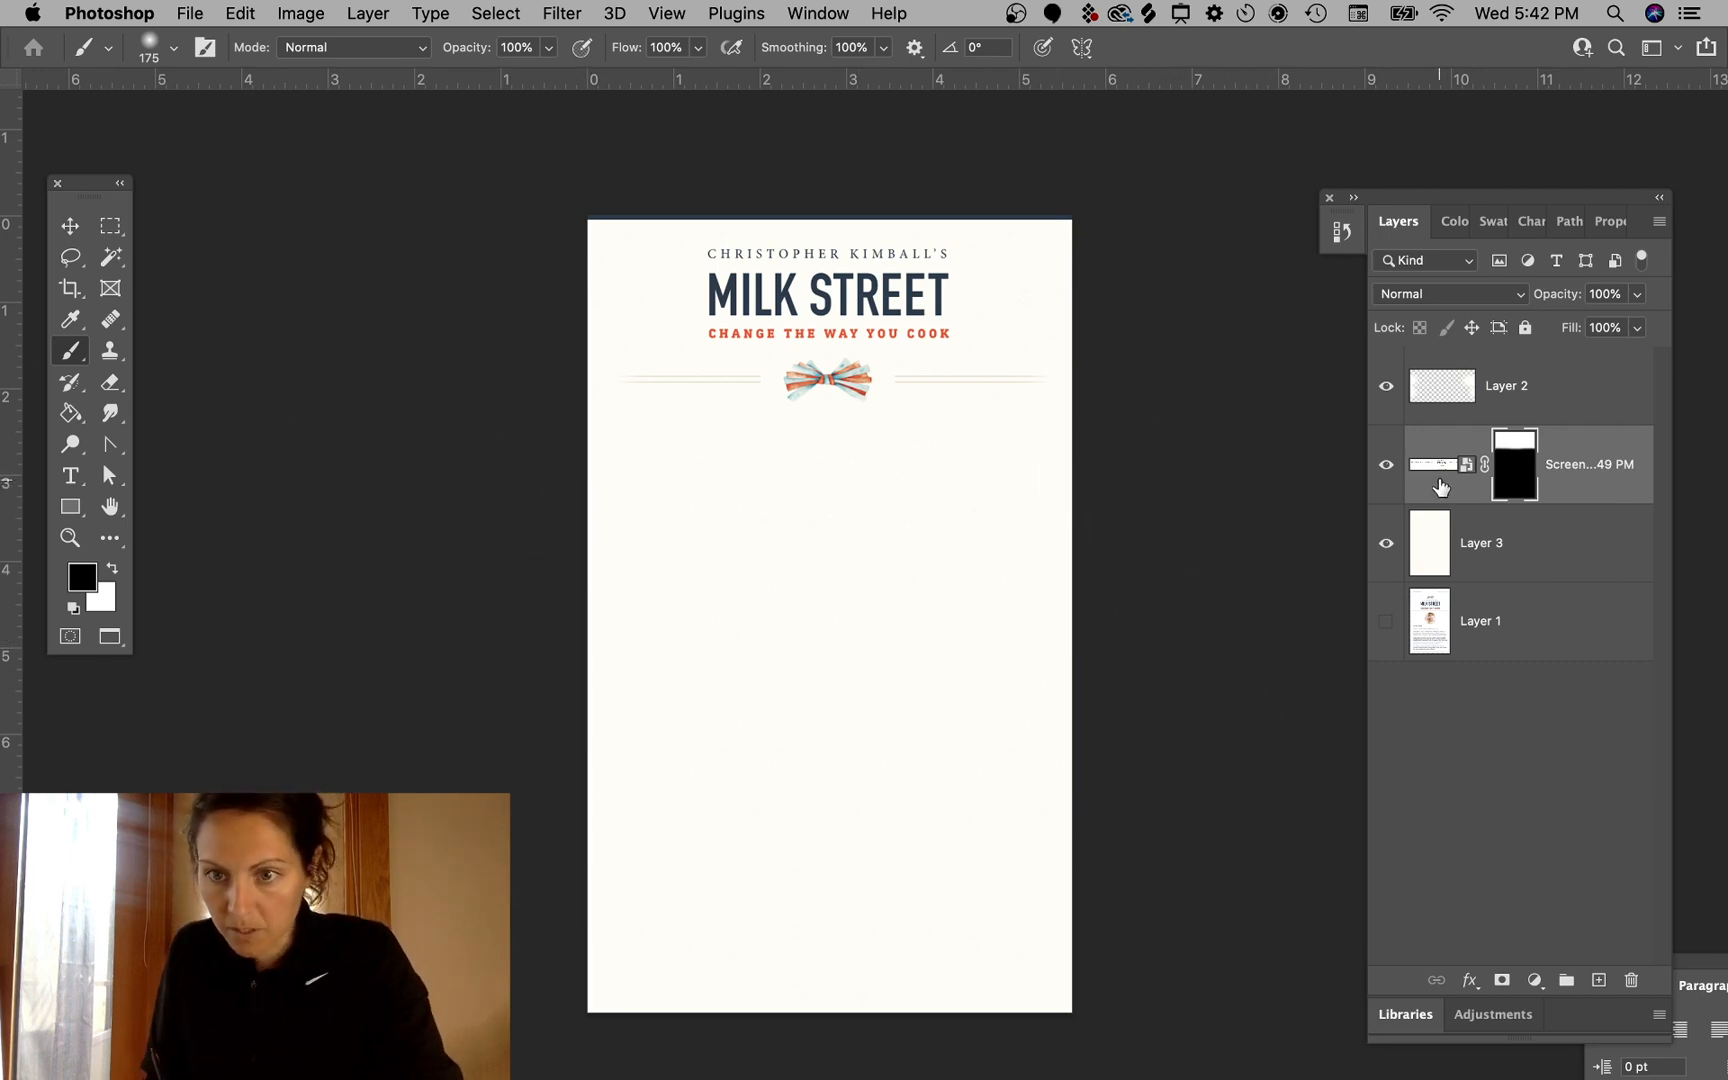
{"action": "left_click", "coordinate": [1385, 468], "text": "alt"}
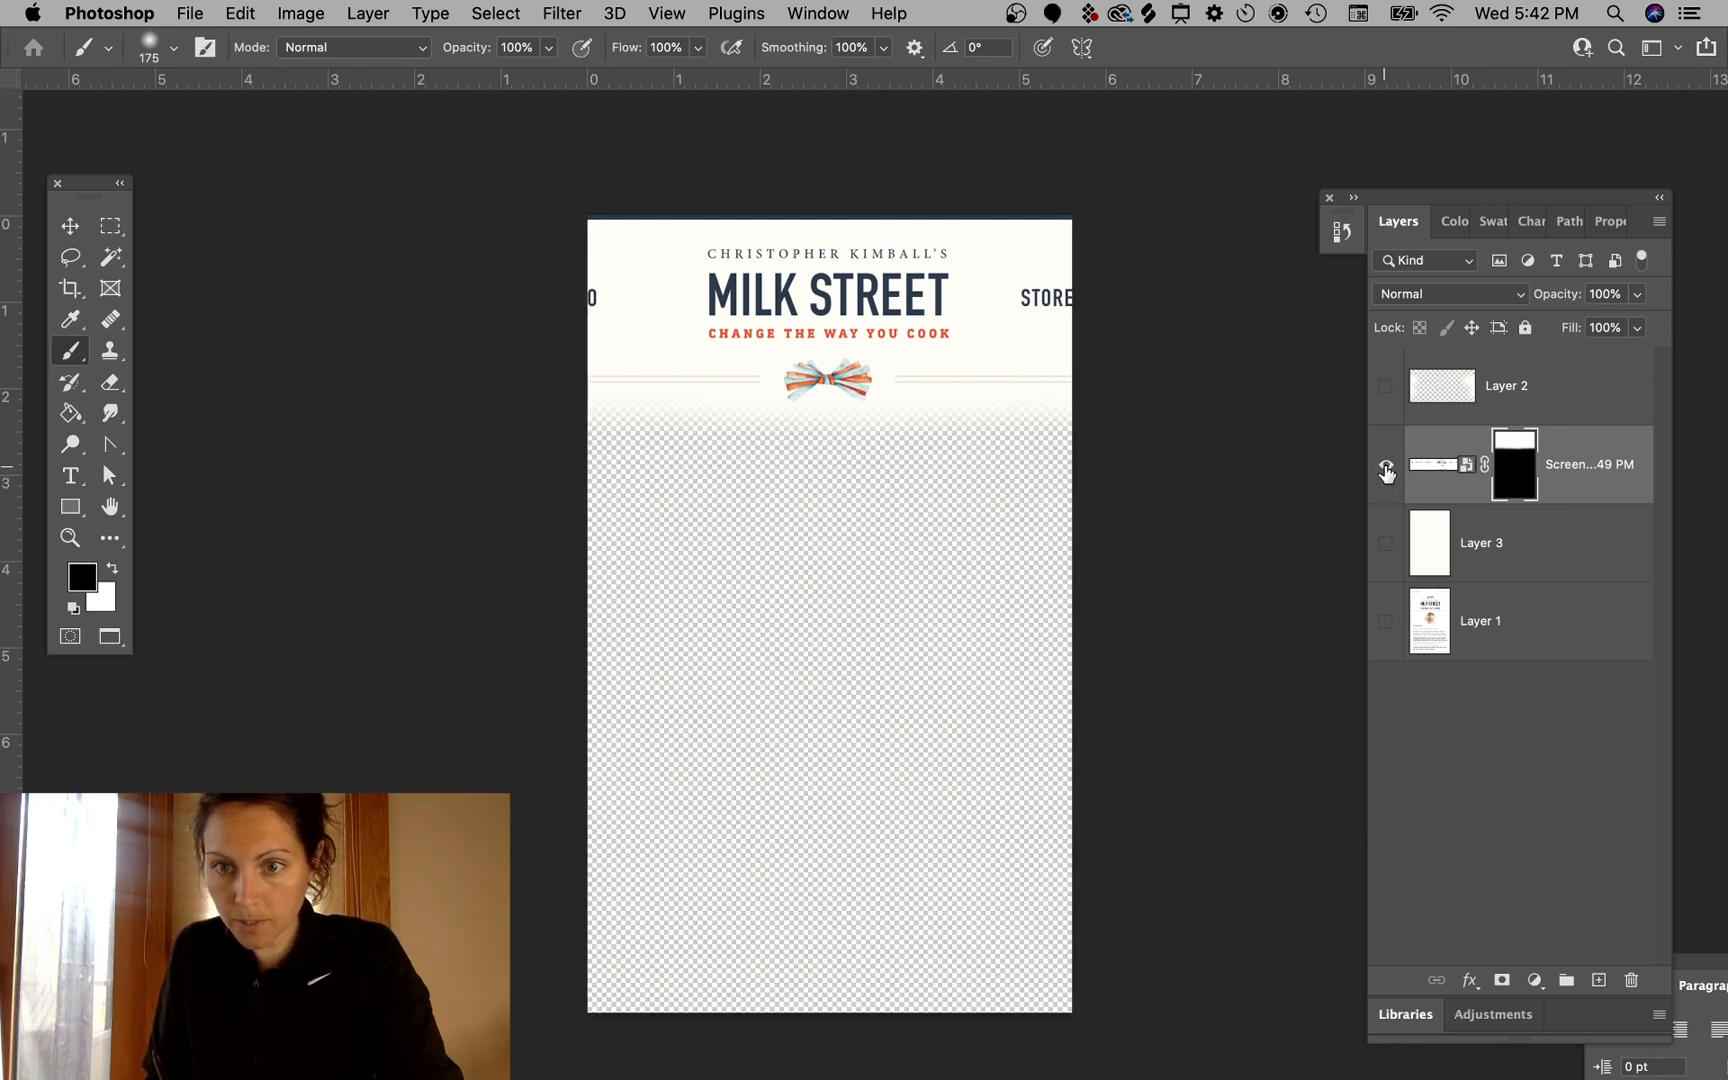
{"action": "left_click", "coordinate": [1385, 468], "text": "alt"}
{"action": "left_click", "coordinate": [1385, 468], "text": "alt"}
{"action": "left_click", "coordinate": [1385, 468], "text": "alt"}
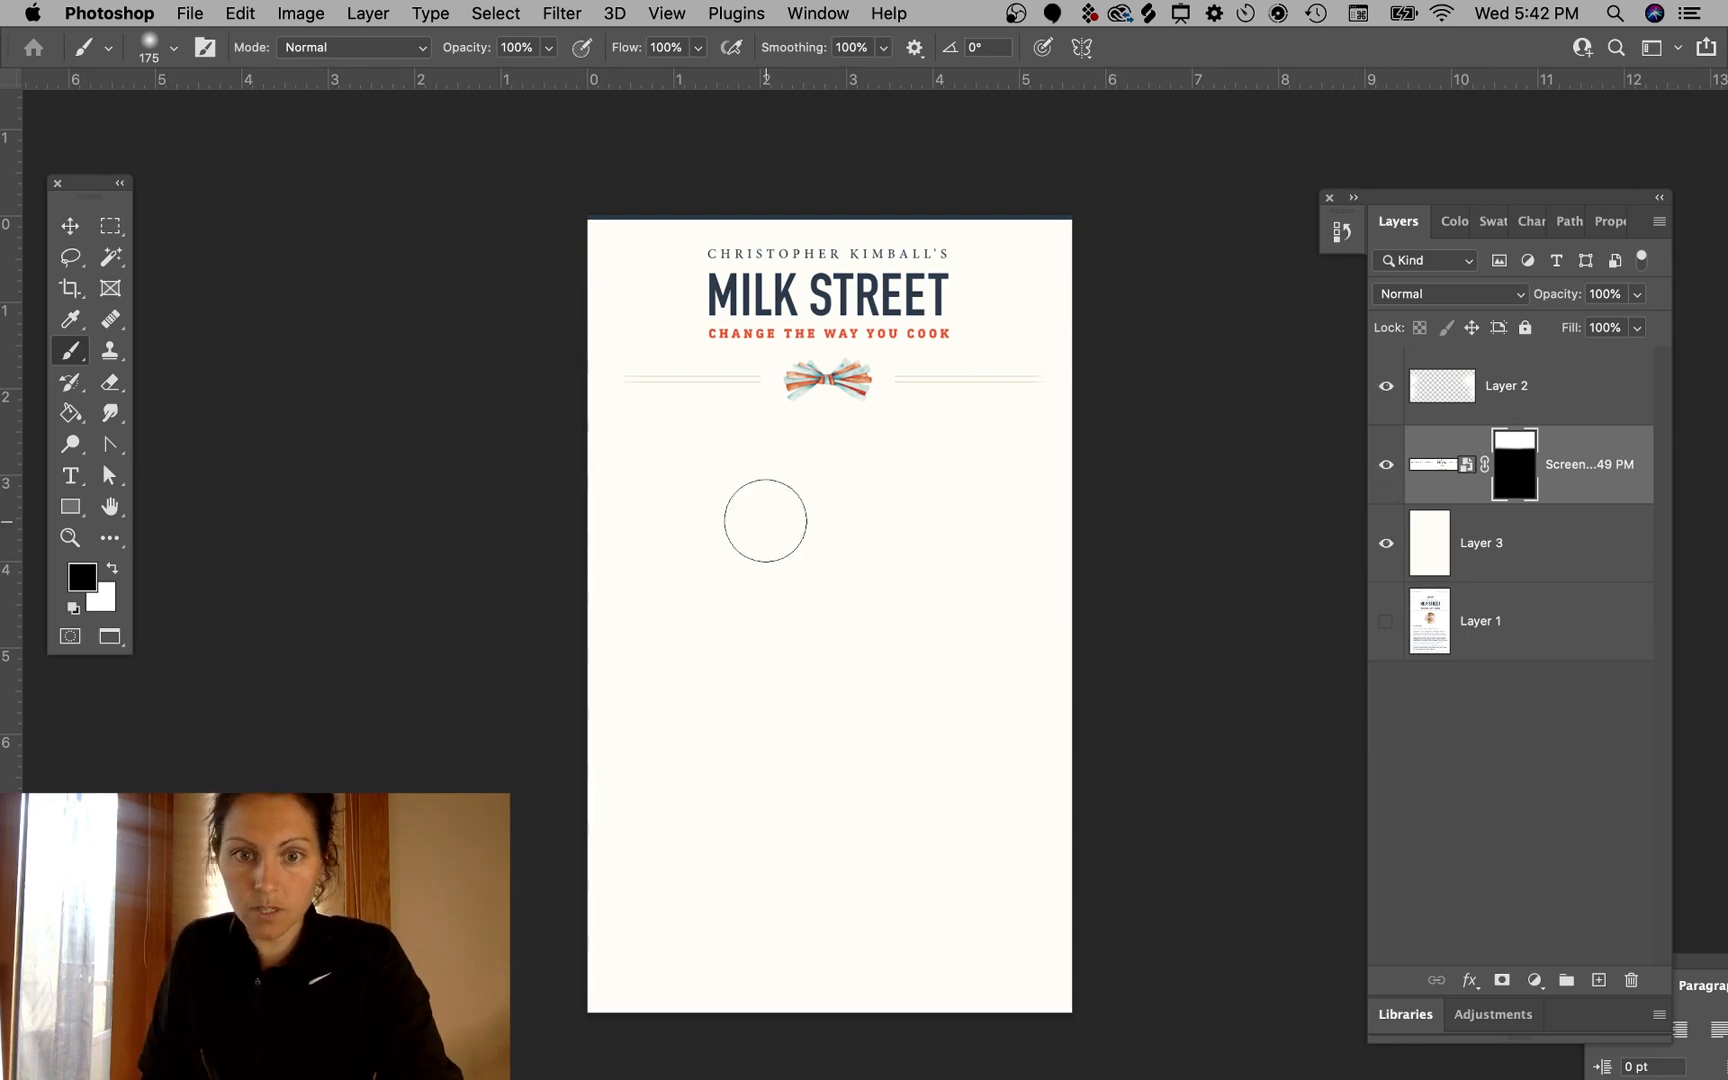
- Replace Layer 3 with a new layer filled with a colour sampled from the header's background, deleting Layer 3
{"action": "left_click", "coordinate": [70, 224]}
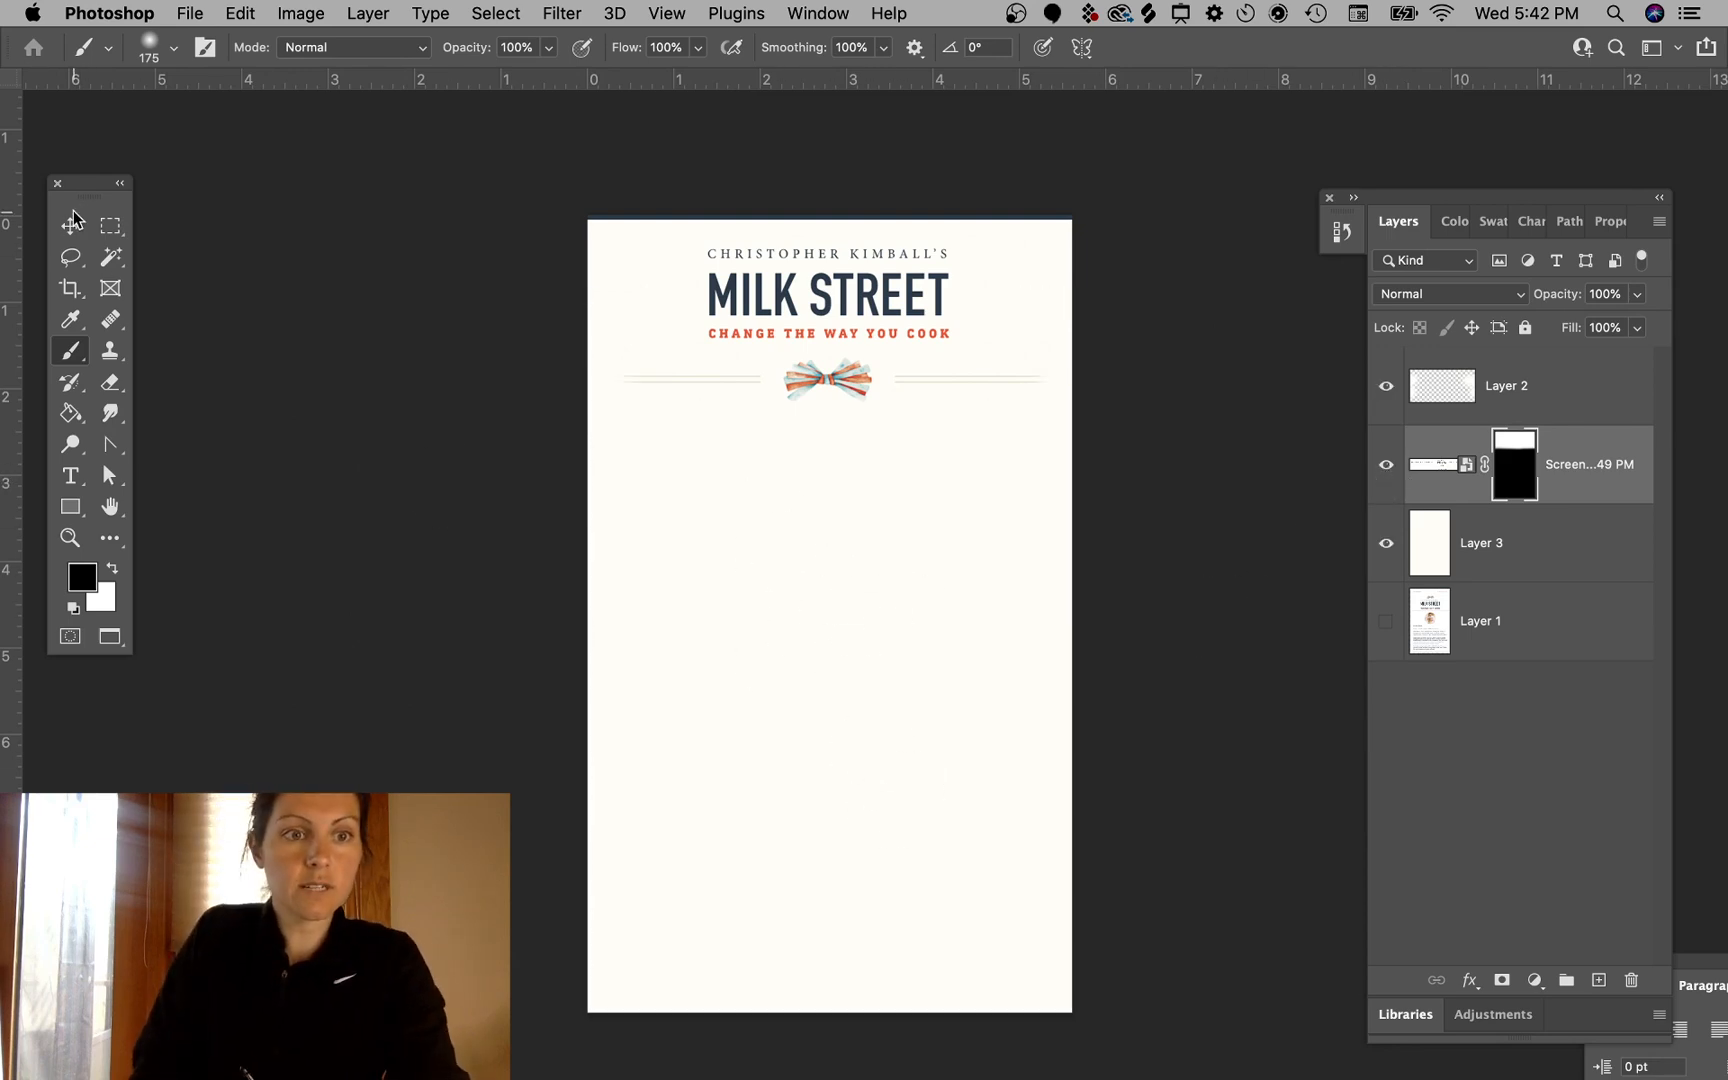
{"action": "left_click", "coordinate": [347, 122], "text": "super"}
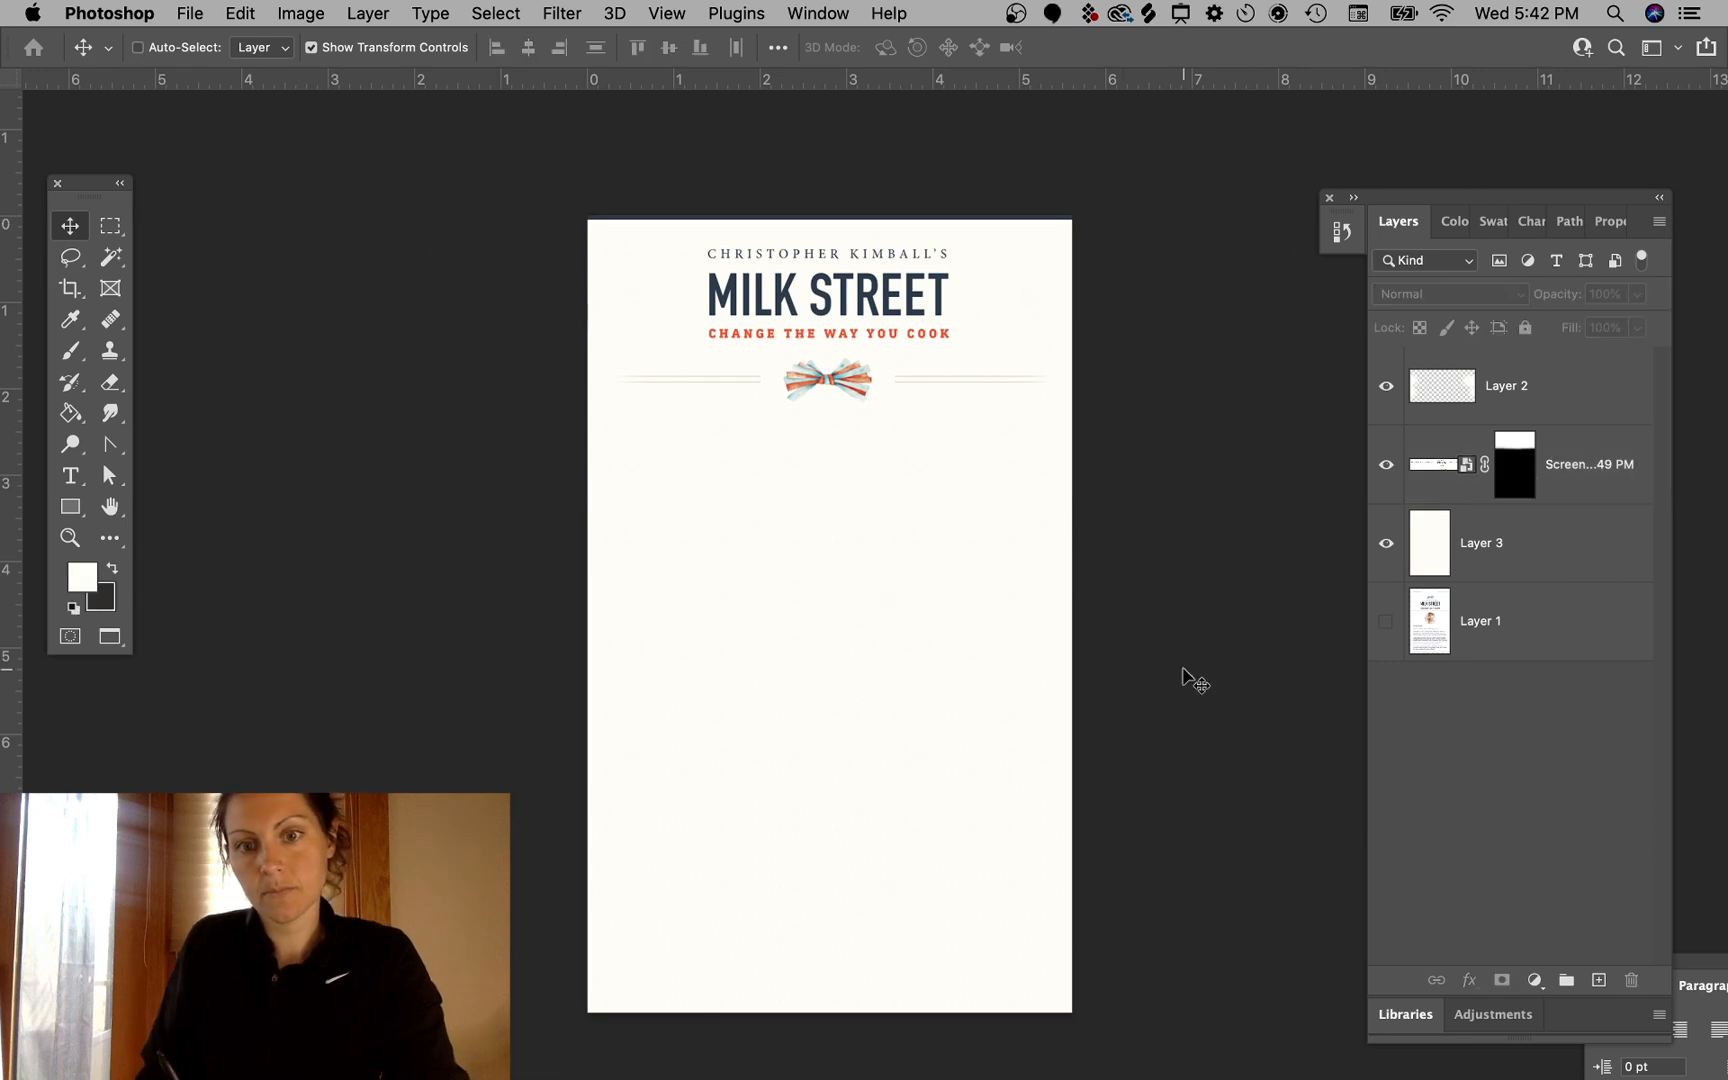
{"action": "left_click", "coordinate": [1563, 557]}
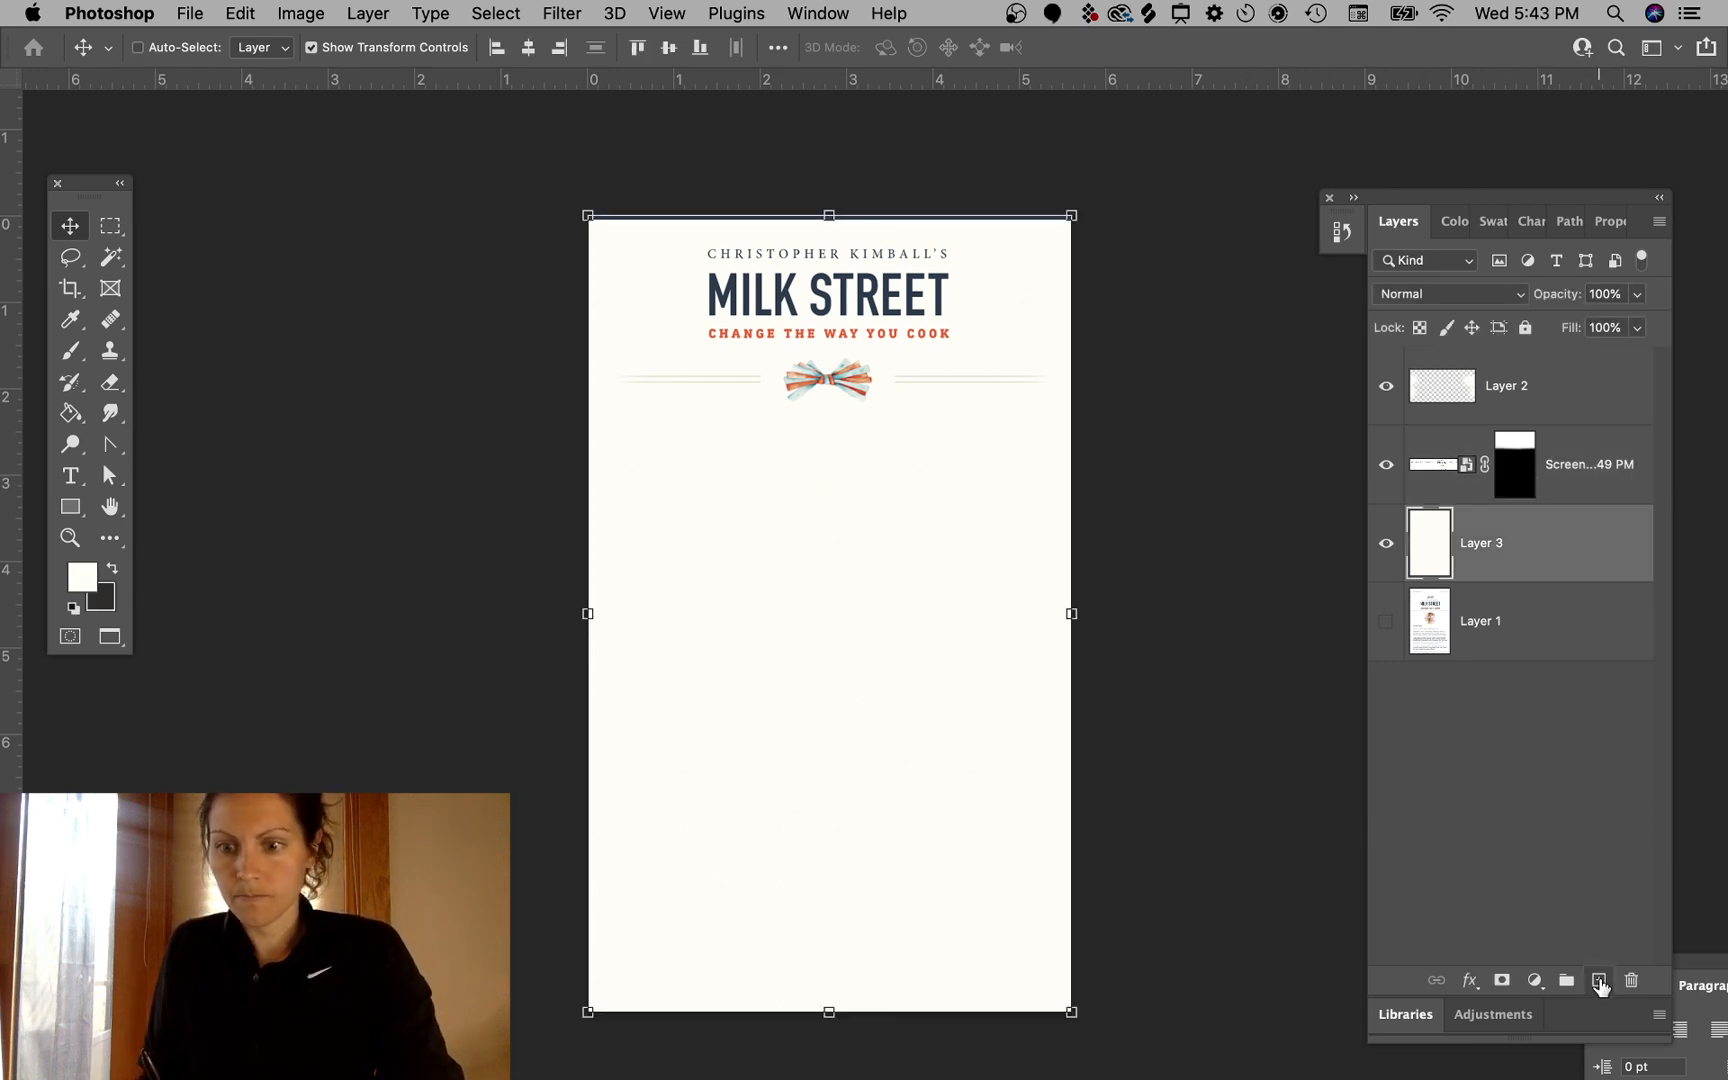
{"action": "left_click", "coordinate": [1598, 980]}
{"action": "key", "text": "i"}
{"action": "left_click", "coordinate": [1049, 402]}
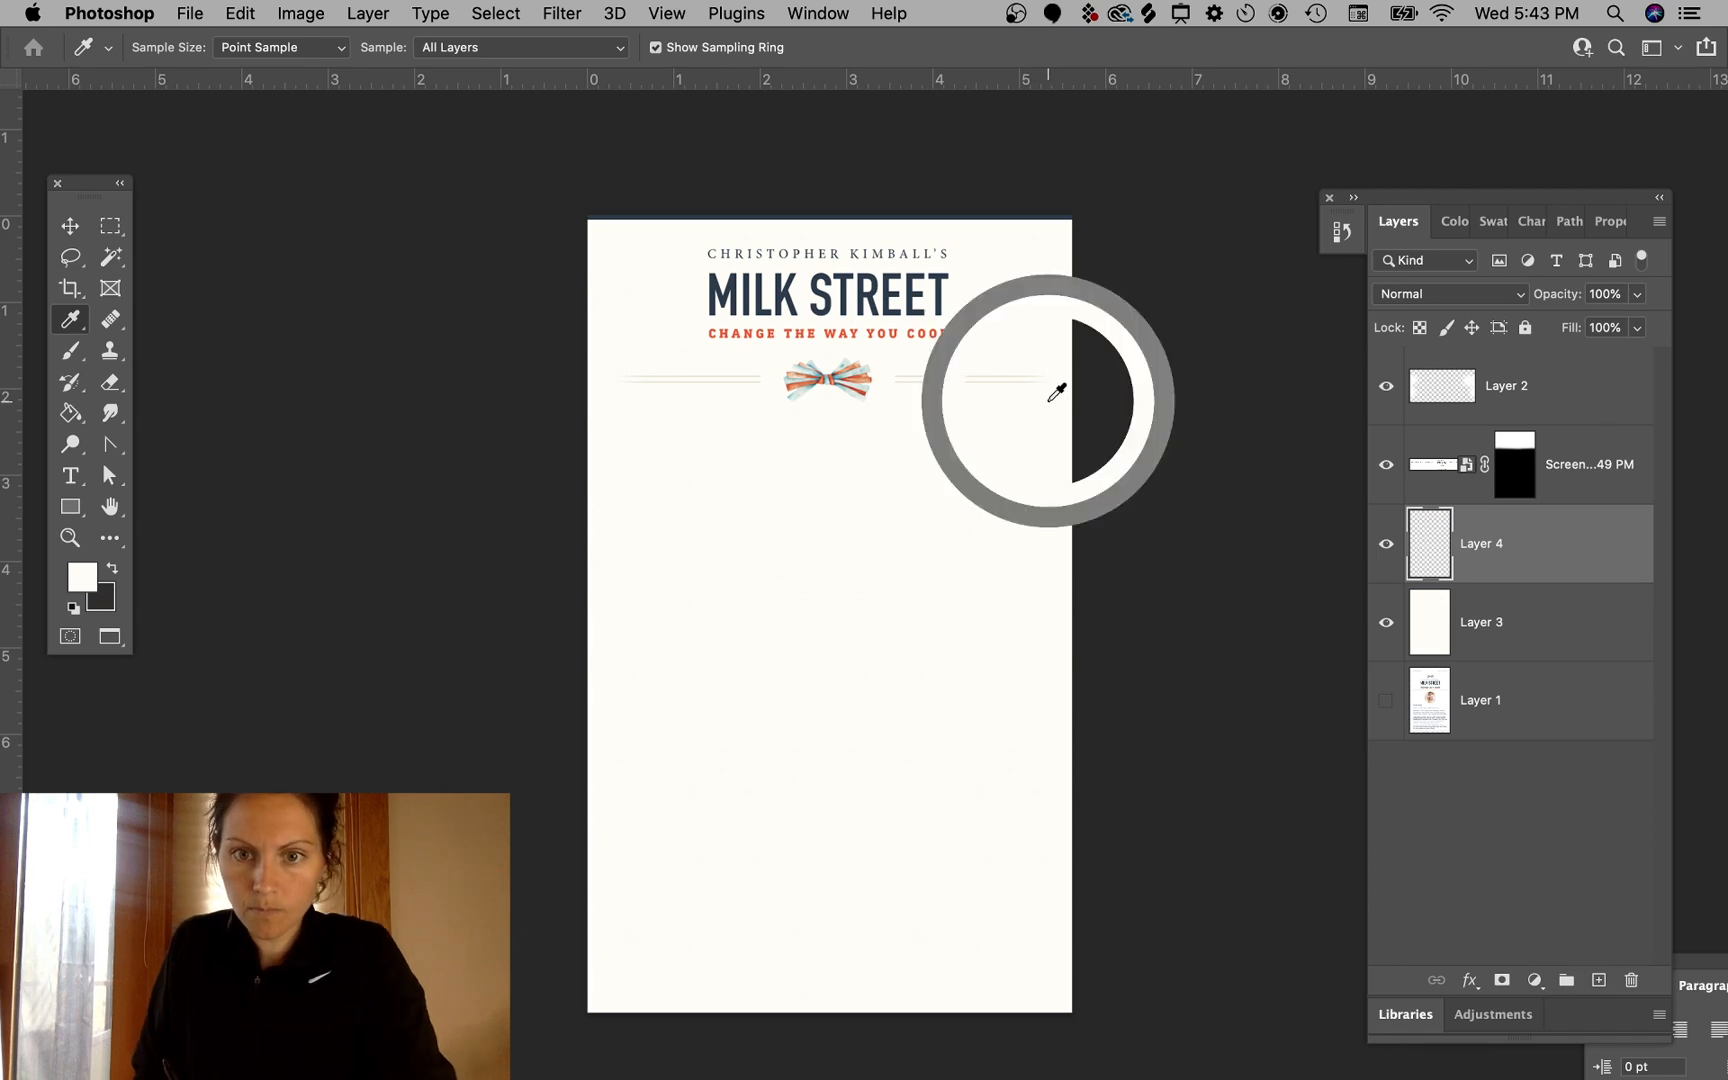
{"action": "key", "text": "g"}
{"action": "left_click", "coordinate": [988, 658]}
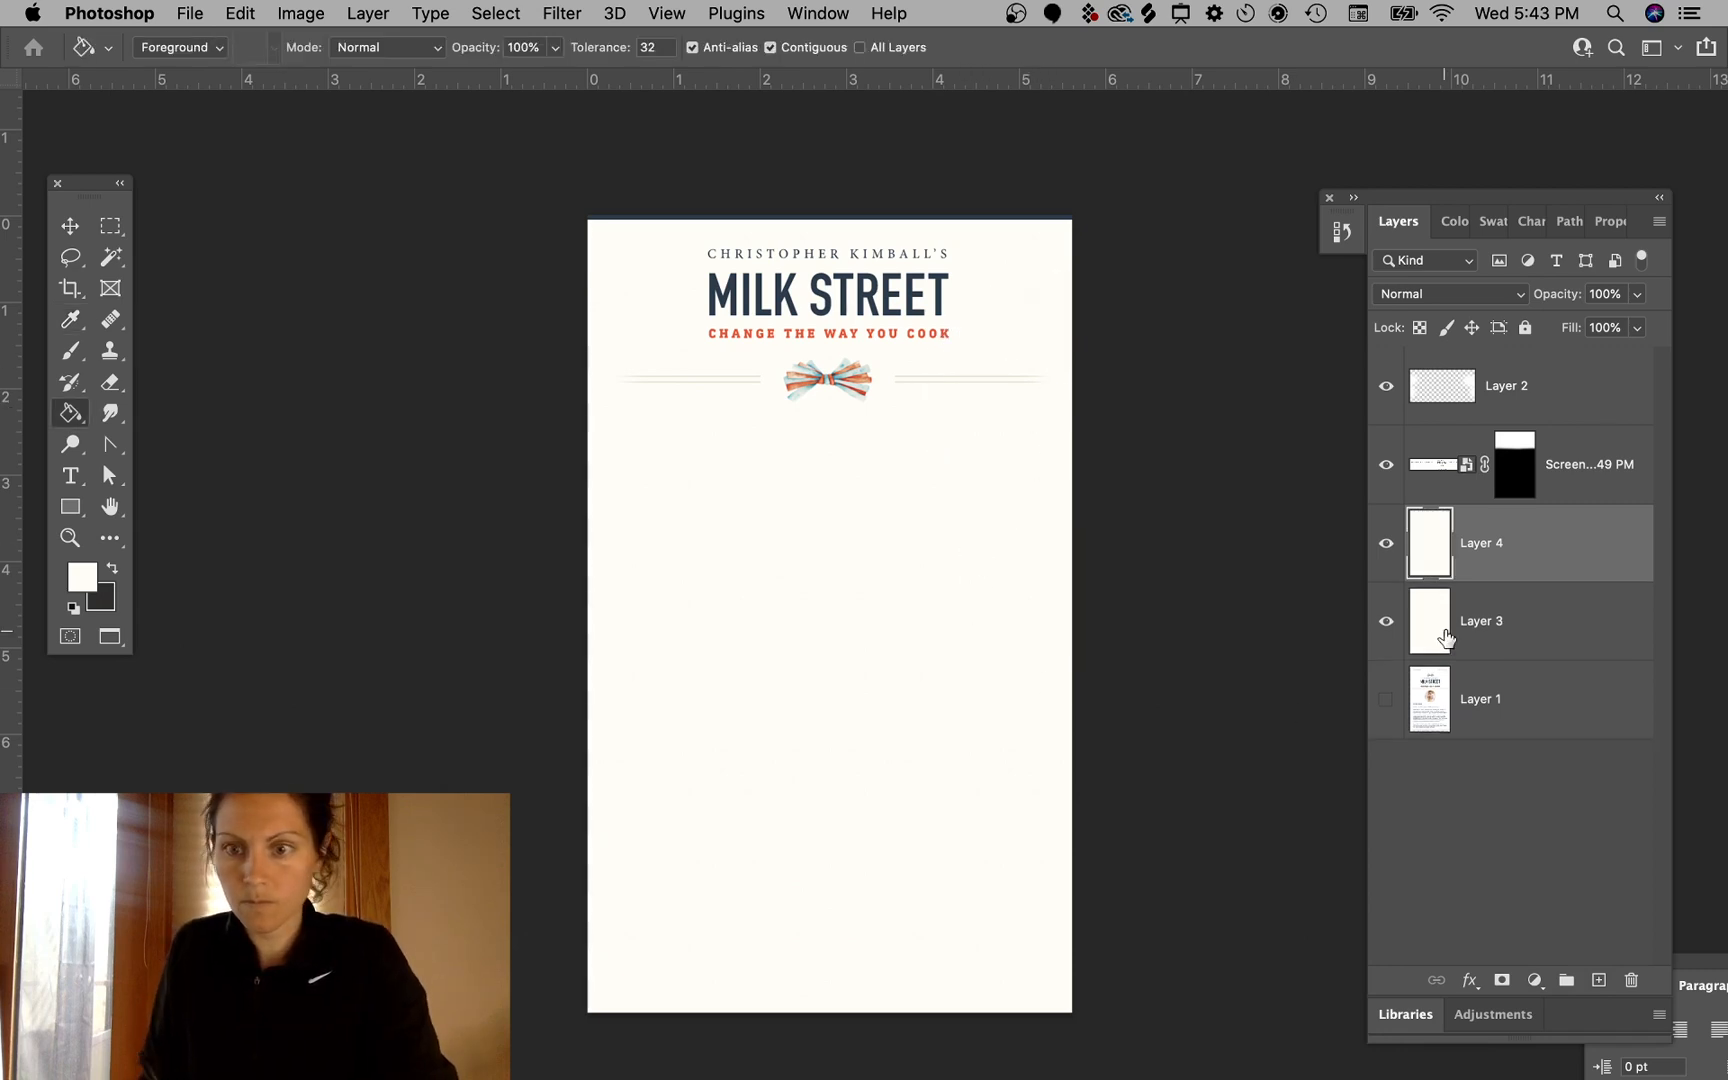
{"action": "left_click", "coordinate": [1529, 636]}
{"action": "key", "text": "BackSpace"}
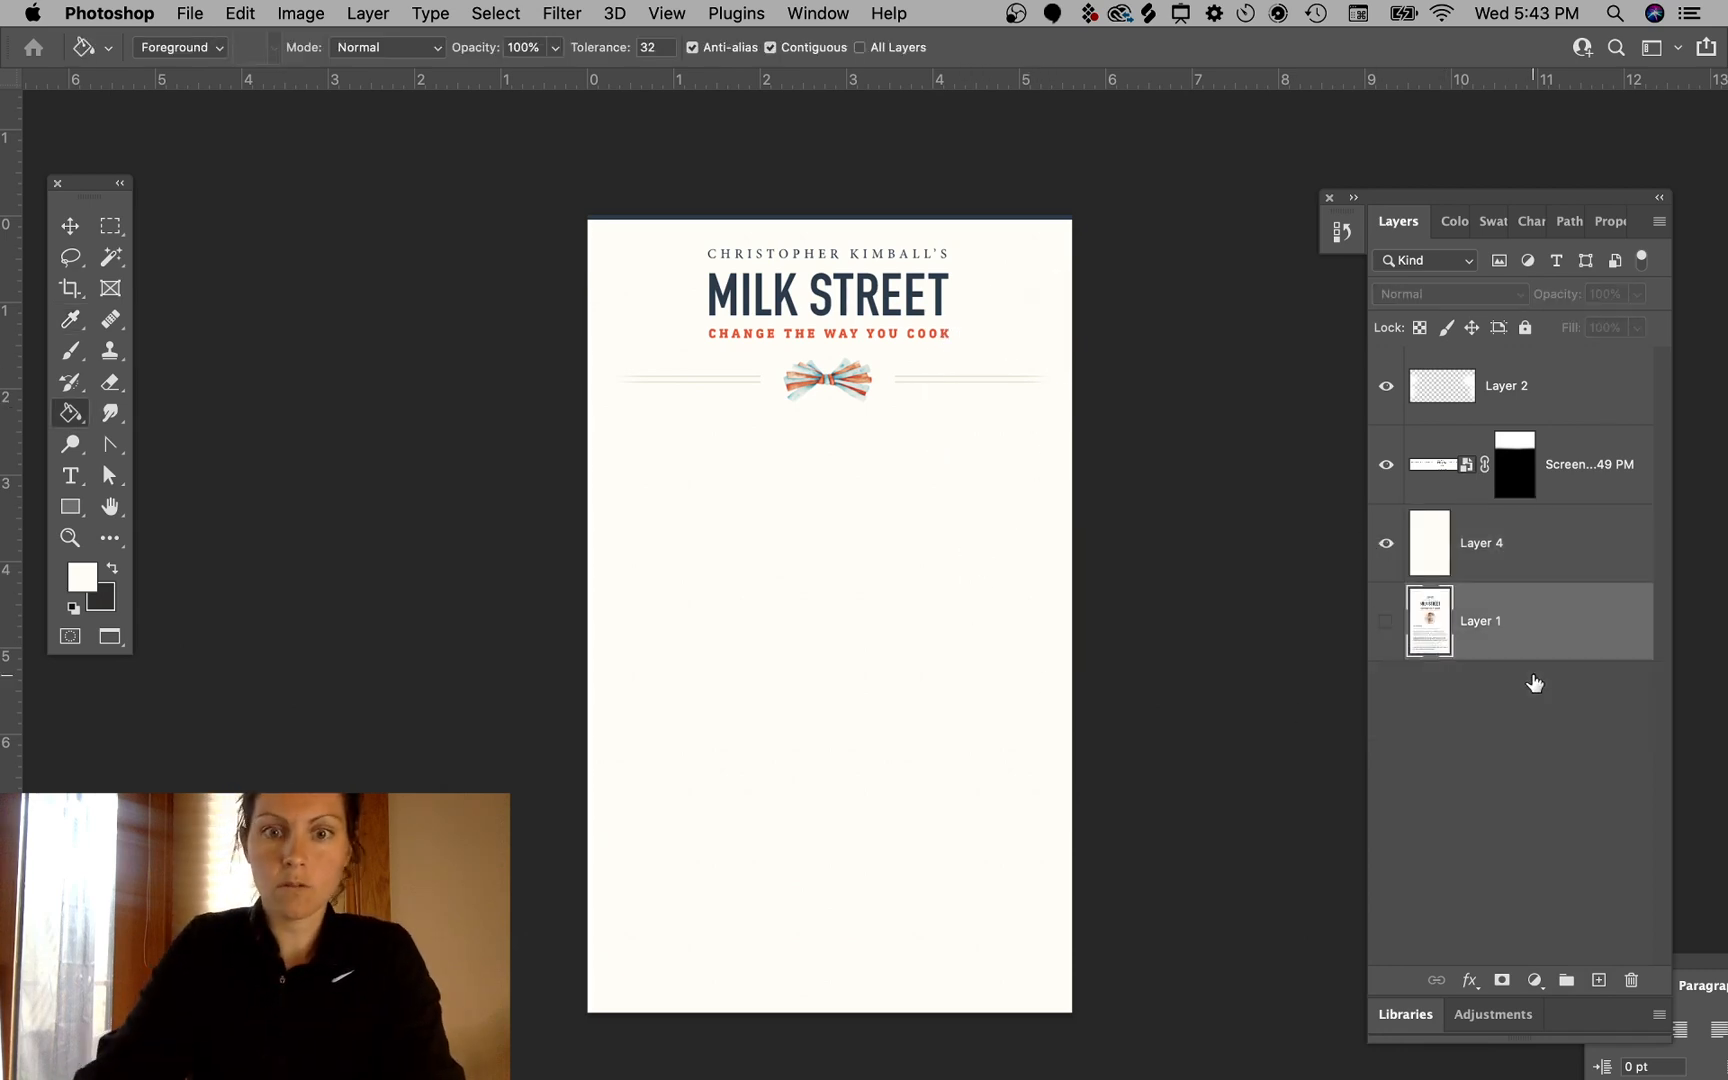
{"action": "left_click", "coordinate": [1385, 472]}
{"action": "left_click", "coordinate": [1386, 466]}
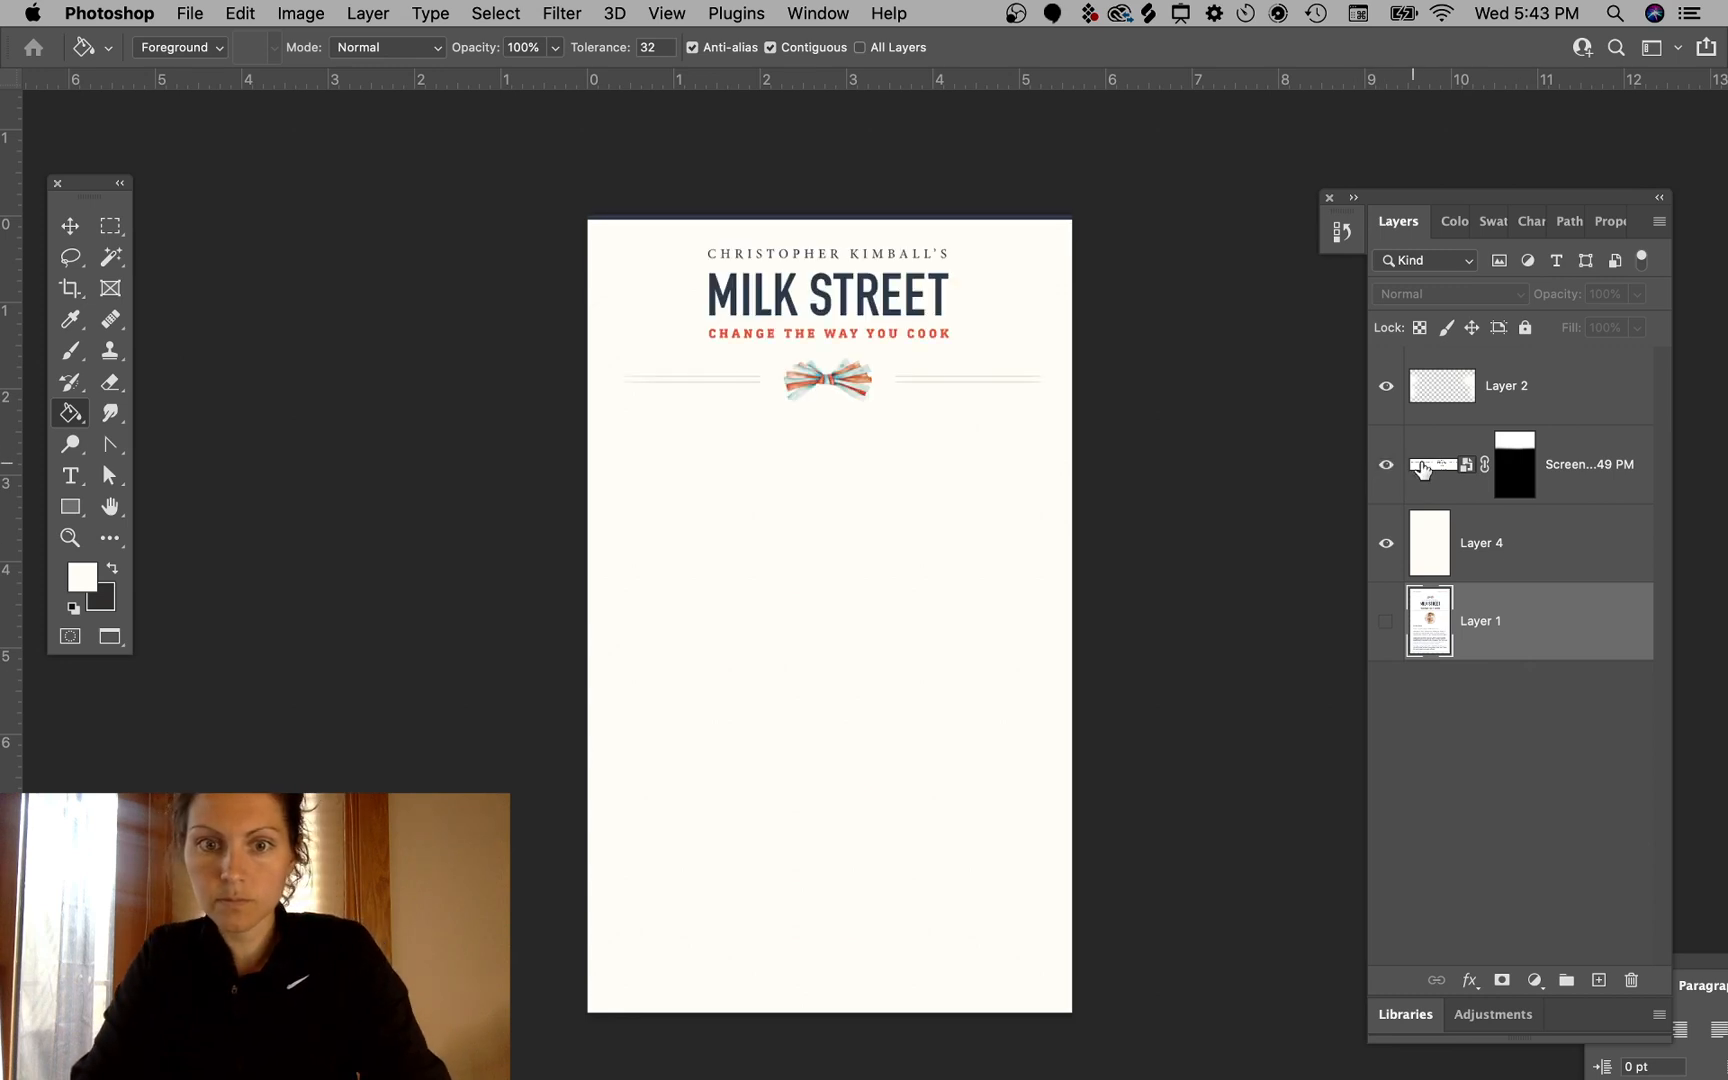
{"action": "left_click", "coordinate": [1529, 464]}
{"action": "key", "text": "b"}
{"action": "key", "text": "d"}
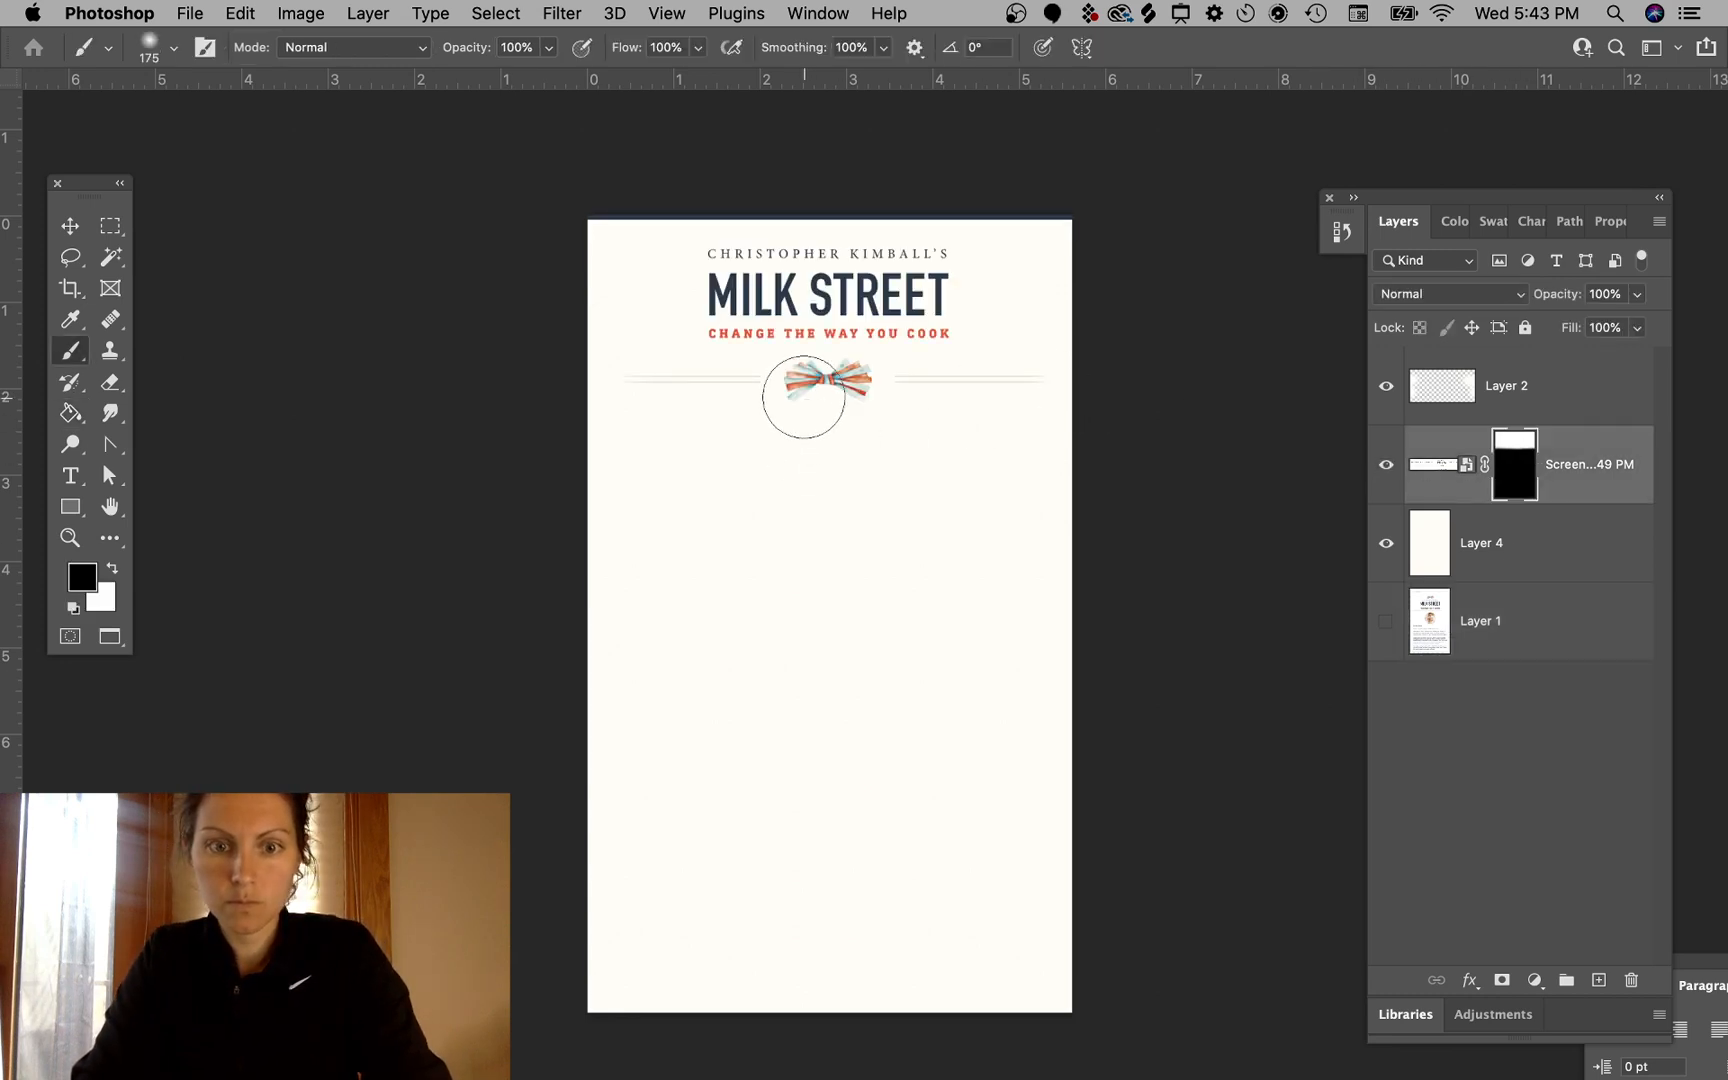
{"action": "key", "text": "x"}
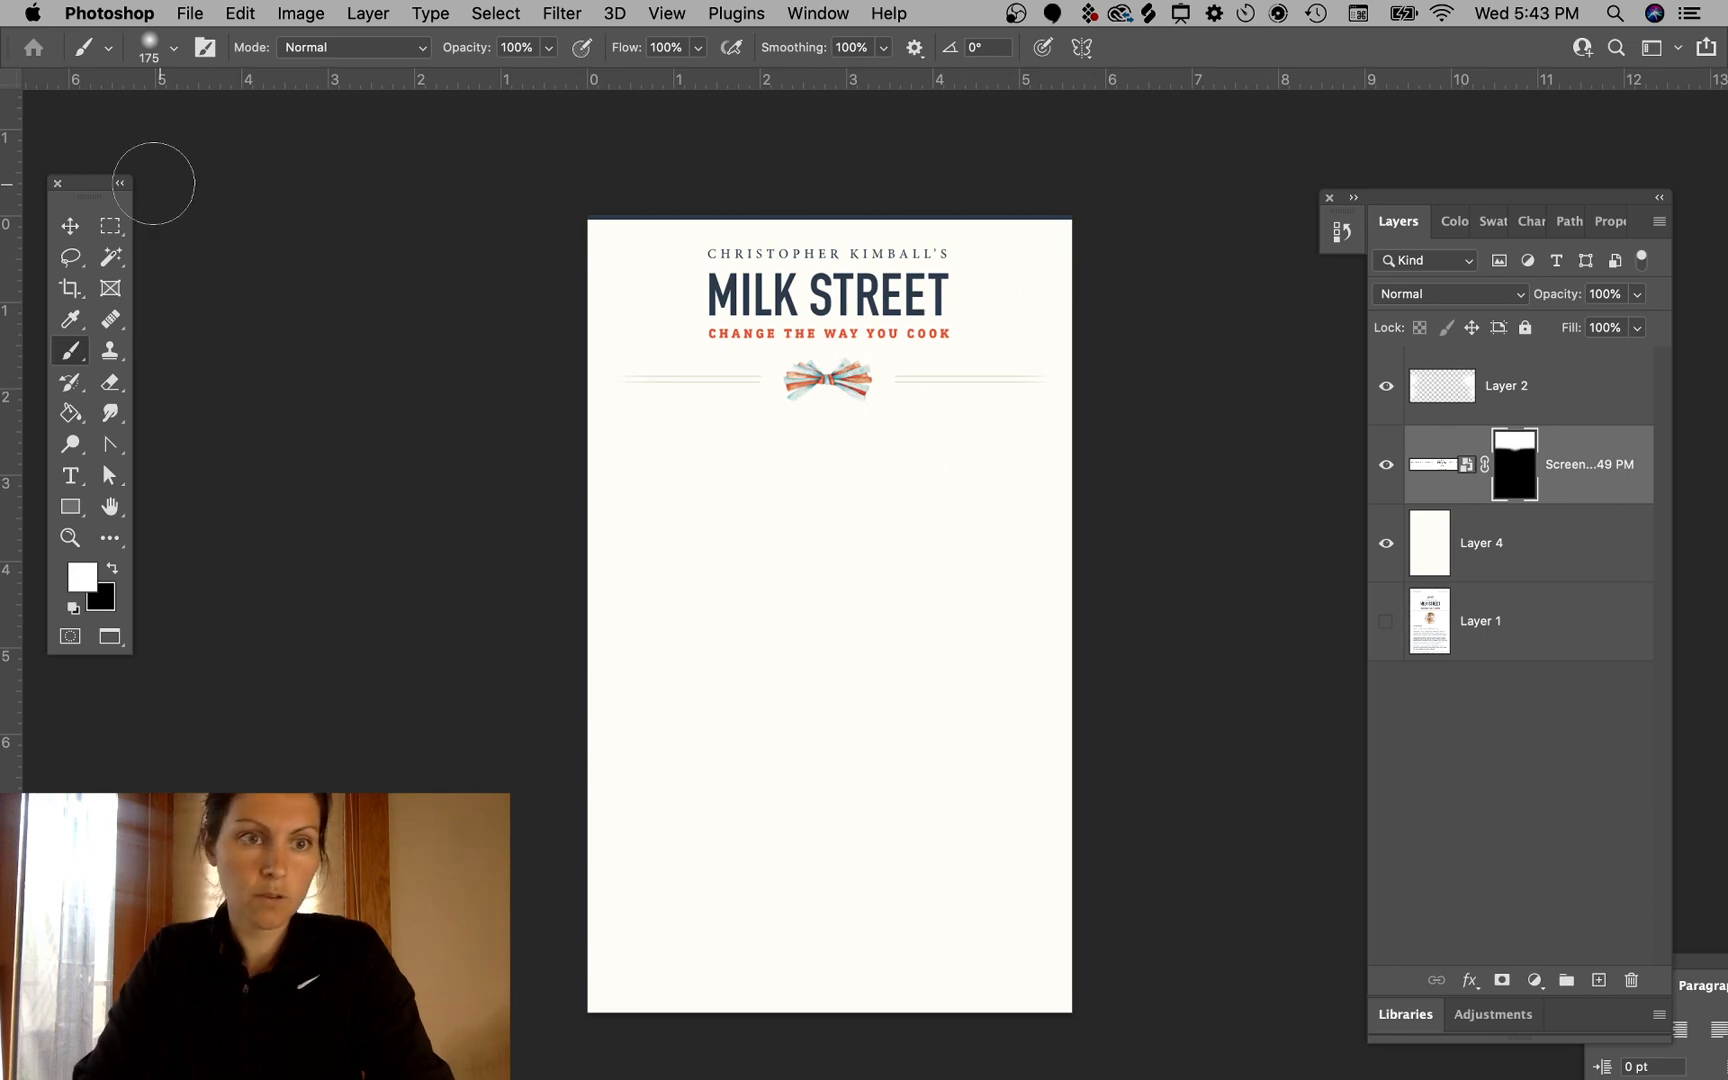
{"action": "left_click", "coordinate": [109, 230]}
{"action": "left_click", "coordinate": [68, 222]}
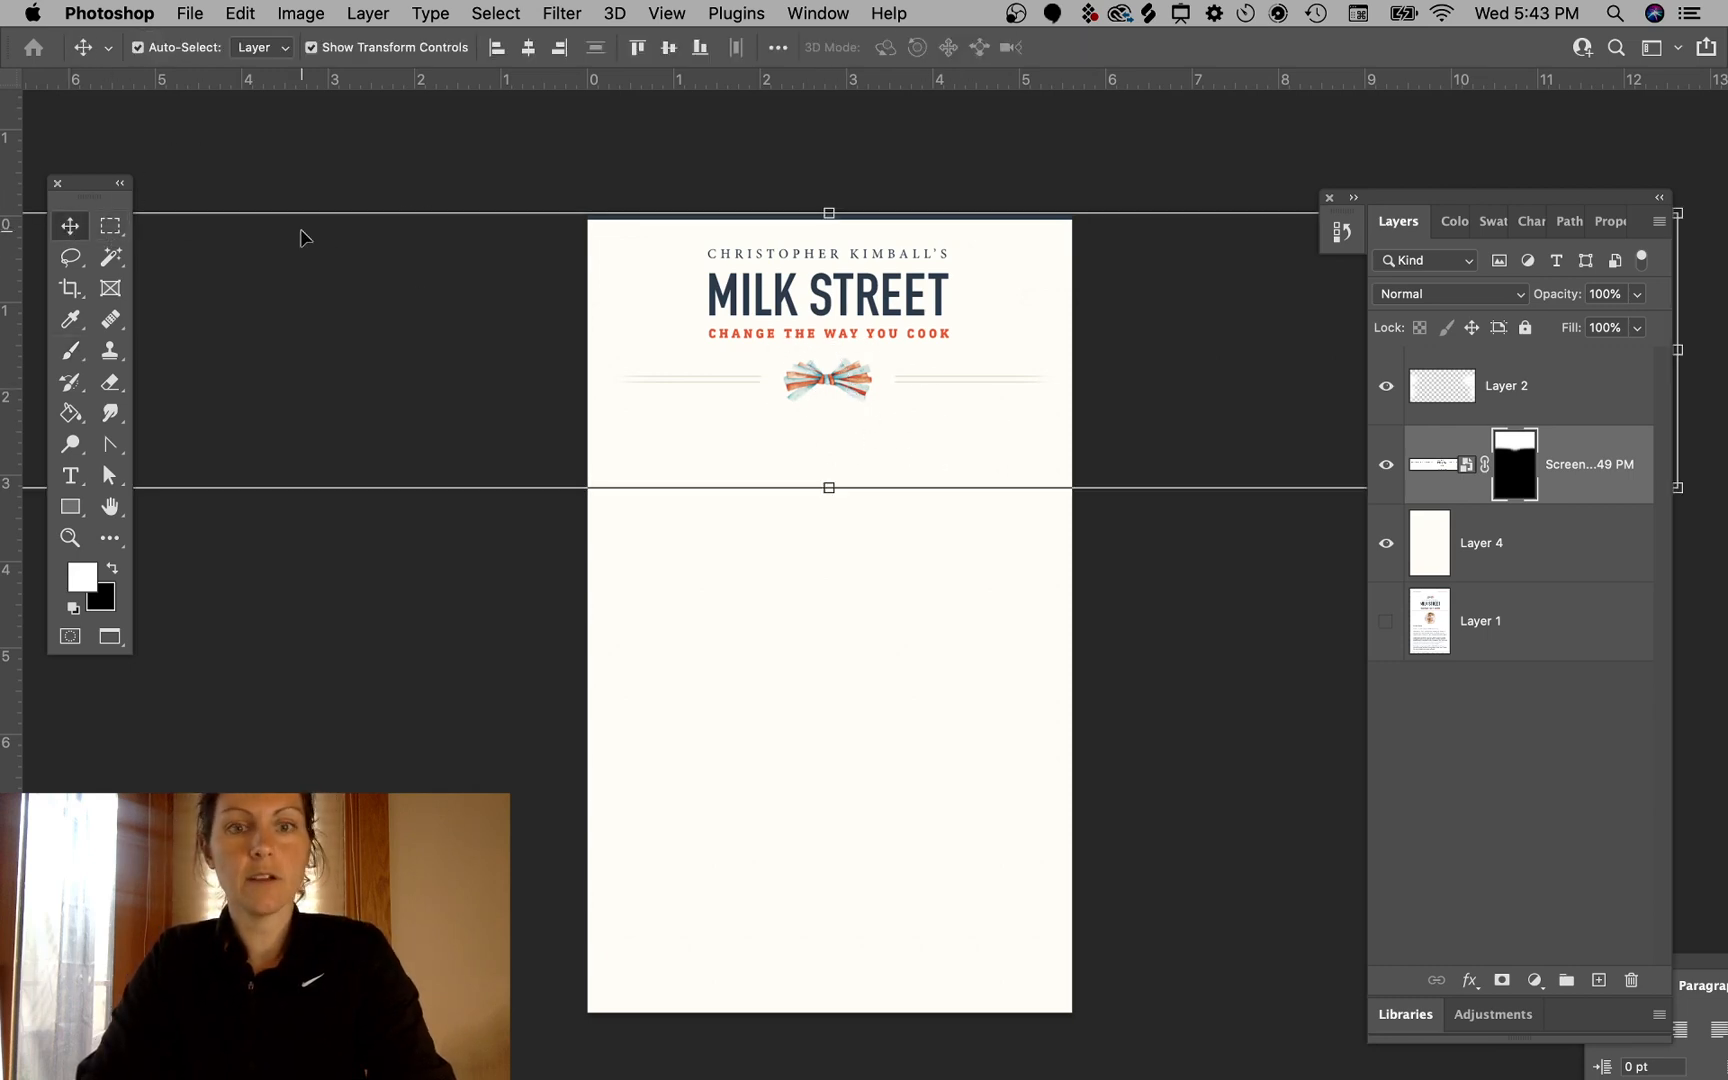
{"action": "left_click", "coordinate": [378, 128]}
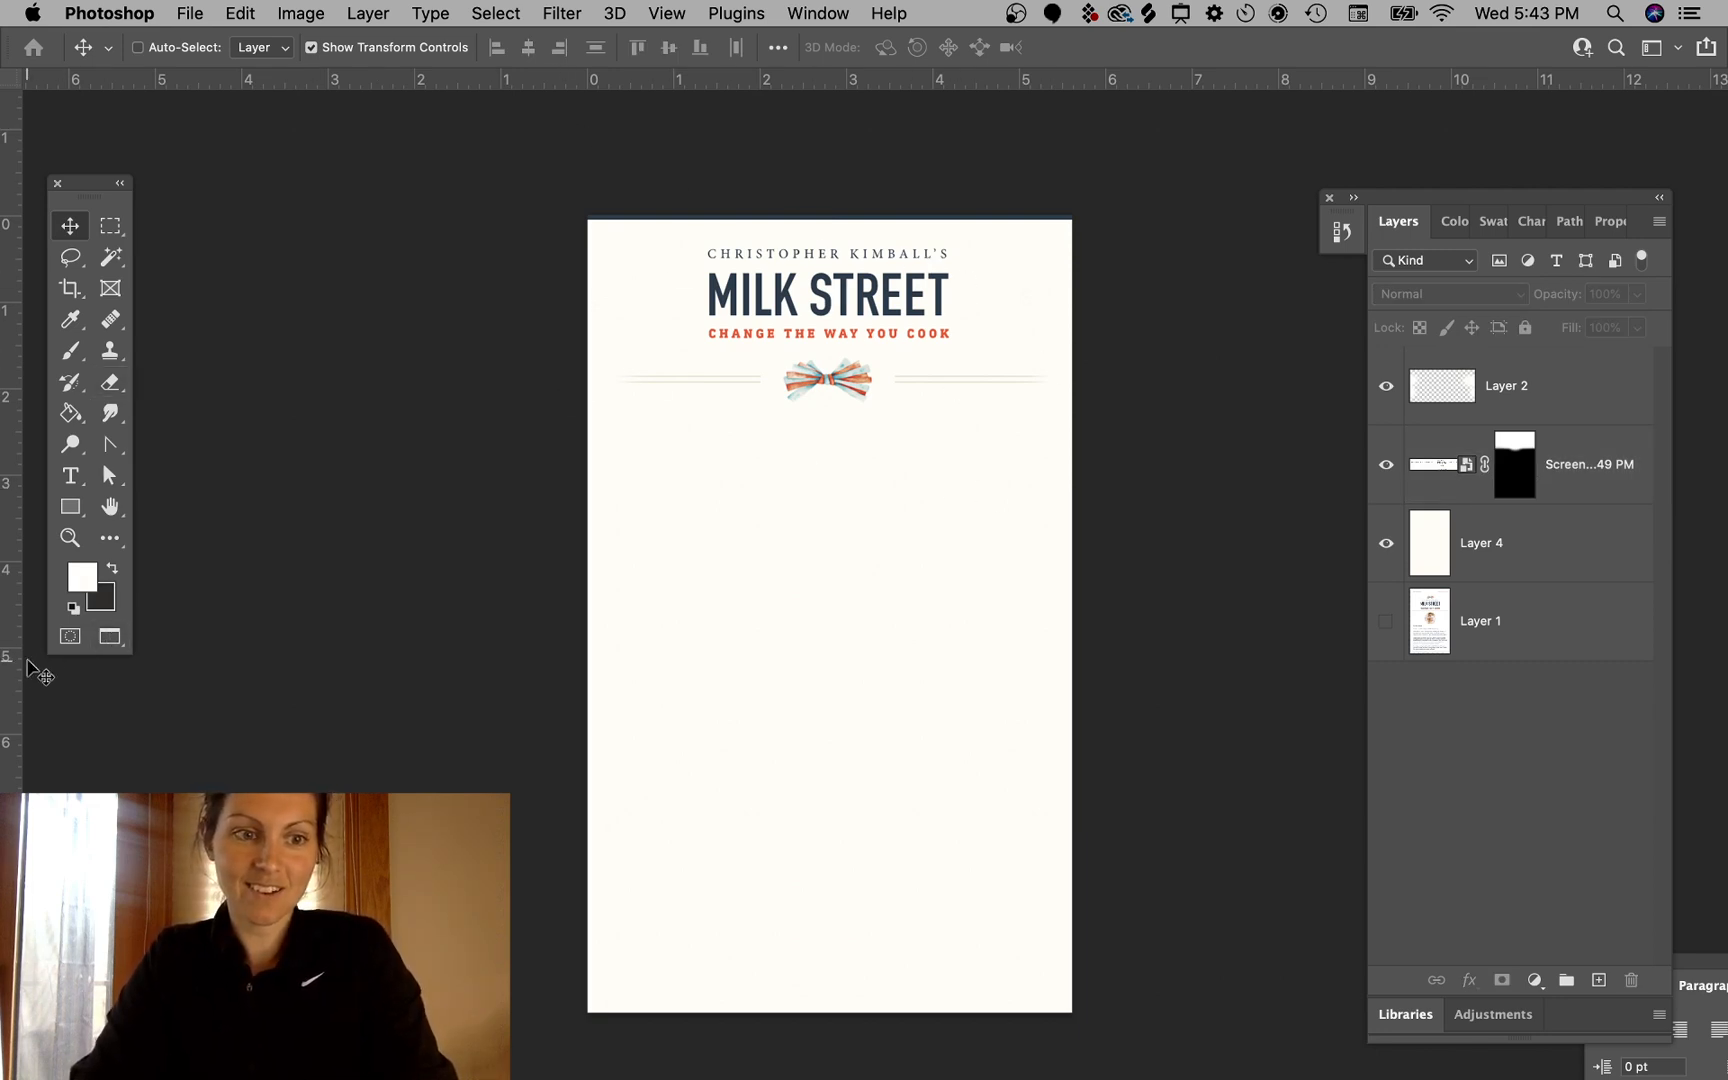
- Drag a vertical guide to the centre of the canvas, then hide the guides
{"action": "left_click_drag", "start_coordinate": [59, 672], "coordinate": [828, 566]}
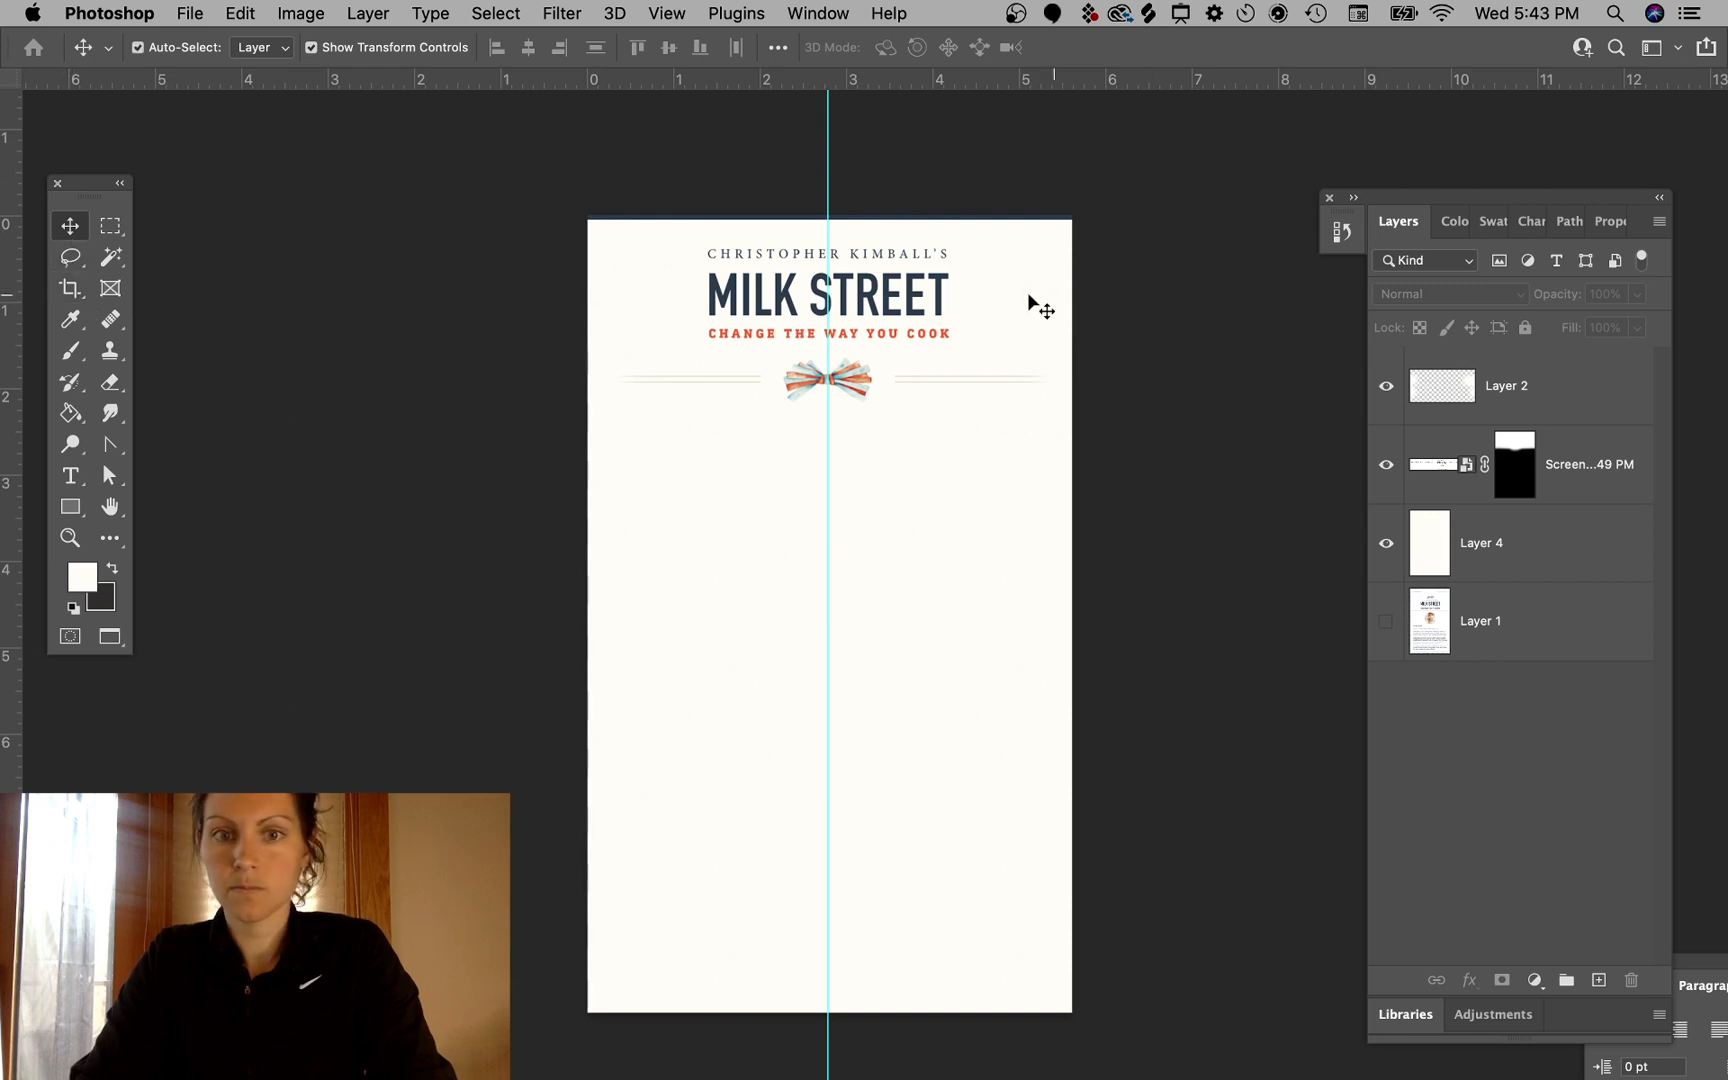
{"action": "key", "text": "super+semicolon"}
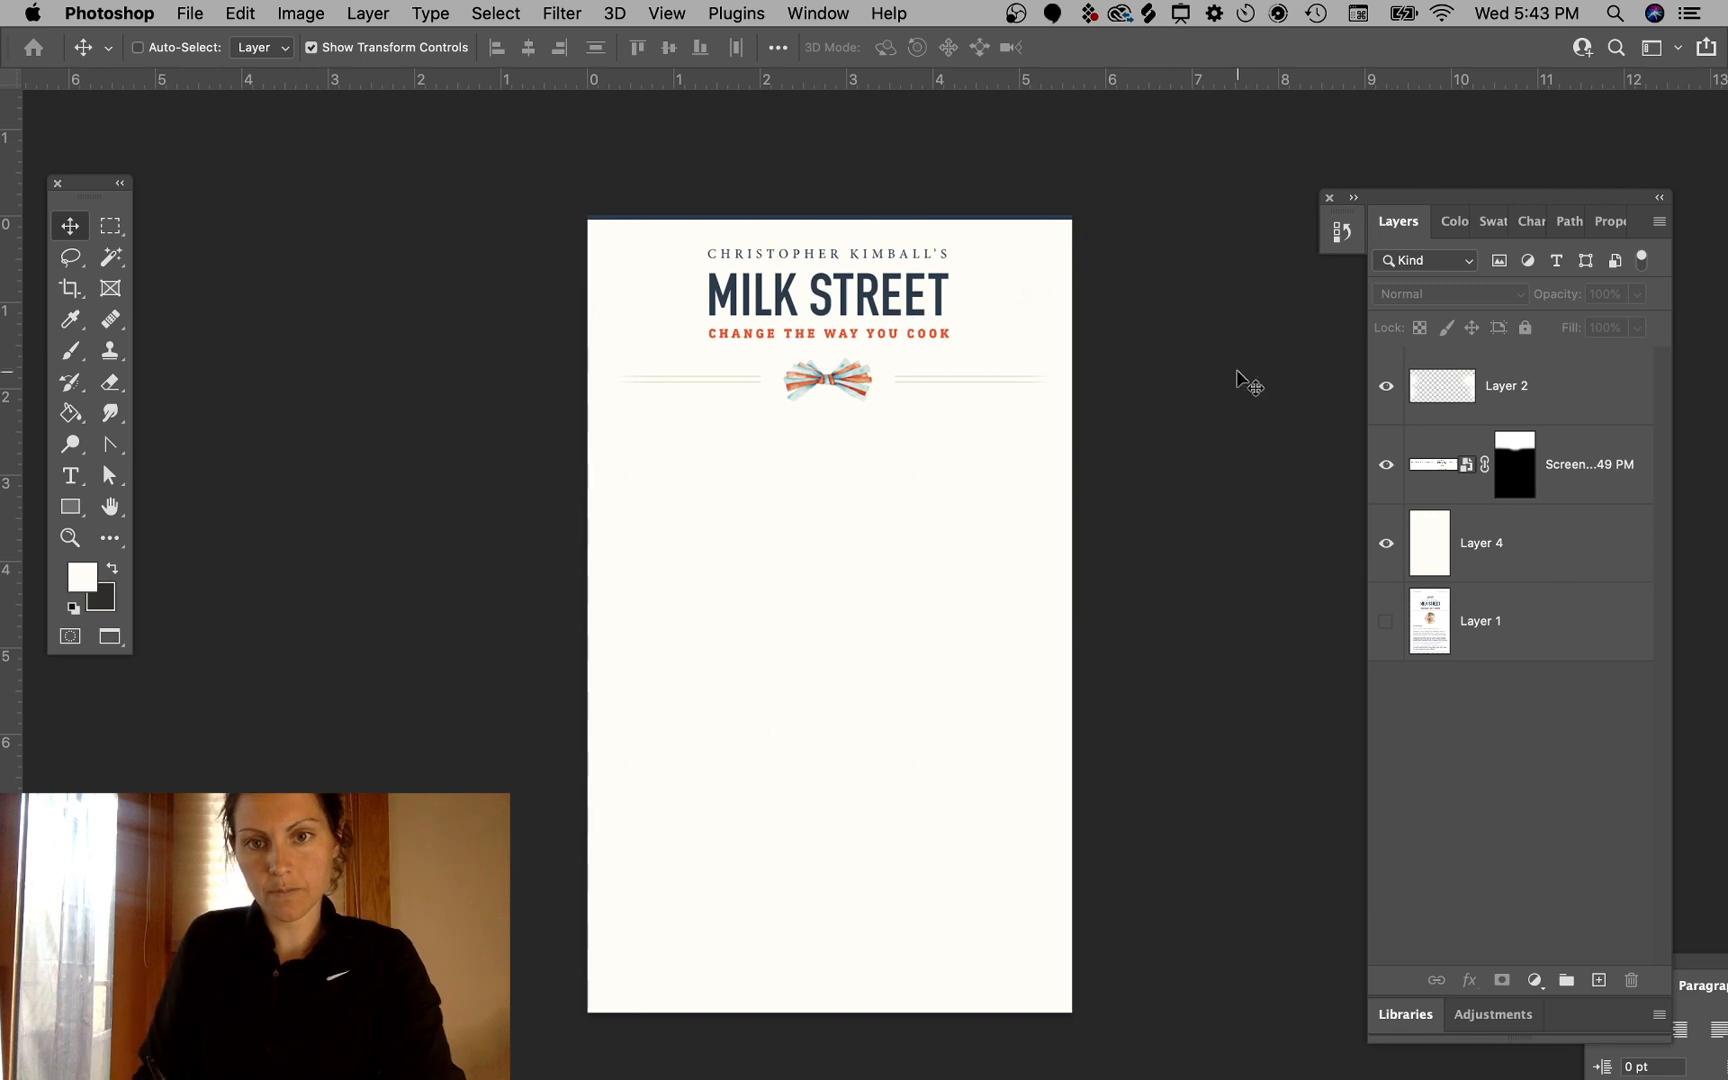
- Change the canvas width to 800 pixels in the Canvas Size dialog and proceed with the clipping
{"action": "left_click", "coordinate": [318, 15]}
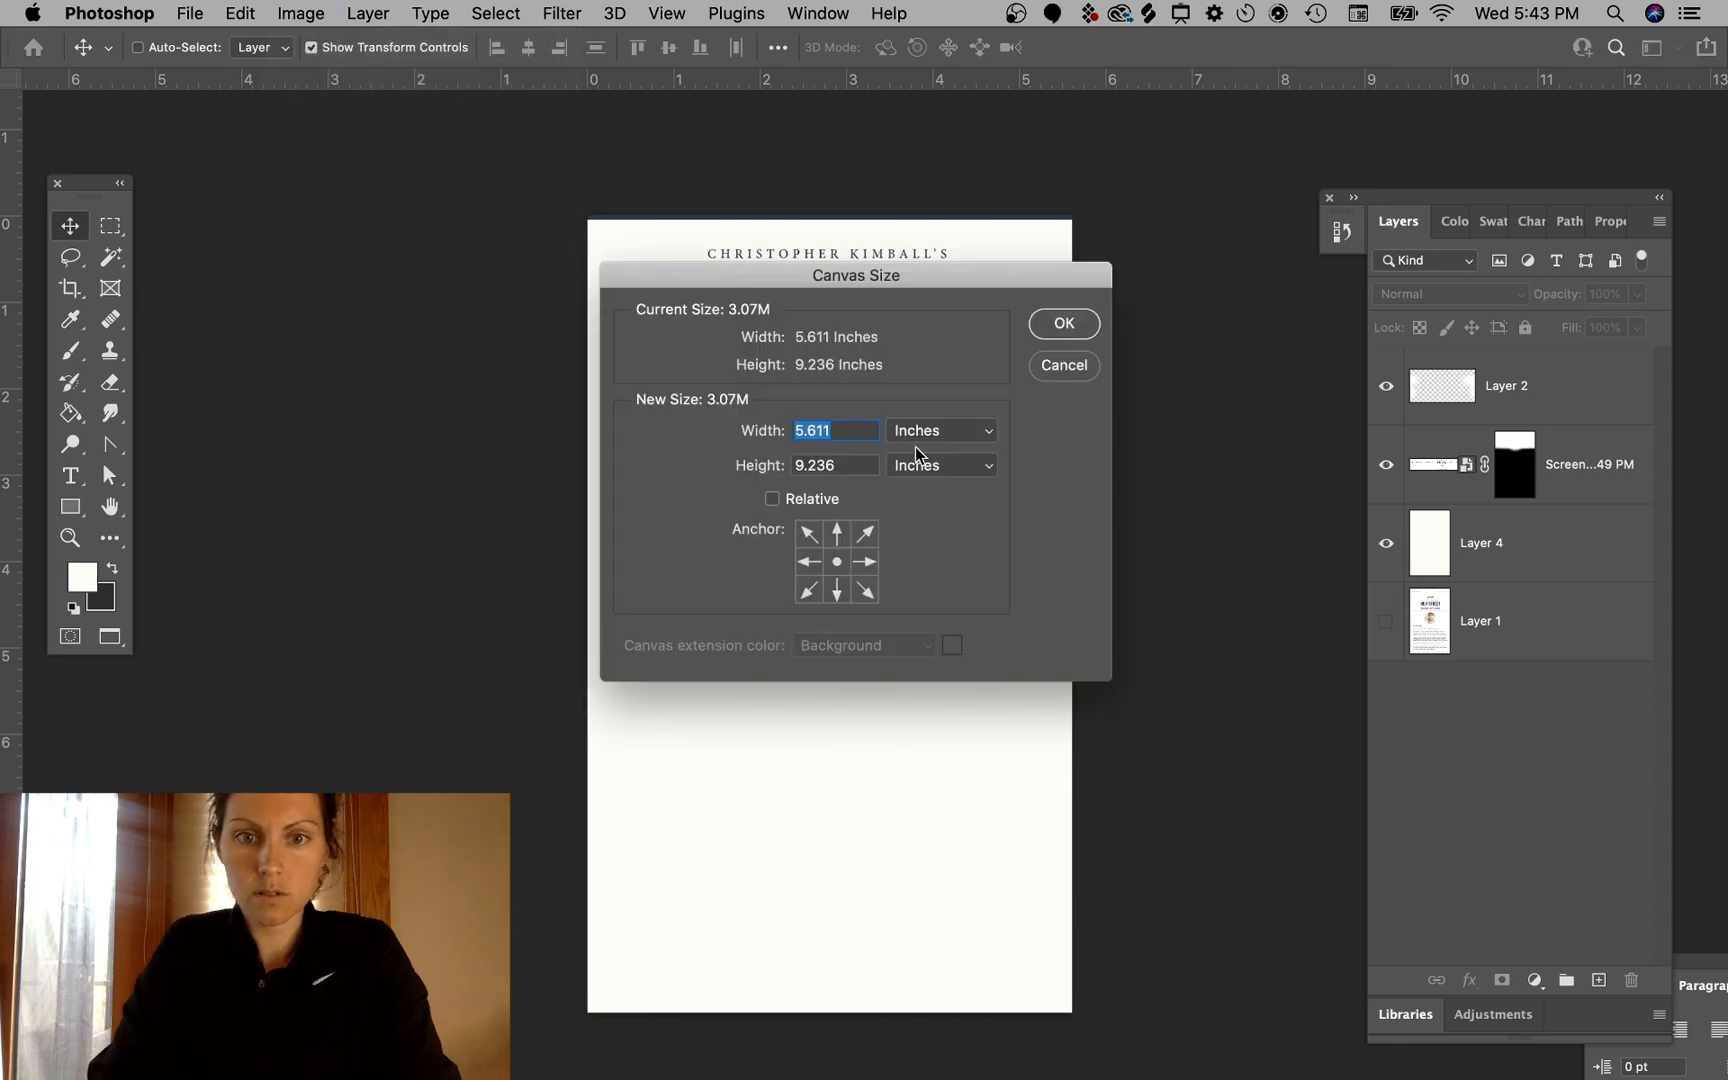
{"action": "left_click", "coordinate": [733, 438]}
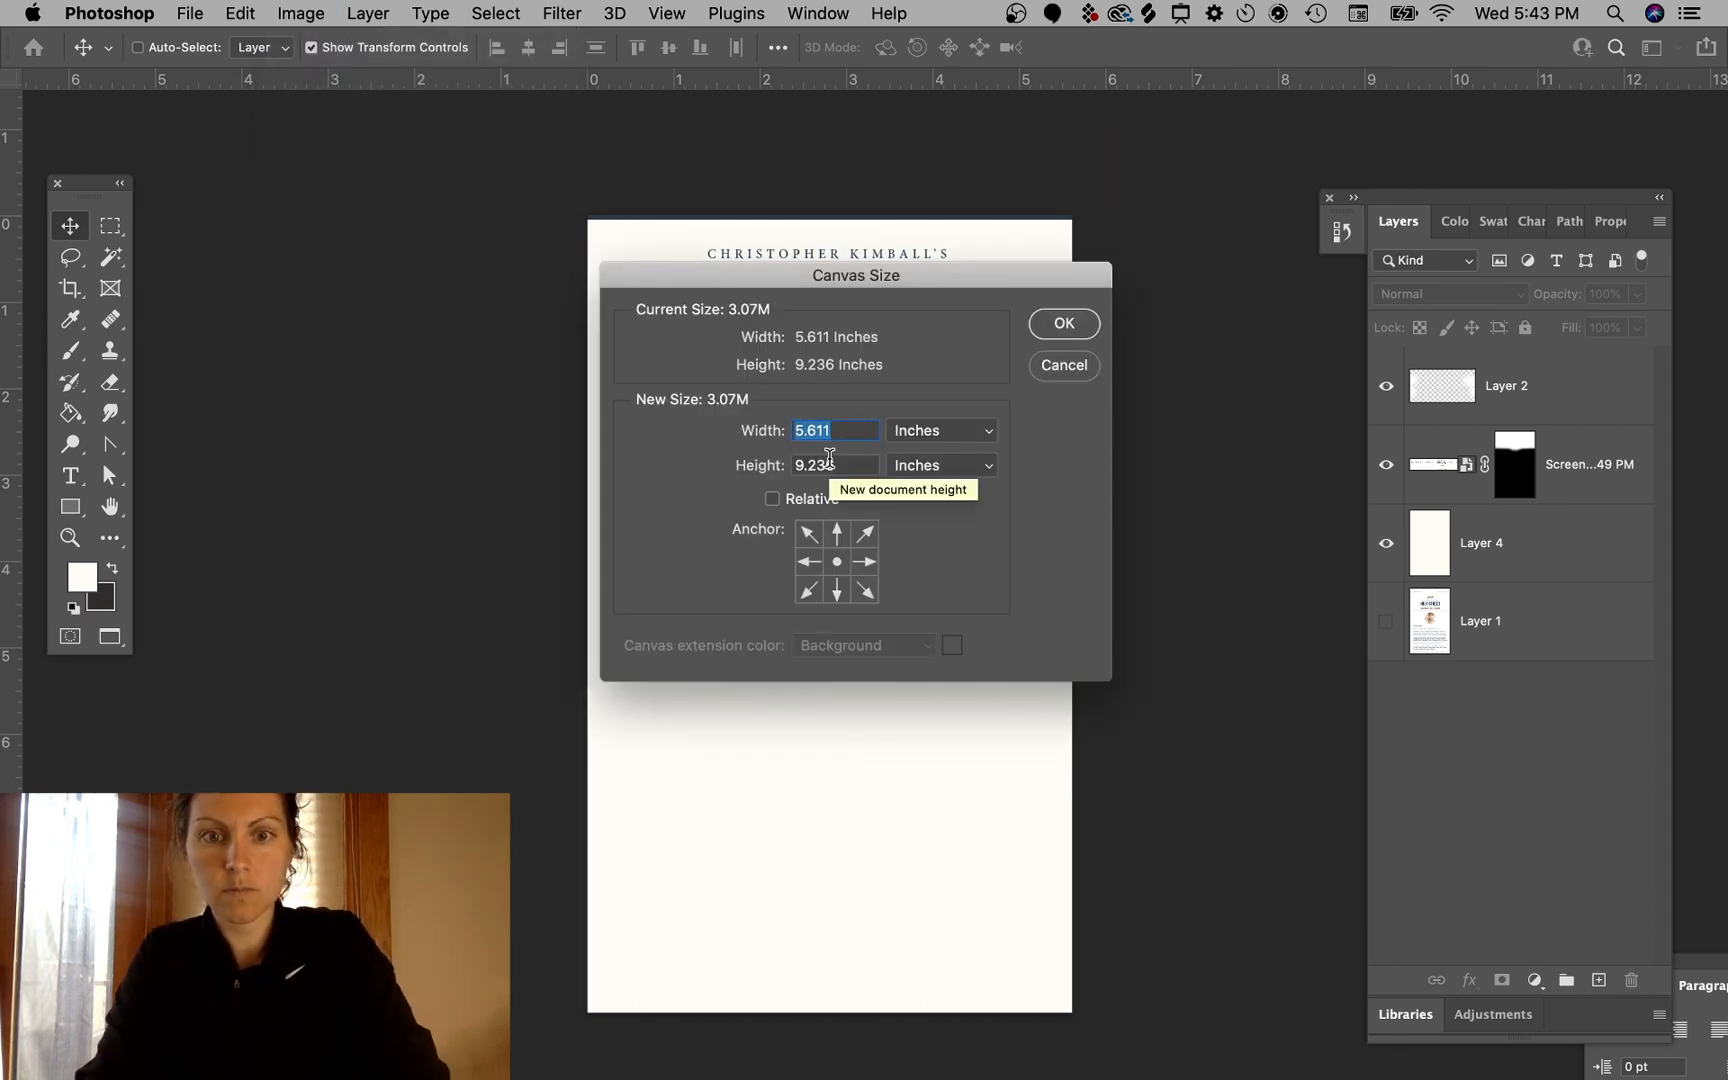
{"action": "type", "text": "5.5"}
{"action": "left_click", "coordinate": [957, 428]}
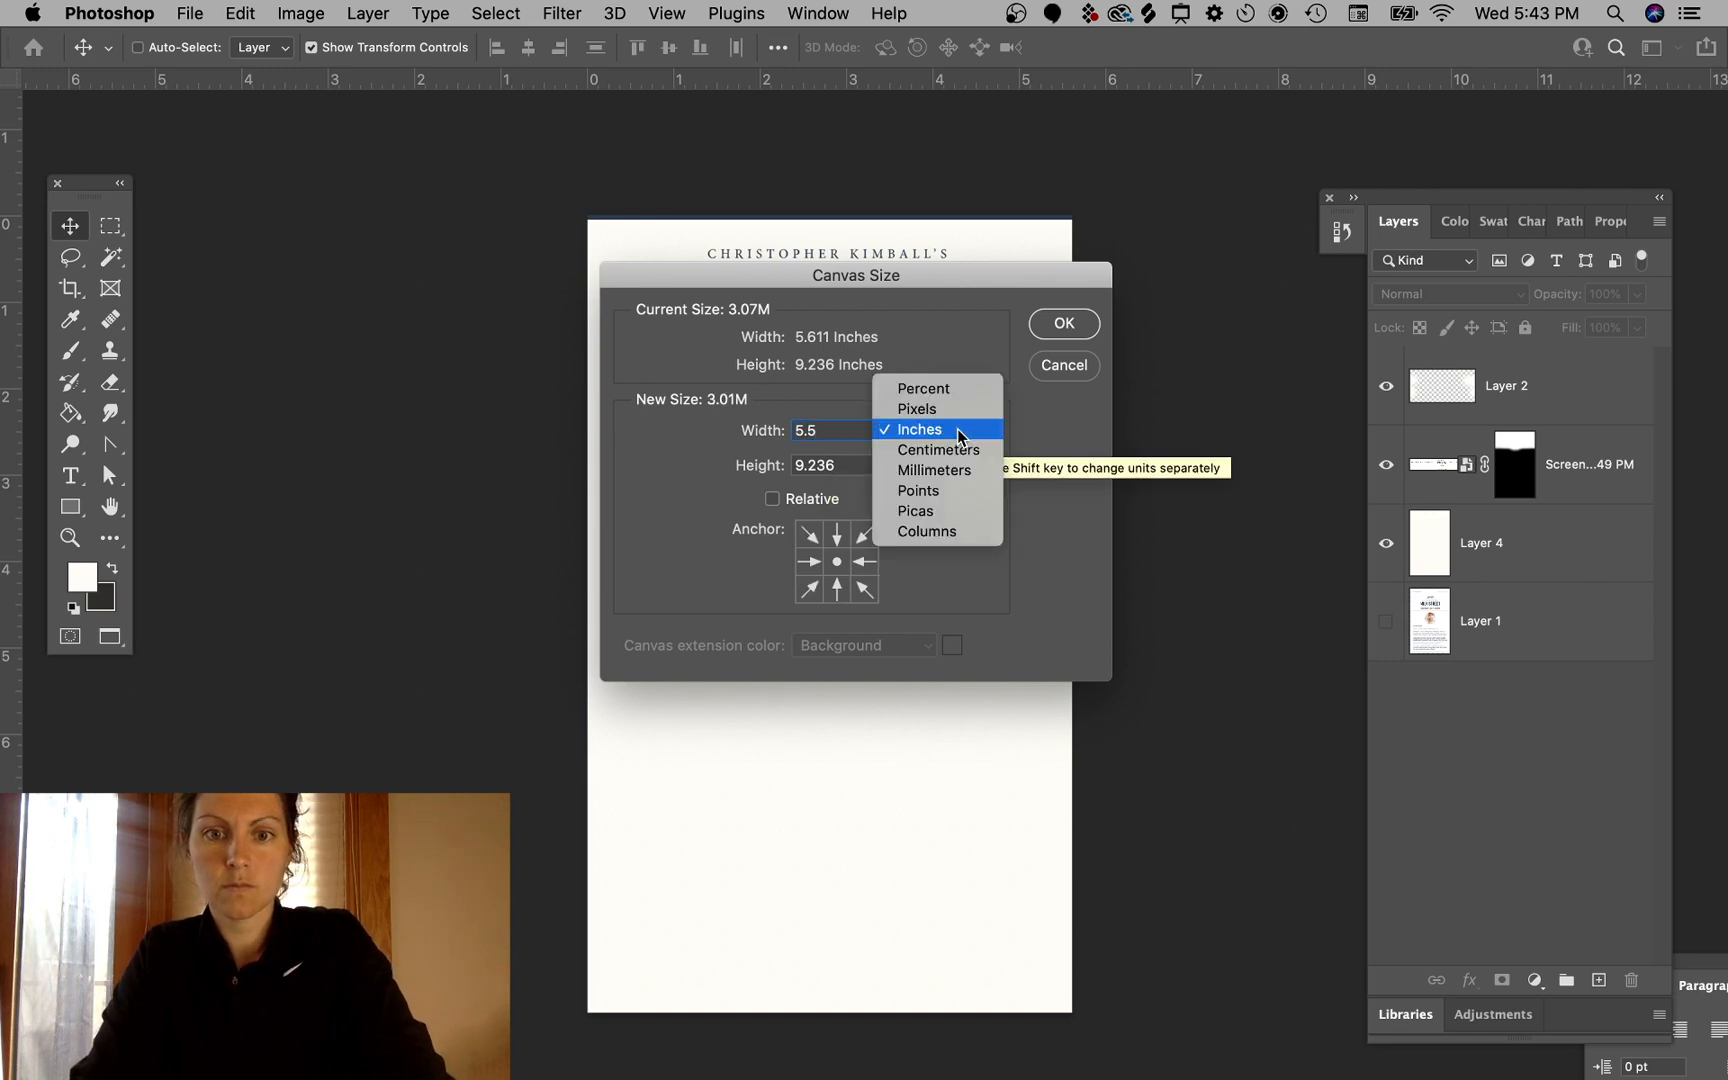
{"action": "left_click", "coordinate": [948, 414]}
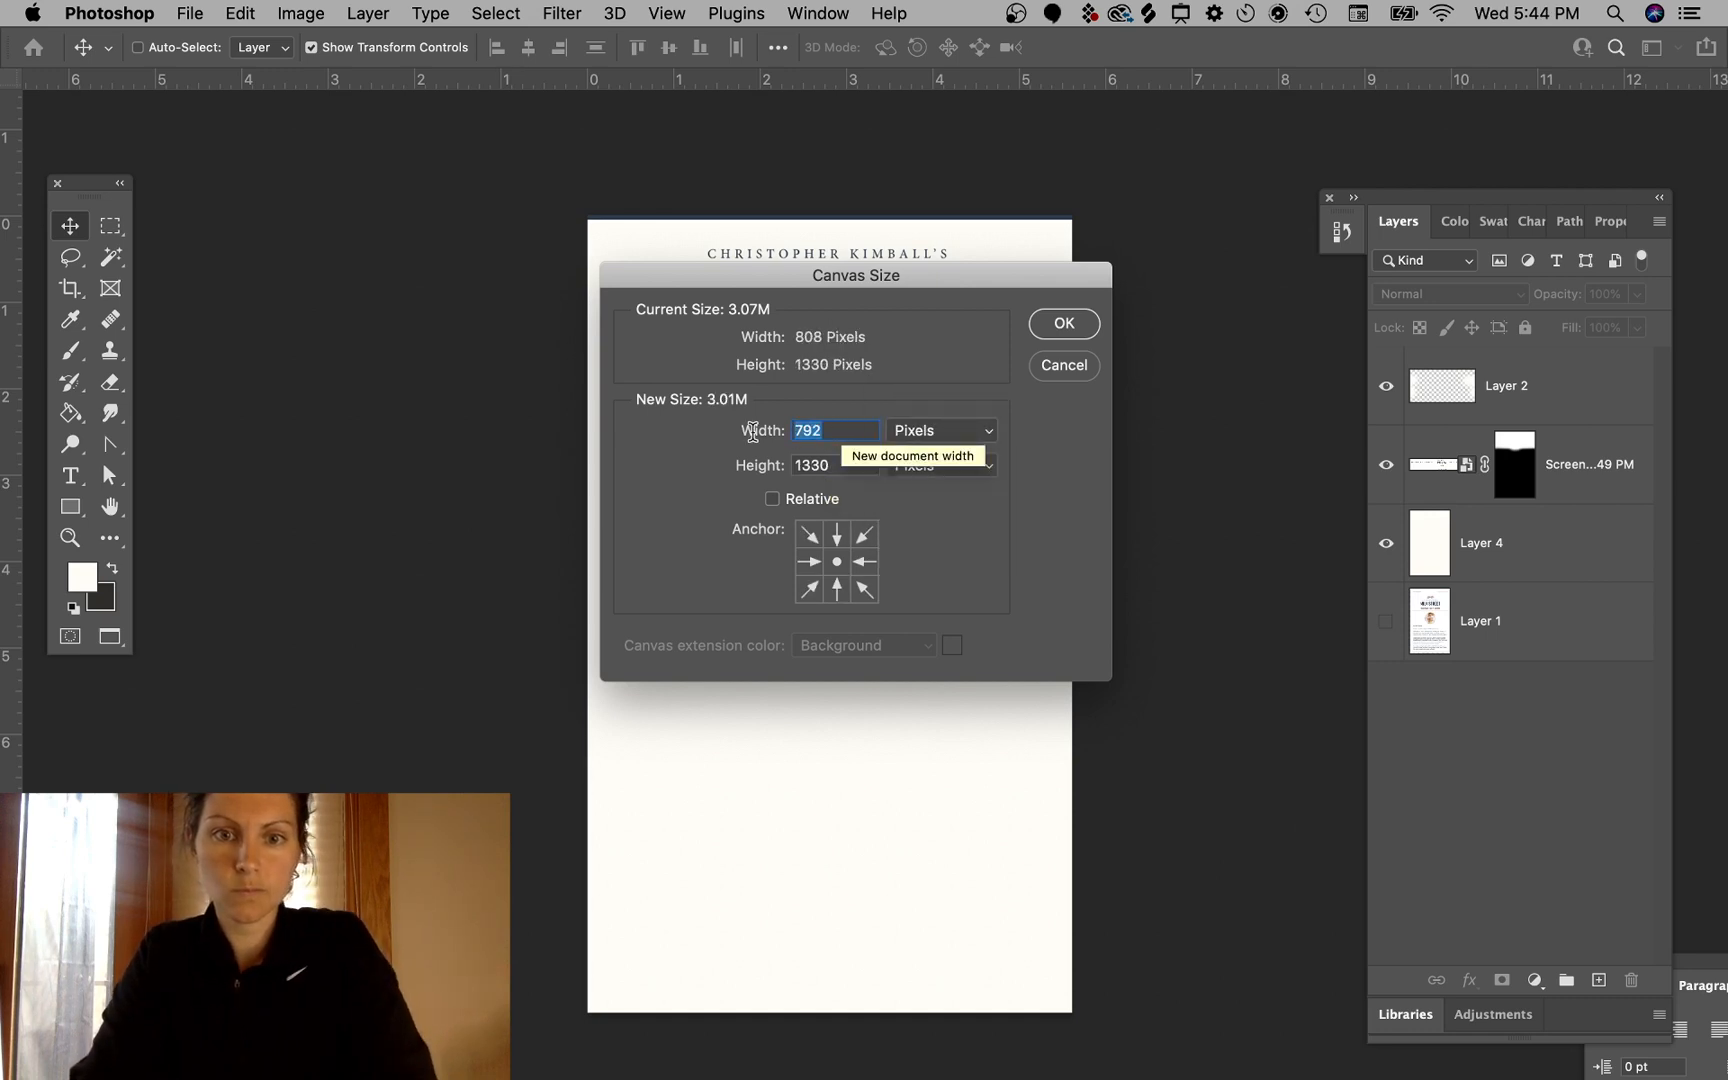
{"action": "type", "text": "800"}
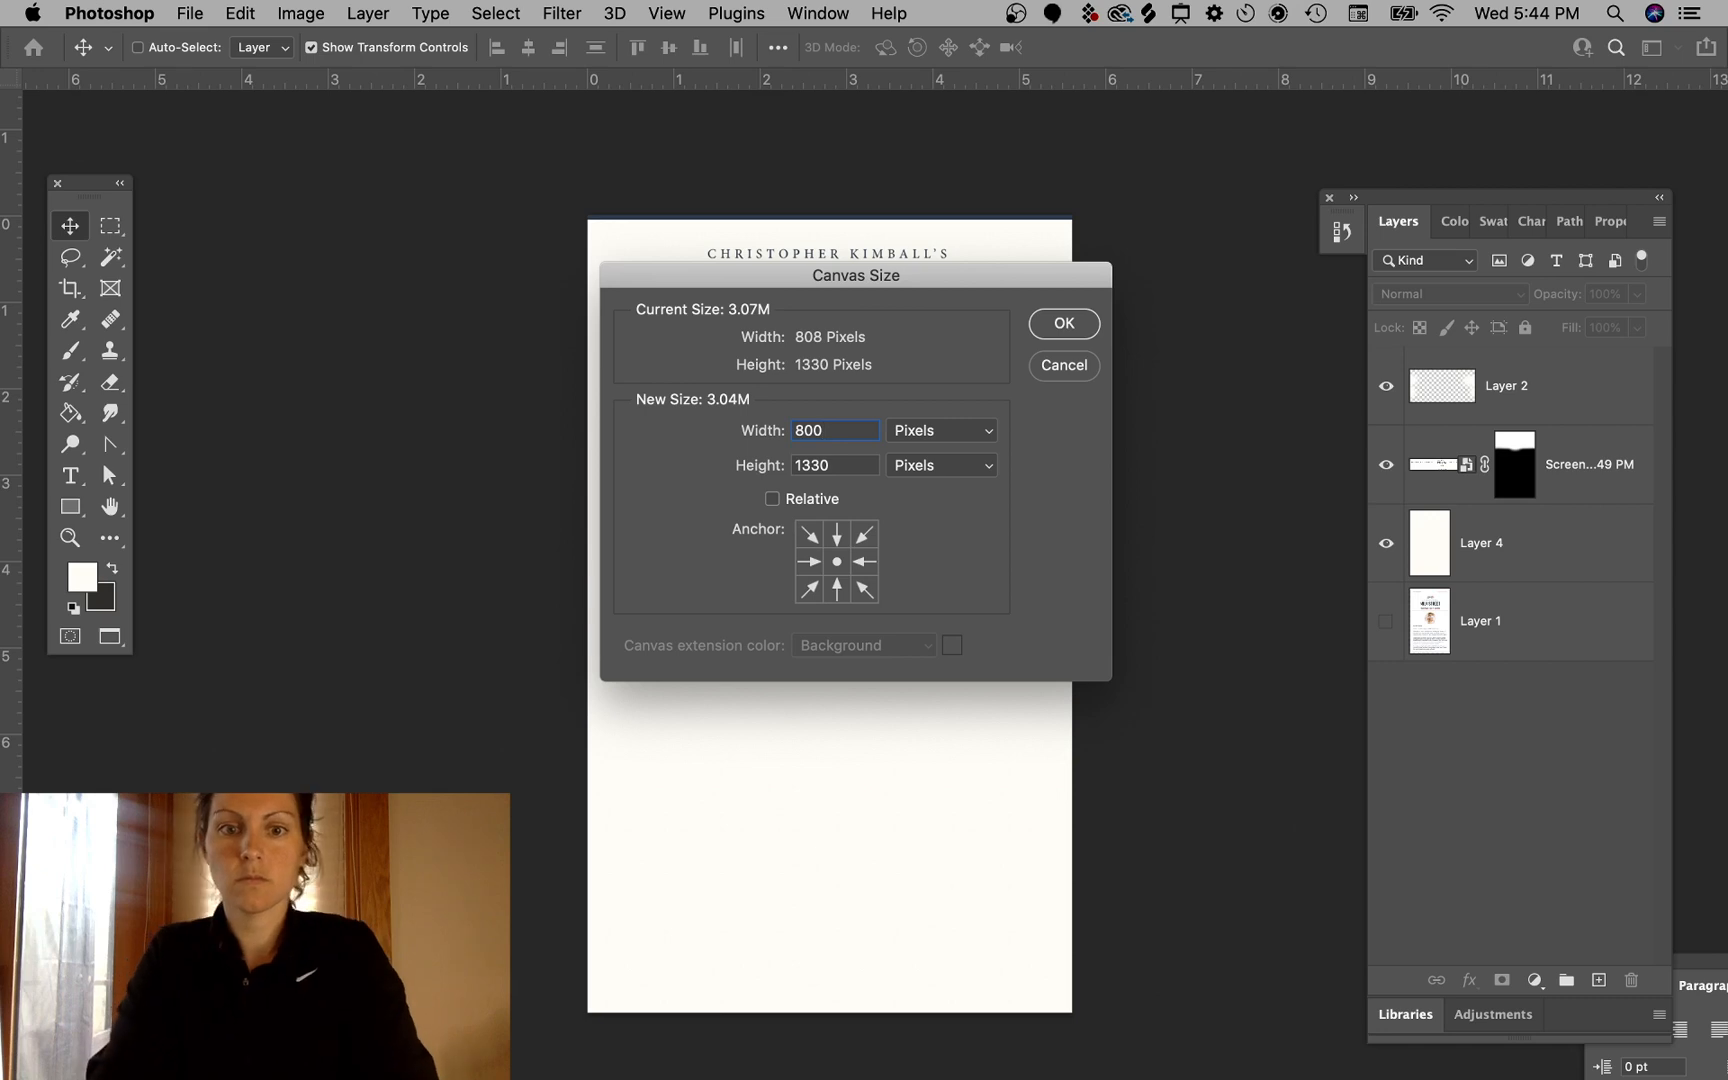
{"action": "key", "text": "Return"}
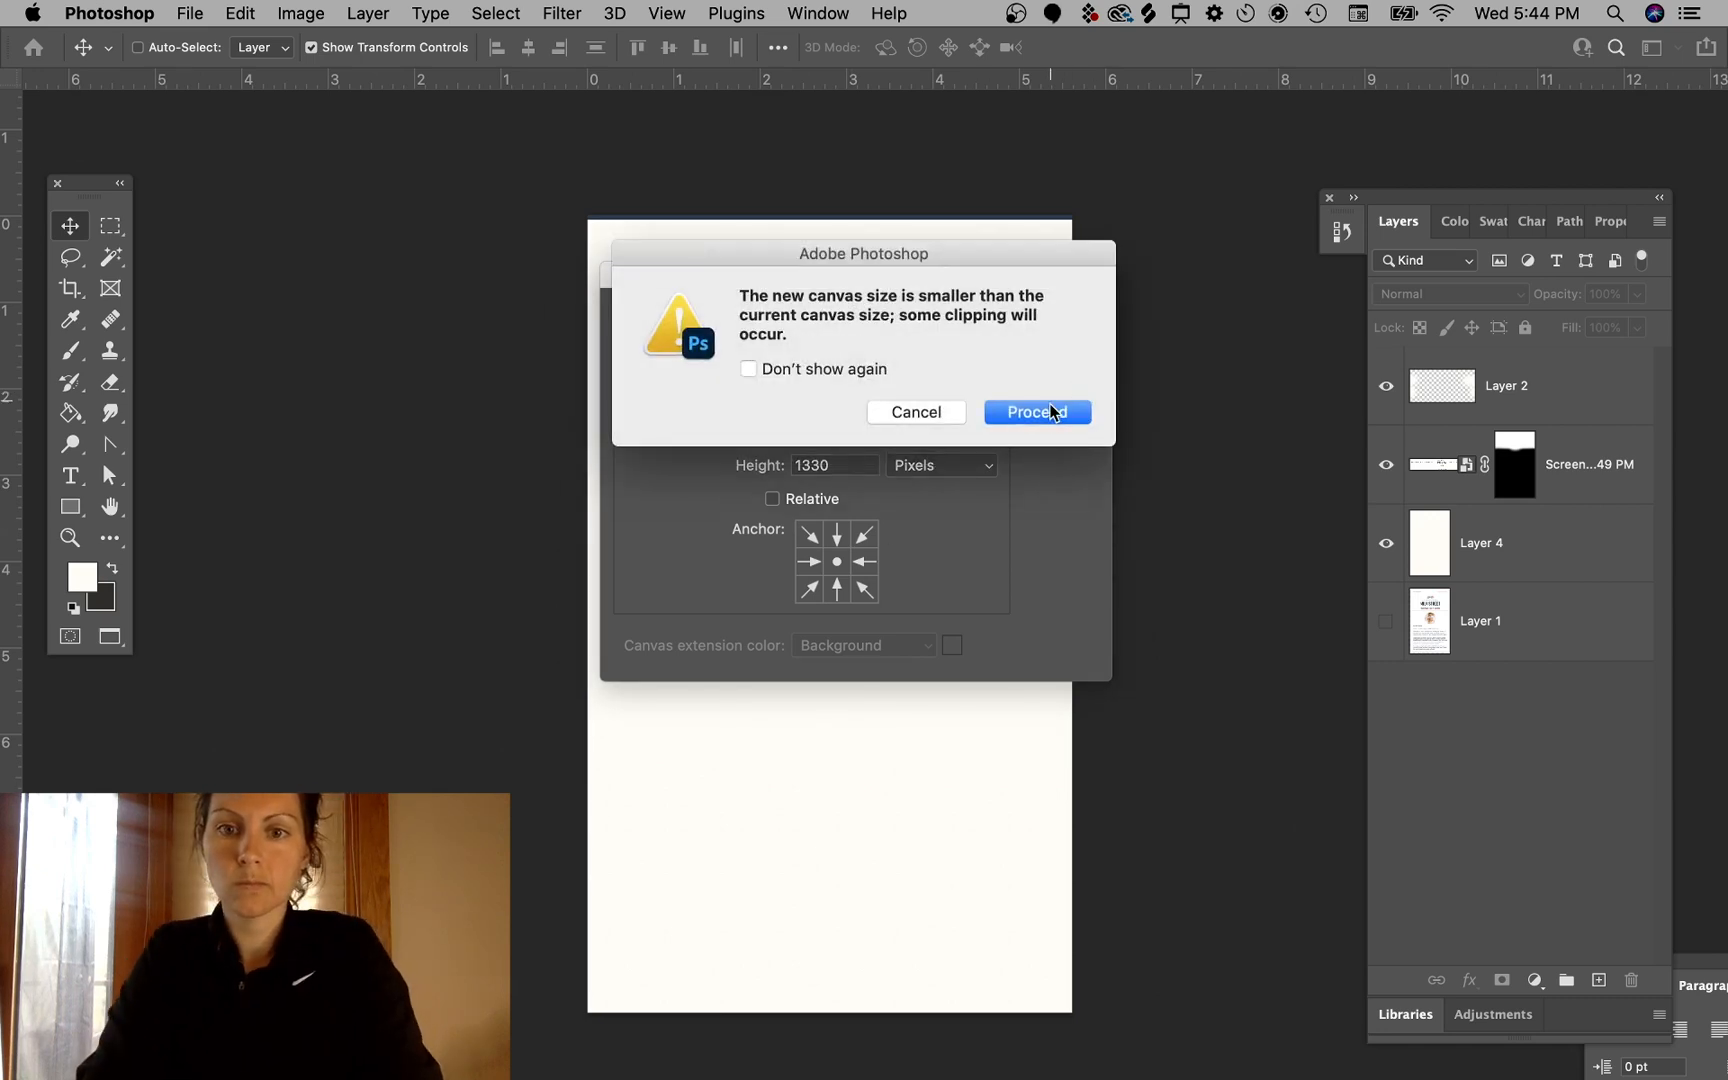
{"action": "left_click", "coordinate": [1052, 412]}
- Shift the screenshot header layer slightly right, then nudge it back two steps to centre it on the canvas
{"action": "scroll", "coordinate": [527, 446], "scroll_direction": "right", "scroll_amount": 3}
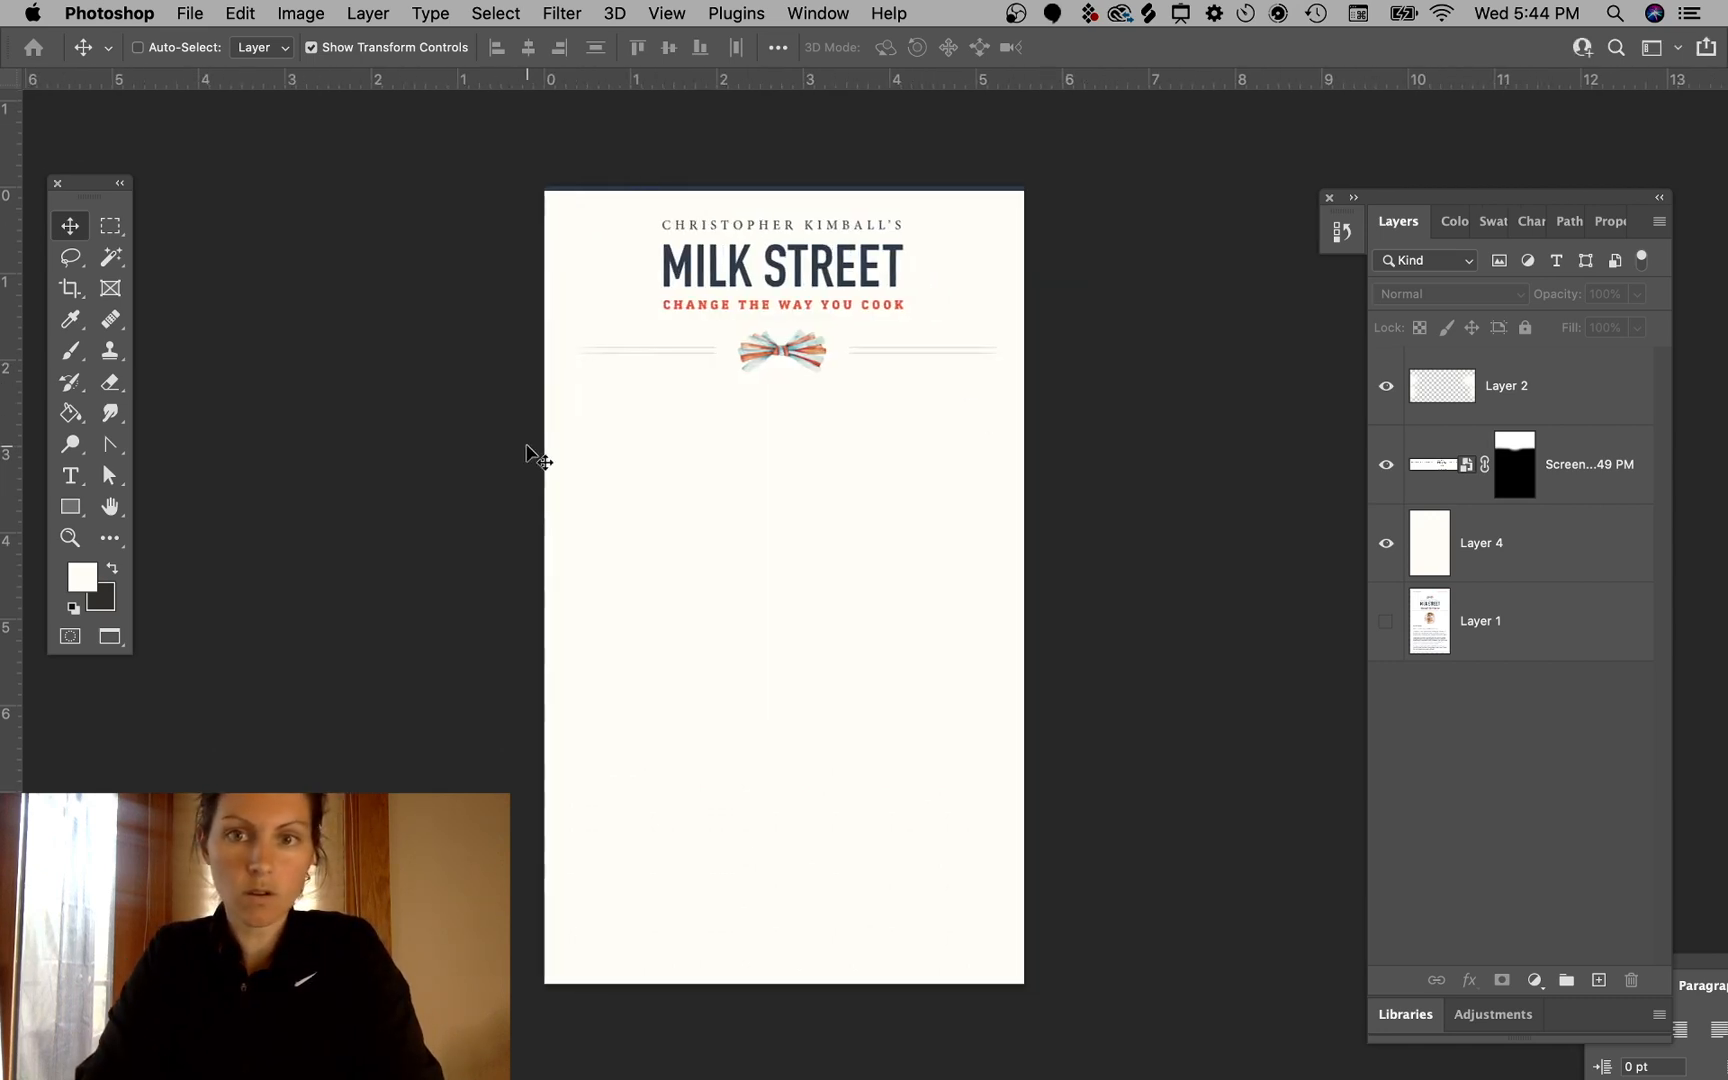
{"action": "scroll", "coordinate": [527, 446], "scroll_direction": "up", "scroll_amount": 1}
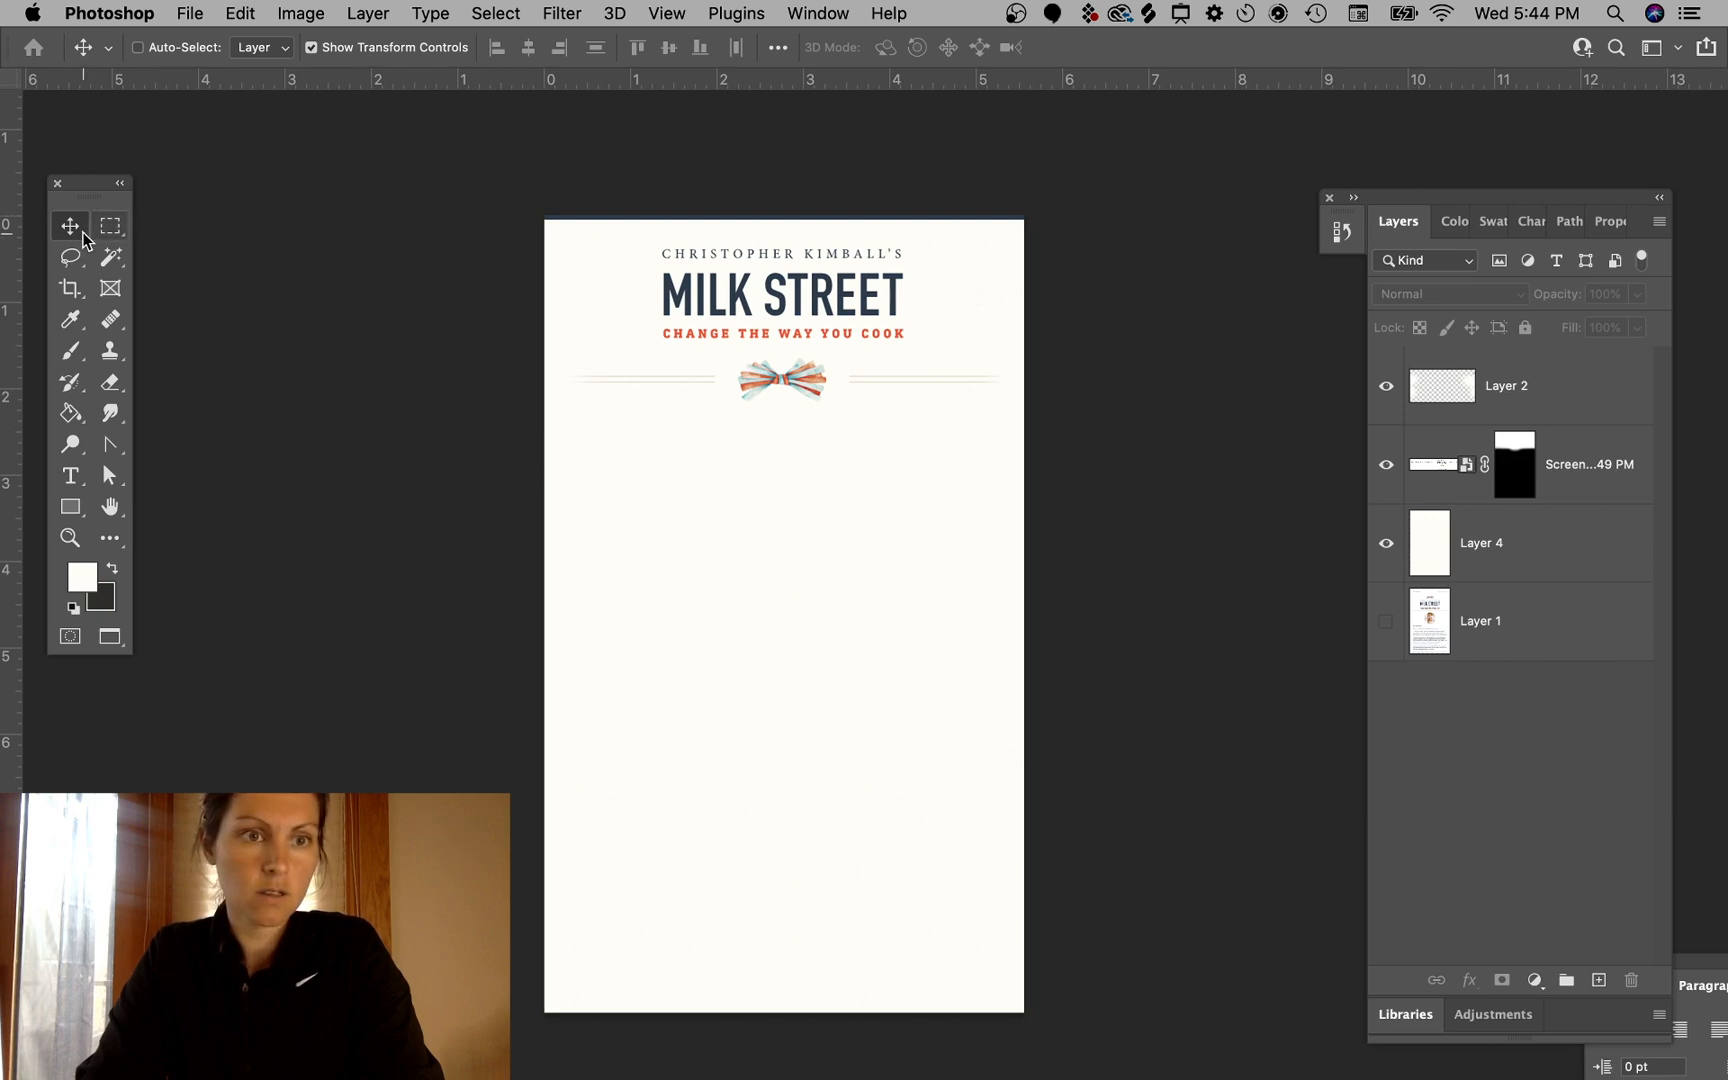
{"action": "left_click_drag", "start_coordinate": [775, 310], "coordinate": [822, 318]}
{"action": "key", "text": "Left"}
{"action": "key", "text": "Left"}
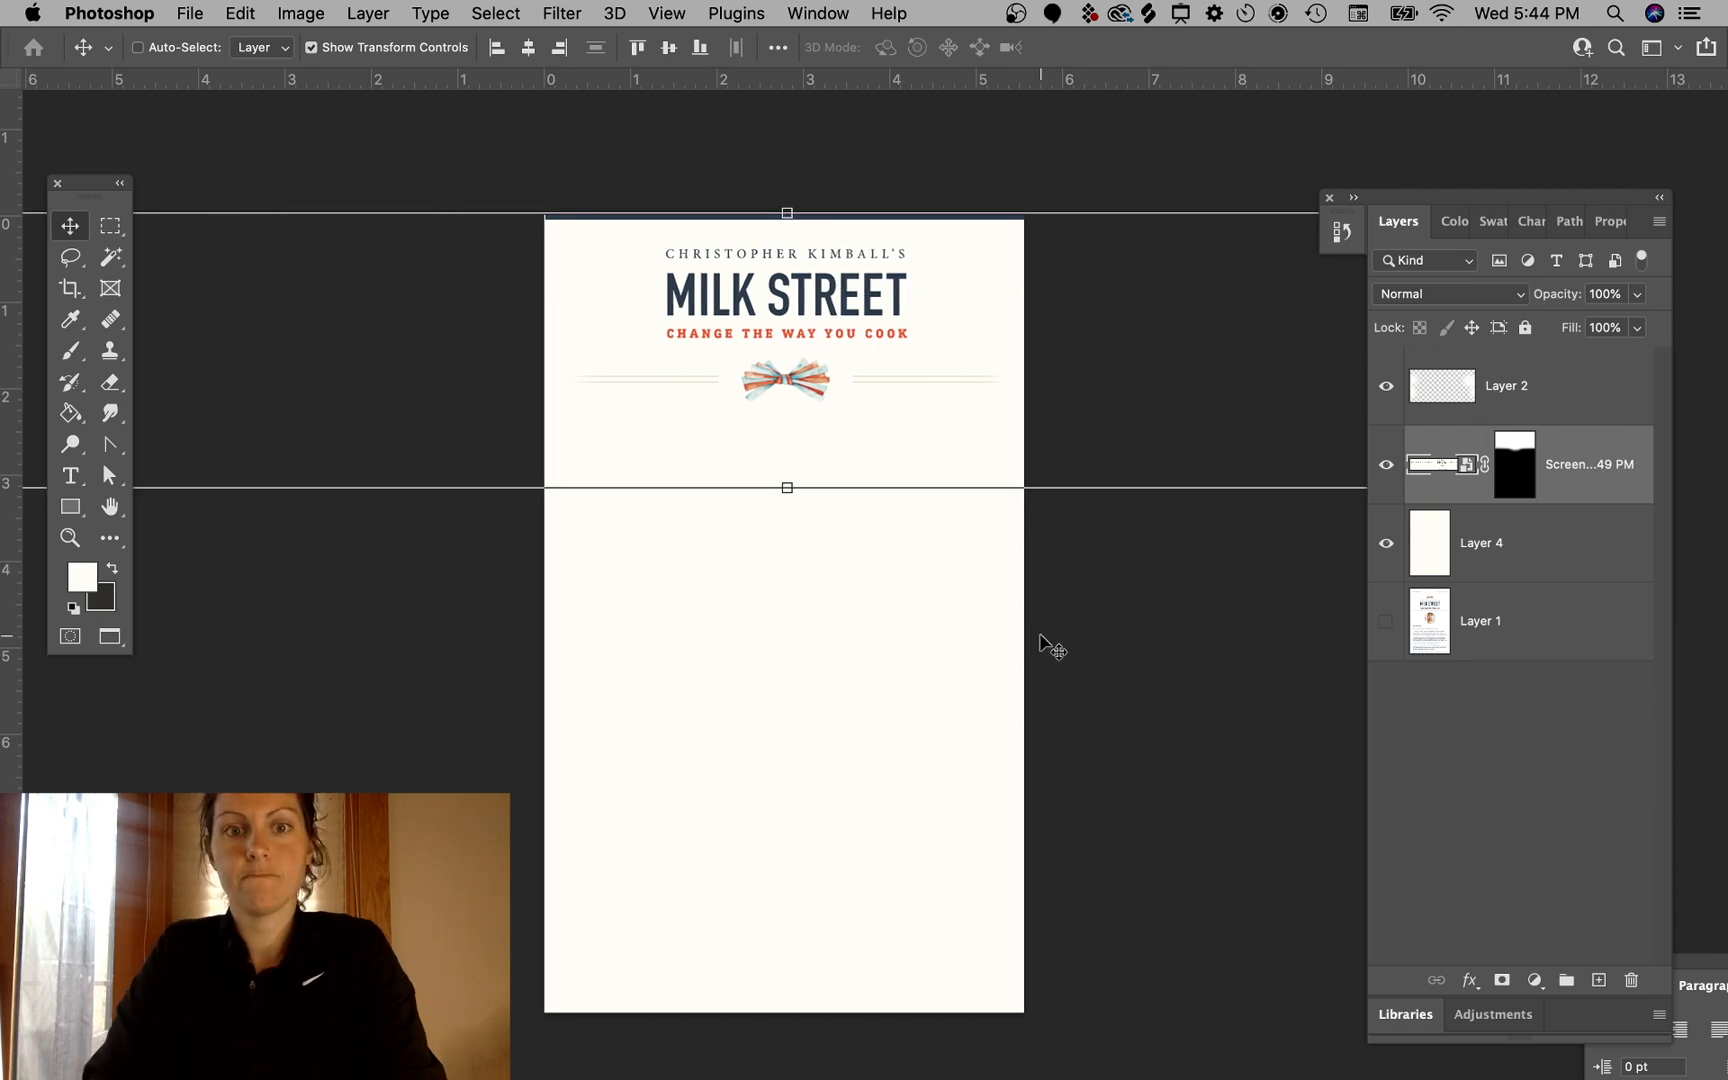
- Nudge the screenshot header layer two more steps left on the canvas
{"action": "left_click", "coordinate": [1168, 635], "text": "super"}
{"action": "left_click", "coordinate": [818, 326], "text": "super"}
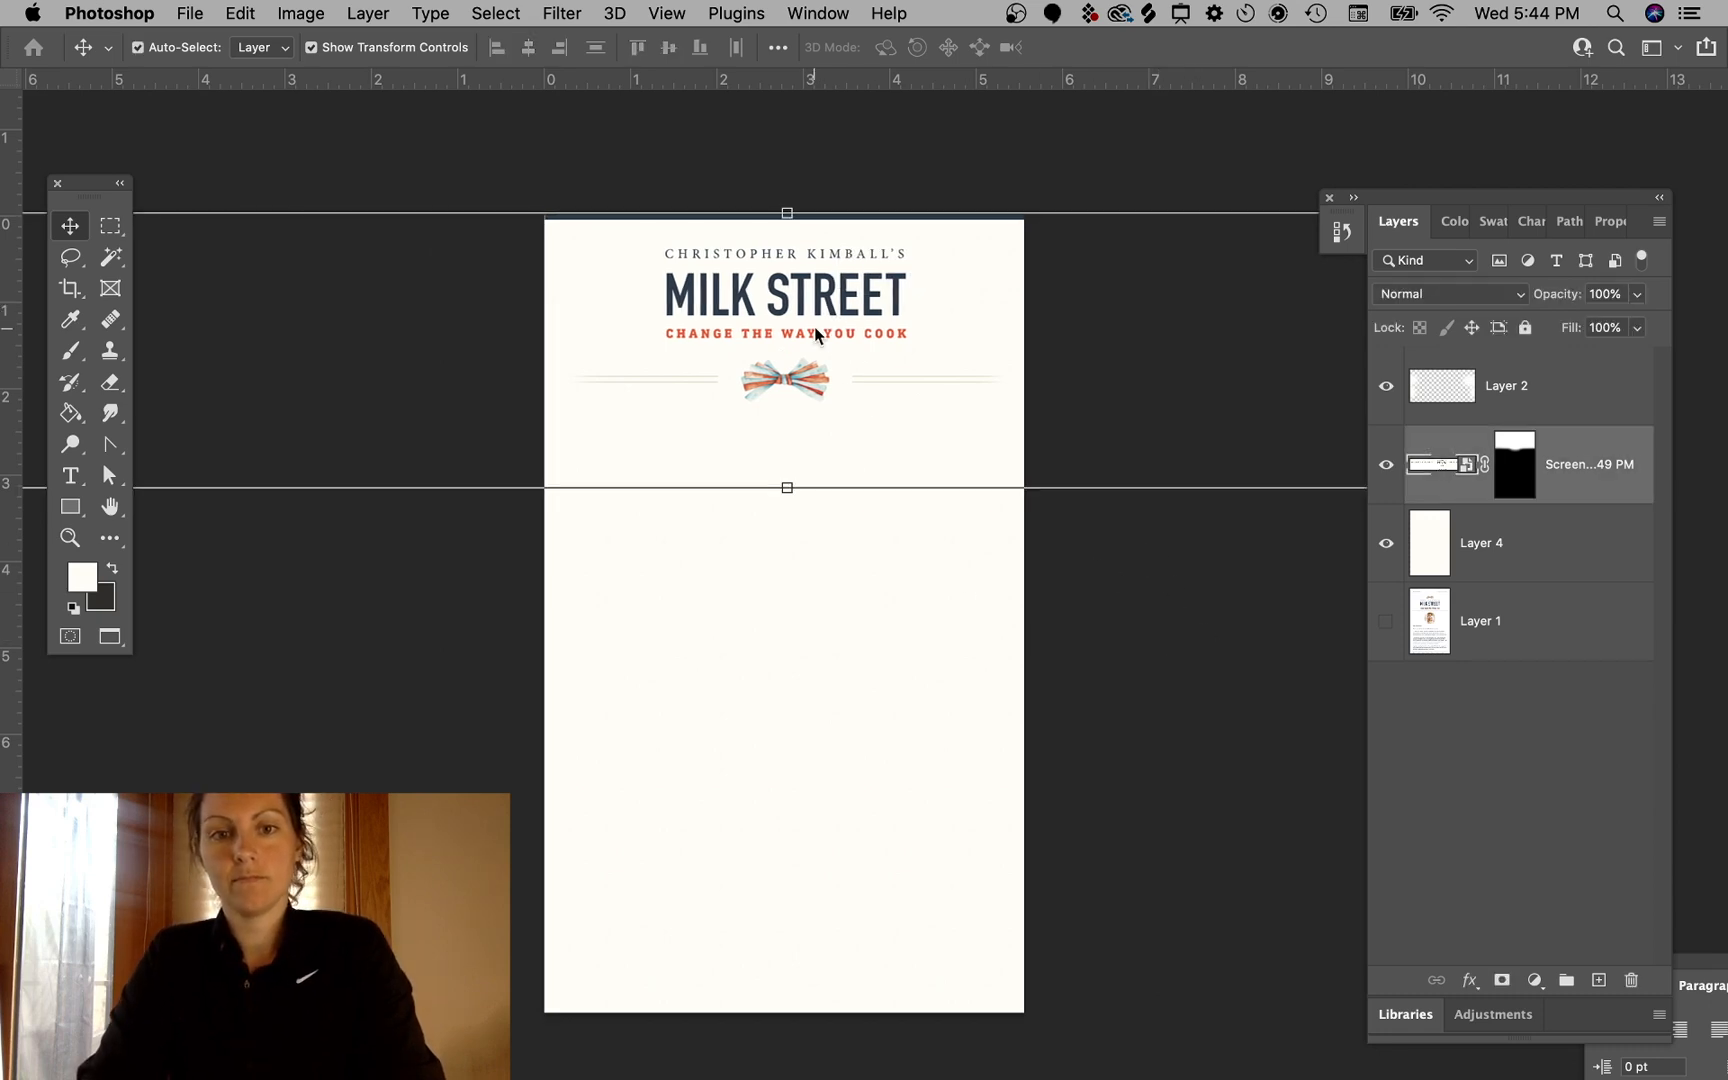
{"action": "key", "text": "Left"}
{"action": "key", "text": "Left"}
{"action": "left_click", "coordinate": [1280, 694], "text": "super"}
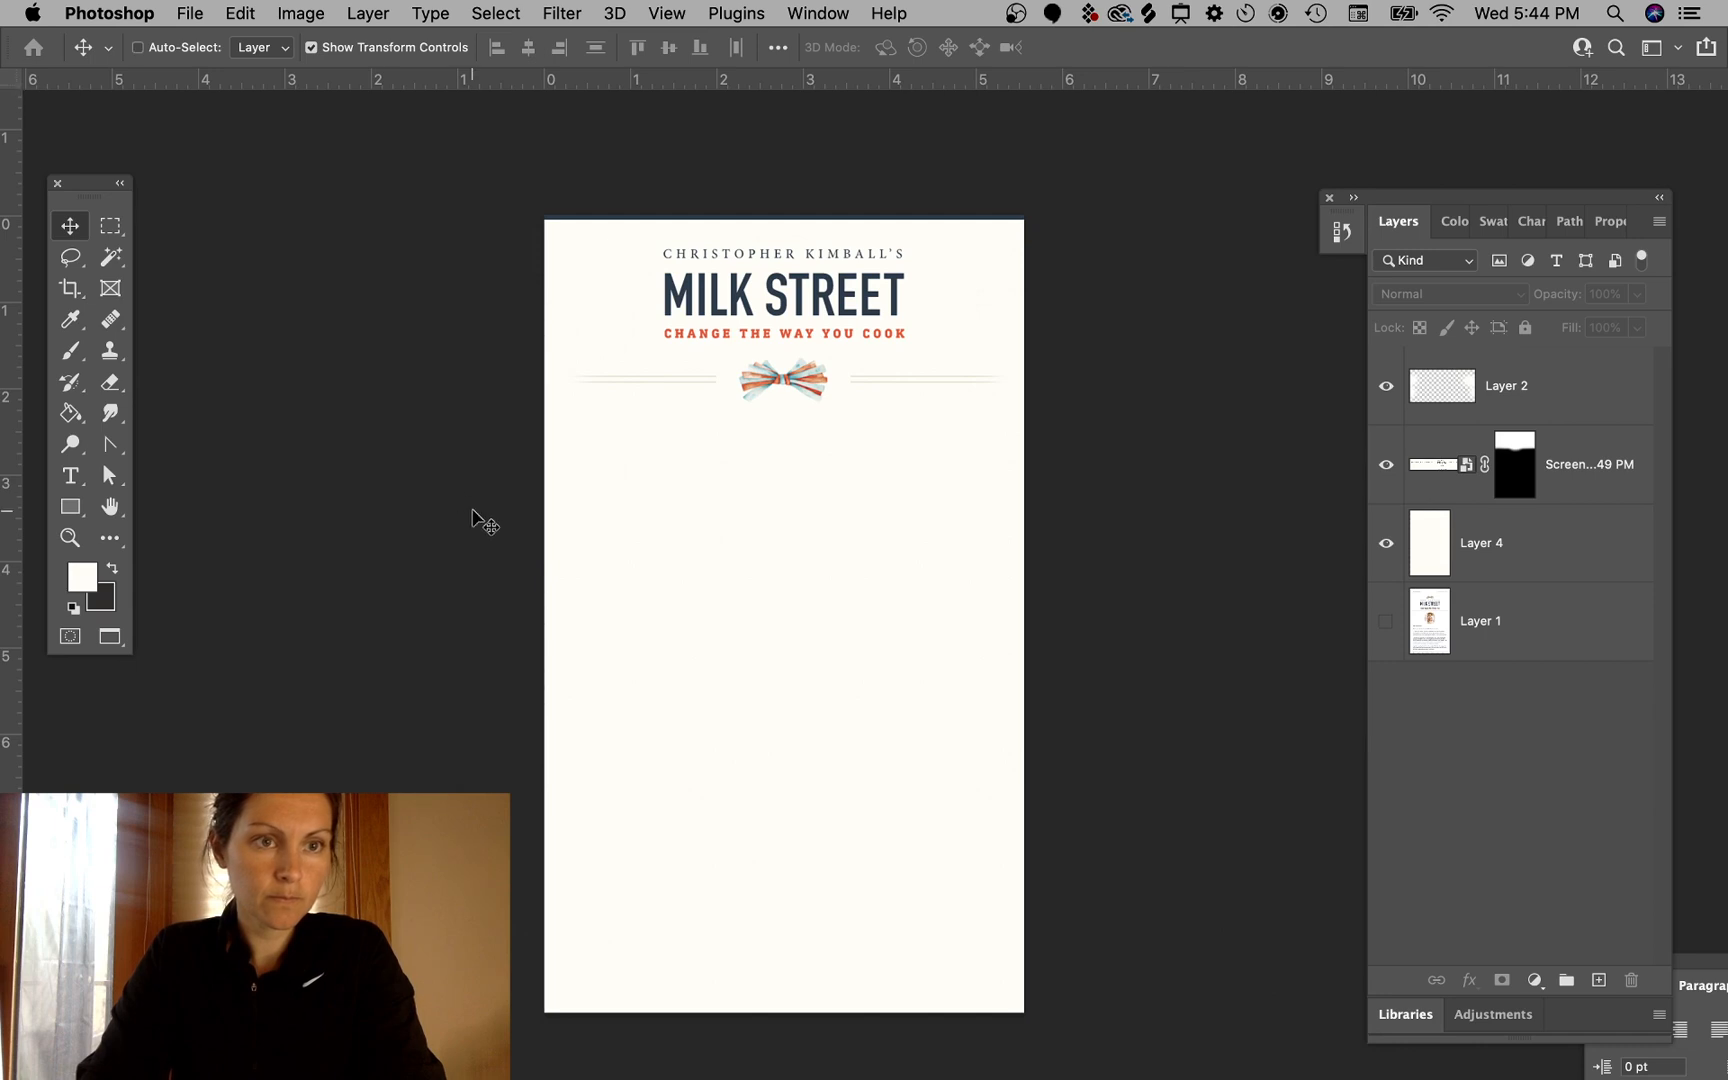
- Switch to the browser and scroll through the Milk Street recipe page
{"action": "left_click", "coordinate": [167, 1055]}
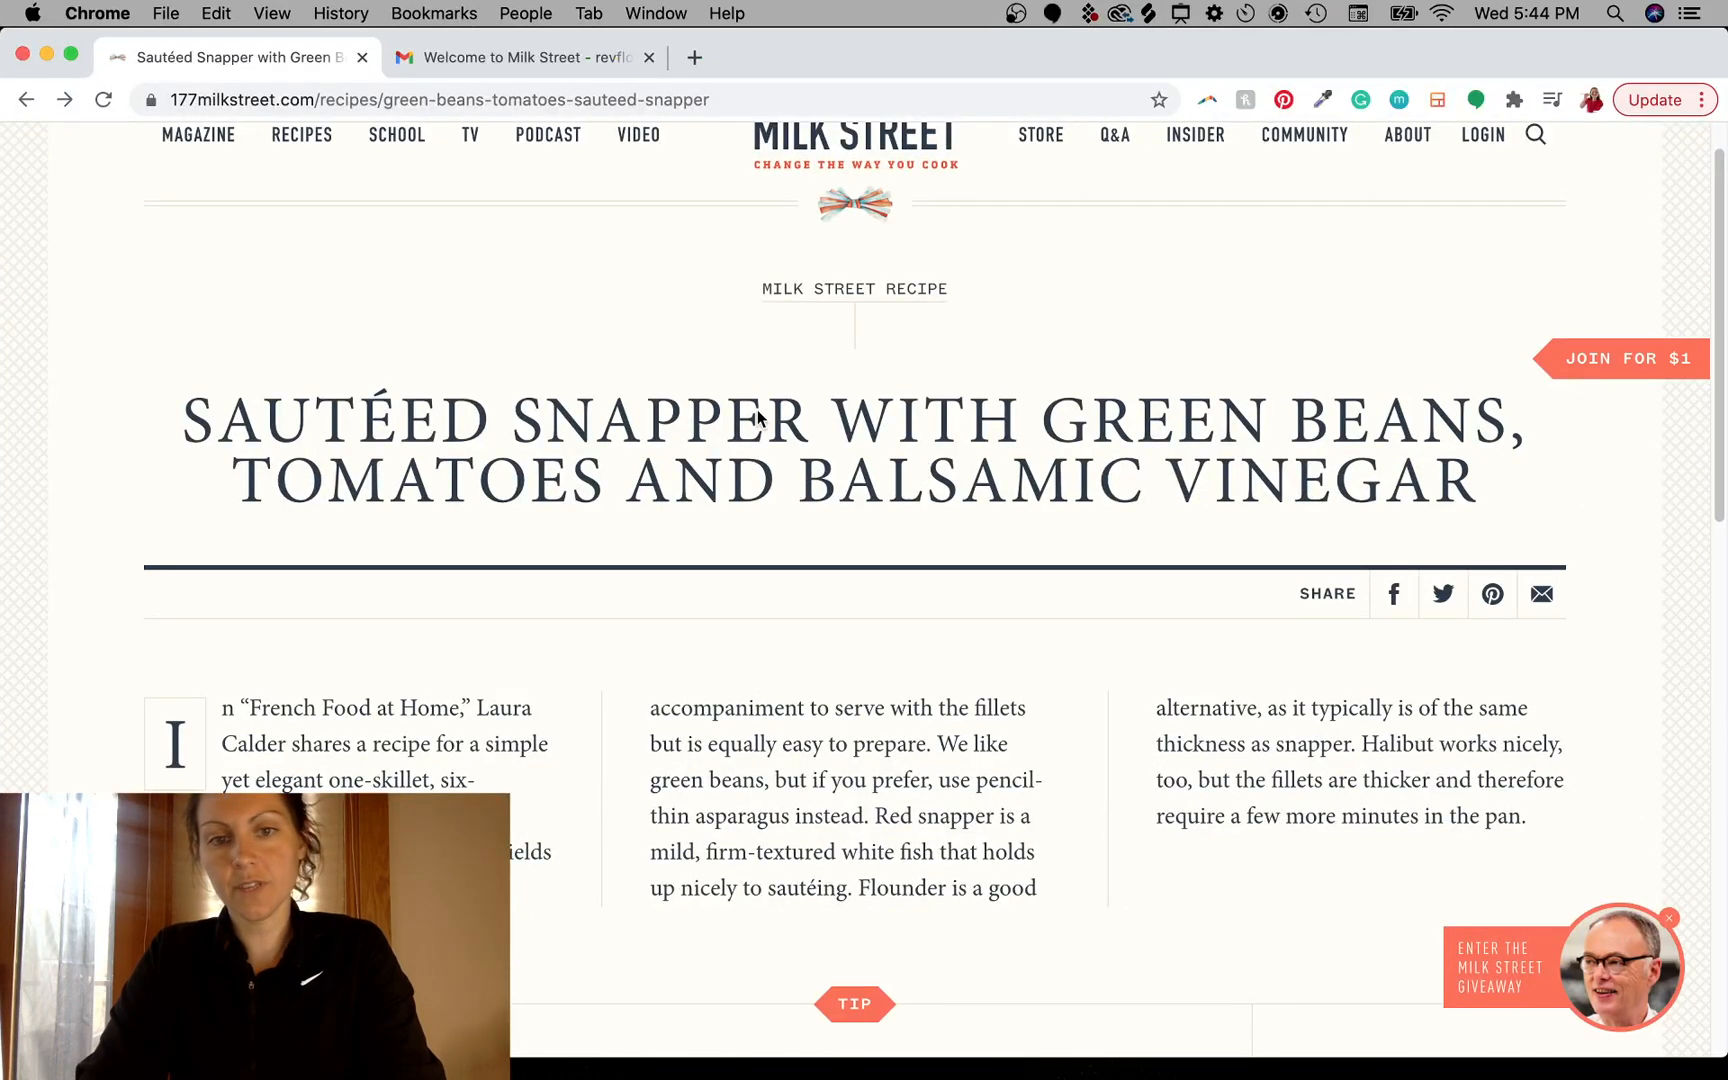
{"action": "scroll", "coordinate": [757, 409], "scroll_direction": "up", "scroll_amount": 2}
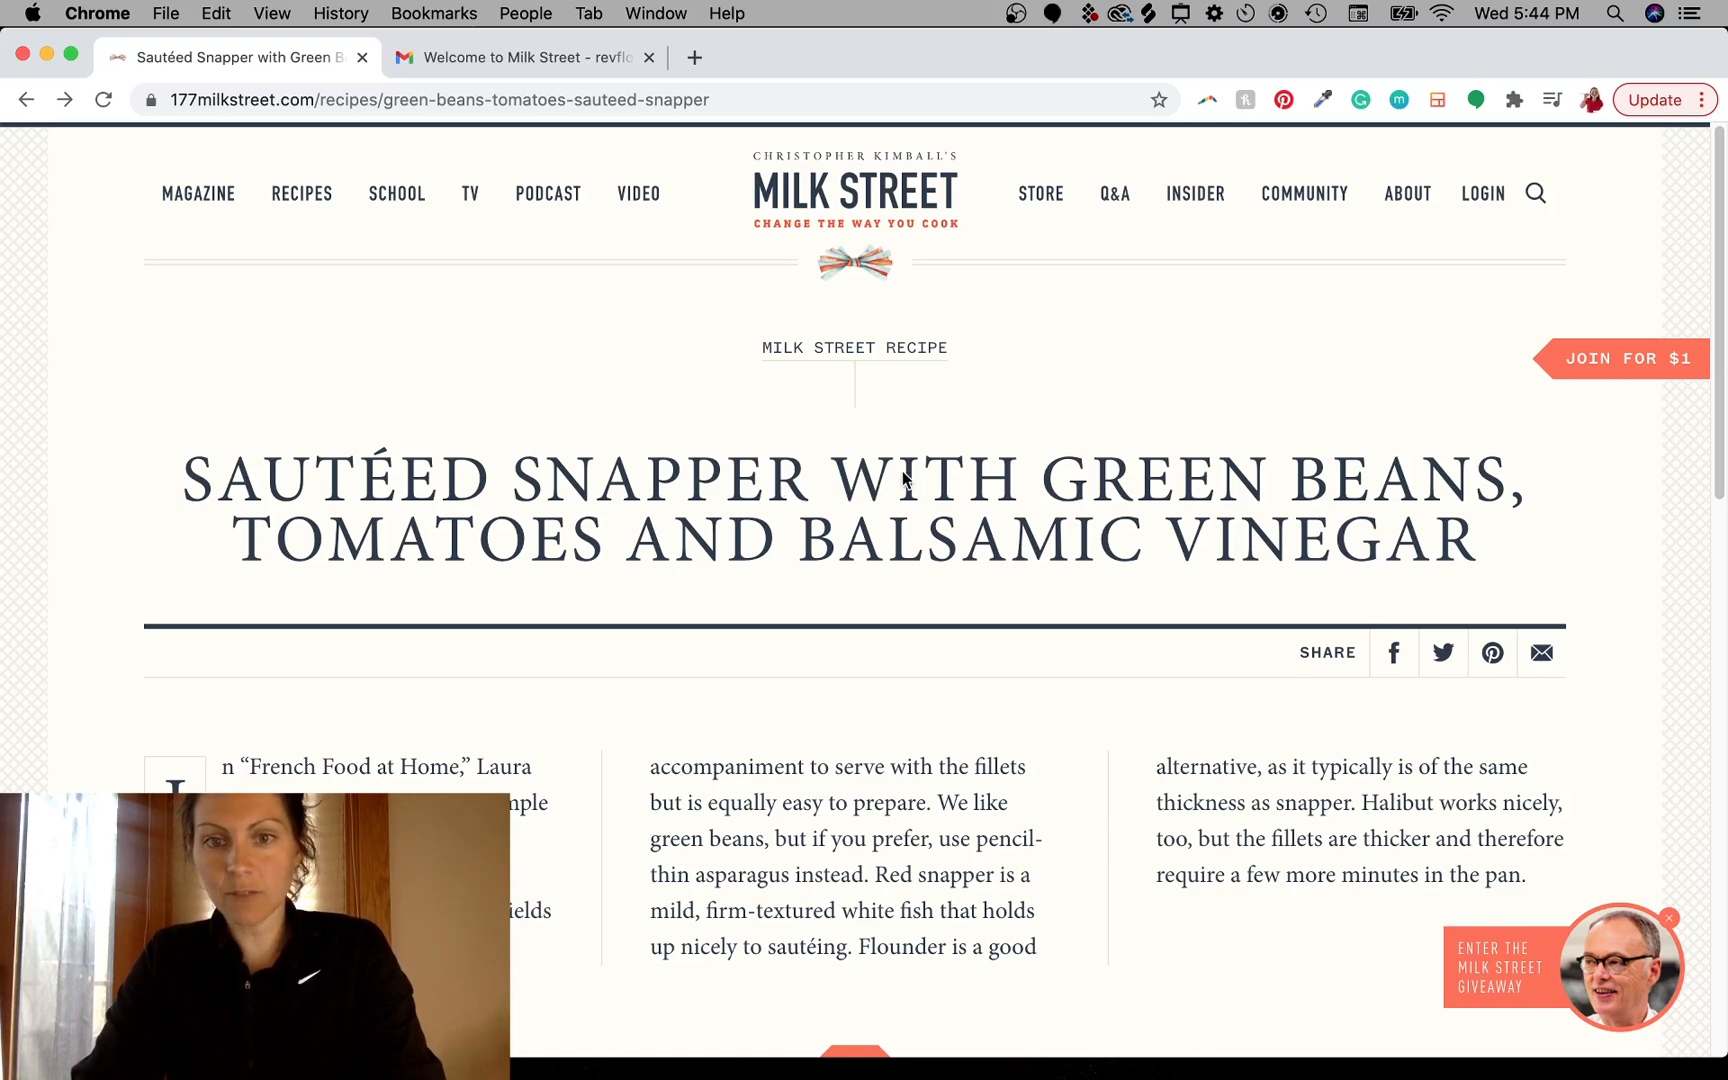
{"action": "scroll", "coordinate": [903, 537], "scroll_direction": "down", "scroll_amount": 7}
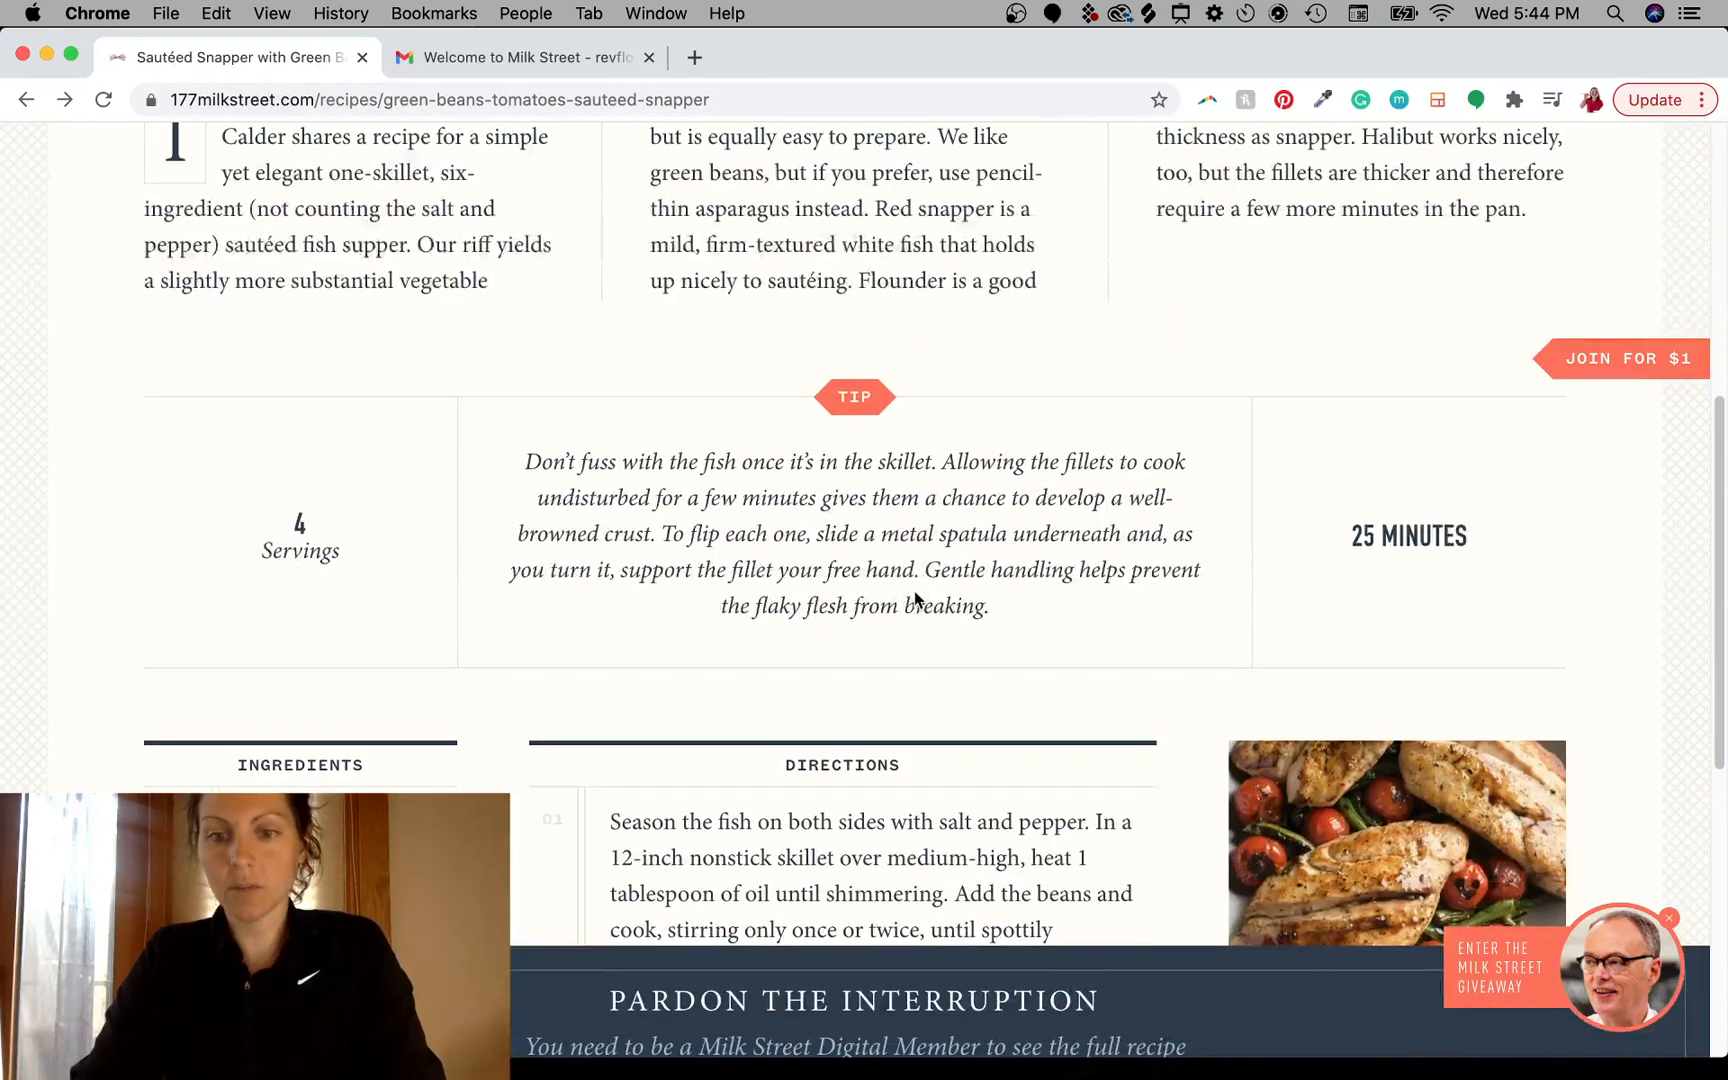
{"action": "scroll", "coordinate": [1046, 824], "scroll_direction": "down", "scroll_amount": 2}
{"action": "scroll", "coordinate": [1046, 824], "scroll_direction": "up", "scroll_amount": 2}
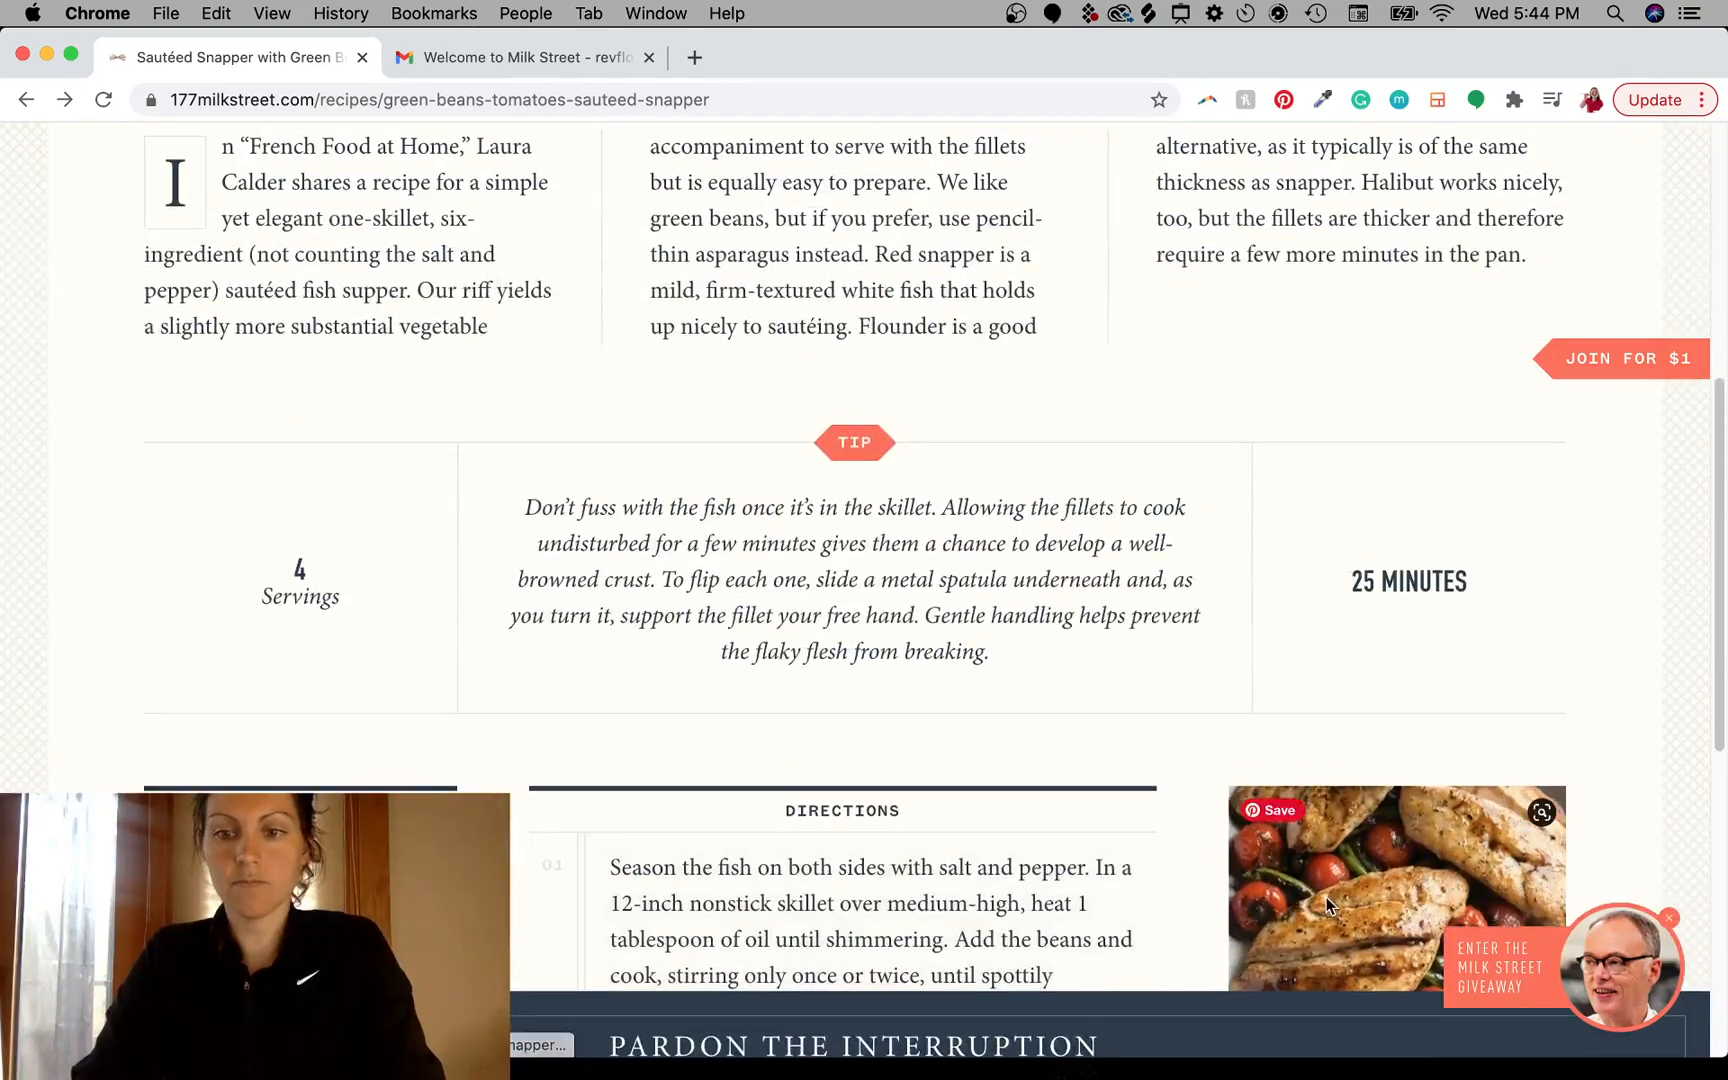
- Drag the recipe's food photo onto the desktop and preview the saved image file
{"action": "left_click_drag", "start_coordinate": [1335, 891], "coordinate": [842, 514]}
{"action": "left_click_drag", "start_coordinate": [975, 460], "coordinate": [918, 478]}
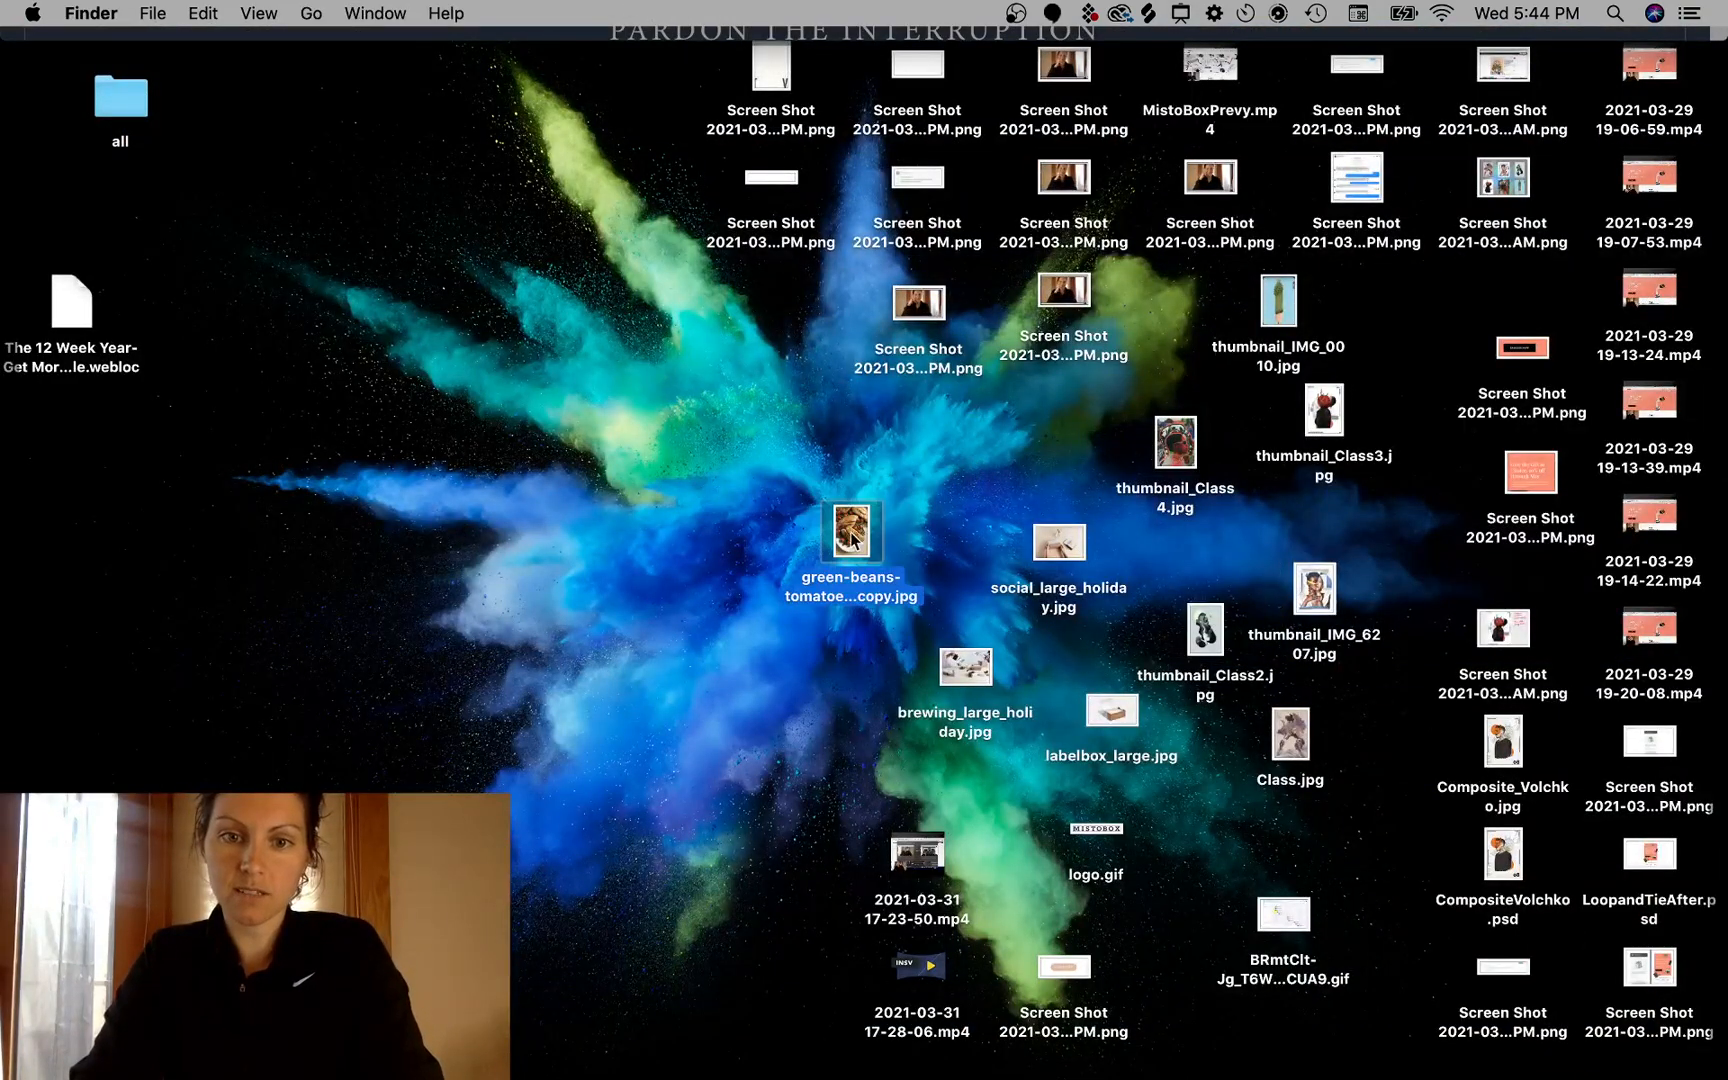
{"action": "key", "text": "space"}
{"action": "key", "text": "space"}
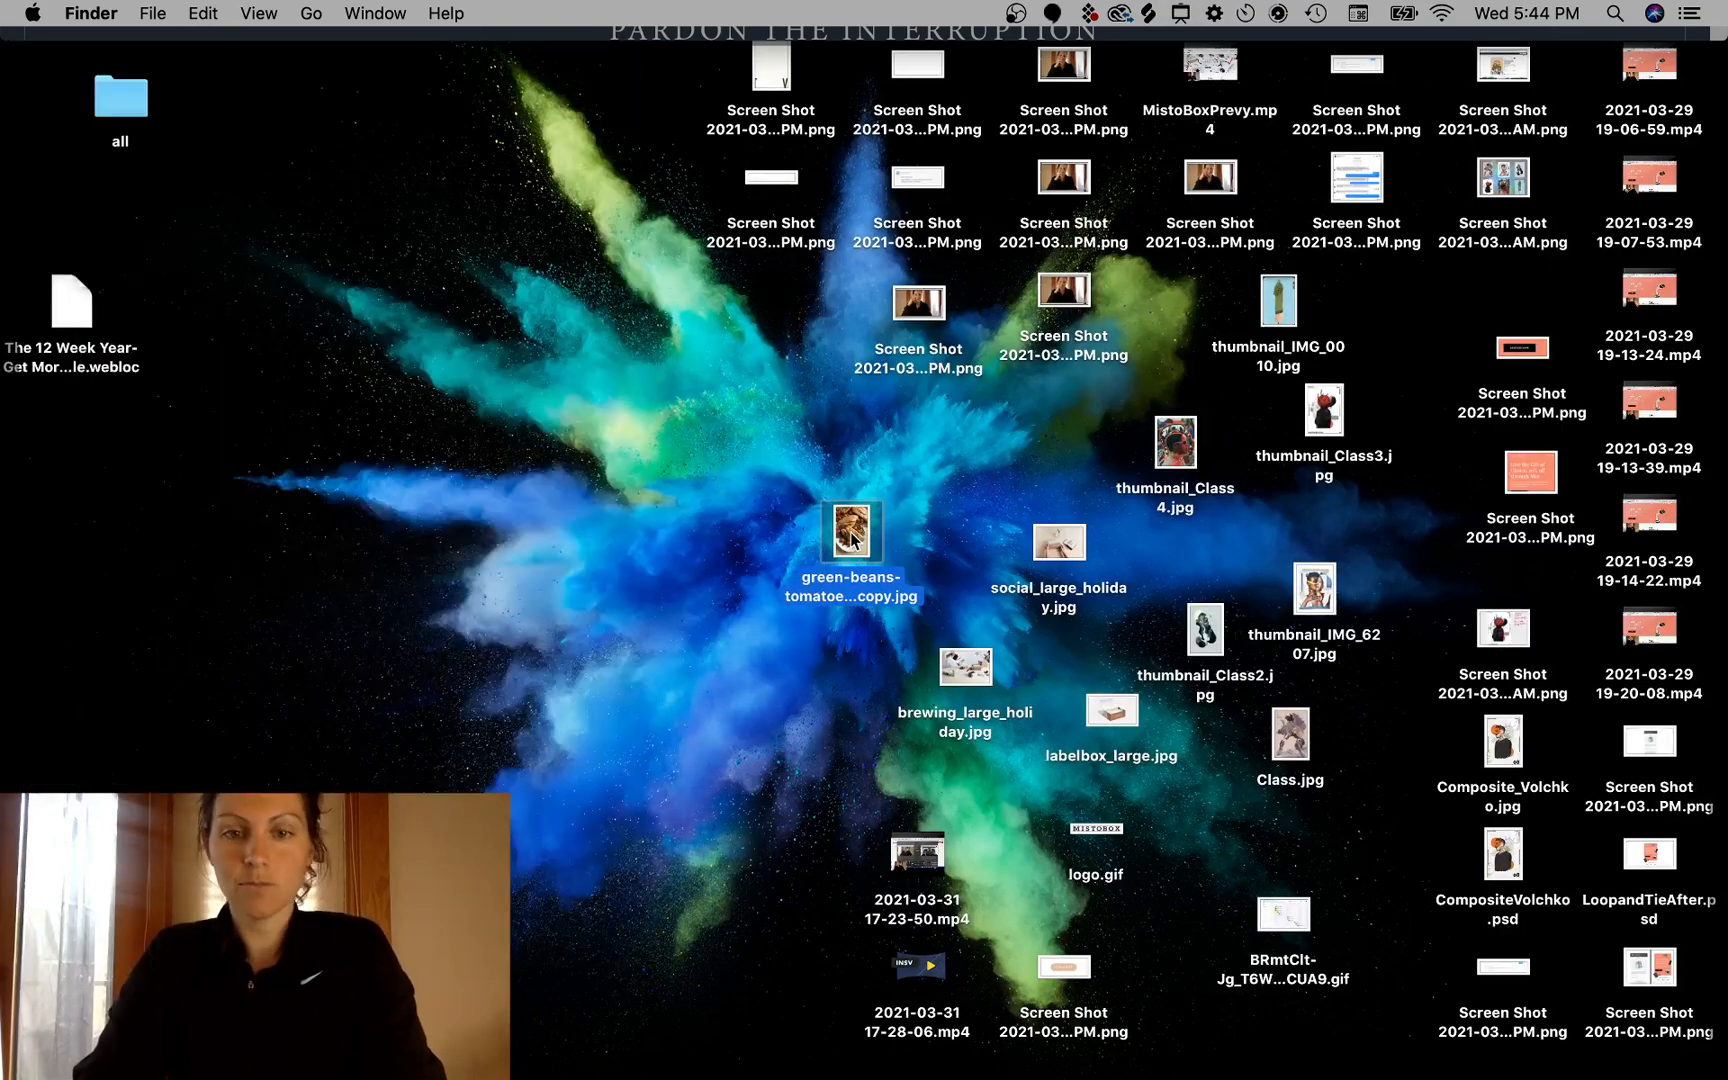
{"action": "key", "text": "F11"}
- Select a line of the recipe tip text to examine its typography
{"action": "scroll", "coordinate": [1185, 750], "scroll_direction": "down", "scroll_amount": 2}
{"action": "scroll", "coordinate": [1185, 750], "scroll_direction": "up", "scroll_amount": 4}
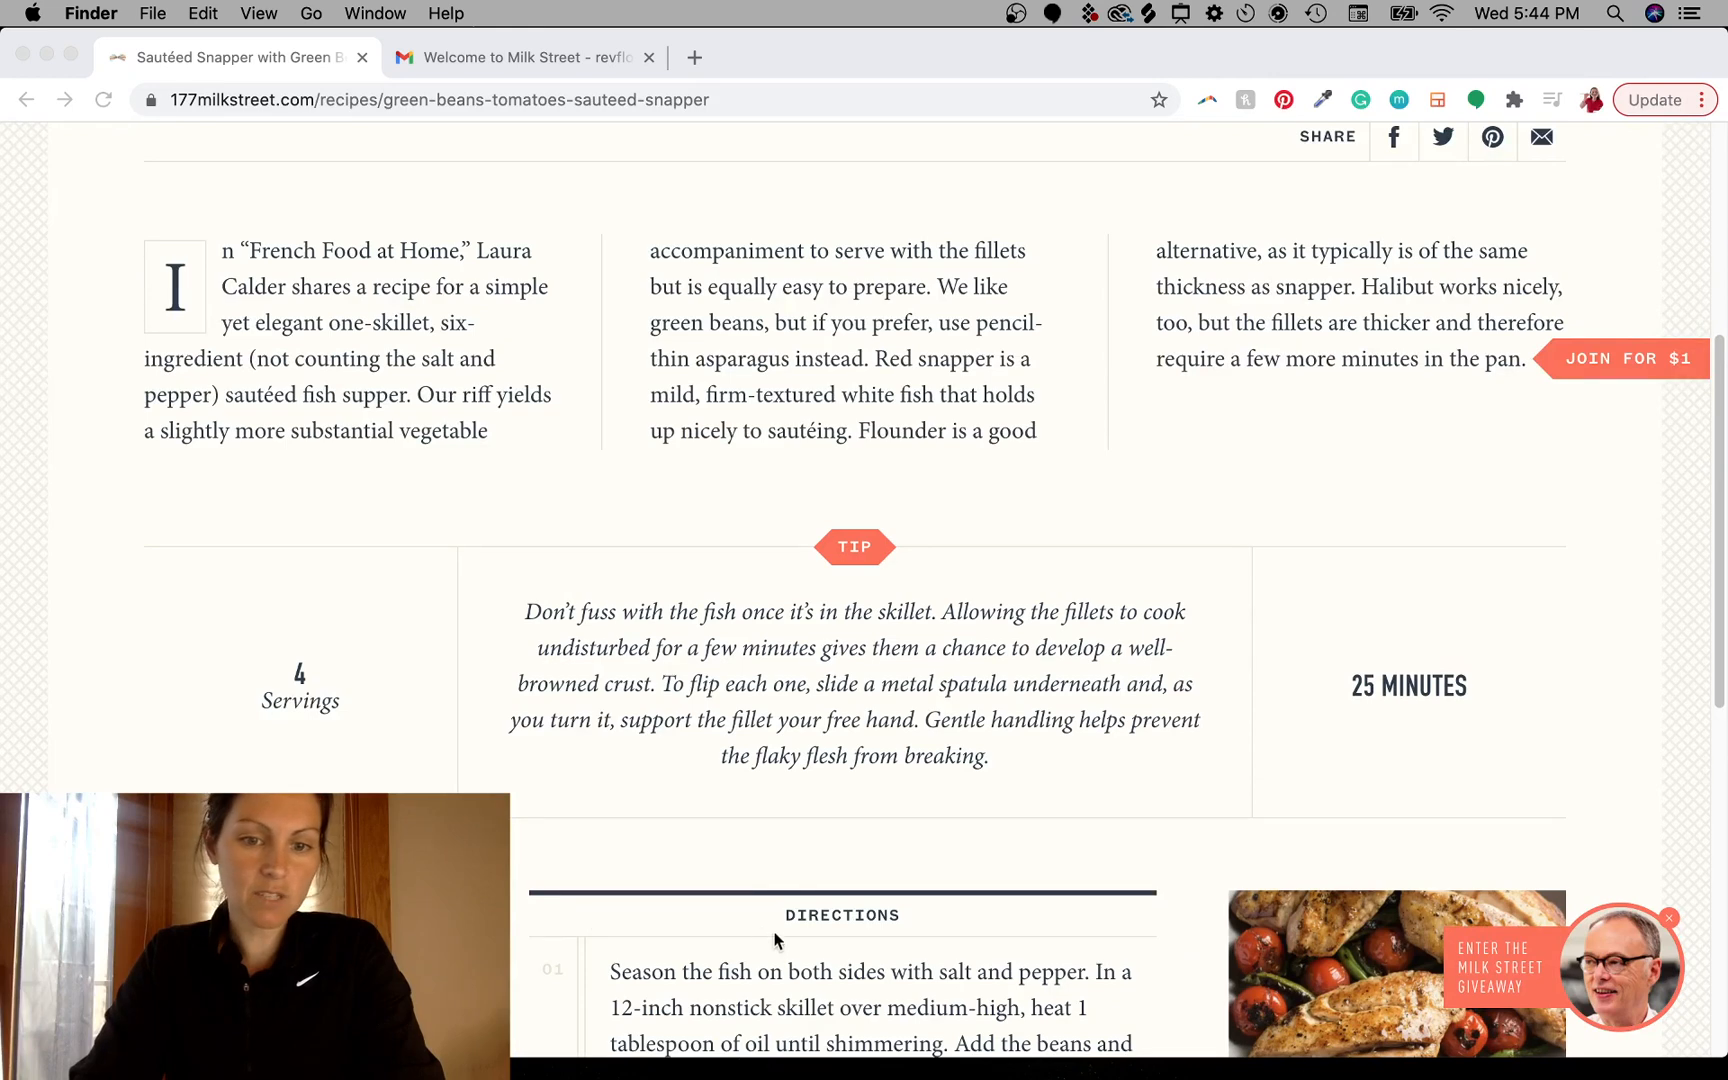
{"action": "left_click", "coordinate": [520, 617]}
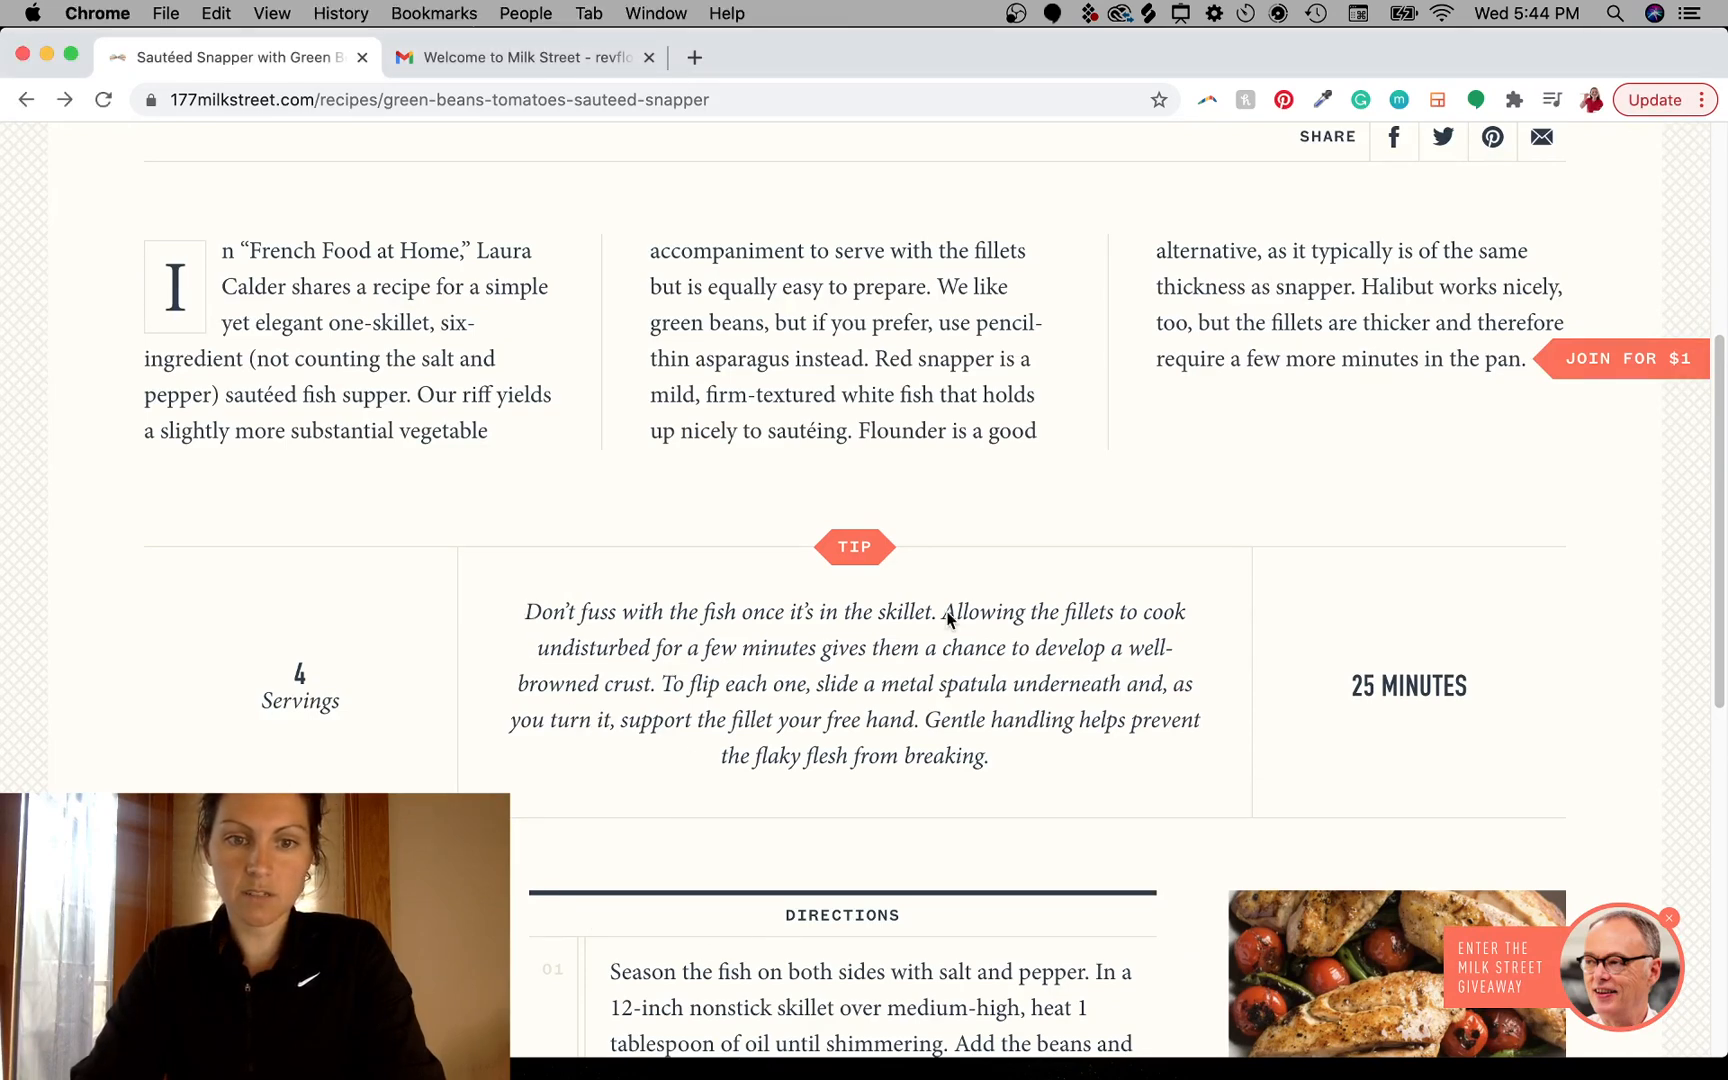
{"action": "left_click_drag", "start_coordinate": [1052, 612], "coordinate": [790, 615]}
{"action": "left_click", "coordinate": [865, 720]}
{"action": "scroll", "coordinate": [964, 598], "scroll_direction": "up", "scroll_amount": 5}
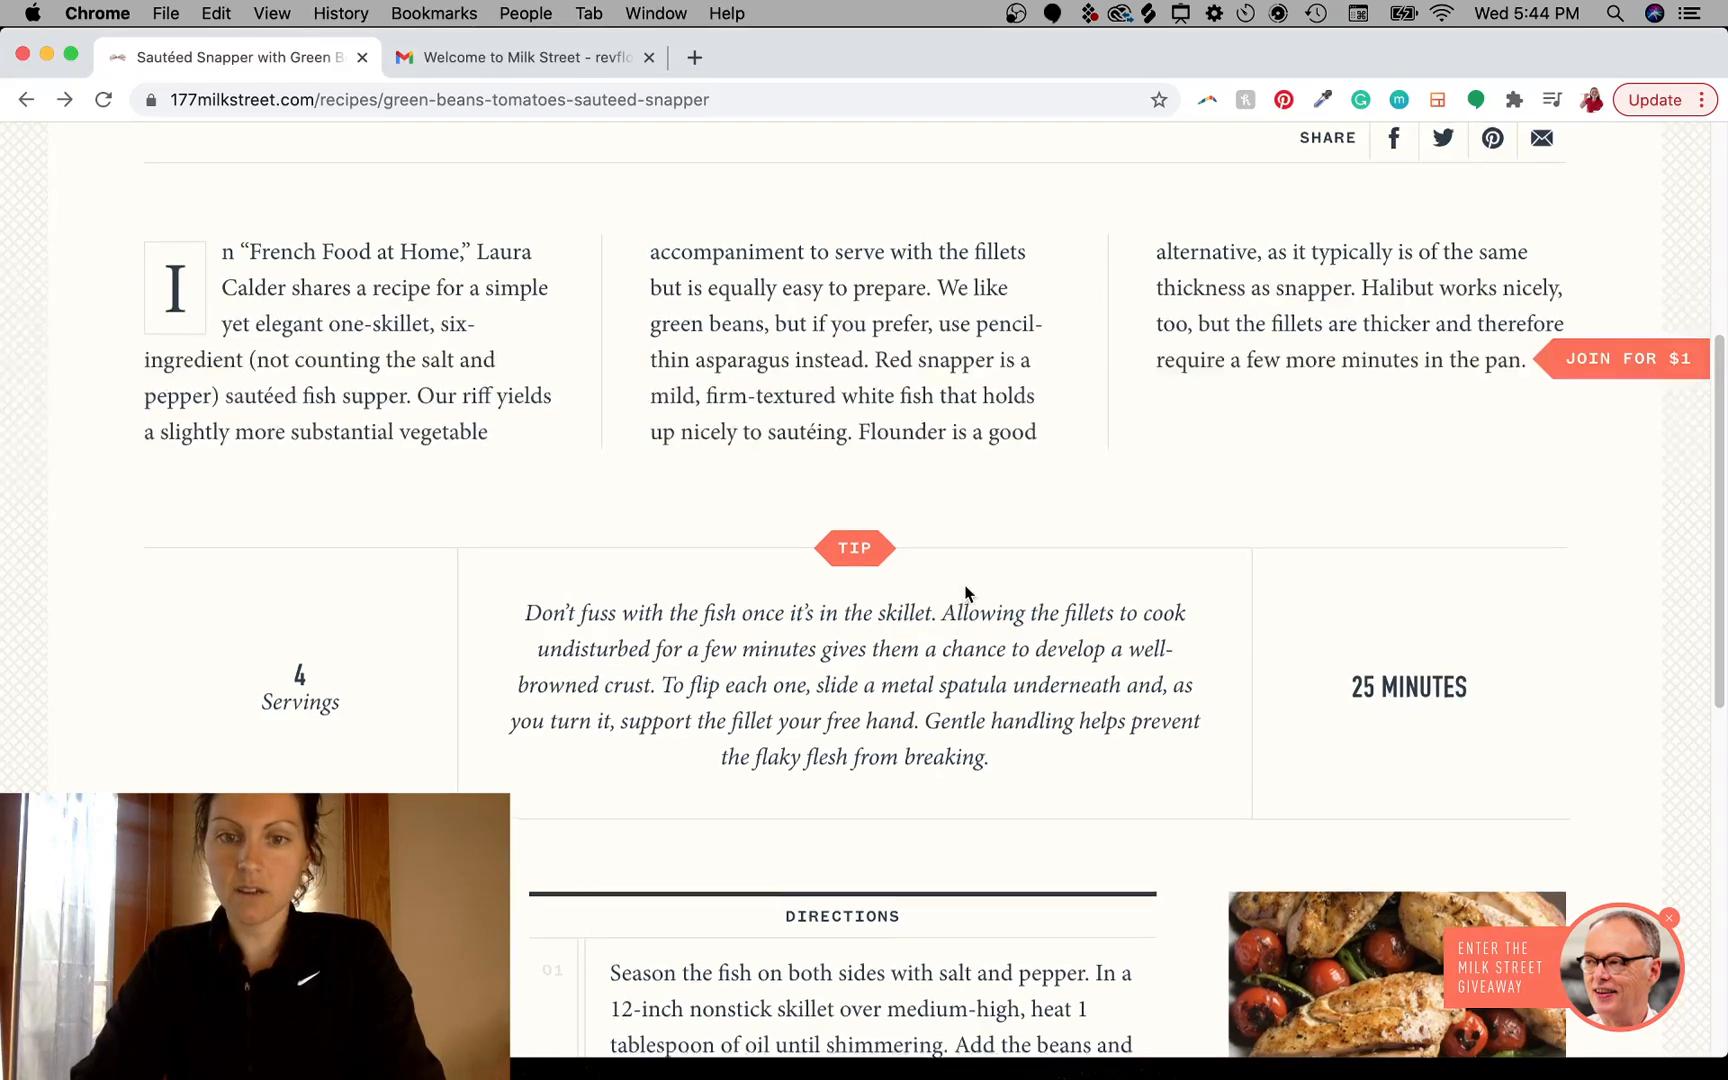
{"action": "scroll", "coordinate": [1000, 720], "scroll_direction": "down", "scroll_amount": 10}
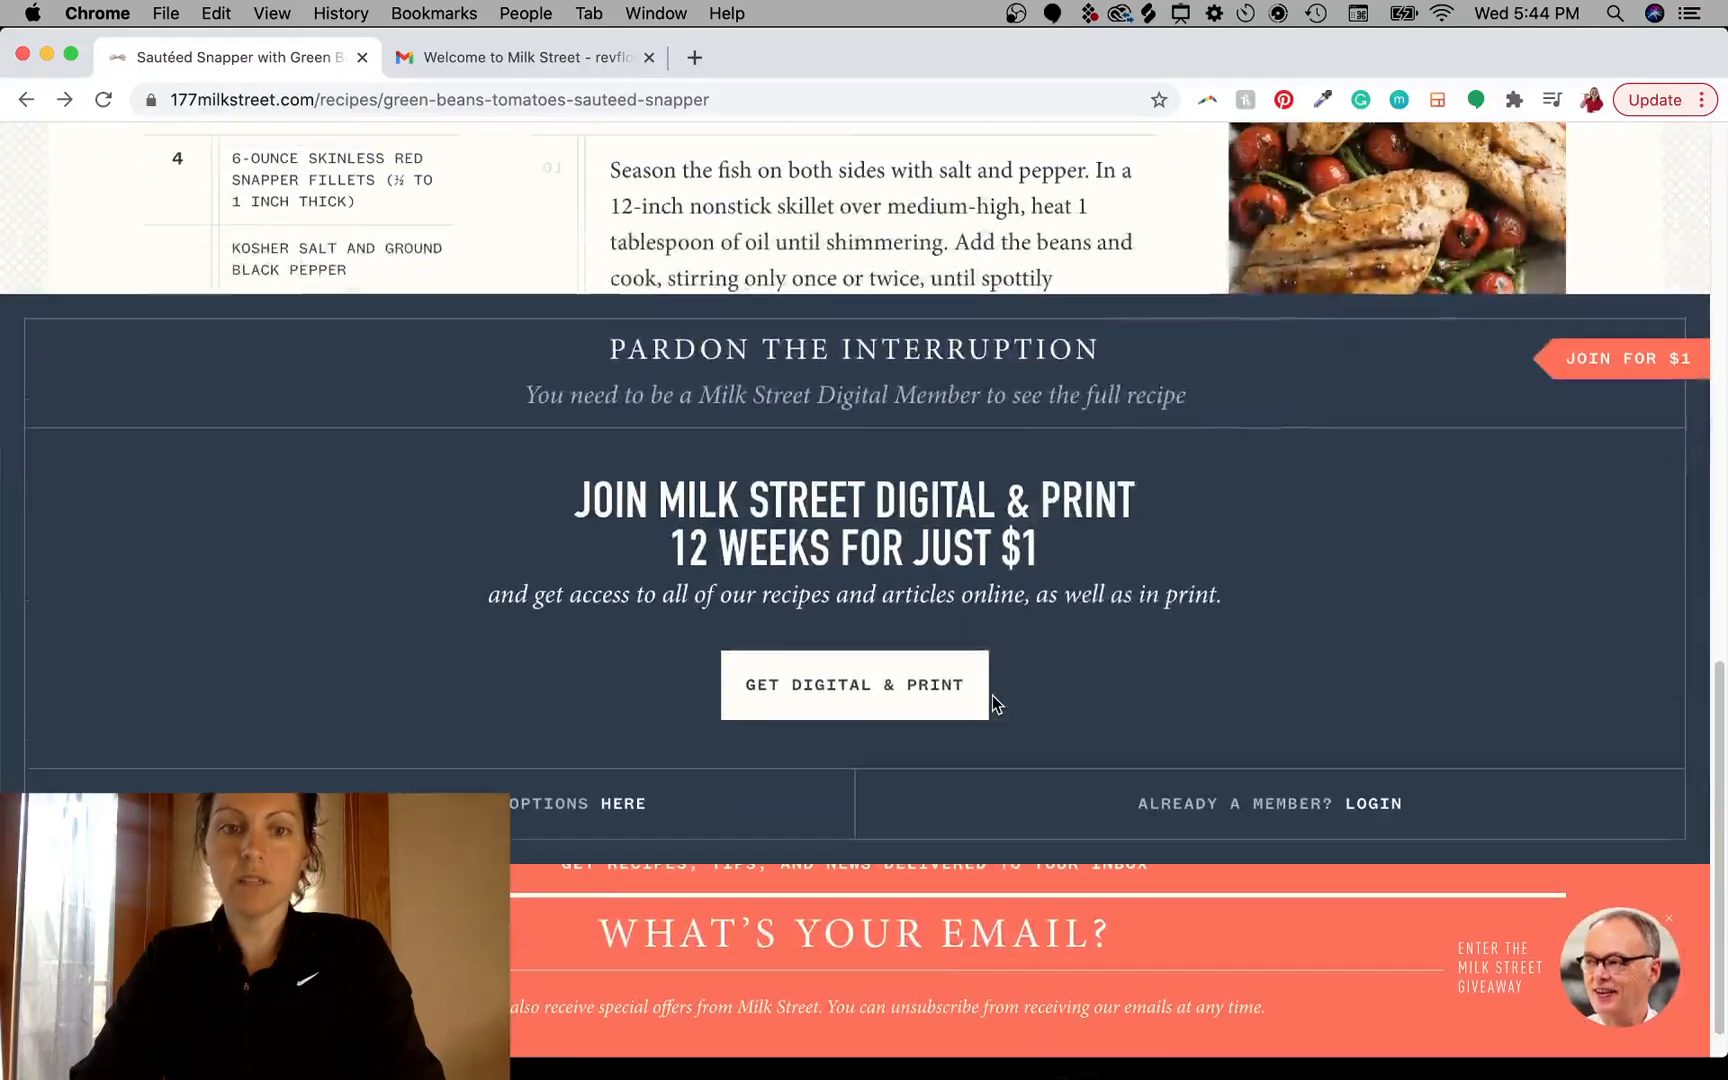
- Select the membership offer headline and subtitle text to examine their typography
{"action": "left_click_drag", "start_coordinate": [576, 483], "coordinate": [1081, 528]}
{"action": "left_click", "coordinate": [1081, 528]}
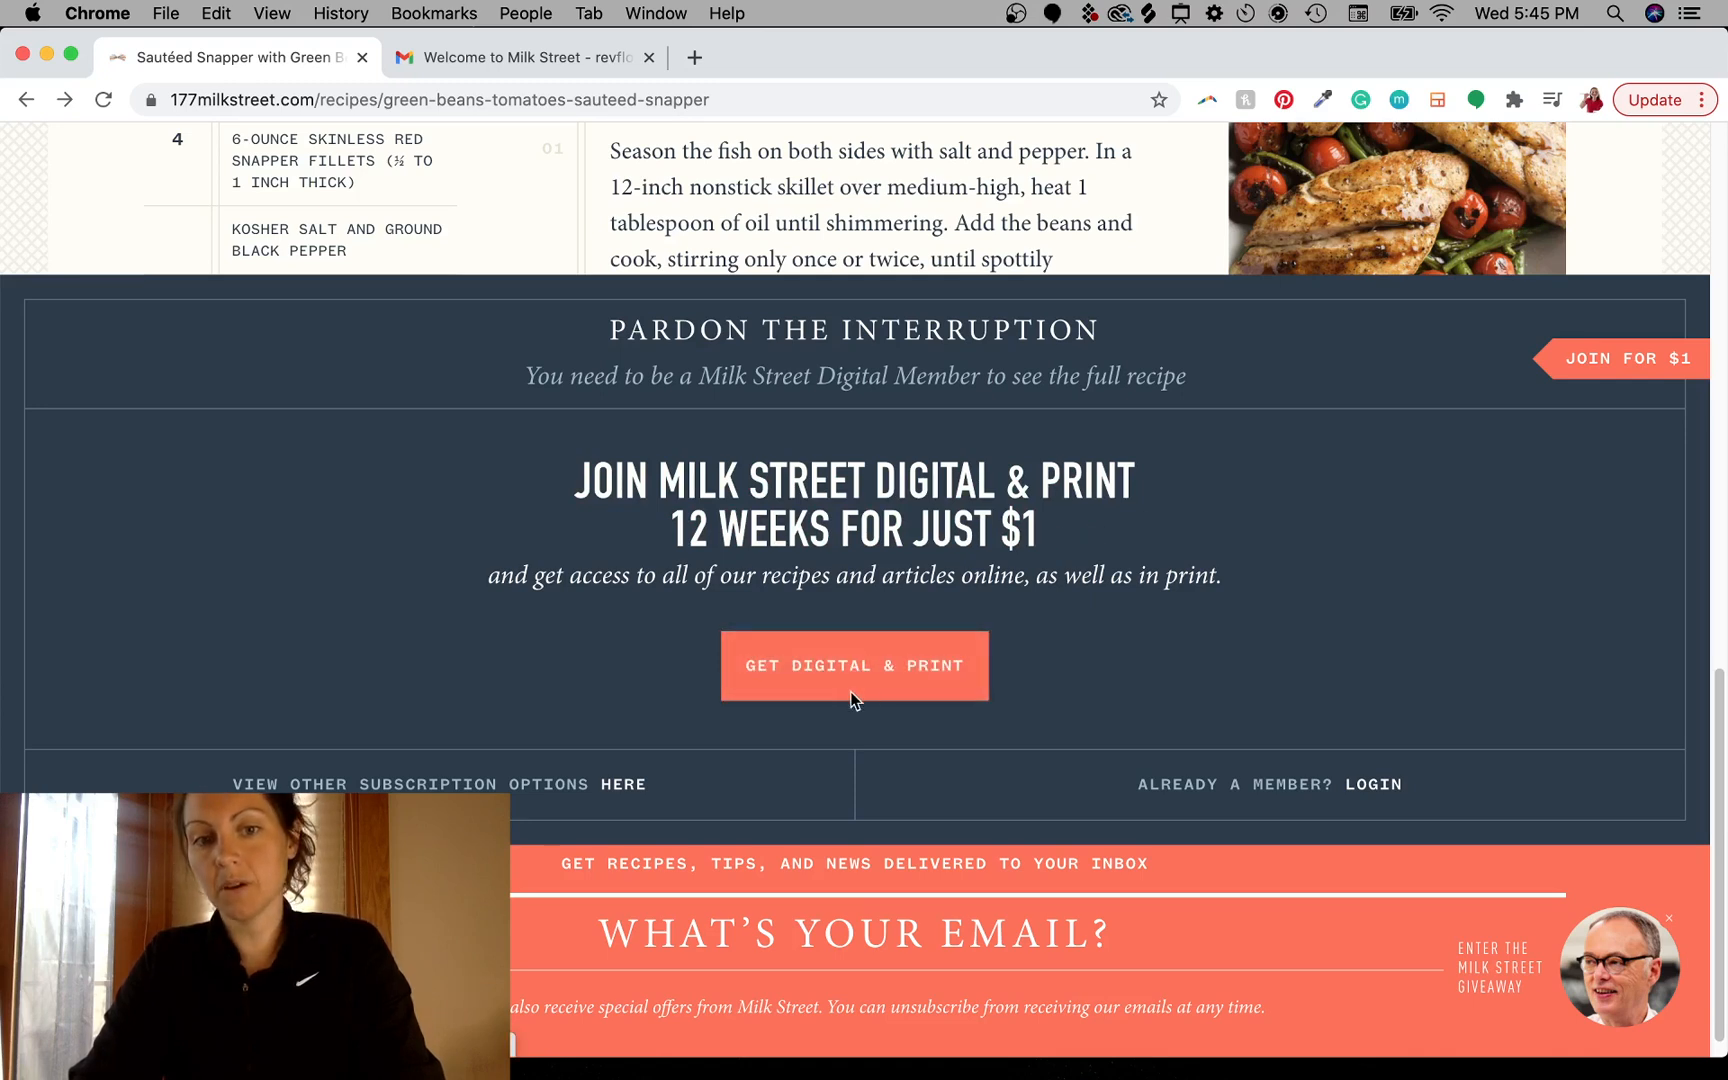
{"action": "scroll", "coordinate": [1323, 595], "scroll_direction": "up", "scroll_amount": 1}
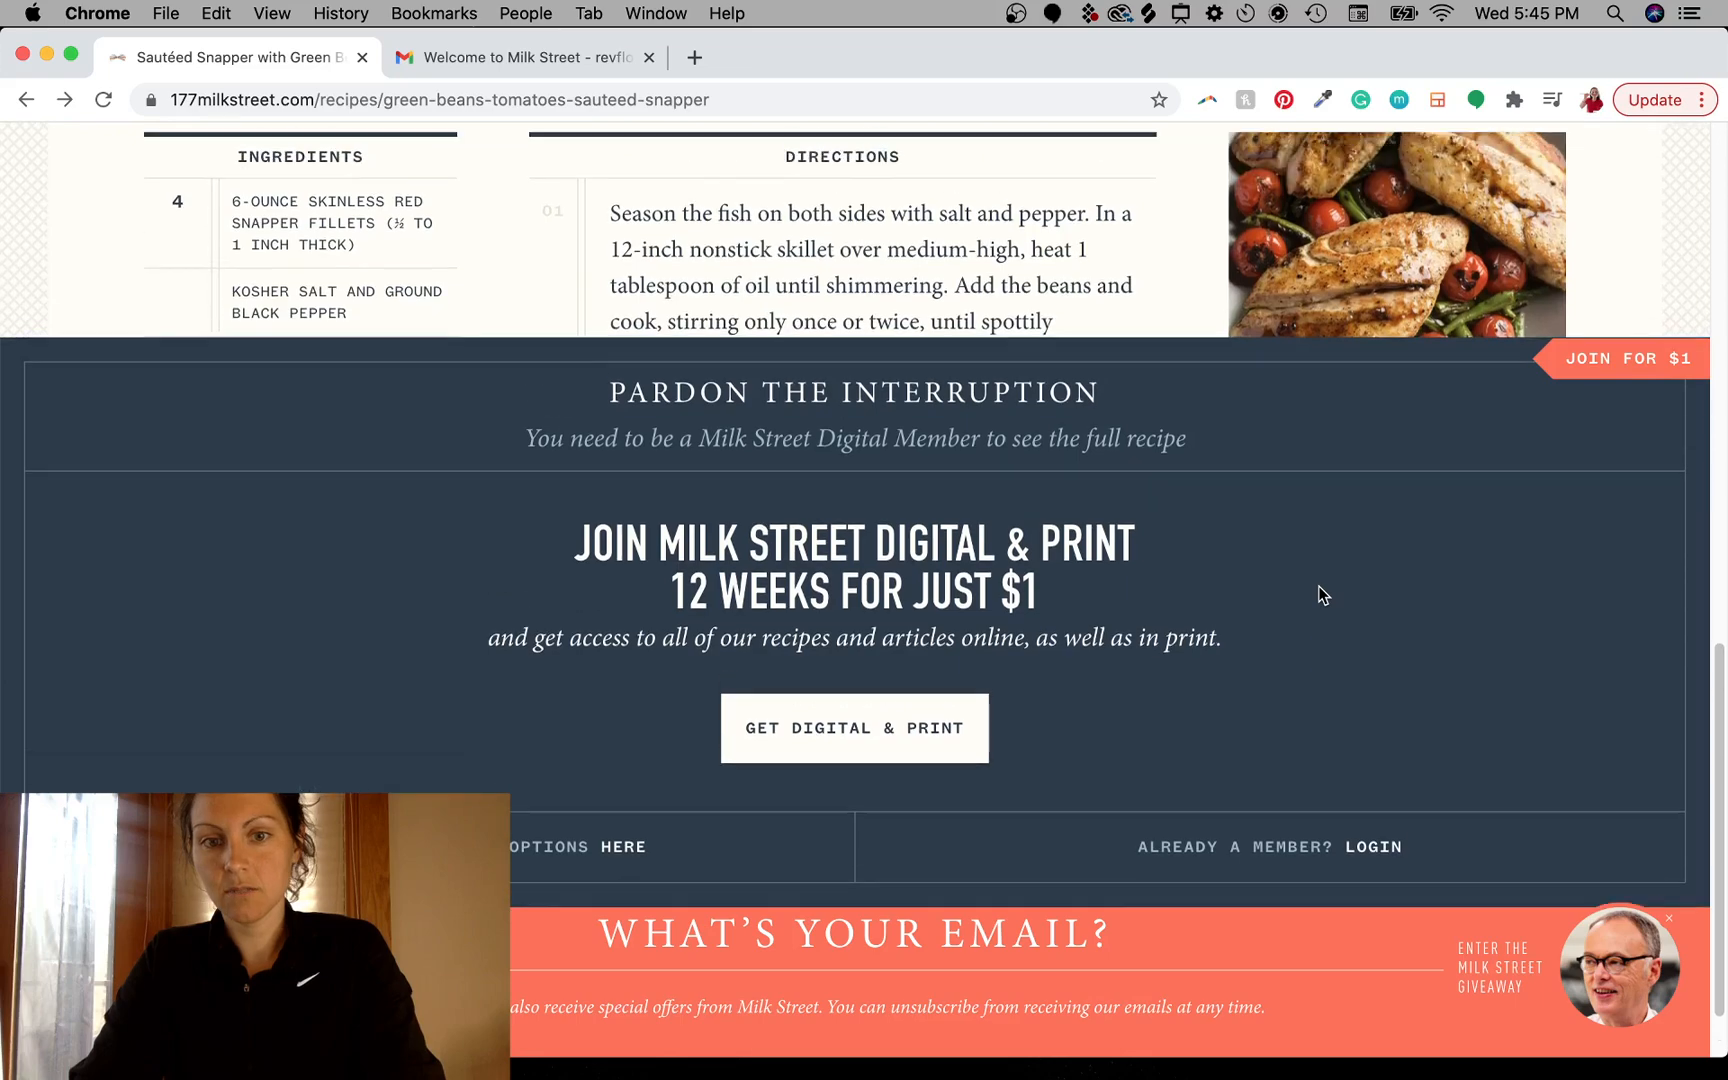
{"action": "scroll", "coordinate": [1323, 595], "scroll_direction": "up", "scroll_amount": 10}
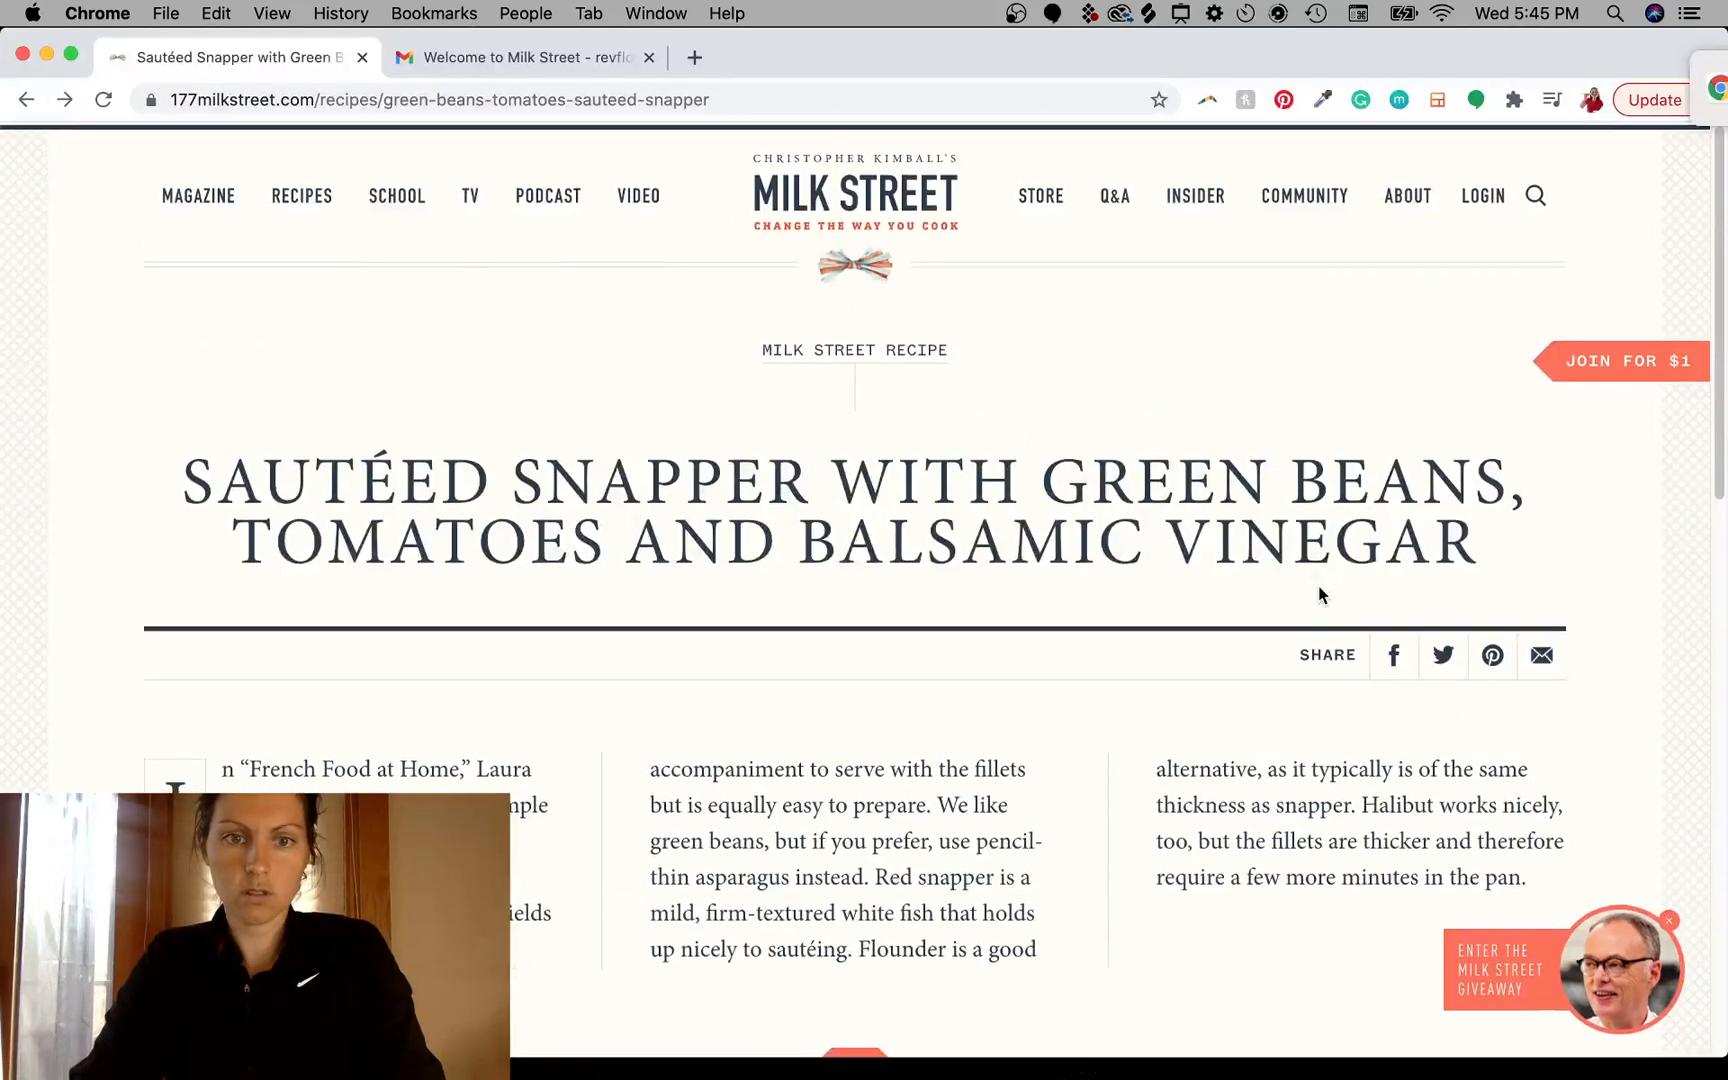
{"action": "left_click", "coordinate": [1662, 66]}
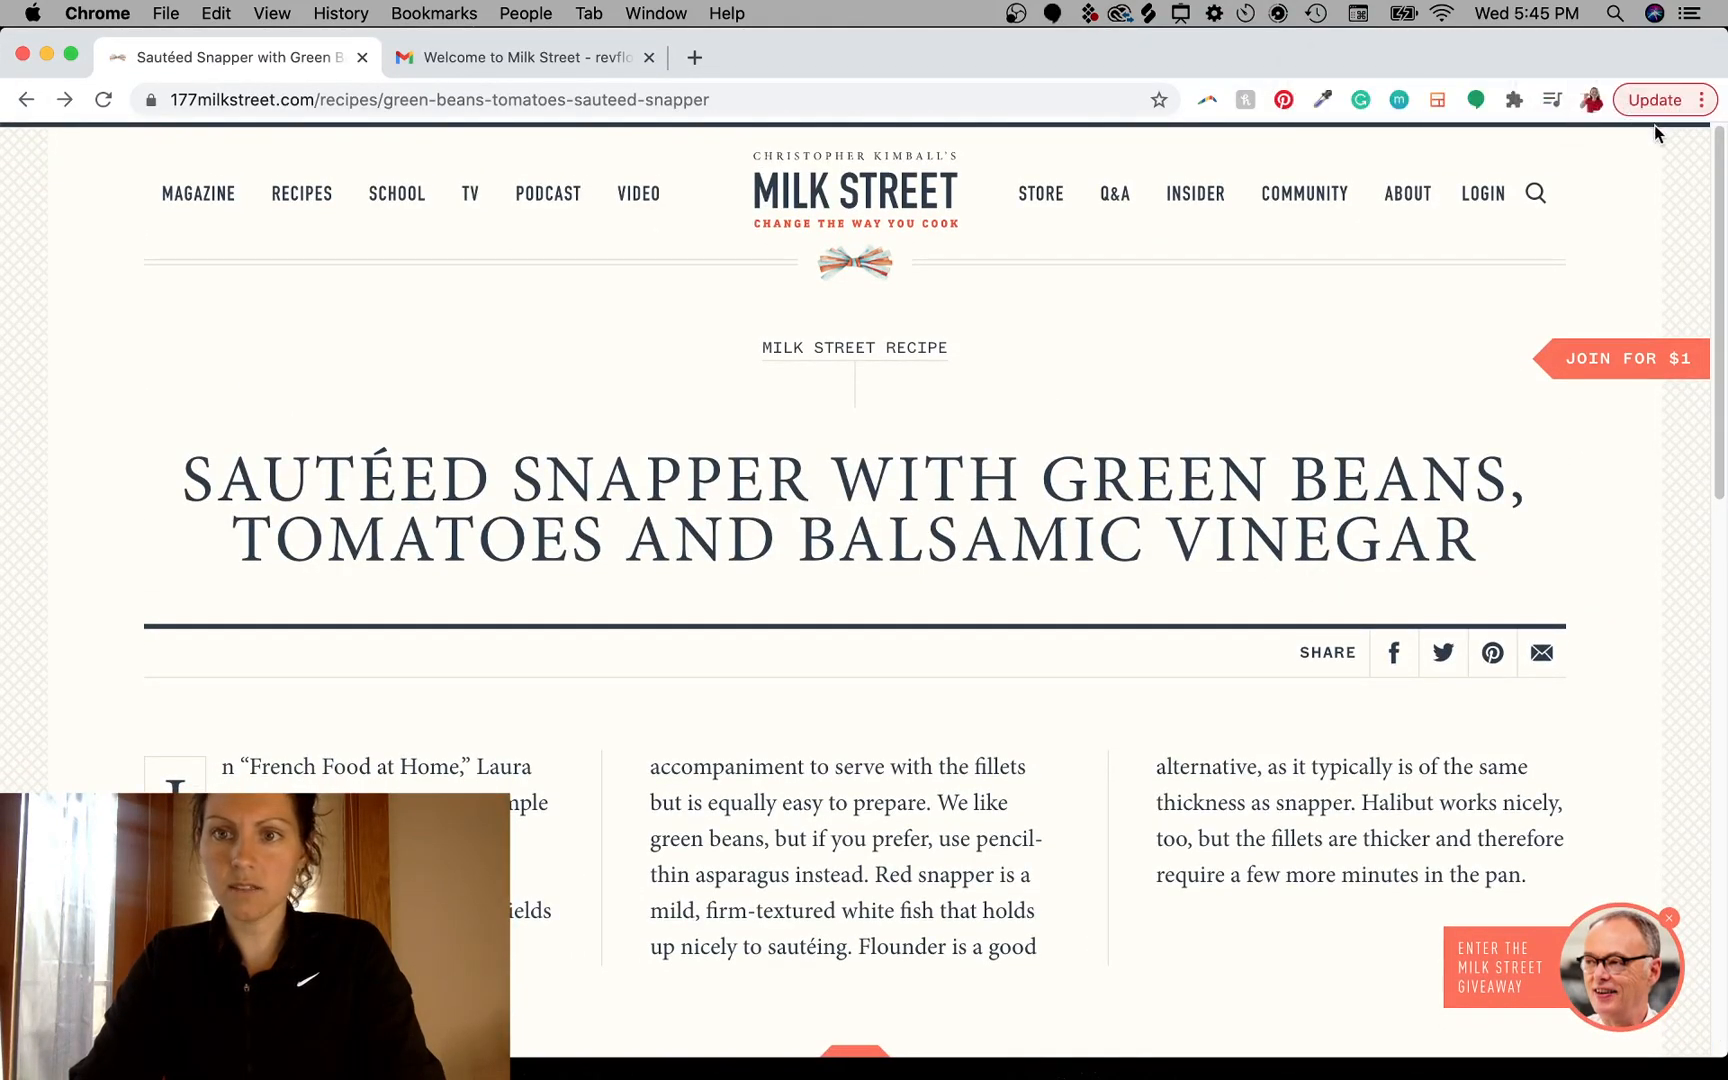
{"action": "scroll", "coordinate": [846, 771], "scroll_direction": "down", "scroll_amount": 10}
{"action": "scroll", "coordinate": [846, 763], "scroll_direction": "up", "scroll_amount": 1}
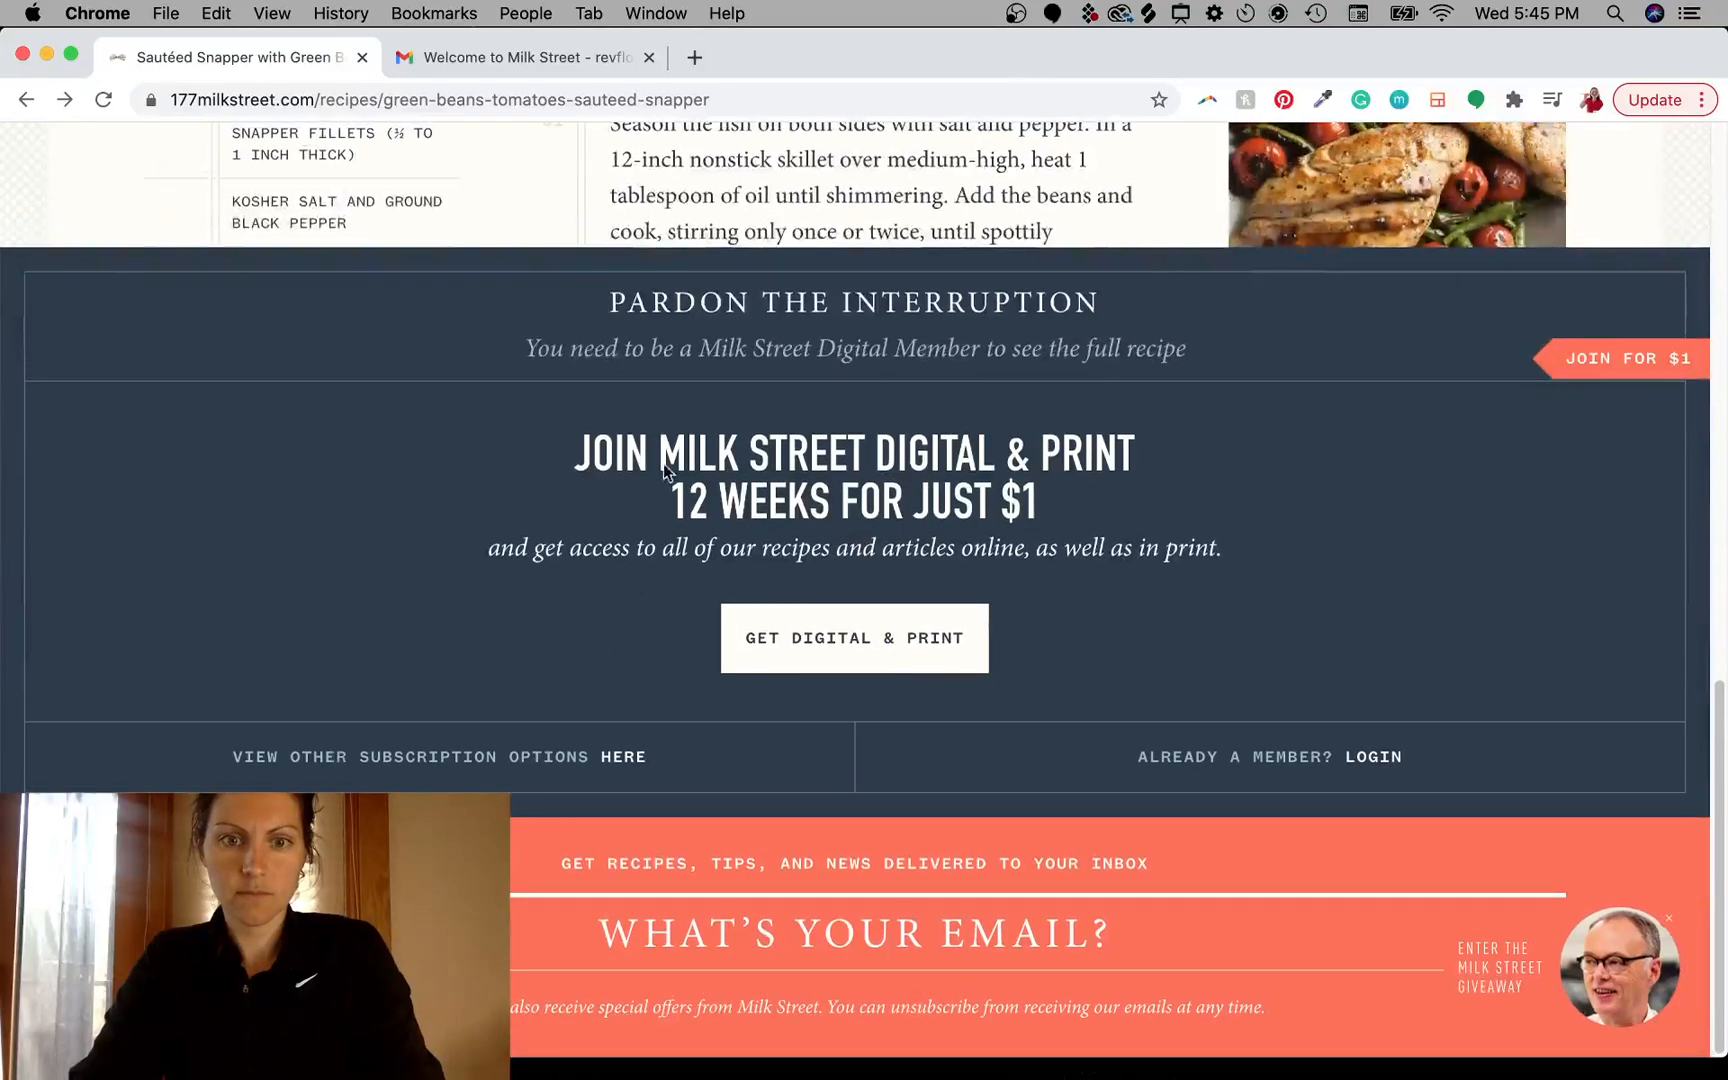
{"action": "left_click_drag", "start_coordinate": [625, 465], "coordinate": [1104, 460]}
{"action": "left_click", "coordinate": [1018, 457]}
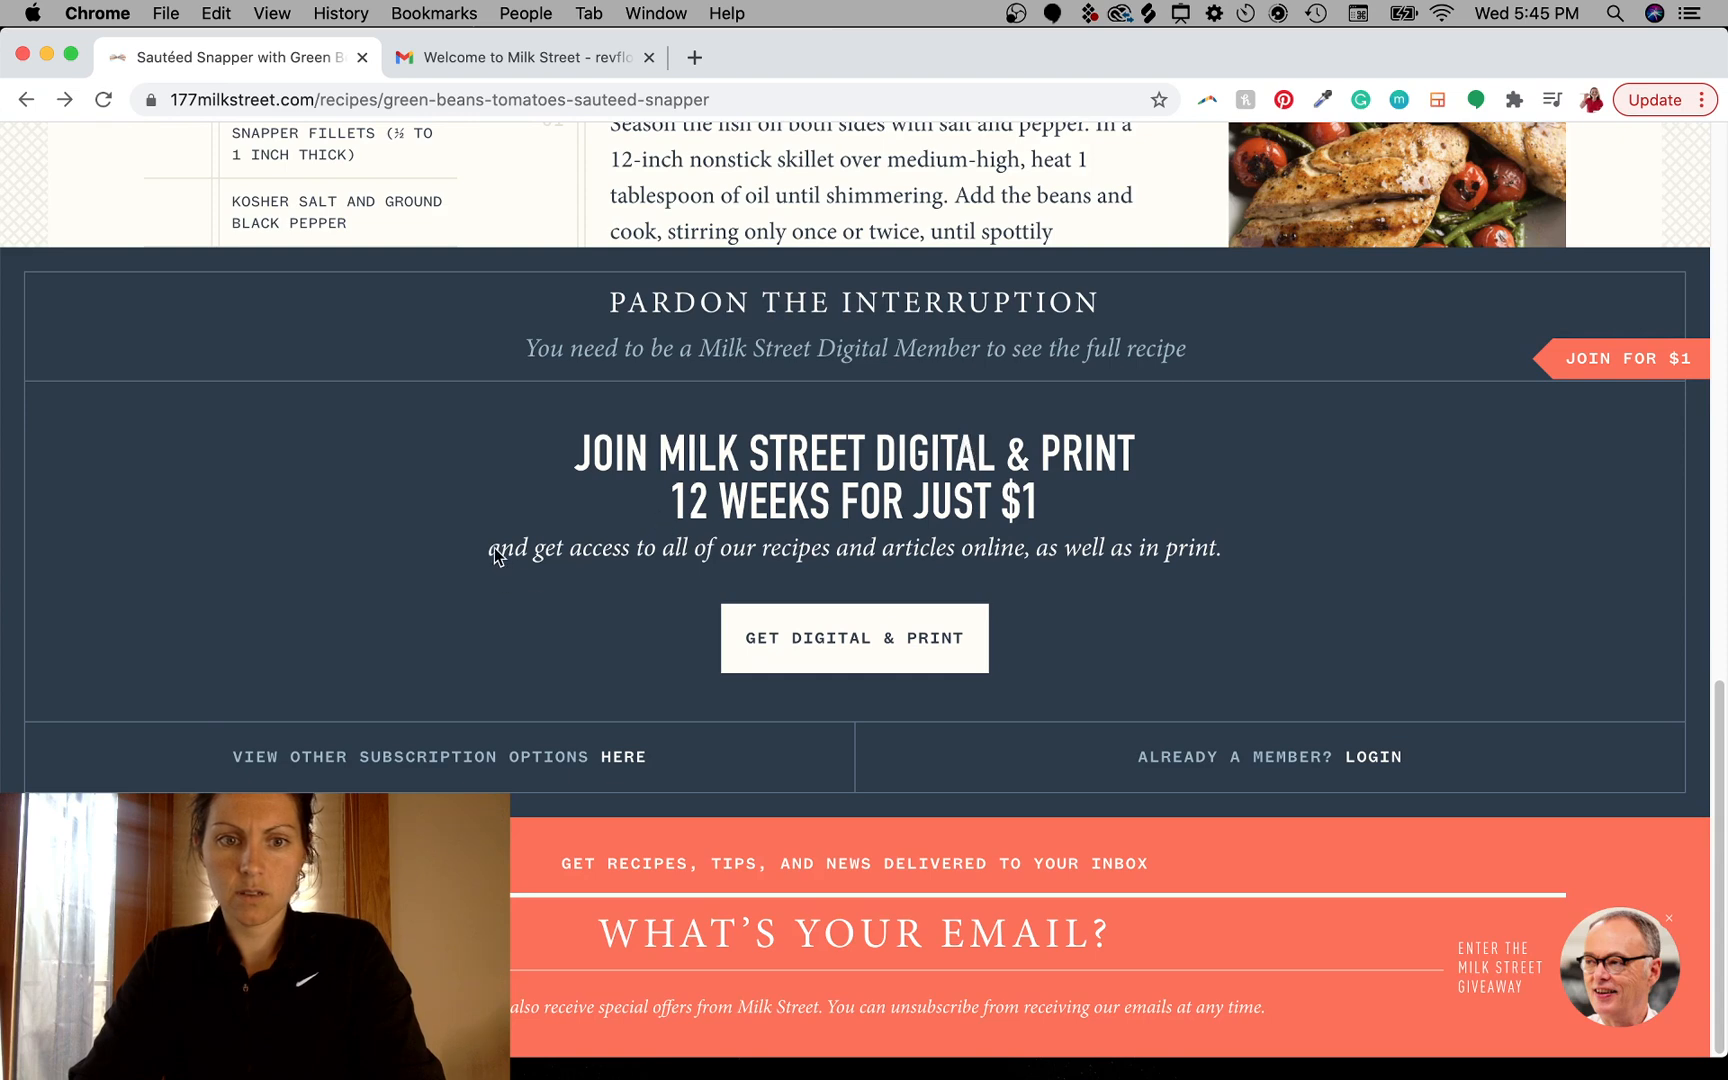
{"action": "left_click_drag", "start_coordinate": [495, 556], "coordinate": [1225, 550]}
{"action": "left_click", "coordinate": [1090, 550]}
{"action": "scroll", "coordinate": [1043, 357], "scroll_direction": "up", "scroll_amount": 3}
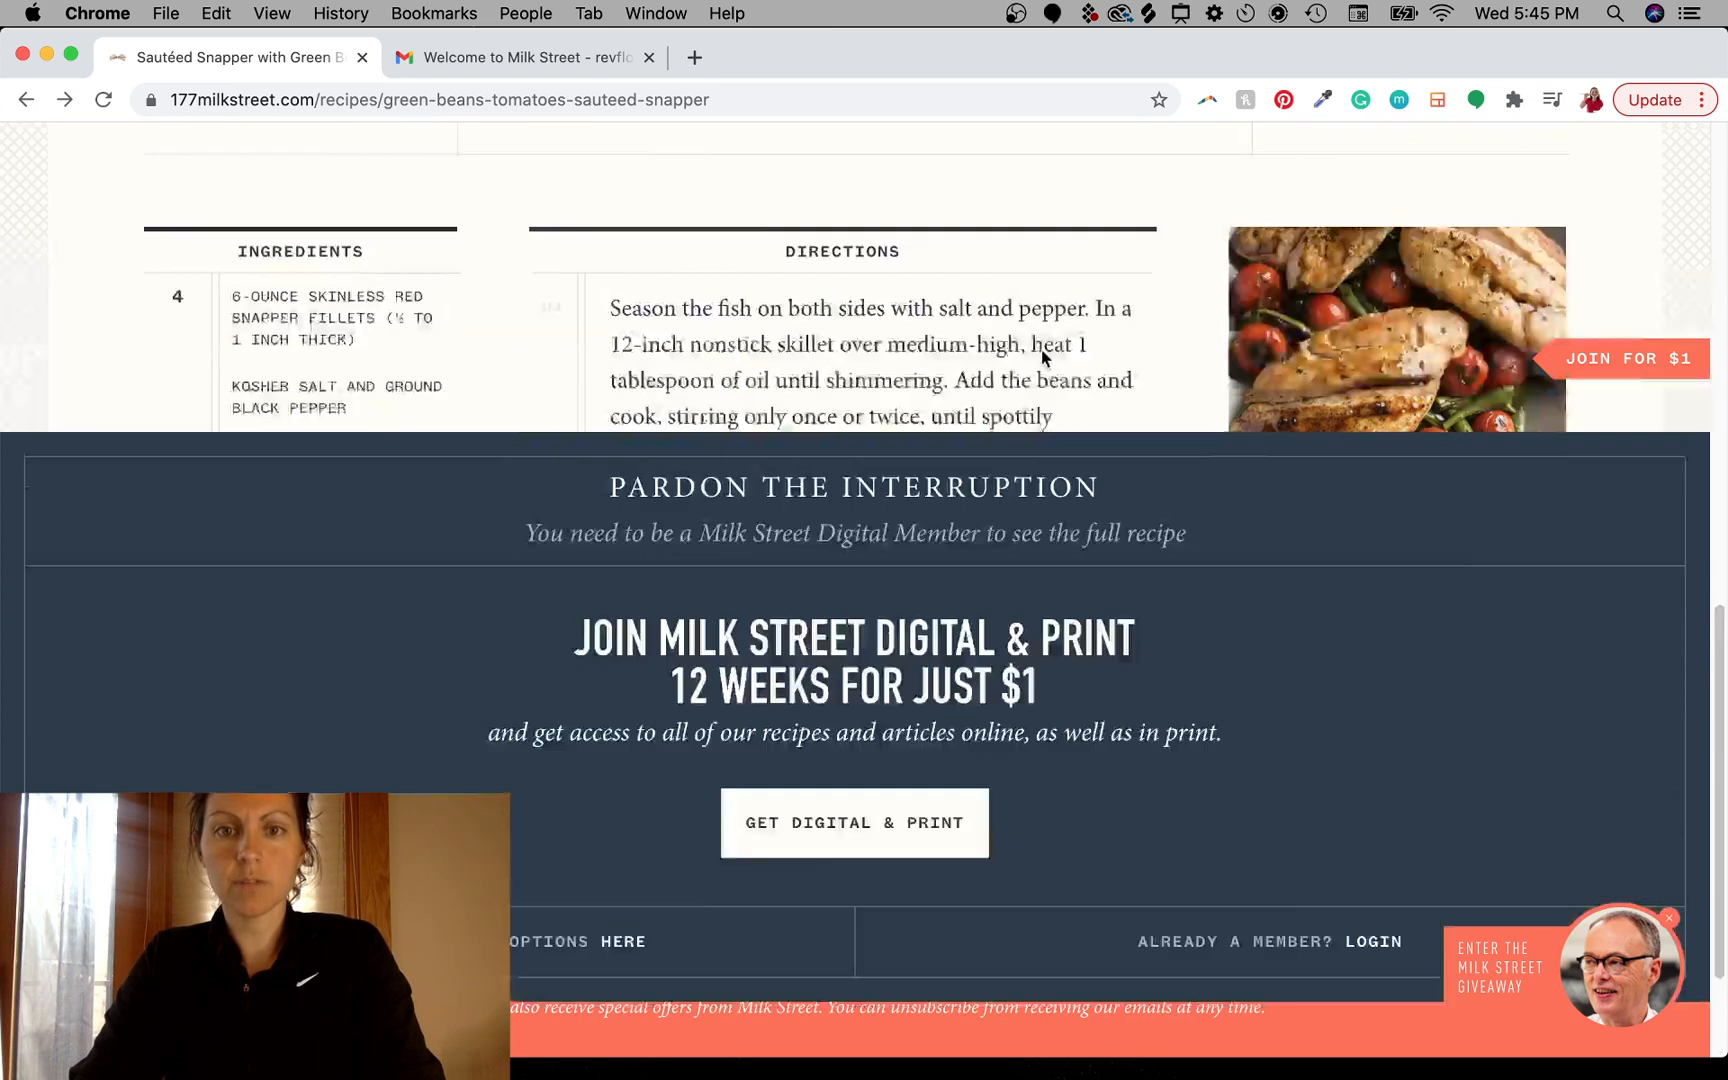
{"action": "scroll", "coordinate": [1041, 357], "scroll_direction": "up", "scroll_amount": 8}
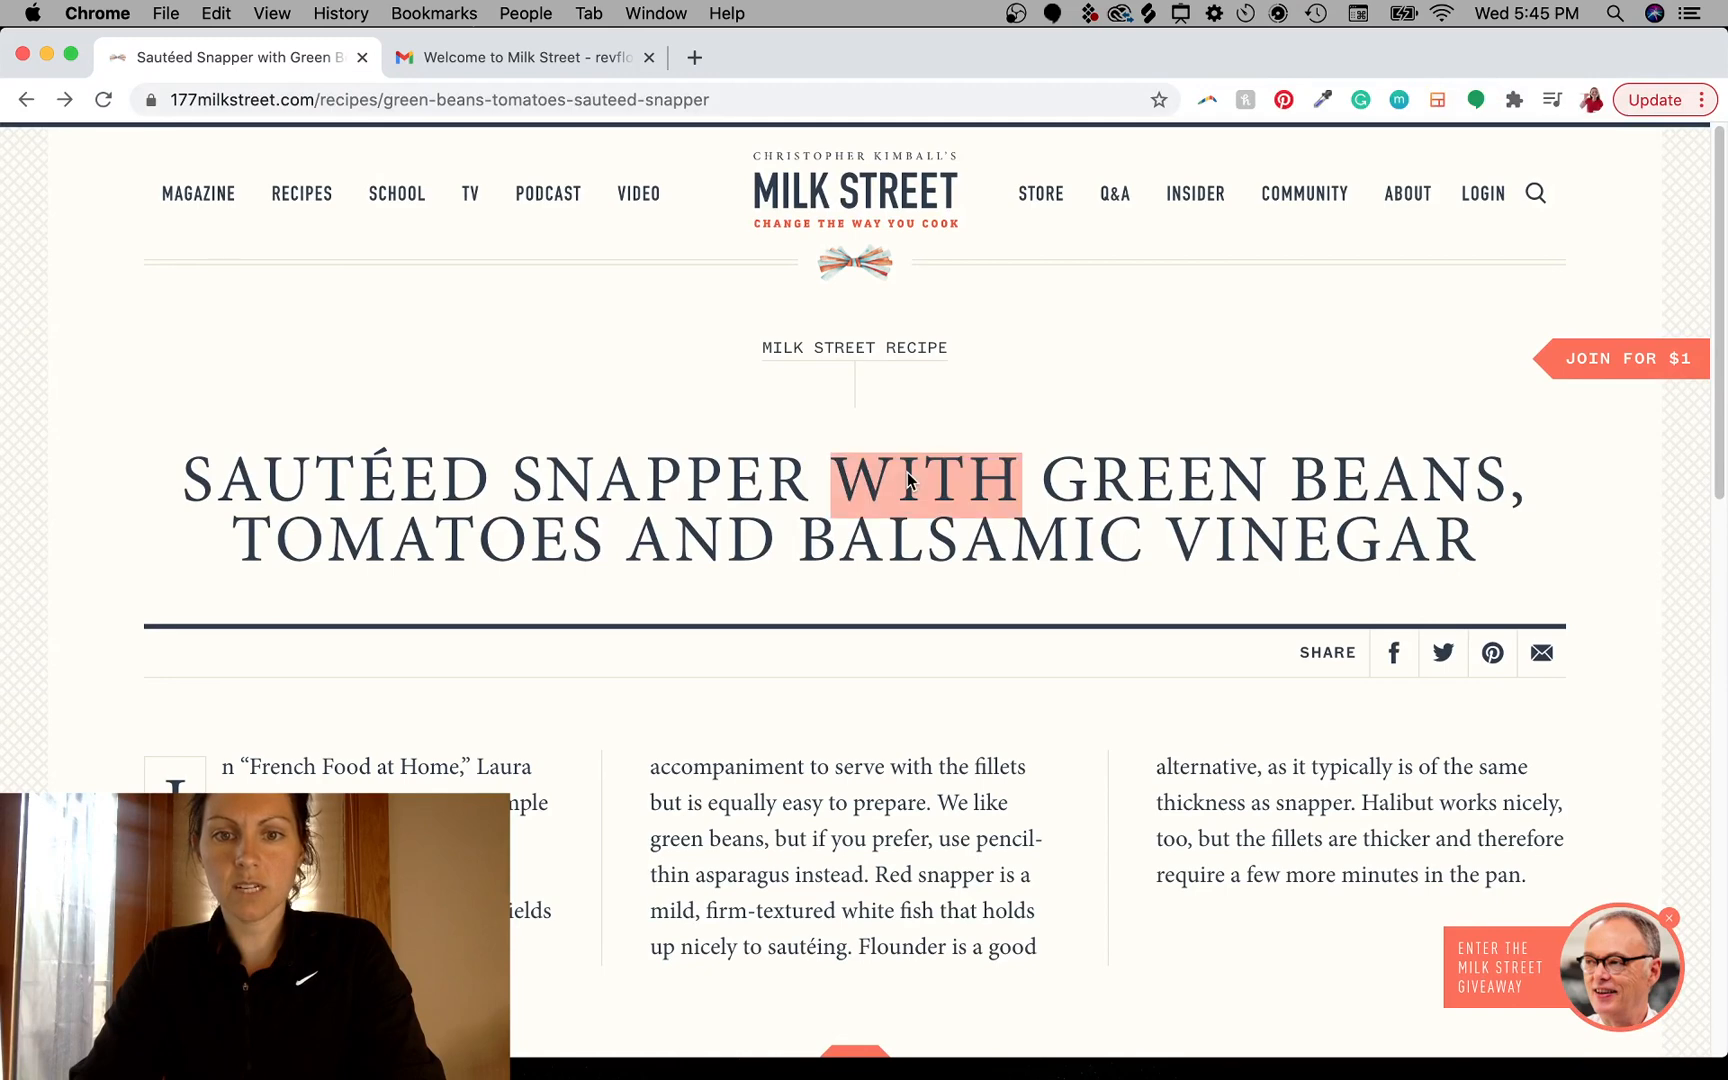
- Inspect the recipe title in developer tools and review its CSS styles for the font family
{"action": "triple_click", "coordinate": [908, 480]}
{"action": "right_click", "coordinate": [908, 480]}
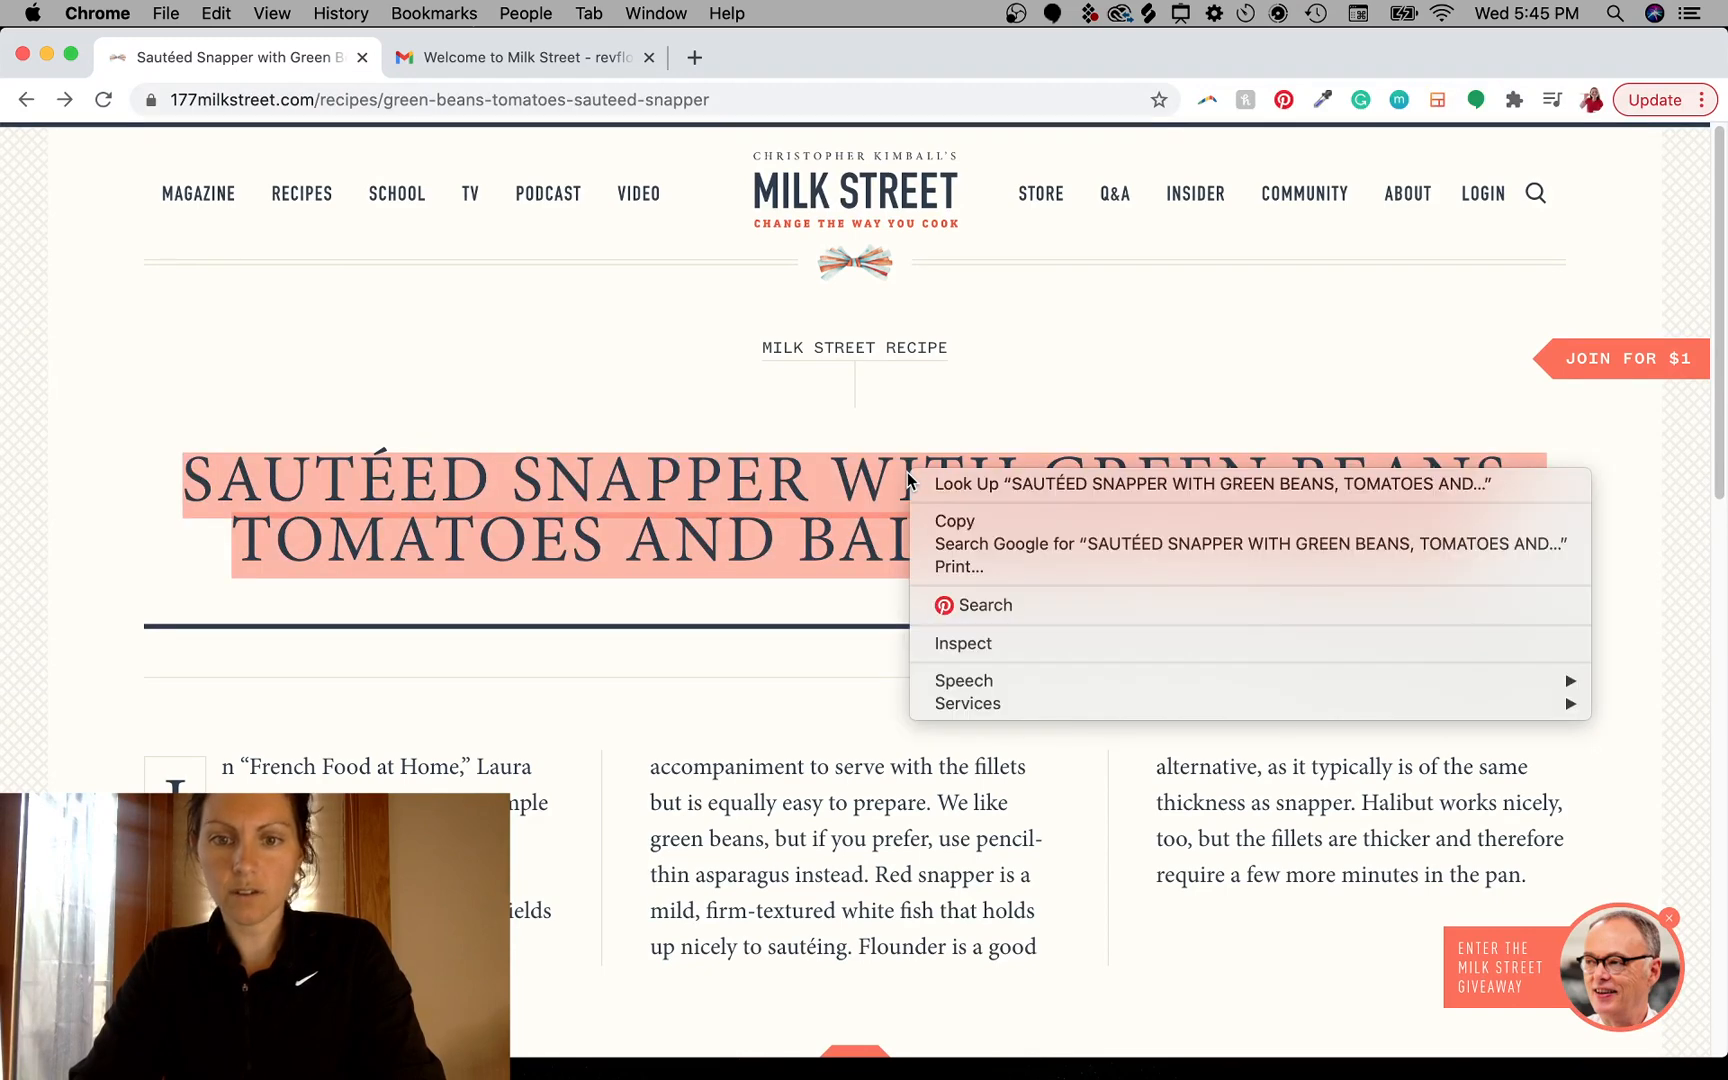
{"action": "left_click", "coordinate": [981, 641]}
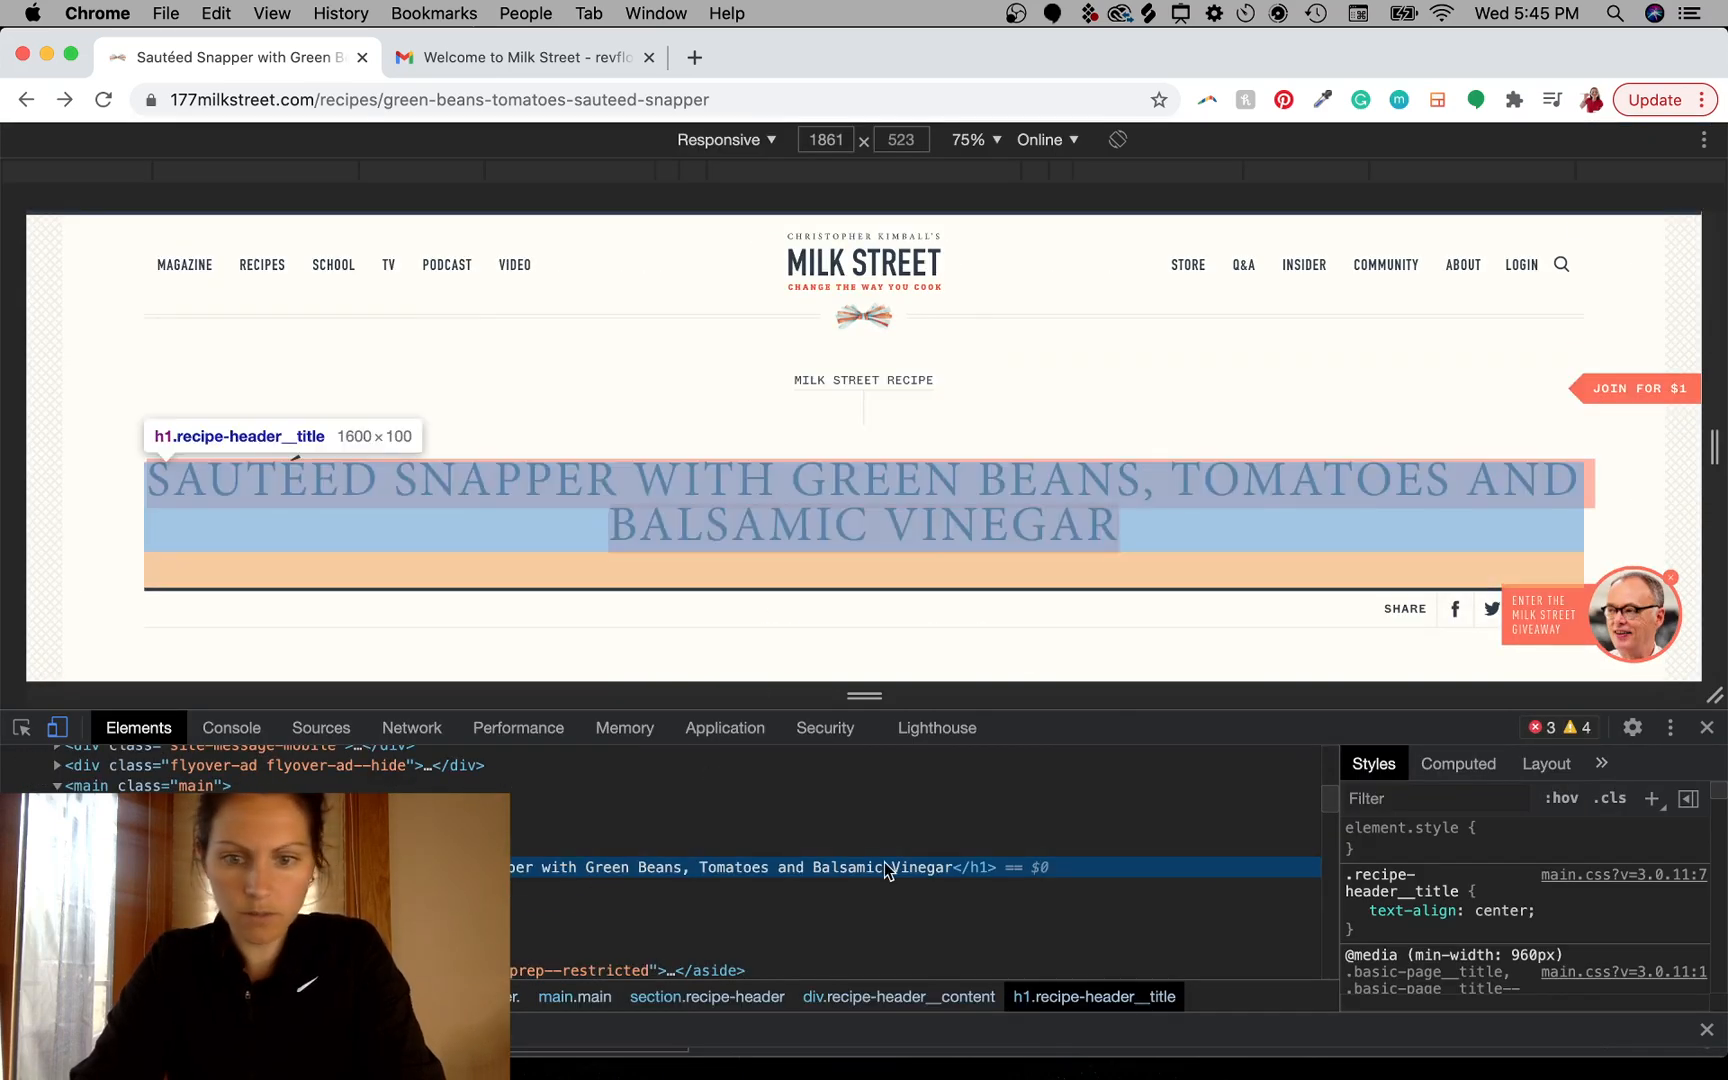
{"action": "scroll", "coordinate": [1470, 912], "scroll_direction": "down", "scroll_amount": 10}
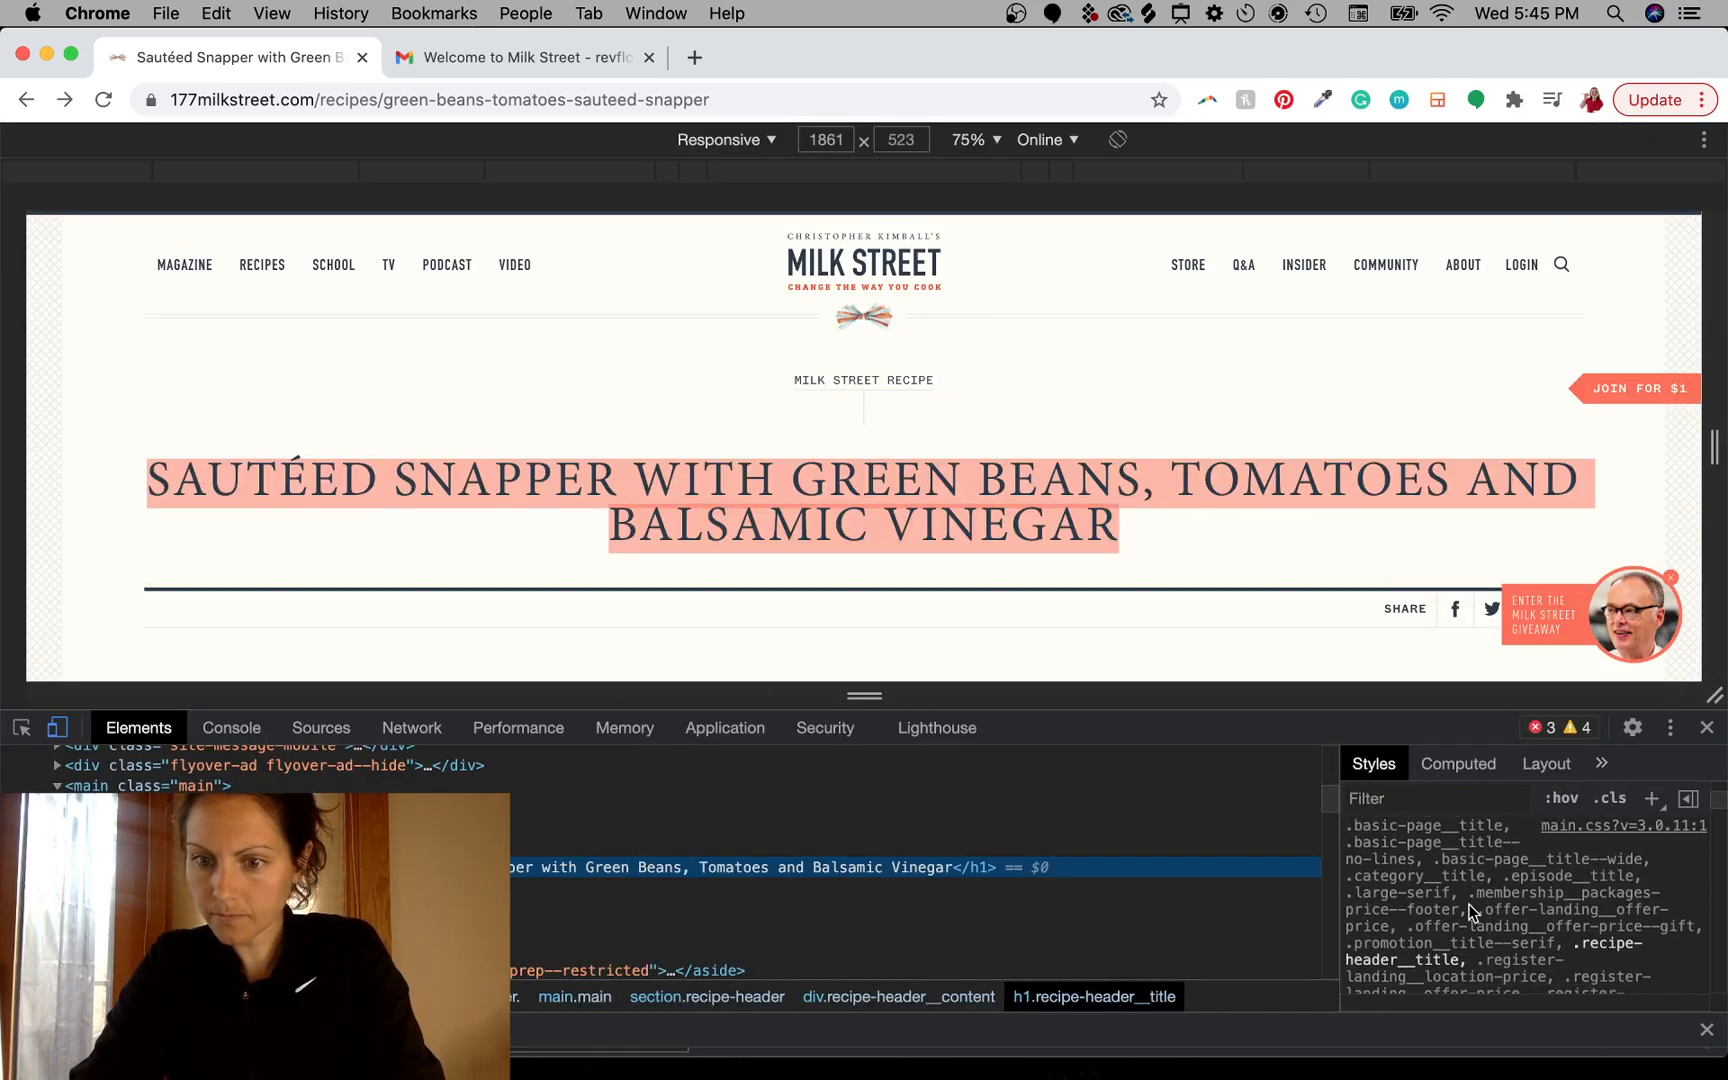
{"action": "scroll", "coordinate": [1470, 912], "scroll_direction": "down", "scroll_amount": 5}
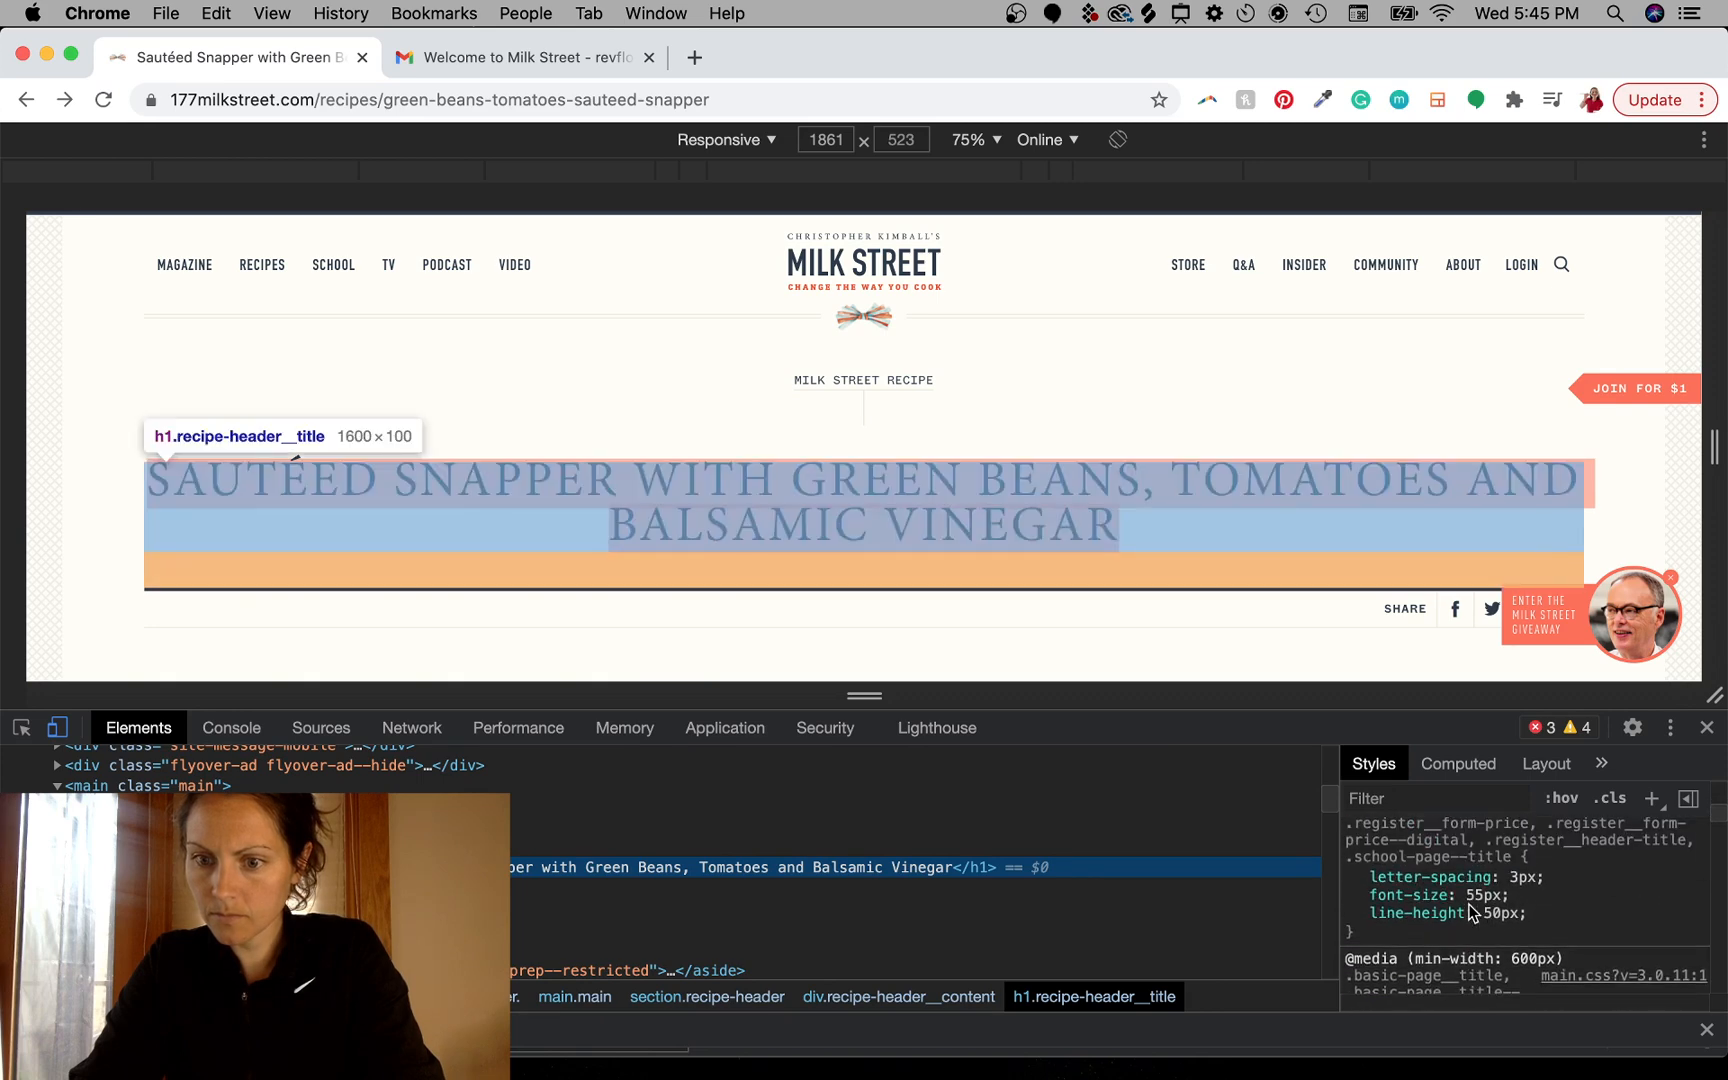
{"action": "scroll", "coordinate": [1470, 912], "scroll_direction": "down", "scroll_amount": 8}
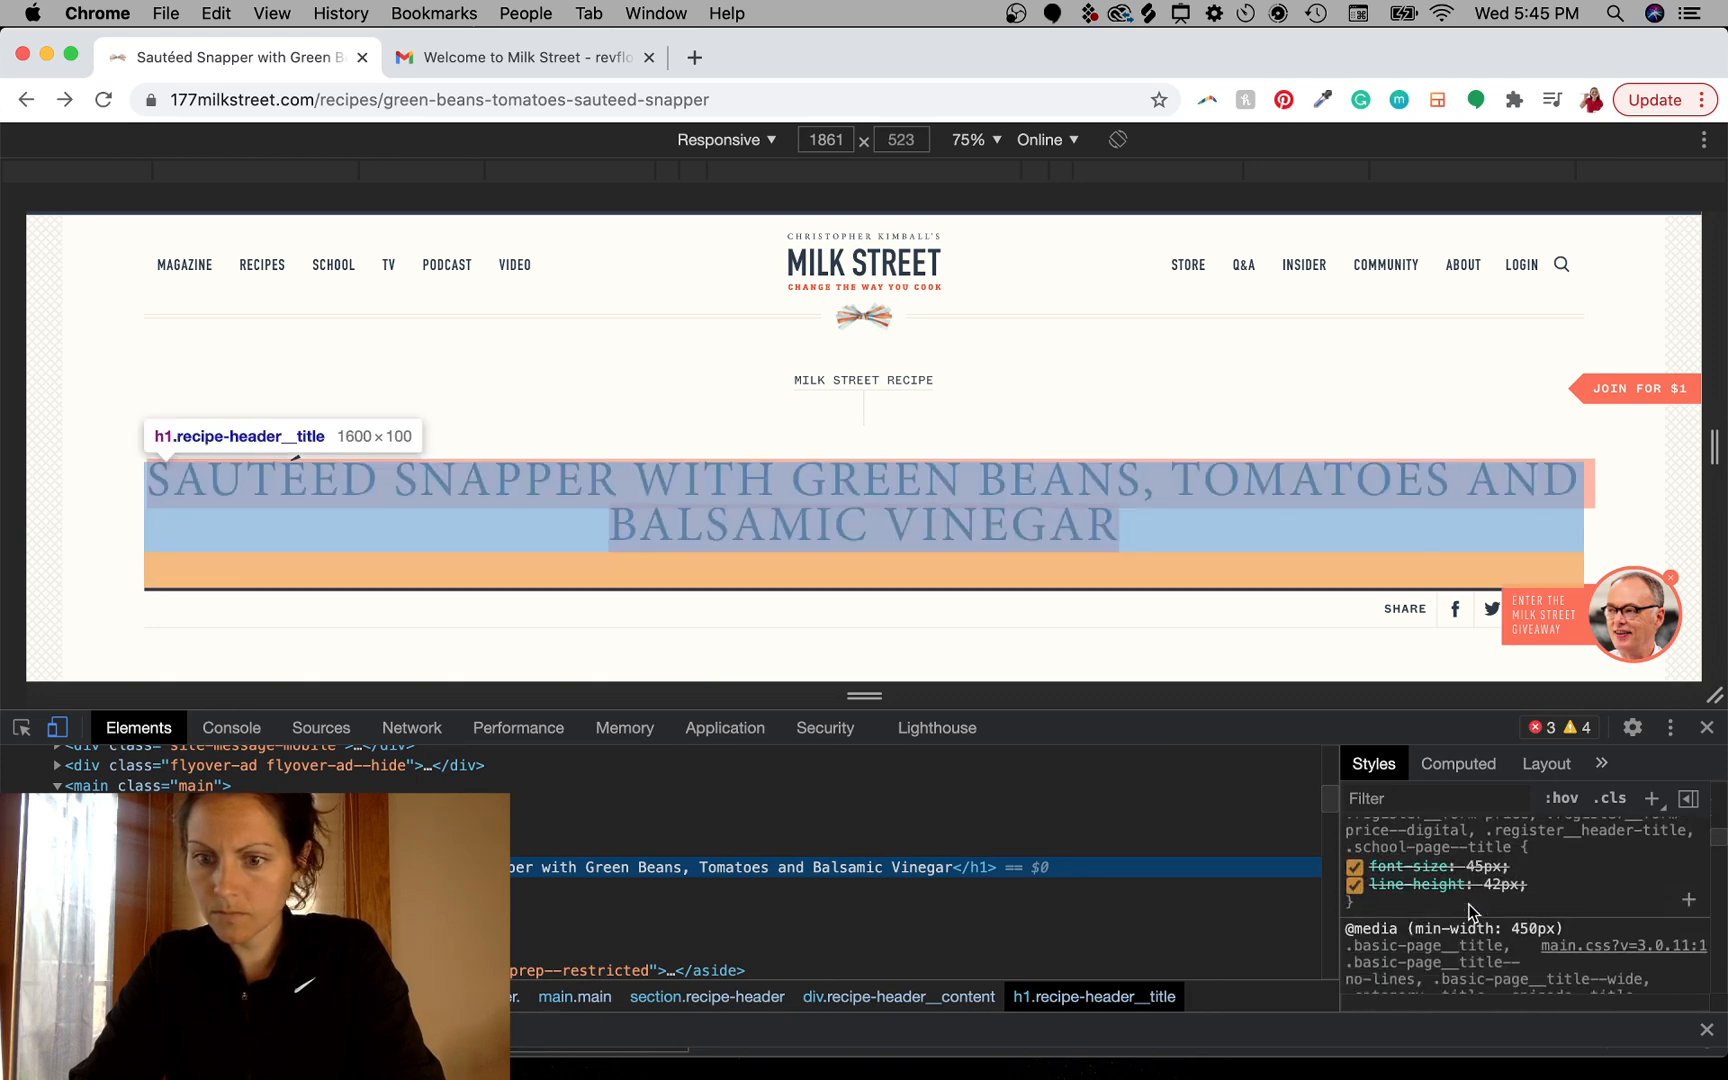
{"action": "scroll", "coordinate": [1470, 912], "scroll_direction": "down", "scroll_amount": 6}
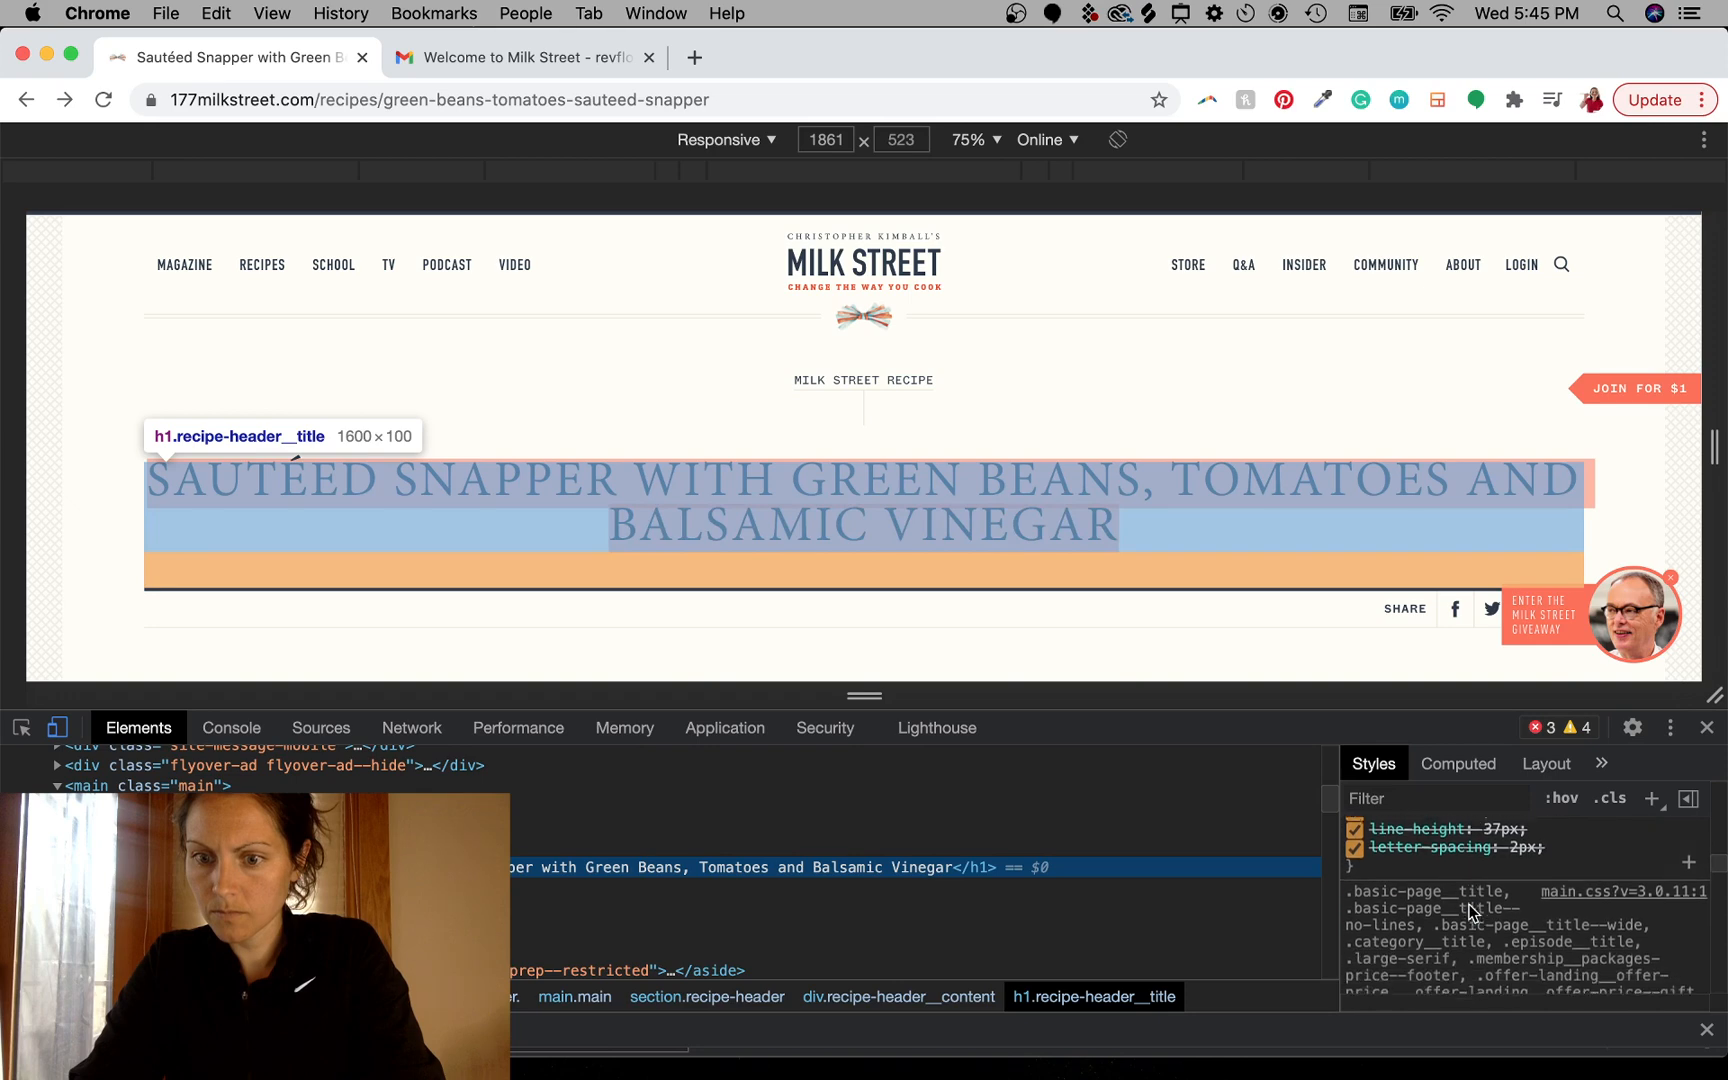
{"action": "scroll", "coordinate": [1470, 912], "scroll_direction": "down", "scroll_amount": 2}
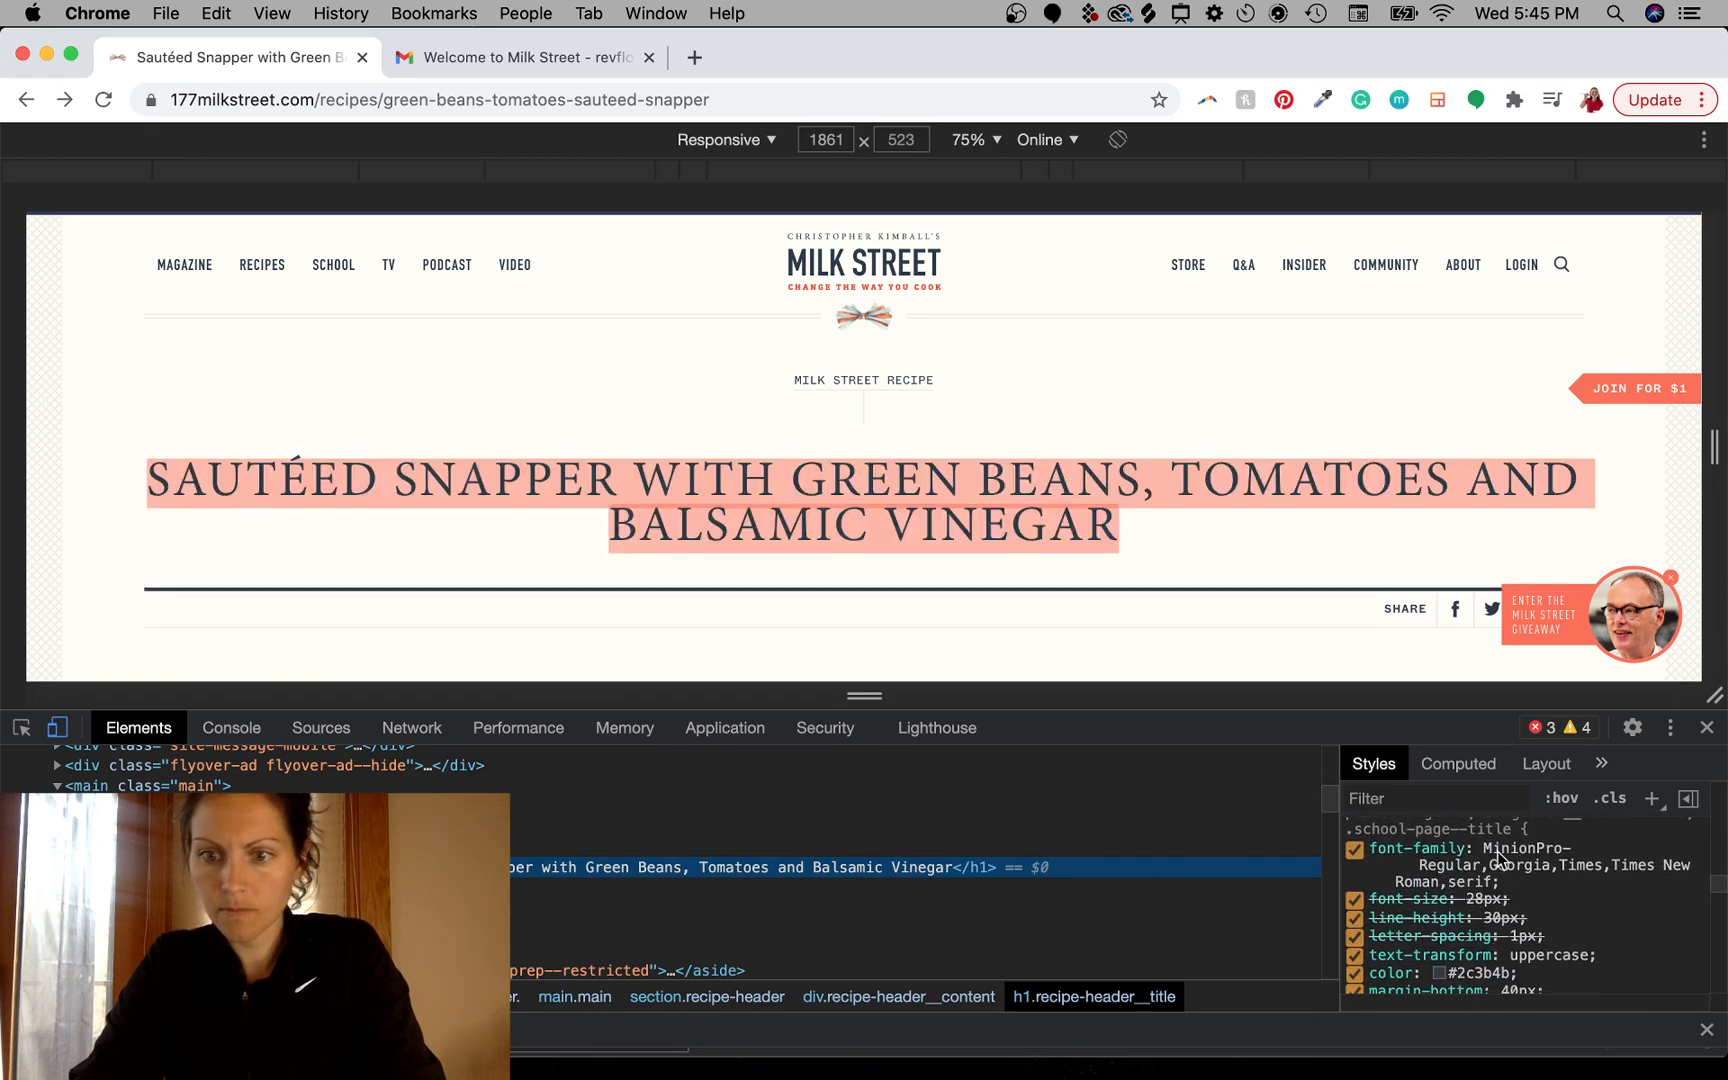
{"action": "scroll", "coordinate": [1518, 897], "scroll_direction": "down", "scroll_amount": 2}
{"action": "scroll", "coordinate": [1530, 898], "scroll_direction": "up", "scroll_amount": 3}
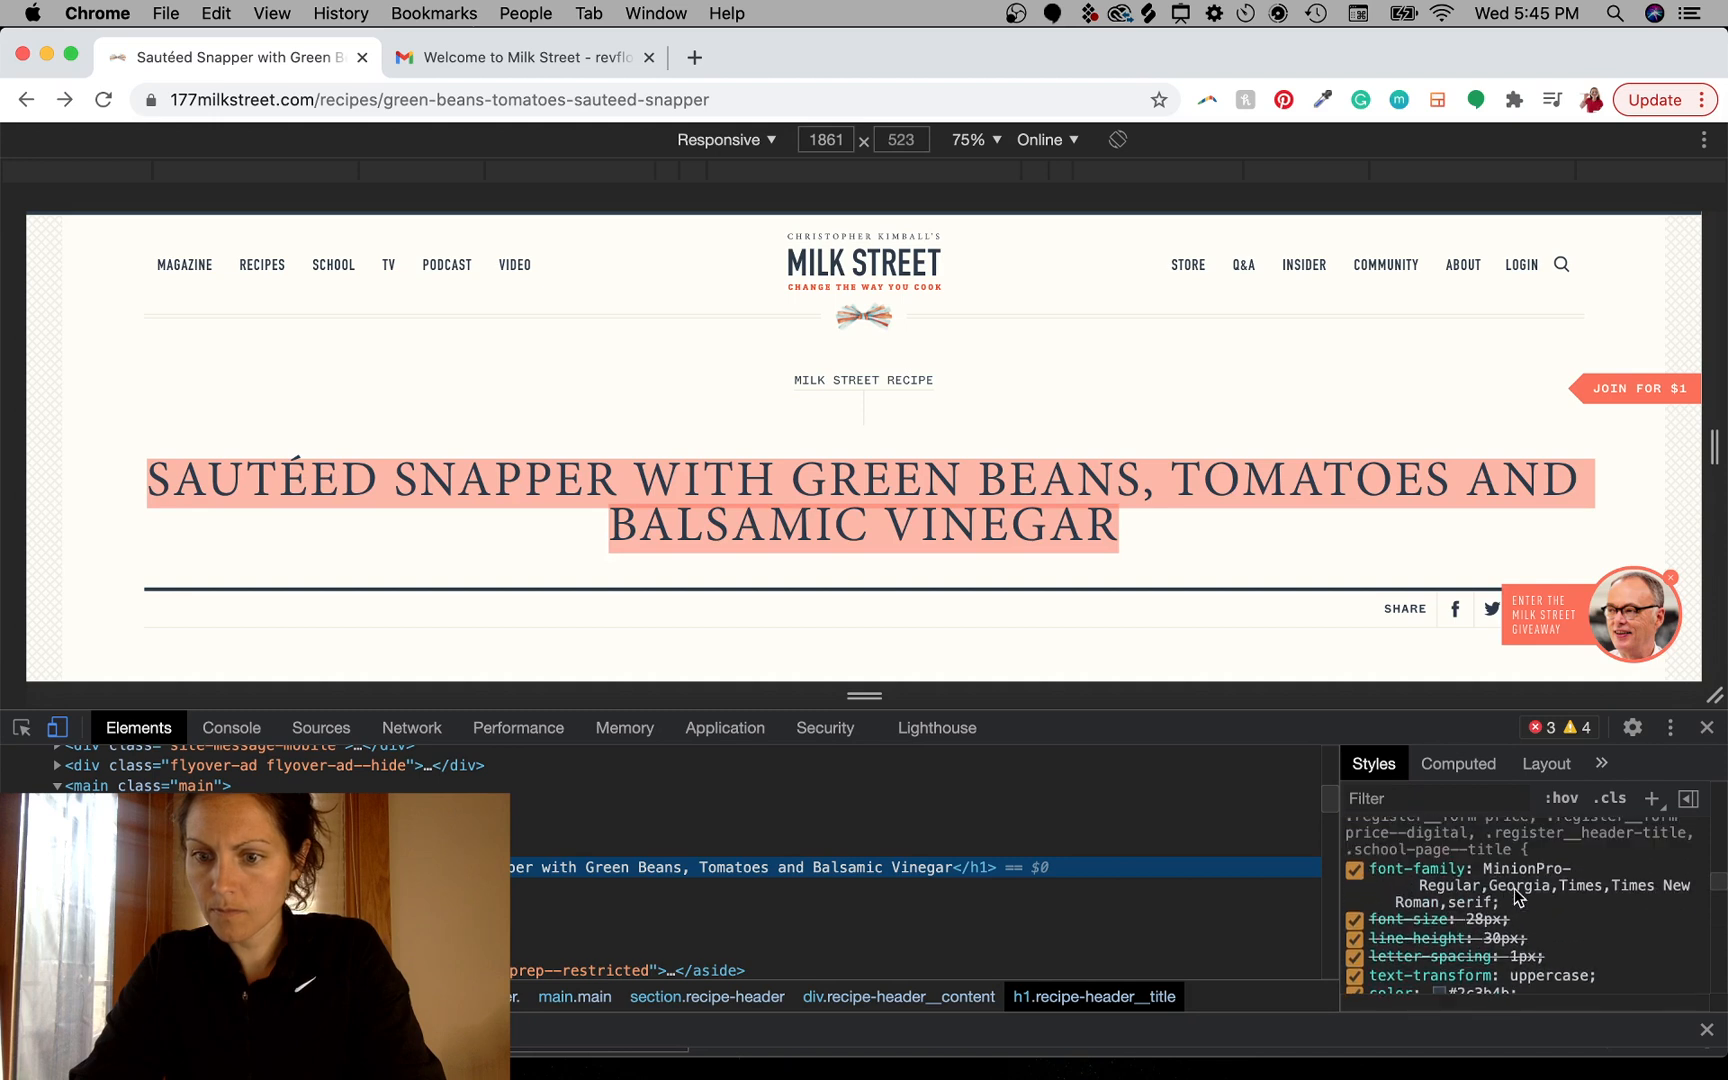
- Try replacing the title's first font-family entry with "hel" in its CSS, then undo the edit
{"action": "left_click", "coordinate": [1512, 893]}
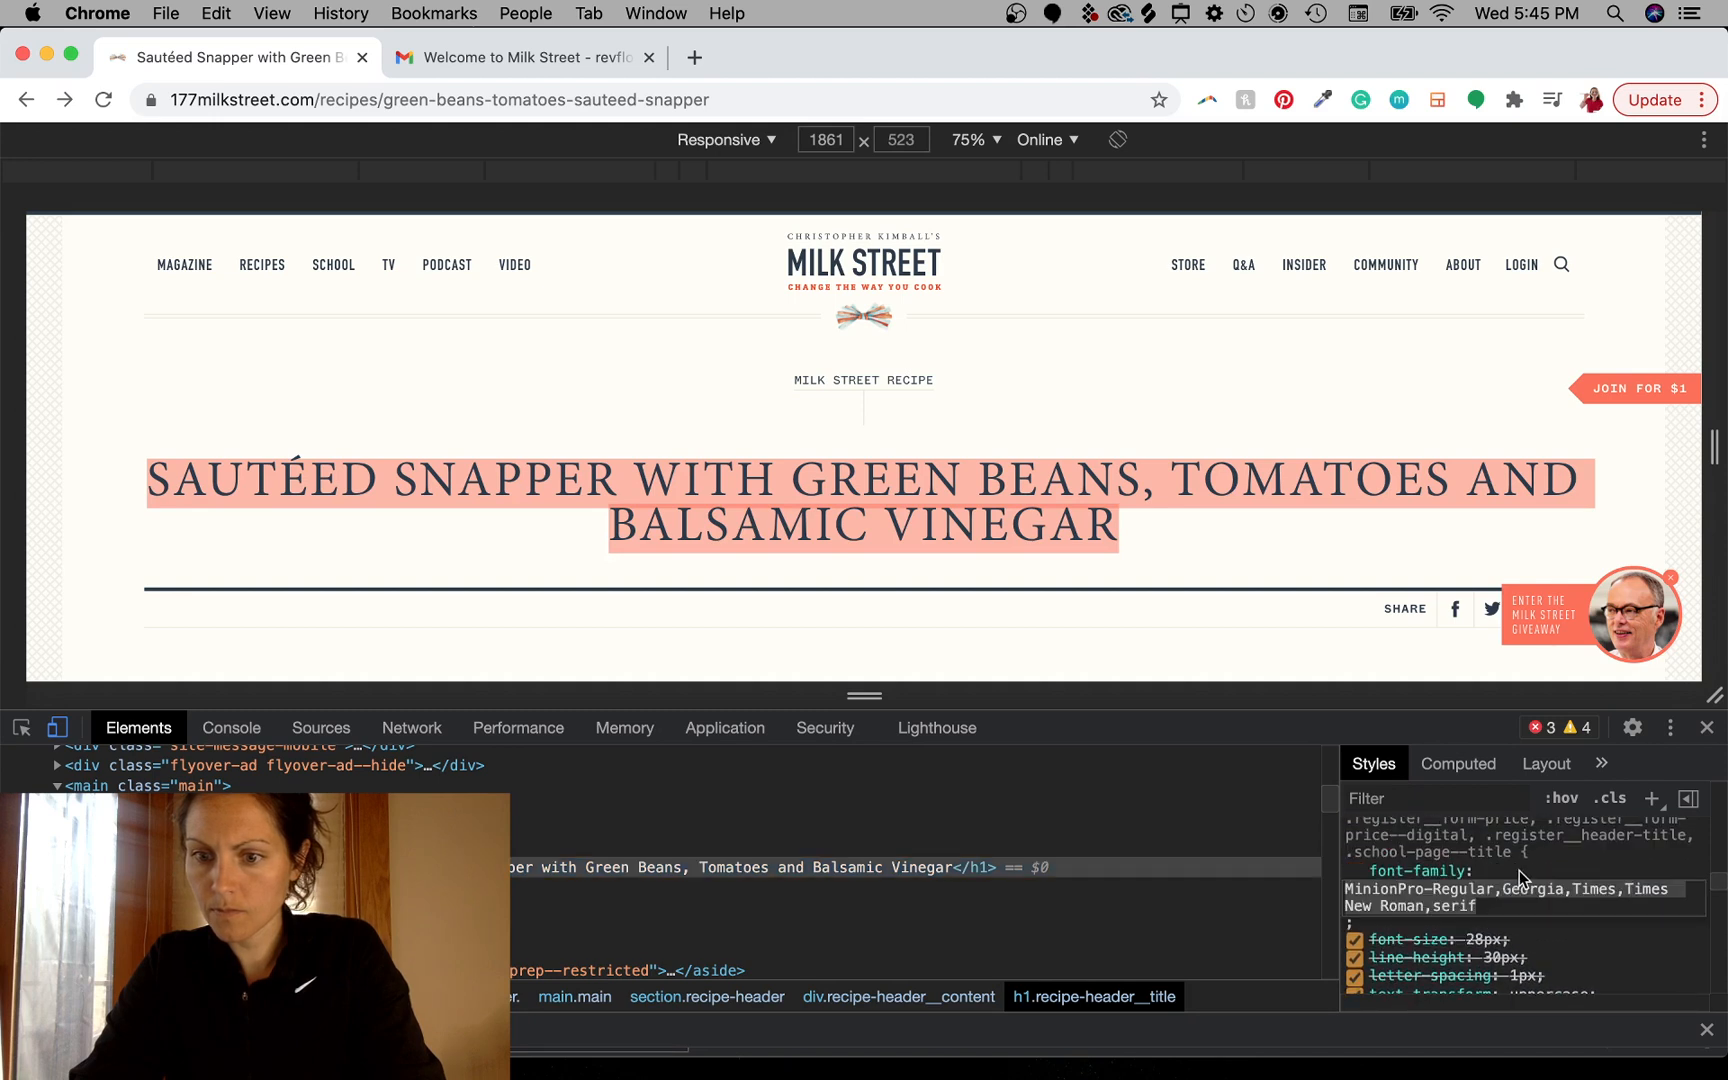
{"action": "double_click", "coordinate": [1408, 894]}
{"action": "left_click", "coordinate": [1449, 892]}
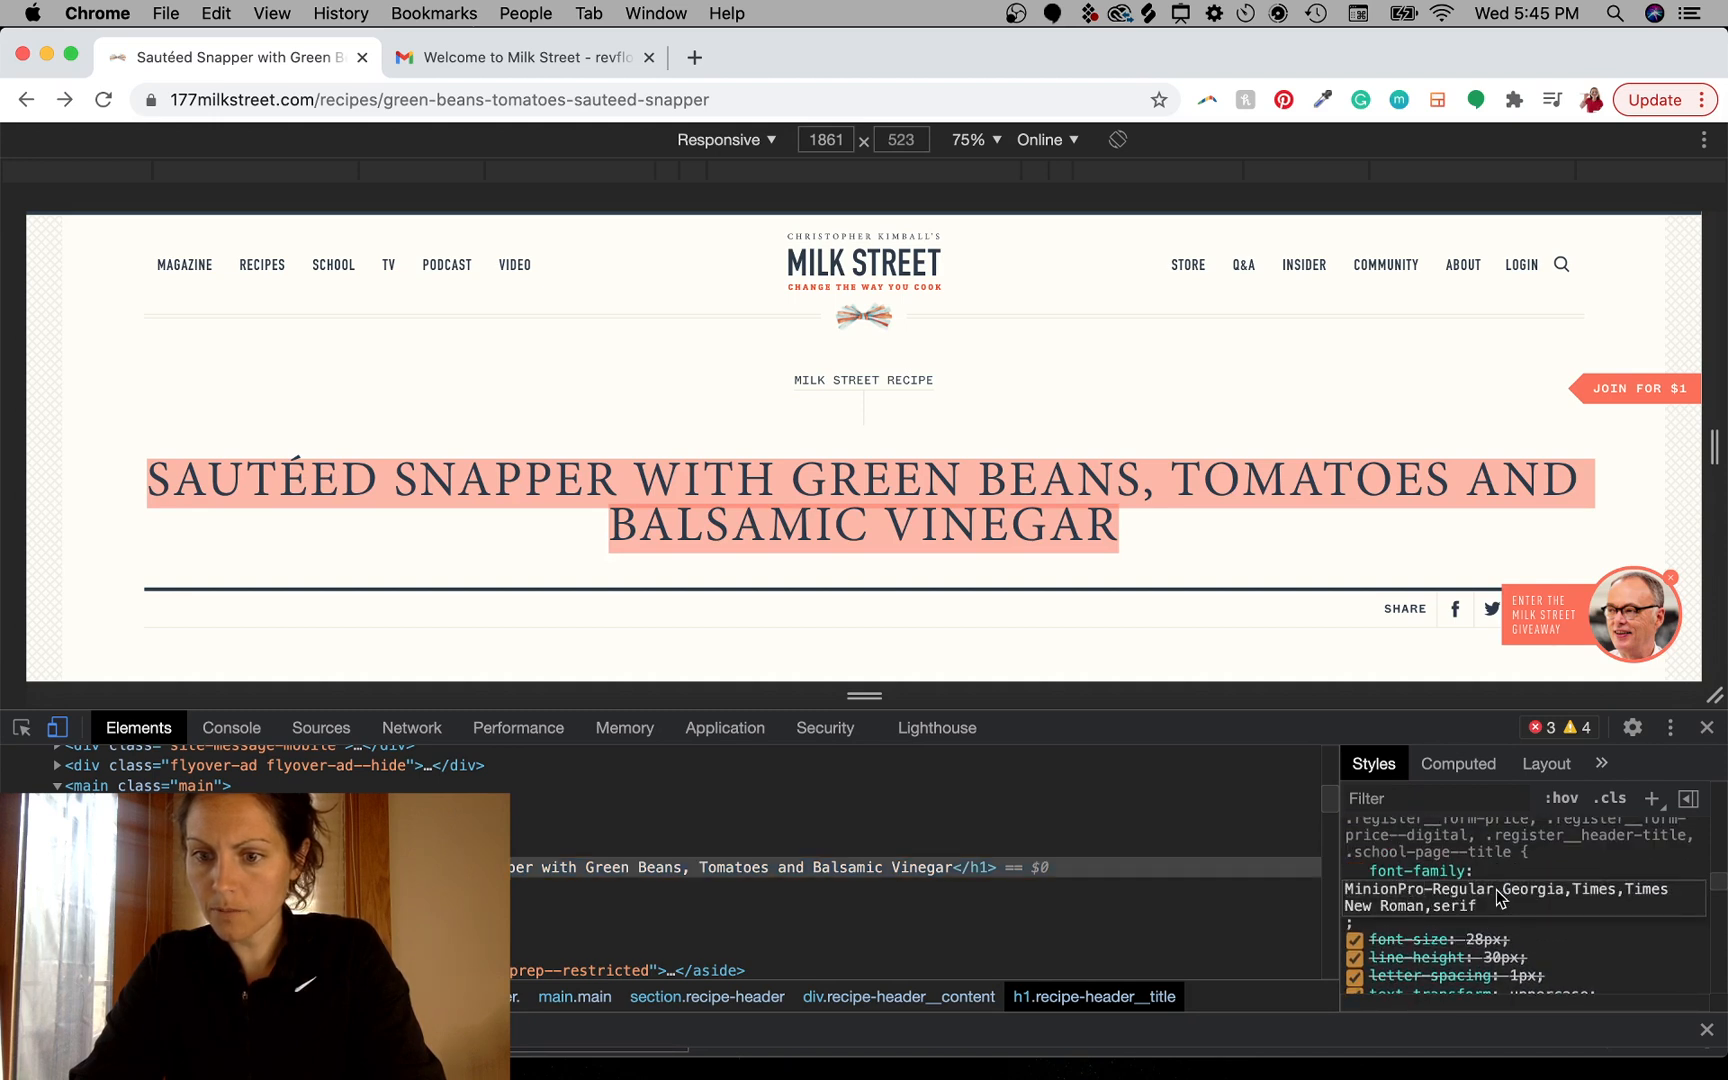
{"action": "left_click_drag", "start_coordinate": [1497, 892], "coordinate": [1280, 897]}
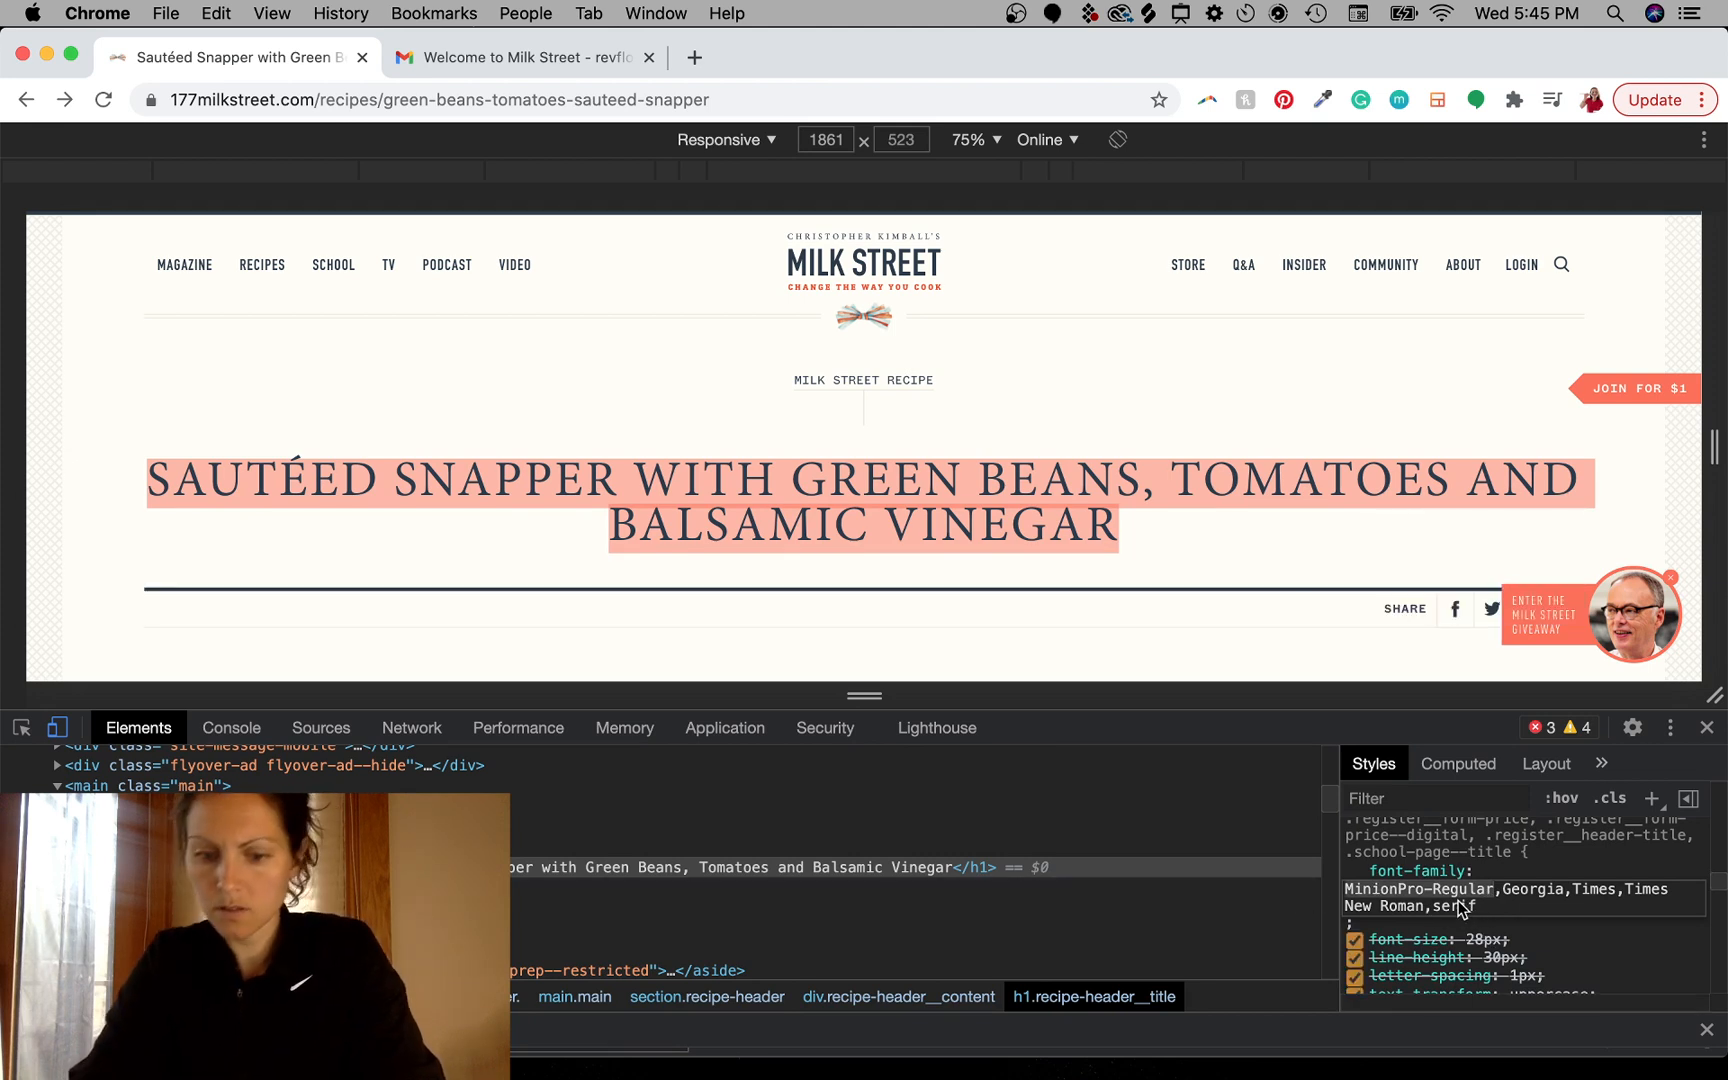
{"action": "type", "text": "hel"}
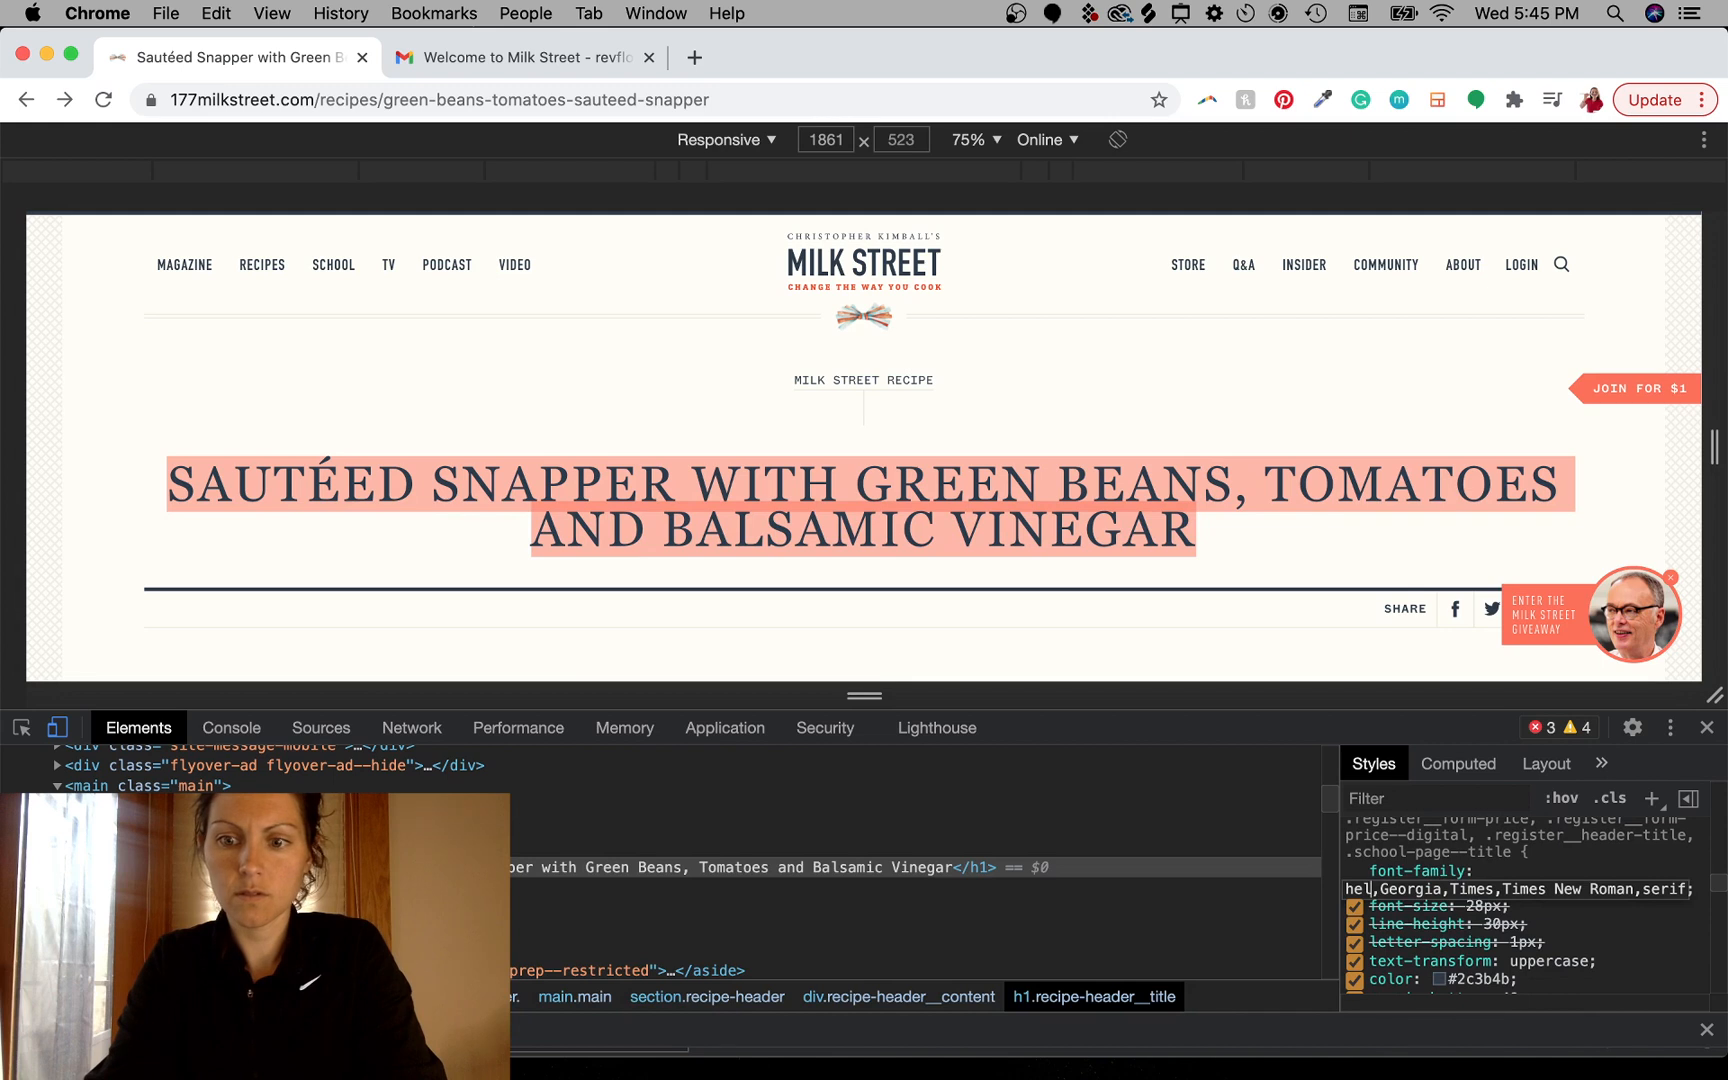
{"action": "key", "text": "BackSpace"}
{"action": "key", "text": "BackSpace"}
{"action": "key", "text": "BackSpace"}
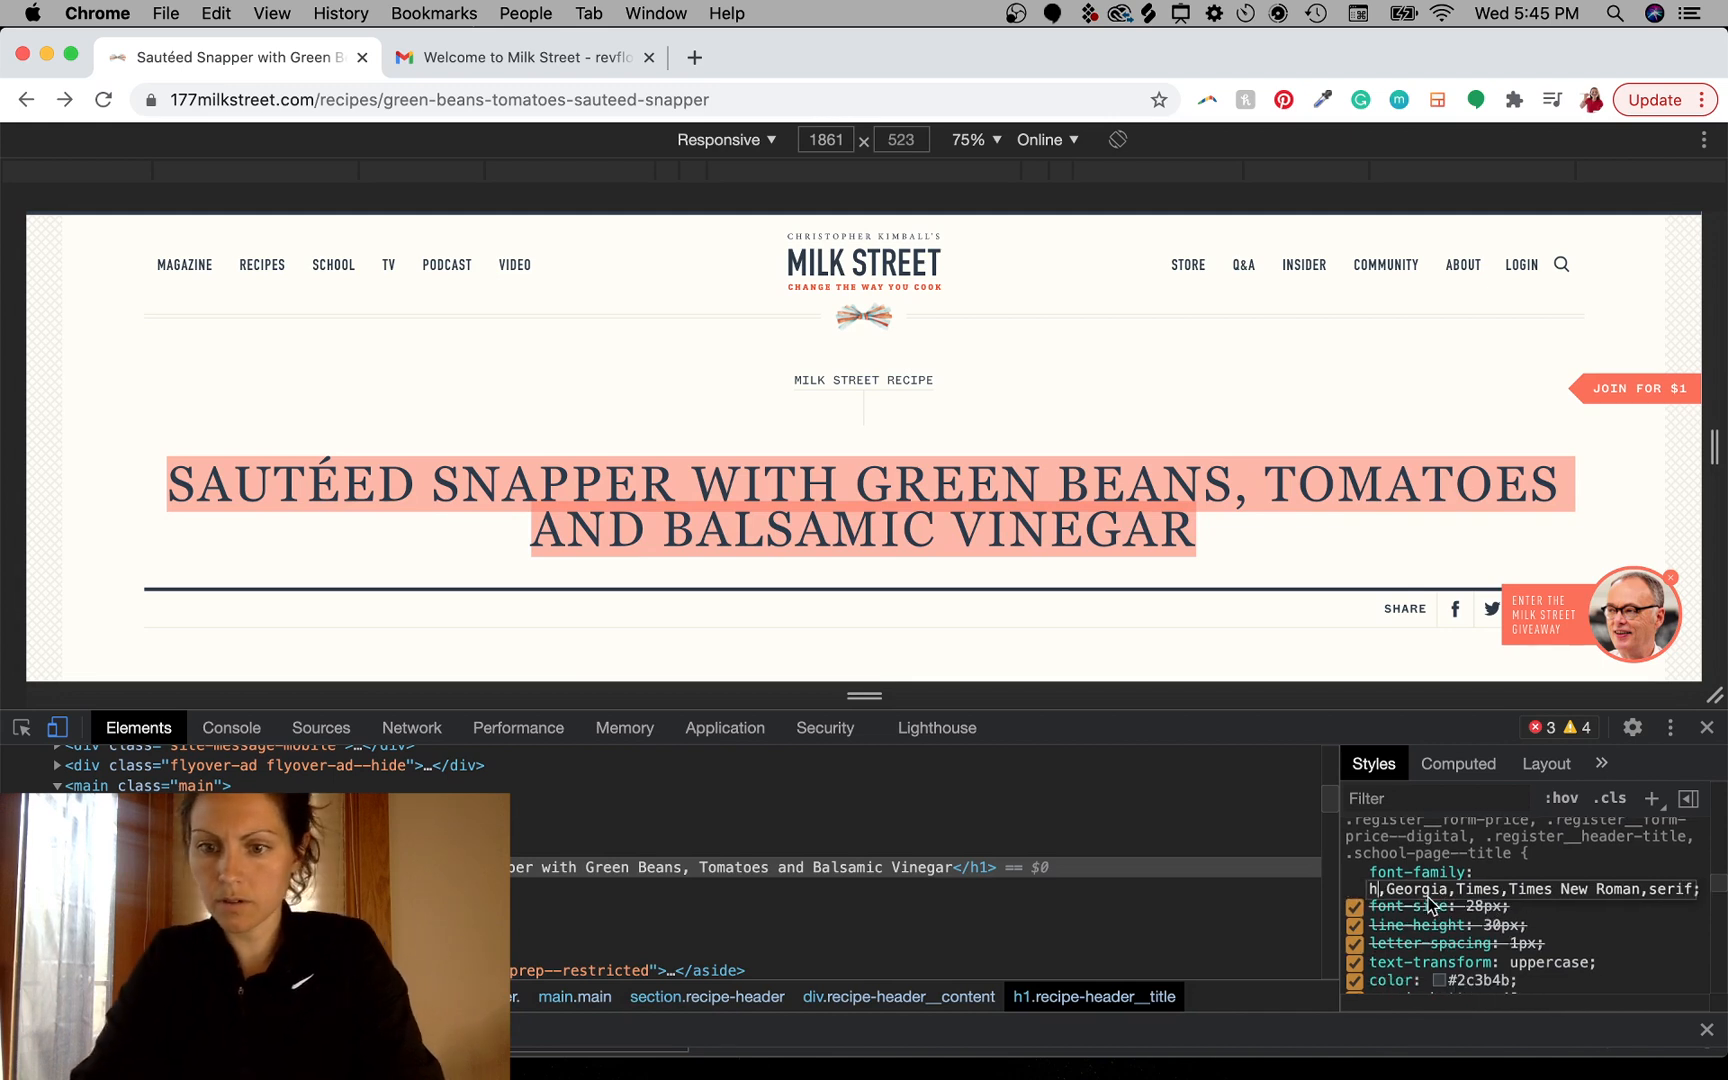
{"action": "key", "text": "super+z"}
{"action": "key", "text": "super+z"}
{"action": "key", "text": "super+z"}
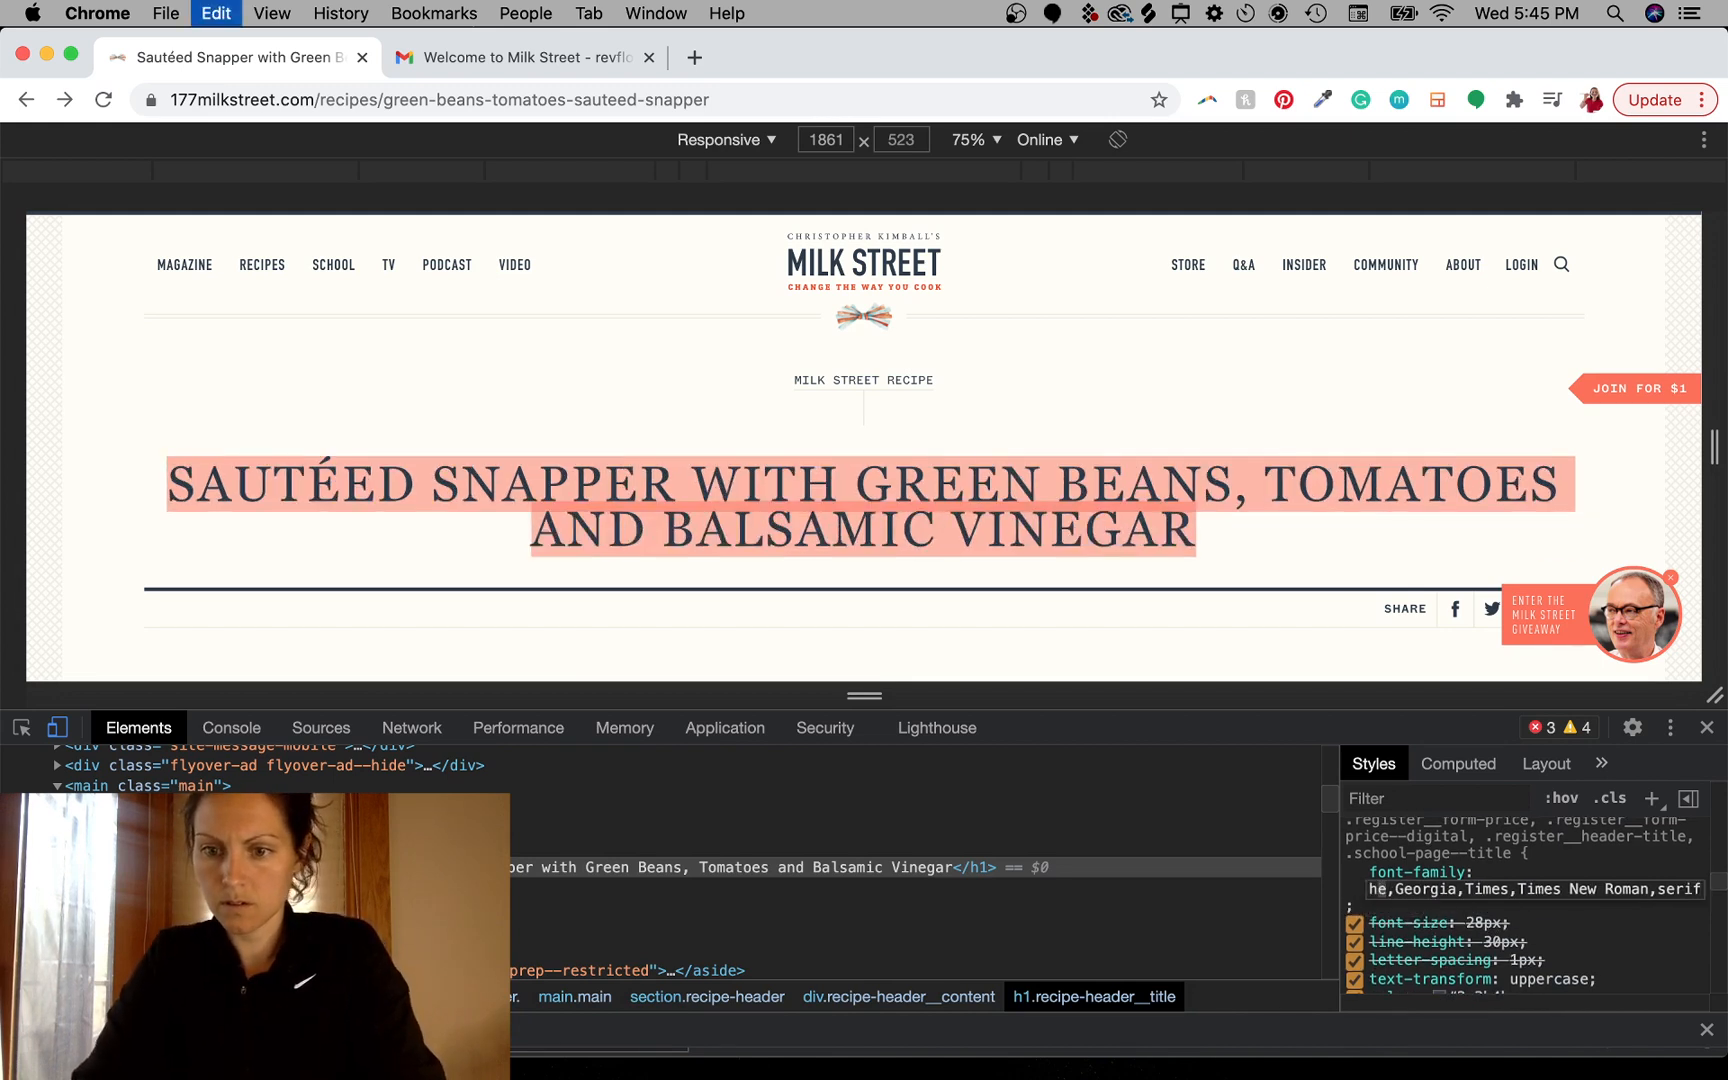
{"action": "key", "text": "super+z"}
{"action": "key", "text": "super+z"}
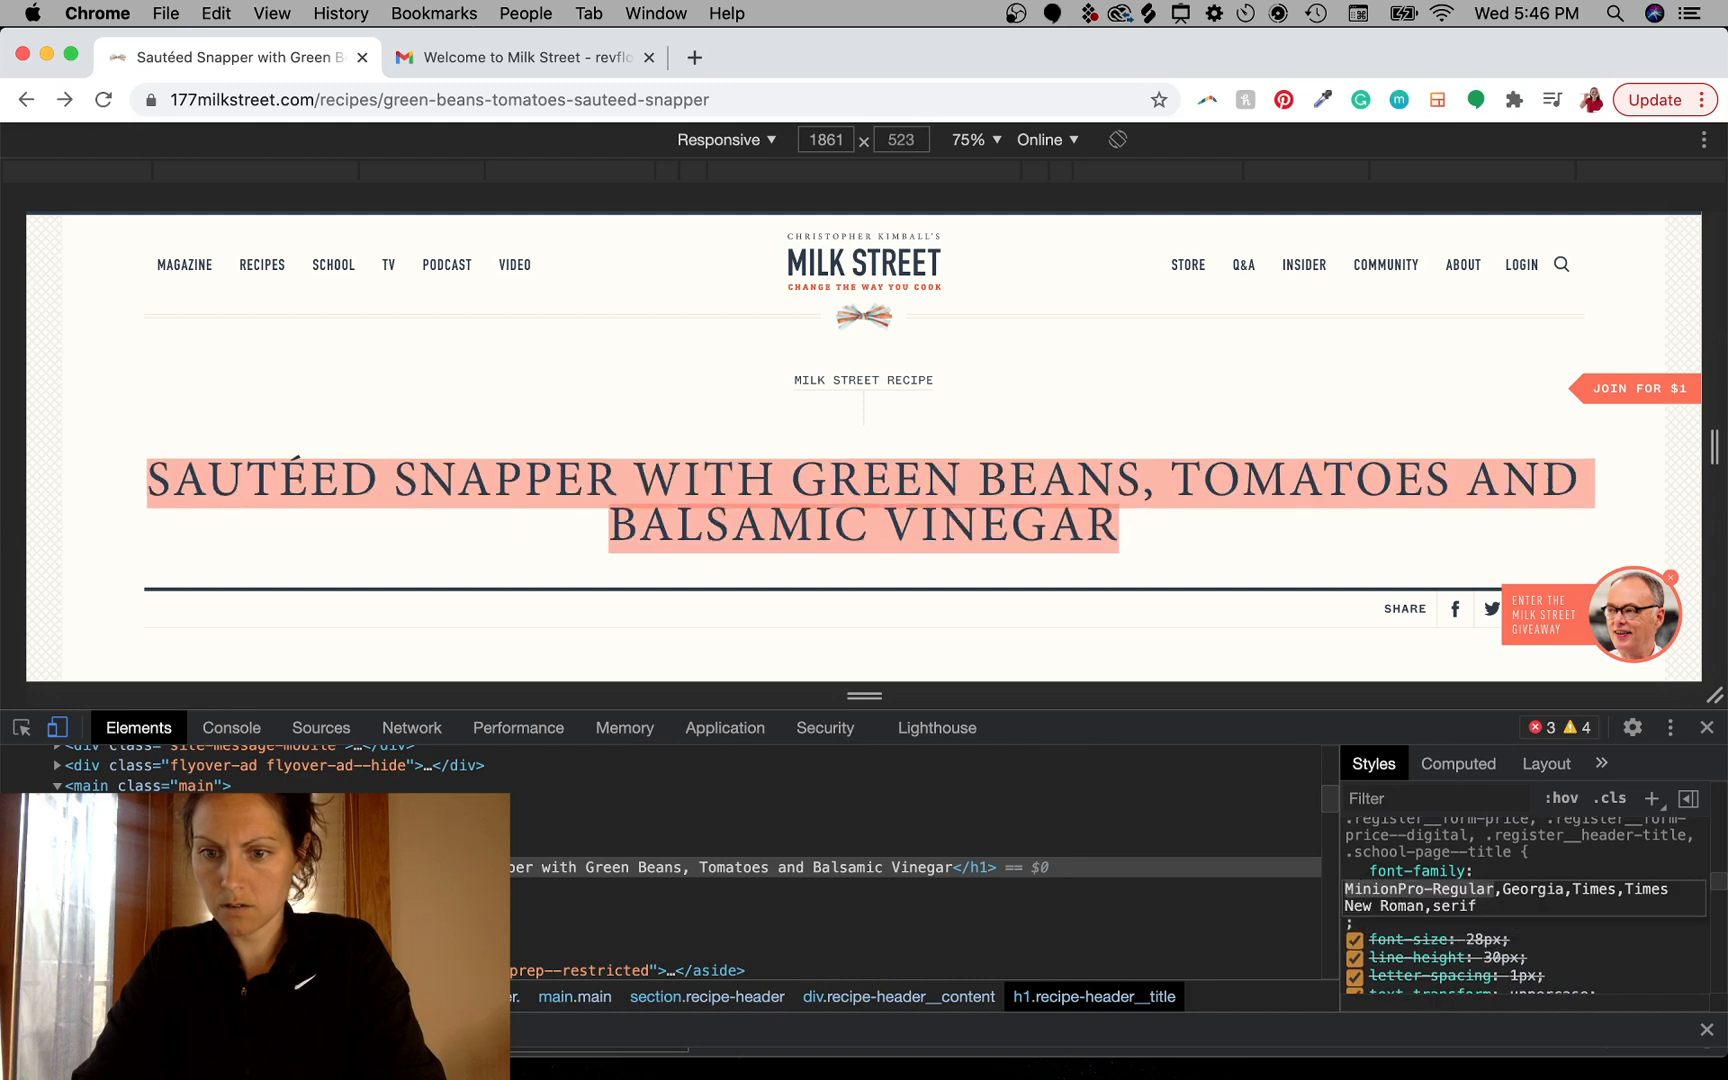
- Replace the recipe title text in the page's HTML with "Join Milk Street Digital and Print"
{"action": "double_click", "coordinate": [570, 874]}
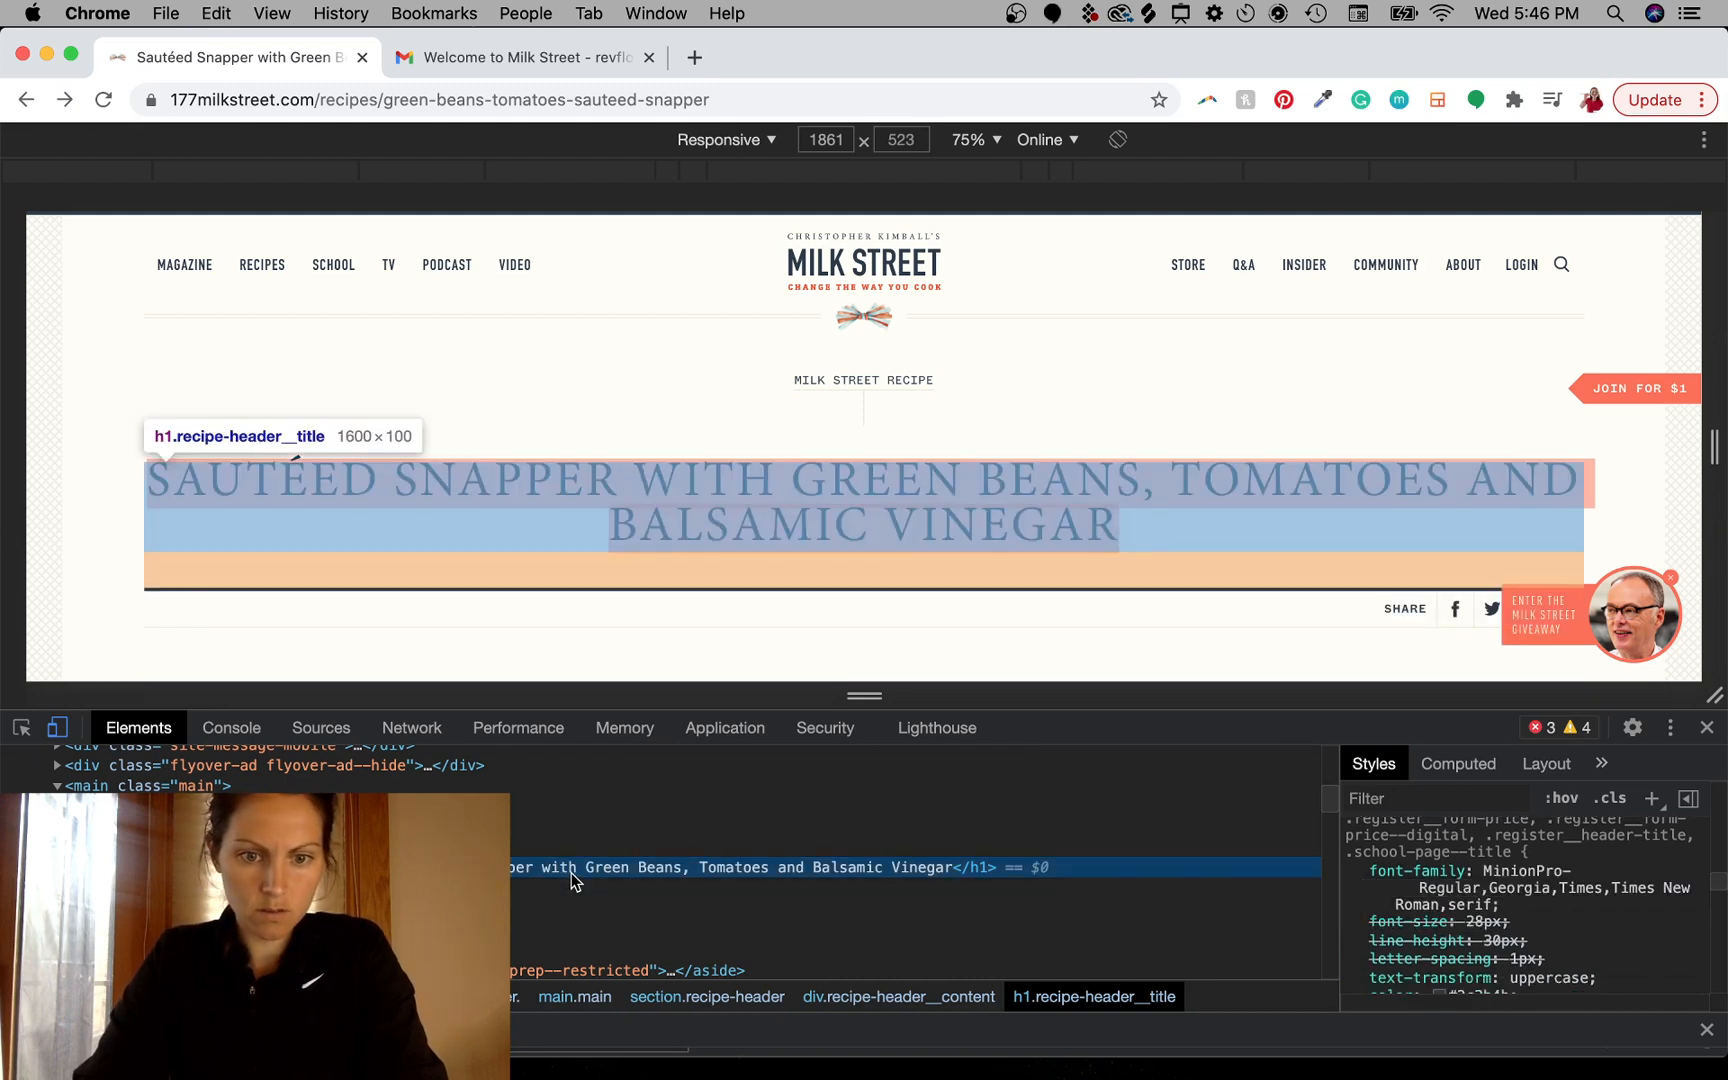
{"action": "double_click", "coordinate": [852, 868]}
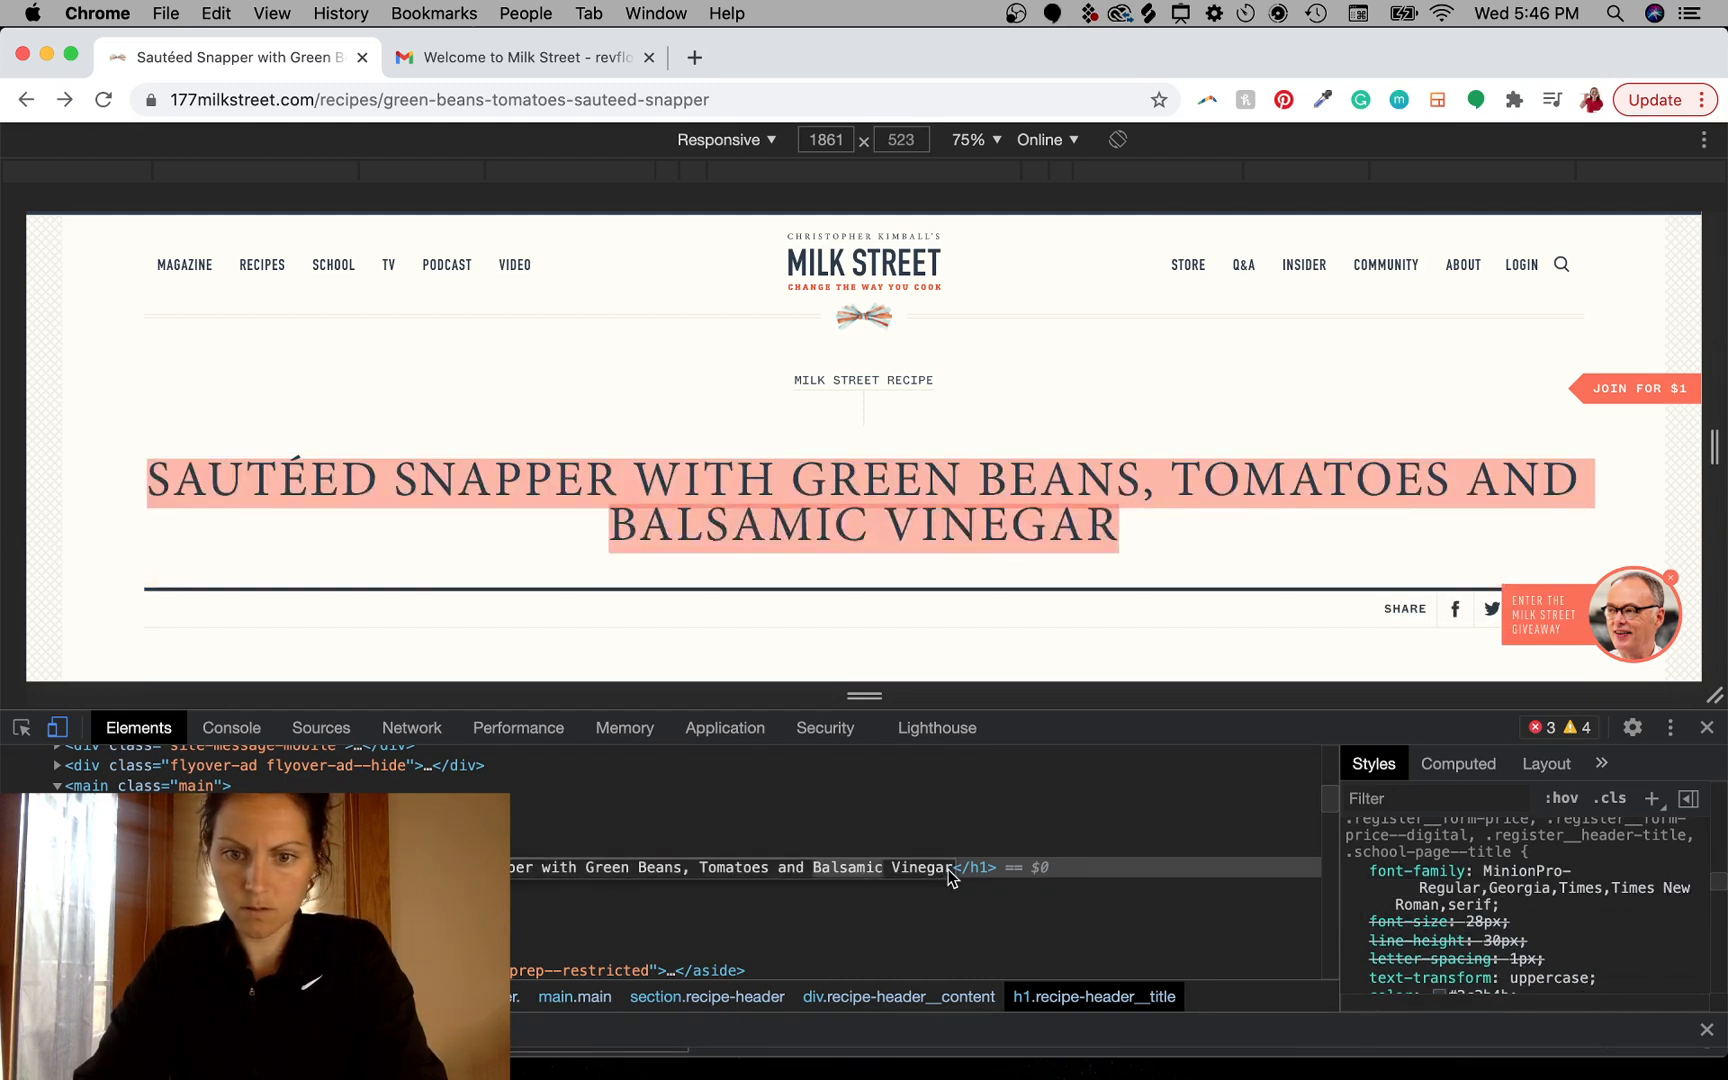
{"action": "left_click_drag", "start_coordinate": [952, 870], "coordinate": [636, 864]}
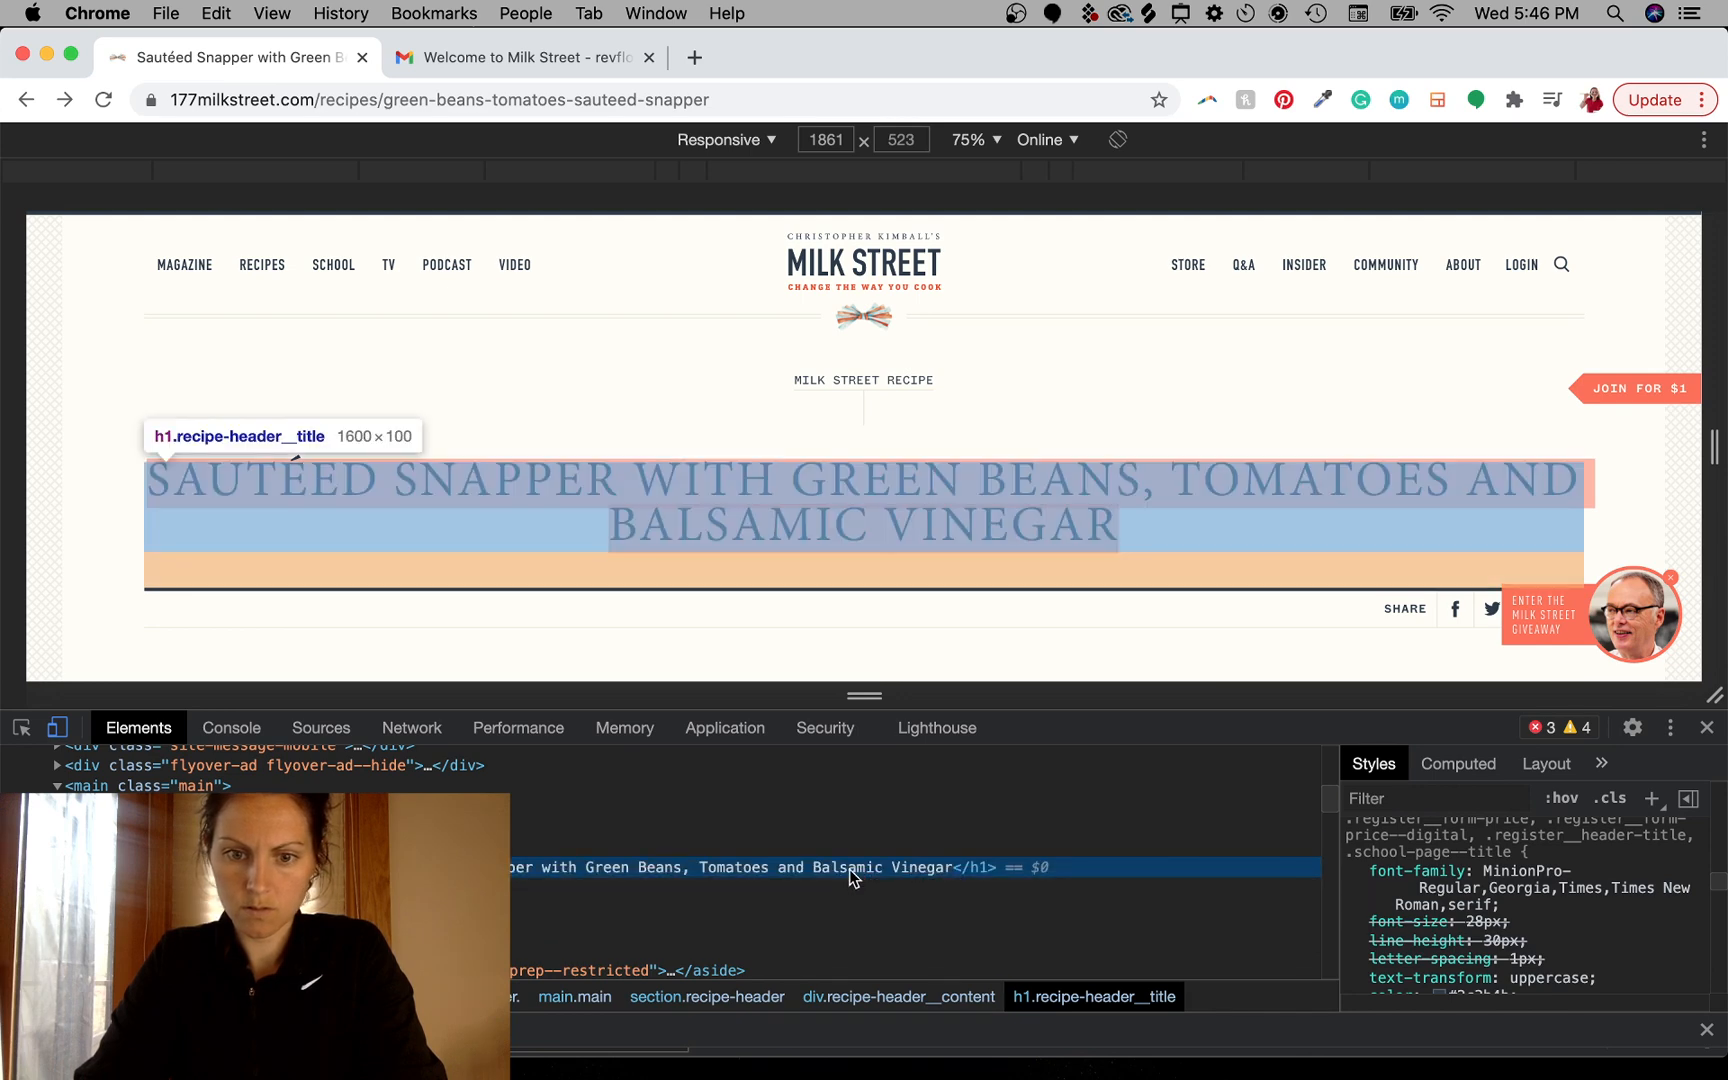
{"action": "double_click", "coordinate": [849, 869]}
{"action": "scroll", "coordinate": [927, 587], "scroll_direction": "down", "scroll_amount": 5}
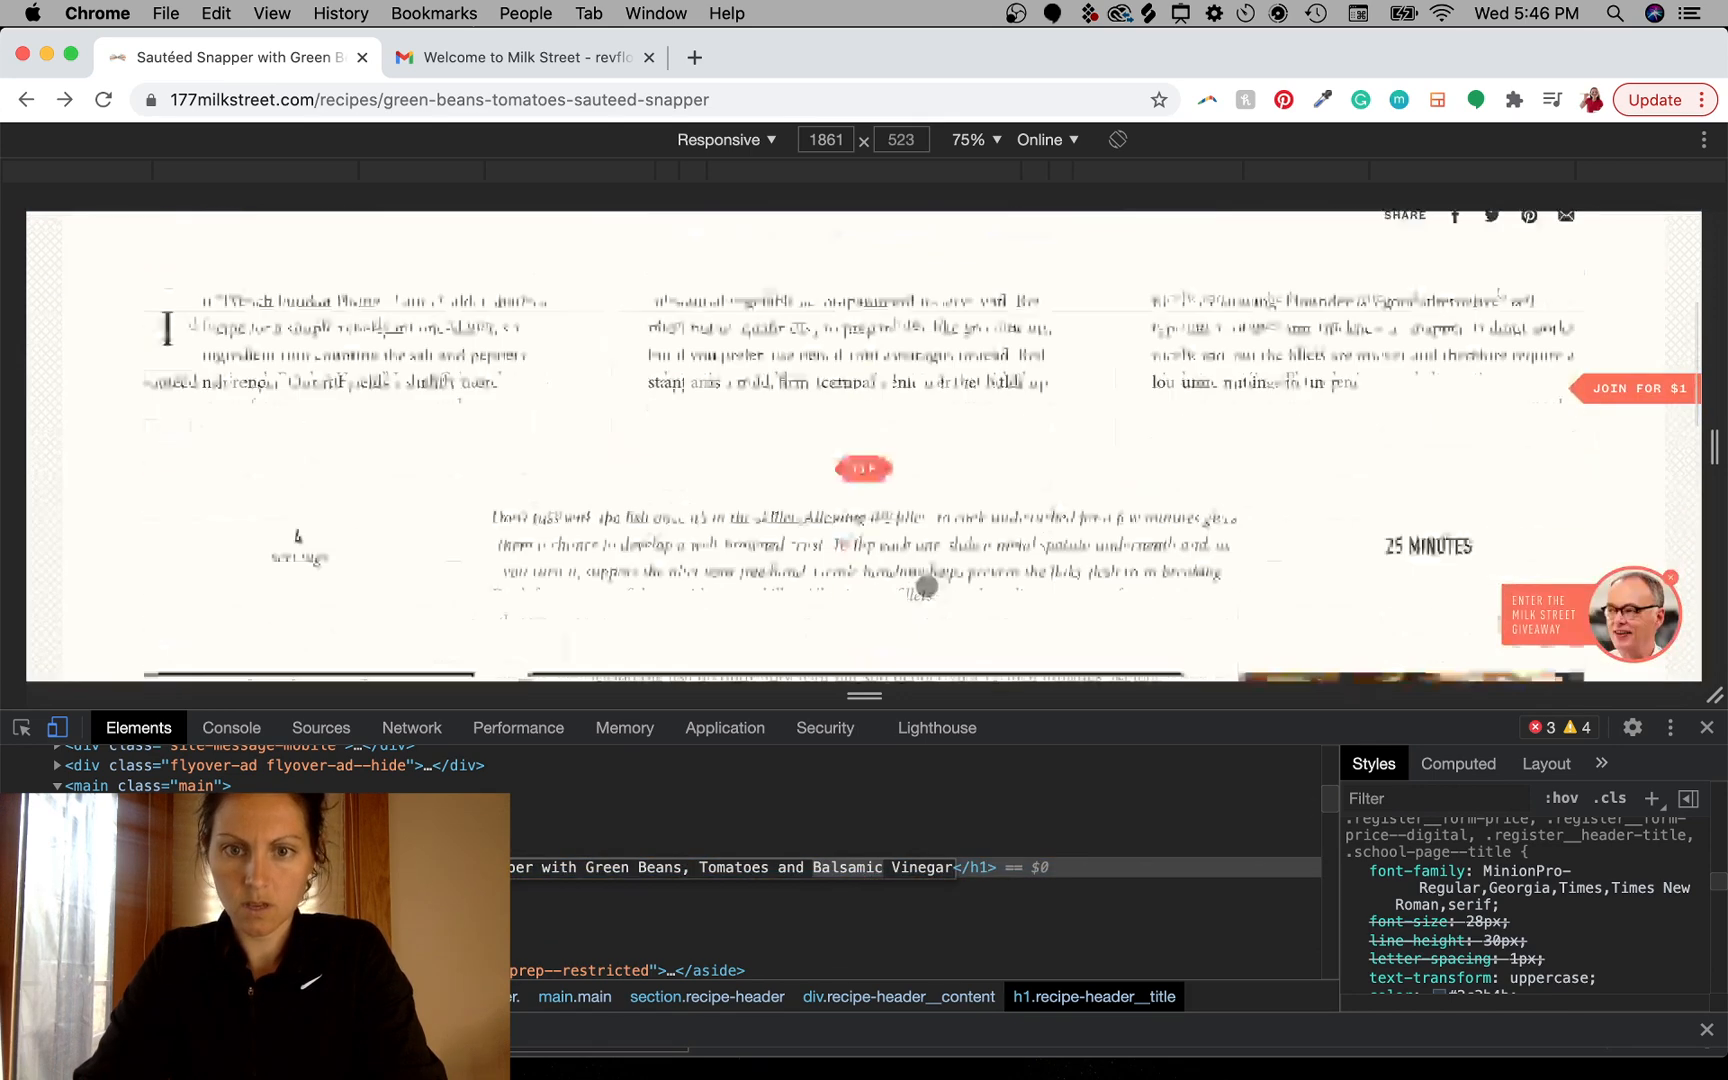
{"action": "scroll", "coordinate": [927, 587], "scroll_direction": "down", "scroll_amount": 5}
{"action": "left_click", "coordinate": [805, 427]}
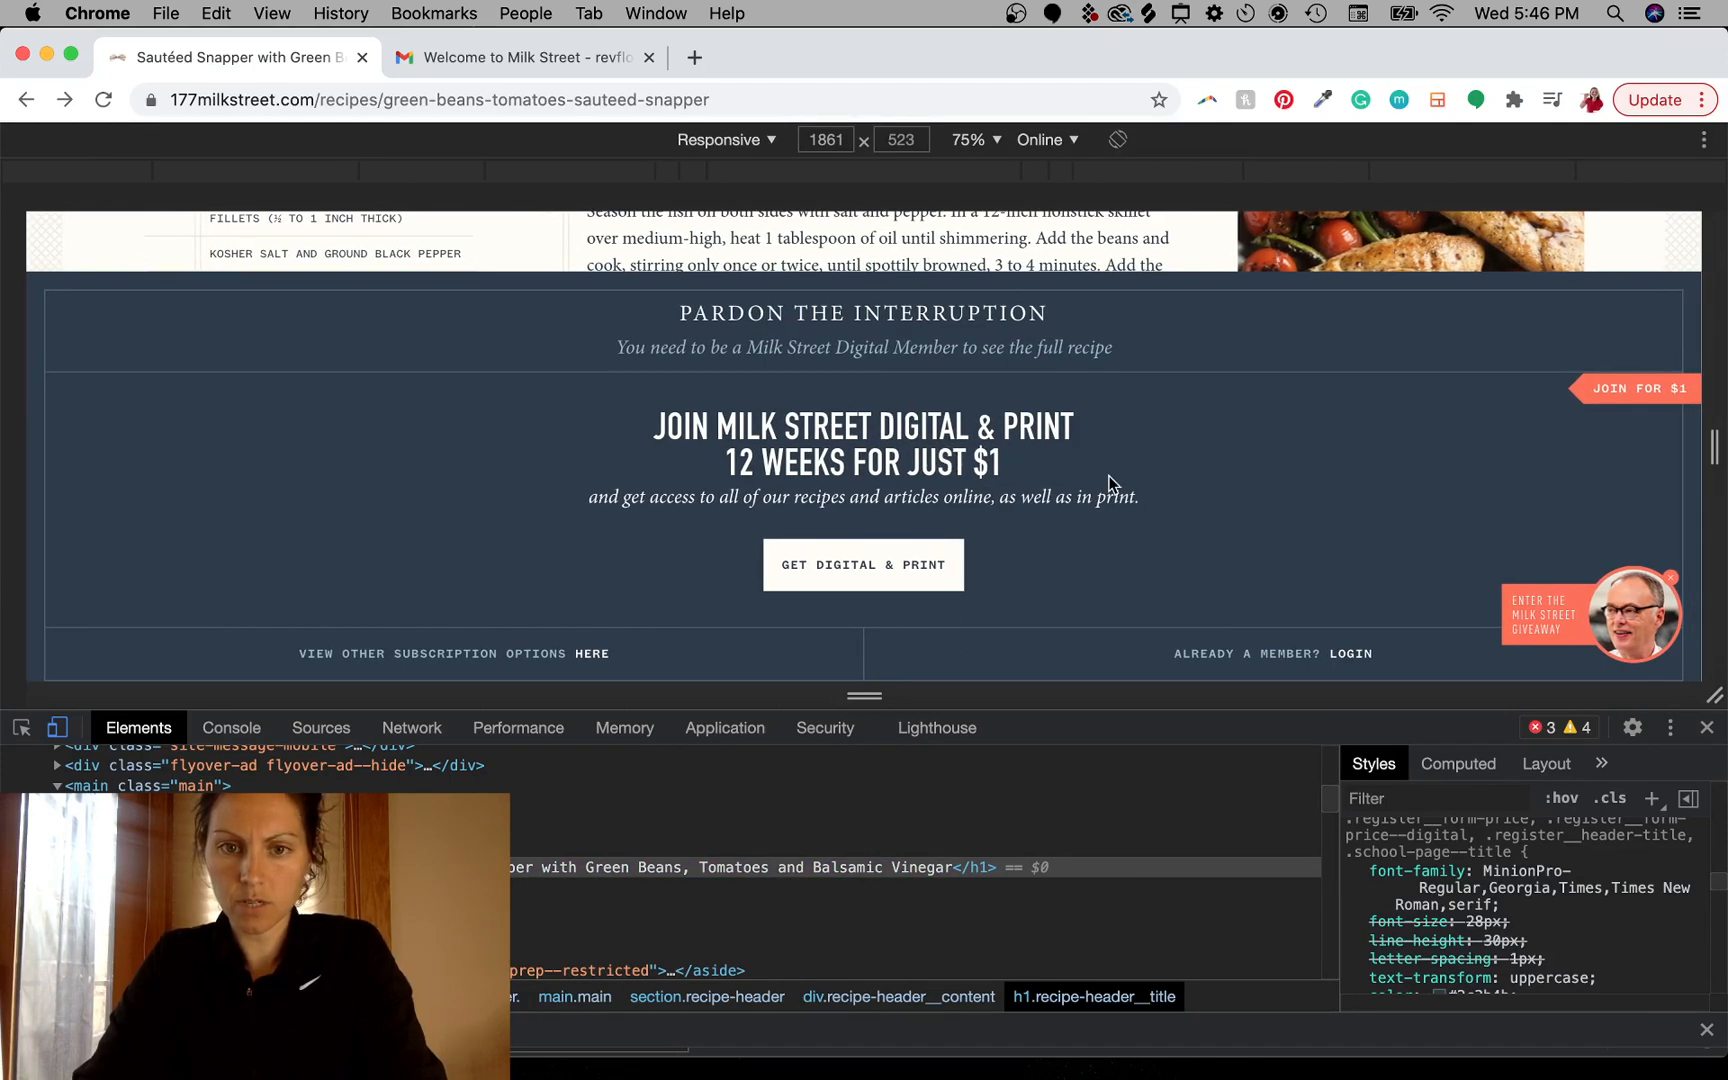
{"action": "scroll", "coordinate": [1110, 483], "scroll_direction": "up", "scroll_amount": 5}
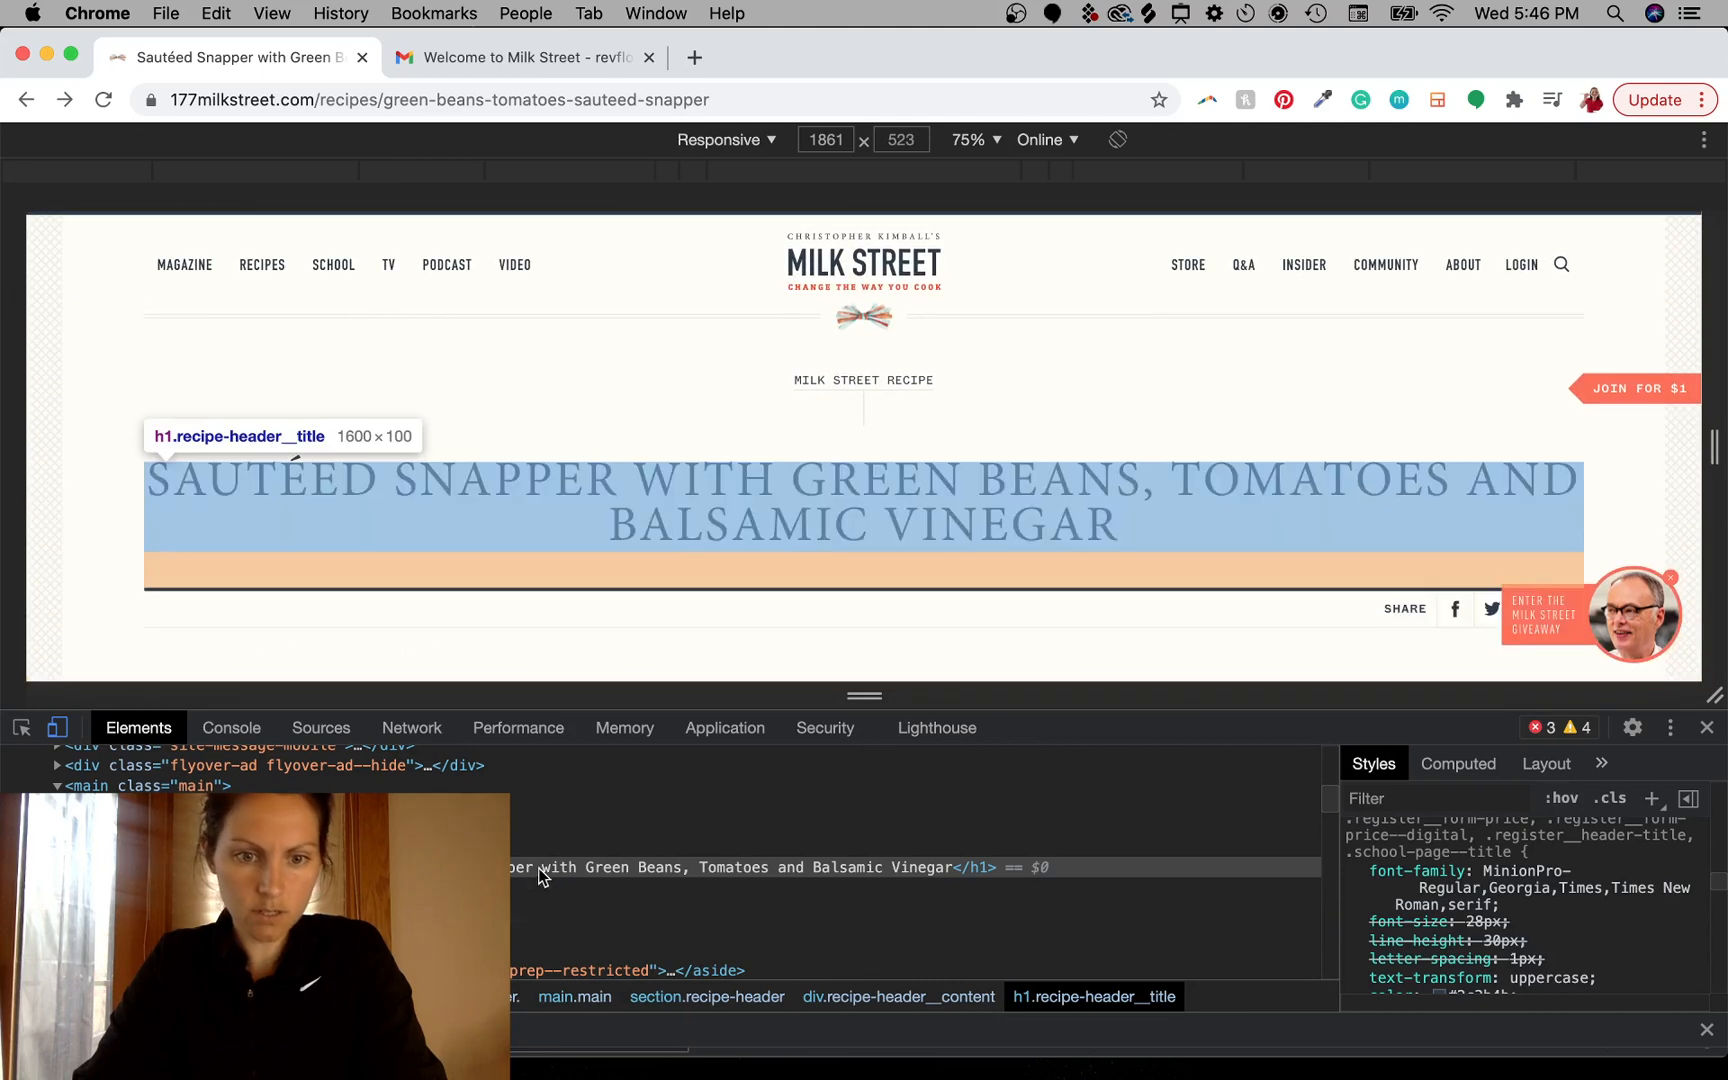
{"action": "double_click", "coordinate": [541, 875]}
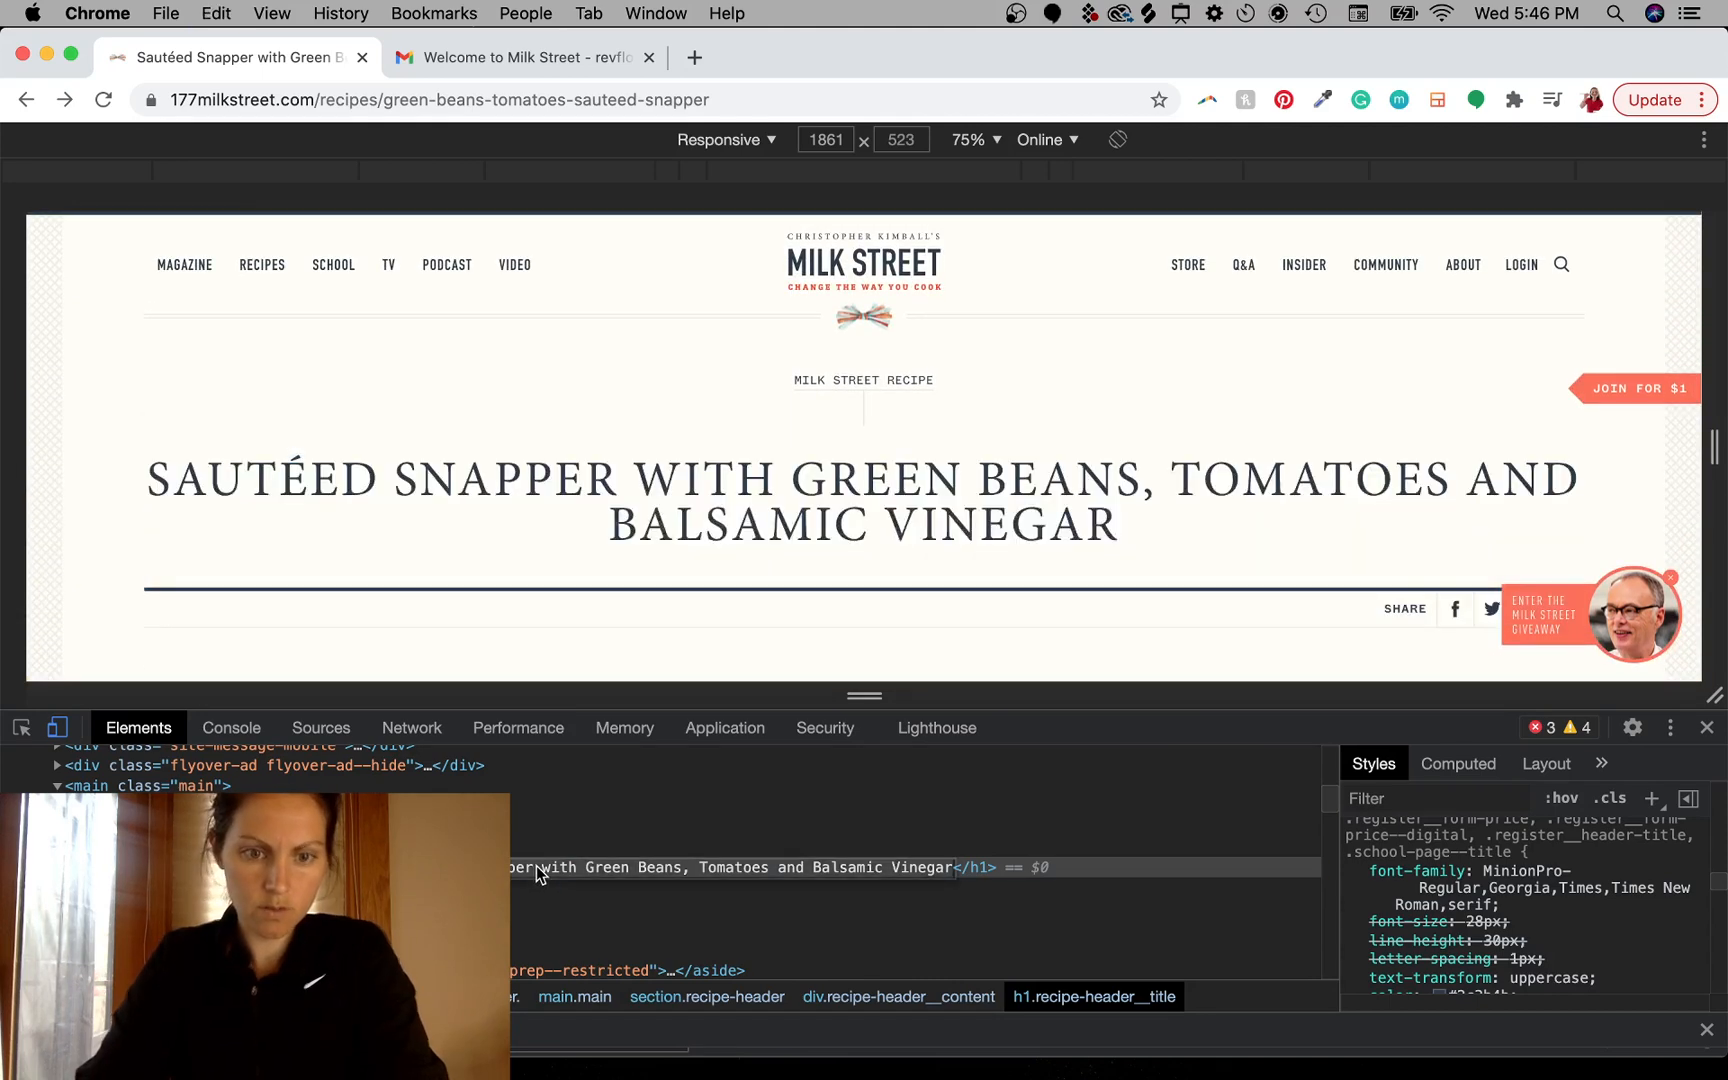
{"action": "key", "text": "BackSpace"}
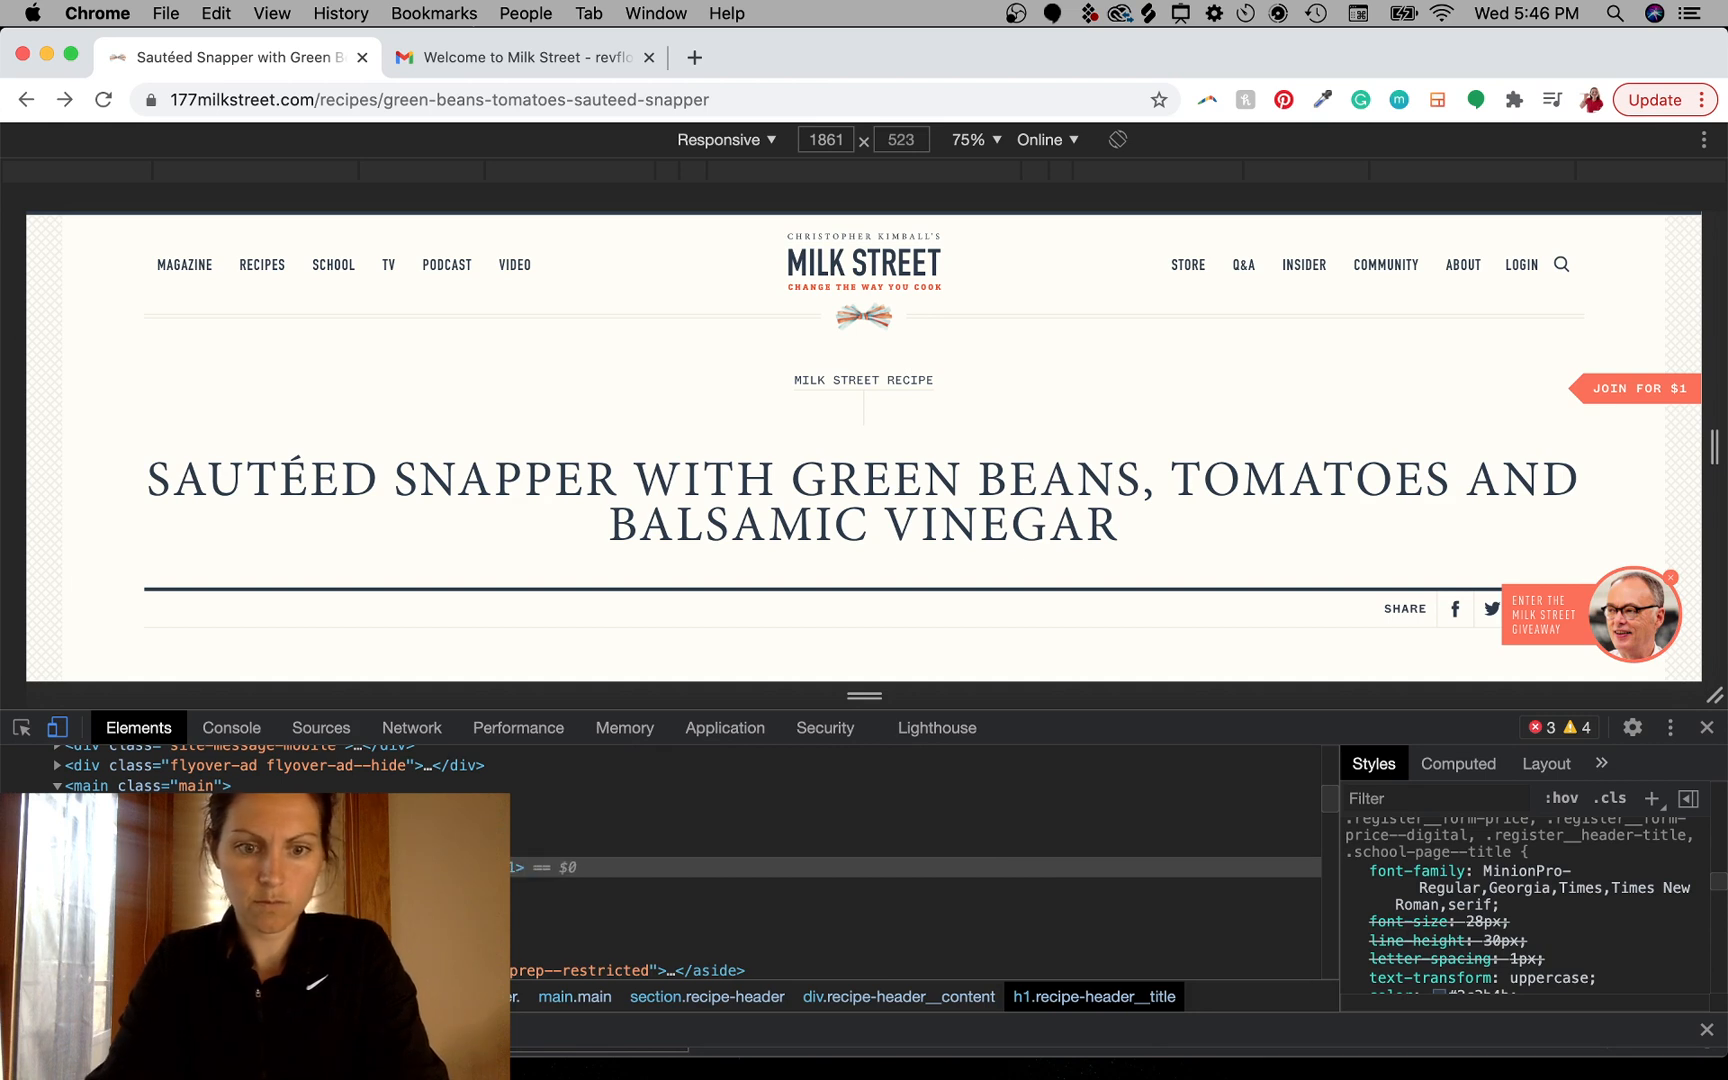
{"action": "type", "text": "Street "}
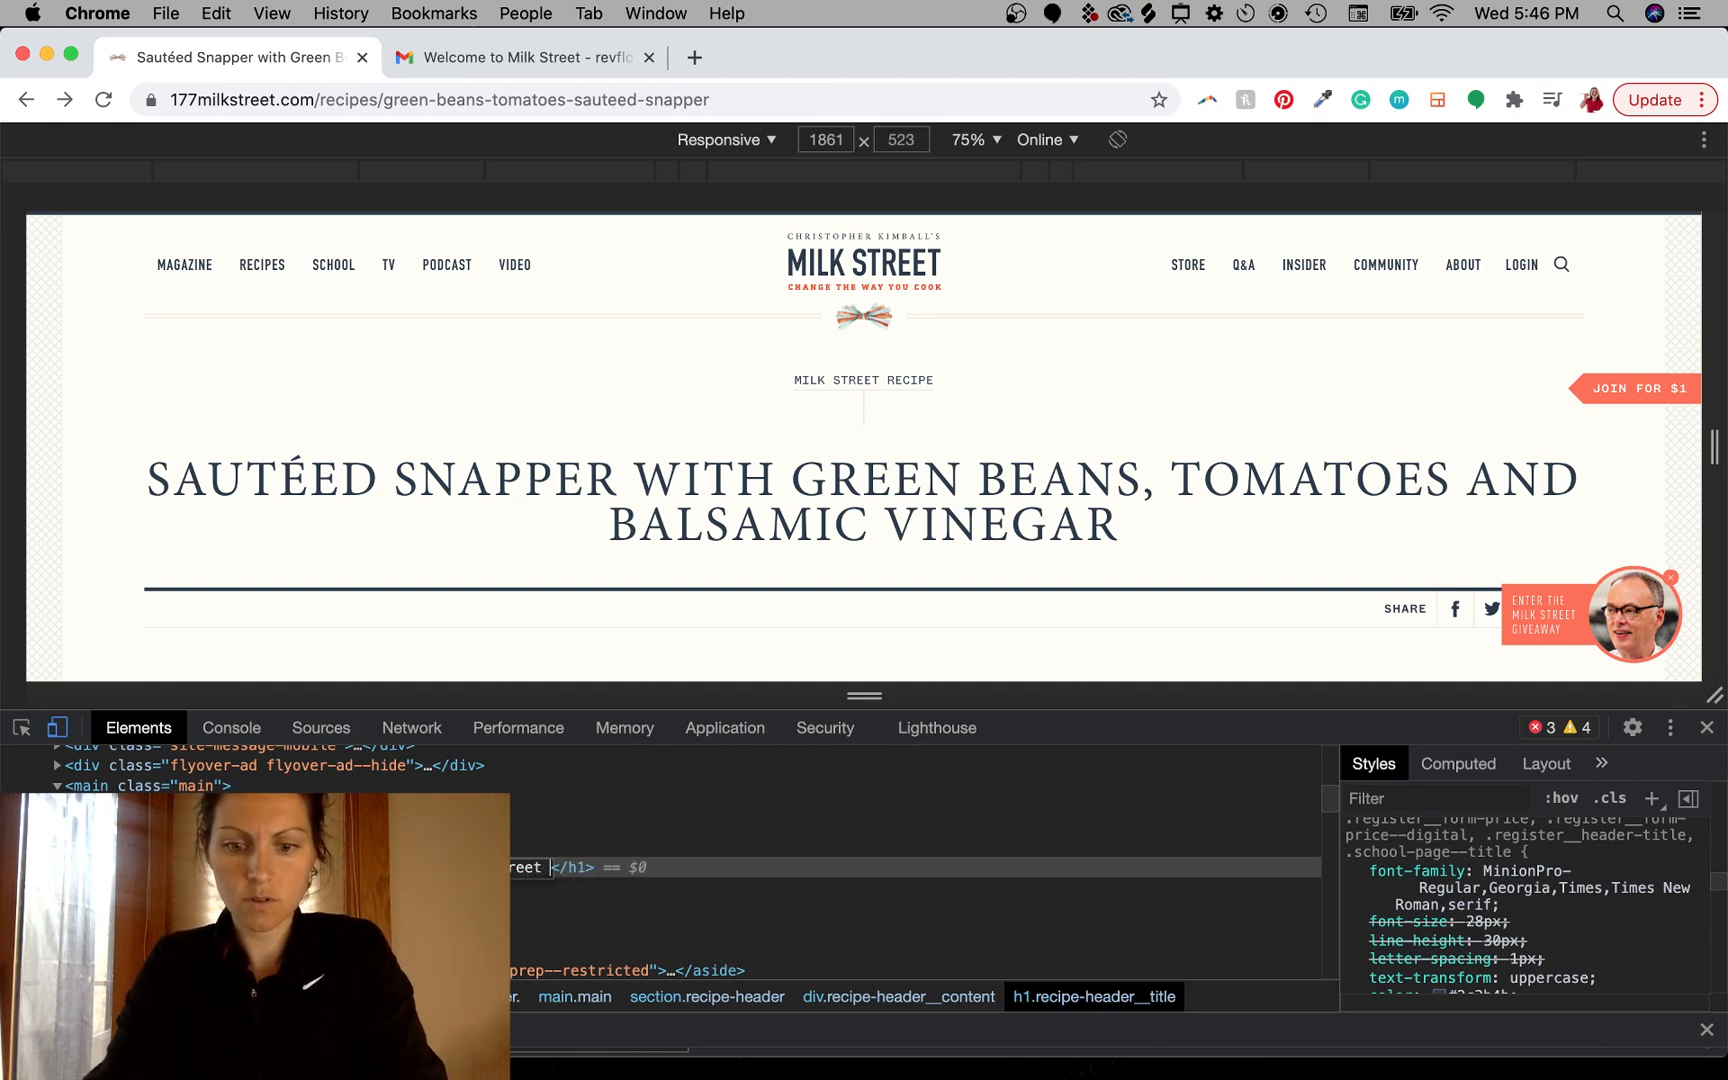
{"action": "type", "text": "Digita"}
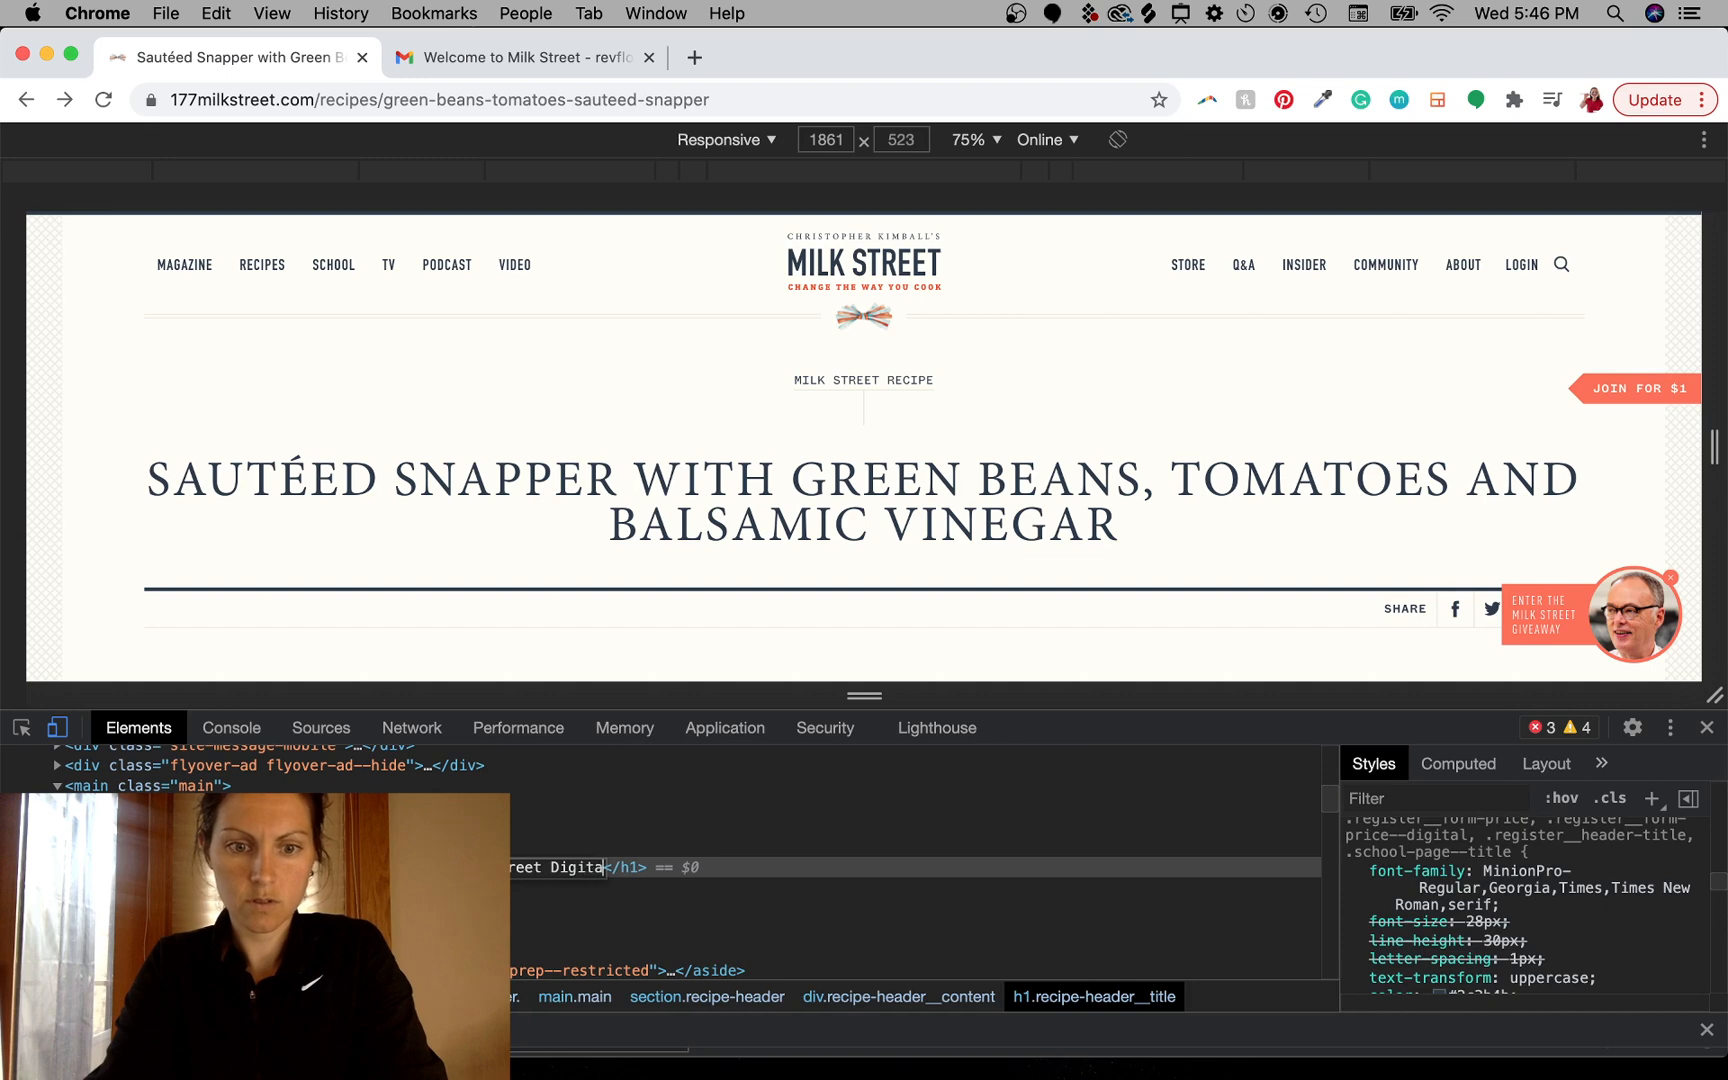
{"action": "type", "text": "l and Print"}
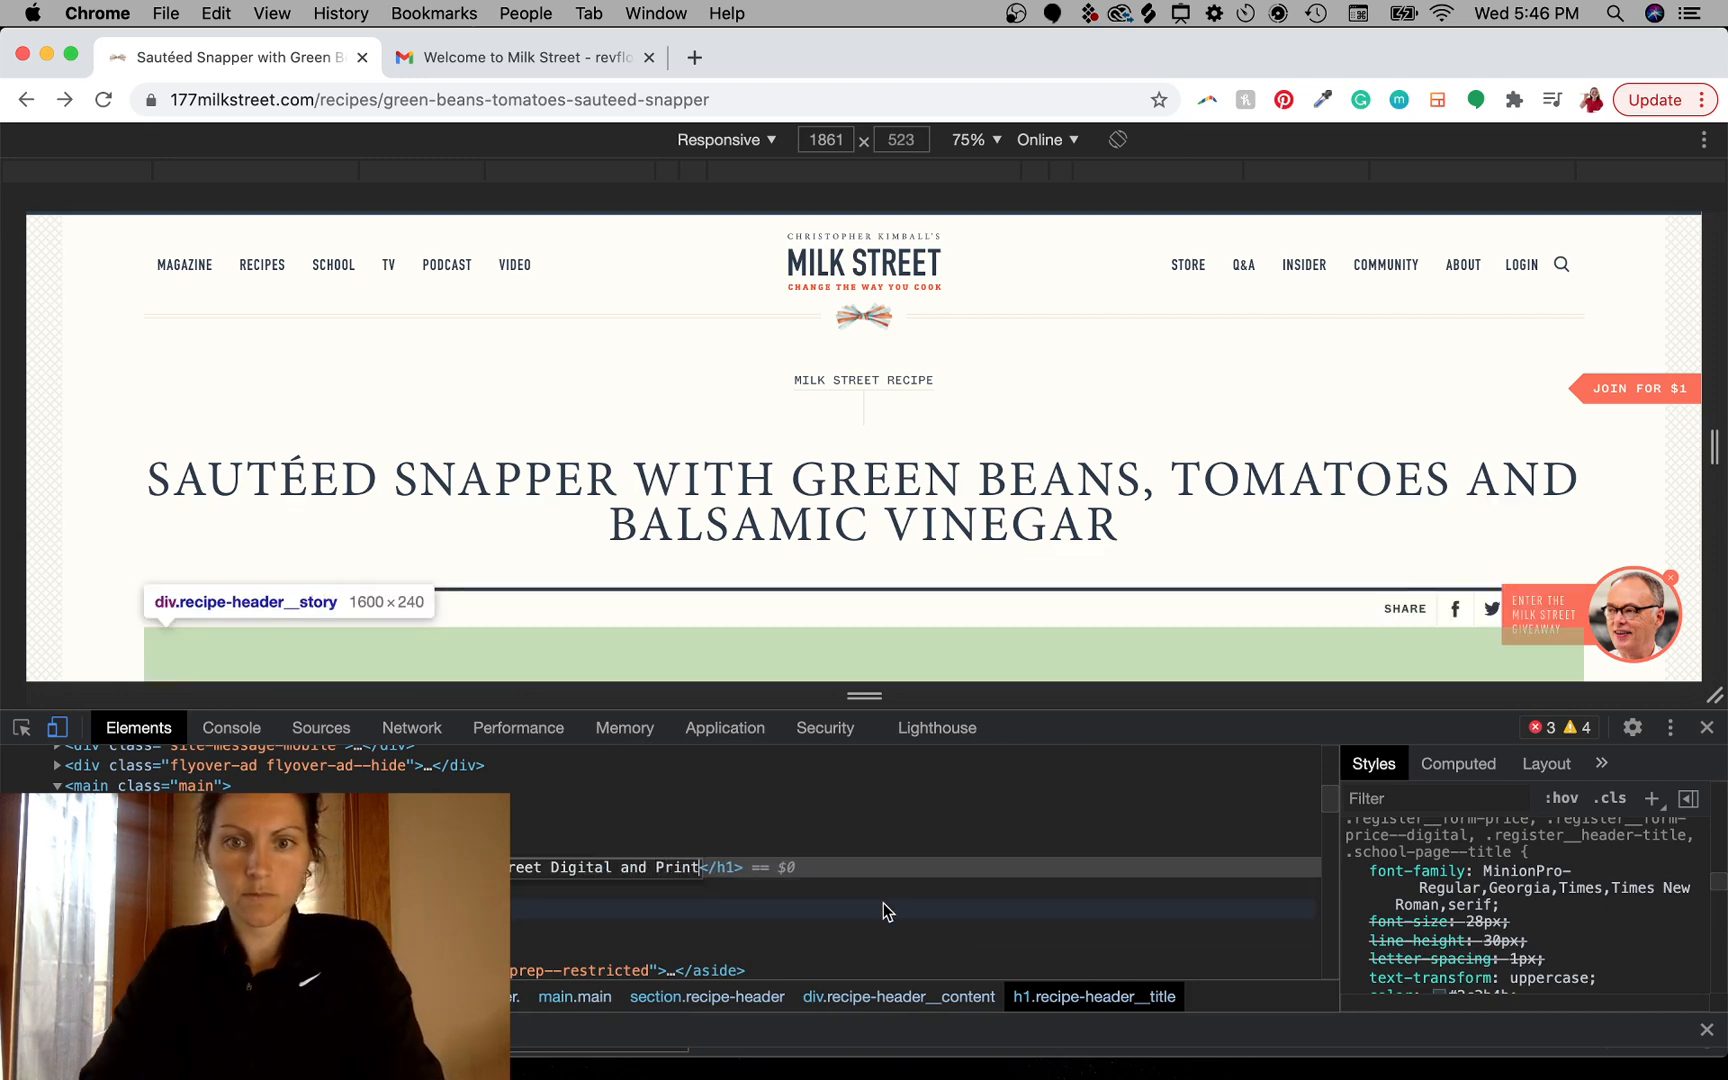
{"action": "left_click", "coordinate": [883, 903]}
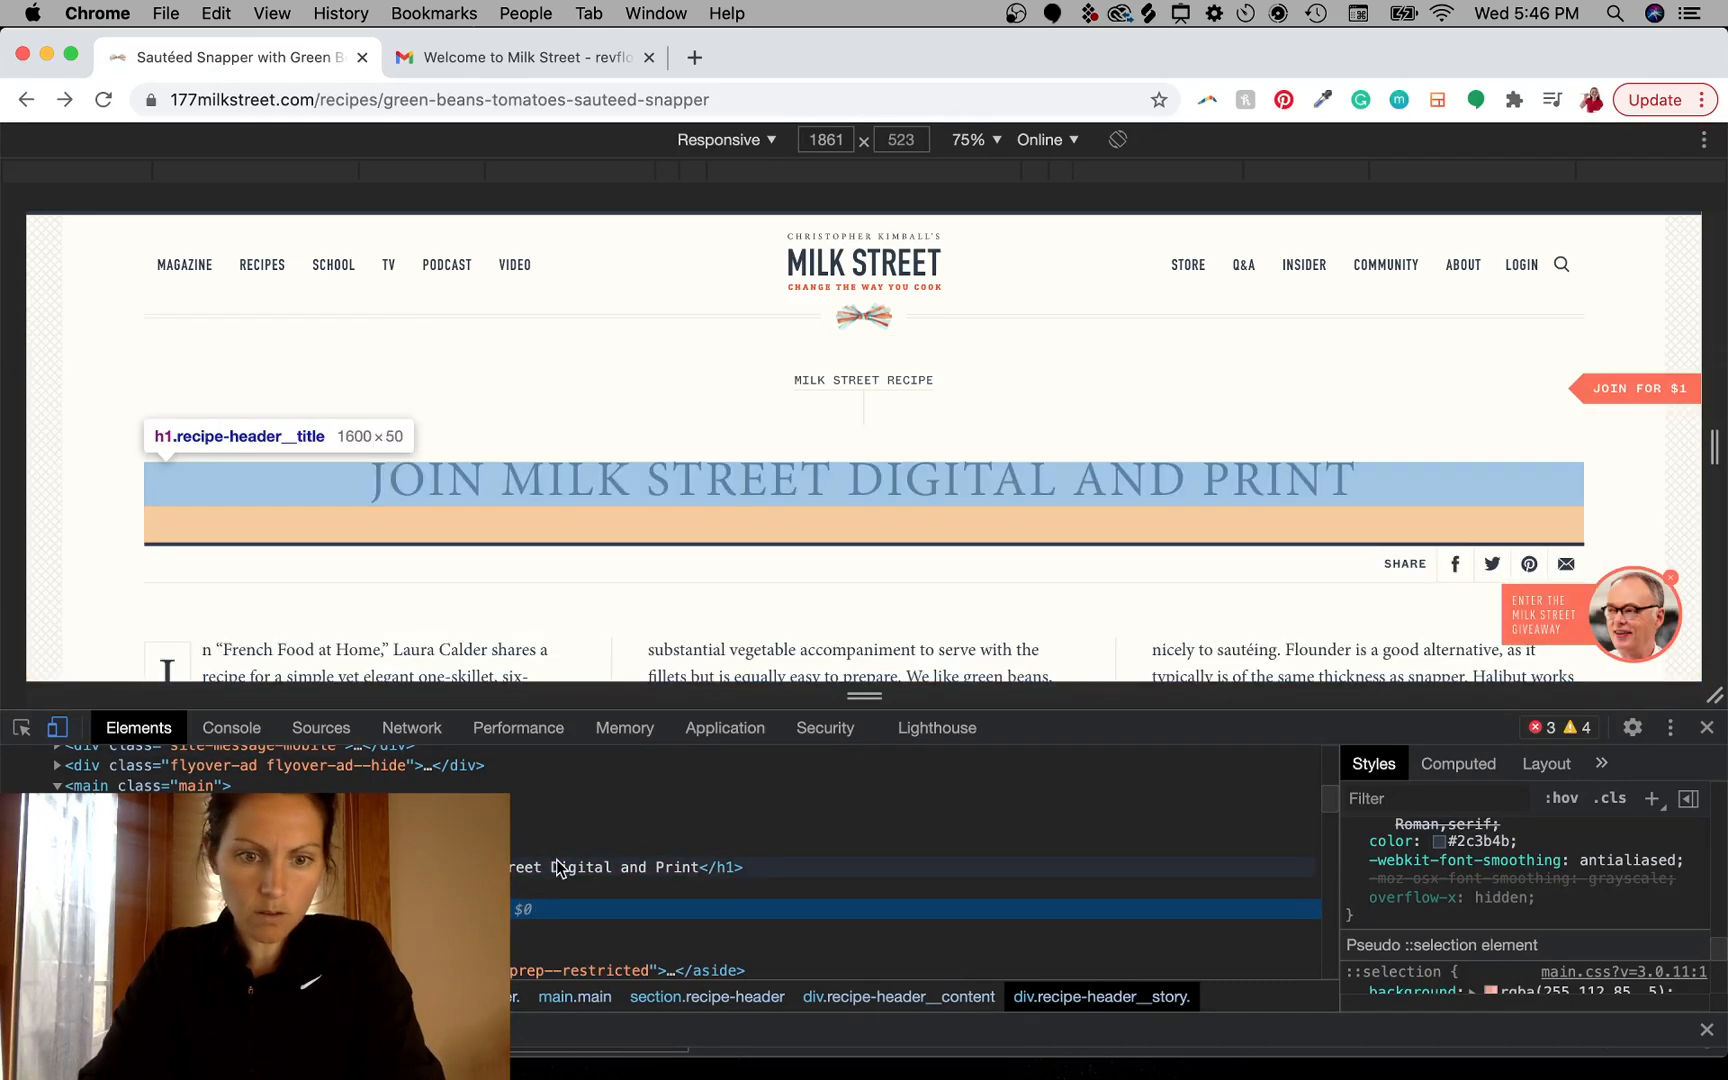
{"action": "left_click", "coordinate": [551, 870]}
{"action": "double_click", "coordinate": [549, 867]}
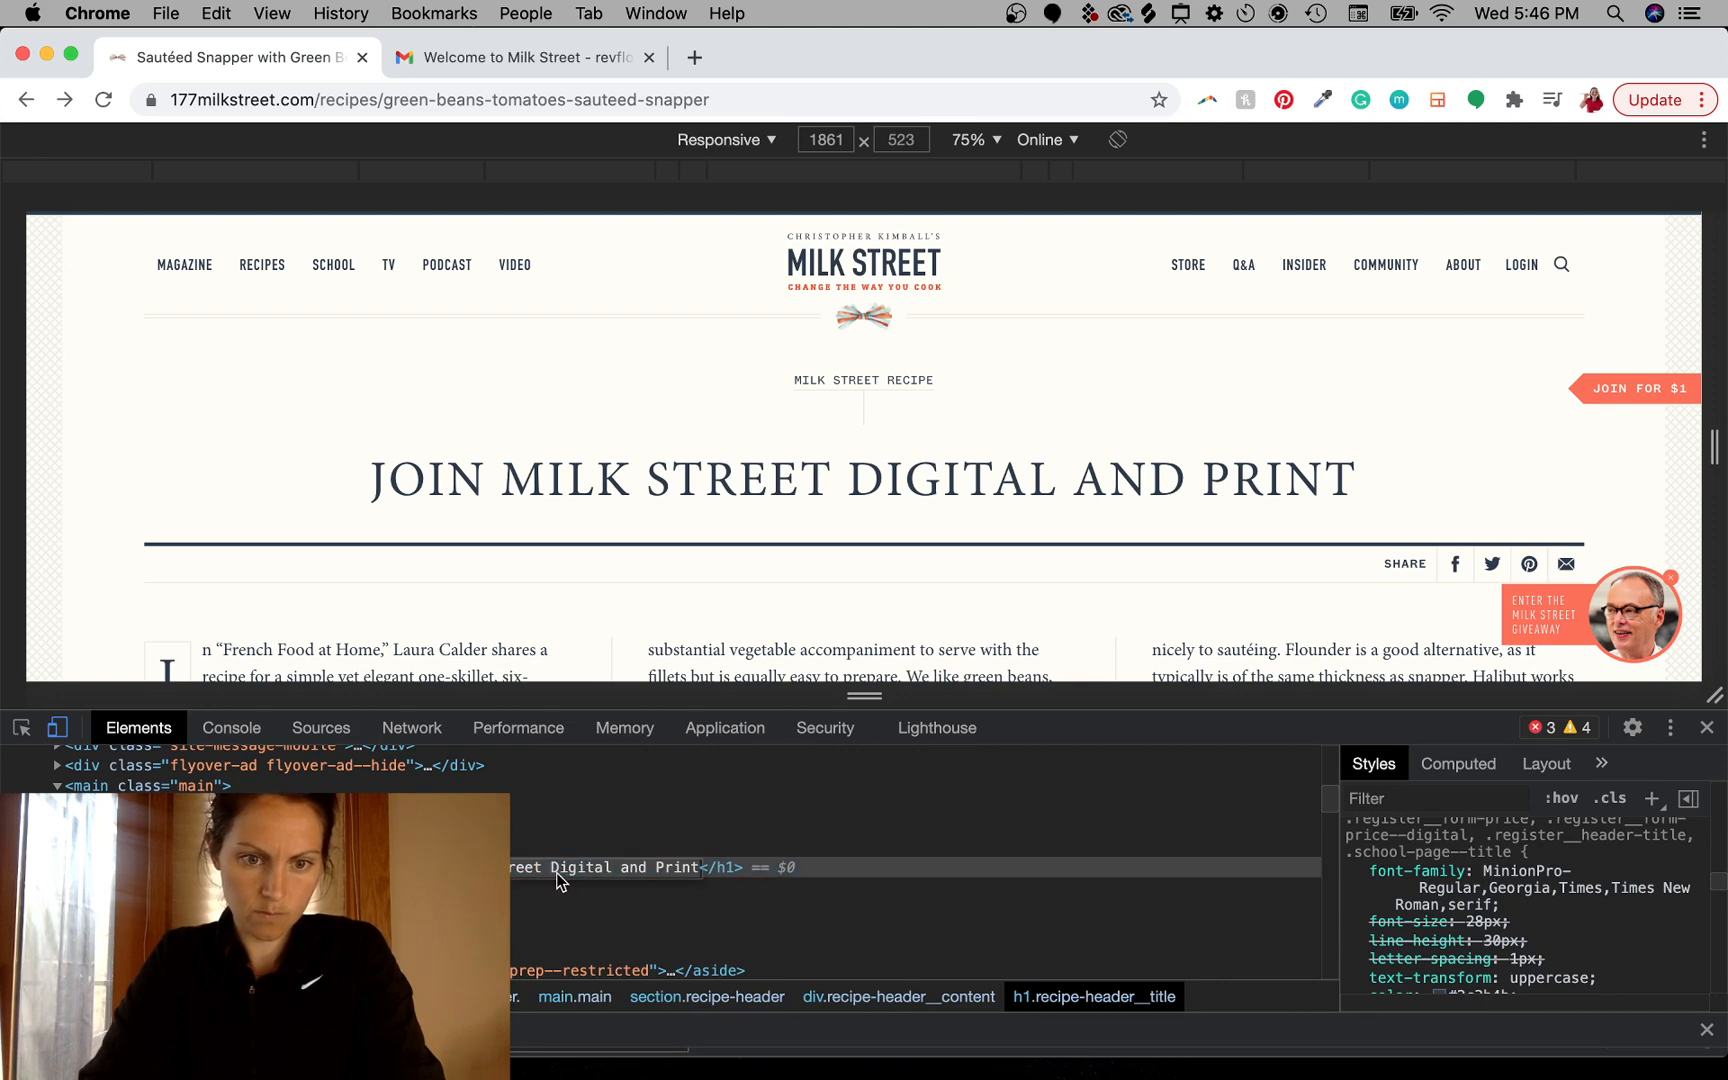
{"action": "left_click", "coordinate": [556, 873]}
{"action": "key", "text": "Return"}
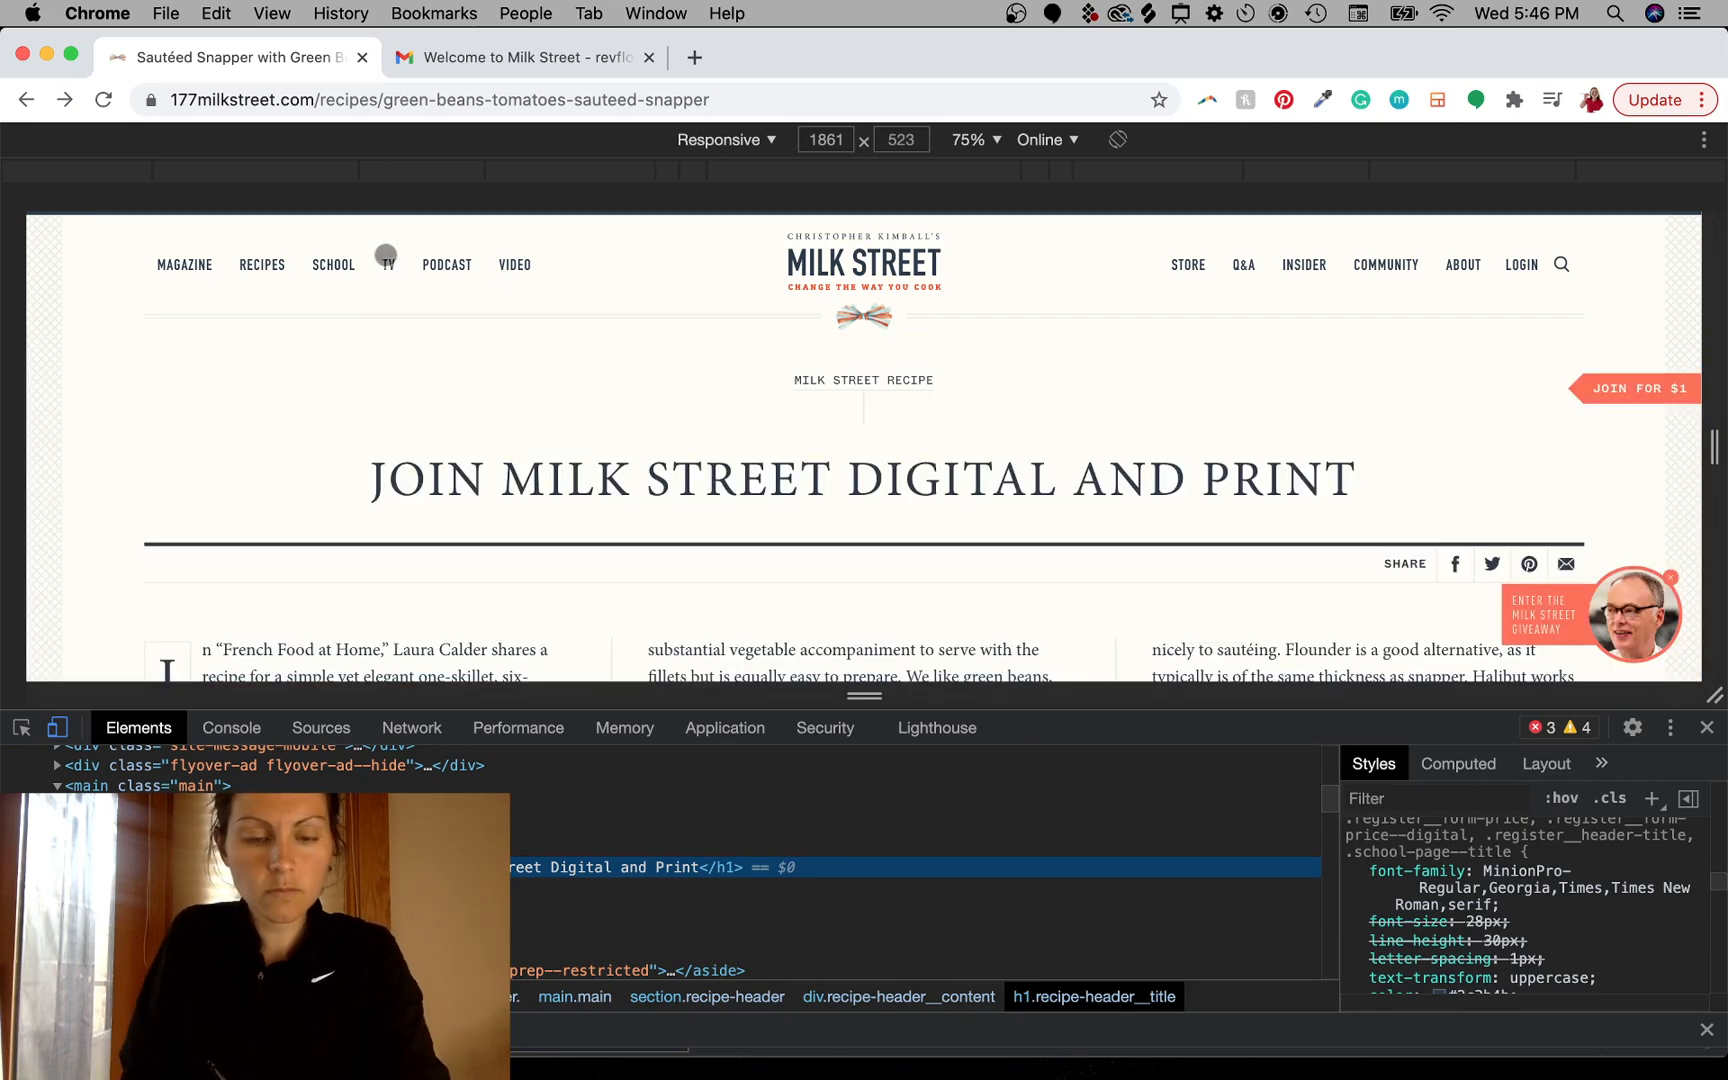
{"action": "key", "text": "super+shift+4"}
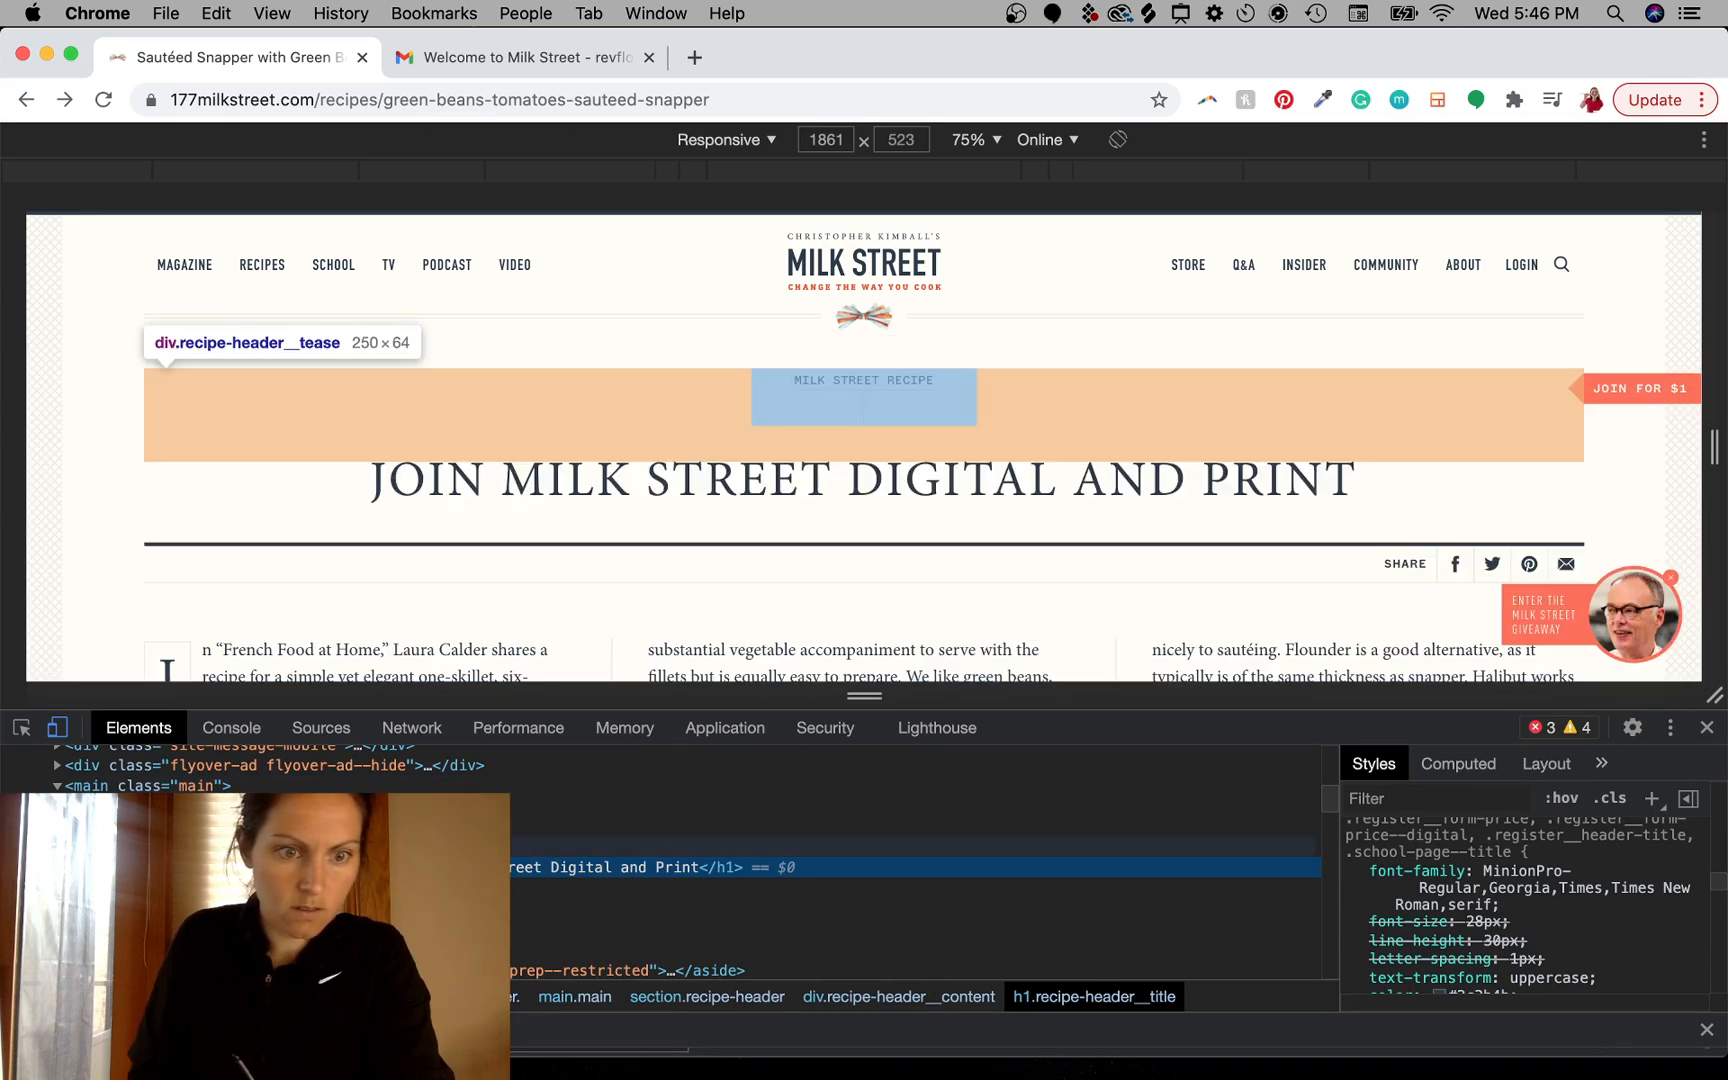
- Expand the header tease element and open the "Milk Street Recipe" label's text for editing
{"action": "left_click", "coordinate": [100, 847]}
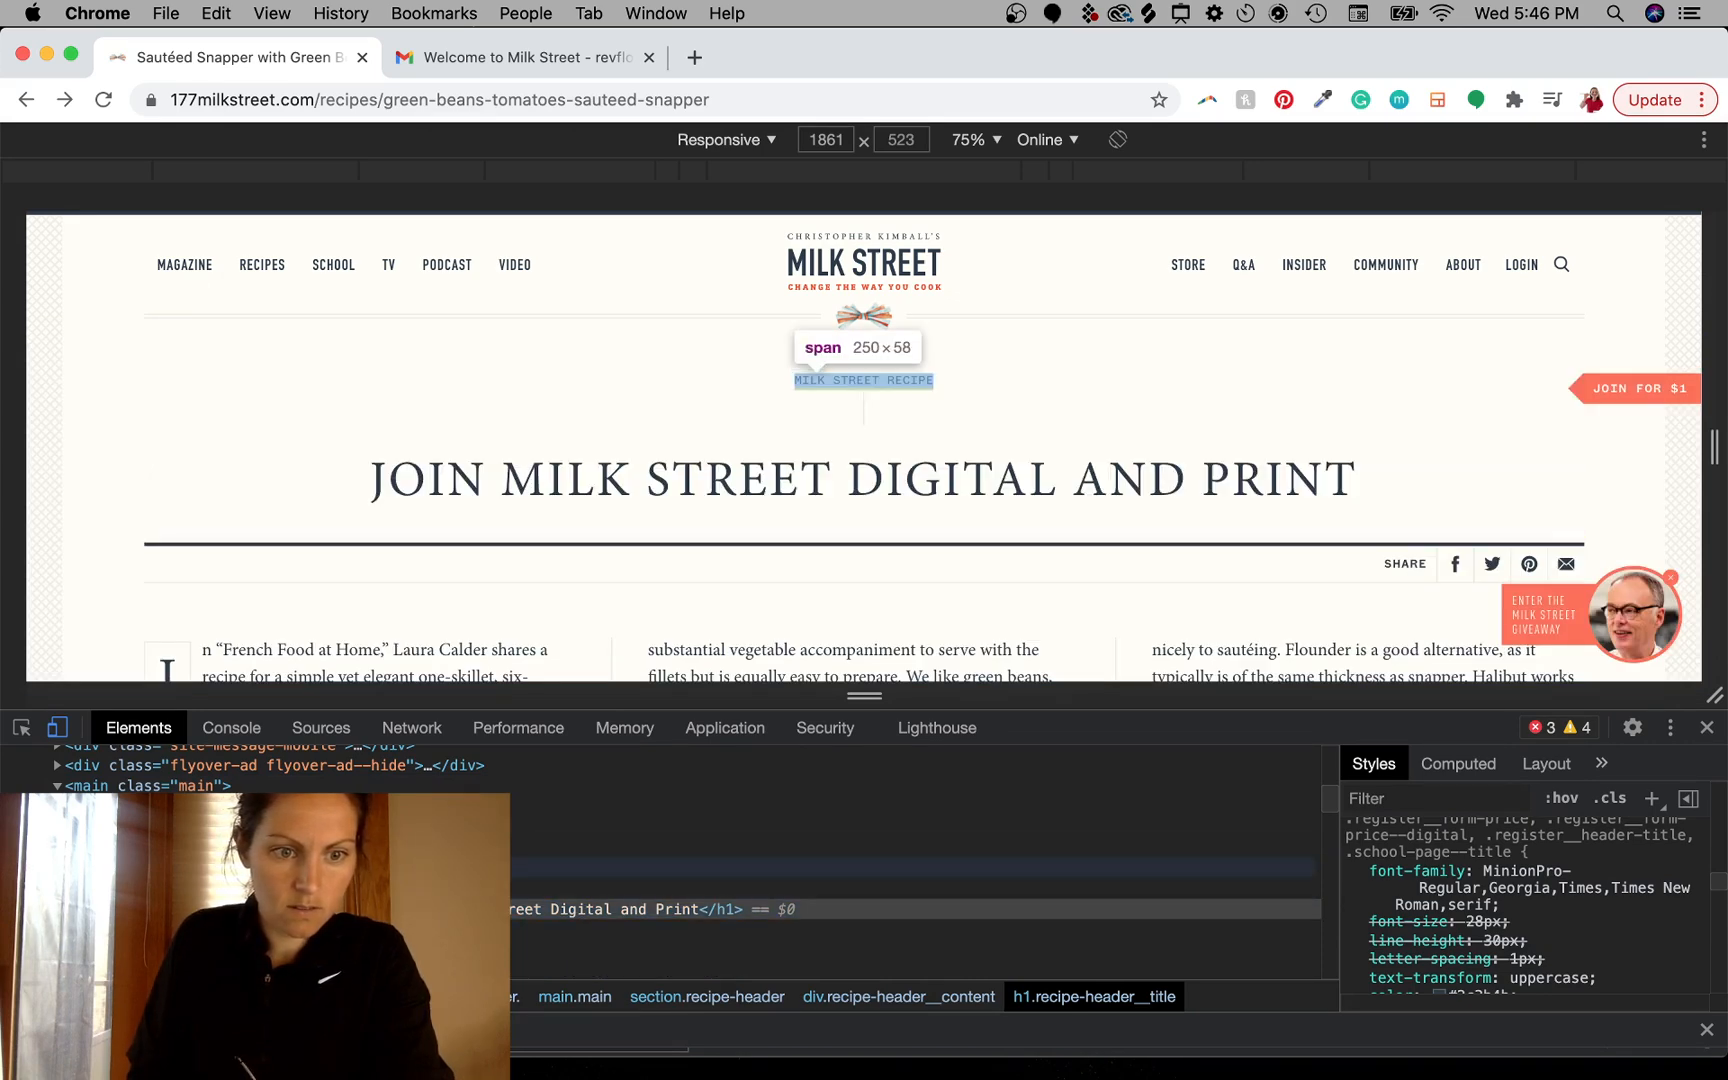
{"action": "left_click", "coordinate": [120, 867]}
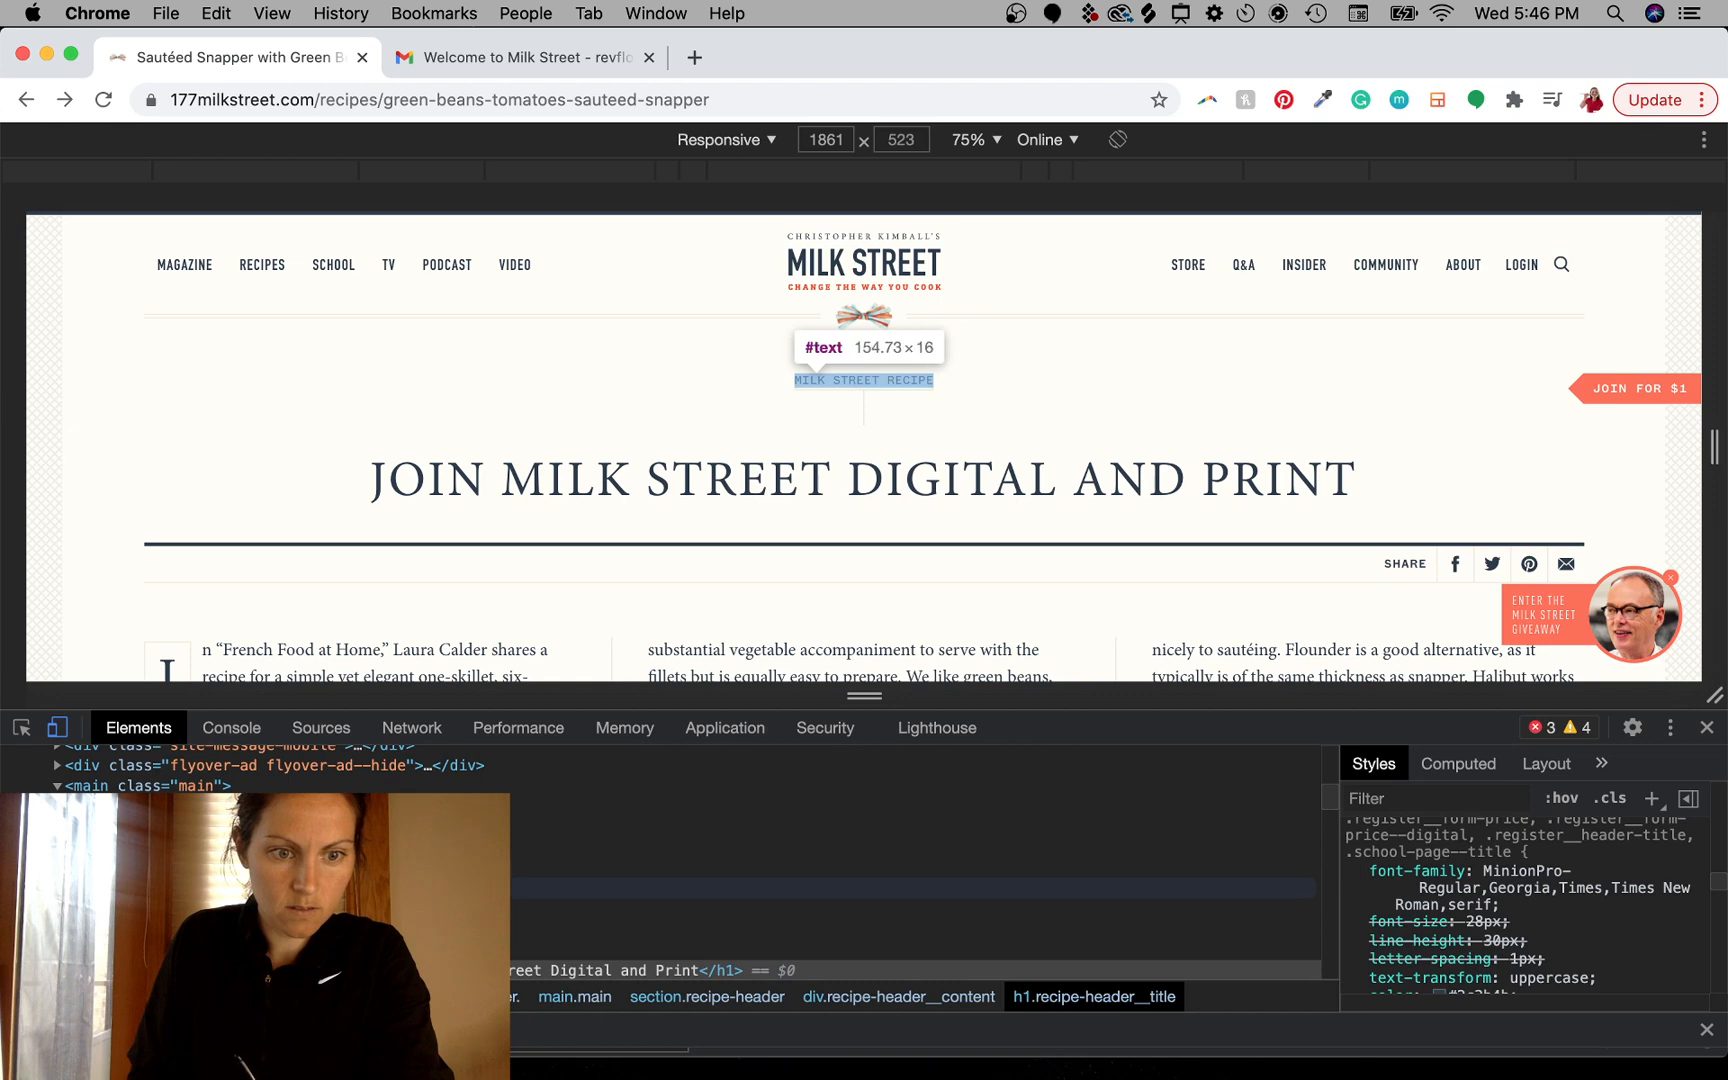
{"action": "left_click", "coordinate": [175, 888]}
{"action": "double_click", "coordinate": [175, 888]}
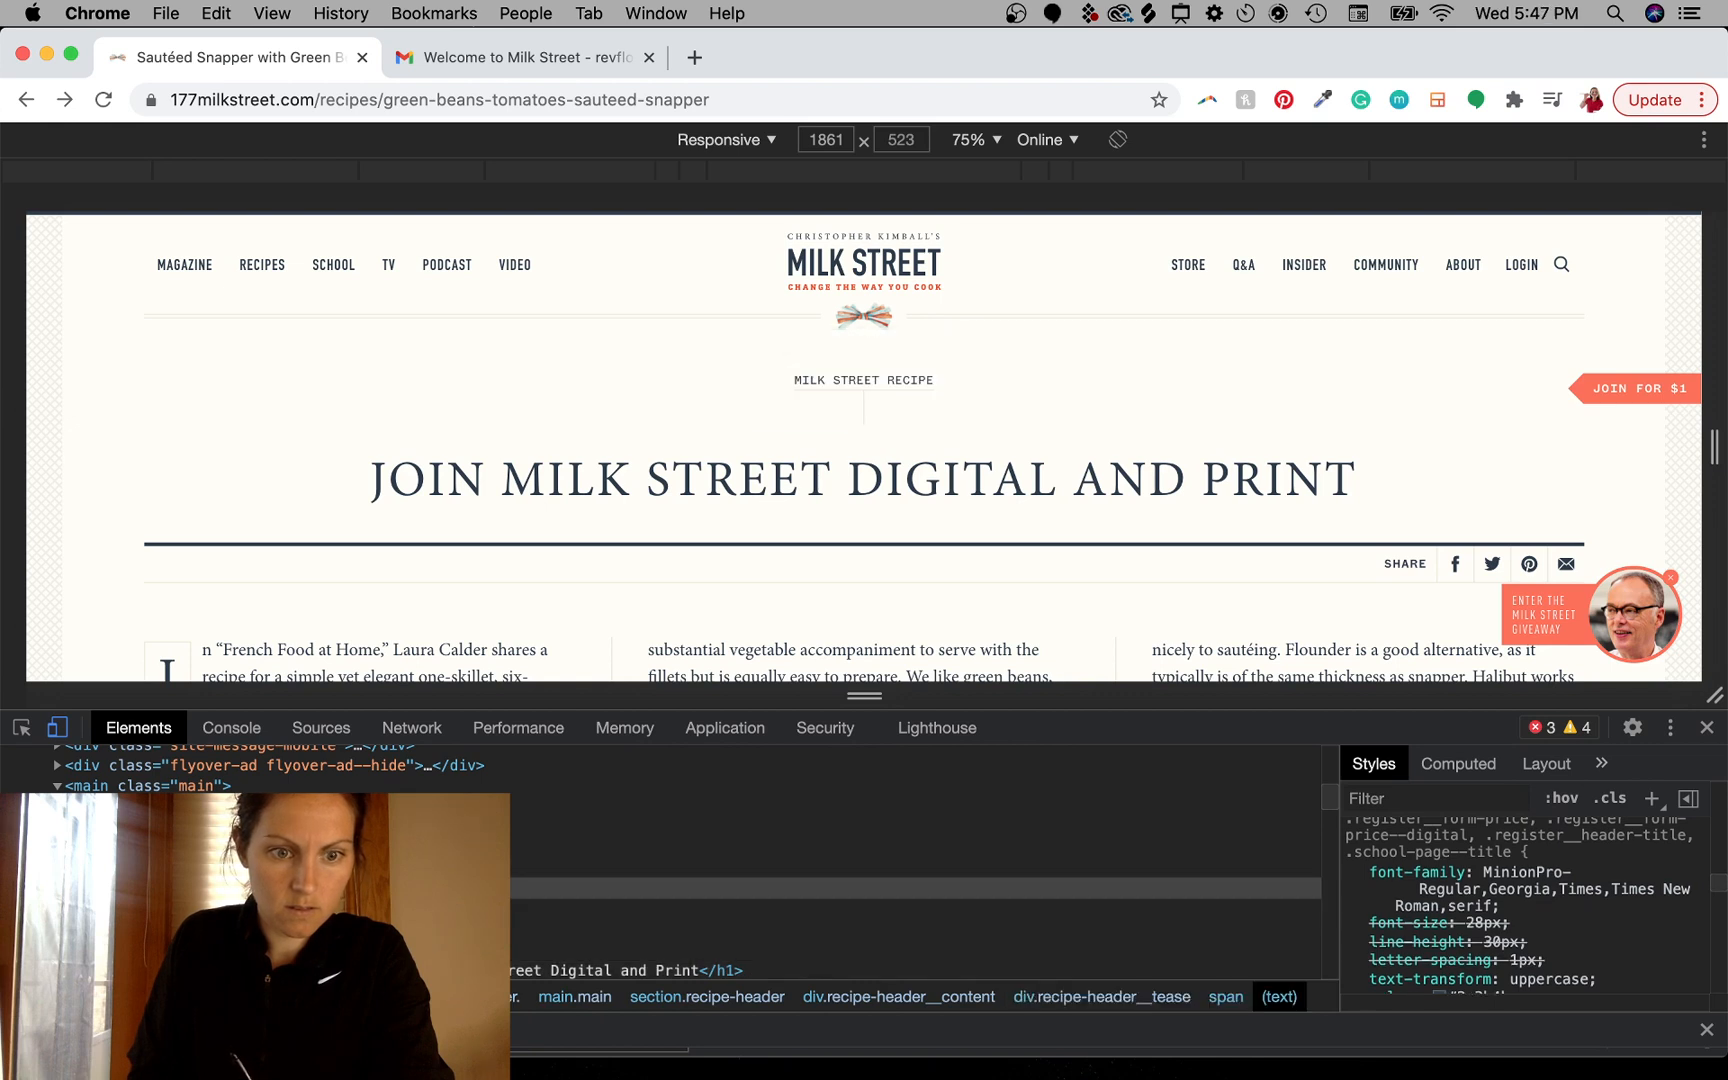
{"action": "left_click", "coordinate": [200, 888]}
{"action": "mouse_move", "coordinate": [250, 888]}
{"action": "left_mouse_down"}
{"action": "mouse_move", "coordinate": [200, 883]}
{"action": "mouse_move", "coordinate": [240, 883]}
{"action": "left_mouse_up"}
{"action": "double_click", "coordinate": [200, 888]}
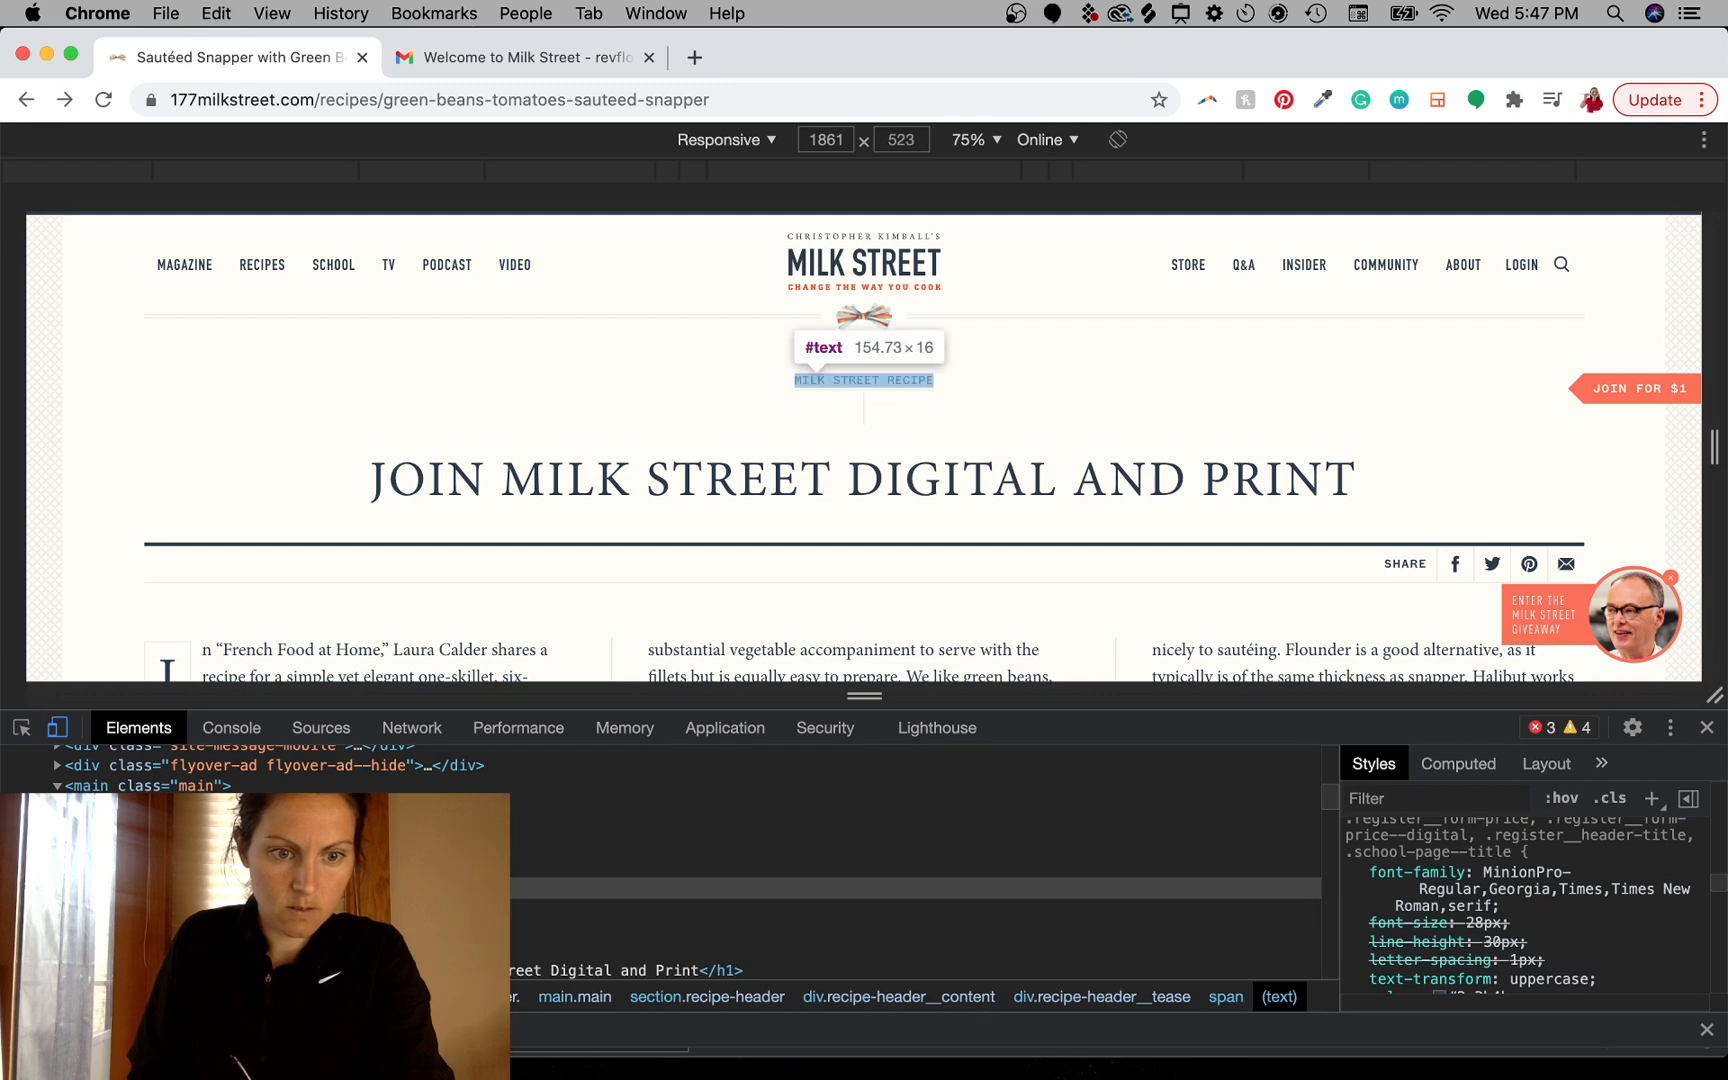
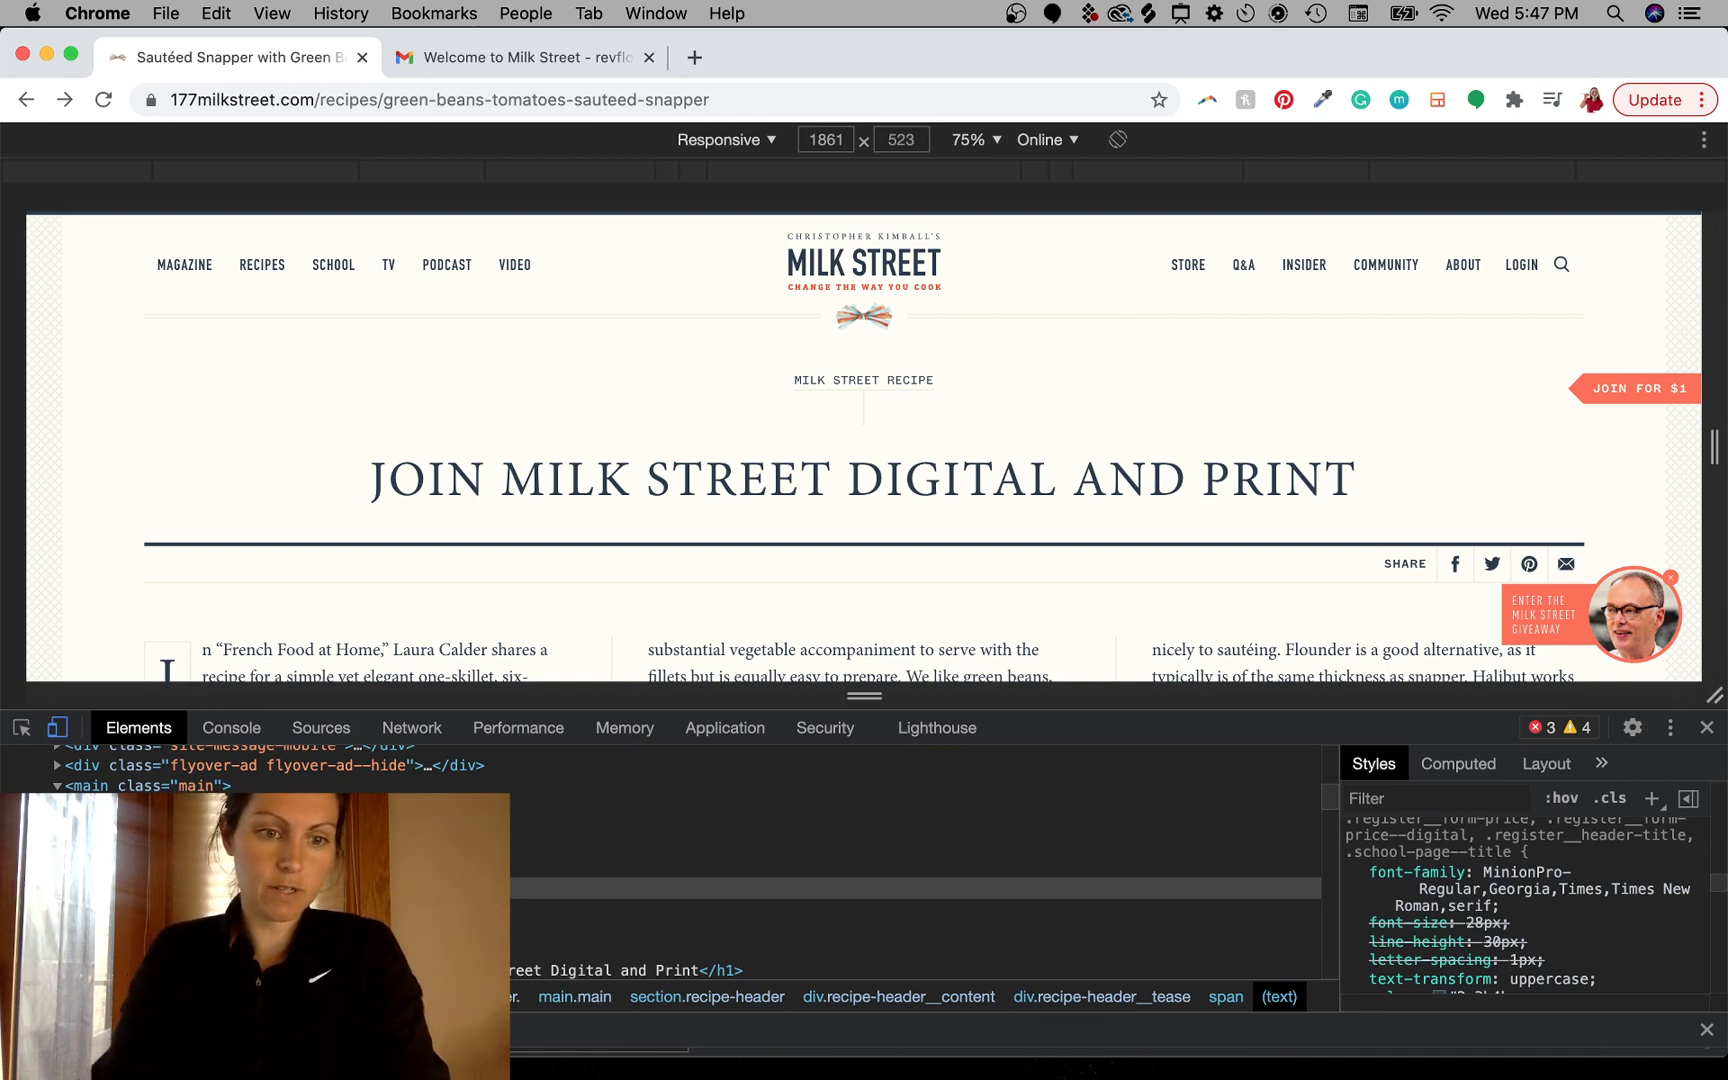
- Commit the label's welcome-greeting edit and capture a screenshot of the header label and title area
{"action": "left_click", "coordinate": [548, 949]}
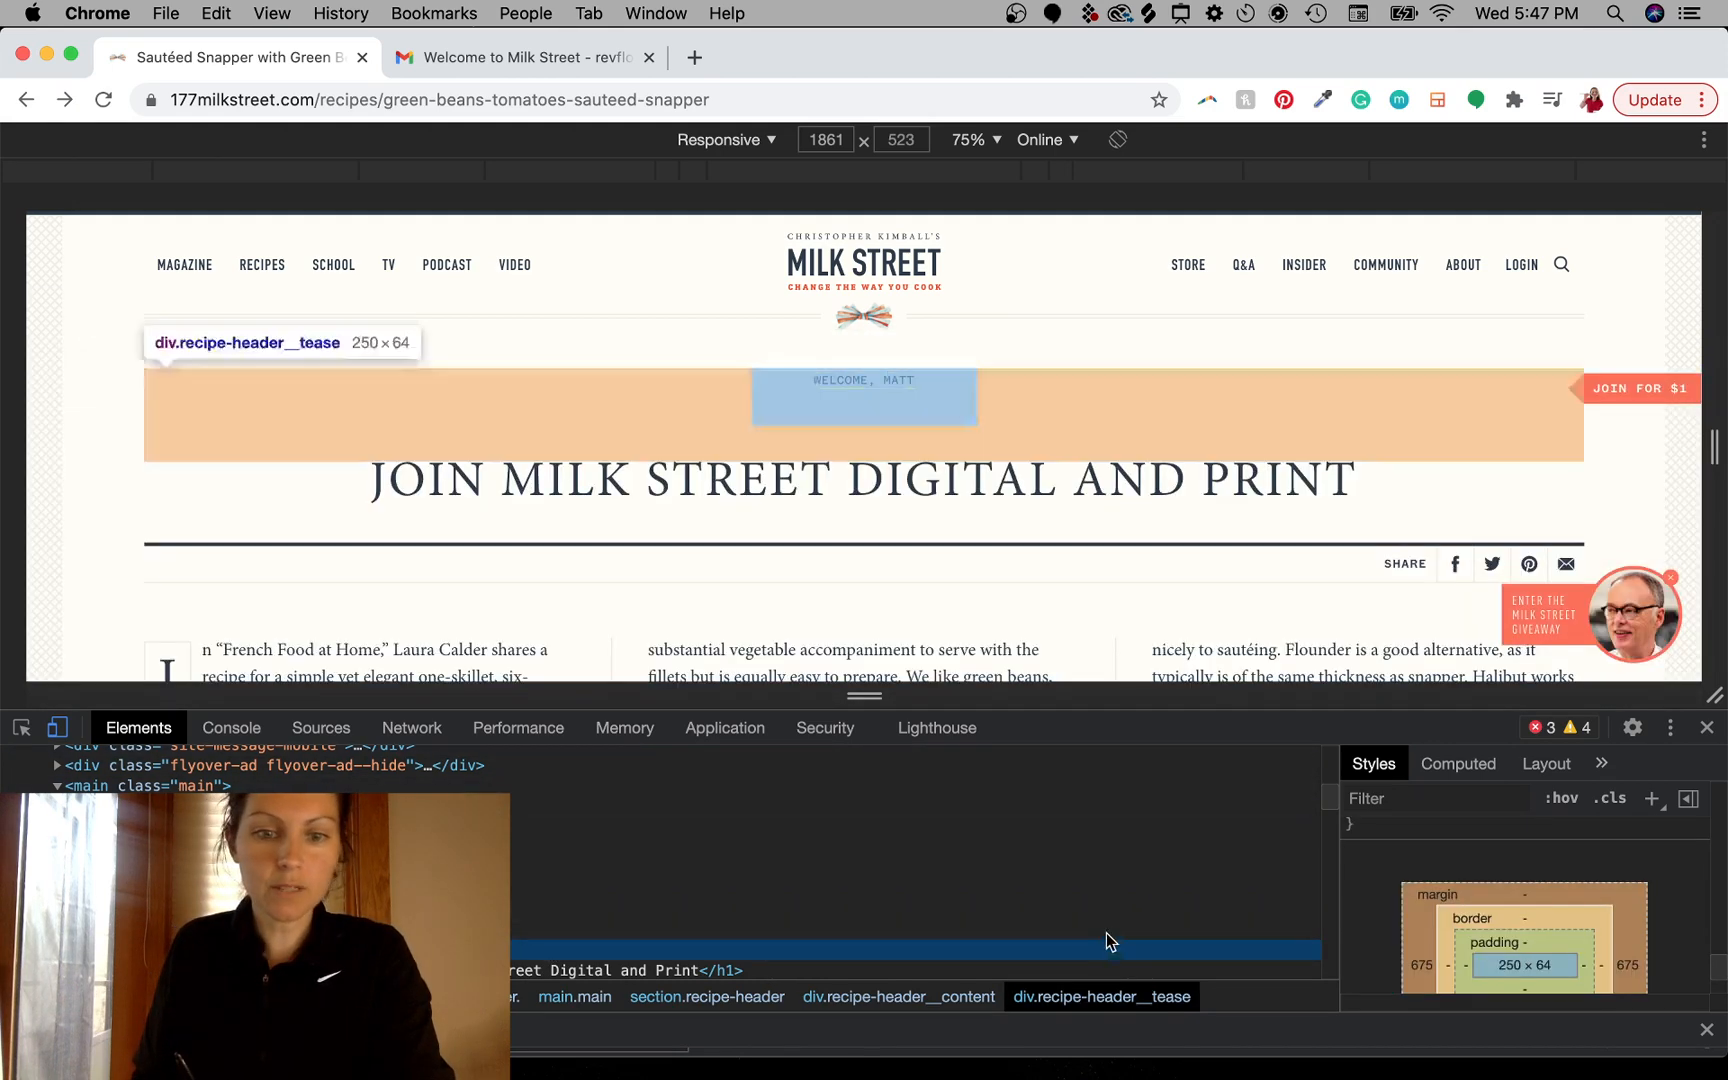
{"action": "scroll", "coordinate": [1106, 941], "scroll_direction": "down", "scroll_amount": 2}
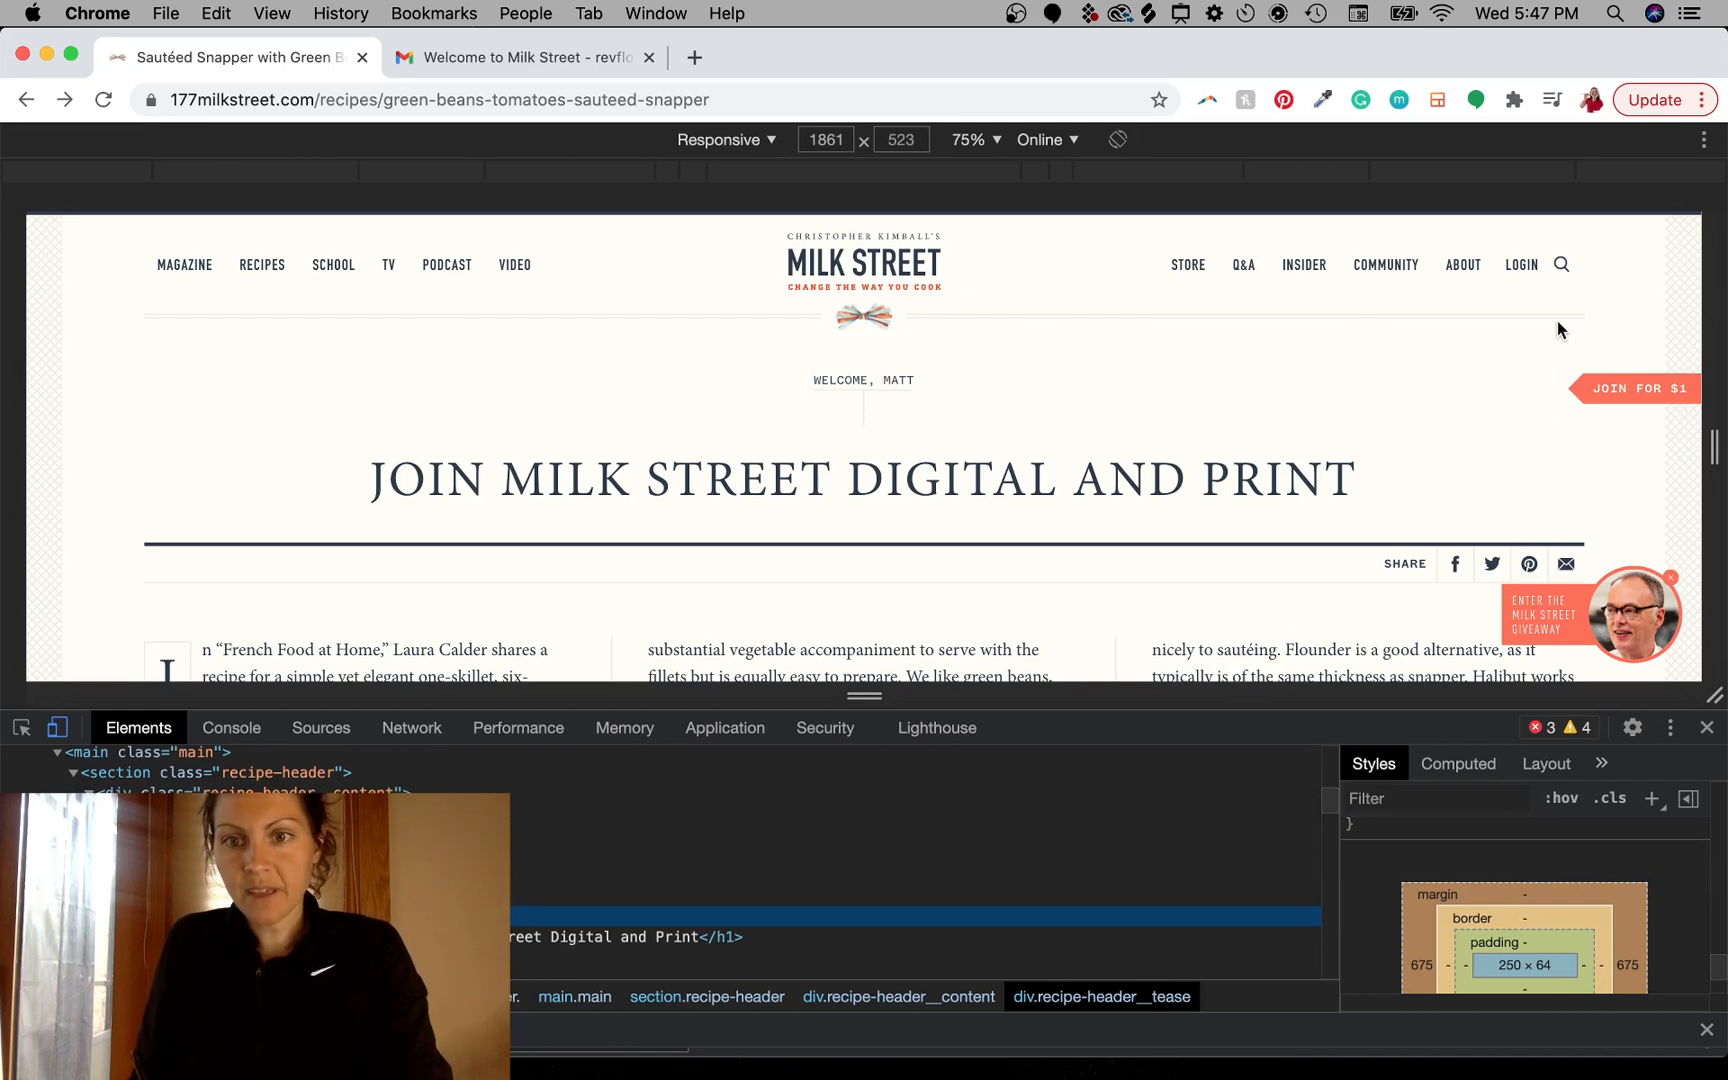
{"action": "key", "text": "super+shift+4"}
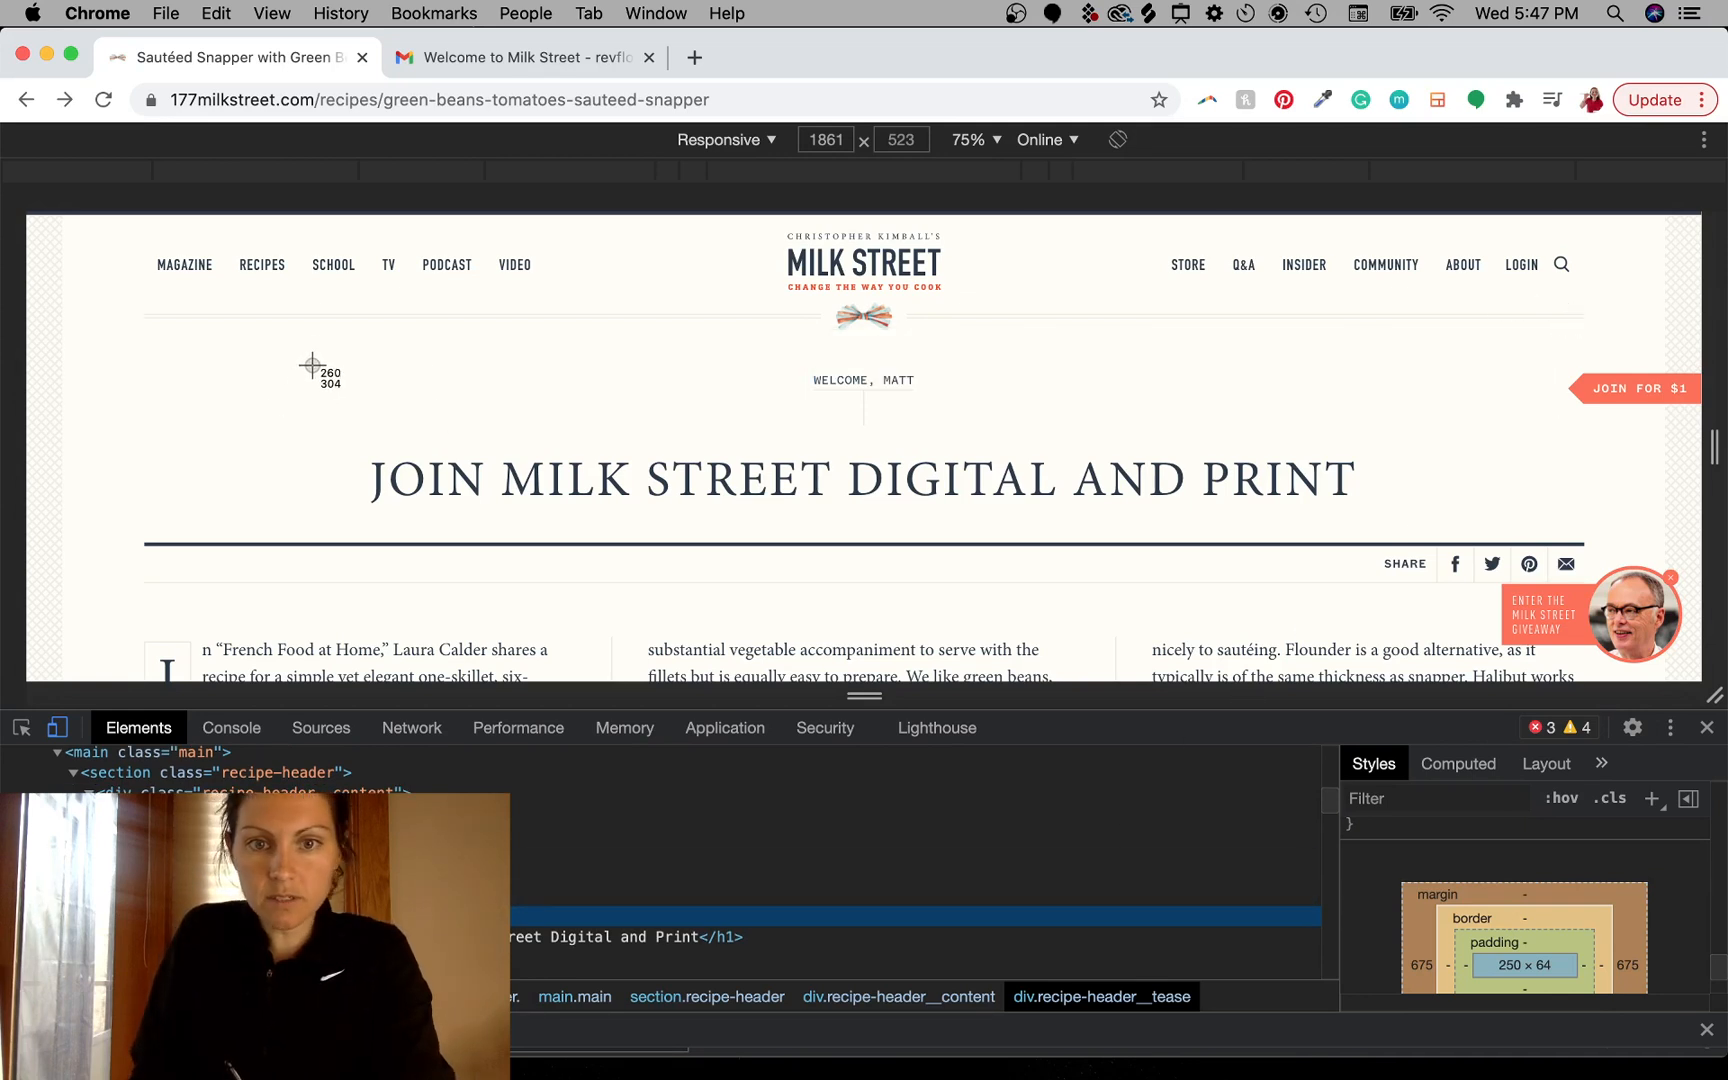
{"action": "left_click_drag", "start_coordinate": [313, 366], "coordinate": [1405, 532]}
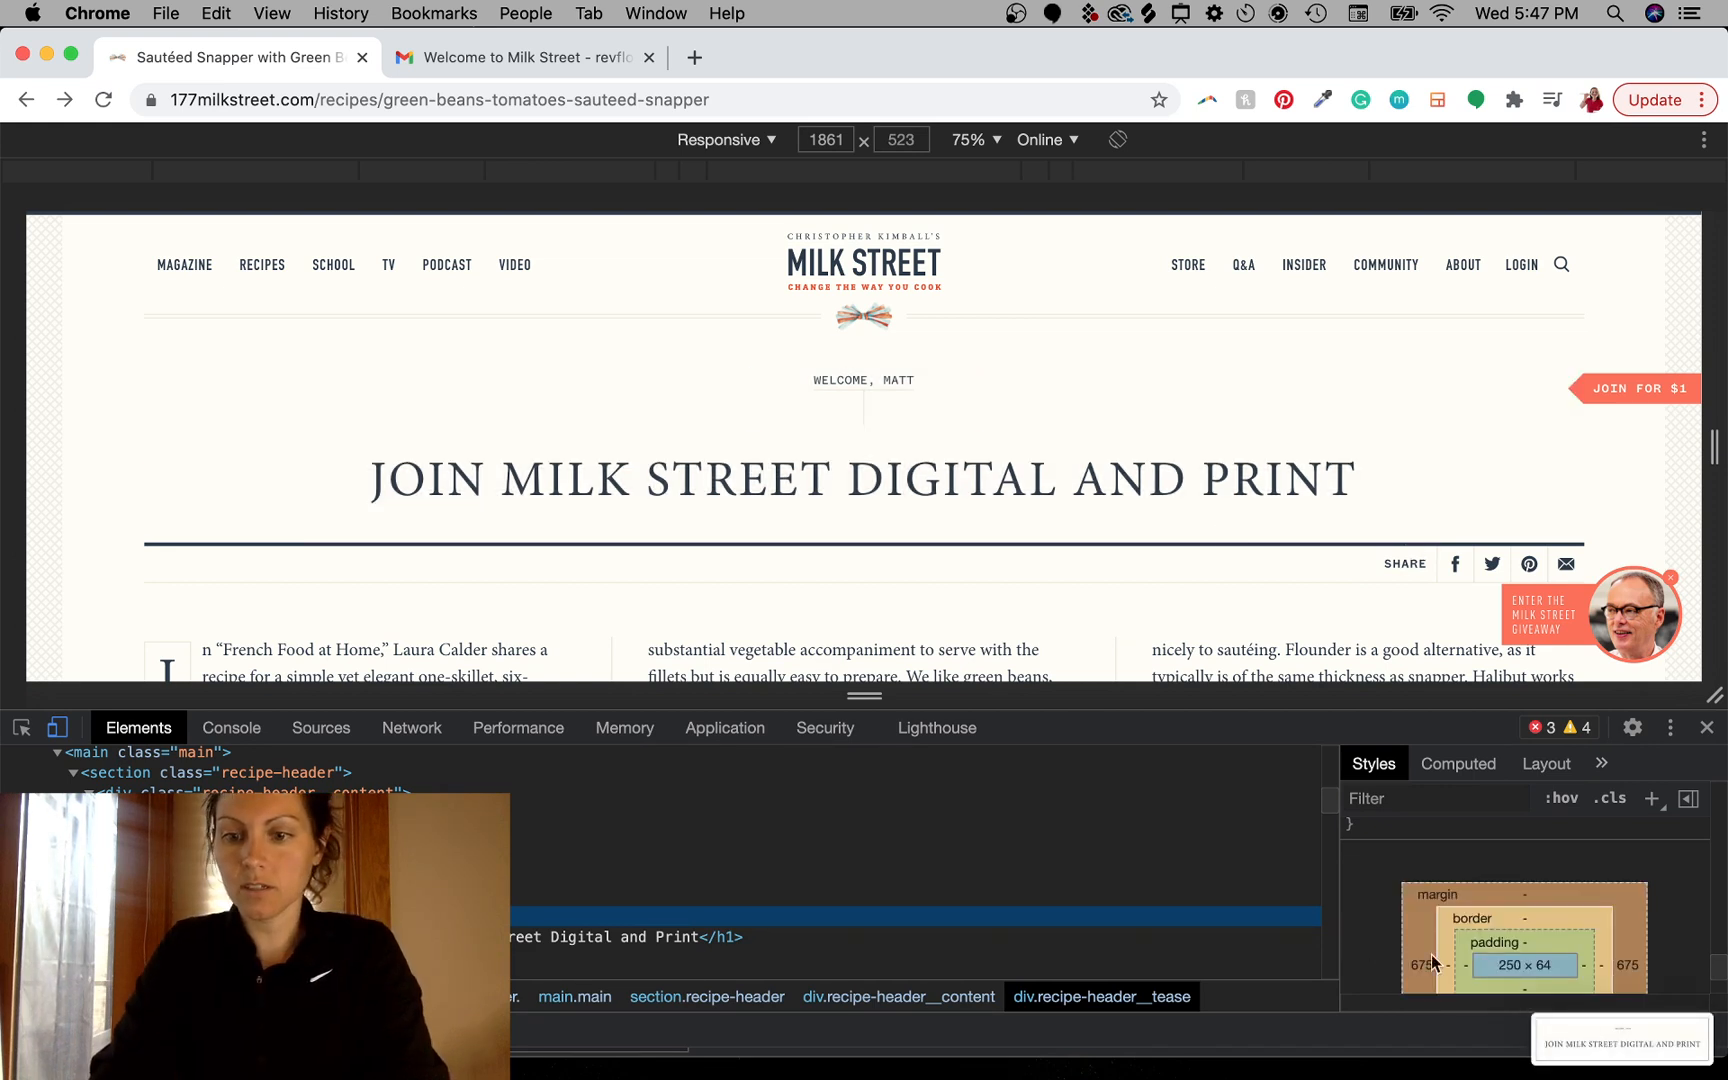
- Place the header screenshot into the Photoshop mockup and scale it larger
{"action": "left_click_drag", "start_coordinate": [1595, 1034], "coordinate": [791, 571]}
{"action": "key", "text": "ctrl+Left"}
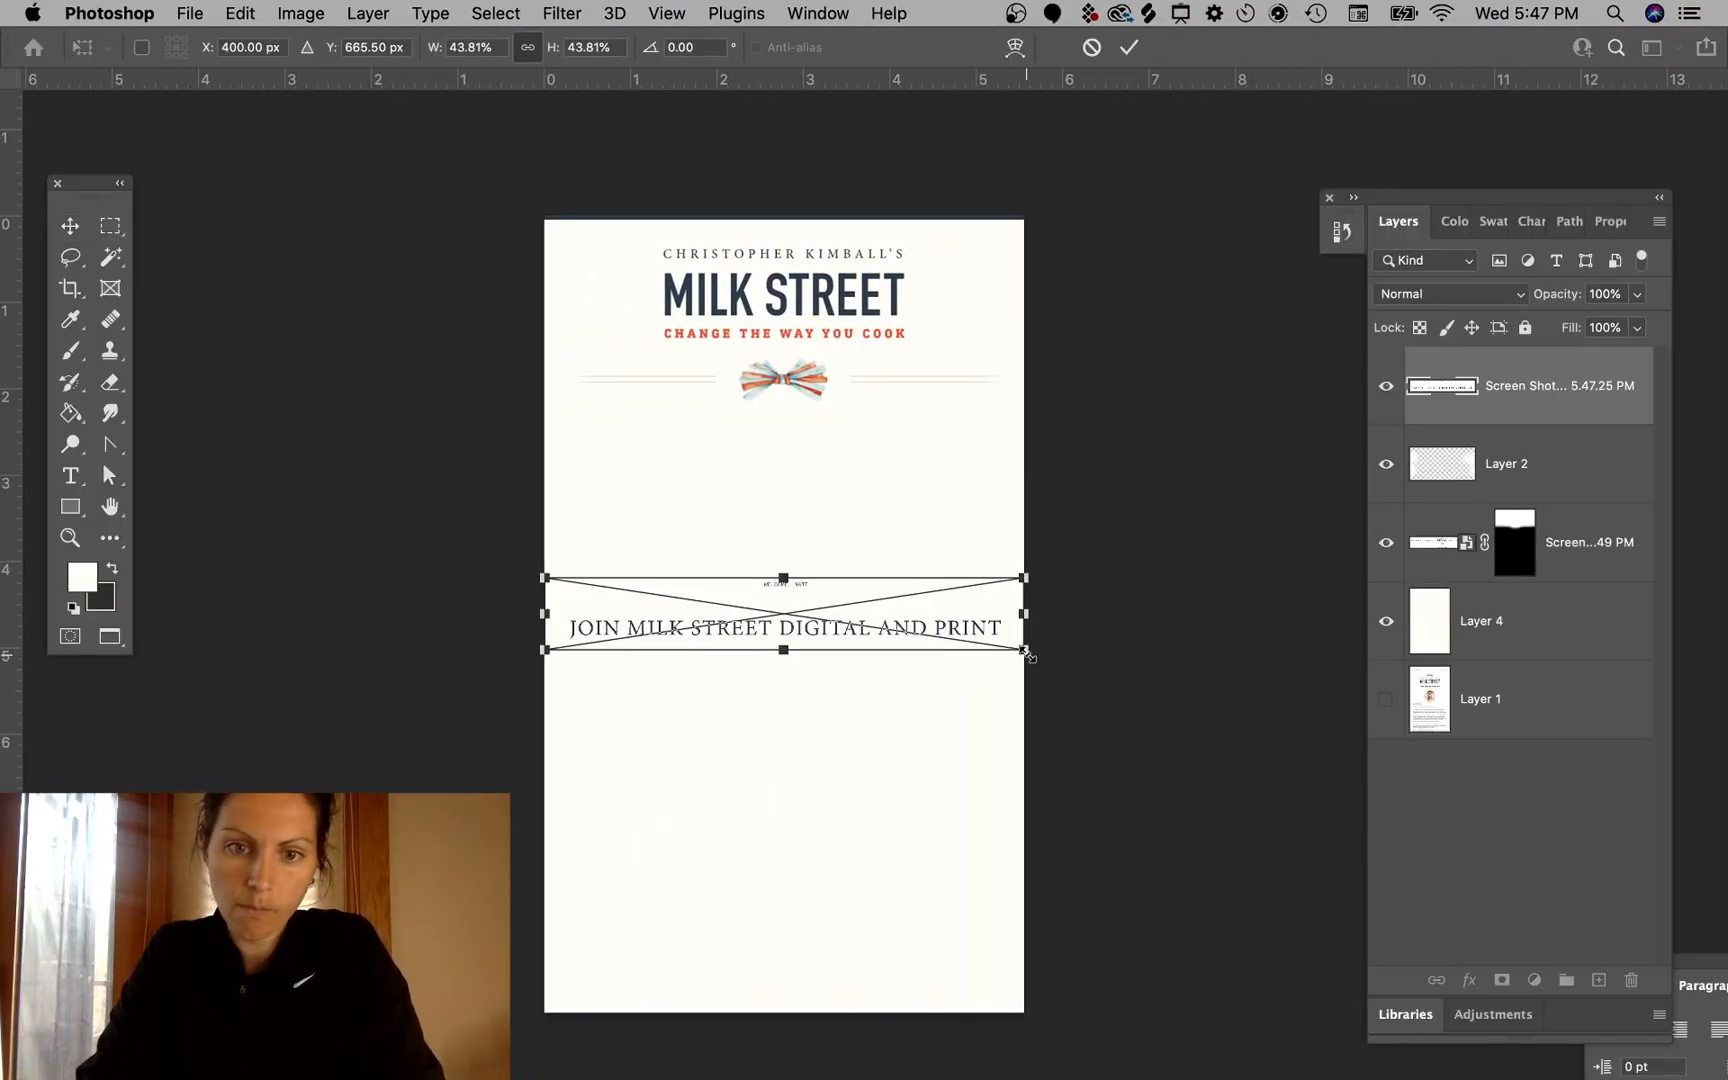
{"action": "left_click_drag", "start_coordinate": [1027, 654], "coordinate": [1180, 725]}
{"action": "key", "text": "Return"}
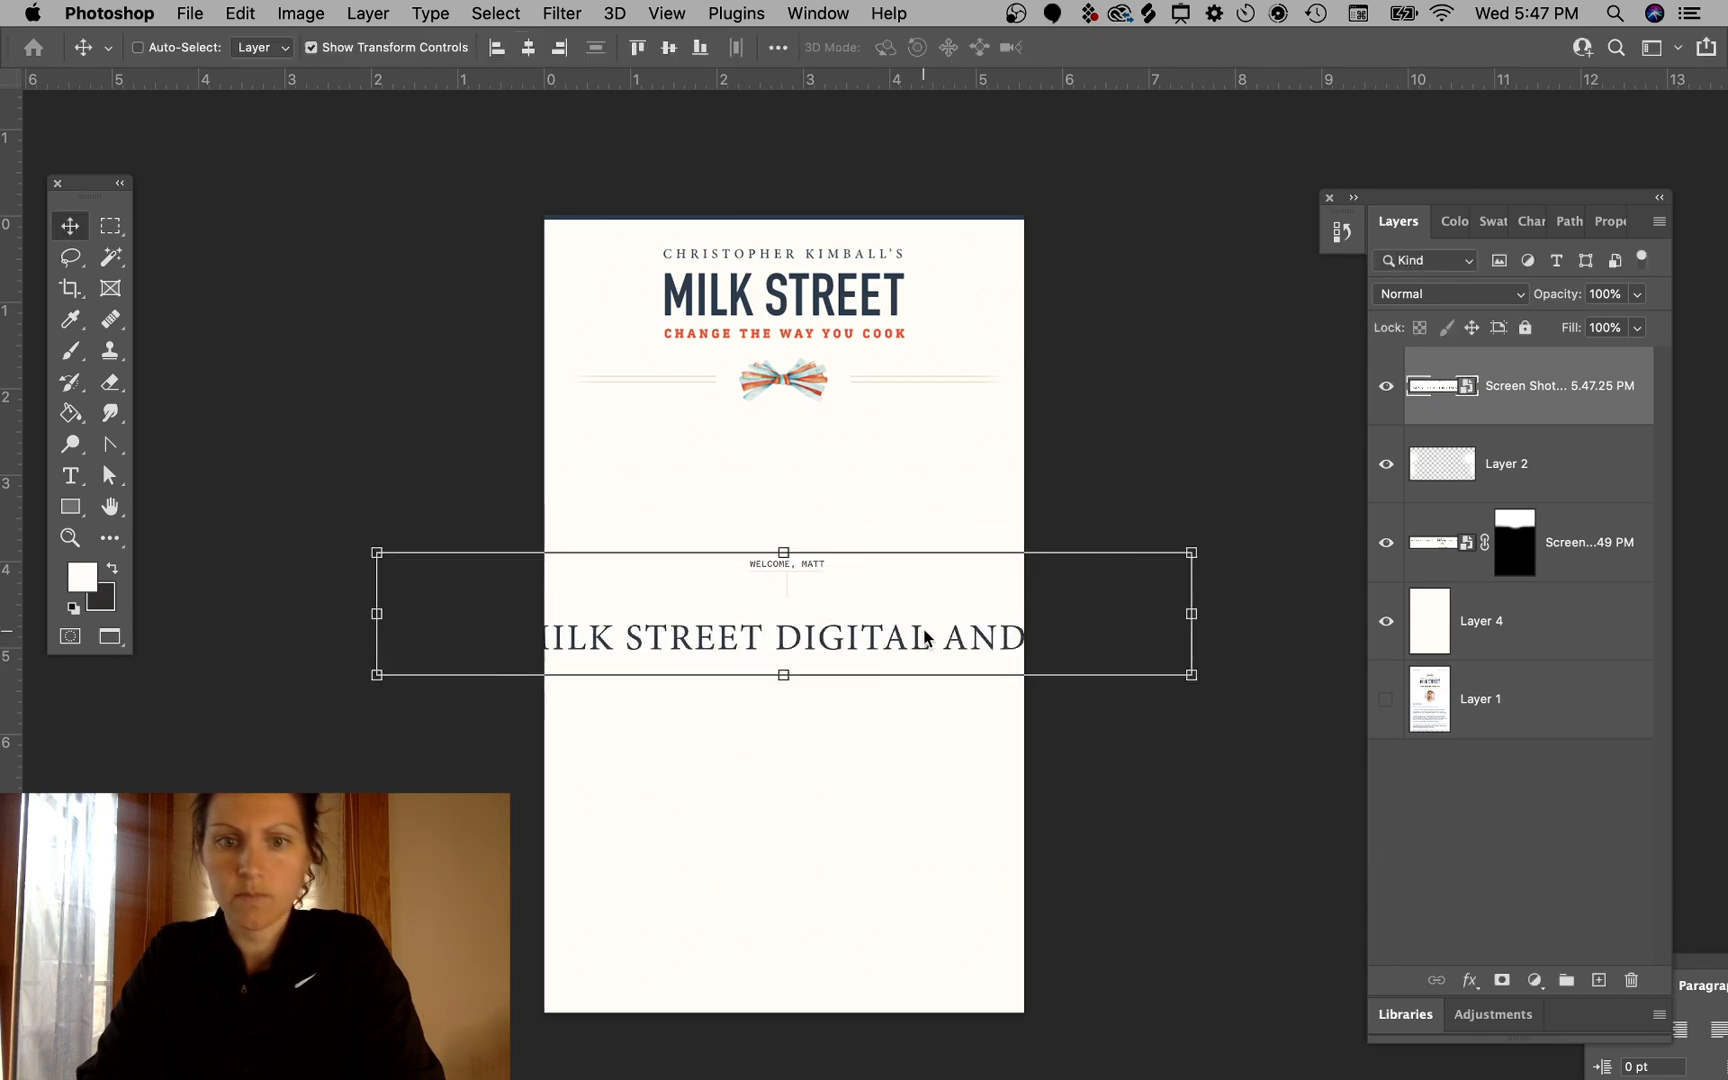
- Move the placed header screenshot up beneath the logo and nudge it slightly left
{"action": "left_click_drag", "start_coordinate": [925, 637], "coordinate": [918, 521]}
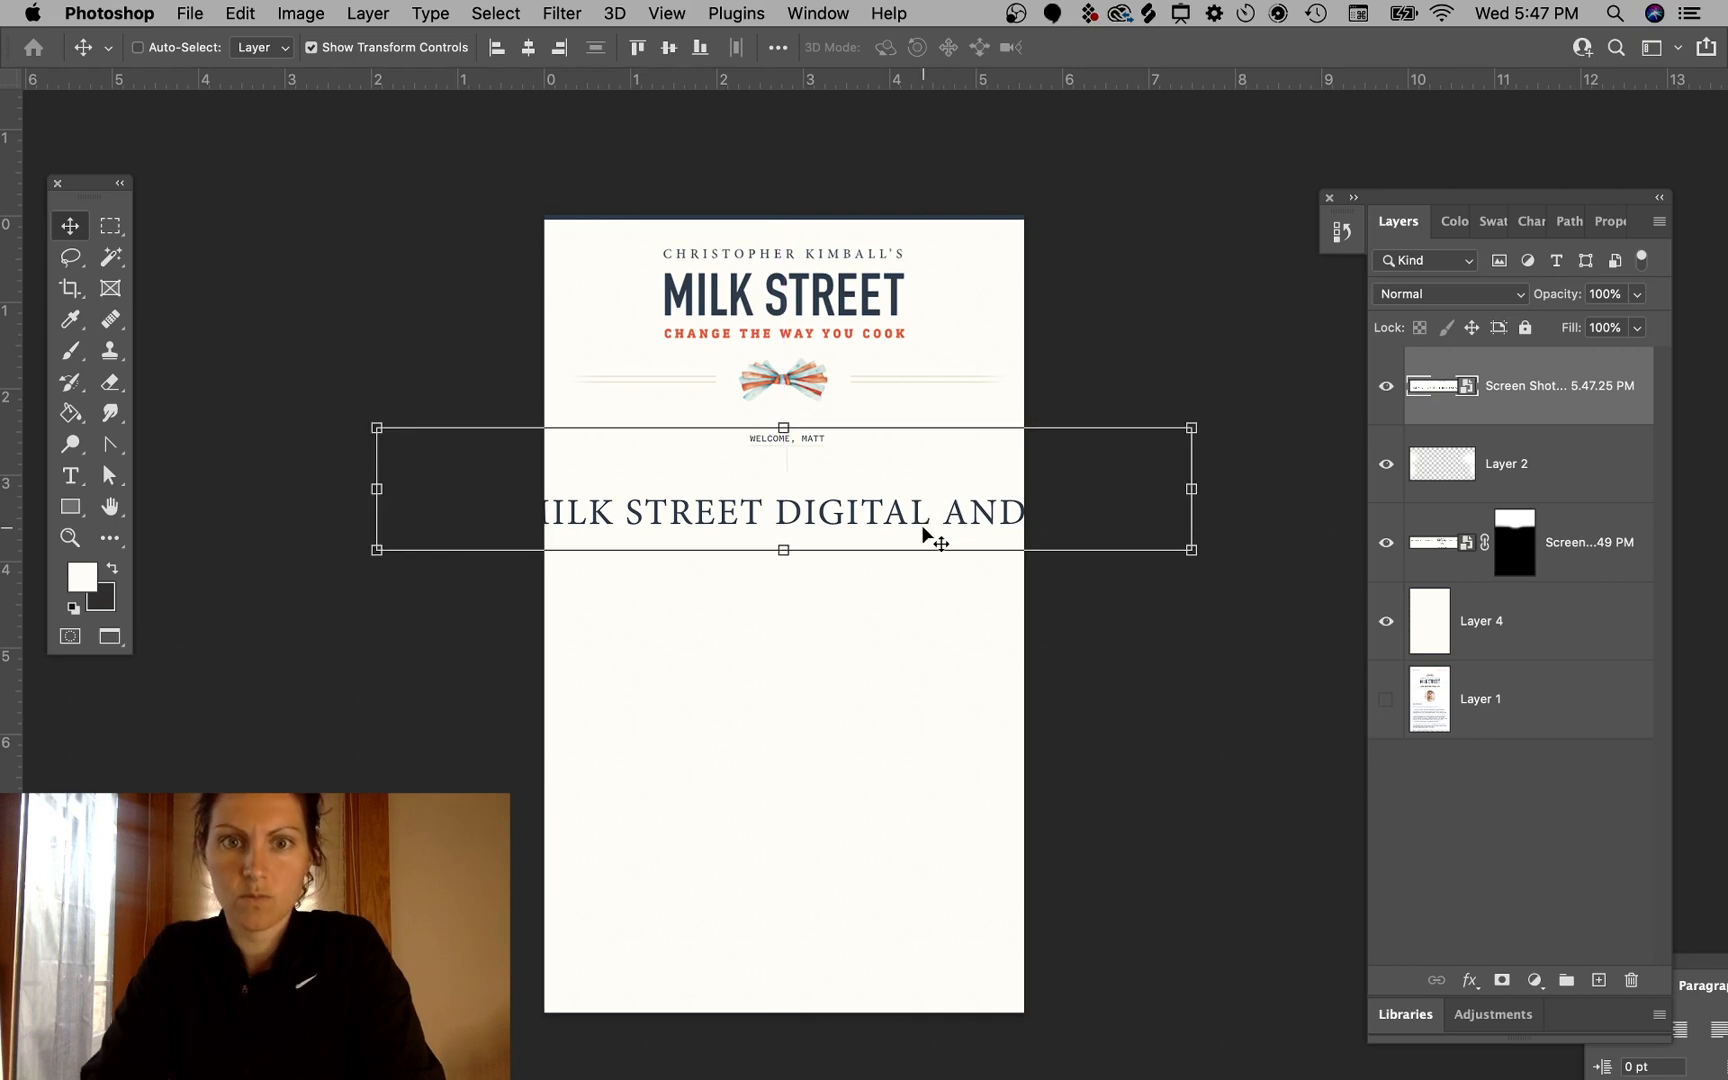
{"action": "key", "text": "Left"}
{"action": "key", "text": "Left"}
{"action": "key", "text": "Left"}
{"action": "key", "text": "Left"}
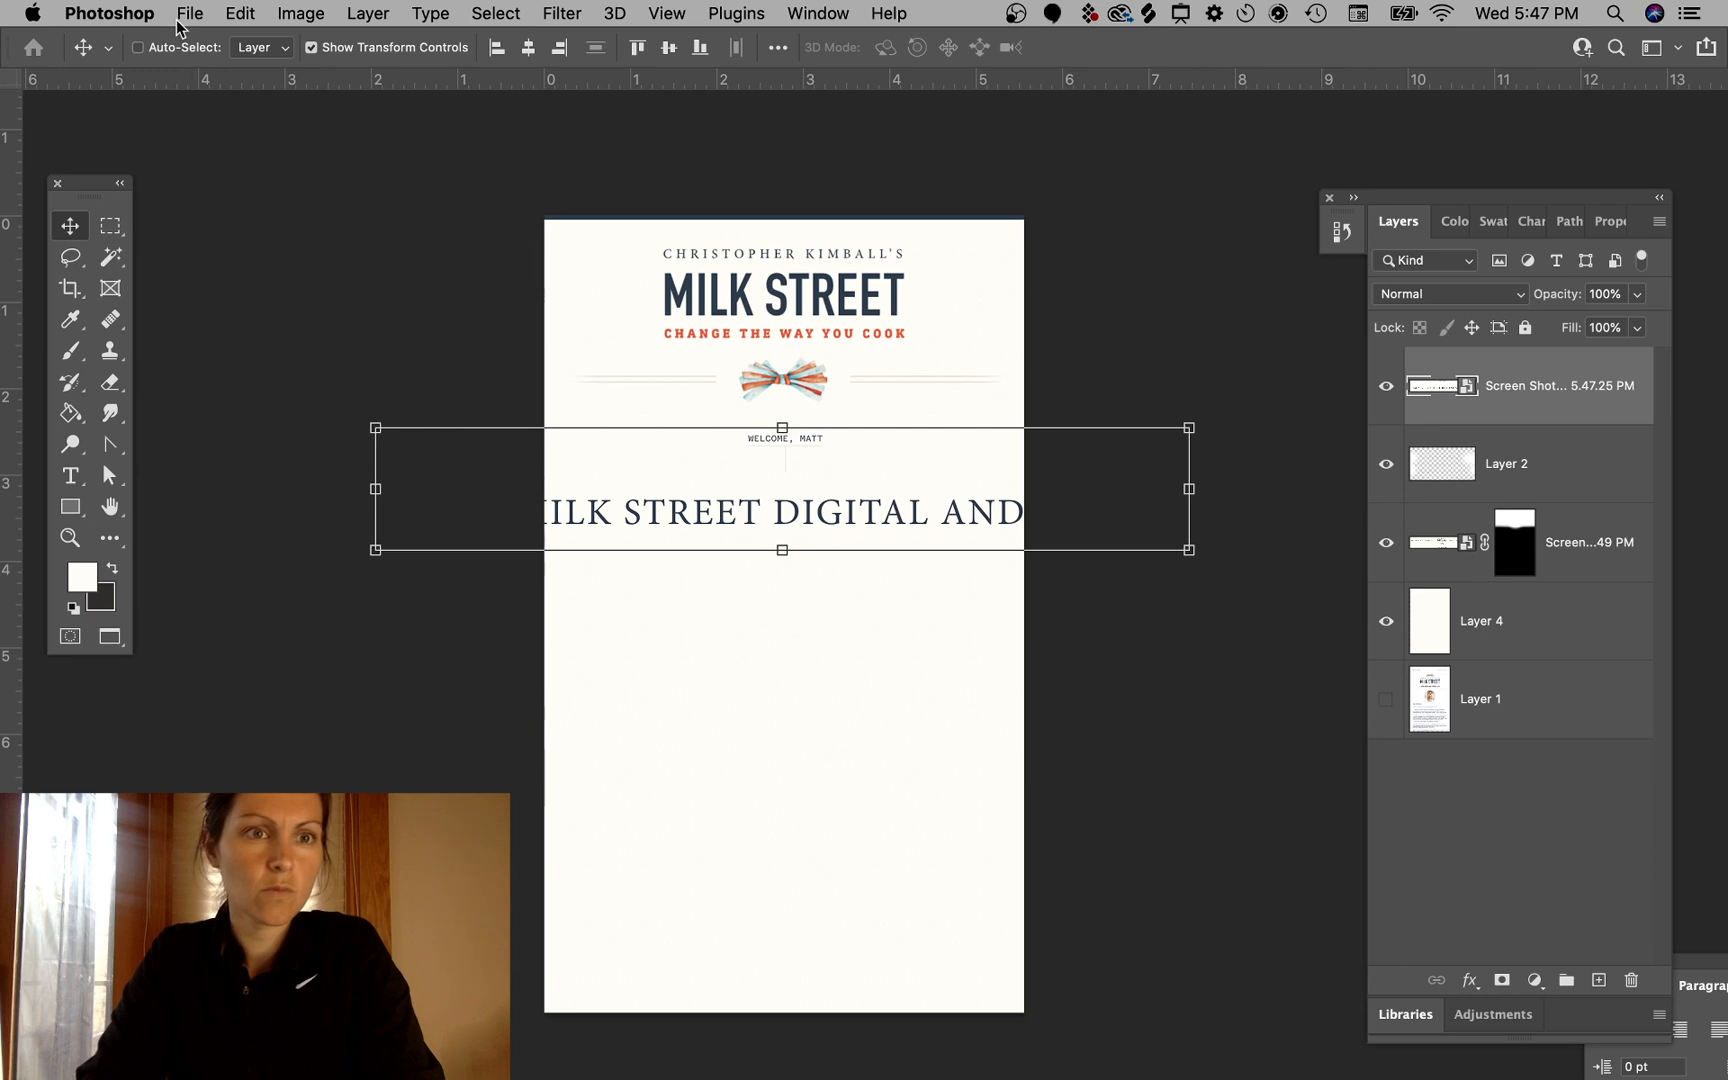
- Set the ruler units to Pixels in Photoshop's Units & Rulers preferences
{"action": "left_click", "coordinate": [110, 13]}
{"action": "mouse_move", "coordinate": [258, 91]}
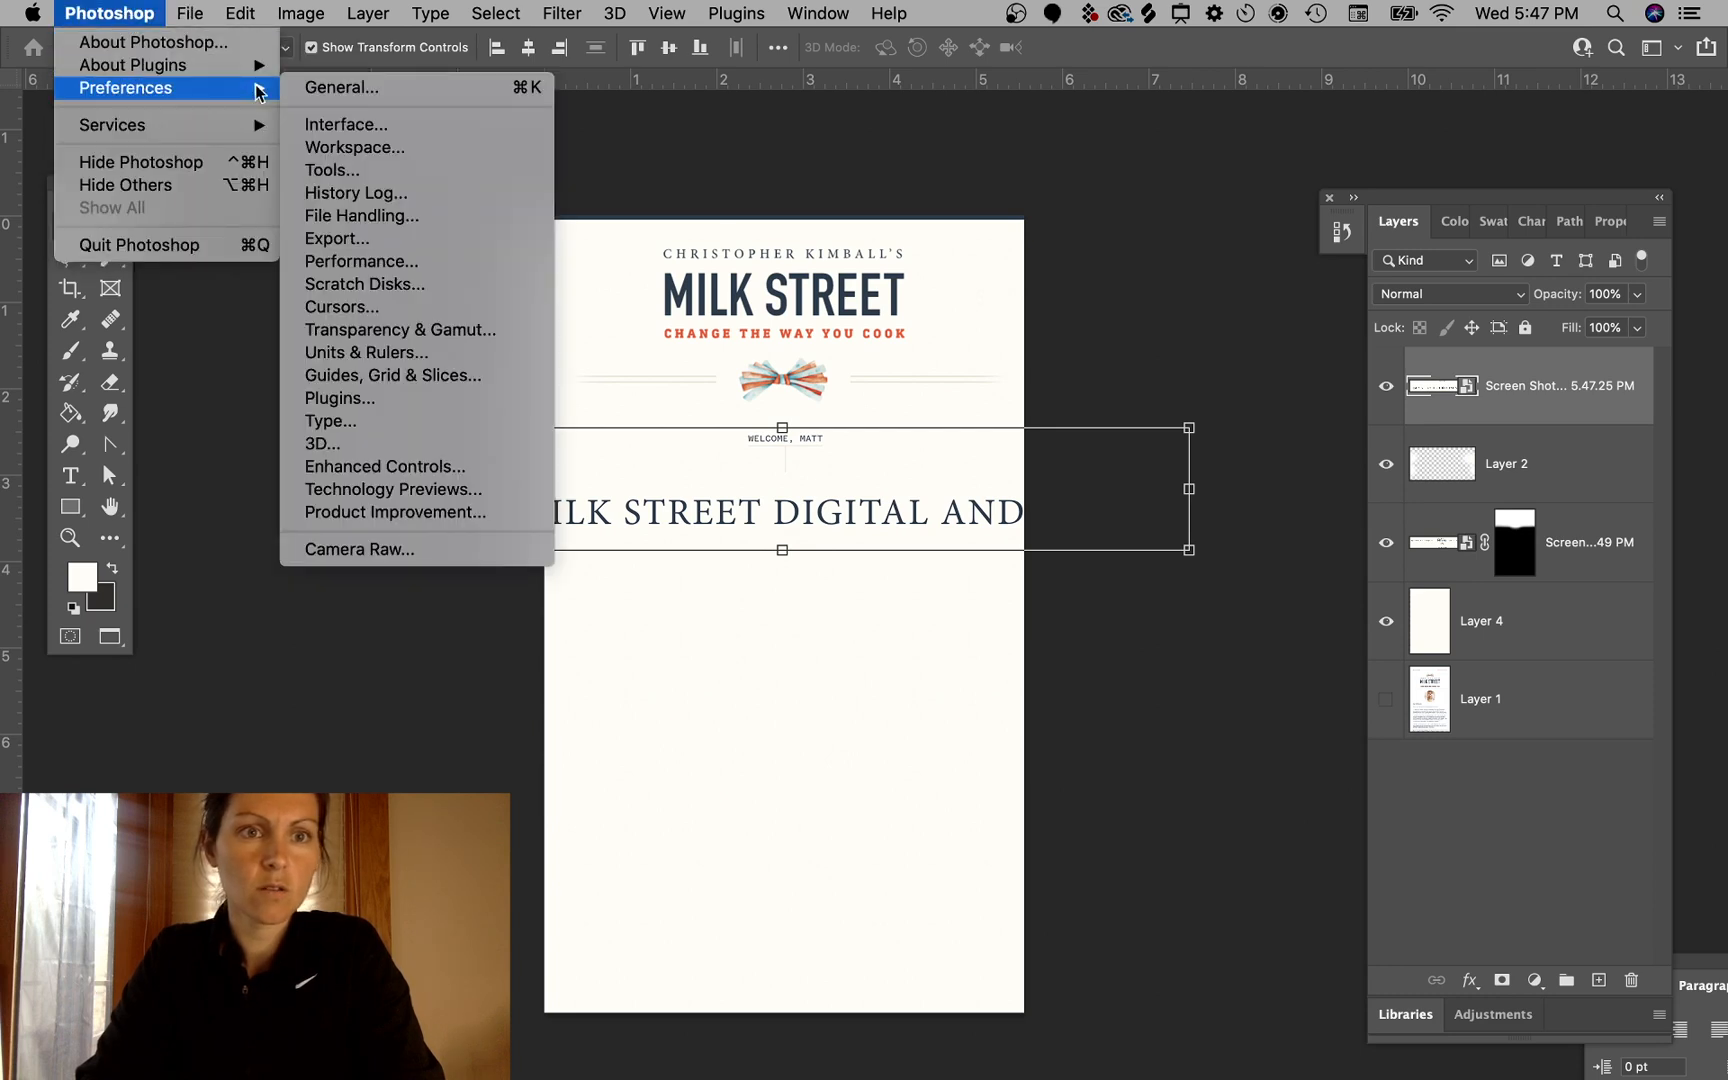
{"action": "left_click", "coordinate": [371, 147]}
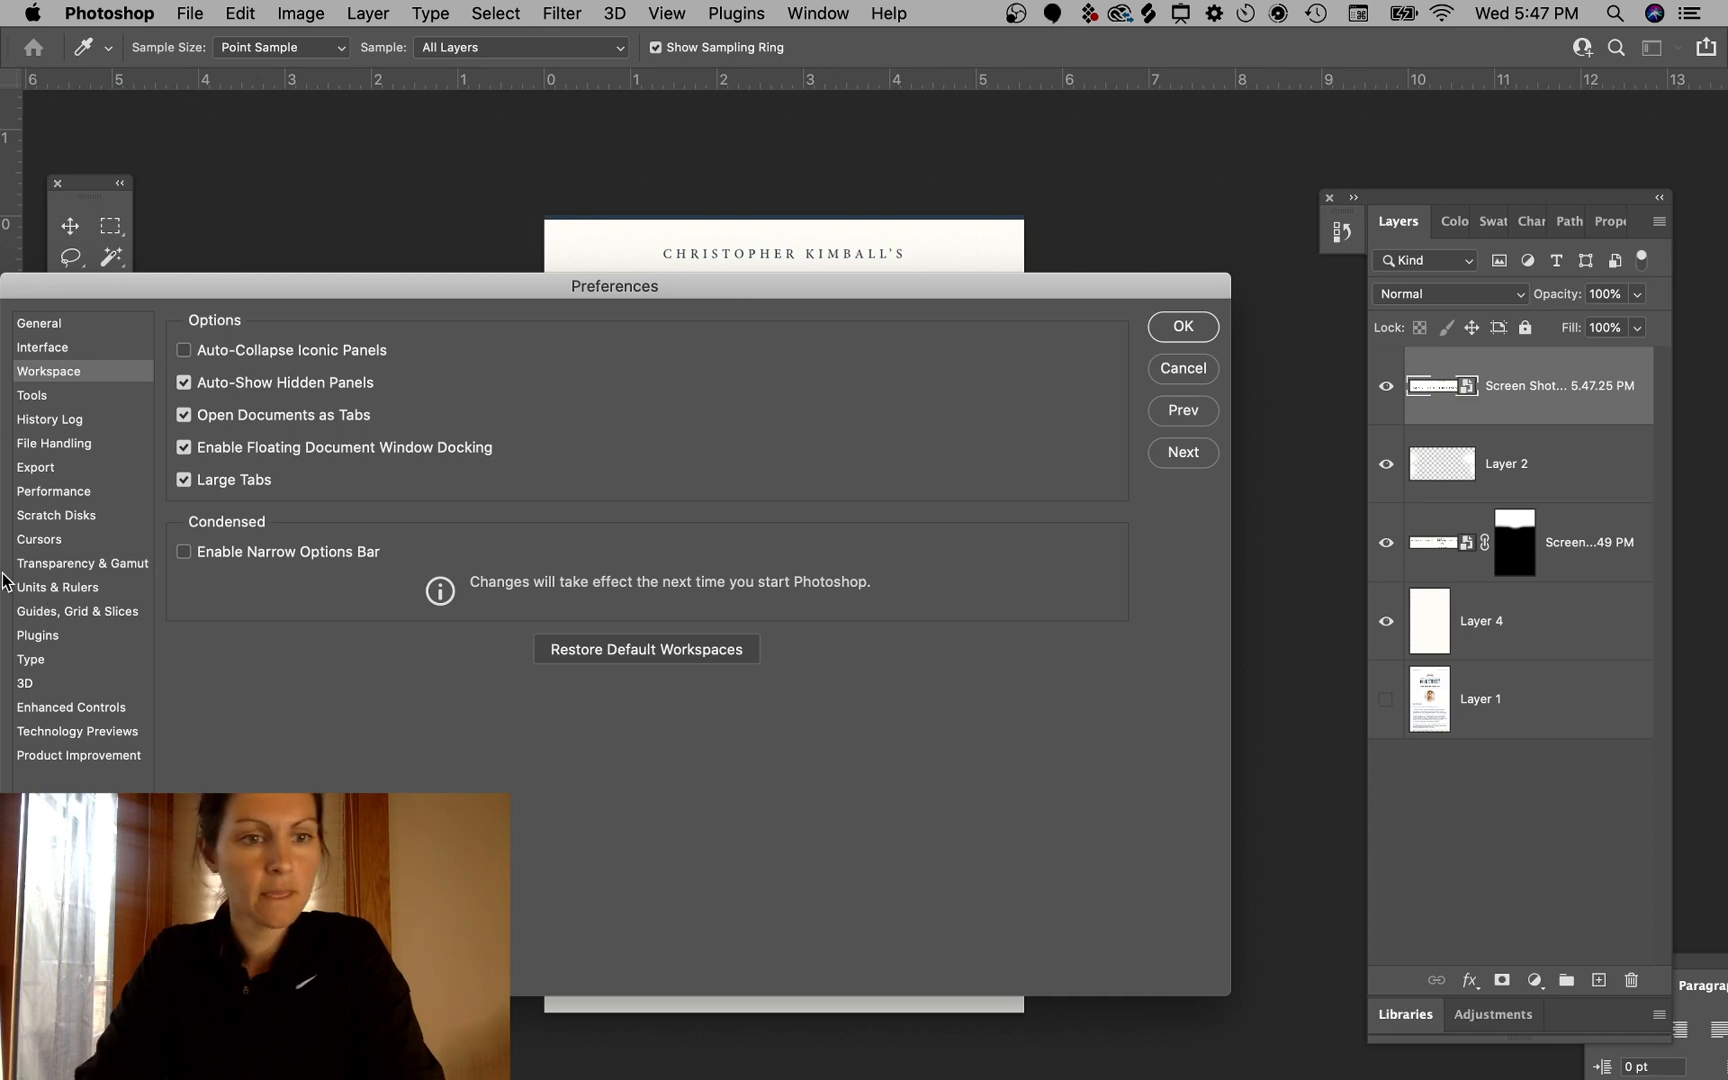
{"action": "left_click", "coordinate": [57, 587]}
{"action": "left_click_drag", "start_coordinate": [440, 295], "coordinate": [720, 308]}
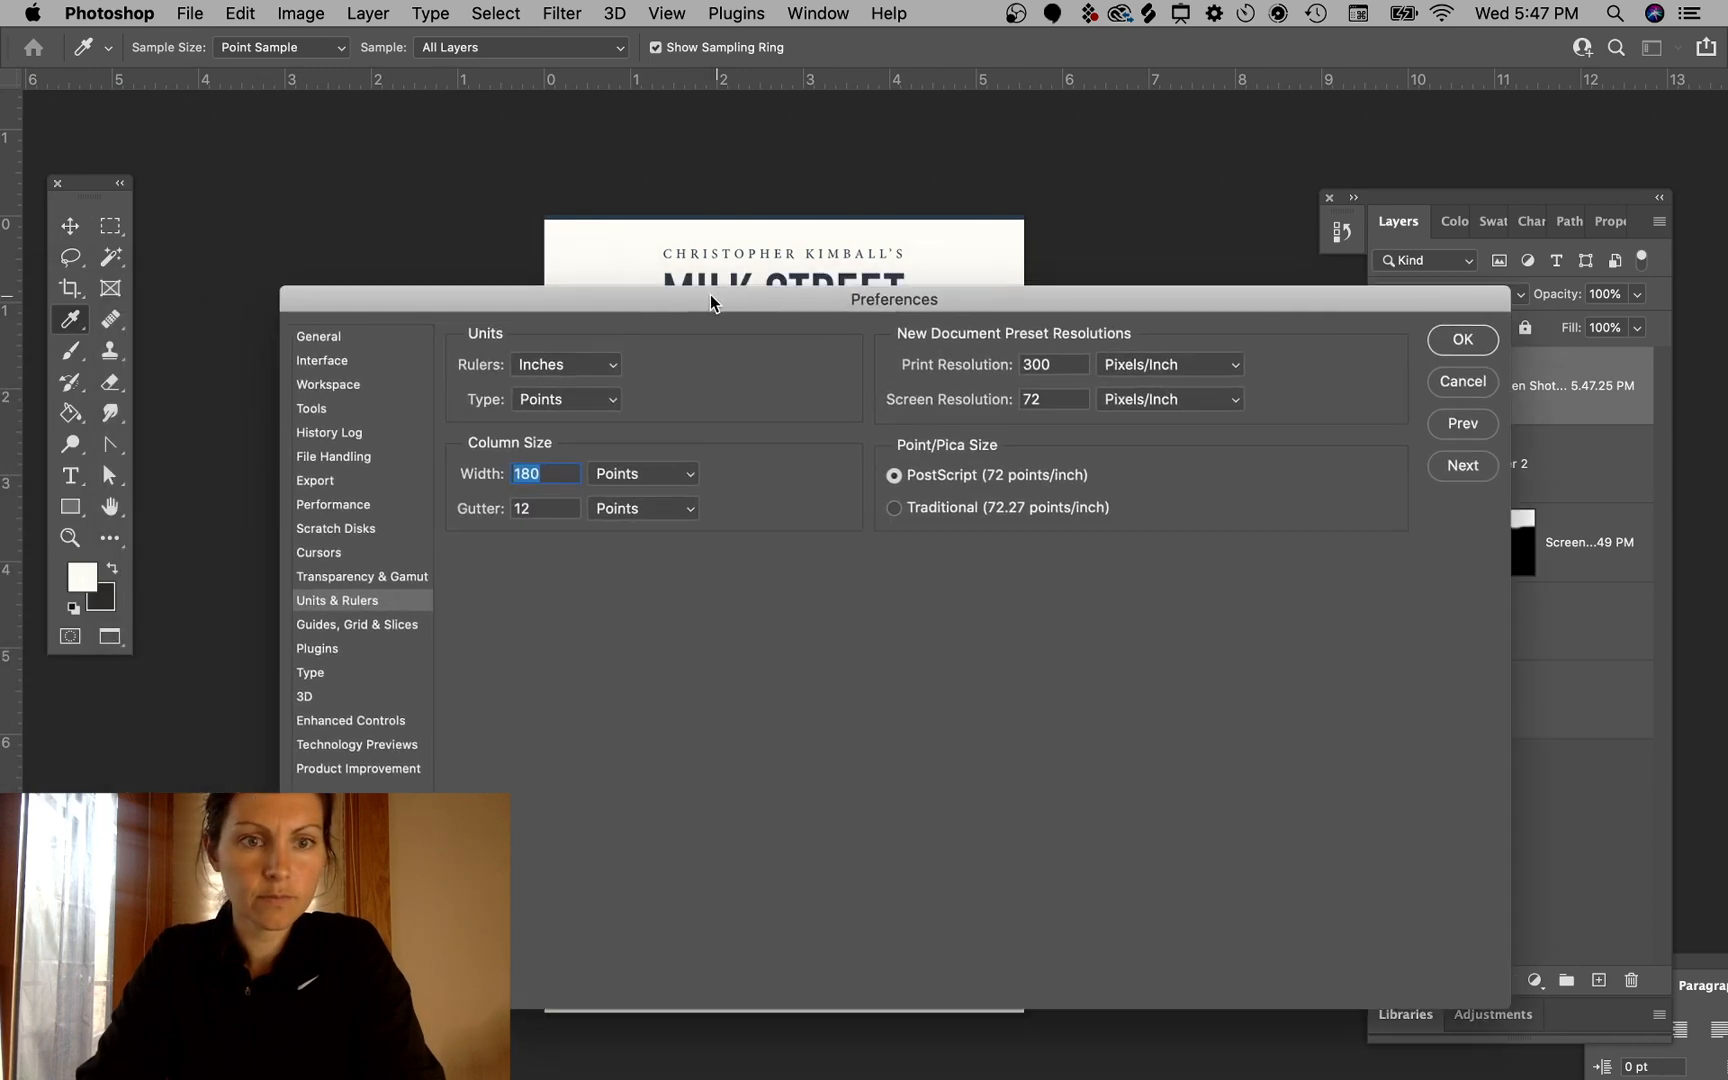
{"action": "left_click", "coordinate": [553, 370]}
{"action": "left_click", "coordinate": [543, 343]}
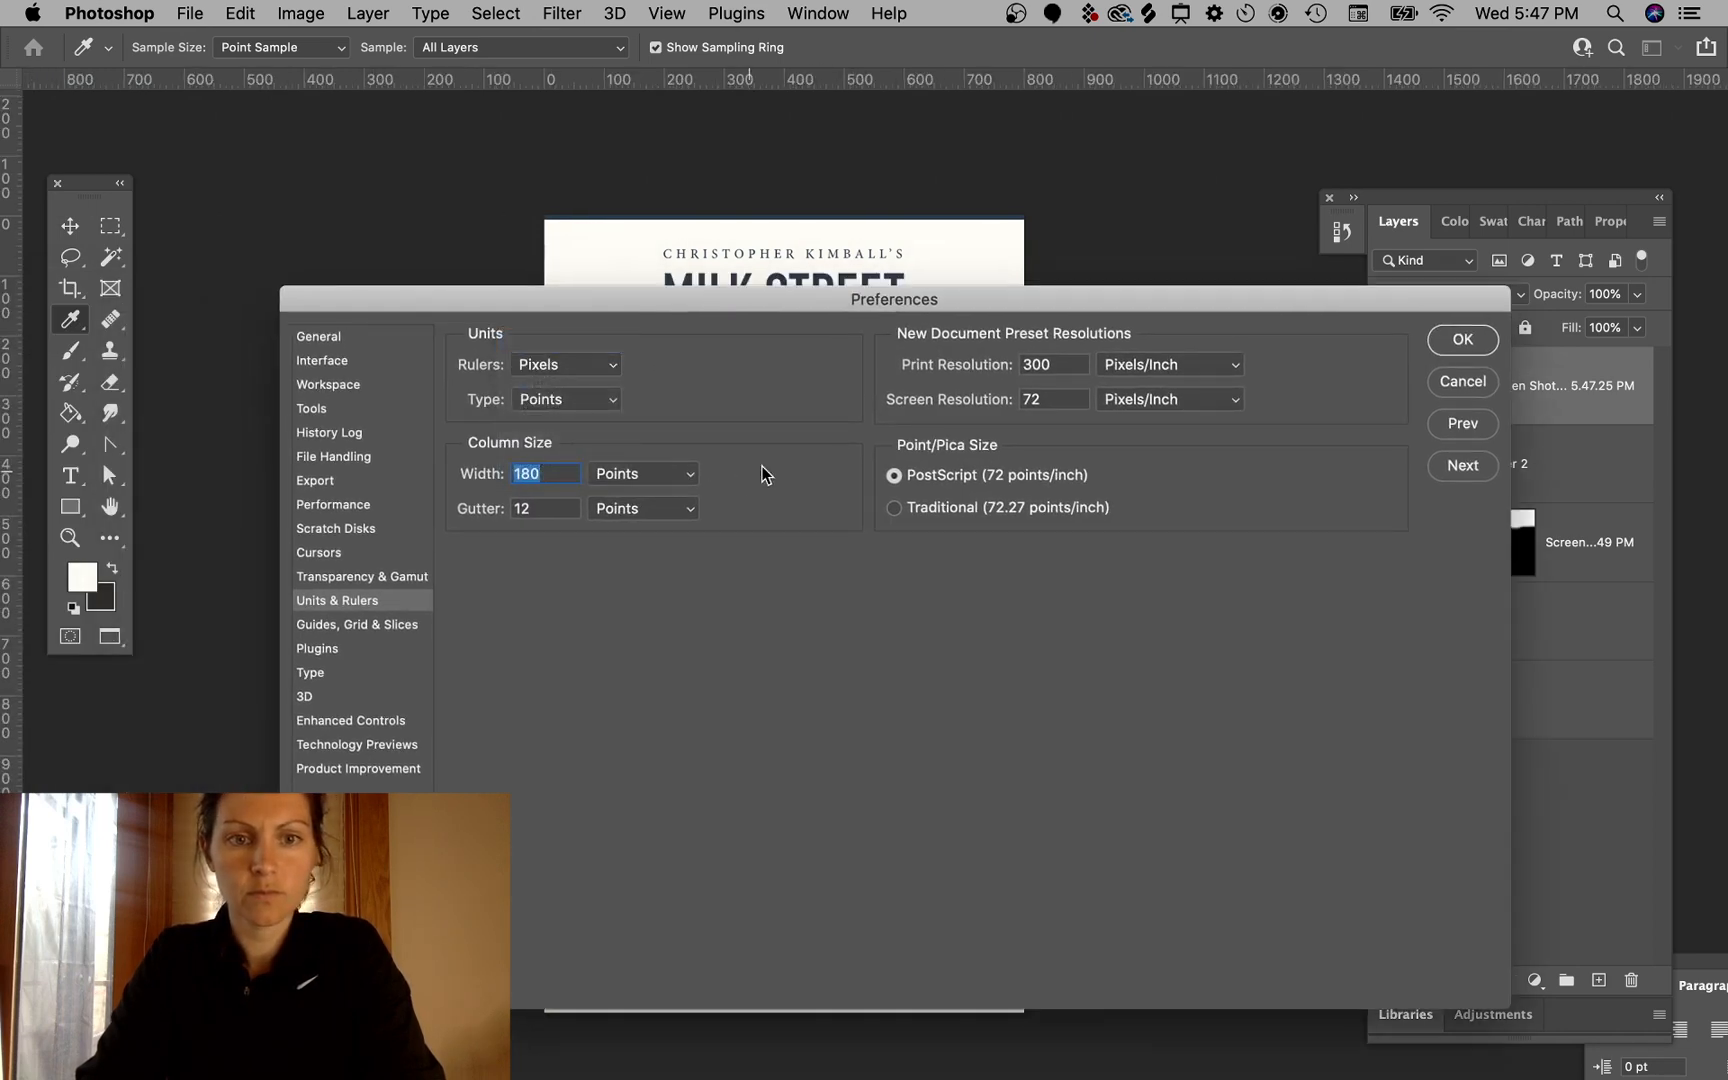
{"action": "left_click", "coordinate": [1462, 340]}
- Add a vertical guide at the document's centre and another to the left of the canvas
{"action": "key", "text": "v"}
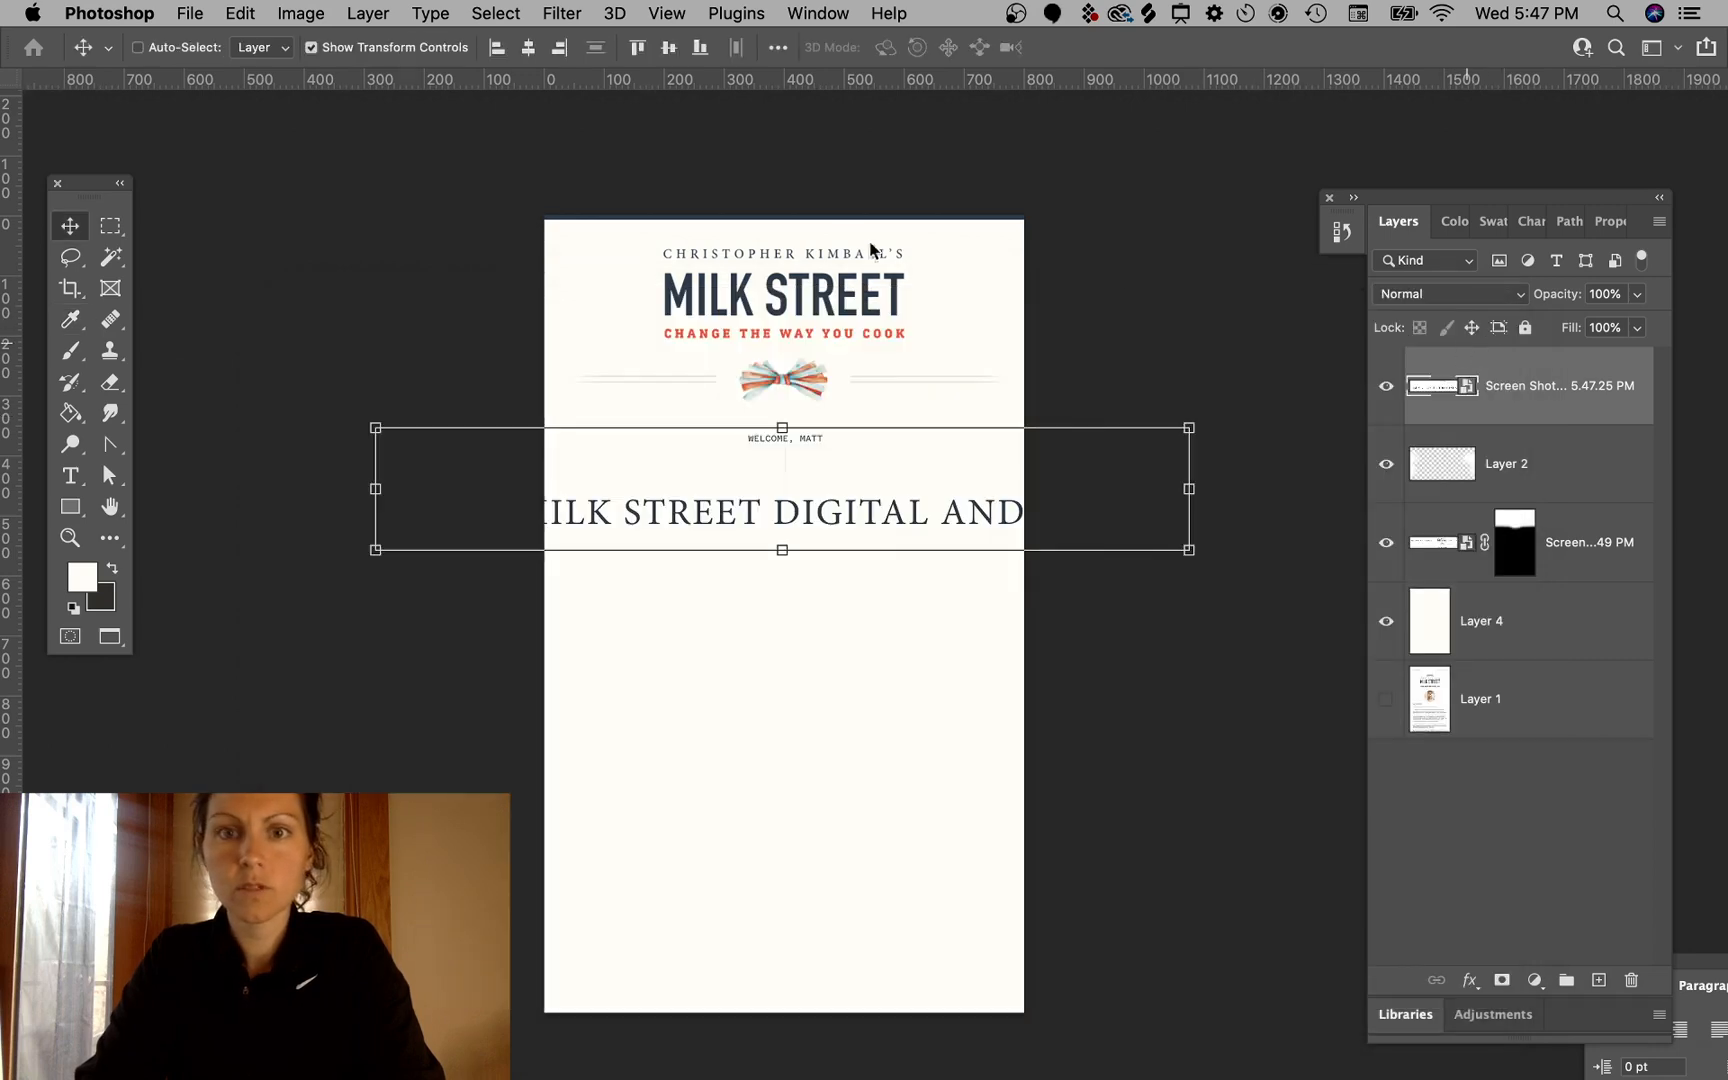
{"action": "left_click_drag", "start_coordinate": [15, 752], "coordinate": [784, 731]}
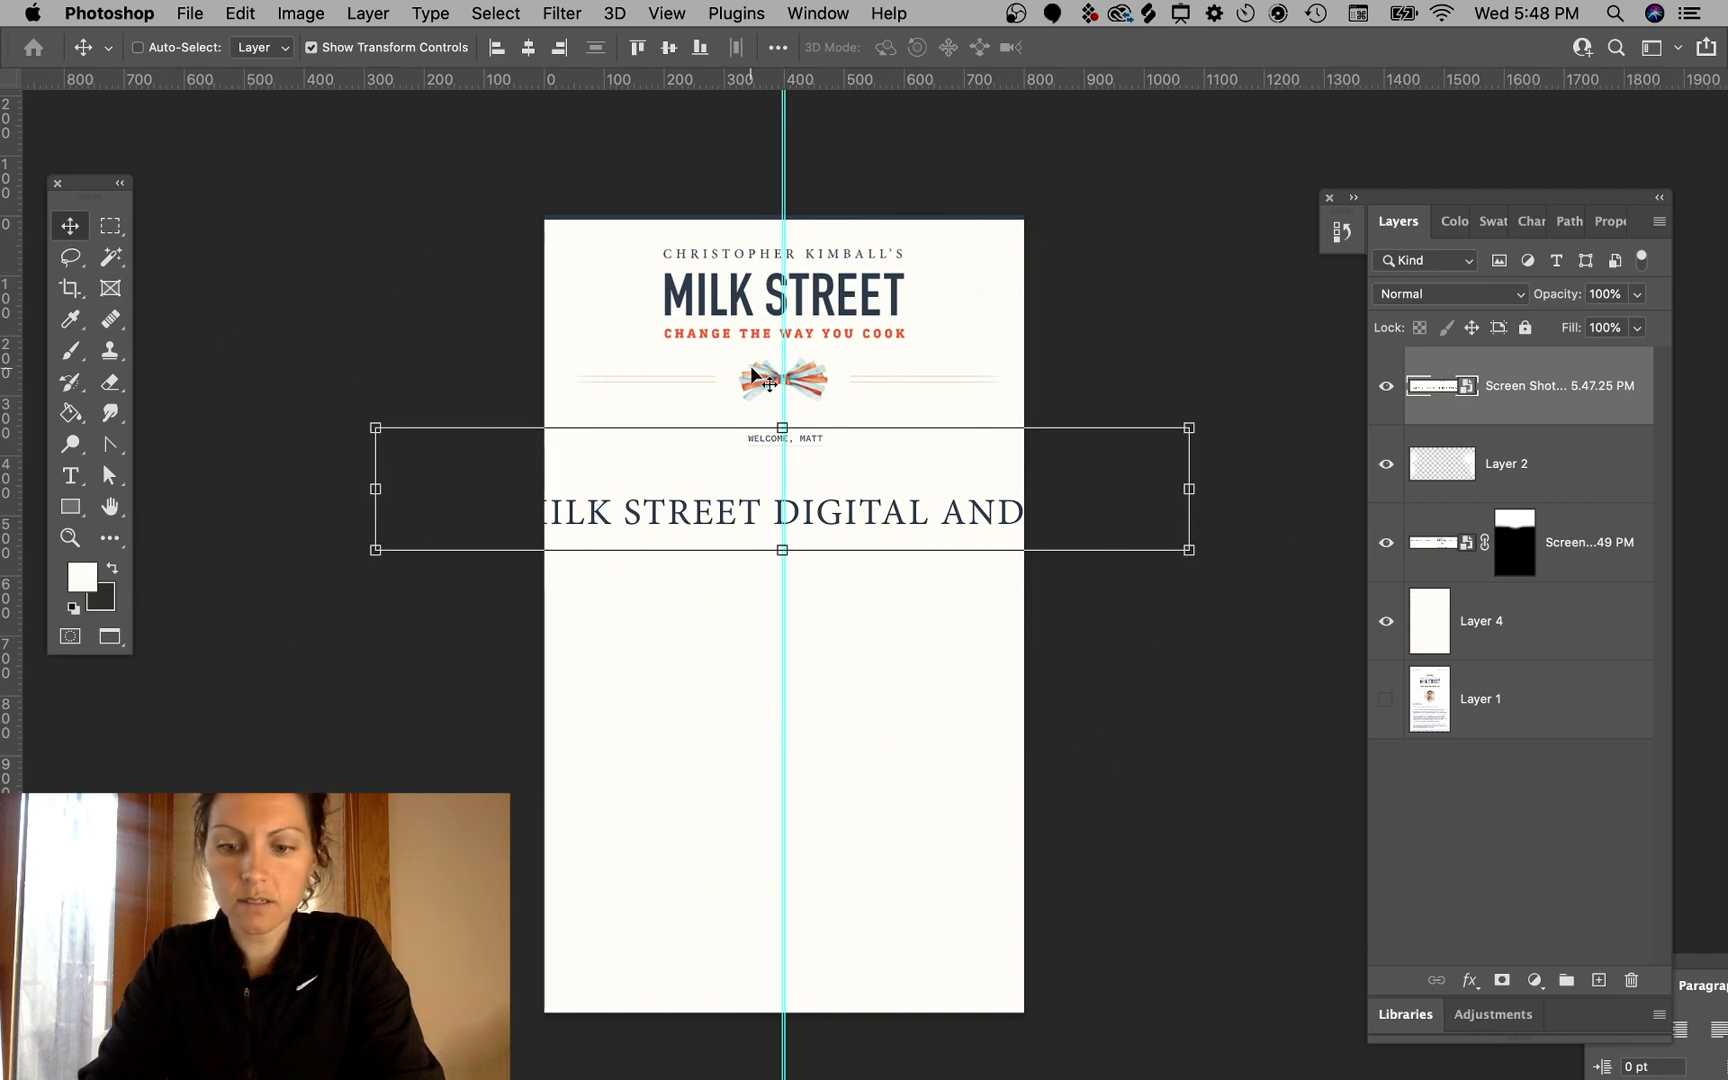
{"action": "left_click_drag", "start_coordinate": [760, 158], "coordinate": [449, 160]}
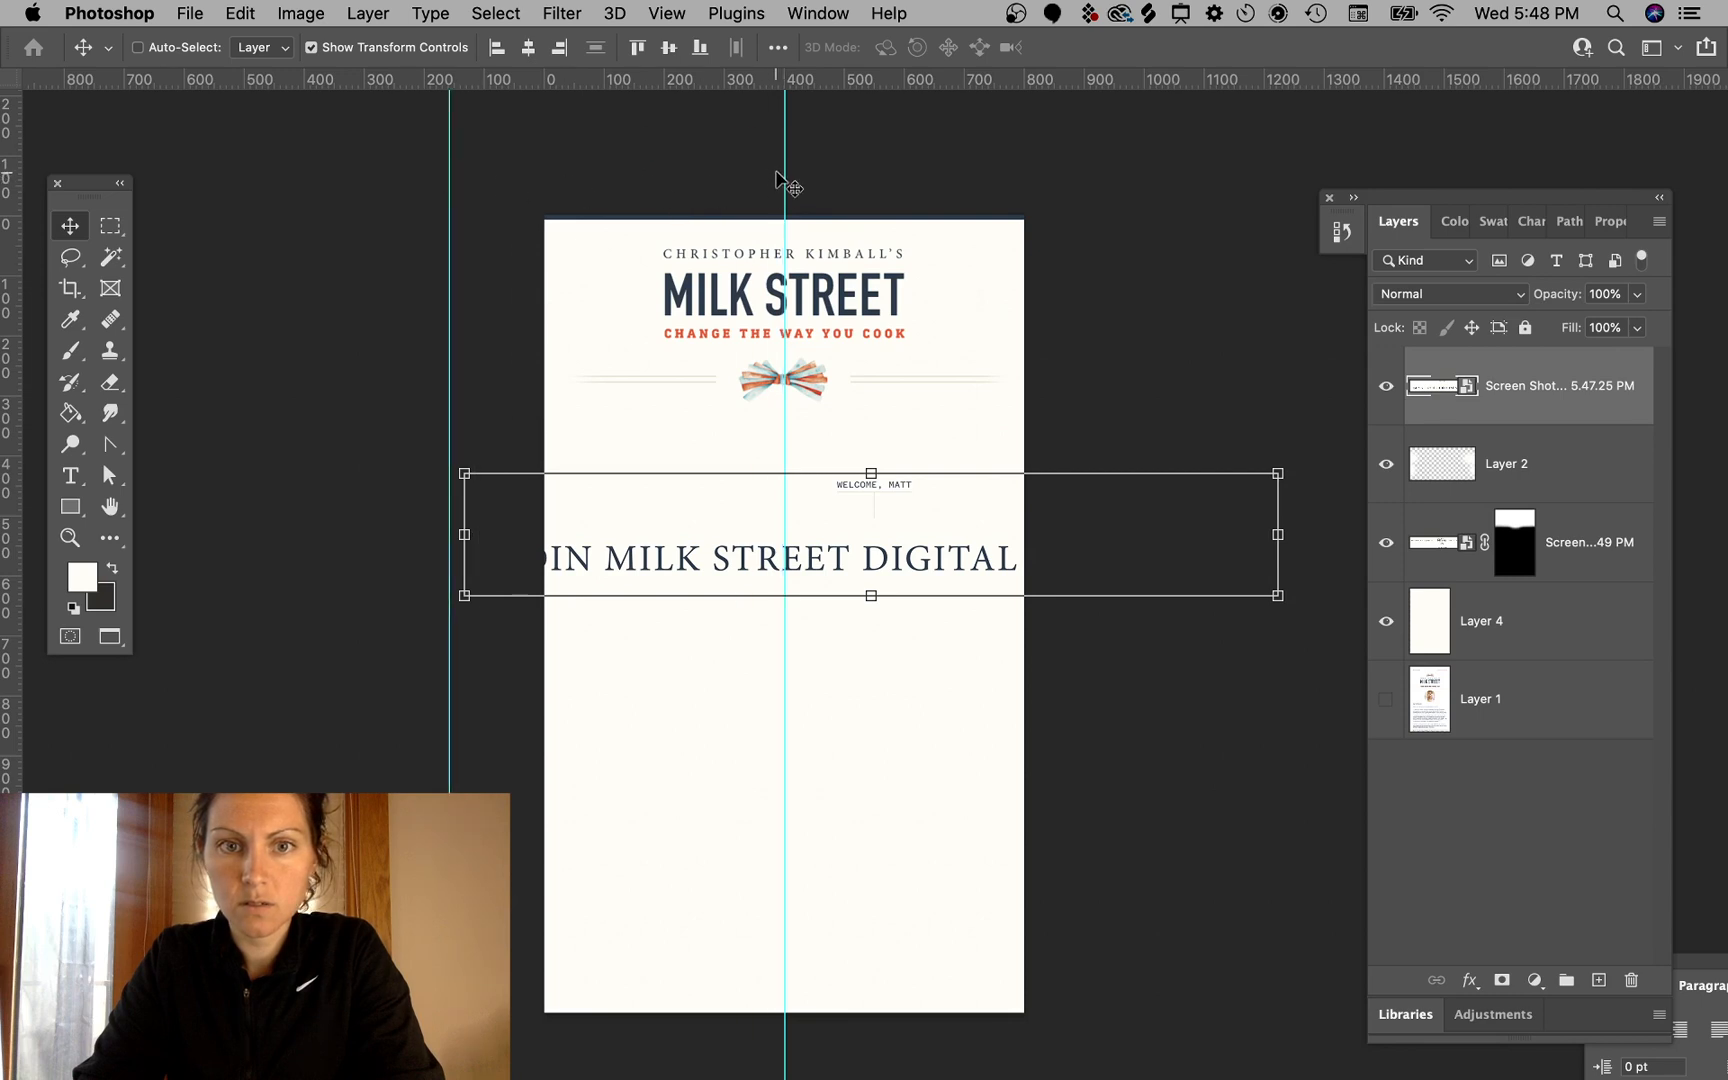
{"action": "left_click_drag", "start_coordinate": [785, 170], "coordinate": [785, 172]}
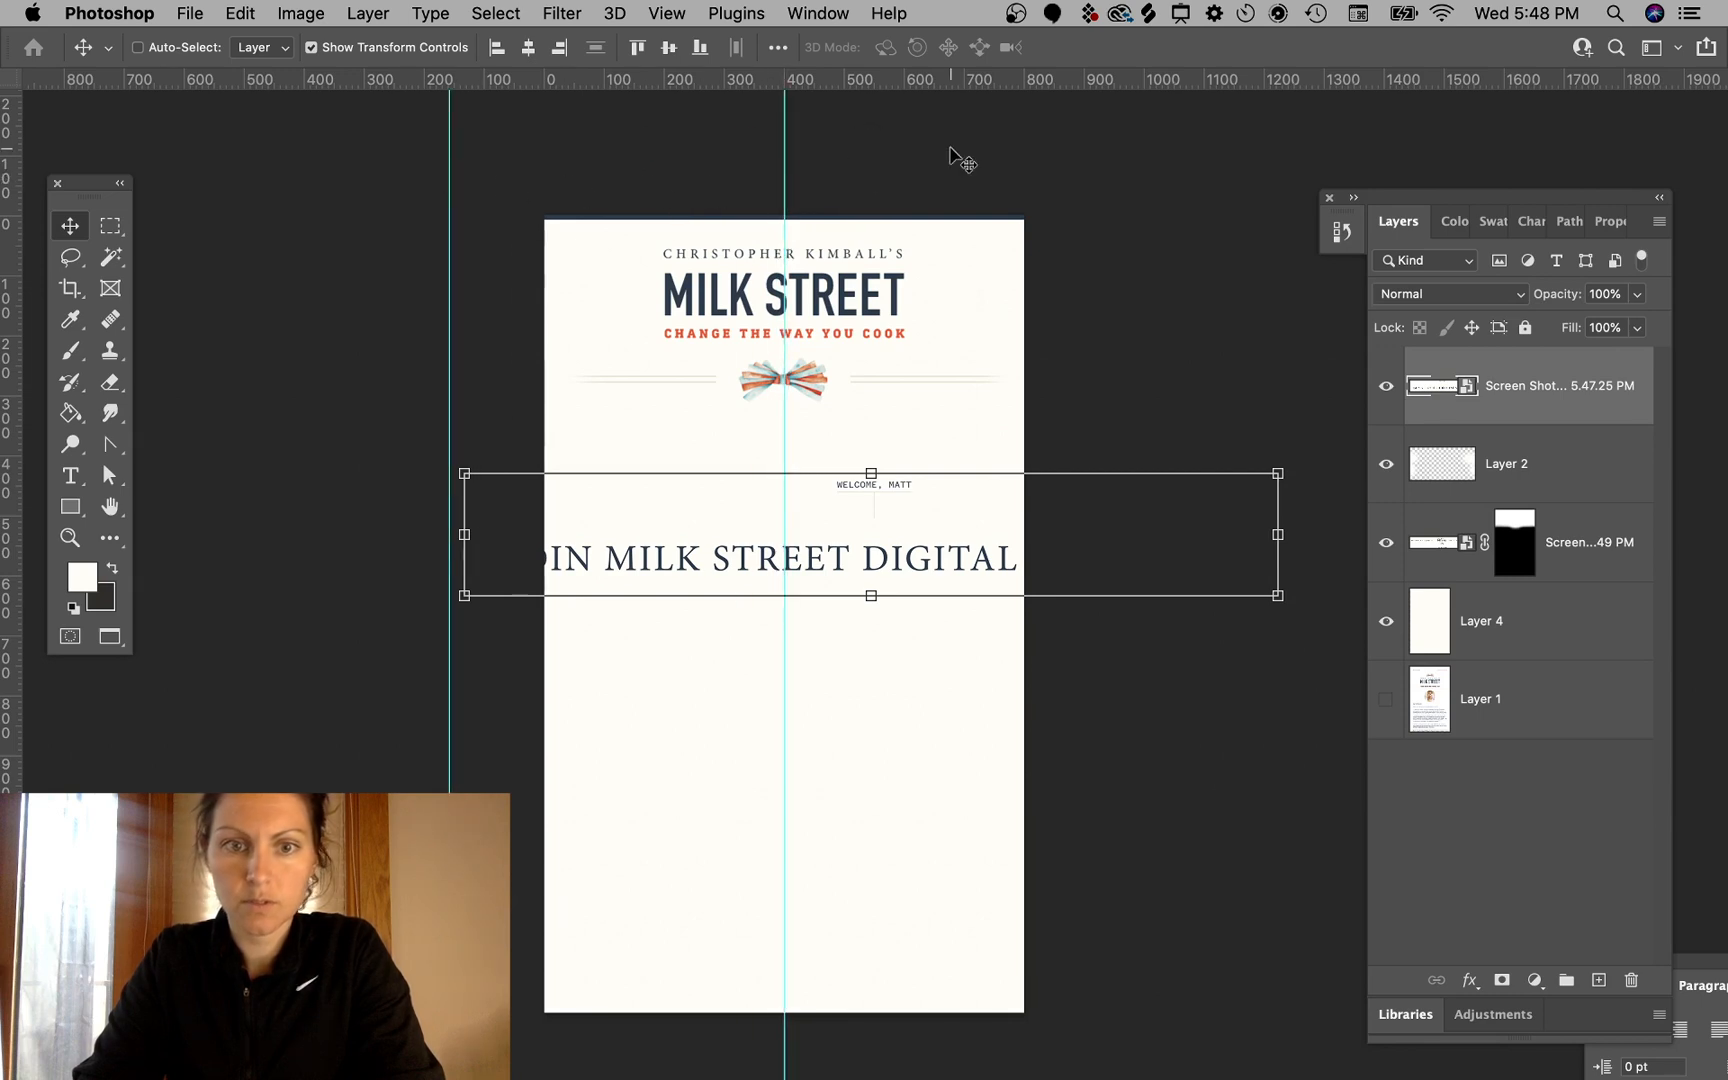
- Try repositioning the header screenshot layer against the centre guide
{"action": "left_click_drag", "start_coordinate": [965, 571], "coordinate": [894, 561]}
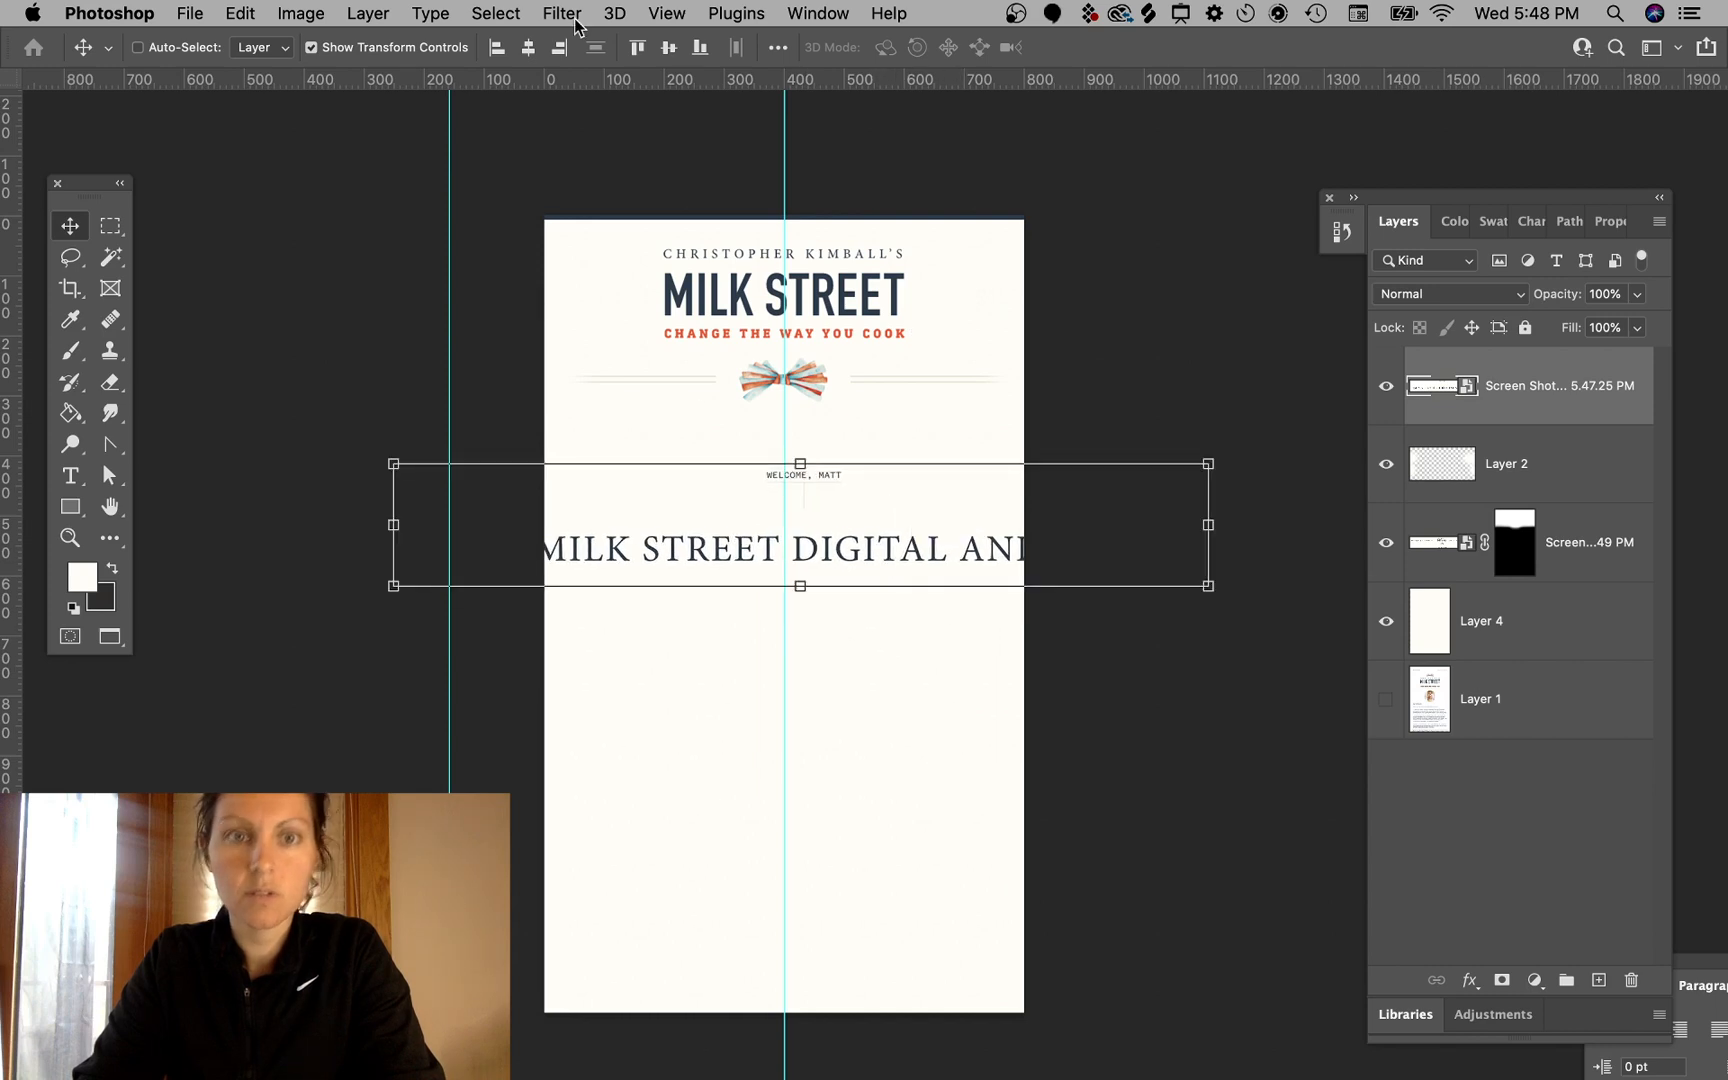
{"action": "left_click", "coordinate": [529, 49]}
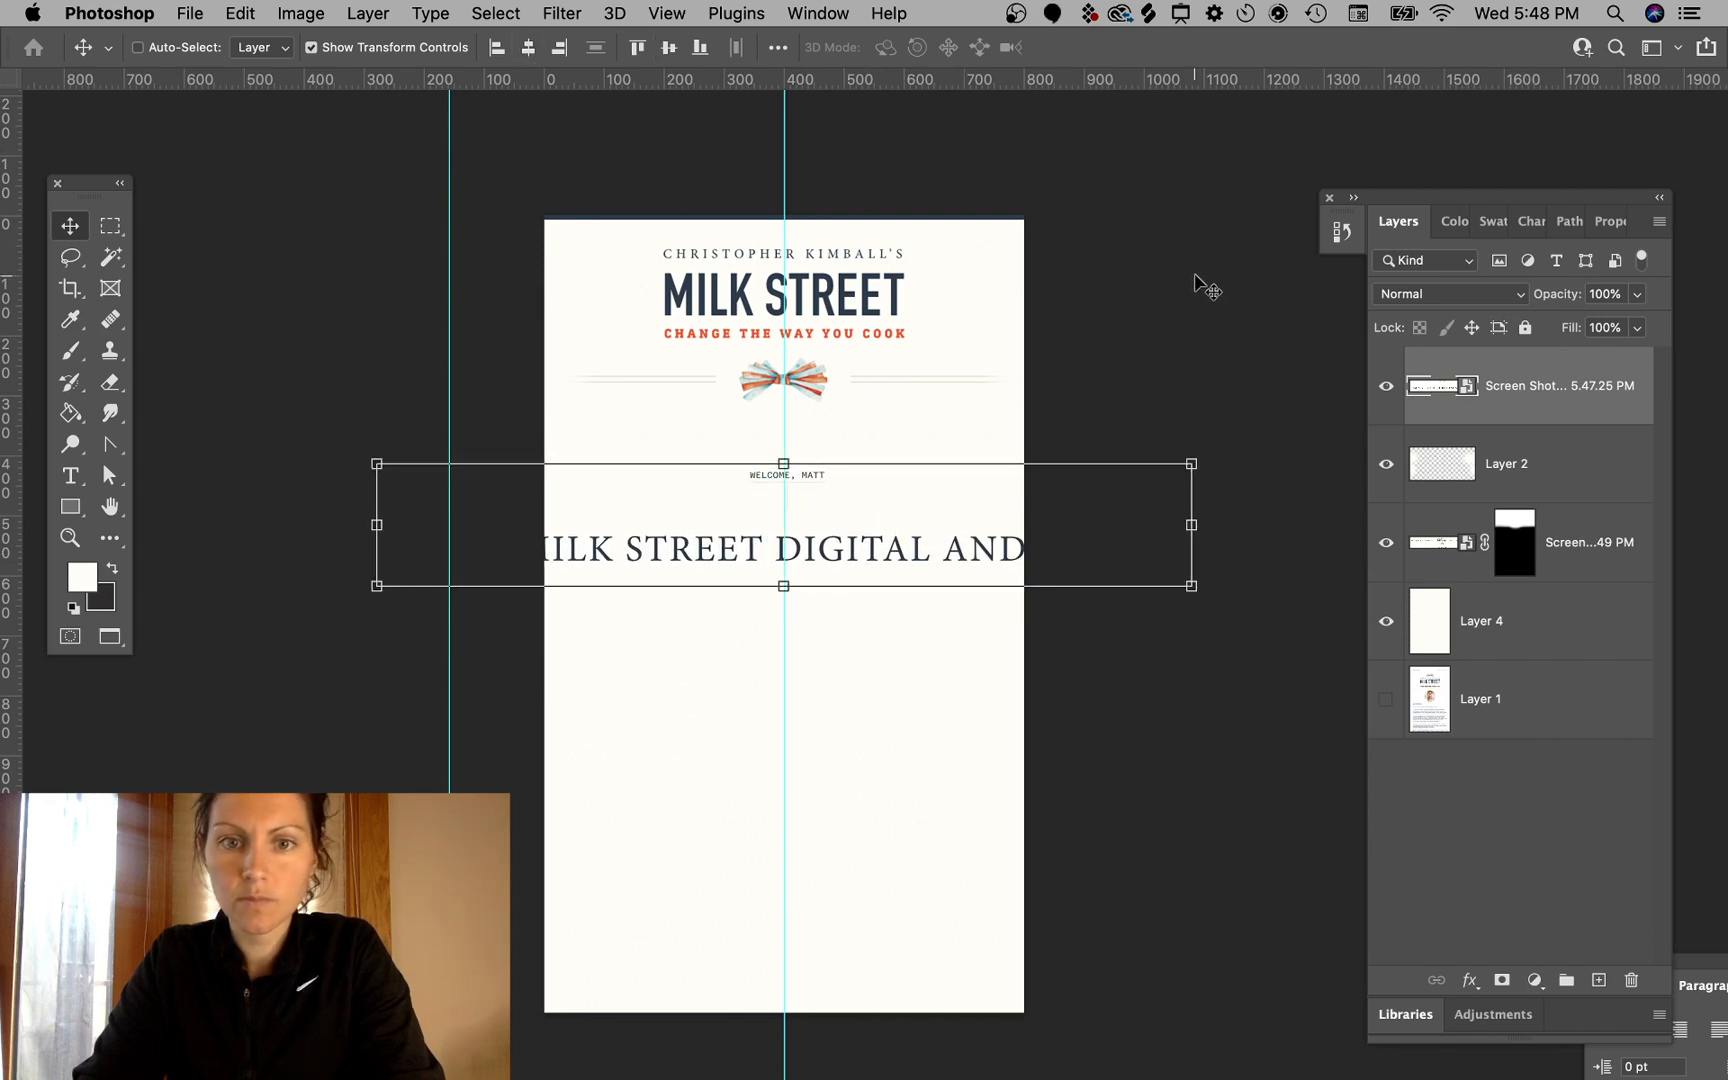
{"action": "left_click", "coordinate": [1155, 272], "text": "super"}
{"action": "left_click_drag", "start_coordinate": [853, 305], "coordinate": [856, 304]}
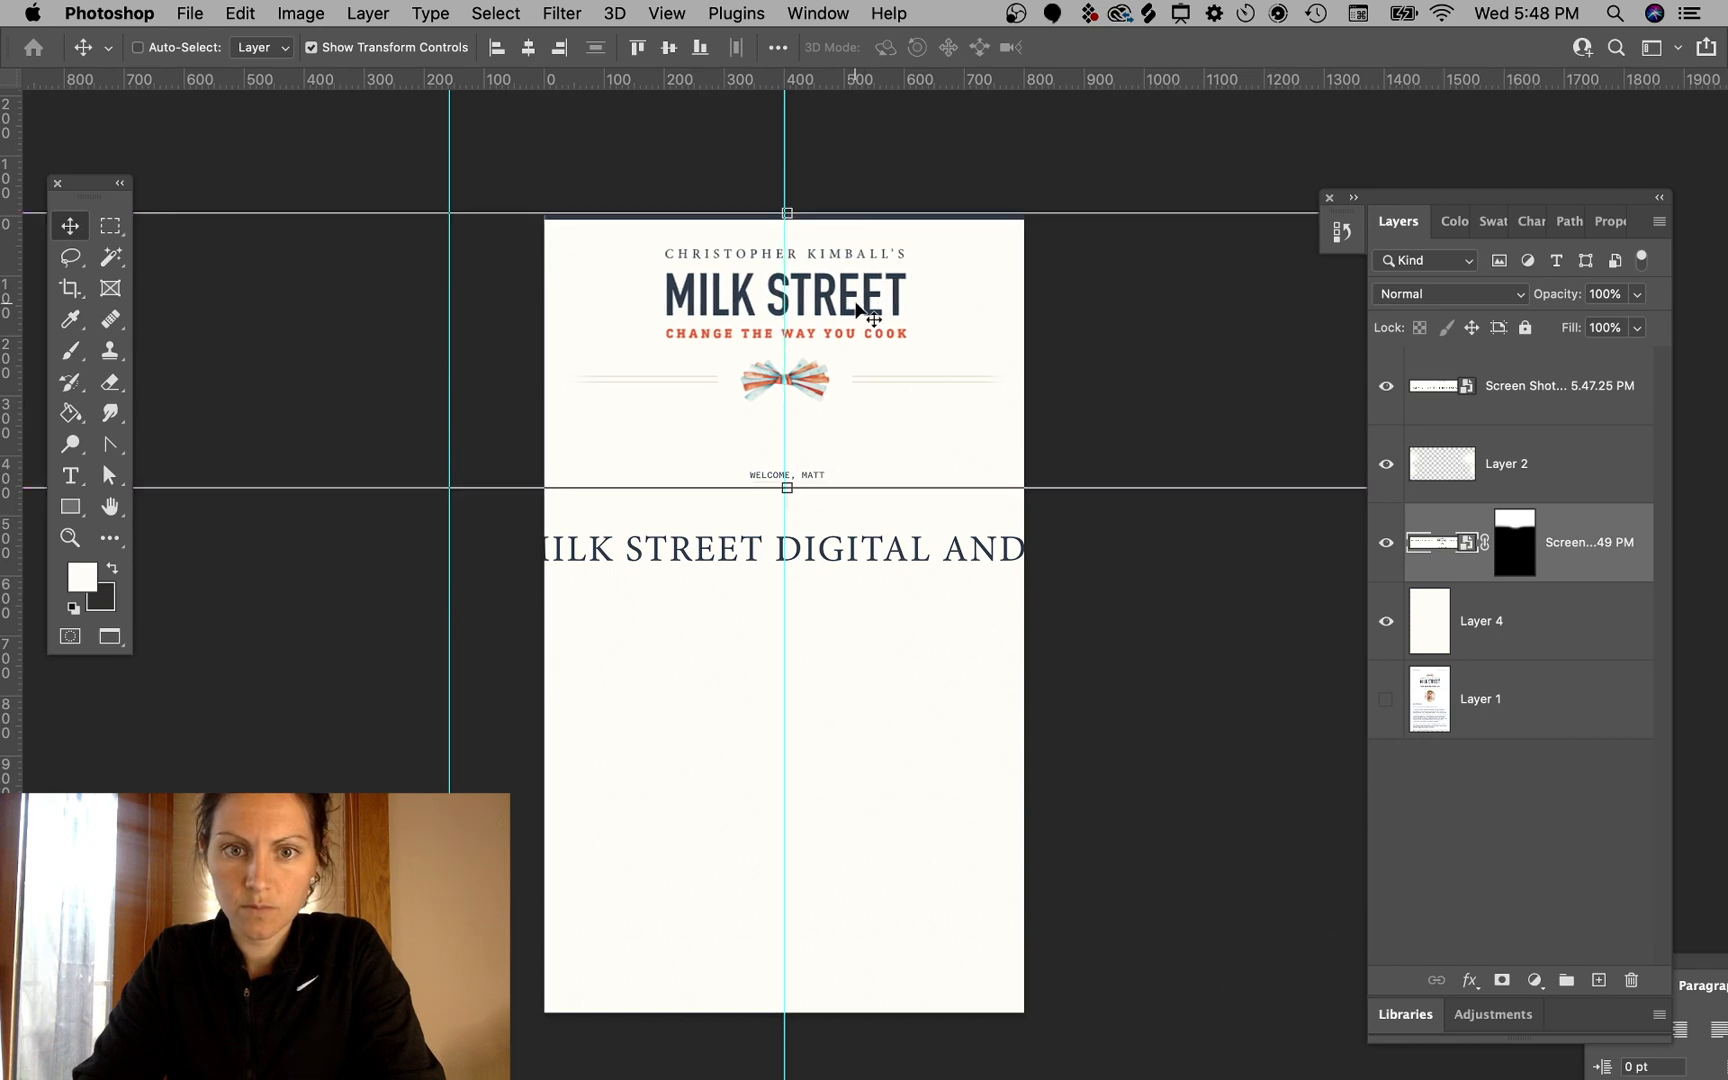
{"action": "left_click", "coordinate": [1085, 148]}
{"action": "left_click", "coordinate": [856, 567]}
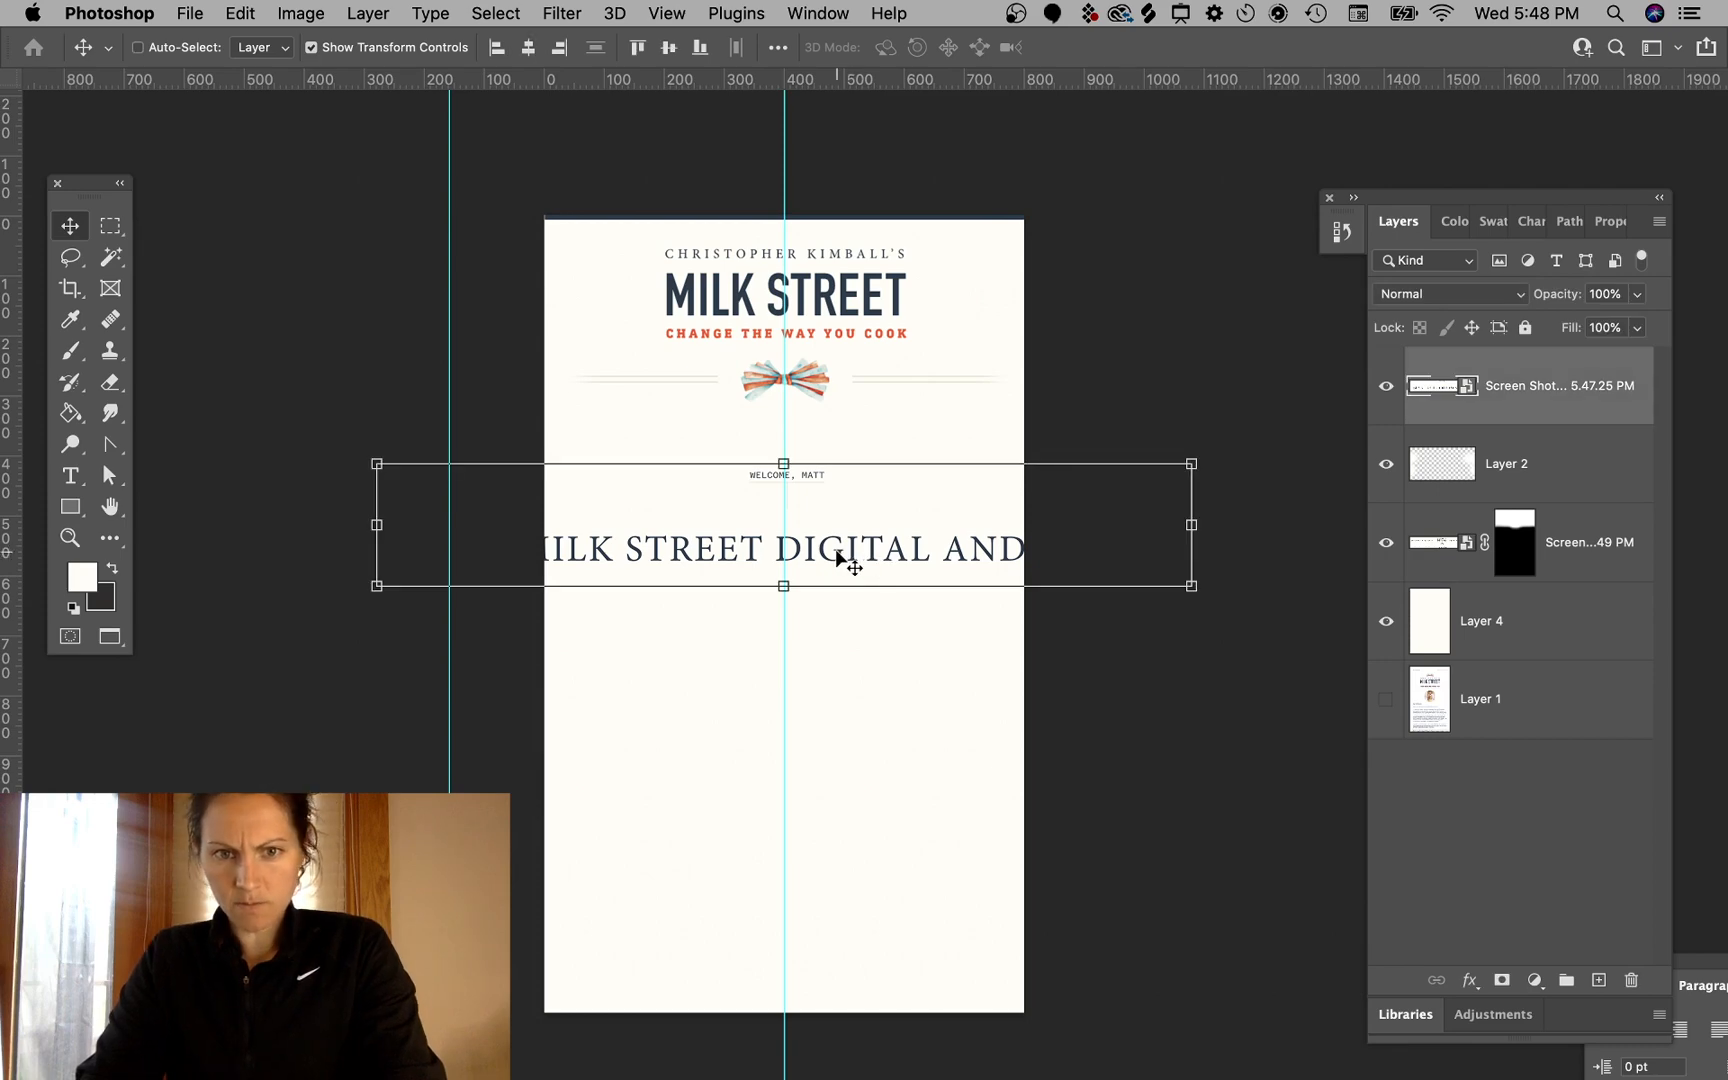
- Return to the browser and shorten the recipe title in the HTML to "Join Milk Street"
{"action": "mouse_move", "coordinate": [131, 1078]}
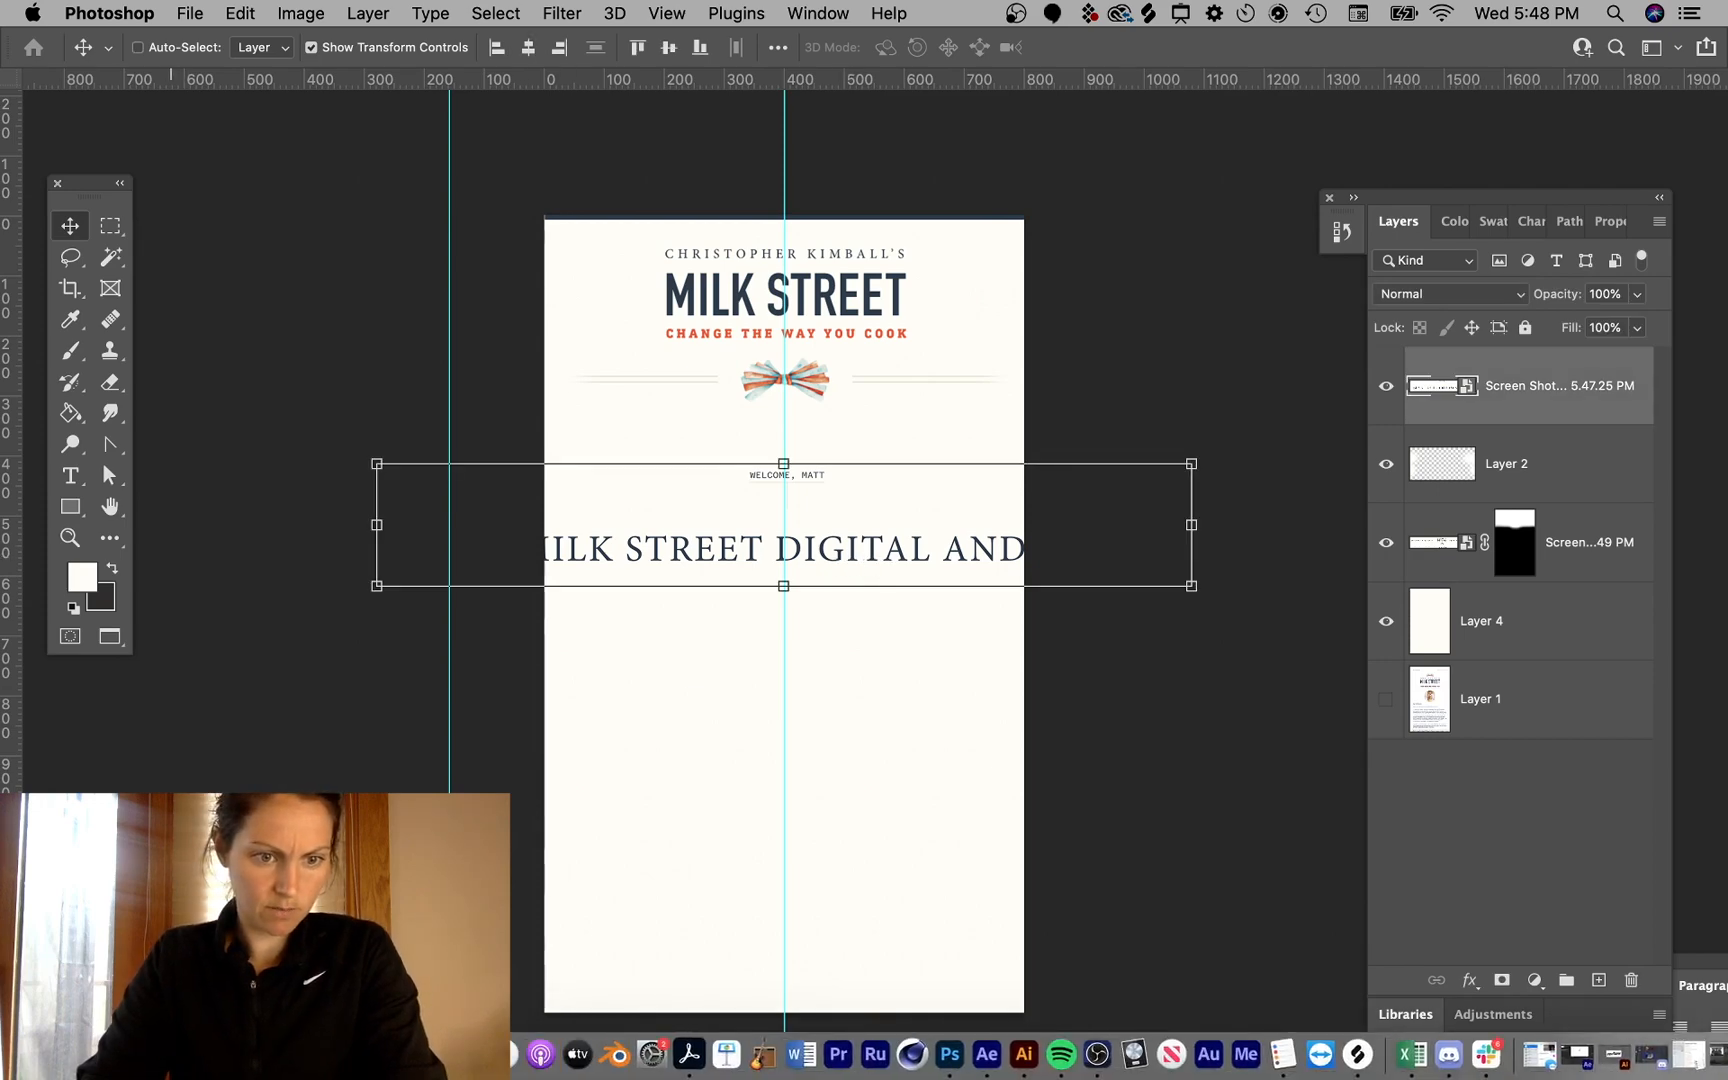
{"action": "left_click", "coordinate": [171, 1056]}
{"action": "left_click", "coordinate": [664, 484]}
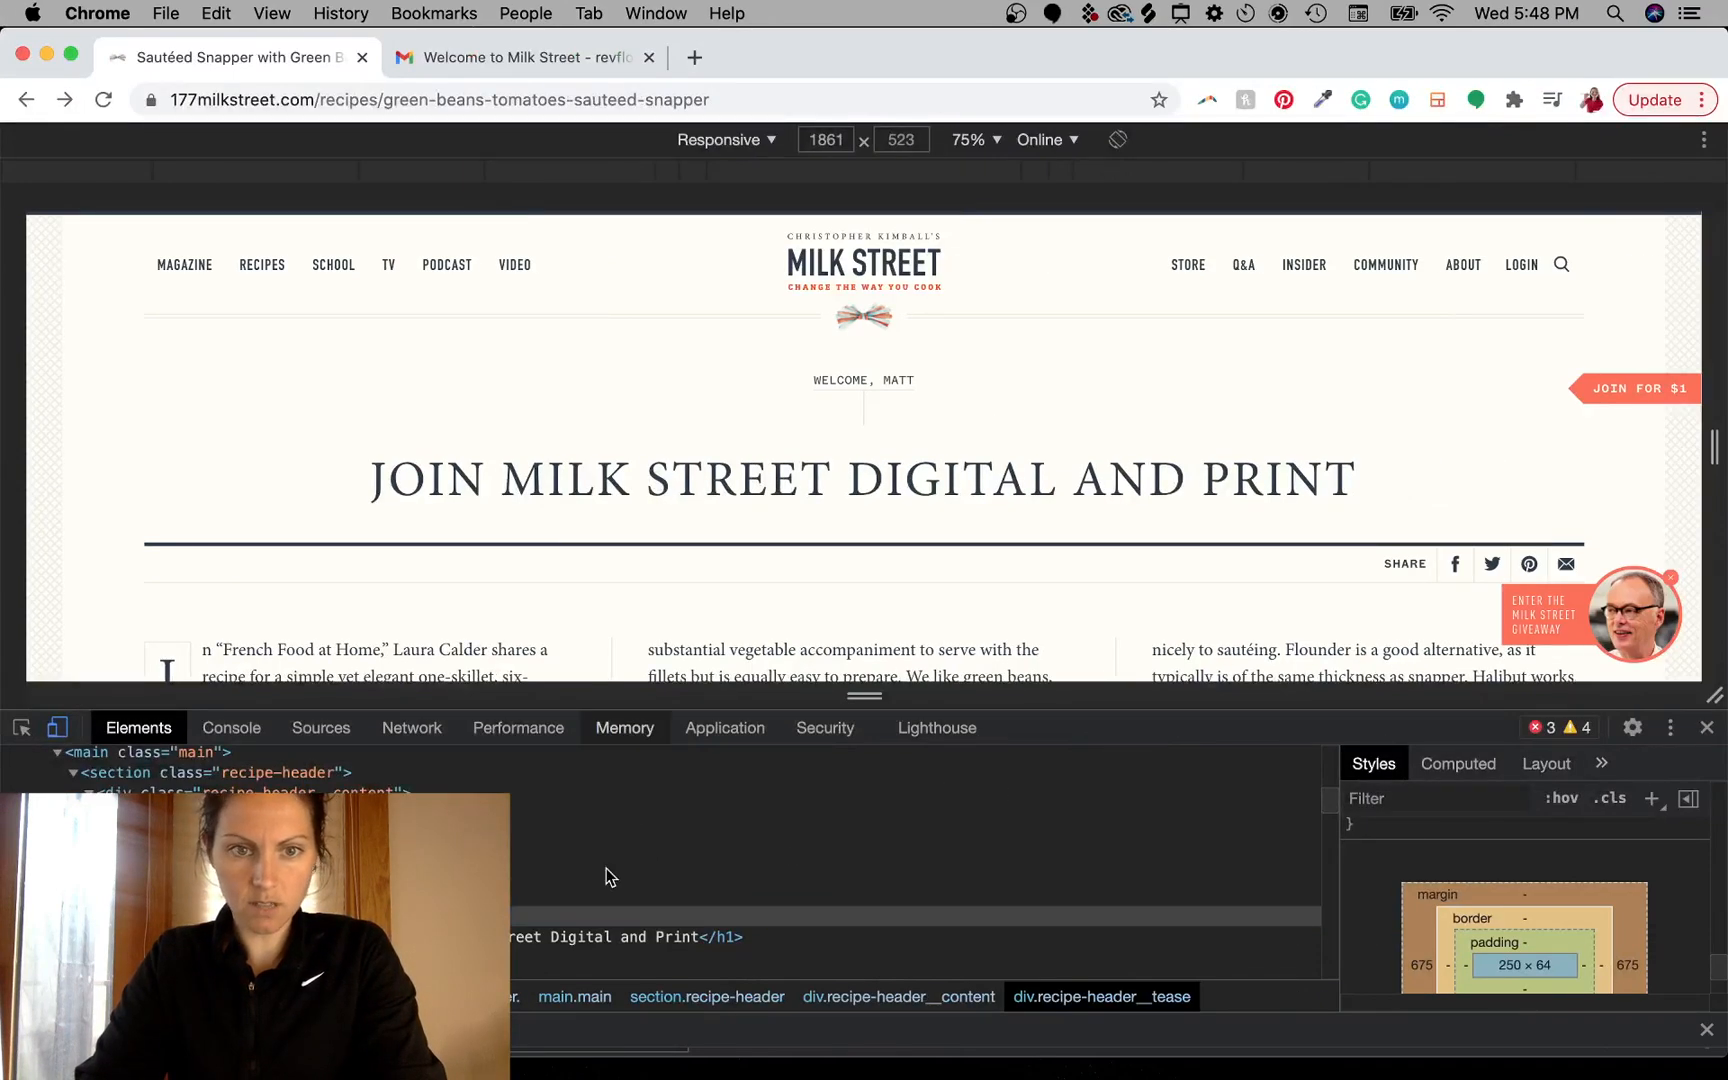
{"action": "left_click", "coordinate": [600, 936]}
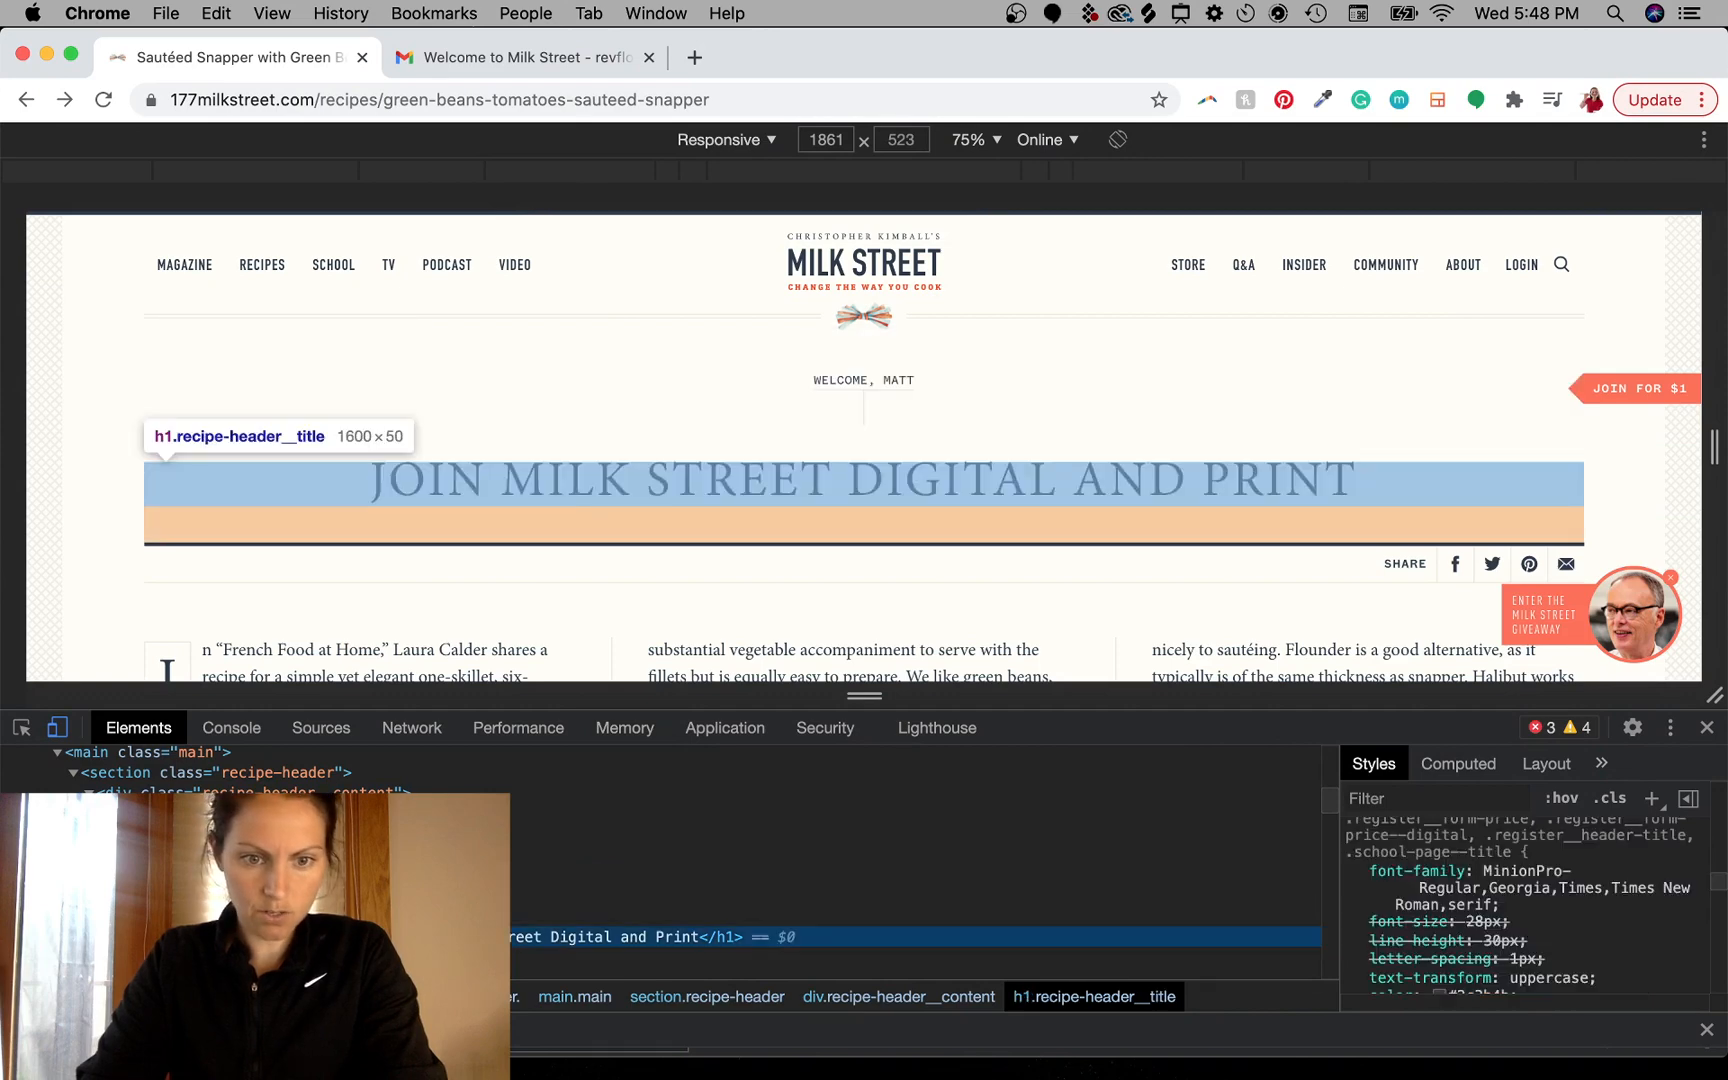
{"action": "double_click", "coordinate": [540, 946]}
{"action": "left_click_drag", "start_coordinate": [548, 948], "coordinate": [790, 945]}
{"action": "key", "text": "BackSpace"}
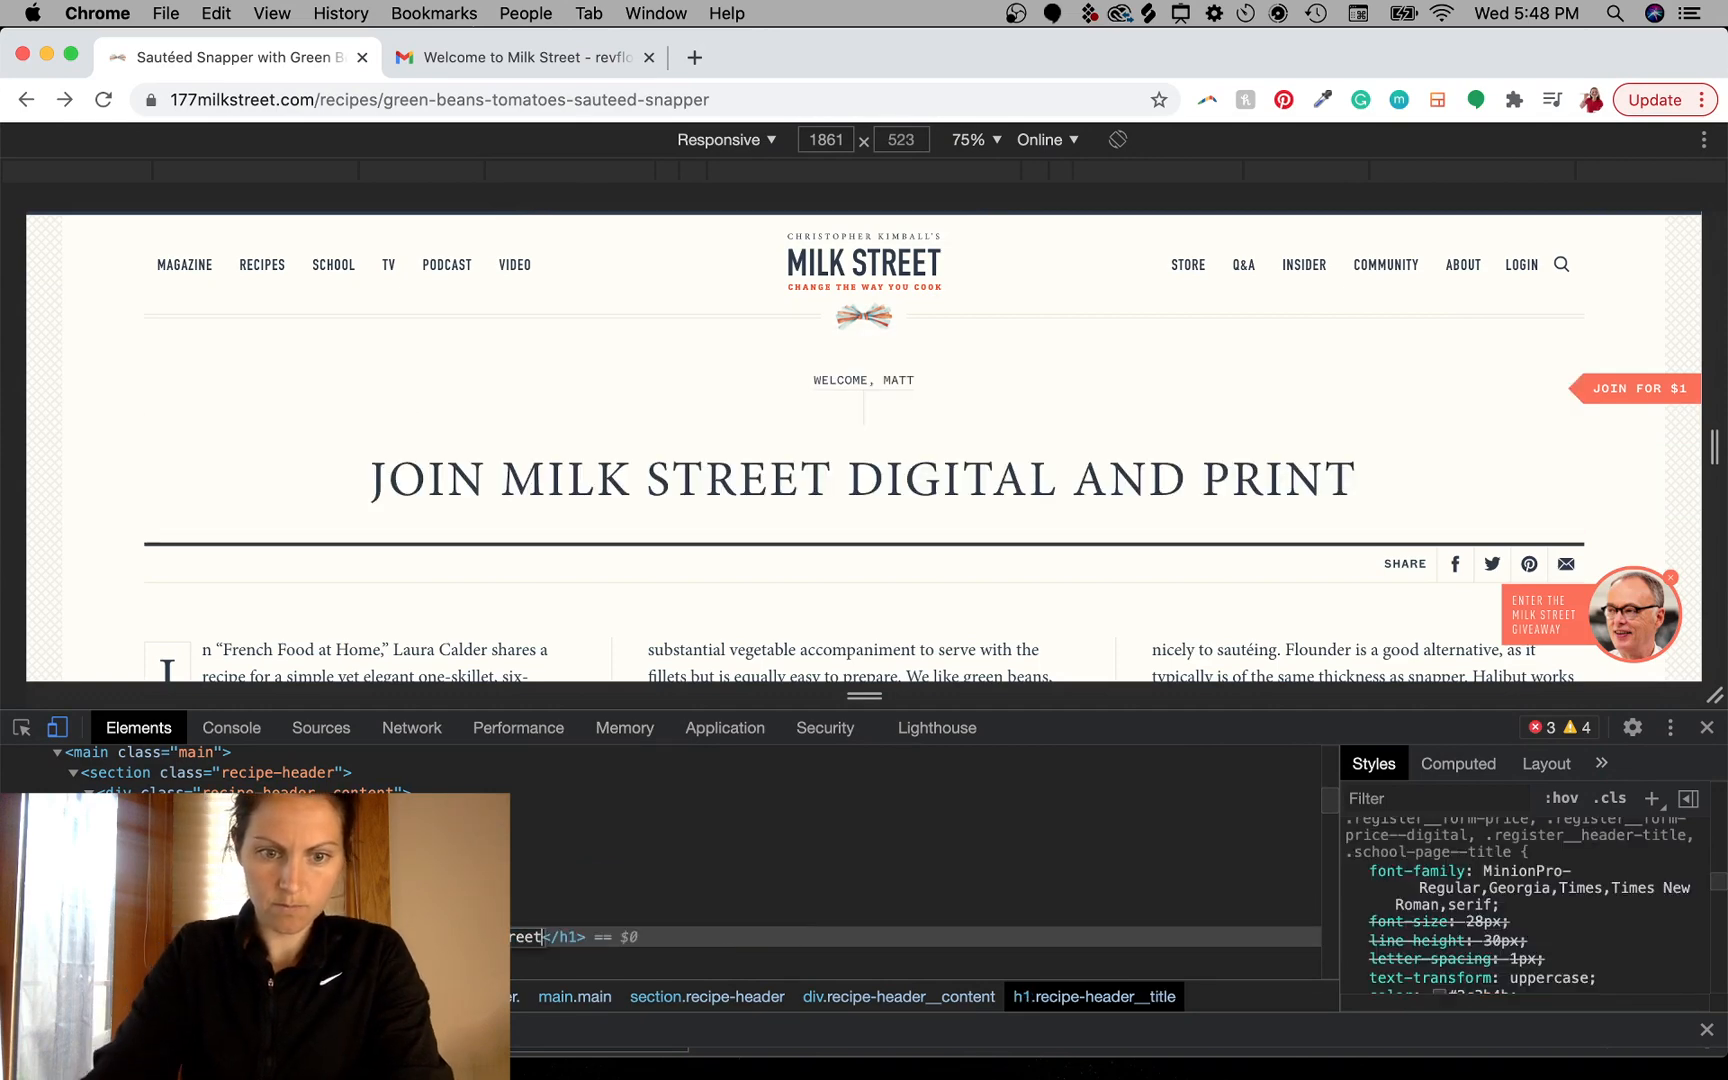
{"action": "left_click", "coordinate": [1122, 613]}
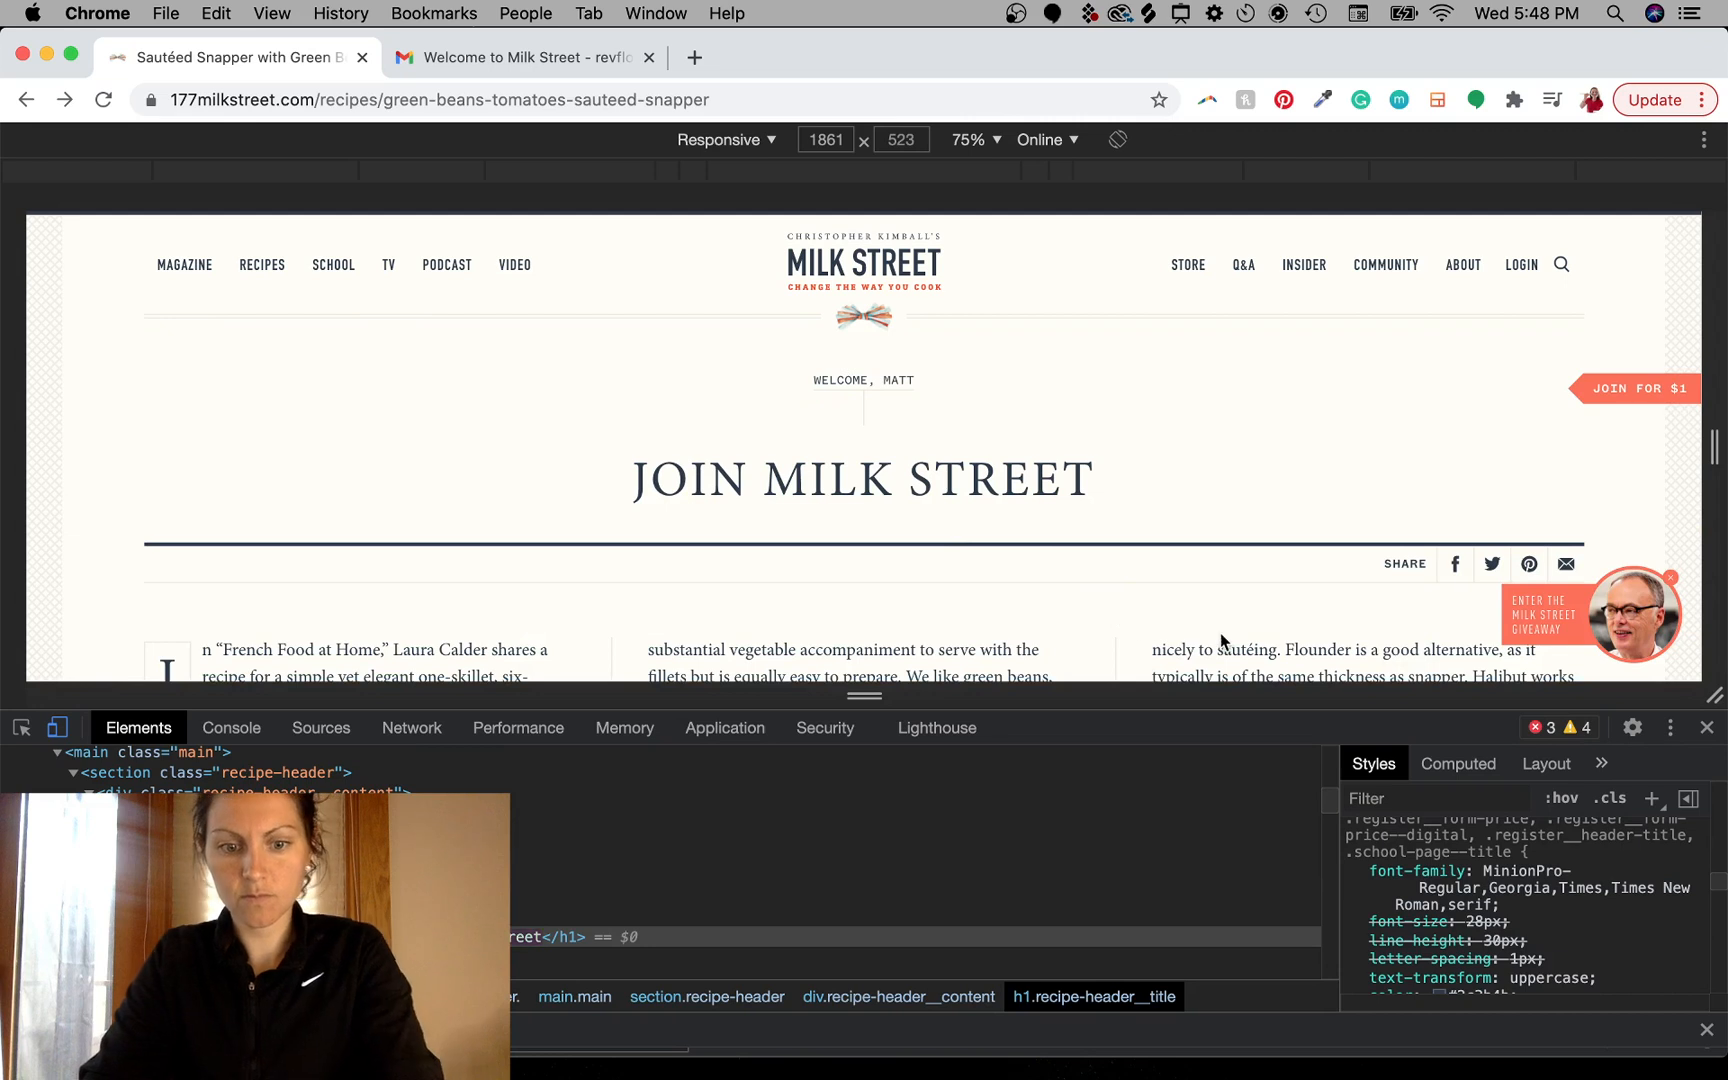
- Screenshot the shortened title, place it in the mockup, and move it up under the logo
{"action": "left_click_drag", "start_coordinate": [572, 425], "coordinate": [1146, 532]}
{"action": "left_click_drag", "start_coordinate": [1620, 1040], "coordinate": [755, 718]}
{"action": "key", "text": "ctrl+Left"}
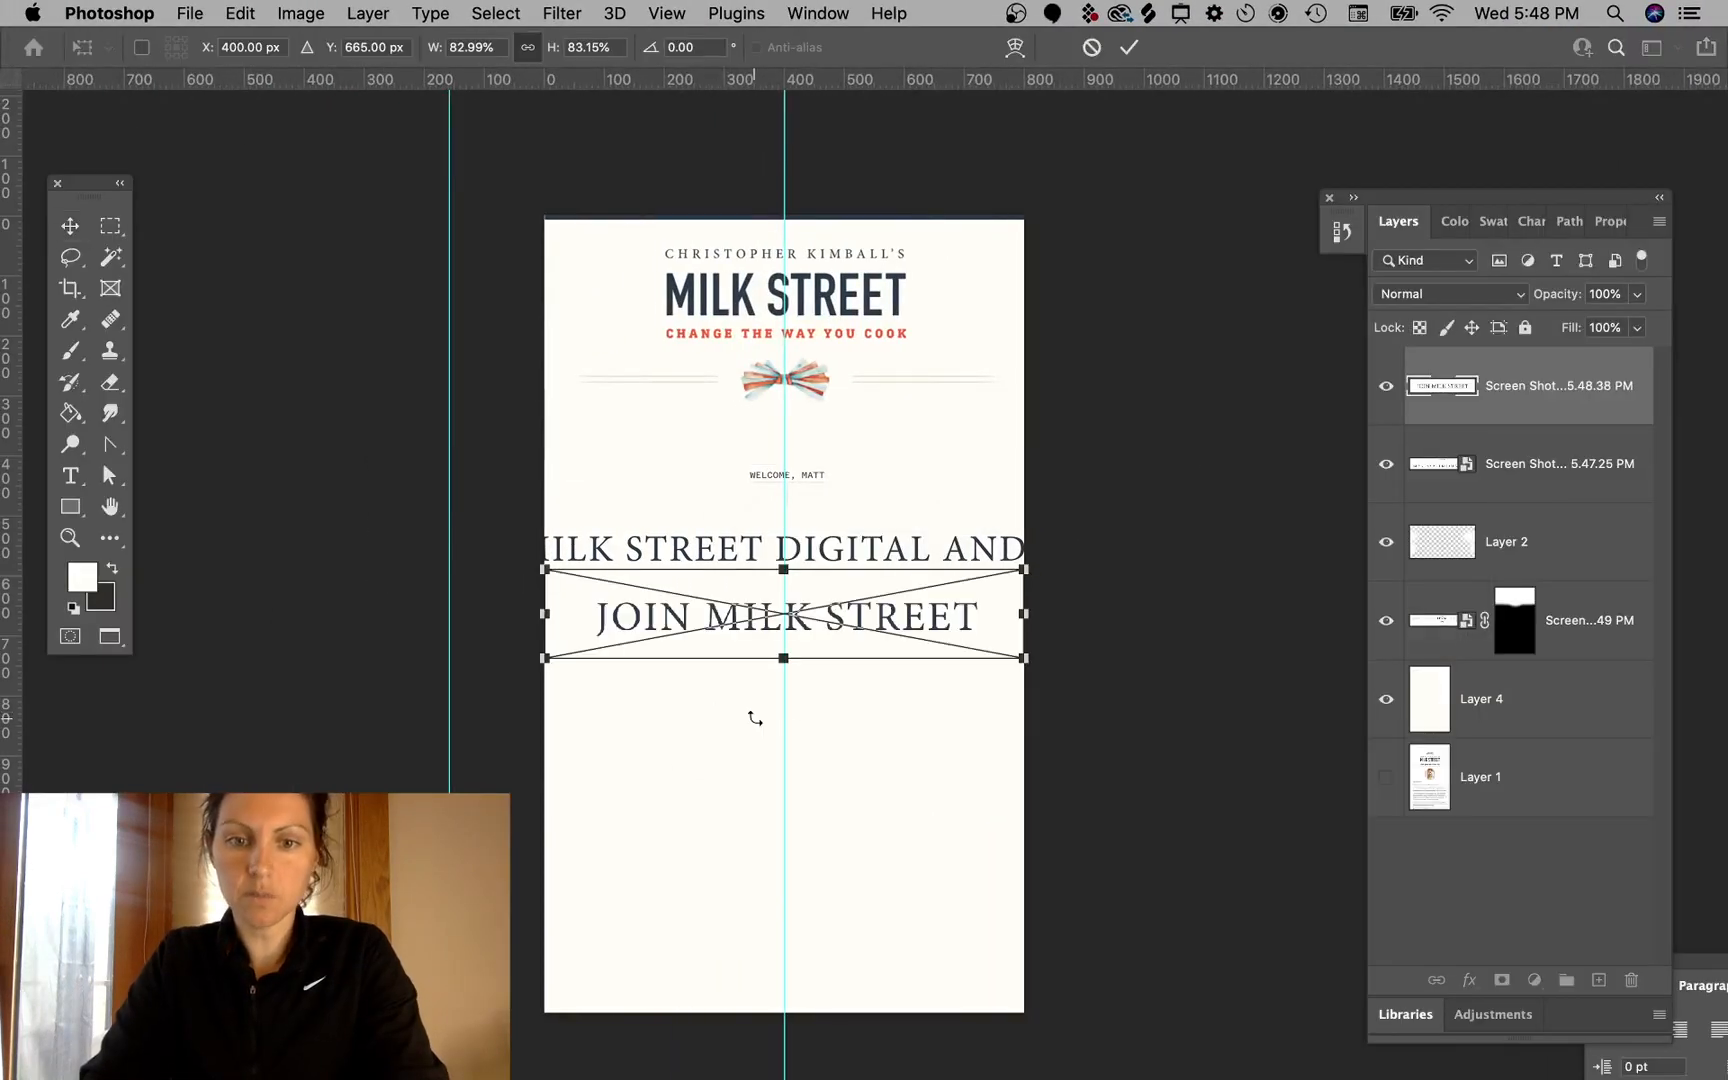
{"action": "key", "text": "Return"}
{"action": "left_click_drag", "start_coordinate": [949, 629], "coordinate": [939, 536]}
{"action": "left_click", "coordinate": [1162, 543], "text": "super"}
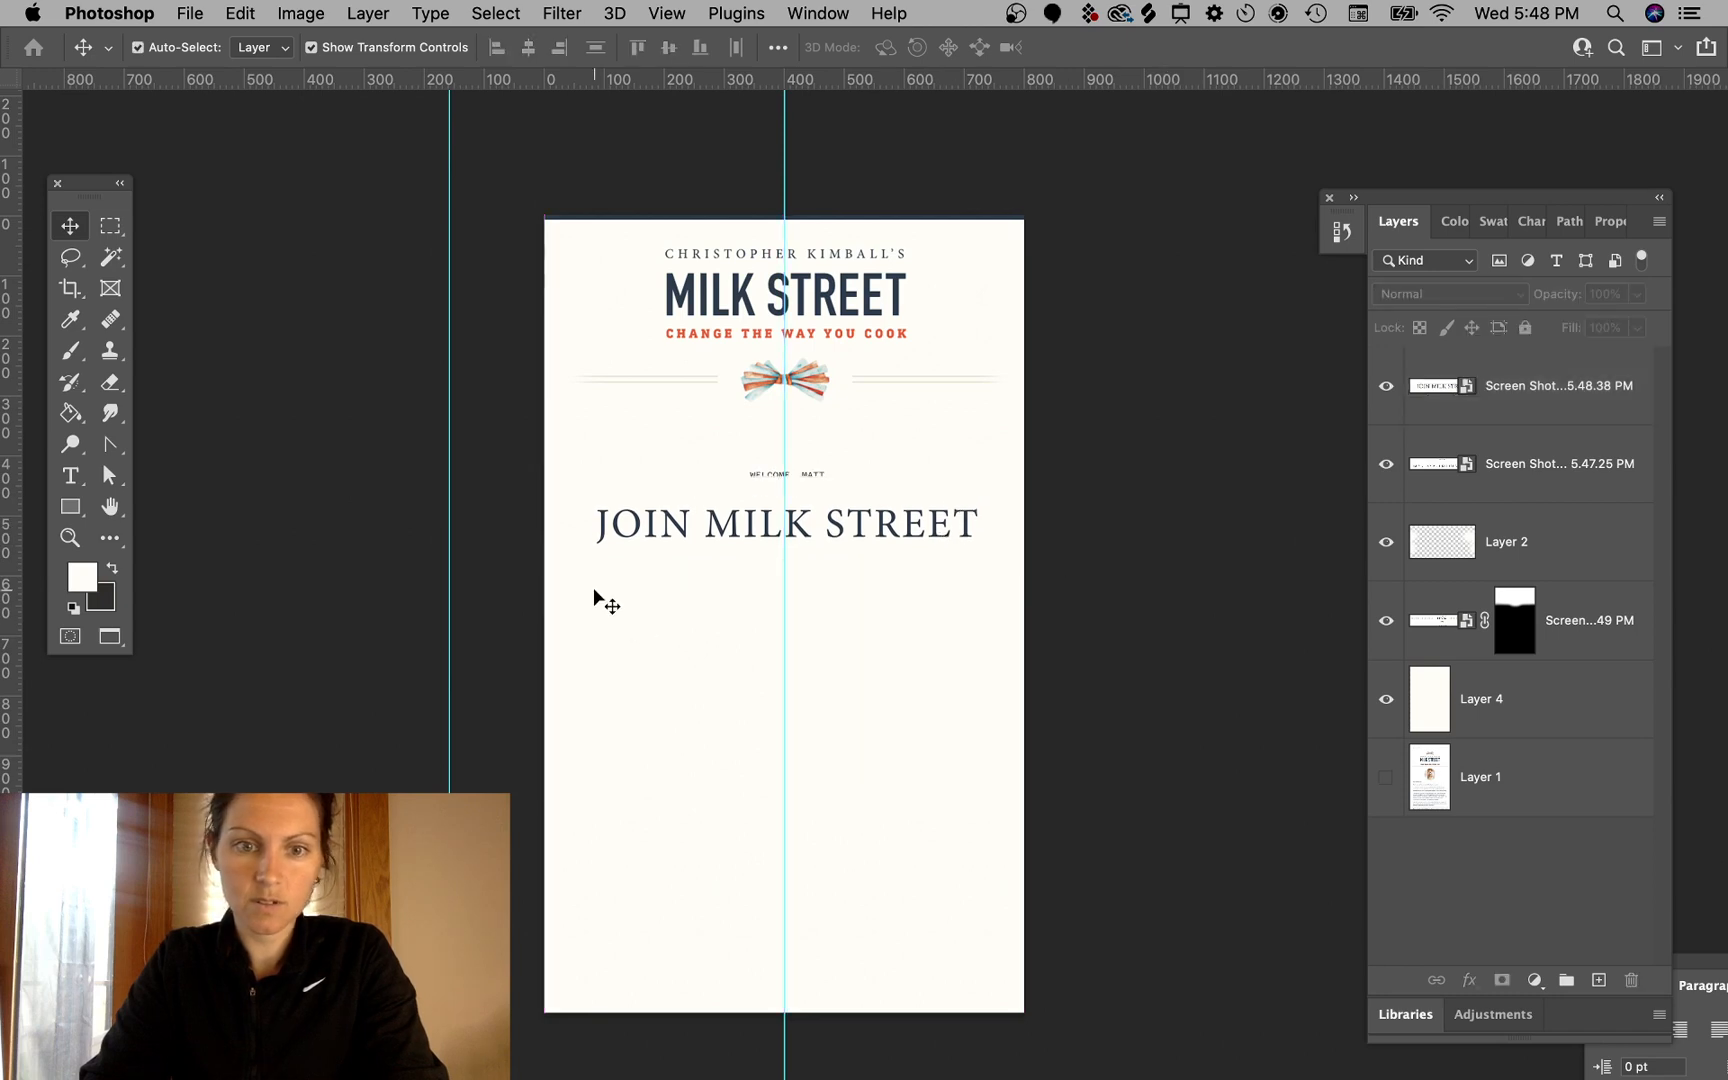
- Try deleting Layer 2, then undo the deletion
{"action": "left_click", "coordinate": [1538, 472]}
{"action": "key", "text": "BackSpace"}
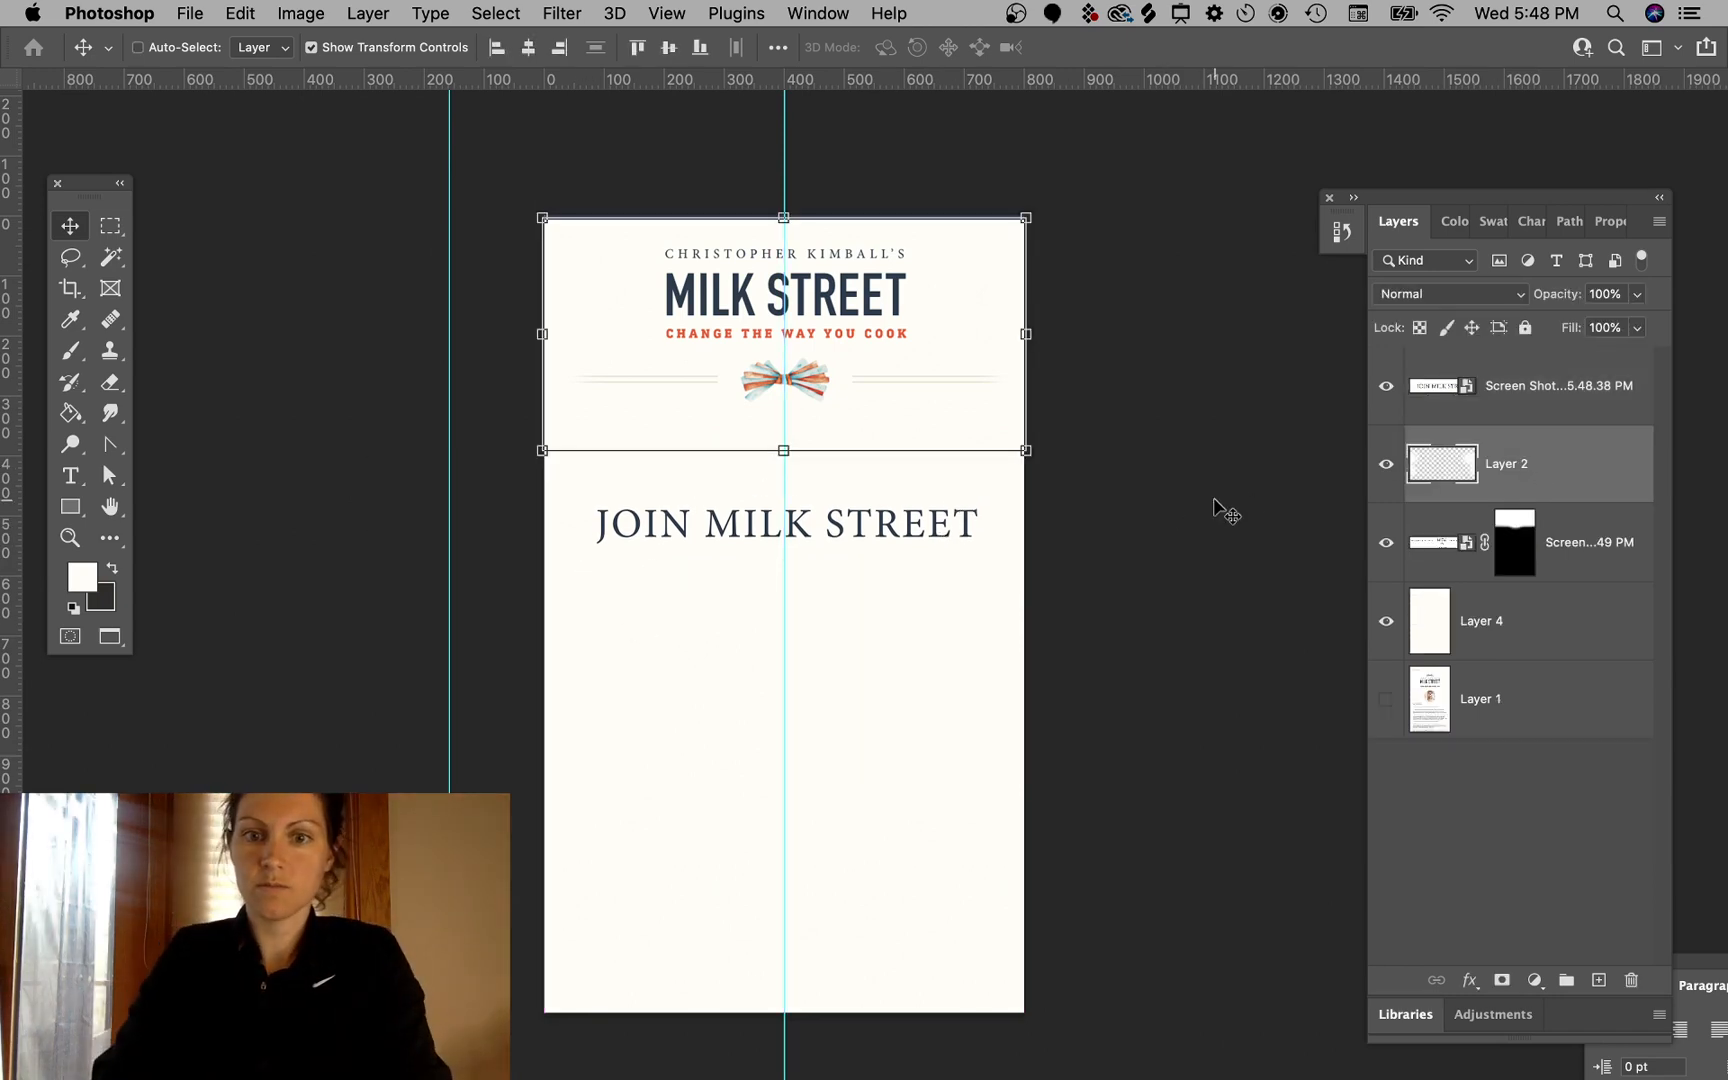
{"action": "key", "text": "super+z"}
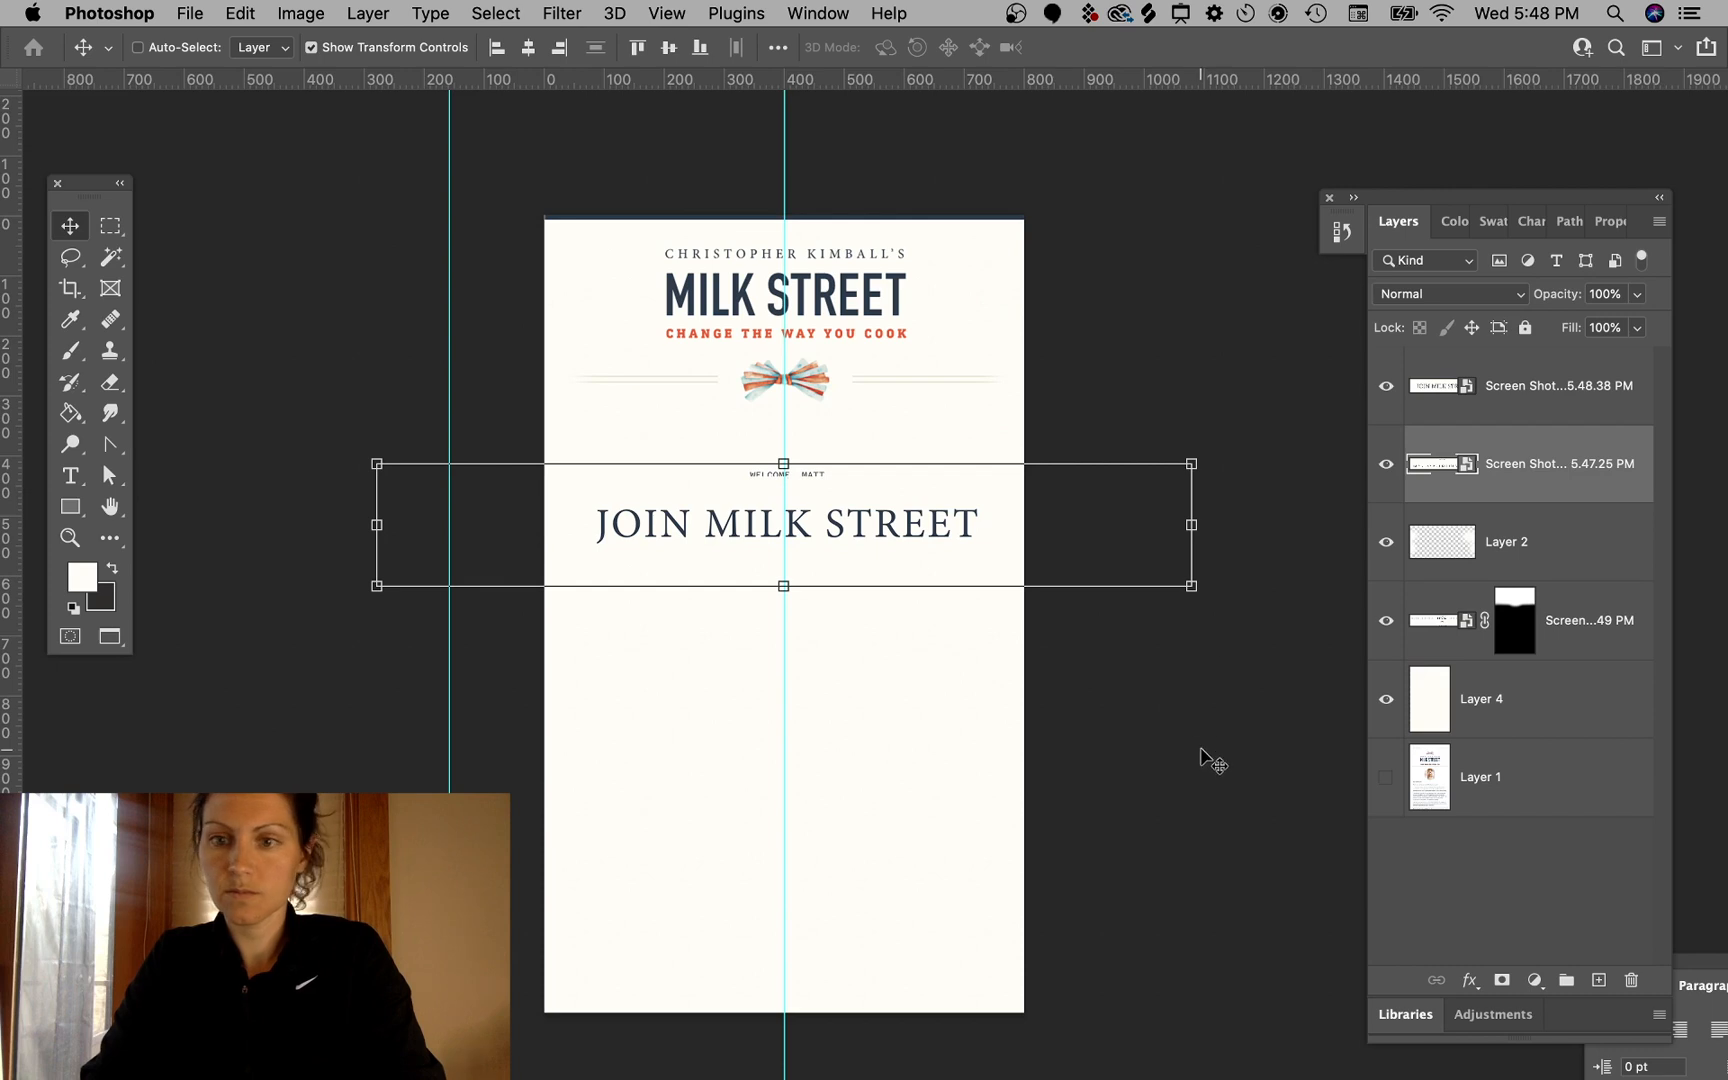
- Move the earlier header screenshot layer down below the new "Join Milk Street" title
{"action": "left_click", "coordinate": [1206, 760], "text": "super"}
{"action": "left_click", "coordinate": [815, 478]}
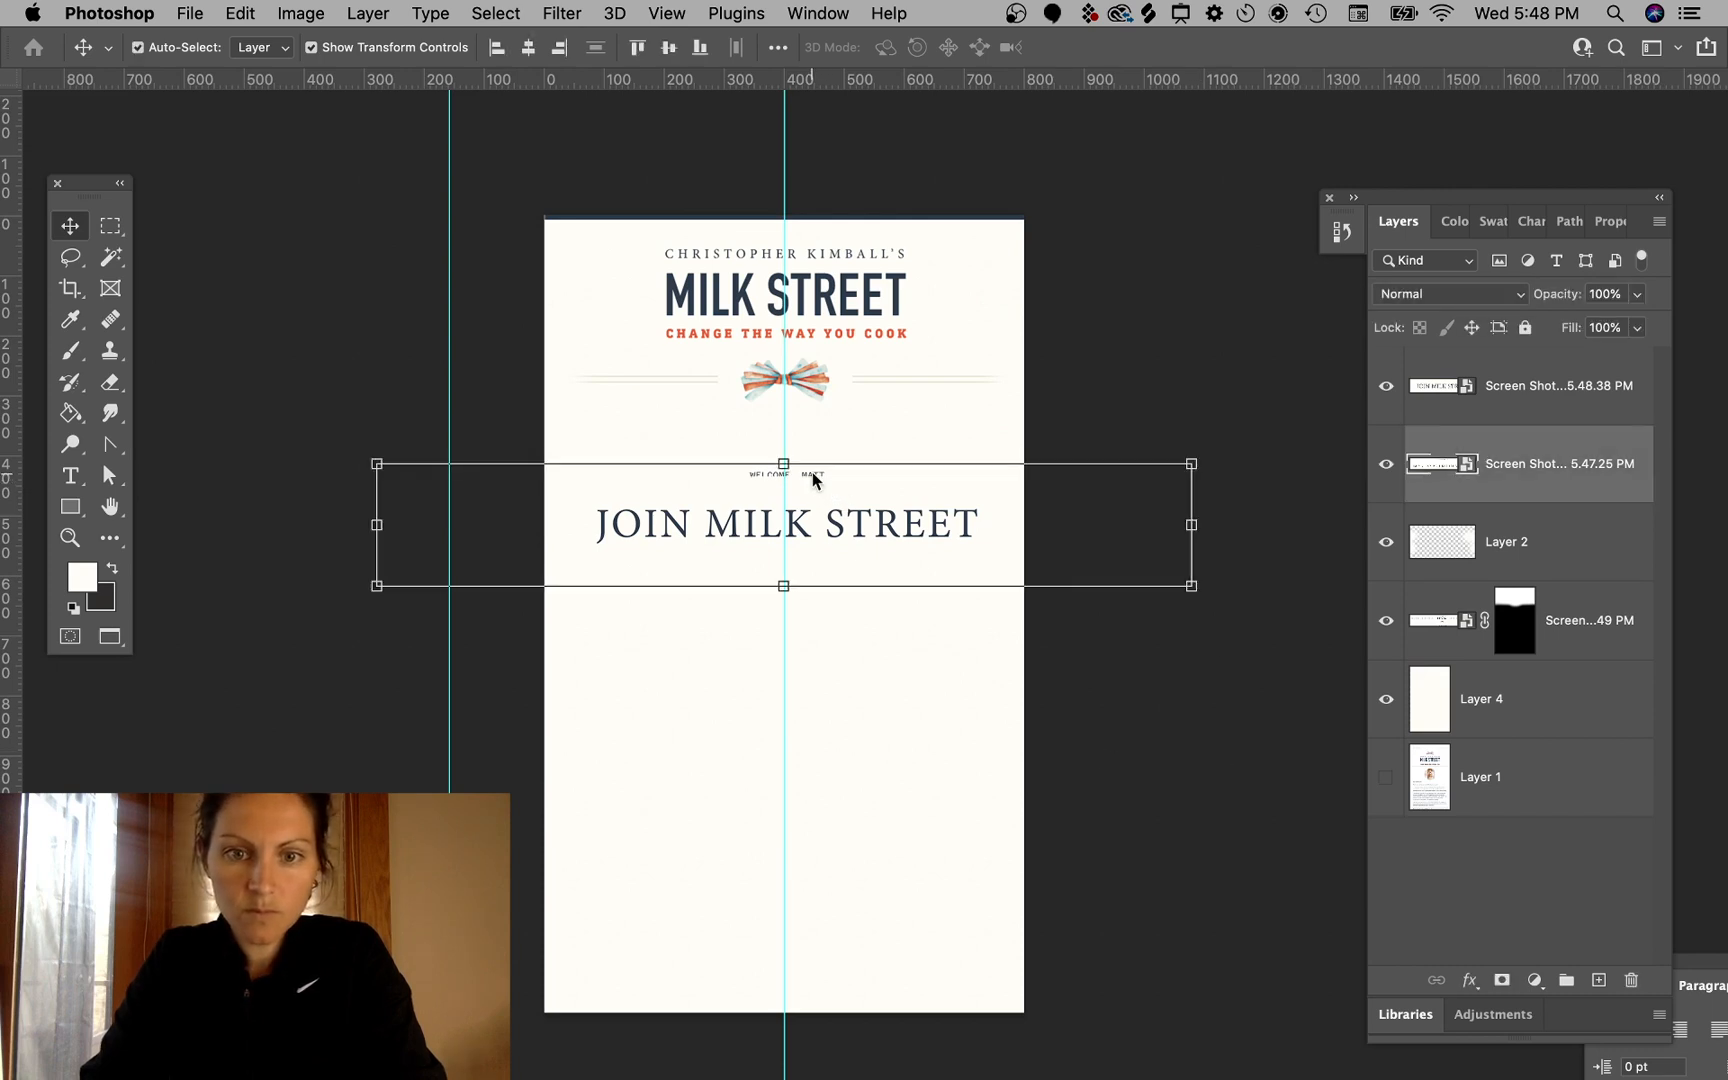
{"action": "left_click_drag", "start_coordinate": [976, 532], "coordinate": [948, 651]}
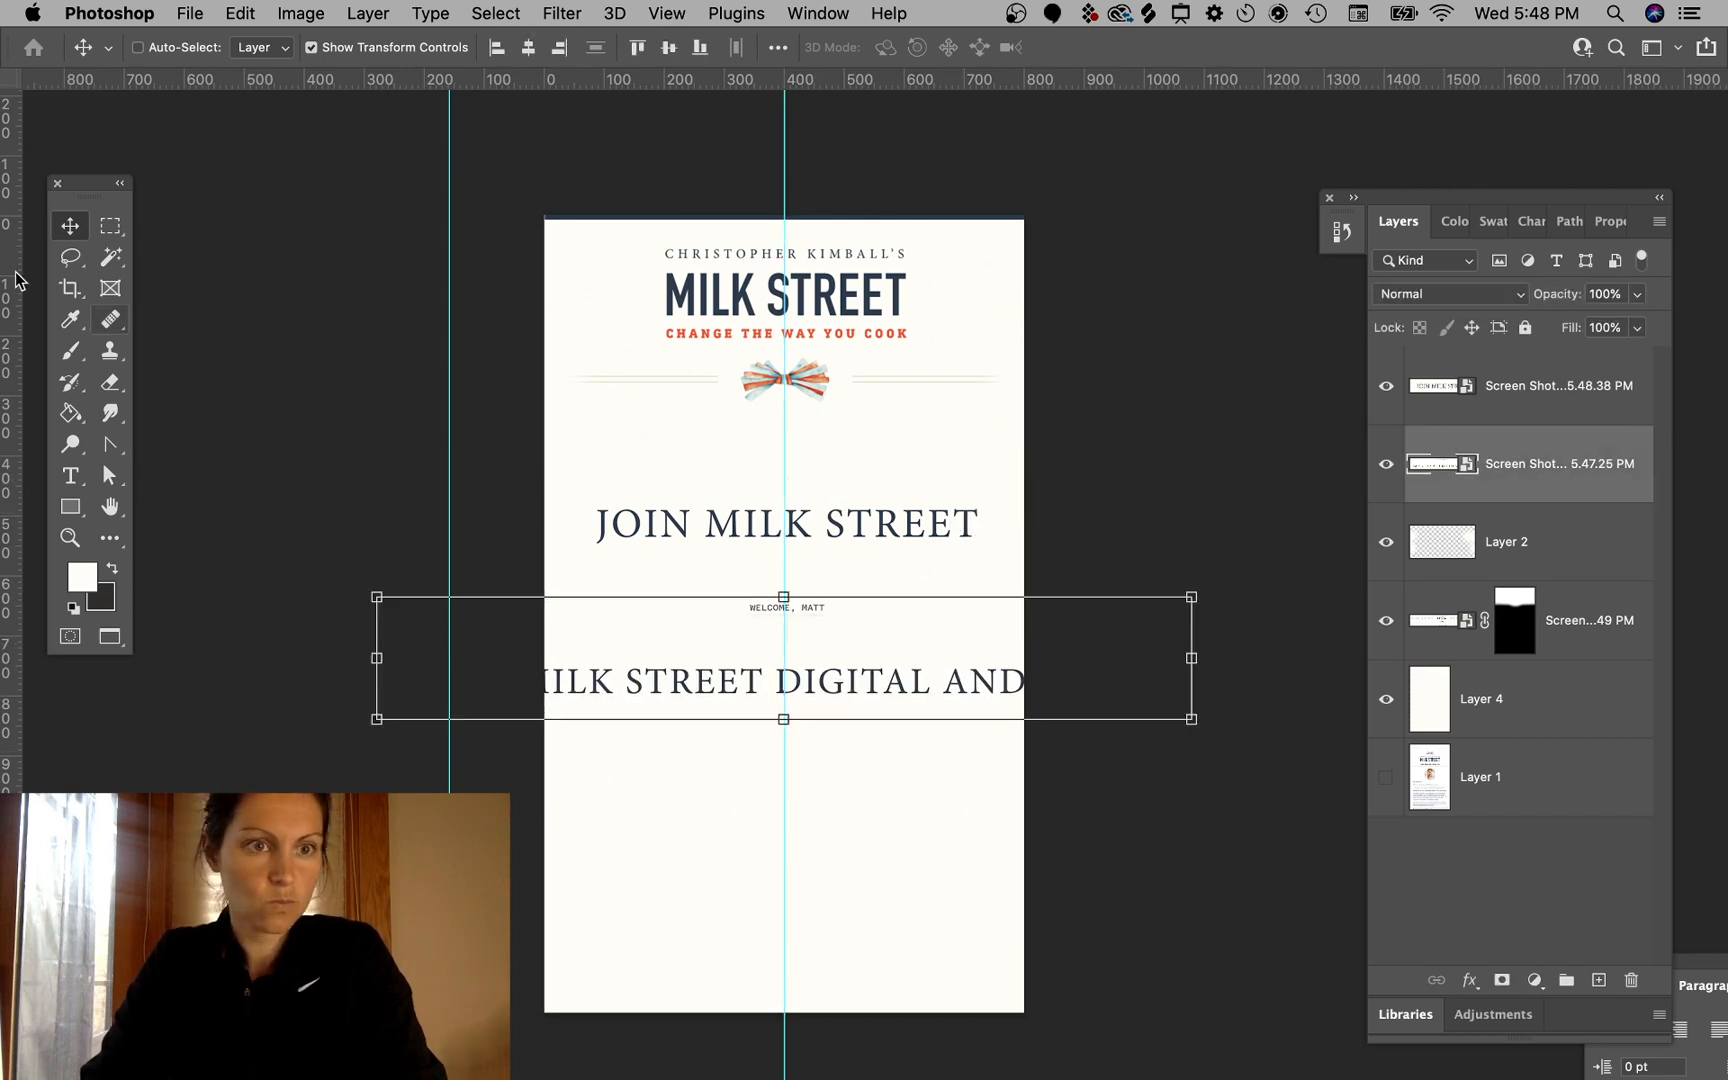
- Draw a rectangular marquee over the left part of the lower title text, then deselect it
{"action": "left_click", "coordinate": [110, 229]}
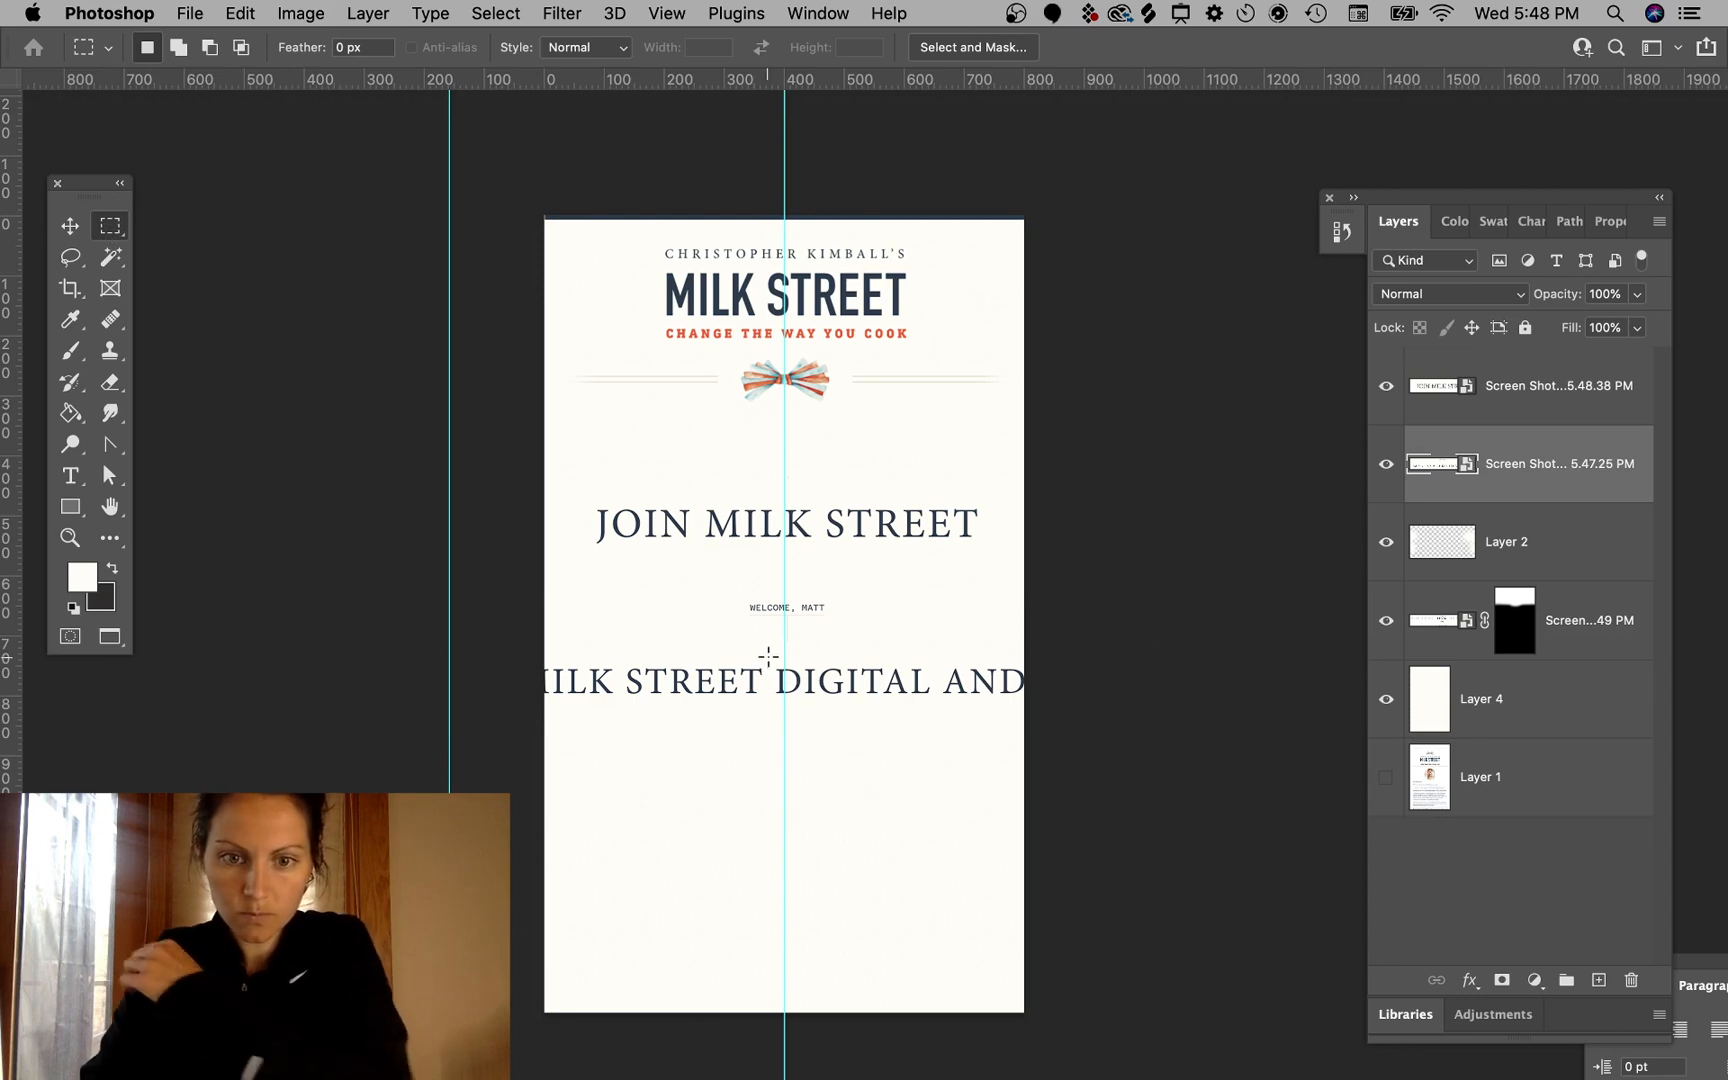
{"action": "left_click_drag", "start_coordinate": [770, 653], "coordinate": [296, 704]}
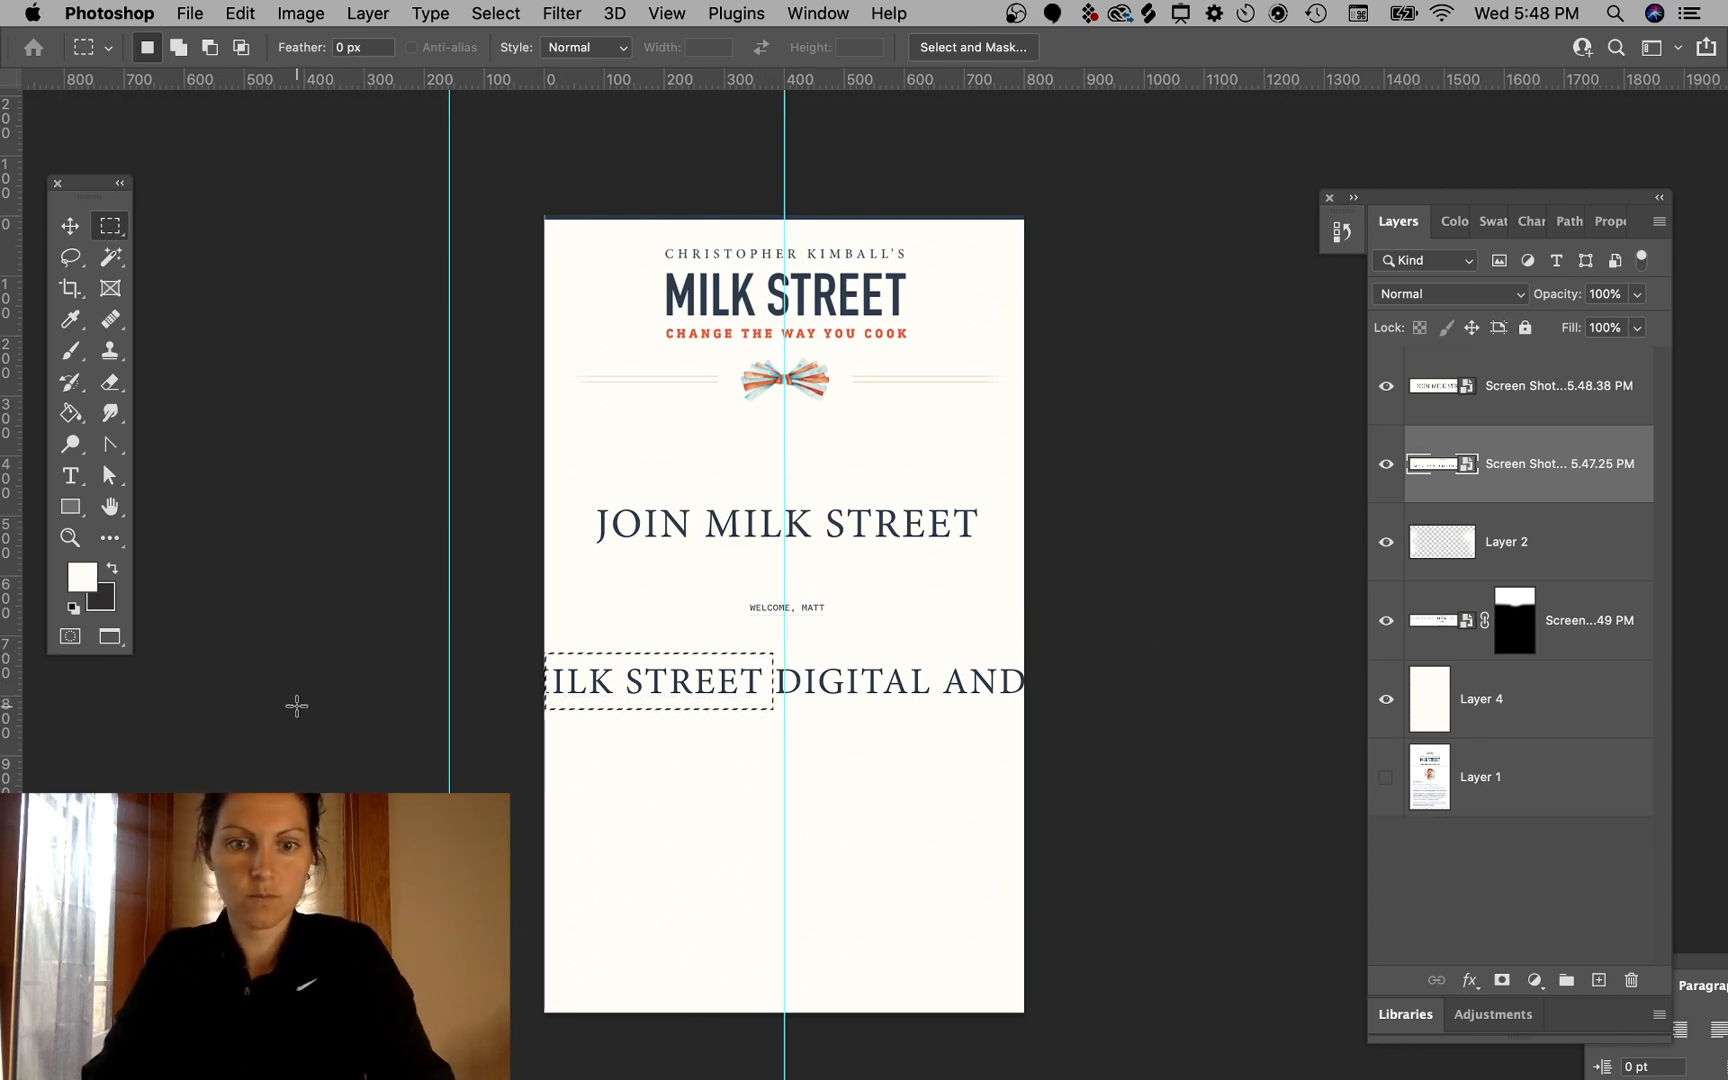
{"action": "left_click", "coordinate": [70, 226]}
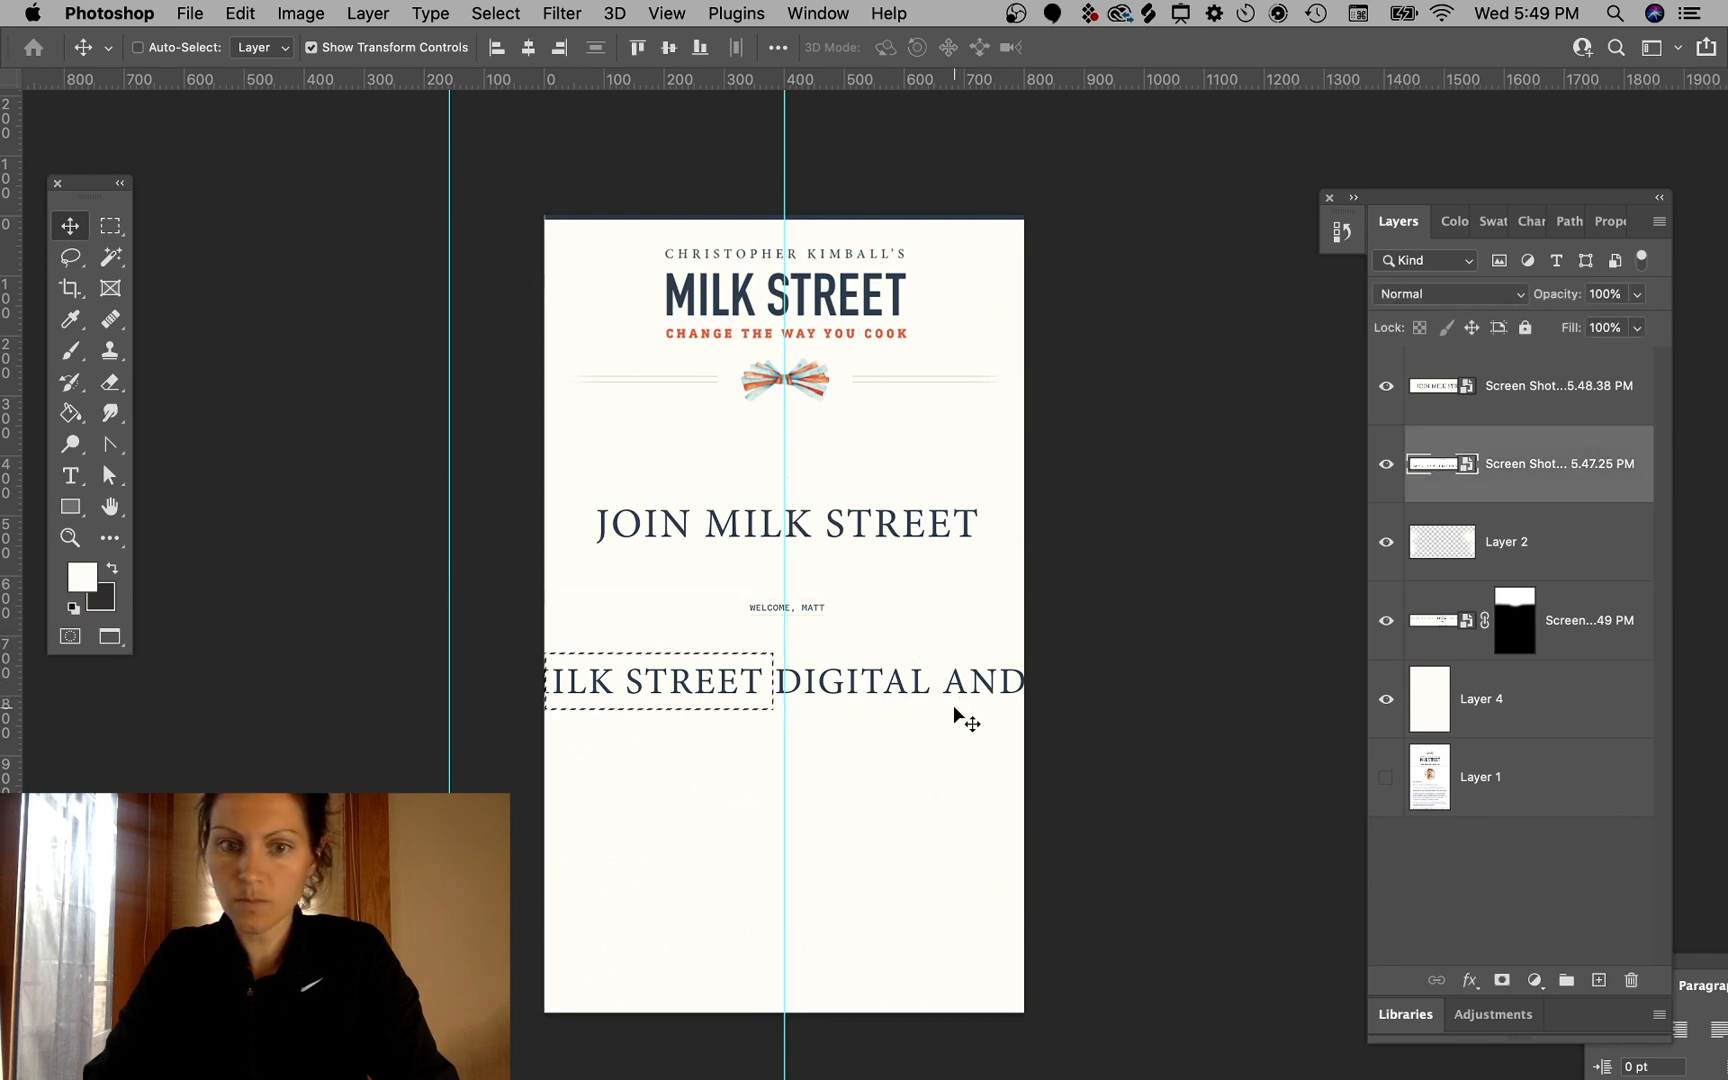
{"action": "left_click", "coordinate": [108, 232]}
{"action": "left_click", "coordinate": [323, 447]}
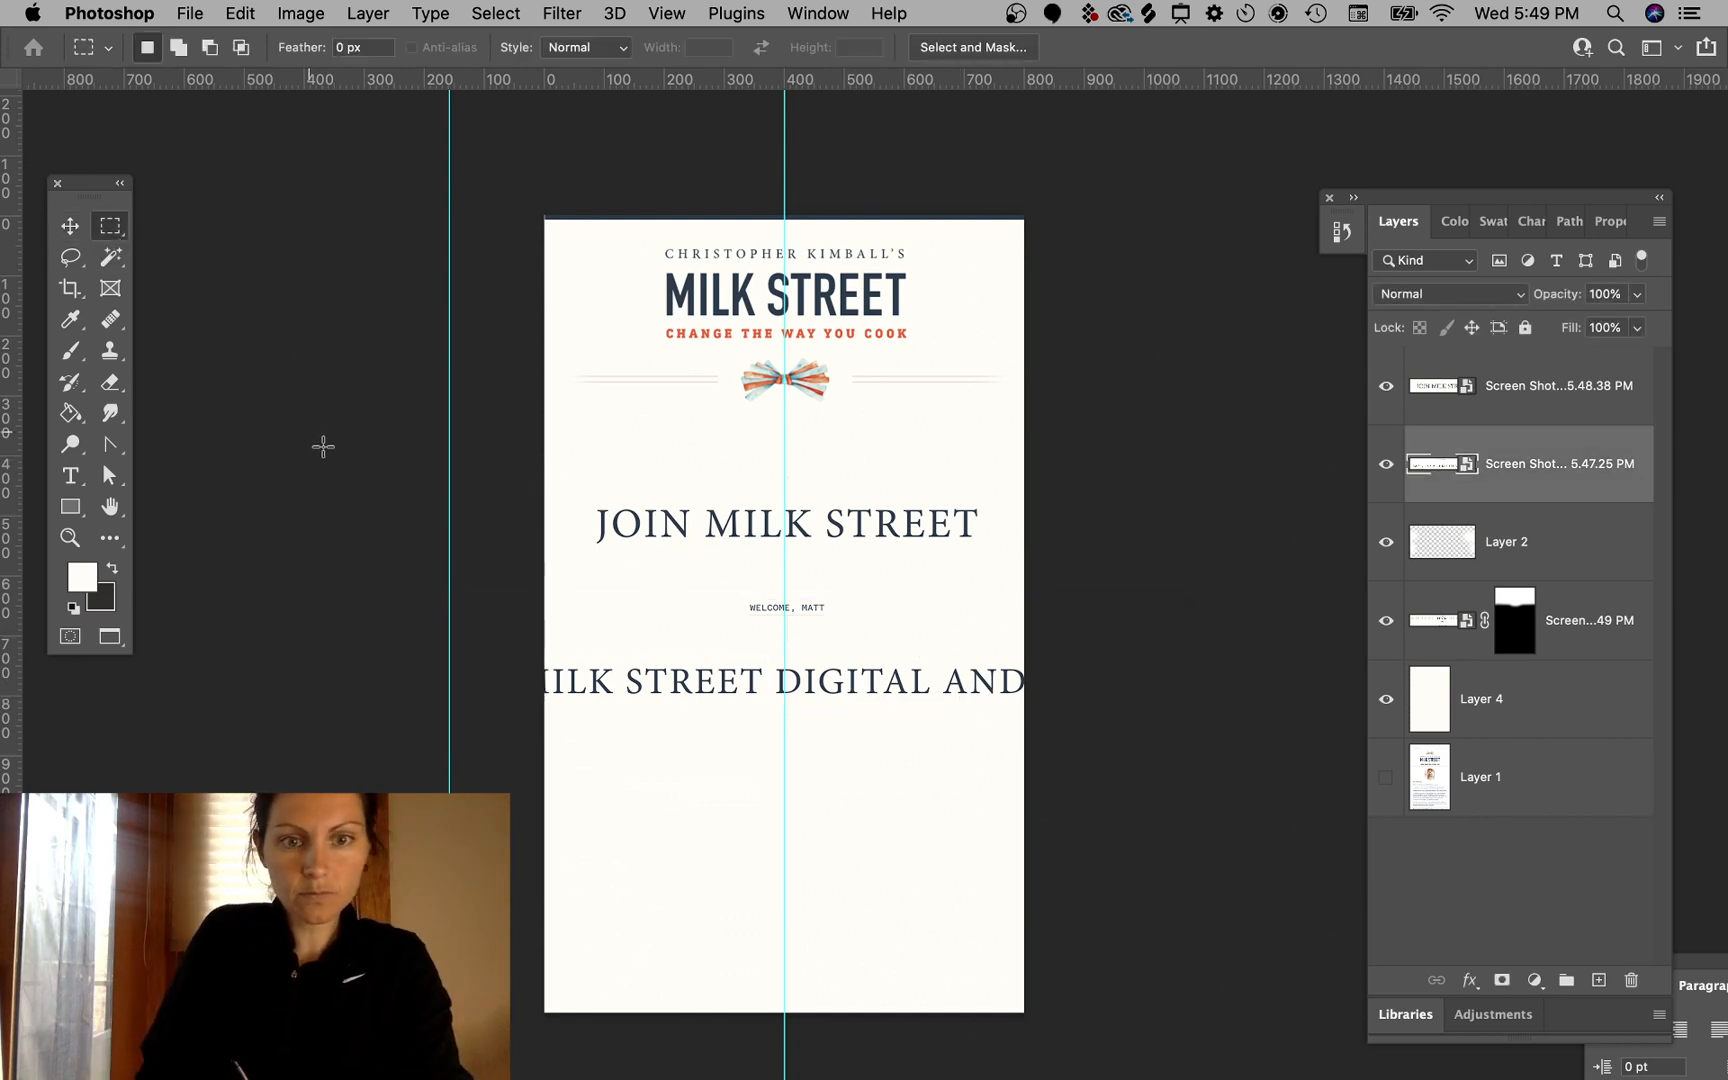
- Mask the selected header screenshot layer so only the "WELCOME, MATT" line shows
{"action": "left_click_drag", "start_coordinate": [715, 586], "coordinate": [852, 624]}
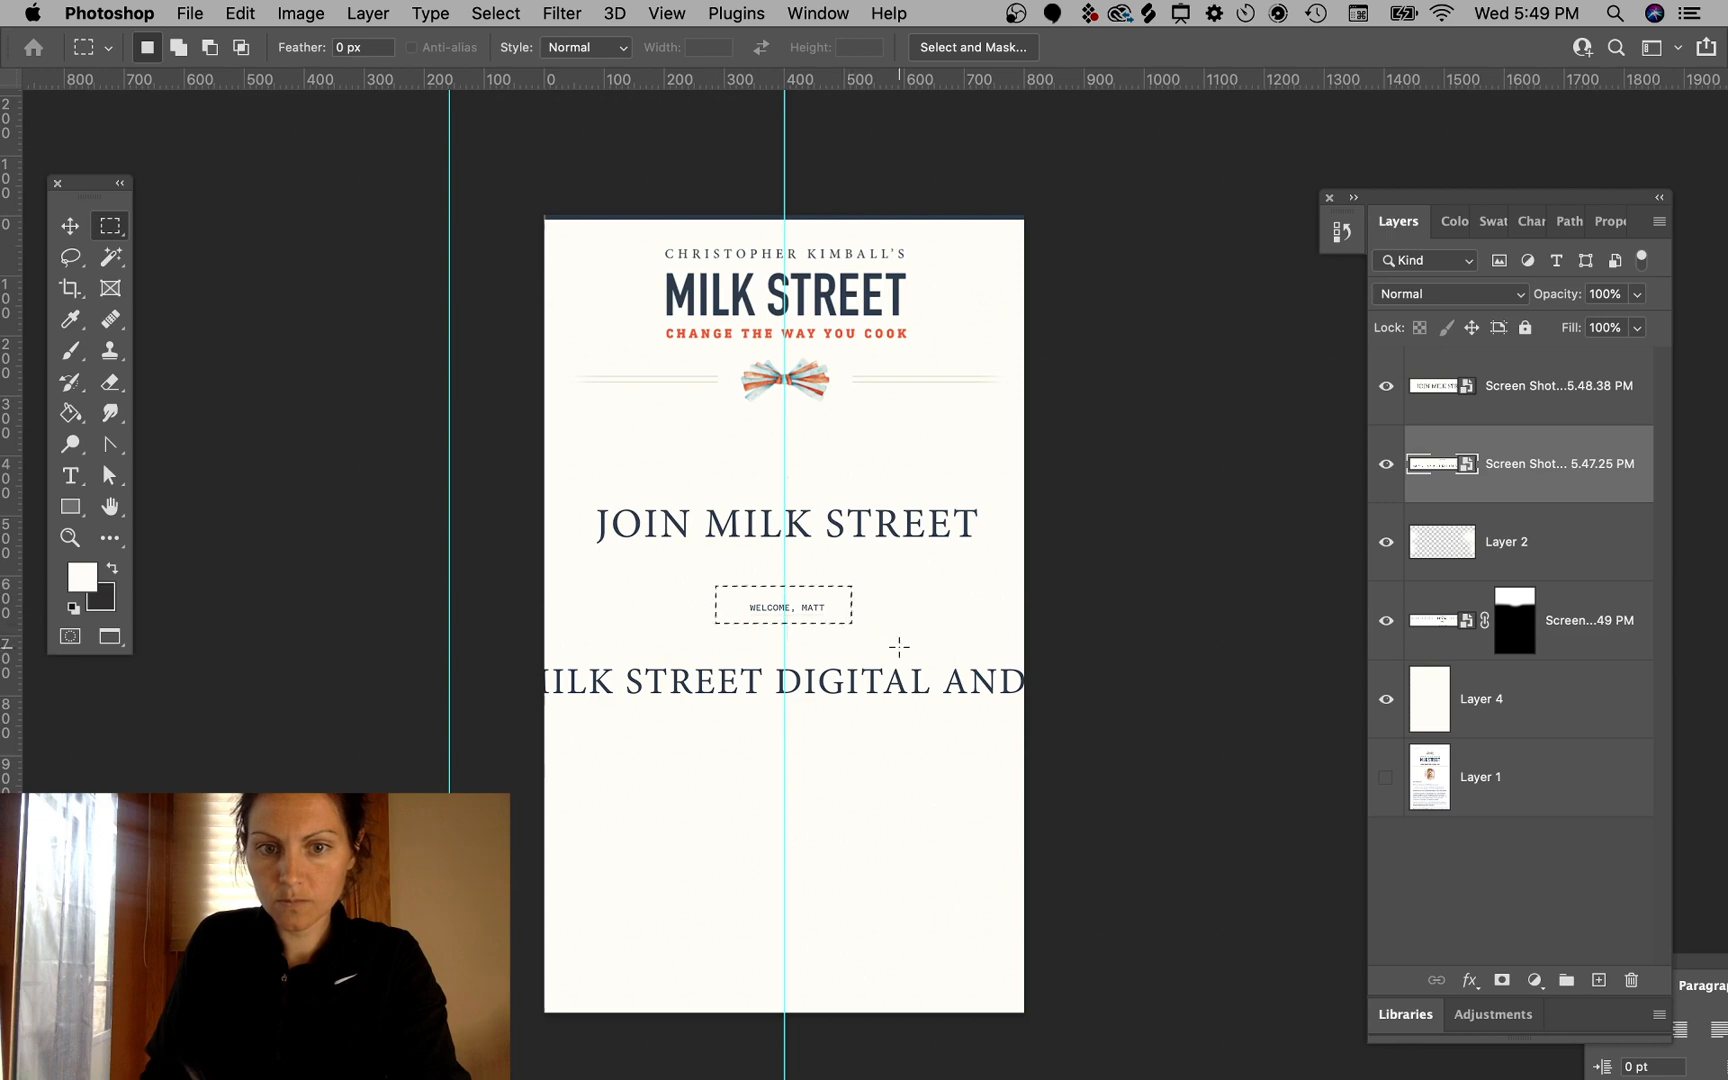
{"action": "left_click", "coordinate": [1501, 985]}
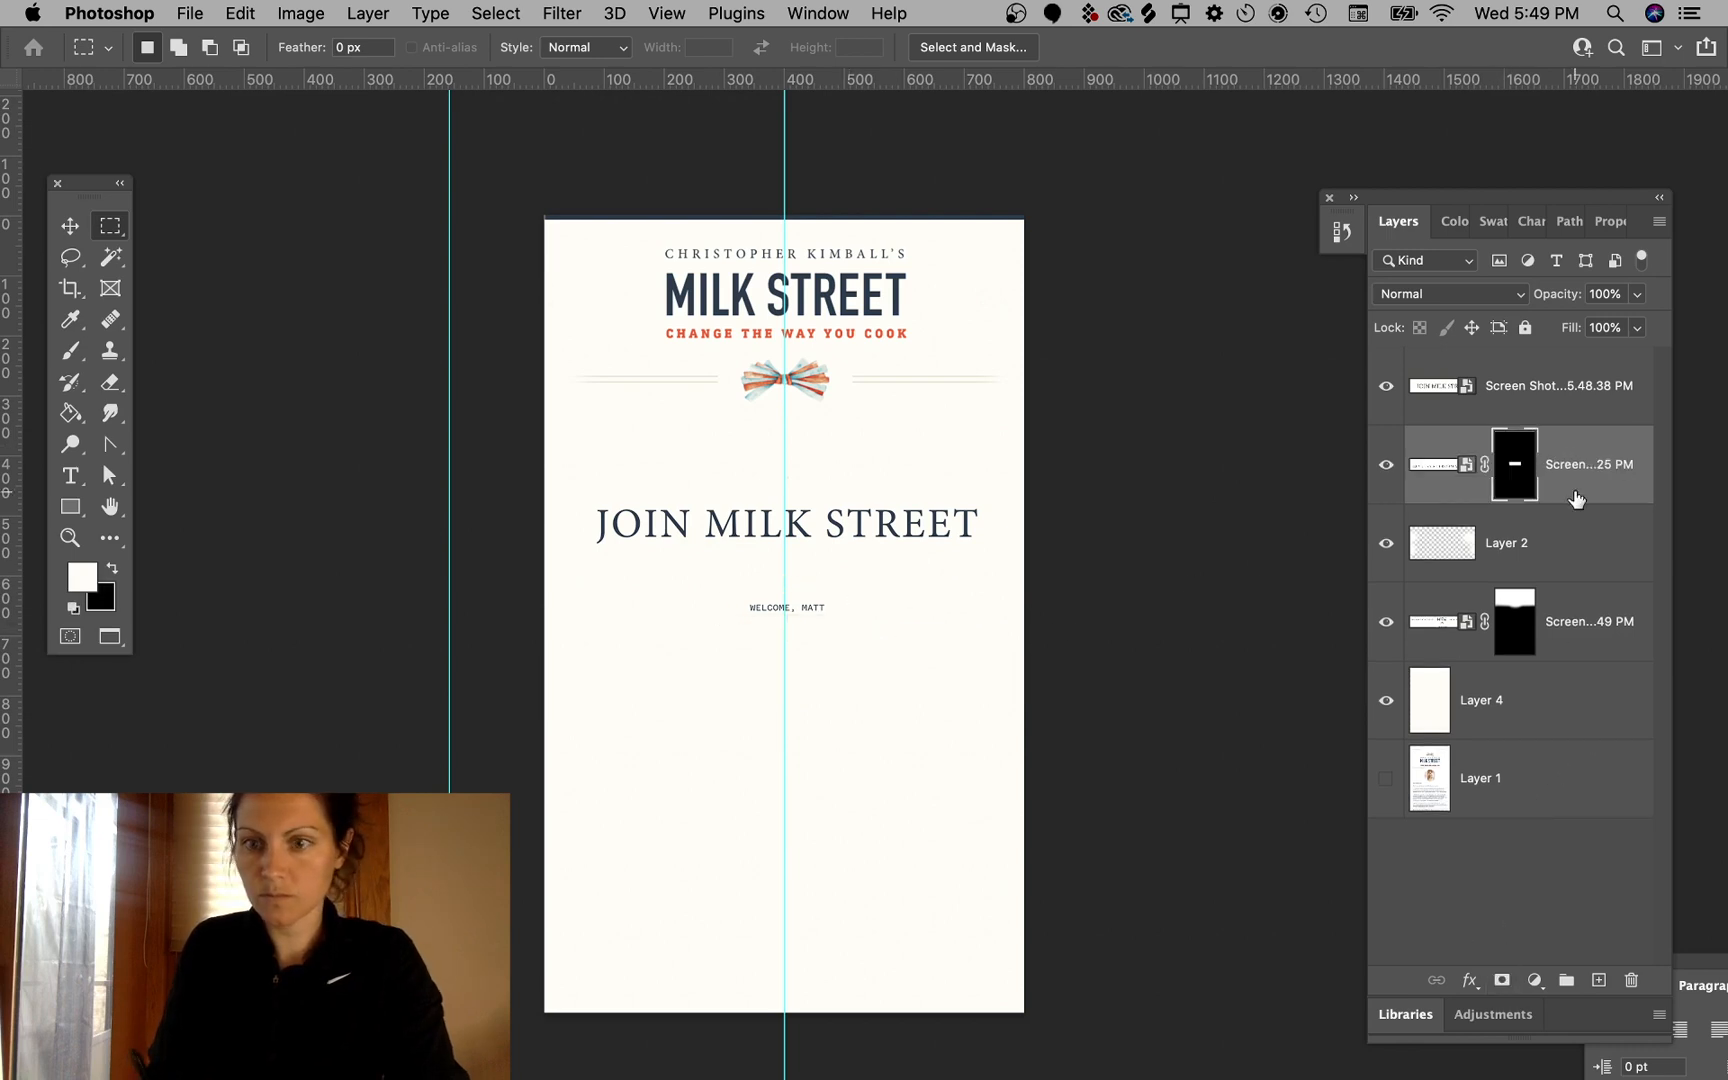
- Duplicate the masked screenshot layer and move and stretch the copy's mask over the lower title text
{"action": "left_click_drag", "start_coordinate": [1574, 494], "coordinate": [1597, 516]}
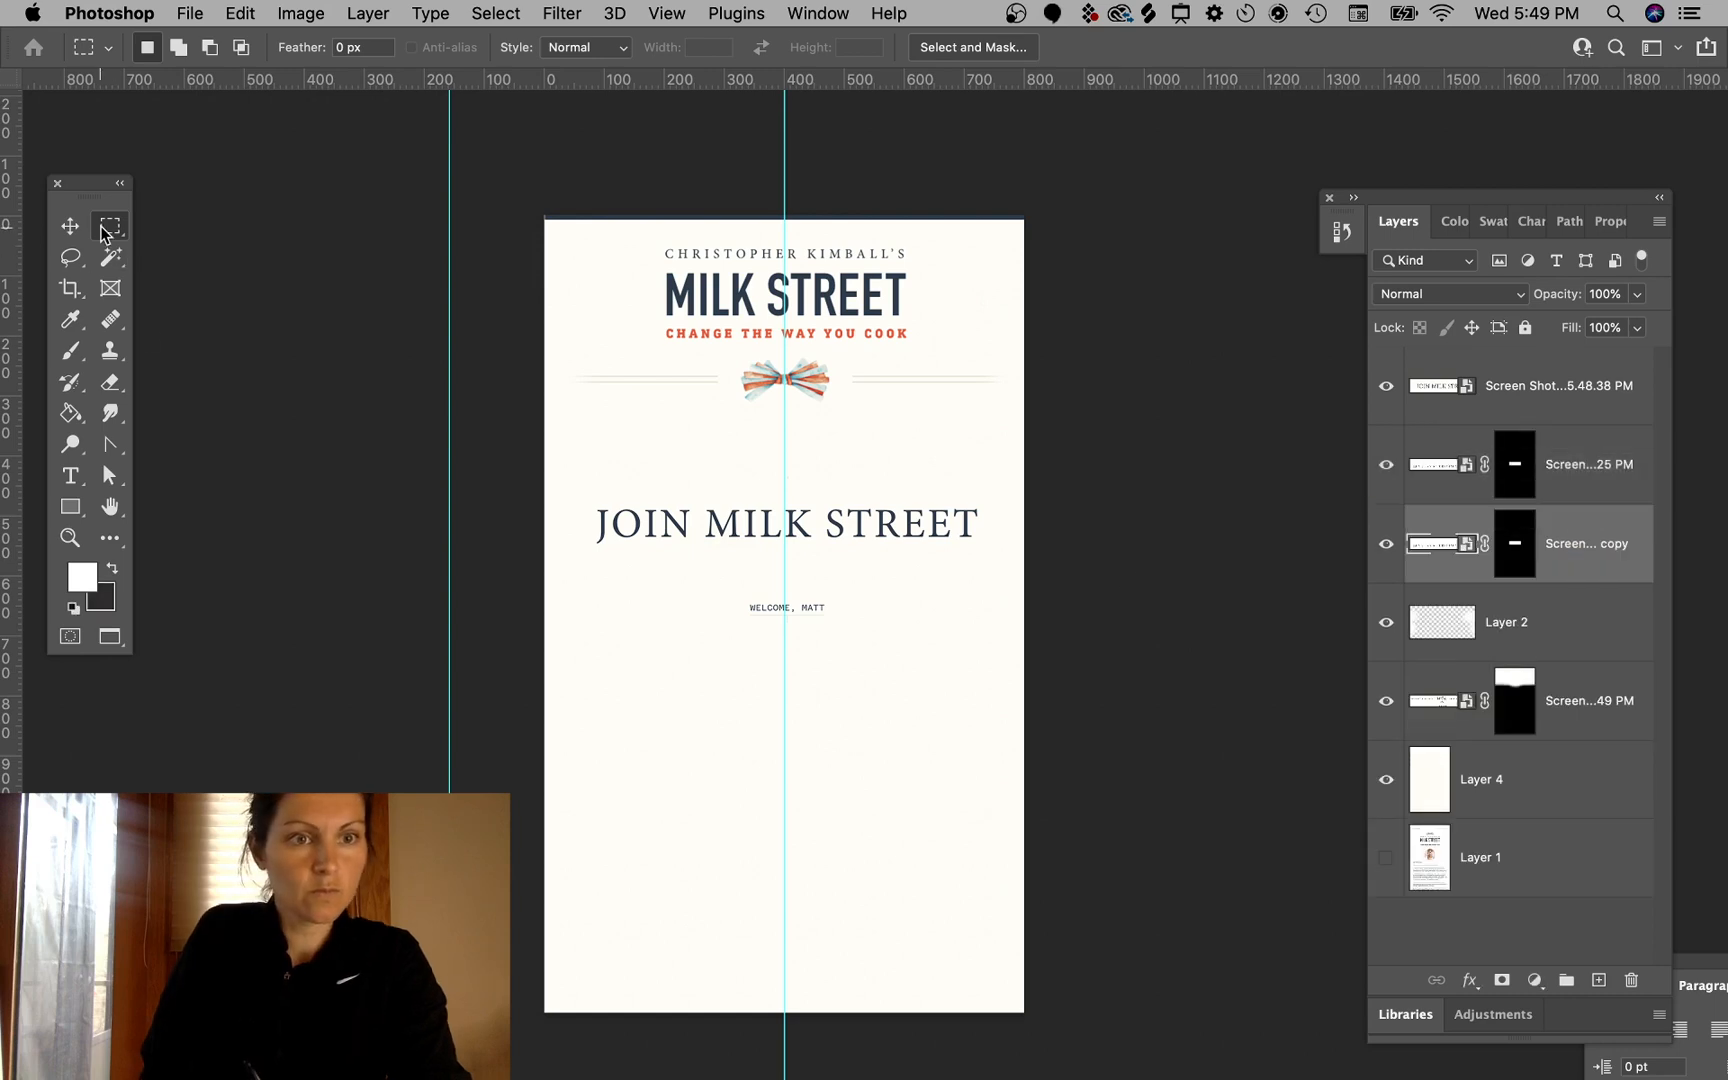
{"action": "key", "text": "v"}
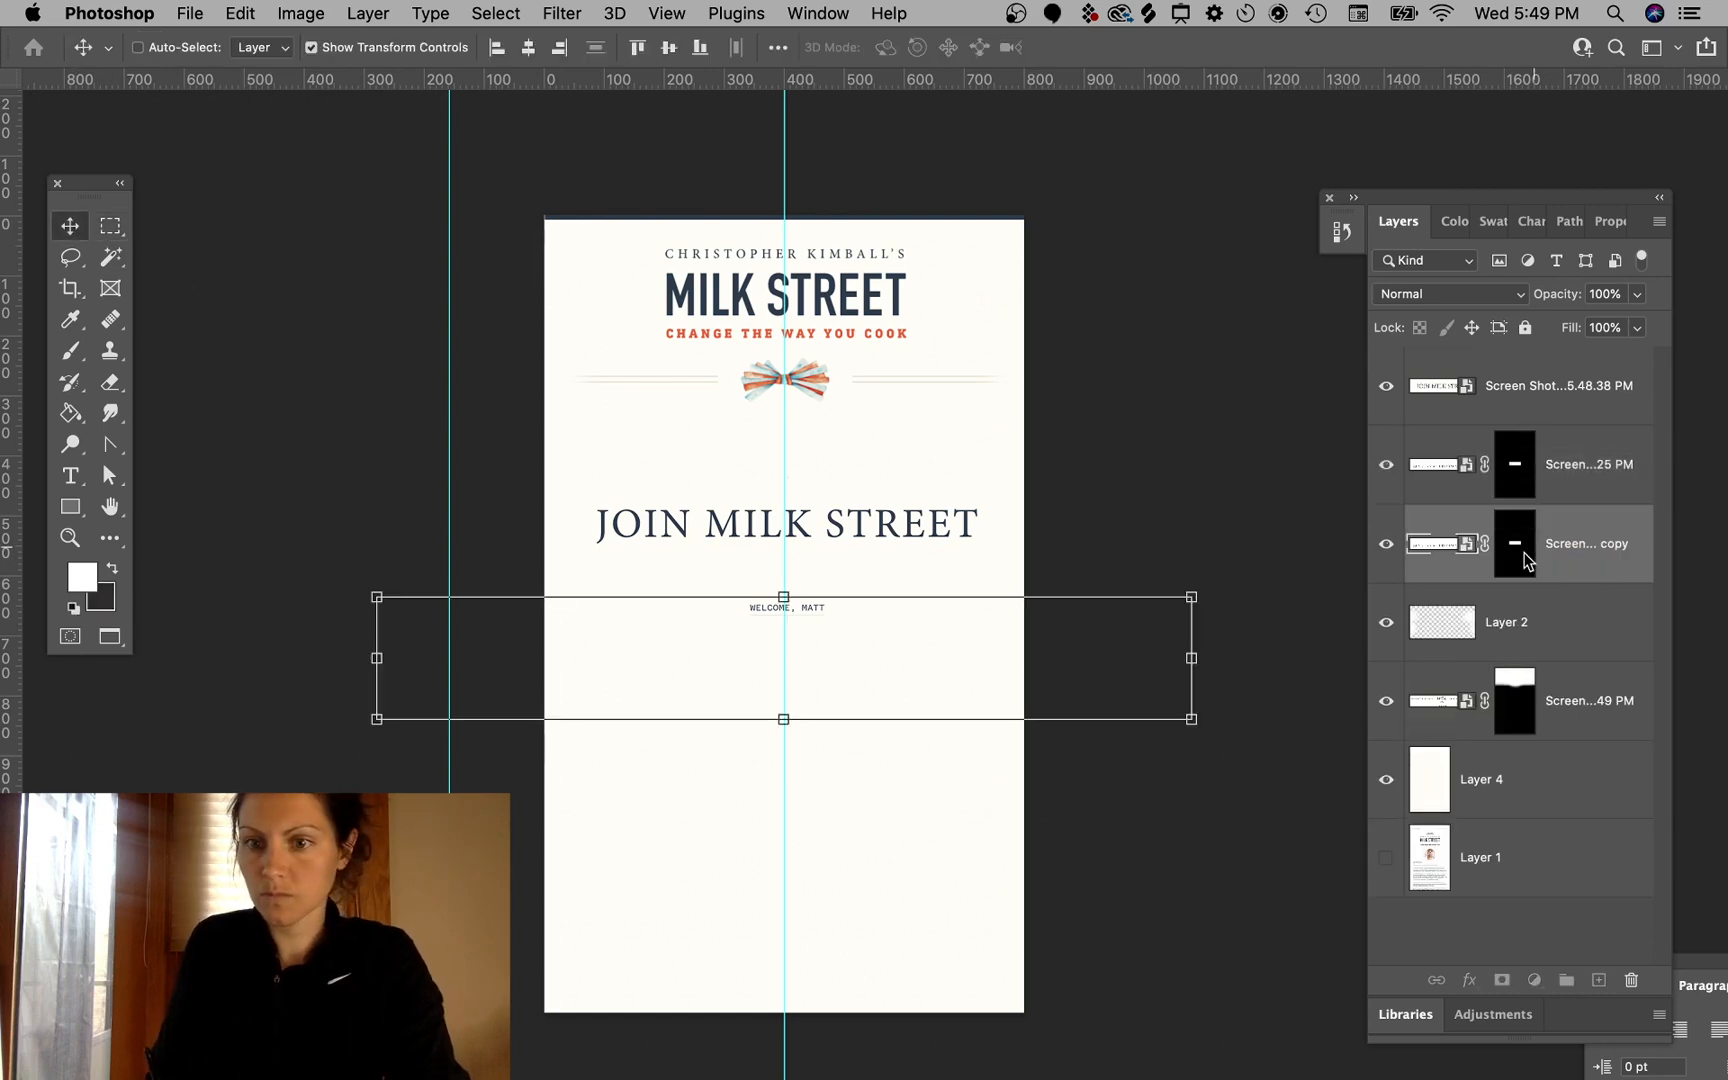
{"action": "left_click", "coordinate": [1521, 557]}
{"action": "left_click_drag", "start_coordinate": [788, 605], "coordinate": [890, 685]}
{"action": "key", "text": "super+t"}
{"action": "left_click_drag", "start_coordinate": [1033, 743], "coordinate": [1207, 683]}
{"action": "left_click_drag", "start_coordinate": [1120, 733], "coordinate": [1116, 709]}
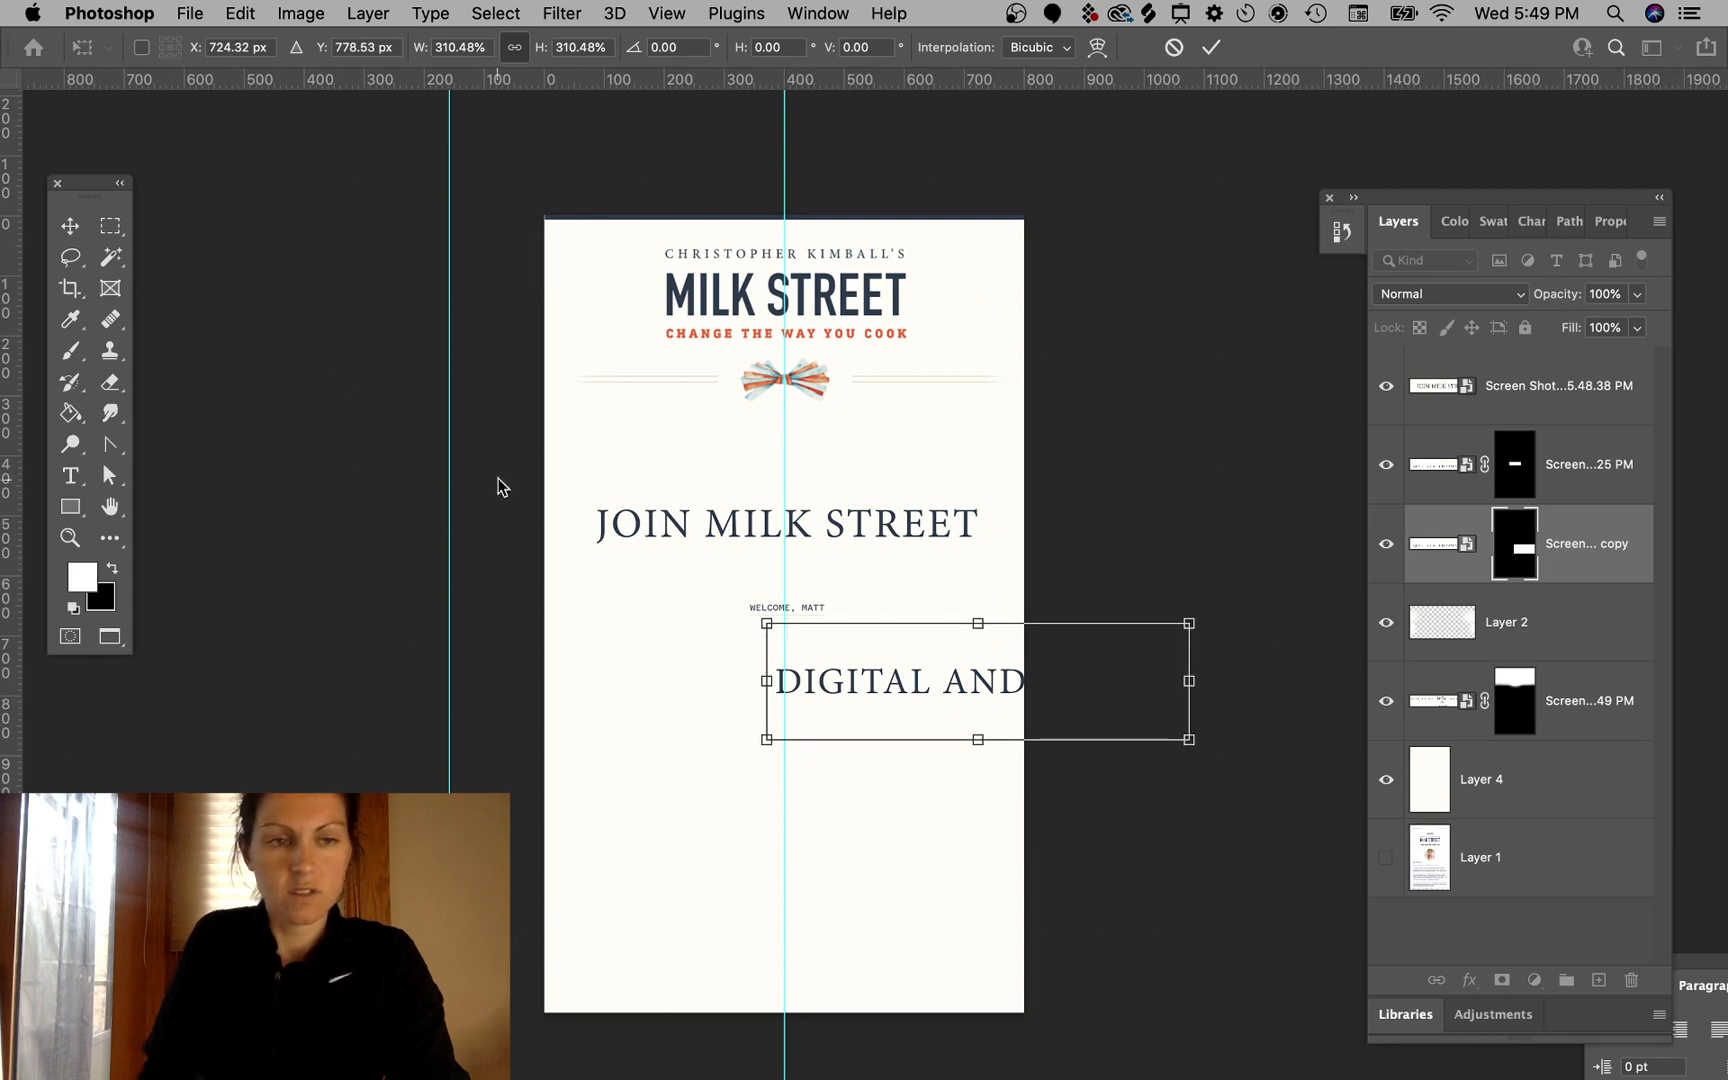
{"action": "left_click", "coordinate": [70, 226]}
{"action": "left_click_drag", "start_coordinate": [262, 234], "coordinate": [348, 276]}
- Shift the copy's image and resize its mask so it shows "DIGITAL AND PRINT"
{"action": "left_click", "coordinate": [1440, 543]}
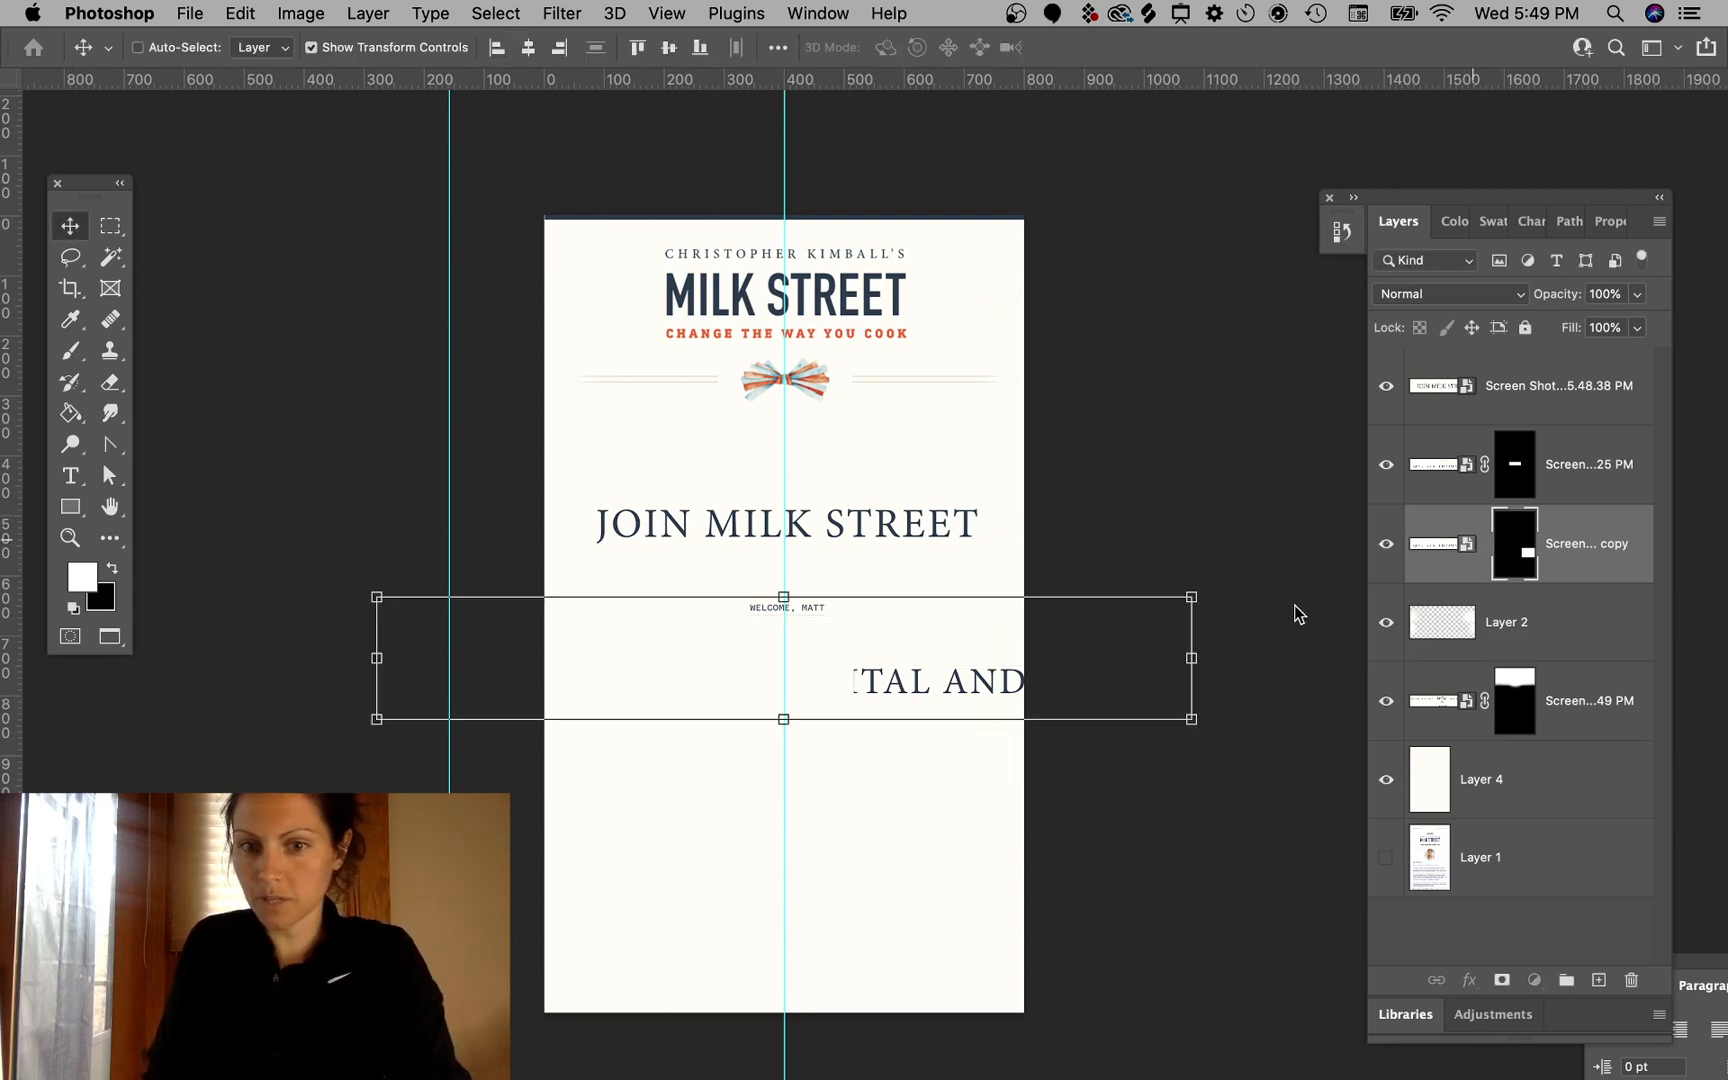
{"action": "left_click_drag", "start_coordinate": [987, 679], "coordinate": [684, 693]}
{"action": "left_click", "coordinate": [1513, 555]}
{"action": "left_click", "coordinate": [1486, 545]}
{"action": "left_click_drag", "start_coordinate": [791, 684], "coordinate": [1011, 687]}
{"action": "left_click_drag", "start_coordinate": [809, 628], "coordinate": [809, 636]}
{"action": "left_click_drag", "start_coordinate": [810, 743], "coordinate": [810, 710]}
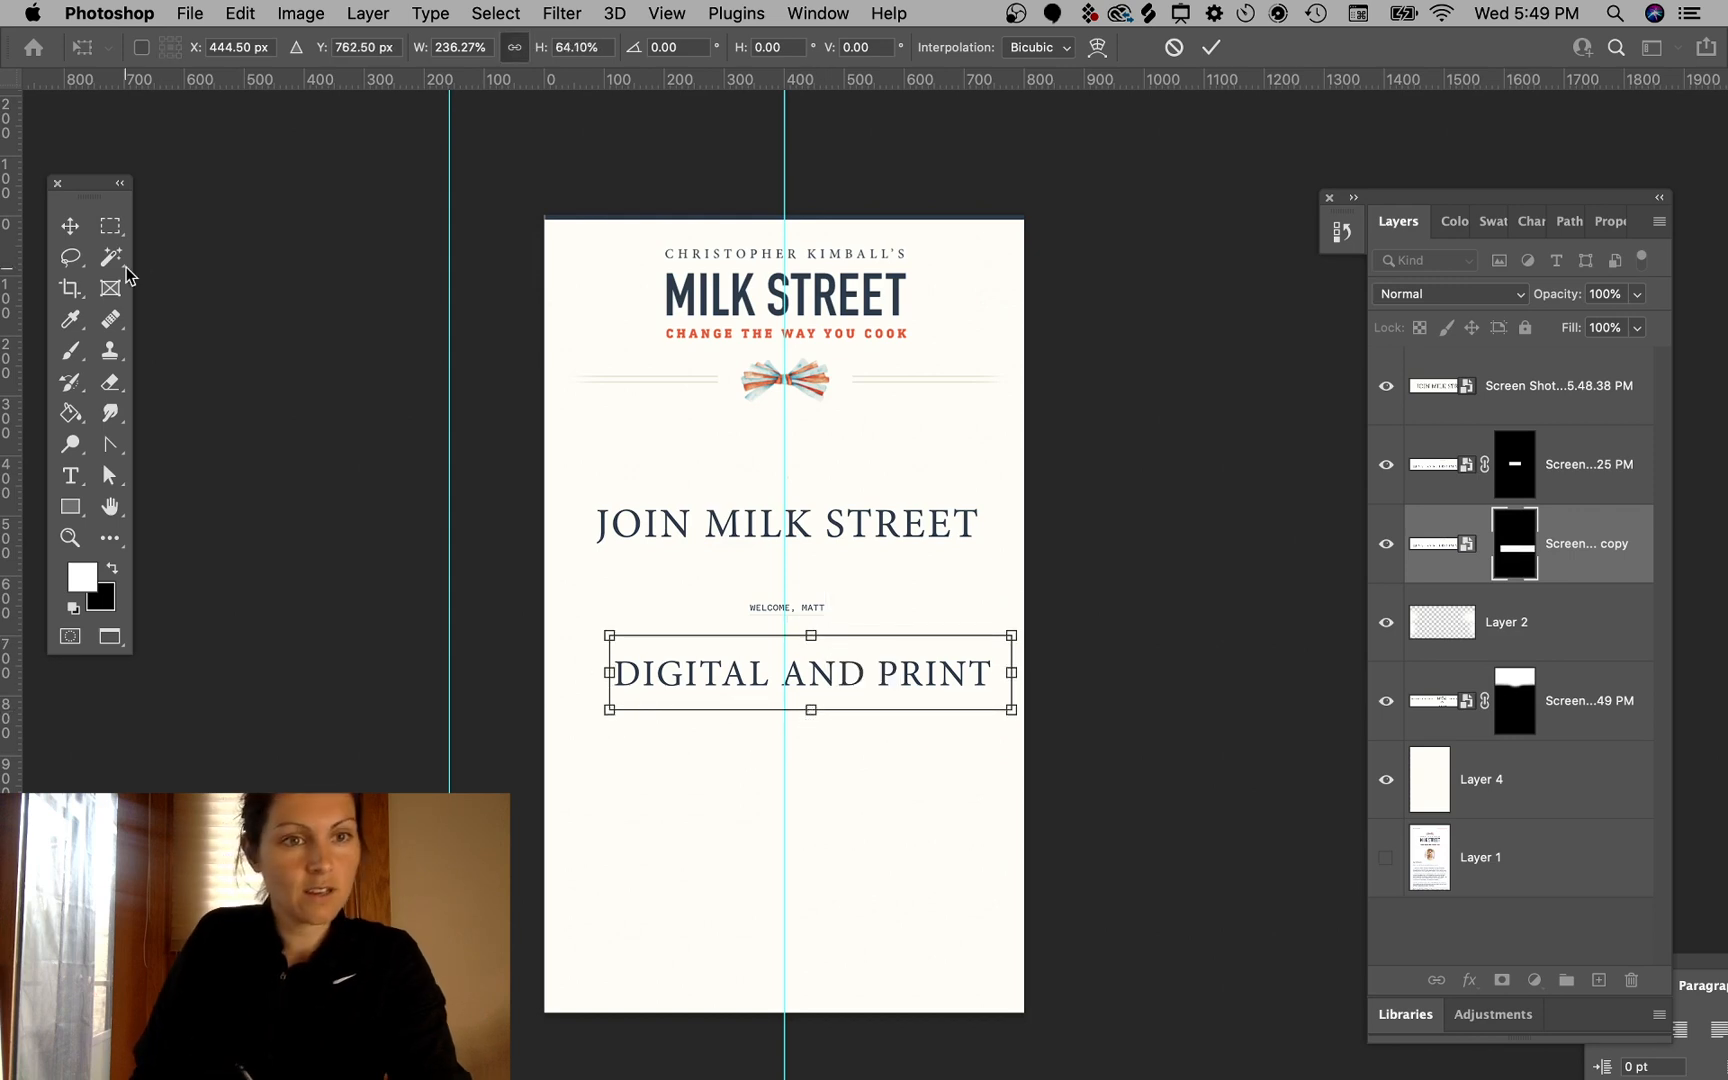
{"action": "key", "text": "Return"}
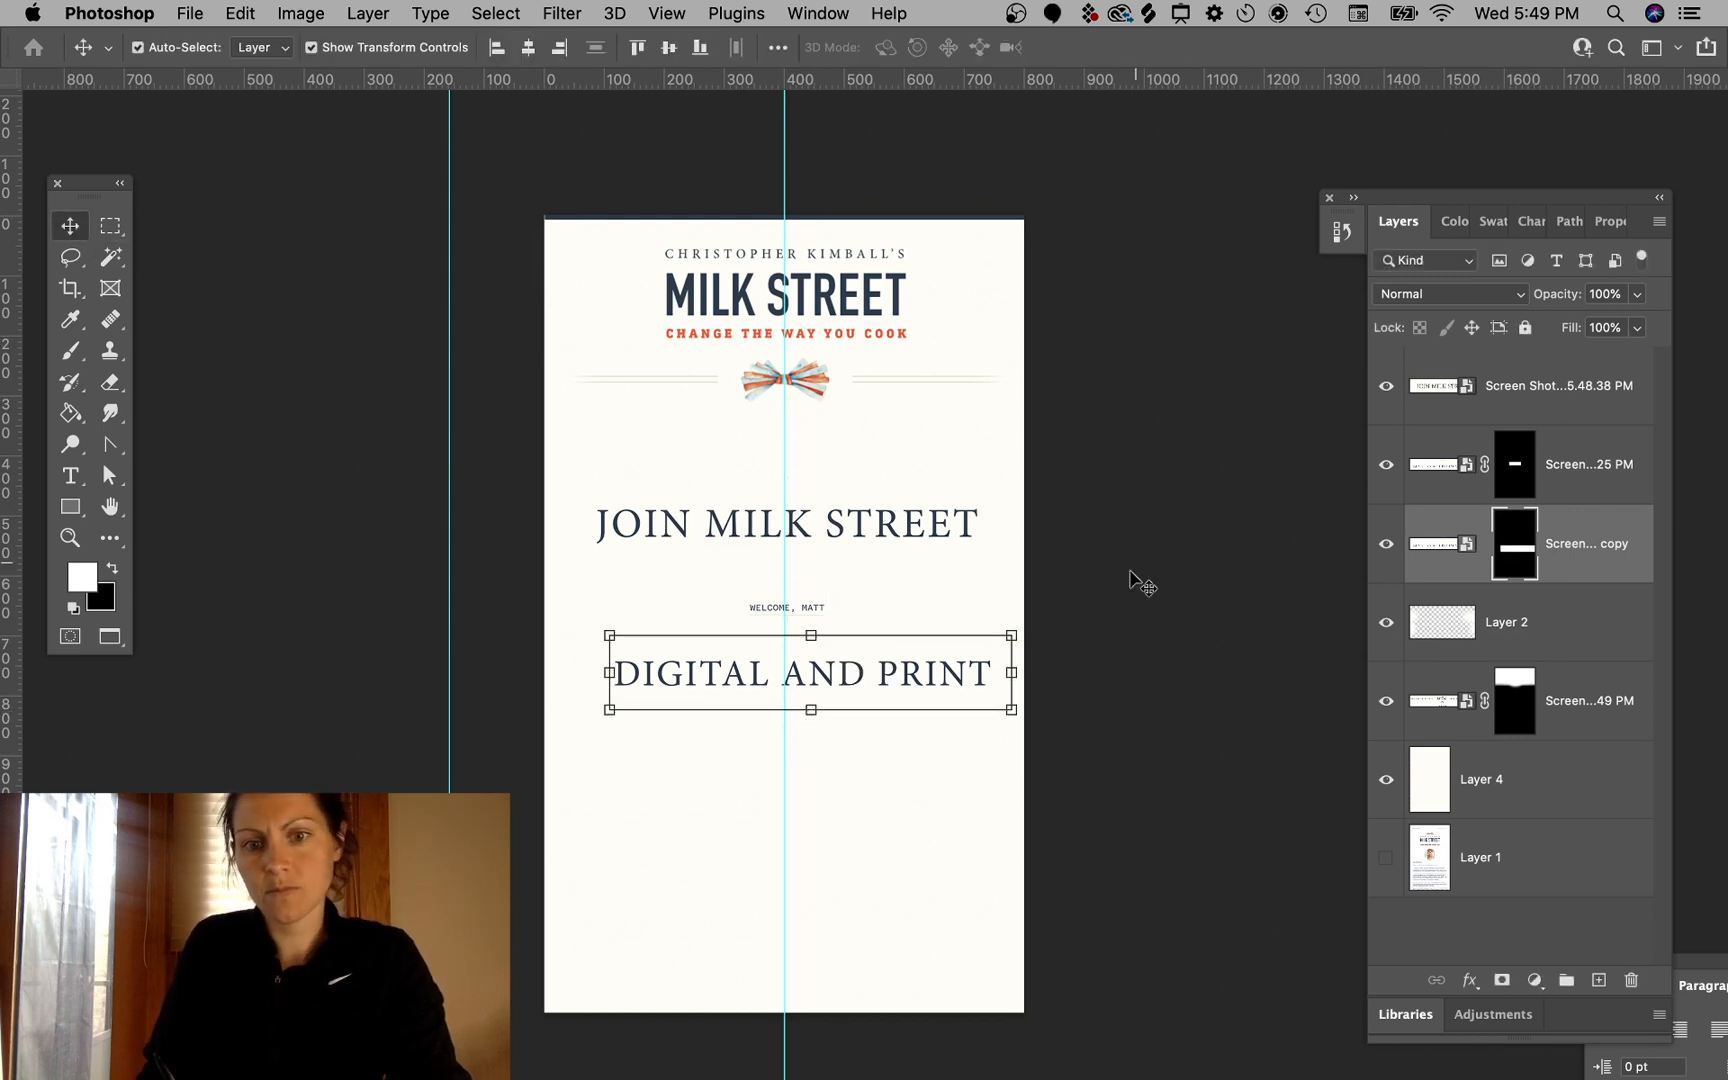
- Relink the copy's mask and move "DIGITAL AND PRINT" up beneath "JOIN MILK STREET"
{"action": "left_click", "coordinate": [1485, 544]}
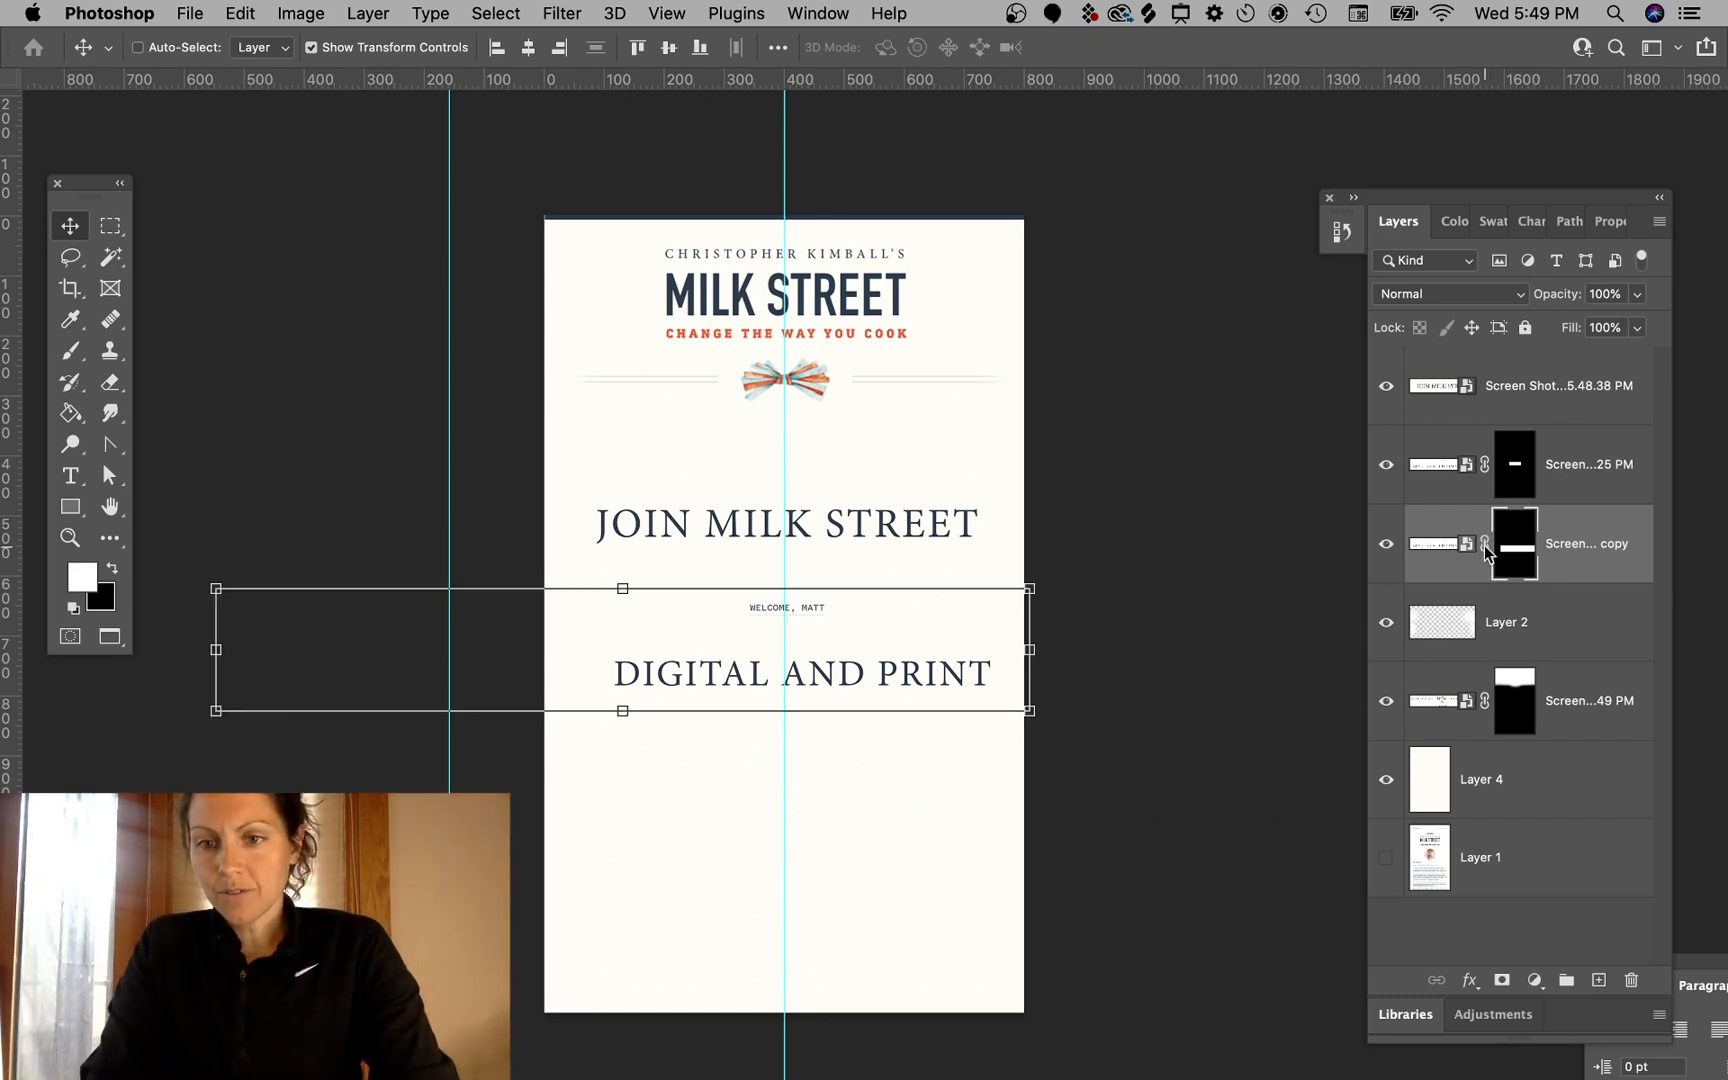
{"action": "left_click", "coordinate": [1128, 406], "text": "super"}
{"action": "left_click", "coordinate": [925, 680], "text": "super"}
{"action": "left_click_drag", "start_coordinate": [925, 684], "coordinate": [925, 586]}
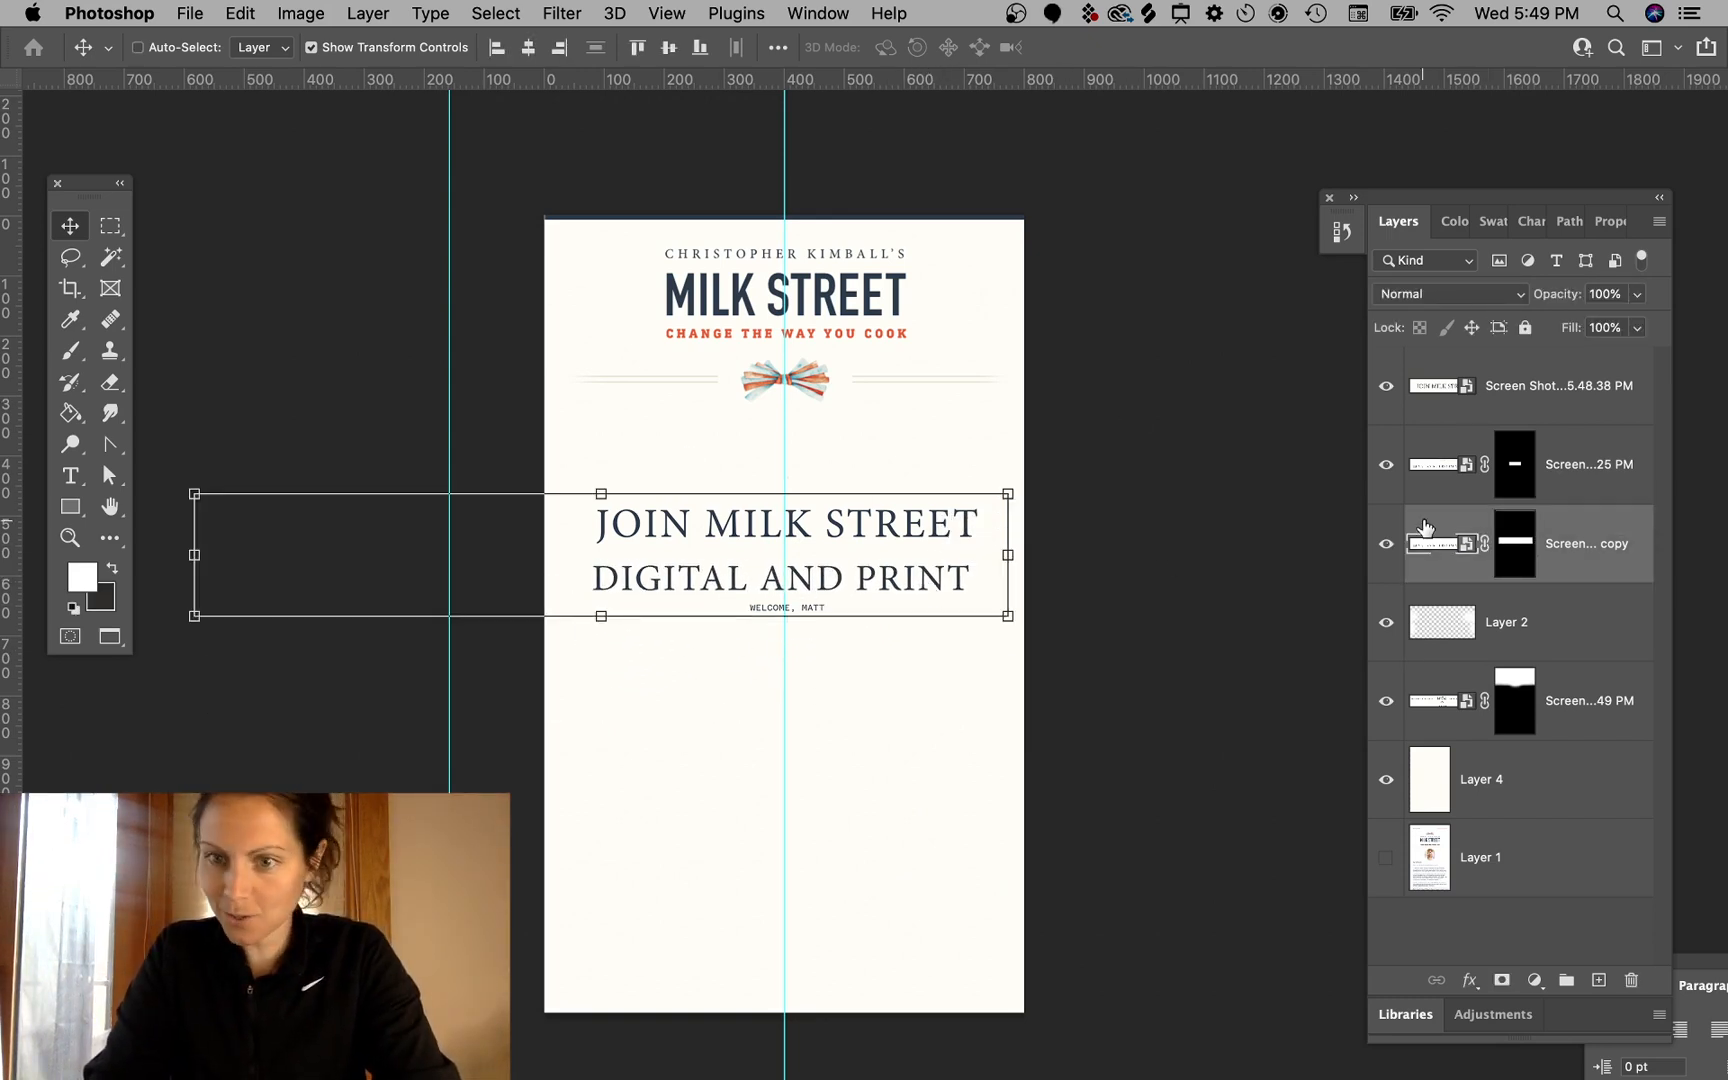
- Move the copy layer to the top of the stack and set its blend mode to Multiply
{"action": "left_click_drag", "start_coordinate": [1582, 544], "coordinate": [1572, 355]}
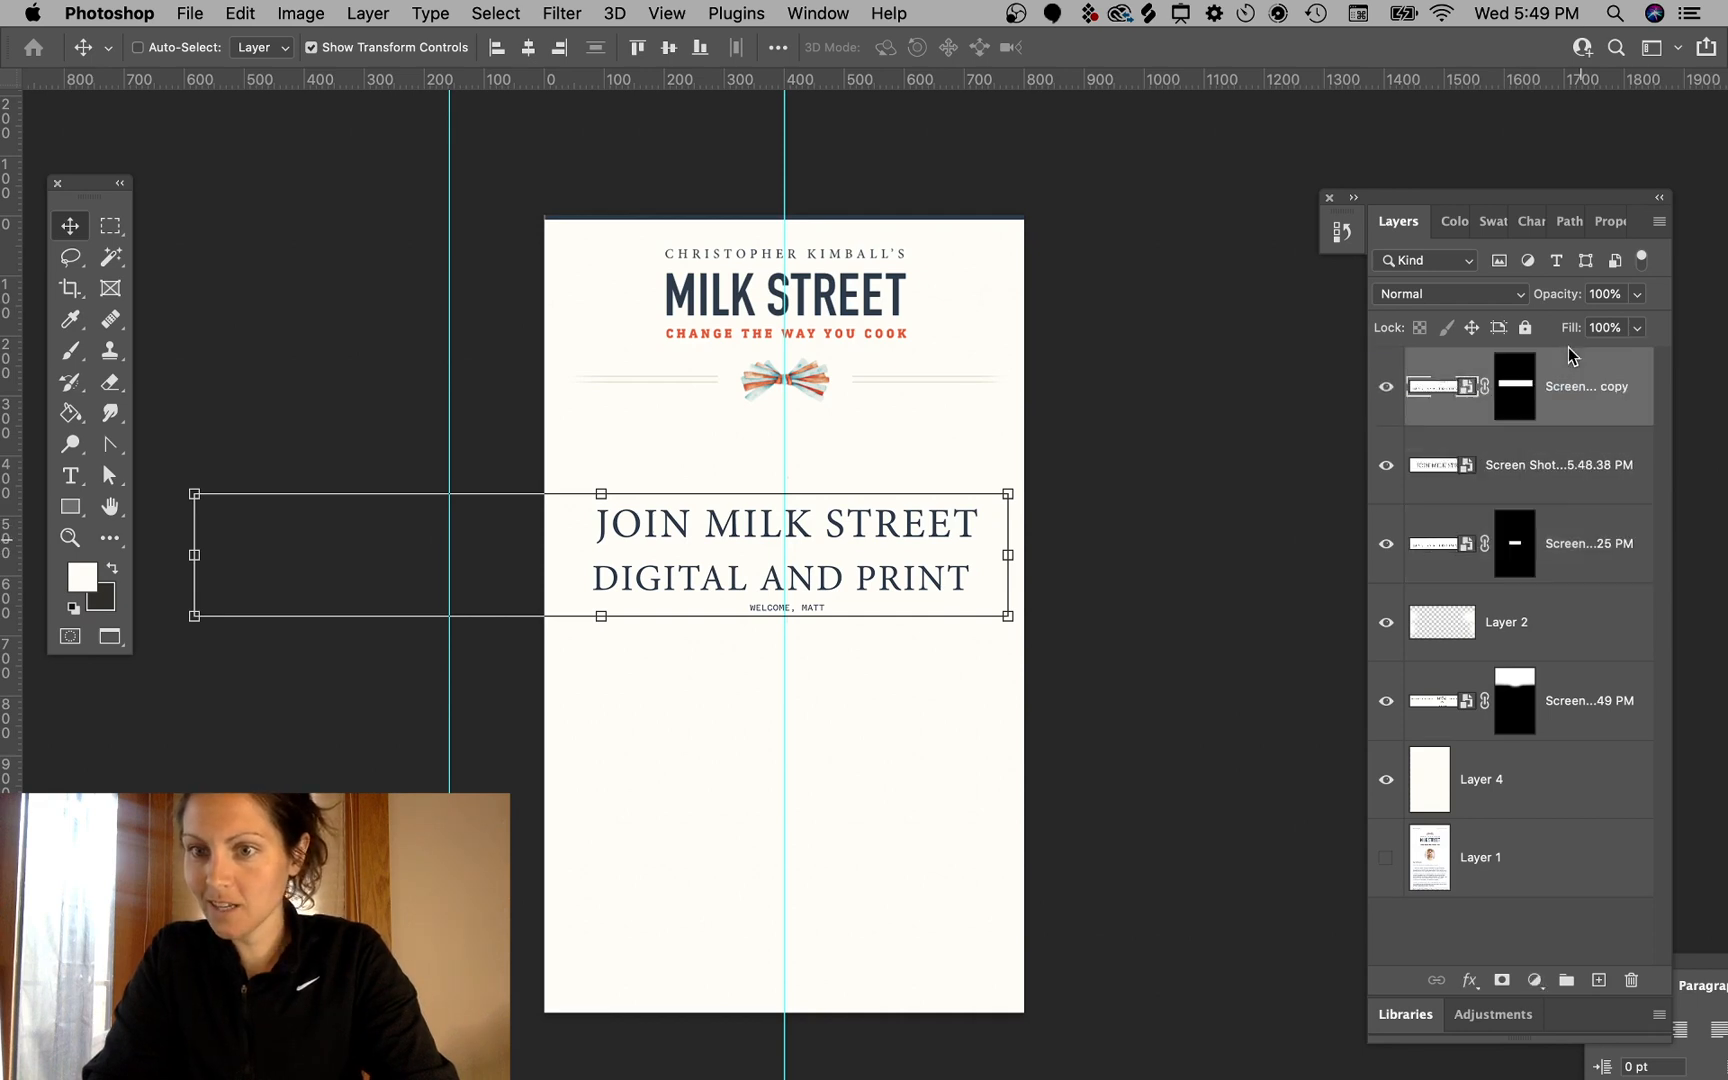
{"action": "left_click", "coordinate": [1455, 298]}
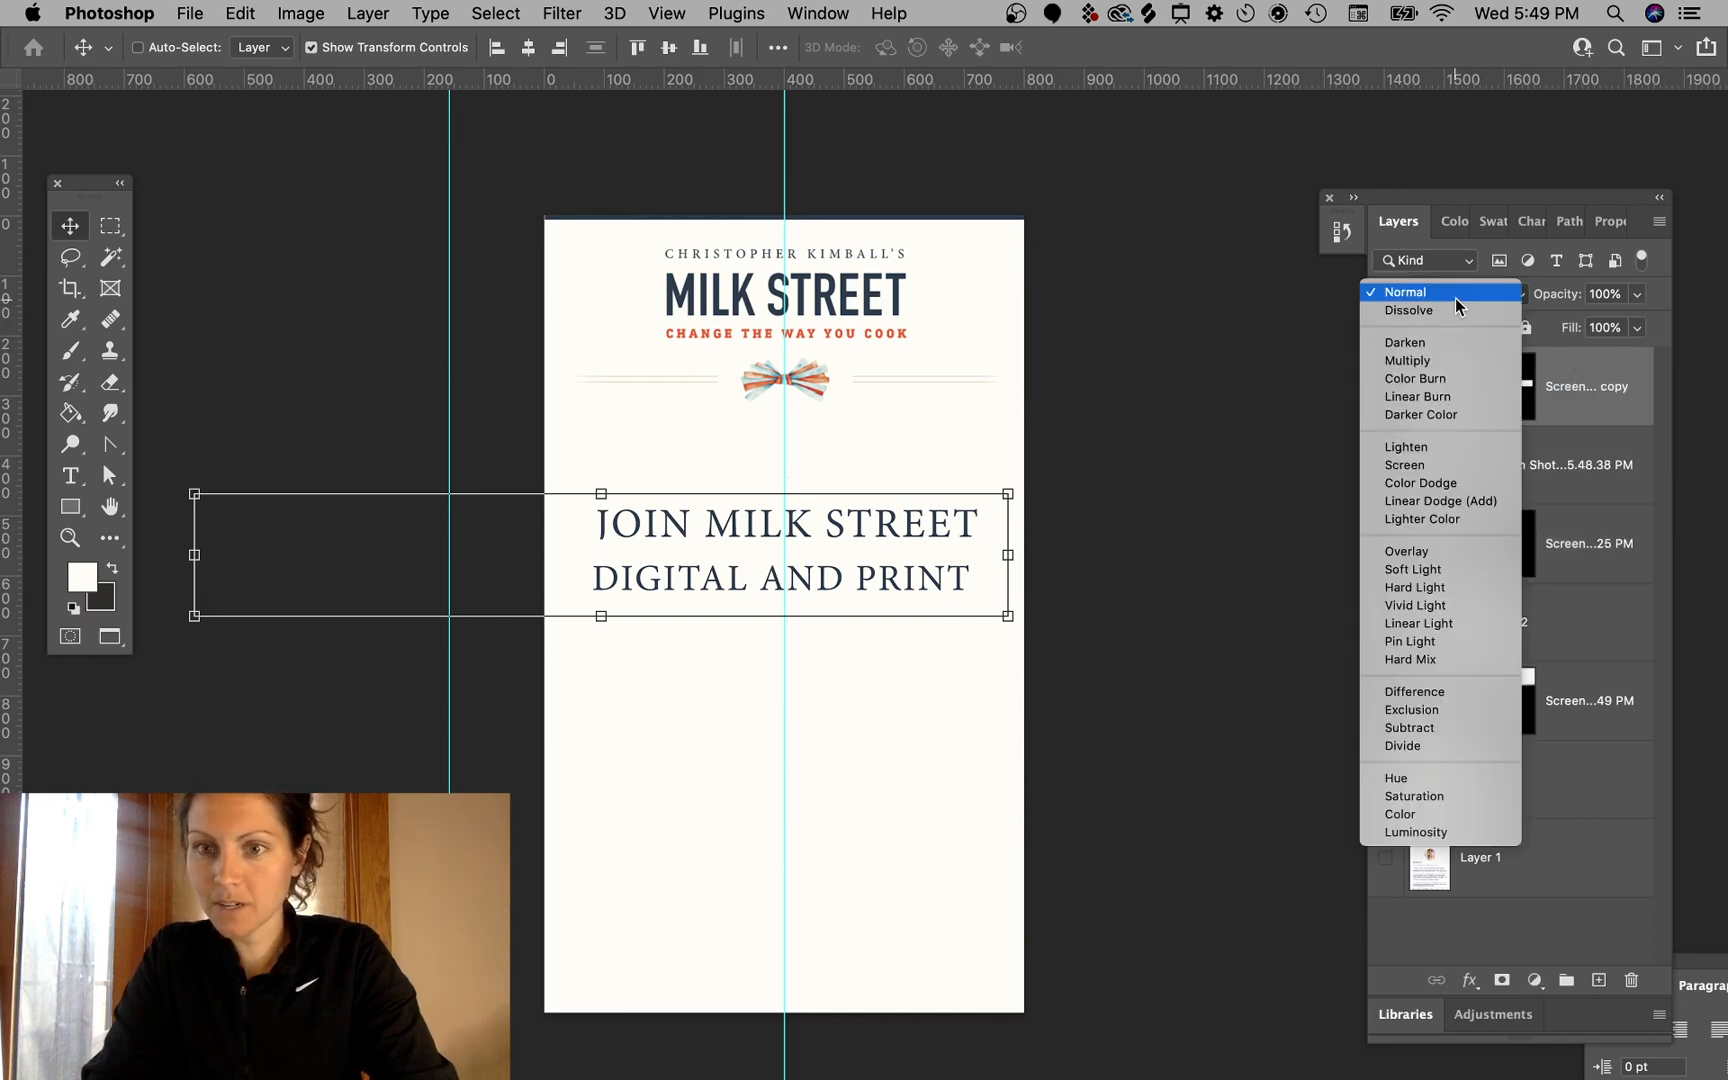
{"action": "left_click", "coordinate": [1420, 362]}
{"action": "left_click", "coordinate": [1195, 517]}
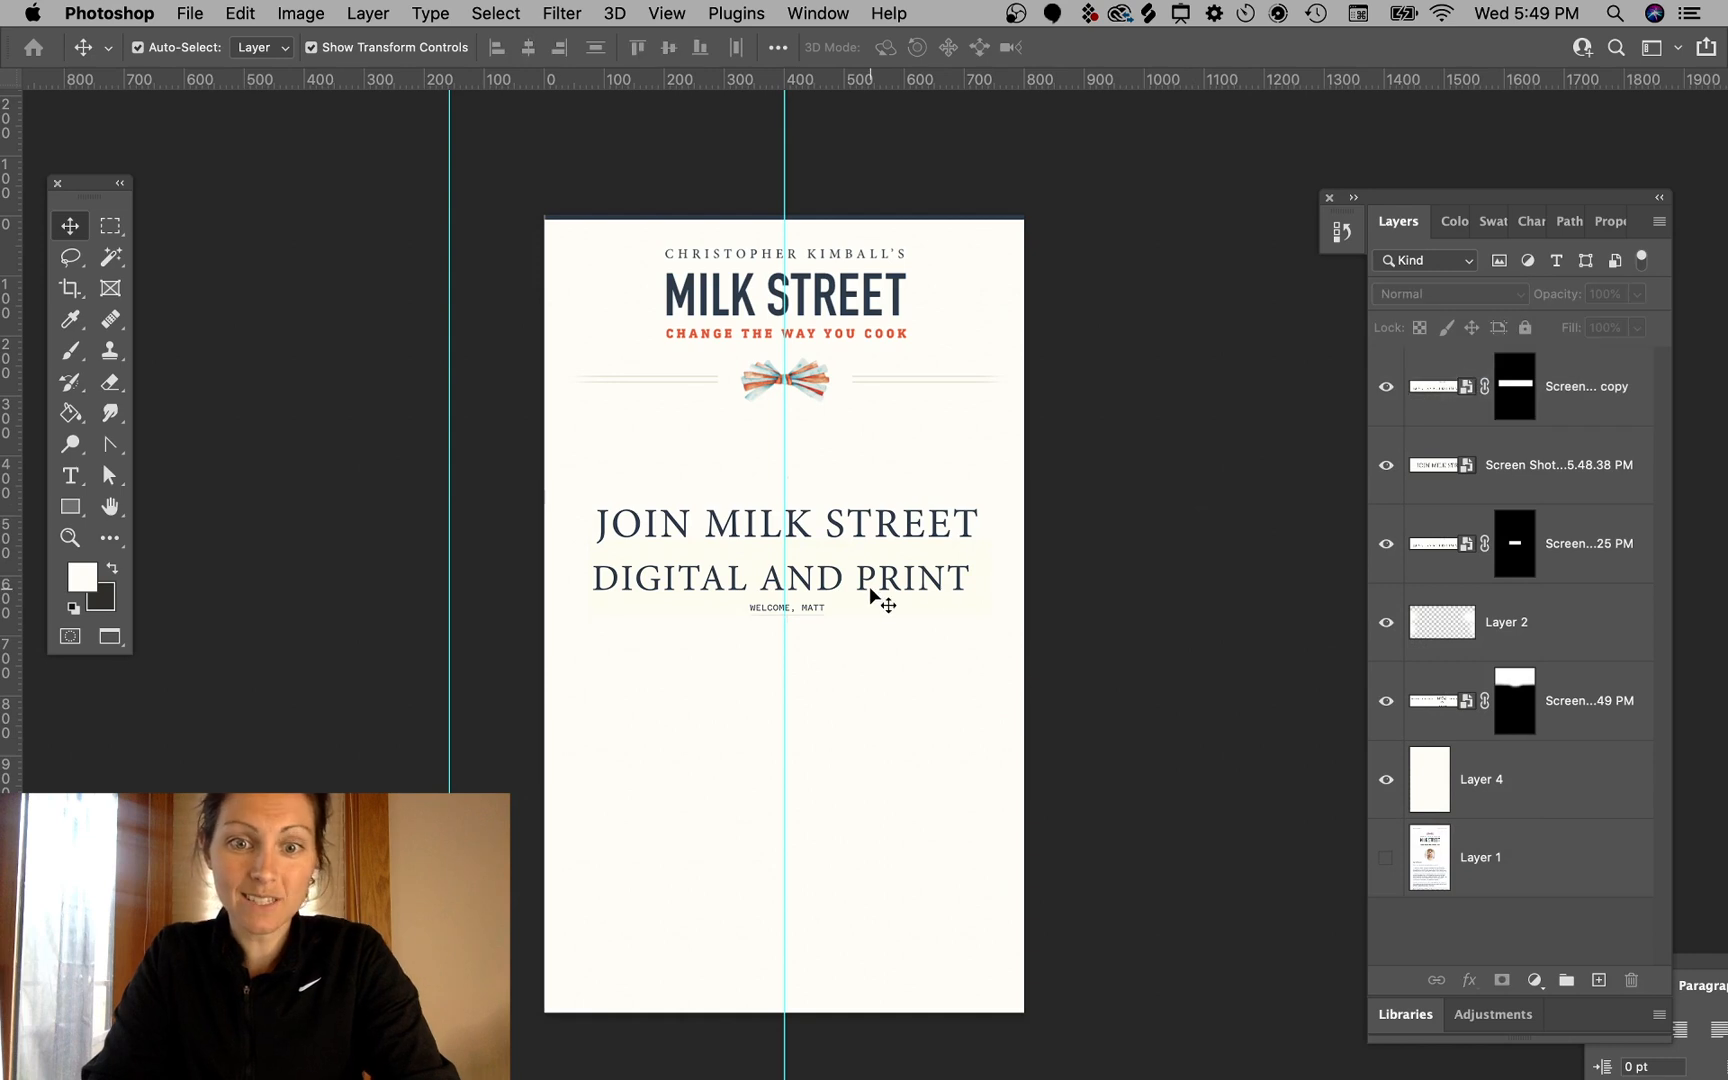
{"action": "left_click", "coordinate": [805, 615]}
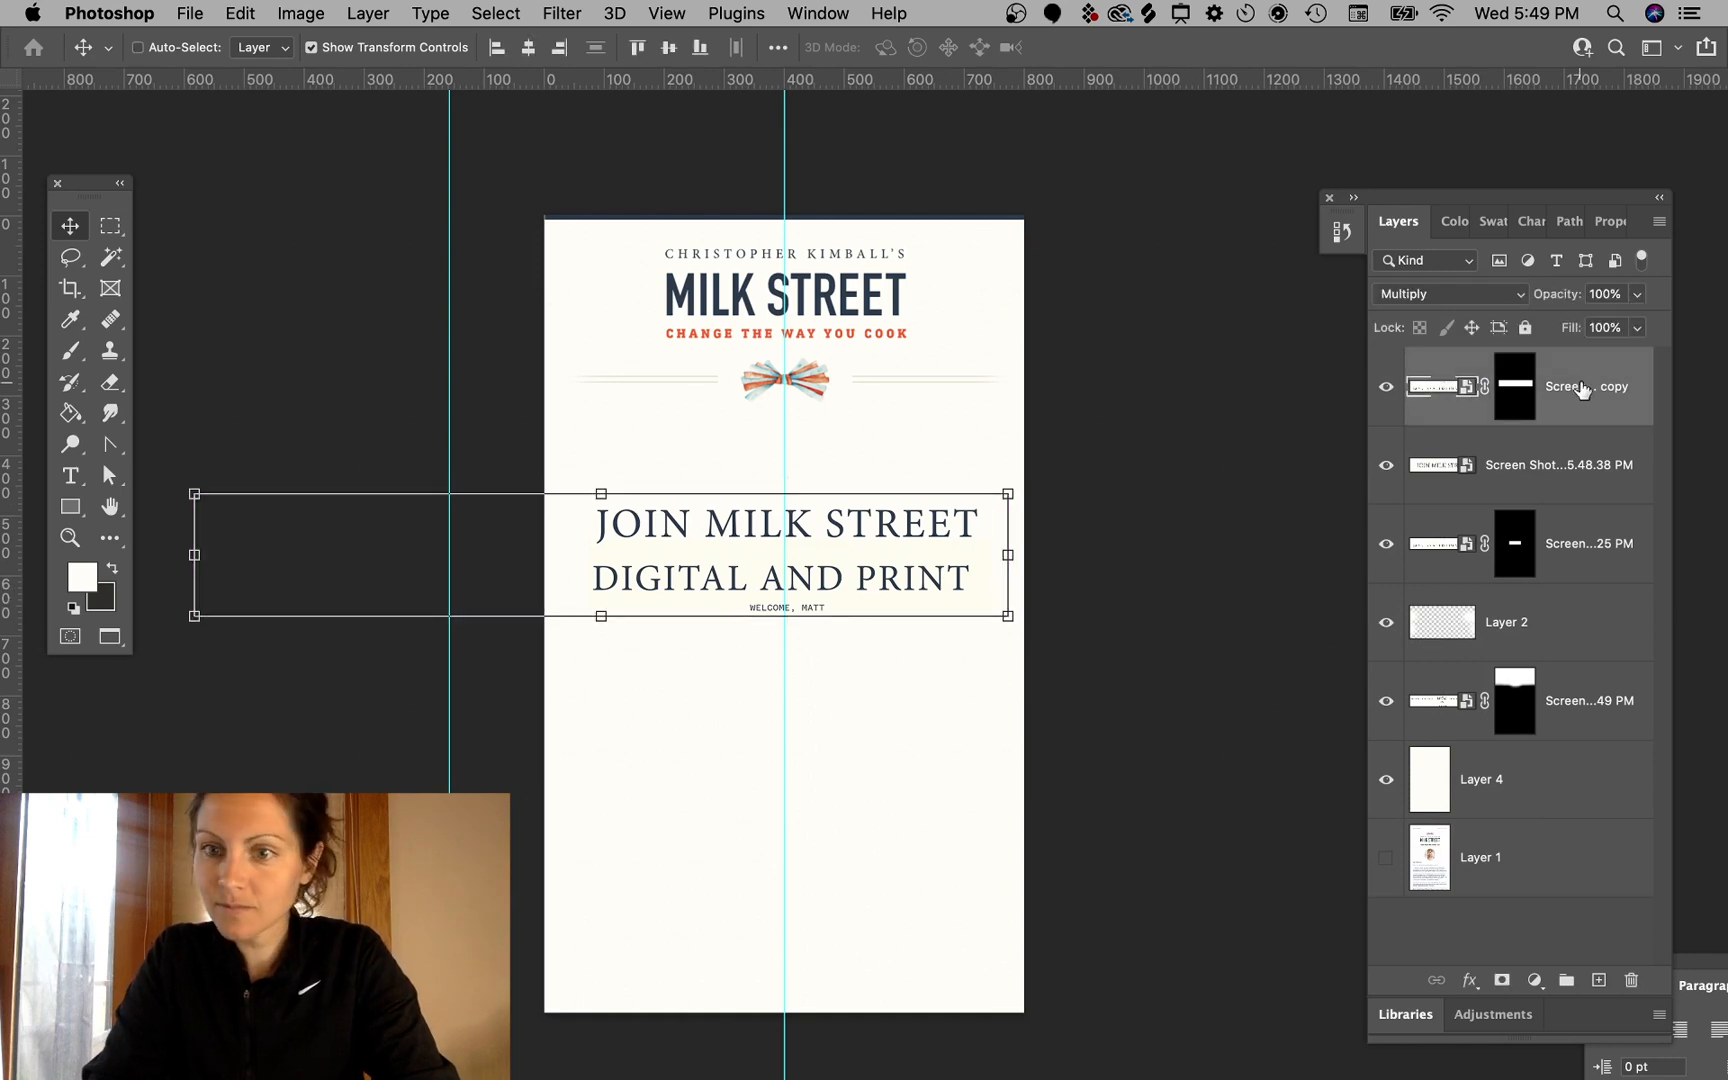
- Move the "WELCOME, MATT" line up above the "JOIN MILK STREET" title
{"action": "left_click", "coordinate": [1574, 466]}
{"action": "left_click", "coordinate": [1582, 544]}
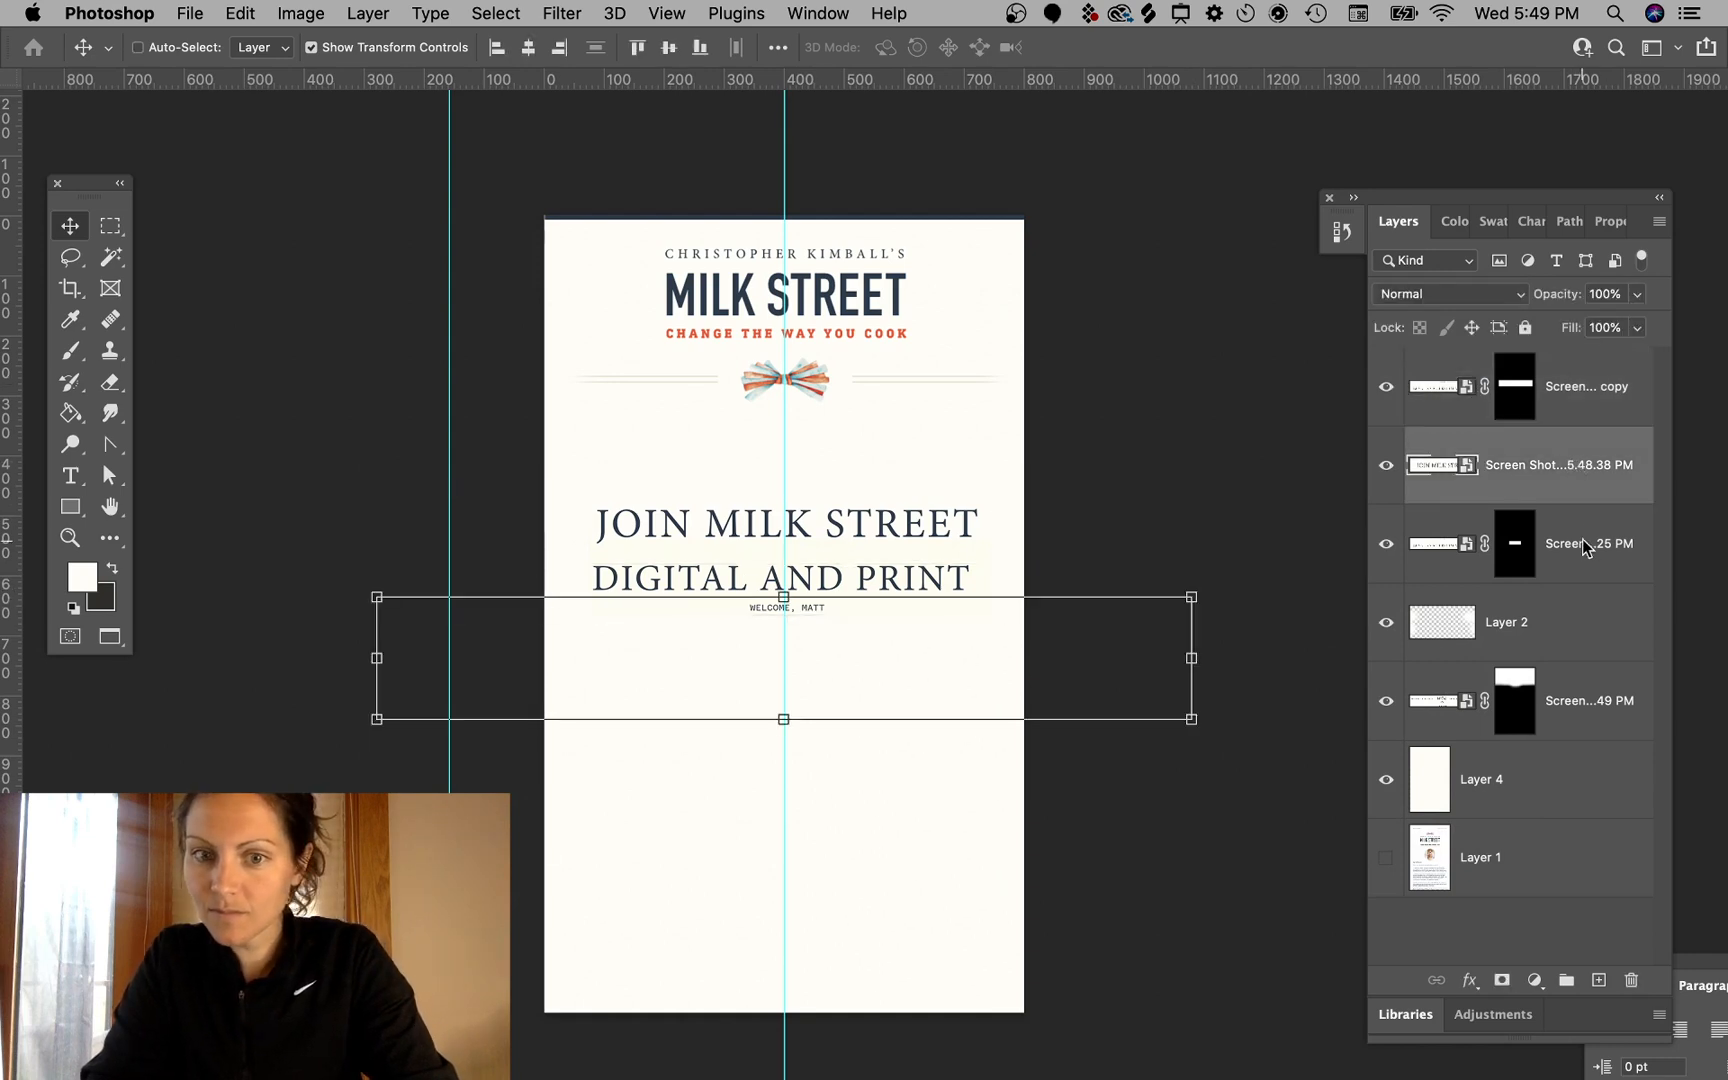
{"action": "left_click_drag", "start_coordinate": [898, 683], "coordinate": [883, 514]}
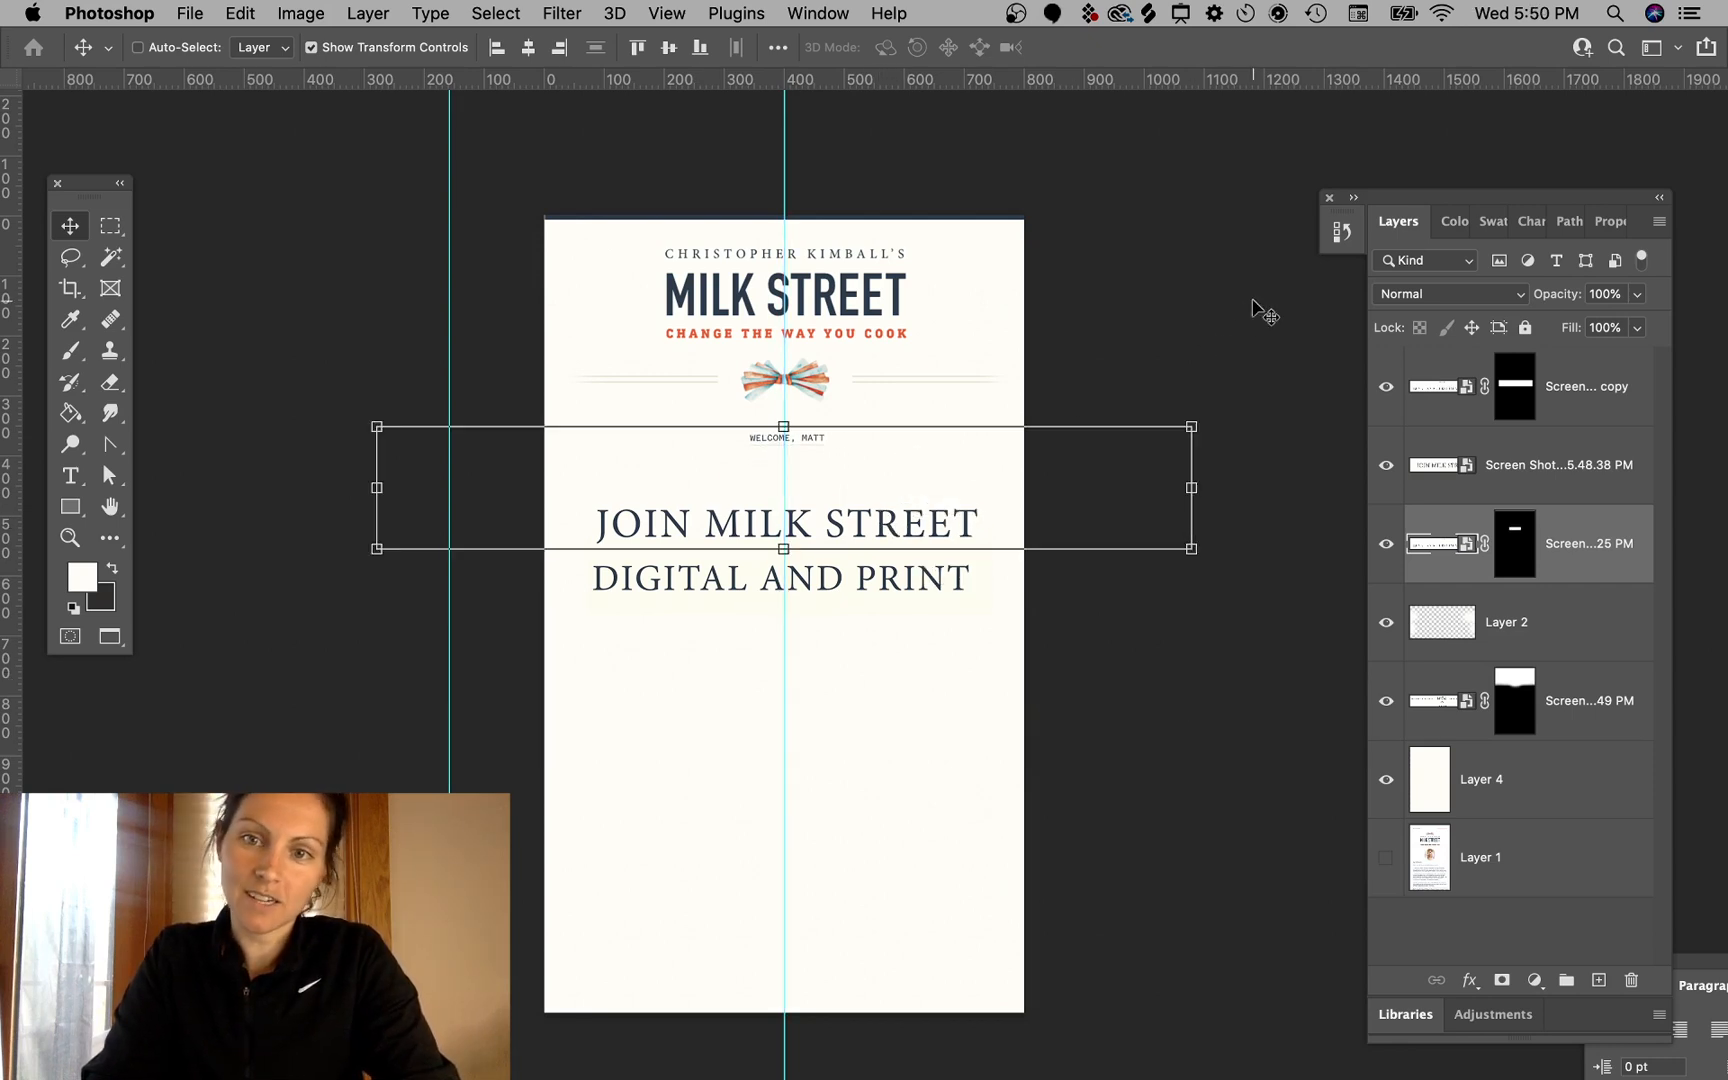
{"action": "left_click", "coordinate": [1196, 320], "text": "super"}
- Move the "DIGITAL AND PRINT" line up slightly closer to the title
{"action": "left_click", "coordinate": [885, 522]}
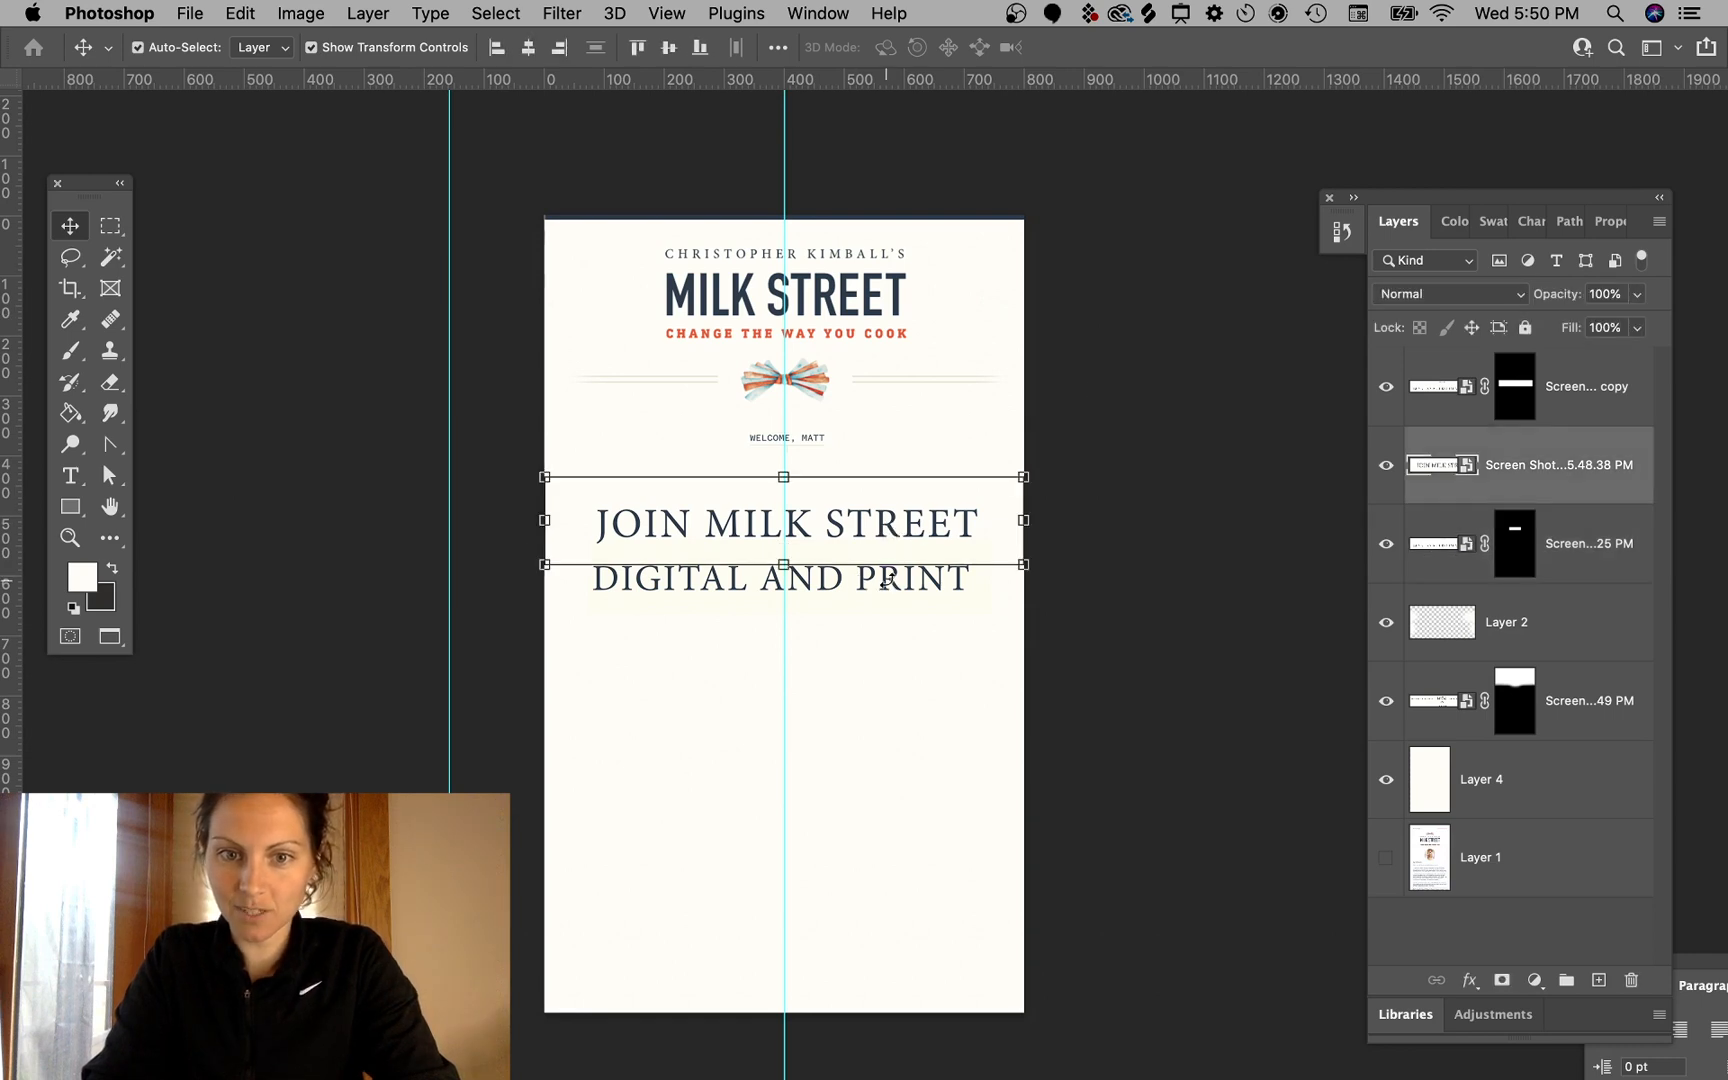
{"action": "left_click", "coordinate": [1594, 413], "text": "shift"}
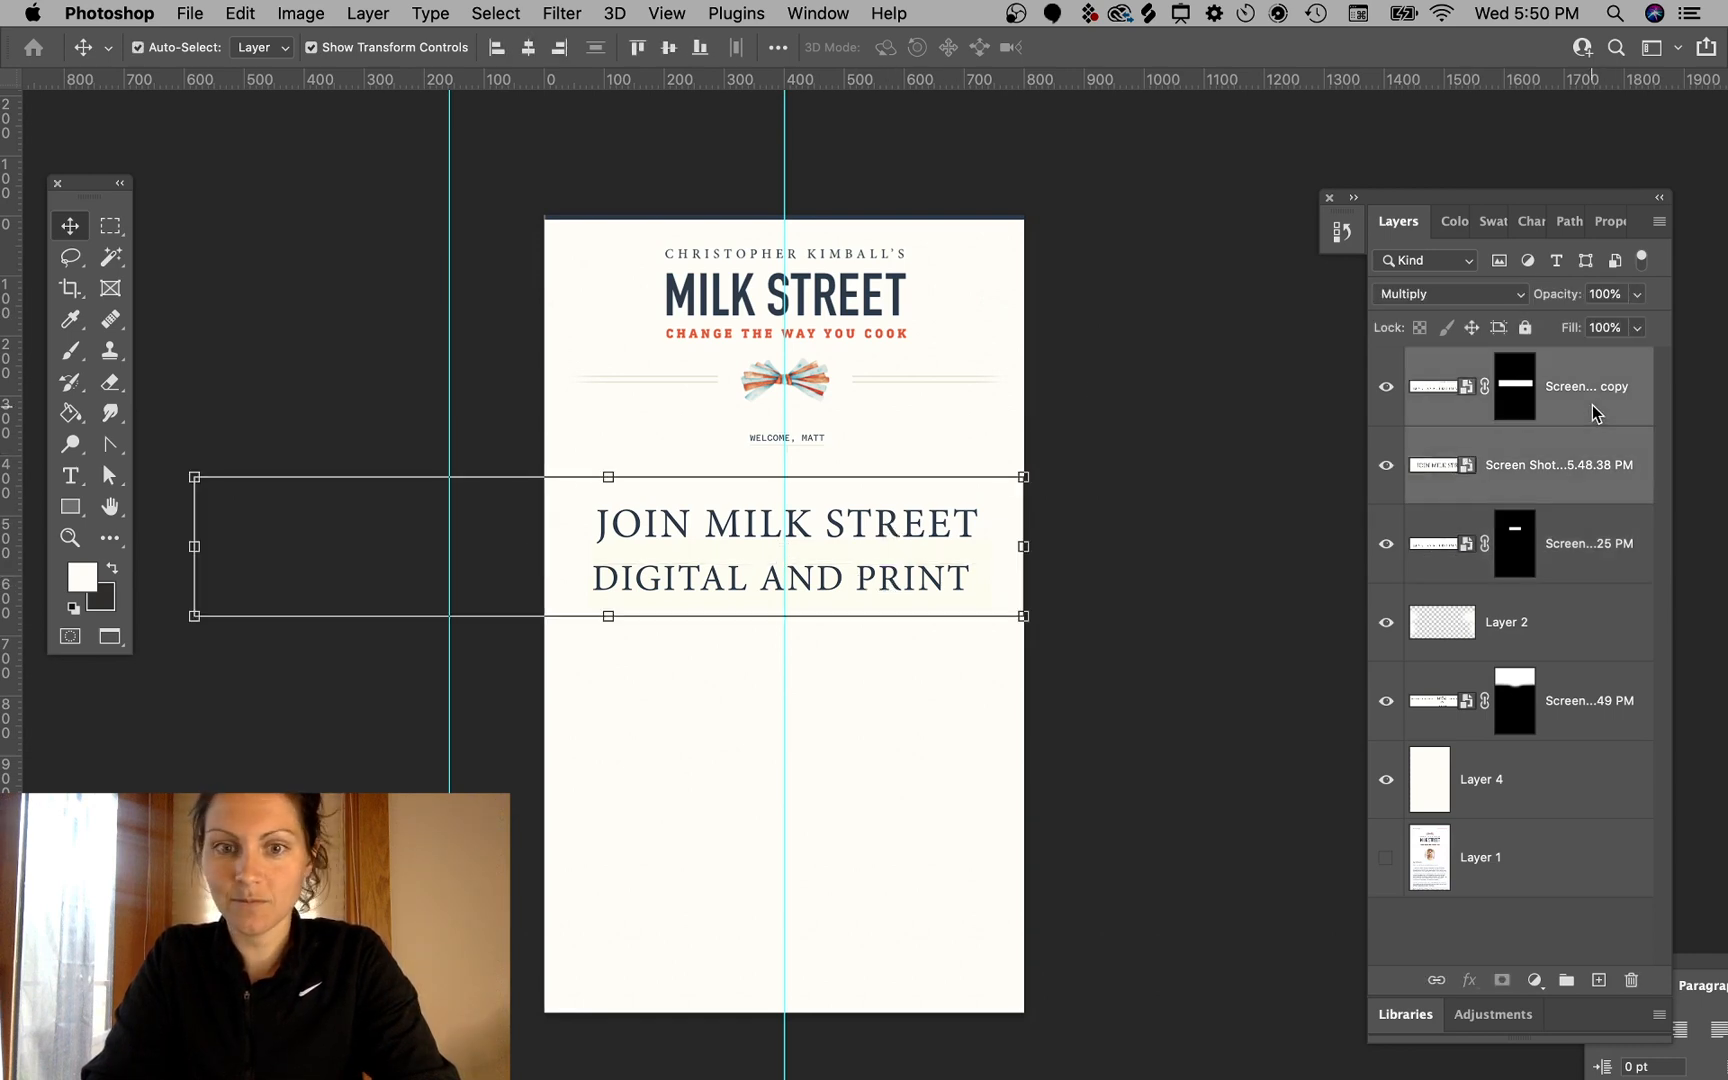
{"action": "left_click_drag", "start_coordinate": [838, 578], "coordinate": [840, 552]}
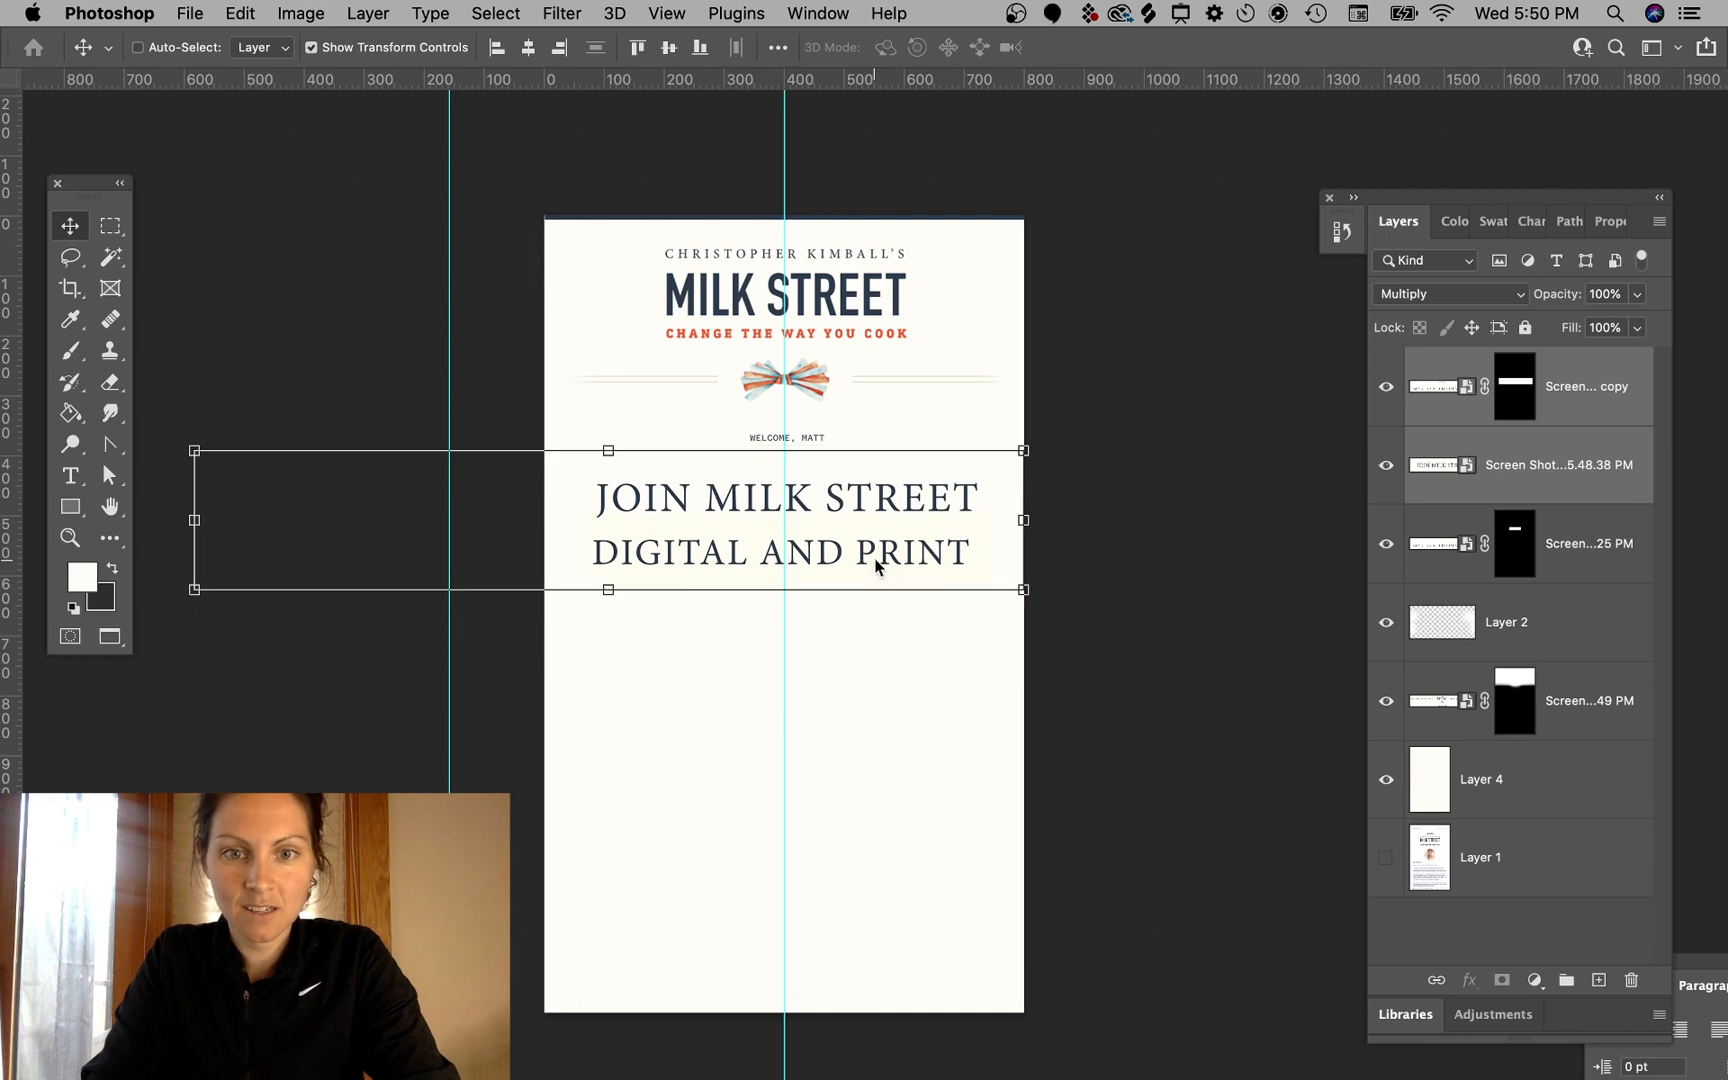
{"action": "left_click", "coordinate": [1146, 616]}
- Scale the "JOIN MILK STREET" title down to about 59%
{"action": "left_click", "coordinate": [893, 509]}
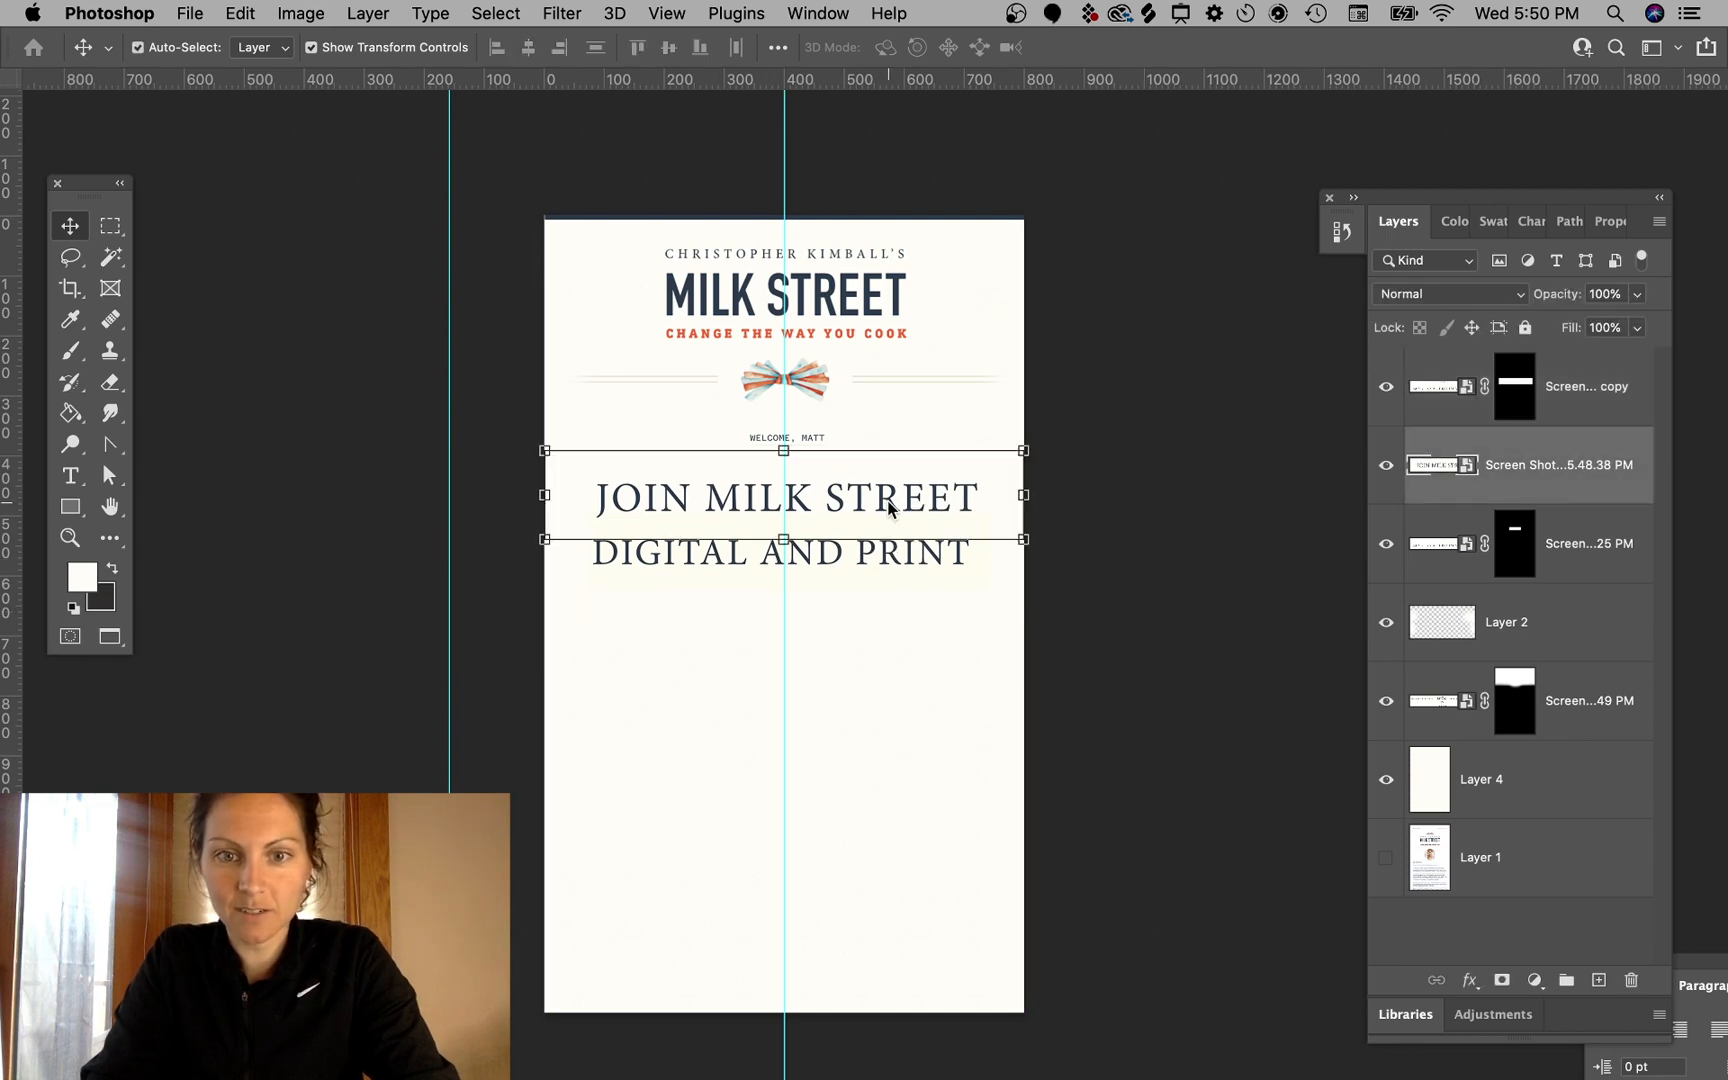
{"action": "key", "text": "super+t"}
{"action": "left_click_drag", "start_coordinate": [1029, 456], "coordinate": [954, 464]}
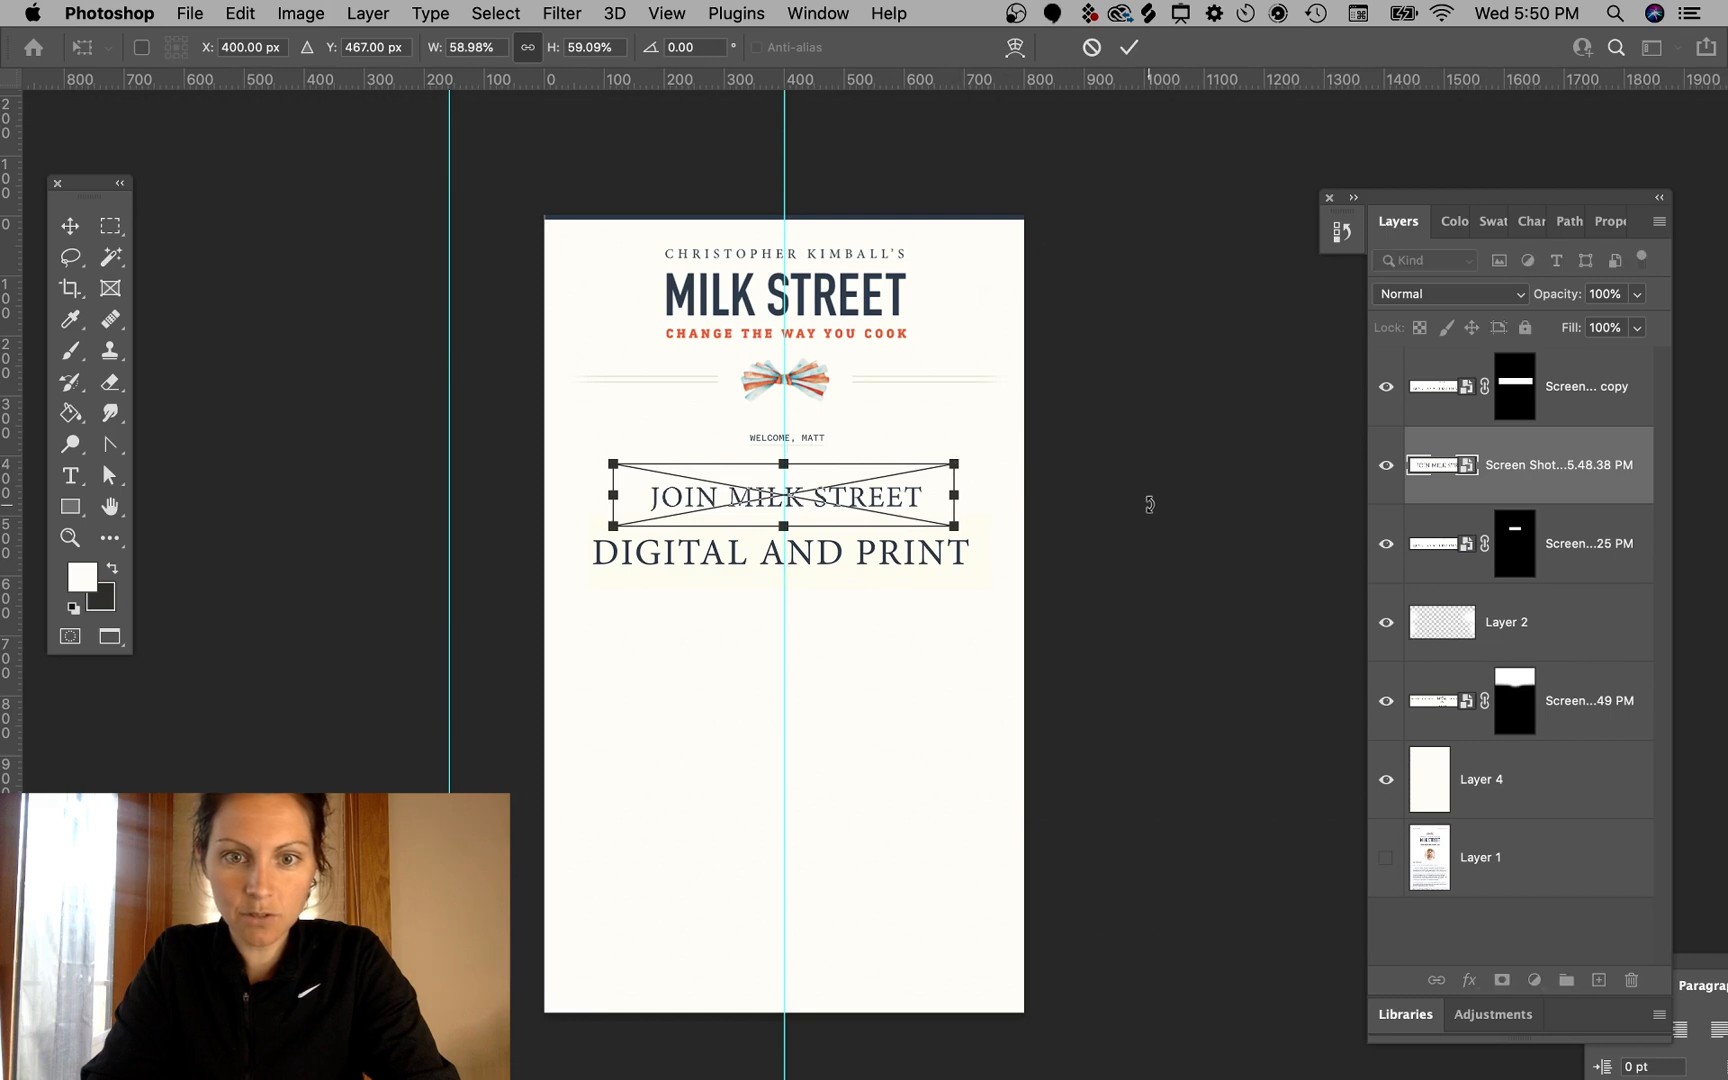
{"action": "key", "text": "Return"}
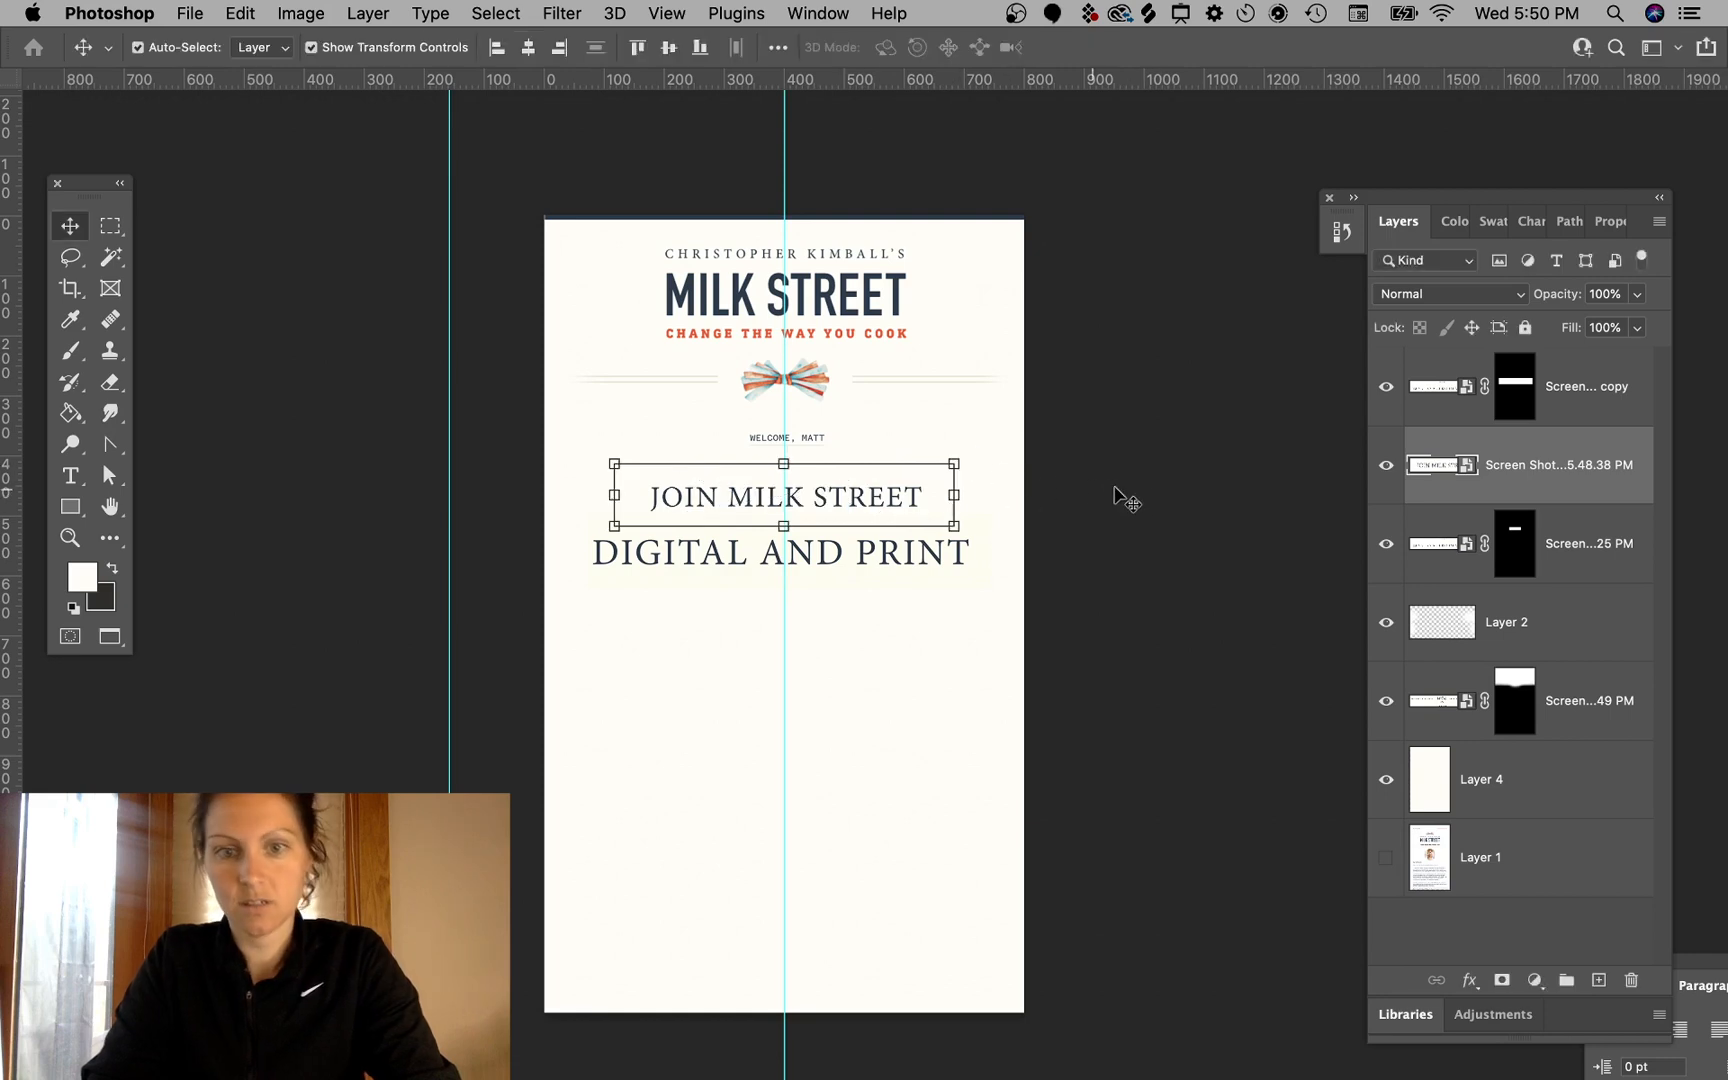
- Move the "DIGITAL AND PRINT" line up a little and nudge it right six steps to center it
{"action": "left_click", "coordinate": [899, 540], "text": "super"}
{"action": "left_click_drag", "start_coordinate": [918, 562], "coordinate": [916, 545]}
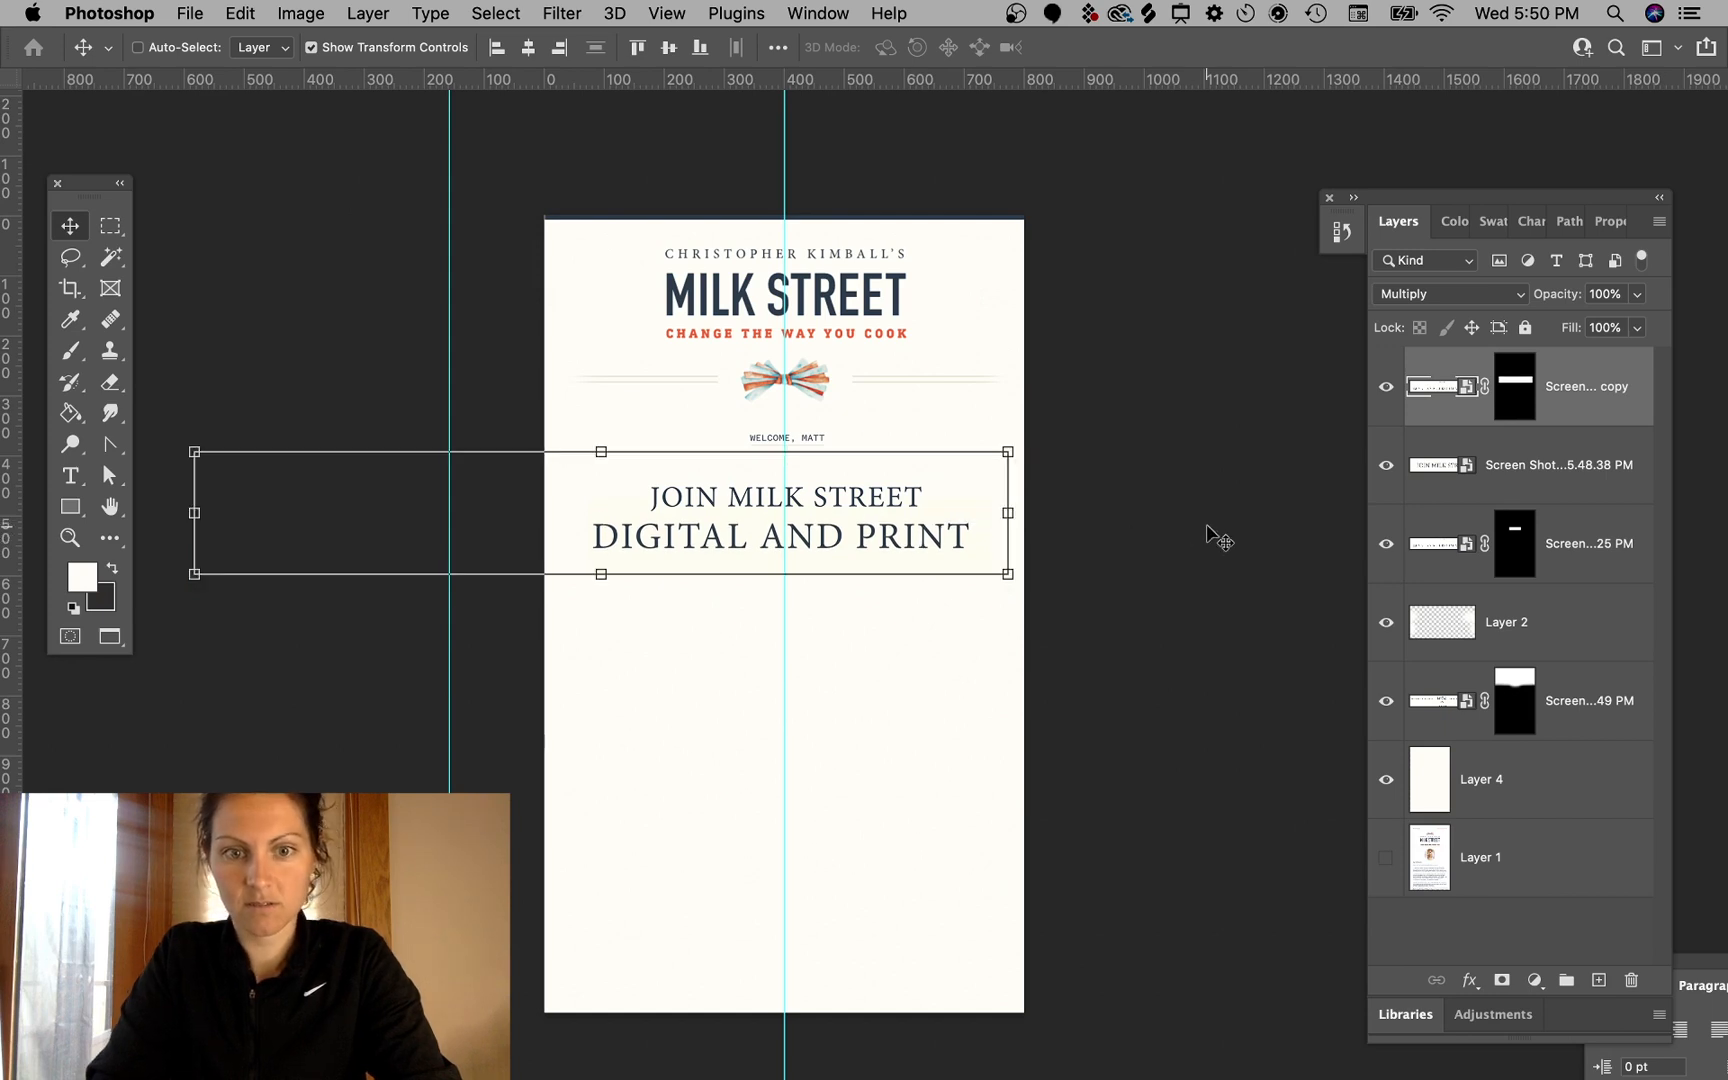
{"action": "key", "text": "Right"}
{"action": "key", "text": "Right"}
{"action": "key", "text": "Right"}
{"action": "key", "text": "Right"}
{"action": "key", "text": "Right"}
{"action": "key", "text": "Right"}
{"action": "key", "text": "Right"}
{"action": "key", "text": "Right"}
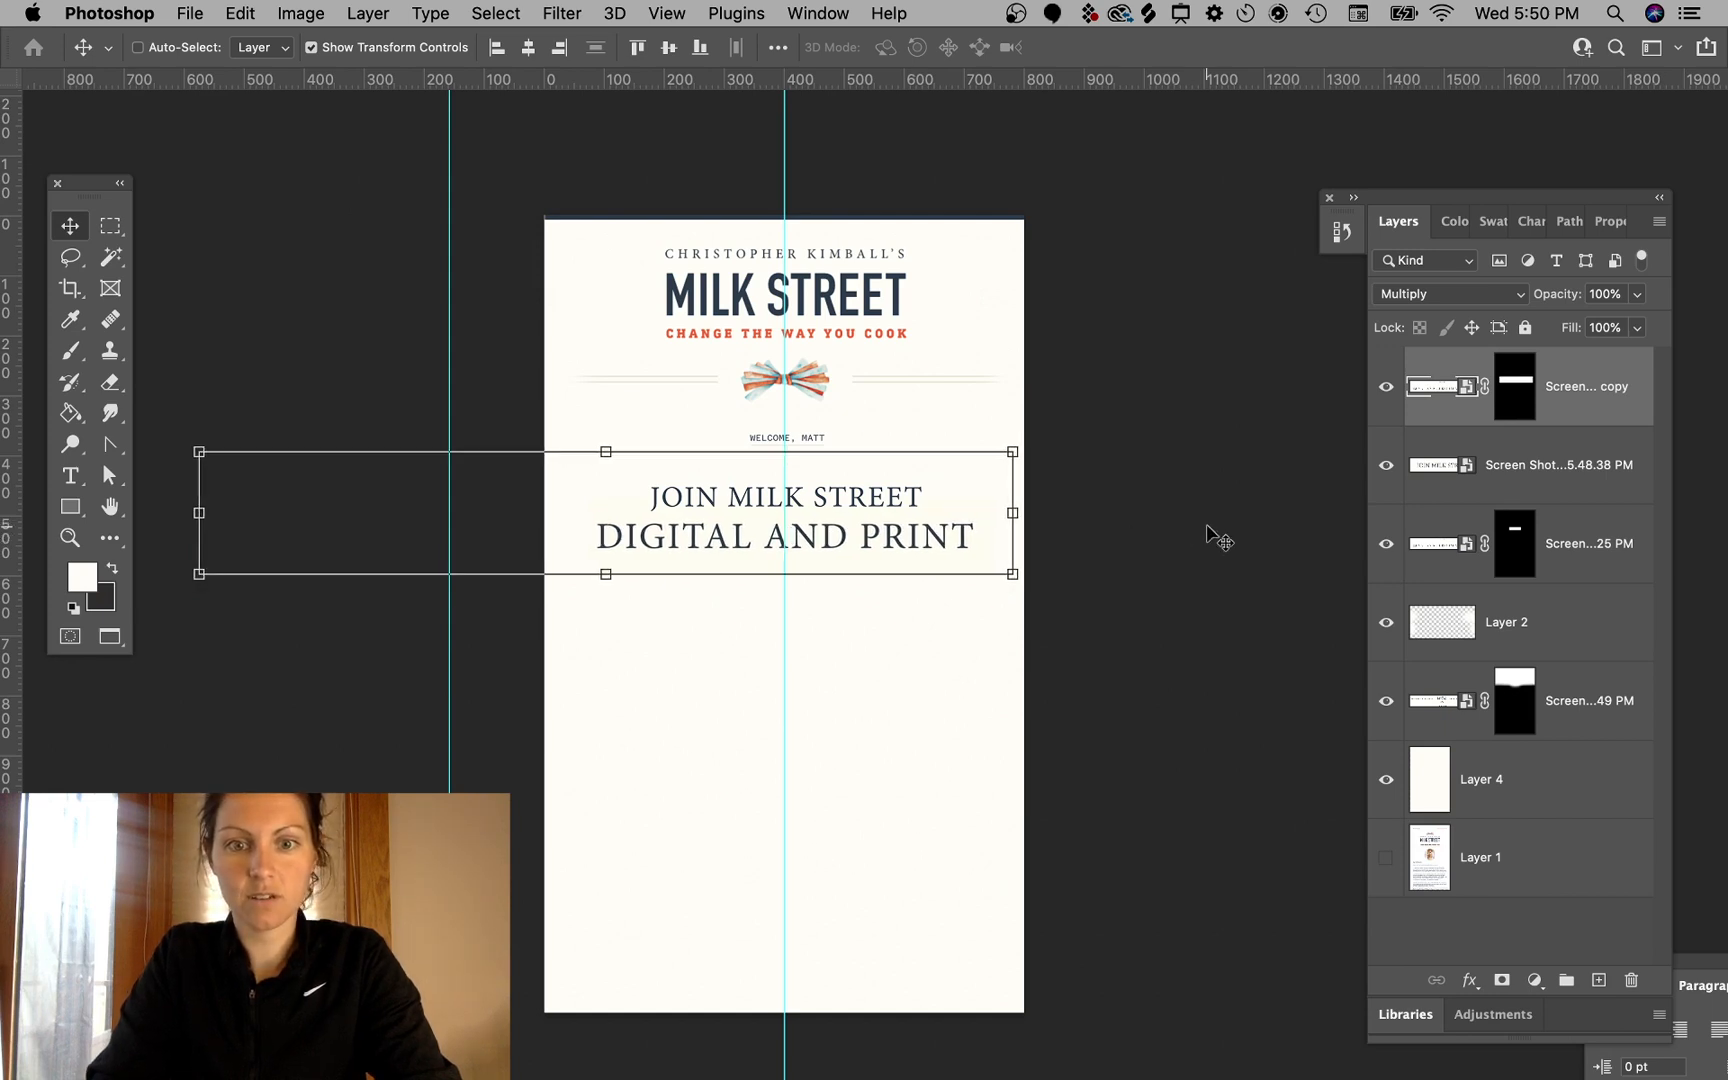
{"action": "key", "text": "Right"}
{"action": "key", "text": "Right"}
{"action": "key", "text": "Right"}
{"action": "left_click", "coordinate": [1212, 605], "text": "super"}
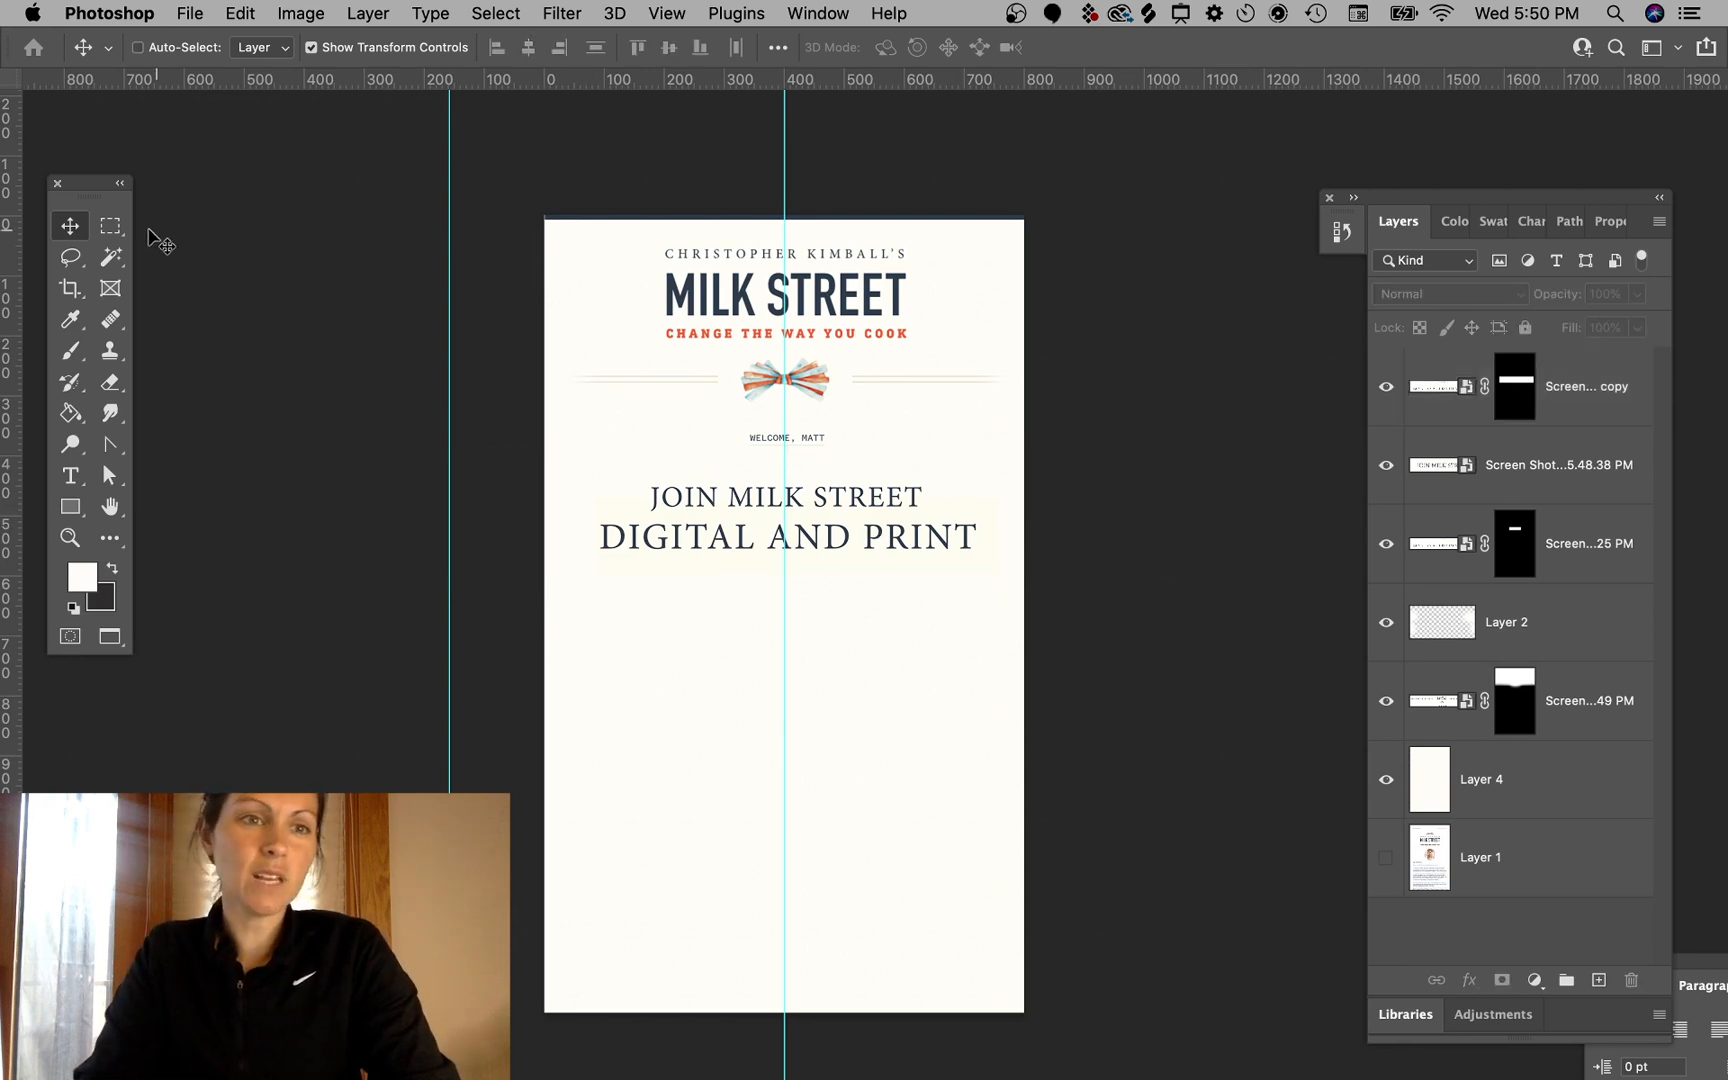
- Add a "For Just" text line below the titles and color it with the logo's navy, 2a3848
{"action": "left_click", "coordinate": [653, 697]}
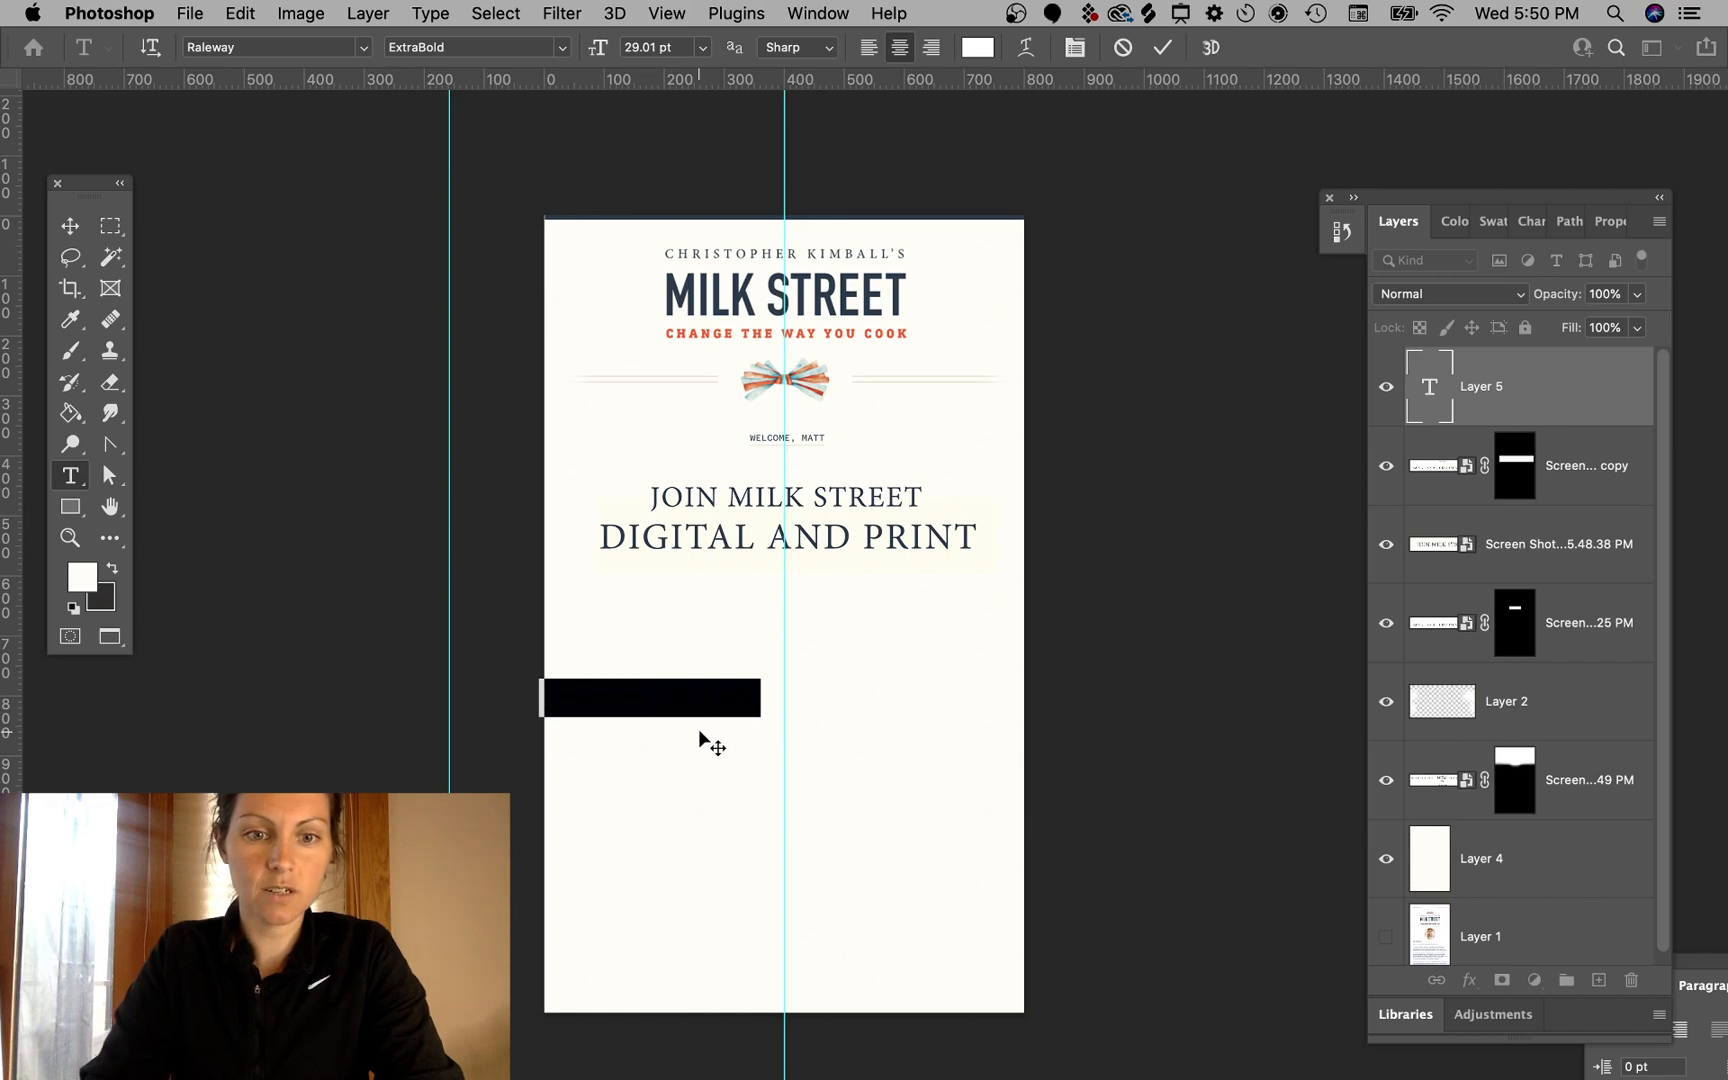
{"action": "key", "text": "BackSpace"}
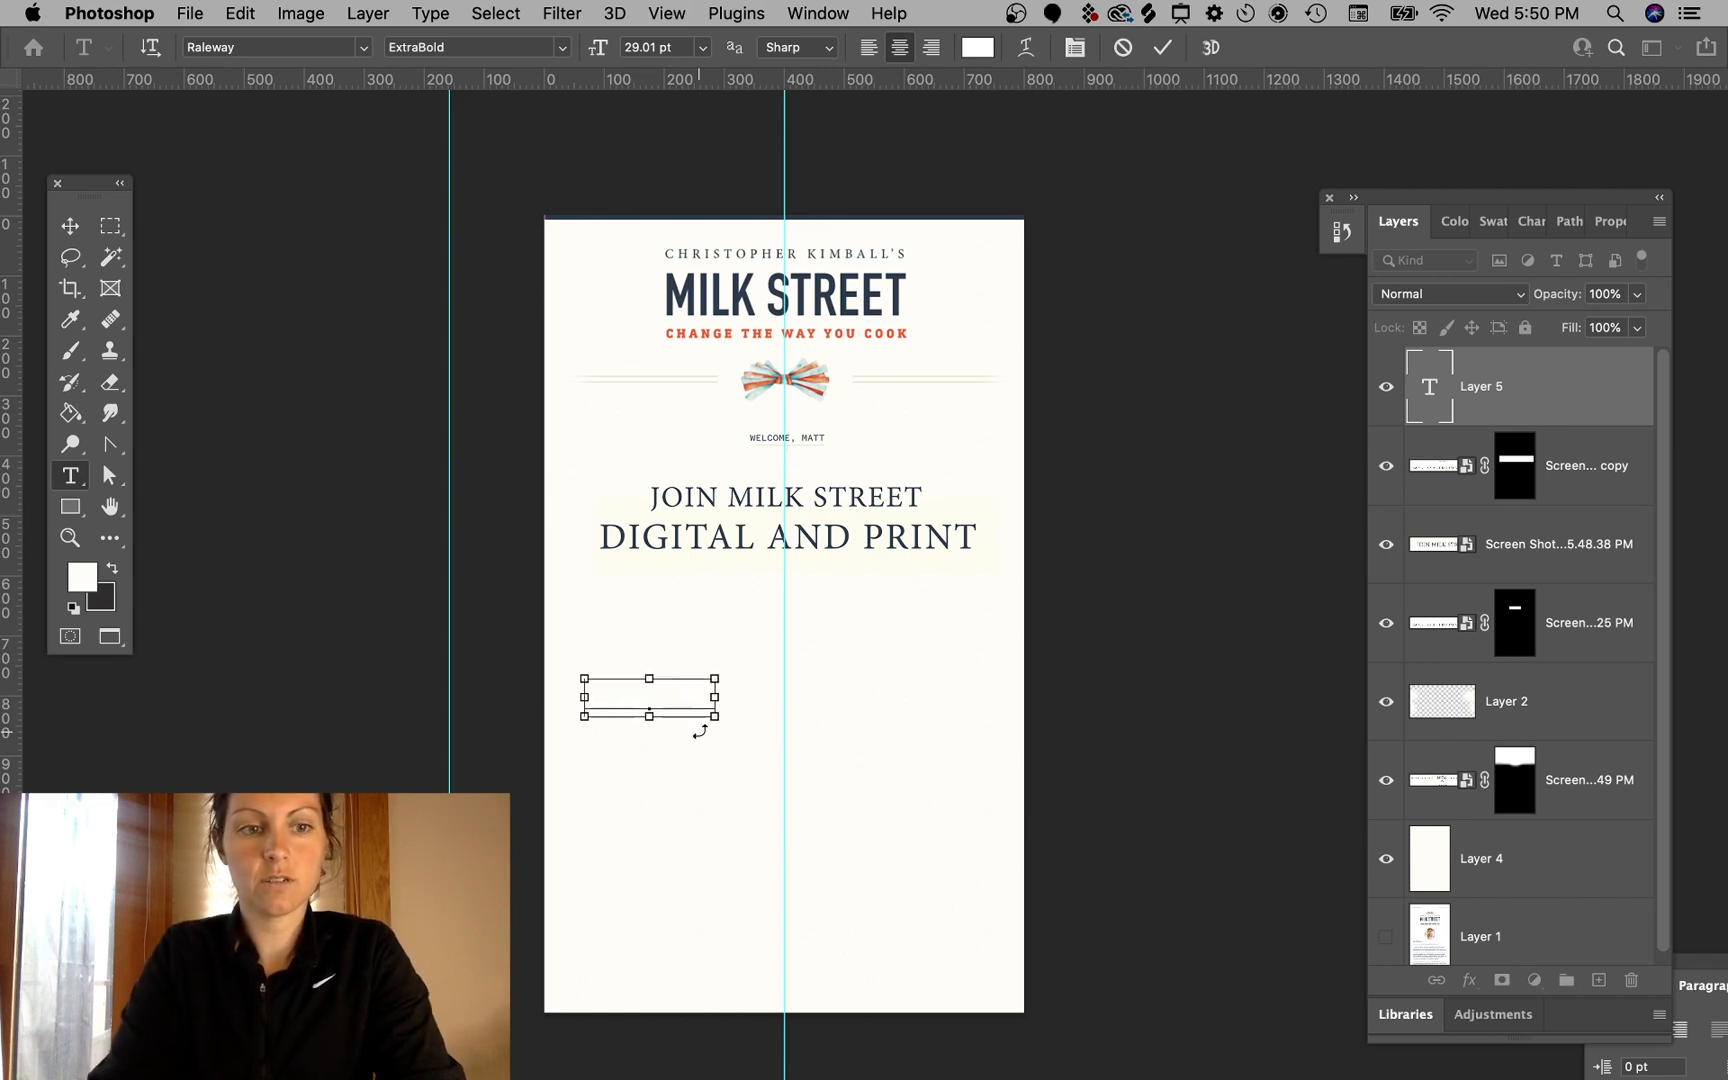
{"action": "key", "text": "super+a"}
{"action": "left_click", "coordinate": [978, 49]}
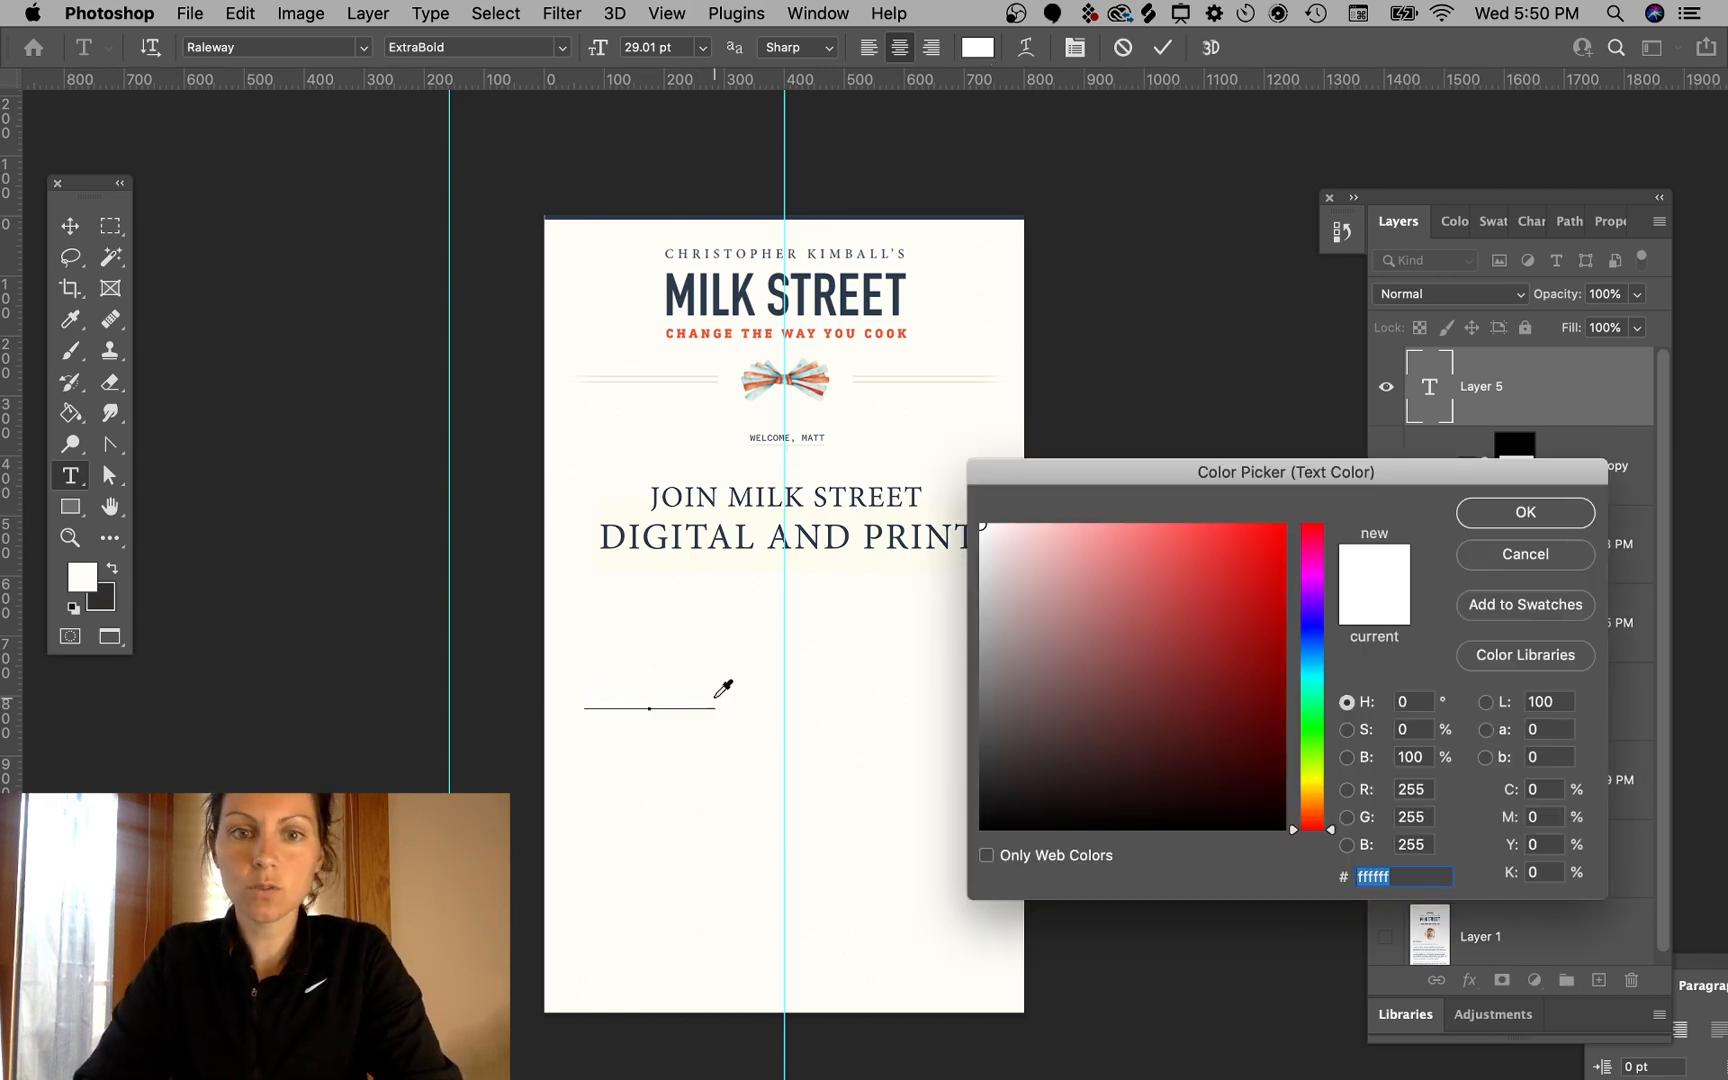
{"action": "left_click", "coordinate": [826, 289]}
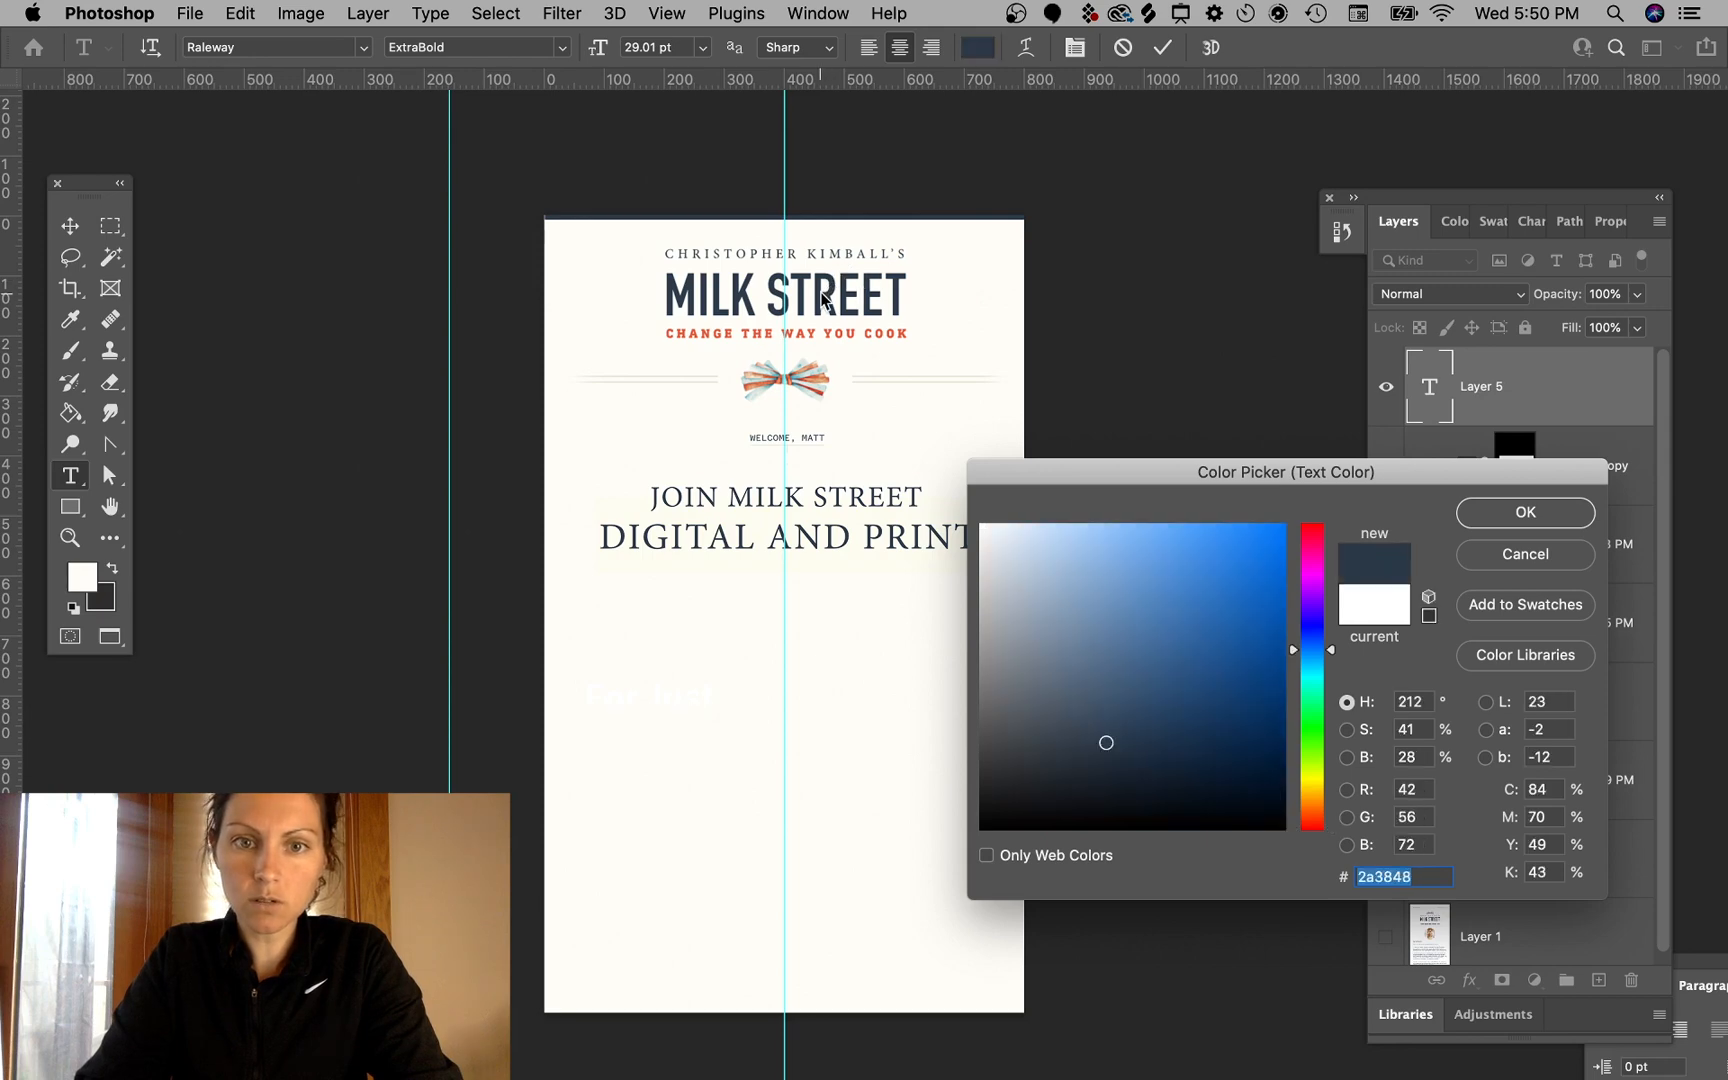
{"action": "left_click", "coordinate": [1524, 511]}
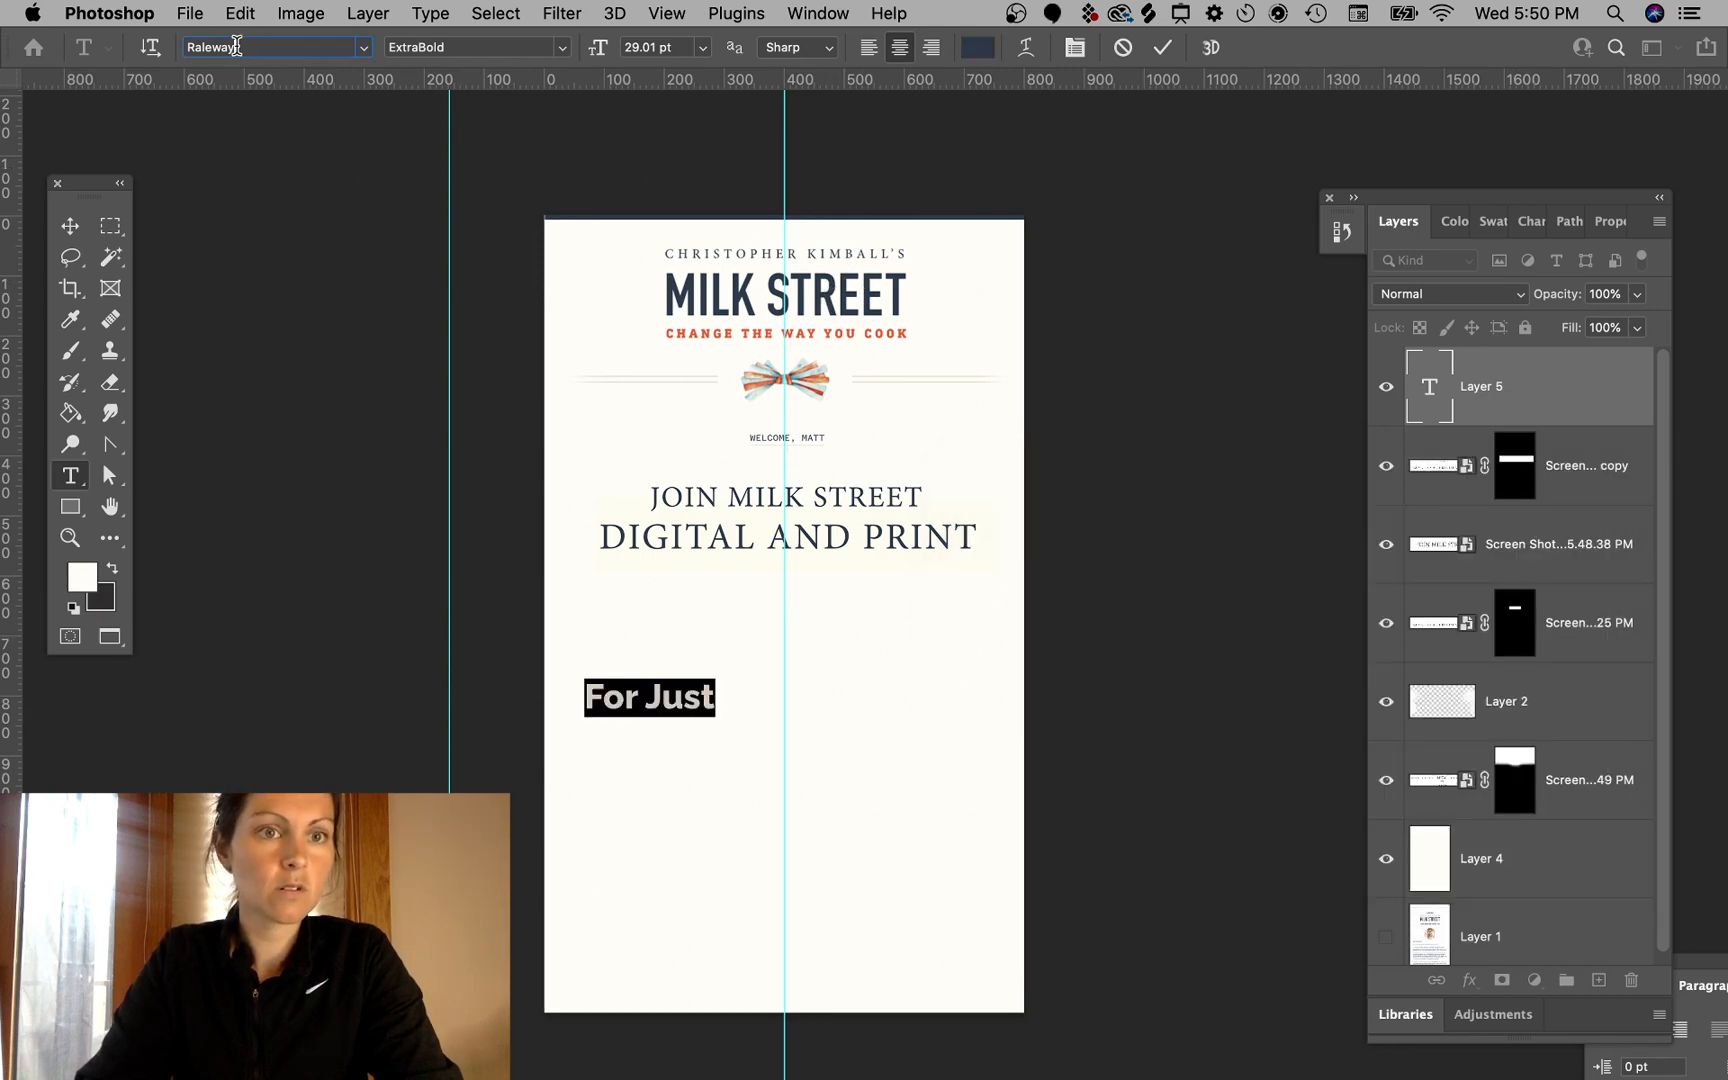
- Try to change the "For Just" text's font to Minion
{"action": "type", "text": "minion"}
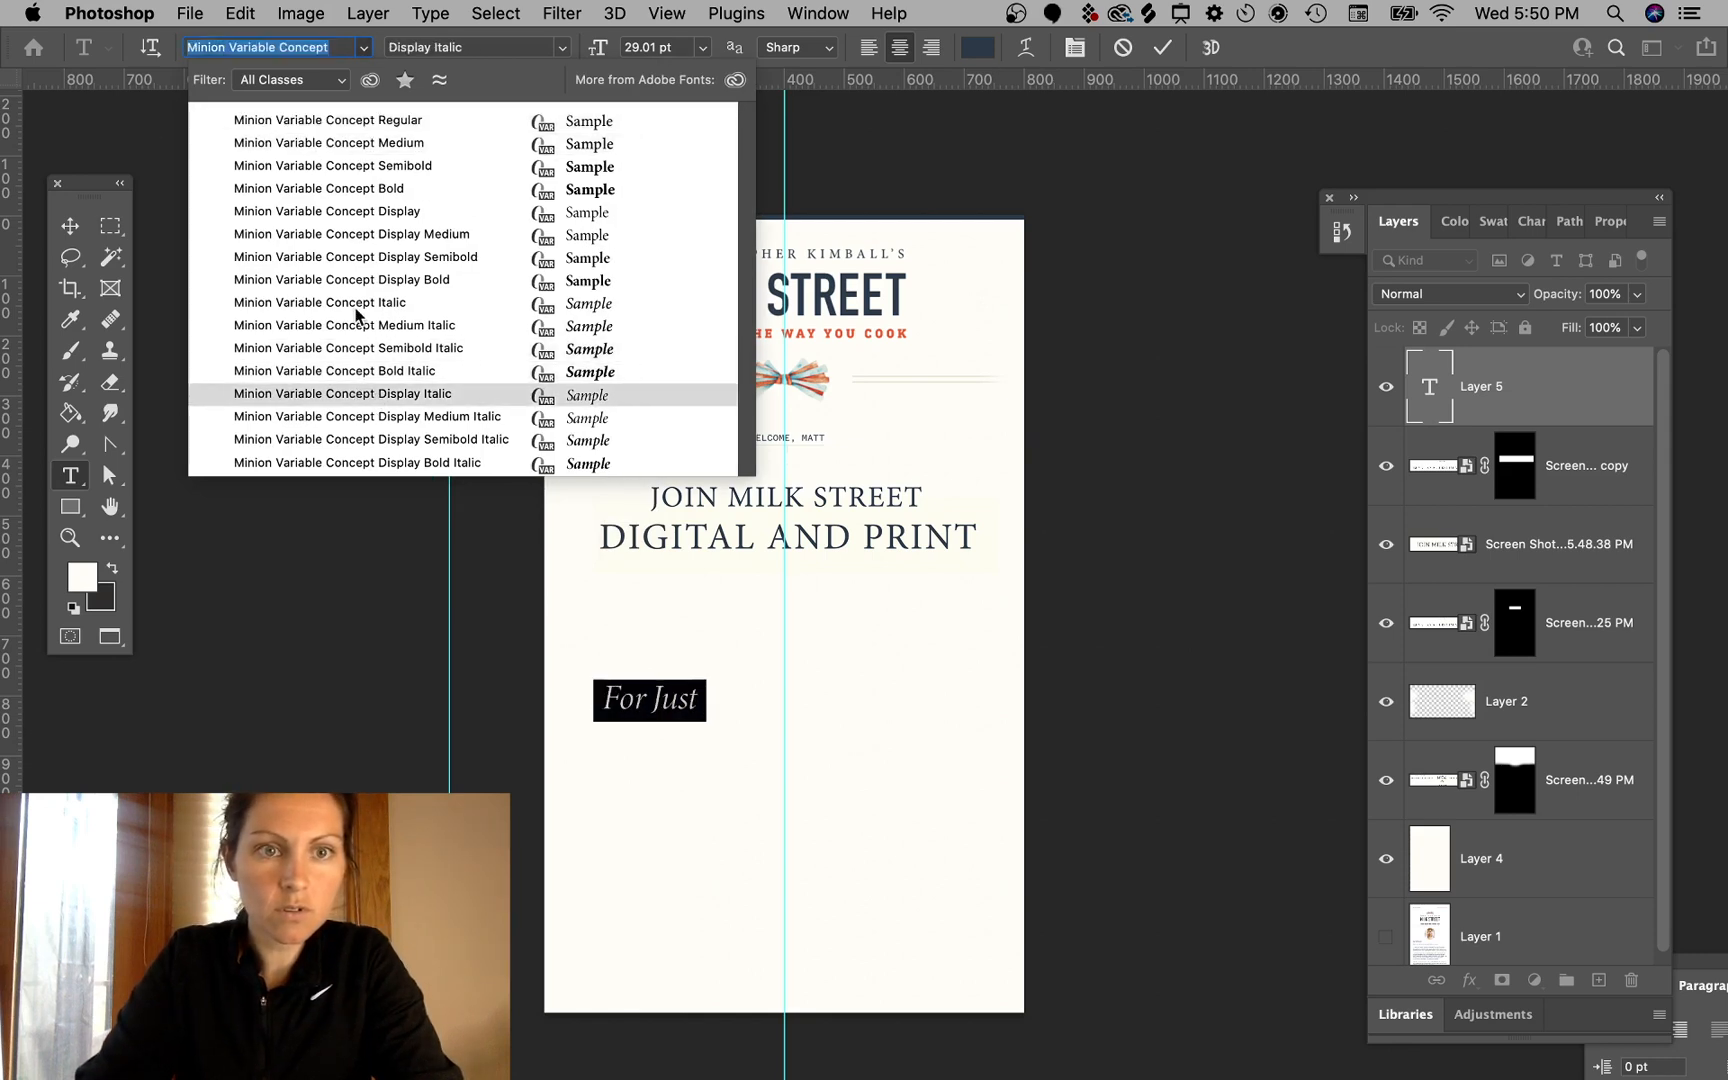
{"action": "left_click", "coordinate": [218, 47]}
{"action": "left_click_drag", "start_coordinate": [315, 47], "coordinate": [193, 44]}
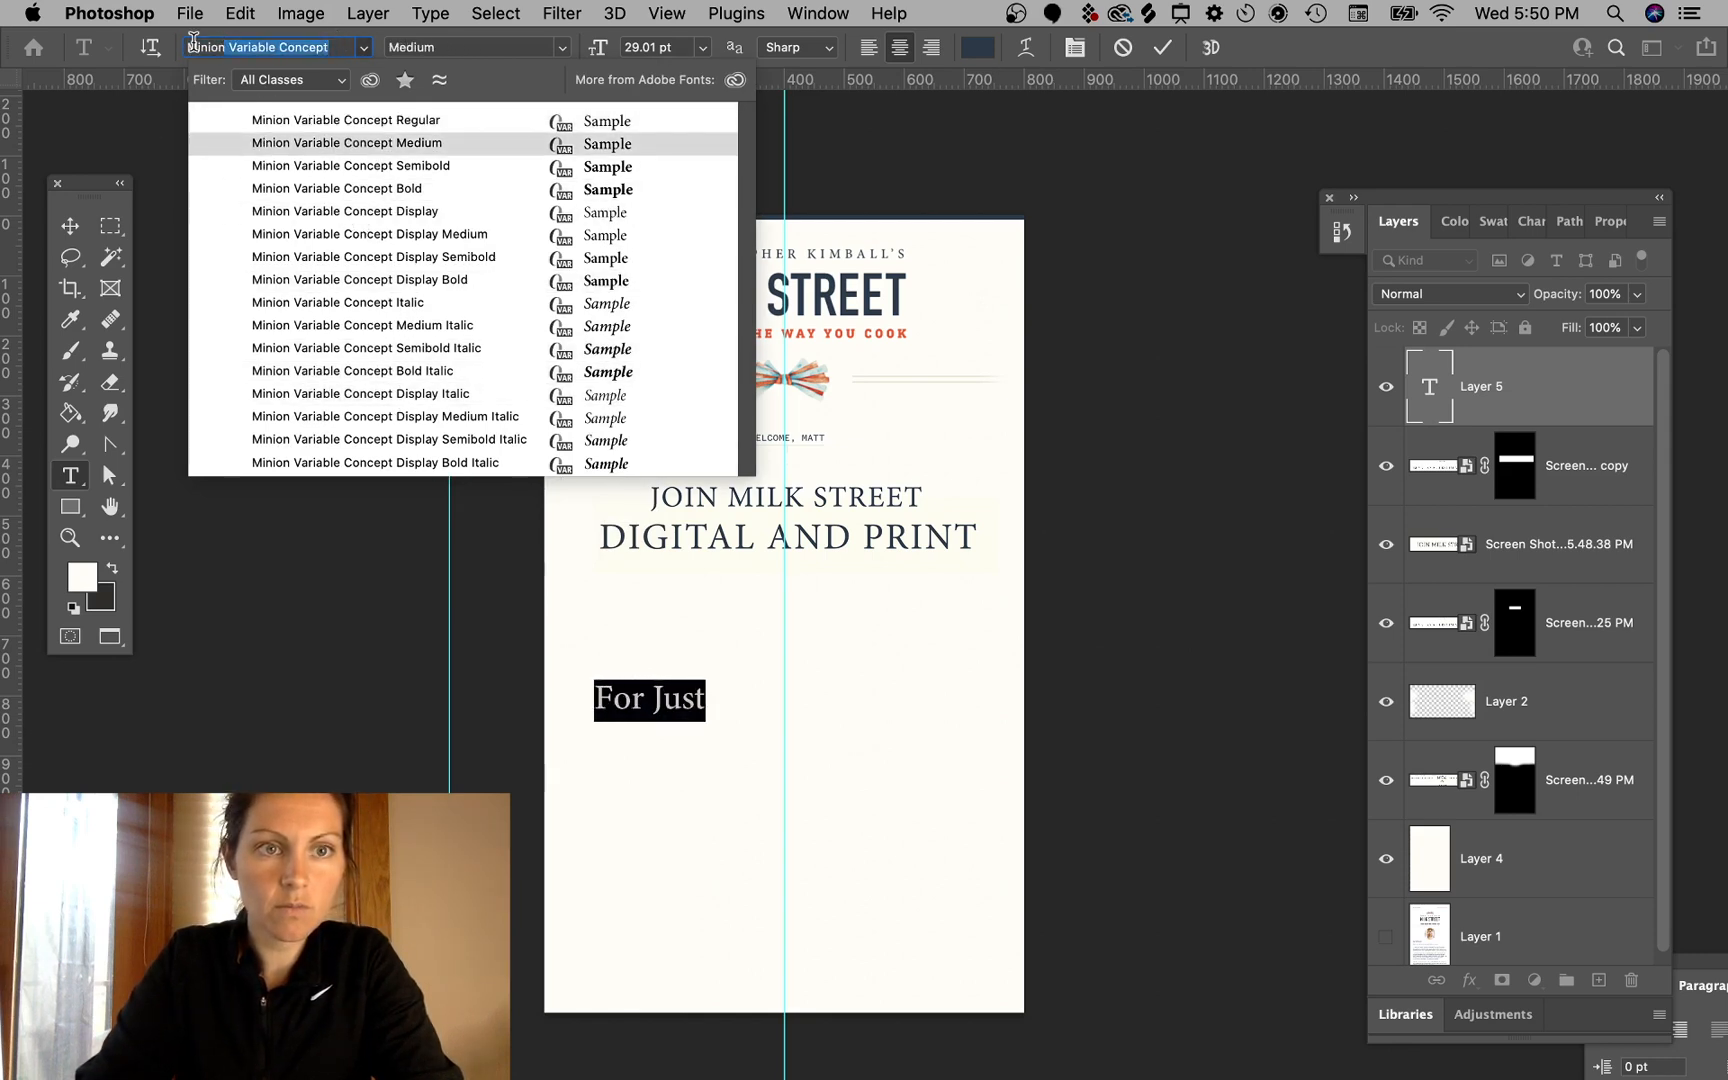
{"action": "type", "text": "minion"}
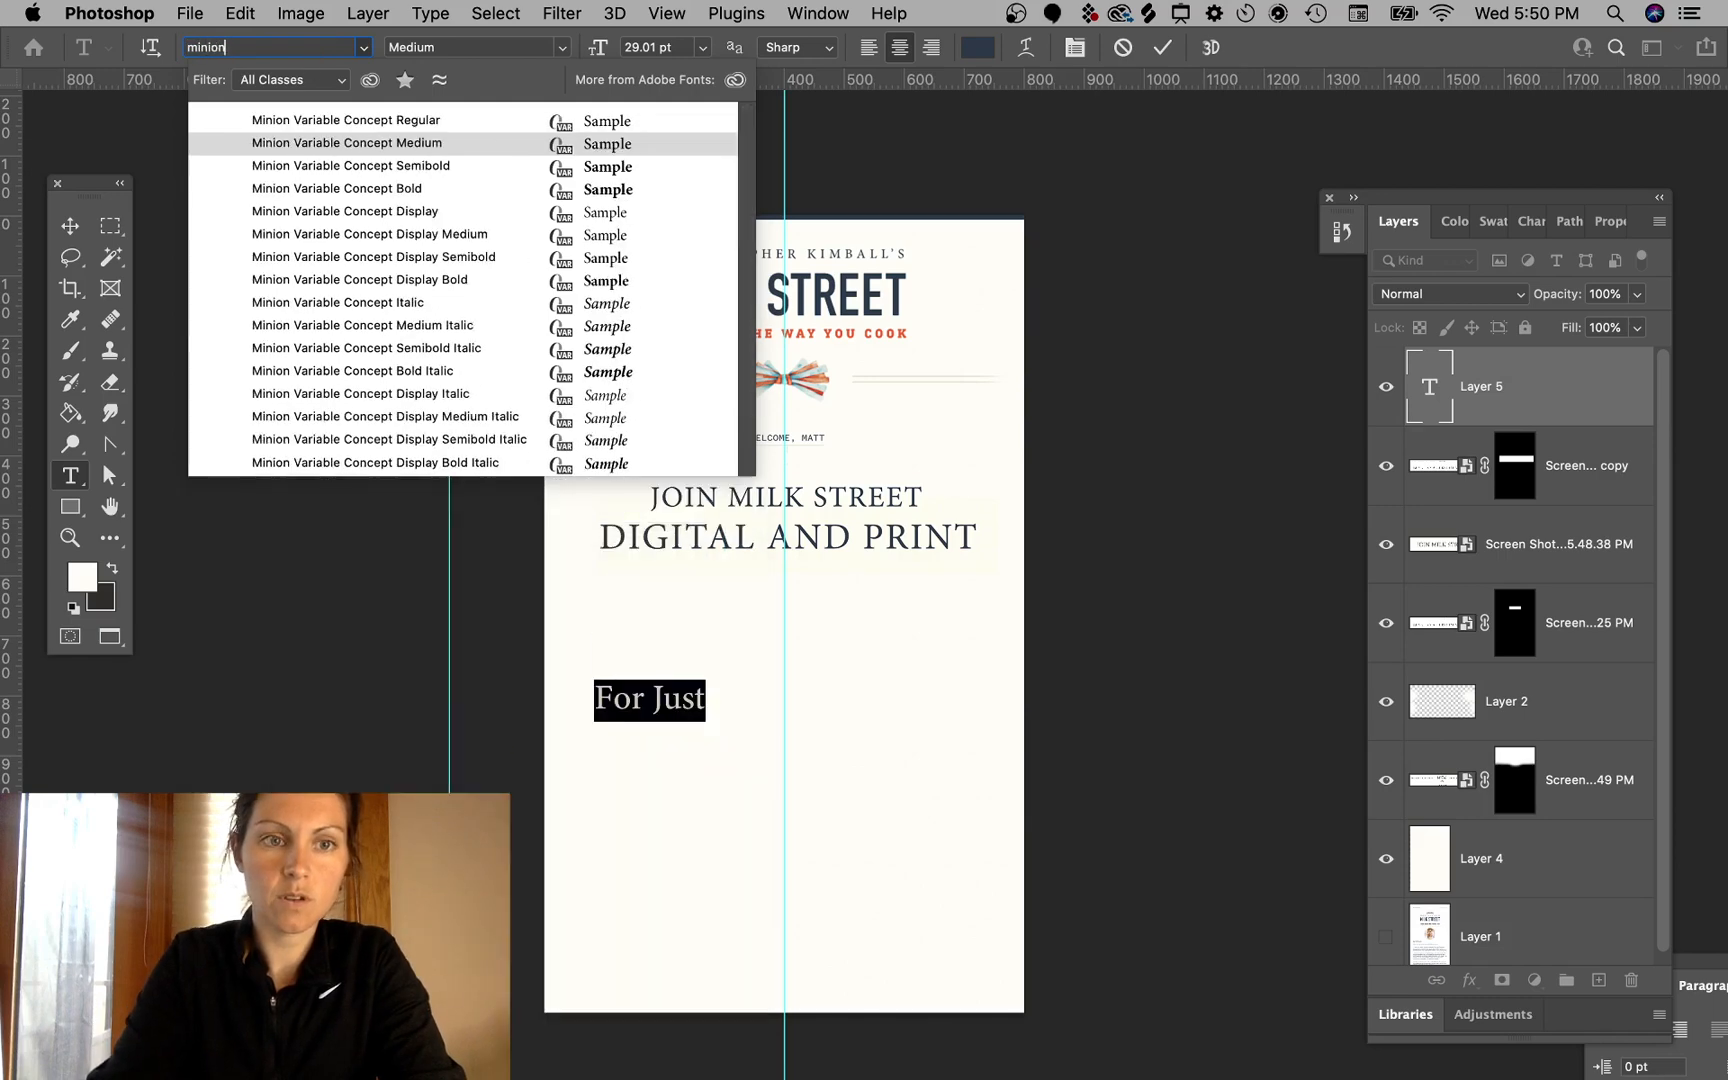
{"action": "type", "text": " pro"}
{"action": "key", "text": "BackSpace"}
{"action": "key", "text": "BackSpace"}
{"action": "key", "text": "BackSpace"}
{"action": "key", "text": "BackSpace"}
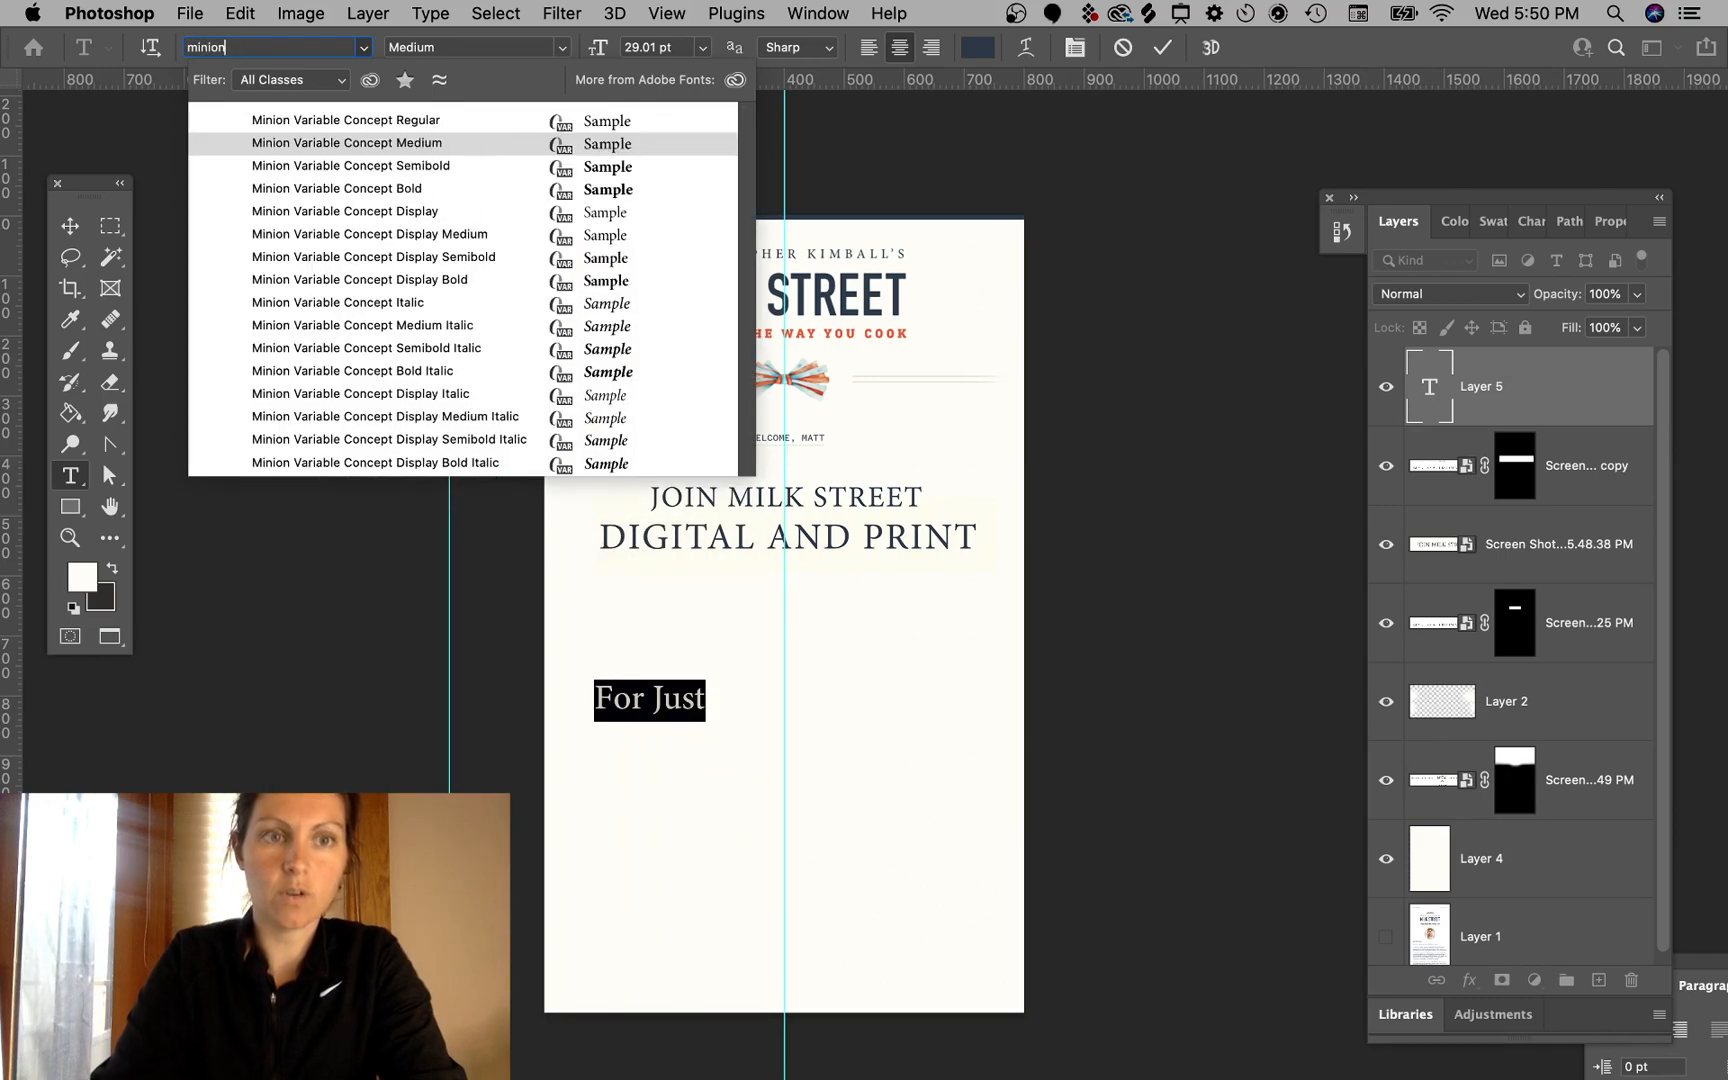
{"action": "key", "text": "BackSpace"}
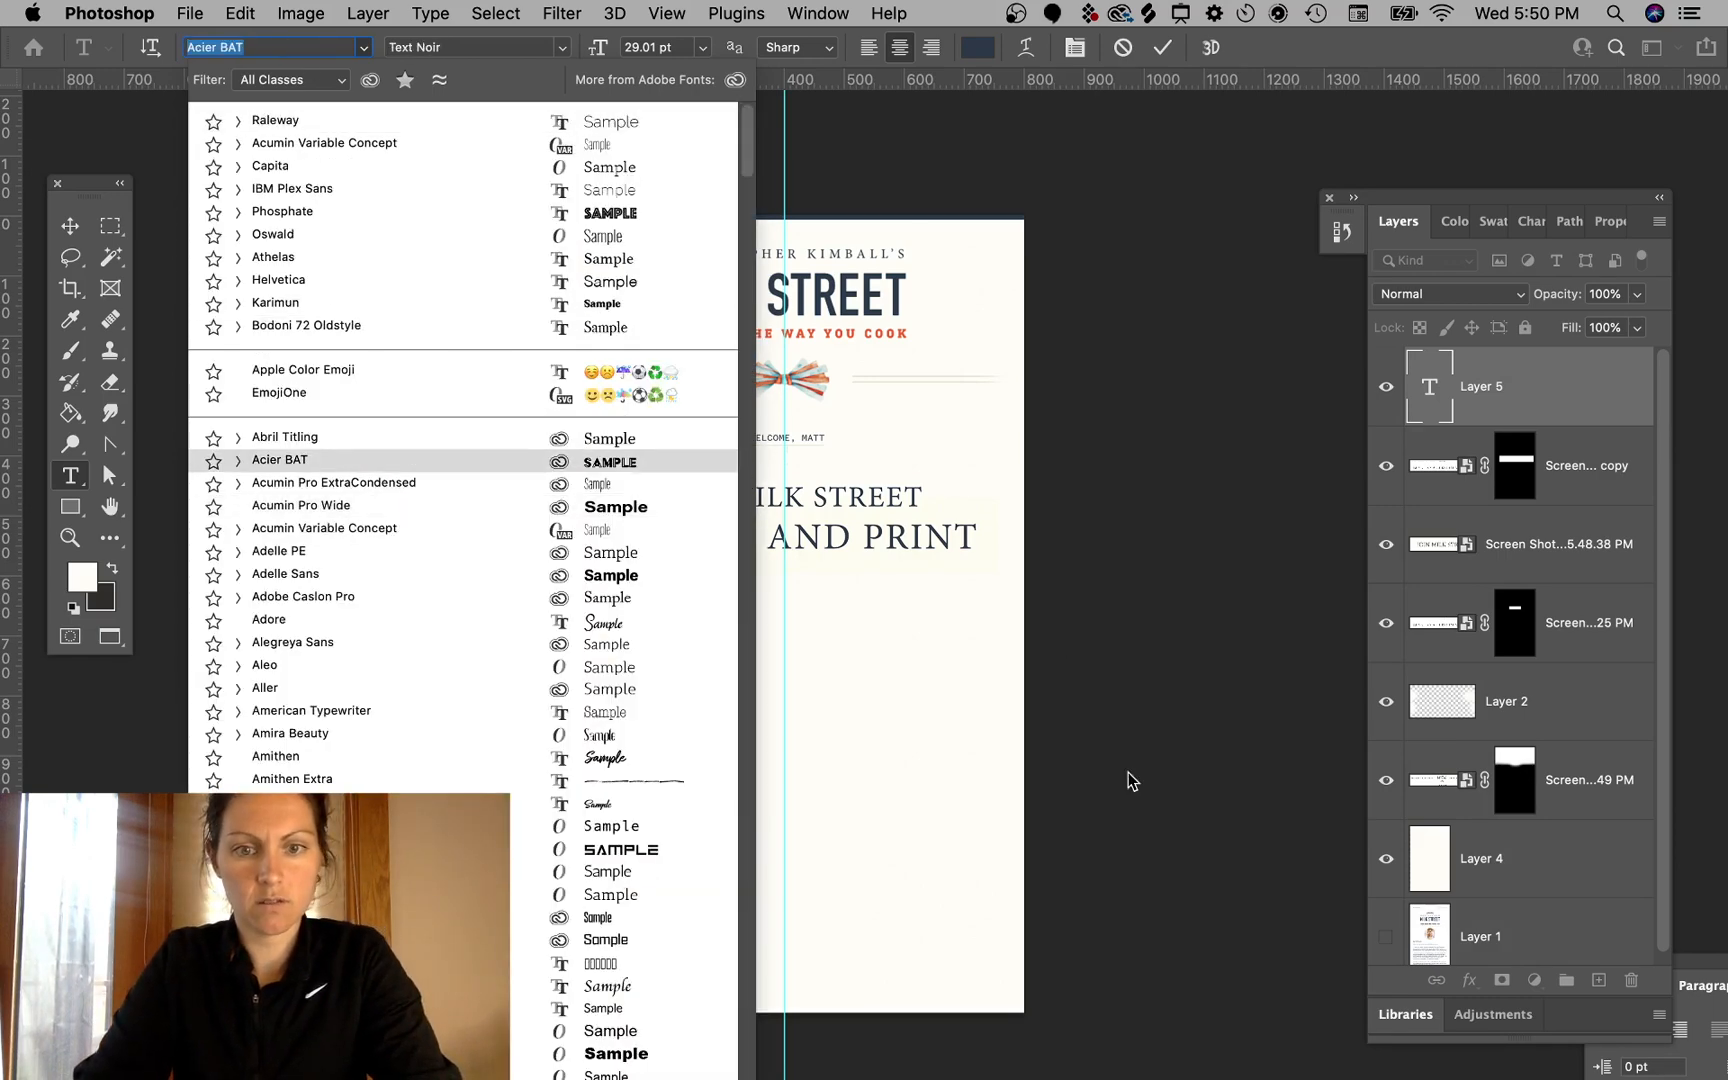
{"action": "left_click", "coordinate": [1128, 777]}
- Delete the "For Just" text layer
{"action": "left_click", "coordinate": [74, 222]}
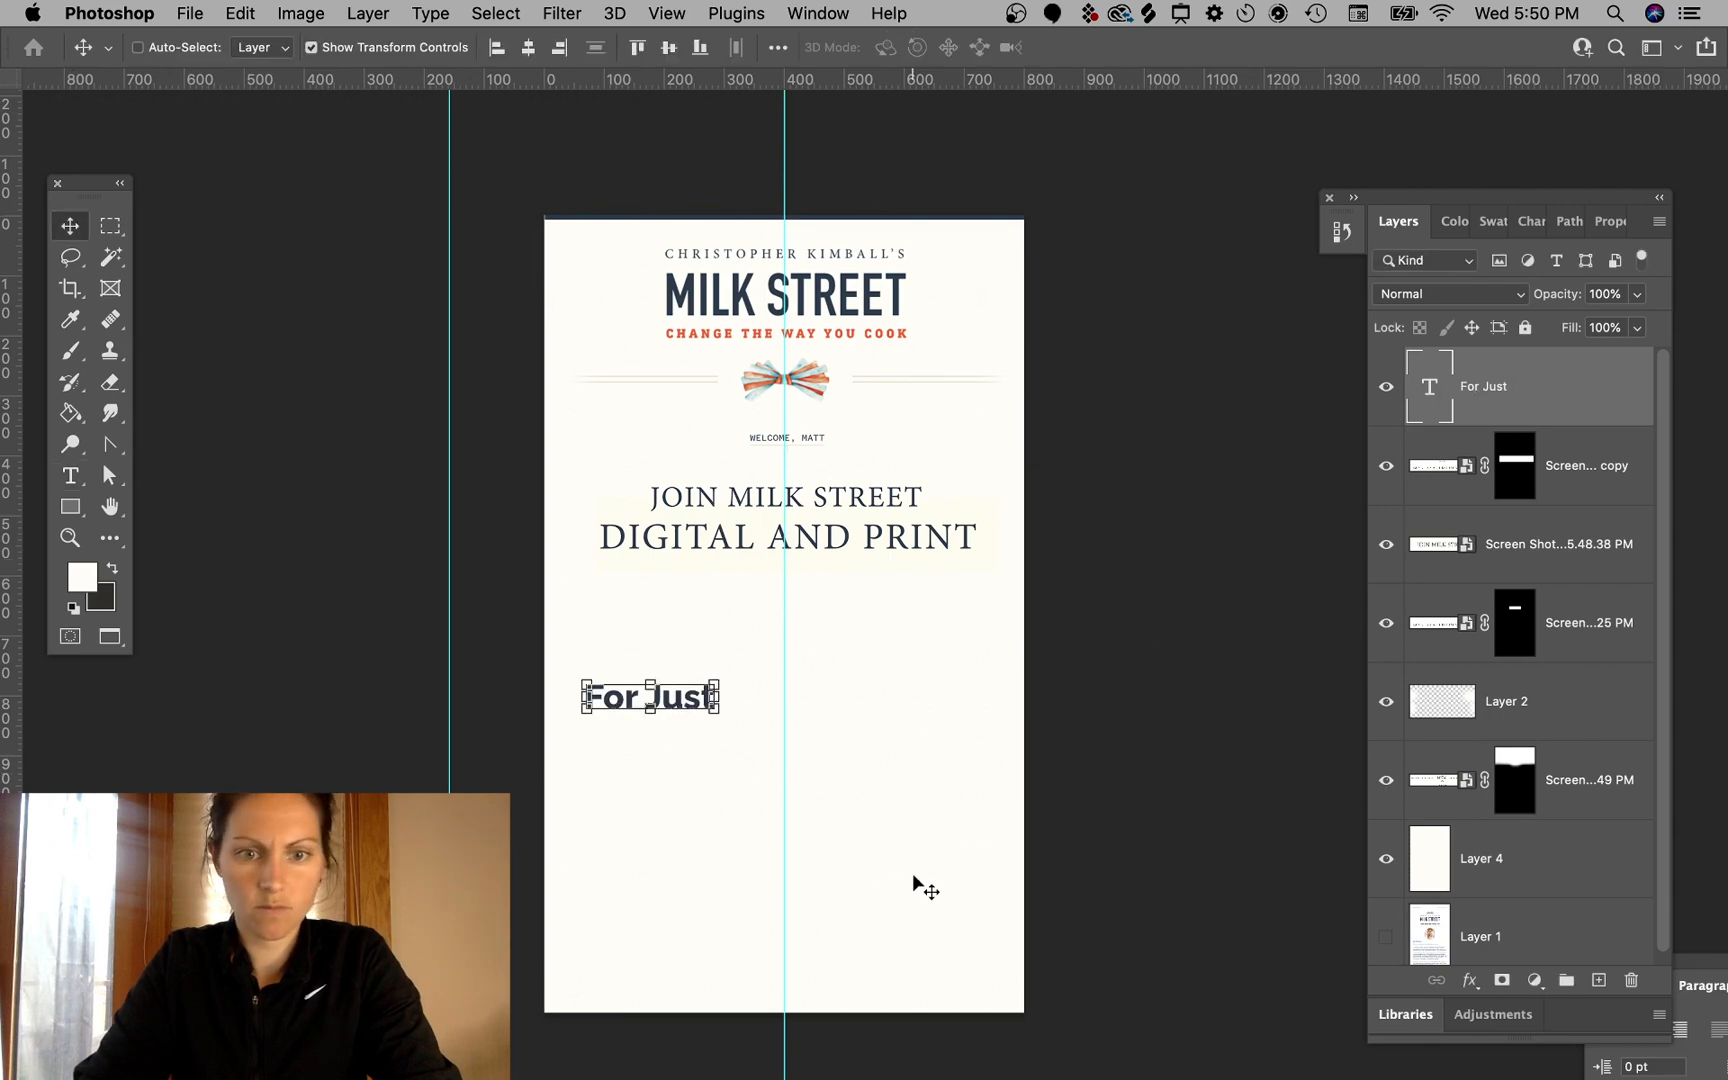
{"action": "key", "text": "Delete"}
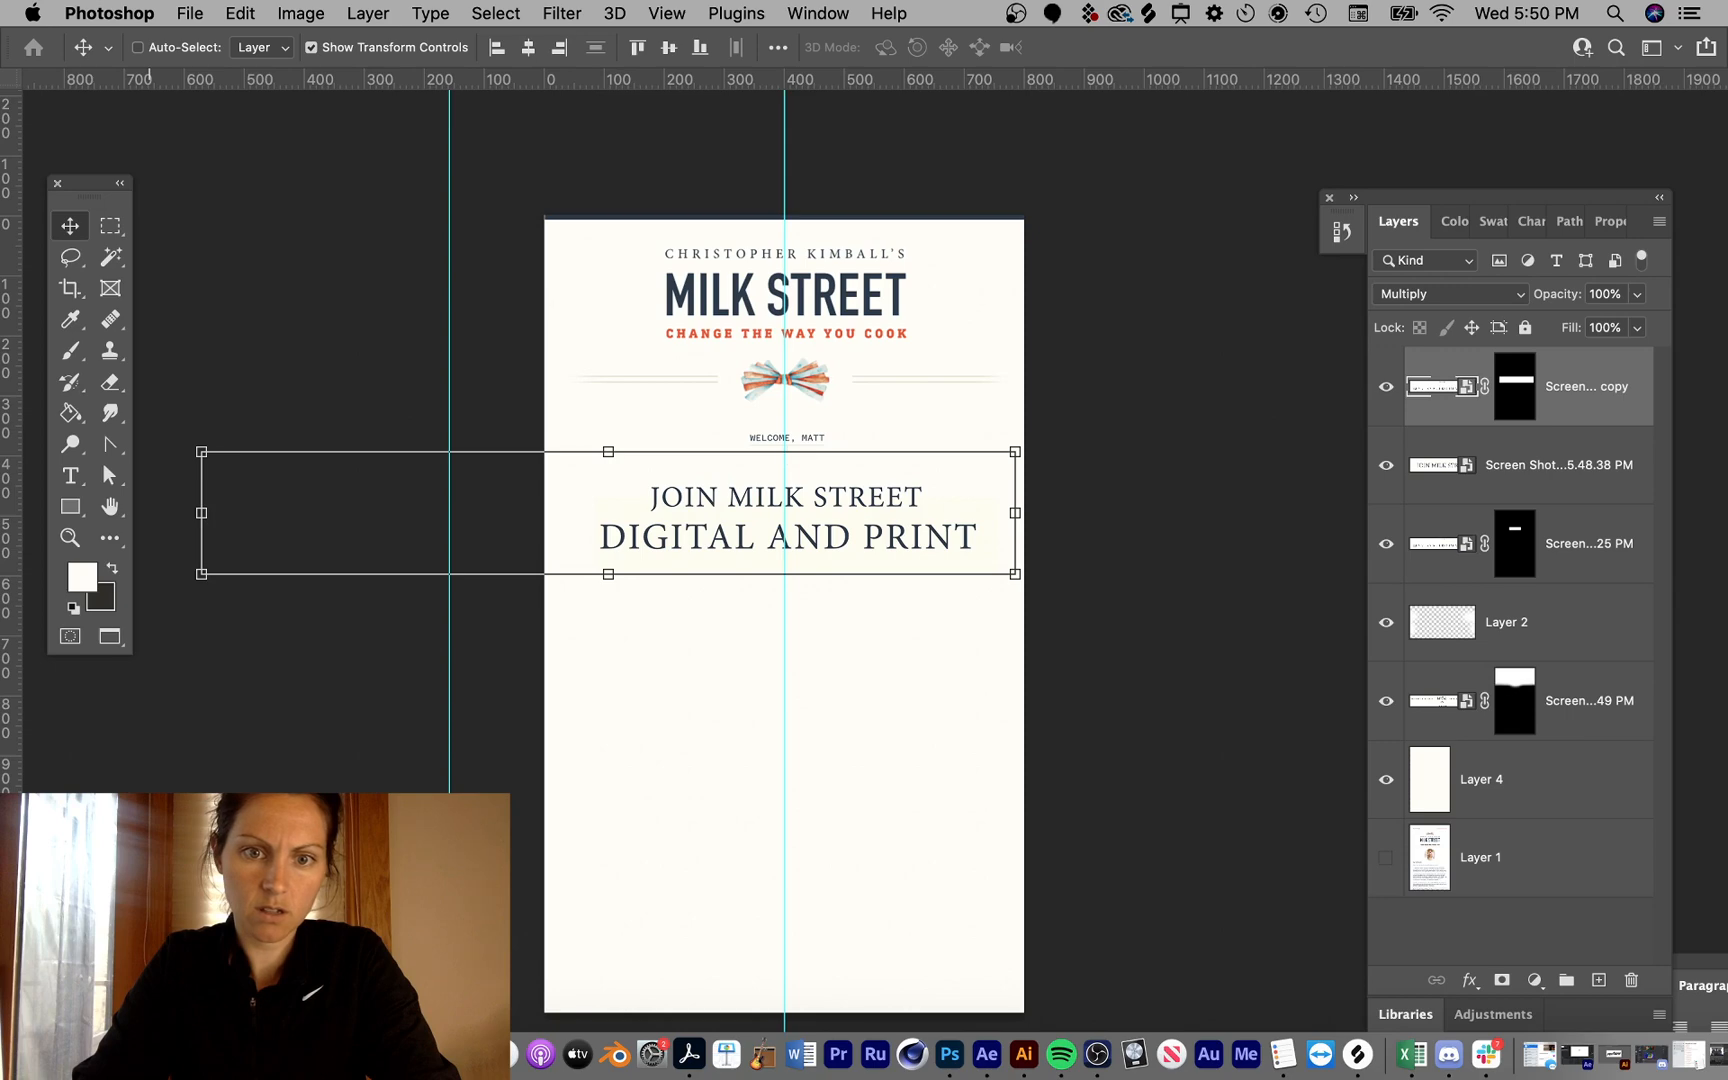
- Switch to the browser and scroll the Milk Street recipe page to examine the subscription banner
{"action": "key", "text": "ctrl+Right"}
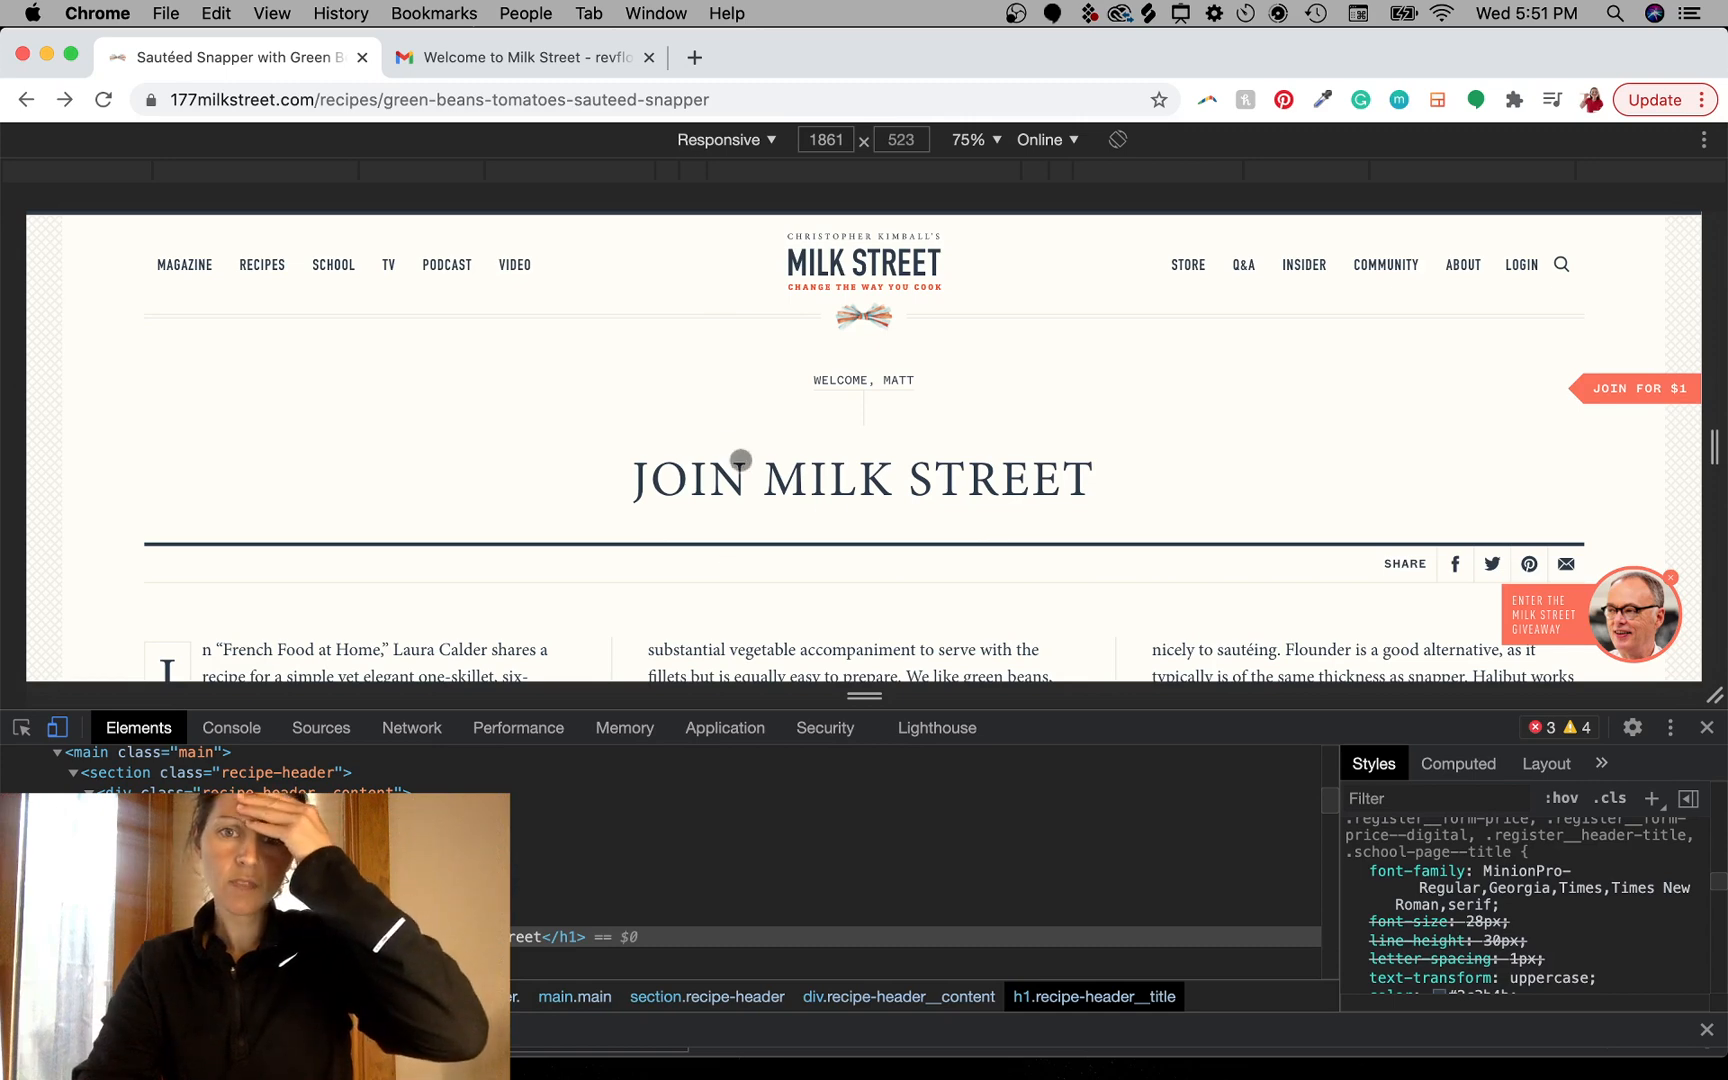
{"action": "scroll", "coordinate": [1135, 483], "scroll_direction": "down", "scroll_amount": 10}
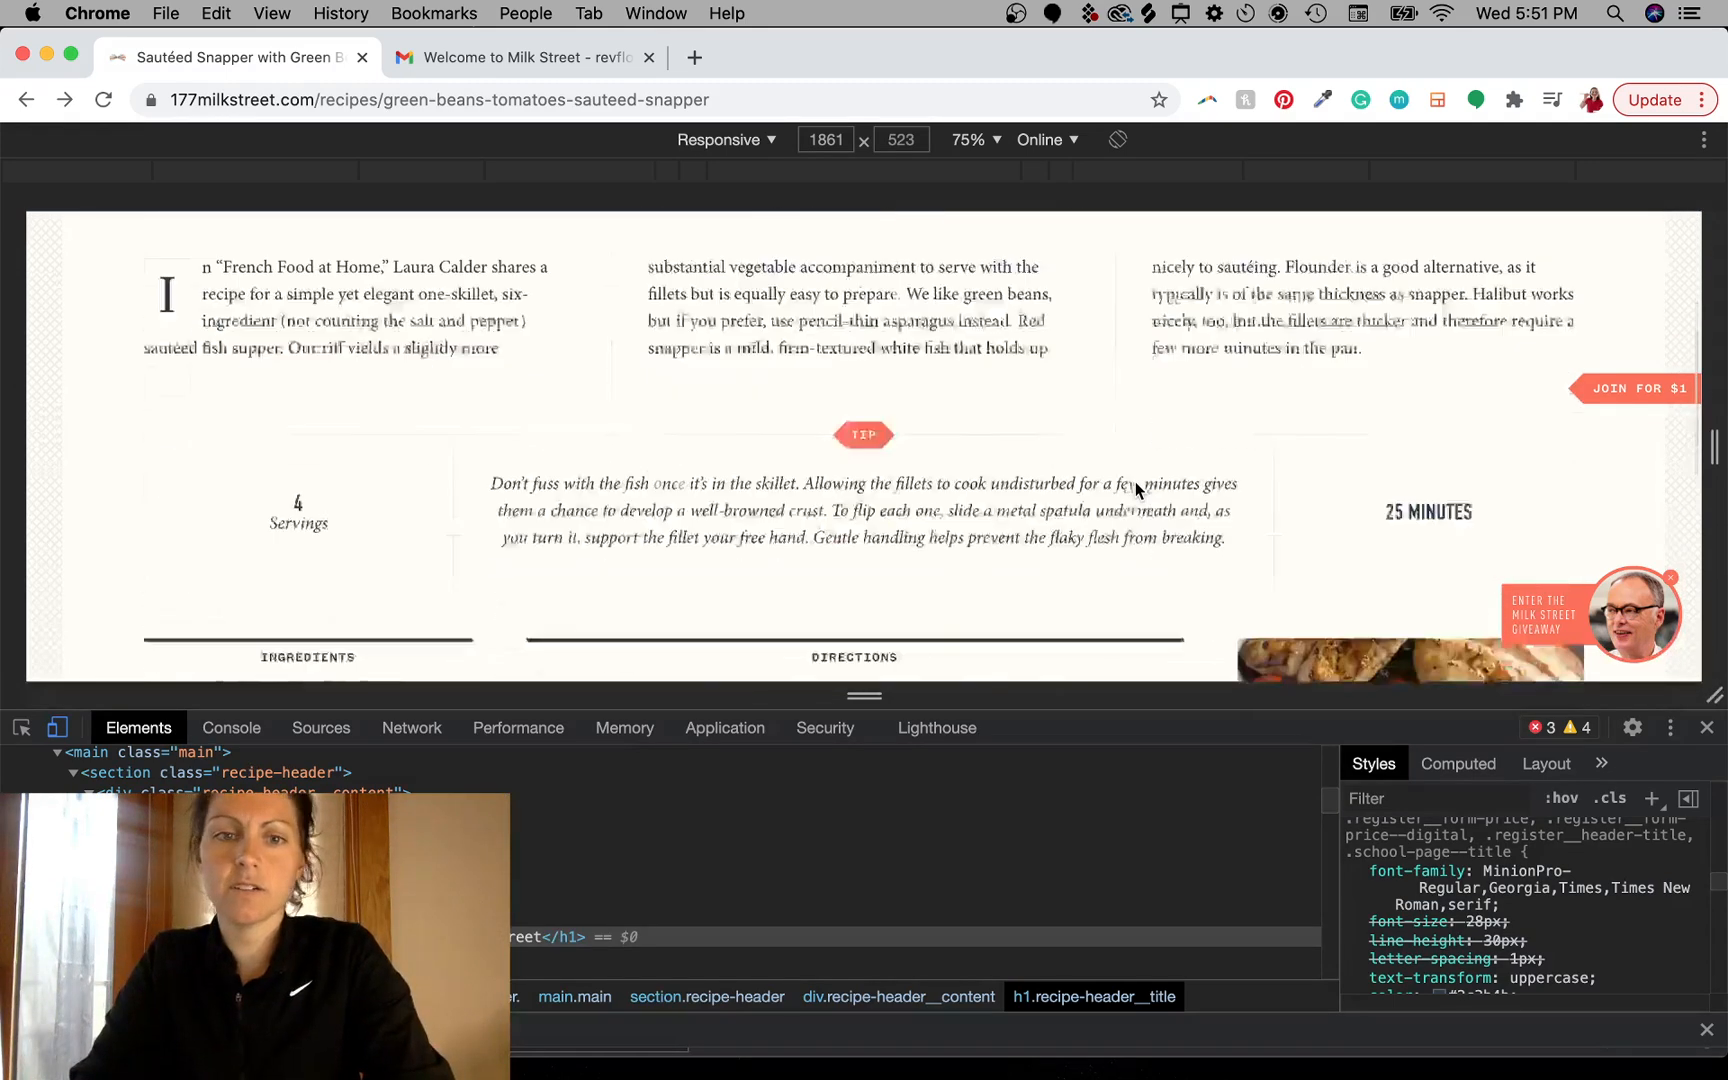
{"action": "scroll", "coordinate": [1135, 488], "scroll_direction": "down", "scroll_amount": 1}
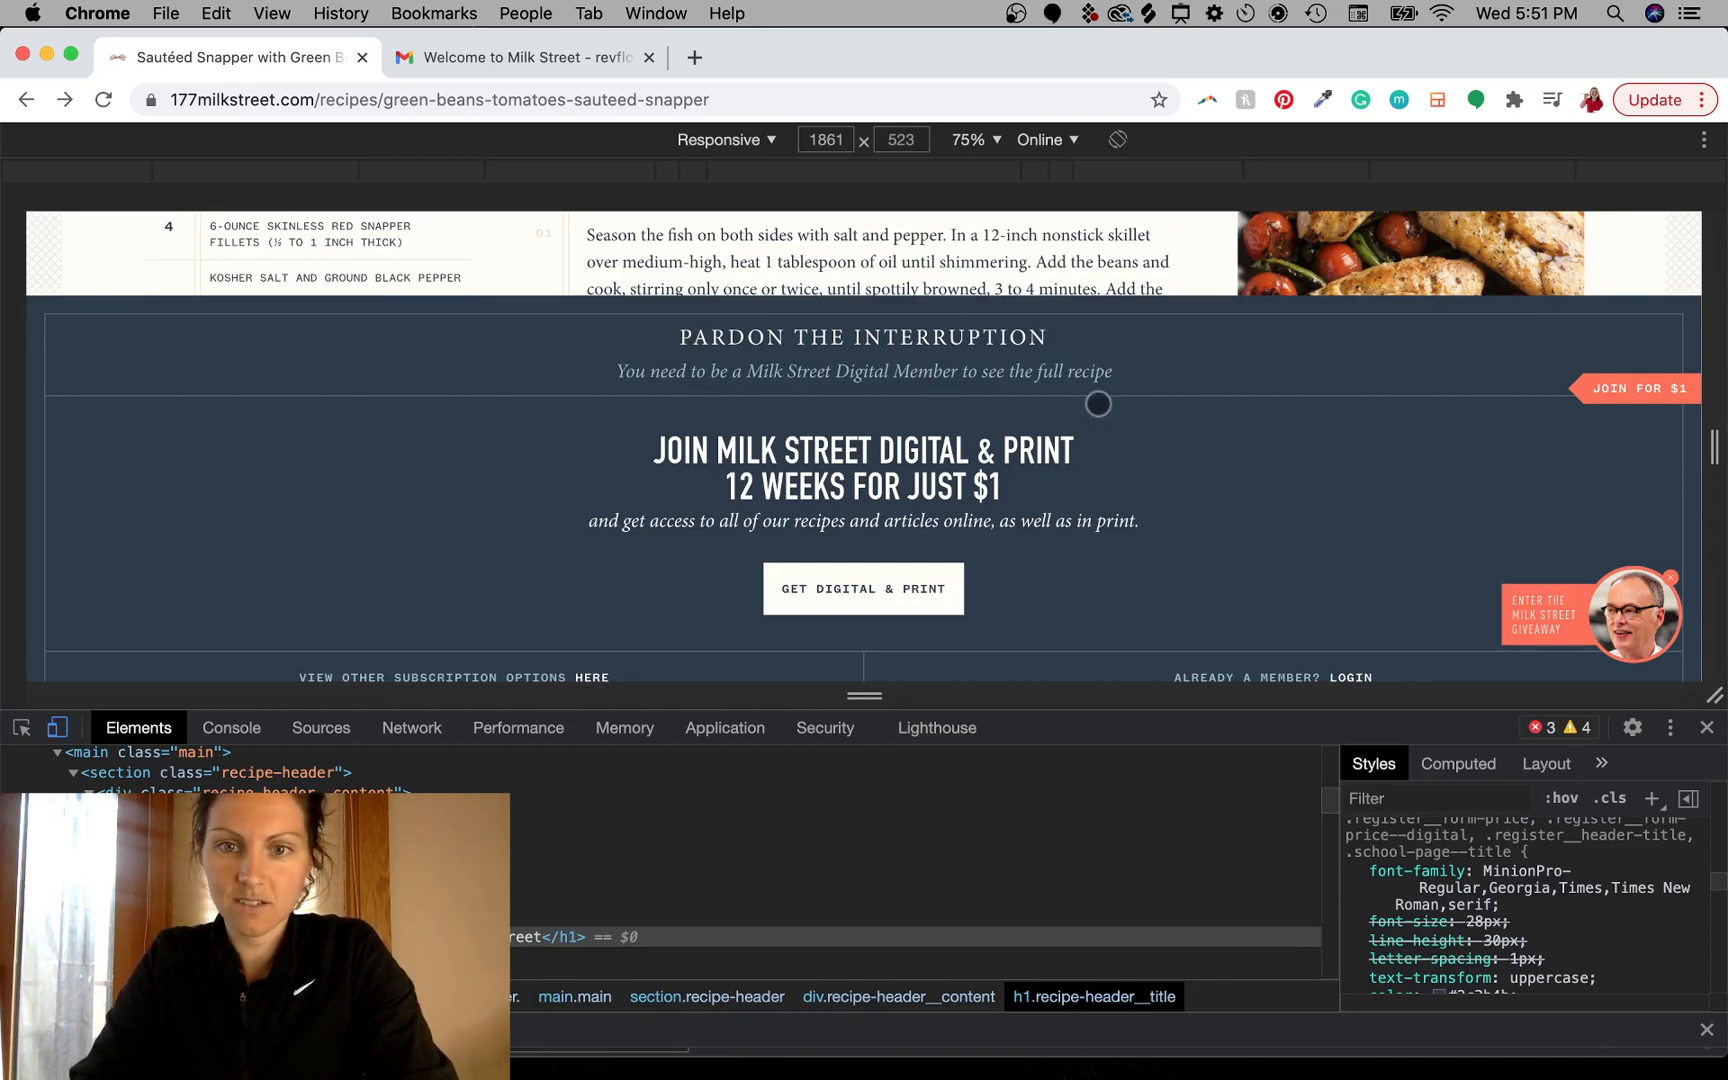
{"action": "scroll", "coordinate": [1055, 498], "scroll_direction": "up", "scroll_amount": 4}
{"action": "scroll", "coordinate": [1055, 498], "scroll_direction": "down", "scroll_amount": 5}
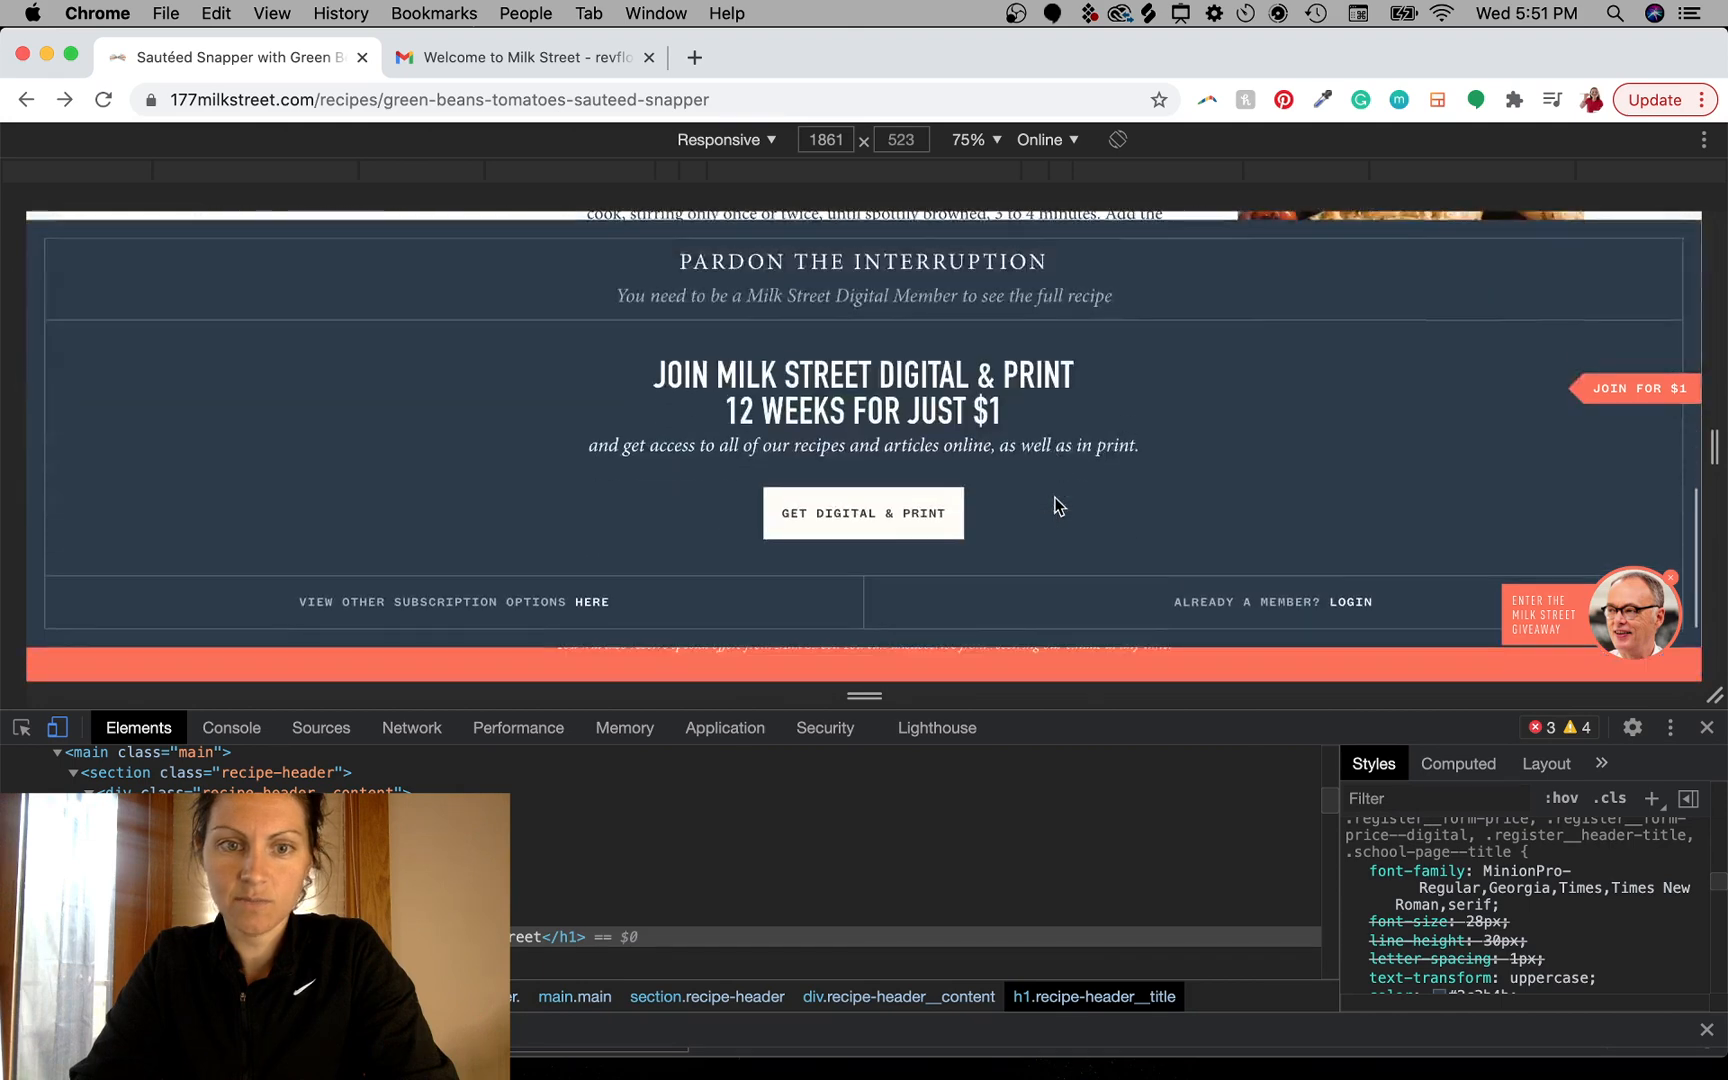
{"action": "scroll", "coordinate": [1055, 498], "scroll_direction": "up", "scroll_amount": 3}
{"action": "scroll", "coordinate": [1055, 498], "scroll_direction": "up", "scroll_amount": 1}
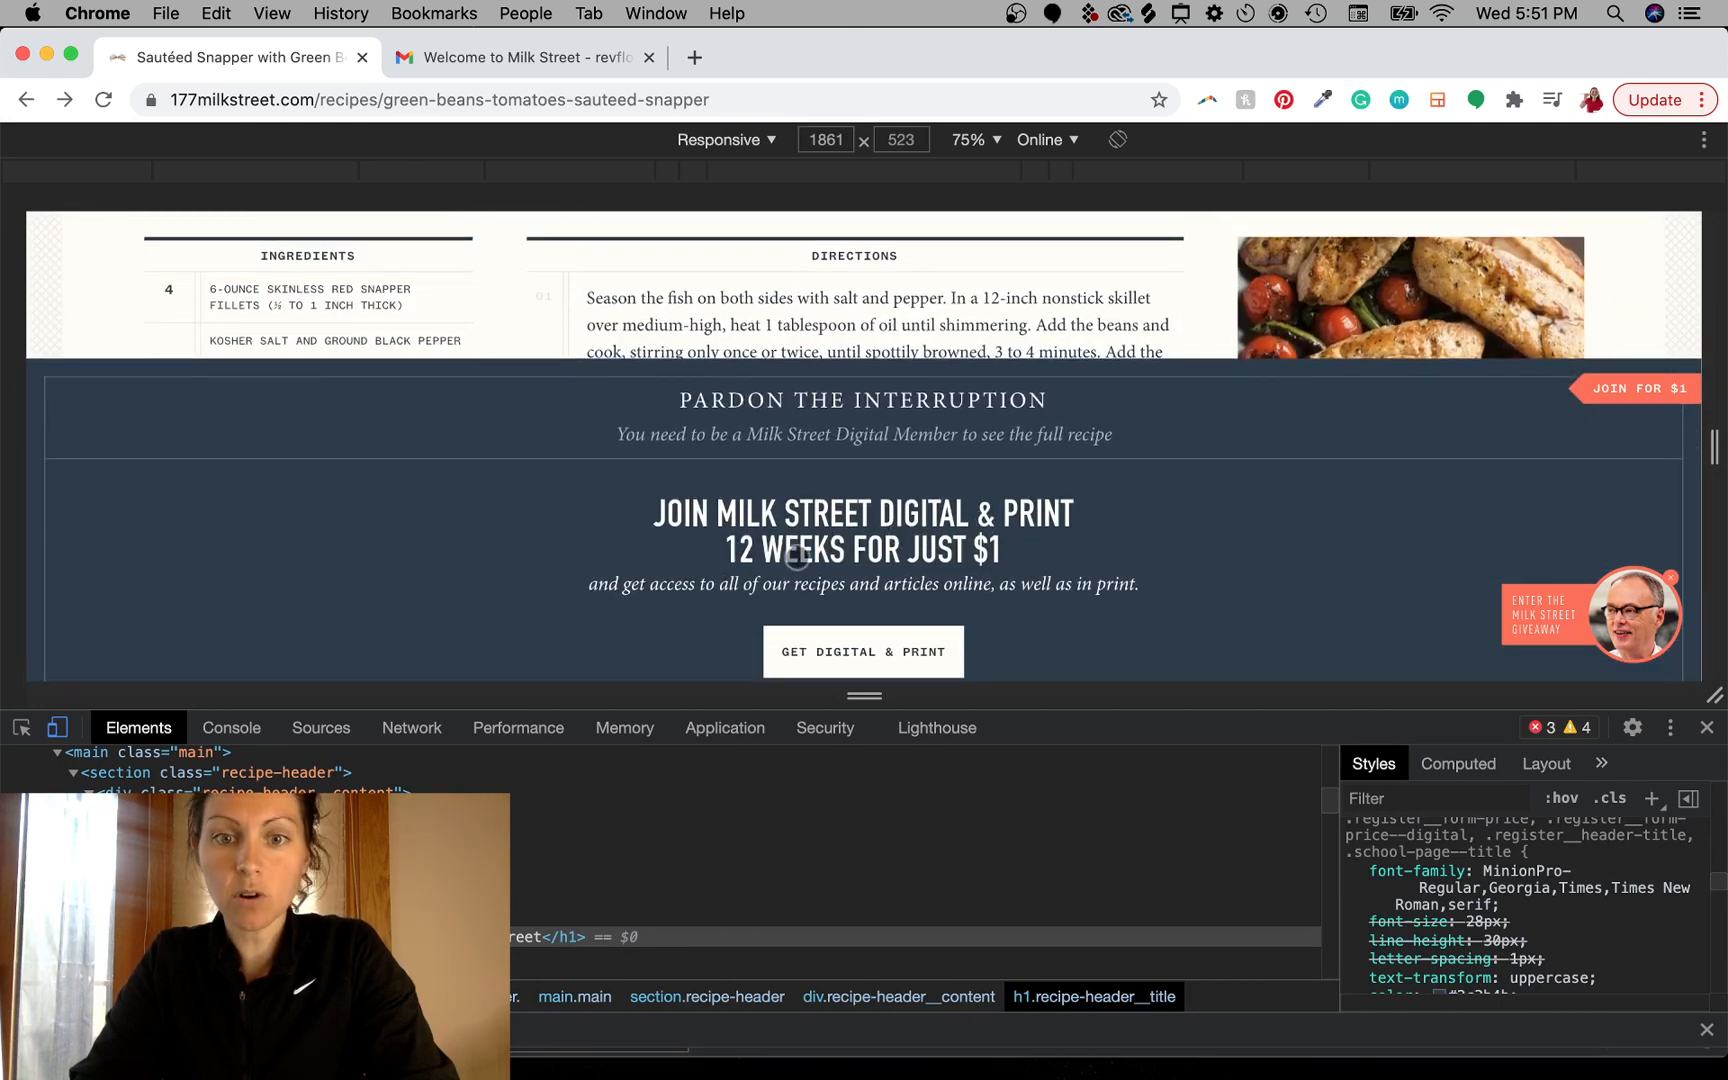
{"action": "scroll", "coordinate": [1175, 583], "scroll_direction": "down", "scroll_amount": 3}
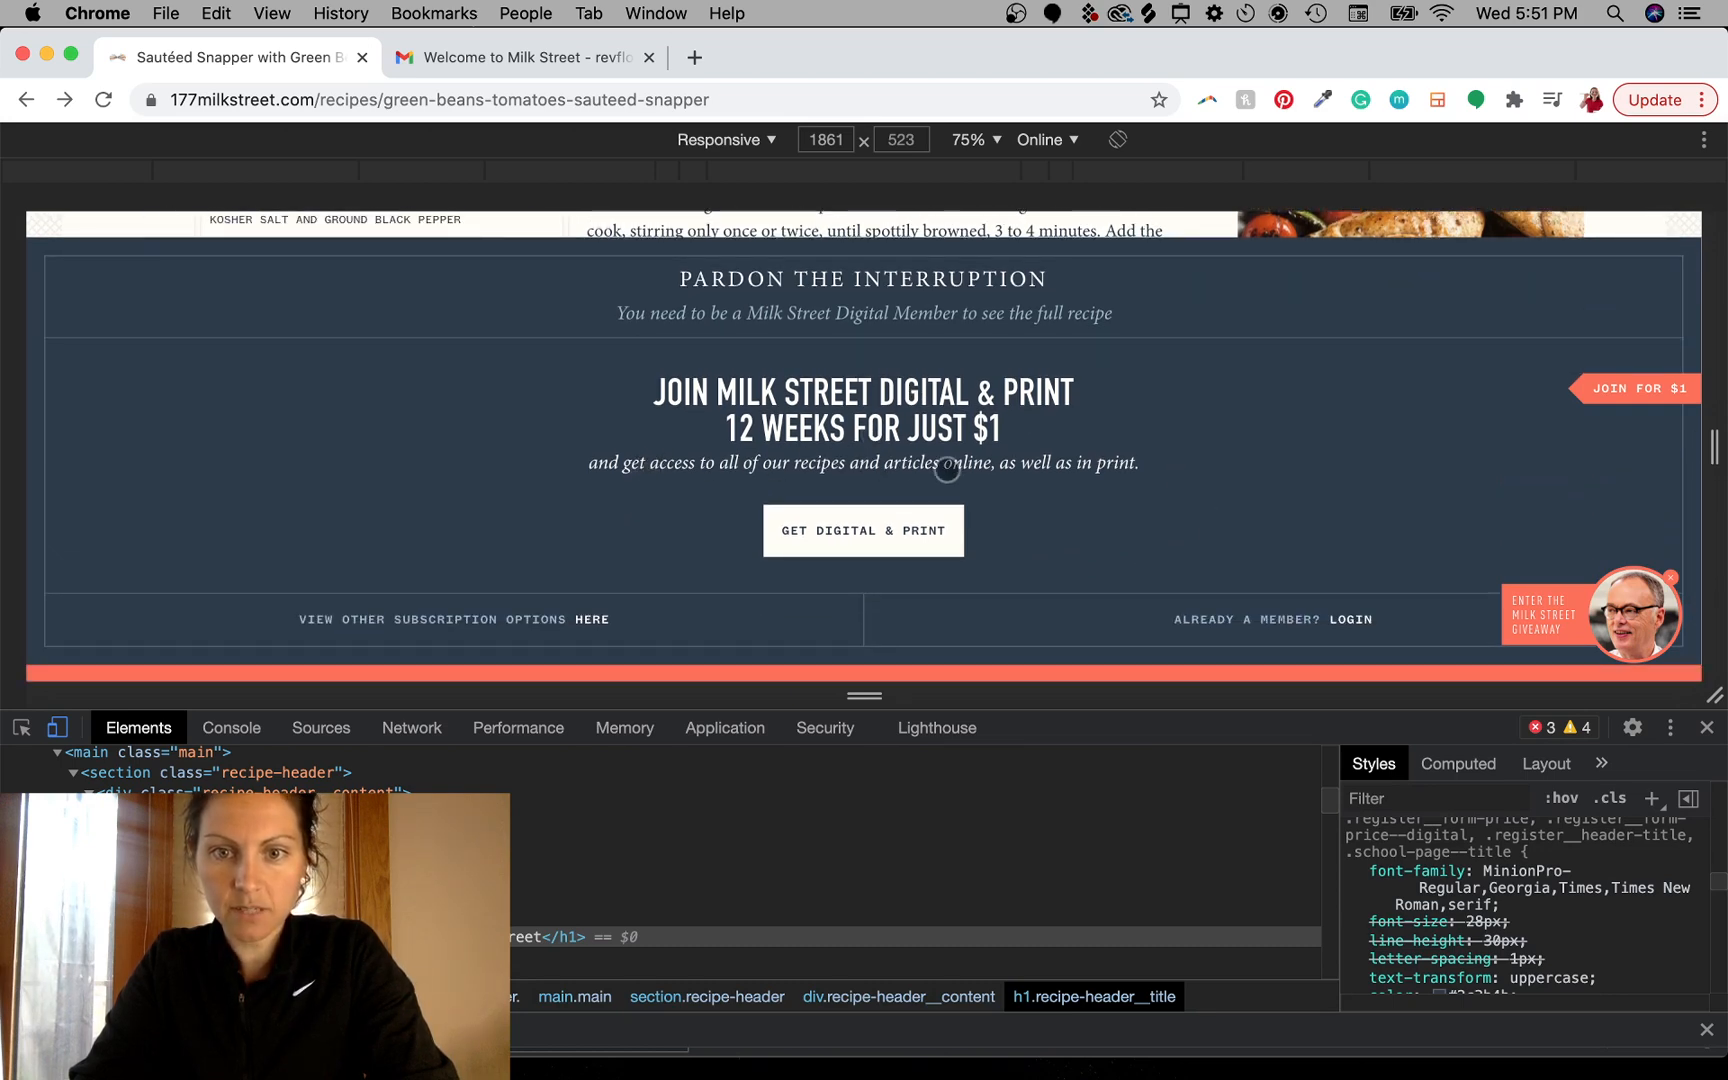
- Narrow the responsive viewport to 432 px wide and capture a screenshot of the "12 WEEKS FOR JUST $1" banner area
{"action": "left_click_drag", "start_coordinate": [1714, 450], "coordinate": [1071, 446]}
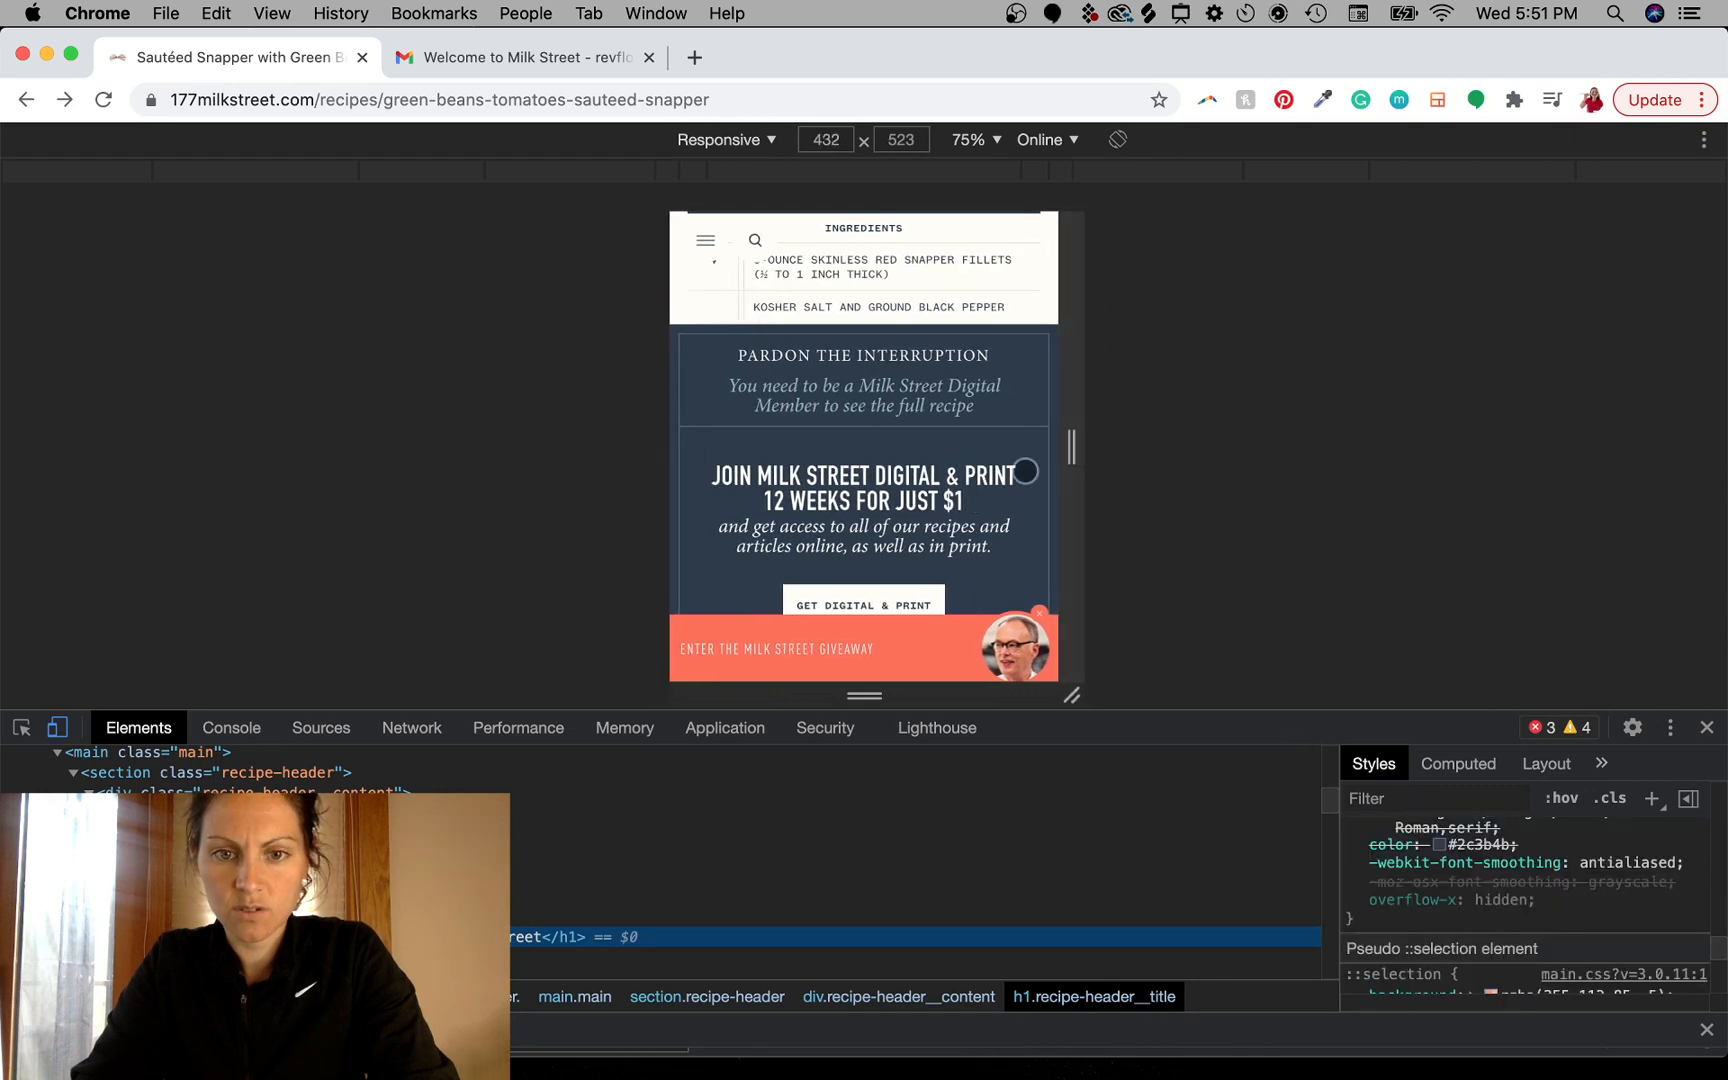
{"action": "scroll", "coordinate": [1003, 501], "scroll_direction": "down", "scroll_amount": 3}
{"action": "scroll", "coordinate": [1003, 504], "scroll_direction": "up", "scroll_amount": 1}
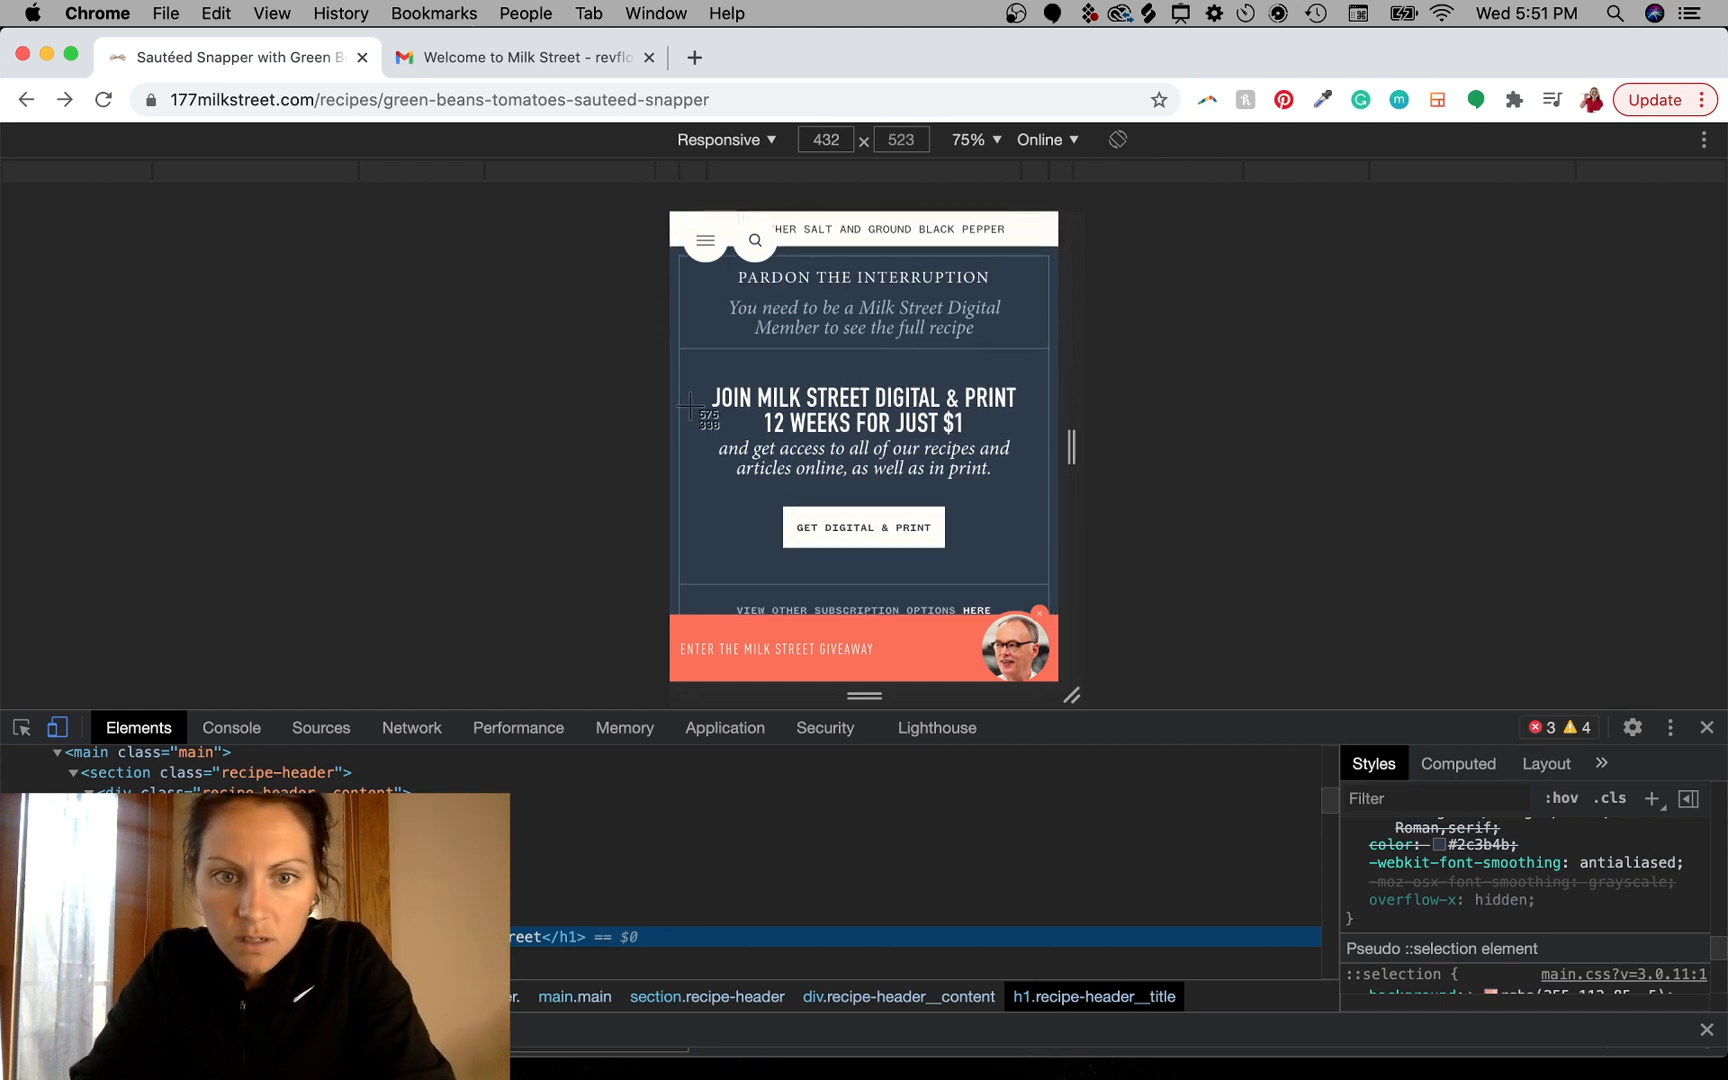
{"action": "left_click_drag", "start_coordinate": [688, 410], "coordinate": [845, 477]}
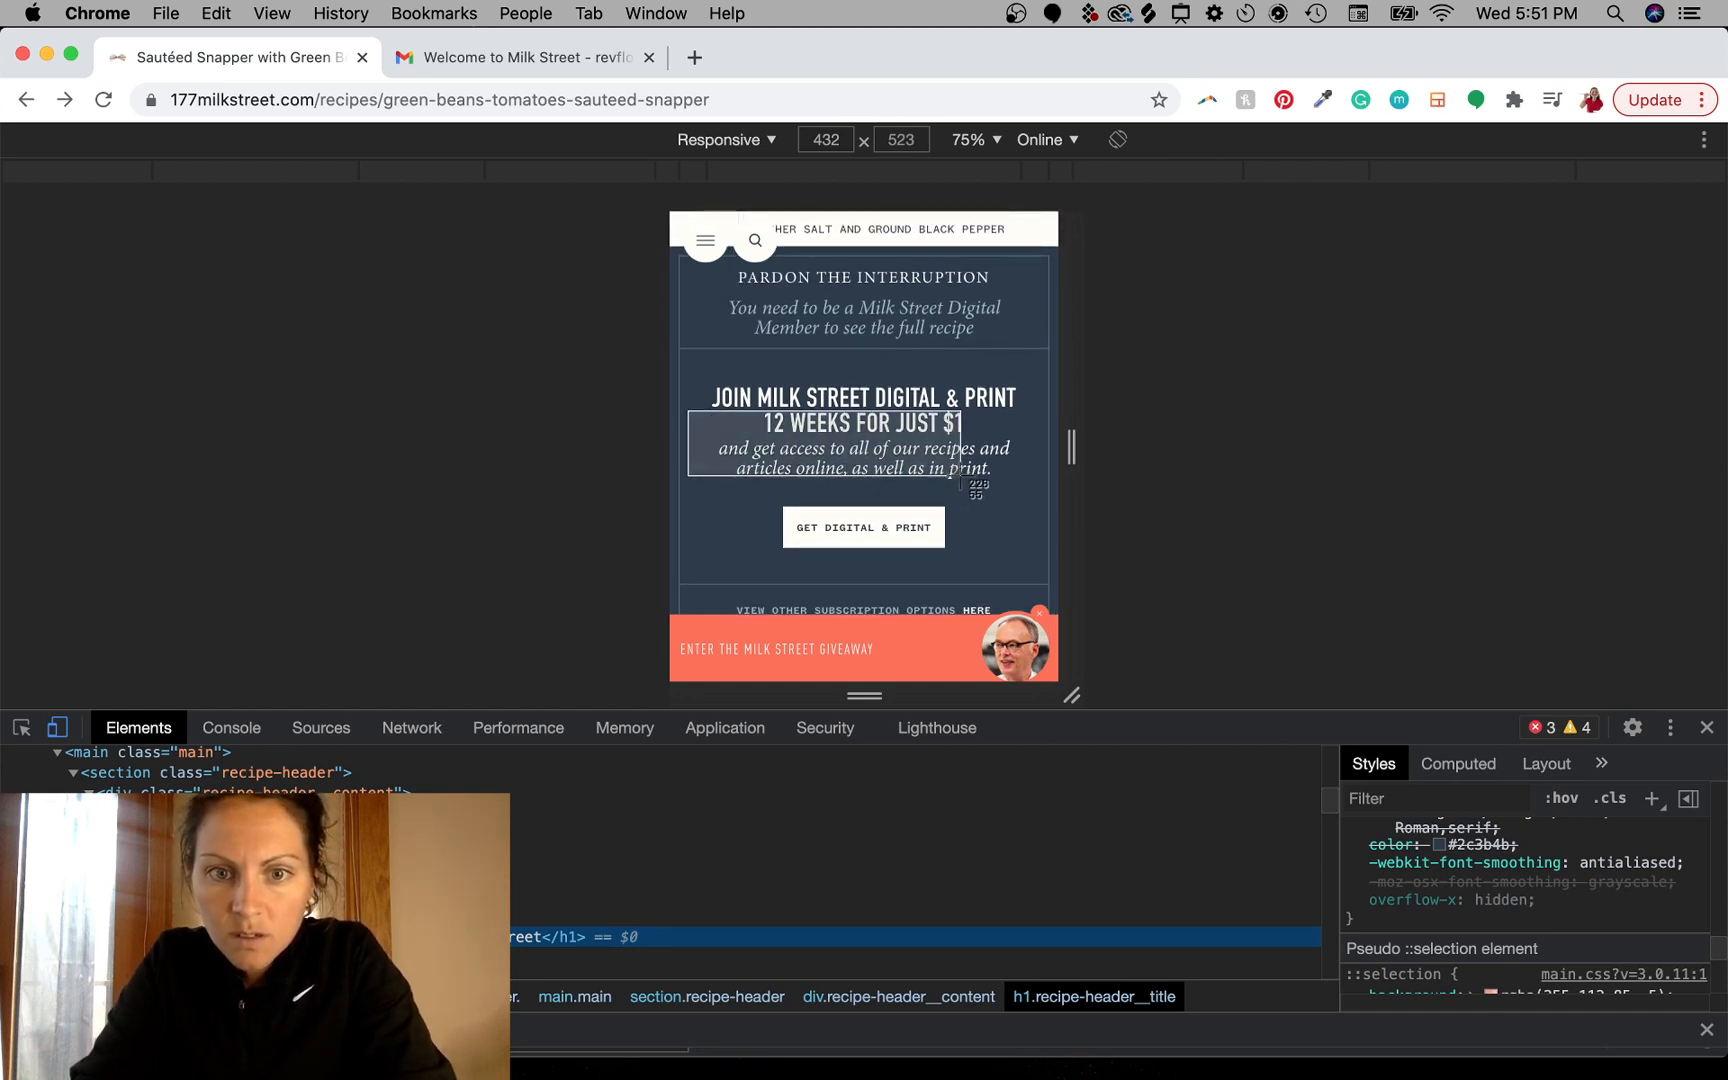
{"action": "left_click_drag", "start_coordinate": [1015, 477], "coordinate": [1025, 556]}
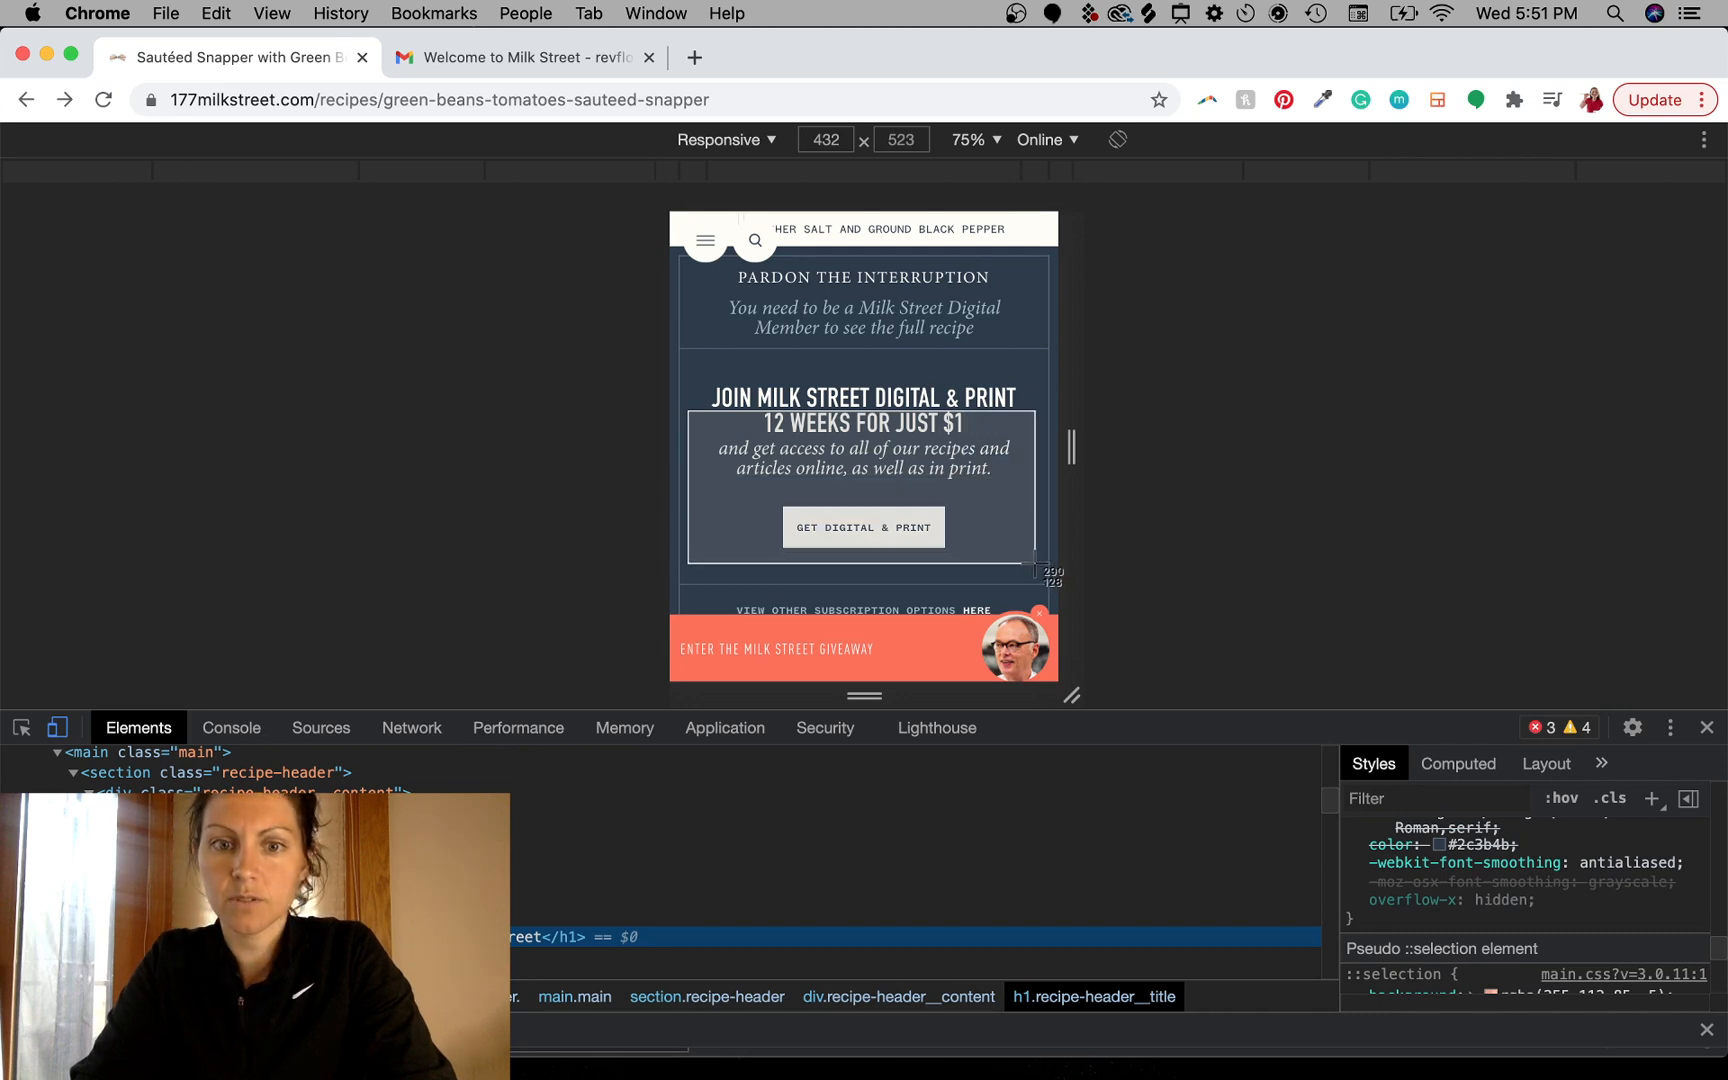
{"action": "left_click_drag", "start_coordinate": [1037, 563], "coordinate": [1038, 562]}
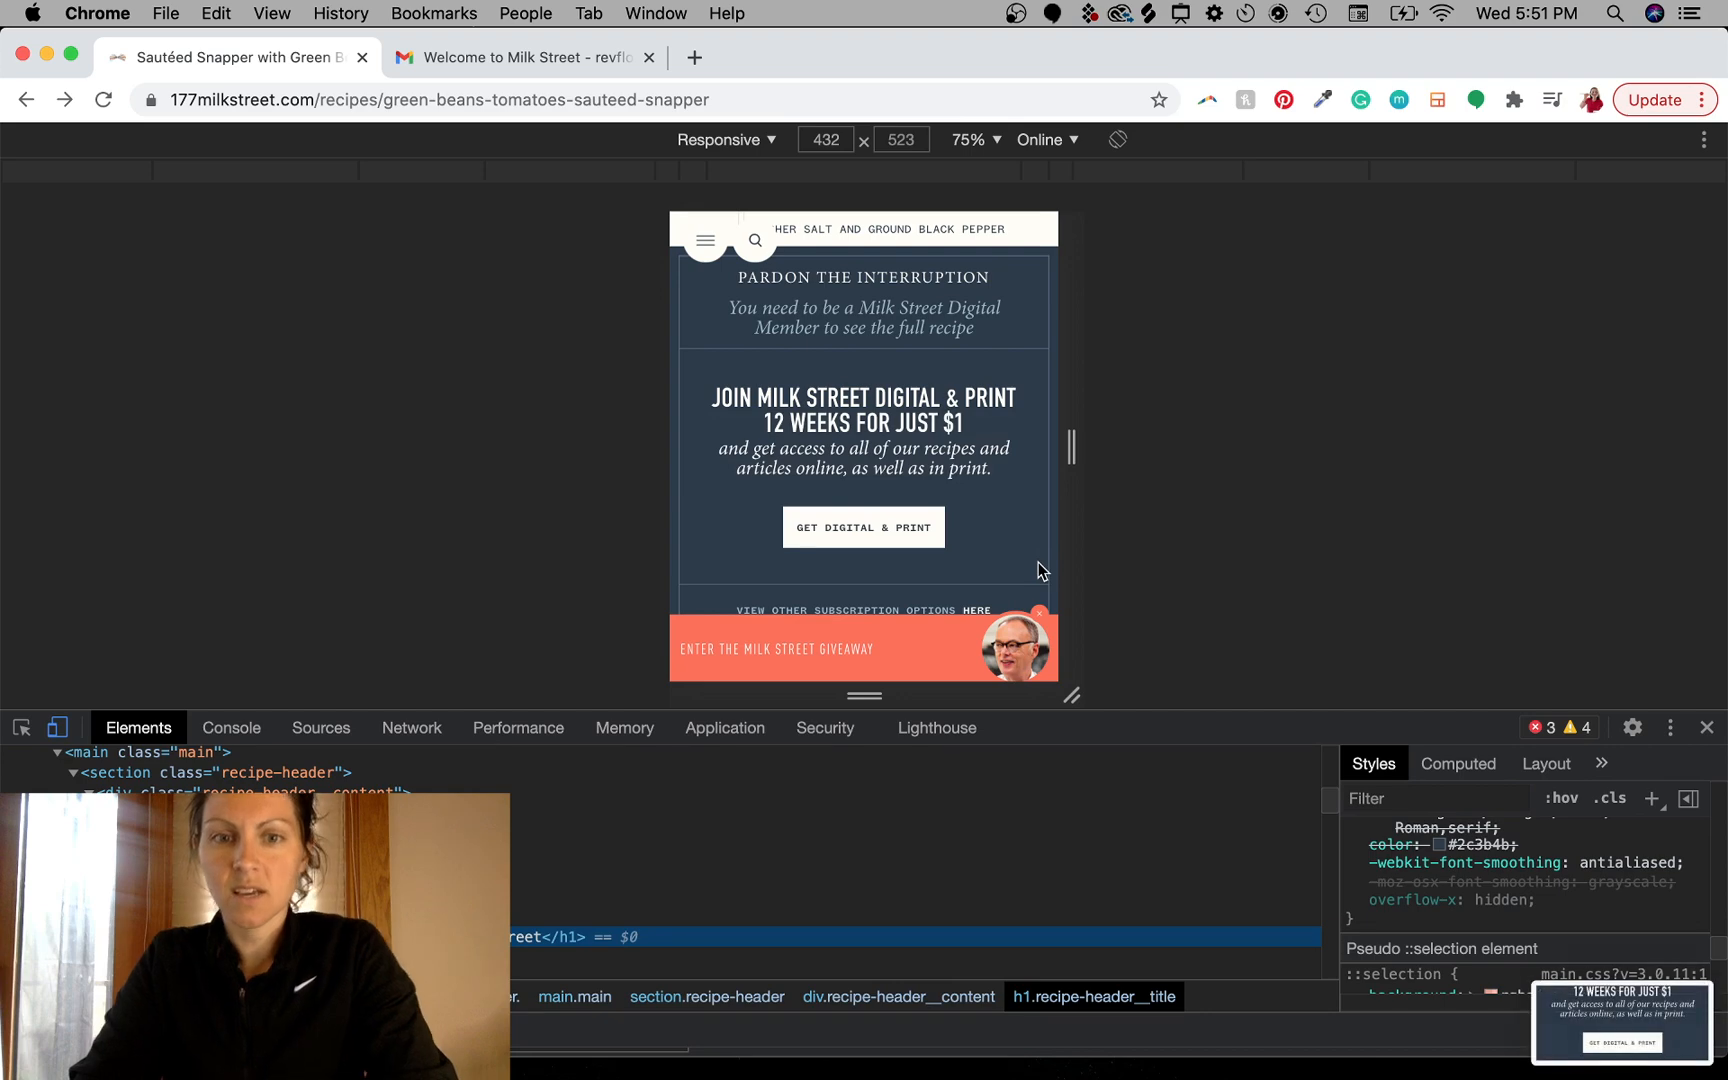
- Place the banner screenshot into the Photoshop mockup below the titles, scaled to about 114.5%
{"action": "left_click_drag", "start_coordinate": [1639, 1023], "coordinate": [783, 707]}
{"action": "key", "text": "super+Tab"}
{"action": "mouse_move", "coordinate": [926, 613]}
{"action": "left_mouse_down"}
{"action": "mouse_move", "coordinate": [928, 666]}
{"action": "mouse_move", "coordinate": [920, 648]}
{"action": "left_mouse_up"}
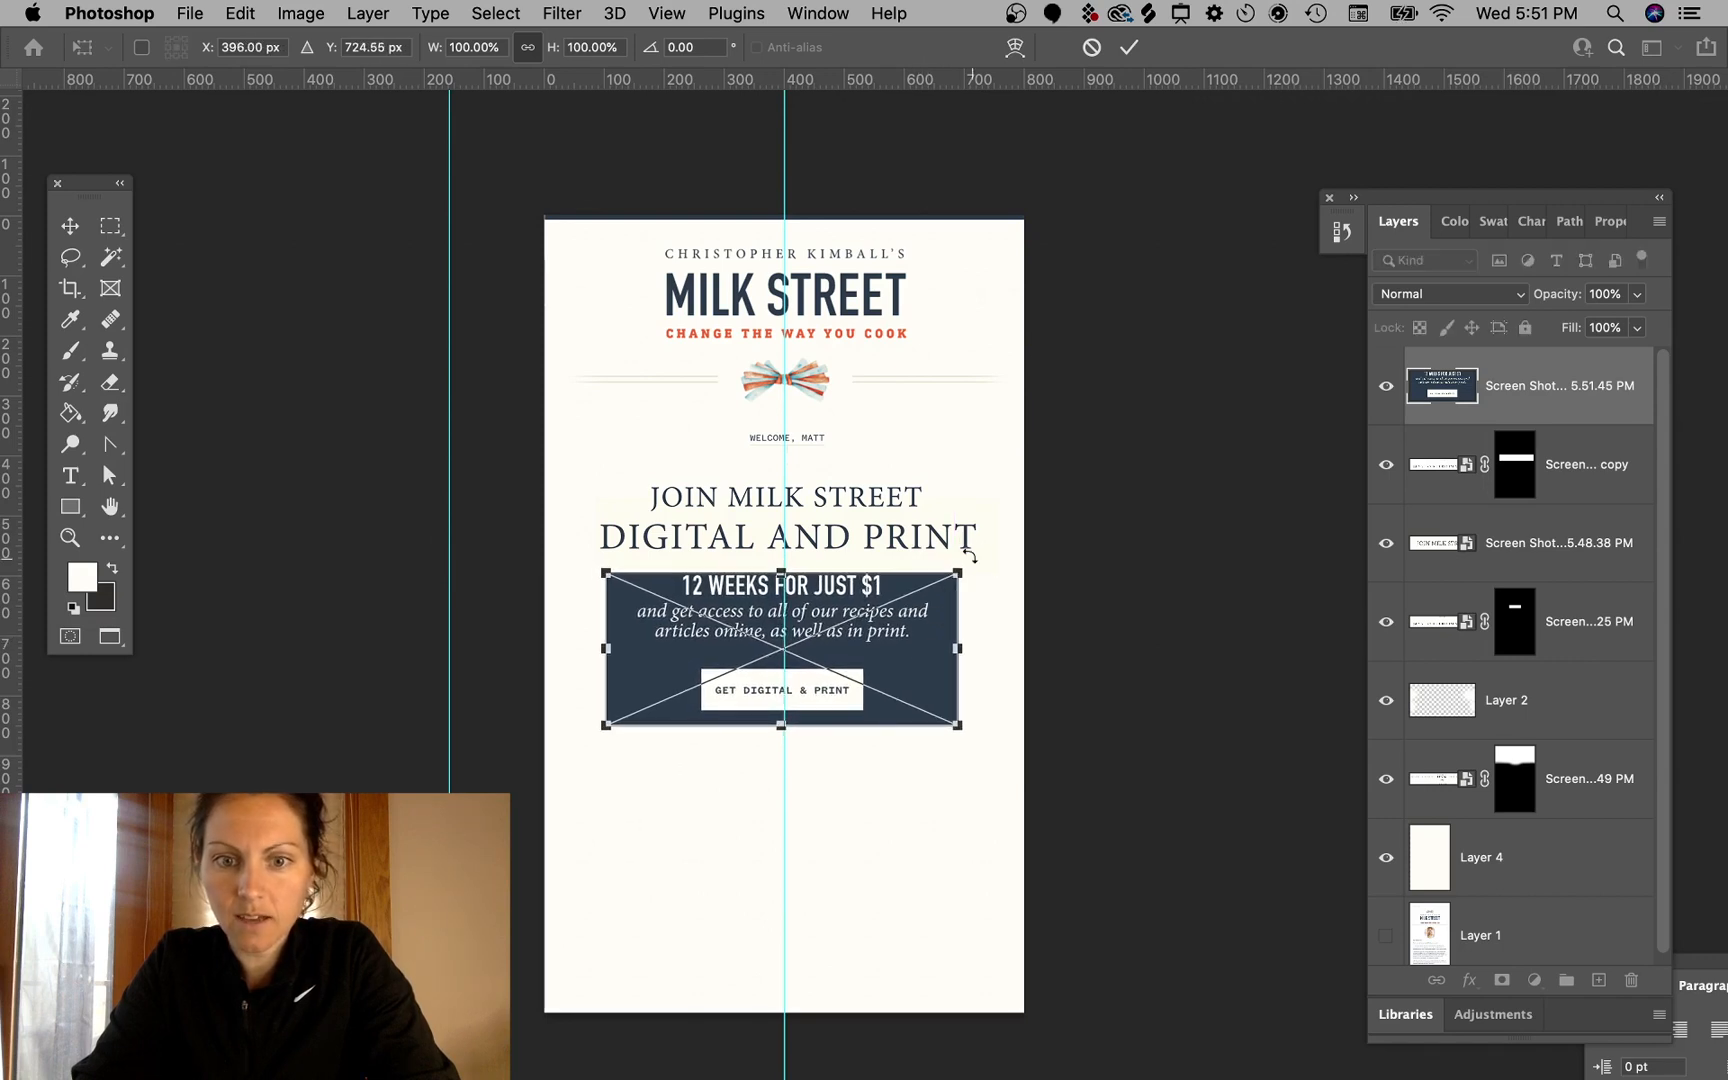
{"action": "left_click_drag", "start_coordinate": [955, 576], "coordinate": [940, 627]}
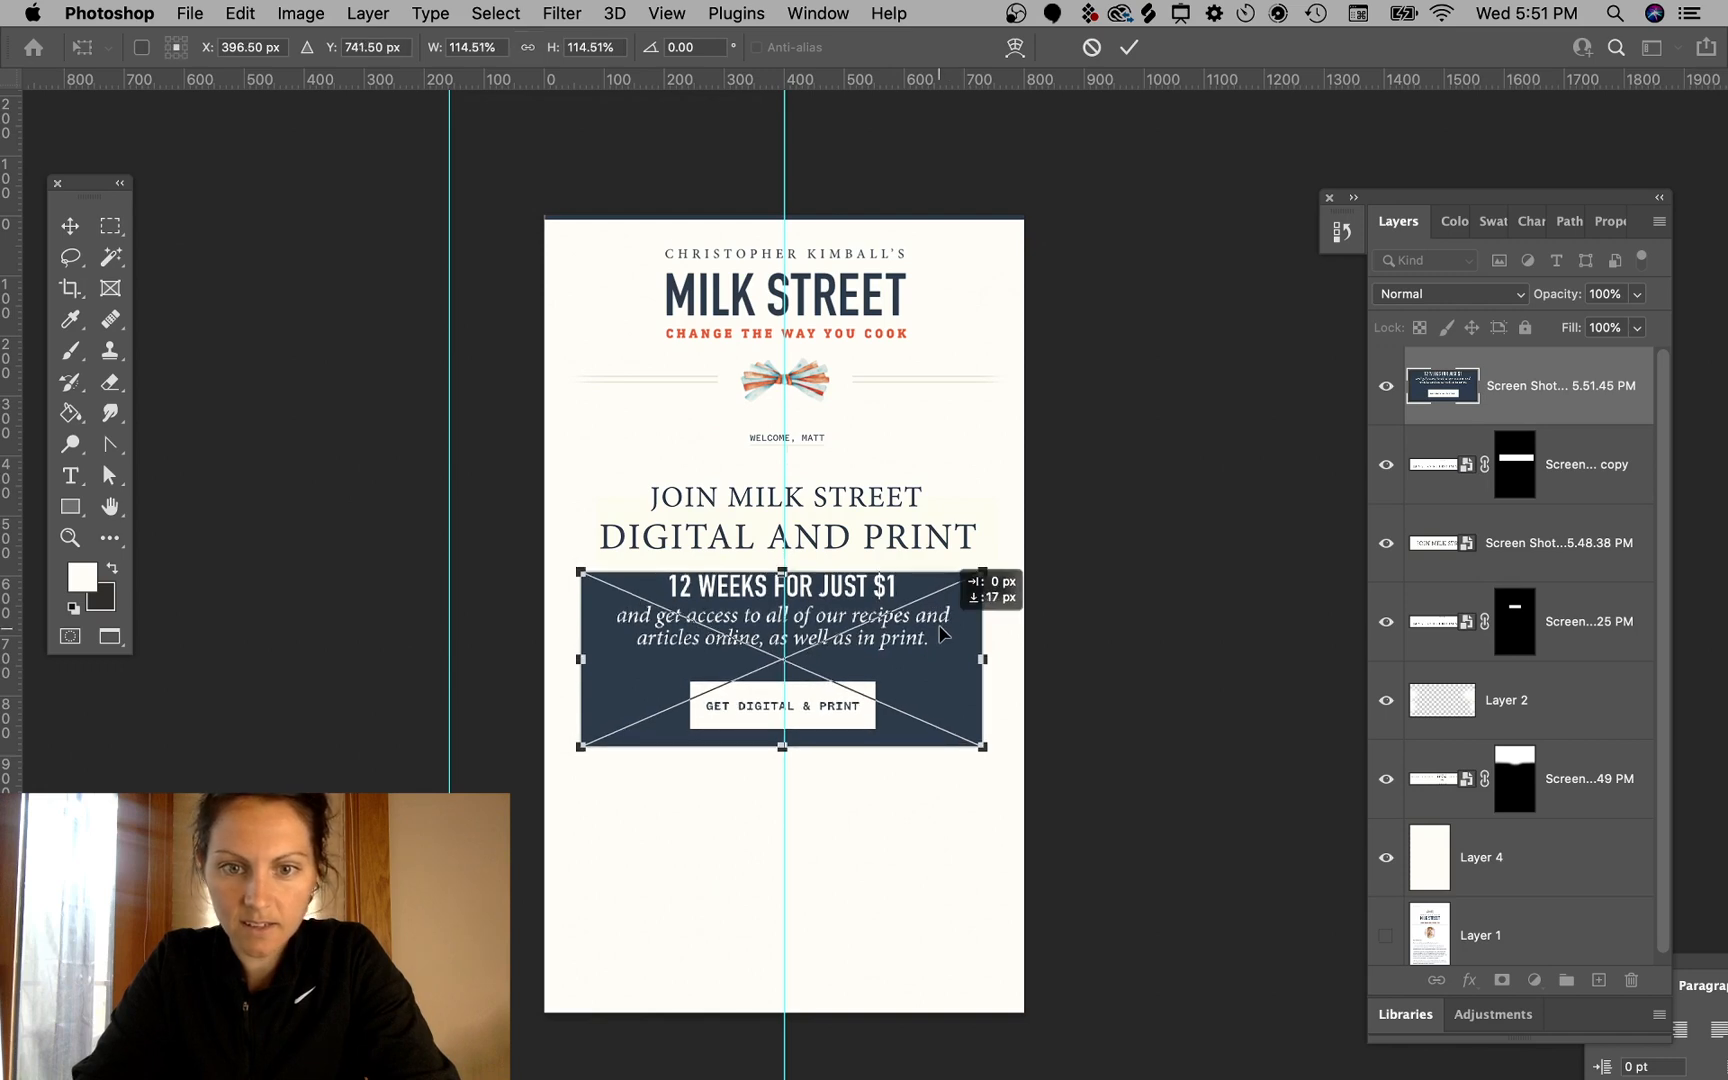
{"action": "key", "text": "Return"}
- Select a full-width band behind the banner, sample the banner's navy, and fill the band on a new layer above Layer 4
{"action": "left_click", "coordinate": [111, 226]}
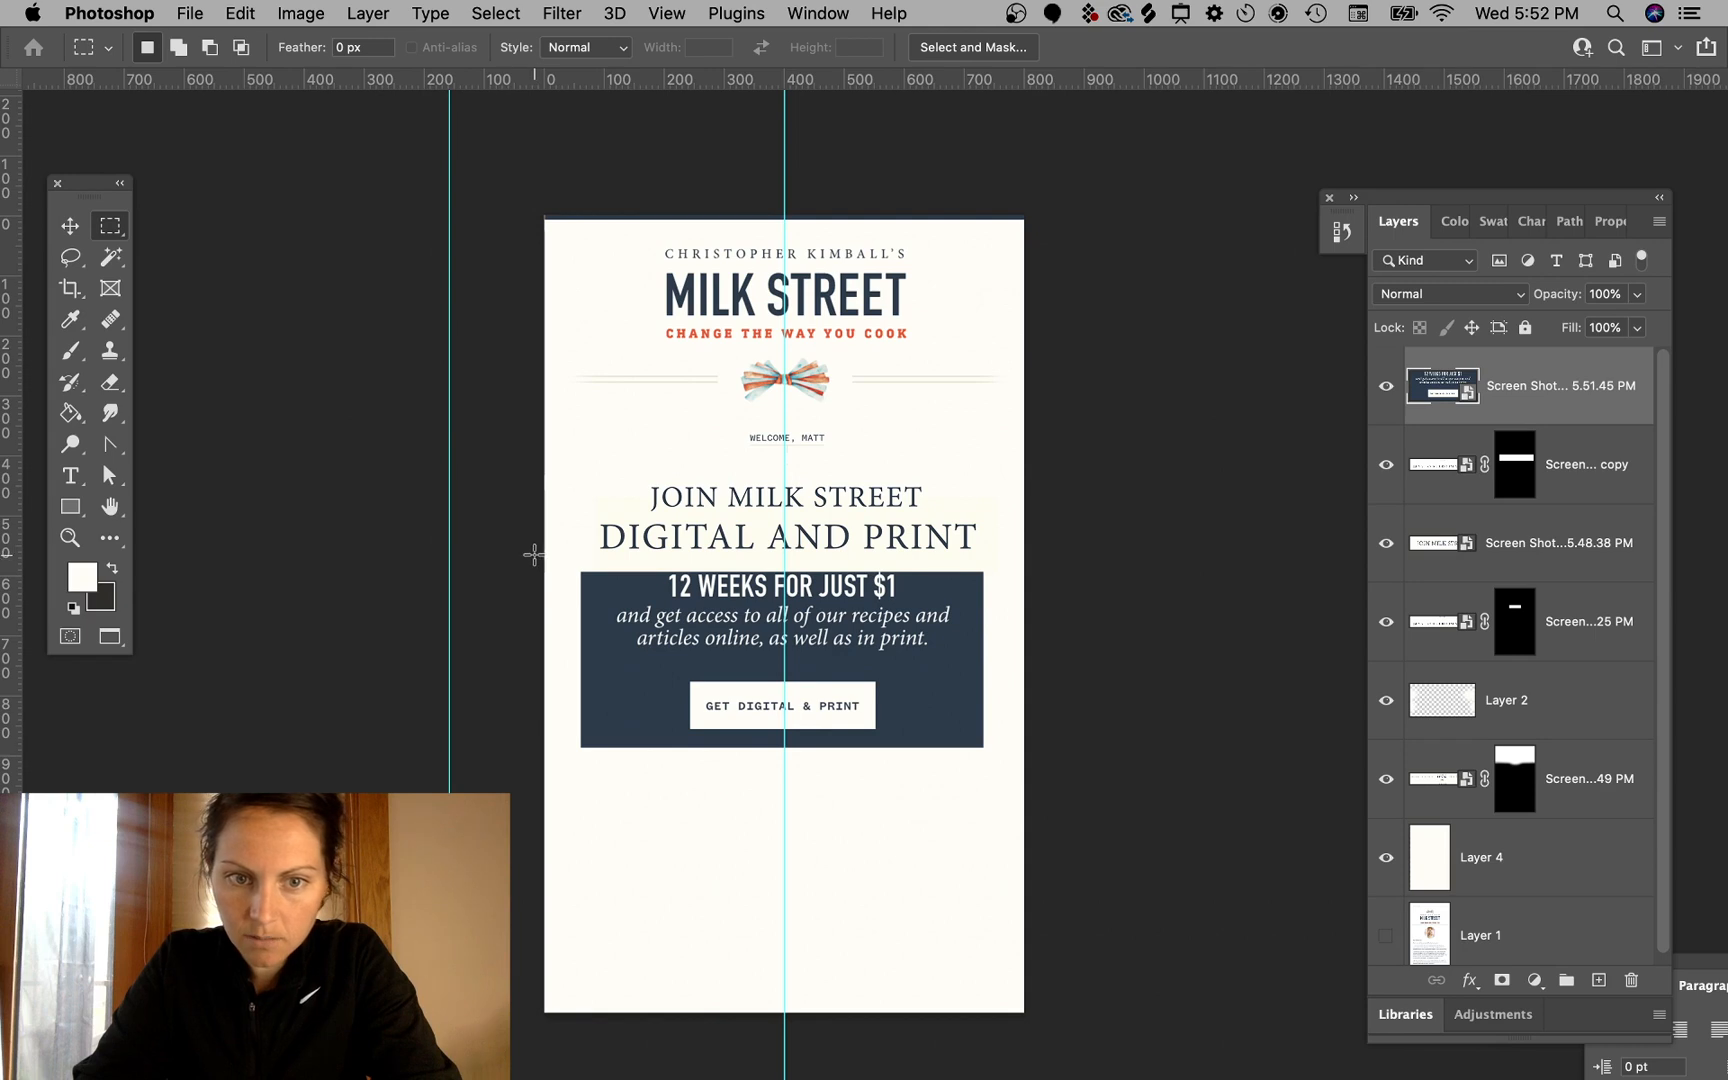
{"action": "left_click_drag", "start_coordinate": [752, 618], "coordinate": [1057, 664]}
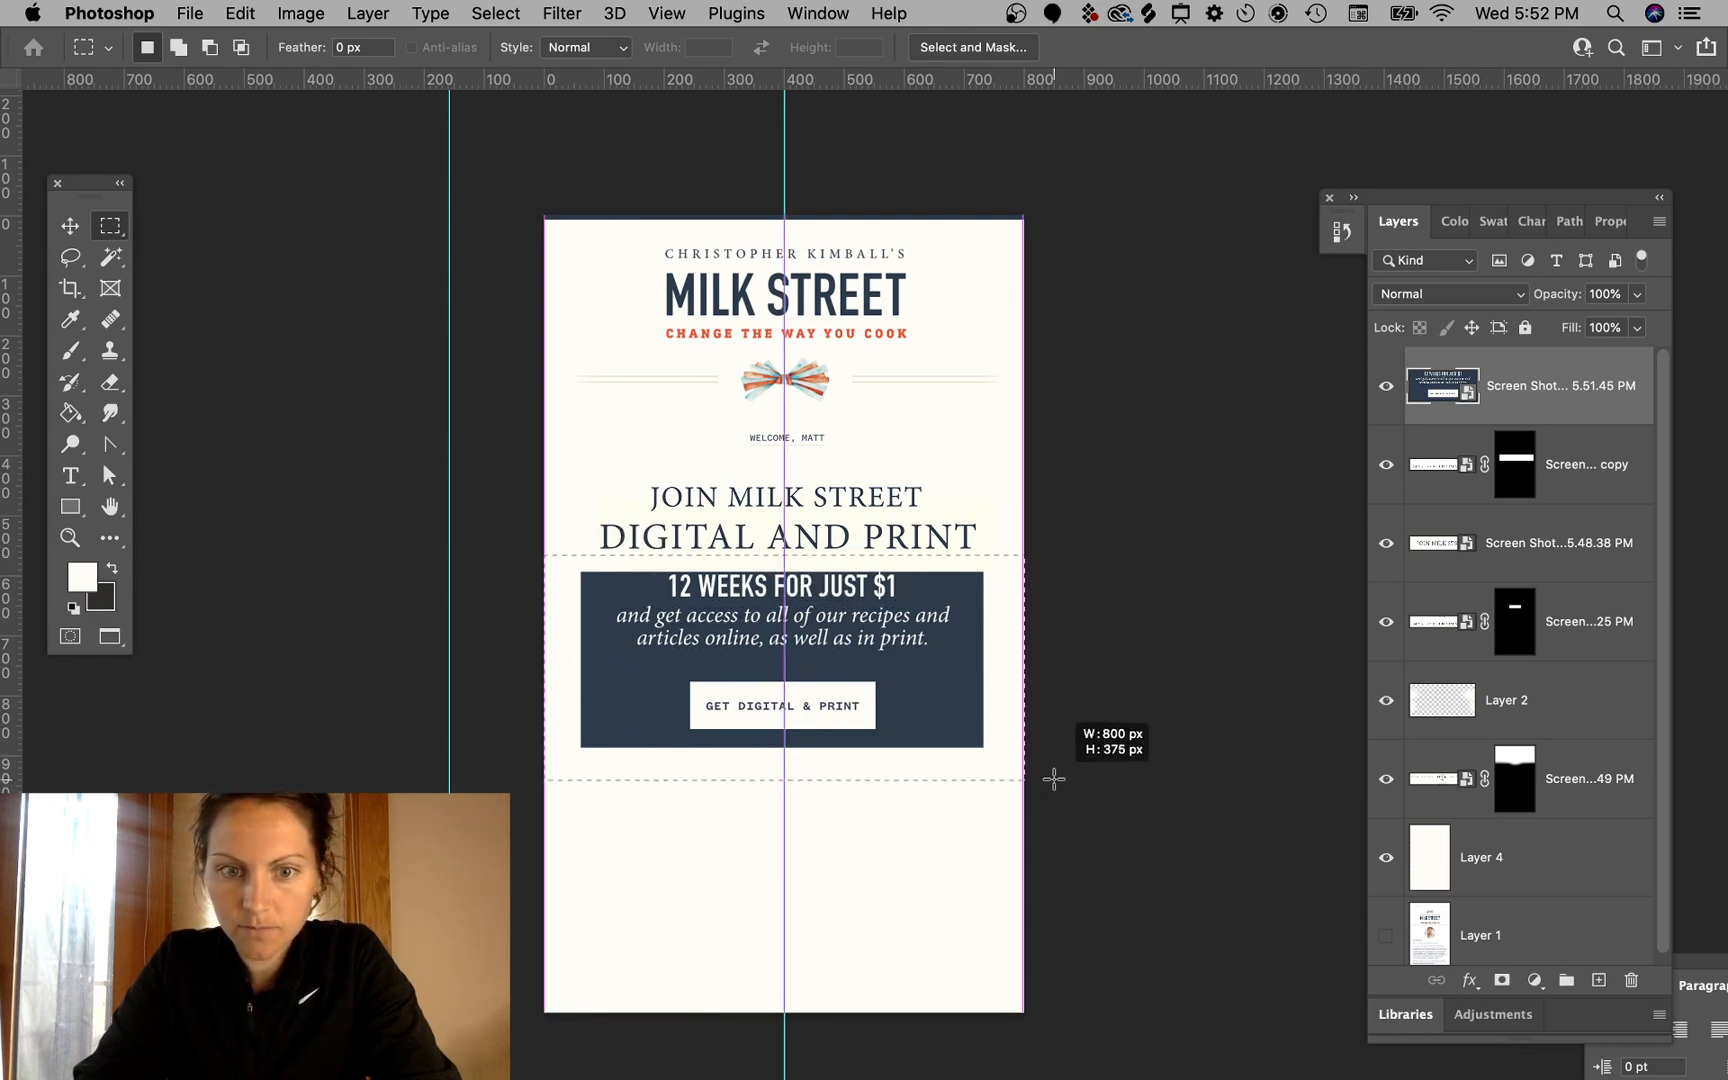
{"action": "left_click_drag", "start_coordinate": [1054, 762], "coordinate": [1050, 760]}
{"action": "key", "text": "i"}
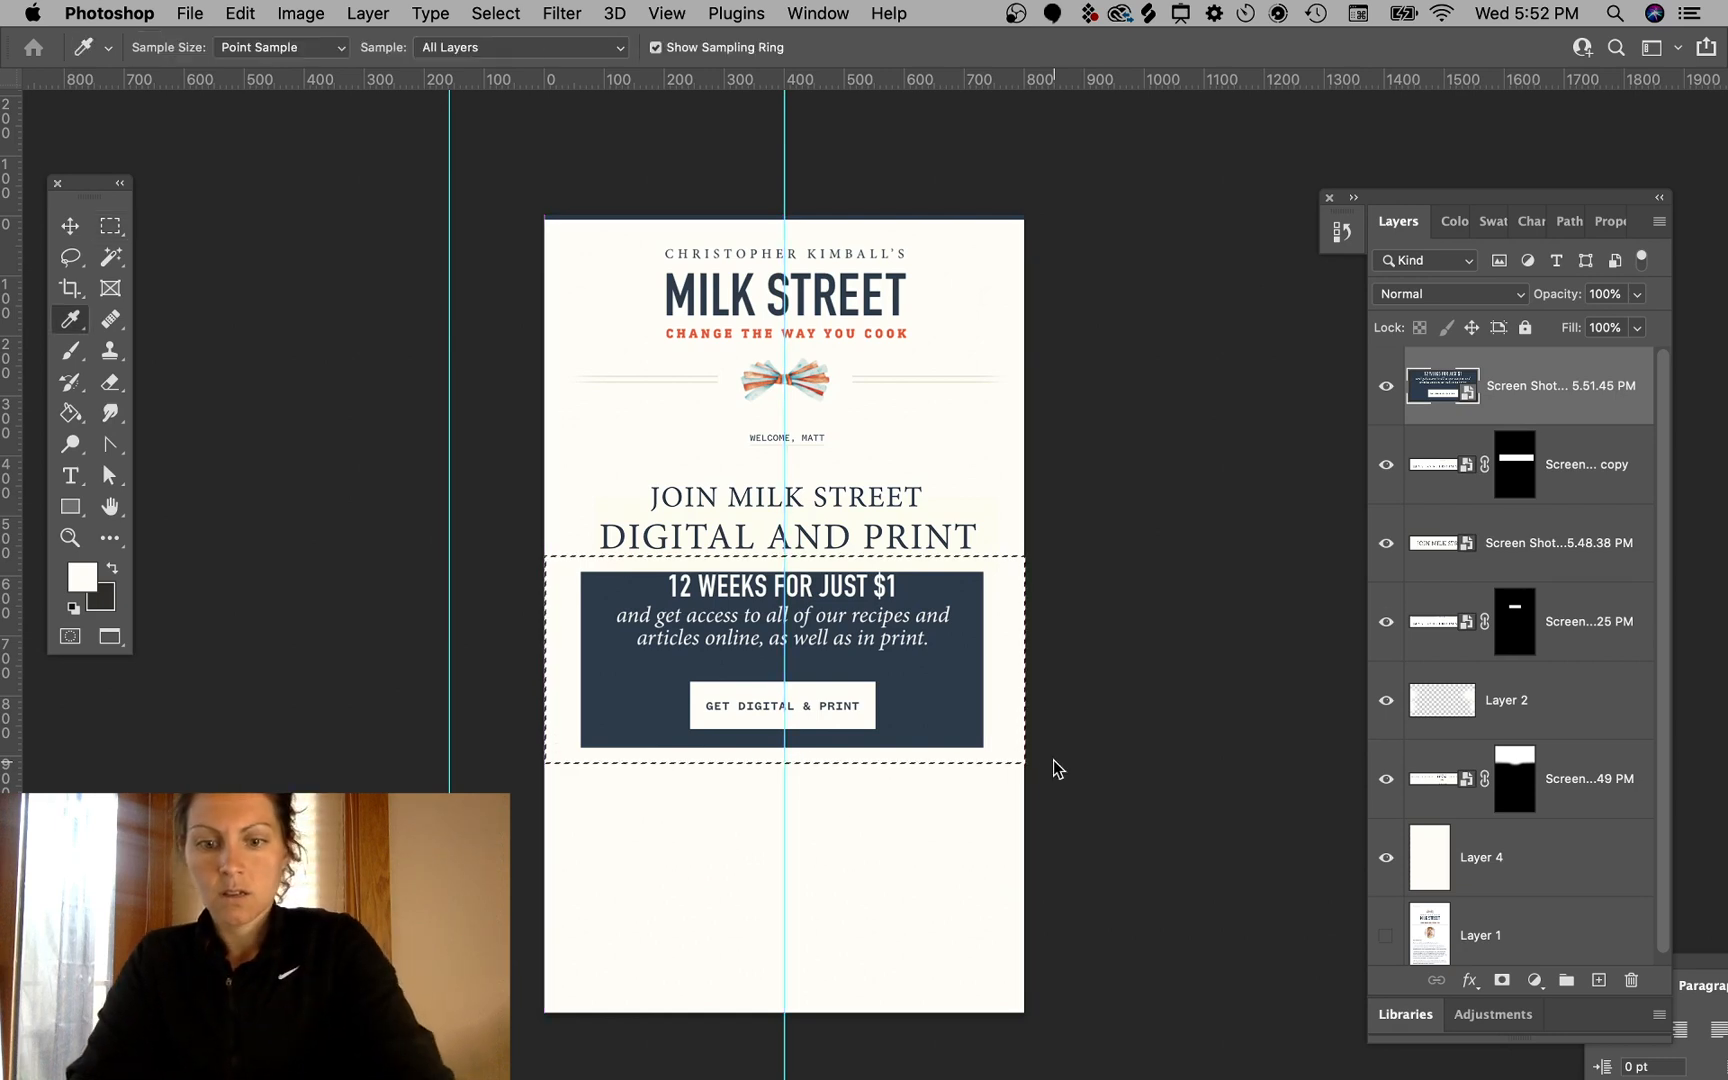
{"action": "left_click", "coordinate": [966, 677]}
{"action": "key", "text": "g"}
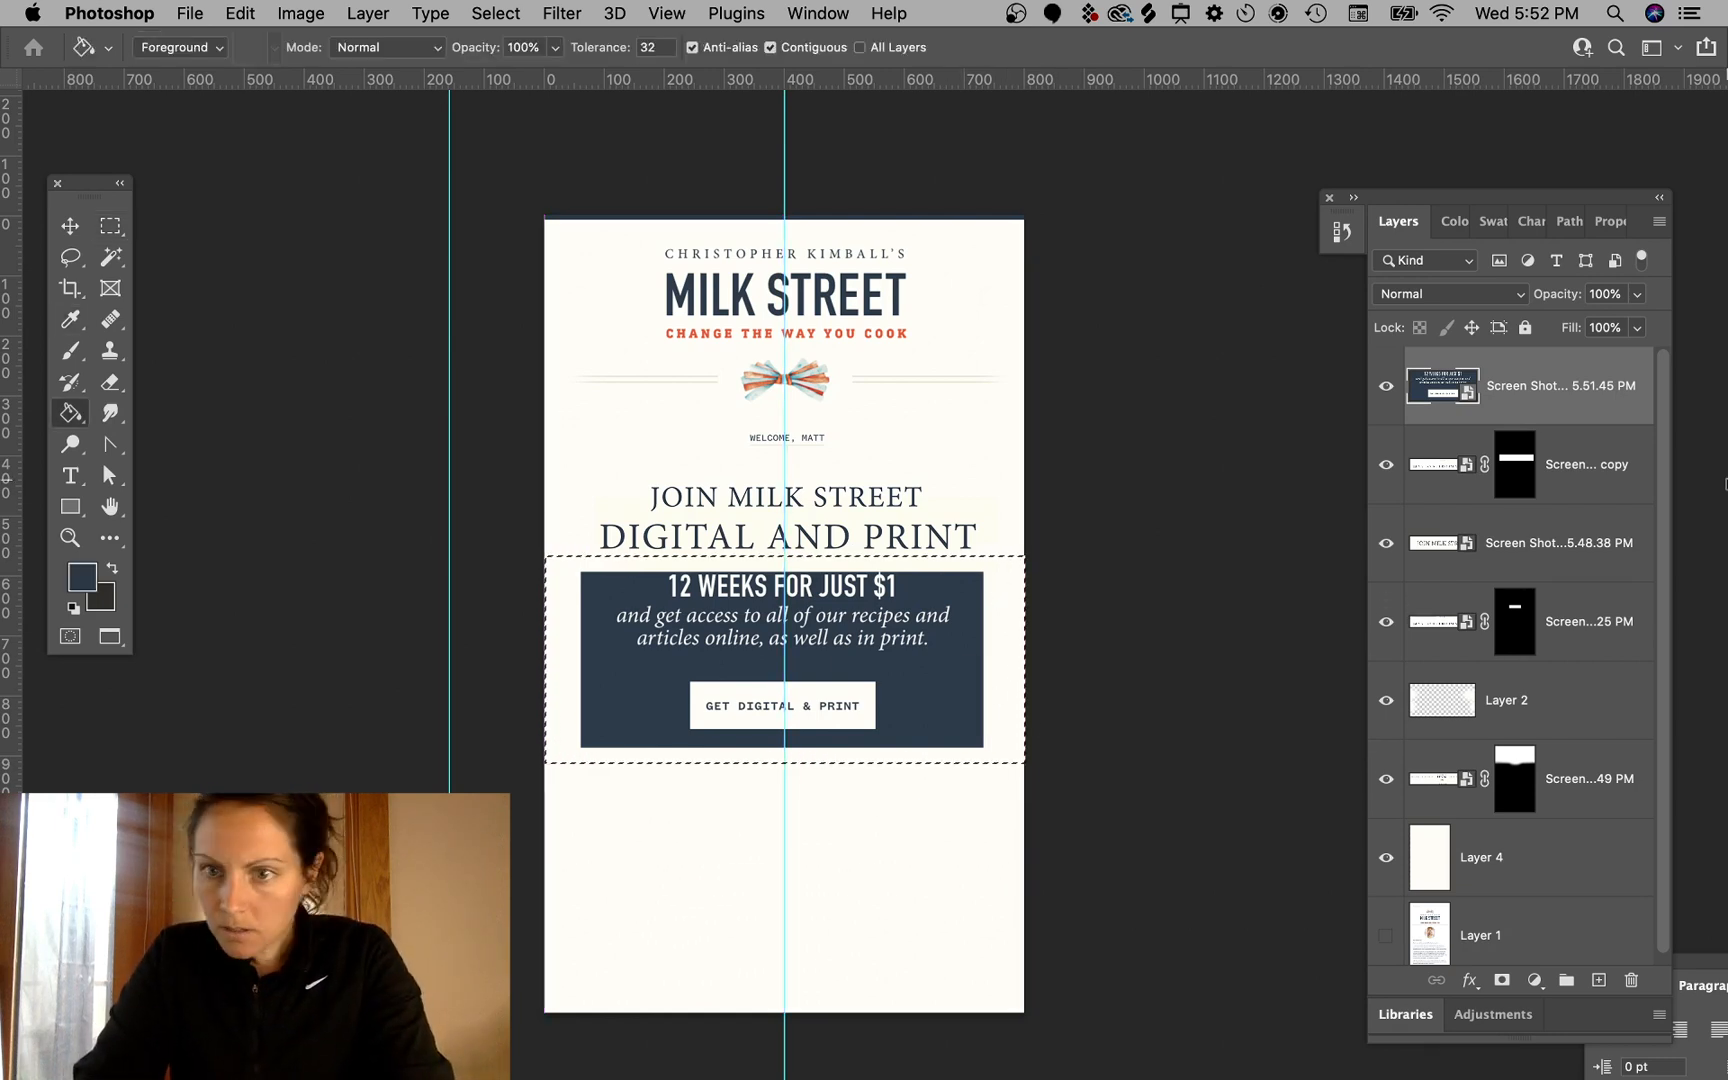
{"action": "left_click", "coordinate": [1546, 857]}
{"action": "left_click", "coordinate": [1598, 980]}
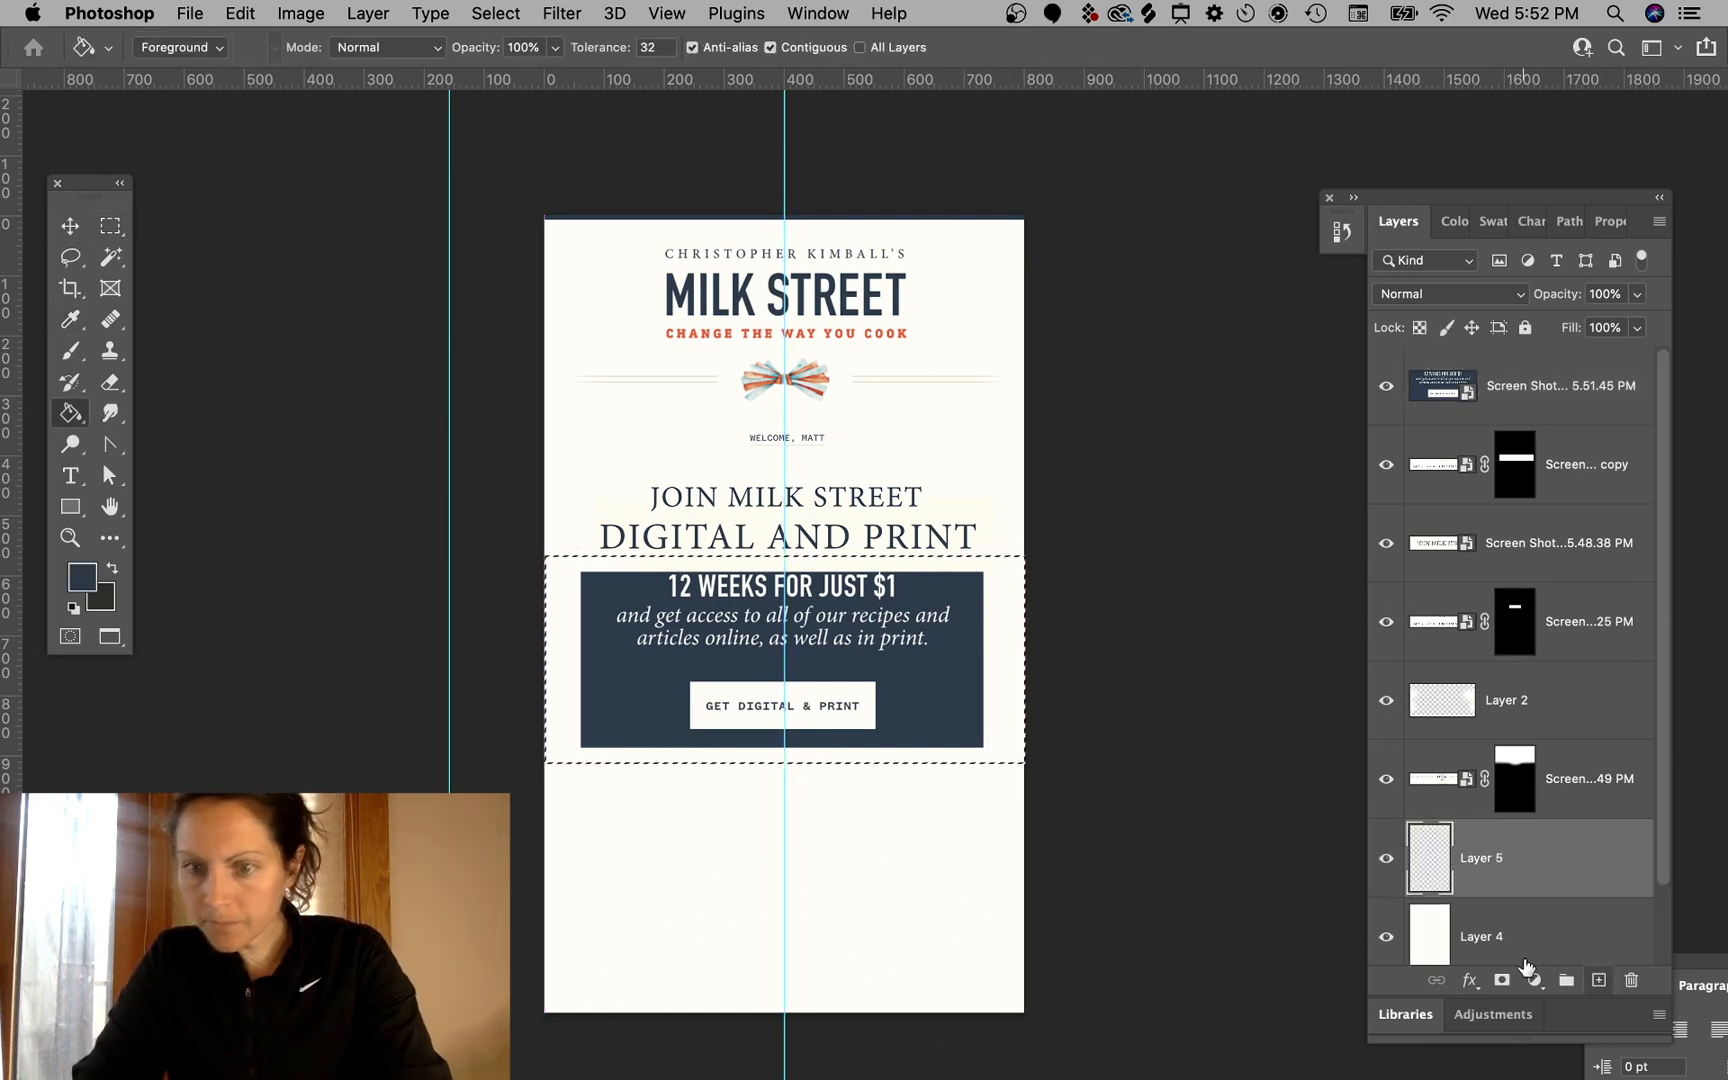
{"action": "left_click", "coordinate": [999, 662]}
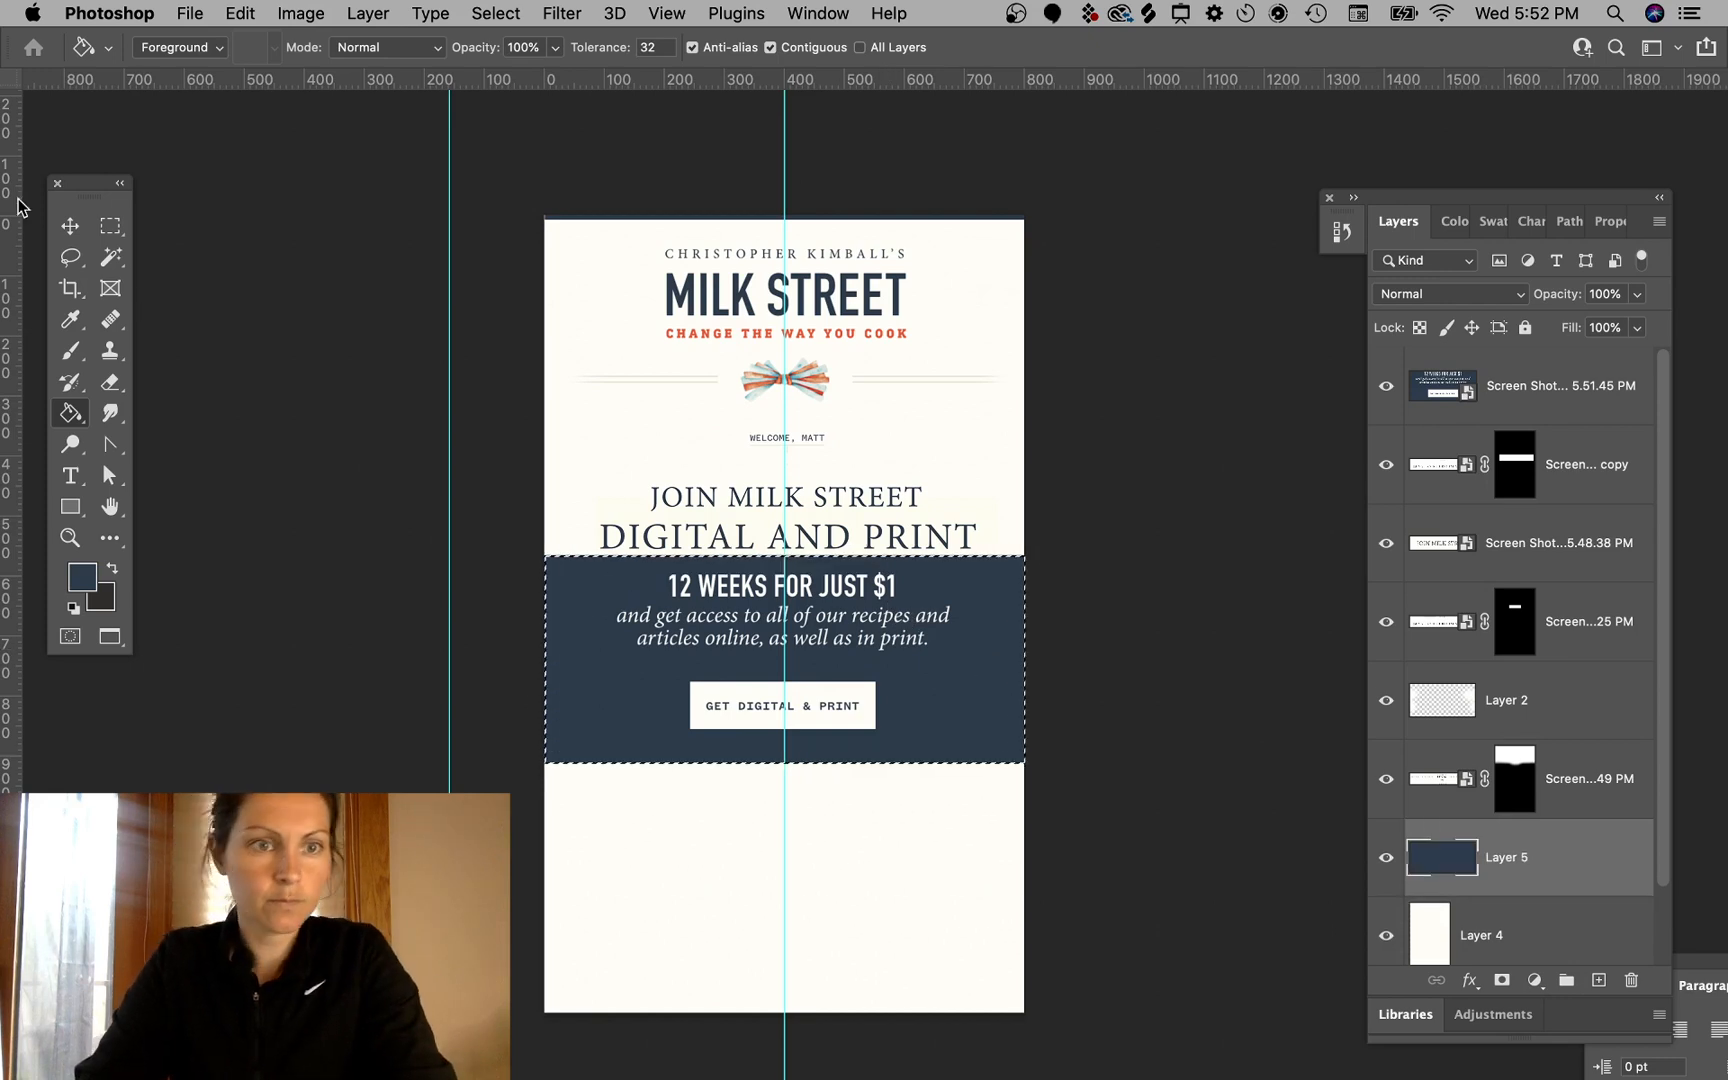
- Select both title layers and nudge them up three steps
{"action": "left_click", "coordinate": [64, 228]}
{"action": "left_click", "coordinate": [110, 226]}
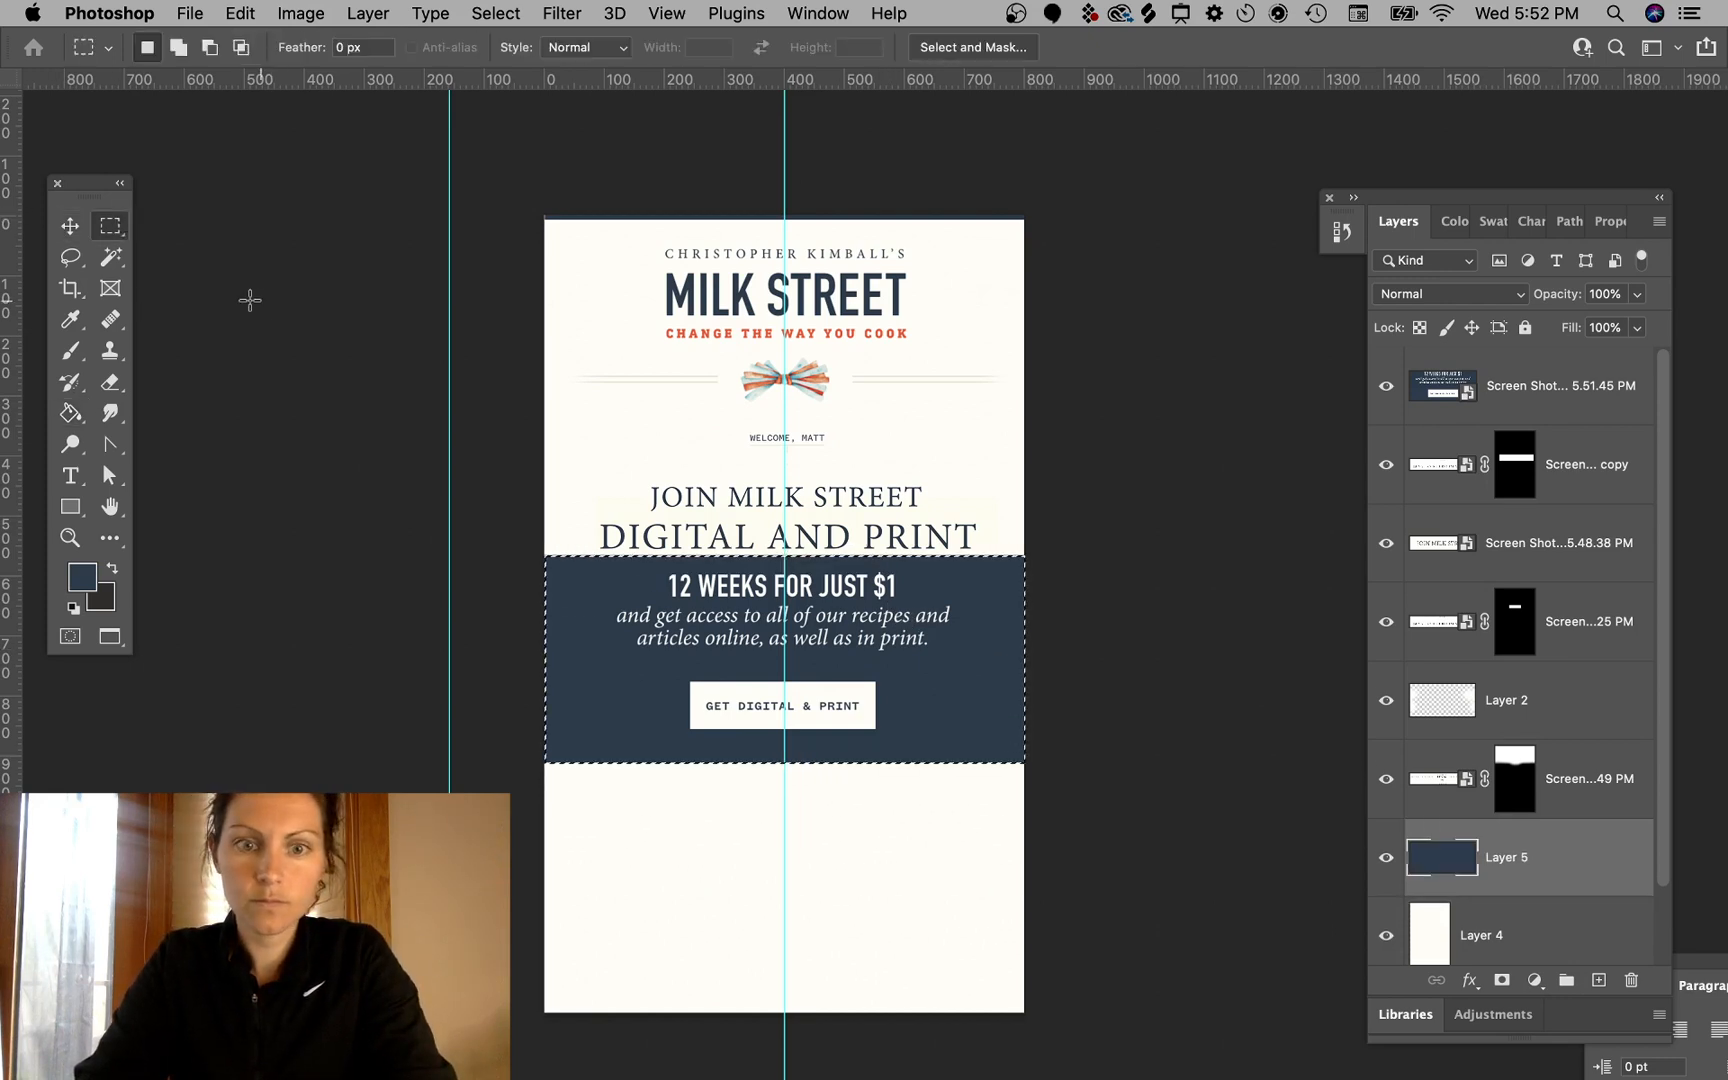
{"action": "left_click", "coordinate": [66, 228]}
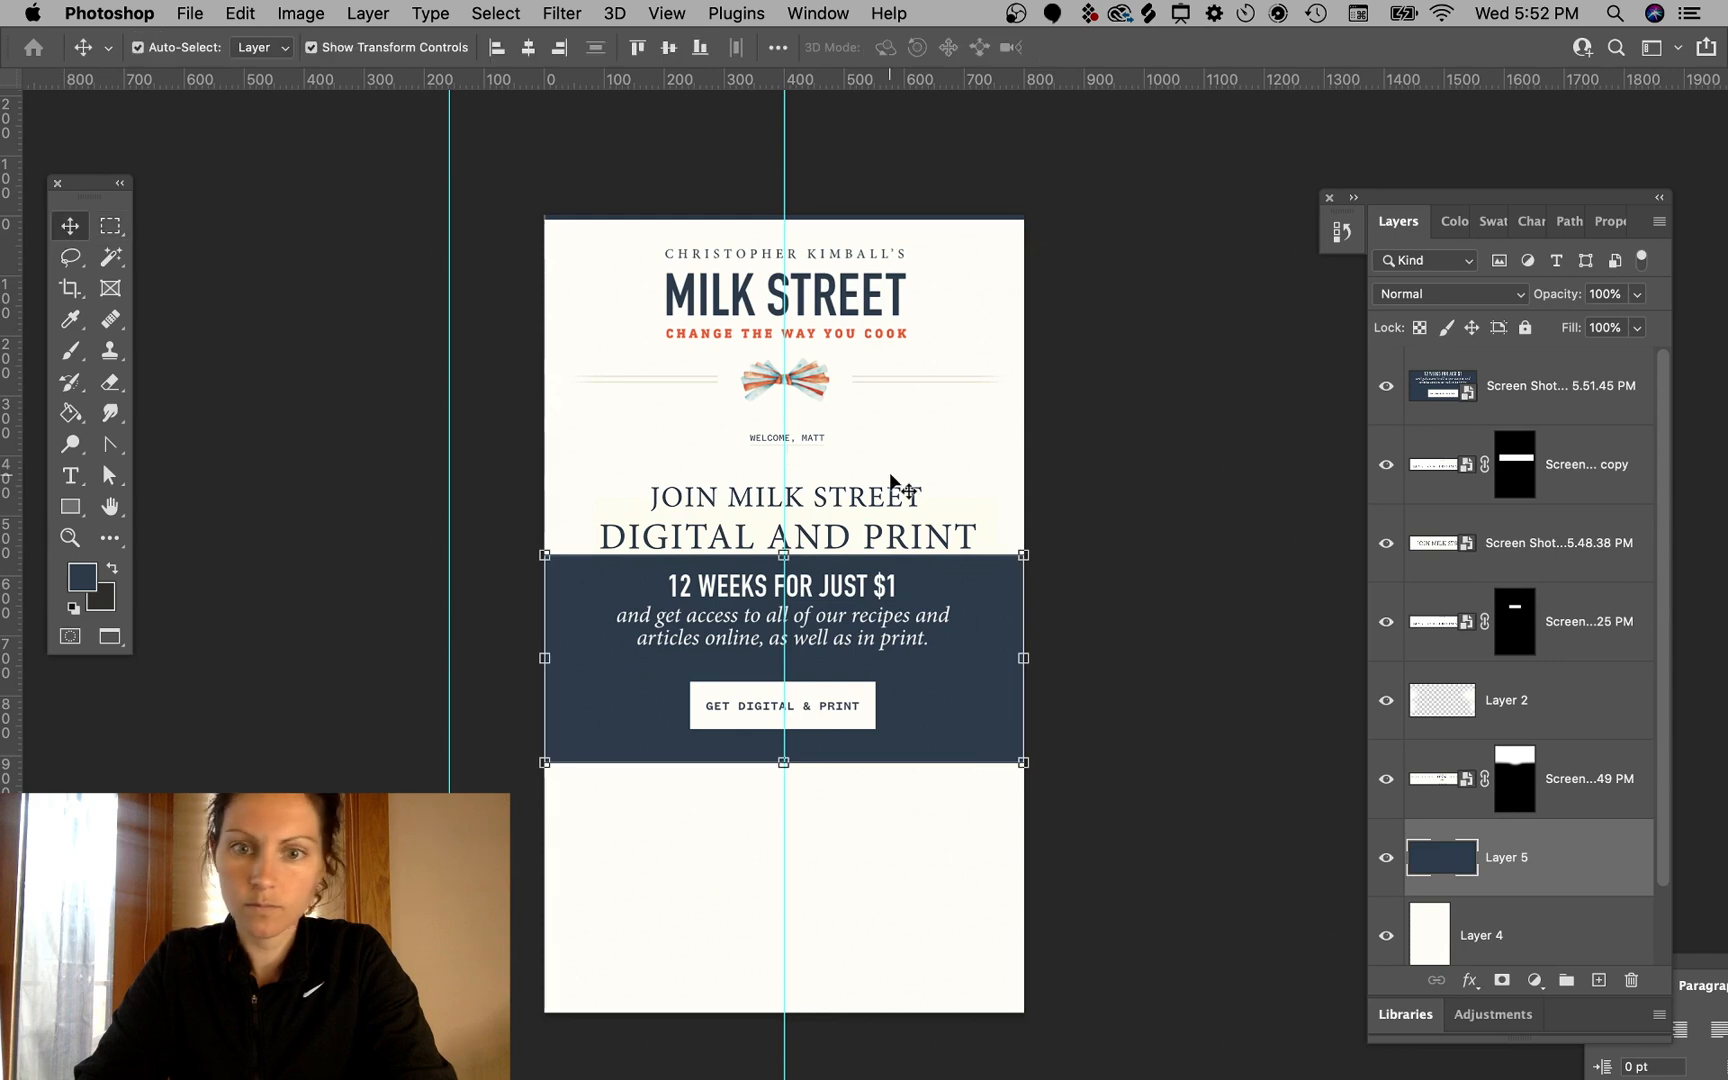
{"action": "left_click", "coordinate": [1170, 485]}
{"action": "left_click", "coordinate": [861, 500]}
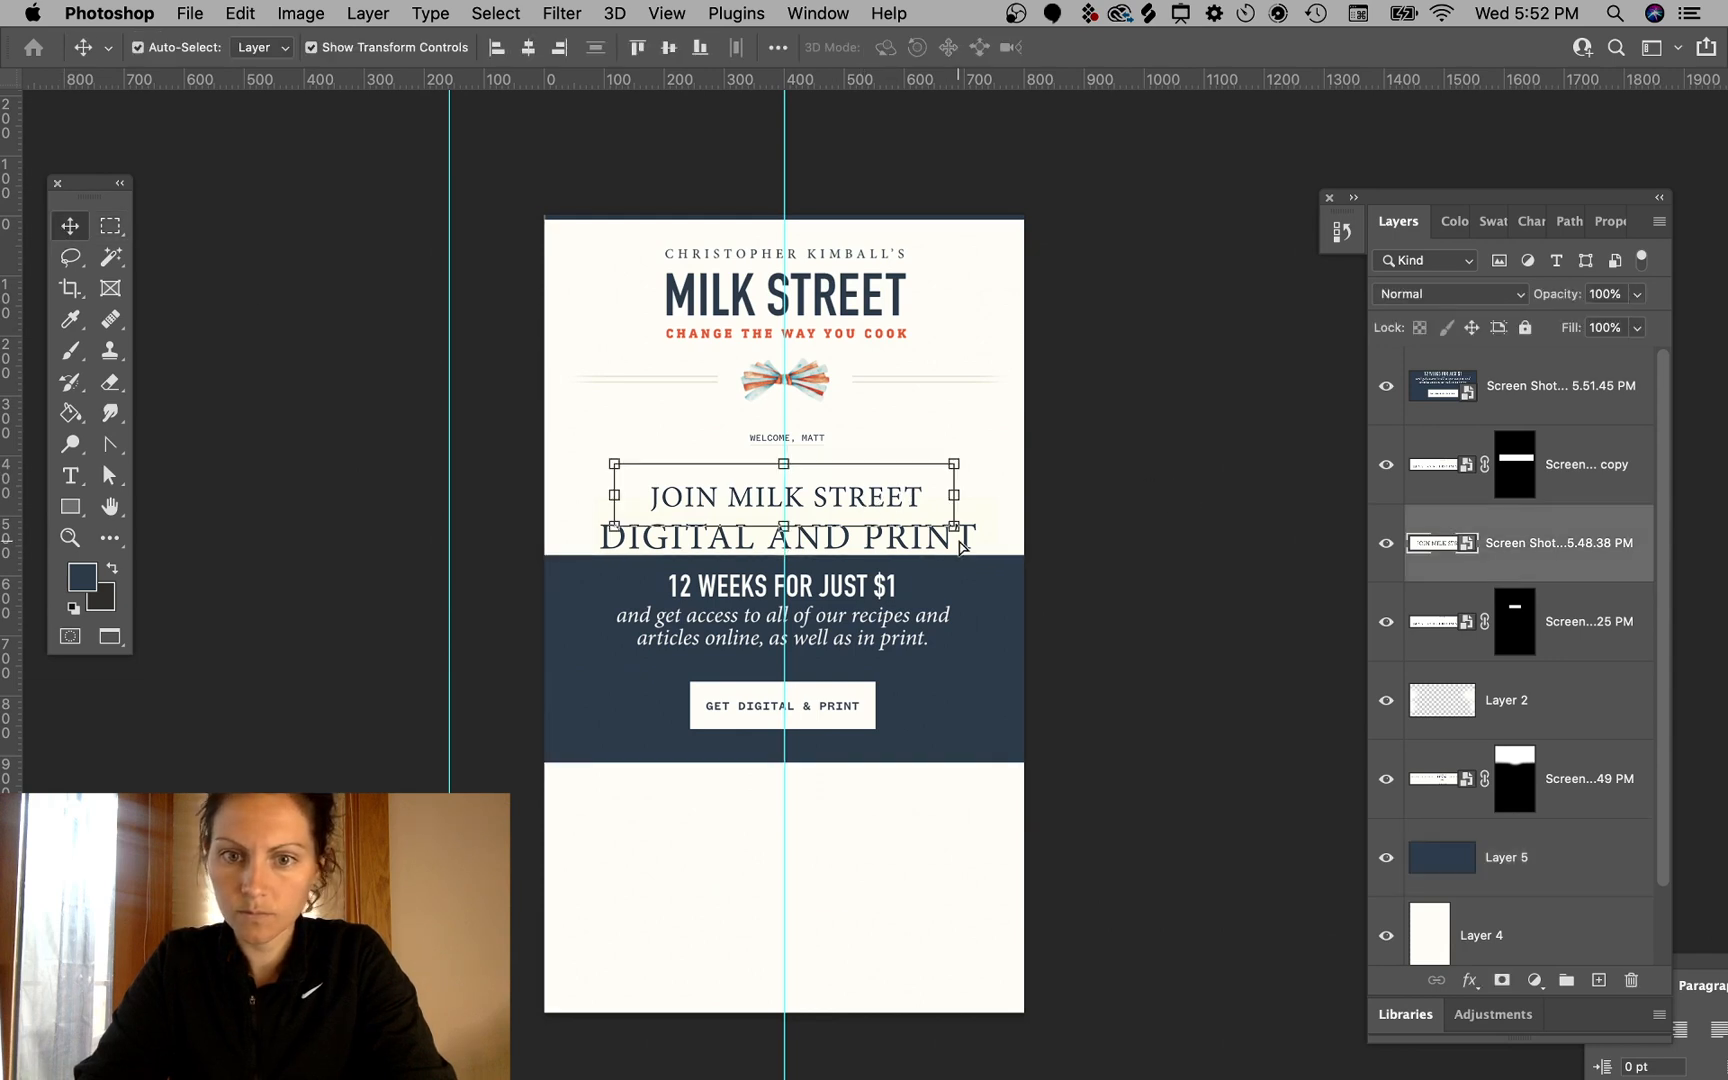
{"action": "left_click", "coordinate": [1605, 468], "text": "shift"}
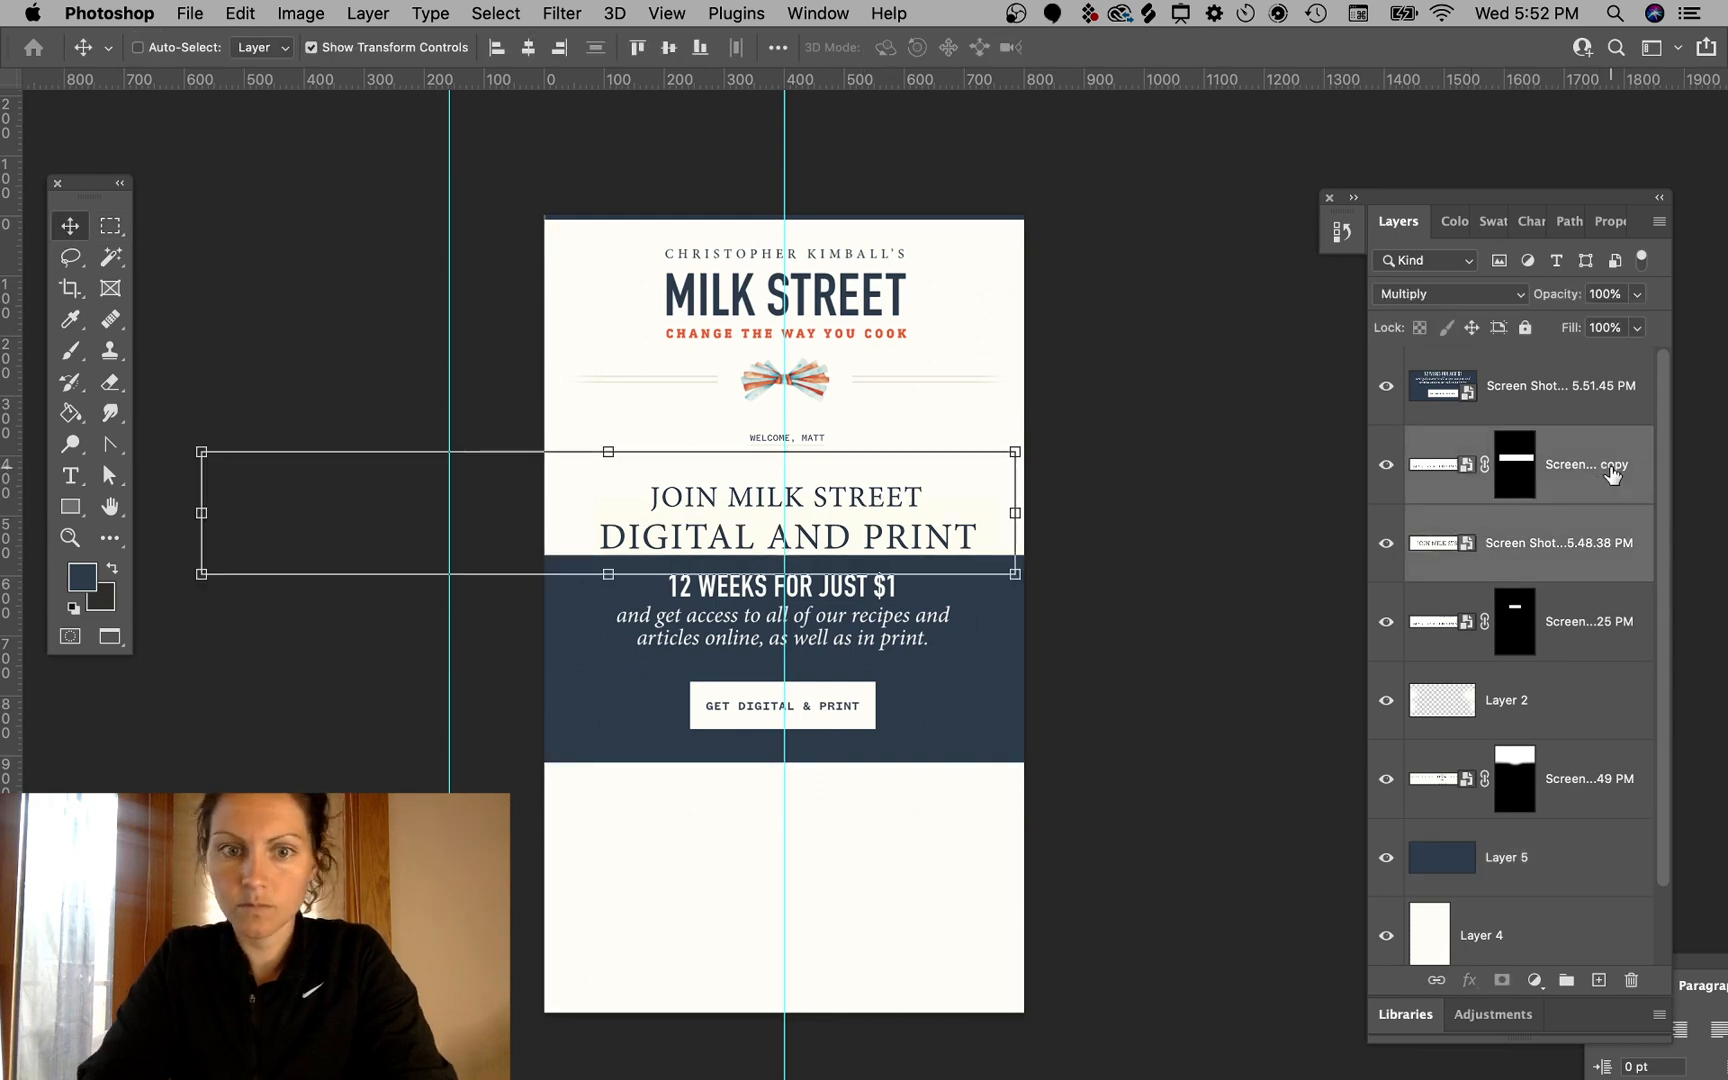
{"action": "key", "text": "Up"}
{"action": "key", "text": "Up"}
{"action": "key", "text": "Up"}
{"action": "key", "text": "Up"}
{"action": "key", "text": "Up"}
{"action": "key", "text": "Up"}
{"action": "key", "text": "Up"}
{"action": "key", "text": "Up"}
{"action": "key", "text": "Up"}
{"action": "key", "text": "Up"}
{"action": "key", "text": "Up"}
{"action": "key", "text": "Up"}
{"action": "key", "text": "Up"}
{"action": "key", "text": "Up"}
{"action": "key", "text": "Up"}
{"action": "key", "text": "Up"}
{"action": "key", "text": "Up"}
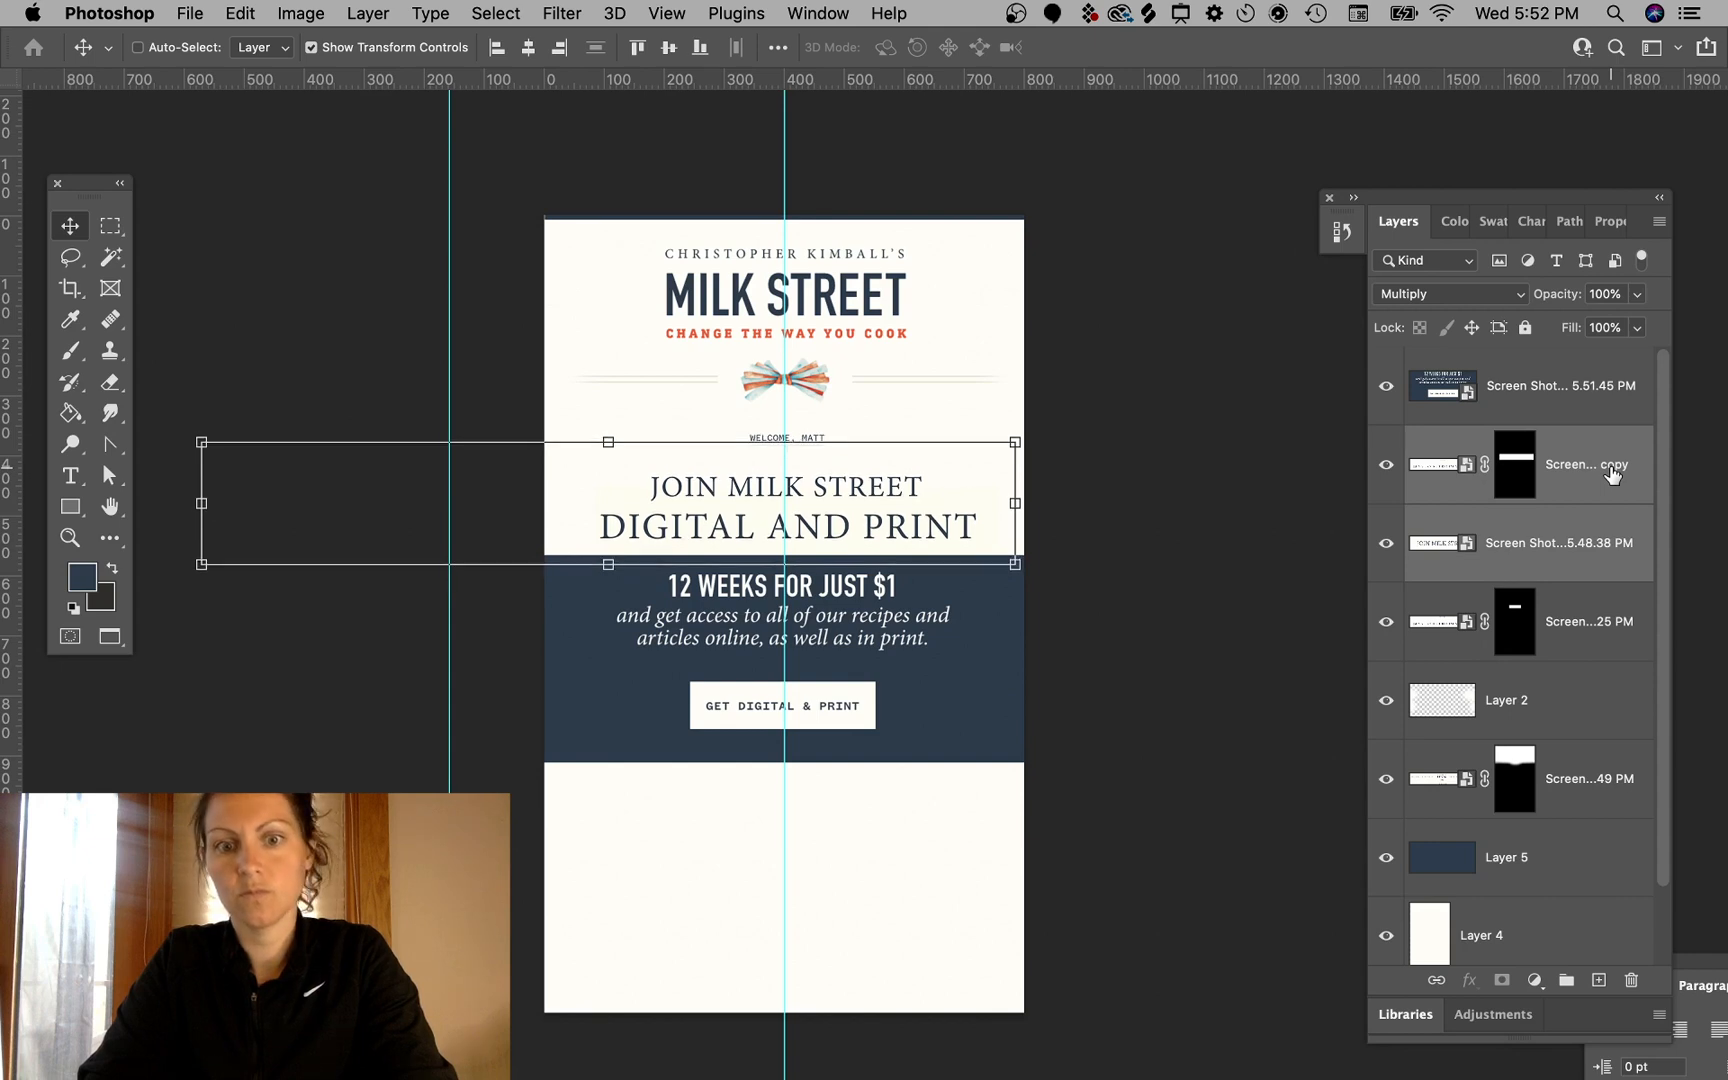
- Move the banner screenshot down within the navy band, then nudge it up three steps
{"action": "left_click", "coordinate": [1214, 597], "text": "super"}
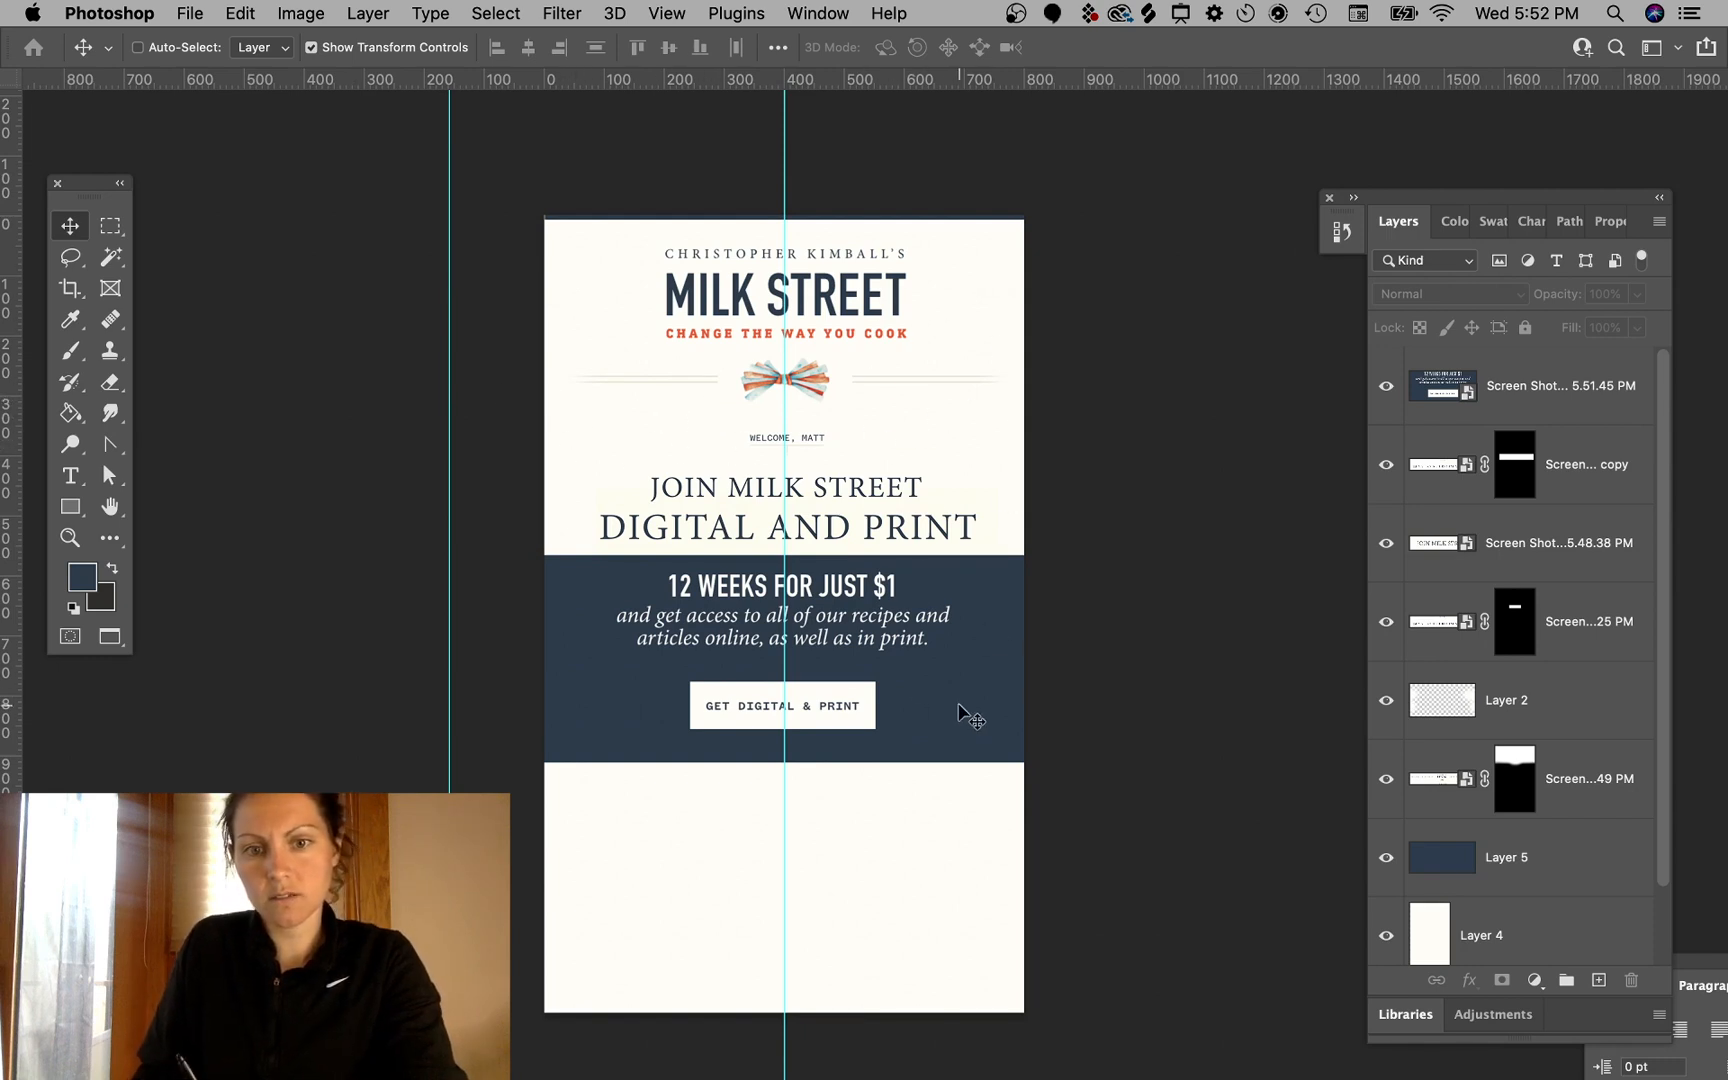
{"action": "left_click", "coordinate": [911, 651], "text": "super"}
{"action": "left_click_drag", "start_coordinate": [922, 627], "coordinate": [926, 648]}
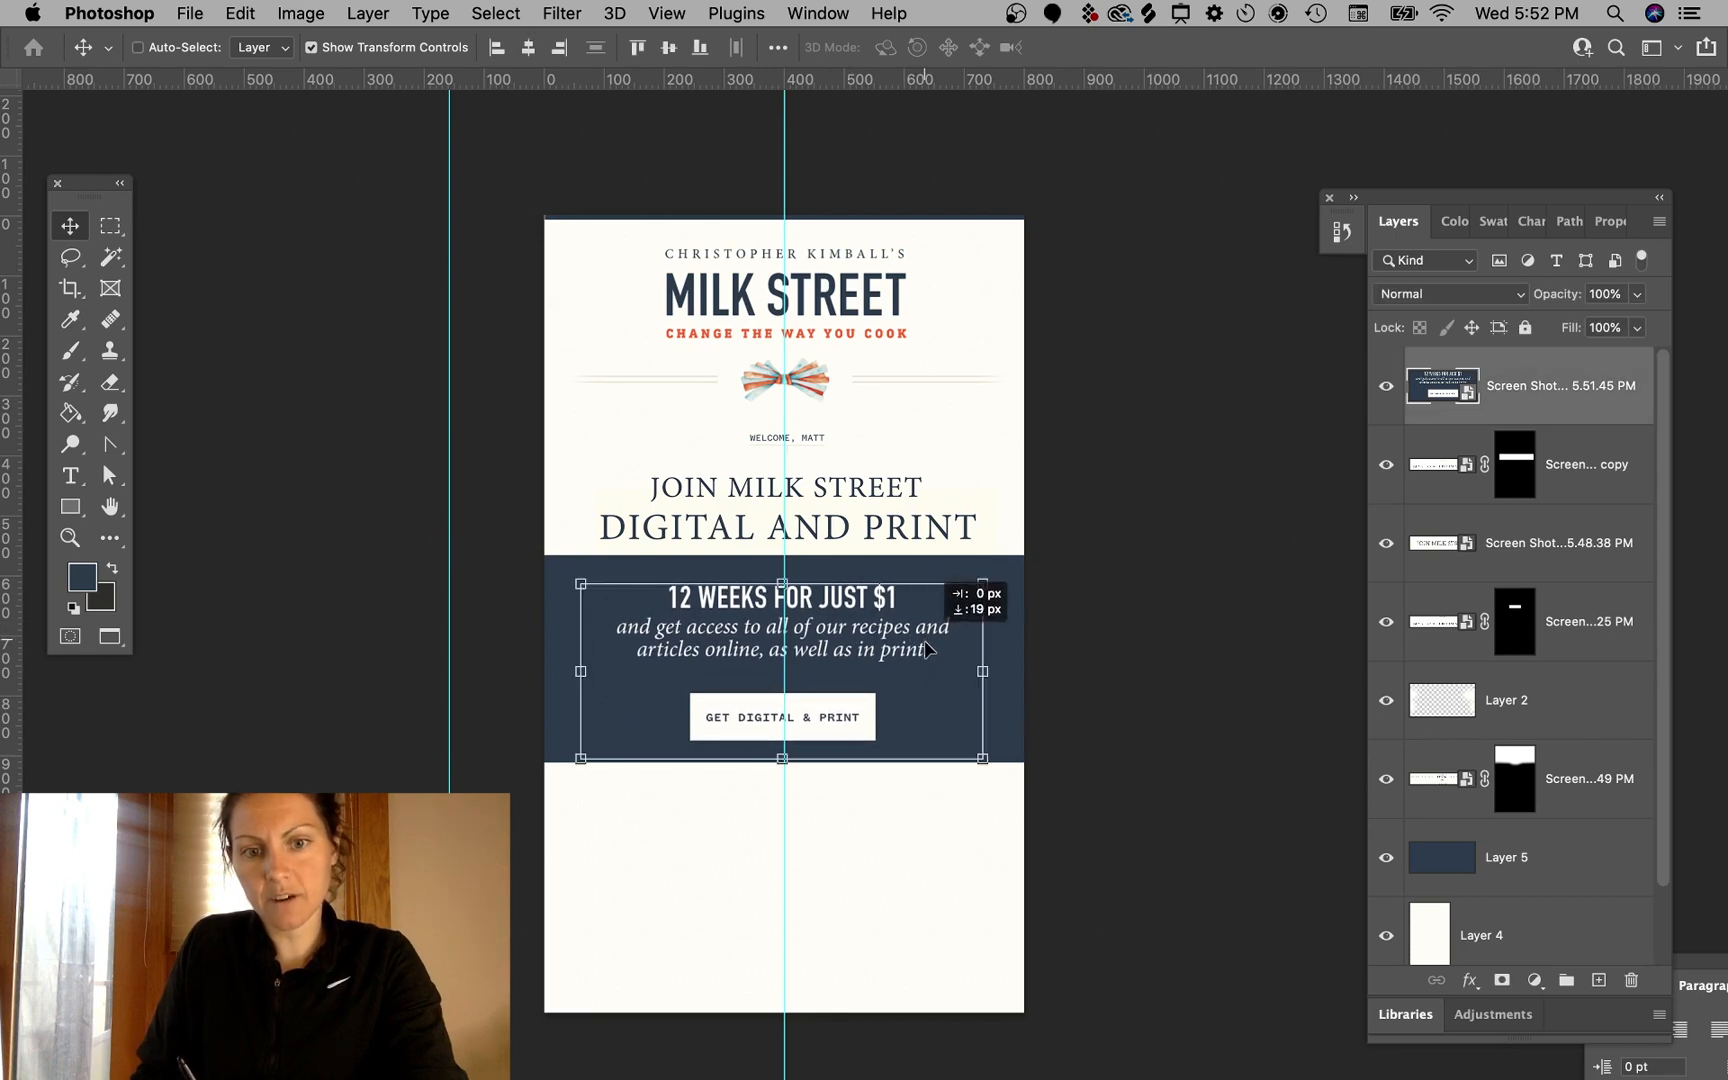
{"action": "left_click", "coordinate": [1157, 480], "text": "super"}
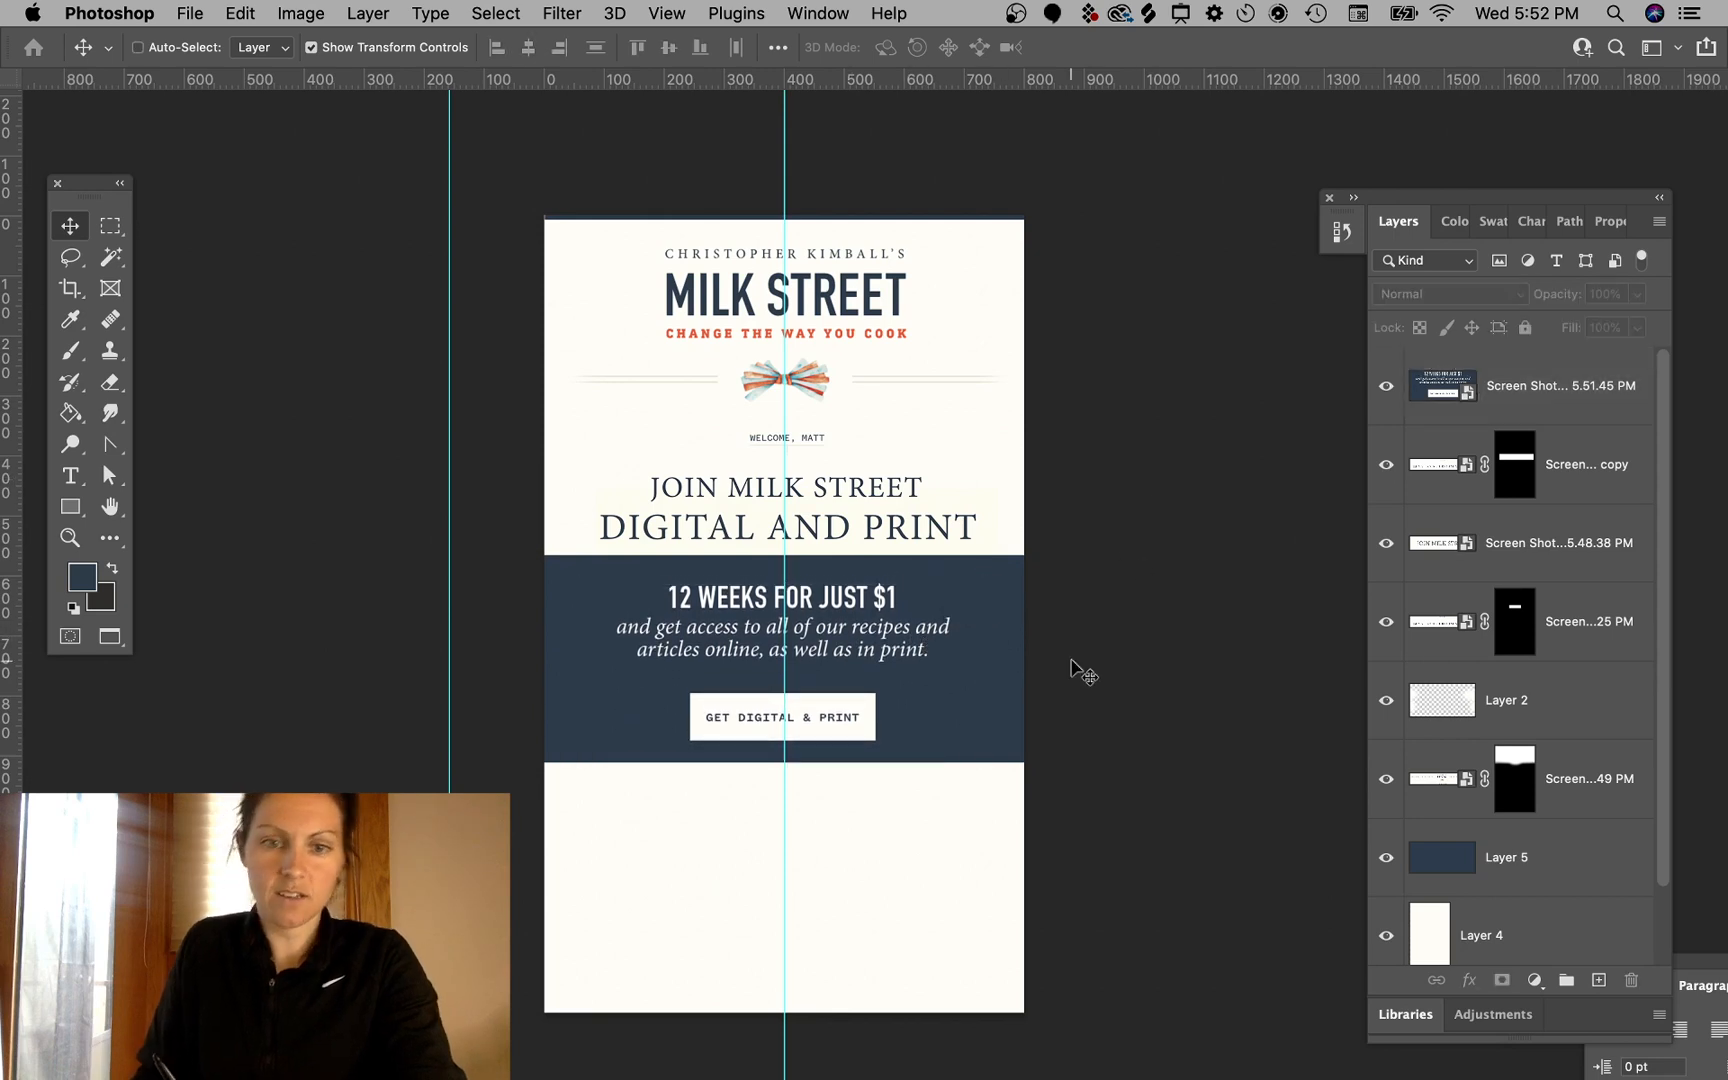
{"action": "left_click", "coordinate": [873, 634], "text": "super"}
{"action": "key", "text": "Up"}
{"action": "key", "text": "Up"}
{"action": "key", "text": "Up"}
{"action": "key", "text": "Up"}
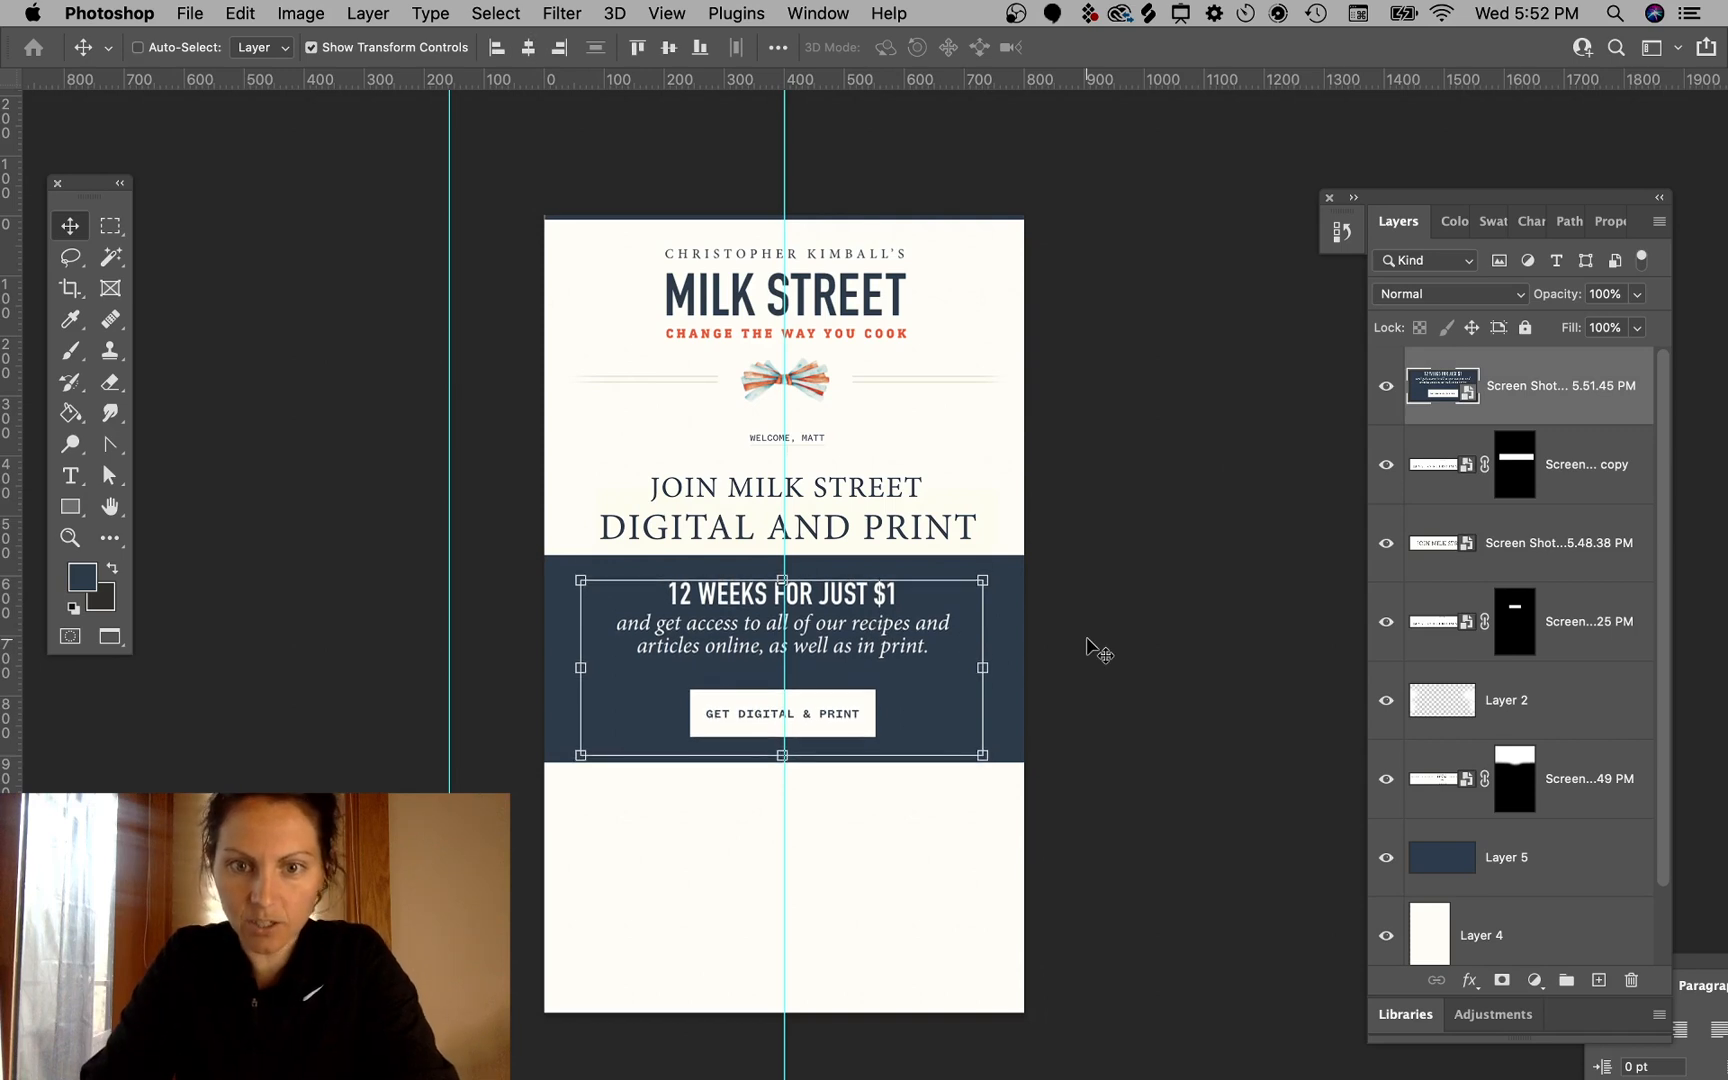
- Nudge the banner screenshot down one step and deselect it
{"action": "key", "text": "Down"}
{"action": "left_click", "coordinate": [1171, 487], "text": "super"}
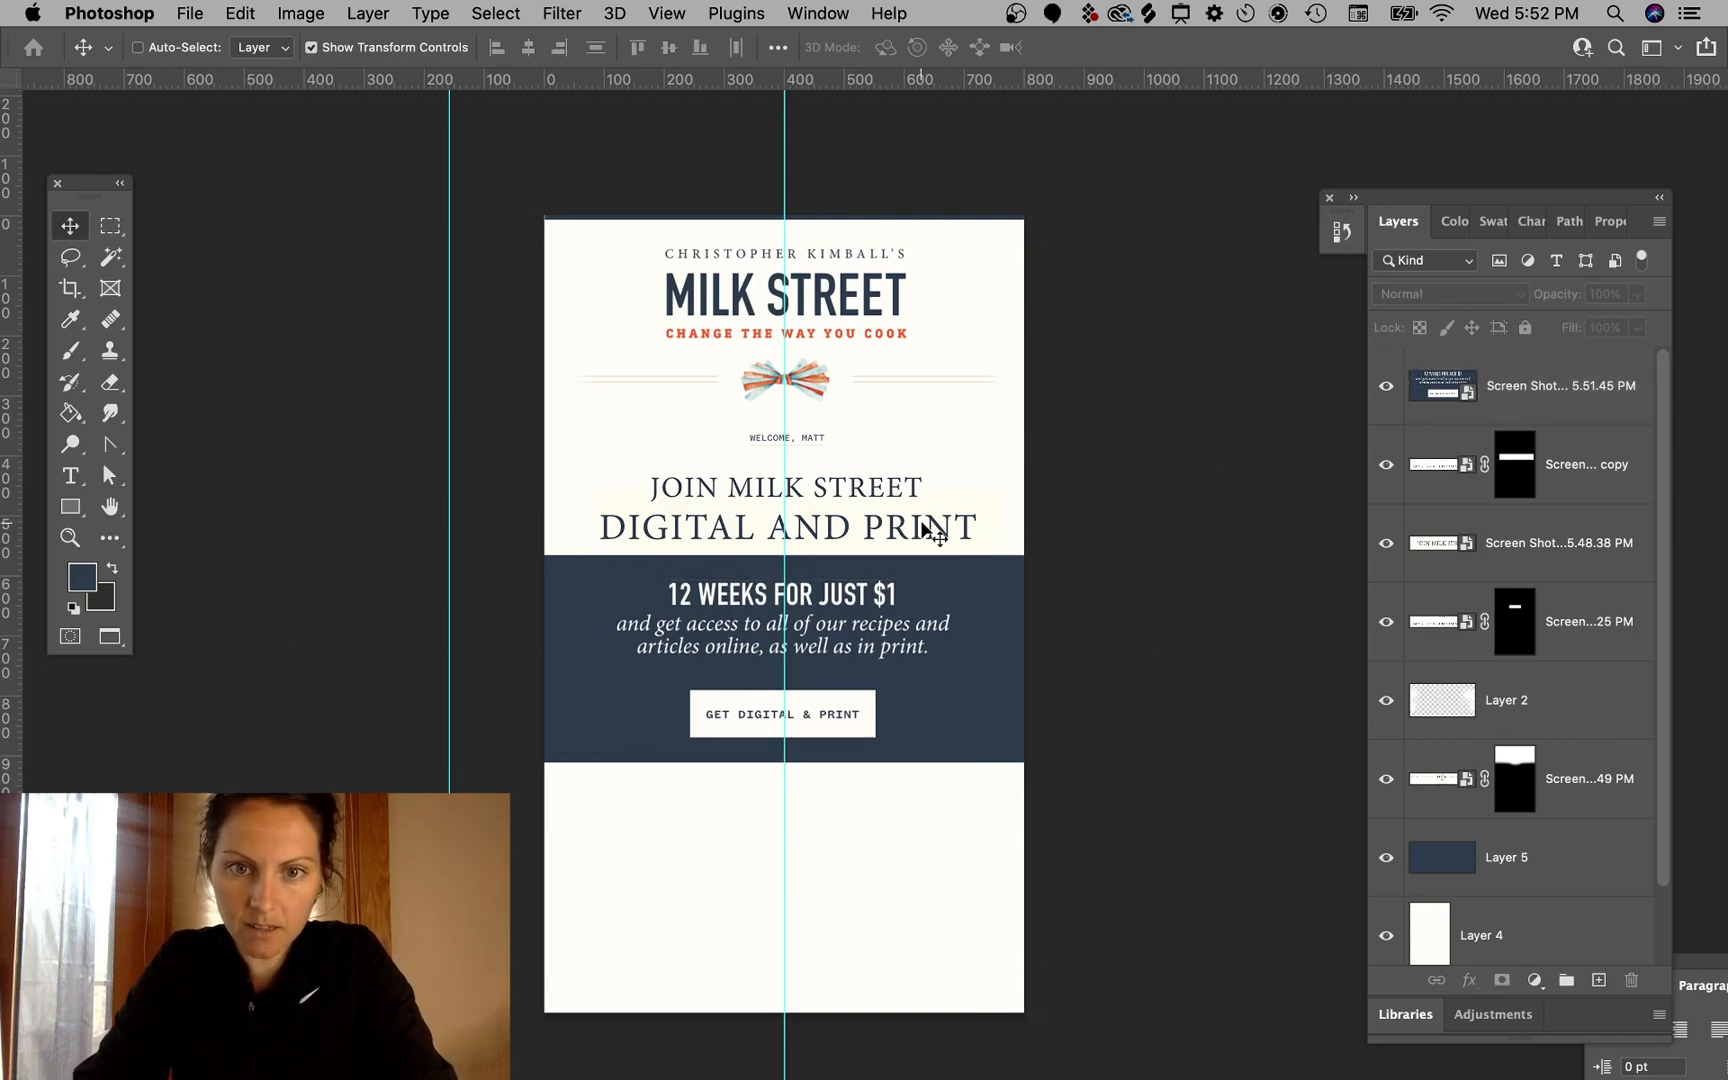
- Switch to the browser, widen the responsive preview, scroll to the page top and close the developer tools
{"action": "mouse_move", "coordinate": [440, 1078]}
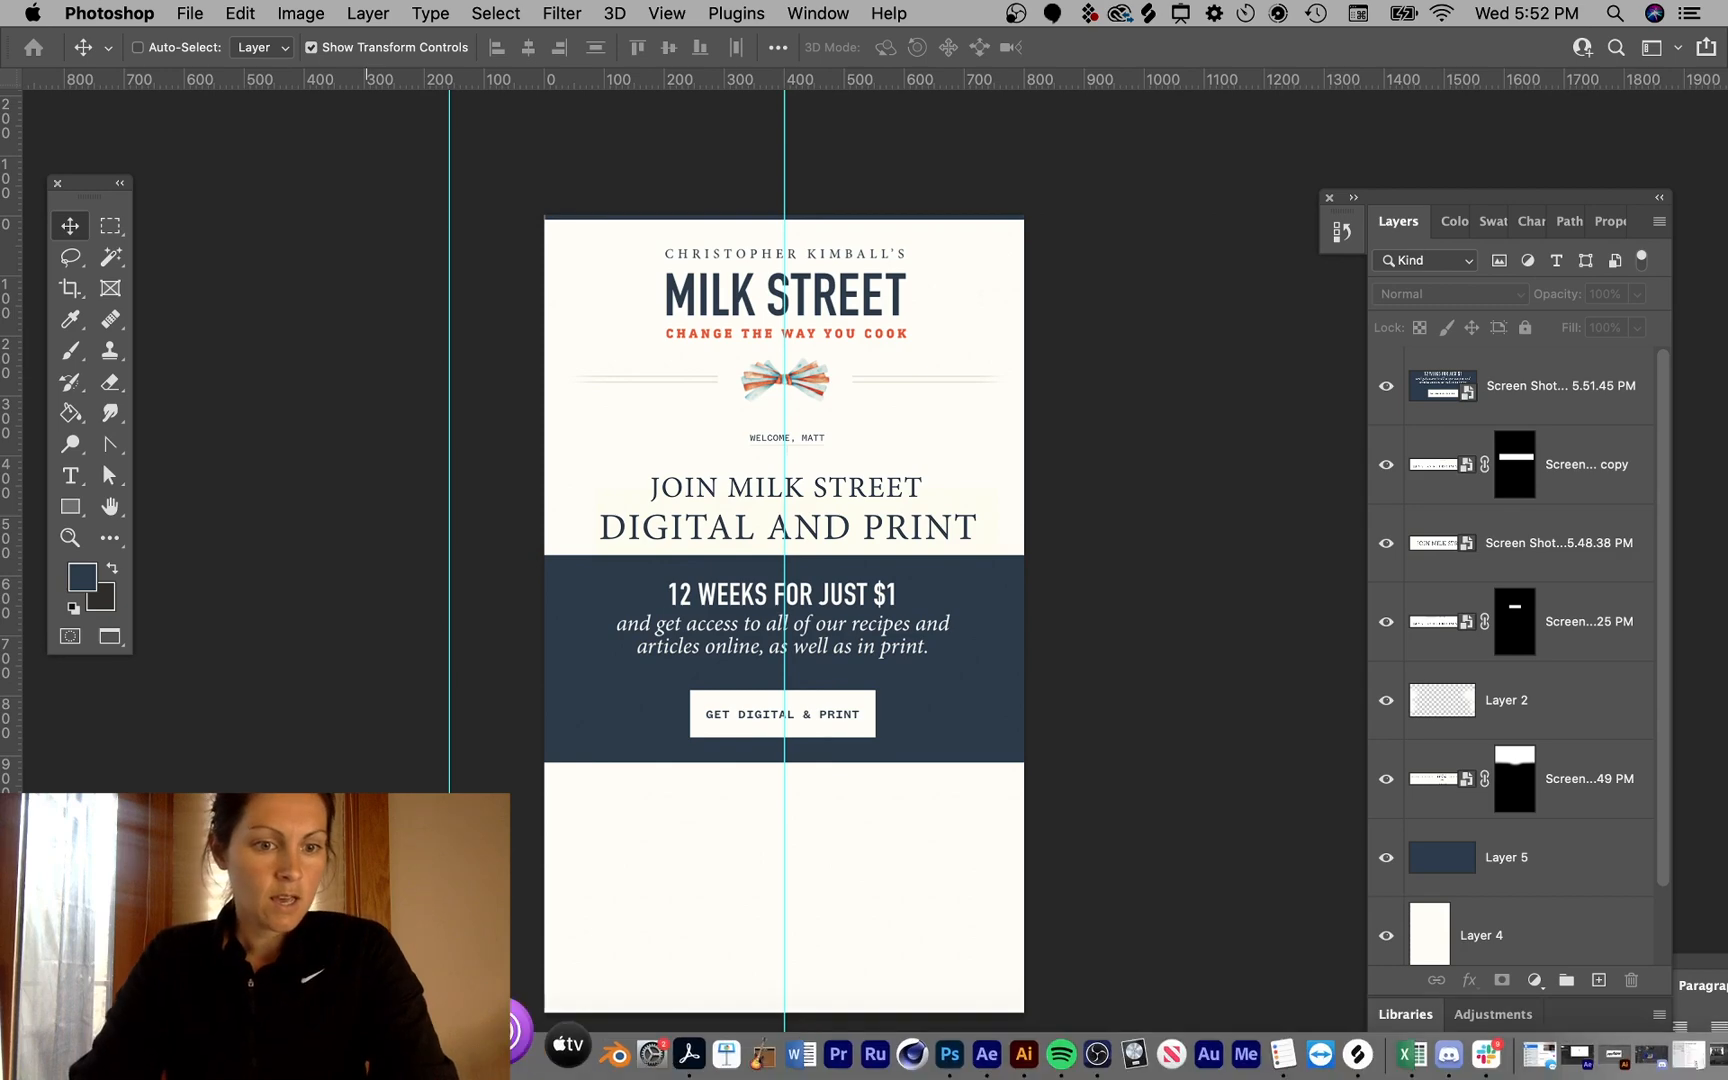
{"action": "left_click", "coordinate": [166, 1055]}
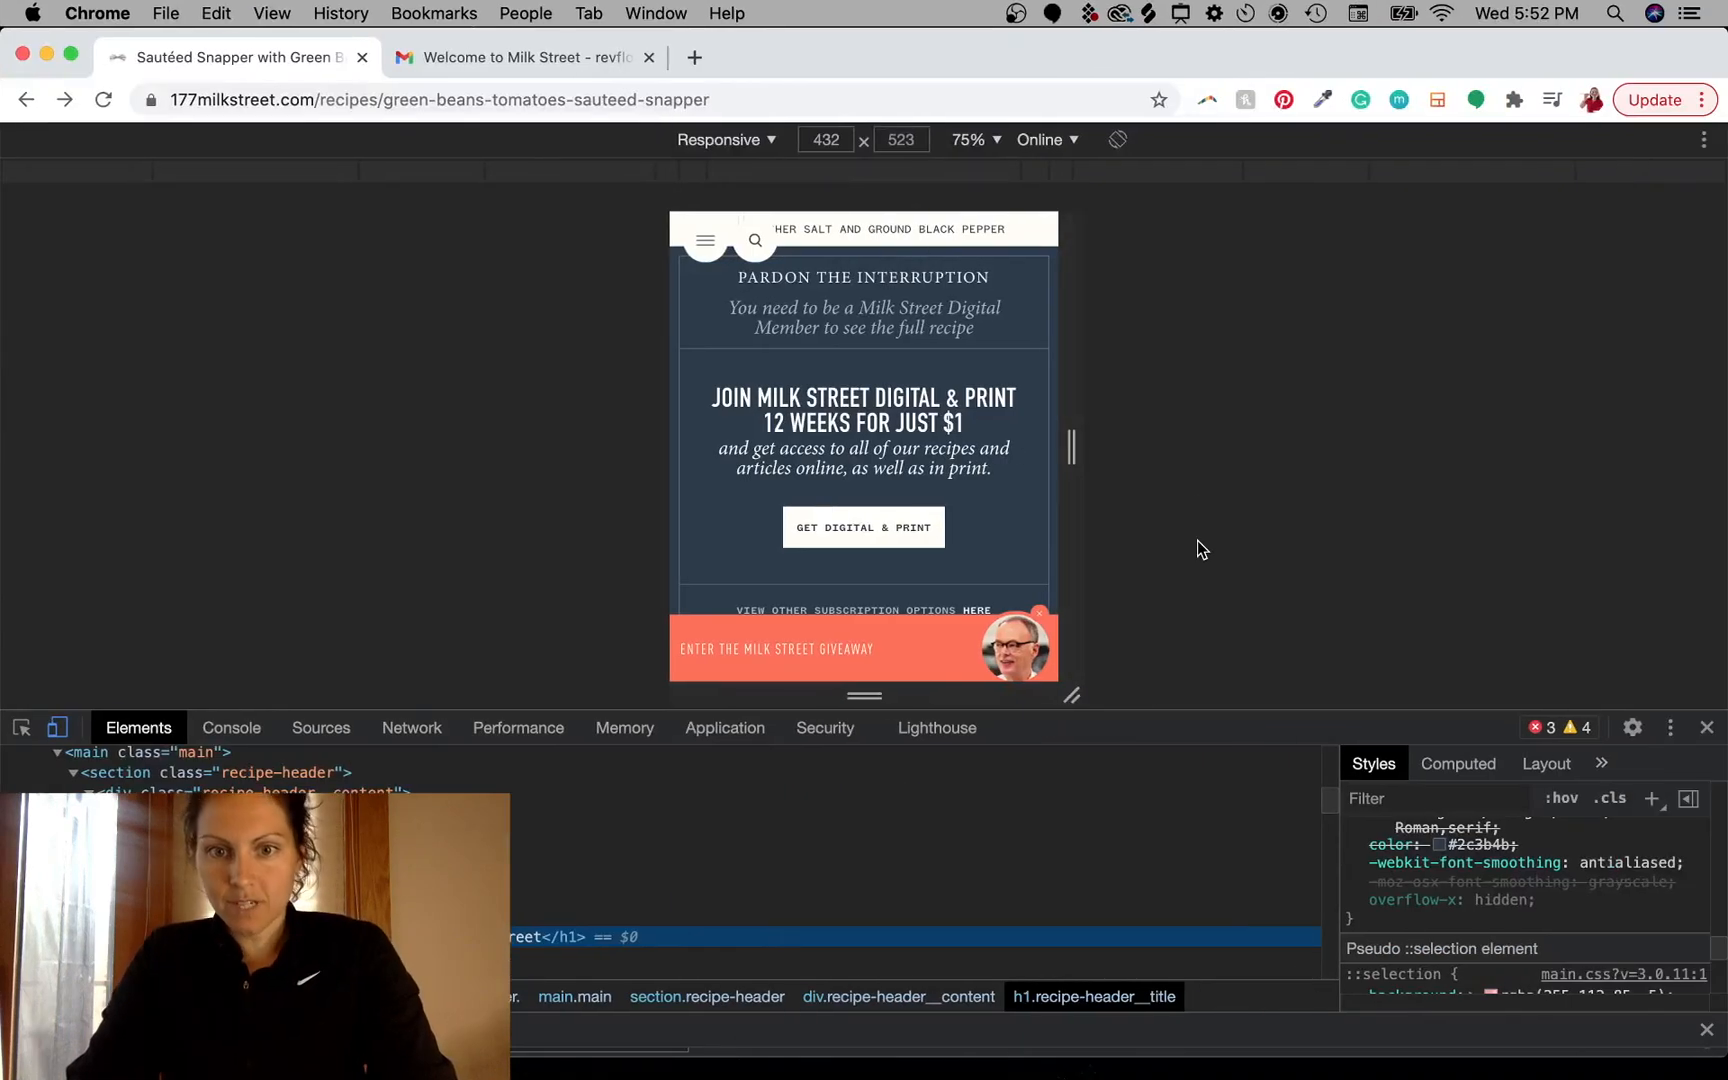
{"action": "left_click_drag", "start_coordinate": [1072, 447], "coordinate": [1714, 447]}
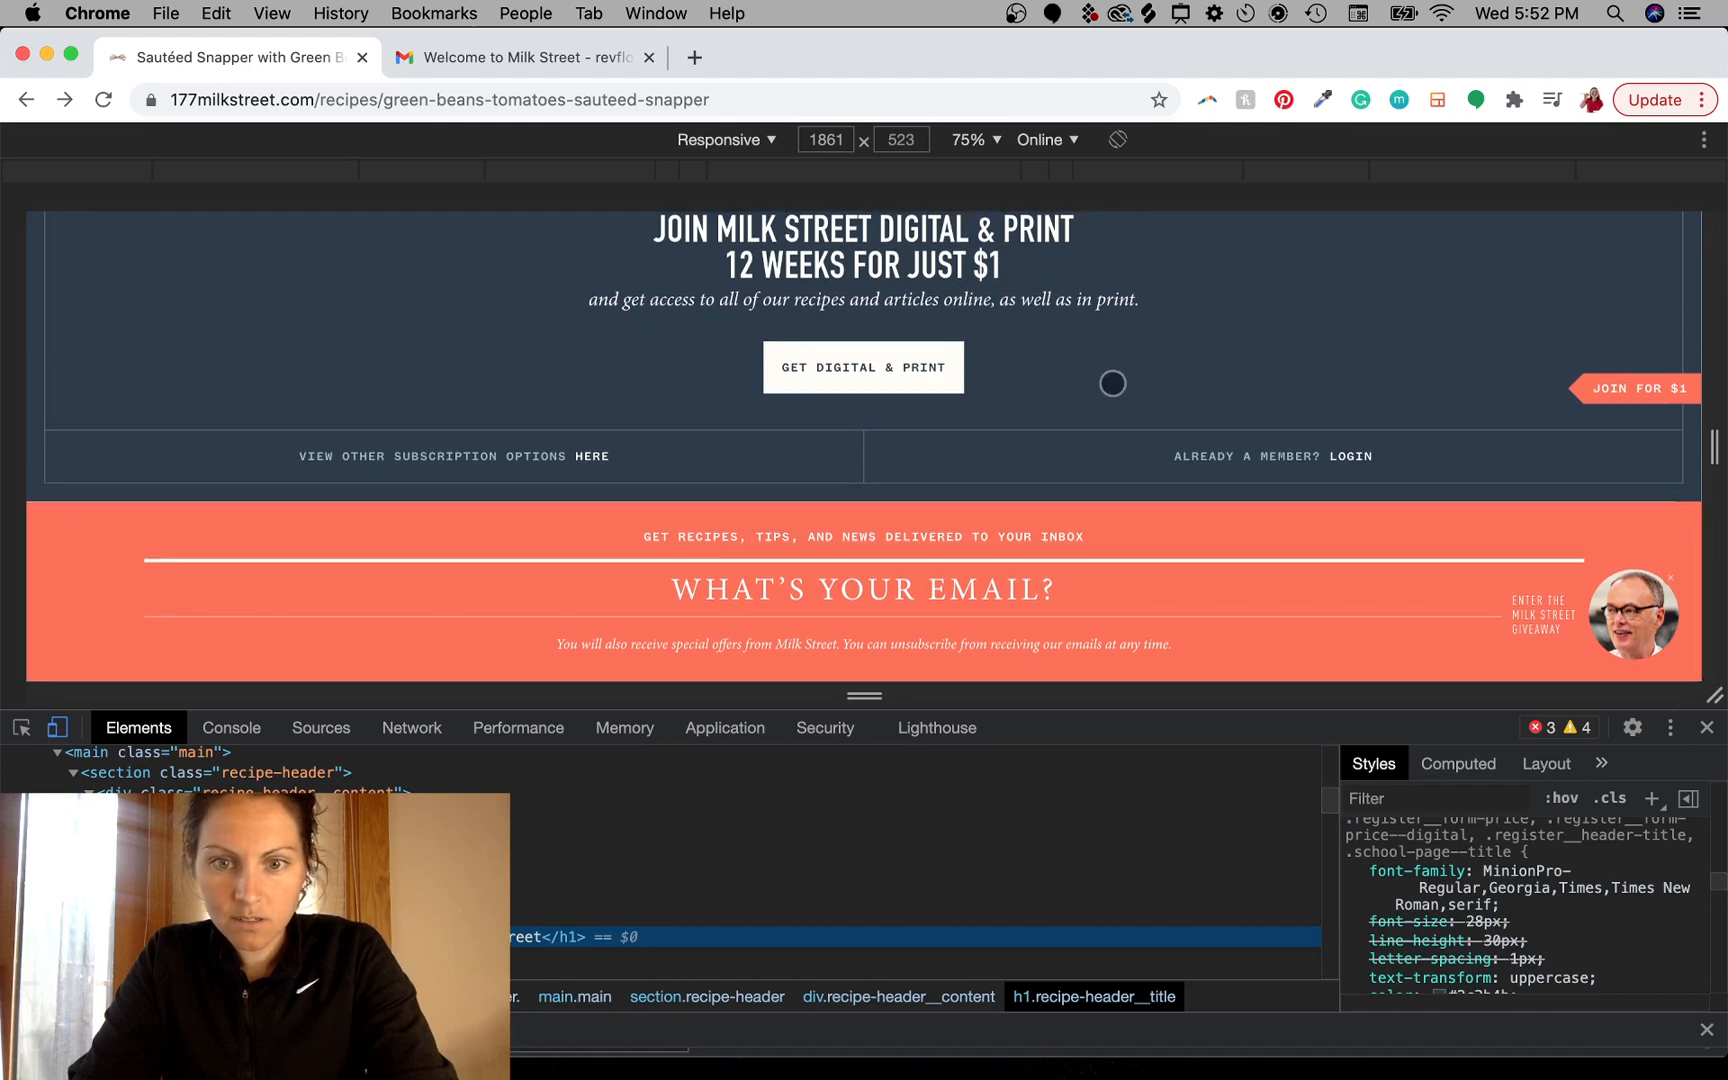
{"action": "scroll", "coordinate": [1112, 383], "scroll_direction": "up", "scroll_amount": 2}
{"action": "scroll", "coordinate": [1112, 383], "scroll_direction": "up", "scroll_amount": 5}
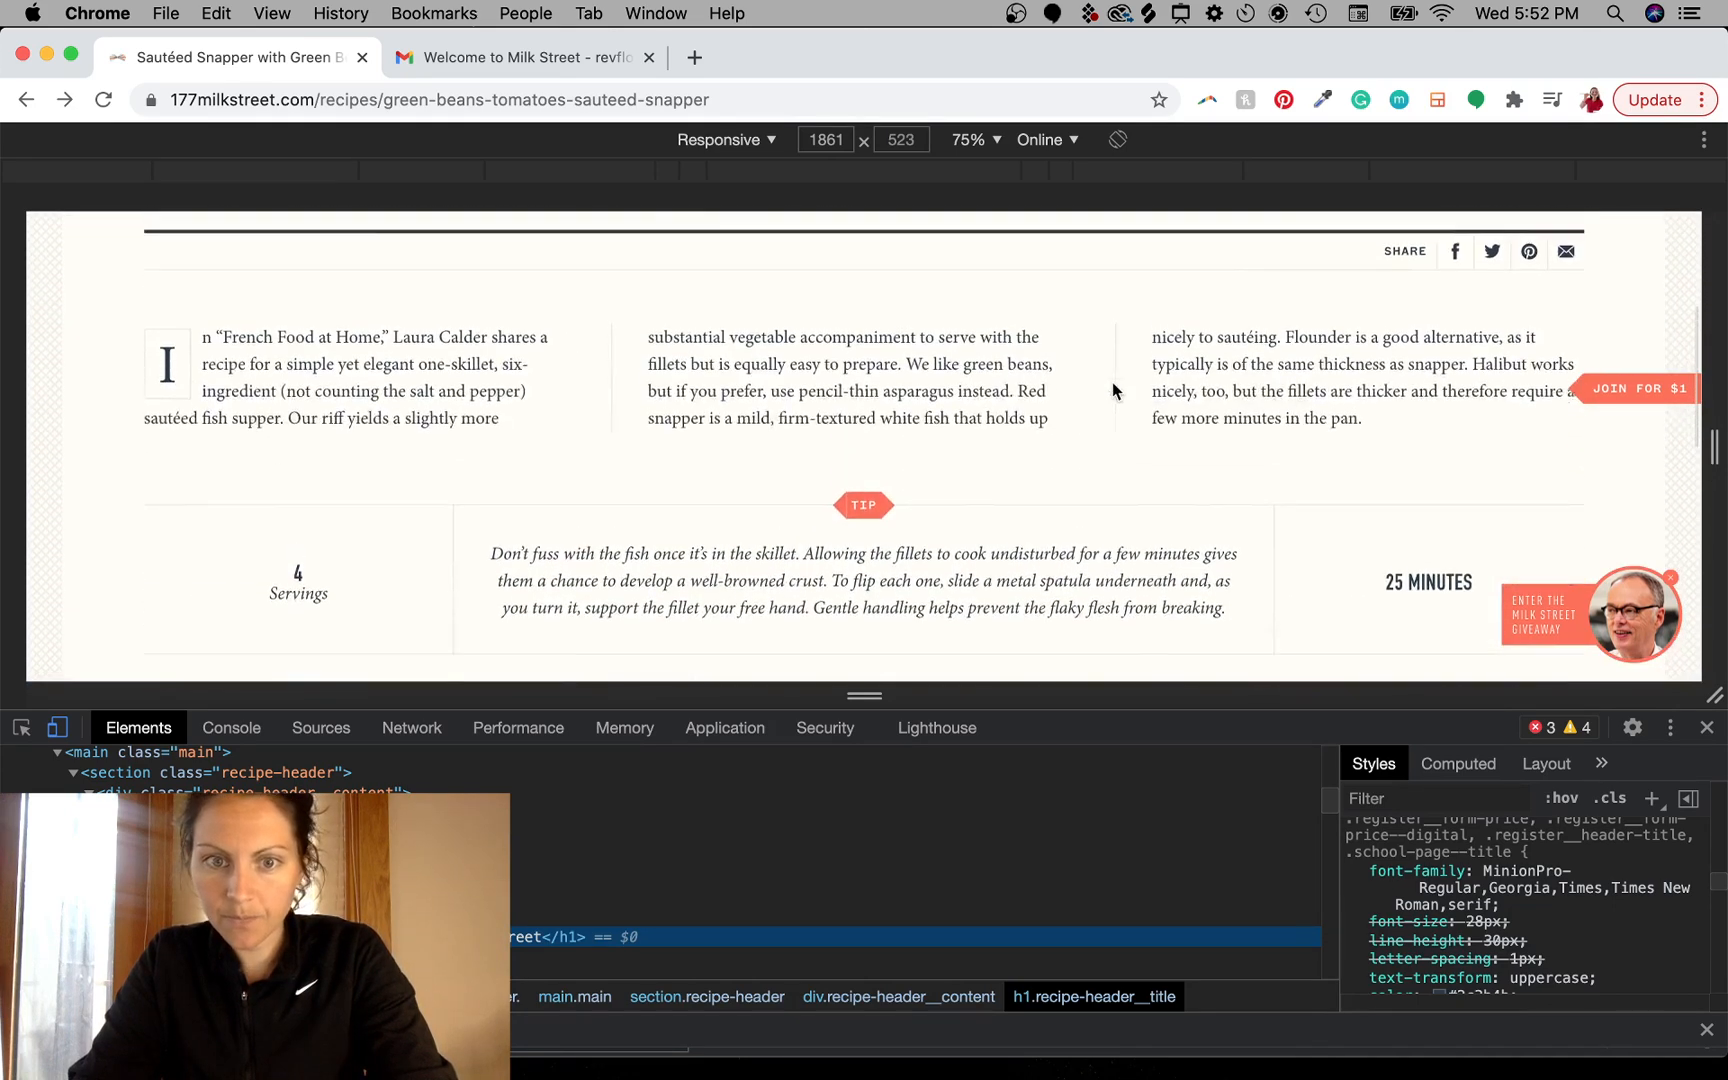
{"action": "scroll", "coordinate": [1112, 383], "scroll_direction": "up", "scroll_amount": 1}
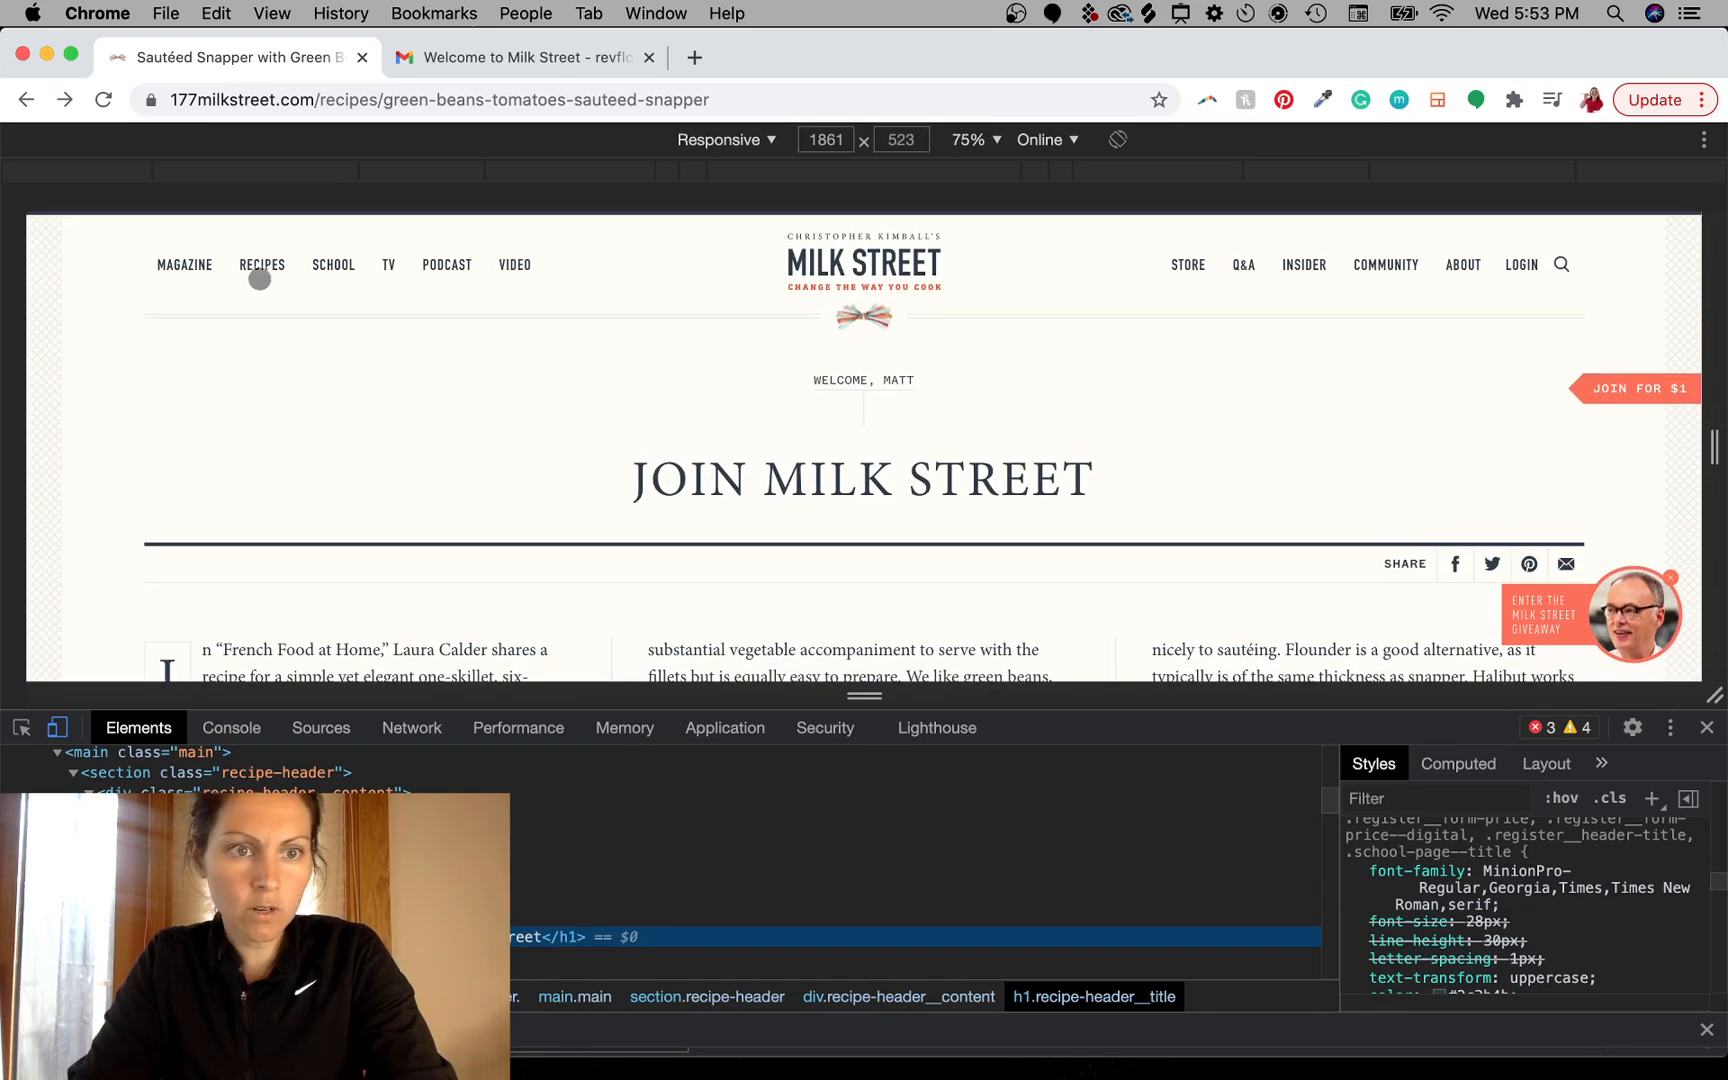
{"action": "left_click", "coordinate": [1707, 728]}
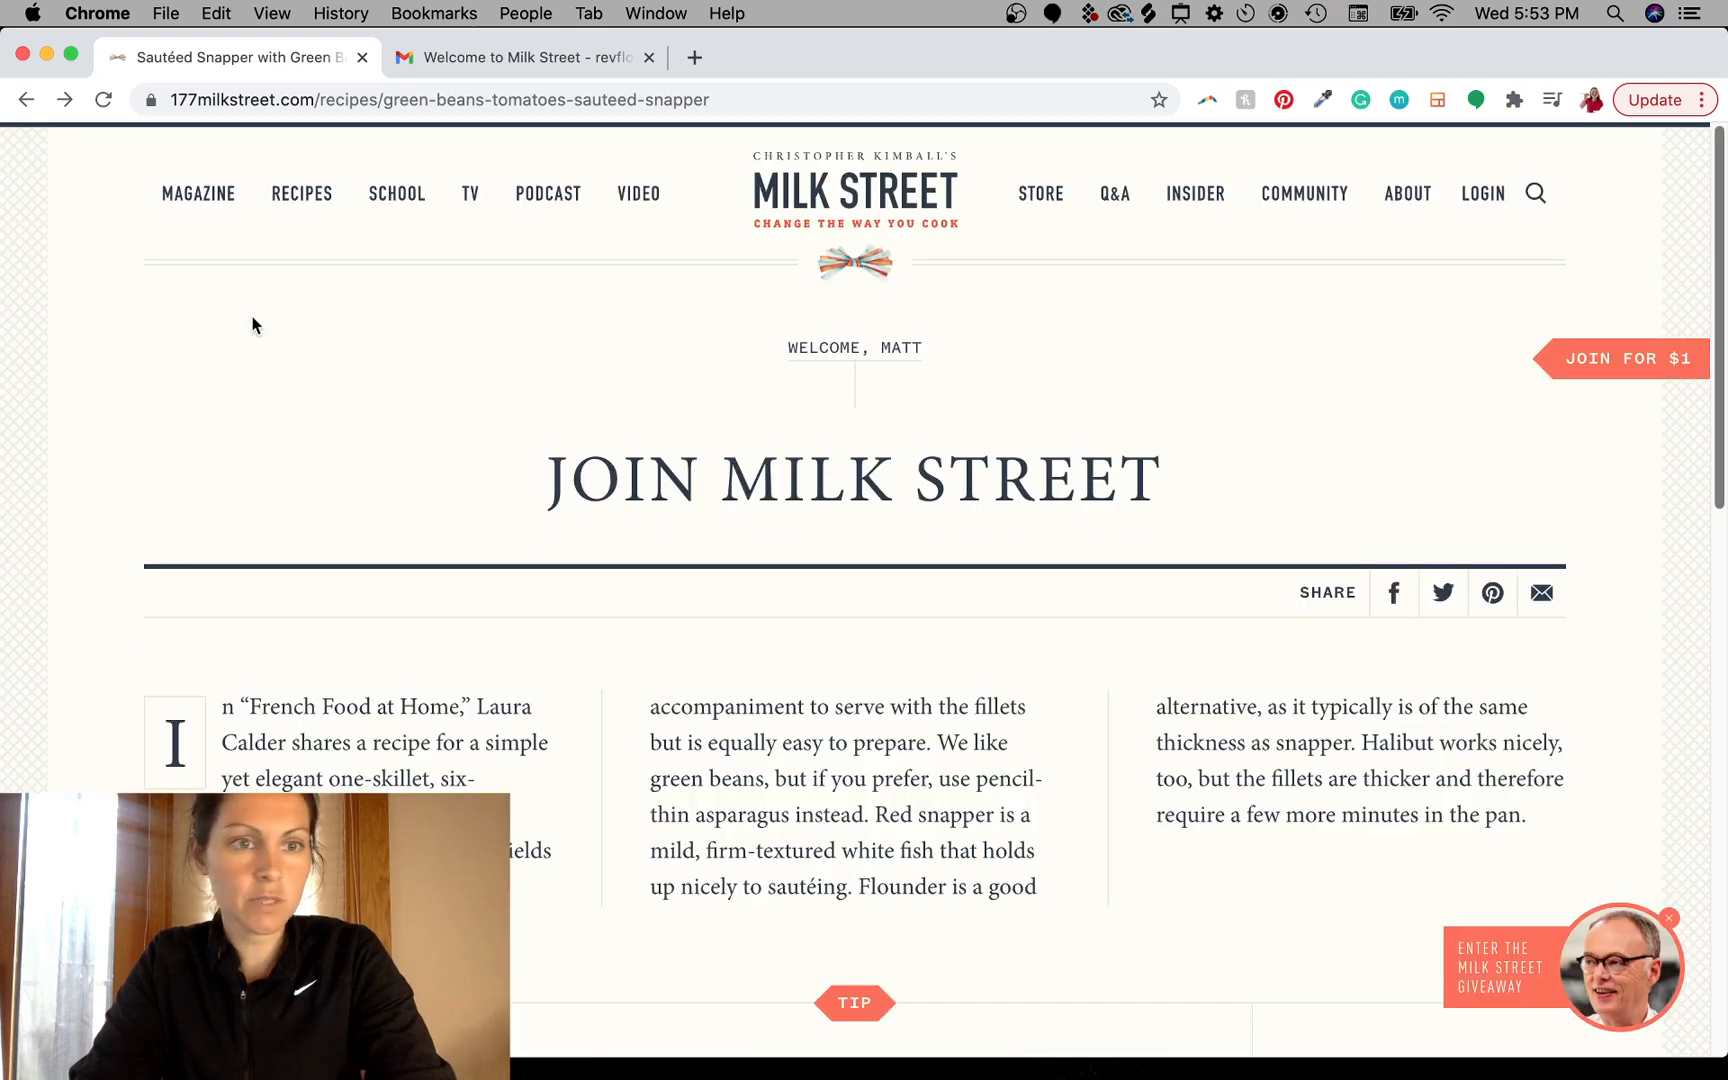
- Open the Milk Street Magazine page in a new tab and switch to it
{"action": "right_click", "coordinate": [189, 196]}
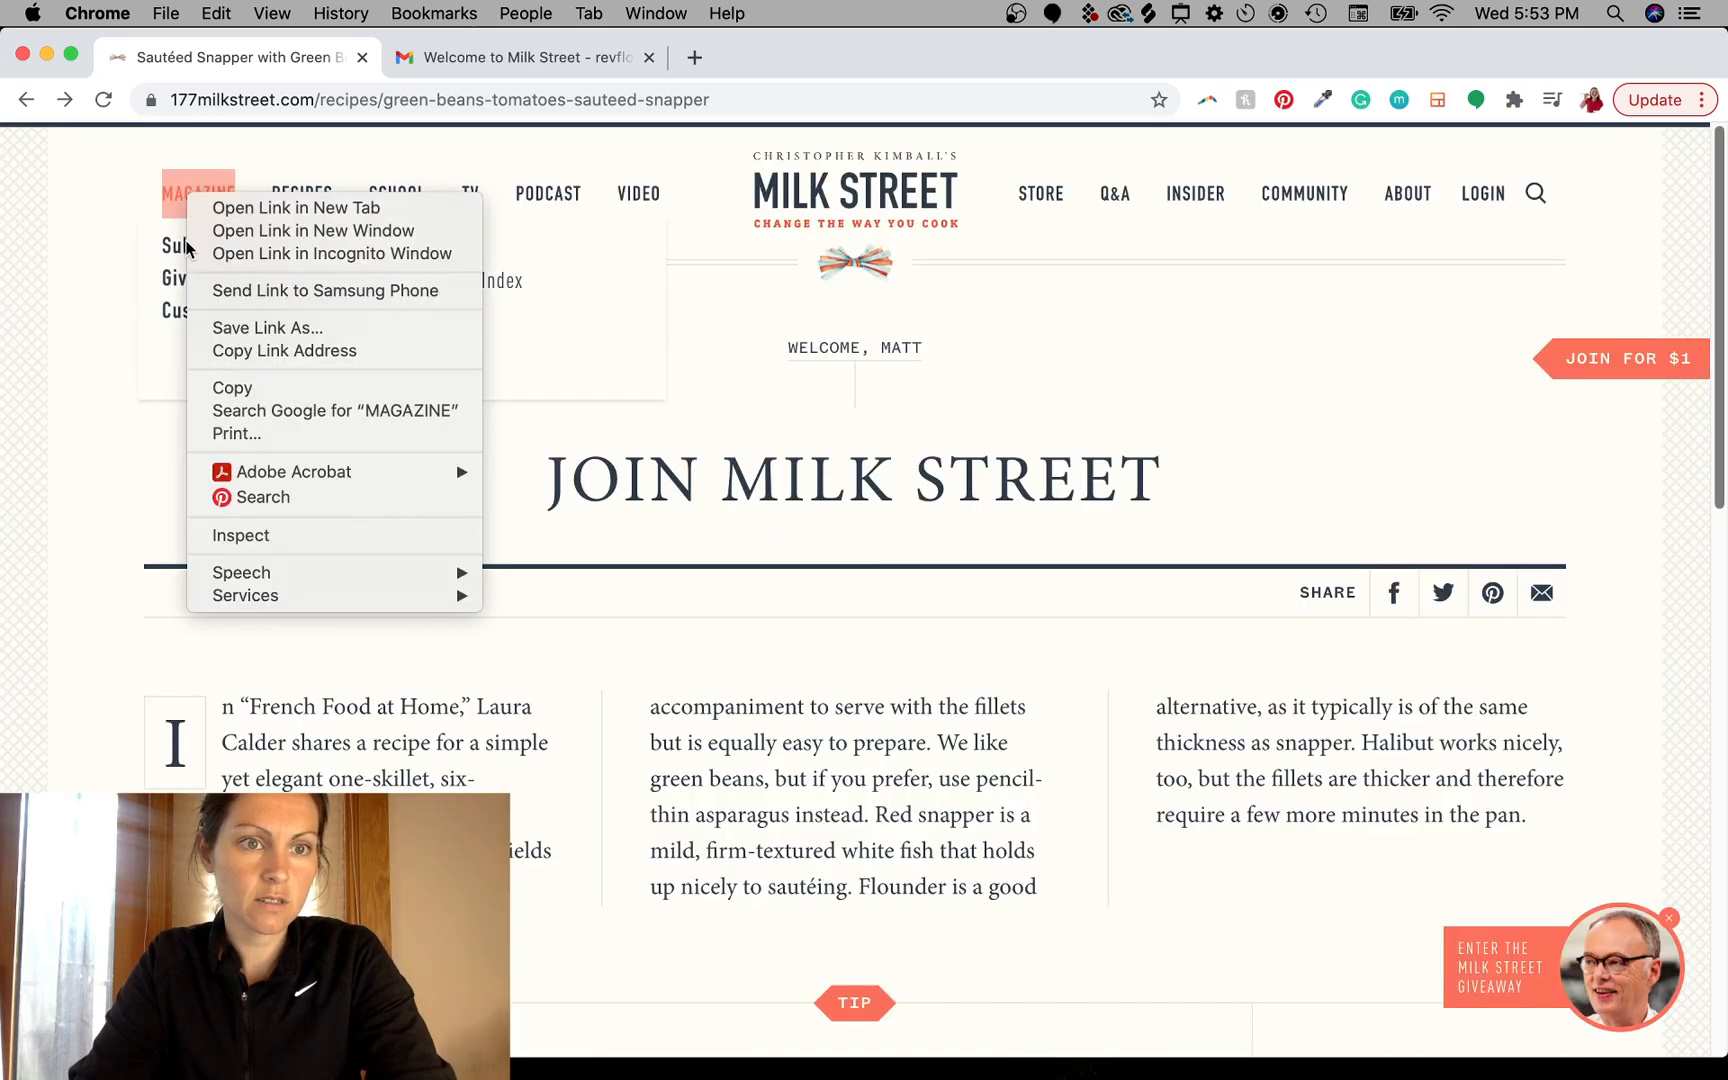
{"action": "left_click", "coordinate": [271, 208]}
{"action": "left_click", "coordinate": [548, 60]}
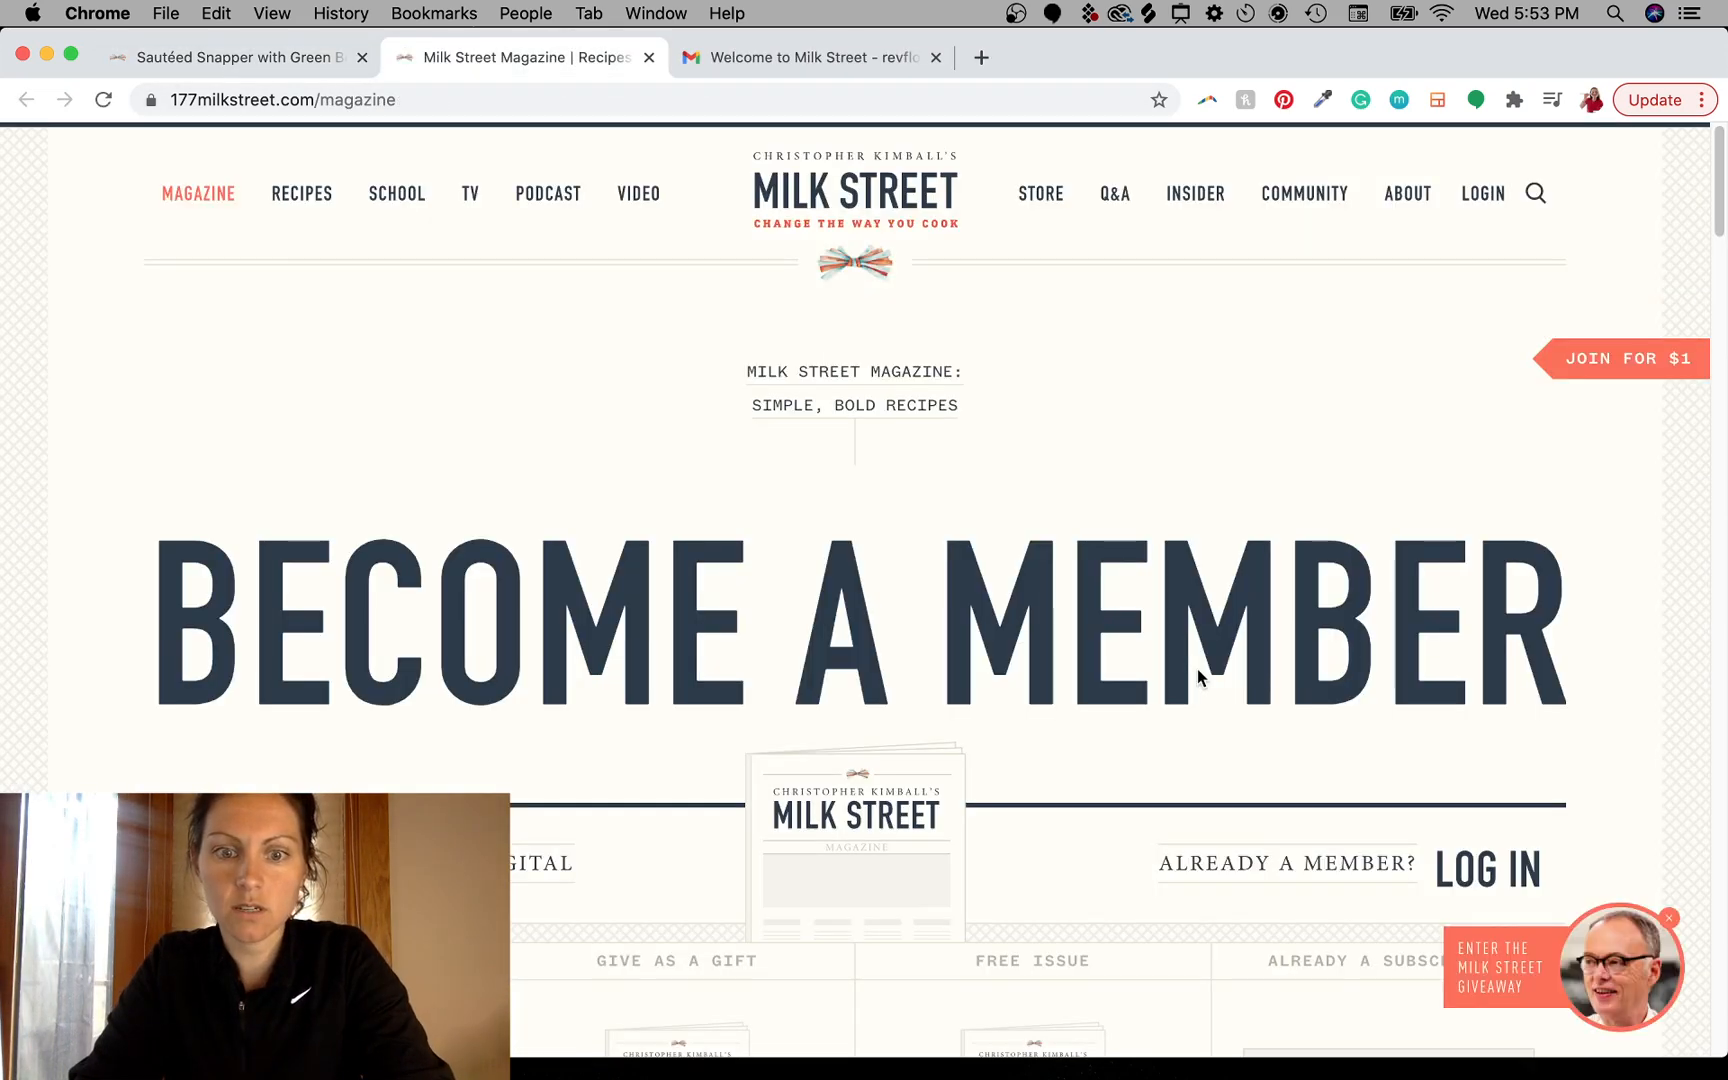
- Scroll through the magazine page to examine its membership and subscription imagery
{"action": "scroll", "coordinate": [1197, 677], "scroll_direction": "down", "scroll_amount": 3}
{"action": "scroll", "coordinate": [1198, 670], "scroll_direction": "down", "scroll_amount": 3}
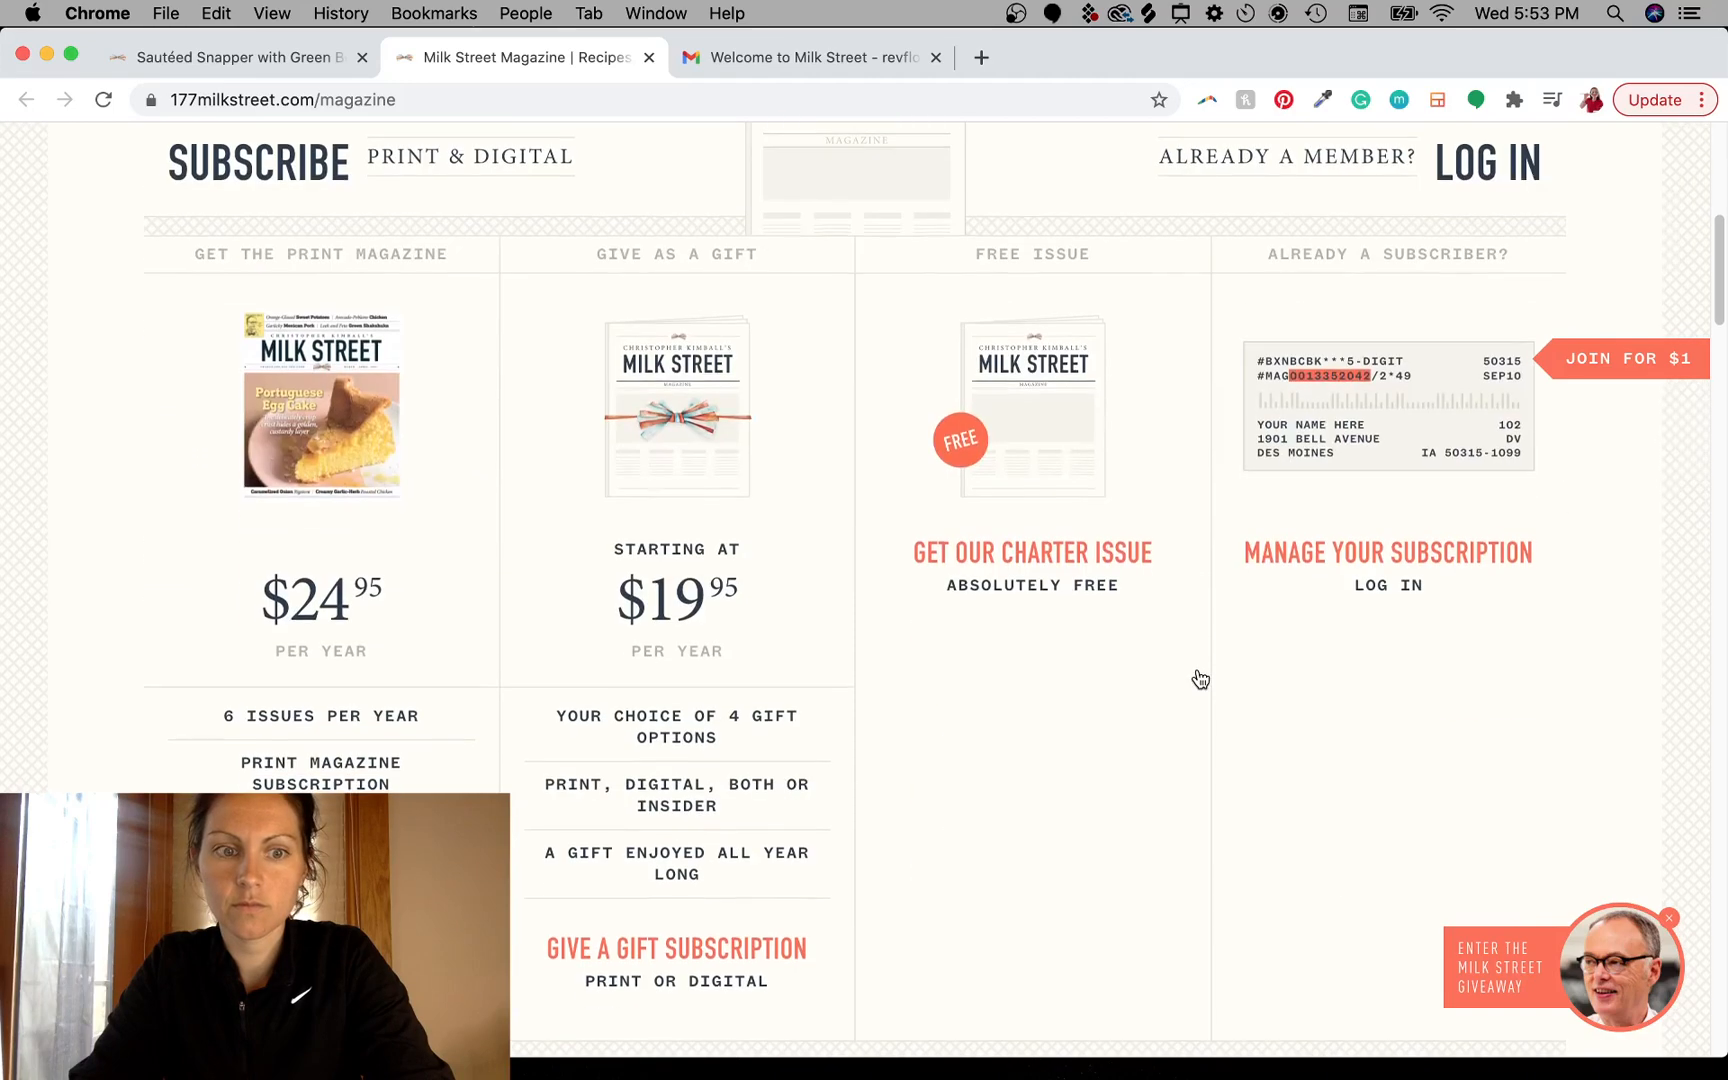
{"action": "scroll", "coordinate": [1198, 676], "scroll_direction": "down", "scroll_amount": 10}
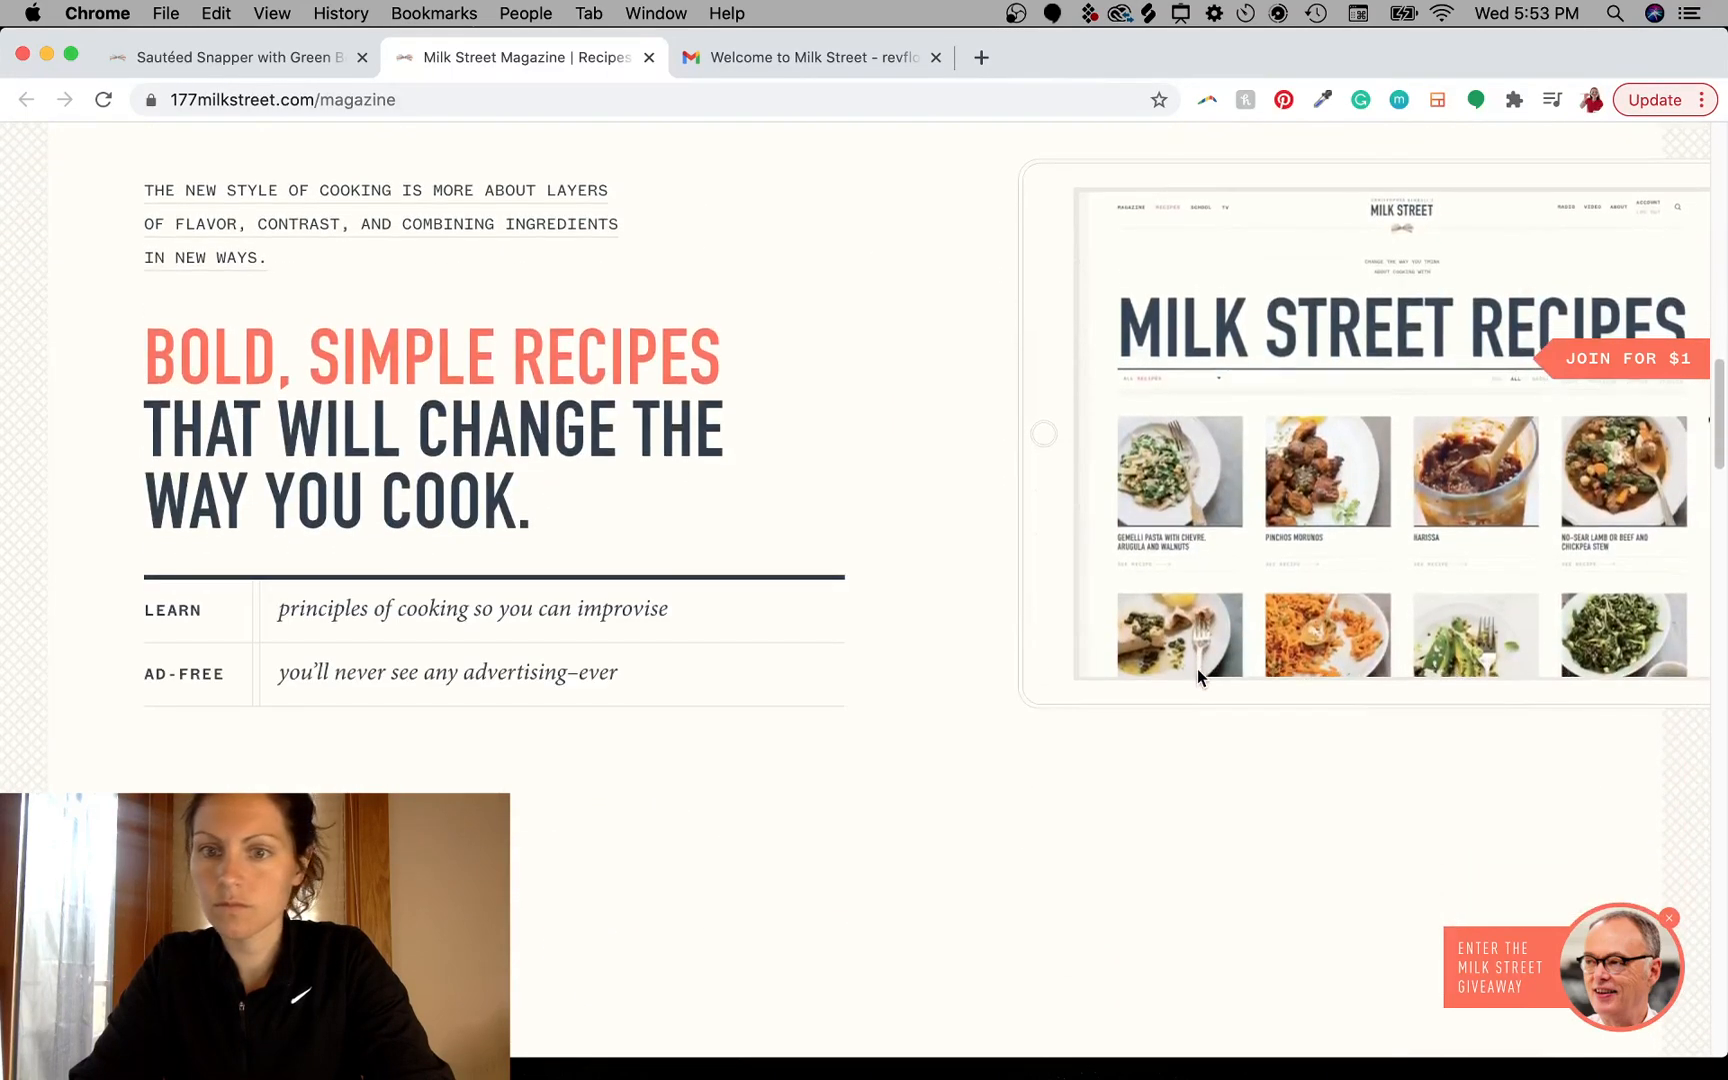
{"action": "scroll", "coordinate": [1290, 530], "scroll_direction": "up", "scroll_amount": 2}
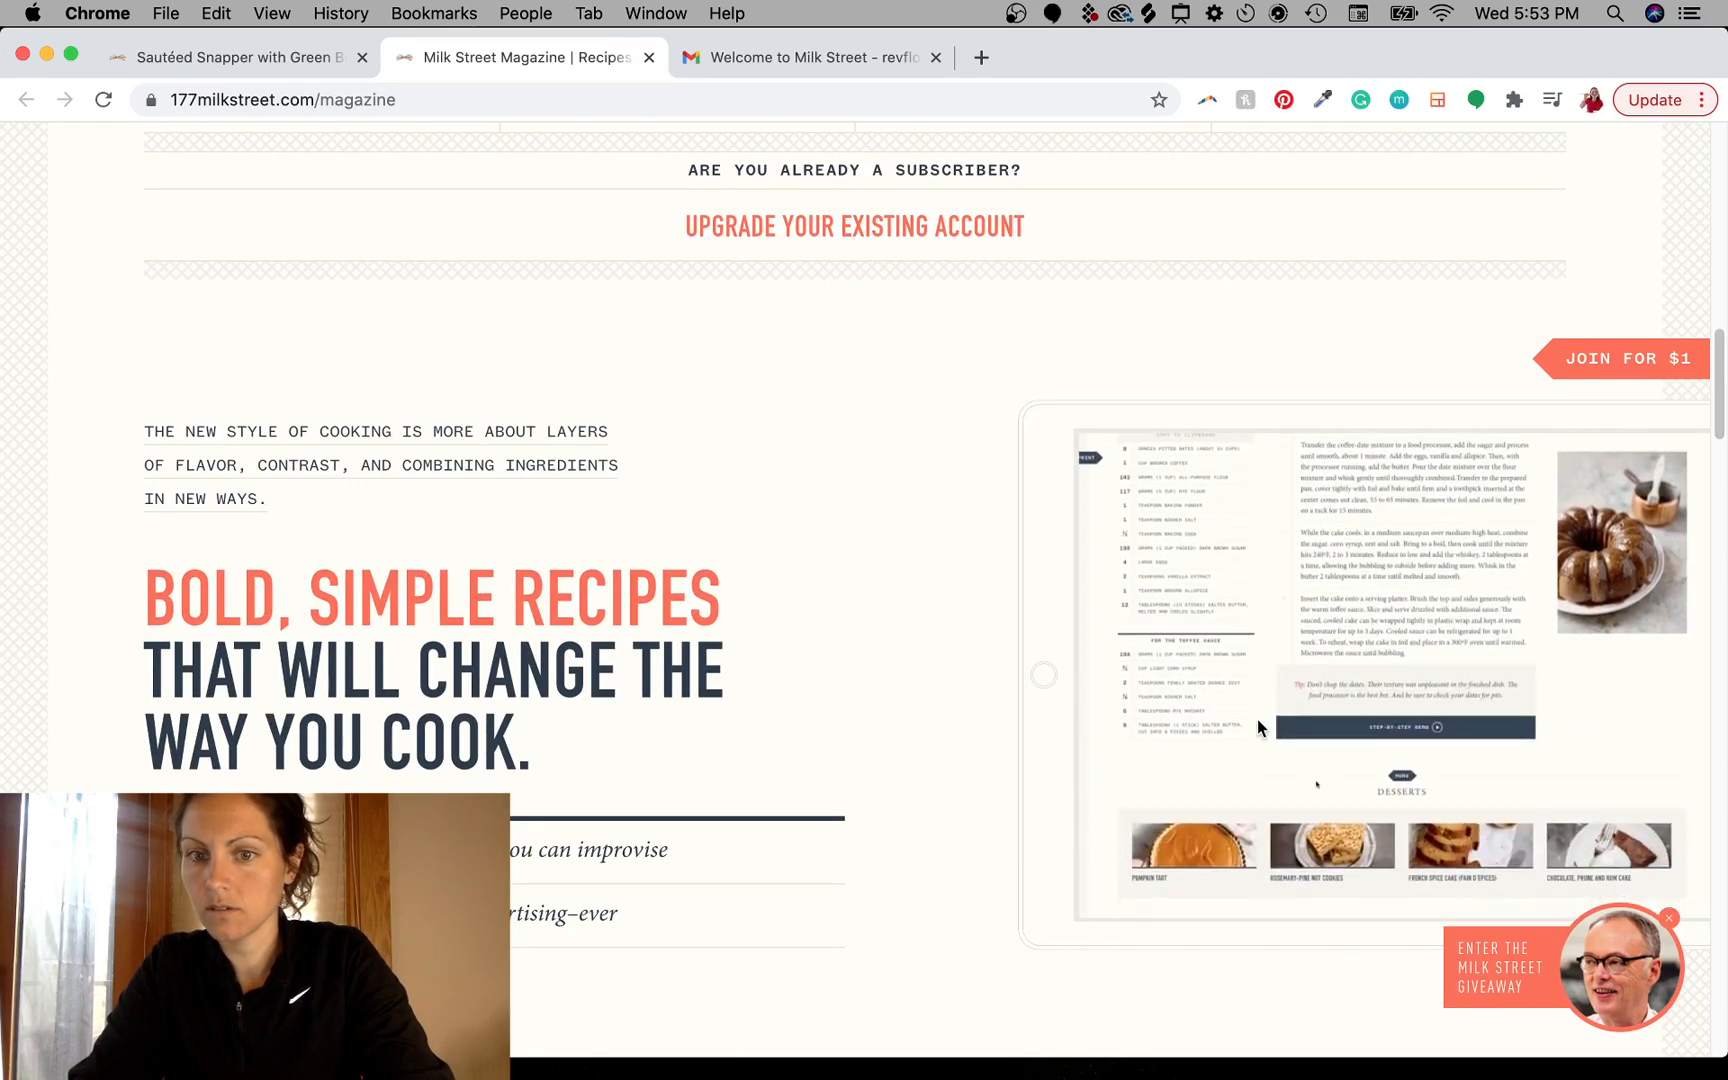
{"action": "scroll", "coordinate": [1257, 720], "scroll_direction": "down", "scroll_amount": 2}
{"action": "scroll", "coordinate": [1411, 594], "scroll_direction": "up", "scroll_amount": 1}
{"action": "scroll", "coordinate": [1500, 548], "scroll_direction": "up", "scroll_amount": 1}
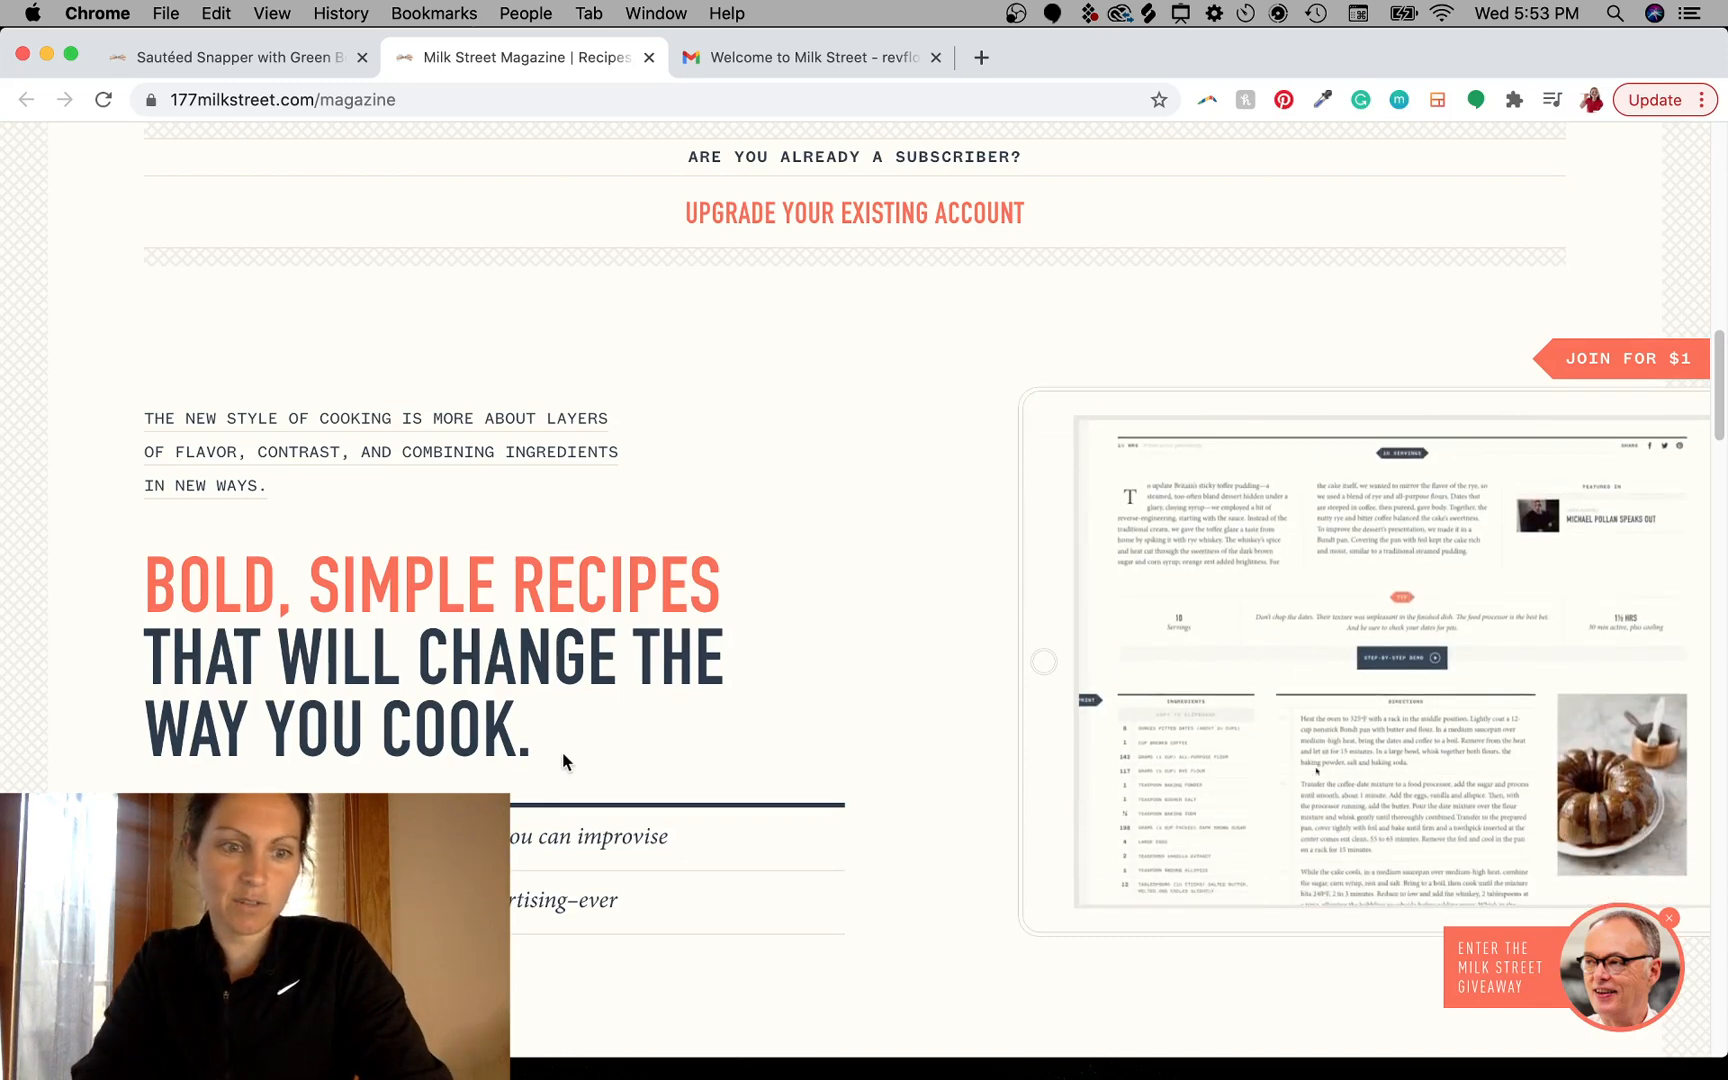
{"action": "scroll", "coordinate": [620, 775], "scroll_direction": "down", "scroll_amount": 3}
{"action": "left_click_drag", "start_coordinate": [318, 566], "coordinate": [694, 566]}
{"action": "left_click", "coordinate": [600, 575]}
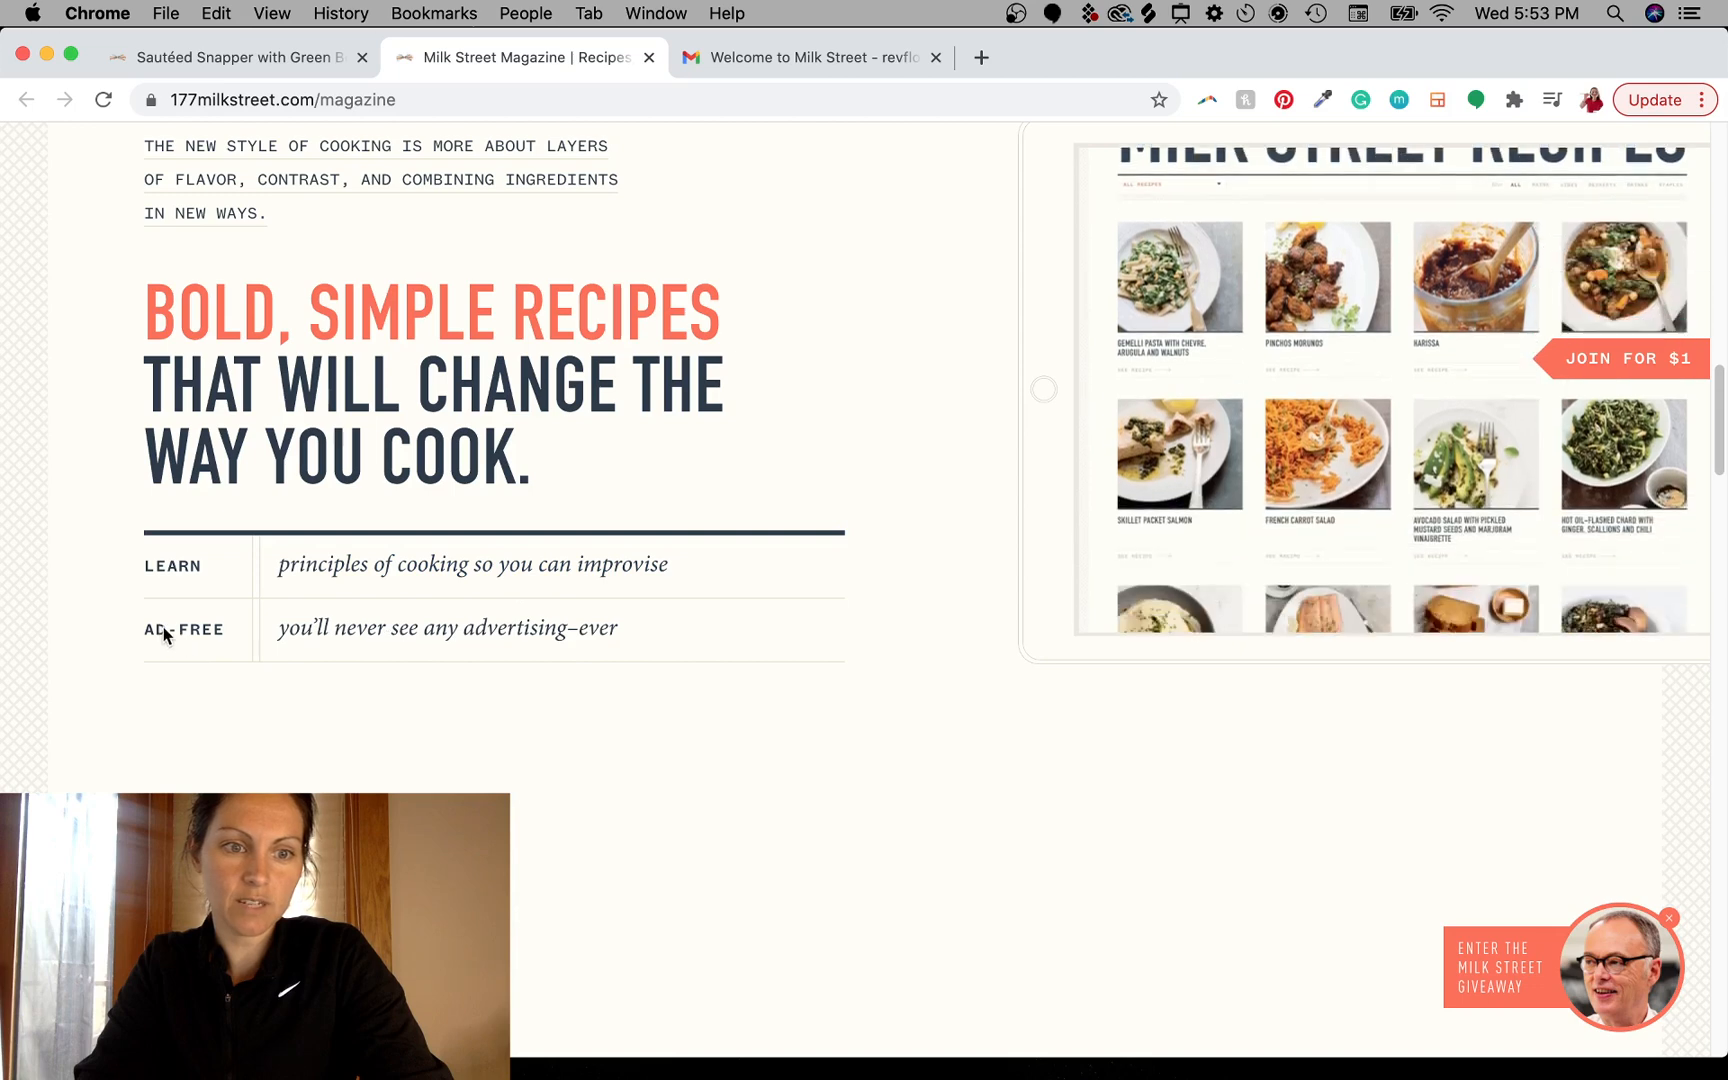
{"action": "left_click_drag", "start_coordinate": [167, 632], "coordinate": [540, 625]}
{"action": "left_click", "coordinate": [540, 625]}
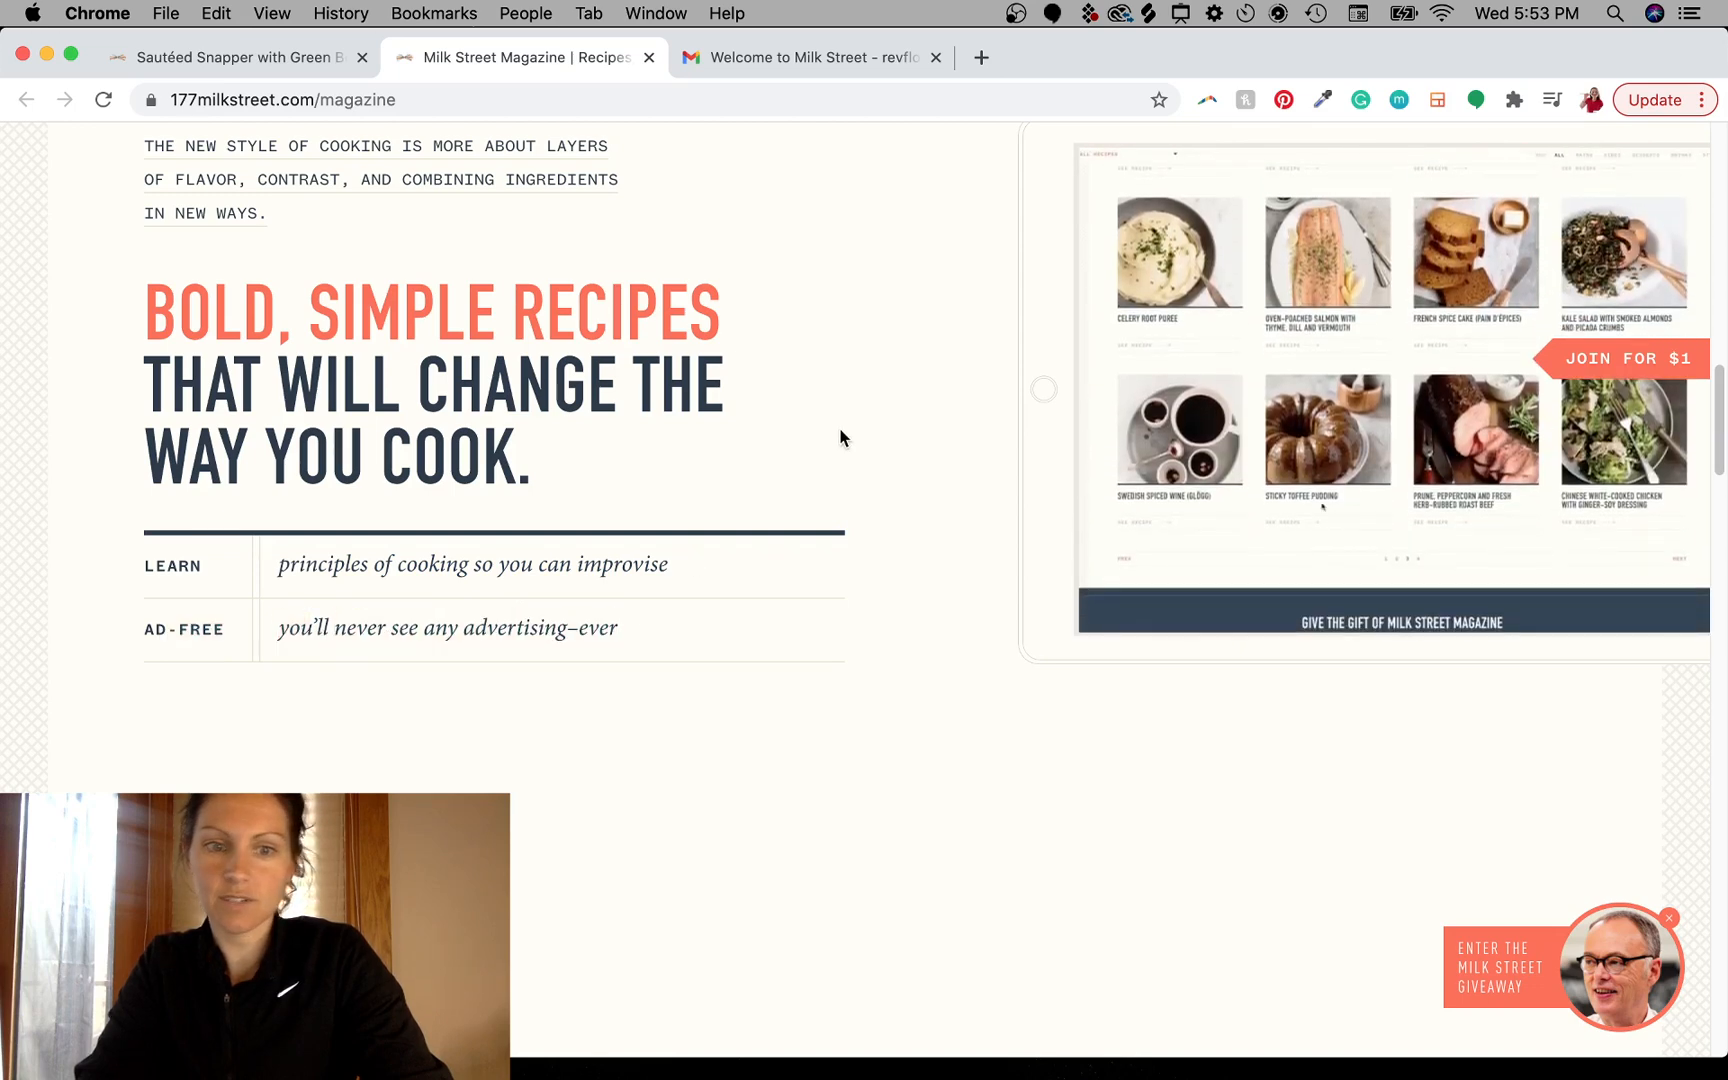
{"action": "scroll", "coordinate": [841, 434], "scroll_direction": "up", "scroll_amount": 3}
{"action": "scroll", "coordinate": [841, 434], "scroll_direction": "up", "scroll_amount": 2}
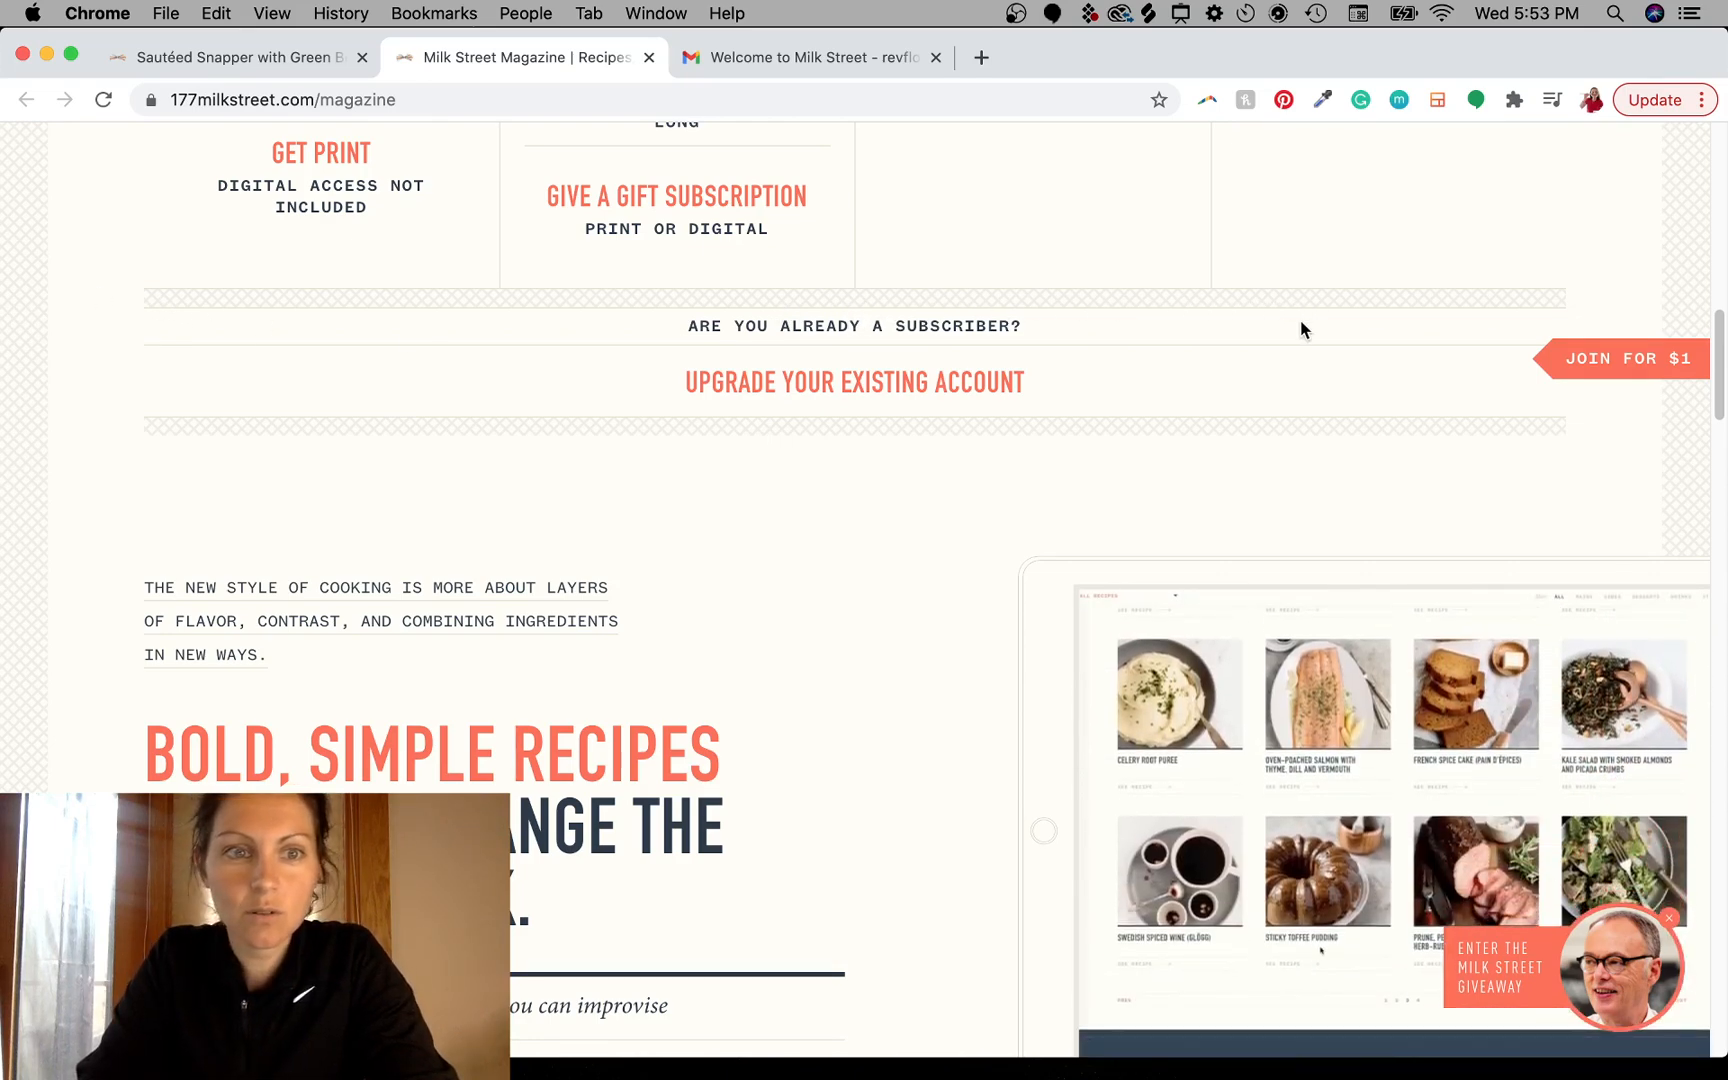
{"action": "scroll", "coordinate": [1300, 325], "scroll_direction": "up", "scroll_amount": 10}
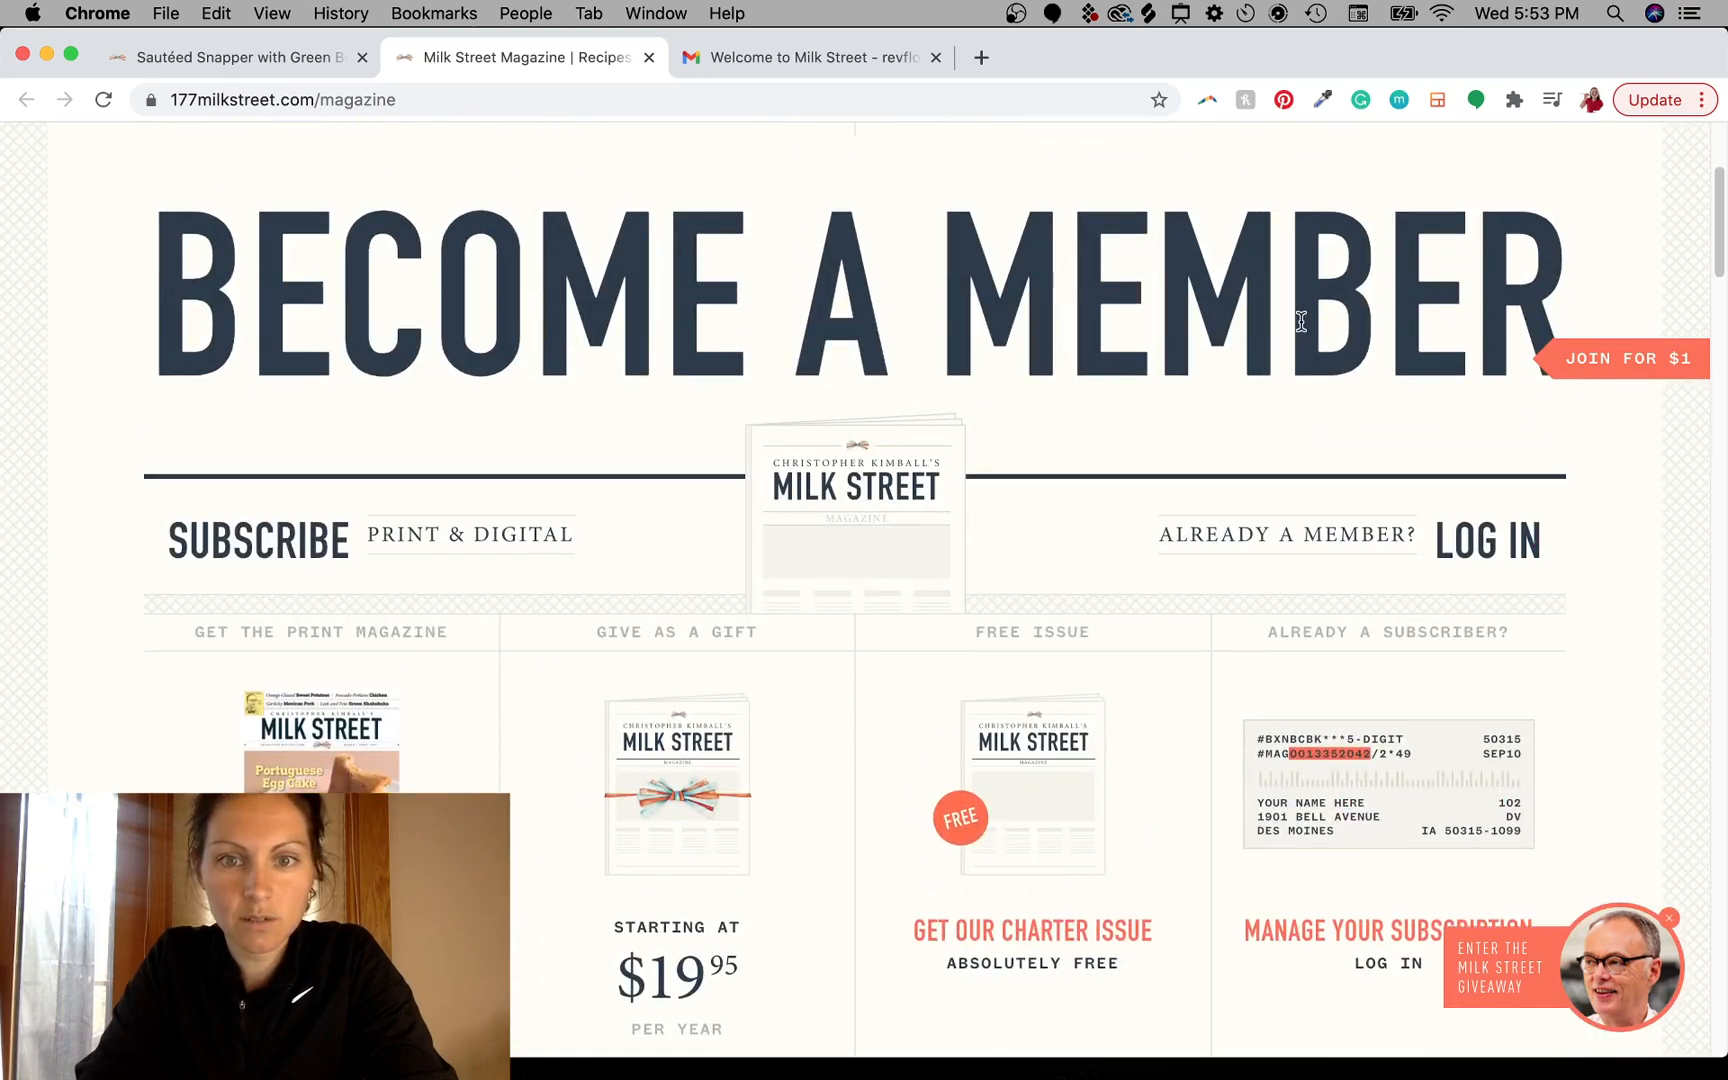
{"action": "scroll", "coordinate": [1300, 321], "scroll_direction": "down", "scroll_amount": 3}
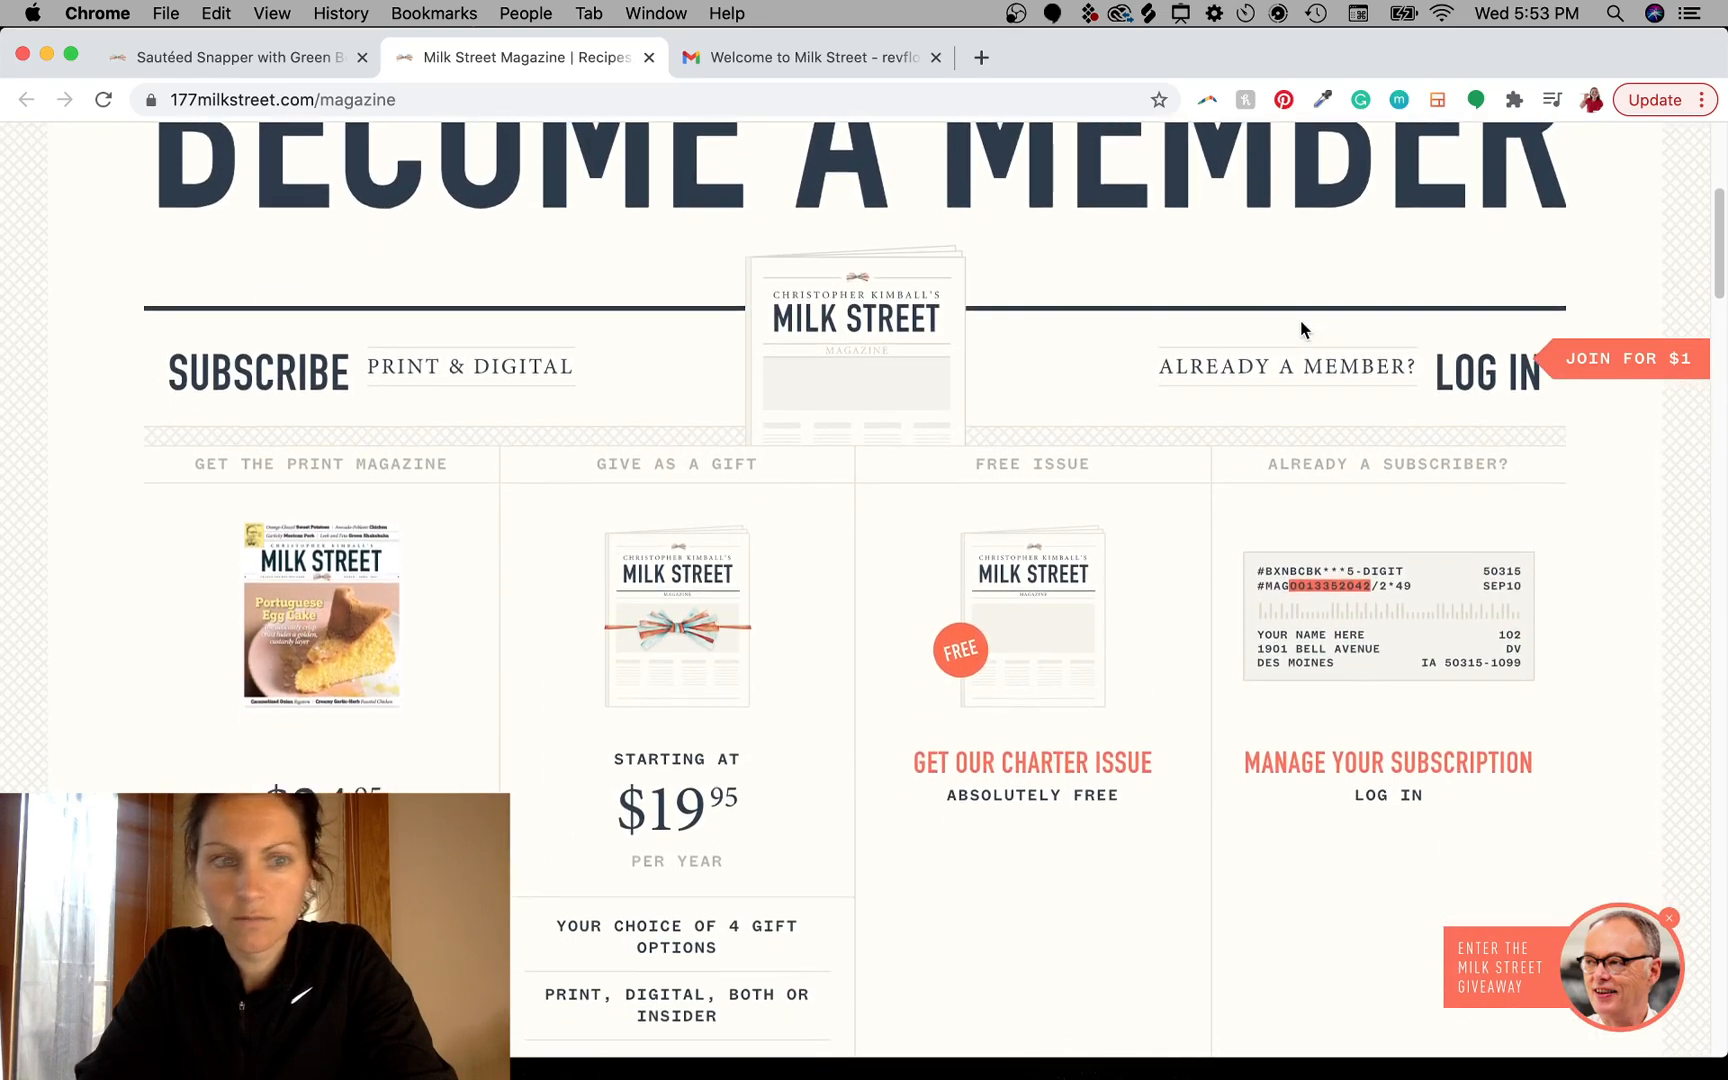
{"action": "scroll", "coordinate": [1300, 328], "scroll_direction": "down", "scroll_amount": 20}
{"action": "scroll", "coordinate": [1302, 329], "scroll_direction": "up", "scroll_amount": 8}
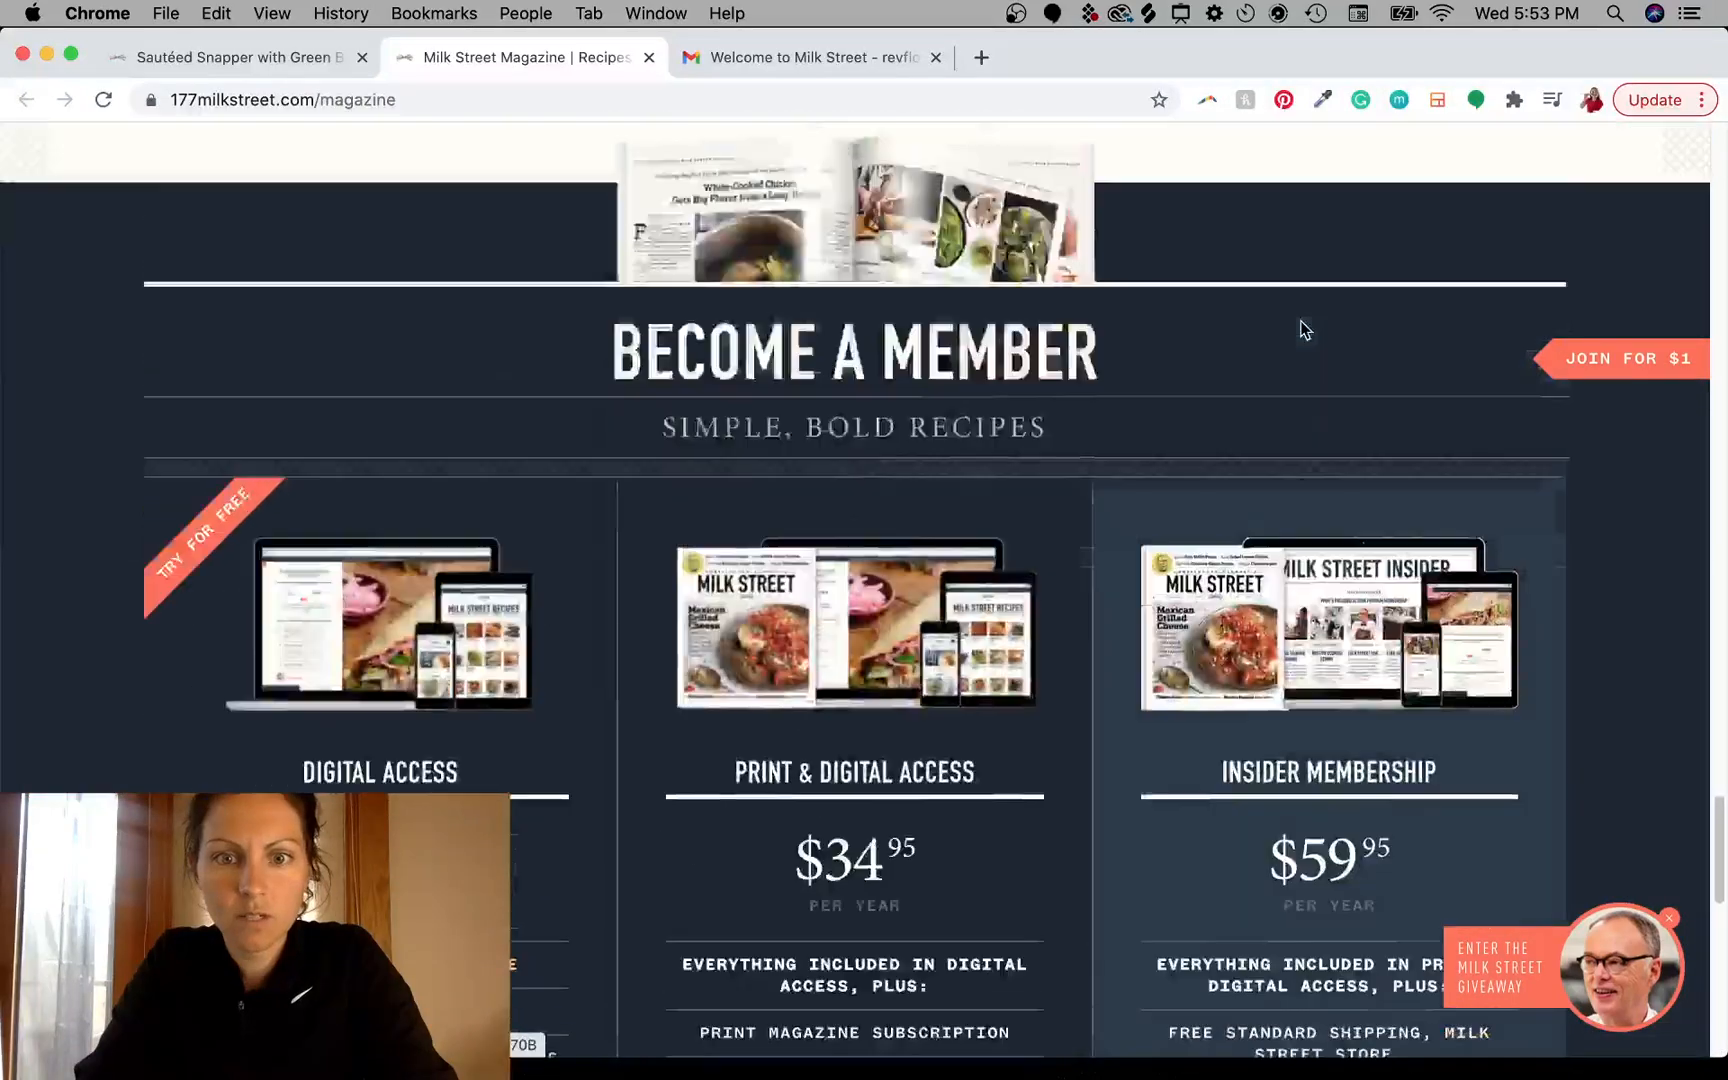
{"action": "scroll", "coordinate": [1300, 330], "scroll_direction": "up", "scroll_amount": 6}
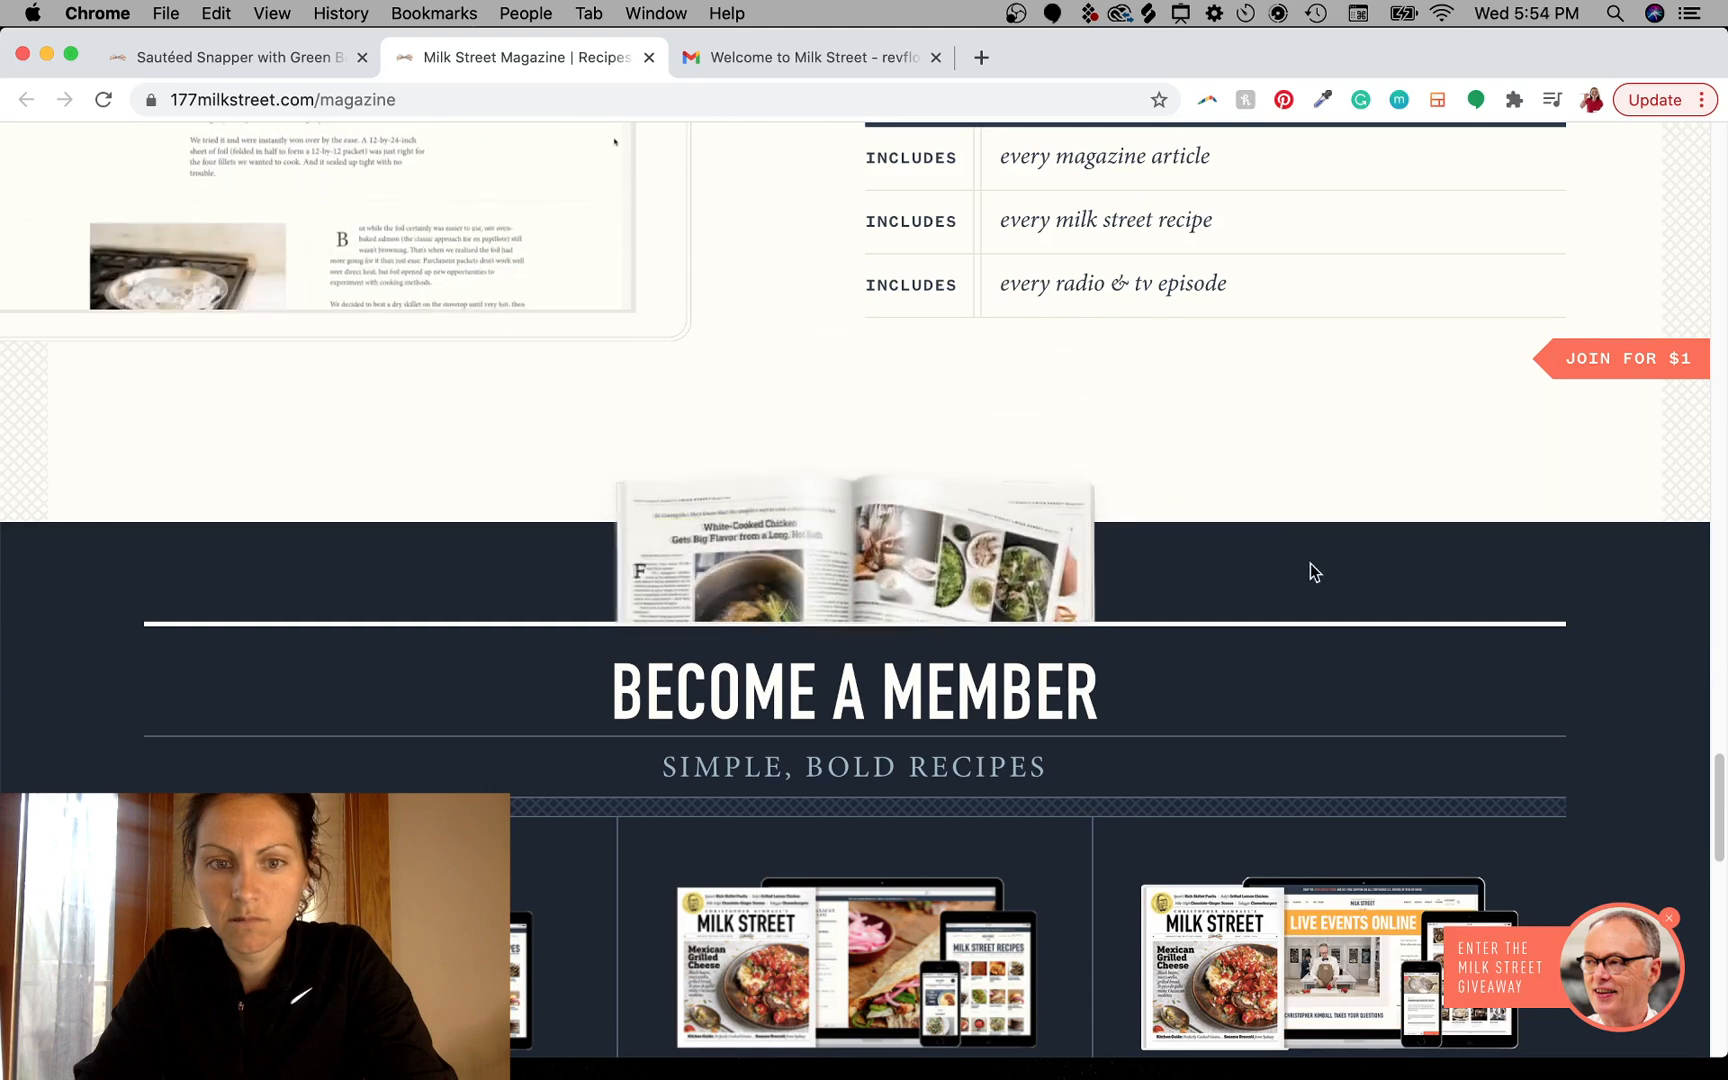
{"action": "scroll", "coordinate": [1310, 572], "scroll_direction": "down", "scroll_amount": 5}
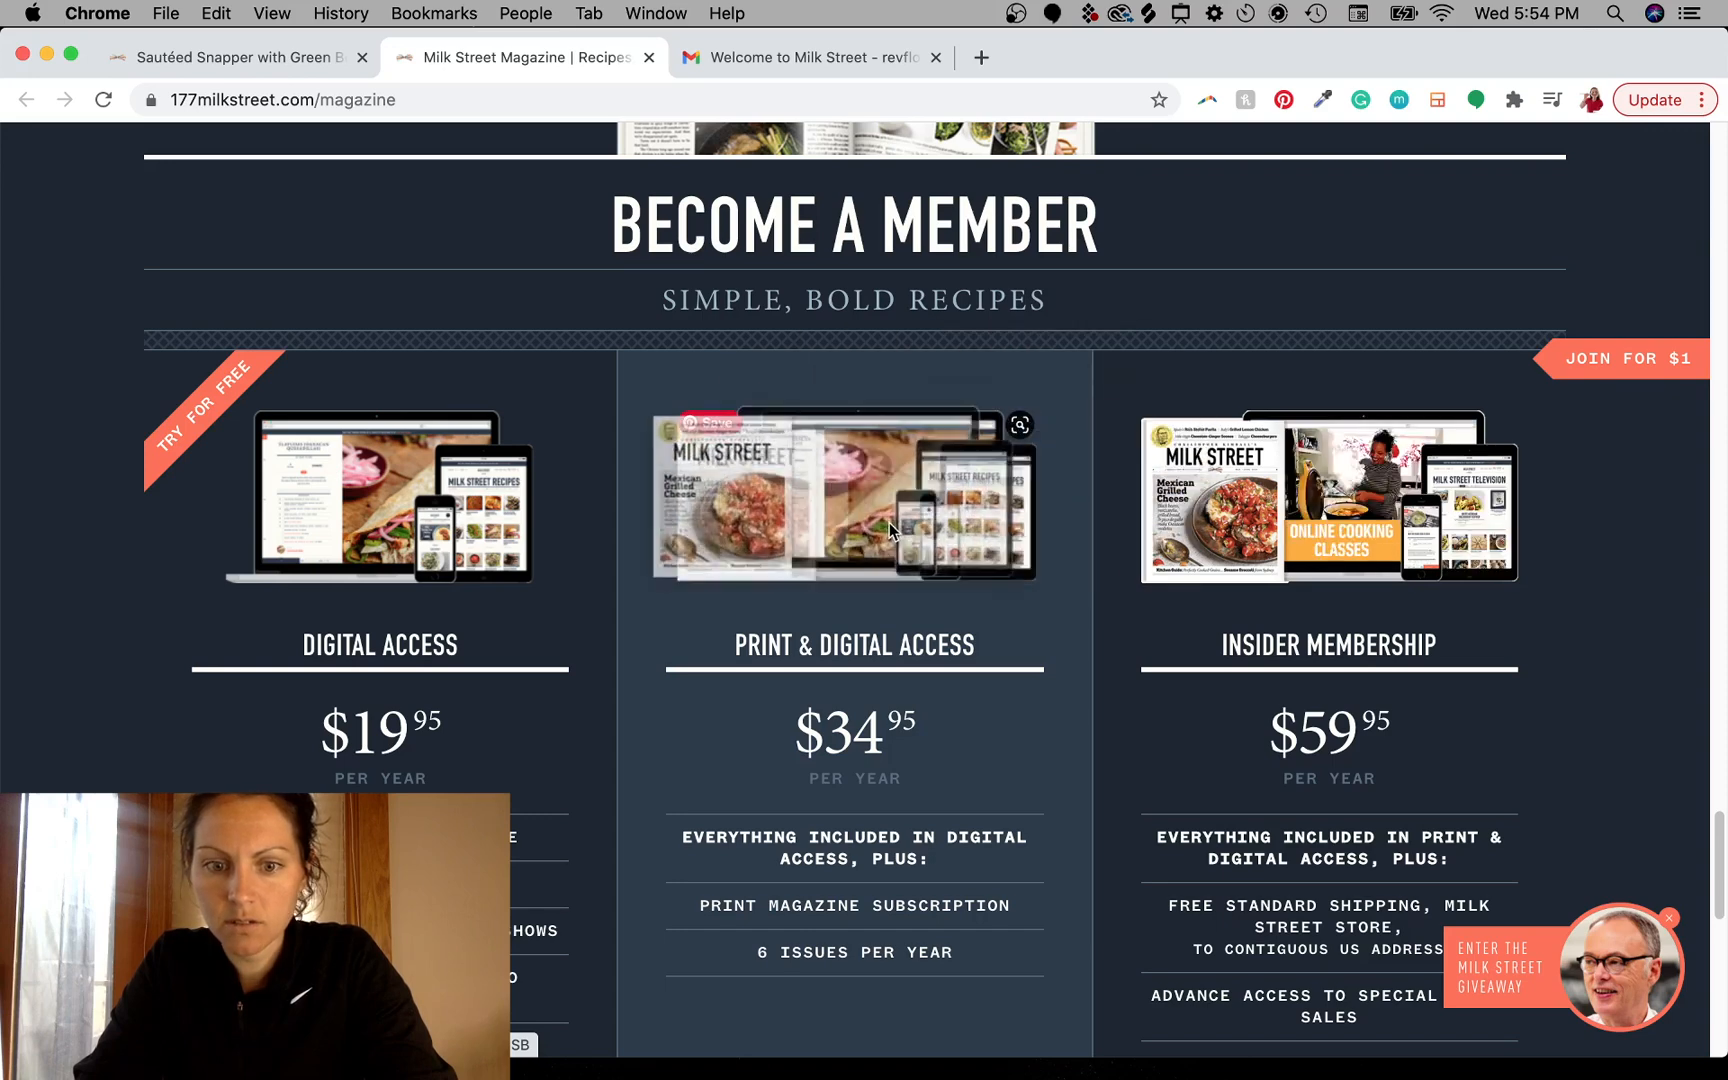
{"action": "scroll", "coordinate": [1126, 588], "scroll_direction": "down", "scroll_amount": 3}
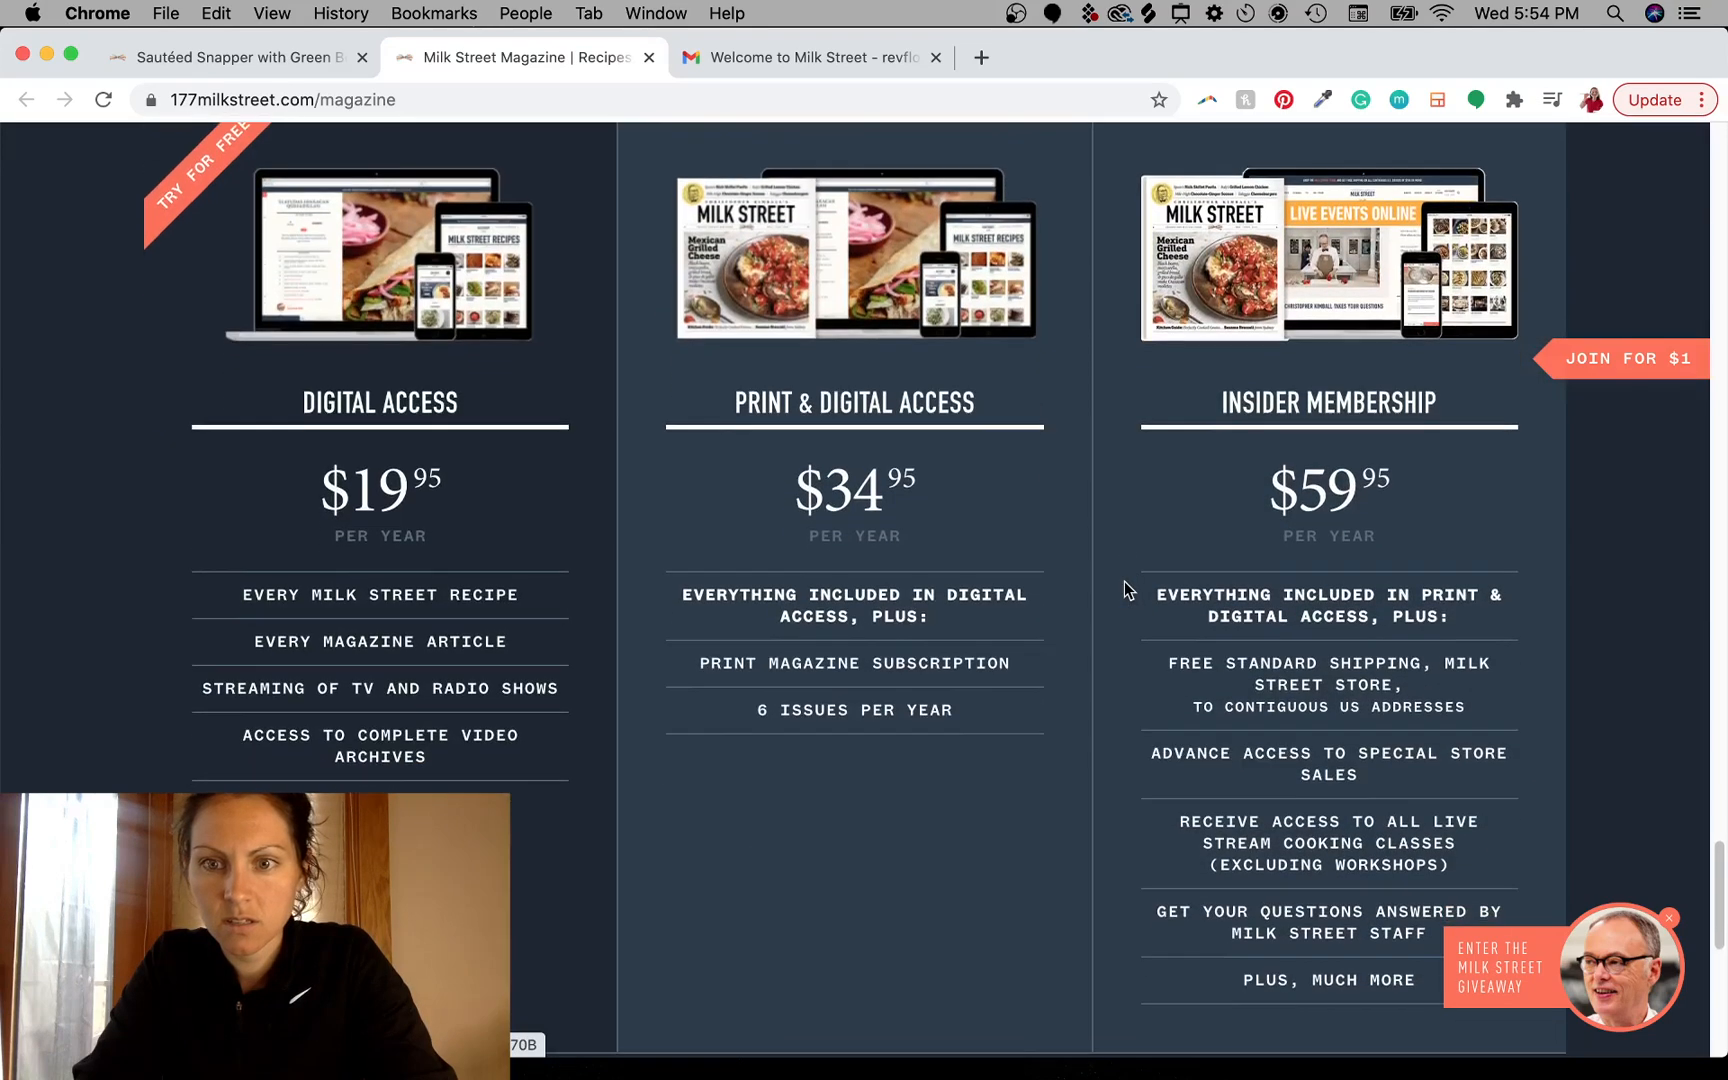
{"action": "scroll", "coordinate": [1126, 588], "scroll_direction": "up", "scroll_amount": 2}
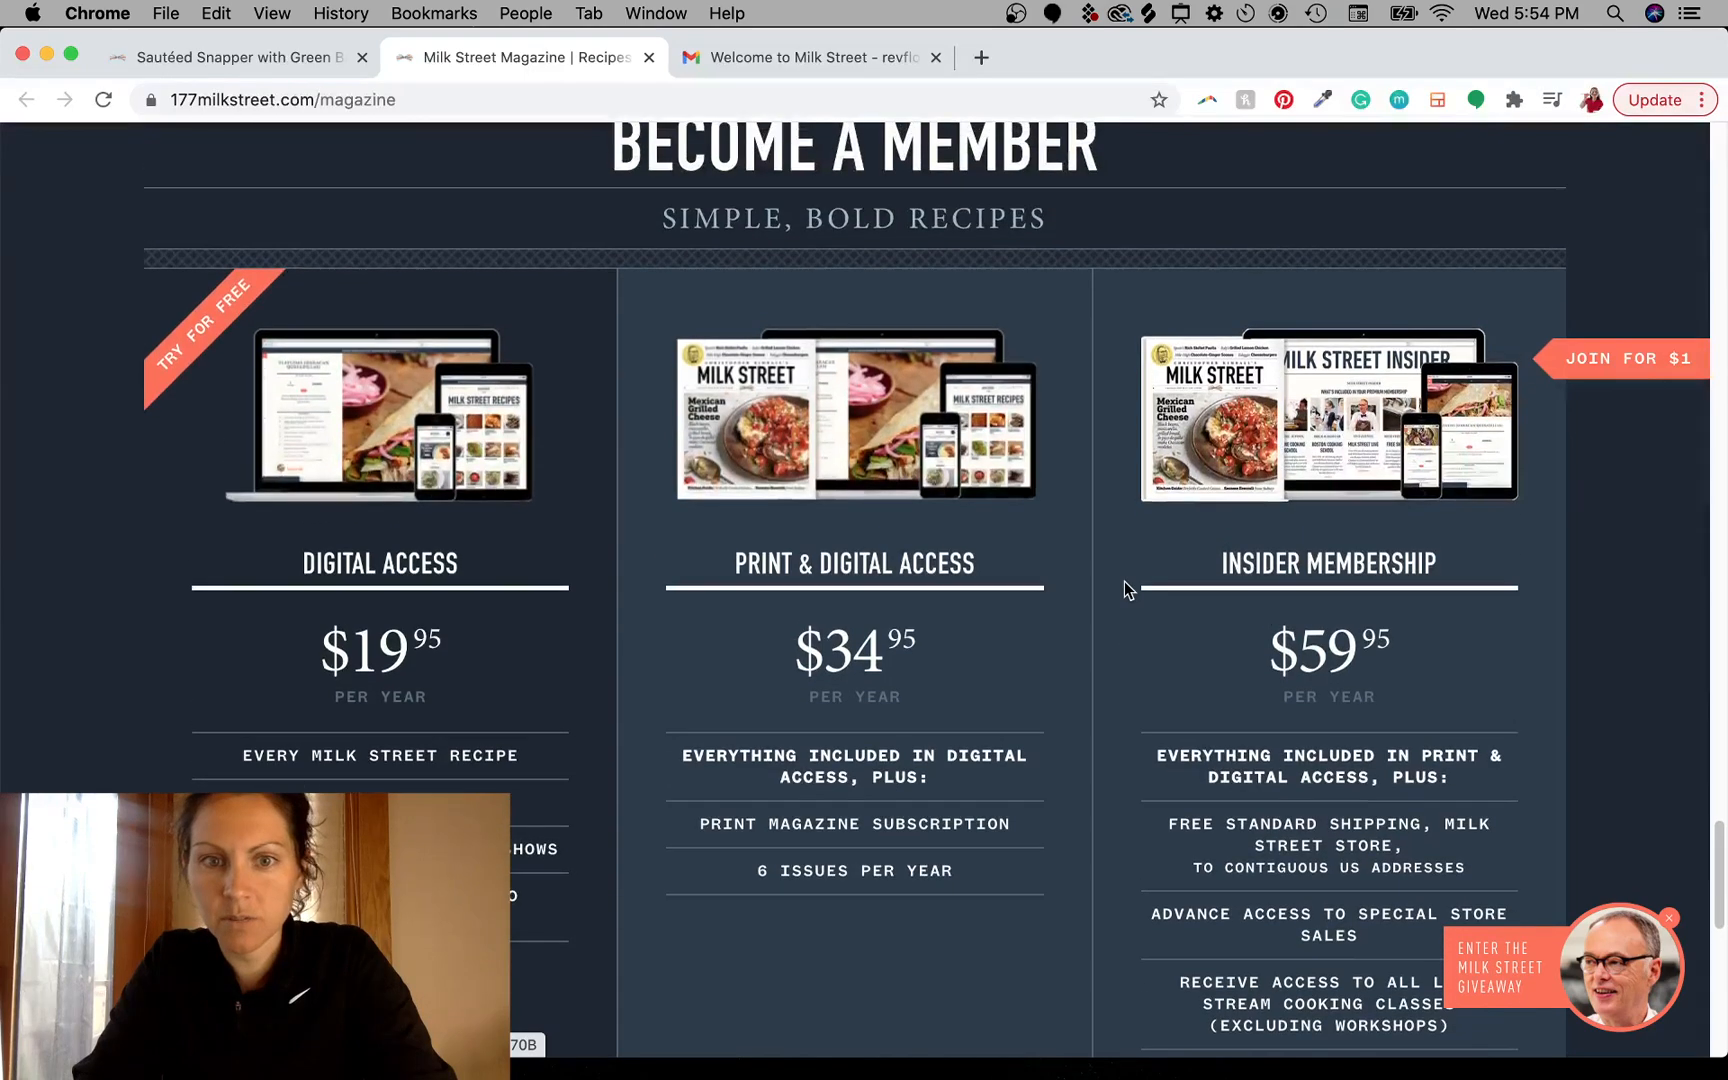
- Drag the Print & Digital Access product image onto the desktop and close the sign-up popup
{"action": "left_click_drag", "start_coordinate": [904, 435], "coordinate": [802, 709]}
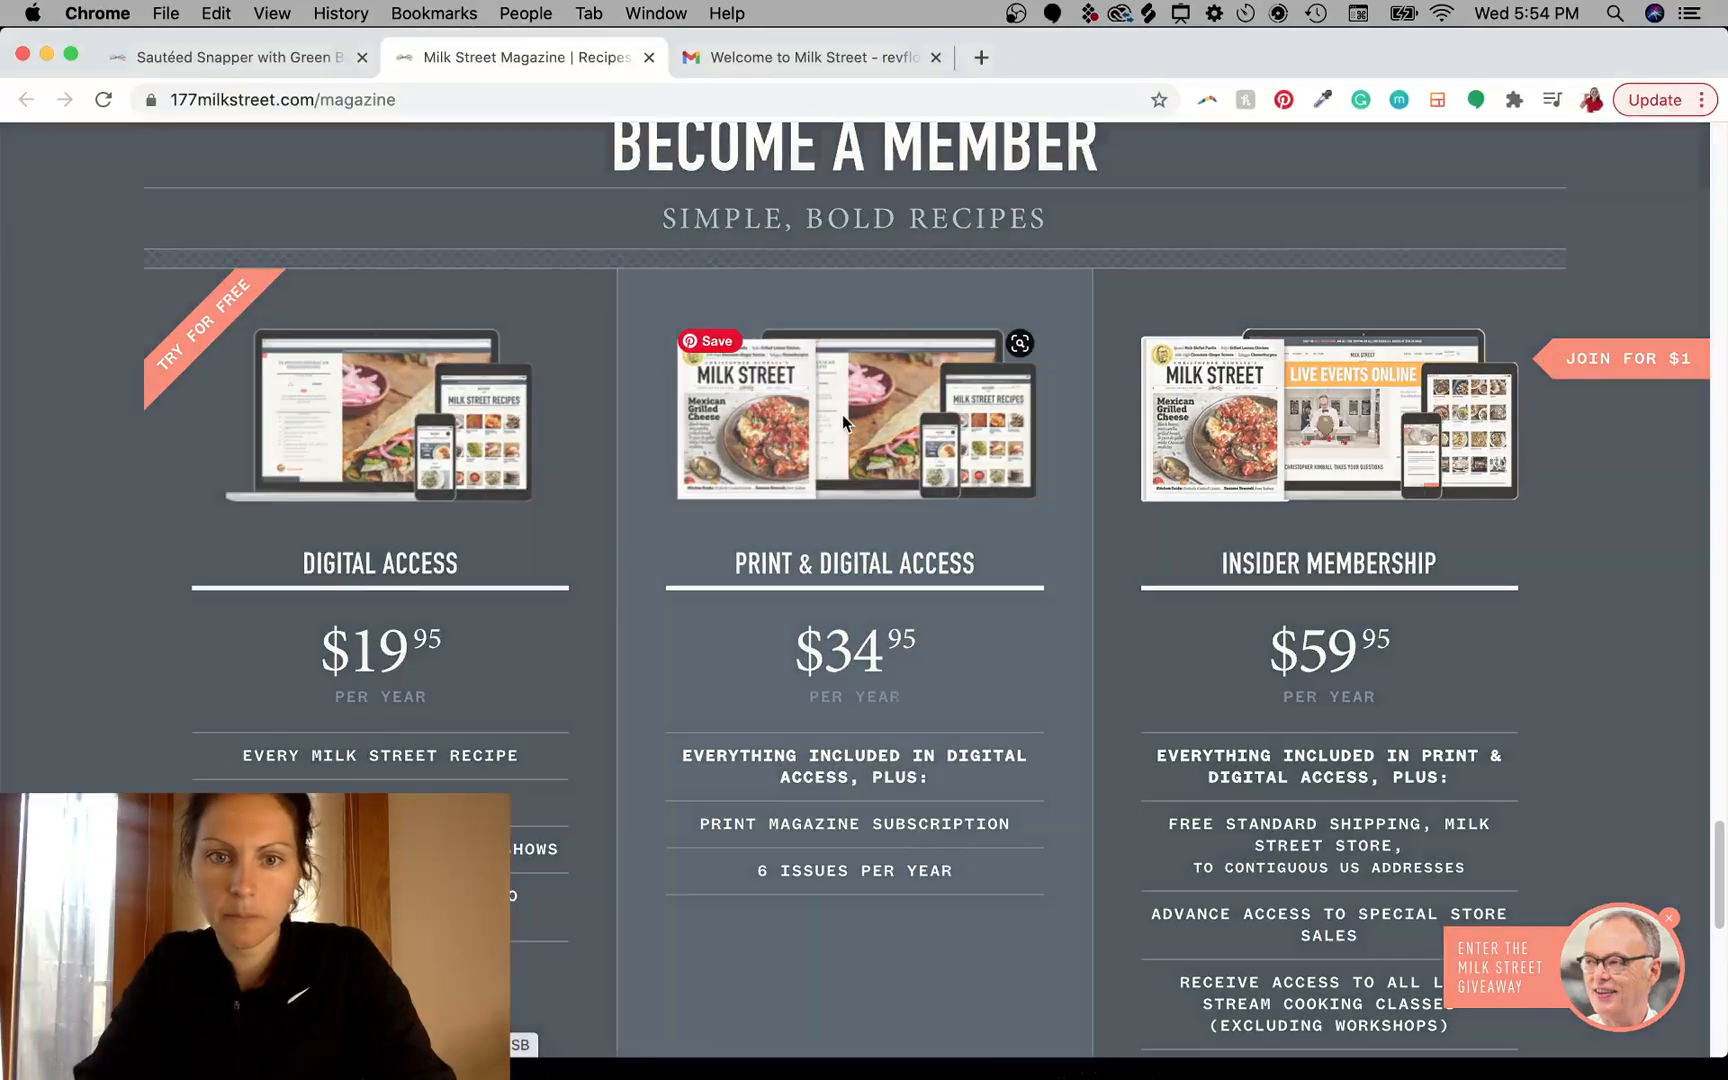
{"action": "left_click", "coordinate": [842, 414]}
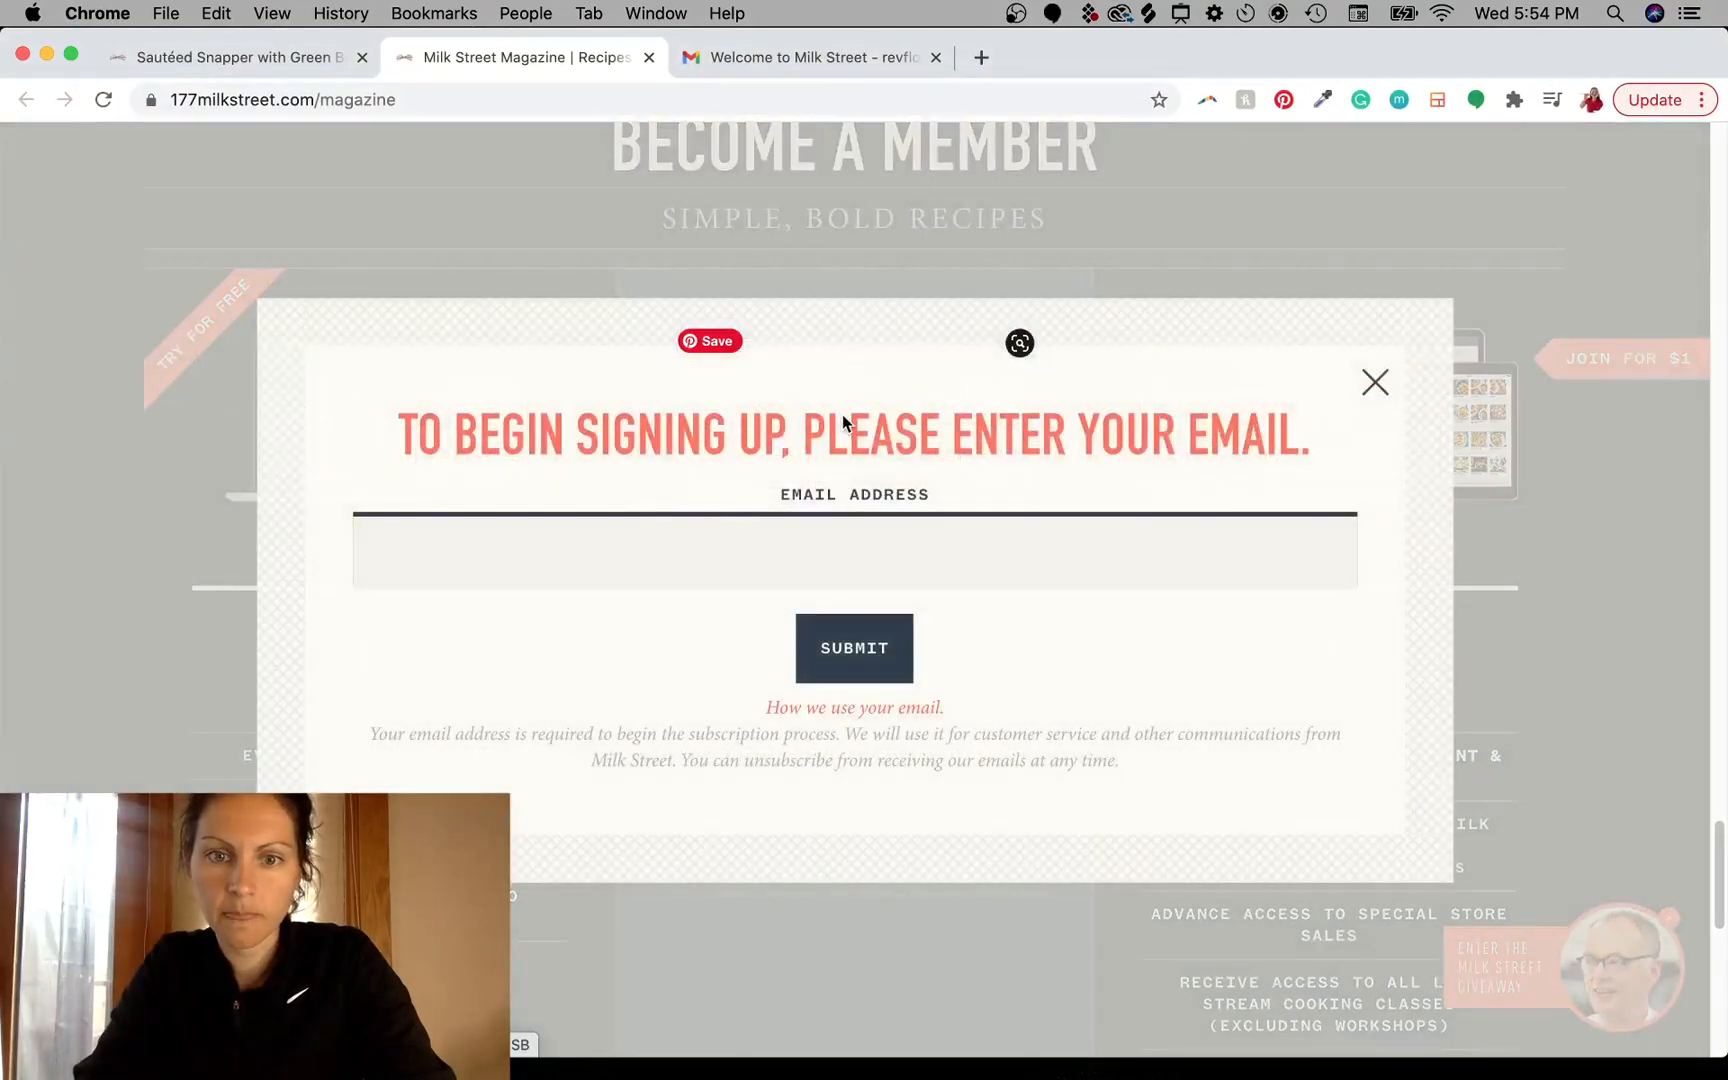
{"action": "left_click", "coordinate": [1384, 380]}
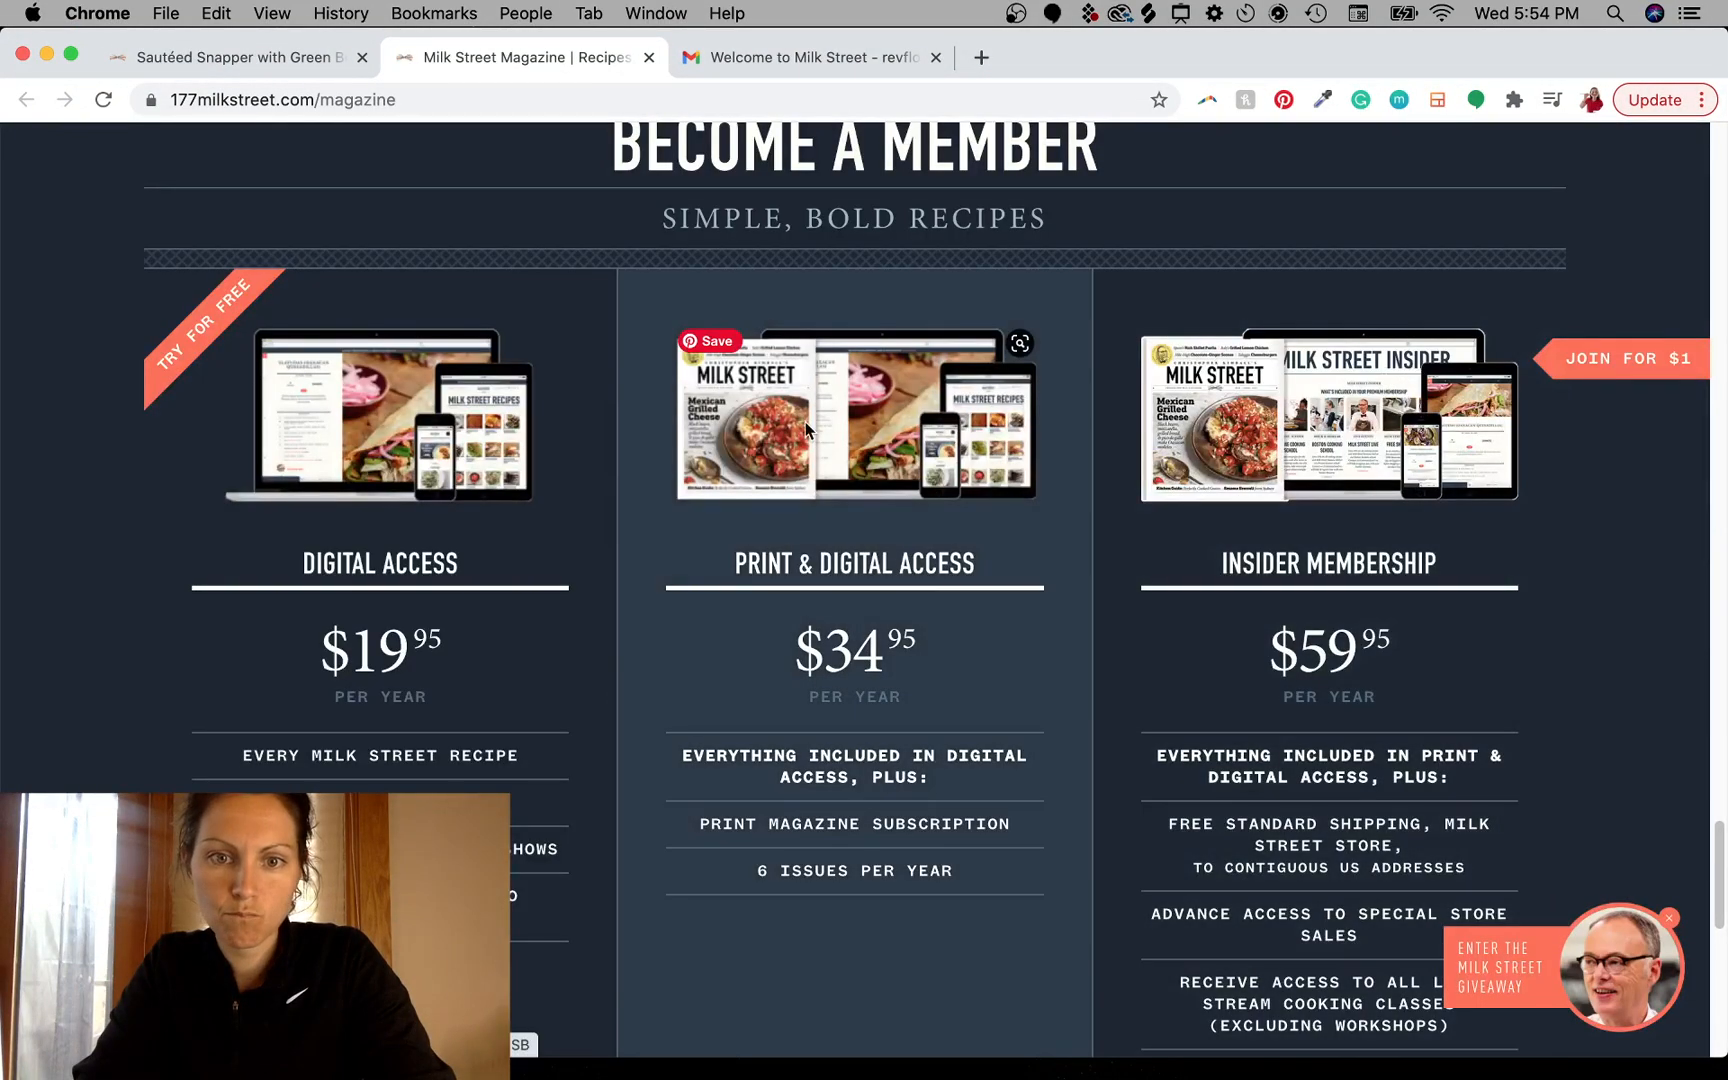
- Open the Print & Digital Access image in its own tab, copy its address and load it in a fresh tab
{"action": "right_click", "coordinate": [807, 428]}
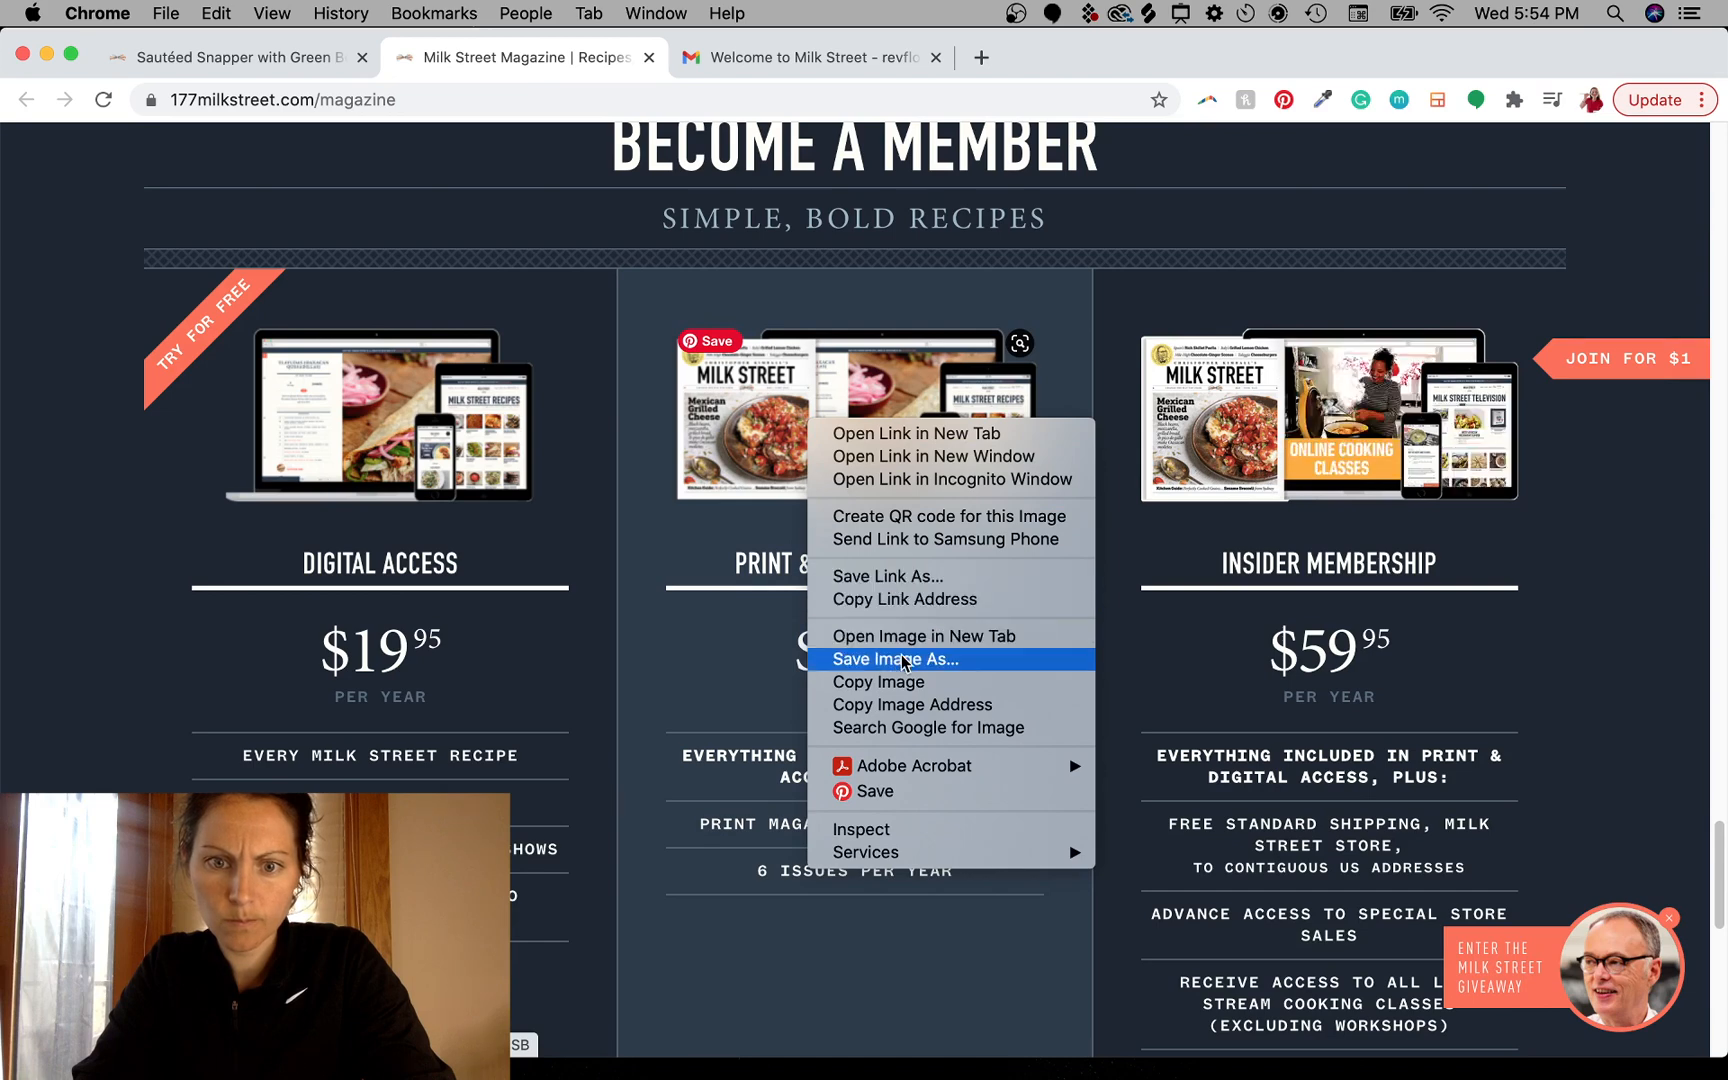
{"action": "left_click", "coordinate": [924, 637]}
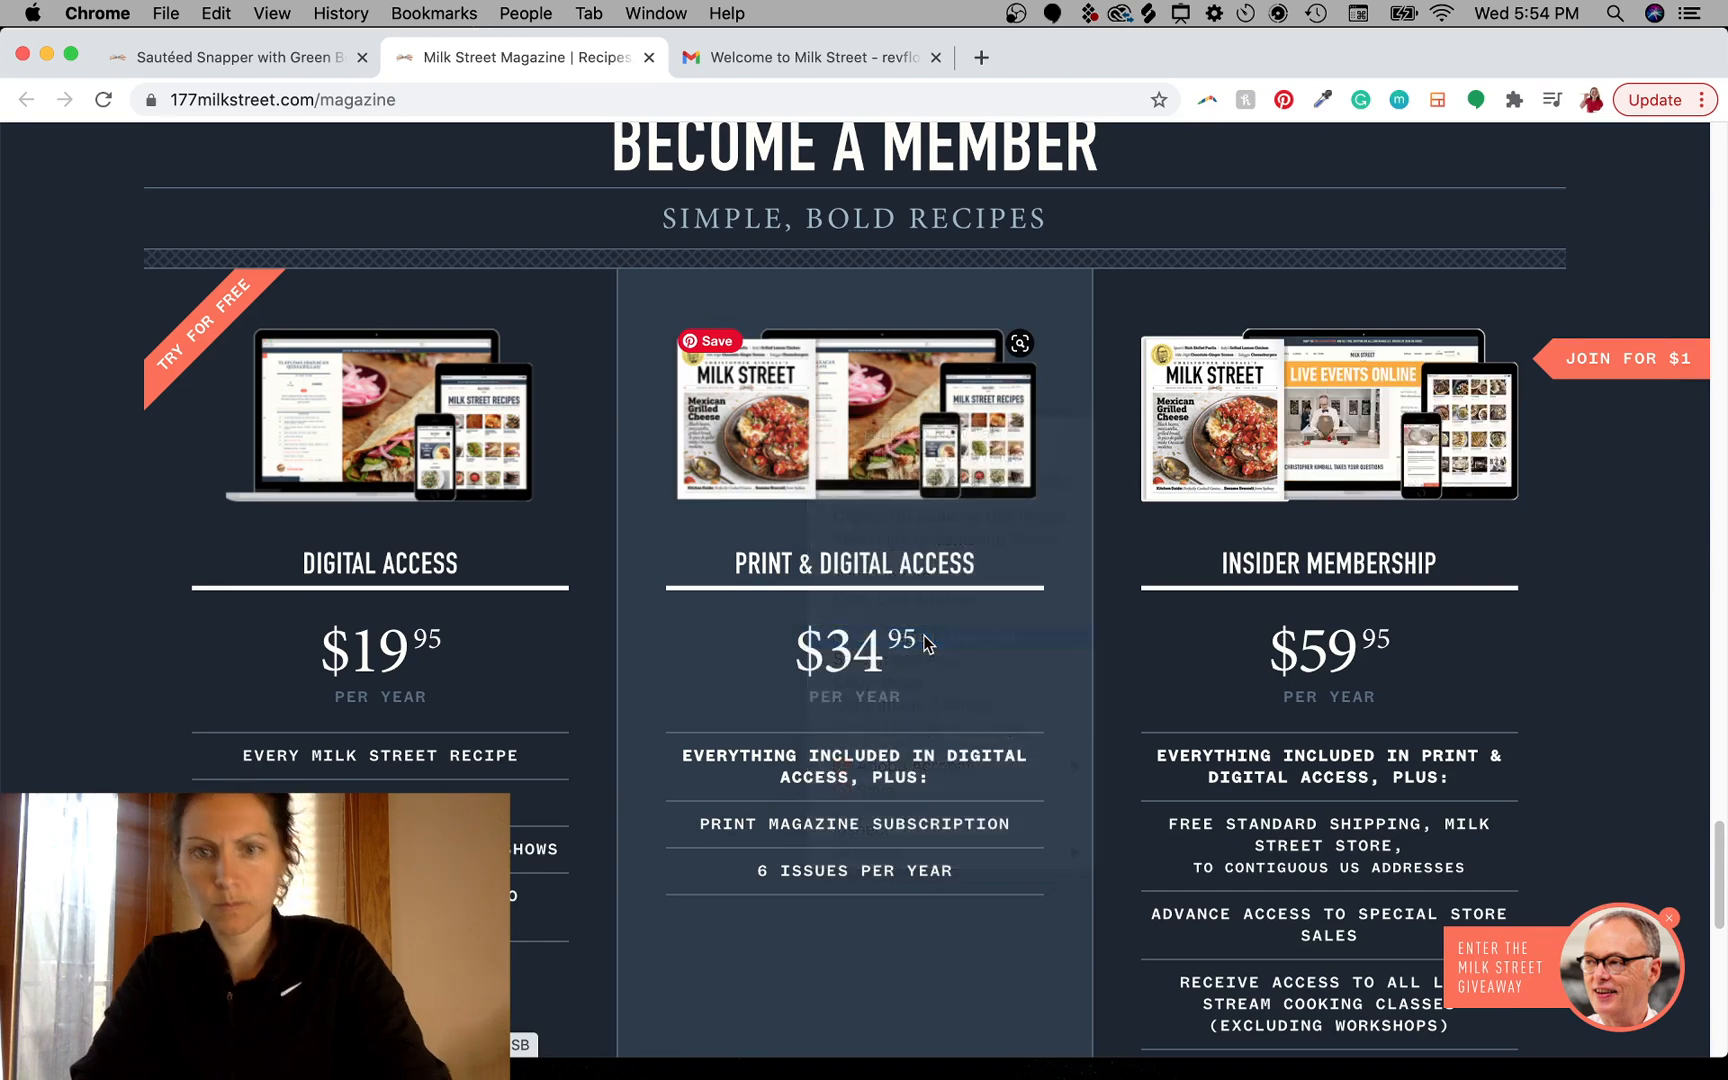
{"action": "left_click", "coordinate": [803, 62]}
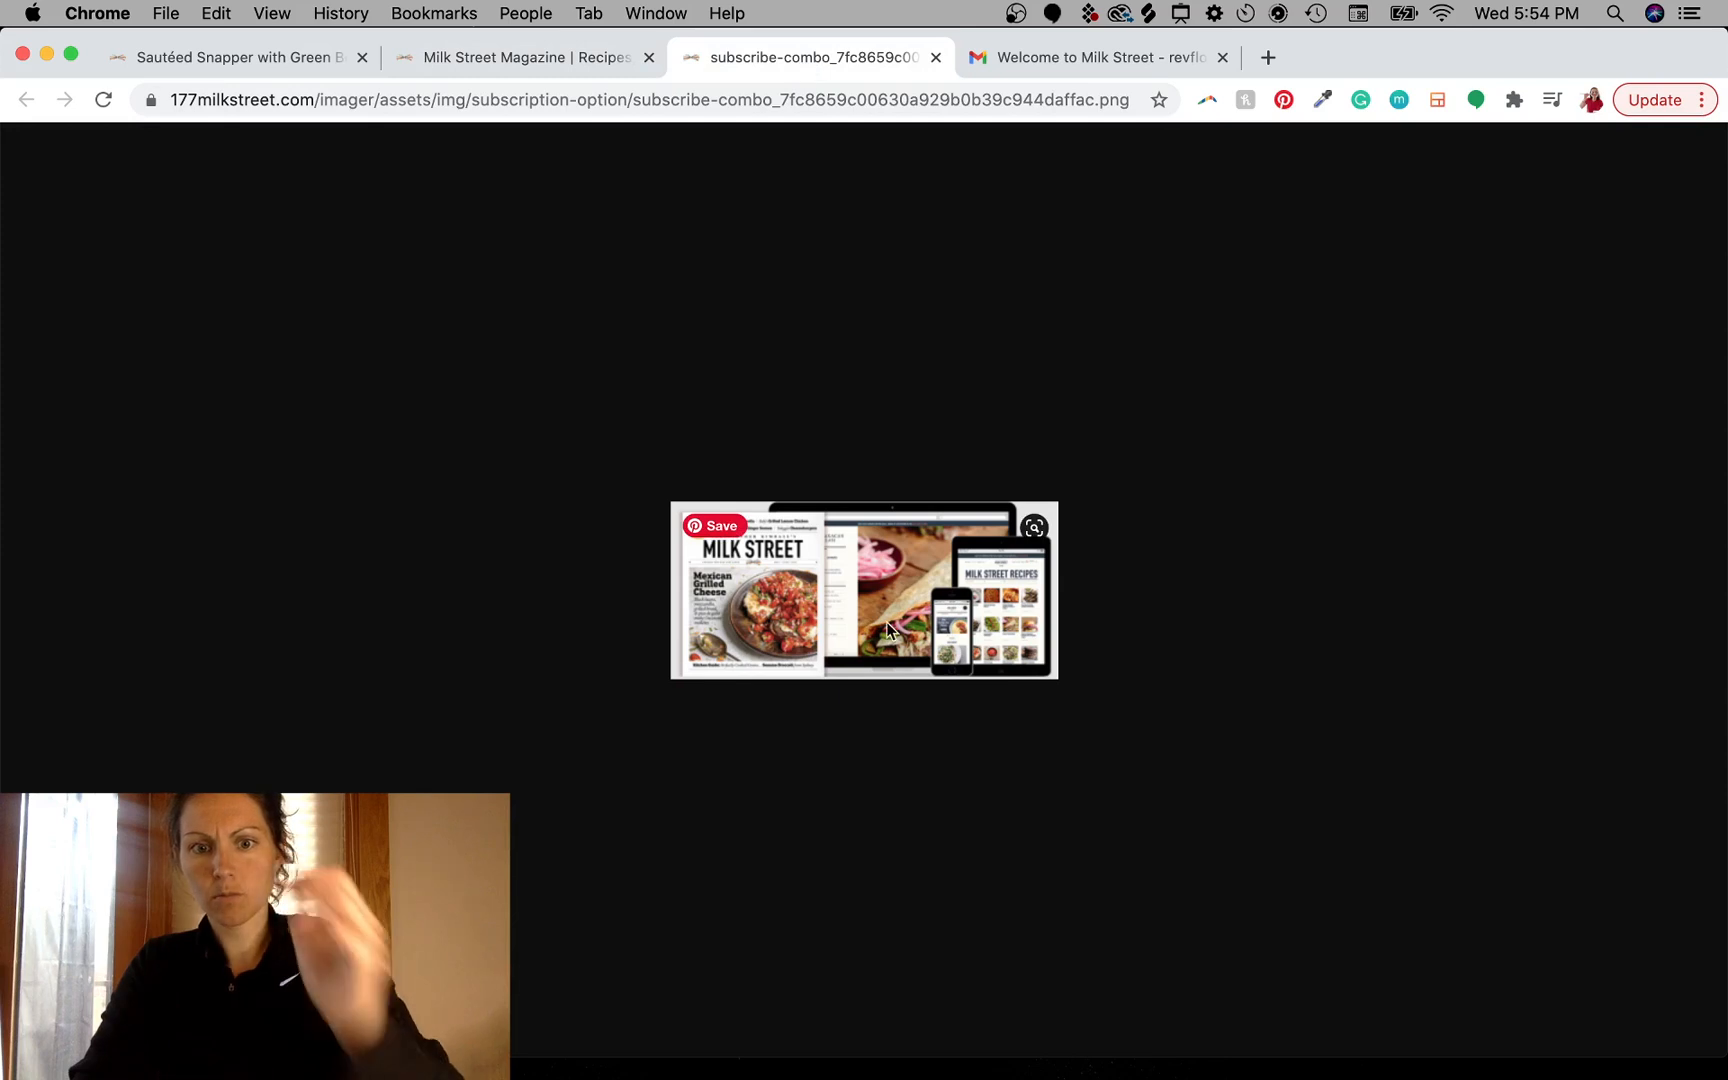
{"action": "left_click_drag", "start_coordinate": [864, 590], "coordinate": [918, 408]}
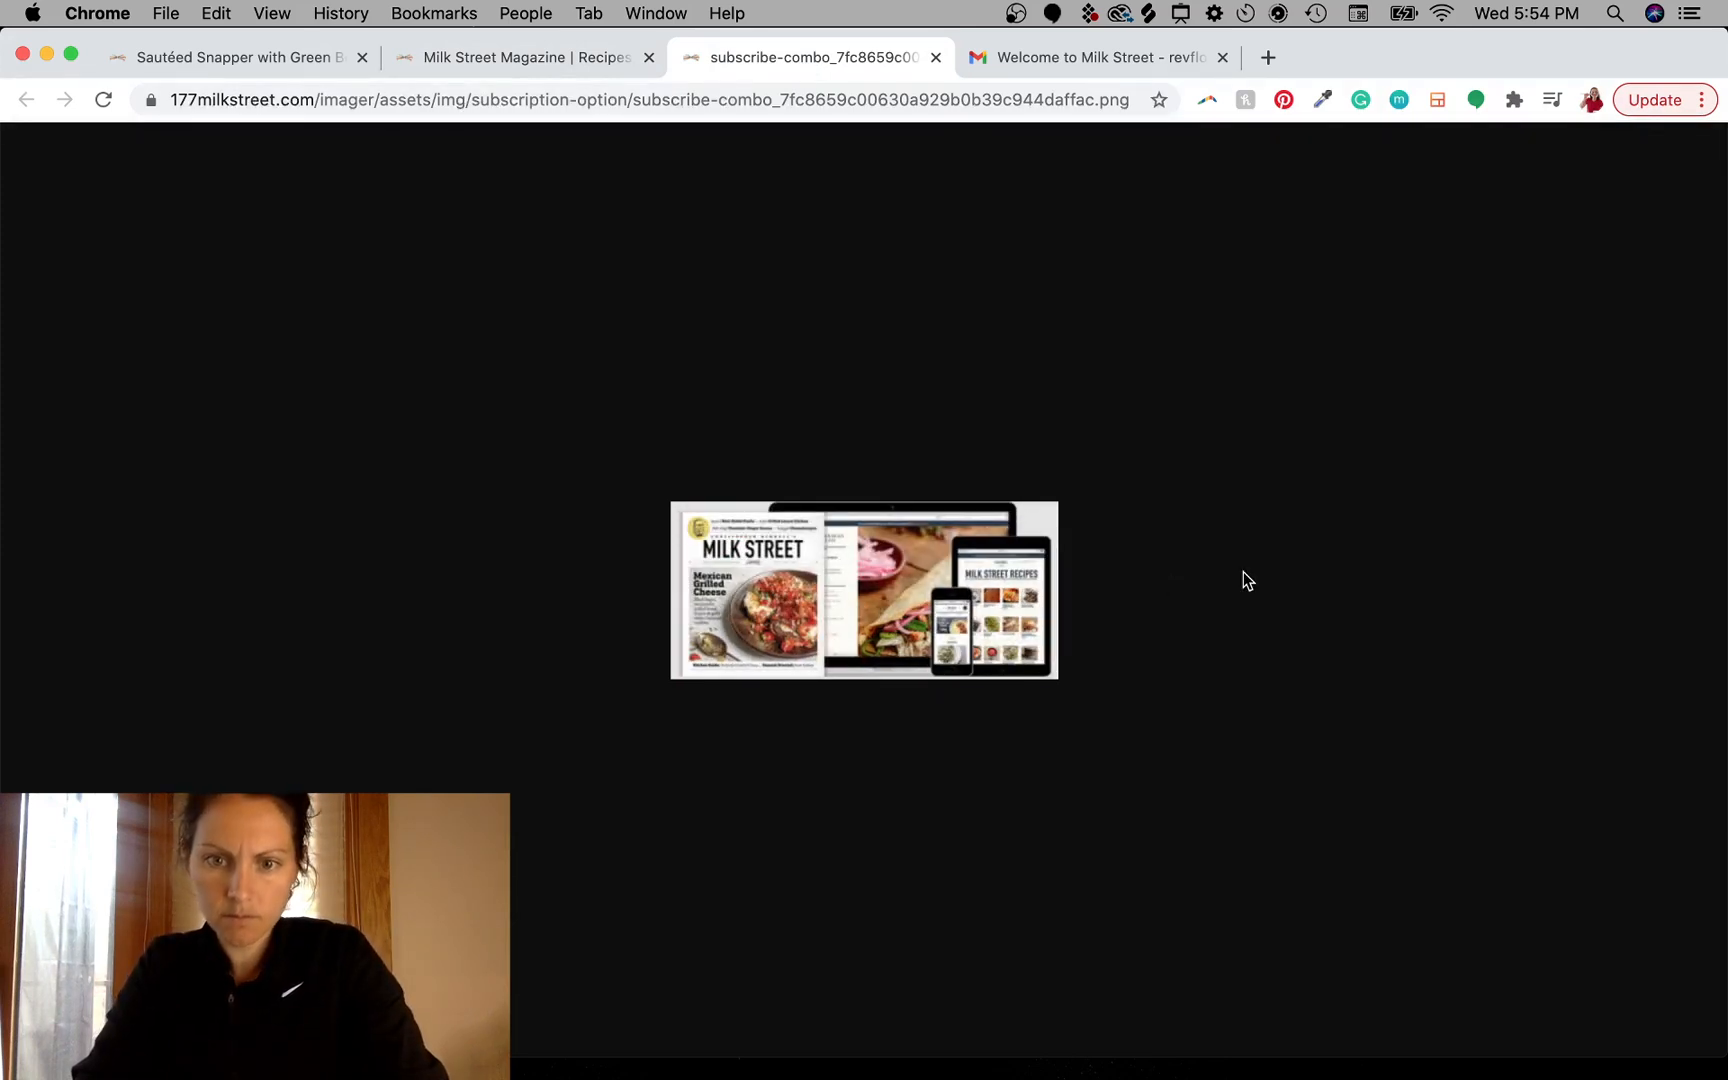
{"action": "right_click", "coordinate": [896, 614]}
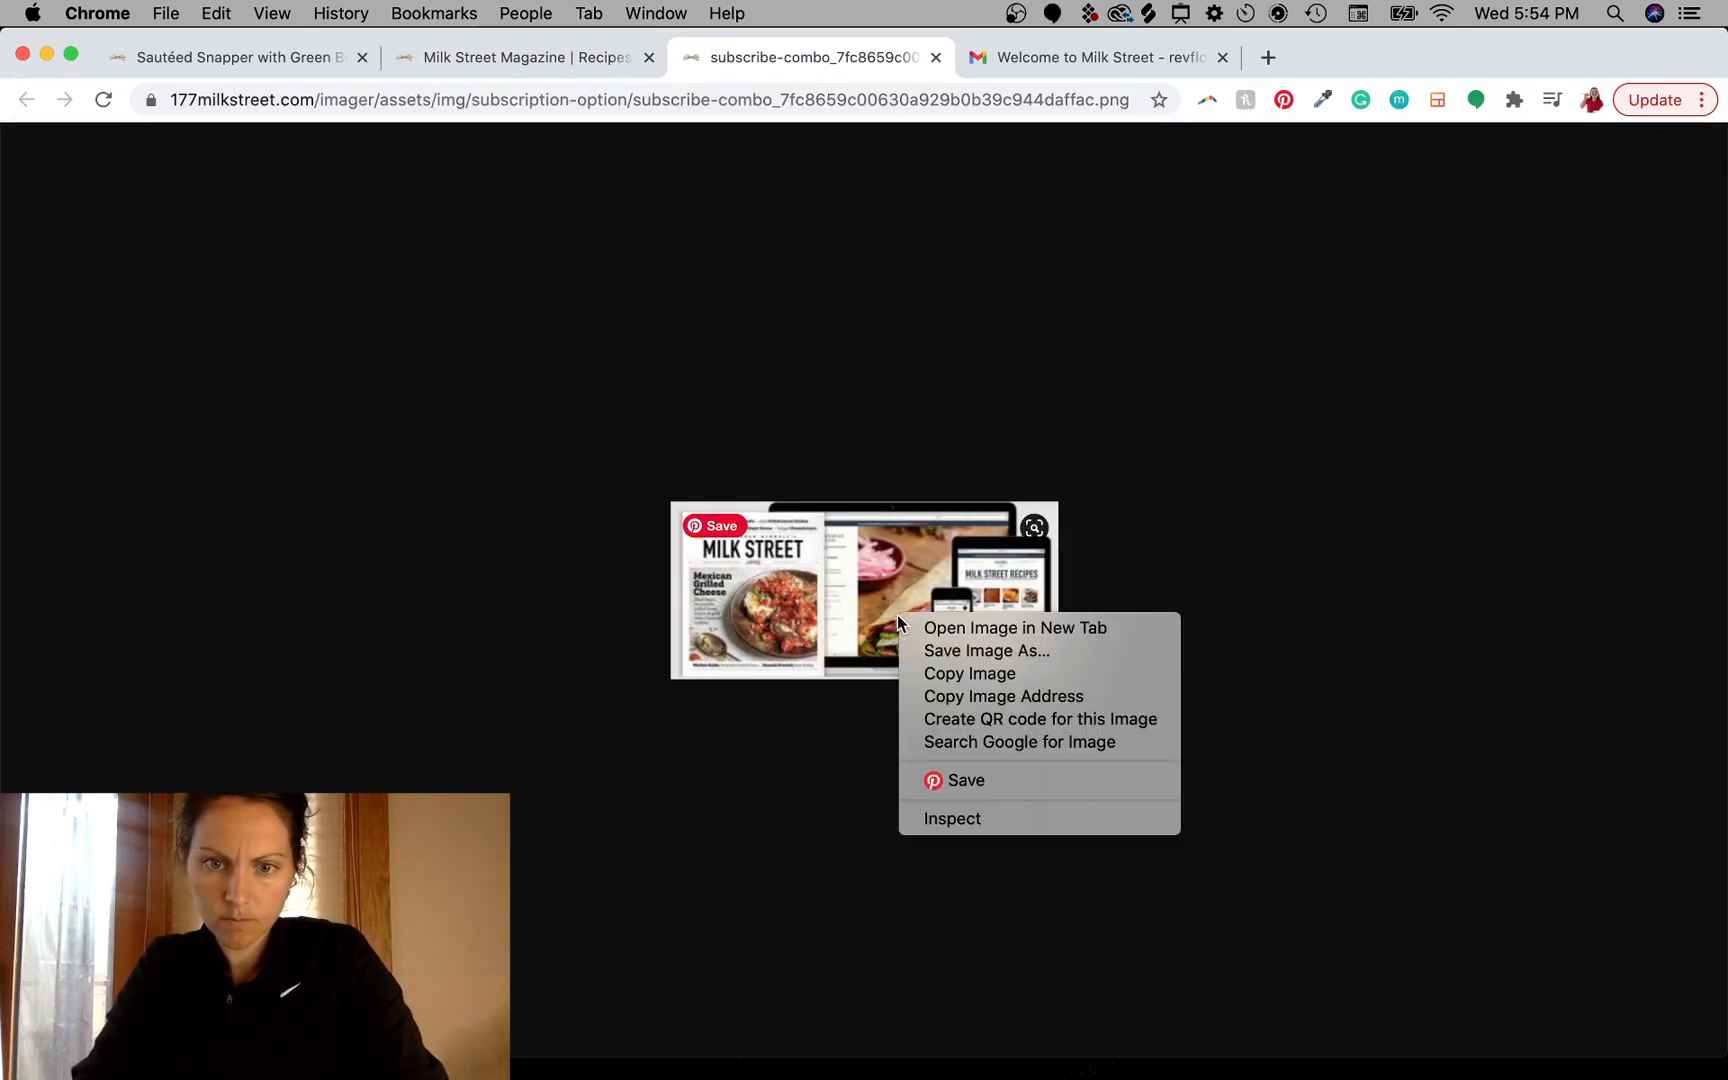
{"action": "left_click", "coordinate": [998, 697]}
{"action": "left_click", "coordinate": [1268, 57]}
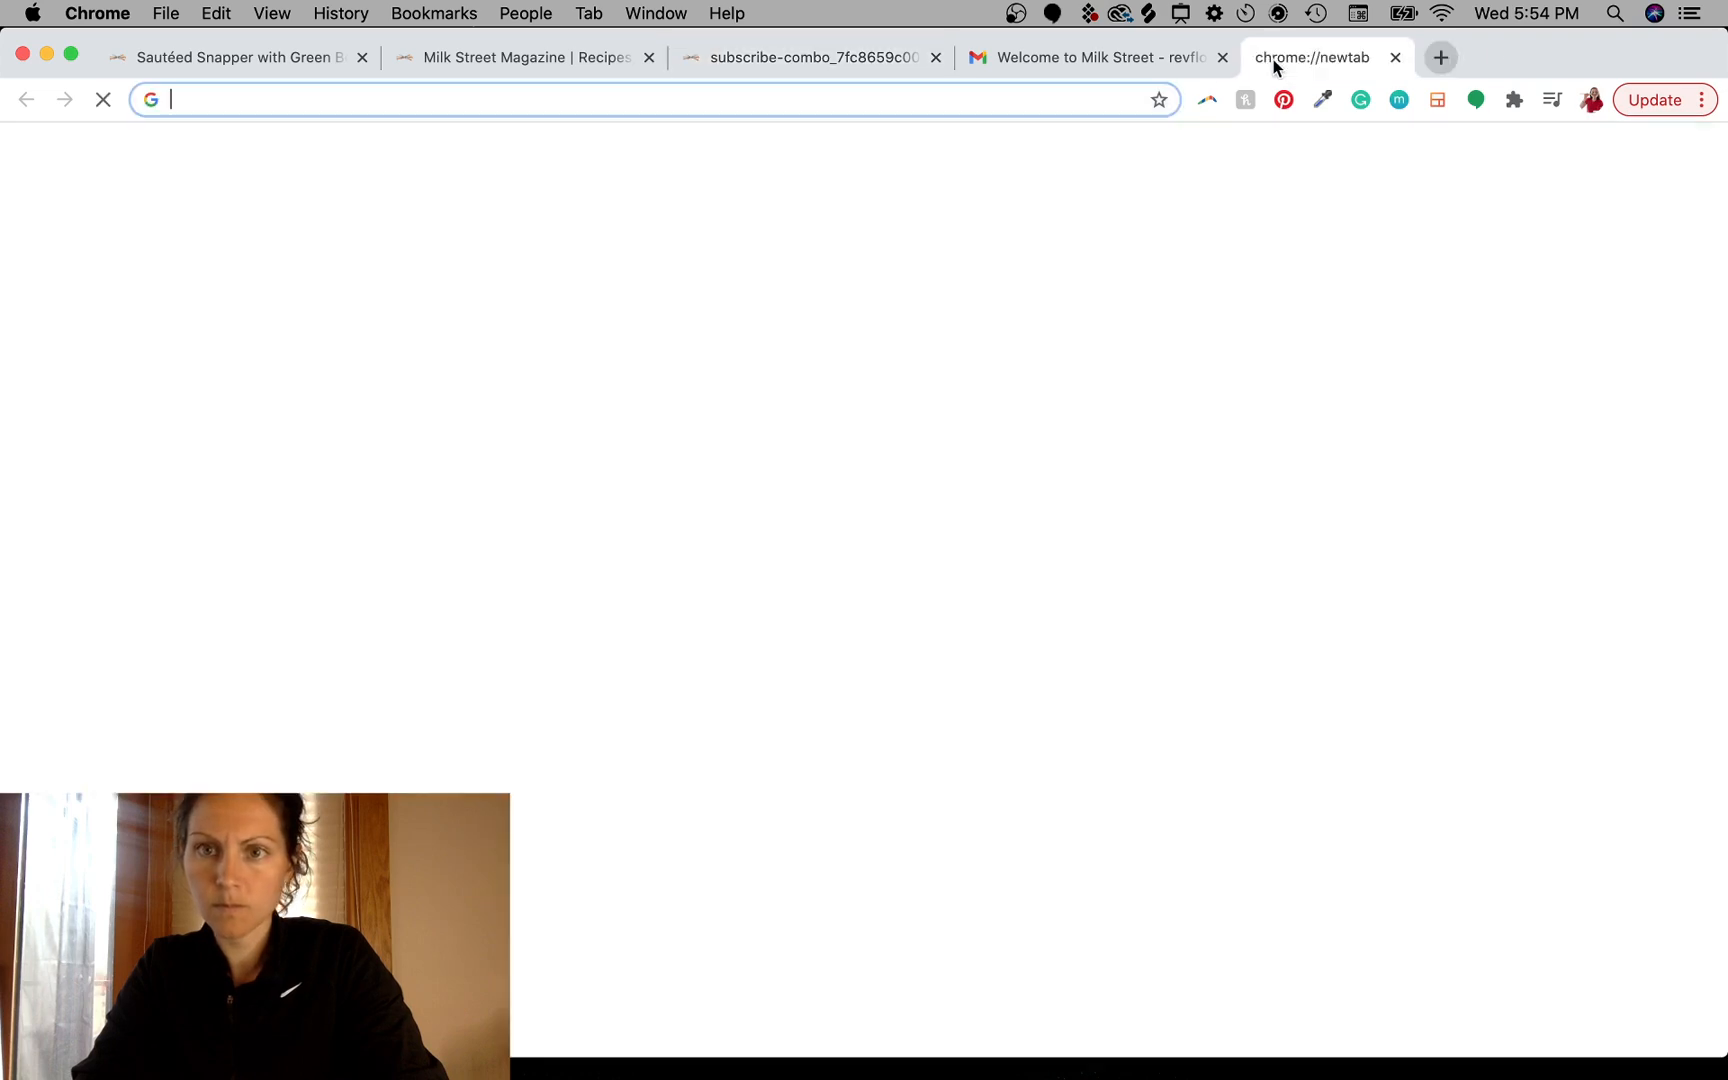
{"action": "key", "text": "super+v"}
{"action": "key", "text": "Return"}
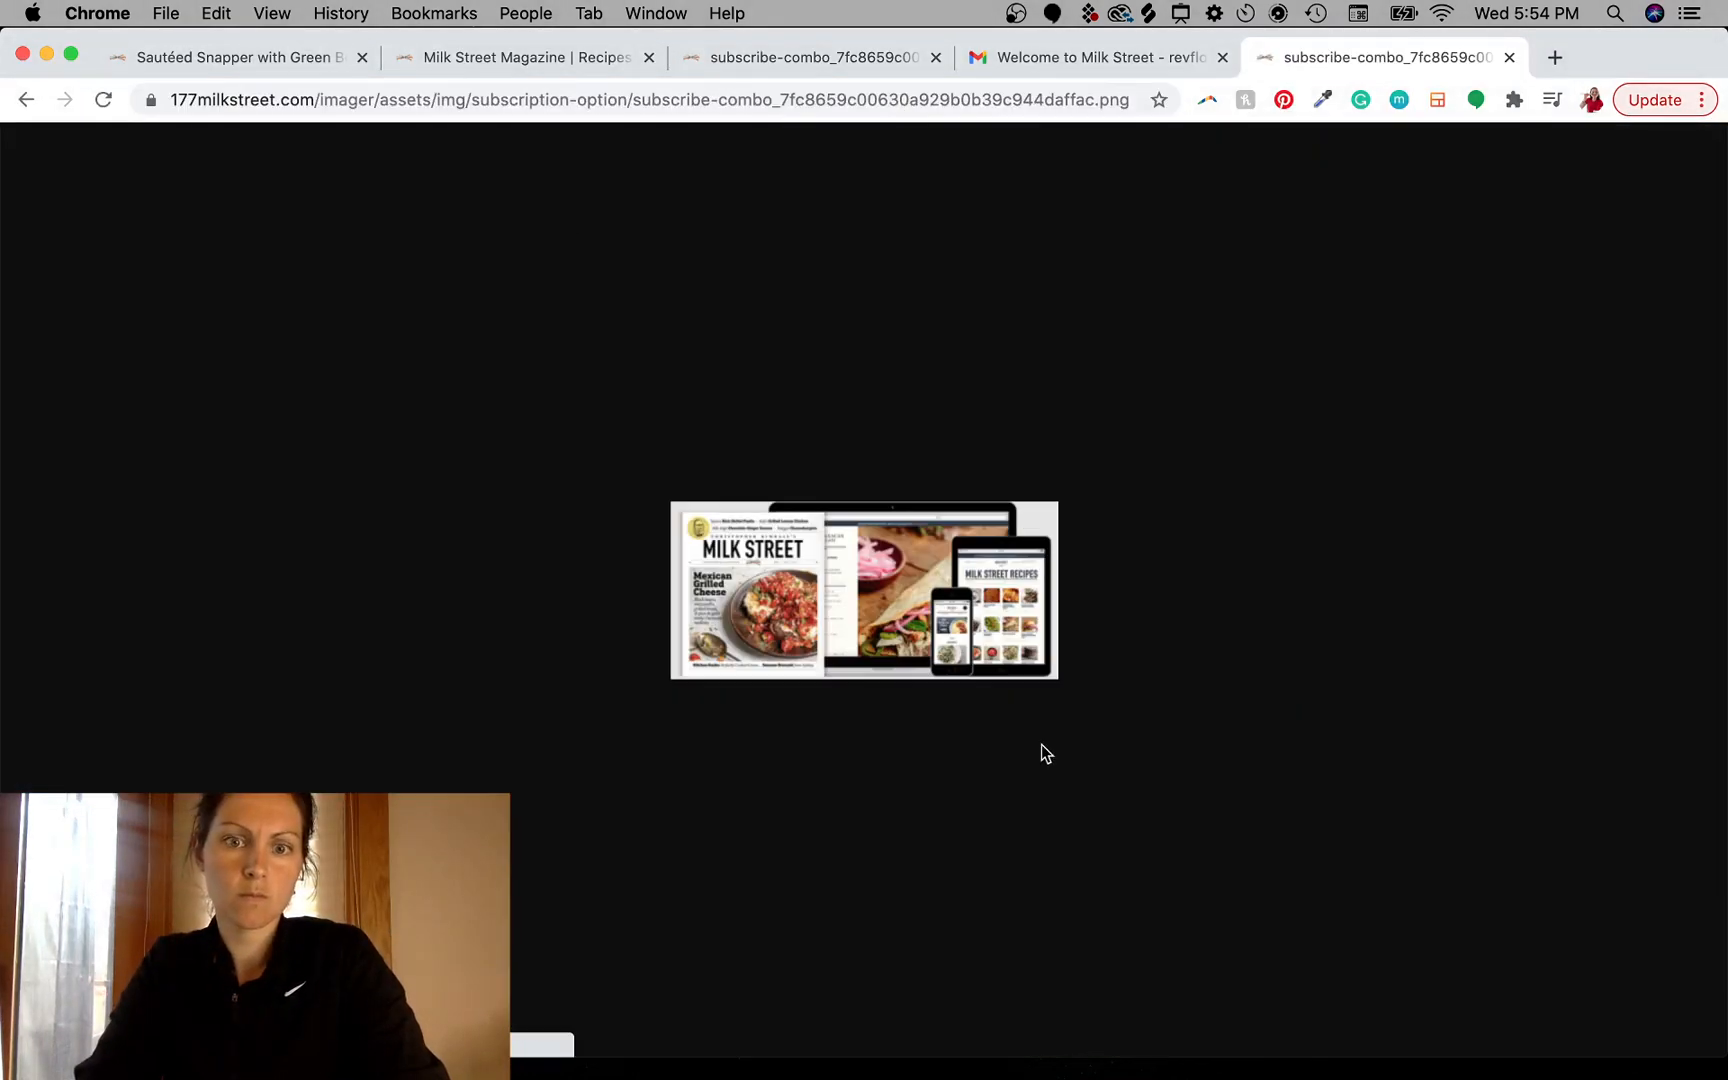
- Drag the subscribe-combo product image from the browser onto the desktop
{"action": "left_click_drag", "start_coordinate": [890, 570], "coordinate": [680, 467]}
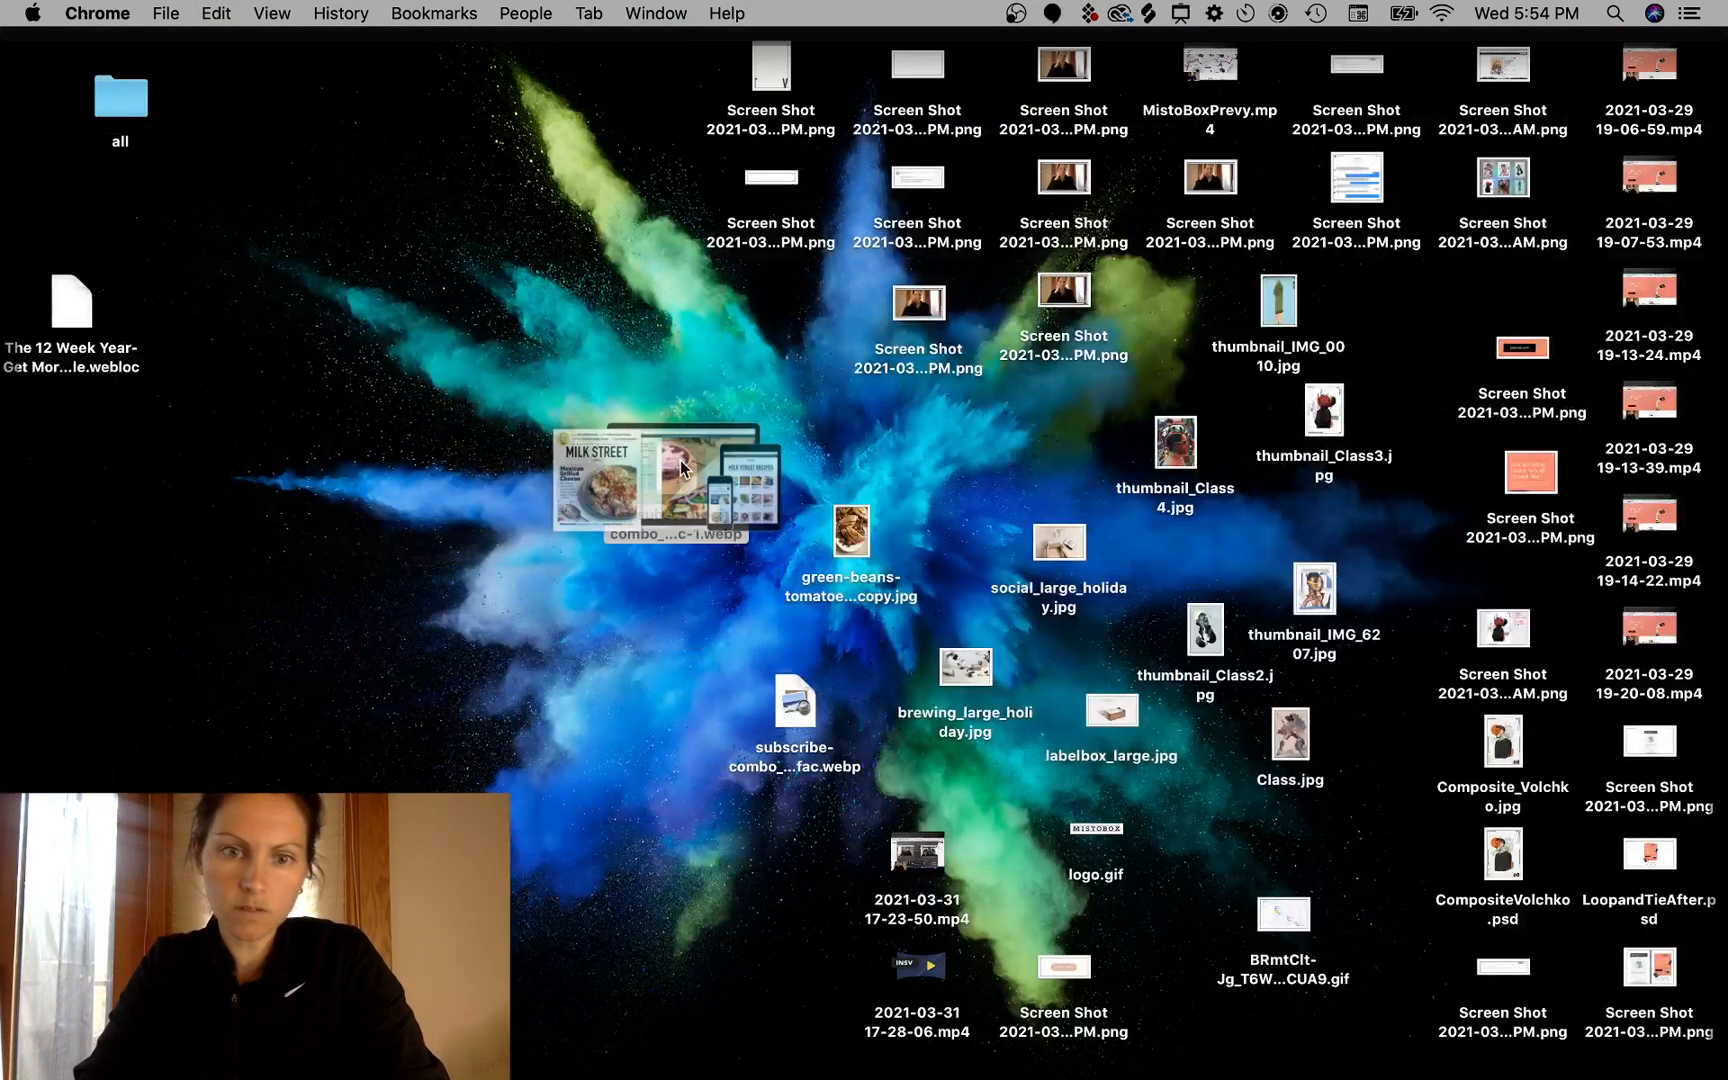
{"action": "left_click_drag", "start_coordinate": [778, 421], "coordinate": [778, 425]}
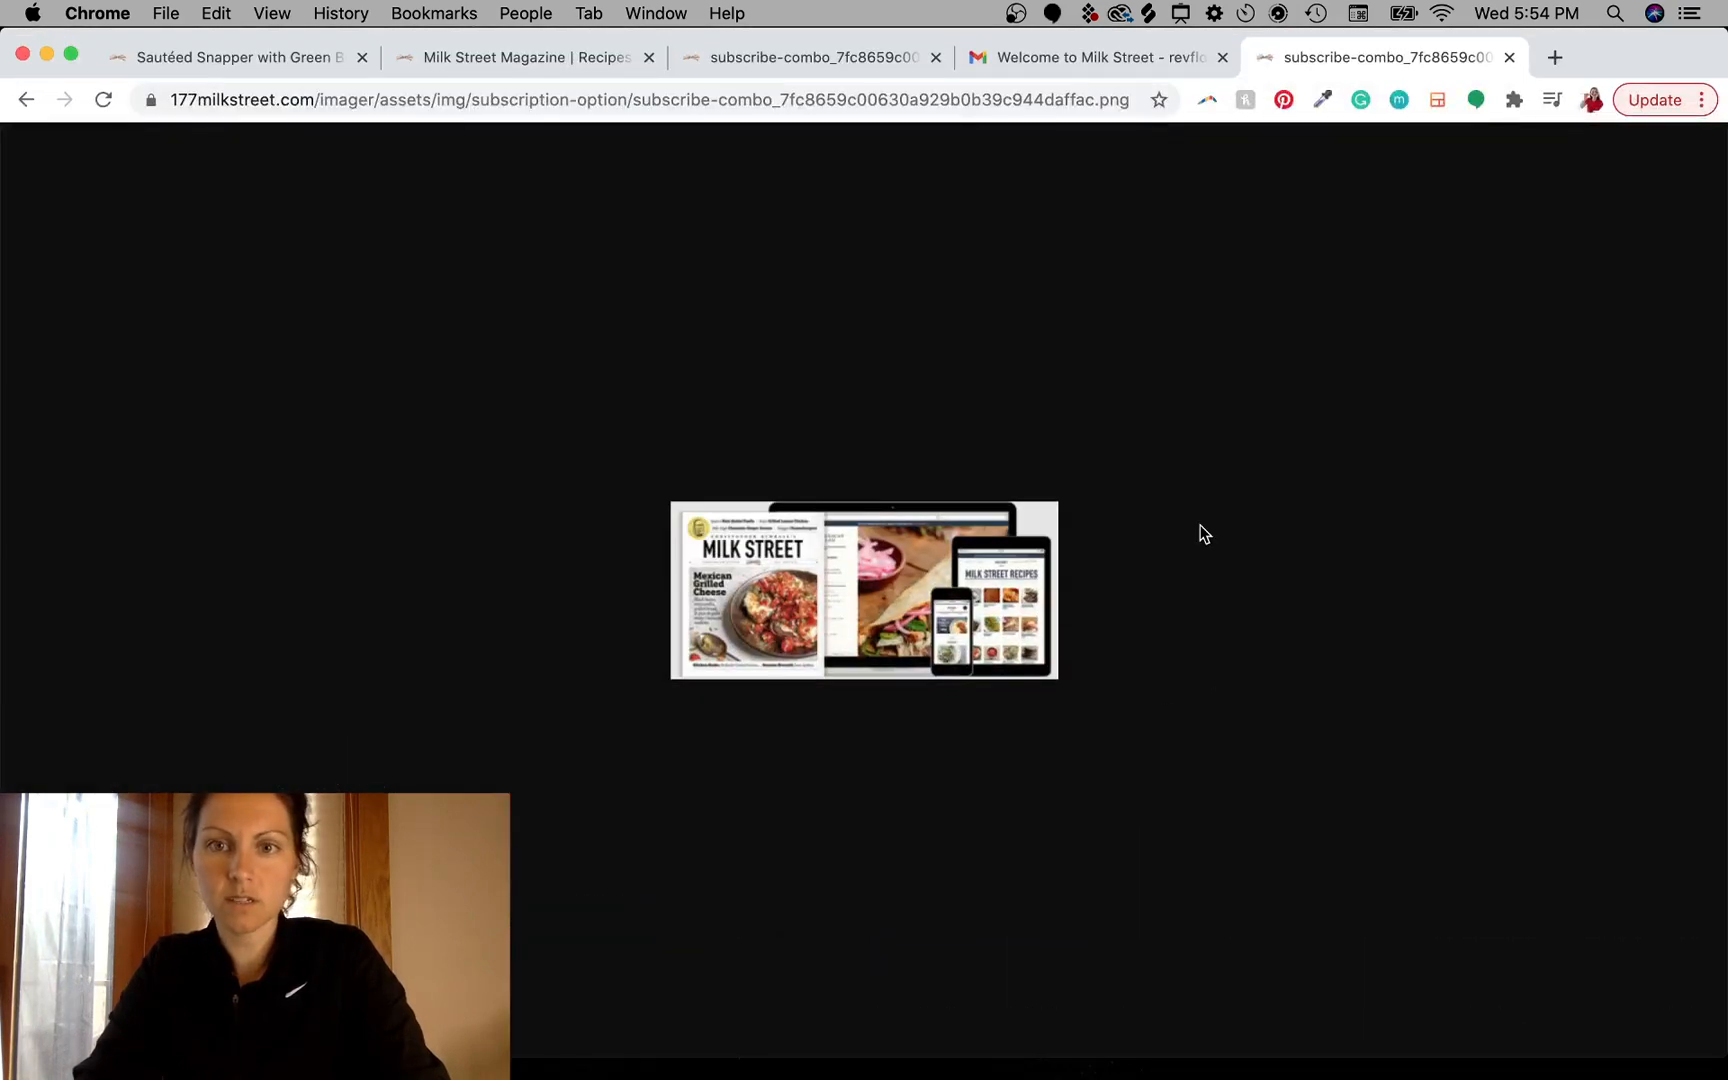
- Capture a screenshot of the subscribe-combo product image shown in the browser tab
{"action": "left_click", "coordinate": [1063, 58]}
{"action": "left_click", "coordinate": [1332, 59]}
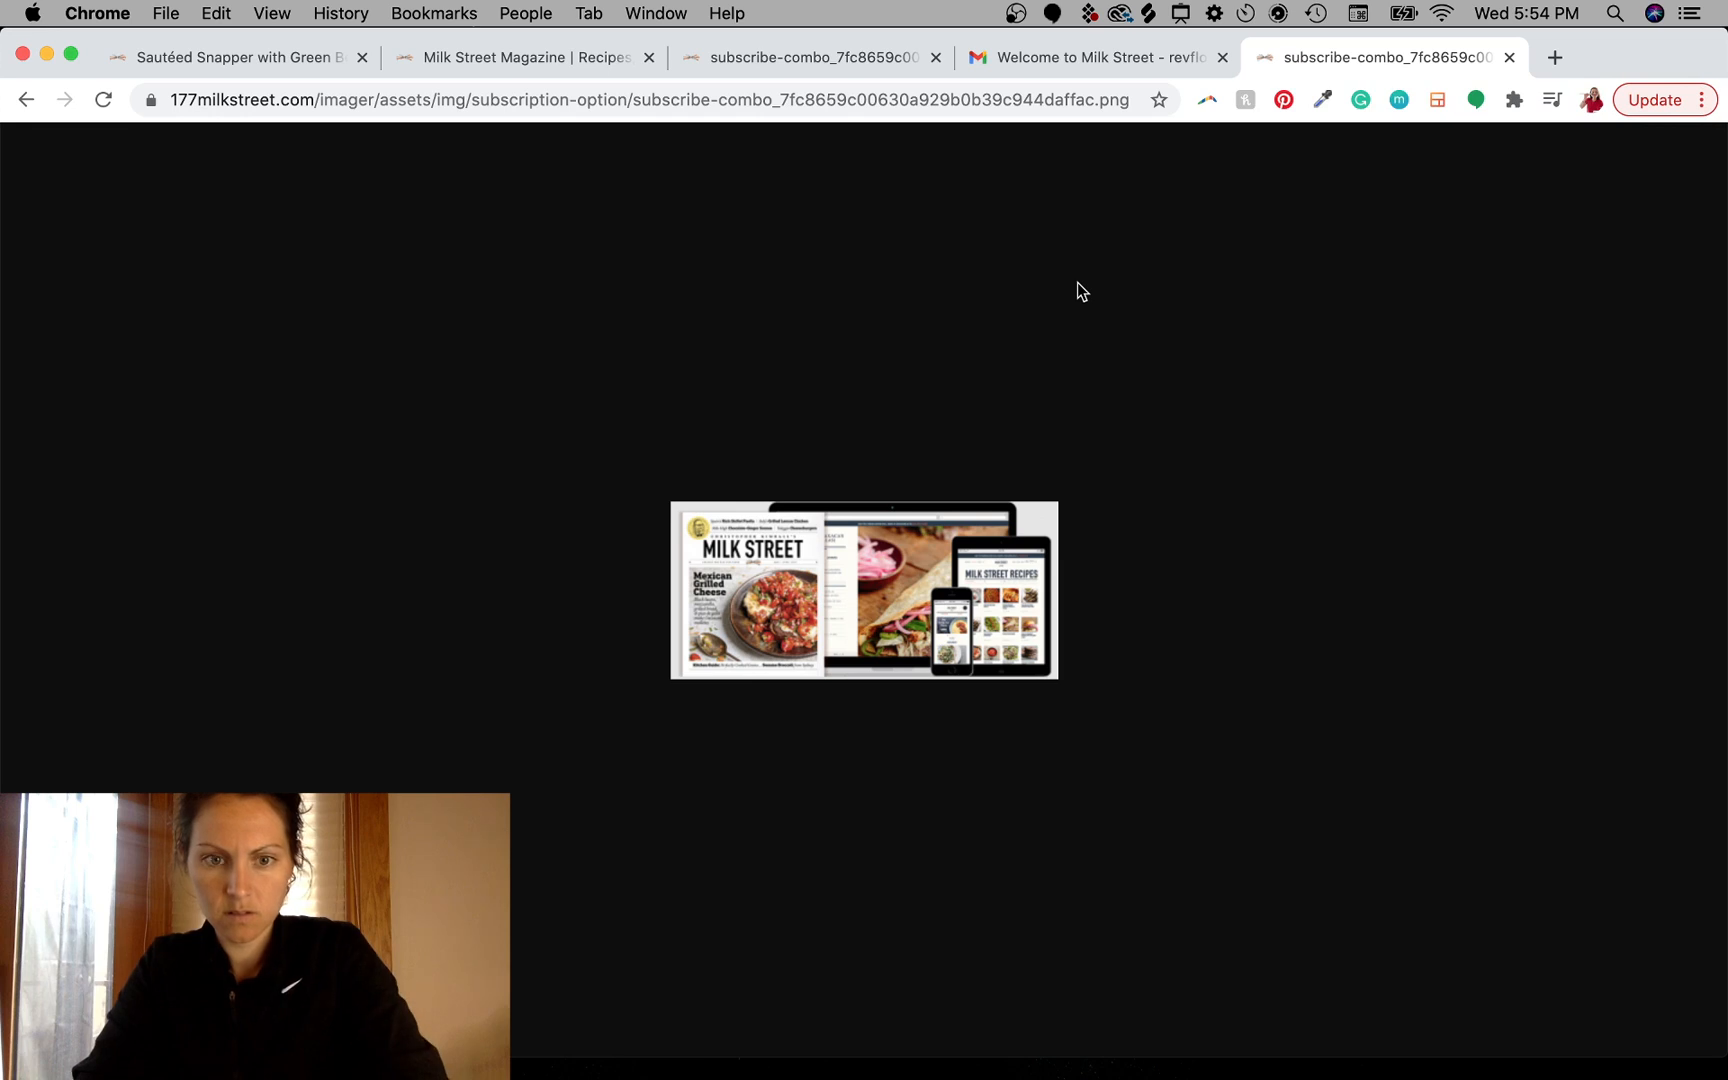
{"action": "key", "text": "super+shift+4"}
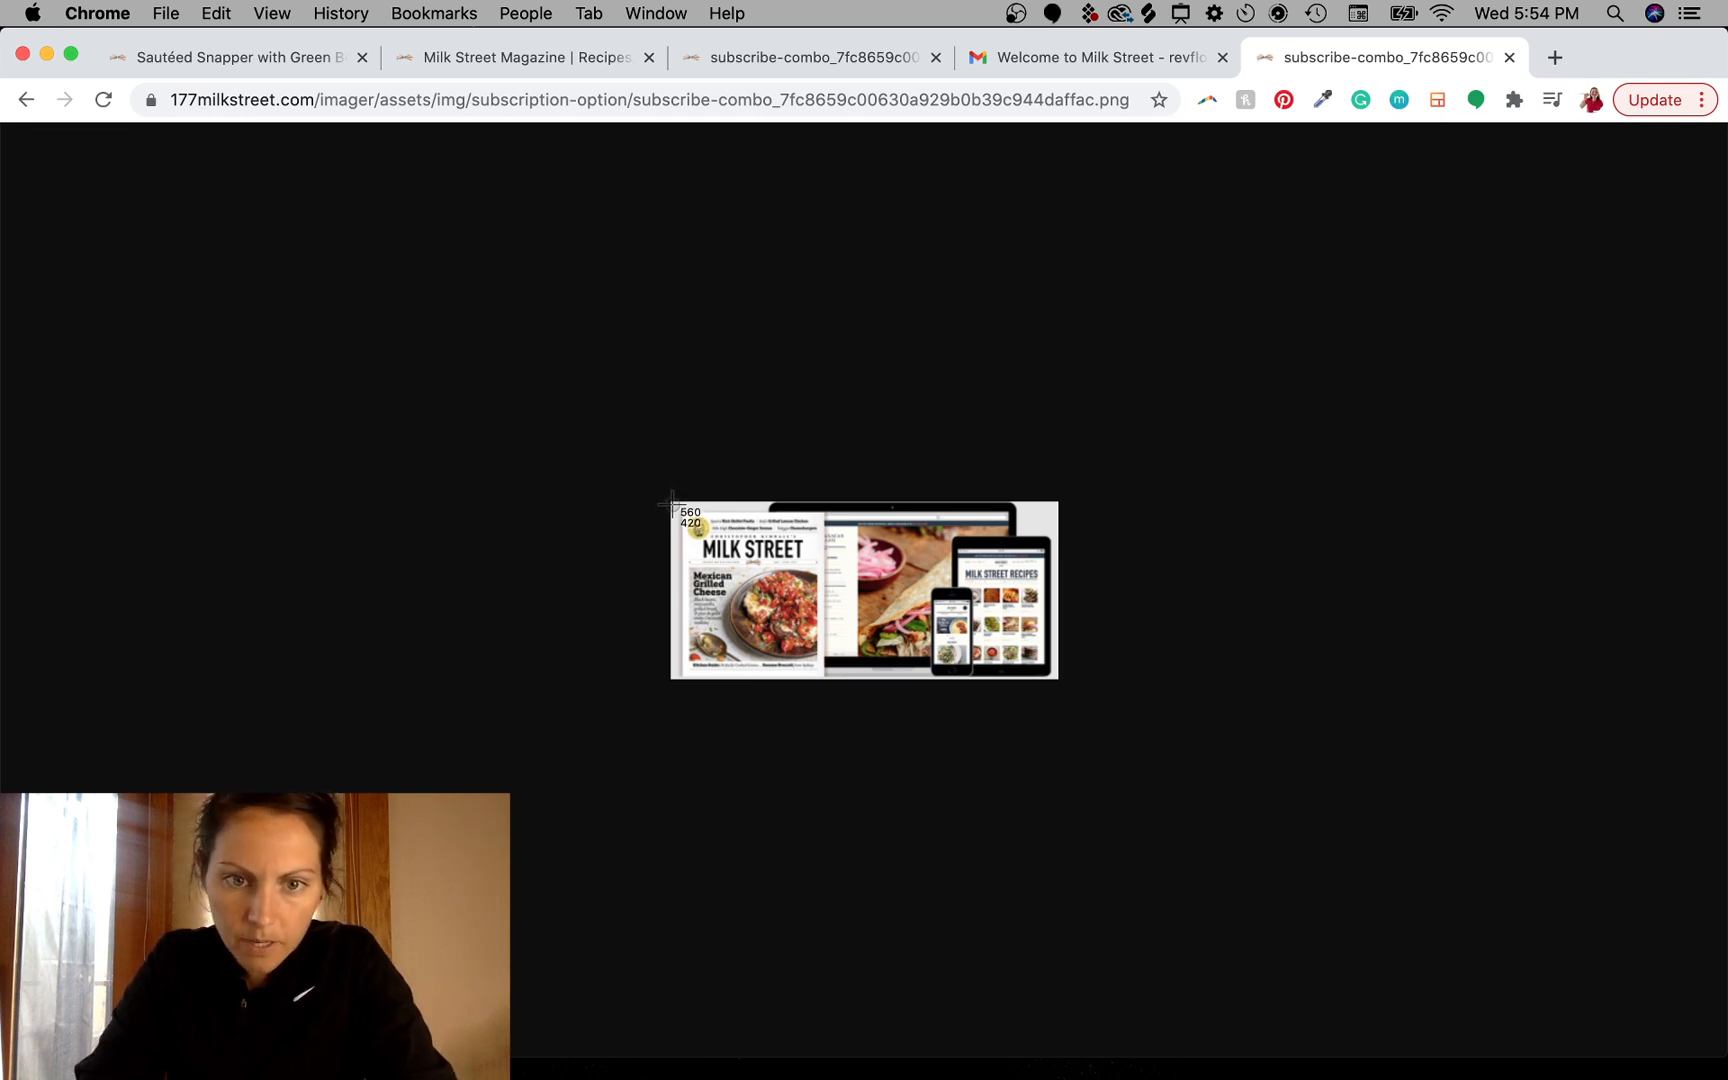
{"action": "left_click_drag", "start_coordinate": [671, 502], "coordinate": [1056, 681]}
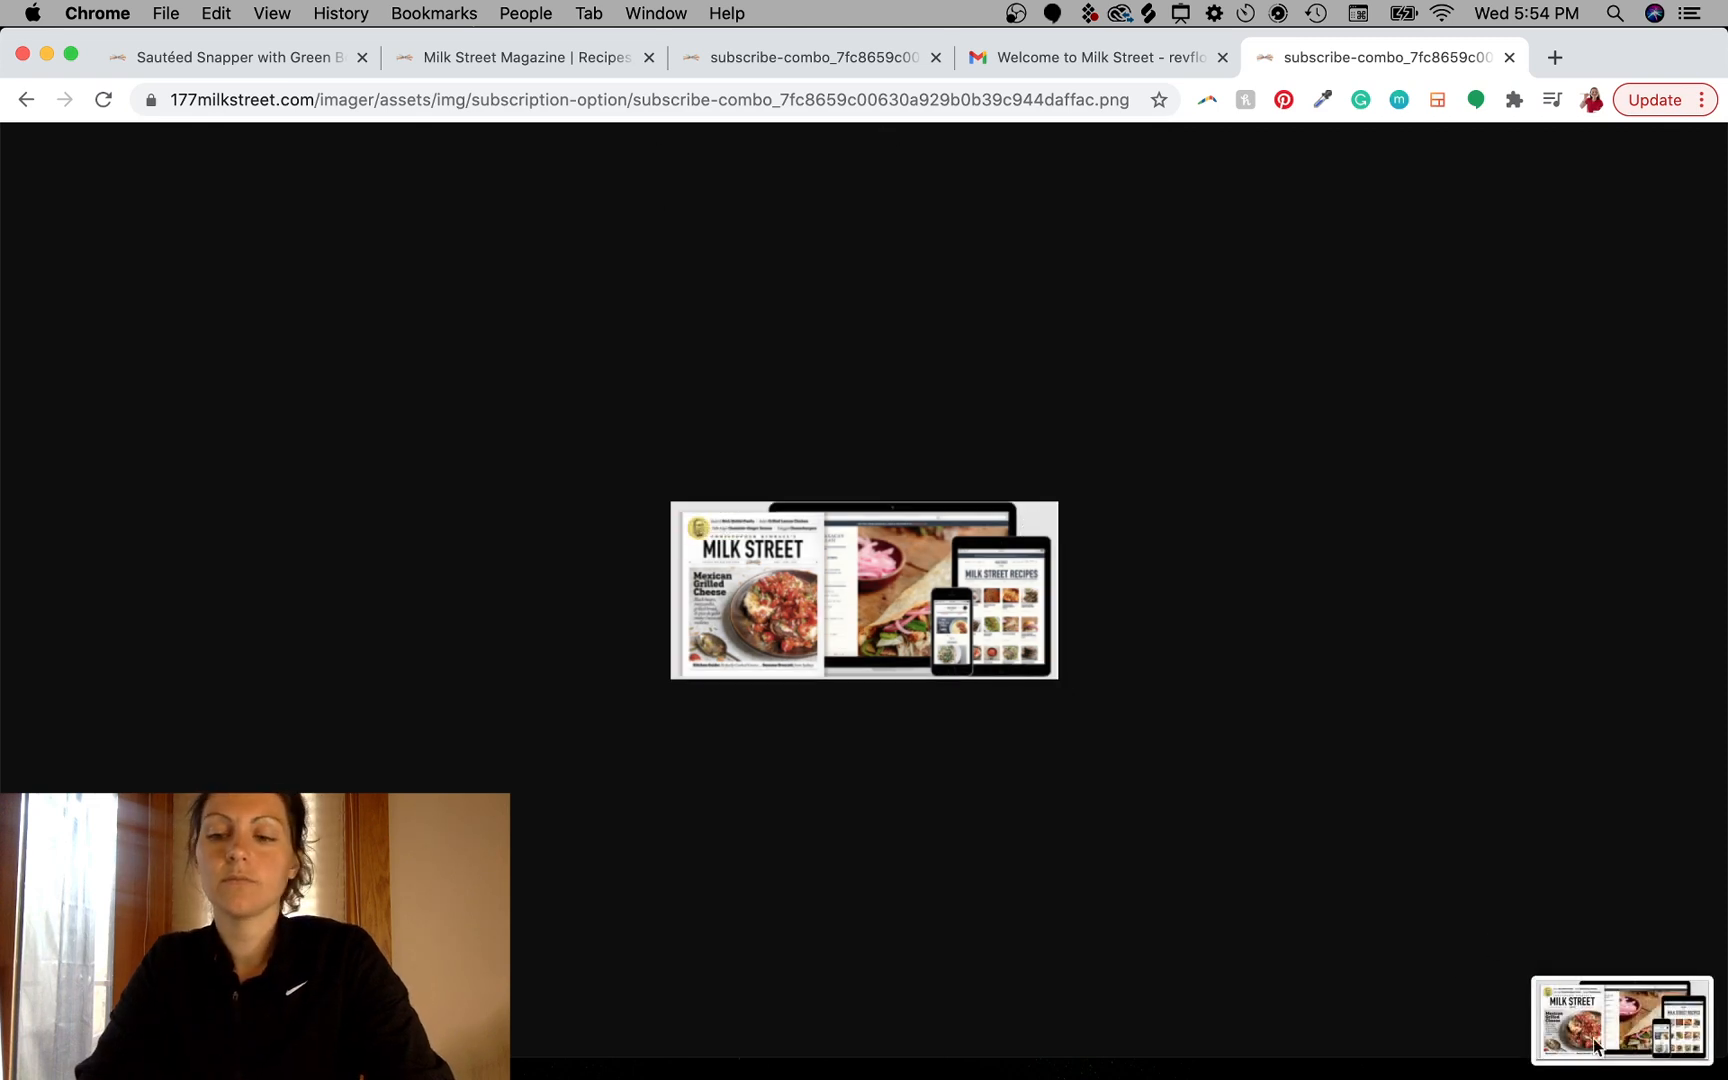
- Place the product screenshot into the email document and position it over the navy banner band
{"action": "left_click_drag", "start_coordinate": [1612, 1045], "coordinate": [941, 415]}
{"action": "key", "text": "ctrl+Left"}
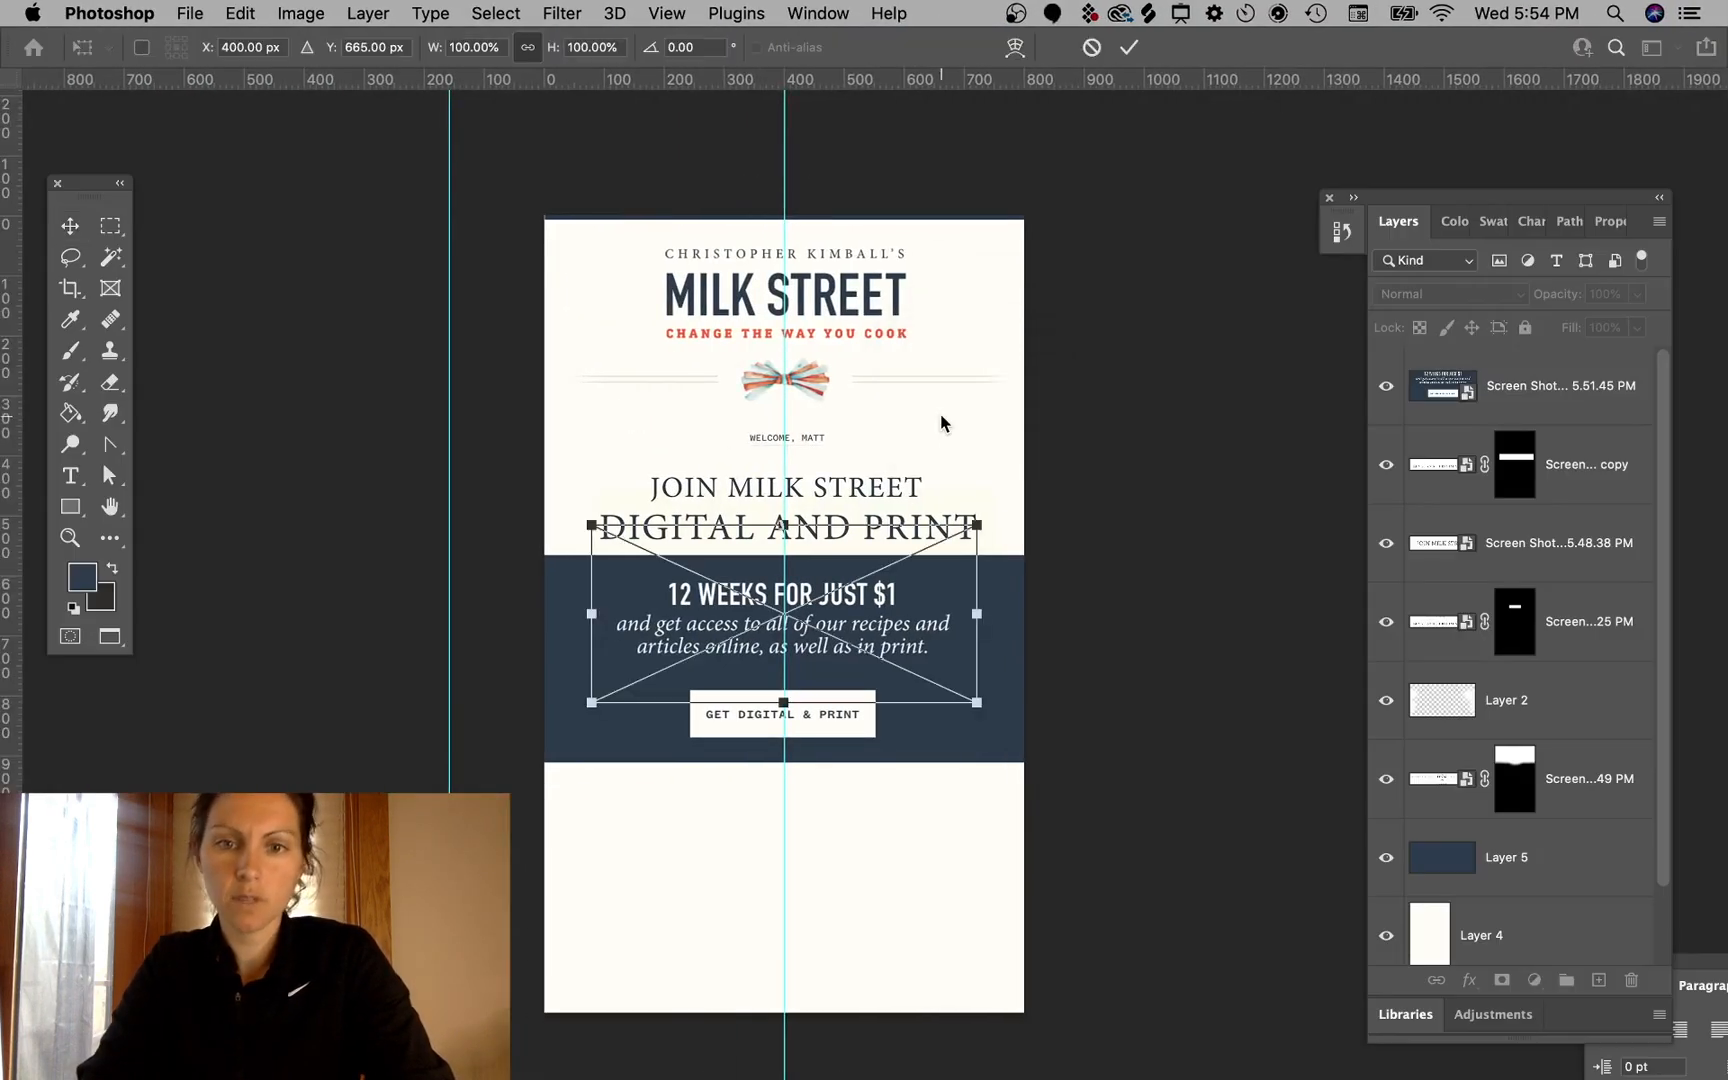
{"action": "left_click_drag", "start_coordinate": [941, 618], "coordinate": [941, 677]}
{"action": "key", "text": "Return"}
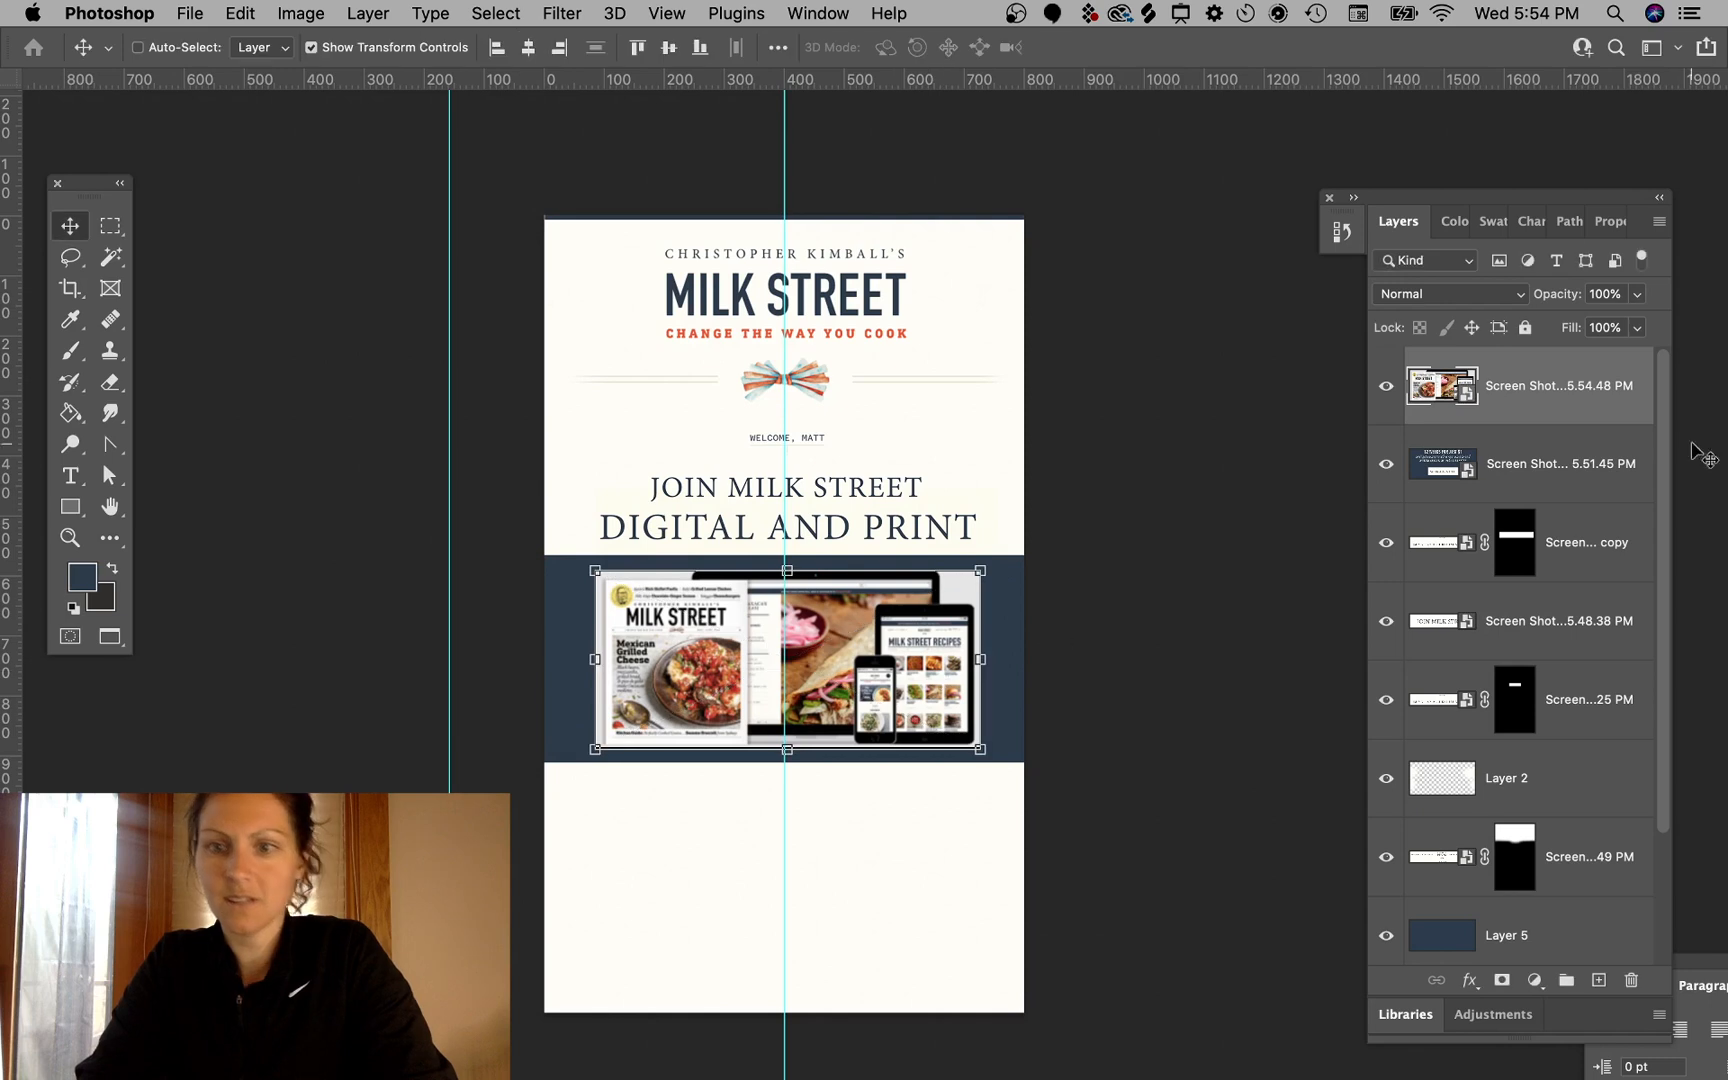
- Set the product image layer's blend mode to Soft Light
{"action": "left_click", "coordinate": [1455, 294]}
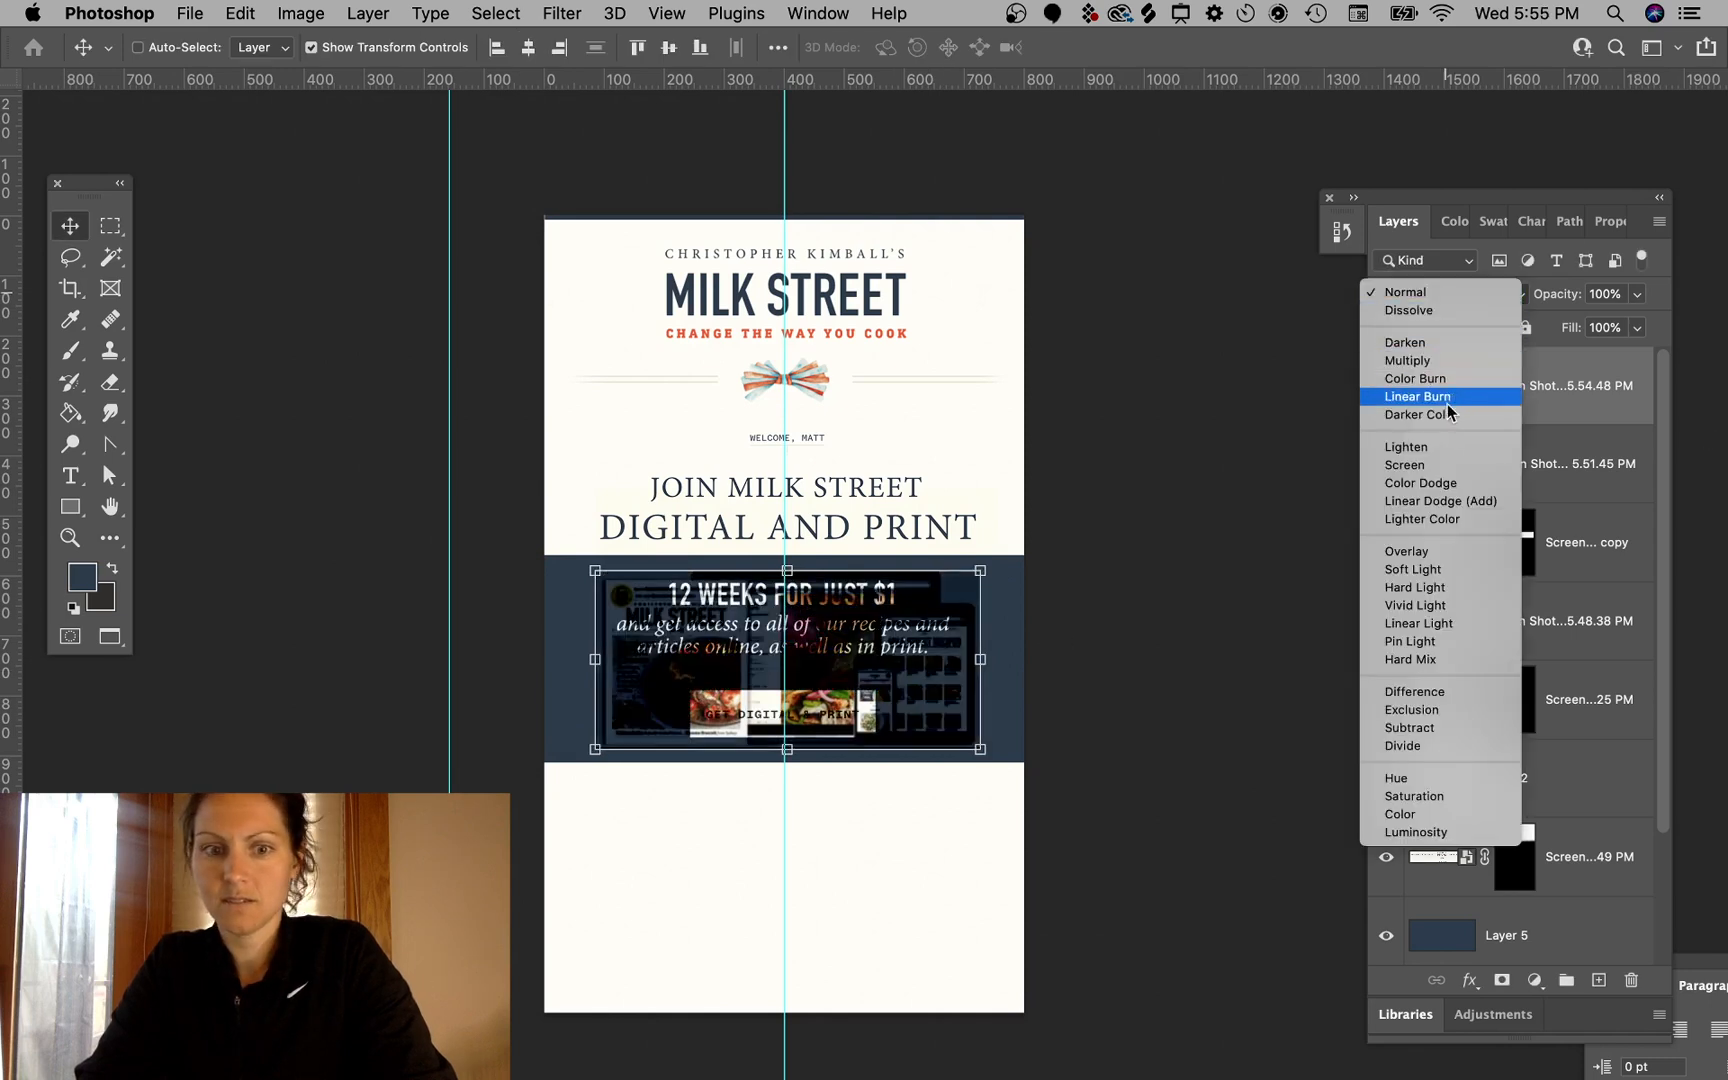
{"action": "left_click", "coordinate": [1450, 571]}
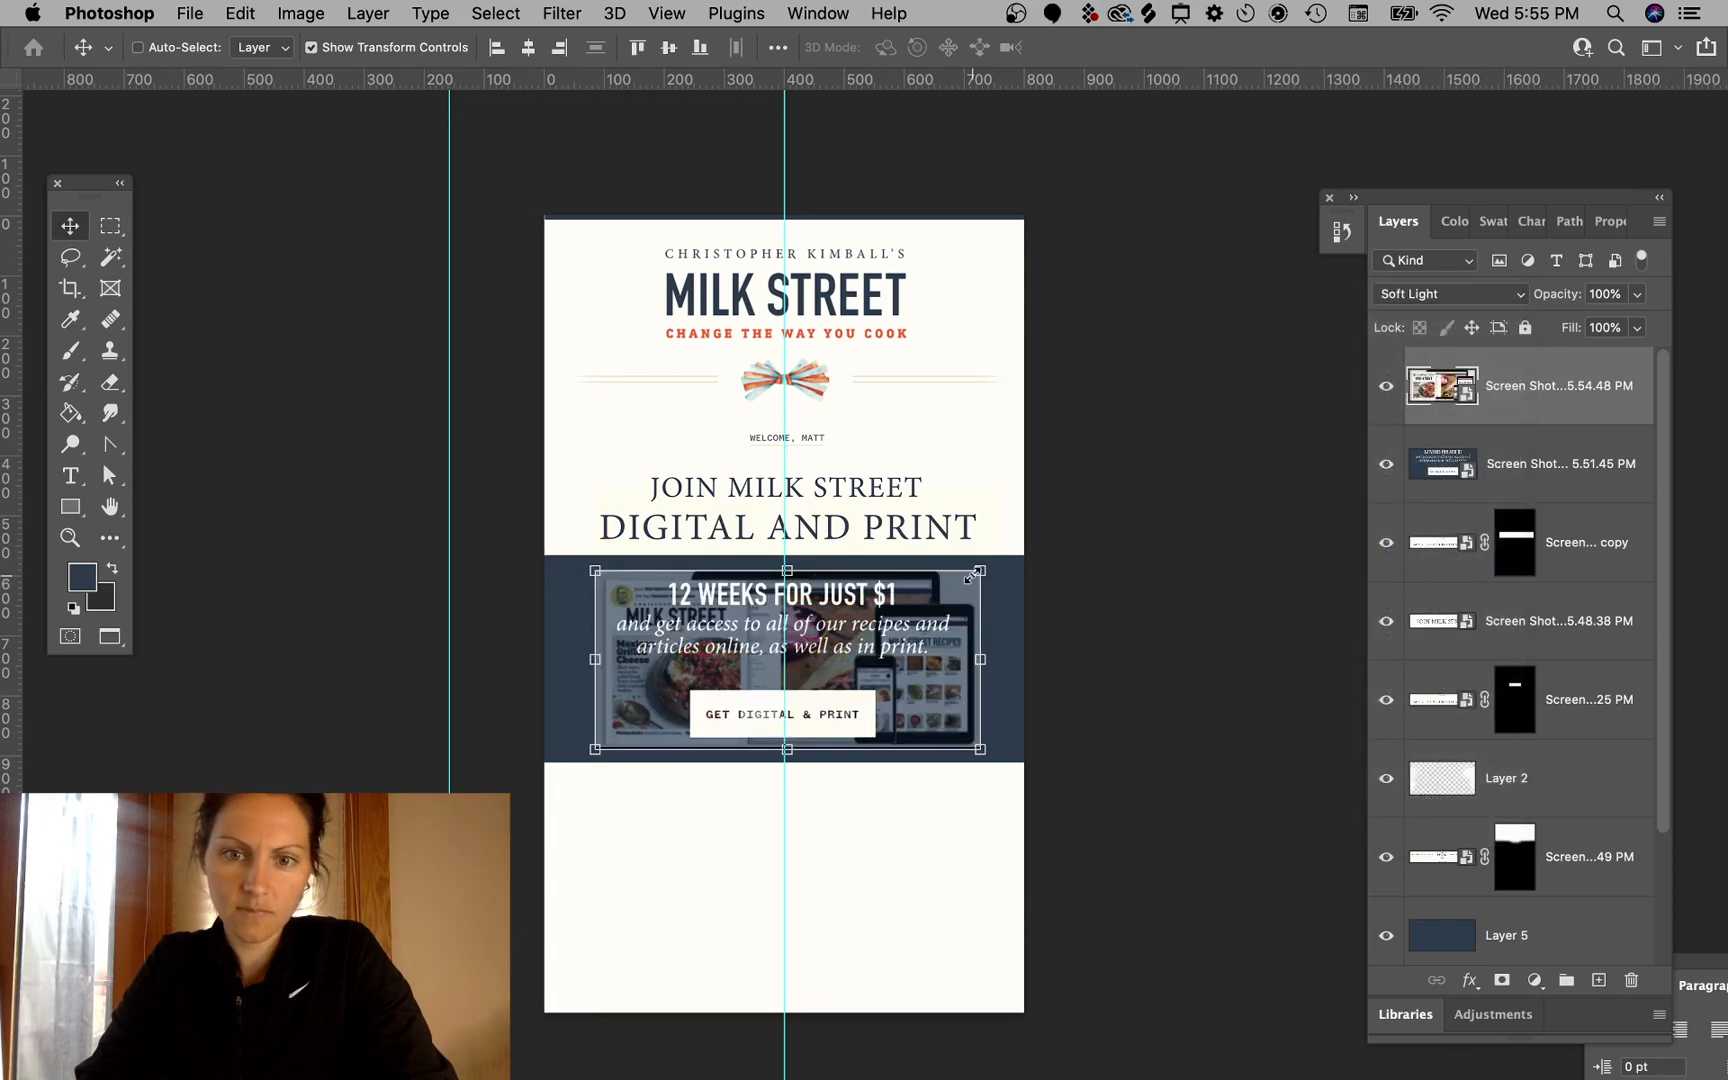
- Enlarge the product image and duplicate it so the devices sit at the banner's left and the magazine at its right
{"action": "left_click_drag", "start_coordinate": [975, 575], "coordinate": [1093, 542]}
{"action": "left_click_drag", "start_coordinate": [995, 673], "coordinate": [949, 815]}
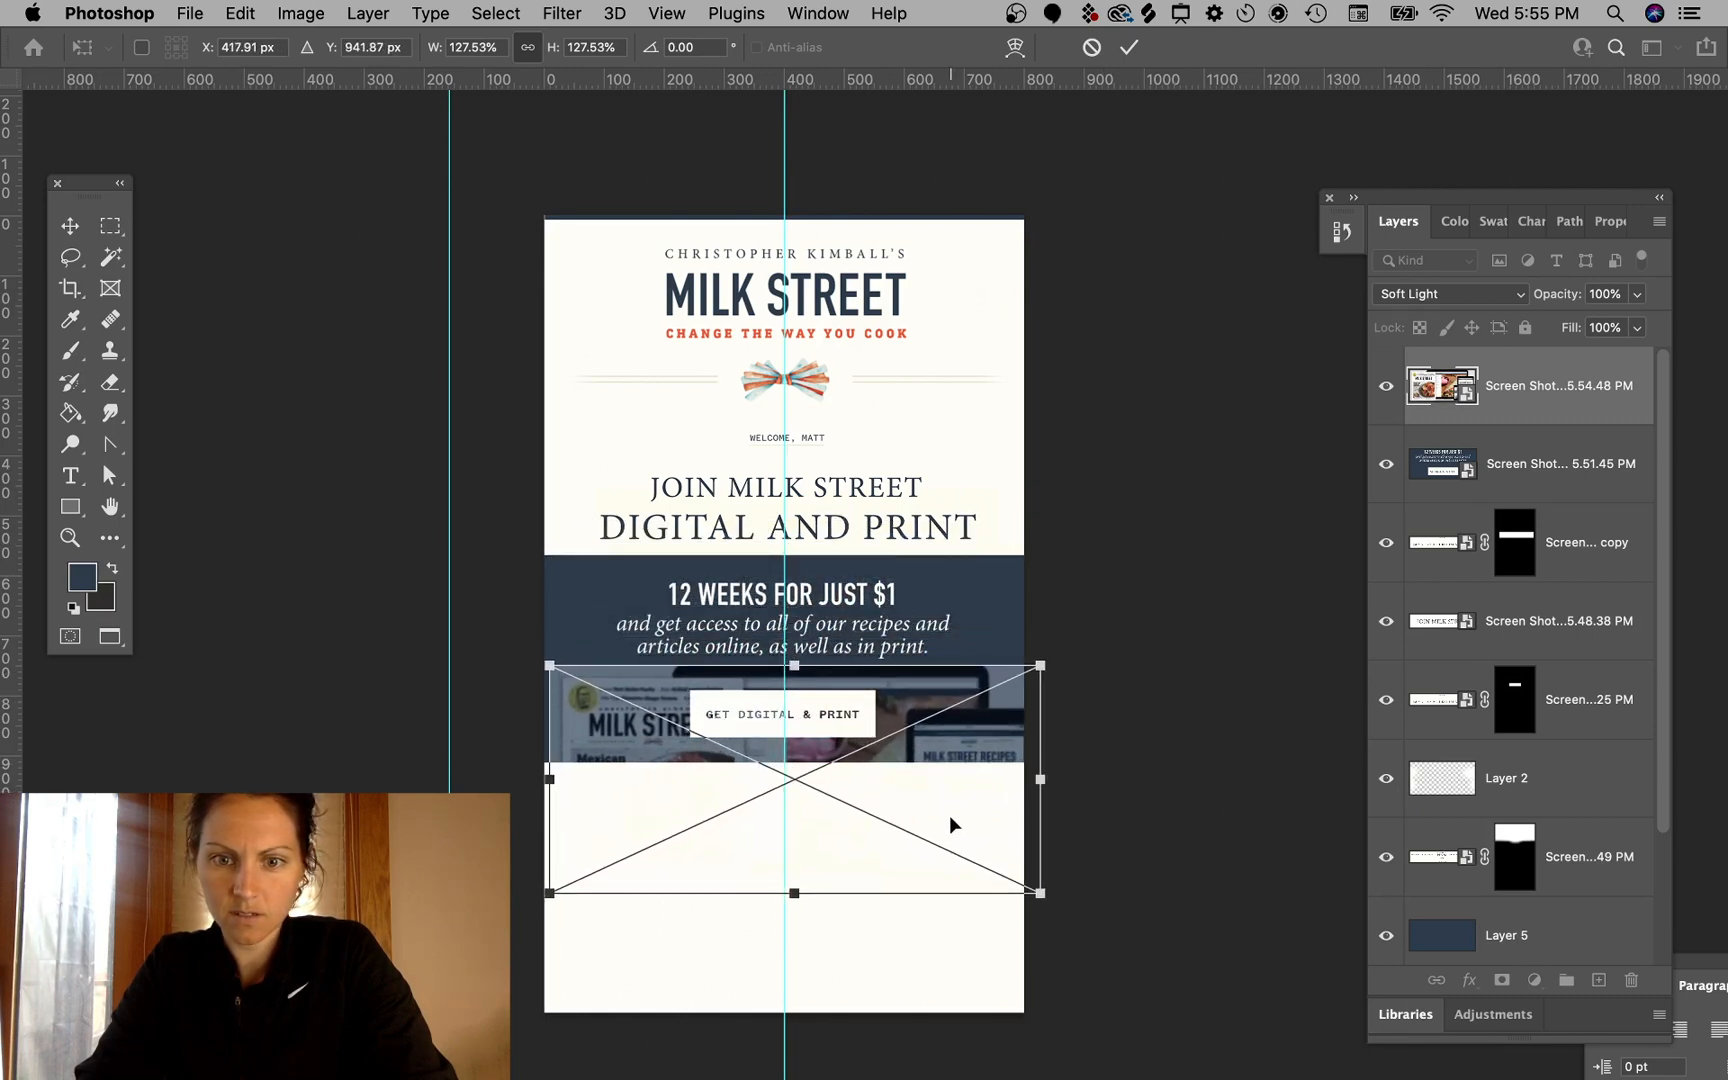
{"action": "left_click_drag", "start_coordinate": [1041, 666], "coordinate": [594, 677]}
{"action": "key", "text": "Return"}
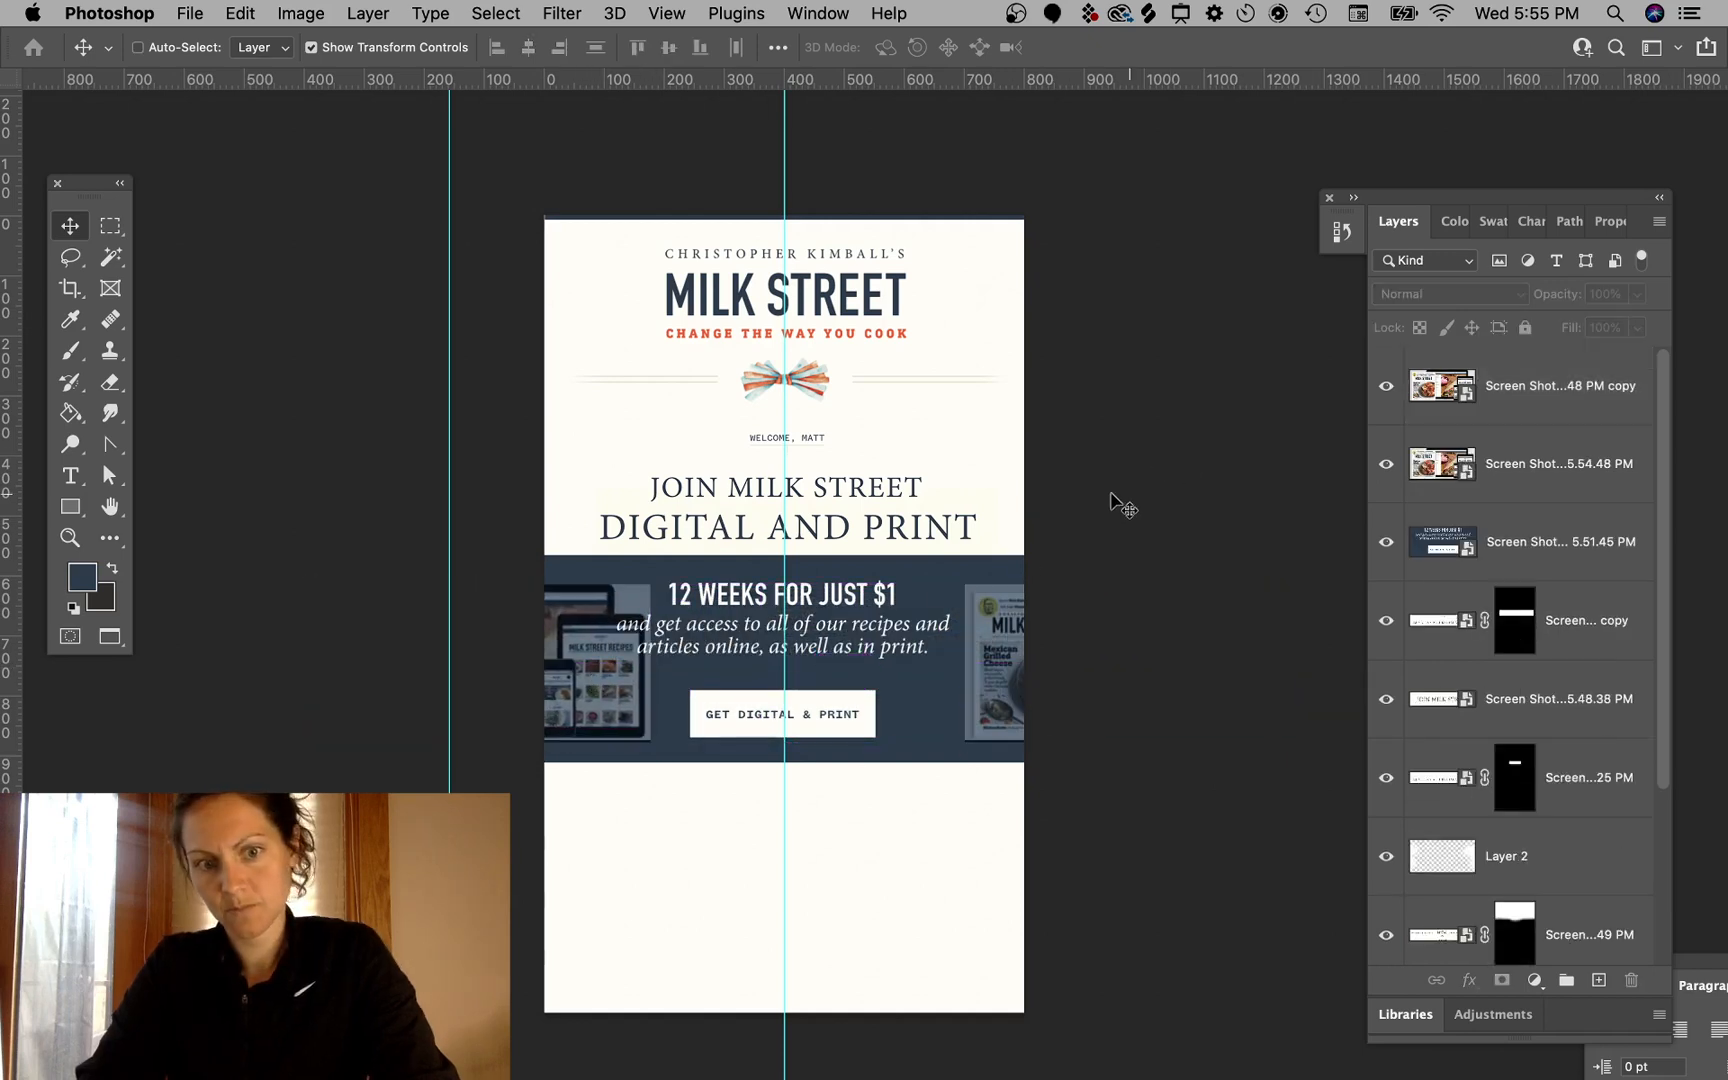
- Set the blend mode of both product image layers to Multiply
{"action": "left_click", "coordinate": [1016, 642]}
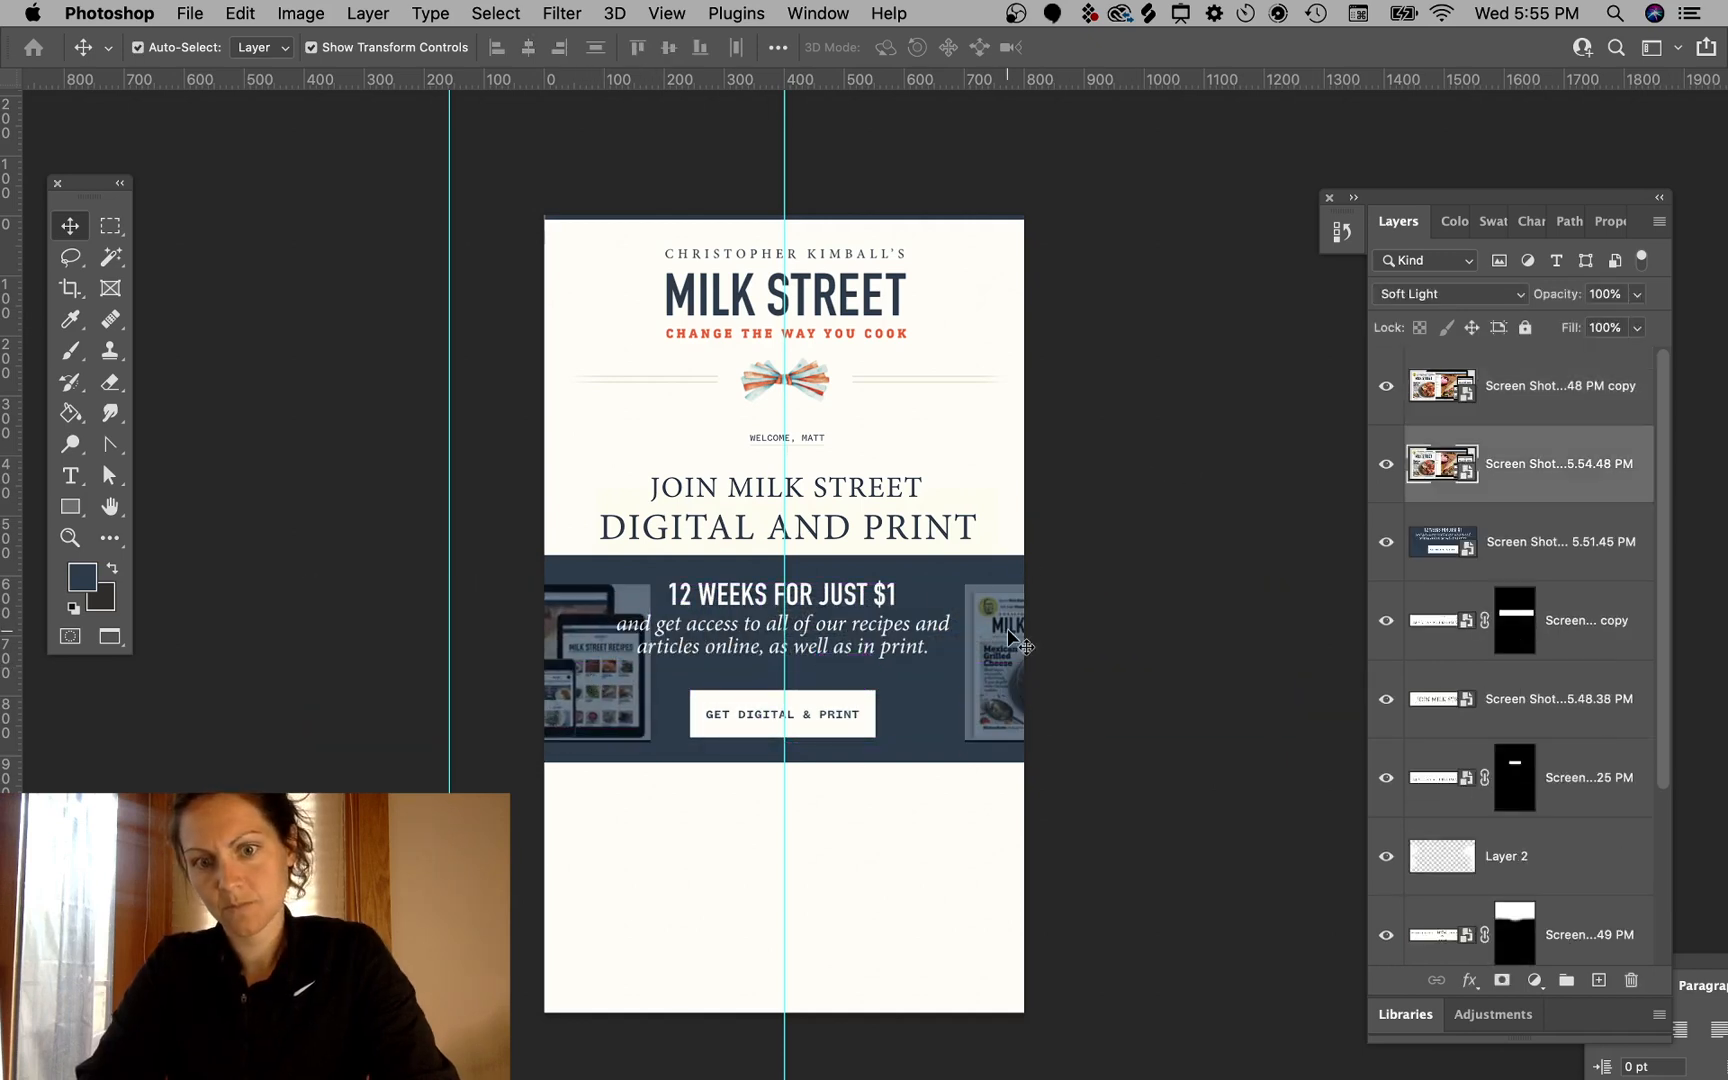
{"action": "left_click", "coordinate": [1446, 296]}
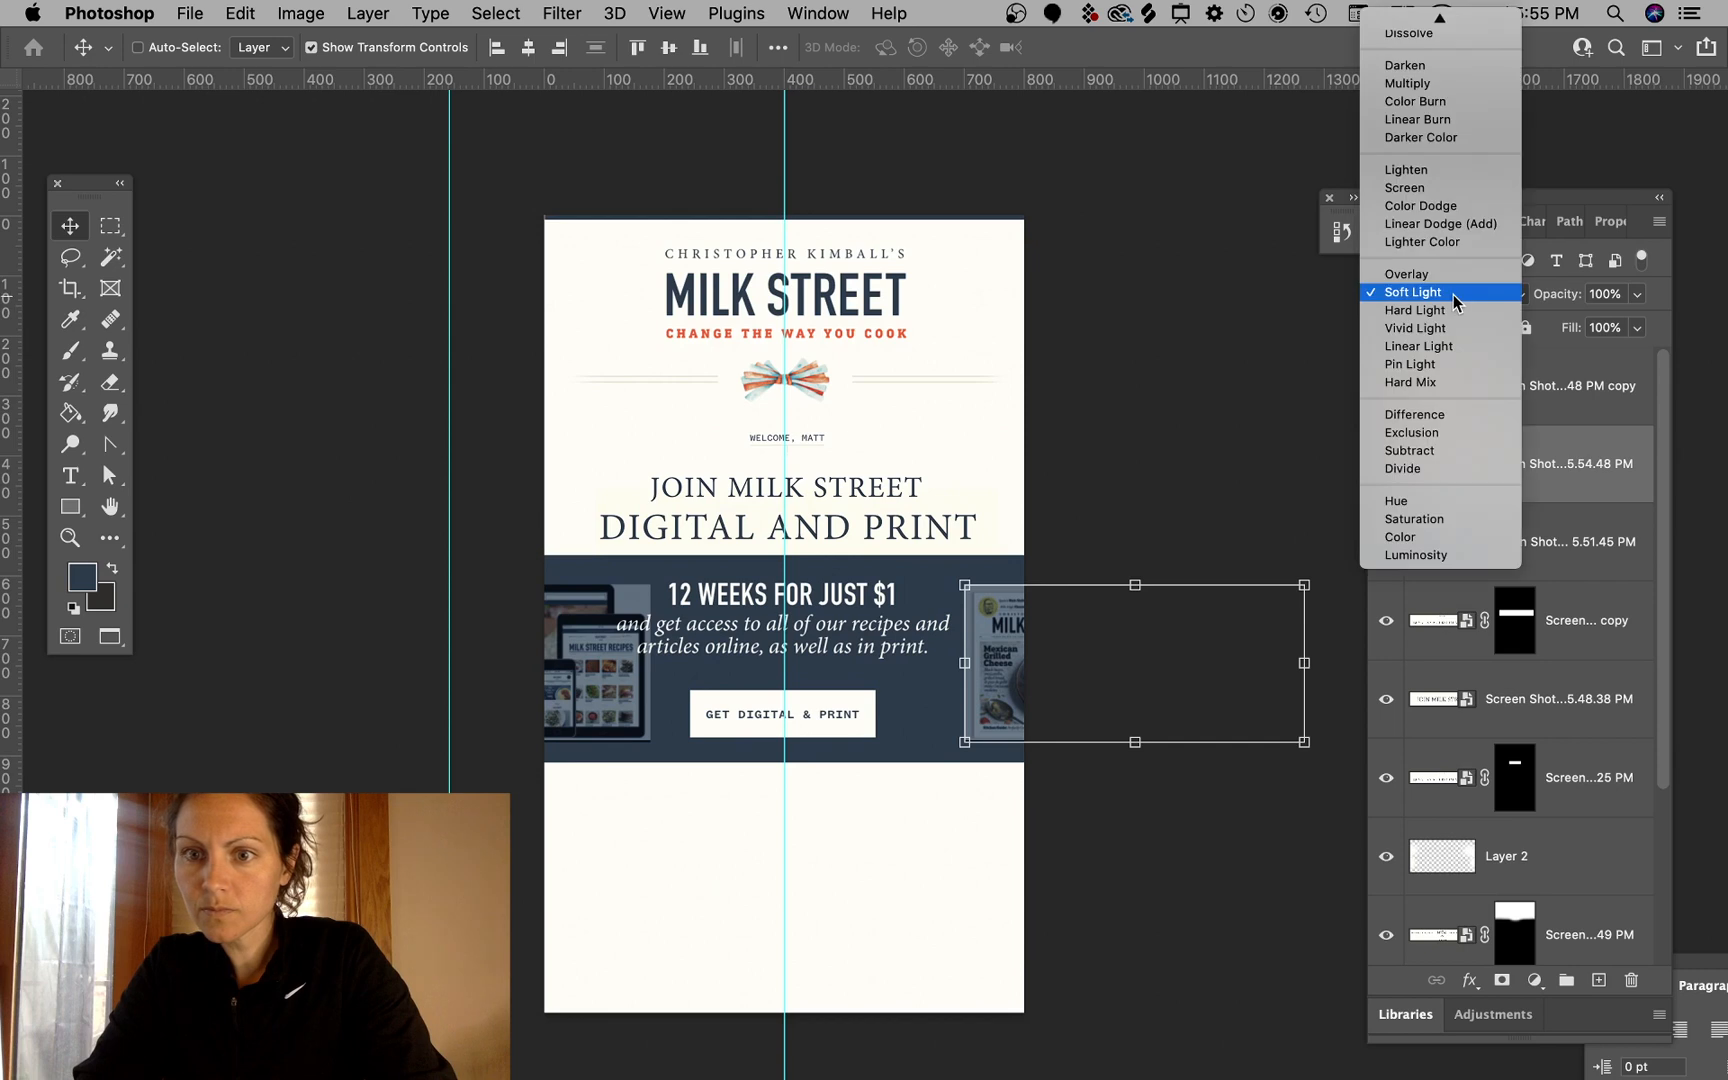
{"action": "left_click", "coordinate": [1415, 89]}
{"action": "left_click", "coordinate": [1157, 299], "text": "super"}
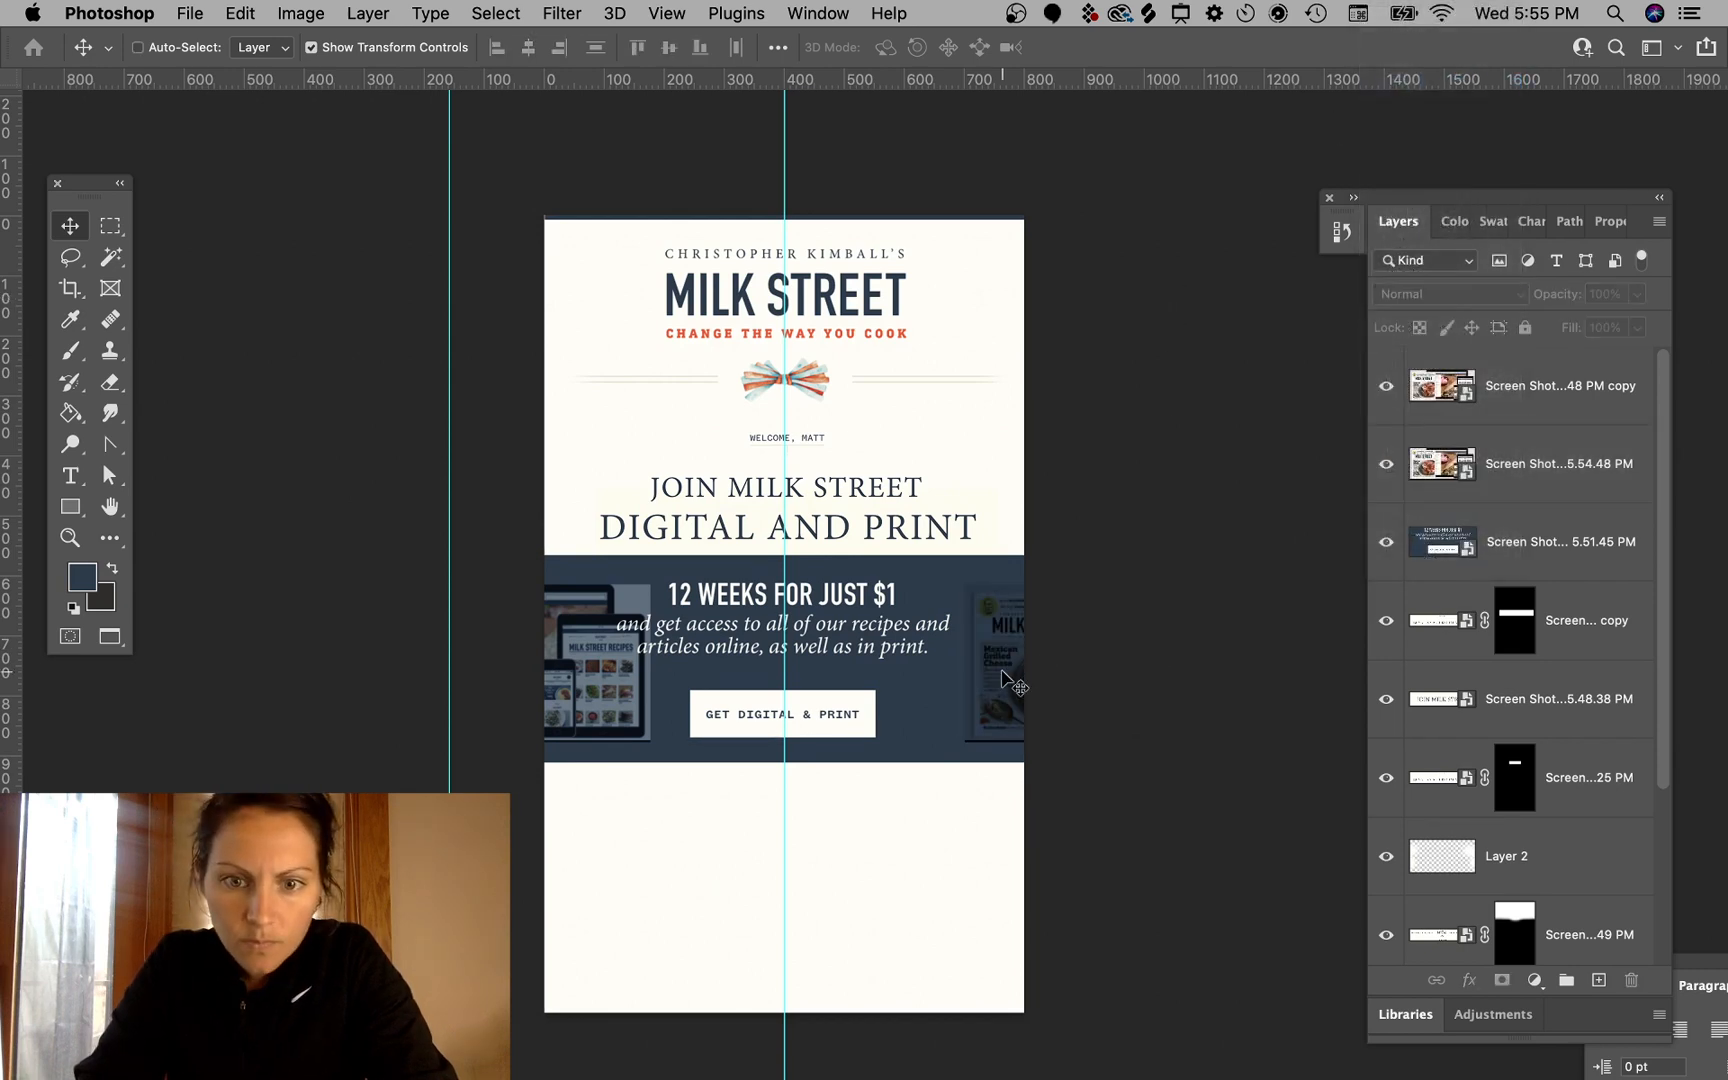
{"action": "left_click", "coordinate": [613, 712], "text": "super"}
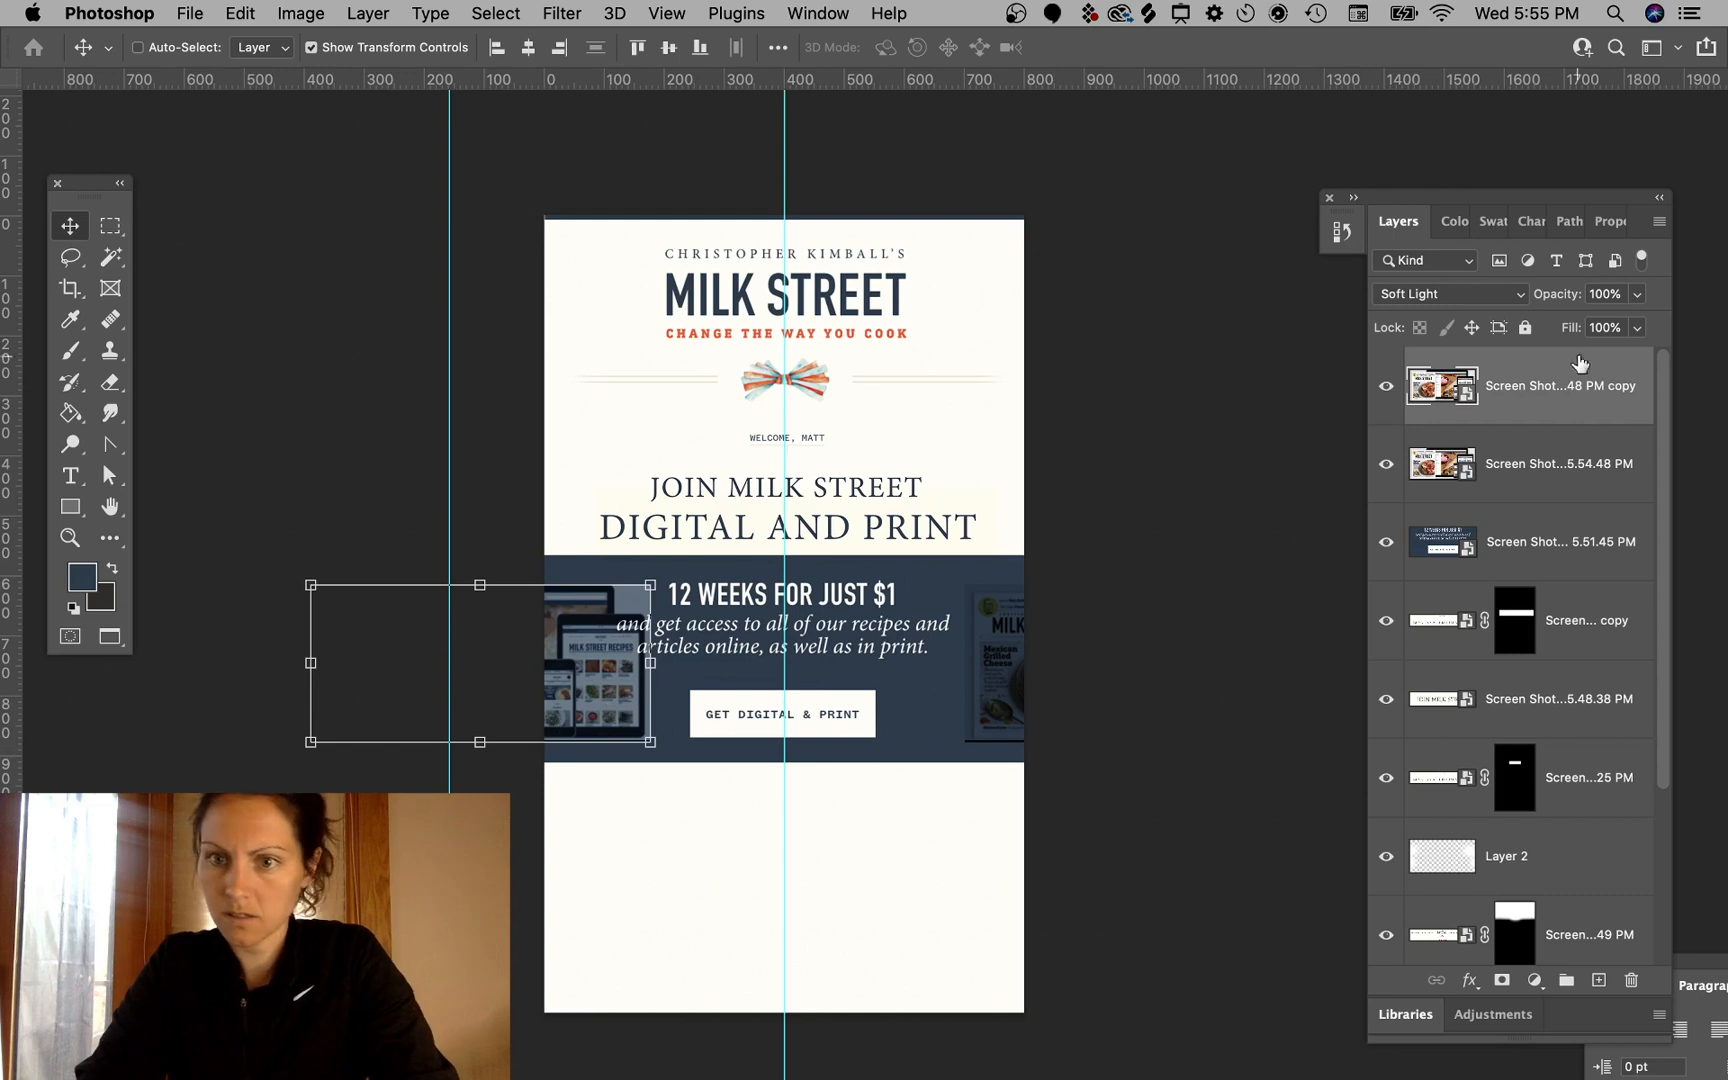
{"action": "left_click", "coordinate": [1446, 294]}
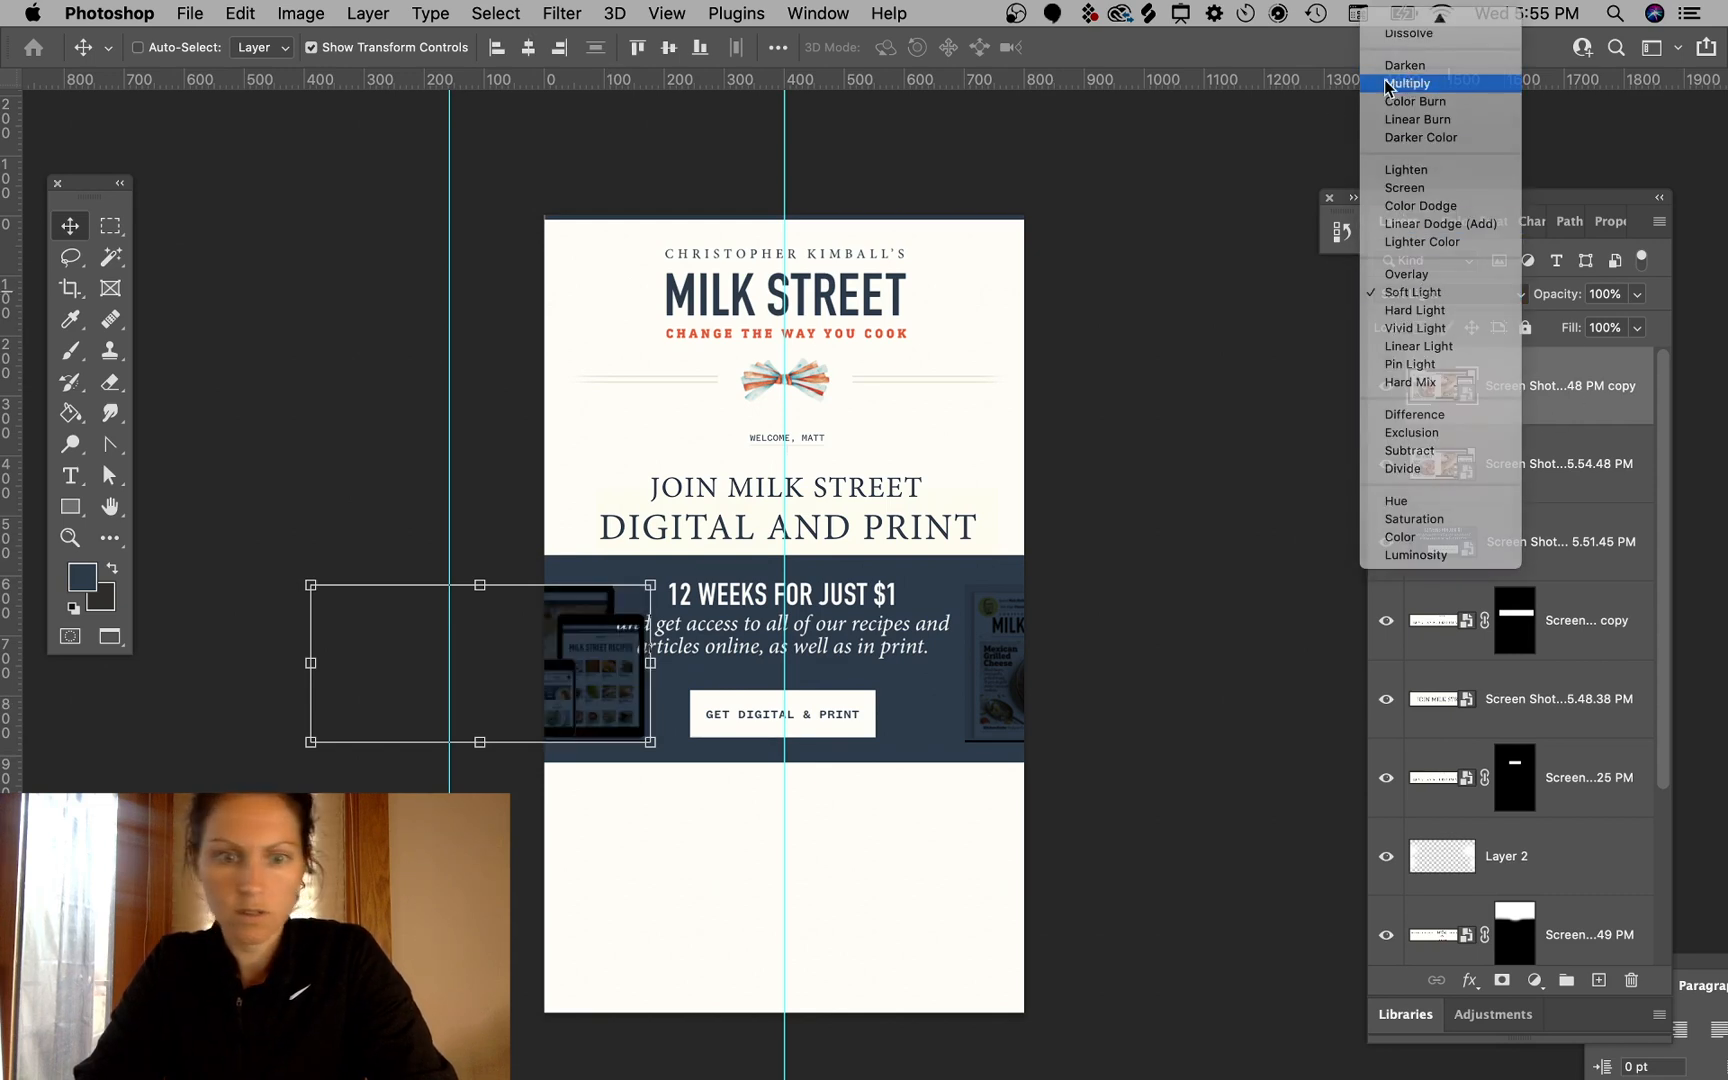
{"action": "left_click", "coordinate": [1421, 83]}
{"action": "left_click", "coordinate": [1196, 433], "text": "super"}
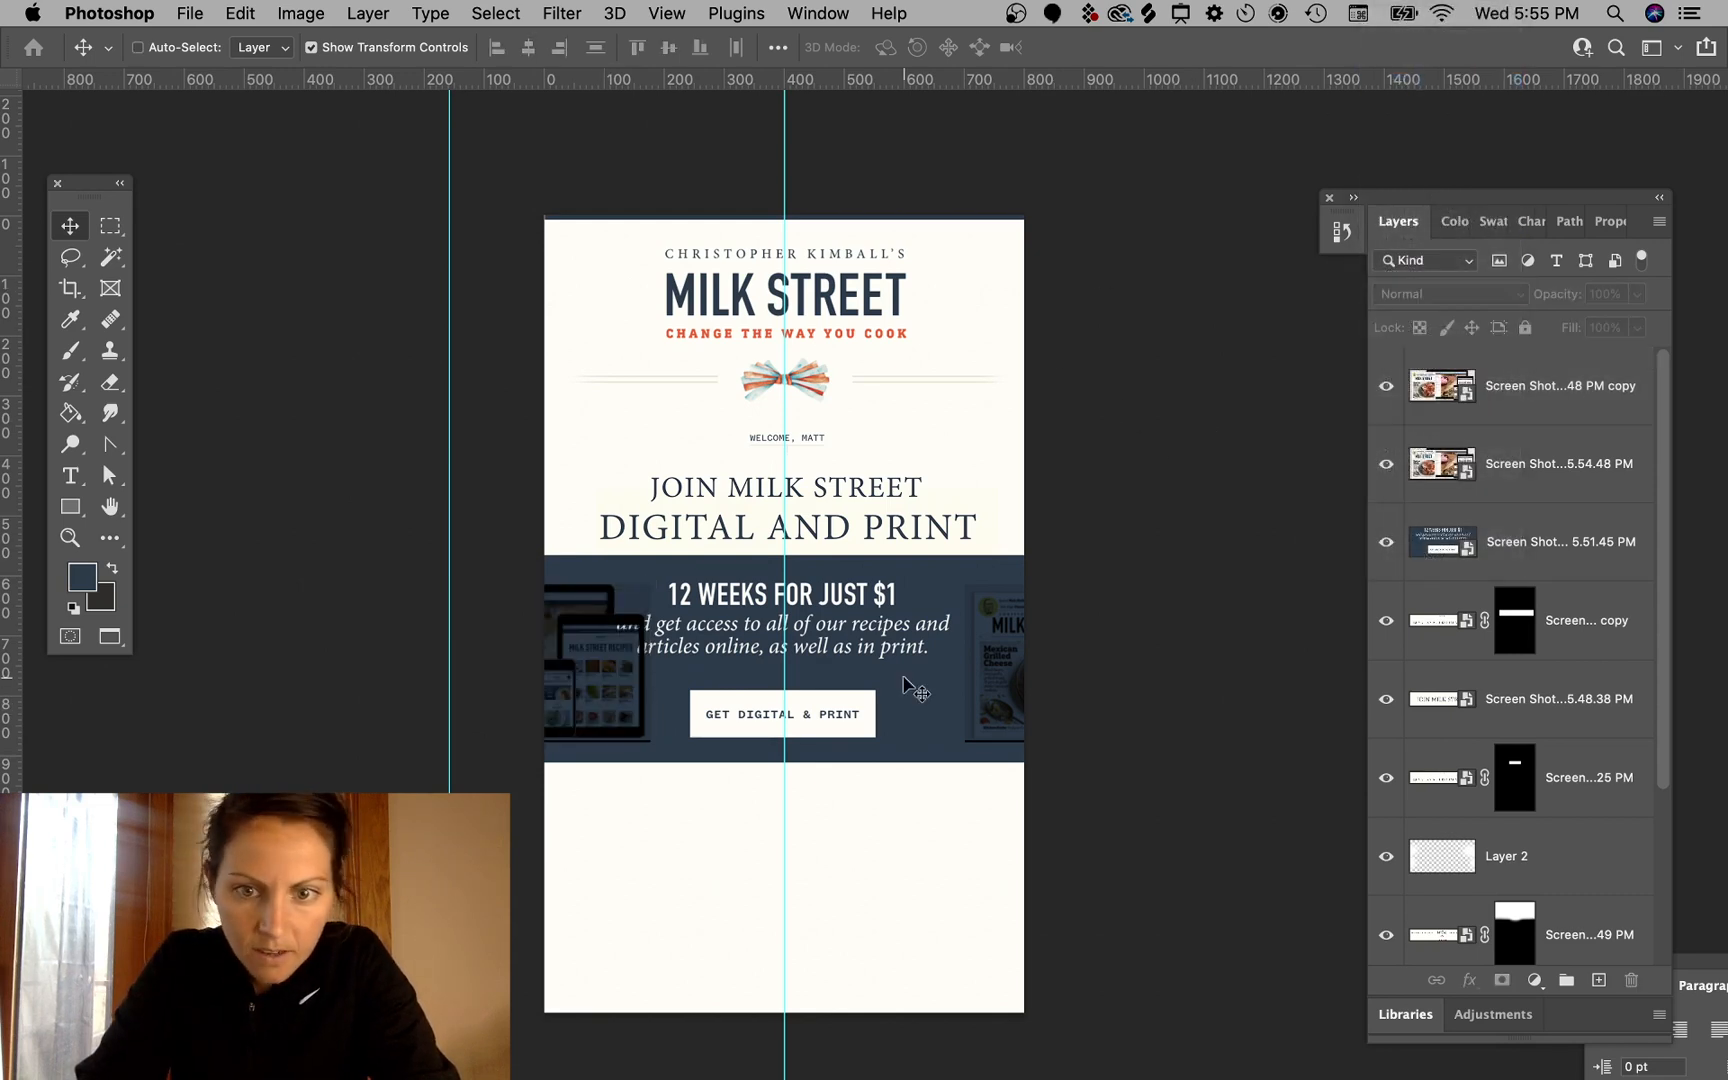
- Zoom in and examine how the product images sit on the banner
{"action": "left_click", "coordinate": [1010, 672], "text": "super"}
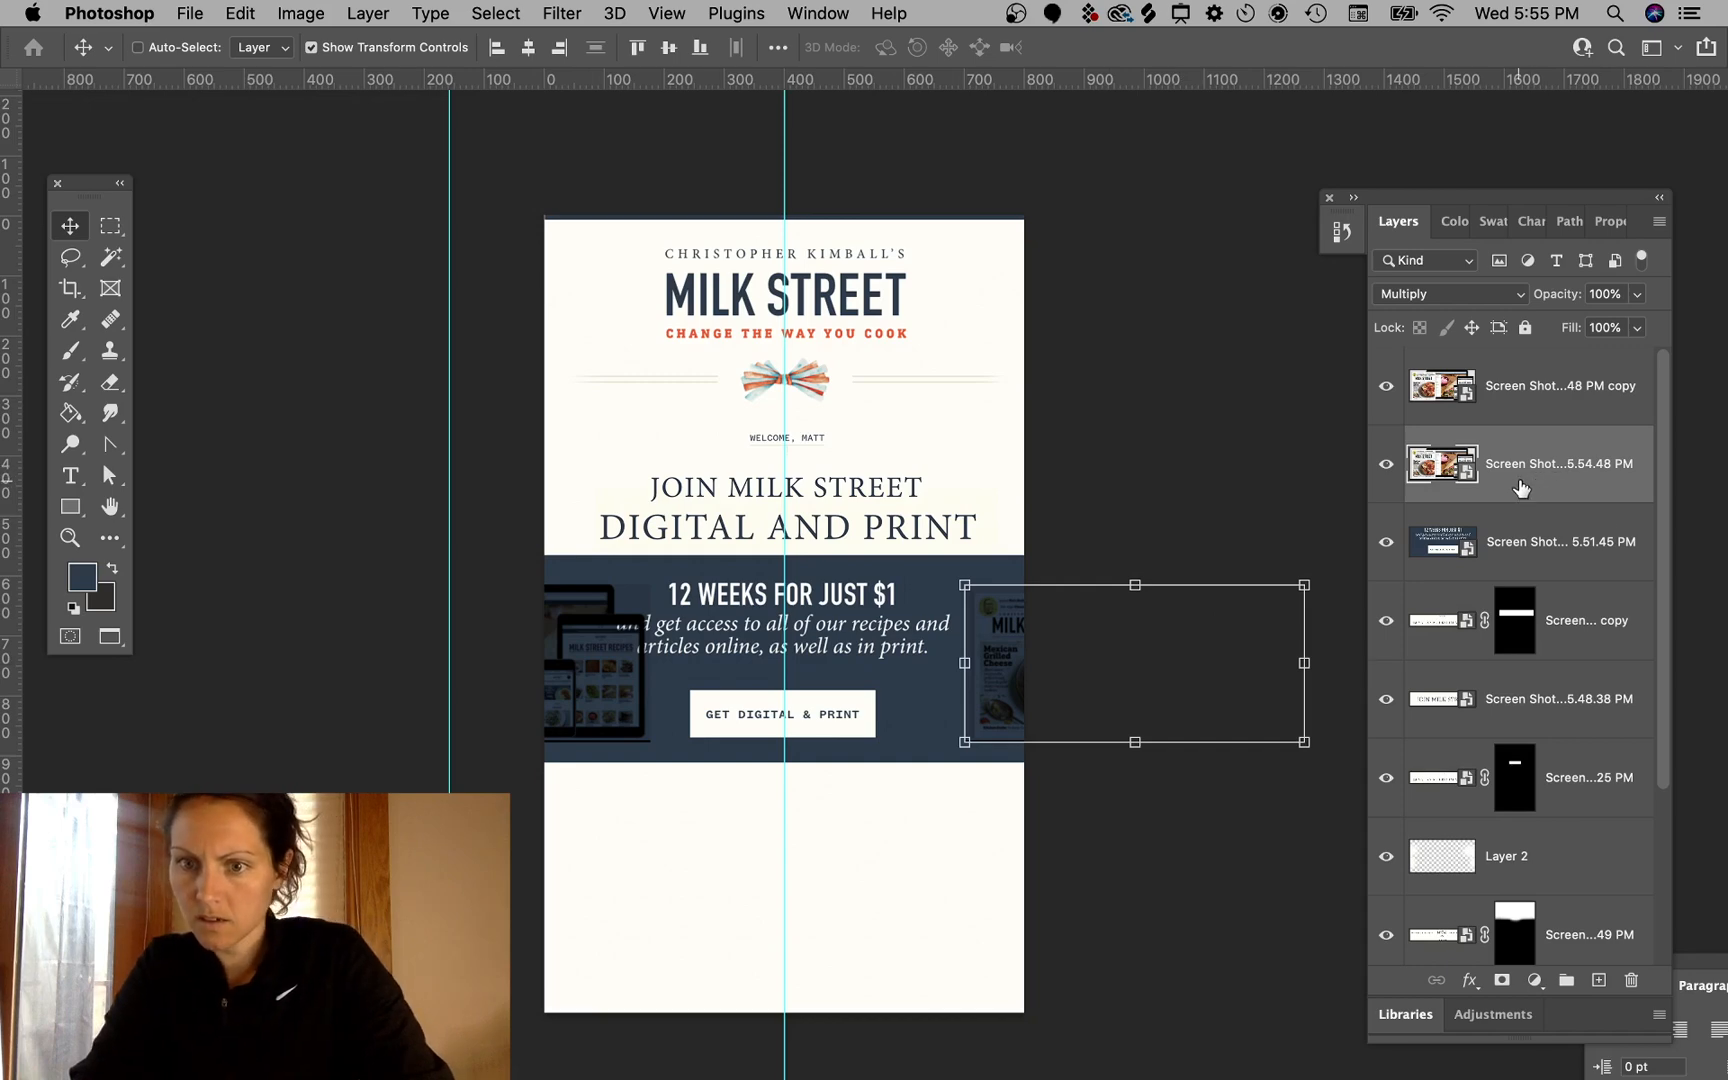
{"action": "scroll", "coordinate": [1043, 715], "scroll_direction": "up", "scroll_amount": 5}
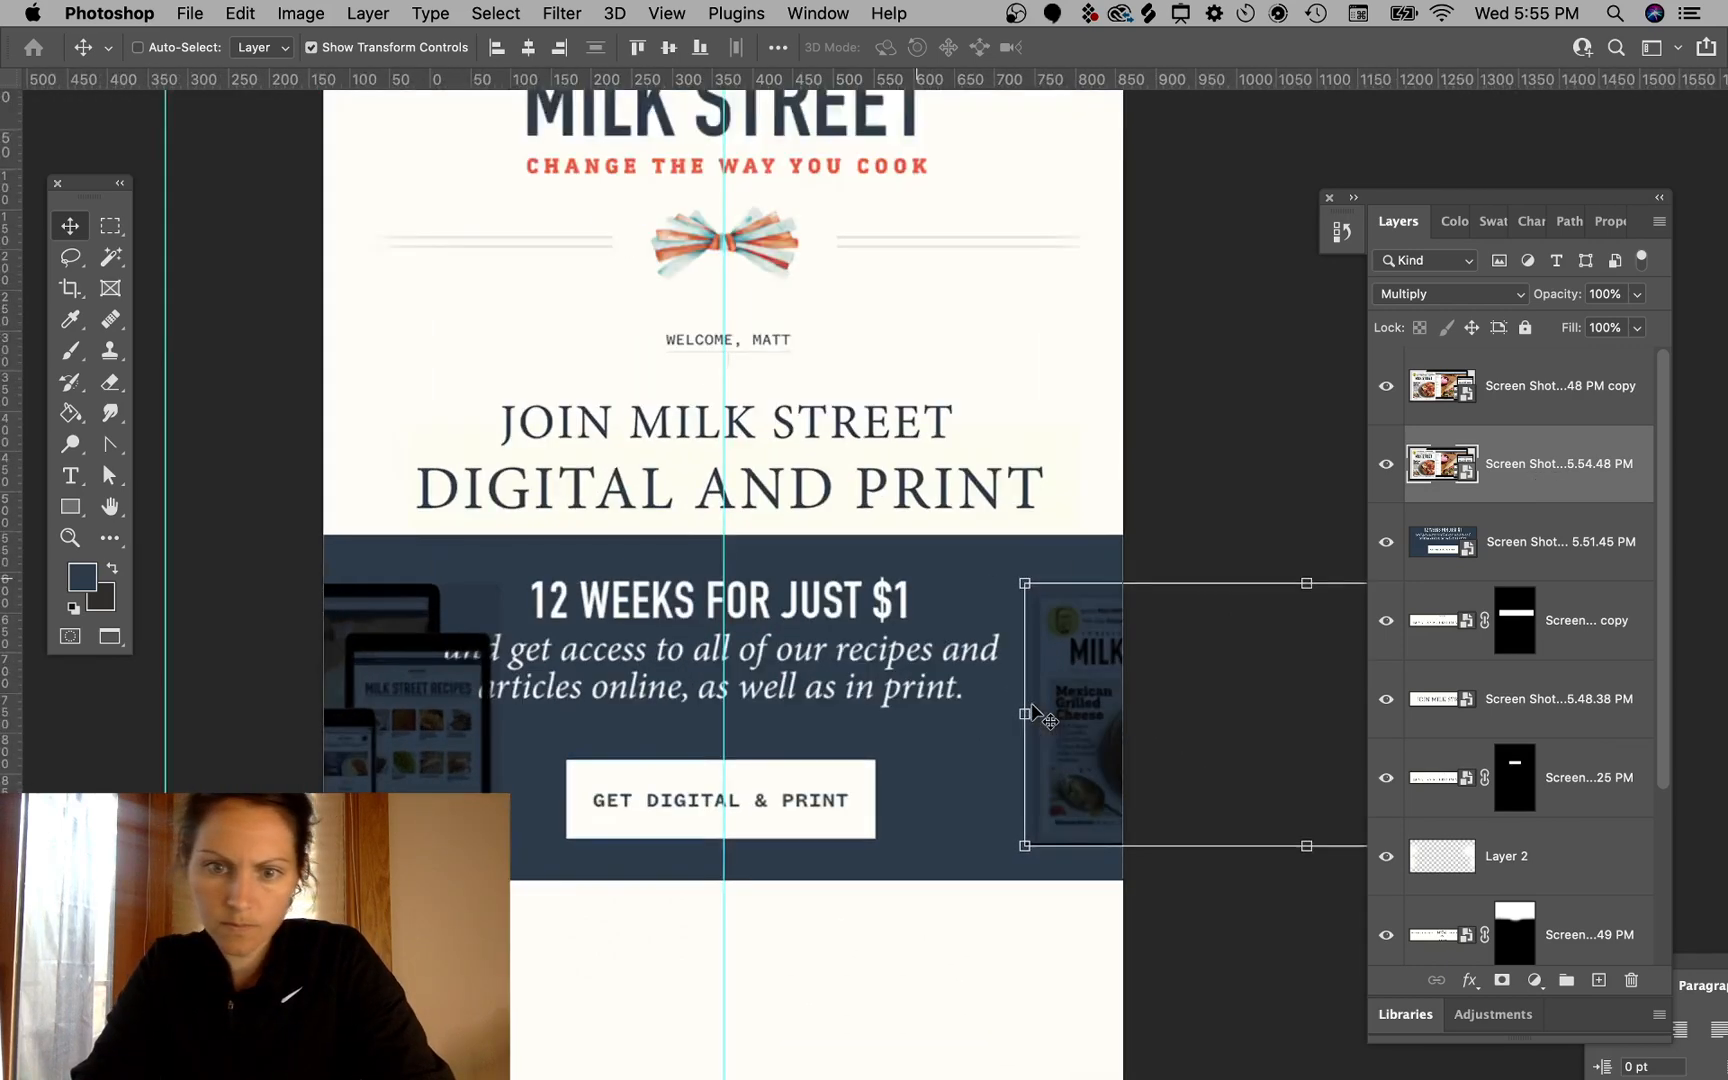
{"action": "left_click", "coordinate": [1137, 285], "text": "super"}
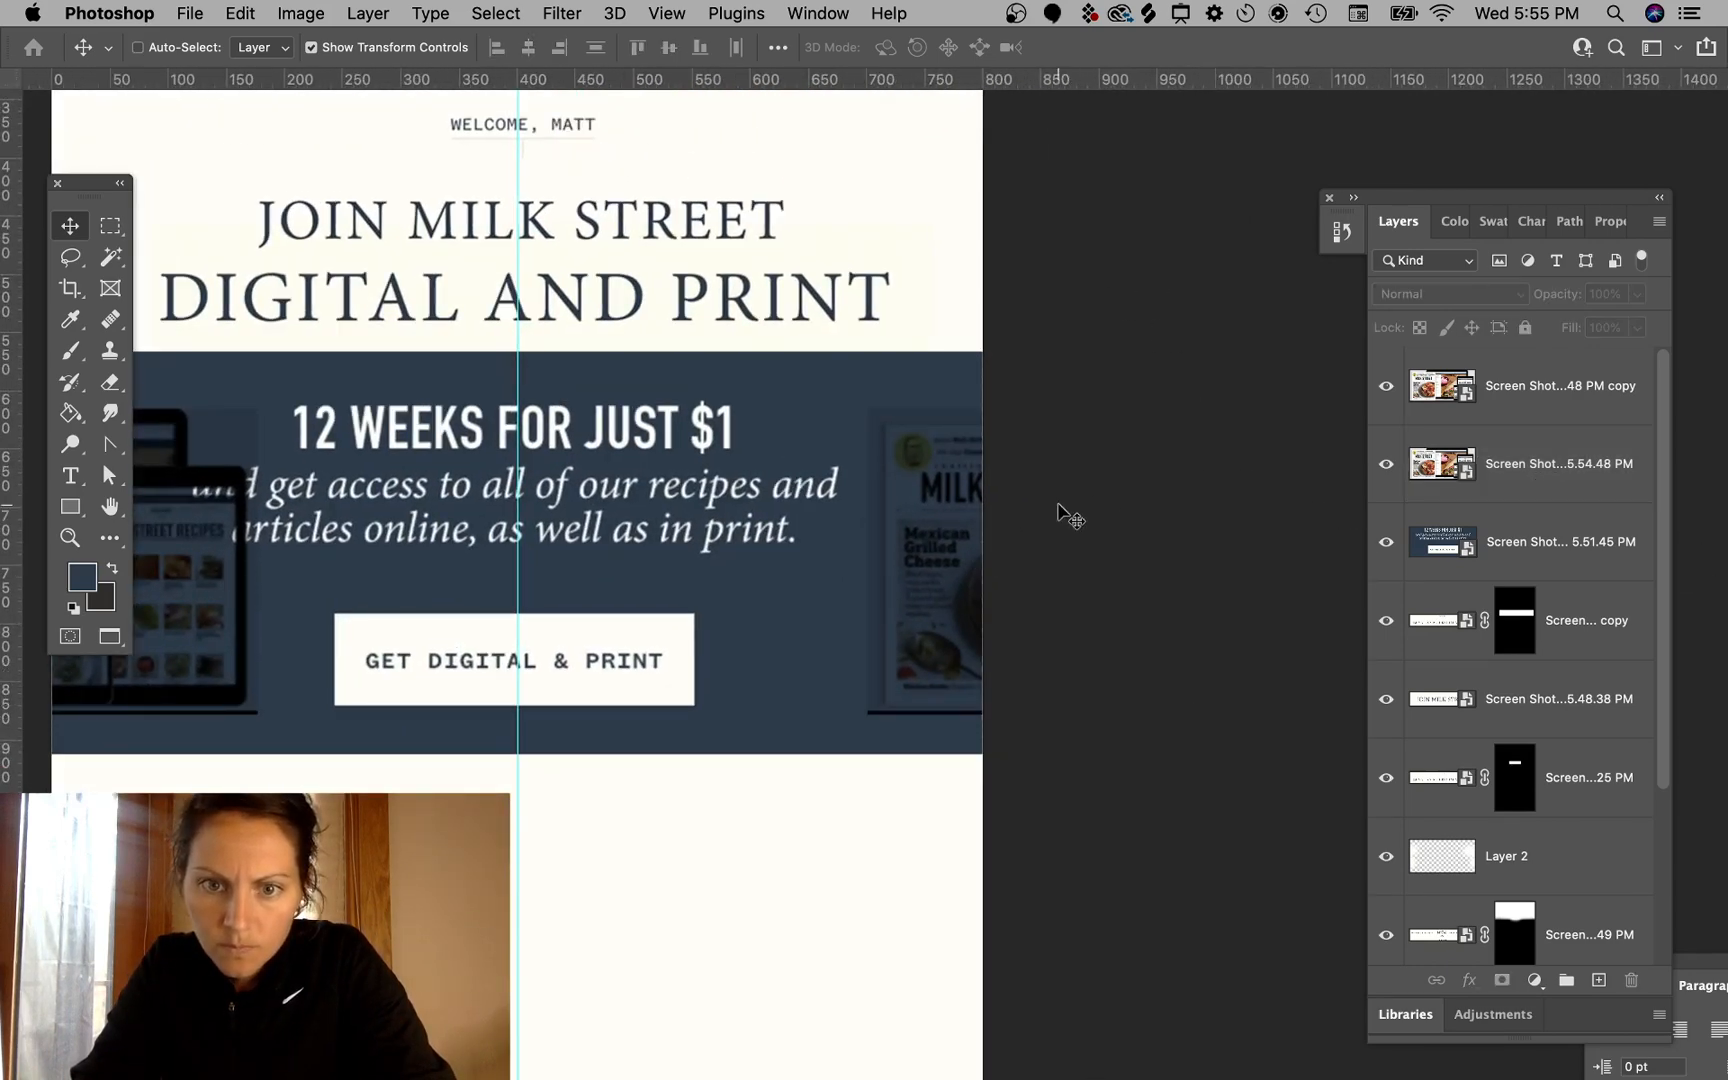
{"action": "scroll", "coordinate": [969, 645], "scroll_direction": "left", "scroll_amount": 5}
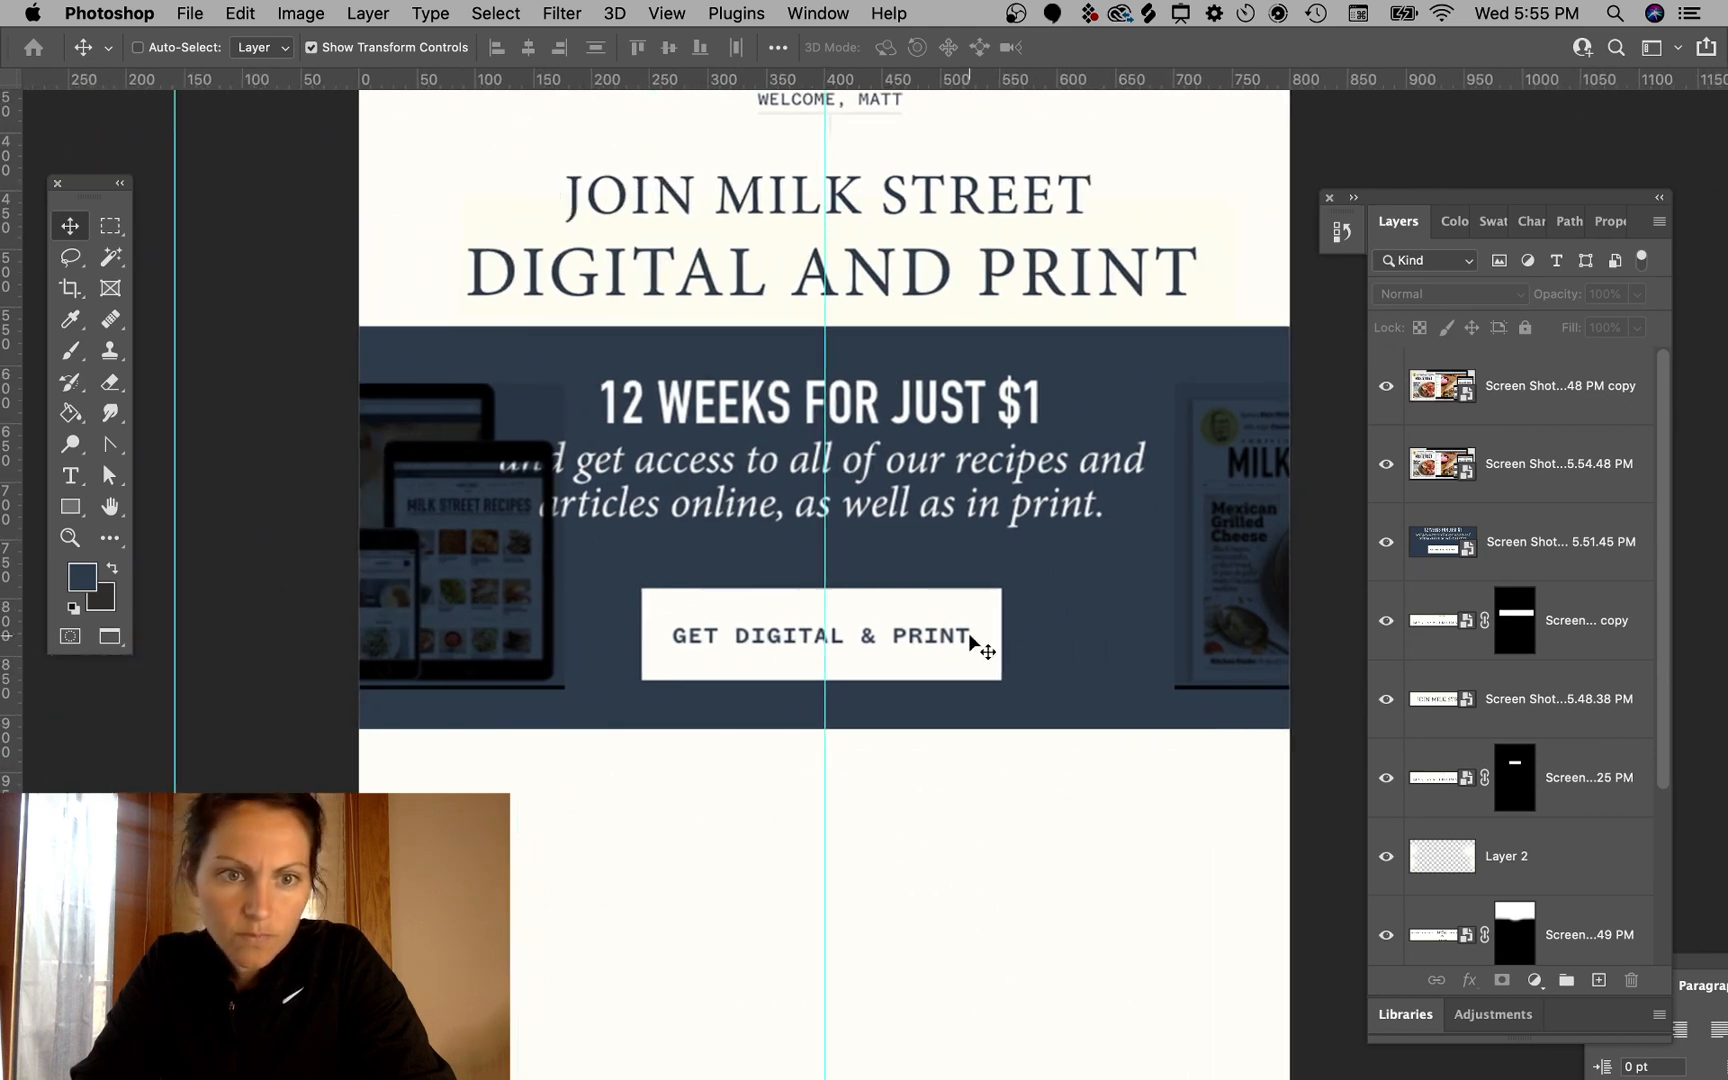
{"action": "scroll", "coordinate": [969, 645], "scroll_direction": "right", "scroll_amount": 5}
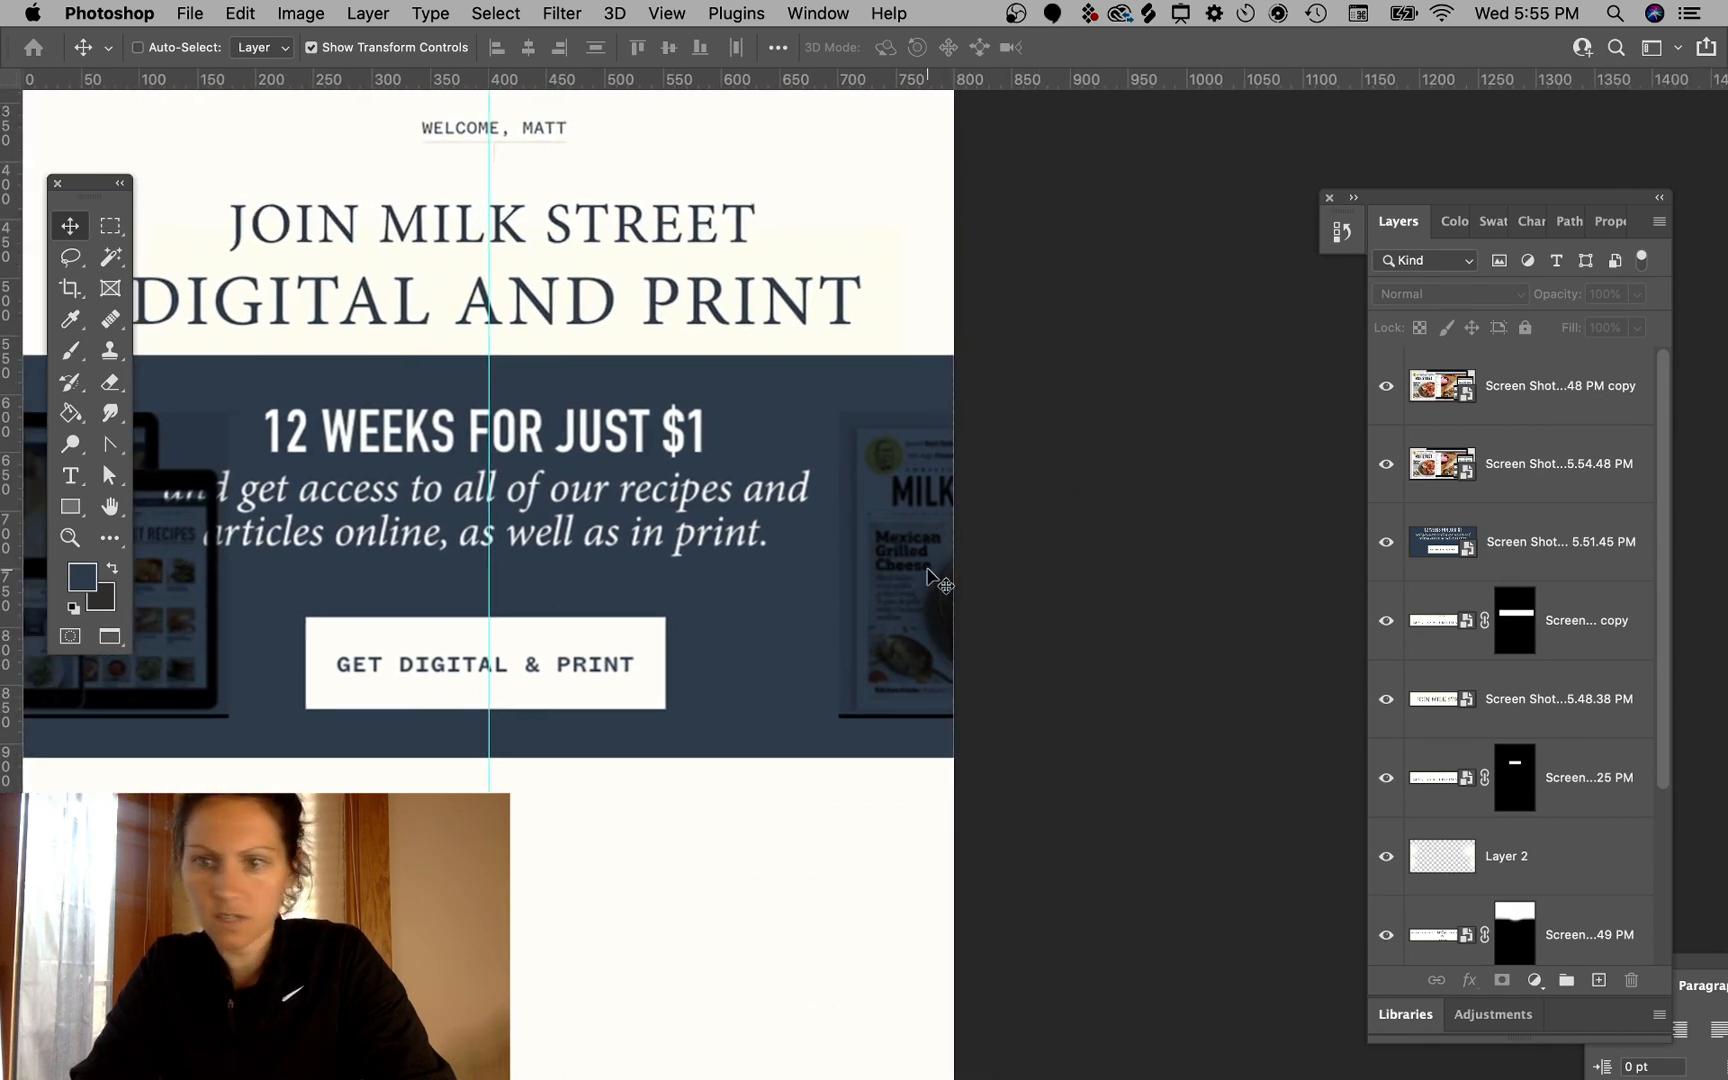
{"action": "scroll", "coordinate": [937, 580], "scroll_direction": "left", "scroll_amount": 5}
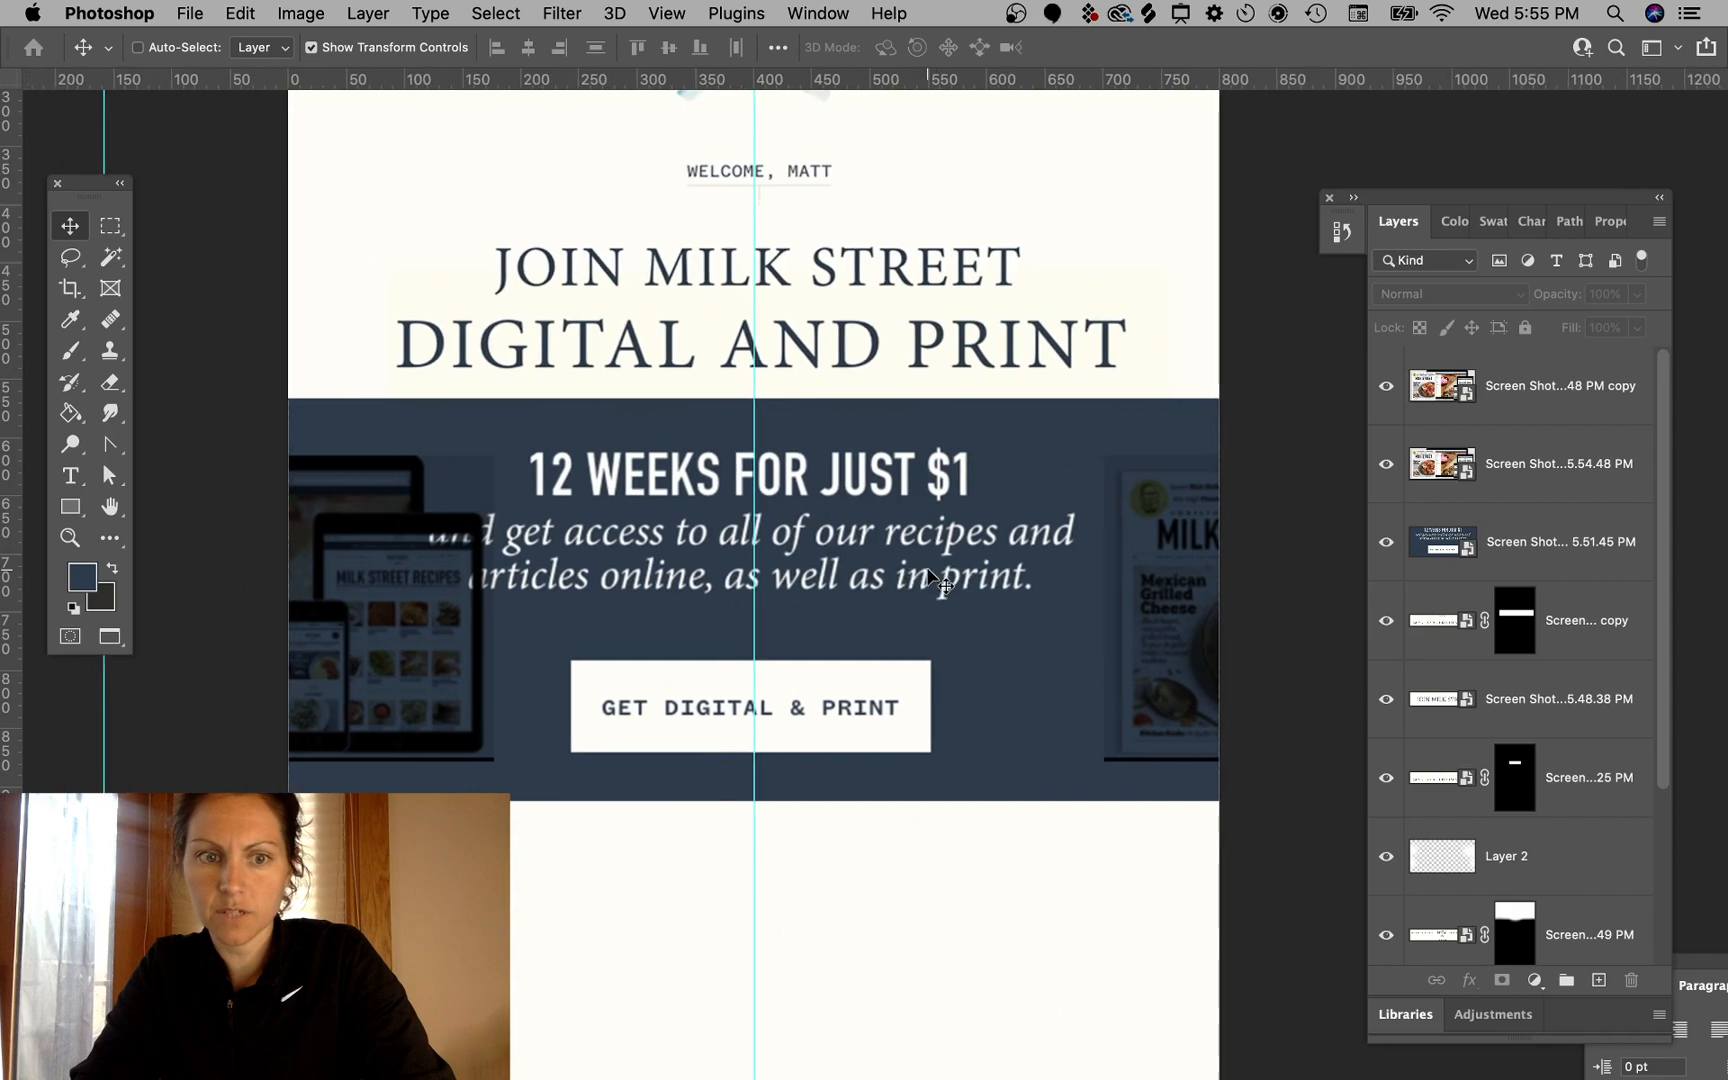
{"action": "left_click_drag", "start_coordinate": [293, 578], "coordinate": [376, 728]}
{"action": "key", "text": "super+minus"}
{"action": "key", "text": "super+minus"}
{"action": "key", "text": "super+plus"}
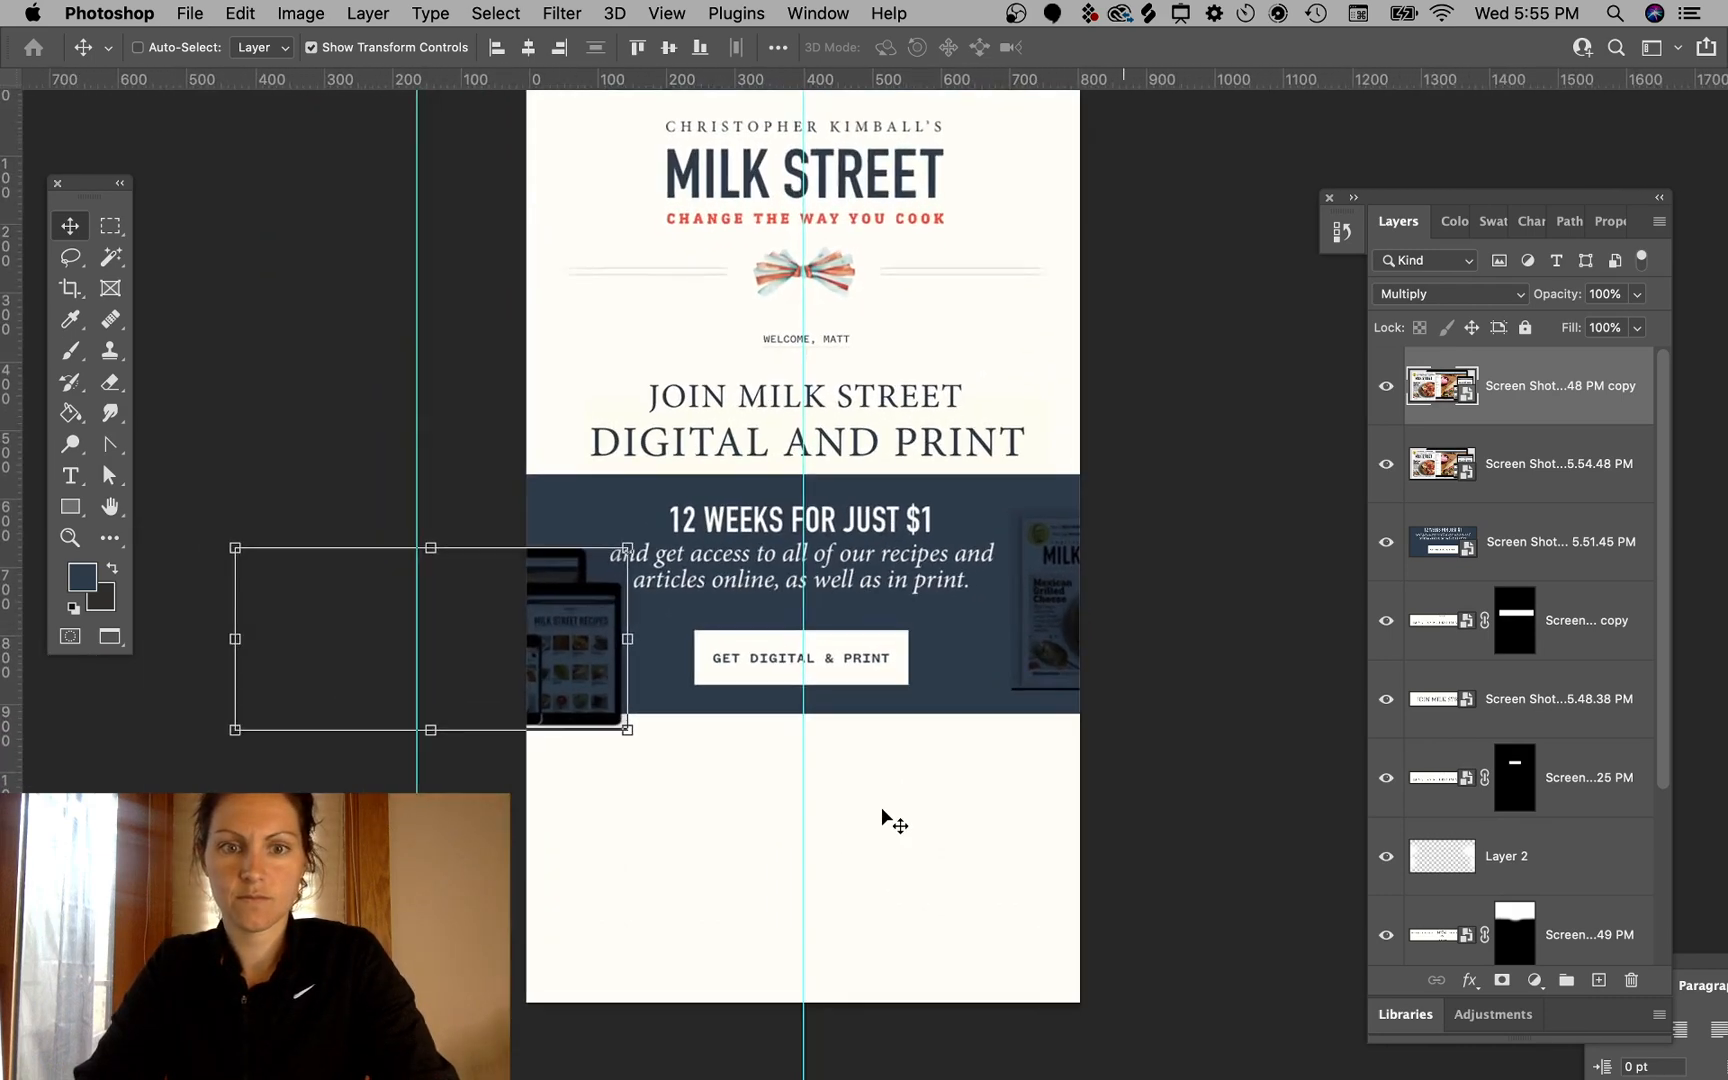
{"action": "left_click", "coordinate": [1250, 354], "text": "super"}
- Move the magazine image up beside the Milk Street header and rotate it about -16 degrees
{"action": "left_click_drag", "start_coordinate": [1066, 645], "coordinate": [1006, 493]}
{"action": "scroll", "coordinate": [1207, 370], "scroll_direction": "up", "scroll_amount": 3}
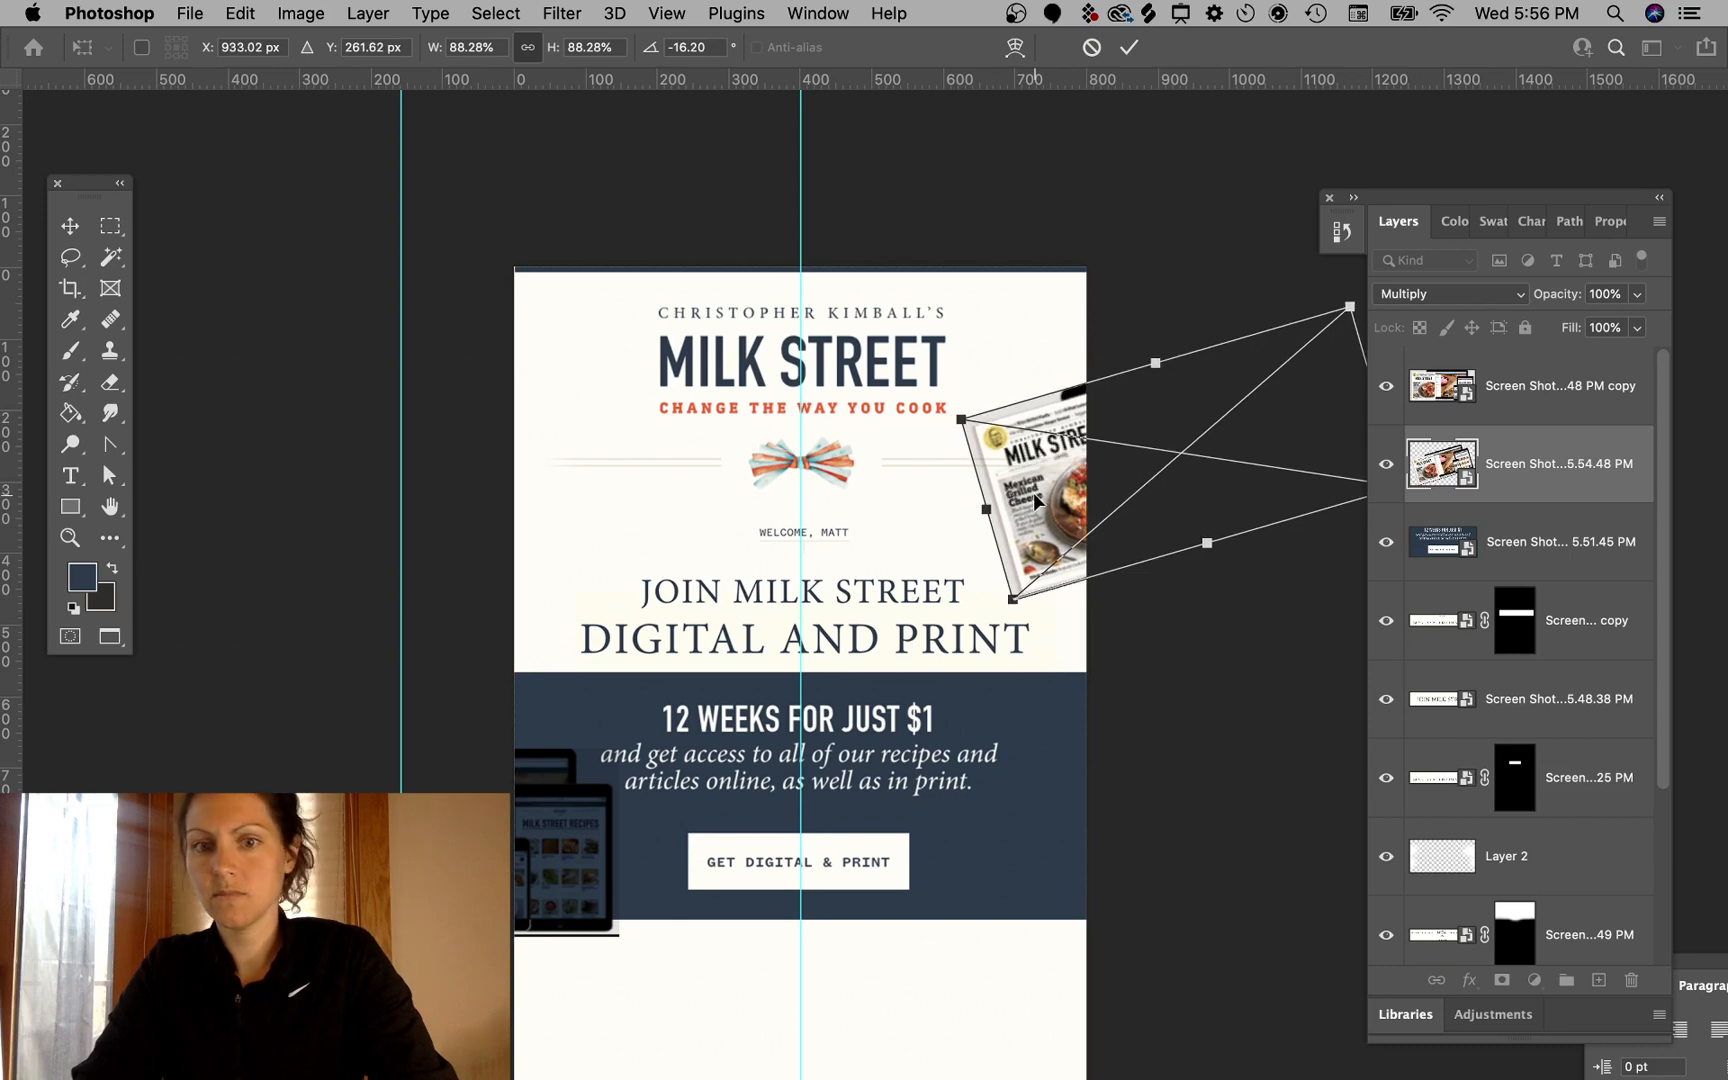
{"action": "key", "text": "Return"}
{"action": "left_click", "coordinate": [1203, 195], "text": "super"}
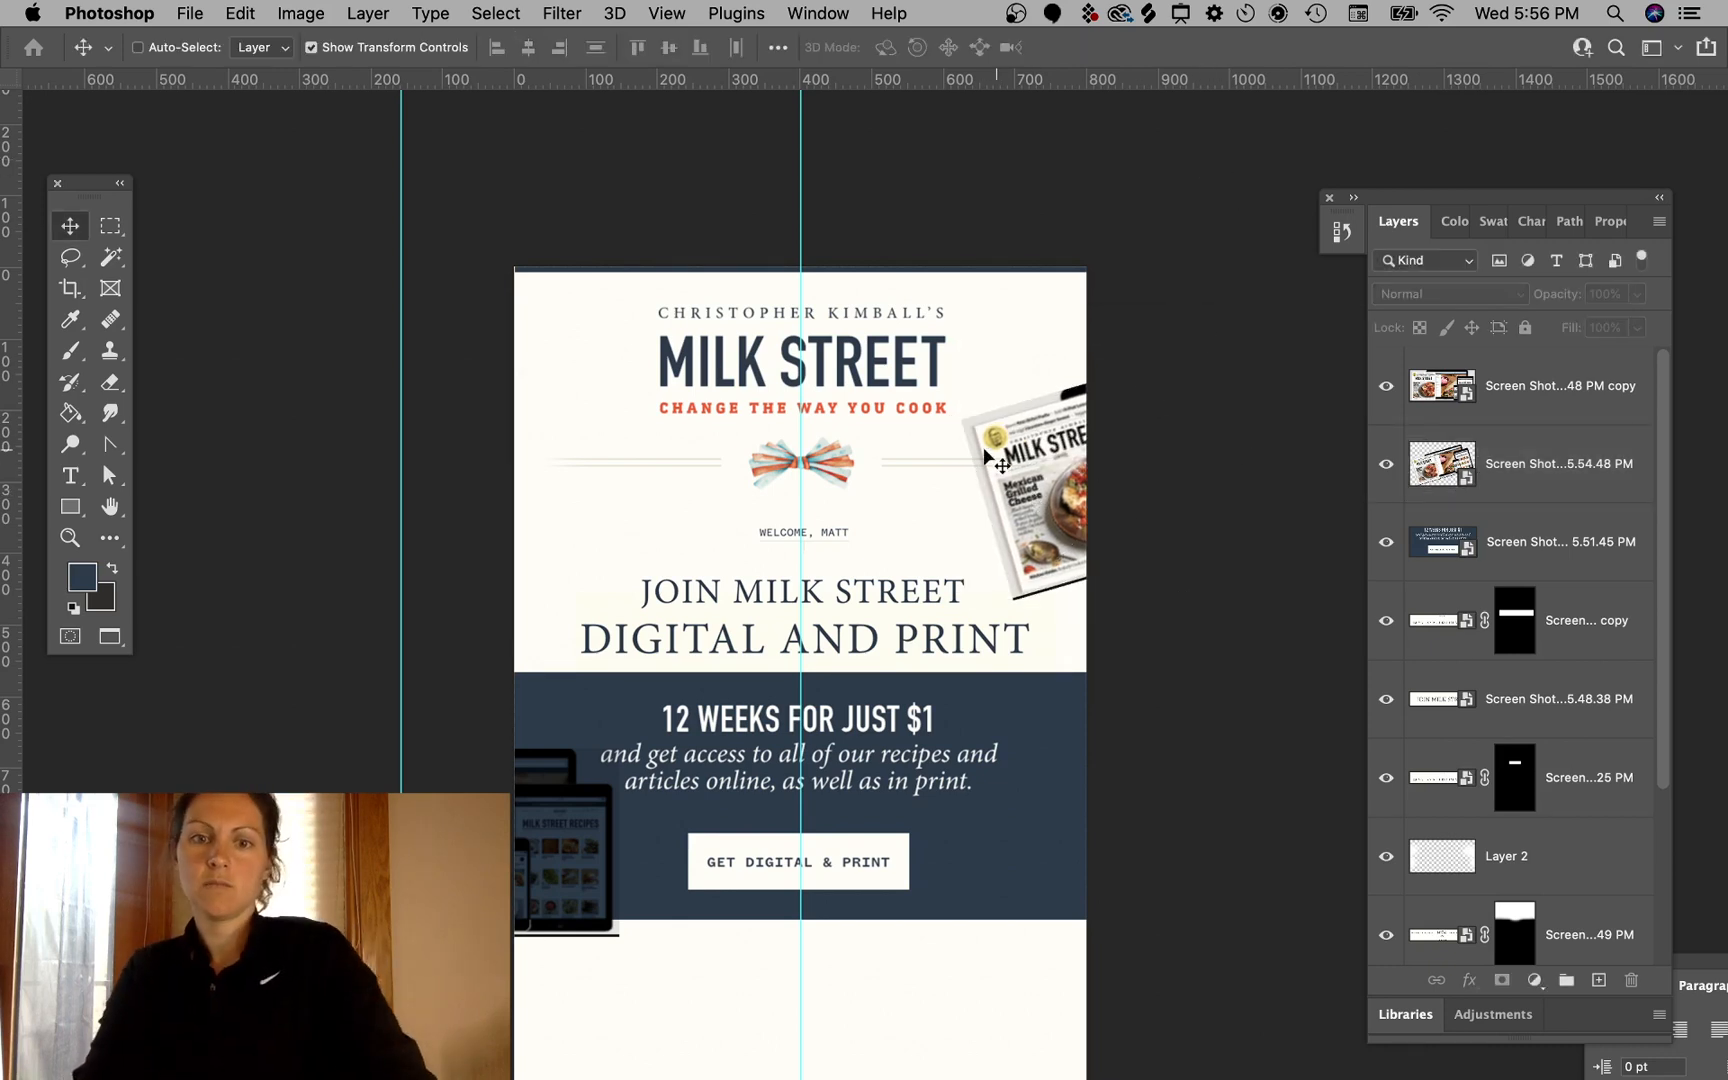
- Move the devices image up beside the header on the left and tilt it by rotating slightly
{"action": "left_click", "coordinate": [560, 868], "text": "super"}
{"action": "left_click_drag", "start_coordinate": [560, 868], "coordinate": [604, 522]}
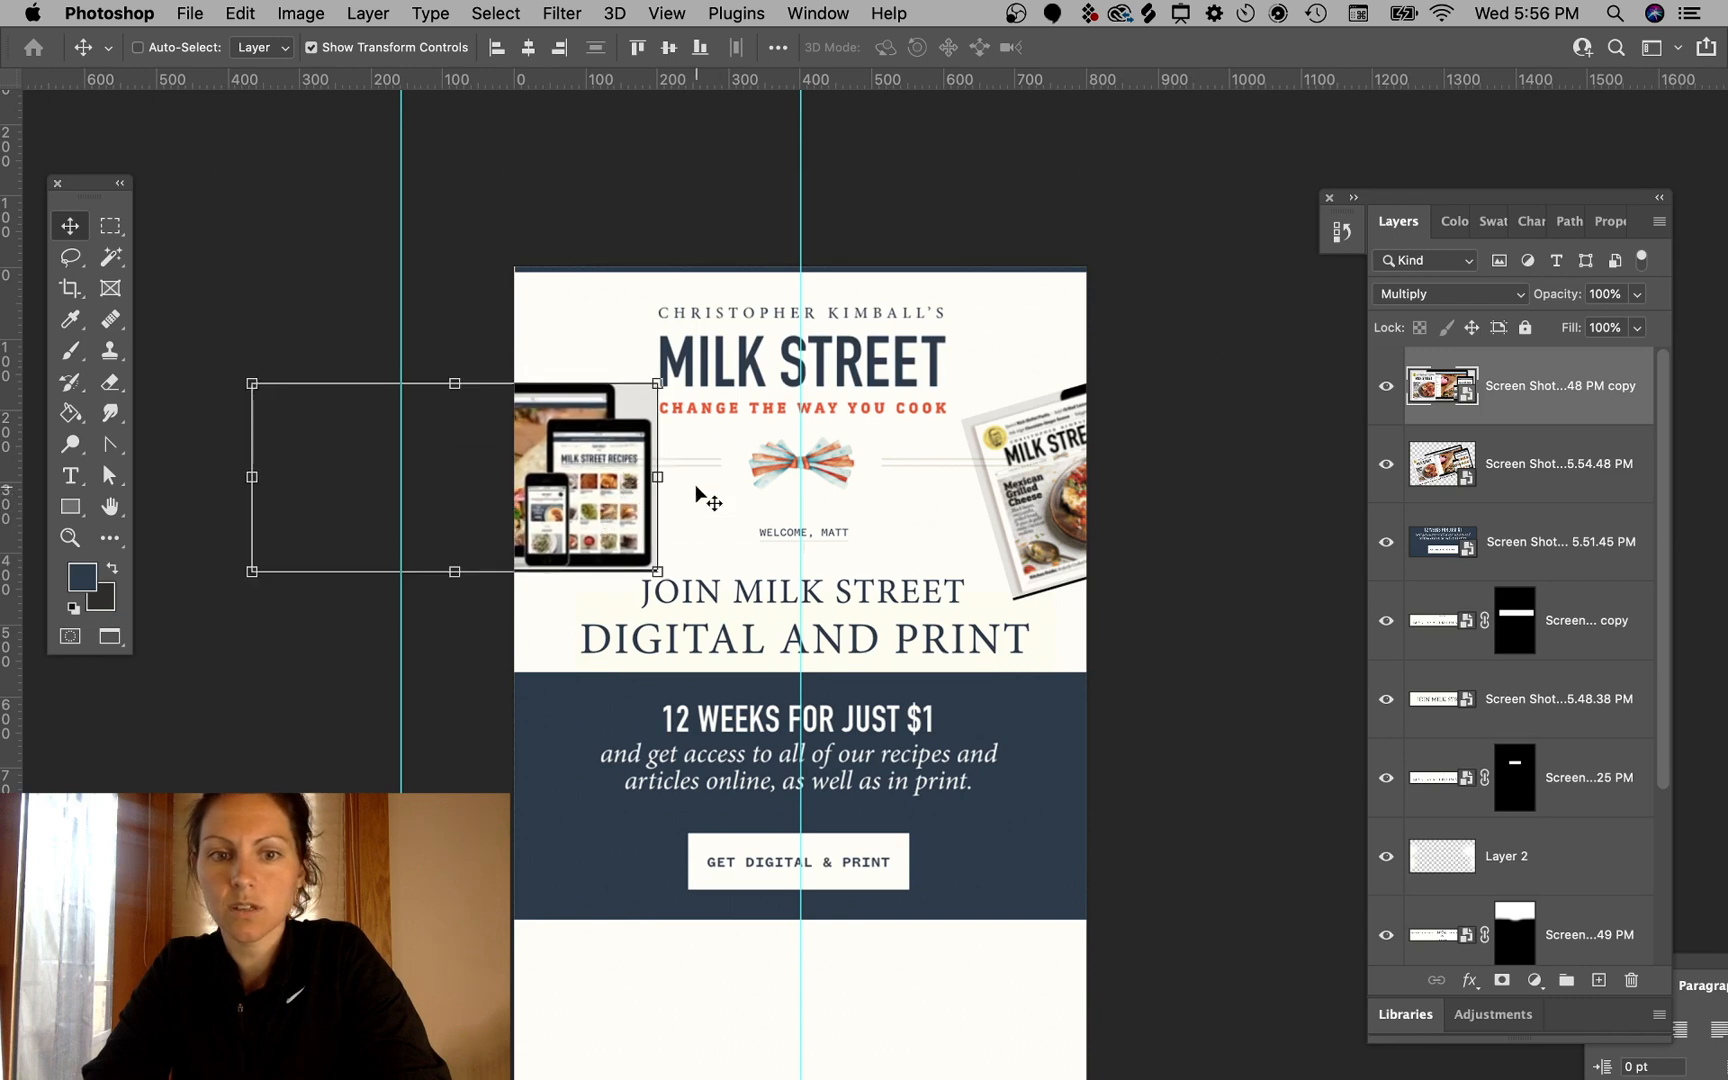
{"action": "left_click_drag", "start_coordinate": [680, 477], "coordinate": [595, 465]}
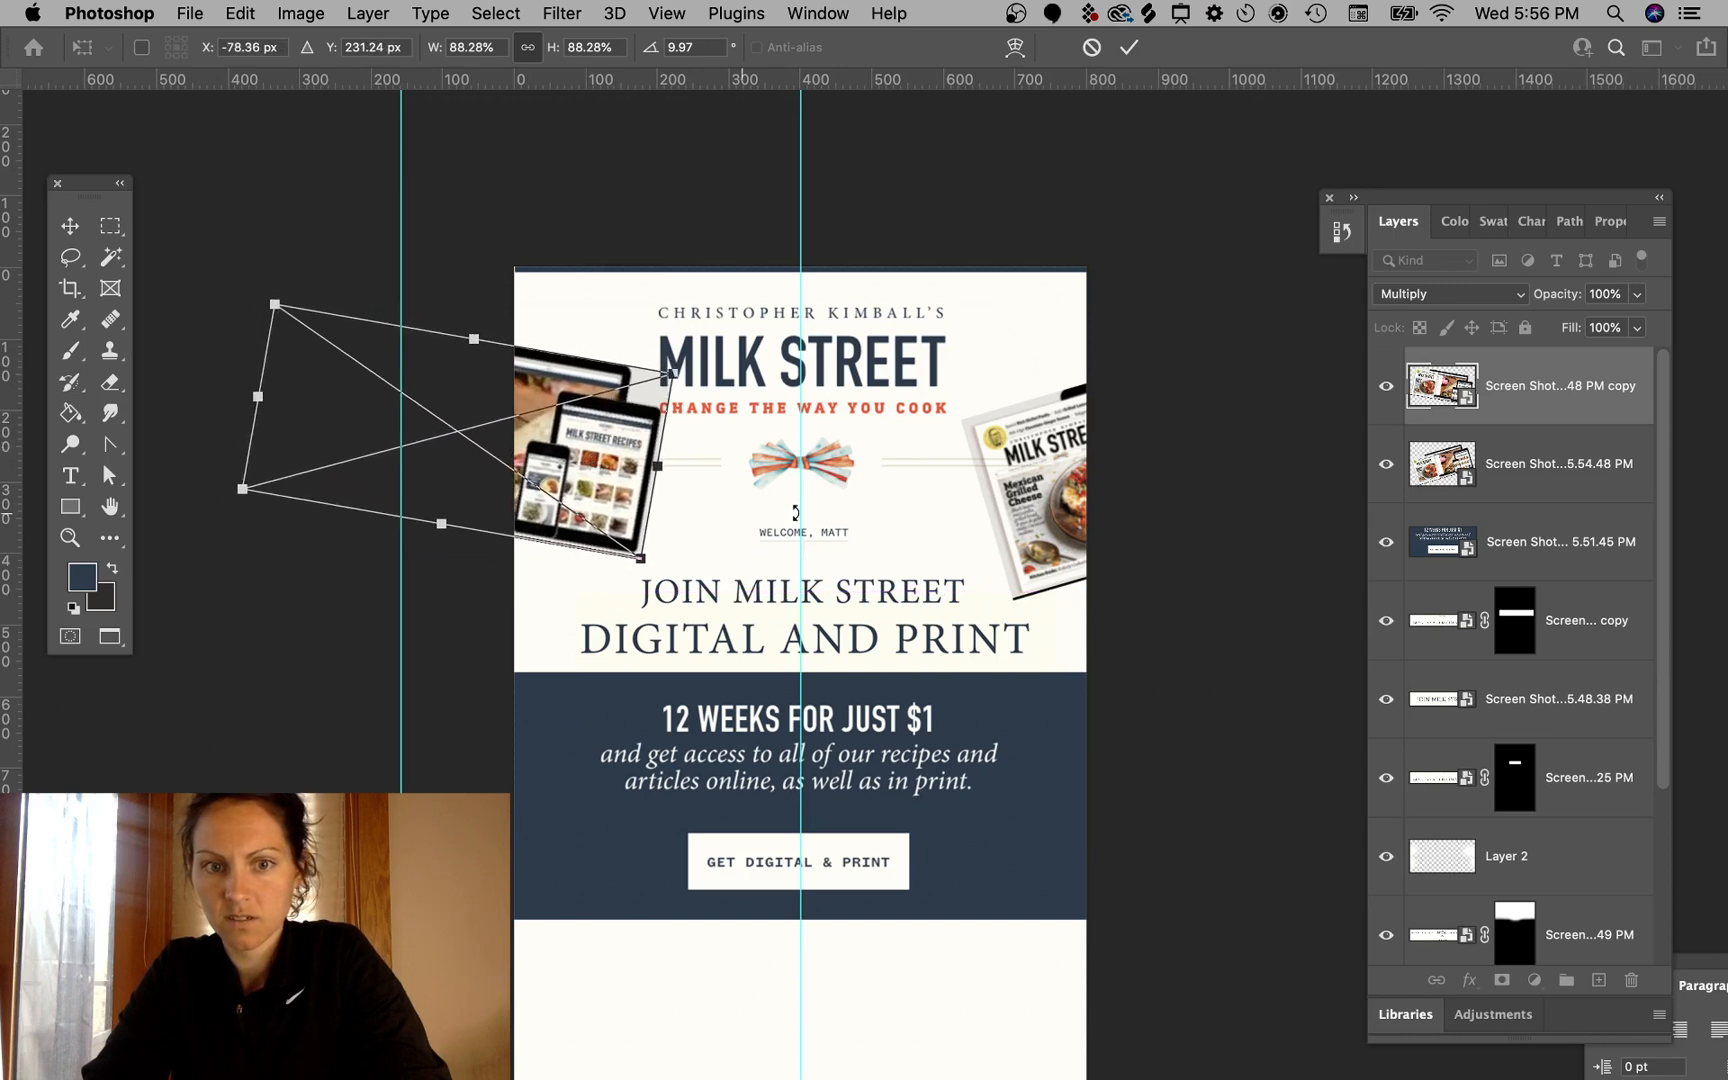
{"action": "left_click_drag", "start_coordinate": [672, 378], "coordinate": [614, 481]}
{"action": "key", "text": "Return"}
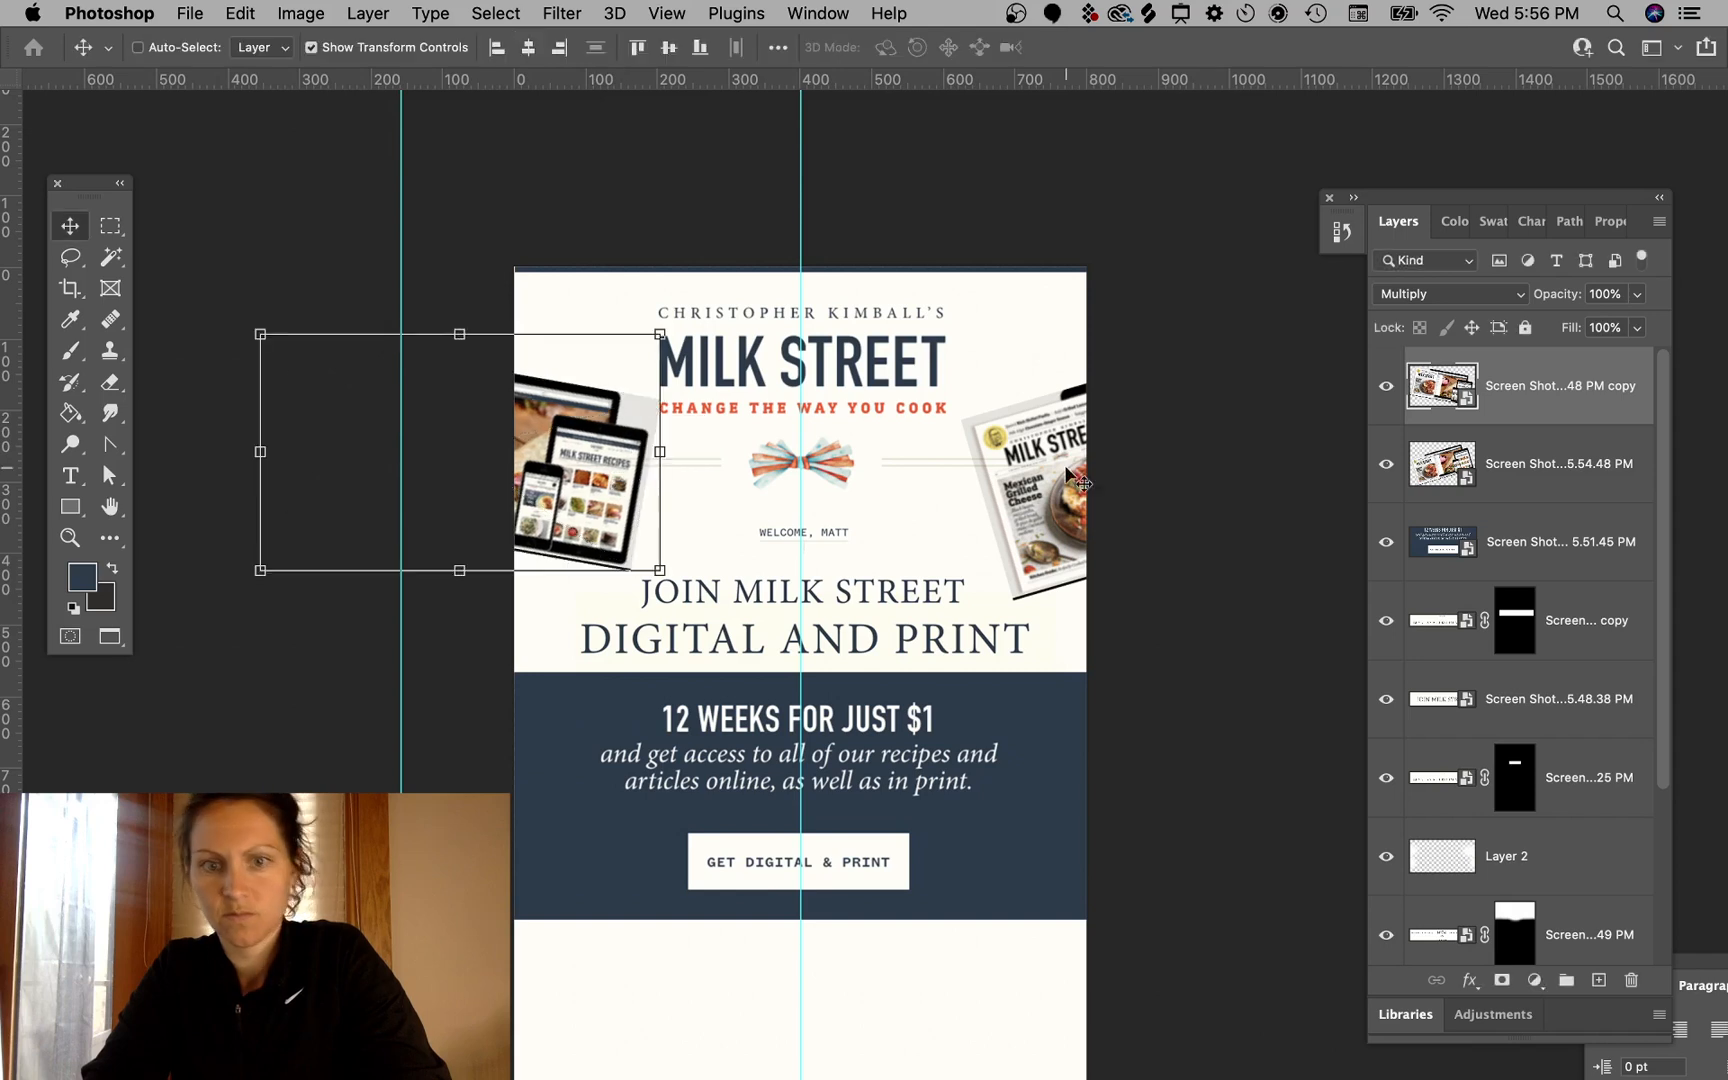
- Nudge the magazine image slightly lower beside the header
{"action": "left_click", "coordinate": [1175, 335]}
{"action": "mouse_move", "coordinate": [1040, 478]}
{"action": "left_mouse_down"}
{"action": "mouse_move", "coordinate": [1045, 535]}
{"action": "mouse_move", "coordinate": [1050, 513]}
{"action": "left_mouse_up"}
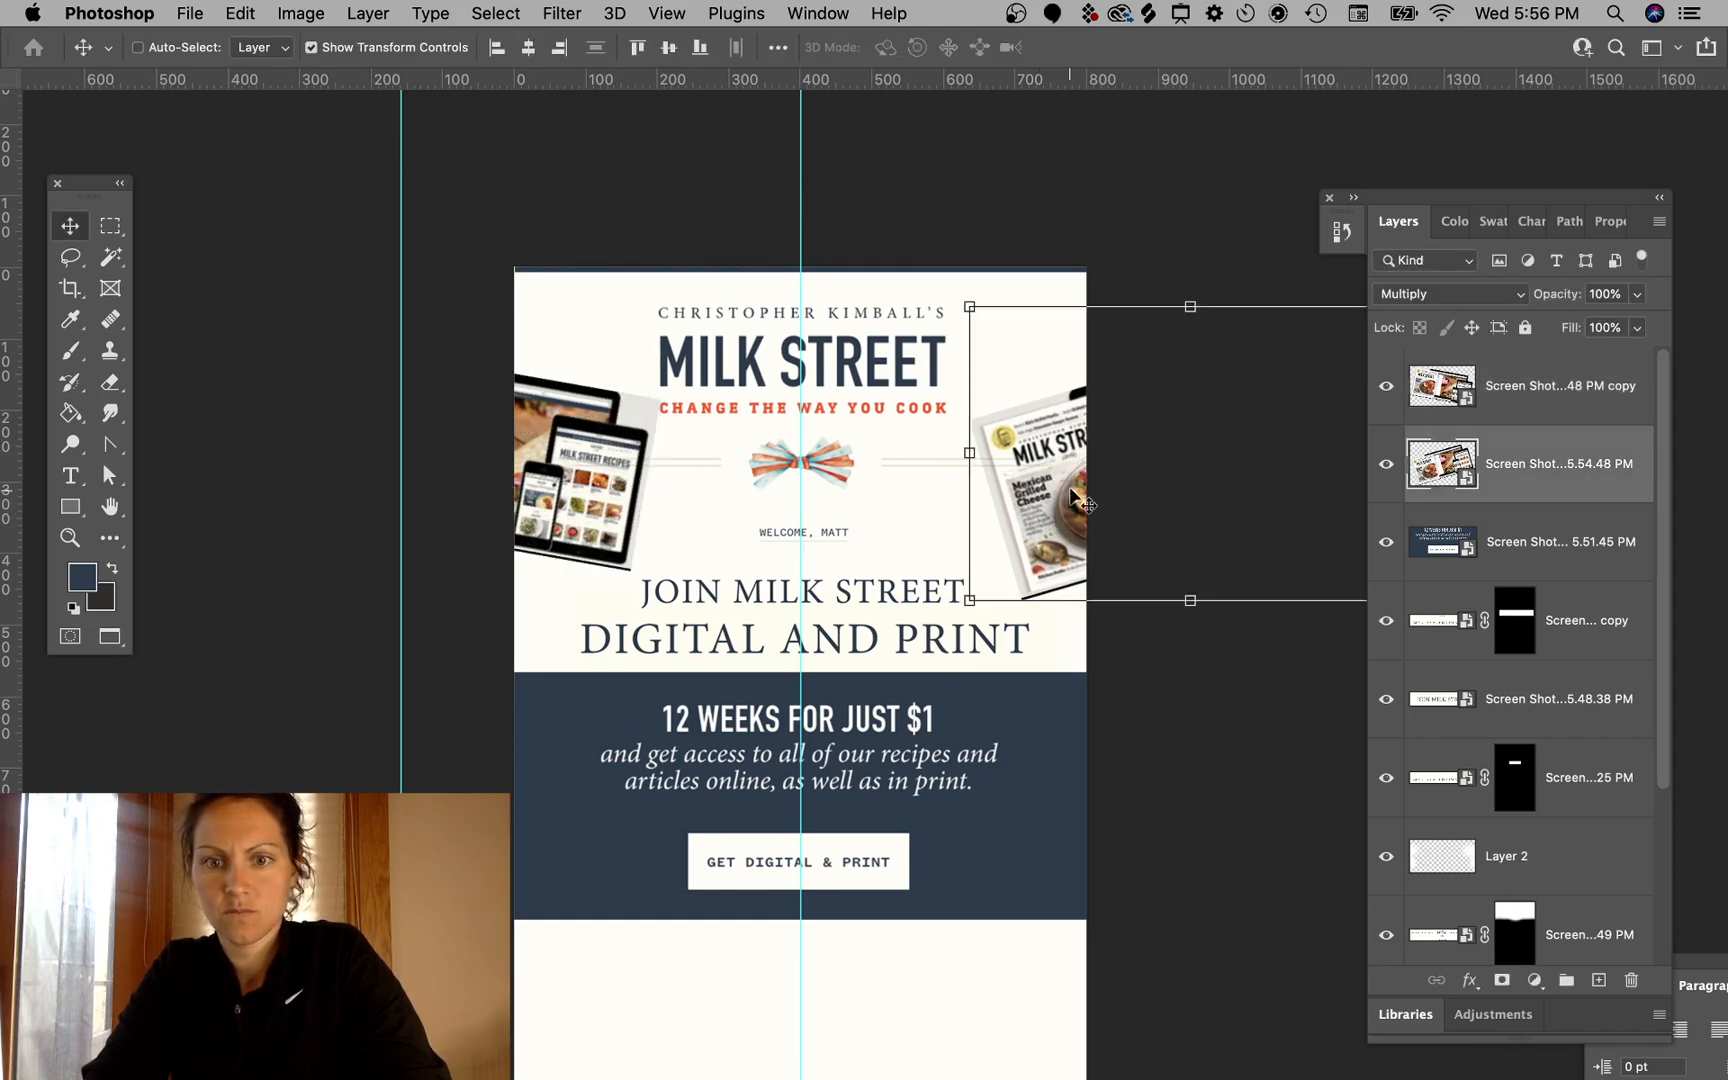
{"action": "left_click", "coordinate": [1162, 268]}
- Select the gray background behind the devices image with the Magic Wand on the devices layer
{"action": "scroll", "coordinate": [1066, 575], "scroll_direction": "right", "scroll_amount": 3}
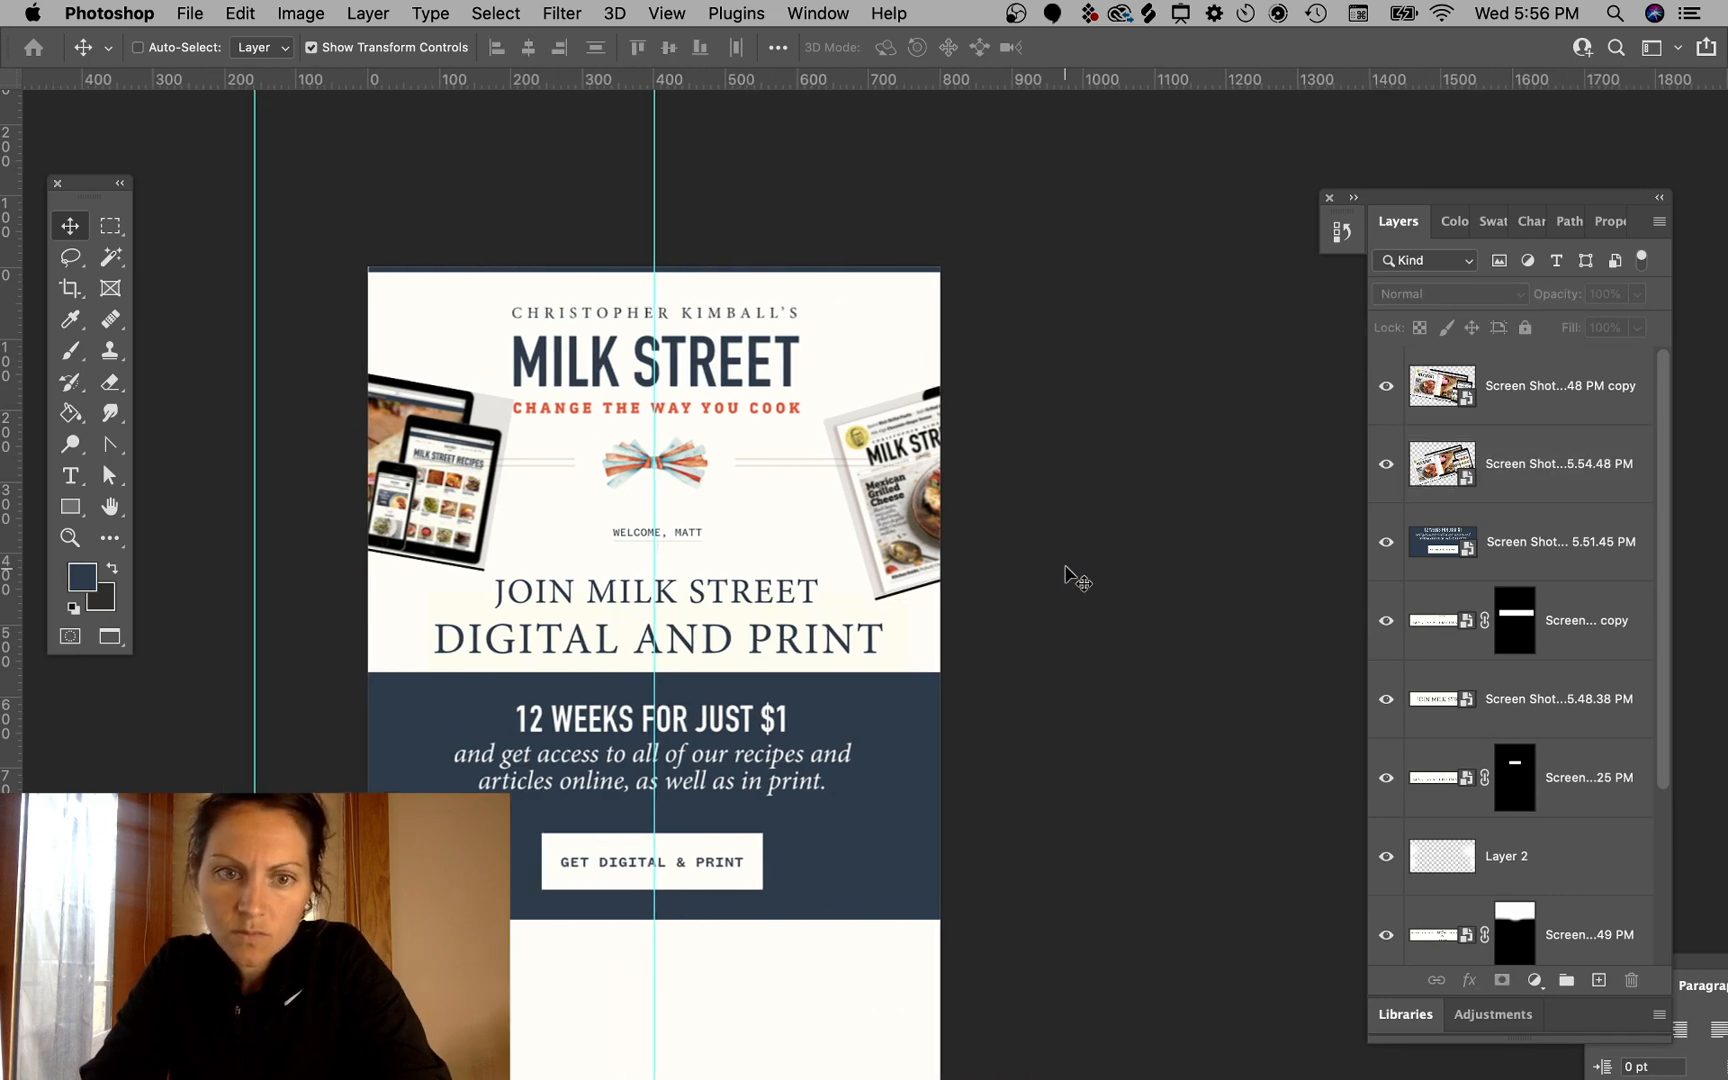
{"action": "scroll", "coordinate": [1066, 575], "scroll_direction": "left", "scroll_amount": 2}
{"action": "key", "text": "super+plus"}
{"action": "key", "text": "super+plus"}
{"action": "scroll", "coordinate": [560, 458], "scroll_direction": "left", "scroll_amount": 10}
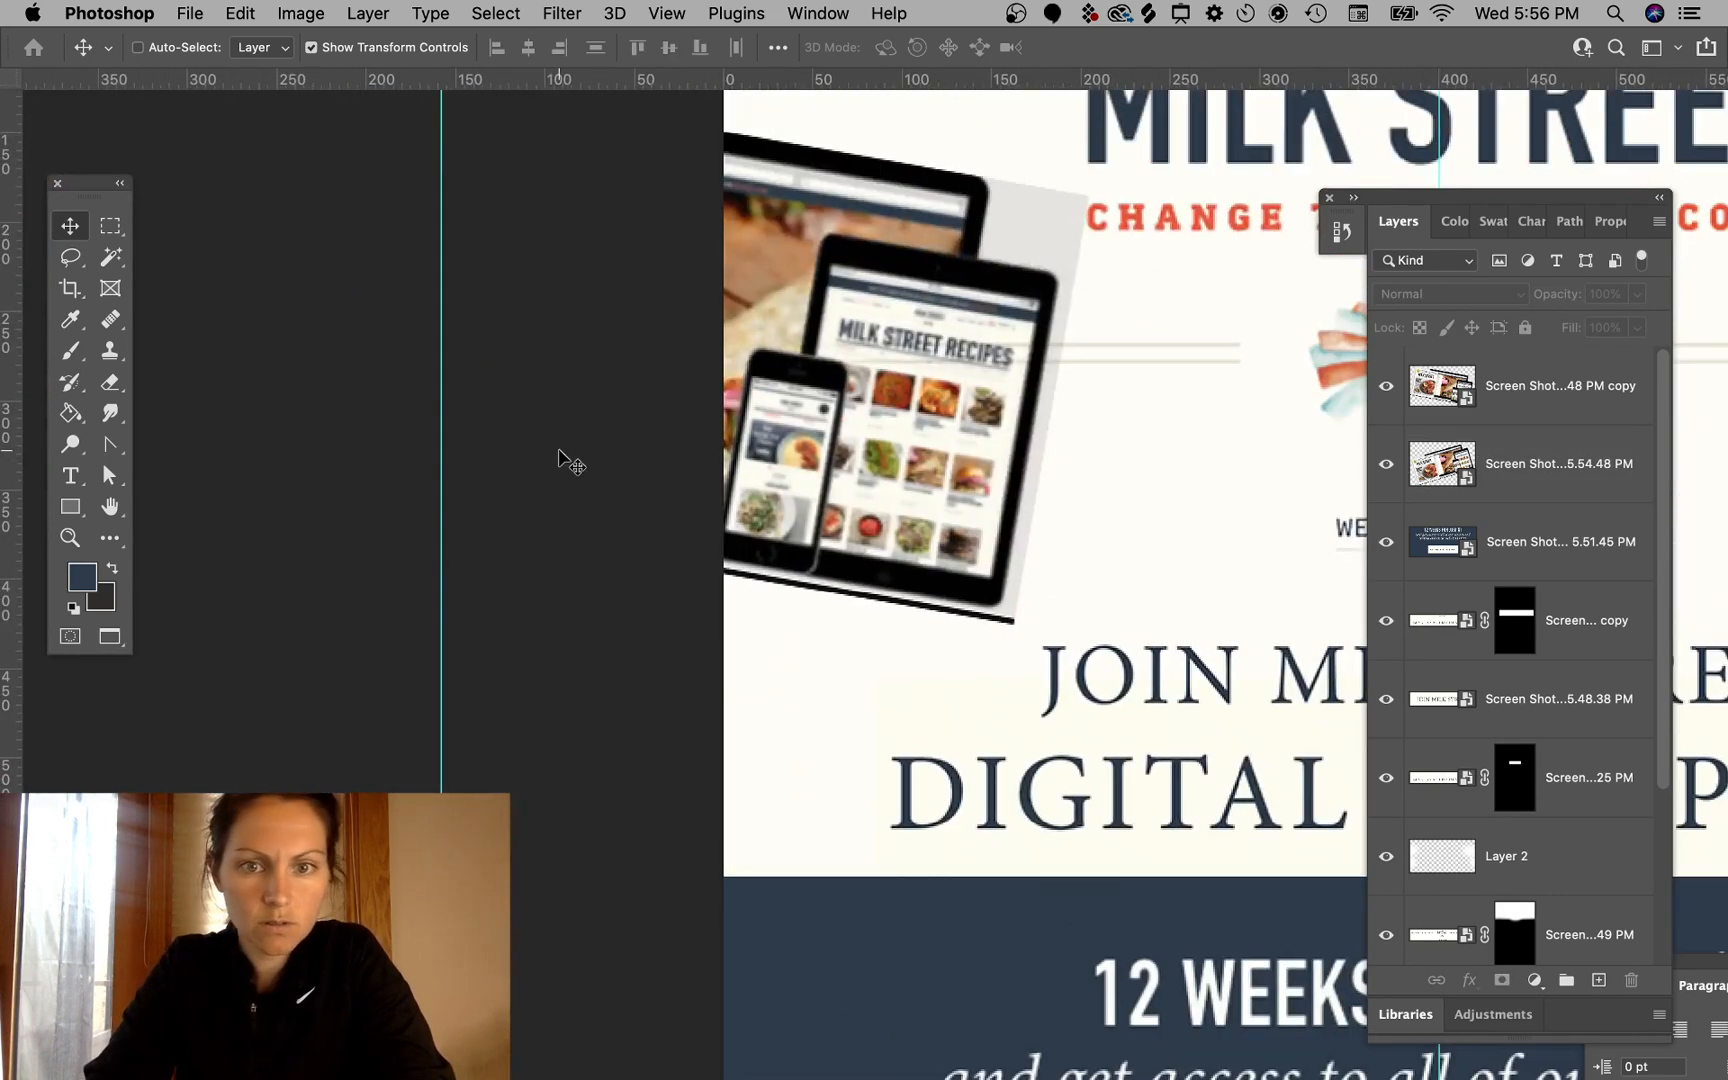
{"action": "scroll", "coordinate": [560, 458], "scroll_direction": "up", "scroll_amount": 3}
{"action": "scroll", "coordinate": [560, 458], "scroll_direction": "right", "scroll_amount": 3}
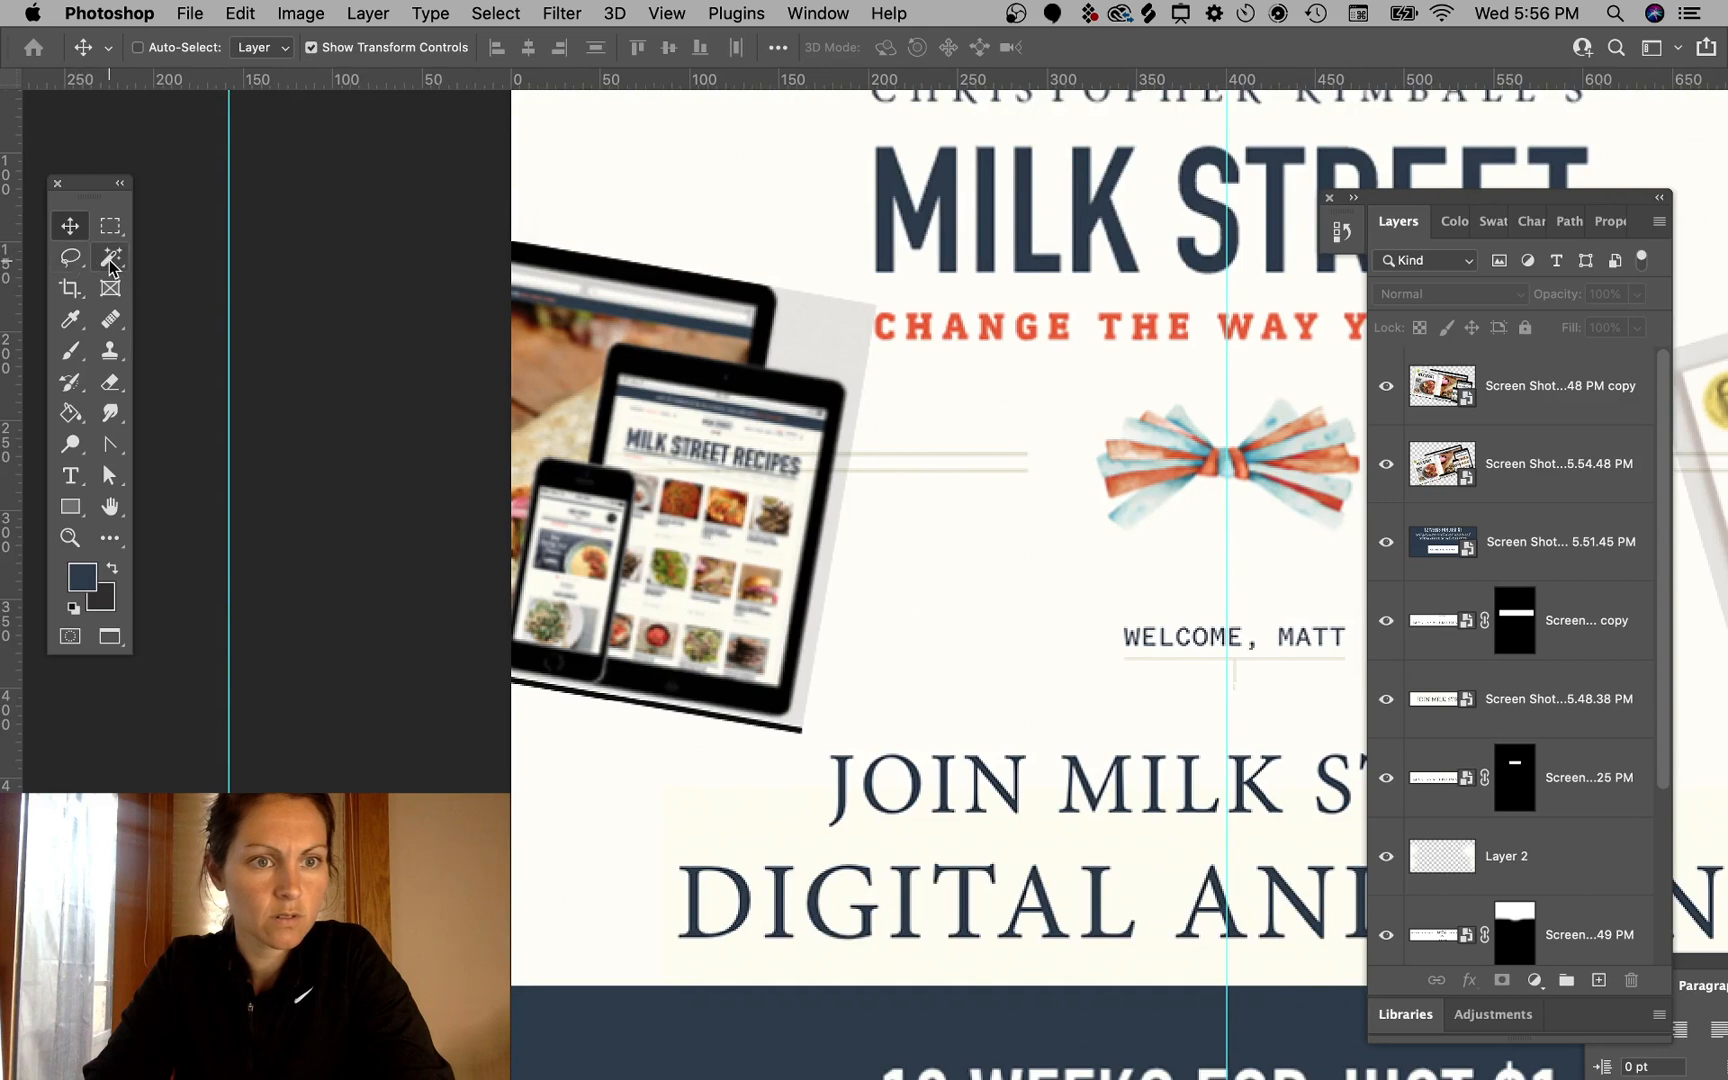
{"action": "left_click", "coordinate": [110, 257]}
{"action": "left_click", "coordinate": [810, 326]}
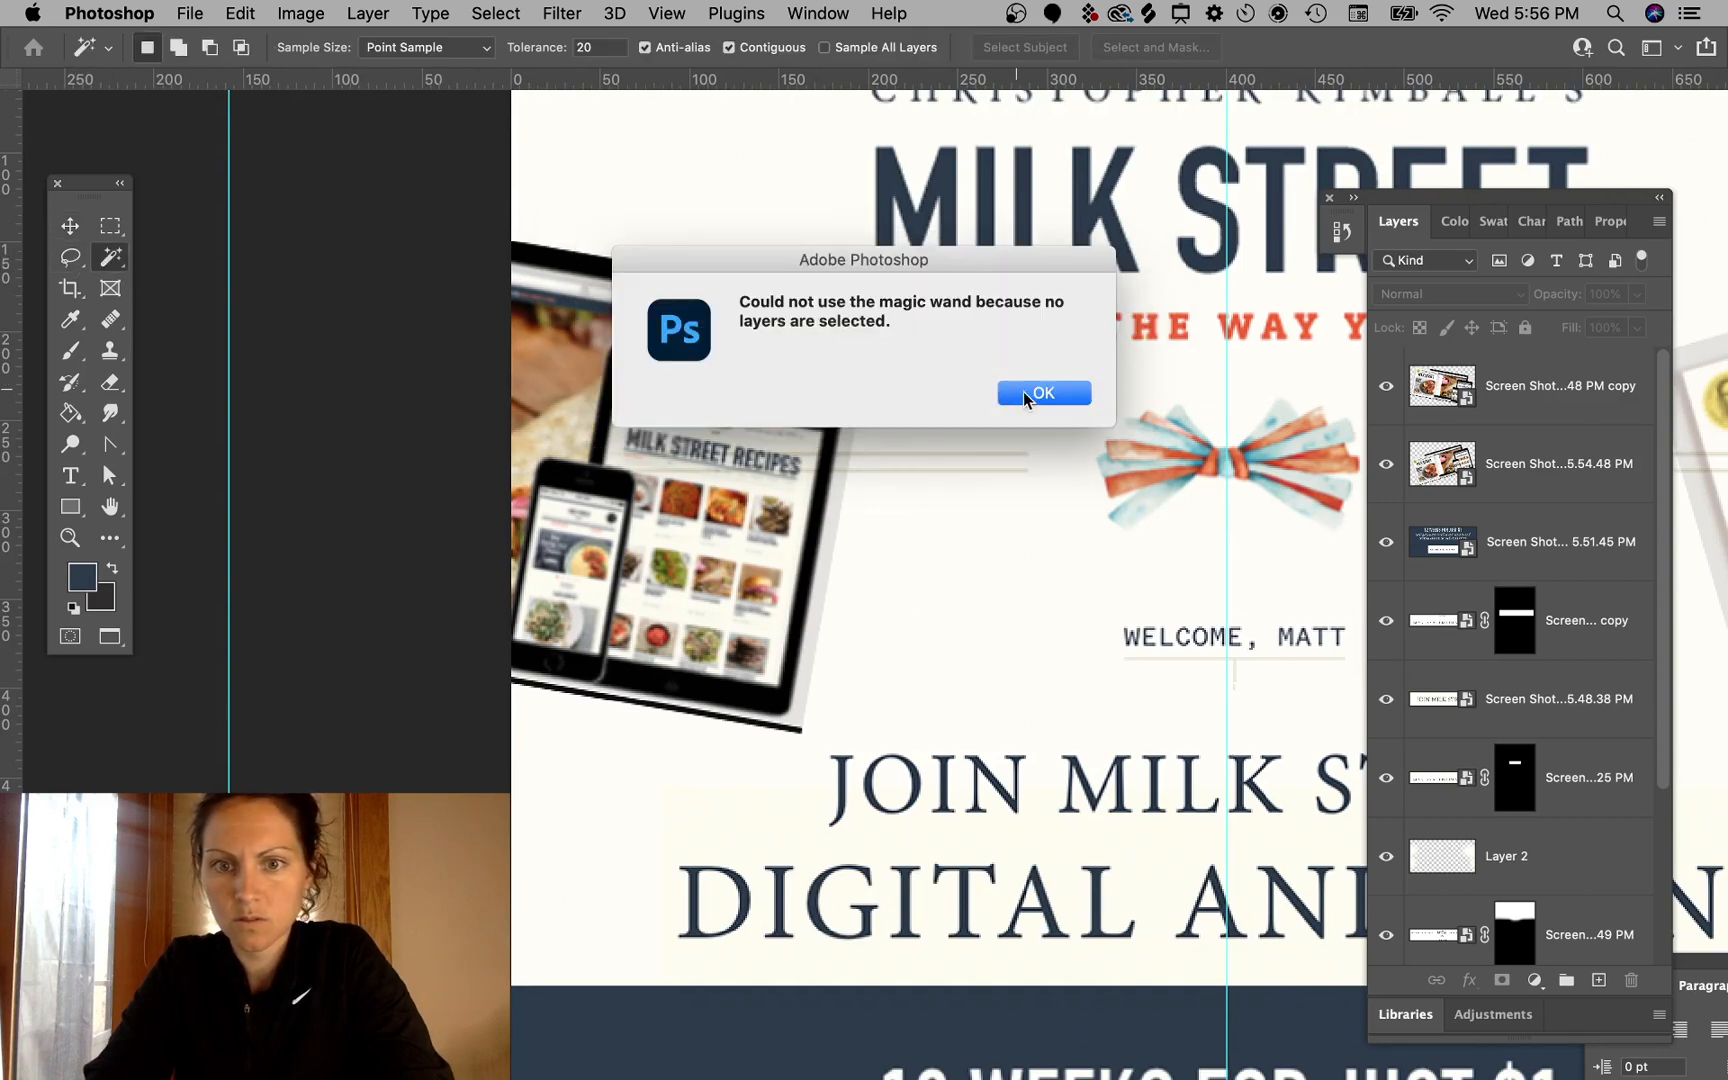
{"action": "left_click", "coordinate": [1032, 391]}
{"action": "left_click", "coordinate": [1440, 478]}
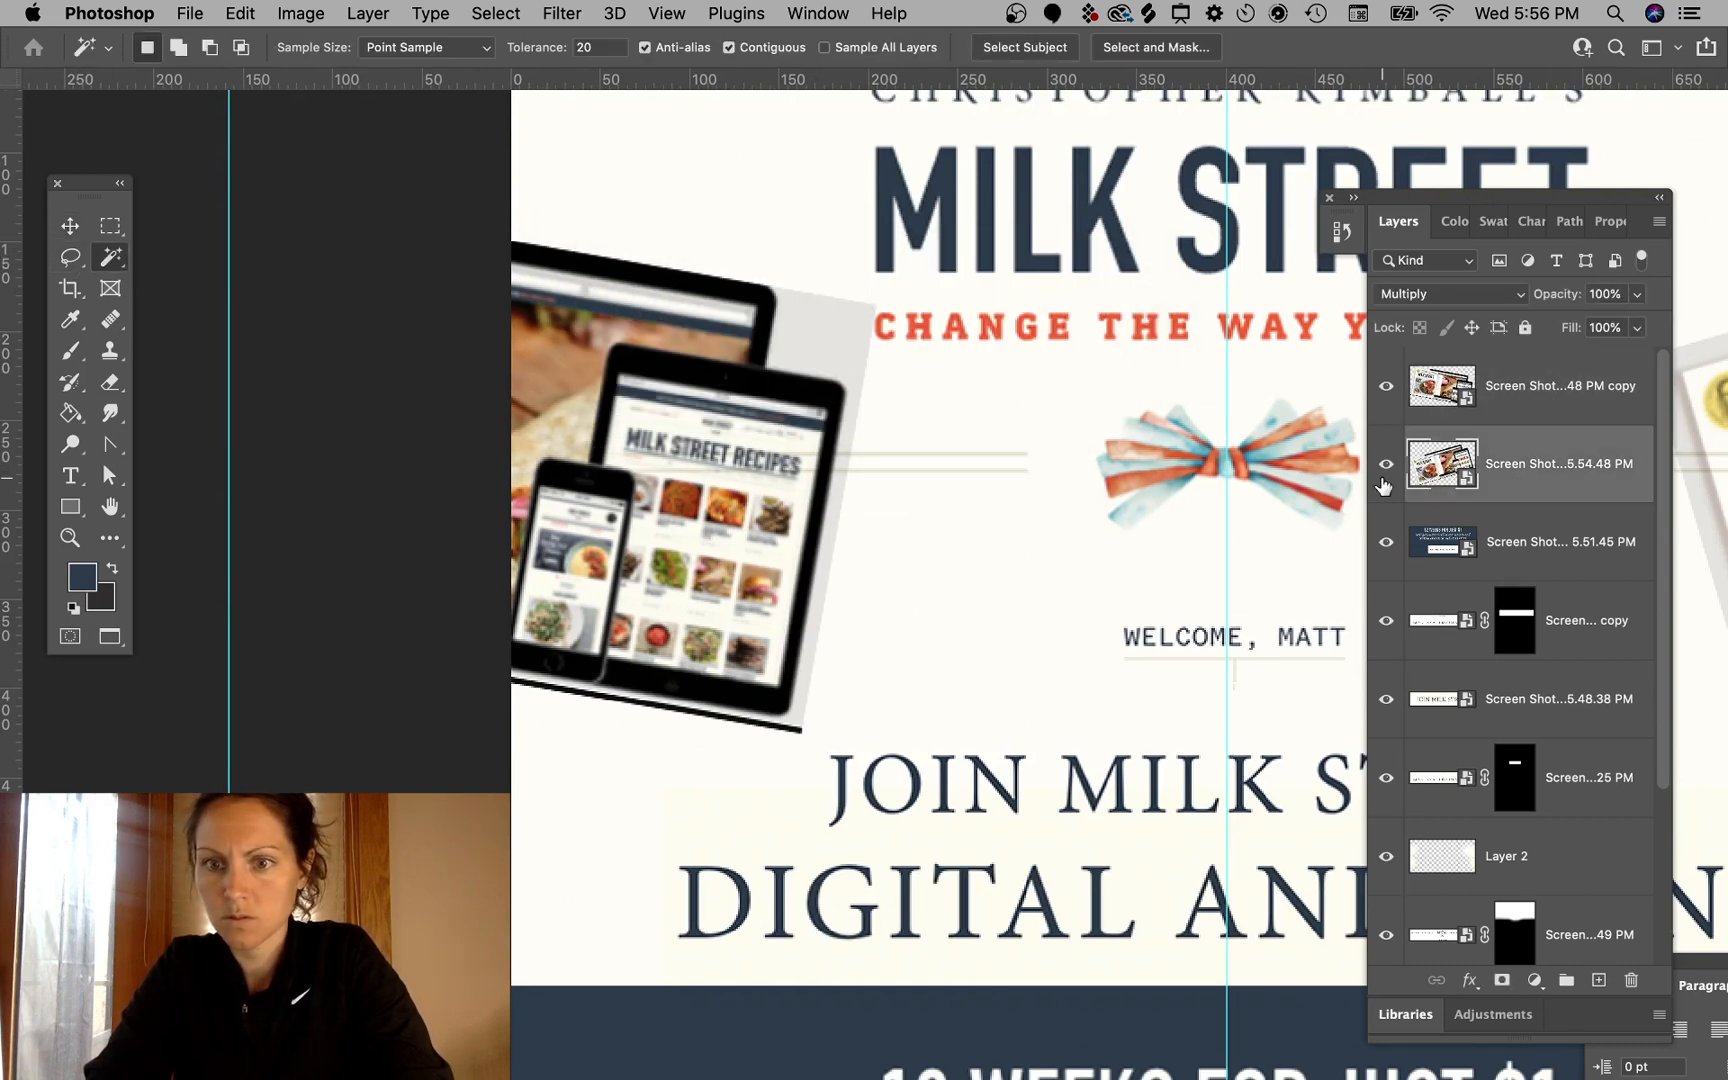
{"action": "left_click", "coordinate": [1387, 387]}
{"action": "left_click", "coordinate": [1387, 387]}
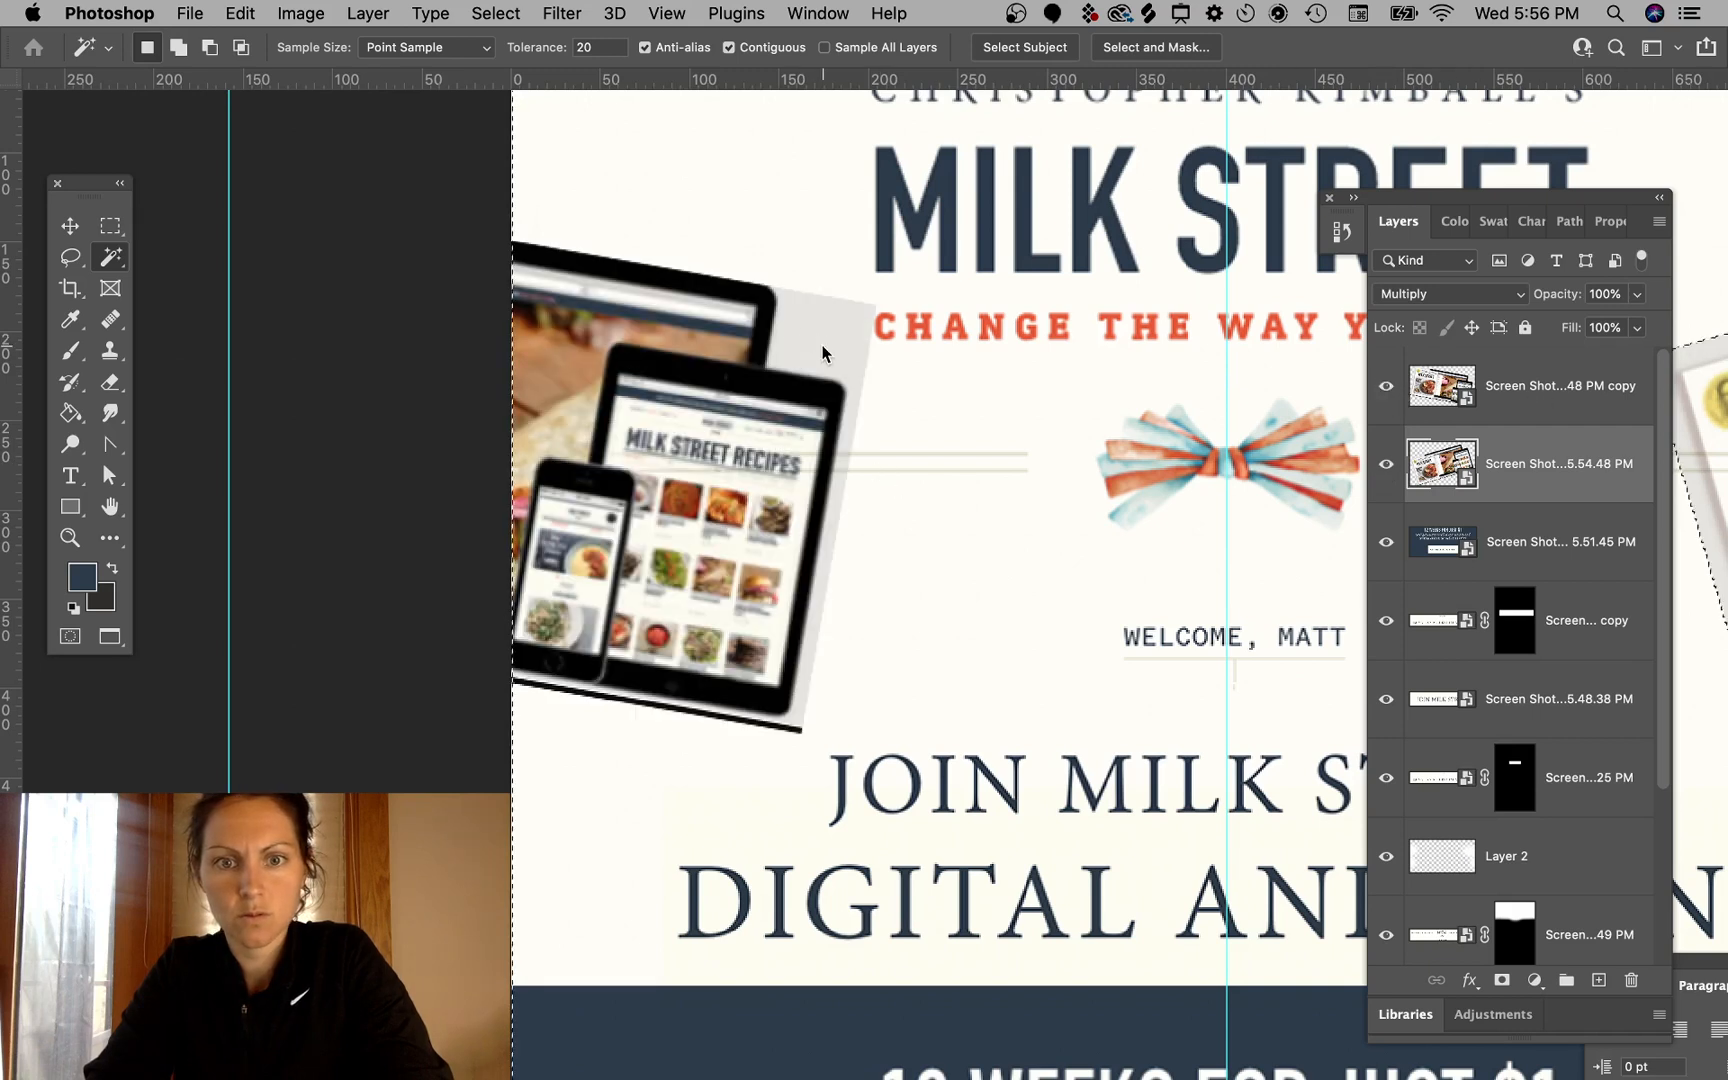
{"action": "left_click", "coordinate": [1545, 405]}
{"action": "left_click", "coordinate": [805, 335]}
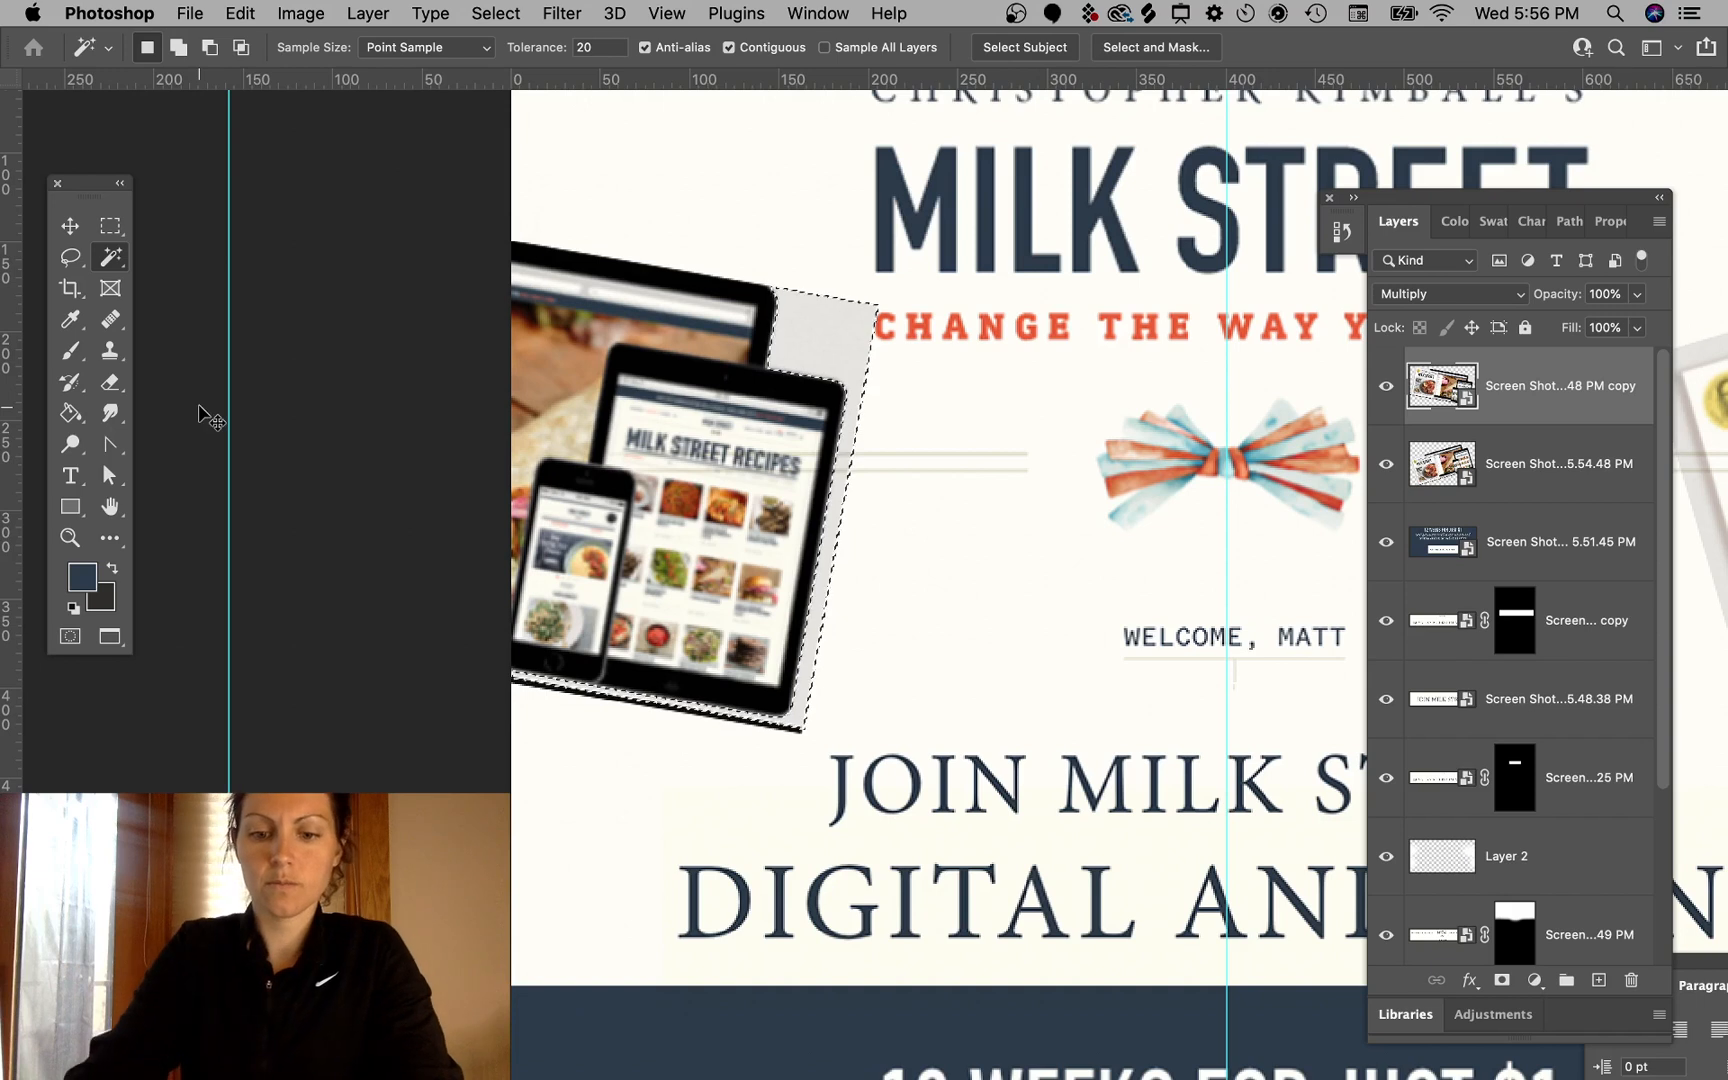
- Invert the selection and add a layer mask to hide the gray background around the devices image
{"action": "key", "text": "super+shift+i"}
{"action": "left_click", "coordinate": [1500, 981]}
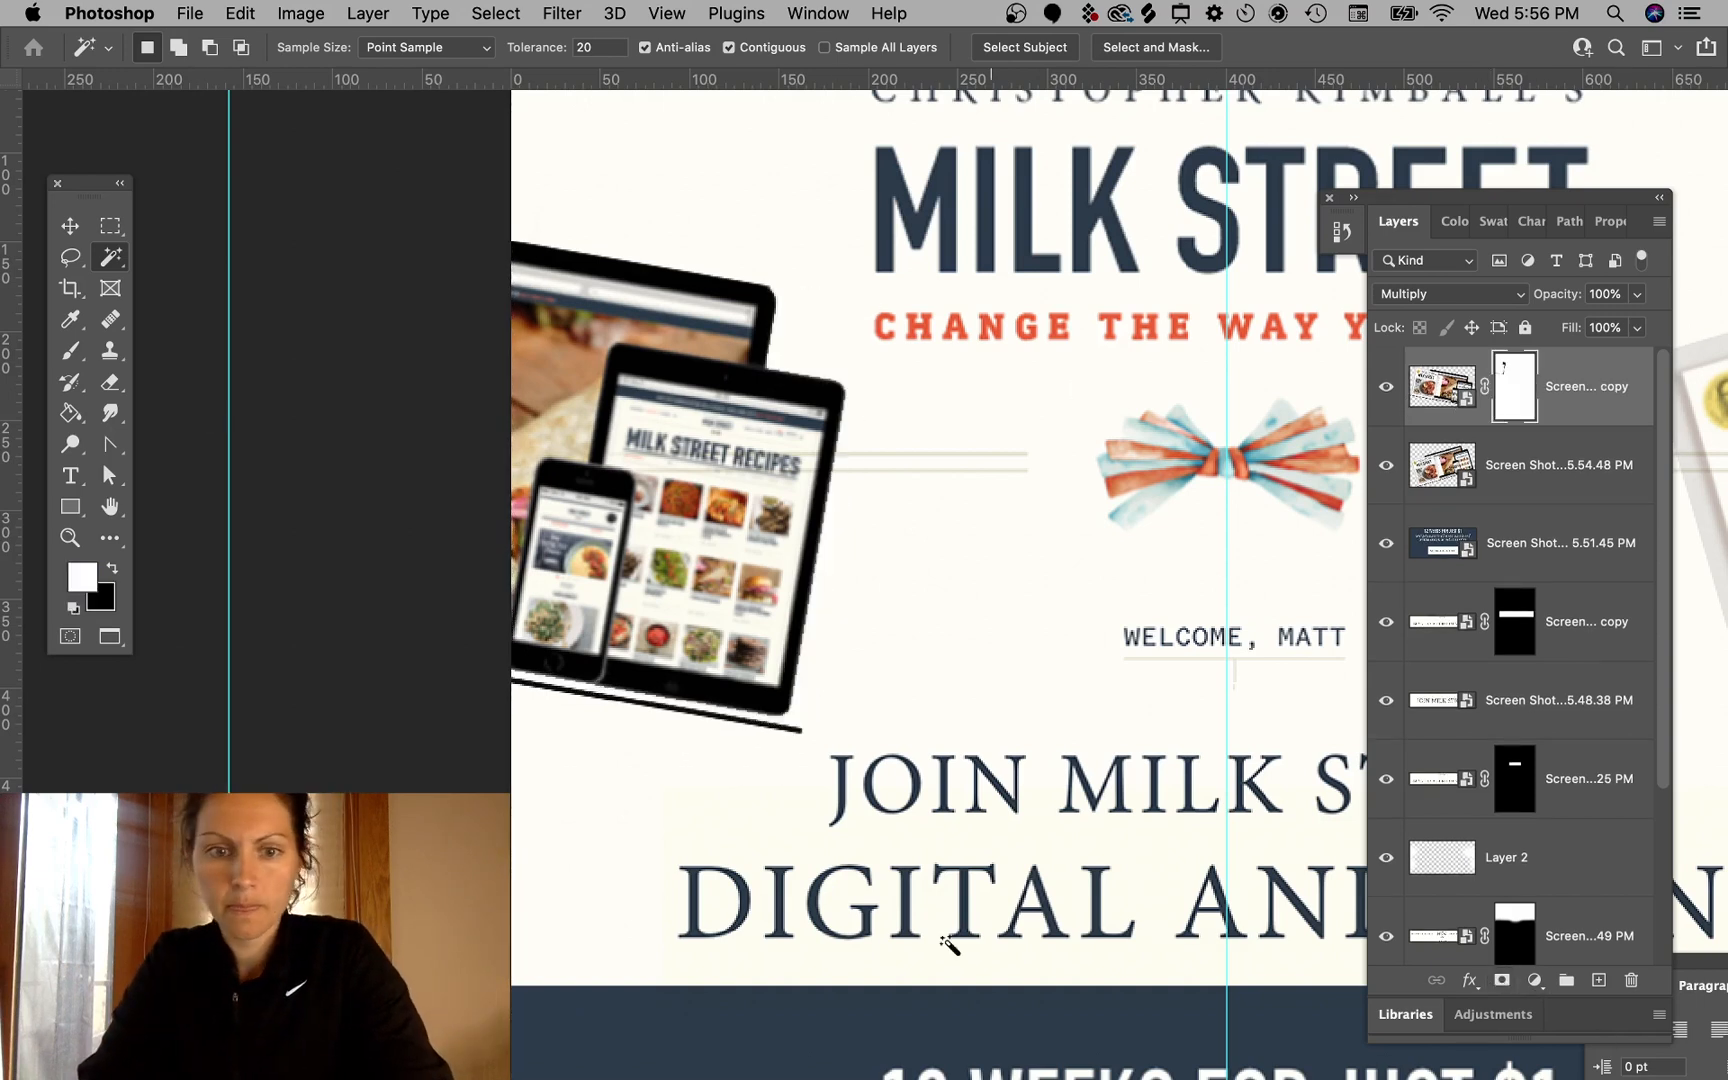
- Select the stray dark line beneath the devices image with the Polygonal Lasso and hide it in the layer mask
{"action": "left_click", "coordinate": [70, 257]}
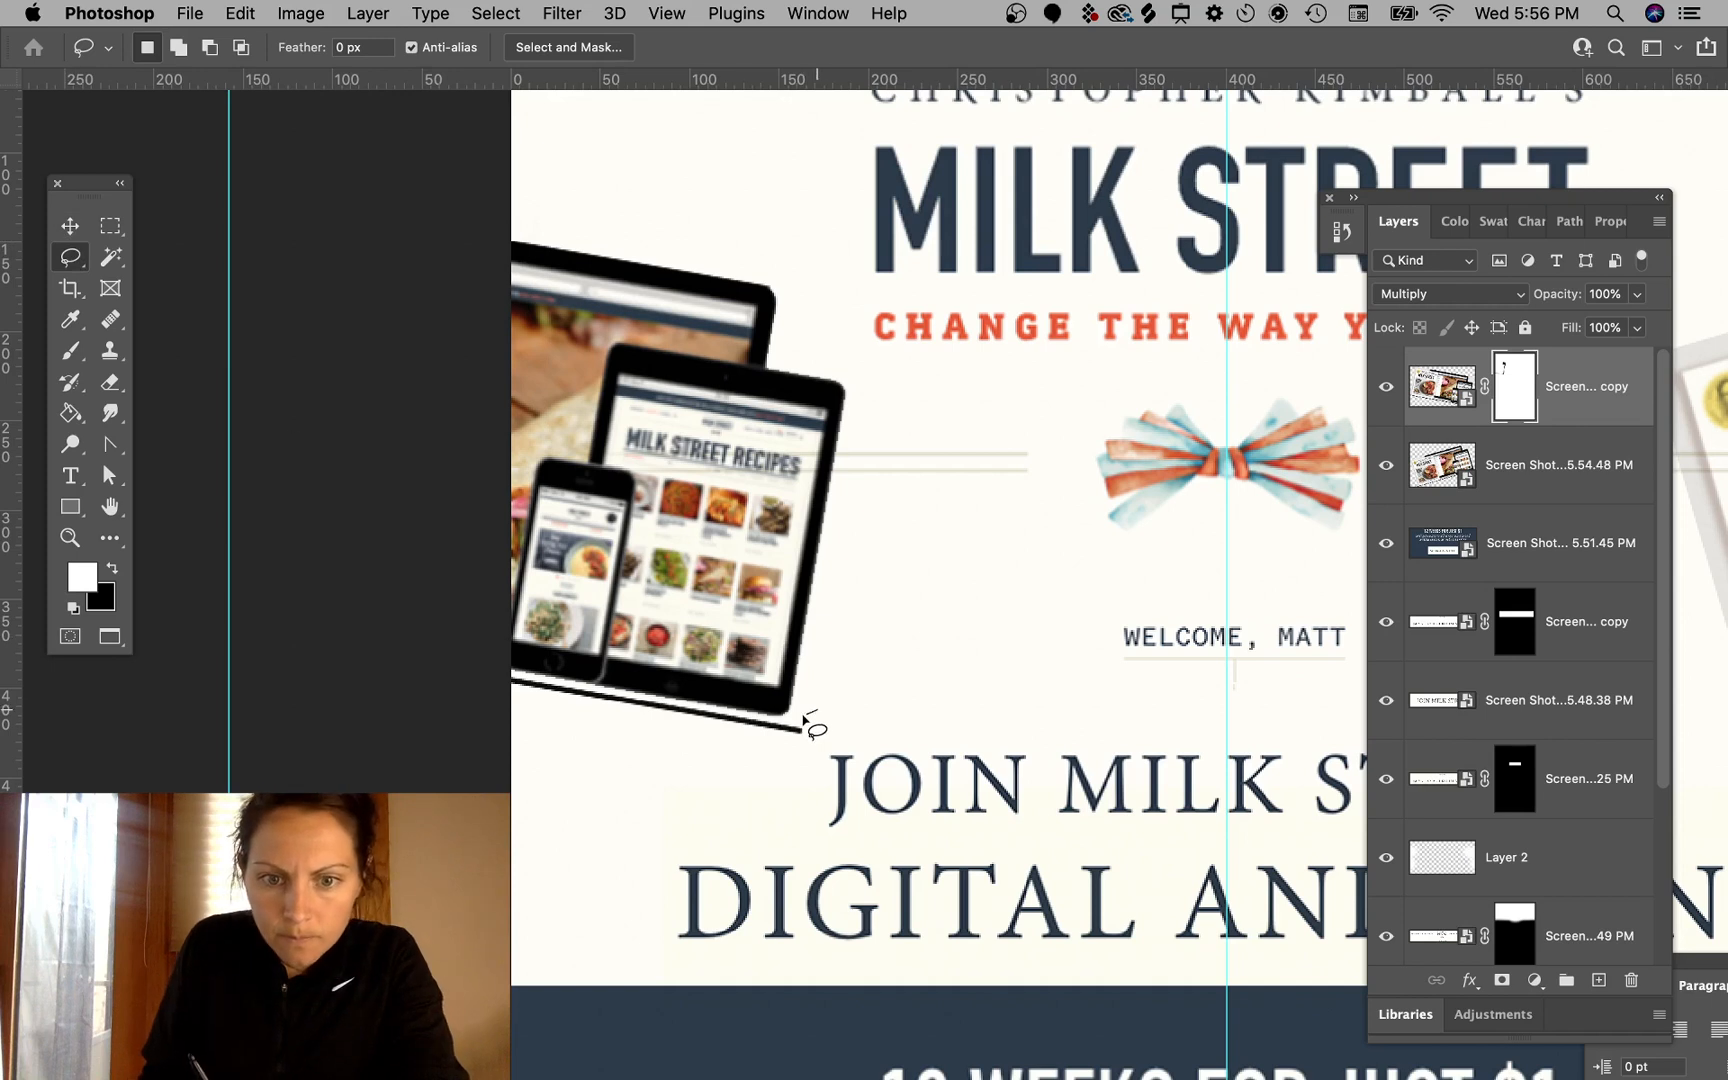
{"action": "left_click", "coordinate": [806, 786]}
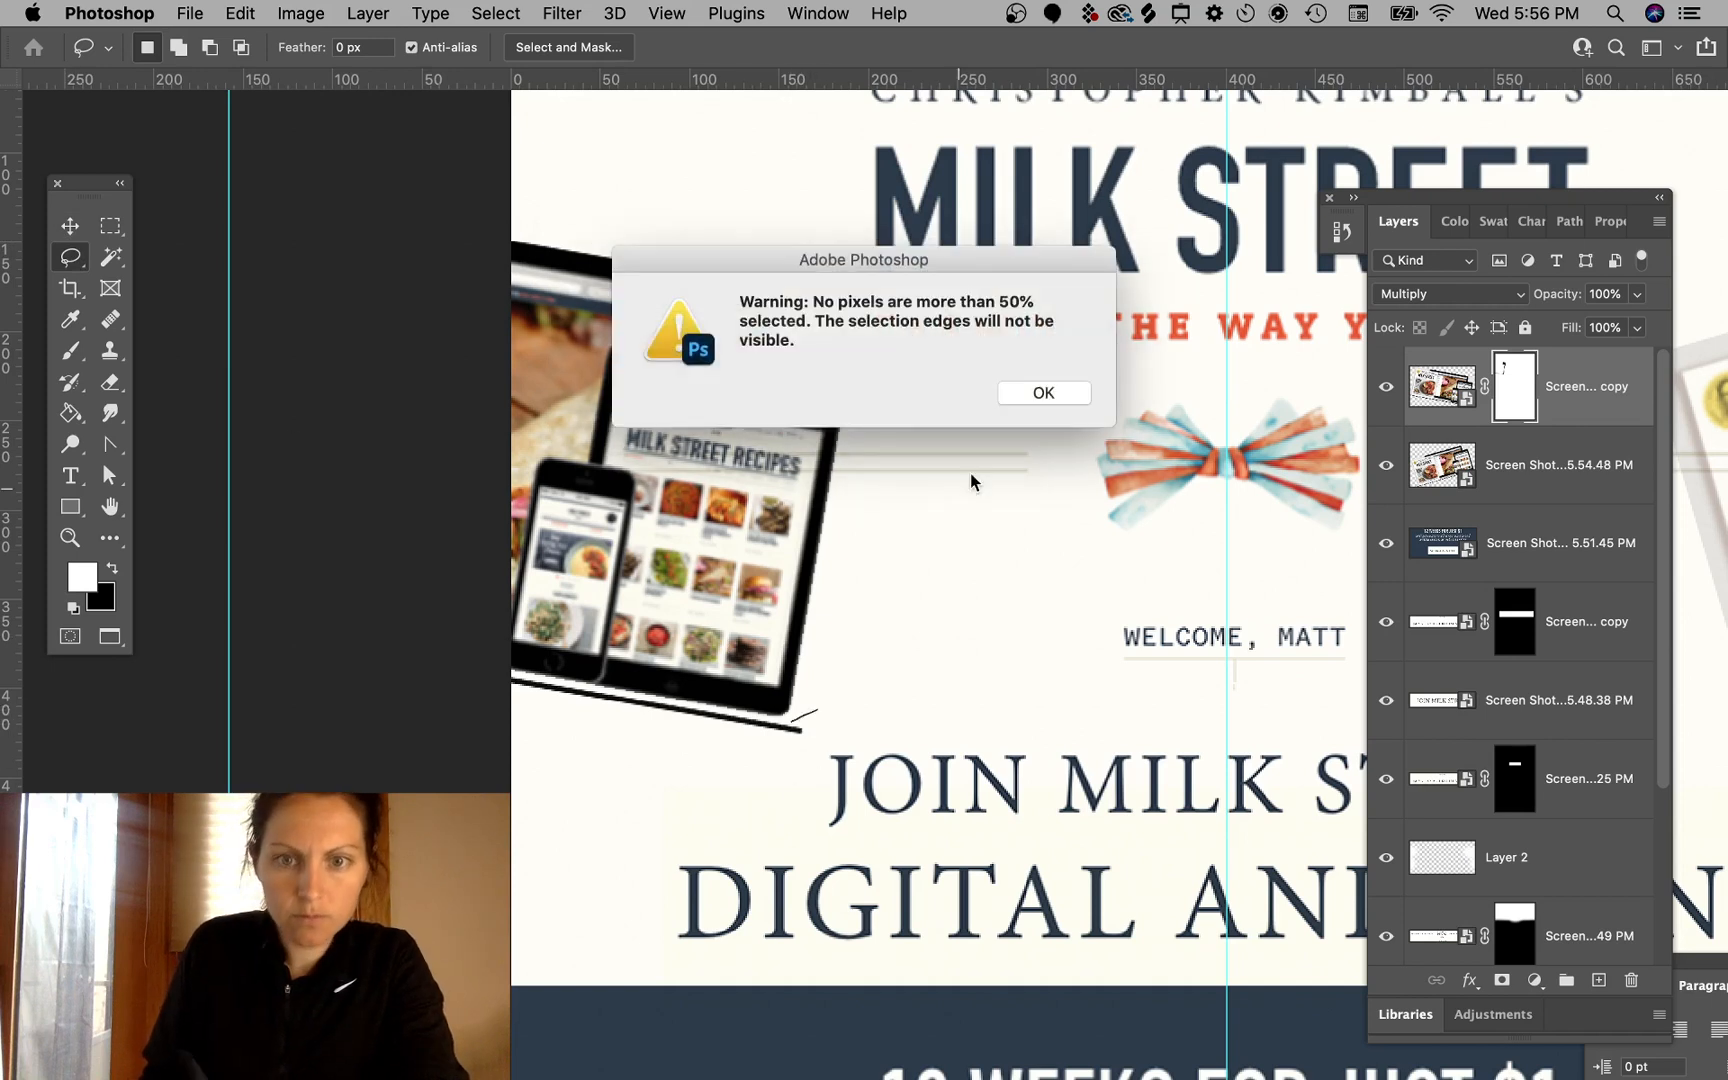
{"action": "left_click", "coordinate": [1045, 402]}
{"action": "right_click", "coordinate": [77, 259]}
{"action": "left_click", "coordinate": [160, 278]}
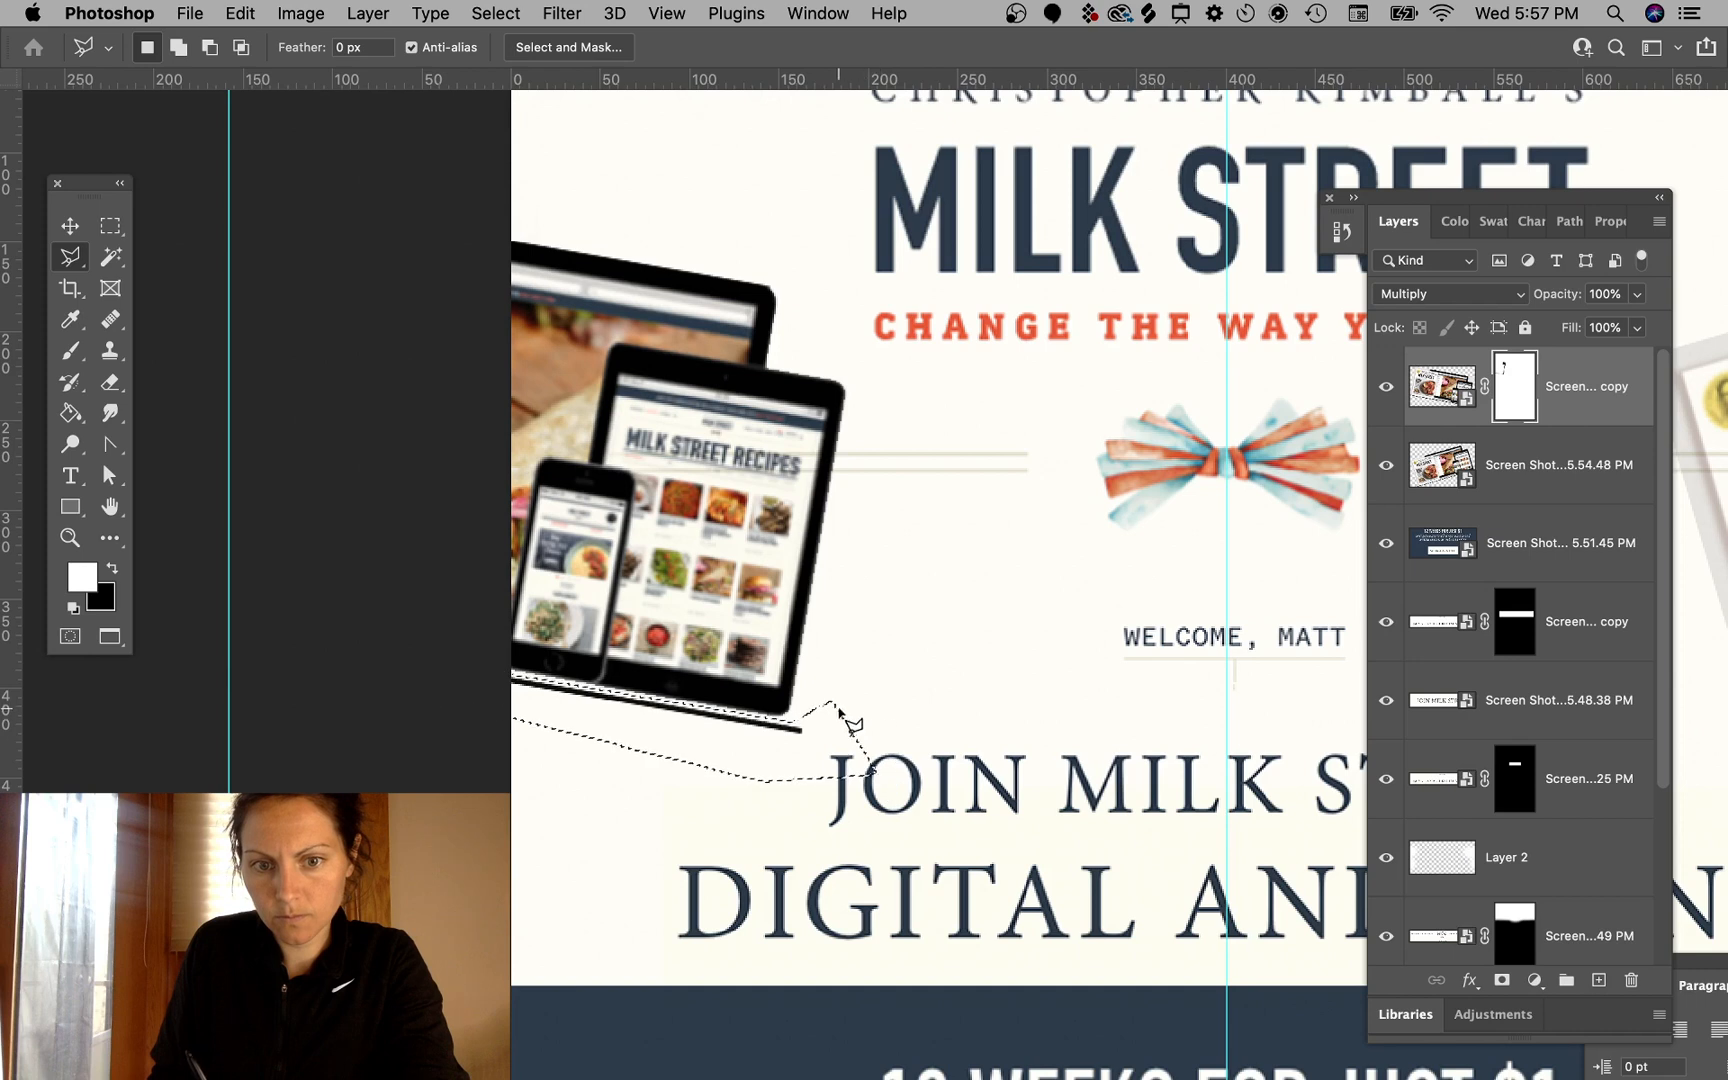
{"action": "key", "text": "b"}
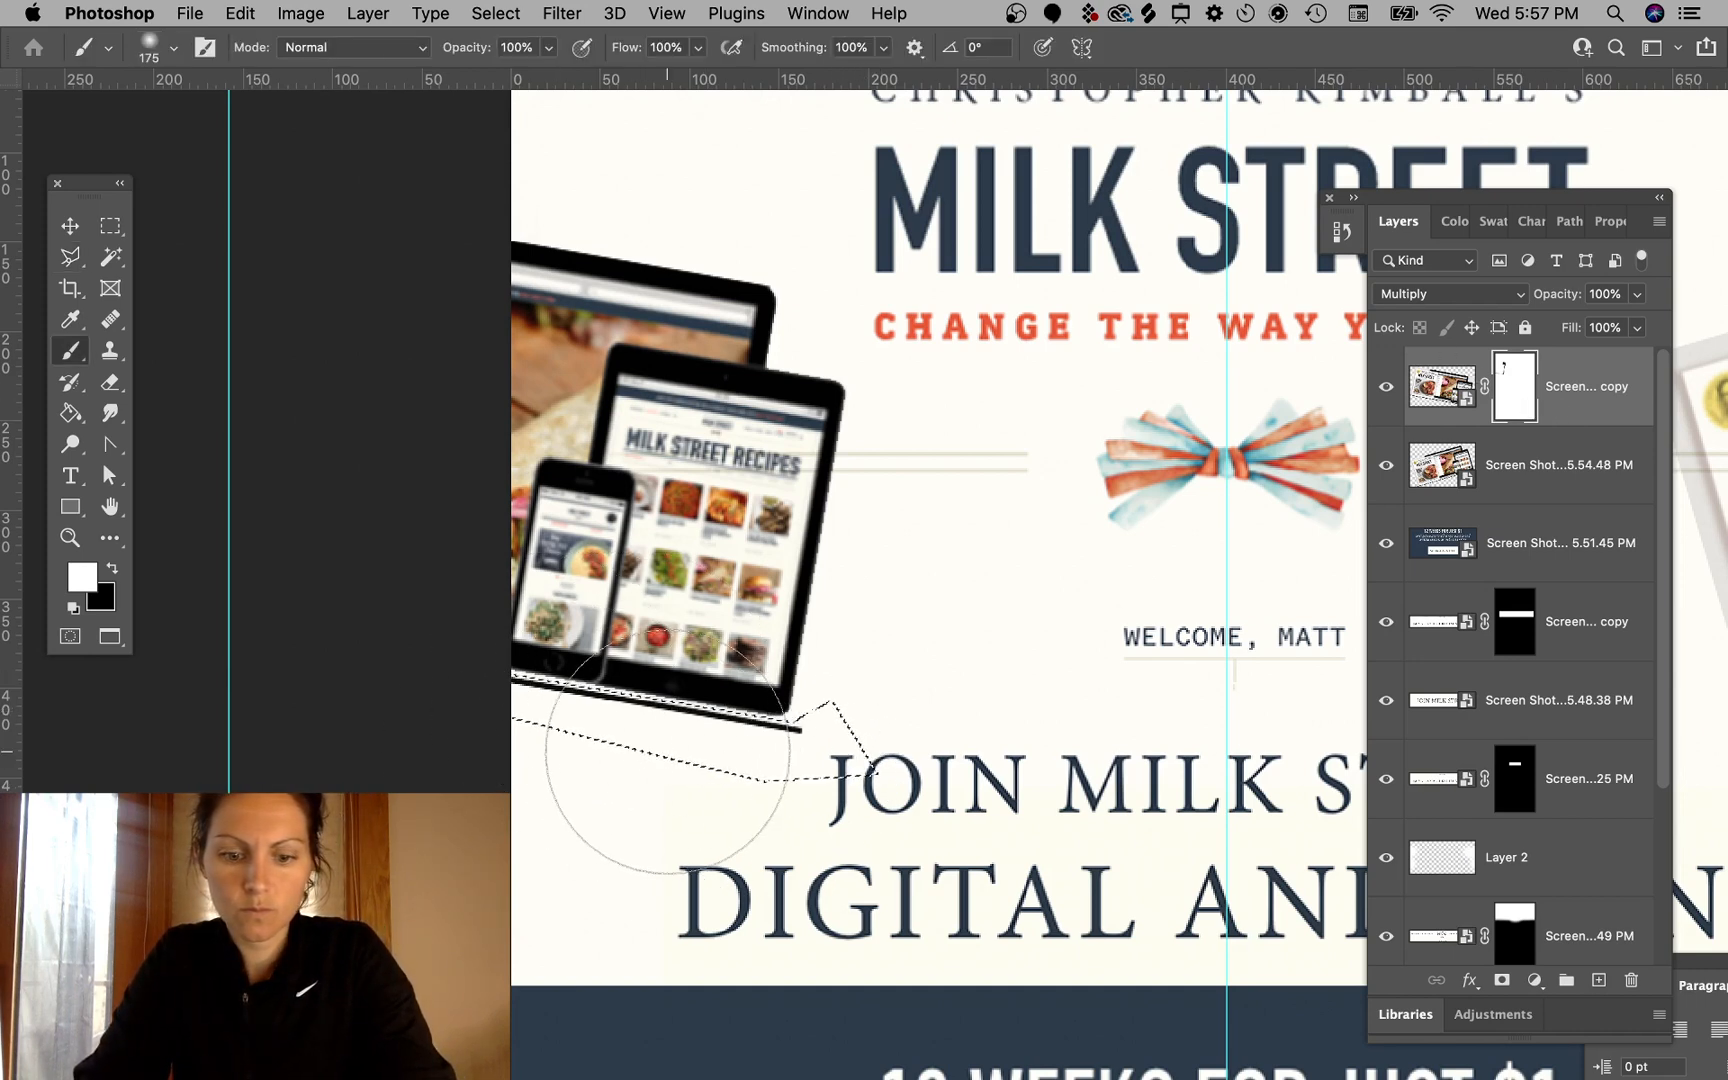
{"action": "key", "text": "c"}
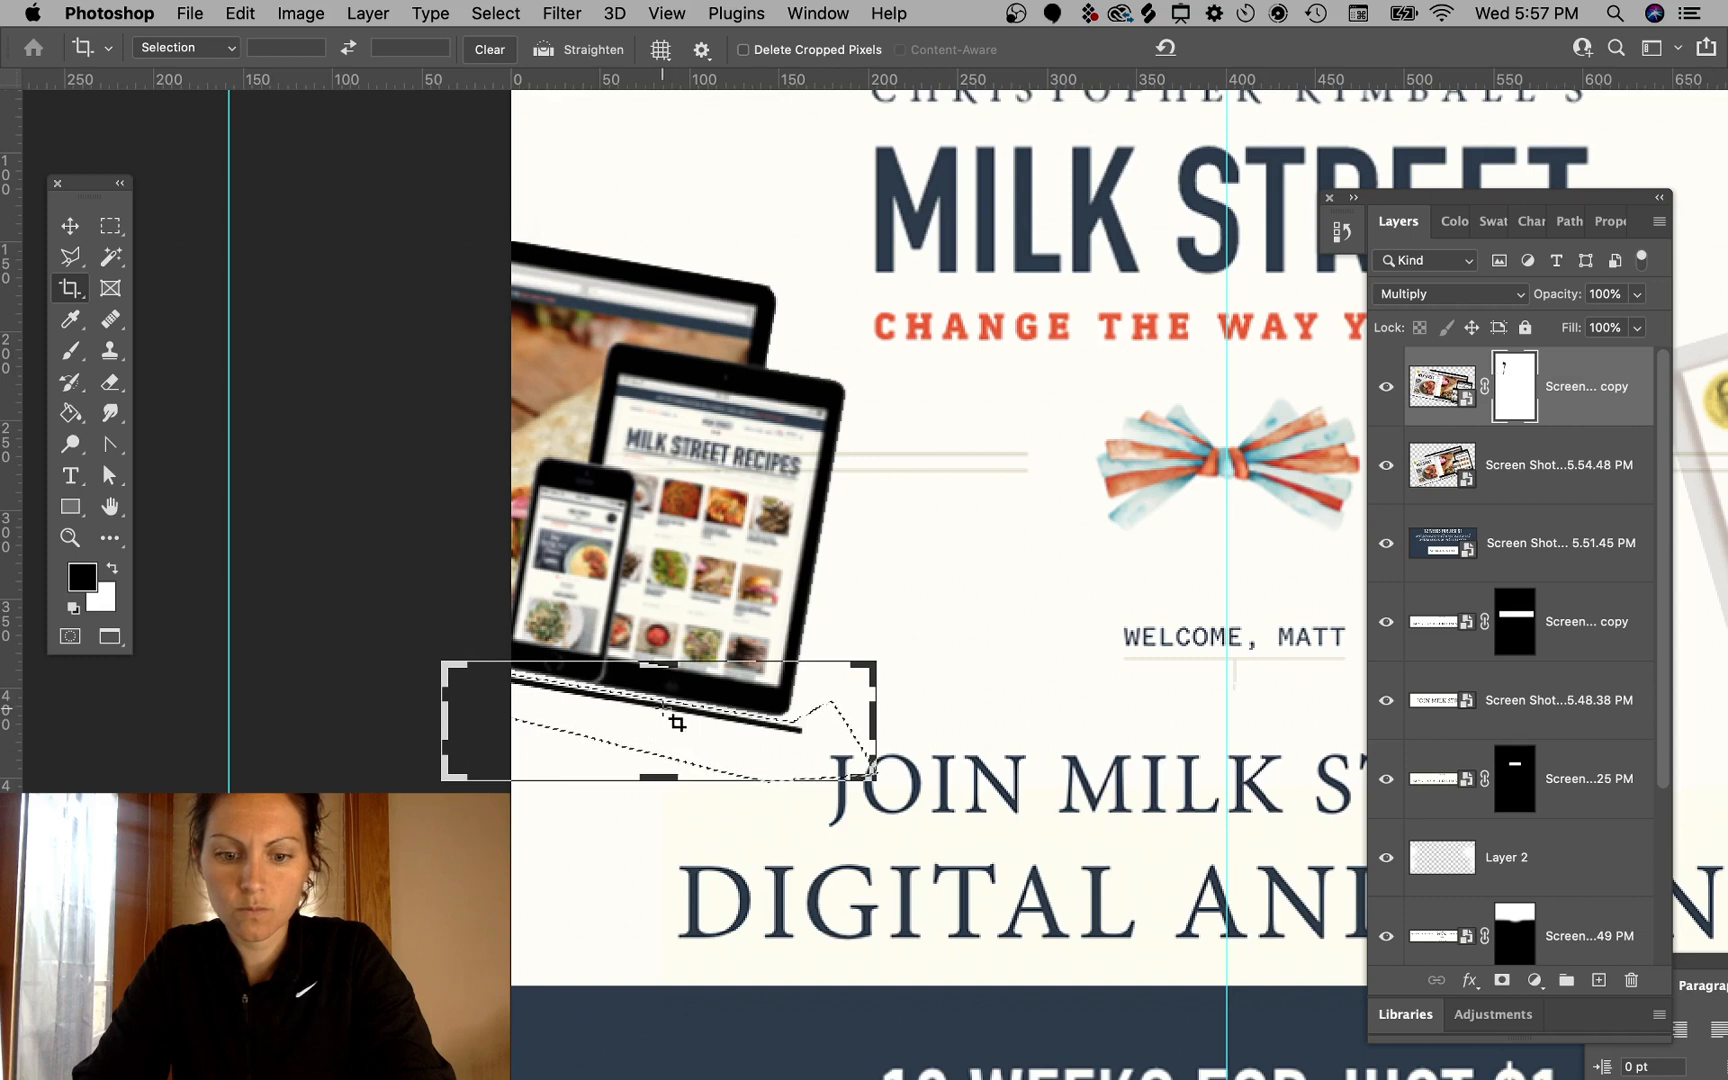
{"action": "key", "text": "b"}
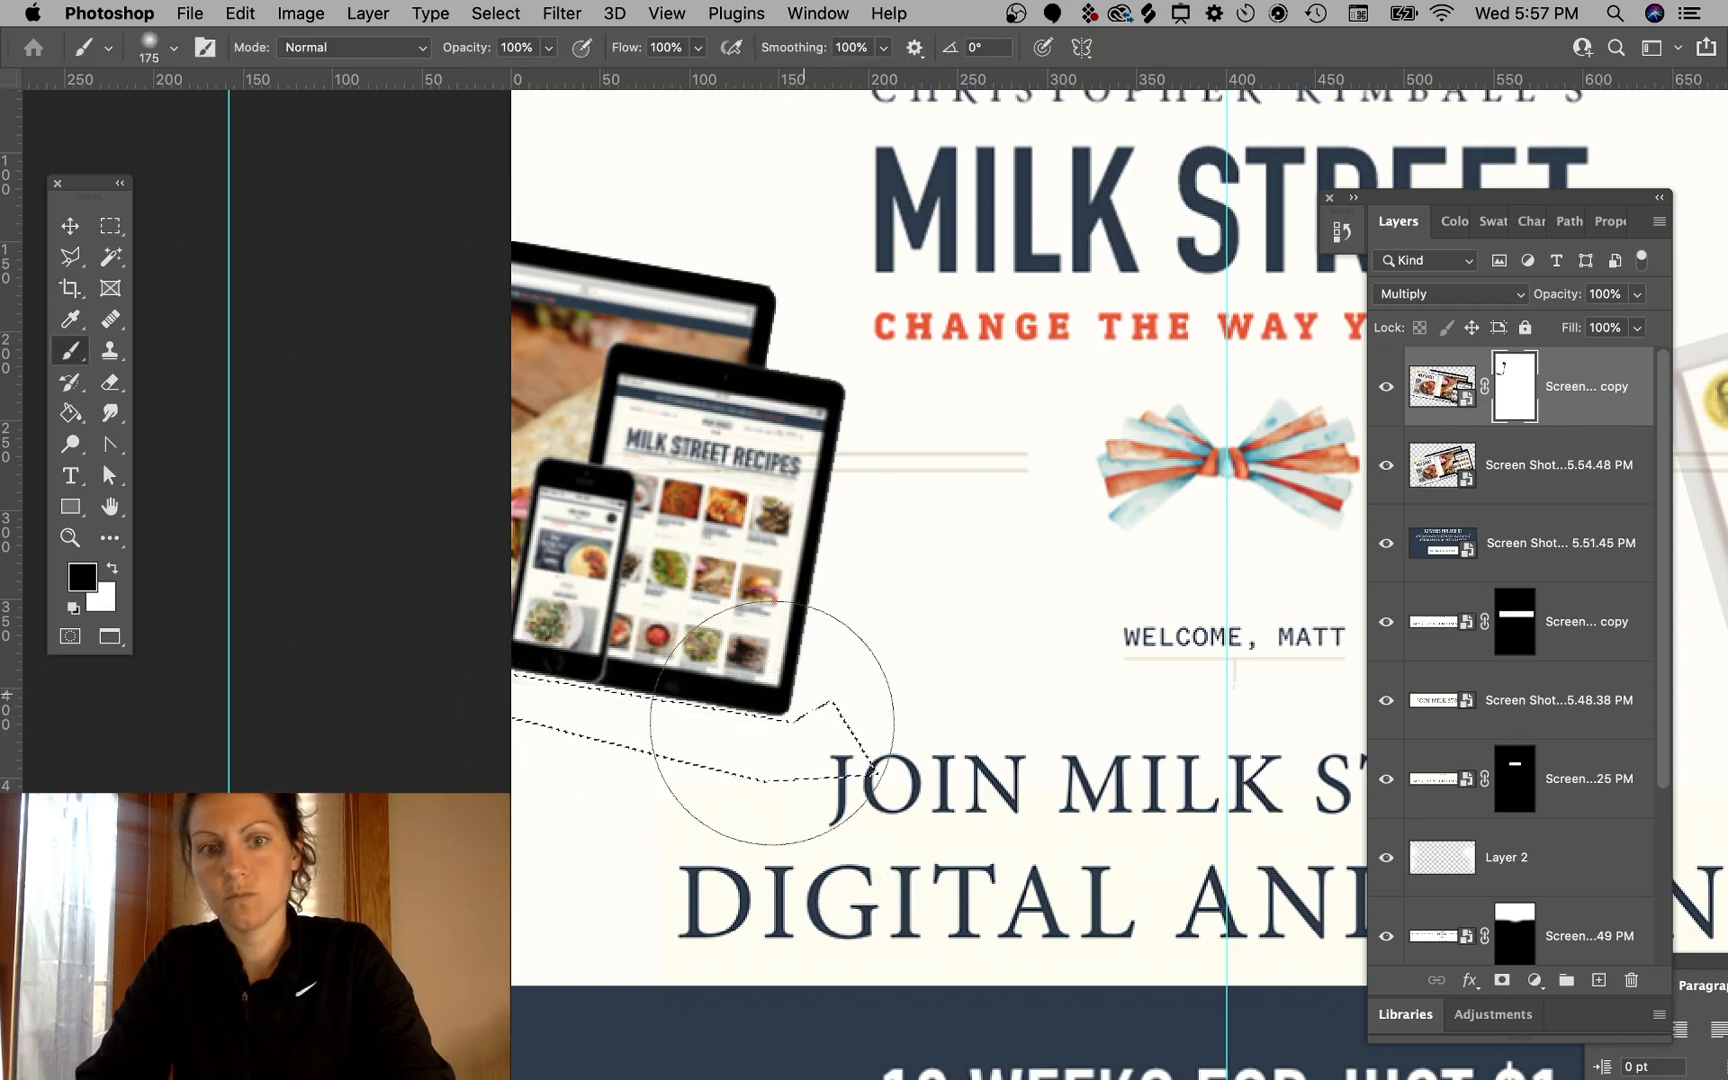
{"action": "key", "text": "m"}
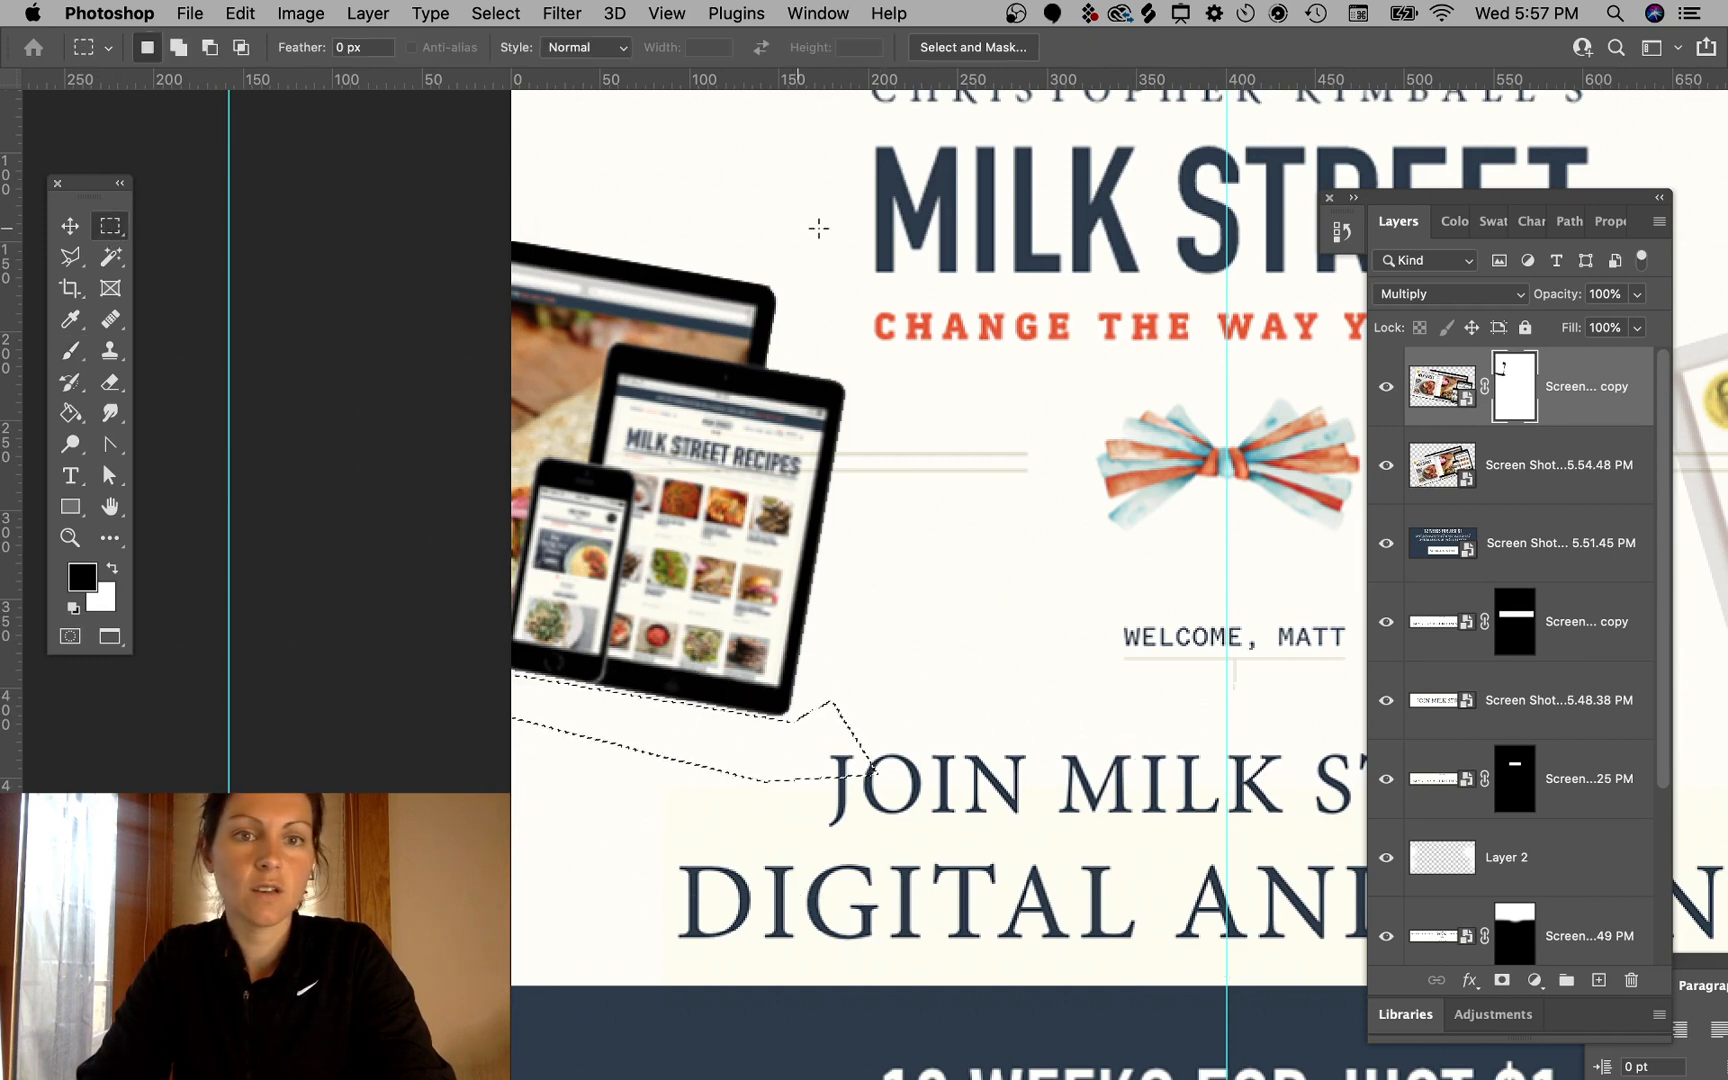
{"action": "key", "text": "v"}
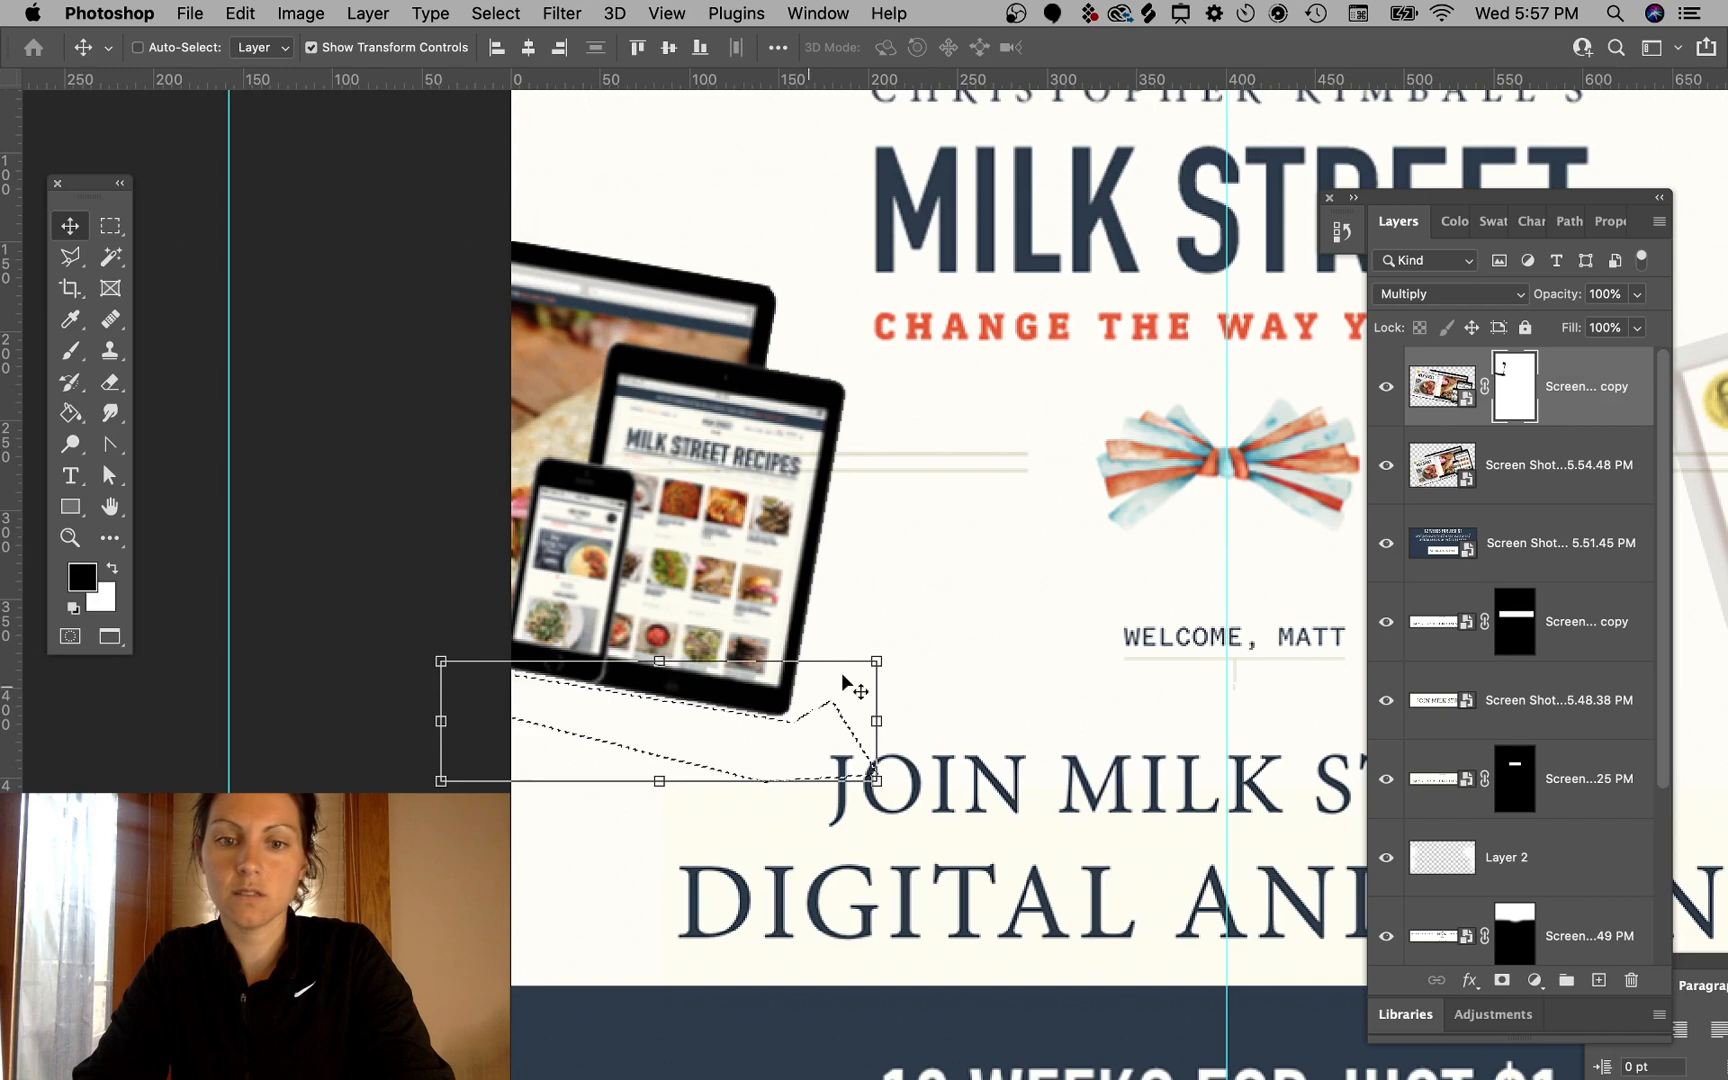
{"action": "left_click", "coordinate": [1435, 397]}
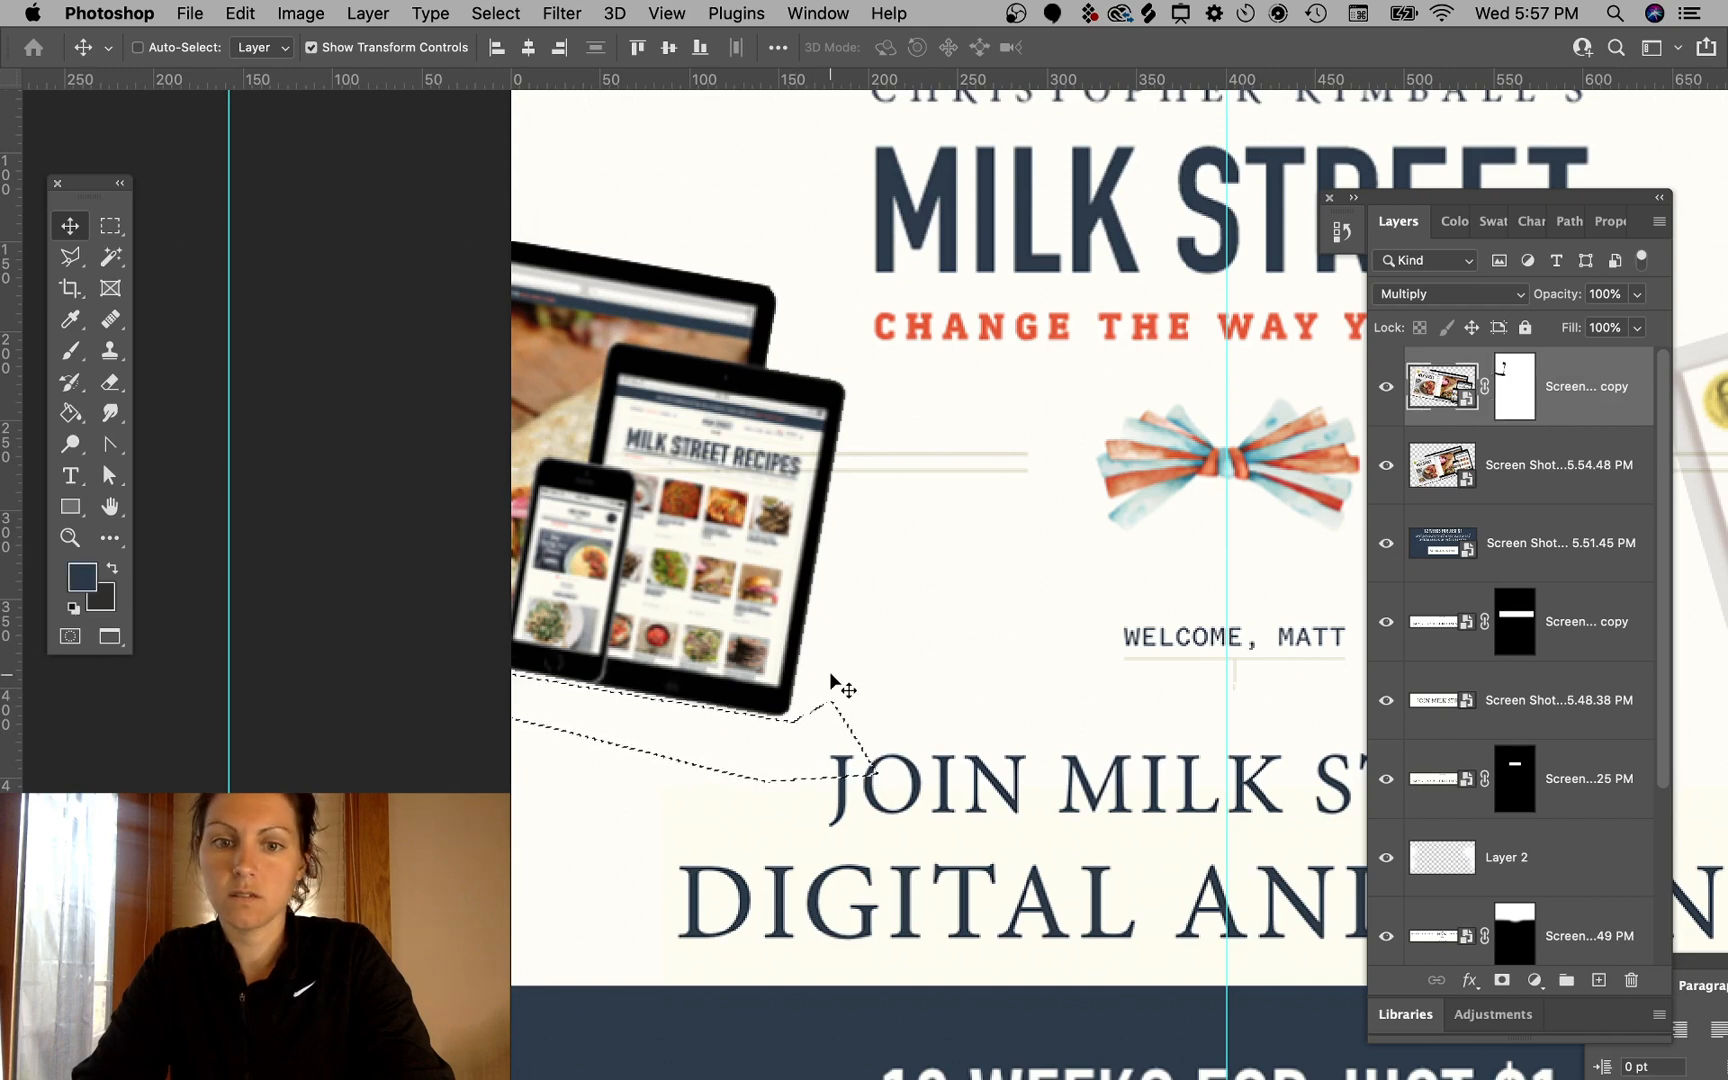
{"action": "left_click", "coordinate": [103, 232]}
{"action": "left_click", "coordinate": [385, 204]}
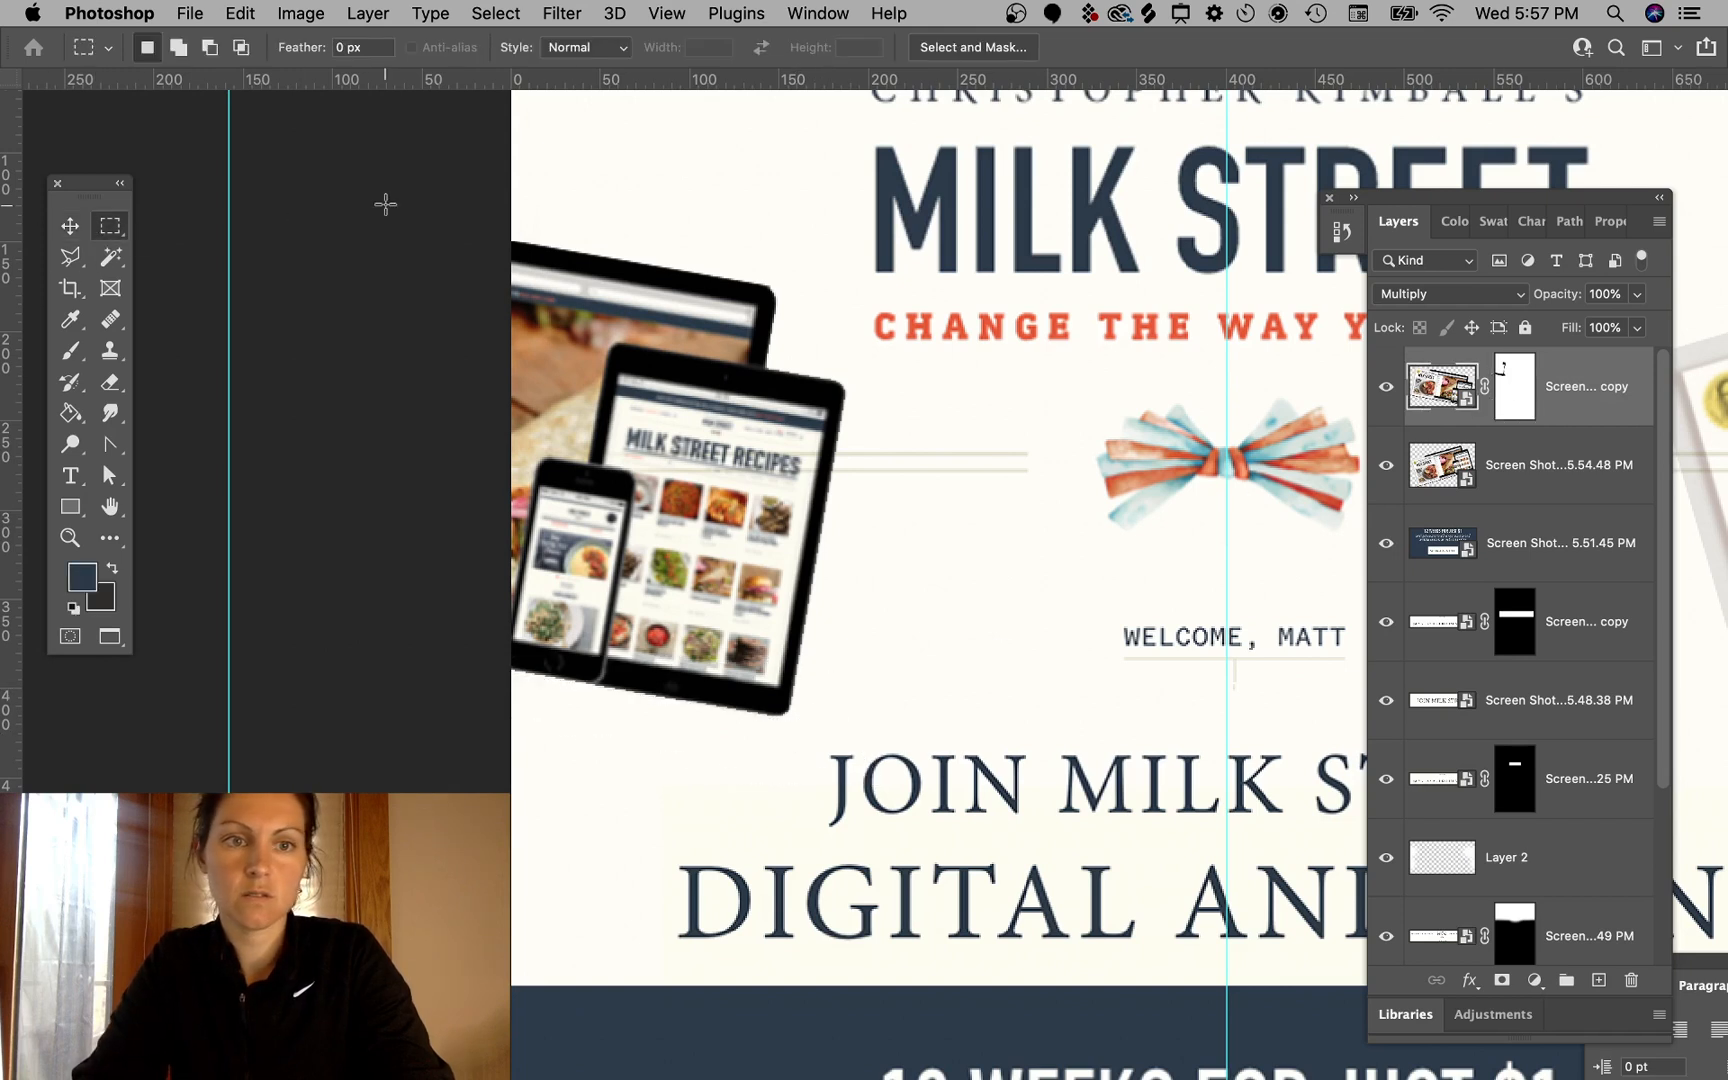
- Switch the devices layer's blend mode to Normal
{"action": "left_click", "coordinate": [78, 226]}
{"action": "left_click", "coordinate": [288, 214]}
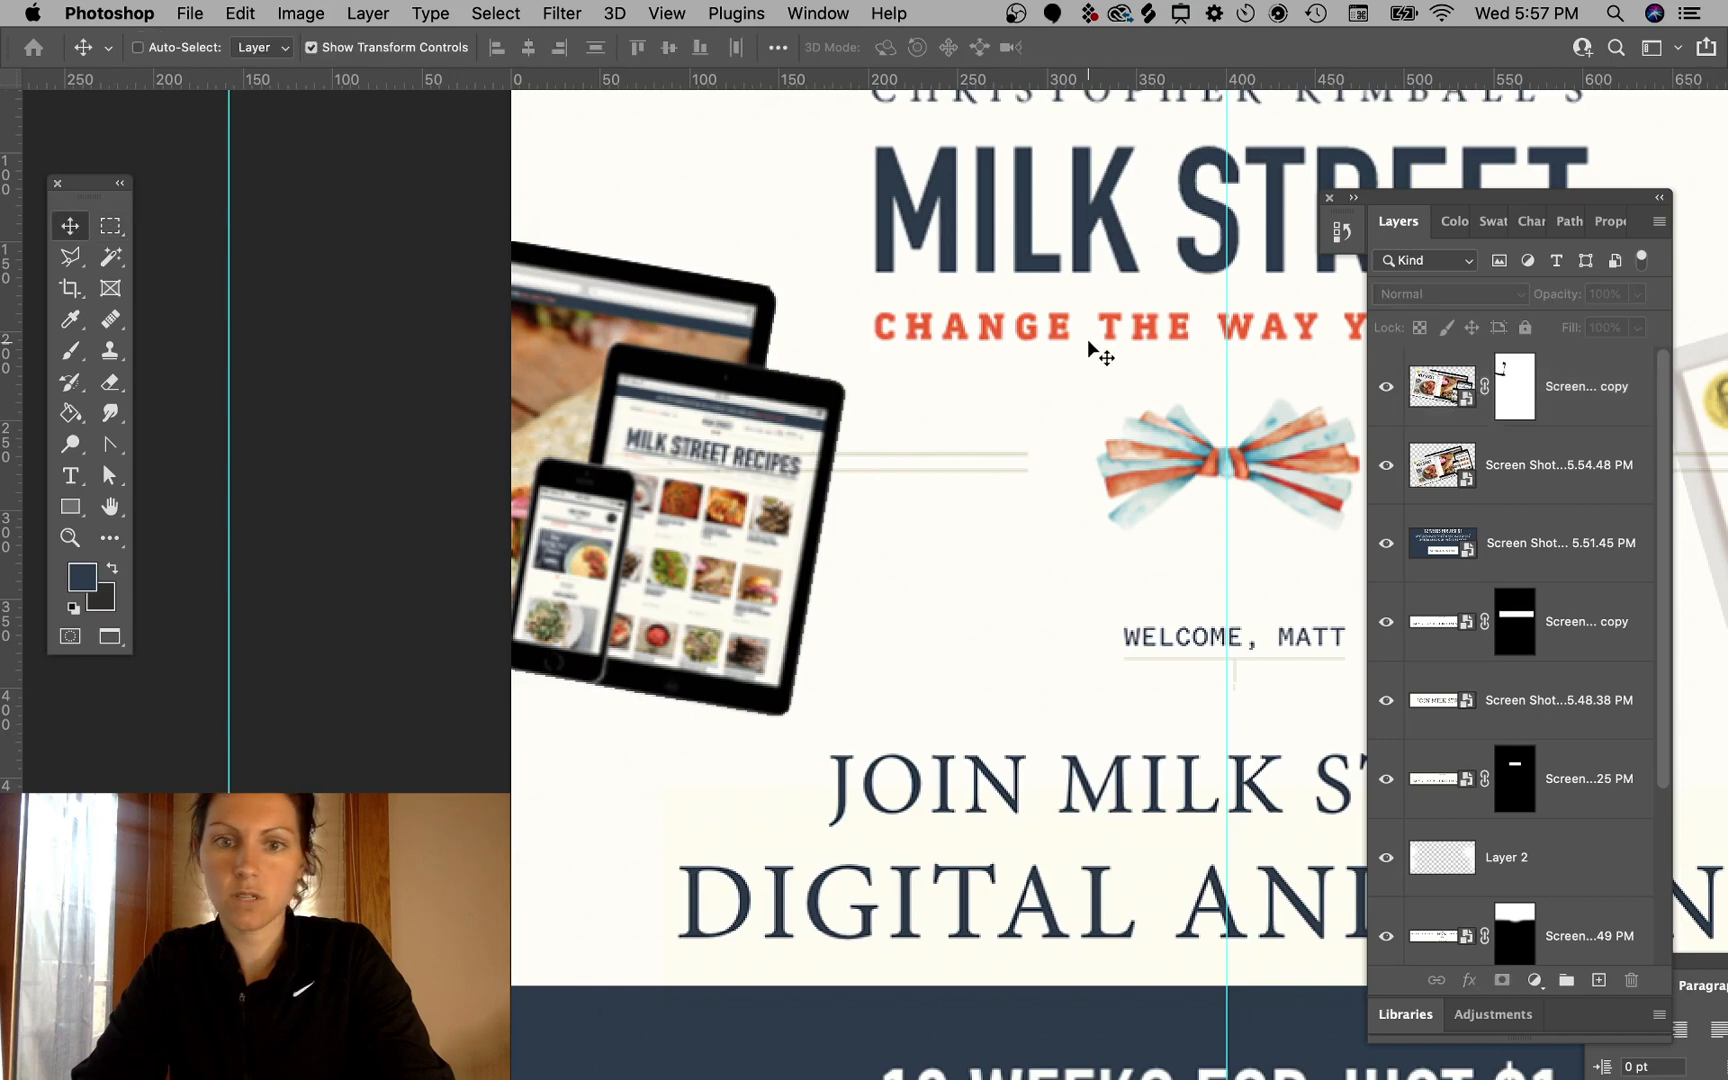
{"action": "left_click", "coordinate": [765, 490]}
{"action": "left_click", "coordinate": [1480, 290]}
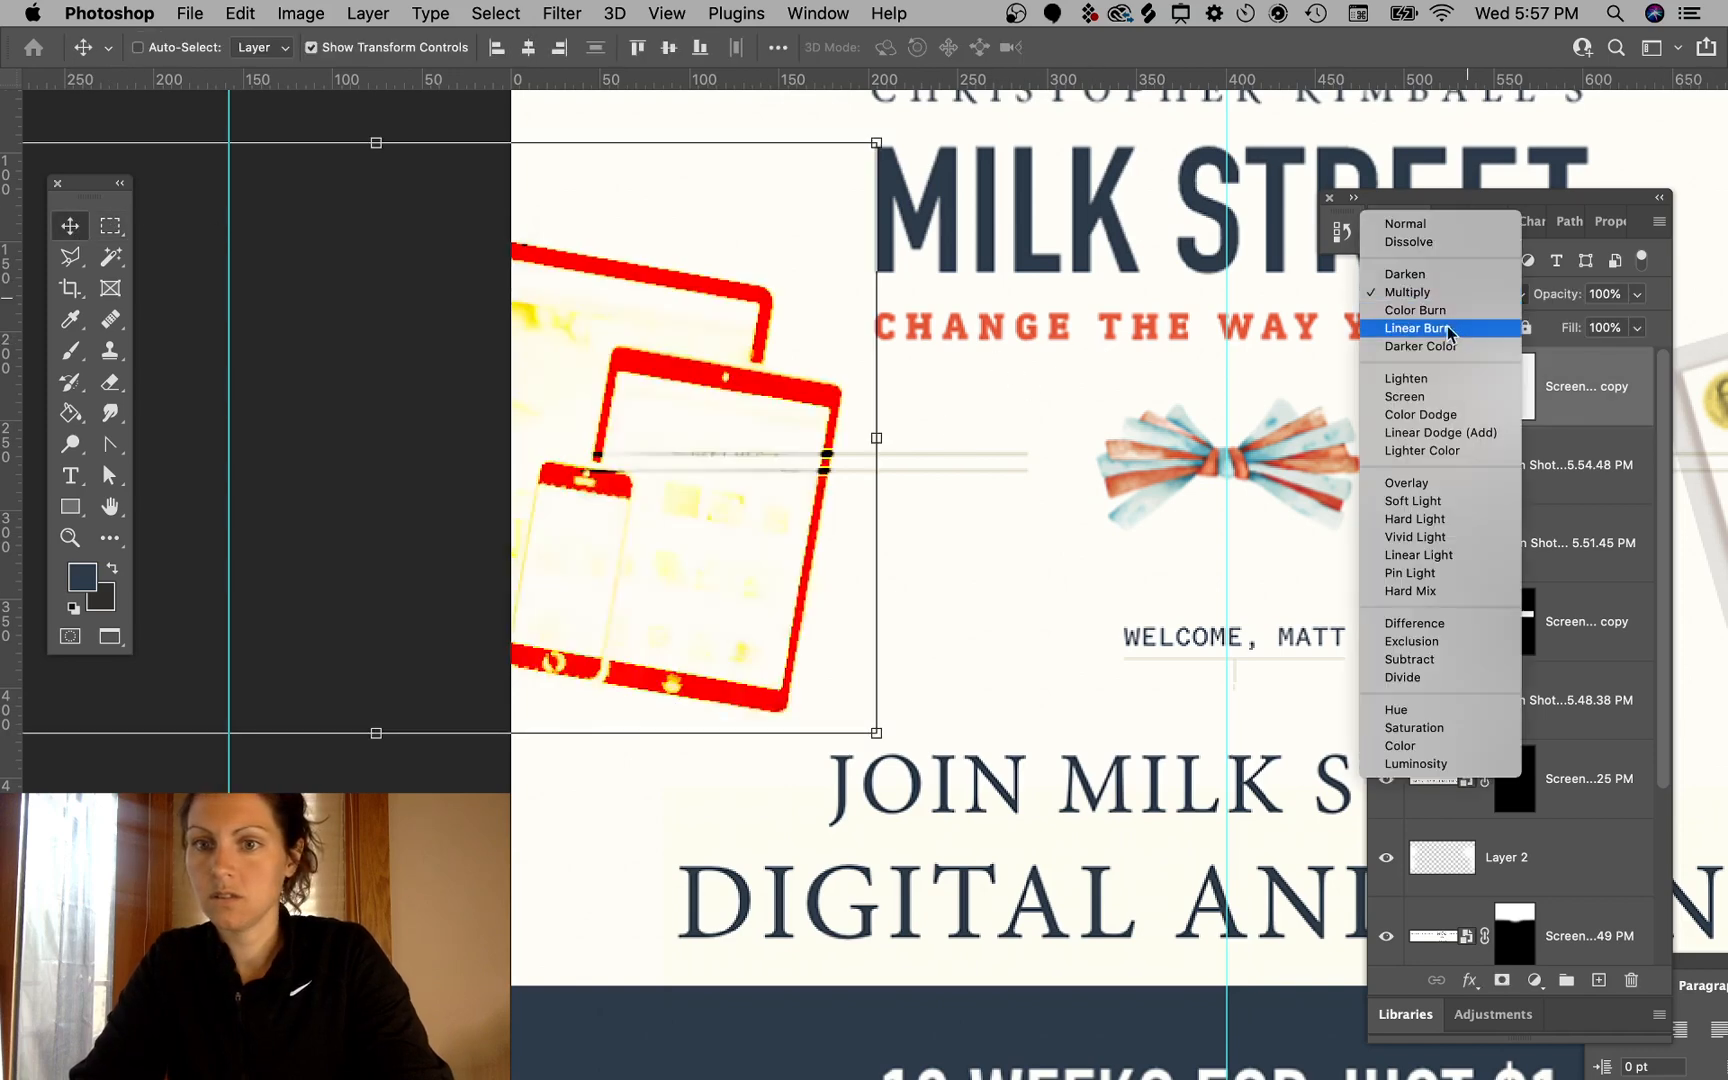
{"action": "left_click", "coordinate": [1400, 221]}
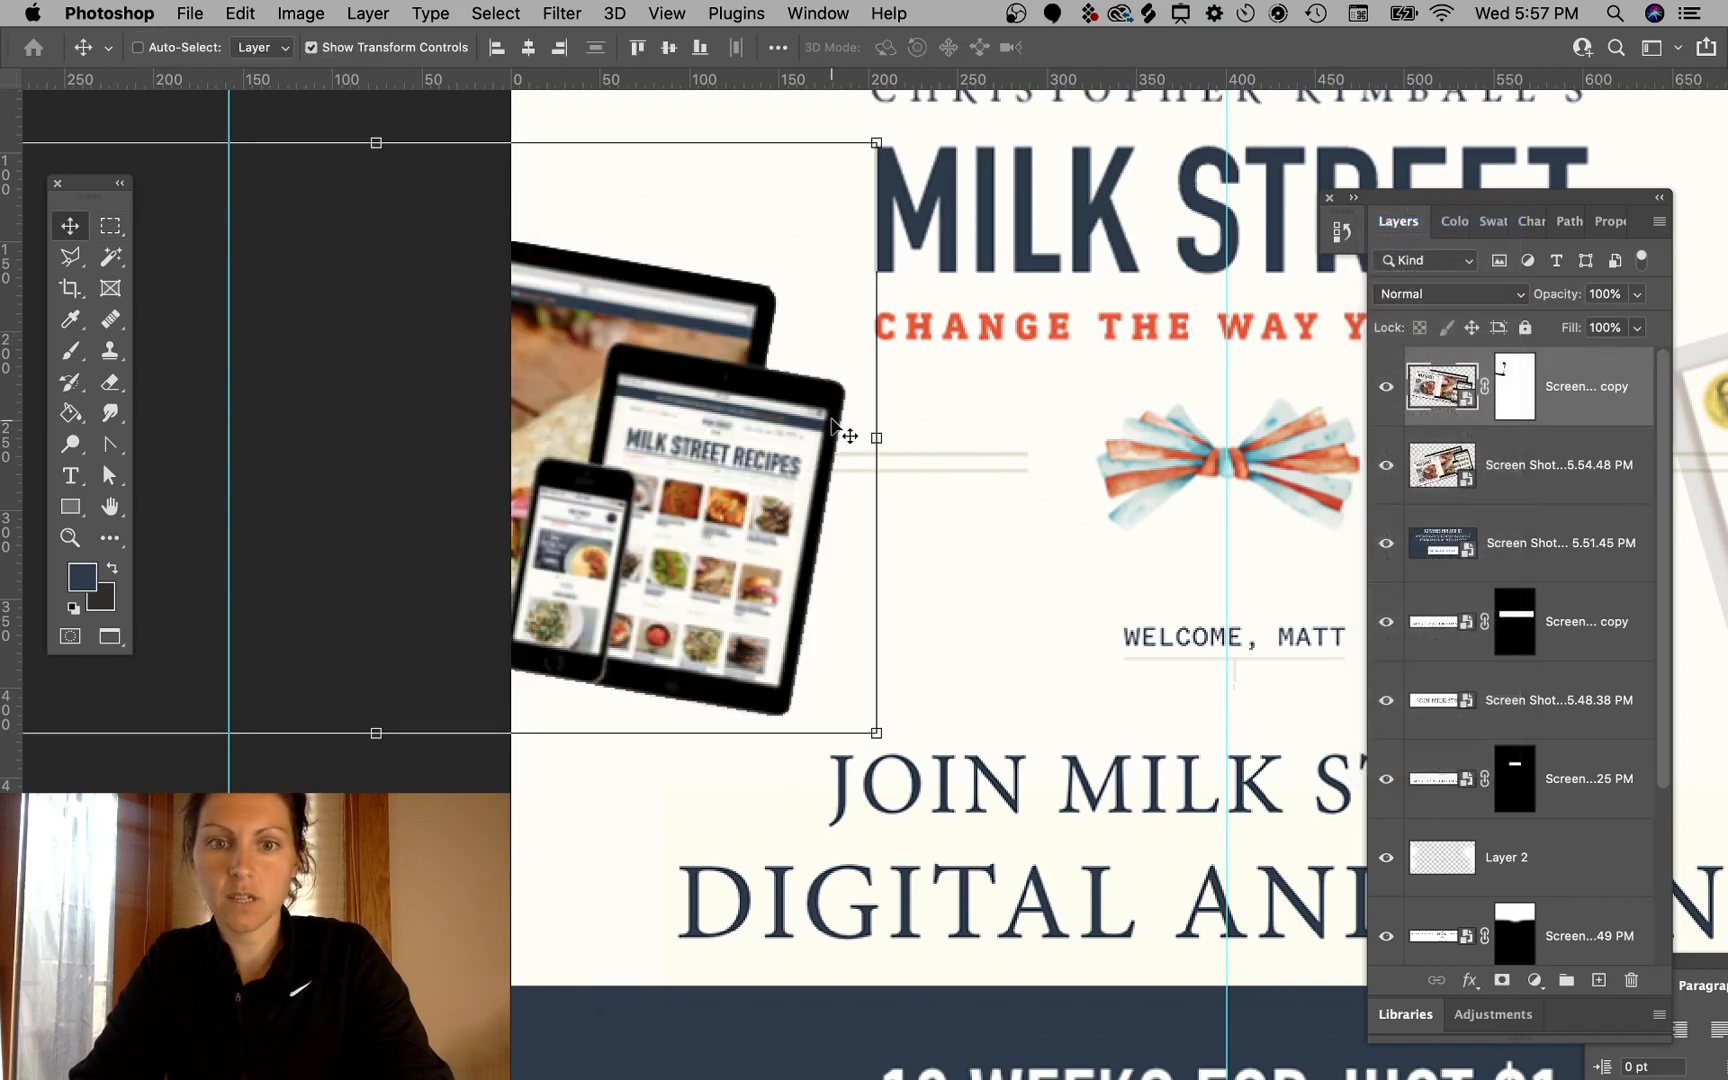
- Open the devices layer's Layer Style and enable a Drop Shadow
{"action": "left_click", "coordinate": [1004, 557]}
{"action": "scroll", "coordinate": [879, 540], "scroll_direction": "right", "scroll_amount": 4}
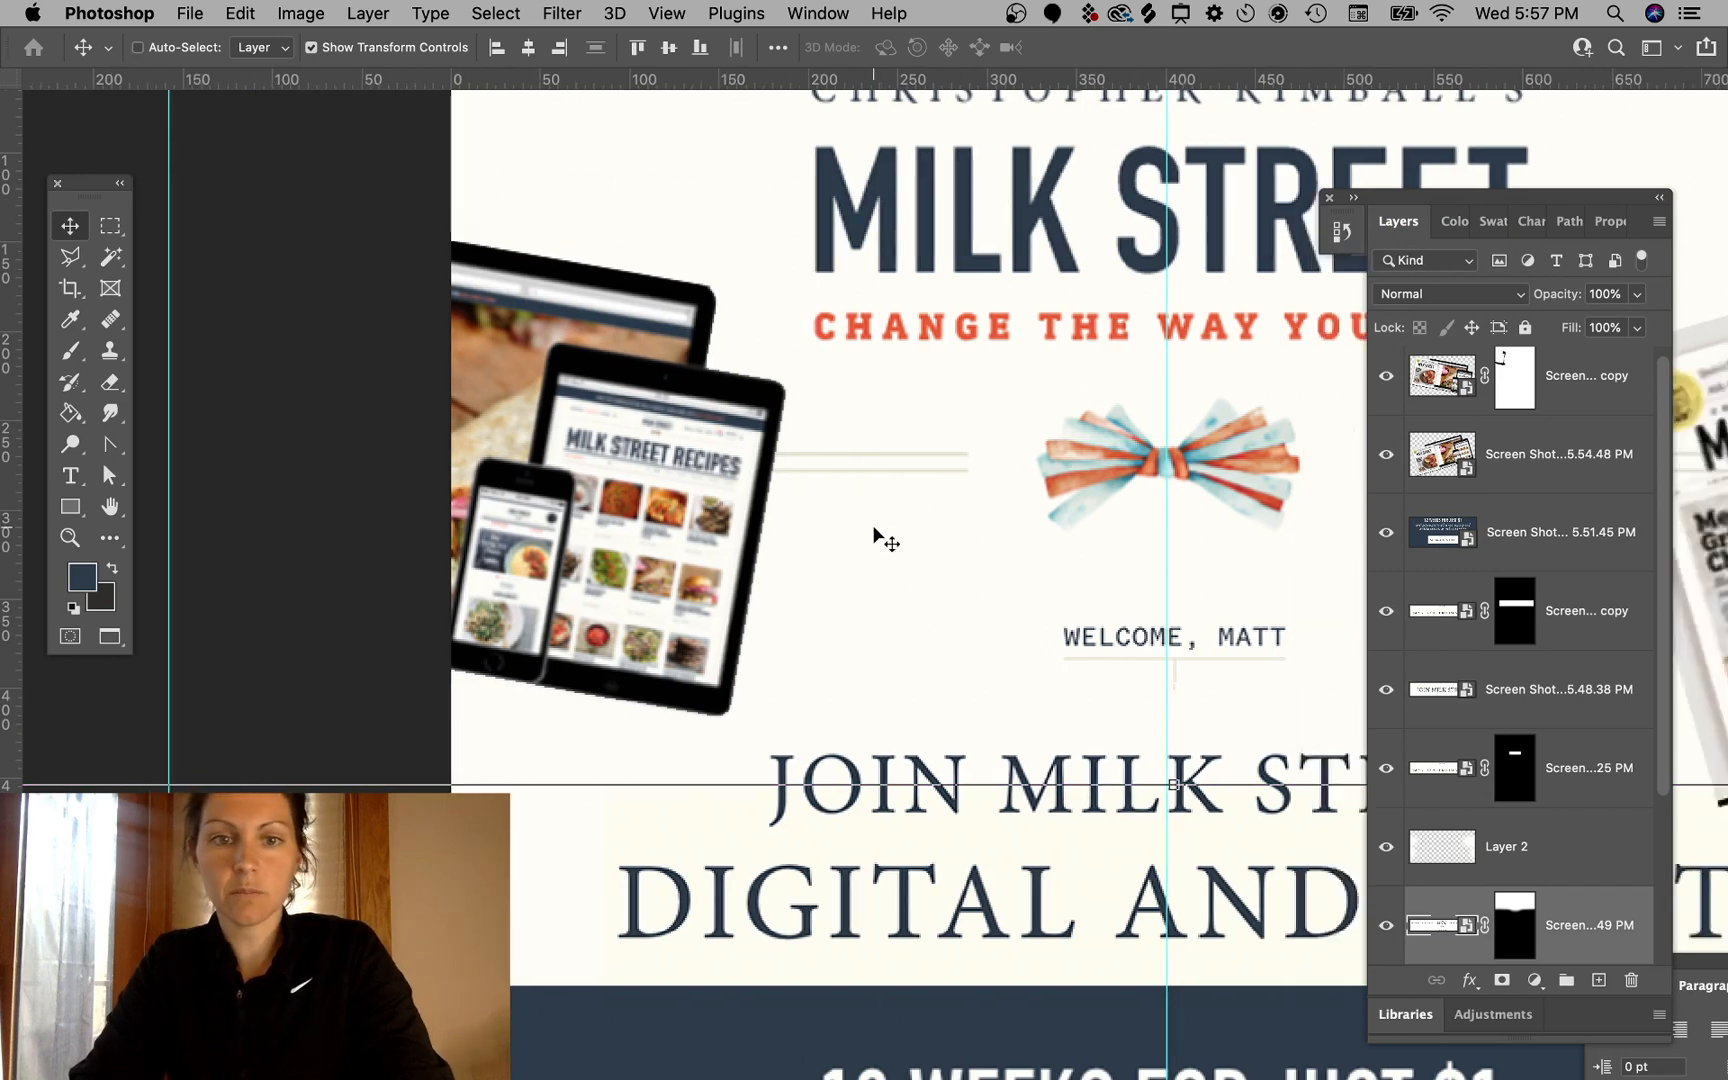
{"action": "left_click", "coordinate": [1585, 407]}
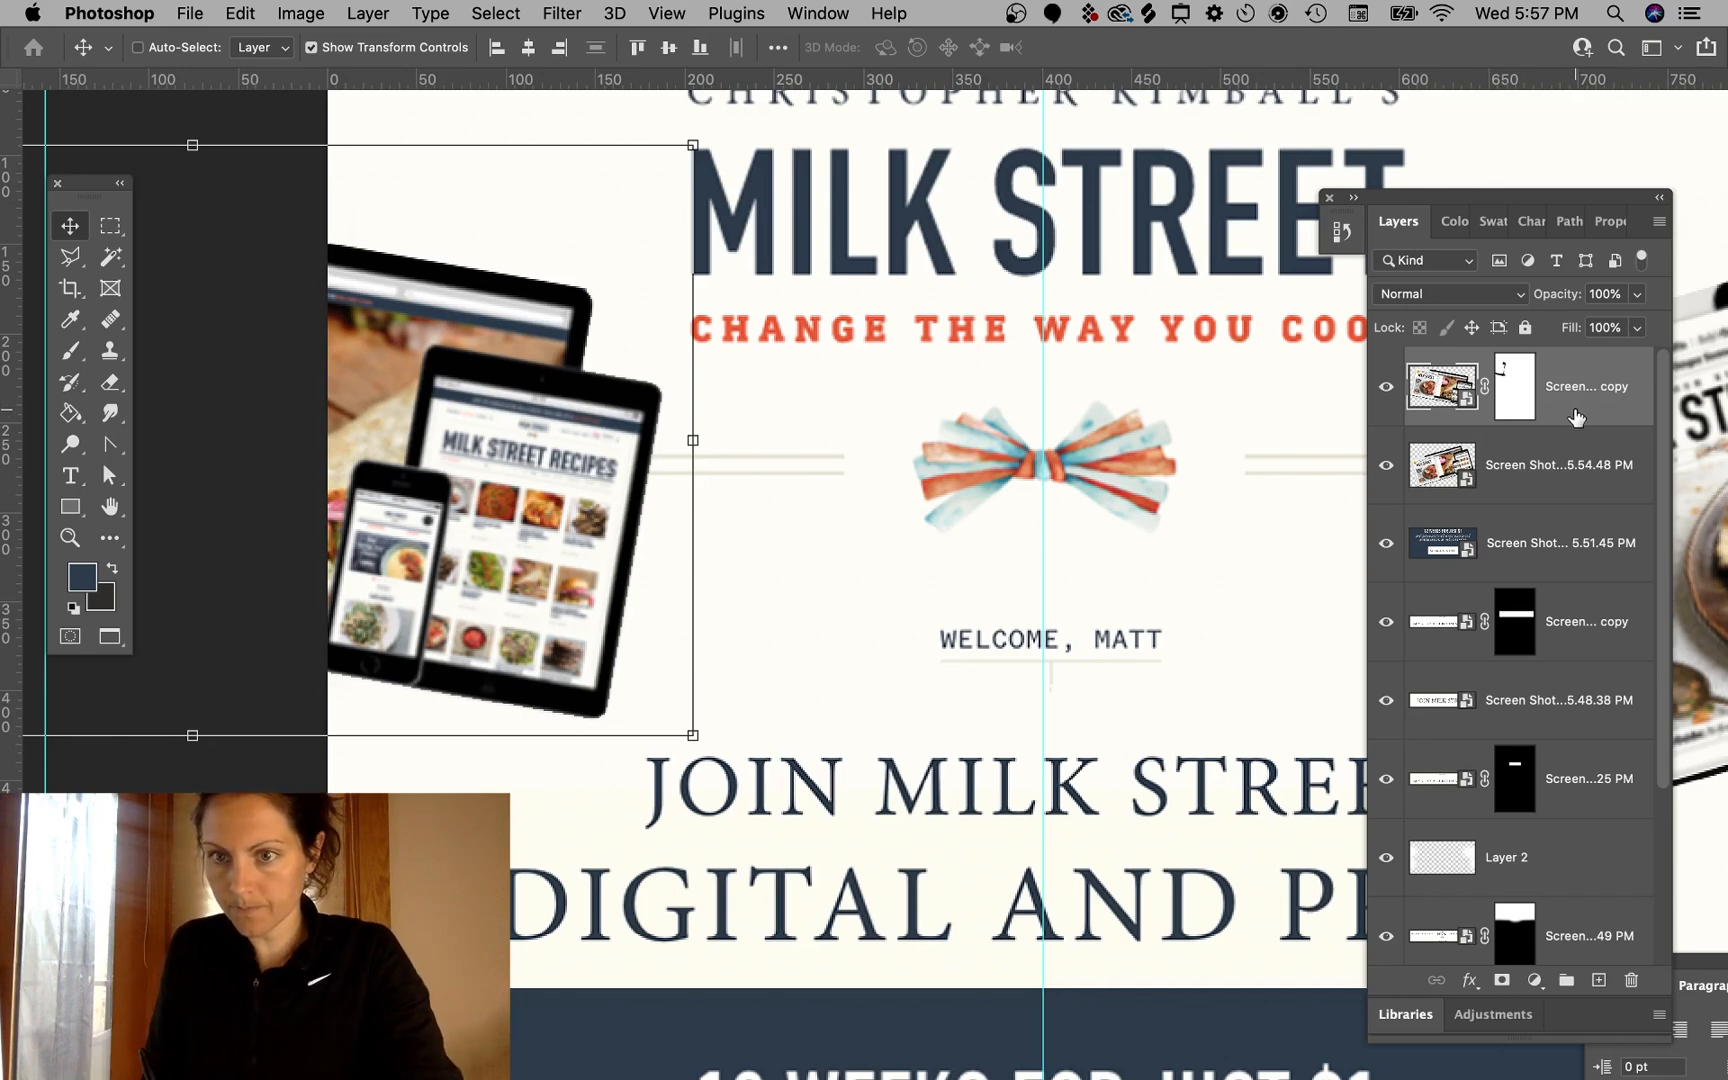
{"action": "double_click", "coordinate": [1577, 417]}
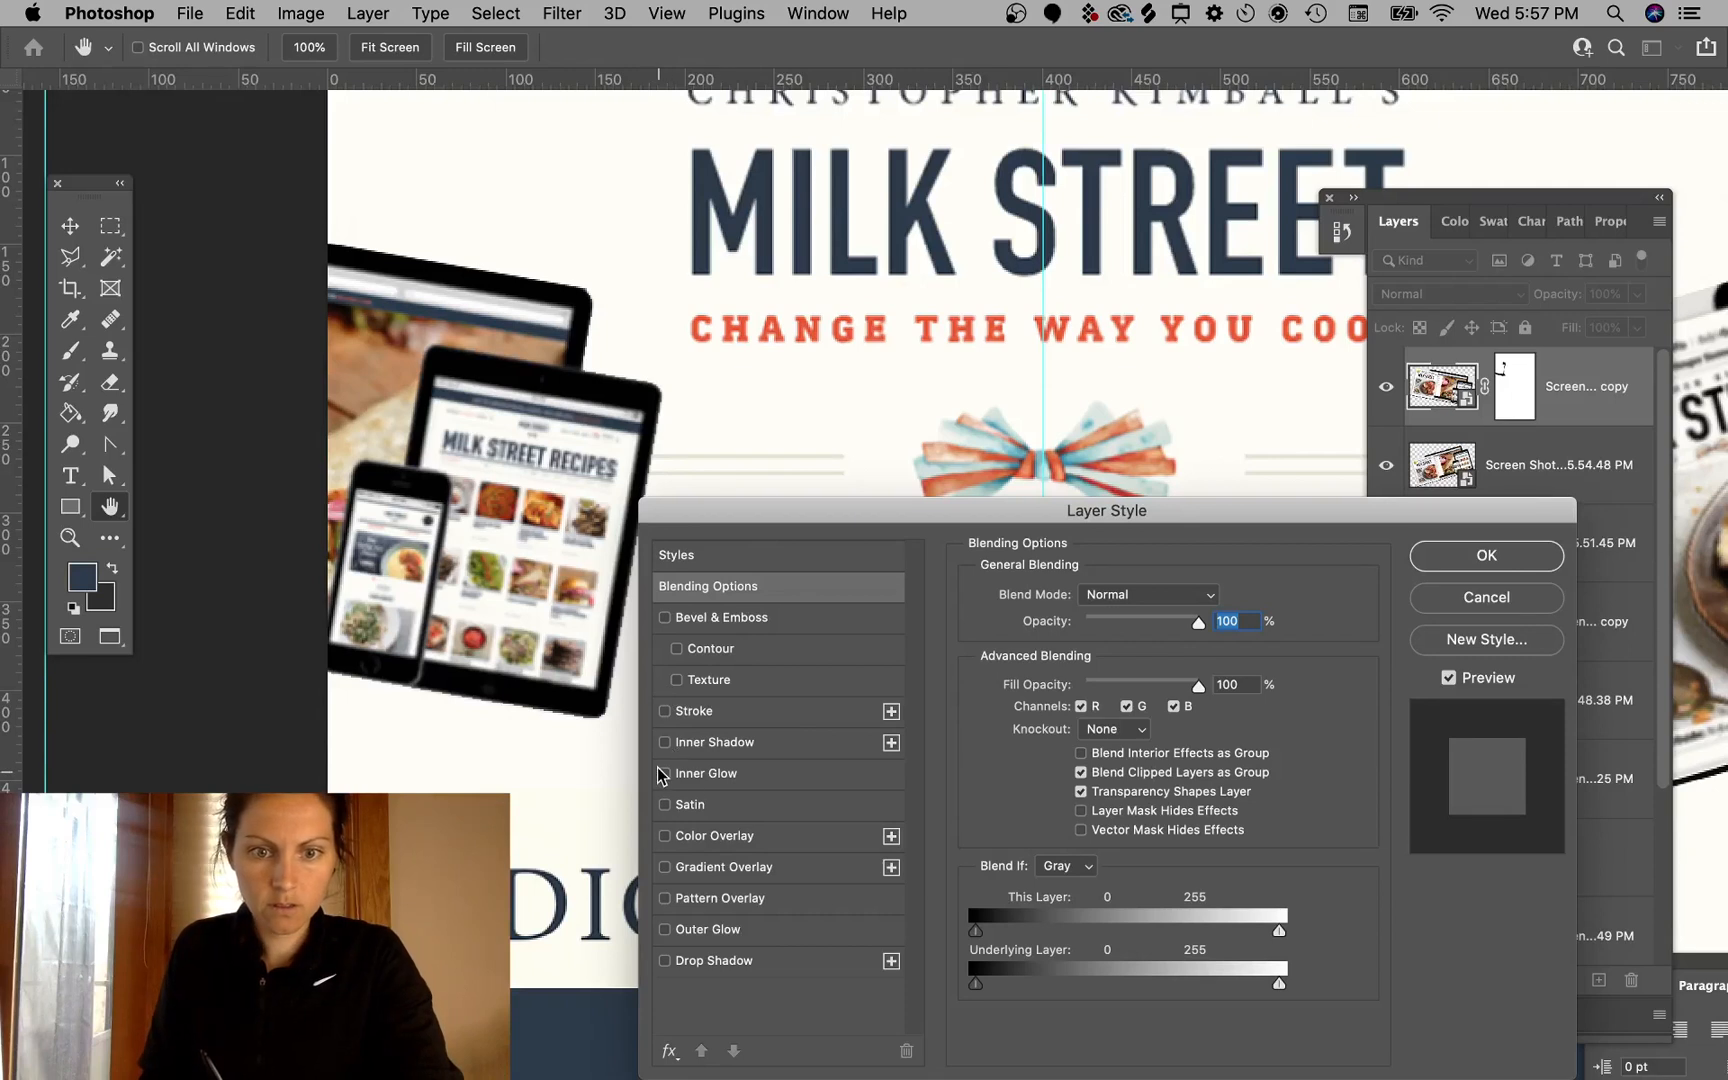
{"action": "left_click", "coordinate": [665, 961]}
{"action": "left_click", "coordinate": [712, 961]}
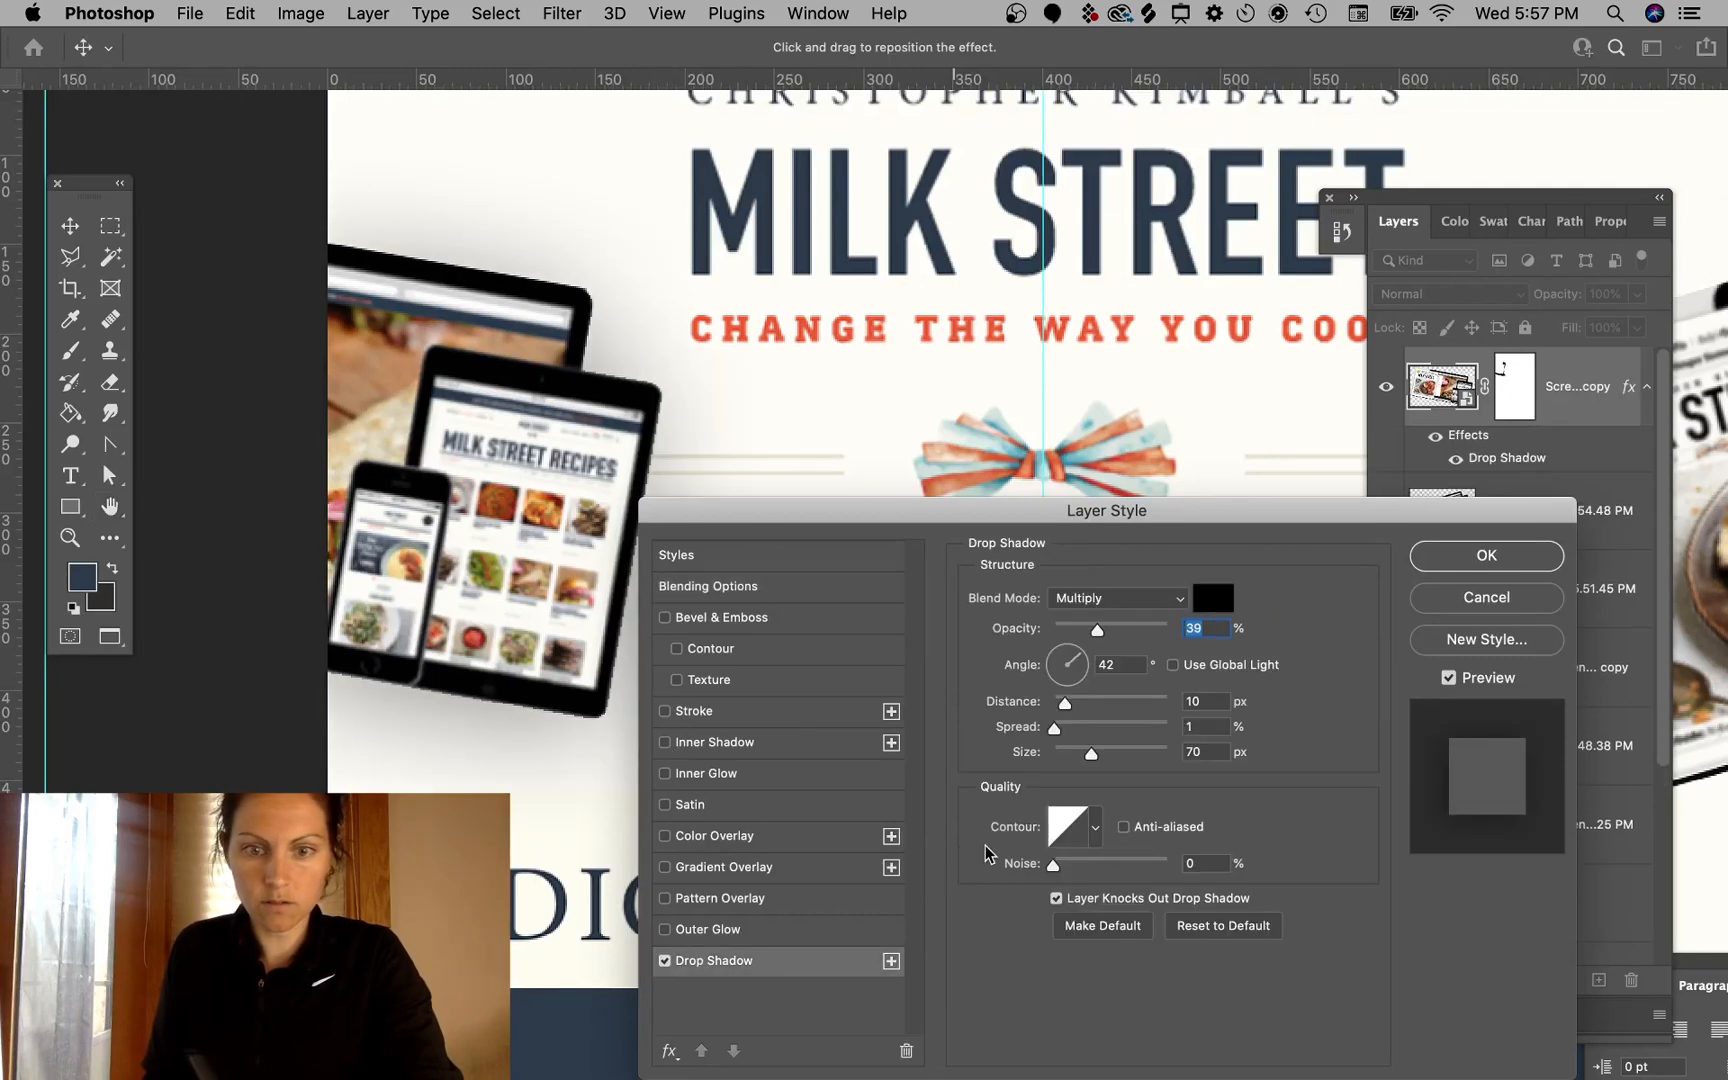
- Set the drop shadow to 33% opacity, 135° angle, 6 px distance, 1% spread and 10 px size
{"action": "left_click_drag", "start_coordinate": [1091, 753], "coordinate": [1060, 757]}
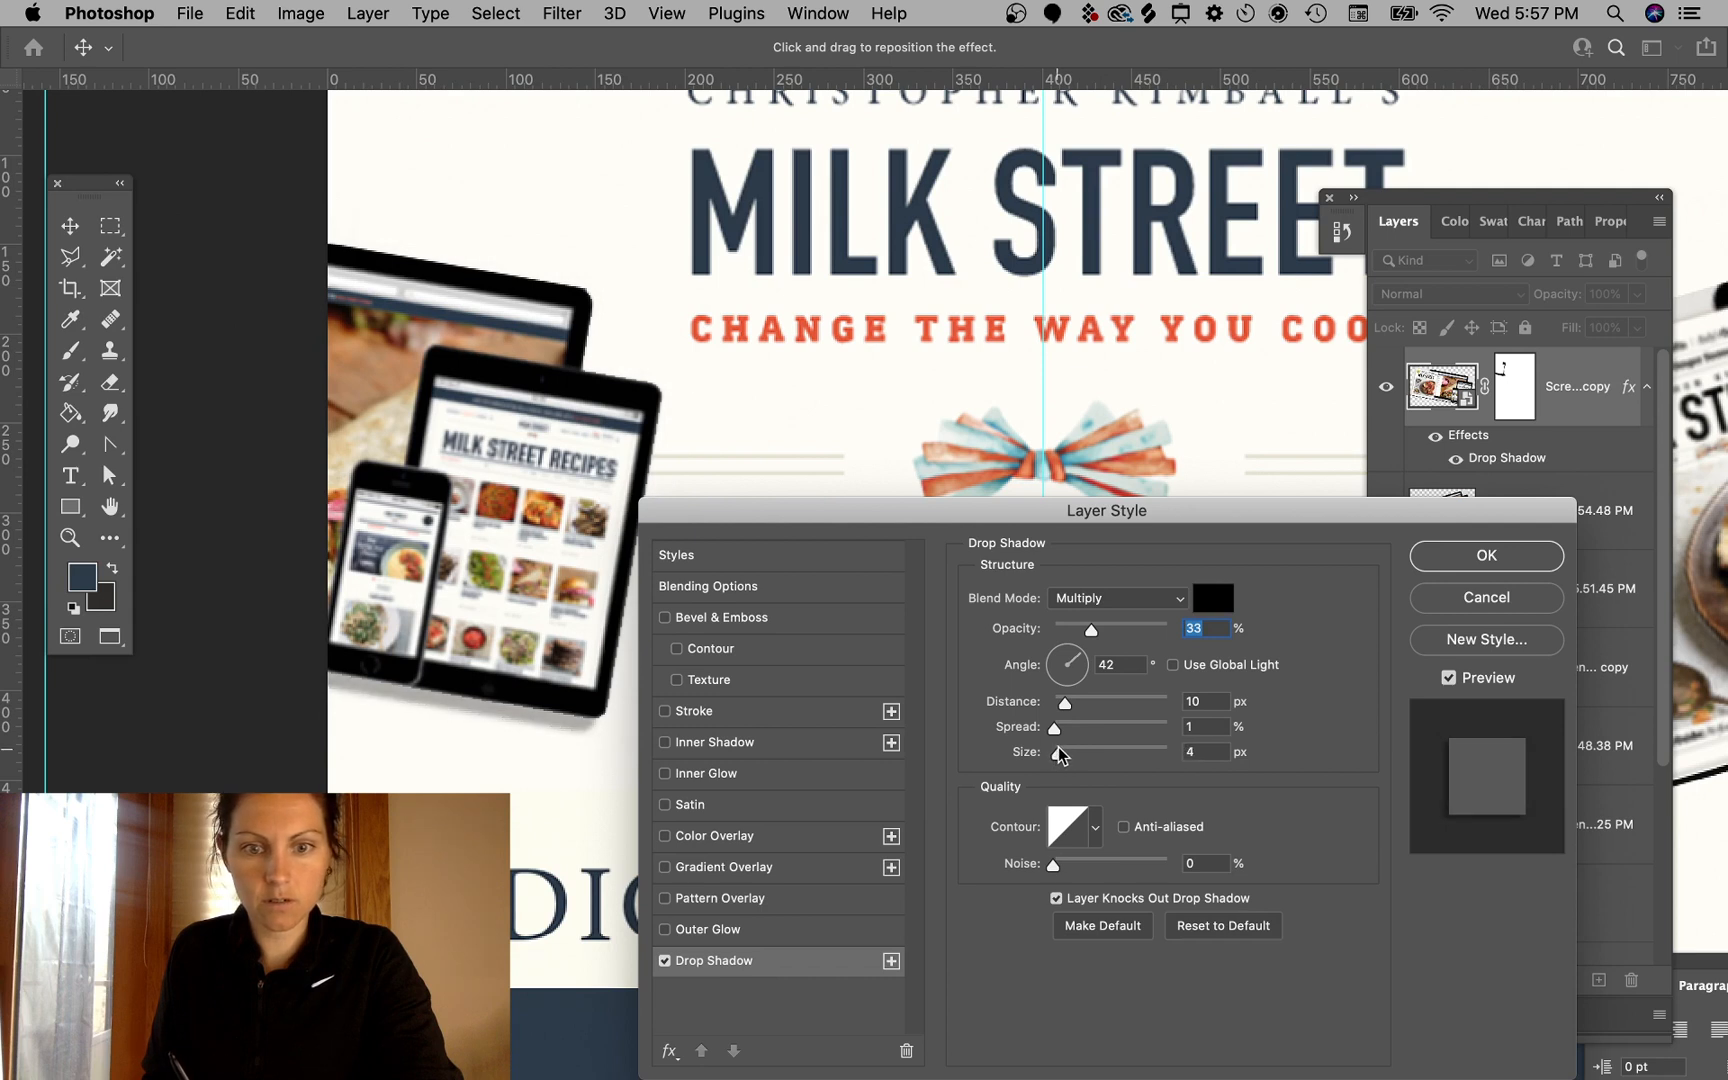
{"action": "left_click_drag", "start_coordinate": [1062, 641], "coordinate": [1060, 710]}
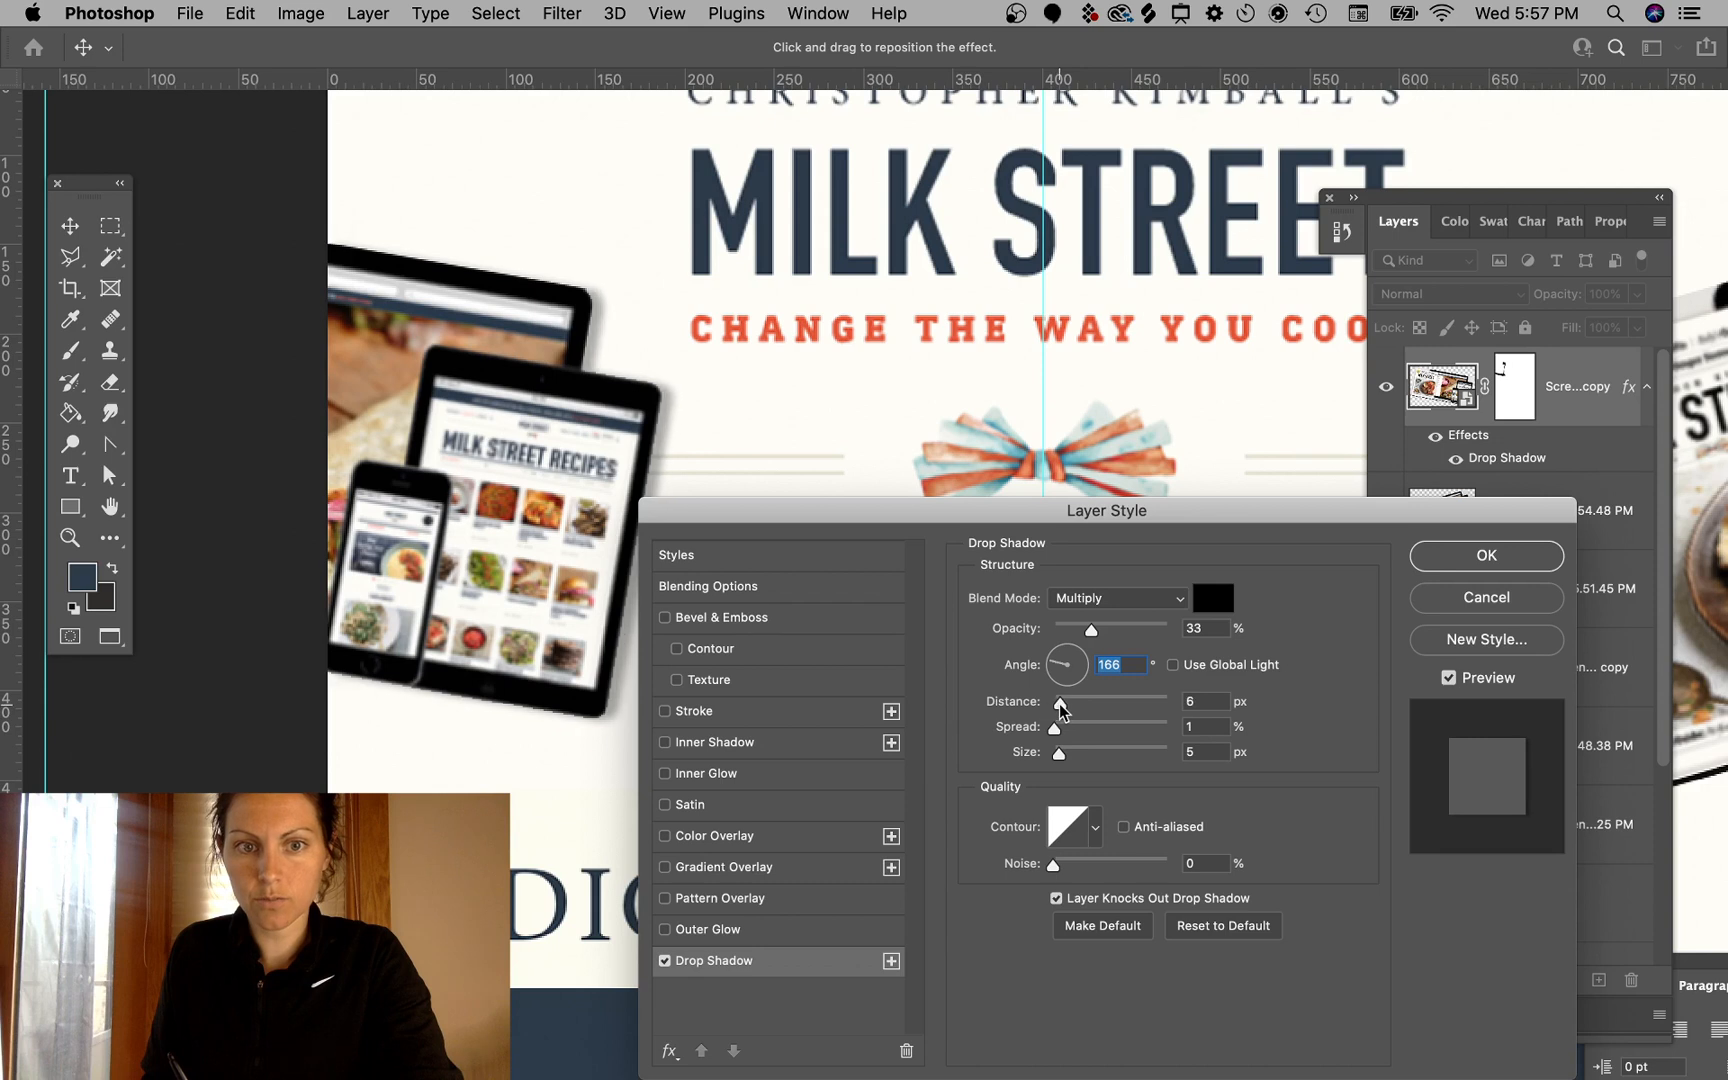
{"action": "left_click", "coordinate": [1060, 708]}
{"action": "left_click_drag", "start_coordinate": [1054, 759], "coordinate": [1060, 761]}
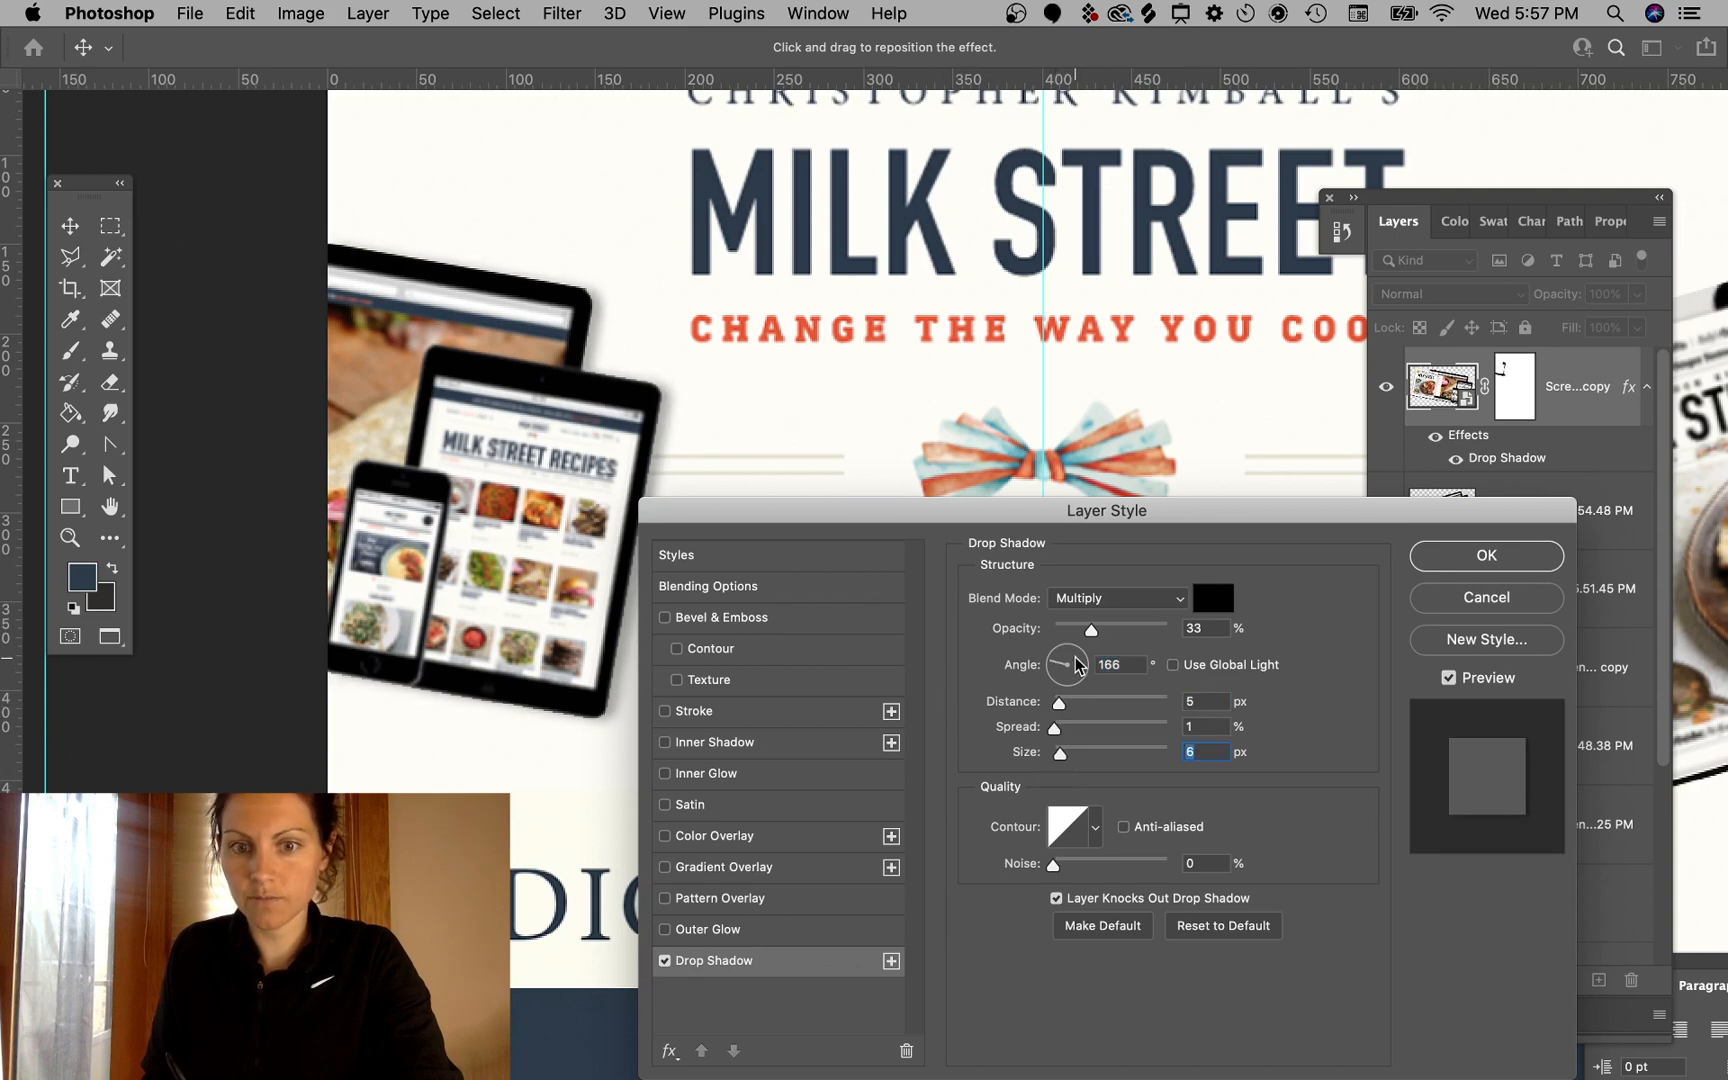
{"action": "mouse_move", "coordinate": [1062, 660]}
{"action": "left_mouse_down"}
{"action": "mouse_move", "coordinate": [1064, 680]}
{"action": "mouse_move", "coordinate": [1057, 655]}
{"action": "left_mouse_up"}
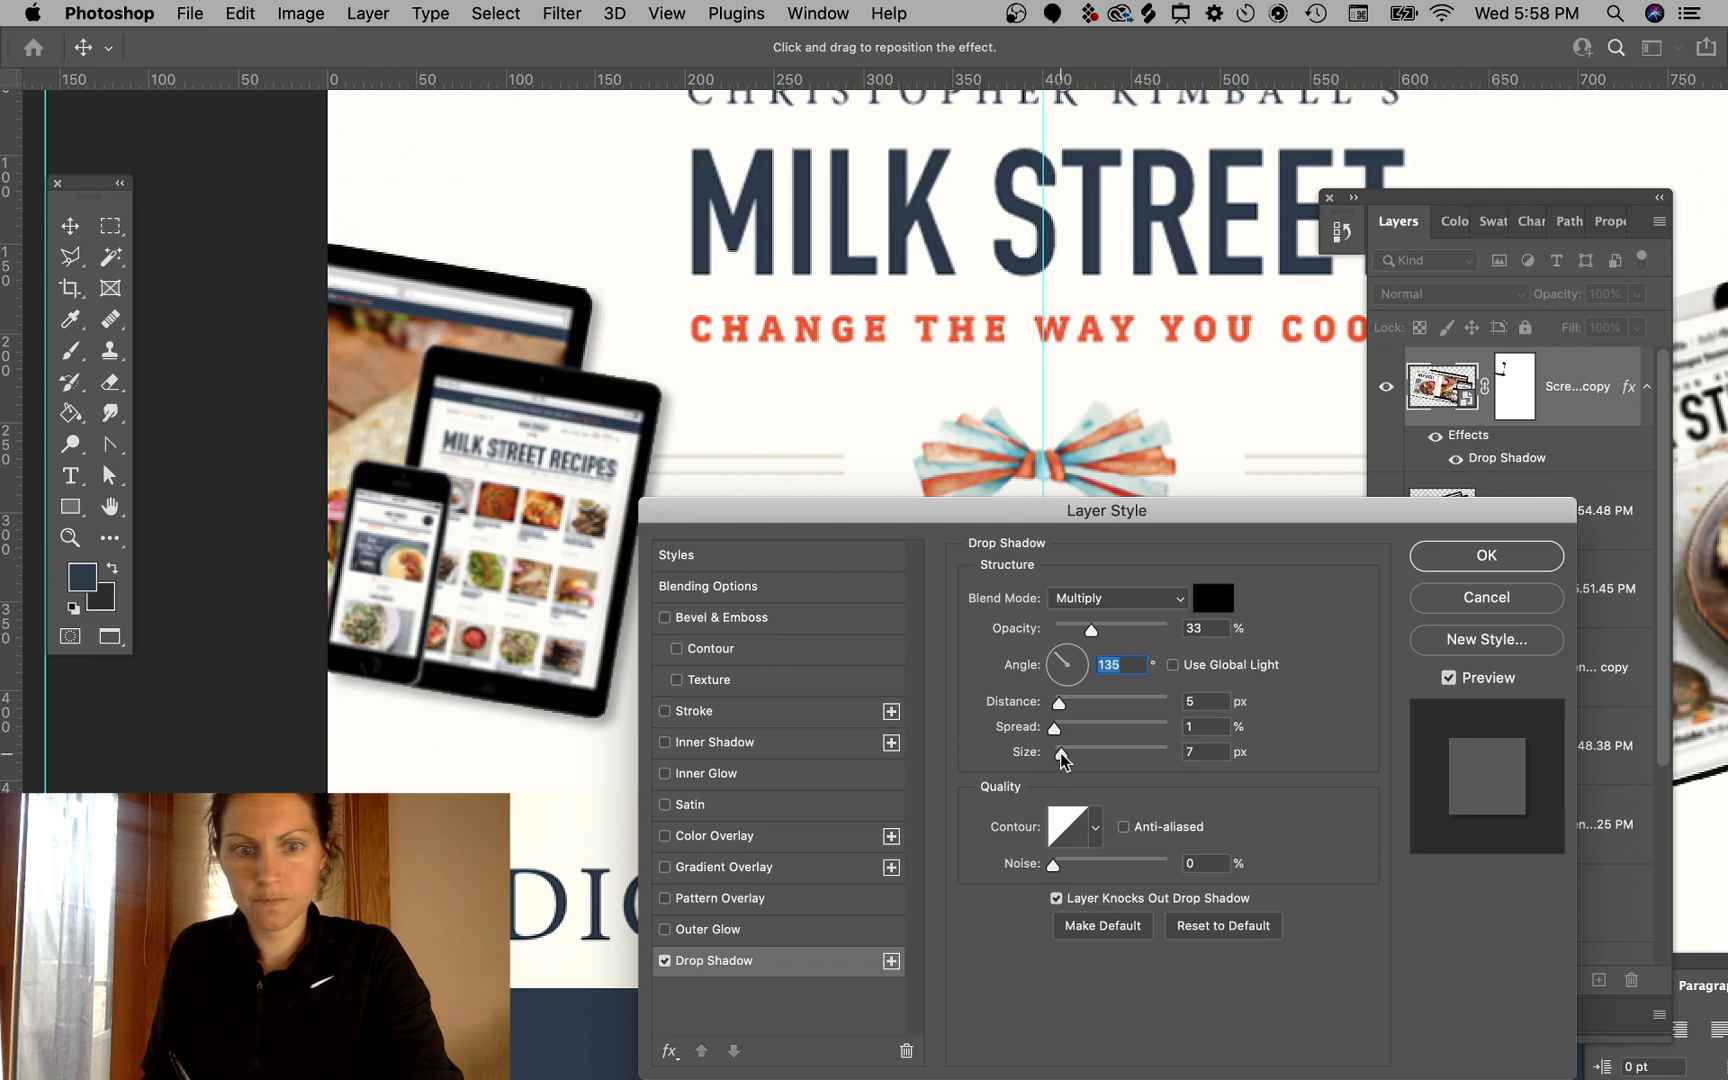
{"action": "left_click_drag", "start_coordinate": [1060, 753], "coordinate": [1060, 704]}
{"action": "left_click", "coordinate": [1466, 548]}
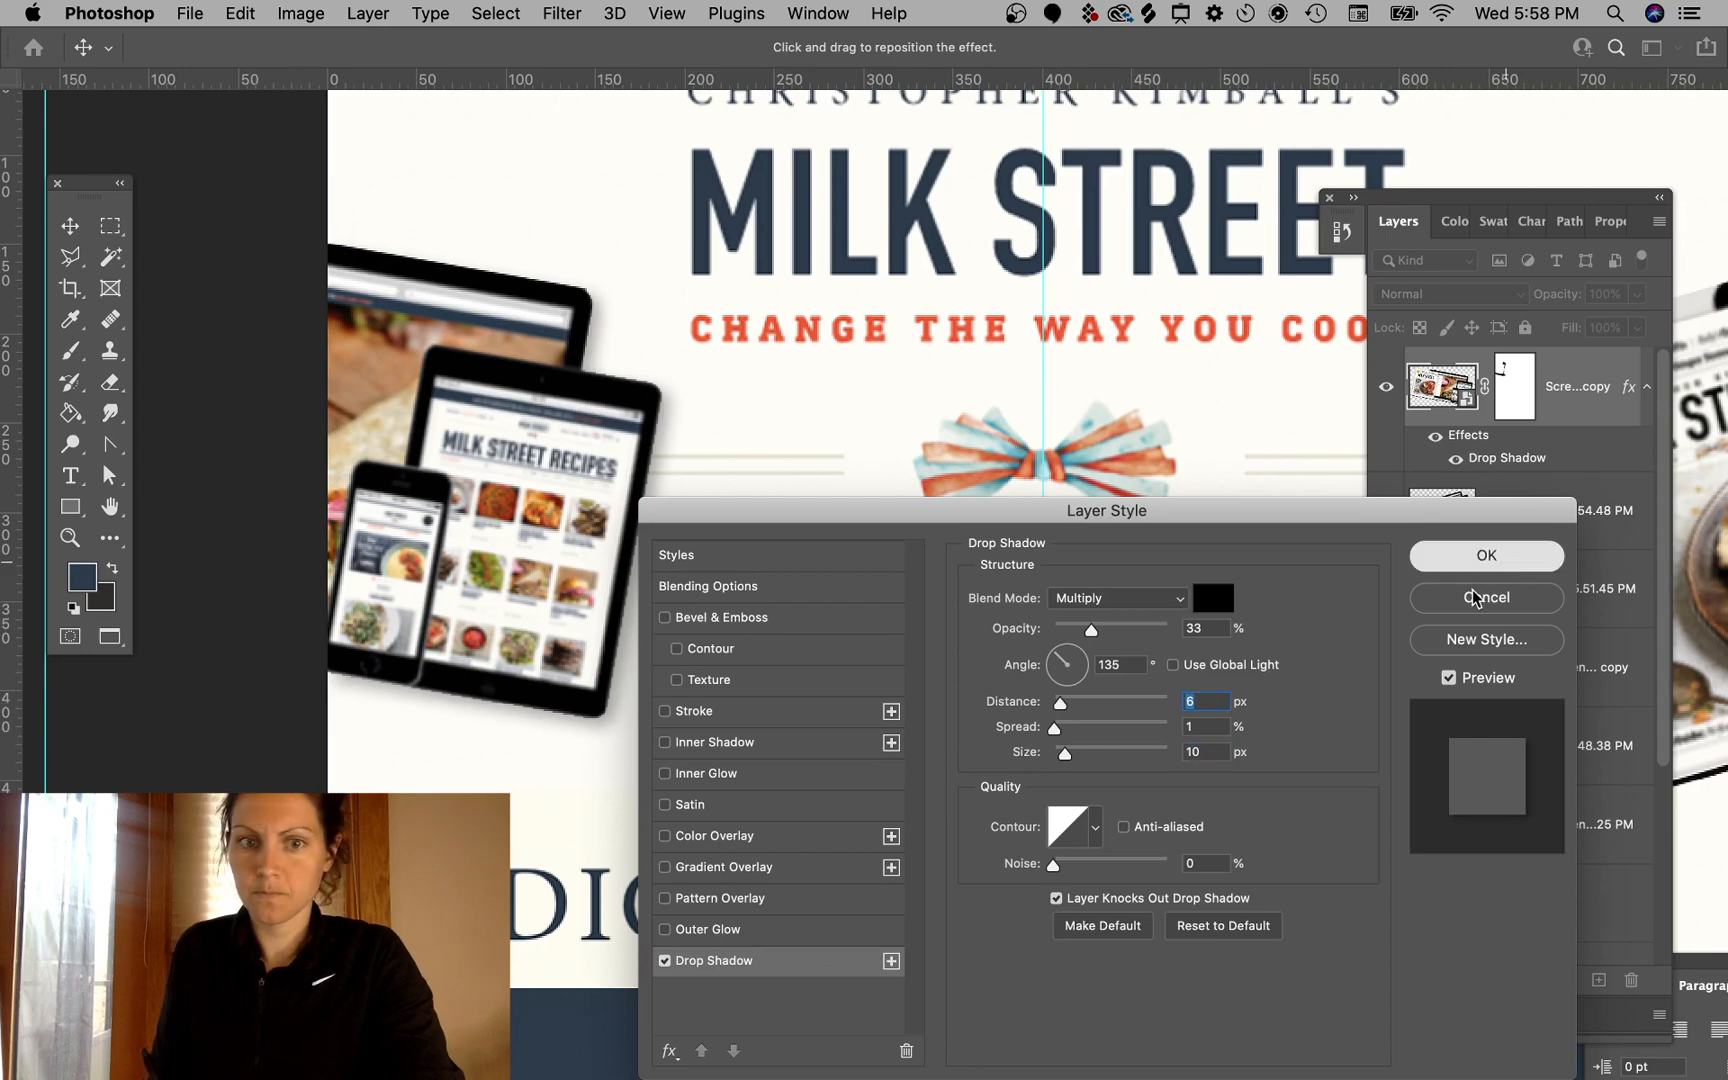
- Trace the magazine cover with the Polygonal Lasso and add a layer mask hiding the dark strip along its right edge
{"action": "scroll", "coordinate": [921, 828], "scroll_direction": "down", "scroll_amount": 2}
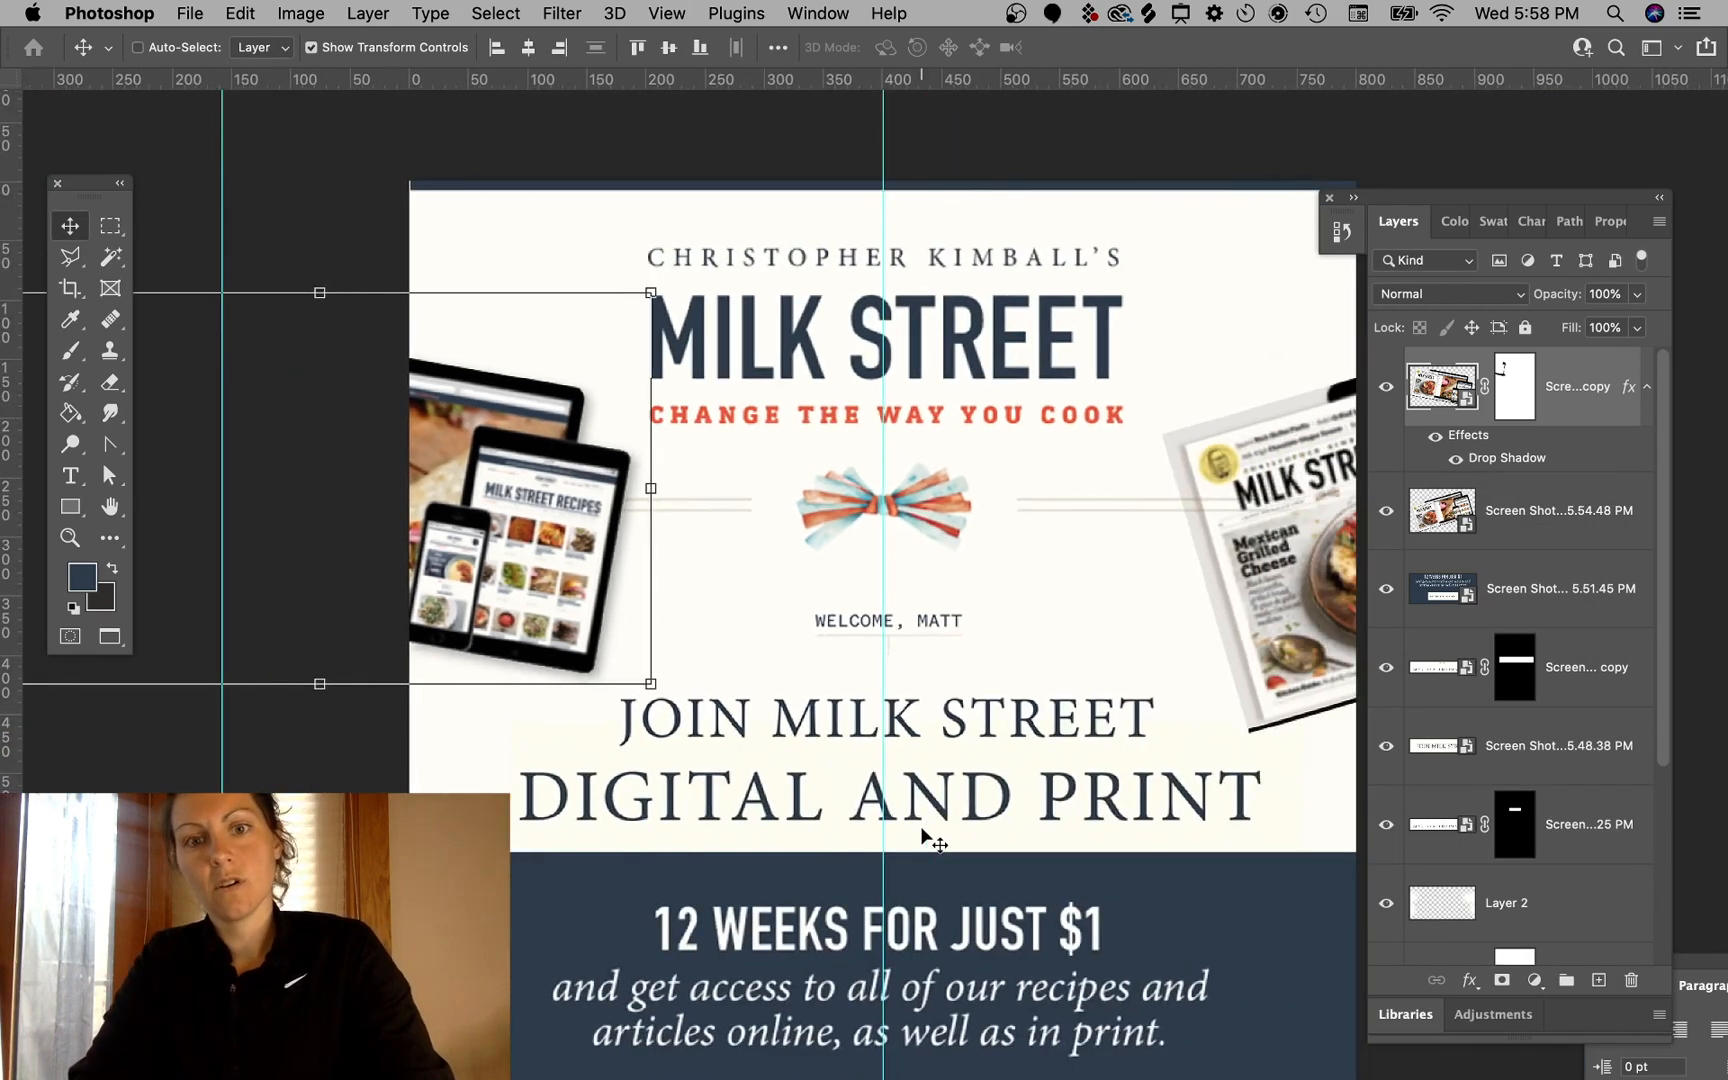
{"action": "scroll", "coordinate": [925, 832], "scroll_direction": "right", "scroll_amount": 3}
{"action": "scroll", "coordinate": [1040, 580], "scroll_direction": "right", "scroll_amount": 3}
{"action": "left_click", "coordinate": [1255, 259], "text": "super"}
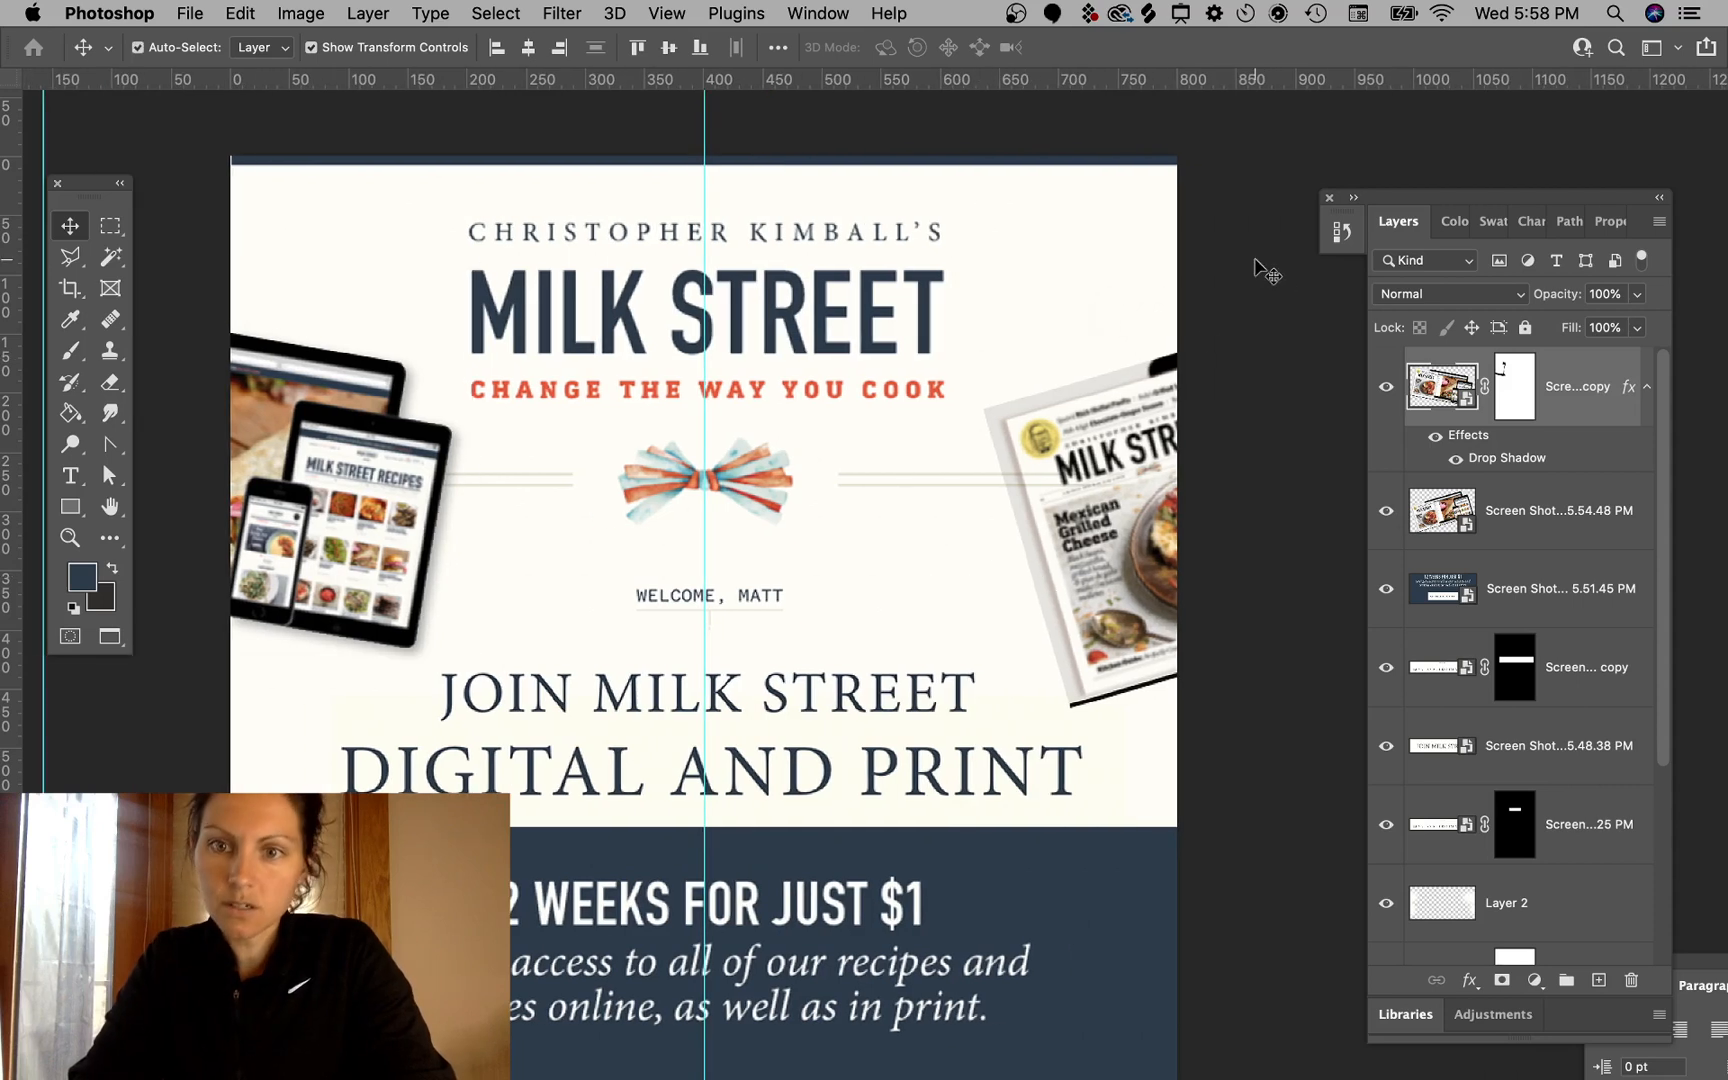
{"action": "left_click", "coordinate": [1110, 443], "text": "super"}
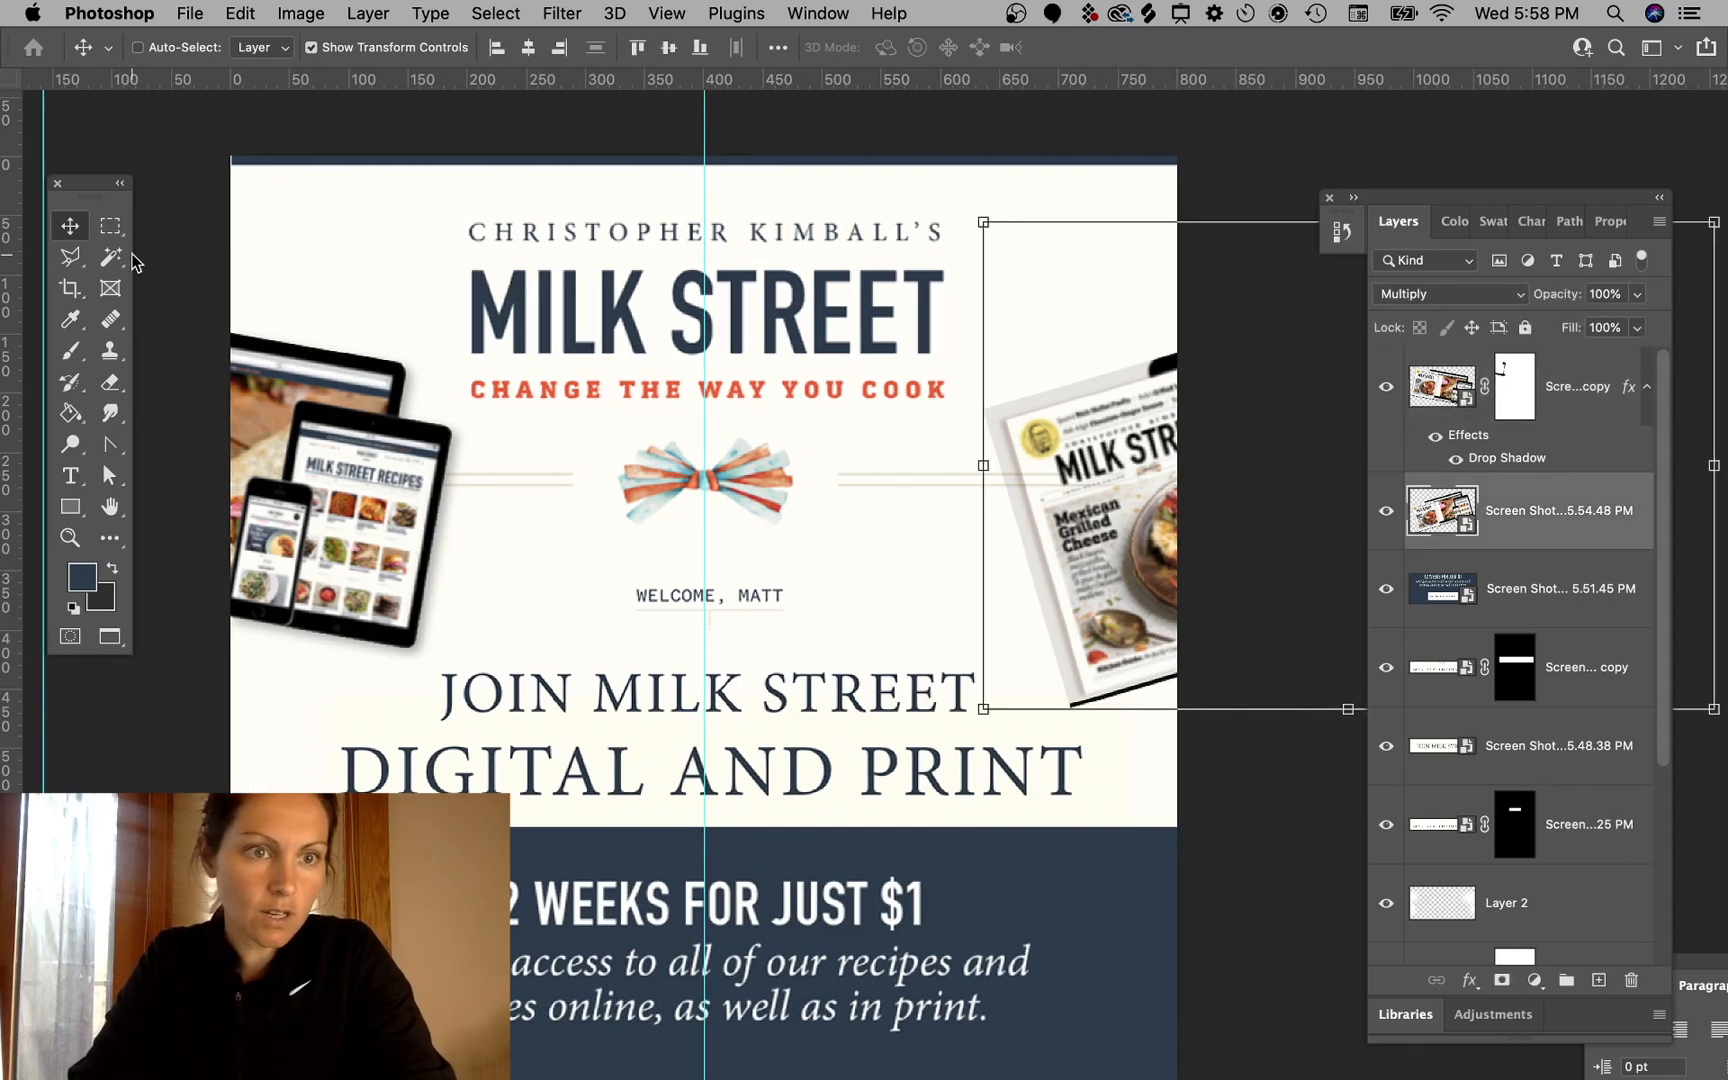
{"action": "left_click", "coordinate": [69, 262]}
{"action": "scroll", "coordinate": [1157, 413], "scroll_direction": "up", "scroll_amount": 5}
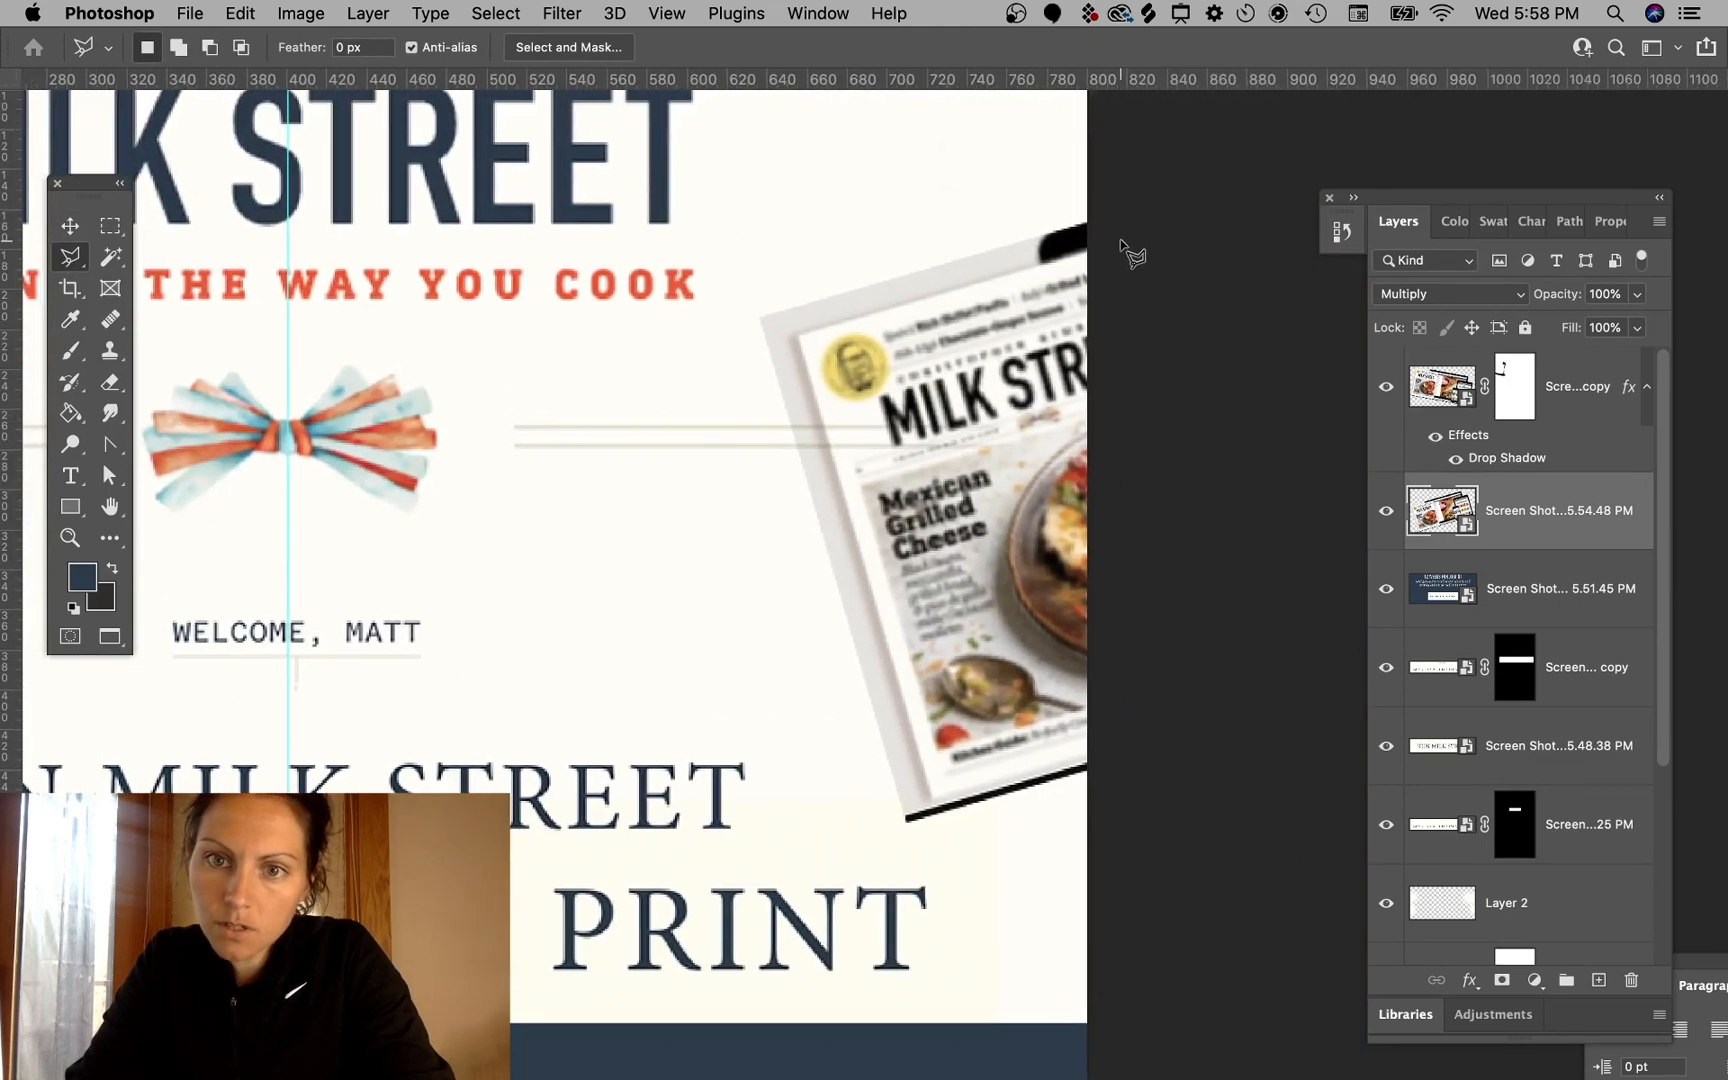
{"action": "left_click", "coordinate": [1121, 240]}
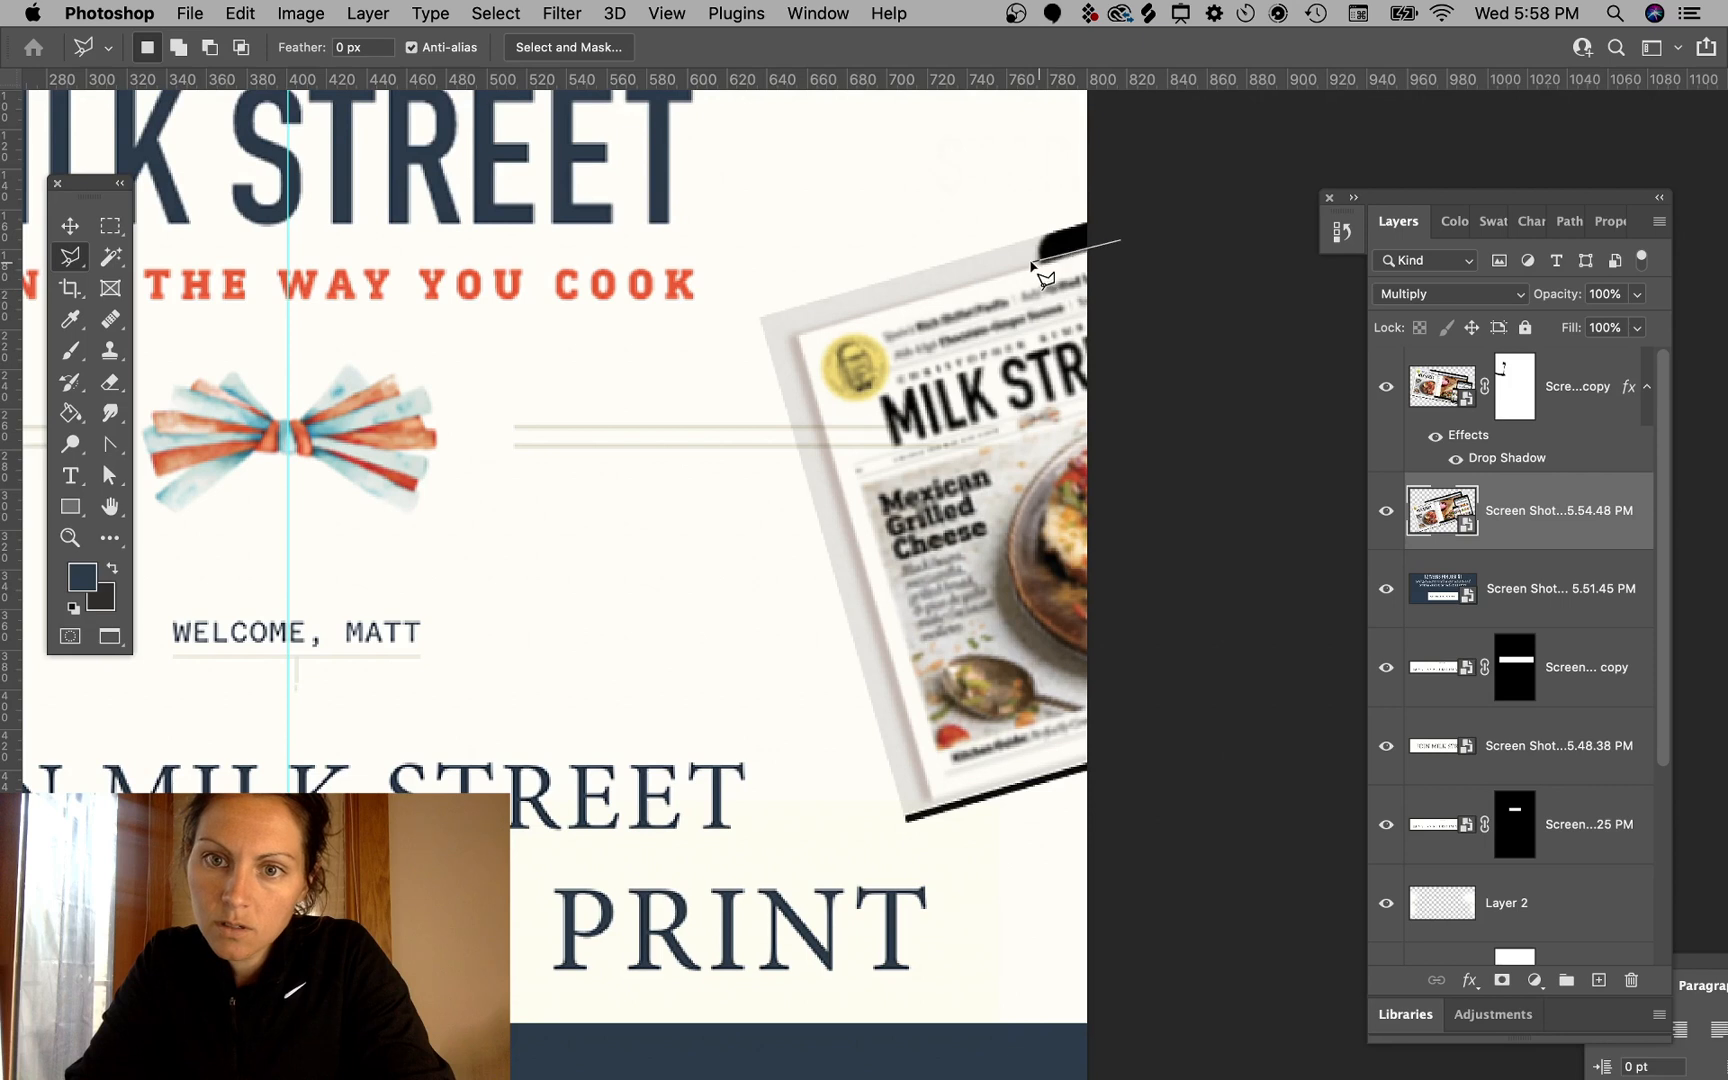
{"action": "left_click", "coordinate": [797, 338]}
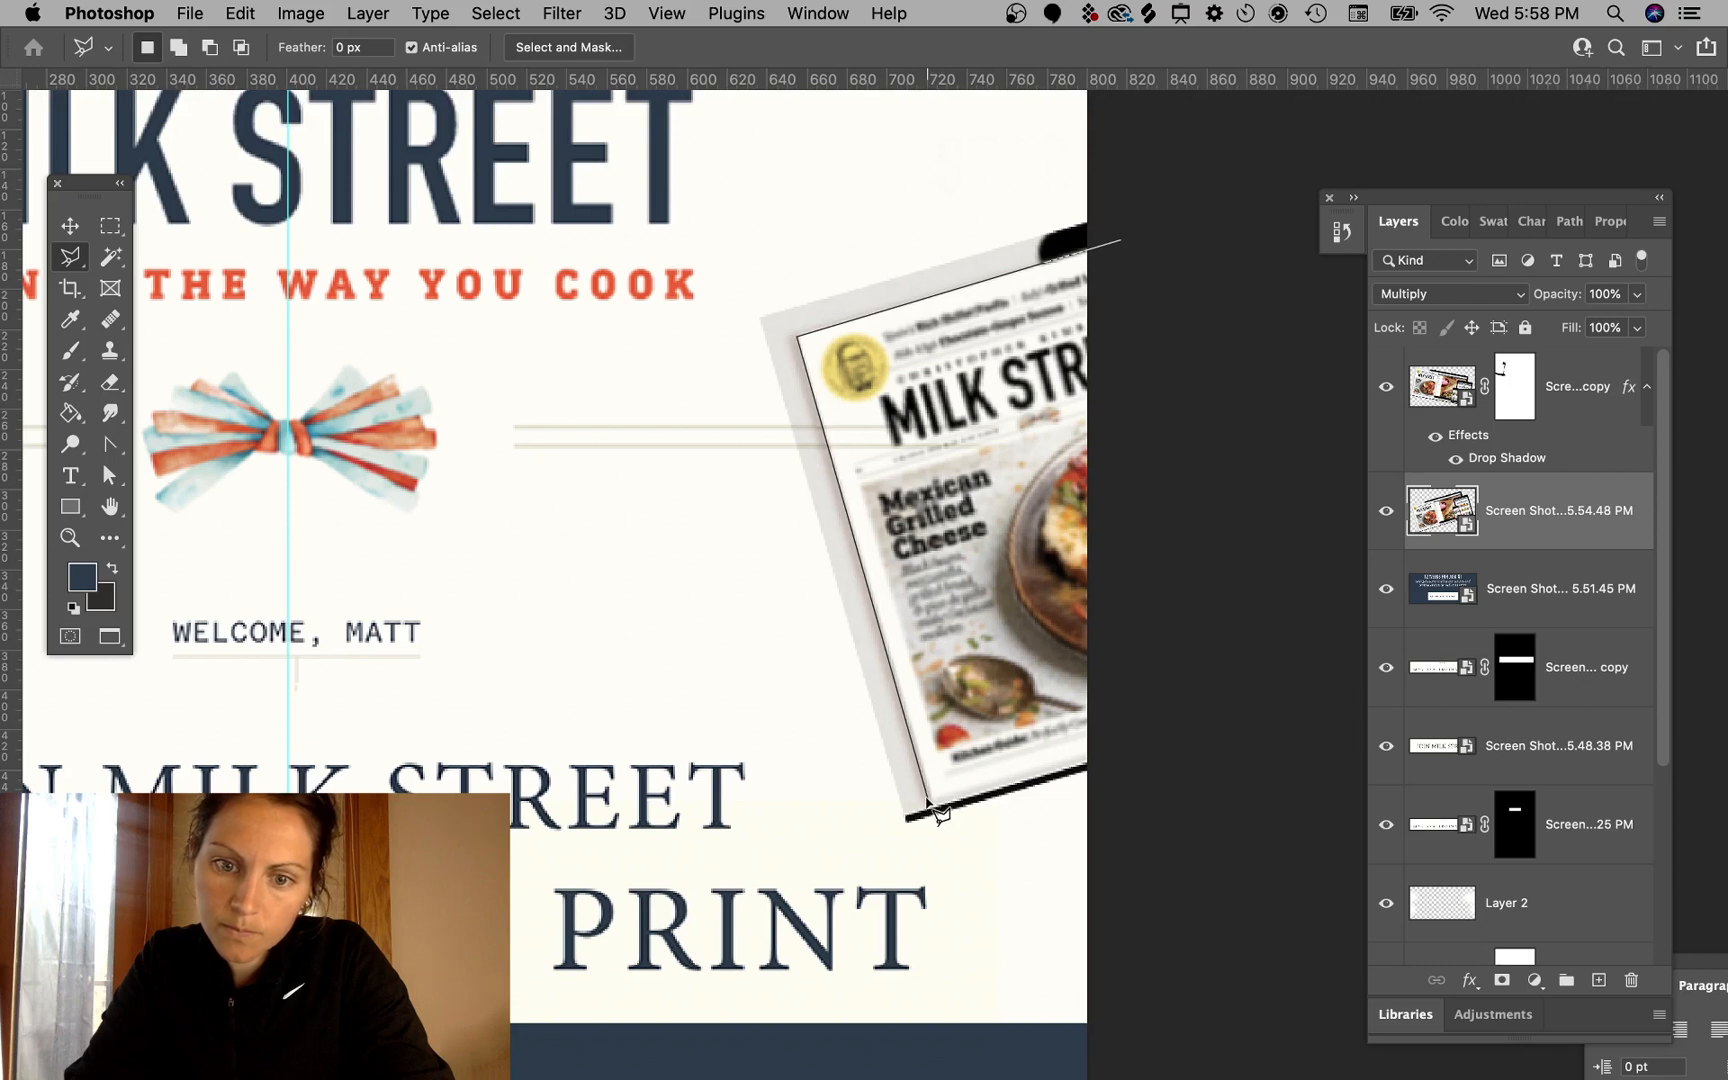
{"action": "left_click", "coordinate": [1120, 743]}
{"action": "left_click", "coordinate": [1125, 240]}
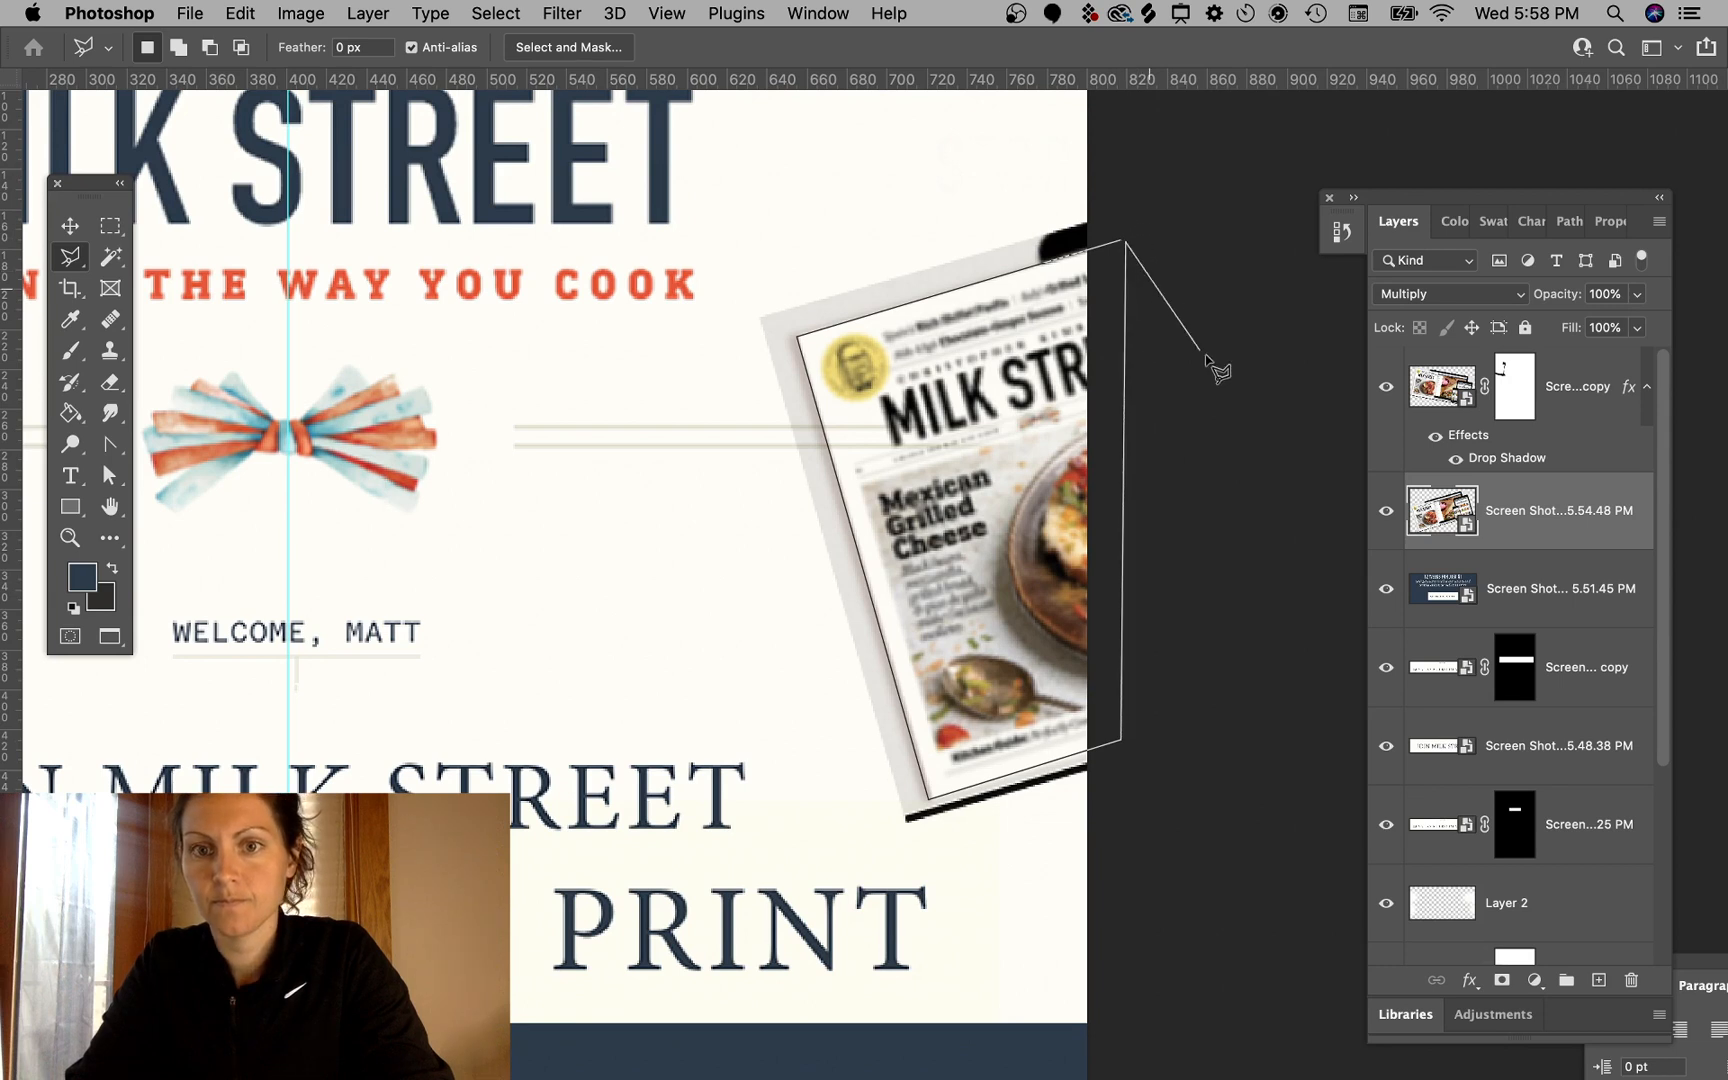
{"action": "left_click", "coordinate": [1125, 240]}
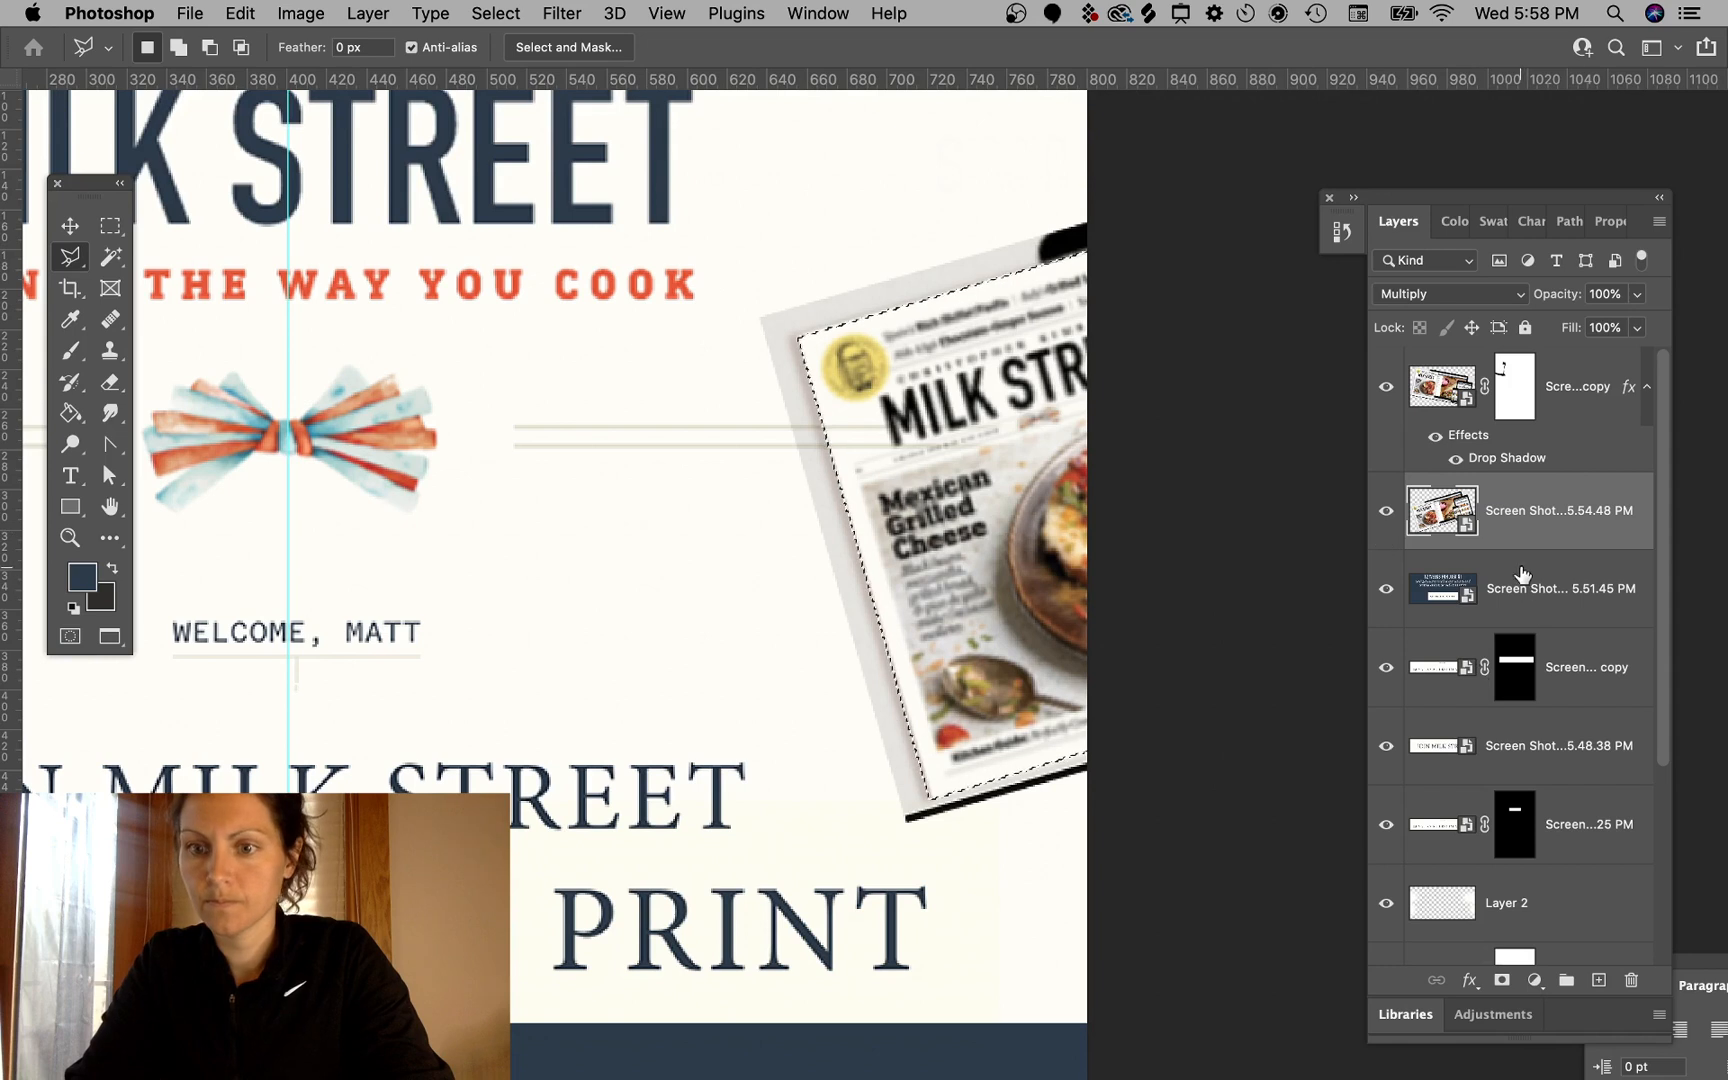
{"action": "left_click", "coordinate": [1502, 981]}
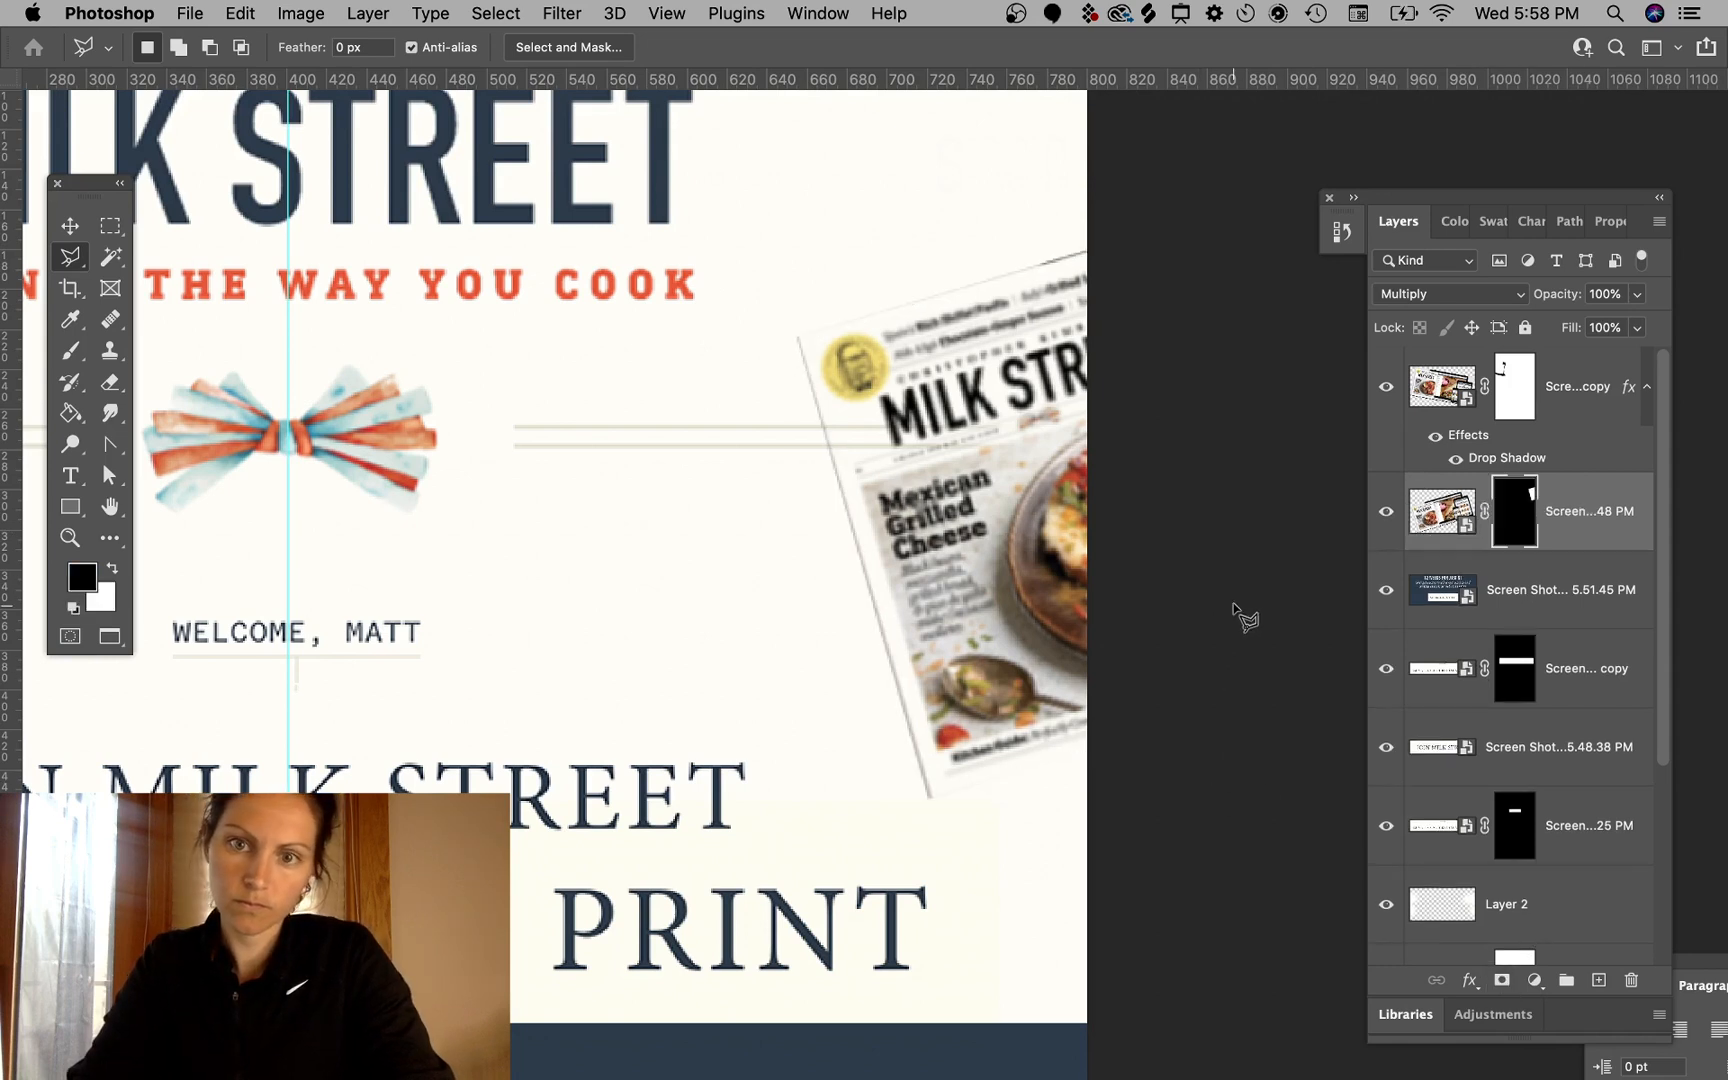
- Nudge the magazine image one step to the right
{"action": "left_click", "coordinate": [70, 227]}
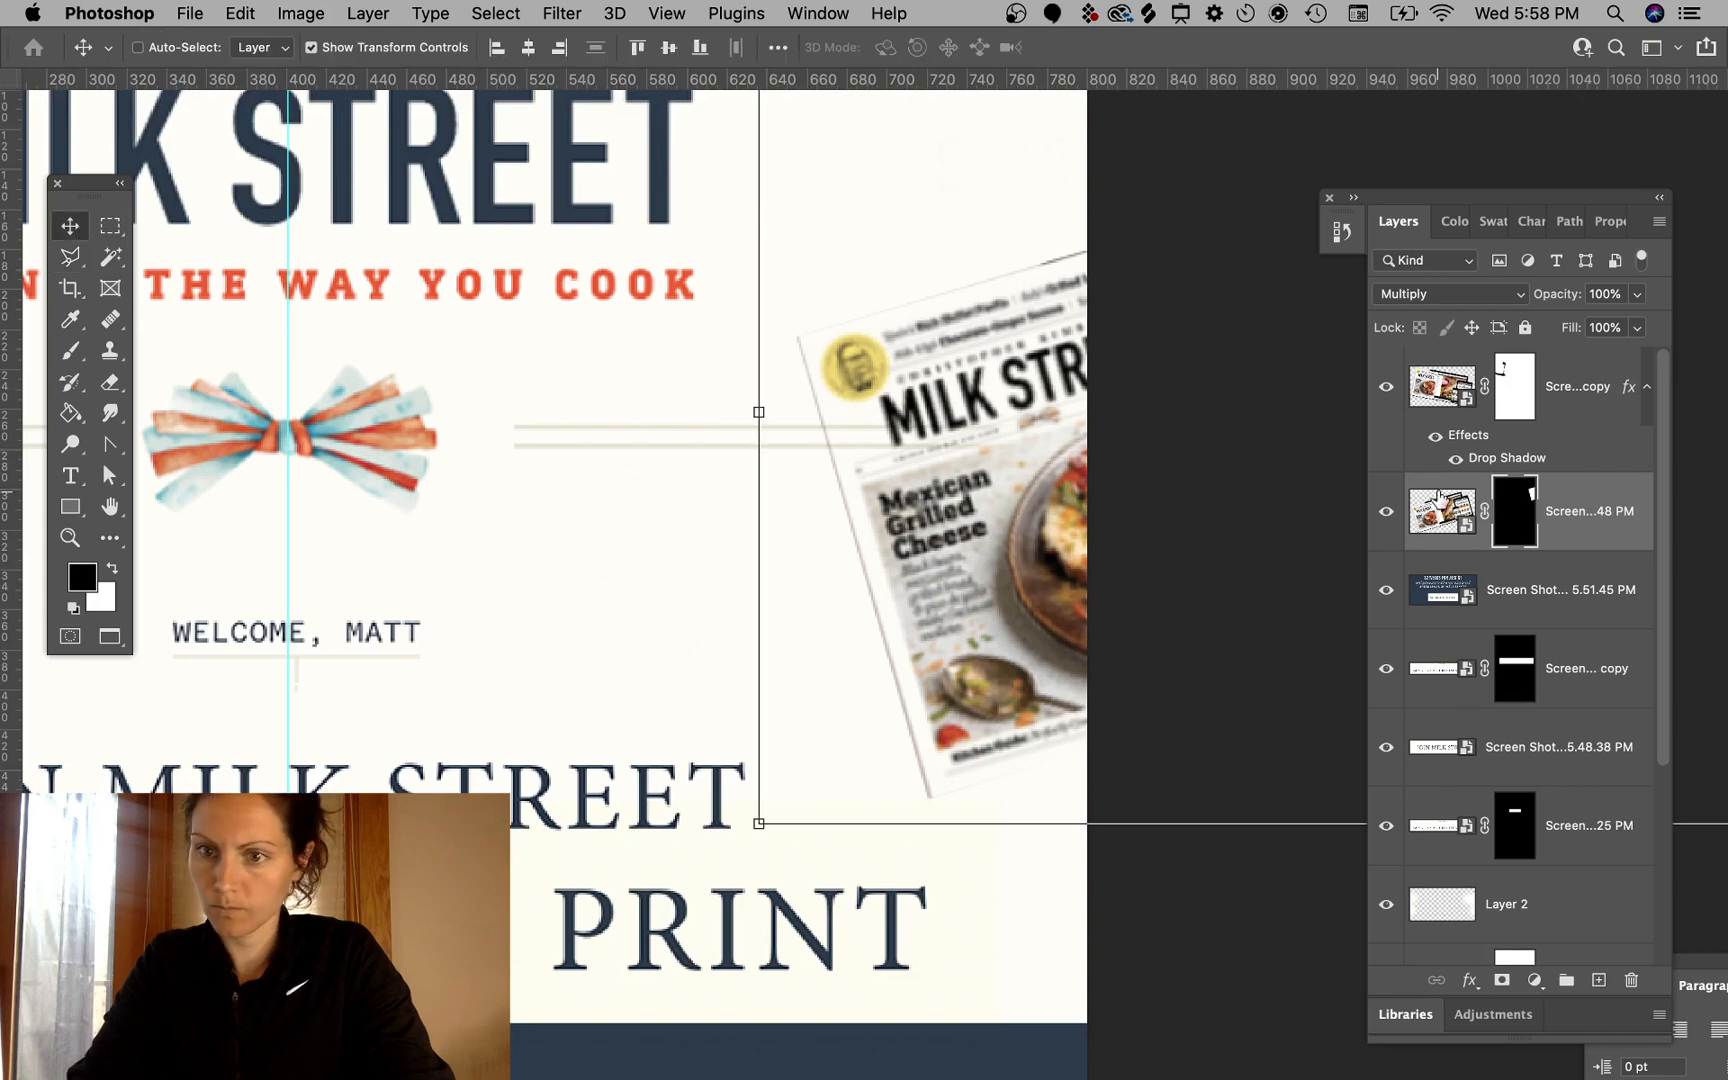
{"action": "left_click", "coordinate": [1486, 513]}
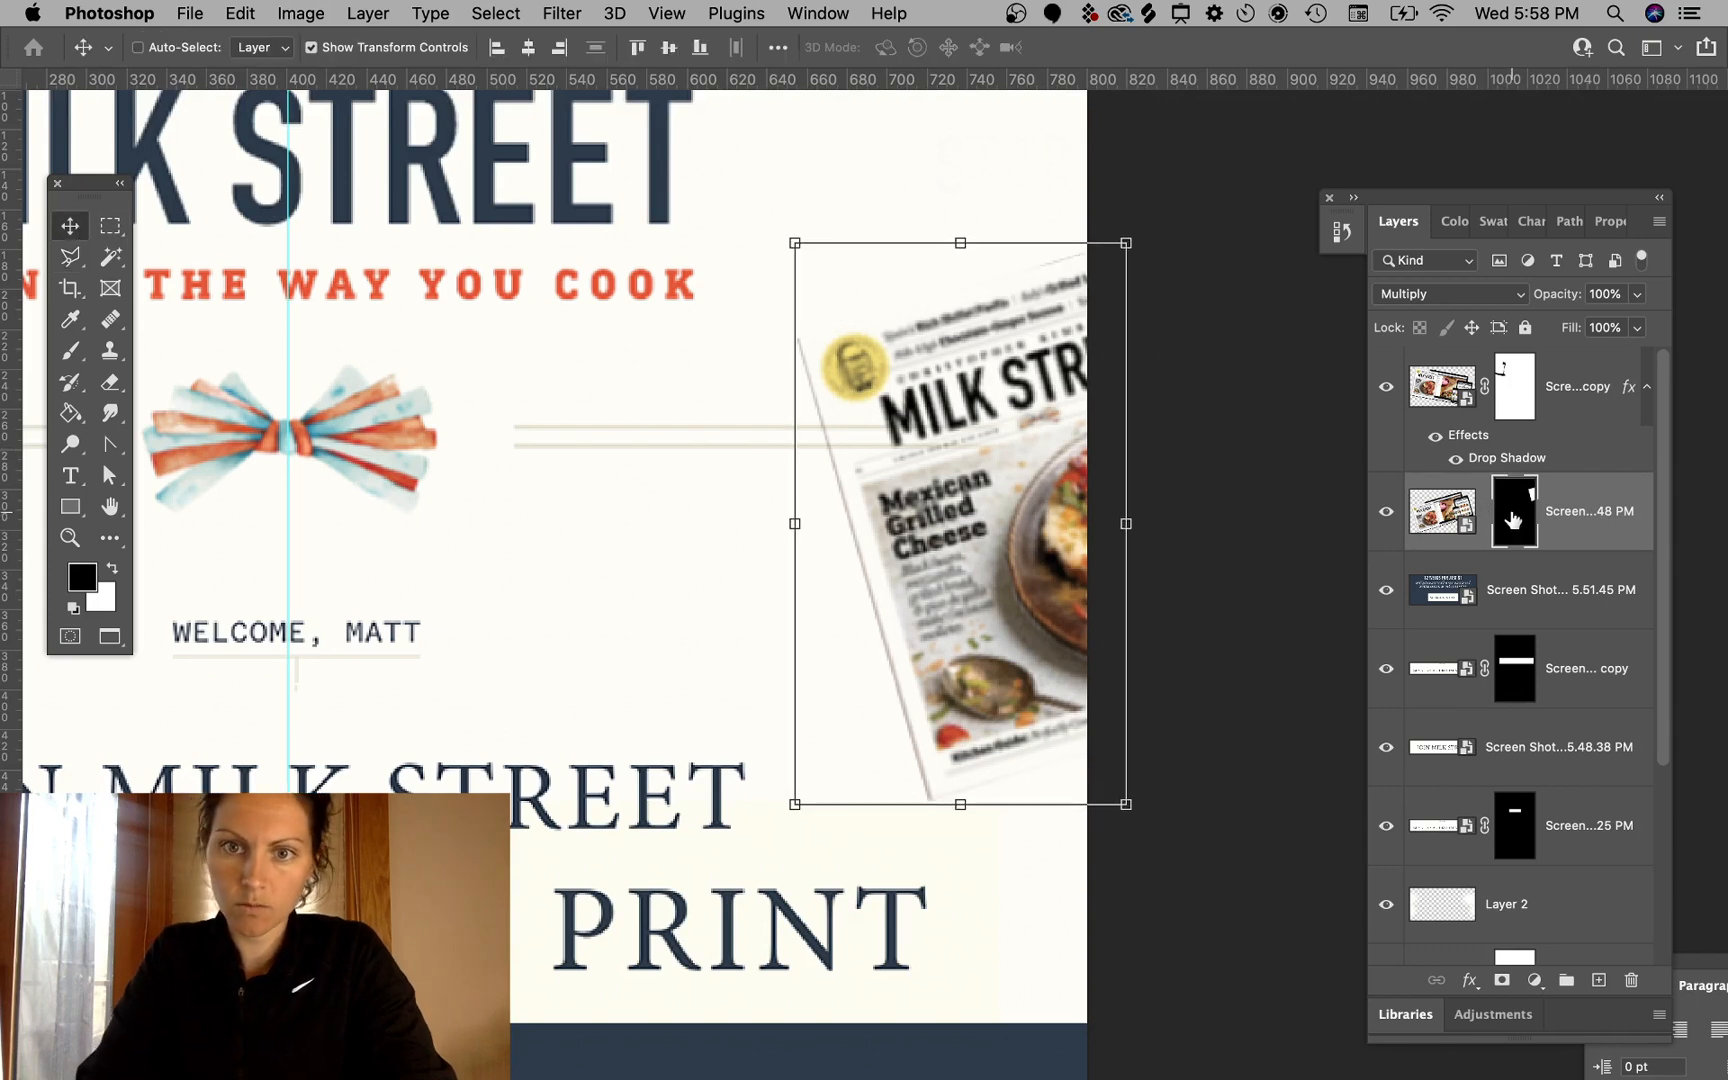
{"action": "key", "text": "Right"}
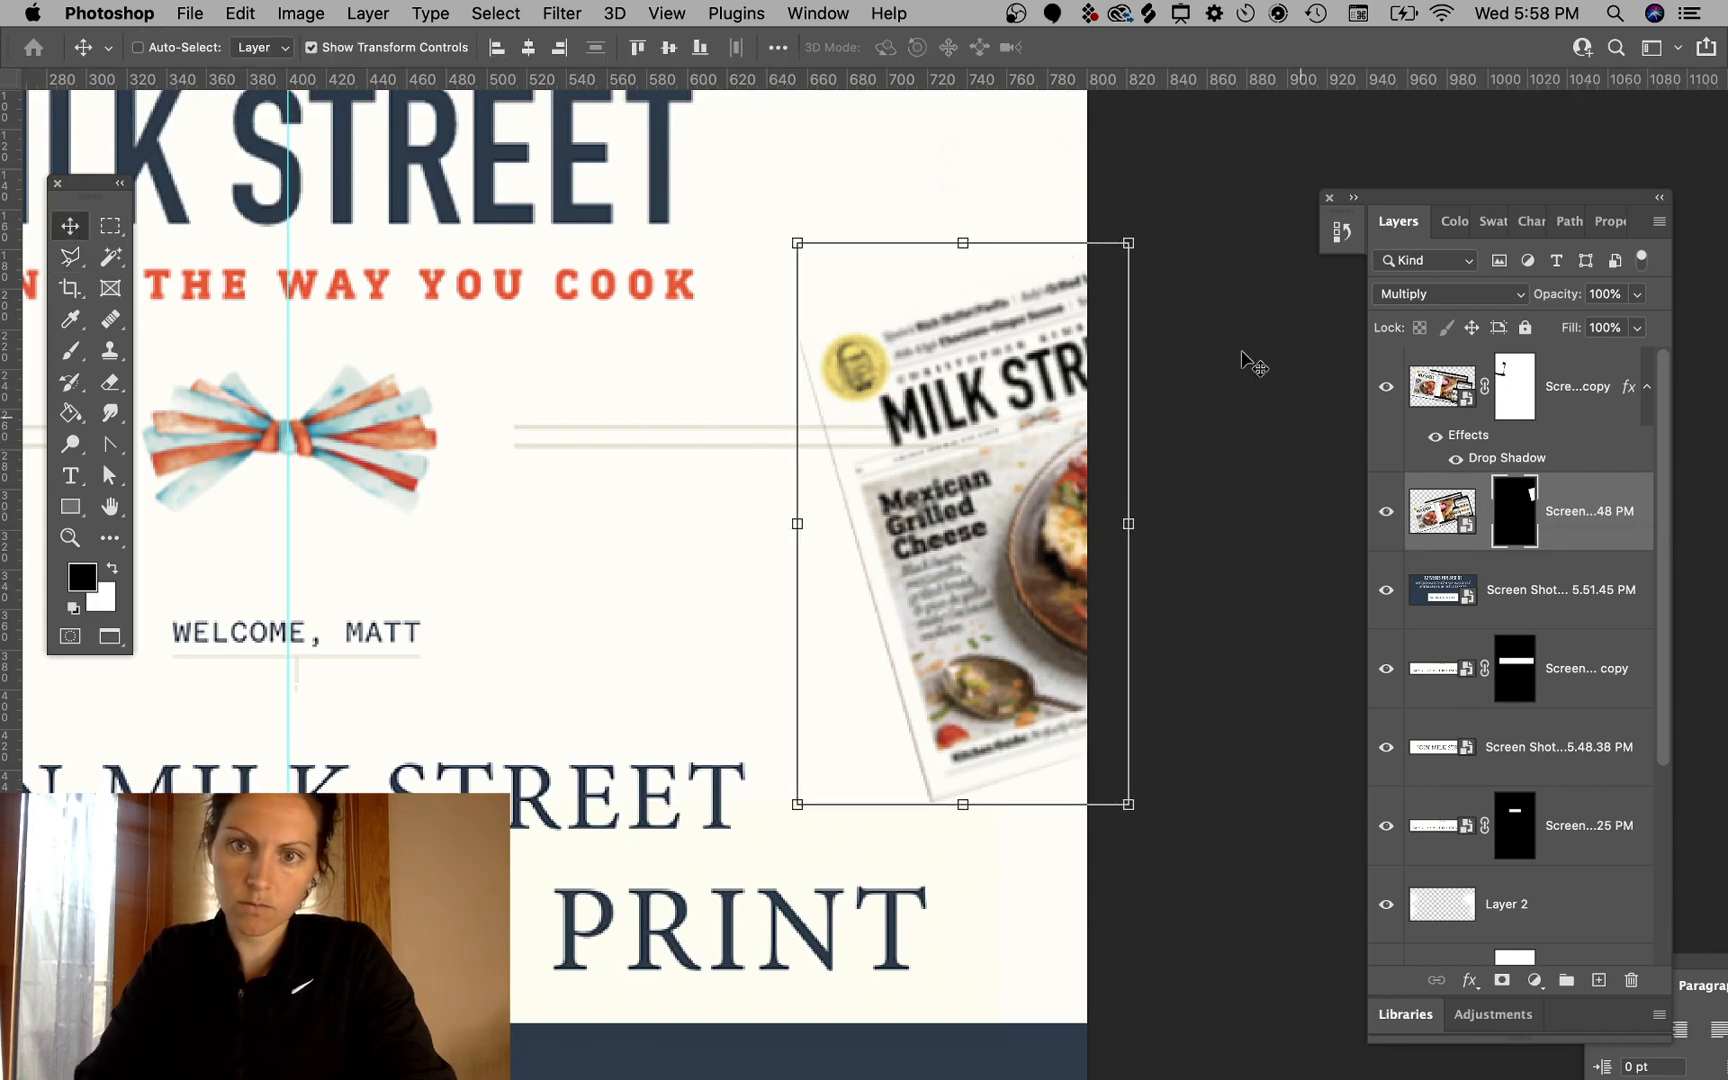
- Copy the devices layer's drop shadow style and paste it onto the magazine layer
{"action": "left_click", "coordinate": [110, 228]}
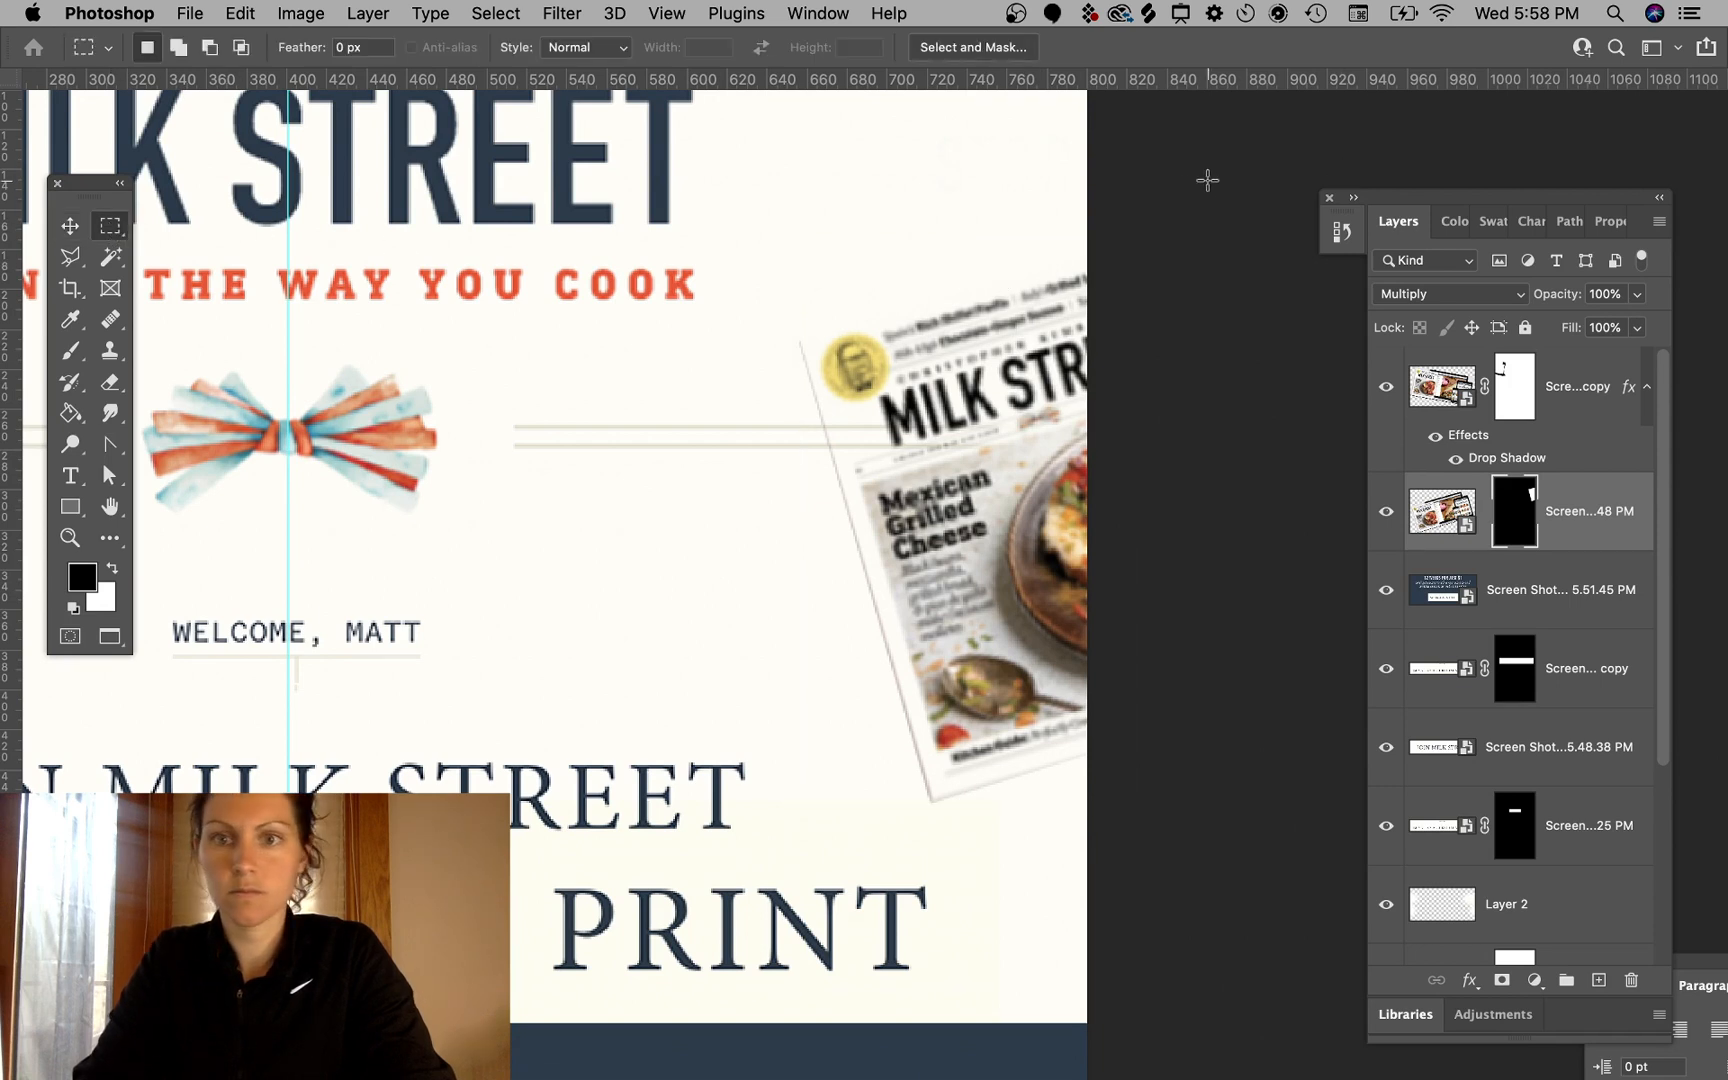
{"action": "left_click", "coordinate": [1507, 460]}
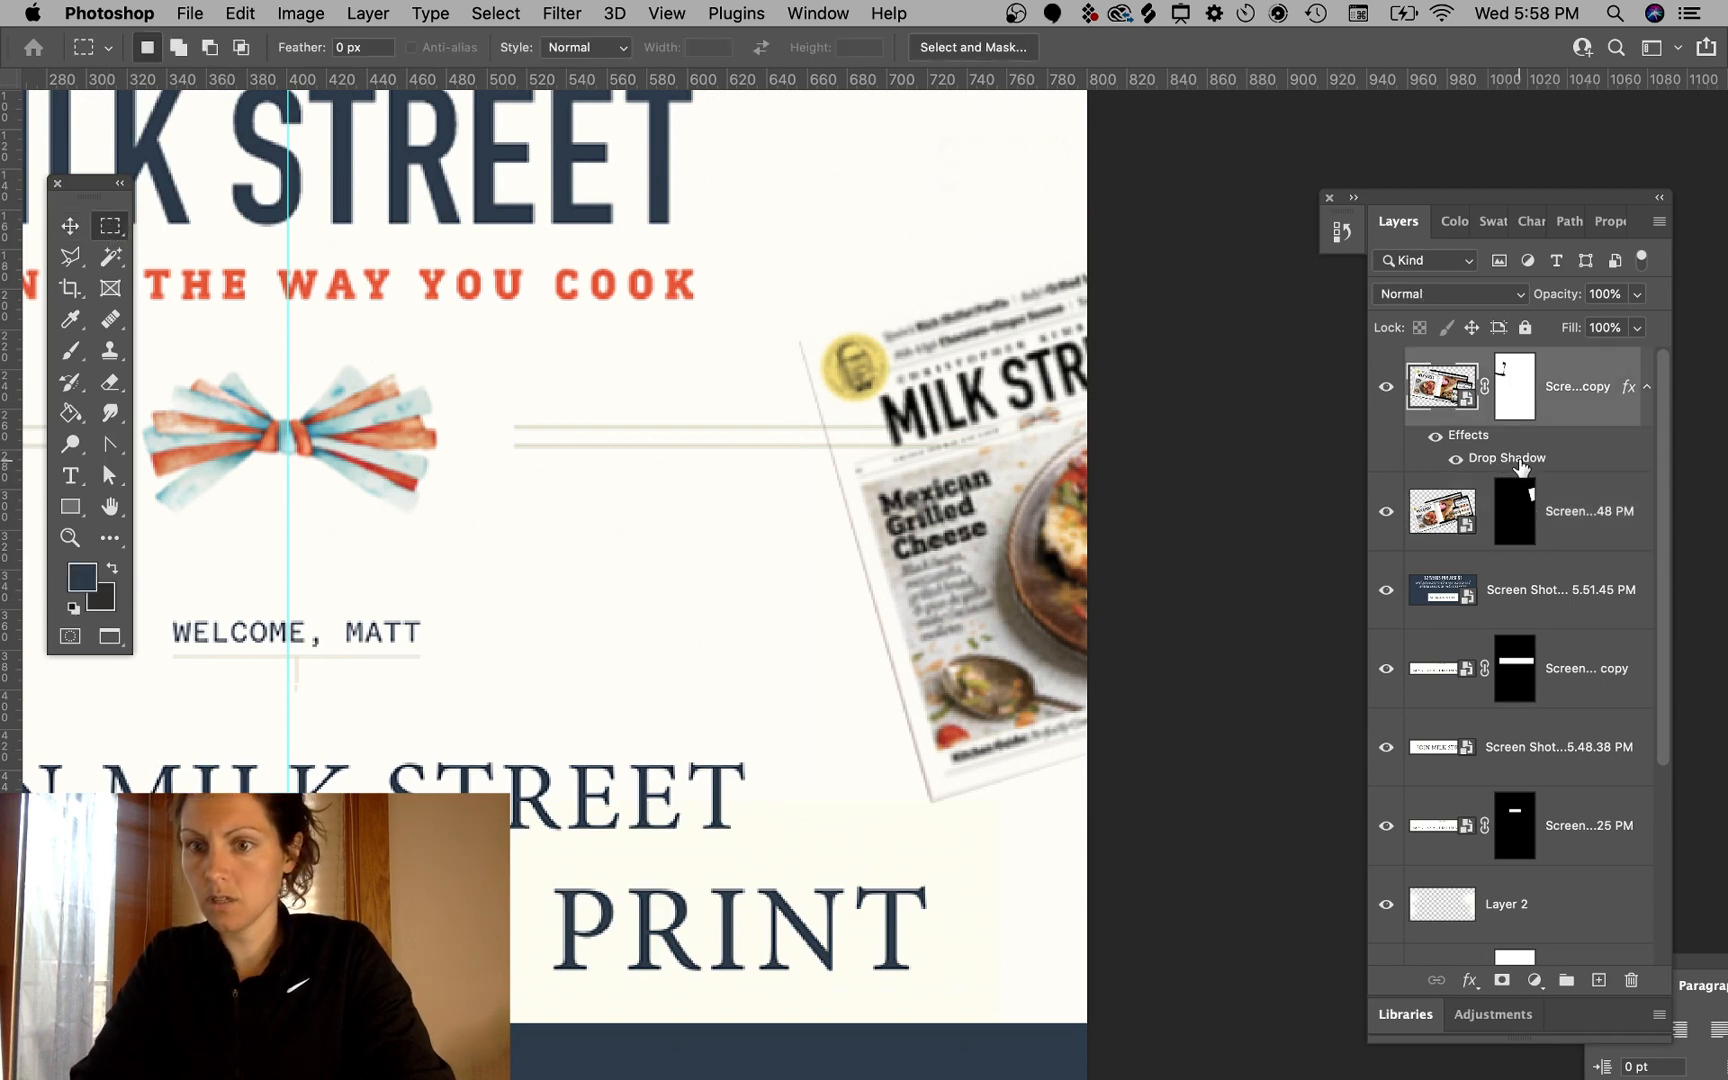
{"action": "right_click", "coordinate": [1520, 466]}
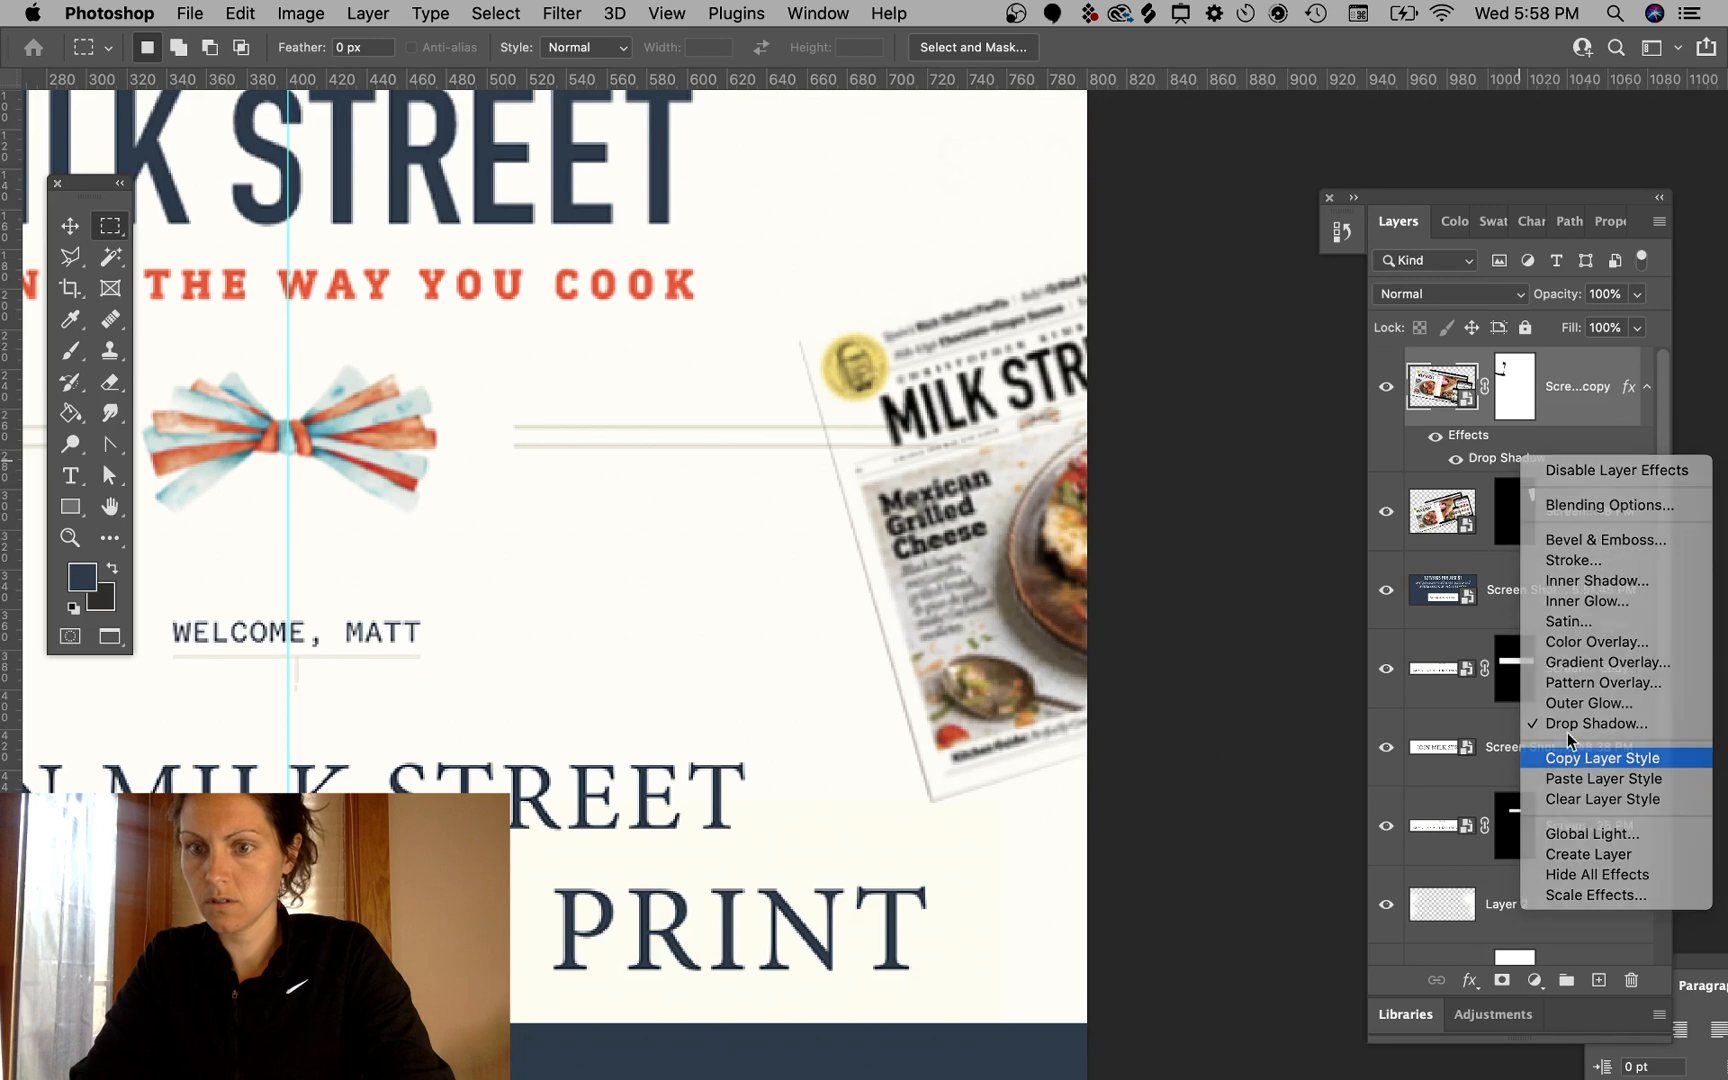
{"action": "left_click", "coordinate": [1570, 757]}
{"action": "left_click", "coordinate": [1583, 542]}
{"action": "right_click", "coordinate": [1583, 542]}
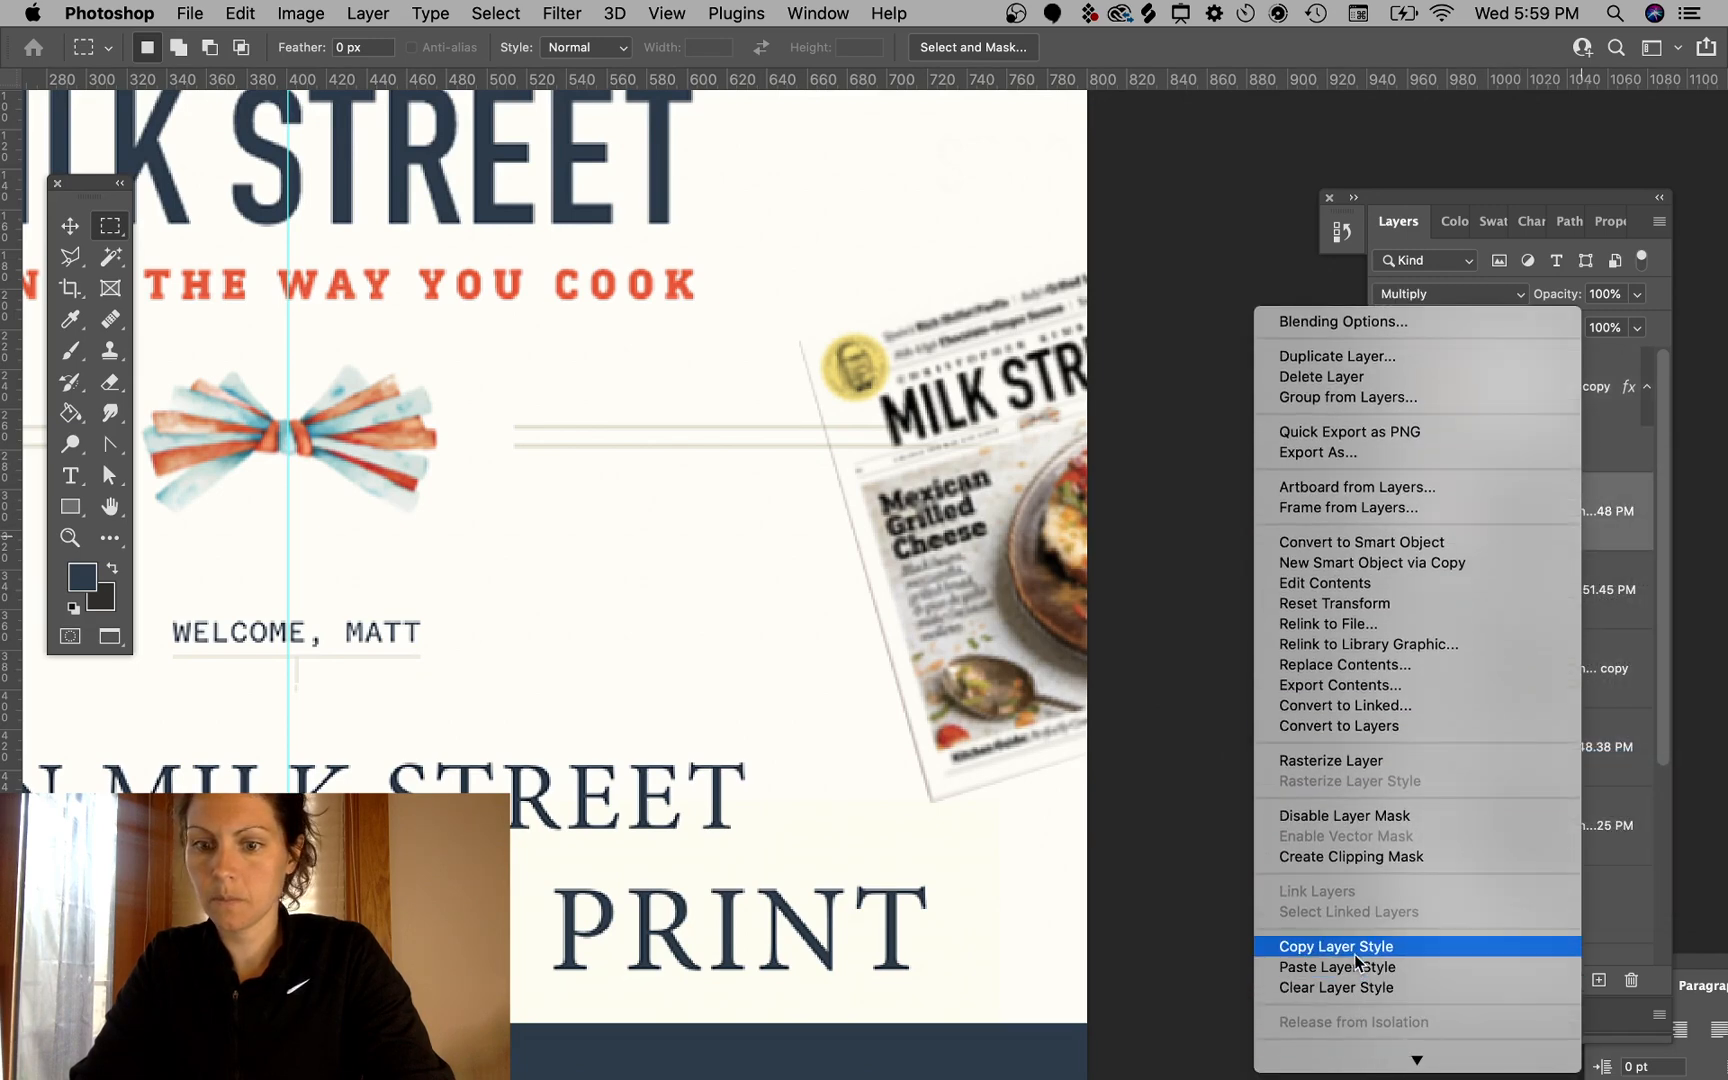
{"action": "left_click", "coordinate": [1358, 965]}
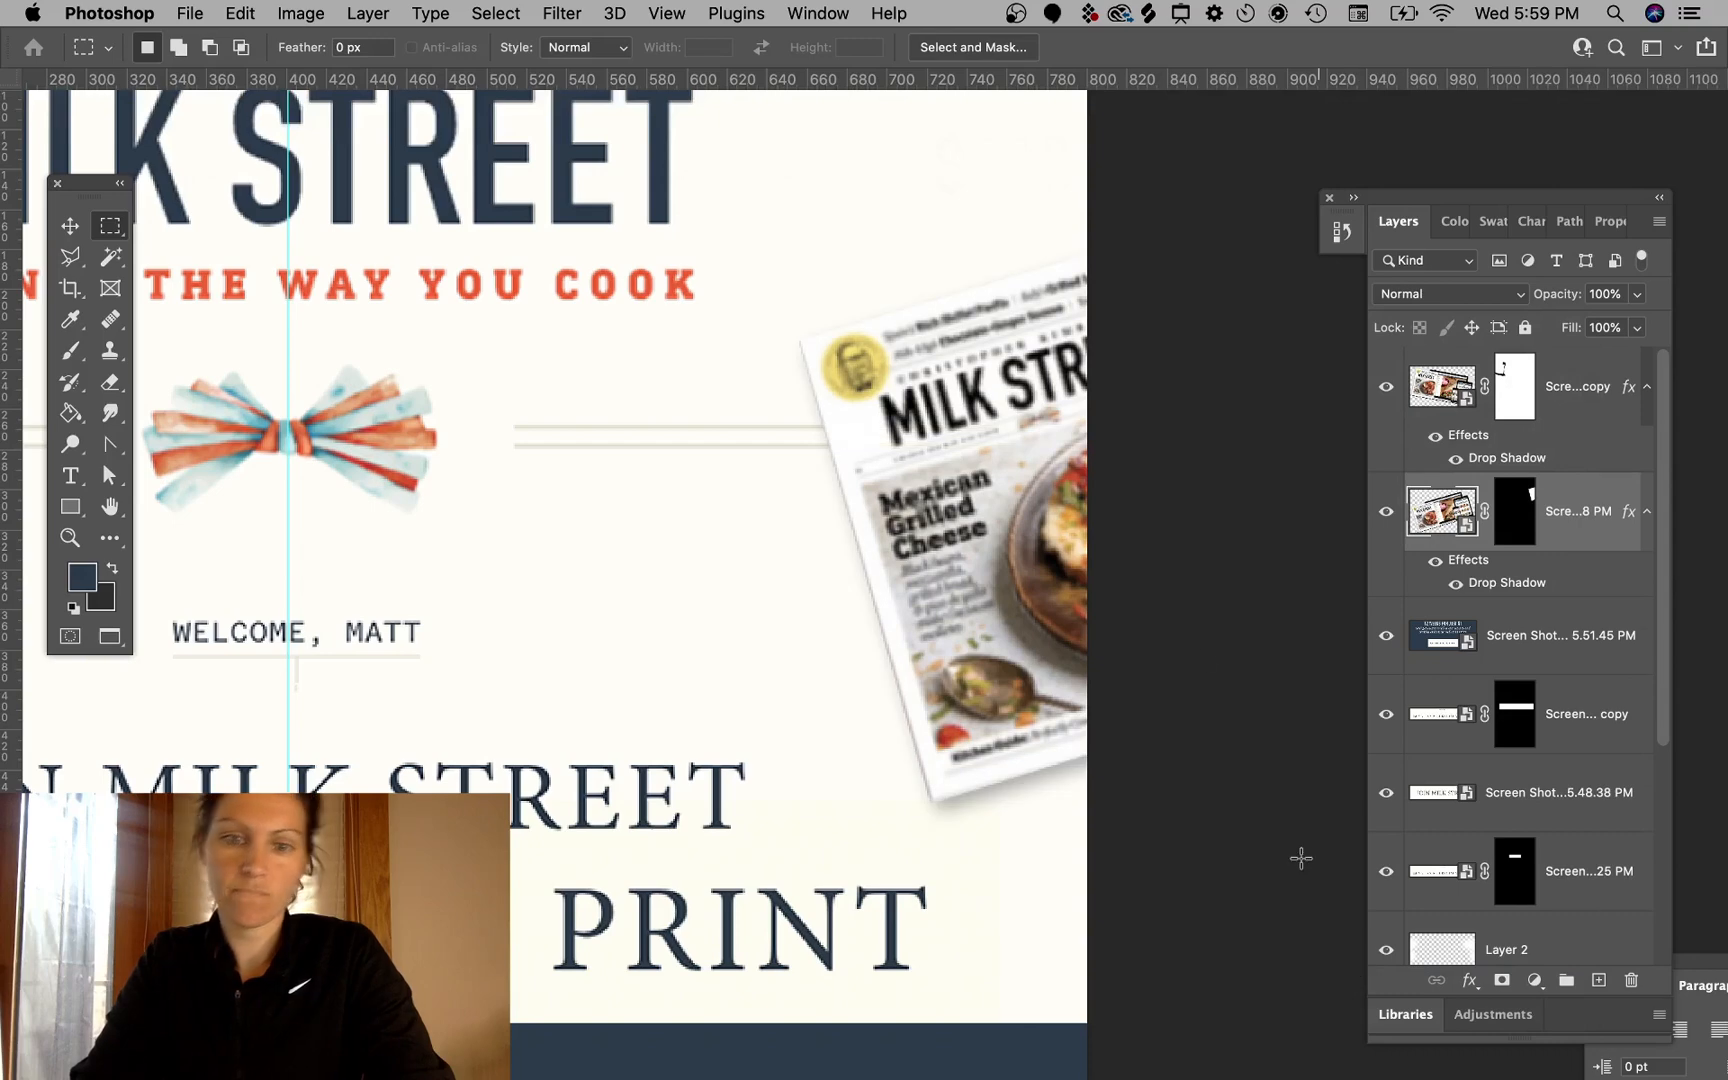
- Nudge the header screenshot layer one step to the left with the Move tool
{"action": "scroll", "coordinate": [829, 625], "scroll_direction": "down", "scroll_amount": 5}
{"action": "scroll", "coordinate": [829, 625], "scroll_direction": "left", "scroll_amount": 4}
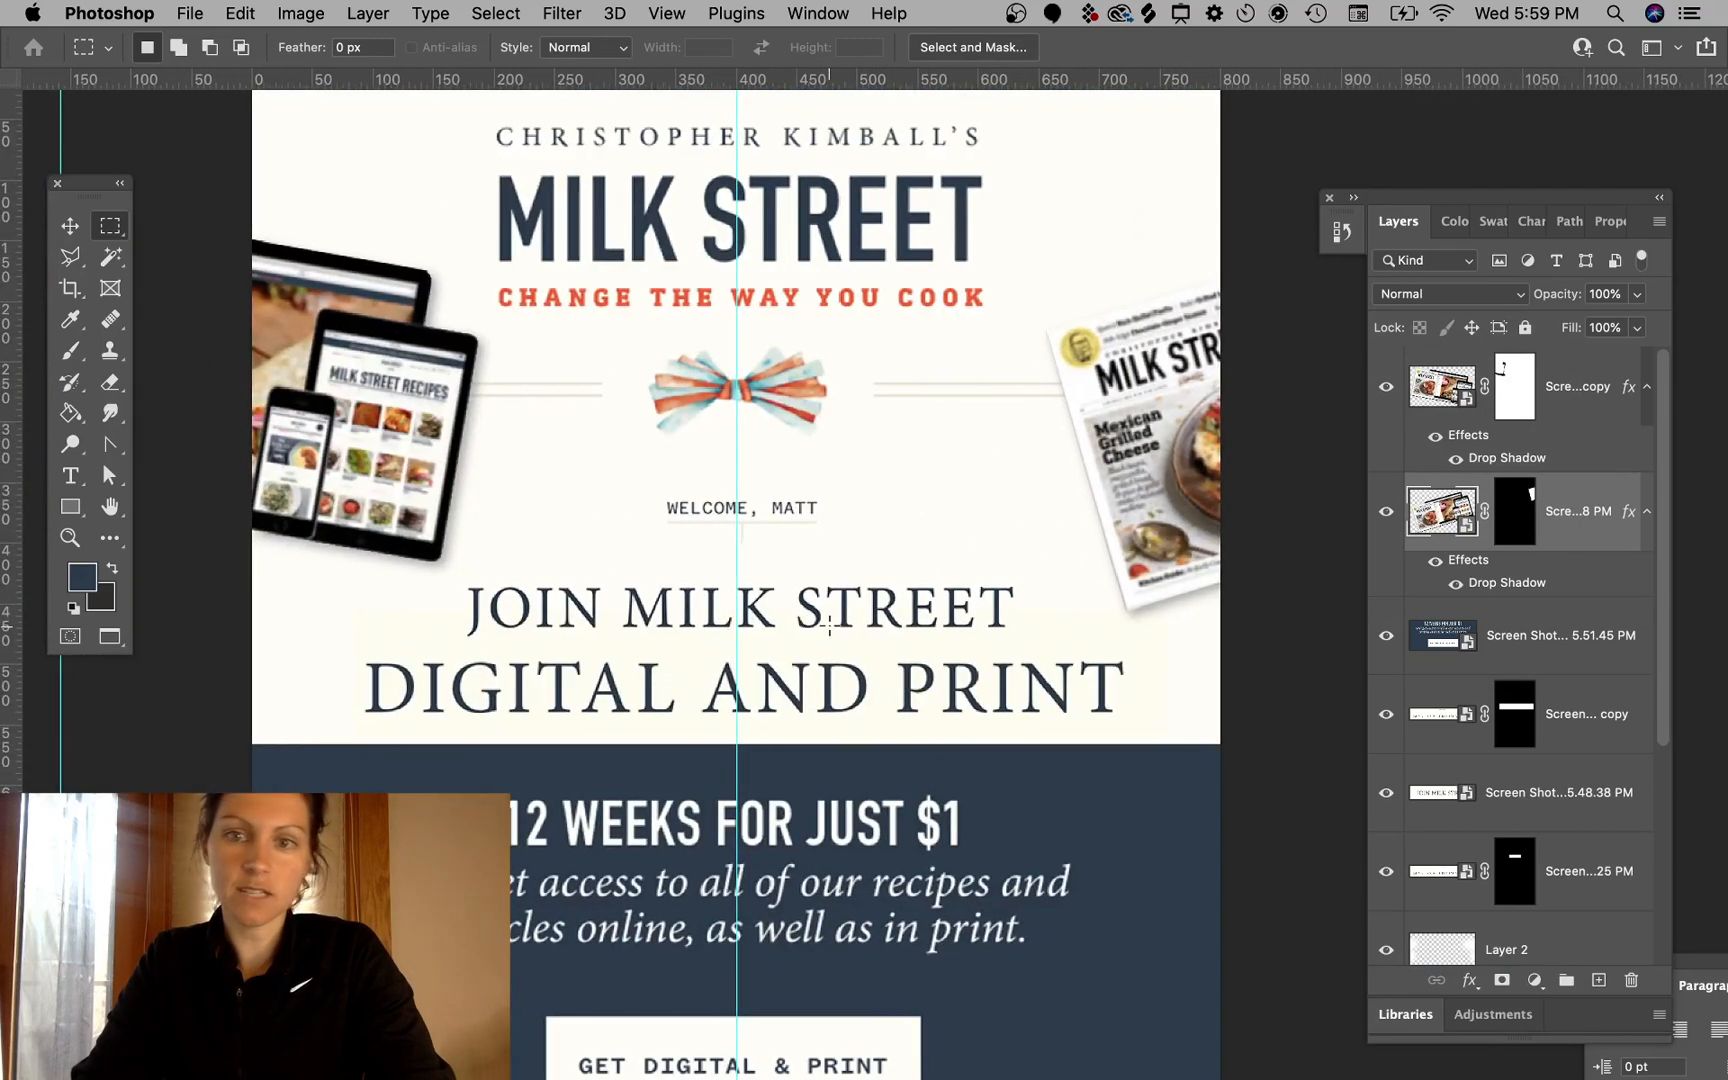
{"action": "left_click", "coordinate": [71, 230]}
{"action": "left_click", "coordinate": [180, 170], "text": "super"}
{"action": "scroll", "coordinate": [690, 390], "scroll_direction": "up", "scroll_amount": 3}
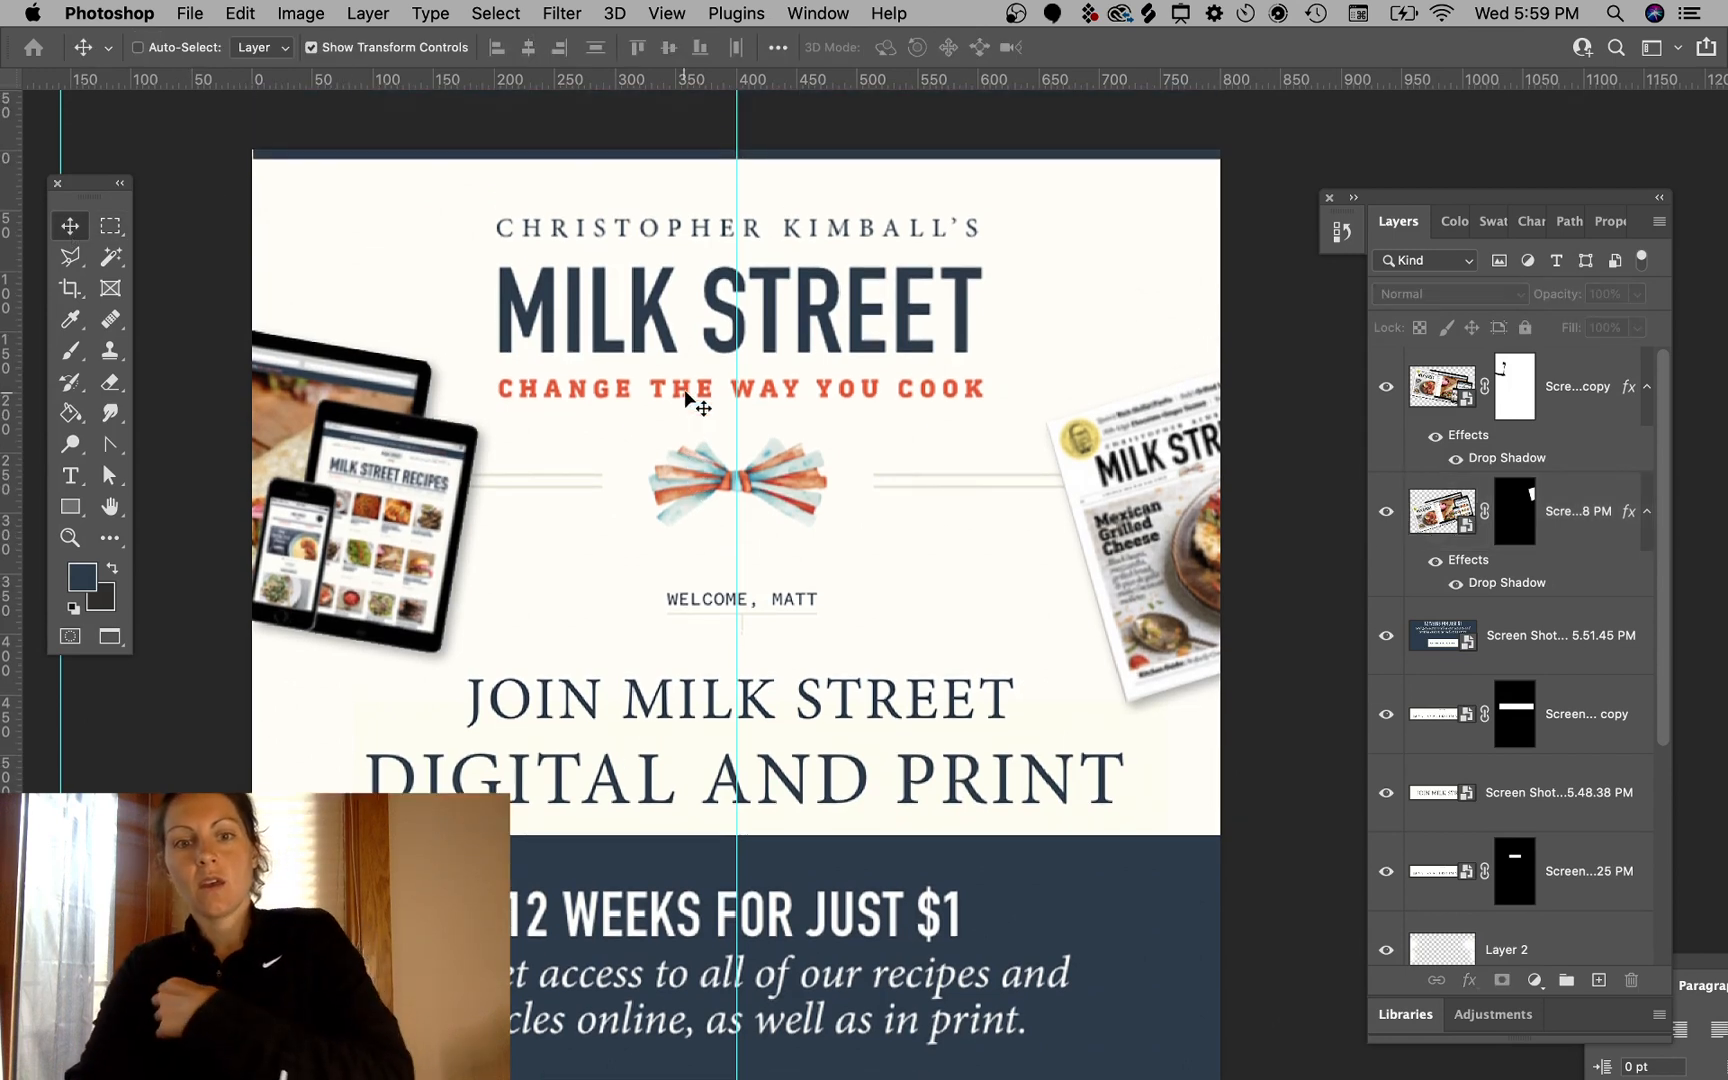
{"action": "scroll", "coordinate": [805, 430], "scroll_direction": "left", "scroll_amount": 3}
{"action": "scroll", "coordinate": [800, 420], "scroll_direction": "up", "scroll_amount": 1}
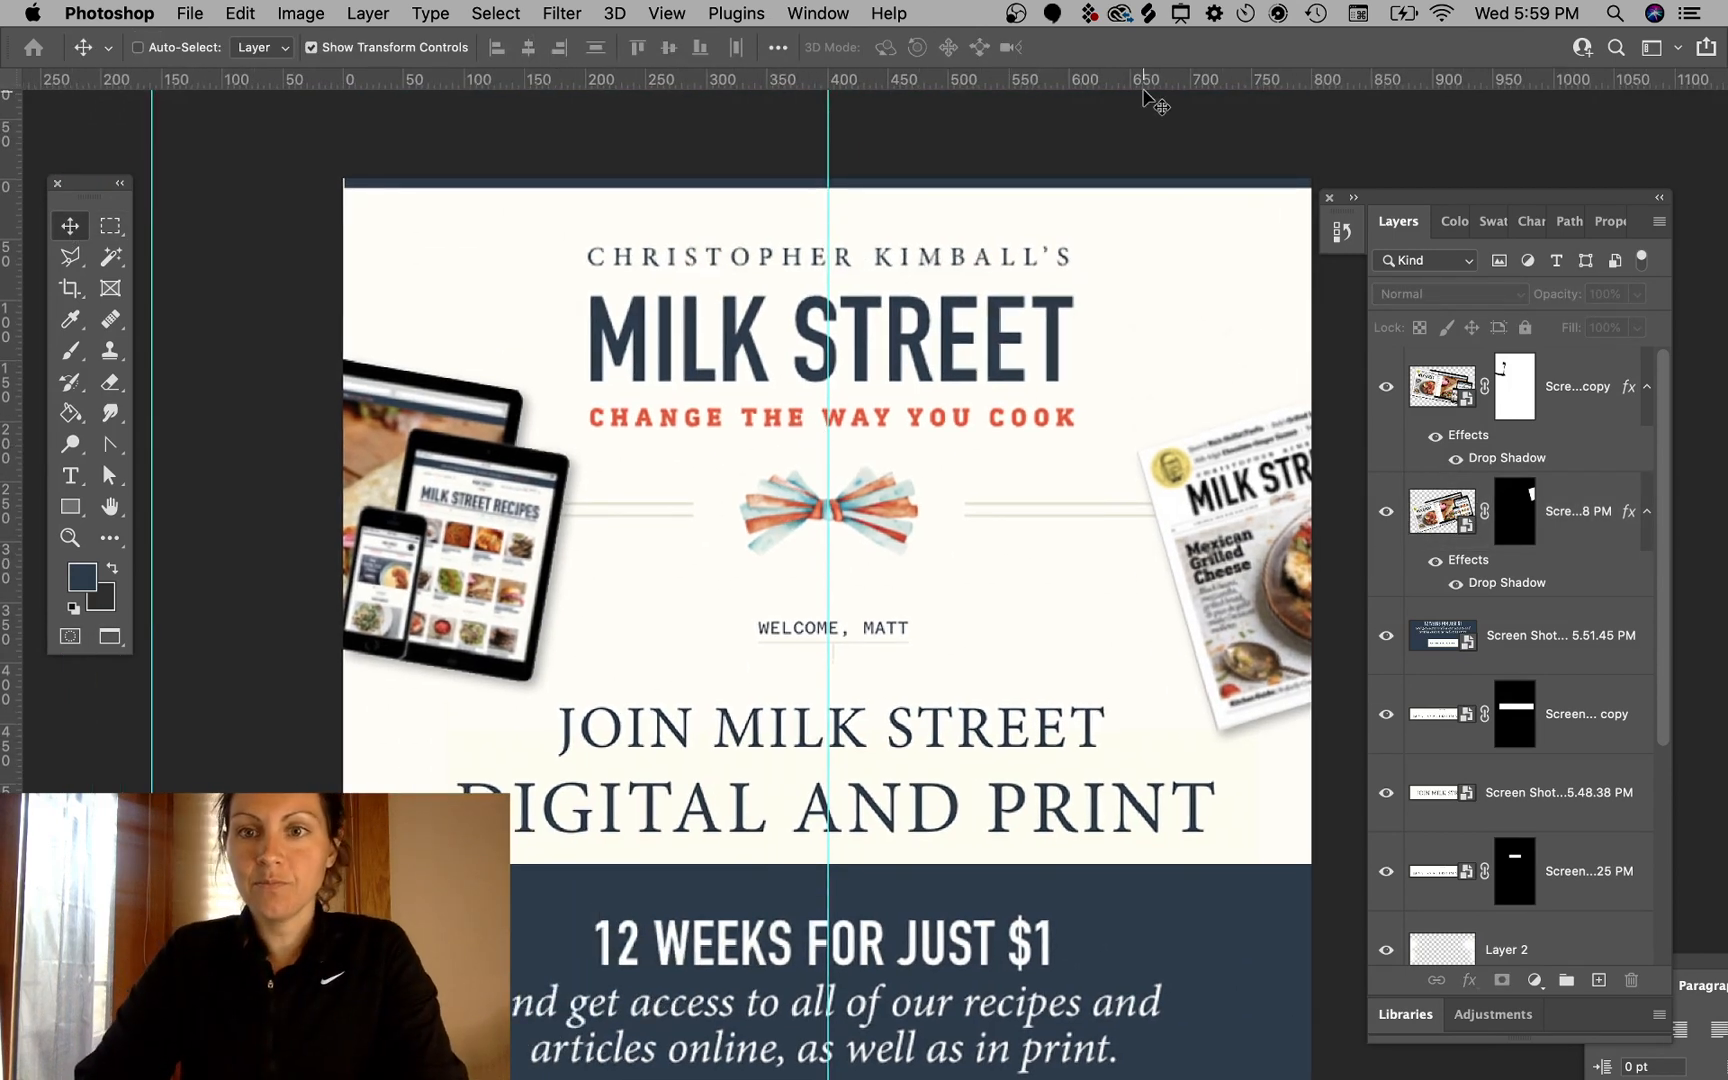
{"action": "left_click", "coordinate": [1140, 185]}
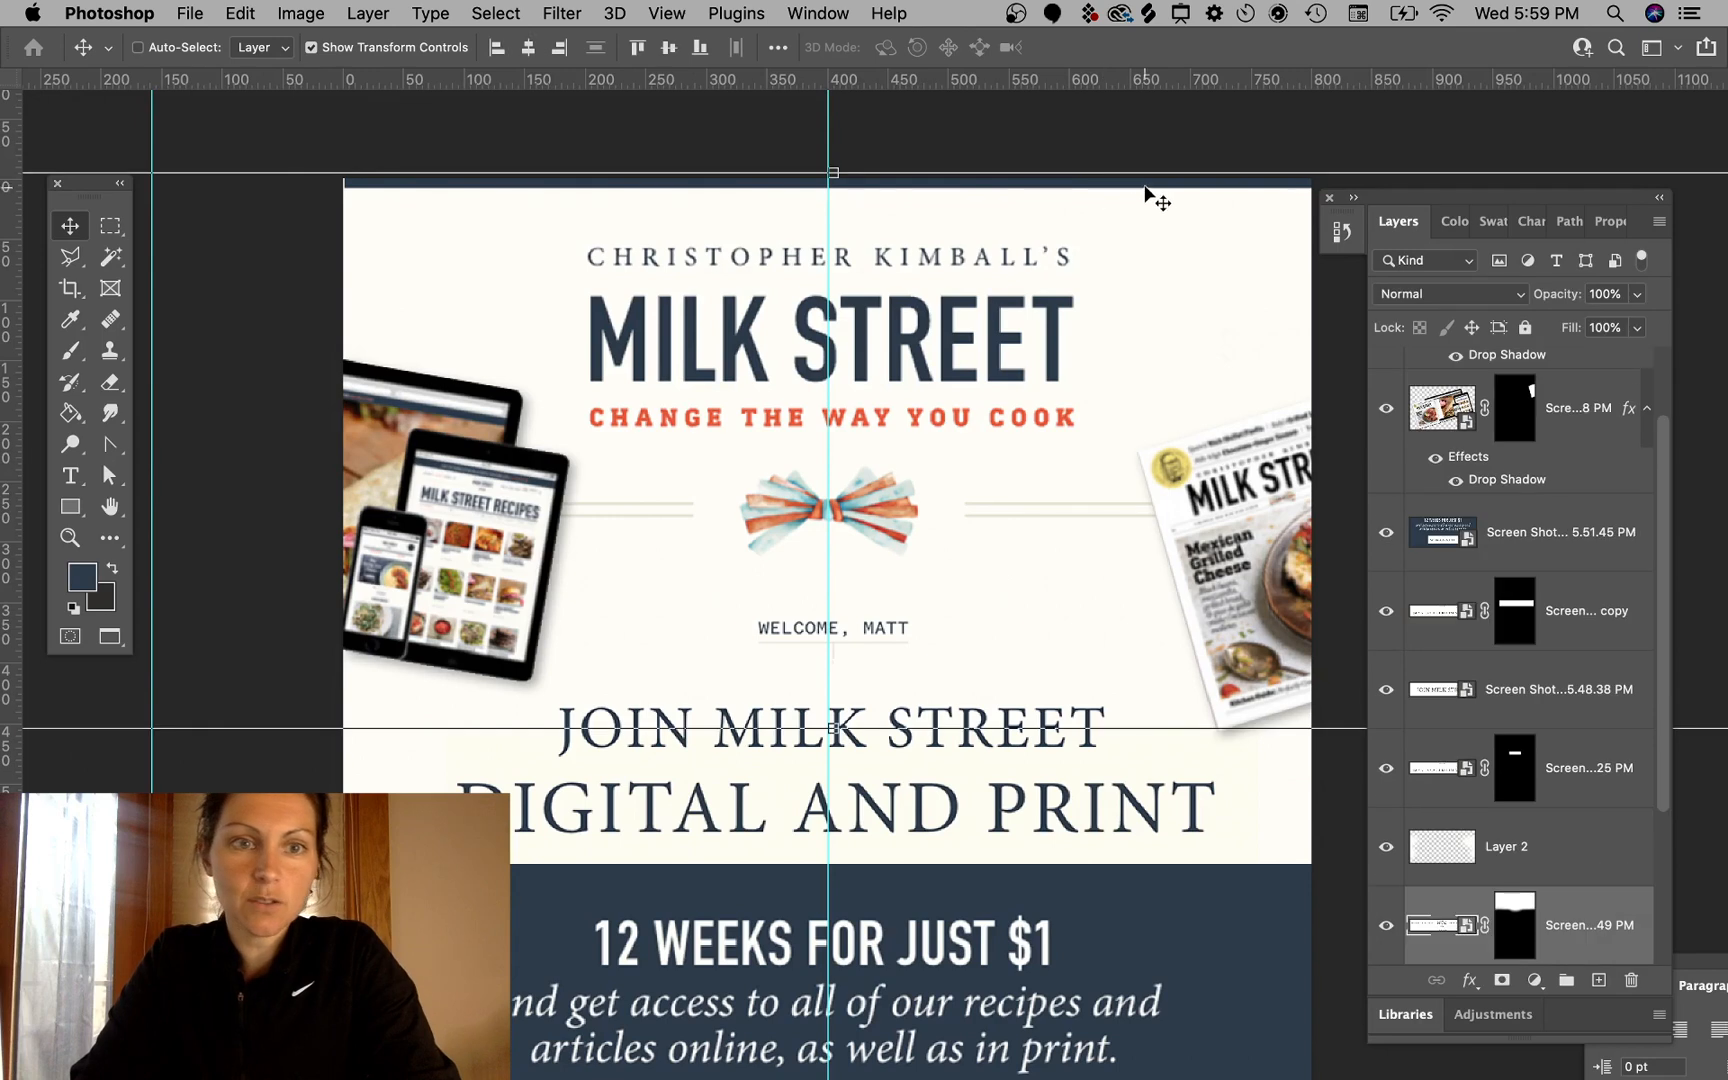
{"action": "mouse_move", "coordinate": [1145, 185]}
{"action": "left_mouse_down"}
{"action": "mouse_move", "coordinate": [1123, 185]}
{"action": "mouse_move", "coordinate": [1148, 186]}
{"action": "left_mouse_up"}
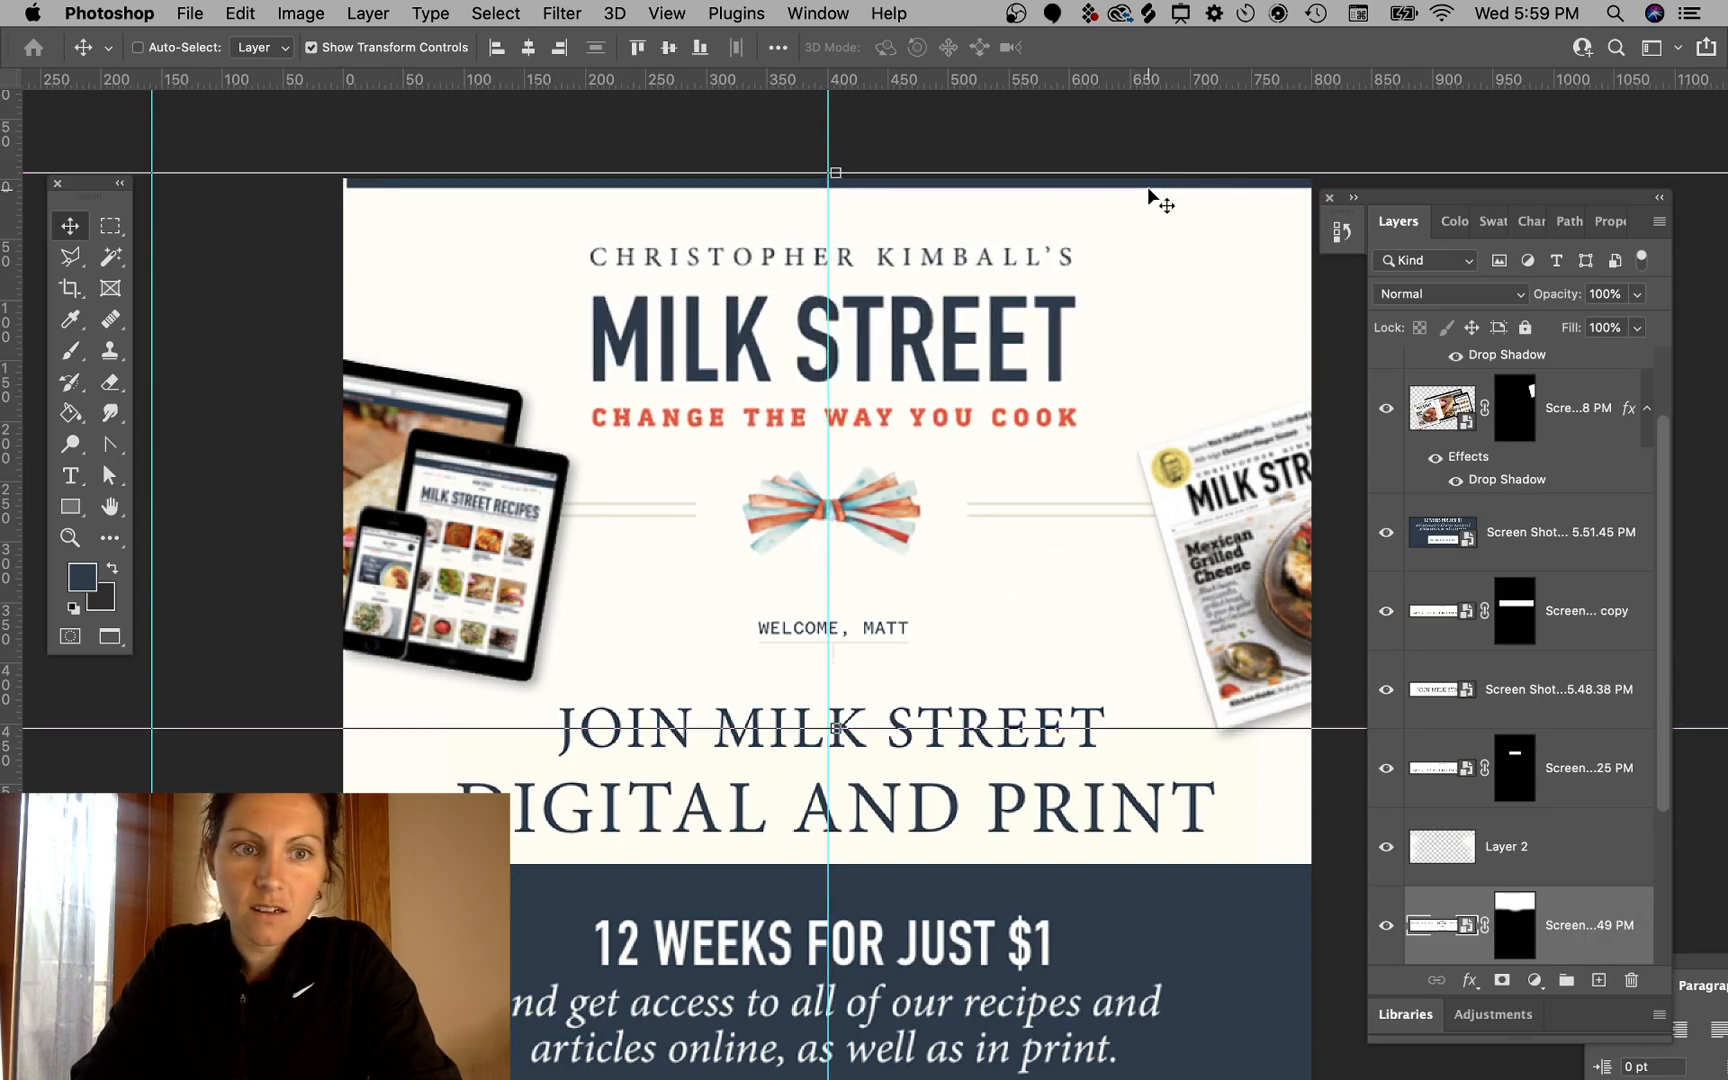
{"action": "key", "text": "super+z"}
{"action": "key", "text": "Left"}
{"action": "key", "text": "Left"}
{"action": "key", "text": "Right"}
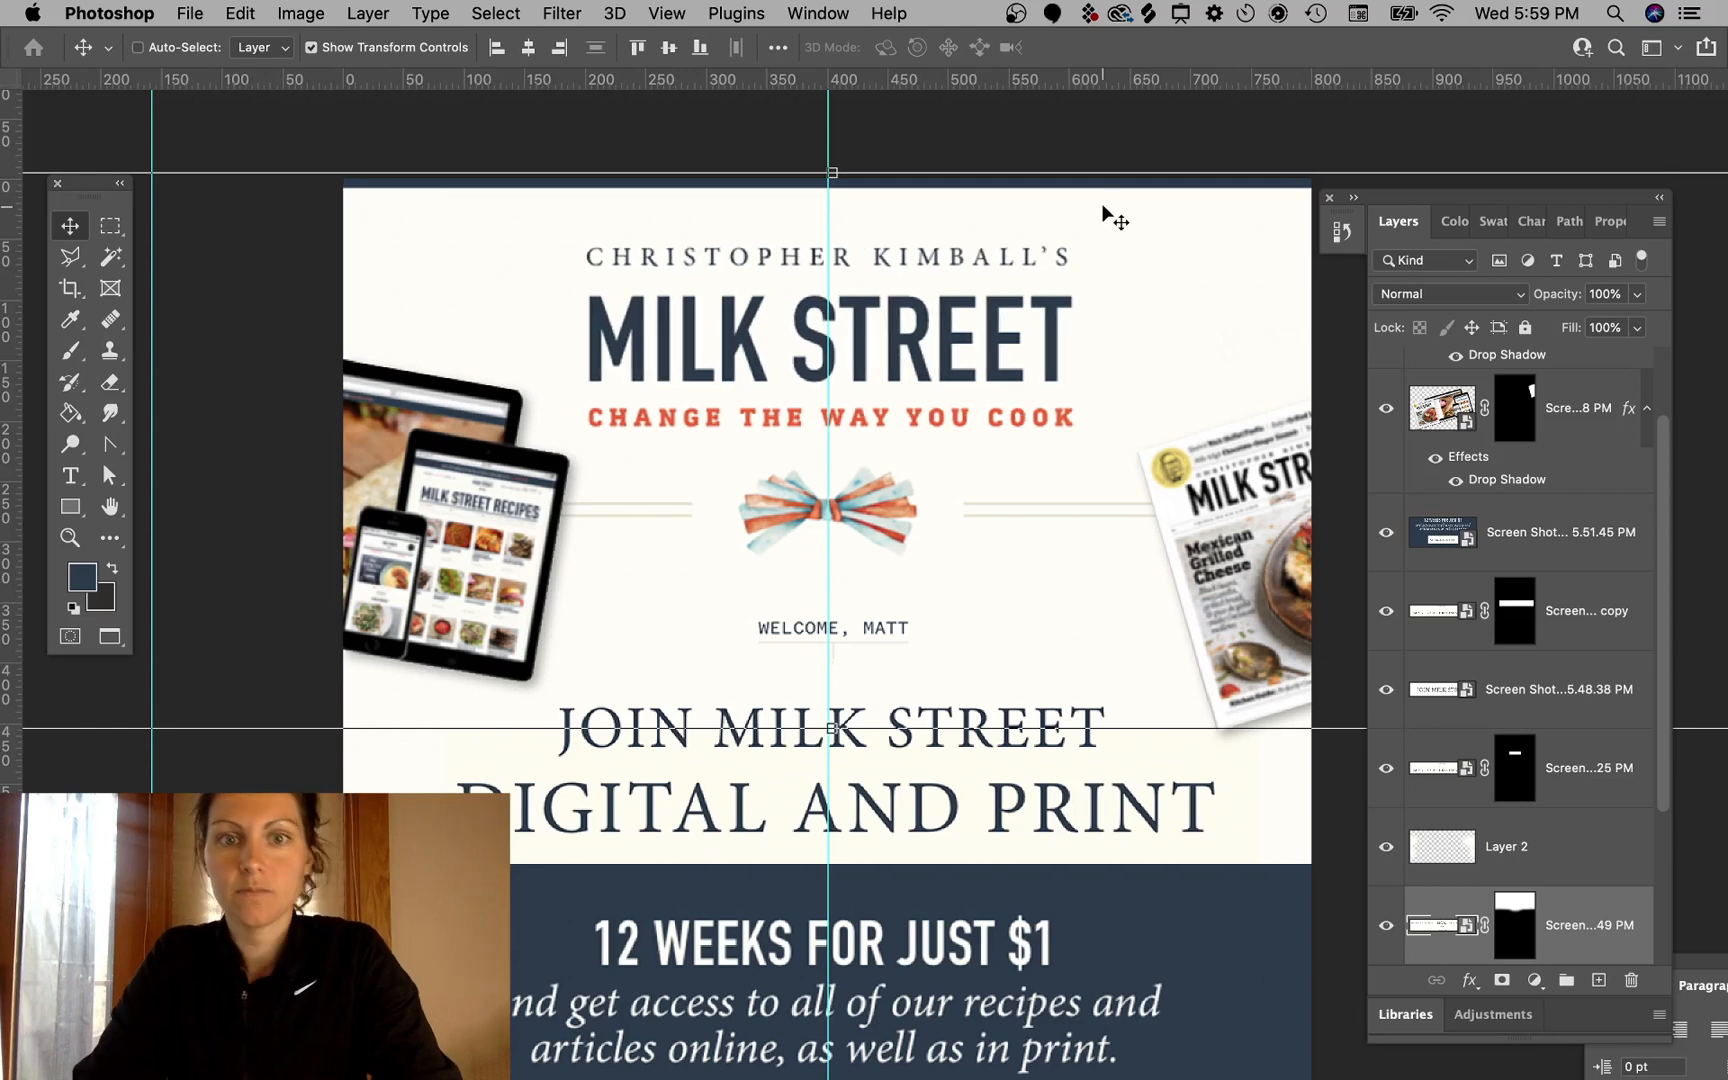
{"action": "left_click", "coordinate": [1062, 158], "text": "super"}
- Move the magazine image slightly upward beside the header
{"action": "scroll", "coordinate": [1043, 258], "scroll_direction": "down", "scroll_amount": 3}
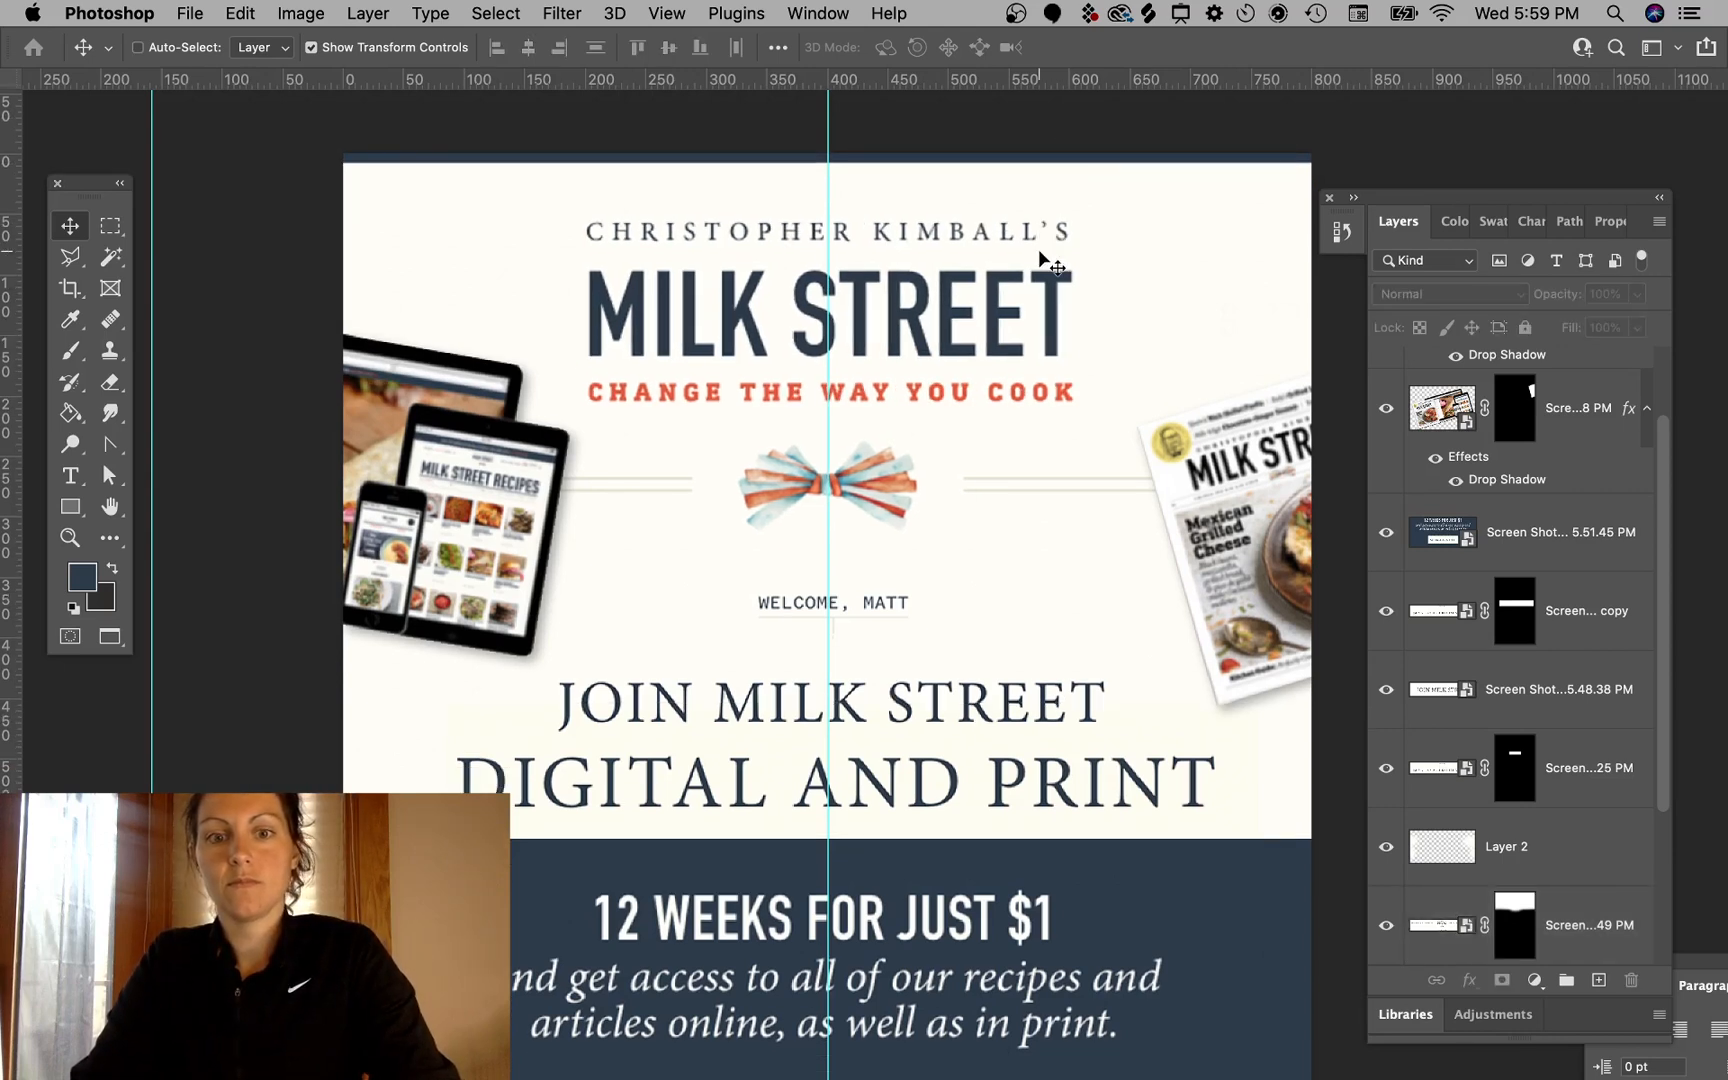
{"action": "scroll", "coordinate": [975, 422], "scroll_direction": "down", "scroll_amount": 3}
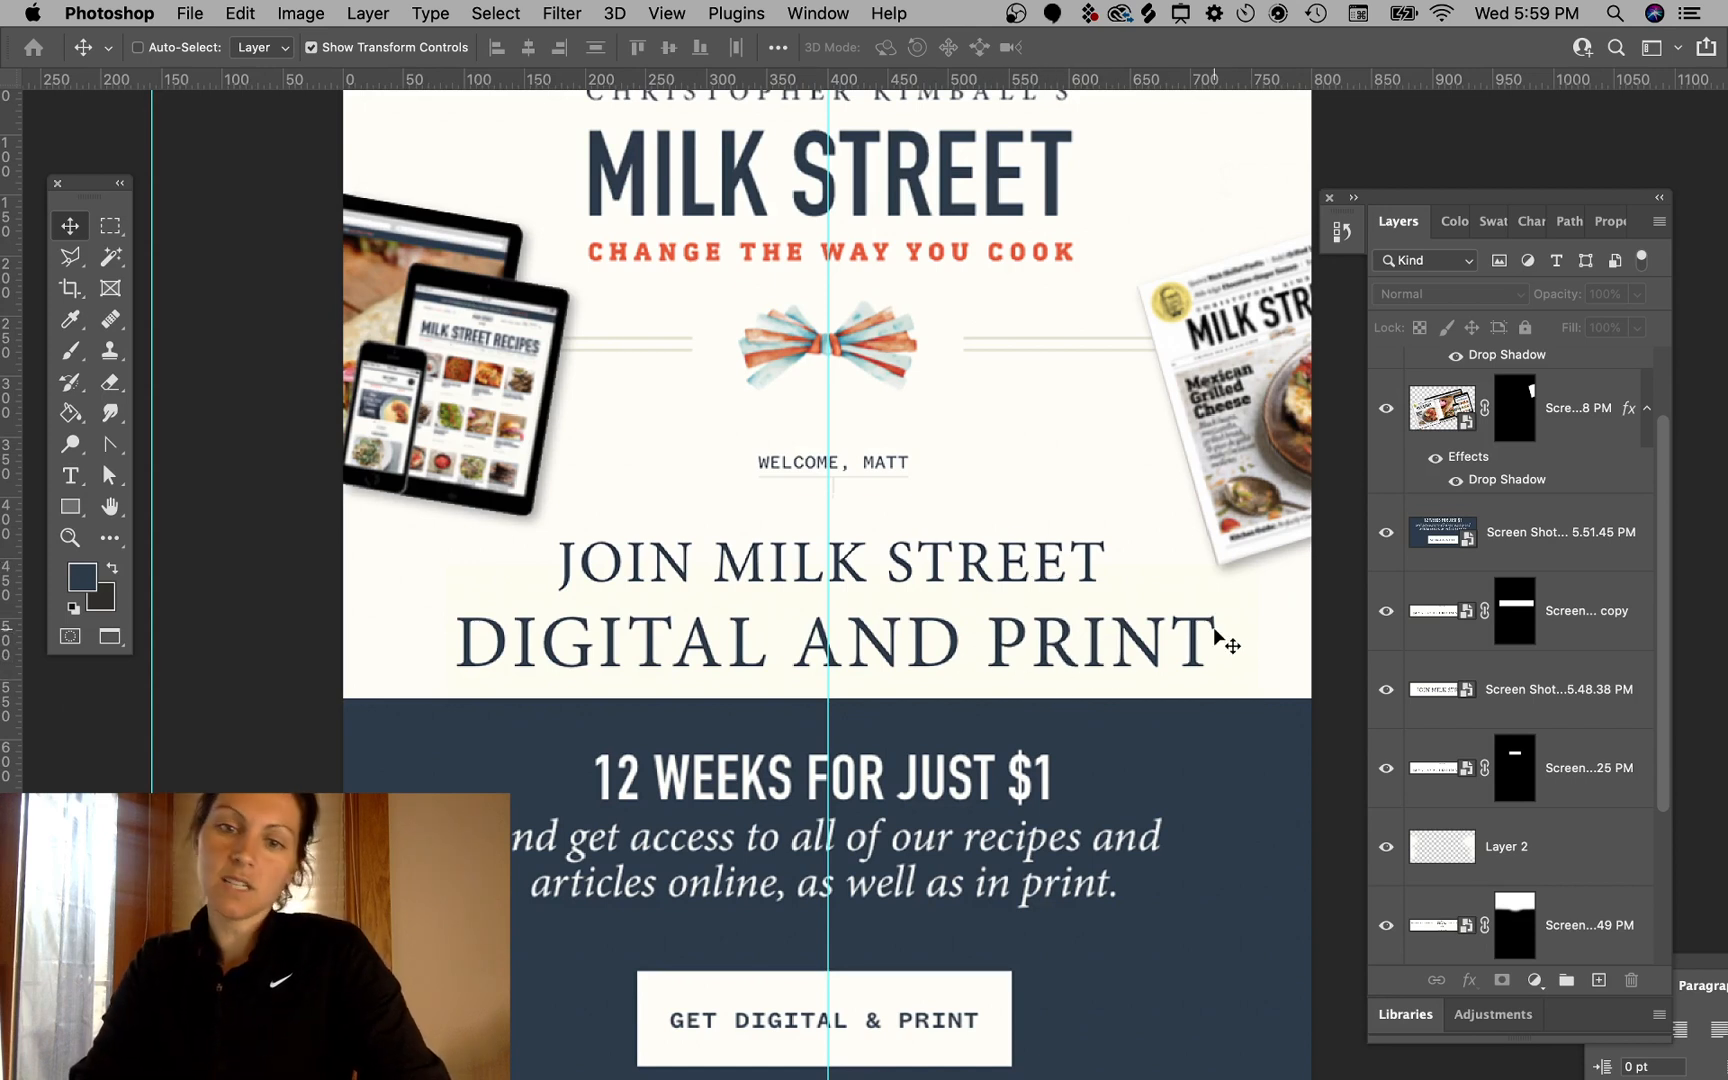
{"action": "scroll", "coordinate": [993, 630], "scroll_direction": "down", "scroll_amount": 2}
{"action": "scroll", "coordinate": [993, 630], "scroll_direction": "up", "scroll_amount": 5}
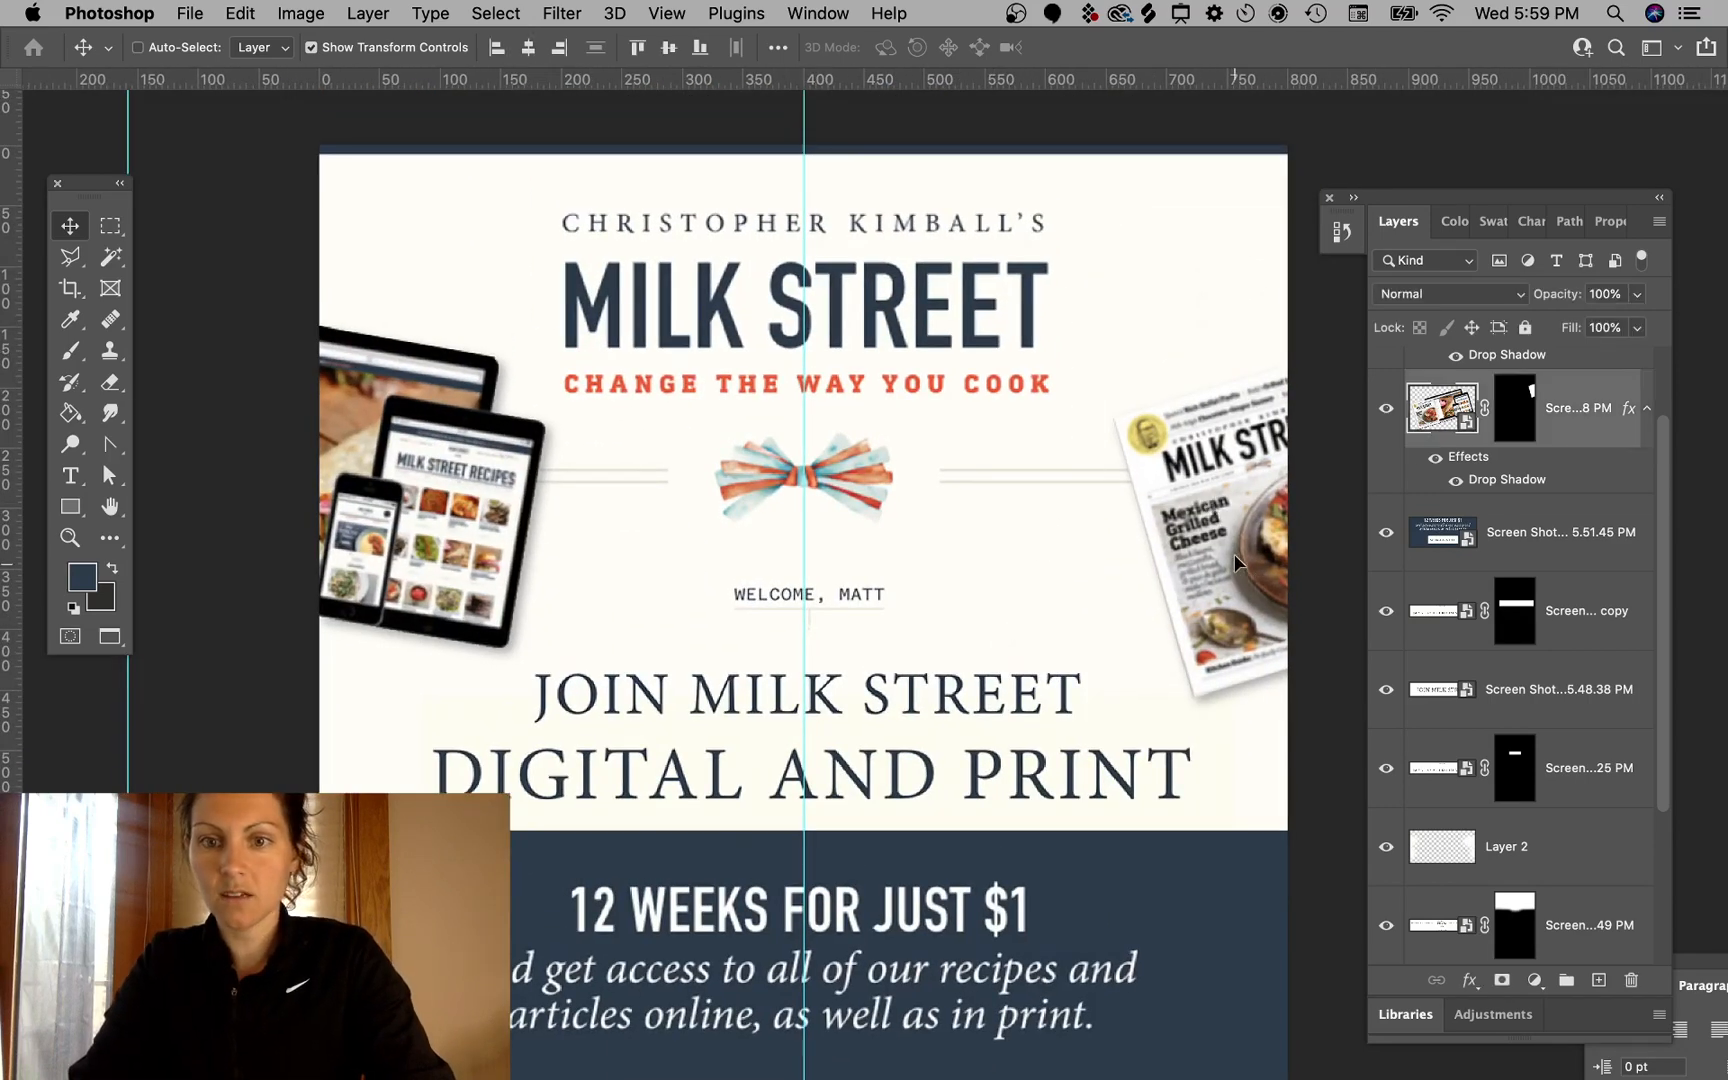
{"action": "left_click_drag", "start_coordinate": [1240, 562], "coordinate": [1230, 516]}
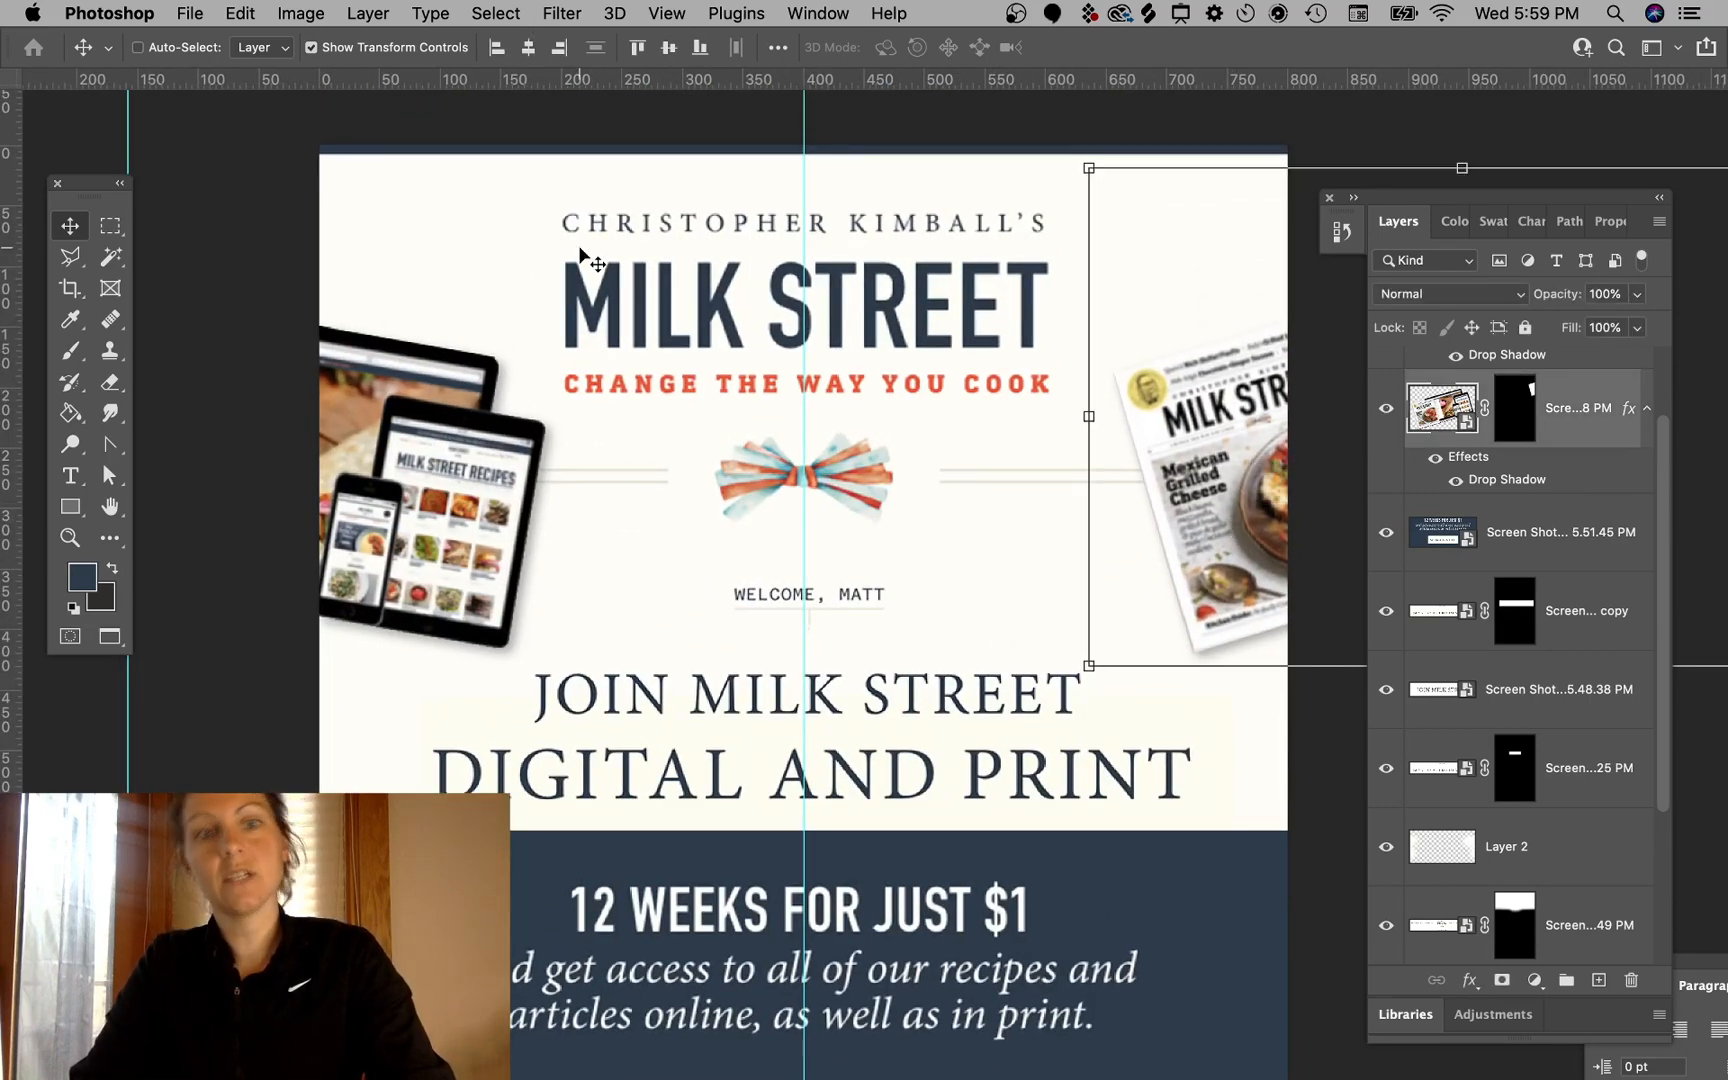
{"action": "left_click", "coordinate": [250, 232]}
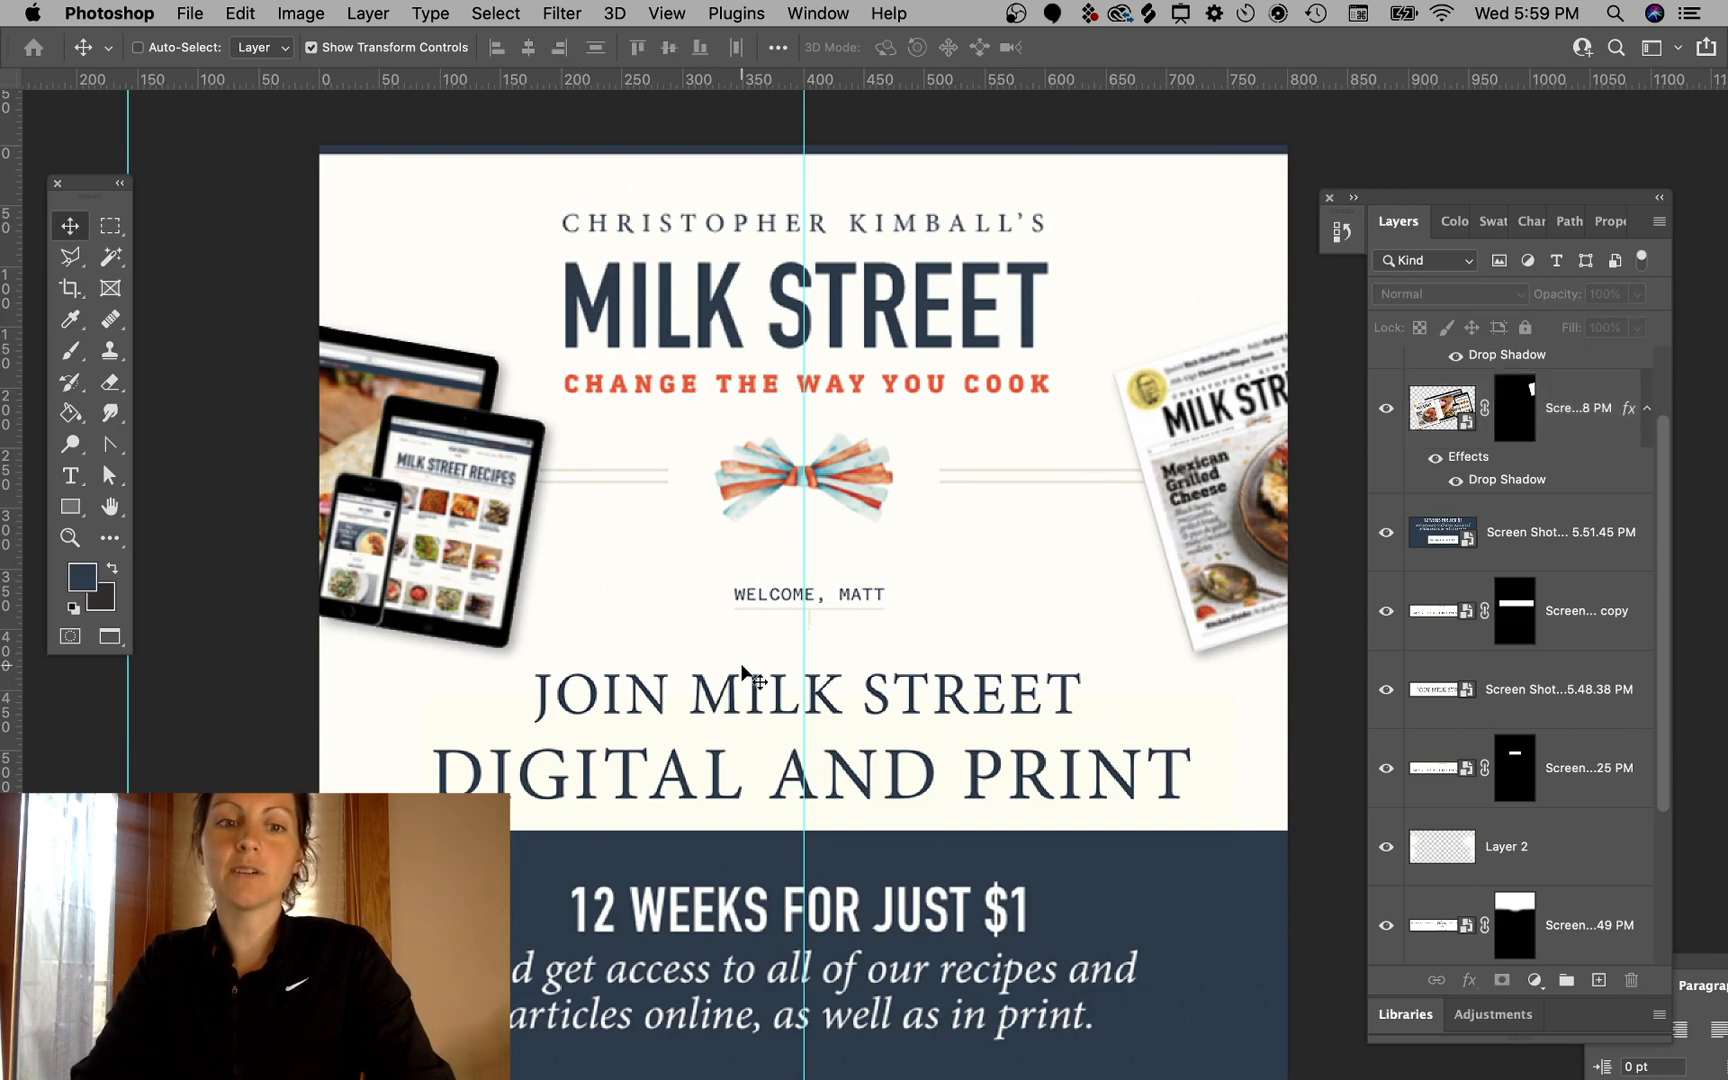
- Zoom out to review the whole email mockup
{"action": "scroll", "coordinate": [712, 838], "scroll_direction": "down", "scroll_amount": 10}
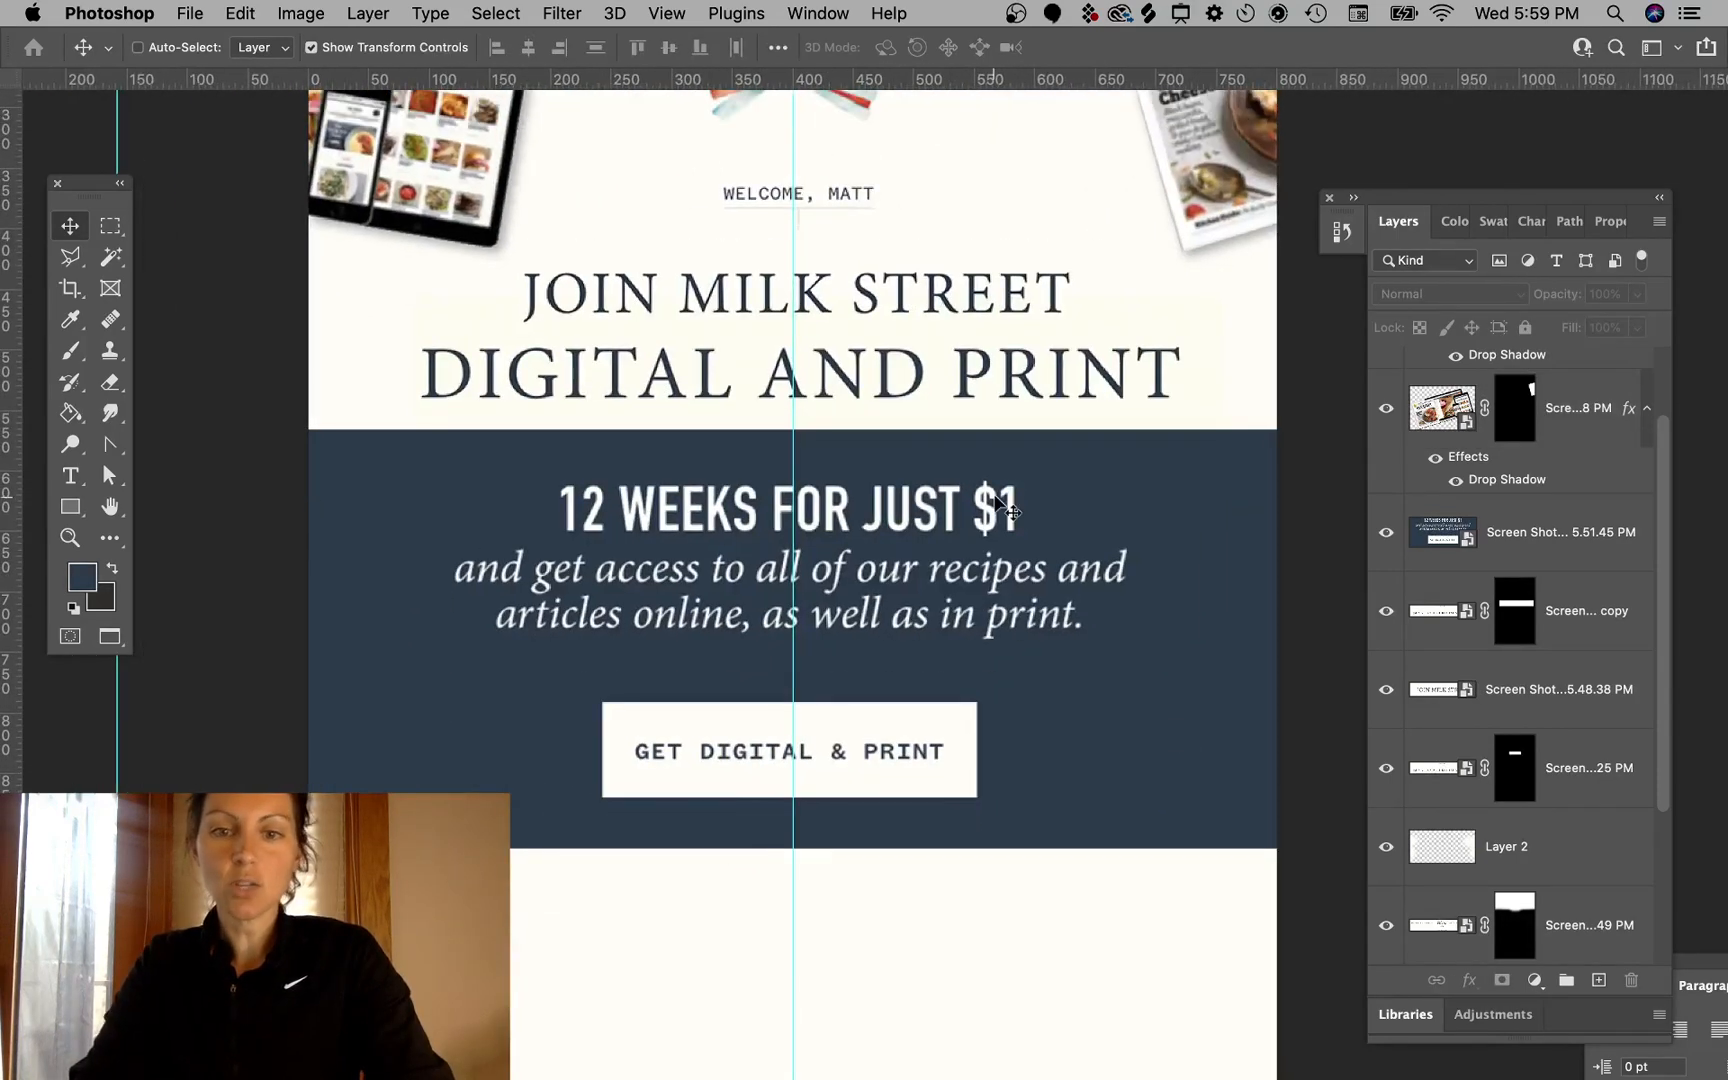
{"action": "key", "text": "super+minus"}
{"action": "key", "text": "super+minus"}
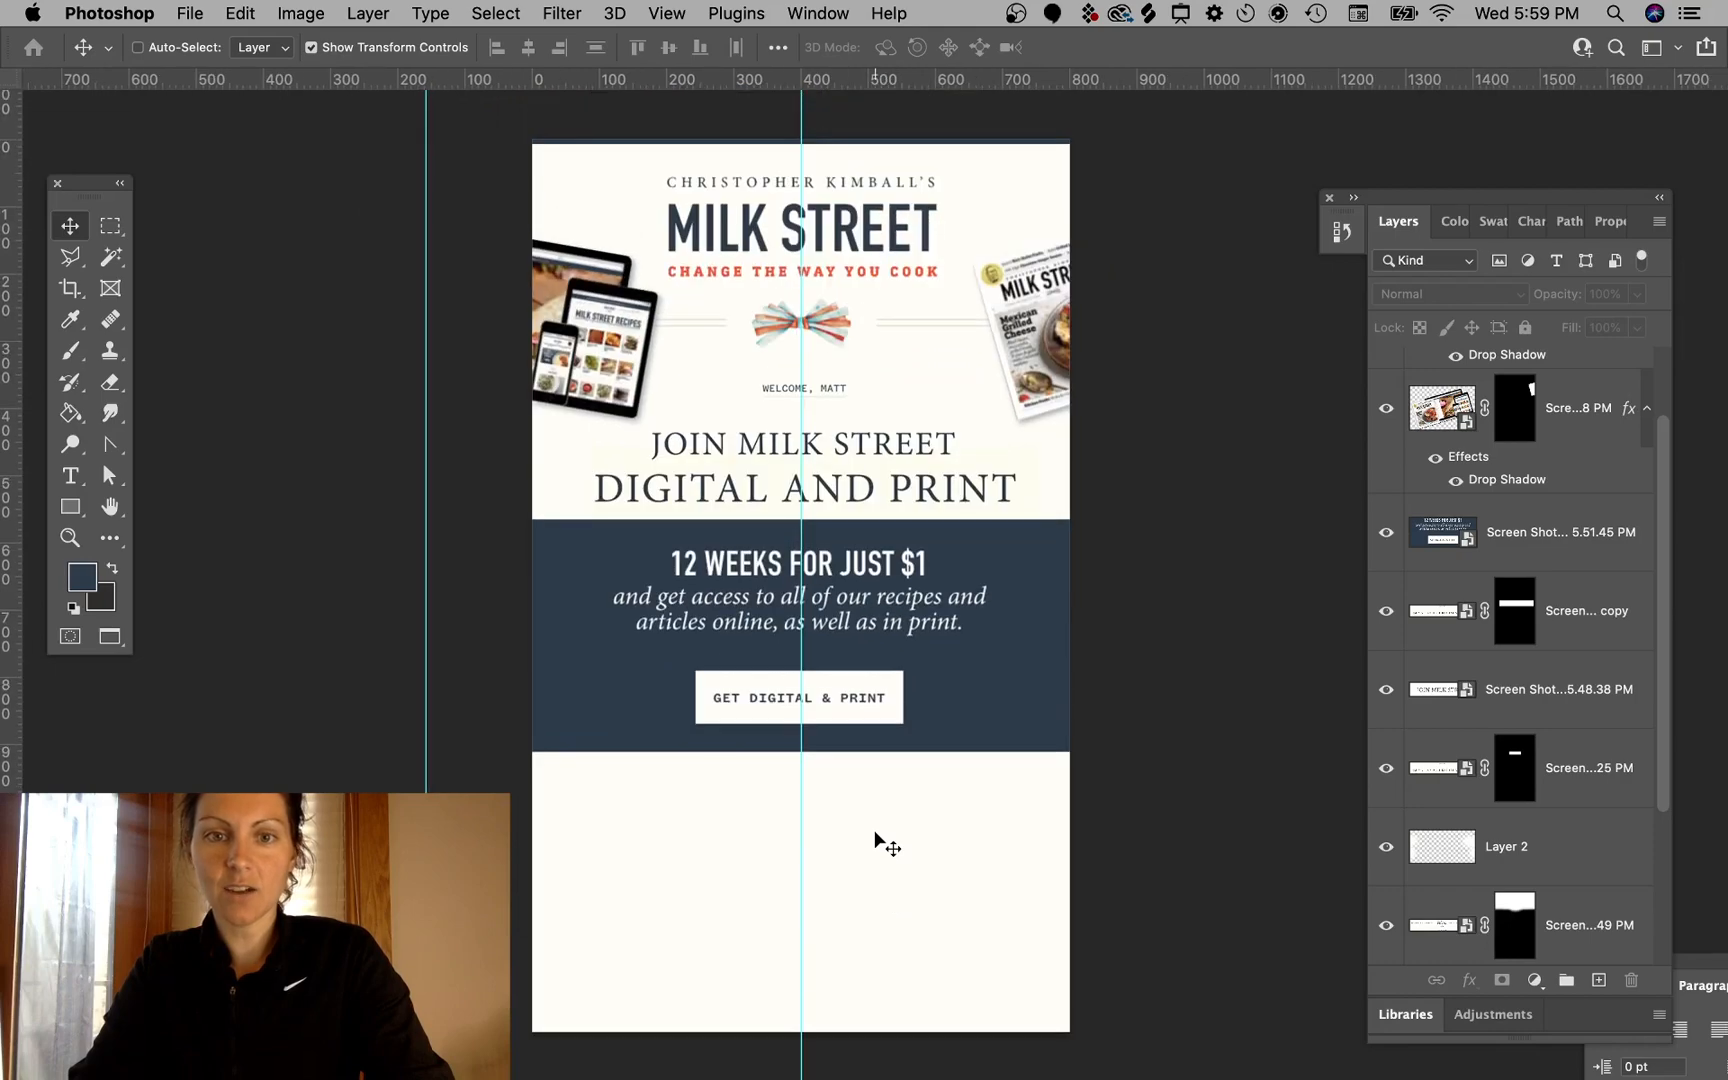
{"action": "scroll", "coordinate": [880, 840], "scroll_direction": "up", "scroll_amount": 3}
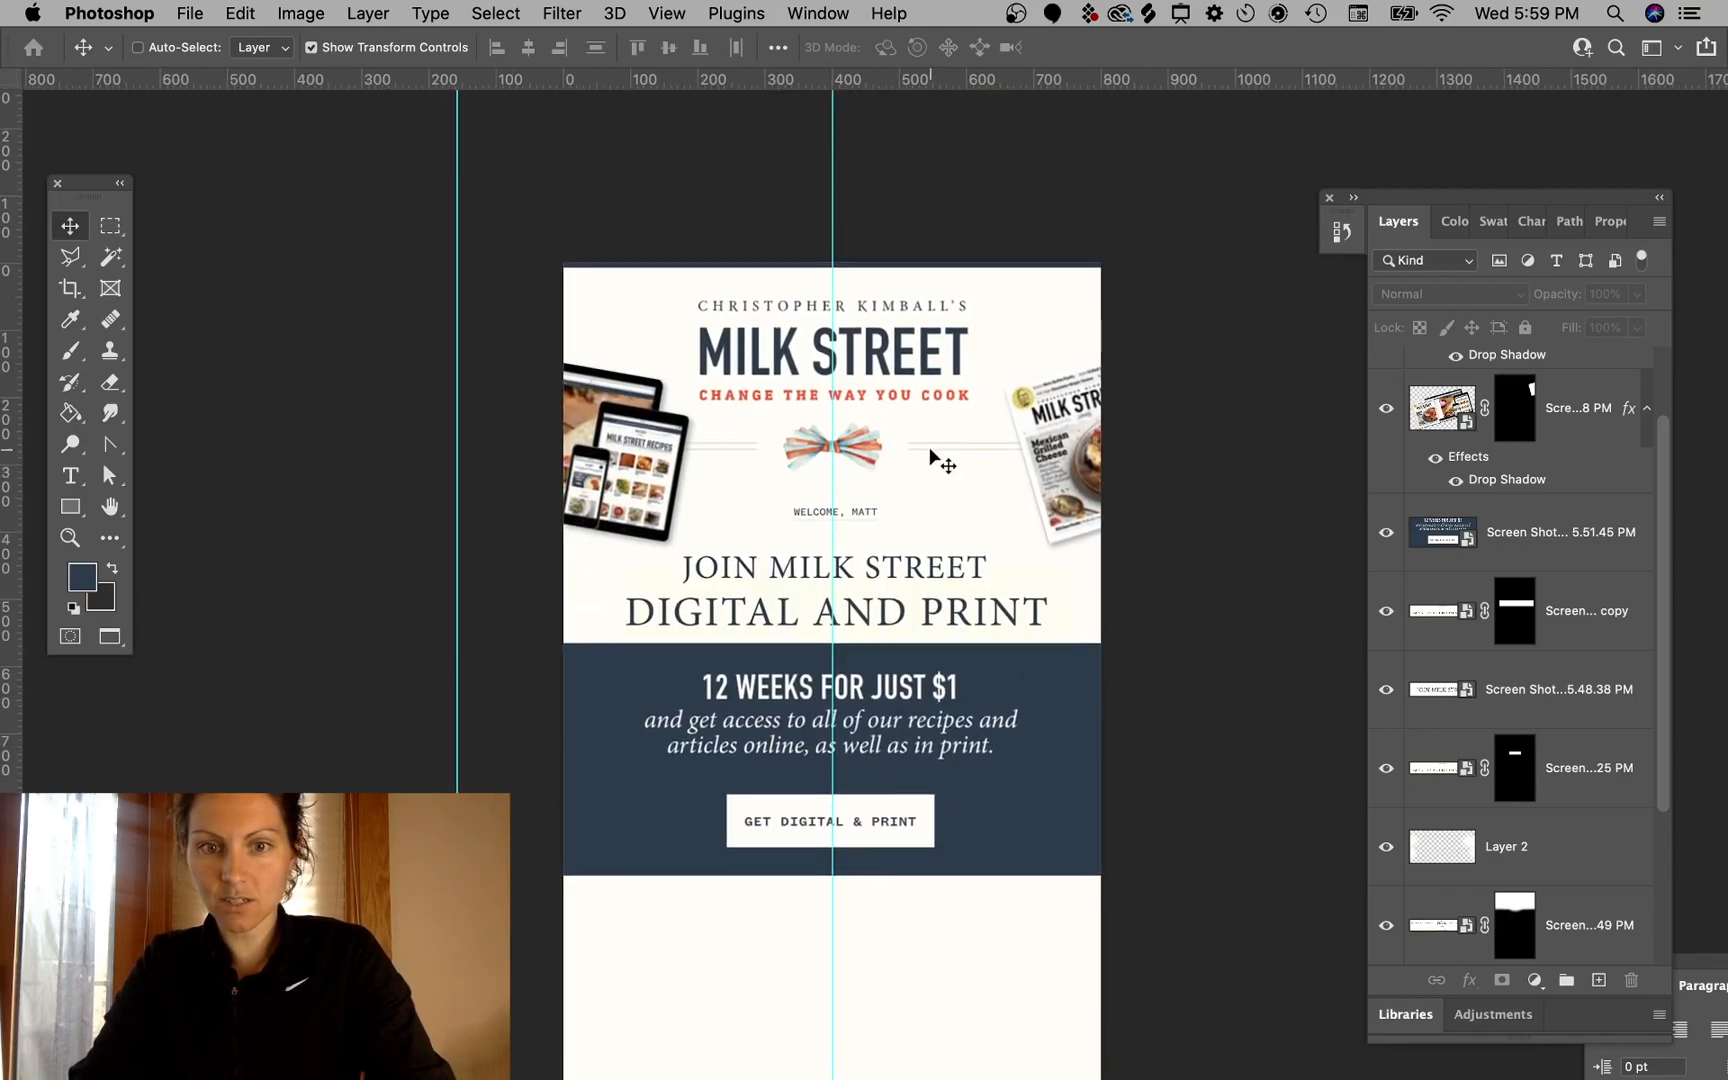
{"action": "scroll", "coordinate": [868, 510], "scroll_direction": "down", "scroll_amount": 3}
{"action": "scroll", "coordinate": [868, 510], "scroll_direction": "left", "scroll_amount": 1}
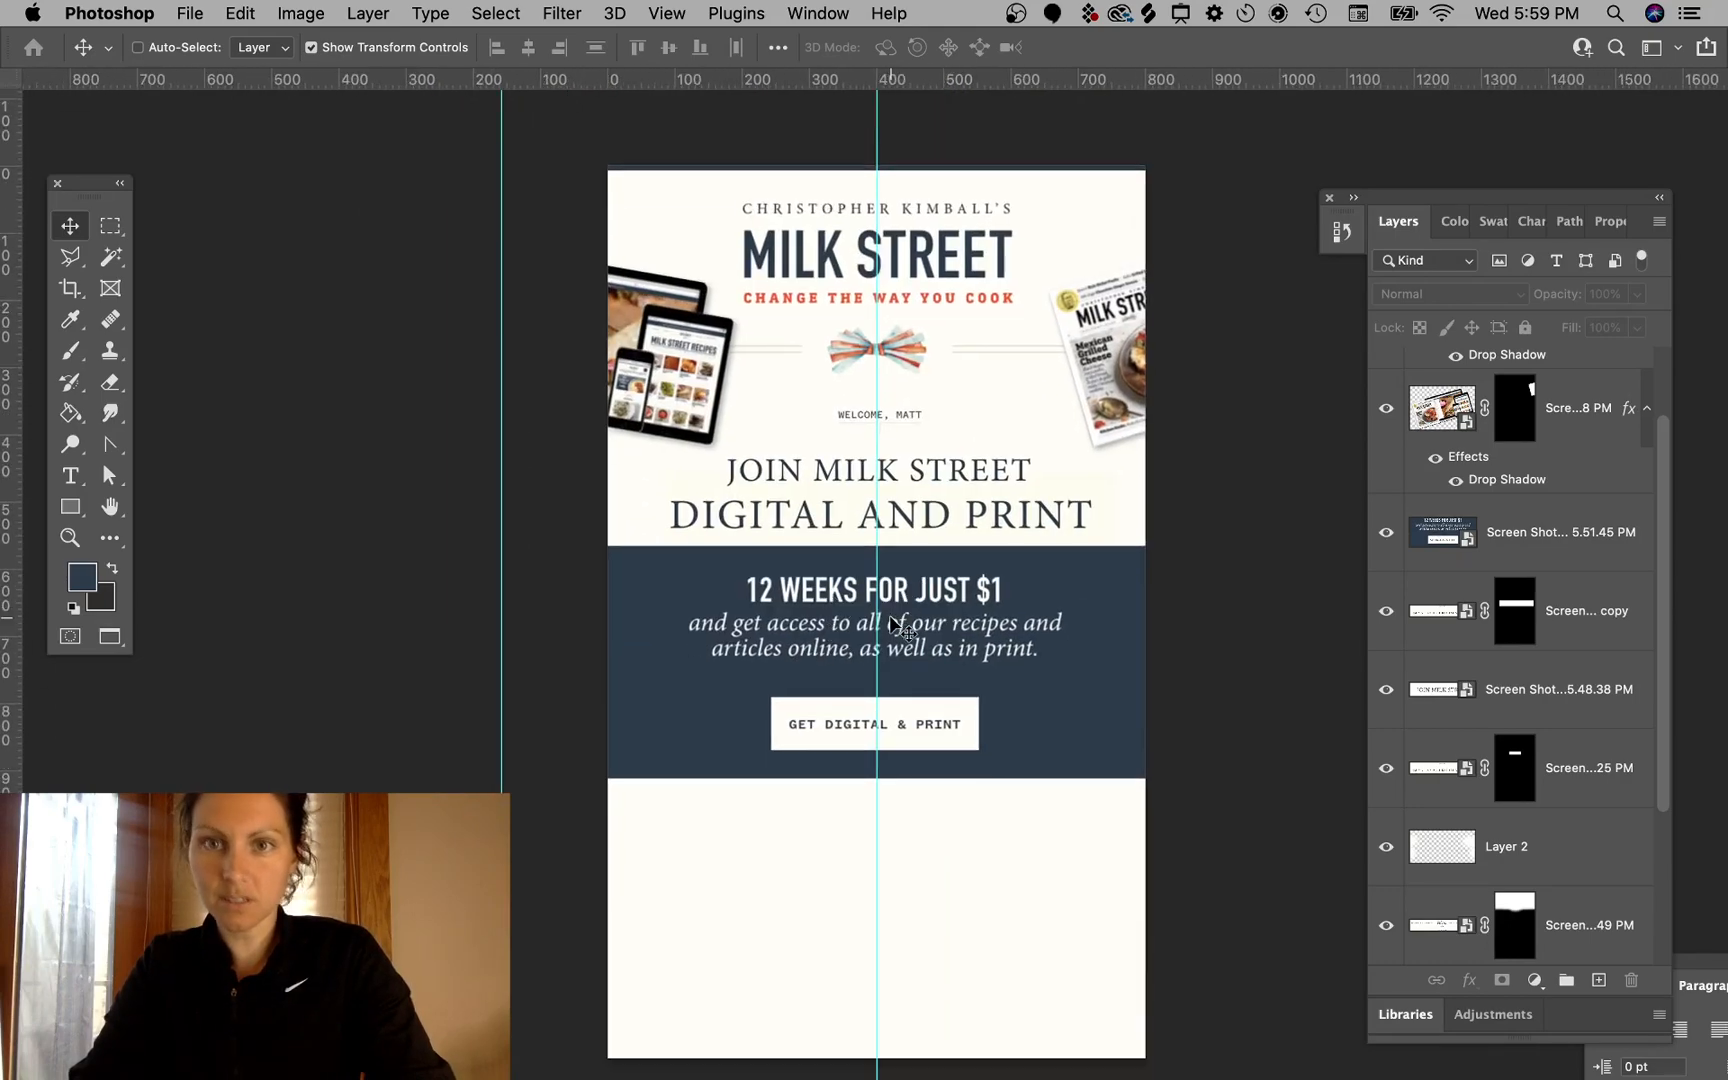
- Switch to Chrome and open the Milk Street Magazine tab
{"action": "mouse_move", "coordinate": [290, 1077]}
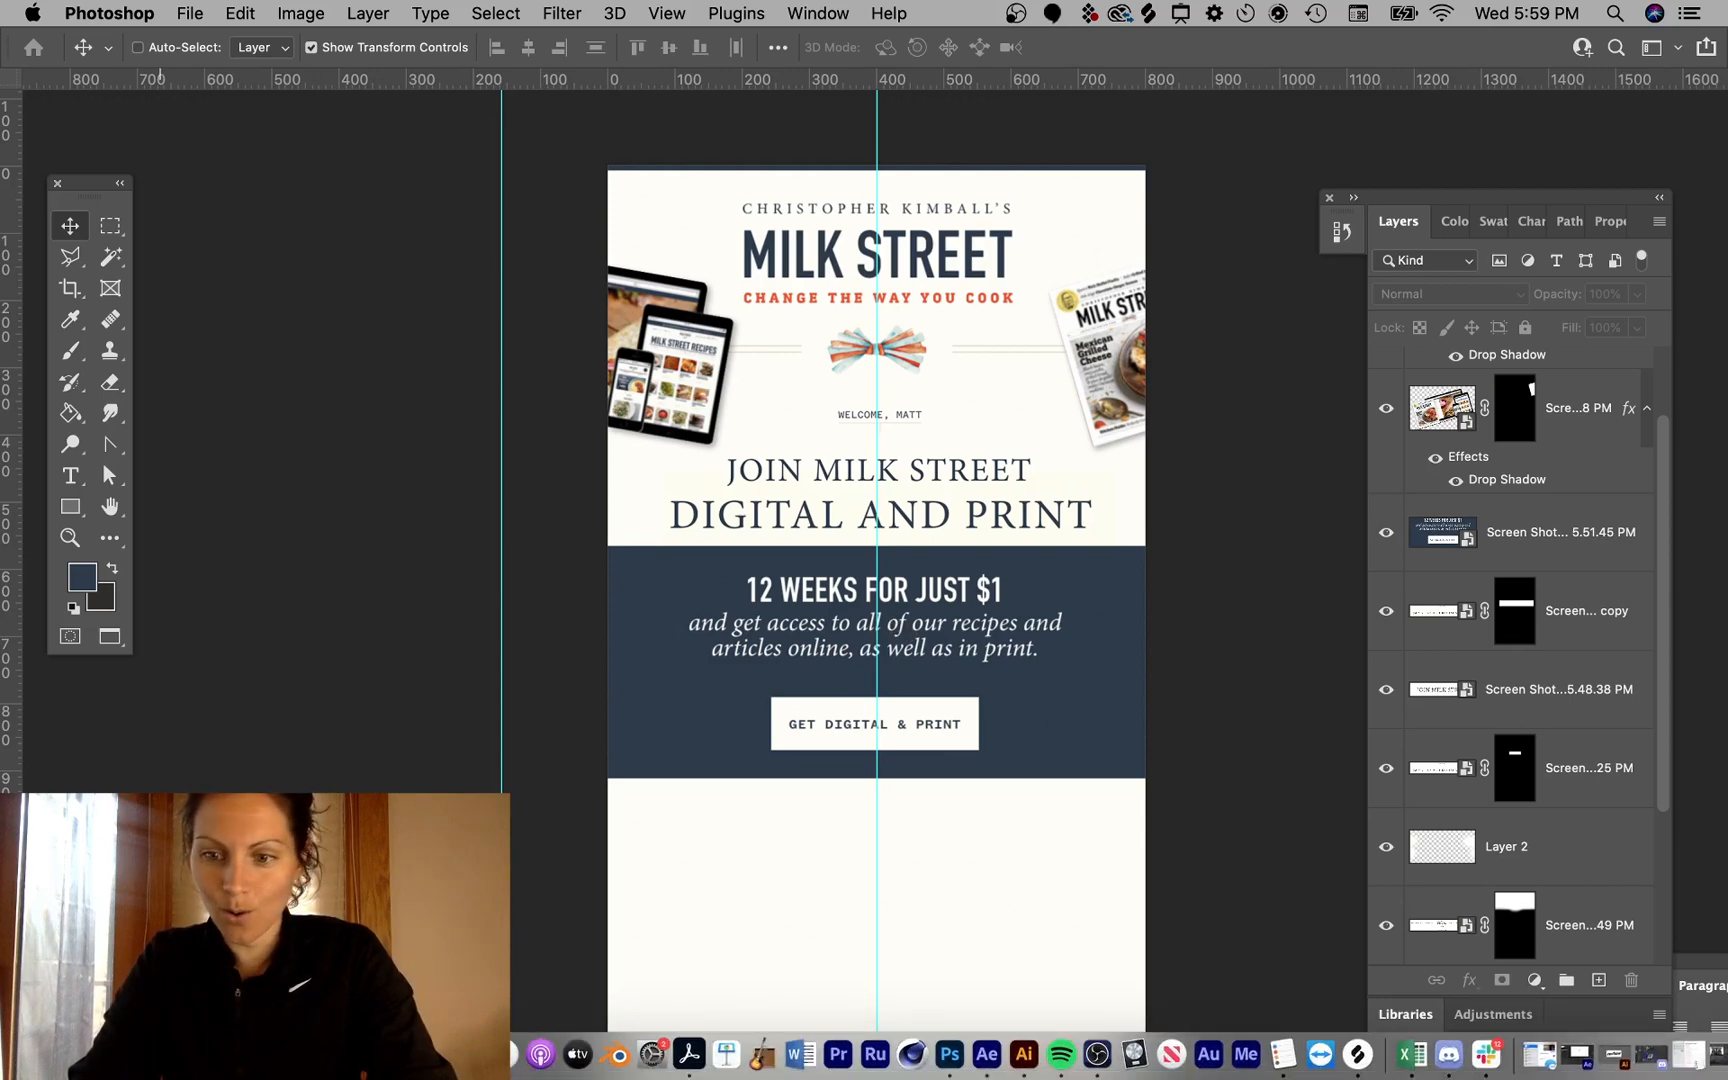
{"action": "left_click", "coordinate": [160, 1055]}
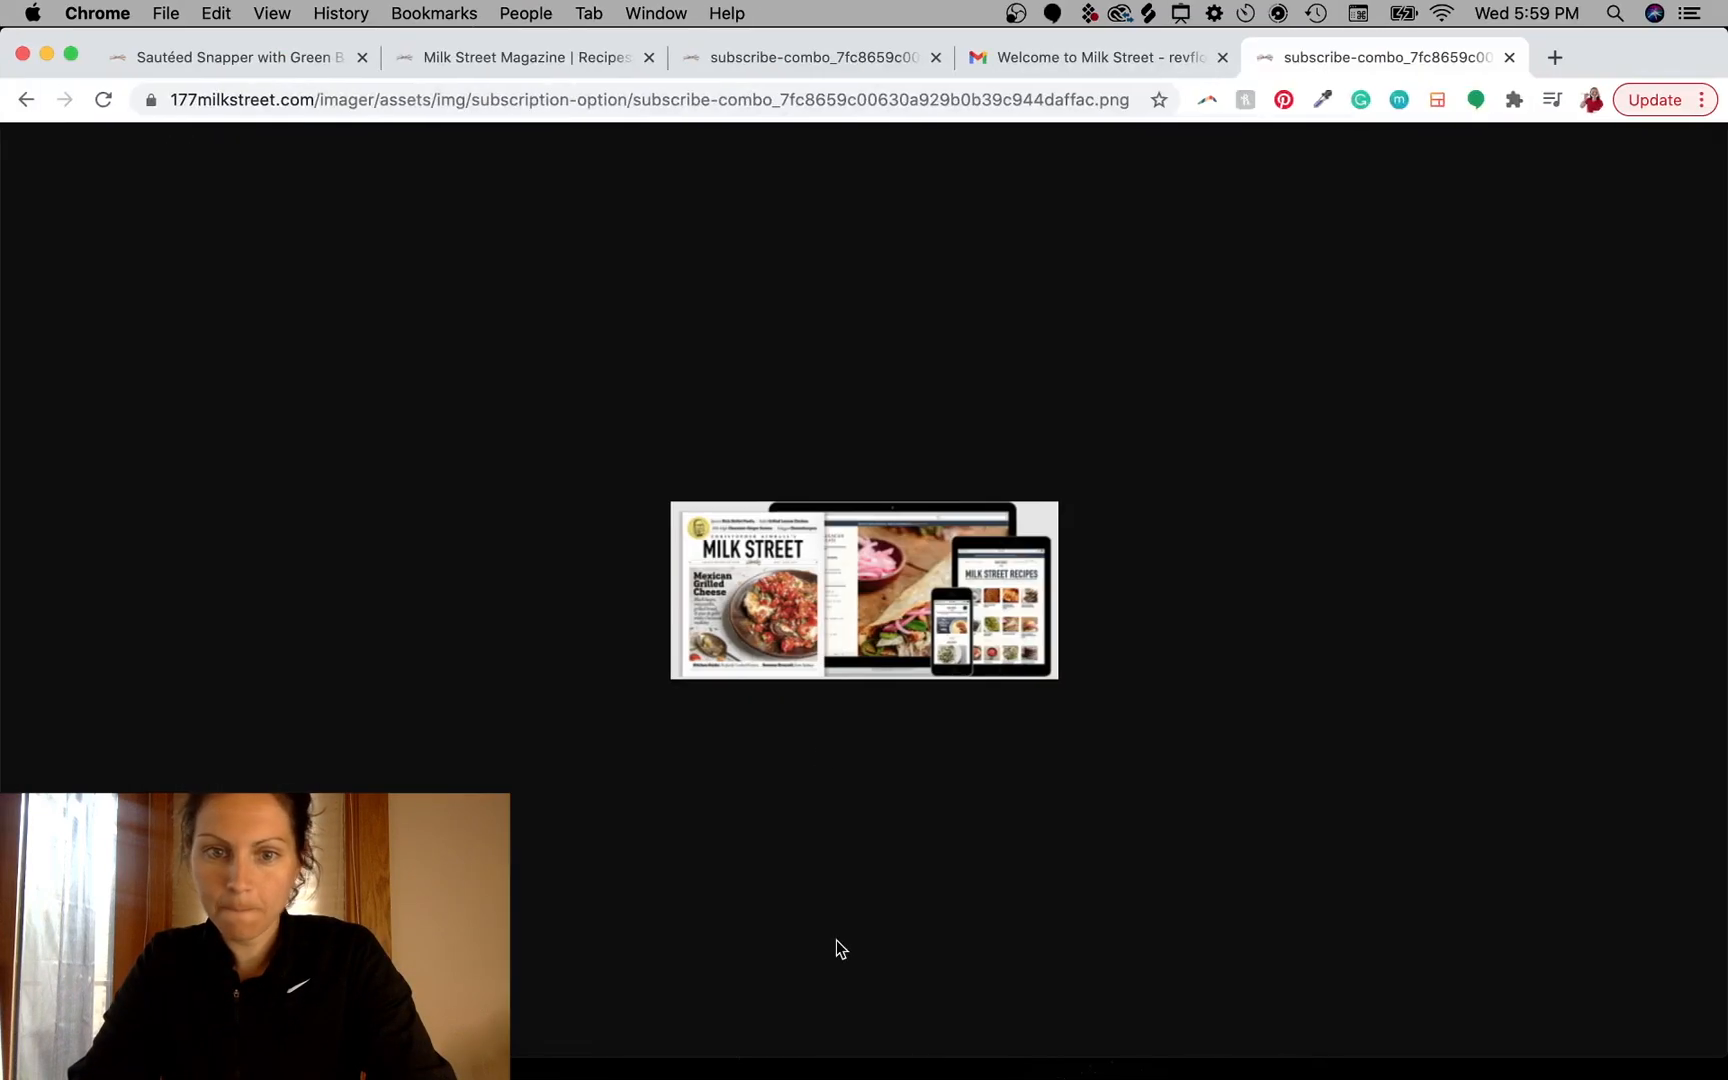
{"action": "left_click", "coordinate": [1083, 65]}
{"action": "left_click", "coordinate": [790, 57]}
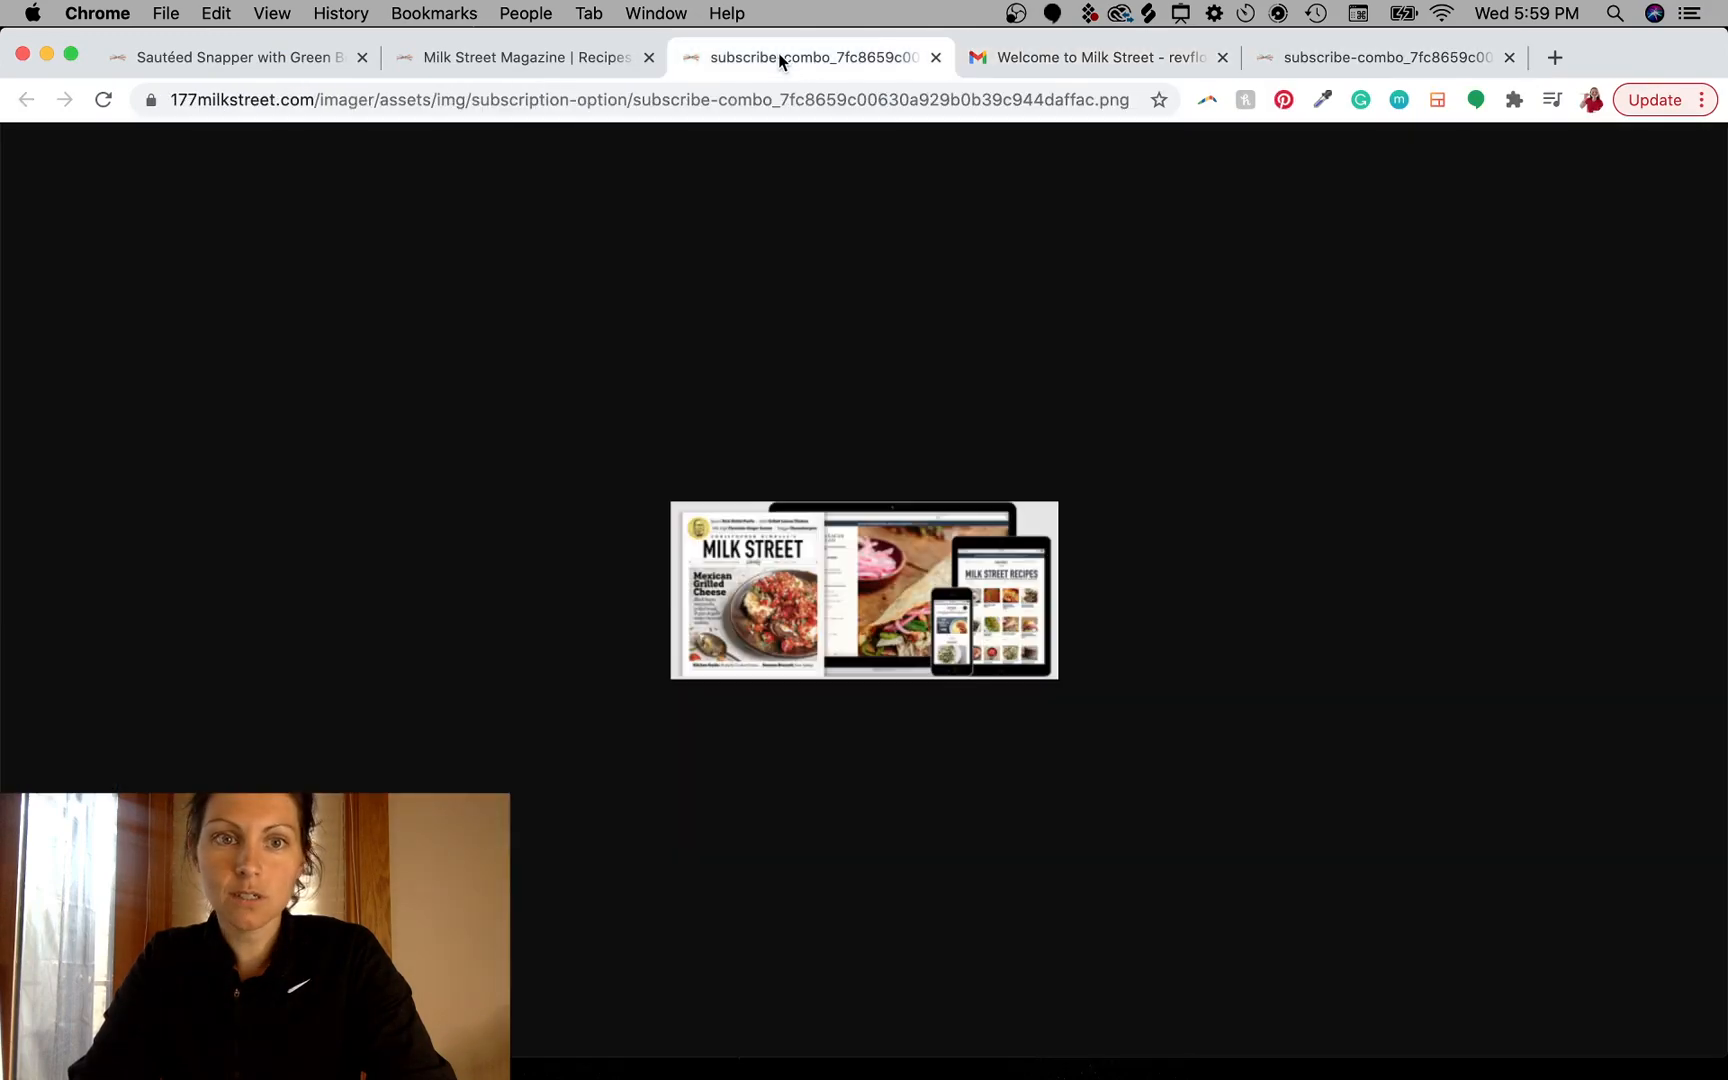
{"action": "left_click", "coordinate": [464, 54]}
- Scroll the magazine page and examine the open magazine spread image
{"action": "scroll", "coordinate": [1149, 247], "scroll_direction": "up", "scroll_amount": 15}
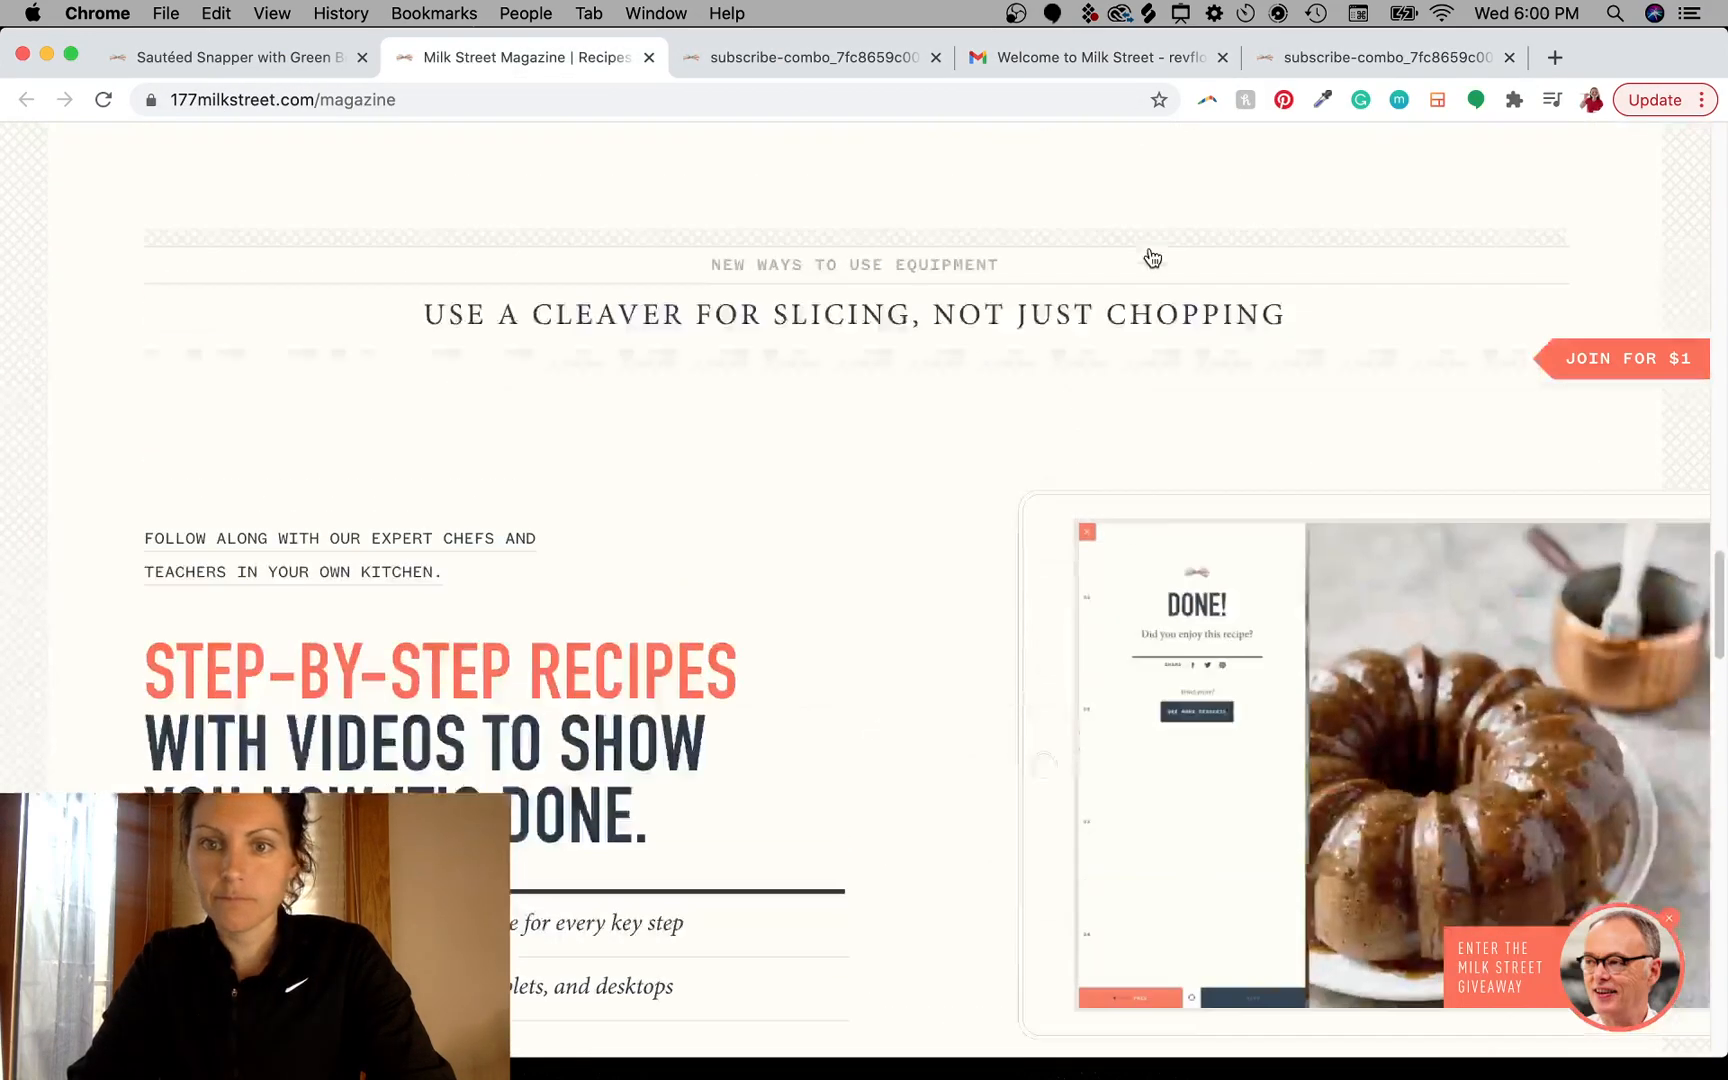
{"action": "scroll", "coordinate": [1149, 247], "scroll_direction": "down", "scroll_amount": 15}
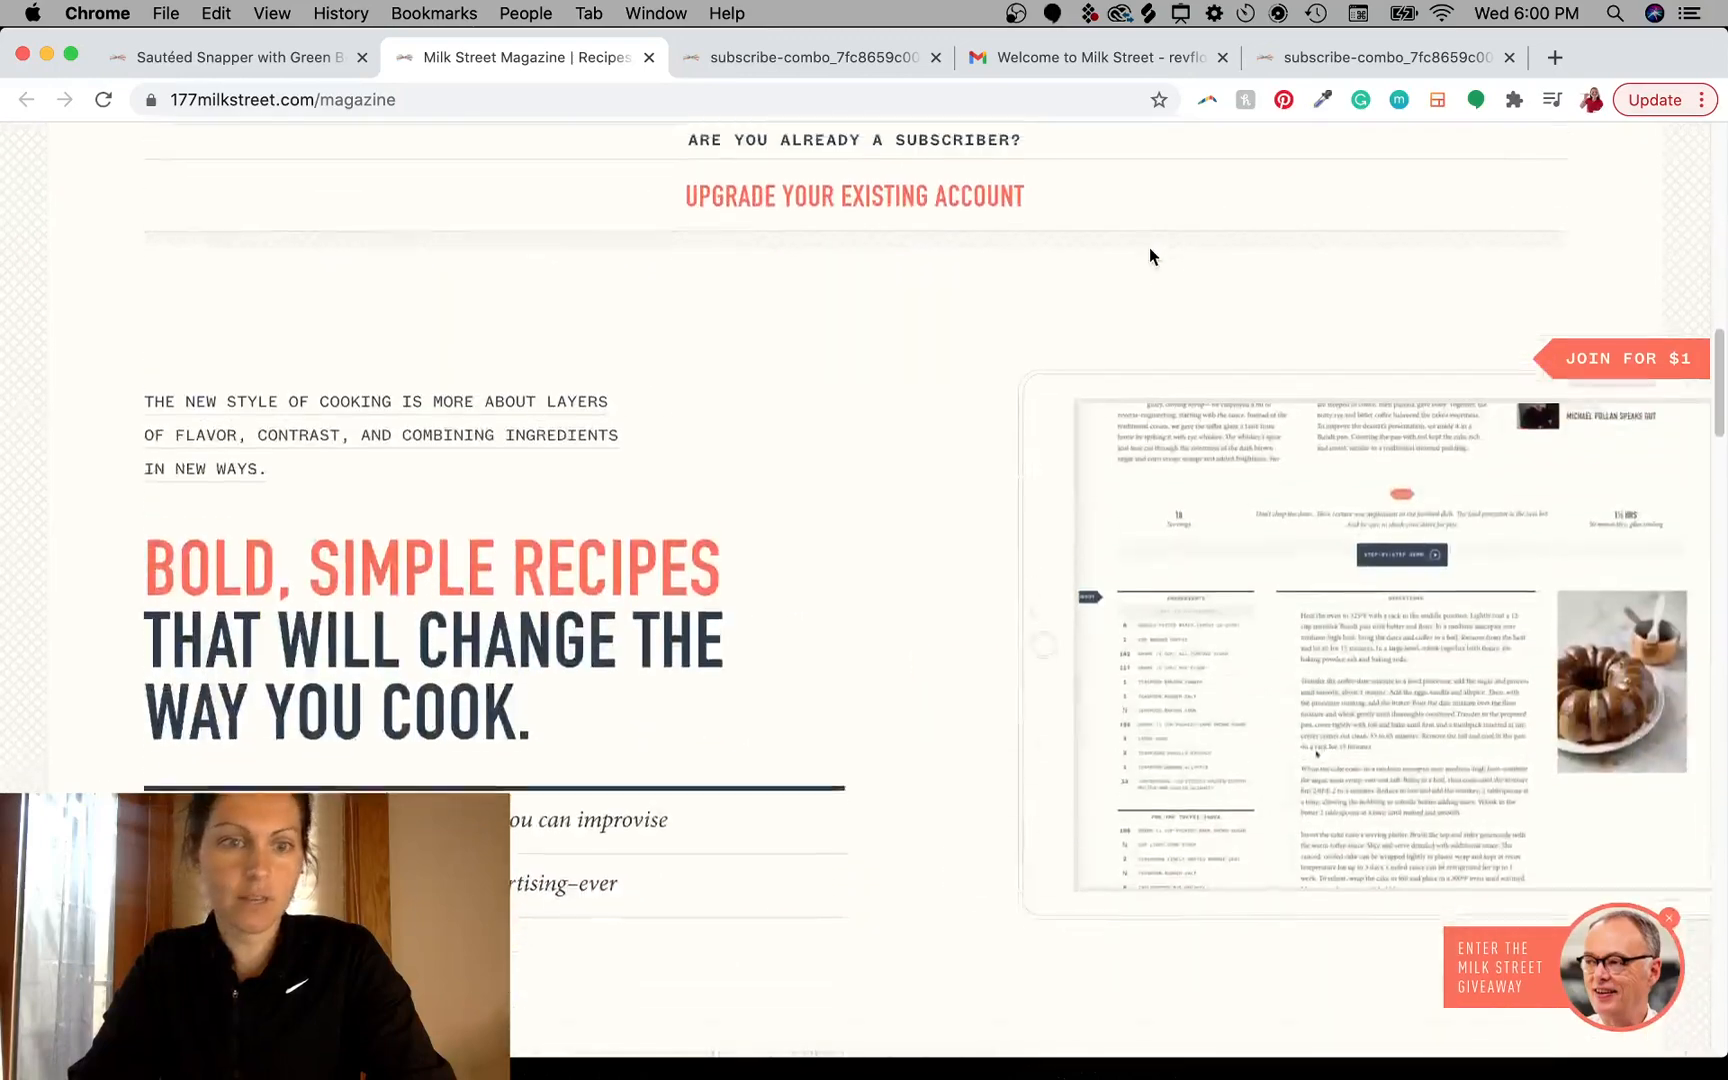
{"action": "scroll", "coordinate": [615, 288], "scroll_direction": "down", "scroll_amount": 3}
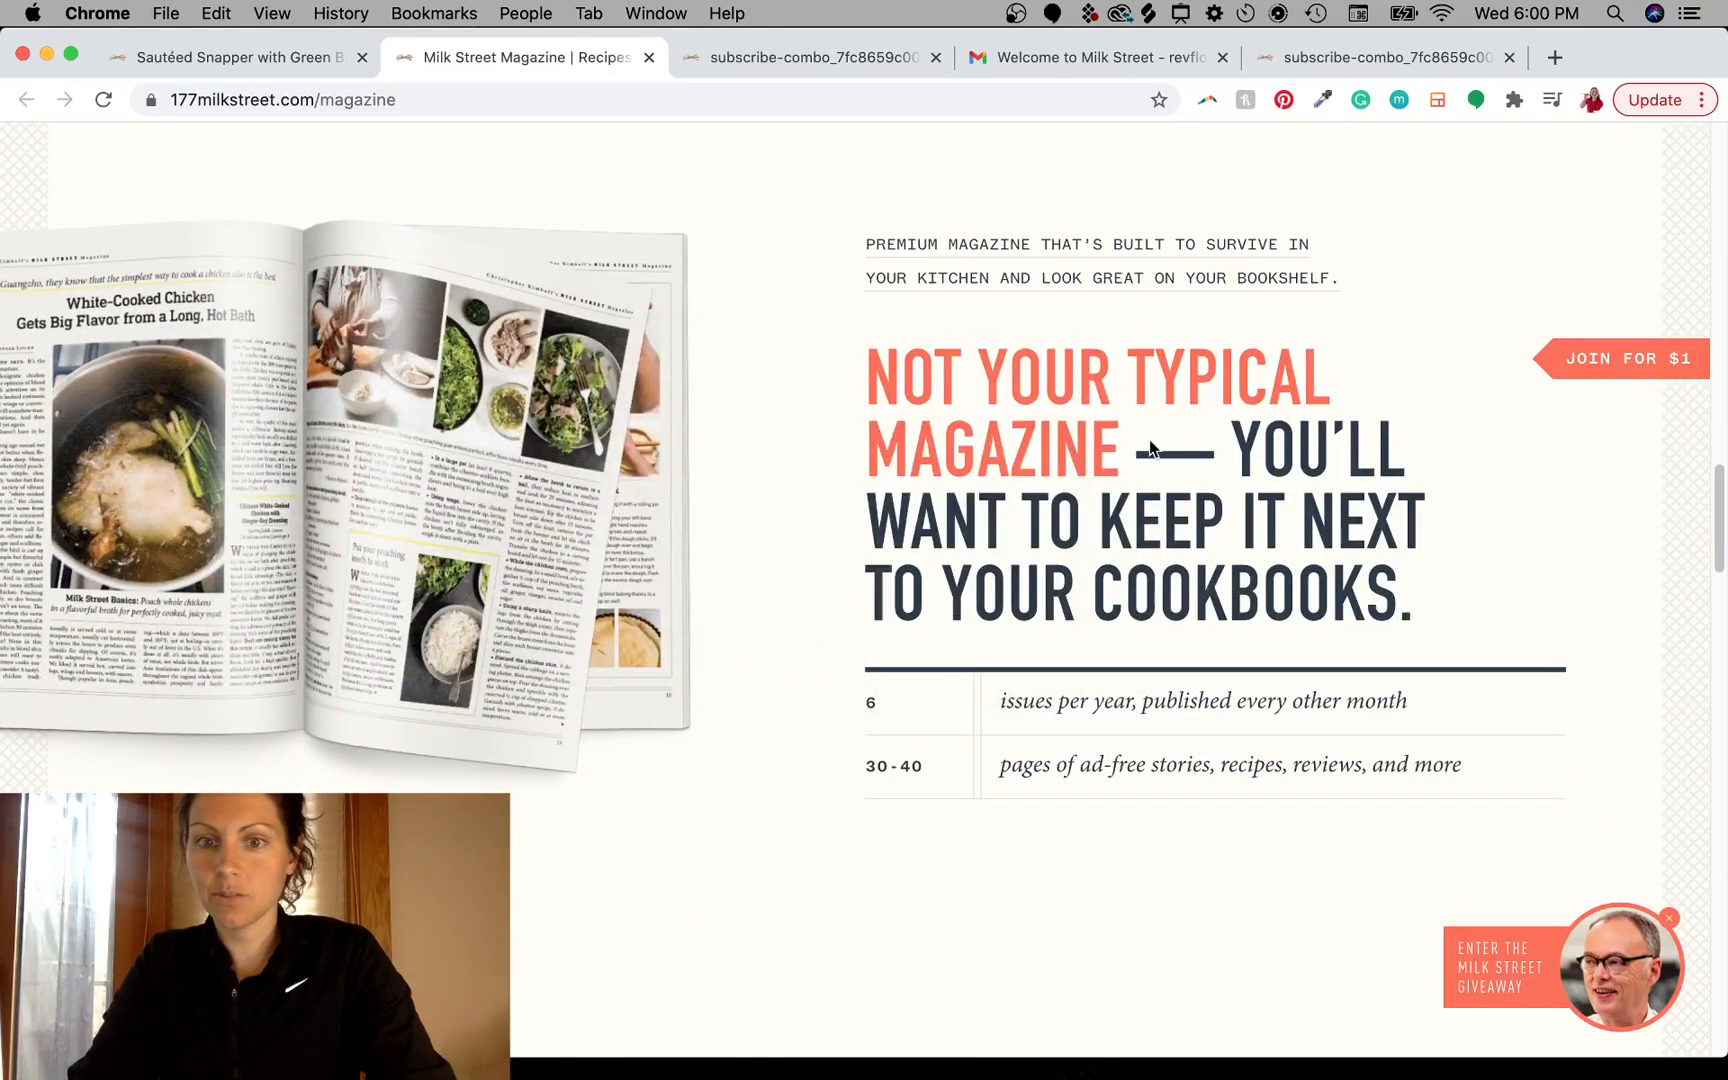
{"action": "scroll", "coordinate": [735, 648], "scroll_direction": "up", "scroll_amount": 2}
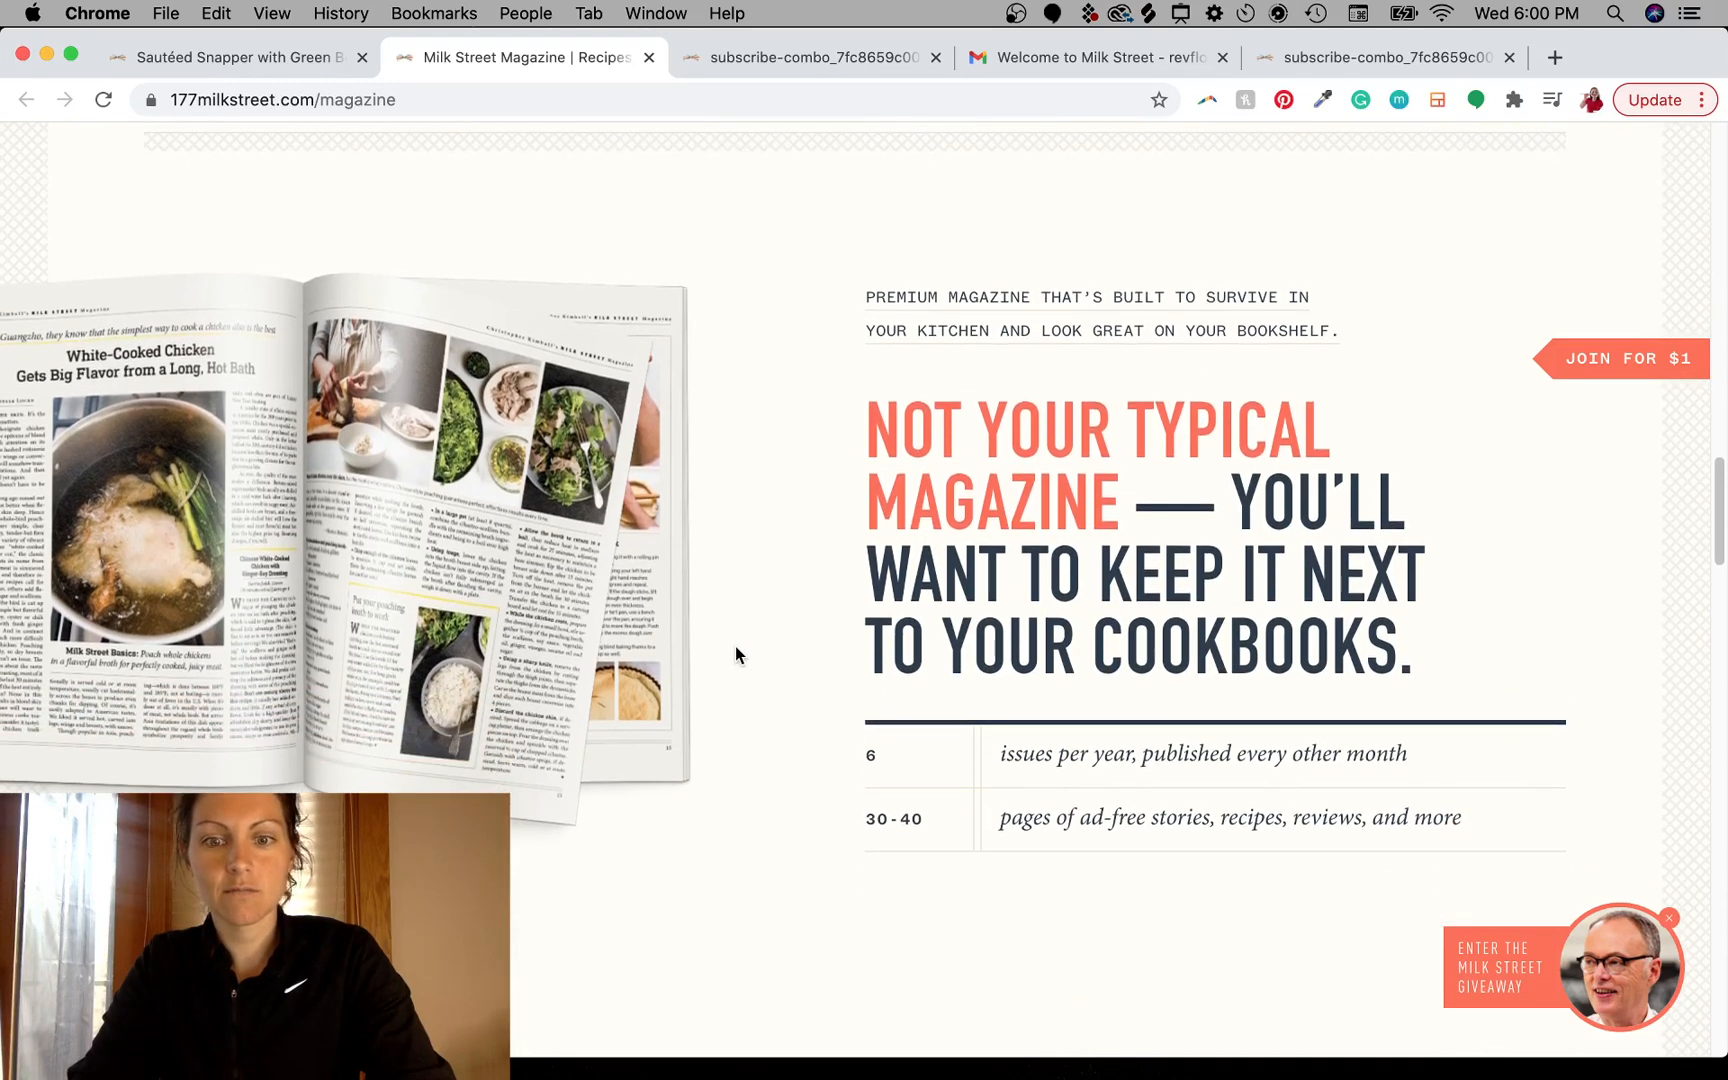
{"action": "scroll", "coordinate": [734, 647], "scroll_direction": "up", "scroll_amount": 2}
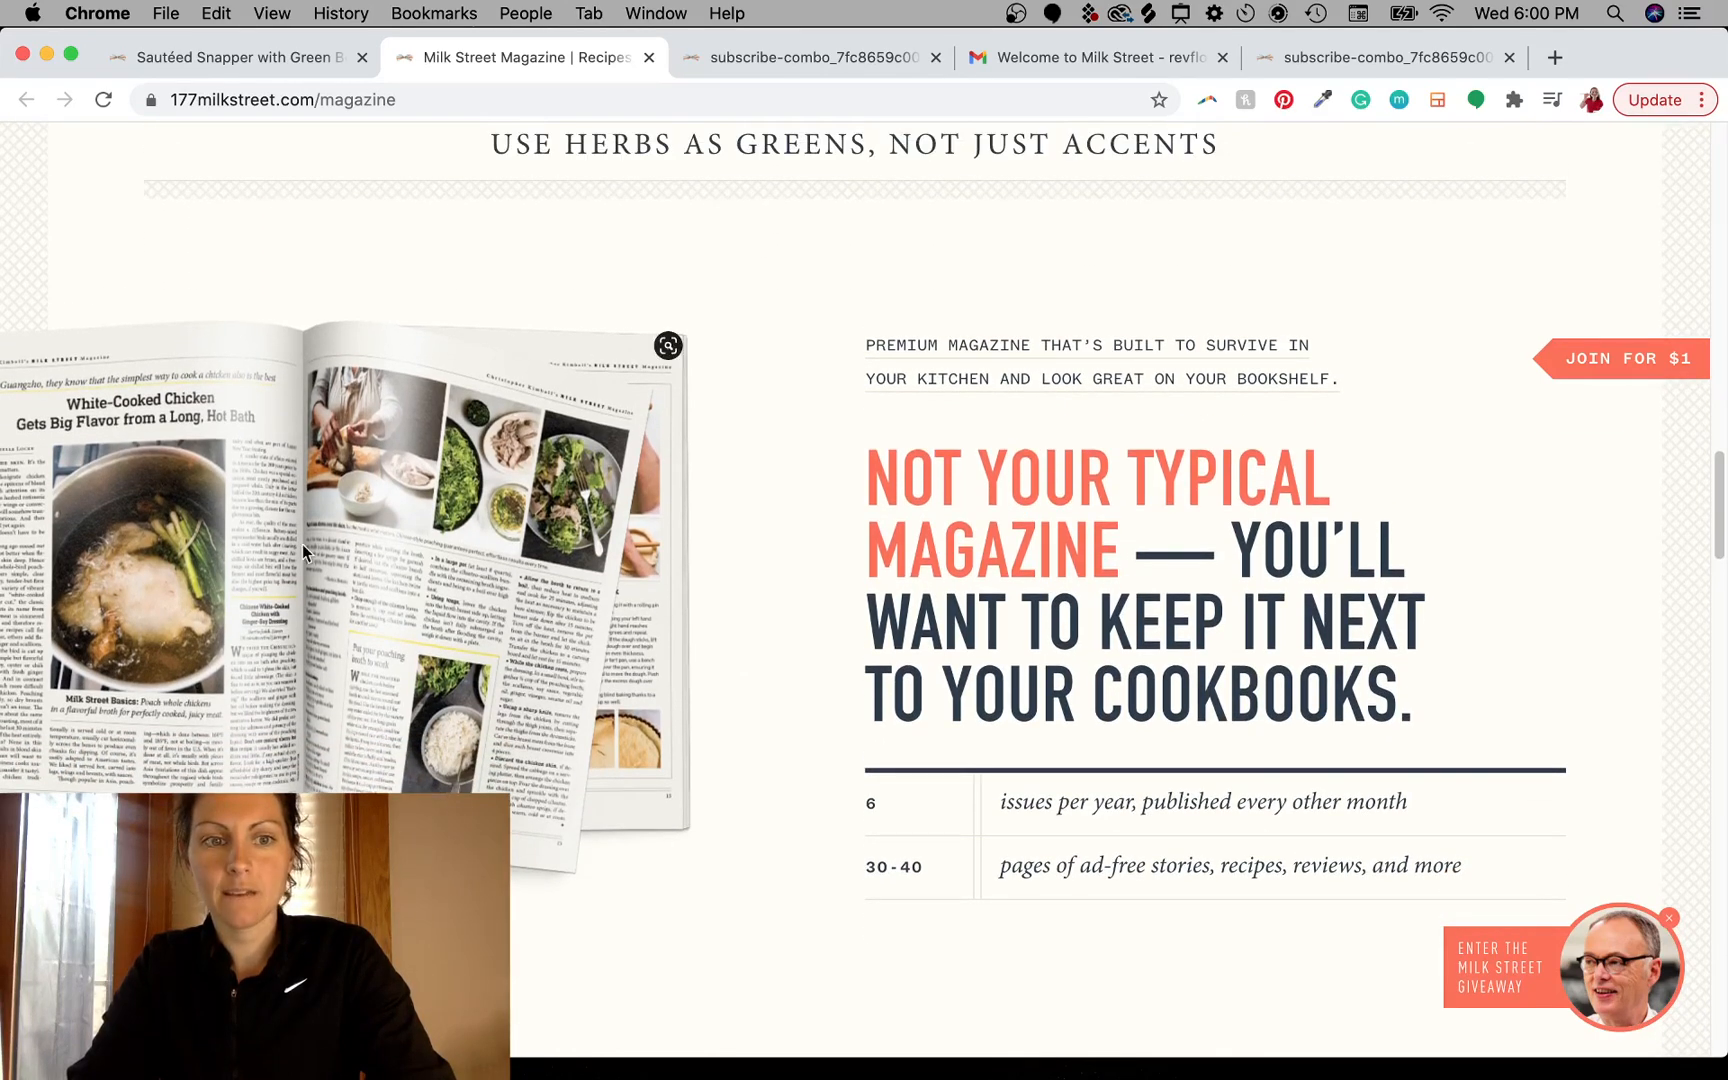
{"action": "left_click_drag", "start_coordinate": [303, 547], "coordinate": [735, 850]}
{"action": "key", "text": "ctrl+Left"}
{"action": "key", "text": "ctrl+Right"}
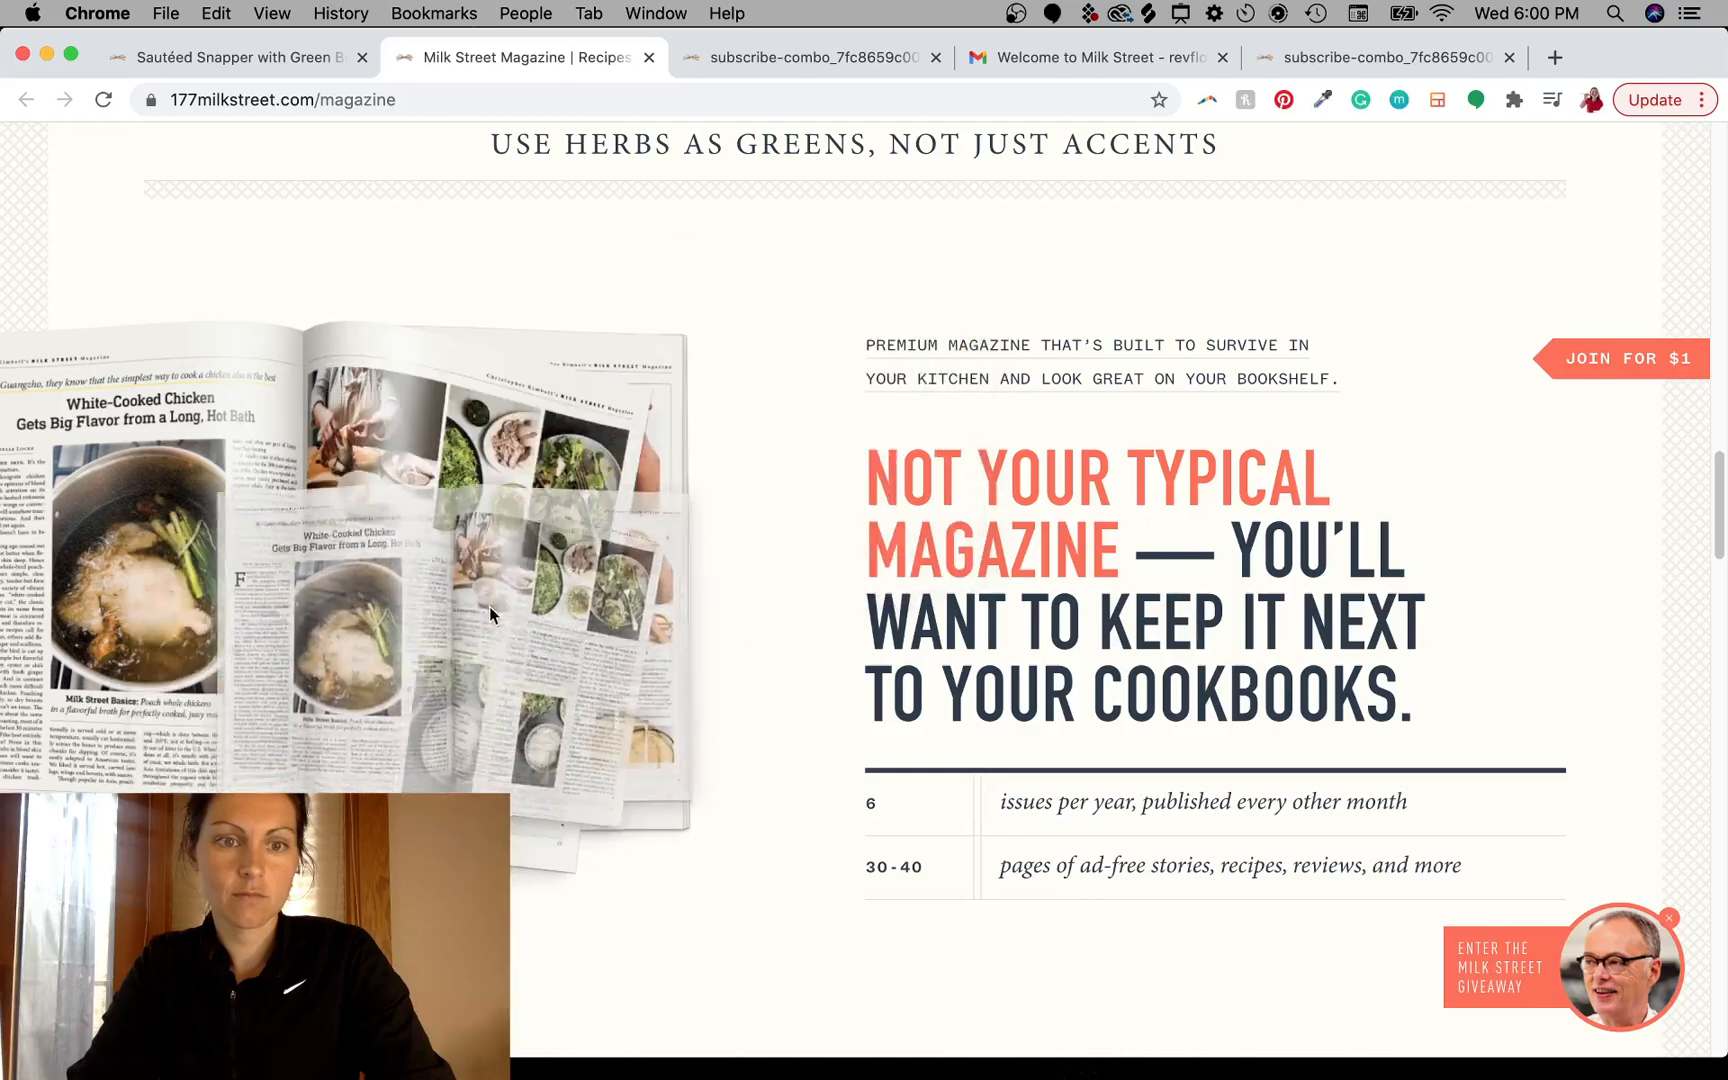
{"action": "right_click", "coordinate": [382, 482]}
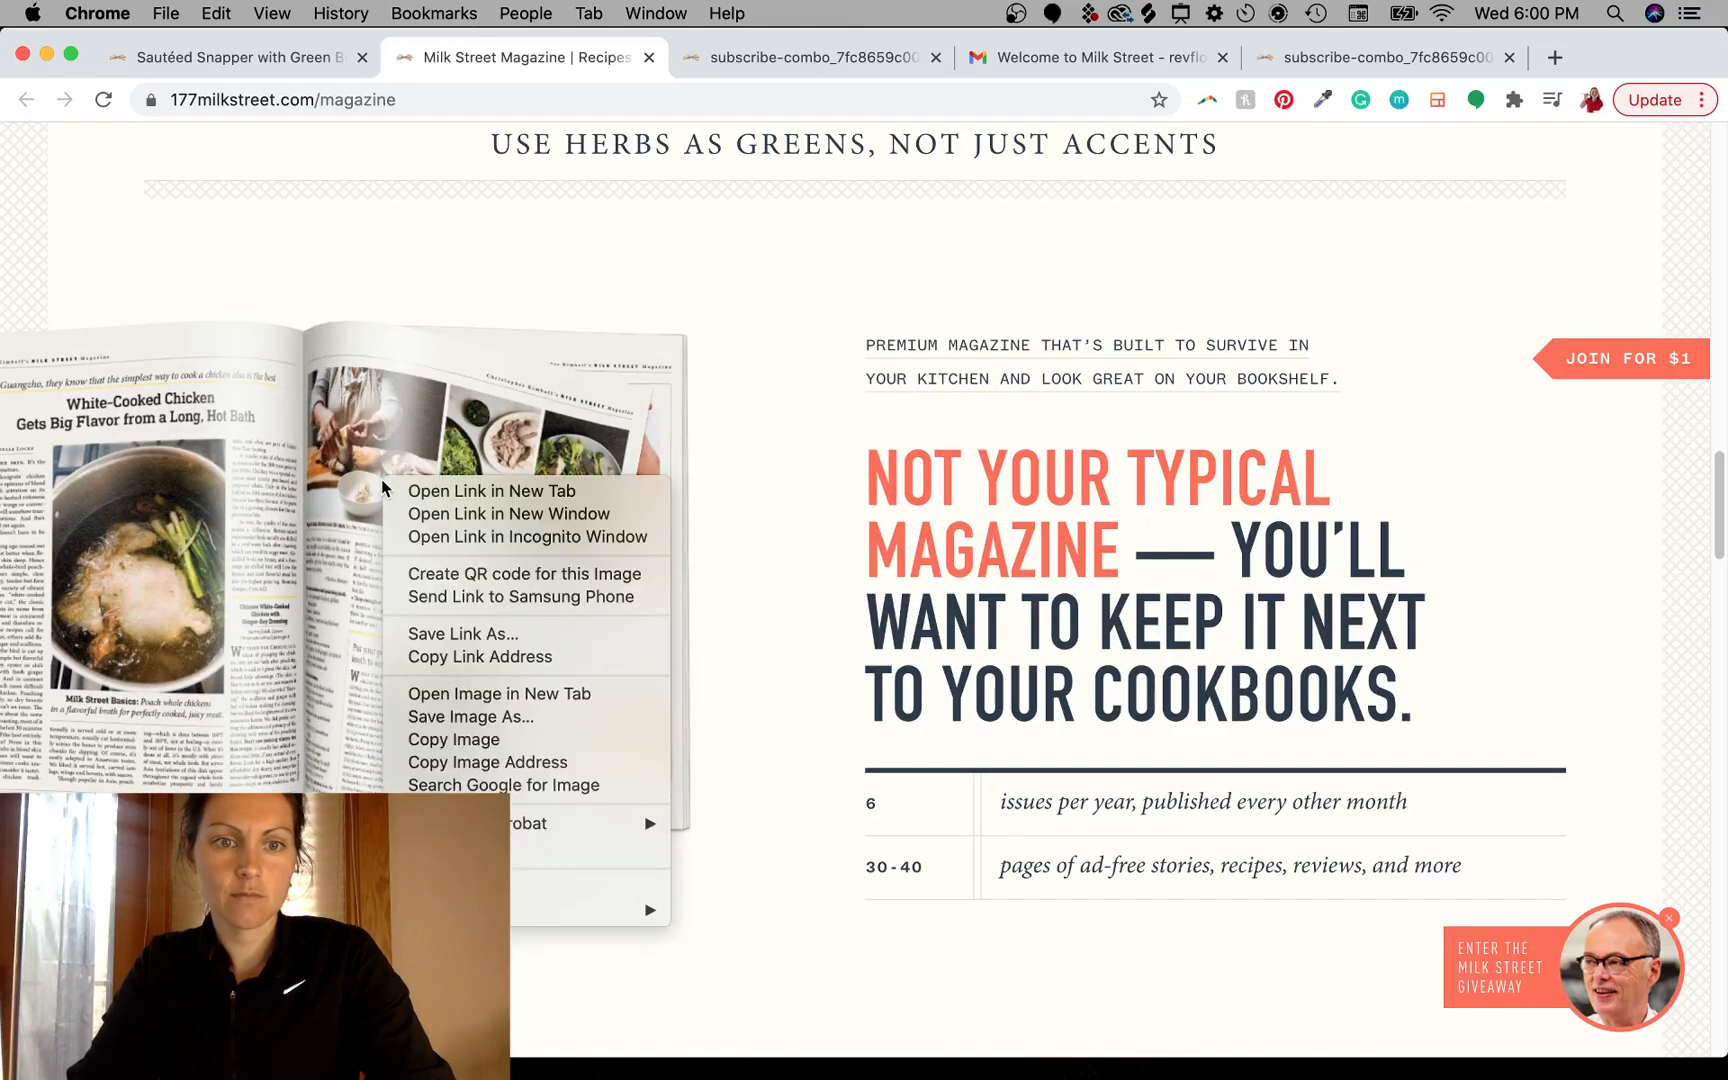
{"action": "left_click", "coordinate": [819, 226]}
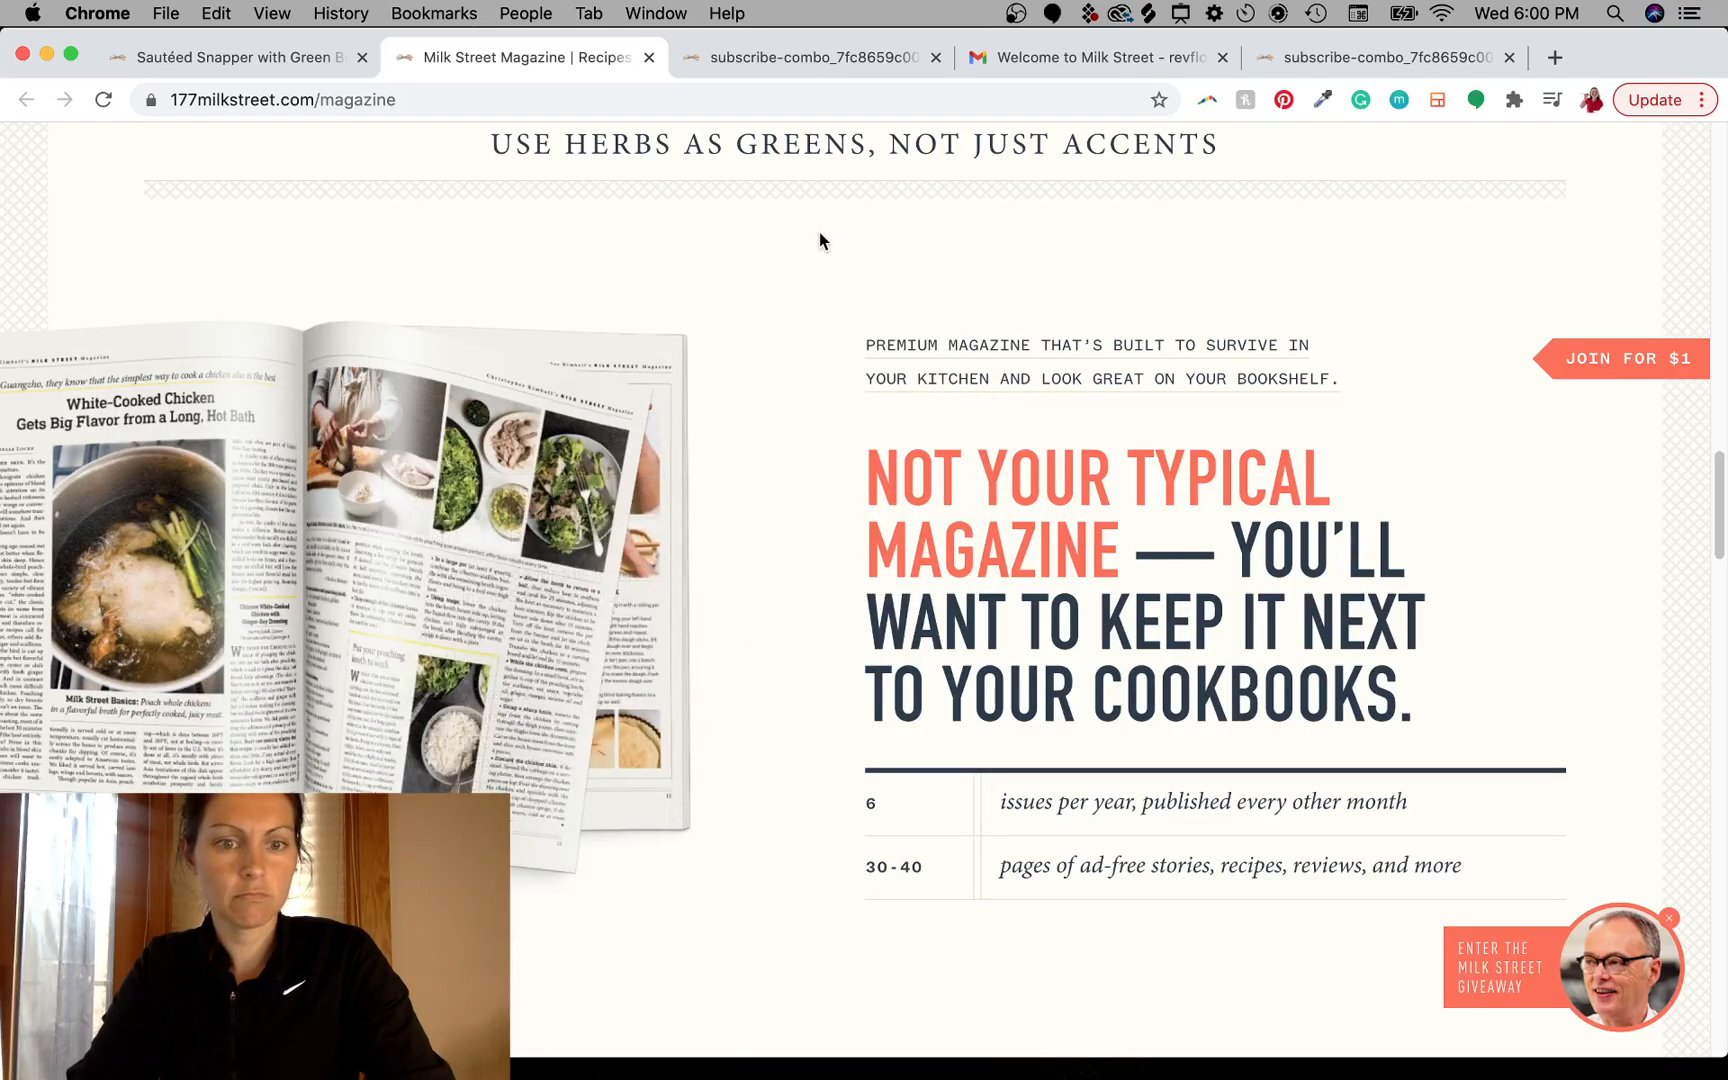
- Return to the top of the magazine page and examine the sautéed snapper recipe page
{"action": "scroll", "coordinate": [850, 495], "scroll_direction": "down", "scroll_amount": 2}
{"action": "scroll", "coordinate": [850, 495], "scroll_direction": "down", "scroll_amount": 1}
{"action": "scroll", "coordinate": [850, 495], "scroll_direction": "up", "scroll_amount": 3}
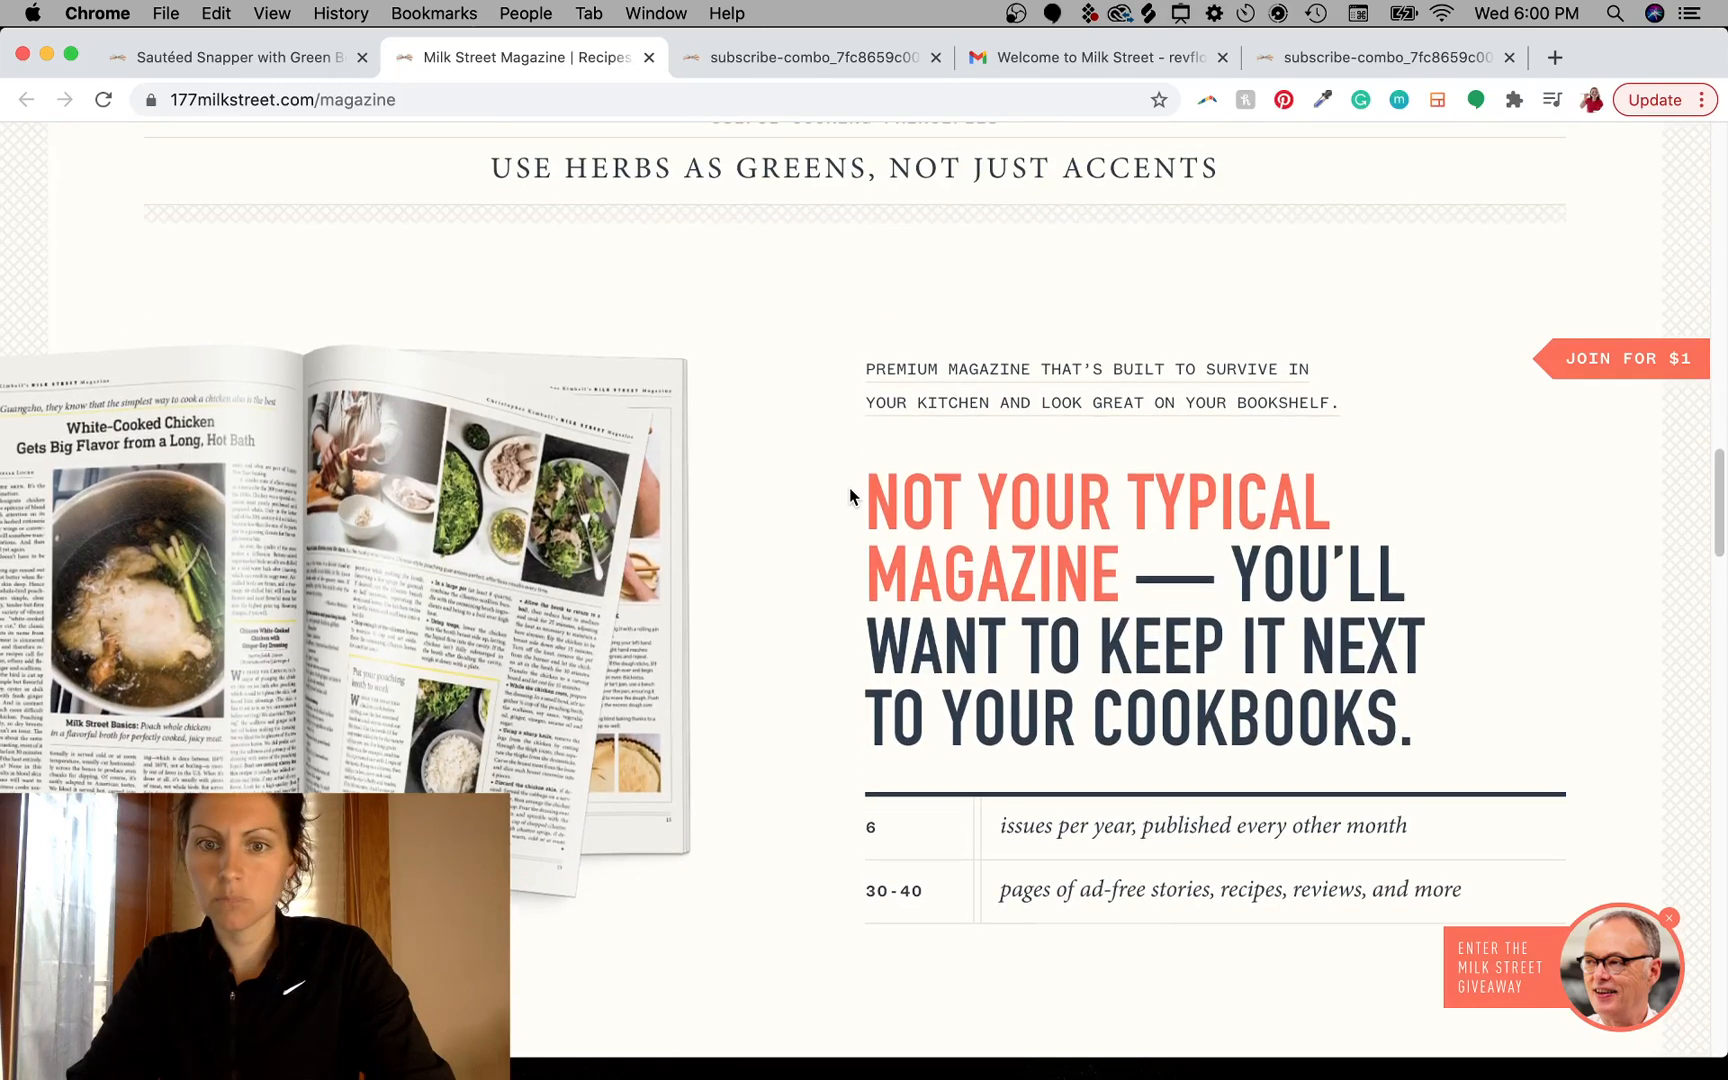
{"action": "scroll", "coordinate": [1076, 374], "scroll_direction": "up", "scroll_amount": 20}
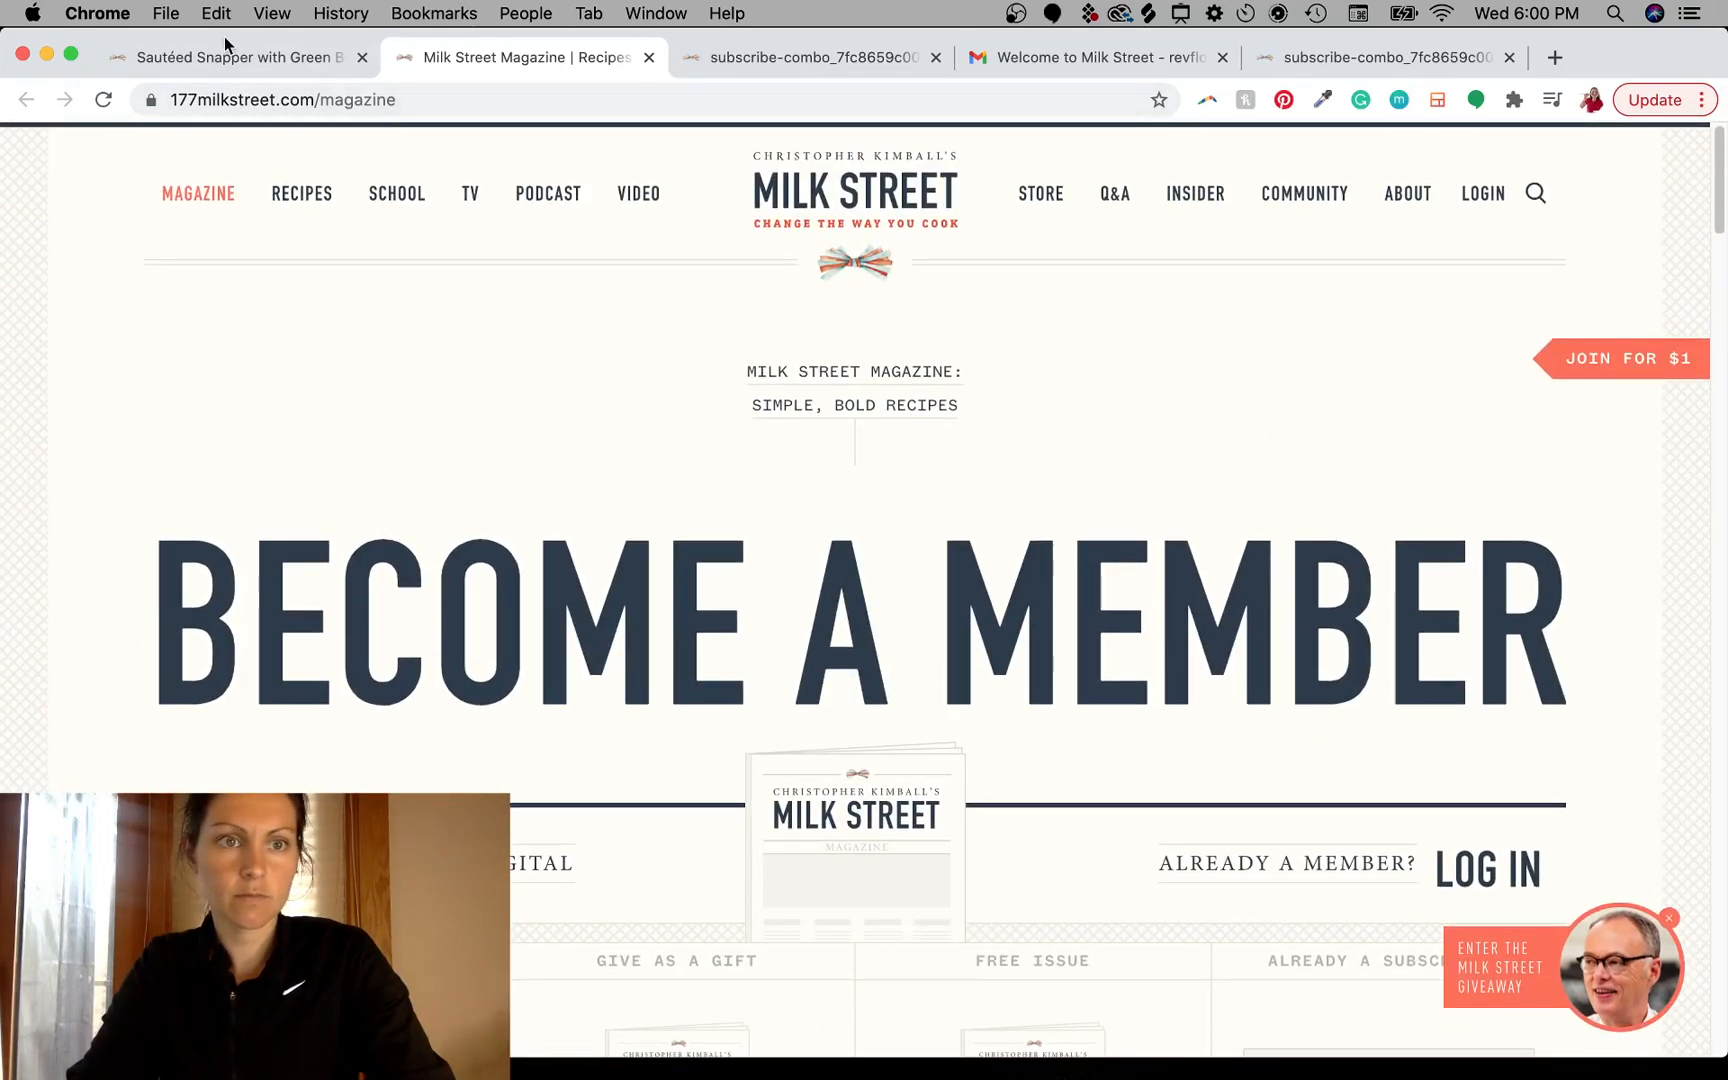
{"action": "left_click", "coordinate": [300, 57]}
{"action": "scroll", "coordinate": [1194, 811], "scroll_direction": "down", "scroll_amount": 10}
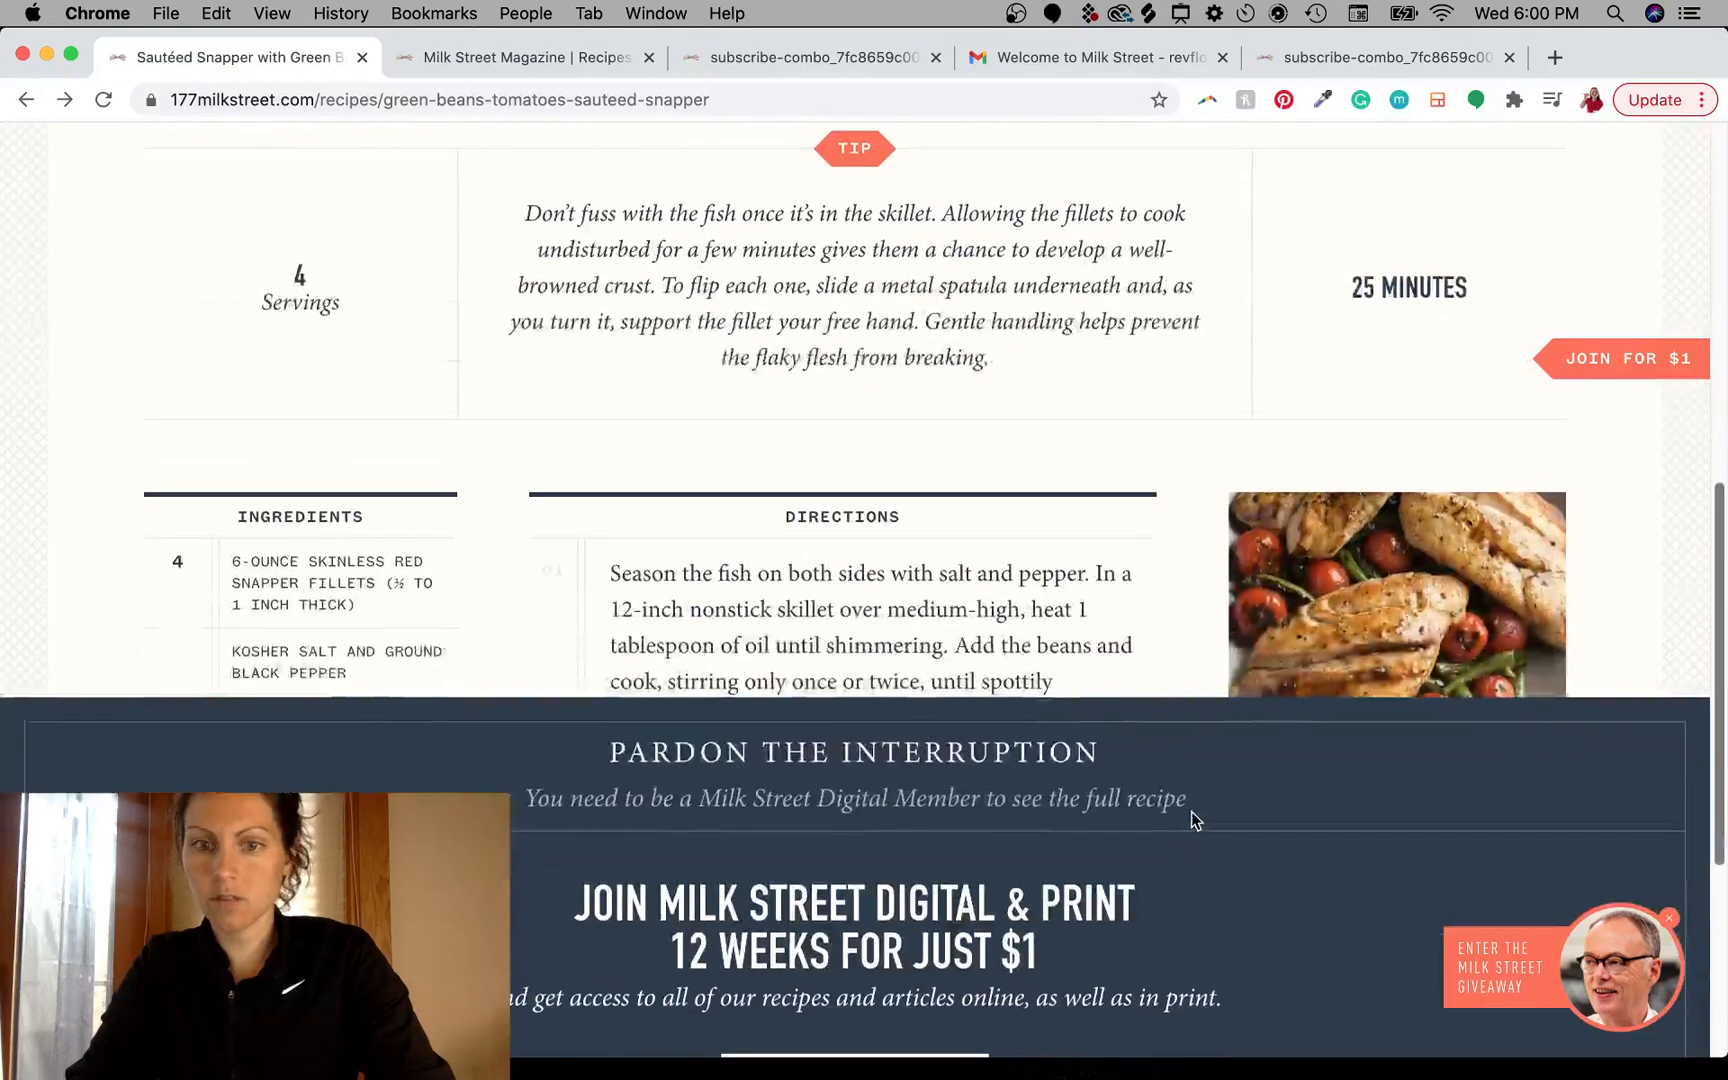
{"action": "scroll", "coordinate": [1218, 568], "scroll_direction": "up", "scroll_amount": 4}
{"action": "scroll", "coordinate": [1218, 568], "scroll_direction": "up", "scroll_amount": 5}
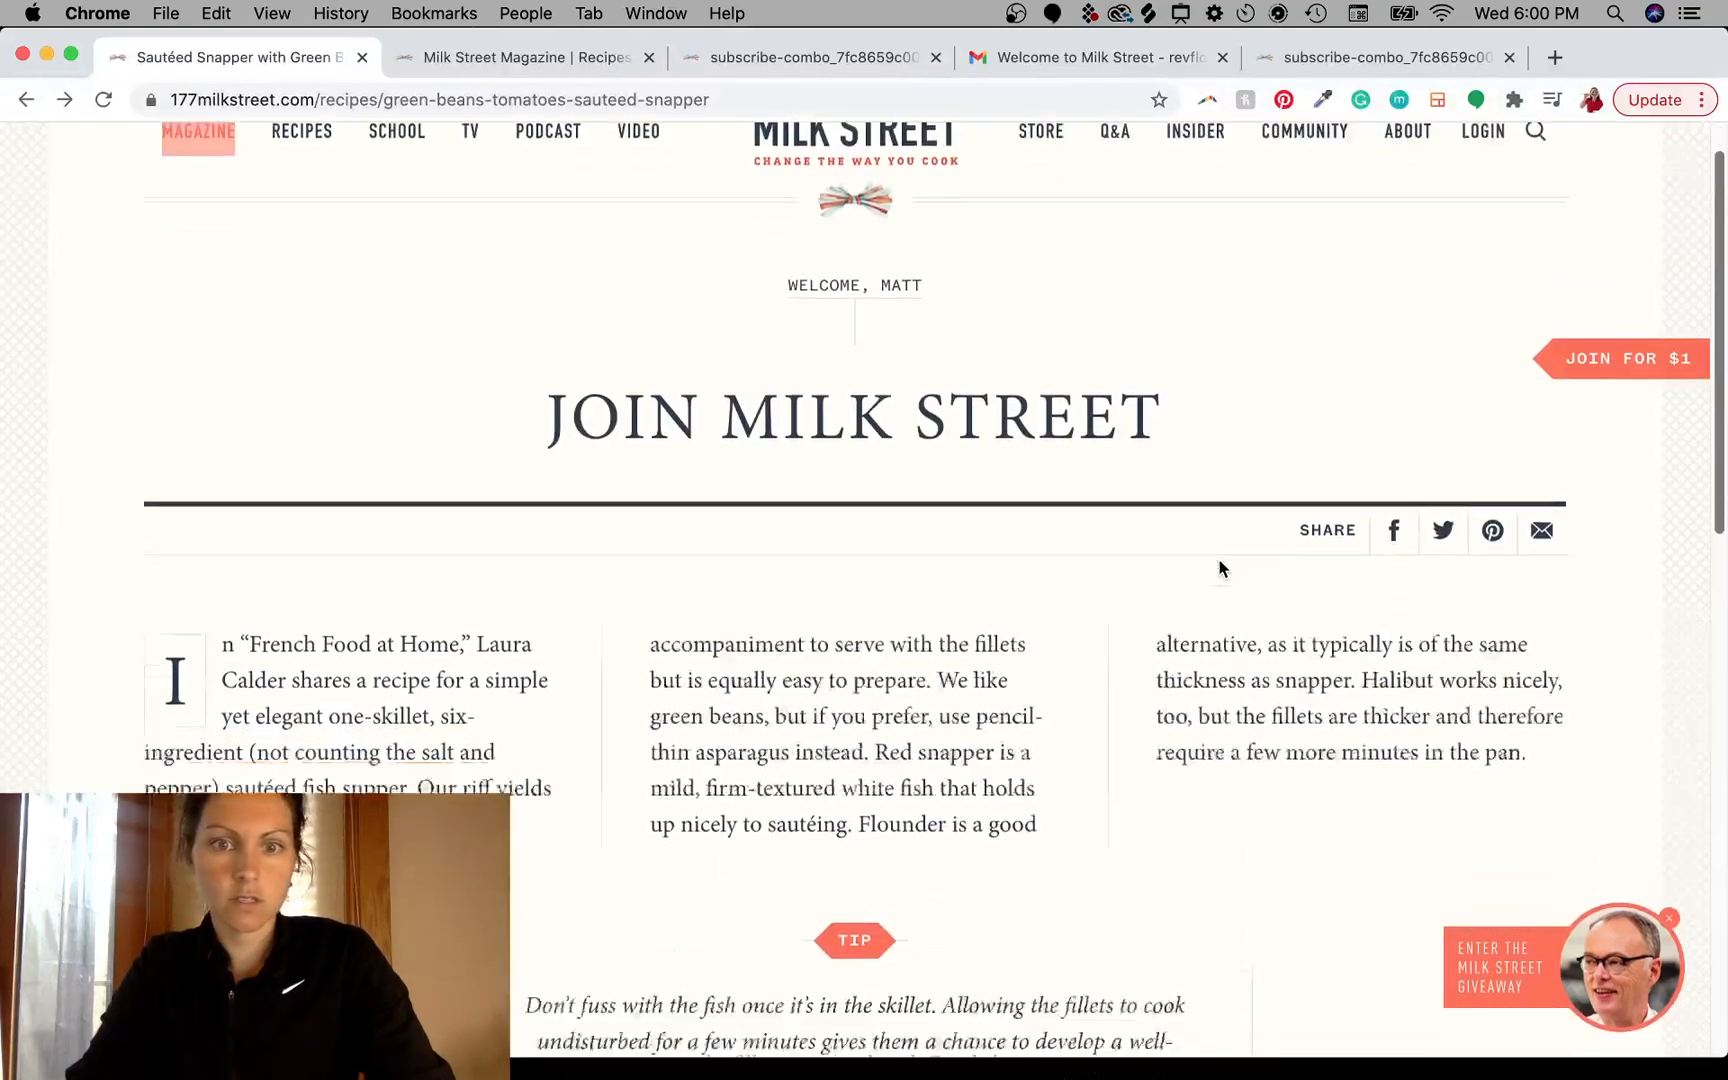
- Reload the sautéed snapper recipe page
{"action": "scroll", "coordinate": [1218, 568], "scroll_direction": "up", "scroll_amount": 1}
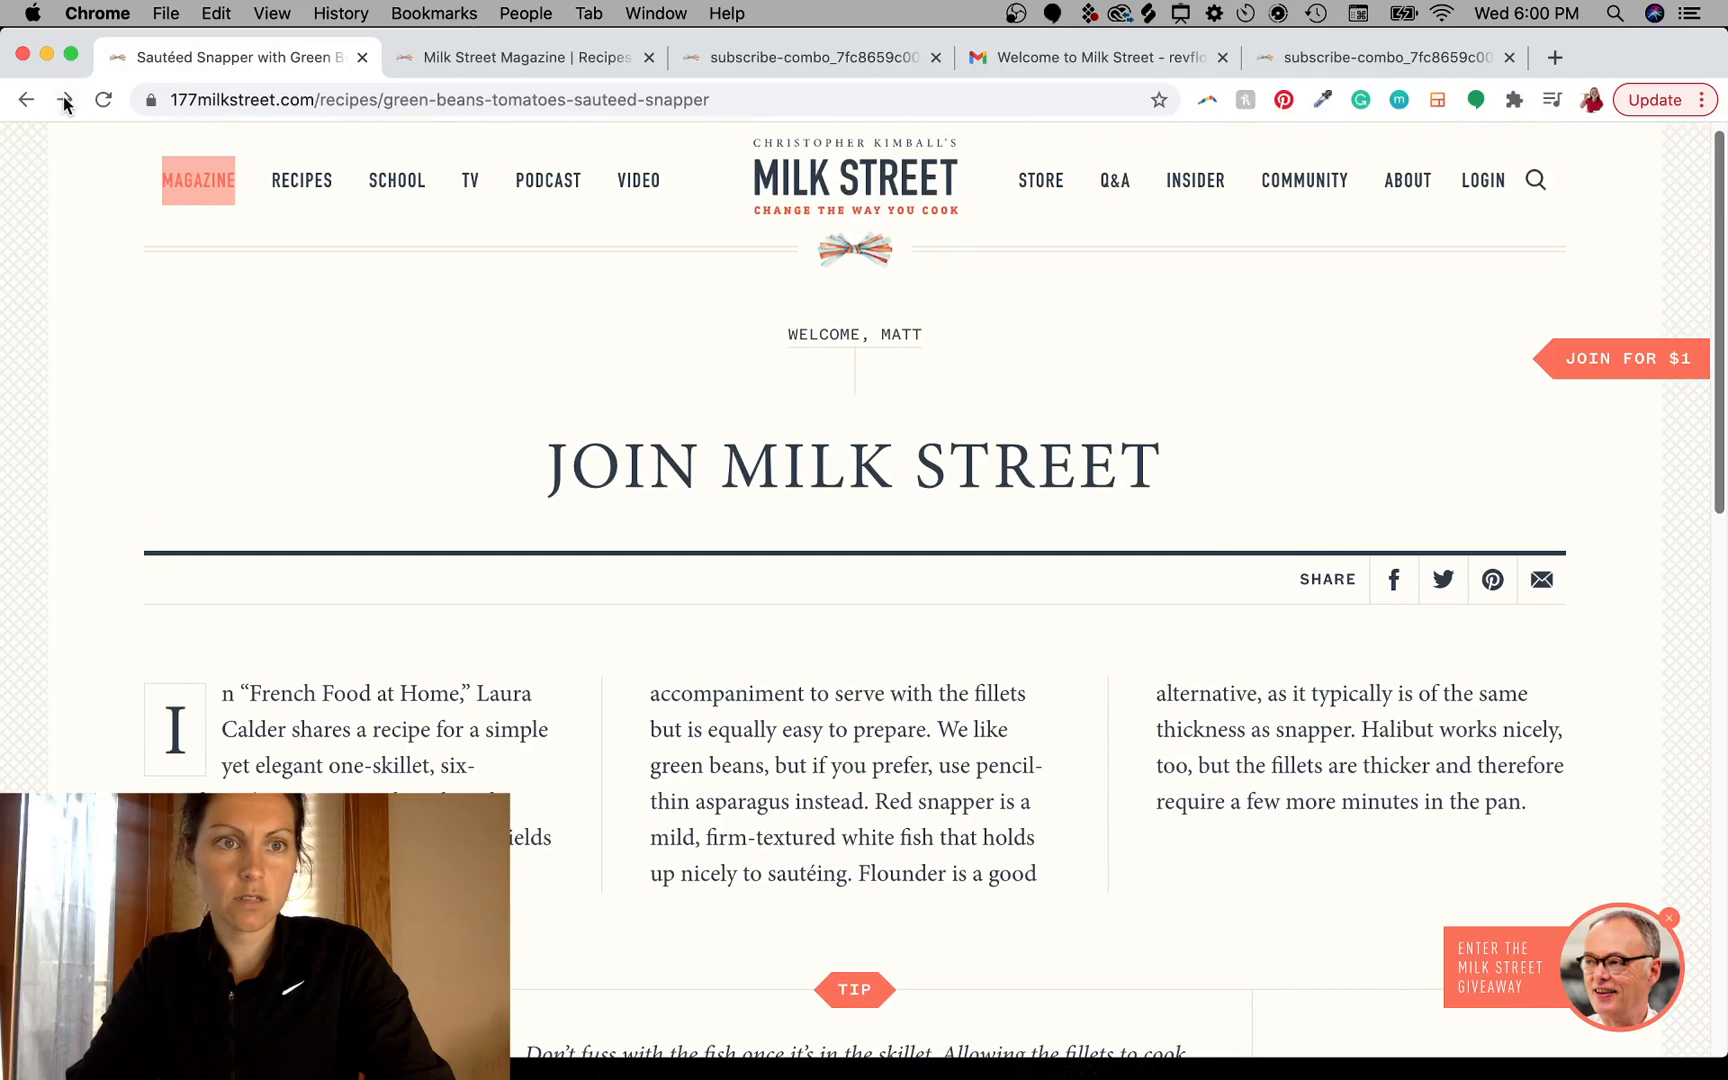
{"action": "left_click", "coordinate": [104, 101]}
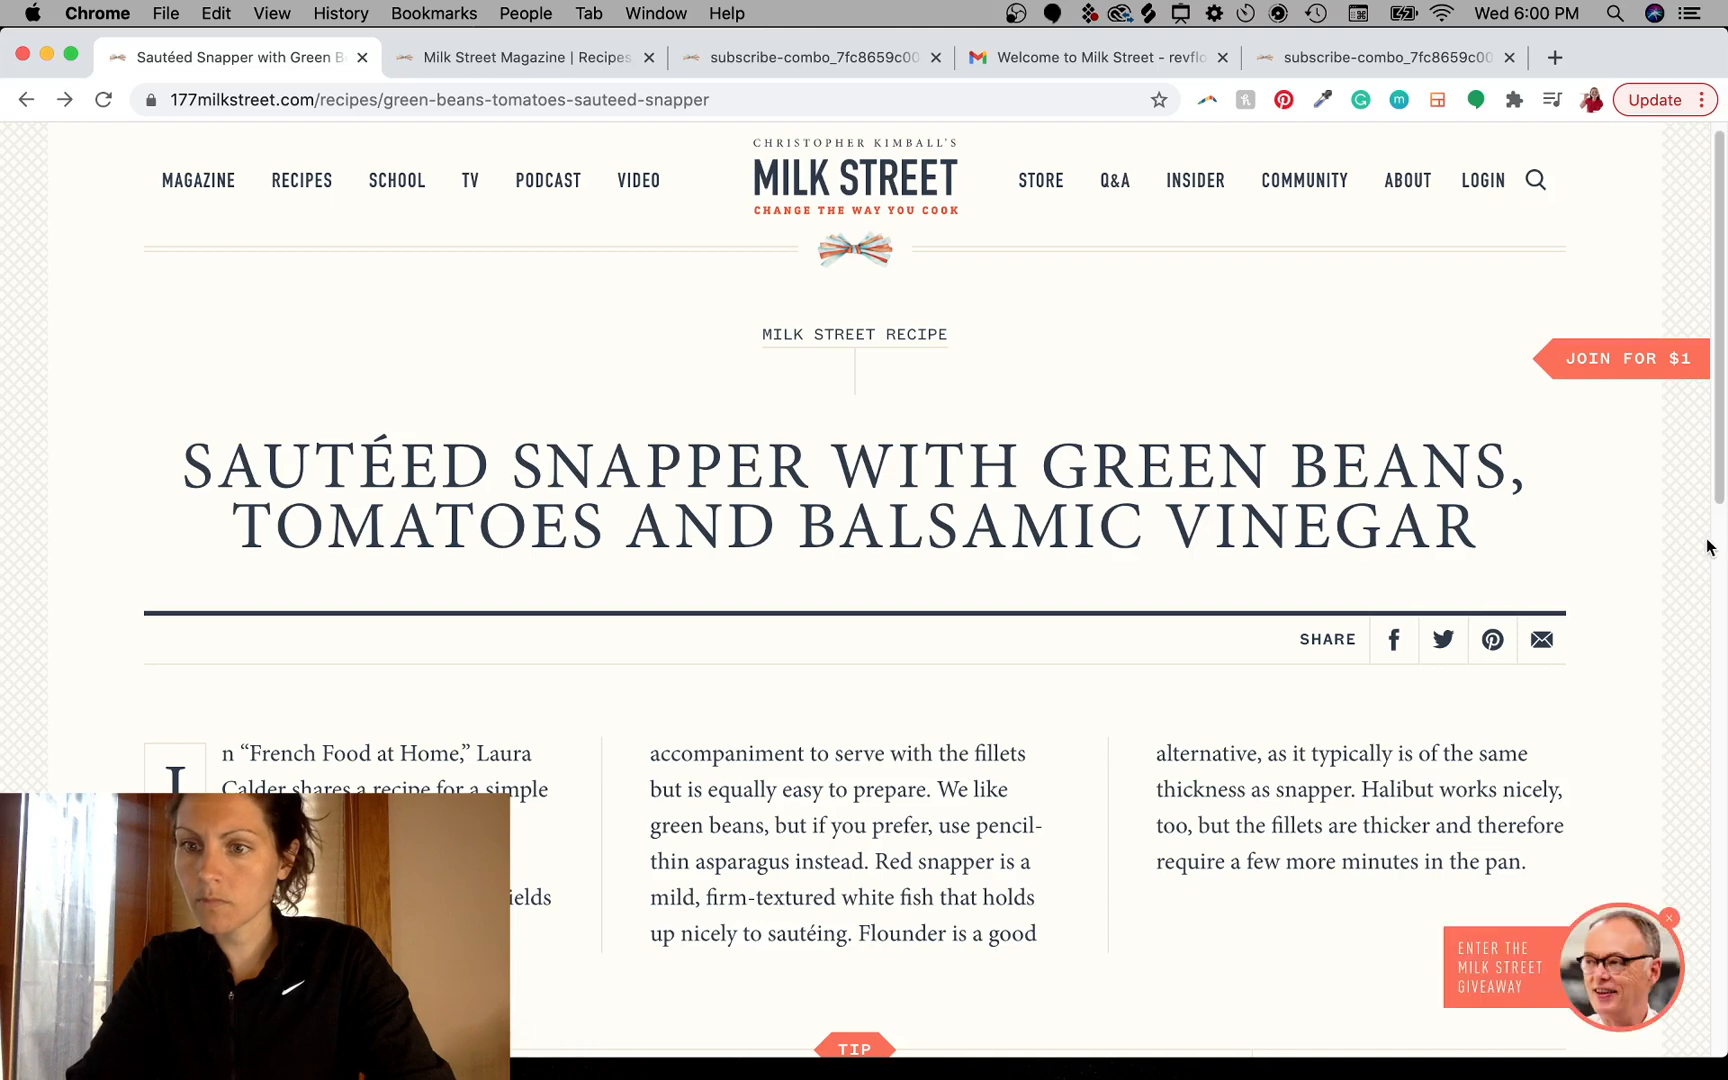
- Narrow the browser window to view the recipe page's mobile layout, then widen it again
{"action": "left_click_drag", "start_coordinate": [1725, 545], "coordinate": [600, 560]}
{"action": "scroll", "coordinate": [557, 560], "scroll_direction": "down", "scroll_amount": 10}
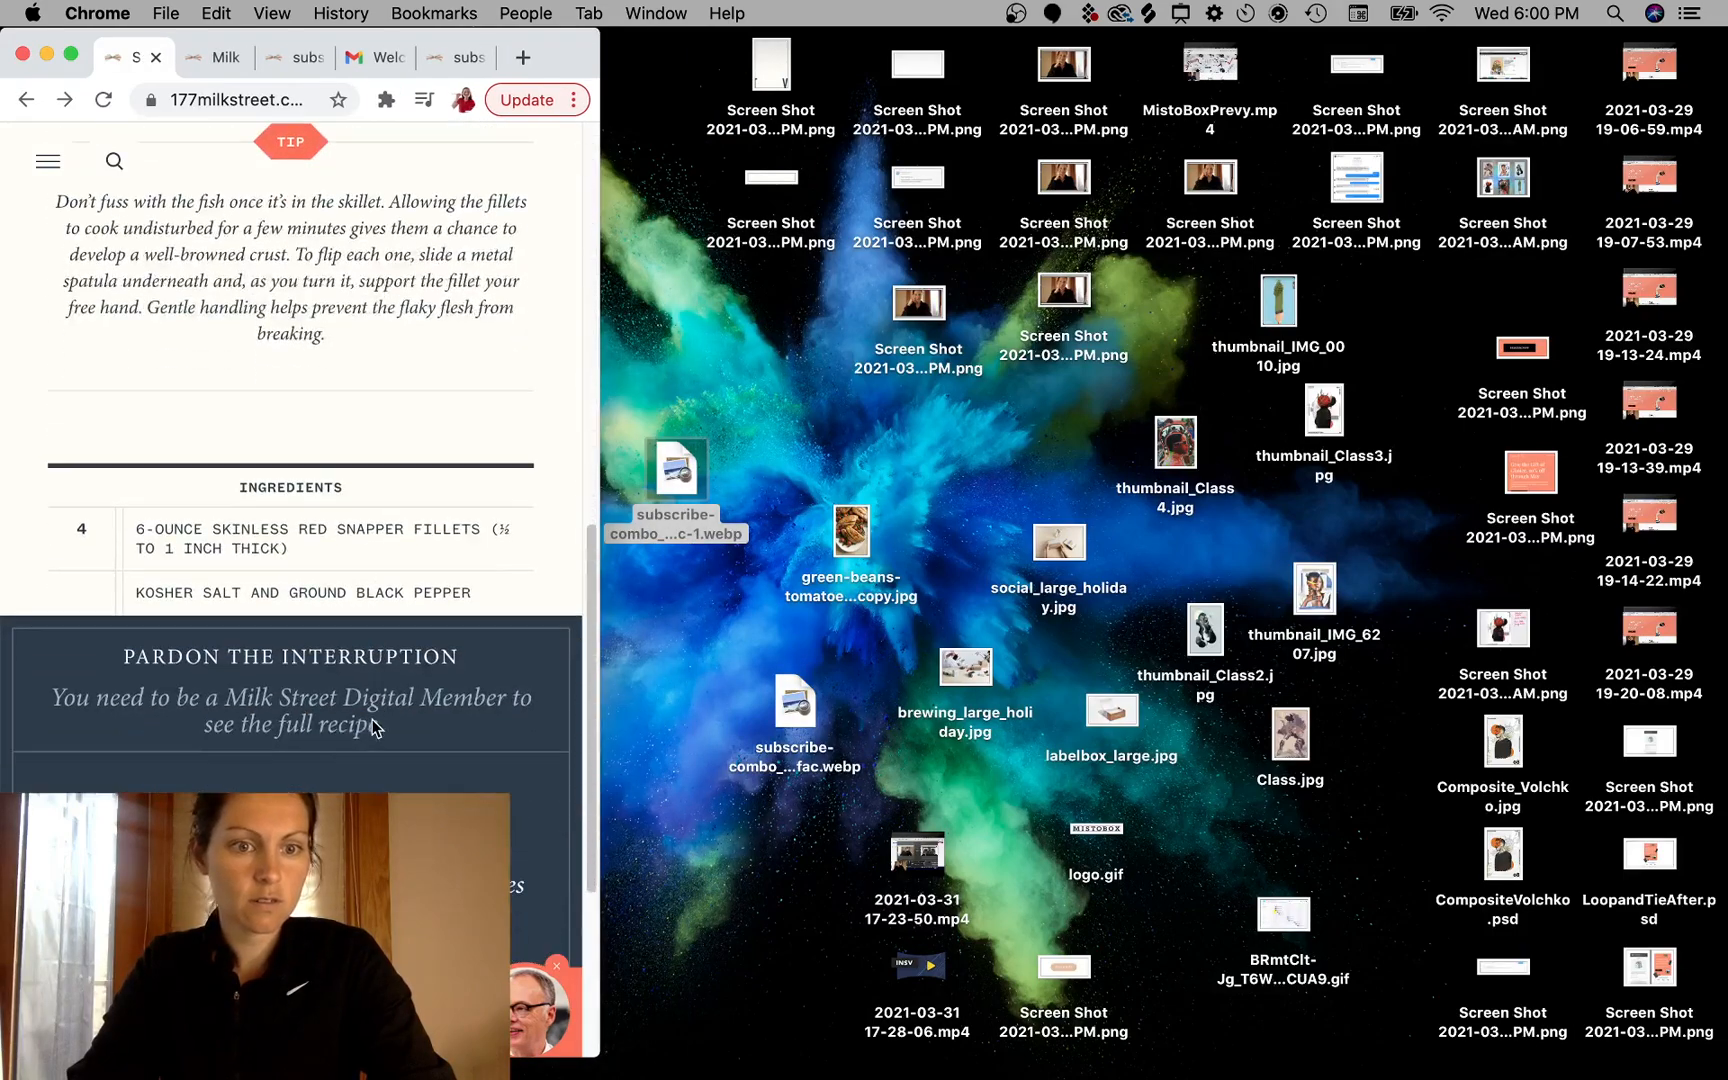
{"action": "scroll", "coordinate": [412, 481], "scroll_direction": "up", "scroll_amount": 5}
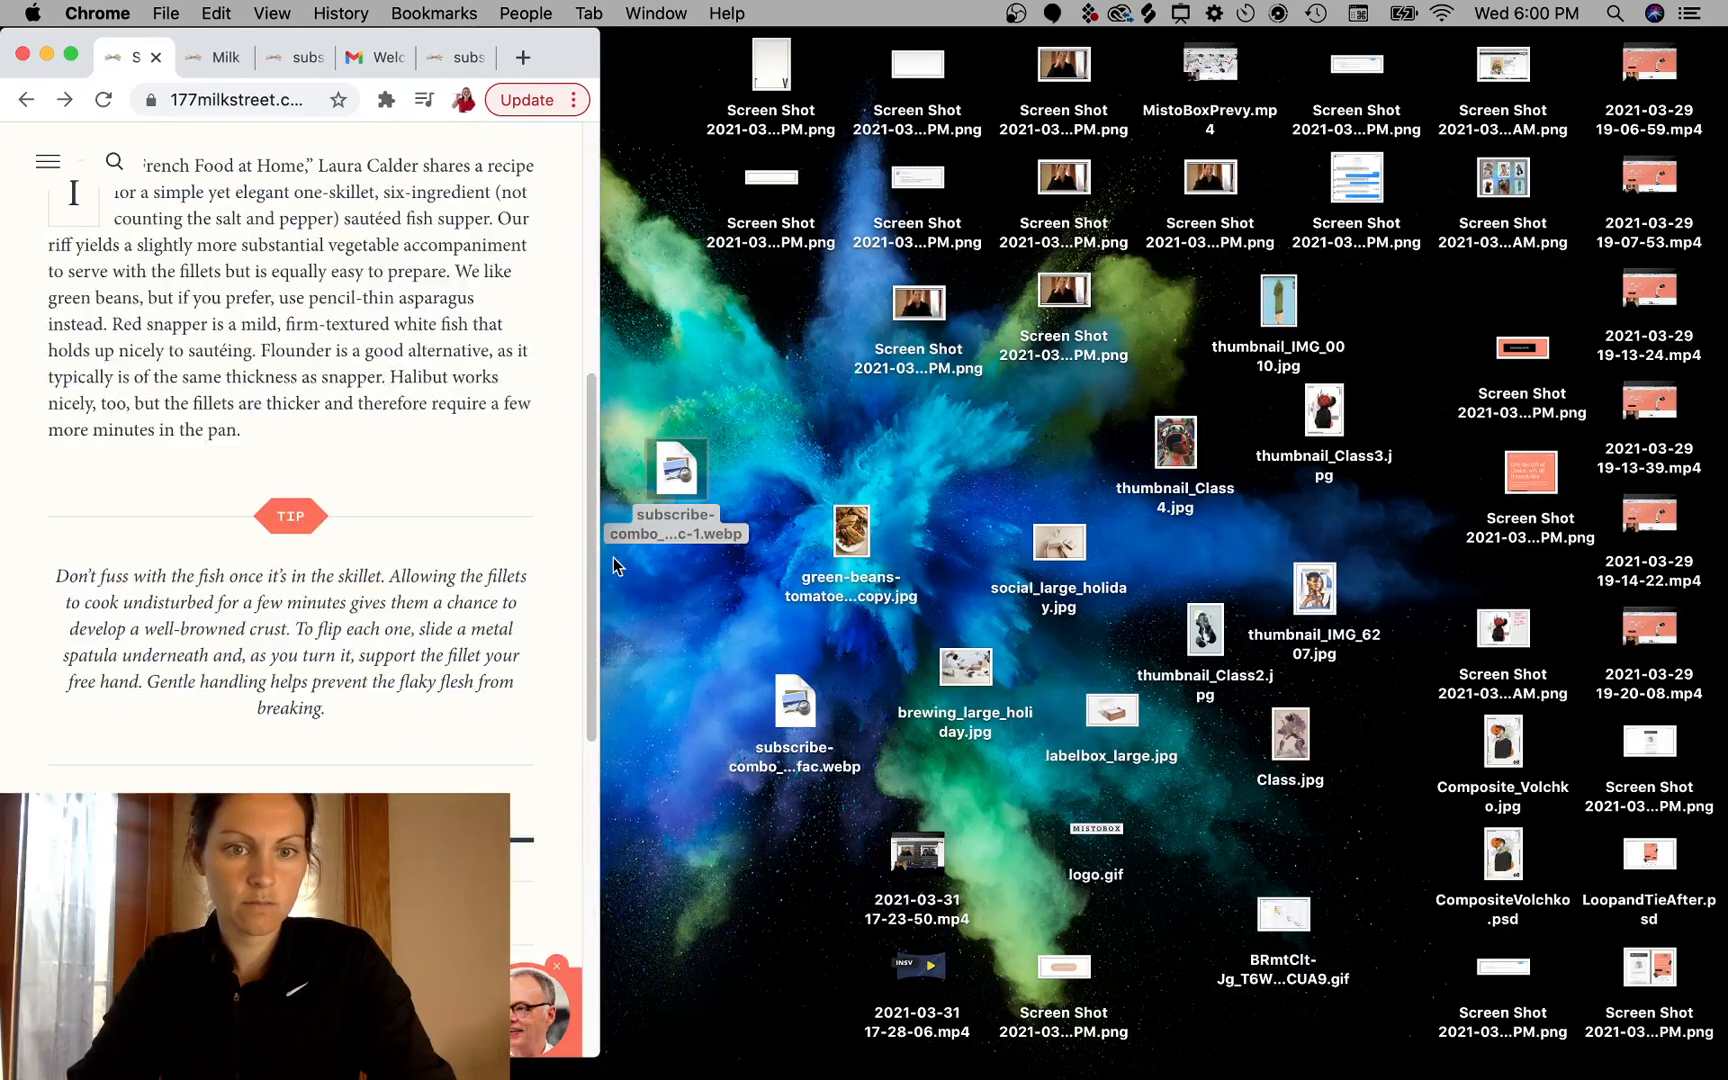
{"action": "left_click_drag", "start_coordinate": [600, 556], "coordinate": [1680, 574]}
- Adjust the page zoom and scroll through the recipe page to examine the navy membership banner
{"action": "key", "text": "super+minus"}
{"action": "key", "text": "super+minus"}
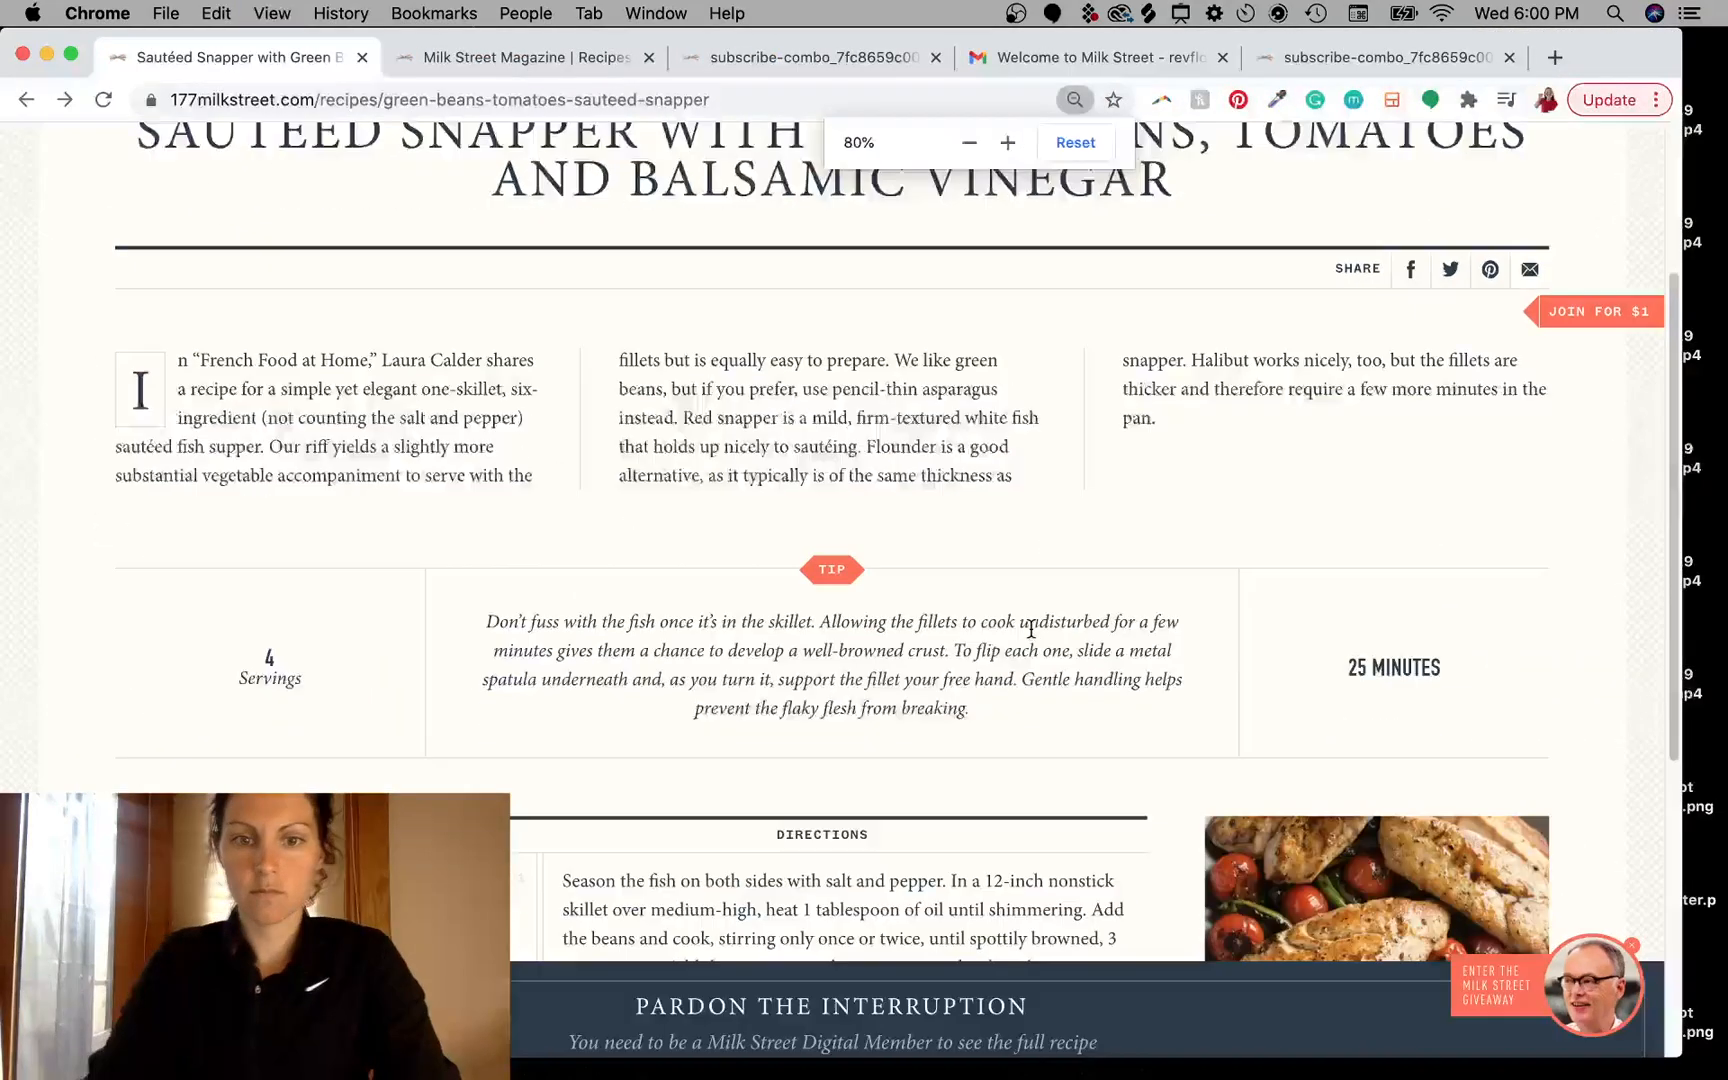
{"action": "key", "text": "super+minus"}
{"action": "key", "text": "super+minus"}
{"action": "key", "text": "super+minus"}
{"action": "key", "text": "super+plus"}
{"action": "key", "text": "super+plus"}
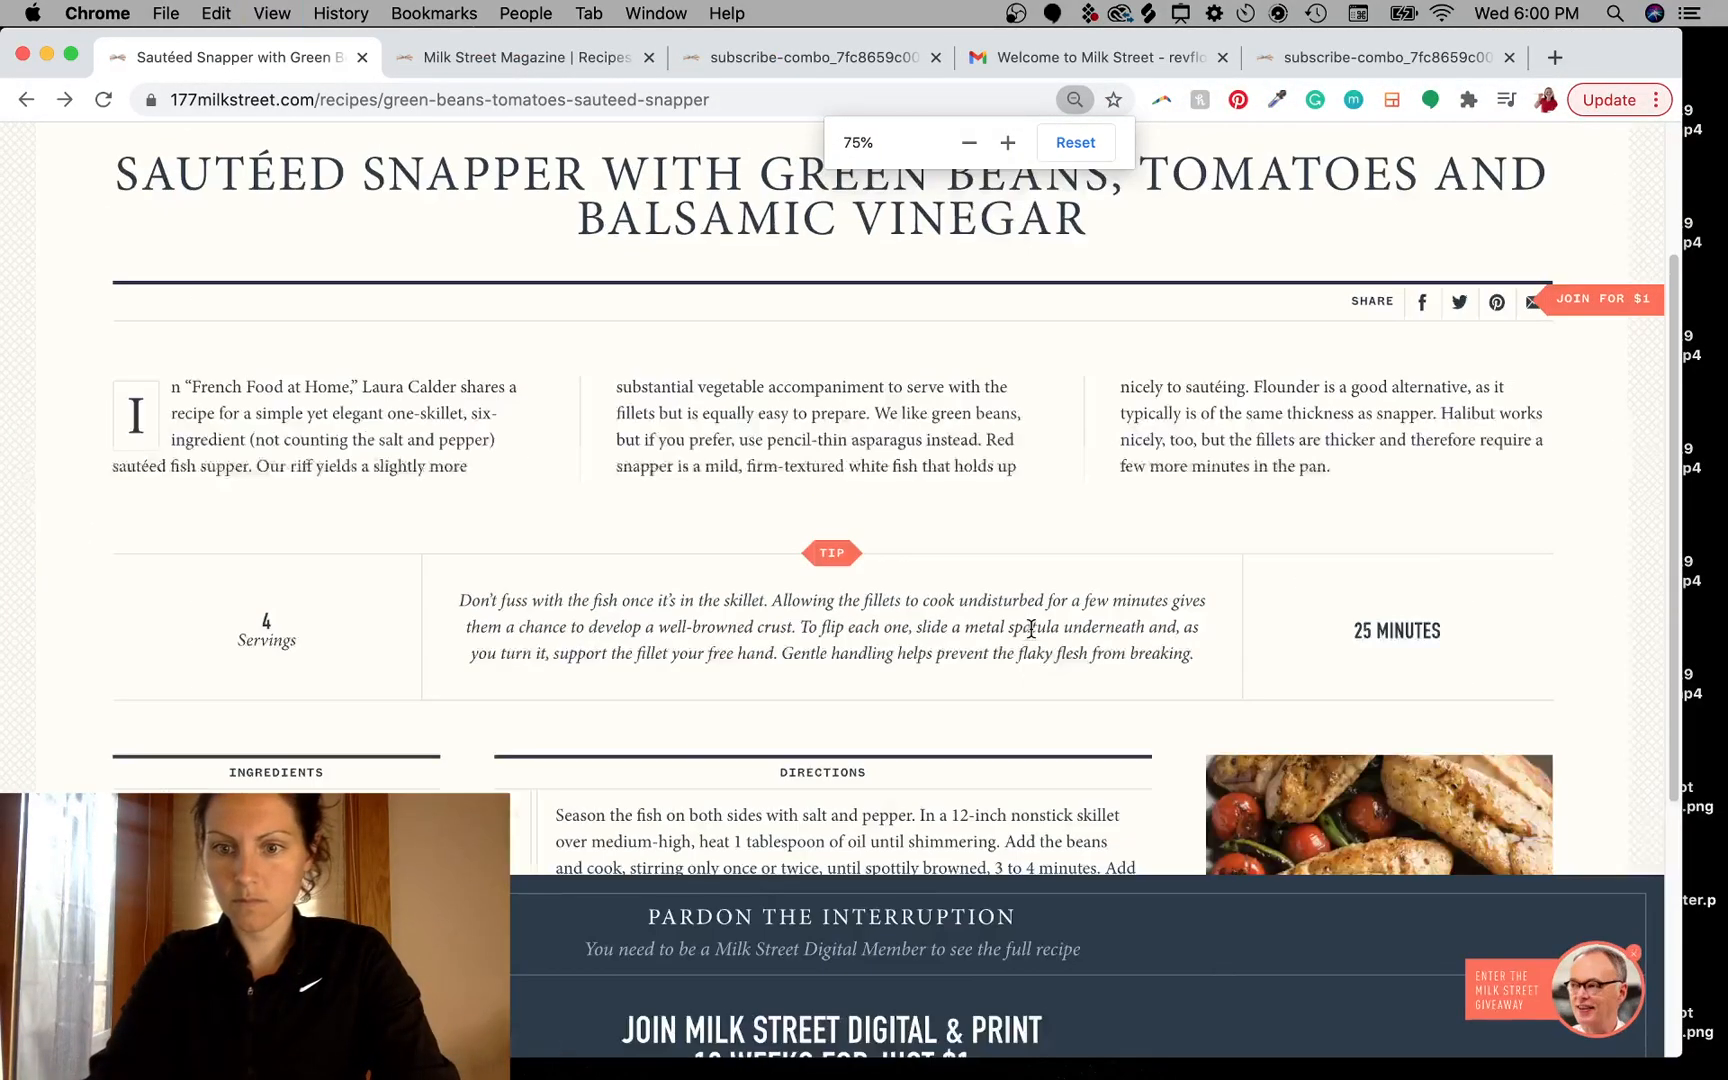
{"action": "key", "text": "super+plus"}
{"action": "scroll", "coordinate": [879, 540], "scroll_direction": "up", "scroll_amount": 3}
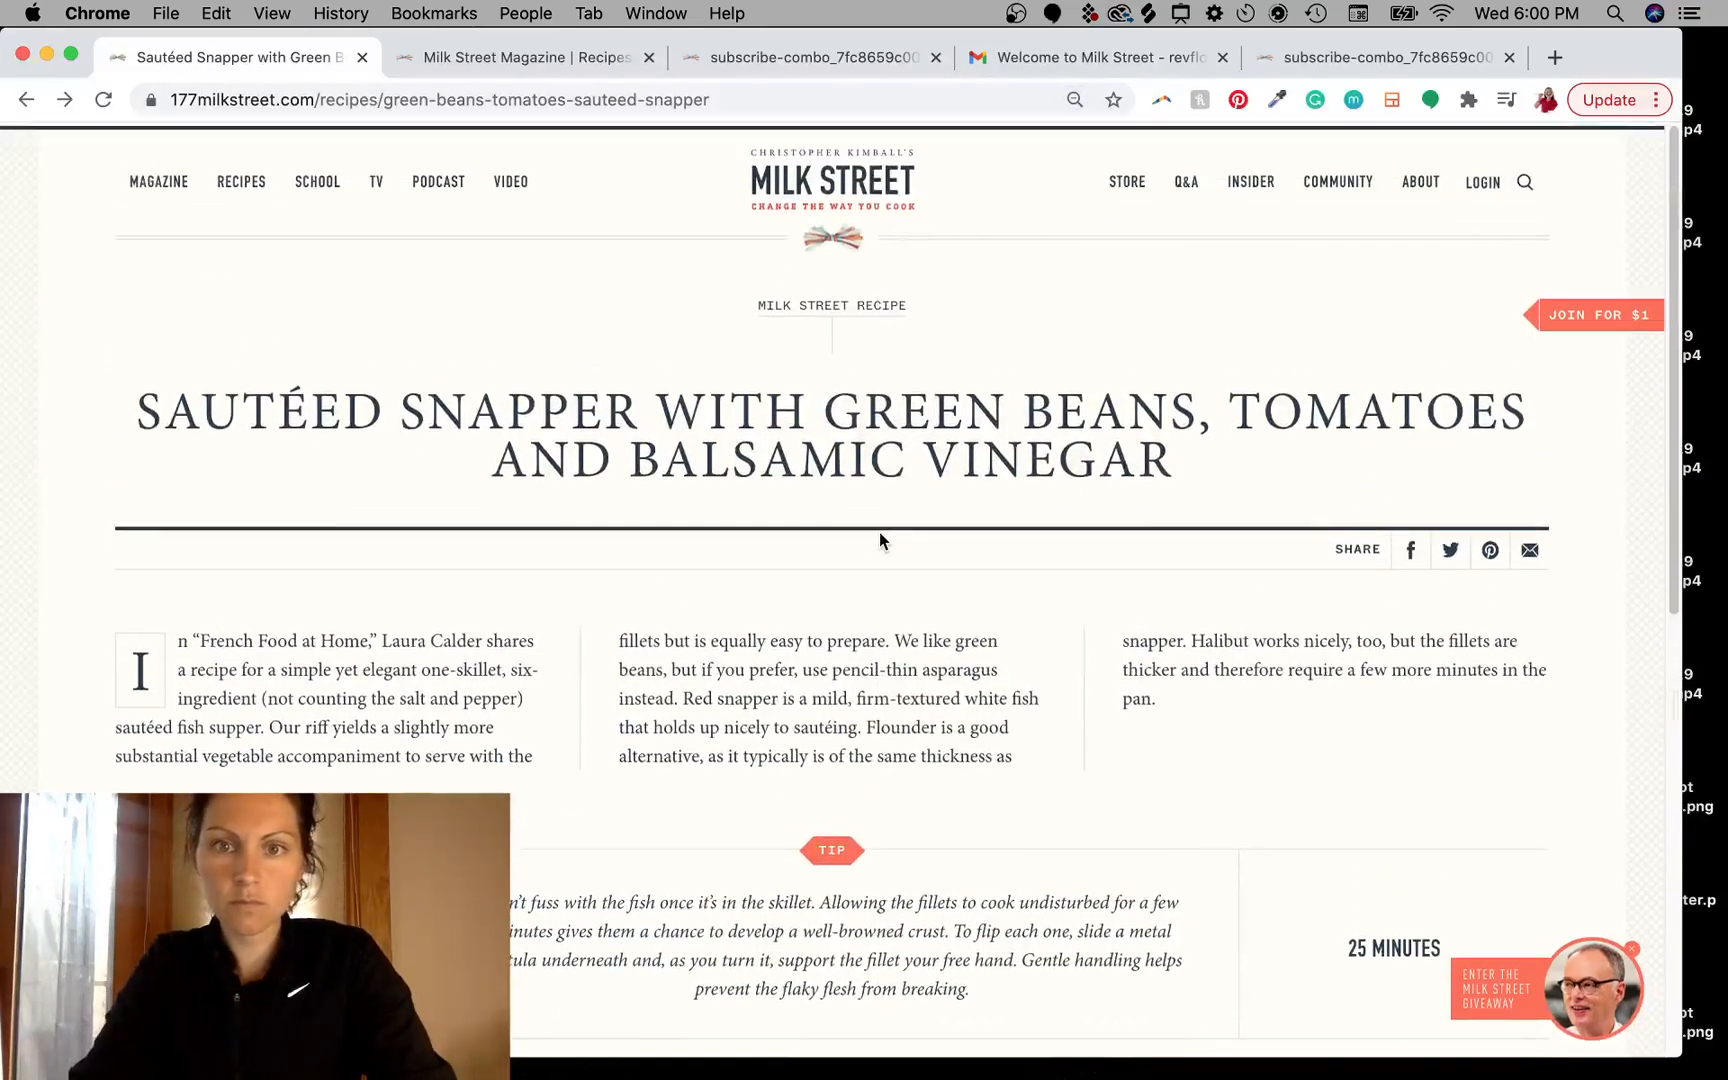
{"action": "scroll", "coordinate": [880, 540], "scroll_direction": "down", "scroll_amount": 5}
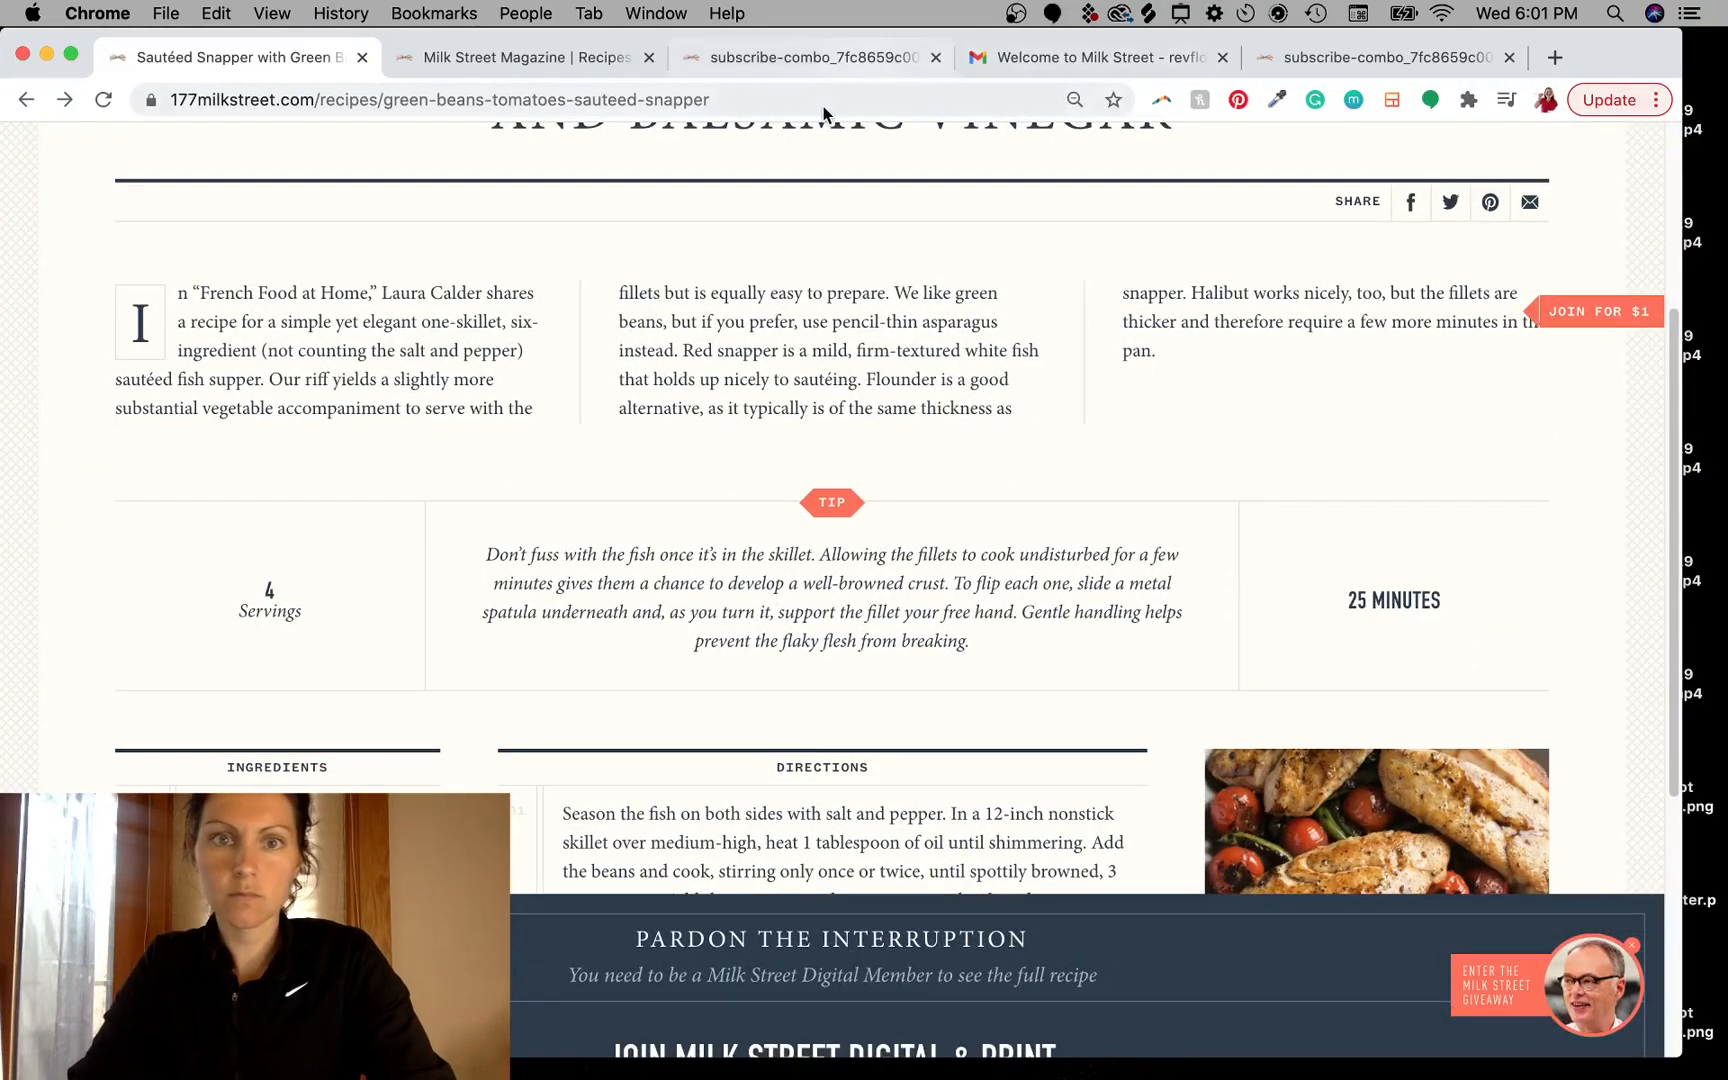
{"action": "mouse_move", "coordinate": [789, 36]}
{"action": "left_mouse_down"}
{"action": "mouse_move", "coordinate": [853, 38]}
{"action": "mouse_move", "coordinate": [805, 32]}
{"action": "left_mouse_up"}
{"action": "scroll", "coordinate": [873, 474], "scroll_direction": "down", "scroll_amount": 5}
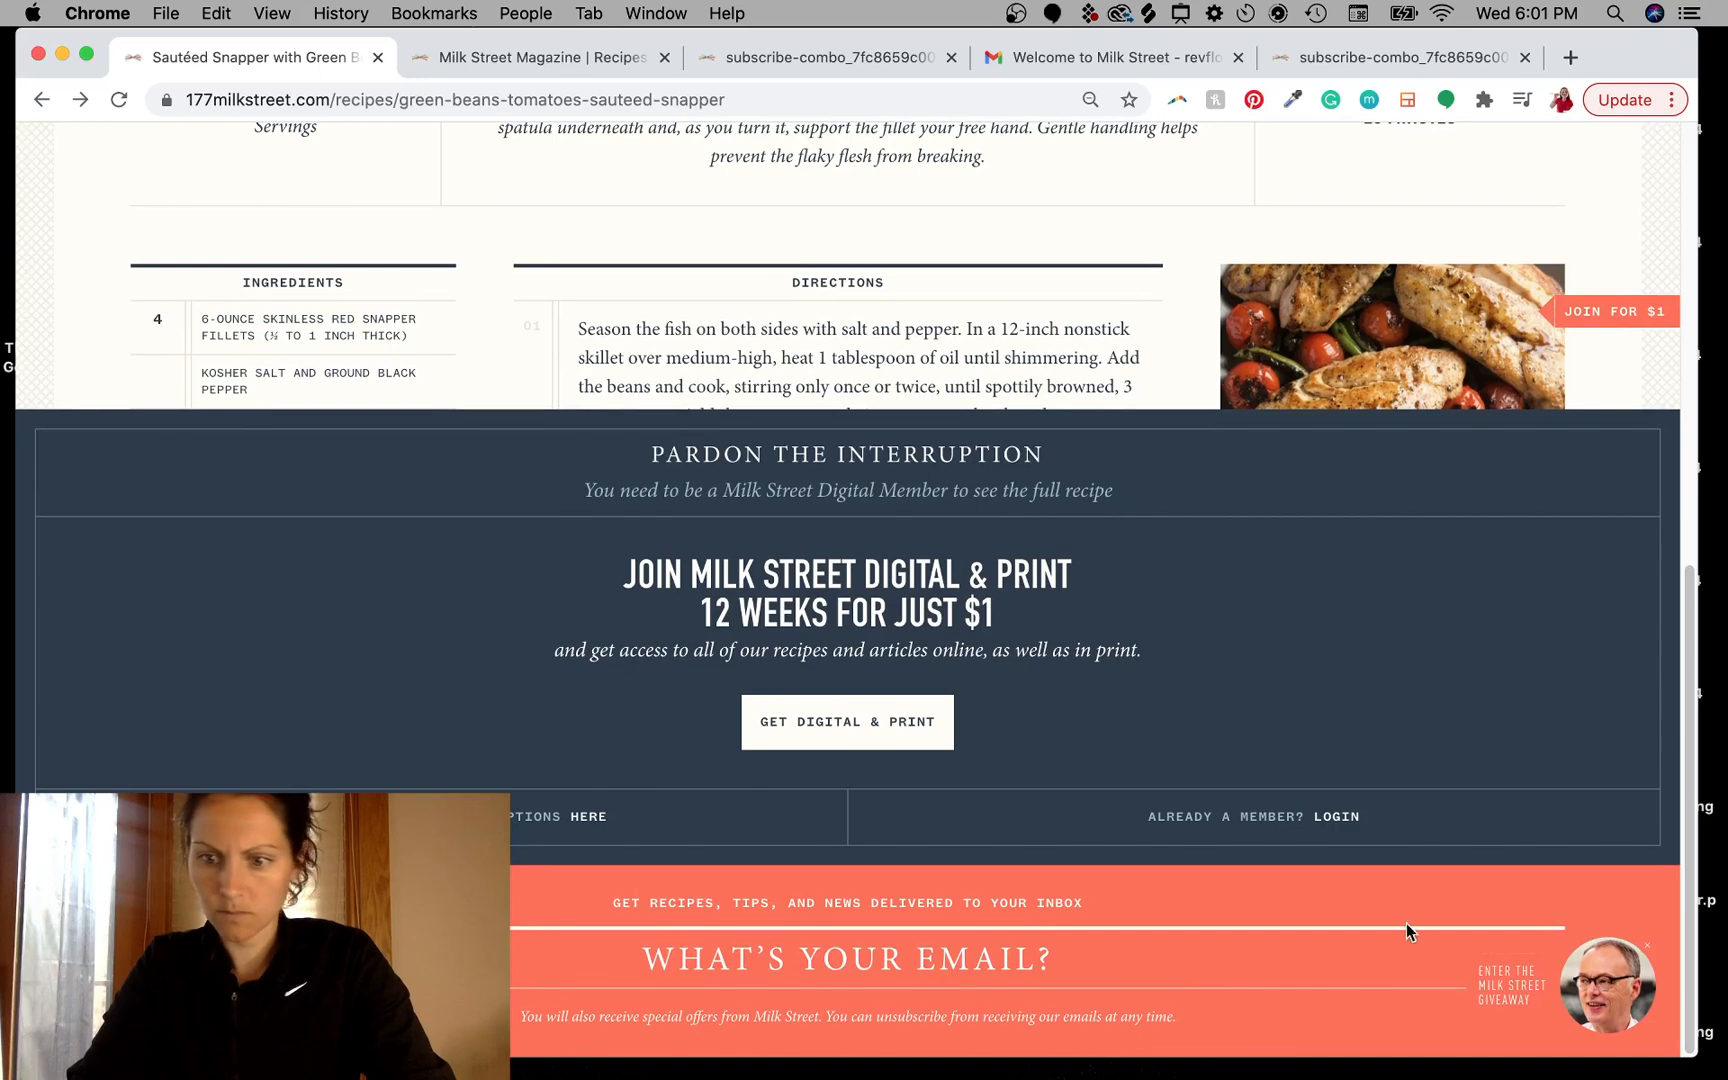
{"action": "scroll", "coordinate": [1138, 845], "scroll_direction": "up", "scroll_amount": 2}
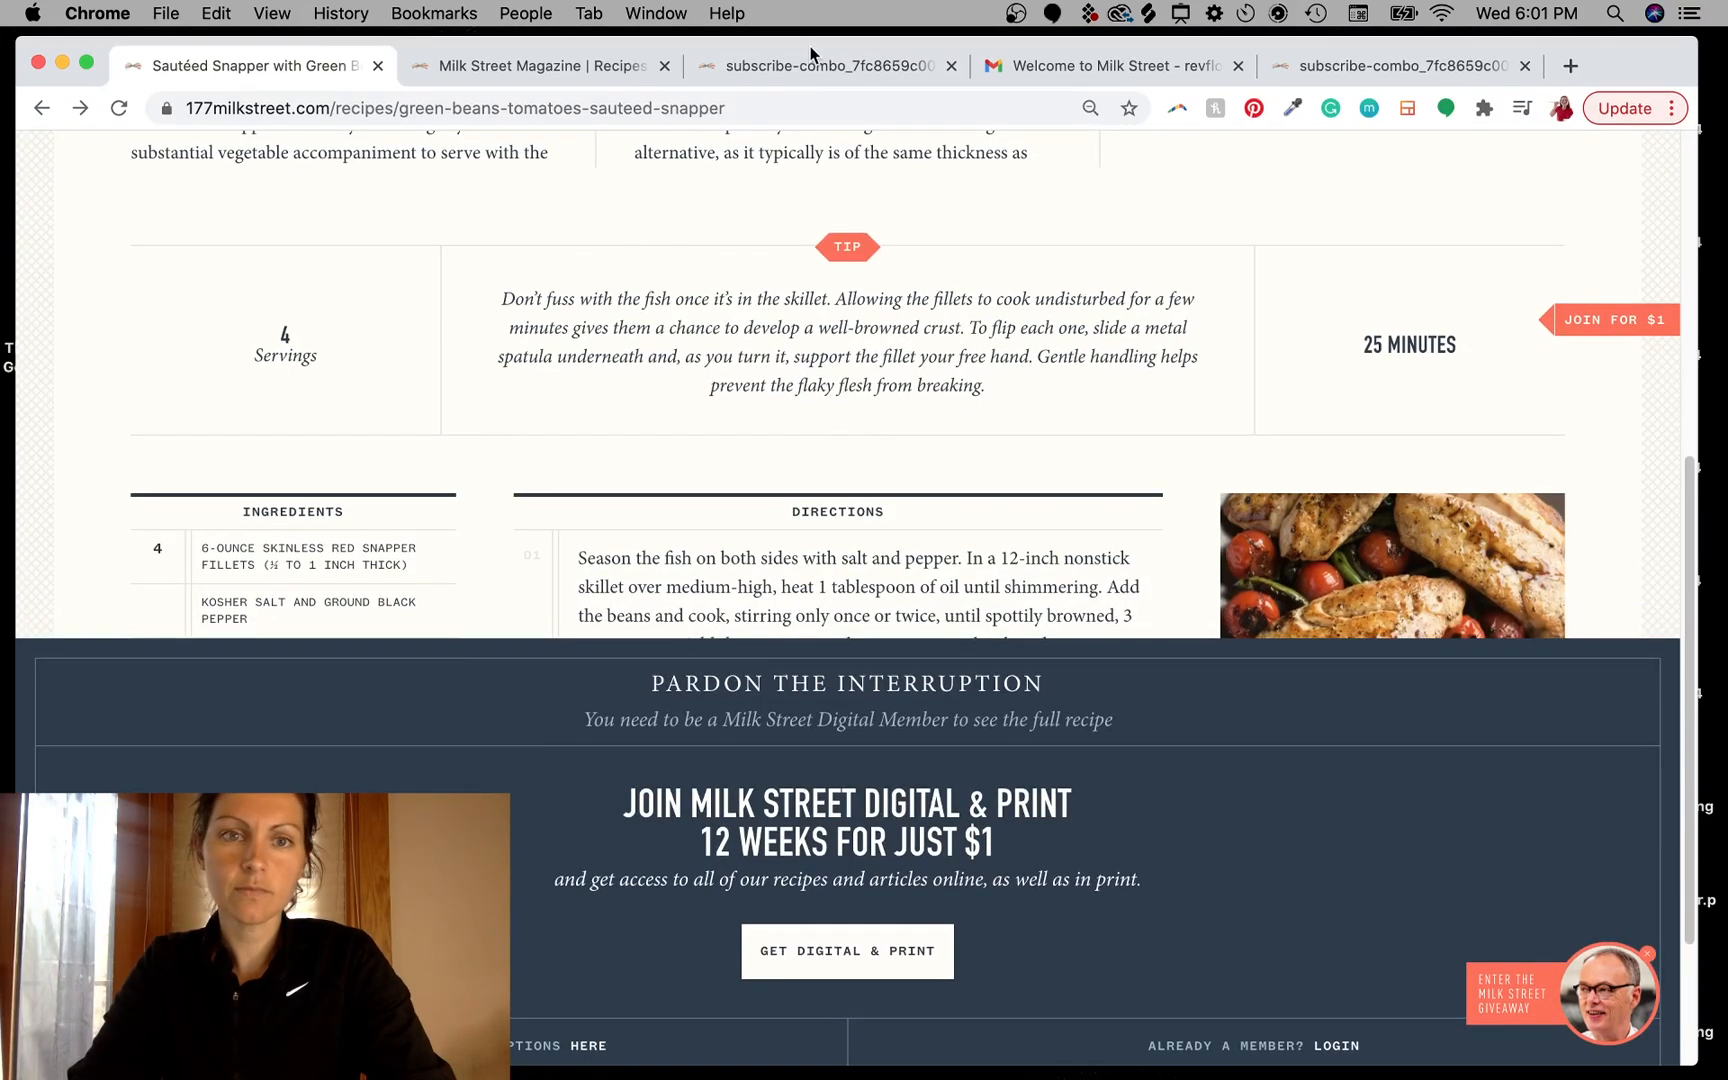
- Switch back to Photoshop and pan the canvas to bring the email mockup into view
{"action": "key", "text": "ctrl+Left"}
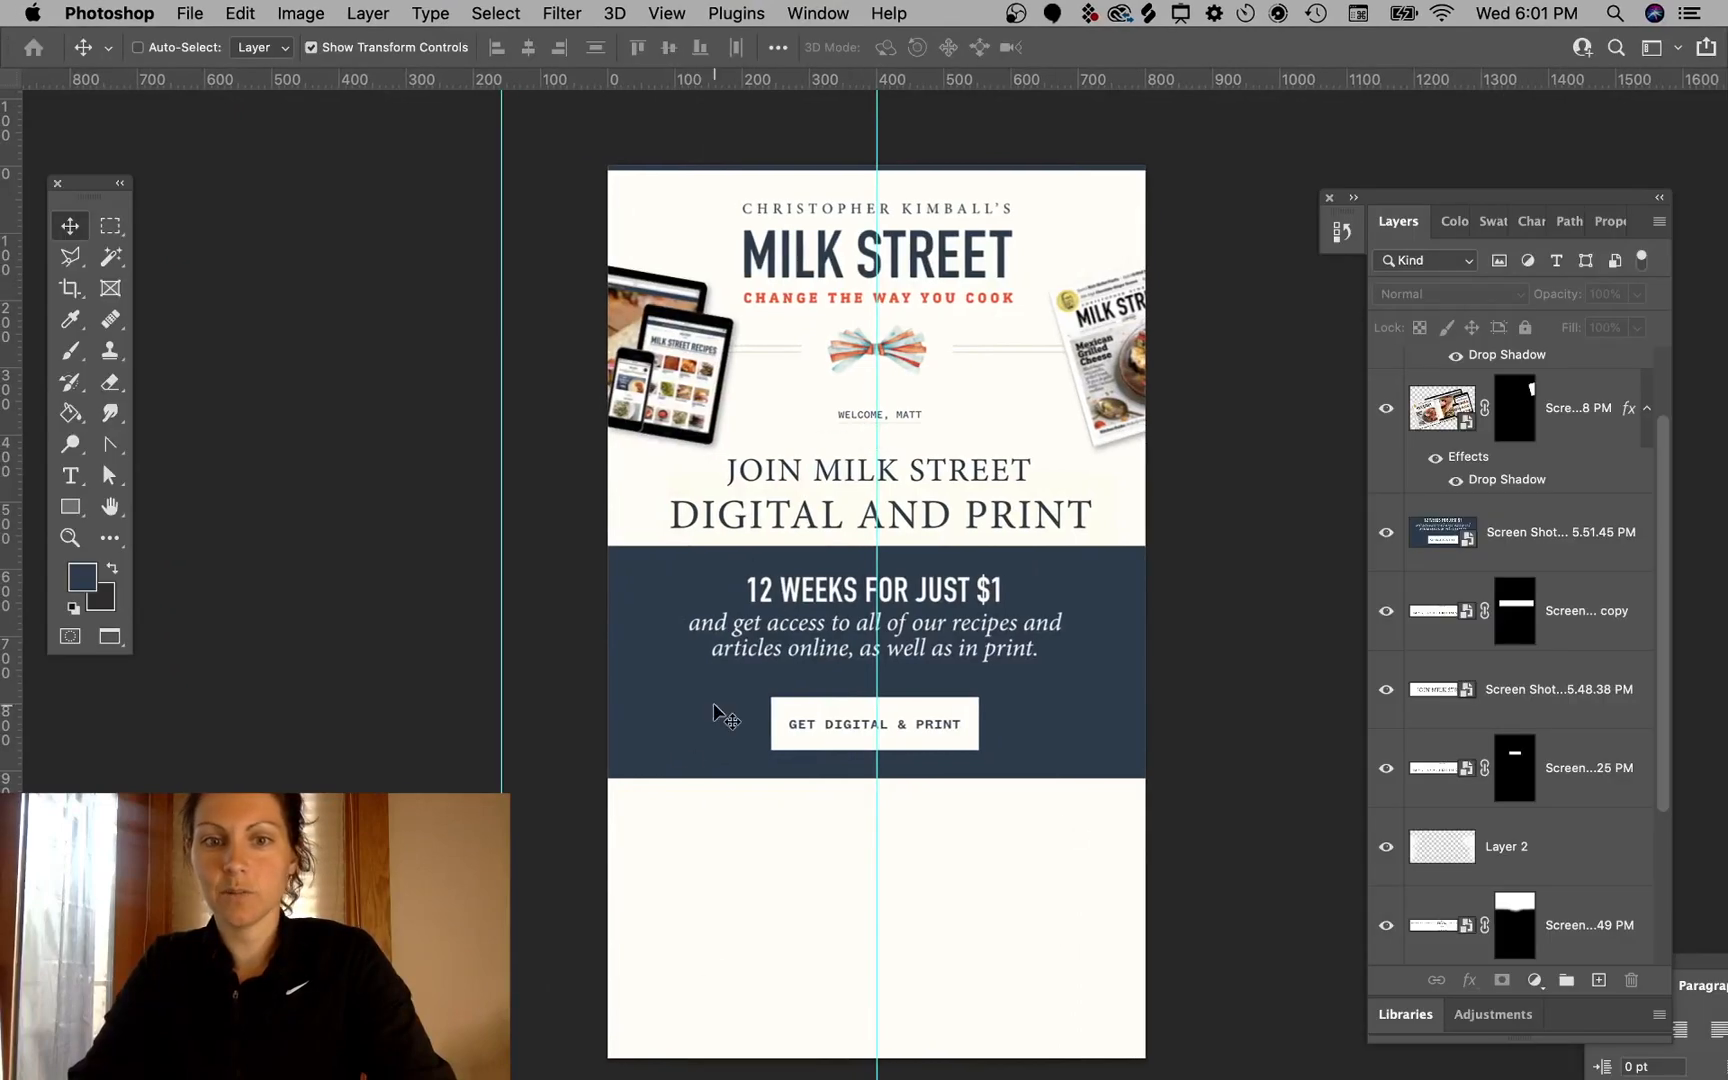
{"action": "scroll", "coordinate": [1238, 815], "scroll_direction": "right", "scroll_amount": 10}
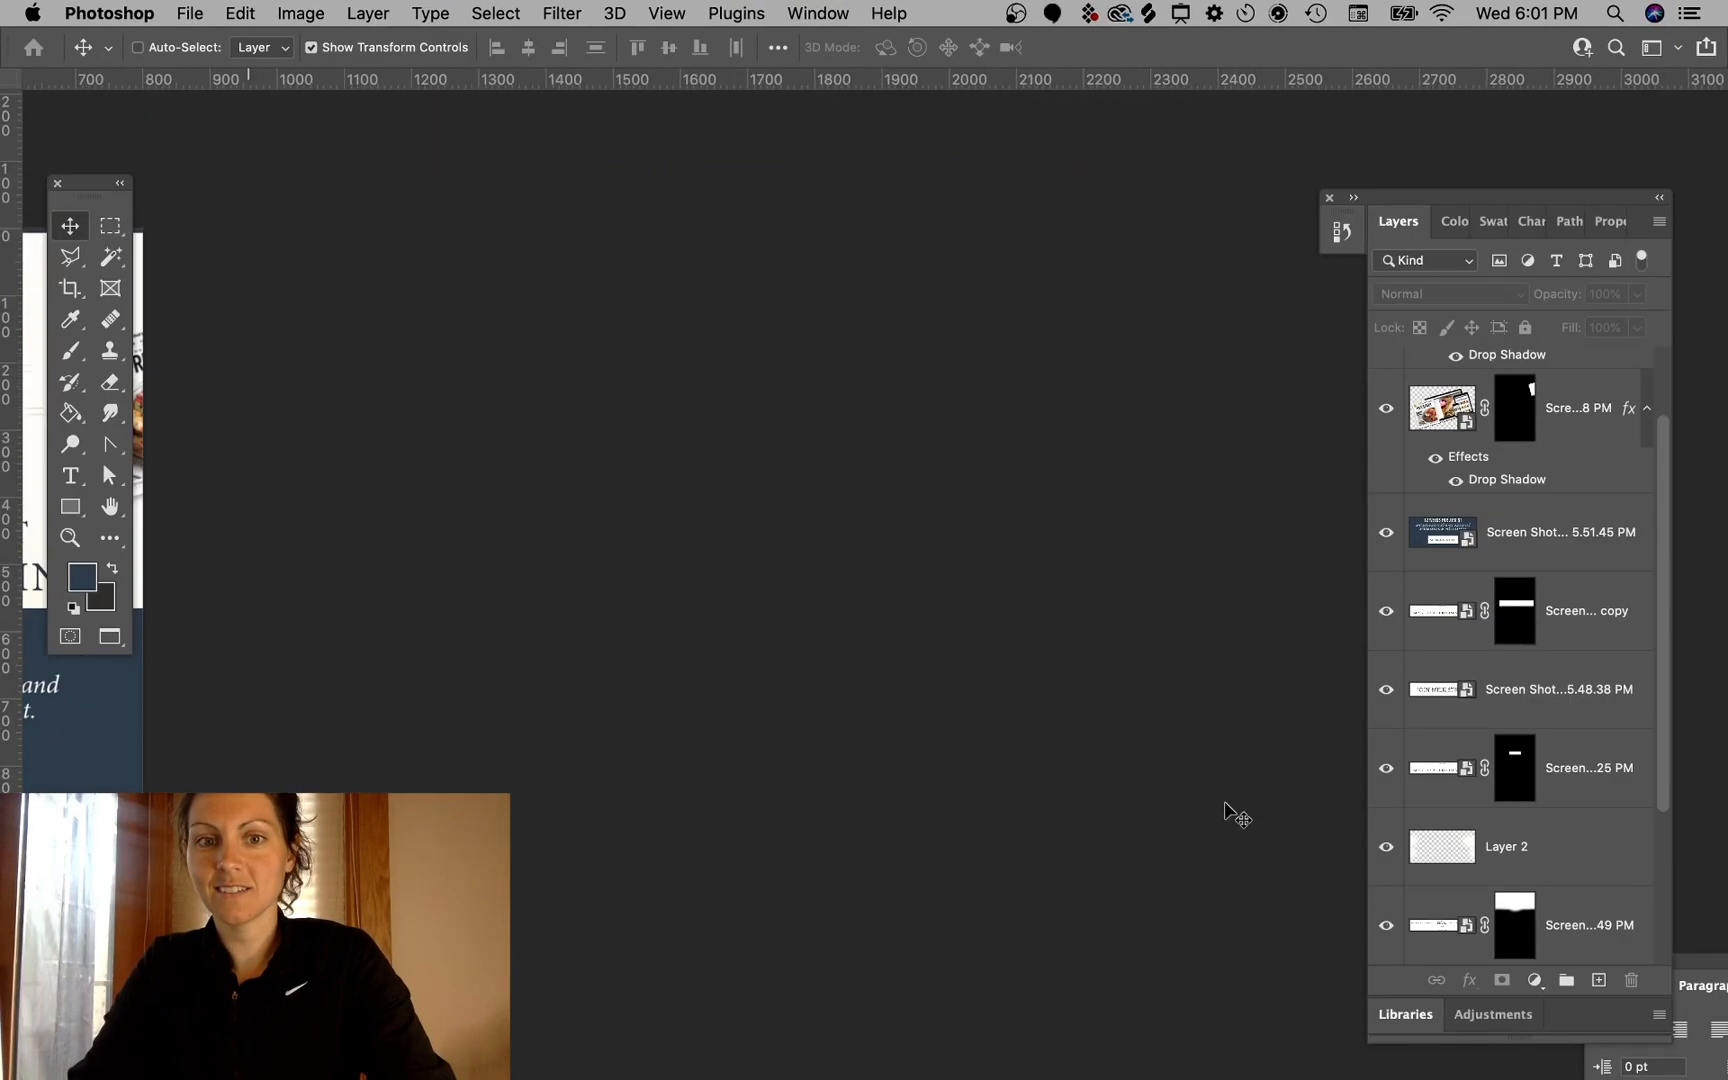
{"action": "scroll", "coordinate": [1238, 815], "scroll_direction": "left", "scroll_amount": 15}
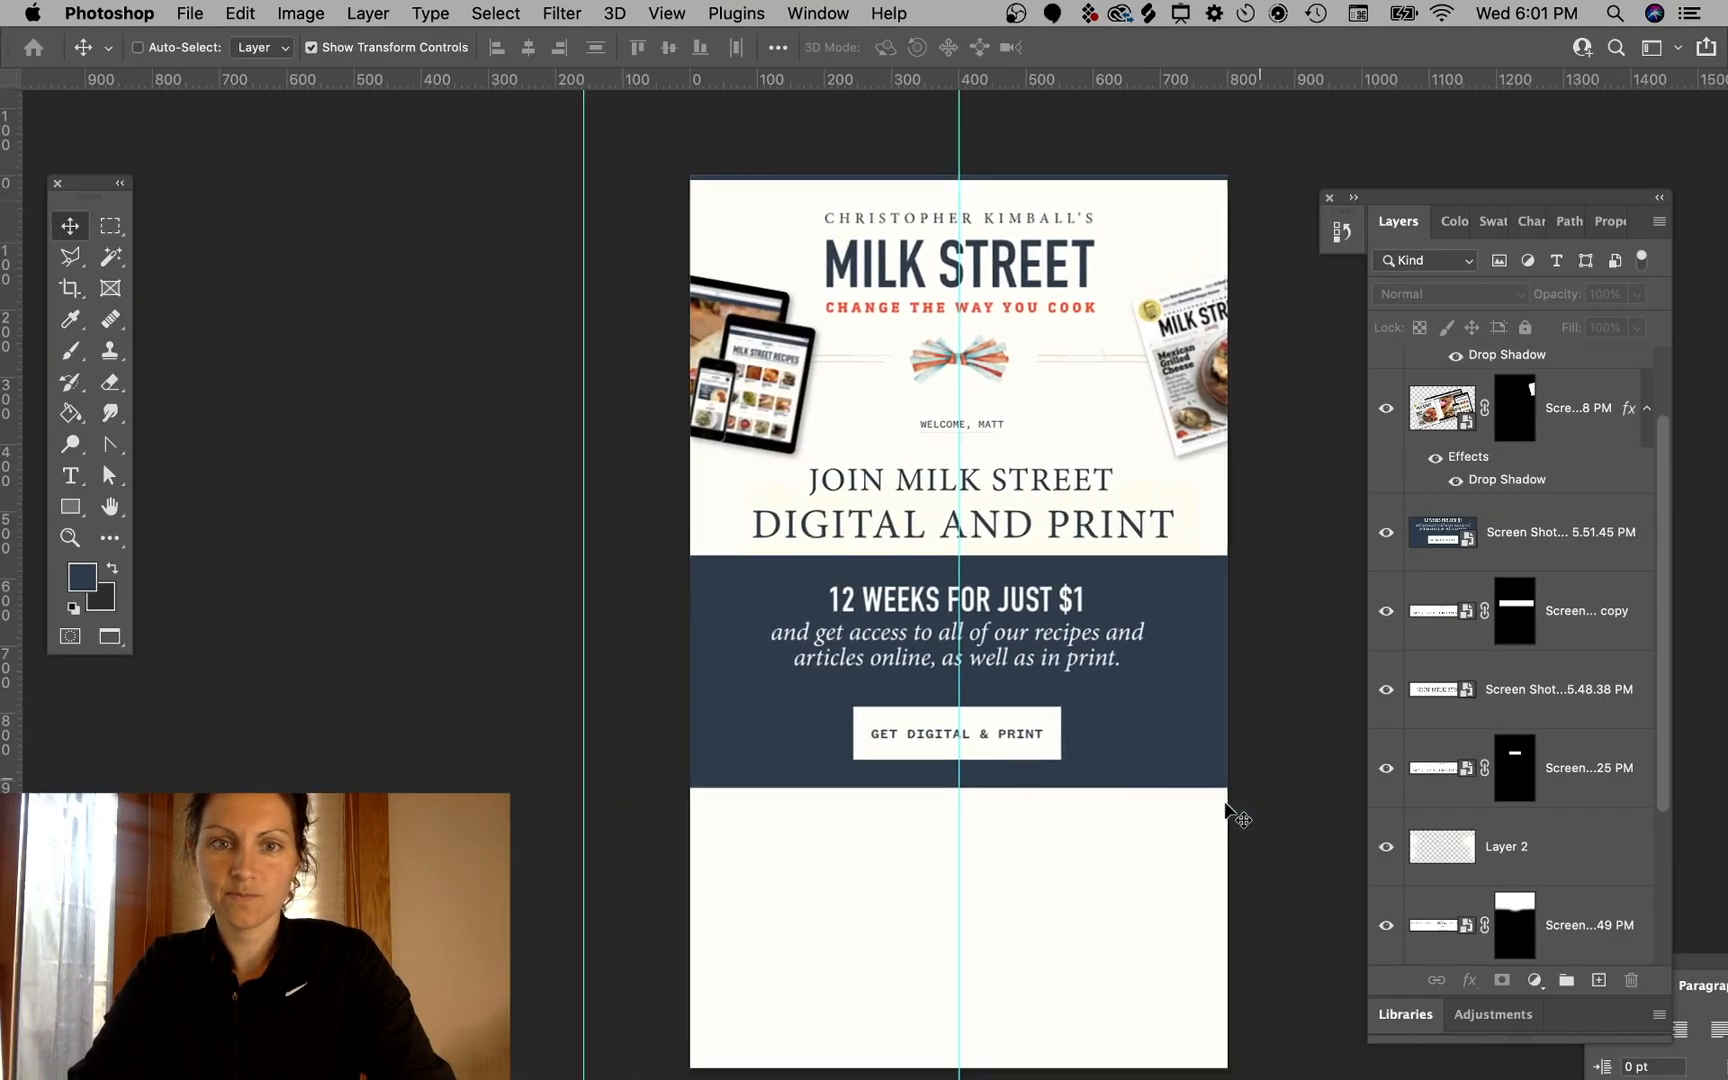
{"action": "scroll", "coordinate": [1238, 815], "scroll_direction": "down", "scroll_amount": 2}
{"action": "scroll", "coordinate": [1238, 815], "scroll_direction": "right", "scroll_amount": 2}
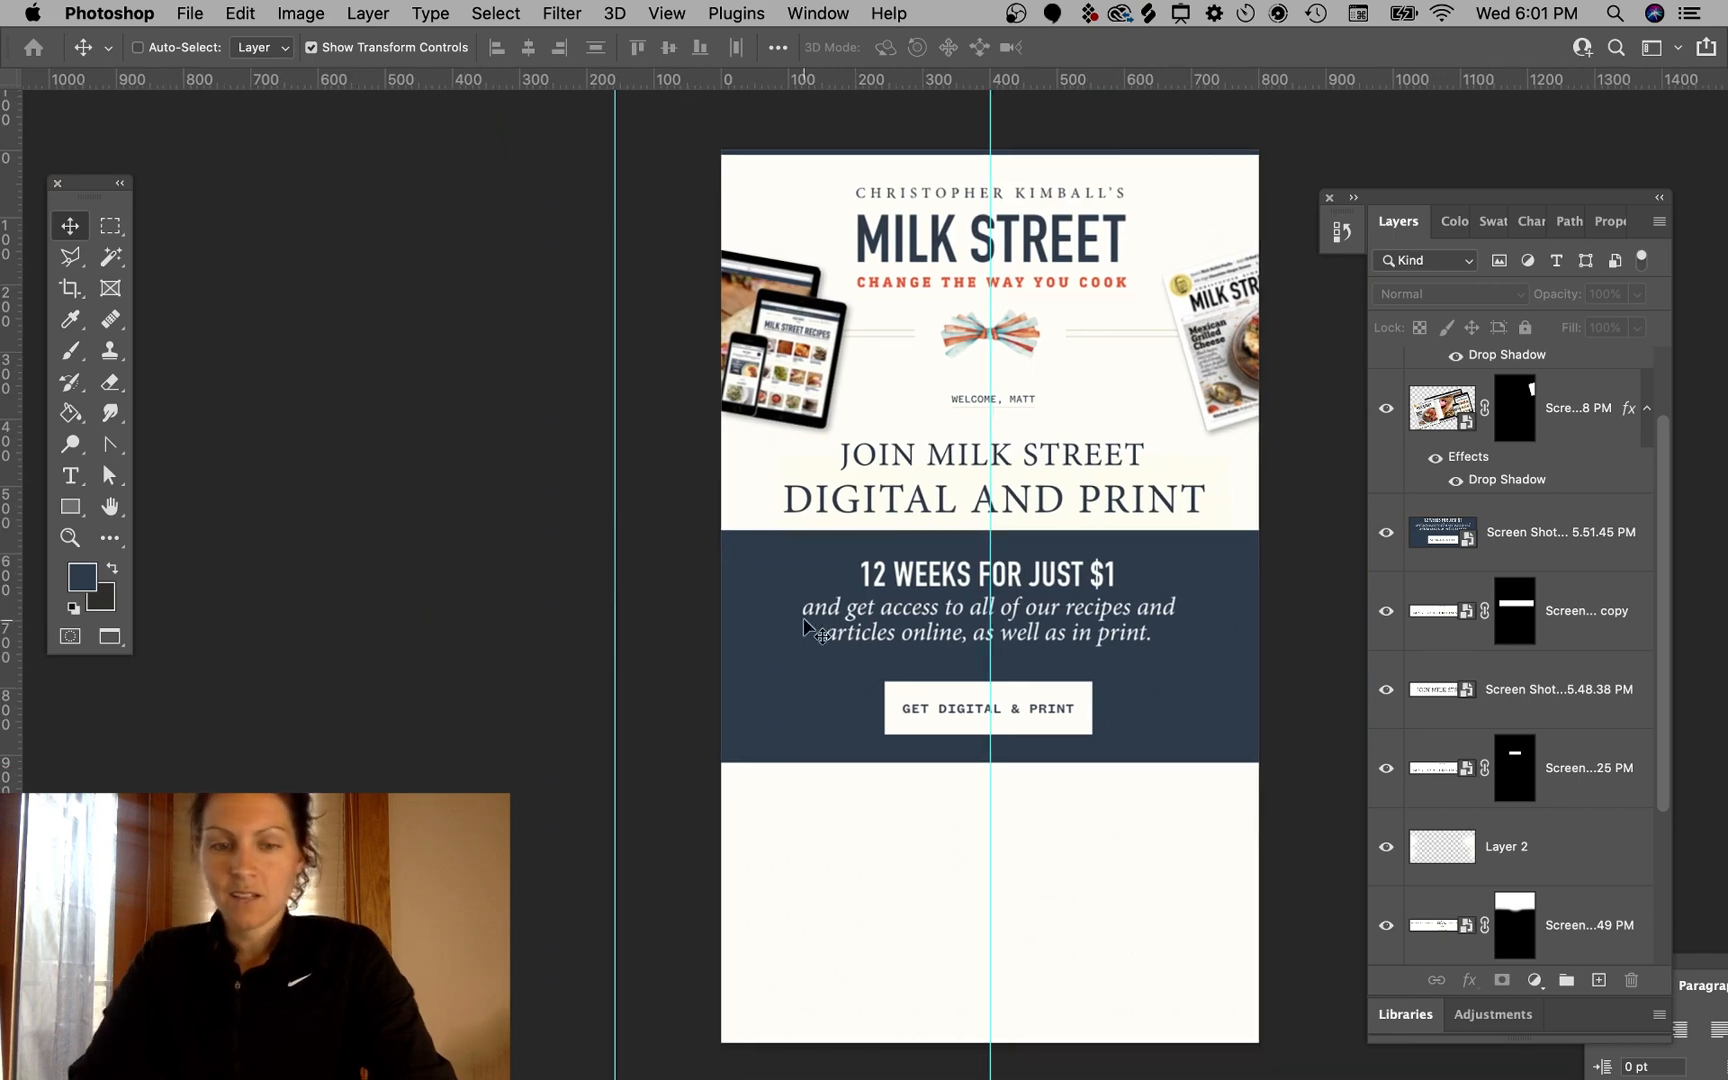
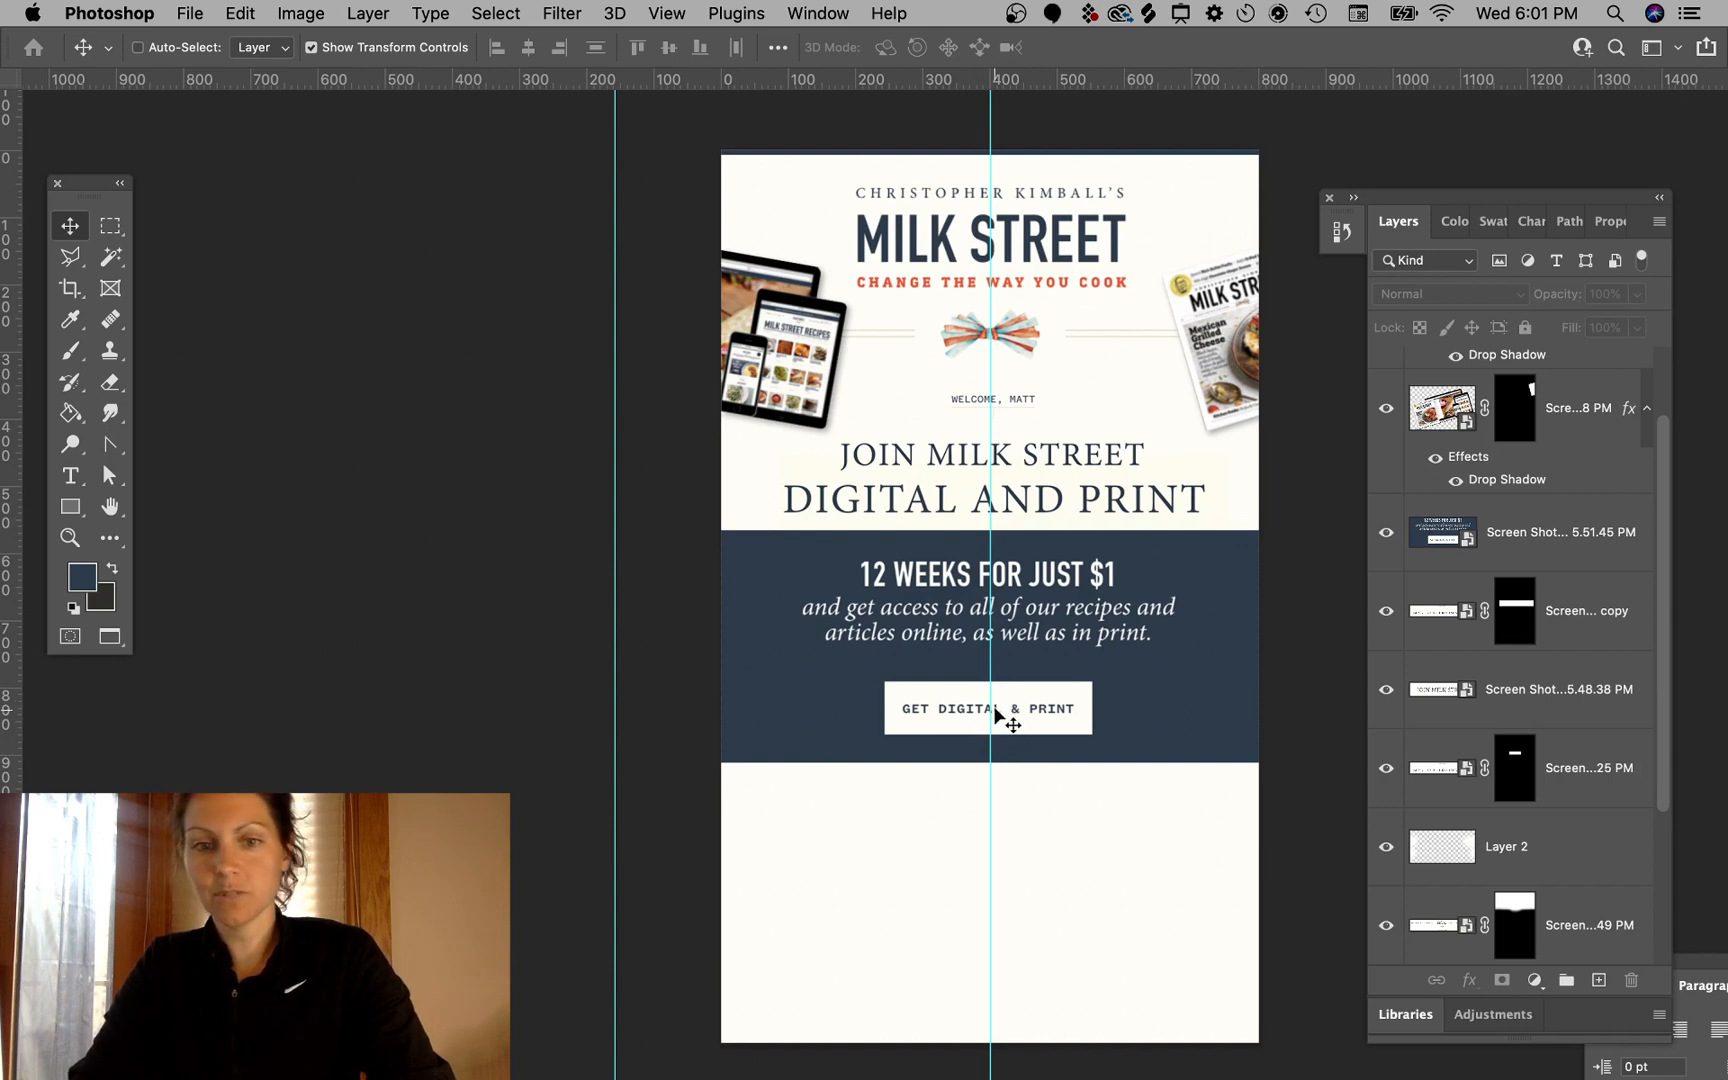
- Select the headline and description area in the navy banner screenshot and nudge it down a few pixels
{"action": "left_click", "coordinate": [966, 580], "text": "super"}
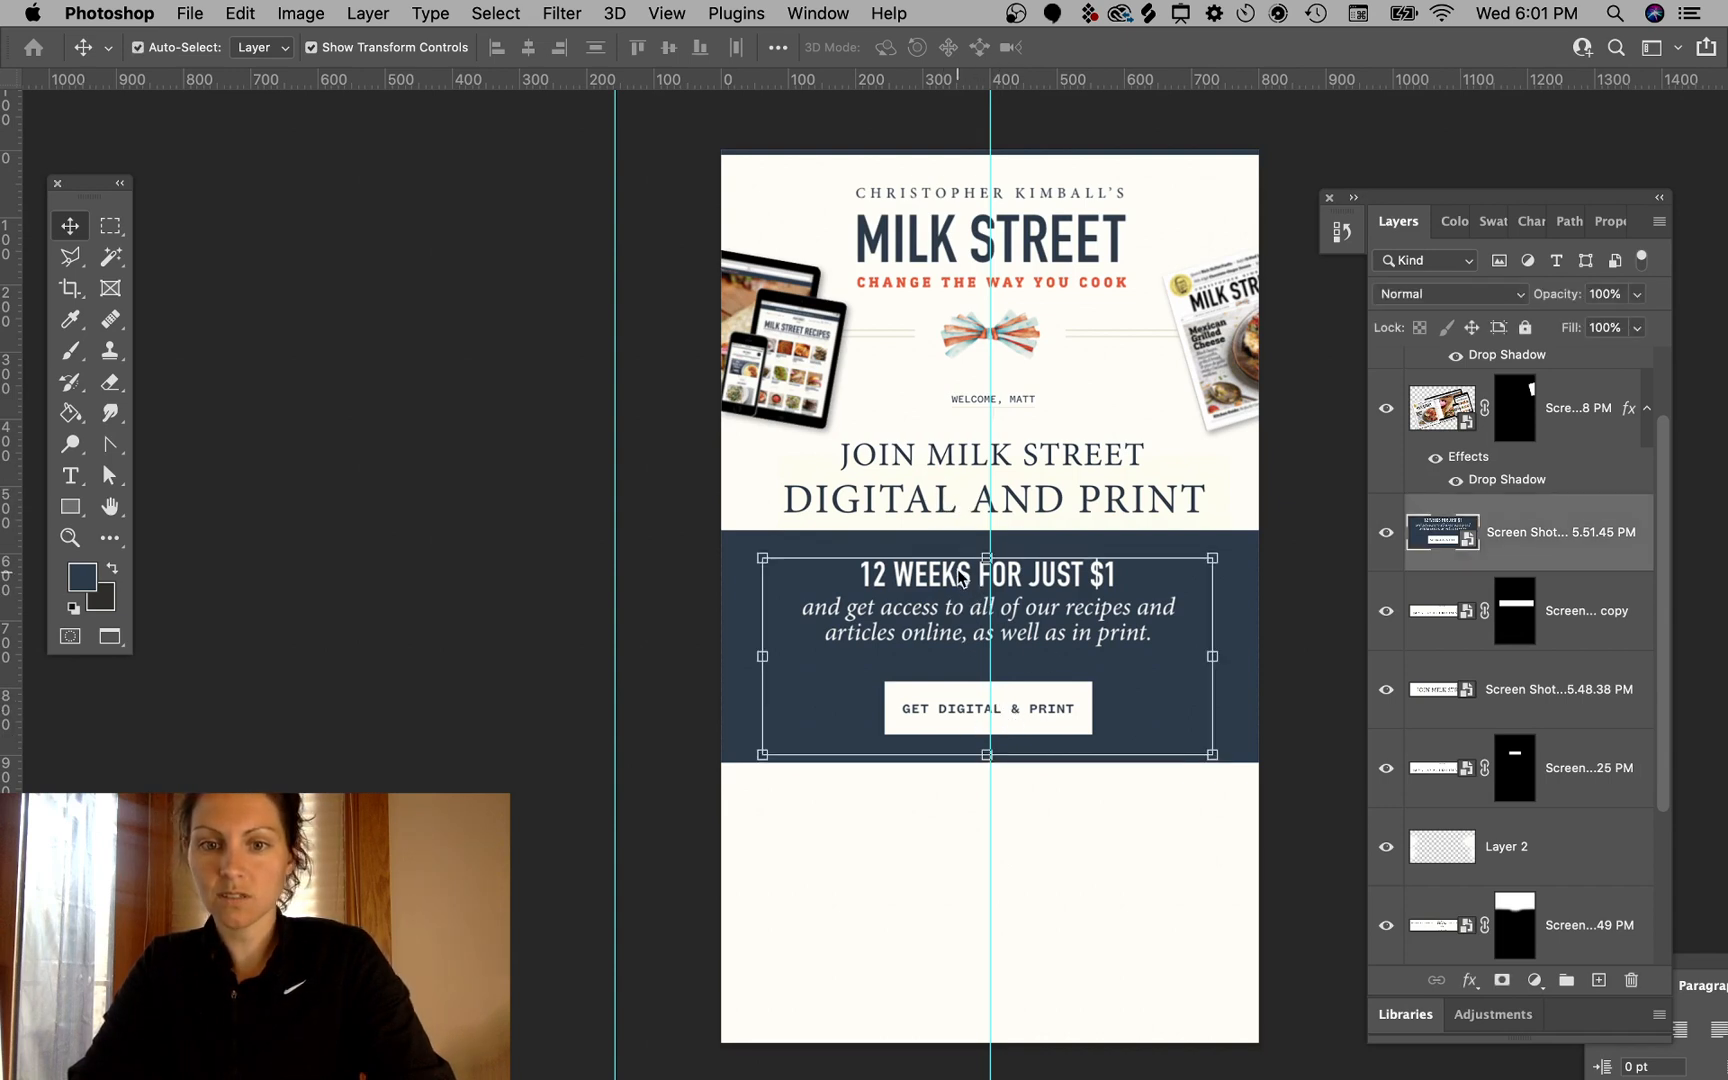
{"action": "left_click", "coordinate": [106, 228]}
{"action": "left_click_drag", "start_coordinate": [760, 548], "coordinate": [1229, 664]}
{"action": "left_click", "coordinate": [70, 226]}
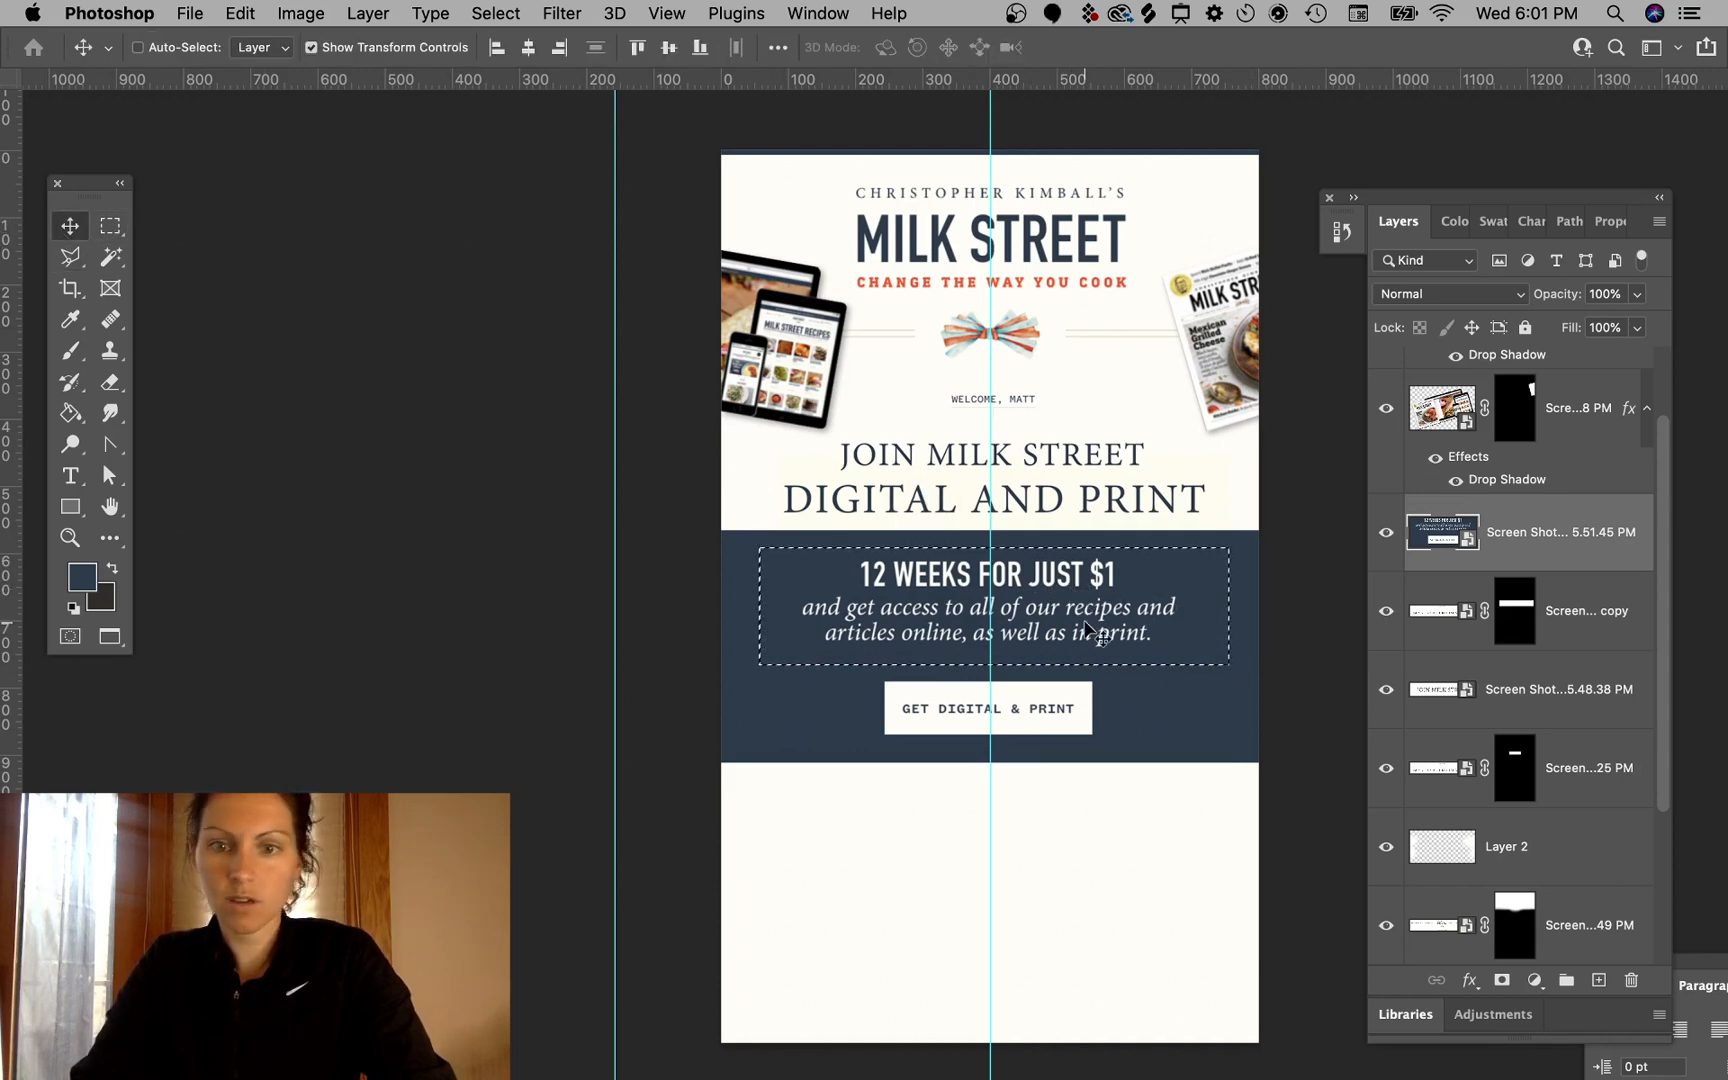
{"action": "left_click_drag", "start_coordinate": [1100, 603], "coordinate": [1100, 628]}
{"action": "key", "text": "super+z"}
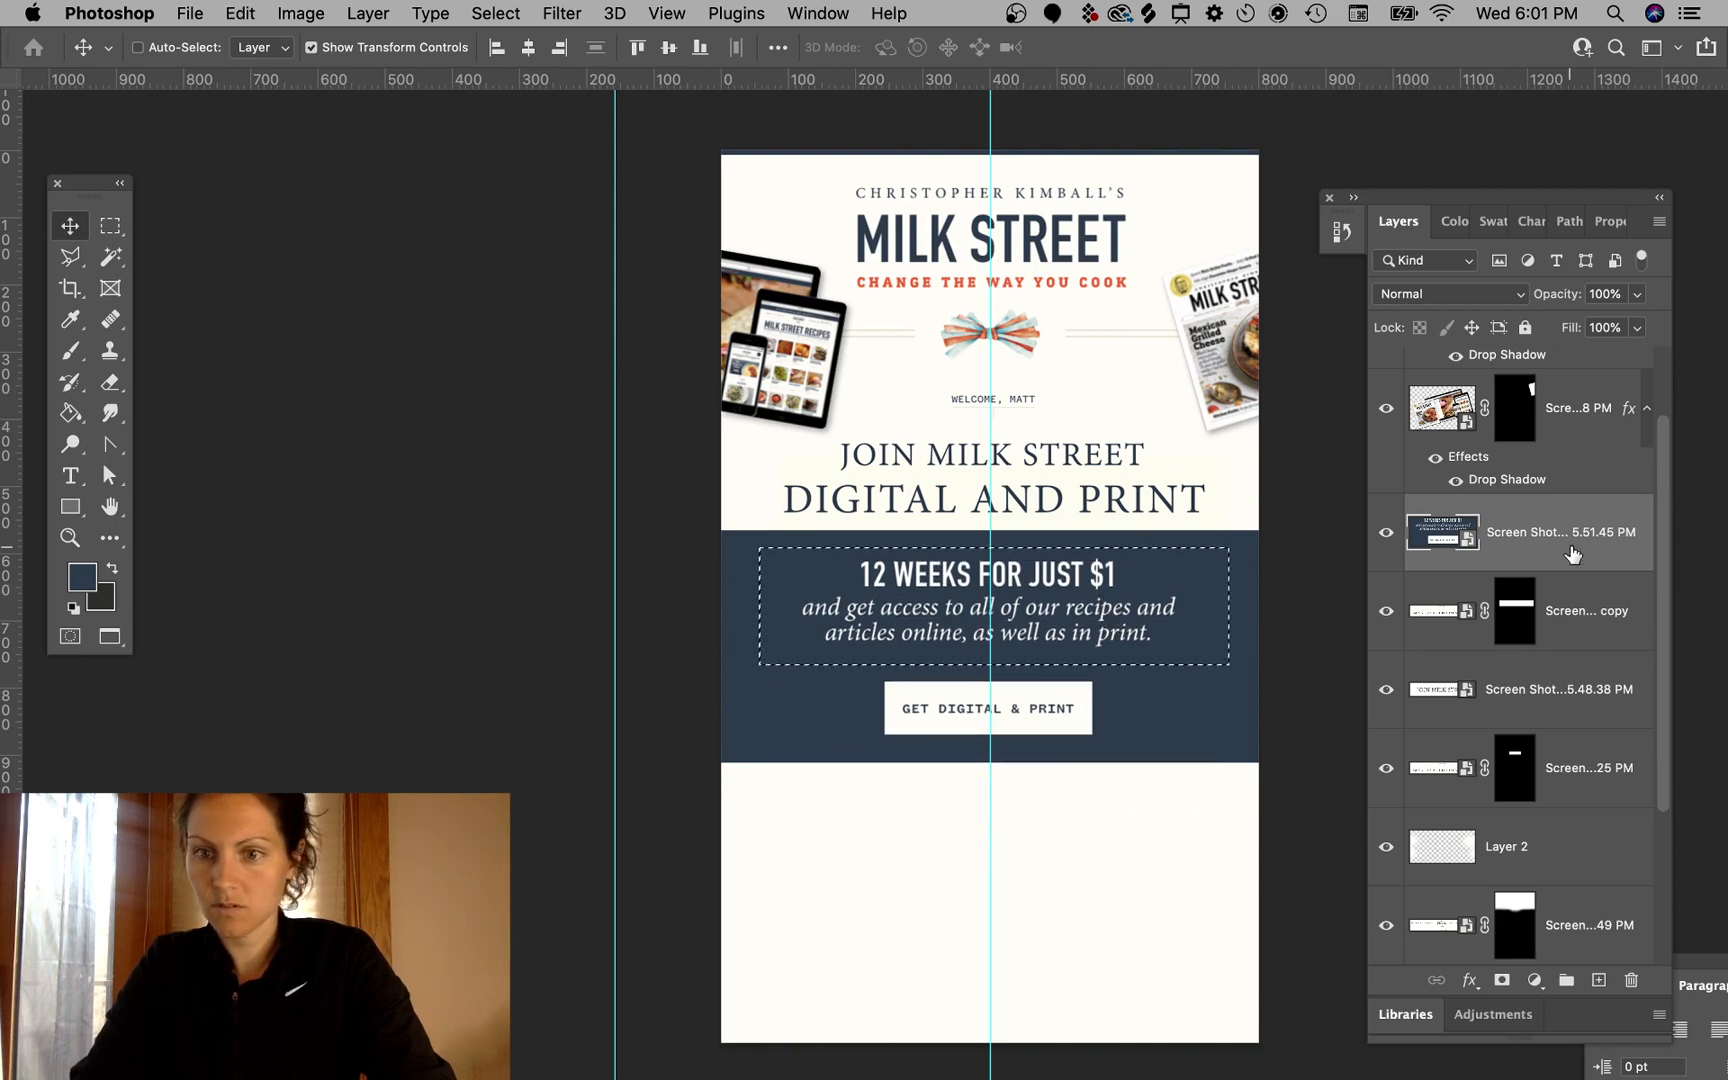
{"action": "key", "text": "Down"}
{"action": "key", "text": "Down"}
{"action": "key", "text": "Down"}
{"action": "key", "text": "Down"}
{"action": "key", "text": "Down"}
{"action": "key", "text": "Down"}
{"action": "key", "text": "Down"}
{"action": "key", "text": "Down"}
{"action": "key", "text": "Down"}
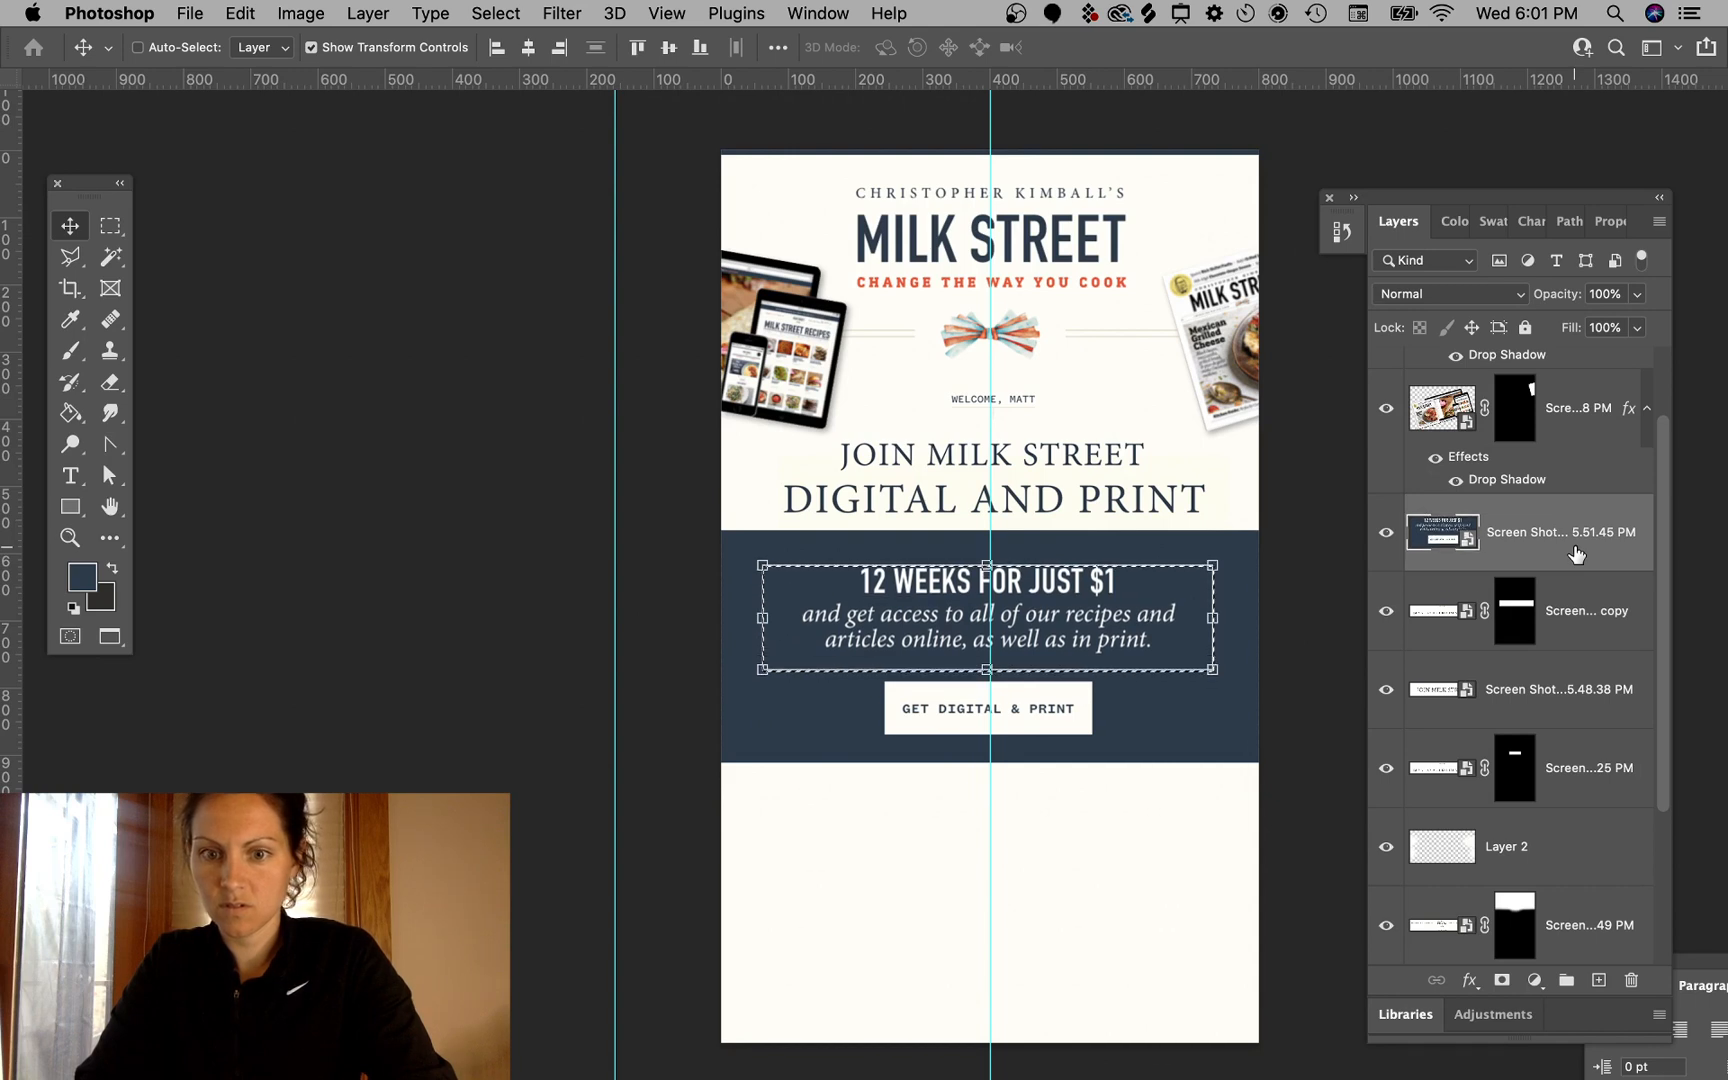
{"action": "left_click", "coordinate": [110, 225]}
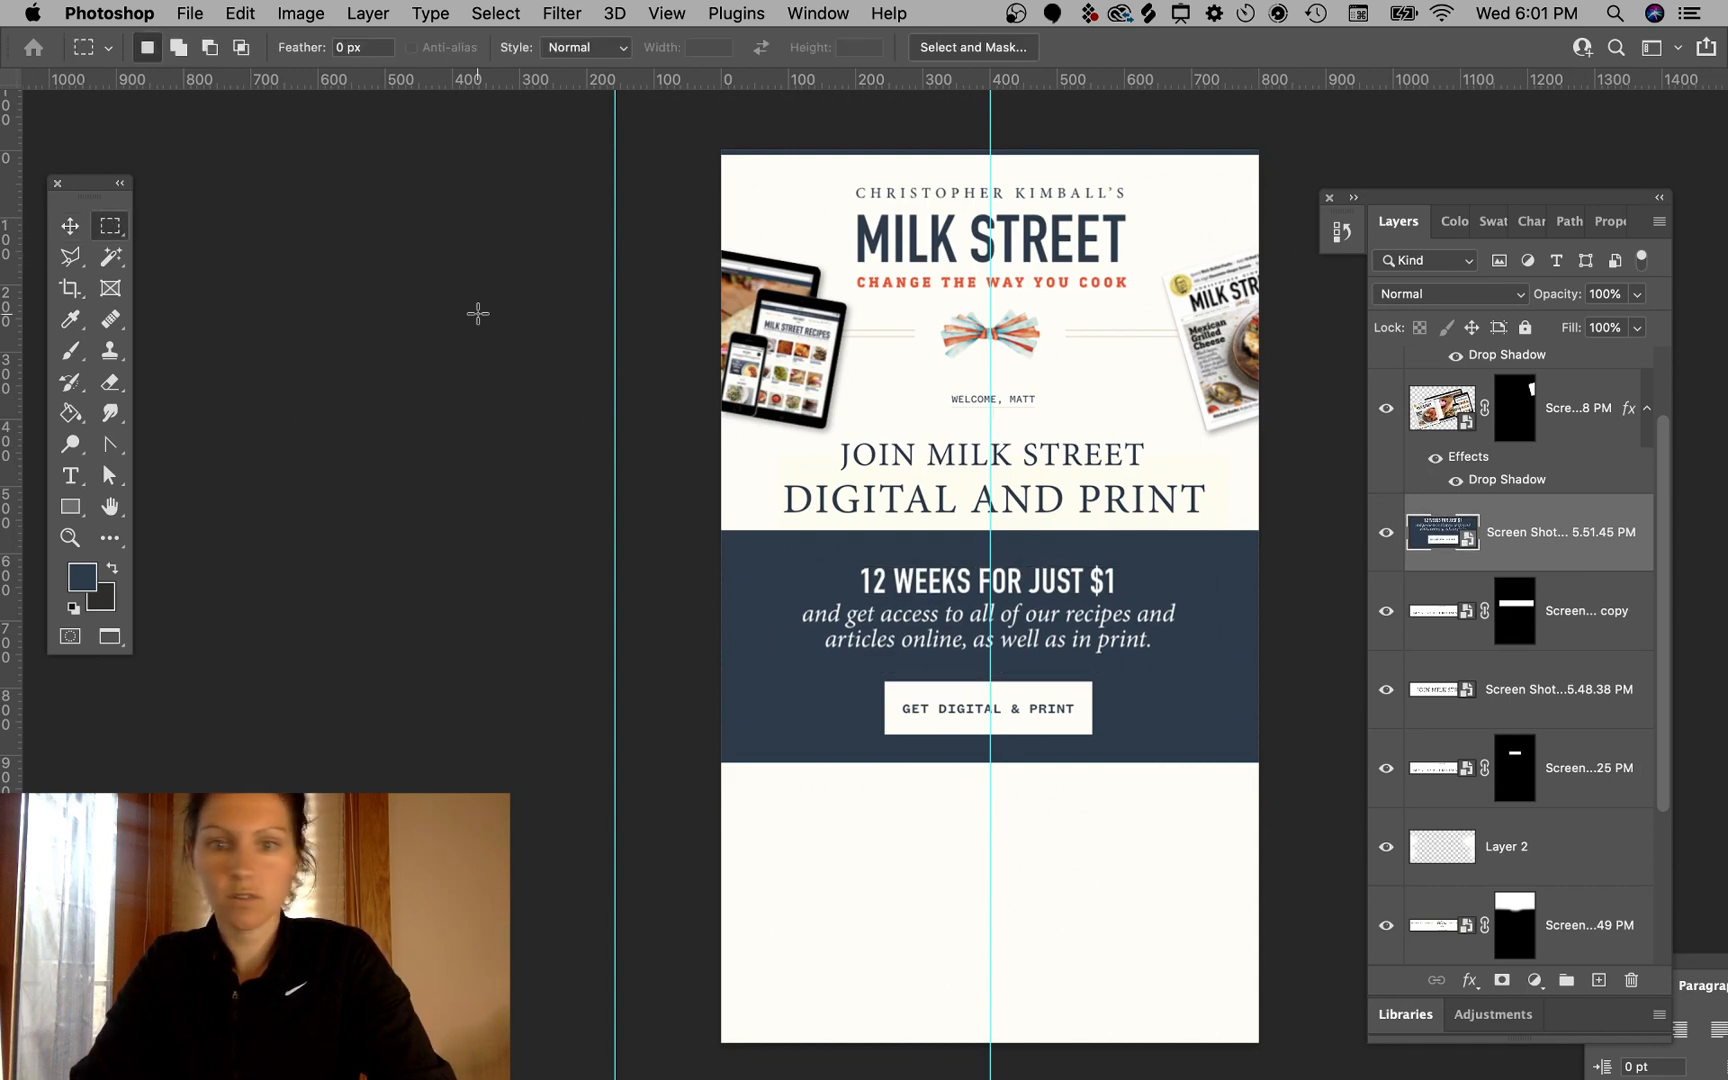
- Switch to the browser and scroll through the snapper recipe page to examine its page edges and banner
{"action": "scroll", "coordinate": [1090, 610], "scroll_direction": "up", "scroll_amount": 2}
{"action": "scroll", "coordinate": [1090, 610], "scroll_direction": "right", "scroll_amount": 3}
{"action": "scroll", "coordinate": [1094, 614], "scroll_direction": "down", "scroll_amount": 2}
{"action": "scroll", "coordinate": [1094, 614], "scroll_direction": "right", "scroll_amount": 1}
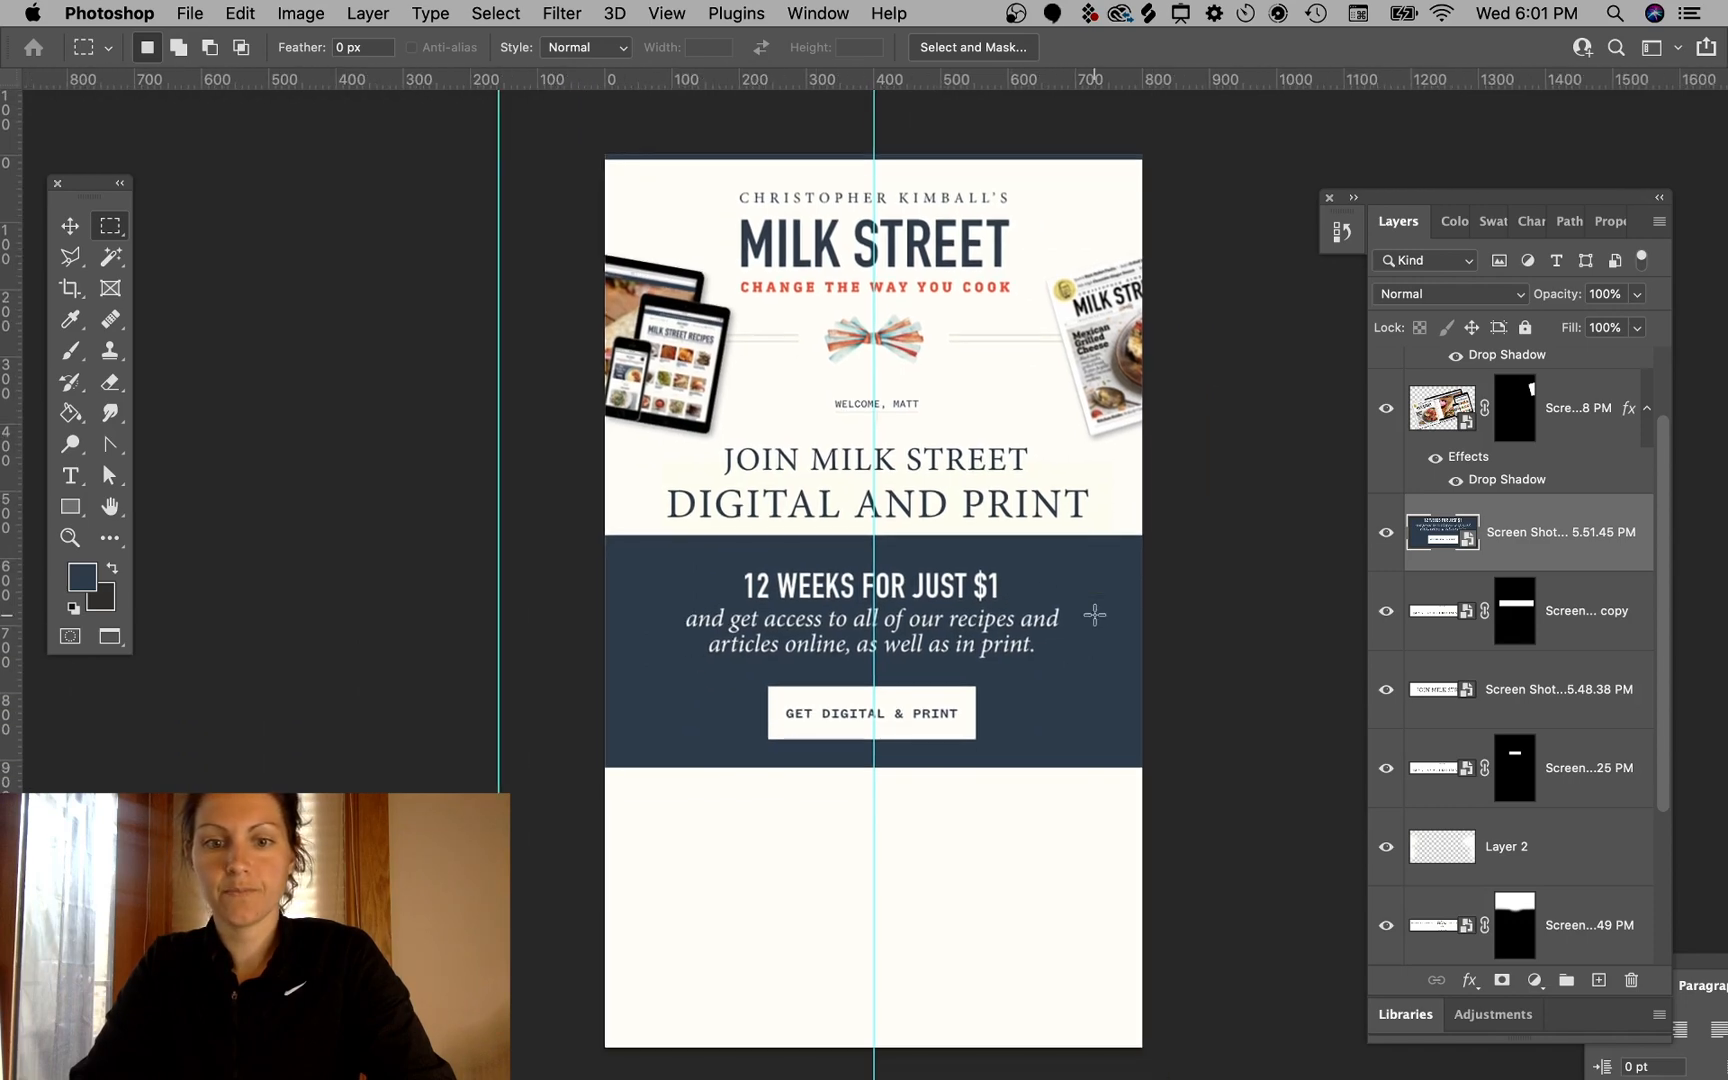
{"action": "key", "text": "ctrl+Right"}
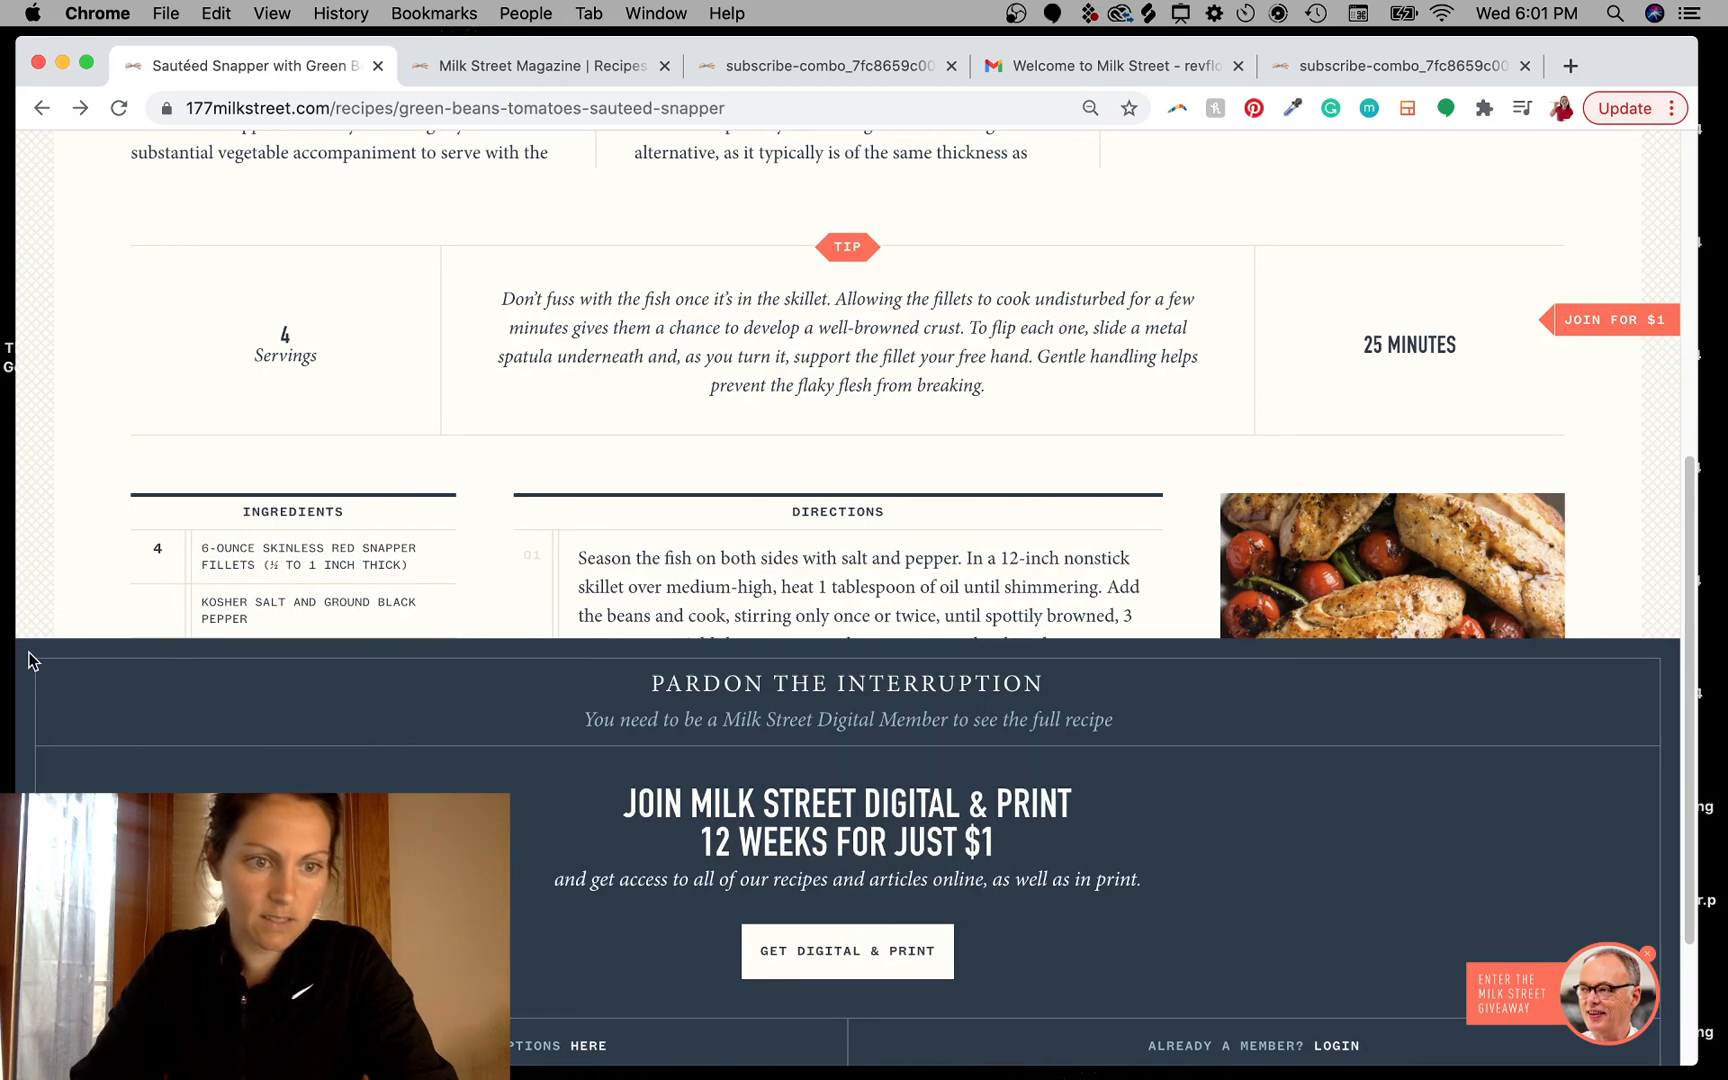
{"action": "scroll", "coordinate": [848, 450], "scroll_direction": "down", "scroll_amount": 5}
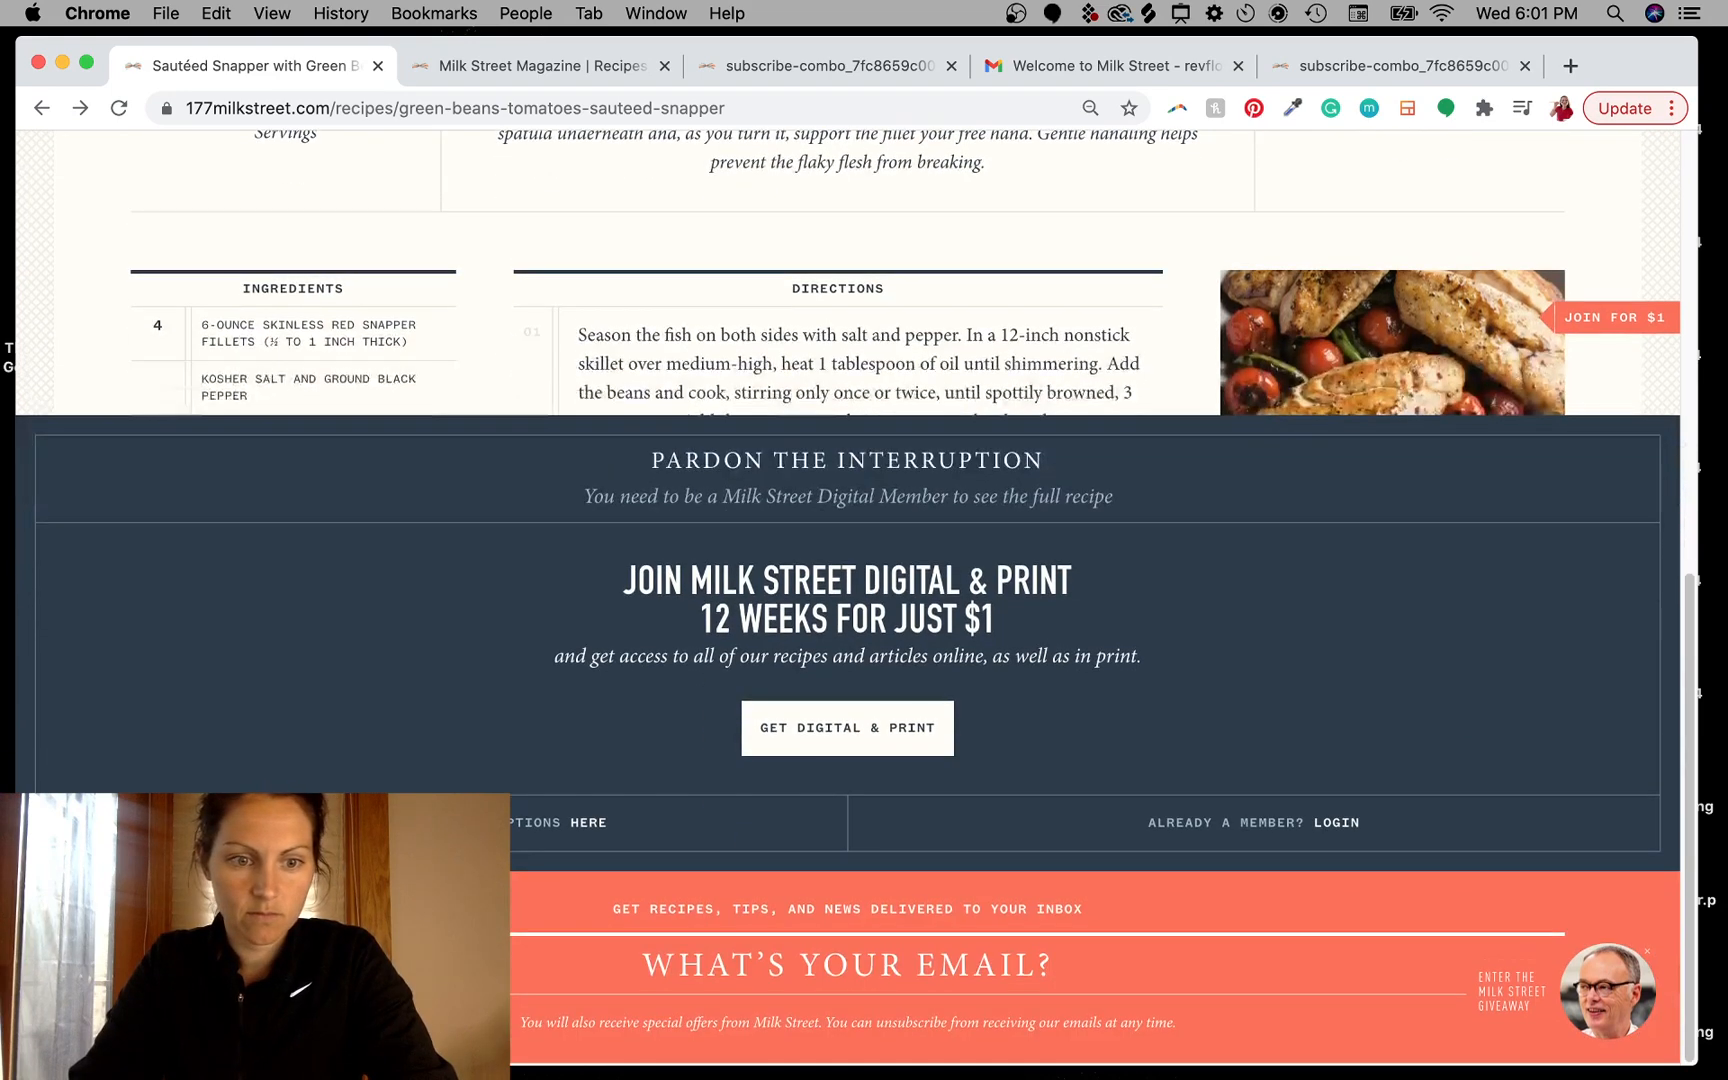
{"action": "scroll", "coordinate": [310, 668], "scroll_direction": "up", "scroll_amount": 3}
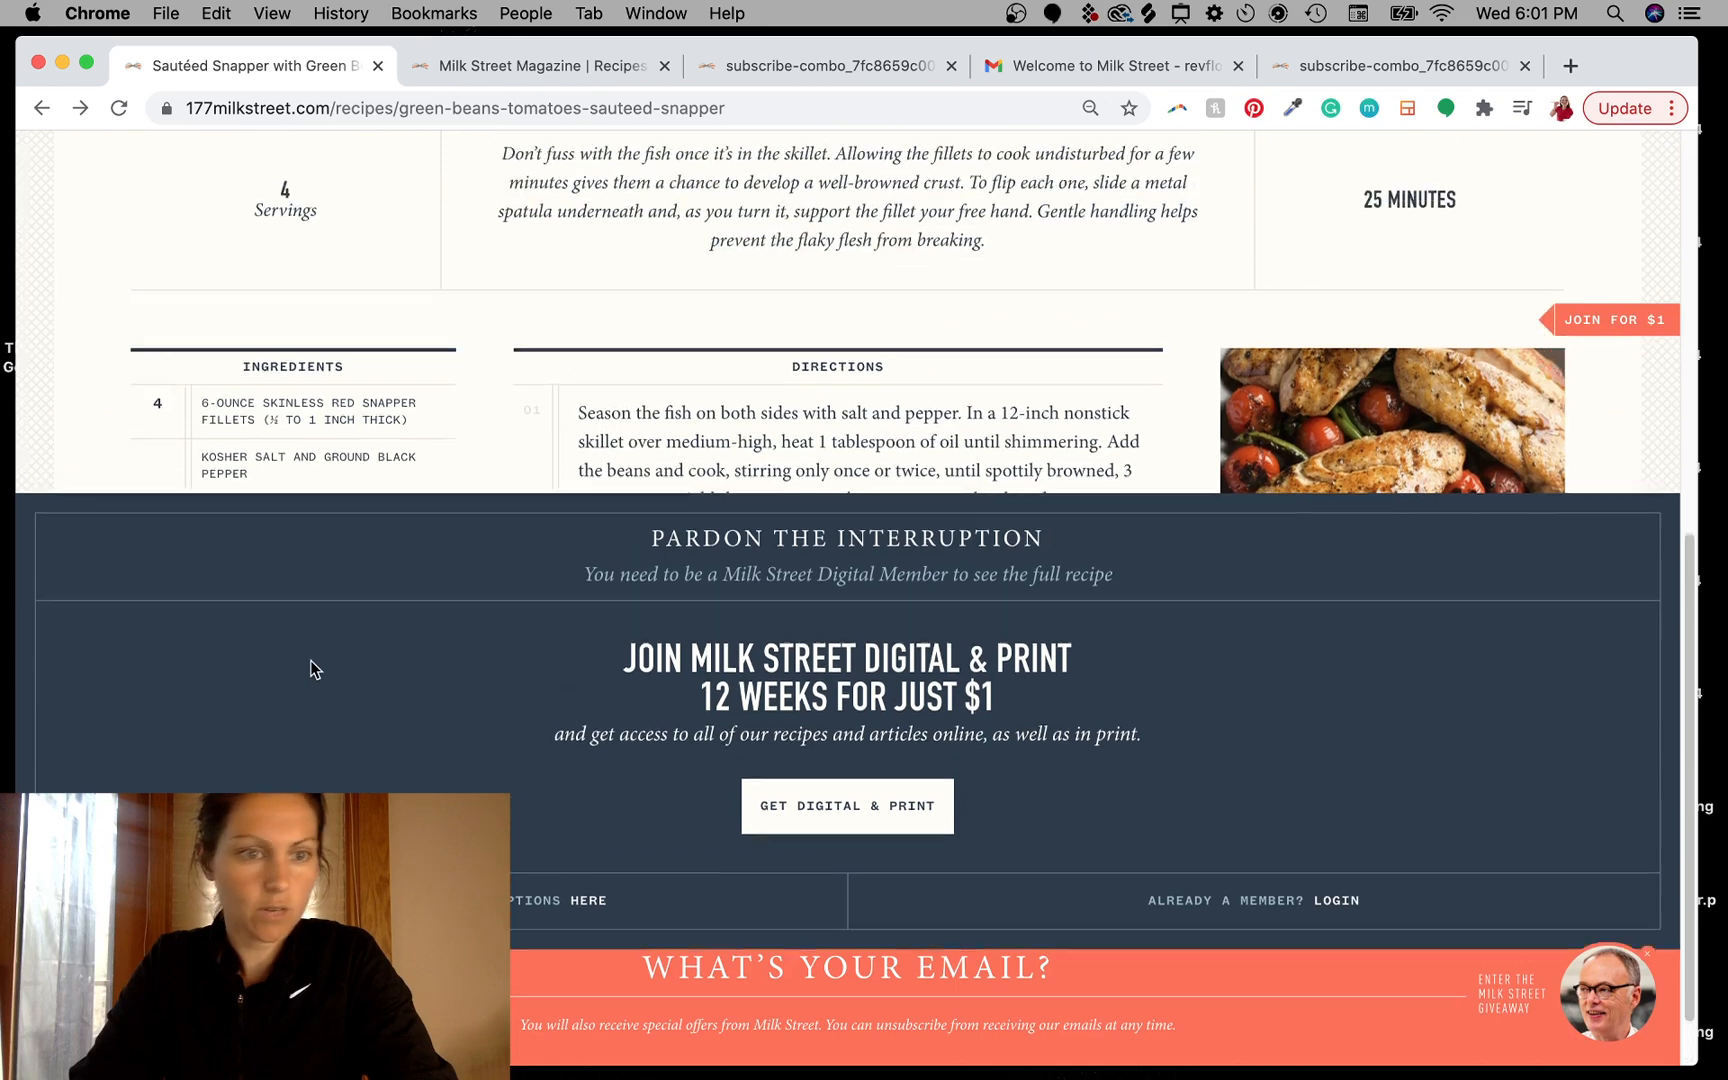
{"action": "scroll", "coordinate": [310, 668], "scroll_direction": "up", "scroll_amount": 1}
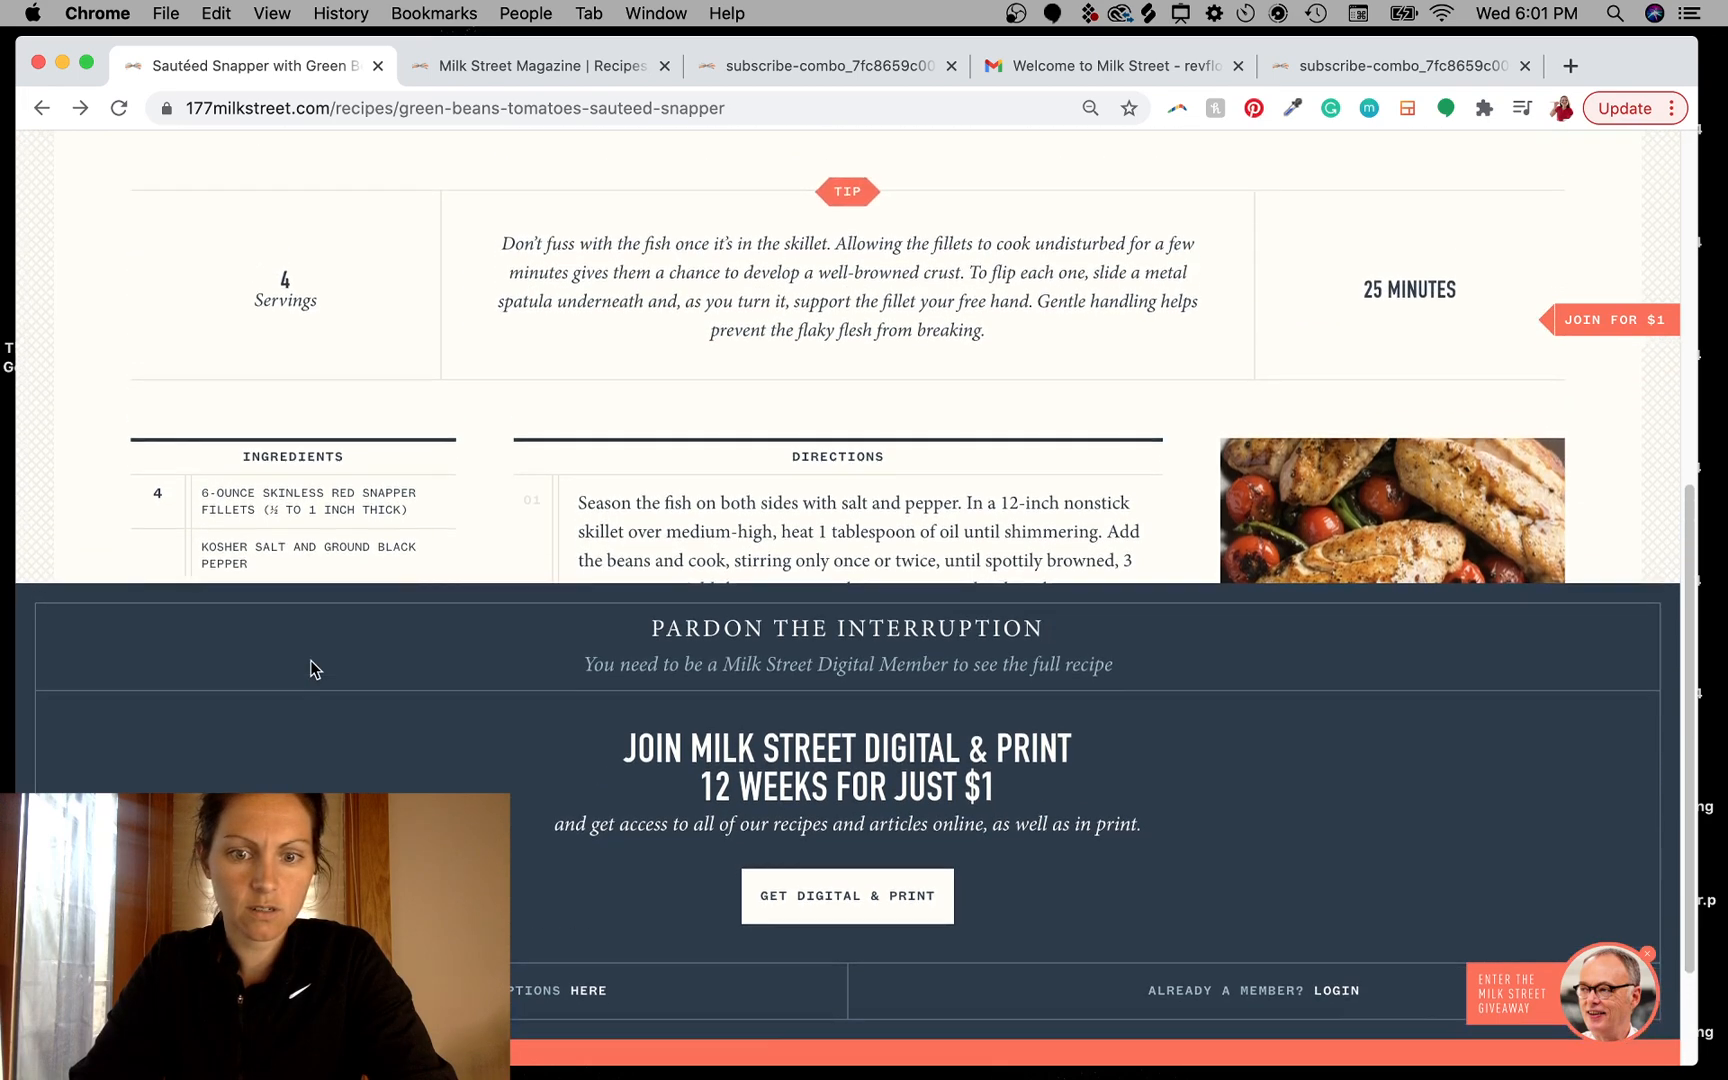
{"action": "scroll", "coordinate": [310, 668], "scroll_direction": "down", "scroll_amount": 3}
{"action": "scroll", "coordinate": [404, 772], "scroll_direction": "up", "scroll_amount": 15}
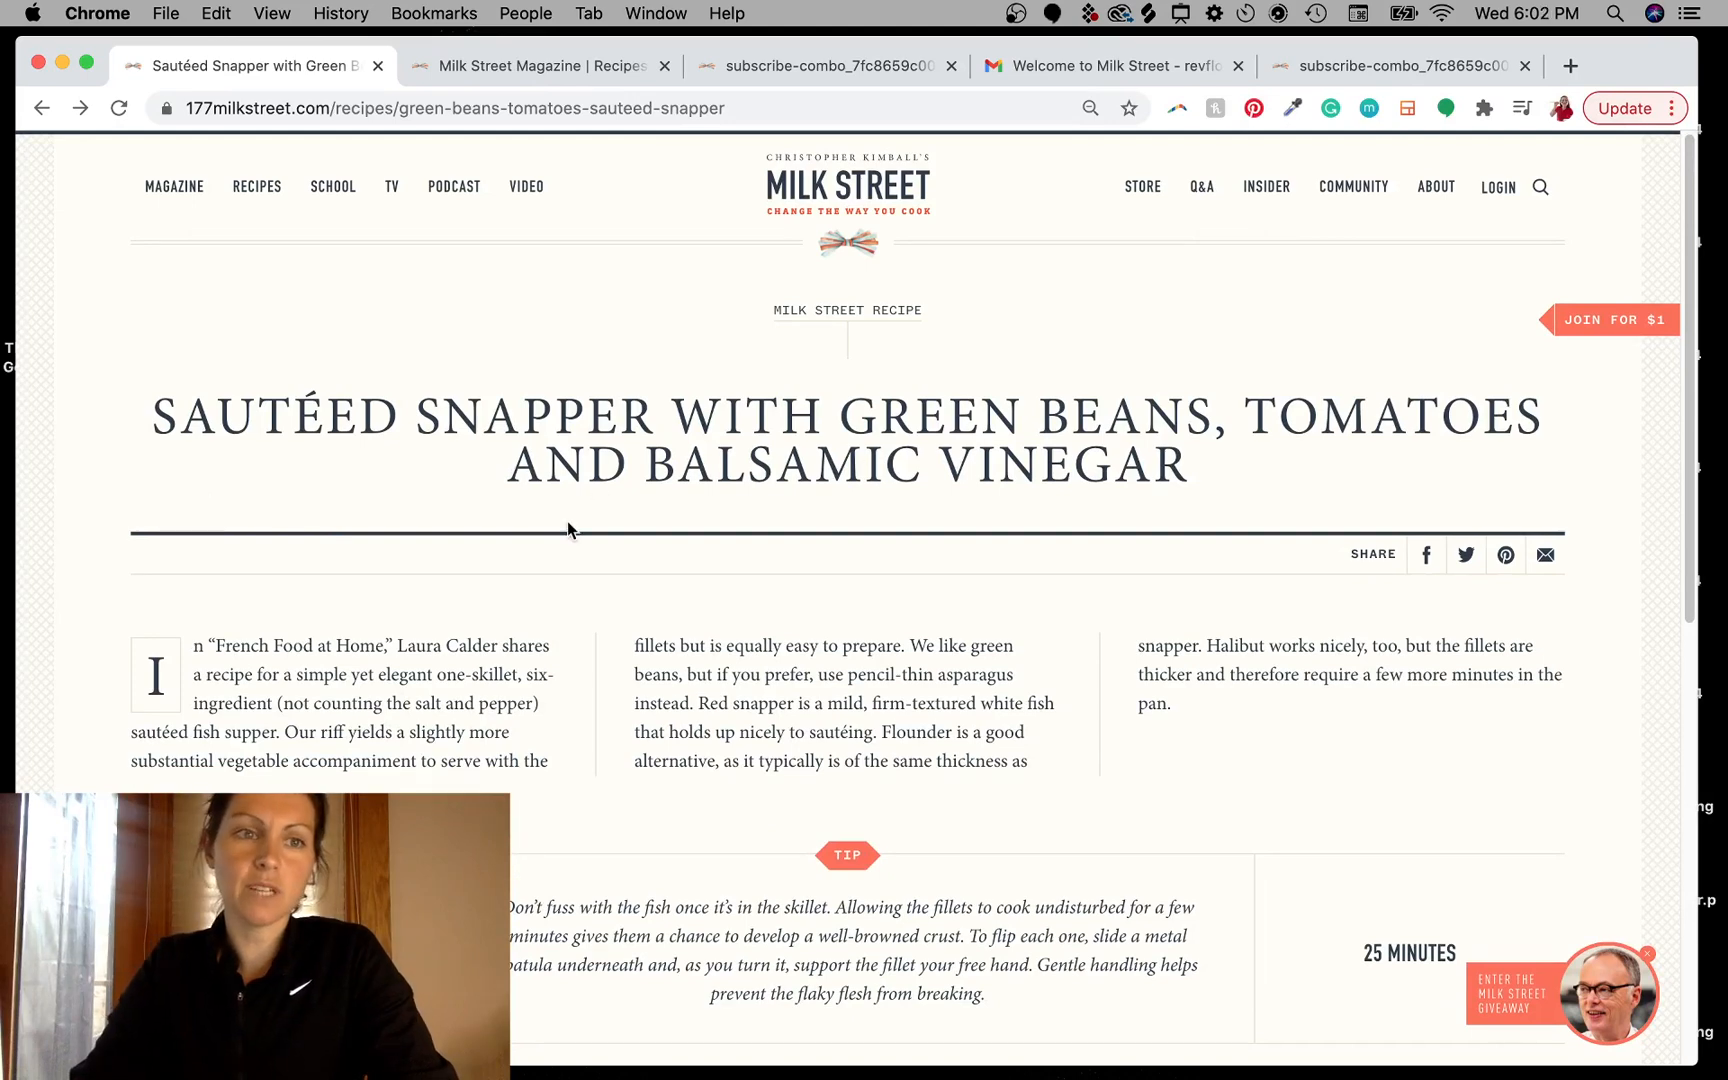
{"action": "scroll", "coordinate": [567, 521], "scroll_direction": "down", "scroll_amount": 1}
{"action": "scroll", "coordinate": [567, 521], "scroll_direction": "up", "scroll_amount": 2}
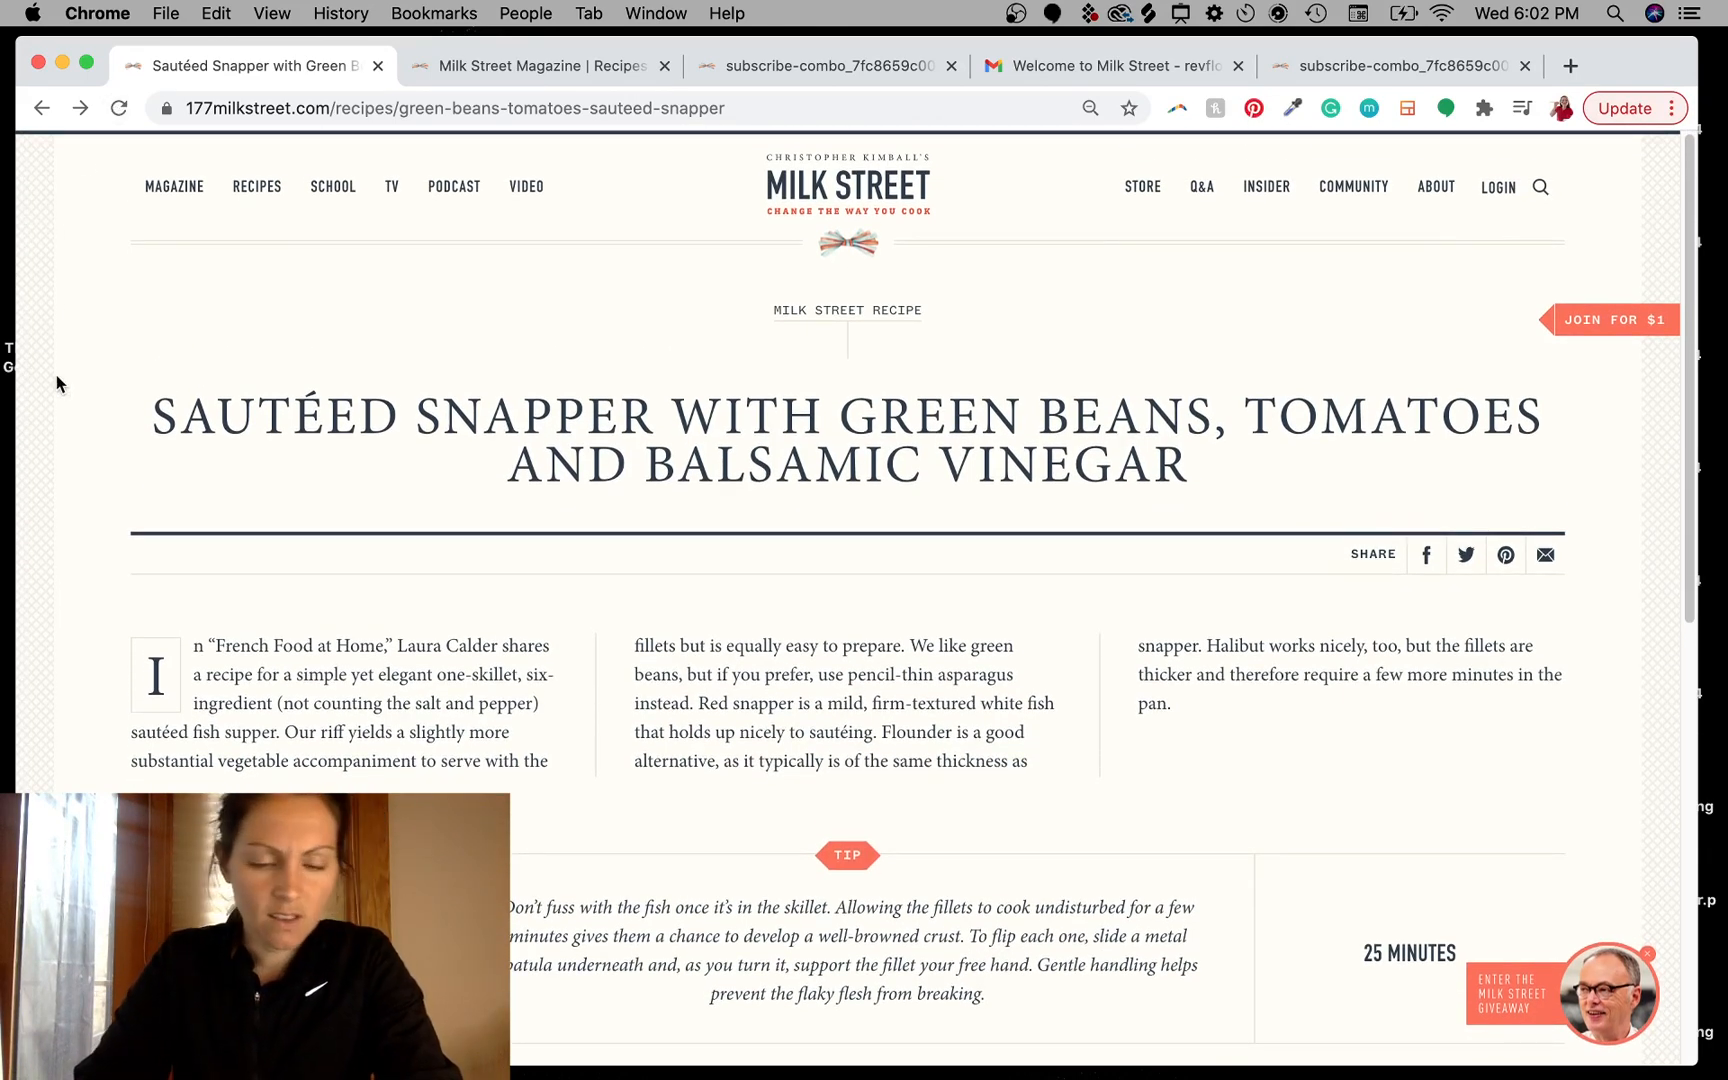
- Capture a screenshot of the recipe page's patterned left border strip and place it into the Photoshop mockup
{"action": "key", "text": "super+shift+4"}
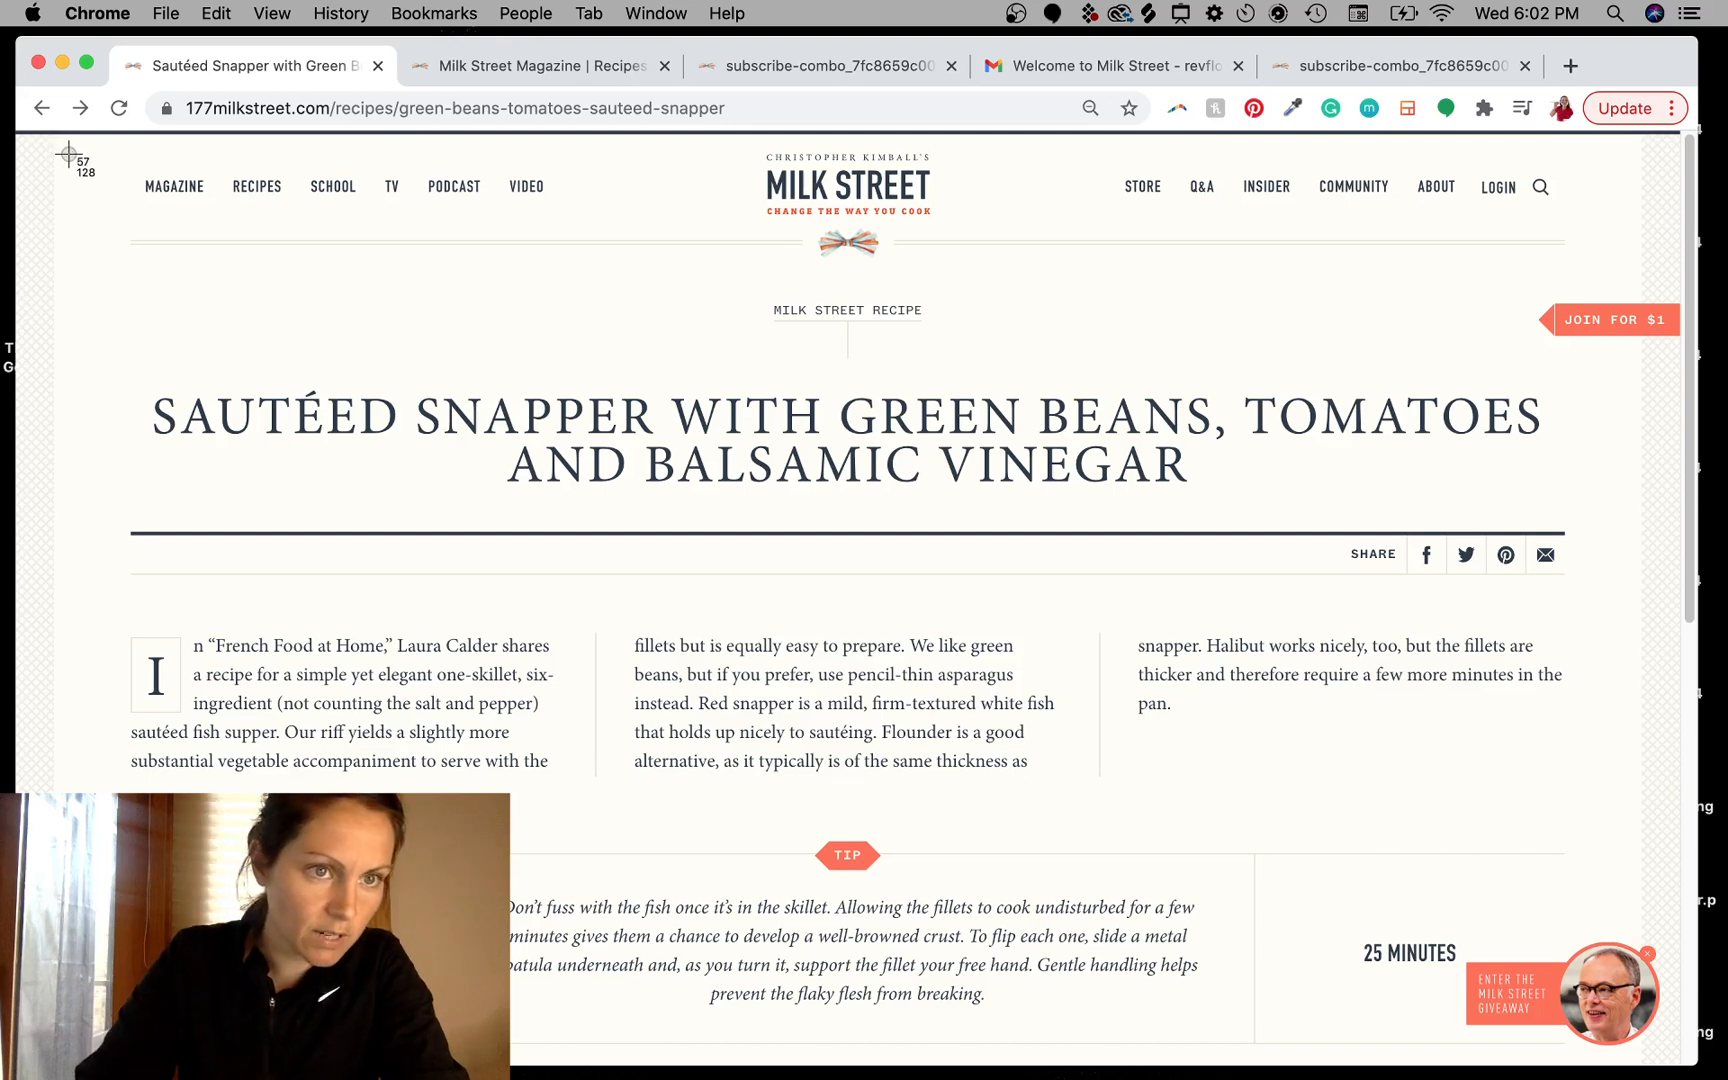
{"action": "left_click_drag", "start_coordinate": [68, 155], "coordinate": [22, 930]}
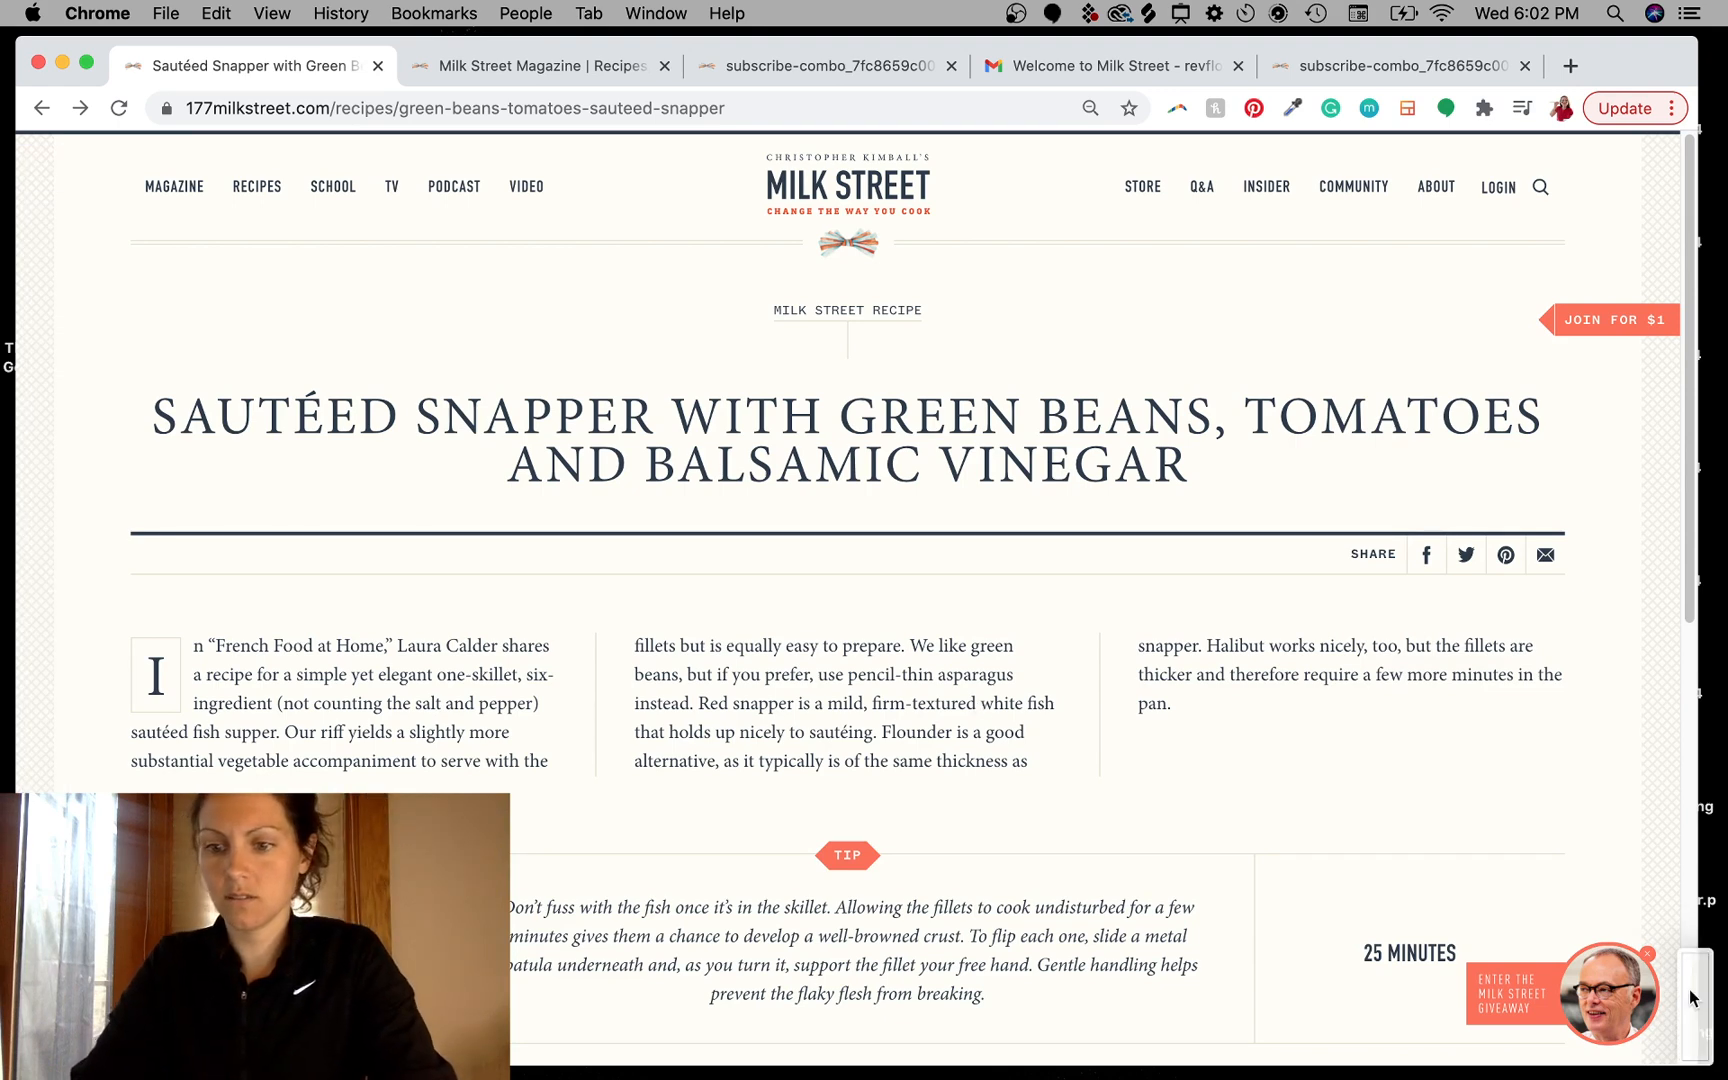
{"action": "key", "text": "ctrl+Left"}
{"action": "left_click_drag", "start_coordinate": [1694, 1000], "coordinate": [570, 676]}
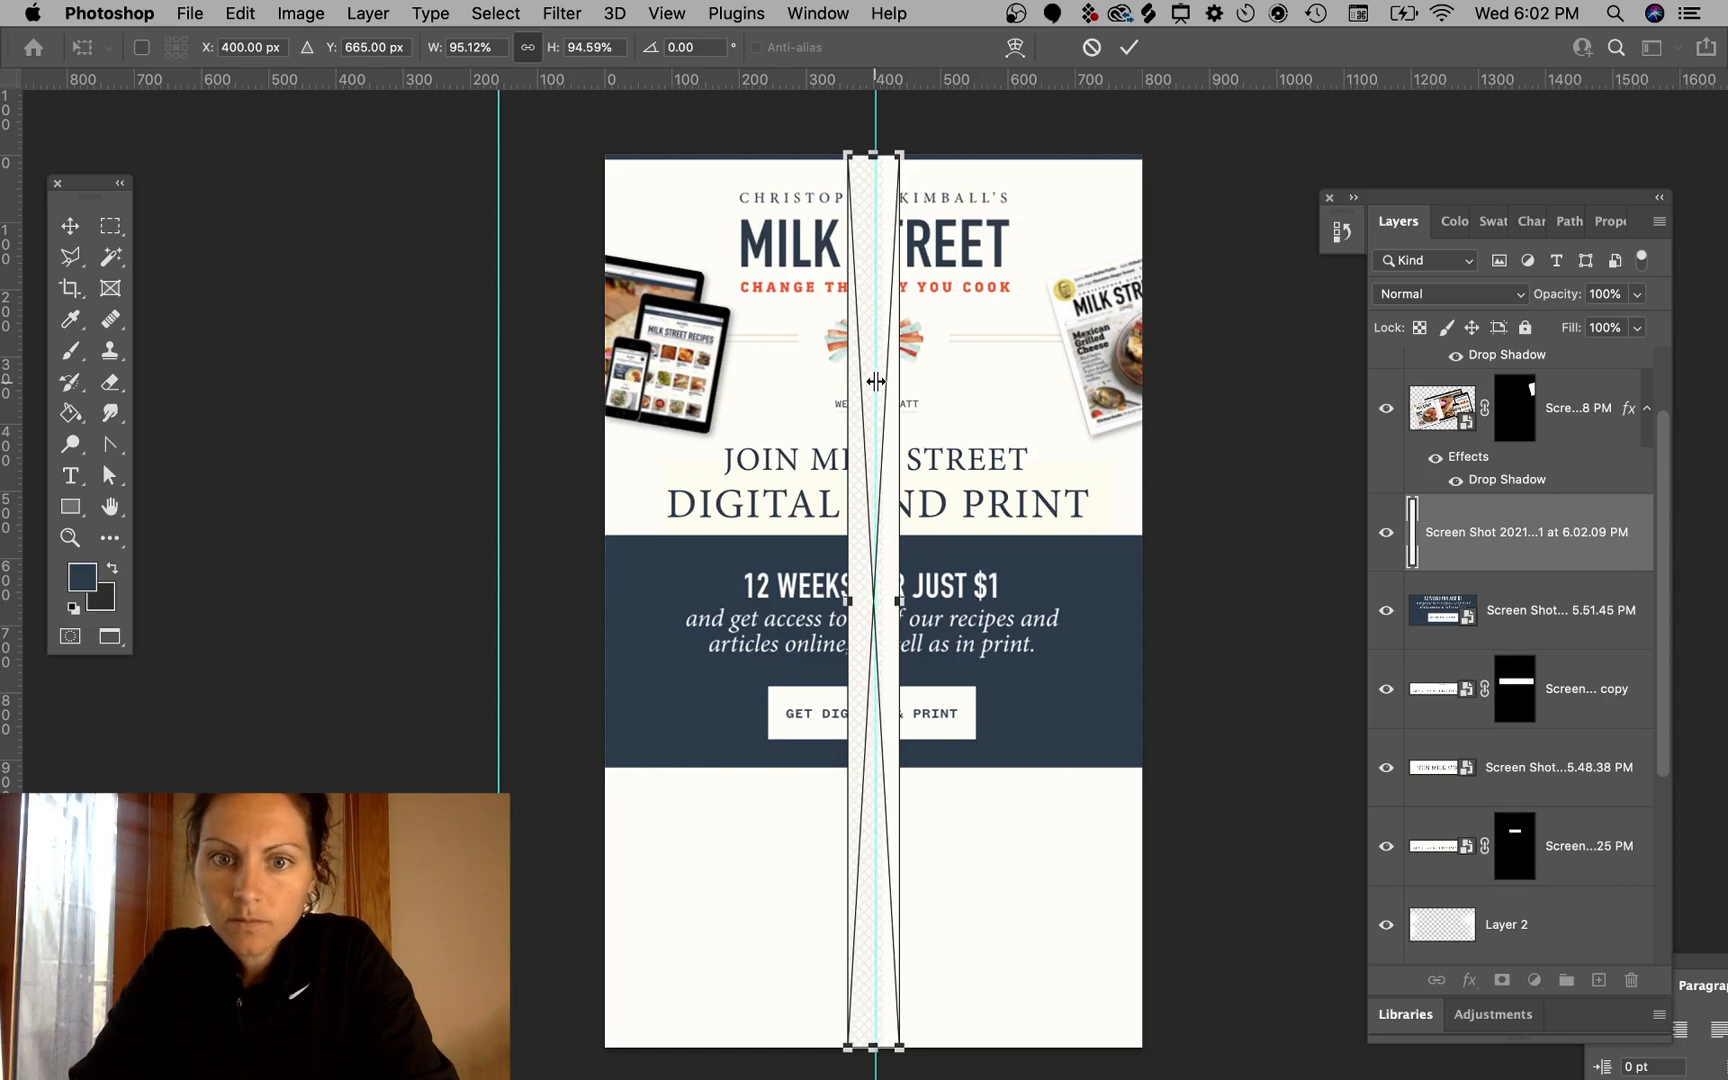
{"action": "key", "text": "Return"}
- Move the placed border strip to the email's left edge
{"action": "key", "text": "m"}
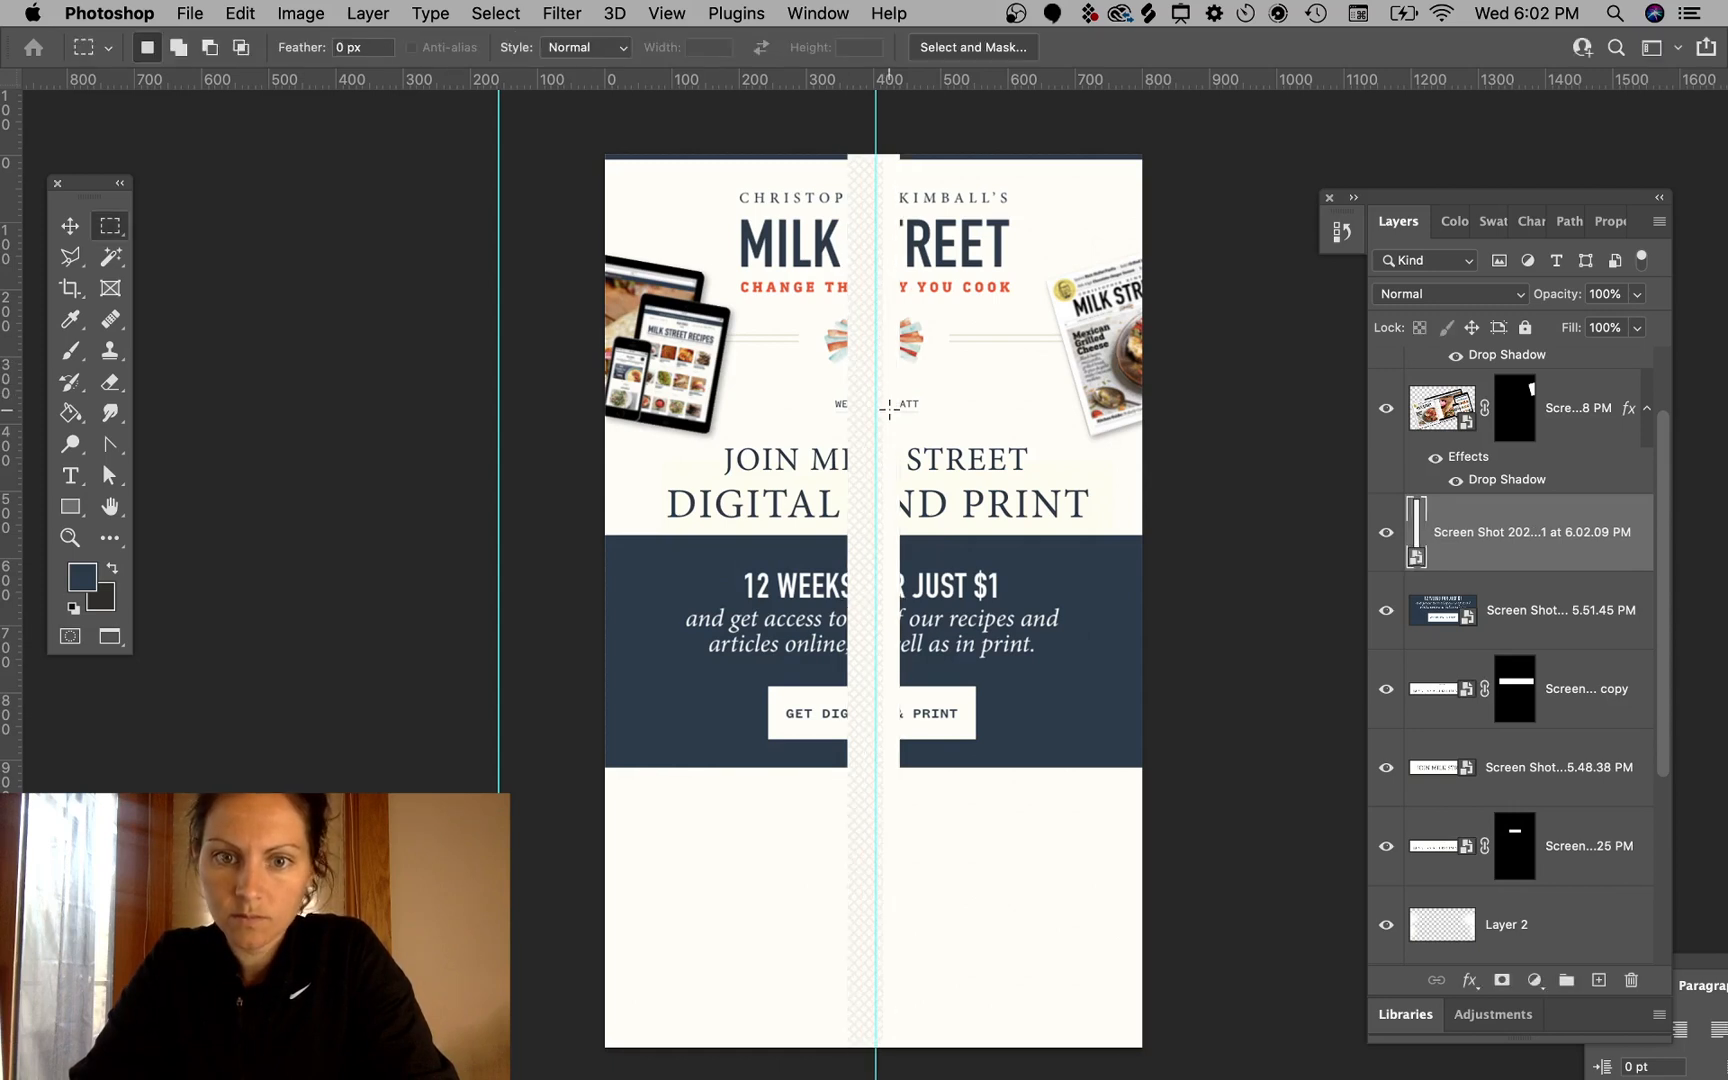
{"action": "left_click", "coordinate": [73, 226]}
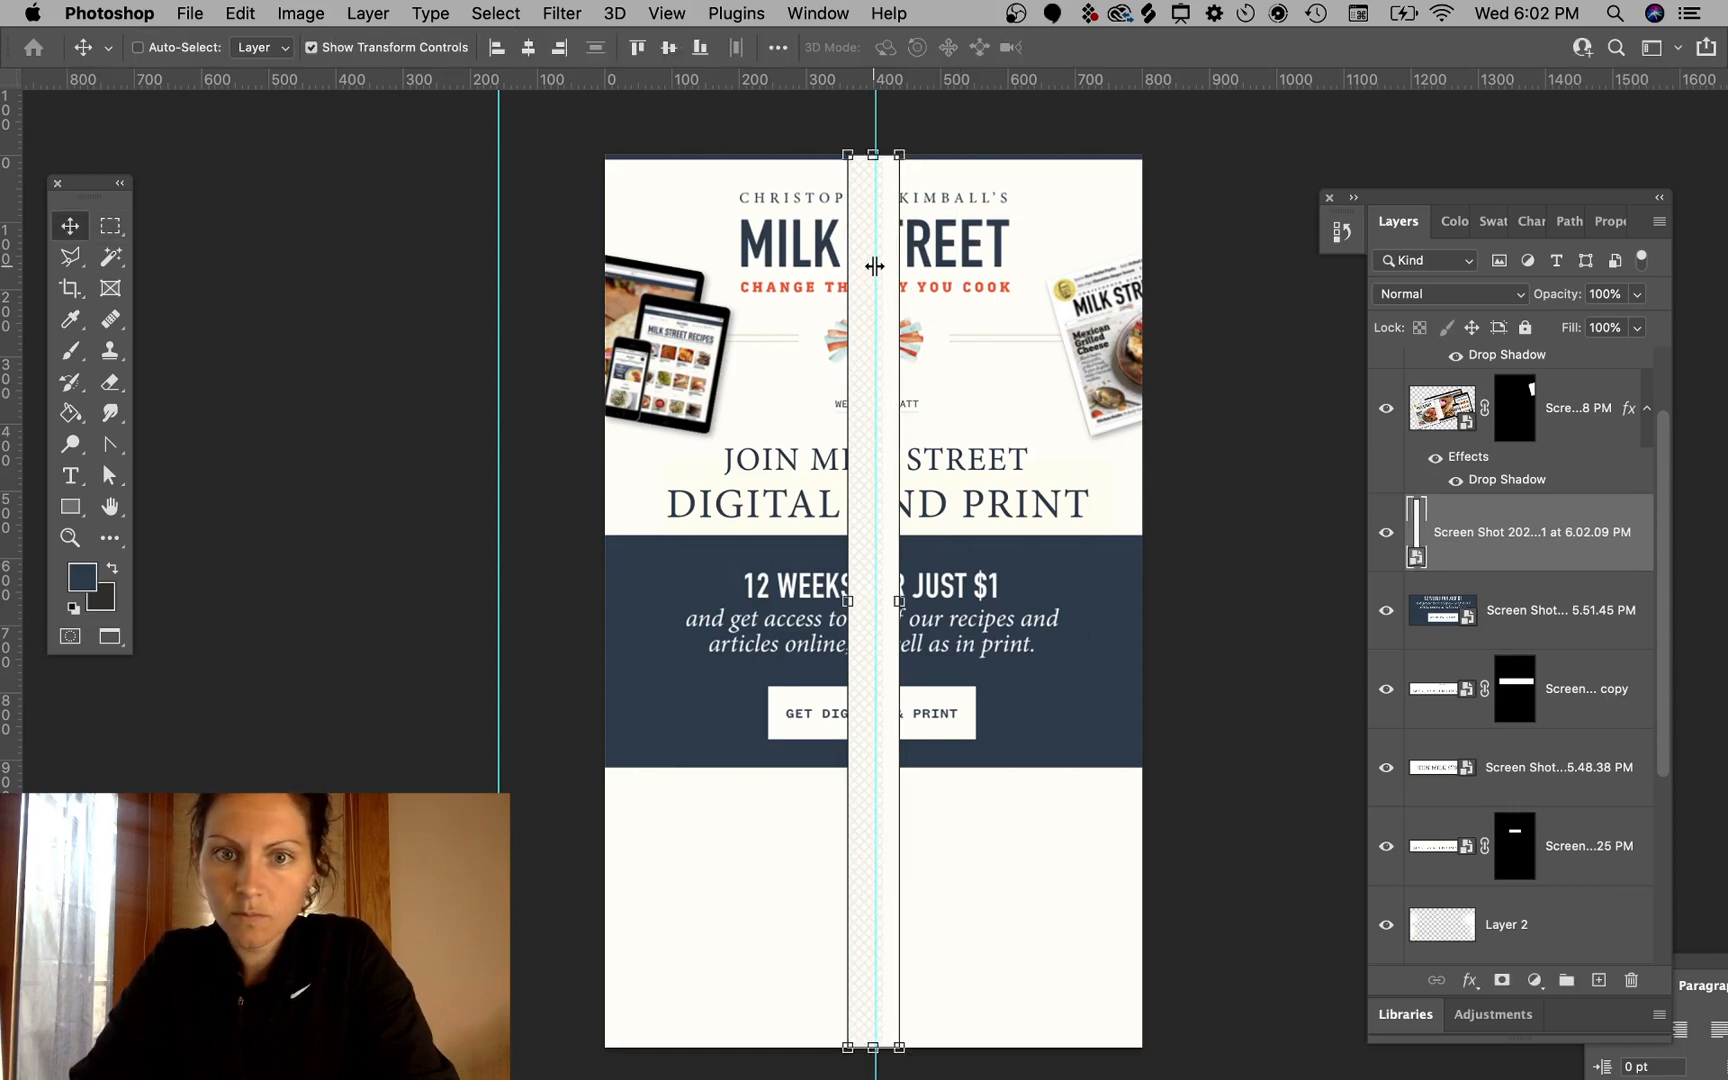
{"action": "left_click_drag", "start_coordinate": [875, 266], "coordinate": [1088, 275]}
{"action": "left_click_drag", "start_coordinate": [1098, 195], "coordinate": [627, 205]}
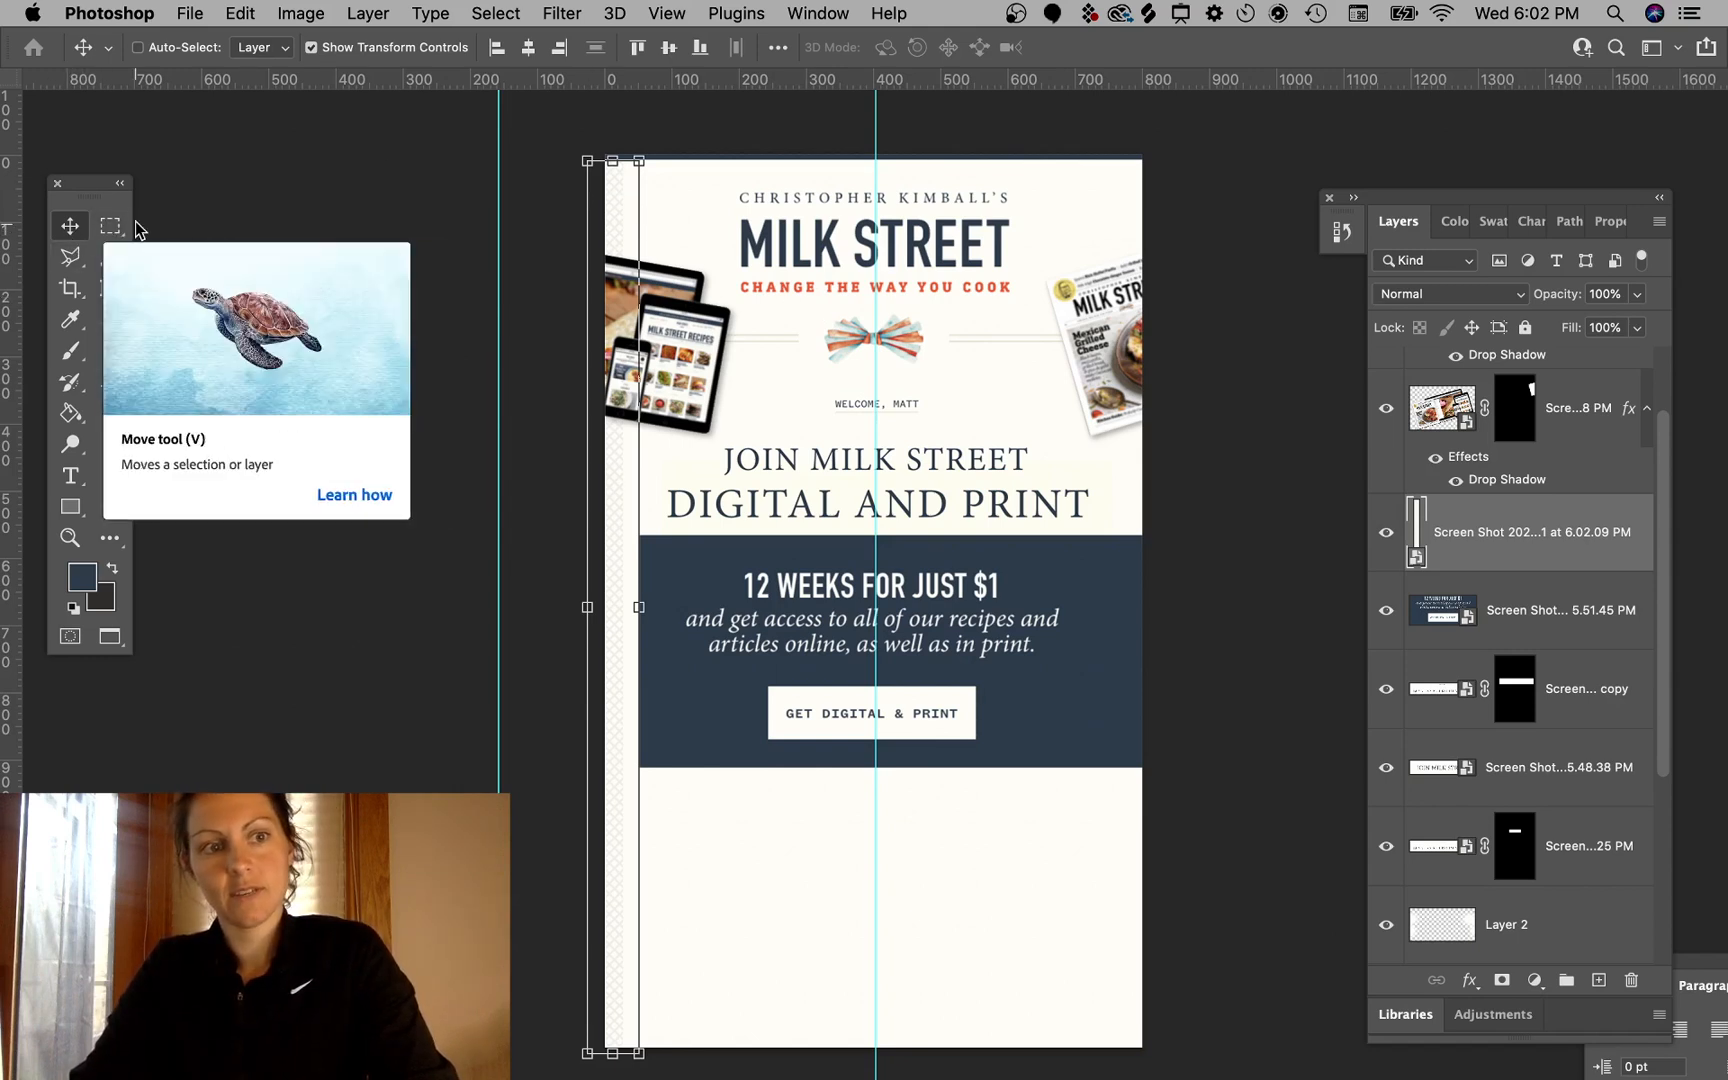
- Reorder the border strip layer in the stack so it sits just above the cream background layer
{"action": "key", "text": "super+shift+bracketleft"}
{"action": "key", "text": "super+bracketright"}
{"action": "key", "text": "super+bracketright"}
{"action": "key", "text": "super+bracketright"}
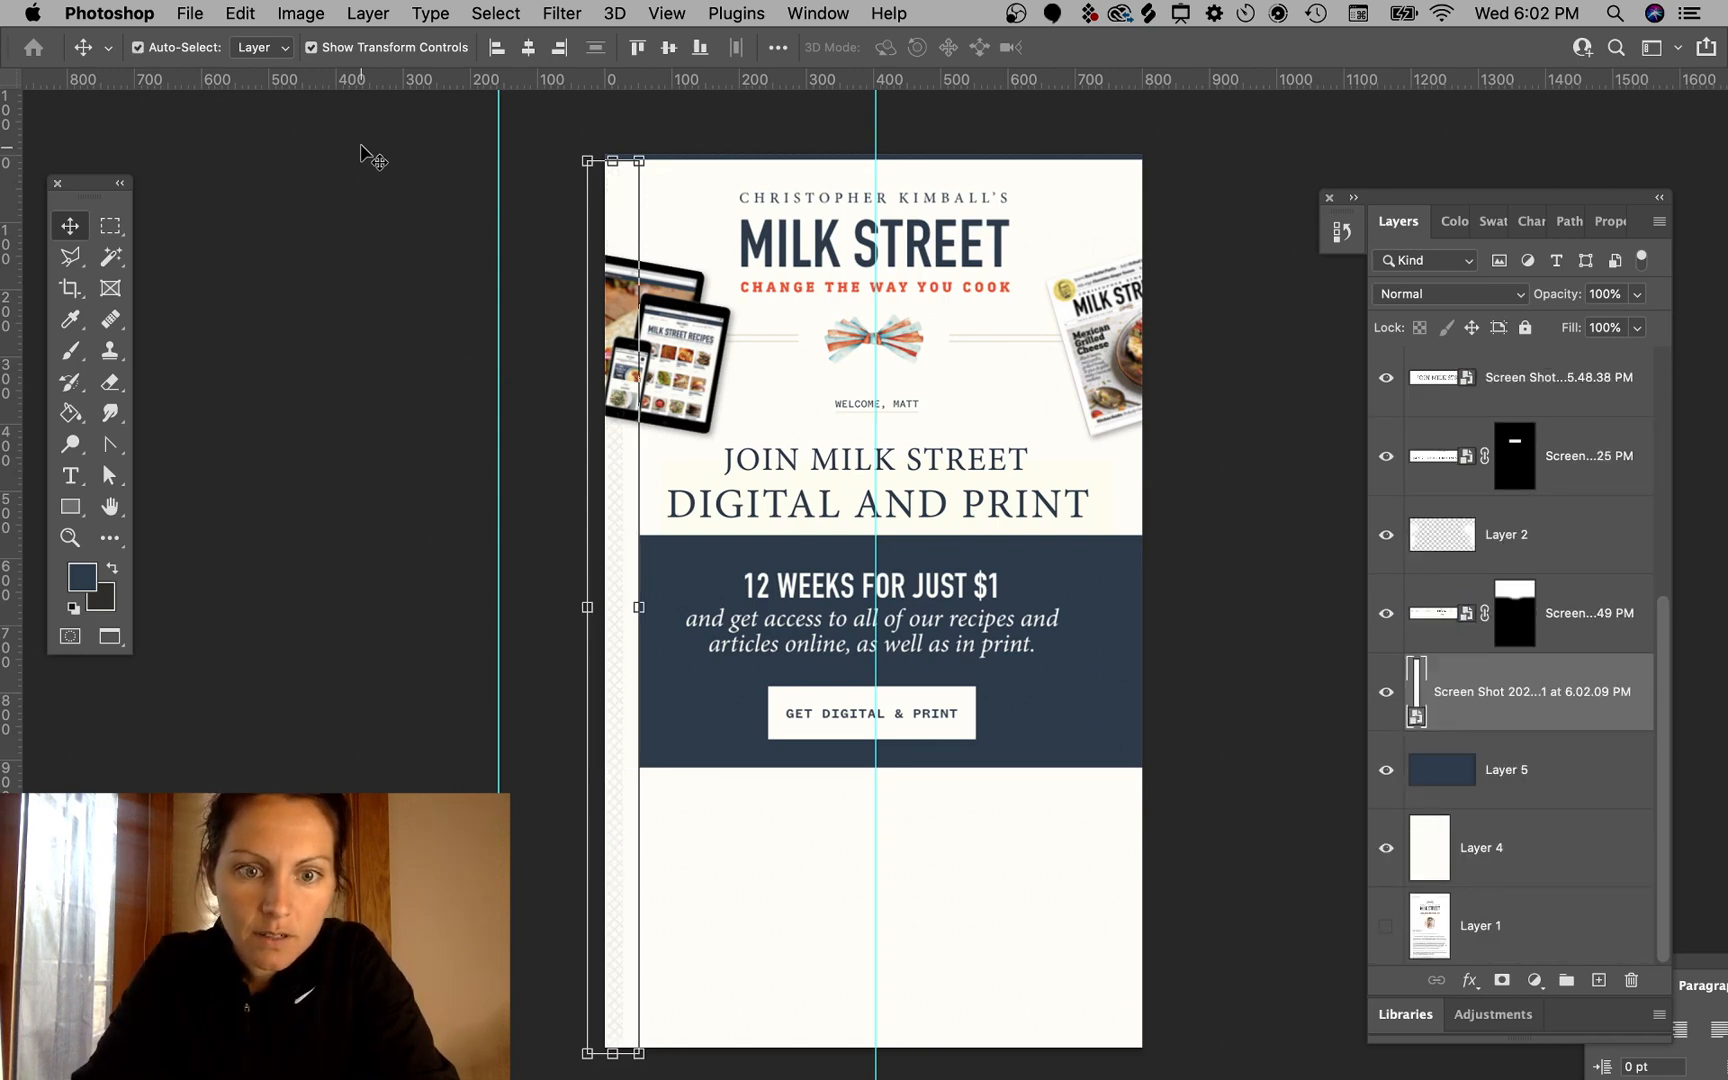
{"action": "key", "text": "super+bracketright"}
{"action": "key", "text": "super+bracketright"}
{"action": "key", "text": "super+bracketleft"}
{"action": "key", "text": "super+bracketleft"}
{"action": "key", "text": "super+bracketleft"}
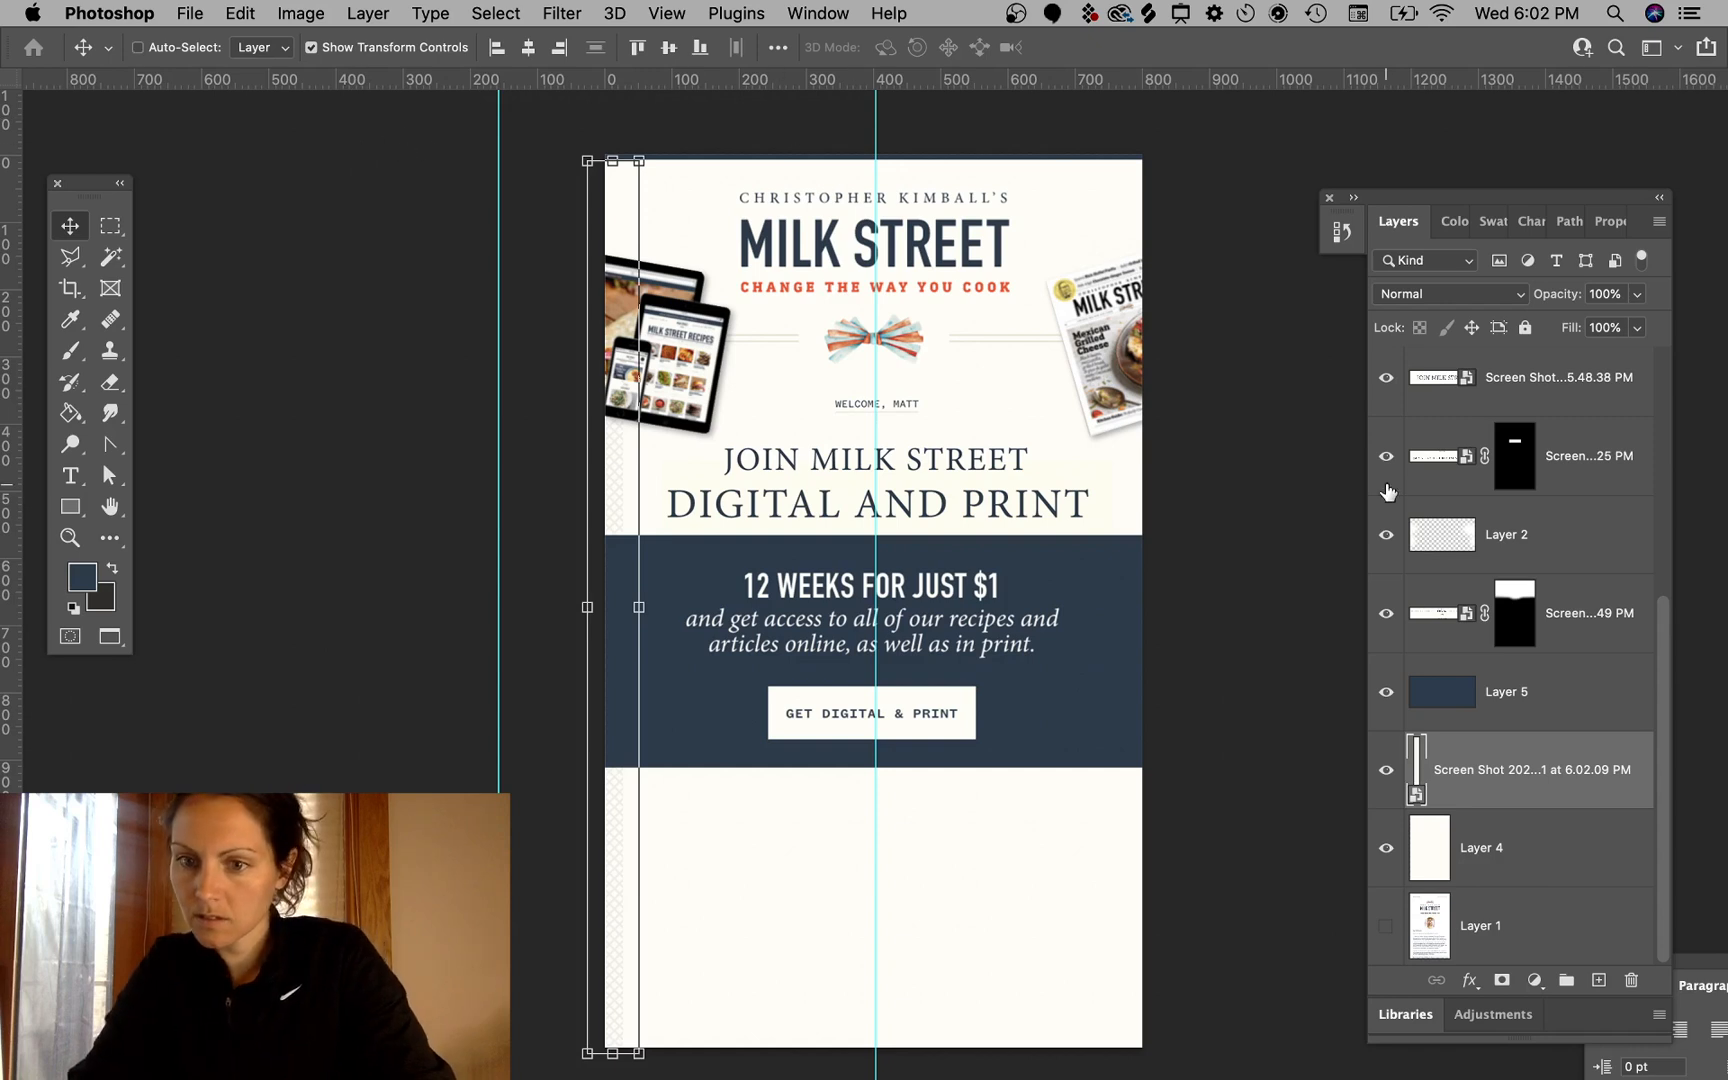
- Move the 49 PM screenshot layer and Layer 2 beneath the border strip layer
{"action": "scroll", "coordinate": [1533, 700], "scroll_direction": "up", "scroll_amount": 5}
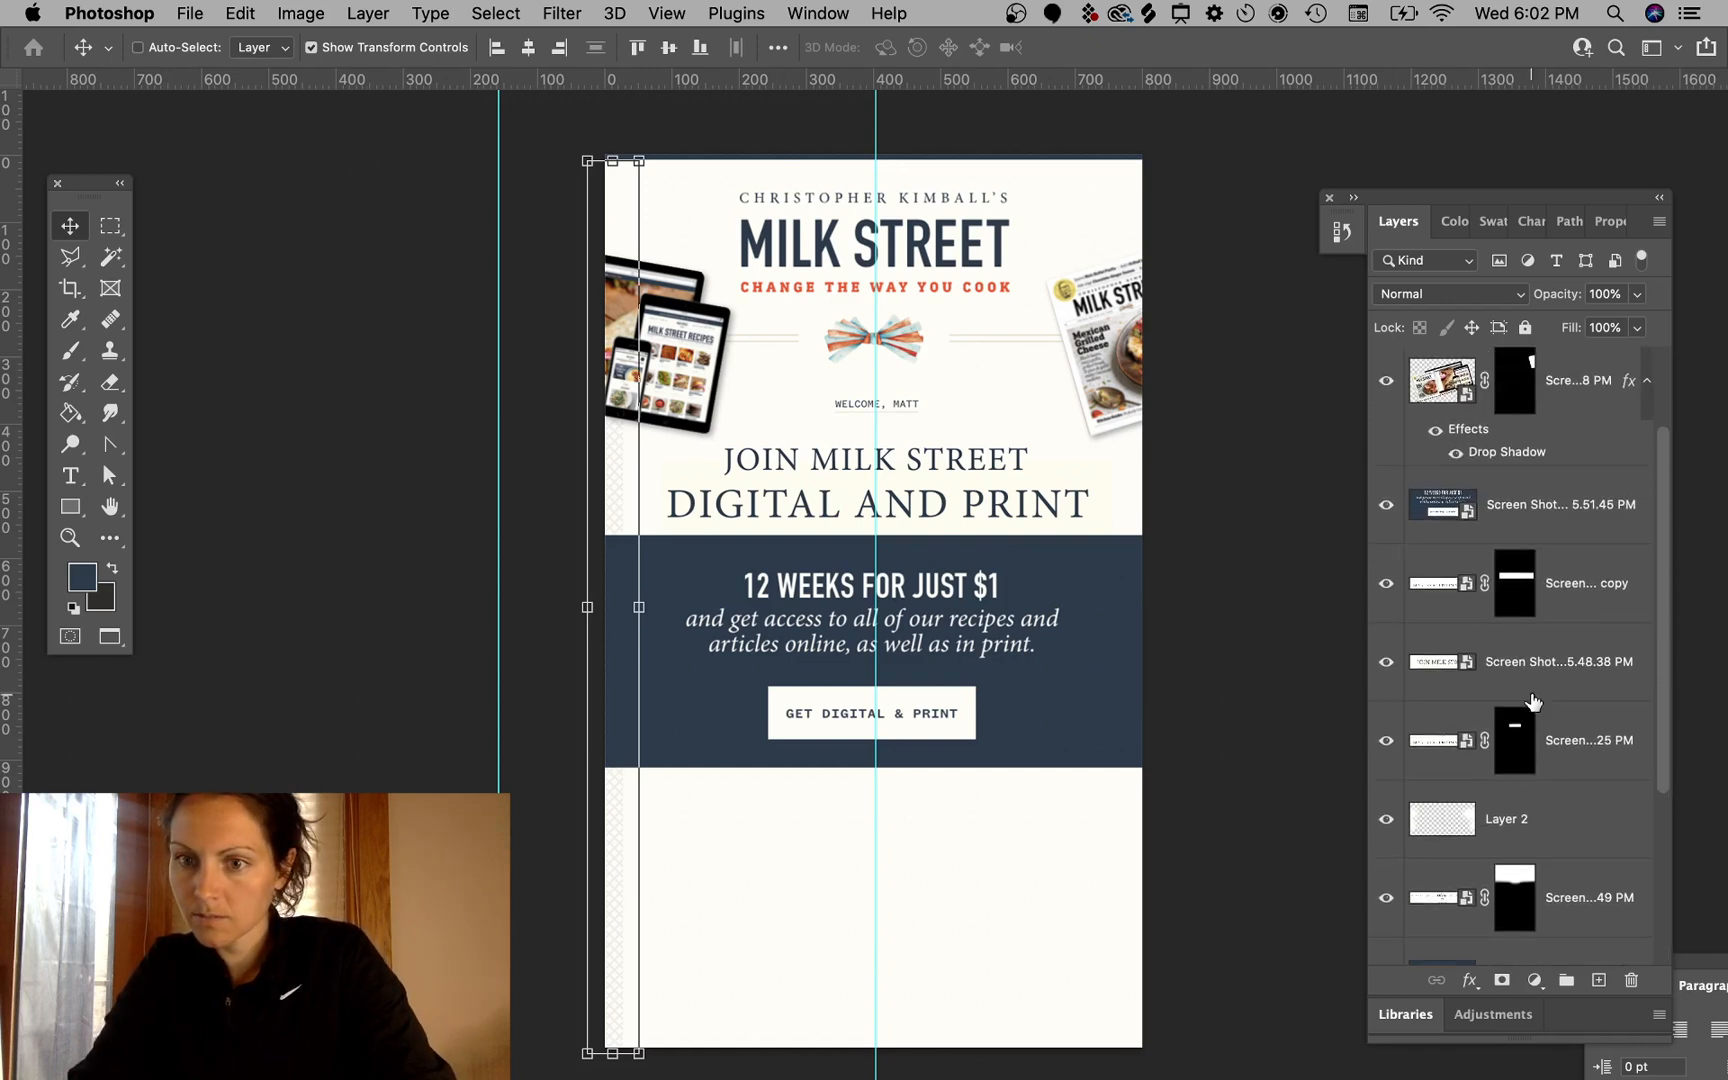
{"action": "scroll", "coordinate": [1533, 700], "scroll_direction": "down", "scroll_amount": 4}
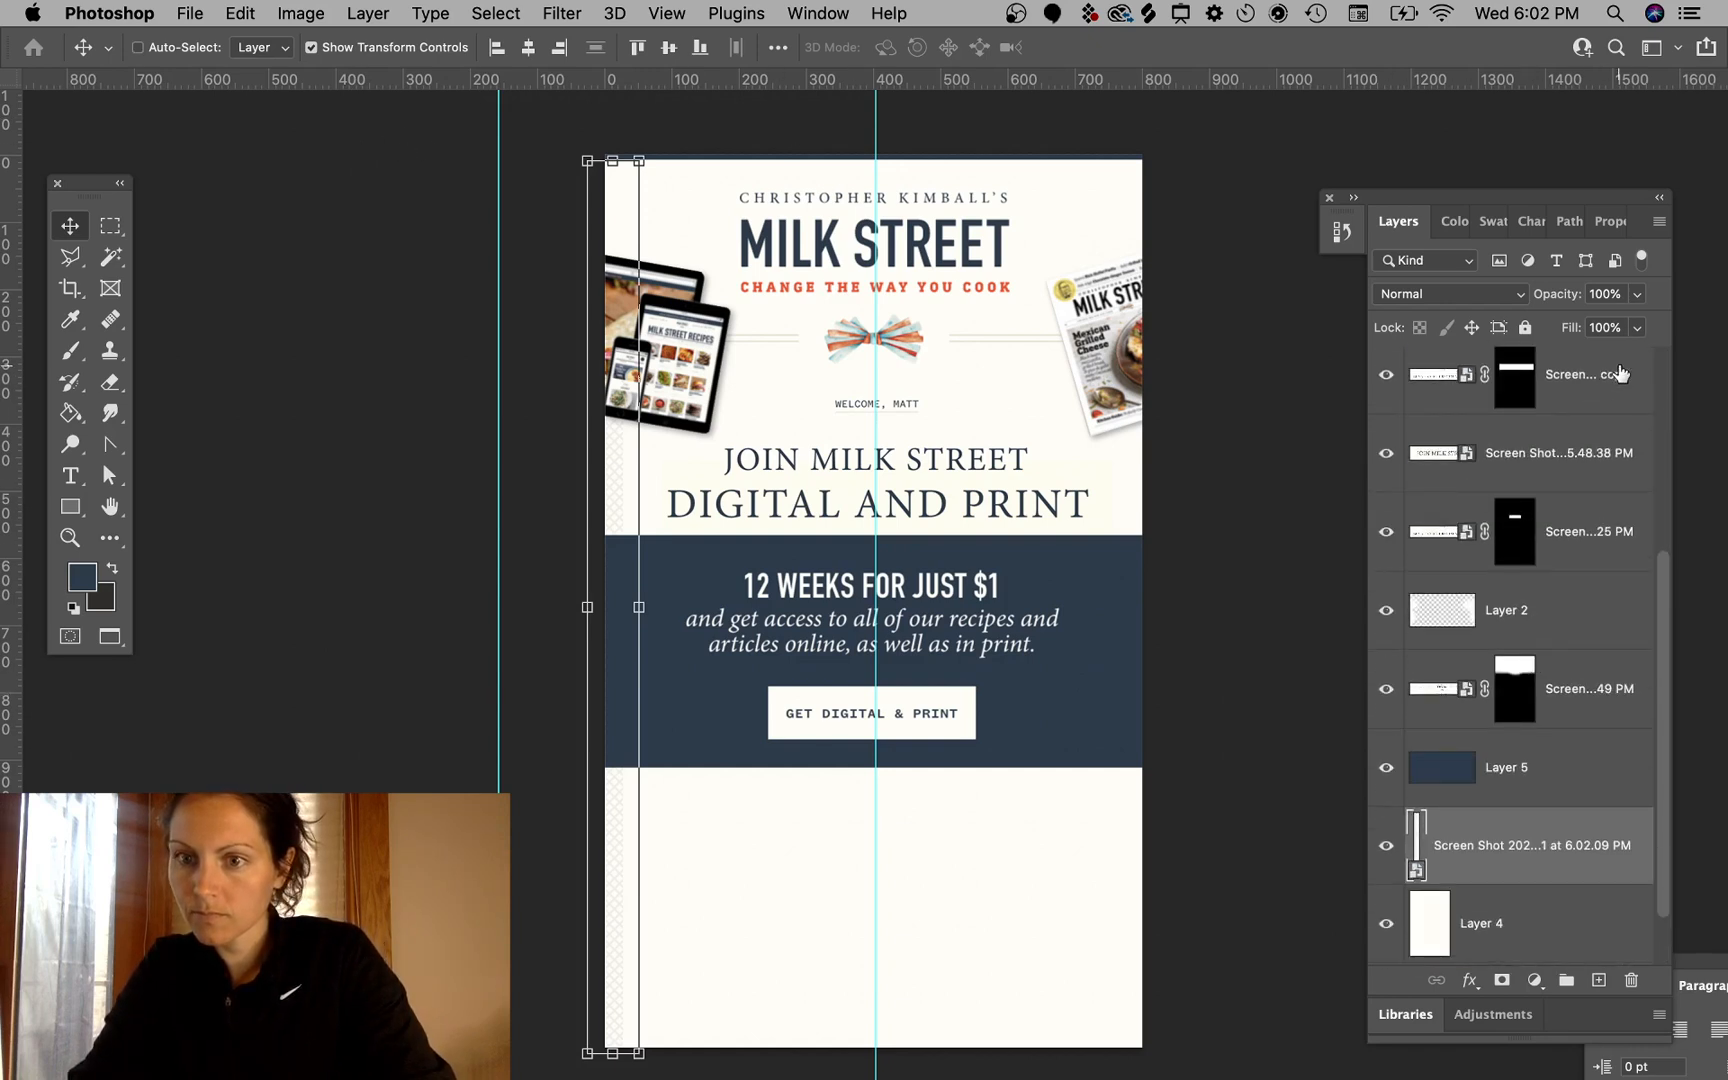
{"action": "left_click", "coordinate": [1387, 692]}
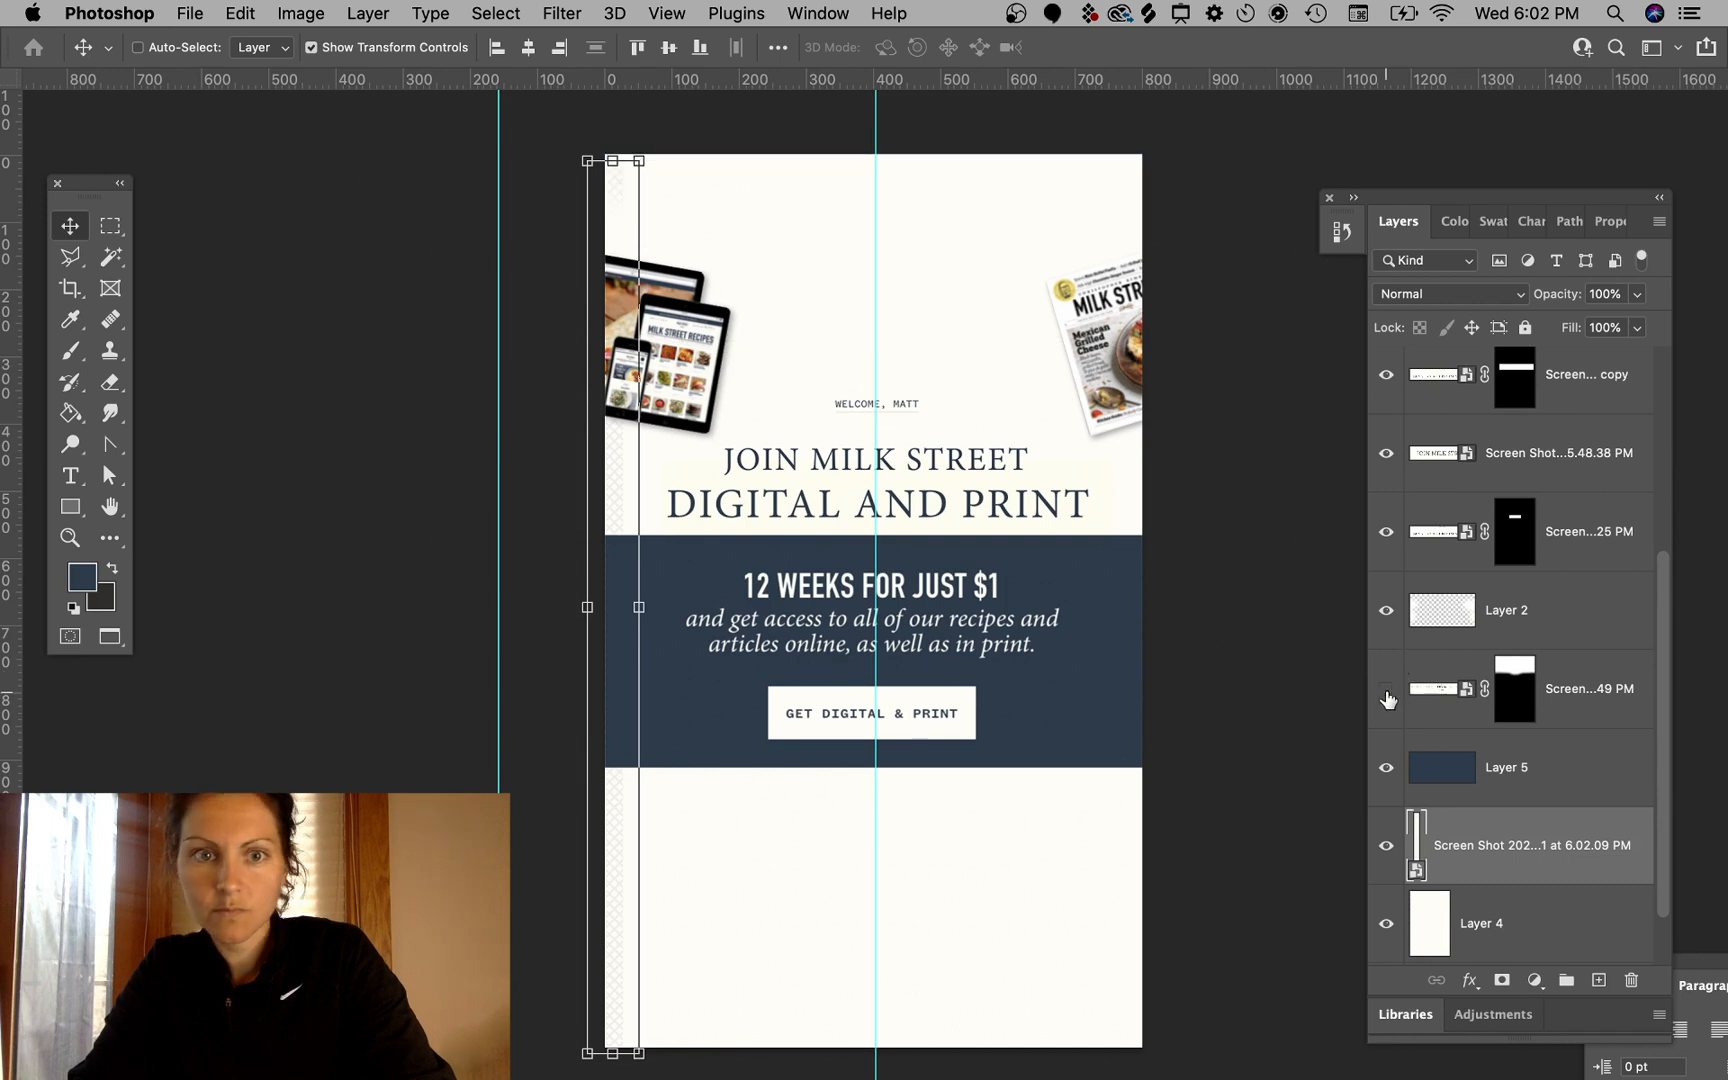
{"action": "left_click", "coordinate": [1386, 690]}
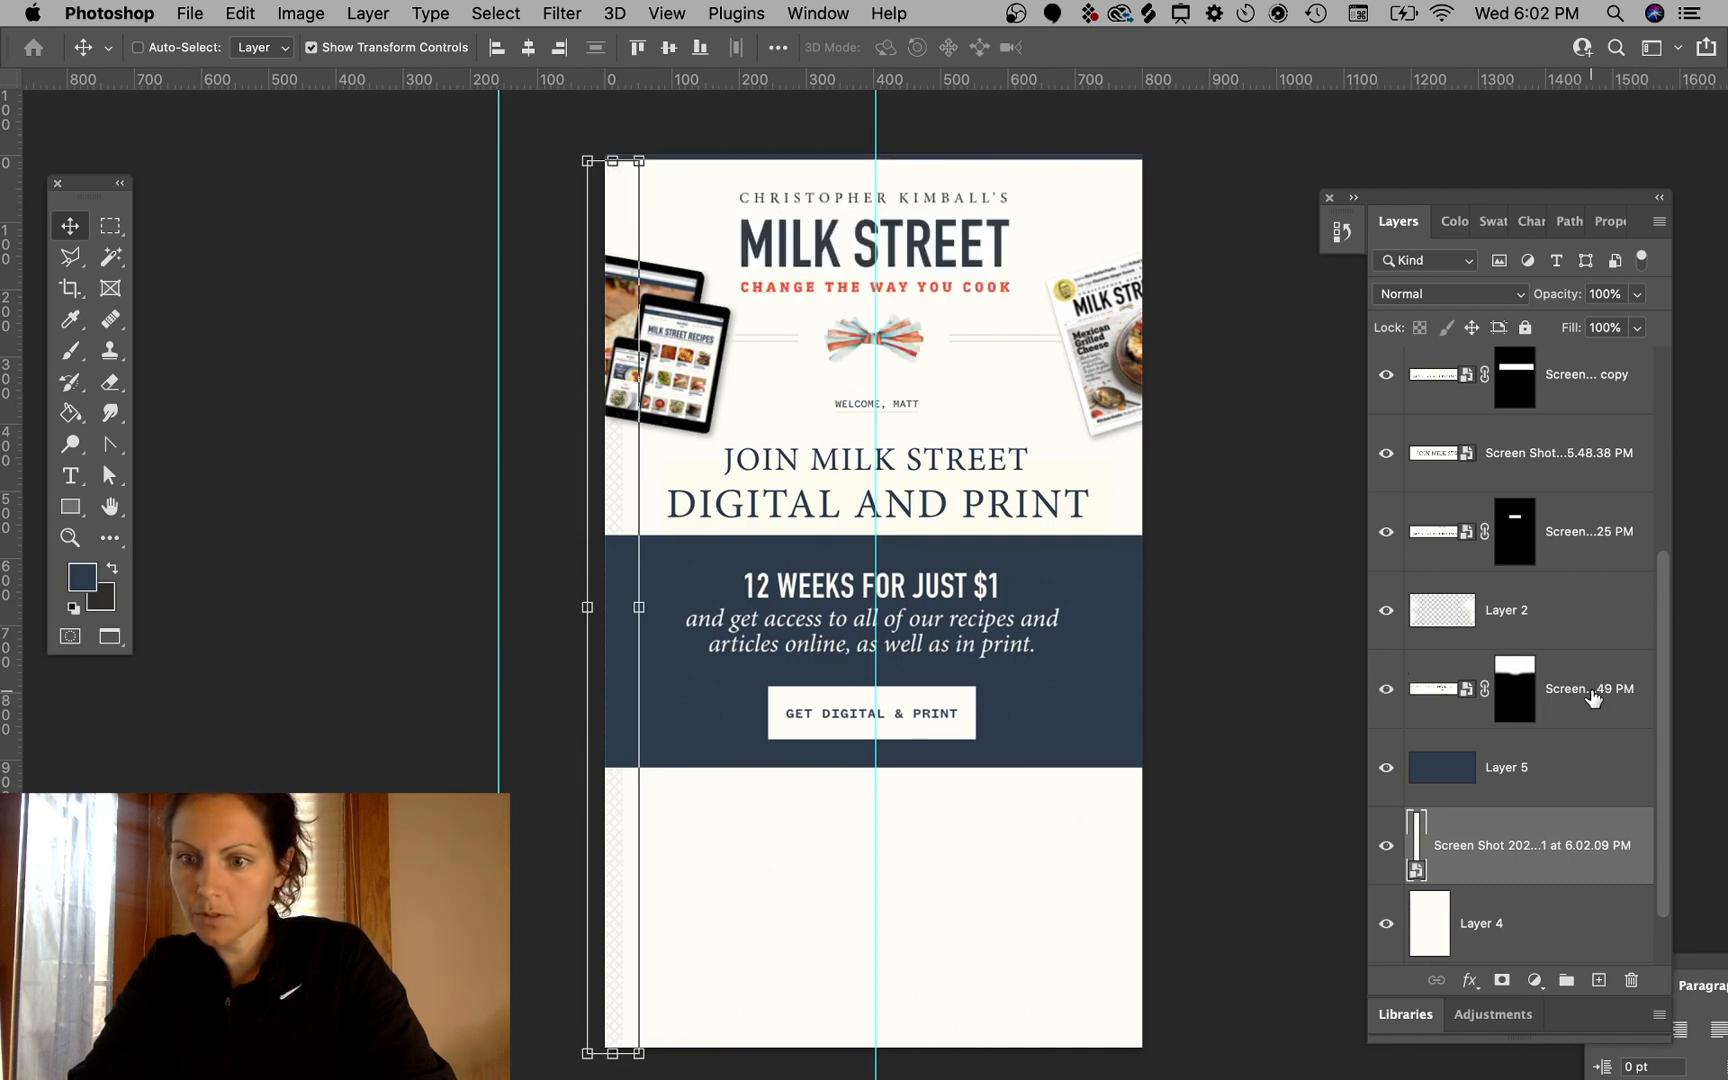
{"action": "left_click_drag", "start_coordinate": [1593, 697], "coordinate": [1552, 736]}
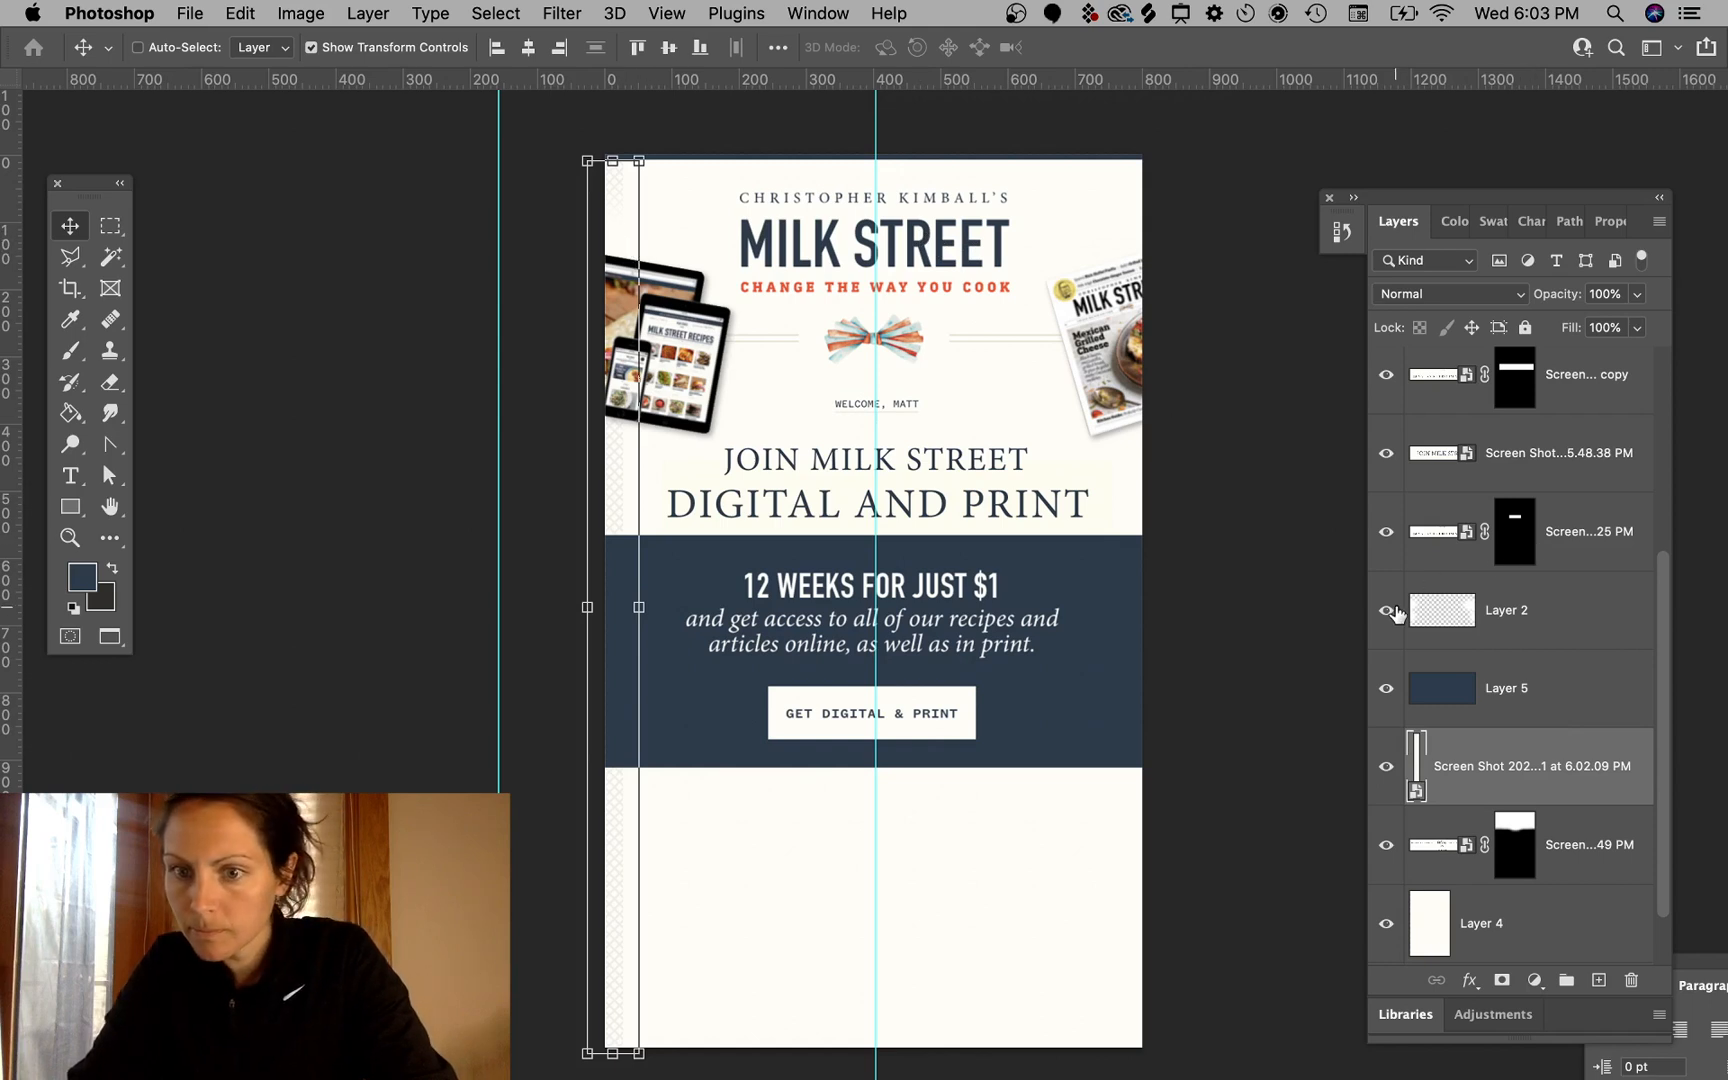
{"action": "left_click_drag", "start_coordinate": [1503, 615], "coordinate": [1550, 815]}
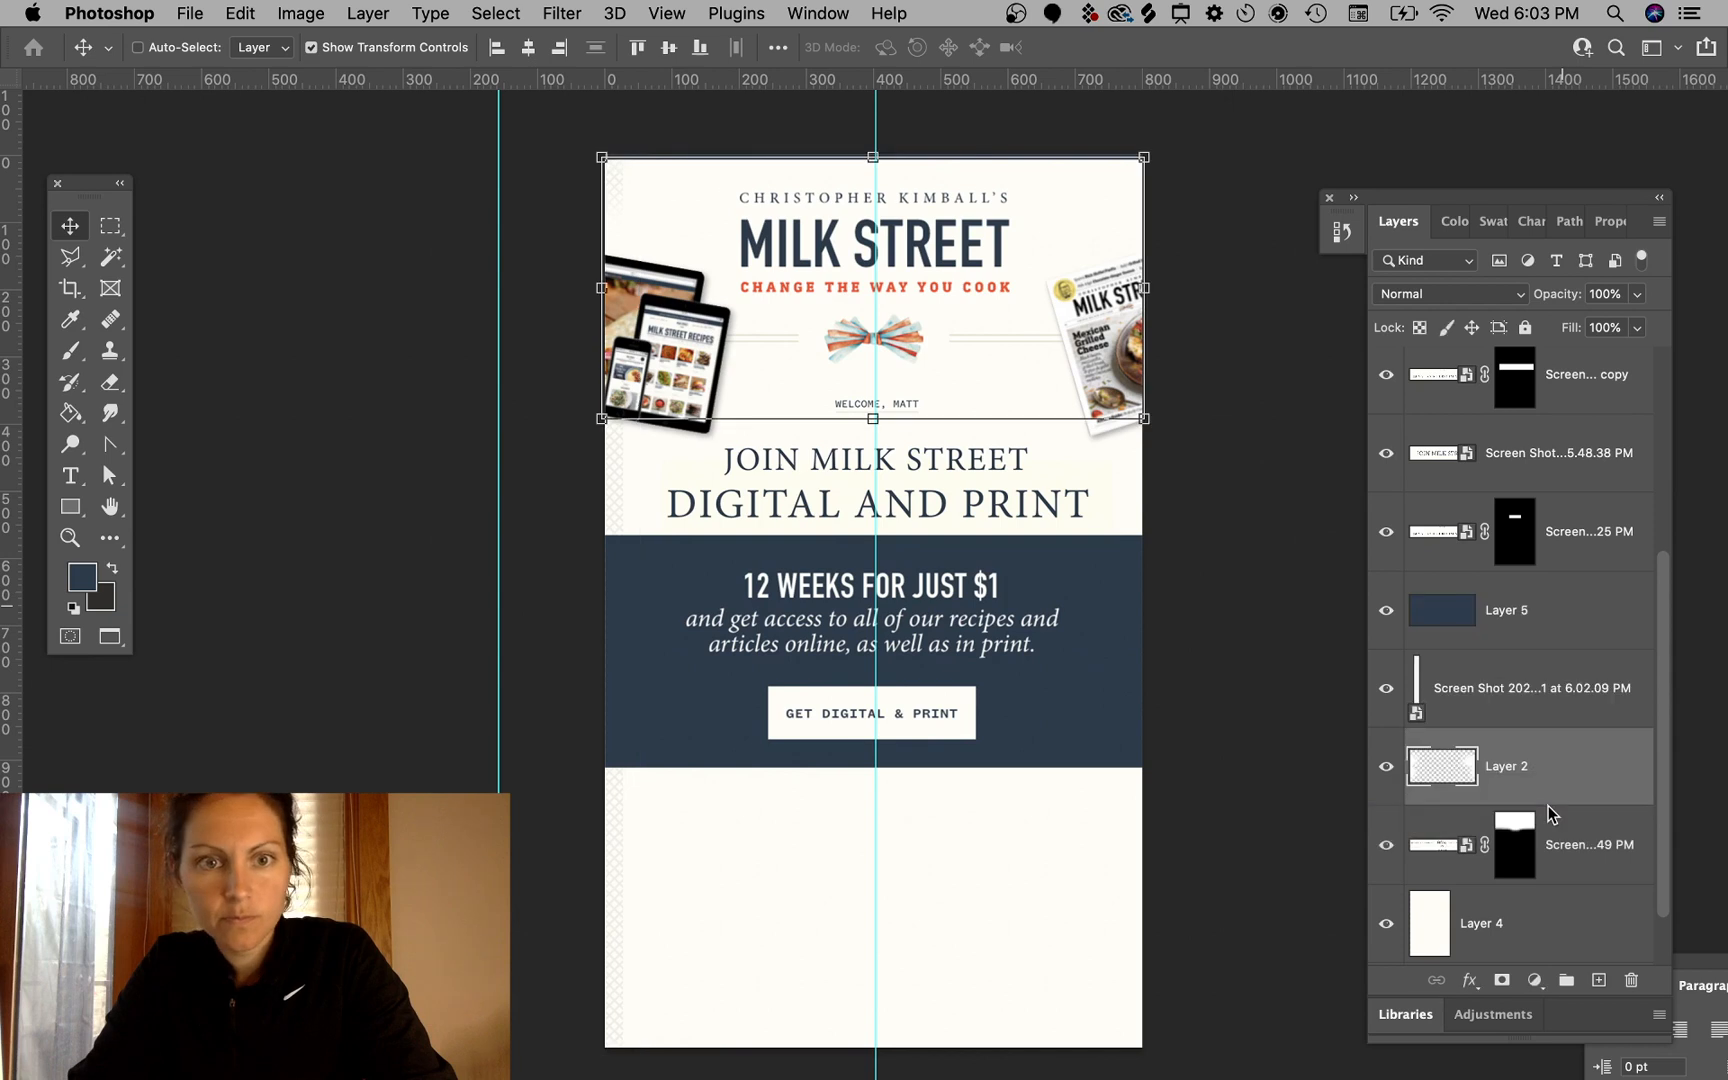
- Duplicate the border strip and move the copy to the email's right edge
{"action": "left_click", "coordinate": [1277, 397], "text": "super"}
{"action": "scroll", "coordinate": [1251, 428], "scroll_direction": "right", "scroll_amount": 5}
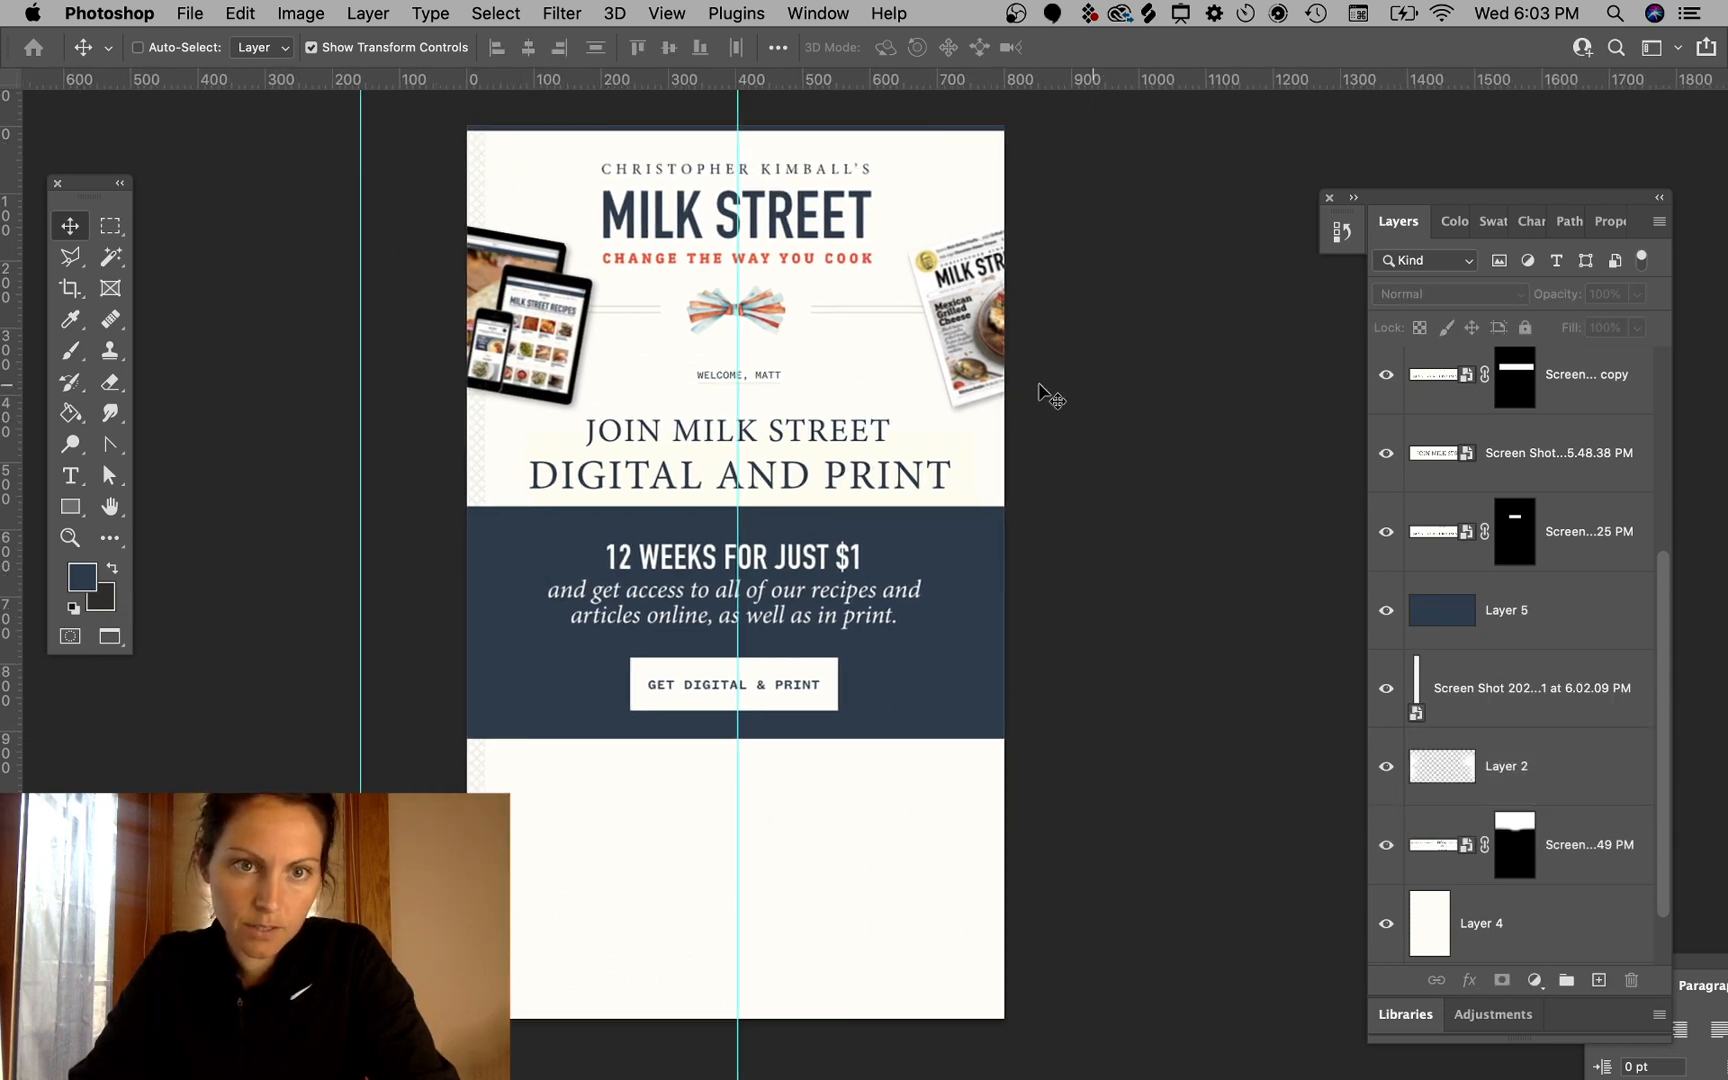
{"action": "left_click", "coordinate": [486, 172], "text": "super"}
{"action": "left_click_drag", "start_coordinate": [484, 218], "coordinate": [652, 215]}
{"action": "left_click_drag", "start_coordinate": [695, 126], "coordinate": [980, 867]}
{"action": "key", "text": "Return"}
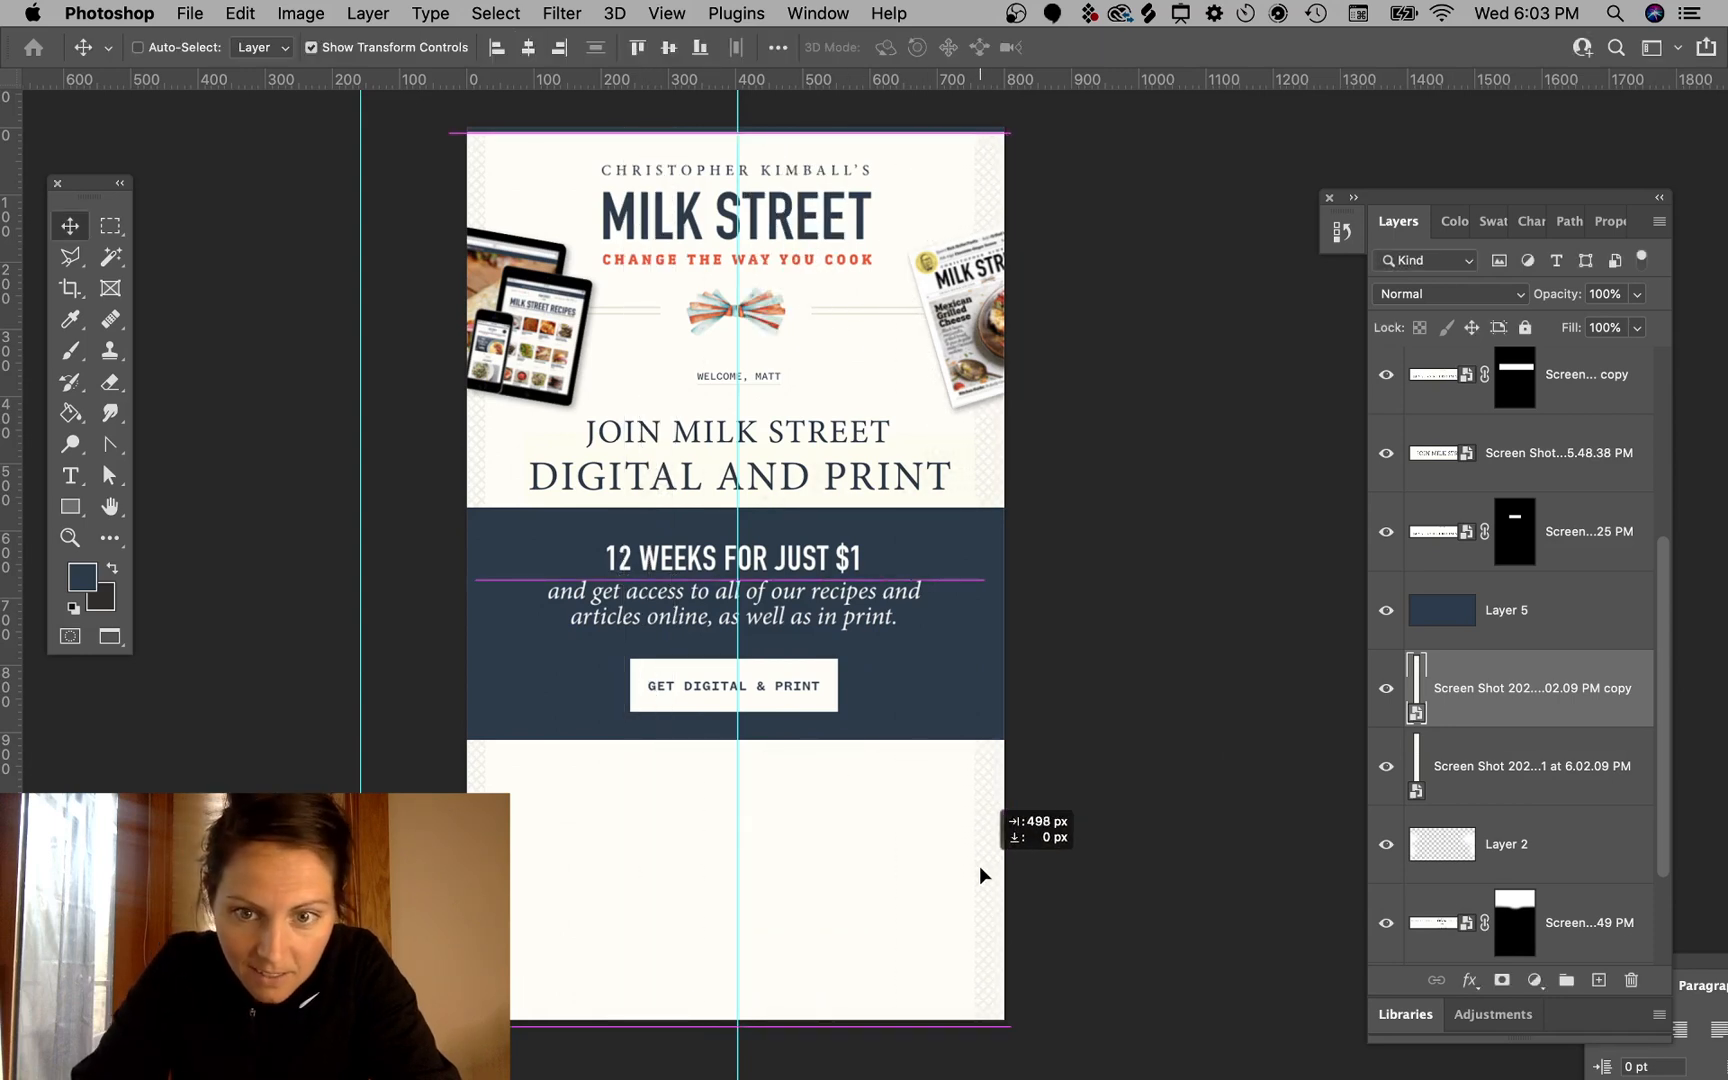
{"action": "left_click_drag", "start_coordinate": [979, 865], "coordinate": [981, 863]}
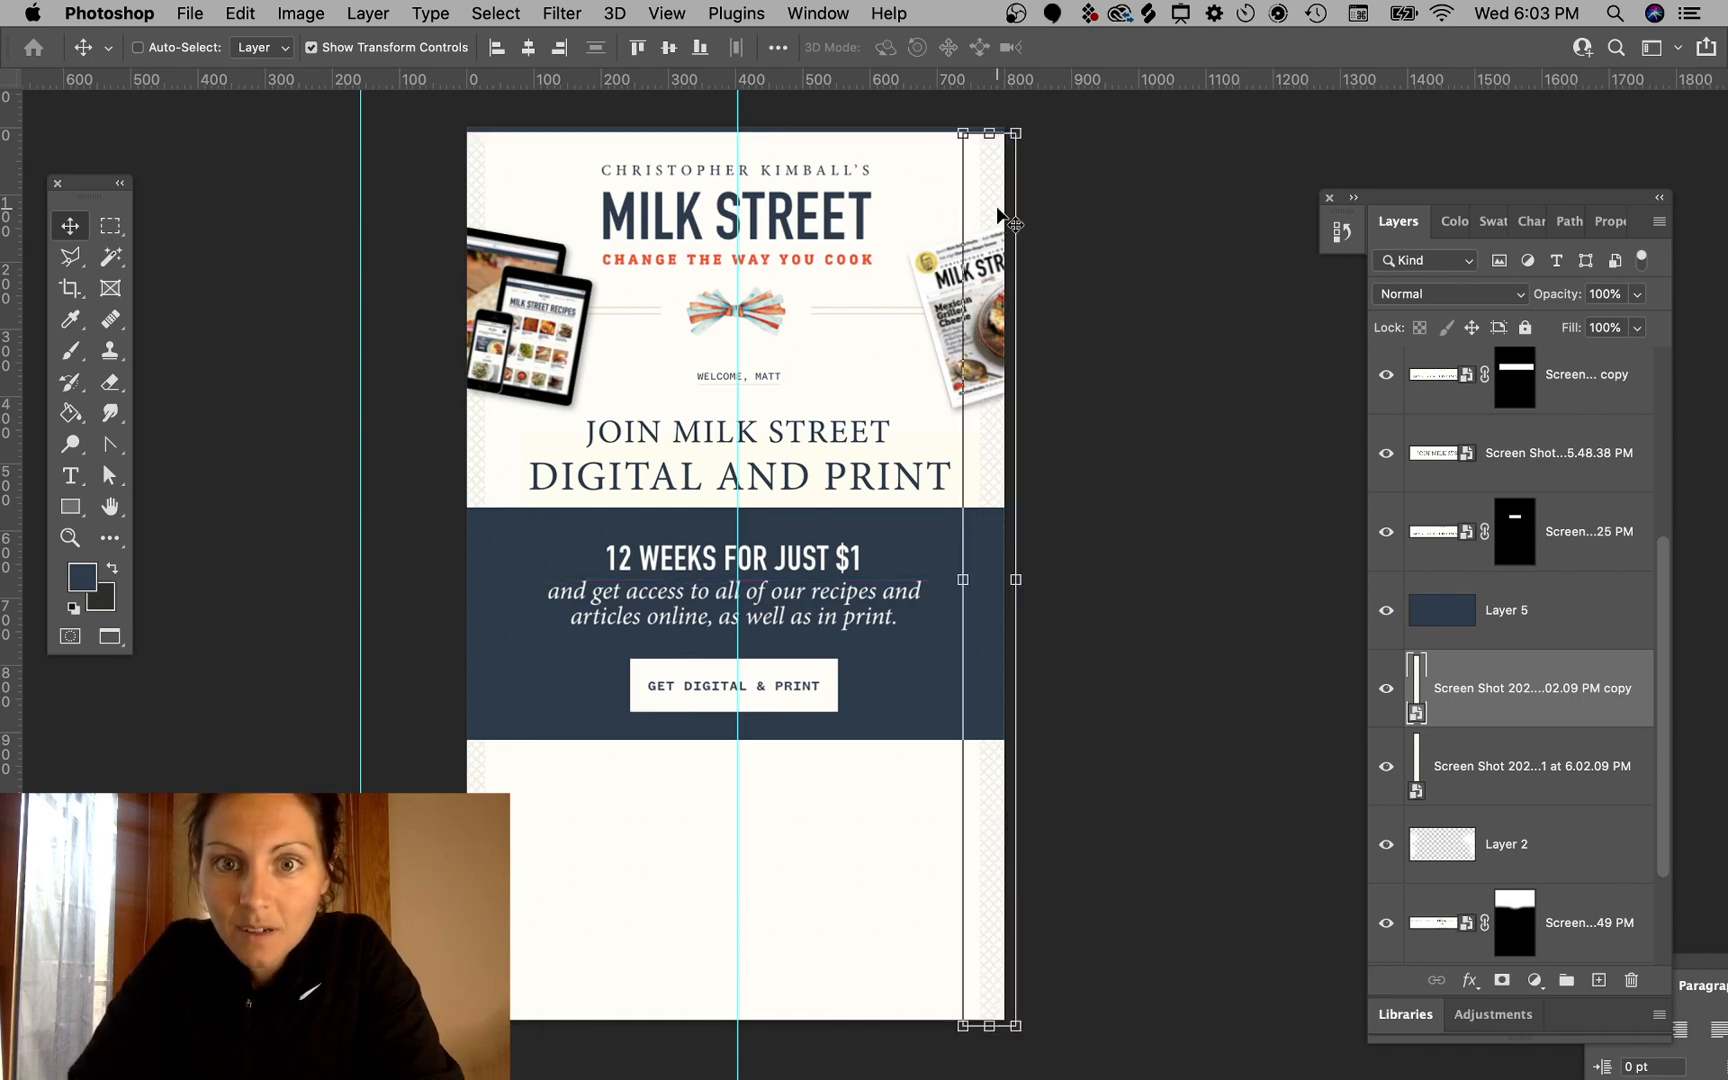
- Zoom in on the email's top and nudge the left border strip up 2 pixels
{"action": "key", "text": "super+plus"}
{"action": "key", "text": "super+plus"}
{"action": "scroll", "coordinate": [997, 215], "scroll_direction": "up", "scroll_amount": 8}
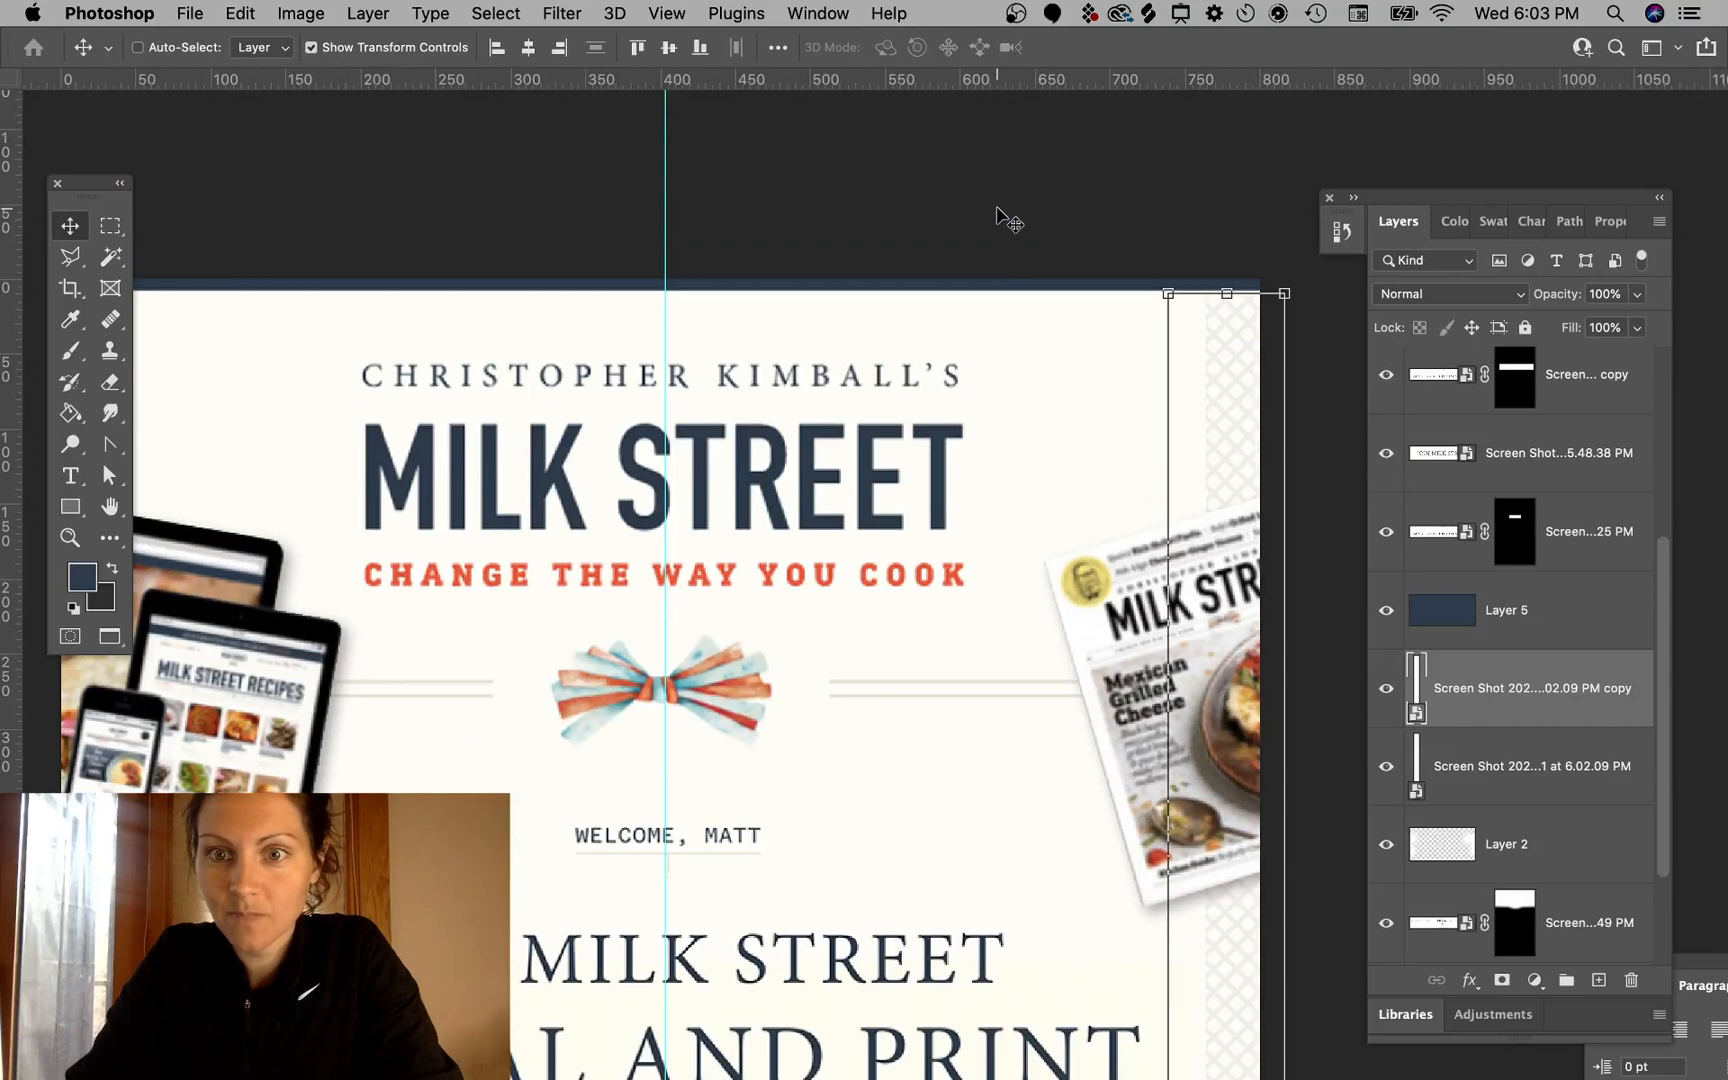
{"action": "scroll", "coordinate": [1003, 215], "scroll_direction": "left", "scroll_amount": 10}
{"action": "left_click", "coordinate": [393, 338], "text": "shift"}
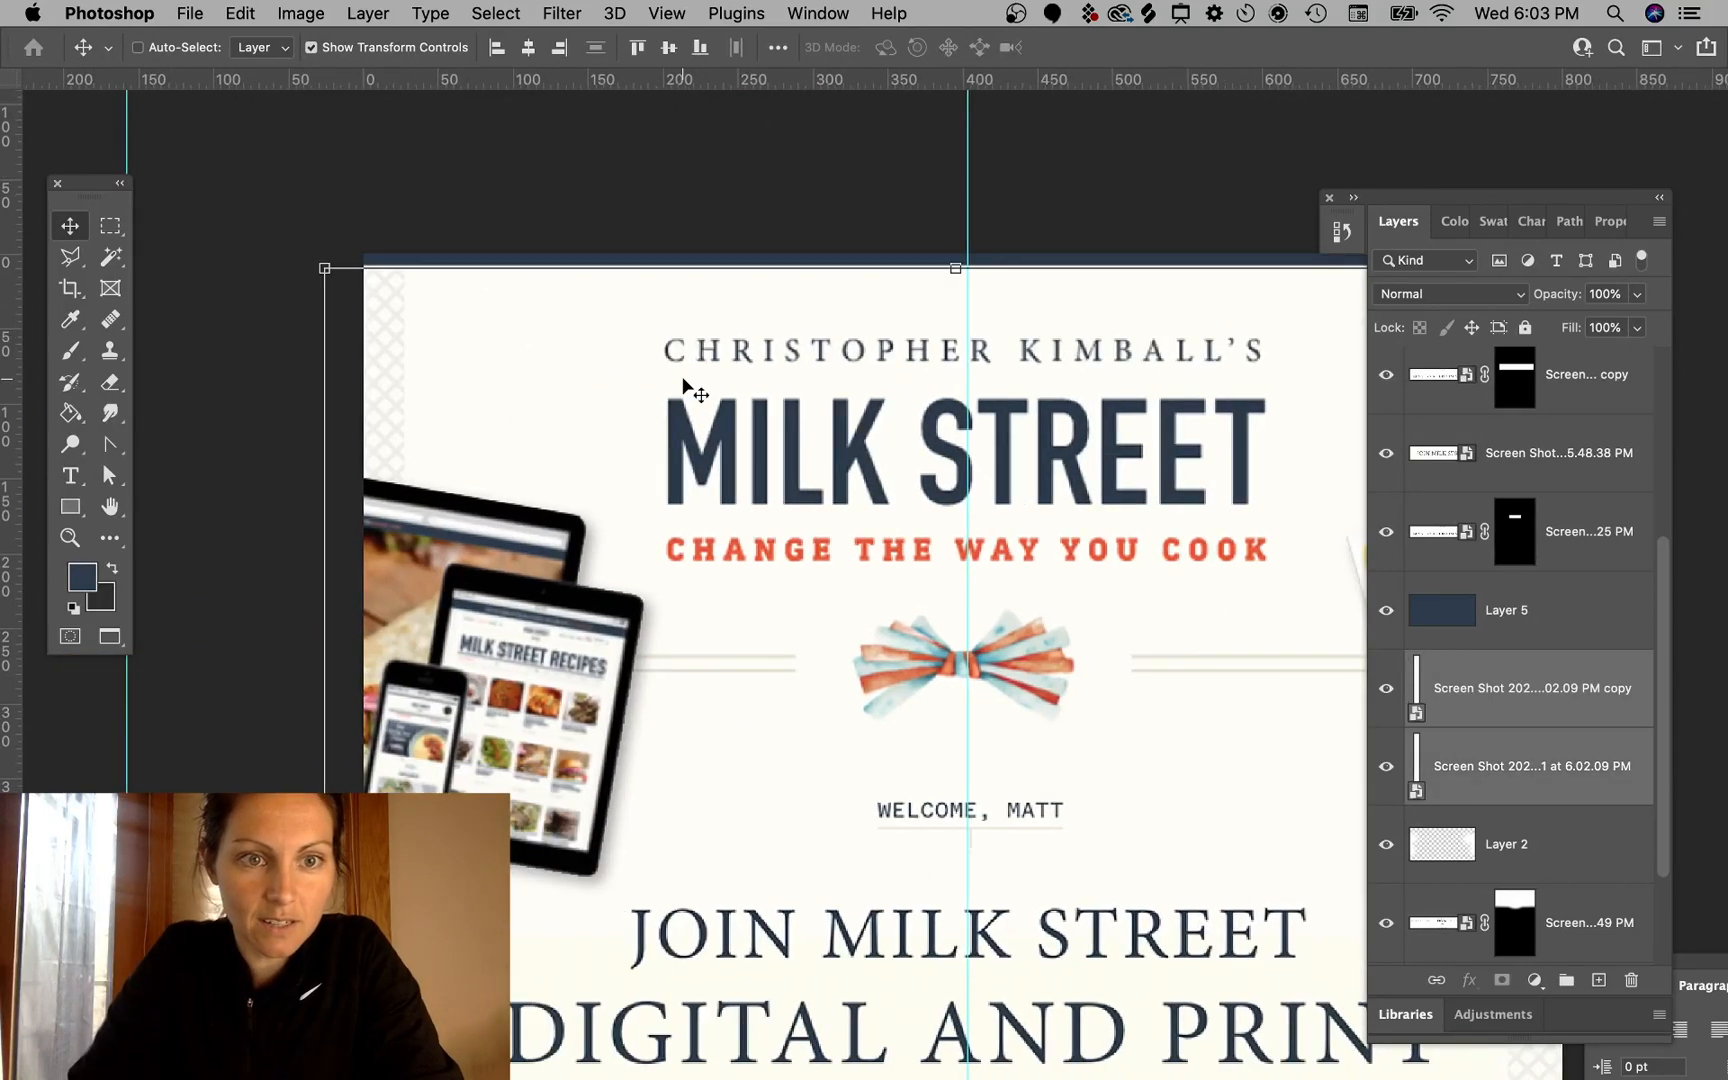
{"action": "key", "text": "Up"}
{"action": "key", "text": "Up"}
- Inspect the top ends of both border strips, selecting each strip in turn
{"action": "left_click", "coordinate": [782, 155]}
{"action": "scroll", "coordinate": [800, 160], "scroll_direction": "right", "scroll_amount": 13}
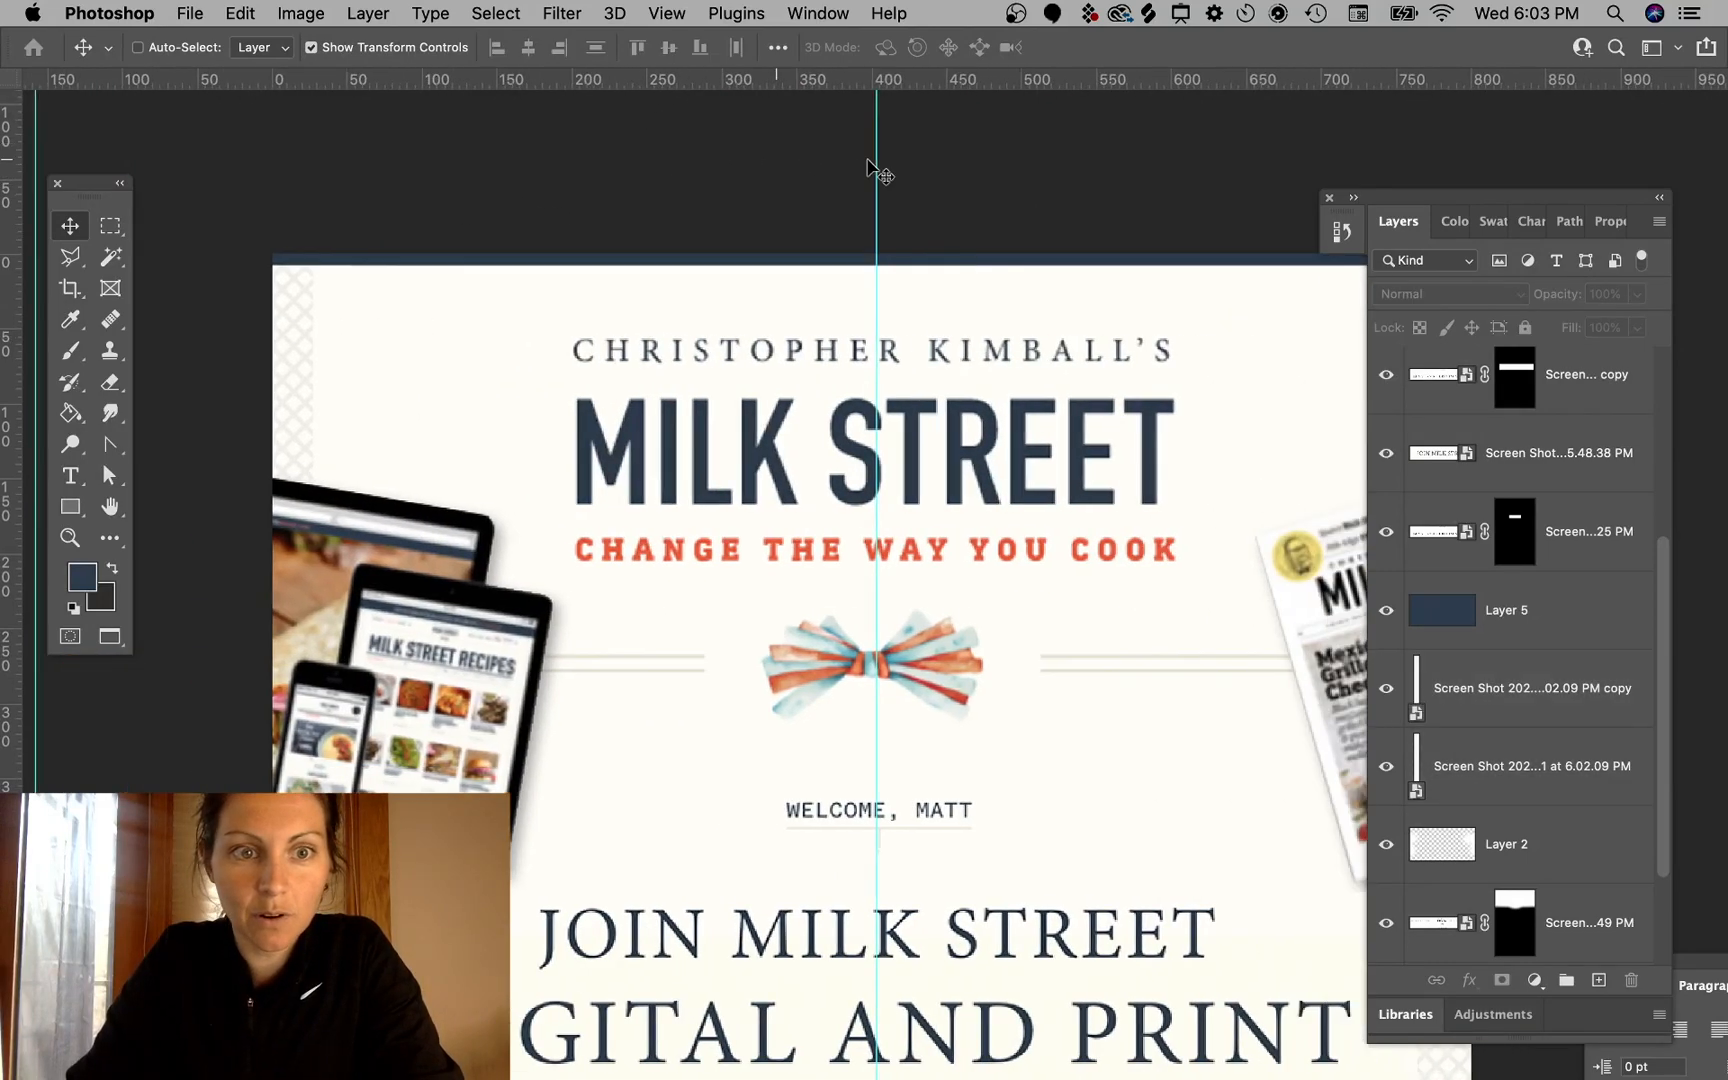
{"action": "scroll", "coordinate": [1190, 322], "scroll_direction": "down", "scroll_amount": 2}
{"action": "left_click", "coordinate": [1150, 262], "text": "super"}
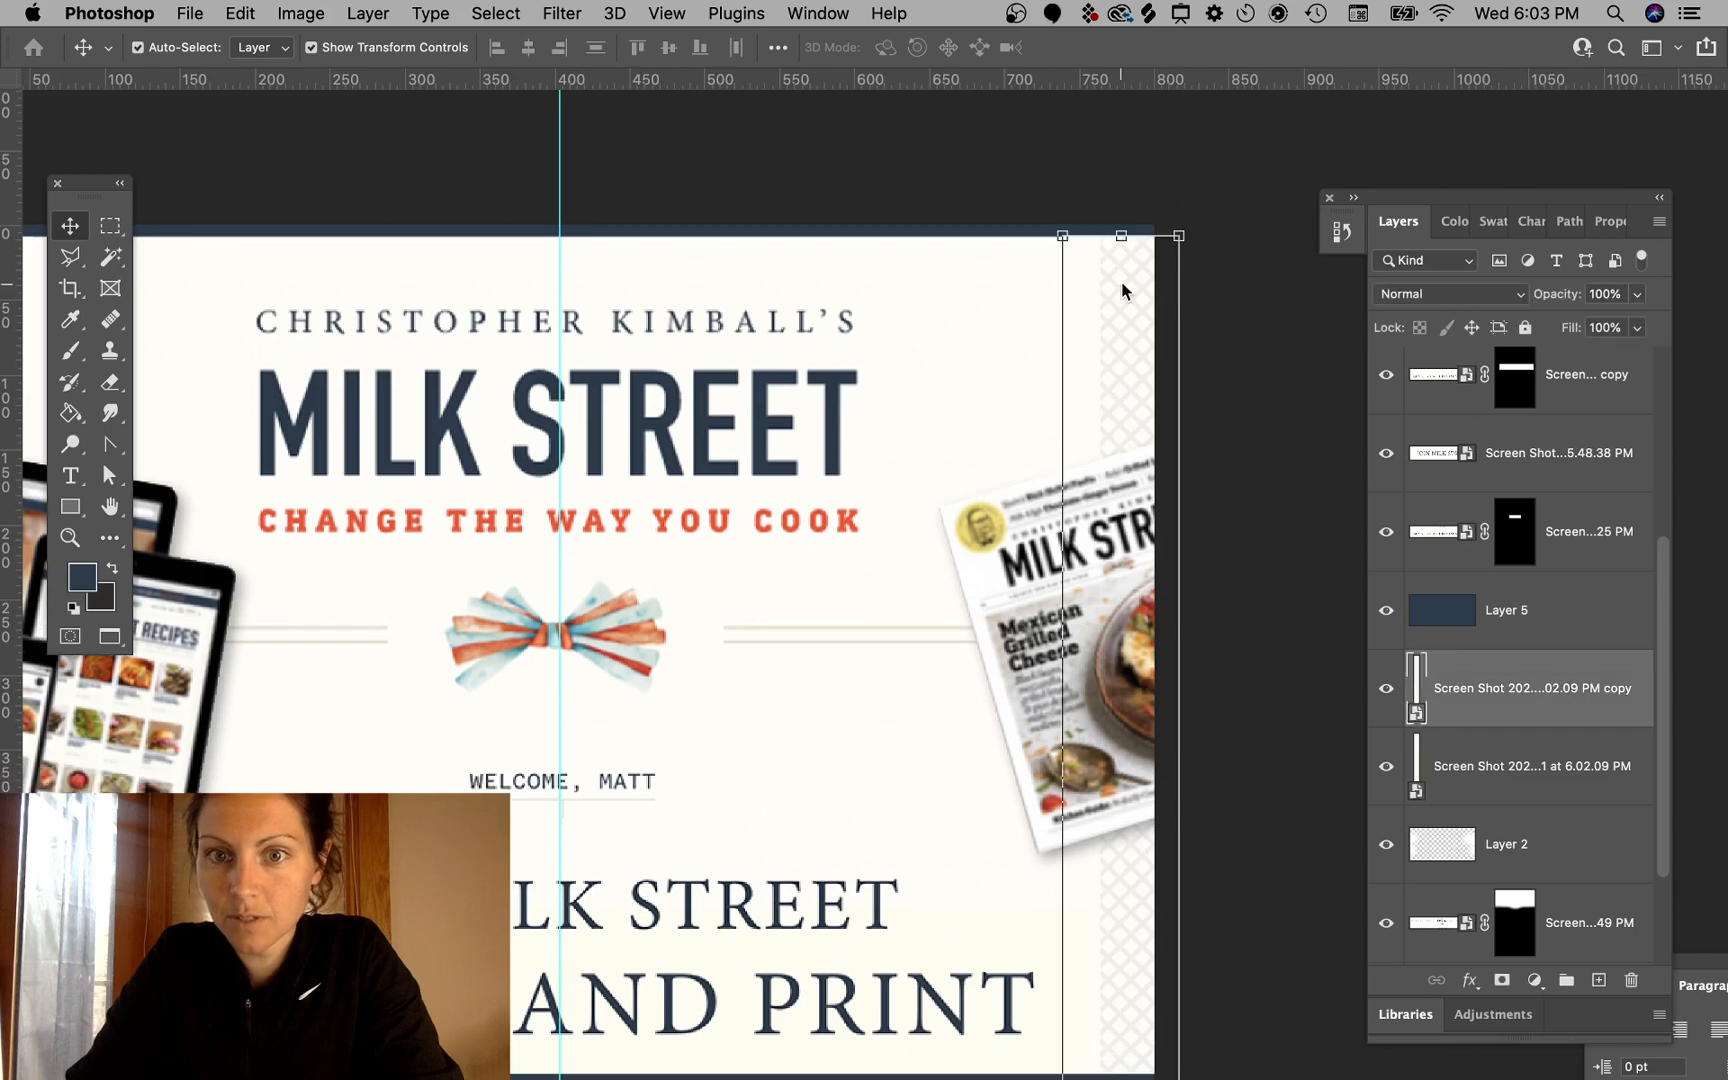
{"action": "left_click", "coordinate": [960, 220]}
{"action": "scroll", "coordinate": [1078, 340], "scroll_direction": "left", "scroll_amount": 11}
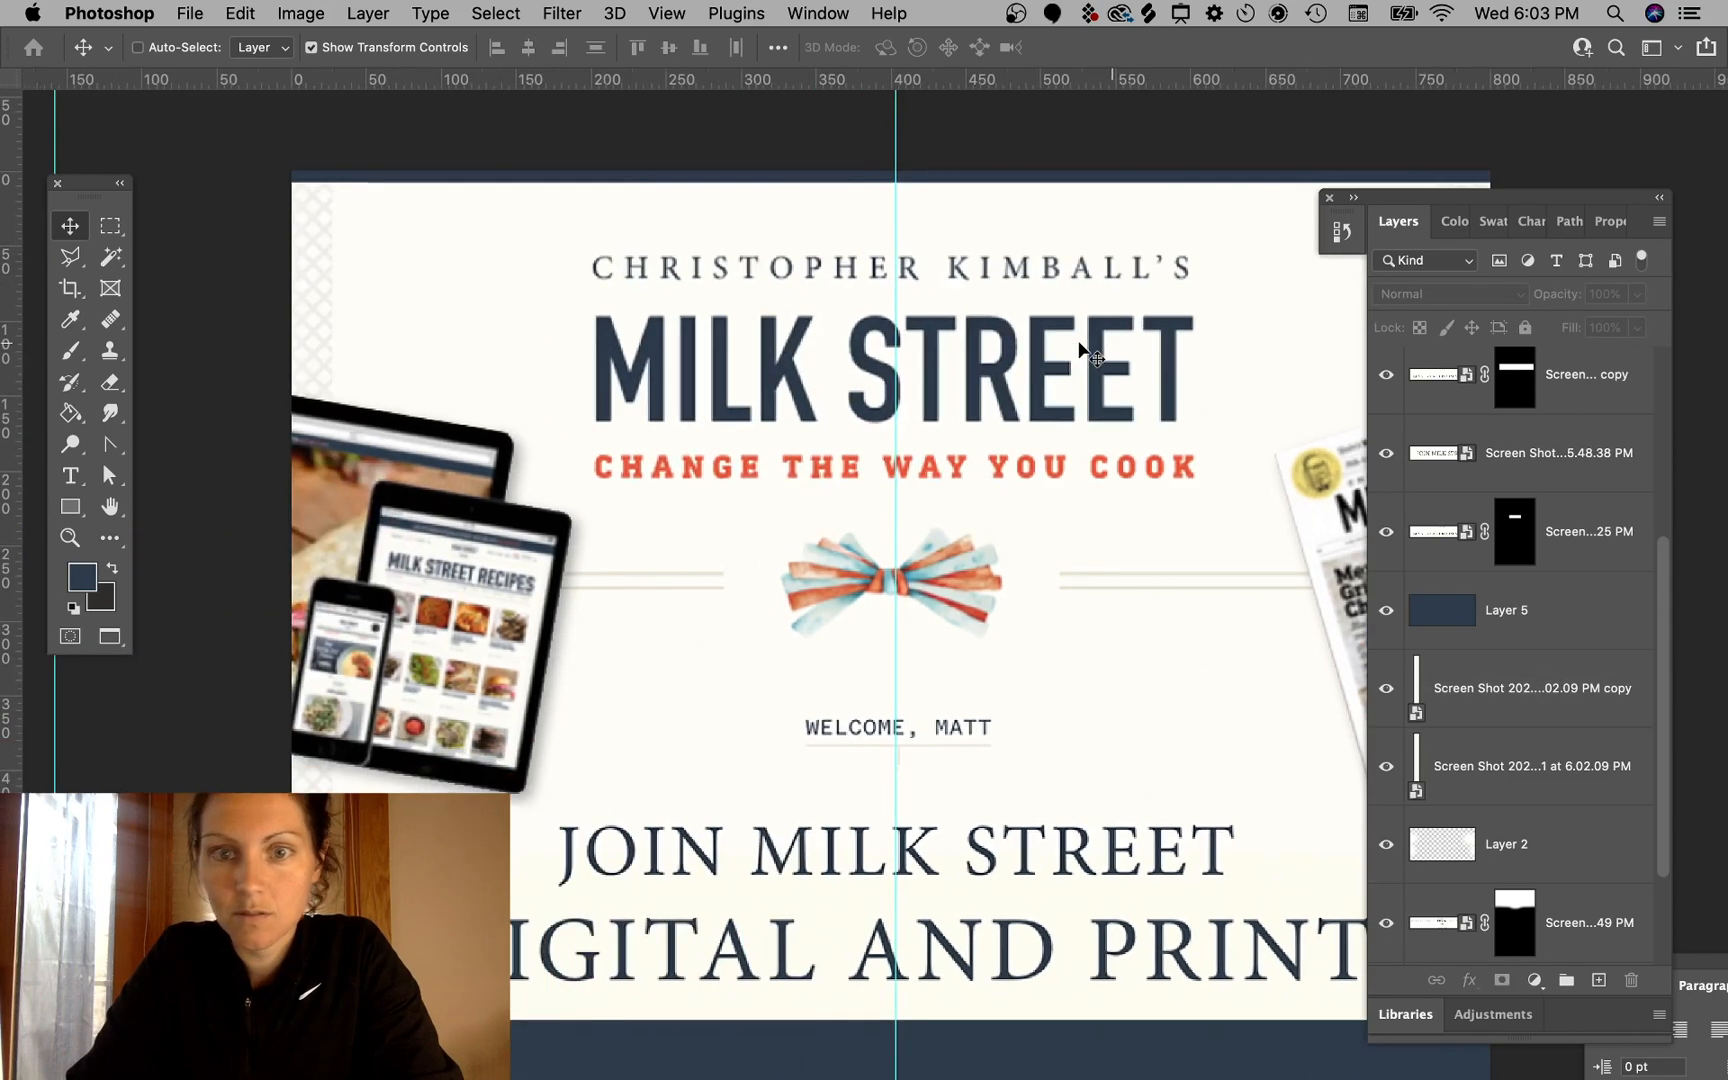
{"action": "scroll", "coordinate": [1078, 340], "scroll_direction": "right", "scroll_amount": 1}
{"action": "left_click", "coordinate": [275, 262], "text": "super"}
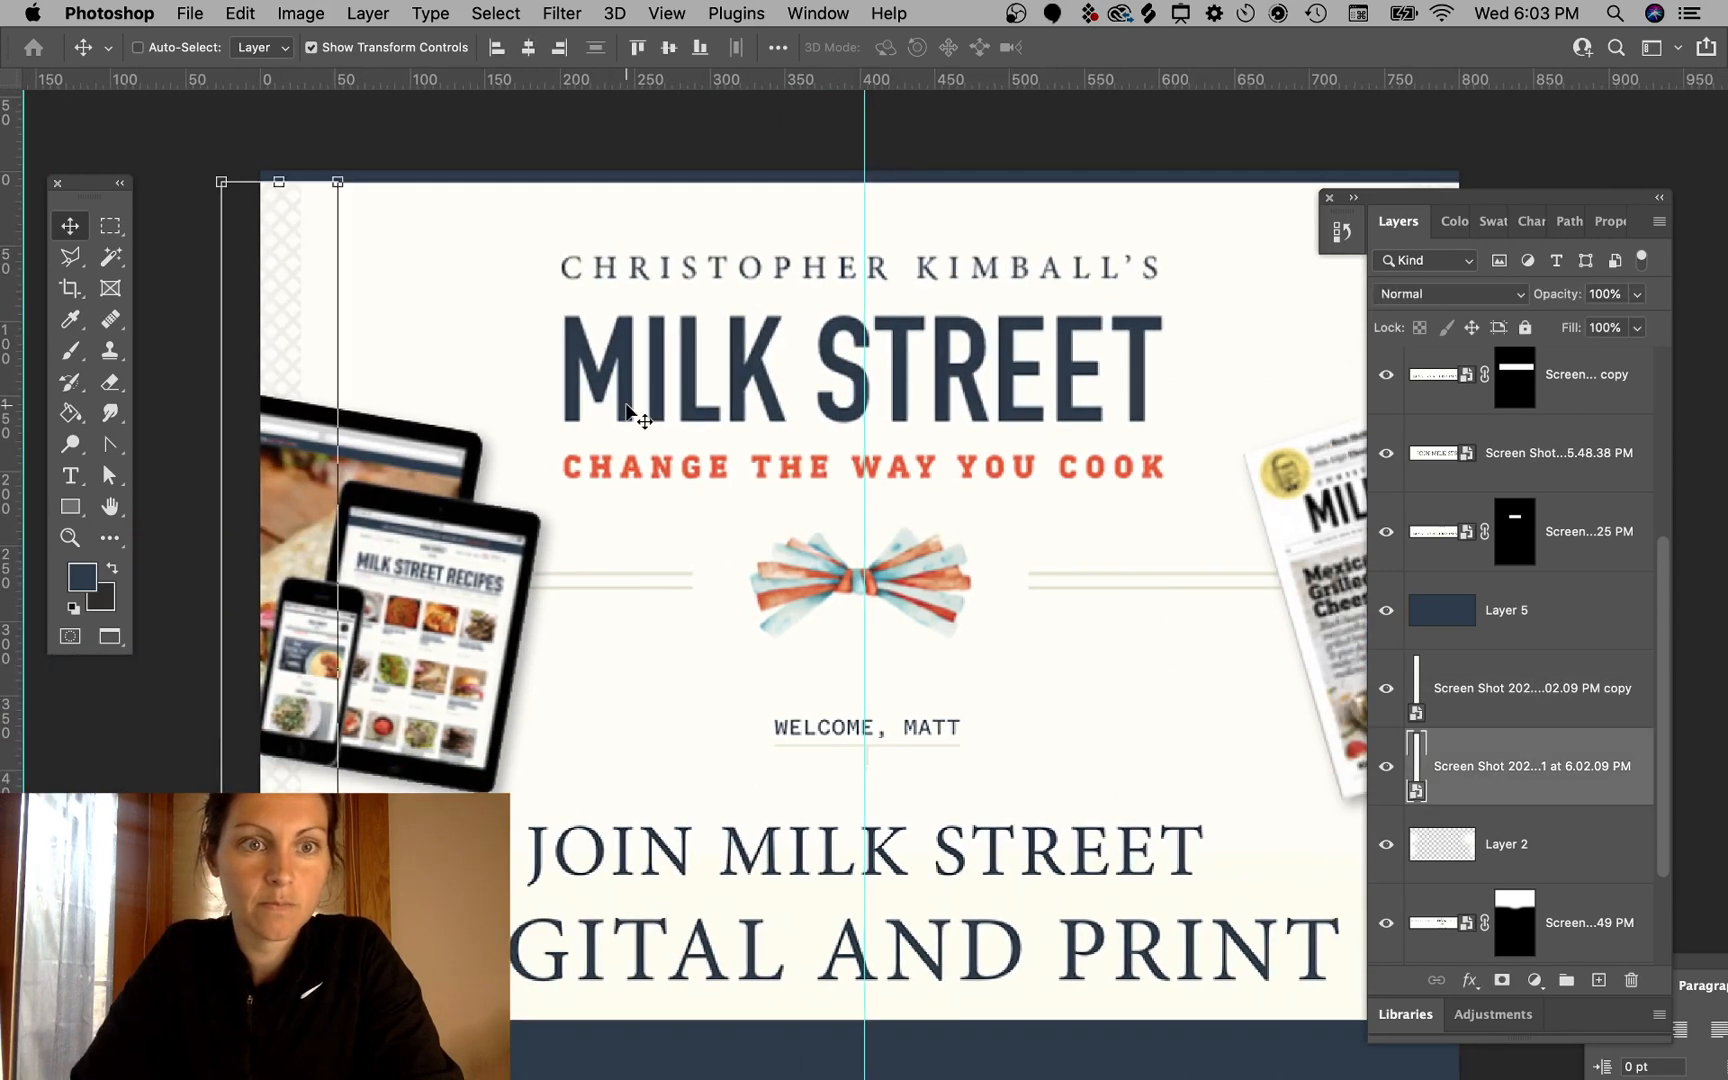
- Inspect the email's header area and the left border strip, scrolling across the top of the canvas
{"action": "left_click", "coordinate": [640, 150], "text": "super"}
{"action": "scroll", "coordinate": [845, 233], "scroll_direction": "right", "scroll_amount": 12}
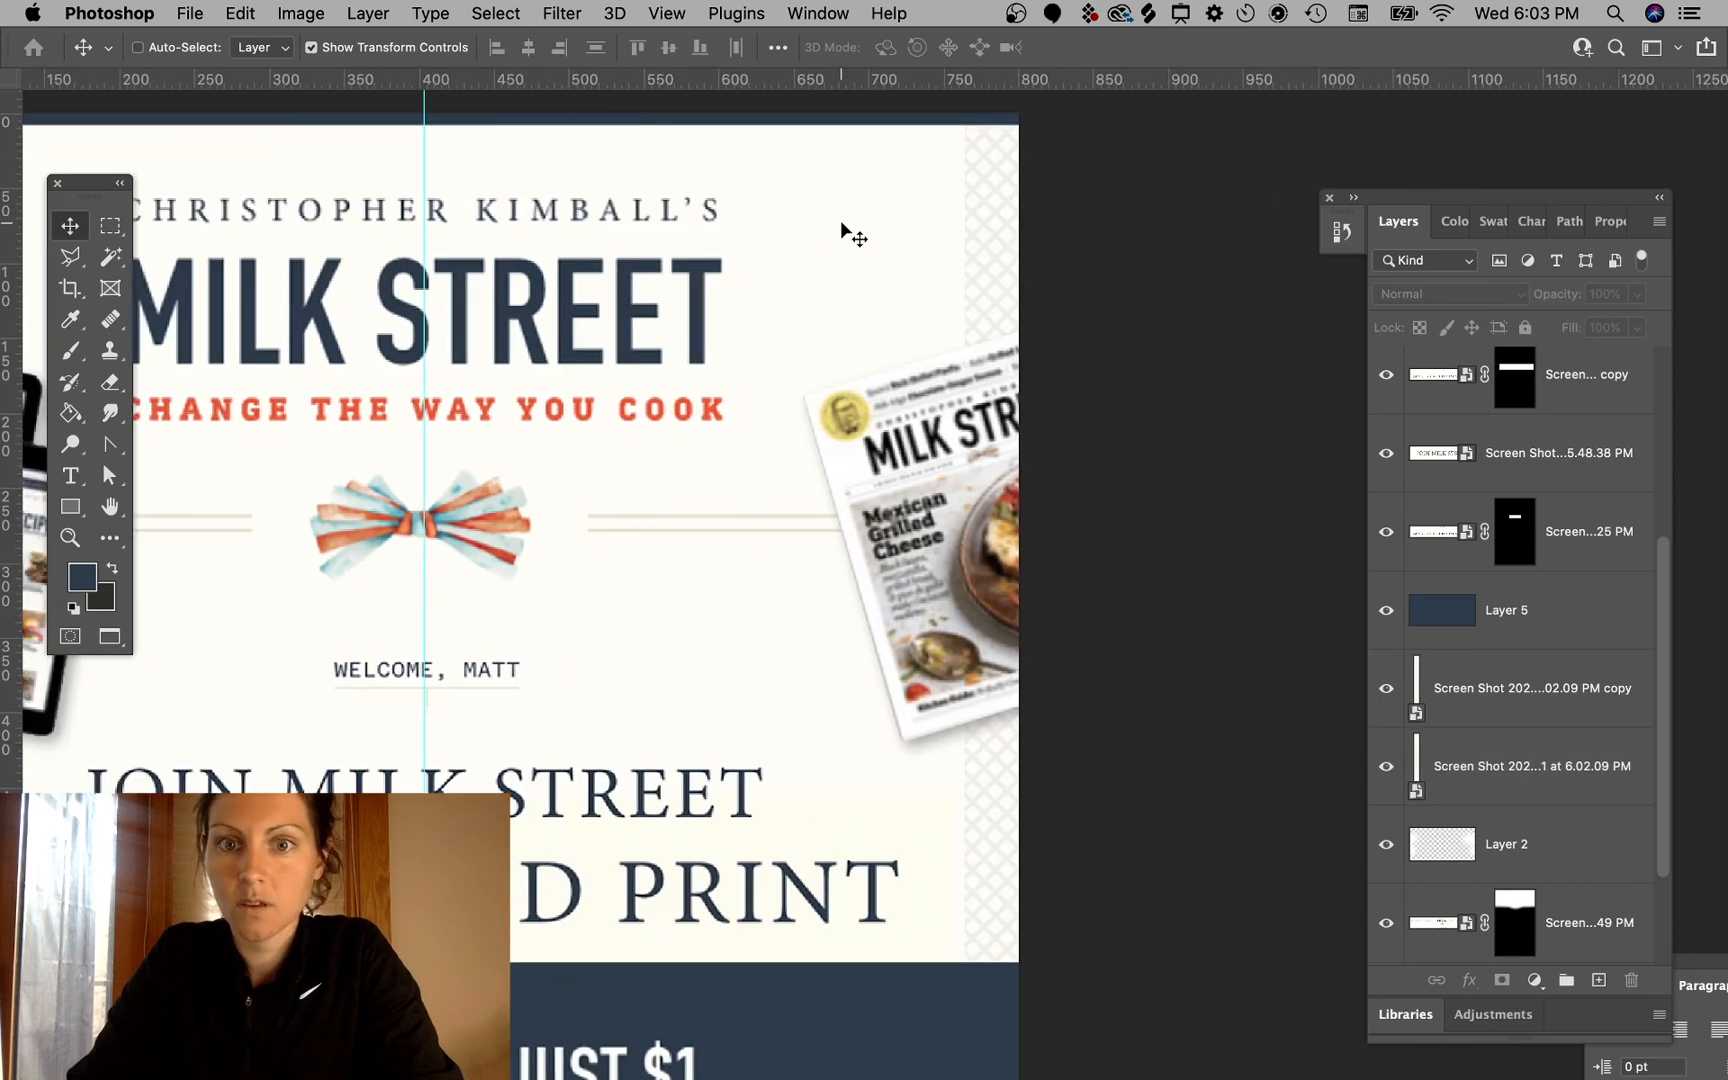
{"action": "scroll", "coordinate": [555, 290], "scroll_direction": "left", "scroll_amount": 18}
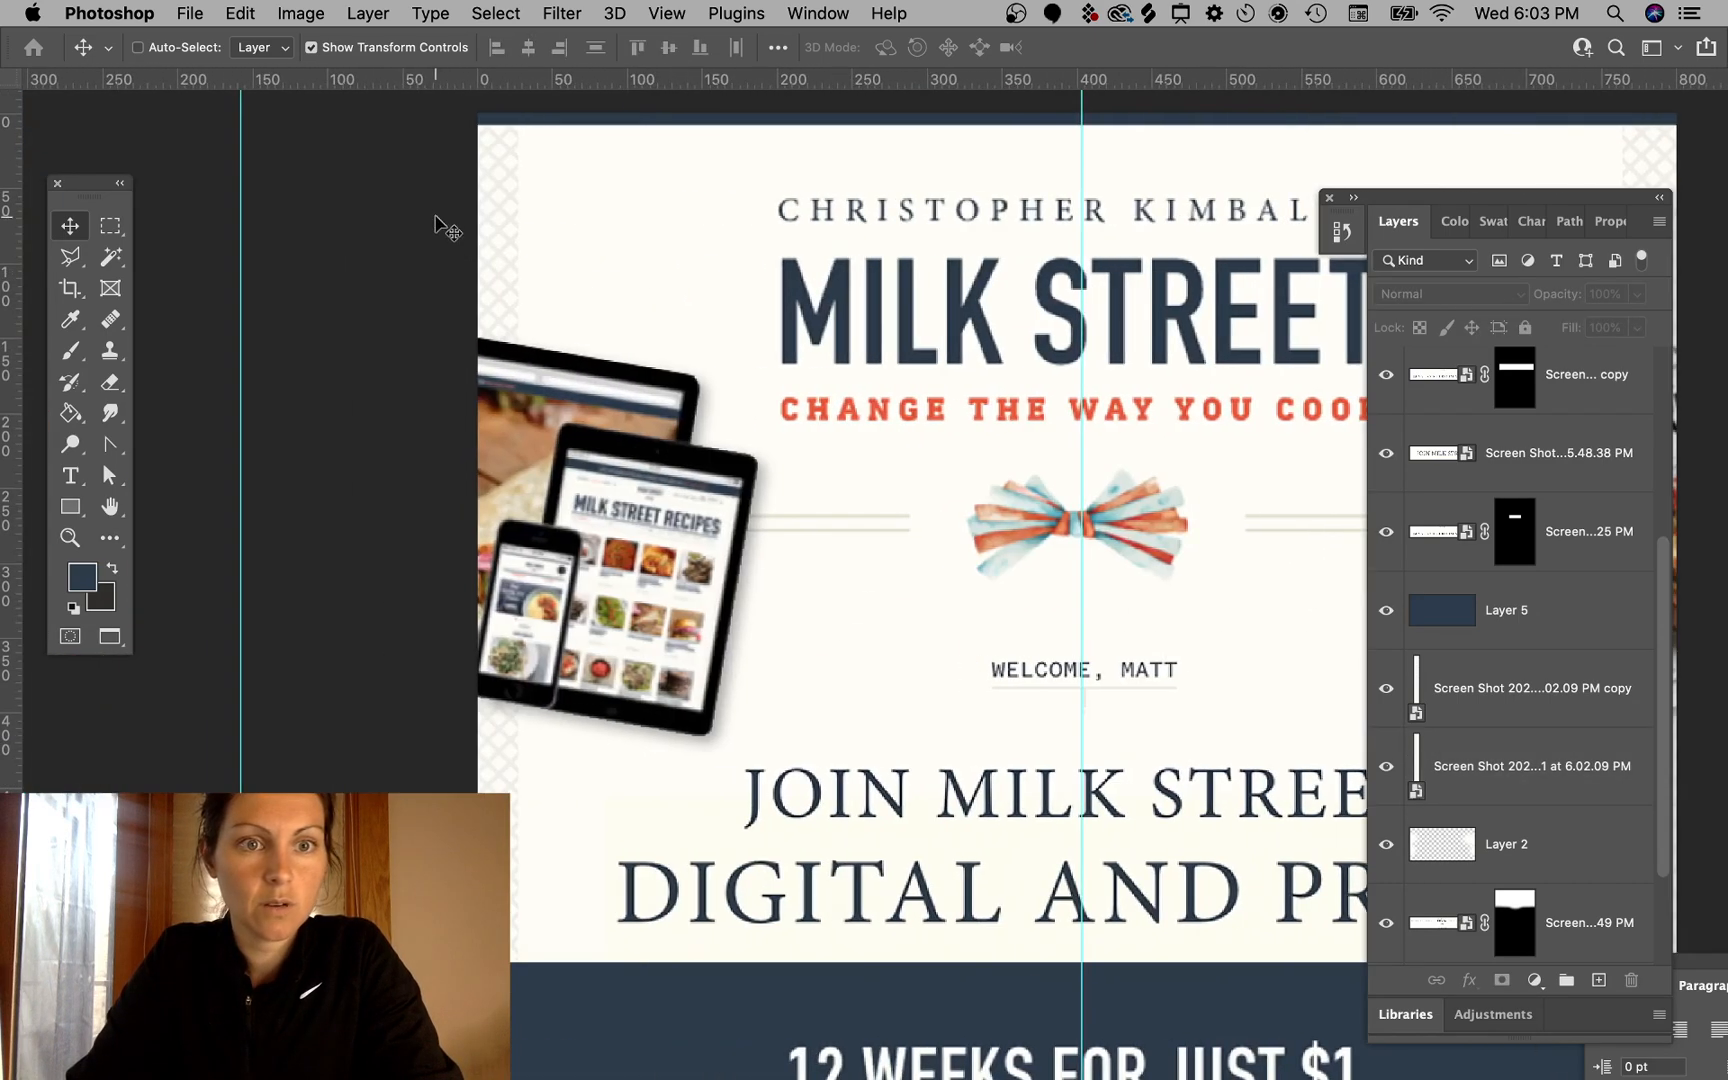
{"action": "left_click", "coordinate": [508, 222], "text": "super"}
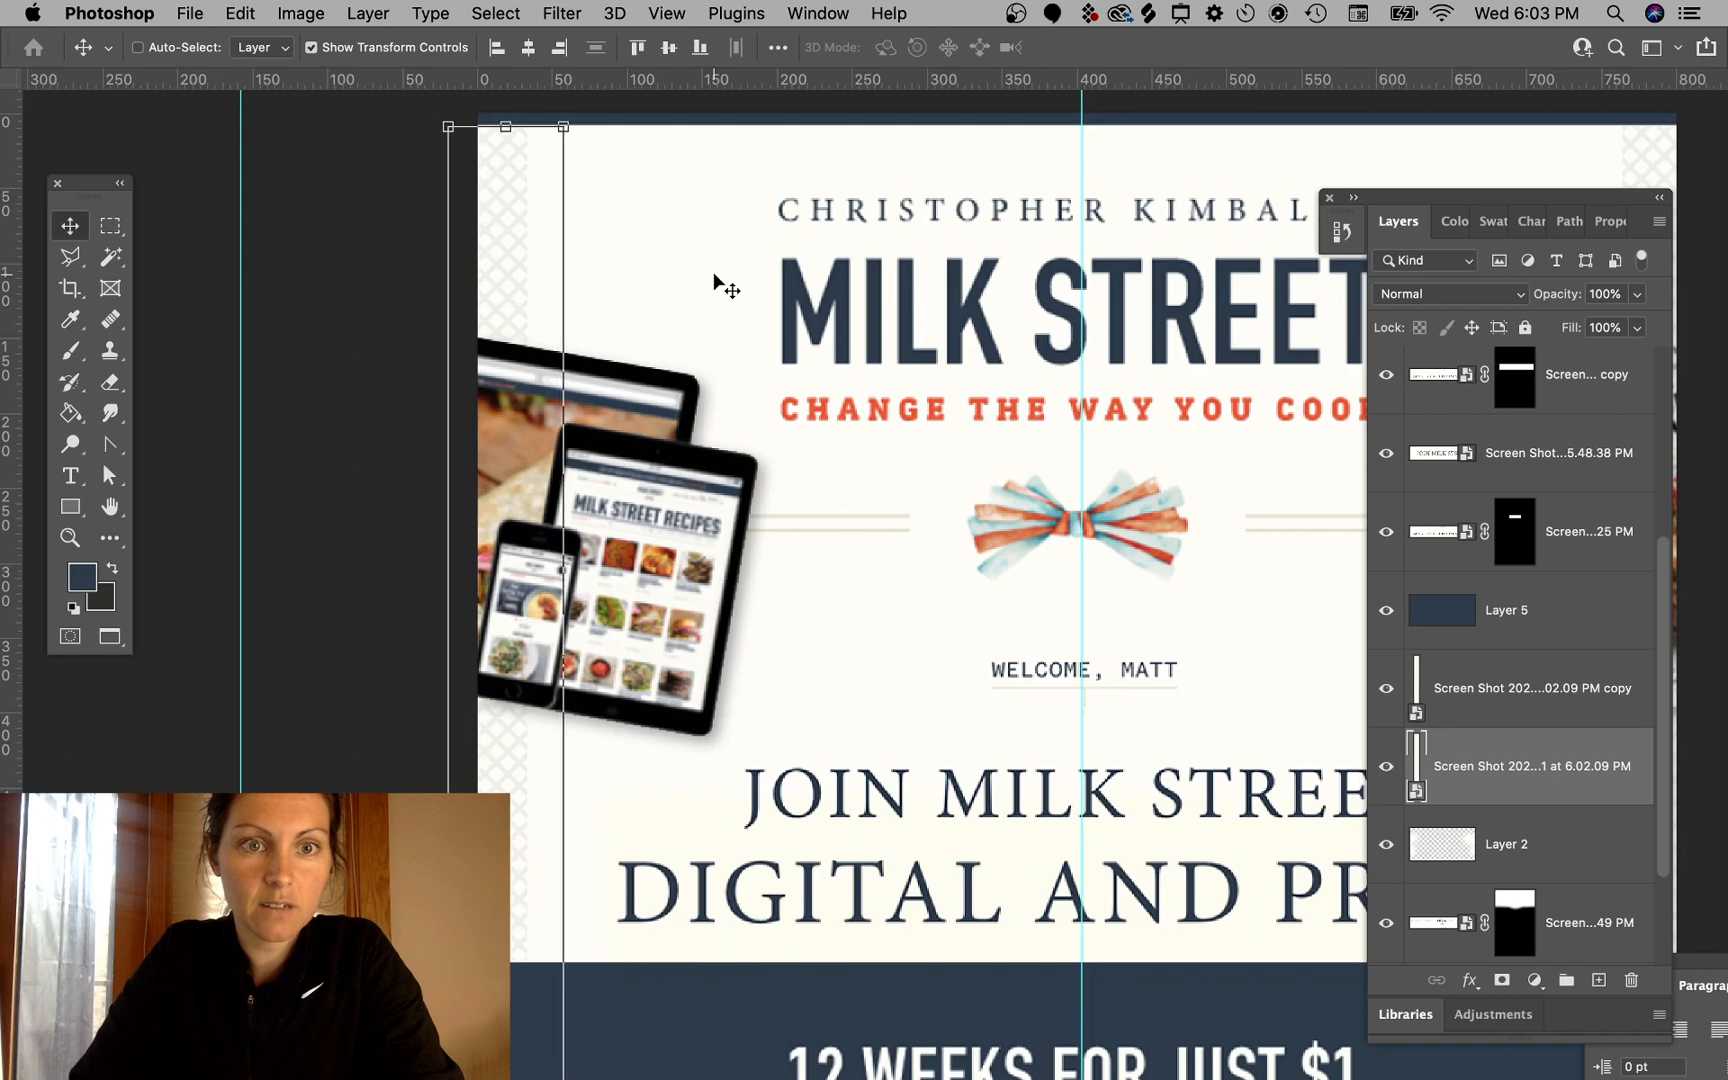
{"action": "left_click", "coordinate": [372, 248], "text": "super"}
{"action": "scroll", "coordinate": [938, 292], "scroll_direction": "right", "scroll_amount": 12}
{"action": "scroll", "coordinate": [938, 293], "scroll_direction": "left", "scroll_amount": 2}
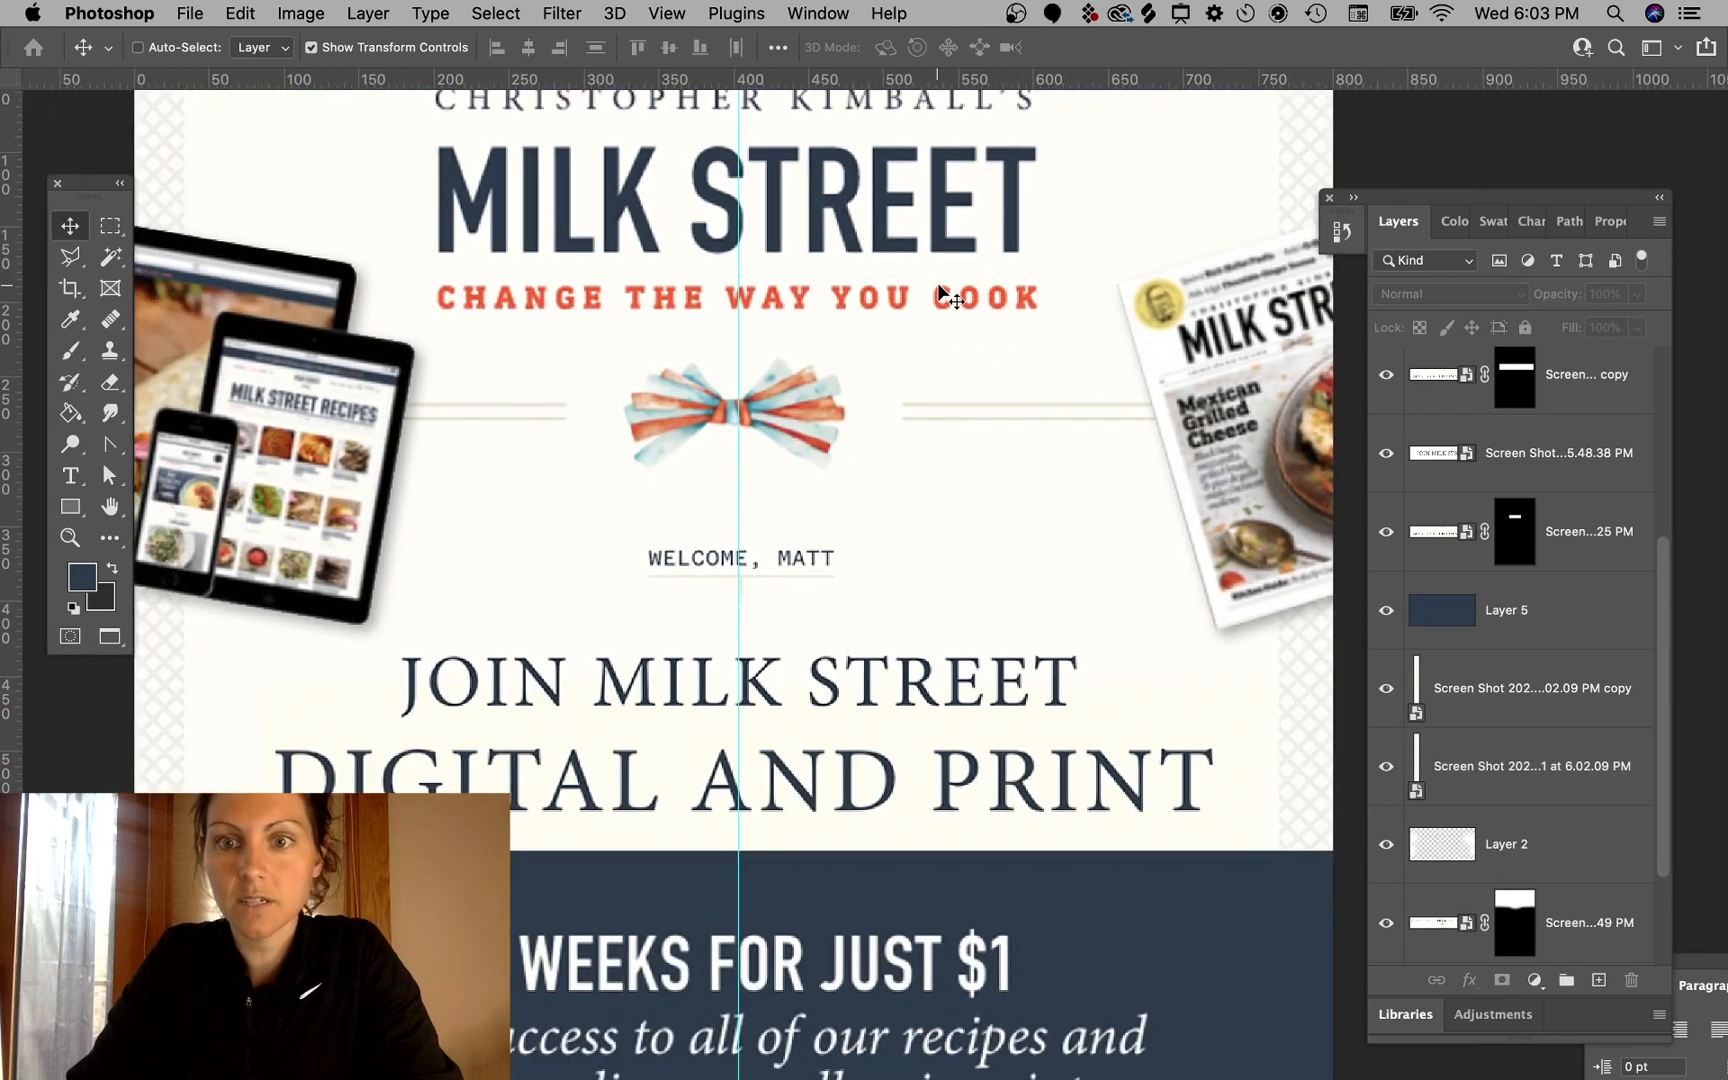
{"action": "scroll", "coordinate": [938, 293], "scroll_direction": "down", "scroll_amount": 4}
{"action": "scroll", "coordinate": [938, 294], "scroll_direction": "down", "scroll_amount": 7}
{"action": "scroll", "coordinate": [940, 296], "scroll_direction": "down", "scroll_amount": 3}
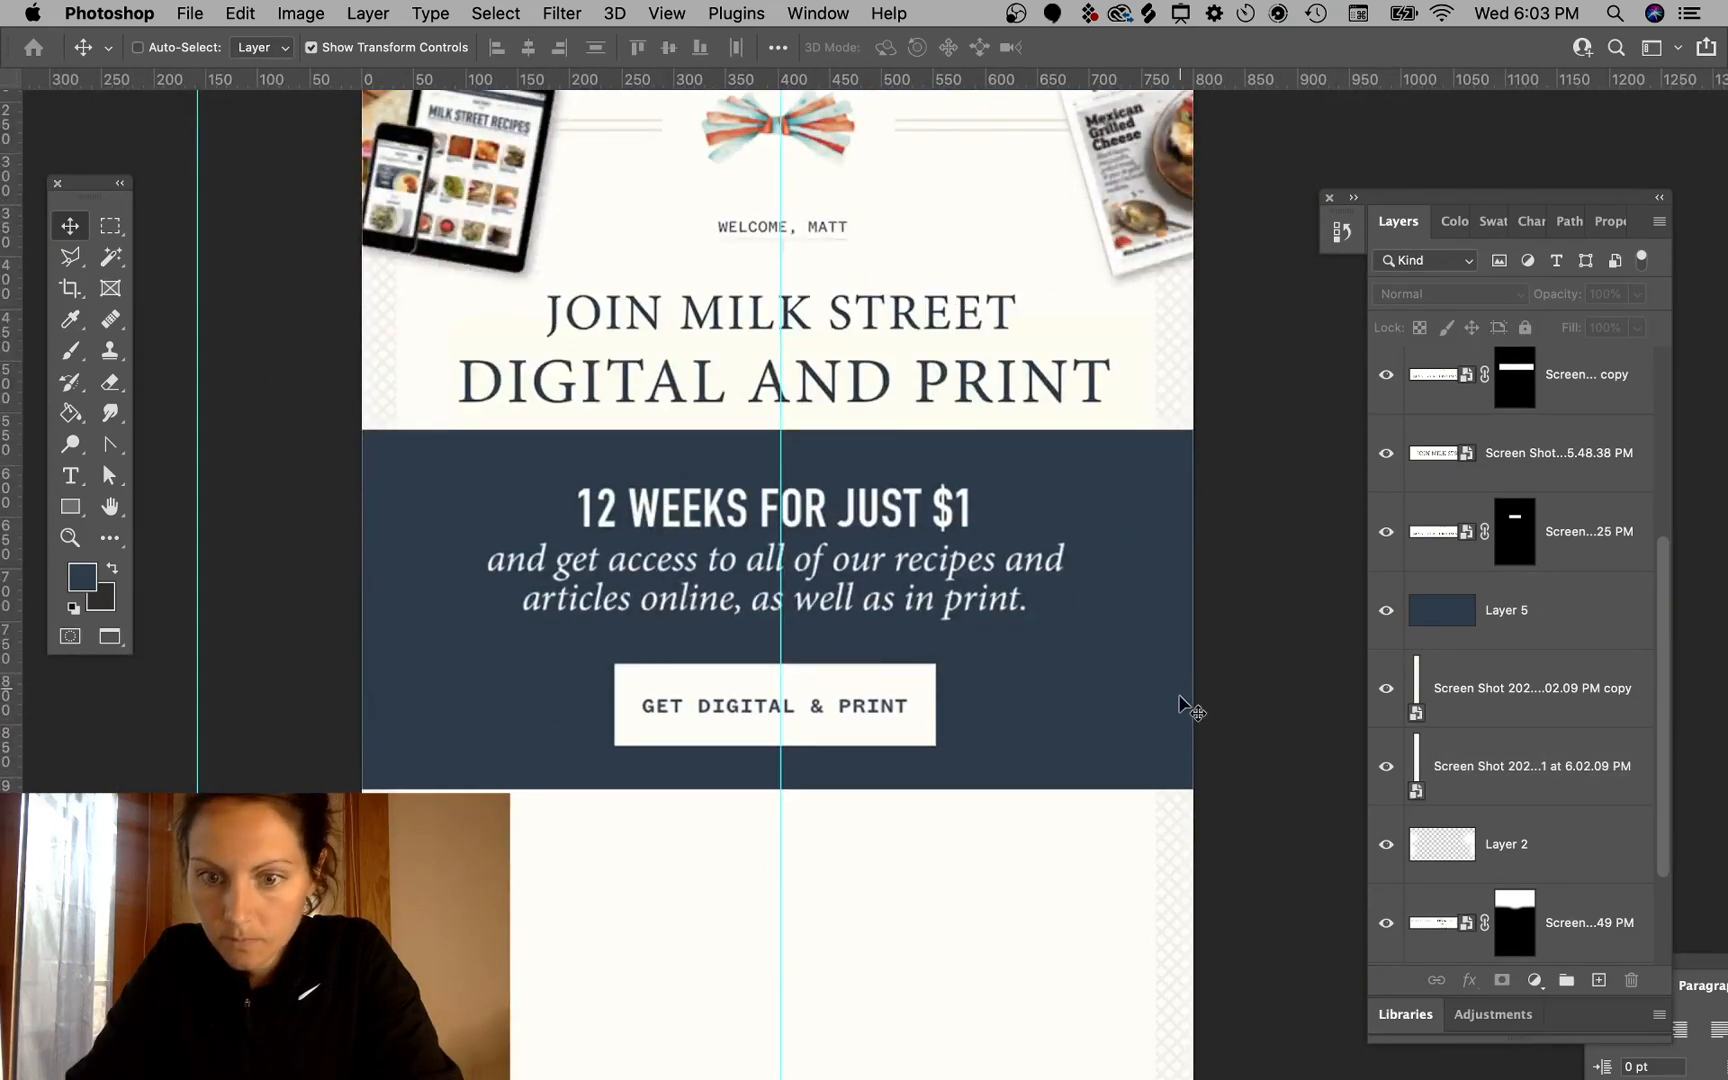
{"action": "scroll", "coordinate": [843, 665], "scroll_direction": "down", "scroll_amount": 5}
- Stretch the navy banner layer's right edge outward to 103% width
{"action": "left_click", "coordinate": [410, 358]}
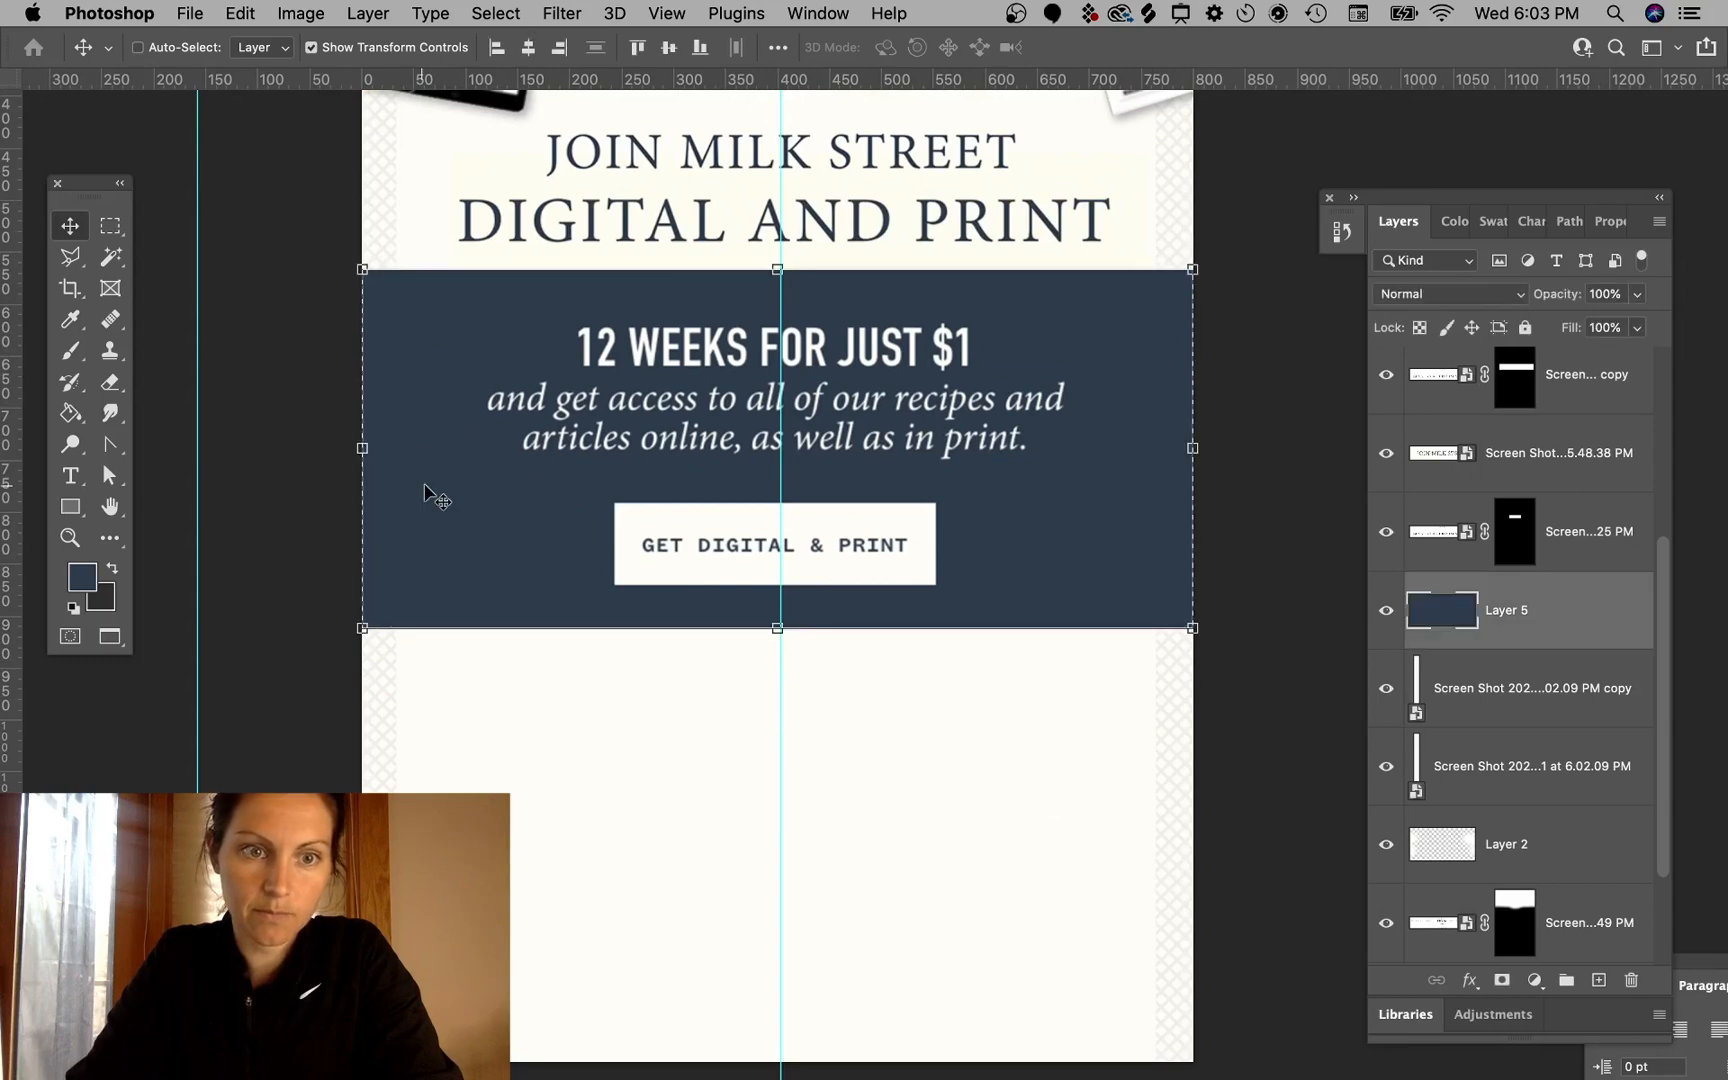
{"action": "left_click", "coordinate": [240, 566], "text": "super"}
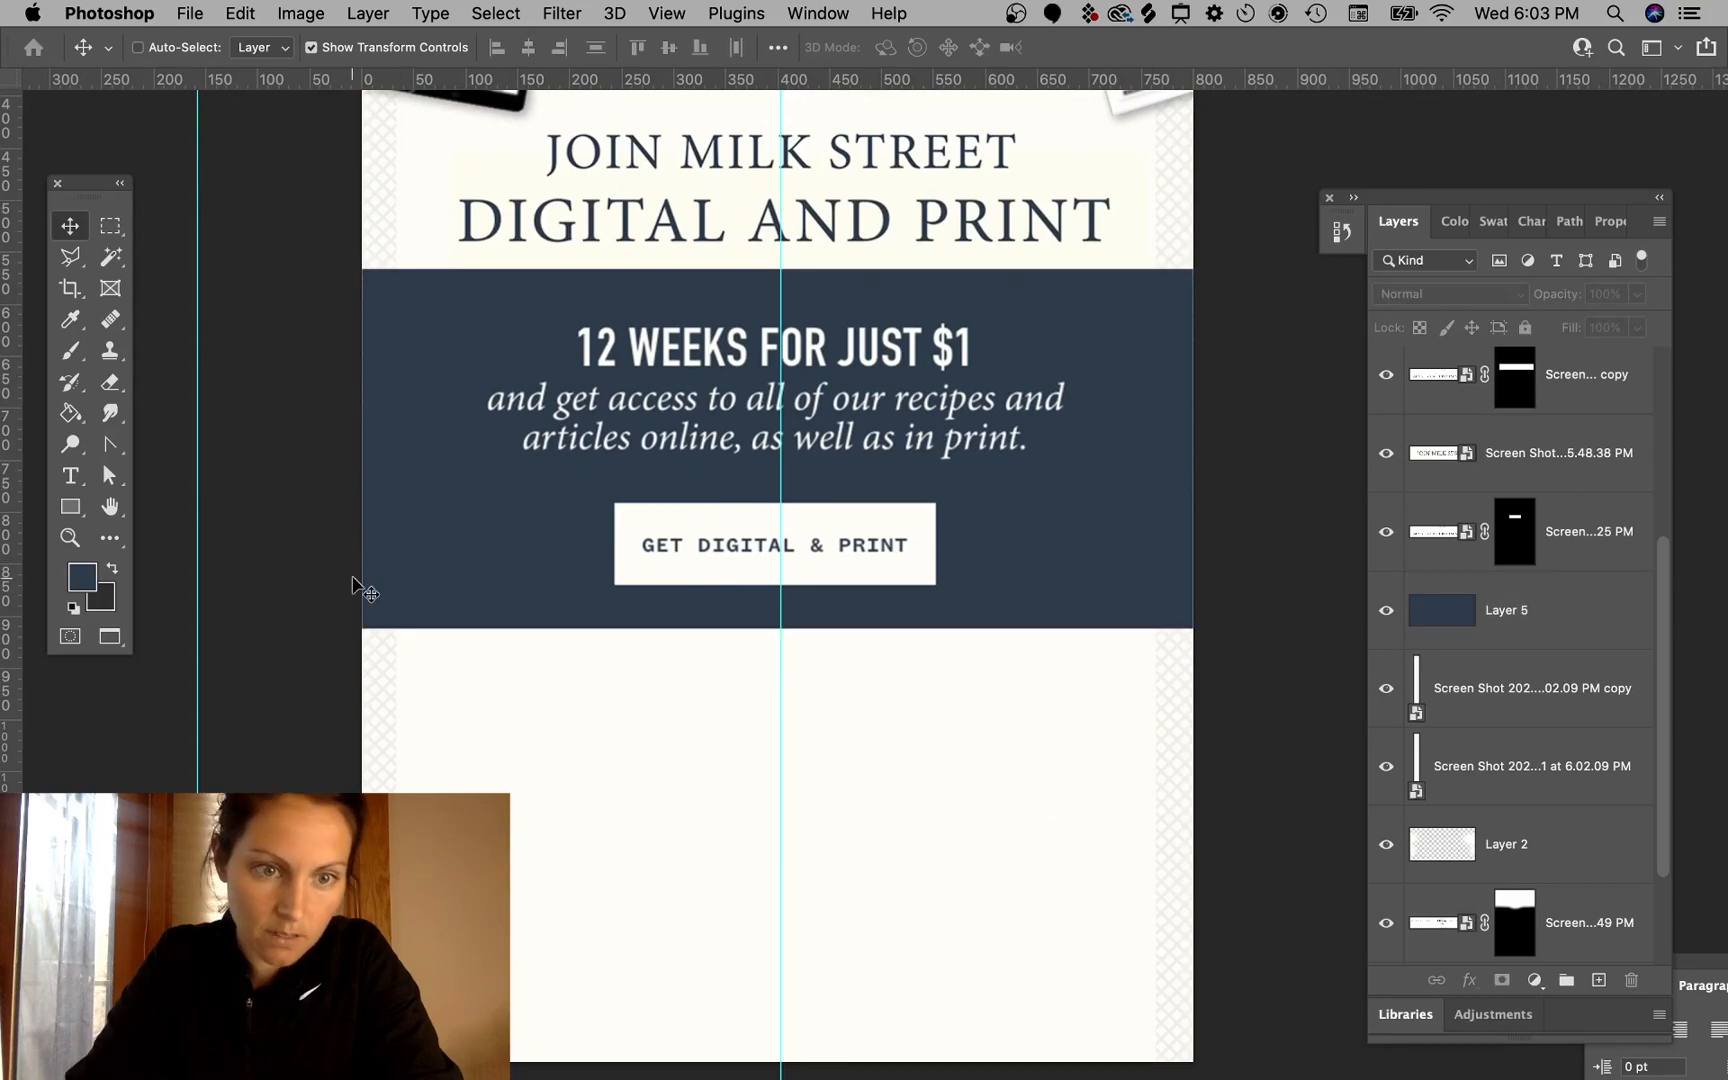
{"action": "left_click", "coordinate": [410, 548], "text": "super"}
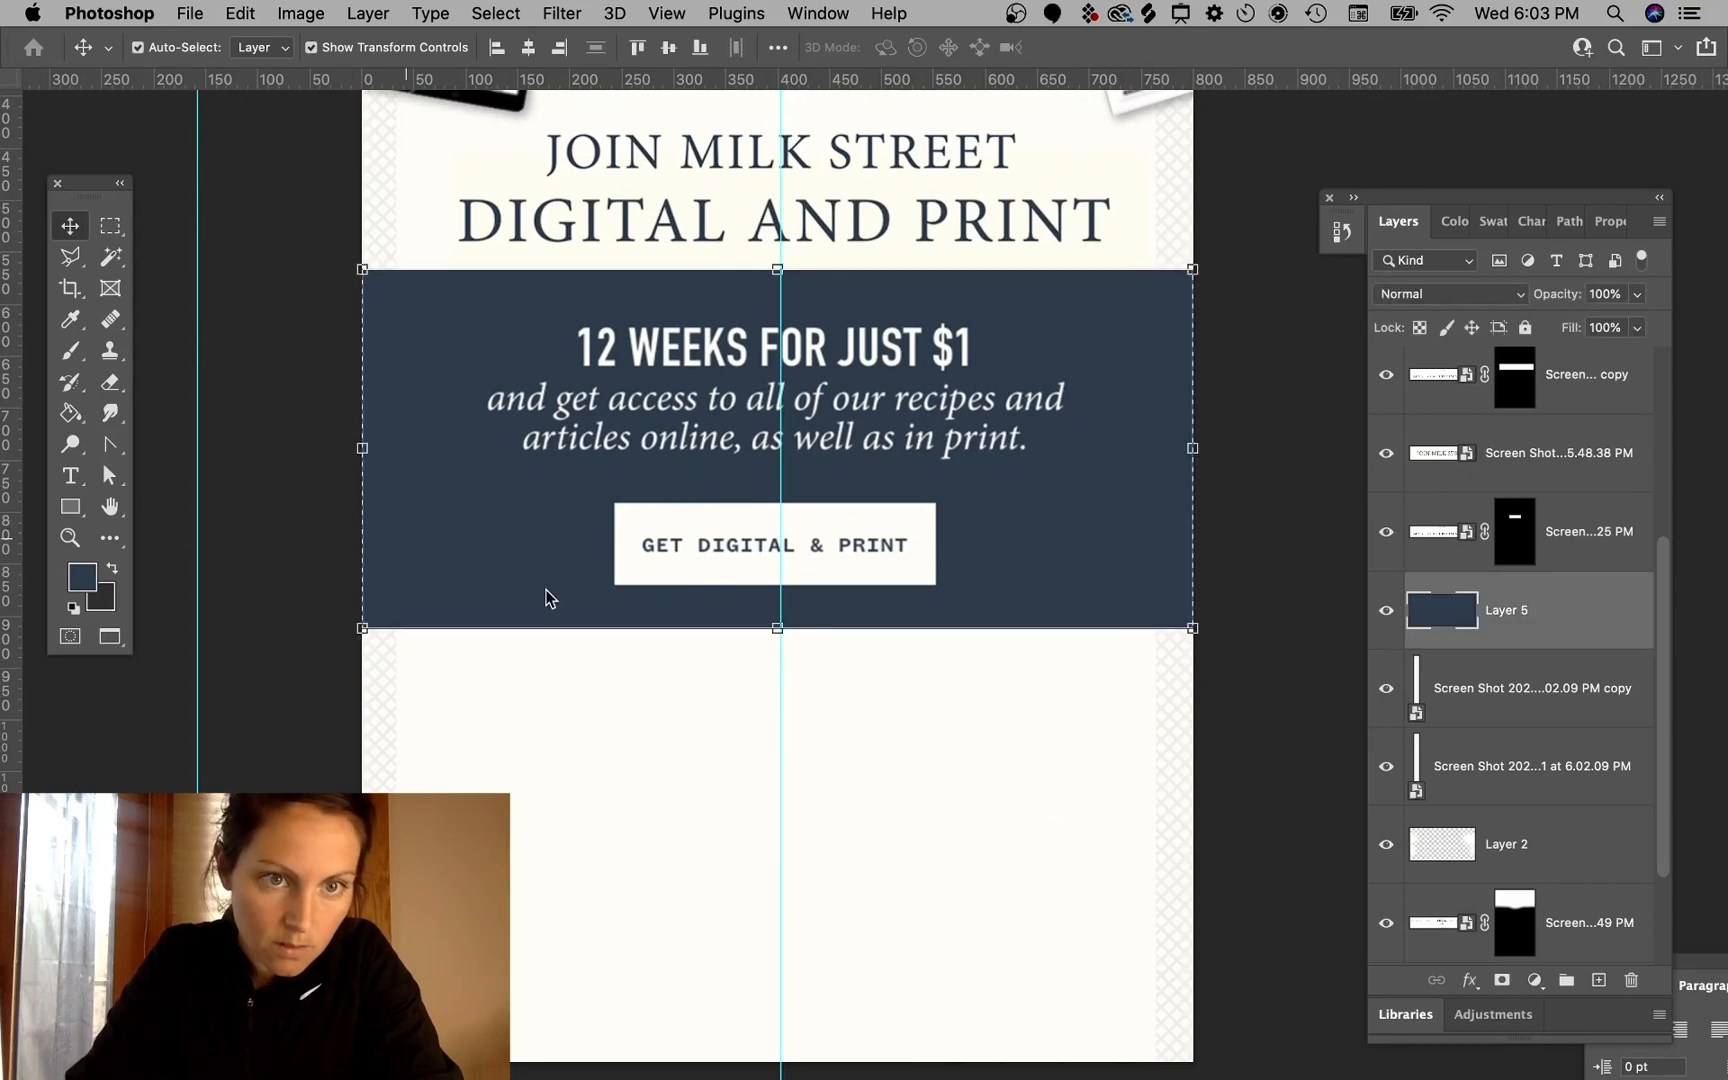
{"action": "left_click", "coordinate": [1301, 531]}
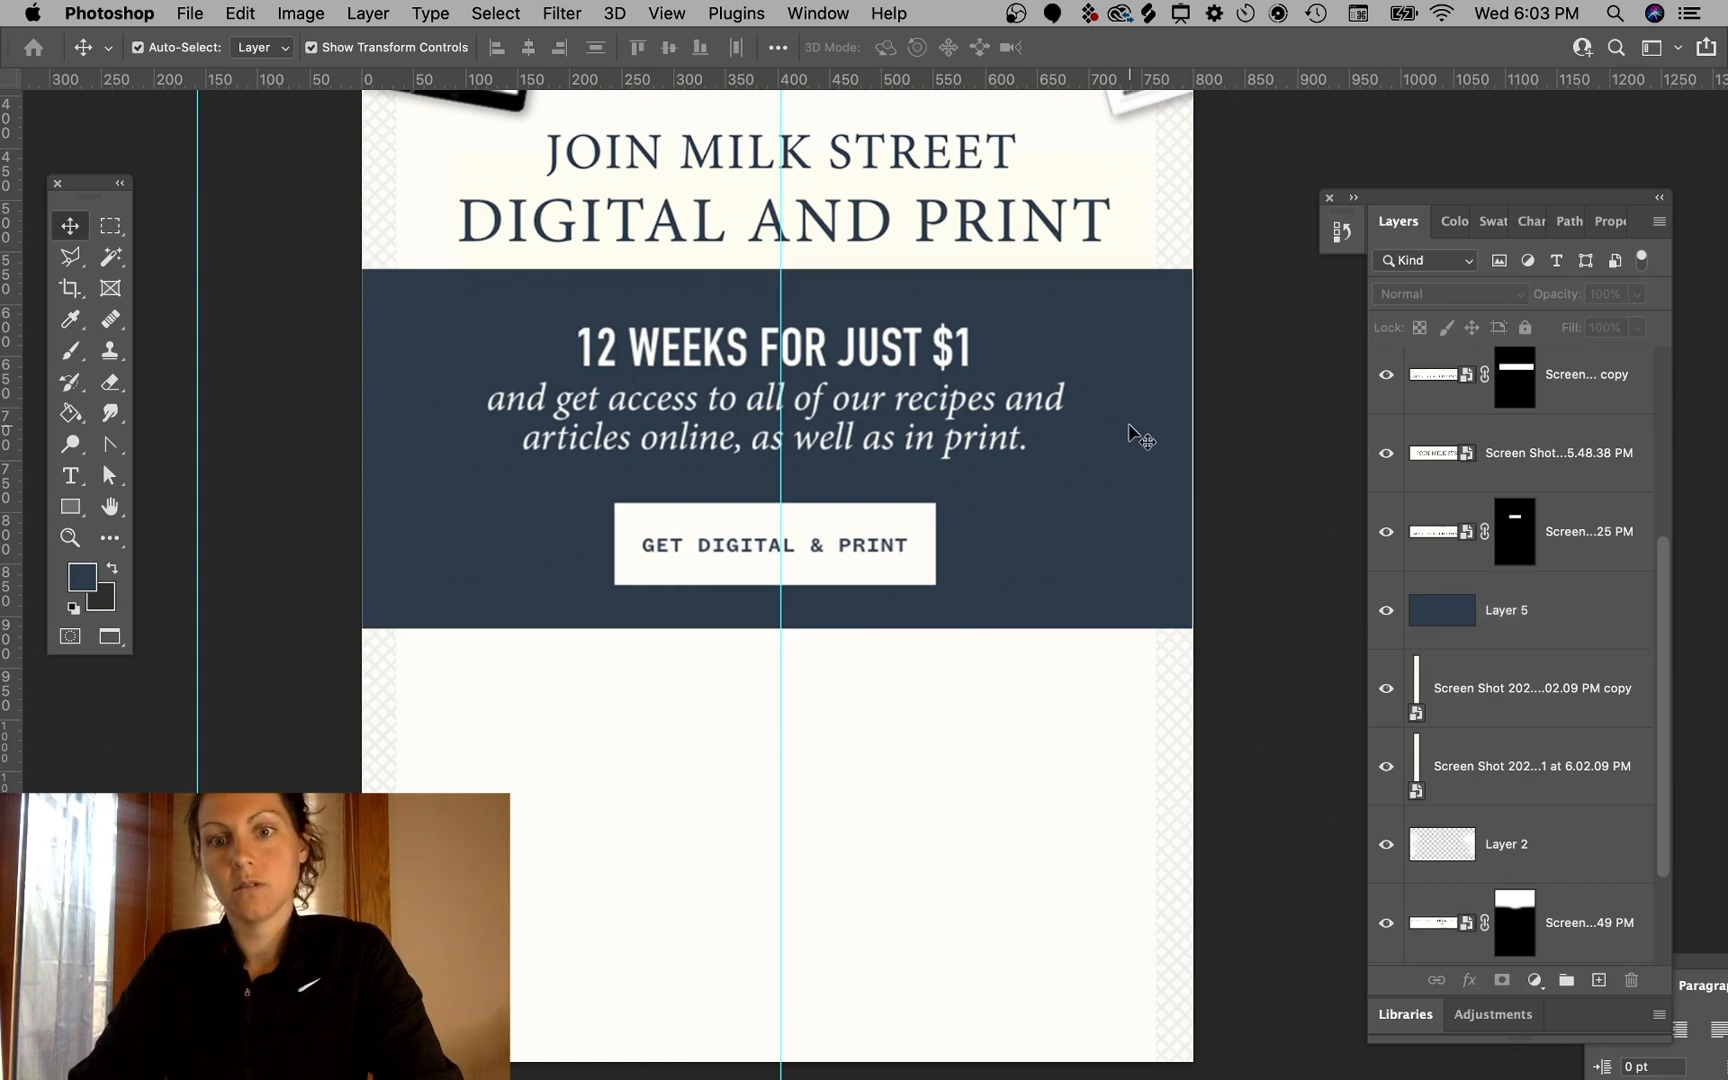
{"action": "left_click", "coordinate": [1165, 441], "text": "super"}
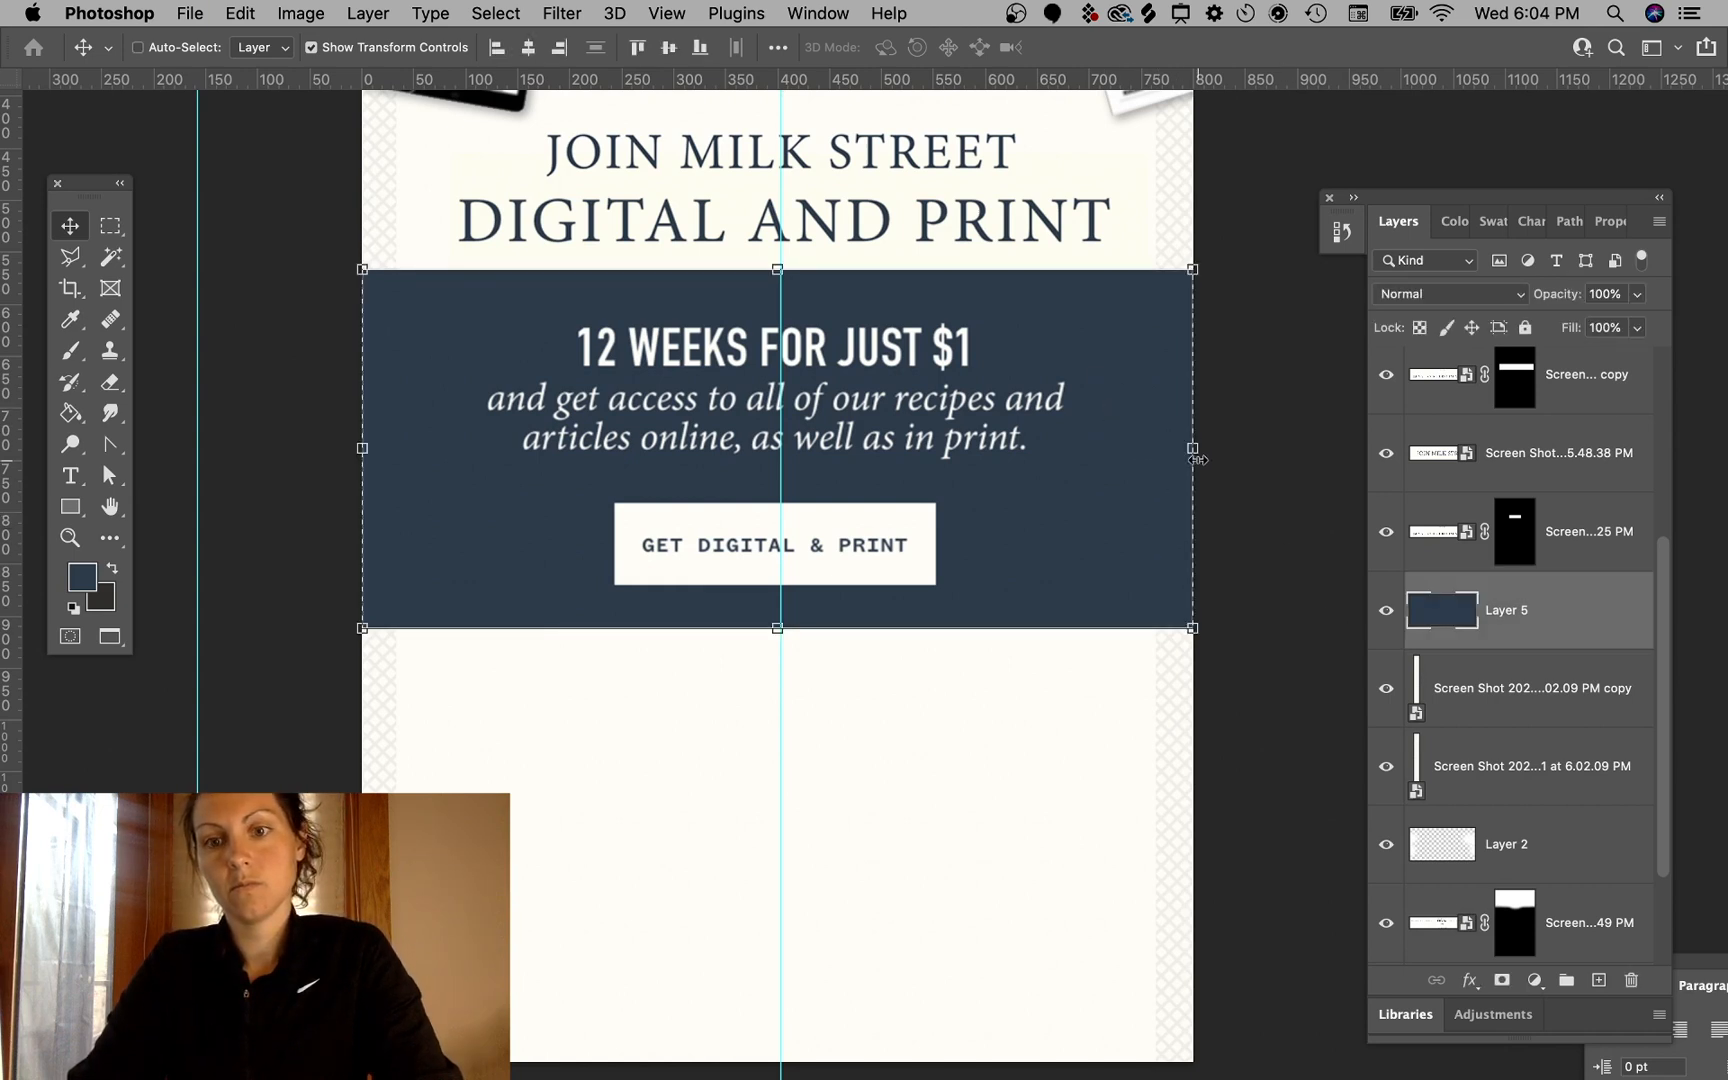
{"action": "left_click_drag", "start_coordinate": [1193, 449], "coordinate": [1212, 429]}
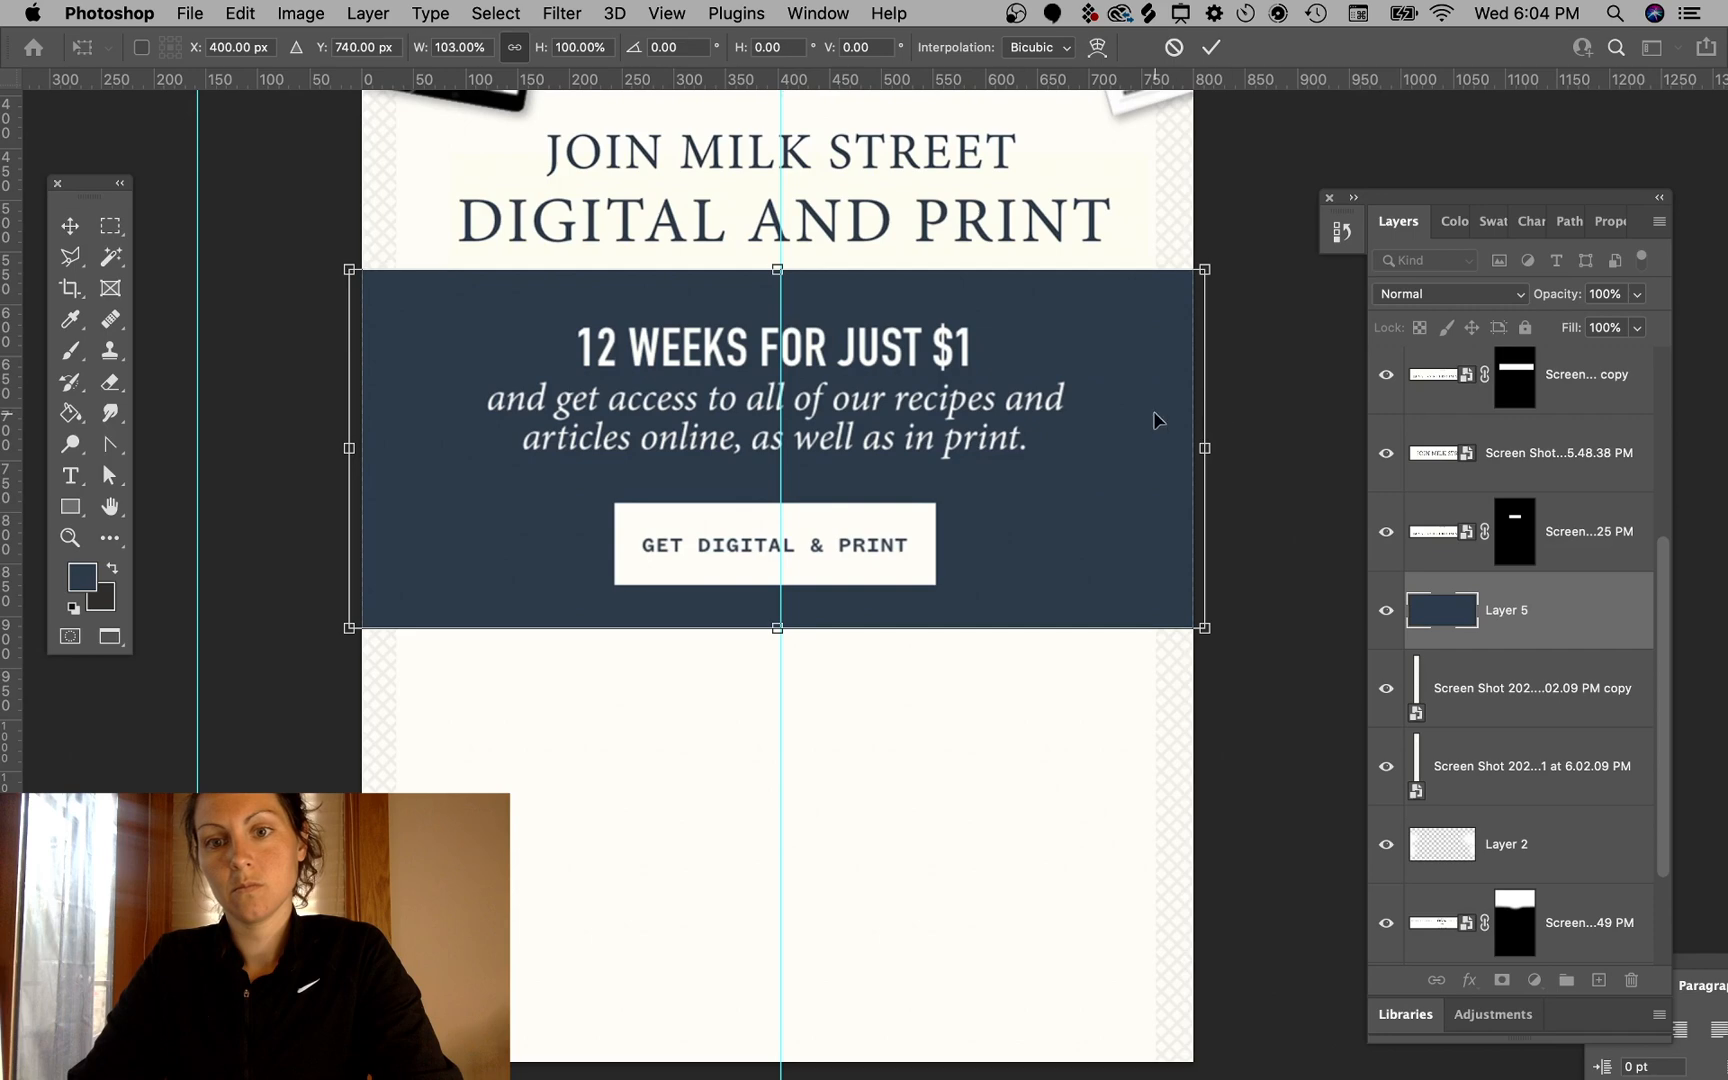
{"action": "key", "text": "Return"}
{"action": "left_click", "coordinate": [1289, 421], "text": "super"}
- Zoom out and back in to review the whole email layout
{"action": "key", "text": "super+minus"}
{"action": "key", "text": "super+minus"}
{"action": "scroll", "coordinate": [1289, 498], "scroll_direction": "left", "scroll_amount": 3}
{"action": "scroll", "coordinate": [1289, 498], "scroll_direction": "up", "scroll_amount": 1}
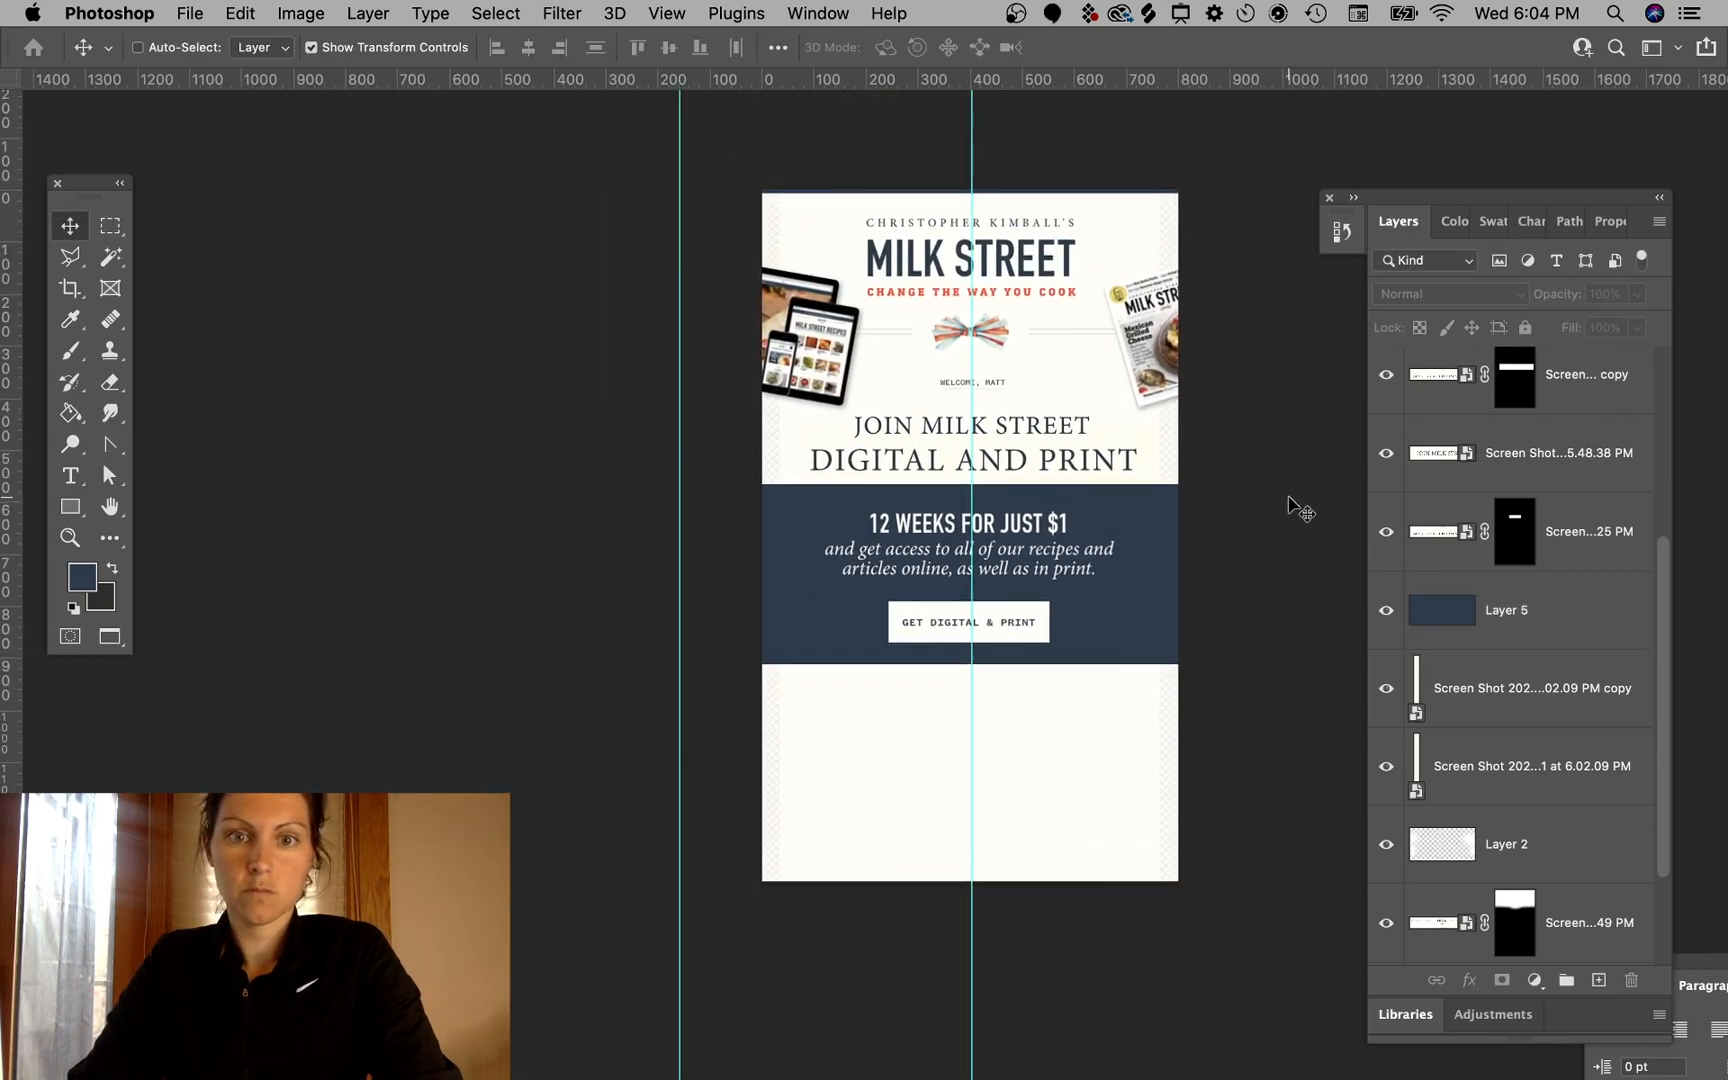
{"action": "scroll", "coordinate": [1290, 498], "scroll_direction": "up", "scroll_amount": 1}
{"action": "scroll", "coordinate": [1290, 498], "scroll_direction": "right", "scroll_amount": 1}
{"action": "key", "text": "super+plus"}
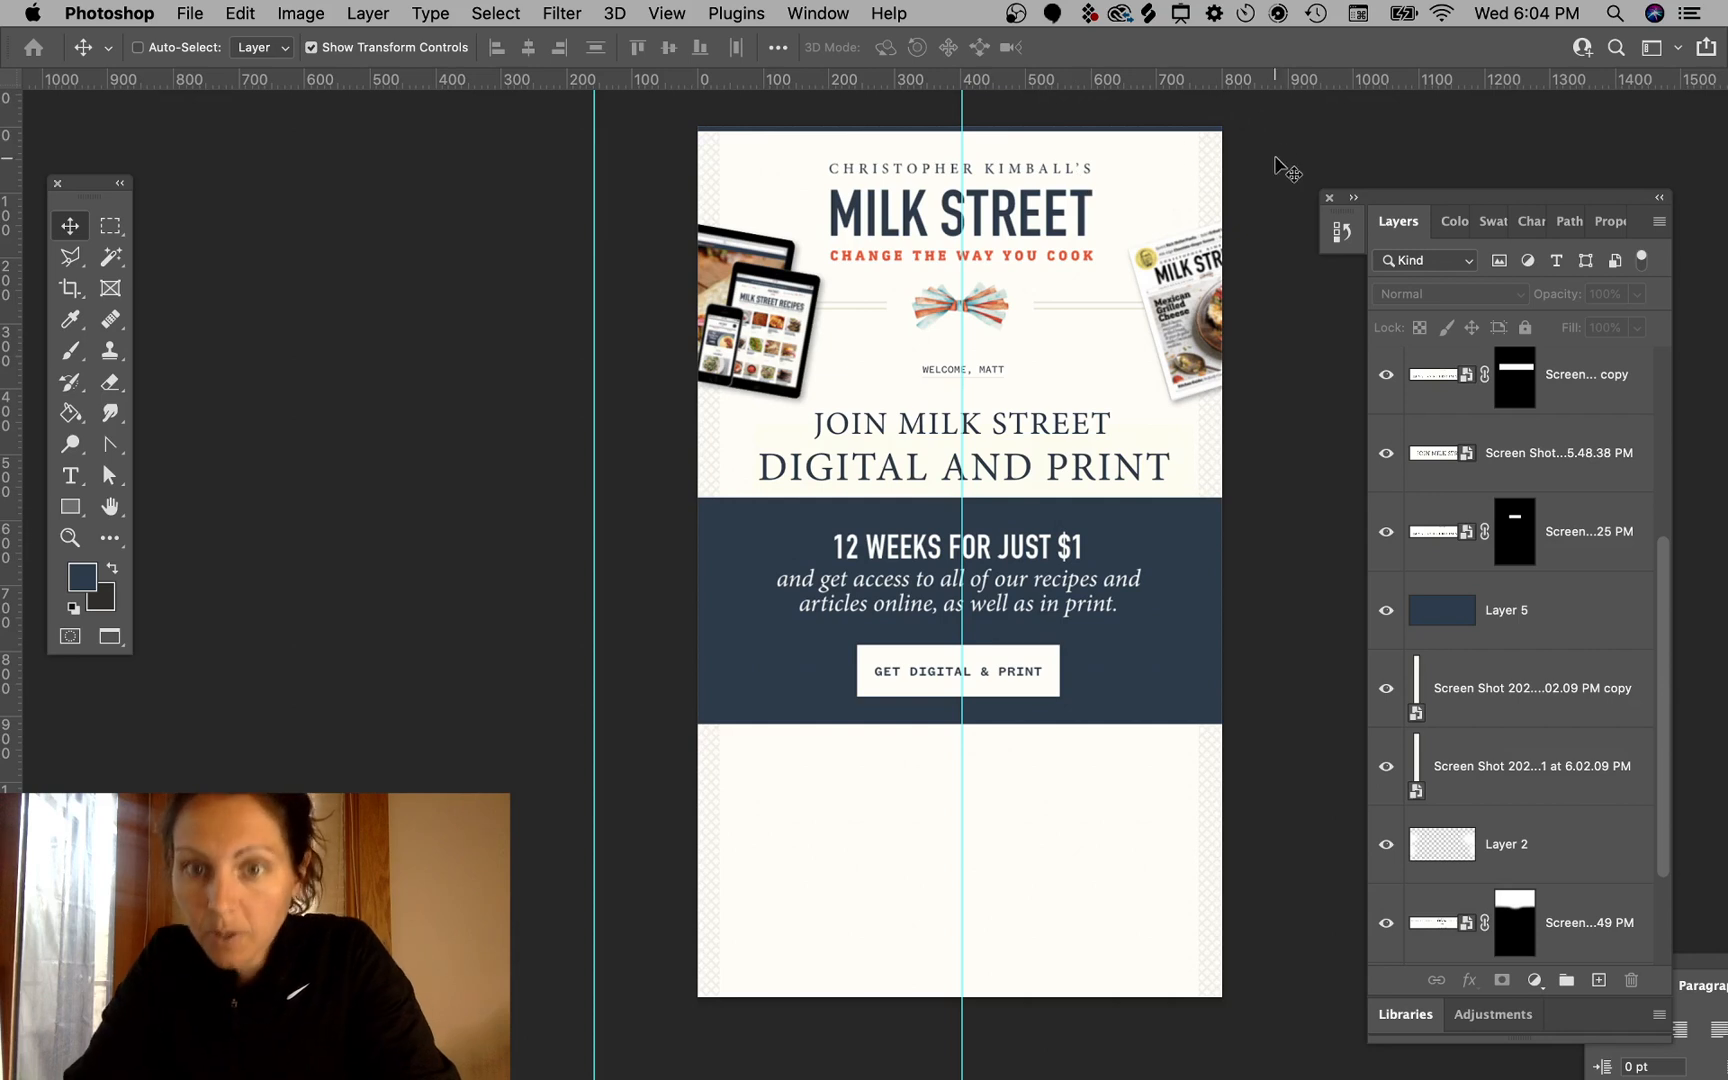
{"action": "scroll", "coordinate": [1236, 510], "scroll_direction": "up", "scroll_amount": 1}
{"action": "scroll", "coordinate": [1236, 510], "scroll_direction": "right", "scroll_amount": 1}
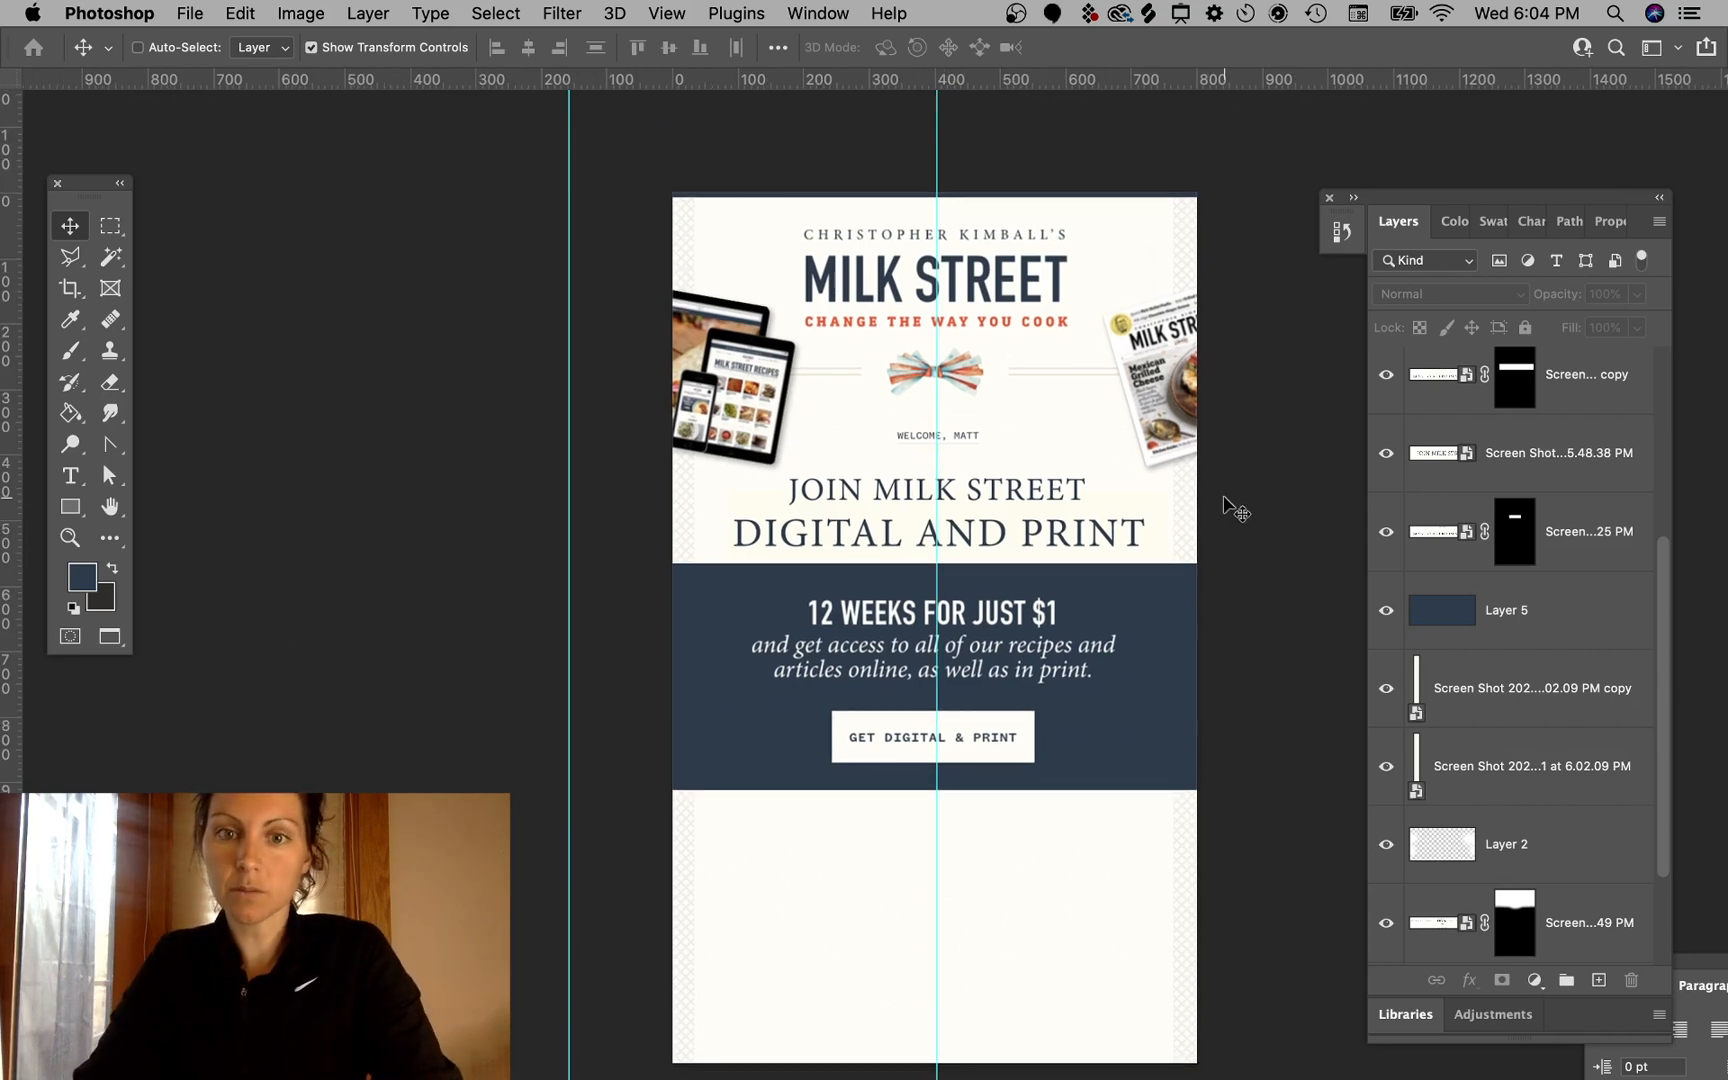
{"action": "left_click", "coordinate": [970, 376], "text": "super"}
{"action": "left_click_drag", "start_coordinate": [965, 370], "coordinate": [964, 381]}
{"action": "key", "text": "super+z"}
{"action": "left_click", "coordinate": [1258, 170], "text": "super"}
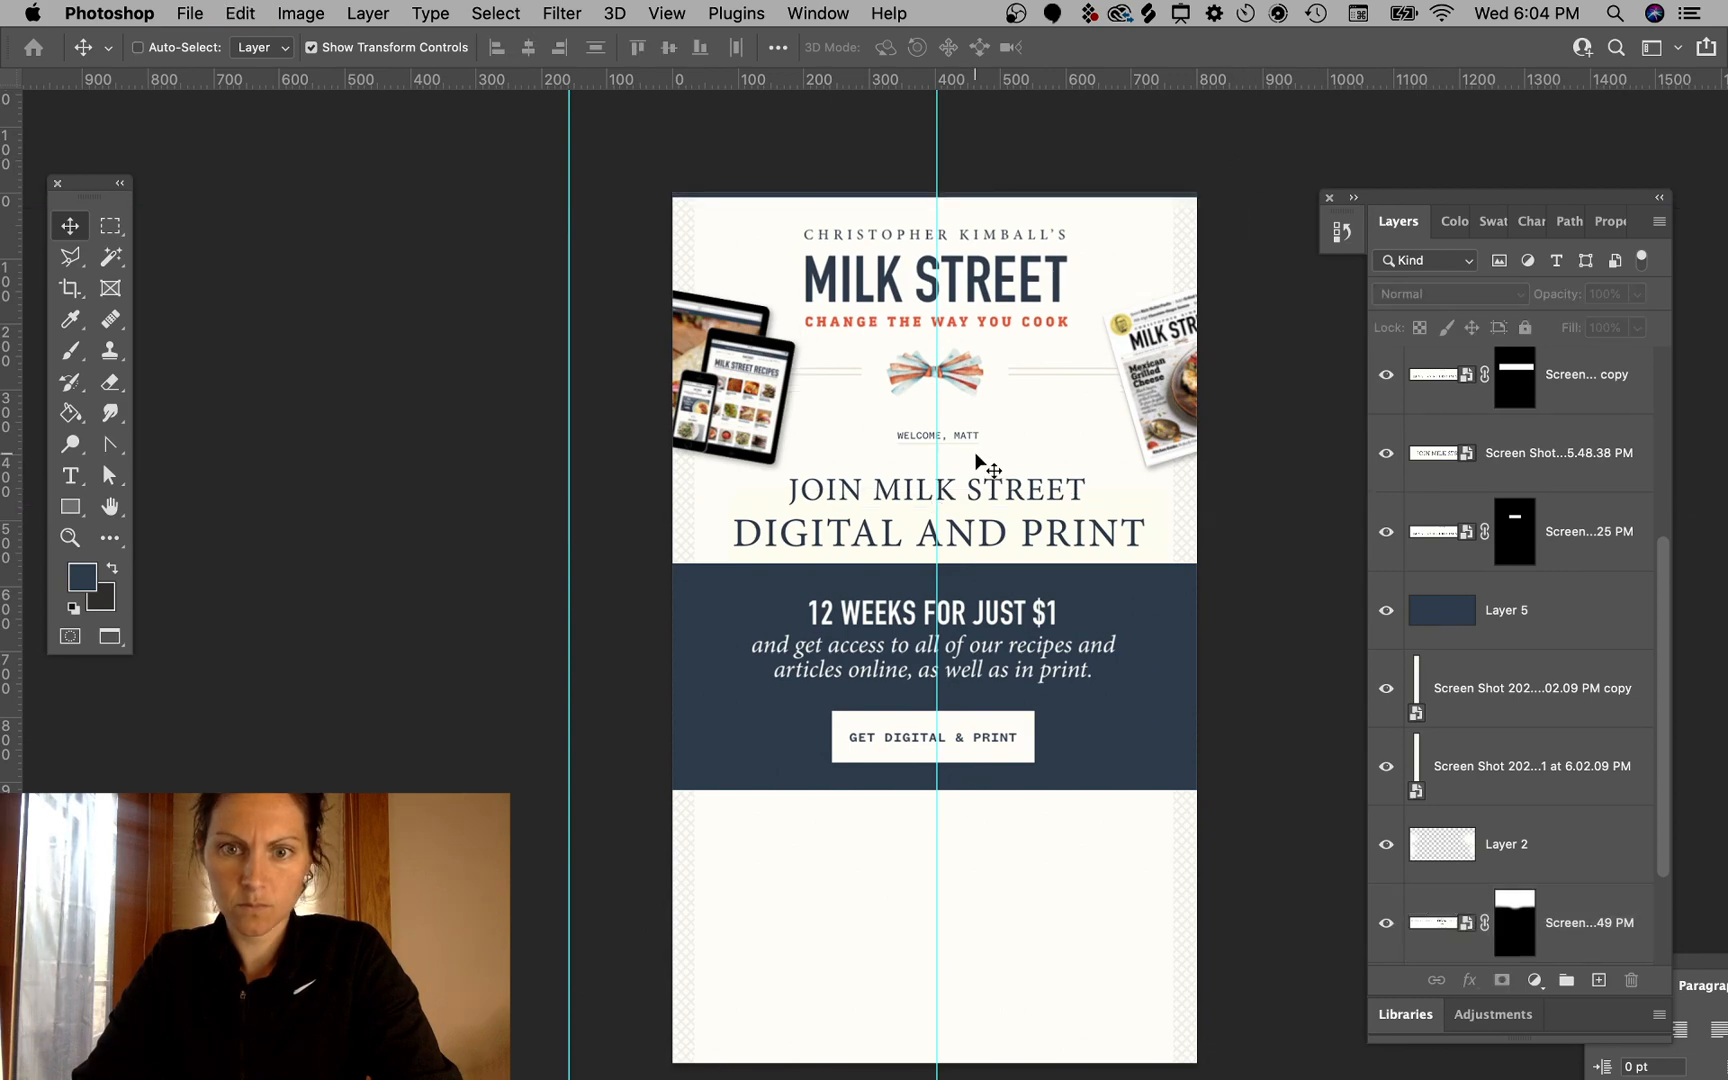
{"action": "scroll", "coordinate": [811, 781], "scroll_direction": "down", "scroll_amount": 5}
{"action": "scroll", "coordinate": [811, 781], "scroll_direction": "up", "scroll_amount": 5}
{"action": "scroll", "coordinate": [811, 781], "scroll_direction": "left", "scroll_amount": 1}
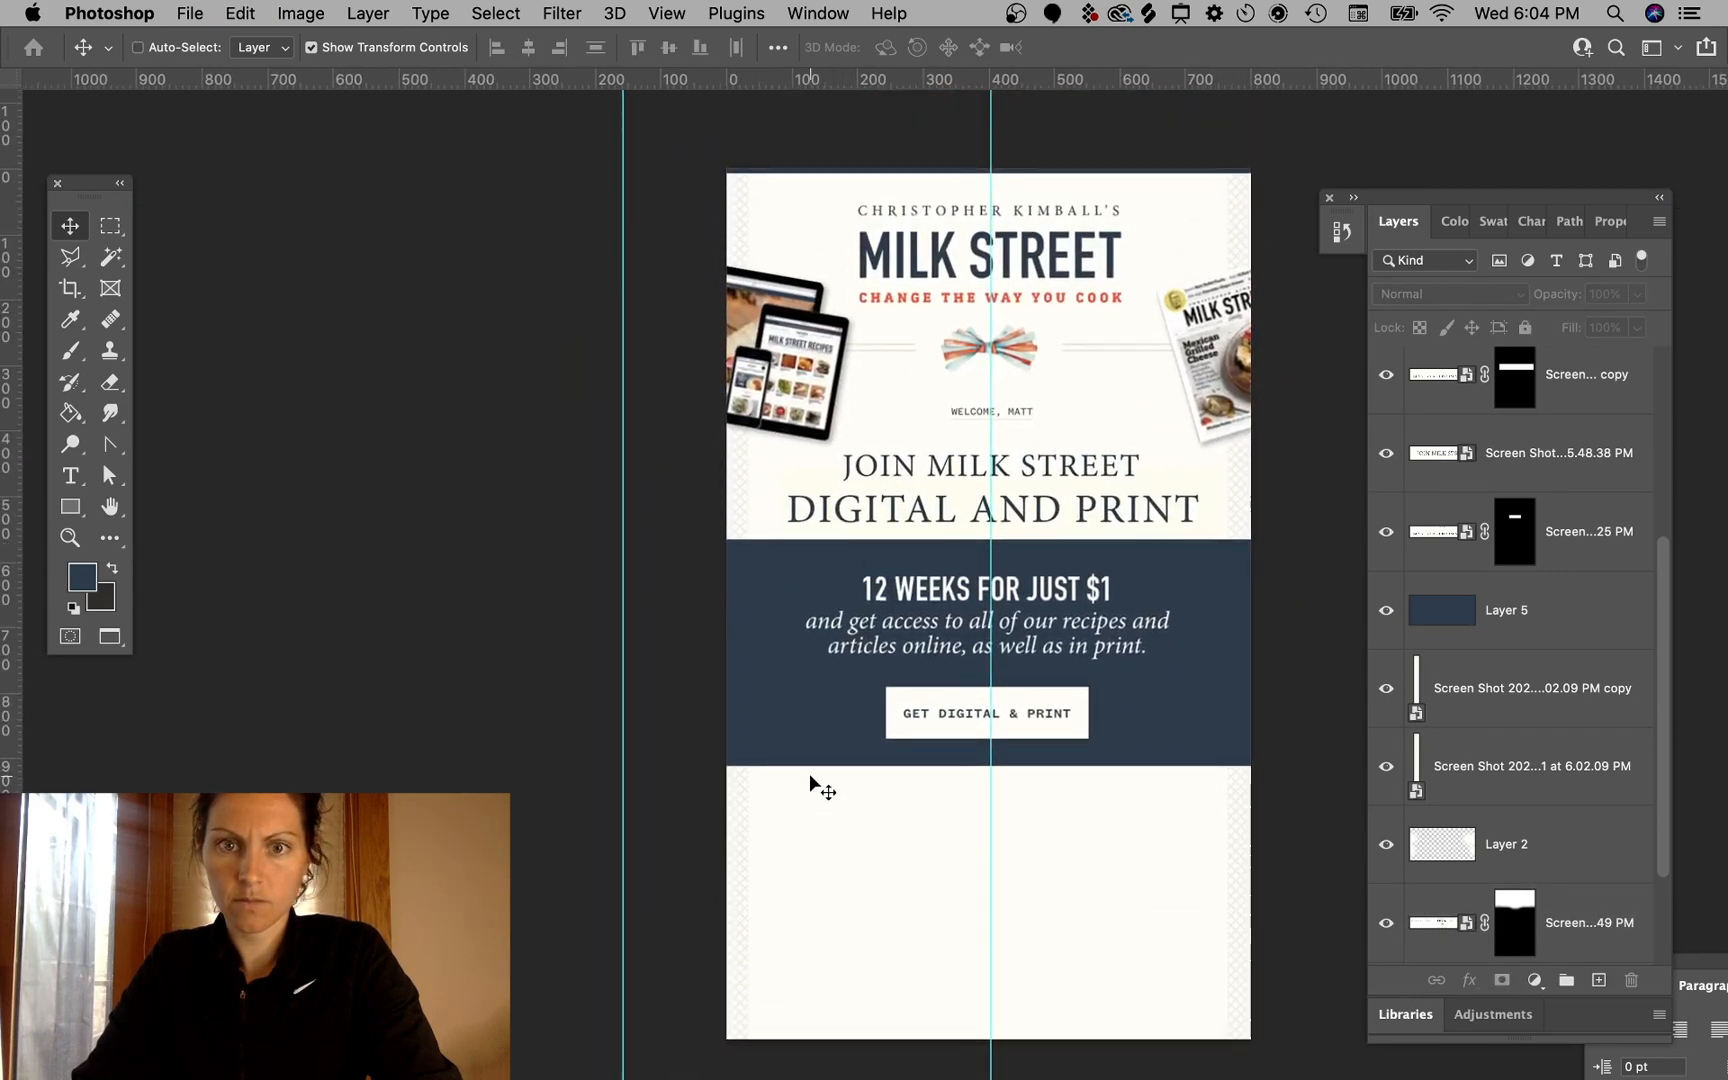
{"action": "scroll", "coordinate": [811, 781], "scroll_direction": "right", "scroll_amount": 1}
{"action": "scroll", "coordinate": [708, 880], "scroll_direction": "down", "scroll_amount": 3}
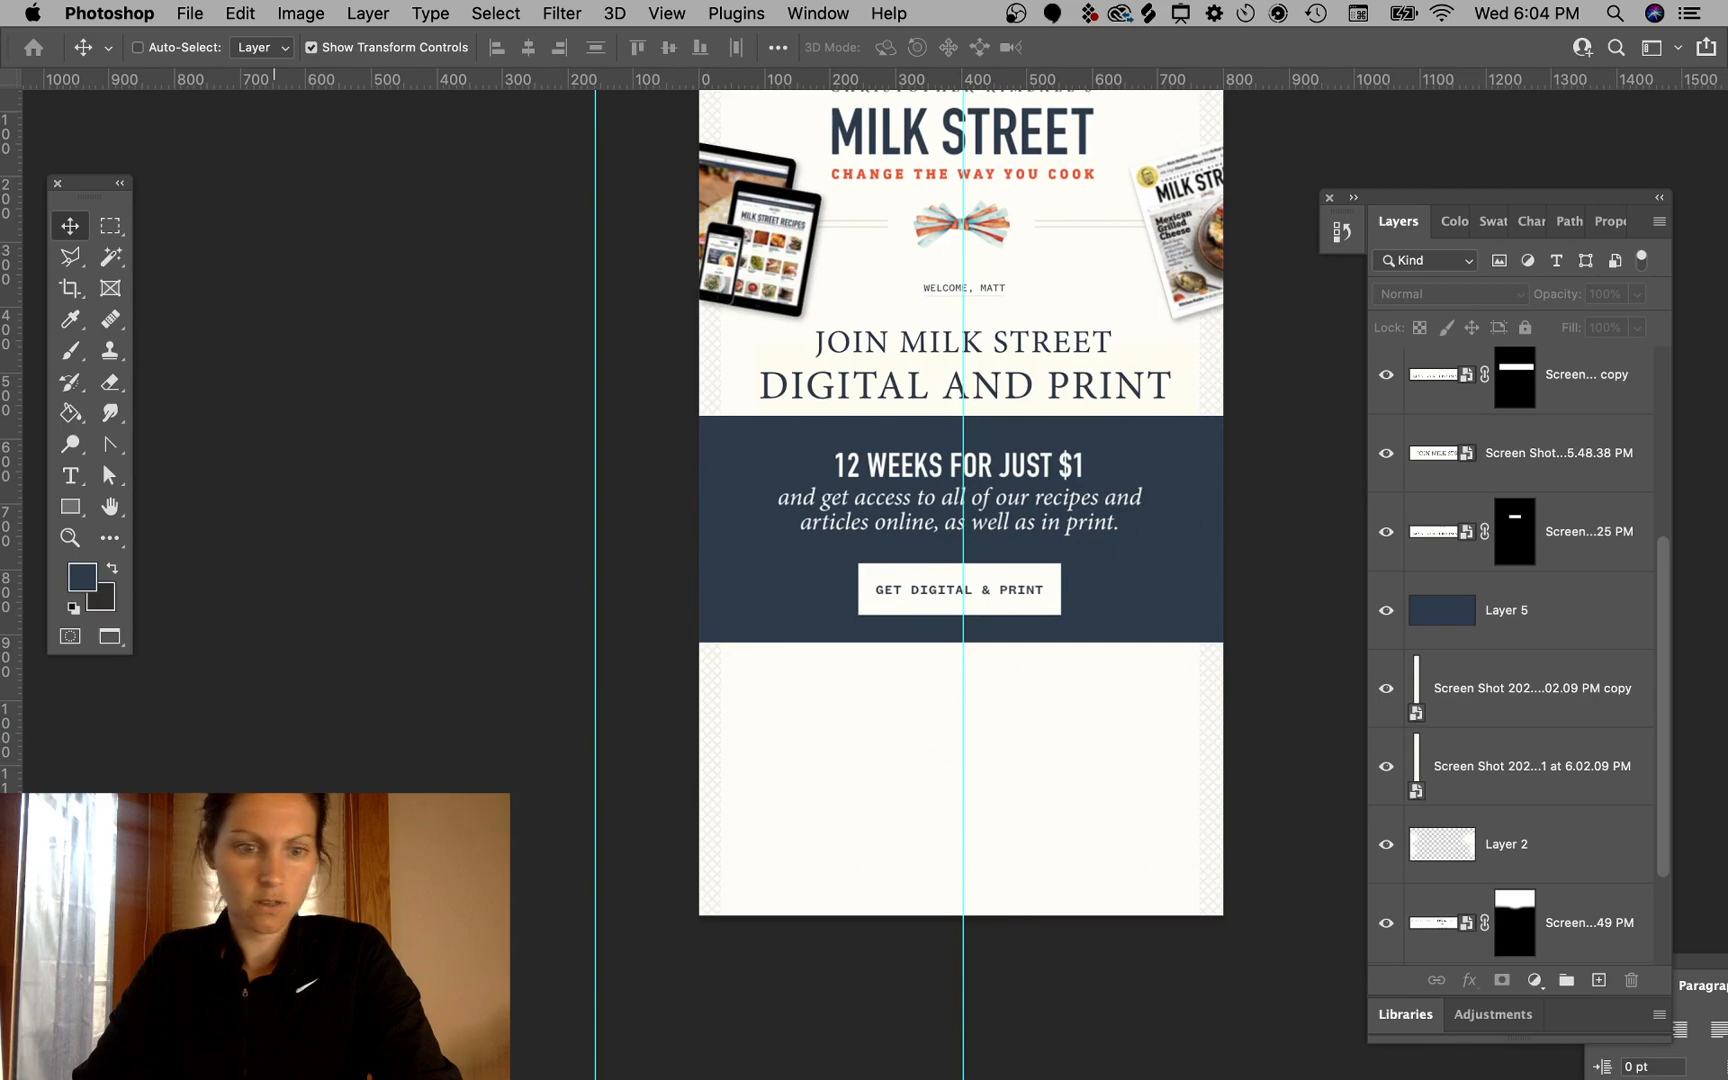
- Switch to the browser and scroll the recipe page to view its subscription banner
{"action": "mouse_move", "coordinate": [209, 1078]}
{"action": "left_click", "coordinate": [154, 1055]}
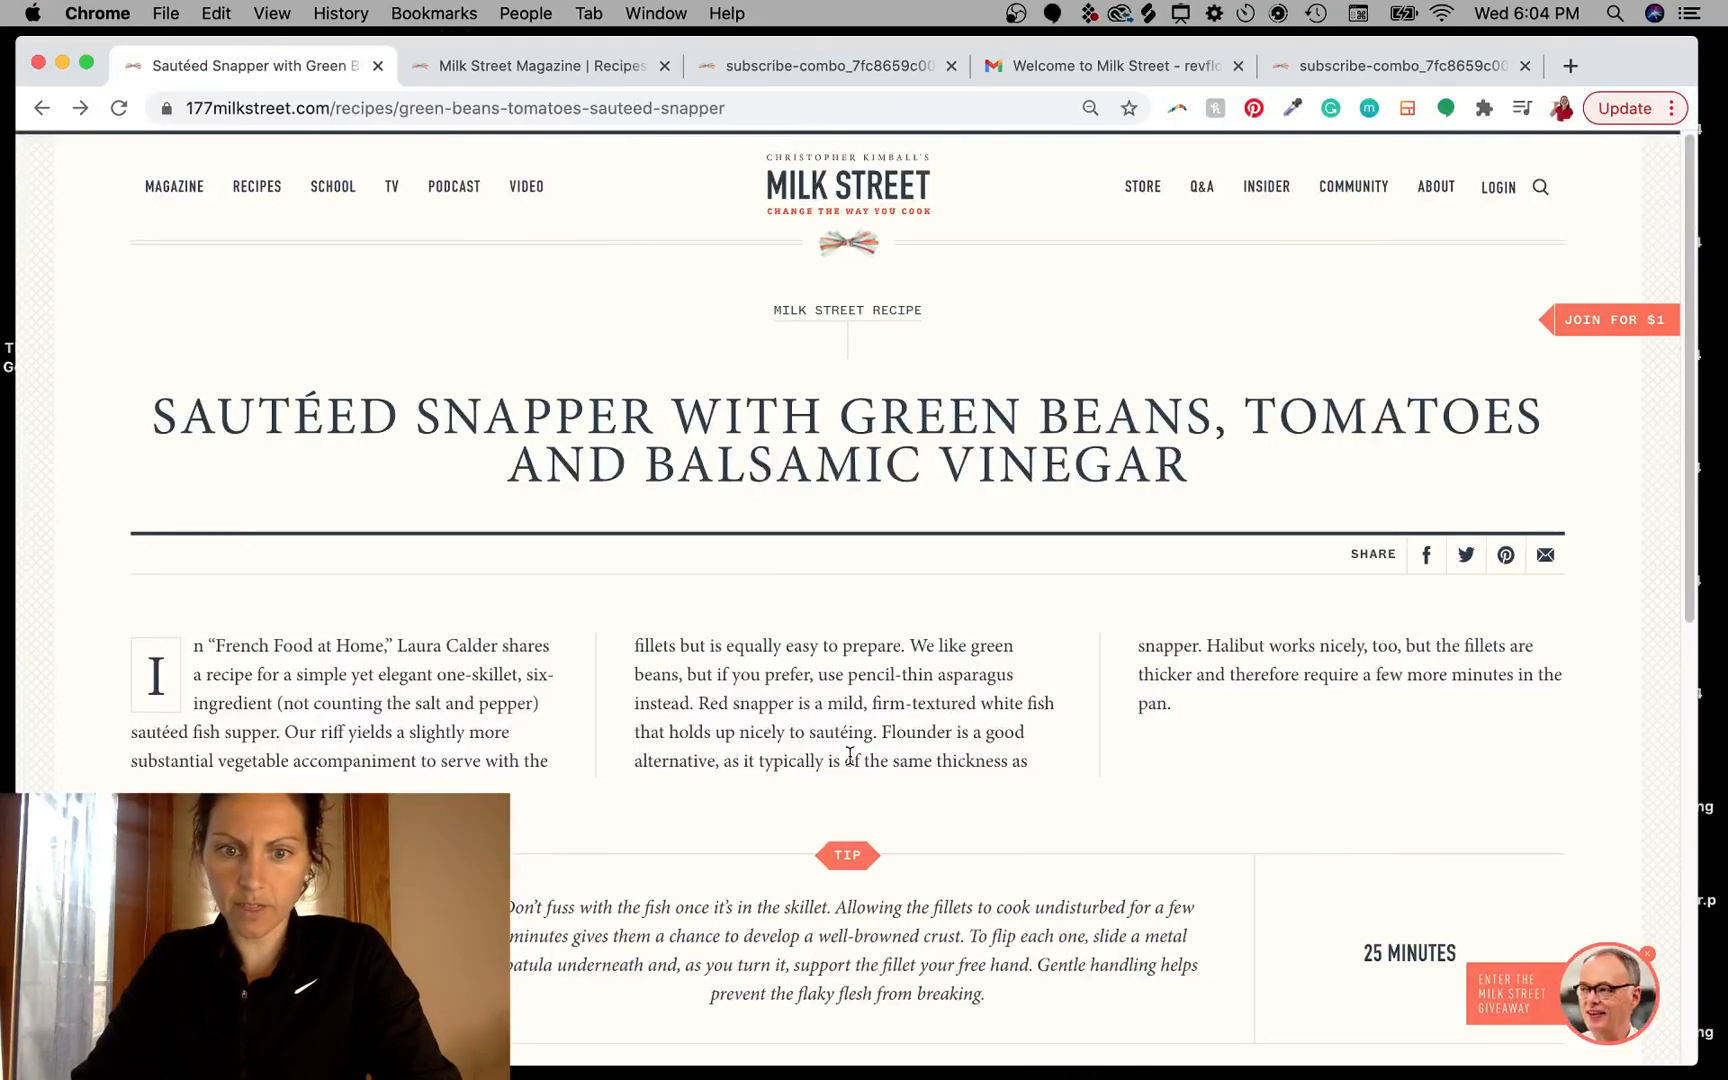
{"action": "scroll", "coordinate": [1077, 656], "scroll_direction": "down", "scroll_amount": 10}
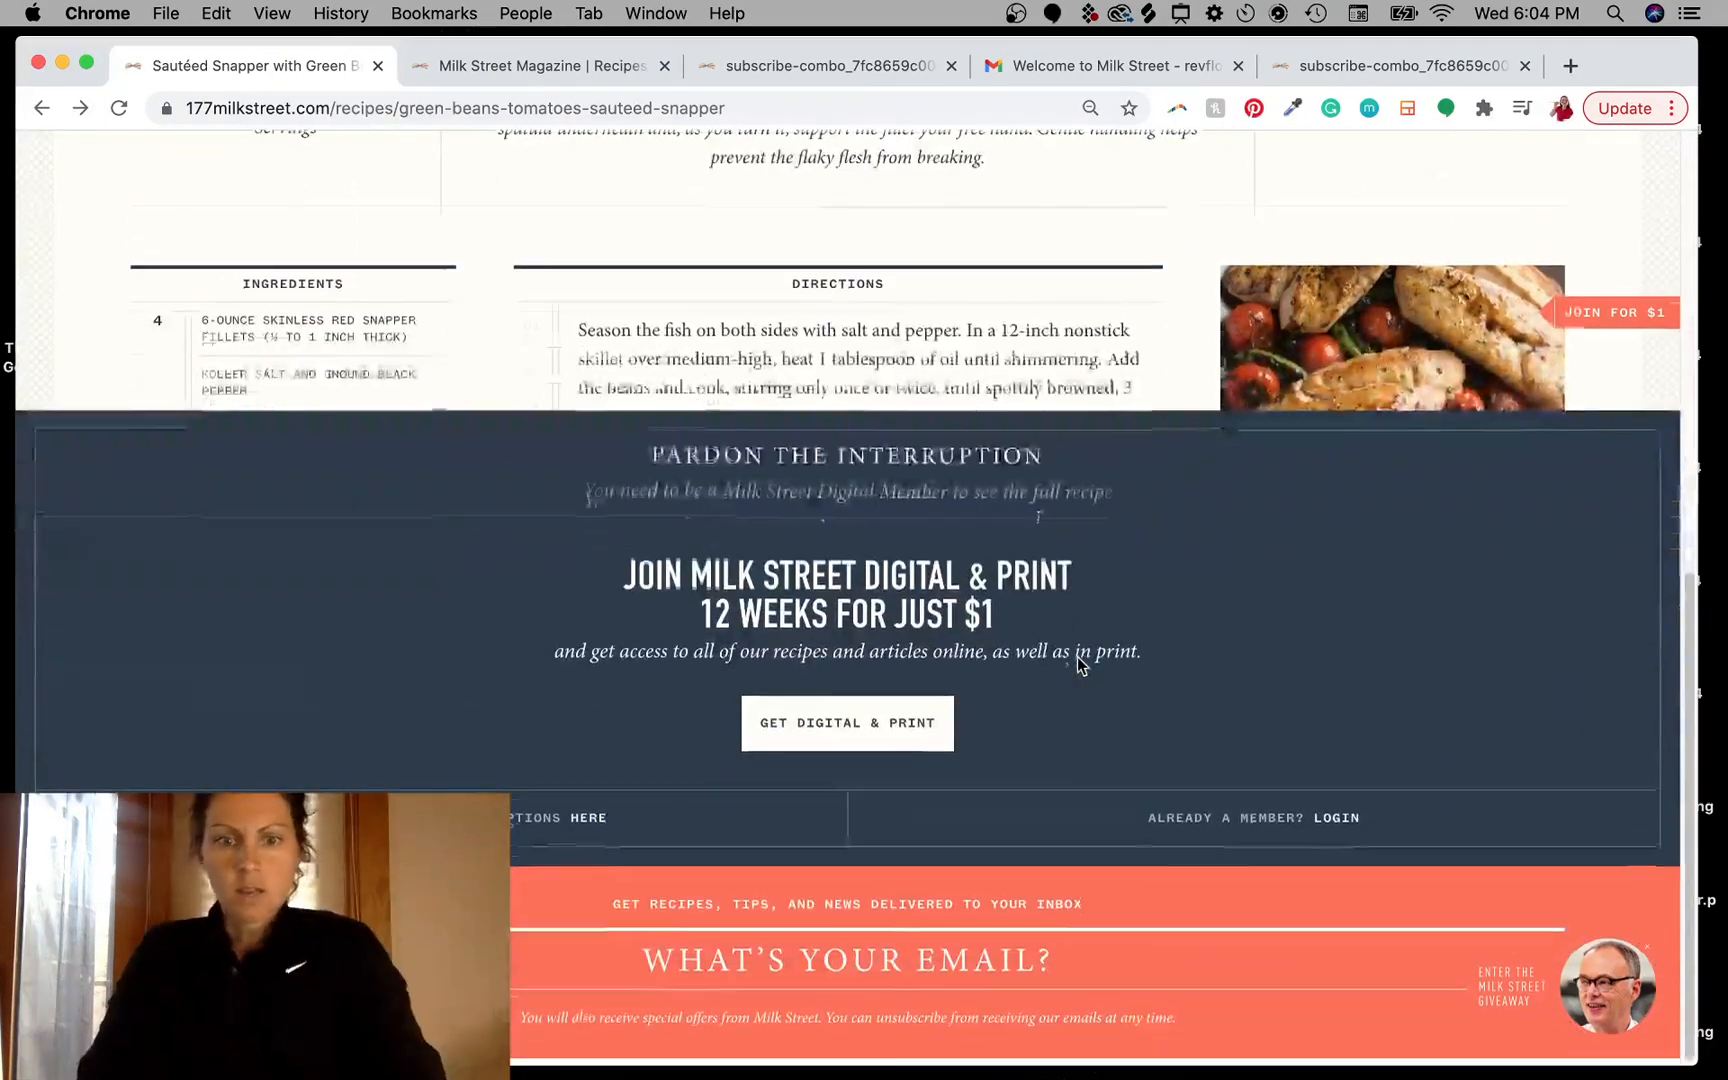
{"action": "scroll", "coordinate": [1077, 664], "scroll_direction": "up", "scroll_amount": 10}
- Open the Milk Street magazine tab and scroll through it to the membership and footer sections
{"action": "left_click", "coordinate": [535, 65]}
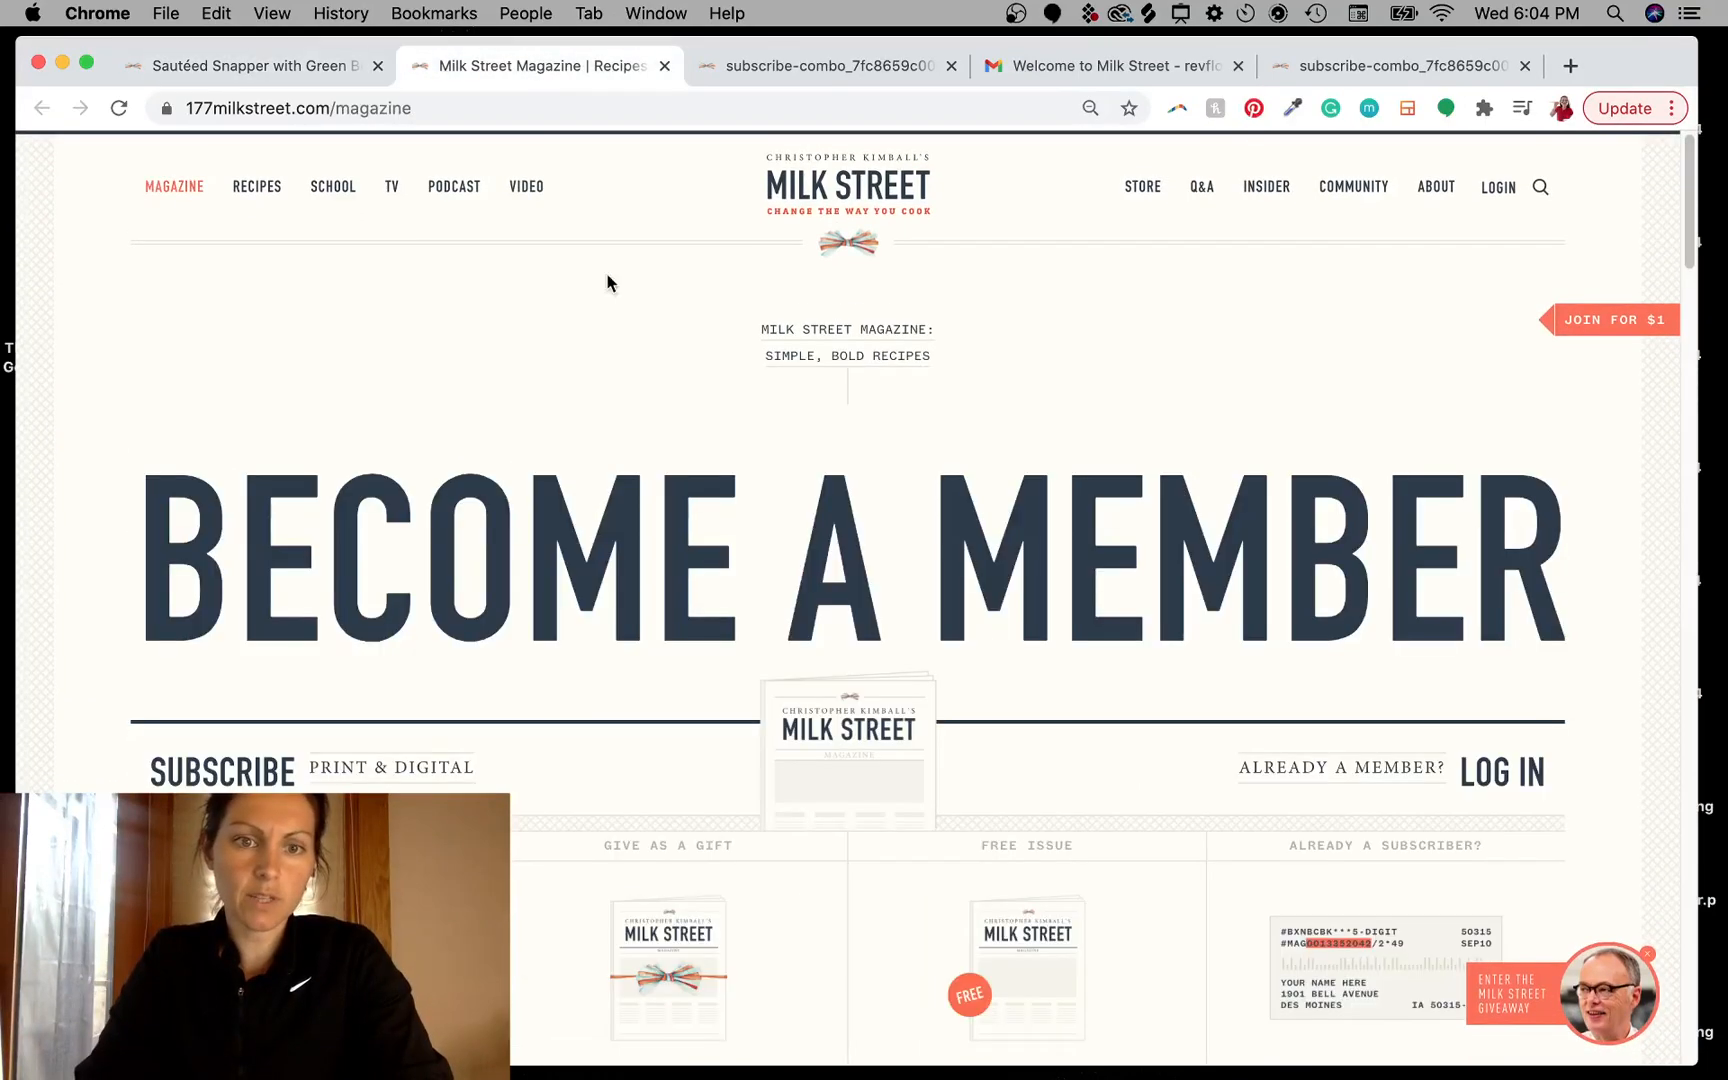
{"action": "scroll", "coordinate": [829, 733], "scroll_direction": "down", "scroll_amount": 15}
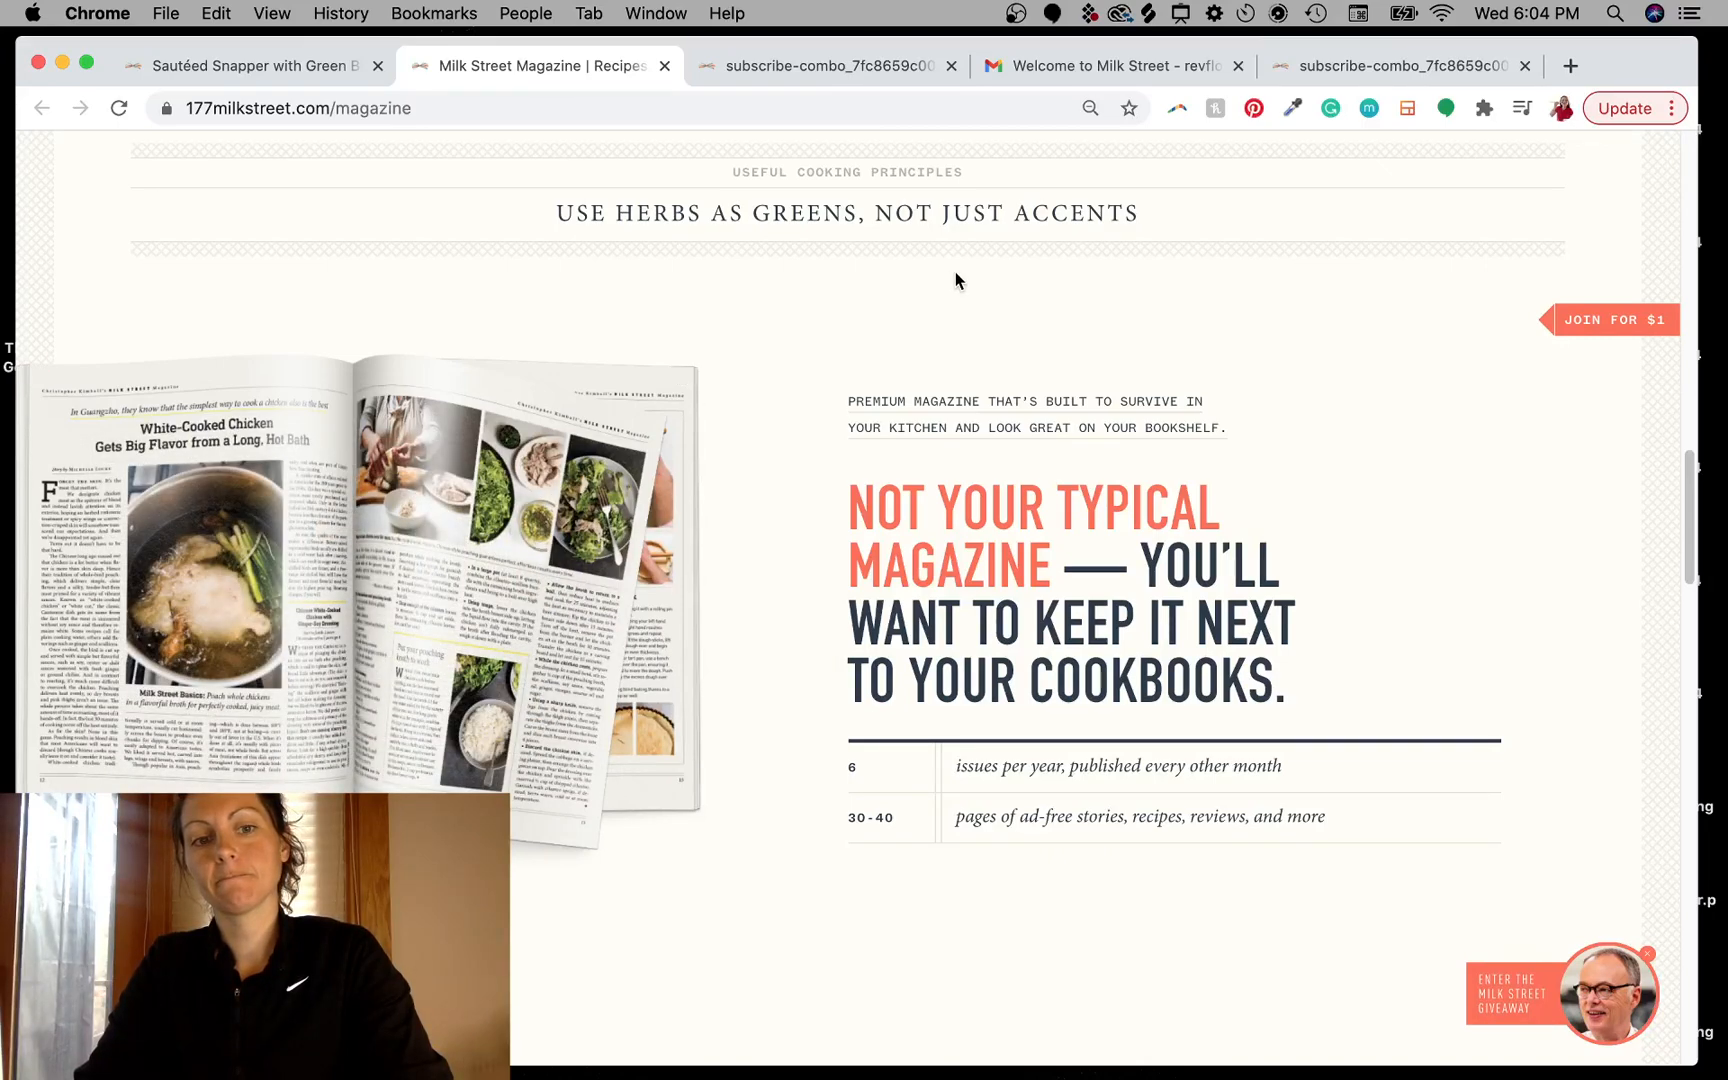
{"action": "scroll", "coordinate": [732, 767], "scroll_direction": "down", "scroll_amount": 10}
{"action": "scroll", "coordinate": [732, 767], "scroll_direction": "down", "scroll_amount": 4}
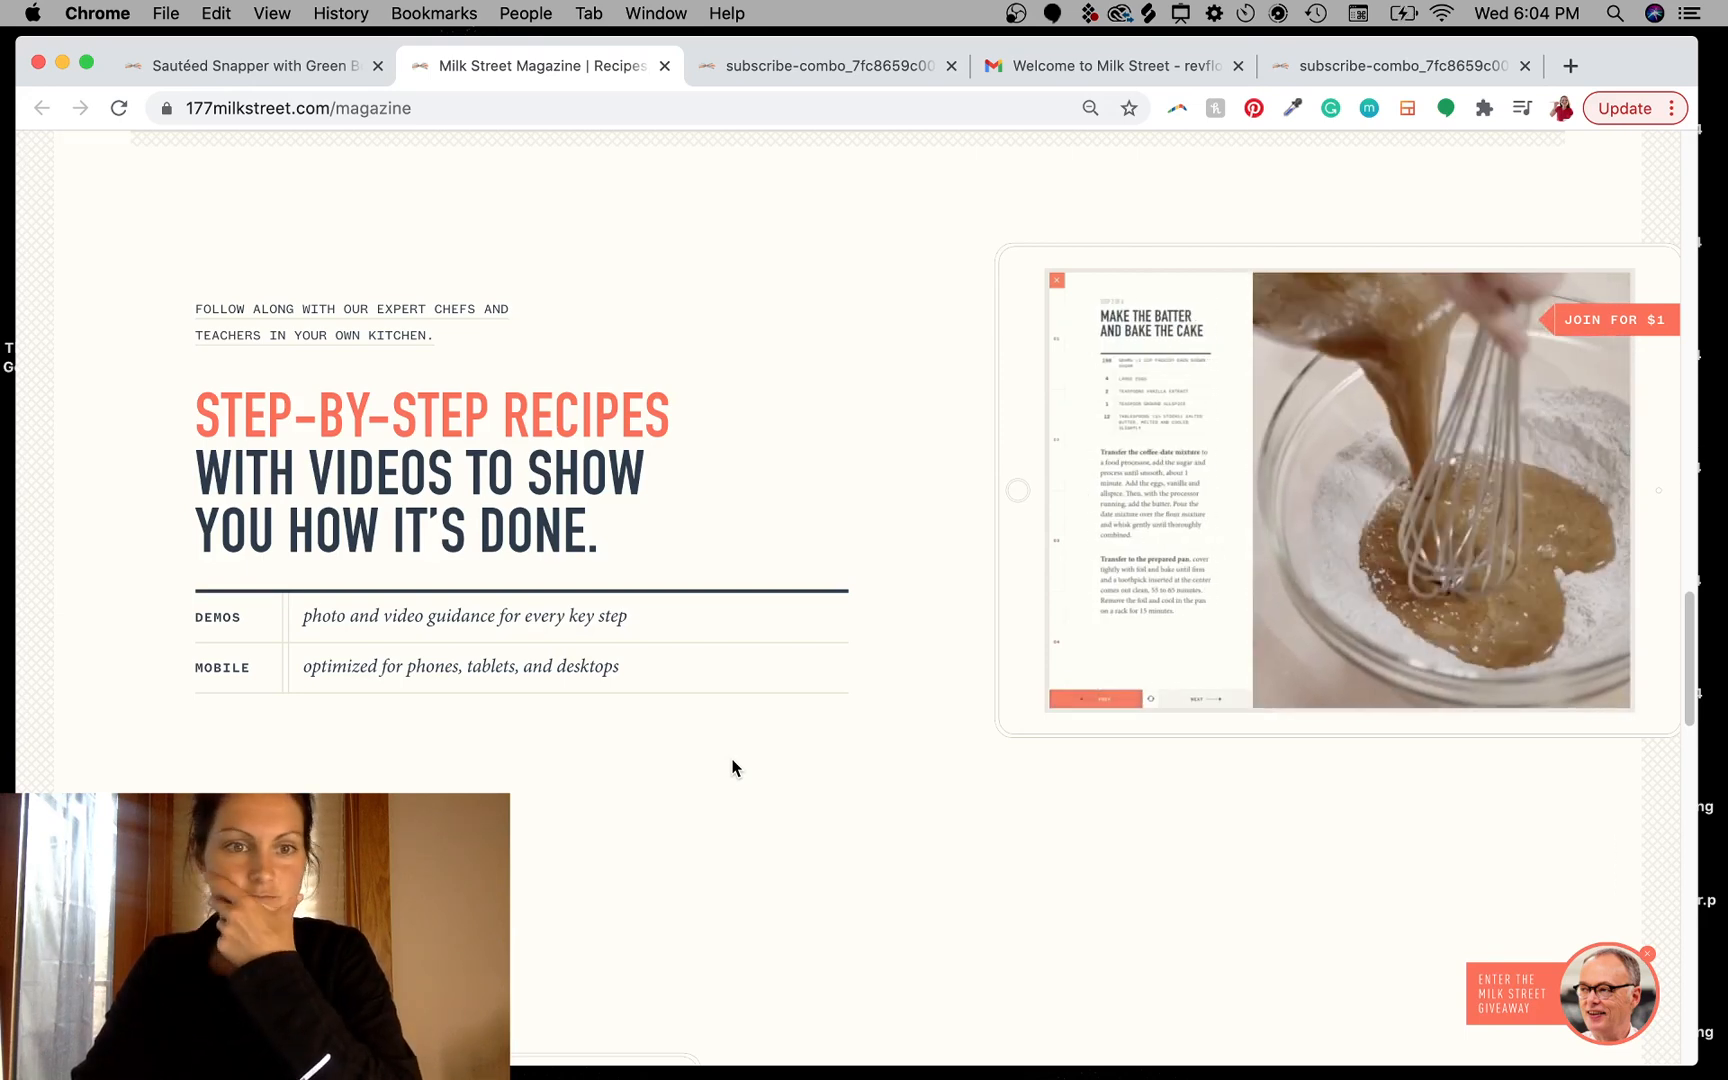
{"action": "scroll", "coordinate": [909, 768], "scroll_direction": "down", "scroll_amount": 10}
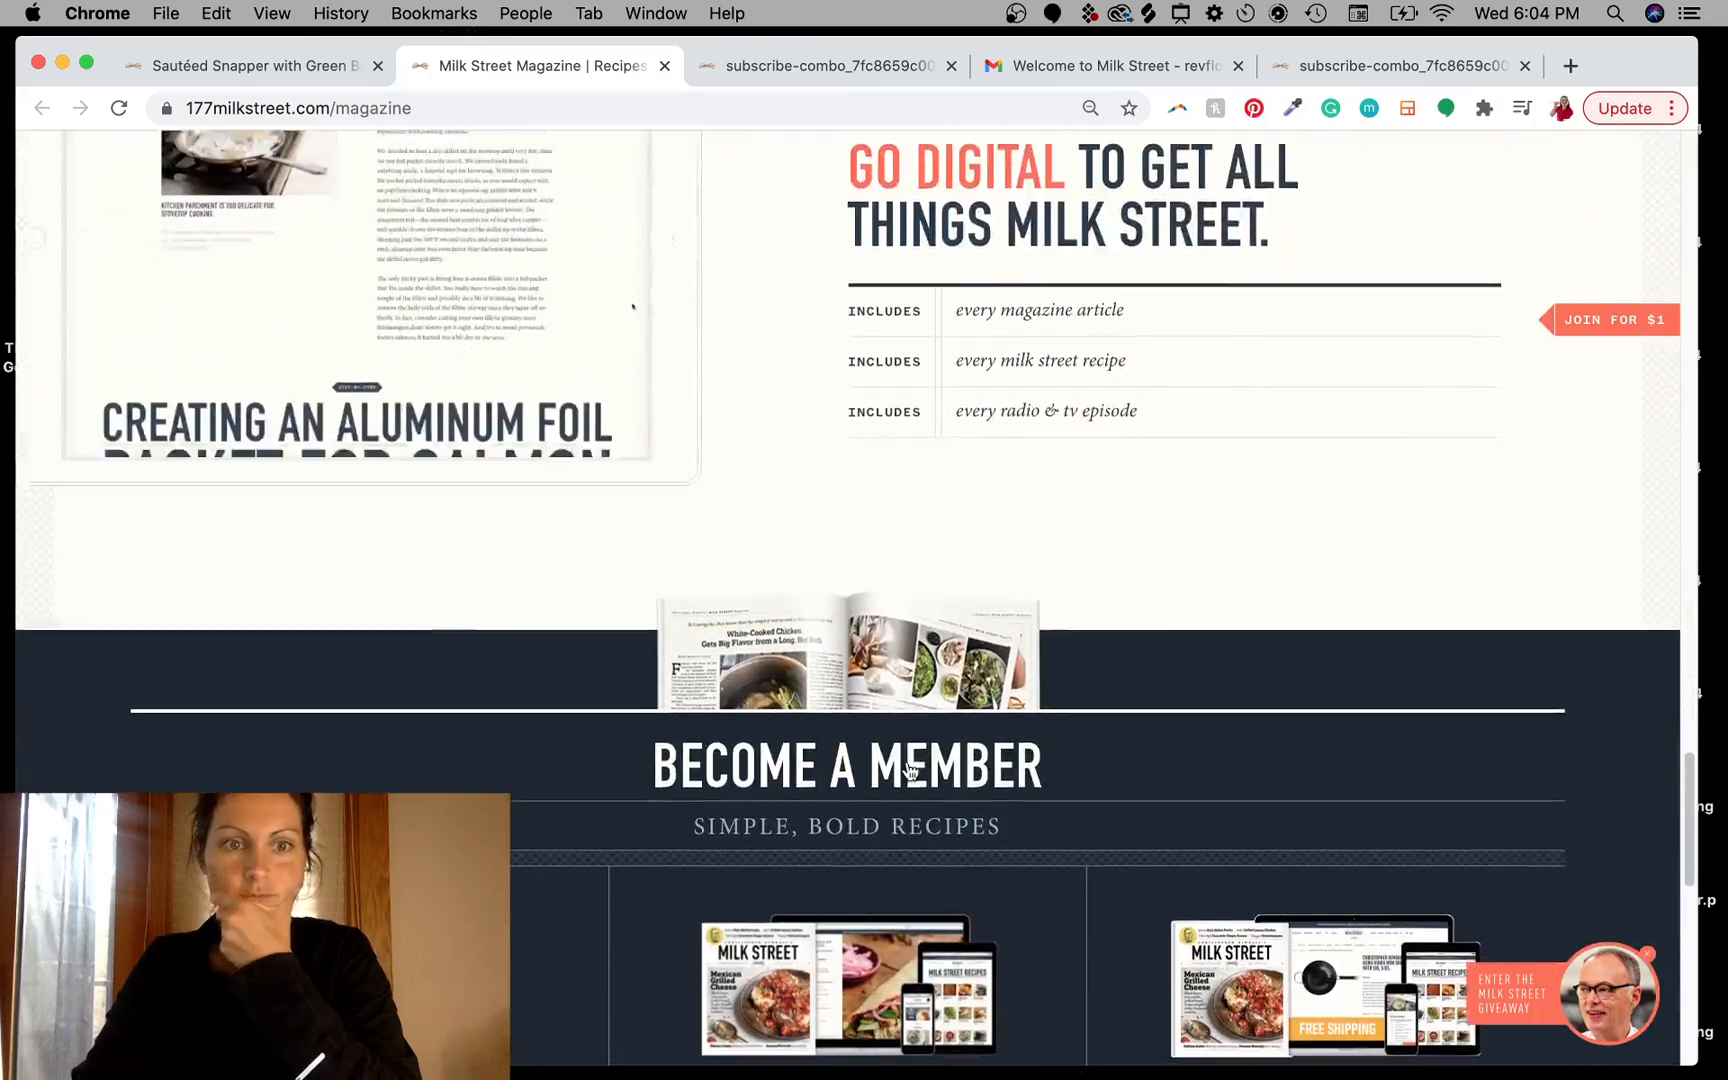
{"action": "scroll", "coordinate": [909, 770], "scroll_direction": "up", "scroll_amount": 5}
{"action": "scroll", "coordinate": [909, 770], "scroll_direction": "down", "scroll_amount": 10}
{"action": "scroll", "coordinate": [907, 768], "scroll_direction": "up", "scroll_amount": 2}
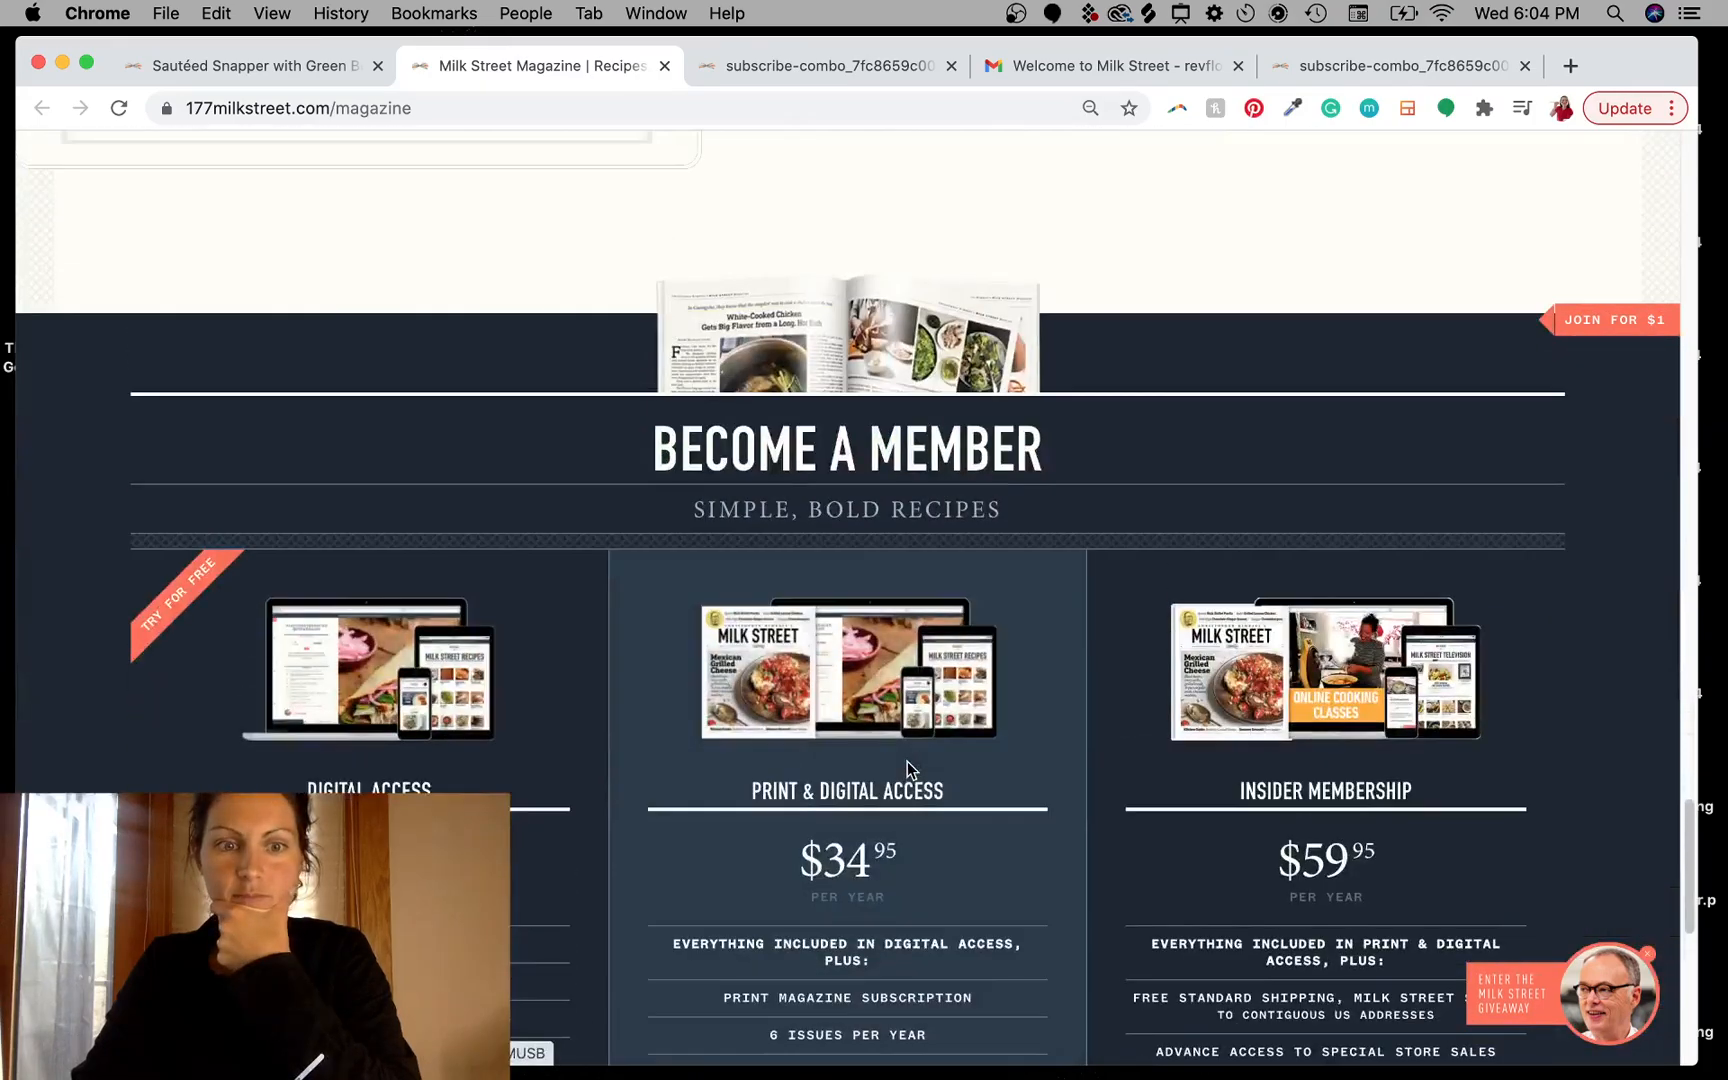
{"action": "scroll", "coordinate": [907, 768], "scroll_direction": "down", "scroll_amount": 6}
{"action": "scroll", "coordinate": [907, 768], "scroll_direction": "up", "scroll_amount": 15}
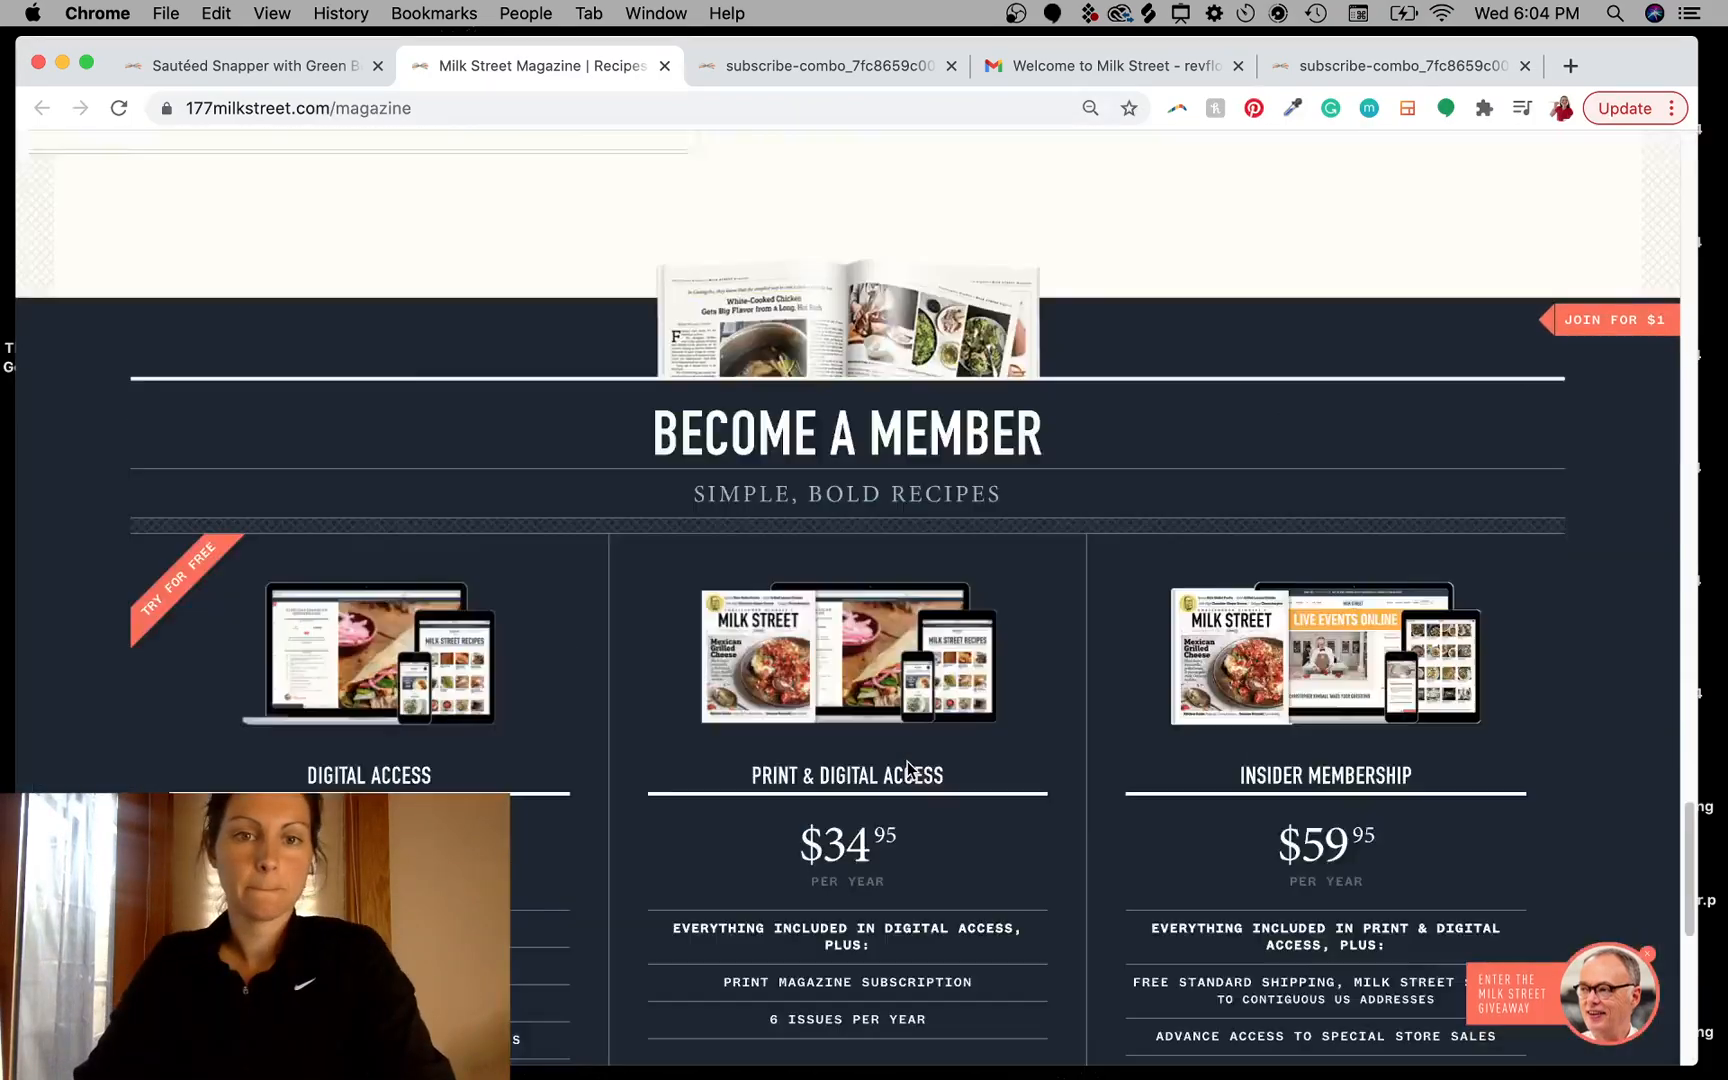
{"action": "scroll", "coordinate": [907, 767], "scroll_direction": "down", "scroll_amount": 15}
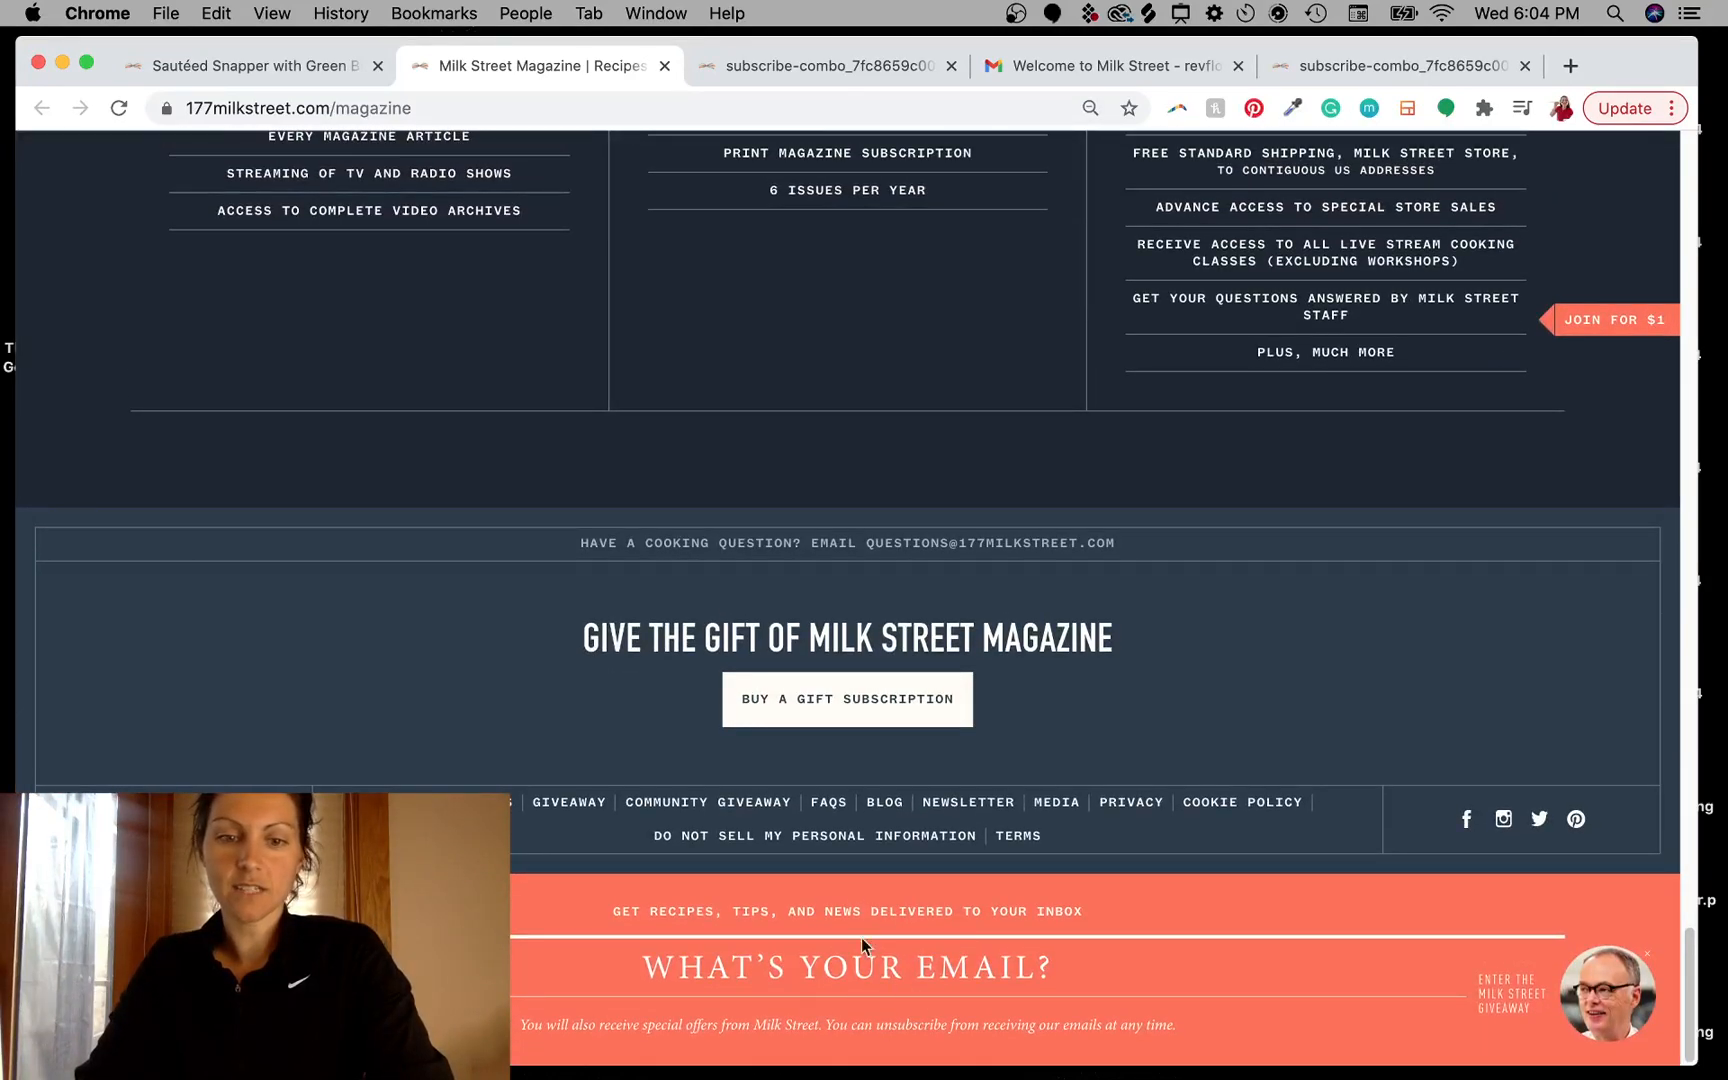
{"action": "left_click", "coordinate": [648, 973]}
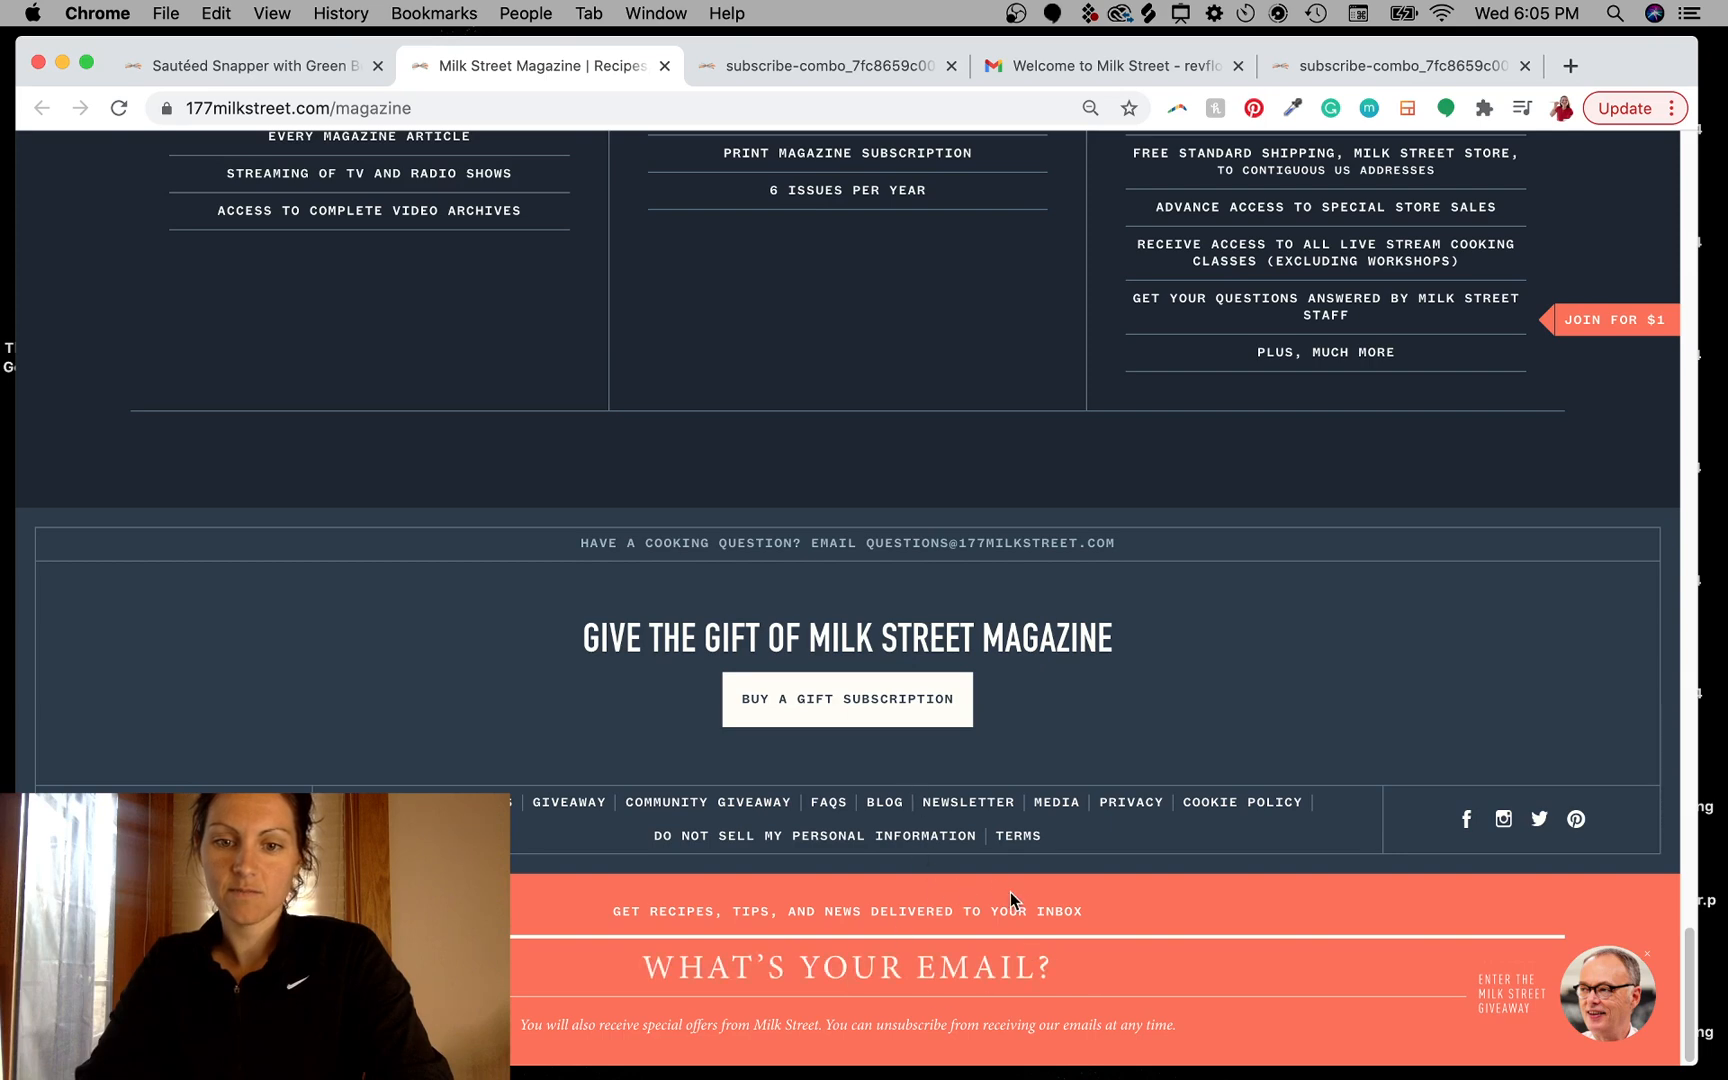
{"action": "scroll", "coordinate": [975, 671], "scroll_direction": "up", "scroll_amount": 4}
{"action": "scroll", "coordinate": [975, 671], "scroll_direction": "down", "scroll_amount": 4}
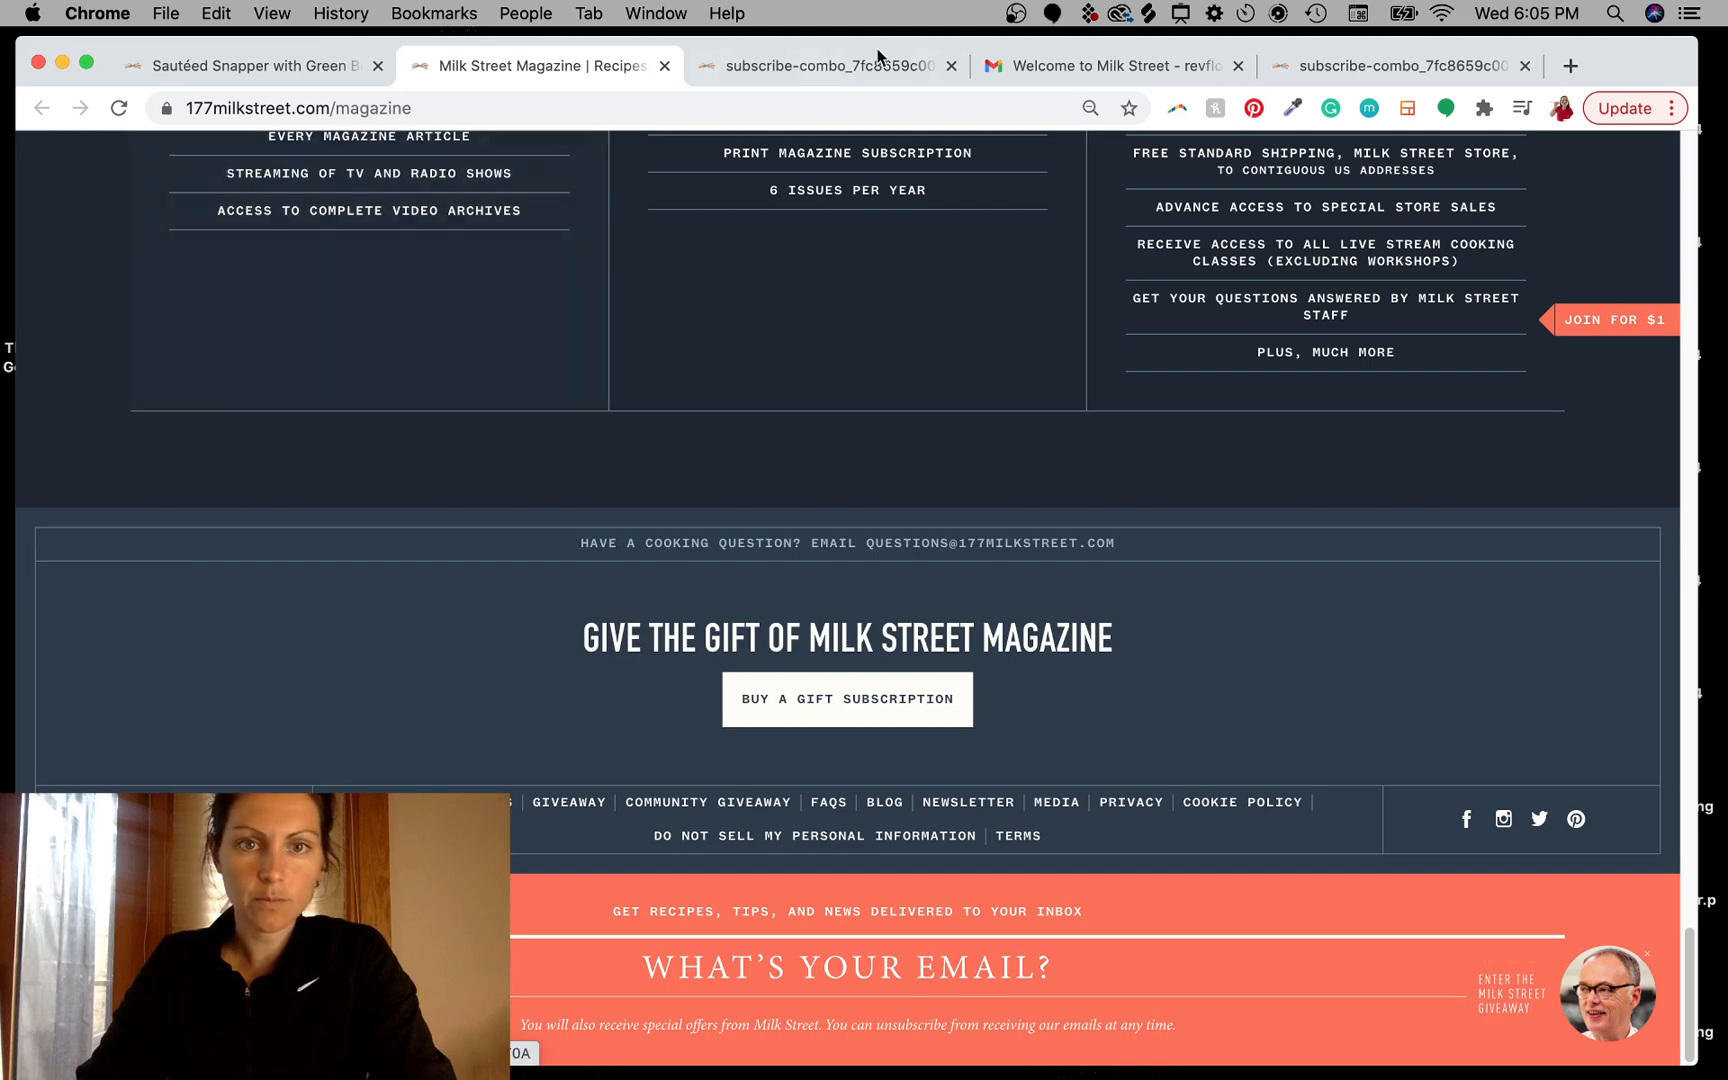
- Capture a screenshot of the magazine page's navy gift section and place it into the Photoshop document
{"action": "mouse_move", "coordinate": [842, 45]}
{"action": "left_mouse_down"}
{"action": "mouse_move", "coordinate": [803, 977]}
{"action": "mouse_move", "coordinate": [832, 52]}
{"action": "left_mouse_up"}
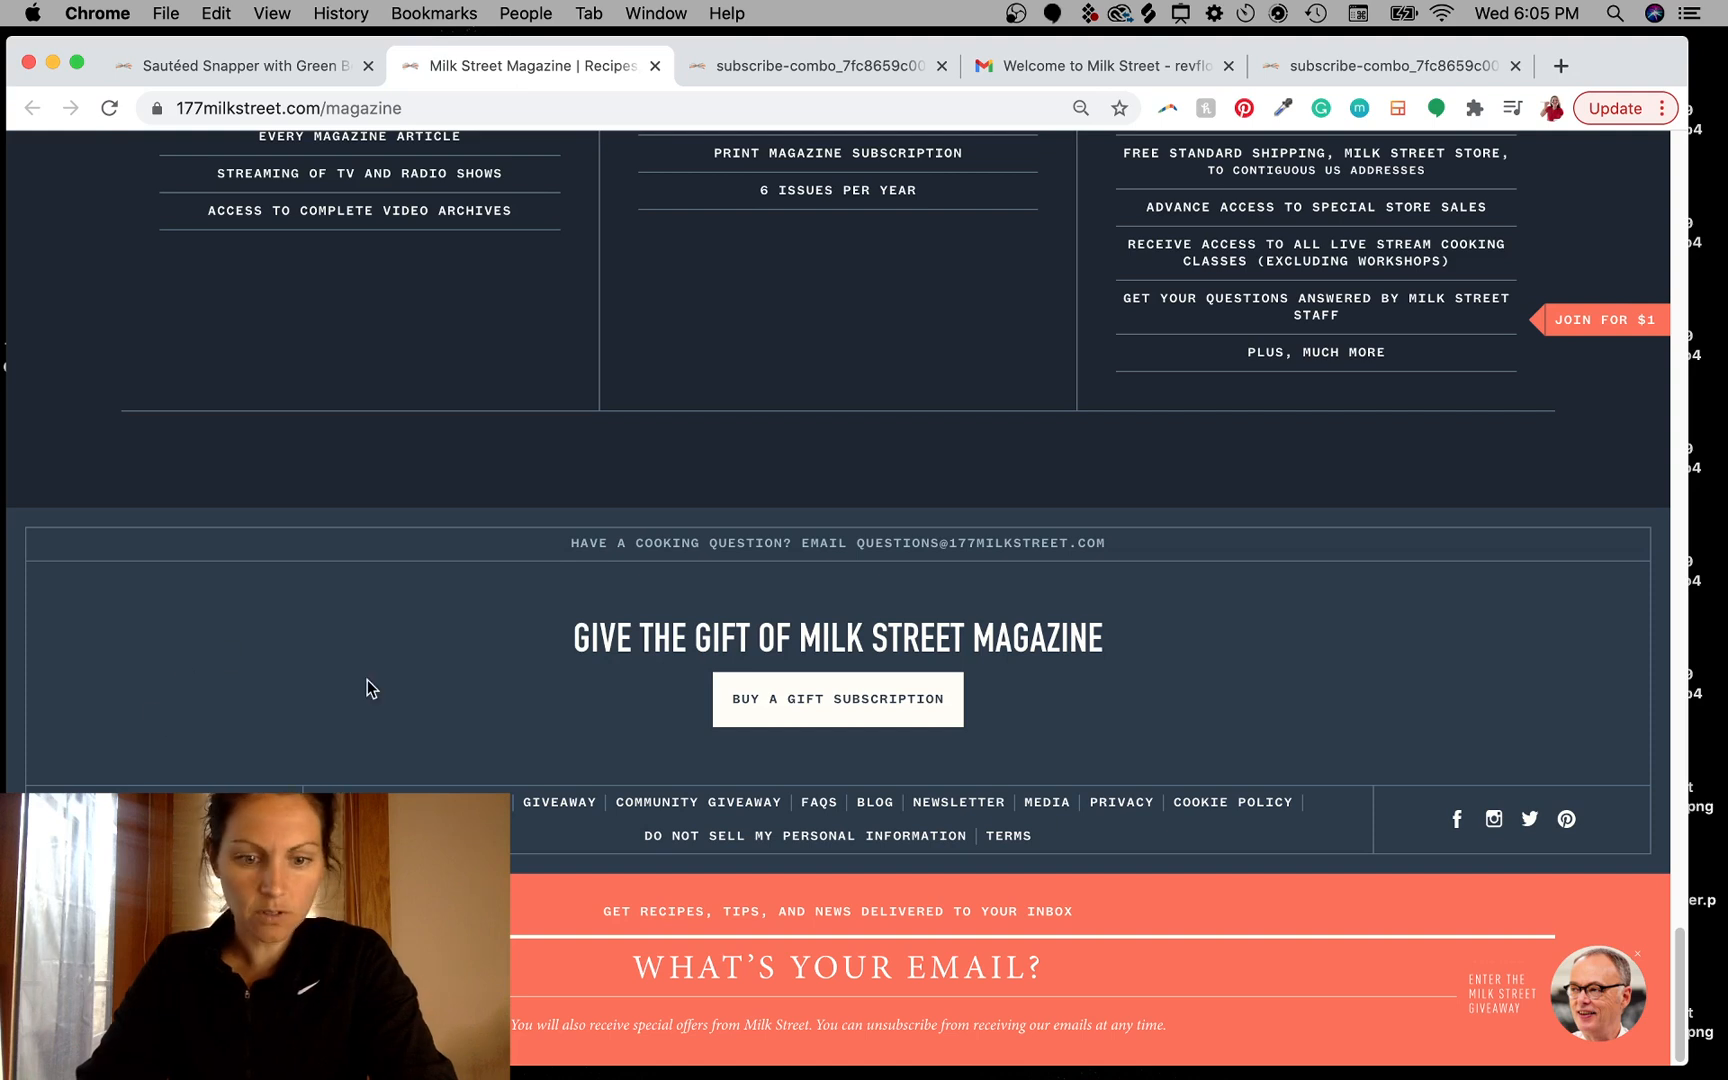
{"action": "left_click_drag", "start_coordinate": [14, 515], "coordinate": [362, 792]}
{"action": "left_click_drag", "start_coordinate": [1638, 994], "coordinate": [810, 755]}
{"action": "key", "text": "ctrl+Left"}
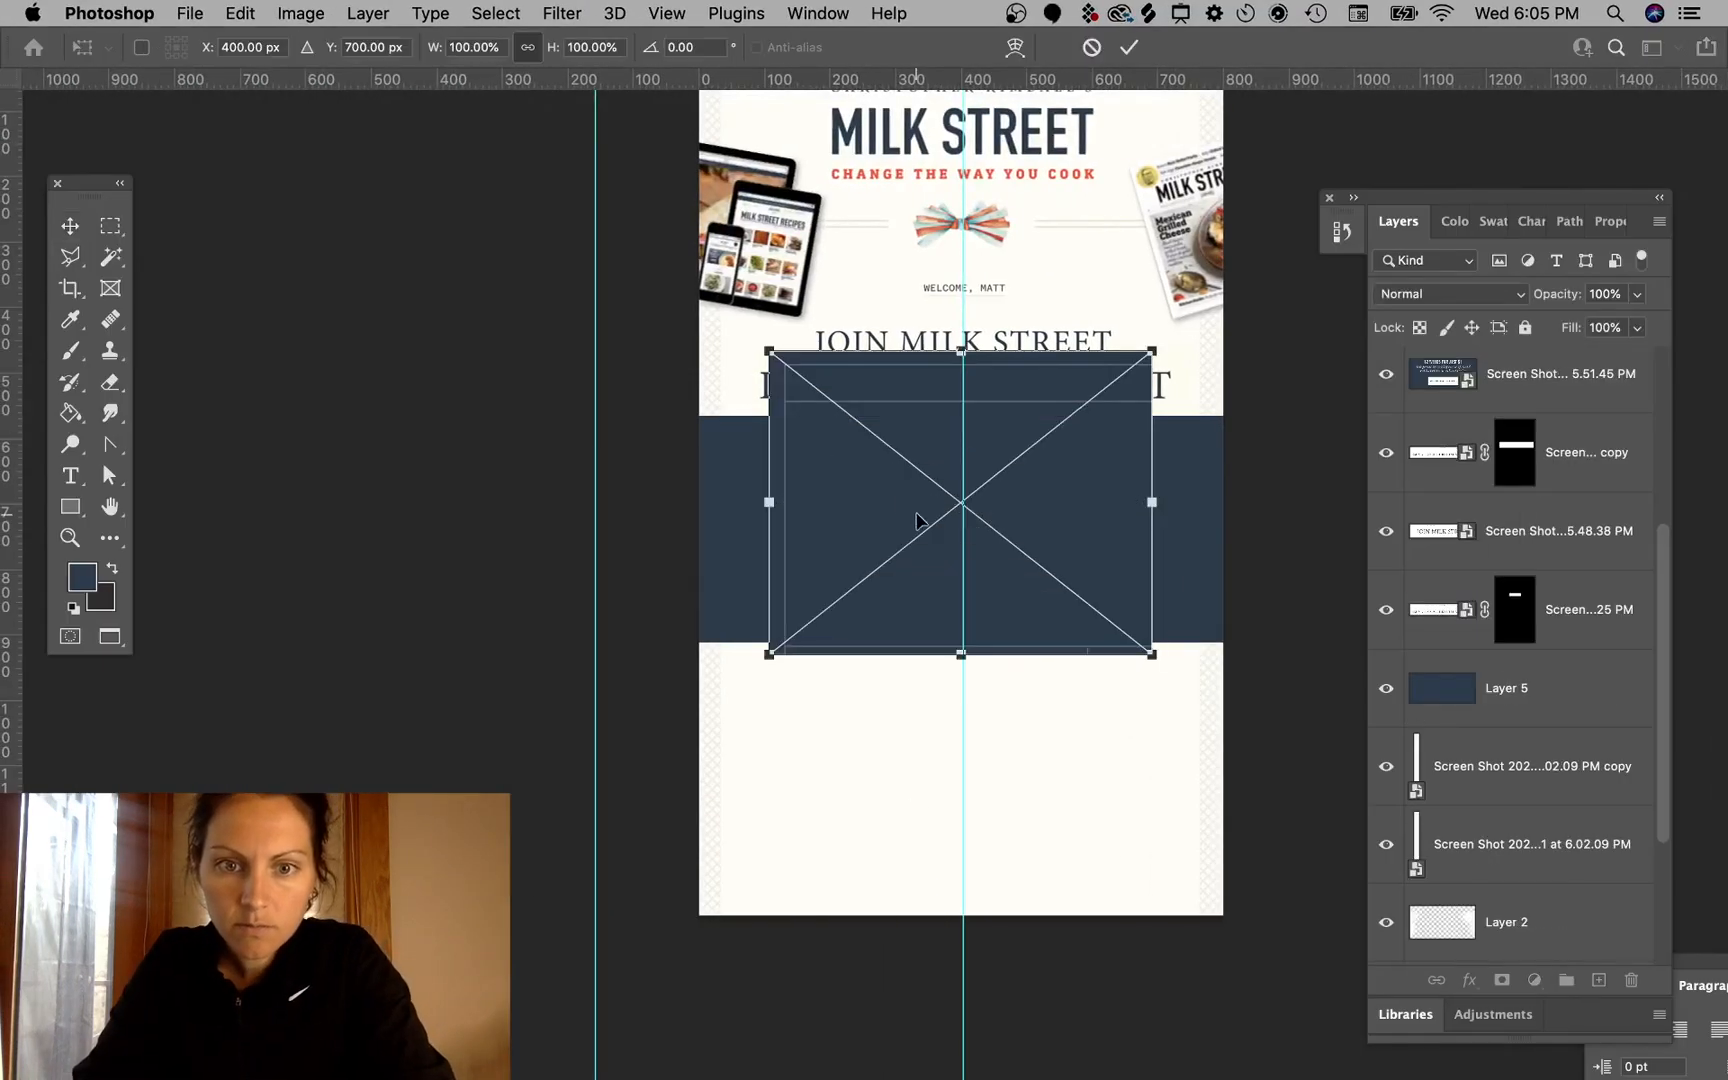
- Move and scale the placed screenshot over the left part of the navy banner
{"action": "left_click_drag", "start_coordinate": [918, 513], "coordinate": [797, 621]}
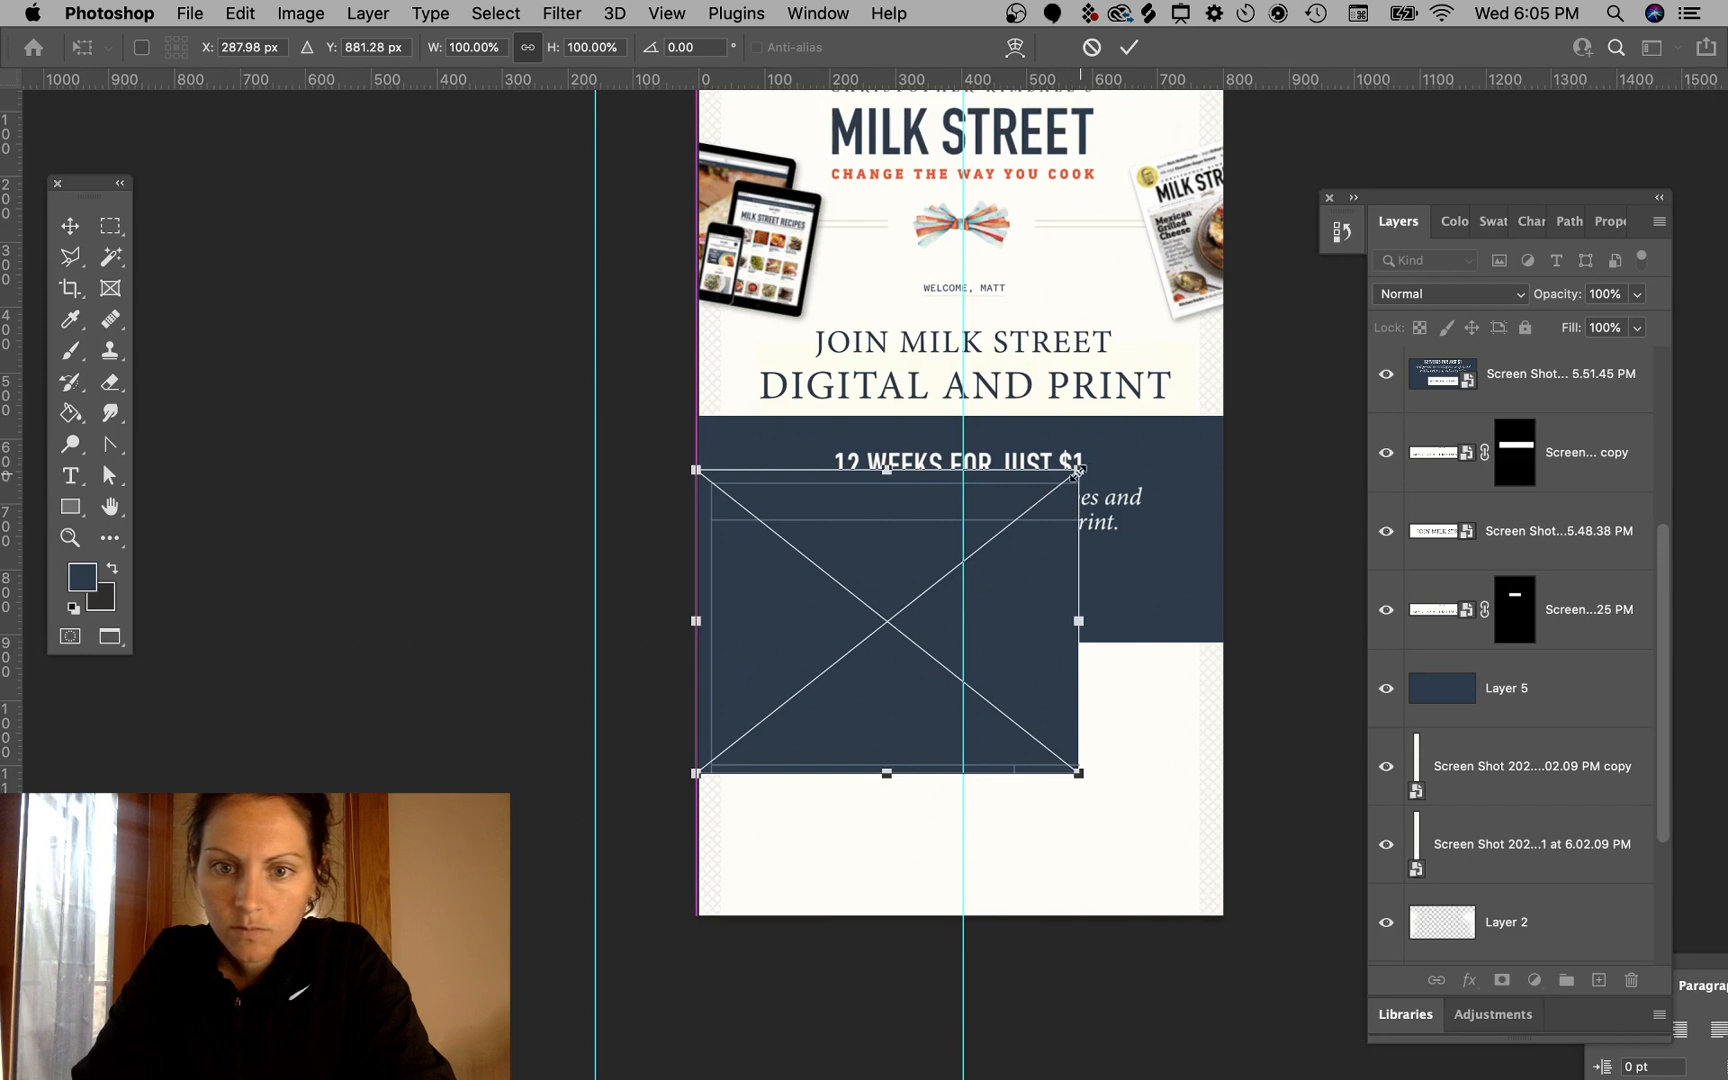
{"action": "left_click_drag", "start_coordinate": [1078, 470], "coordinate": [1003, 532]}
{"action": "left_click_drag", "start_coordinate": [889, 635], "coordinate": [883, 513]}
{"action": "key", "text": "Return"}
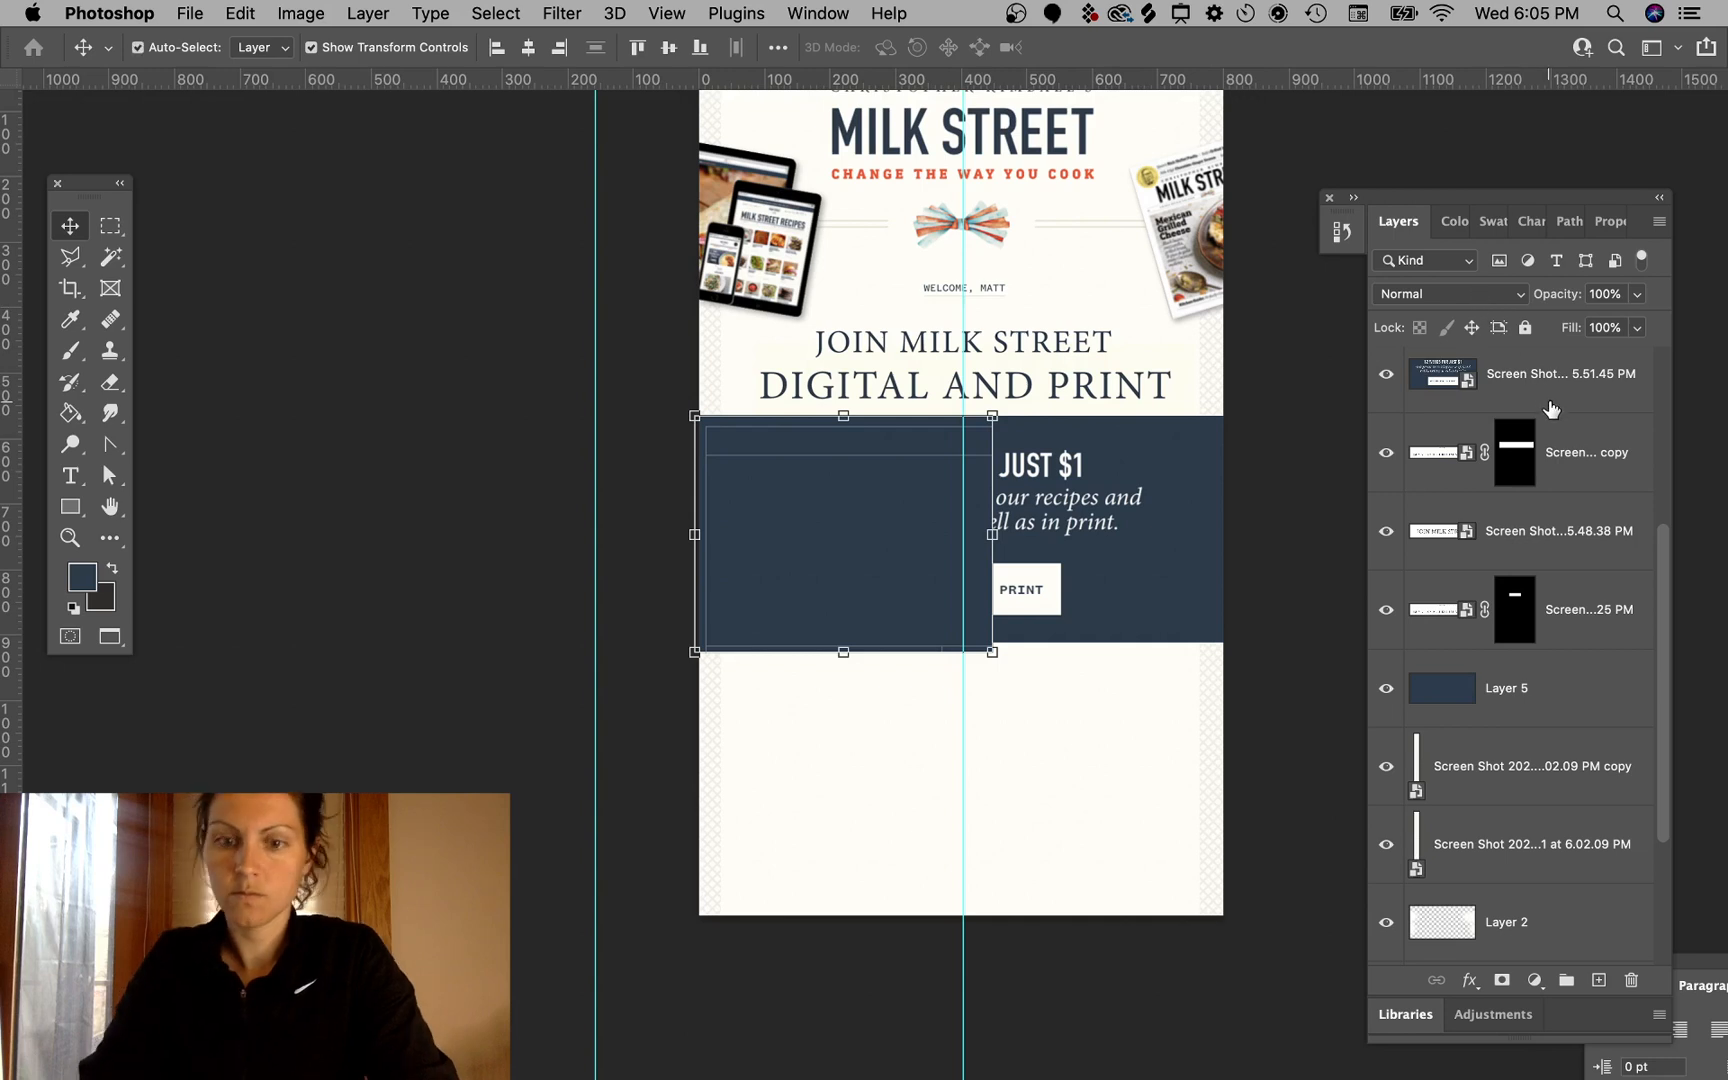
- Move the placed screenshot layer above Layer 5 and pull its bottom edge up slightly to fit the banner
{"action": "key", "text": "shift+super+bracketleft"}
{"action": "key", "text": "super+bracketright"}
{"action": "key", "text": "super+bracketright"}
{"action": "key", "text": "super+bracketright"}
{"action": "key", "text": "super+bracketright"}
{"action": "key", "text": "super+bracketright"}
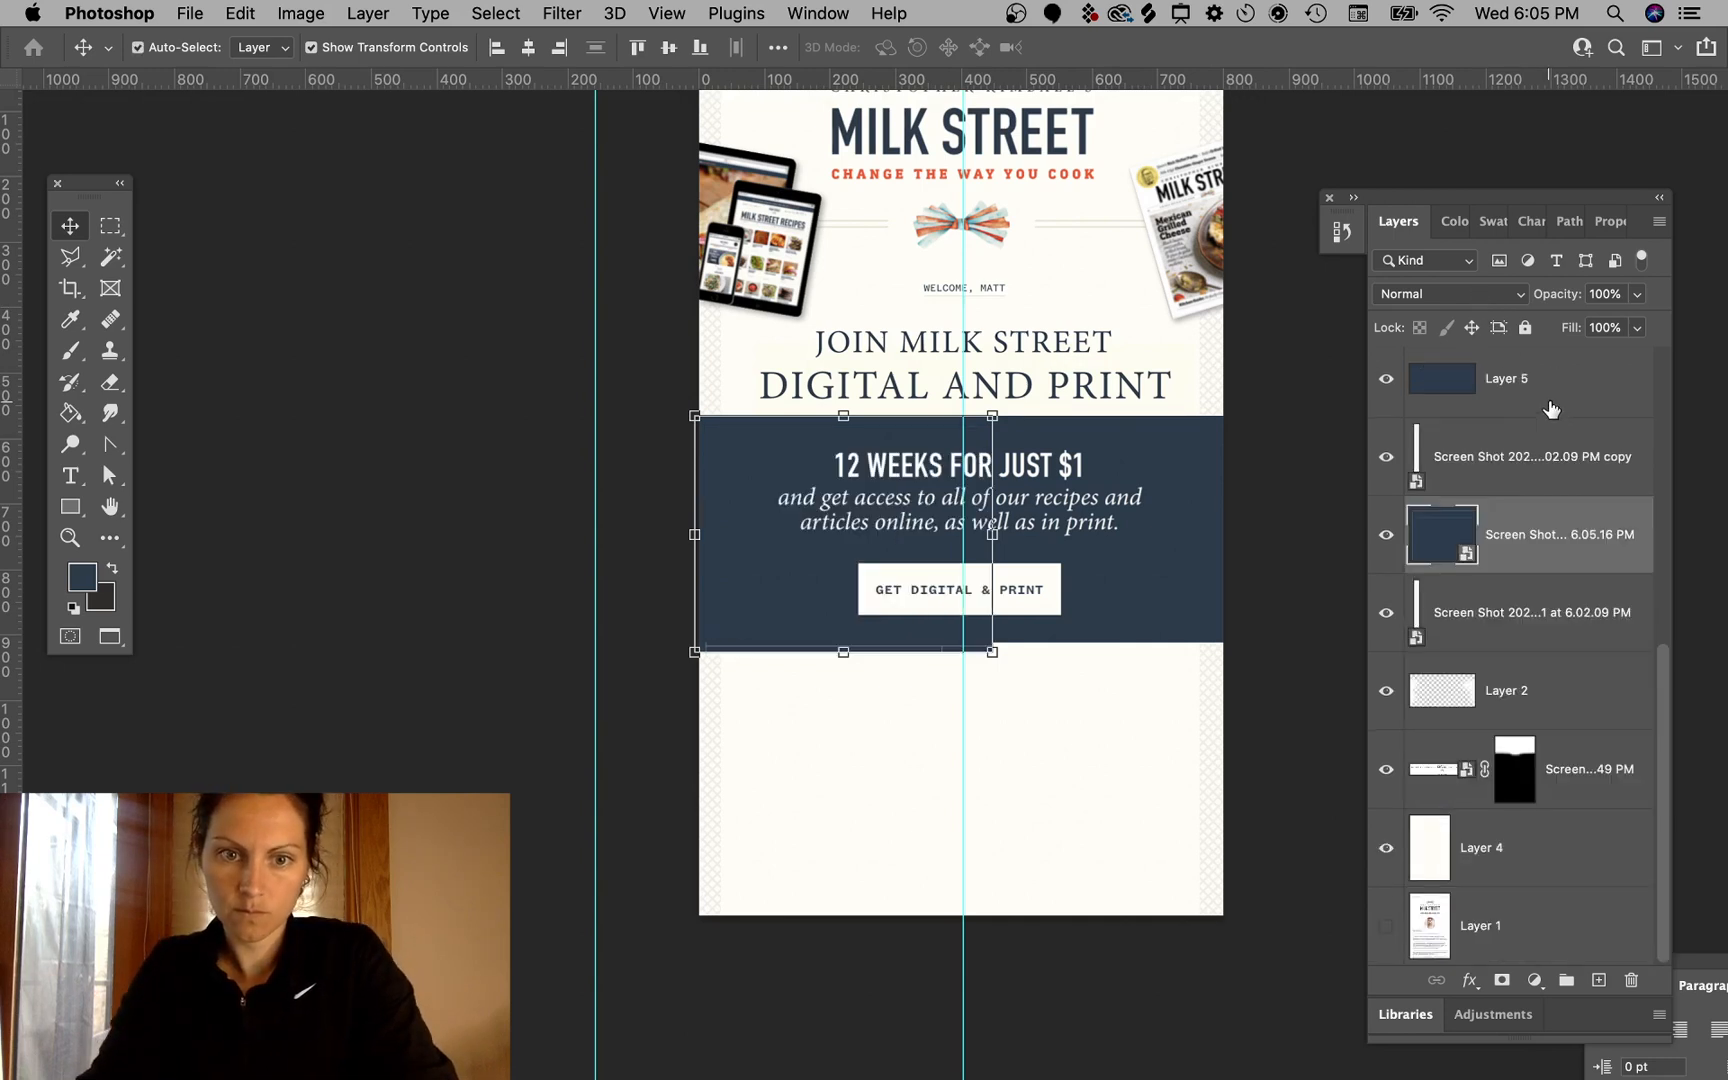
{"action": "key", "text": "super+bracketright"}
{"action": "key", "text": "super+bracketright"}
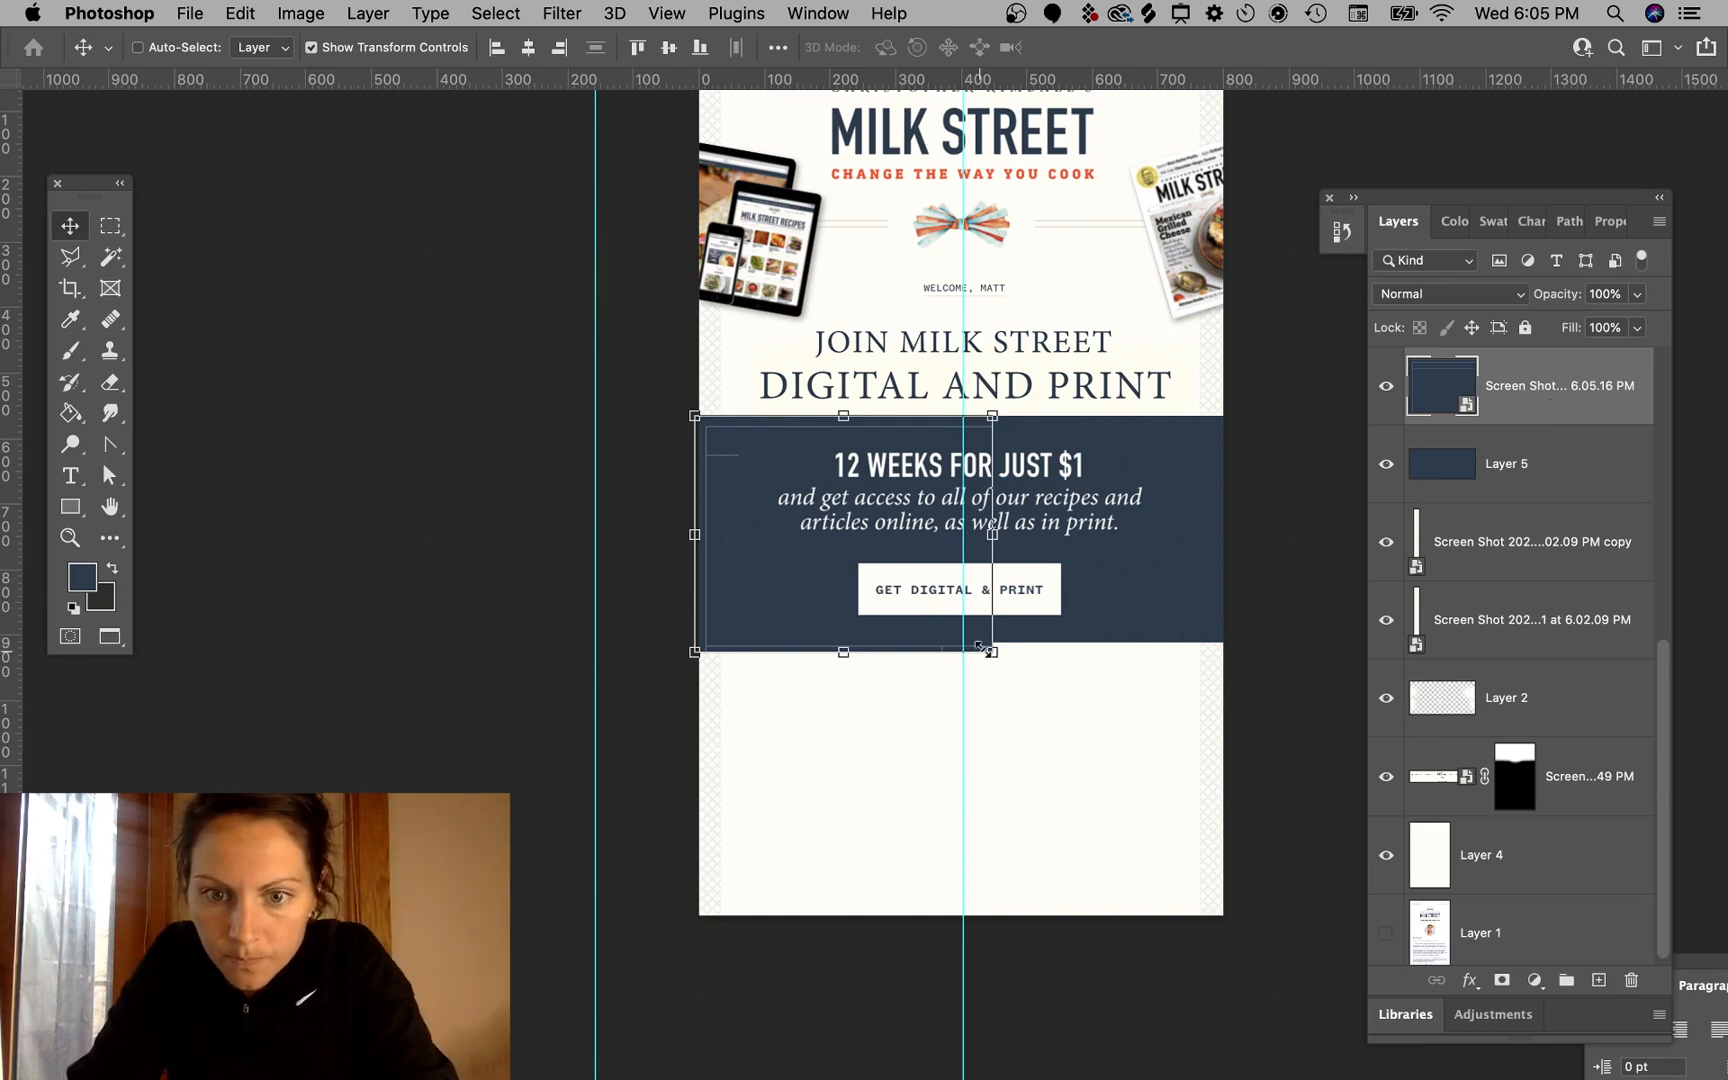
{"action": "left_click_drag", "start_coordinate": [985, 651], "coordinate": [985, 633]}
{"action": "key", "text": "Return"}
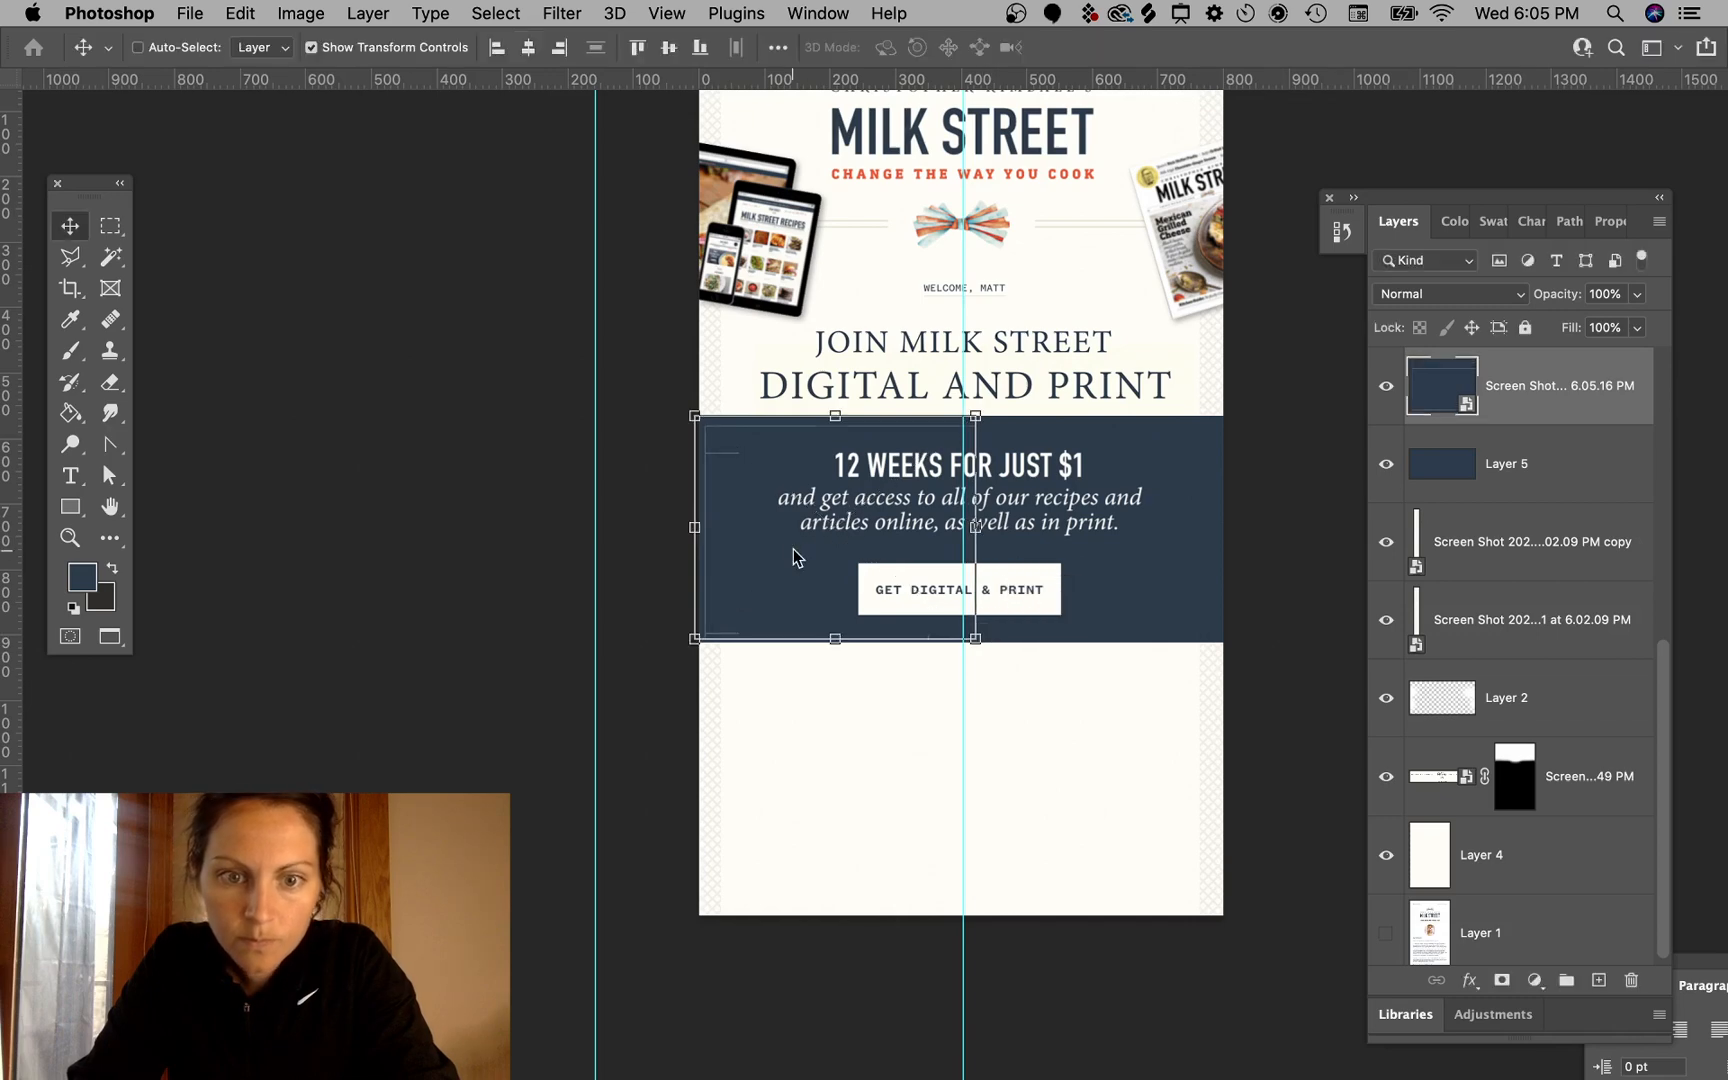
- Rasterize the placed screenshot layer and delete the small stray line piece at its top-left corner
{"action": "scroll", "coordinate": [793, 558], "scroll_direction": "up", "scroll_amount": 5}
{"action": "left_click", "coordinate": [109, 232]}
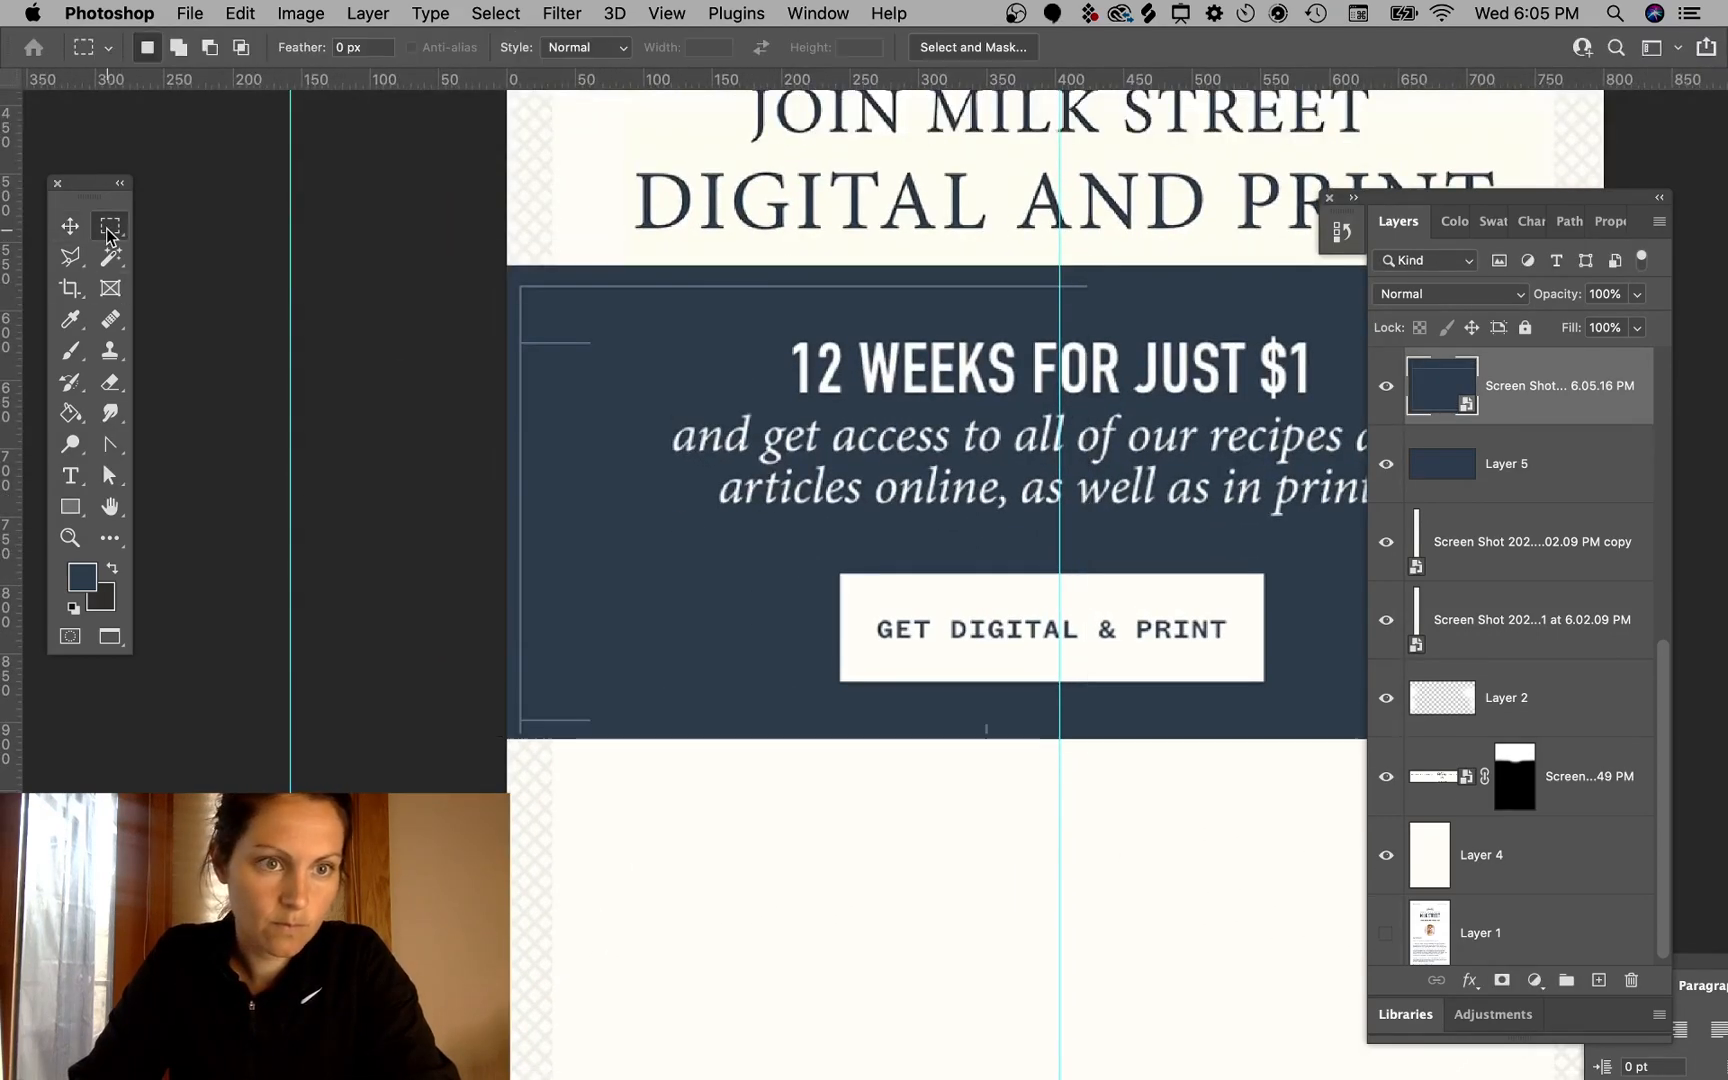
{"action": "left_click_drag", "start_coordinate": [640, 325], "coordinate": [524, 383]}
{"action": "key", "text": "BackSpace"}
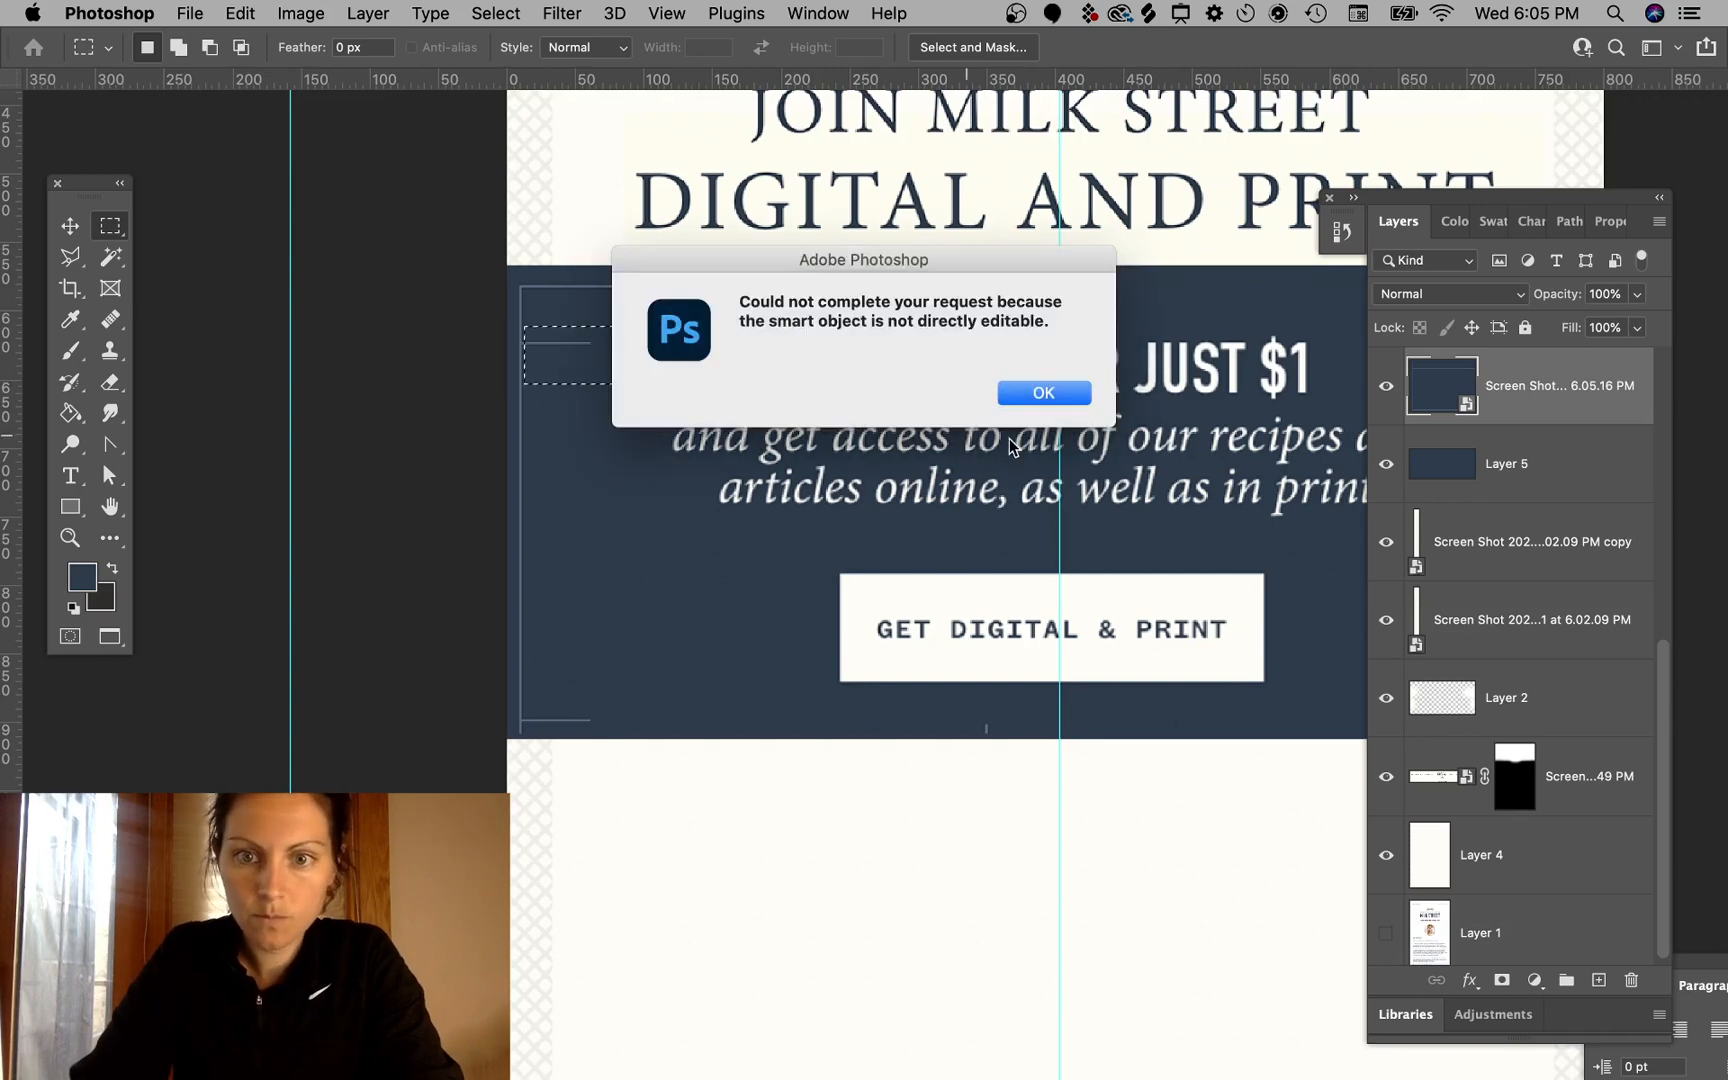
{"action": "left_click", "coordinate": [1047, 393]}
{"action": "right_click", "coordinate": [1576, 405]}
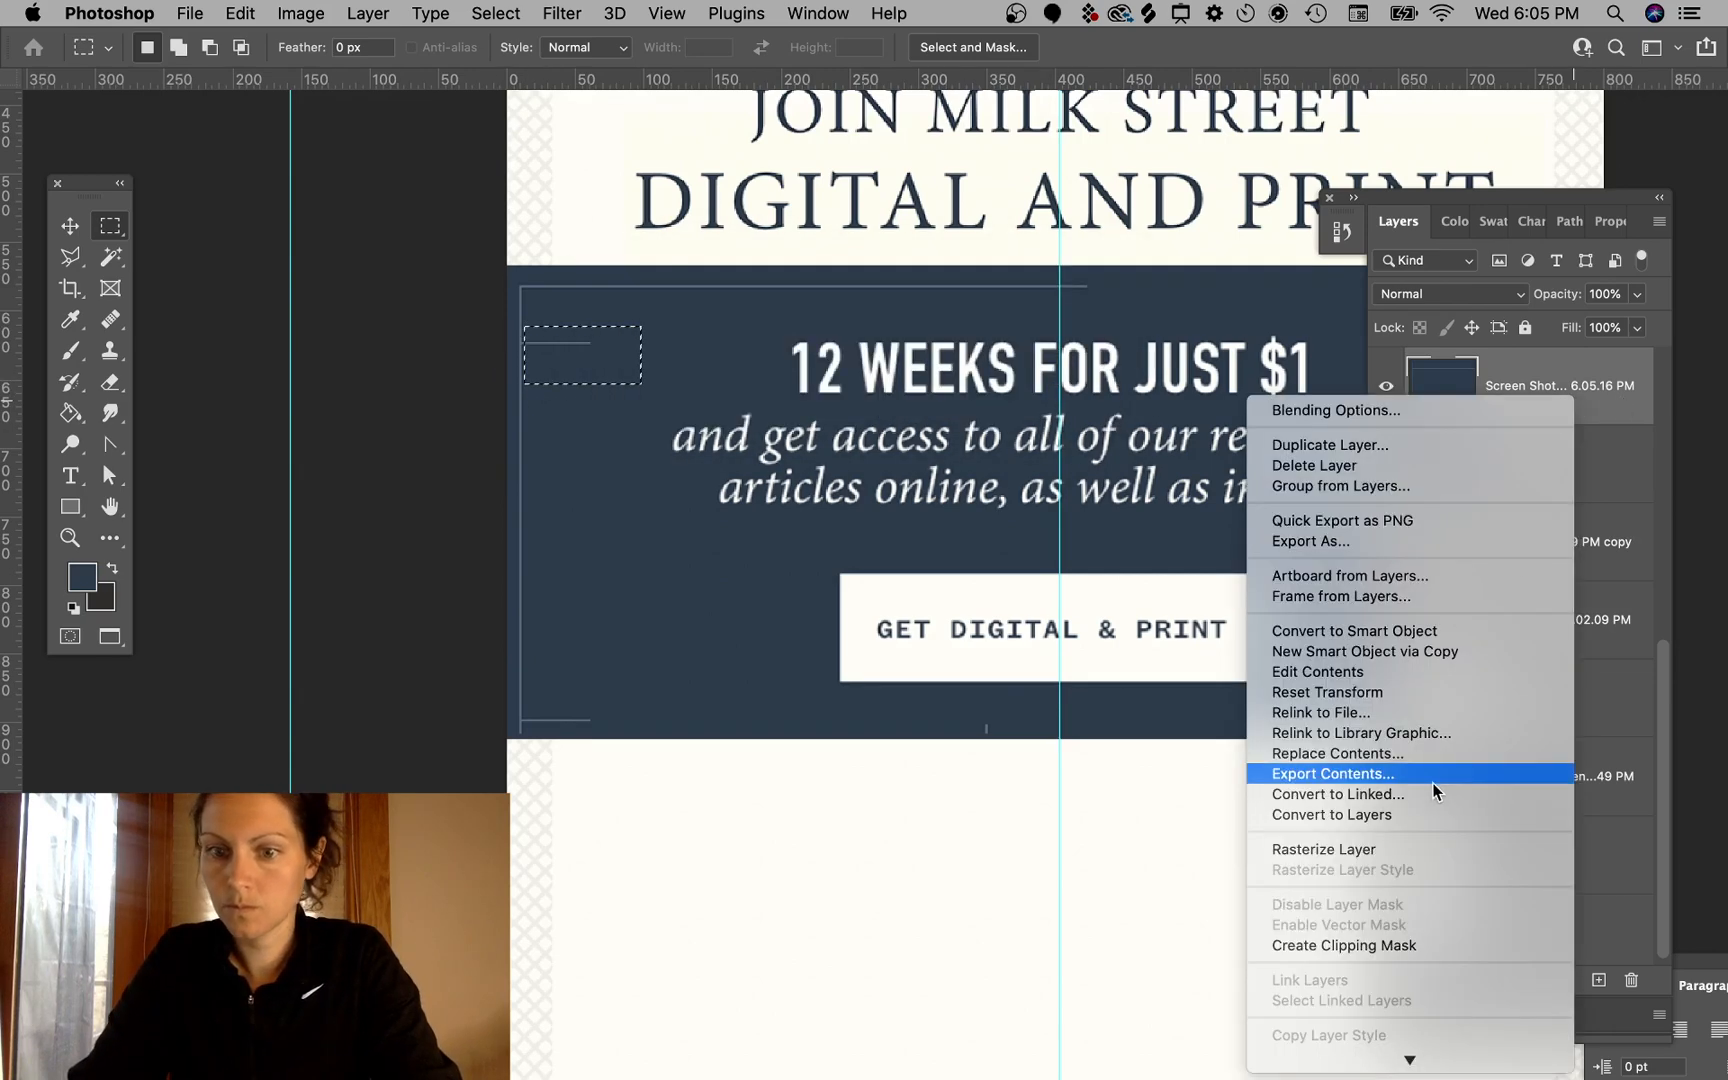
{"action": "left_click", "coordinate": [1382, 846]}
{"action": "key", "text": "BackSpace"}
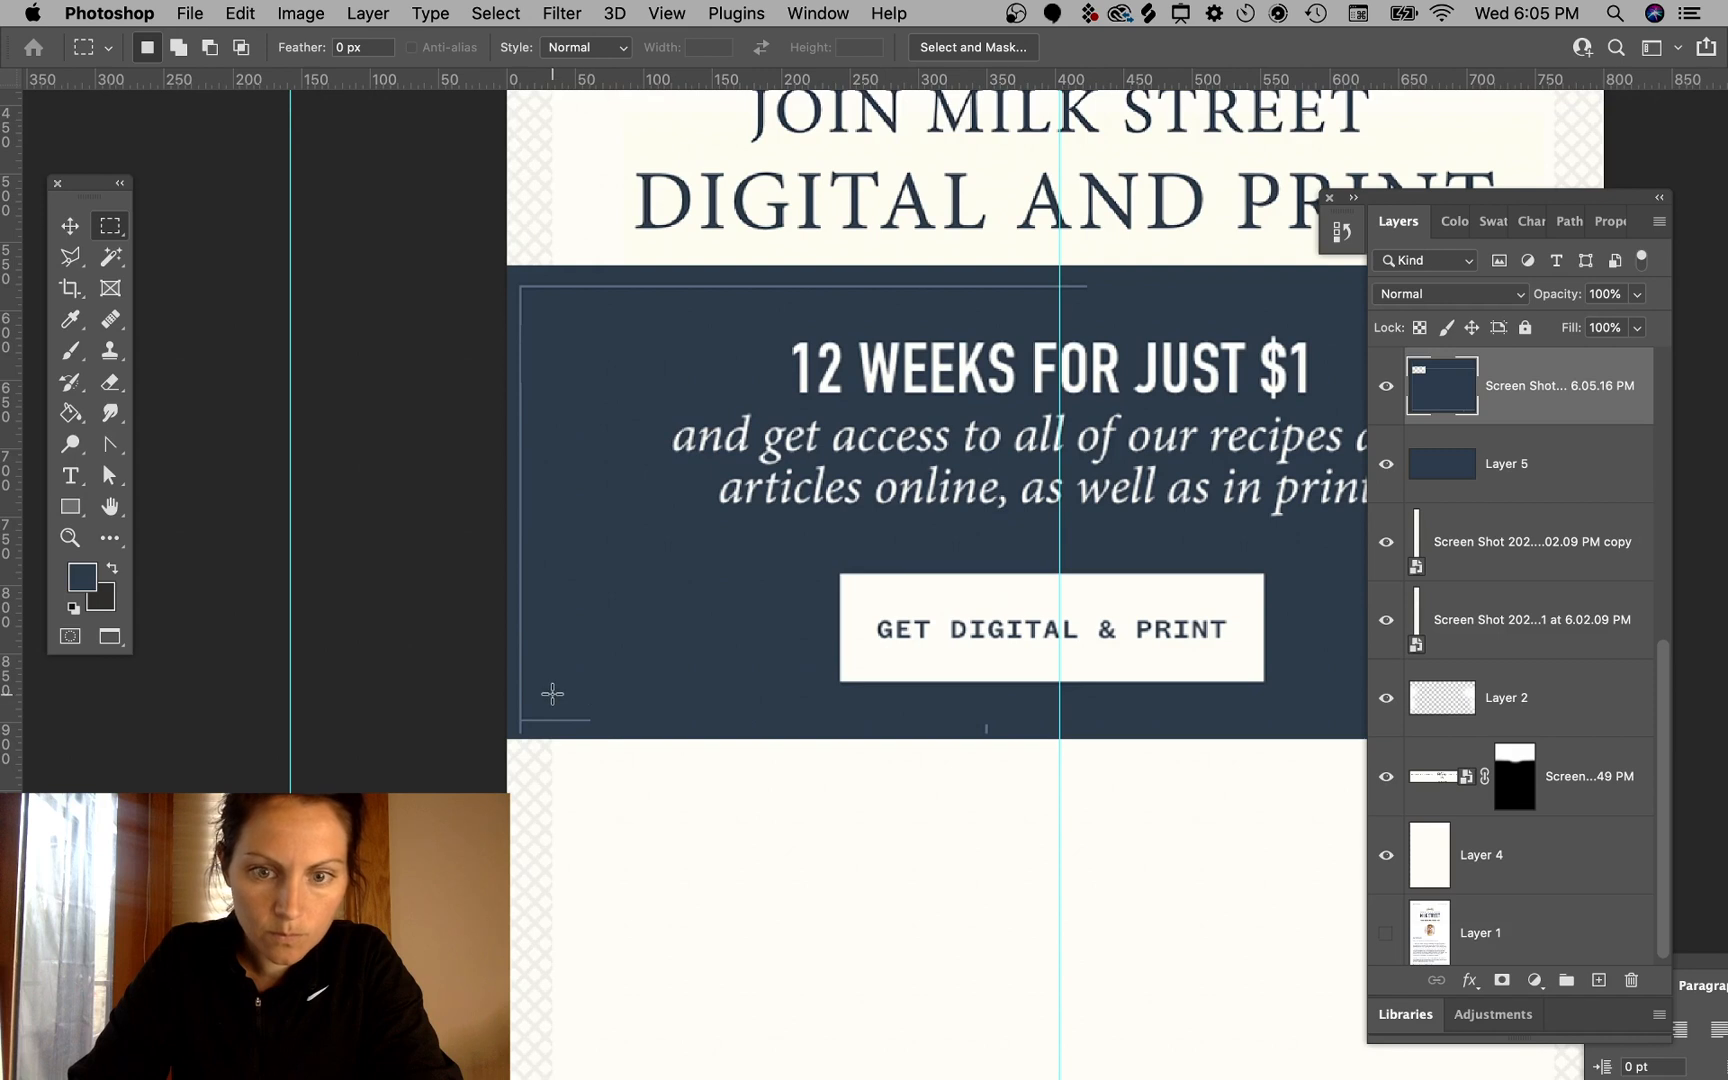
- Move the rasterized screenshot layer up the stack to just below the drop-shadowed image layer
{"action": "scroll", "coordinate": [1536, 425], "scroll_direction": "up", "scroll_amount": 5}
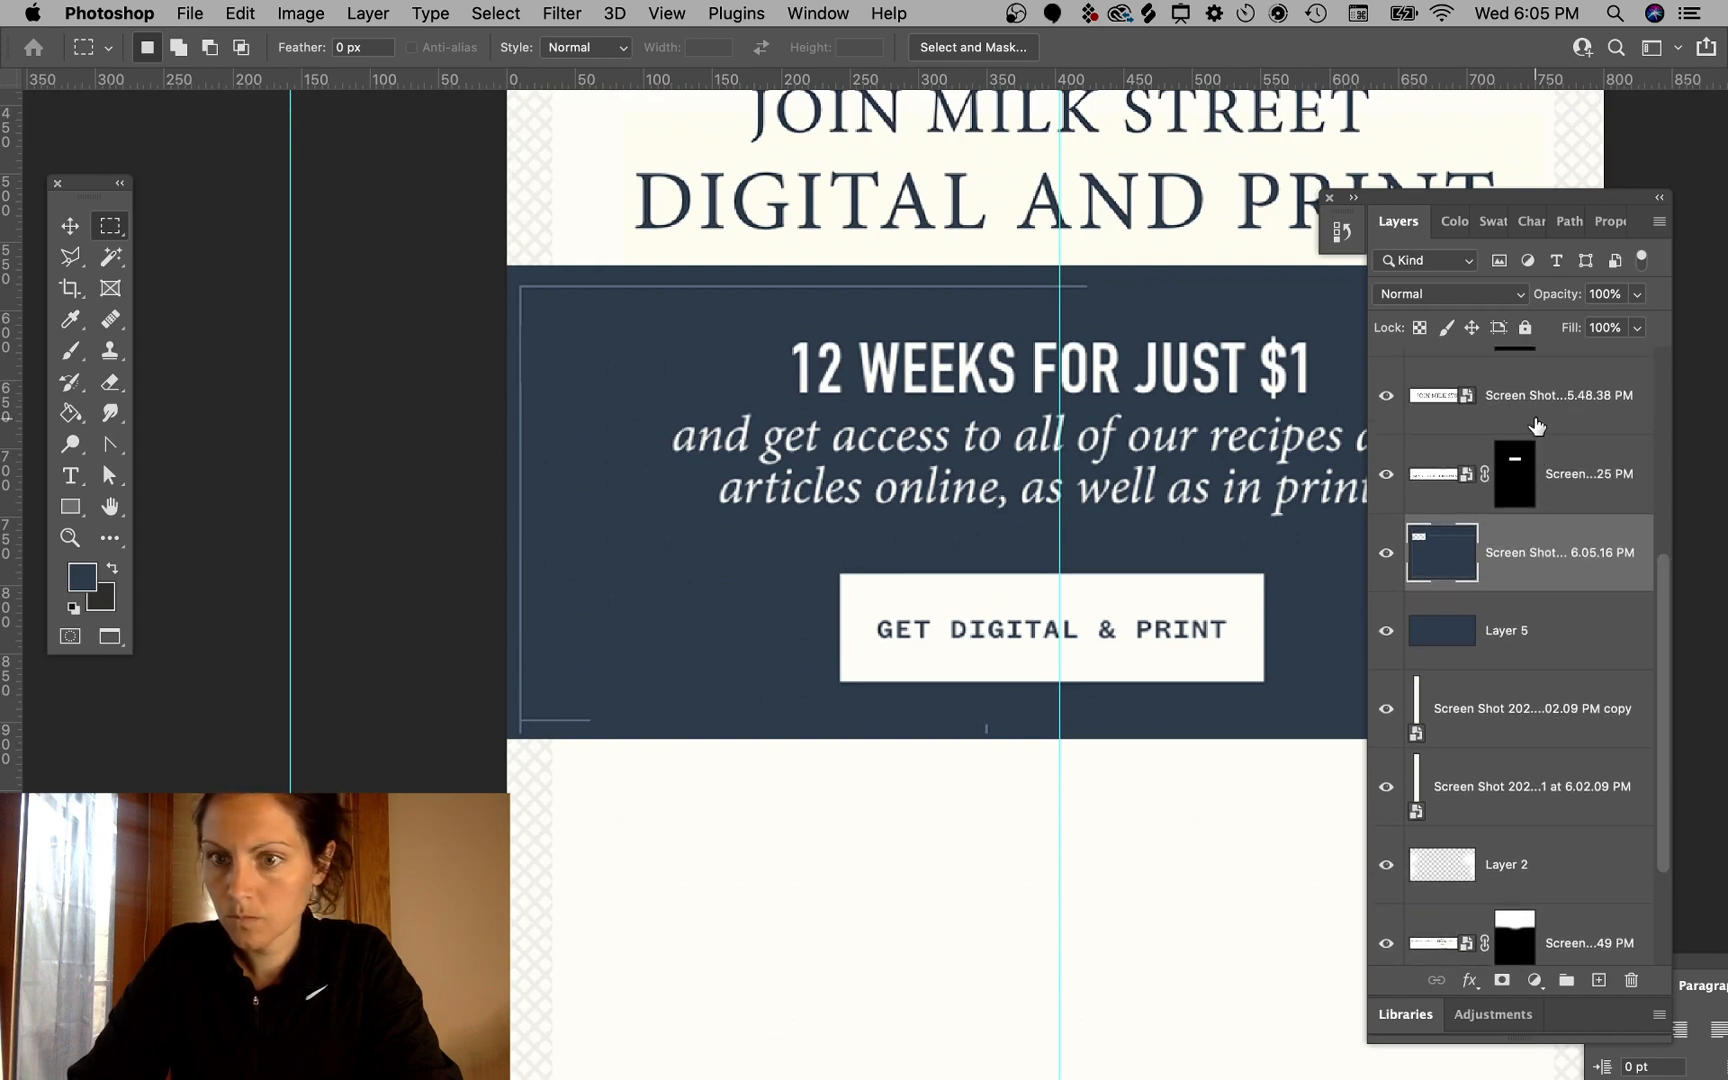
{"action": "scroll", "coordinate": [1536, 425], "scroll_direction": "down", "scroll_amount": 3}
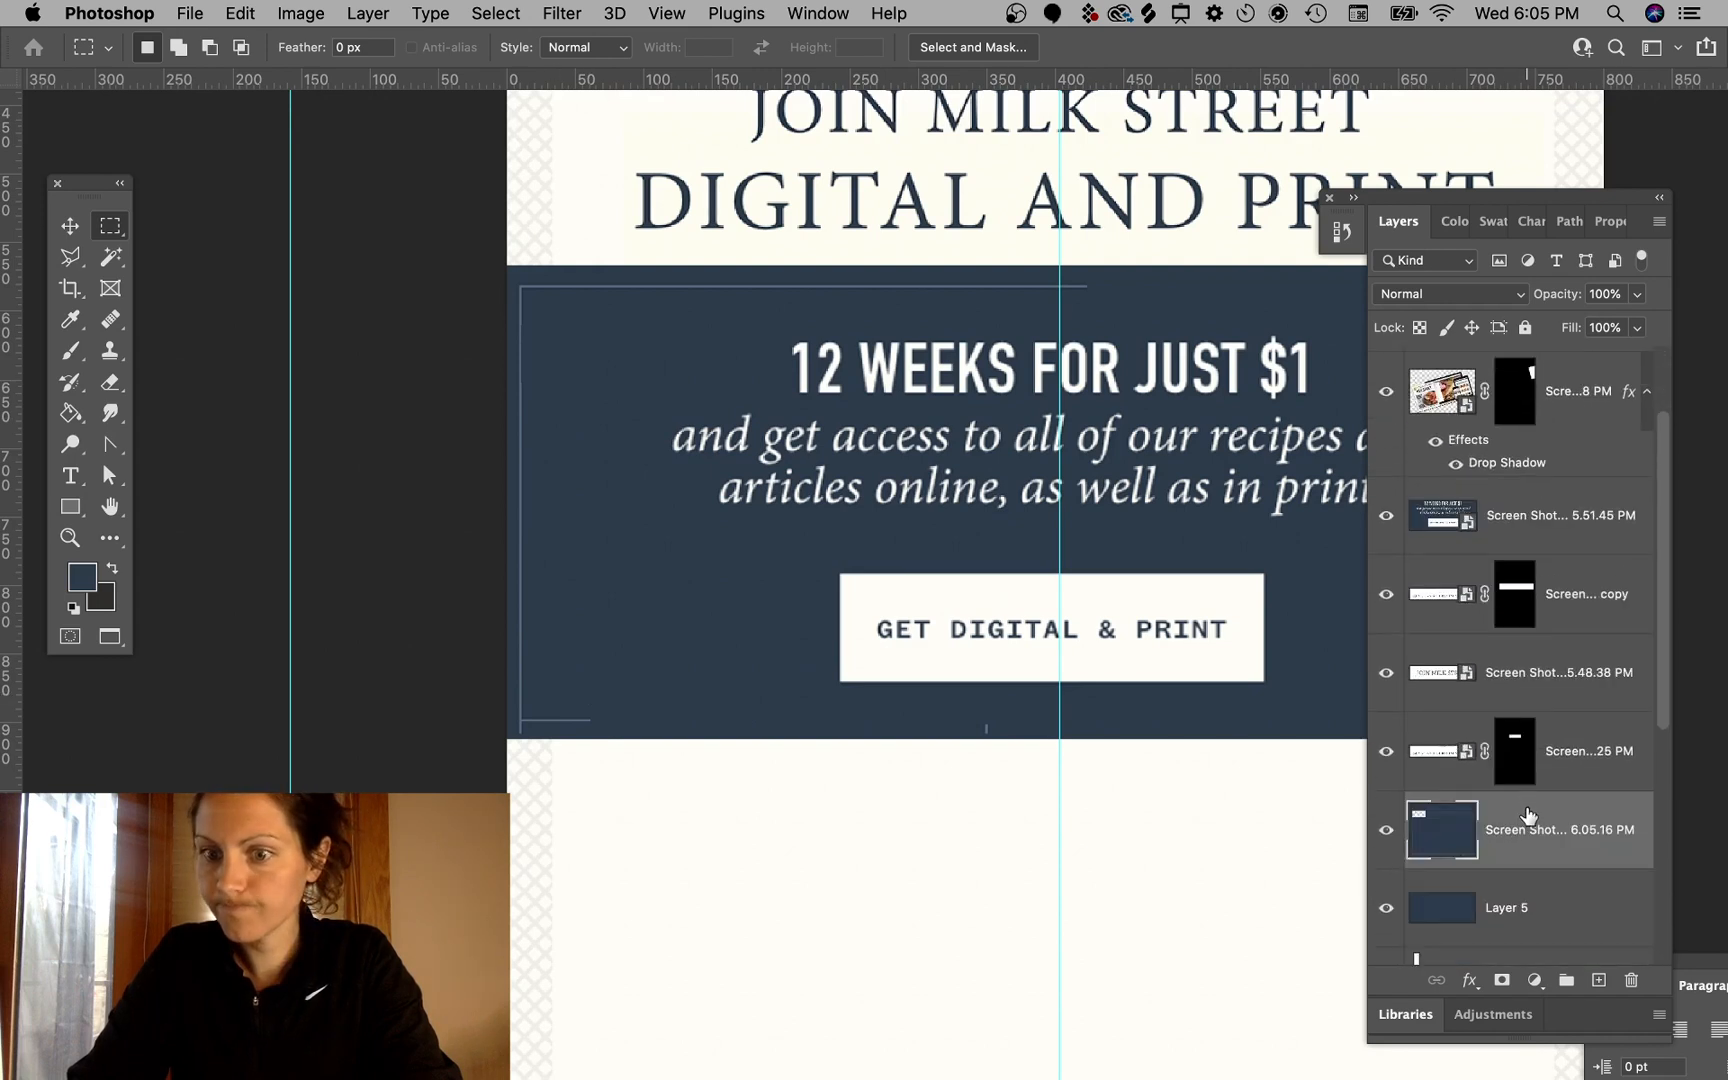
{"action": "left_click_drag", "start_coordinate": [1527, 815], "coordinate": [1528, 492]}
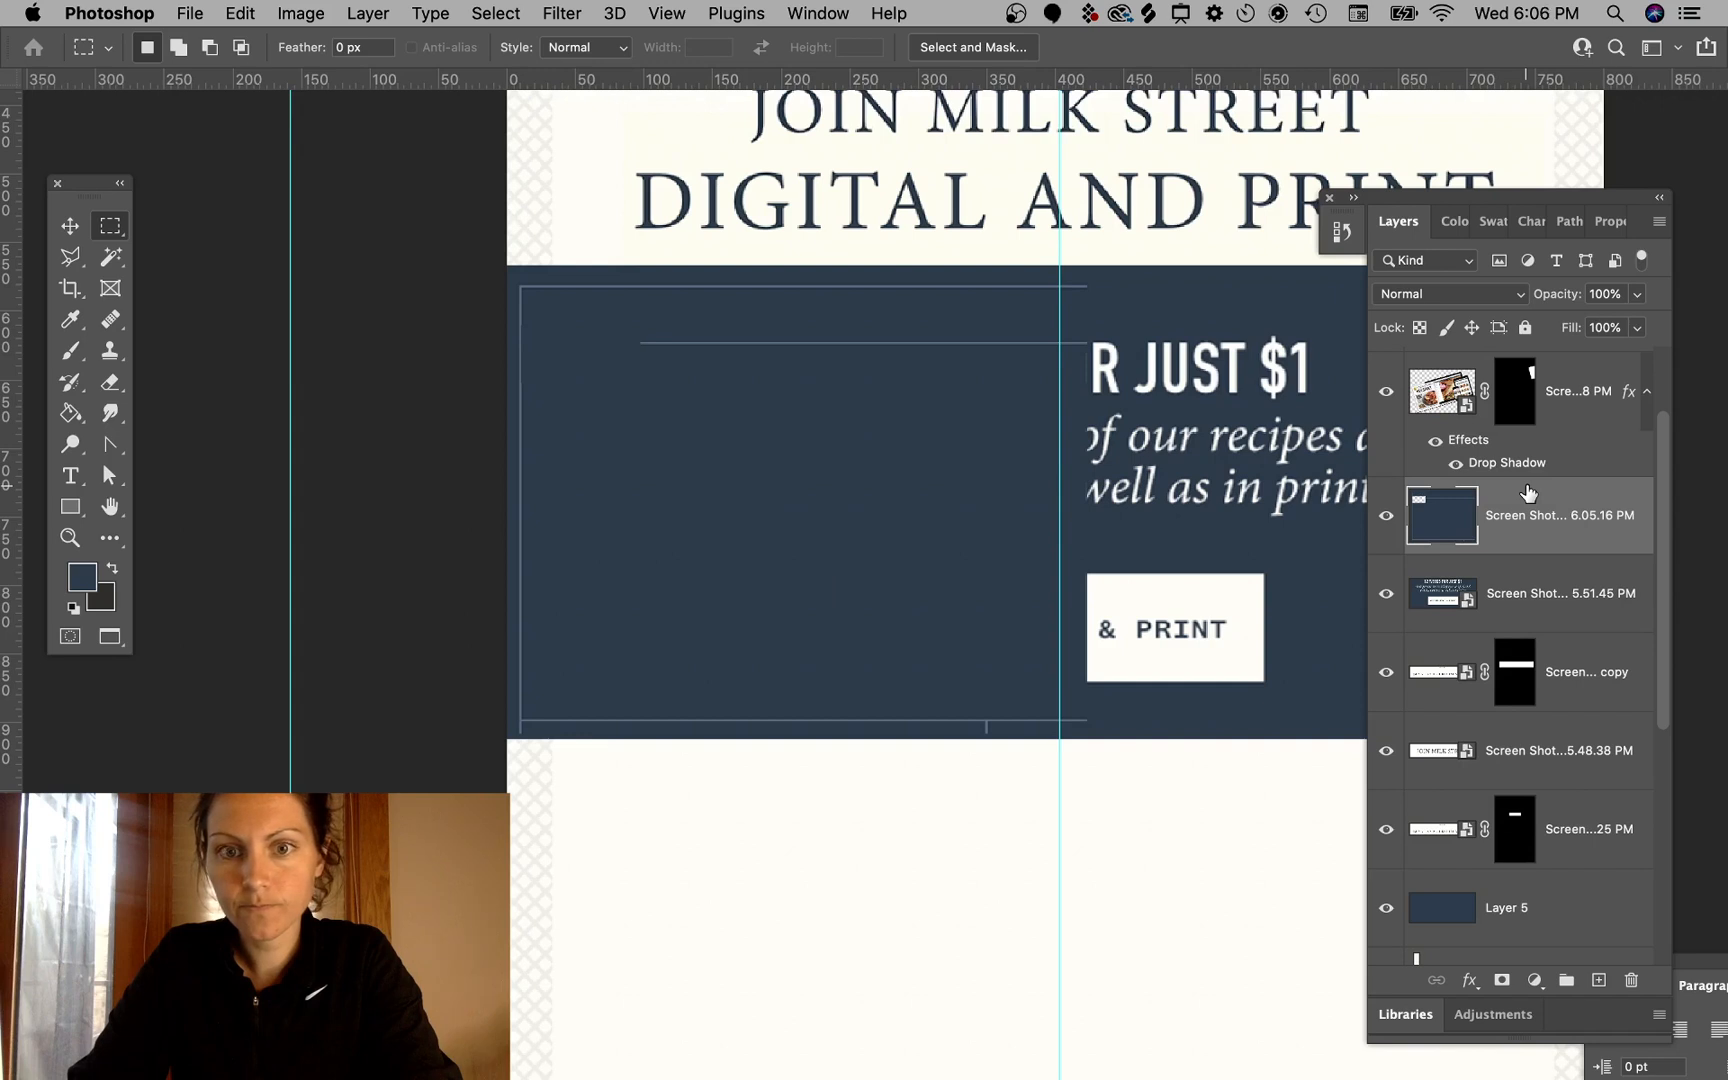
- Delete the interior of the screenshot layer, leaving only its thin frame line on the banner
{"action": "left_click_drag", "start_coordinate": [1112, 291], "coordinate": [530, 716]}
{"action": "key", "text": "Delete"}
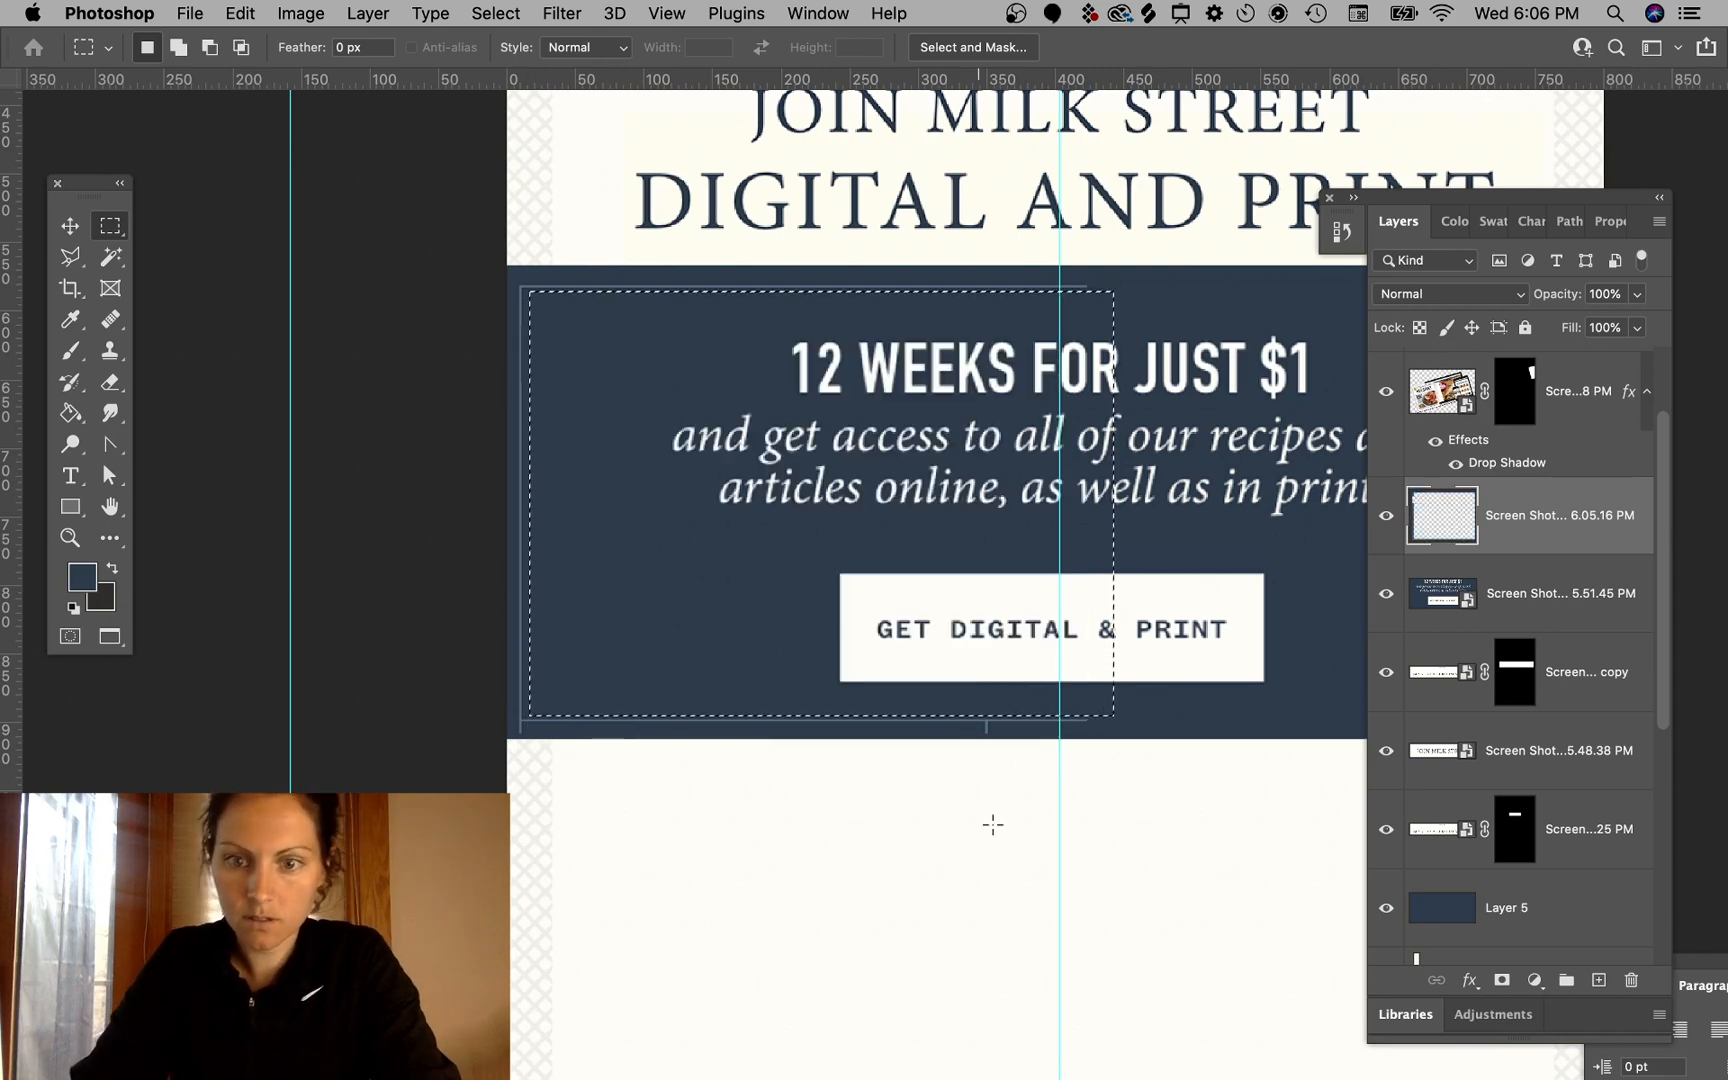
- Zoom in to inspect the banner's lower edge, then clear the selection
{"action": "left_click", "coordinate": [1094, 863]}
{"action": "left_click_drag", "start_coordinate": [1160, 906], "coordinate": [503, 722]}
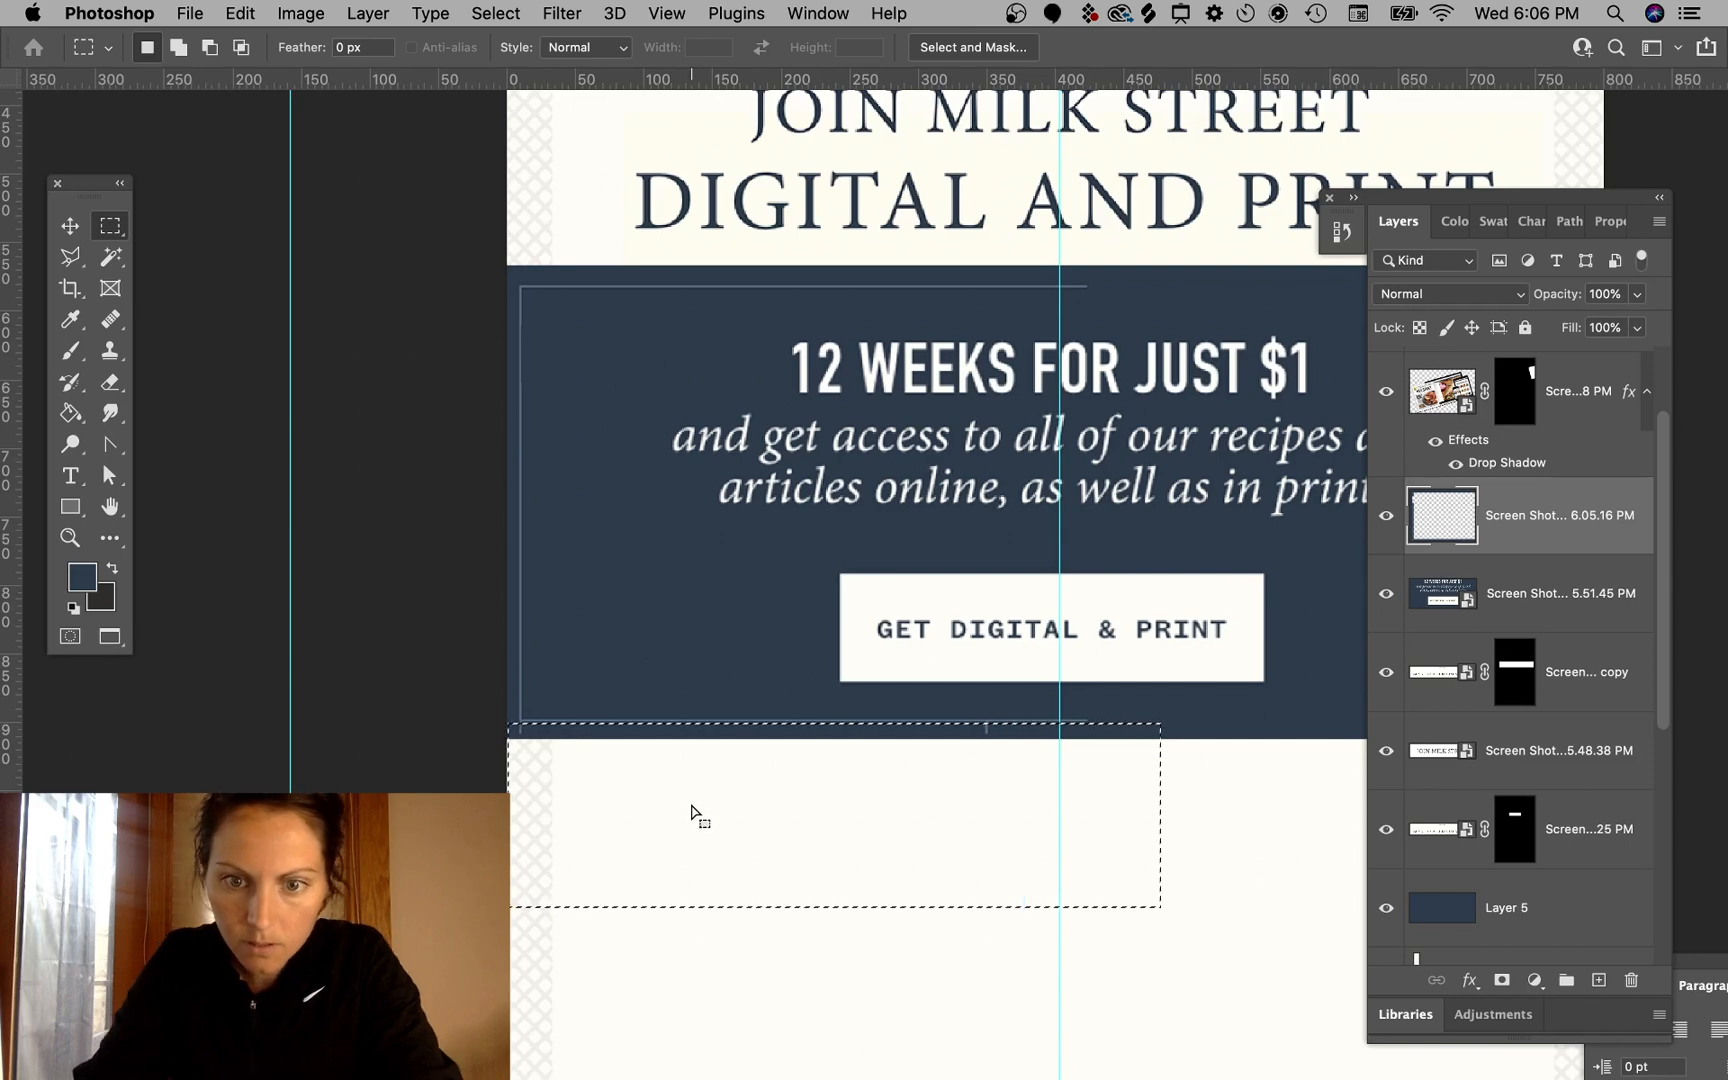
{"action": "key", "text": "super+equal"}
{"action": "key", "text": "super+equal"}
{"action": "key", "text": "super+equal"}
{"action": "key", "text": "super+equal"}
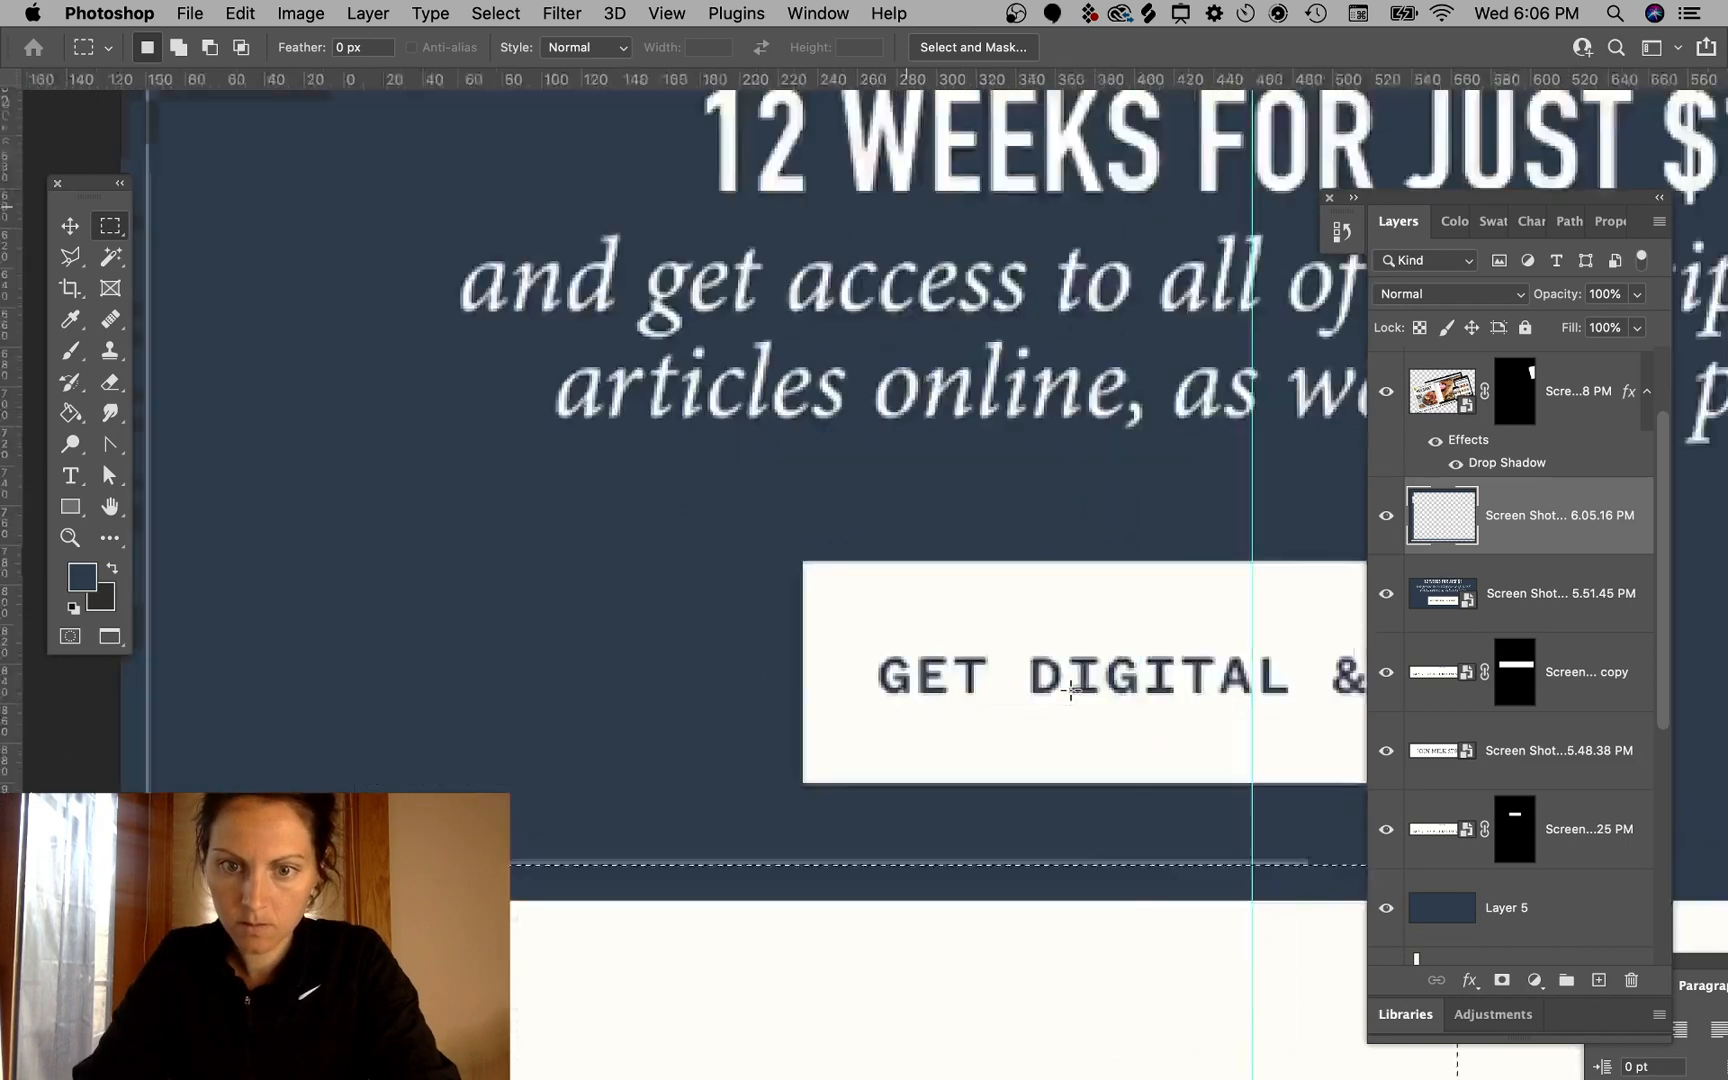
{"action": "scroll", "coordinate": [1071, 693], "scroll_direction": "down", "scroll_amount": 5}
{"action": "key", "text": "super+minus"}
{"action": "key", "text": "super+minus"}
{"action": "scroll", "coordinate": [1071, 693], "scroll_direction": "up", "scroll_amount": 3}
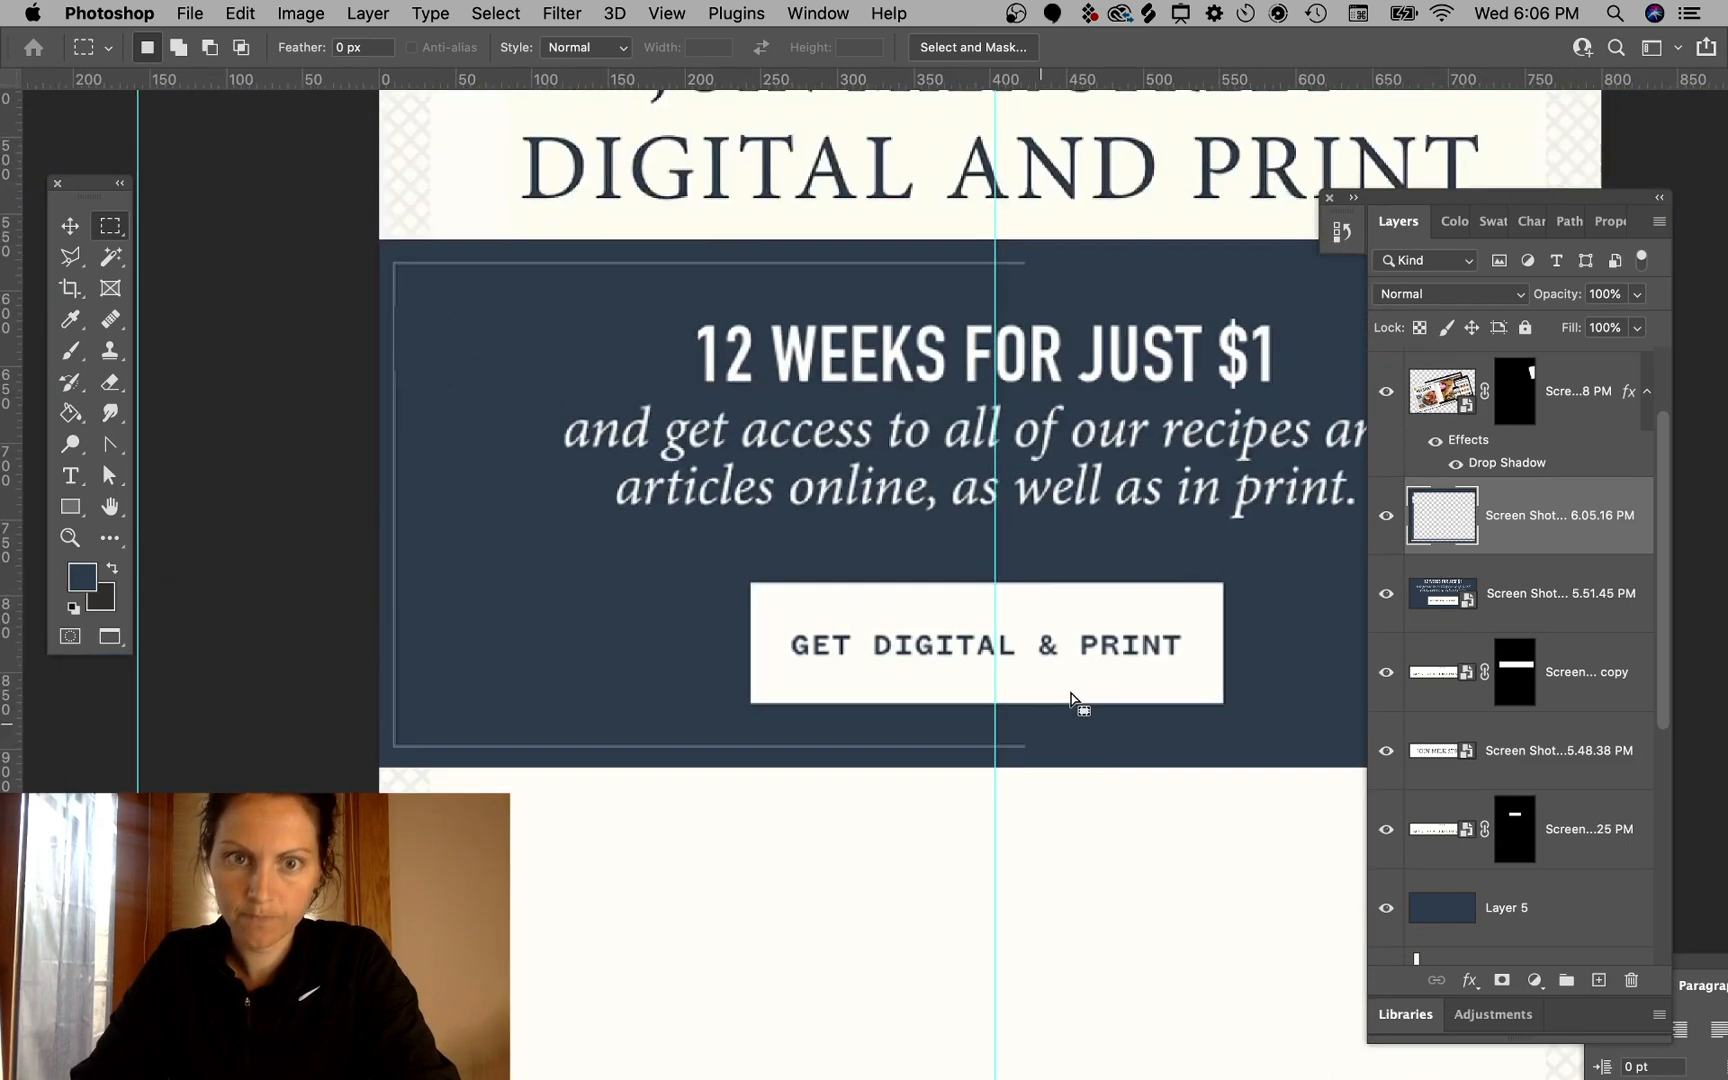
{"action": "key", "text": "super+d"}
- Duplicate the frame-line layer by dragging a copy toward the banner's right side
{"action": "left_click", "coordinate": [70, 226]}
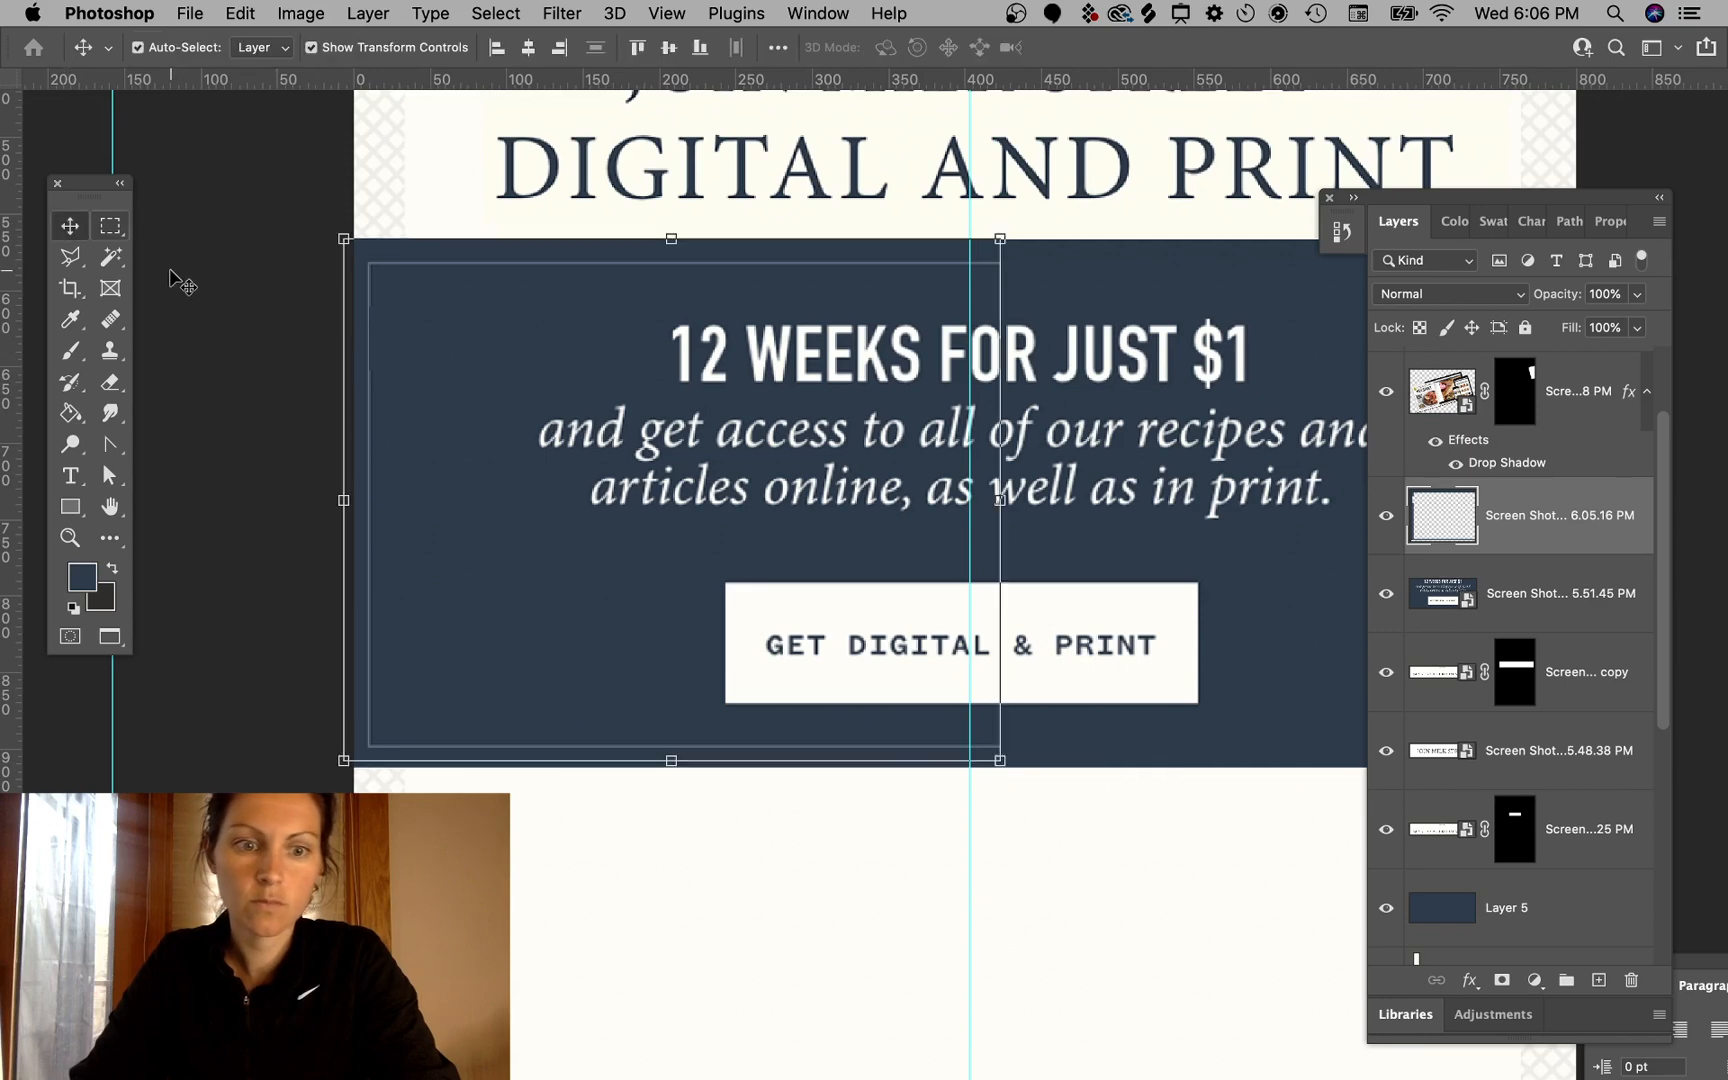
{"action": "scroll", "coordinate": [785, 440], "scroll_direction": "right", "scroll_amount": 3}
{"action": "key", "text": "super+minus"}
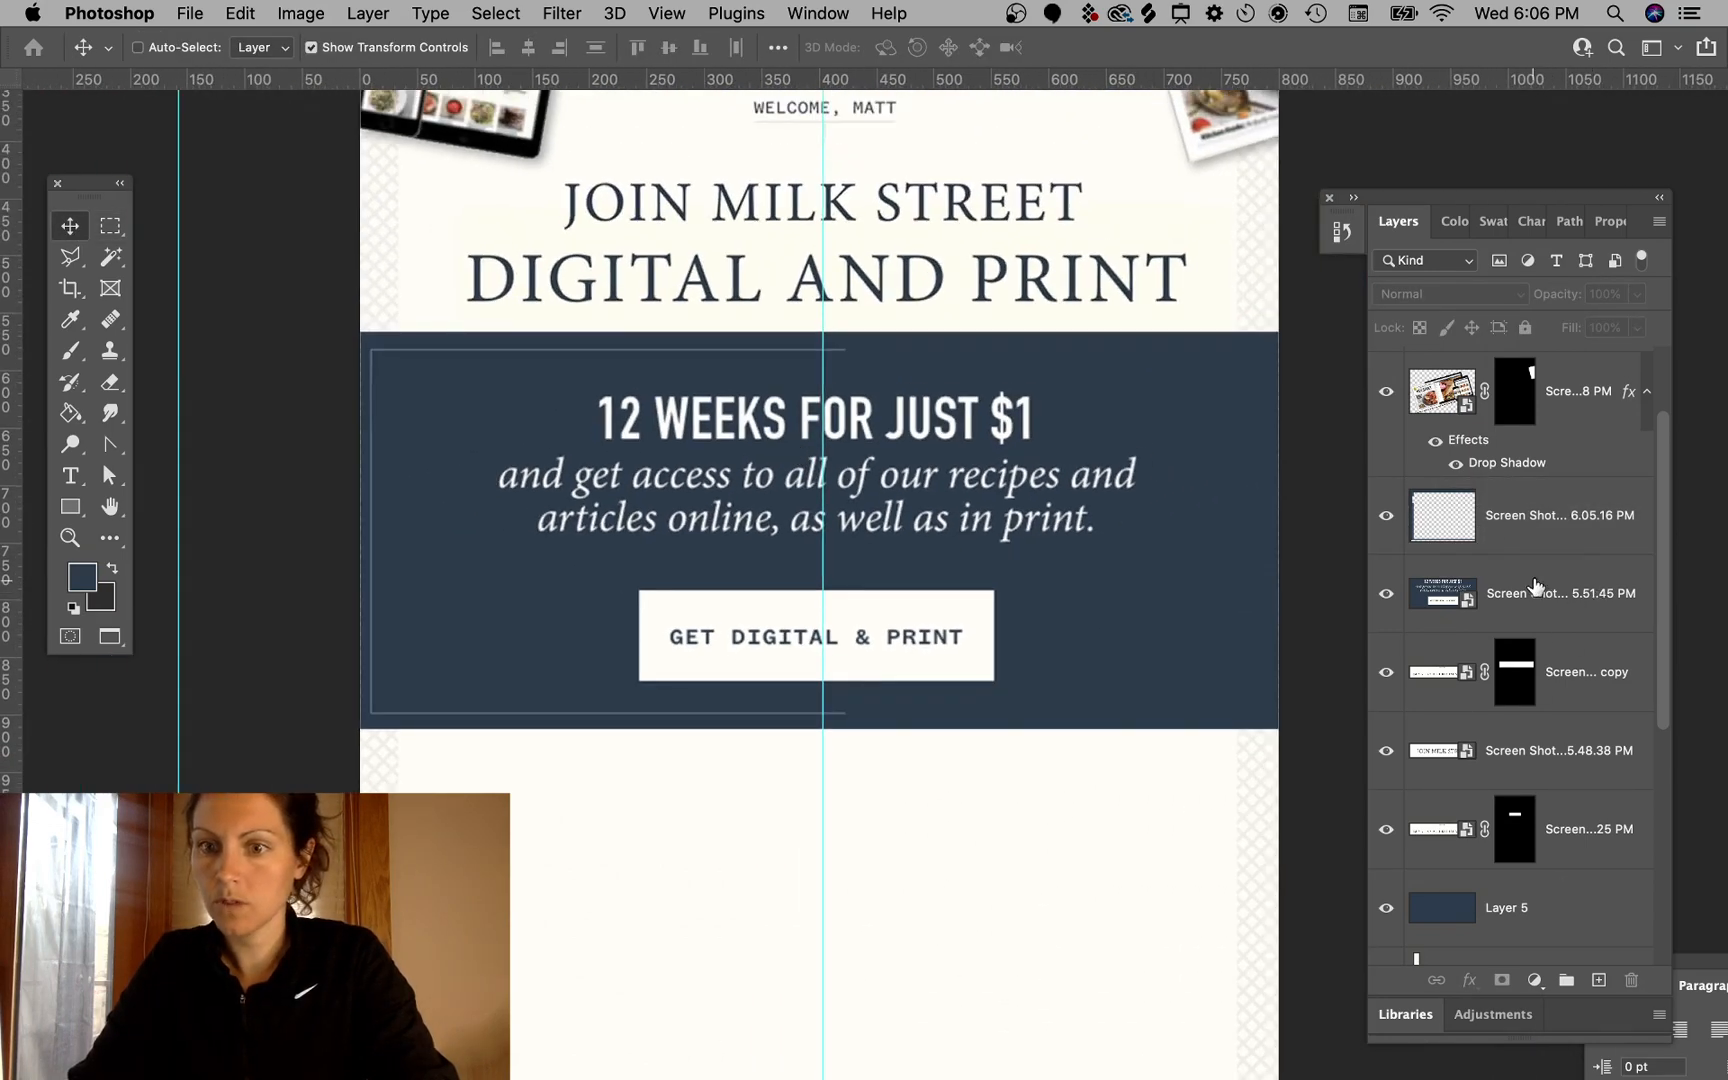
{"action": "left_click", "coordinate": [1554, 537]}
{"action": "left_click_drag", "start_coordinate": [540, 410], "coordinate": [946, 390]}
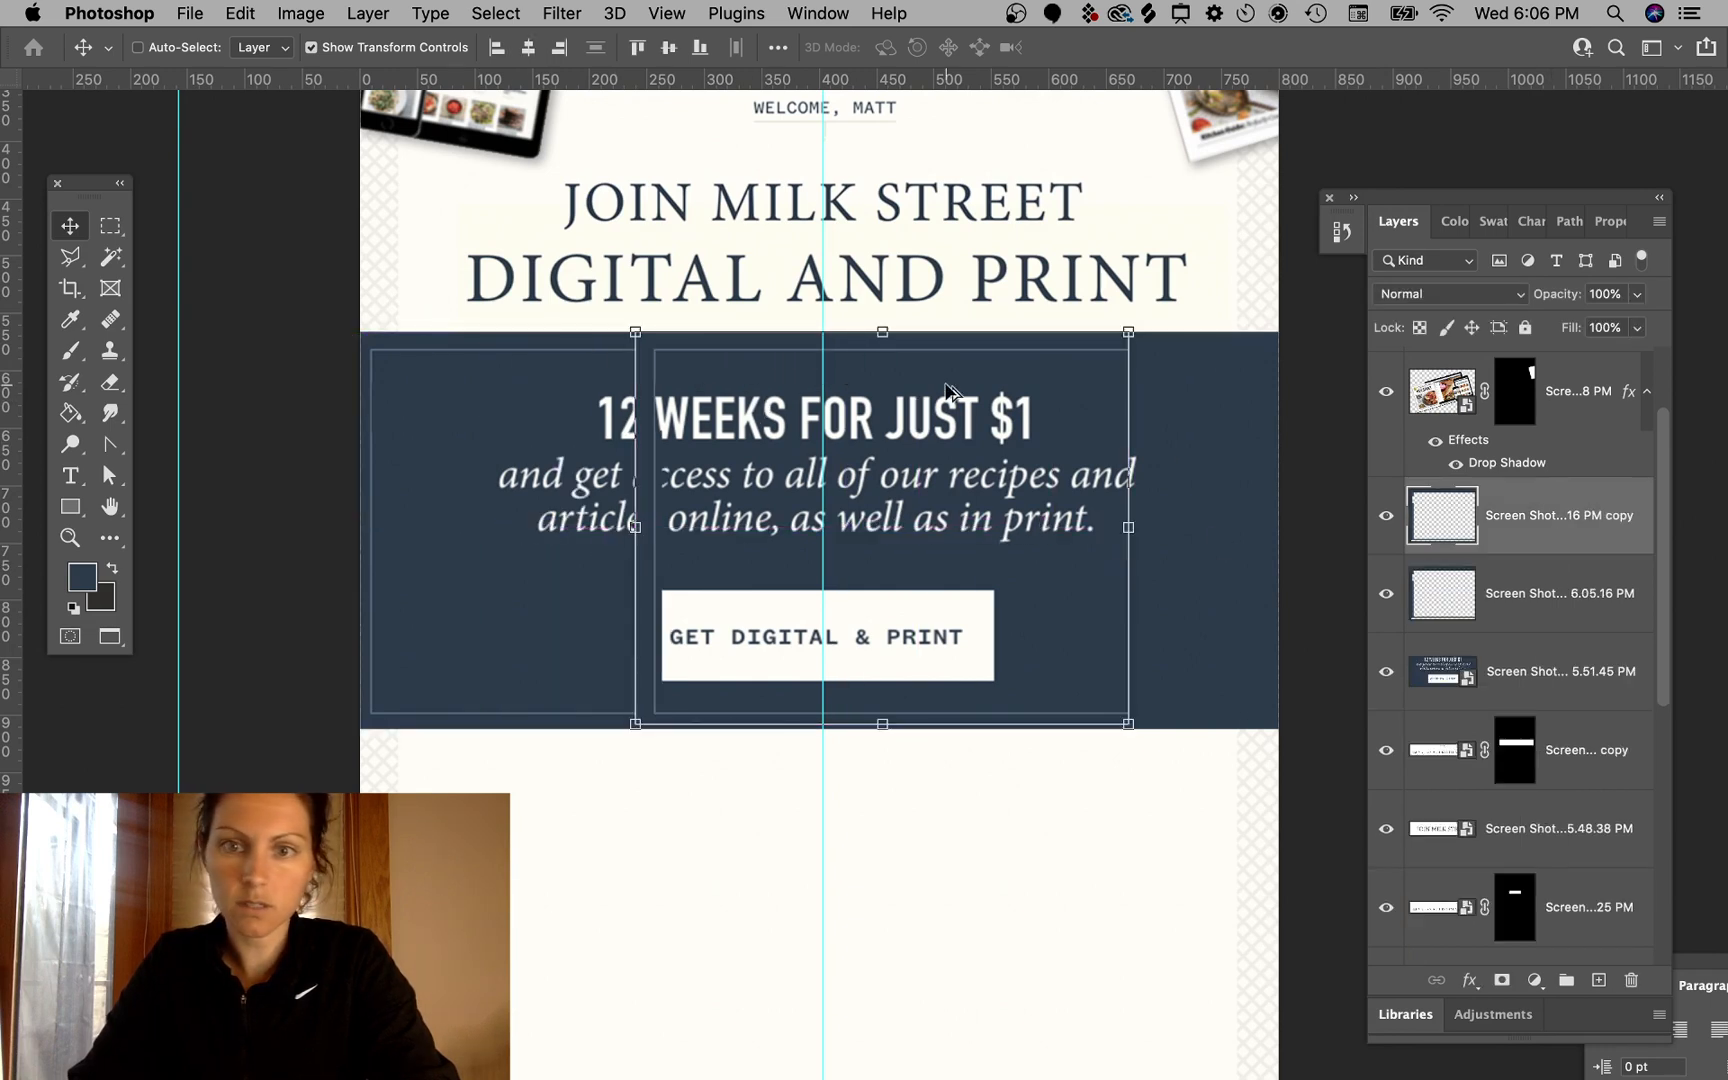
- Flip the frame-line copy horizontally and position it on the right half of the banner
{"action": "key", "text": "super+t"}
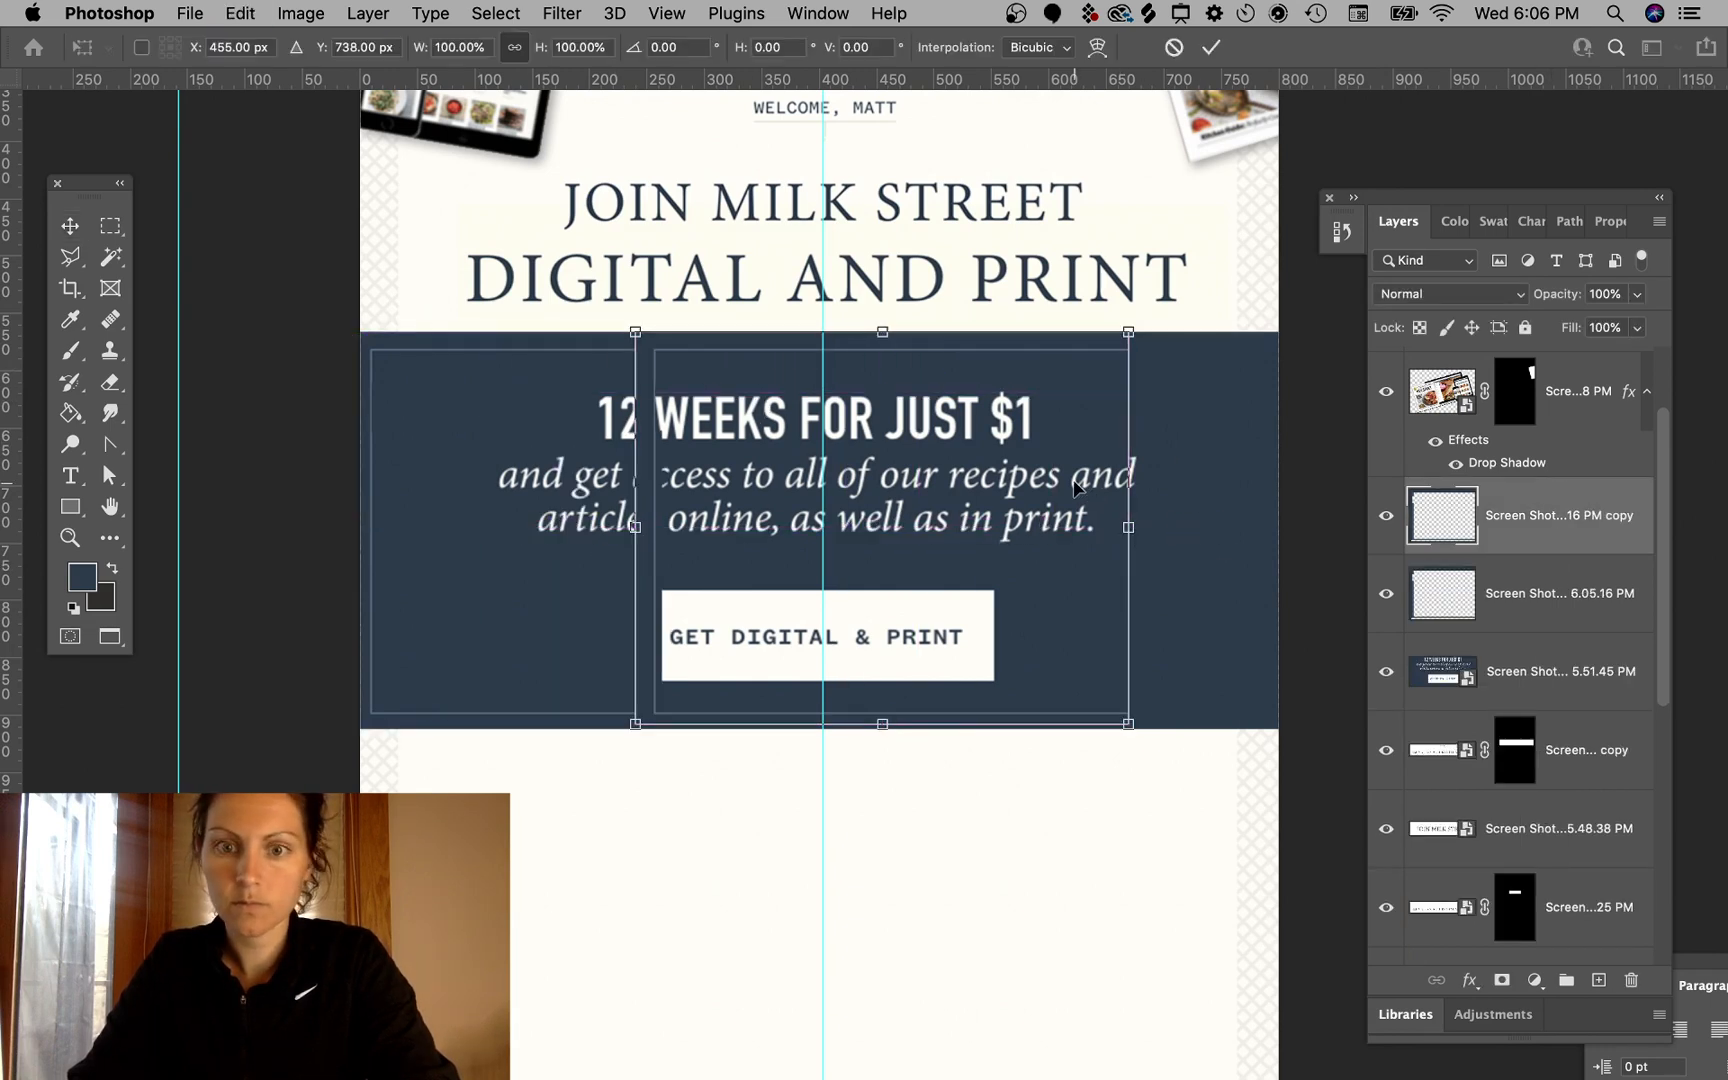
{"action": "right_click", "coordinate": [1074, 483]}
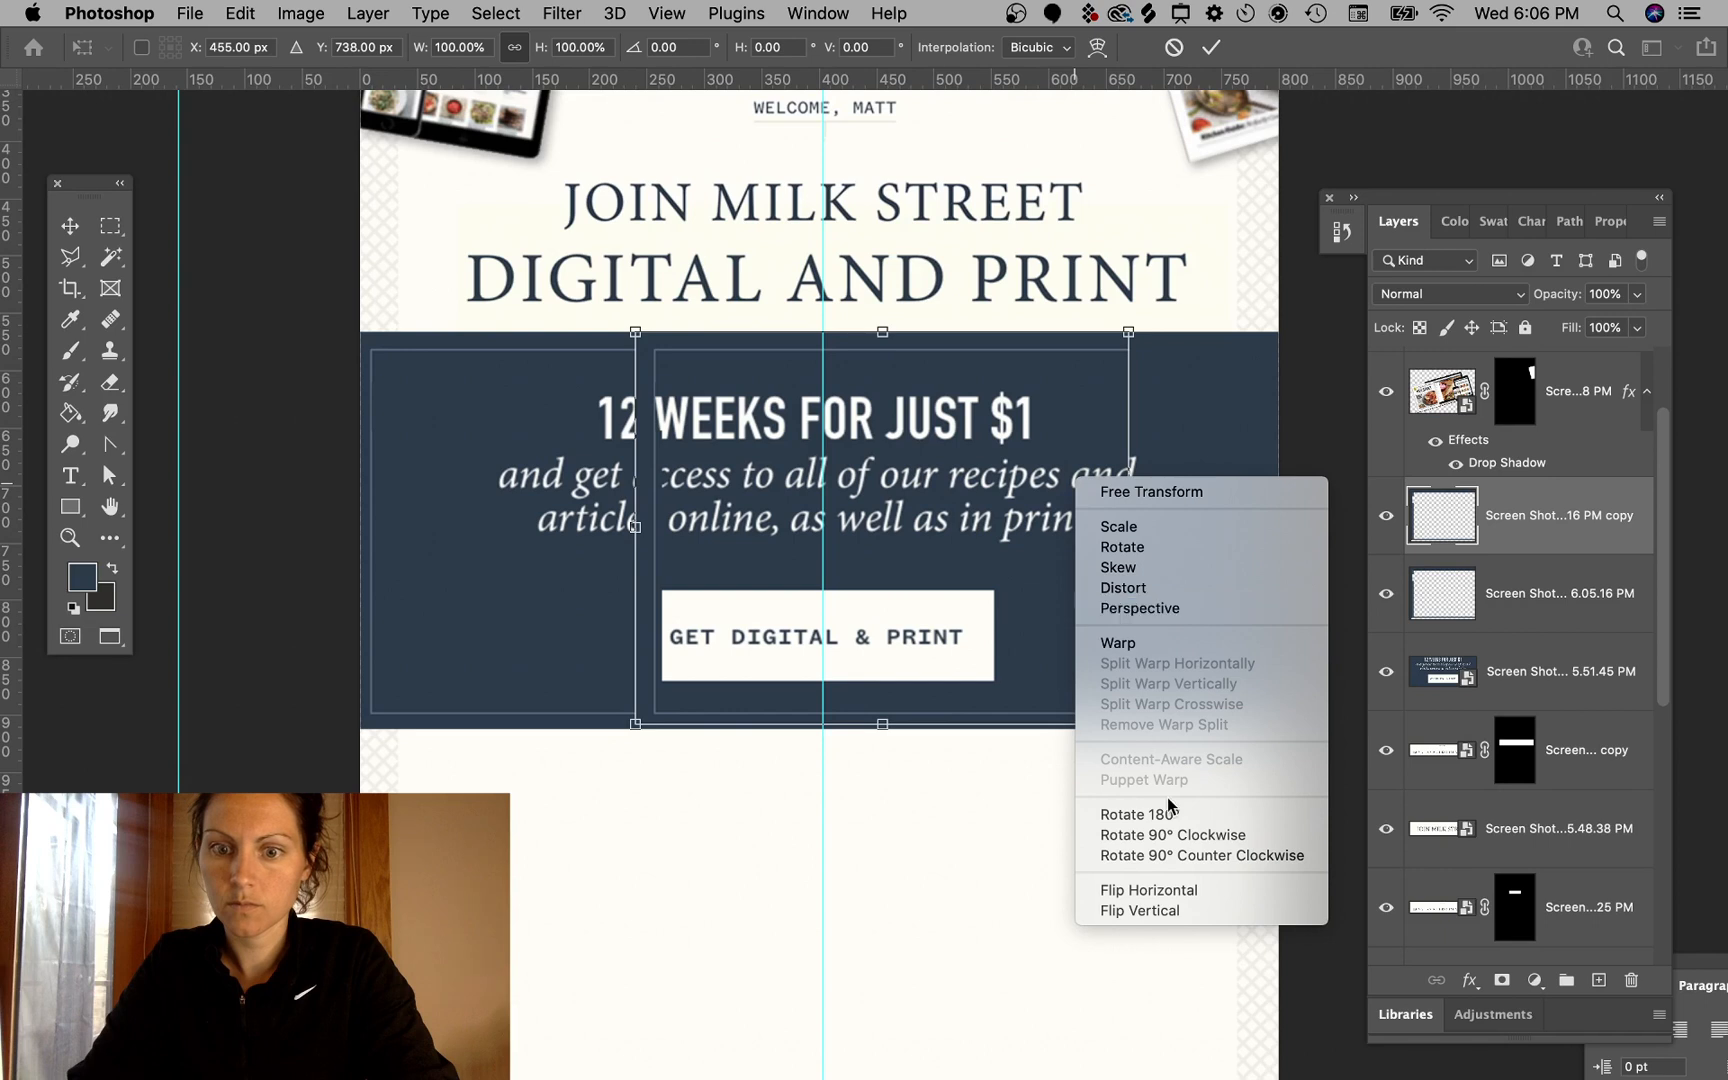
{"action": "left_click", "coordinate": [1163, 891]}
{"action": "left_click_drag", "start_coordinate": [758, 395], "coordinate": [912, 390]}
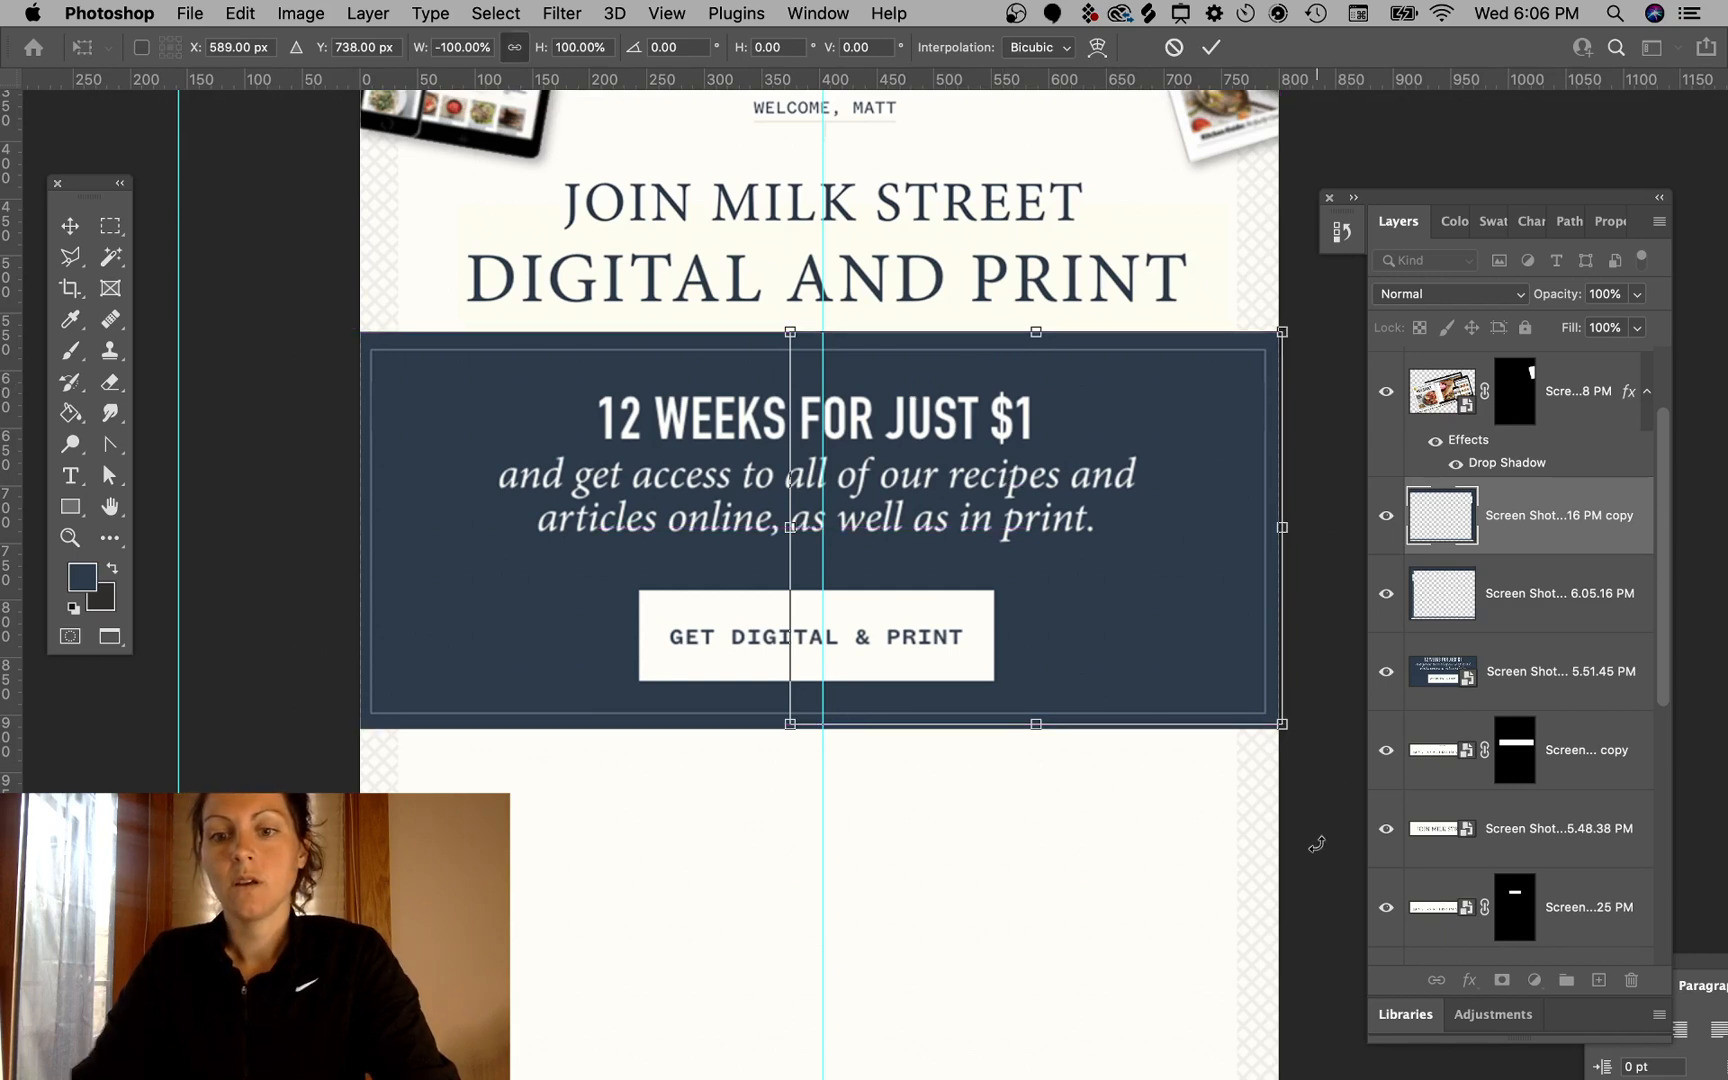
{"action": "key", "text": "Return"}
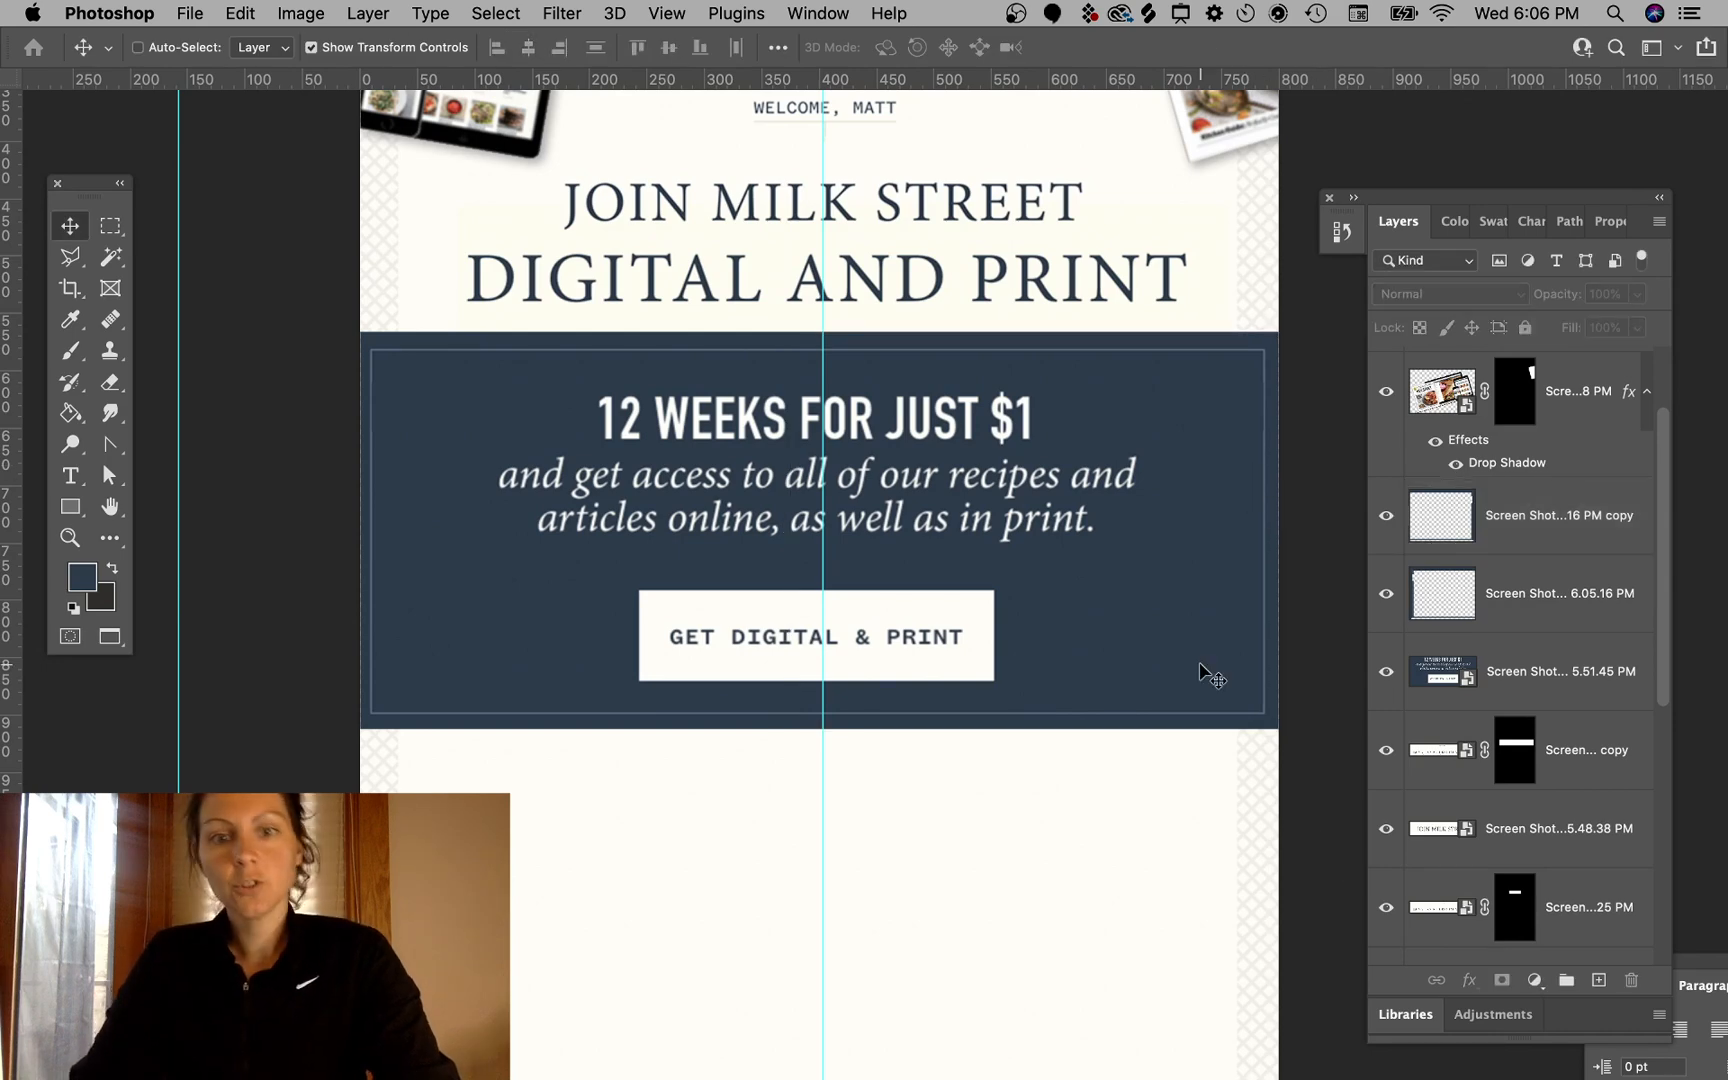
- Select both patterned side-border layers and group them together
{"action": "key", "text": "super+minus"}
{"action": "scroll", "coordinate": [1200, 665], "scroll_direction": "up", "scroll_amount": 4}
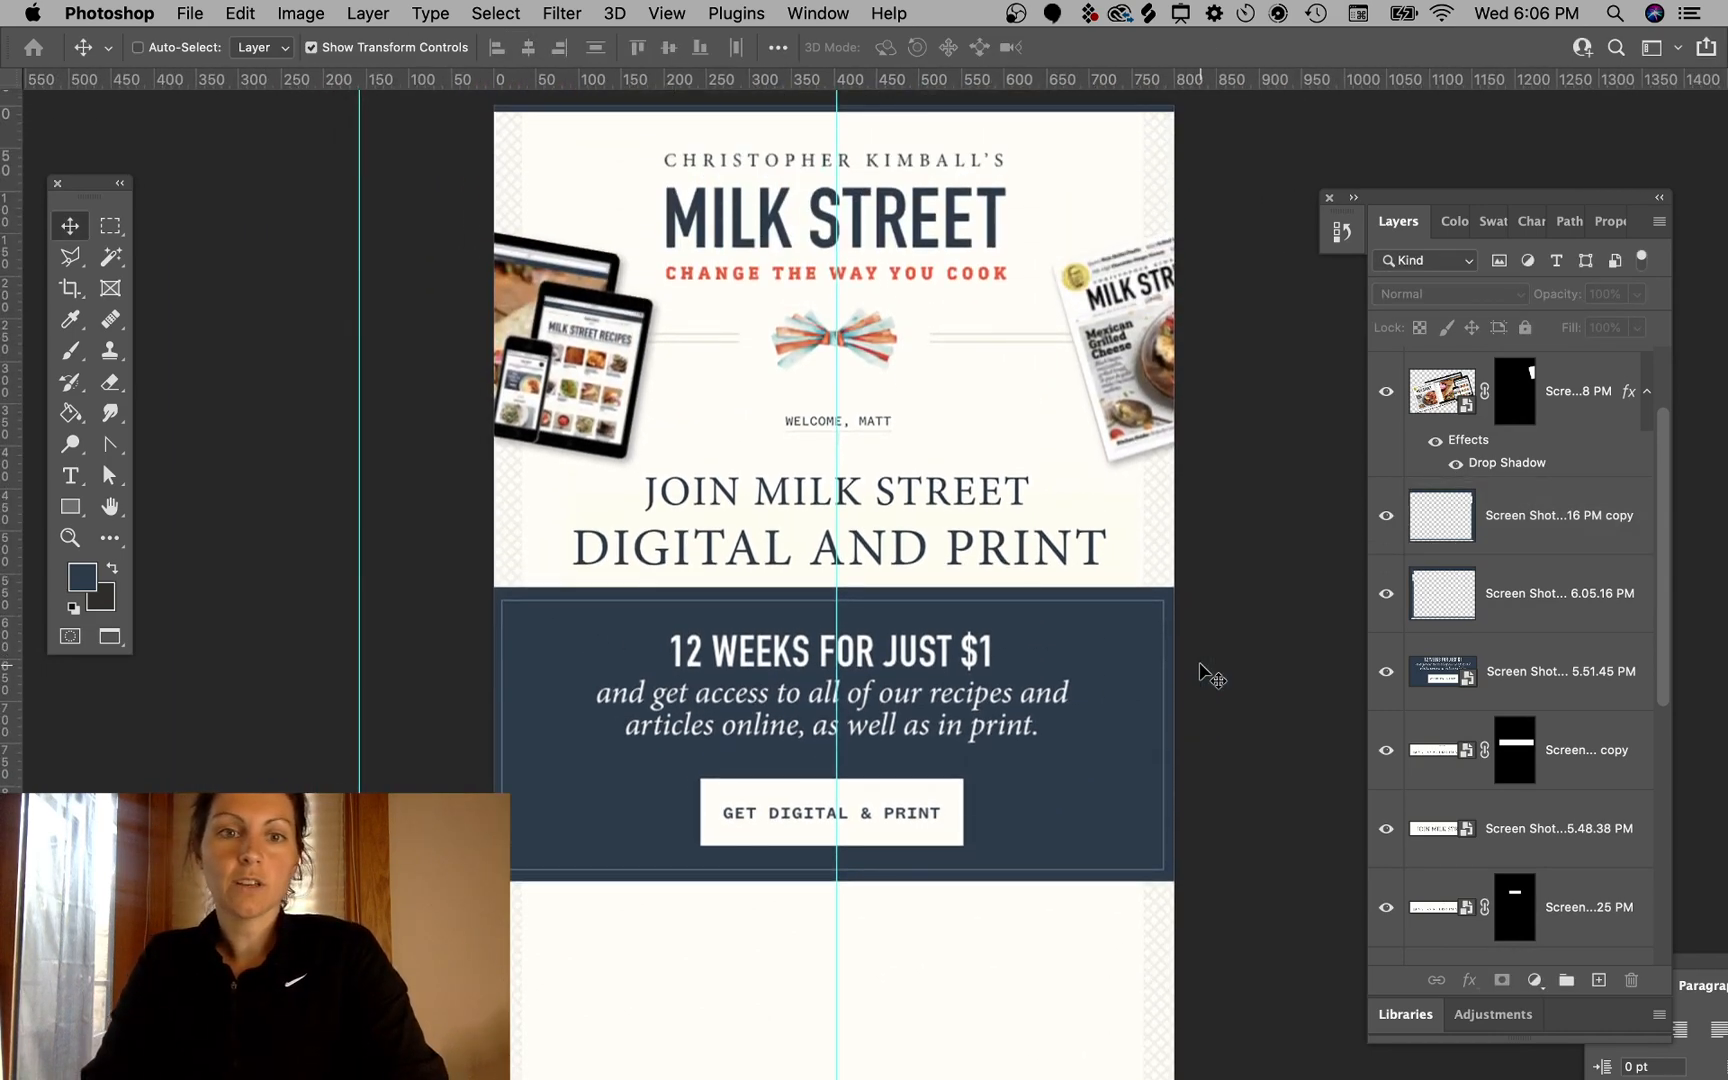
{"action": "scroll", "coordinate": [1200, 665], "scroll_direction": "down", "scroll_amount": 2}
{"action": "scroll", "coordinate": [1200, 672], "scroll_direction": "left", "scroll_amount": 2}
{"action": "scroll", "coordinate": [1200, 672], "scroll_direction": "up", "scroll_amount": 1}
{"action": "scroll", "coordinate": [1200, 672], "scroll_direction": "down", "scroll_amount": 2}
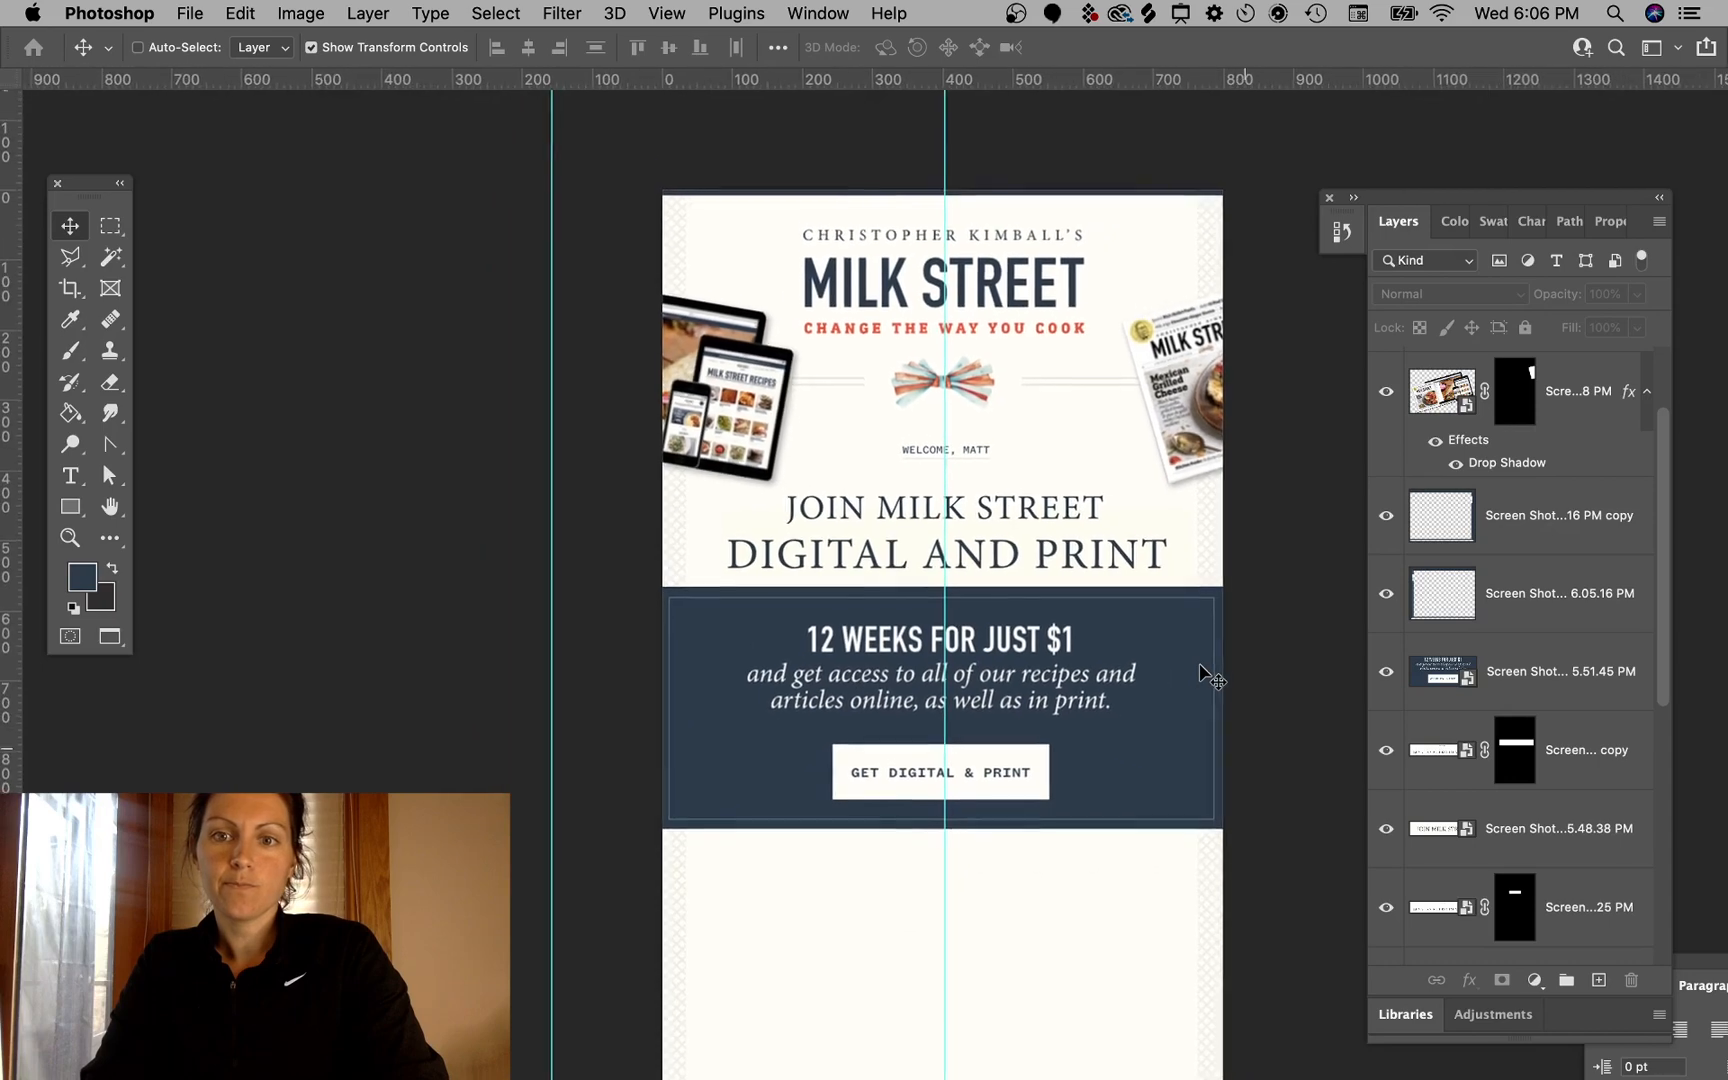
{"action": "scroll", "coordinate": [1200, 672], "scroll_direction": "down", "scroll_amount": 2}
{"action": "scroll", "coordinate": [1207, 677], "scroll_direction": "left", "scroll_amount": 1}
{"action": "left_click", "coordinate": [1238, 450]}
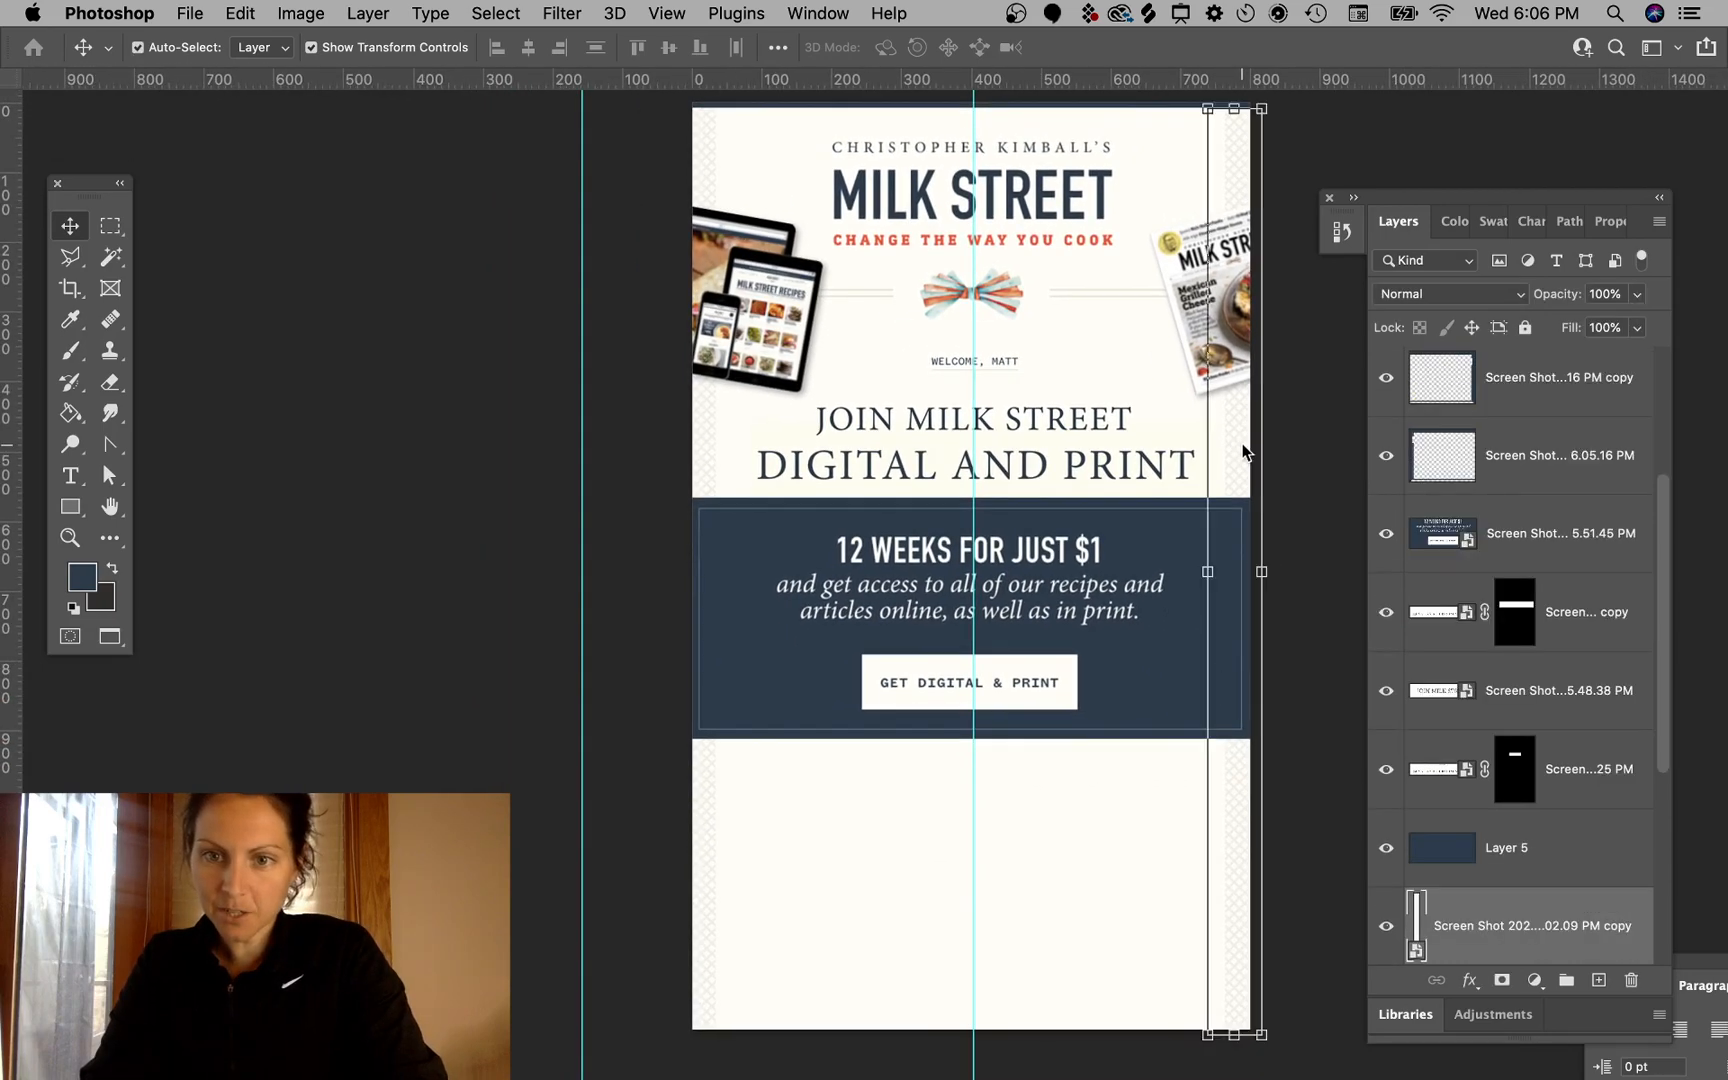
{"action": "left_click", "coordinate": [709, 431], "text": "shift"}
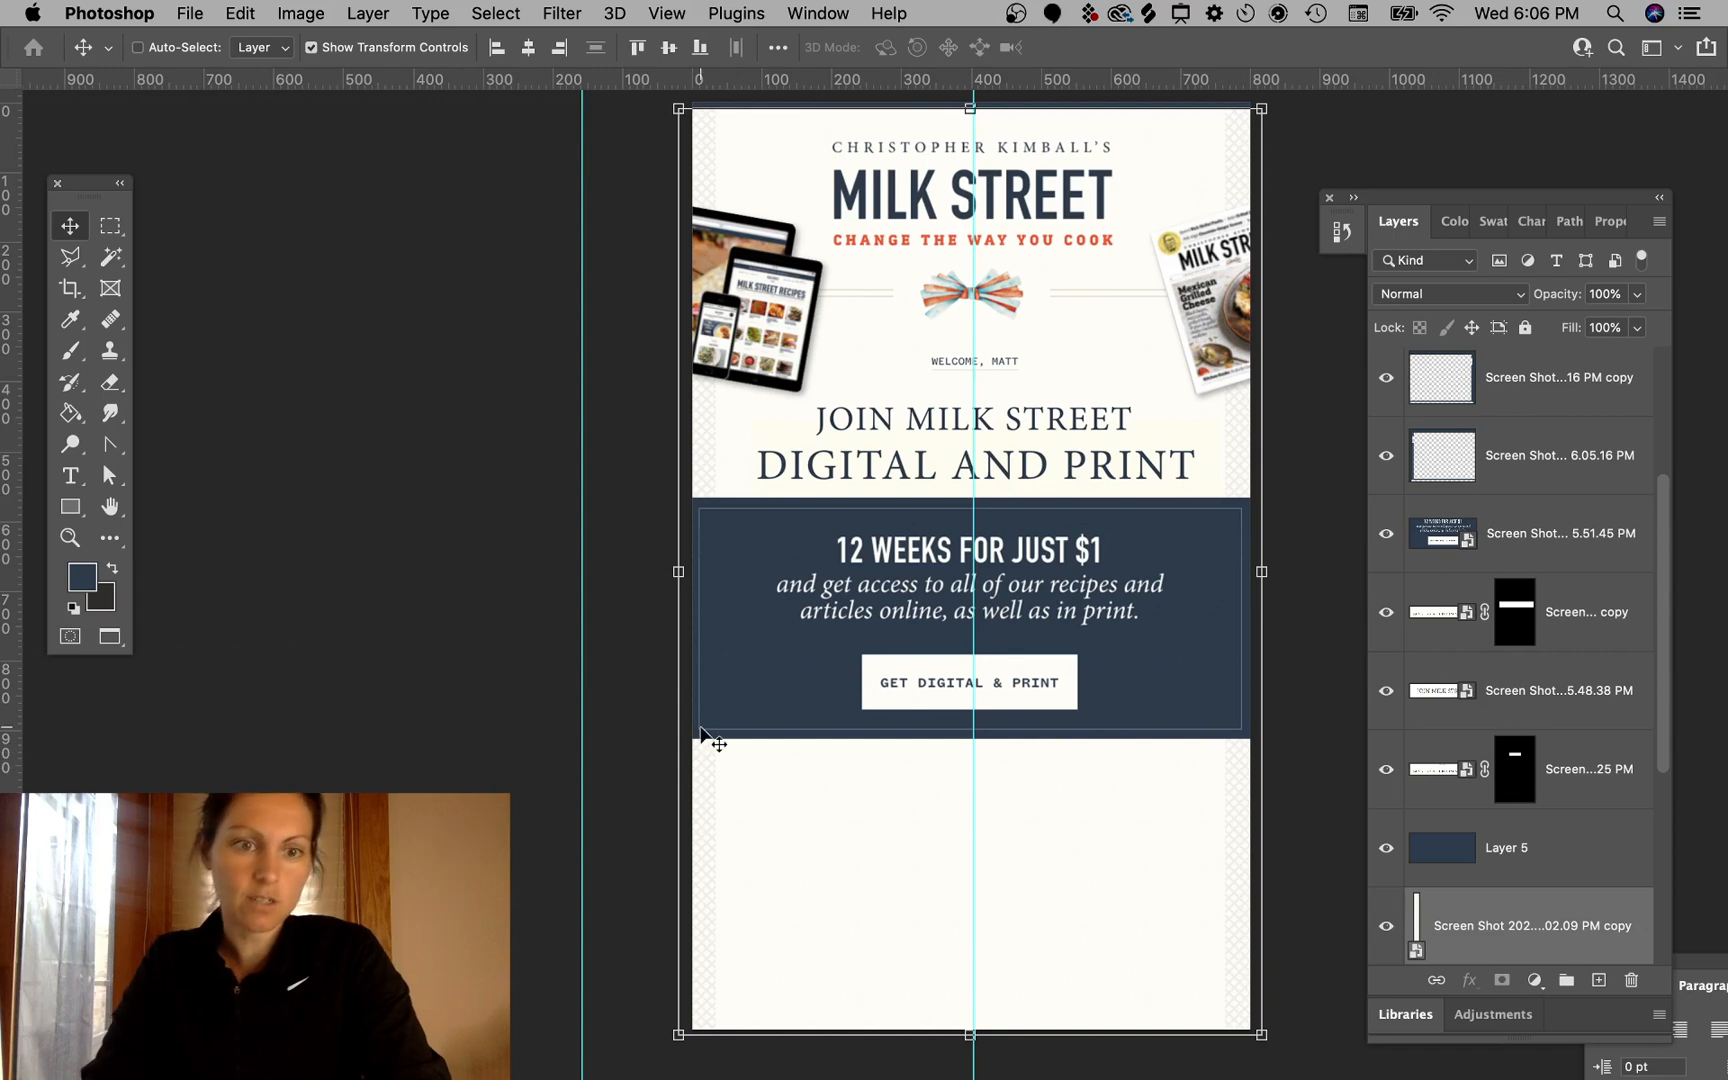
{"action": "key", "text": "super+g"}
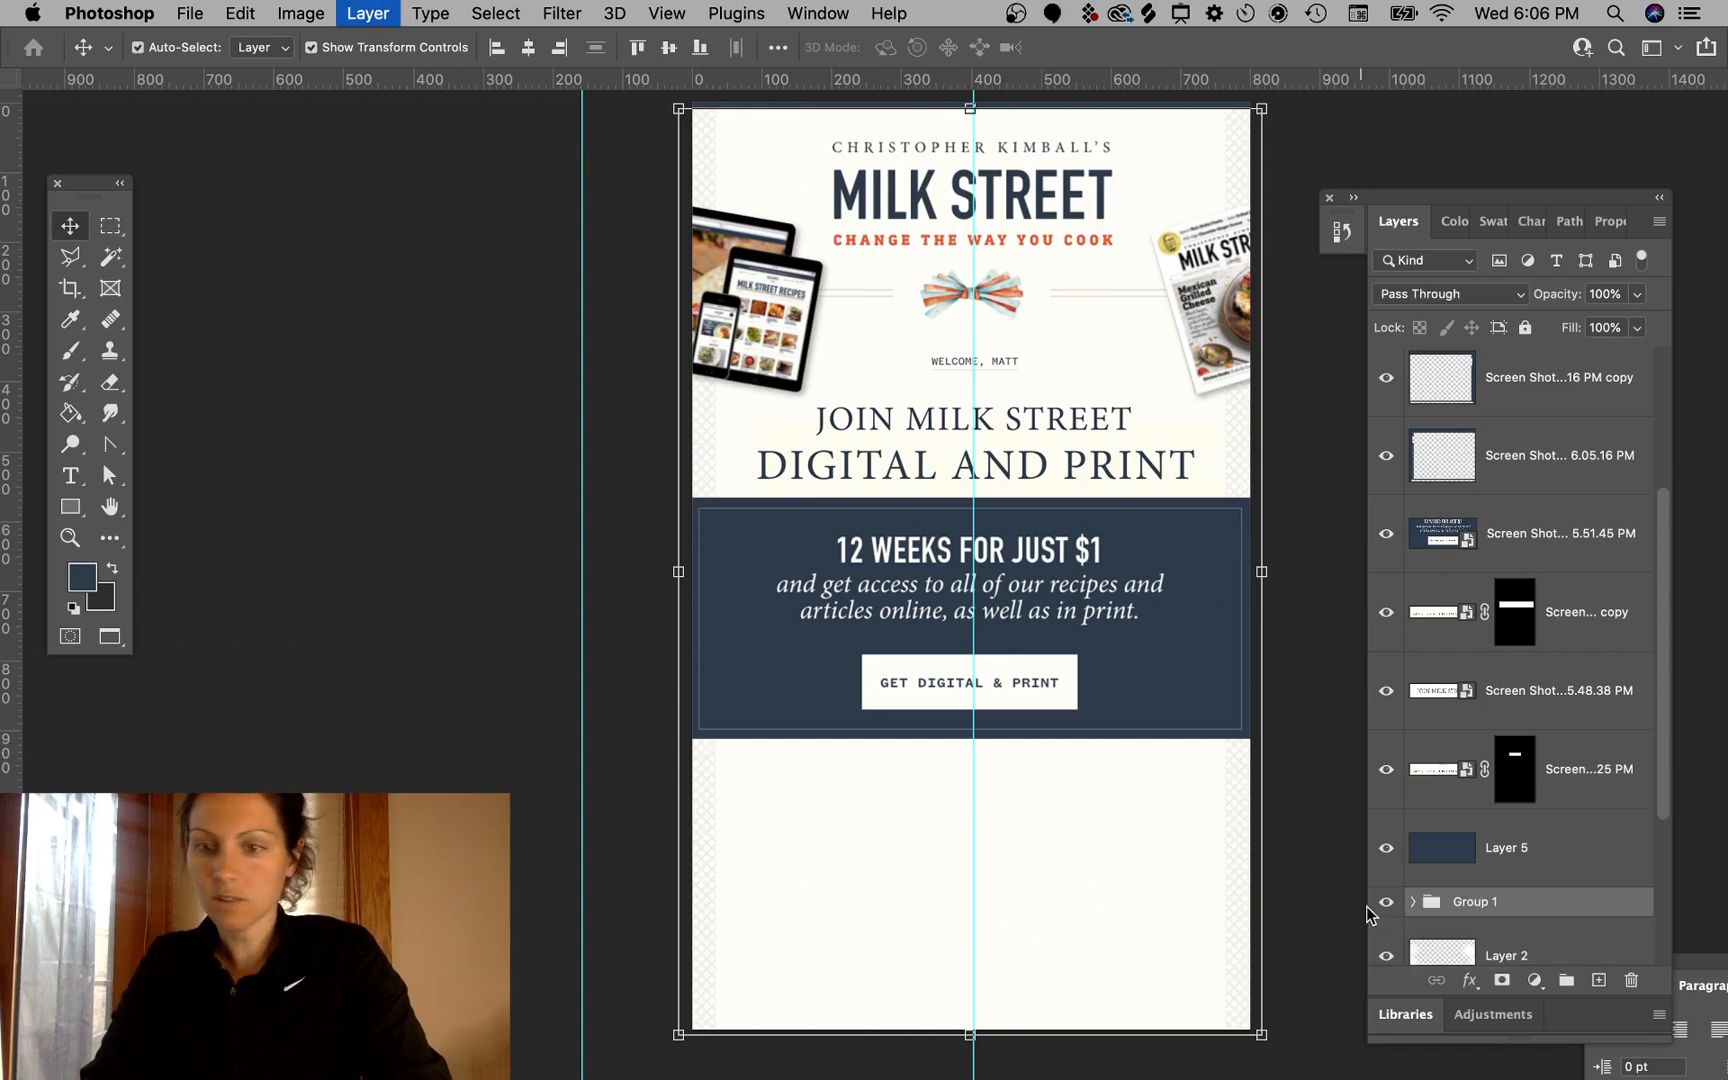
- Add a mask to the border group and brush out the side patterns beside the banner and header with a 400 px brush
{"action": "left_click", "coordinate": [1502, 982]}
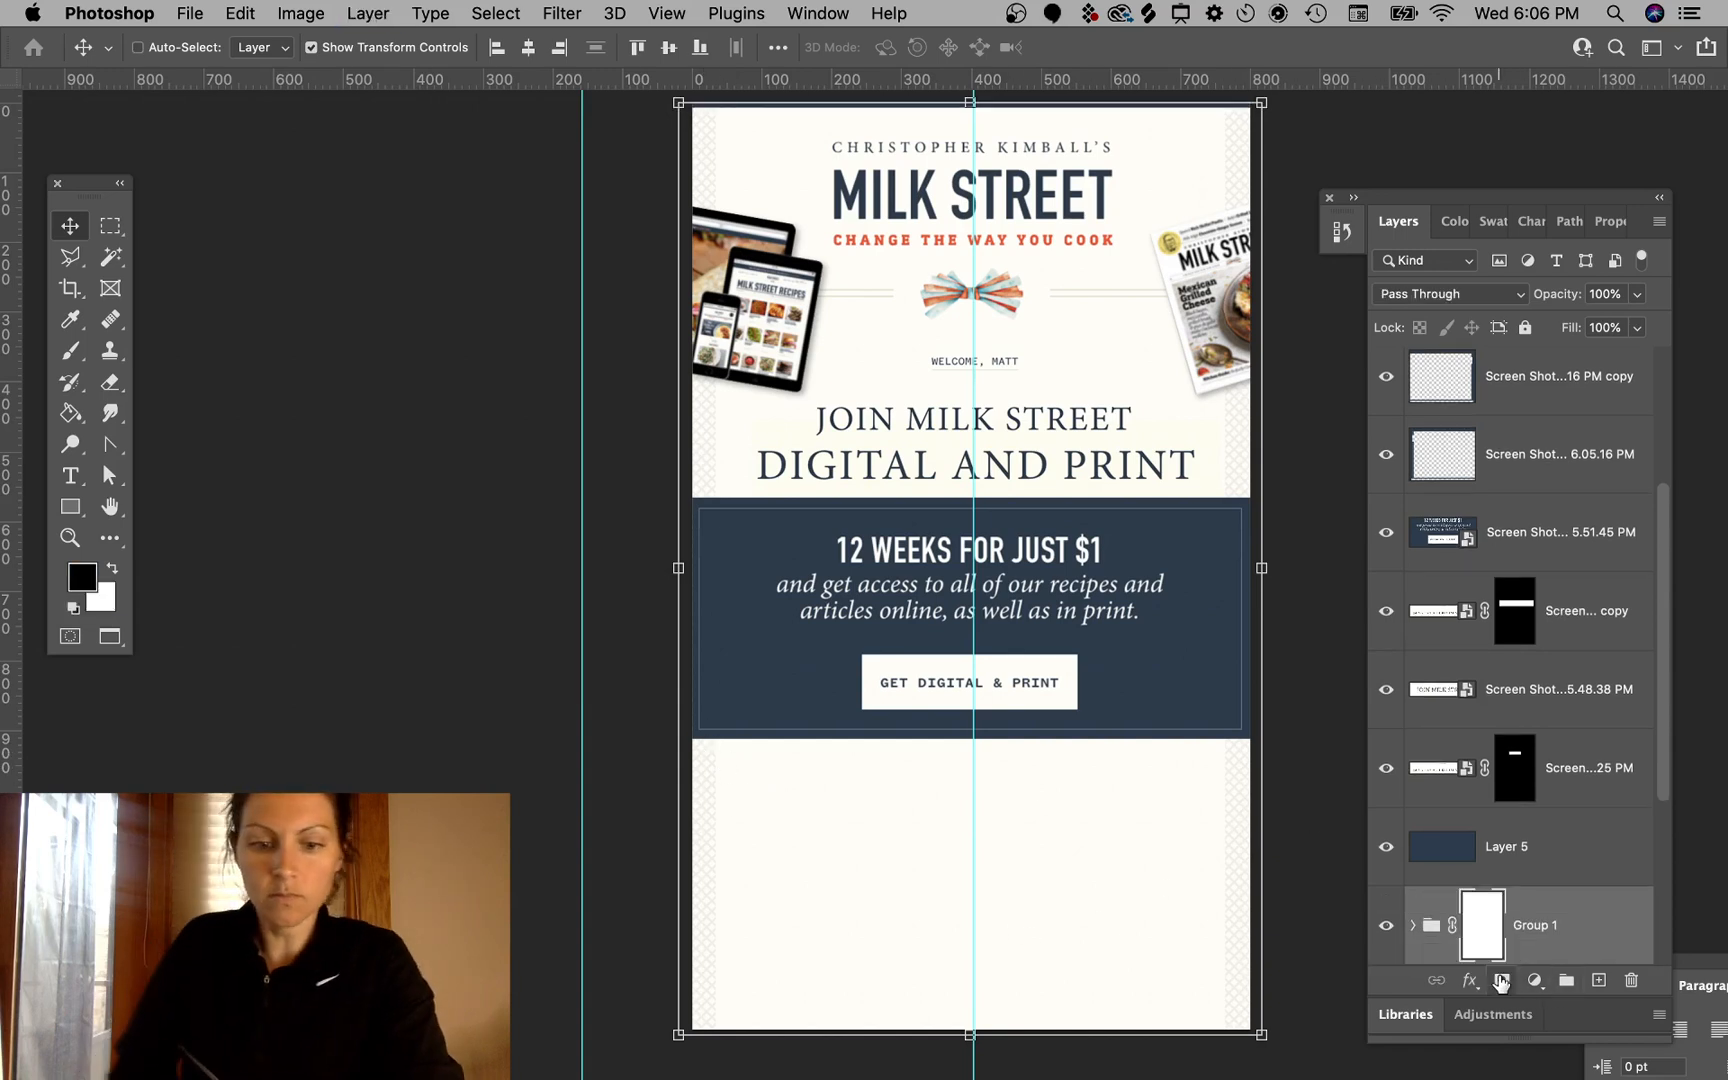
{"action": "key", "text": "b"}
{"action": "mouse_move", "coordinate": [1241, 493]}
{"action": "left_mouse_down"}
{"action": "mouse_move", "coordinate": [1223, 493]}
{"action": "mouse_move", "coordinate": [1246, 495]}
{"action": "left_mouse_up"}
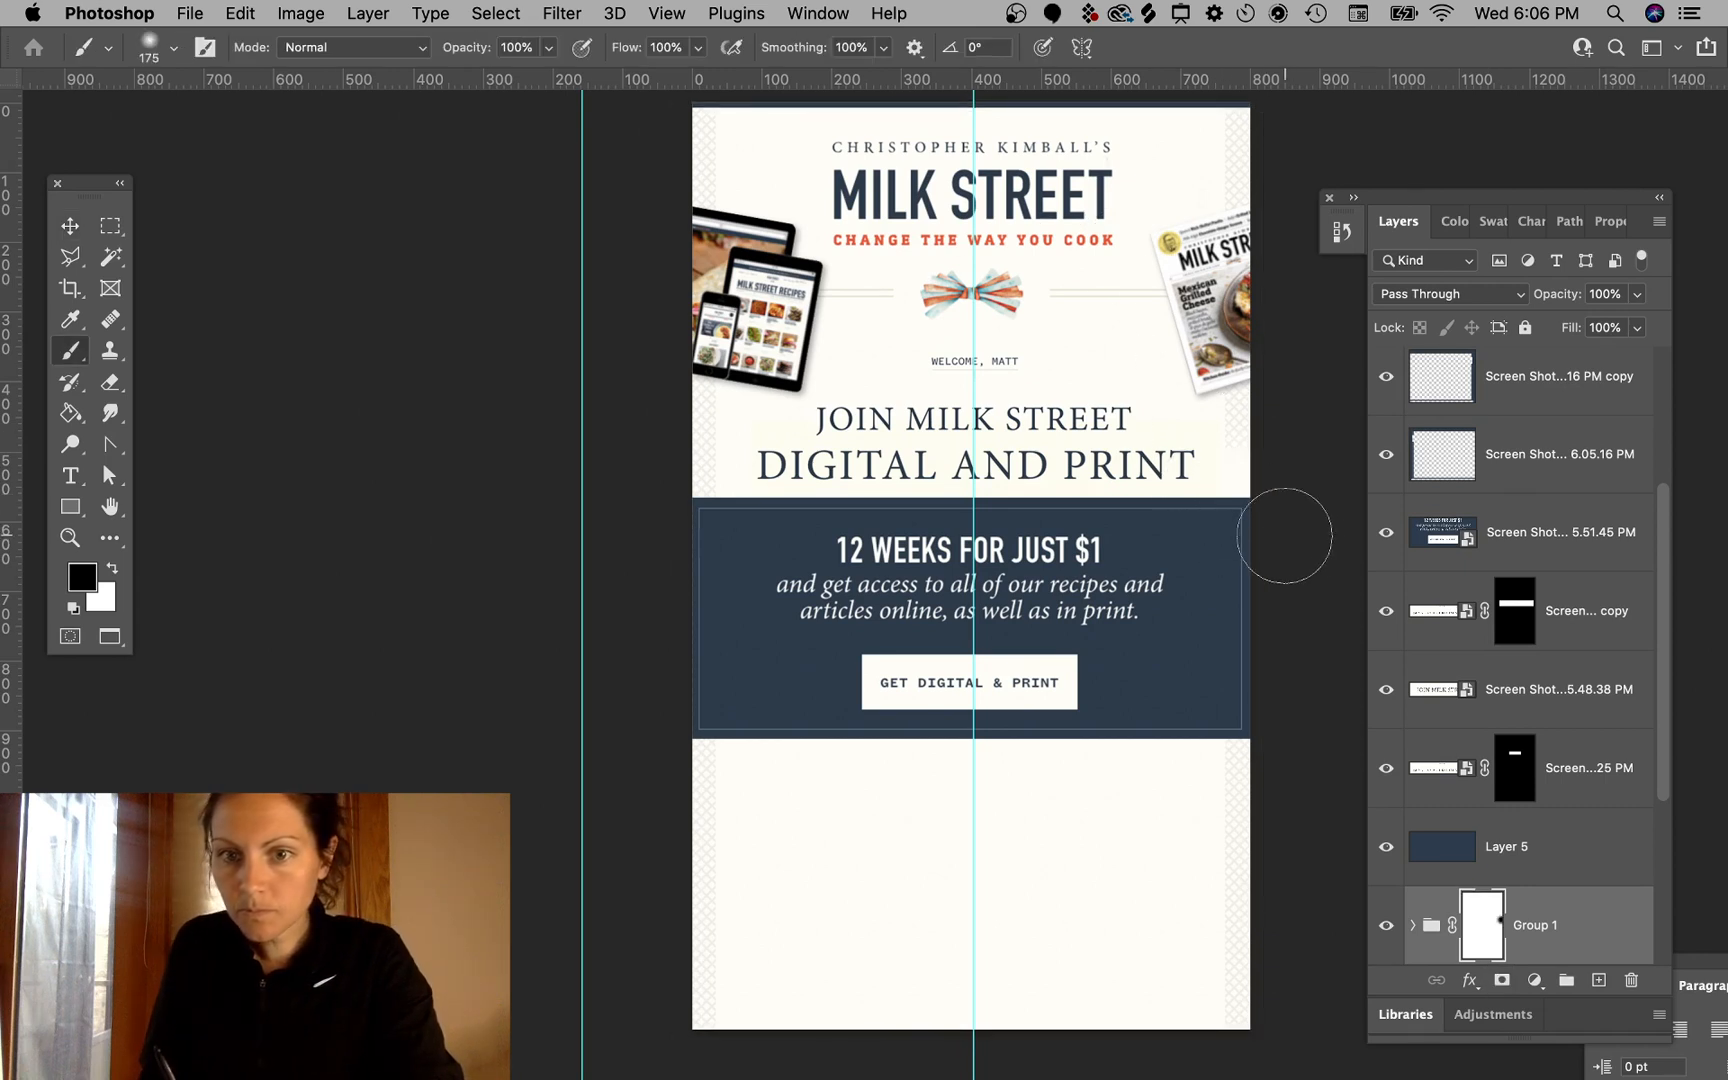
{"action": "key", "text": "bracketright"}
{"action": "key", "text": "bracketright"}
{"action": "key", "text": "bracketright"}
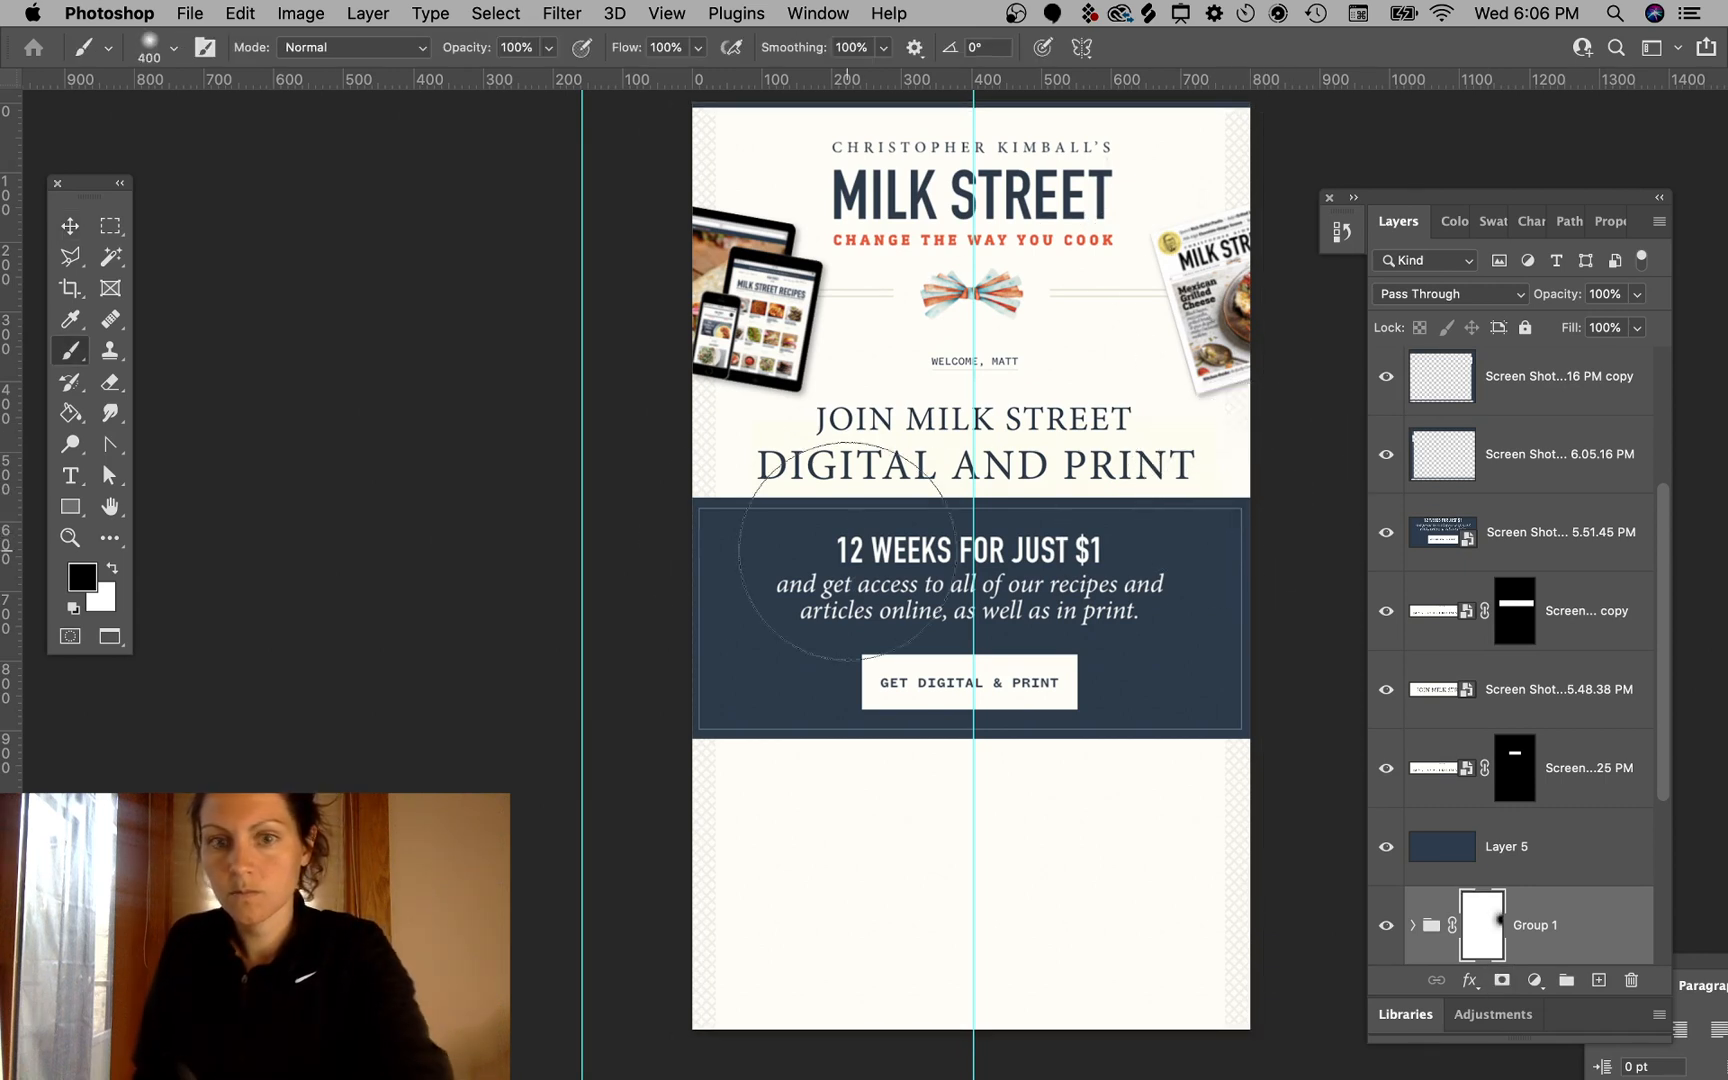
{"action": "left_click", "coordinate": [711, 494]}
{"action": "left_click", "coordinate": [1255, 505]}
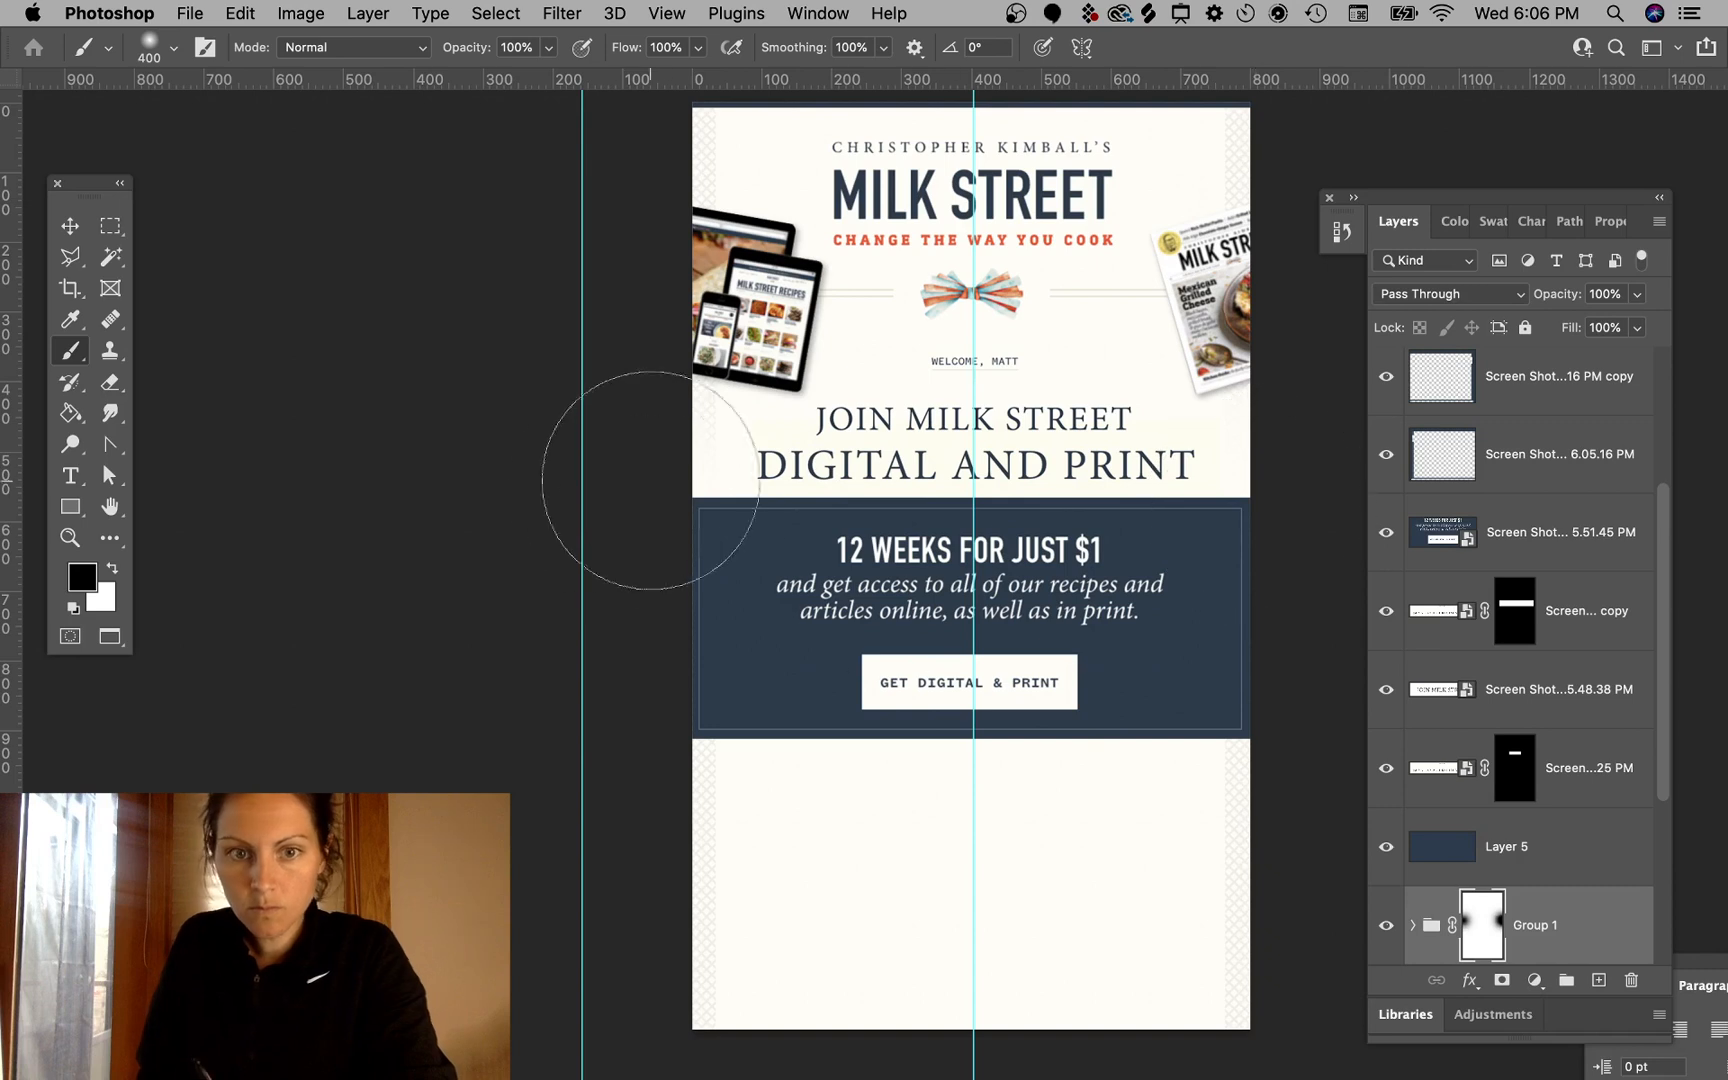
{"action": "left_click", "coordinate": [690, 459]}
{"action": "left_click", "coordinate": [1250, 476]}
{"action": "left_click", "coordinate": [689, 461]}
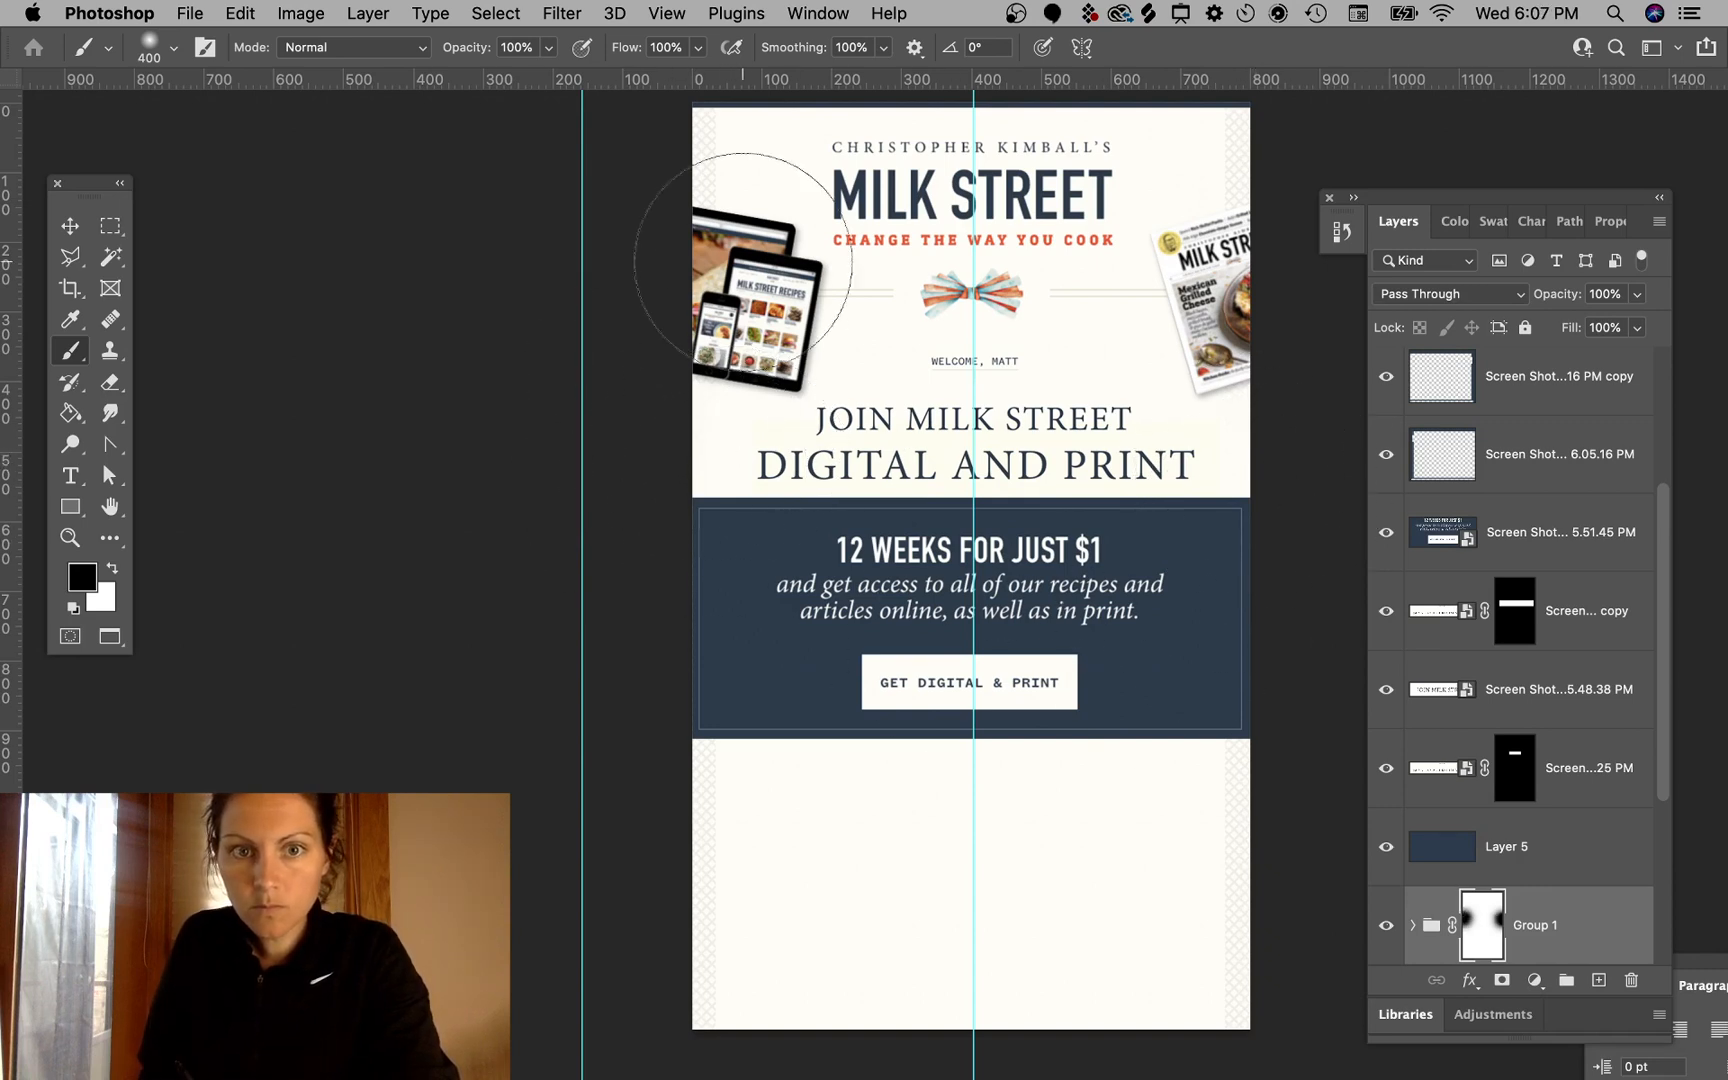
{"action": "left_click", "coordinate": [747, 140]}
{"action": "left_click", "coordinate": [1173, 170]}
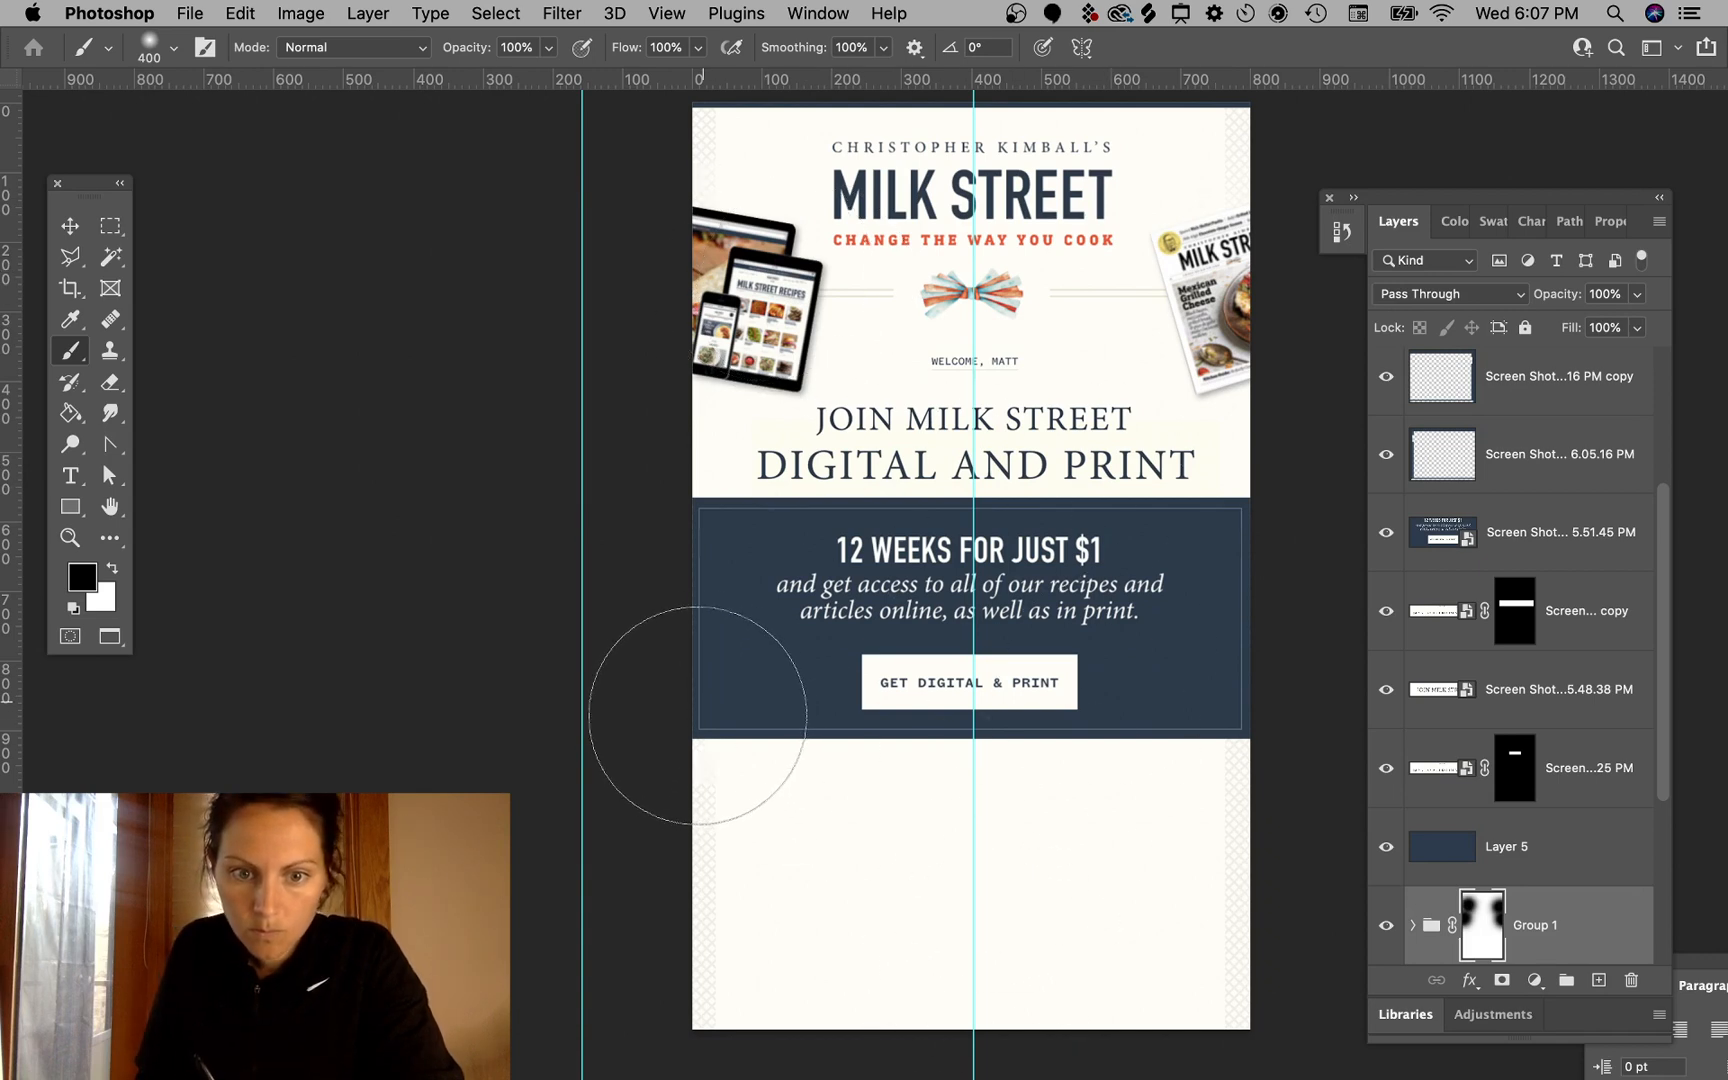
{"action": "left_click", "coordinate": [700, 715]}
{"action": "left_click", "coordinate": [1234, 731]}
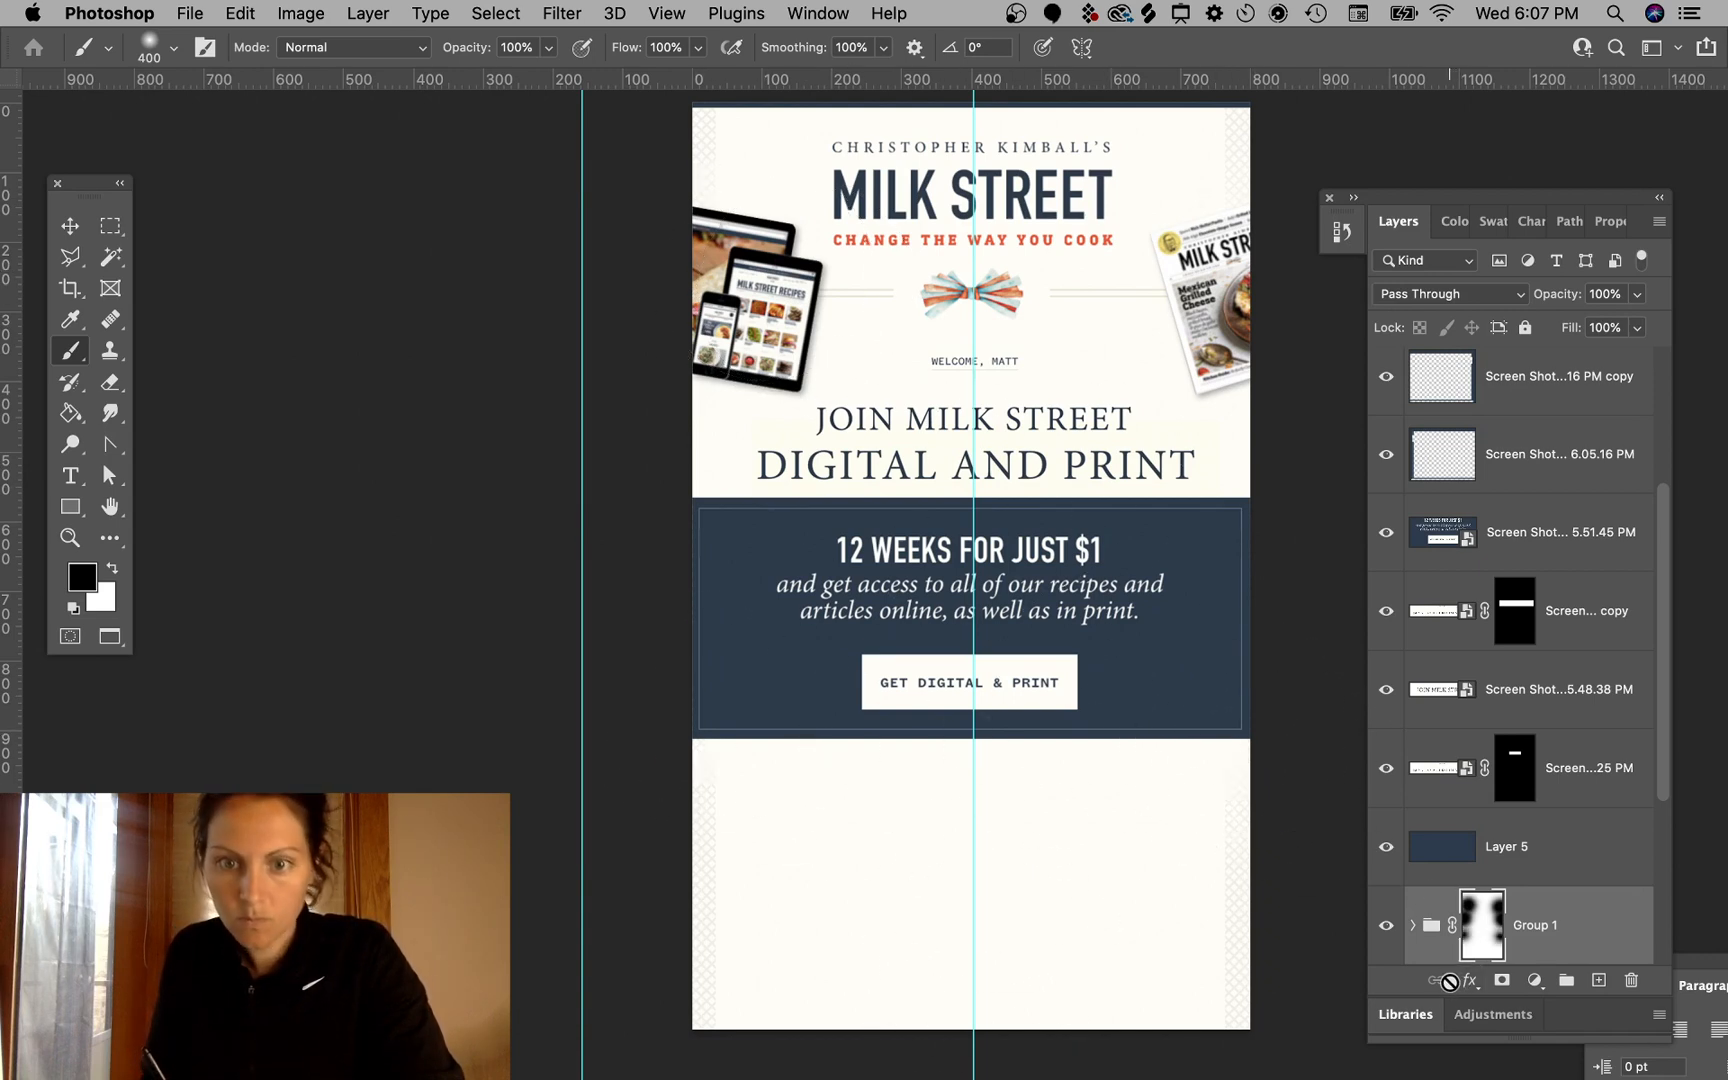
{"action": "left_click", "coordinate": [118, 227]}
{"action": "scroll", "coordinate": [1012, 585], "scroll_direction": "left", "scroll_amount": 5}
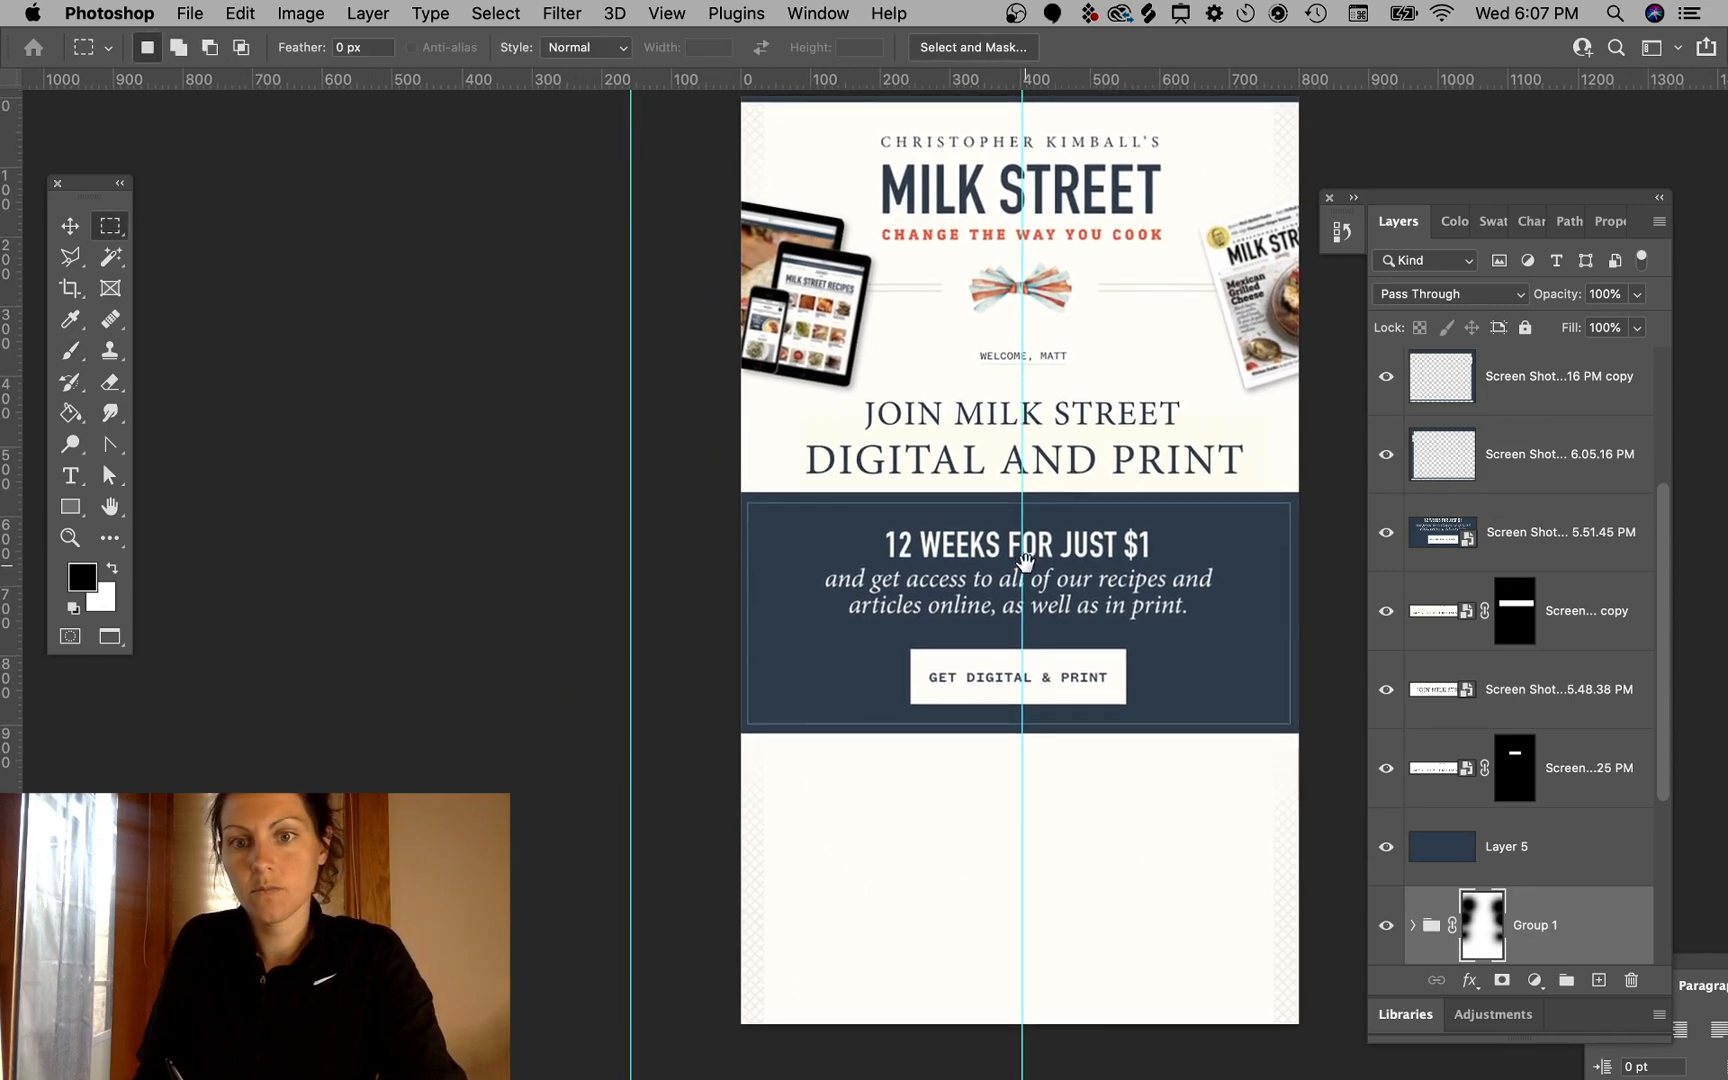
{"action": "scroll", "coordinate": [1106, 742], "scroll_direction": "down", "scroll_amount": 5}
{"action": "scroll", "coordinate": [1115, 733], "scroll_direction": "up", "scroll_amount": 3}
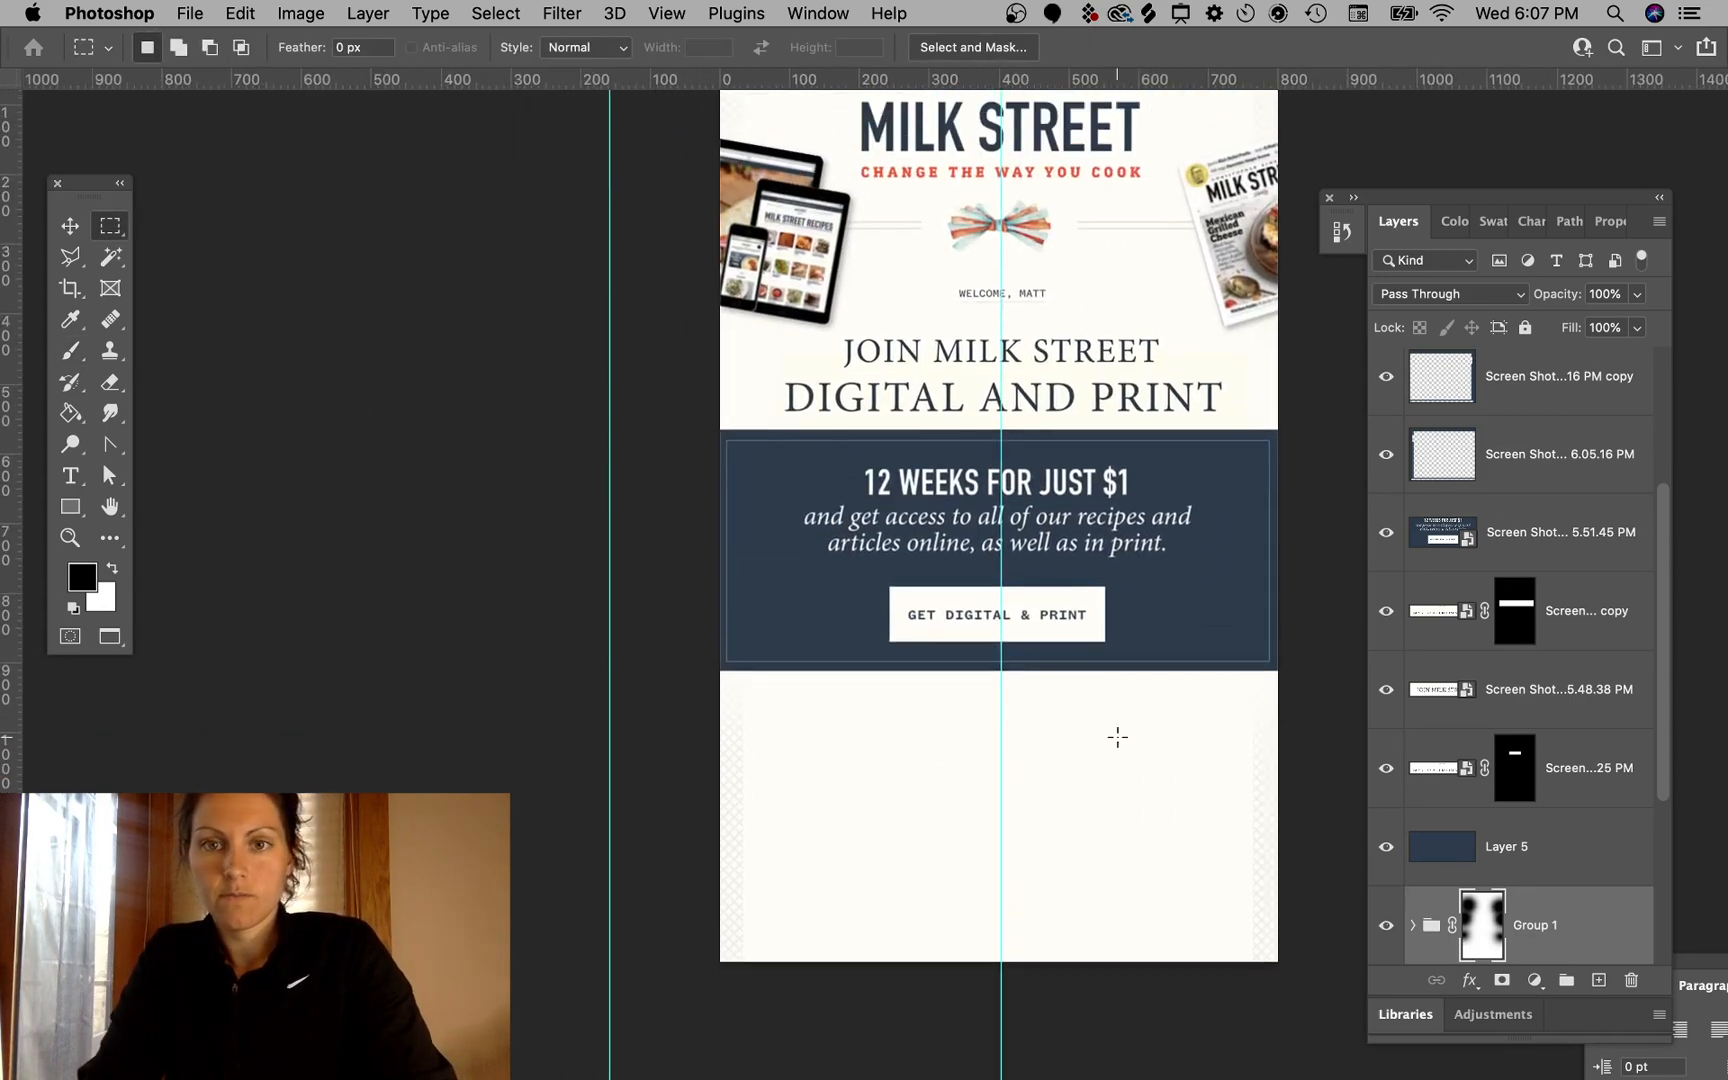
- Switch to Chrome and open the Sautéed Snapper recipe tab
{"action": "mouse_move", "coordinate": [224, 1076]}
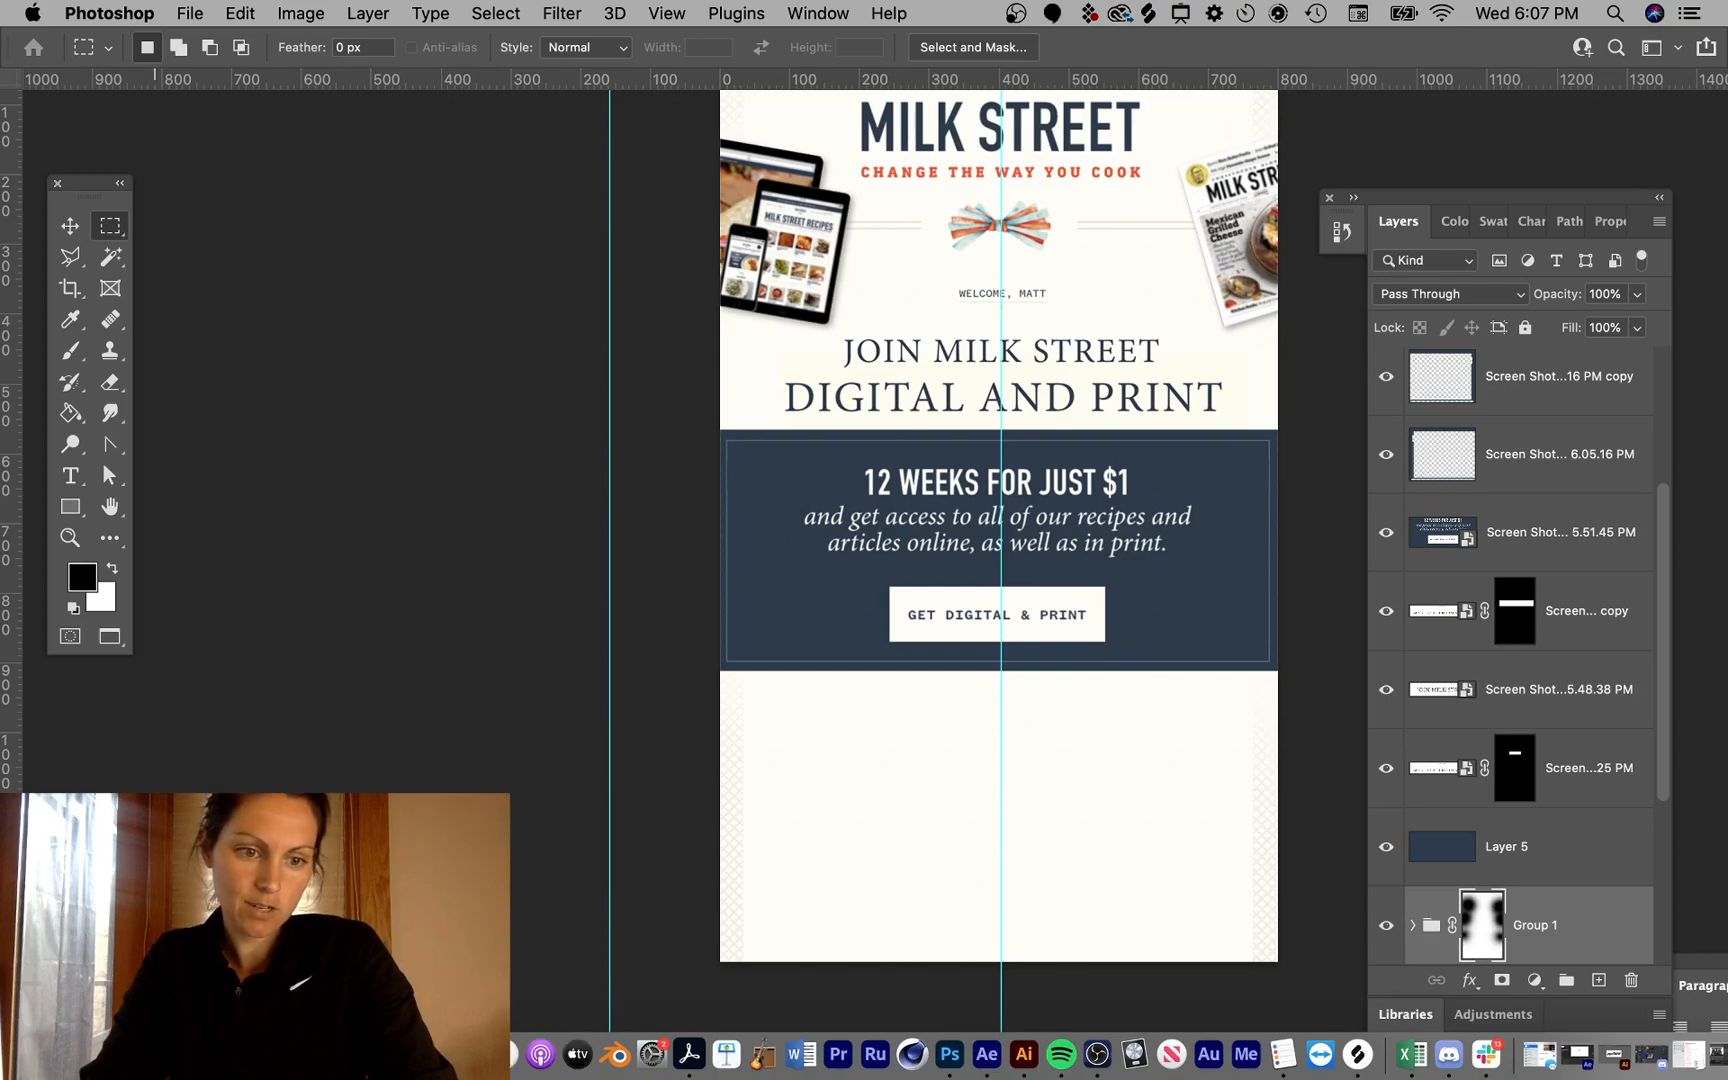
{"action": "left_click", "coordinate": [162, 1054]}
{"action": "scroll", "coordinate": [1048, 650], "scroll_direction": "up", "scroll_amount": 20}
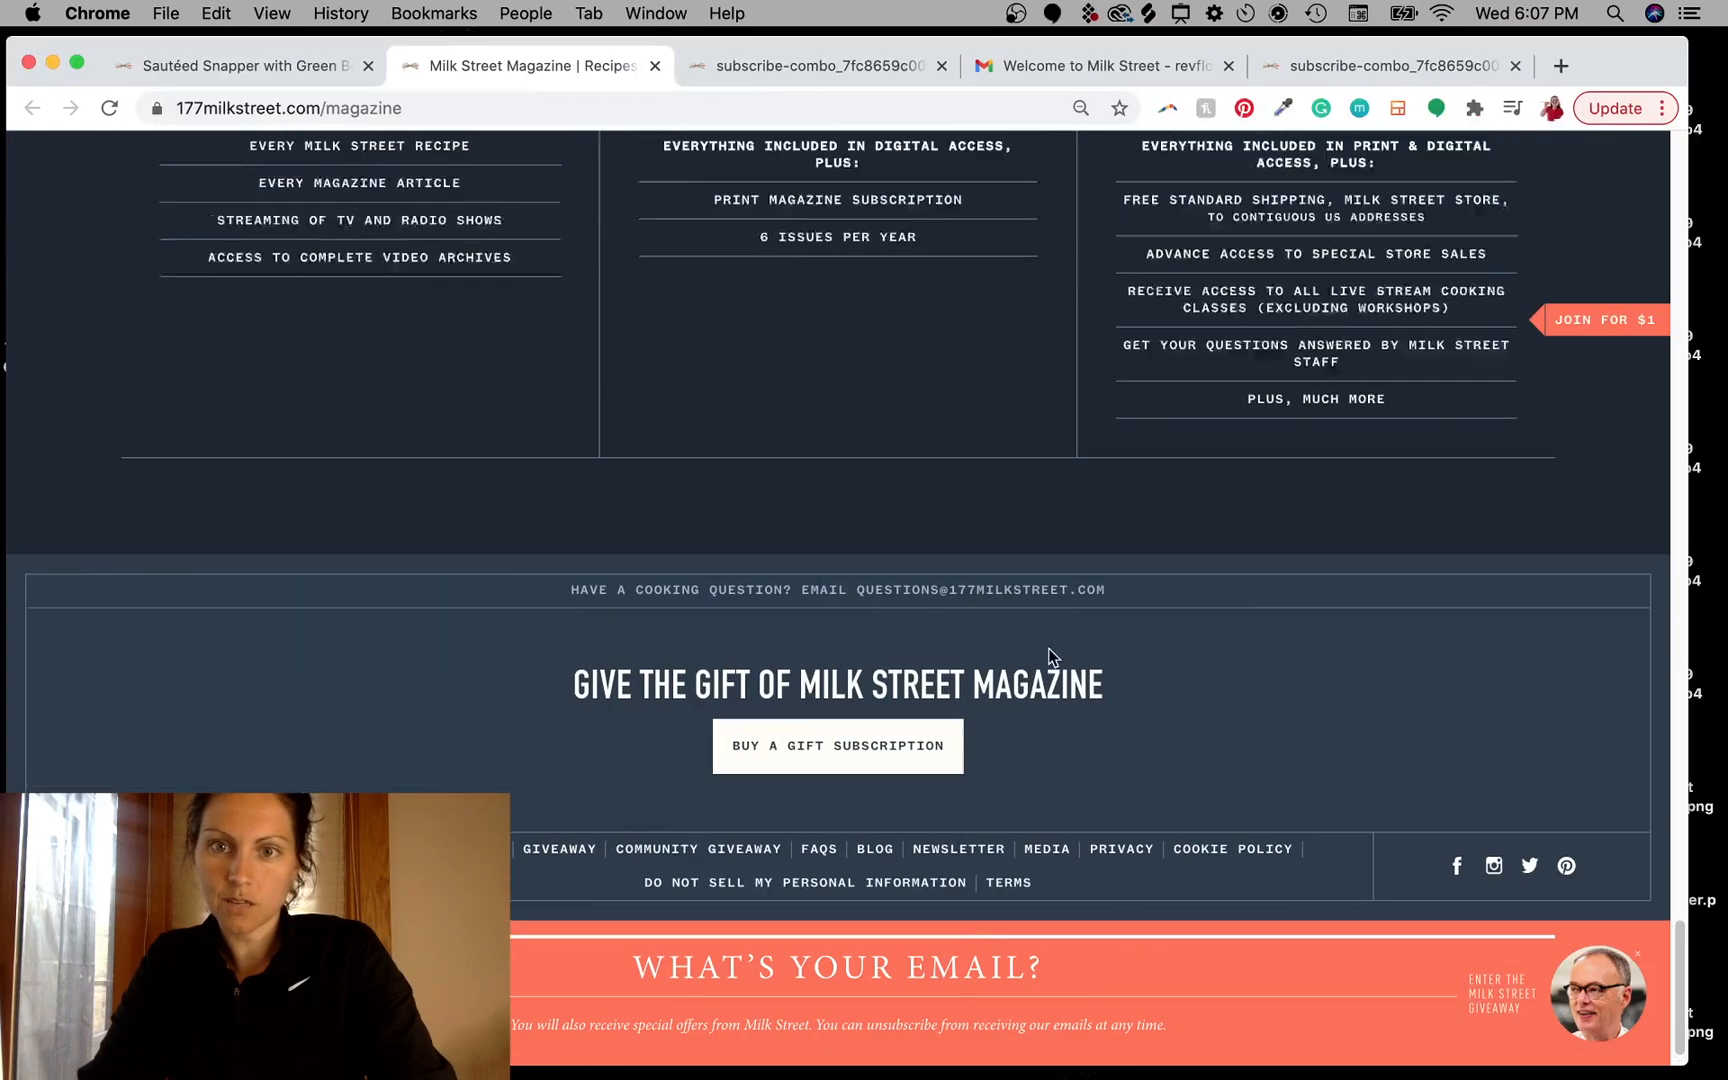
{"action": "left_click", "coordinate": [274, 84]}
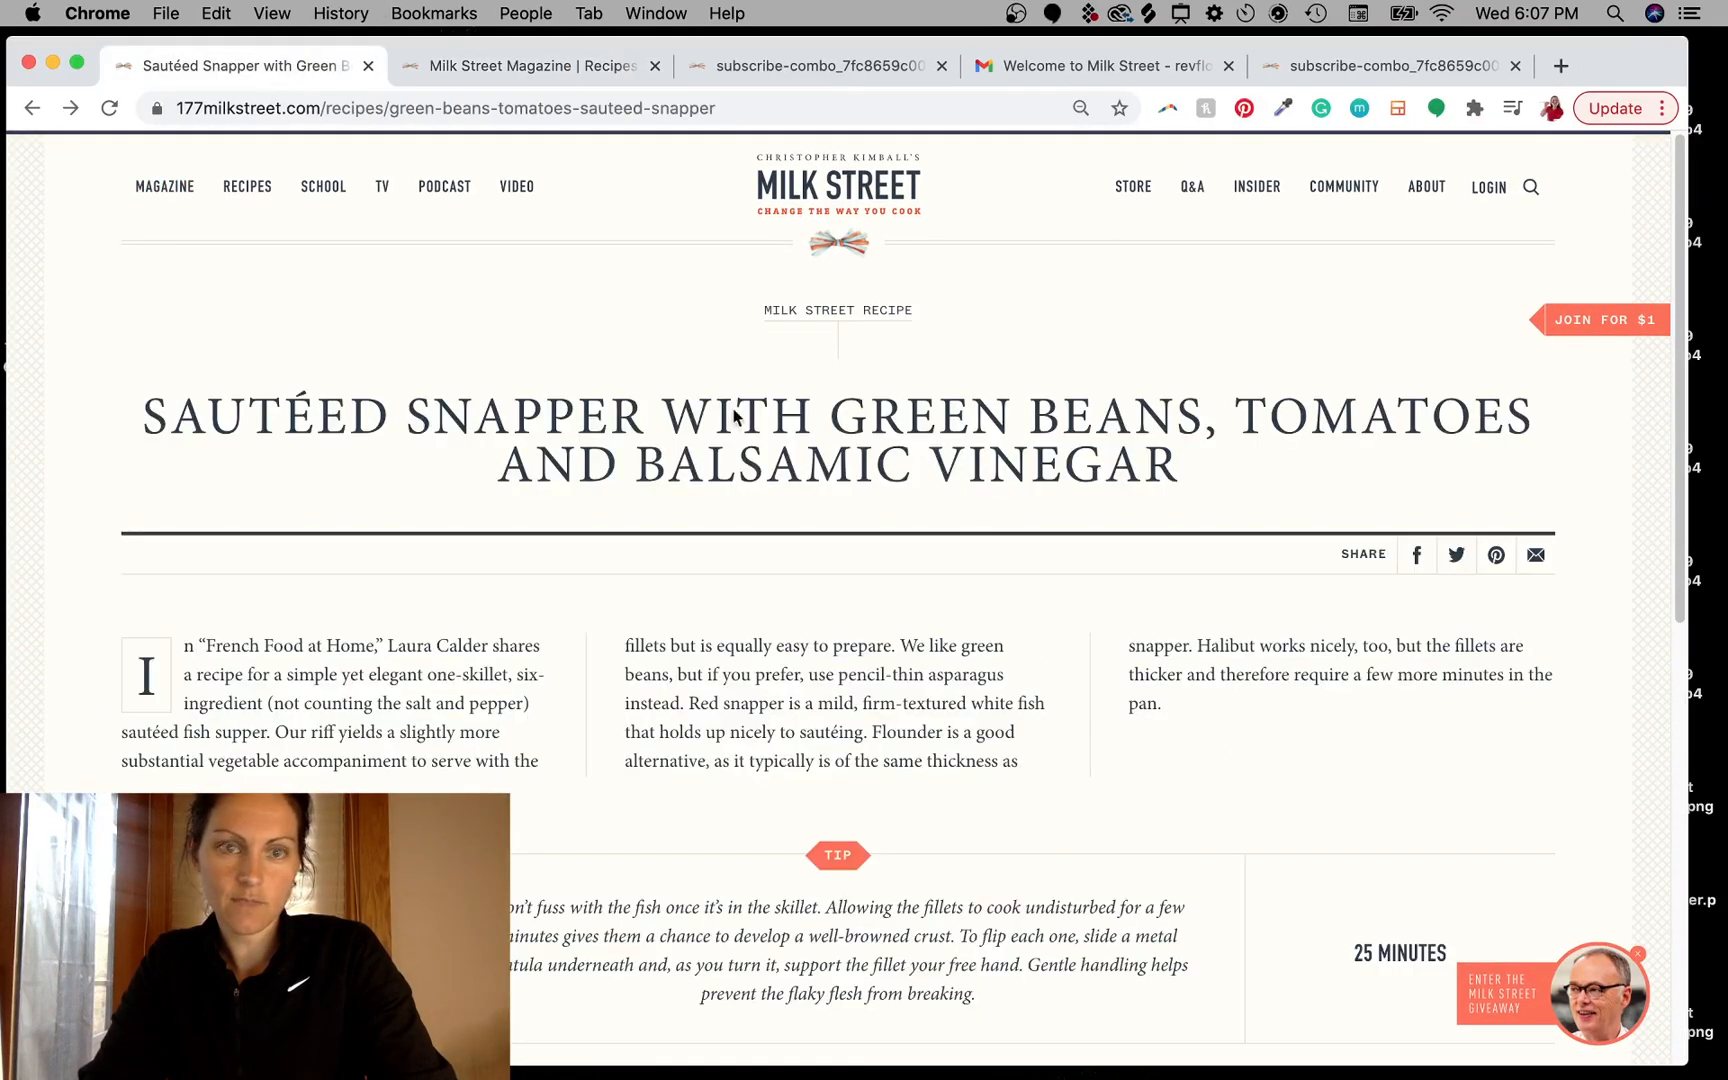
- Place the Sautéed Snapper recipe photo into the mockup and position it below the navy banner
{"action": "scroll", "coordinate": [1052, 567], "scroll_direction": "down", "scroll_amount": 5}
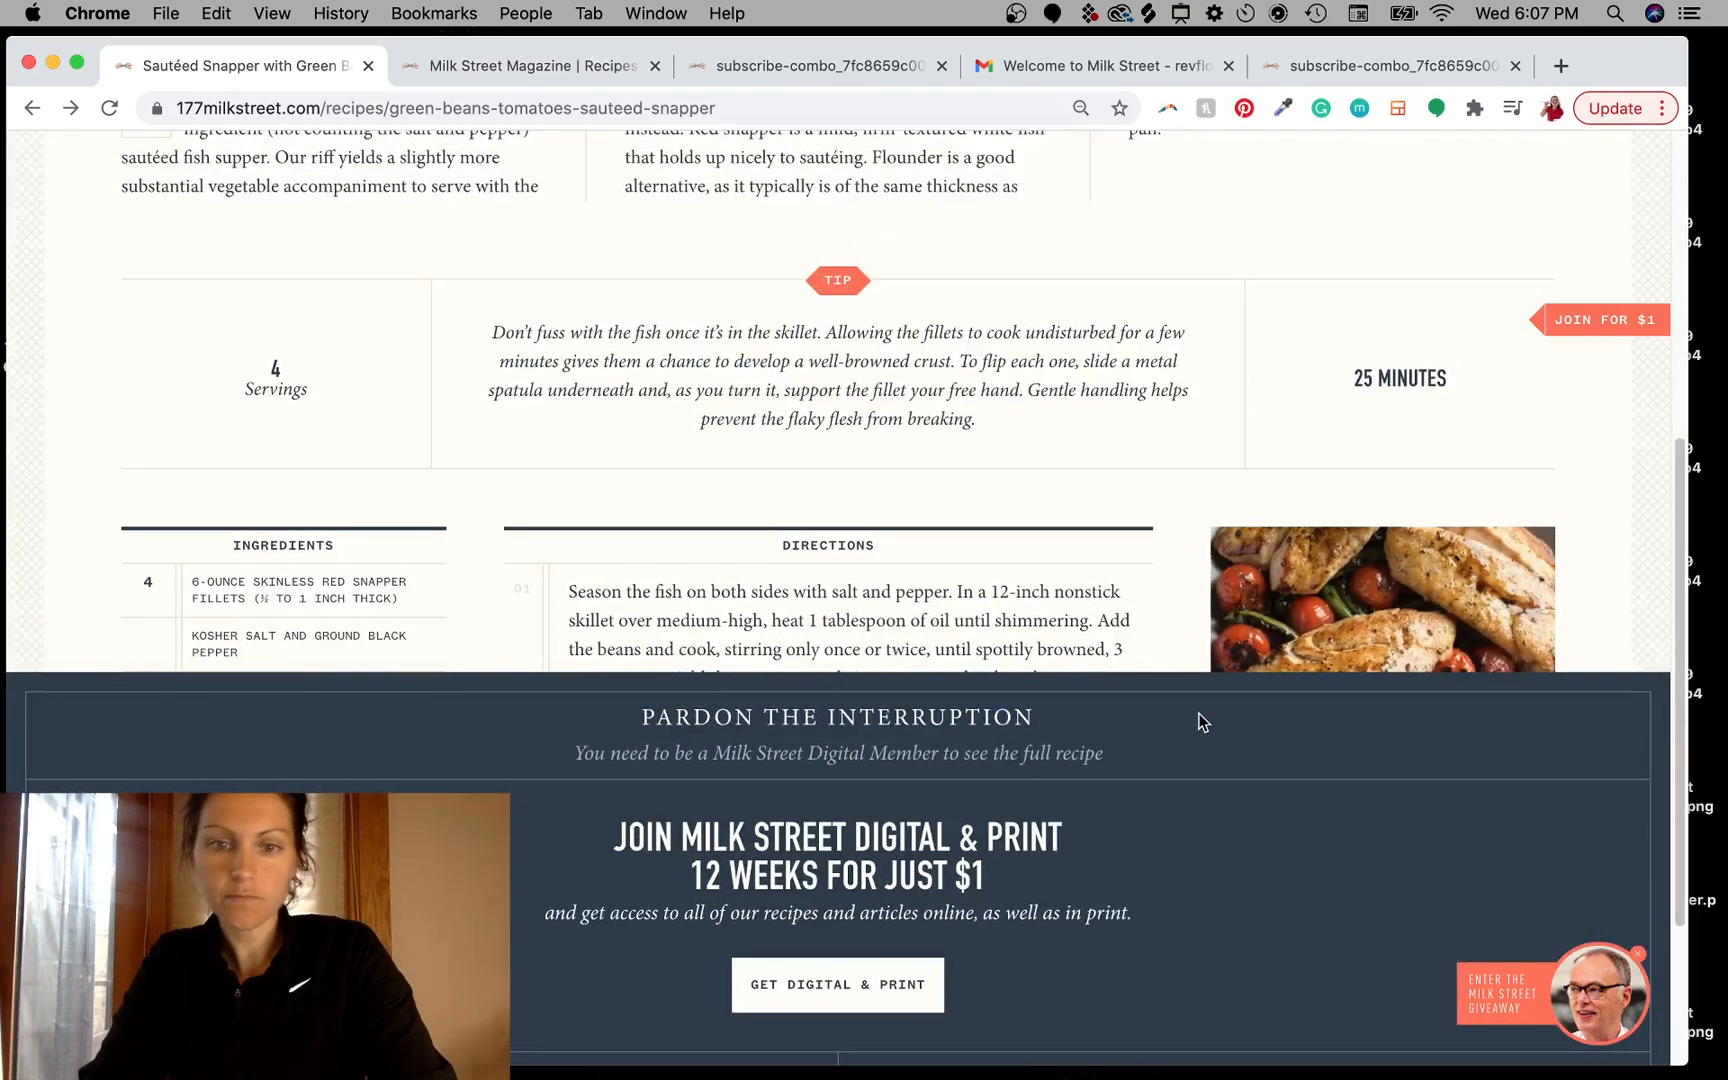
{"action": "key", "text": "F11"}
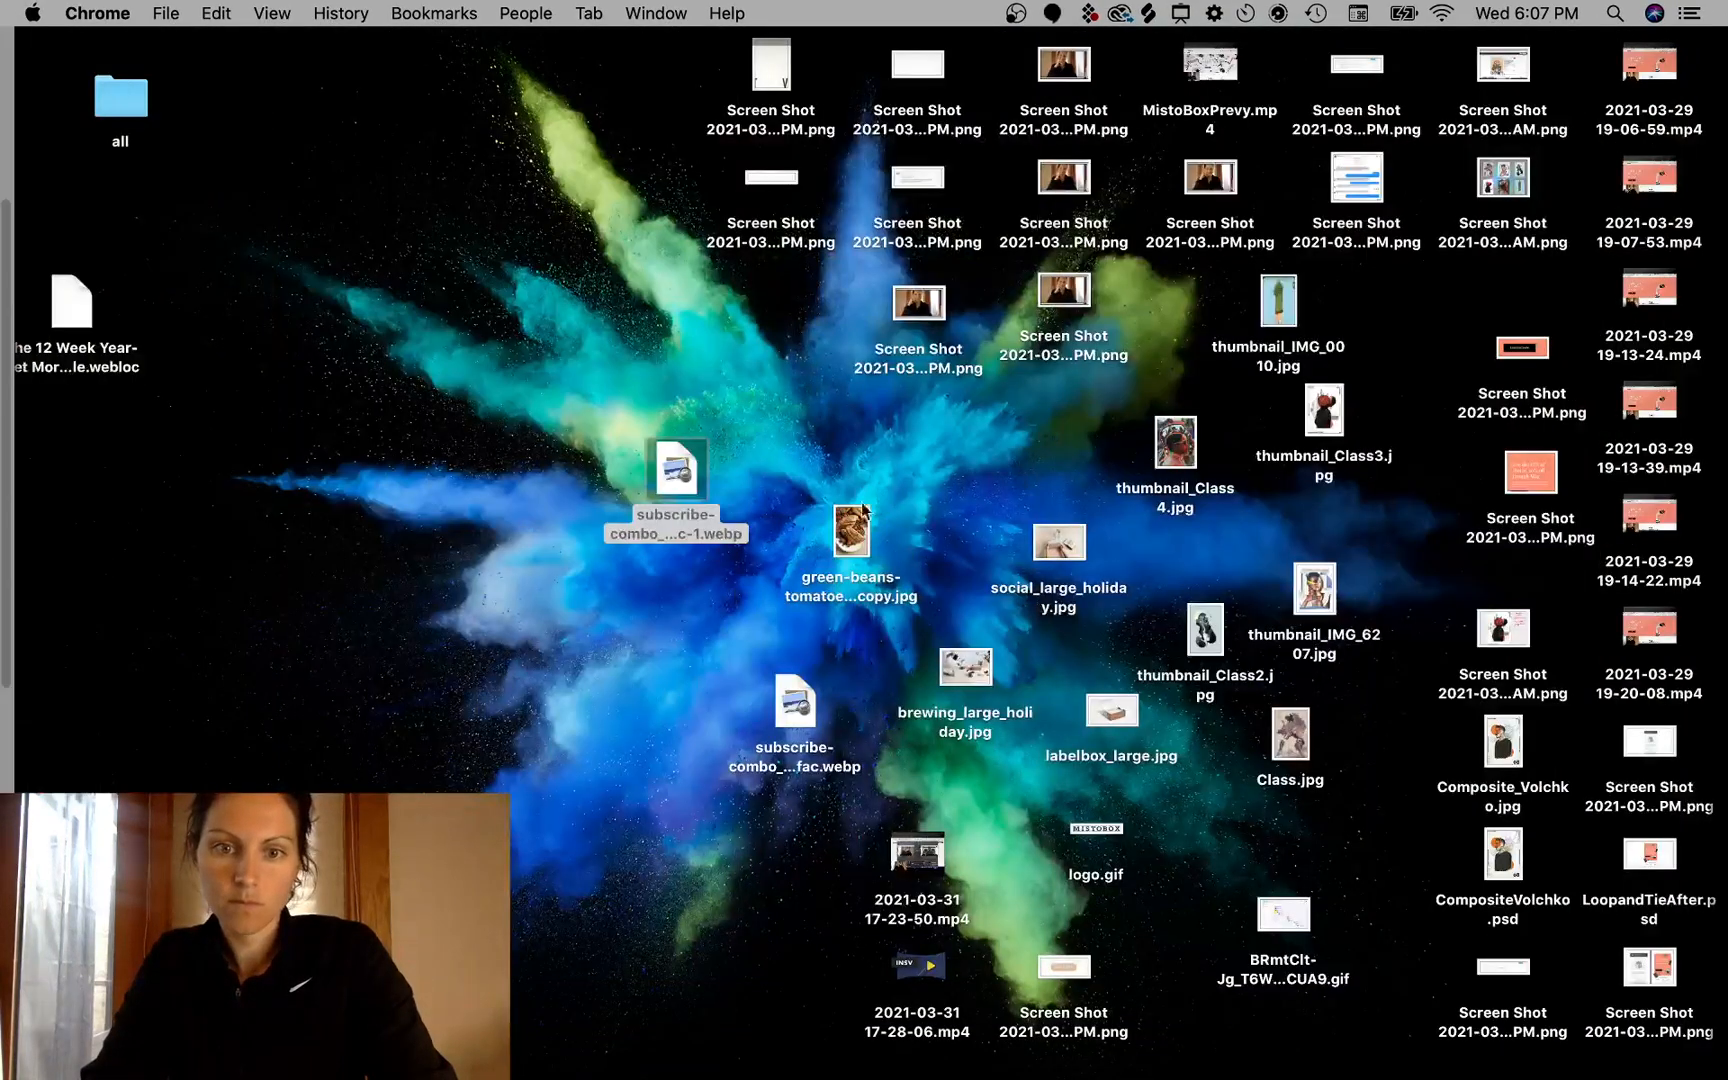
{"action": "left_click_drag", "start_coordinate": [864, 510], "coordinate": [1099, 807]}
{"action": "key", "text": "super+Tab"}
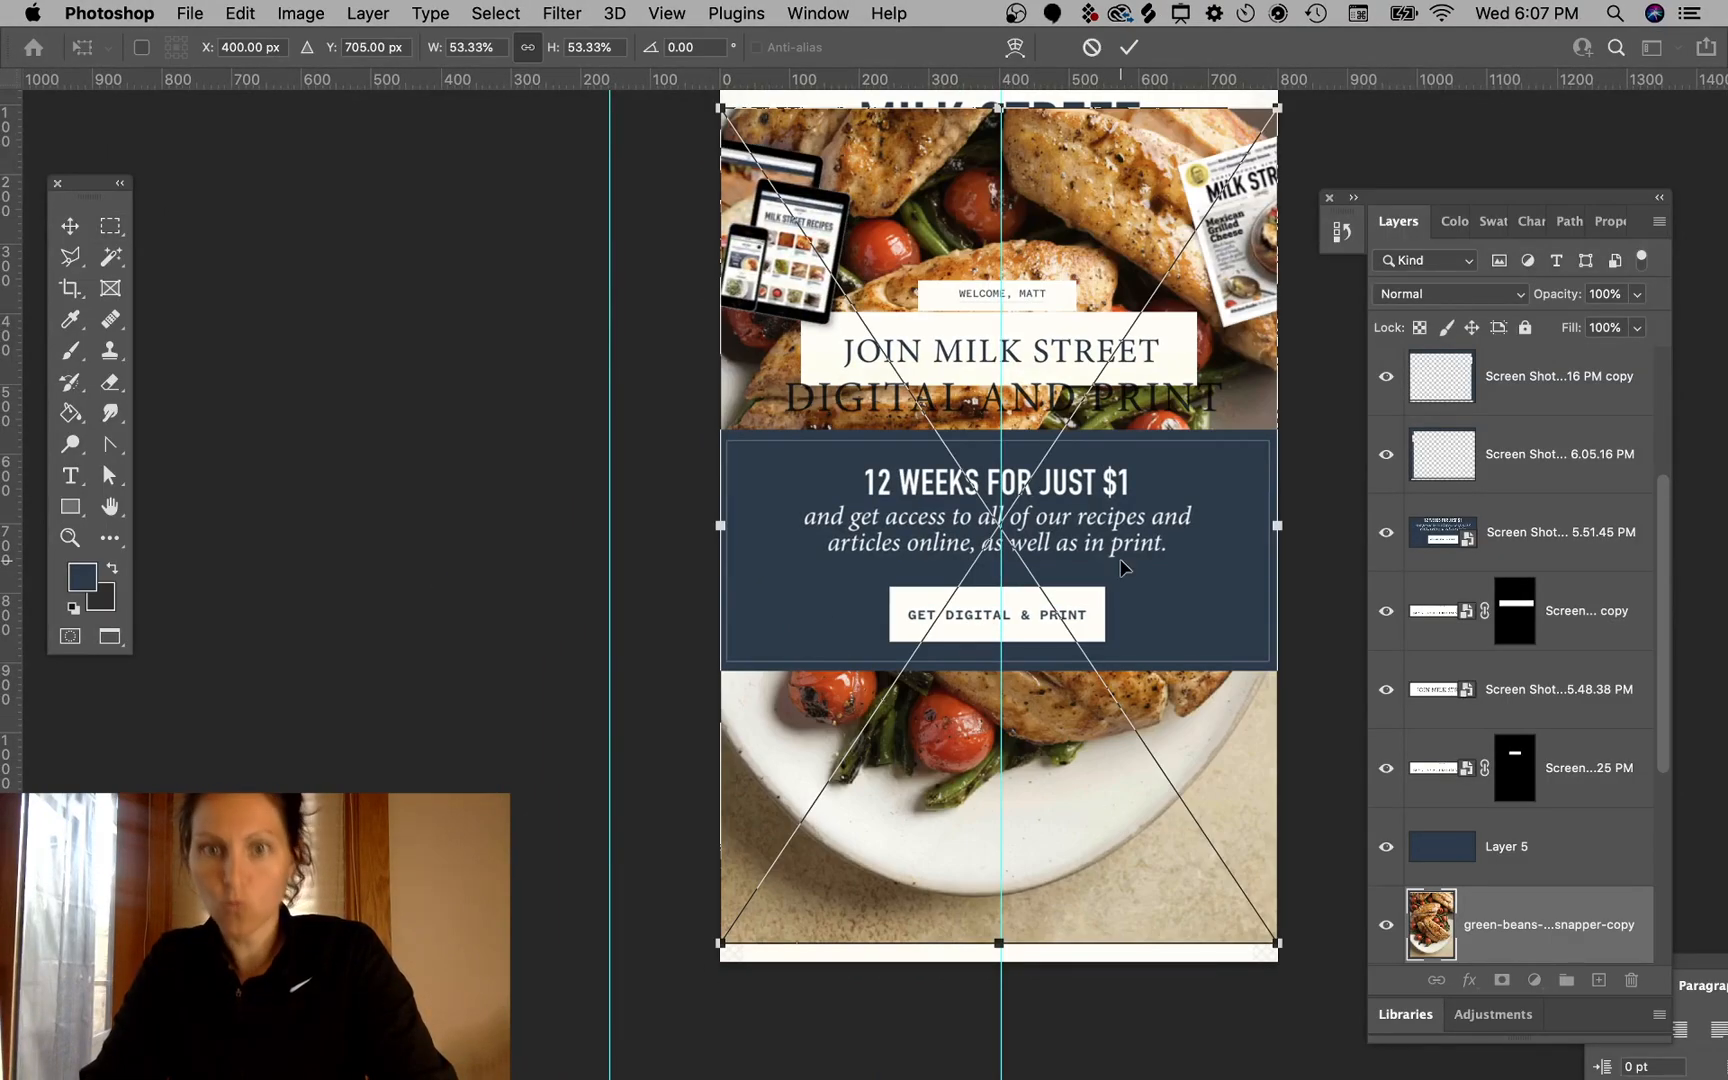
{"action": "left_click_drag", "start_coordinate": [1114, 158], "coordinate": [1091, 714]}
{"action": "scroll", "coordinate": [1176, 915], "scroll_direction": "up", "scroll_amount": 3}
{"action": "scroll", "coordinate": [1176, 915], "scroll_direction": "right", "scroll_amount": 4}
{"action": "scroll", "coordinate": [1176, 915], "scroll_direction": "down", "scroll_amount": 9}
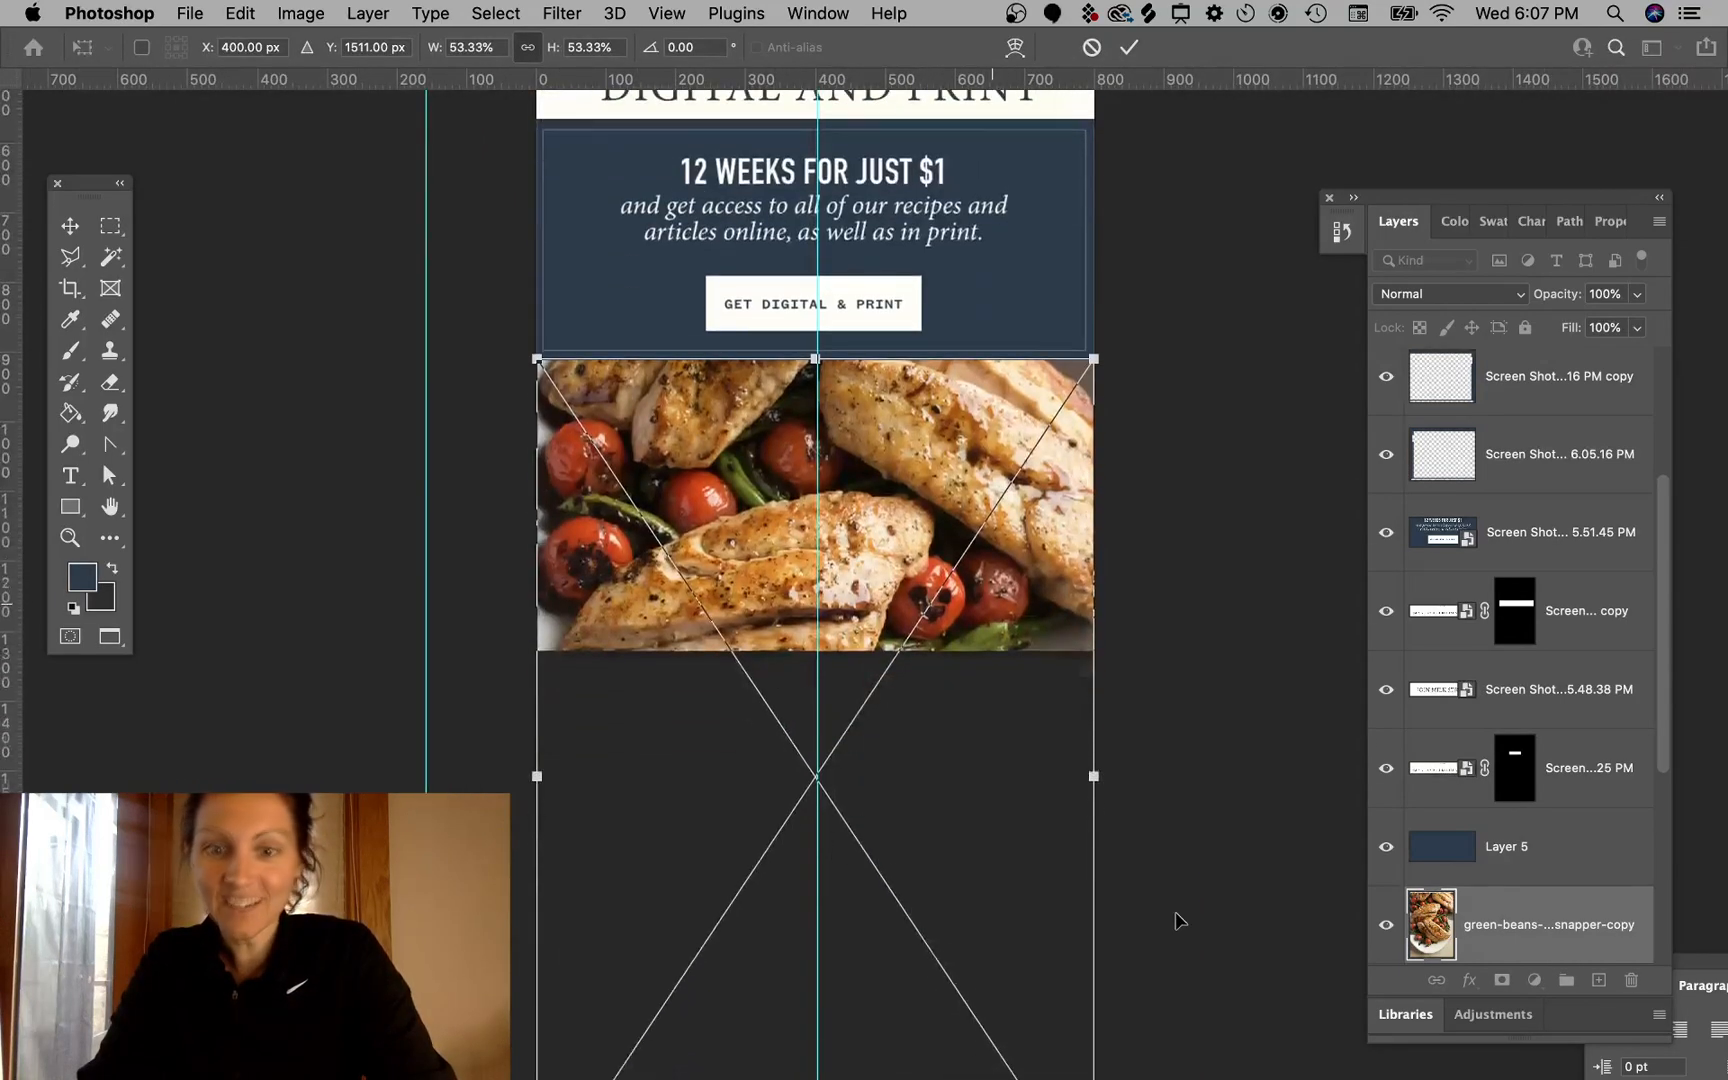
{"action": "scroll", "coordinate": [1176, 918], "scroll_direction": "up", "scroll_amount": 5}
{"action": "scroll", "coordinate": [1176, 918], "scroll_direction": "left", "scroll_amount": 1}
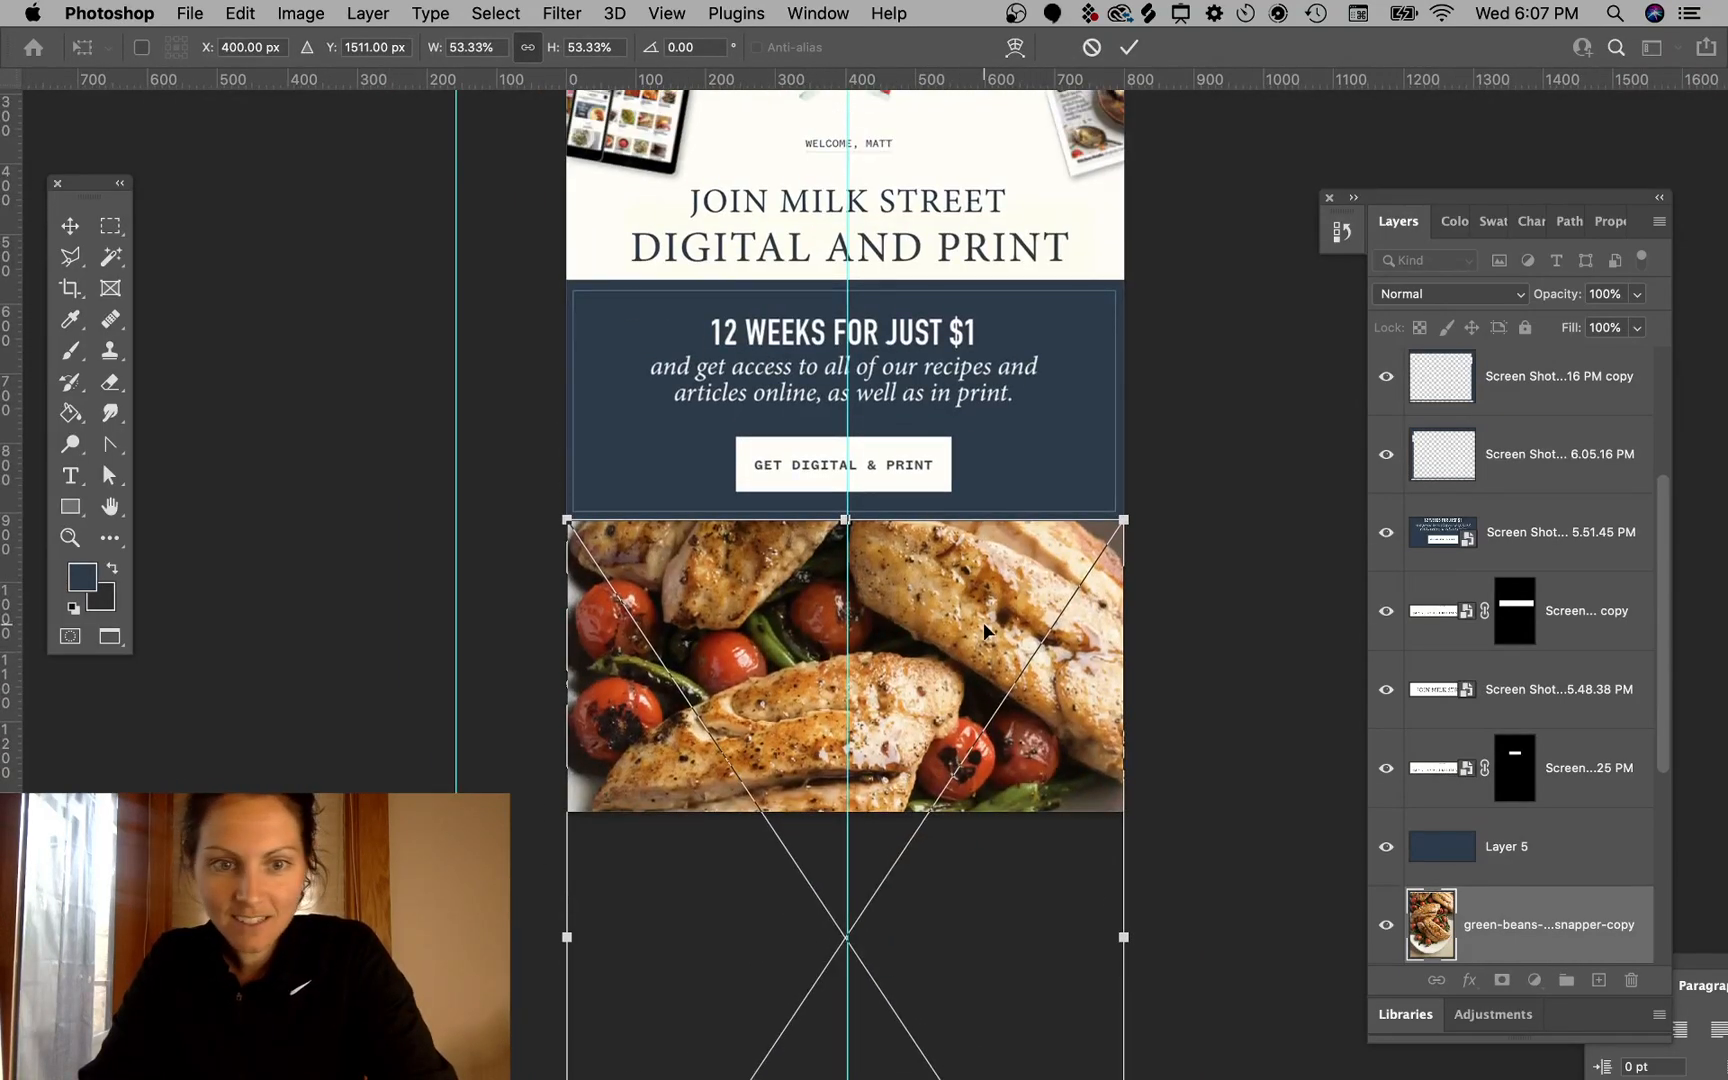
{"action": "key", "text": "Return"}
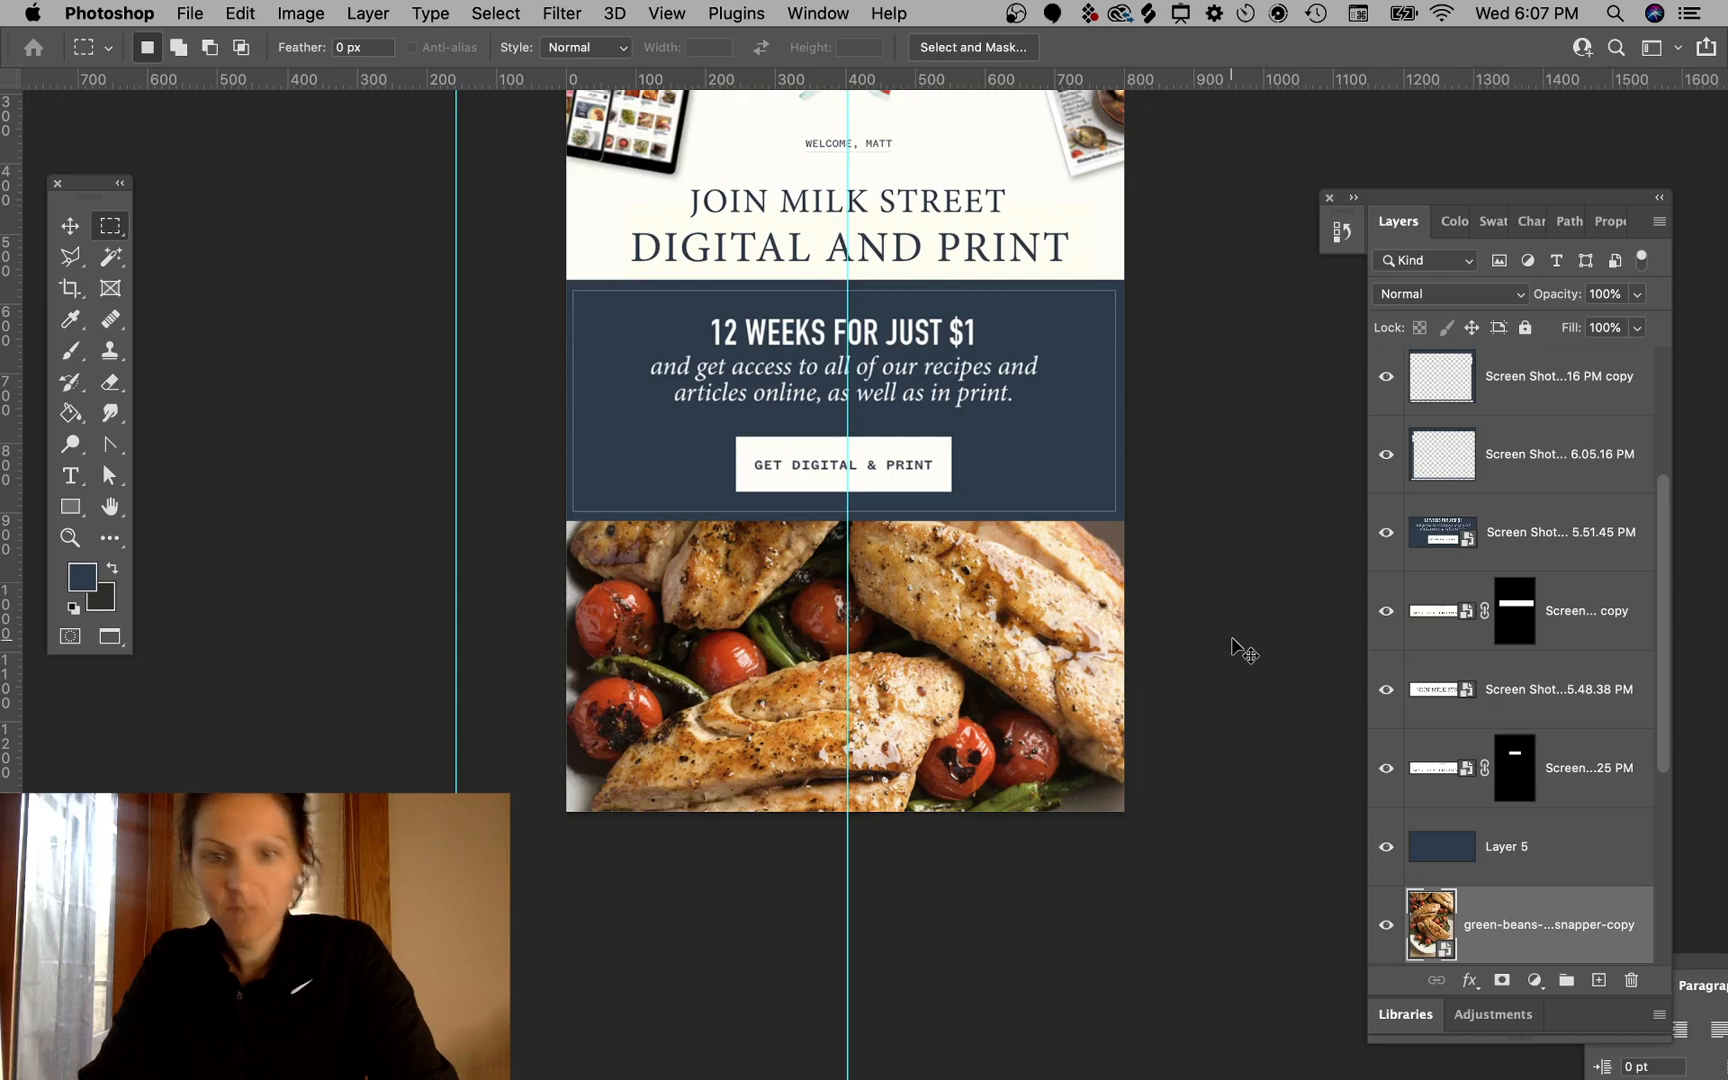
- Extend the canvas downward with the Crop tool
{"action": "scroll", "coordinate": [1233, 638], "scroll_direction": "down", "scroll_amount": 5}
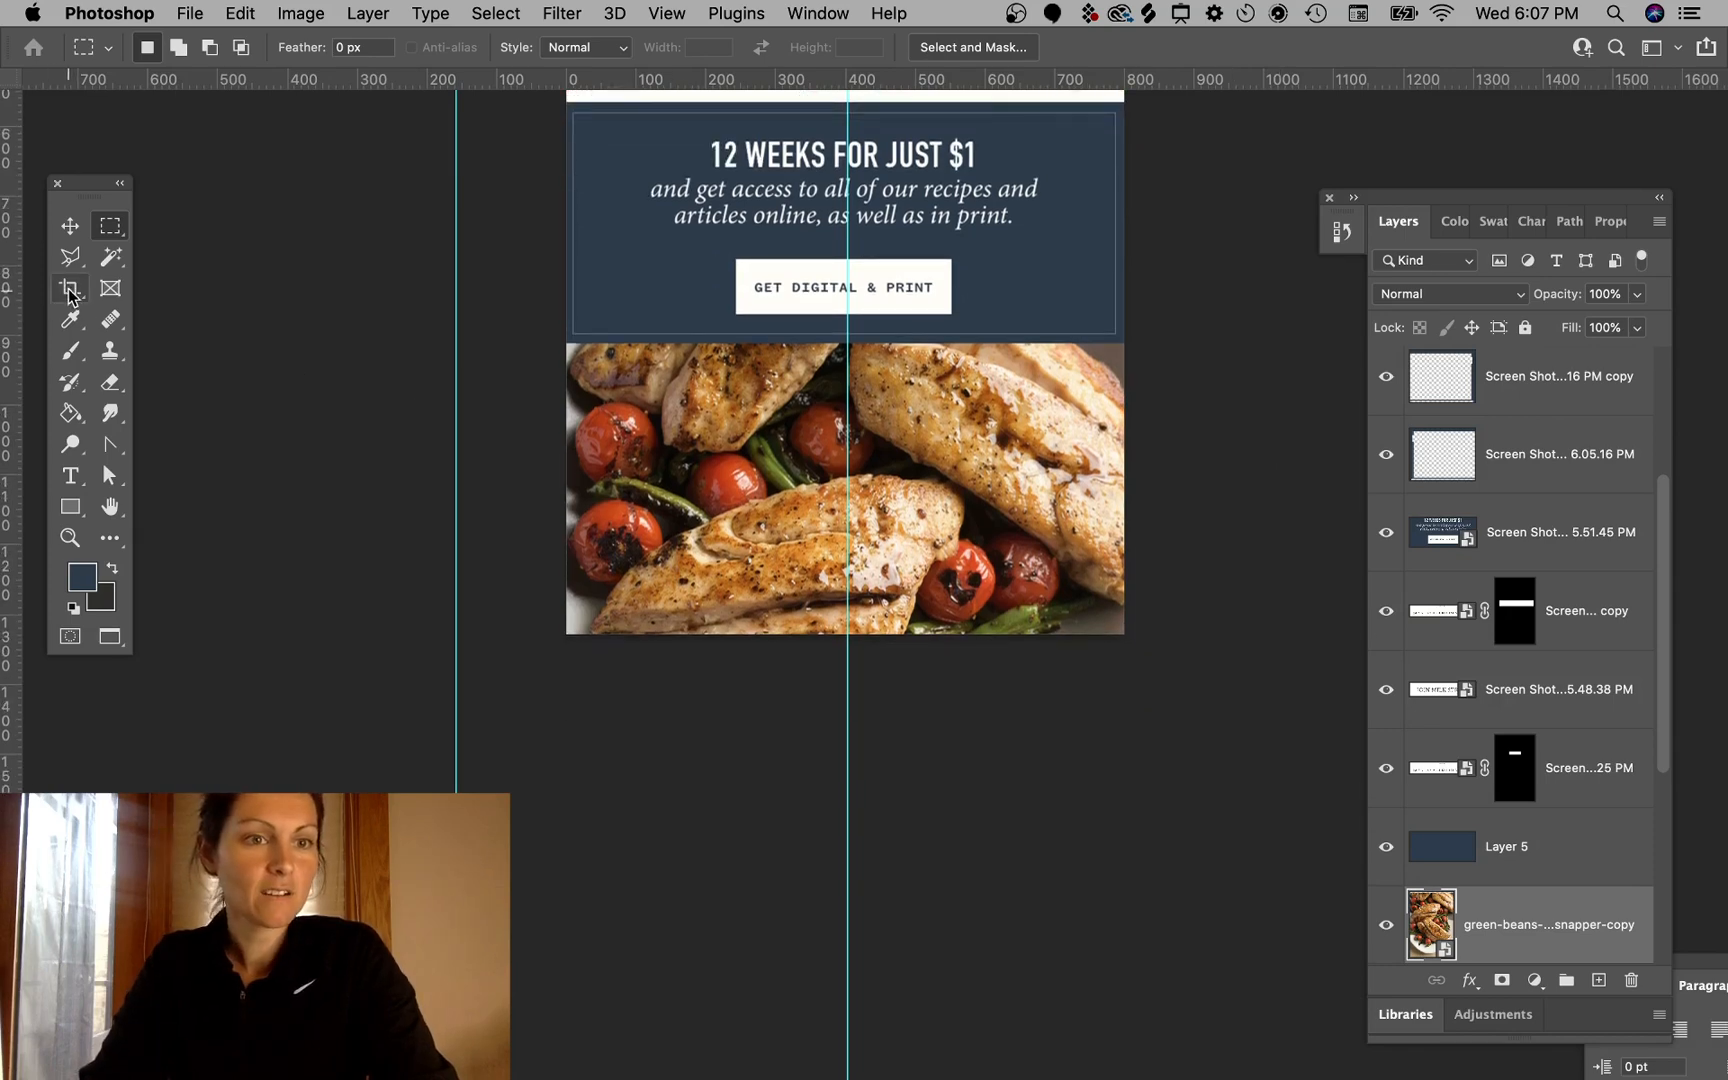
{"action": "left_click", "coordinate": [69, 289]}
{"action": "left_click_drag", "start_coordinate": [866, 633], "coordinate": [864, 1008]}
{"action": "scroll", "coordinate": [1014, 466], "scroll_direction": "up", "scroll_amount": 10}
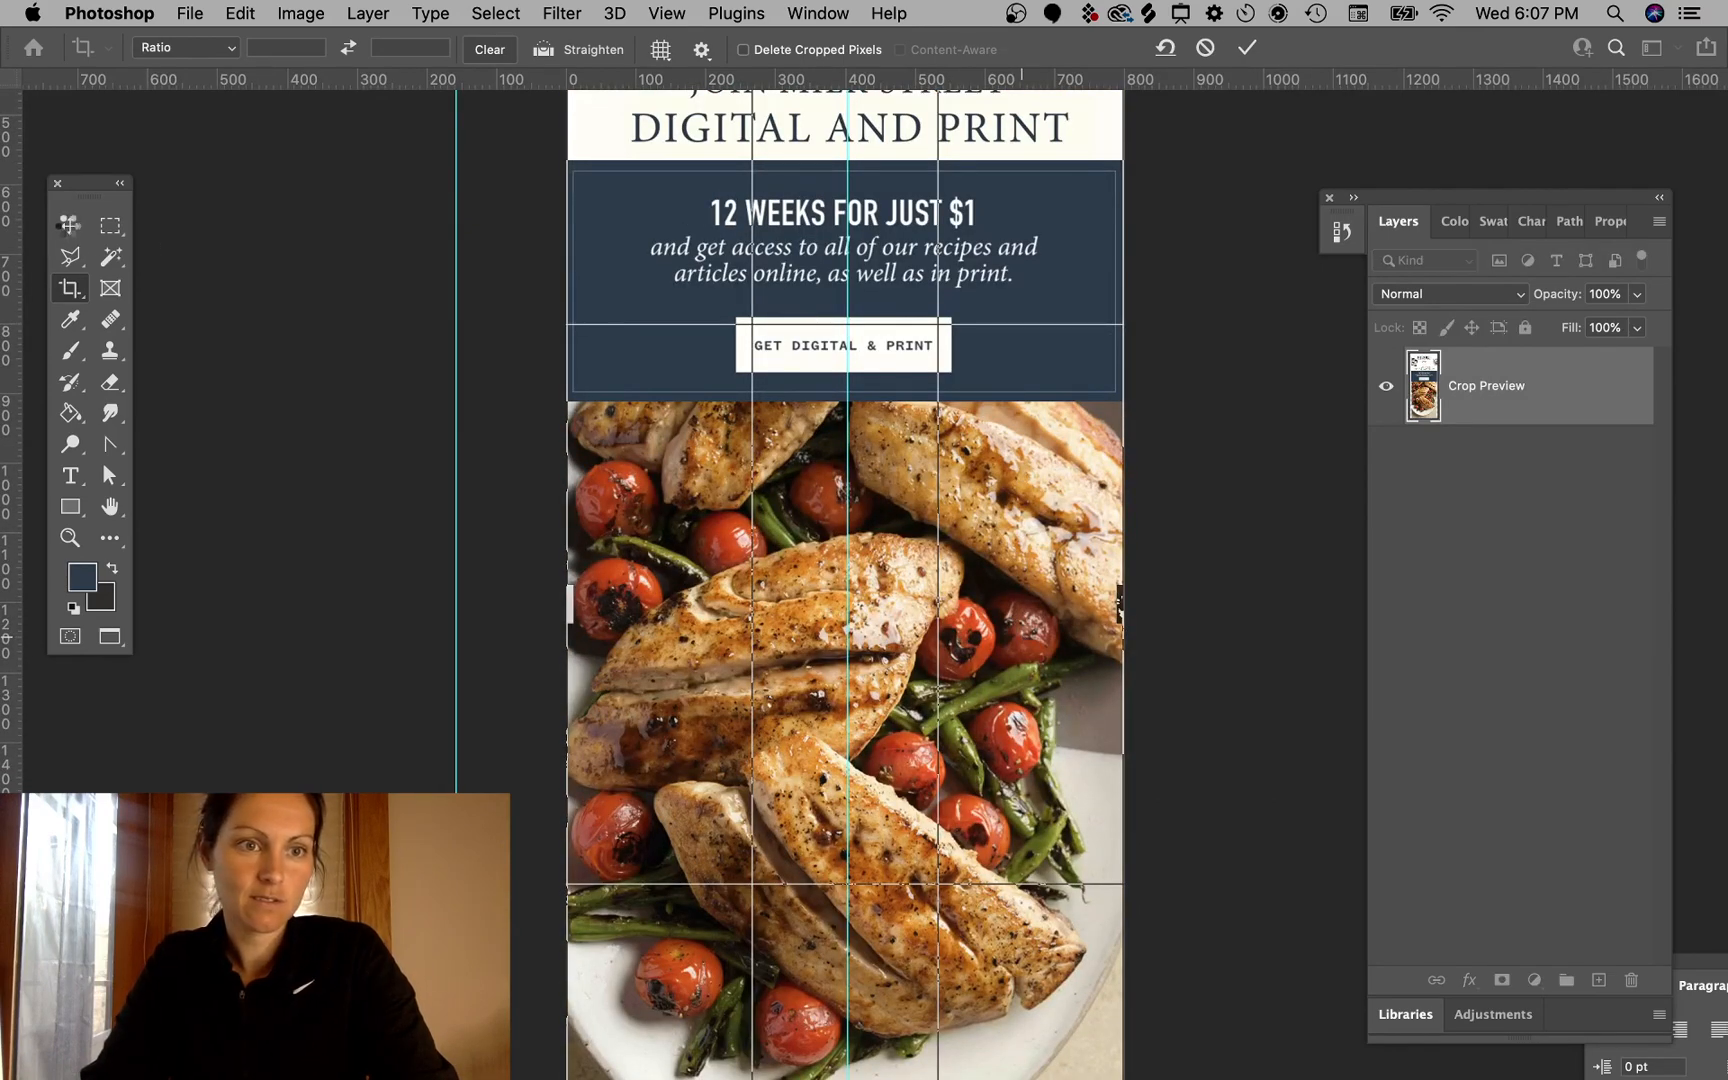
{"action": "left_click", "coordinate": [68, 228]}
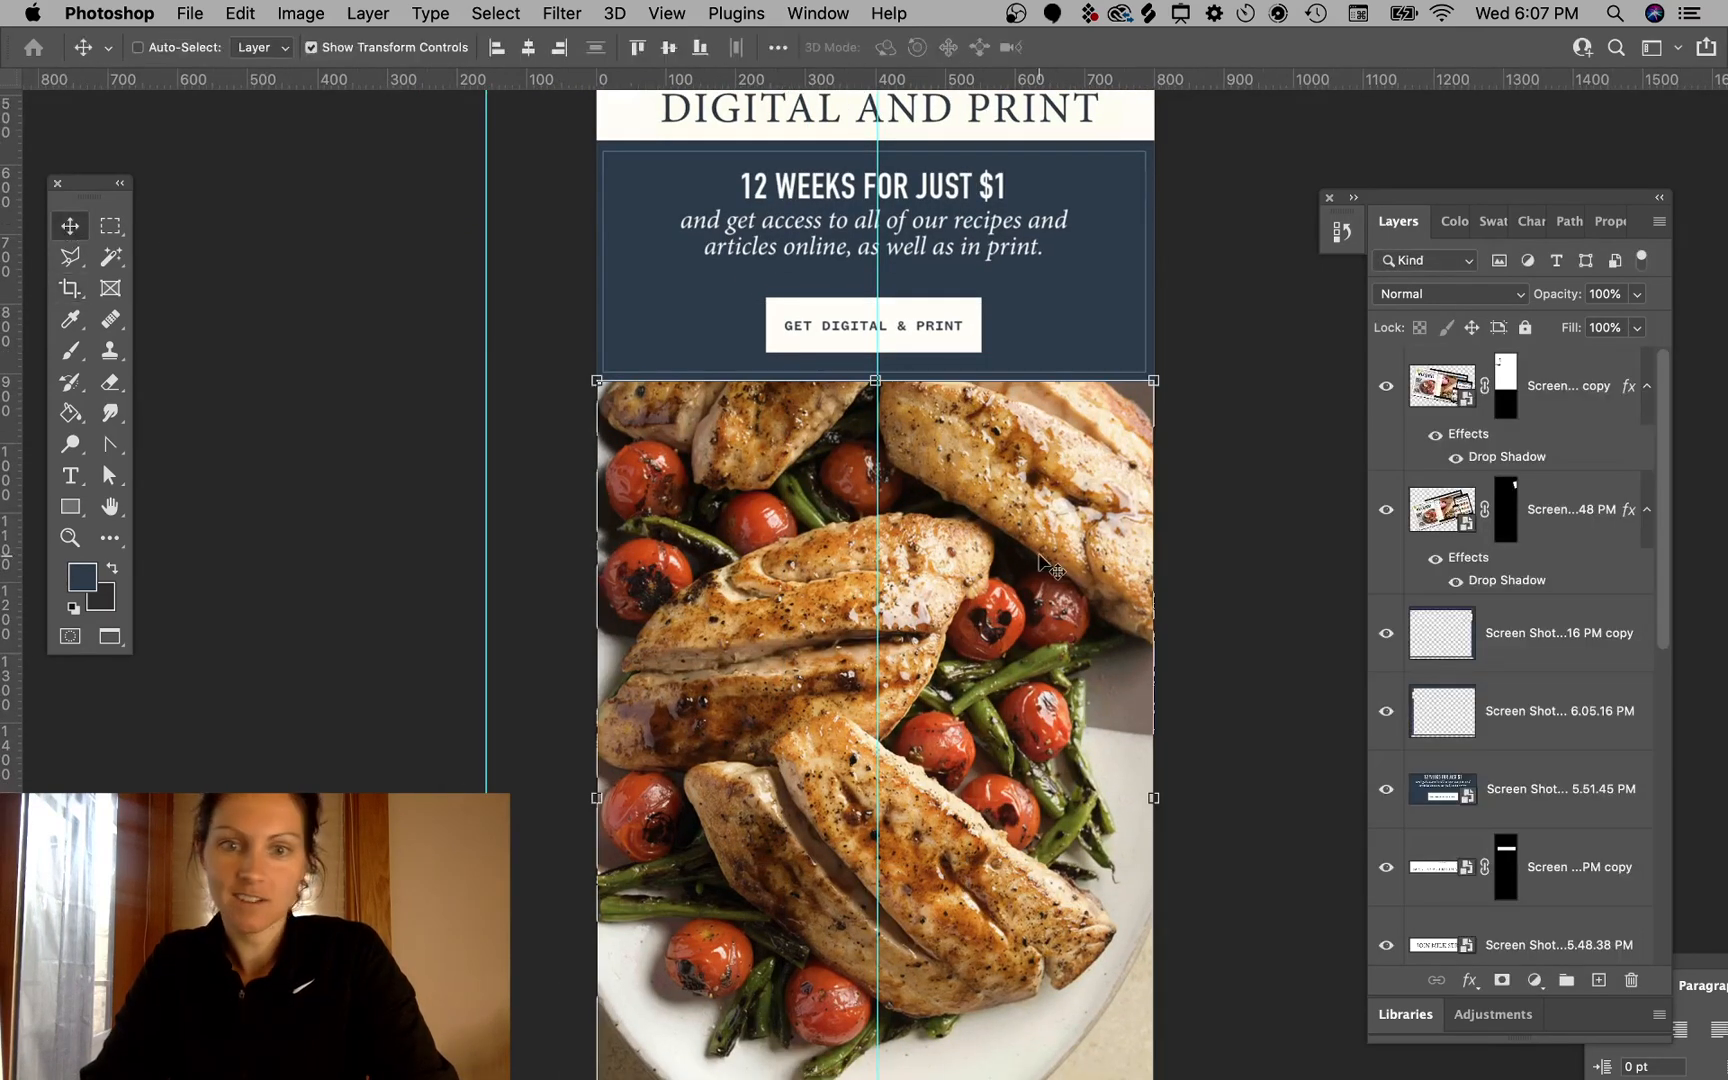
- Move the recipe photo up so it sits just beneath a cream strip below the banner
{"action": "left_click_drag", "start_coordinate": [1046, 785], "coordinate": [1041, 394]}
{"action": "left_click_drag", "start_coordinate": [1026, 684], "coordinate": [1011, 606]}
{"action": "scroll", "coordinate": [1157, 413], "scroll_direction": "up", "scroll_amount": 15}
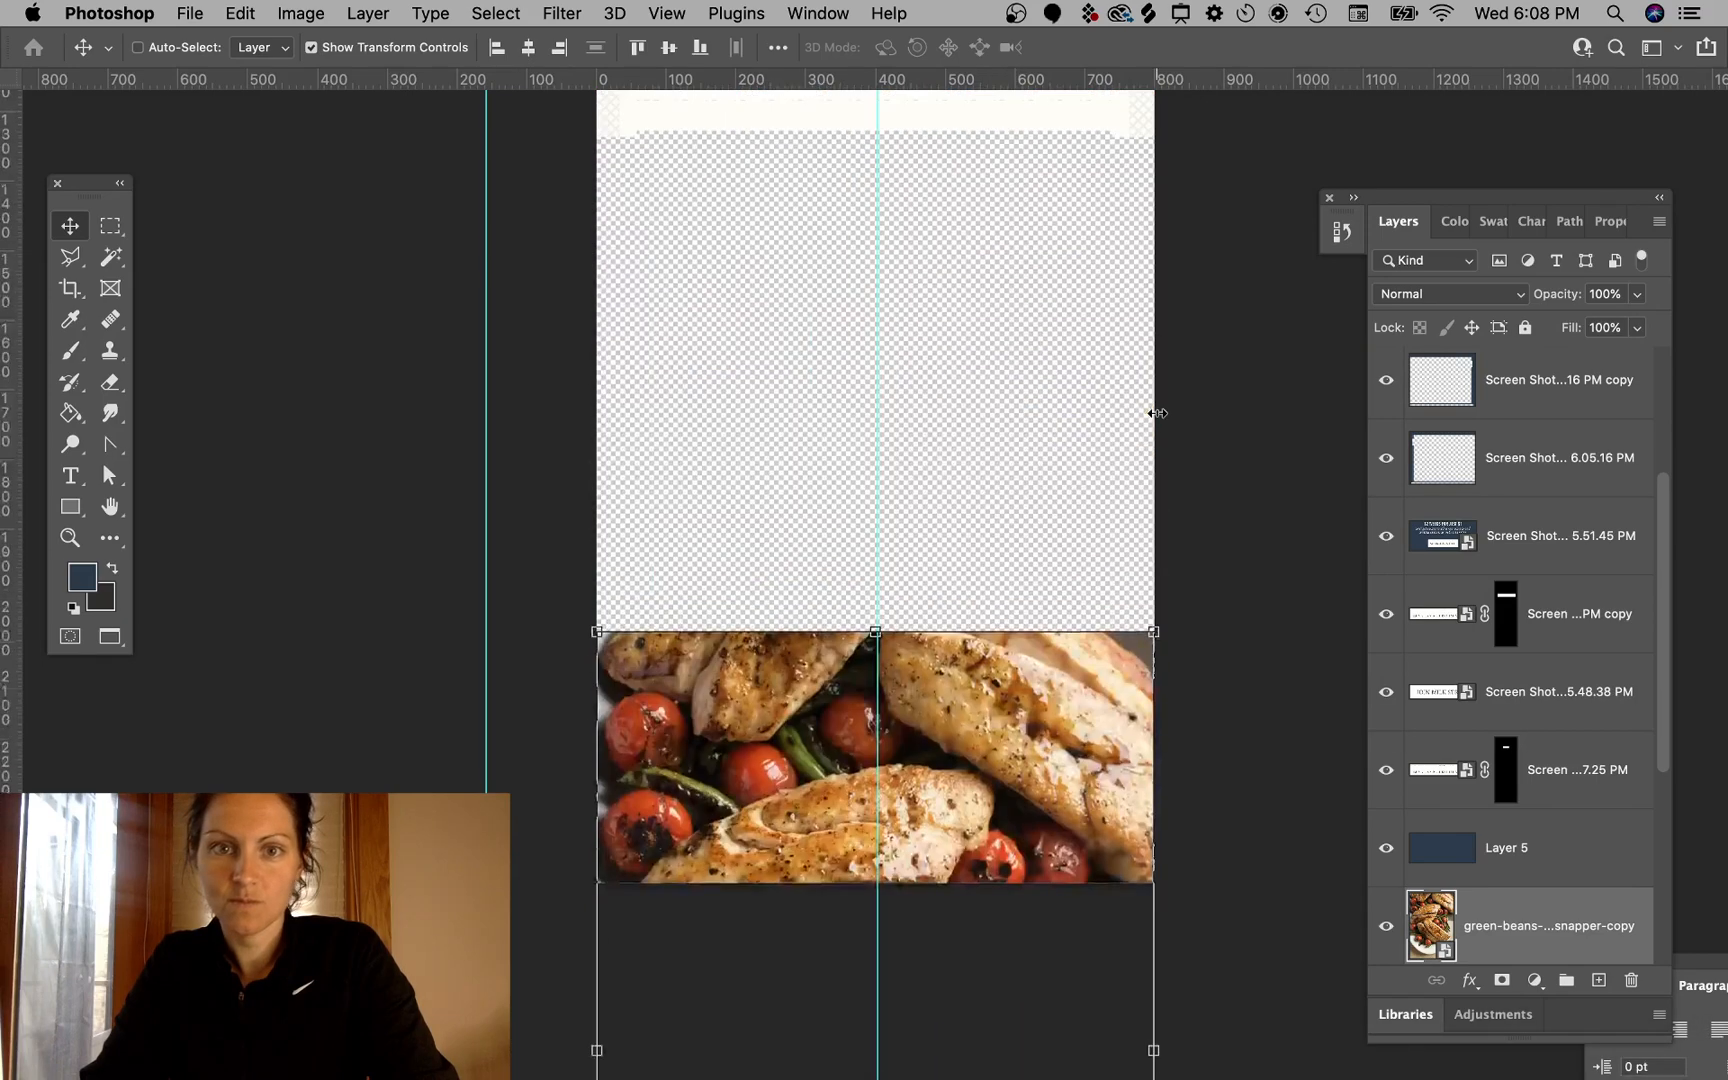
{"action": "scroll", "coordinate": [1157, 424], "scroll_direction": "down", "scroll_amount": 2}
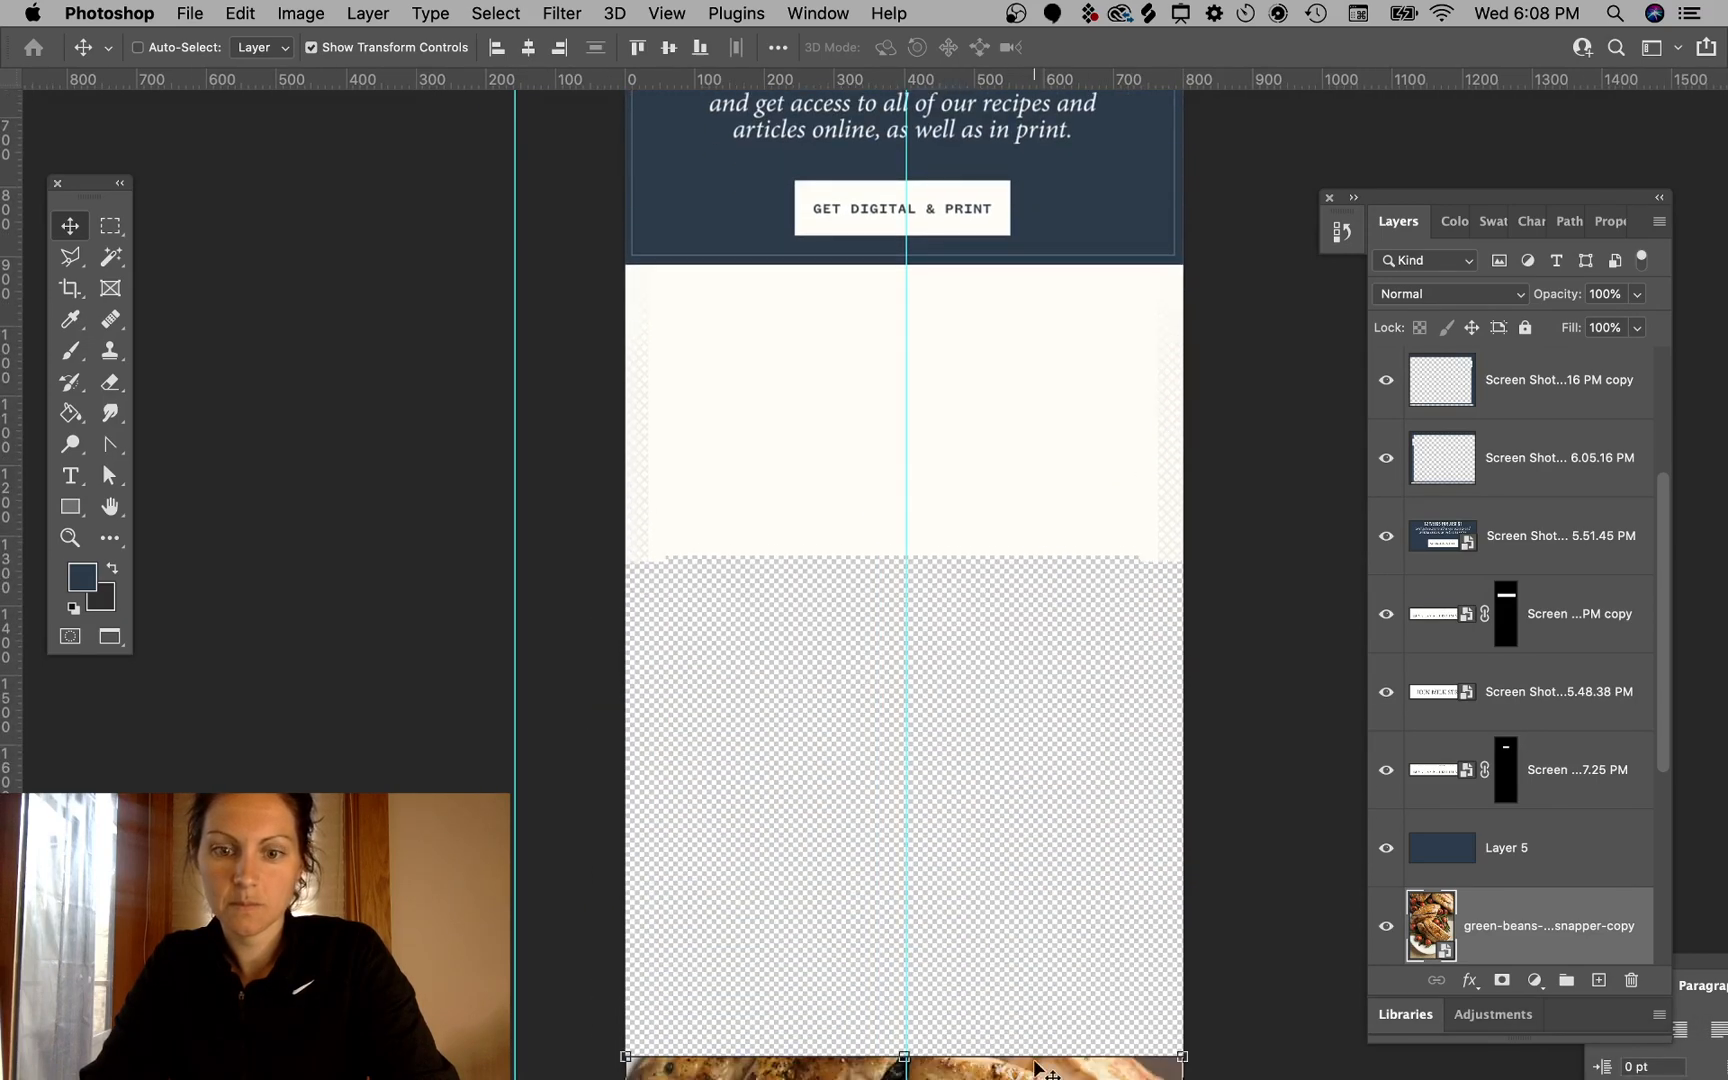
{"action": "left_click_drag", "start_coordinate": [1016, 1072], "coordinate": [970, 453]}
{"action": "left_click", "coordinate": [1076, 357], "text": "super"}
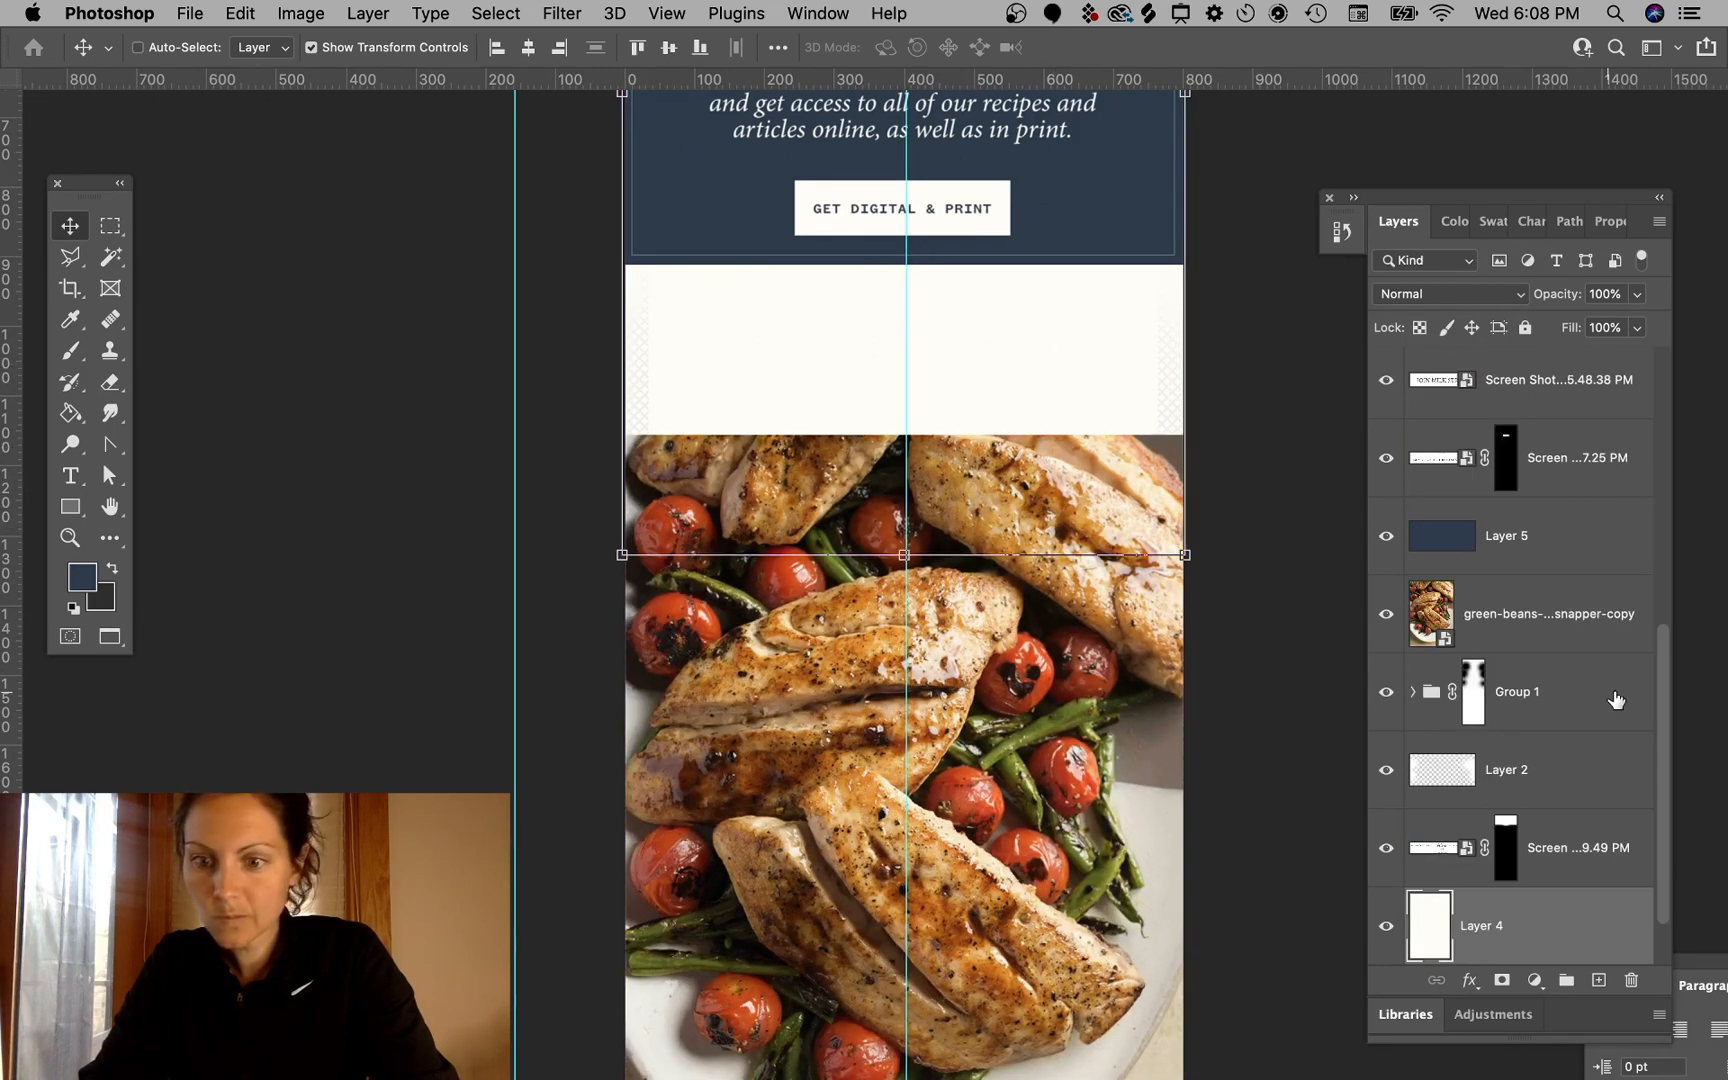
- Toggle the cream background layer's visibility off and back on
{"action": "scroll", "coordinate": [1616, 696], "scroll_direction": "down", "scroll_amount": 2}
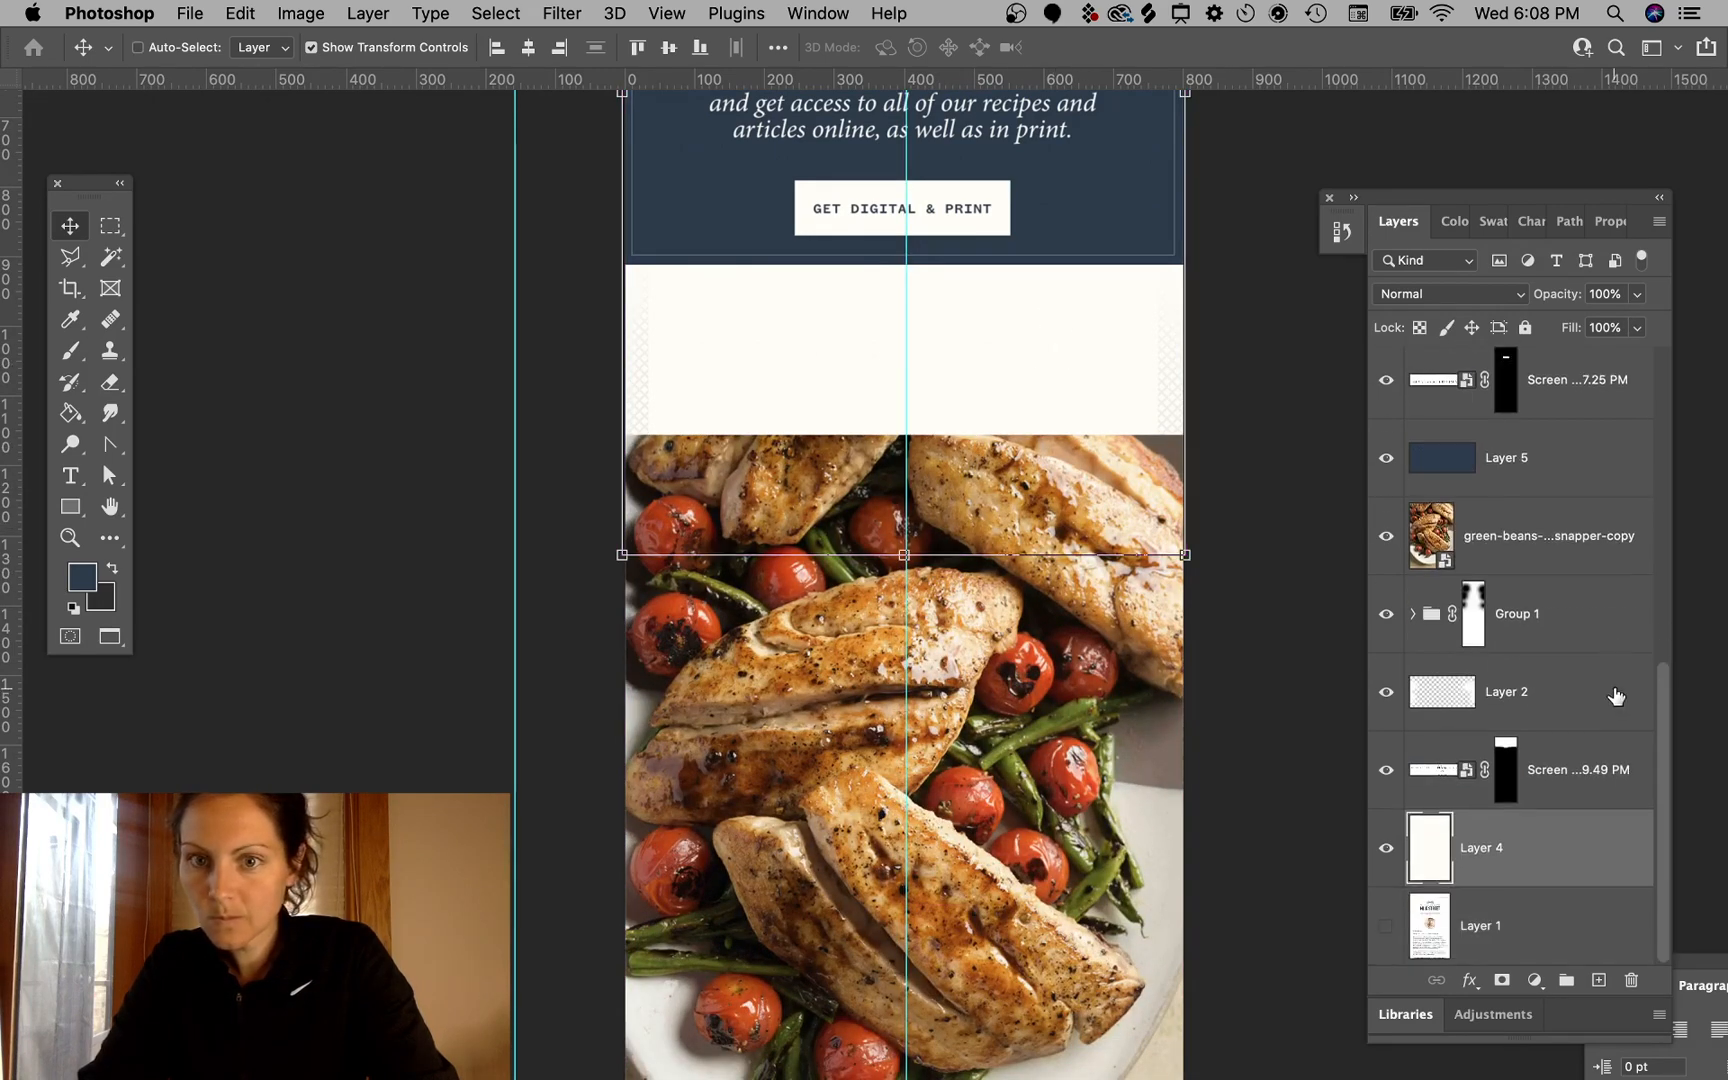
{"action": "left_click", "coordinate": [1386, 851]}
{"action": "left_click", "coordinate": [1386, 851]}
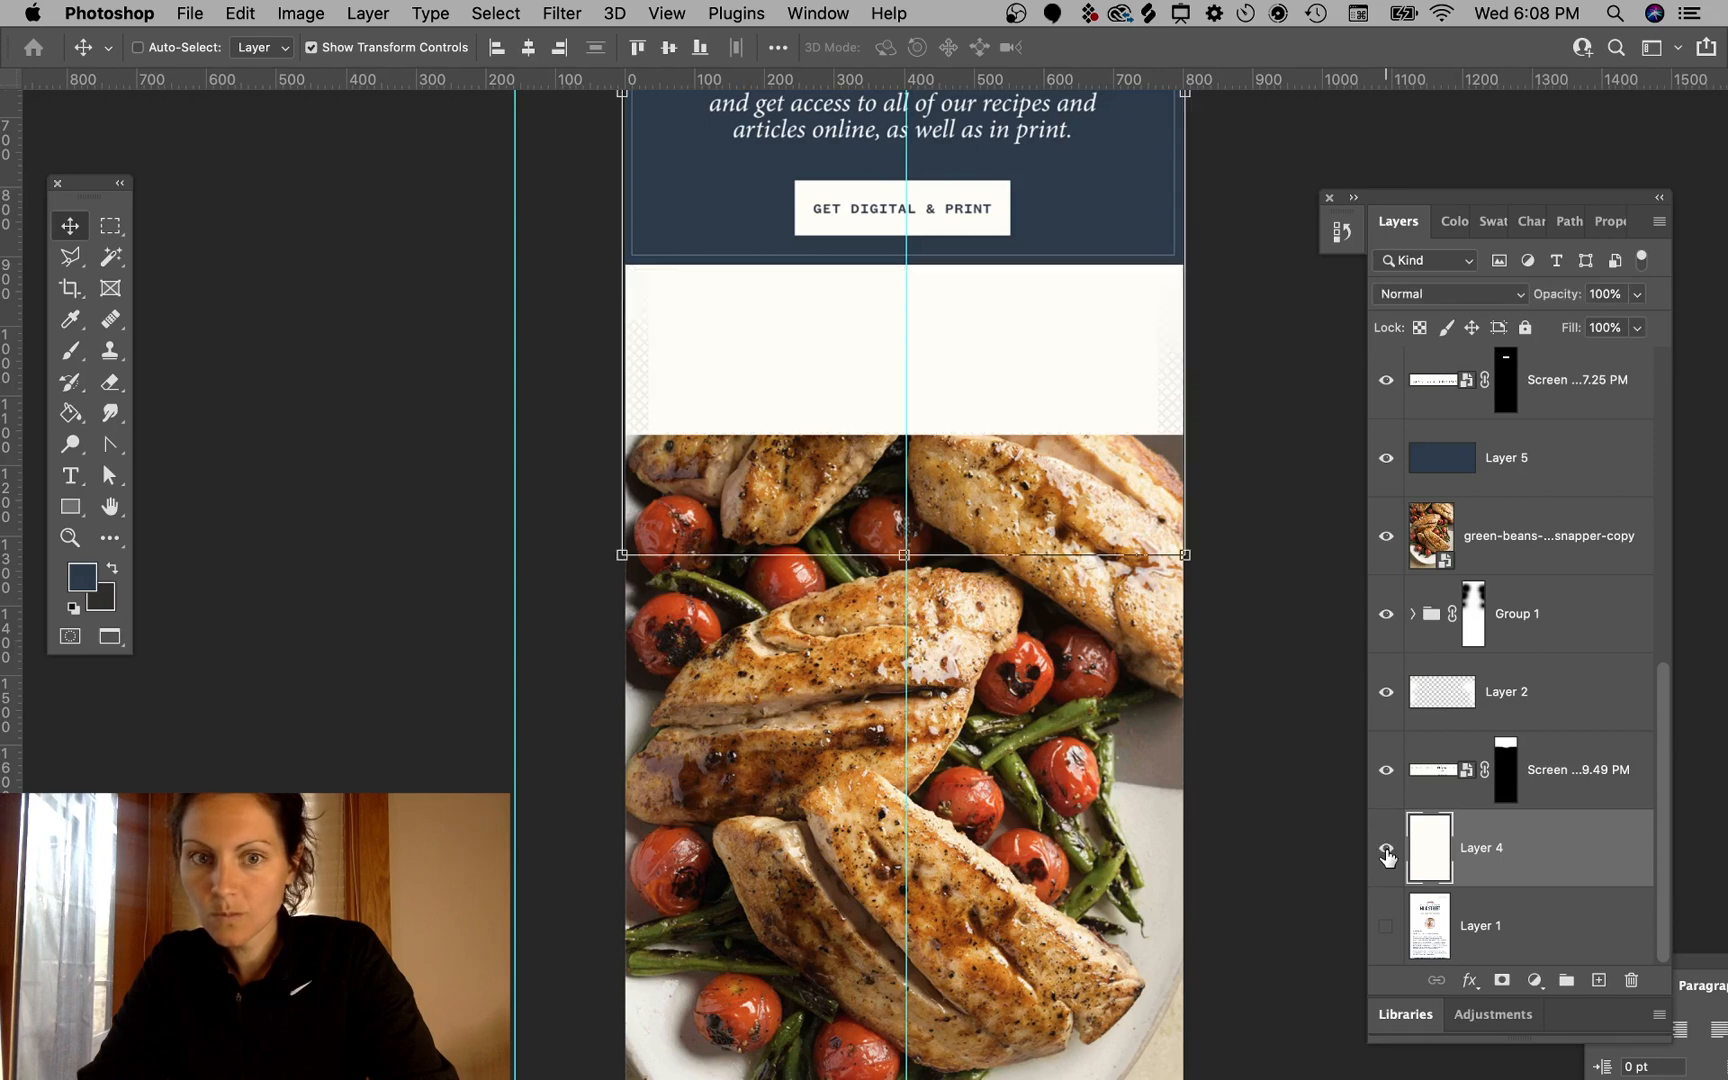
{"action": "left_click", "coordinate": [1234, 386], "text": "super"}
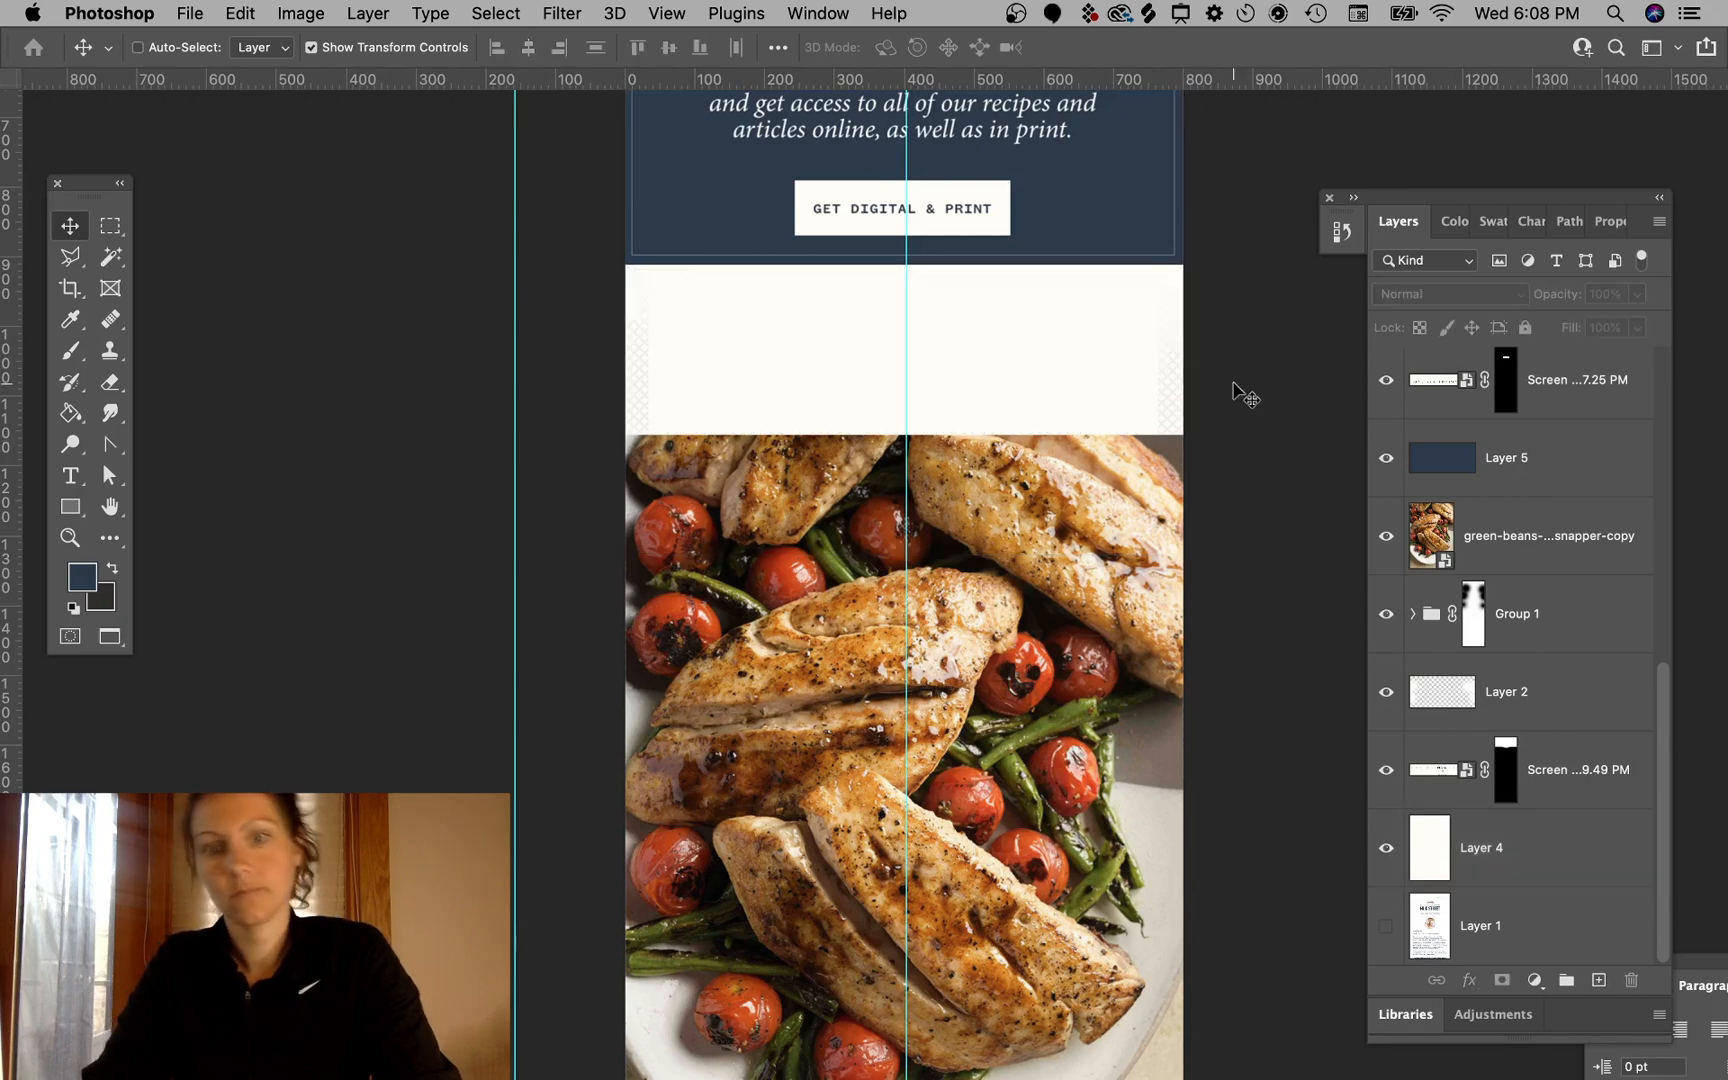
- Mask the recipe photo so only a horizontal strip at its top remains visible
{"action": "scroll", "coordinate": [1234, 386], "scroll_direction": "up", "scroll_amount": 5}
{"action": "scroll", "coordinate": [1240, 392], "scroll_direction": "up", "scroll_amount": 3}
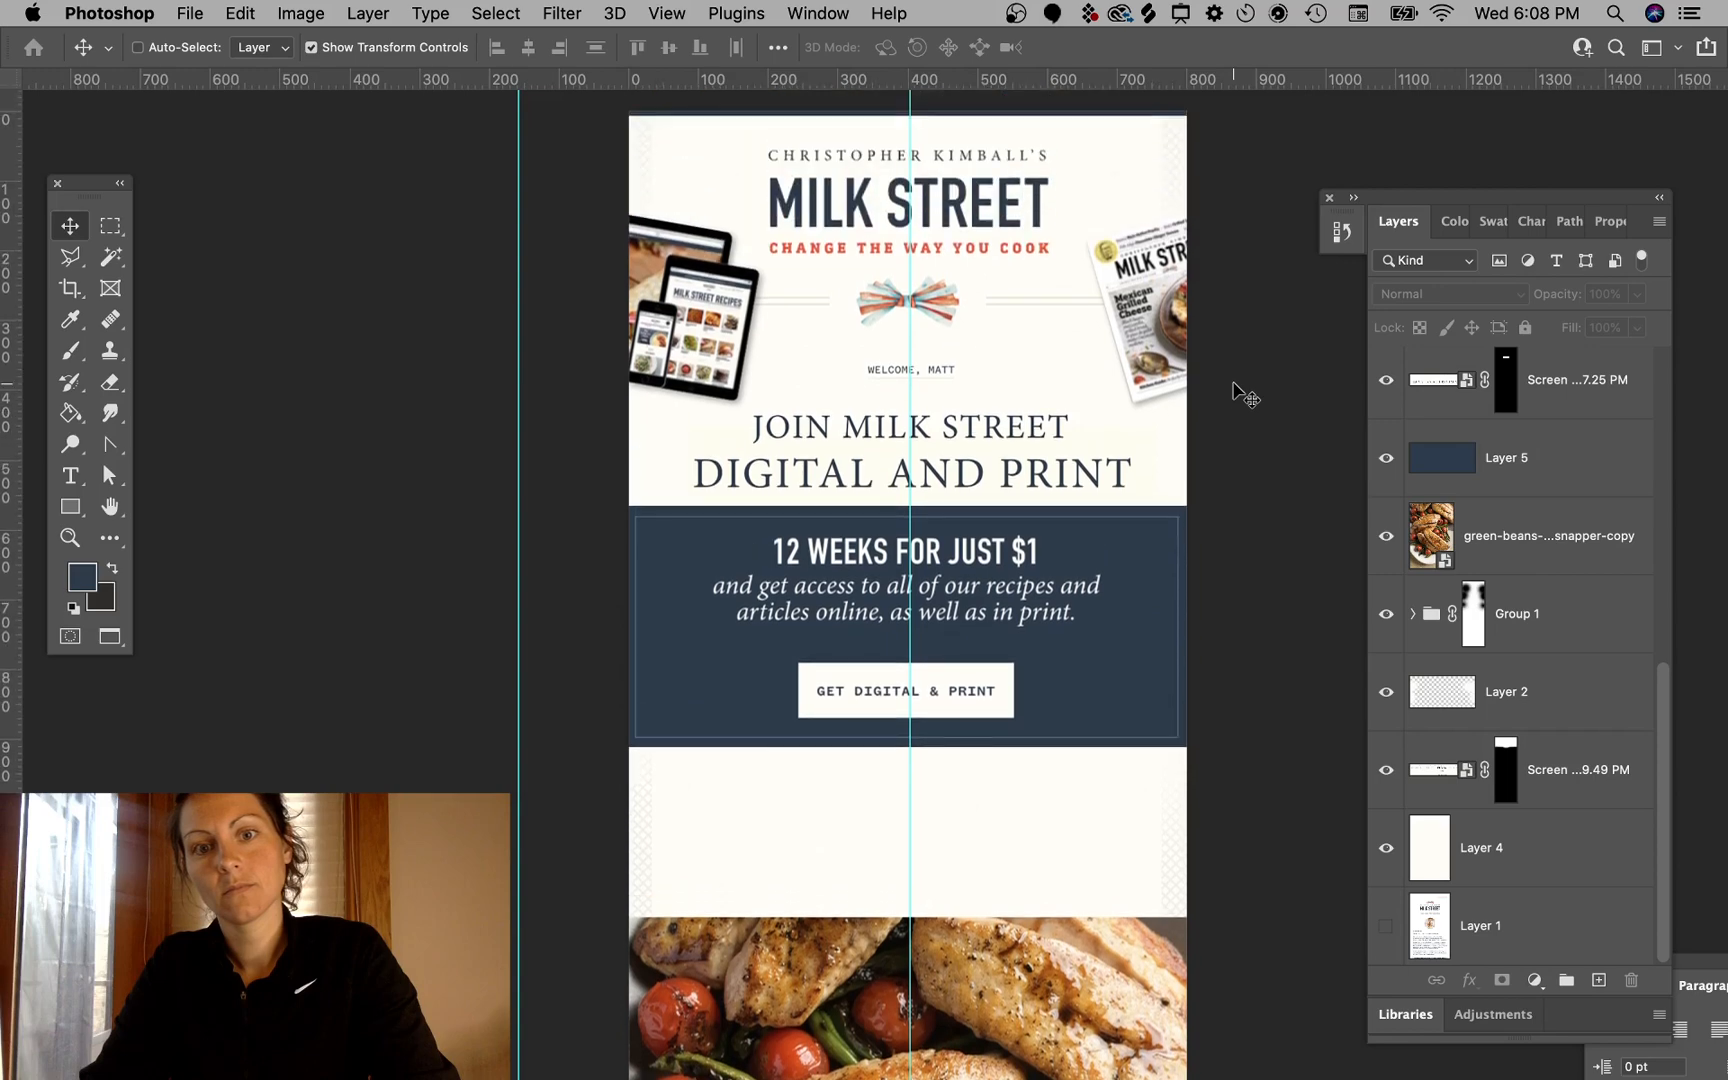
{"action": "scroll", "coordinate": [1240, 392], "scroll_direction": "right", "scroll_amount": 1}
{"action": "scroll", "coordinate": [1245, 395], "scroll_direction": "down", "scroll_amount": 3}
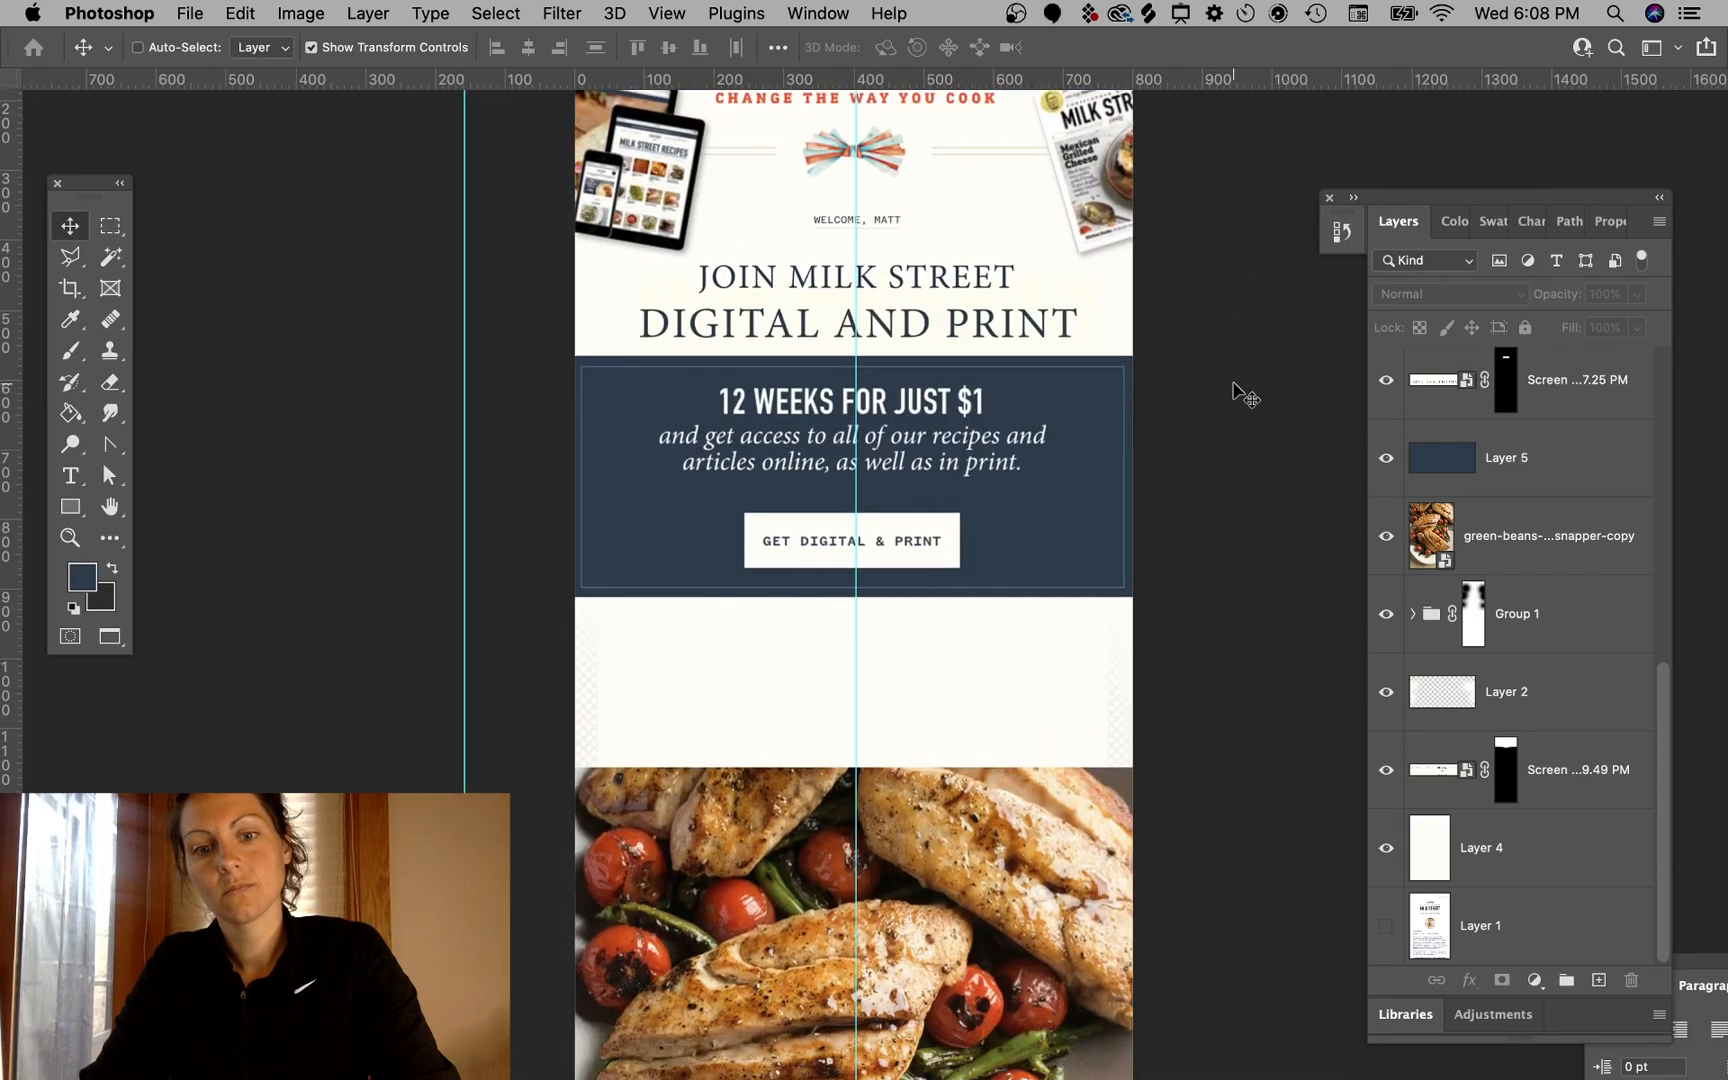
{"action": "scroll", "coordinate": [1245, 395], "scroll_direction": "up", "scroll_amount": 2}
{"action": "scroll", "coordinate": [1245, 395], "scroll_direction": "down", "scroll_amount": 8}
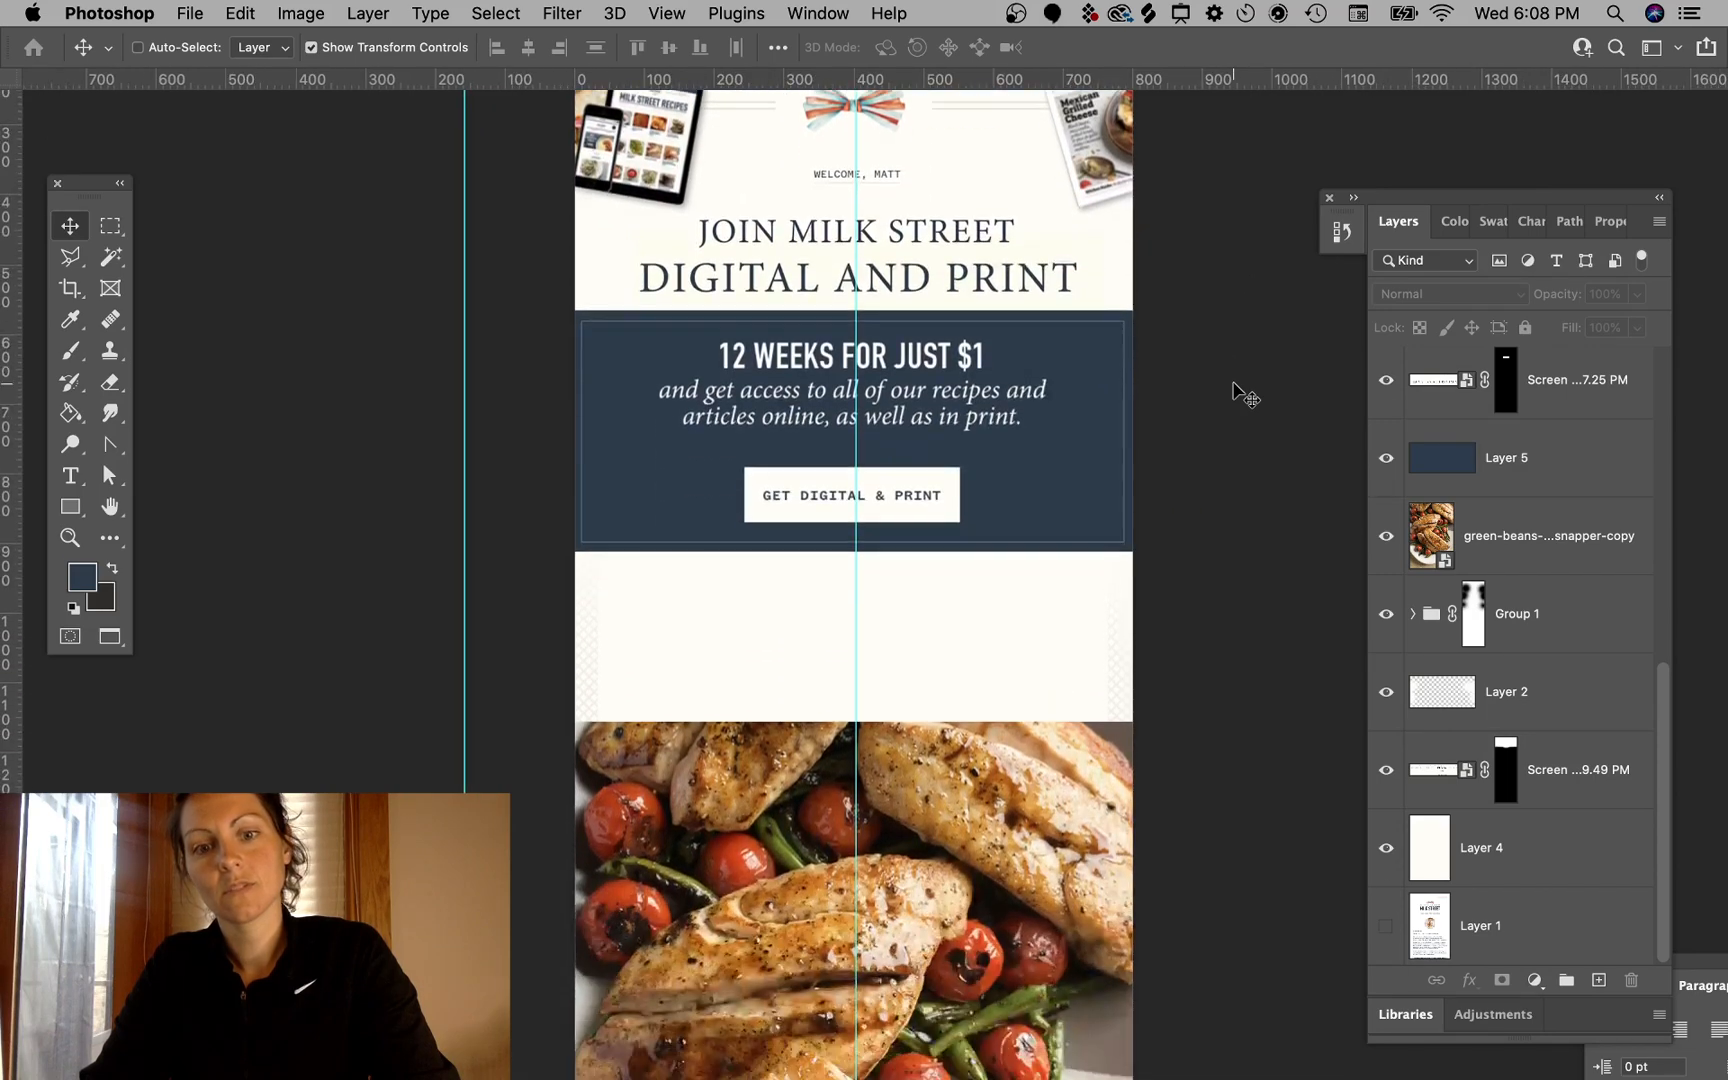
{"action": "left_click", "coordinate": [994, 603], "text": "super"}
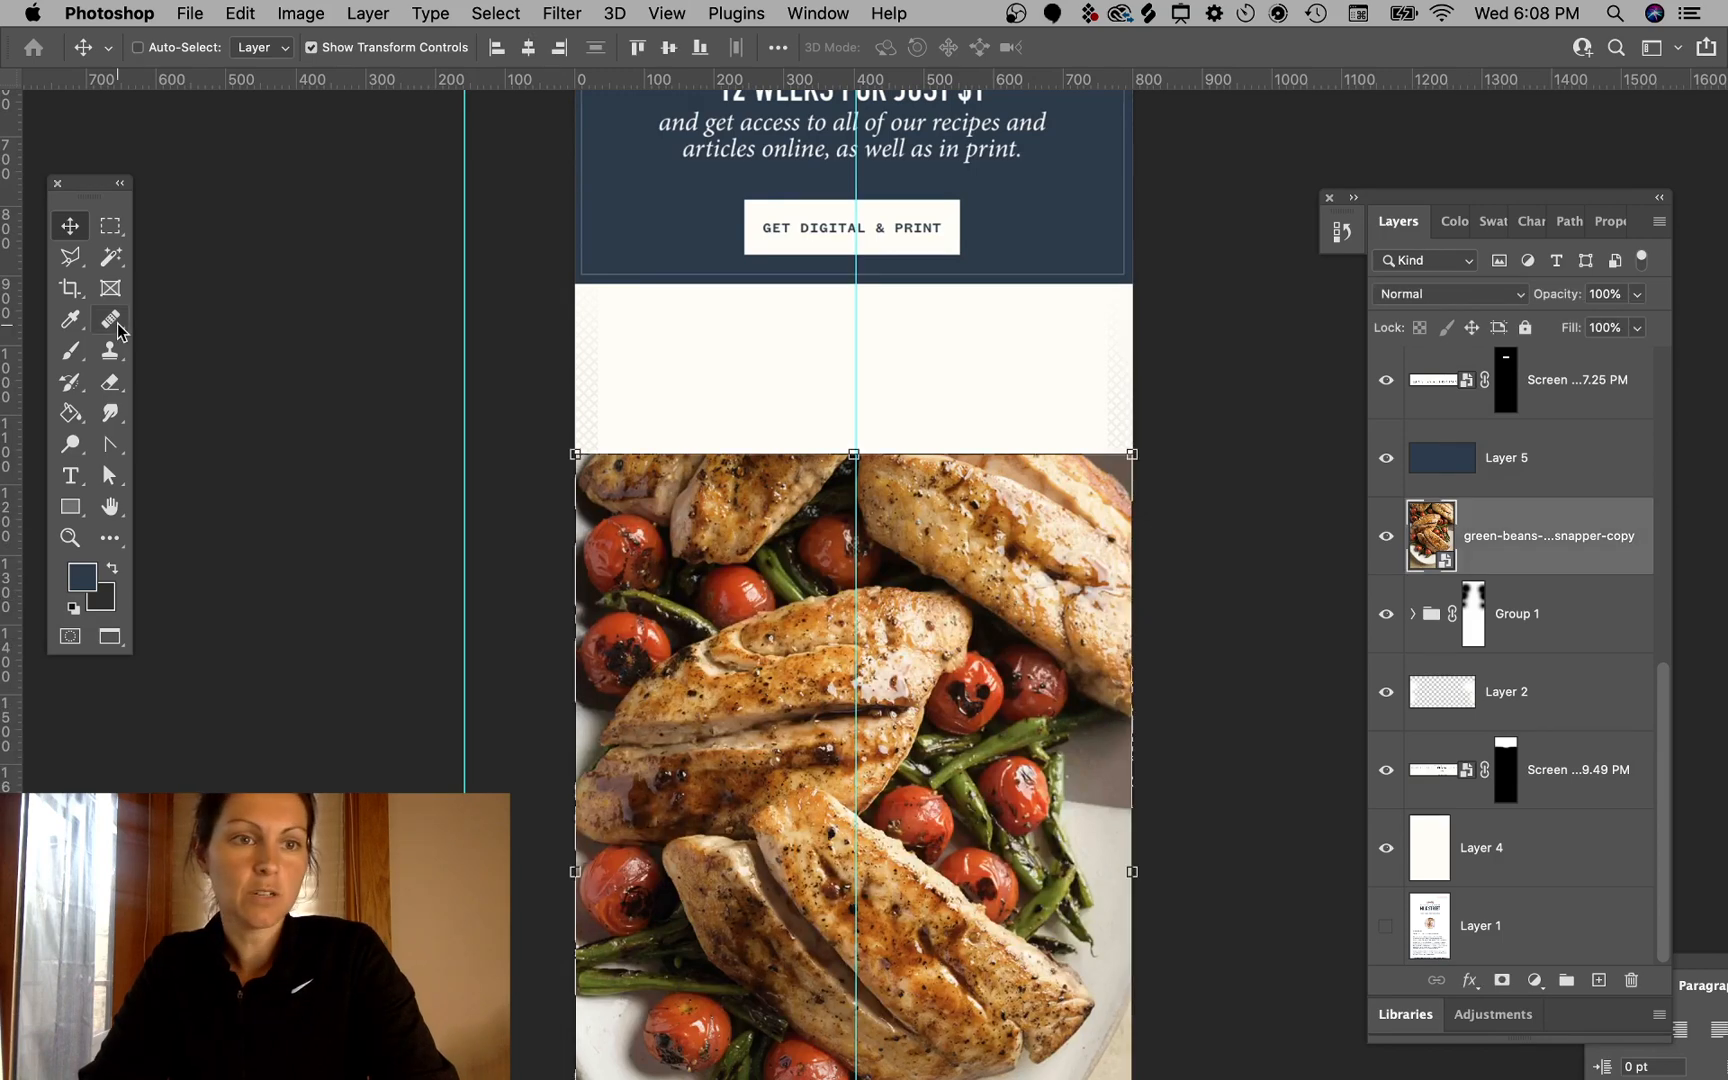
{"action": "left_click", "coordinate": [110, 228]}
{"action": "left_click_drag", "start_coordinate": [534, 431], "coordinate": [1257, 721]}
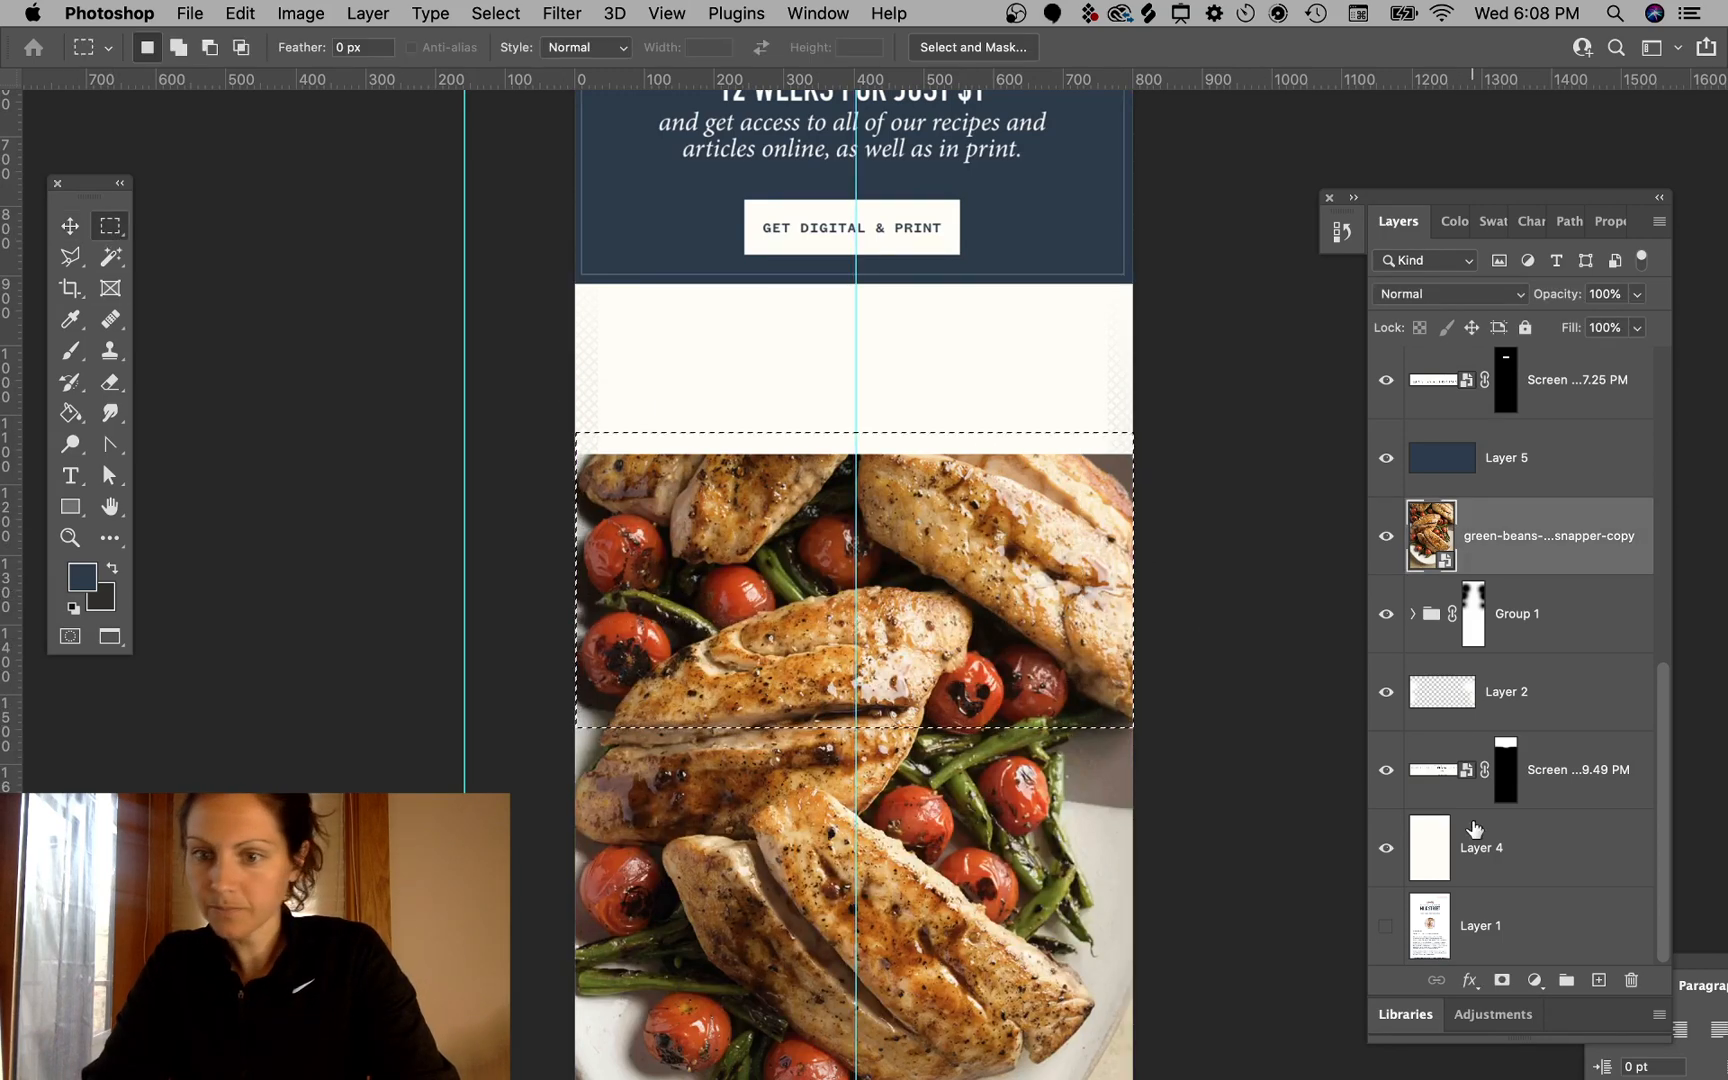
{"action": "left_click", "coordinate": [1501, 981]}
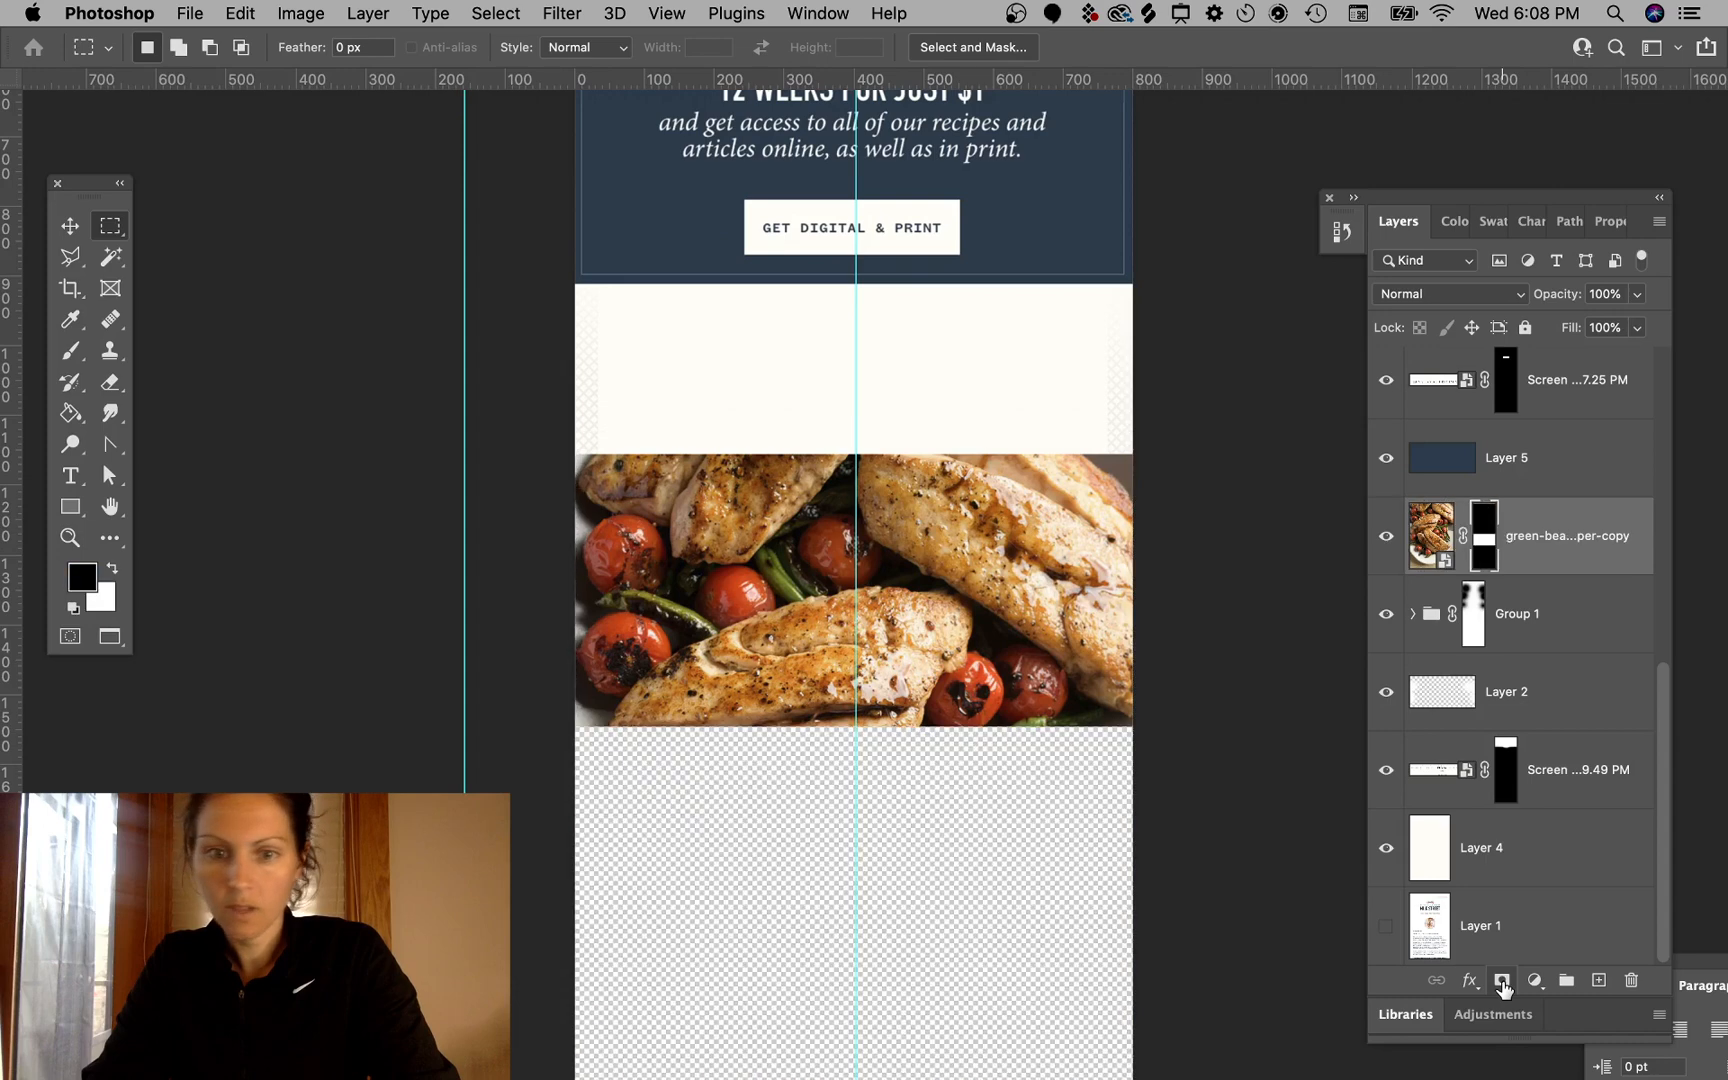
- Stretch the cream background layer vertically to about 188% so it fills the extended canvas
{"action": "left_click", "coordinate": [75, 228]}
{"action": "left_click", "coordinate": [955, 370]}
{"action": "left_click_drag", "start_coordinate": [855, 570], "coordinate": [842, 466]}
{"action": "scroll", "coordinate": [1234, 370], "scroll_direction": "up", "scroll_amount": 5}
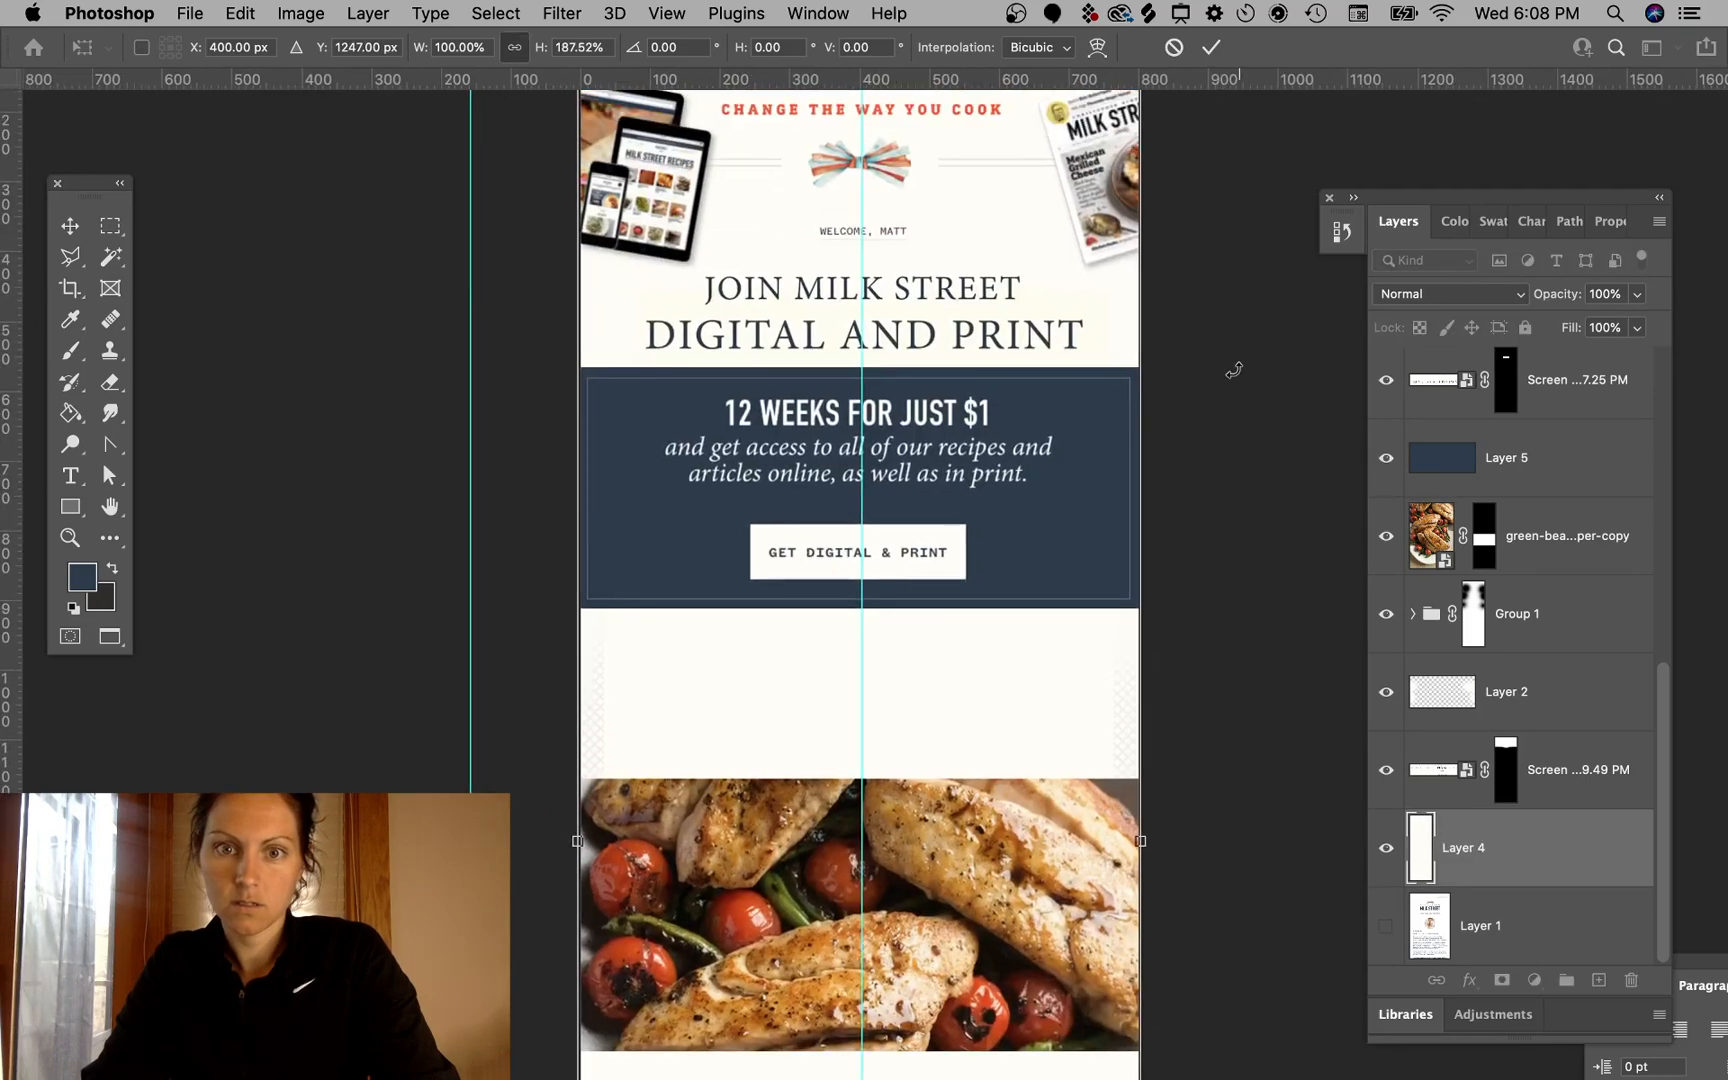
{"action": "key", "text": "Return"}
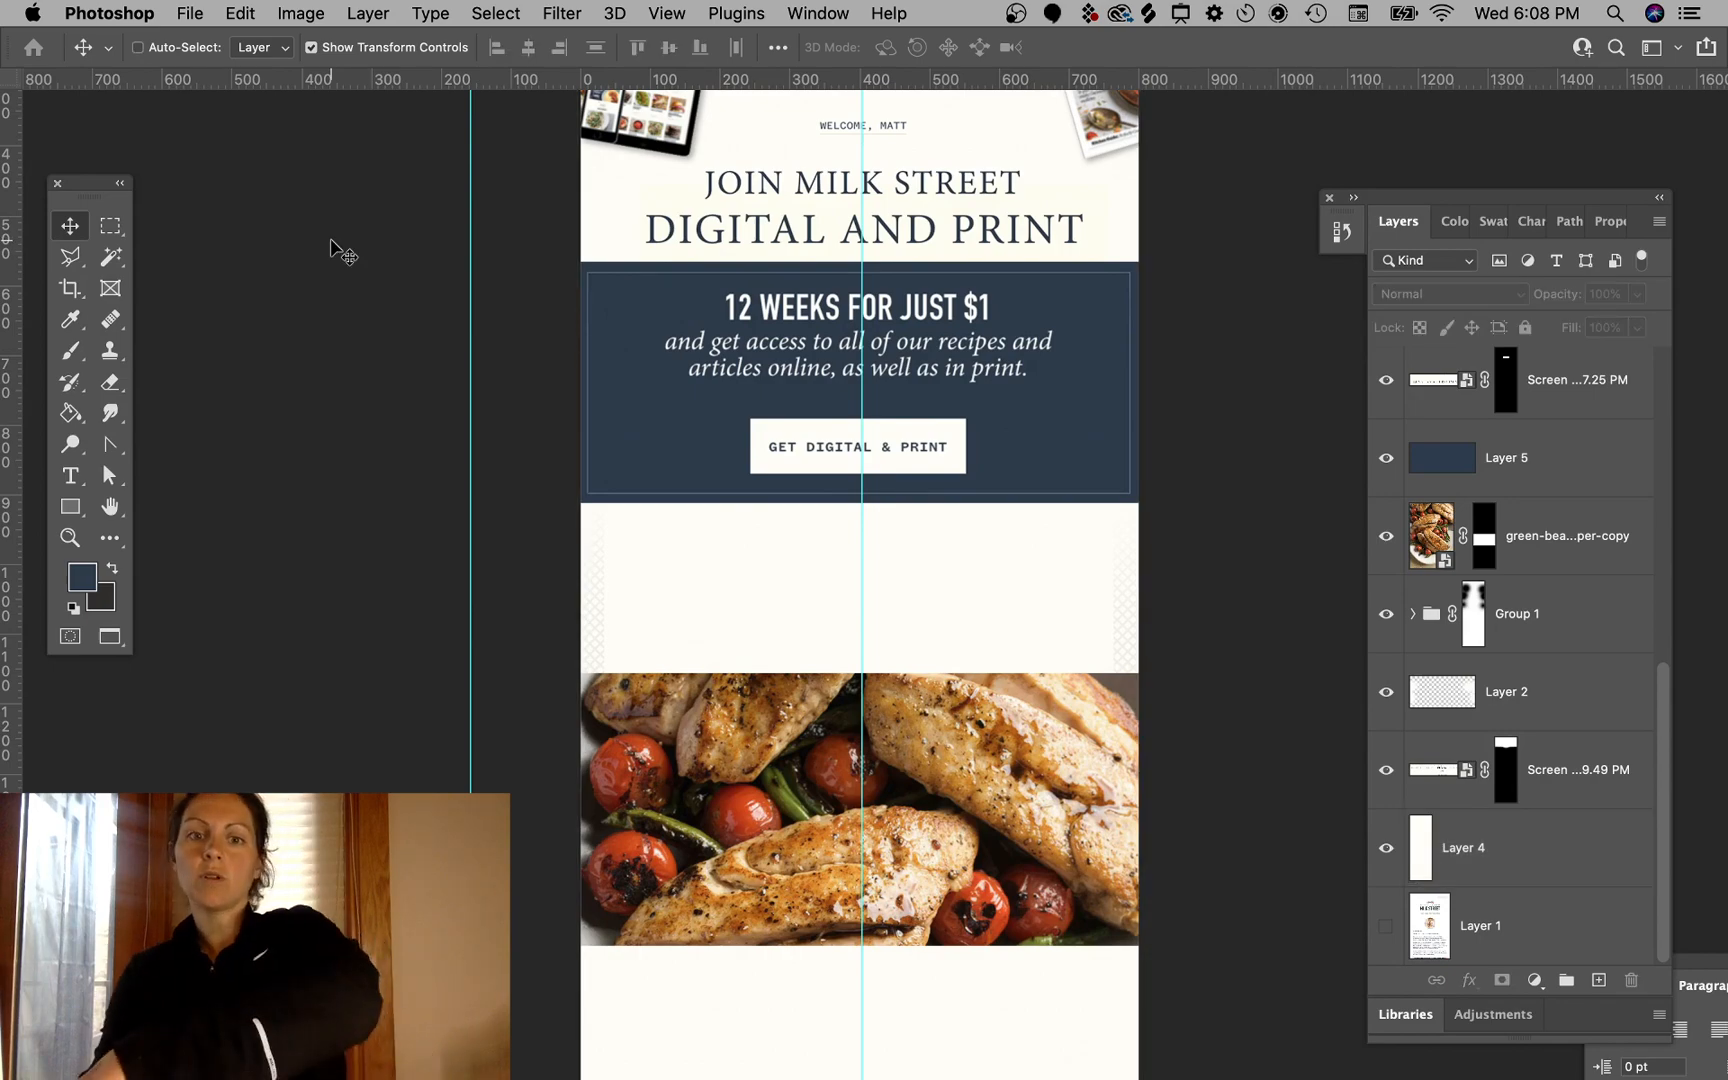
- Switch to Chrome and scroll through the Sautéed Snapper recipe page
{"action": "key", "text": "ctrl+Right"}
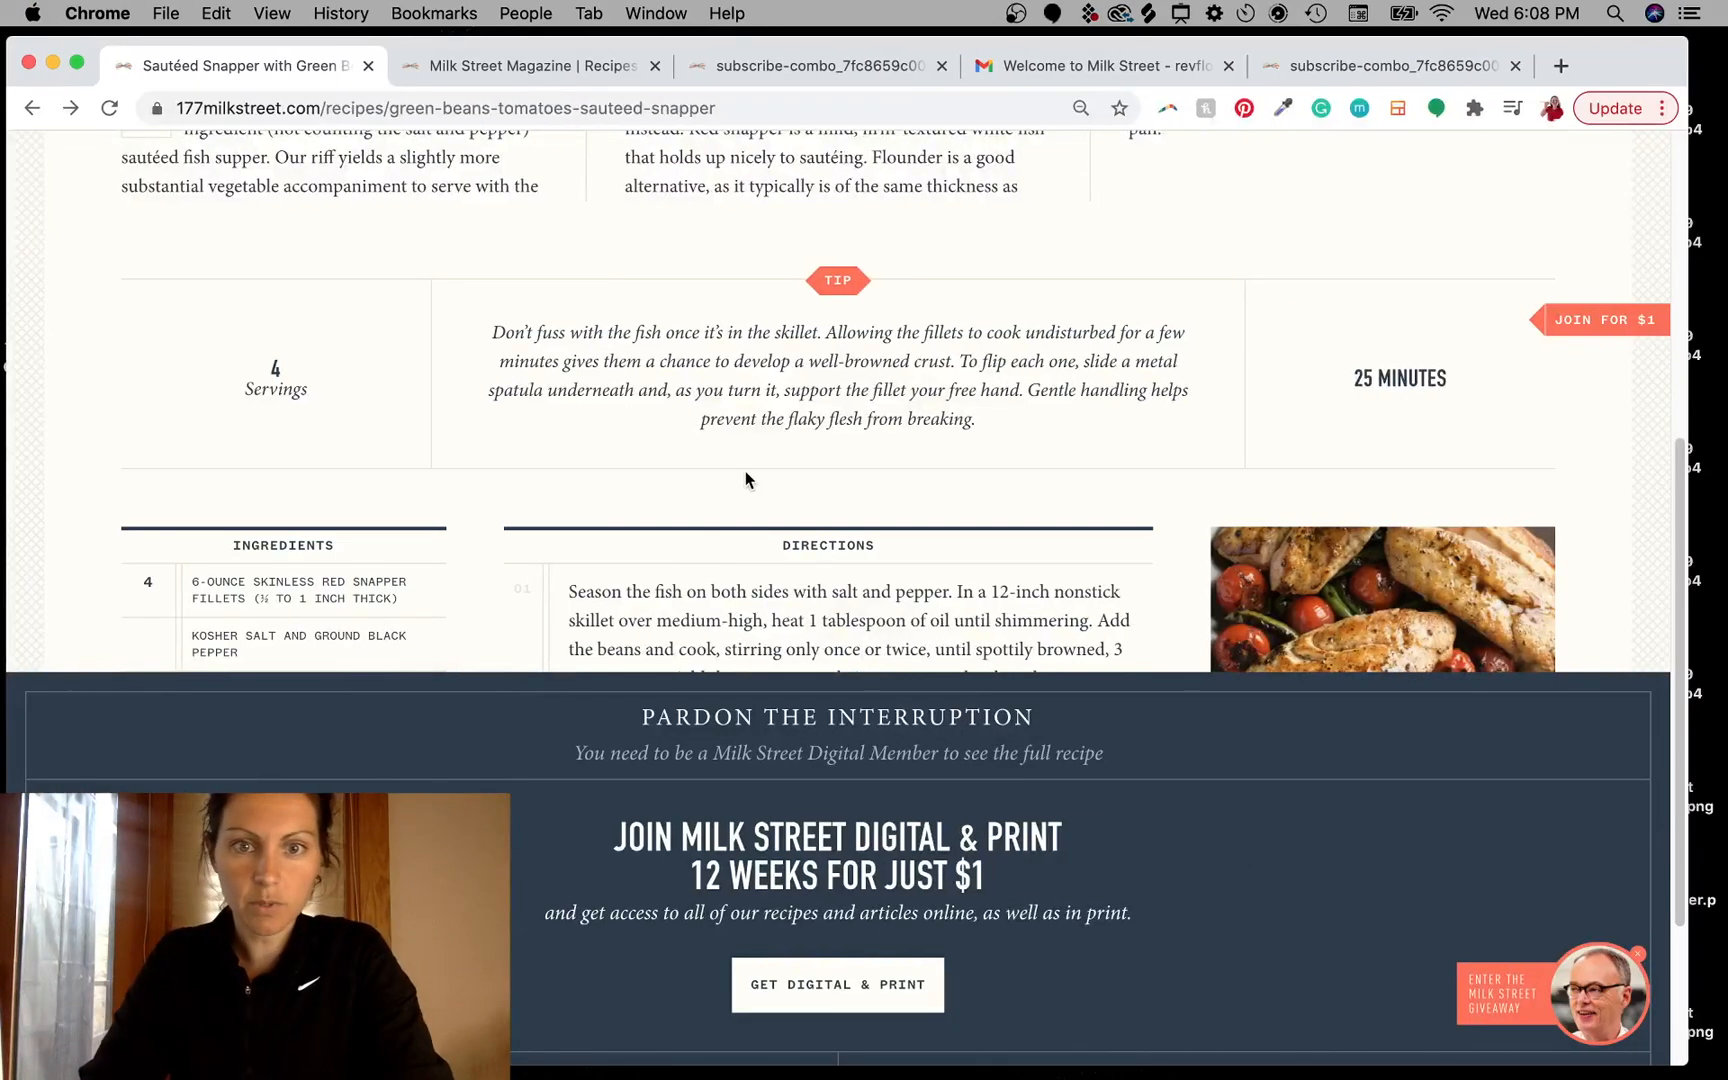
{"action": "scroll", "coordinate": [745, 479], "scroll_direction": "up", "scroll_amount": 6}
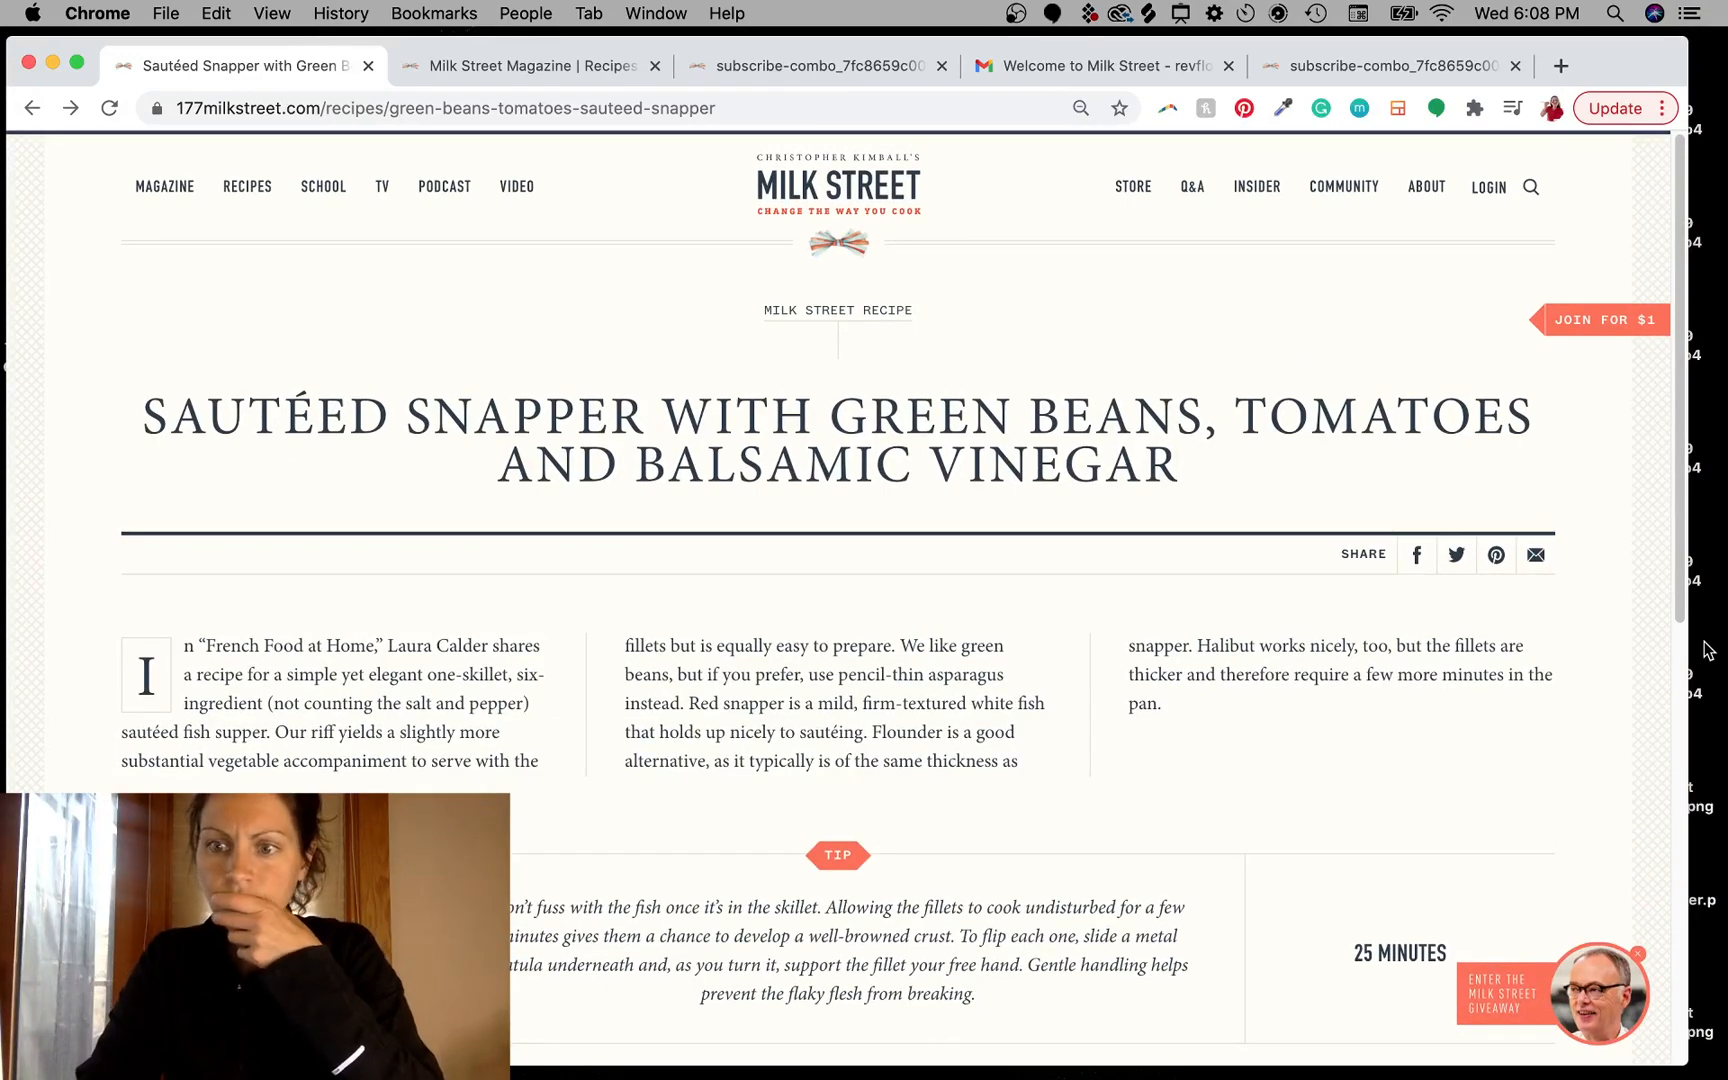
{"action": "scroll", "coordinate": [1452, 771], "scroll_direction": "down", "scroll_amount": 8}
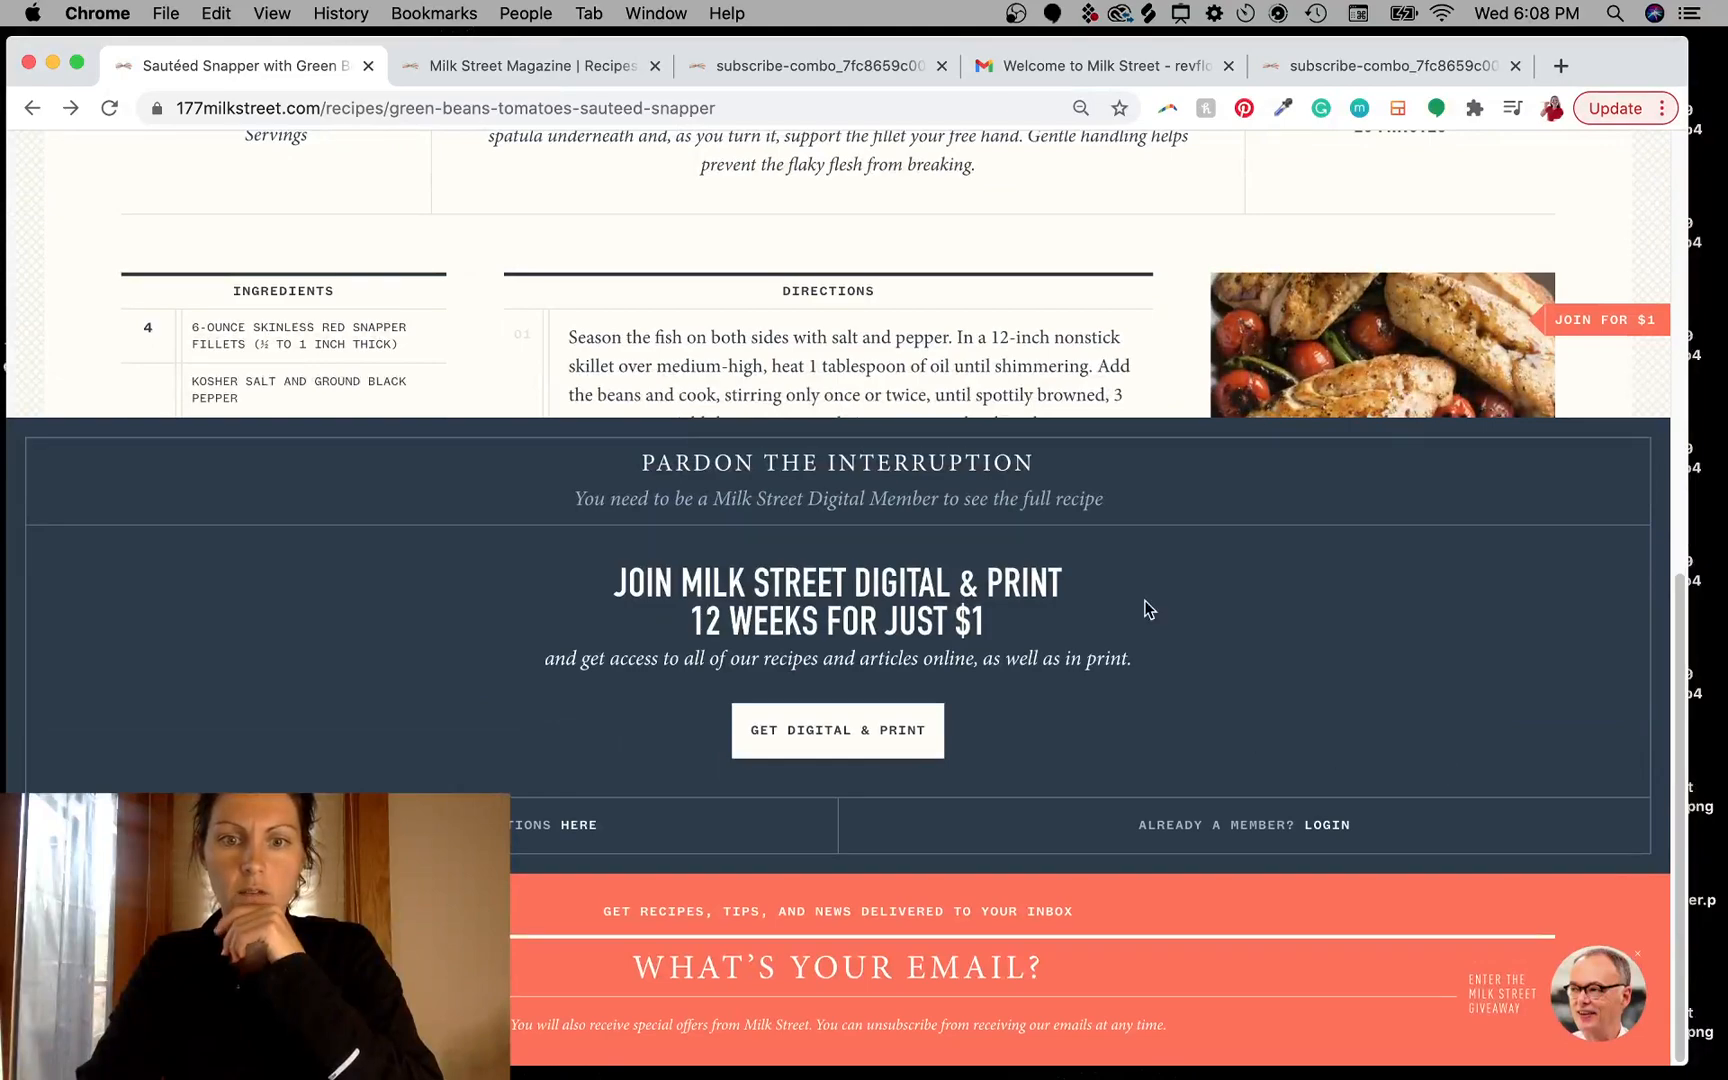
{"action": "scroll", "coordinate": [1150, 605], "scroll_direction": "up", "scroll_amount": 8}
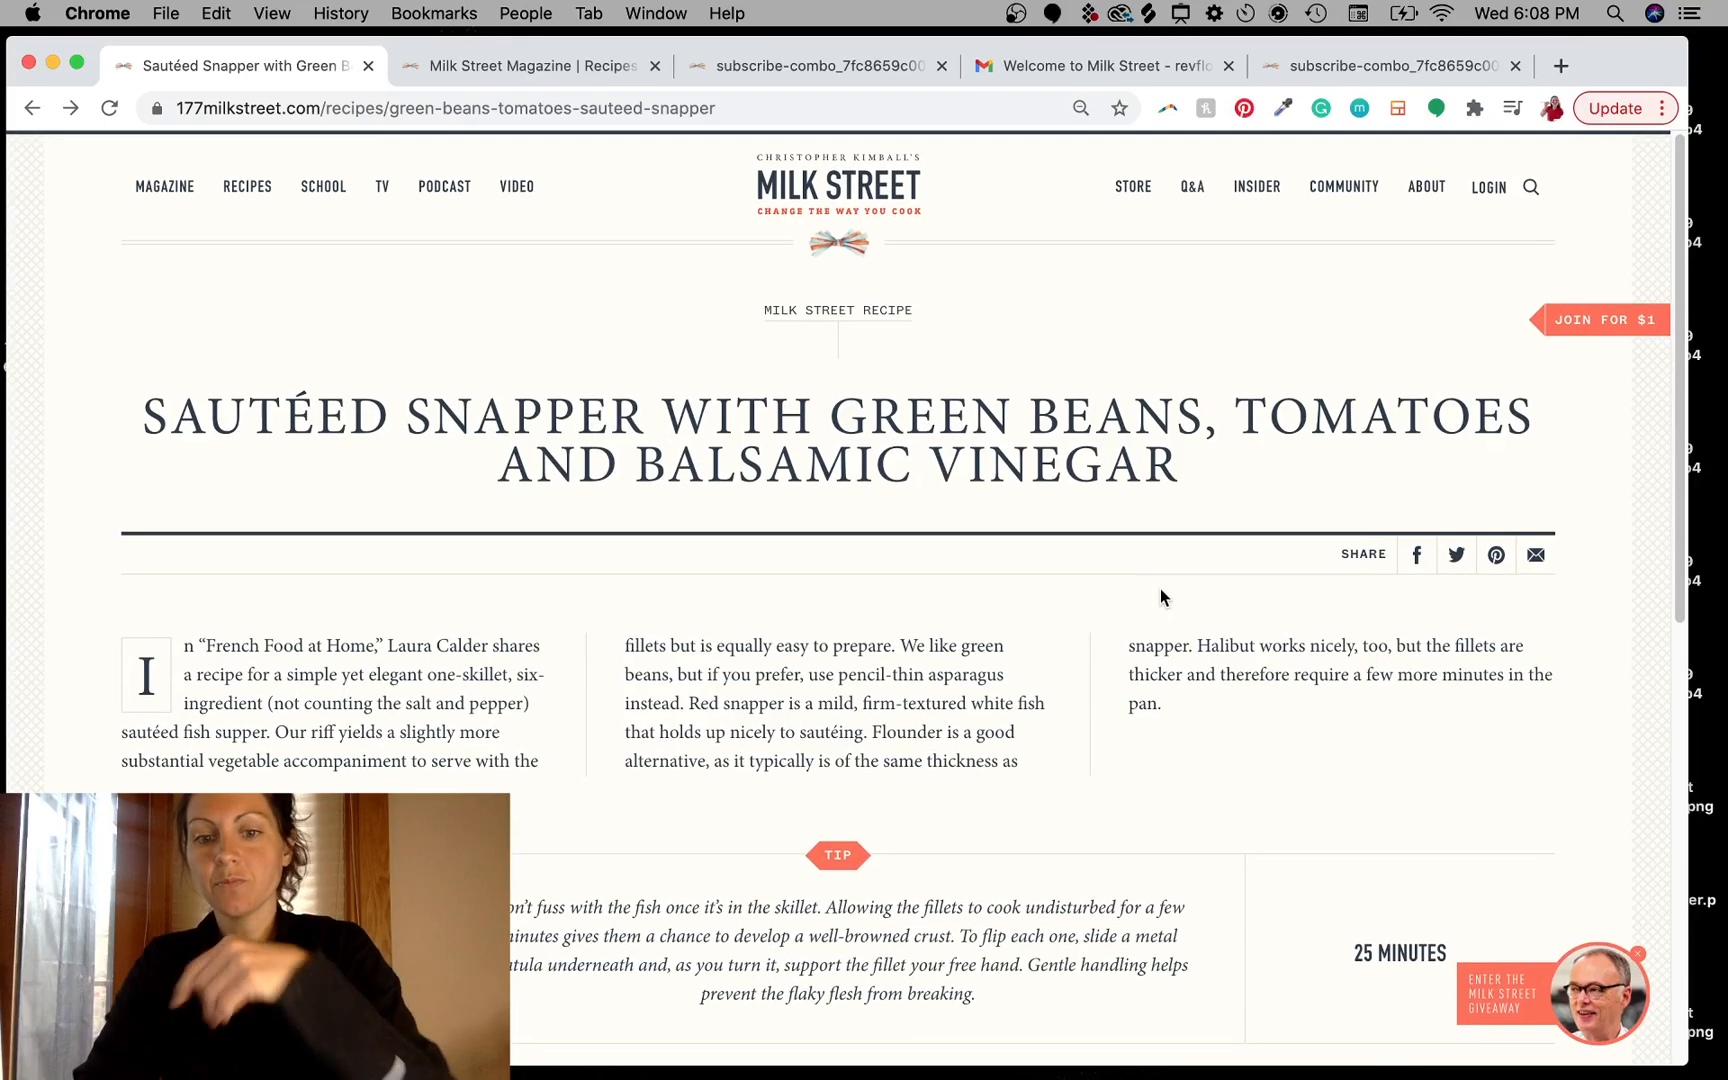
{"action": "scroll", "coordinate": [1042, 770], "scroll_direction": "down", "scroll_amount": 5}
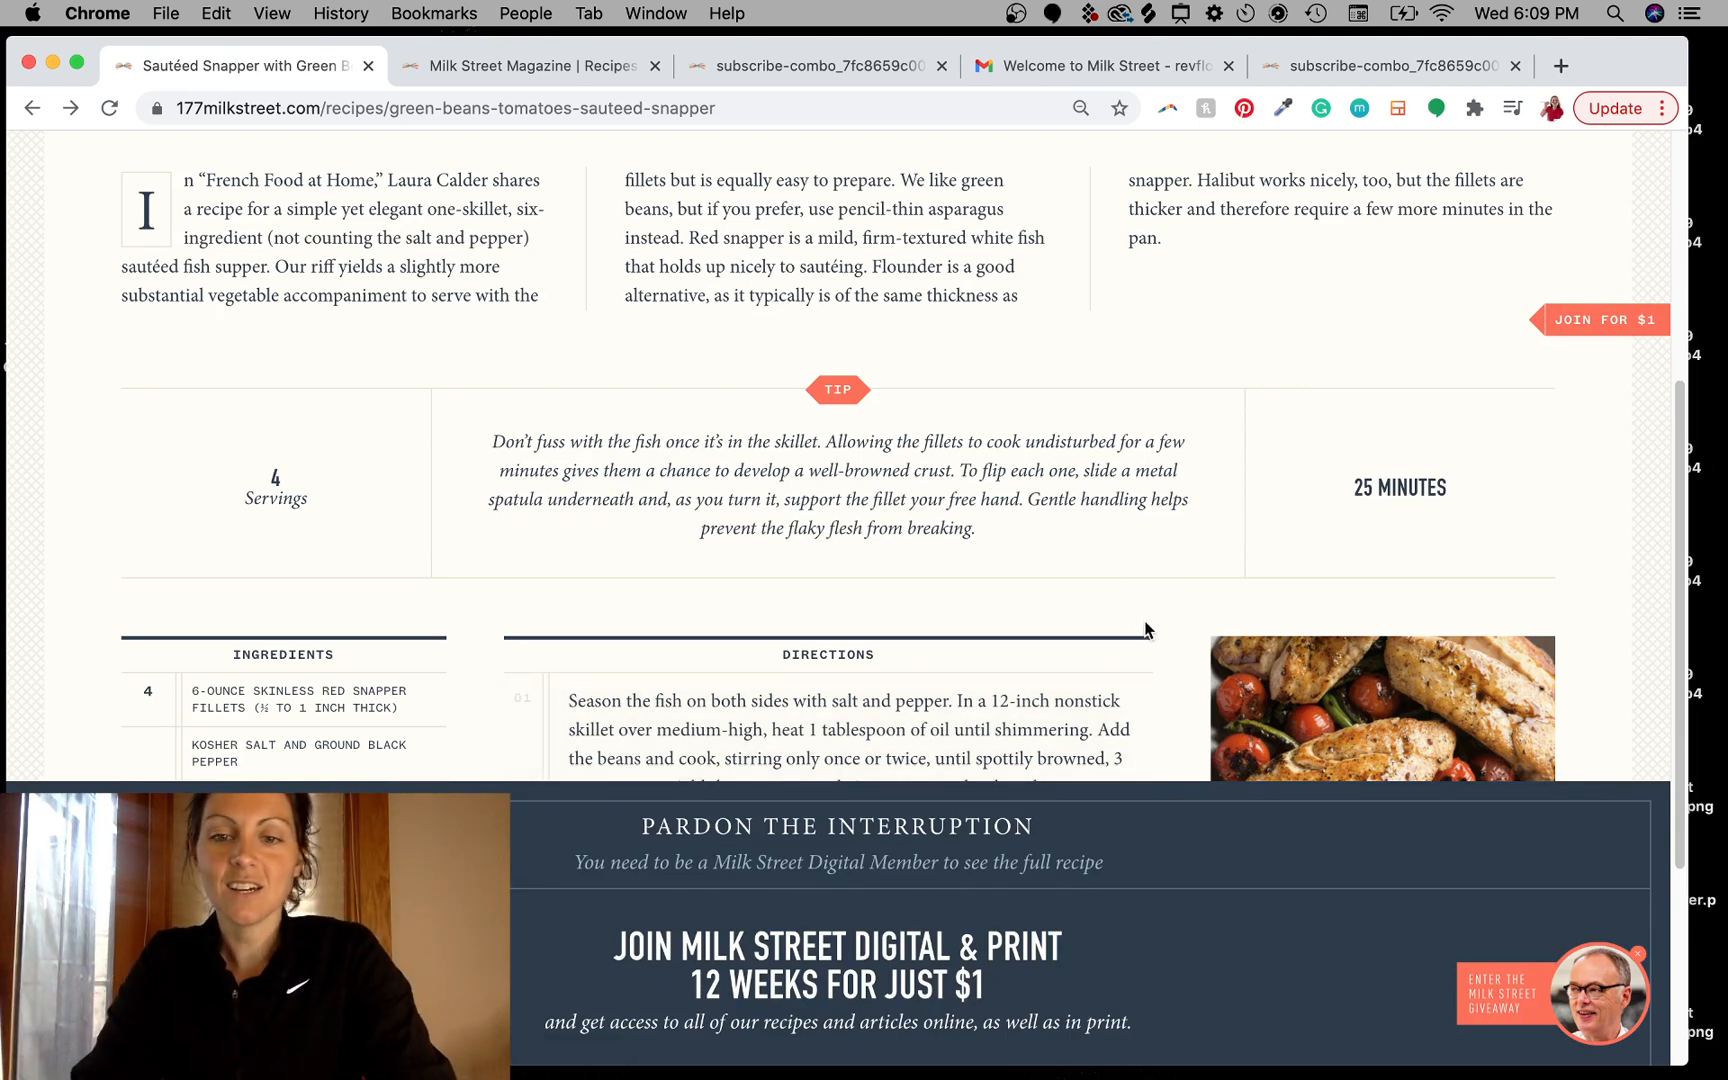
{"action": "scroll", "coordinate": [1141, 622], "scroll_direction": "down", "scroll_amount": 3}
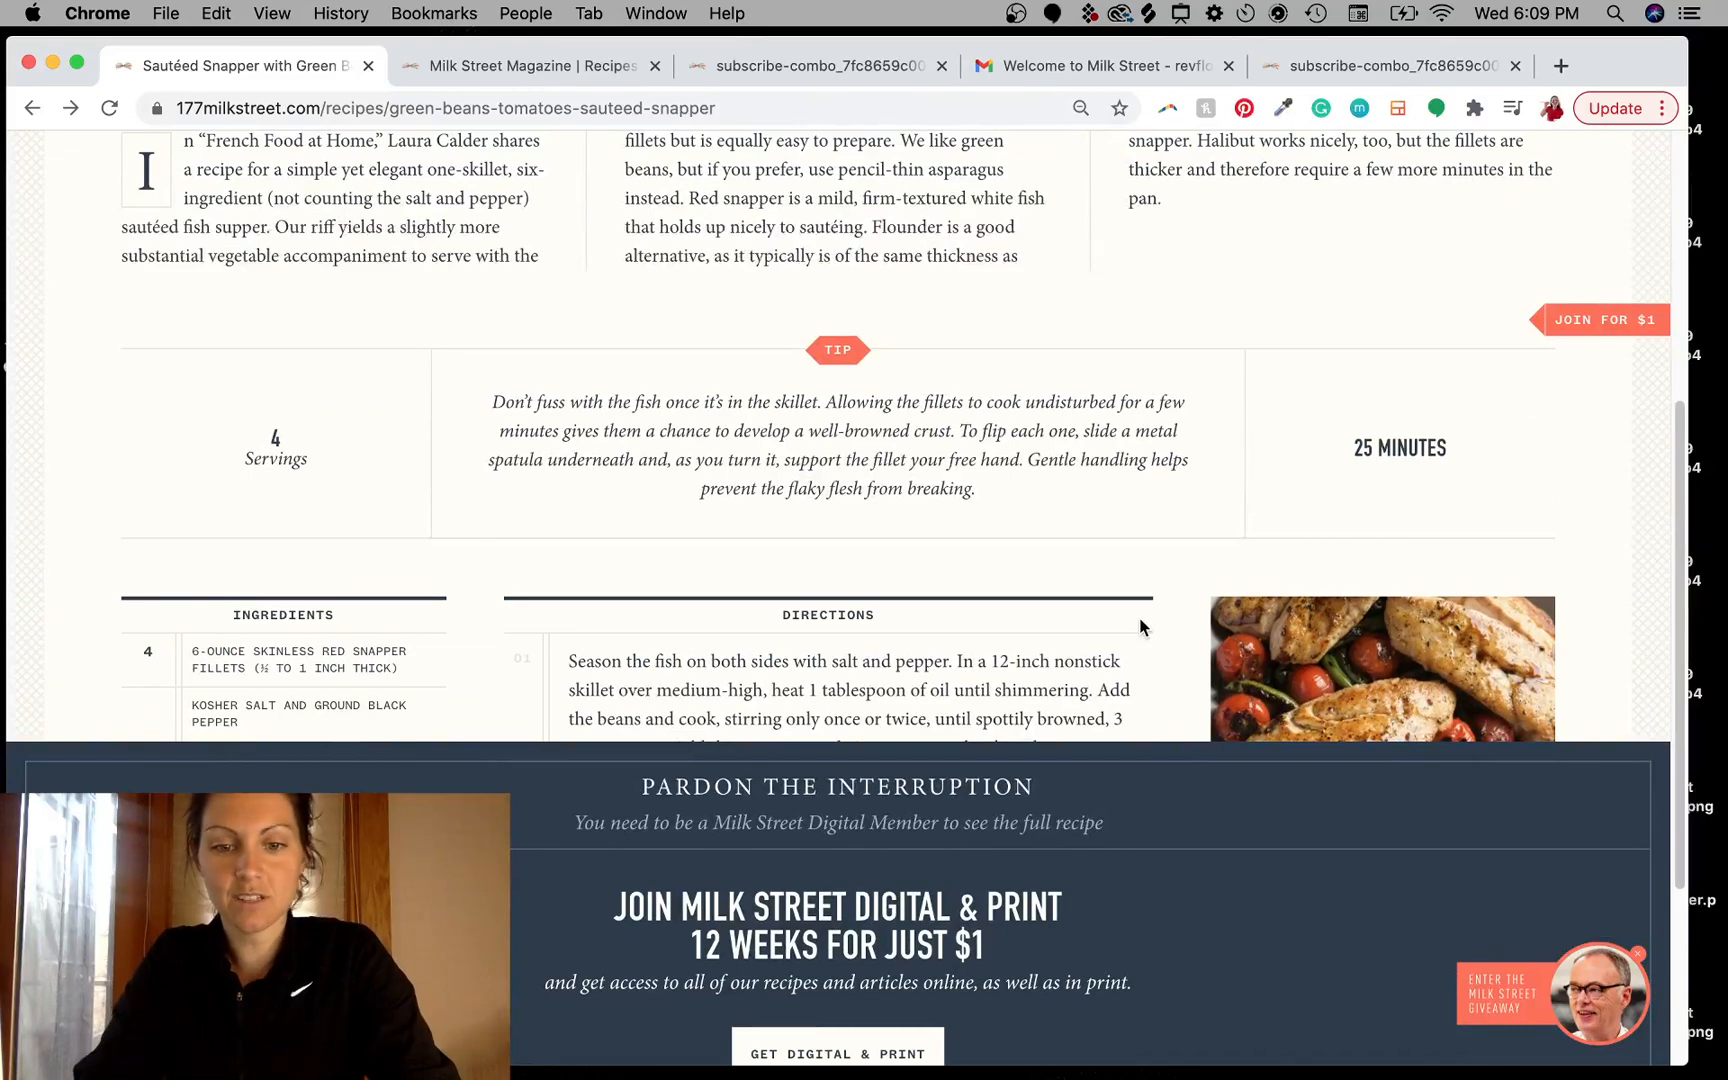
{"action": "scroll", "coordinate": [1139, 626], "scroll_direction": "down", "scroll_amount": 5}
{"action": "scroll", "coordinate": [1140, 627], "scroll_direction": "up", "scroll_amount": 8}
{"action": "scroll", "coordinate": [1141, 627], "scroll_direction": "up", "scroll_amount": 5}
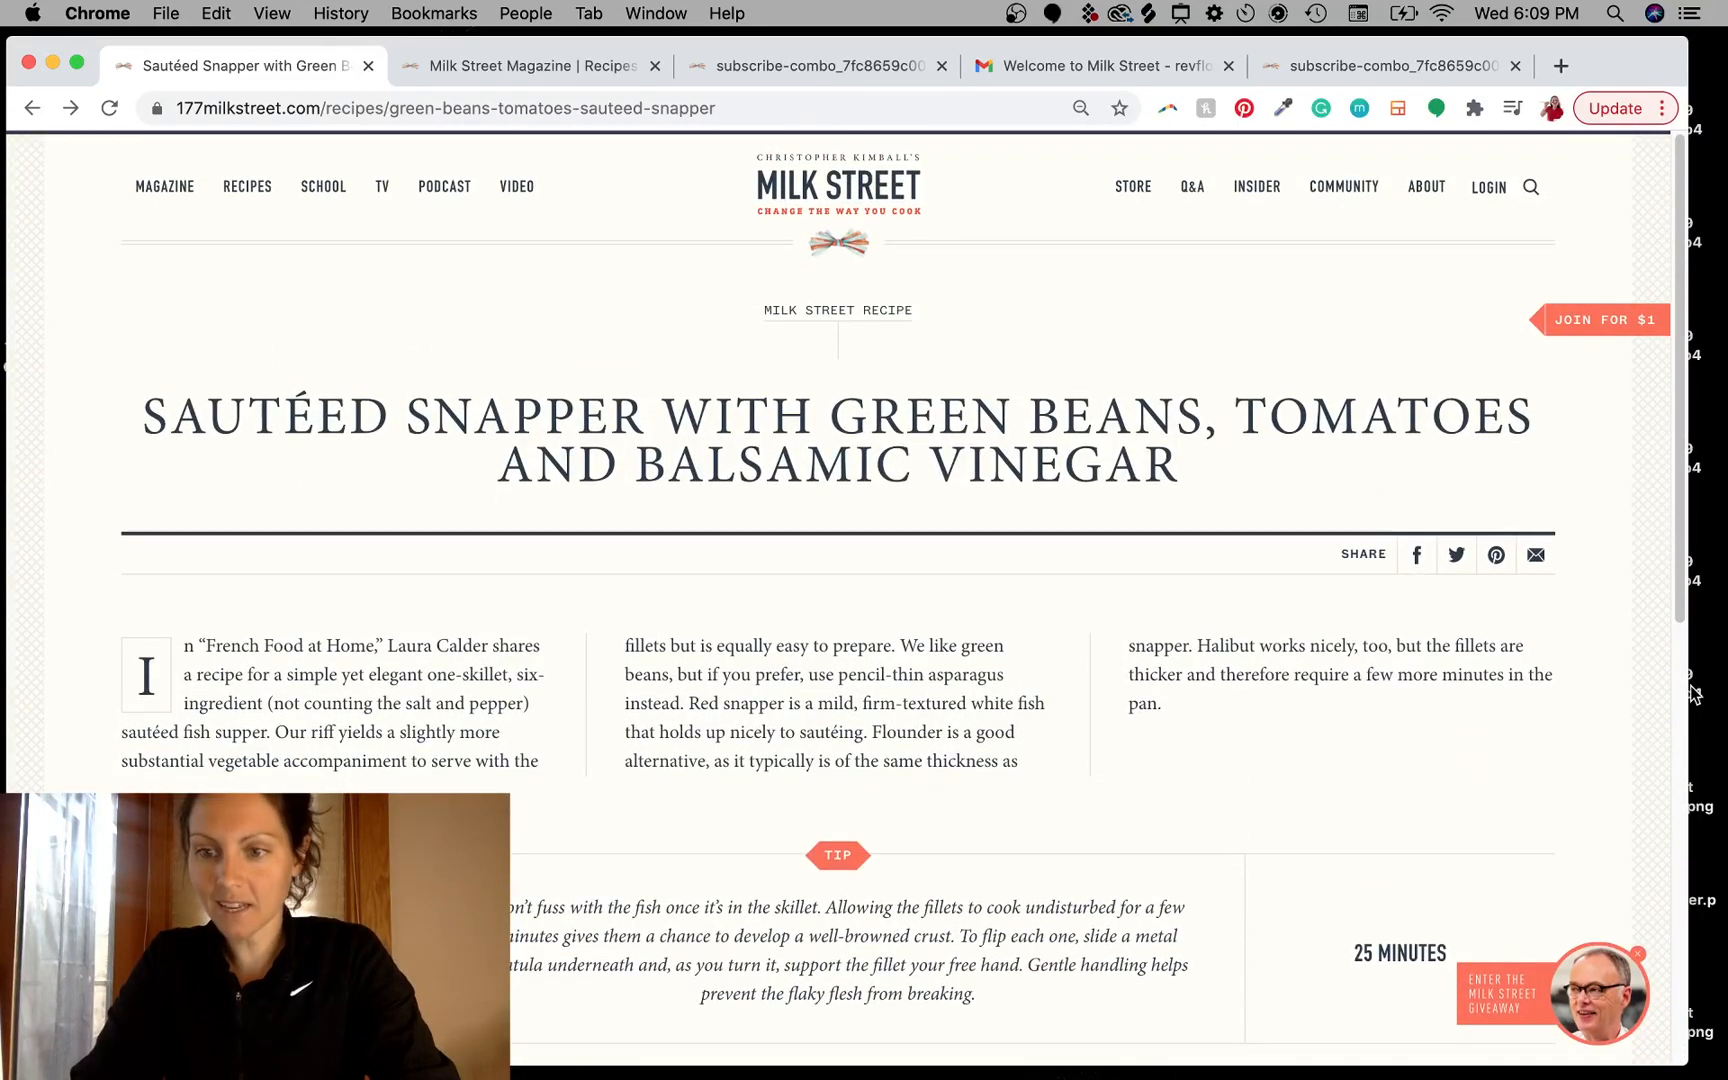
- Resize the browser window narrower and back, and select text in the recipe's tip section
{"action": "left_click_drag", "start_coordinate": [1690, 688], "coordinate": [921, 541]}
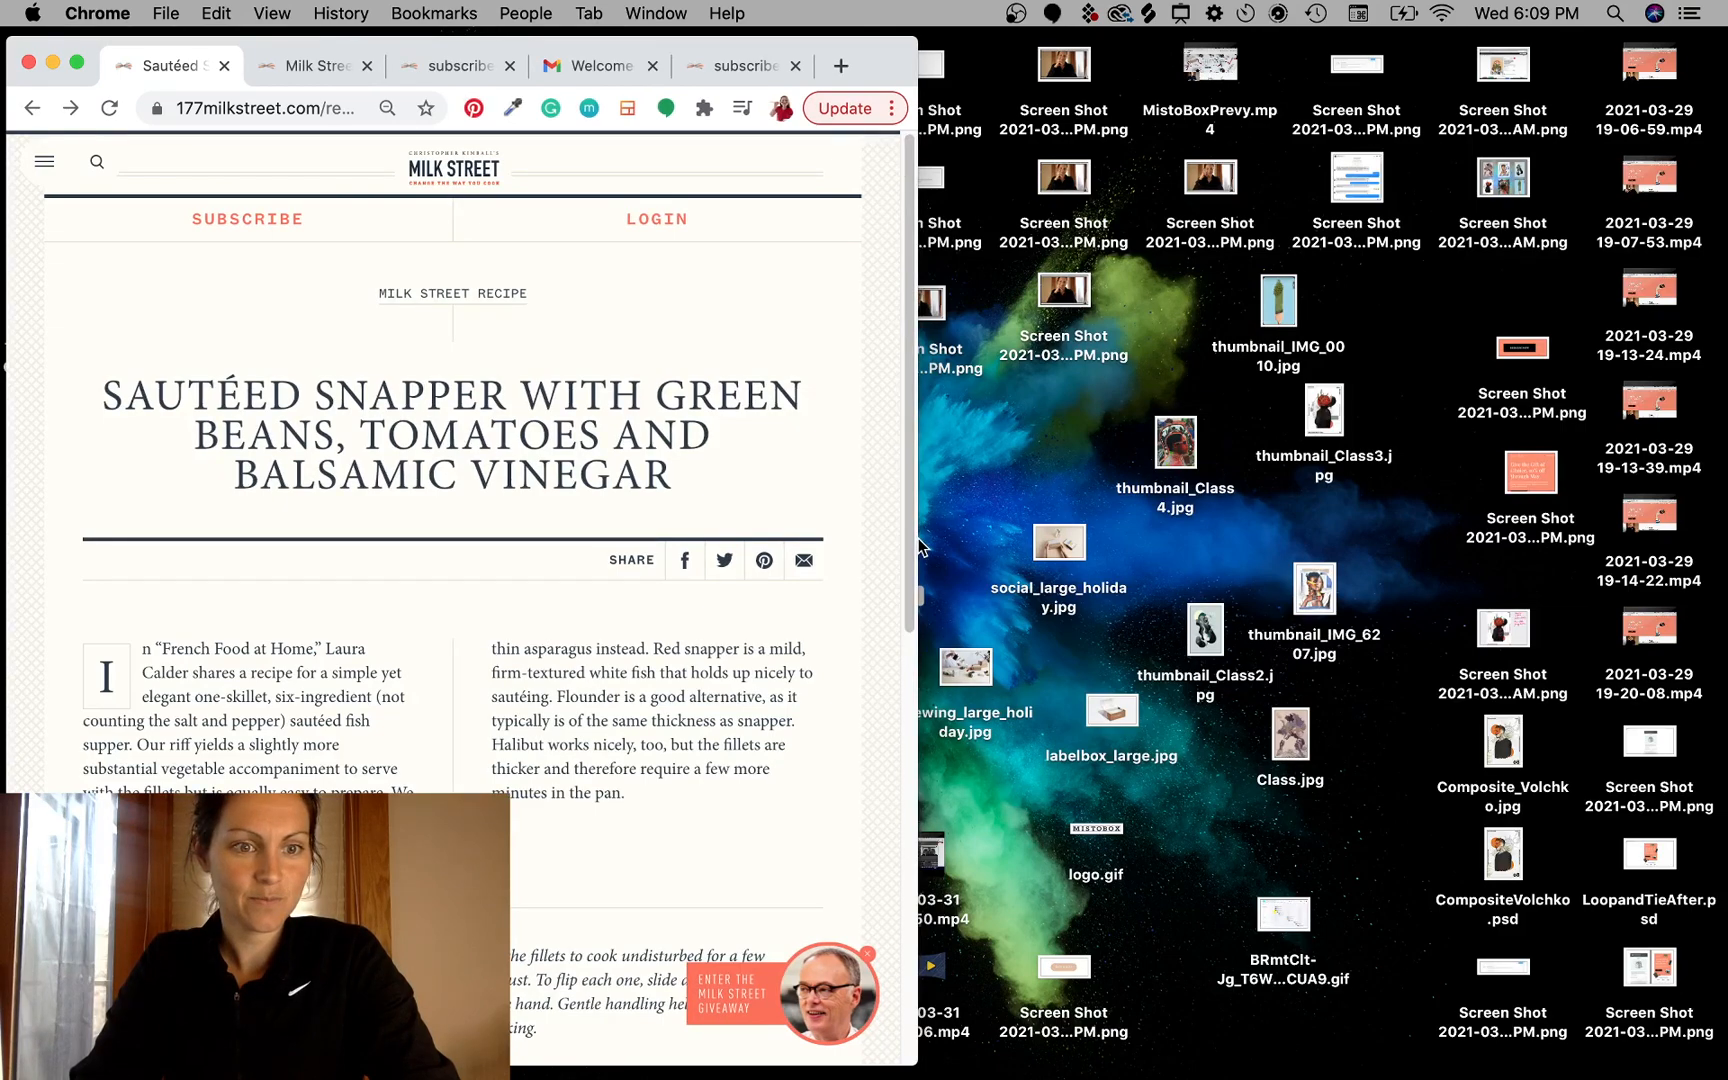
{"action": "left_click_drag", "start_coordinate": [920, 545], "coordinate": [1663, 462]}
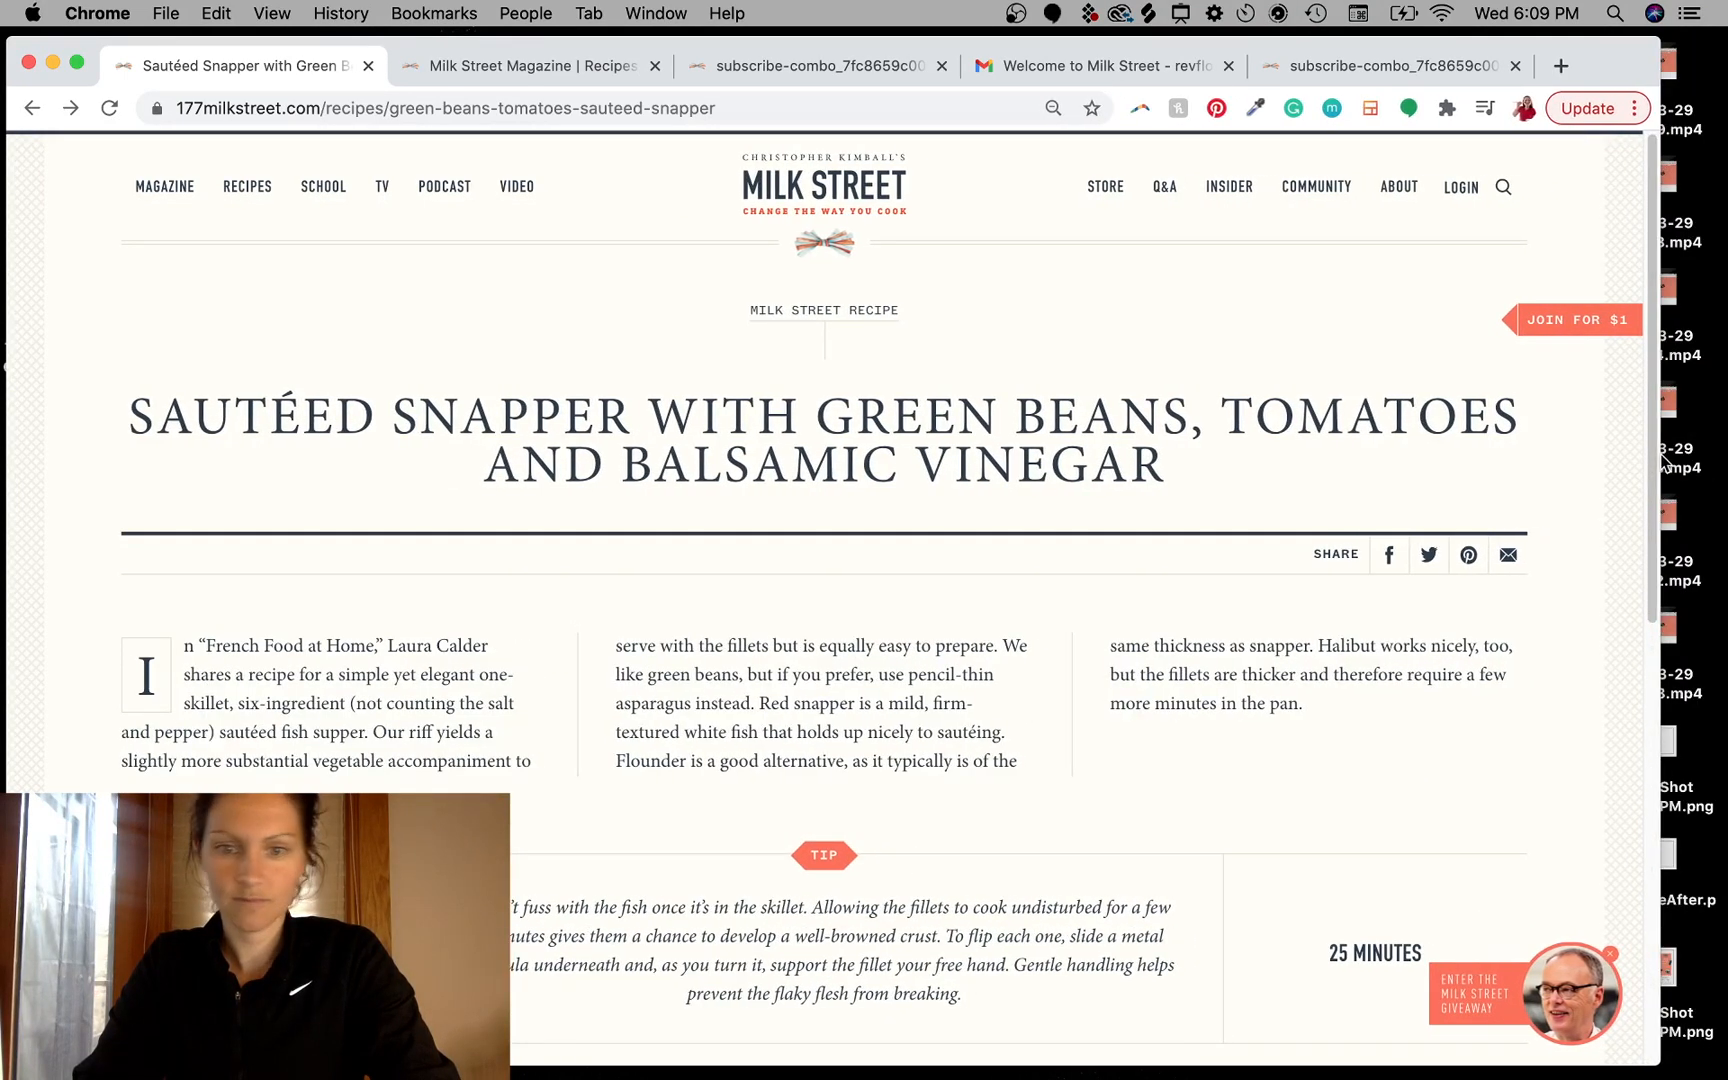
{"action": "scroll", "coordinate": [1179, 811], "scroll_direction": "down", "scroll_amount": 5}
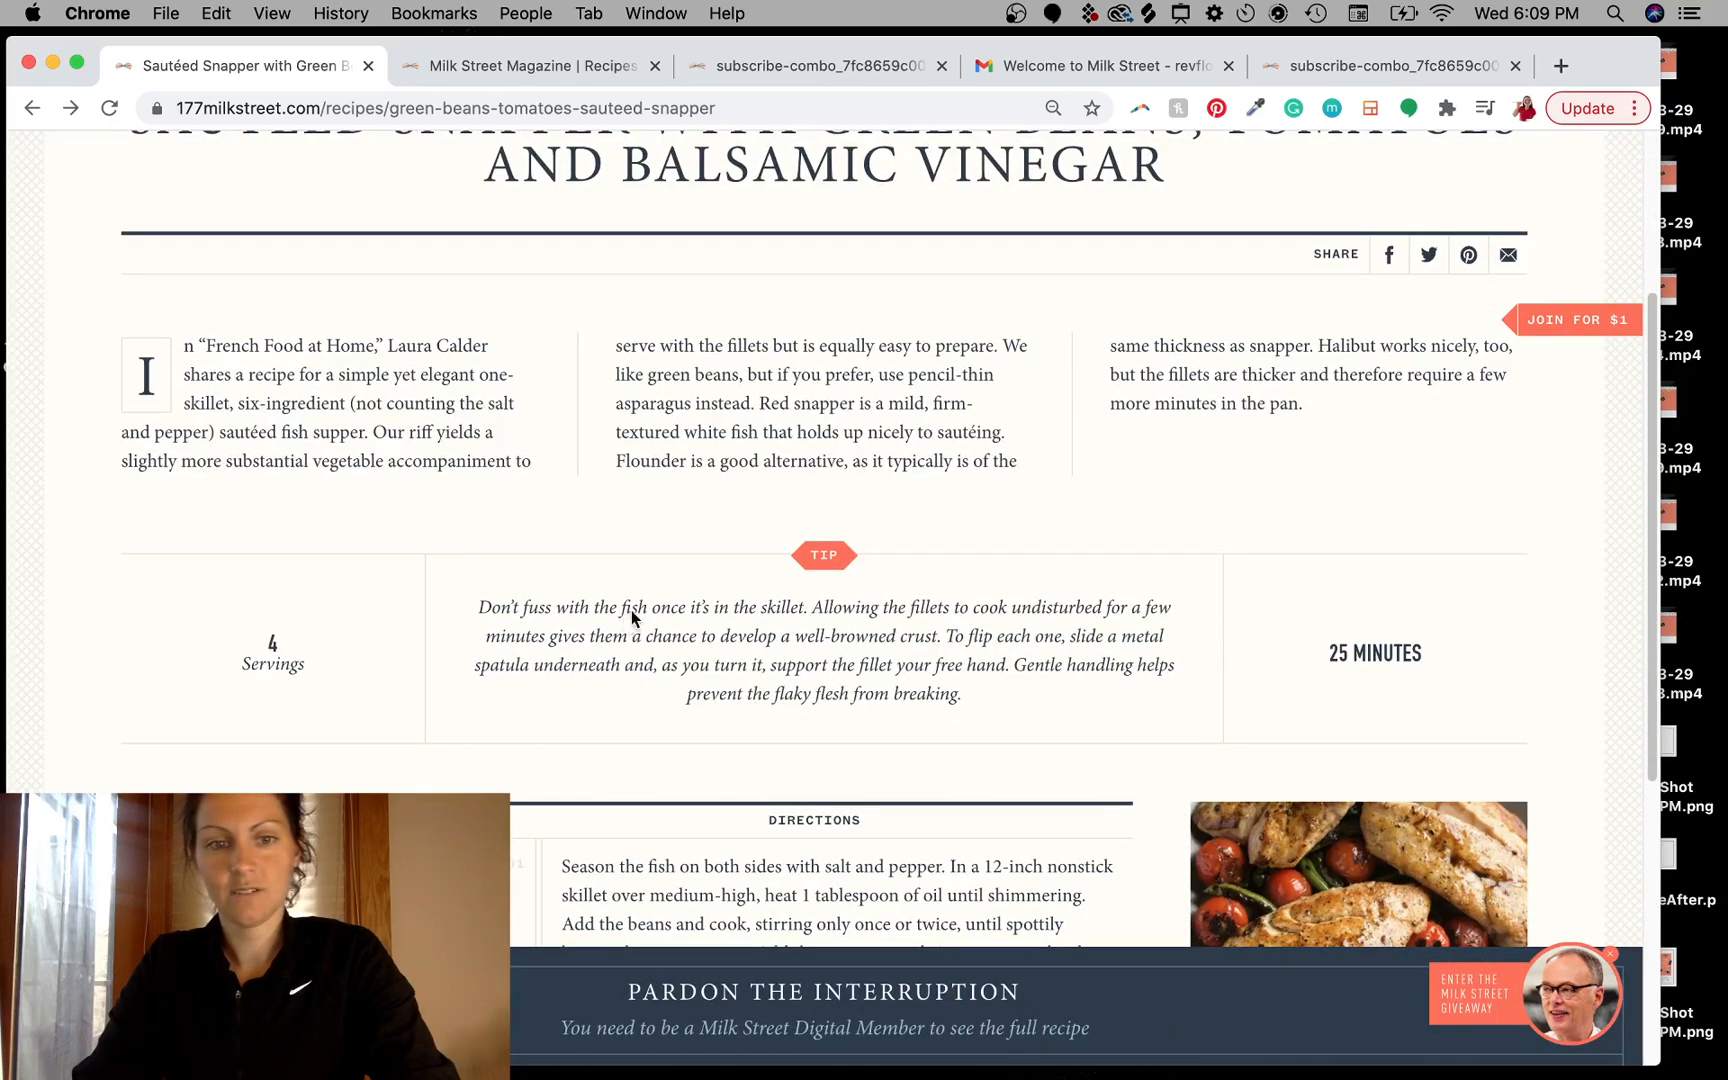
{"action": "left_click_drag", "start_coordinate": [630, 610], "coordinate": [1023, 690]}
{"action": "left_click", "coordinate": [959, 659]}
{"action": "left_click_drag", "start_coordinate": [664, 607], "coordinate": [925, 669]}
{"action": "left_click", "coordinate": [910, 705]}
- Capture a screenshot of the recipe's intro paragraph
{"action": "mouse_move", "coordinate": [678, 42]}
{"action": "left_mouse_down"}
{"action": "mouse_move", "coordinate": [1512, 142]}
{"action": "mouse_move", "coordinate": [605, 571]}
{"action": "mouse_move", "coordinate": [650, 36]}
{"action": "mouse_move", "coordinate": [692, 36]}
{"action": "mouse_move", "coordinate": [673, 36]}
{"action": "left_mouse_up"}
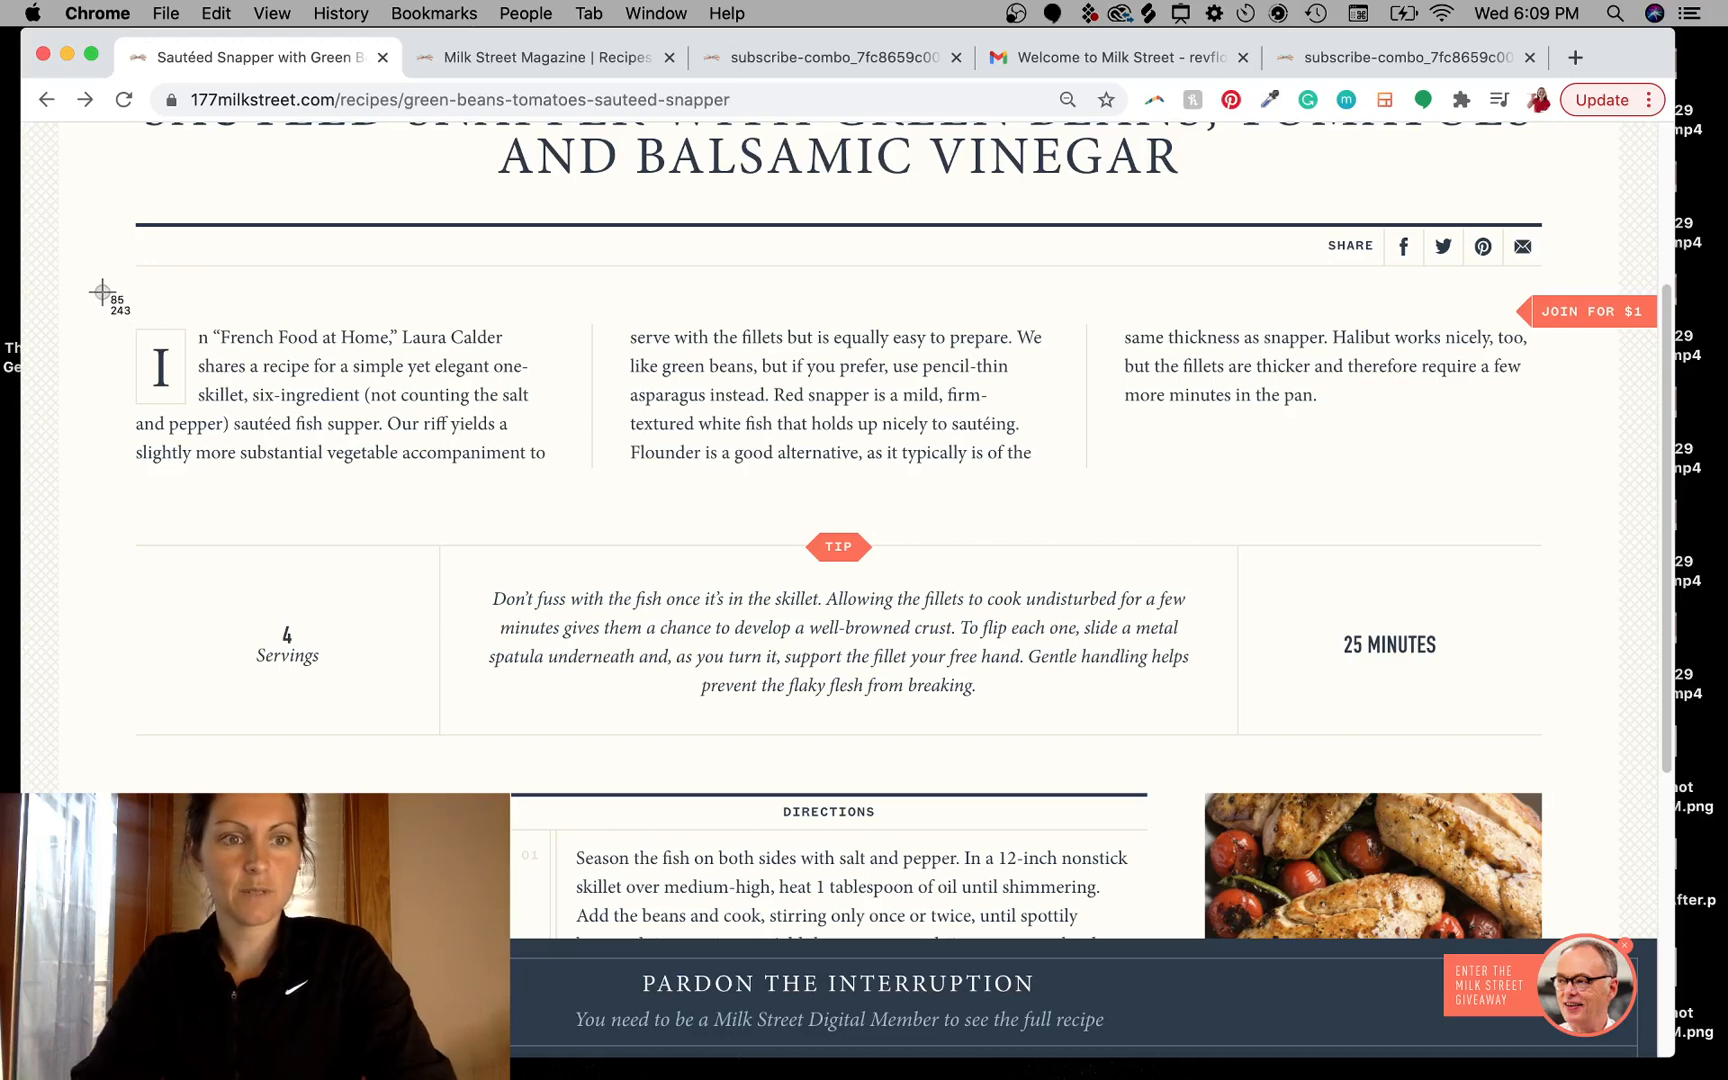
{"action": "left_click_drag", "start_coordinate": [102, 292], "coordinate": [610, 516]}
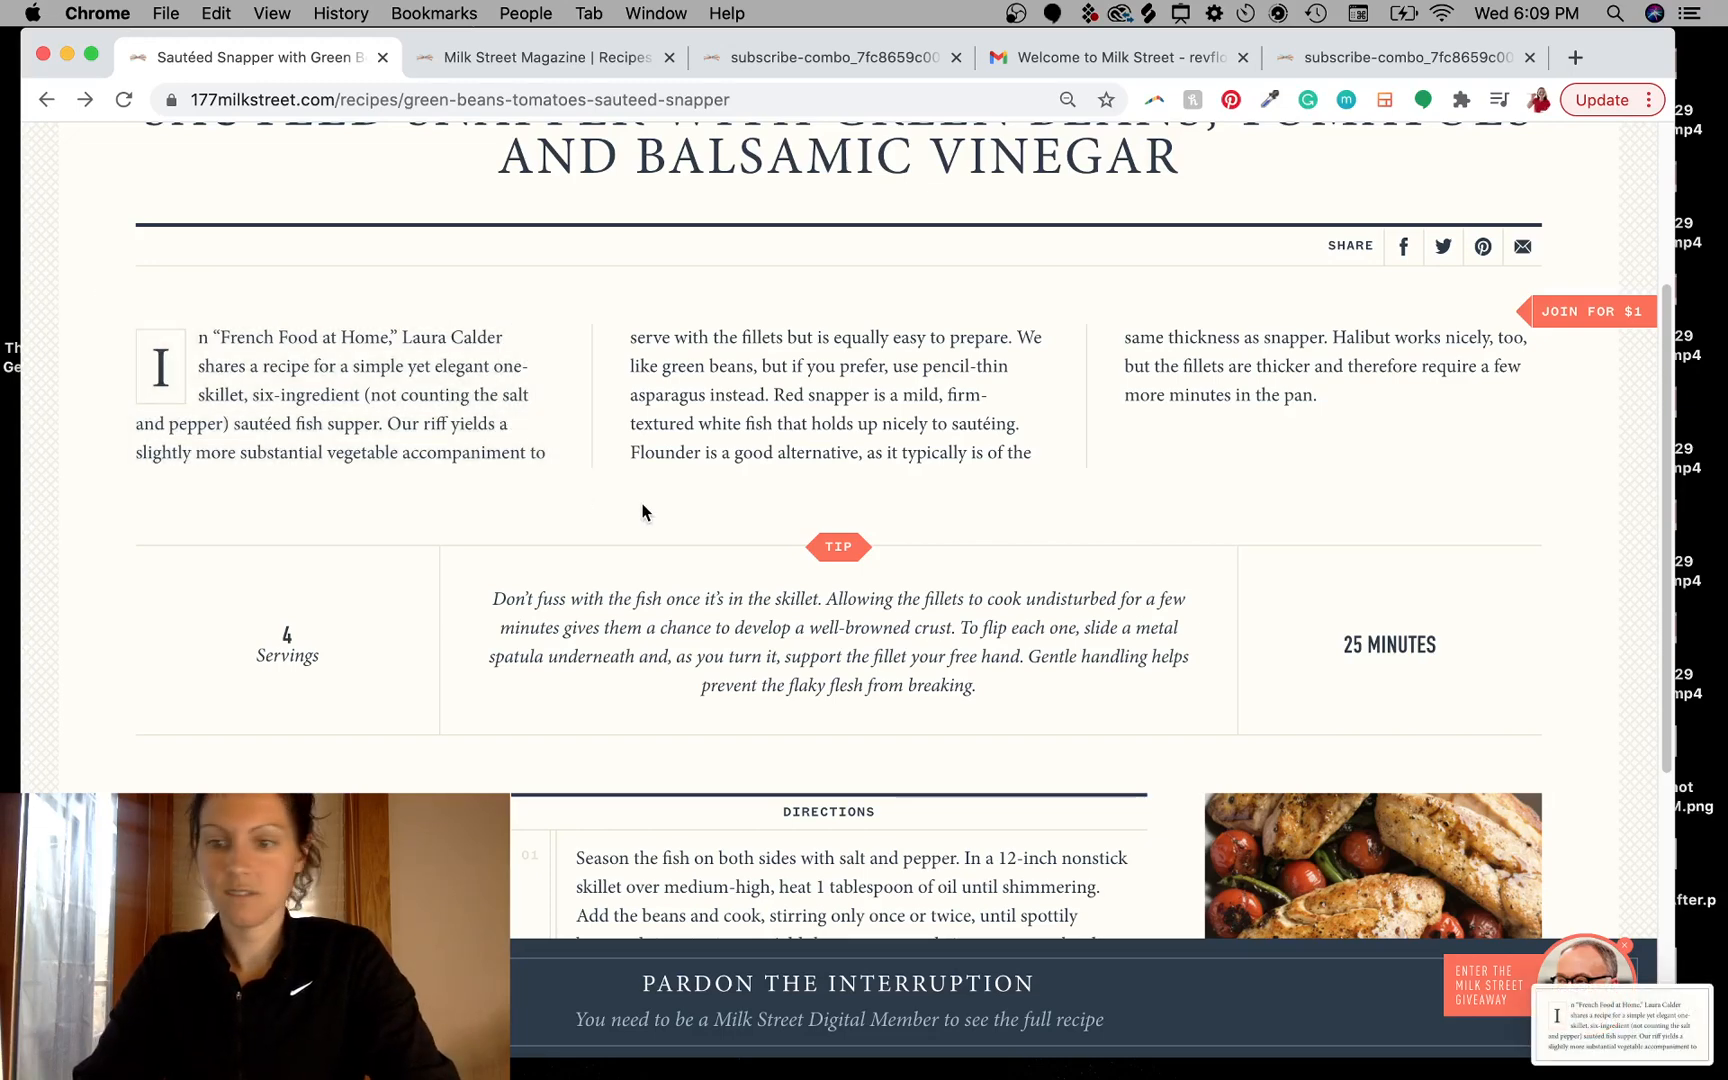
- Place the recipe intro paragraph screenshot below the navy banner, scaled down to about 75% of its size
{"action": "key", "text": "super+Tab"}
{"action": "left_click_drag", "start_coordinate": [1620, 1022], "coordinate": [725, 656]}
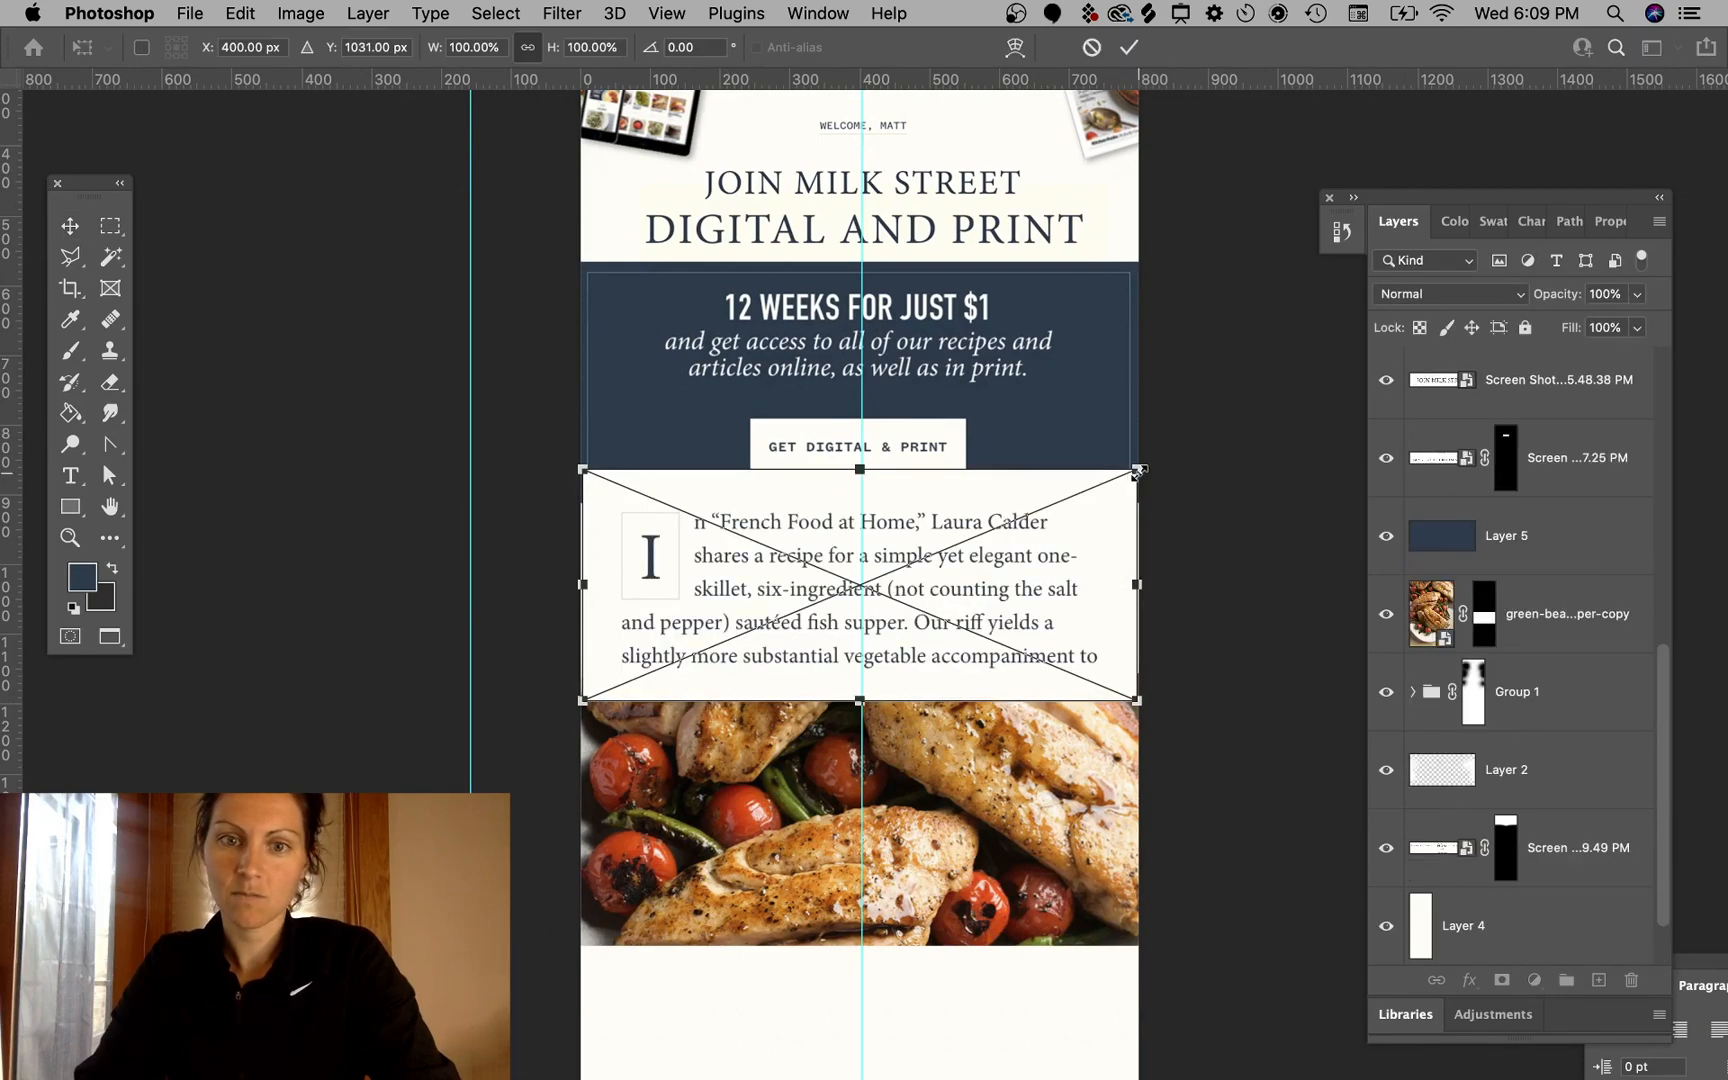
{"action": "left_click_drag", "start_coordinate": [1138, 472], "coordinate": [997, 527]}
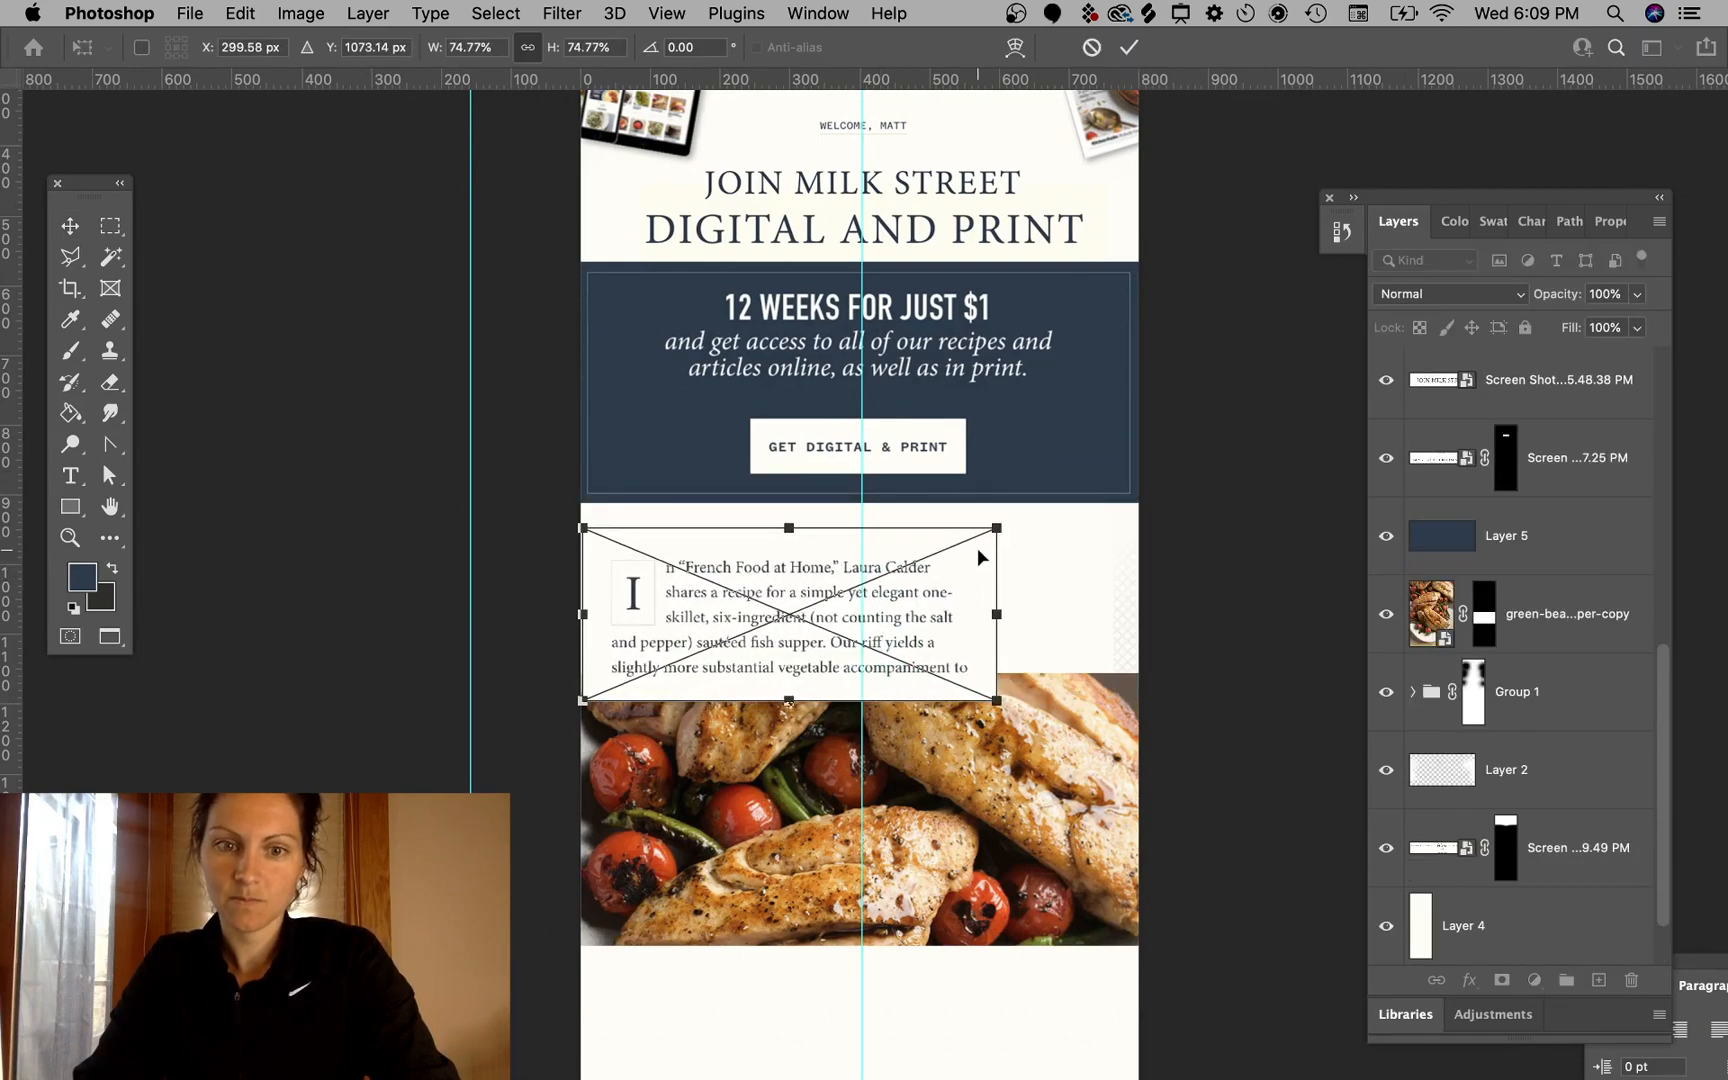
{"action": "left_click_drag", "start_coordinate": [948, 618], "coordinate": [1015, 603]}
{"action": "key", "text": "Return"}
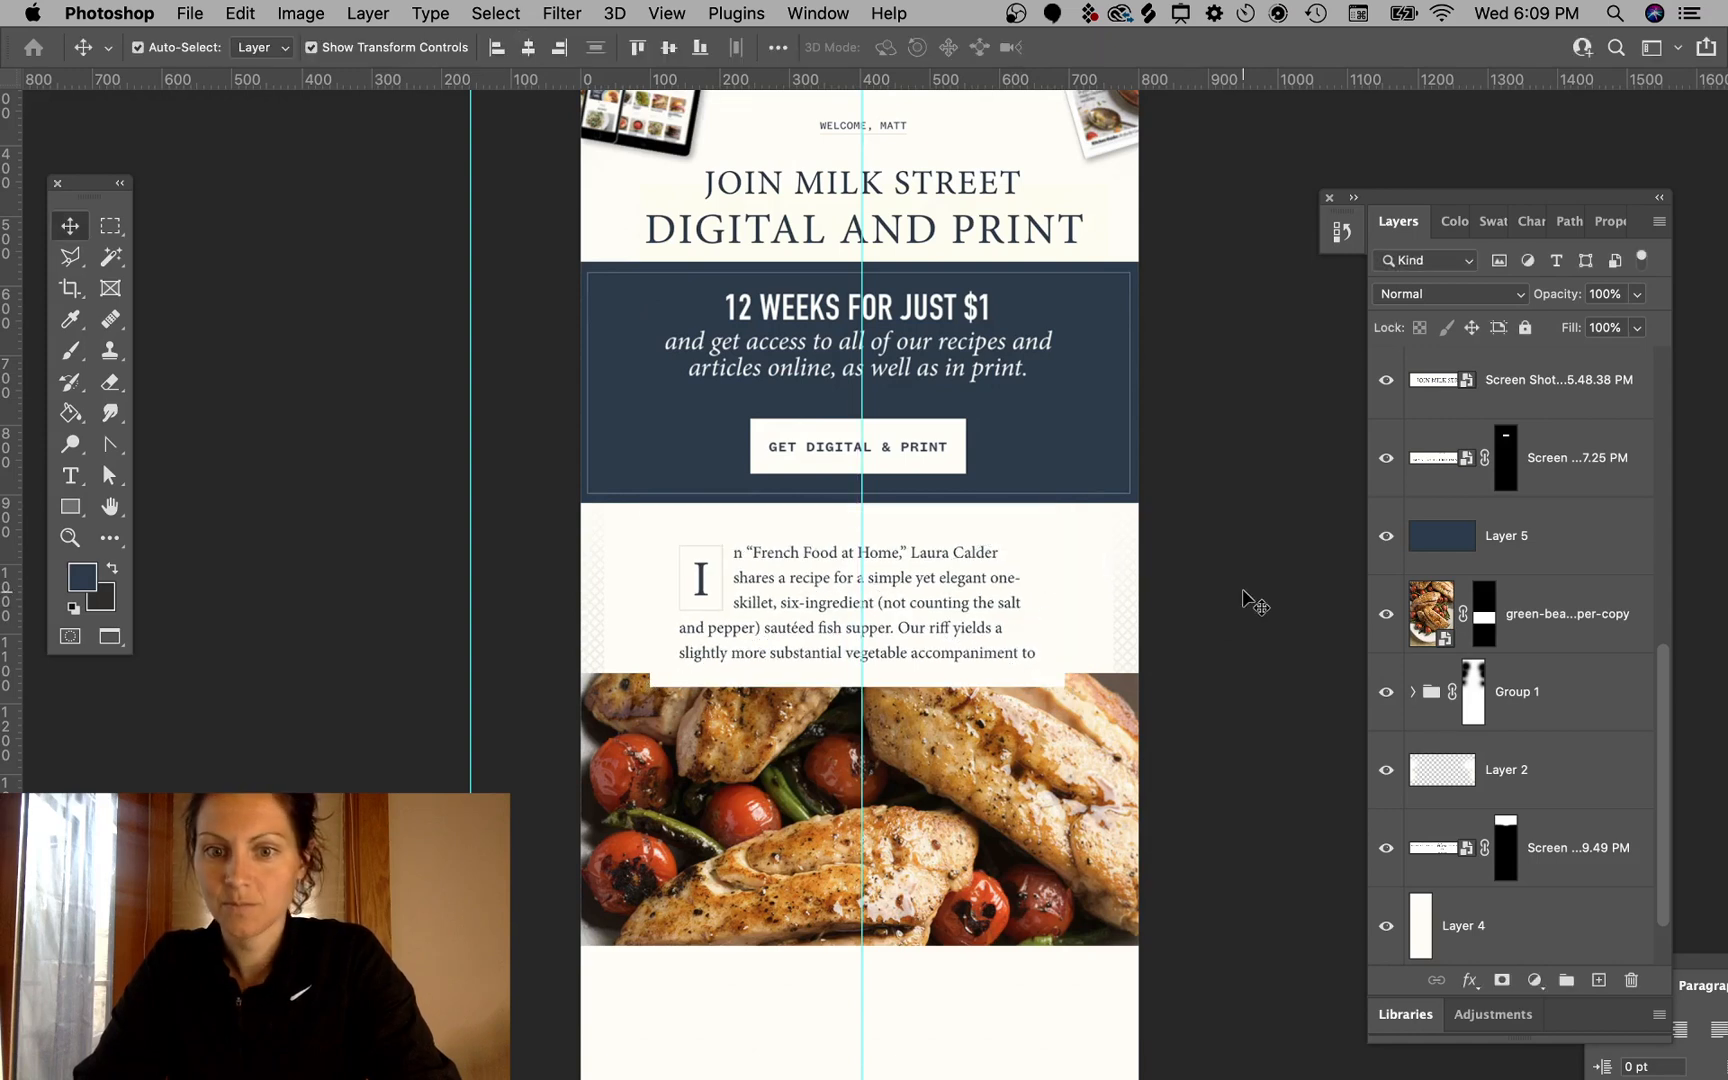
- Reposition the intro paragraph screenshot slightly higher under the banner
{"action": "left_click", "coordinate": [1243, 592], "text": "super"}
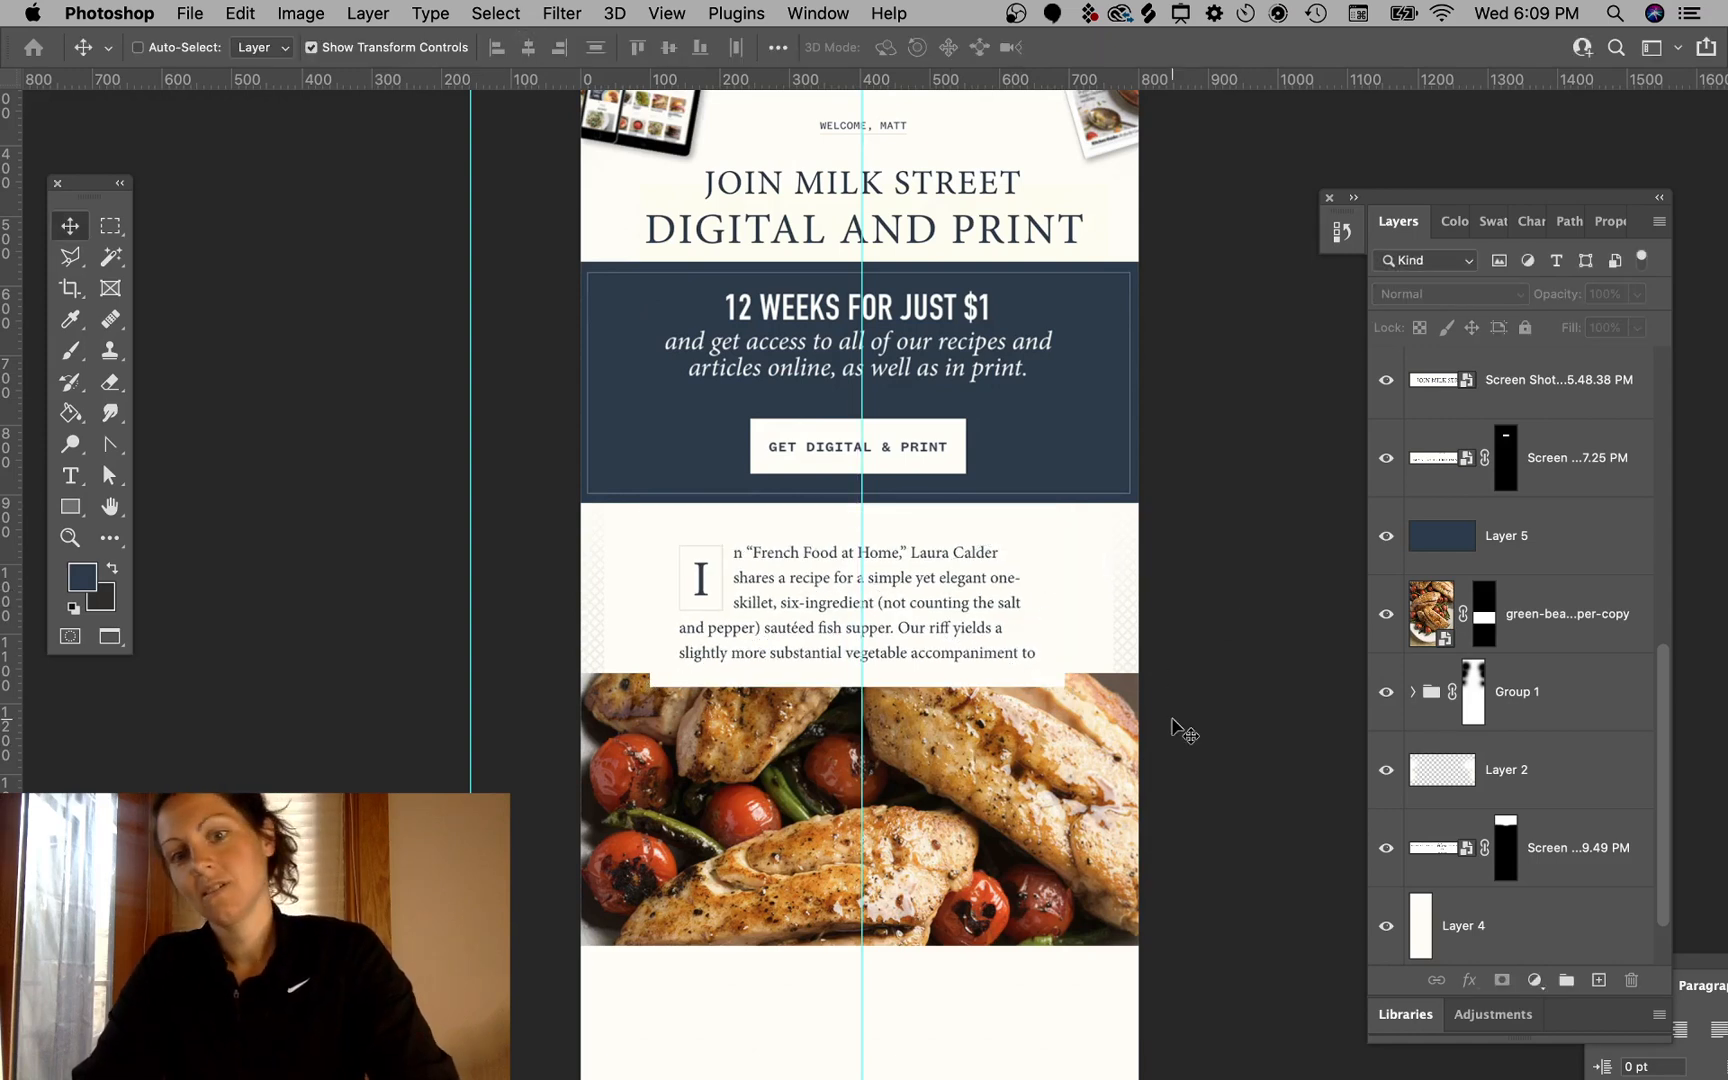
{"action": "left_click", "coordinate": [1131, 625], "text": "super"}
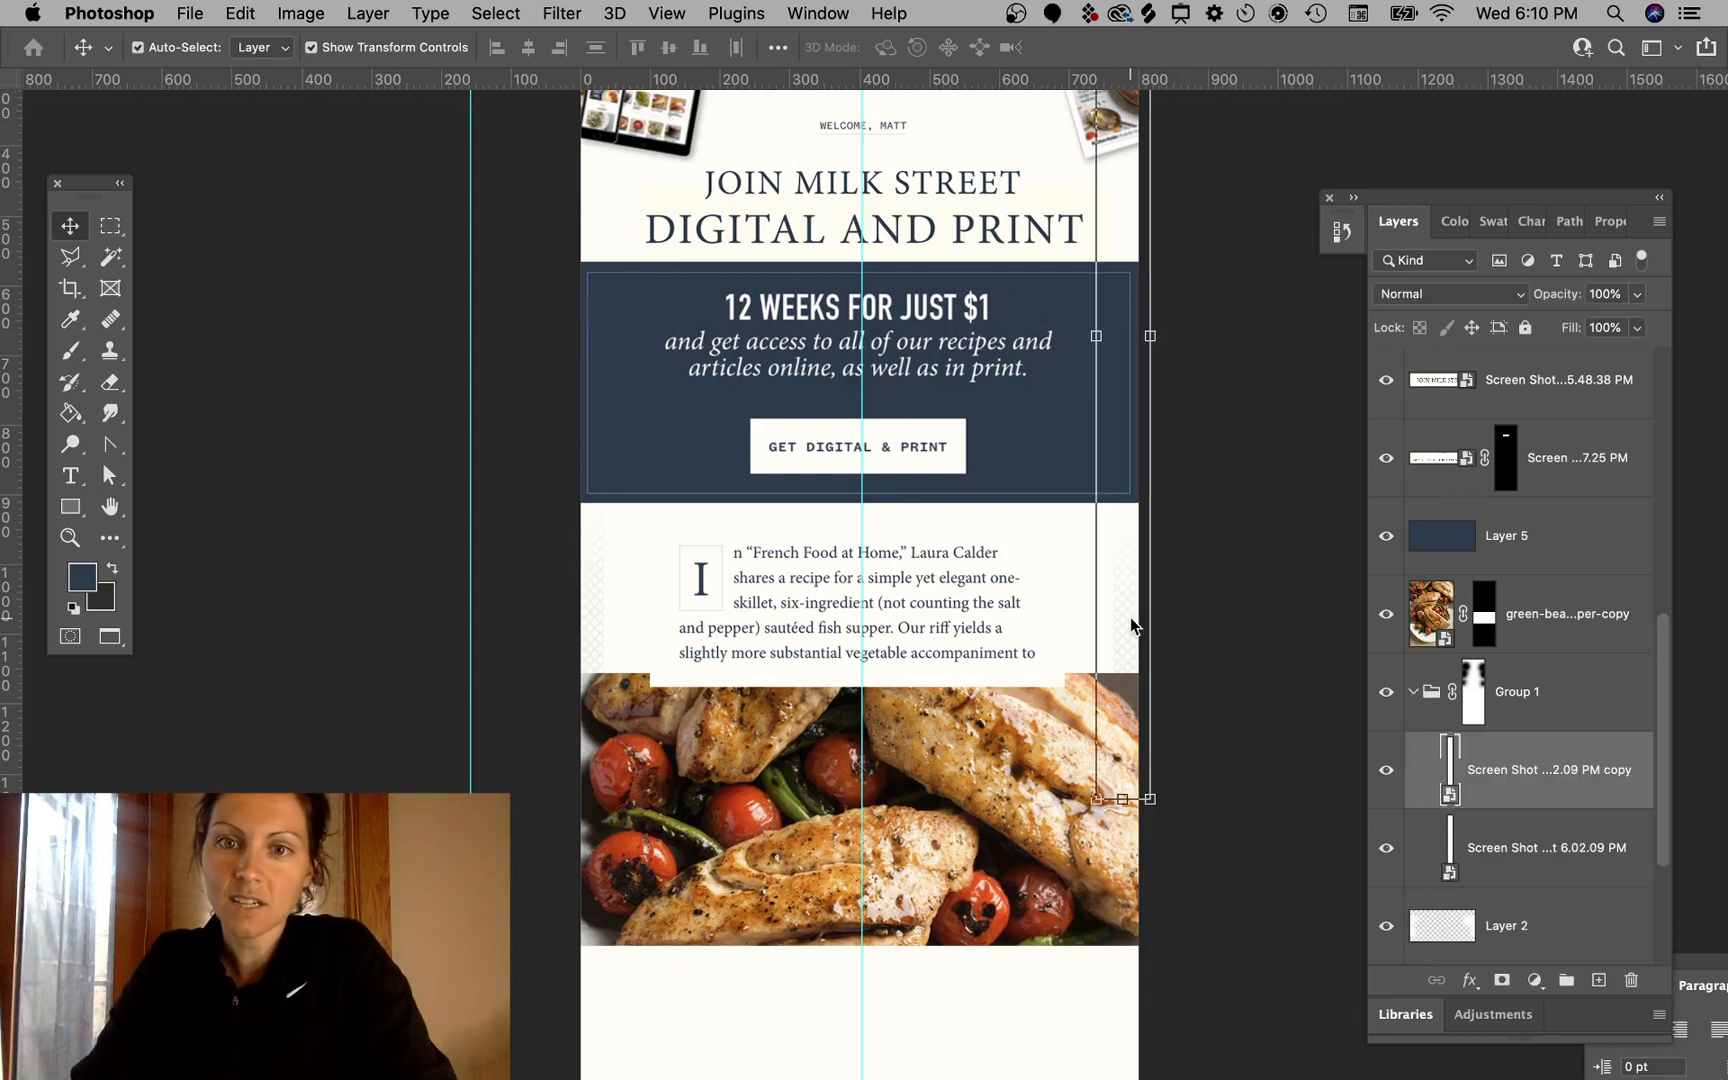
{"action": "left_click", "coordinate": [583, 640], "text": "shift+super"}
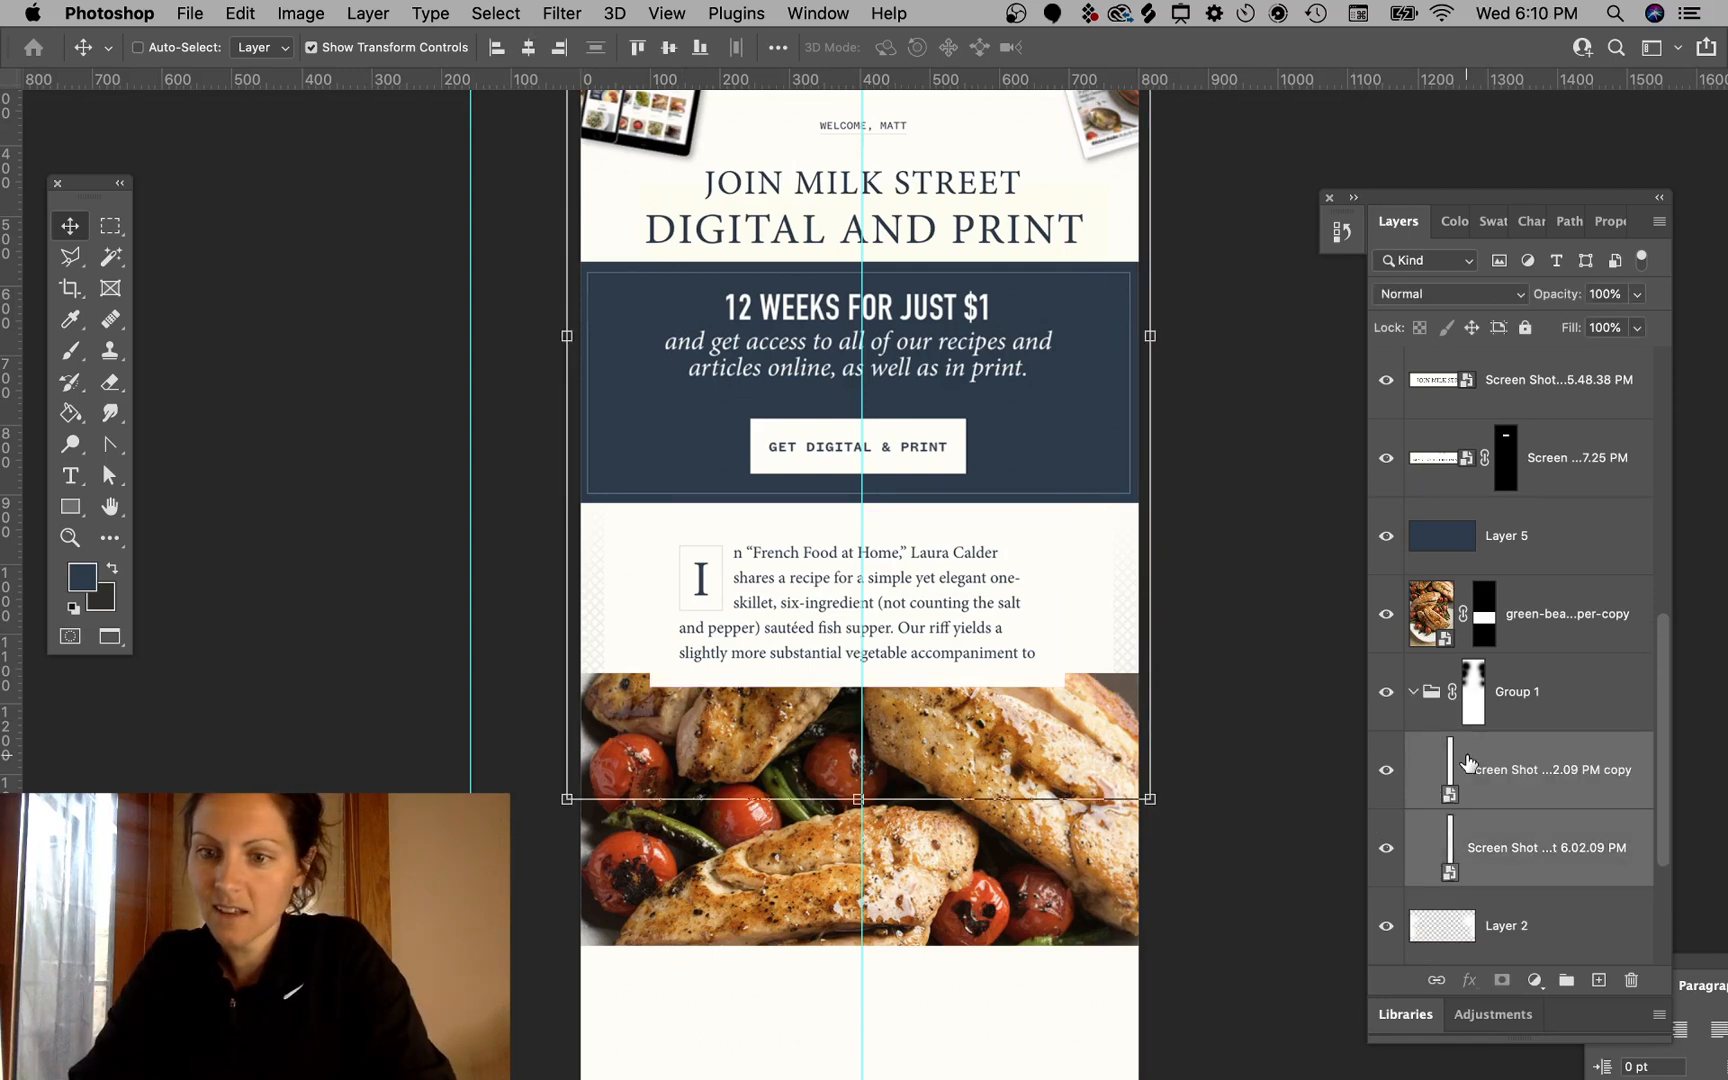
{"action": "left_click", "coordinate": [1547, 707]}
{"action": "key", "text": "d"}
{"action": "key", "text": "b"}
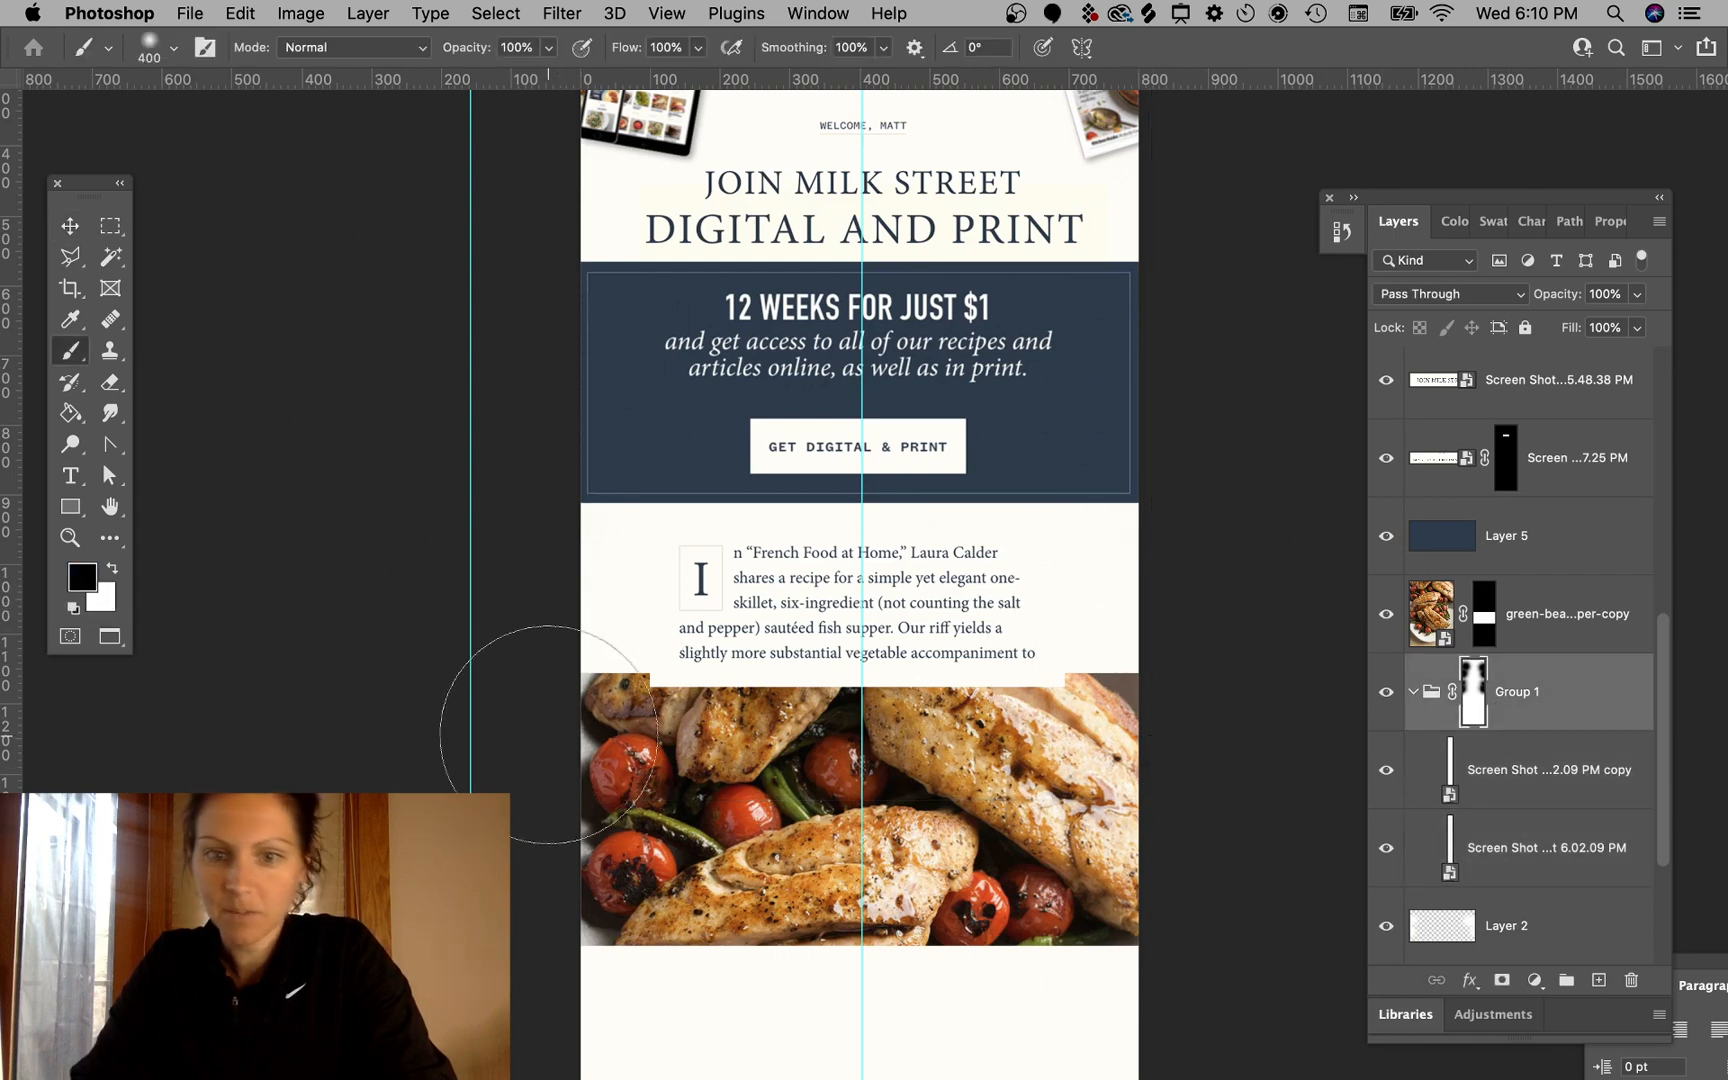
{"action": "left_click", "coordinate": [72, 232]}
{"action": "left_click", "coordinate": [521, 478]}
{"action": "mouse_move", "coordinate": [990, 637]}
{"action": "left_mouse_down"}
{"action": "mouse_move", "coordinate": [993, 862]}
{"action": "mouse_move", "coordinate": [995, 636]}
{"action": "mouse_move", "coordinate": [1013, 617]}
{"action": "left_mouse_up"}
{"action": "left_click", "coordinate": [1149, 666], "text": "super"}
{"action": "left_click", "coordinate": [1020, 605]}
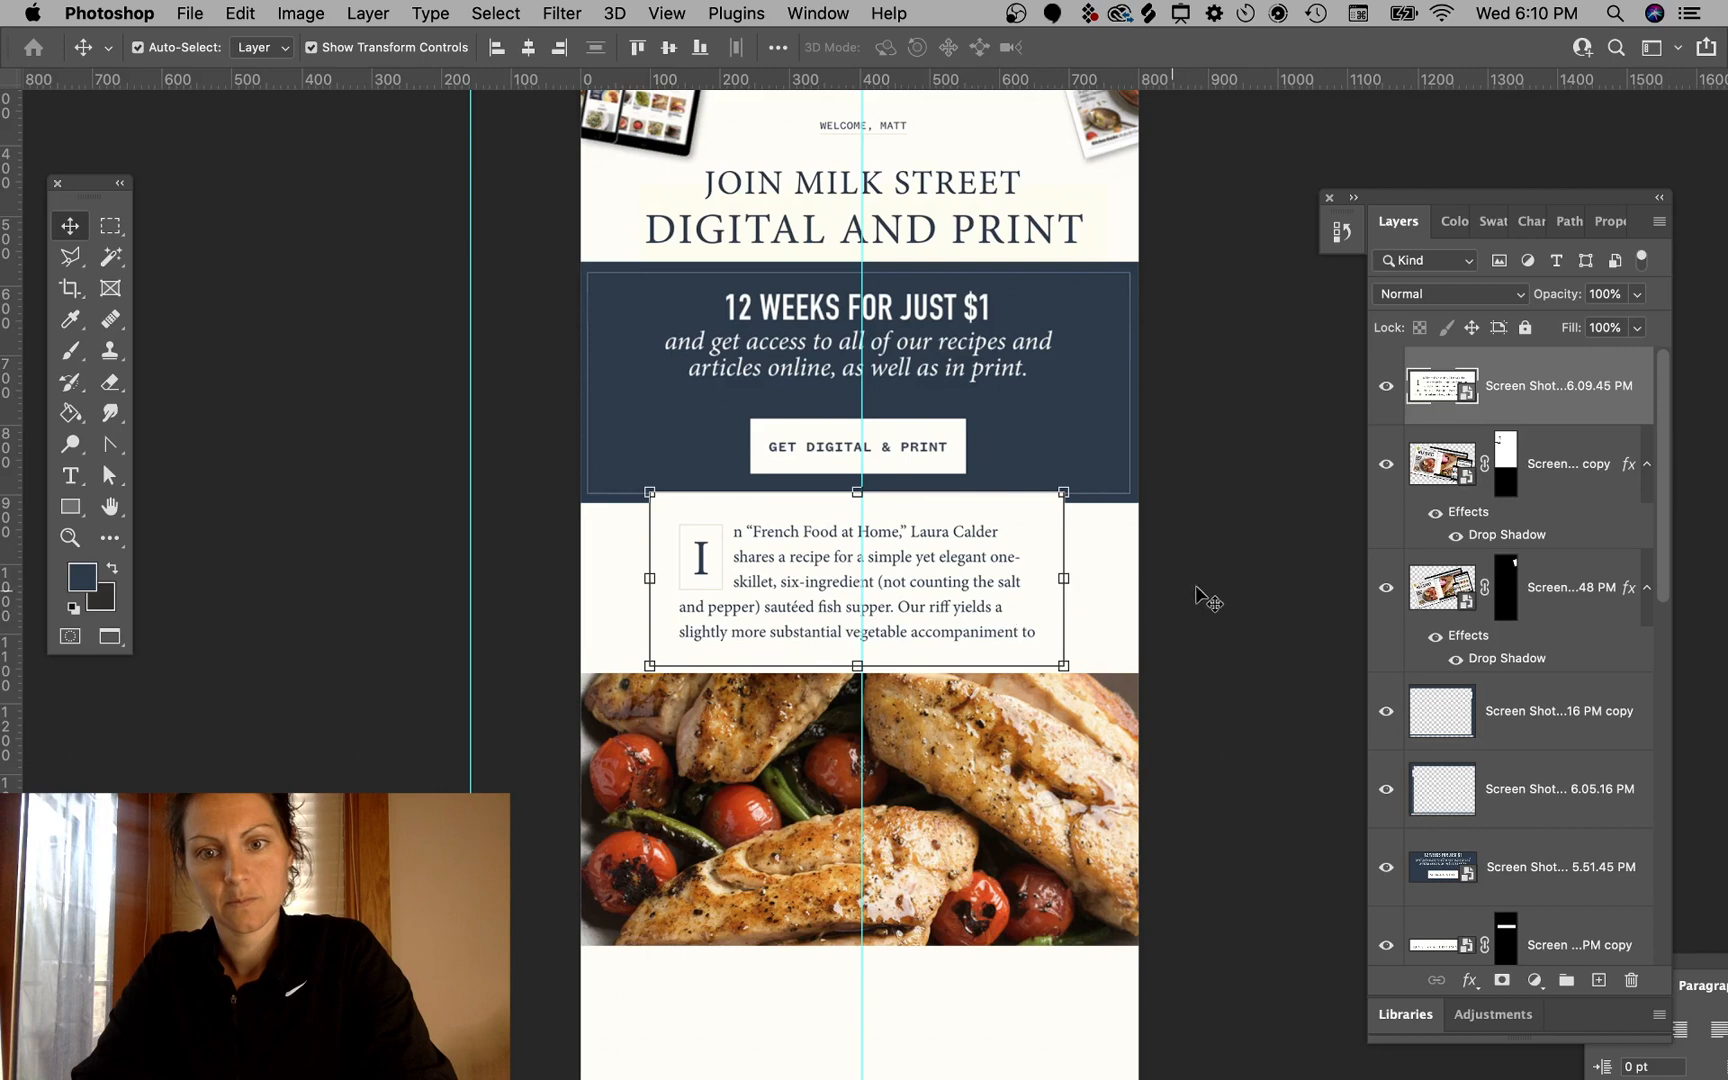
{"action": "left_click", "coordinate": [1232, 590], "text": "super"}
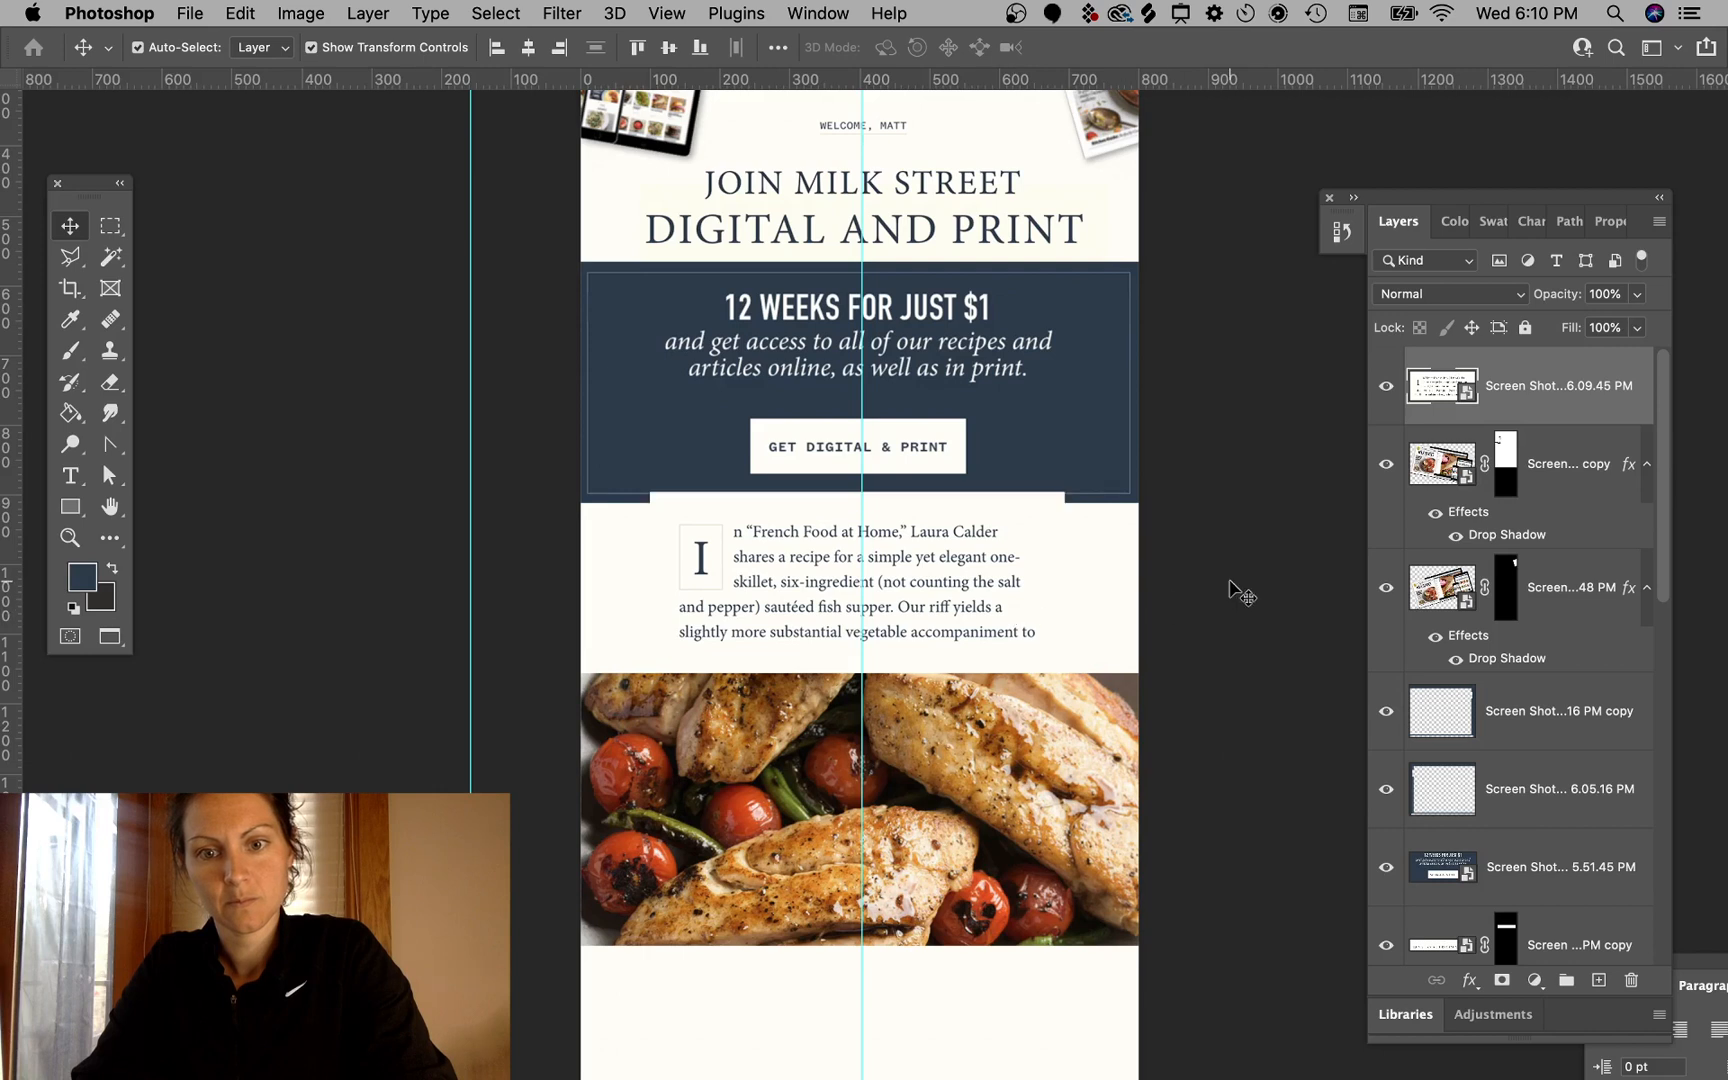
- Duplicate the intro paragraph layer, nudge the copy down, and merge the two layers into one
{"action": "left_click", "coordinate": [1011, 571], "text": "super"}
{"action": "left_click_drag", "start_coordinate": [1013, 543], "coordinate": [1013, 558]}
{"action": "left_click", "coordinate": [1290, 578], "text": "super"}
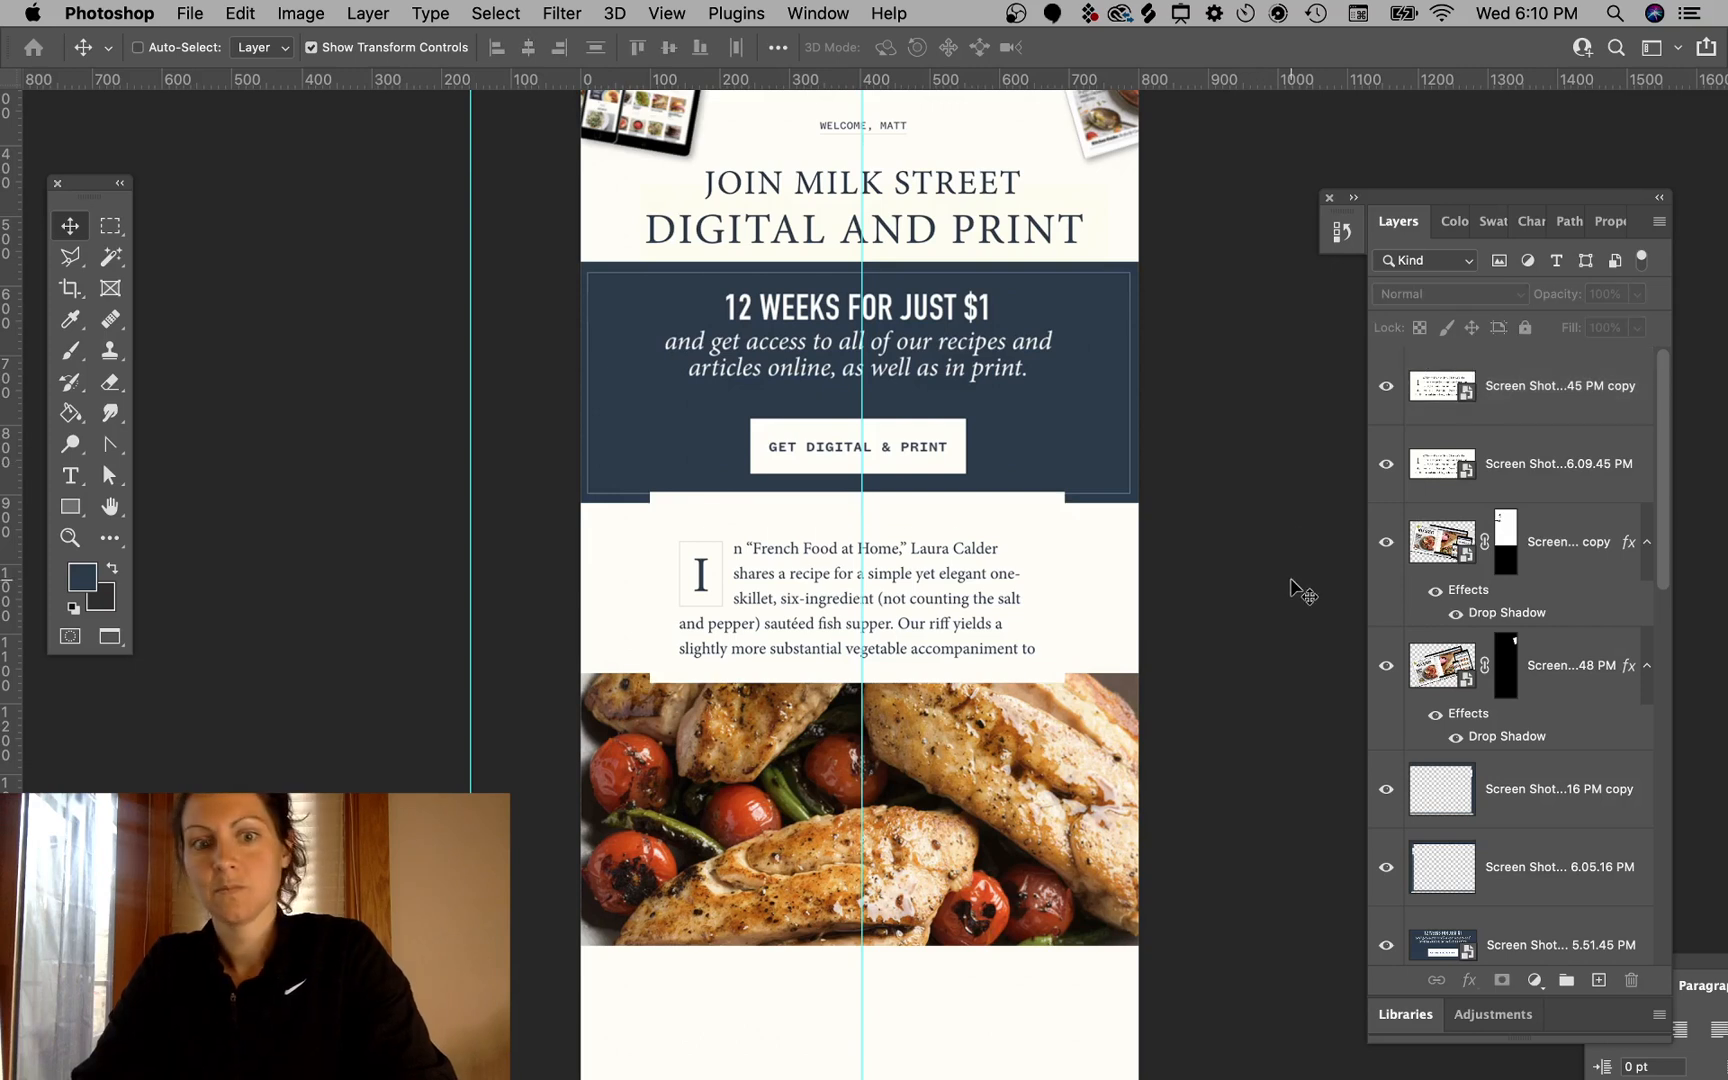
{"action": "left_click", "coordinate": [1567, 400]}
{"action": "left_click", "coordinate": [1568, 485], "text": "super"}
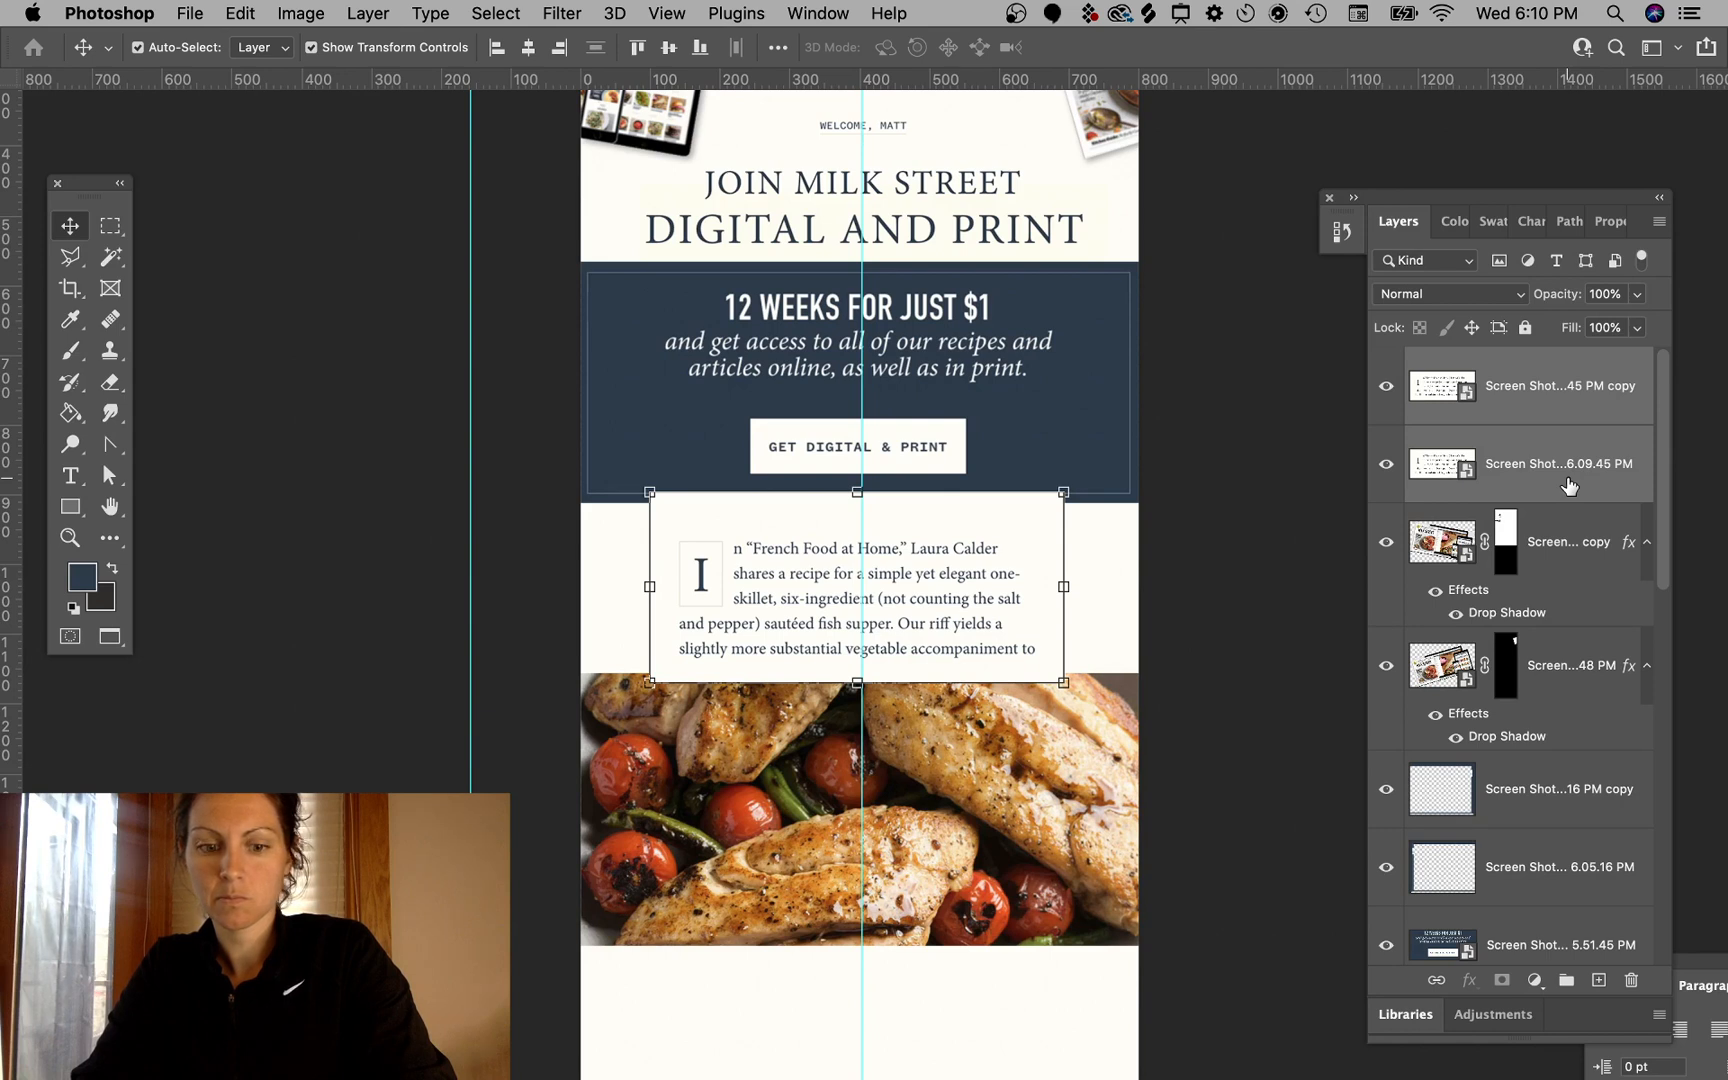
{"action": "key", "text": "super+e"}
{"action": "left_click", "coordinate": [1201, 442], "text": "super"}
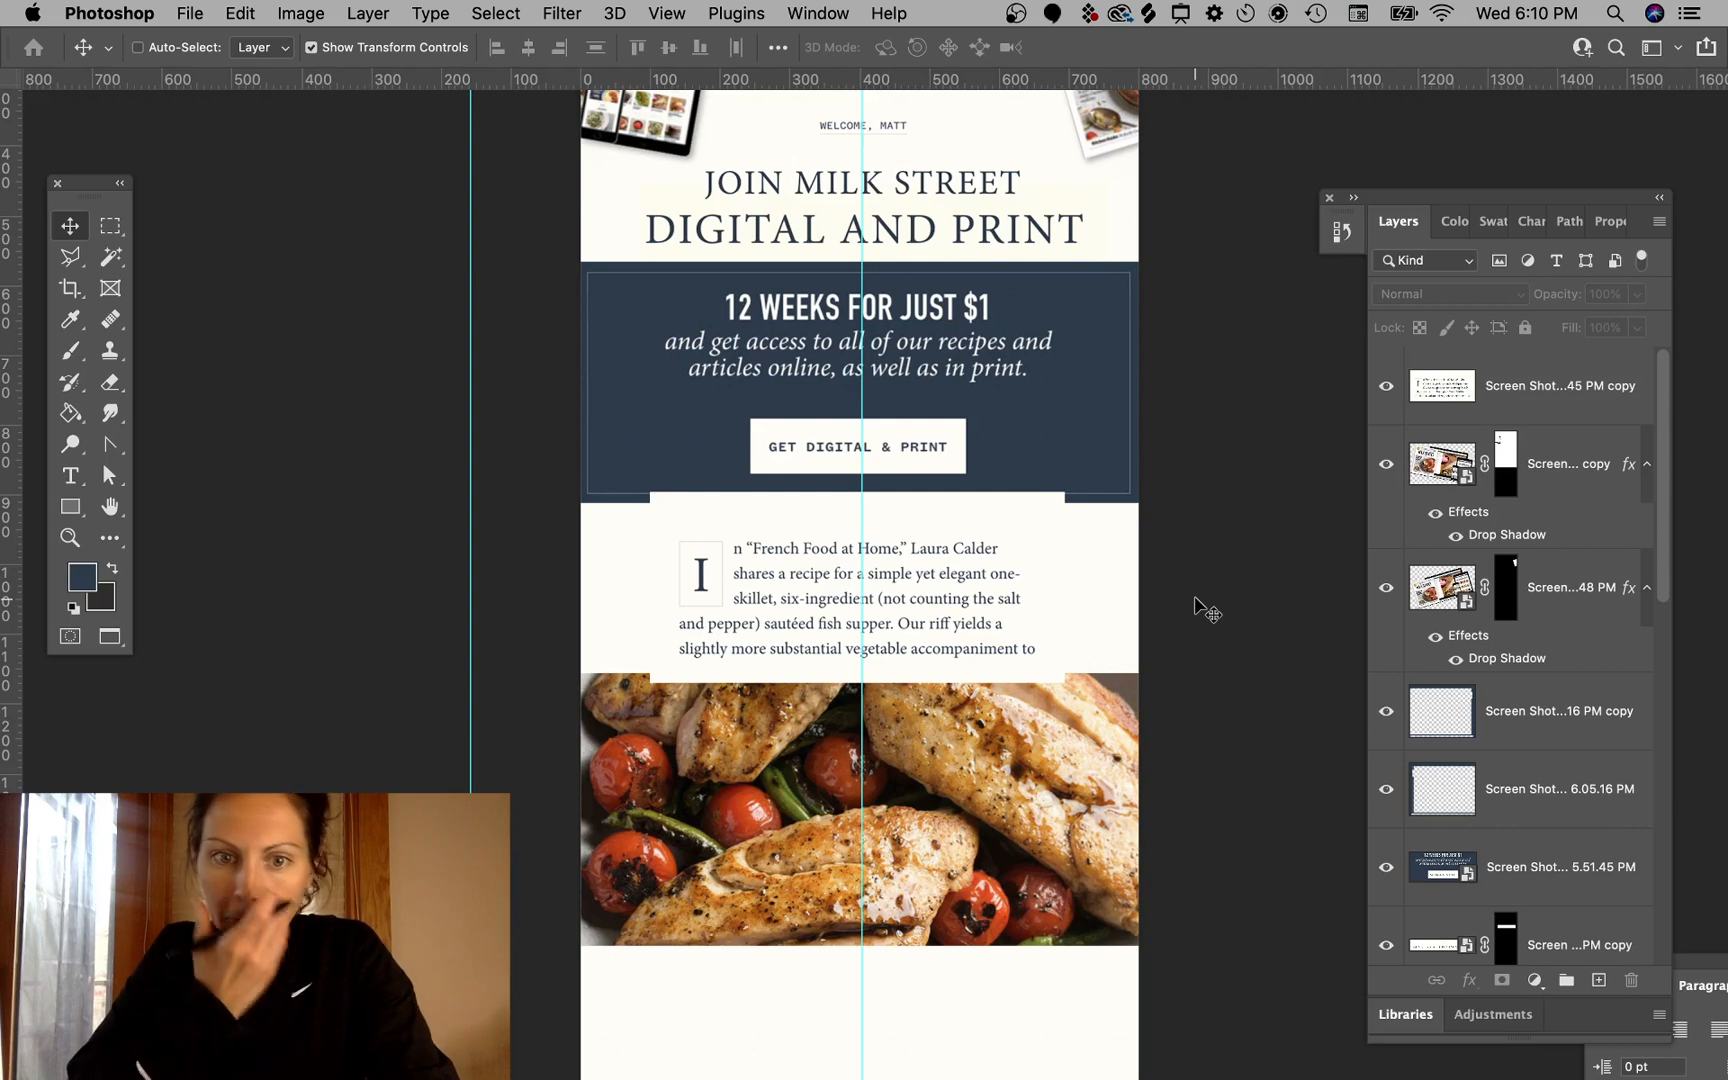
{"action": "key", "text": "super+z"}
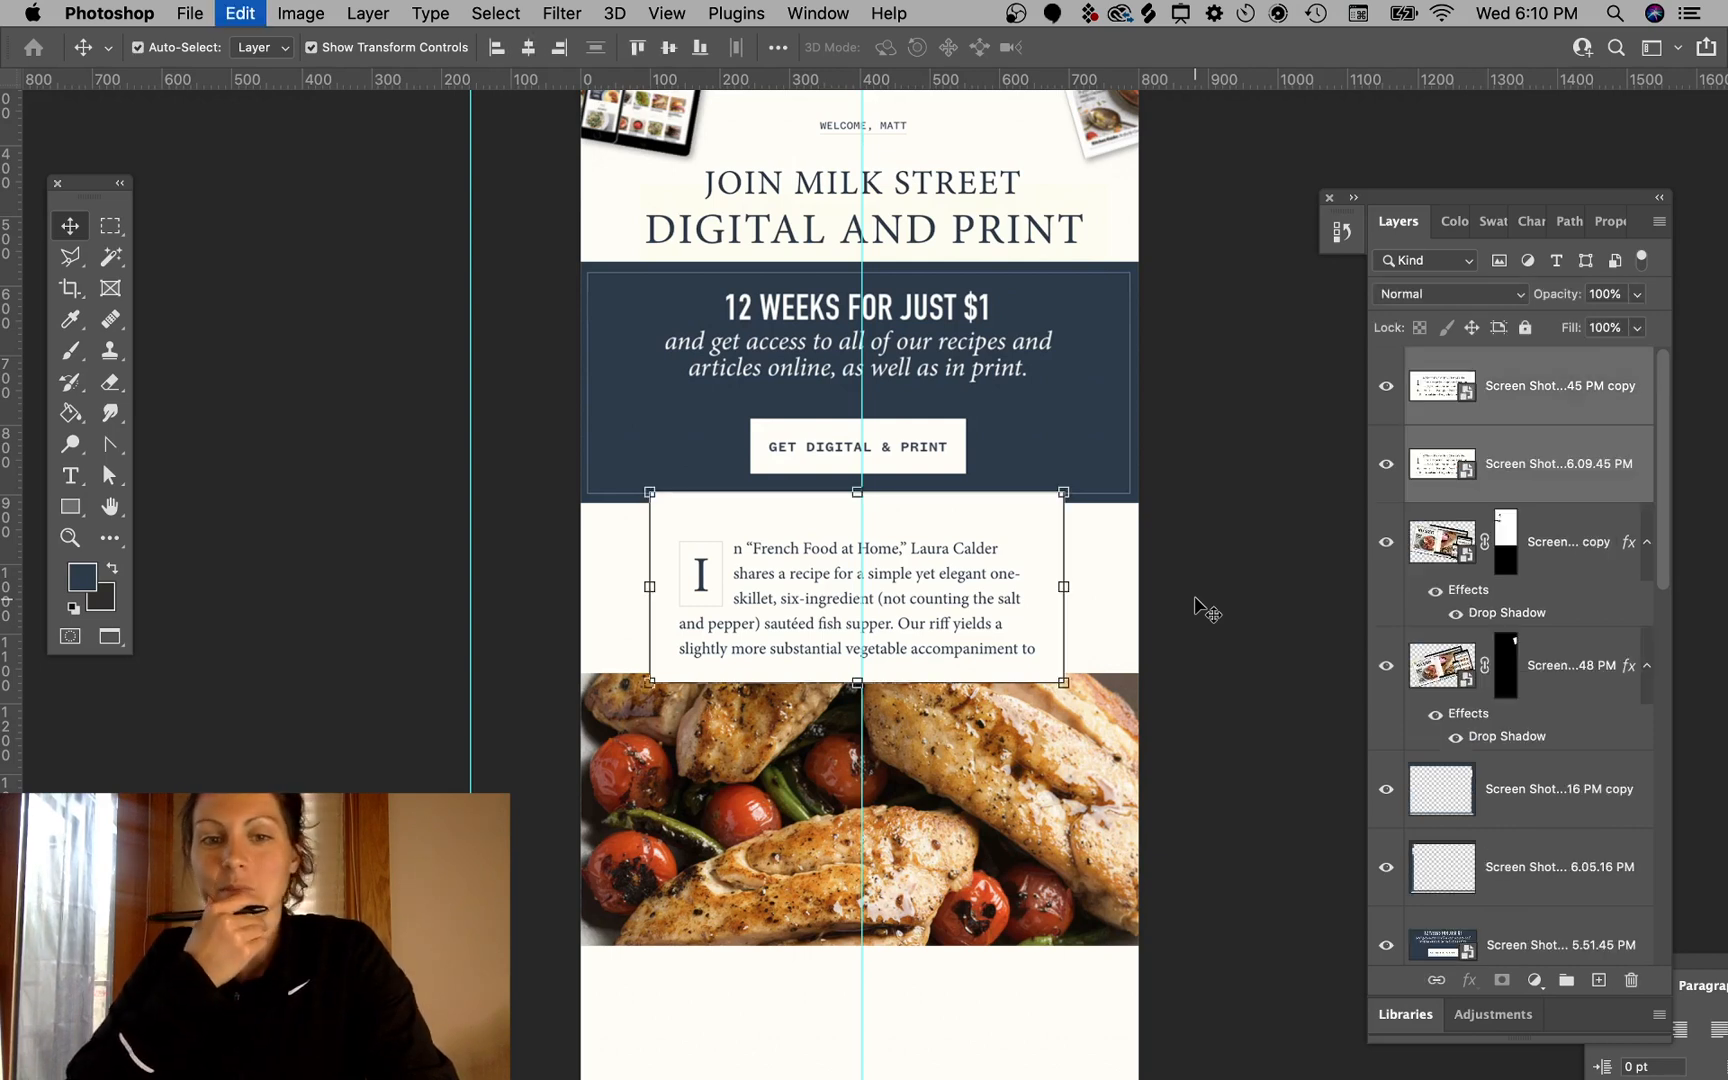
{"action": "key", "text": "super+e"}
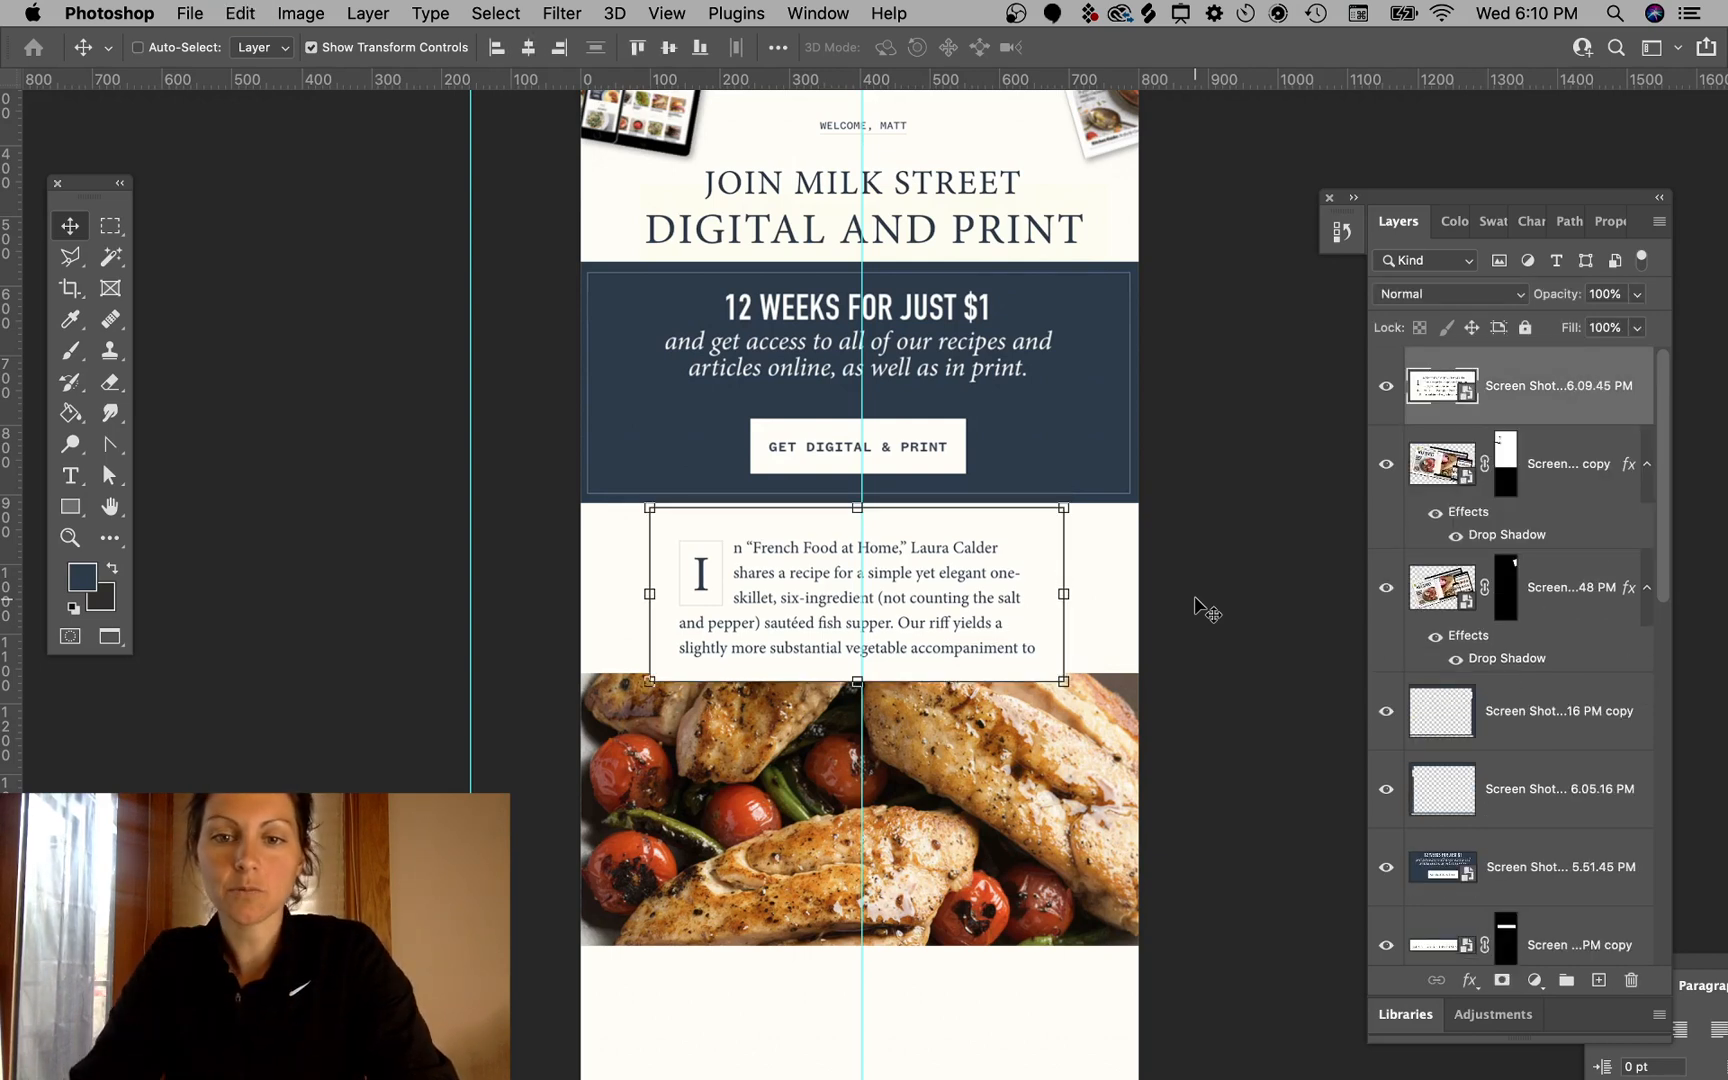
- Bring the green beans food photo layer forward to the top of the layer stack
{"action": "left_click", "coordinate": [1100, 818]}
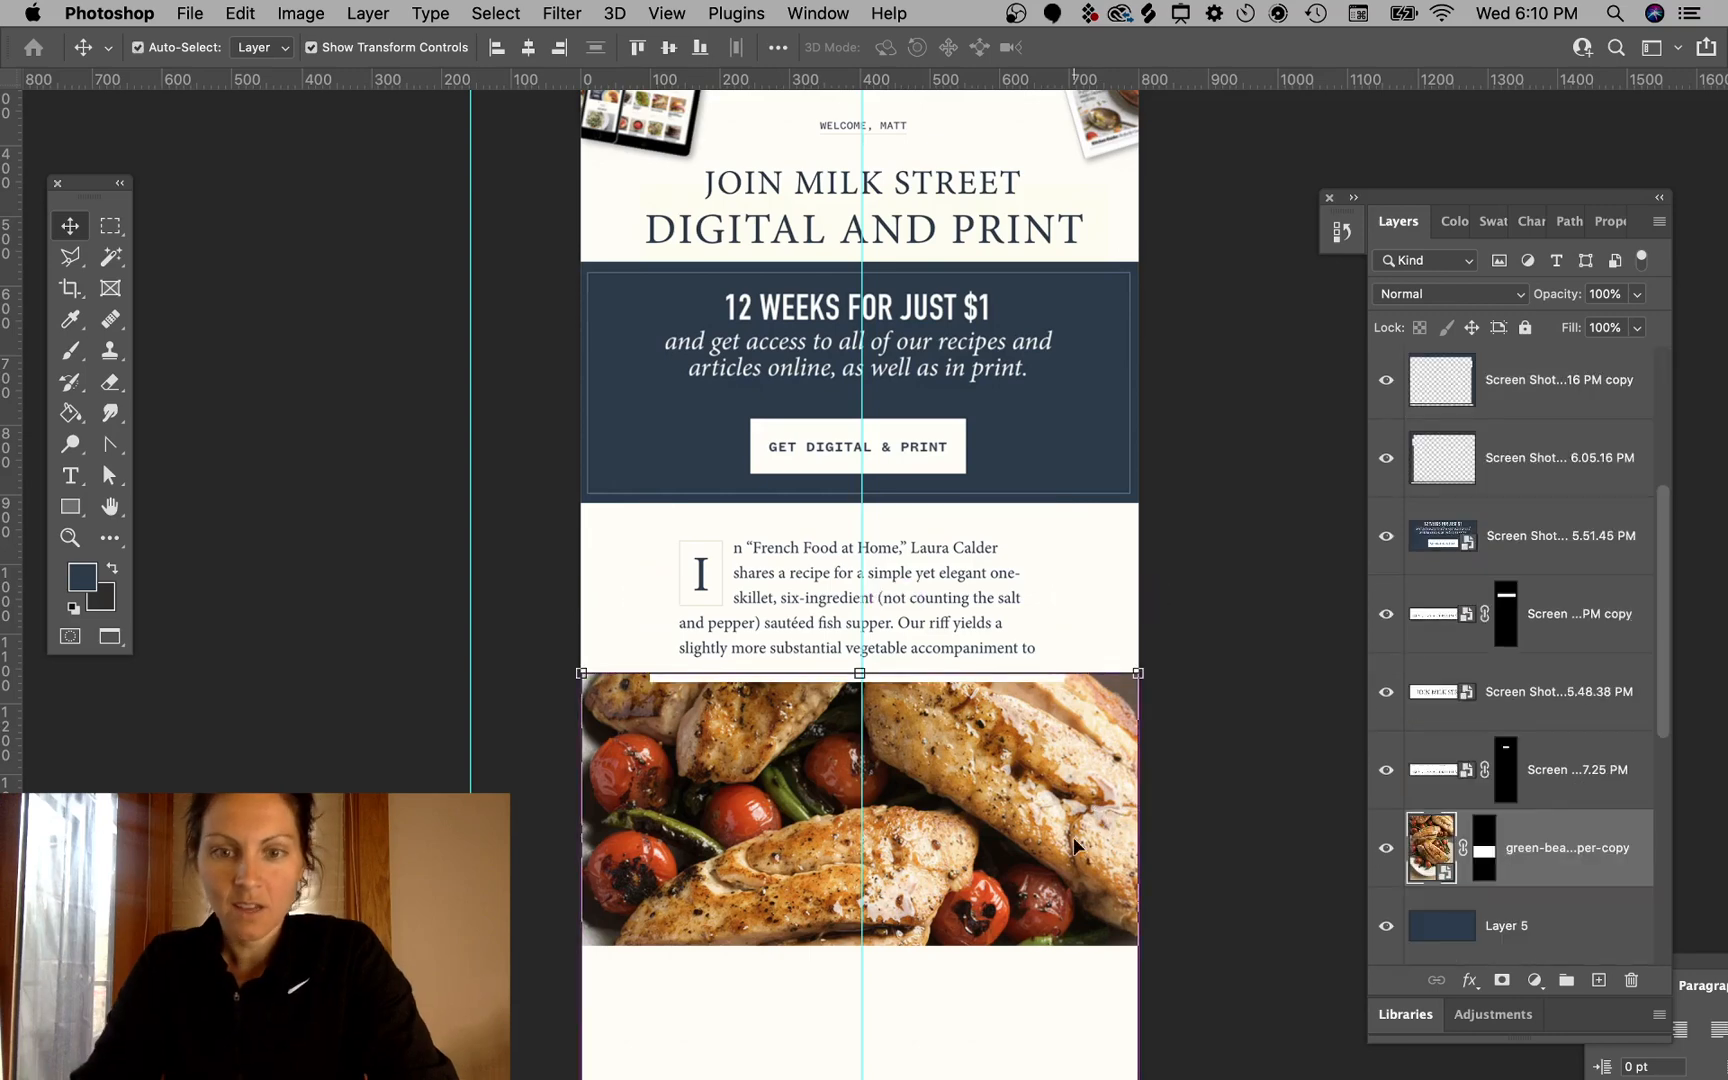
{"action": "key", "text": "super+bracketright"}
{"action": "key", "text": "super+bracketright"}
{"action": "key", "text": "super+bracketright"}
{"action": "key", "text": "super+bracketright"}
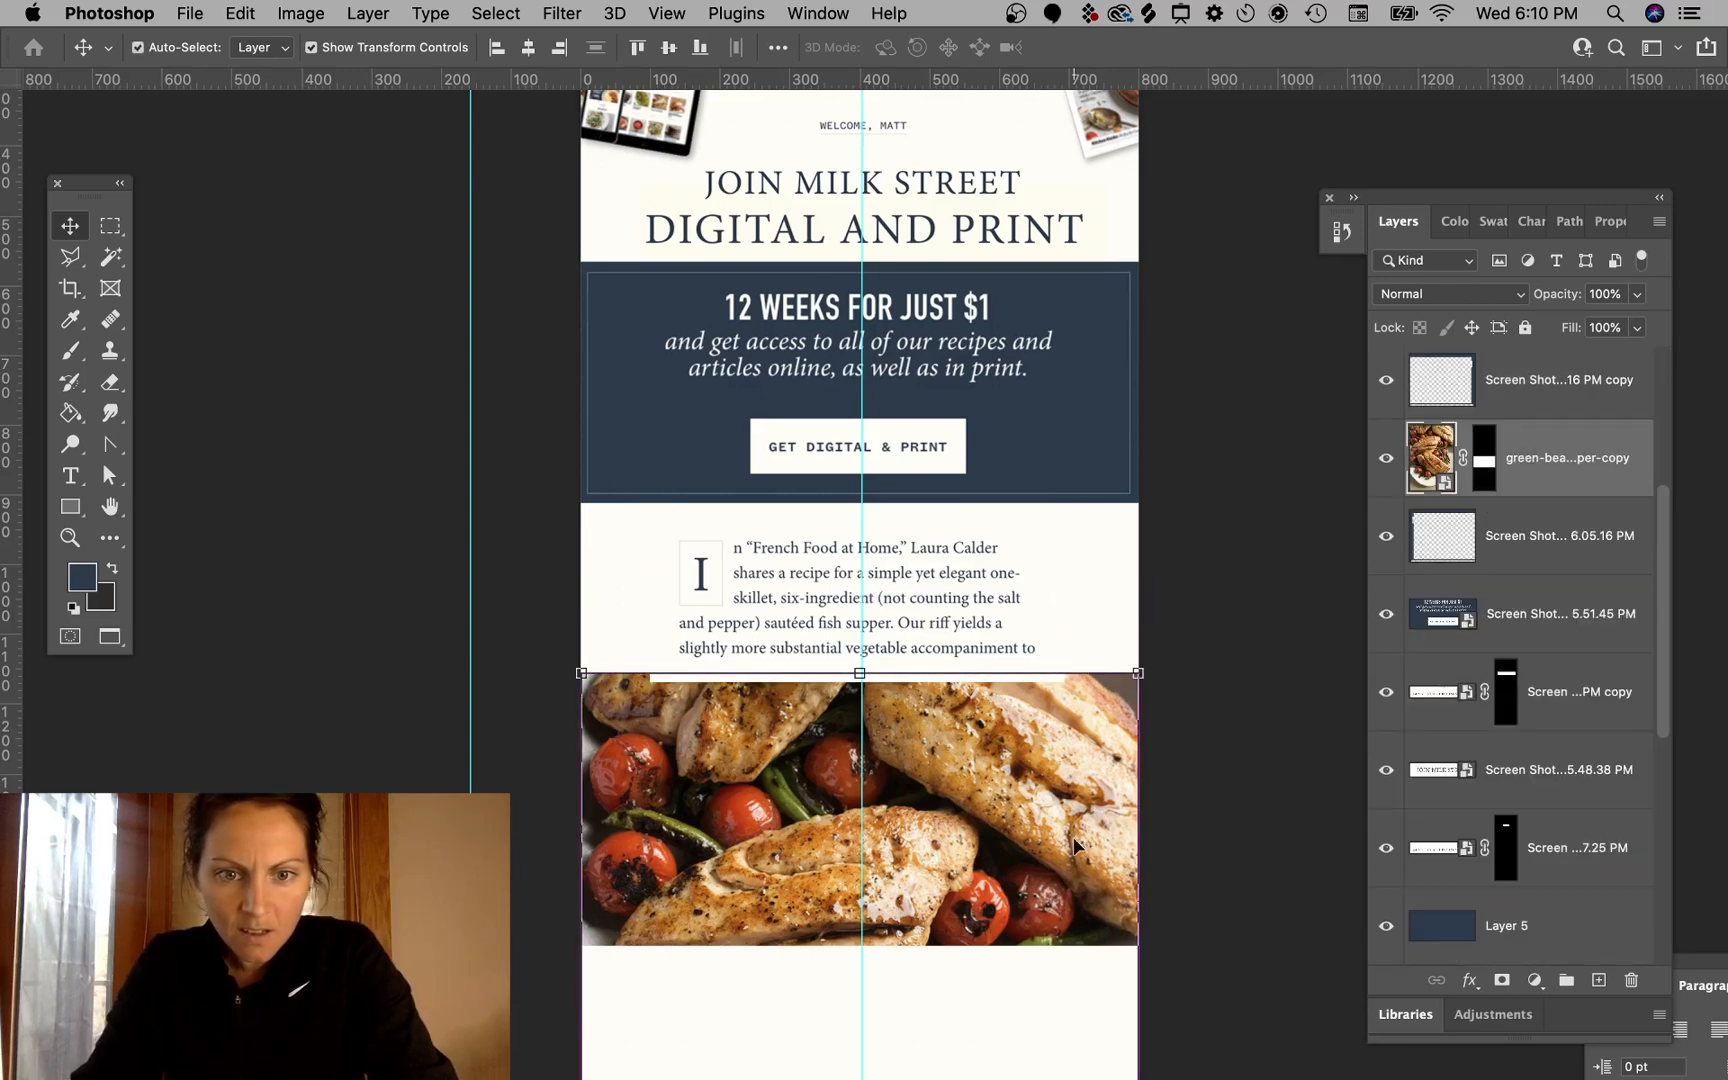
{"action": "key", "text": "super+bracketright"}
{"action": "key", "text": "super+bracketright"}
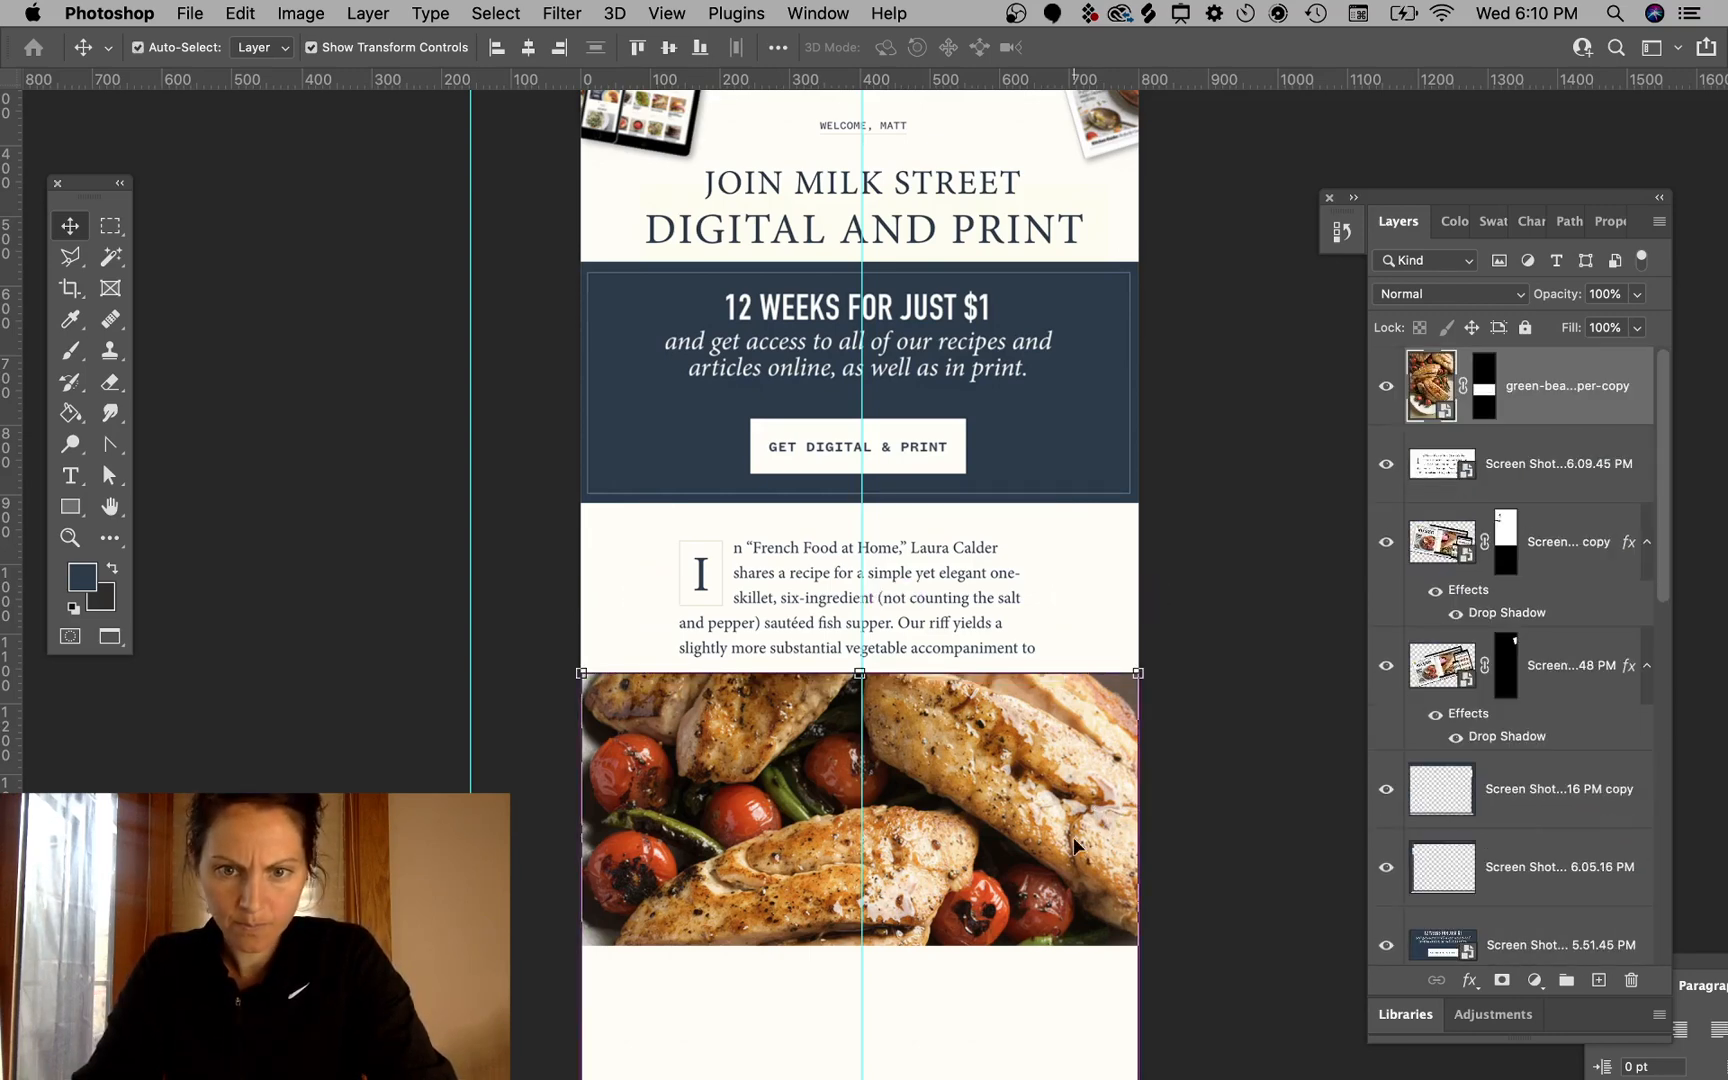
{"action": "left_click", "coordinate": [1286, 634], "text": "super"}
- Delete the intro paragraph screenshot layer from the email mockup
{"action": "scroll", "coordinate": [1277, 587], "scroll_direction": "up", "scroll_amount": 5}
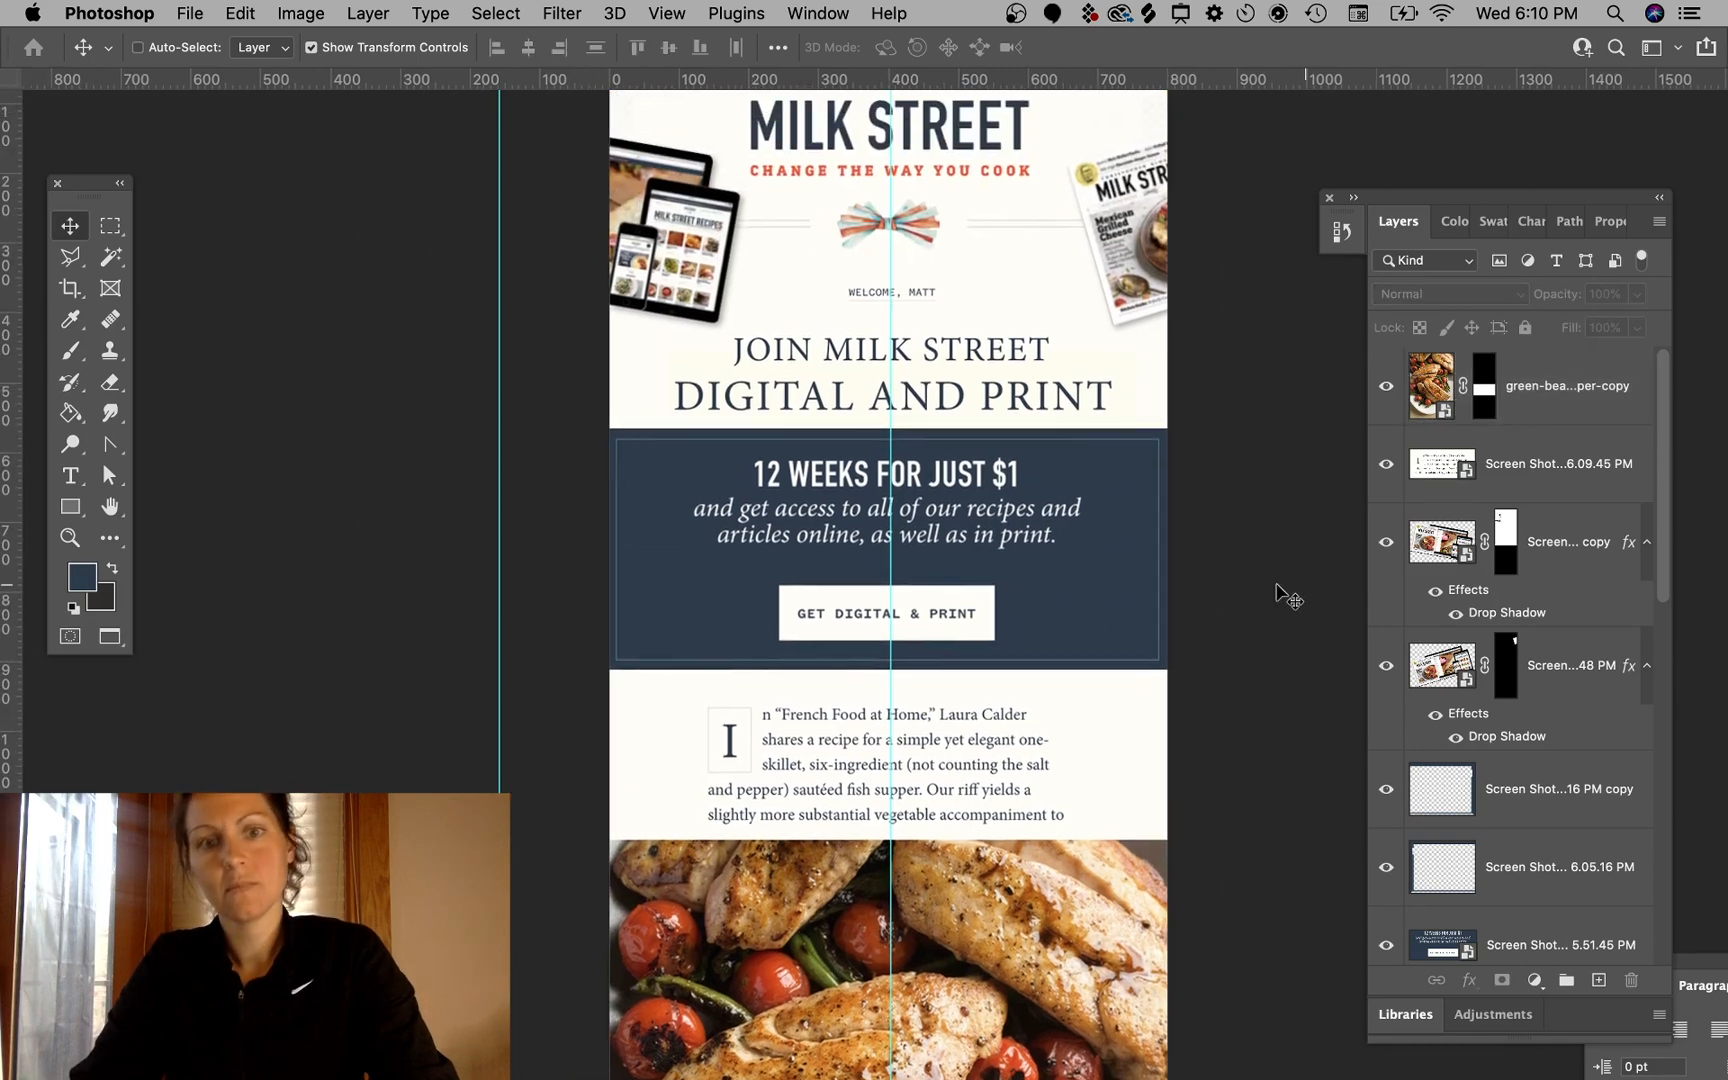
{"action": "left_click_drag", "start_coordinate": [940, 815], "coordinate": [893, 826]}
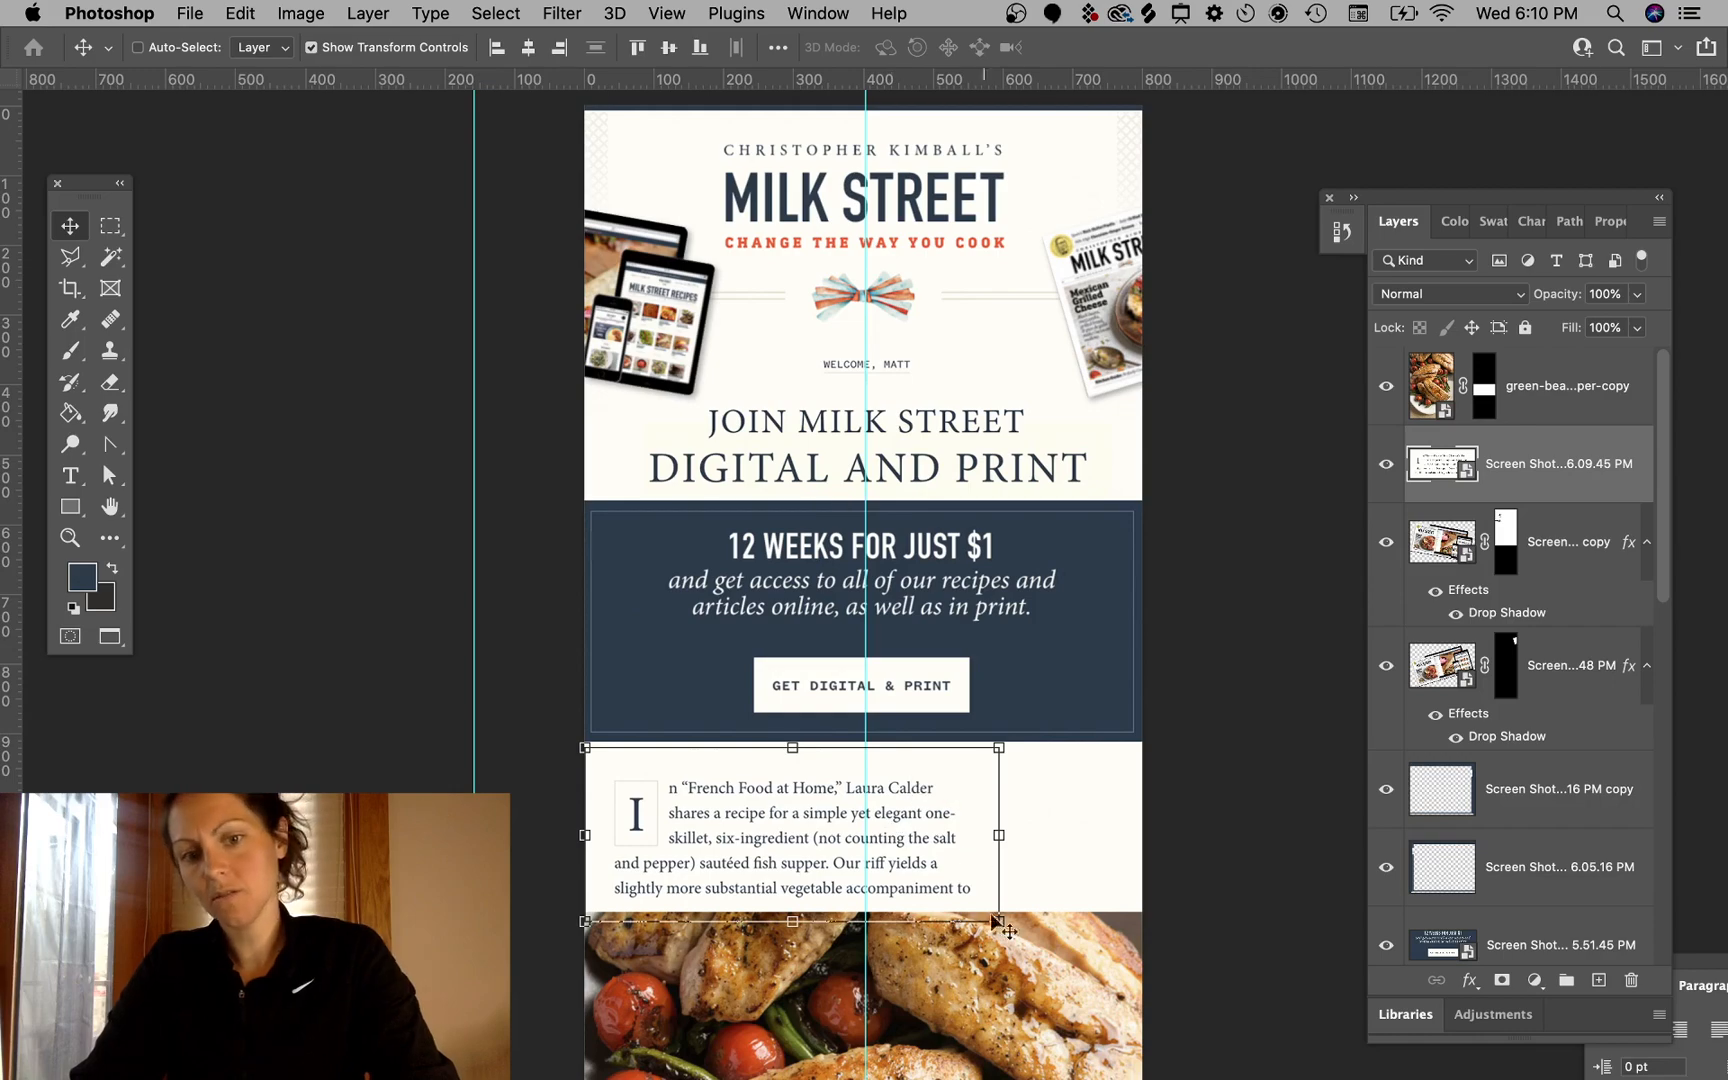
{"action": "key", "text": "Delete"}
{"action": "left_click", "coordinate": [1282, 588]}
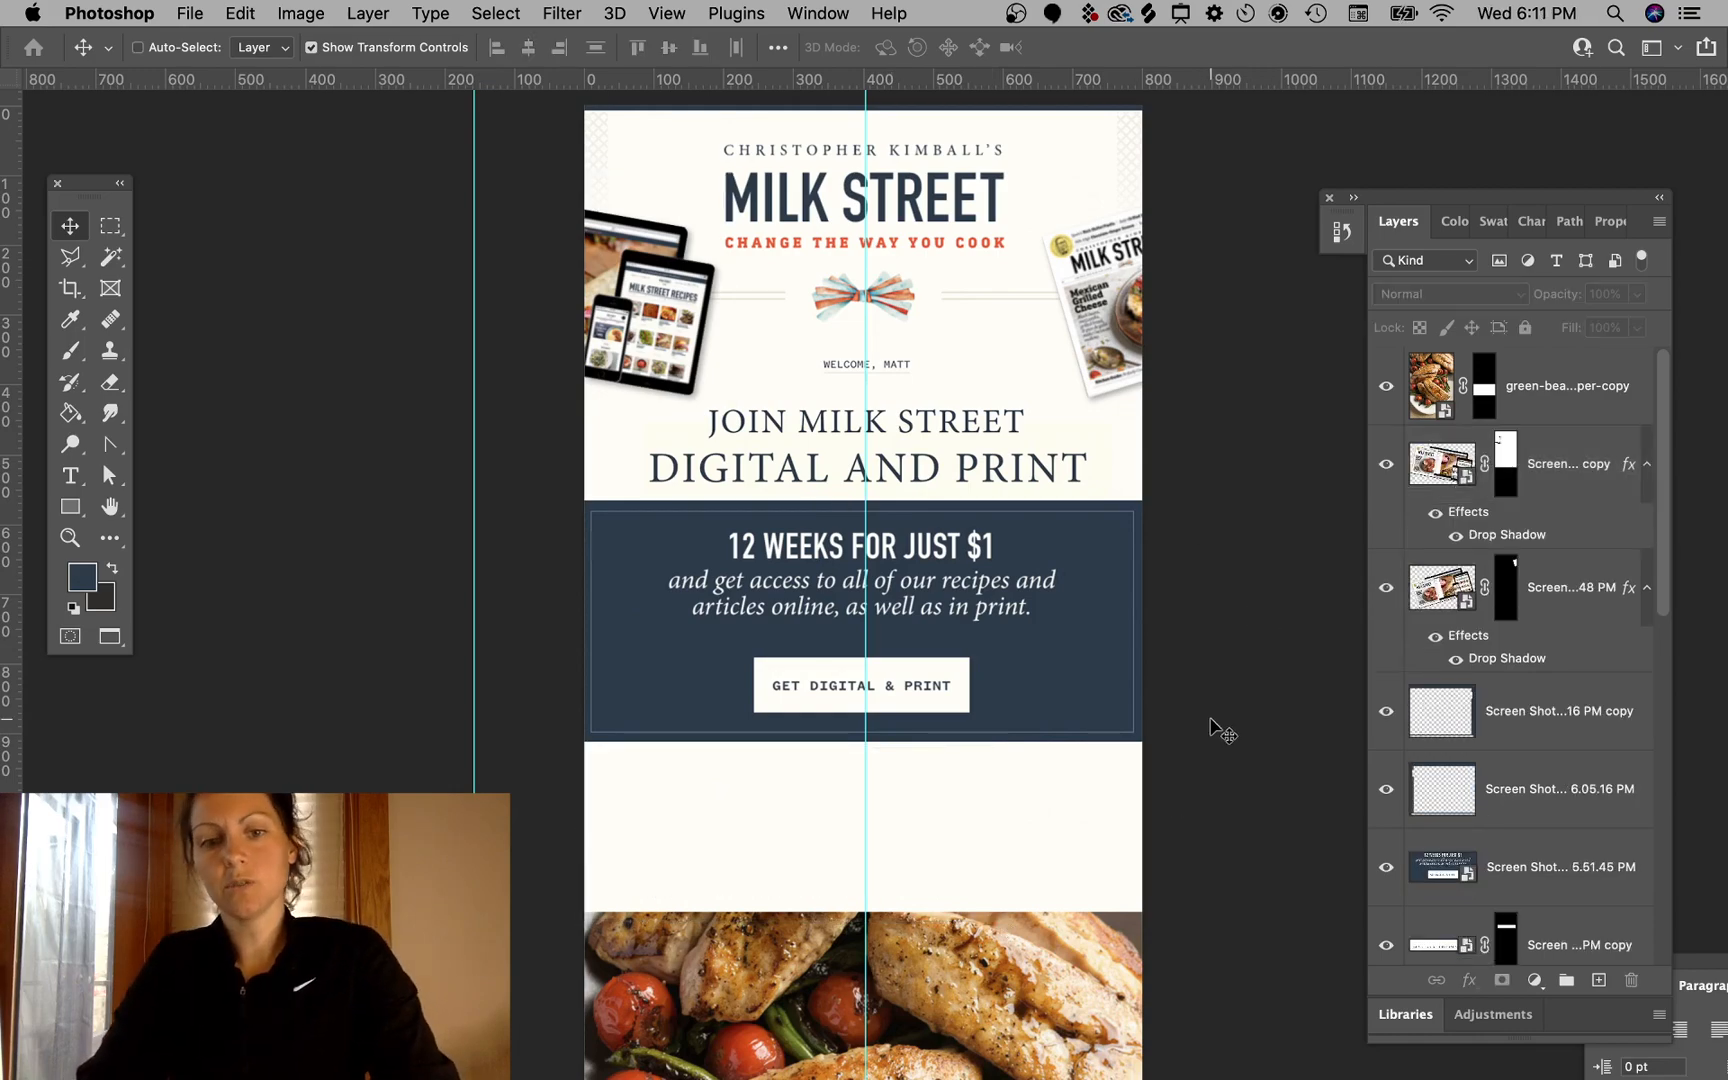
- Switch to Chrome and scroll the recipe page back to the tip section
{"action": "scroll", "coordinate": [1207, 725], "scroll_direction": "down", "scroll_amount": 5}
{"action": "left_click", "coordinate": [756, 1056]}
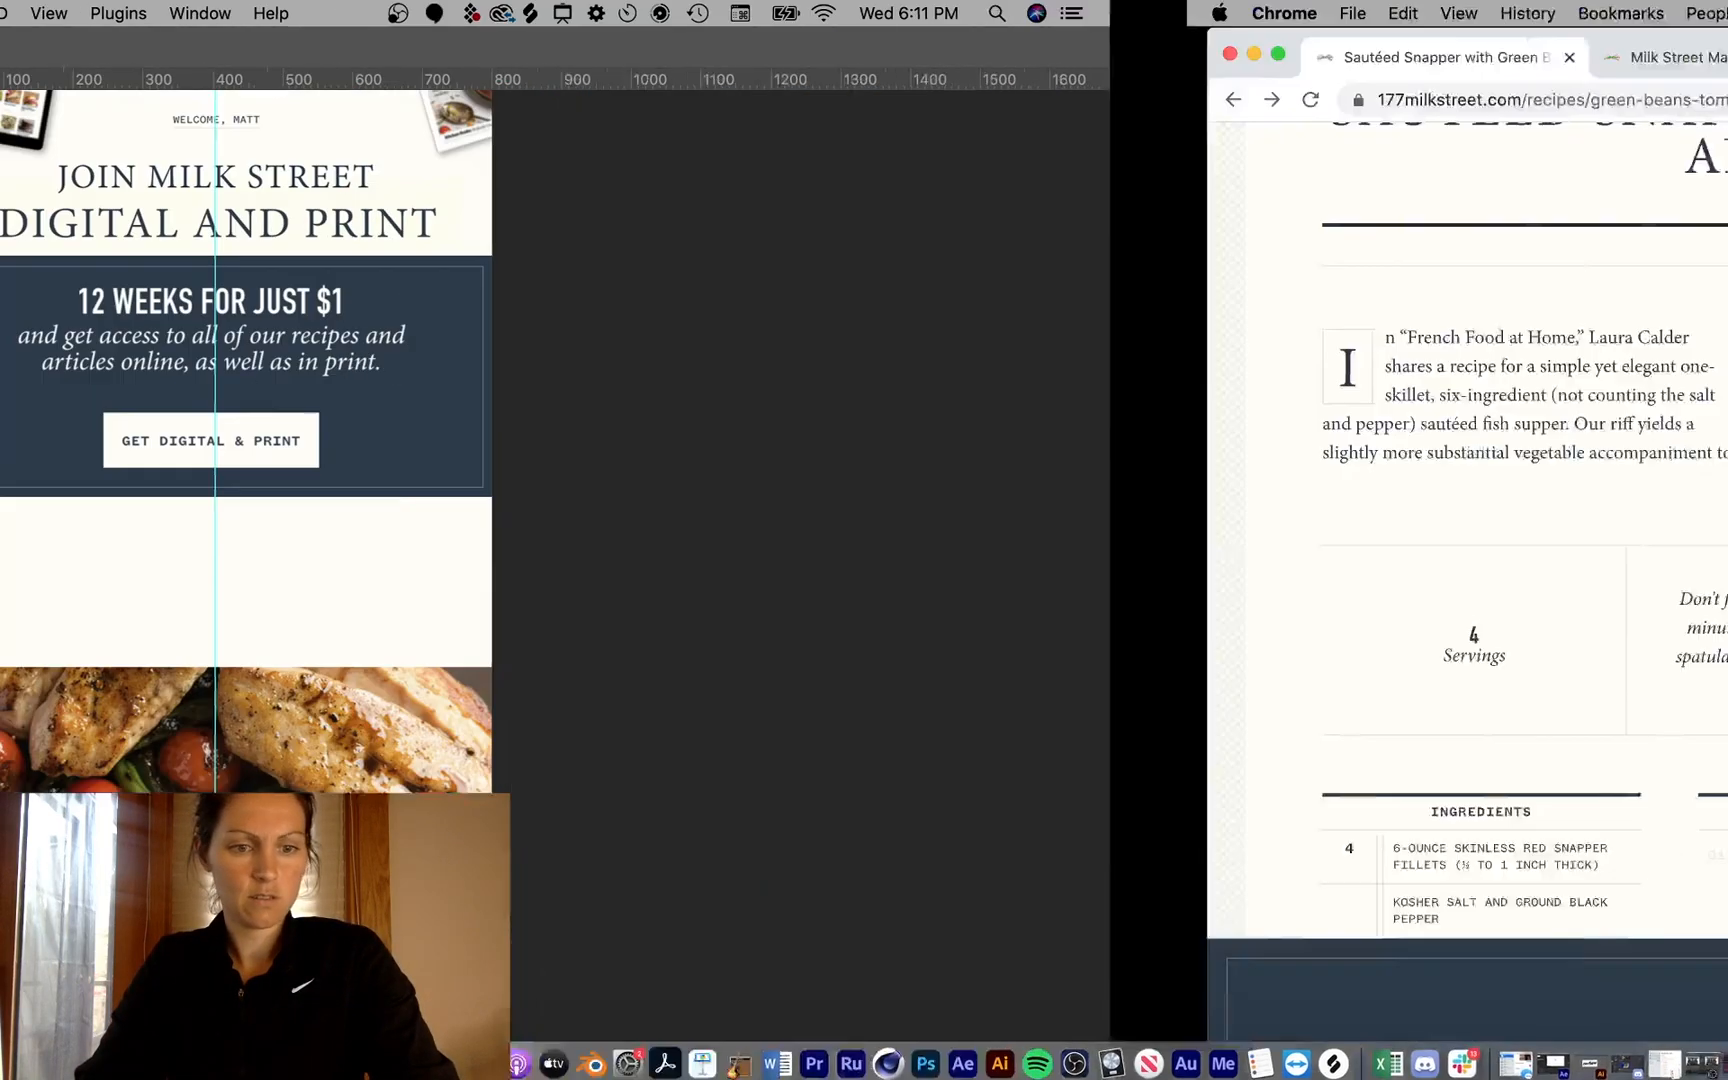
{"action": "scroll", "coordinate": [935, 776], "scroll_direction": "down", "scroll_amount": 1}
{"action": "scroll", "coordinate": [933, 776], "scroll_direction": "up", "scroll_amount": 1}
{"action": "scroll", "coordinate": [933, 776], "scroll_direction": "down", "scroll_amount": 1}
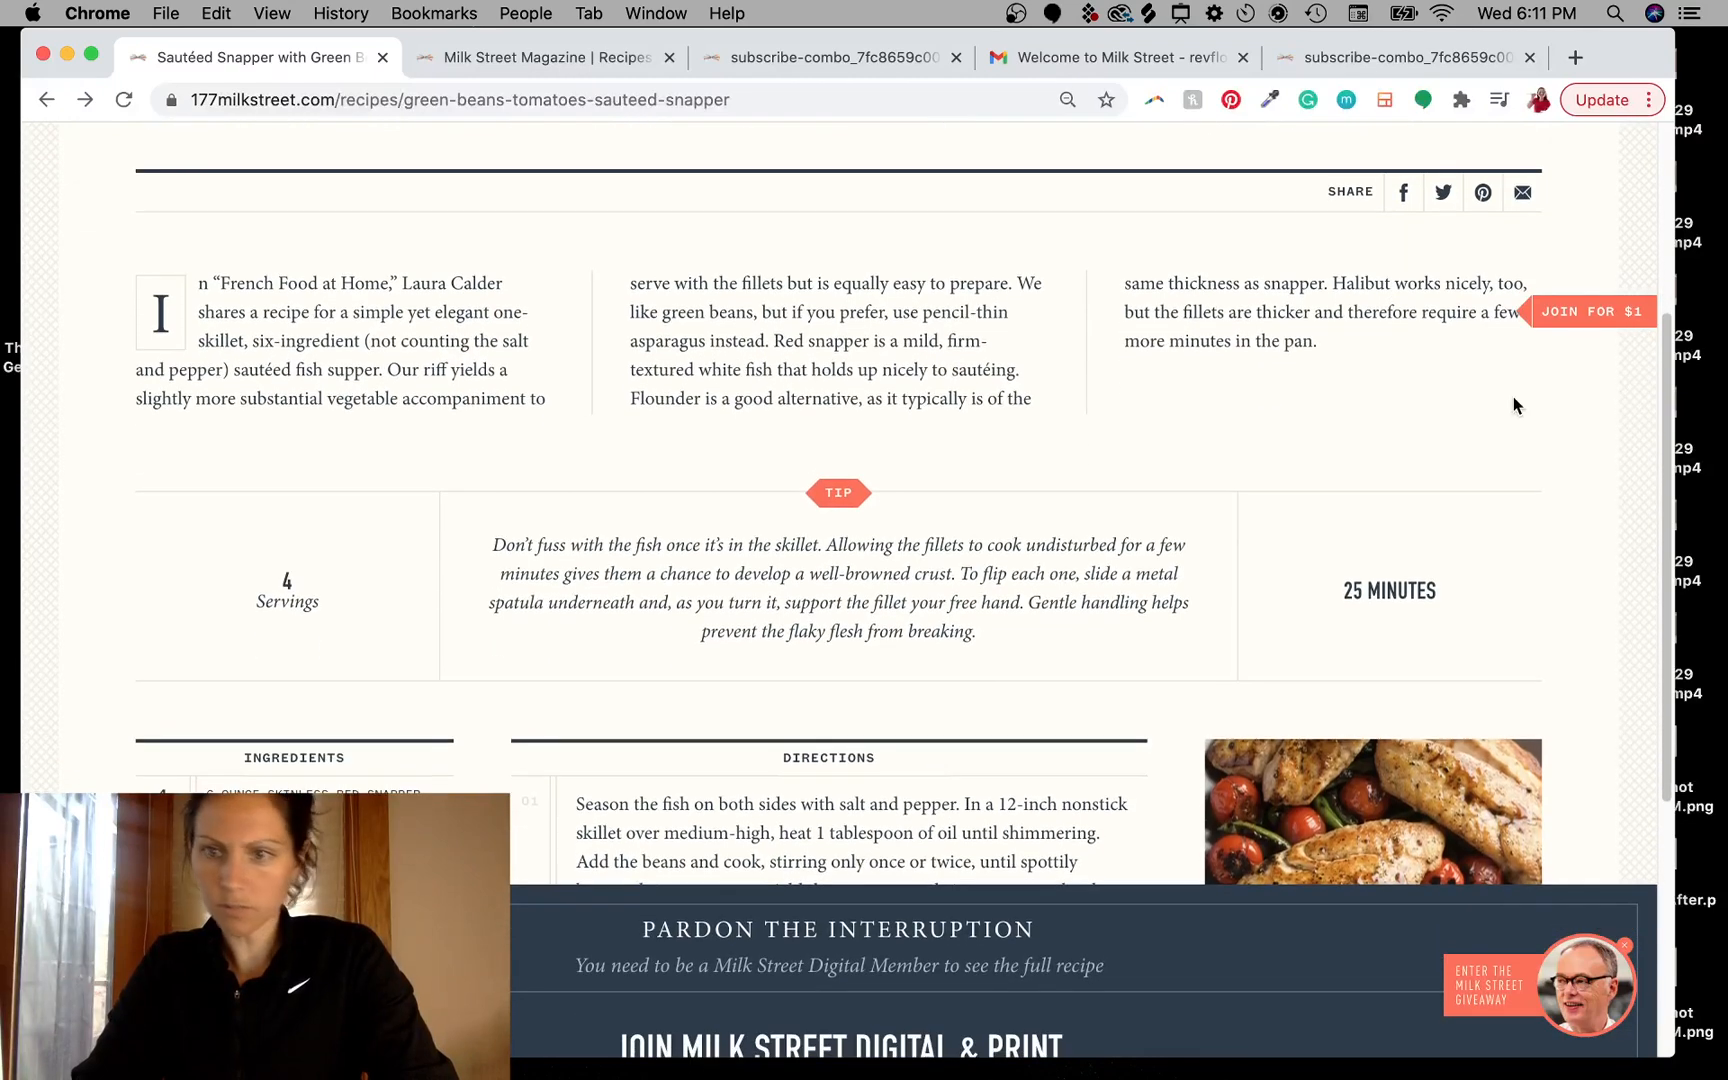
- Narrow the browser window and capture a screenshot of the recipe's tip paragraph
{"action": "left_click_drag", "start_coordinate": [1677, 298], "coordinate": [1432, 308]}
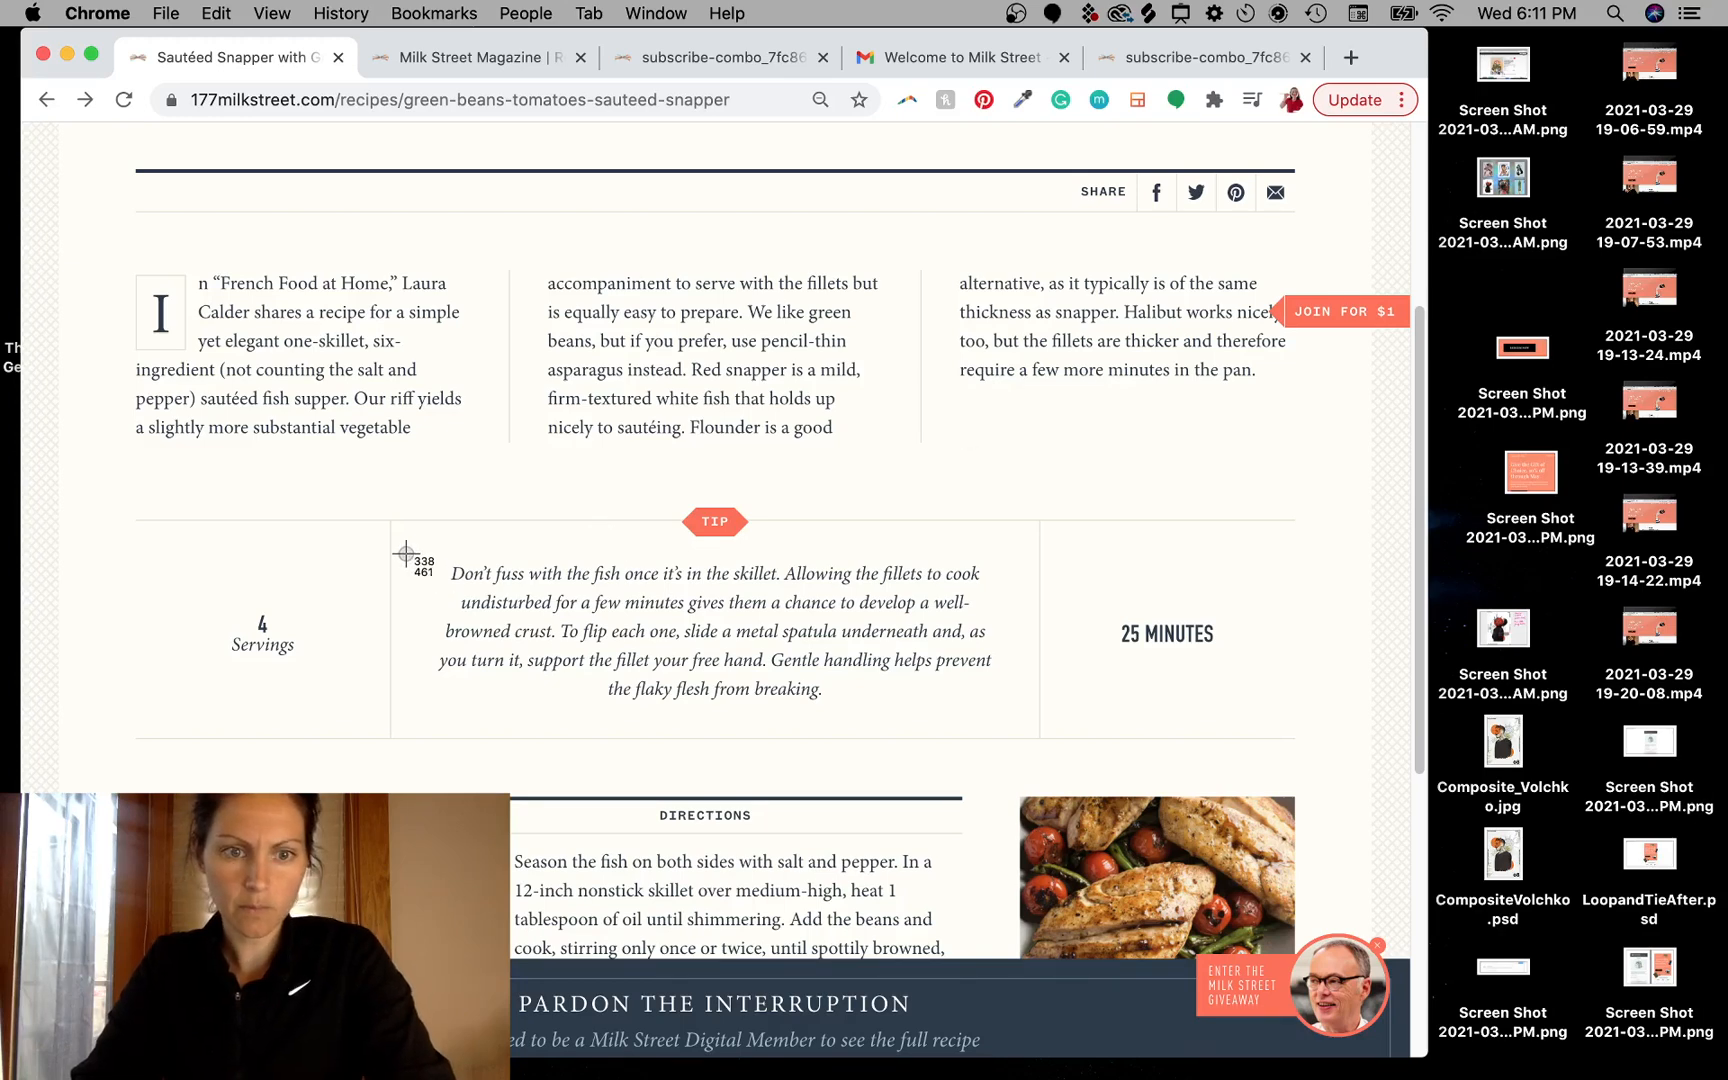
{"action": "left_click_drag", "start_coordinate": [405, 550], "coordinate": [1027, 717]}
- Place the tip paragraph screenshot between the navy banner and the food photo, scaled down slightly to fit
{"action": "left_click_drag", "start_coordinate": [1668, 1033], "coordinate": [843, 617]}
{"action": "key", "text": "ctrl+Left"}
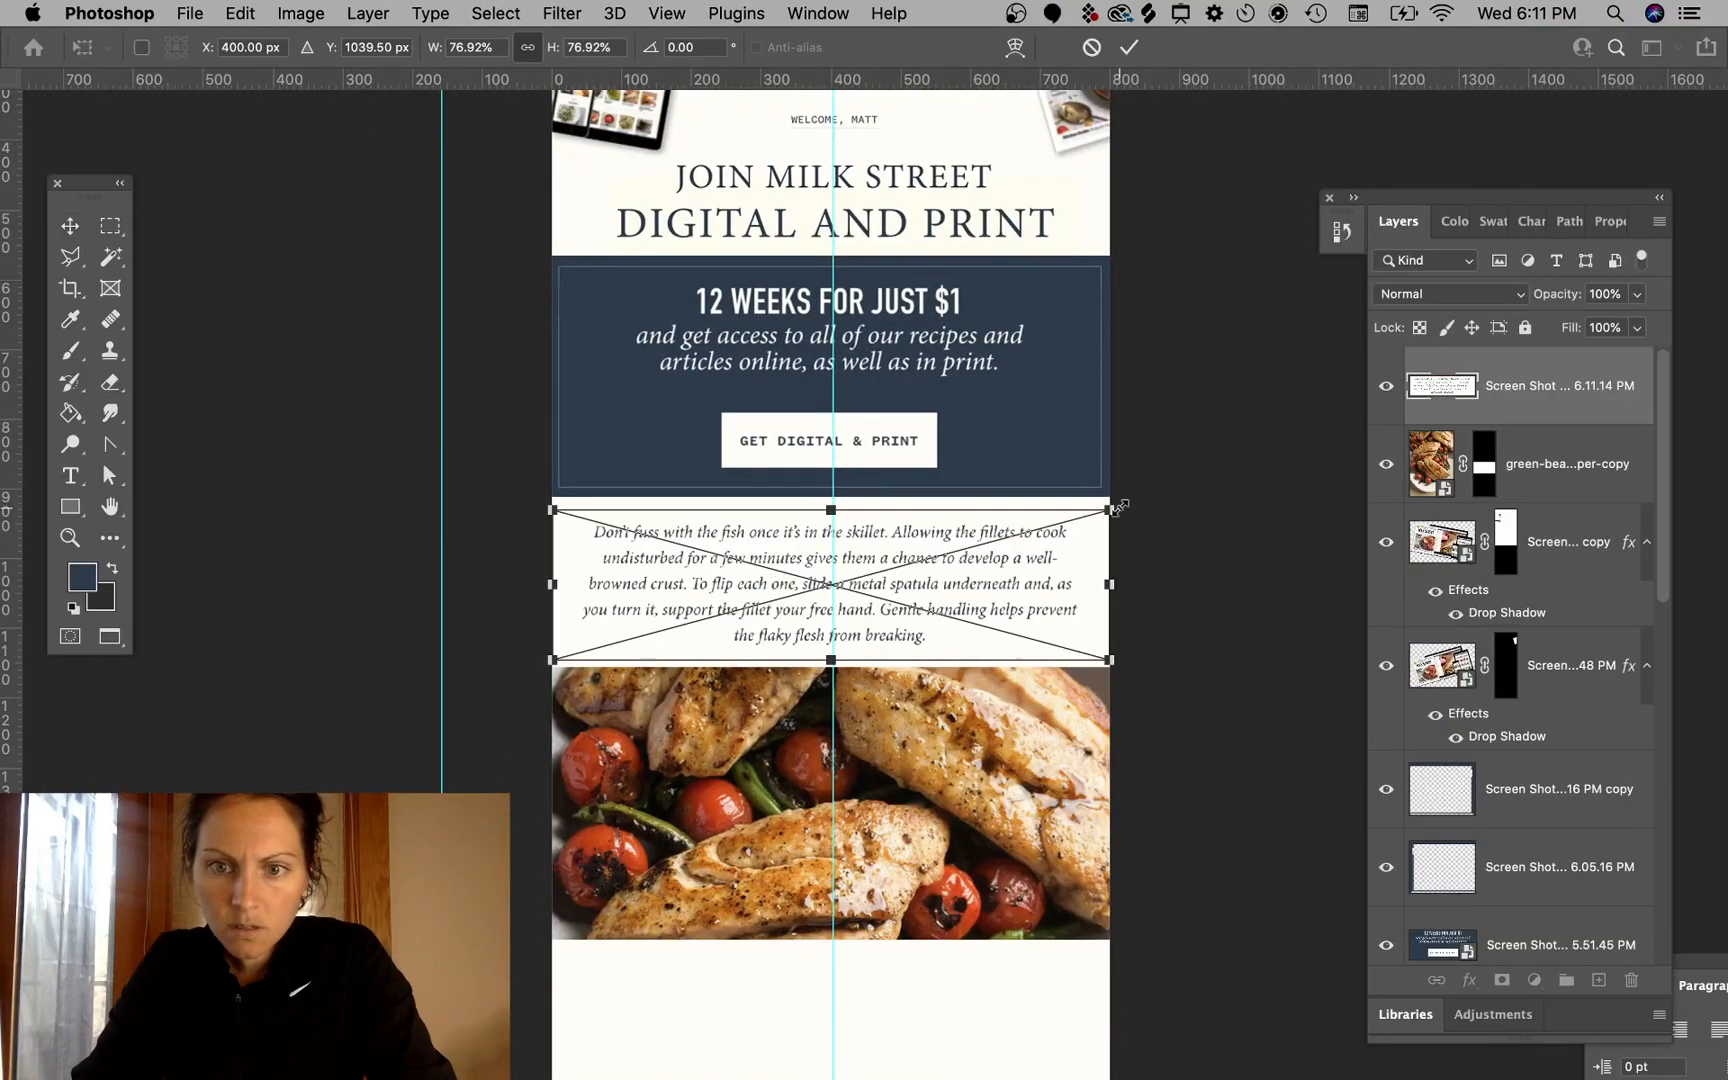
{"action": "left_click_drag", "start_coordinate": [1117, 507], "coordinate": [1087, 519]}
{"action": "key", "text": "Return"}
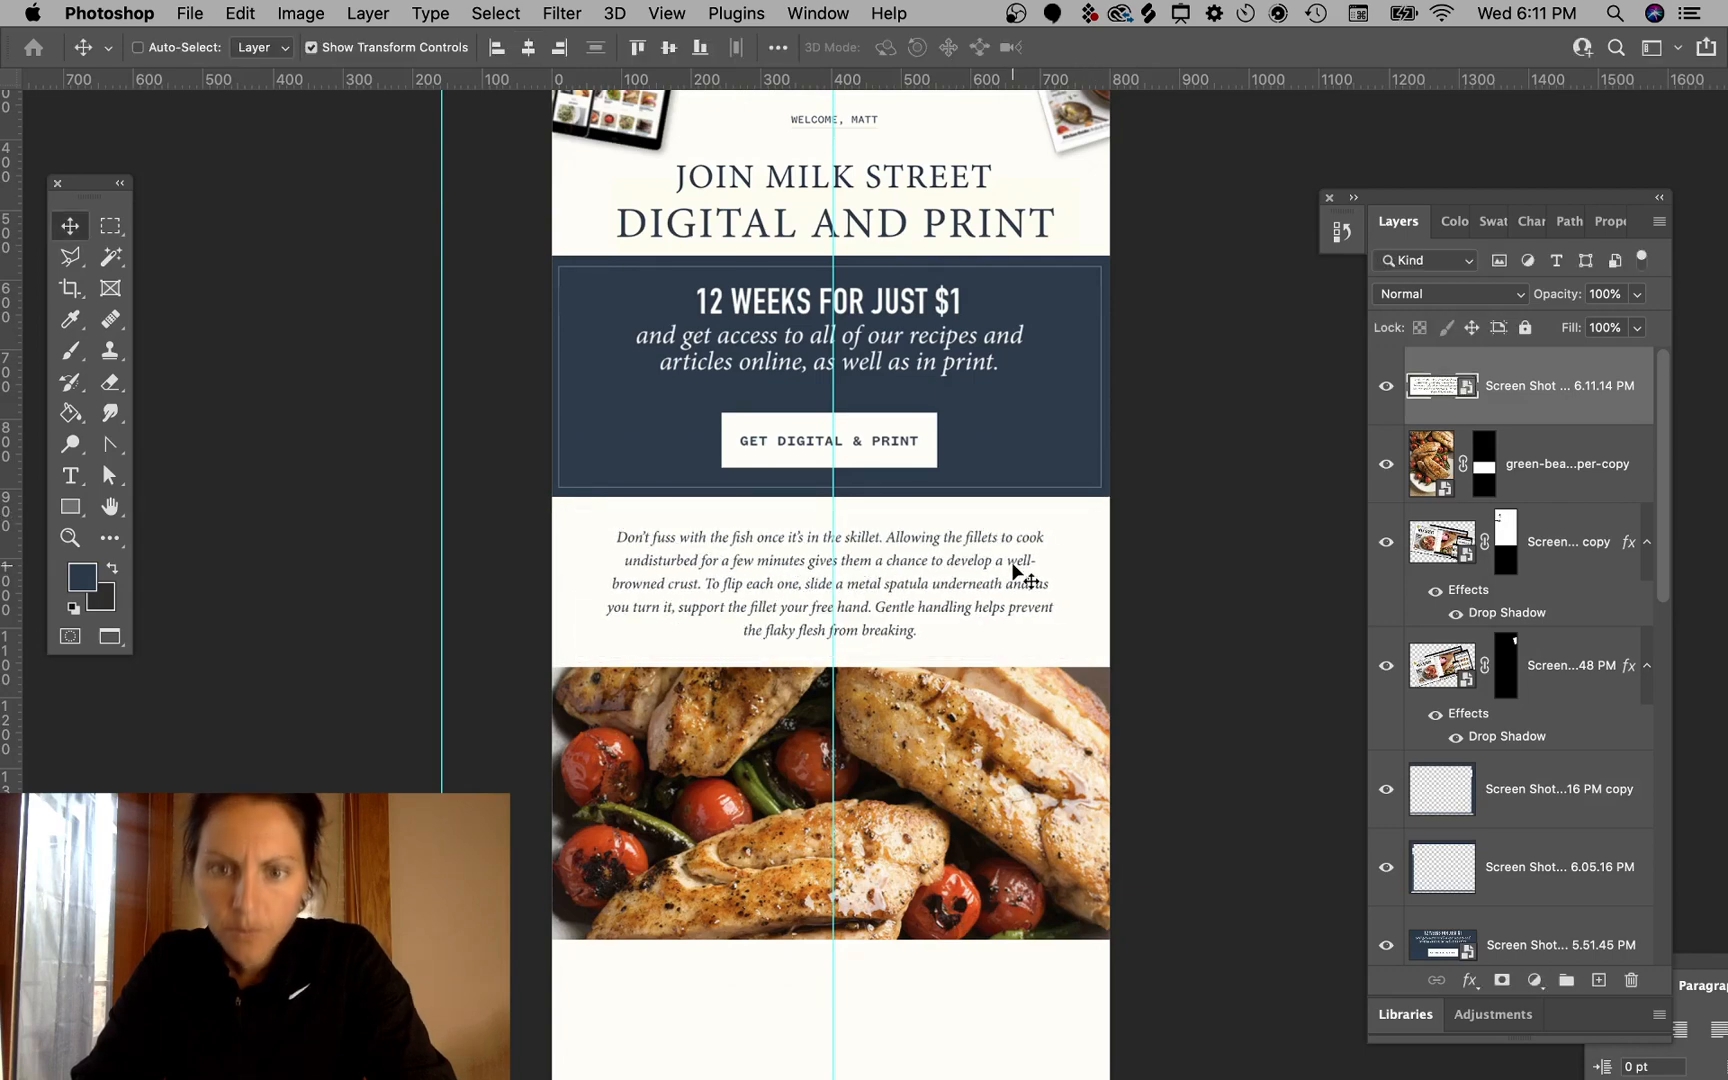
- Nudge the tip paragraph down and set its layer blend mode to Multiply
{"action": "left_click_drag", "start_coordinate": [1013, 571], "coordinate": [1013, 578]}
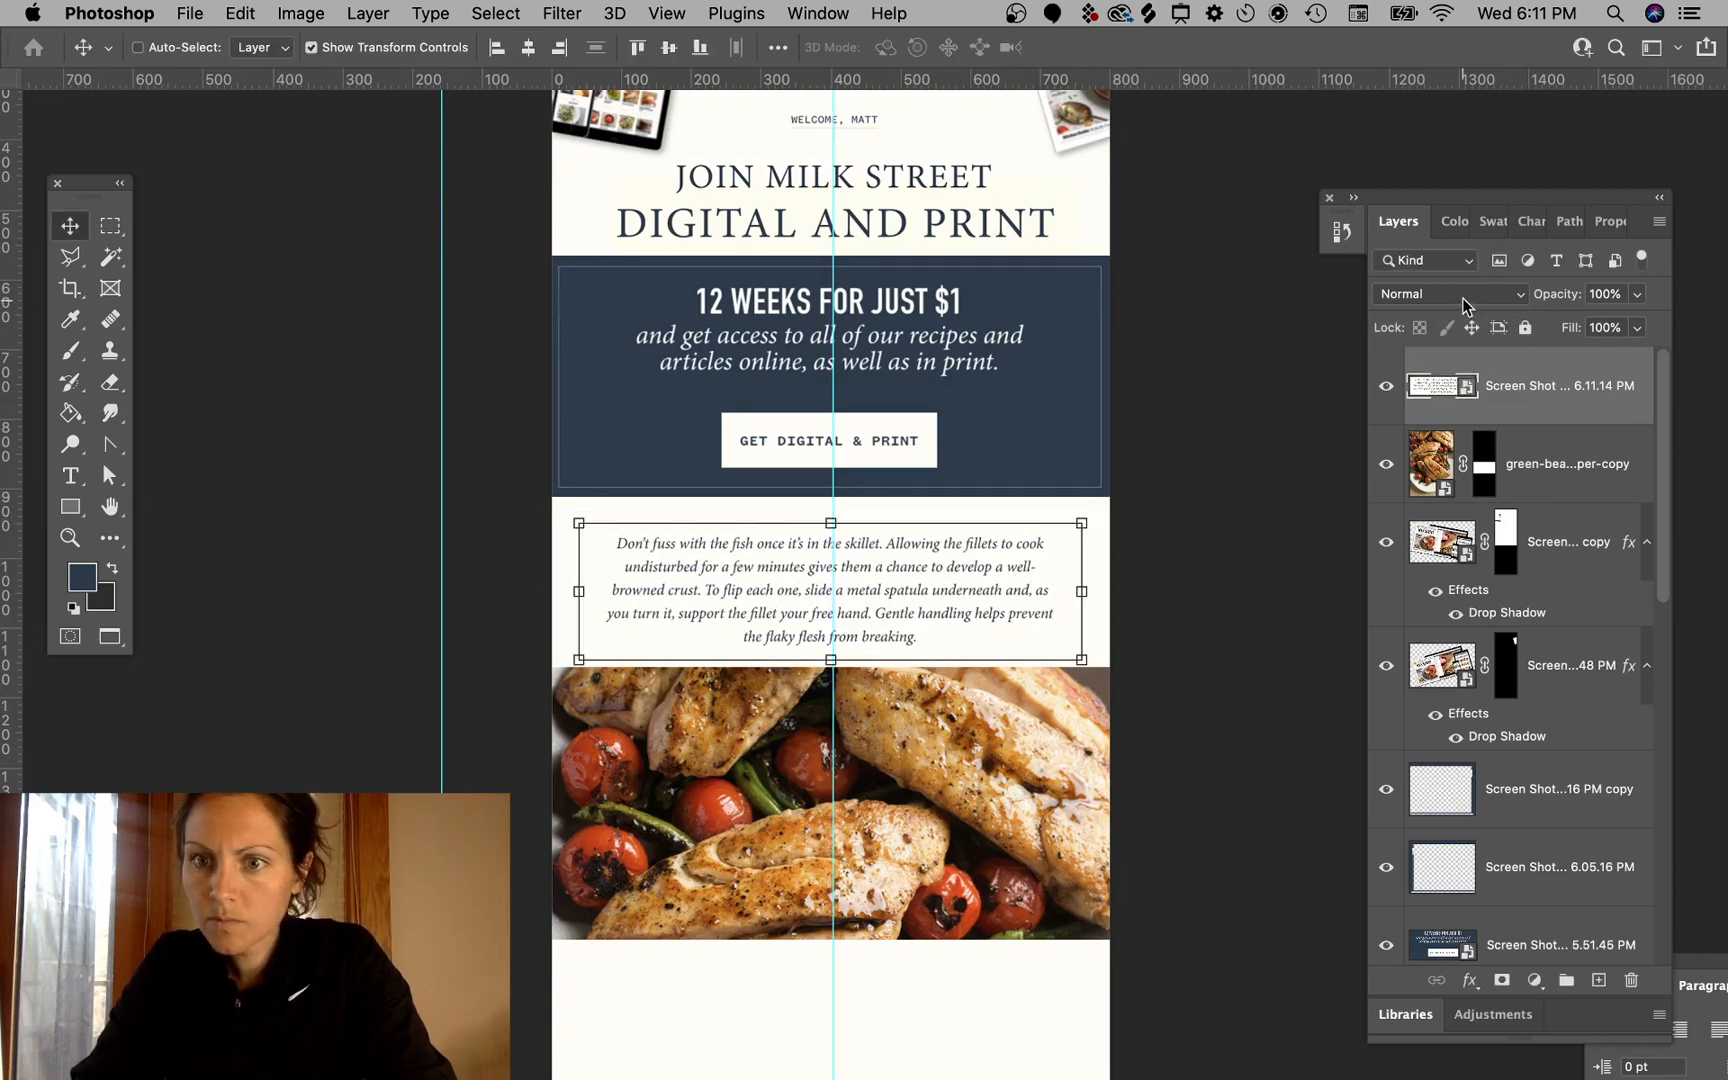
{"action": "left_click", "coordinate": [1463, 297]}
{"action": "left_click", "coordinate": [1408, 361]}
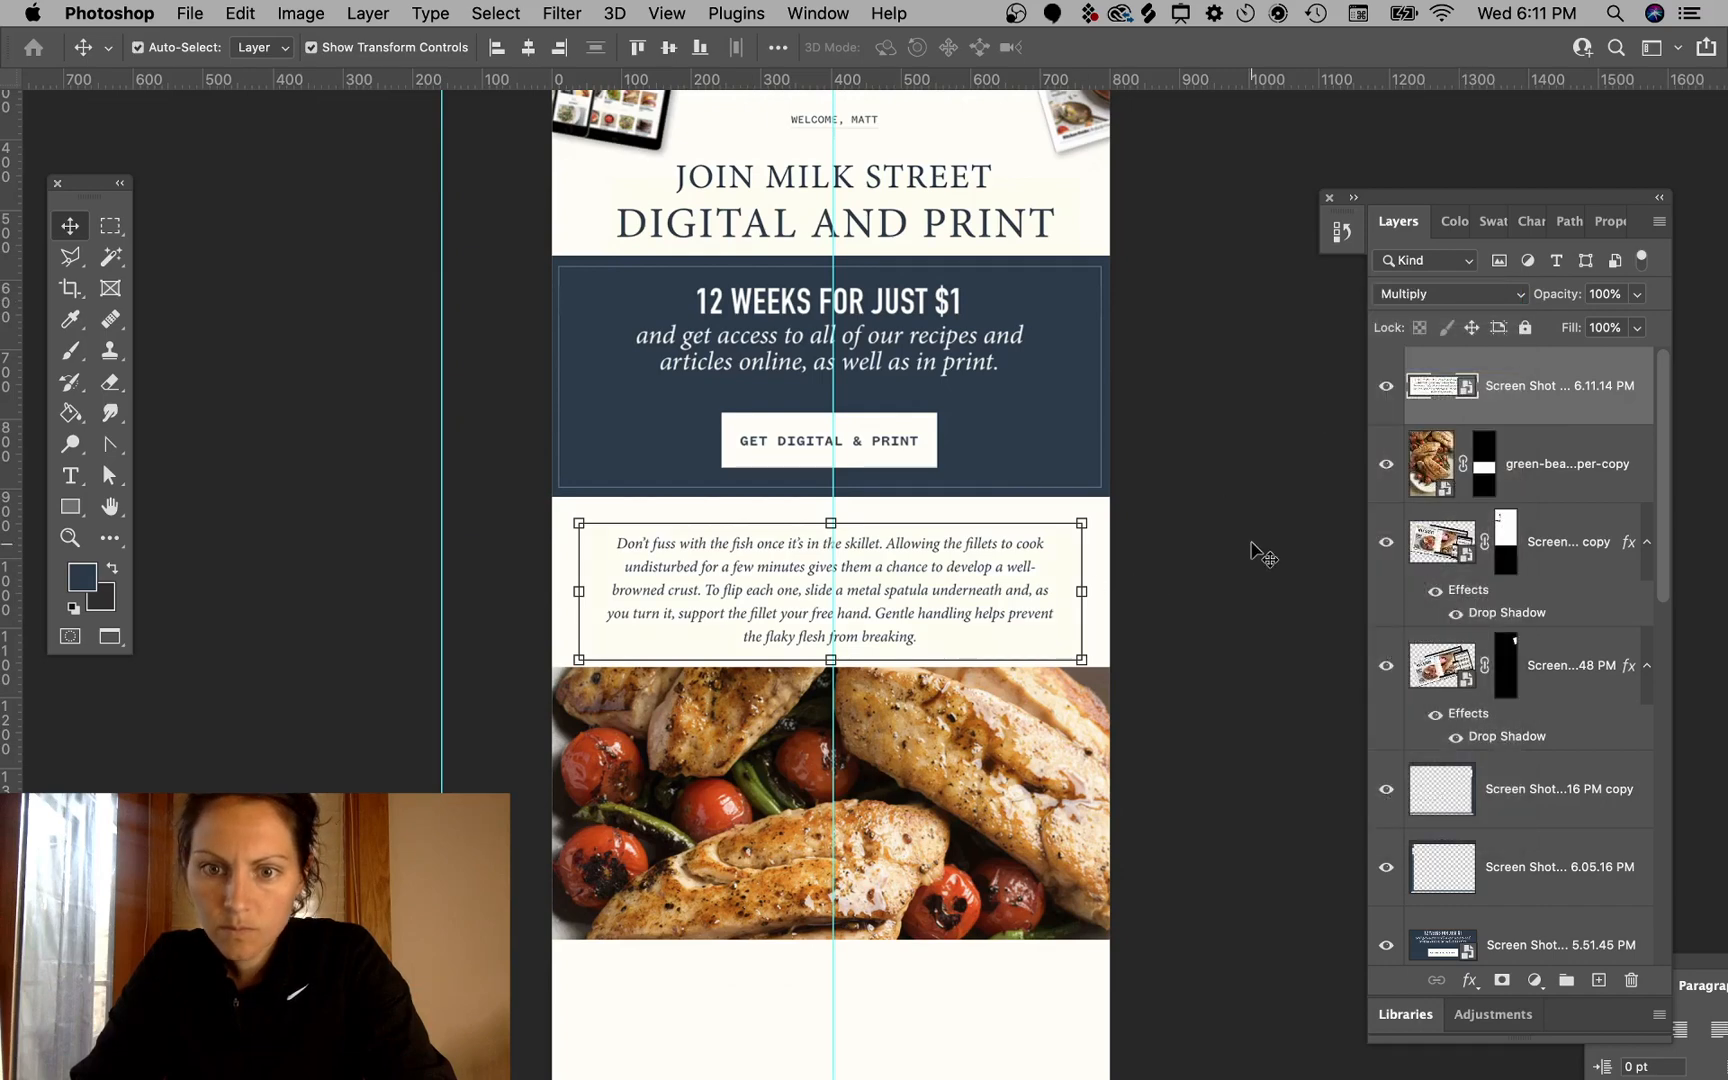
{"action": "left_click", "coordinate": [1262, 553]}
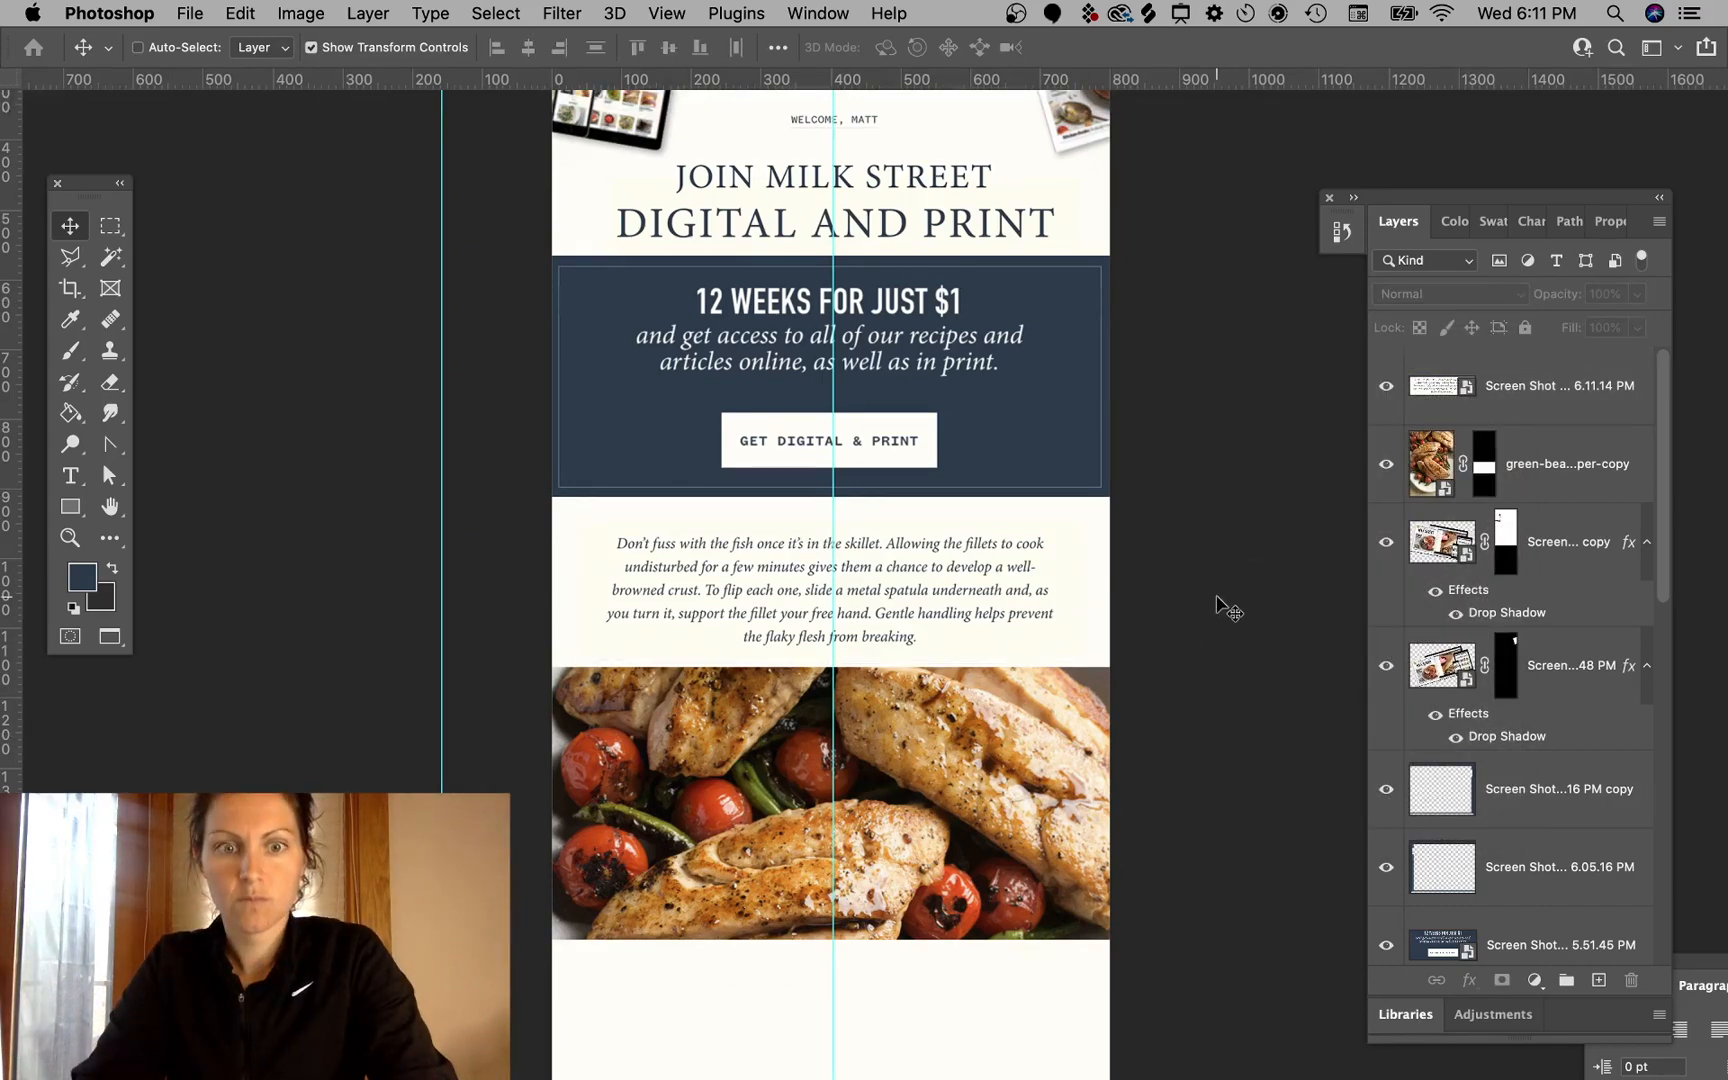
- Nudge the tip paragraph slightly right and up to center it in the cream section
{"action": "scroll", "coordinate": [1228, 608], "scroll_direction": "up", "scroll_amount": 5}
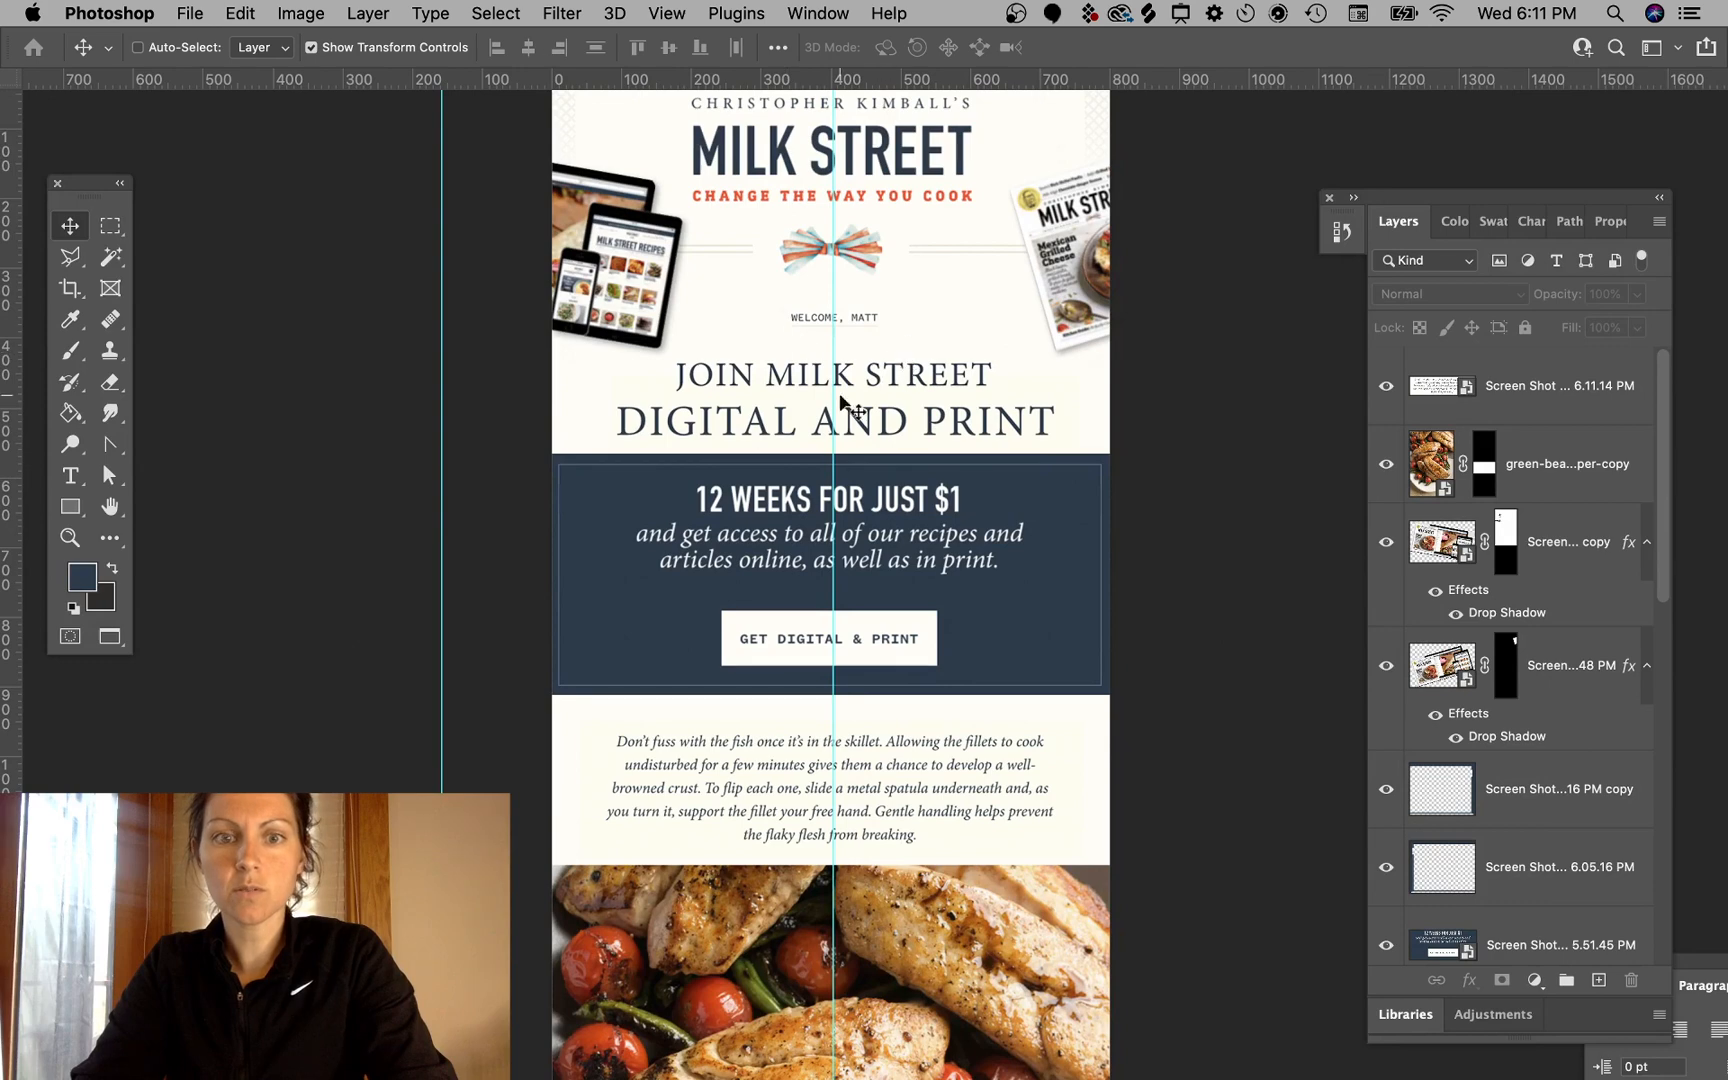
{"action": "scroll", "coordinate": [915, 712], "scroll_direction": "left", "scroll_amount": 3}
{"action": "scroll", "coordinate": [915, 712], "scroll_direction": "down", "scroll_amount": 4}
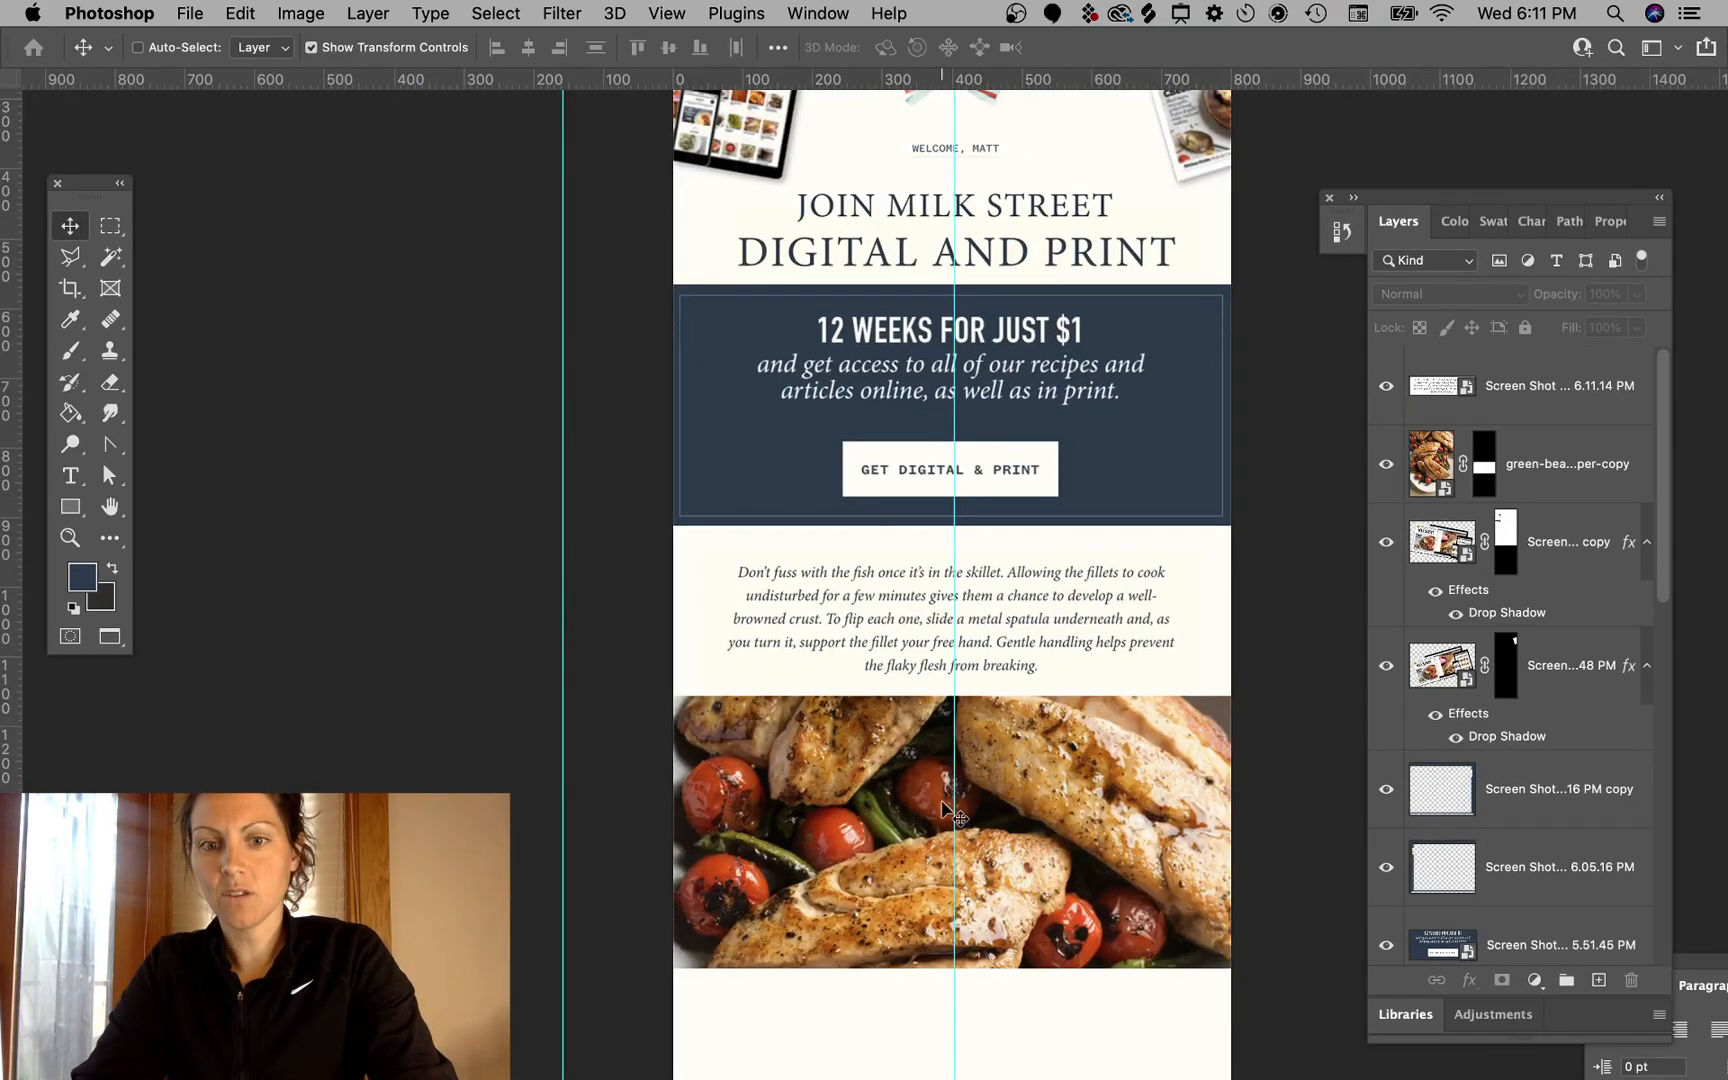
{"action": "scroll", "coordinate": [948, 810], "scroll_direction": "down", "scroll_amount": 3}
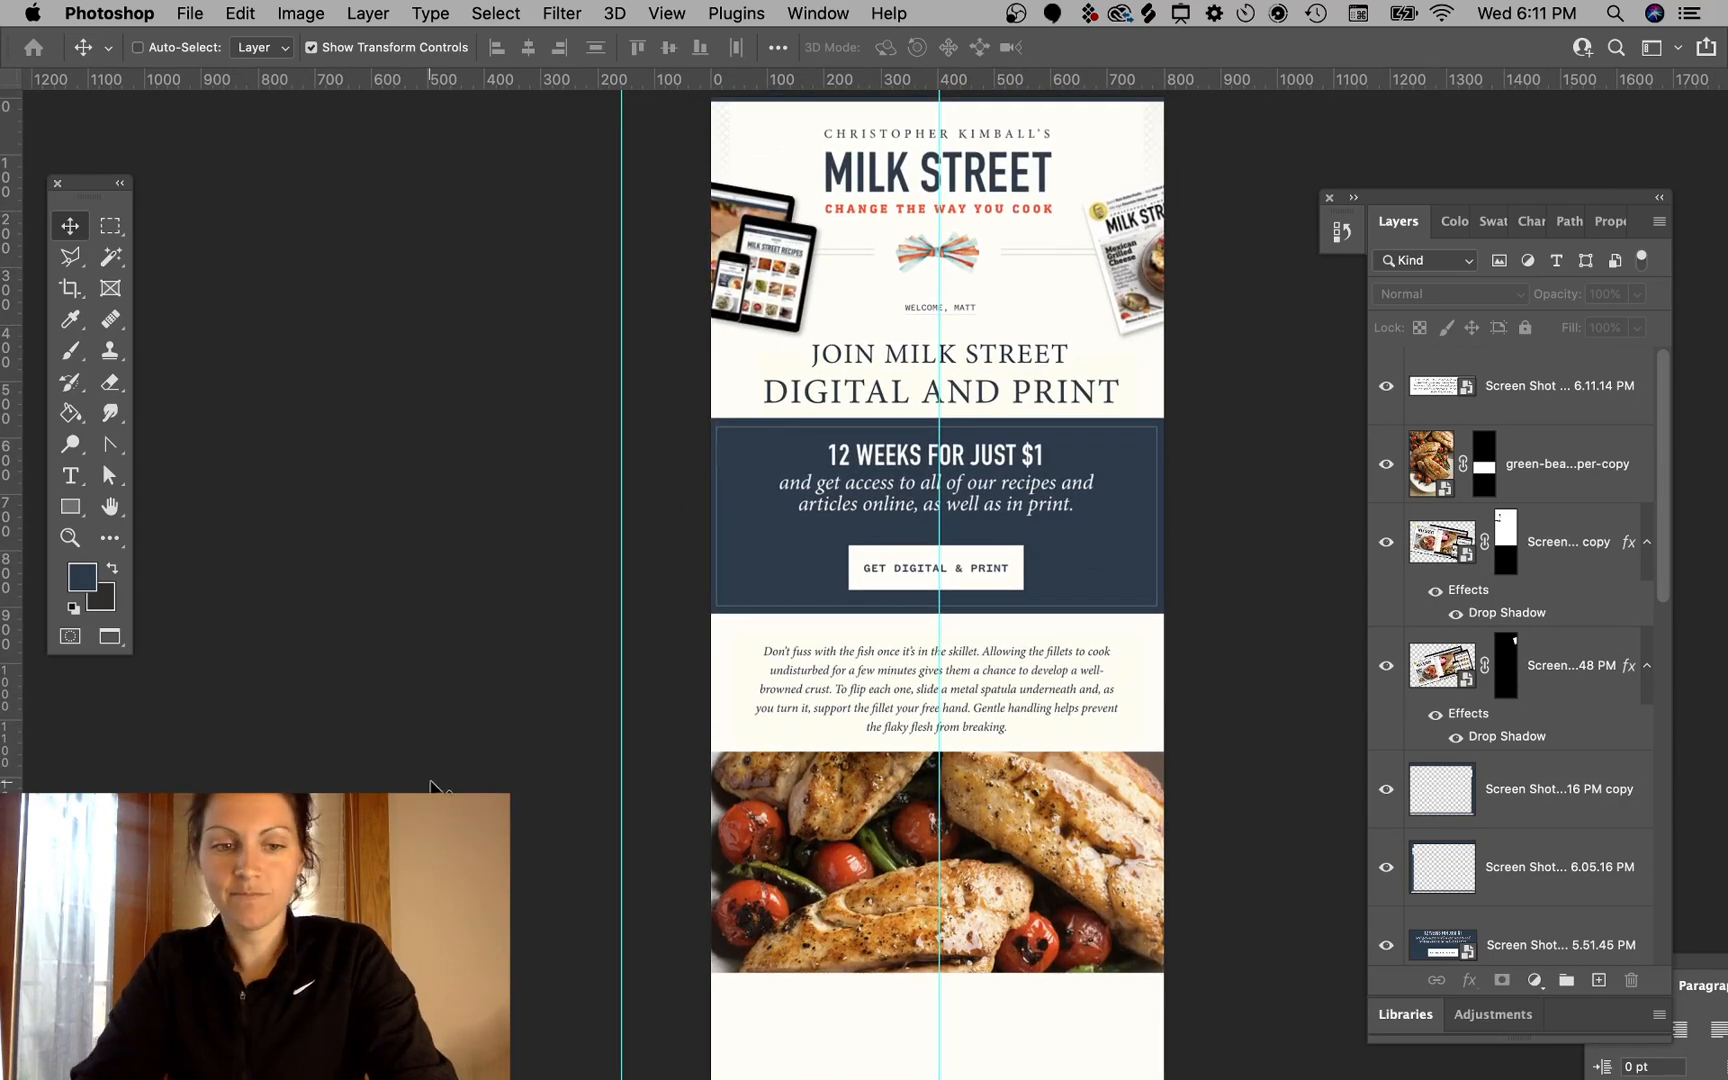
{"action": "scroll", "coordinate": [745, 455], "scroll_direction": "left", "scroll_amount": 5}
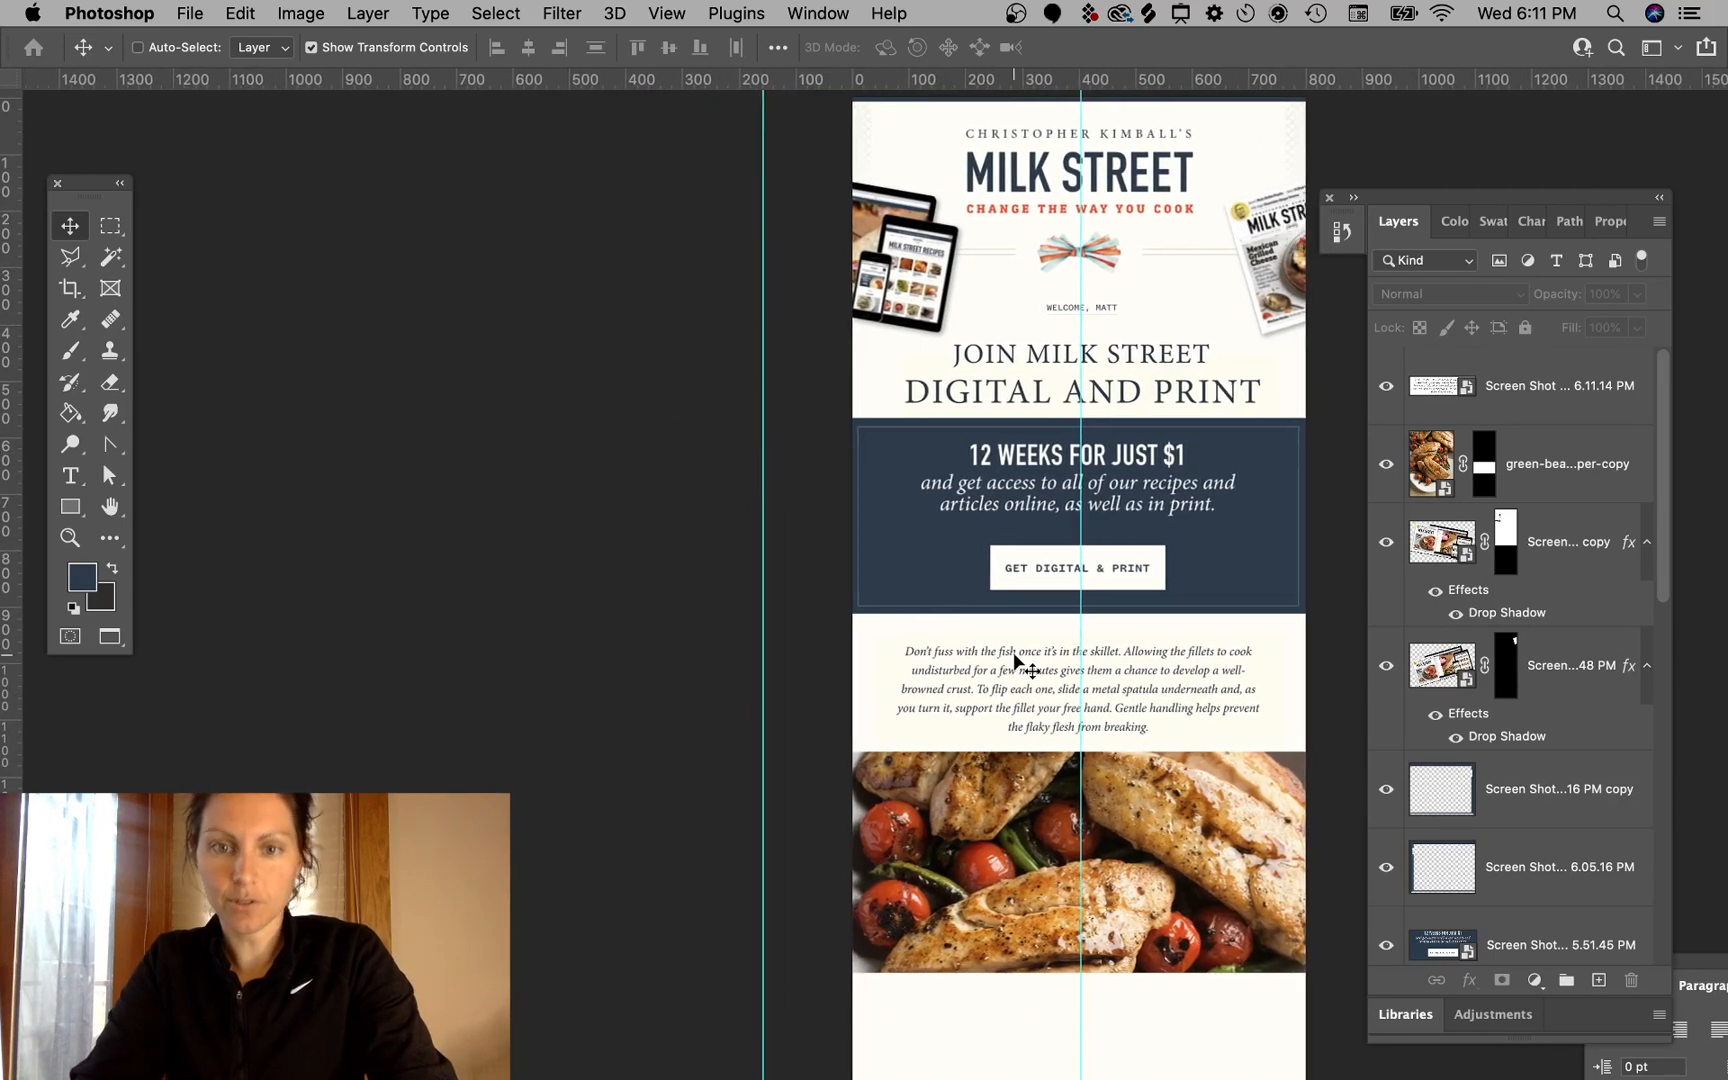
{"action": "scroll", "coordinate": [1172, 460], "scroll_direction": "up", "scroll_amount": 2}
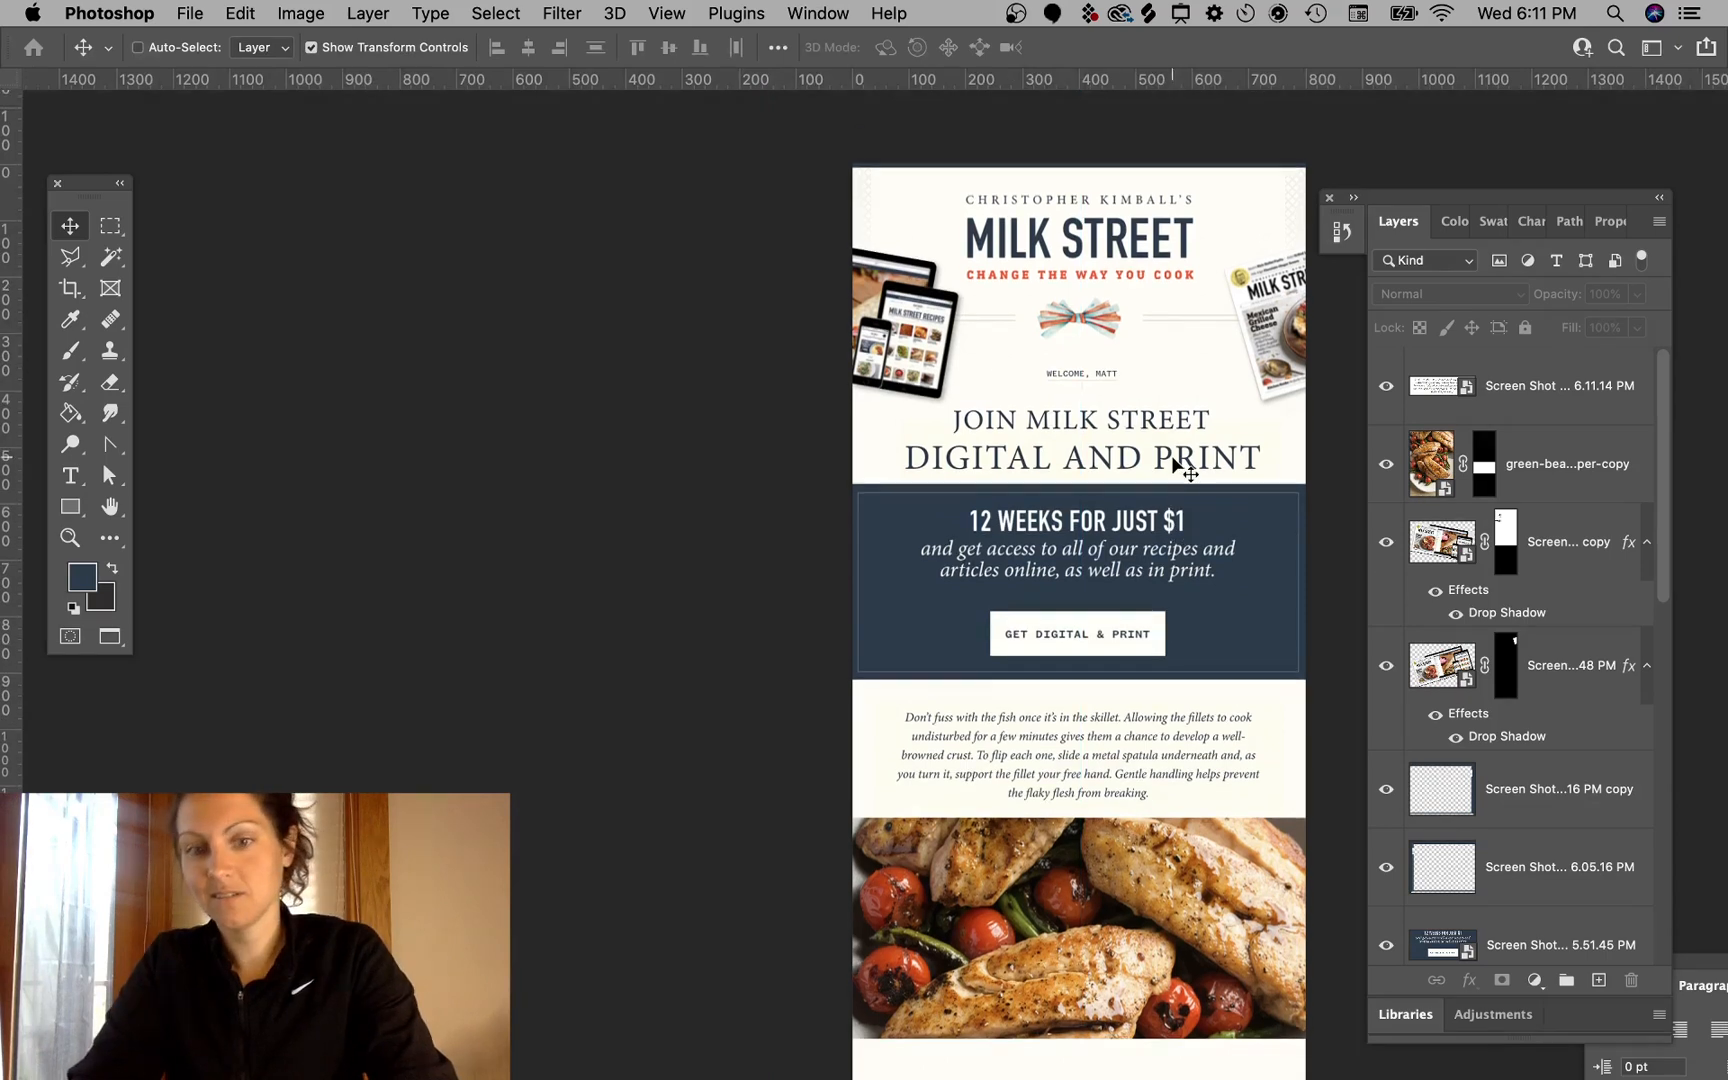
{"action": "scroll", "coordinate": [1172, 460], "scroll_direction": "down", "scroll_amount": 2}
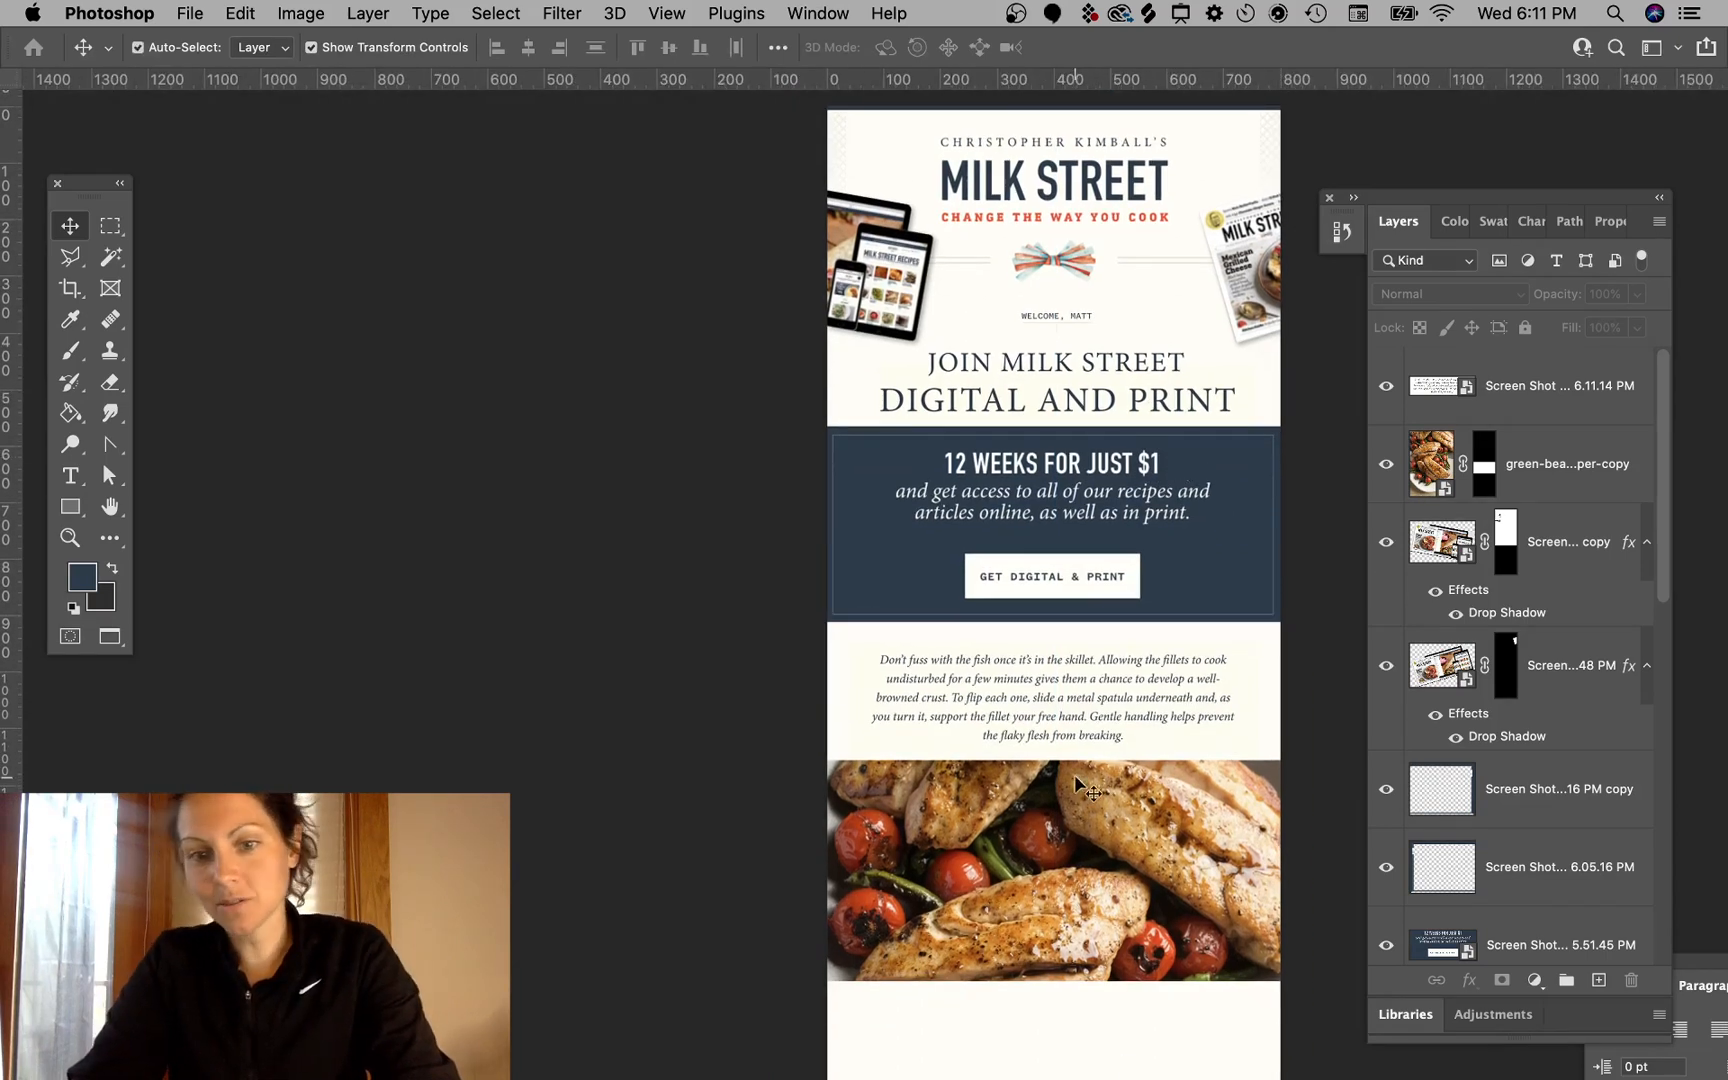
{"action": "left_click_drag", "start_coordinate": [1110, 725], "coordinate": [1177, 710]}
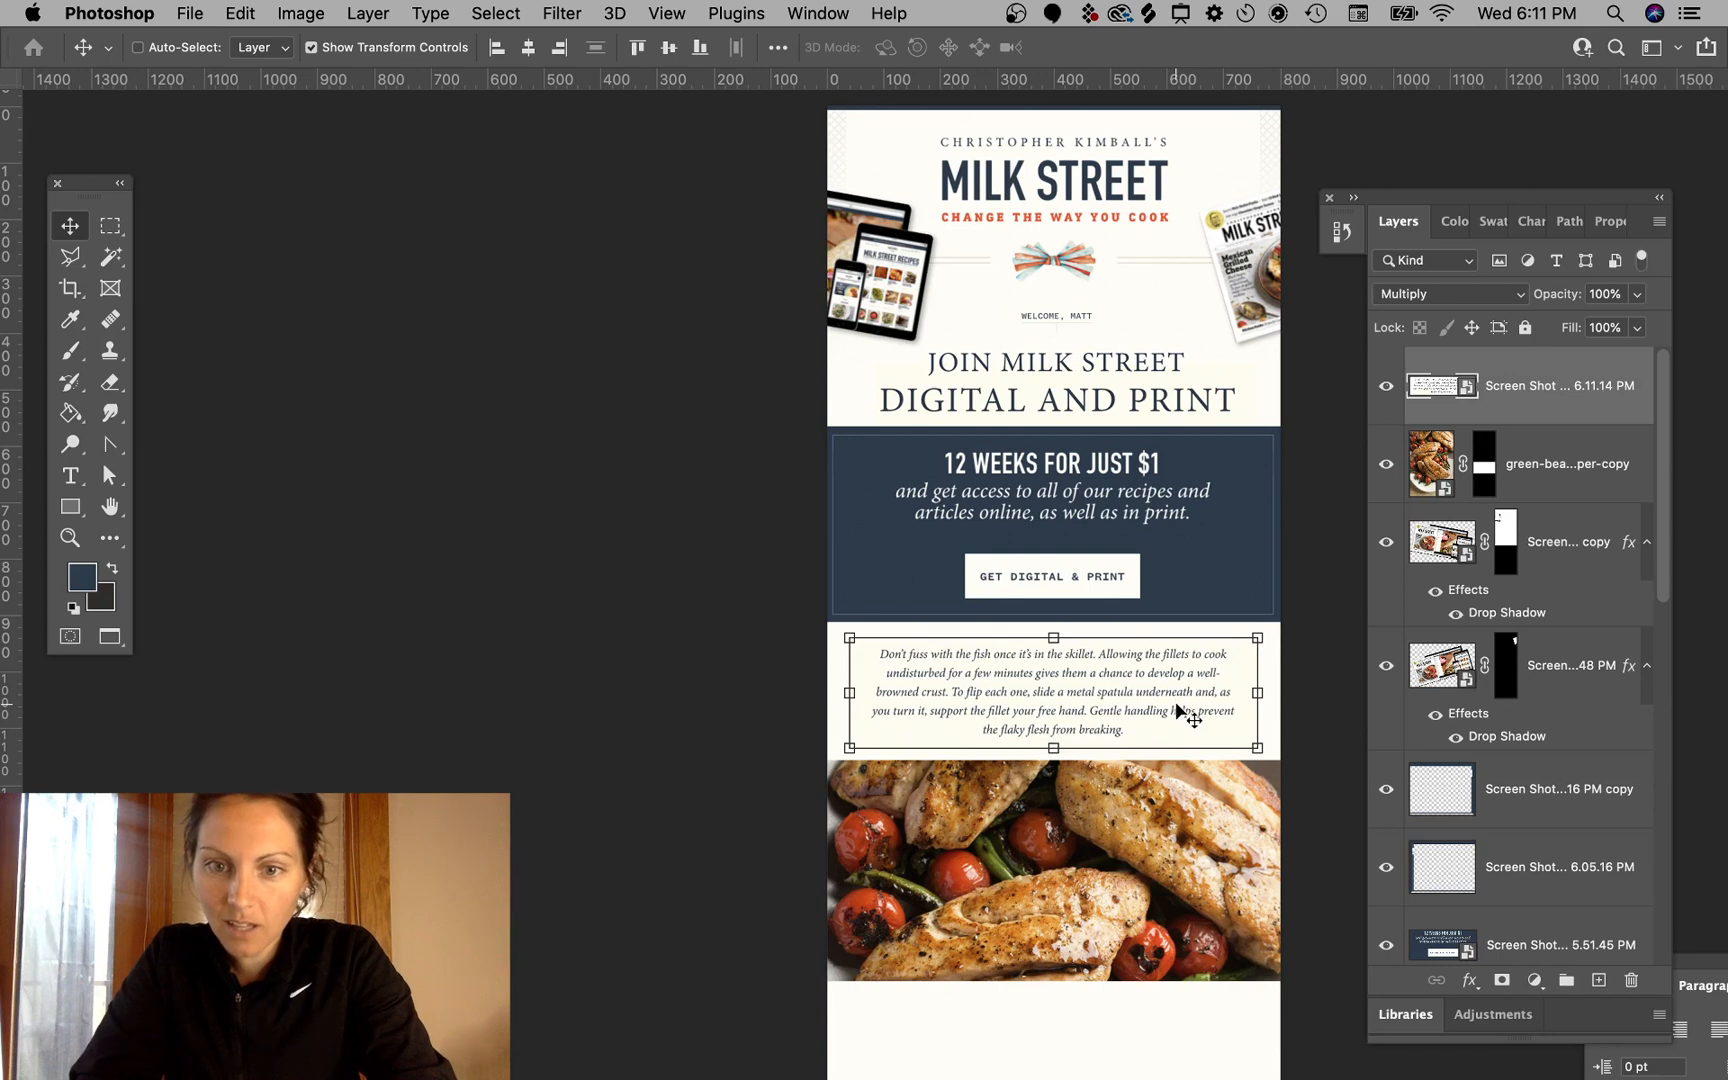
- Switch to the browser, widen and zoom the recipe page, and capture a new screenshot of the tip paragraph
{"action": "left_click", "coordinate": [700, 536], "text": "super"}
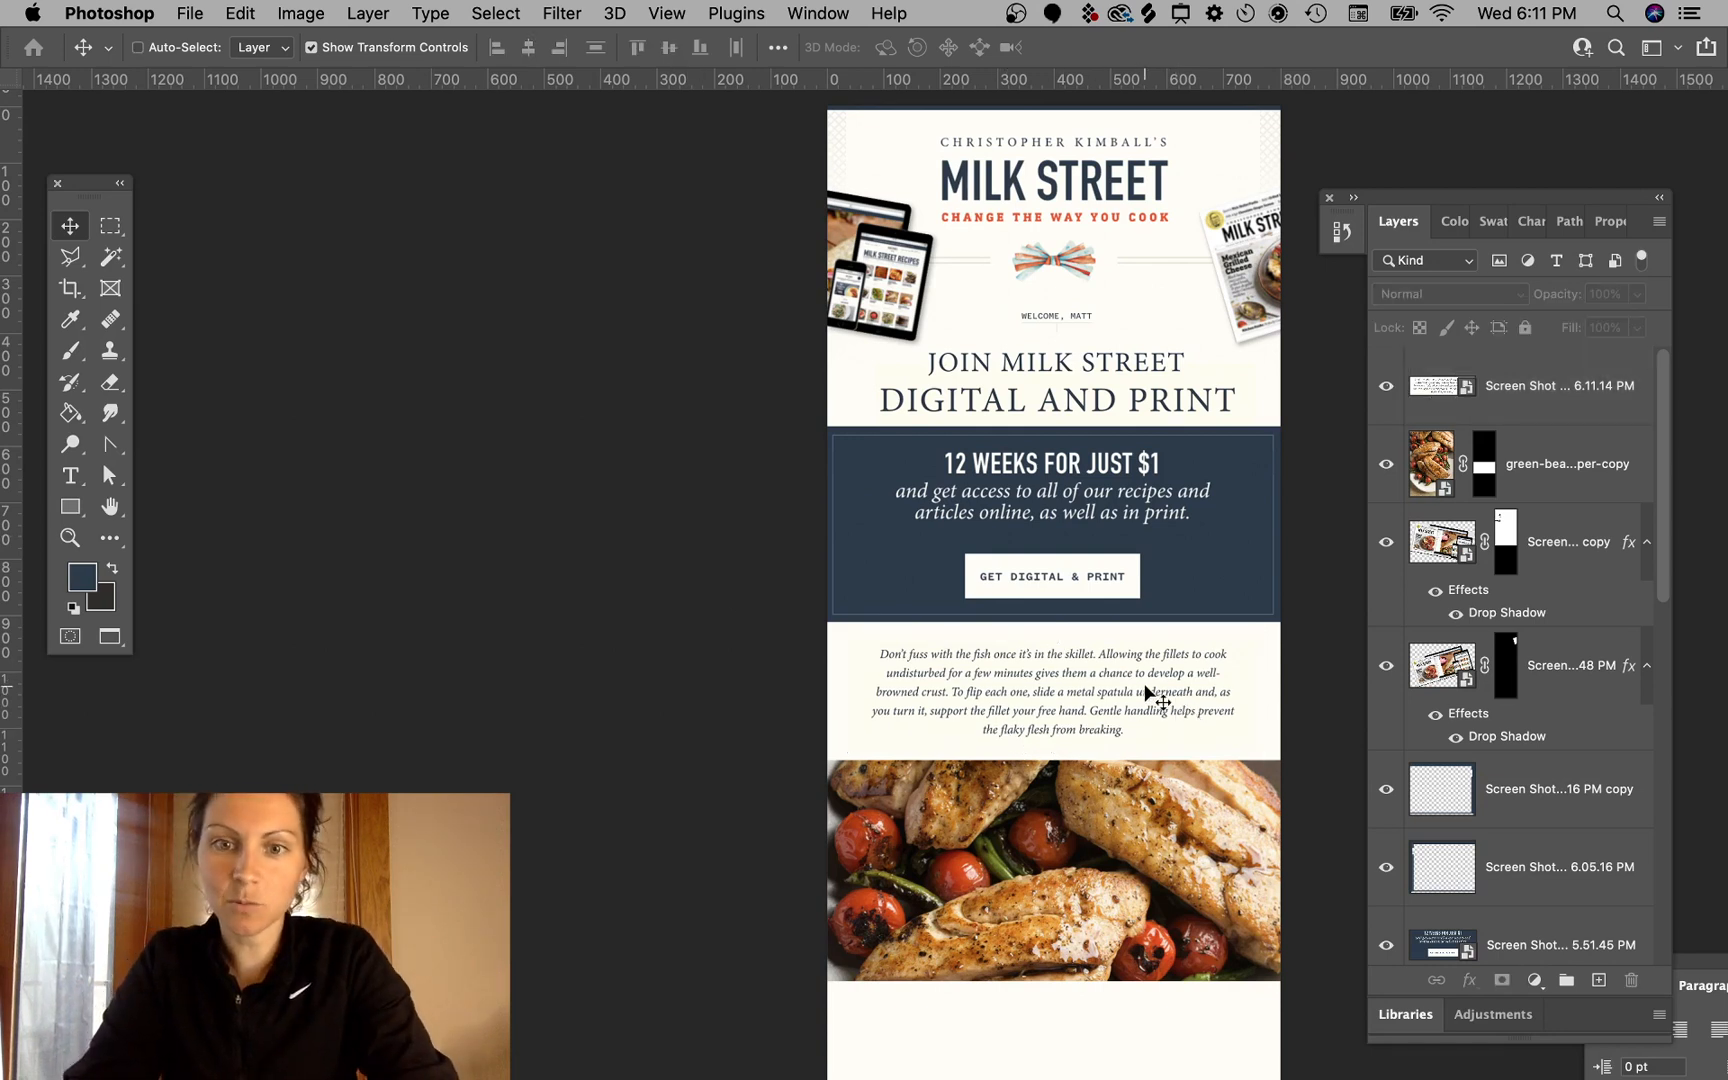
{"action": "mouse_move", "coordinate": [1726, 1078]}
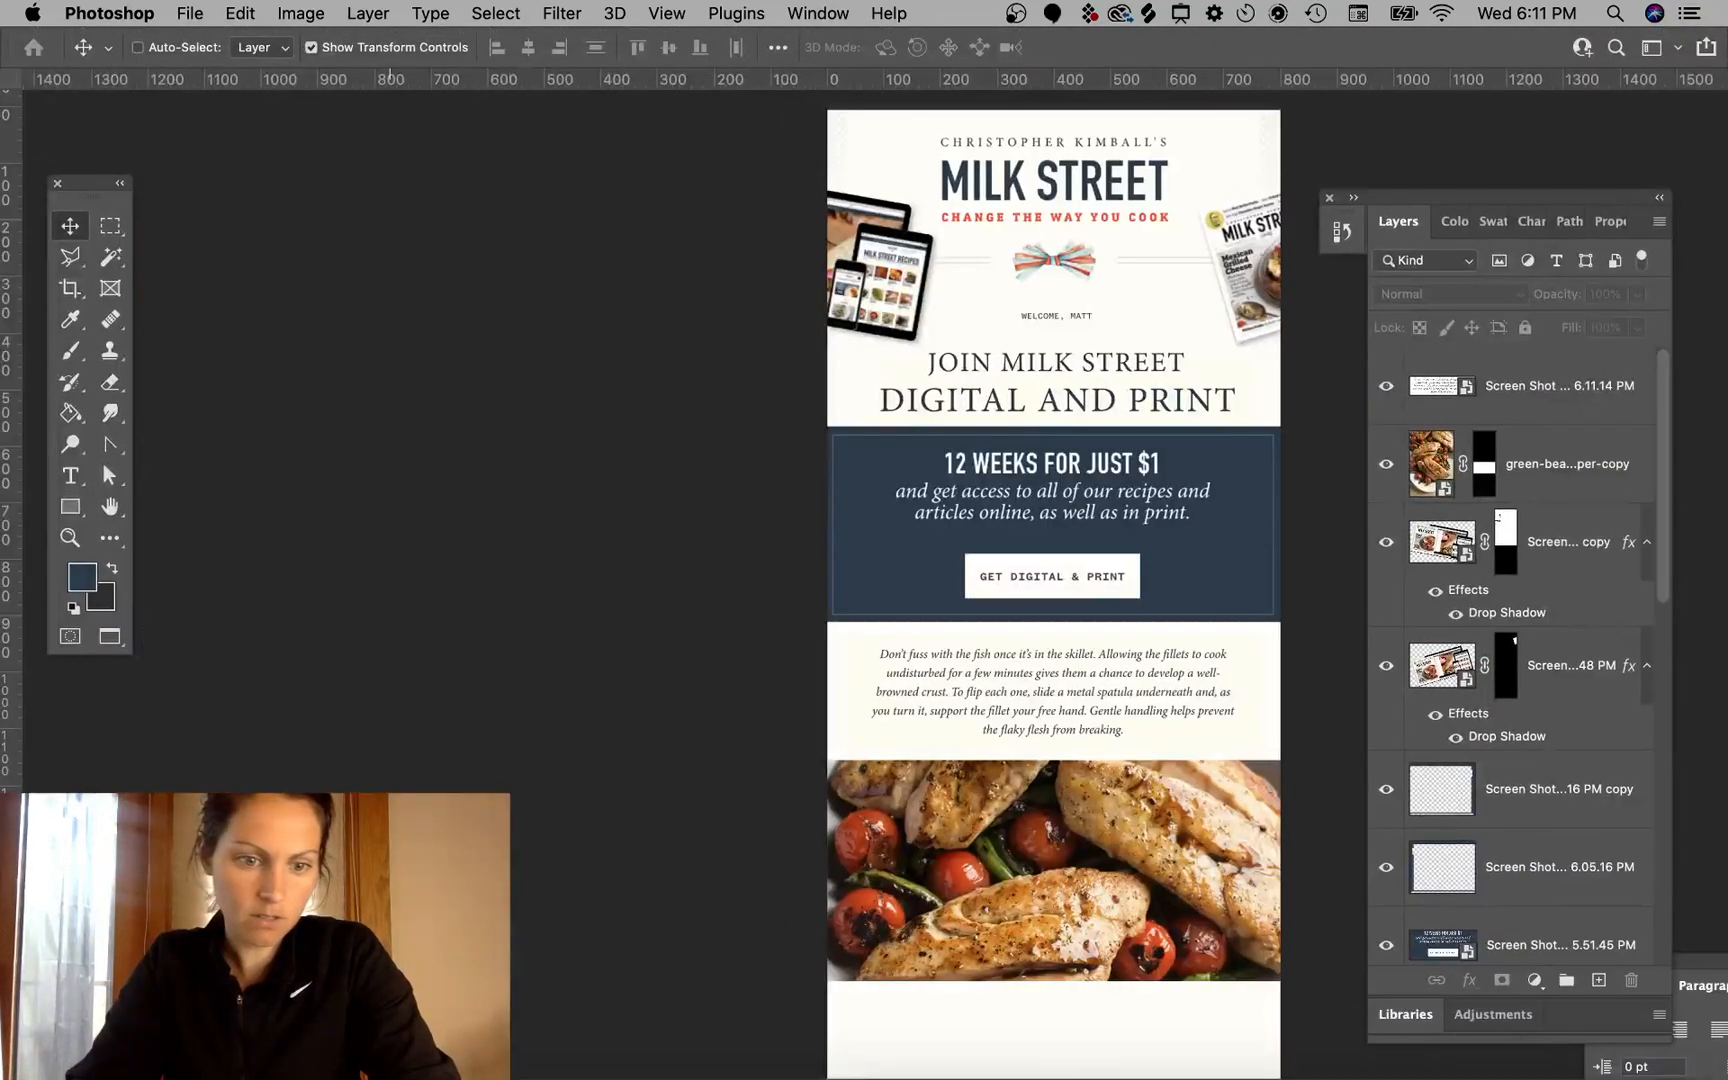
{"action": "mouse_move", "coordinate": [276, 1077]}
{"action": "key", "text": "ctrl+Right"}
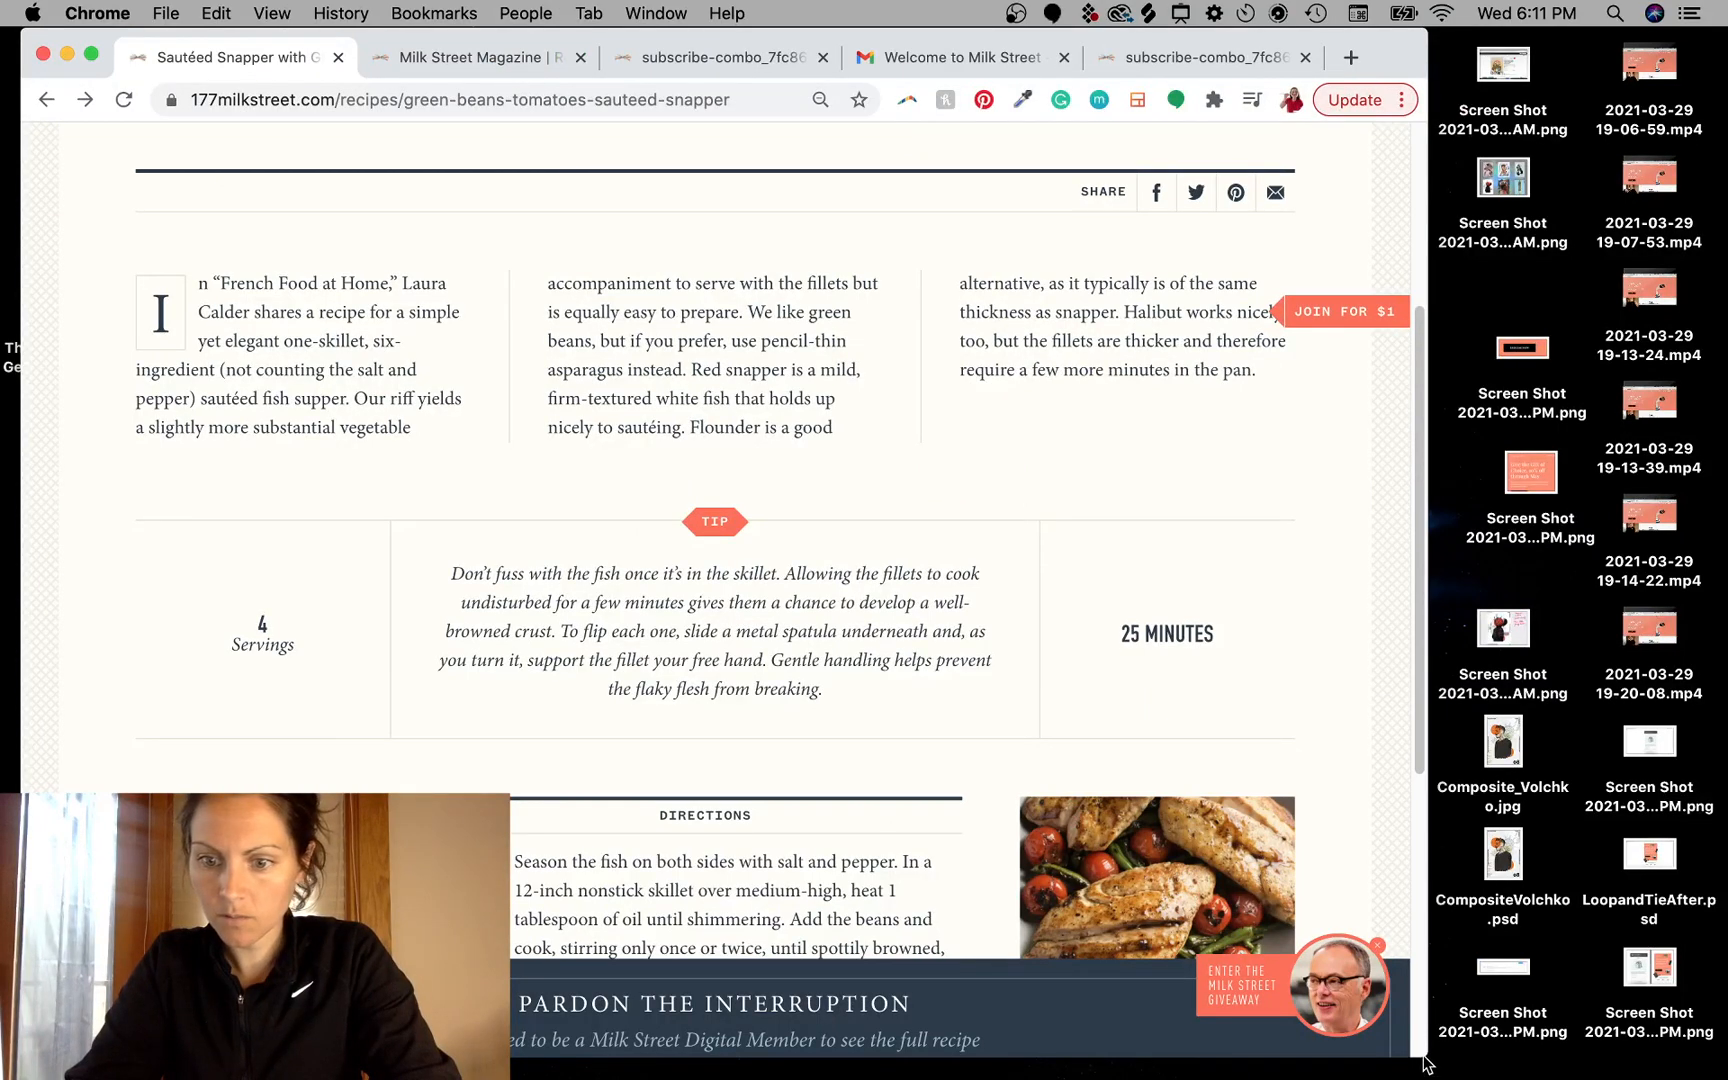
{"action": "left_click_drag", "start_coordinate": [1425, 1063], "coordinate": [1150, 1065]}
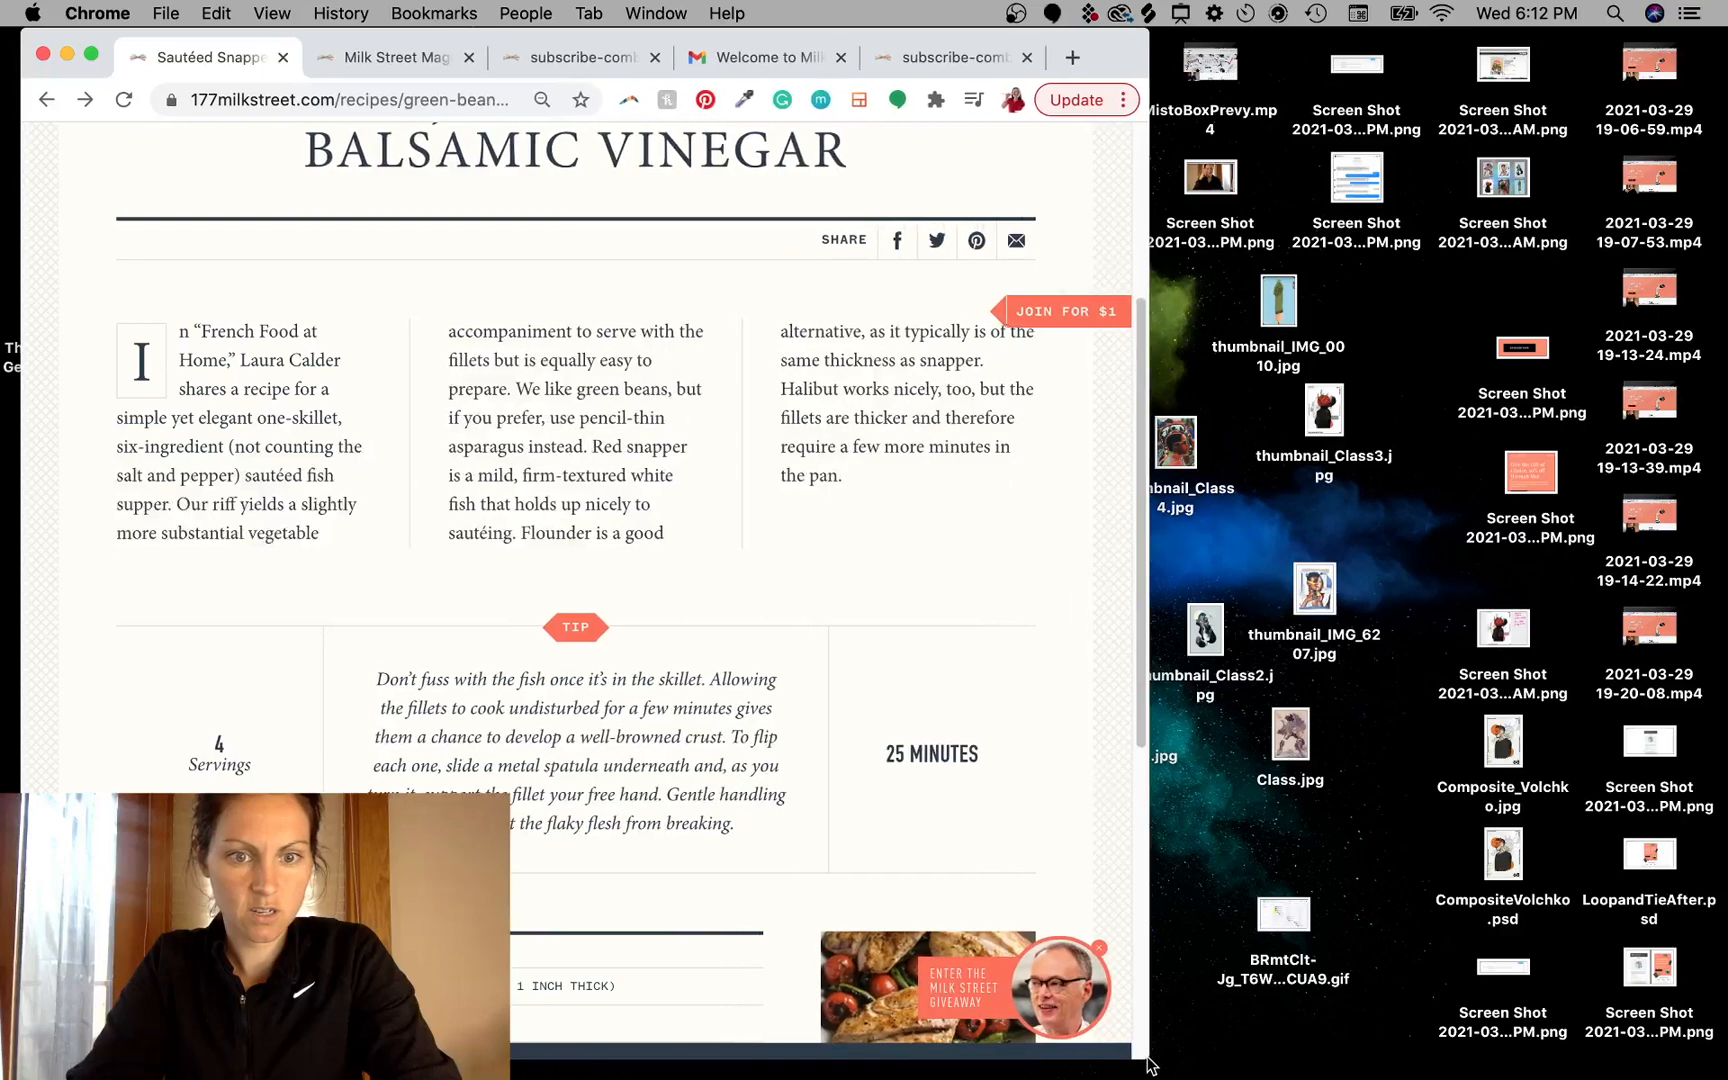
{"action": "key", "text": "super+equal"}
{"action": "key", "text": "super+equal"}
{"action": "key", "text": "super+equal"}
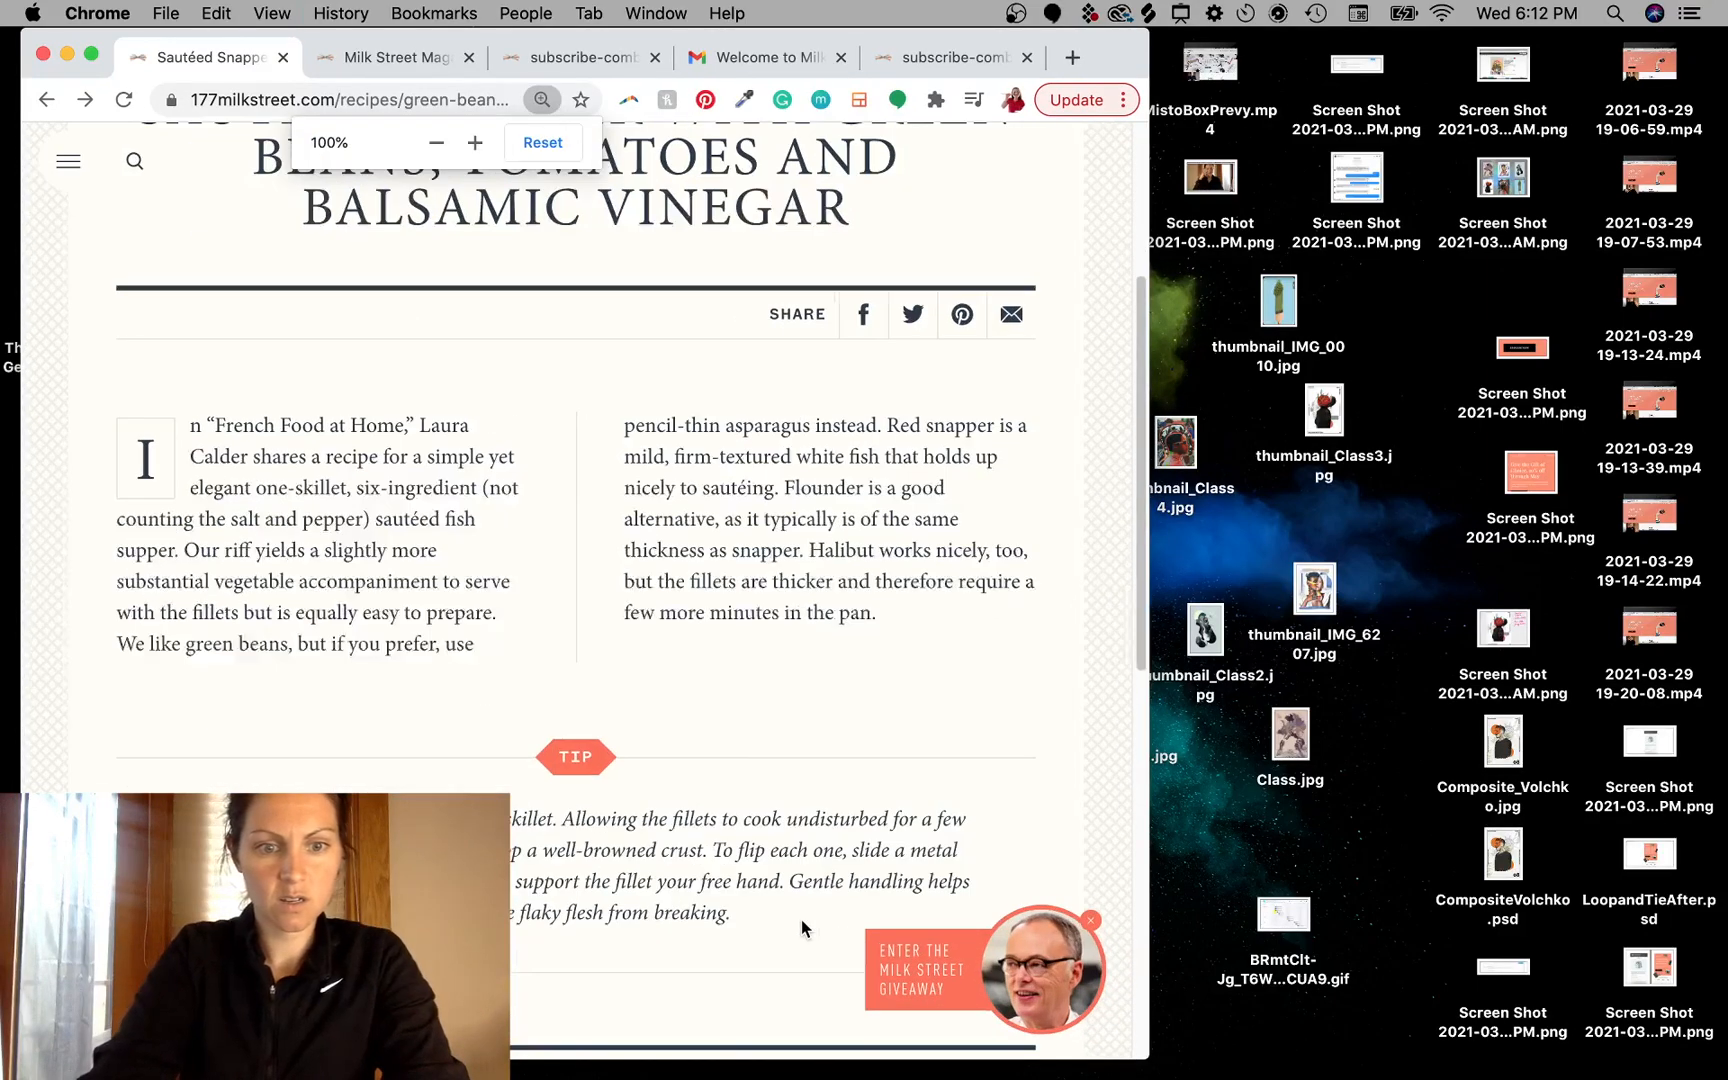
{"action": "scroll", "coordinate": [793, 913], "scroll_direction": "down", "scroll_amount": 5}
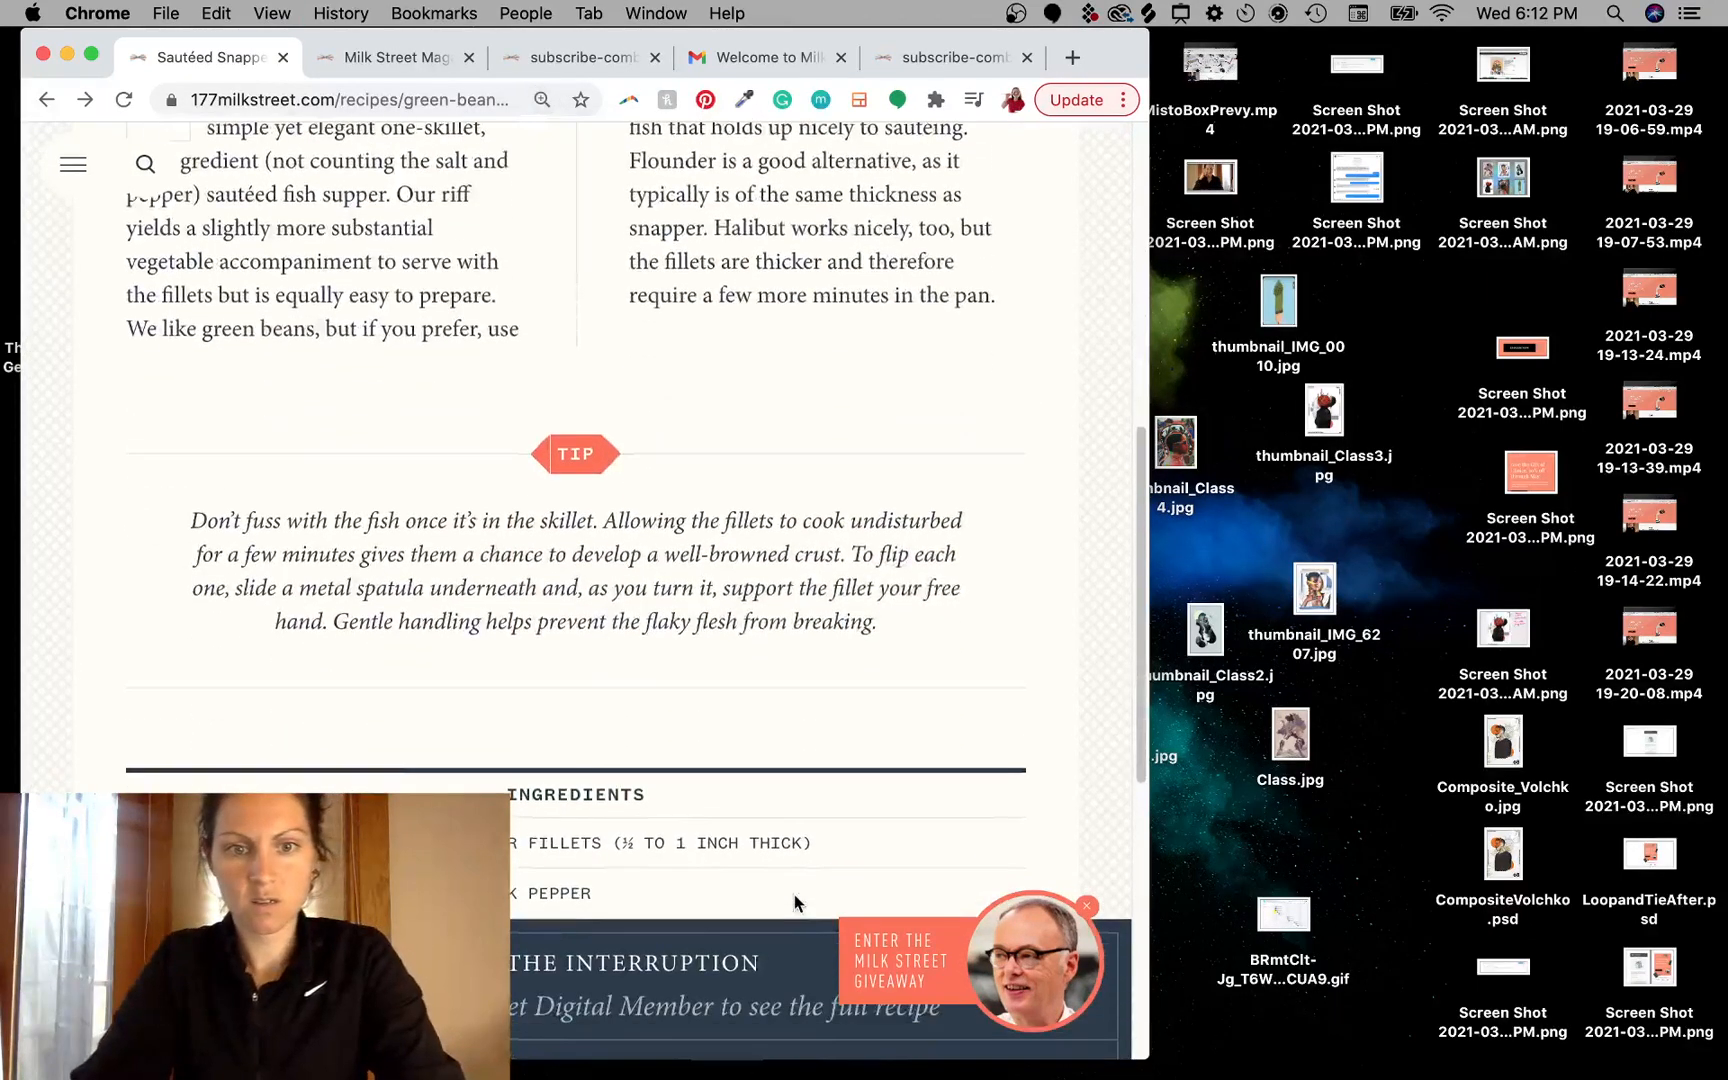
{"action": "left_click_drag", "start_coordinate": [1148, 1066], "coordinate": [1342, 960]}
{"action": "mouse_move", "coordinate": [1603, 960]}
{"action": "left_mouse_down"}
{"action": "mouse_move", "coordinate": [1590, 930]}
{"action": "mouse_move", "coordinate": [1725, 920]}
{"action": "mouse_move", "coordinate": [1605, 1000]}
{"action": "mouse_move", "coordinate": [1718, 970]}
{"action": "mouse_move", "coordinate": [1577, 978]}
{"action": "left_mouse_up"}
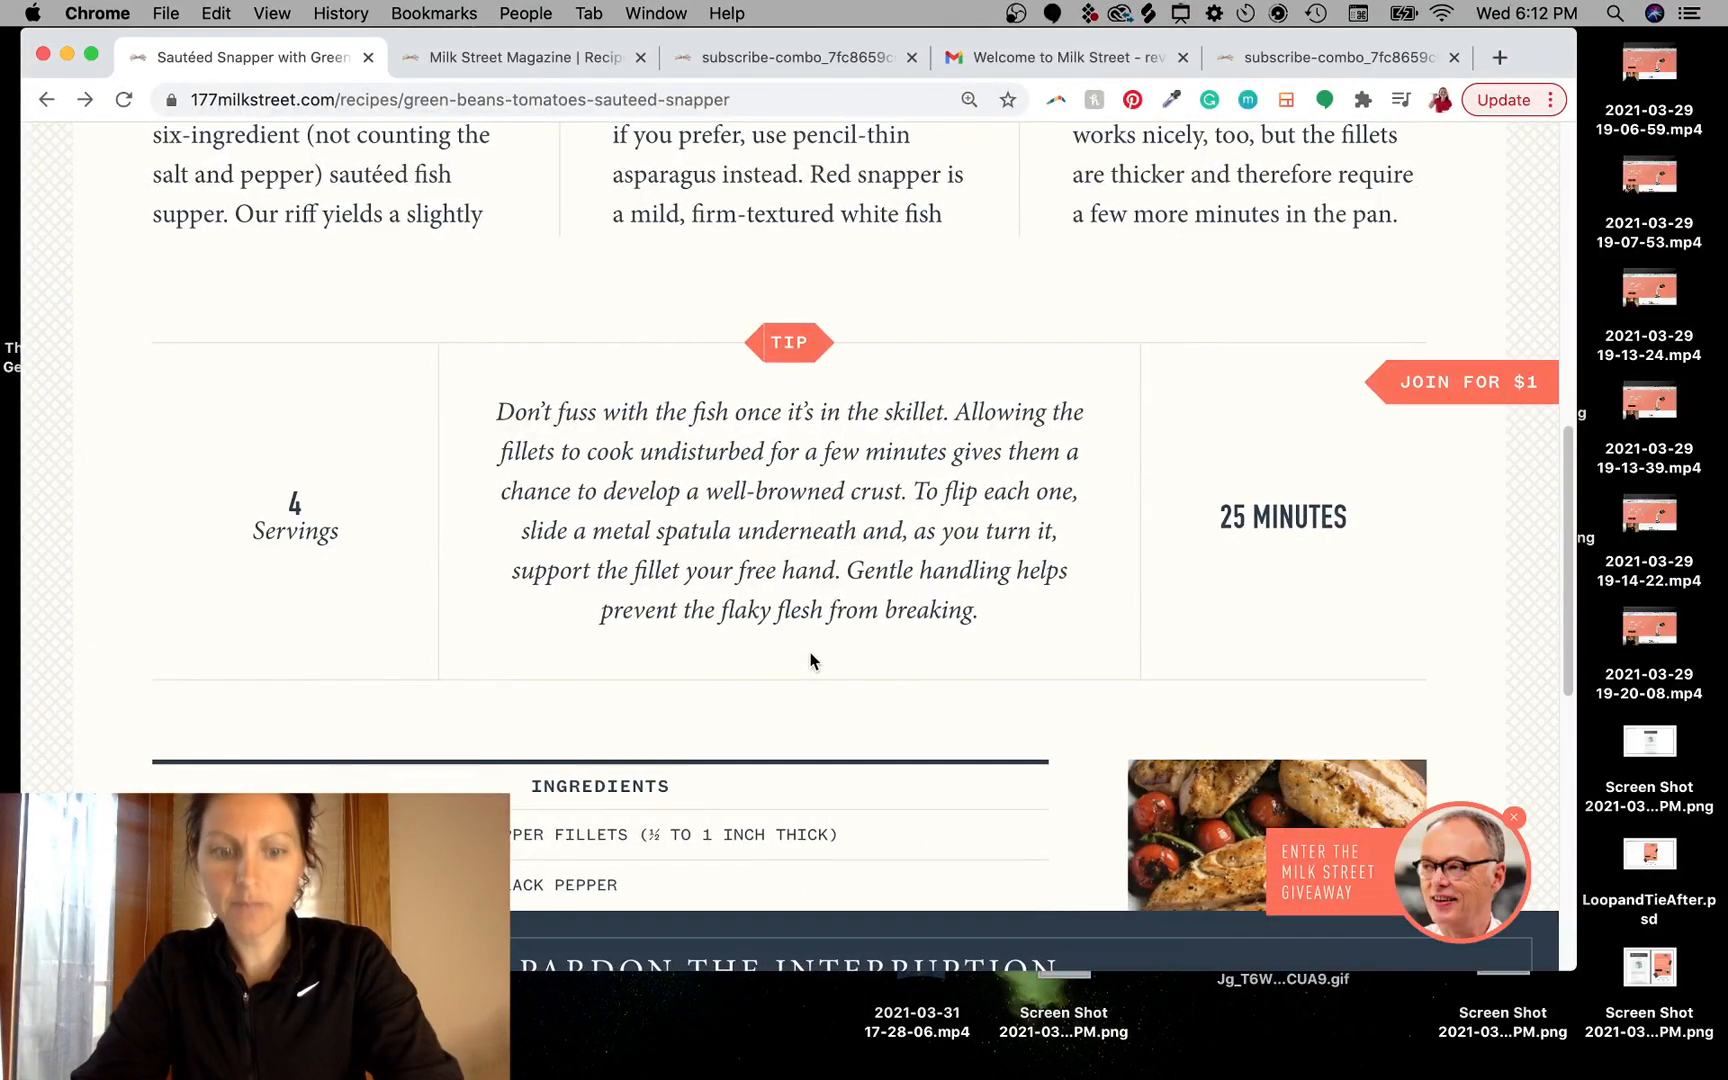
{"action": "left_click_drag", "start_coordinate": [455, 385], "coordinate": [1122, 659]}
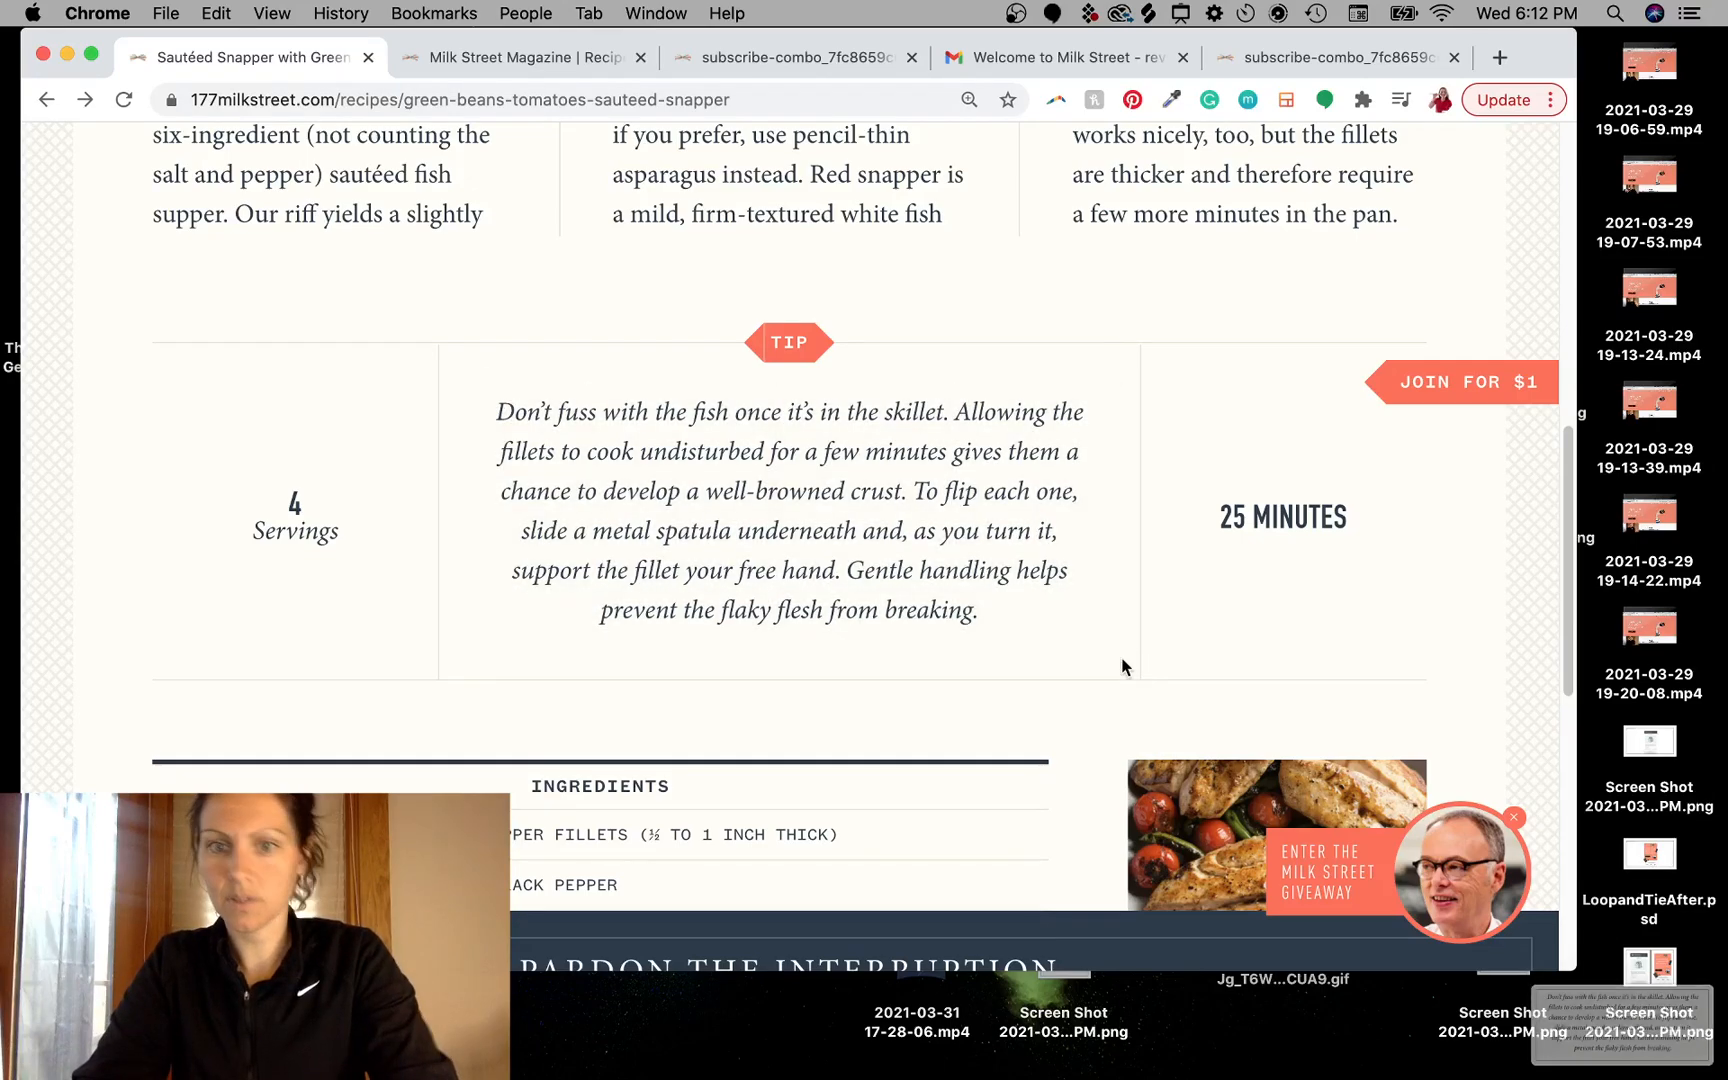
- Place the new tip screenshot into the mockup, scale it to about 57% and position it in the cream section below the banner
{"action": "left_click_drag", "start_coordinate": [1616, 1000], "coordinate": [1030, 724]}
{"action": "key", "text": "ctrl+Left"}
{"action": "scroll", "coordinate": [1120, 740], "scroll_direction": "right", "scroll_amount": 5}
{"action": "scroll", "coordinate": [1120, 740], "scroll_direction": "down", "scroll_amount": 3}
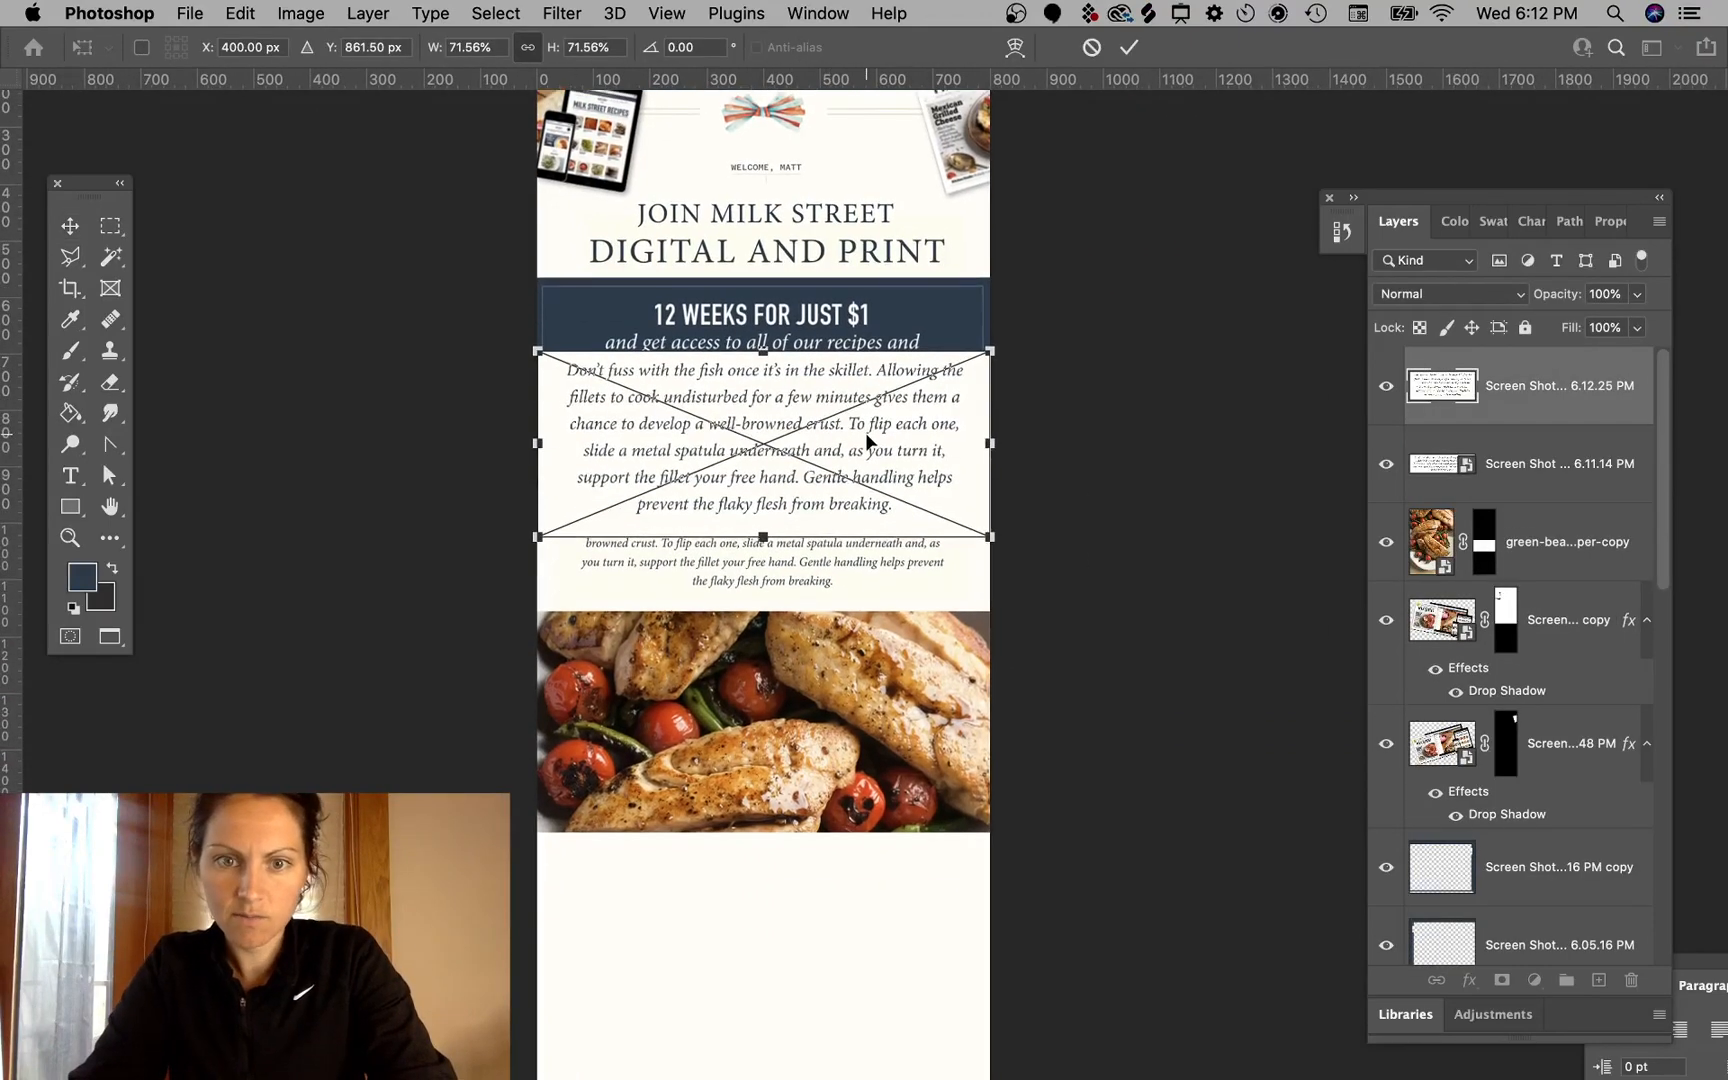
{"action": "key", "text": "Return"}
{"action": "left_click_drag", "start_coordinate": [987, 350], "coordinate": [956, 394]}
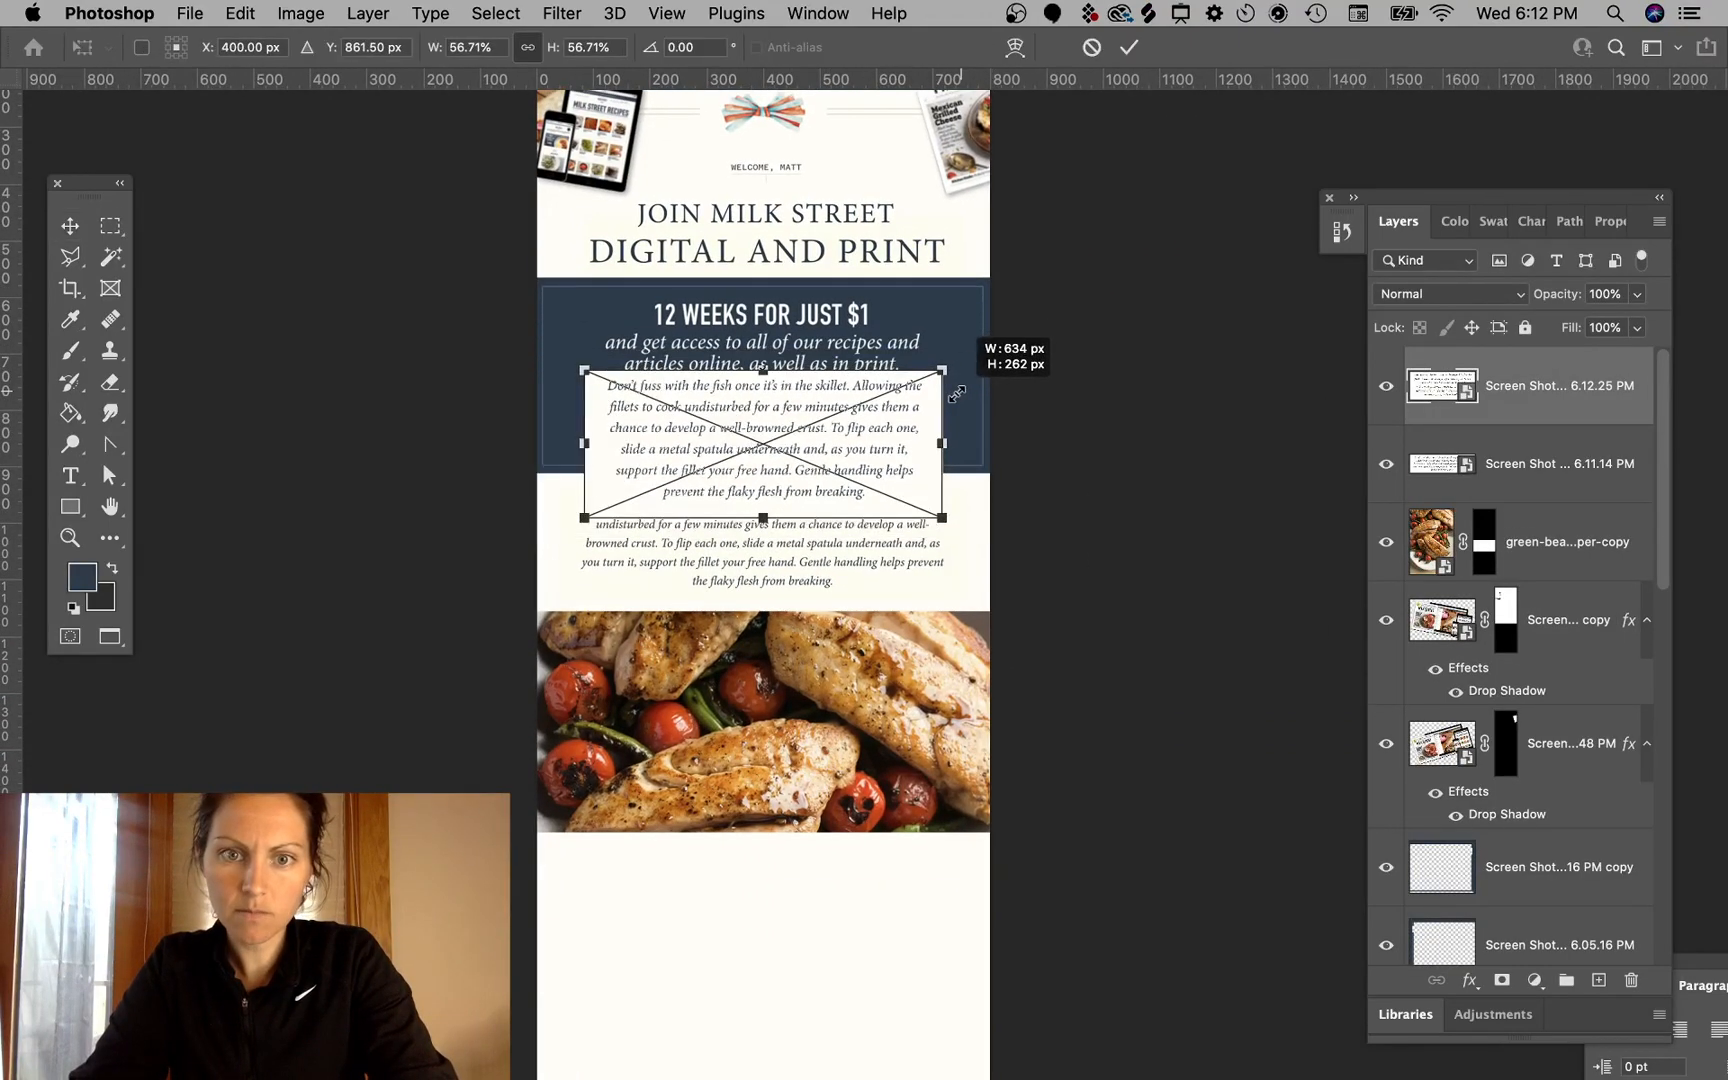
{"action": "left_click_drag", "start_coordinate": [870, 438], "coordinate": [870, 548]}
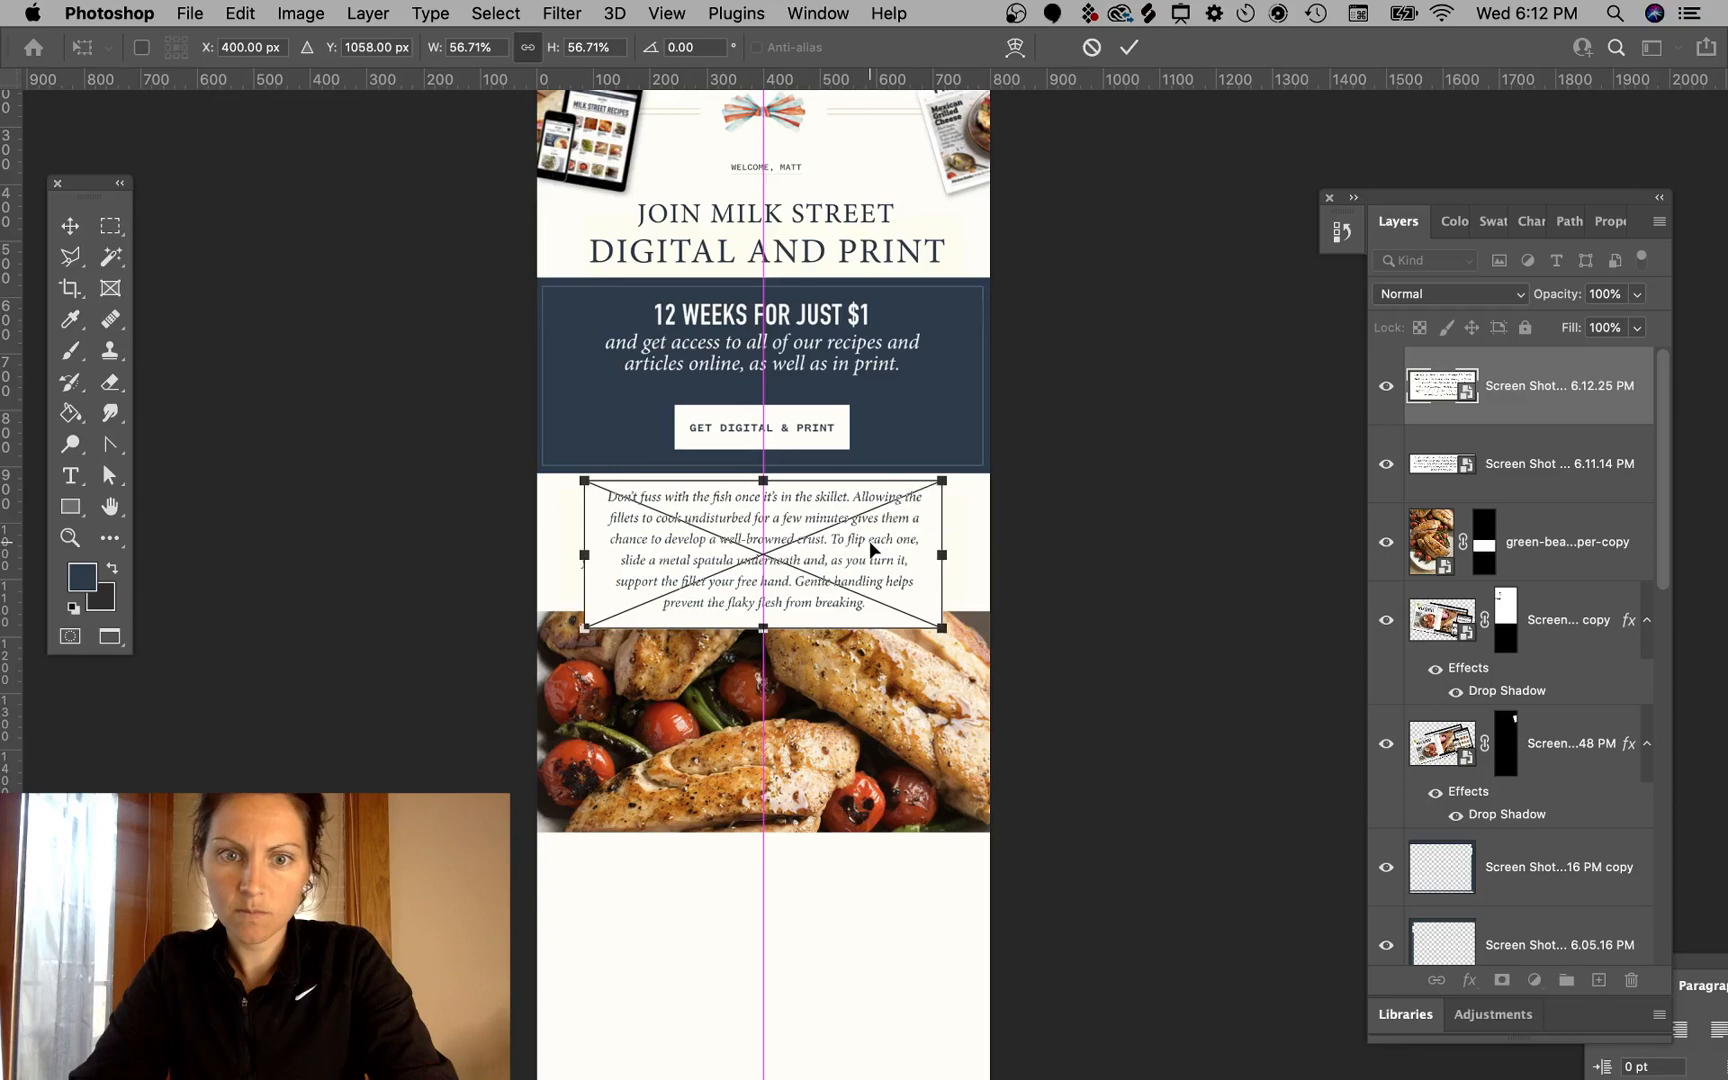
{"action": "key", "text": "Return"}
- Set the new tip layer's blend mode to Multiply and hide the earlier tip paragraph layer
{"action": "left_click", "coordinate": [1040, 557]}
{"action": "left_click", "coordinate": [913, 590]}
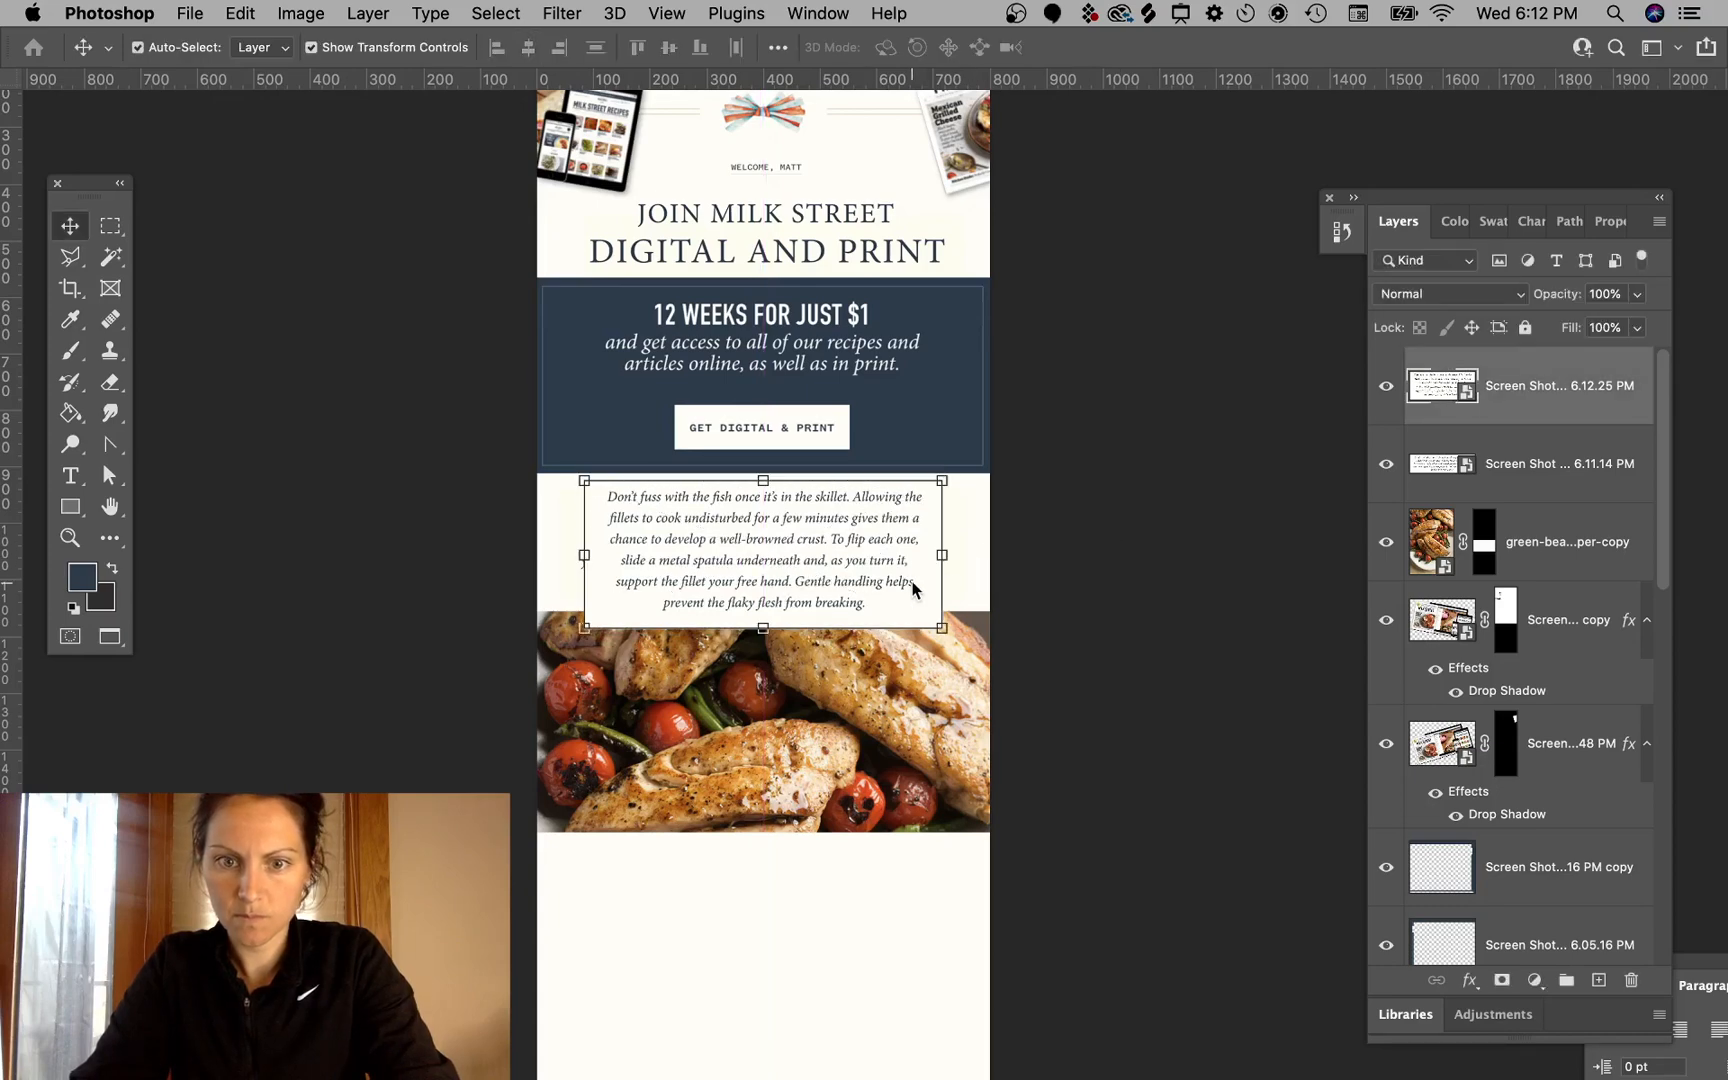
{"action": "left_click", "coordinate": [1460, 294]}
{"action": "left_click", "coordinate": [1415, 354]}
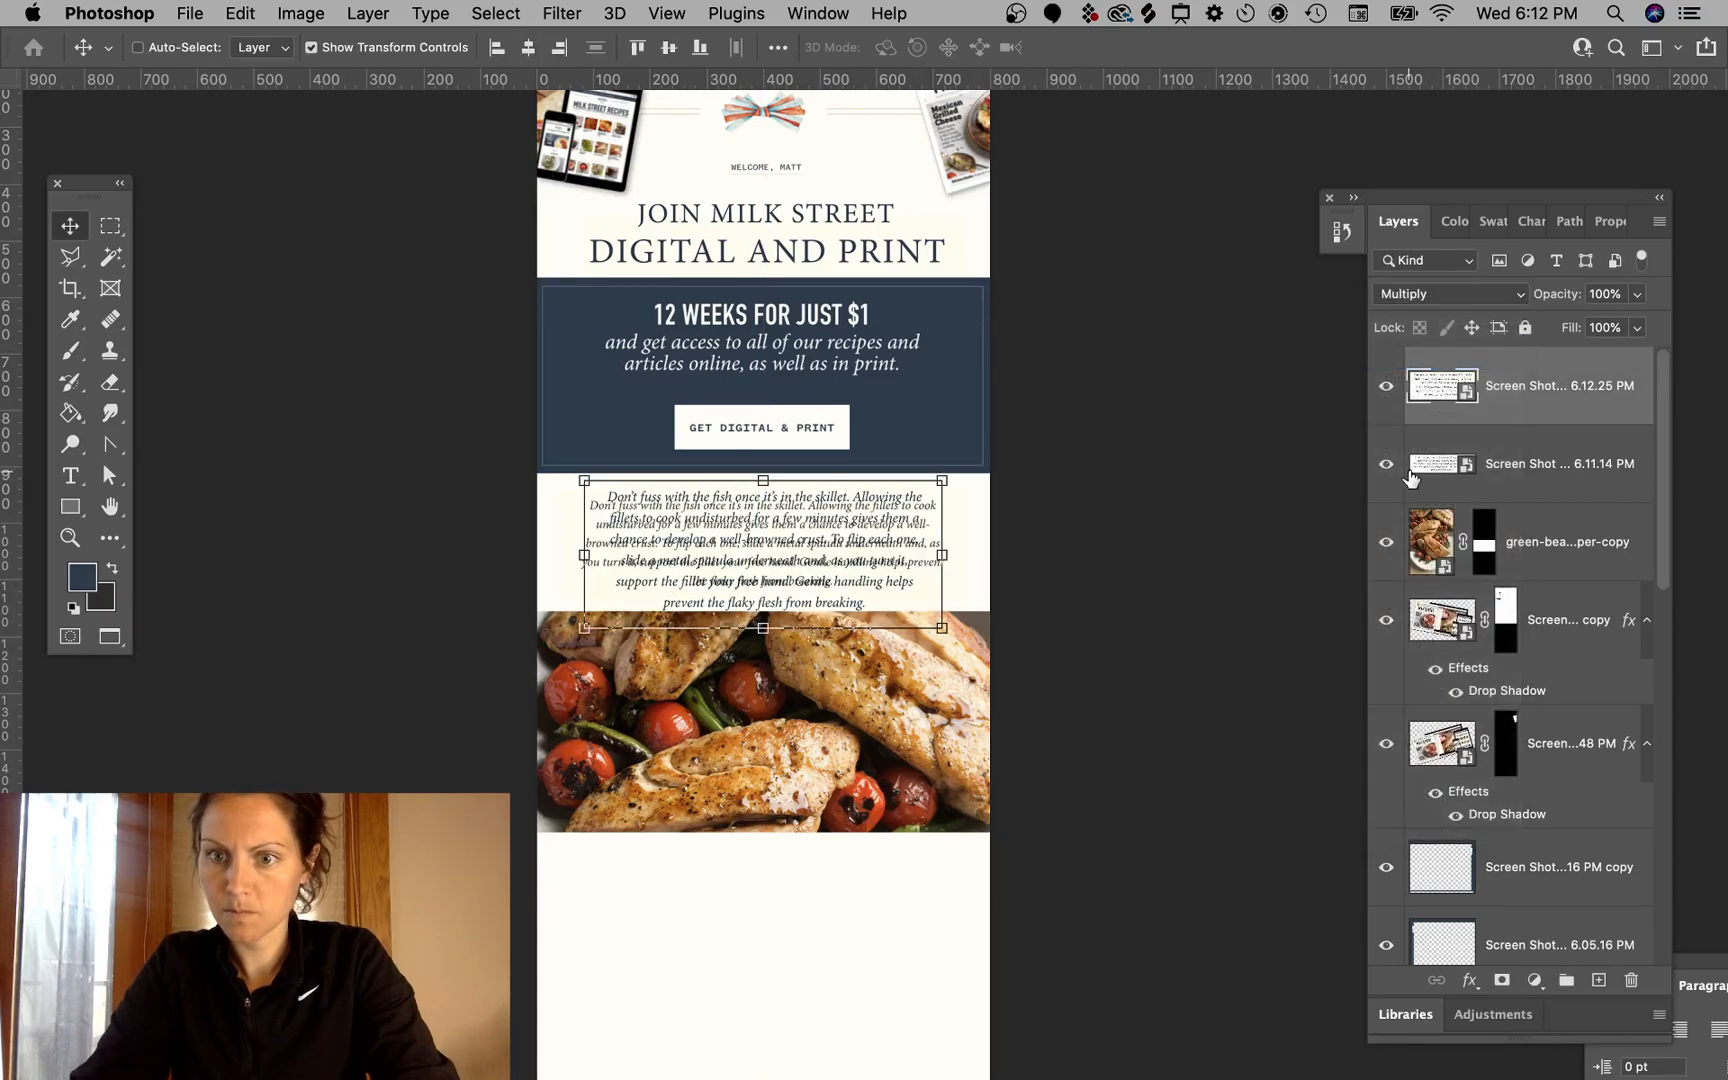
{"action": "left_click", "coordinate": [1385, 465]}
- Shift the food photo down slightly and nudge the new tip paragraph down a few pixels
{"action": "left_click", "coordinate": [1170, 517], "text": "super"}
{"action": "left_click_drag", "start_coordinate": [935, 655], "coordinate": [897, 678]}
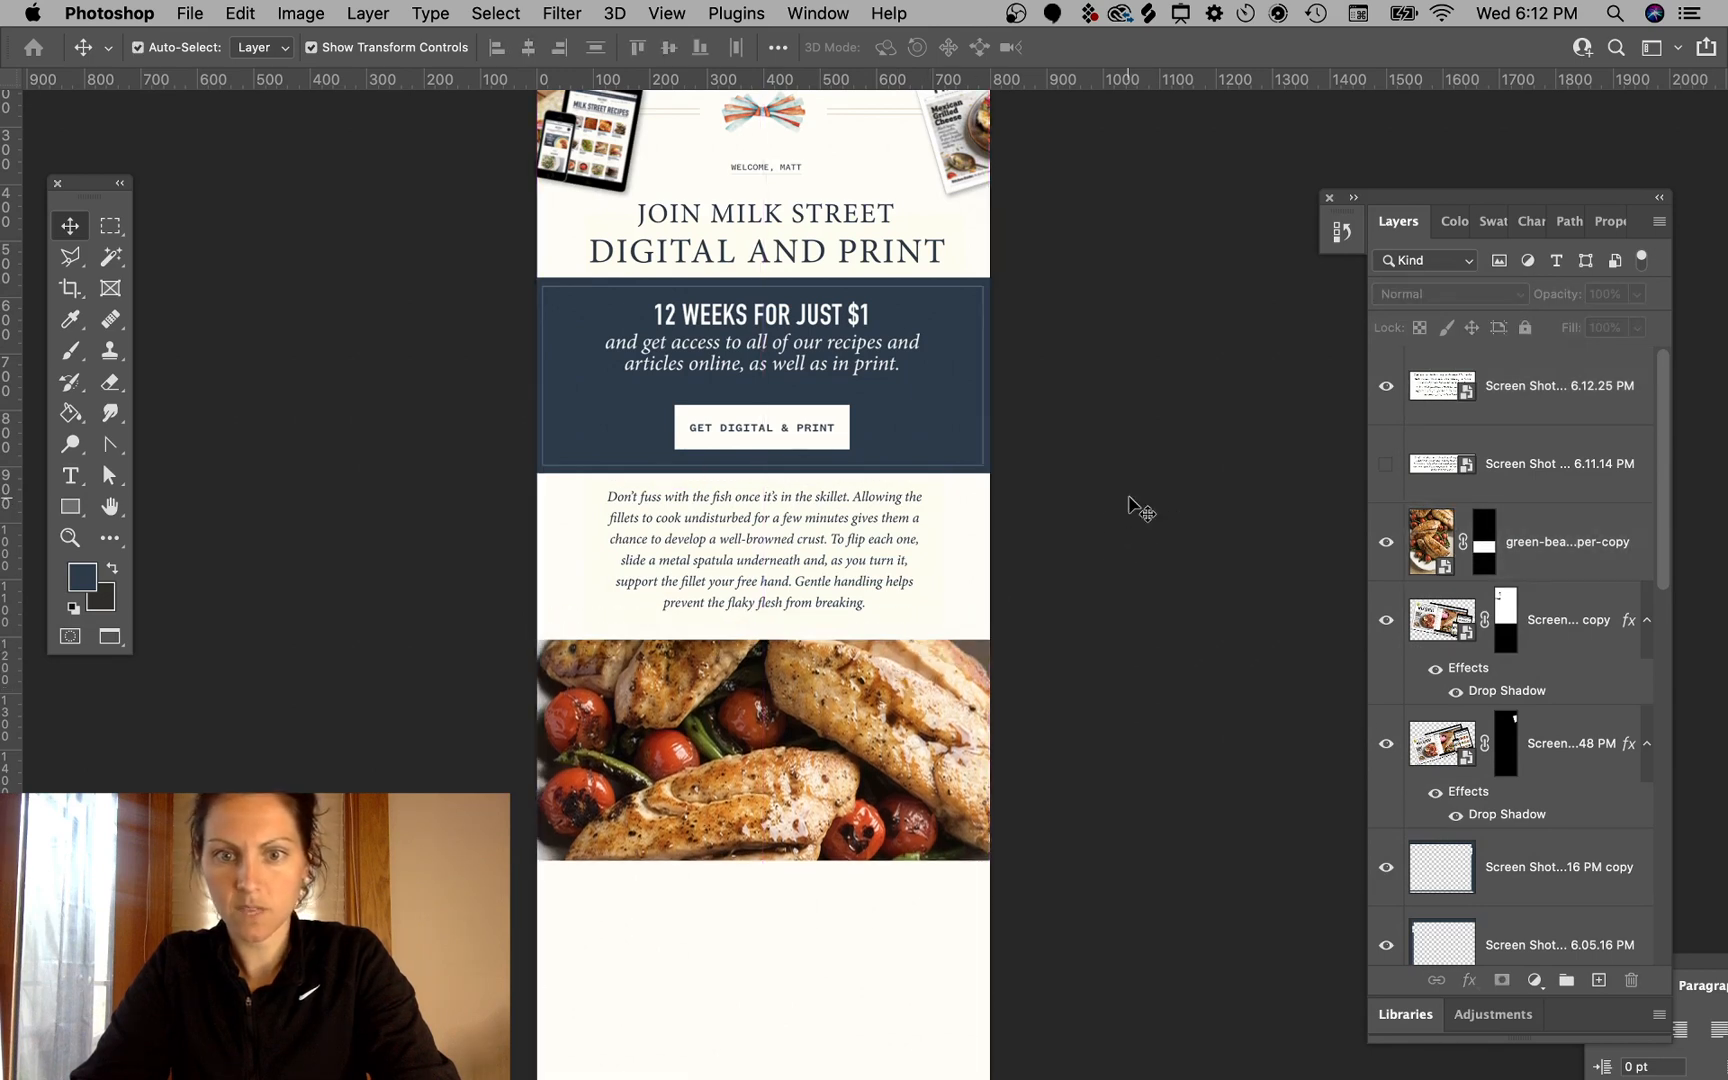
{"action": "left_click", "coordinate": [823, 567]}
{"action": "key", "text": "Down"}
{"action": "key", "text": "Down"}
{"action": "key", "text": "Down"}
{"action": "key", "text": "Down"}
{"action": "key", "text": "Down"}
{"action": "key", "text": "Down"}
{"action": "key", "text": "Down"}
{"action": "key", "text": "Down"}
{"action": "key", "text": "Down"}
{"action": "key", "text": "Down"}
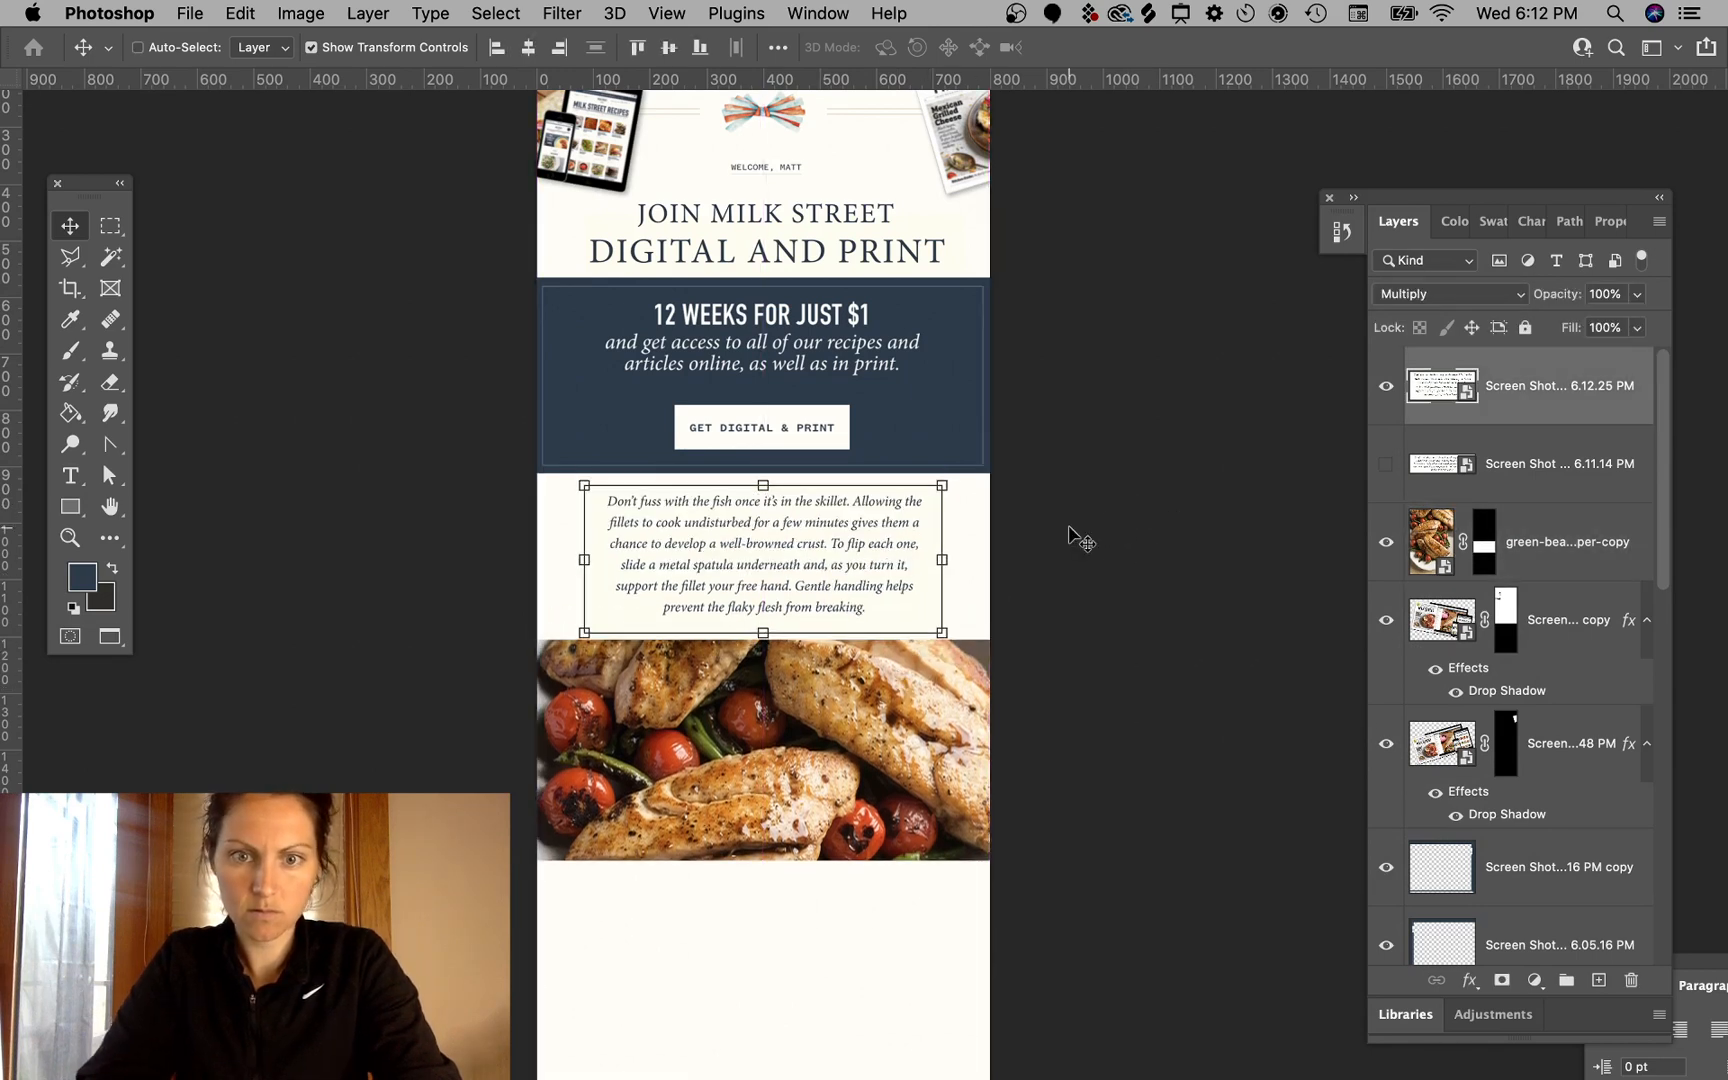
{"action": "left_click", "coordinate": [1118, 575]}
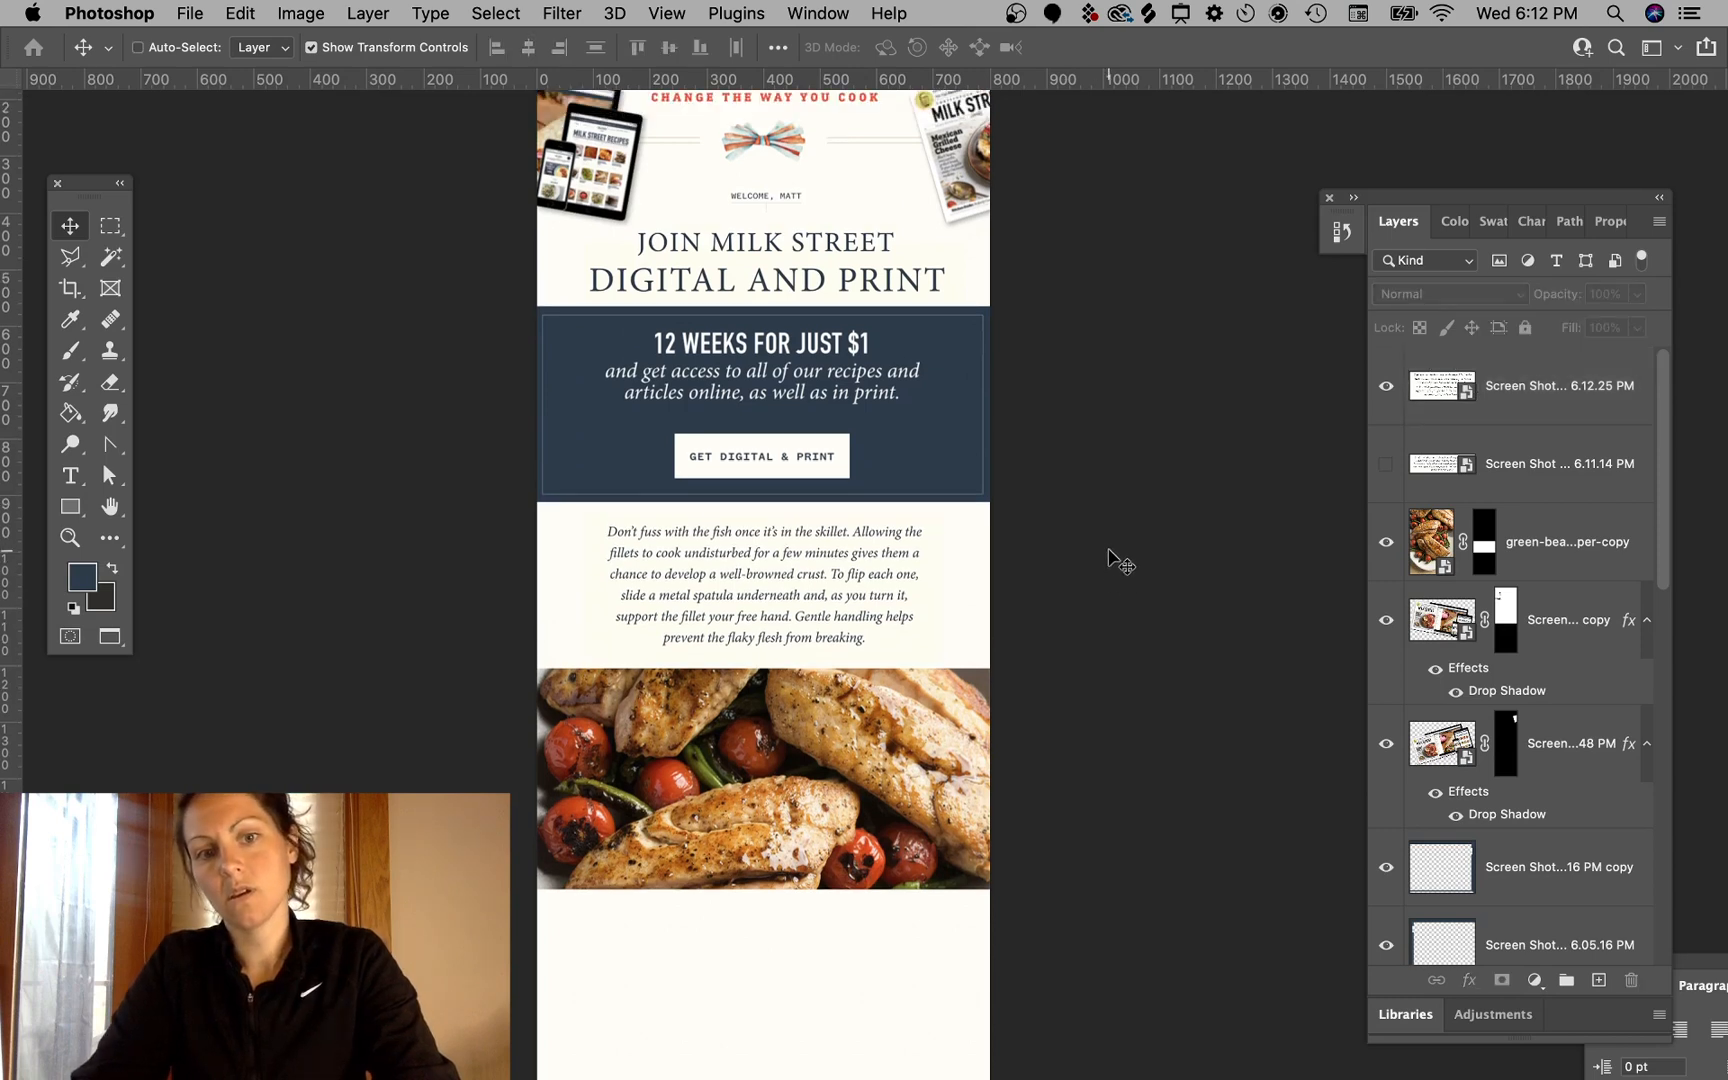
- Move the food photo down a little further beneath the tip paragraph
{"action": "scroll", "coordinate": [1095, 528], "scroll_direction": "left", "scroll_amount": 3}
{"action": "left_click", "coordinate": [897, 527]}
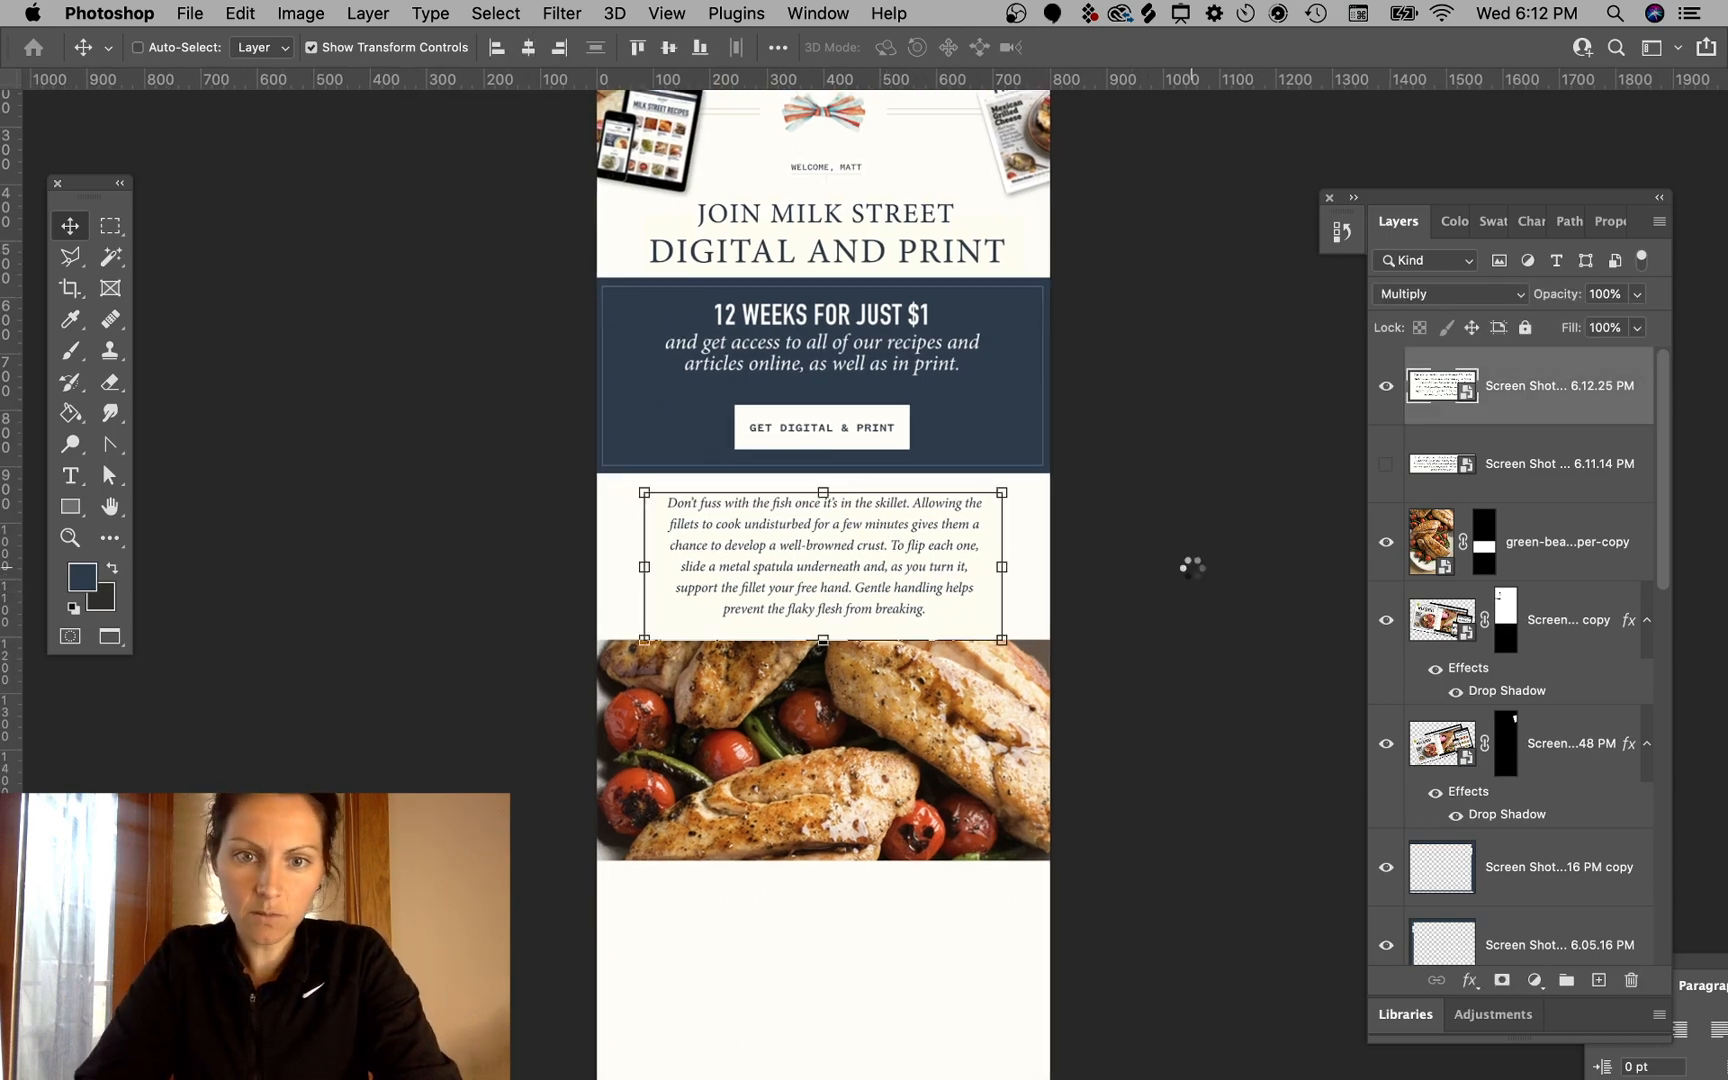
{"action": "left_click_drag", "start_coordinate": [951, 689], "coordinate": [947, 697]}
{"action": "left_click", "coordinate": [1269, 599], "text": "super"}
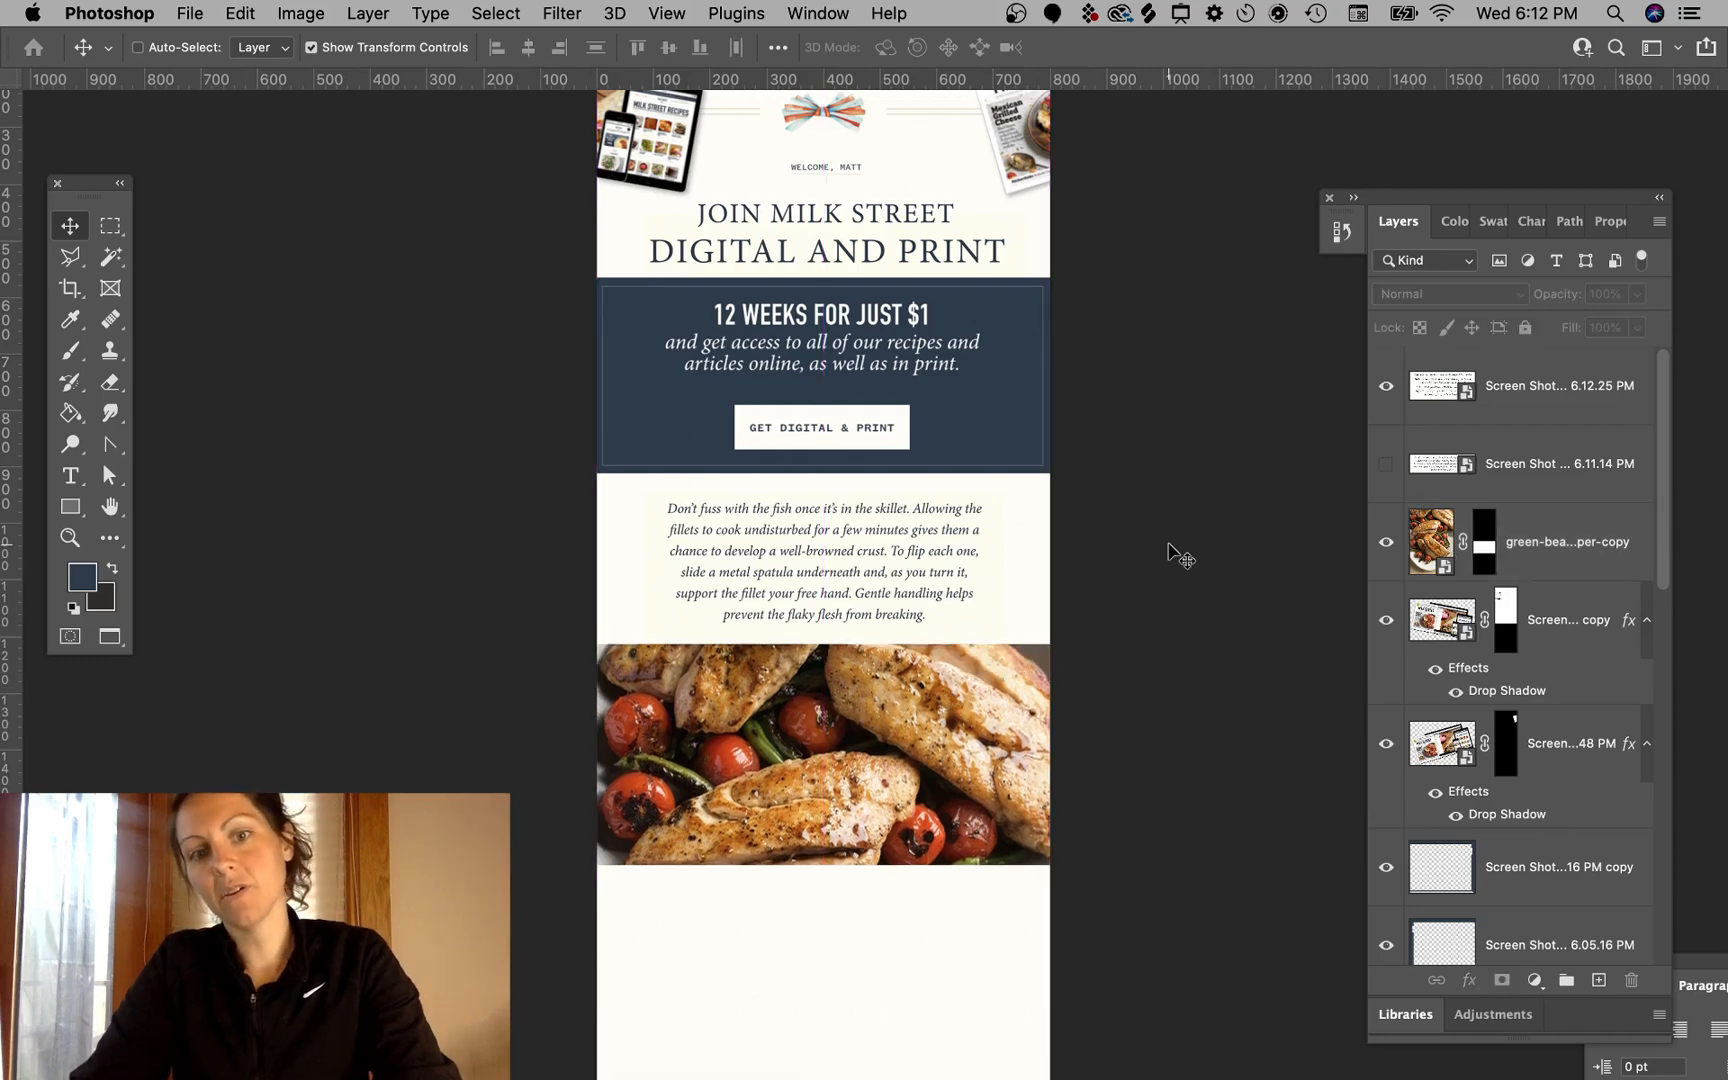
{"action": "scroll", "coordinate": [1168, 544], "scroll_direction": "left", "scroll_amount": 4}
{"action": "scroll", "coordinate": [1168, 544], "scroll_direction": "up", "scroll_amount": 3}
{"action": "scroll", "coordinate": [1175, 555], "scroll_direction": "down", "scroll_amount": 5}
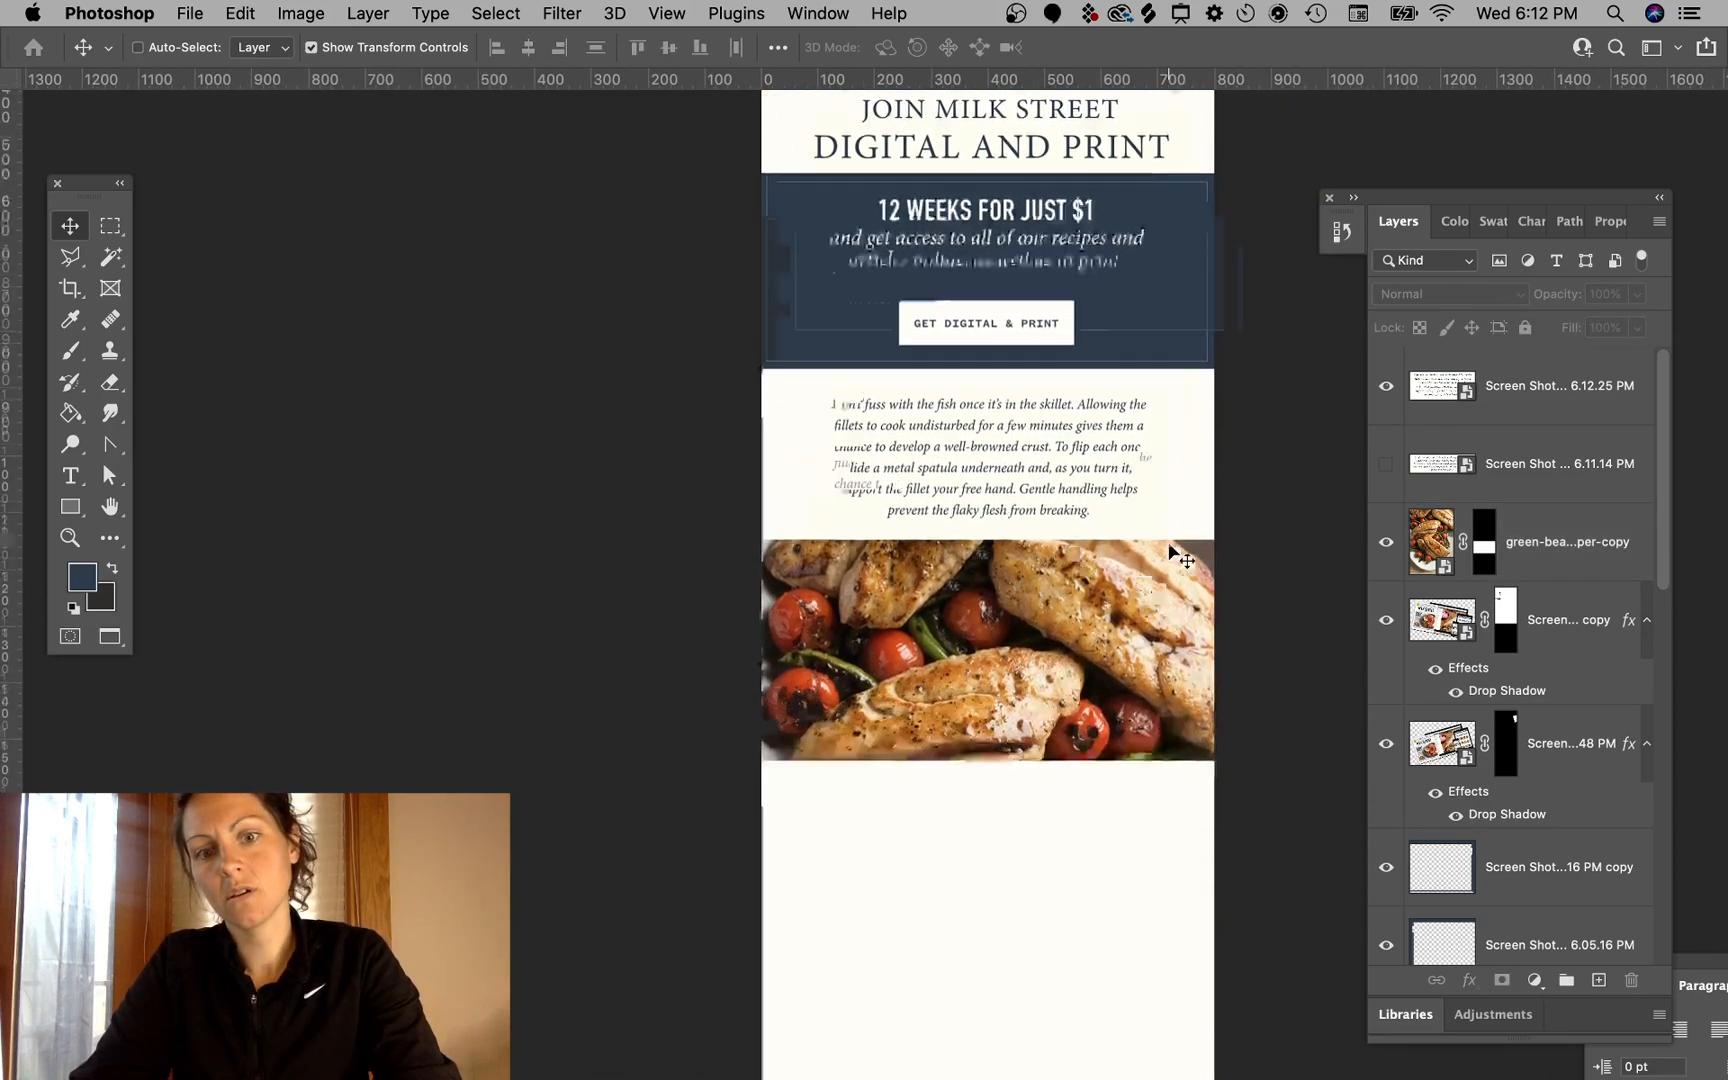
{"action": "scroll", "coordinate": [1170, 552], "scroll_direction": "left", "scroll_amount": 1}
{"action": "scroll", "coordinate": [1180, 552], "scroll_direction": "down", "scroll_amount": 2}
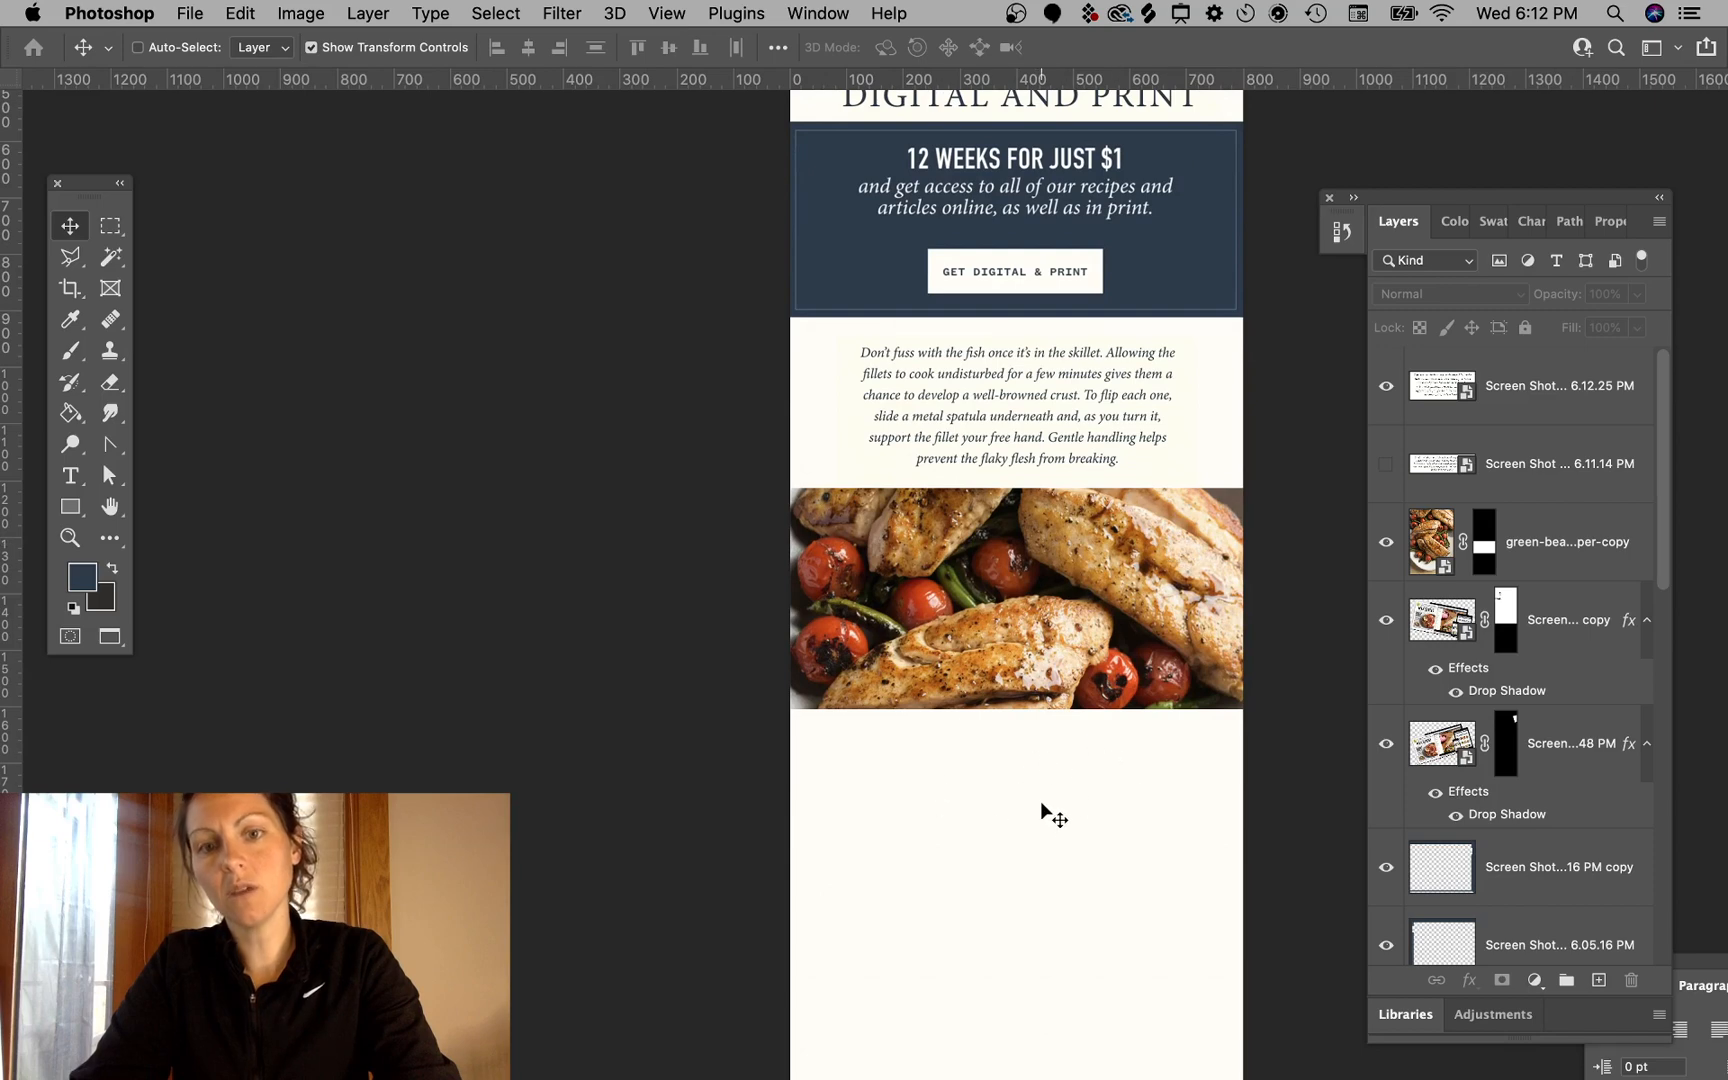
{"action": "scroll", "coordinate": [1042, 808], "scroll_direction": "down", "scroll_amount": 2}
{"action": "scroll", "coordinate": [1042, 808], "scroll_direction": "right", "scroll_amount": 2}
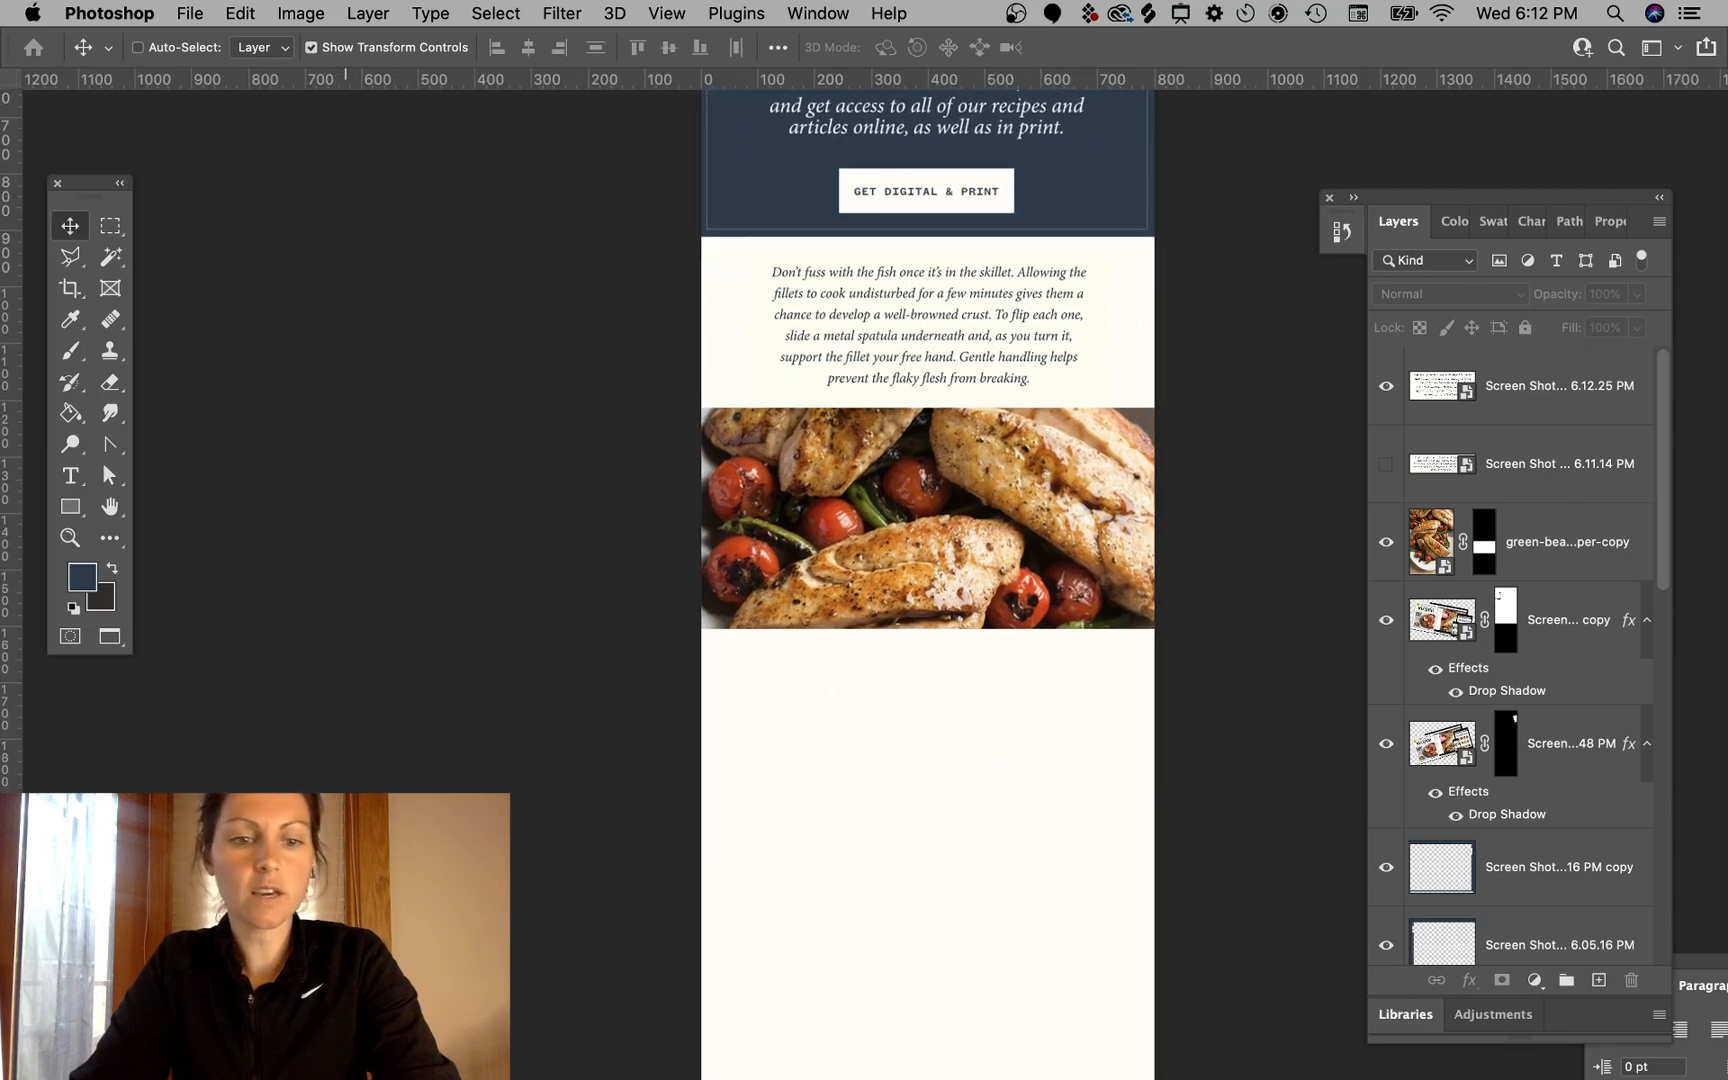
- Browse the Milk Street recipe and magazine pages for another element to capture
{"action": "left_click", "coordinate": [346, 1056]}
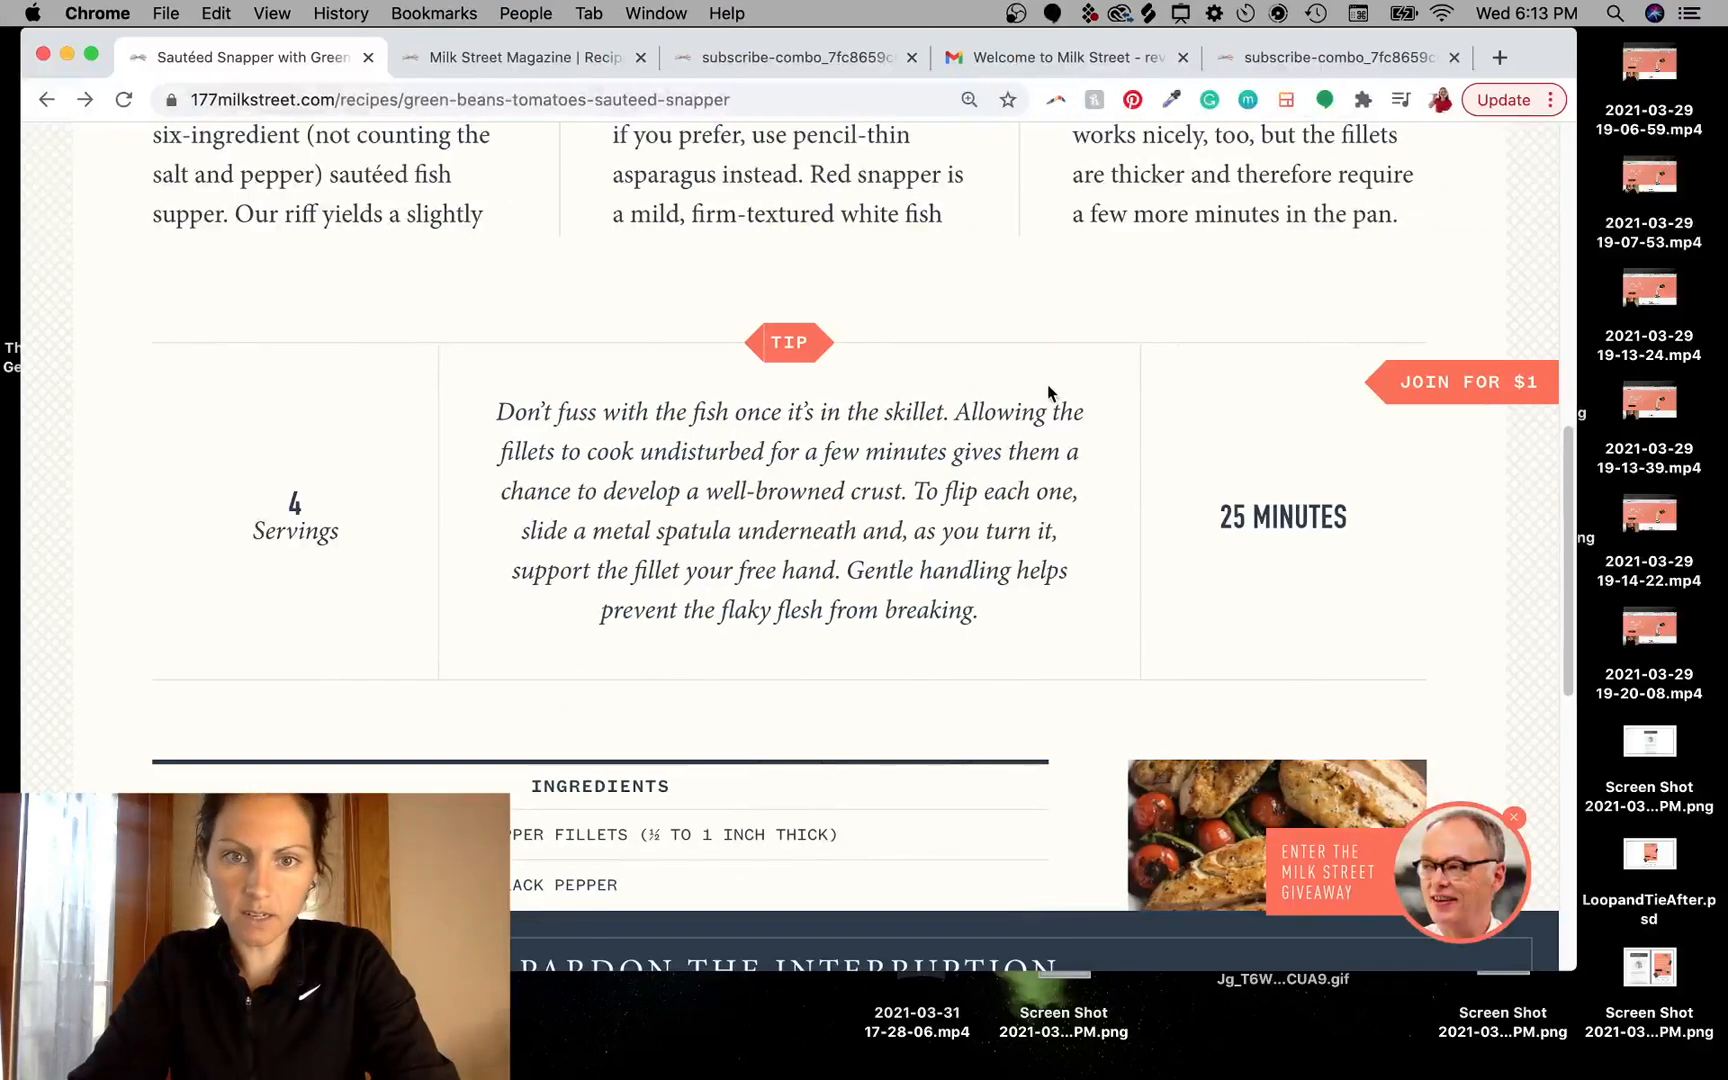
{"action": "scroll", "coordinate": [1060, 410], "scroll_direction": "down", "scroll_amount": 10}
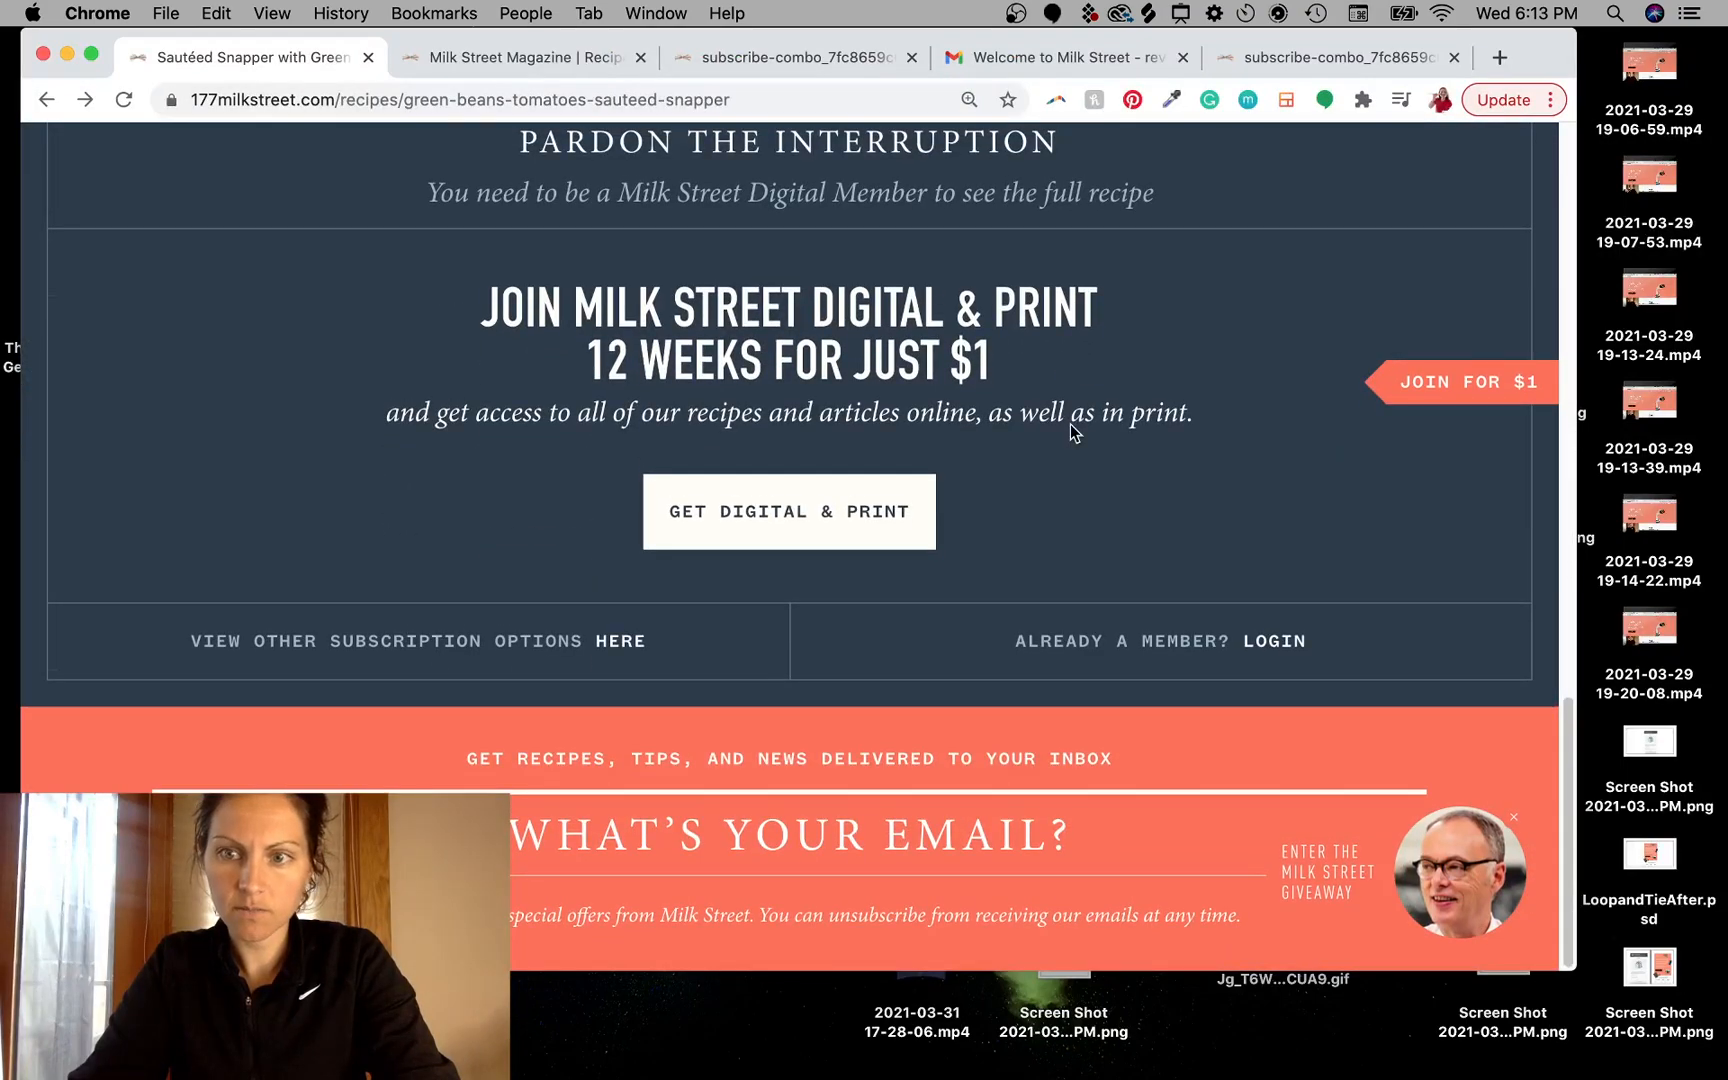
{"action": "scroll", "coordinate": [1071, 424], "scroll_direction": "up", "scroll_amount": 18}
{"action": "left_click", "coordinate": [509, 58]}
{"action": "scroll", "coordinate": [846, 524], "scroll_direction": "down", "scroll_amount": 5}
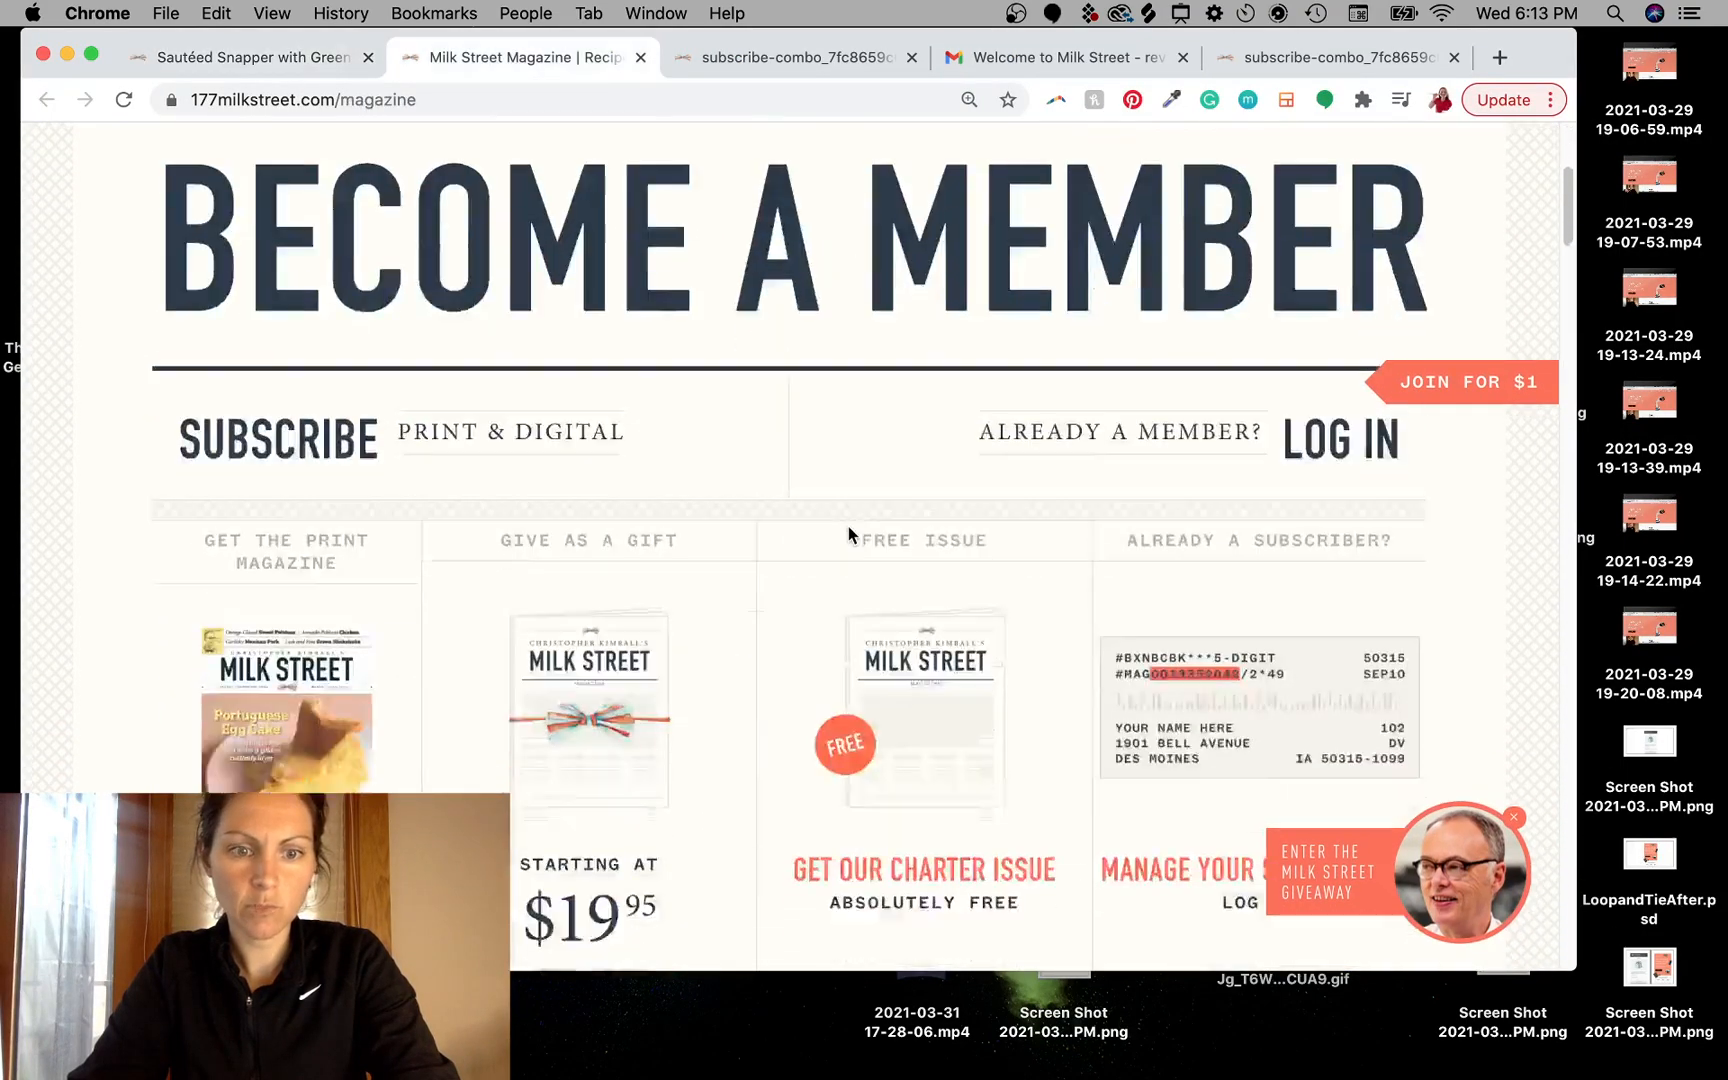
{"action": "scroll", "coordinate": [848, 534], "scroll_direction": "down", "scroll_amount": 20}
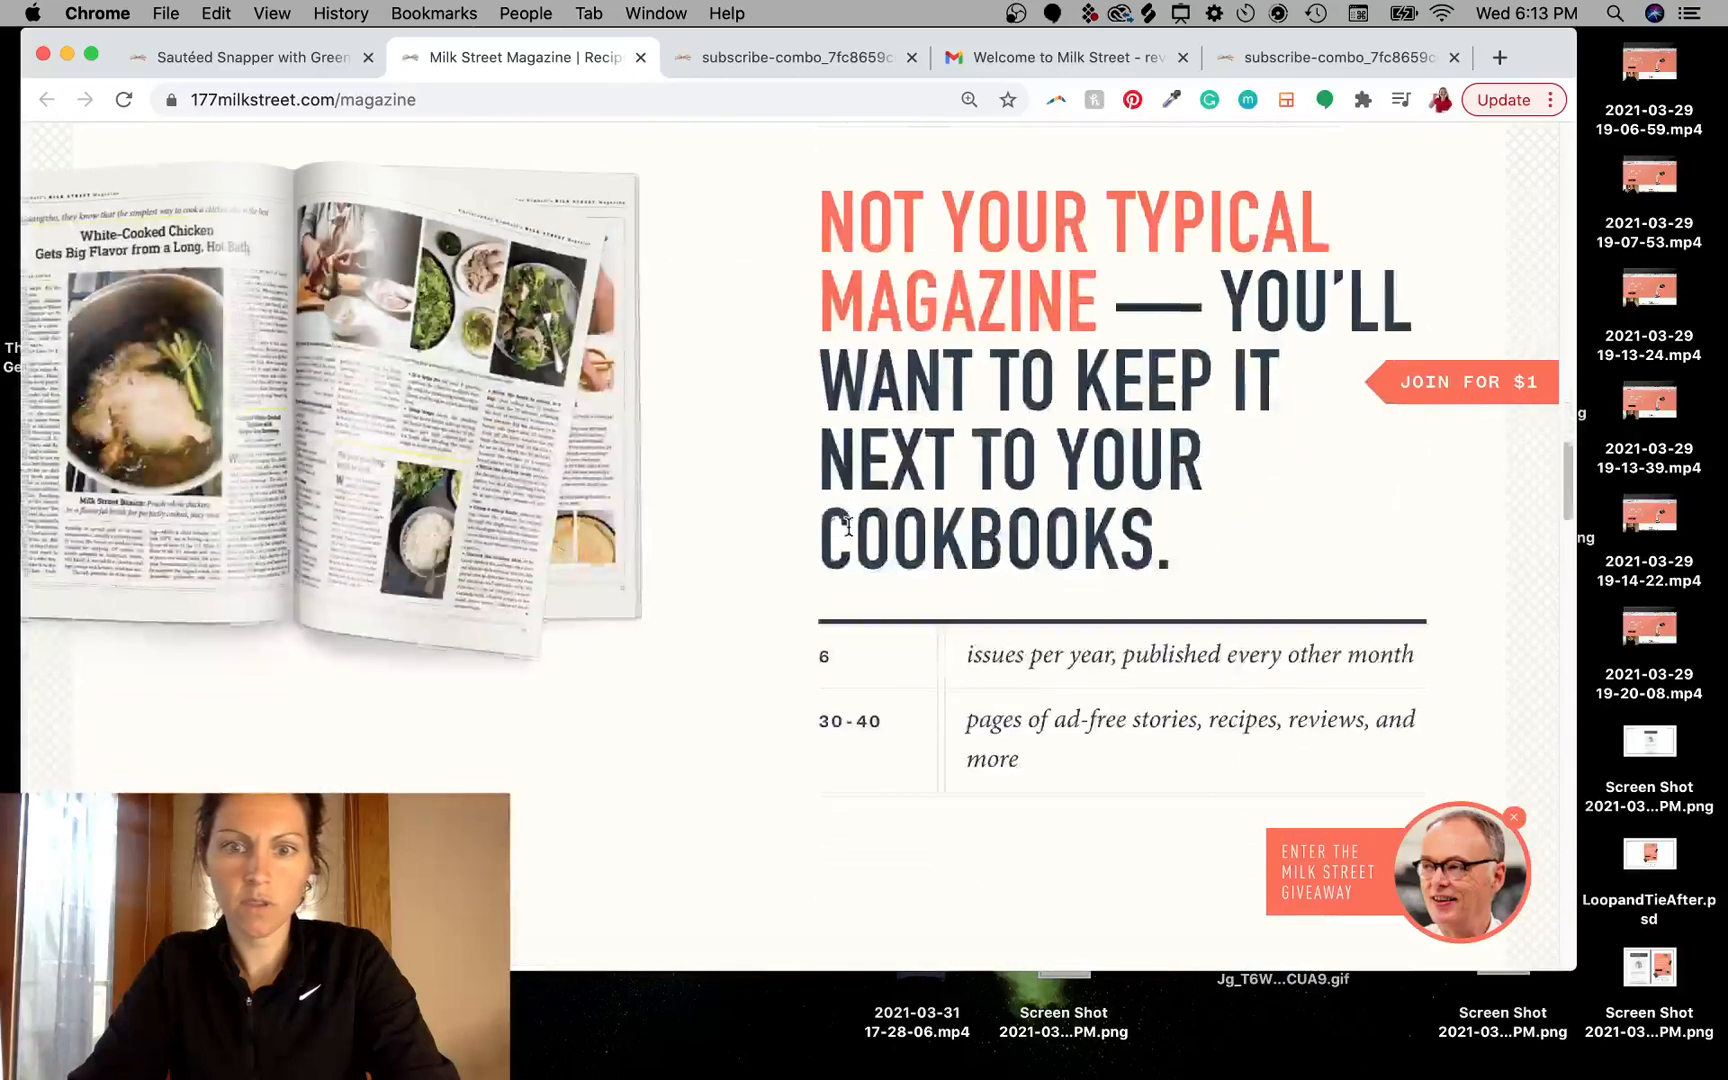
{"action": "scroll", "coordinate": [848, 530], "scroll_direction": "up", "scroll_amount": 12}
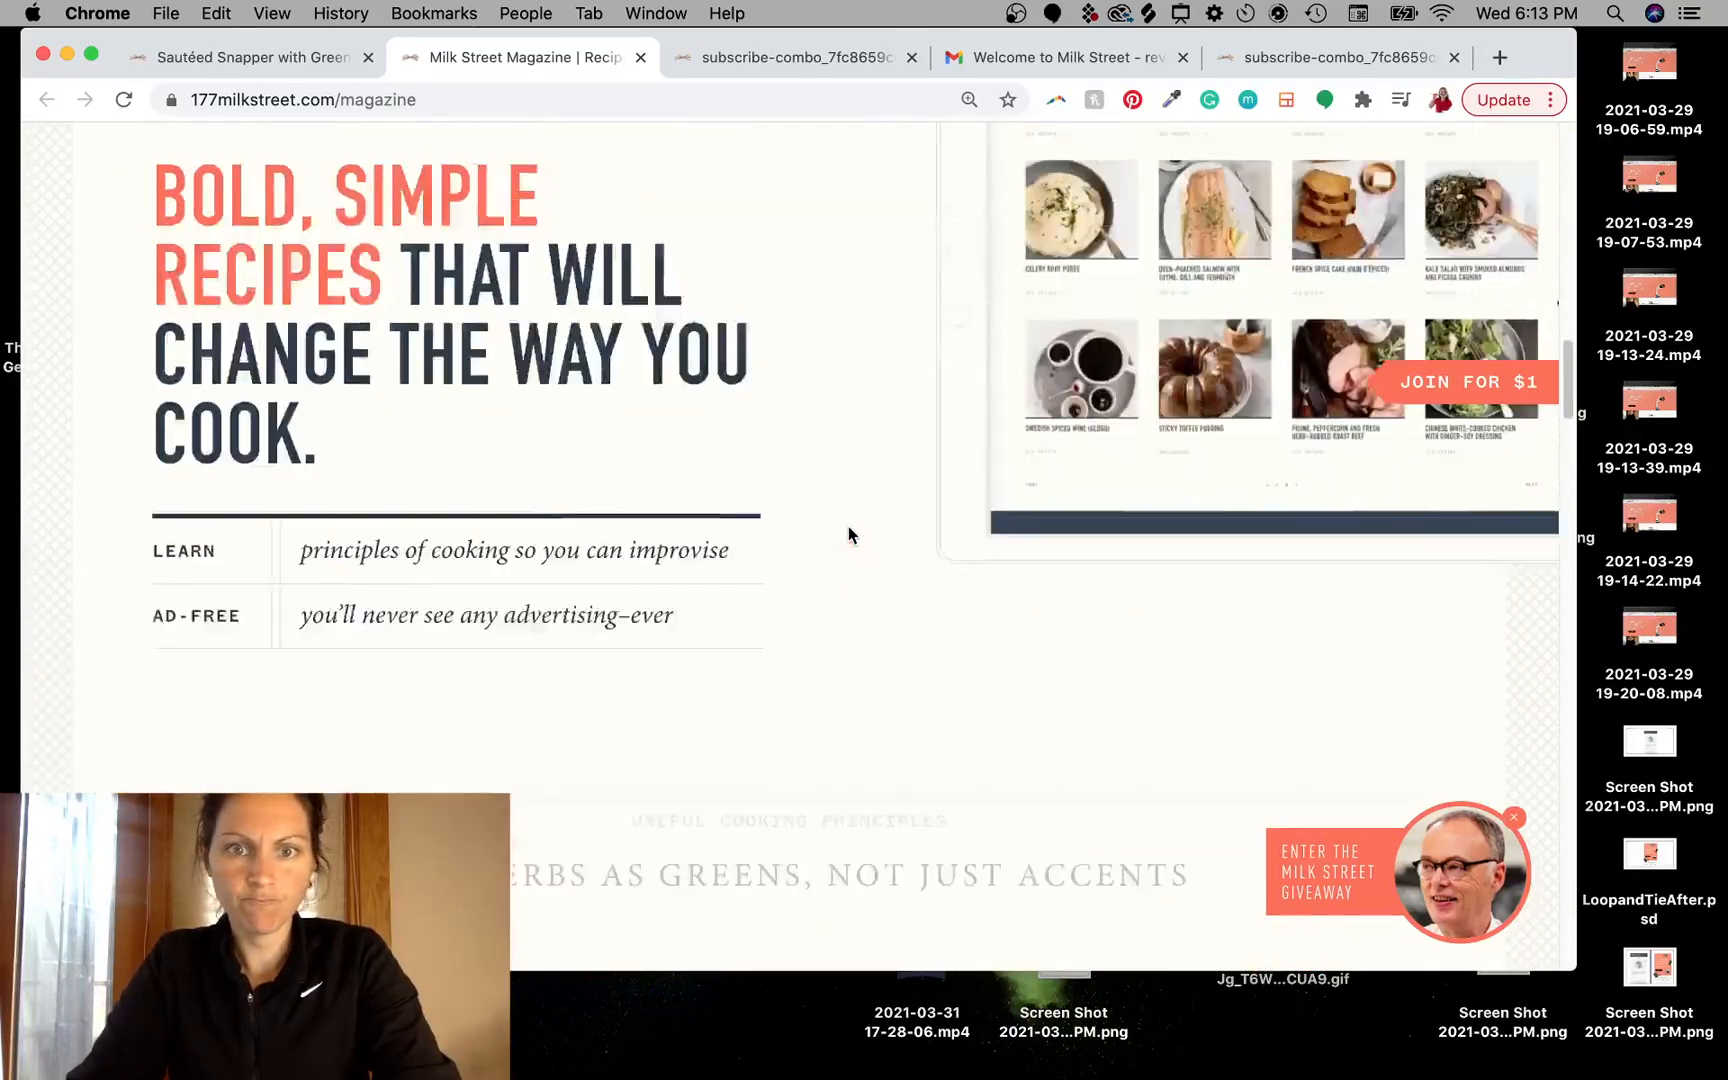
{"action": "scroll", "coordinate": [848, 534], "scroll_direction": "up", "scroll_amount": 15}
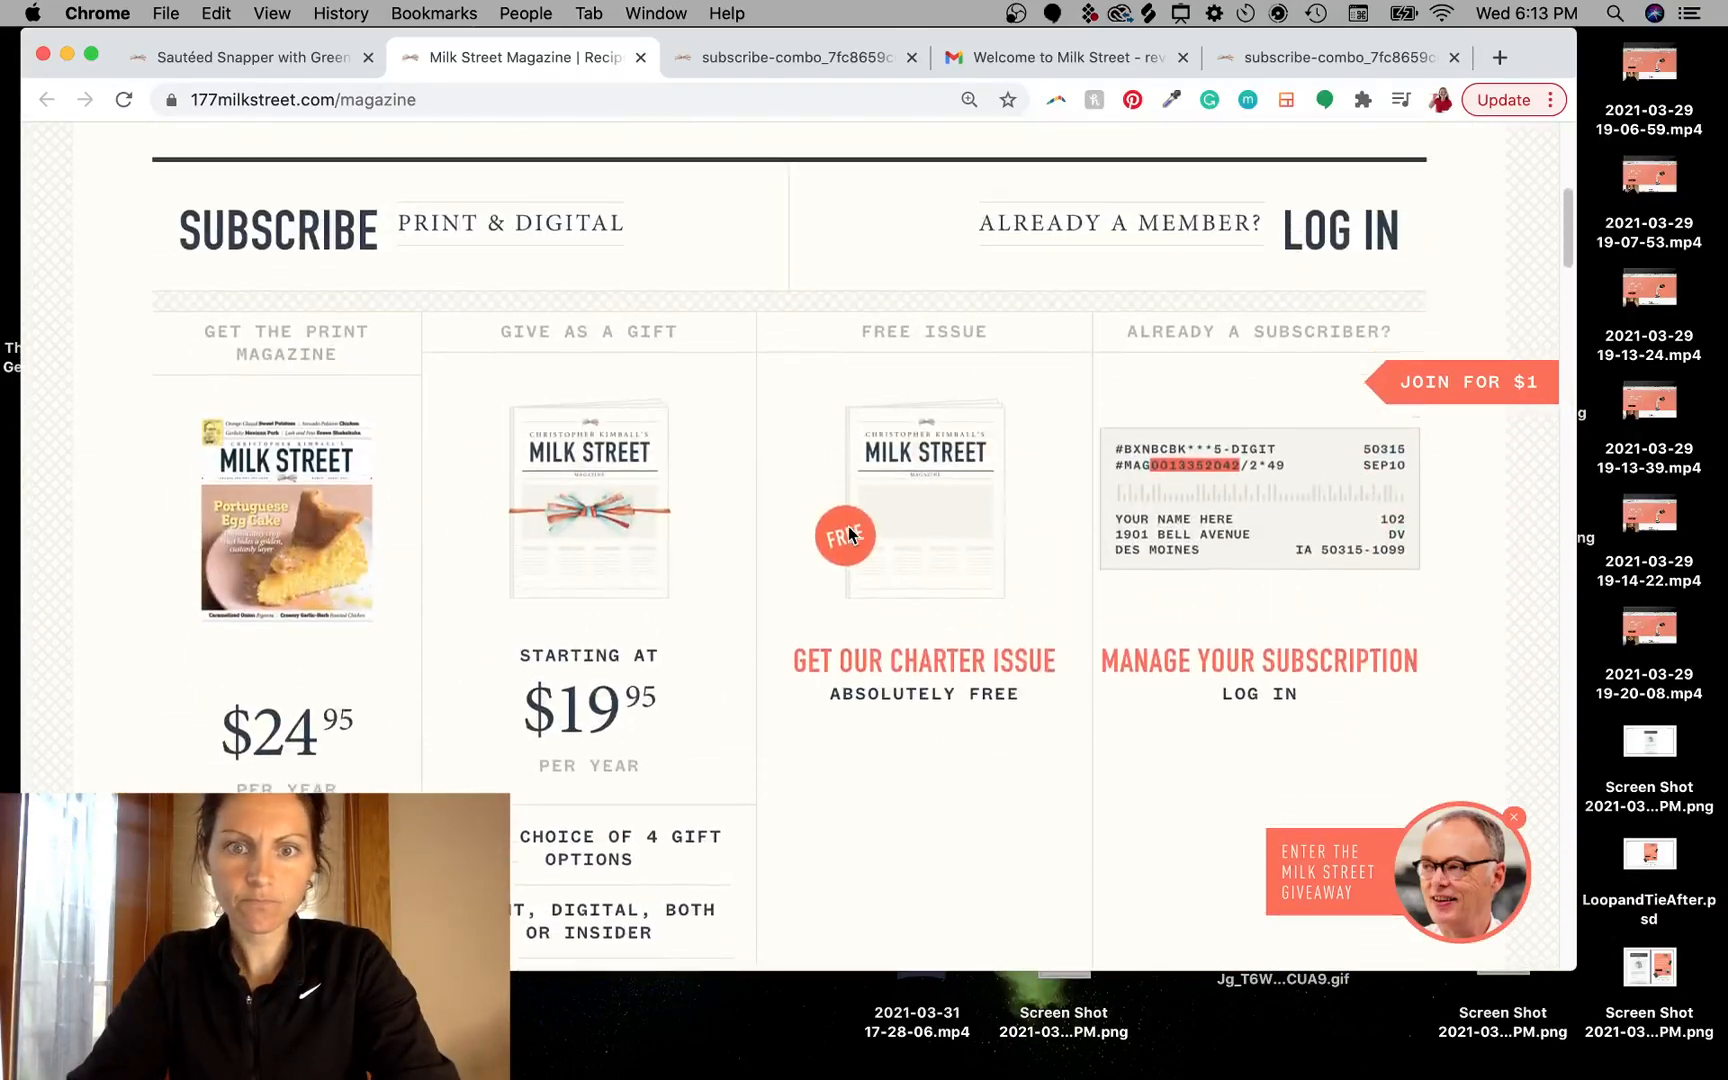
{"action": "scroll", "coordinate": [848, 534], "scroll_direction": "up", "scroll_amount": 2}
{"action": "scroll", "coordinate": [848, 526], "scroll_direction": "down", "scroll_amount": 15}
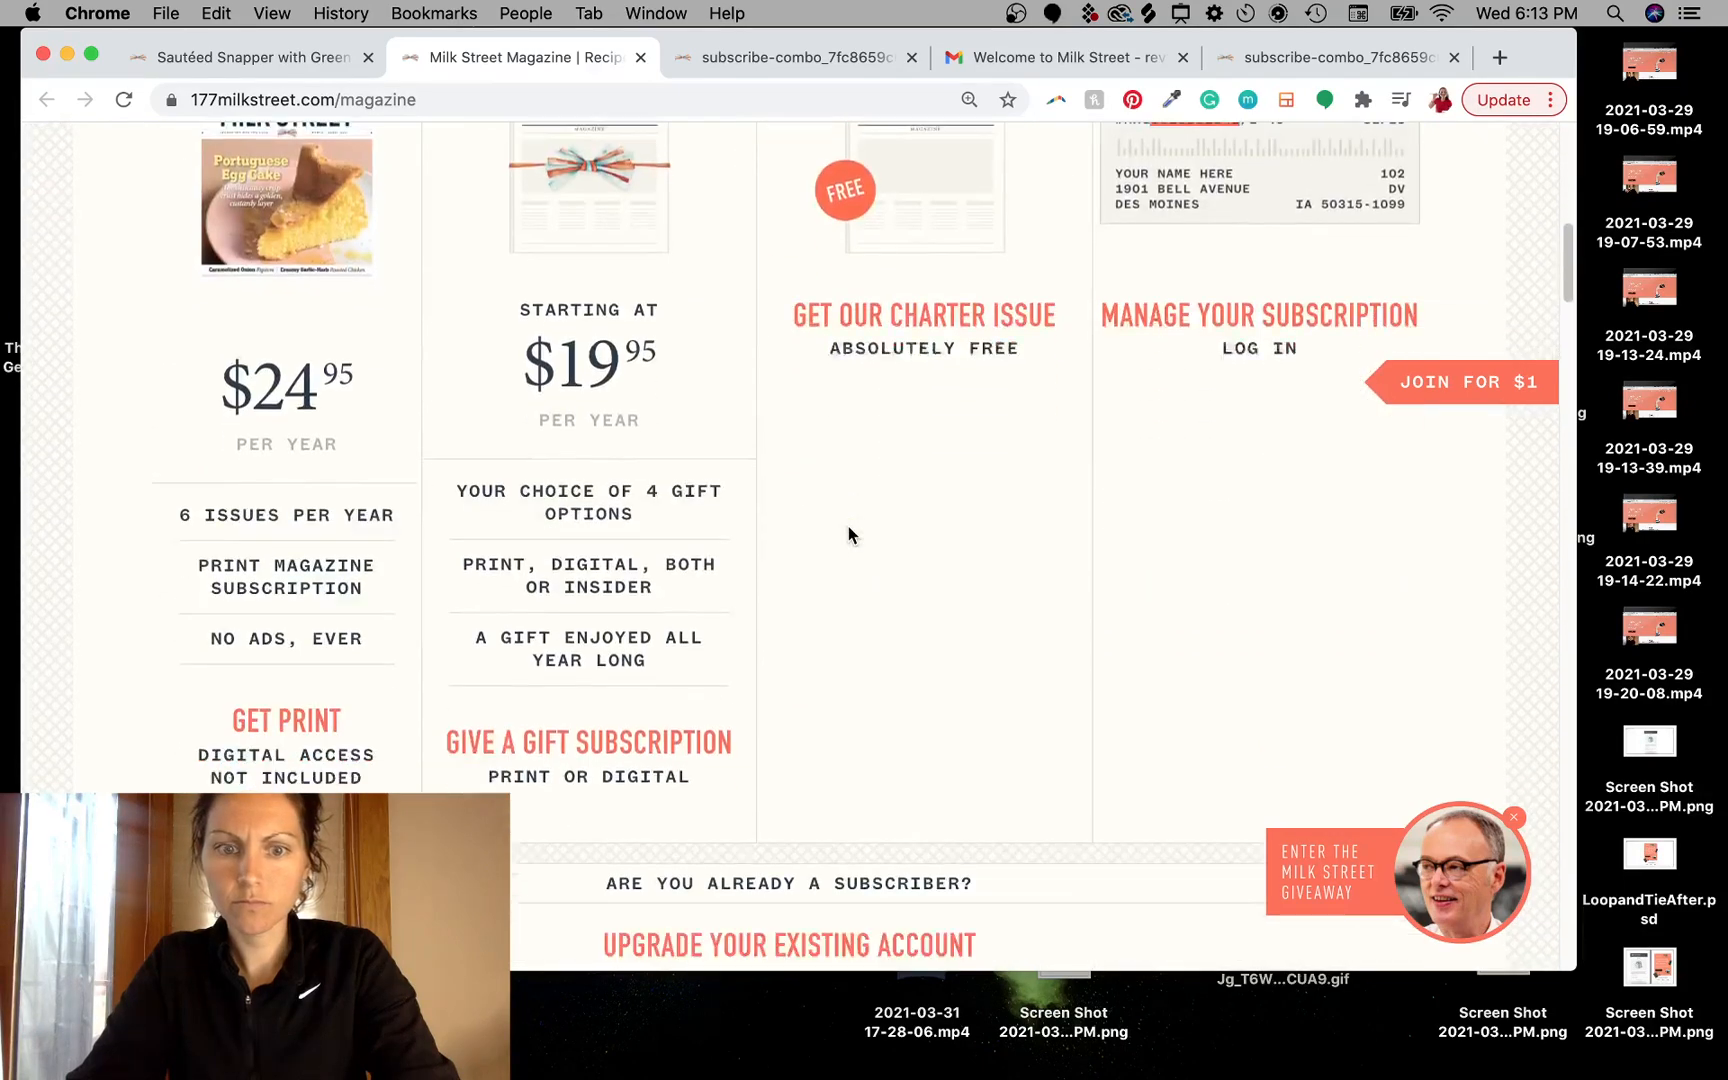
{"action": "scroll", "coordinate": [848, 526], "scroll_direction": "down", "scroll_amount": 20}
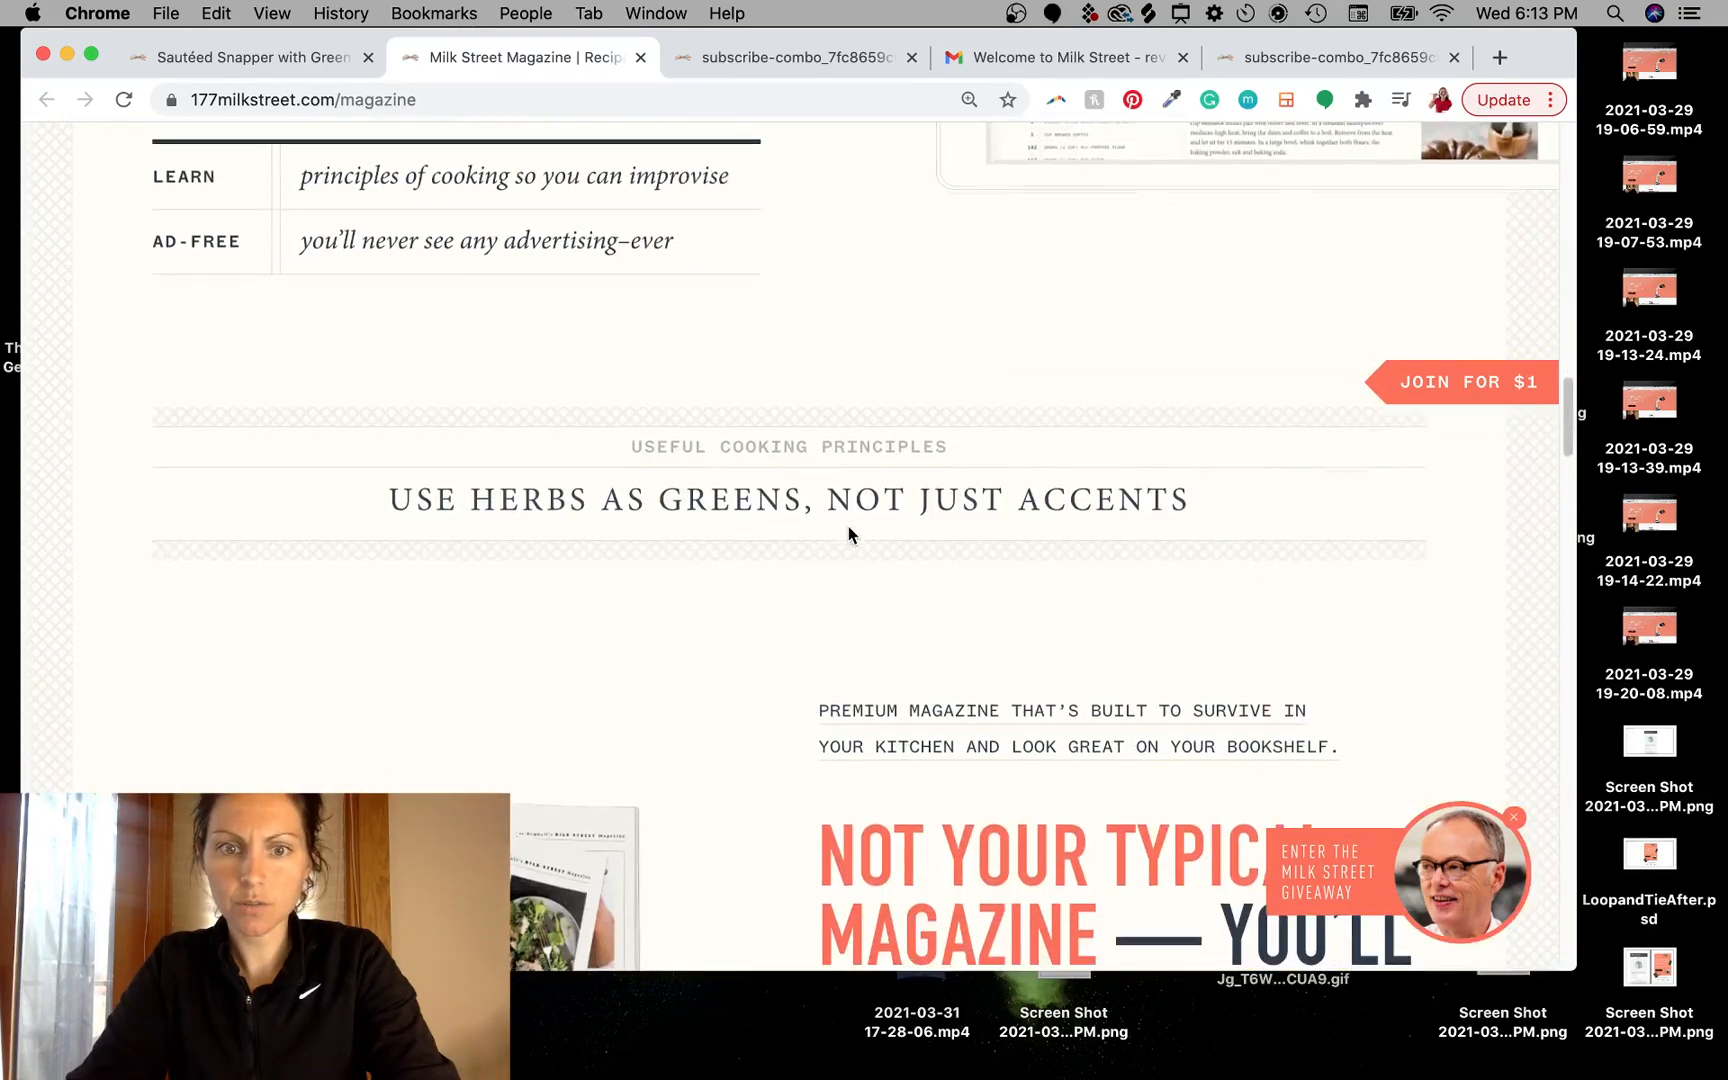
{"action": "scroll", "coordinate": [848, 530], "scroll_direction": "down", "scroll_amount": 5}
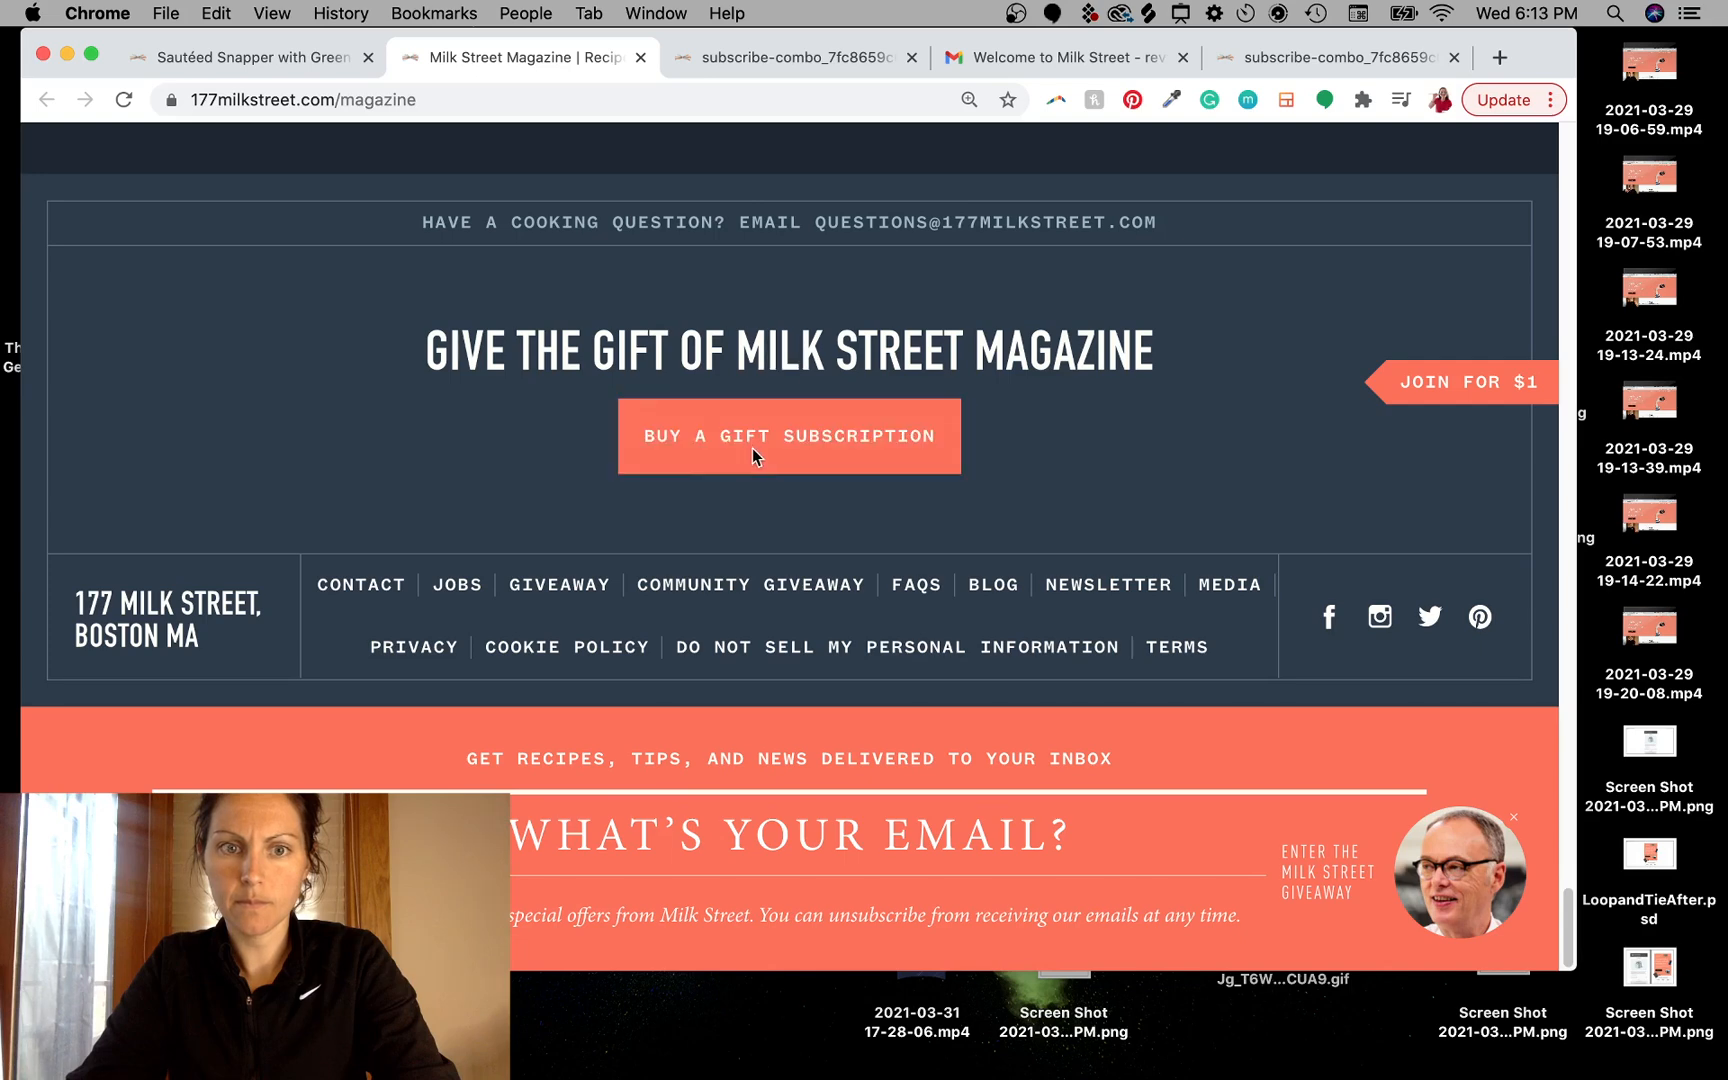
{"action": "left_click", "coordinate": [657, 452]}
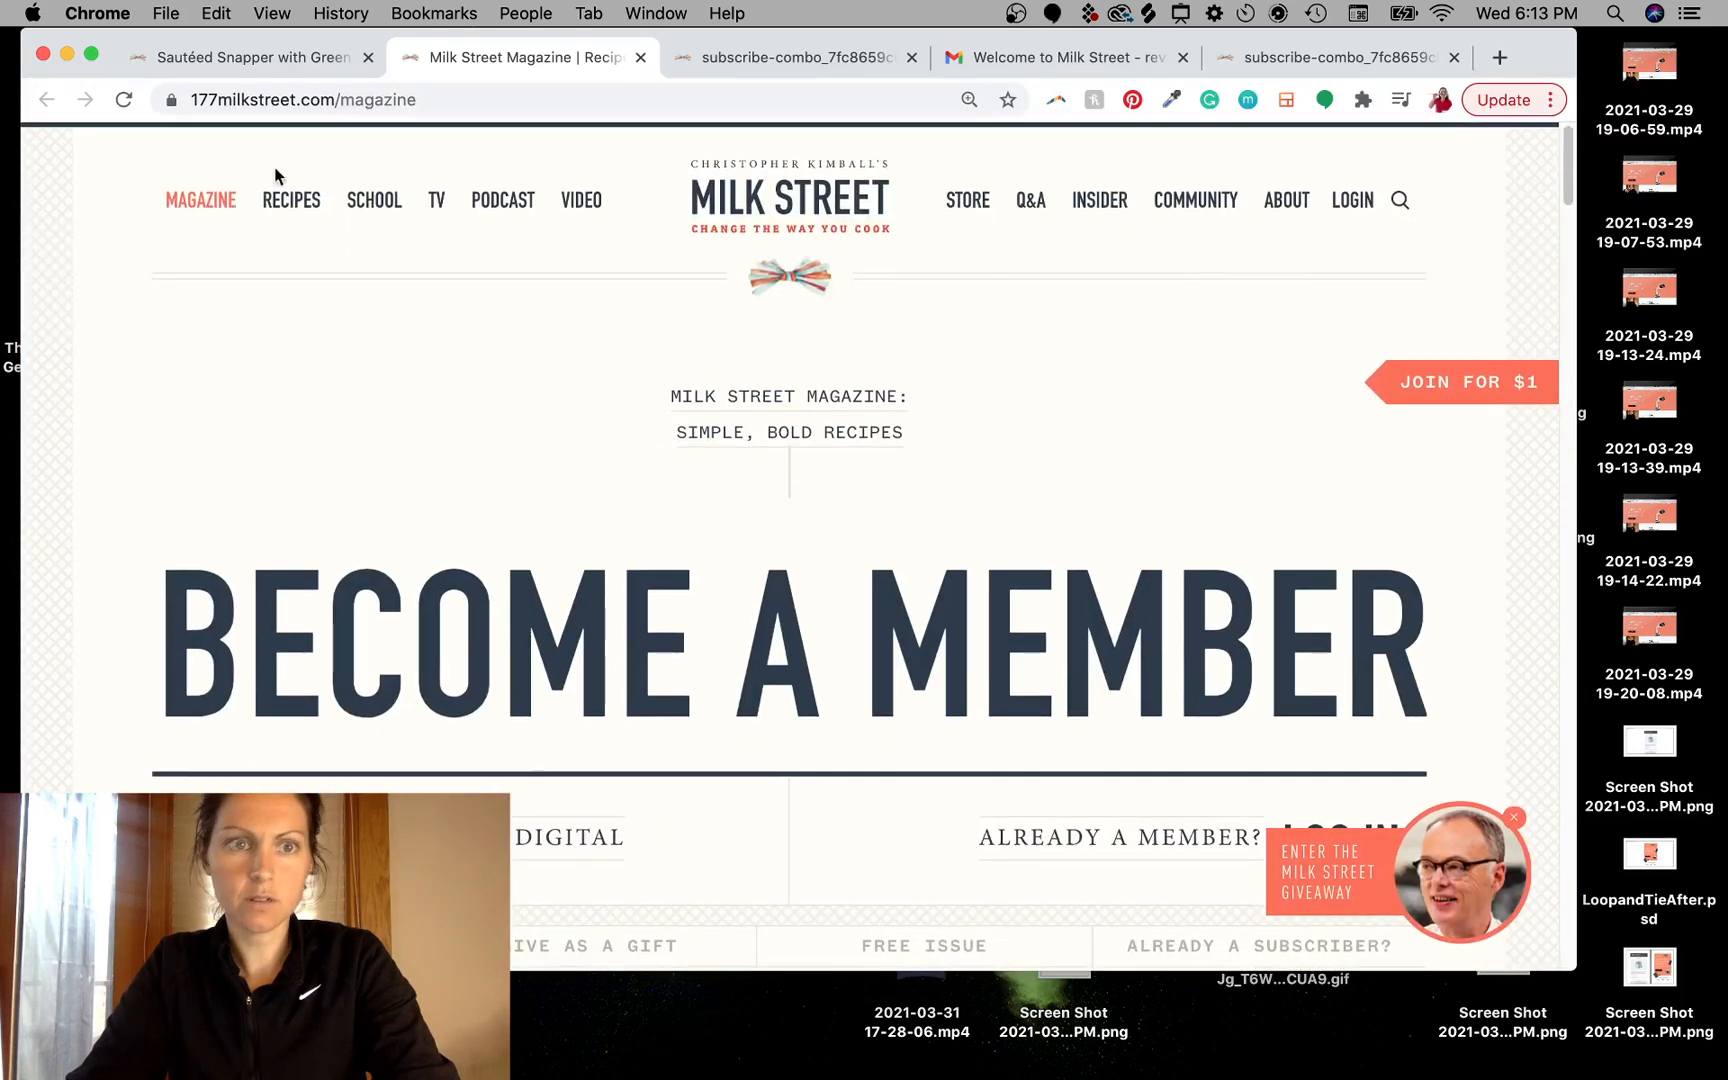
{"action": "left_click", "coordinate": [247, 57]}
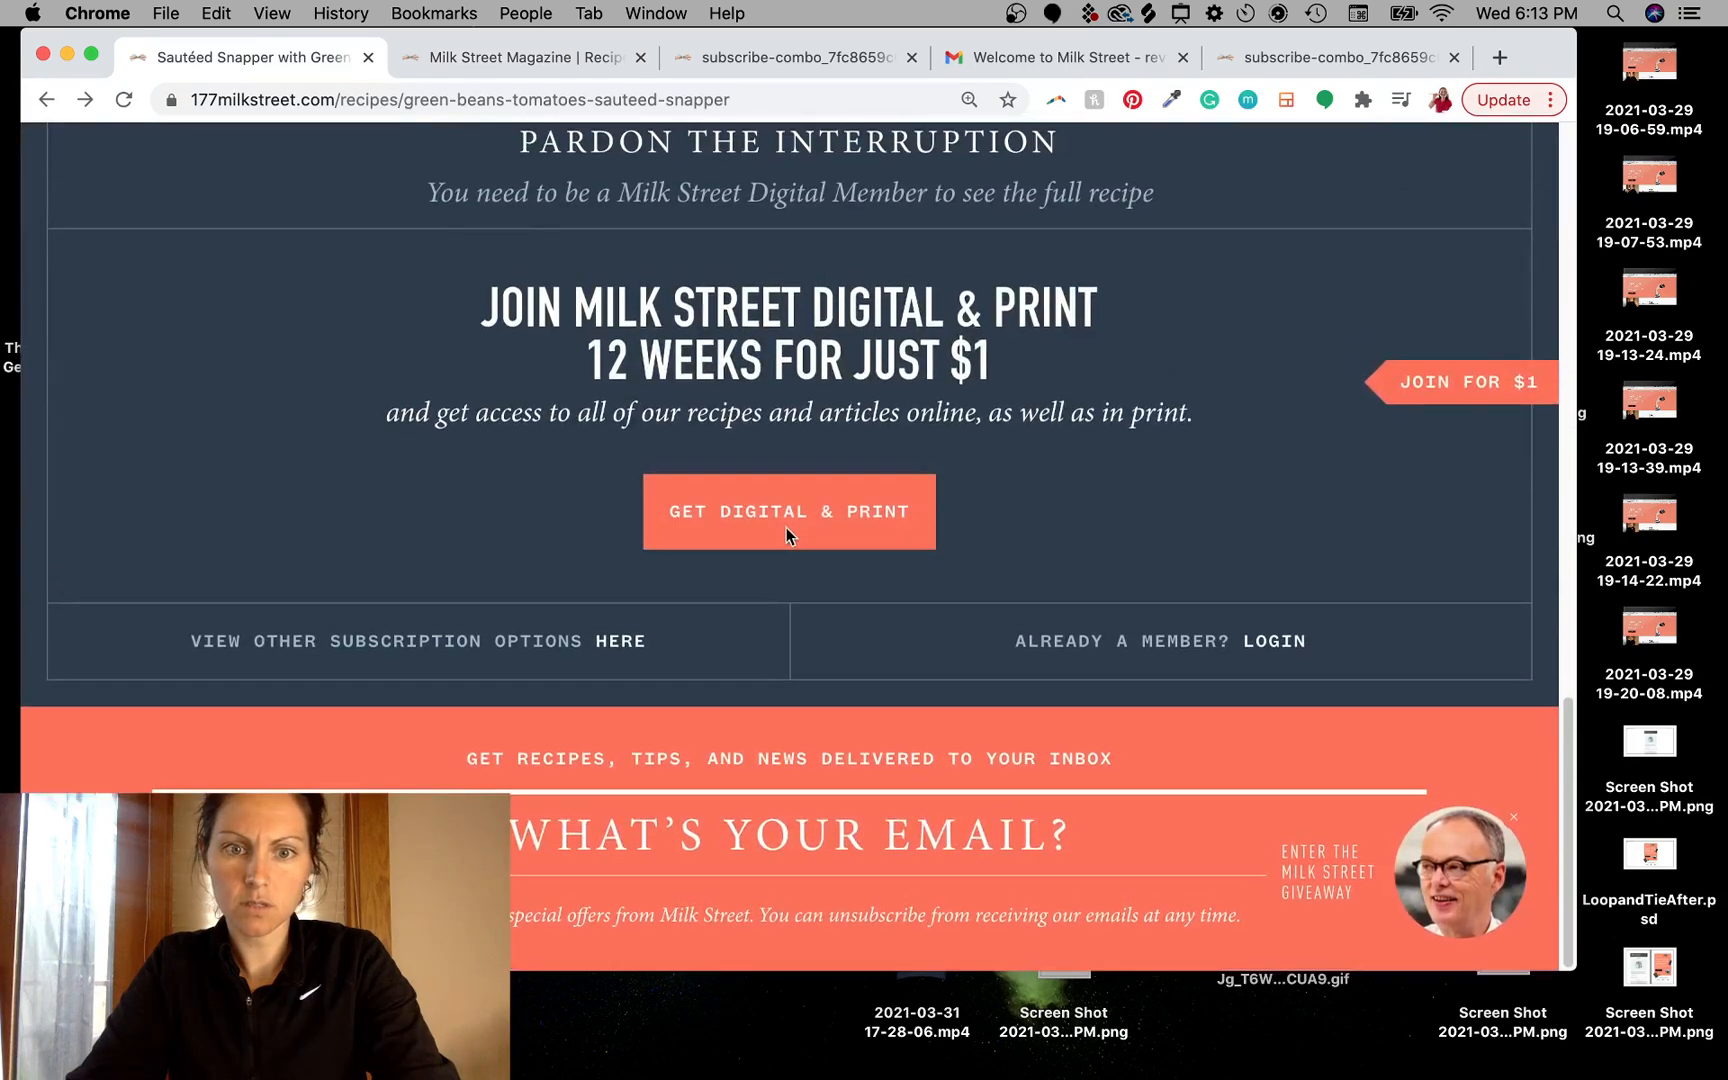
{"action": "scroll", "coordinate": [733, 515], "scroll_direction": "up", "scroll_amount": 1}
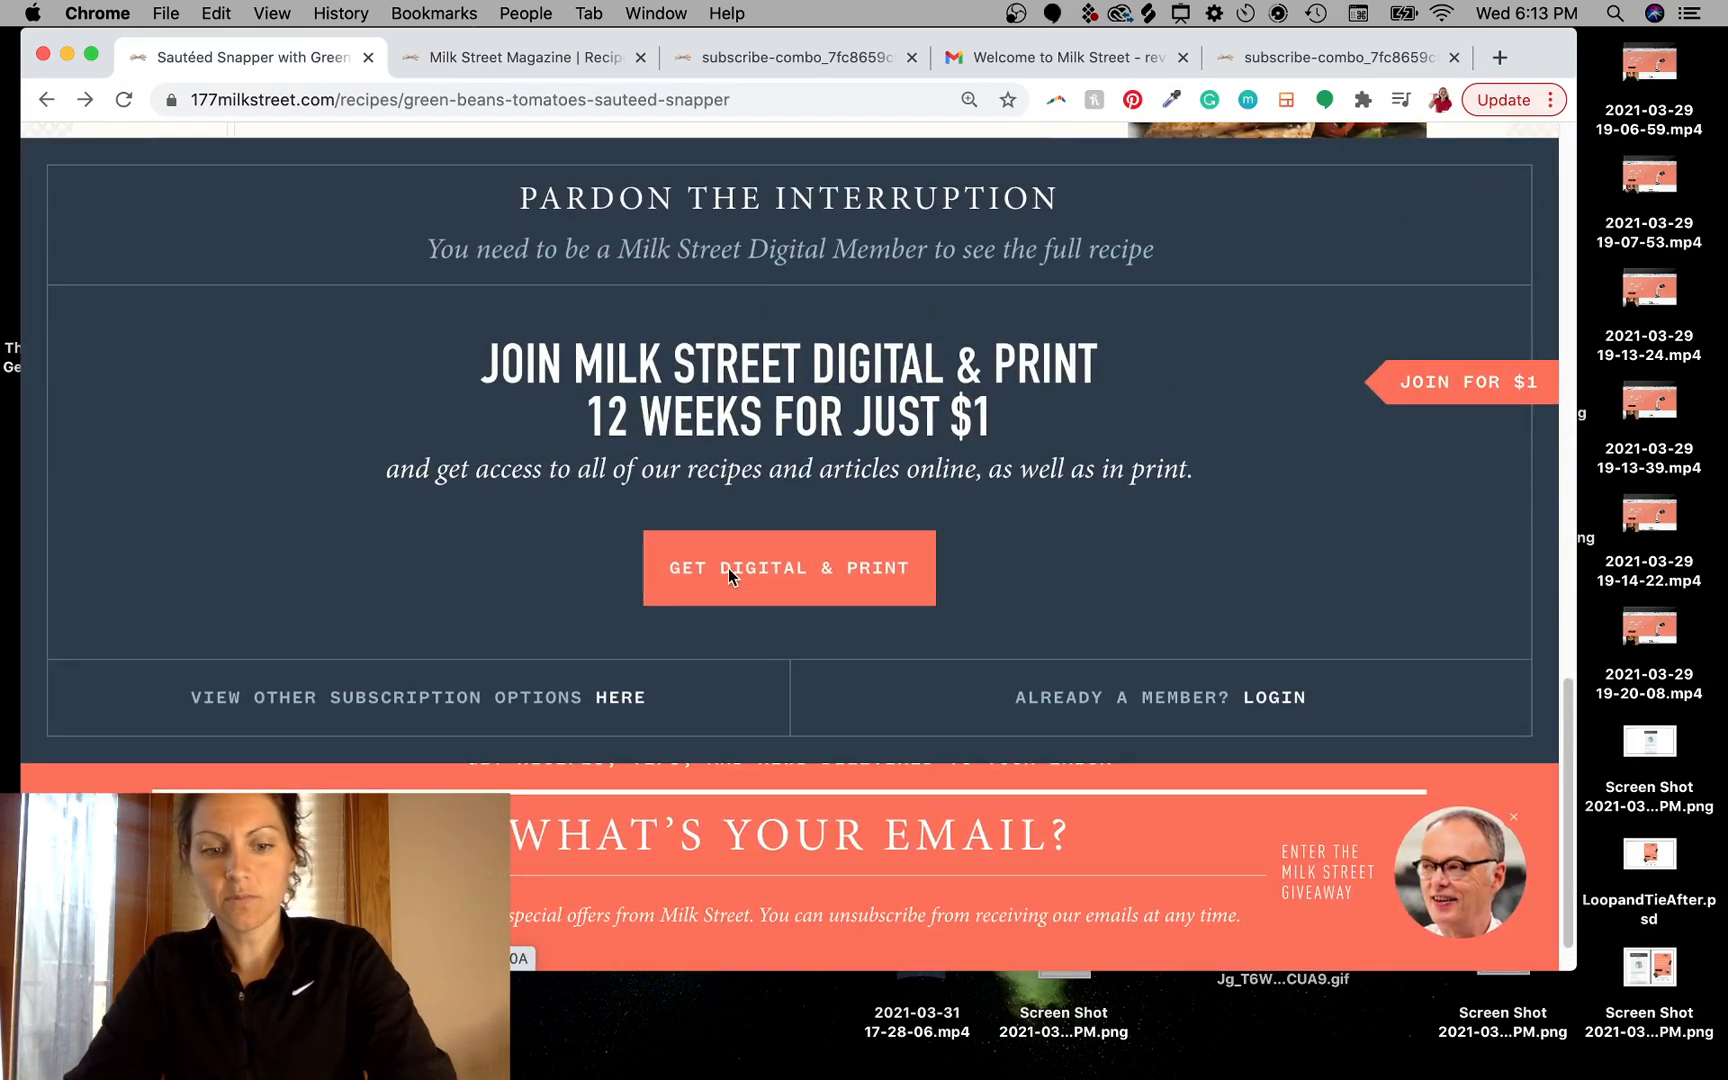
- Screenshot the orange GET DIGITAL & PRINT button from the recipe page and place it into the email mockup
{"action": "key", "text": "super+shift+4"}
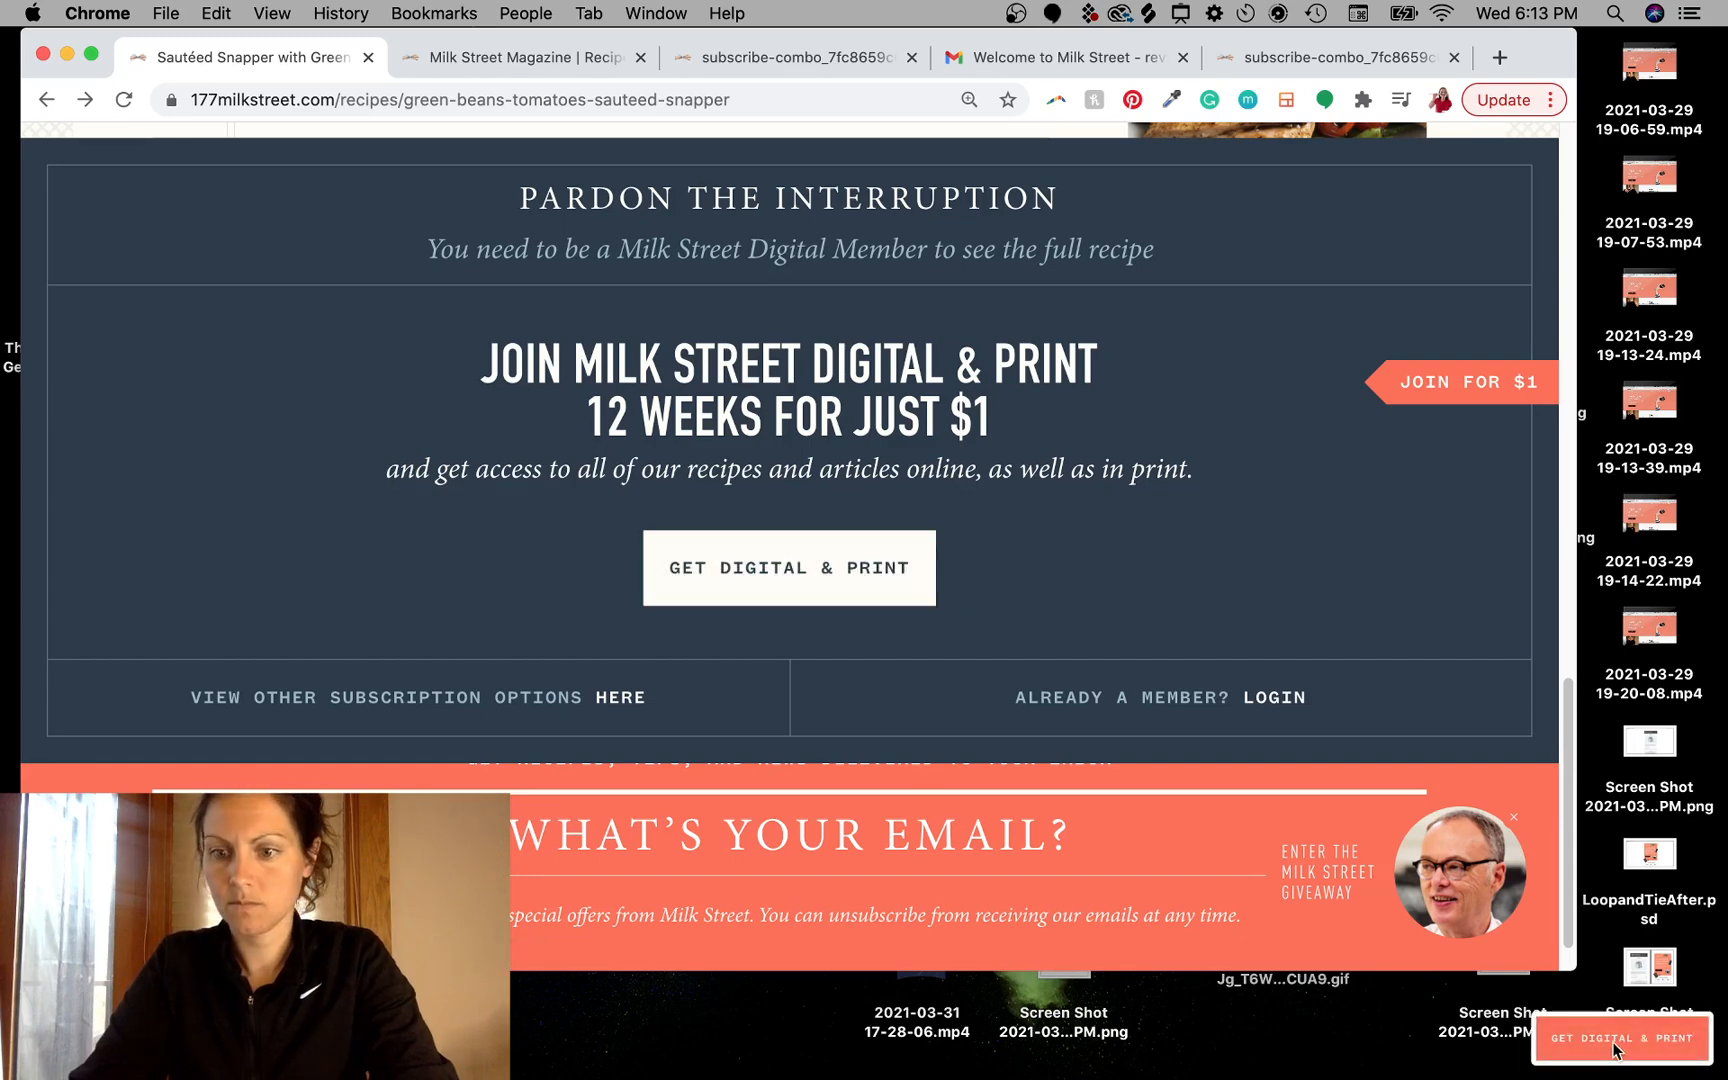
{"action": "left_click_drag", "start_coordinate": [1600, 1042], "coordinate": [976, 733]}
{"action": "key", "text": "ctrl+Left"}
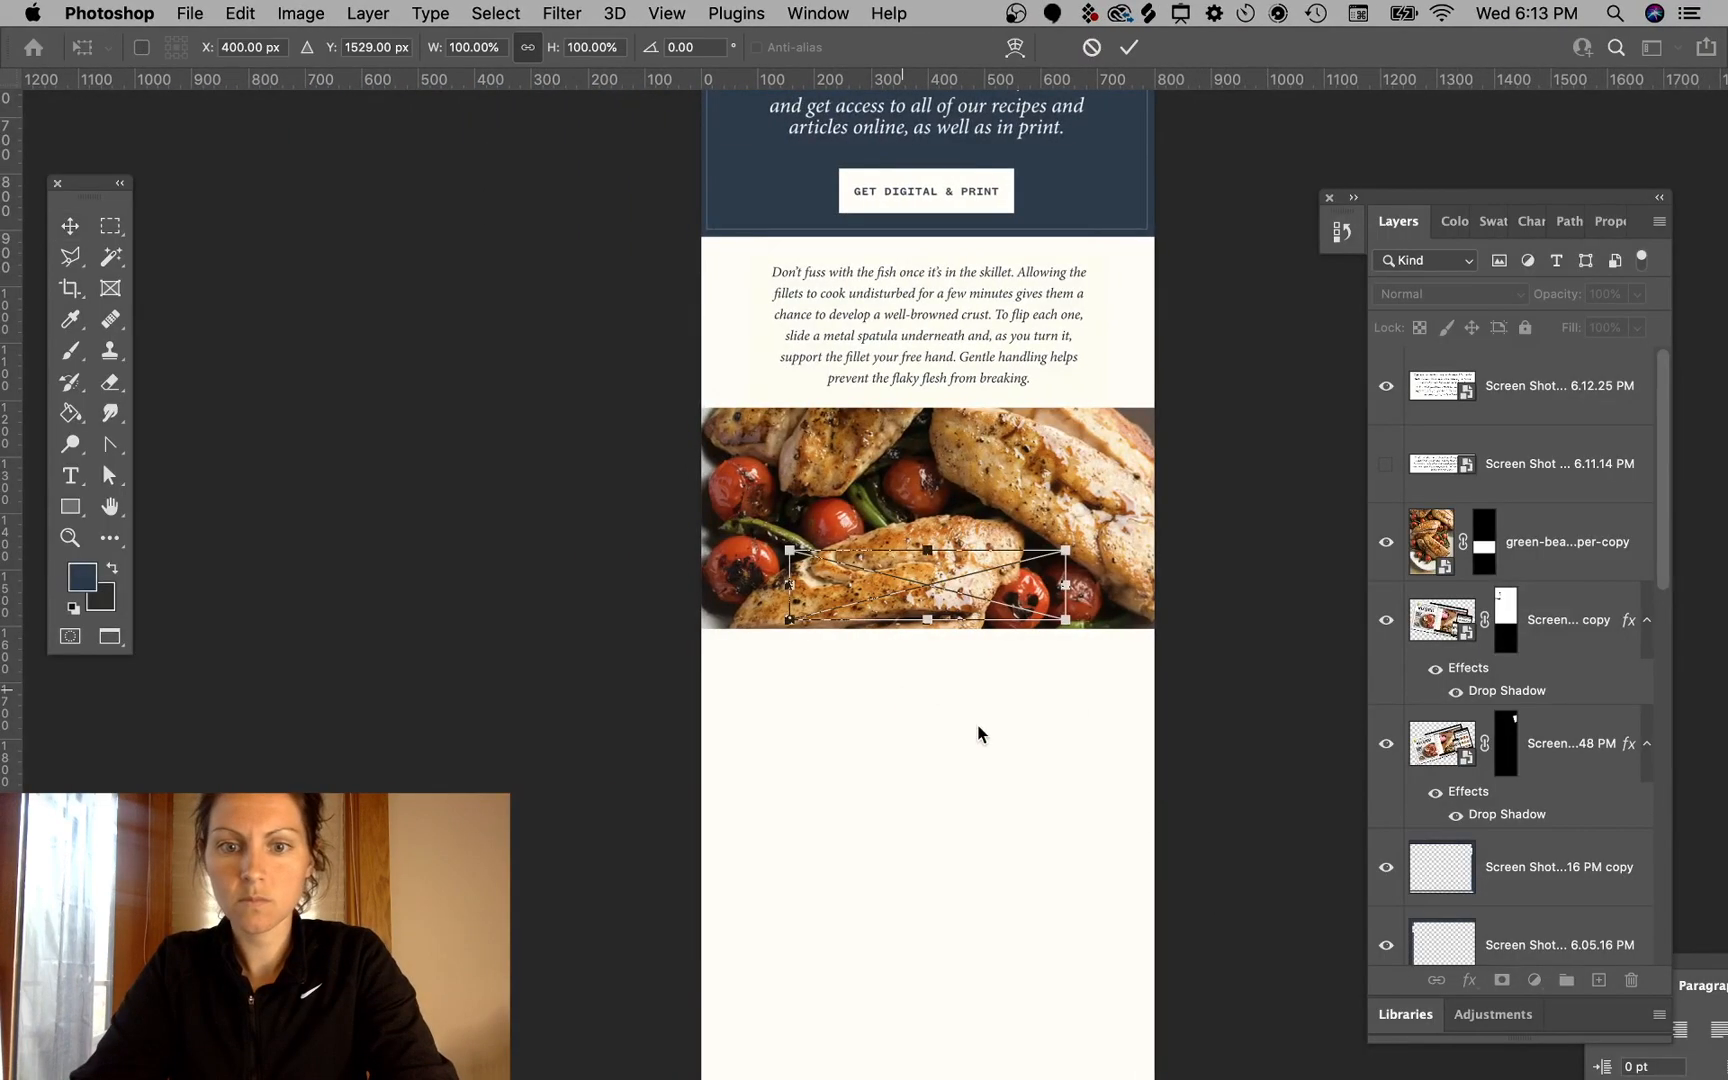
{"action": "left_click_drag", "start_coordinate": [985, 588], "coordinate": [1018, 250]}
{"action": "key", "text": "Return"}
- Scale the placed button to about 62% and move it centred beneath the food photo
{"action": "key", "text": "ctrl+t"}
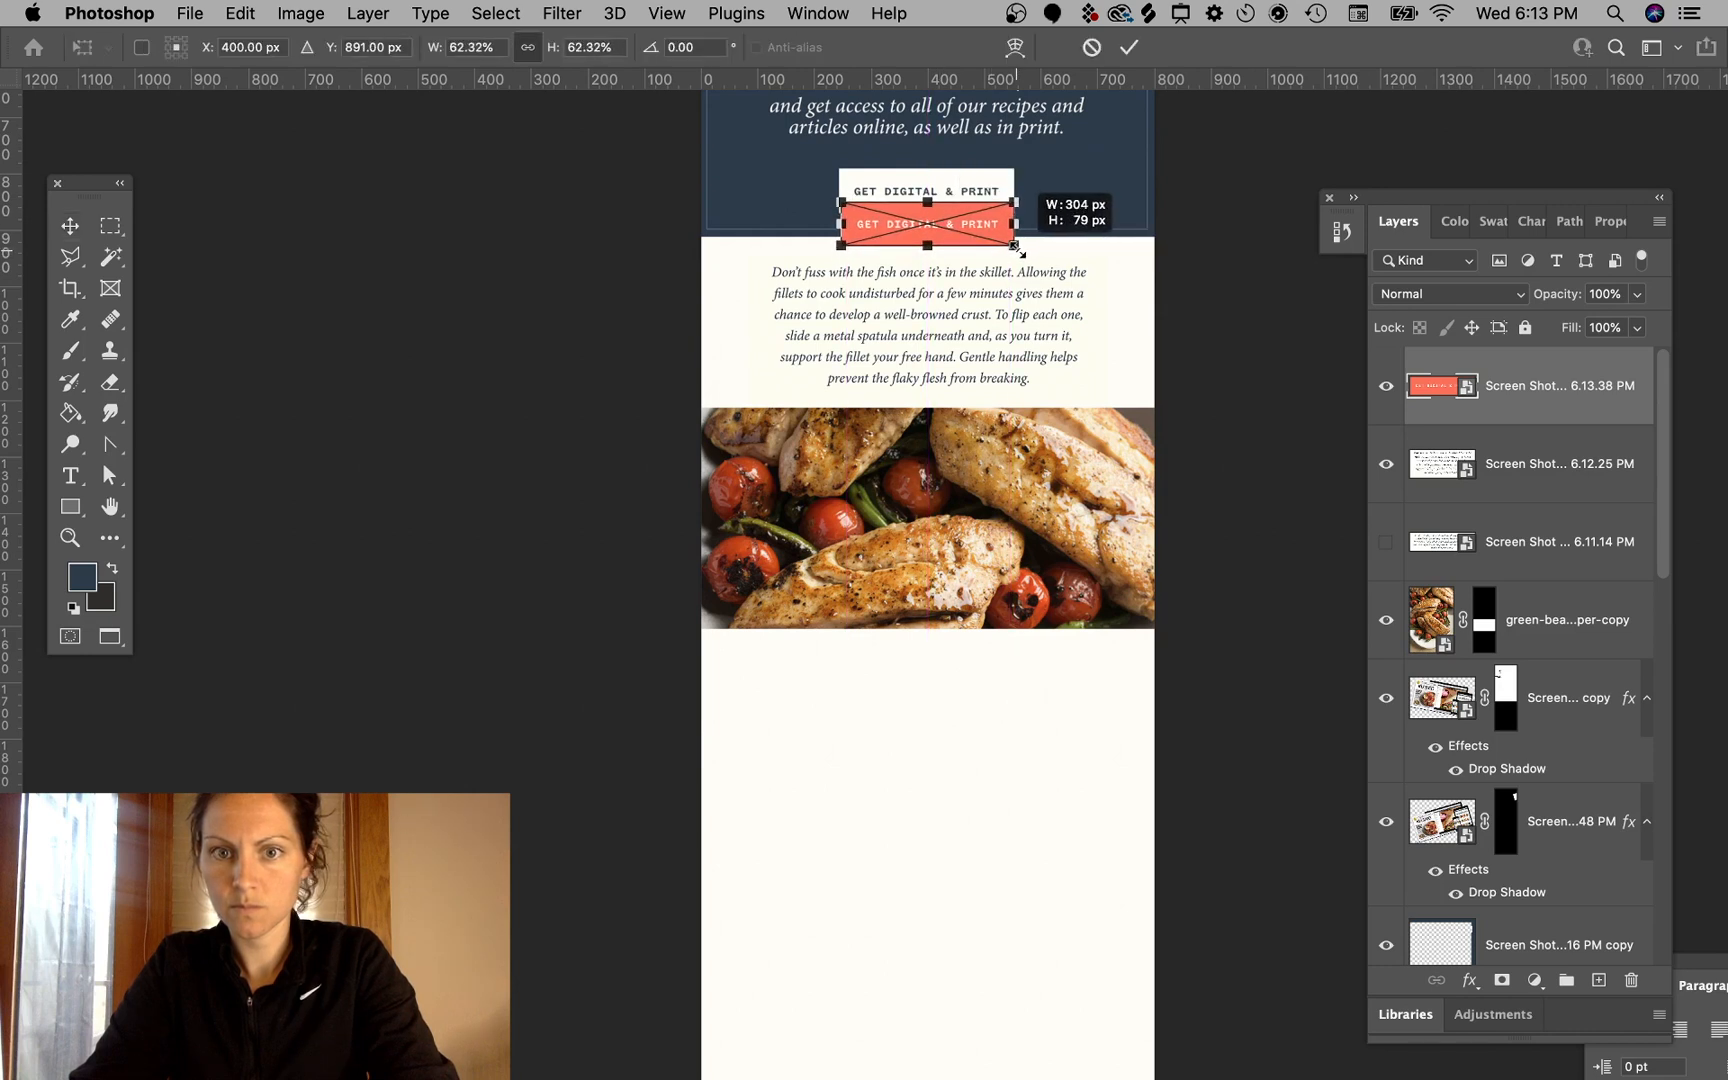
{"action": "key", "text": "Return"}
{"action": "left_click_drag", "start_coordinate": [963, 228], "coordinate": [968, 683]}
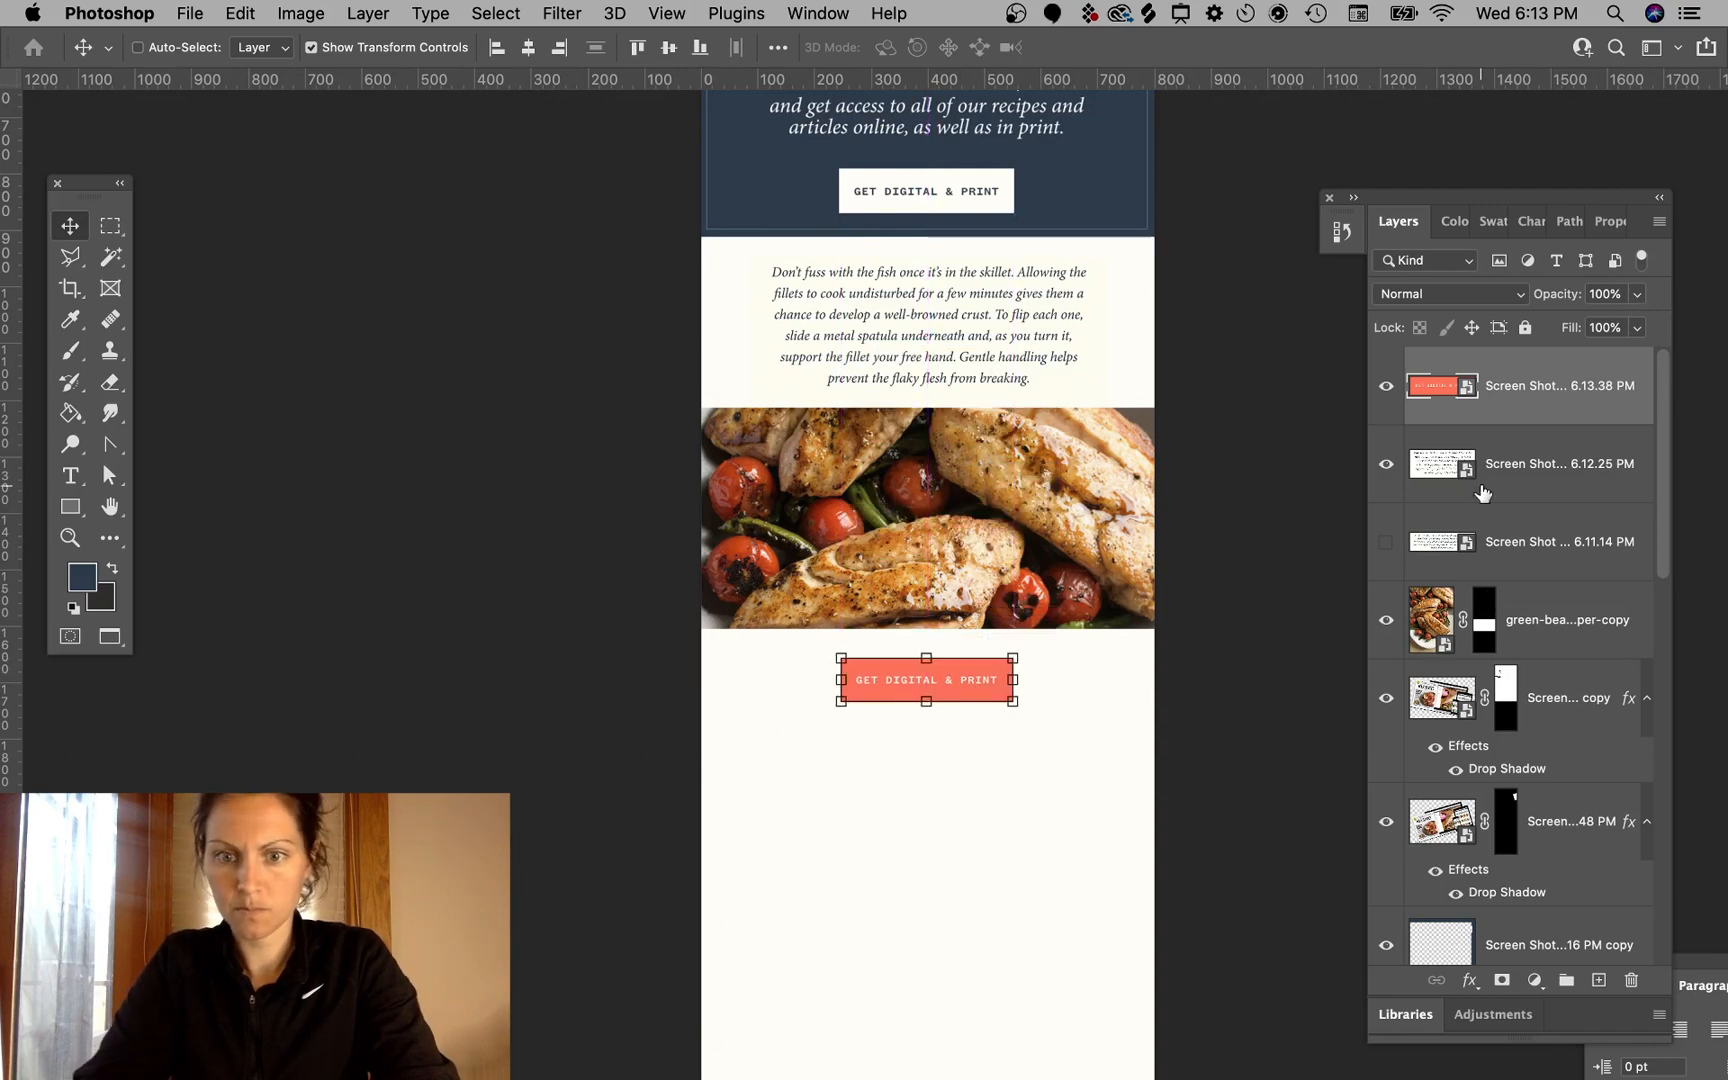
{"action": "left_click", "coordinate": [1240, 566]}
{"action": "scroll", "coordinate": [1260, 600], "scroll_direction": "up", "scroll_amount": 6}
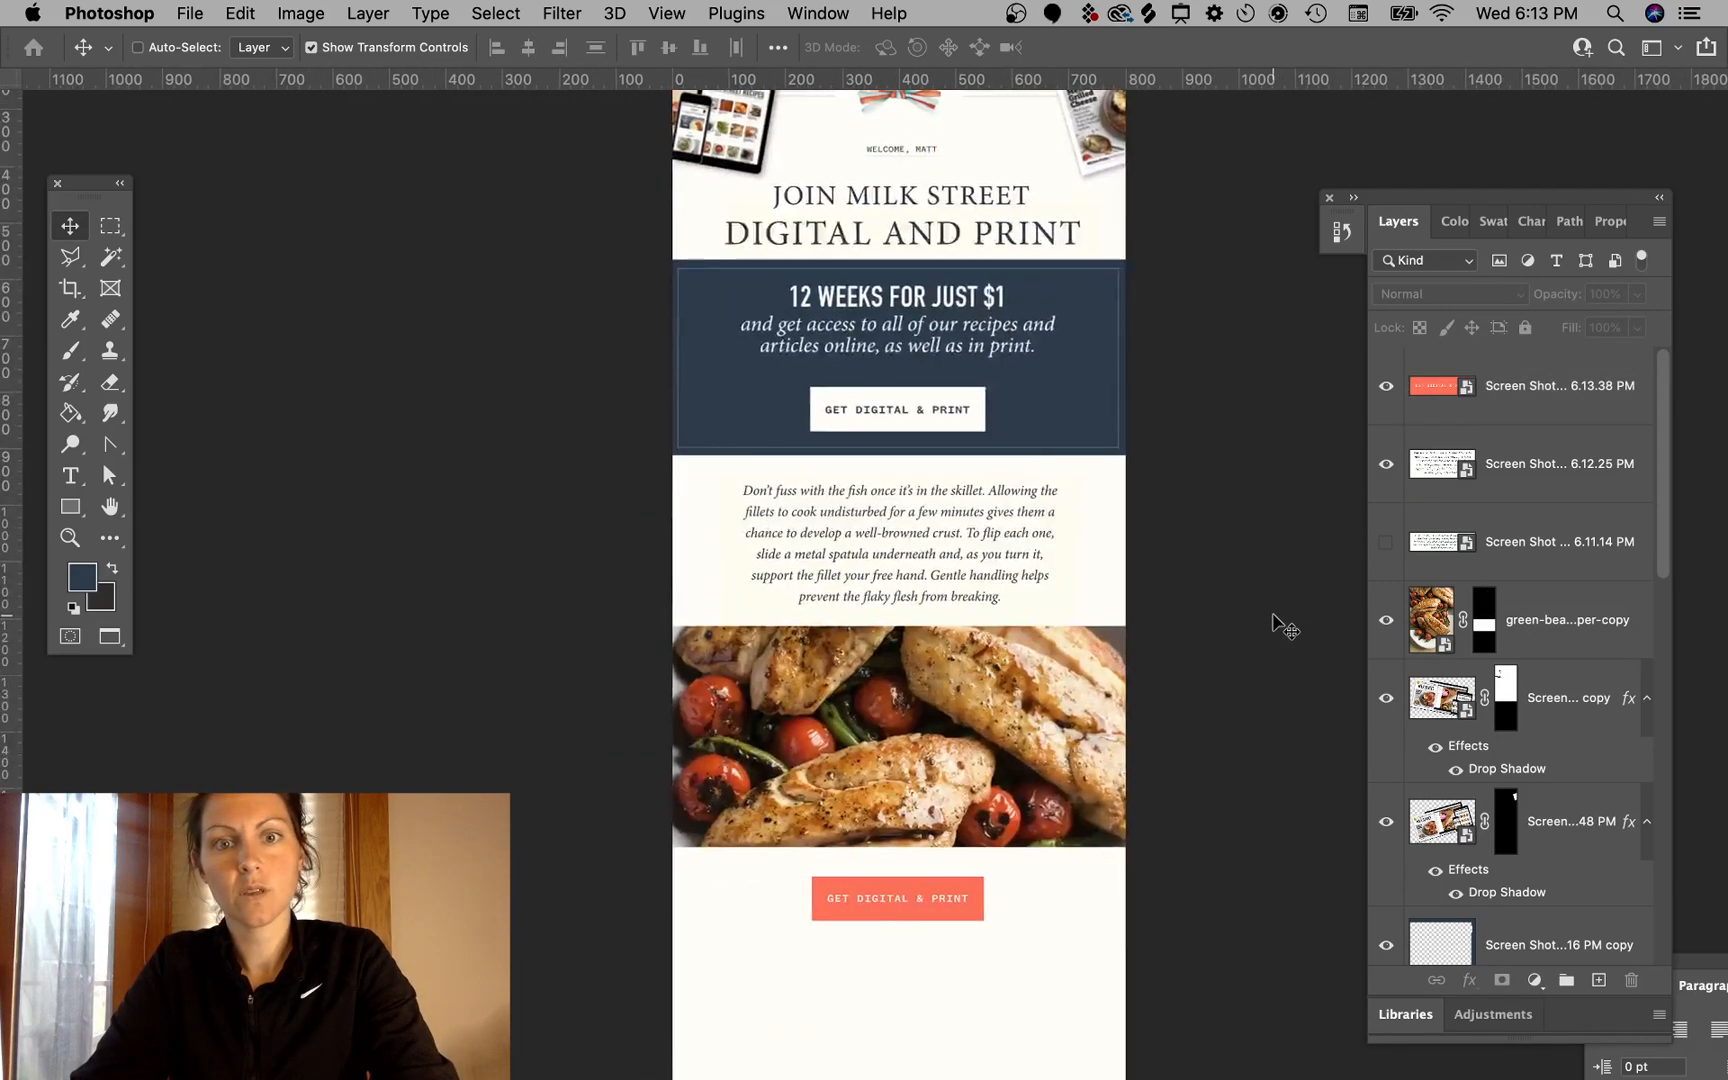
{"action": "scroll", "coordinate": [1280, 628], "scroll_direction": "right", "scroll_amount": 2}
{"action": "scroll", "coordinate": [1280, 628], "scroll_direction": "down", "scroll_amount": 5}
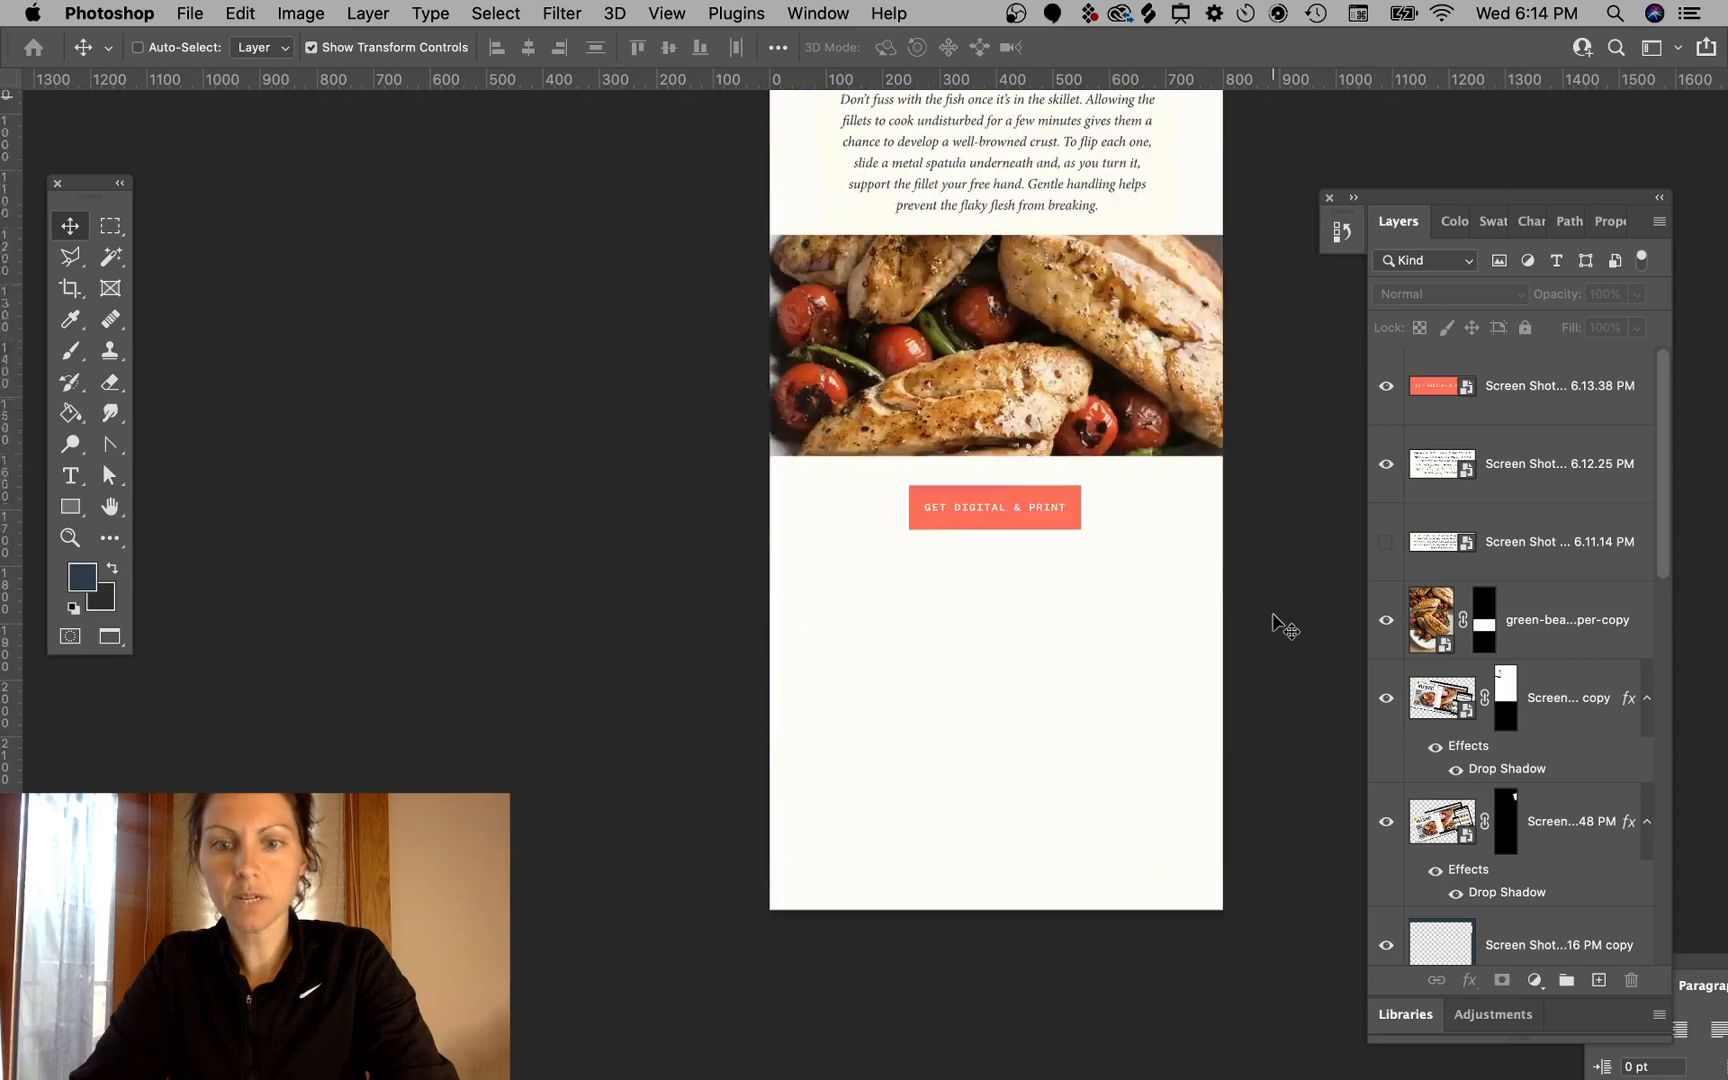
{"action": "scroll", "coordinate": [1280, 628], "scroll_direction": "up", "scroll_amount": 3}
{"action": "scroll", "coordinate": [1280, 628], "scroll_direction": "left", "scroll_amount": 1}
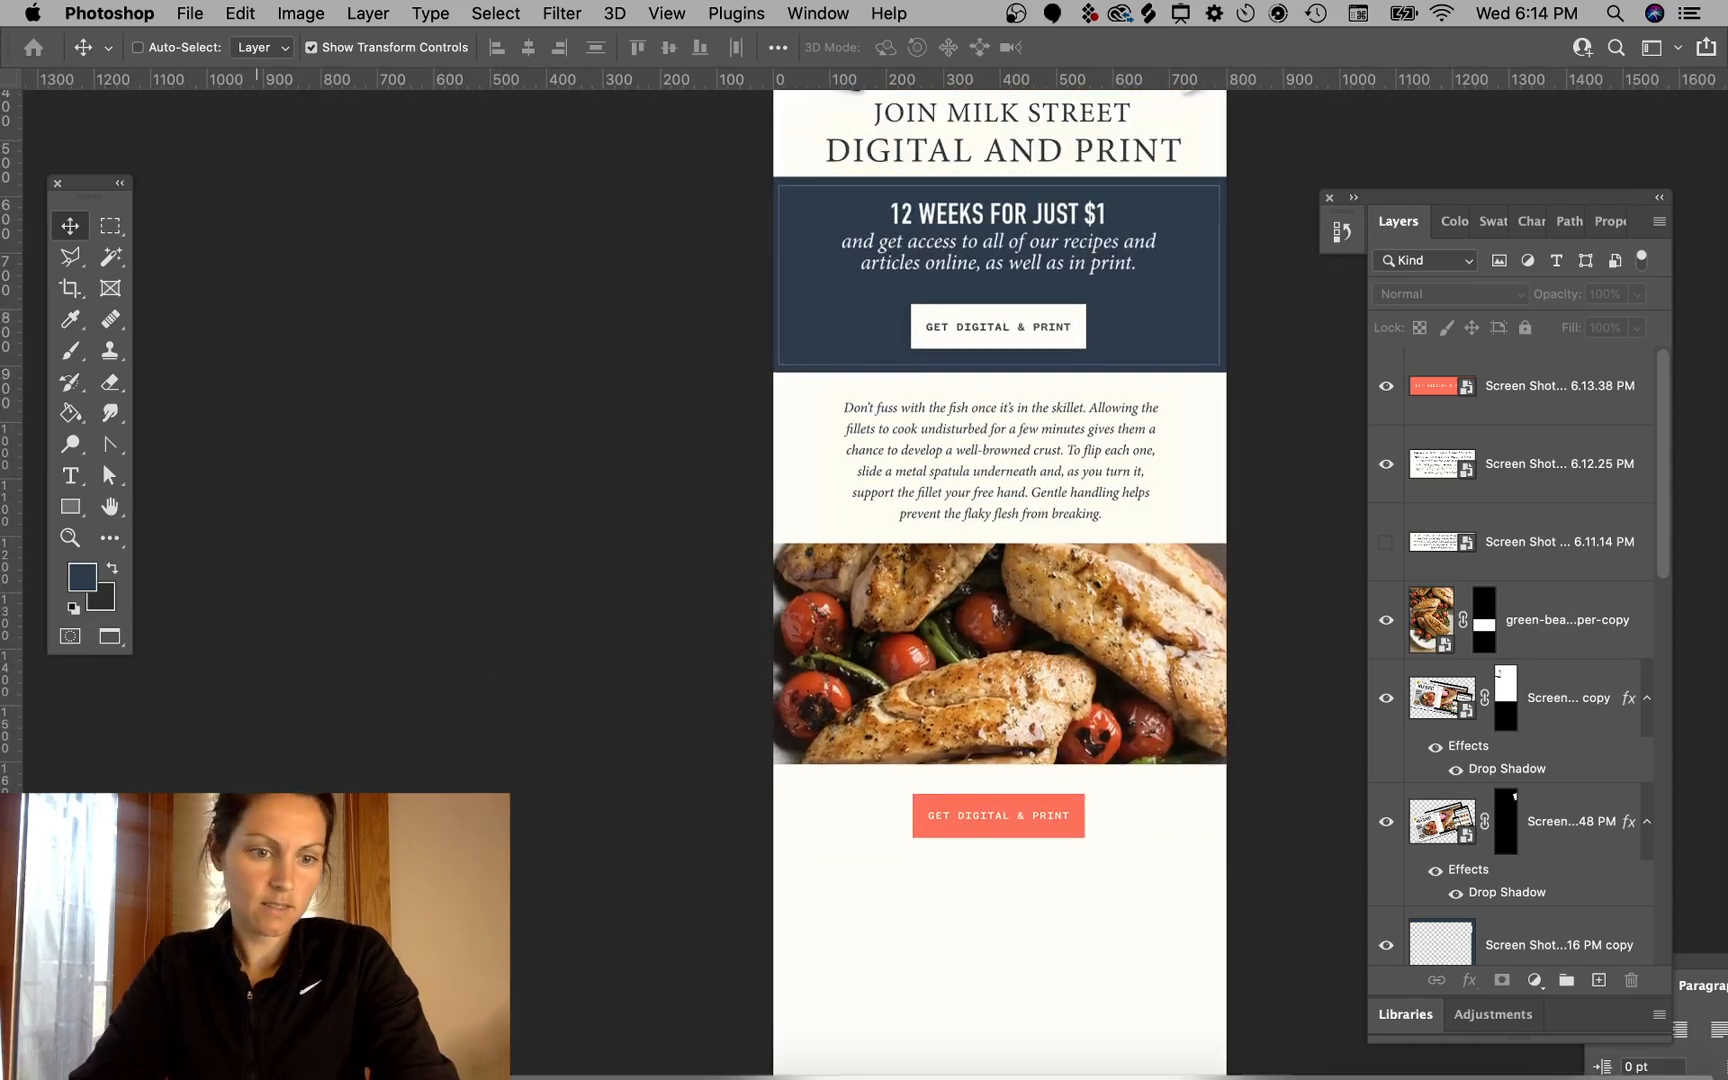
- Browse the Milk Street recipe page and the magazine page for more content to capture
{"action": "left_click", "coordinate": [350, 1050]}
{"action": "scroll", "coordinate": [1226, 649], "scroll_direction": "down", "scroll_amount": 1}
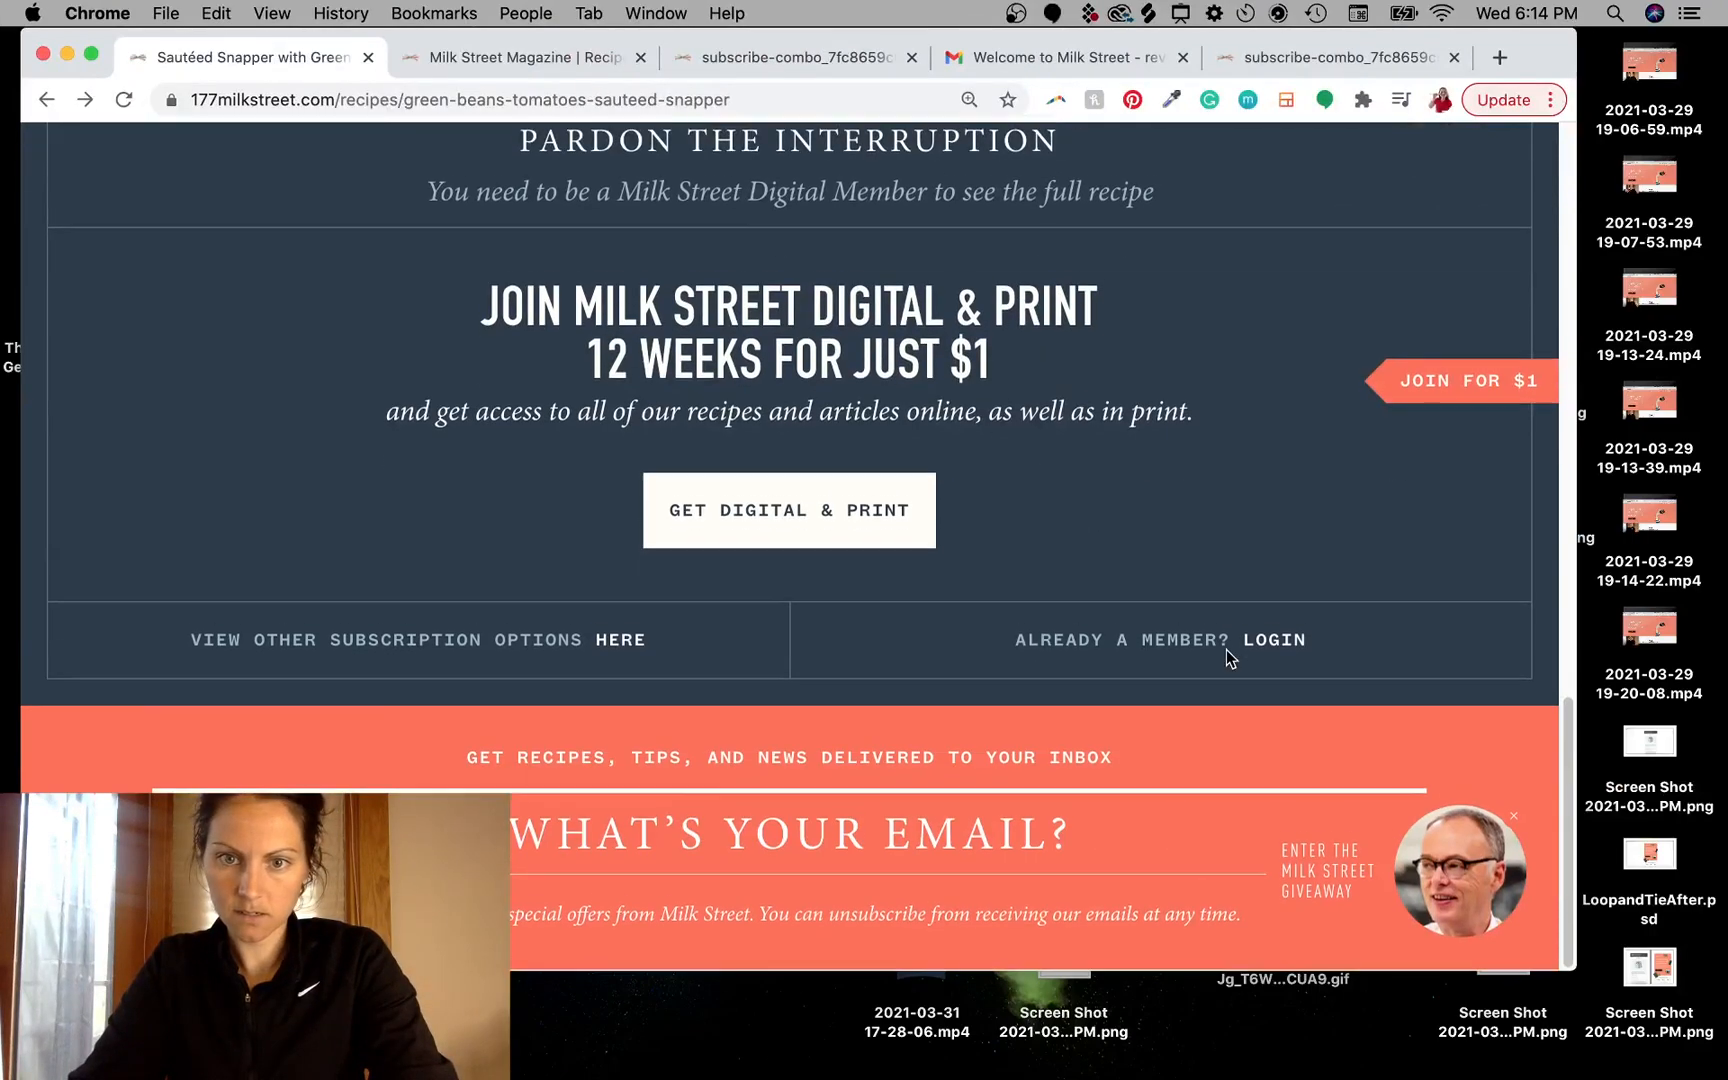
{"action": "scroll", "coordinate": [1226, 649], "scroll_direction": "up", "scroll_amount": 12}
{"action": "scroll", "coordinate": [1226, 655], "scroll_direction": "up", "scroll_amount": 4}
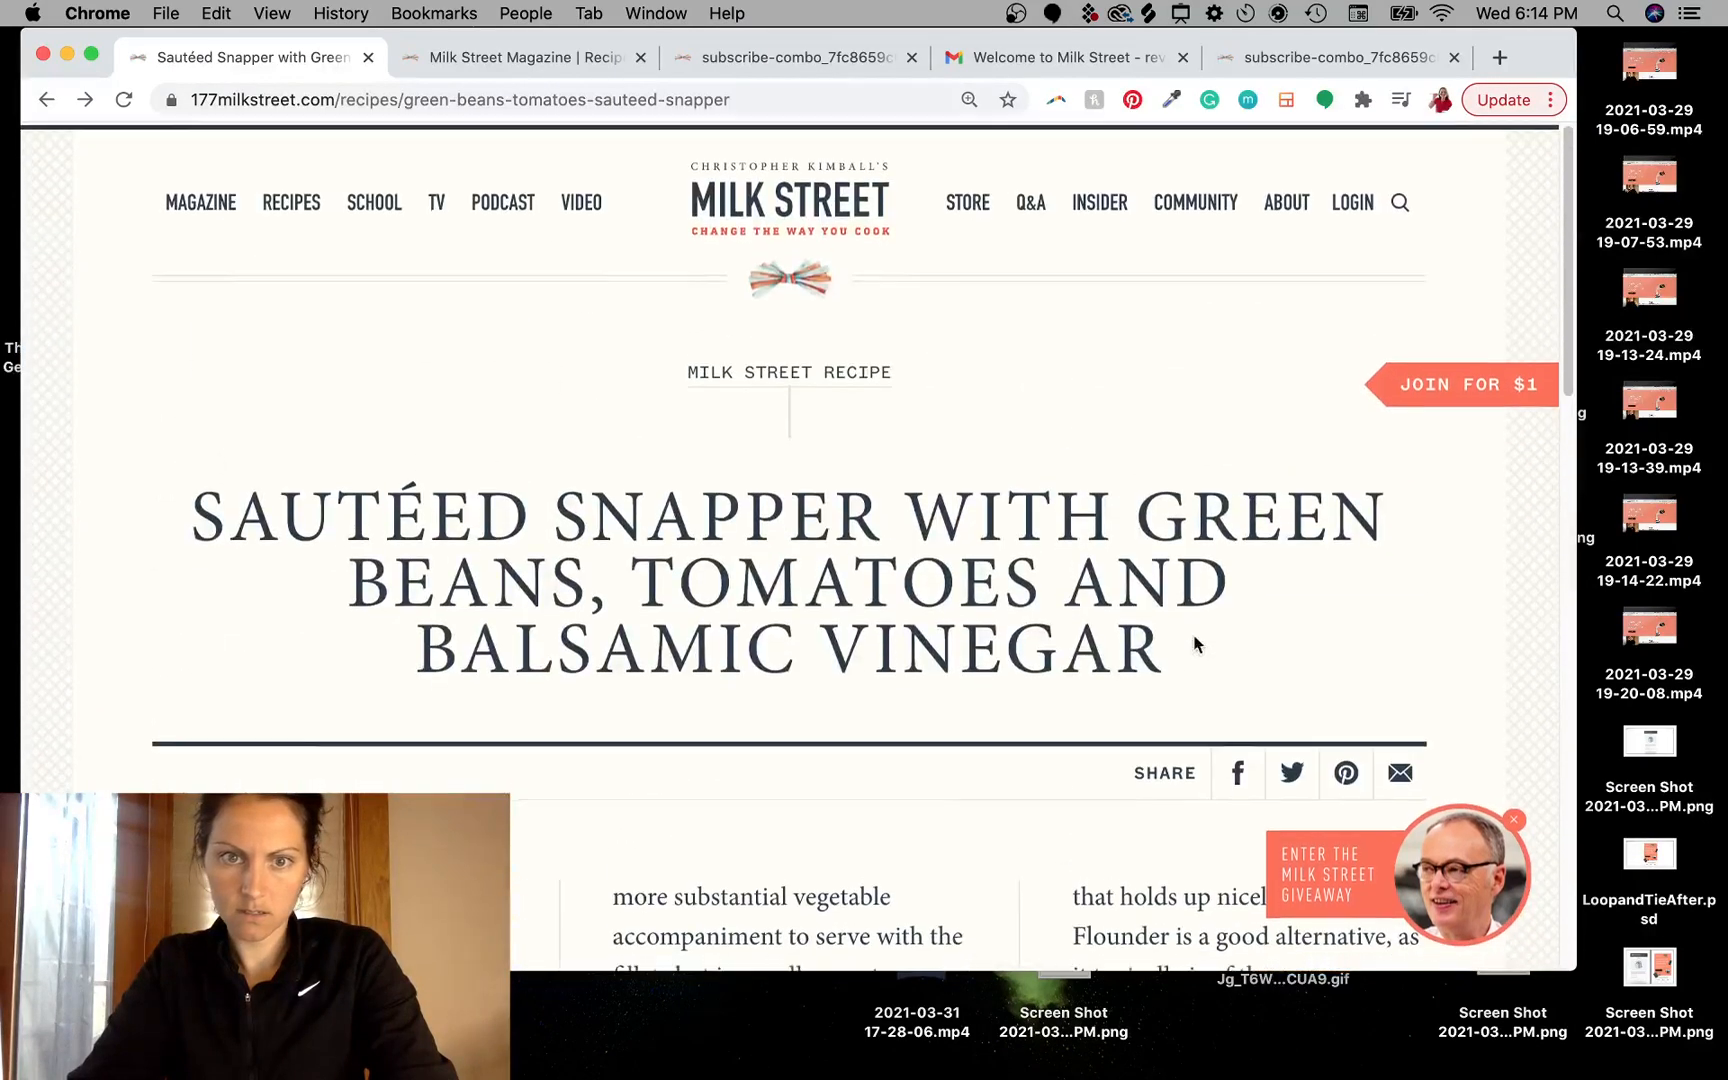
{"action": "left_click", "coordinate": [444, 55]}
{"action": "scroll", "coordinate": [724, 750], "scroll_direction": "down", "scroll_amount": 15}
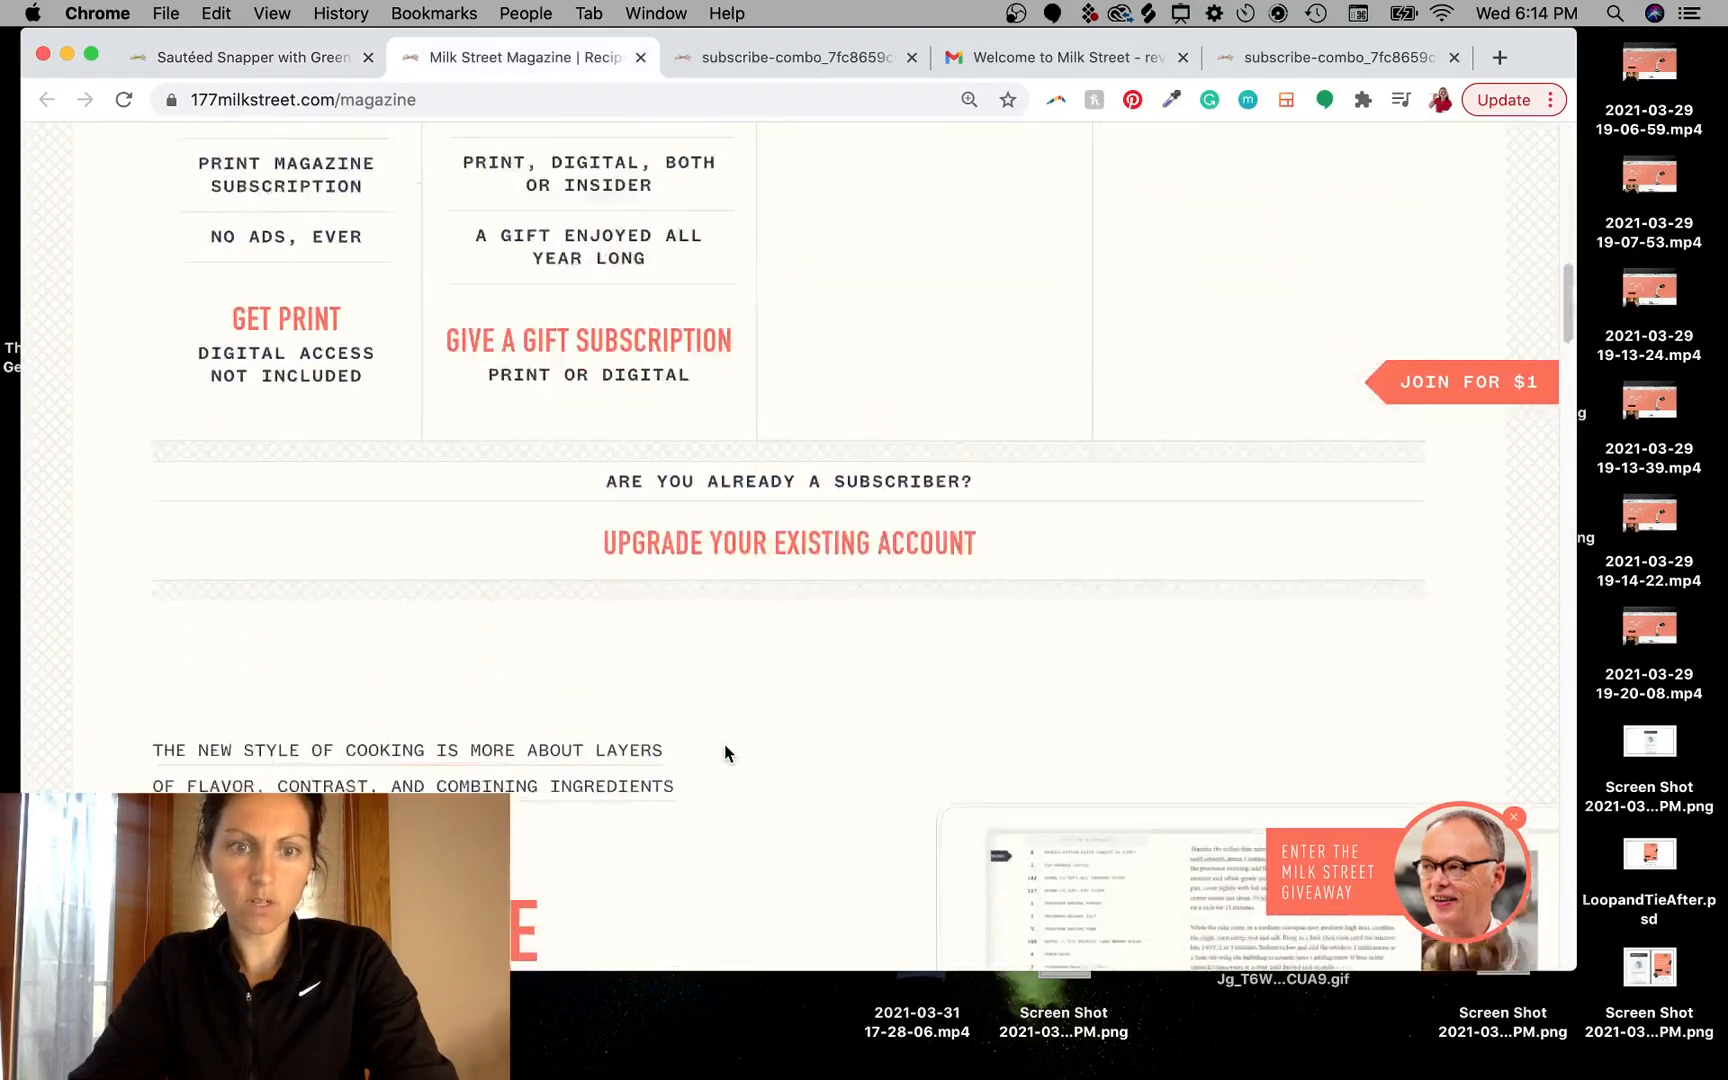
{"action": "scroll", "coordinate": [724, 751], "scroll_direction": "down", "scroll_amount": 2}
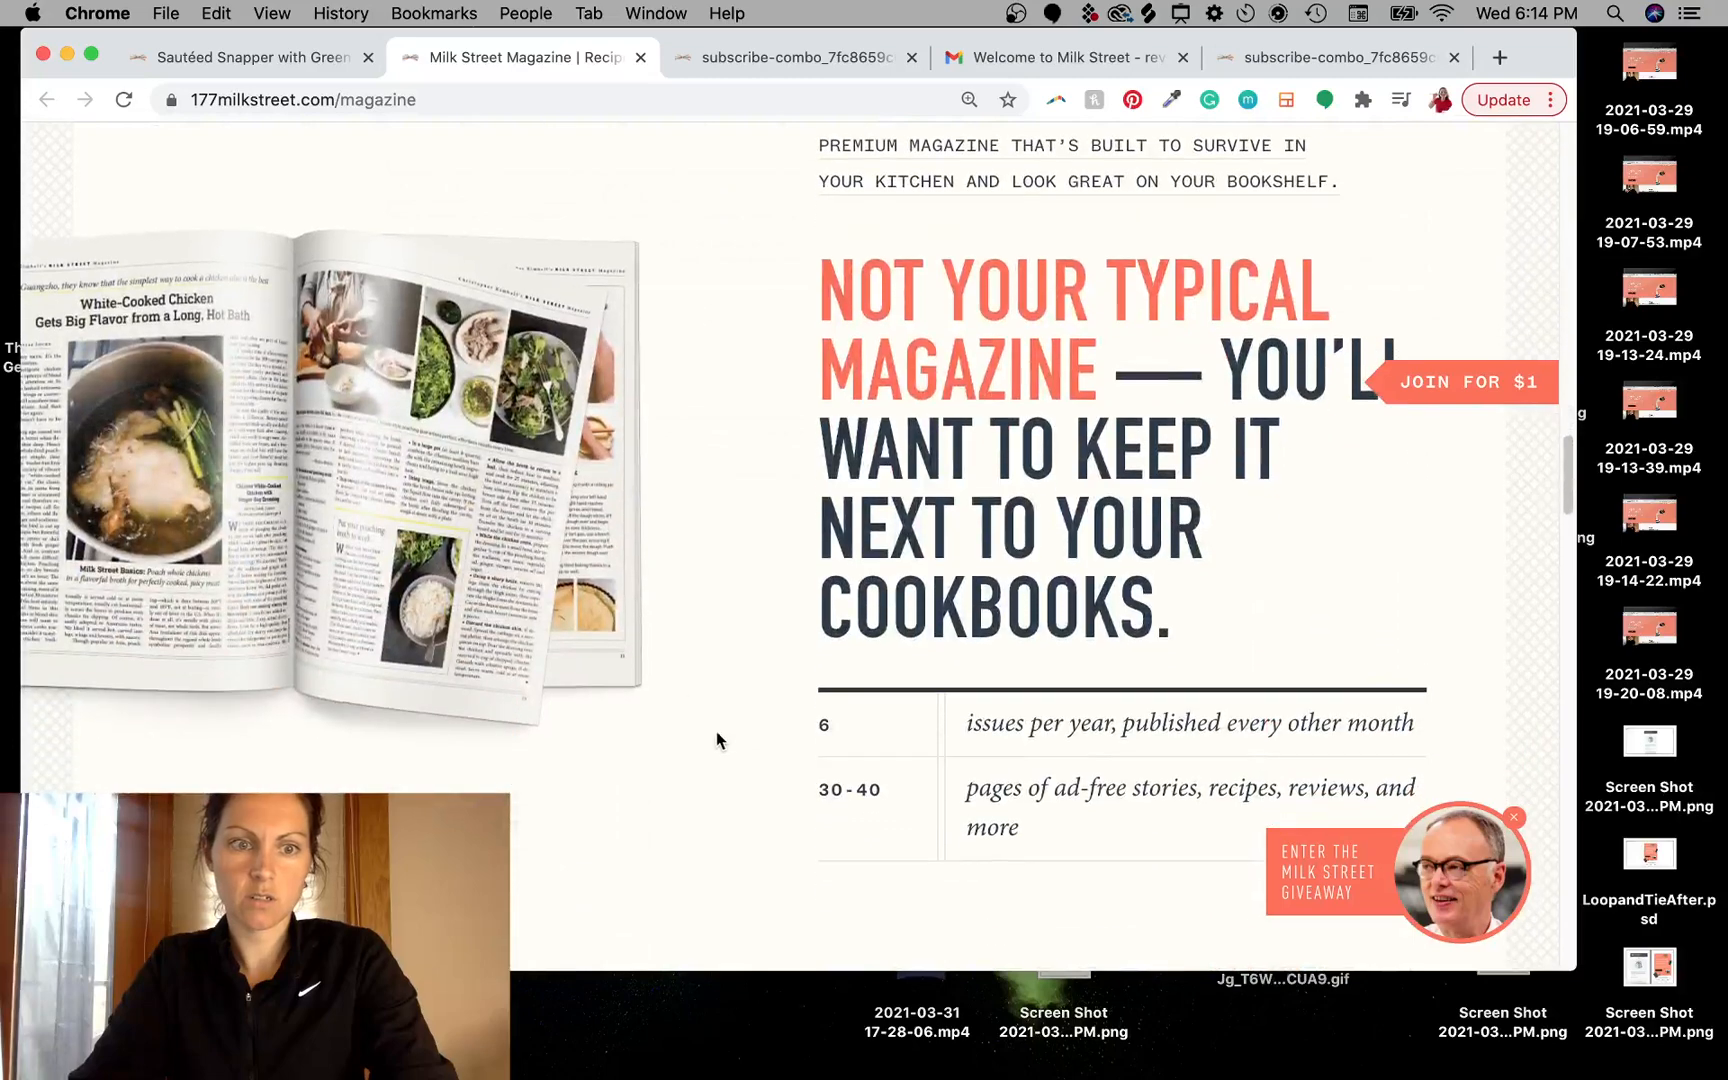
{"action": "scroll", "coordinate": [490, 514], "scroll_direction": "down", "scroll_amount": 1}
{"action": "scroll", "coordinate": [1110, 316], "scroll_direction": "up", "scroll_amount": 2}
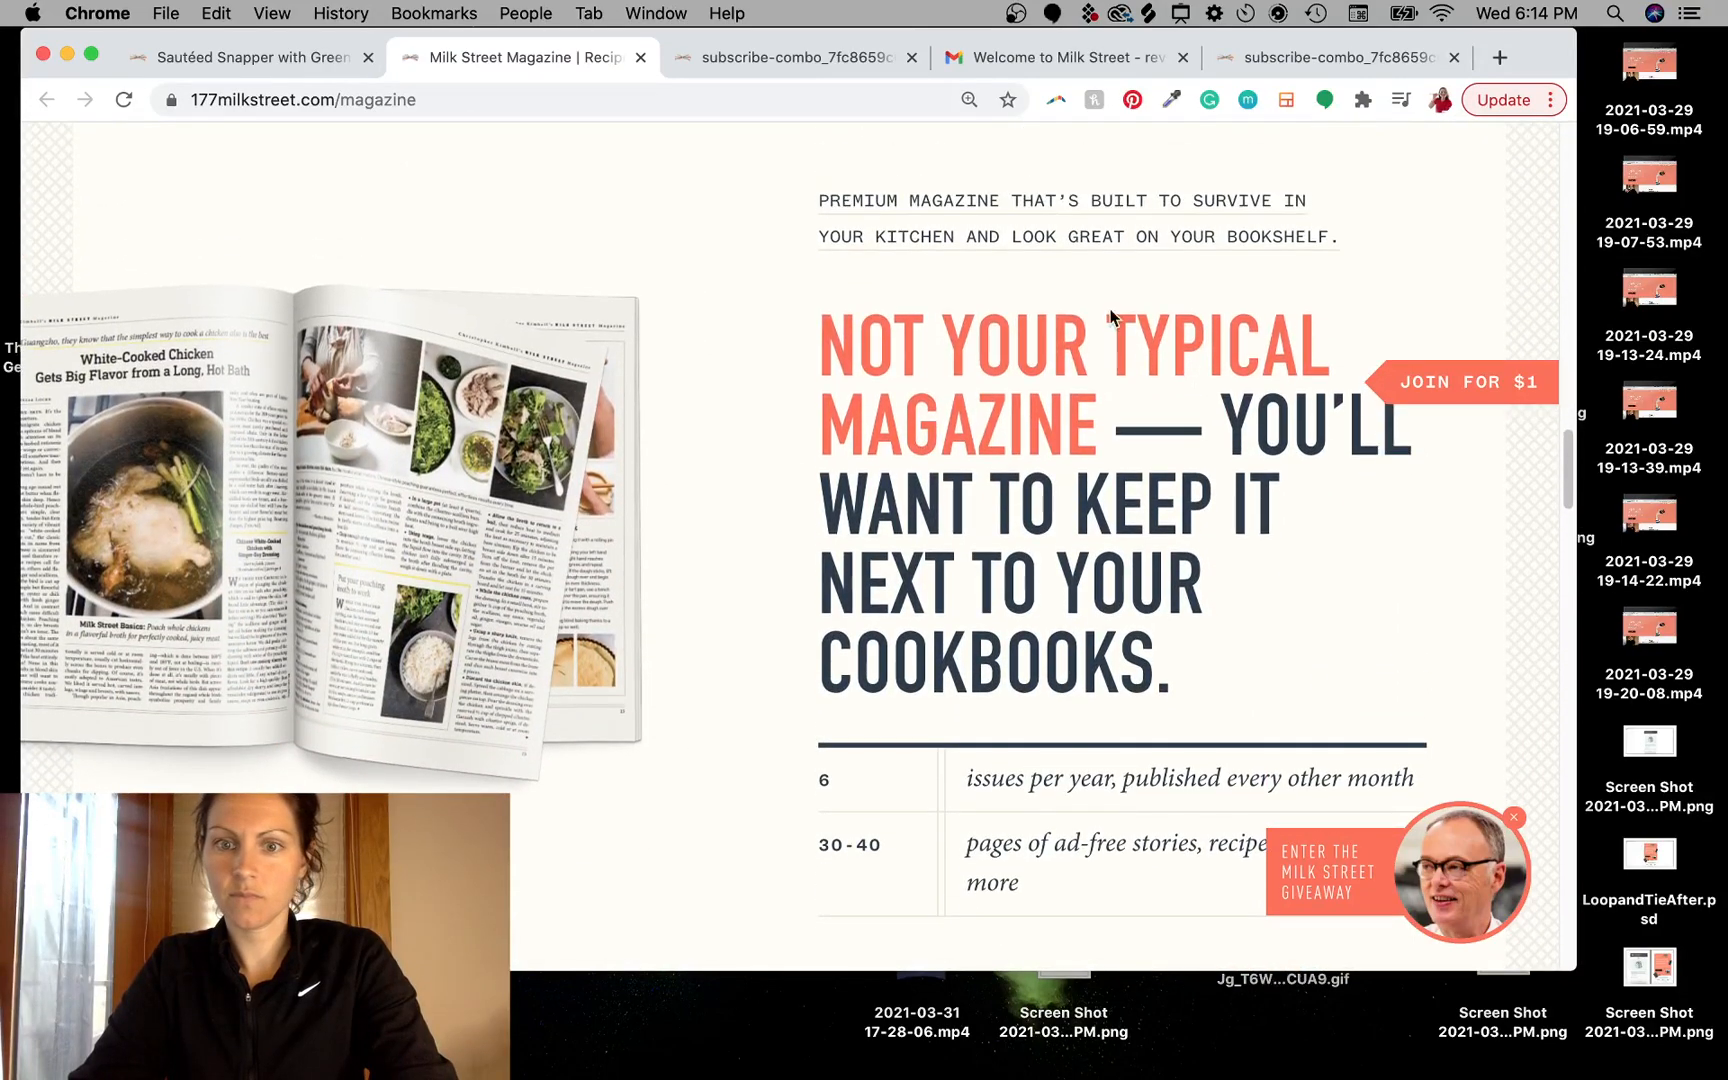
{"action": "key", "text": "ctrl+Left"}
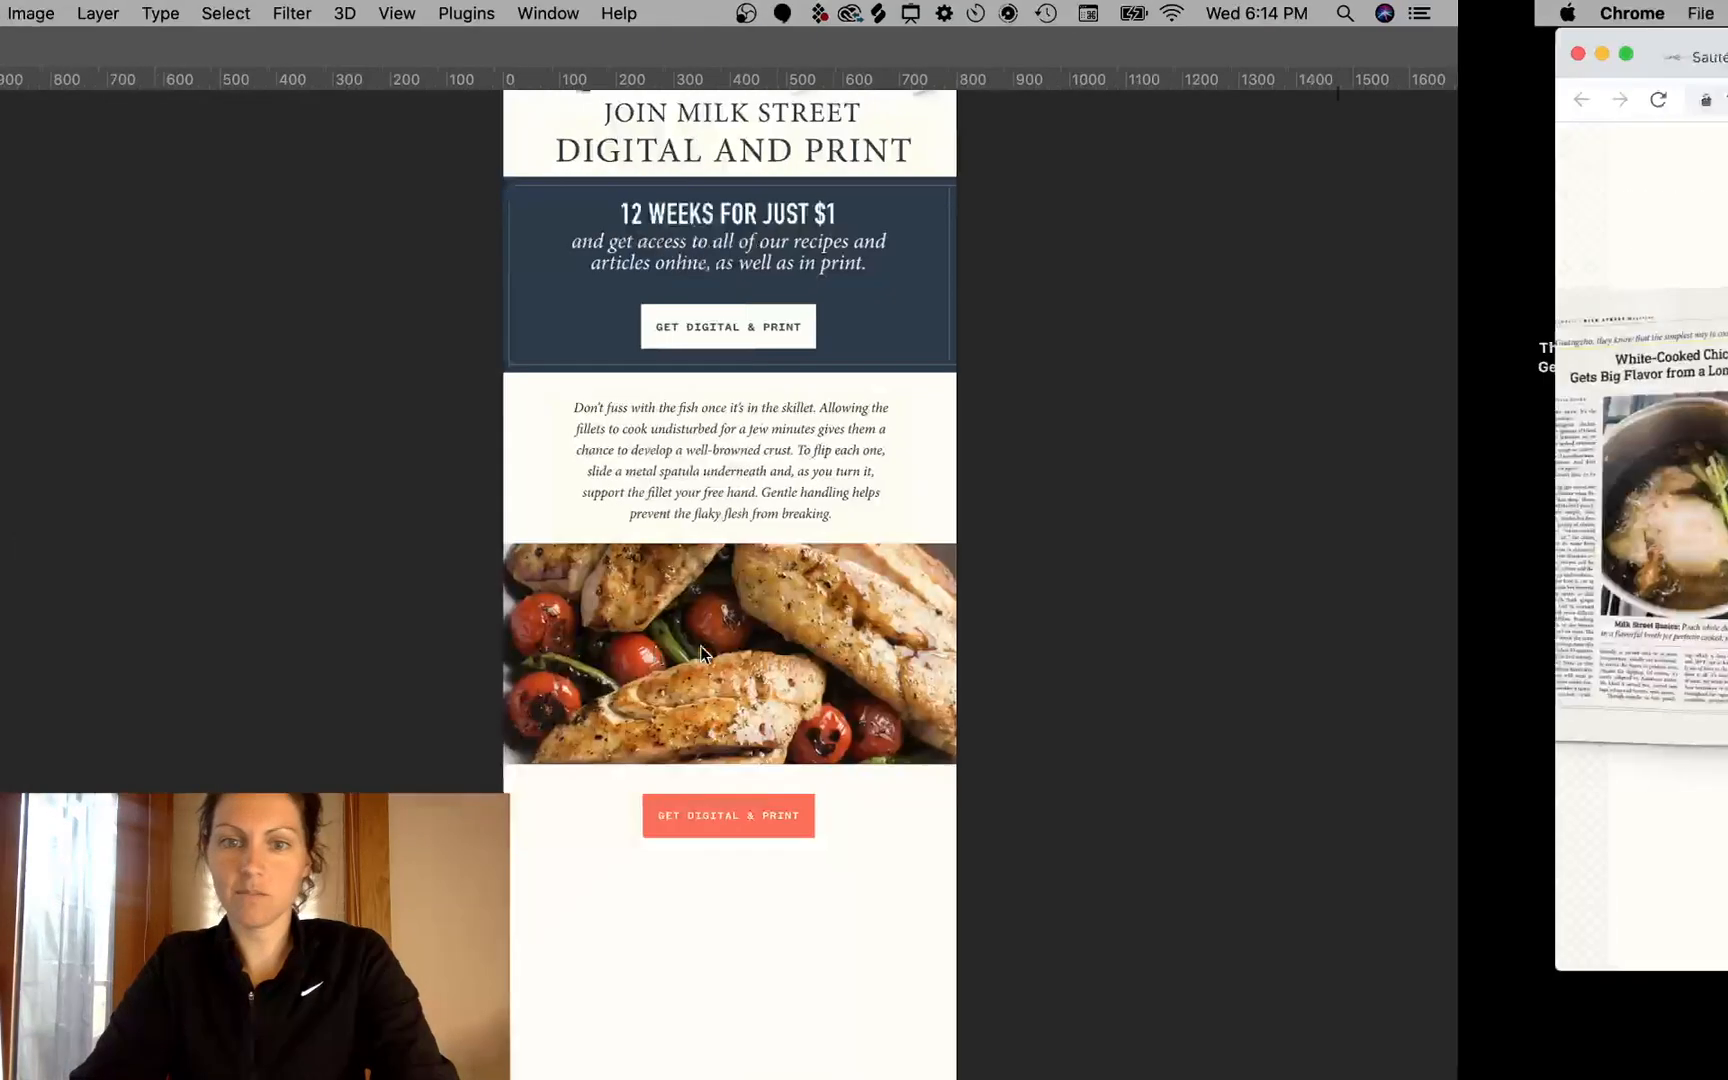
{"action": "key", "text": "ctrl+Right"}
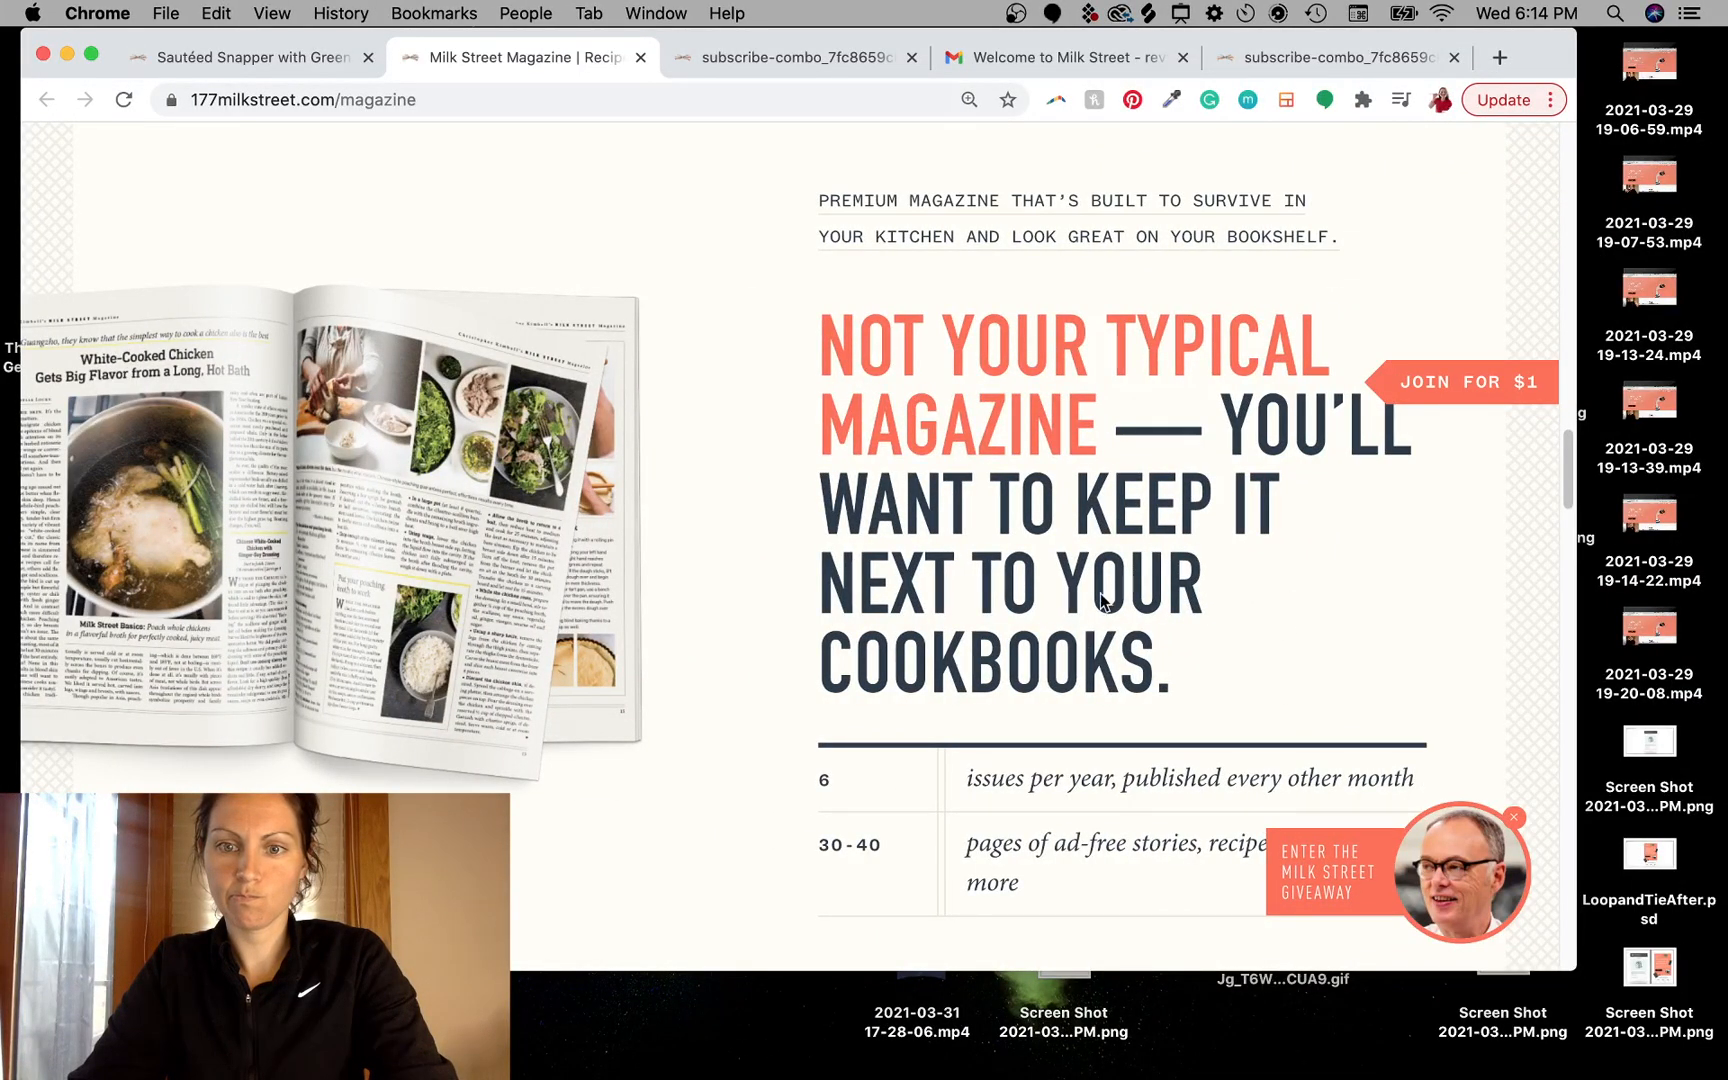
{"action": "left_click_drag", "start_coordinate": [1577, 970], "coordinate": [1706, 903]}
{"action": "mouse_move", "coordinate": [1685, 57]}
{"action": "left_mouse_down"}
{"action": "mouse_move", "coordinate": [800, 35]}
{"action": "mouse_move", "coordinate": [922, 166]}
{"action": "mouse_move", "coordinate": [1545, 150]}
{"action": "mouse_move", "coordinate": [1458, 405]}
{"action": "mouse_move", "coordinate": [1480, 530]}
{"action": "mouse_move", "coordinate": [1552, 88]}
{"action": "mouse_move", "coordinate": [1512, 60]}
{"action": "mouse_move", "coordinate": [1003, 85]}
{"action": "mouse_move", "coordinate": [1049, 56]}
{"action": "mouse_move", "coordinate": [1296, 85]}
{"action": "mouse_move", "coordinate": [1678, 42]}
{"action": "mouse_move", "coordinate": [1701, 77]}
{"action": "left_mouse_up"}
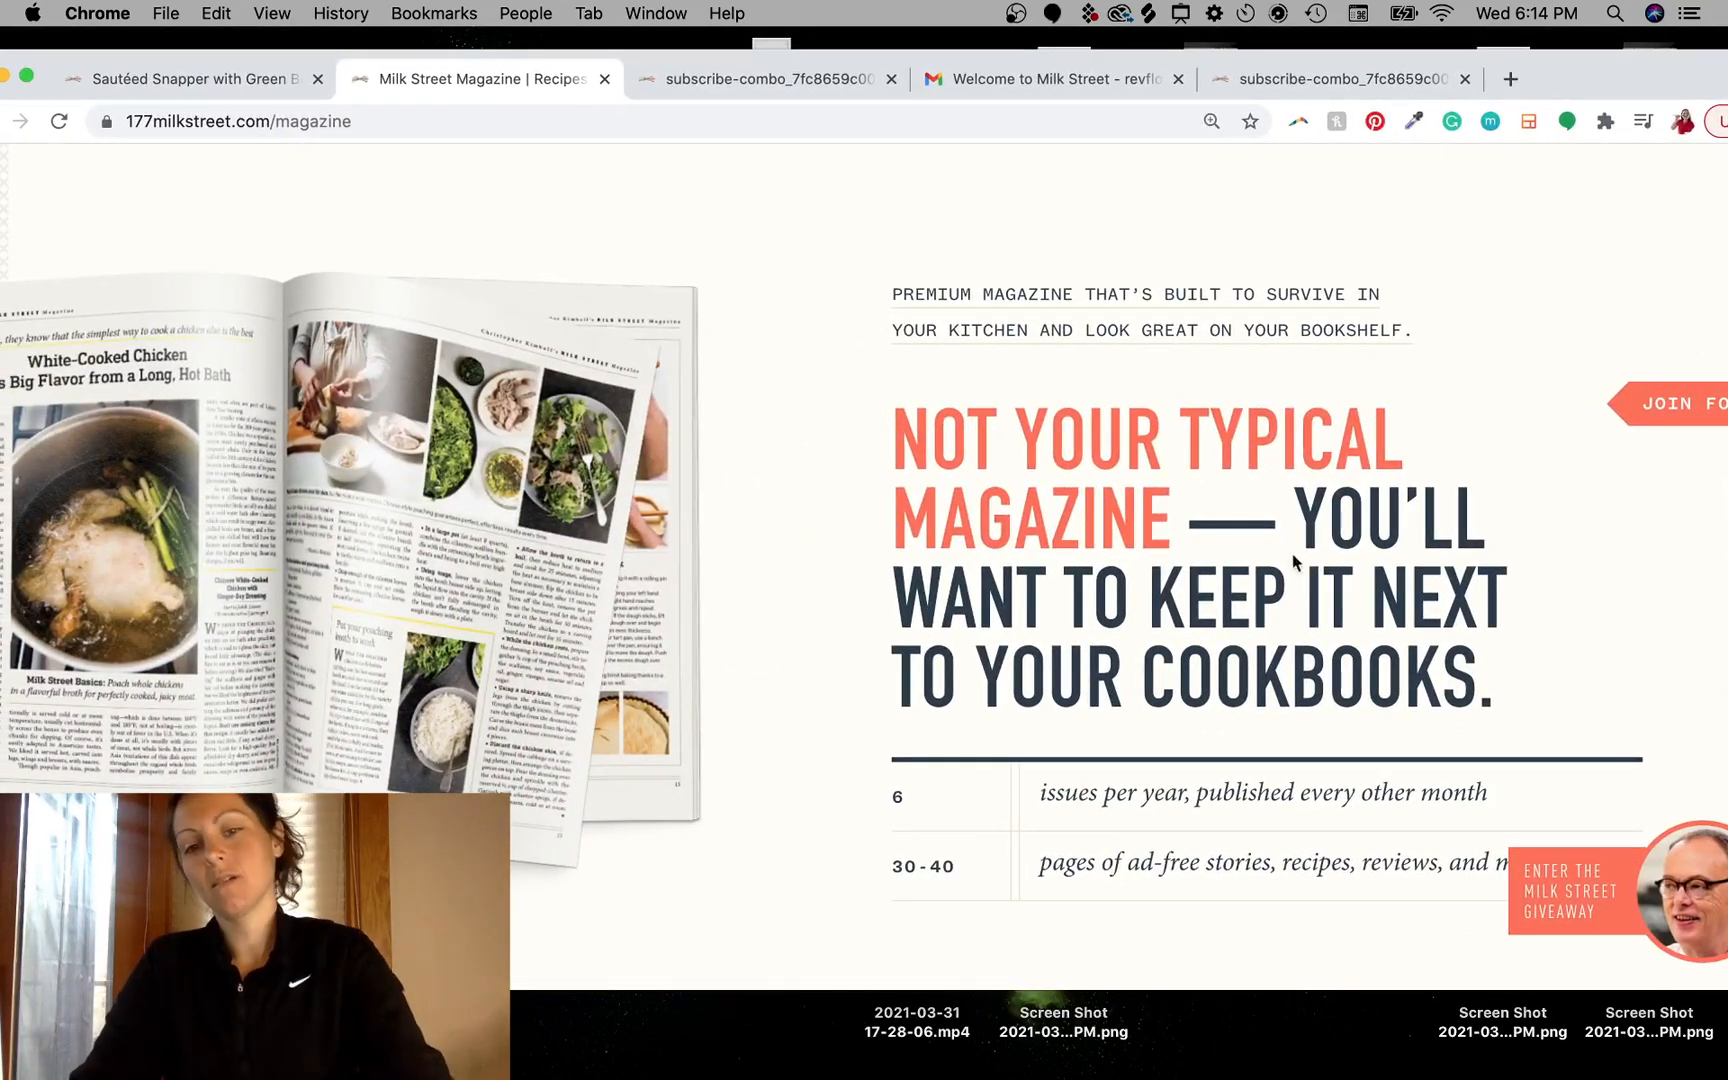
{"action": "left_click_drag", "start_coordinate": [668, 58], "coordinate": [714, 72]}
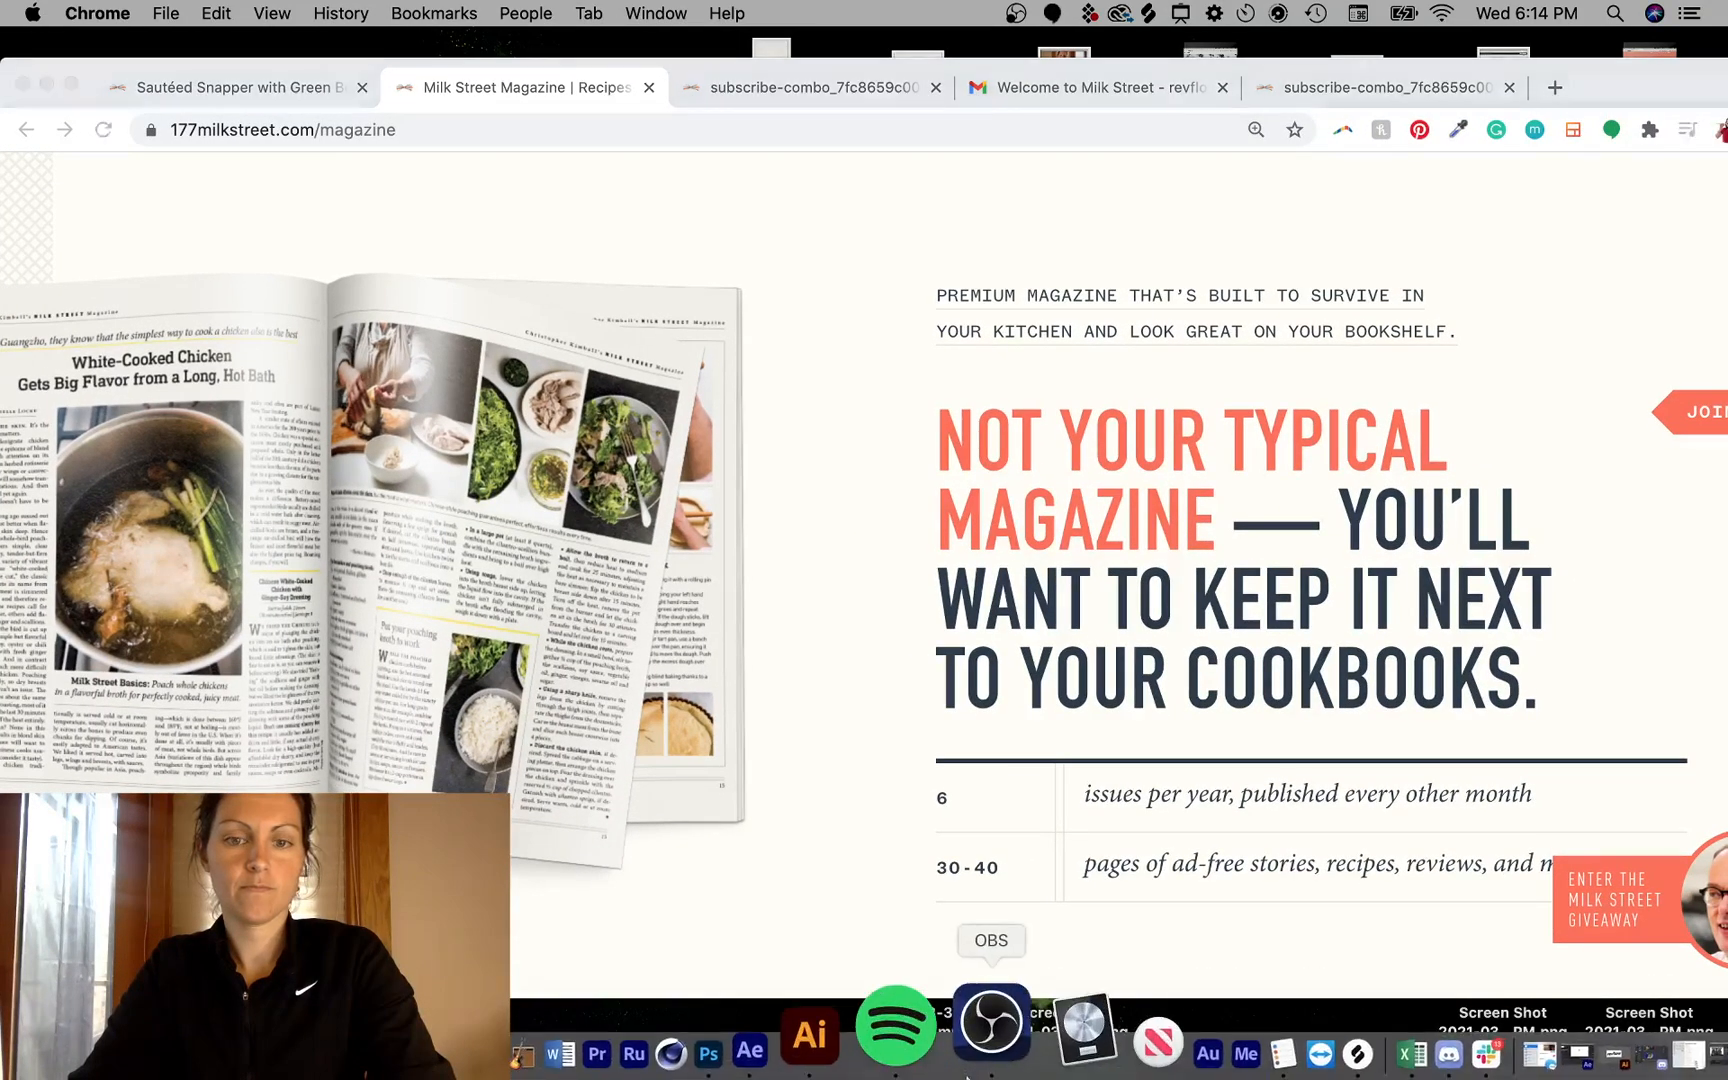
{"action": "left_click", "coordinate": [987, 1022]}
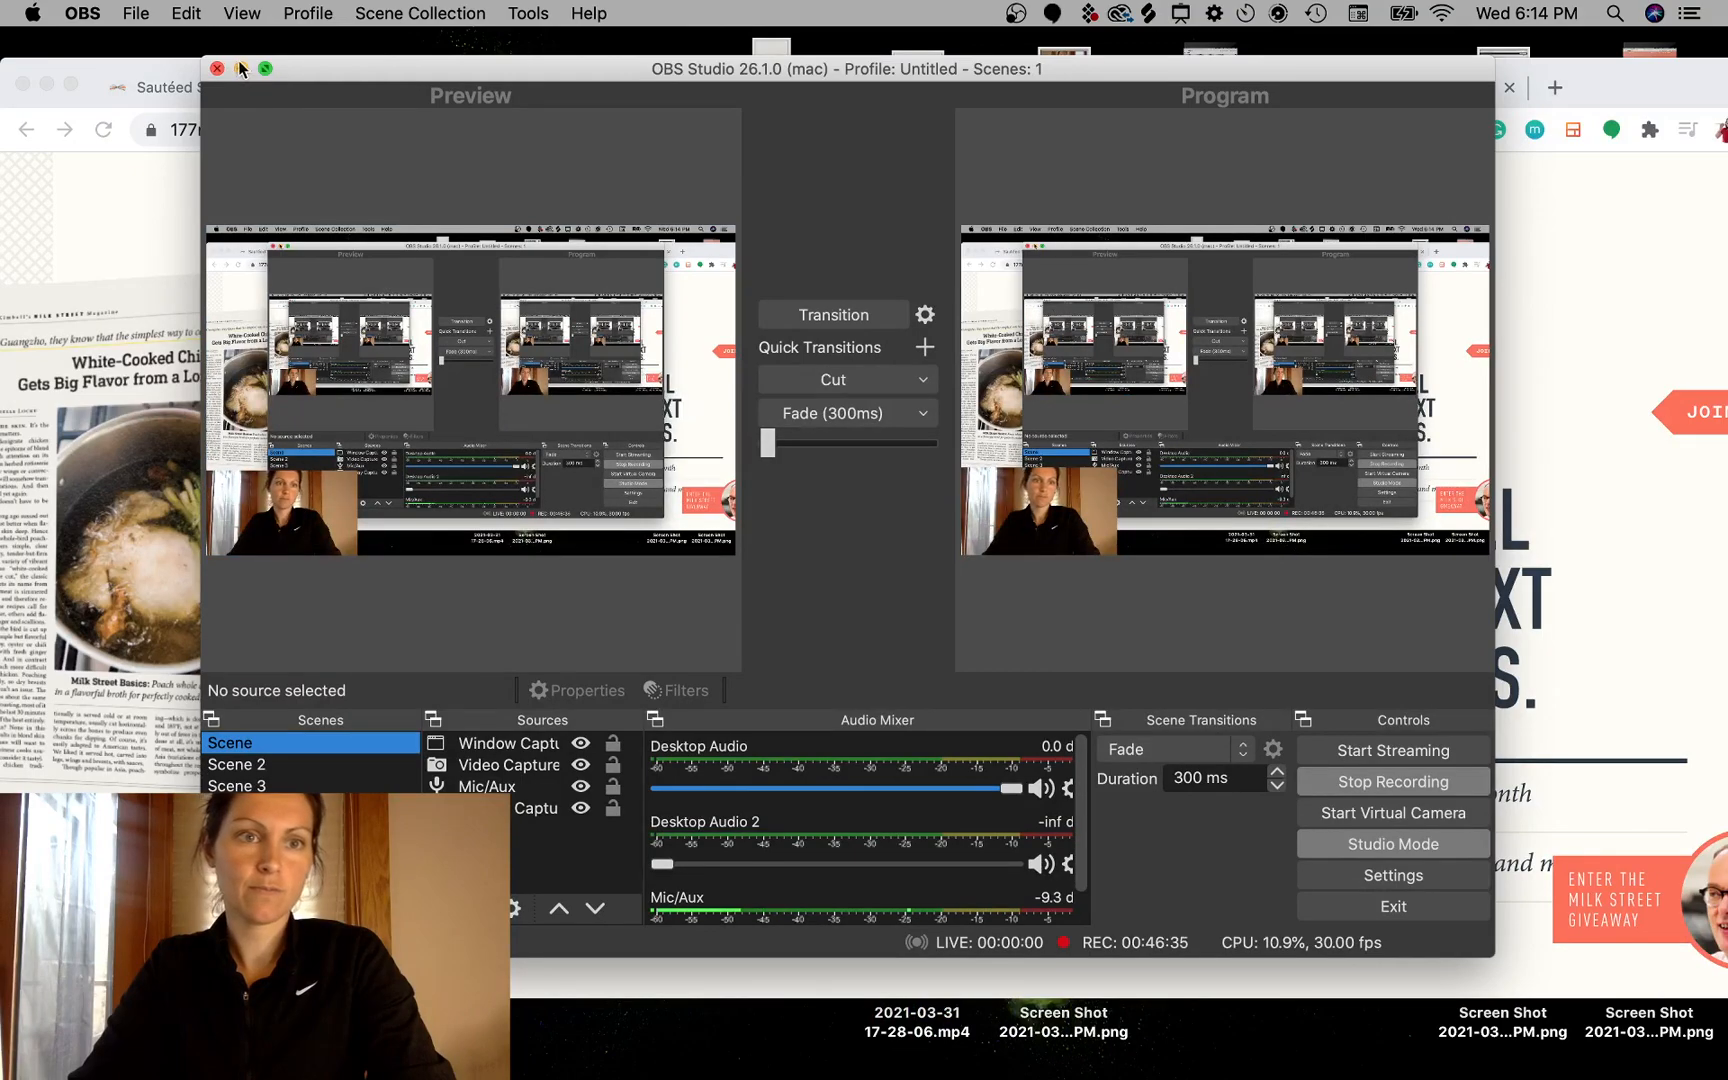
{"action": "left_click", "coordinate": [240, 68]}
- Scroll through the Milk Street magazine page's sections, from the subscription offers down to the footer
{"action": "scroll", "coordinate": [961, 400], "scroll_direction": "up", "scroll_amount": 3}
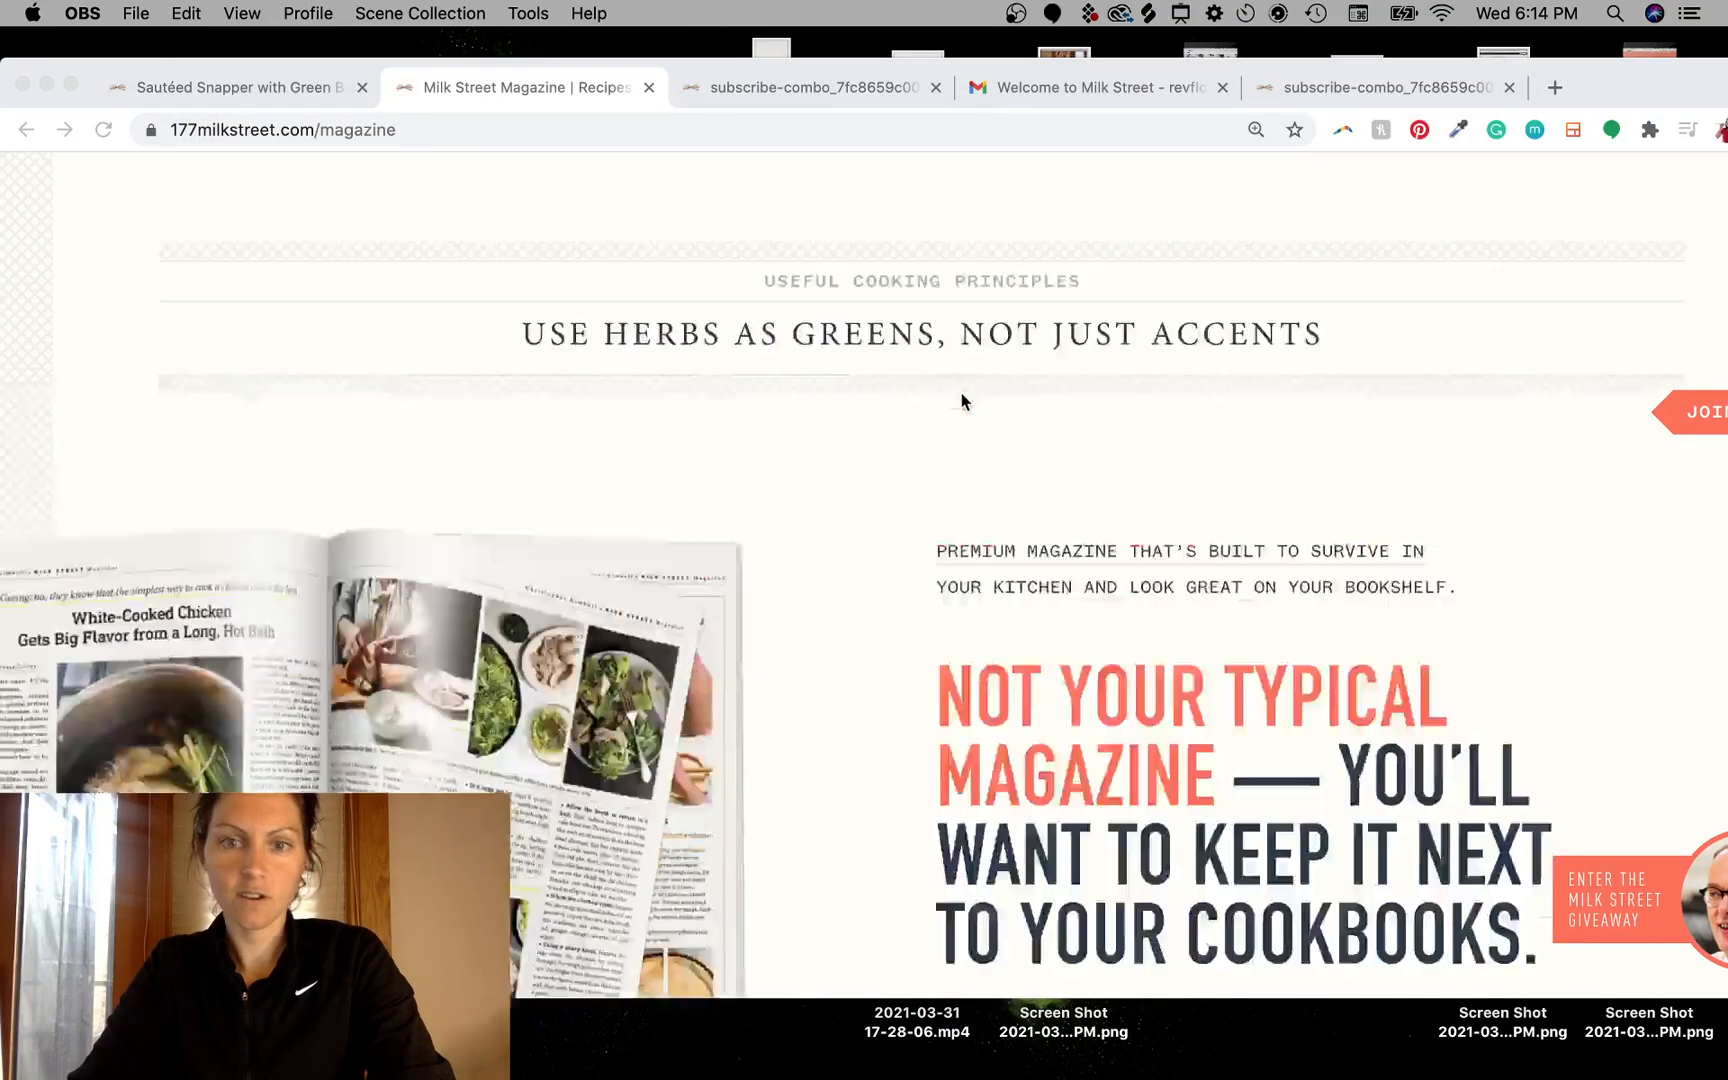
{"action": "scroll", "coordinate": [961, 400], "scroll_direction": "down", "scroll_amount": 15}
{"action": "scroll", "coordinate": [961, 400], "scroll_direction": "up", "scroll_amount": 5}
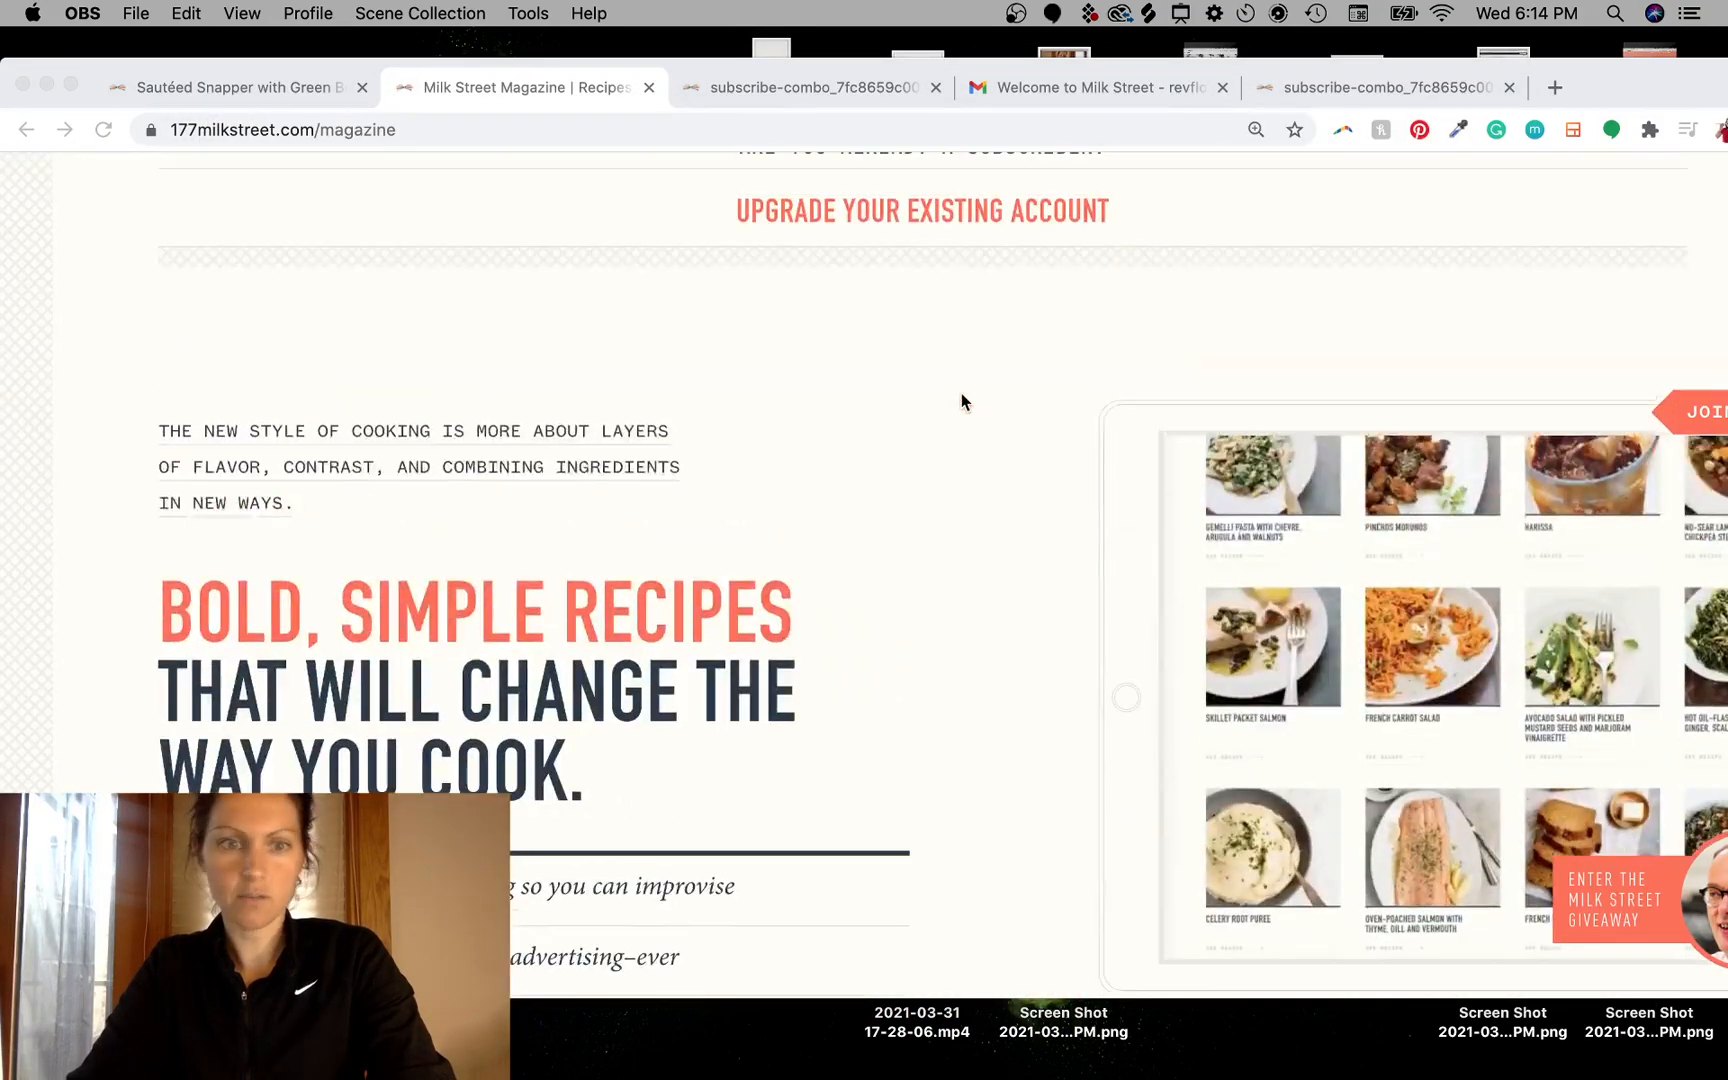
{"action": "scroll", "coordinate": [961, 400], "scroll_direction": "down", "scroll_amount": 2}
{"action": "scroll", "coordinate": [961, 400], "scroll_direction": "up", "scroll_amount": 15}
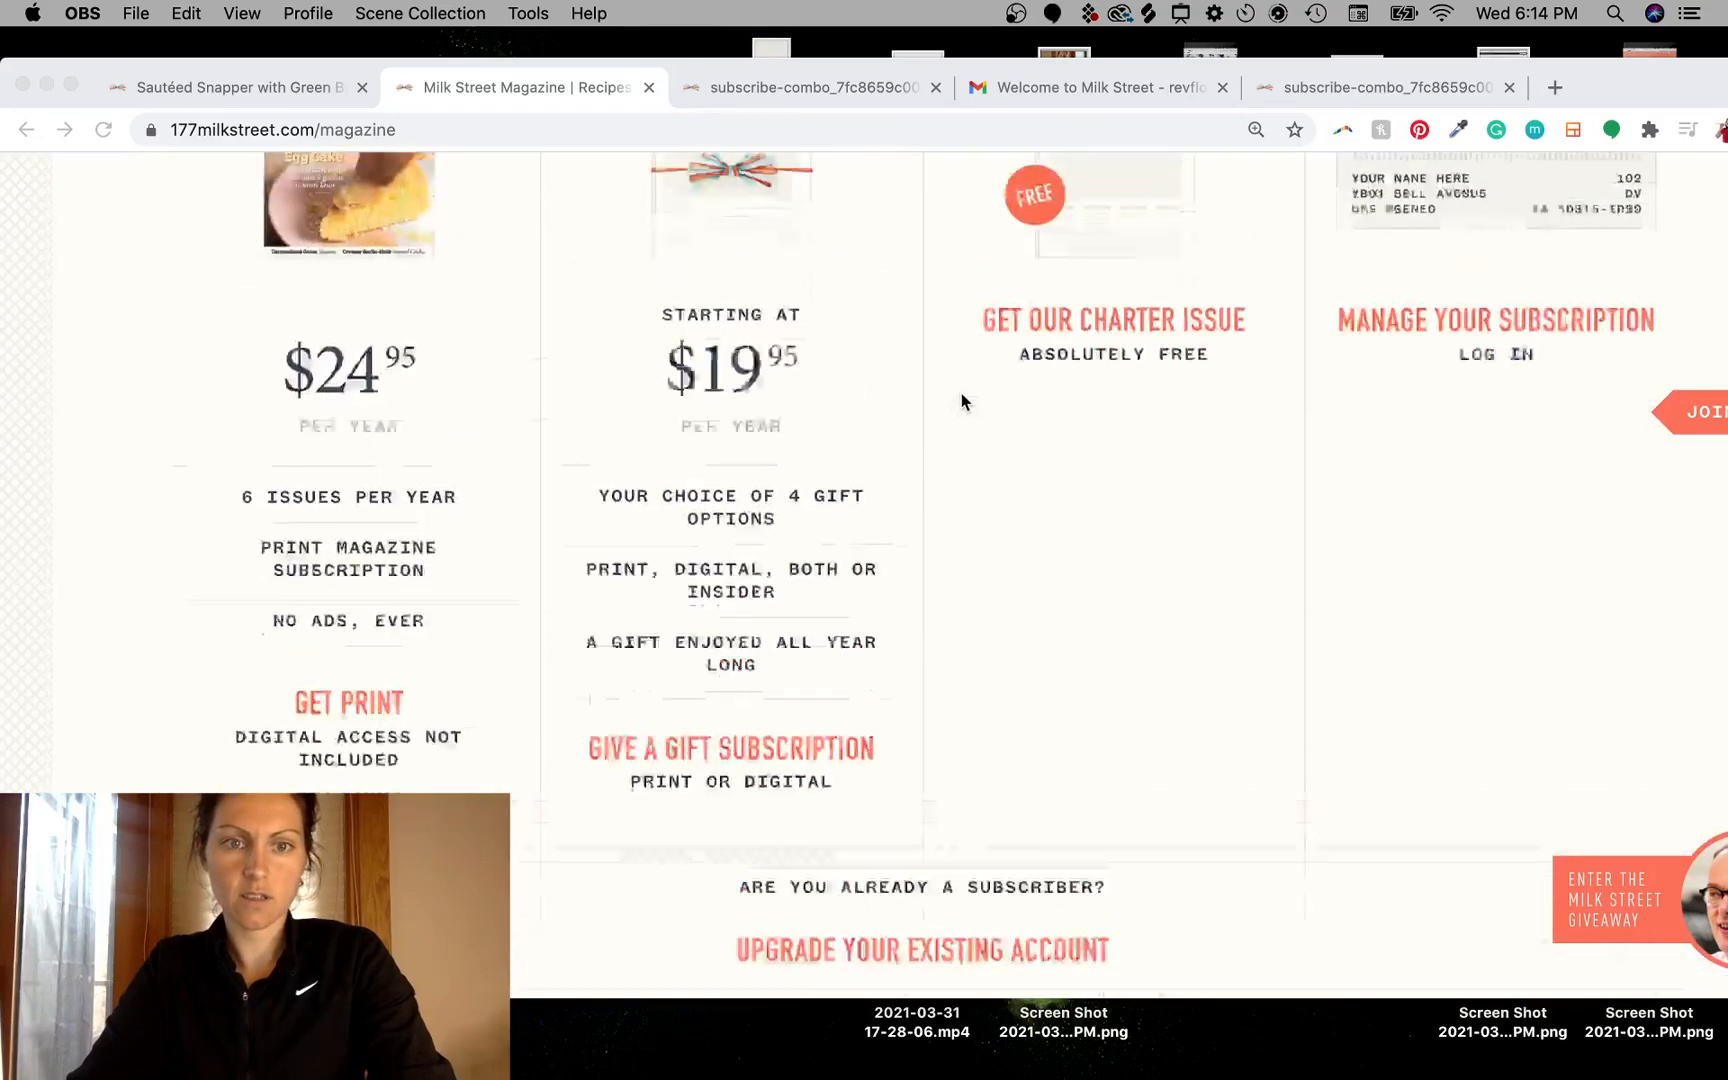
{"action": "scroll", "coordinate": [1069, 845], "scroll_direction": "down", "scroll_amount": 20}
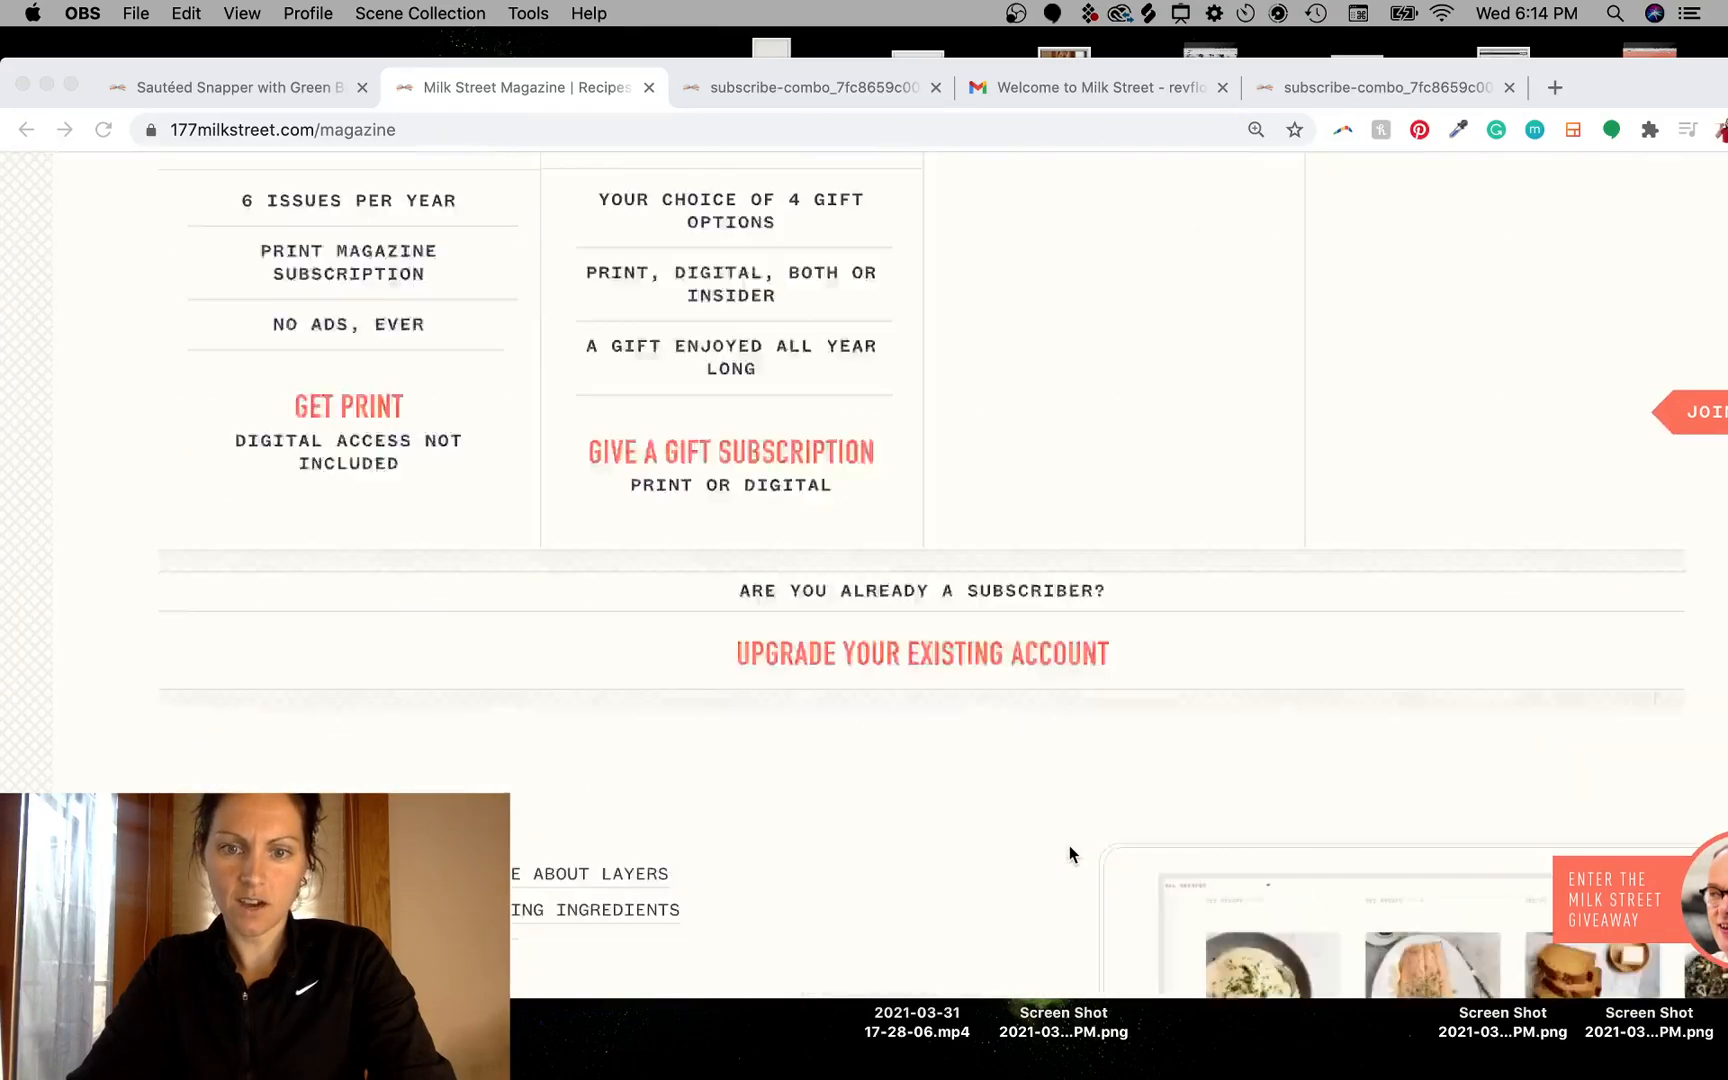
{"action": "scroll", "coordinate": [1069, 845], "scroll_direction": "up", "scroll_amount": 10}
{"action": "scroll", "coordinate": [1069, 845], "scroll_direction": "up", "scroll_amount": 6}
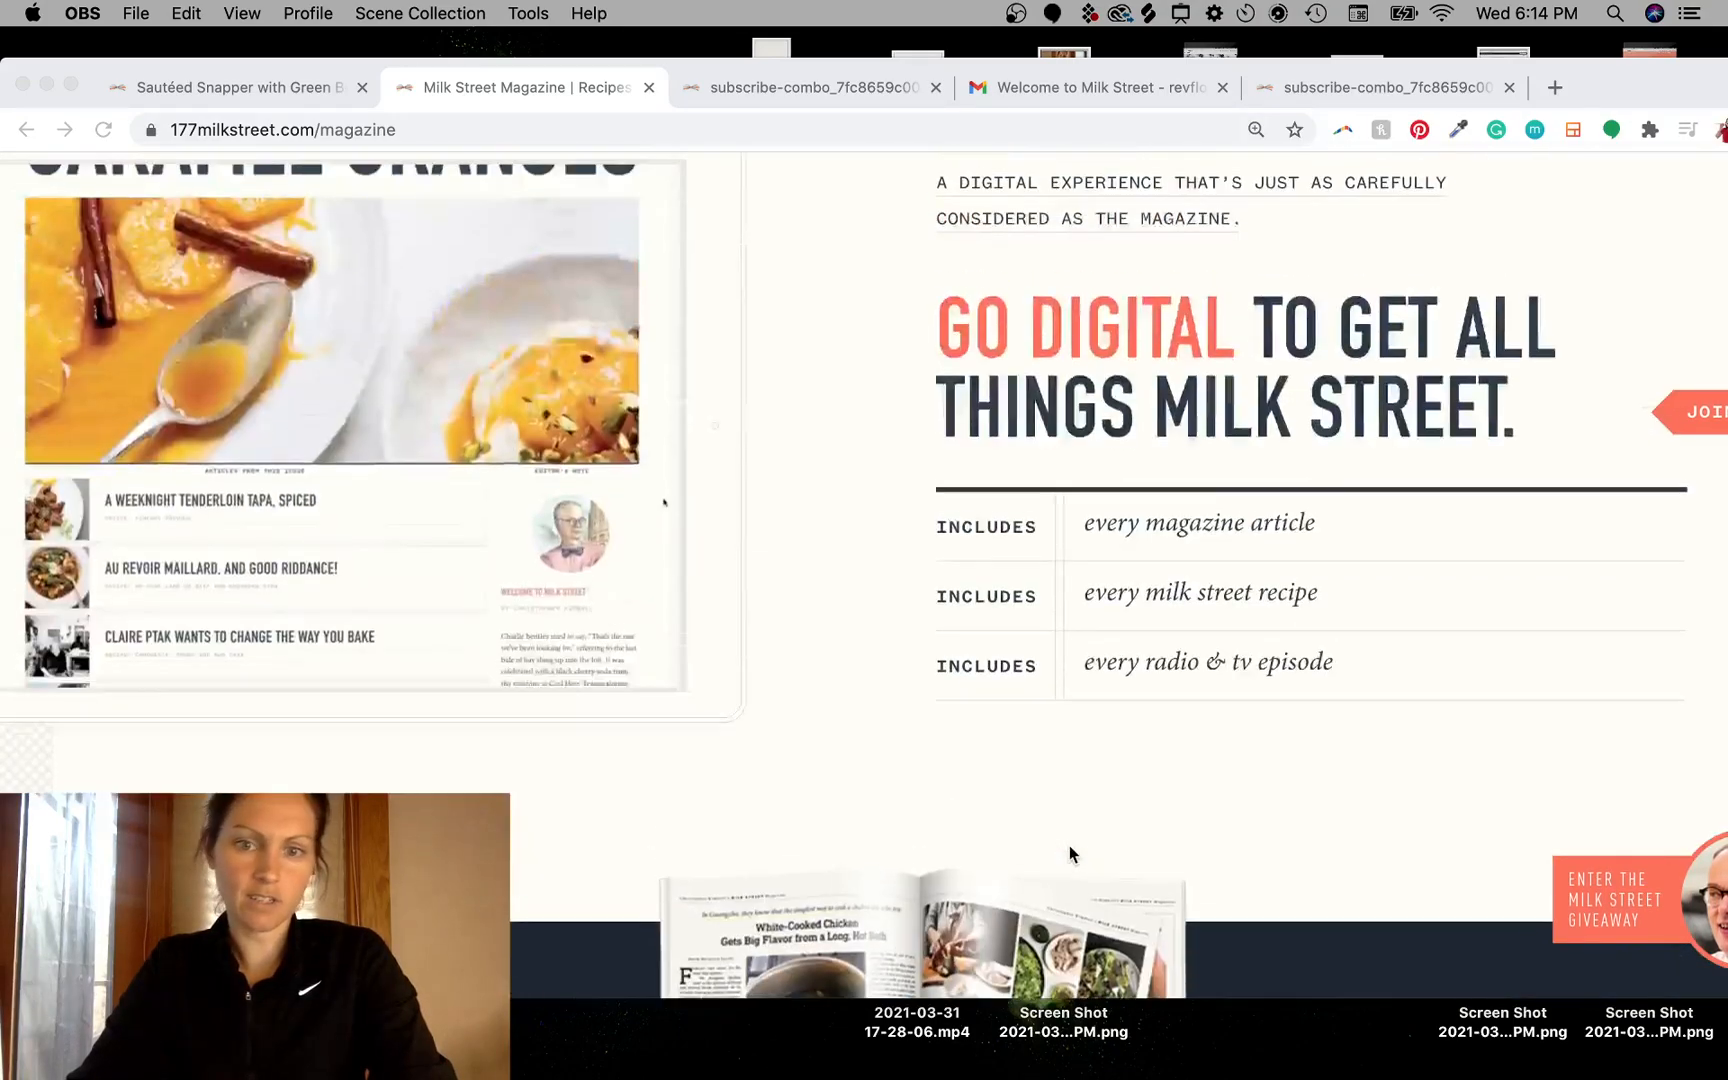
{"action": "scroll", "coordinate": [926, 609], "scroll_direction": "down", "scroll_amount": 1}
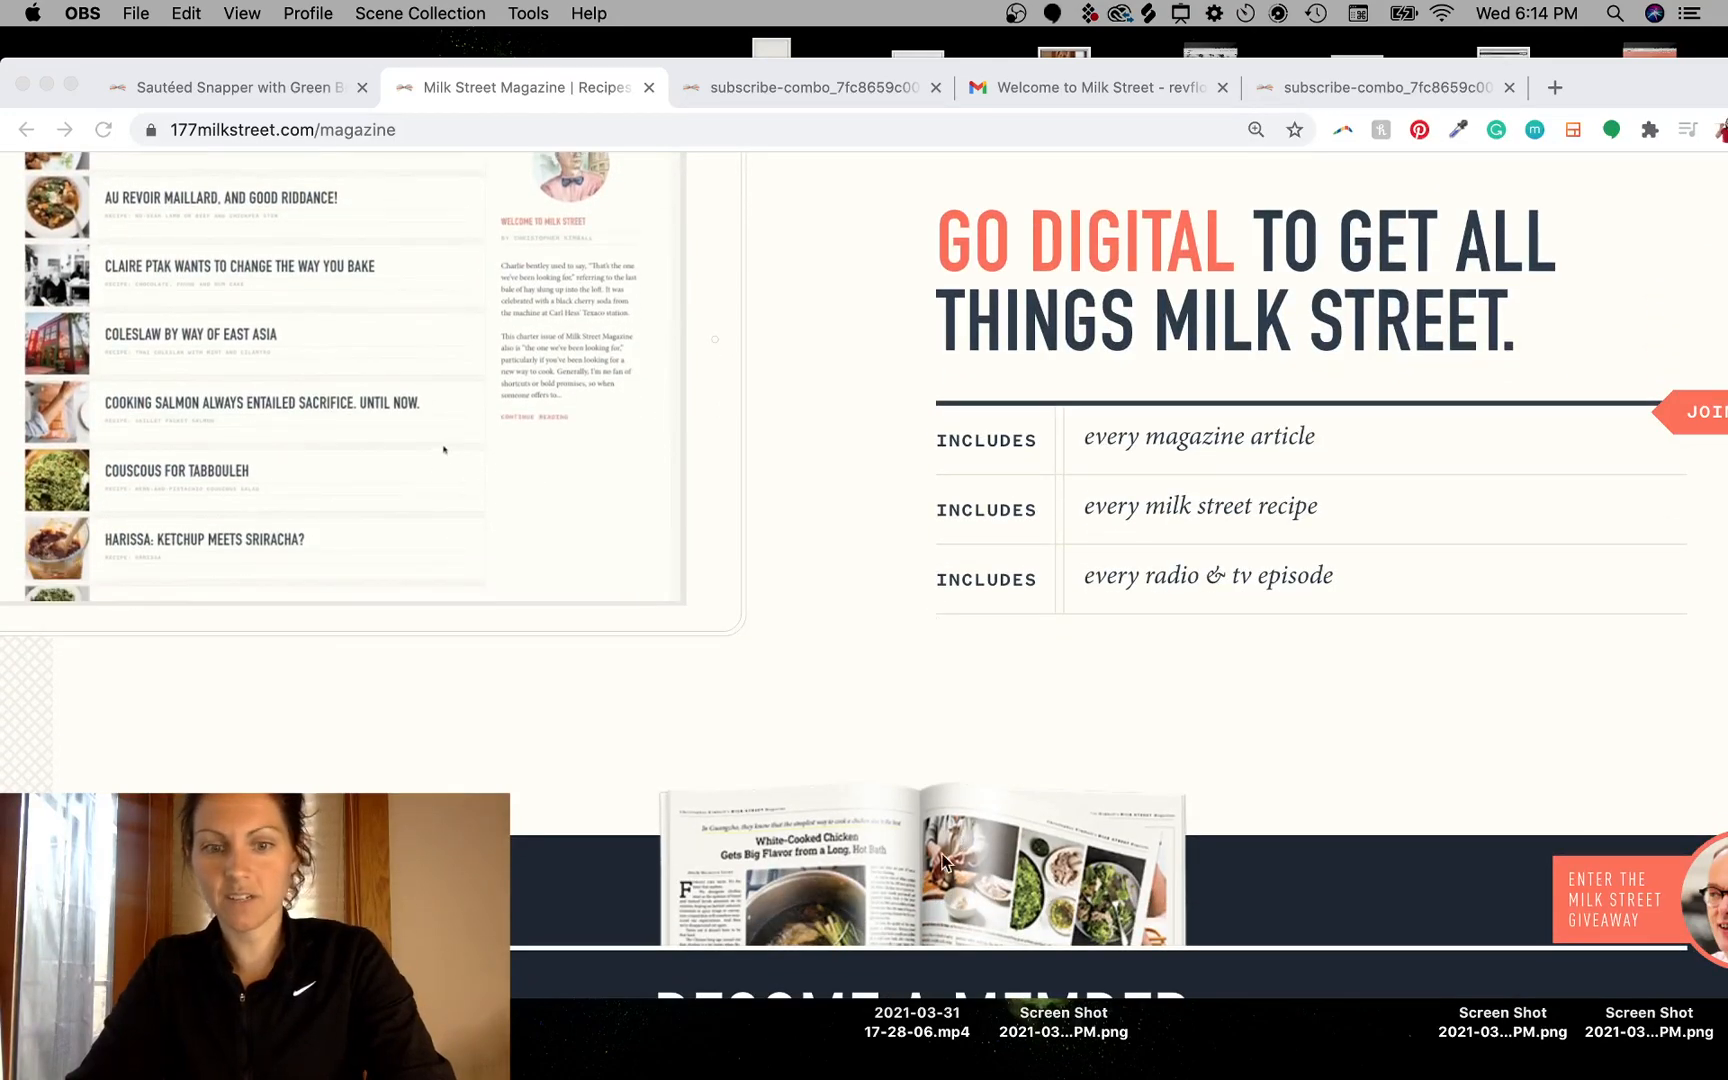
{"action": "scroll", "coordinate": [944, 861], "scroll_direction": "down", "scroll_amount": 15}
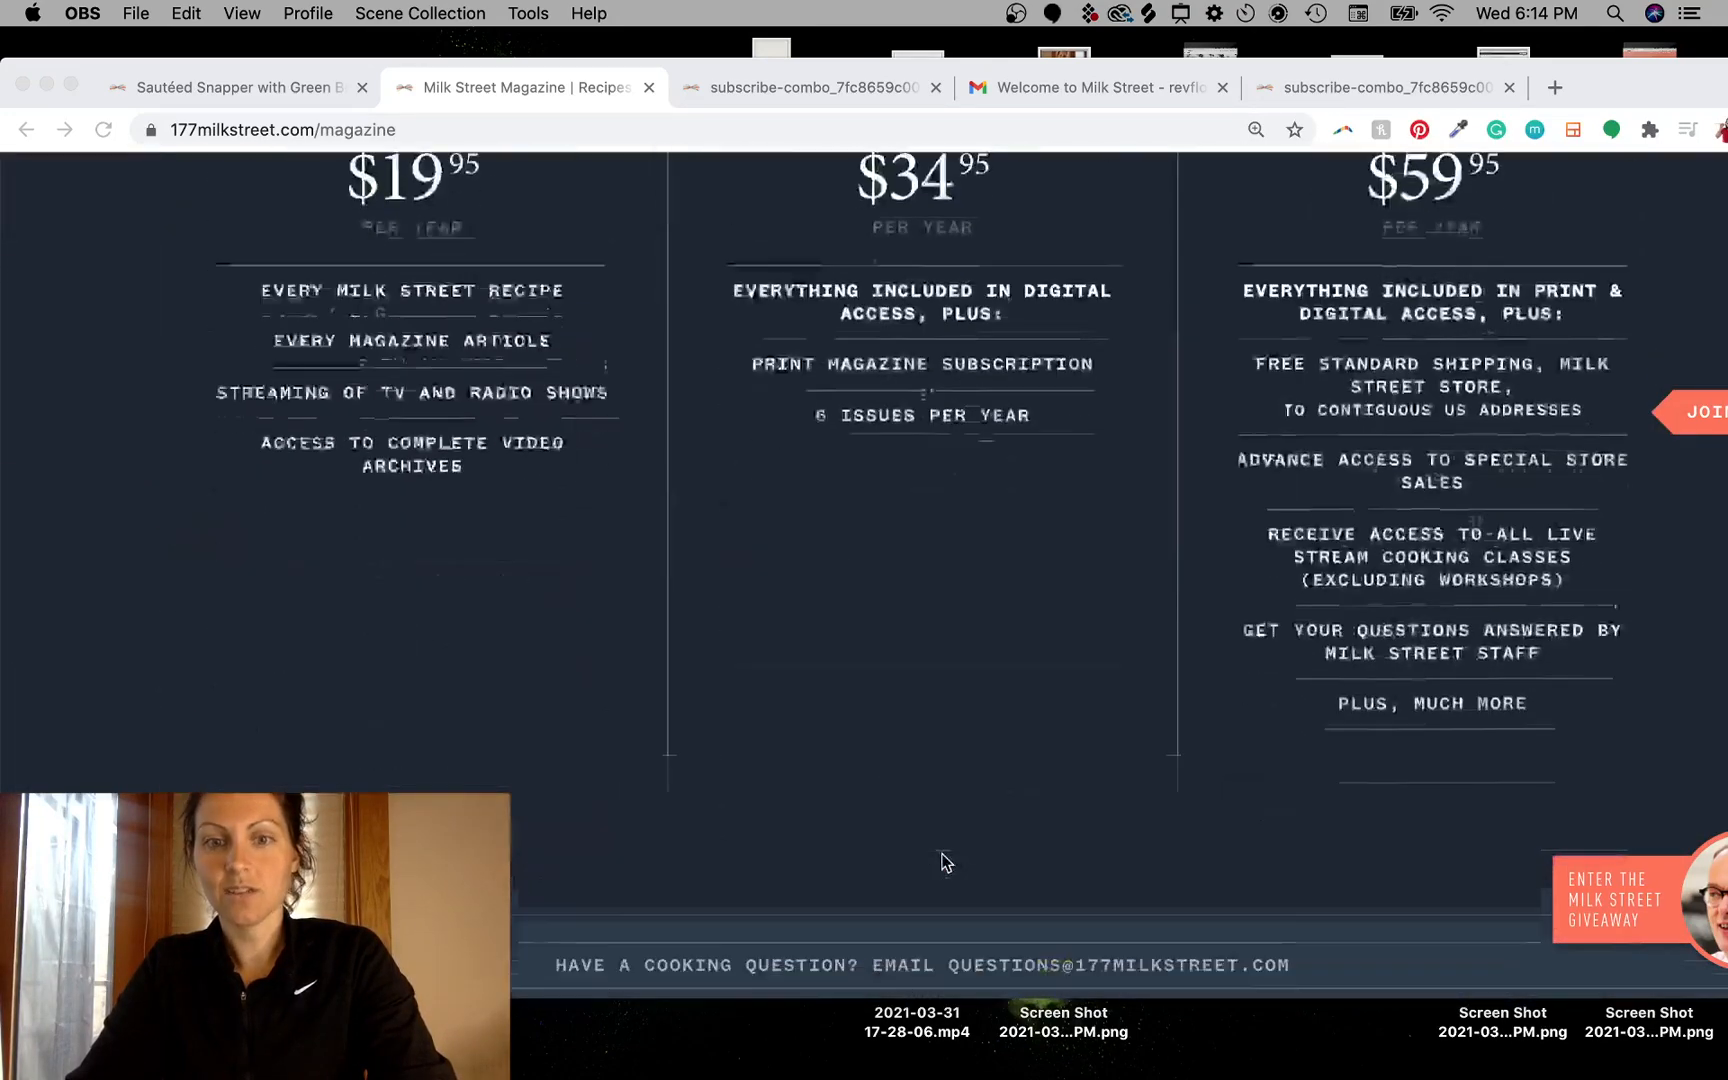
{"action": "scroll", "coordinate": [945, 862], "scroll_direction": "down", "scroll_amount": 7}
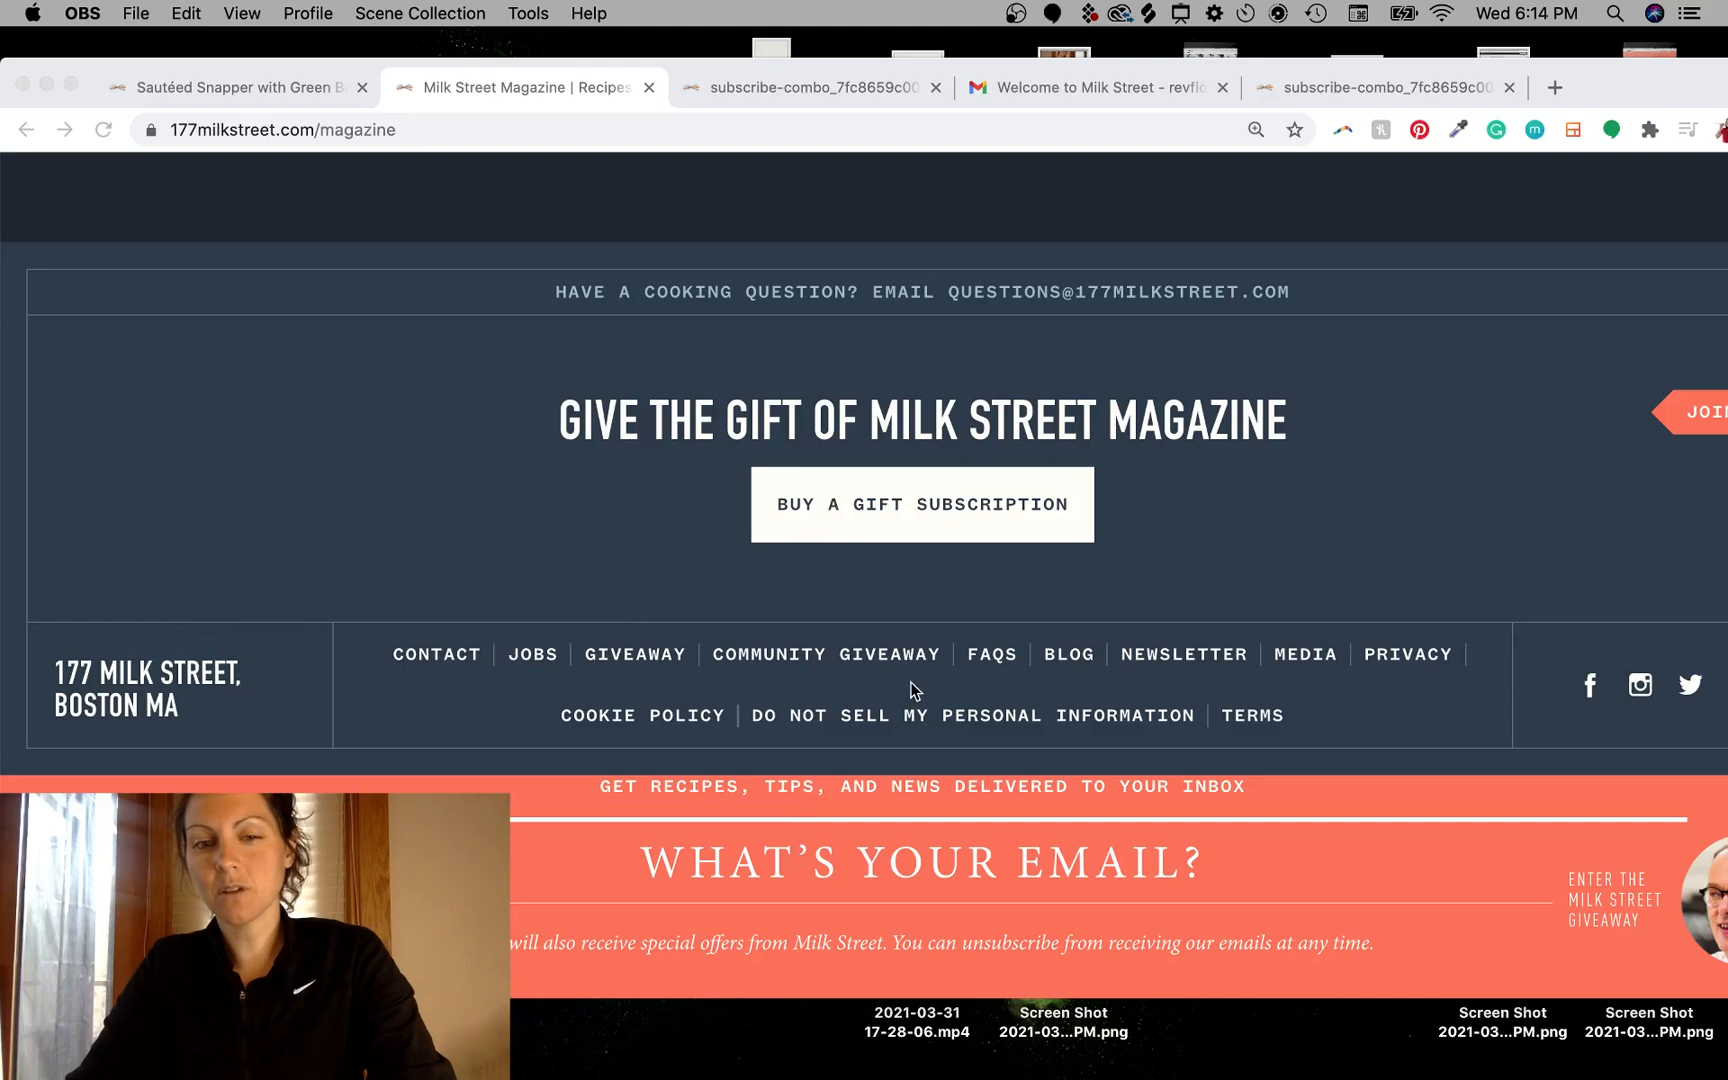
- Return to the mockup and review its header and top sections
{"action": "key", "text": "ctrl+Left"}
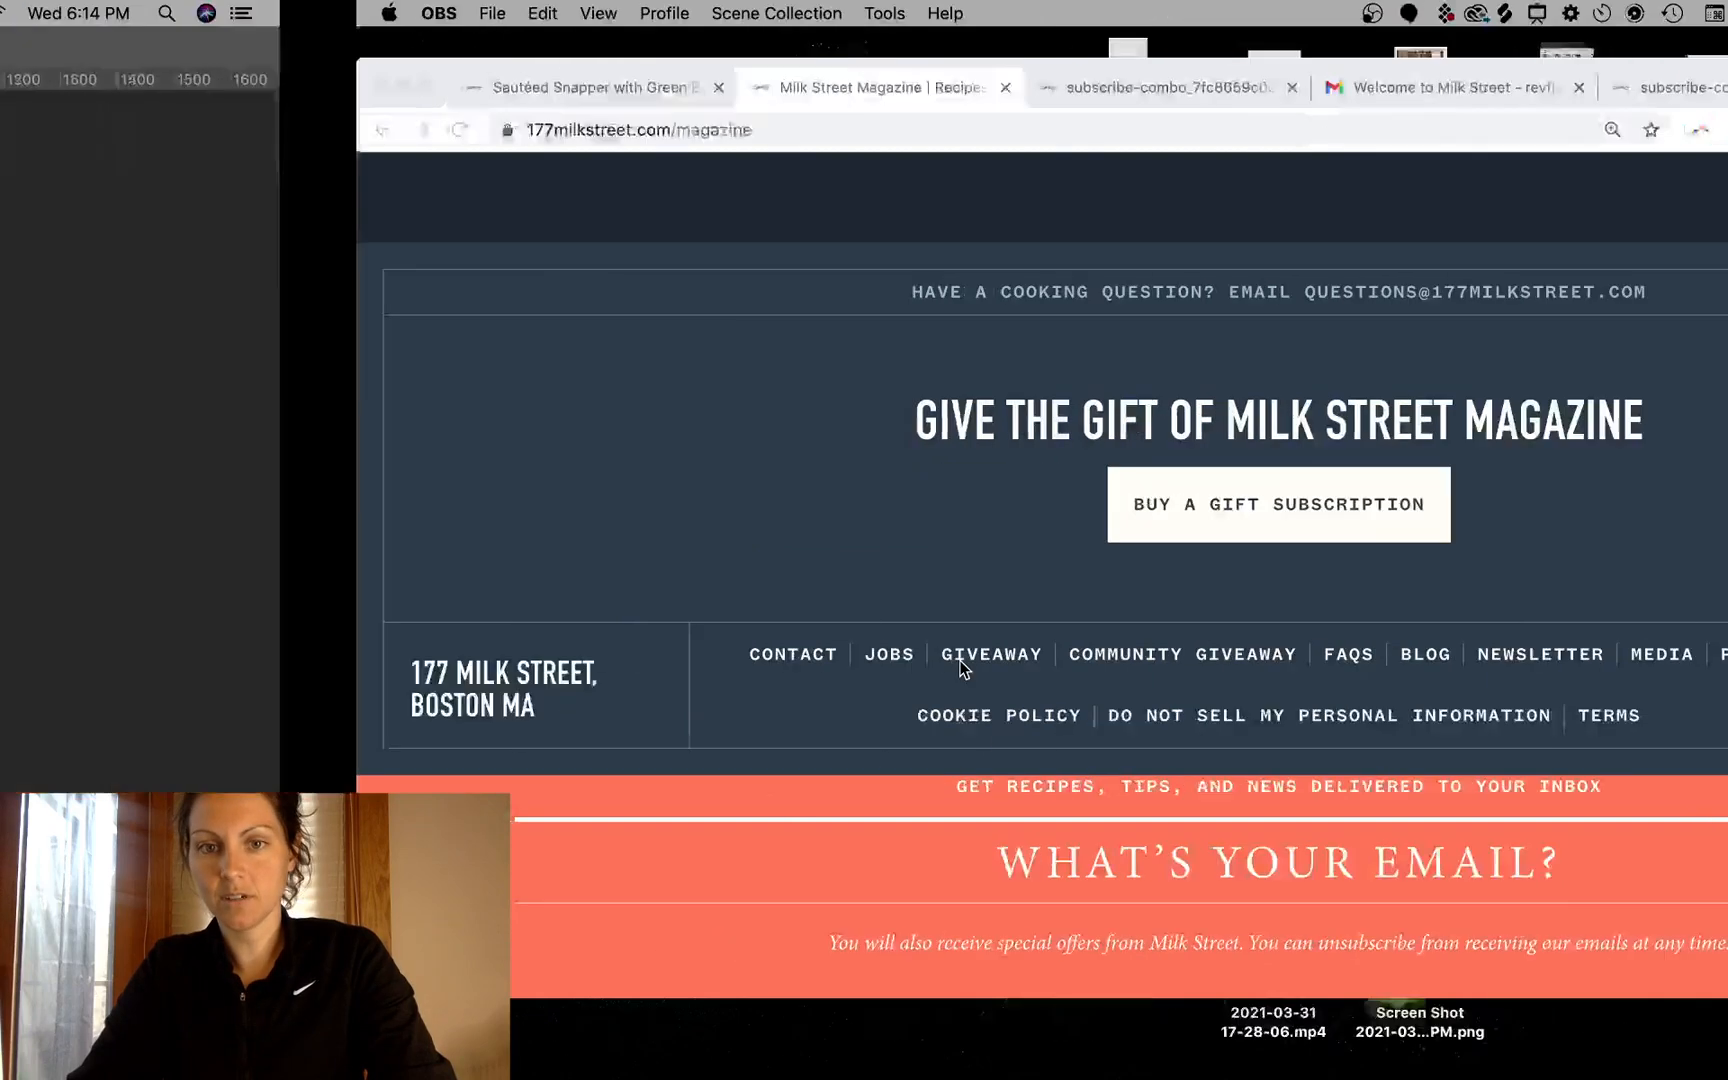
{"action": "scroll", "coordinate": [962, 668], "scroll_direction": "up", "scroll_amount": 3}
{"action": "scroll", "coordinate": [1150, 572], "scroll_direction": "up", "scroll_amount": 3}
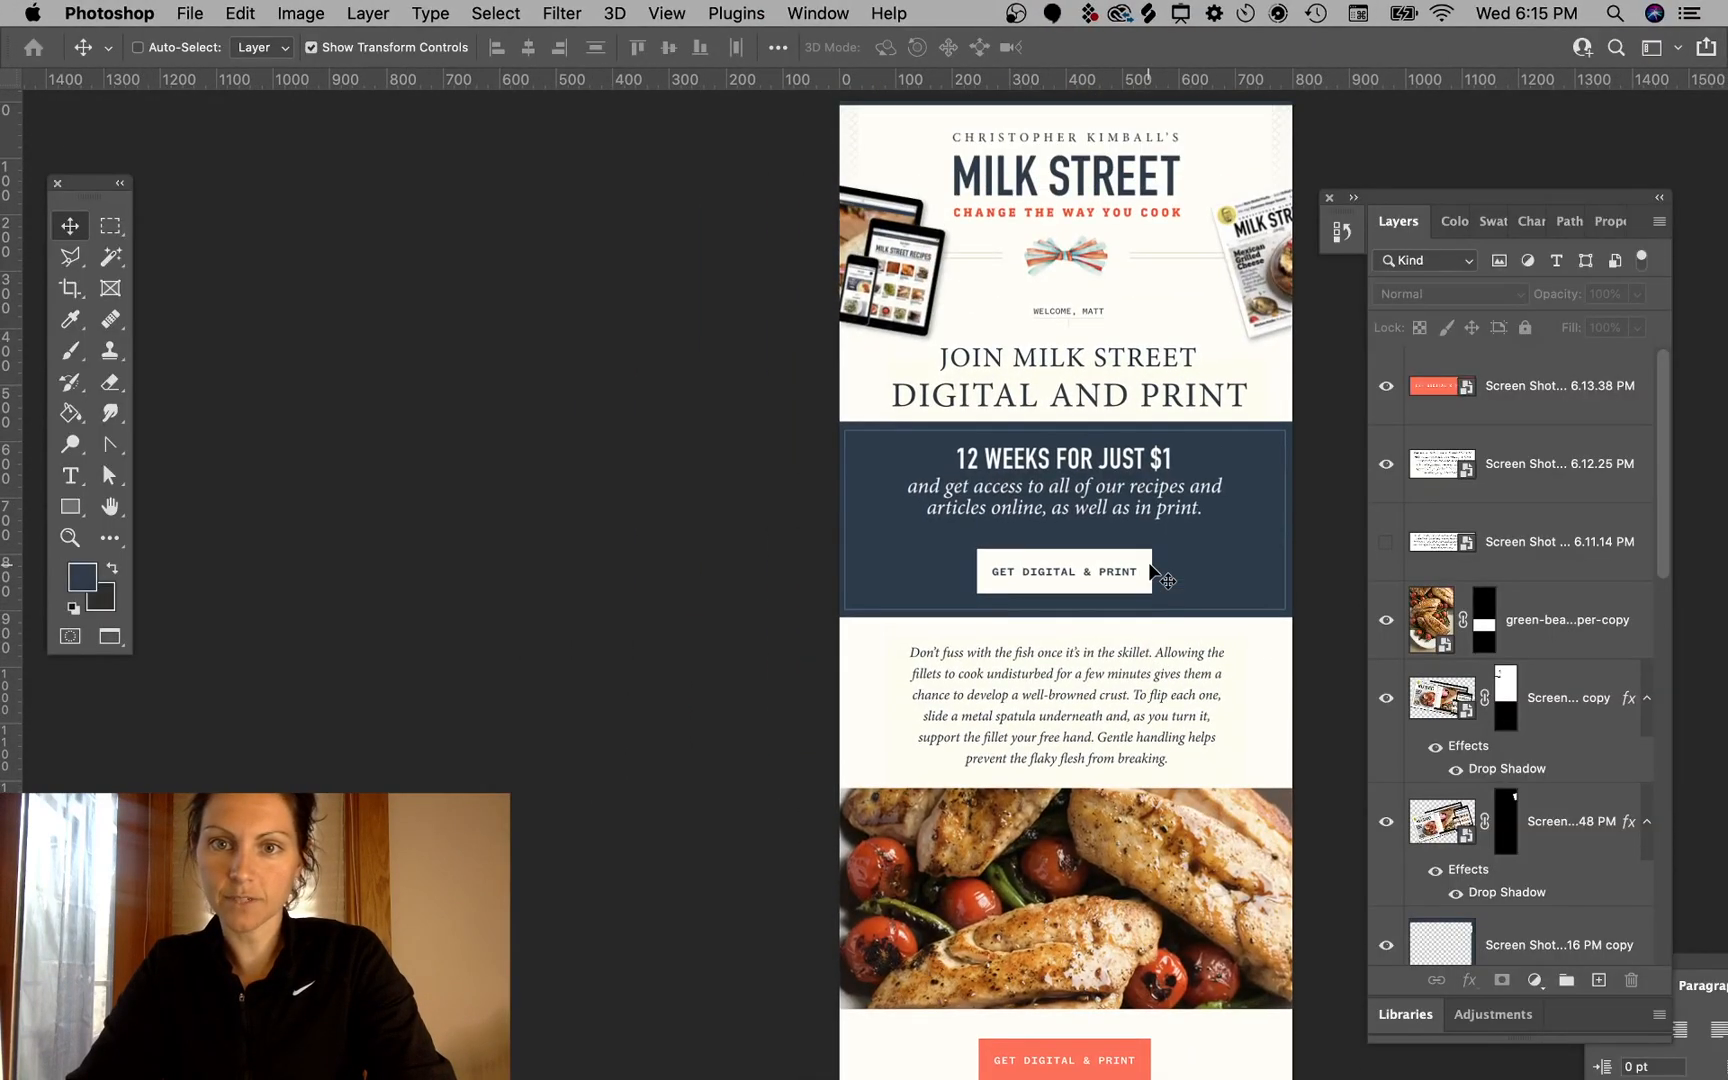
{"action": "scroll", "coordinate": [1150, 572], "scroll_direction": "down", "scroll_amount": 2}
{"action": "scroll", "coordinate": [1150, 572], "scroll_direction": "up", "scroll_amount": 1}
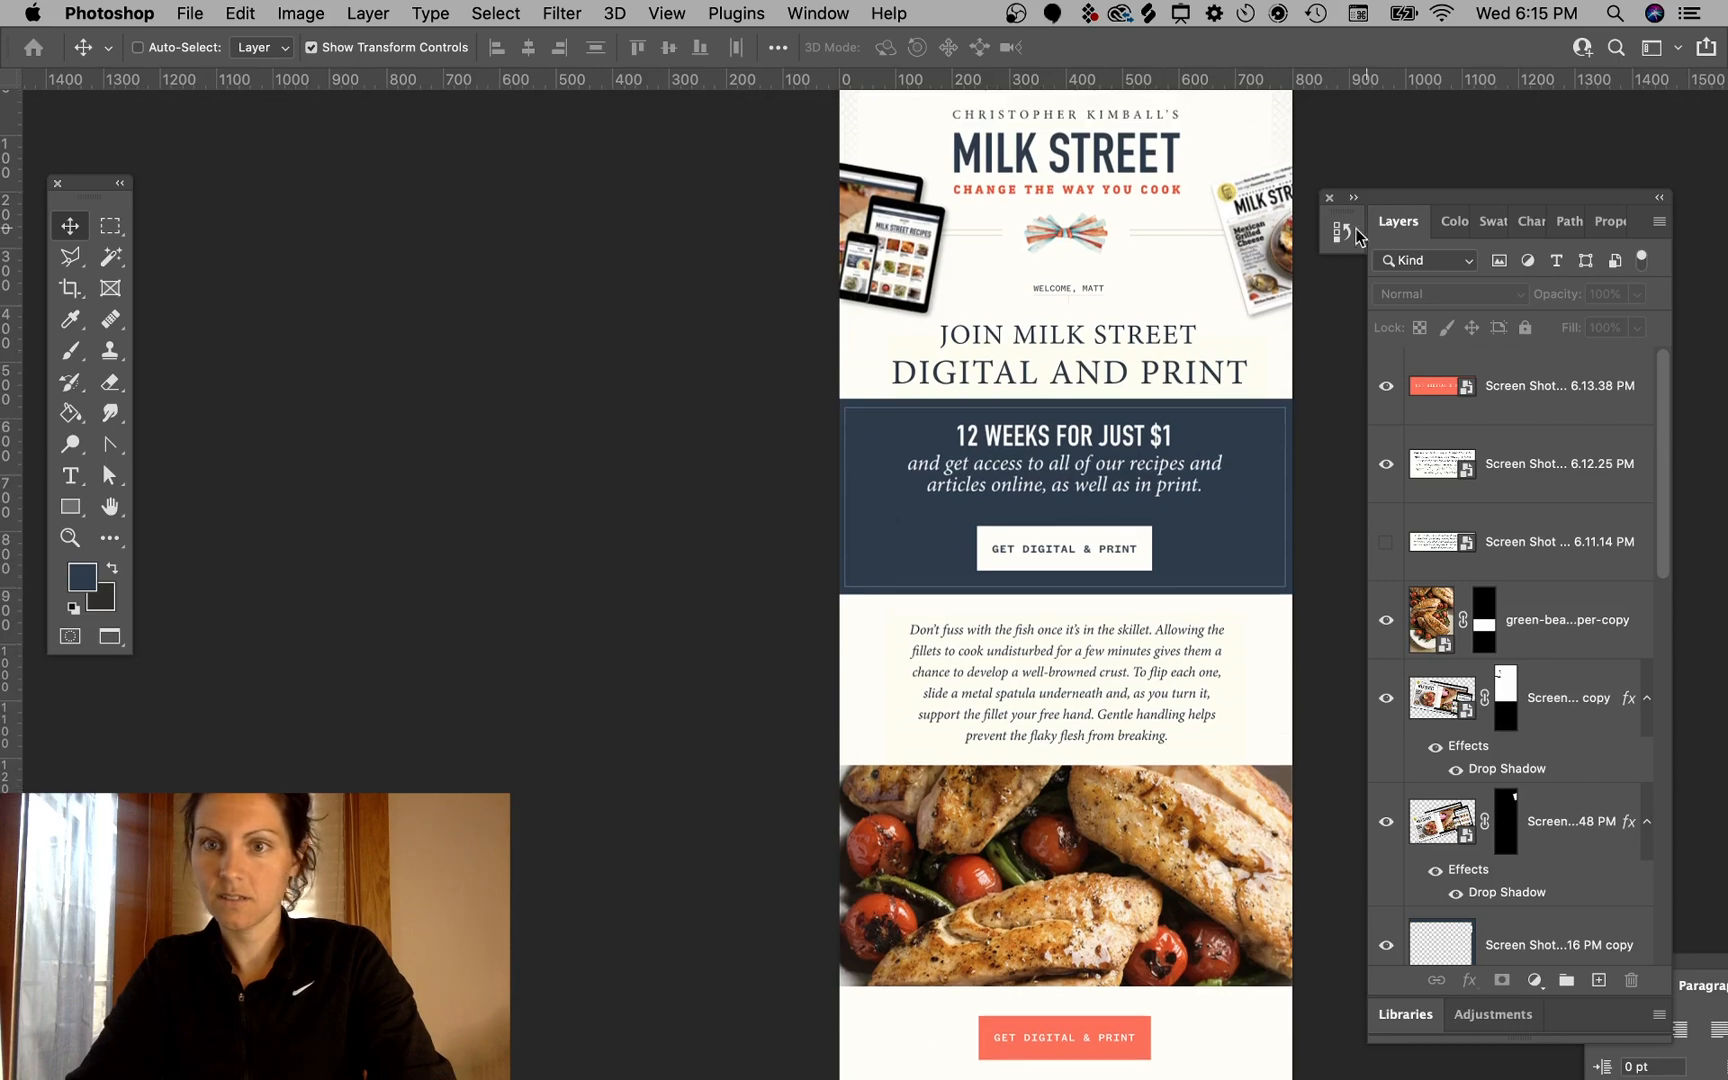
{"action": "scroll", "coordinate": [1258, 310], "scroll_direction": "down", "scroll_amount": 2}
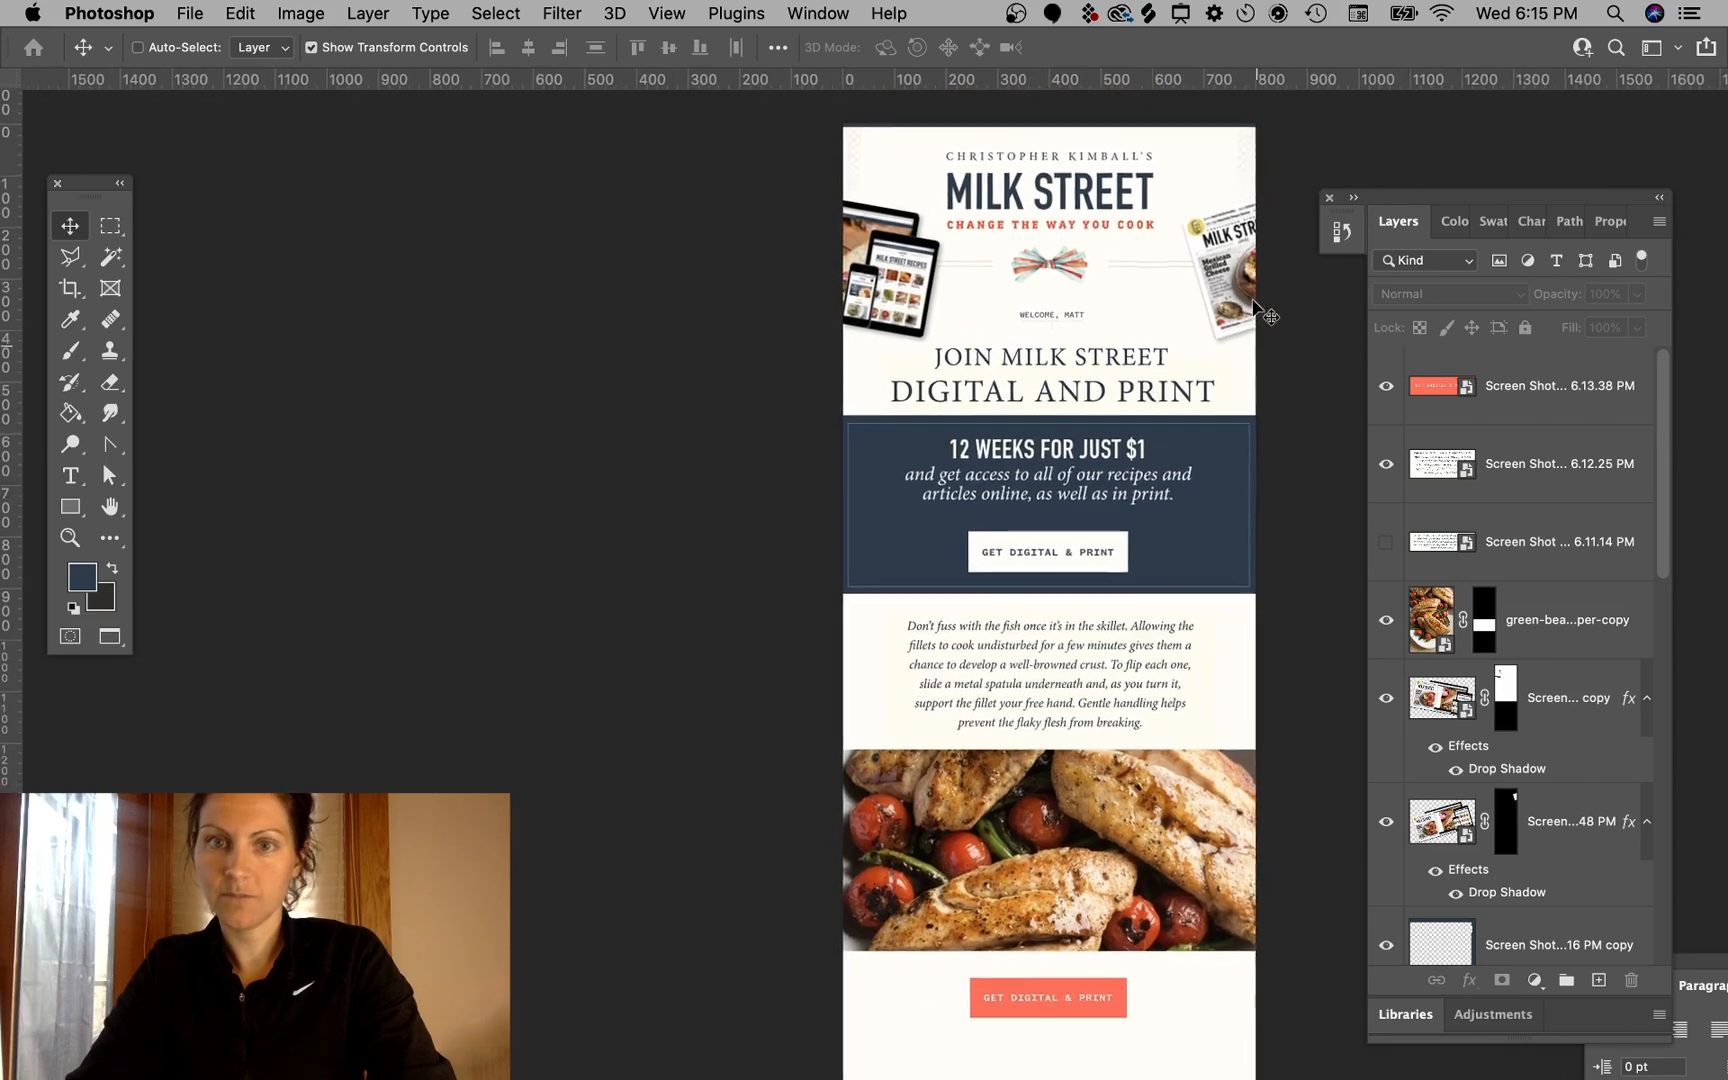
{"action": "scroll", "coordinate": [1258, 310], "scroll_direction": "up", "scroll_amount": 1}
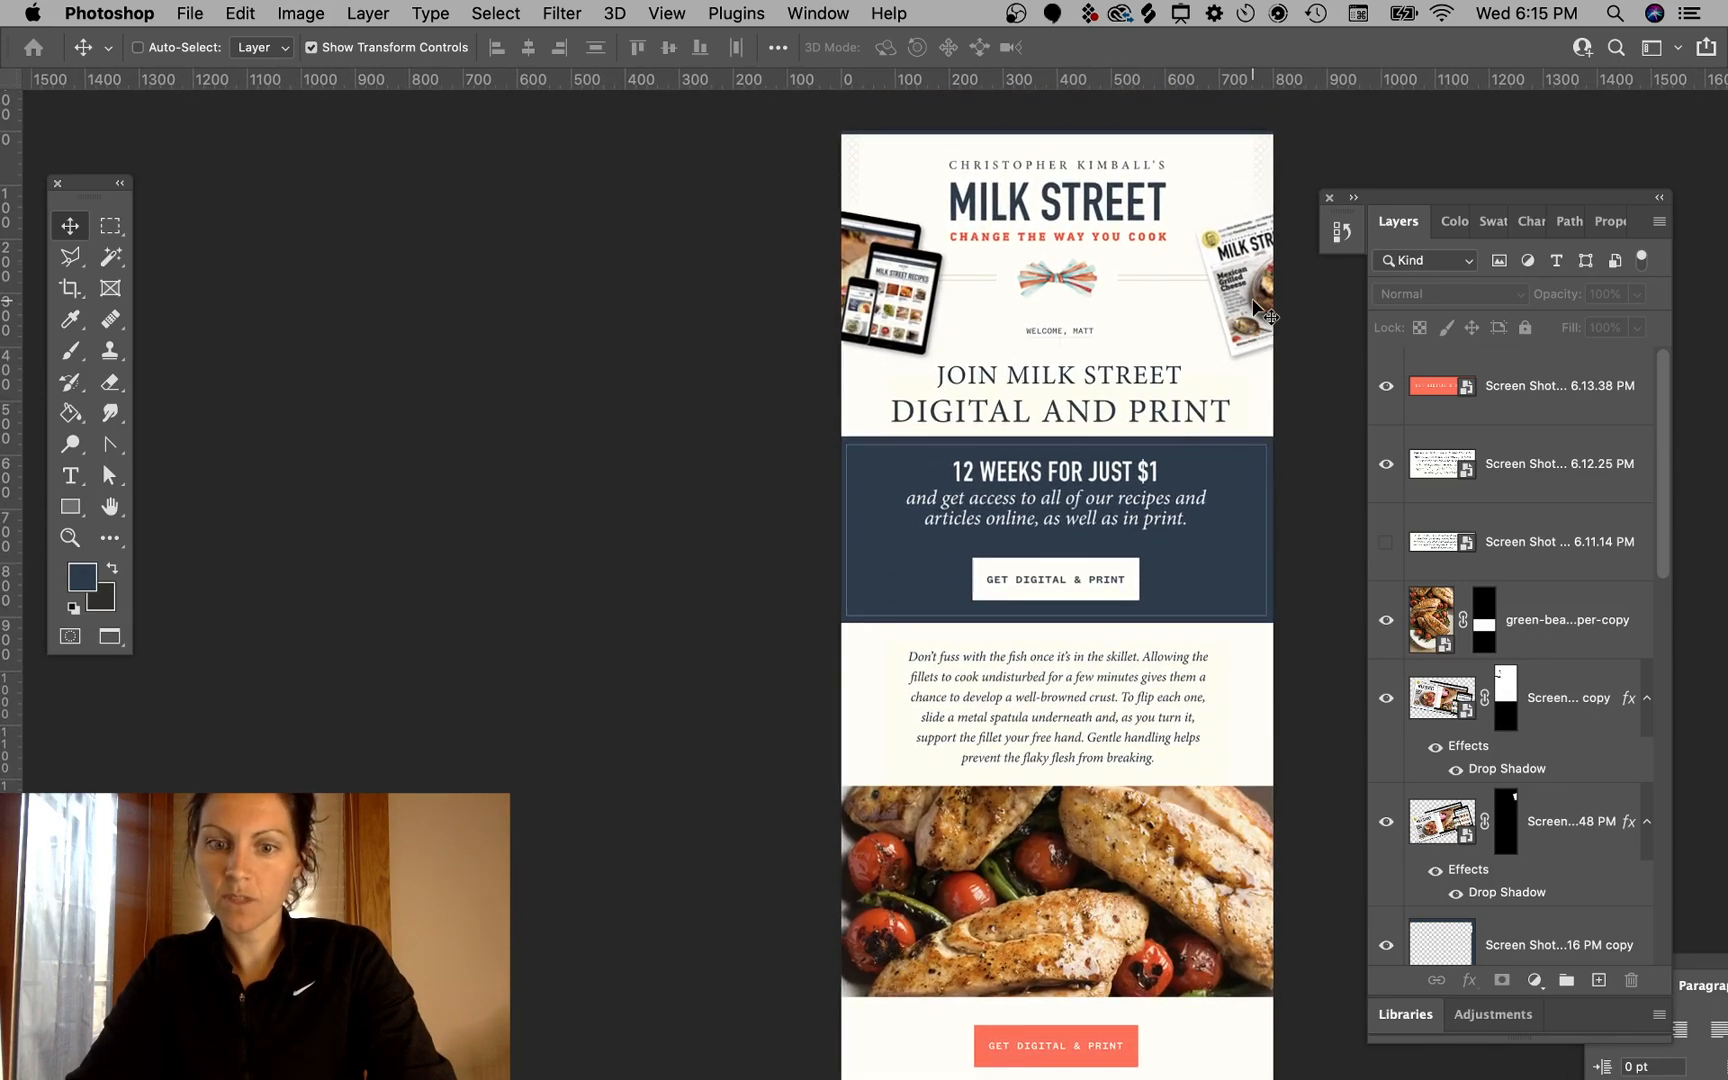
{"action": "scroll", "coordinate": [1258, 310], "scroll_direction": "down", "scroll_amount": 1}
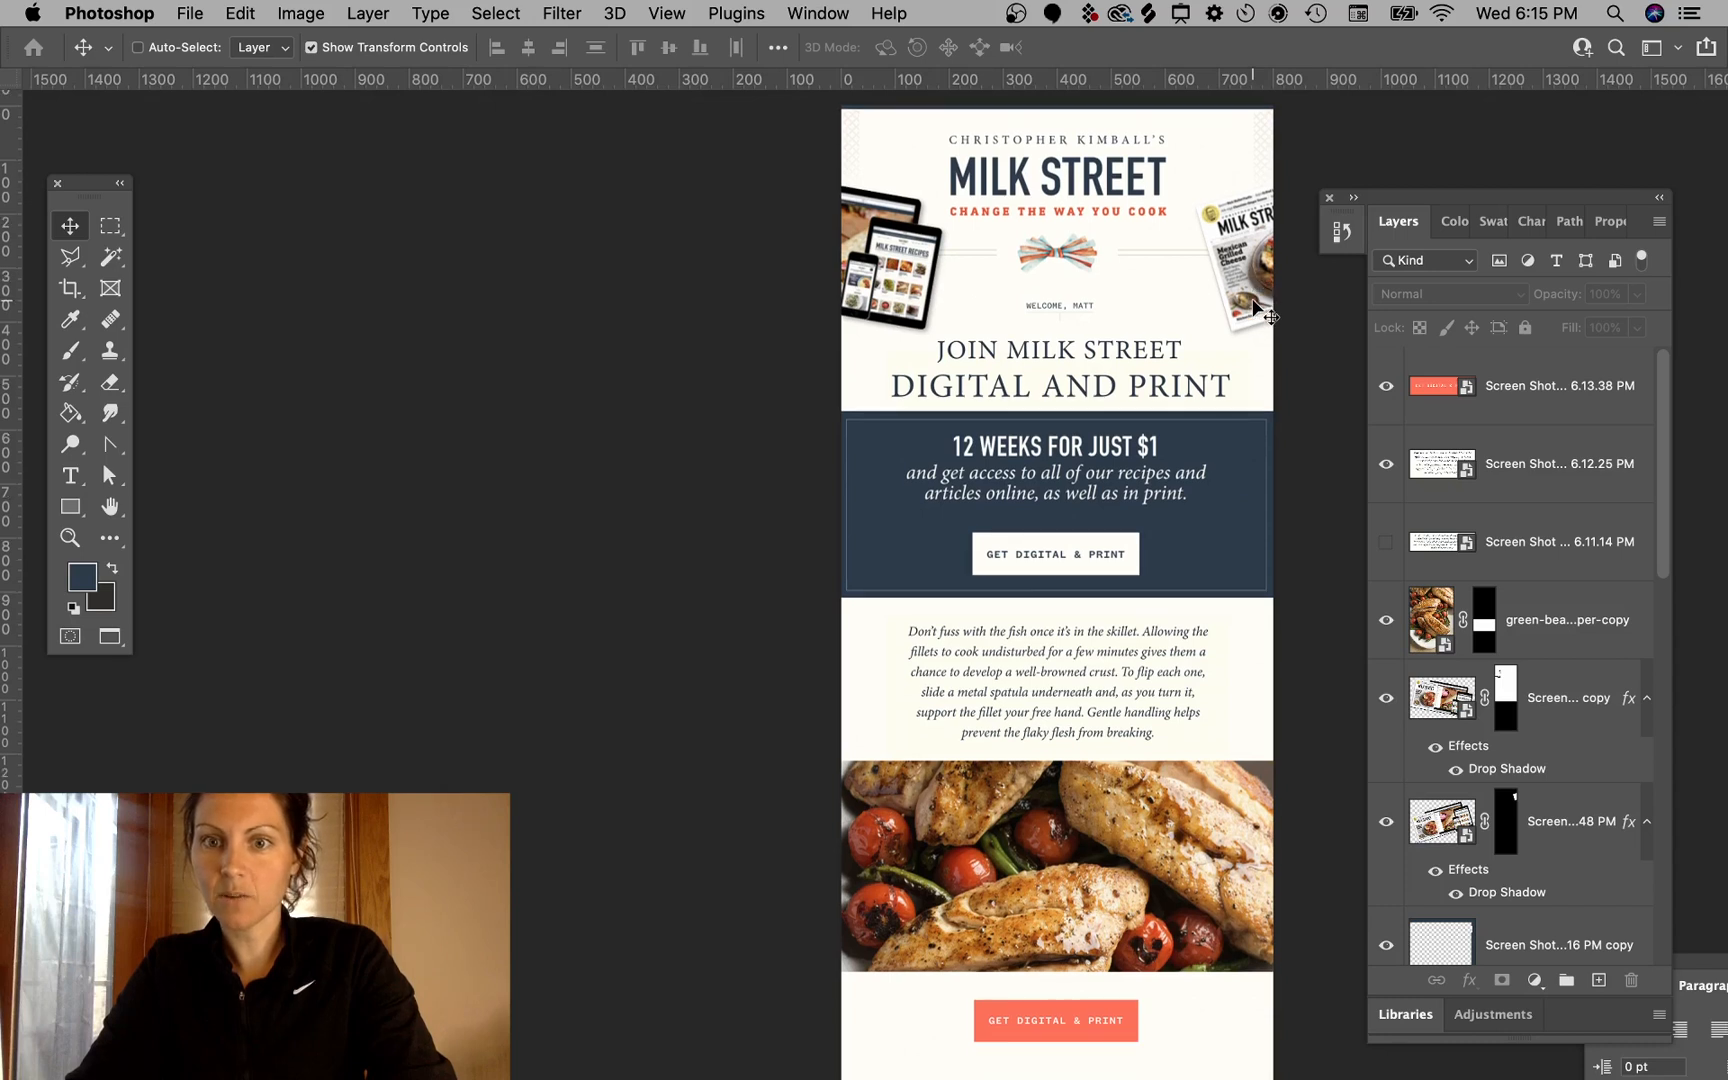
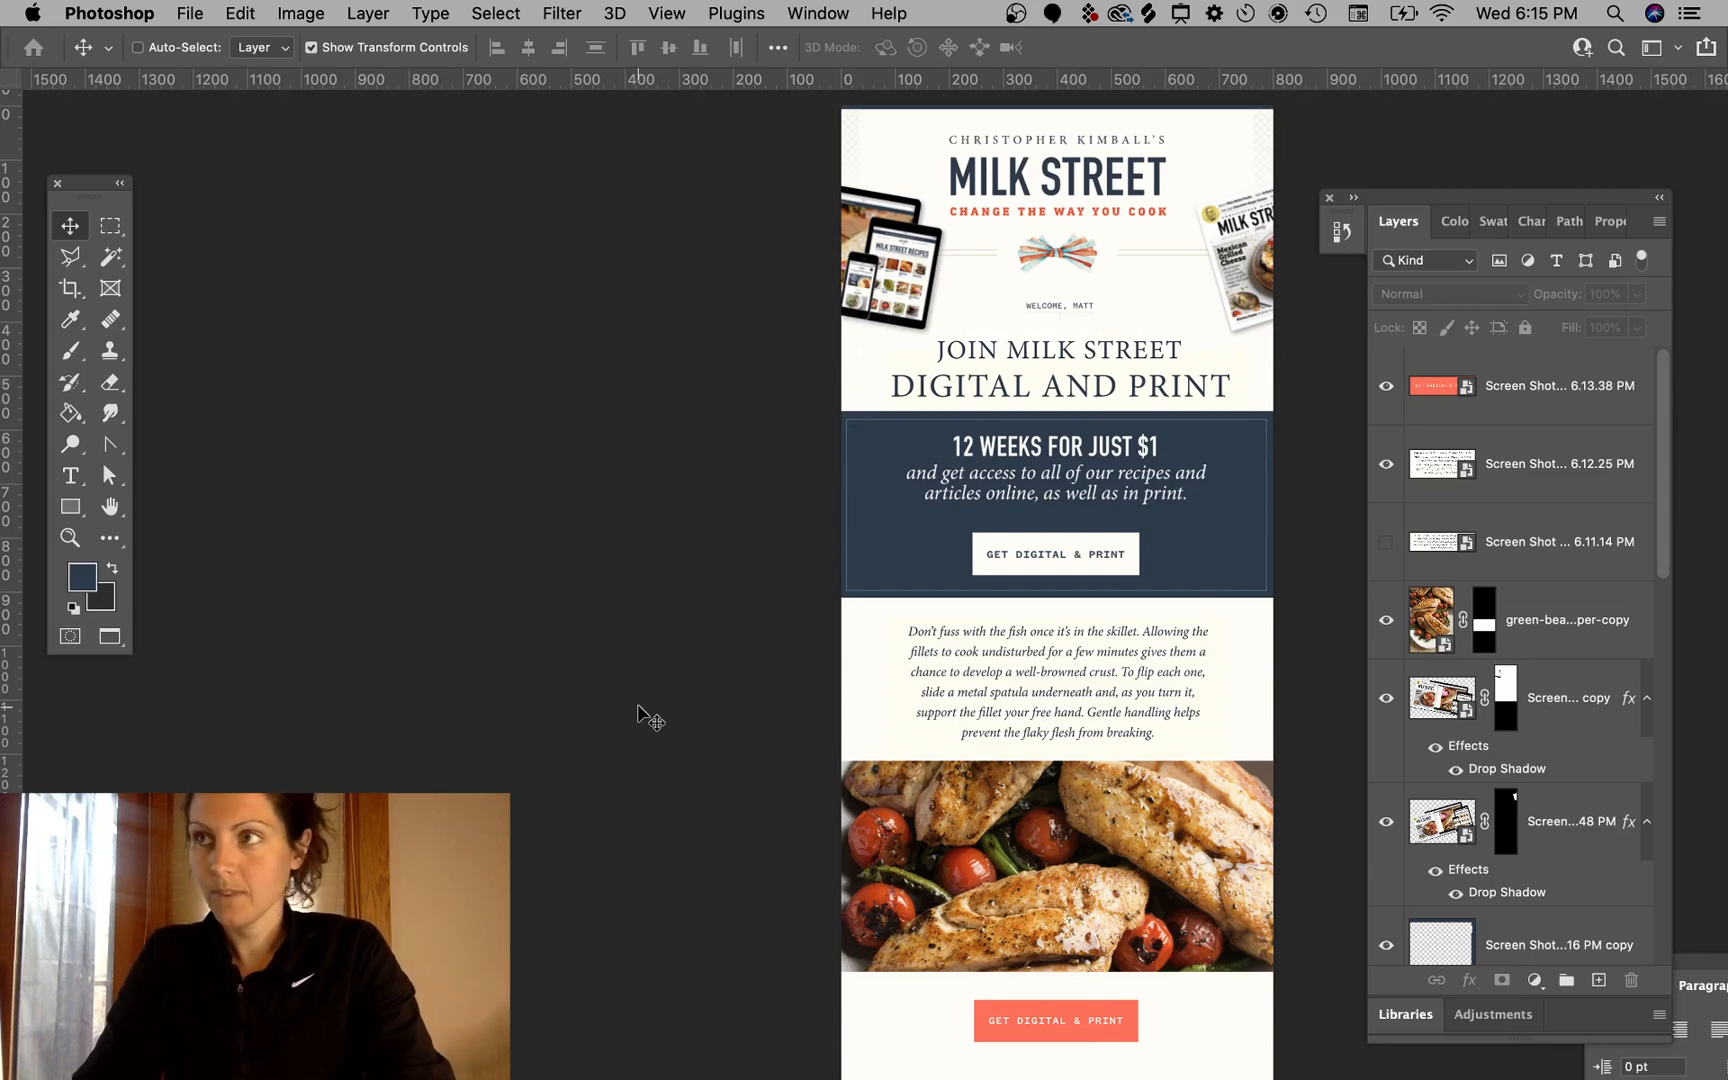
- Save the mockup as a Photoshop file named MillkStreetRedesign in the Revflow Permissionless Redesigns folder on the computer
{"action": "mouse_move", "coordinate": [128, 1078]}
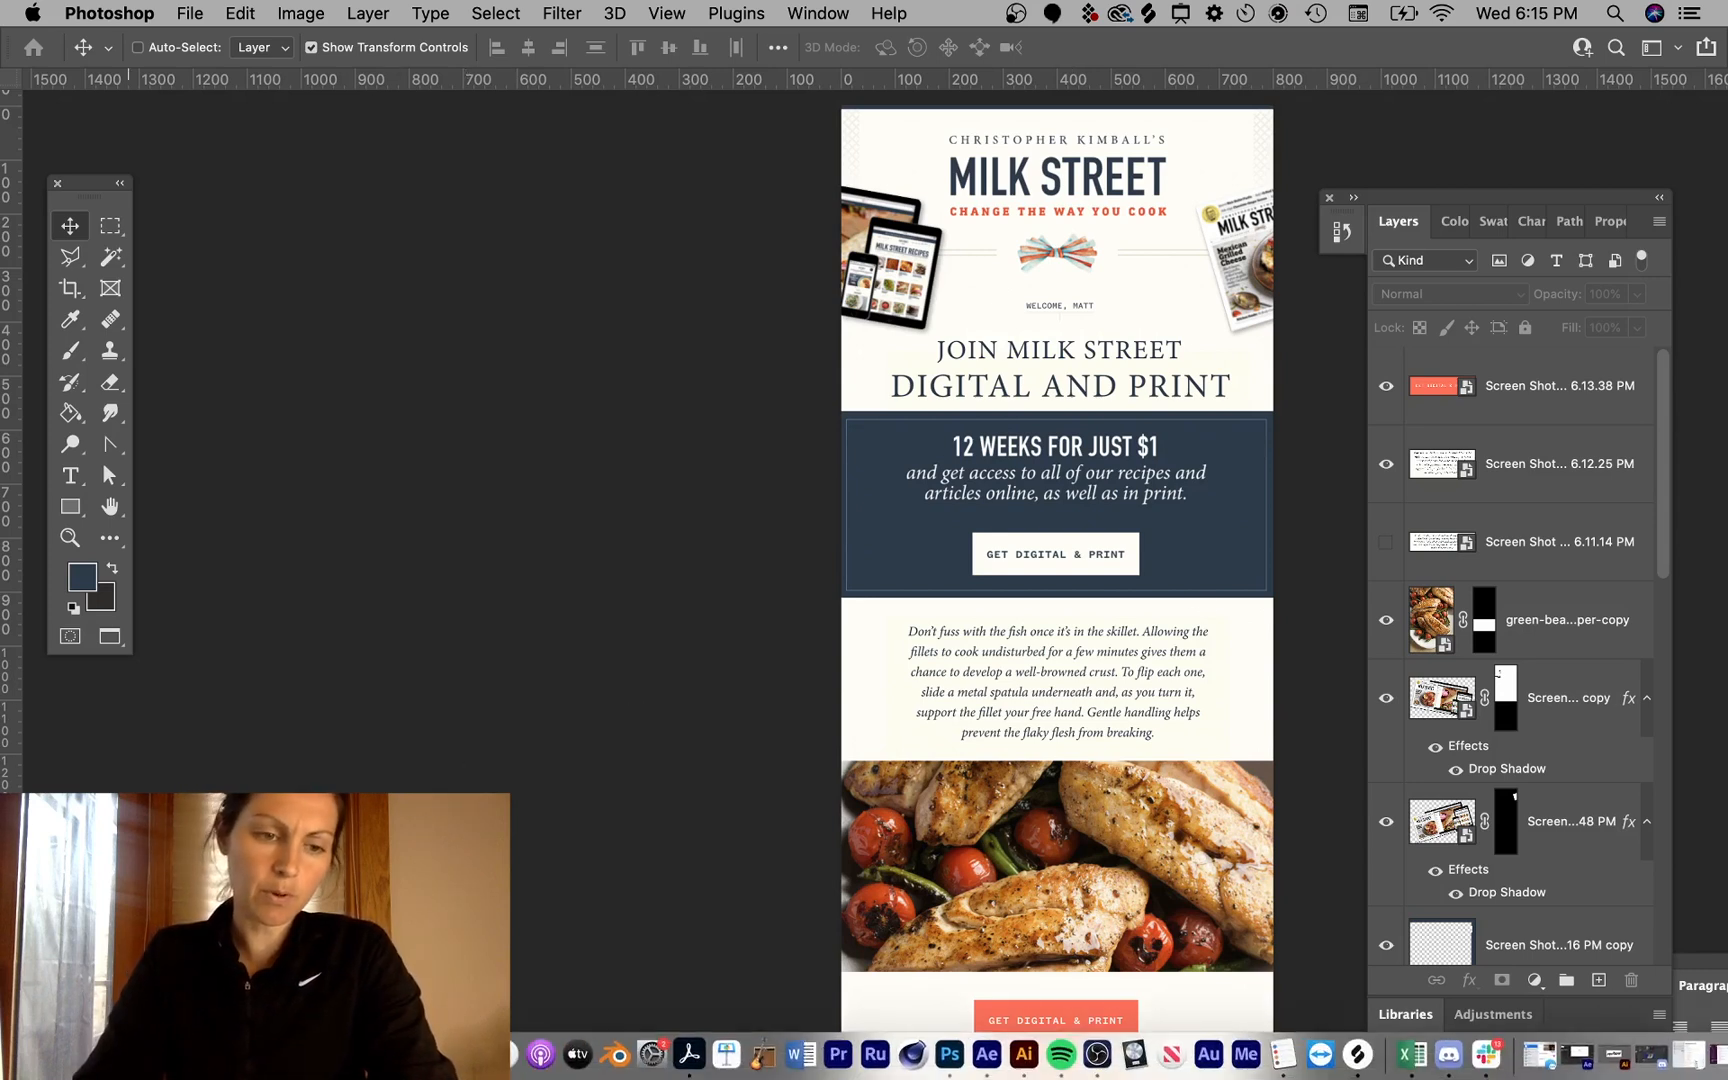
{"action": "scroll", "coordinate": [1539, 659], "scroll_direction": "down", "scroll_amount": 10}
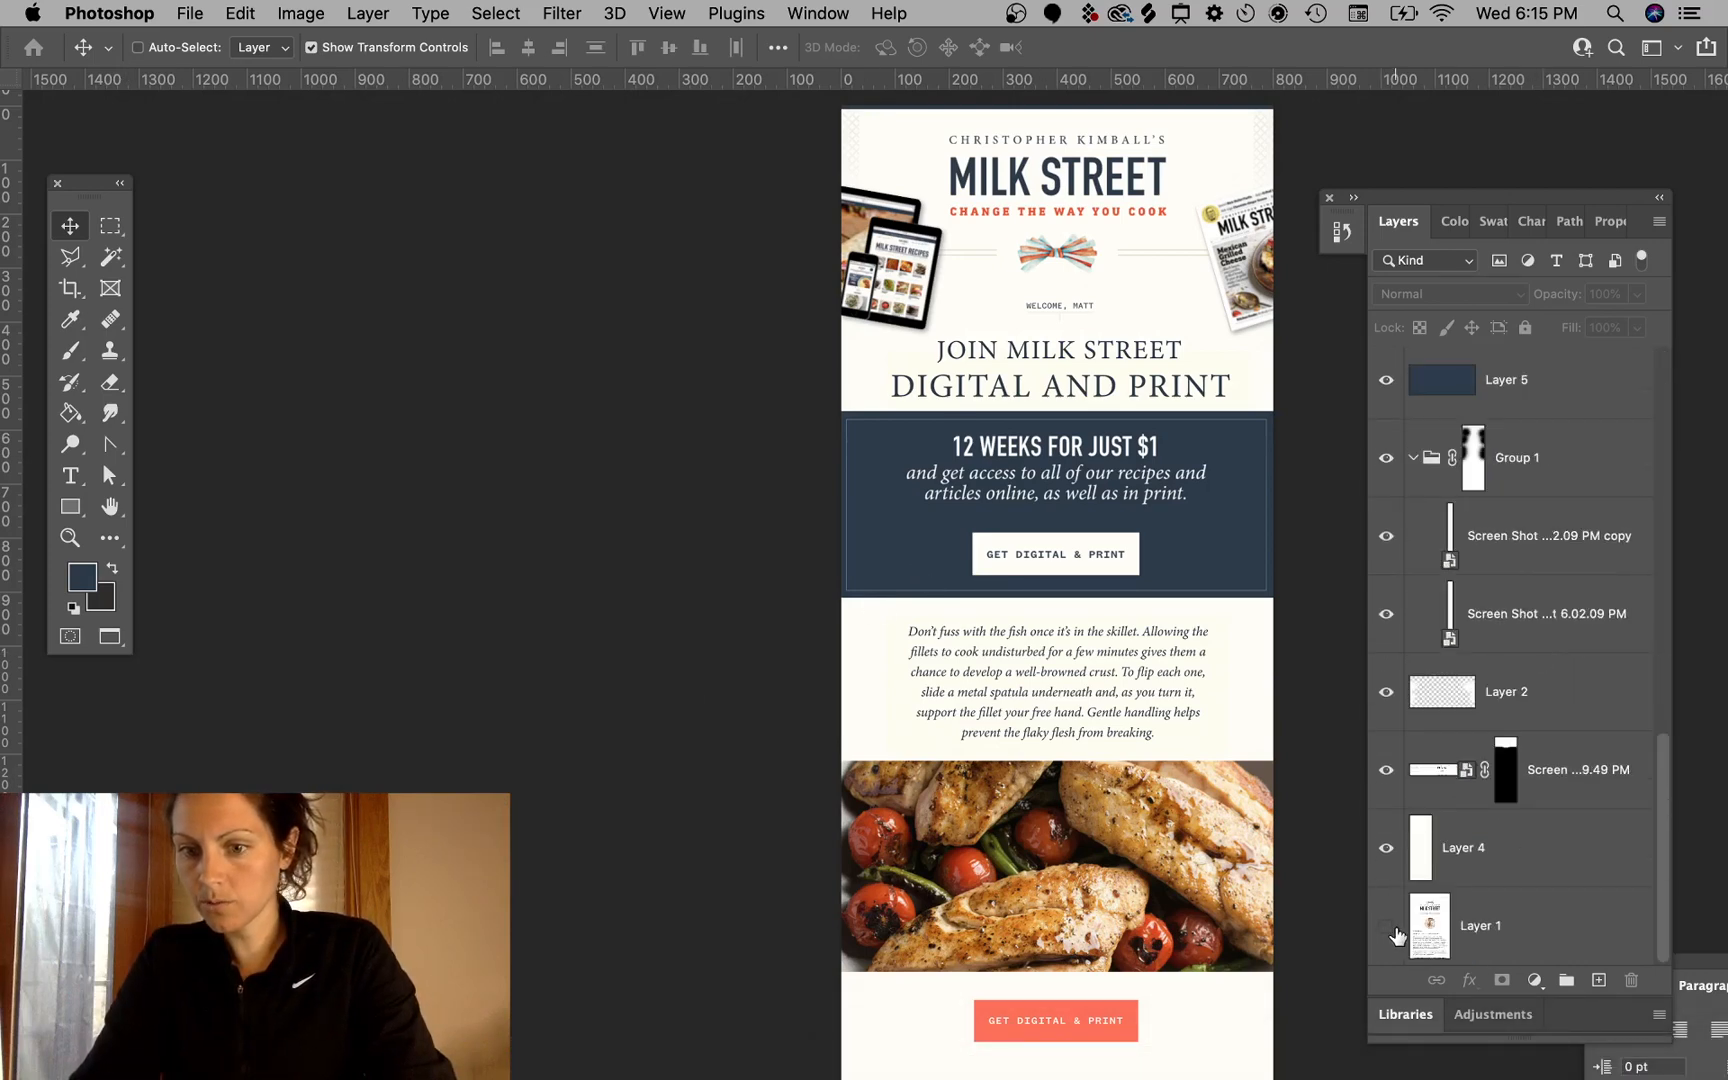
{"action": "key", "text": "super+s"}
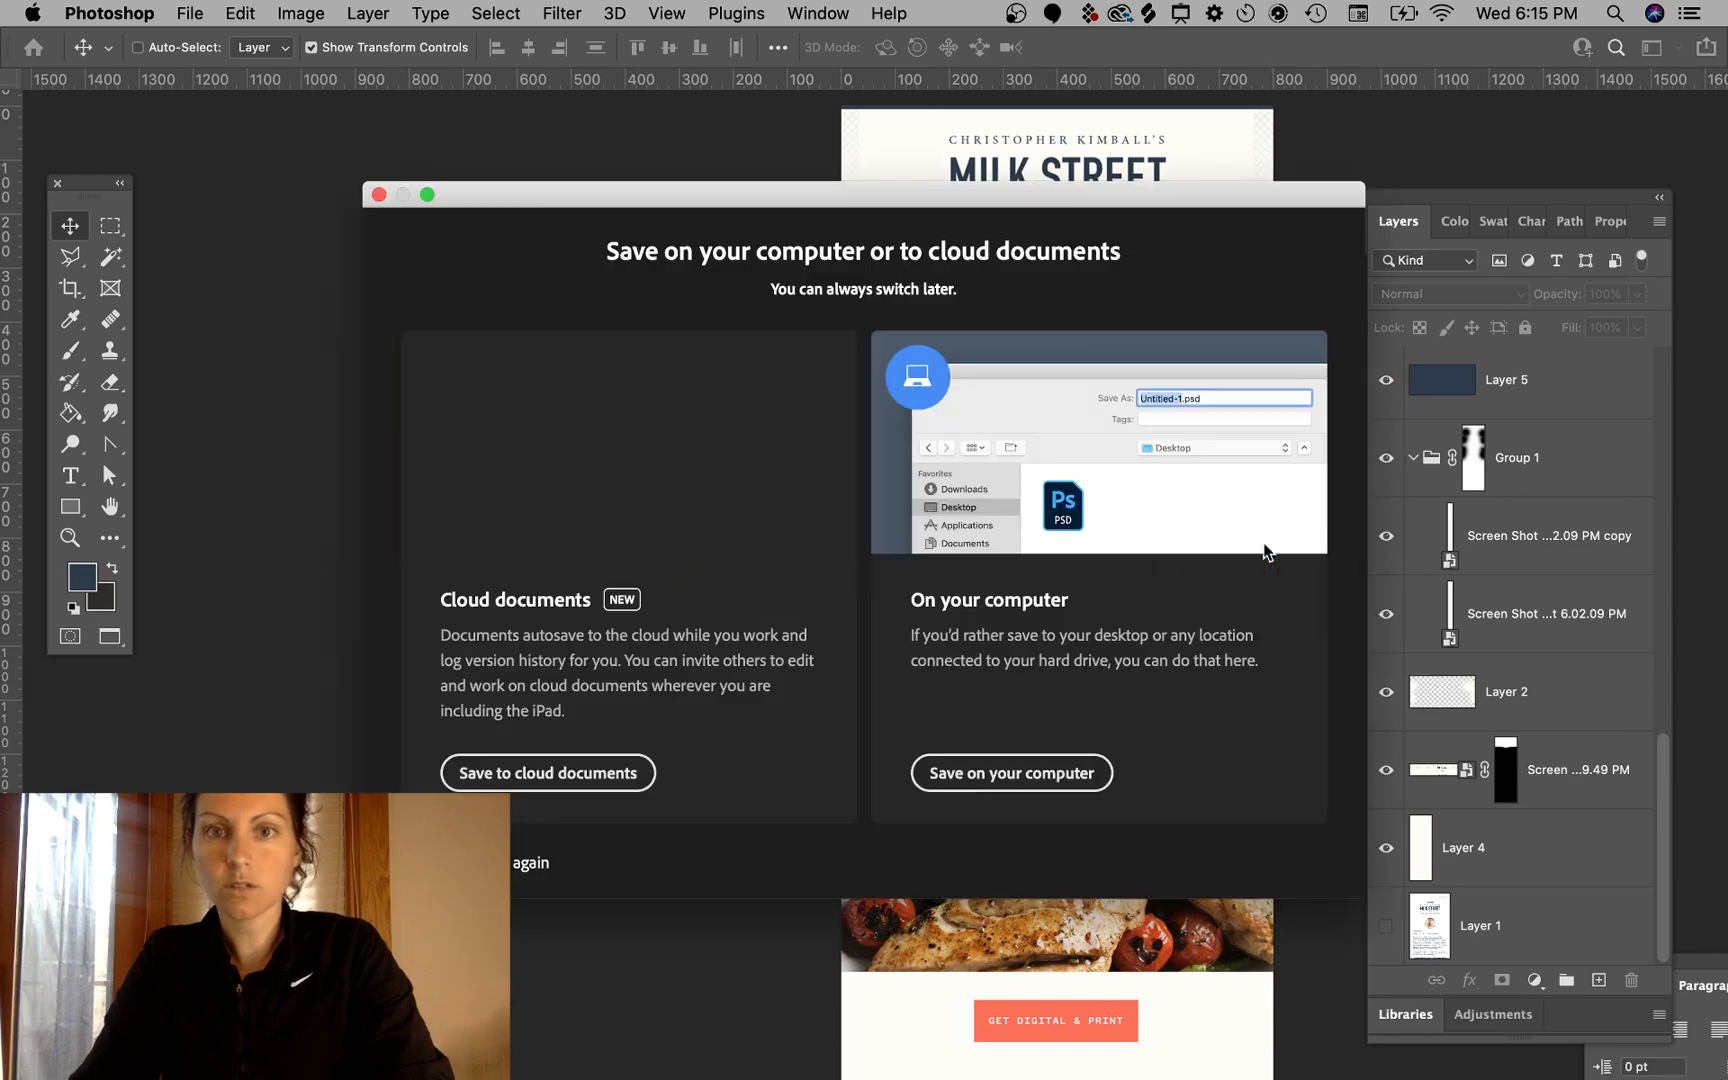
{"action": "left_click", "coordinate": [1012, 785]}
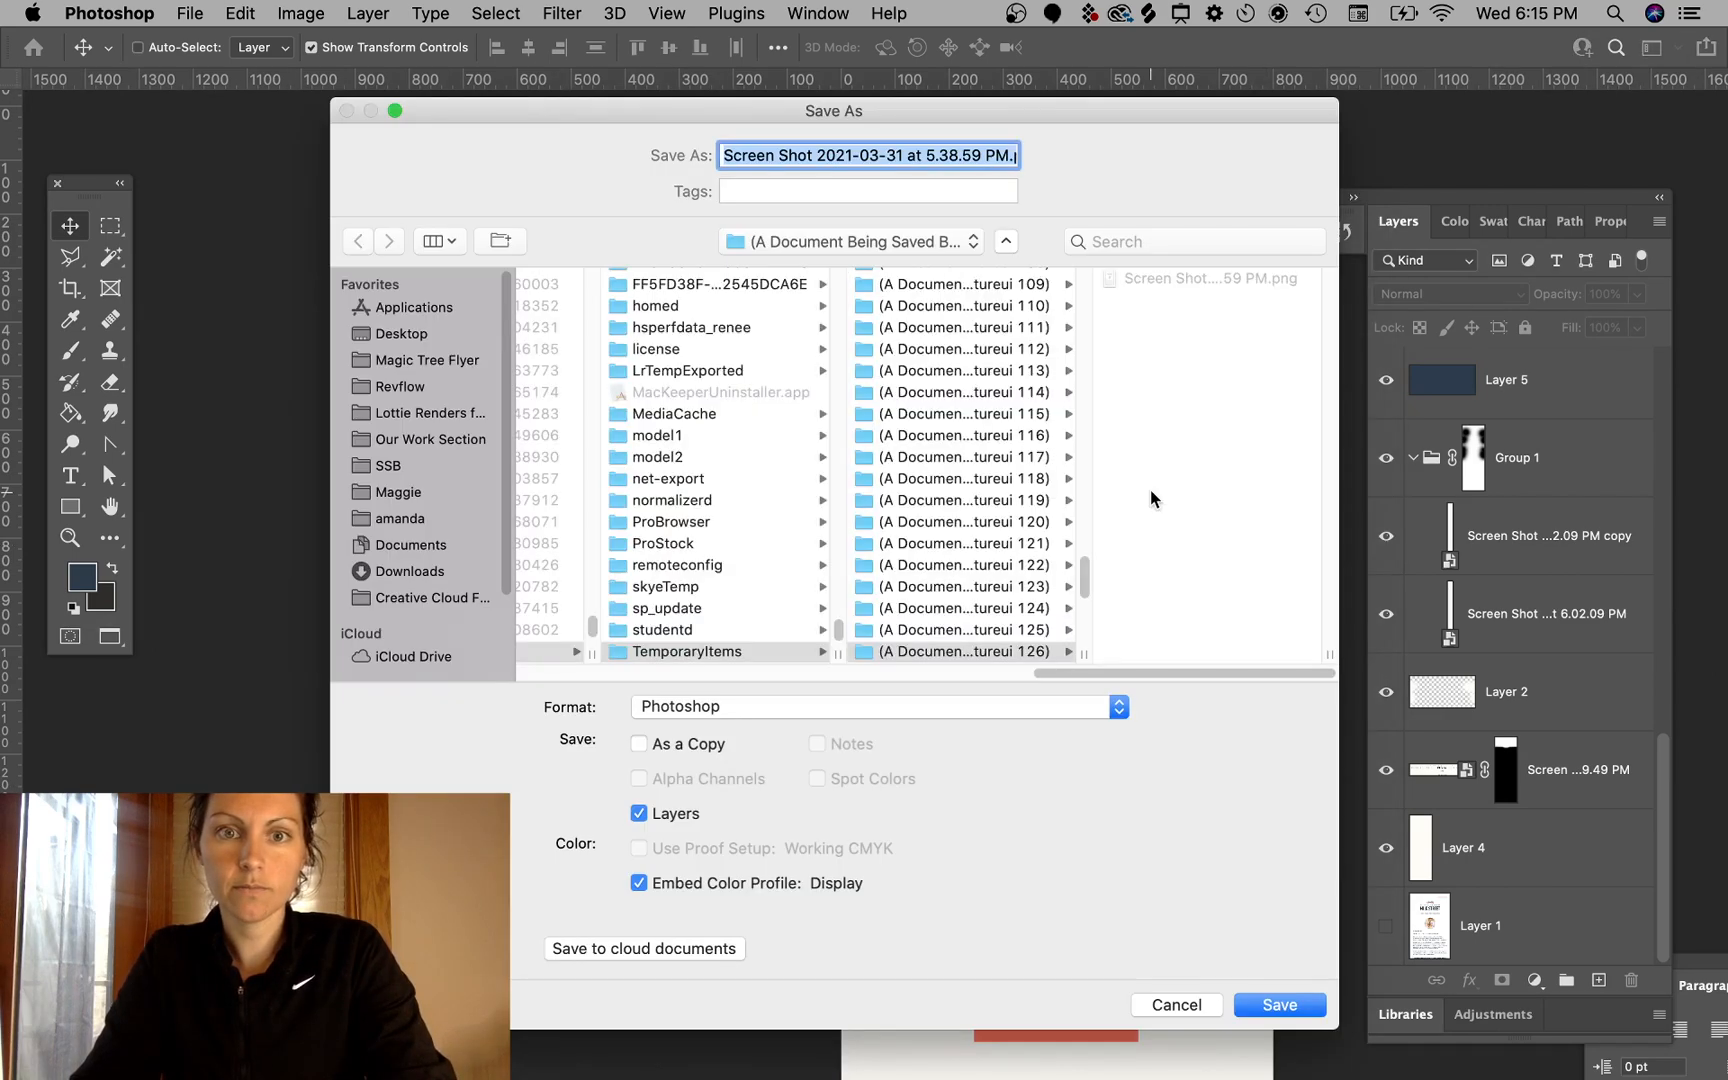
{"action": "left_click", "coordinate": [411, 389]}
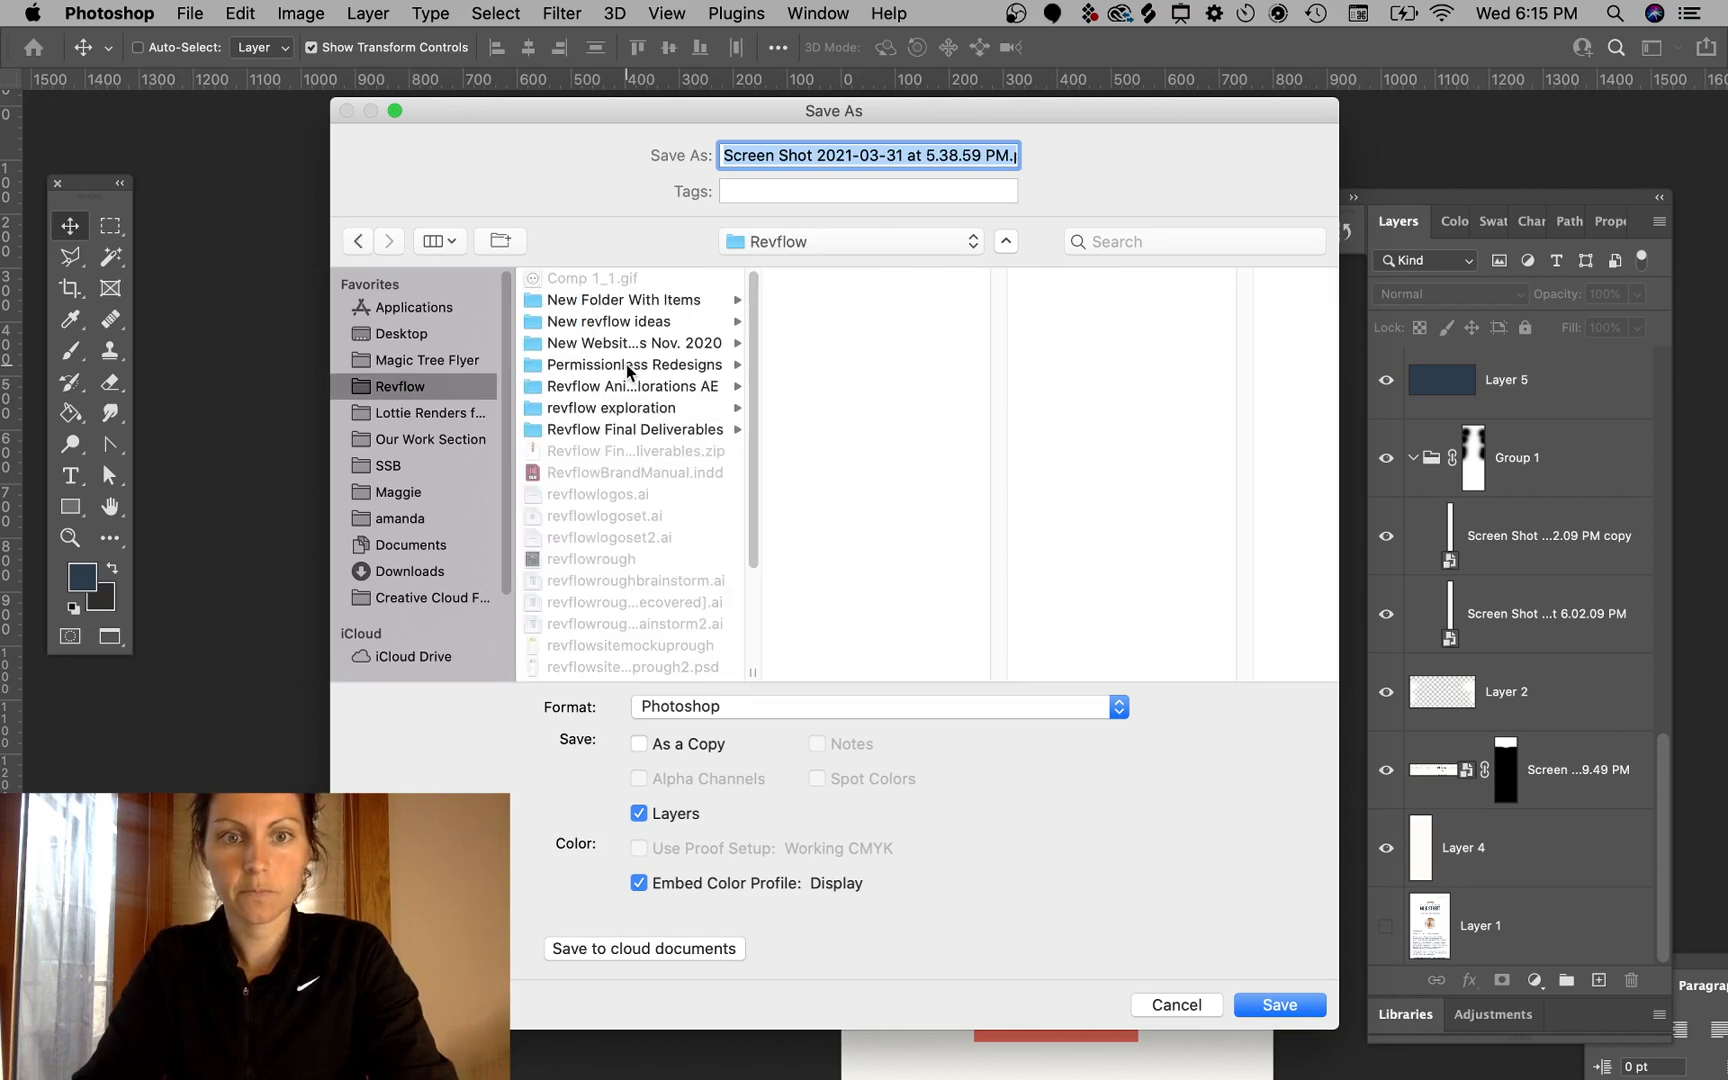
{"action": "left_click", "coordinate": [629, 366]}
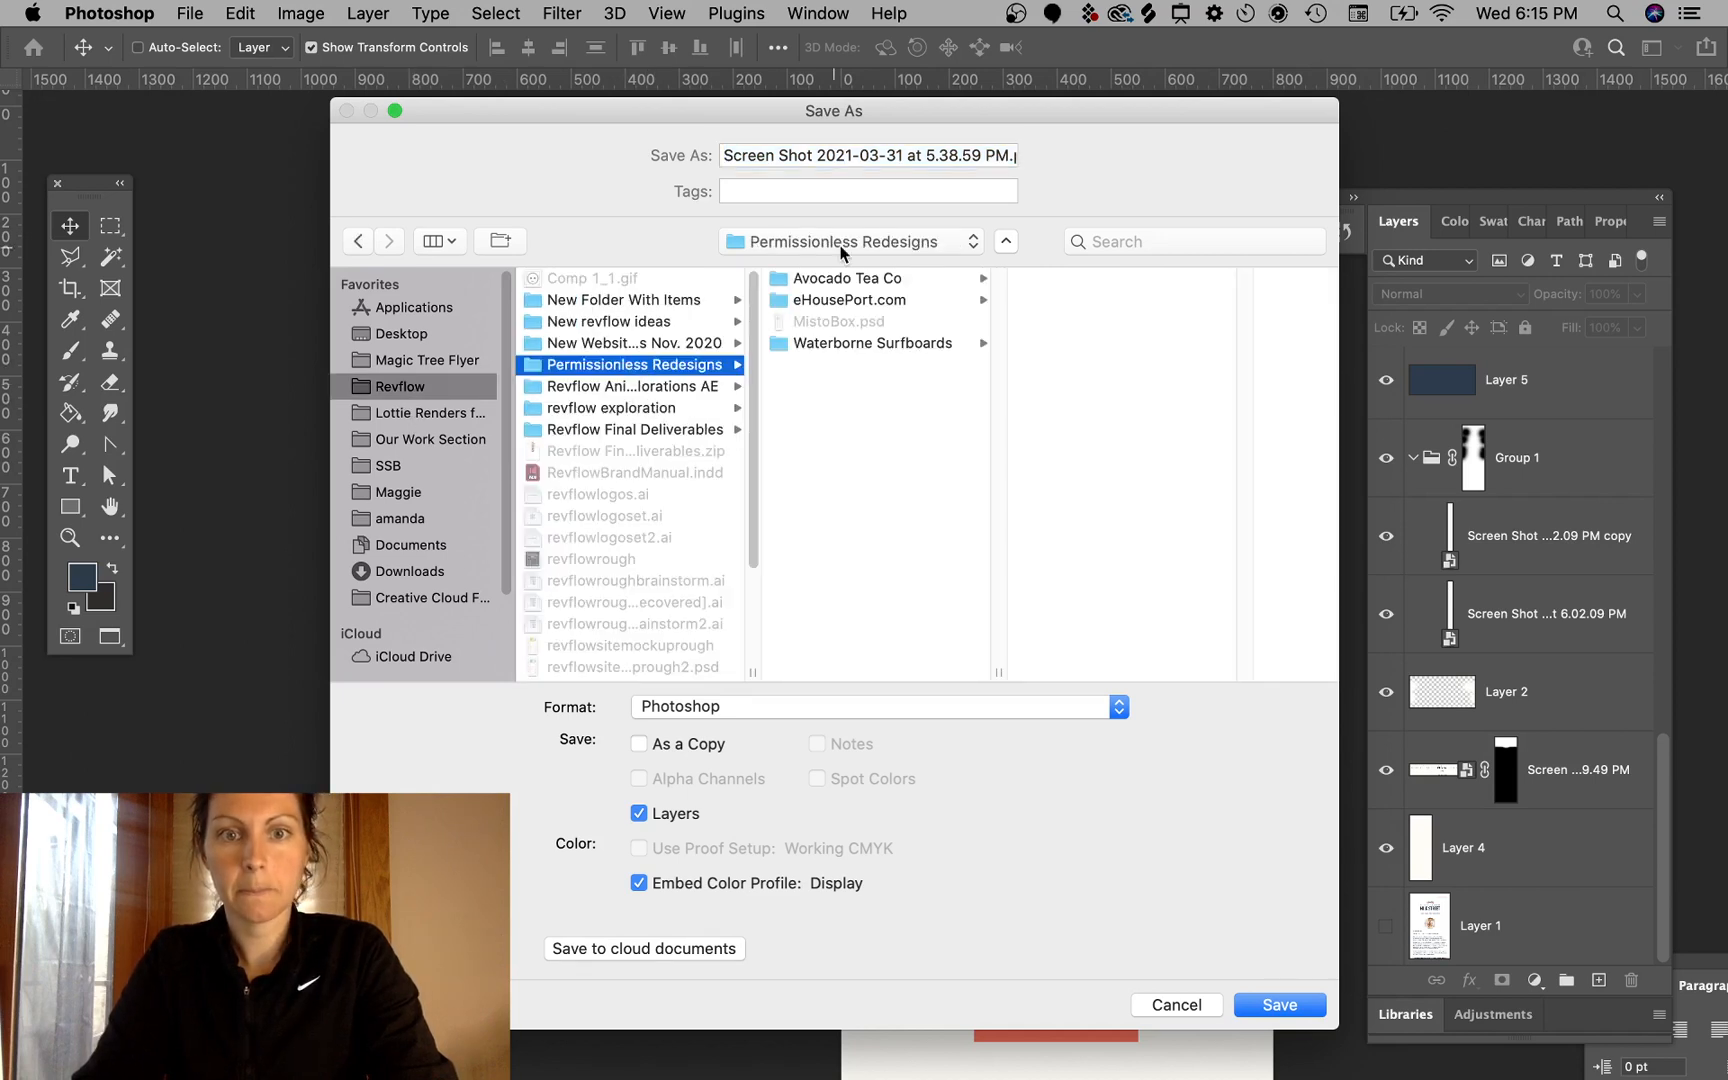
{"action": "triple_click", "coordinate": [785, 156]}
{"action": "type", "text": "MillkStreetRedesign"}
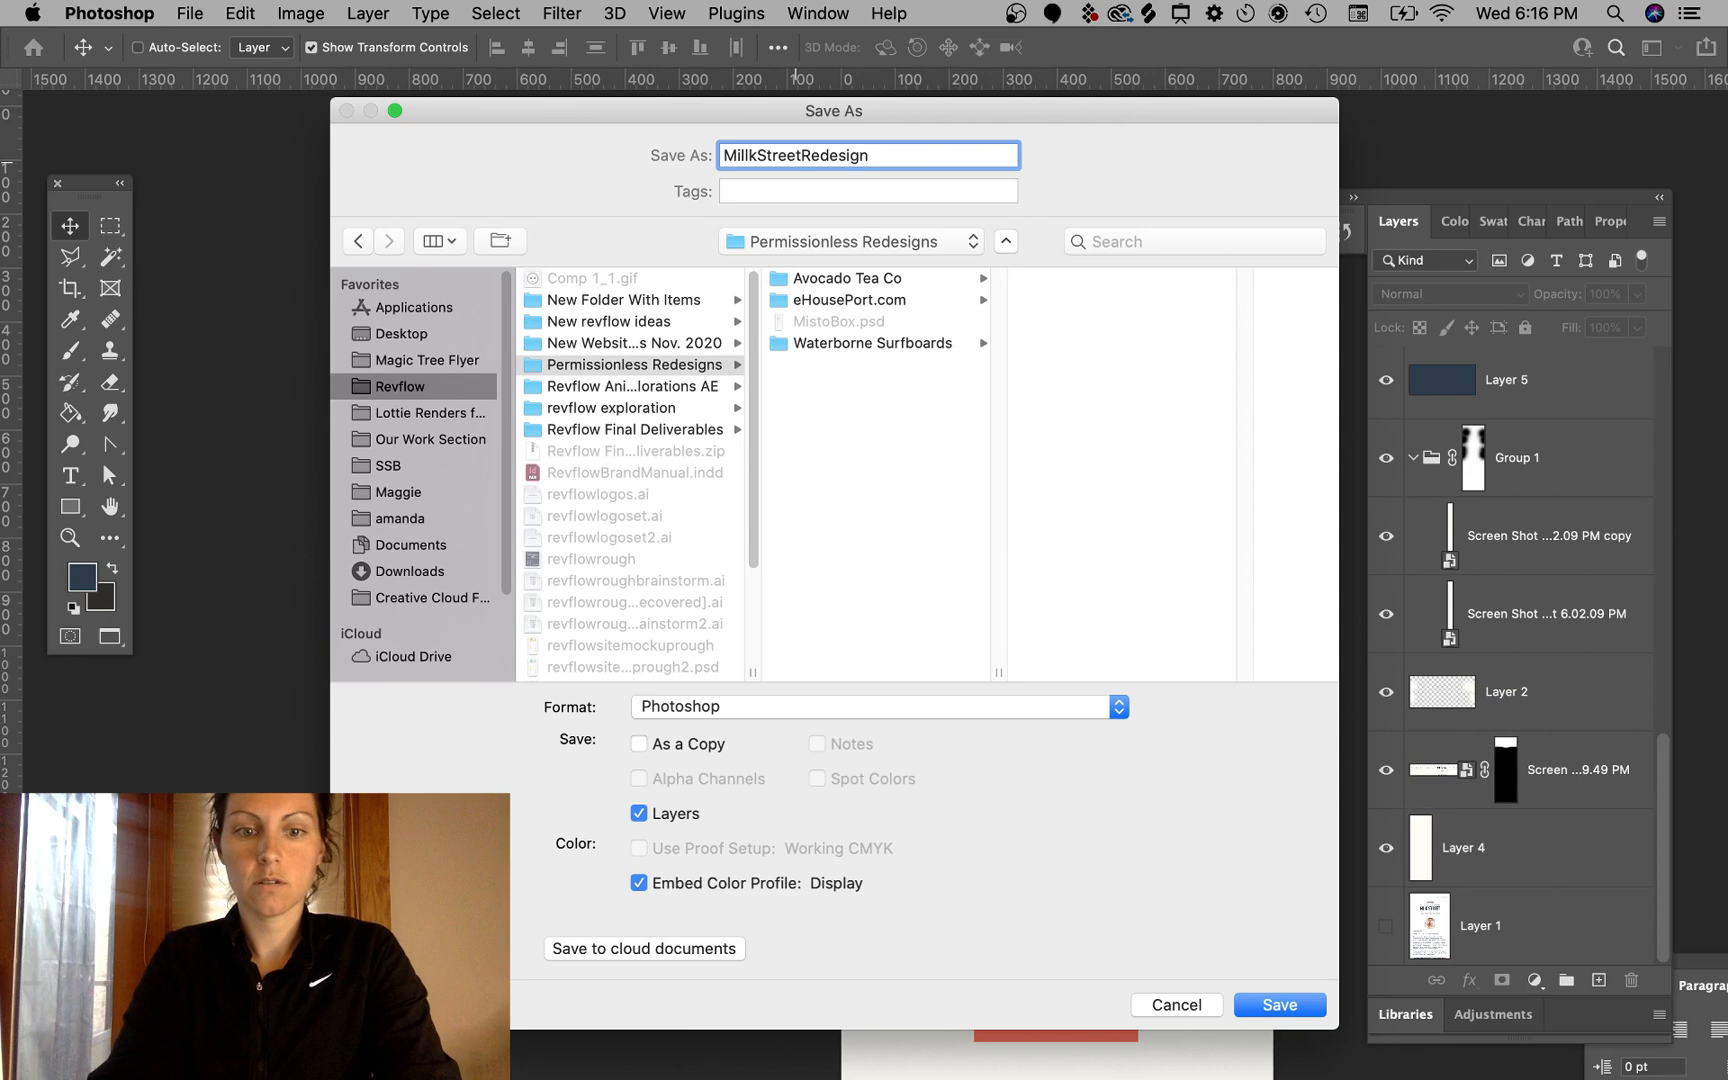
{"action": "key", "text": "Return"}
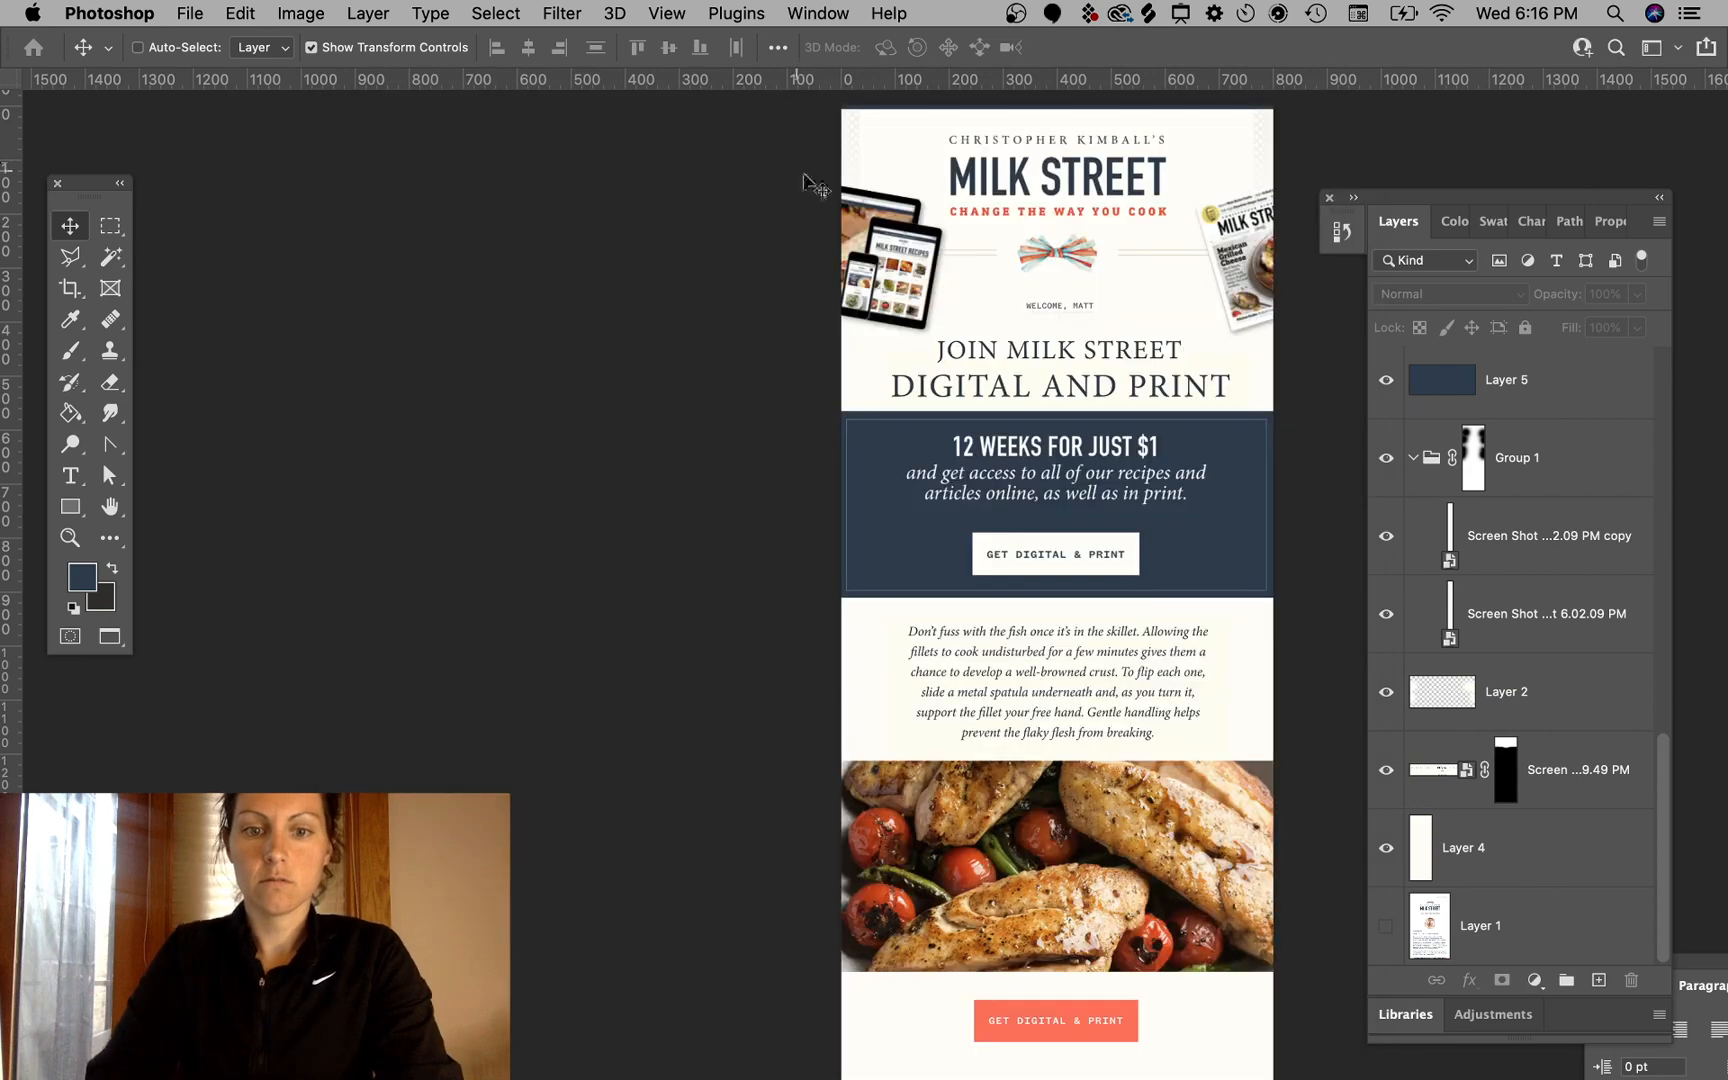
{"action": "key", "text": "F11"}
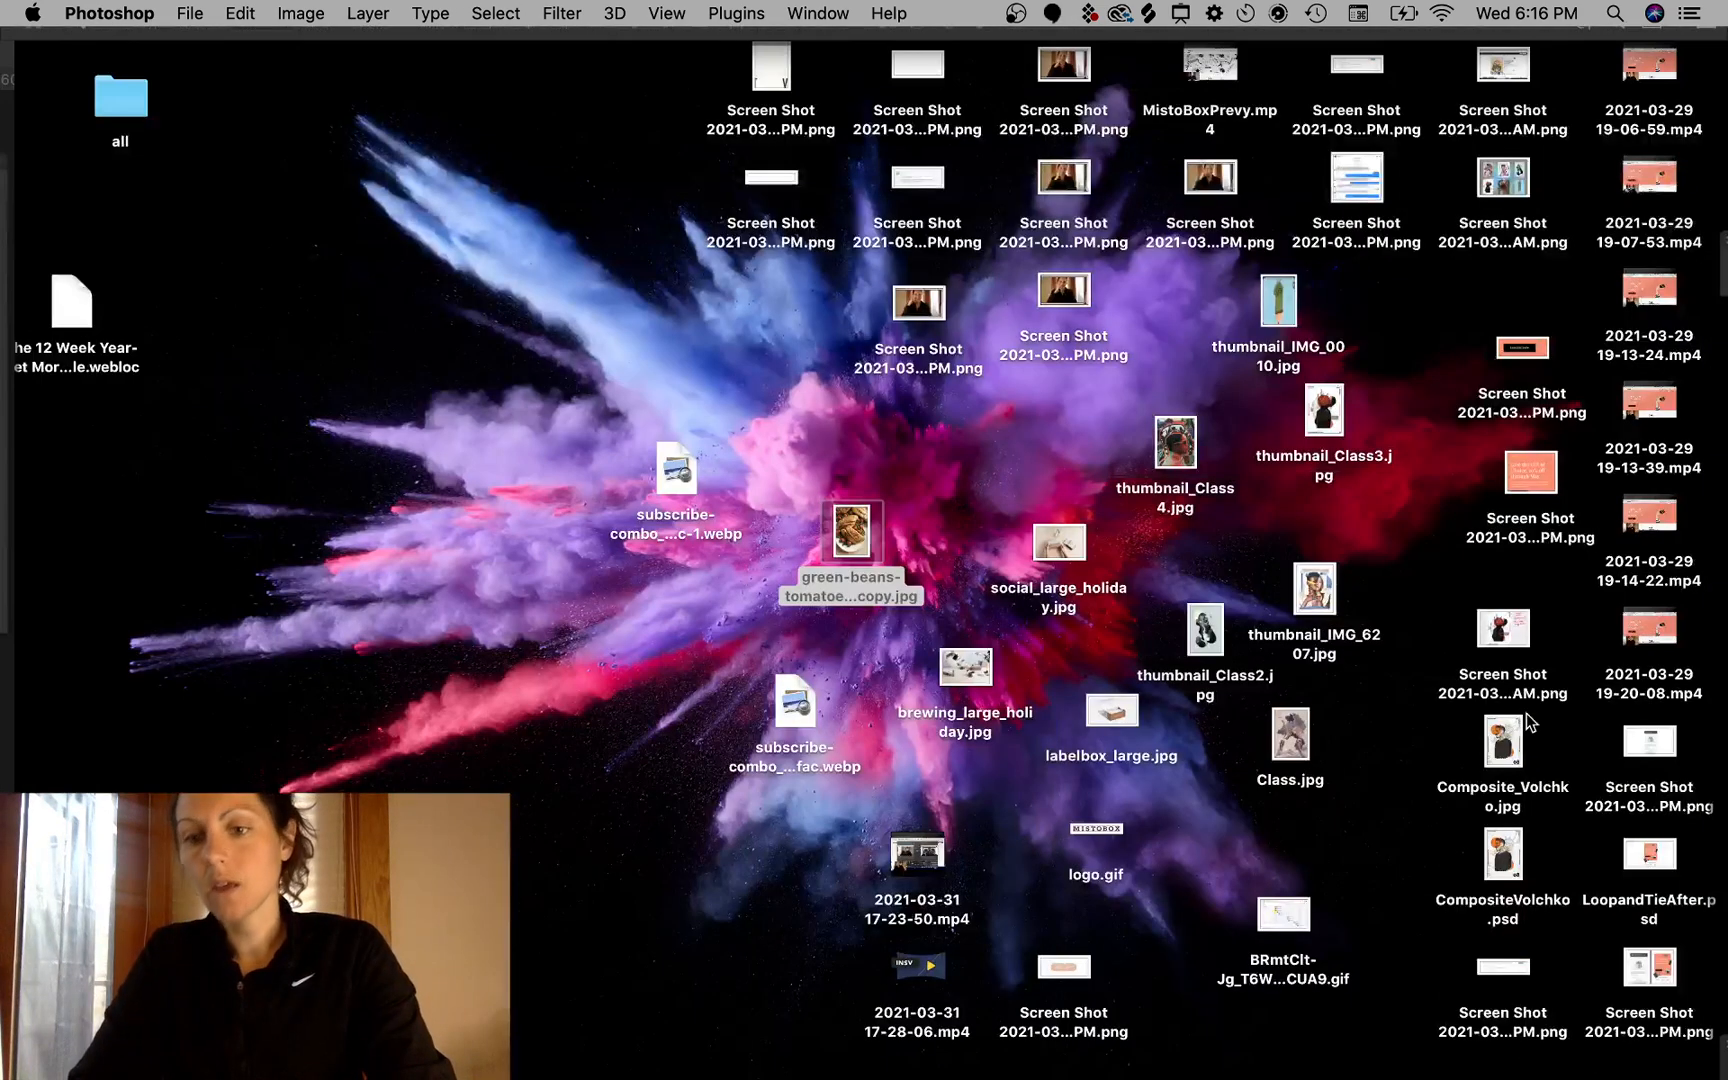
{"action": "left_click", "coordinate": [1396, 859]}
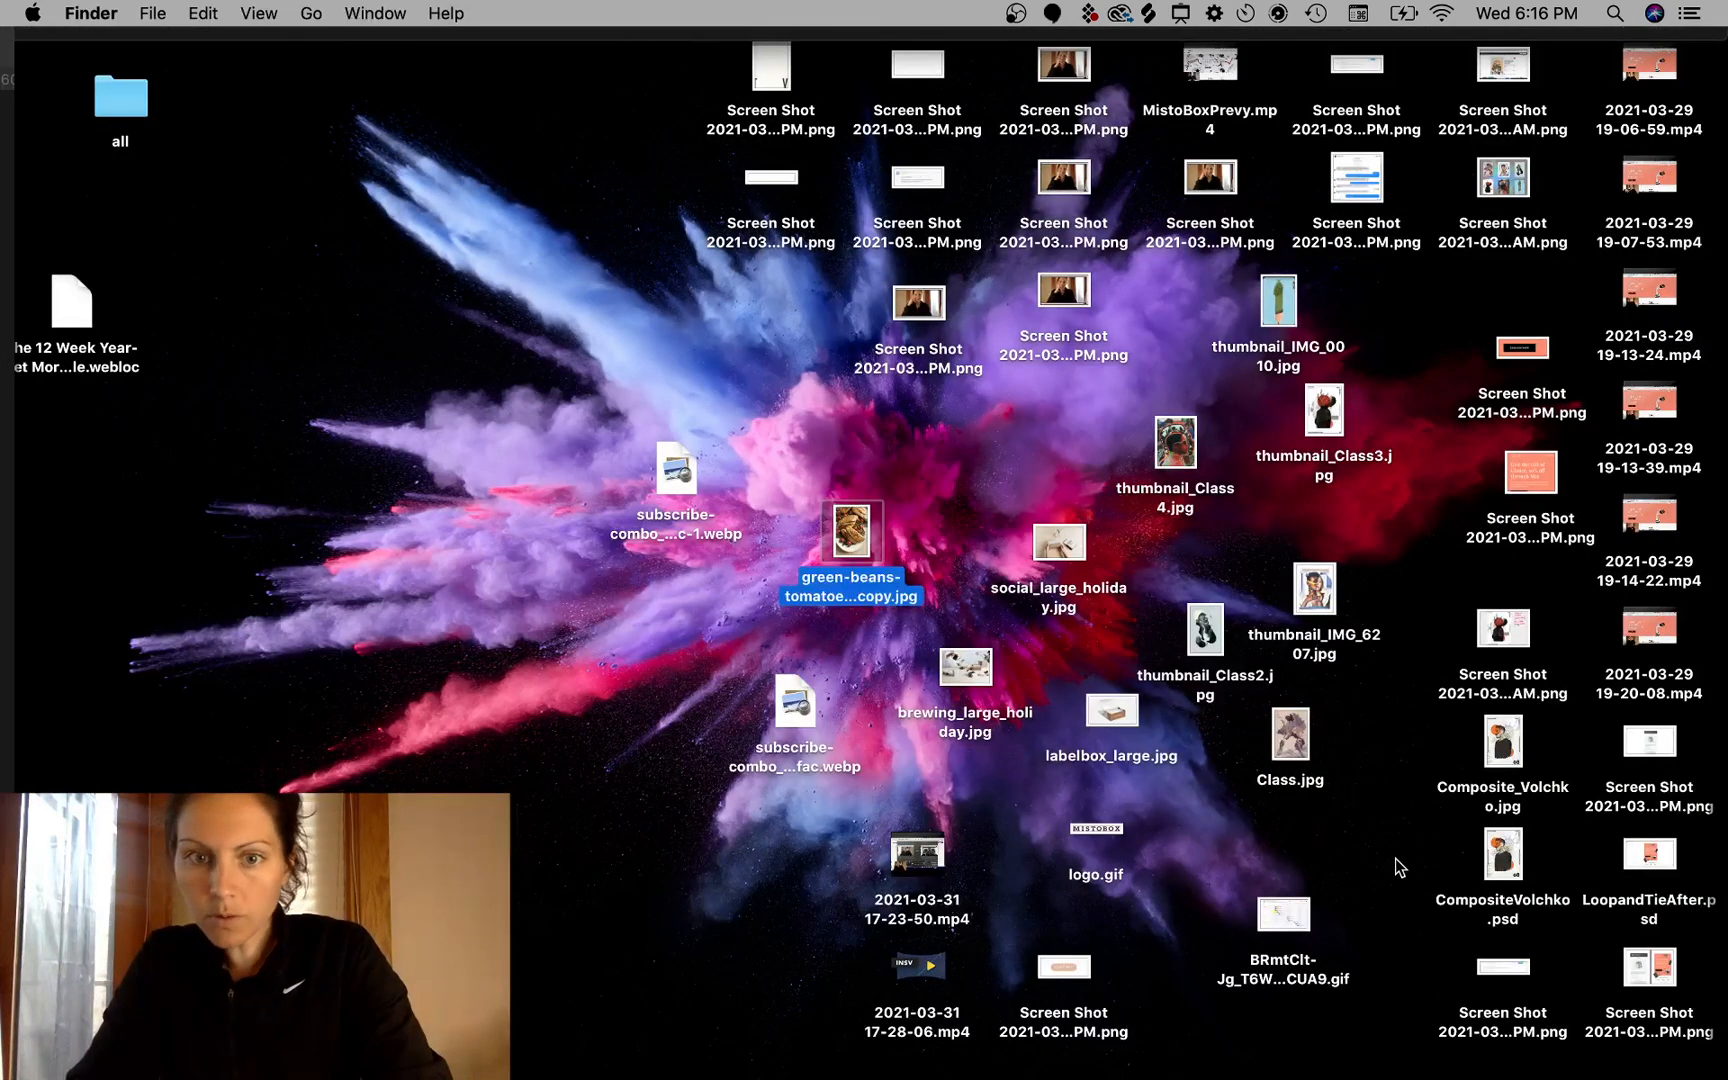
{"action": "left_click", "coordinate": [969, 433]}
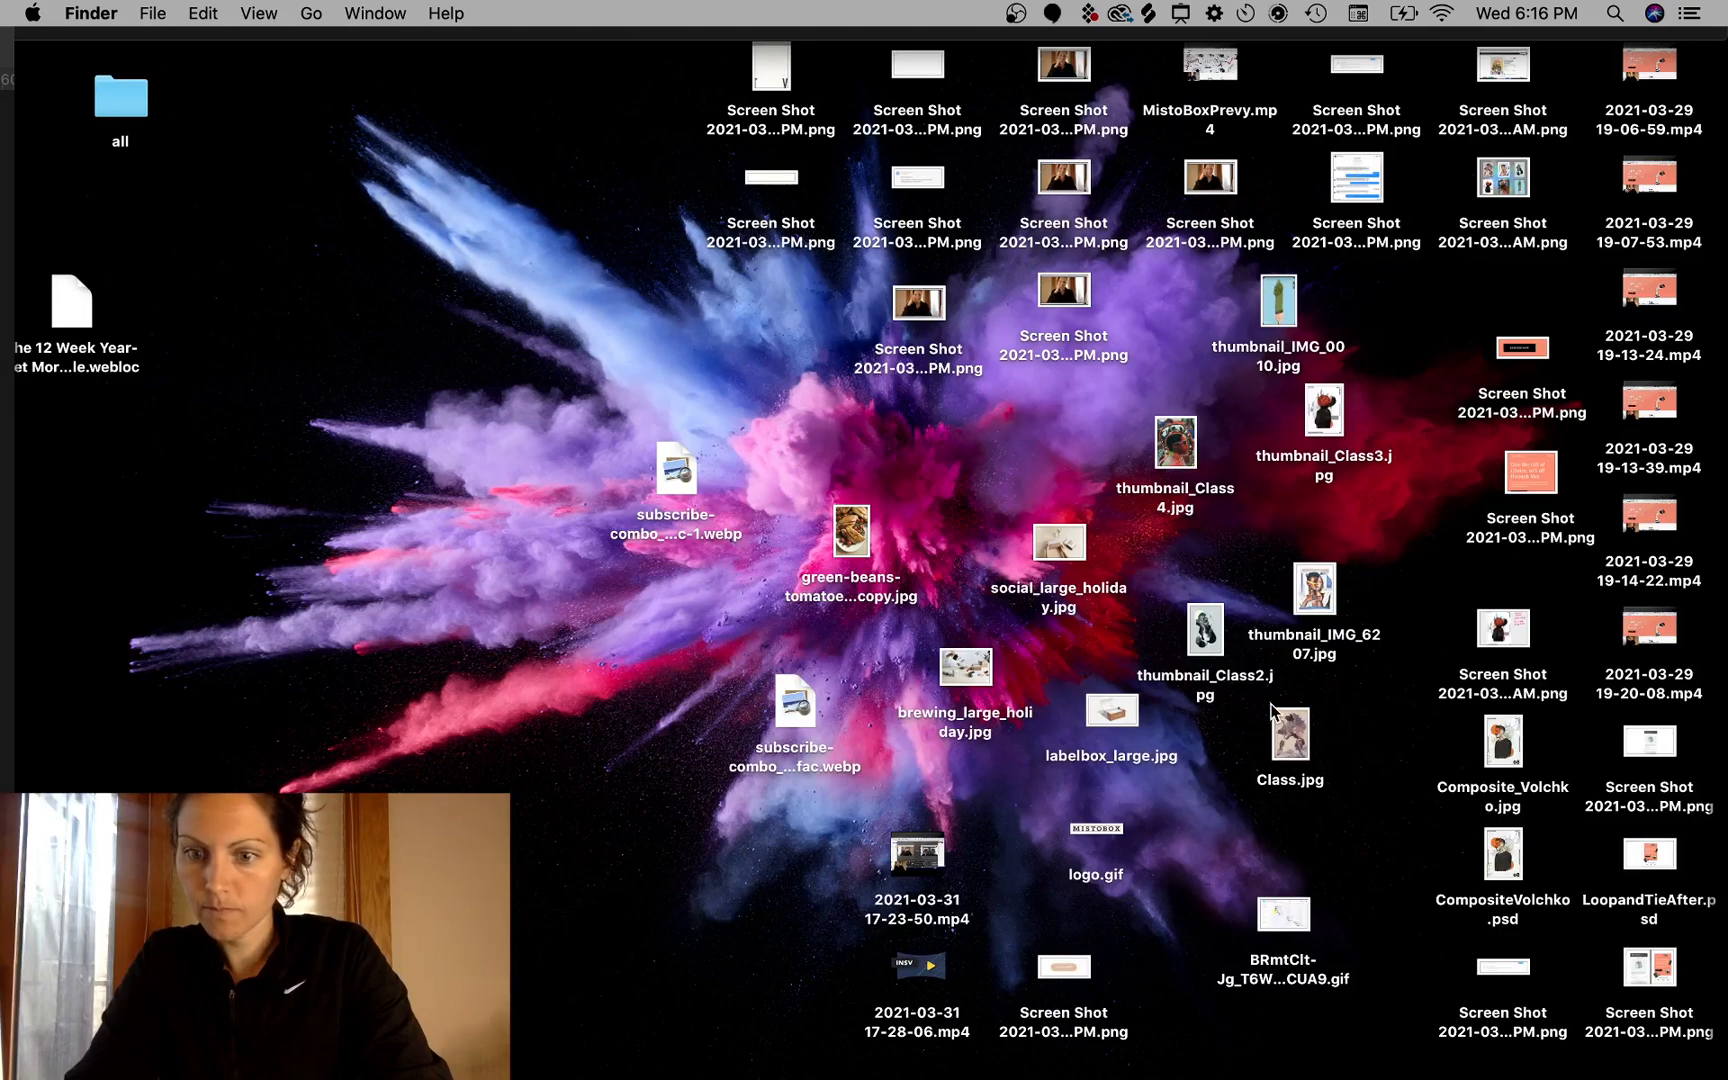
{"action": "key", "text": "F11"}
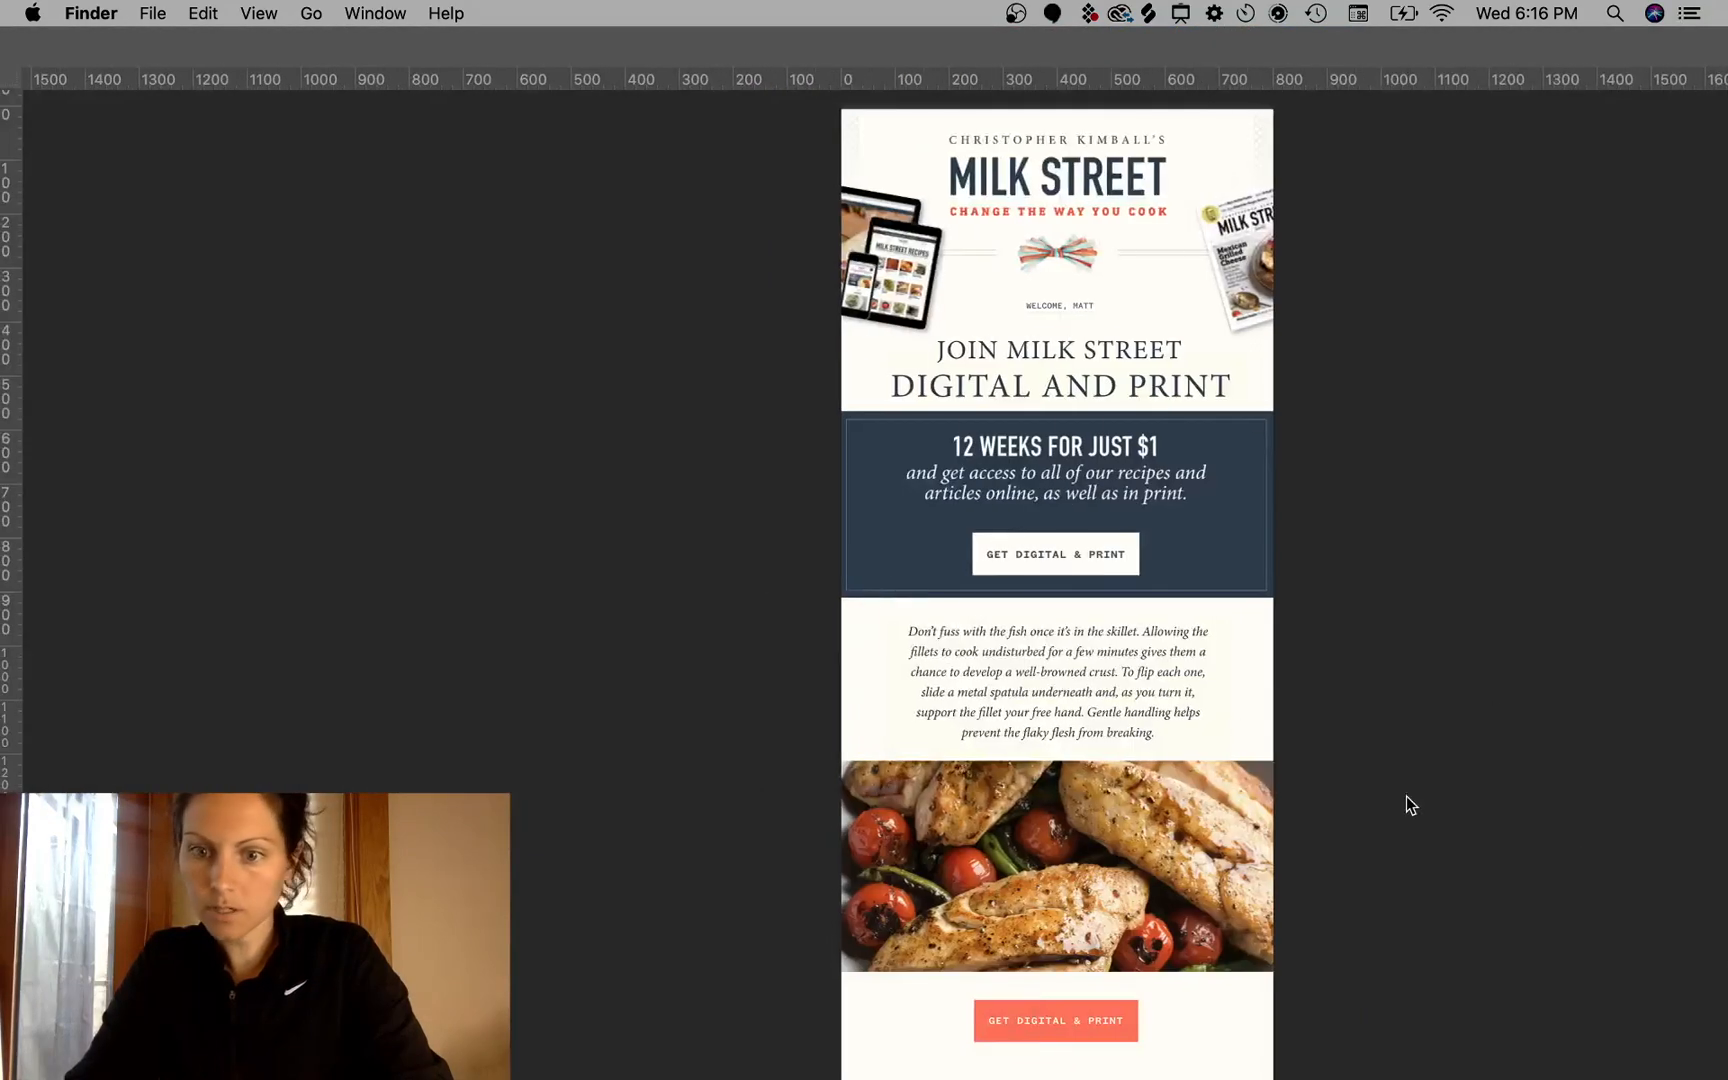
{"action": "left_click", "coordinate": [1370, 826]}
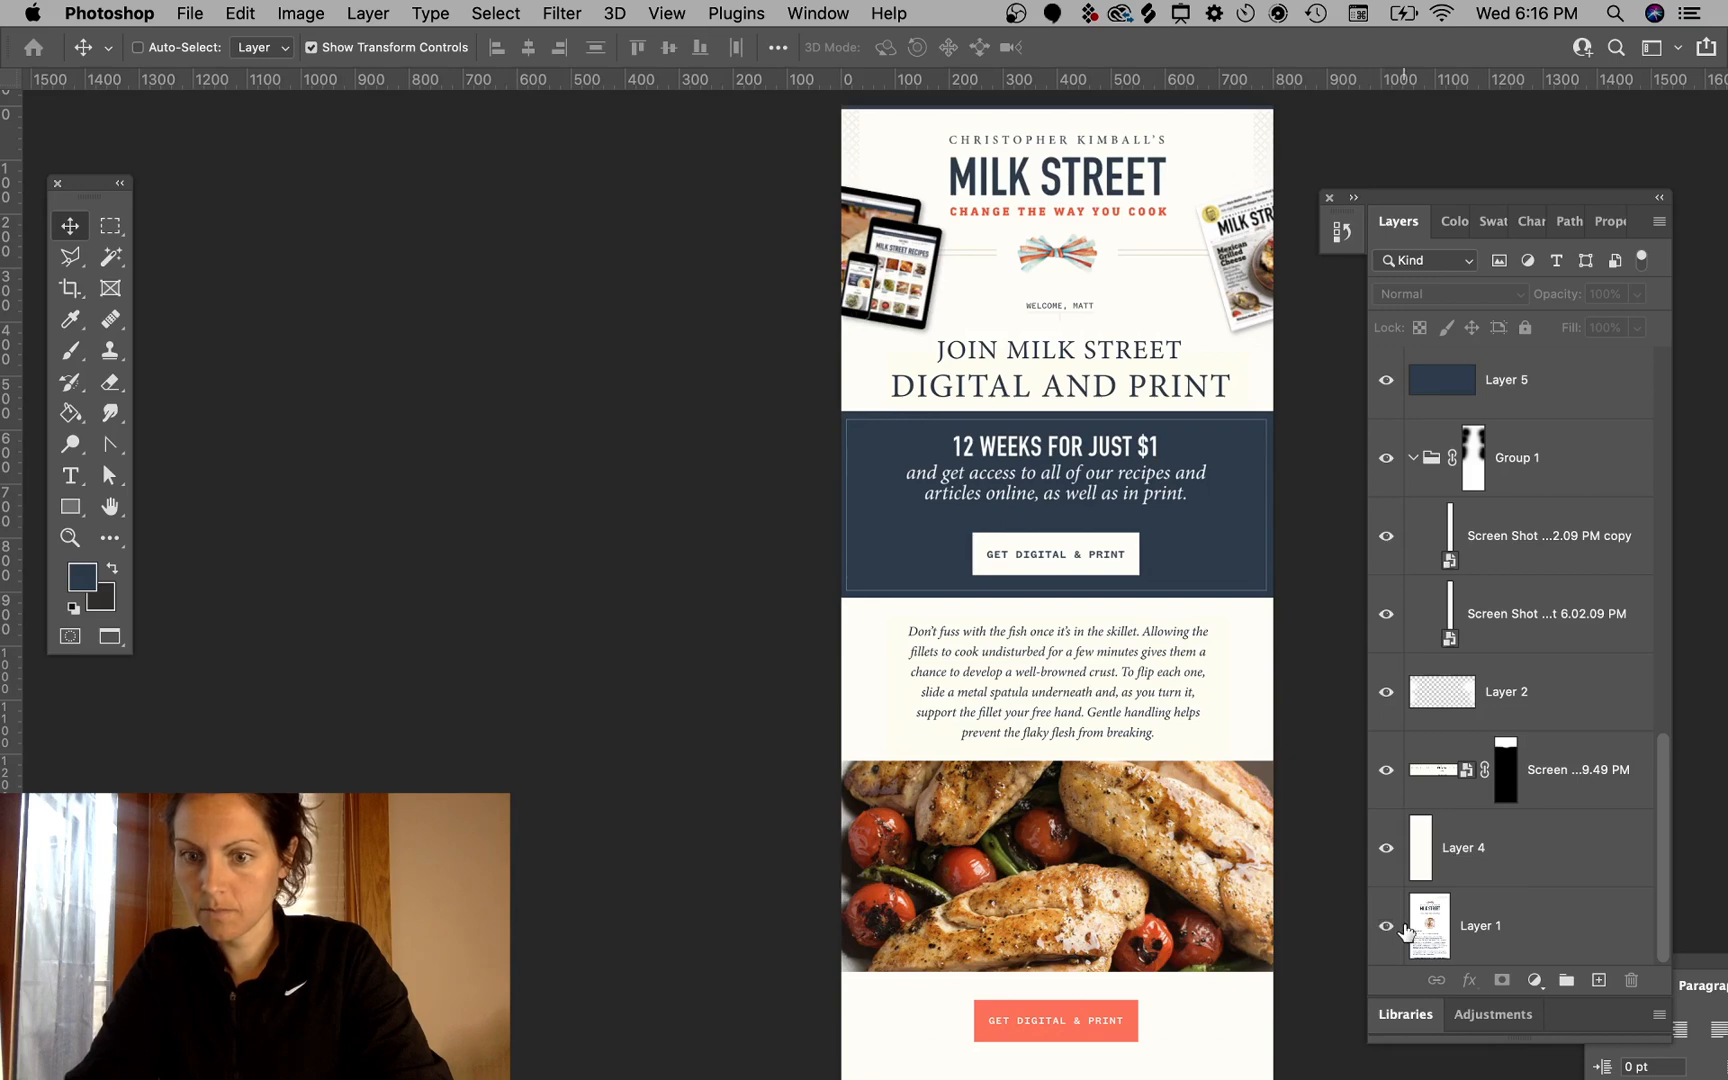
- Bring the original email layer to the top, capture a screenshot of it, hide it, and open the screenshot in Photoshop
{"action": "left_click", "coordinate": [1500, 927]}
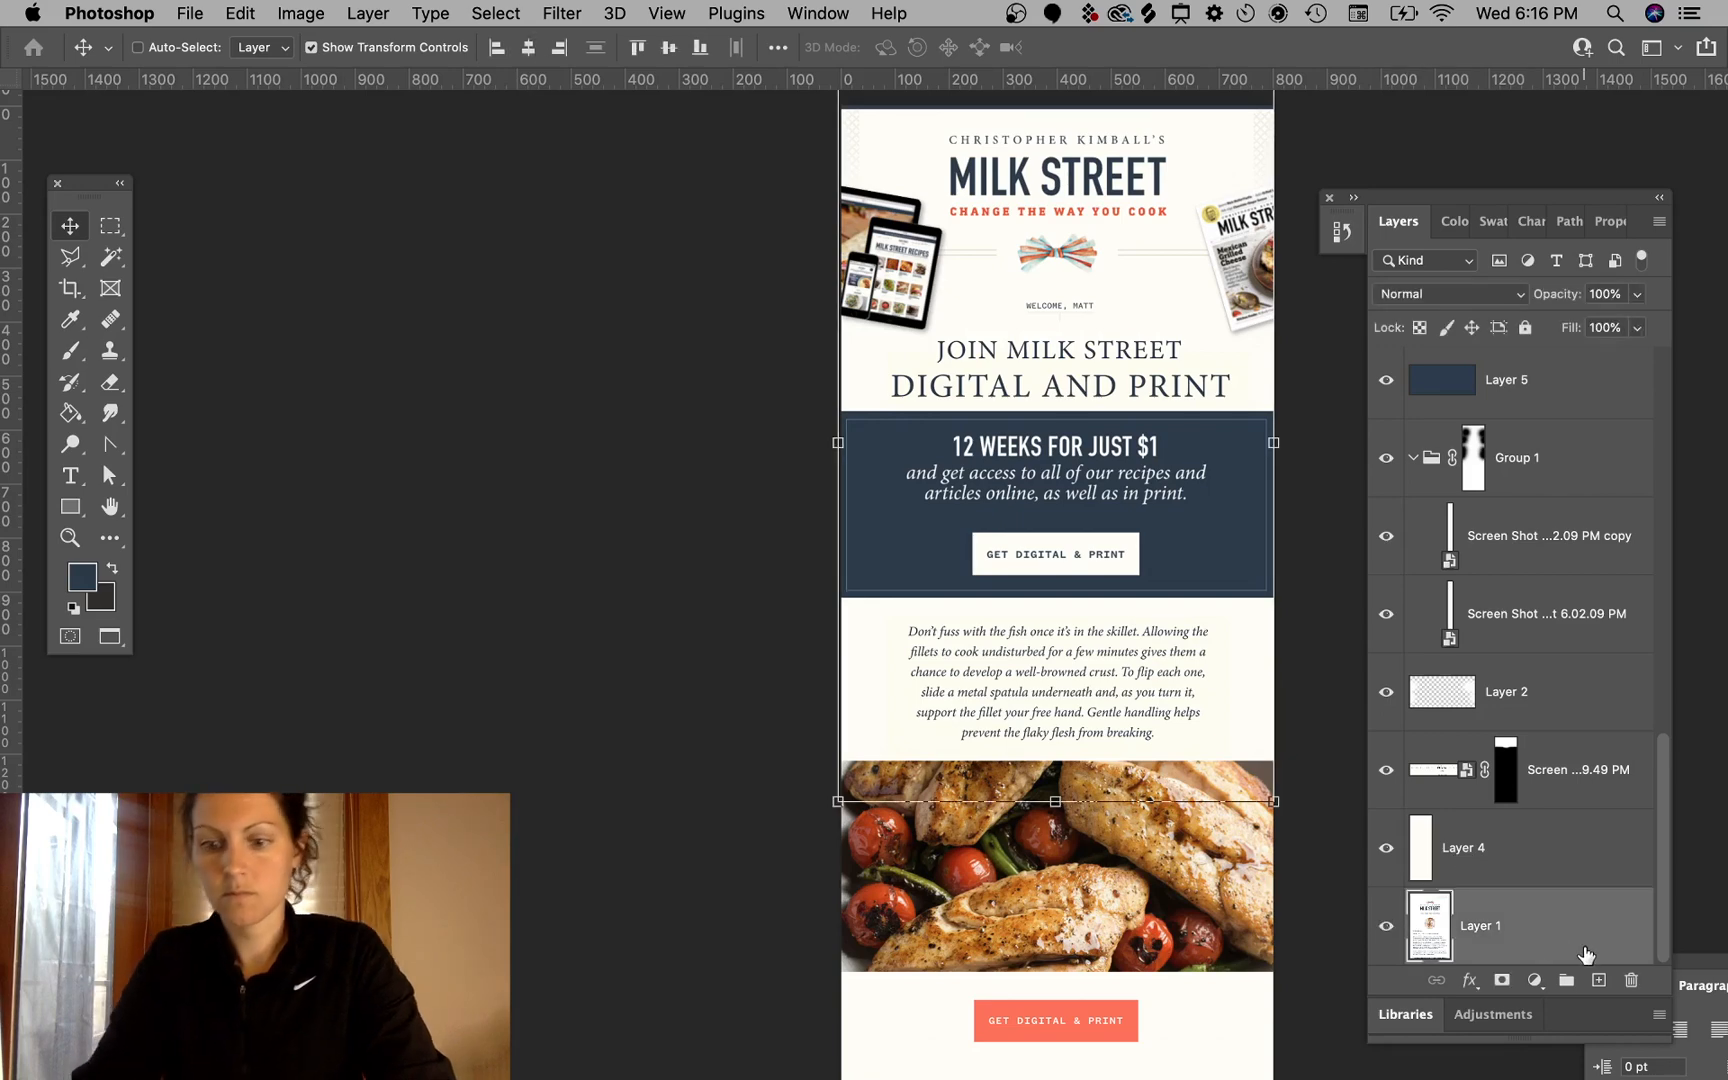
{"action": "key", "text": "super+shift+bracketright"}
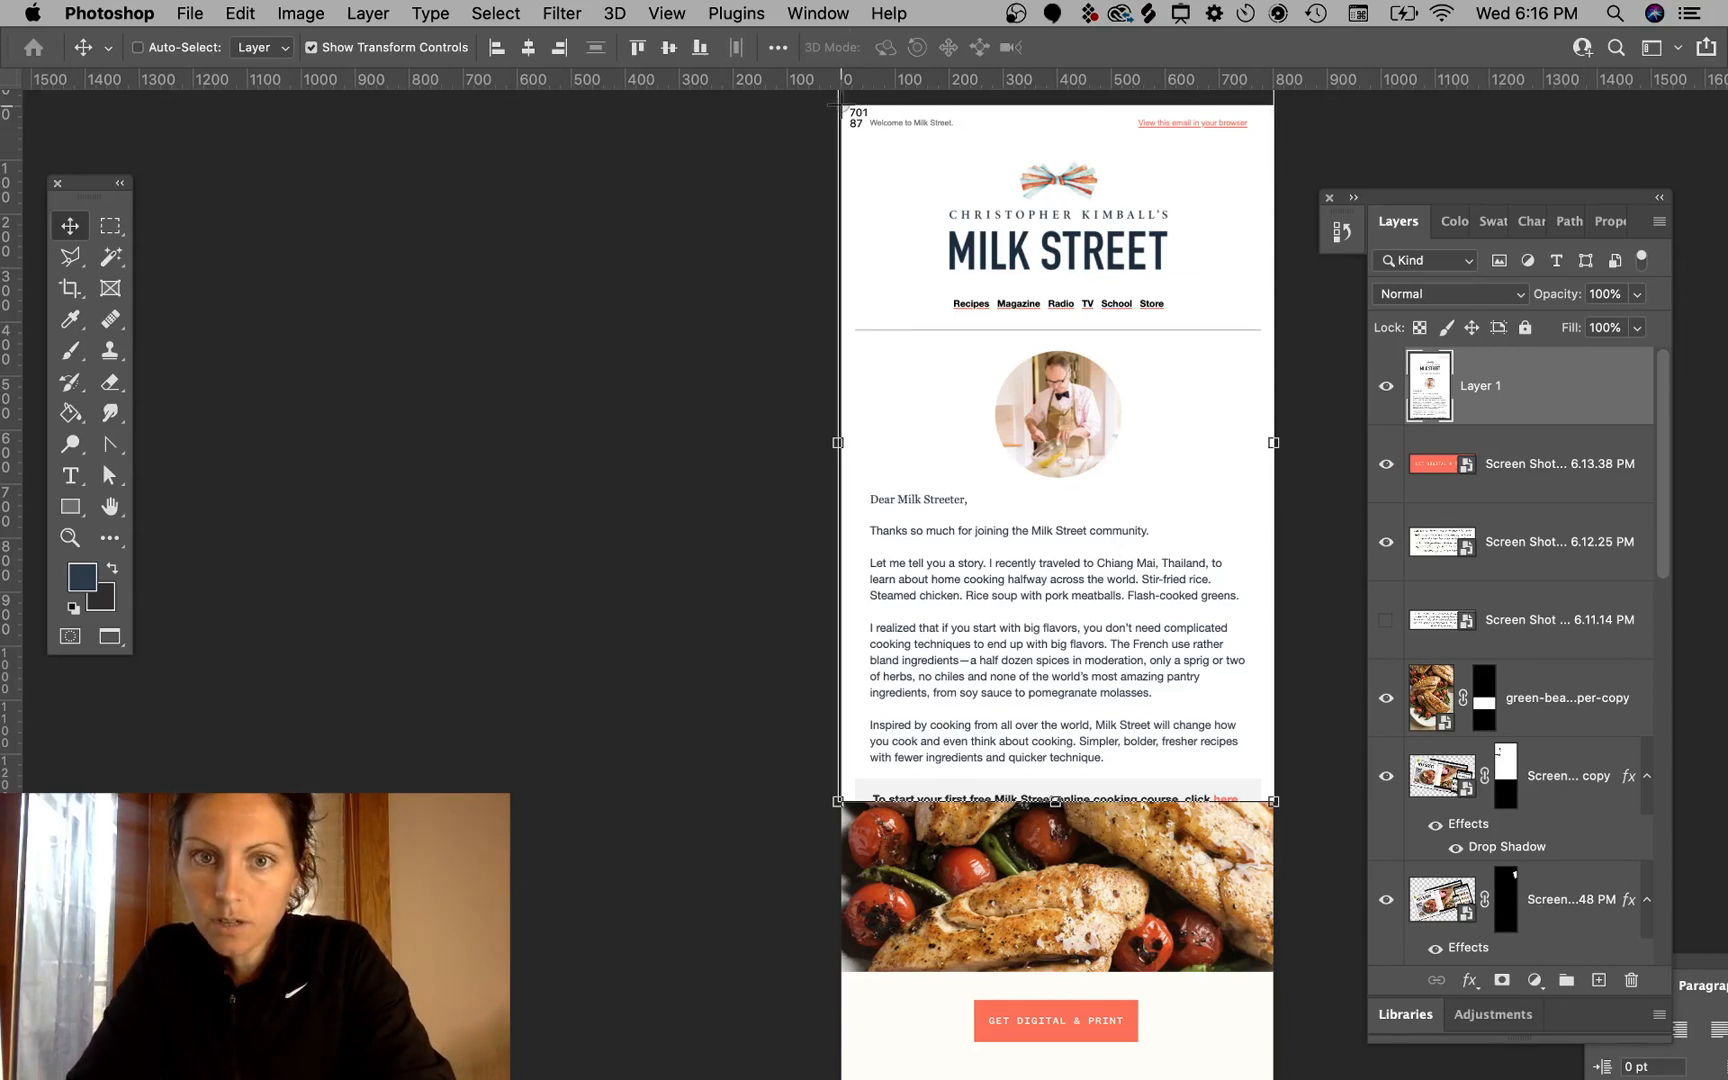
{"action": "left_click_drag", "start_coordinate": [850, 112], "coordinate": [1268, 797]}
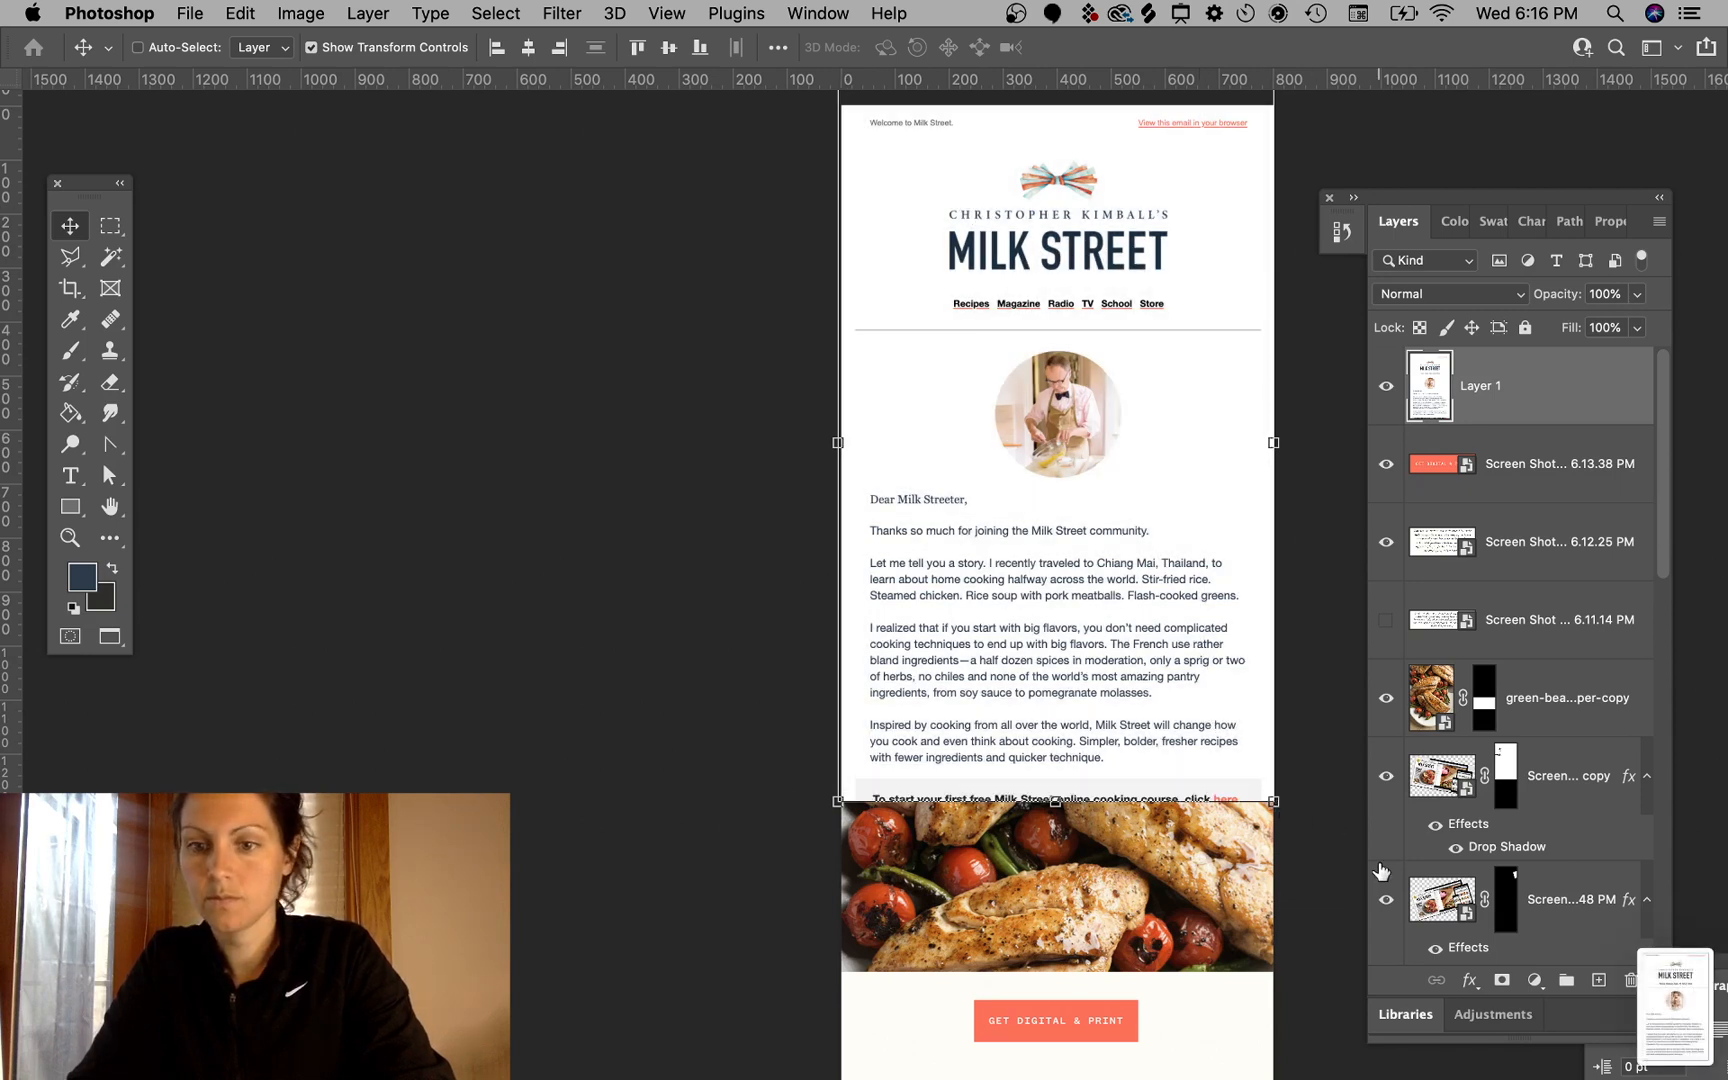
{"action": "left_click", "coordinate": [1386, 384]}
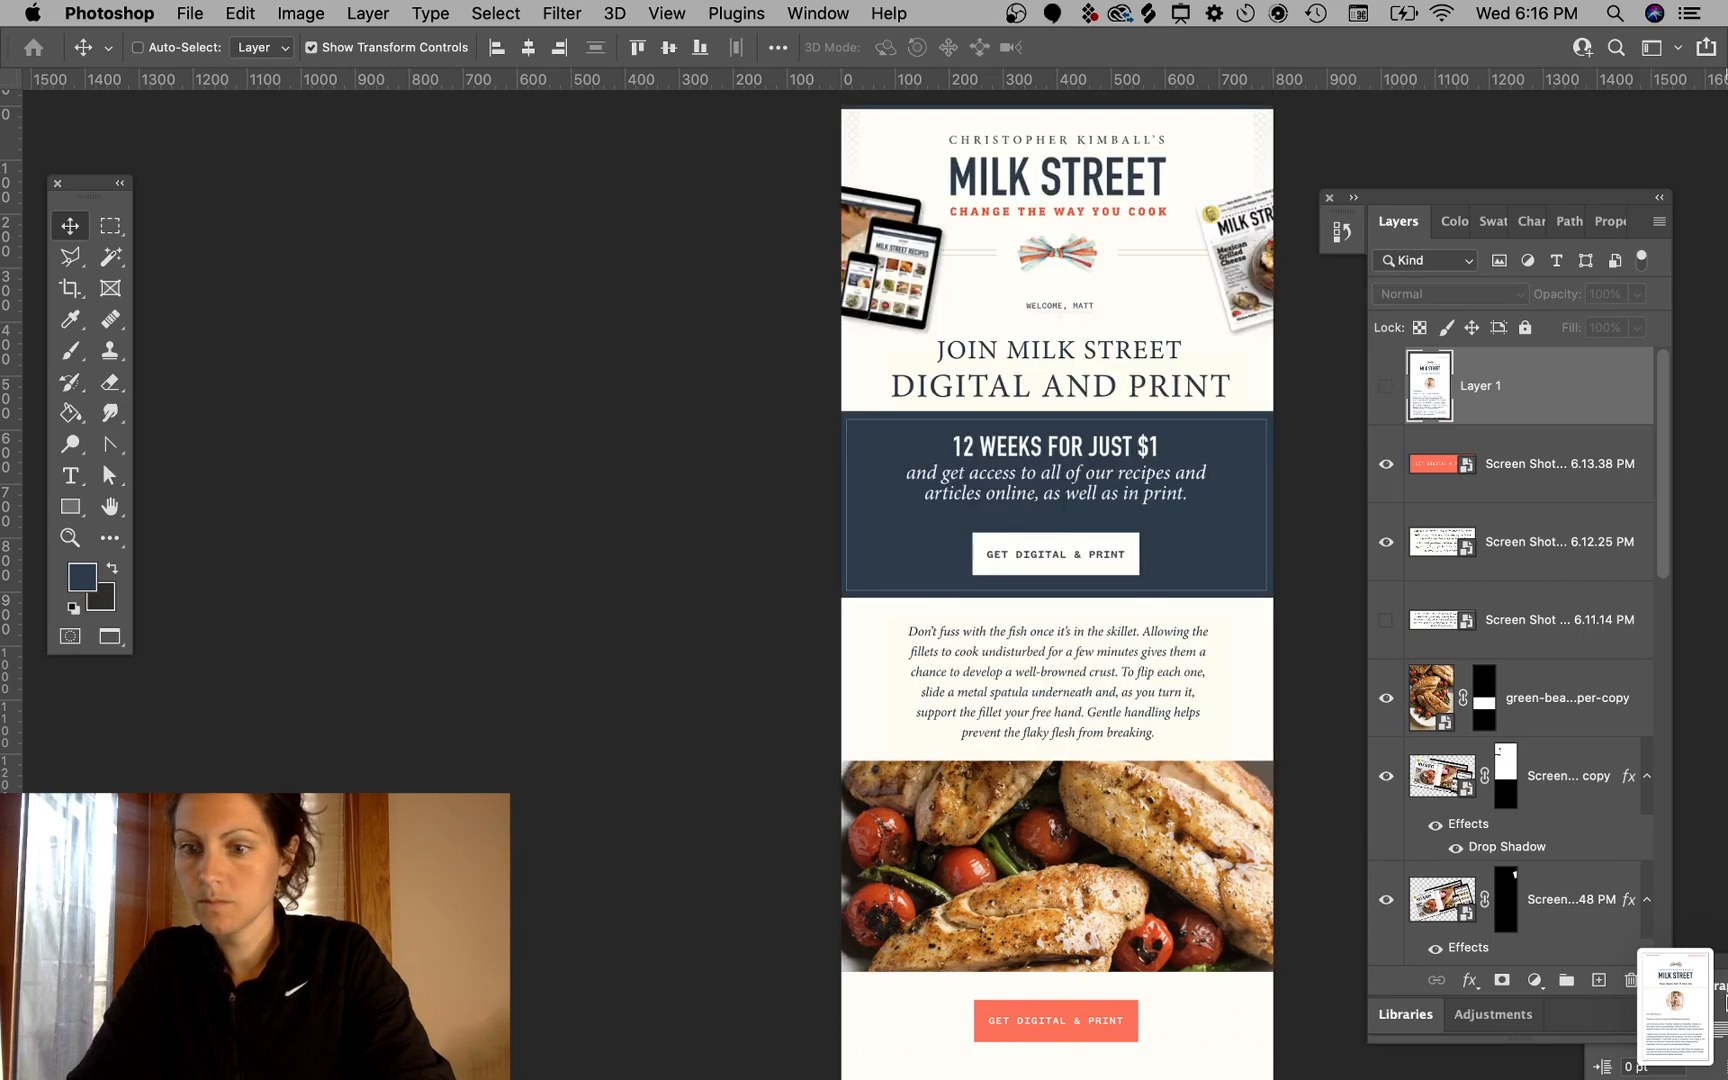
{"action": "mouse_move", "coordinate": [1726, 1078]}
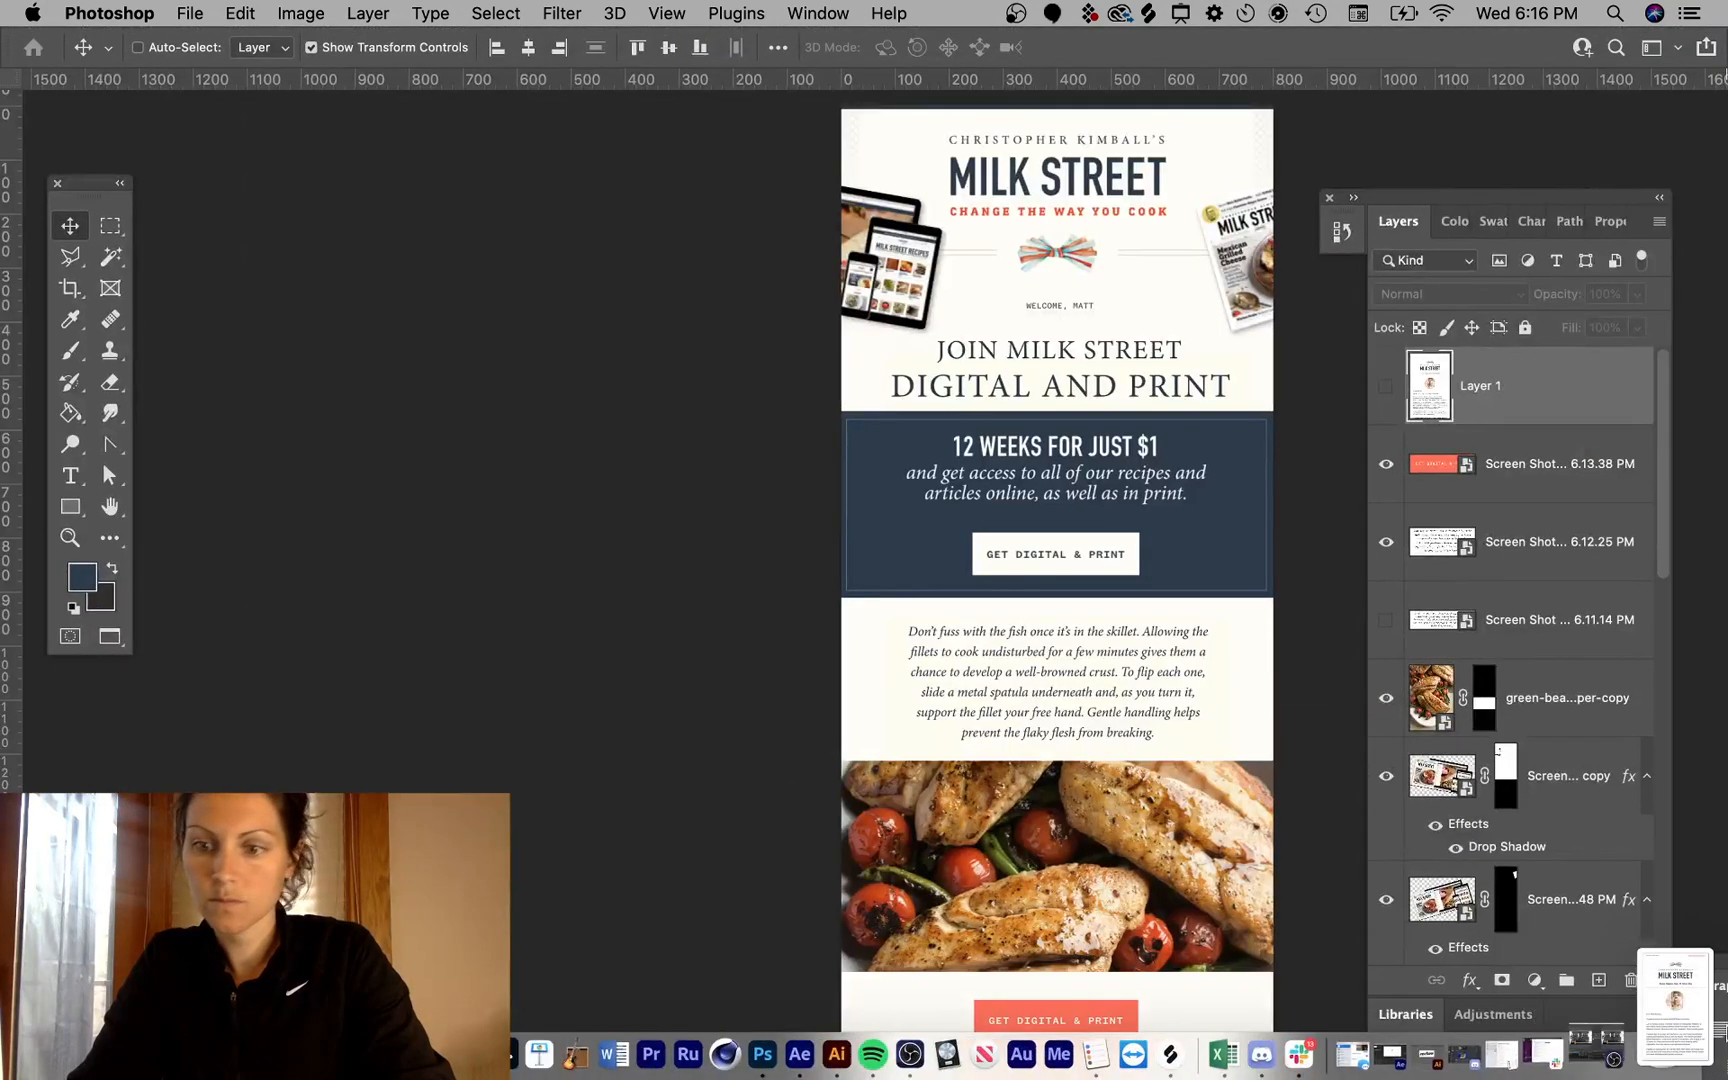
{"action": "left_click_drag", "start_coordinate": [1675, 1005], "coordinate": [818, 1045]}
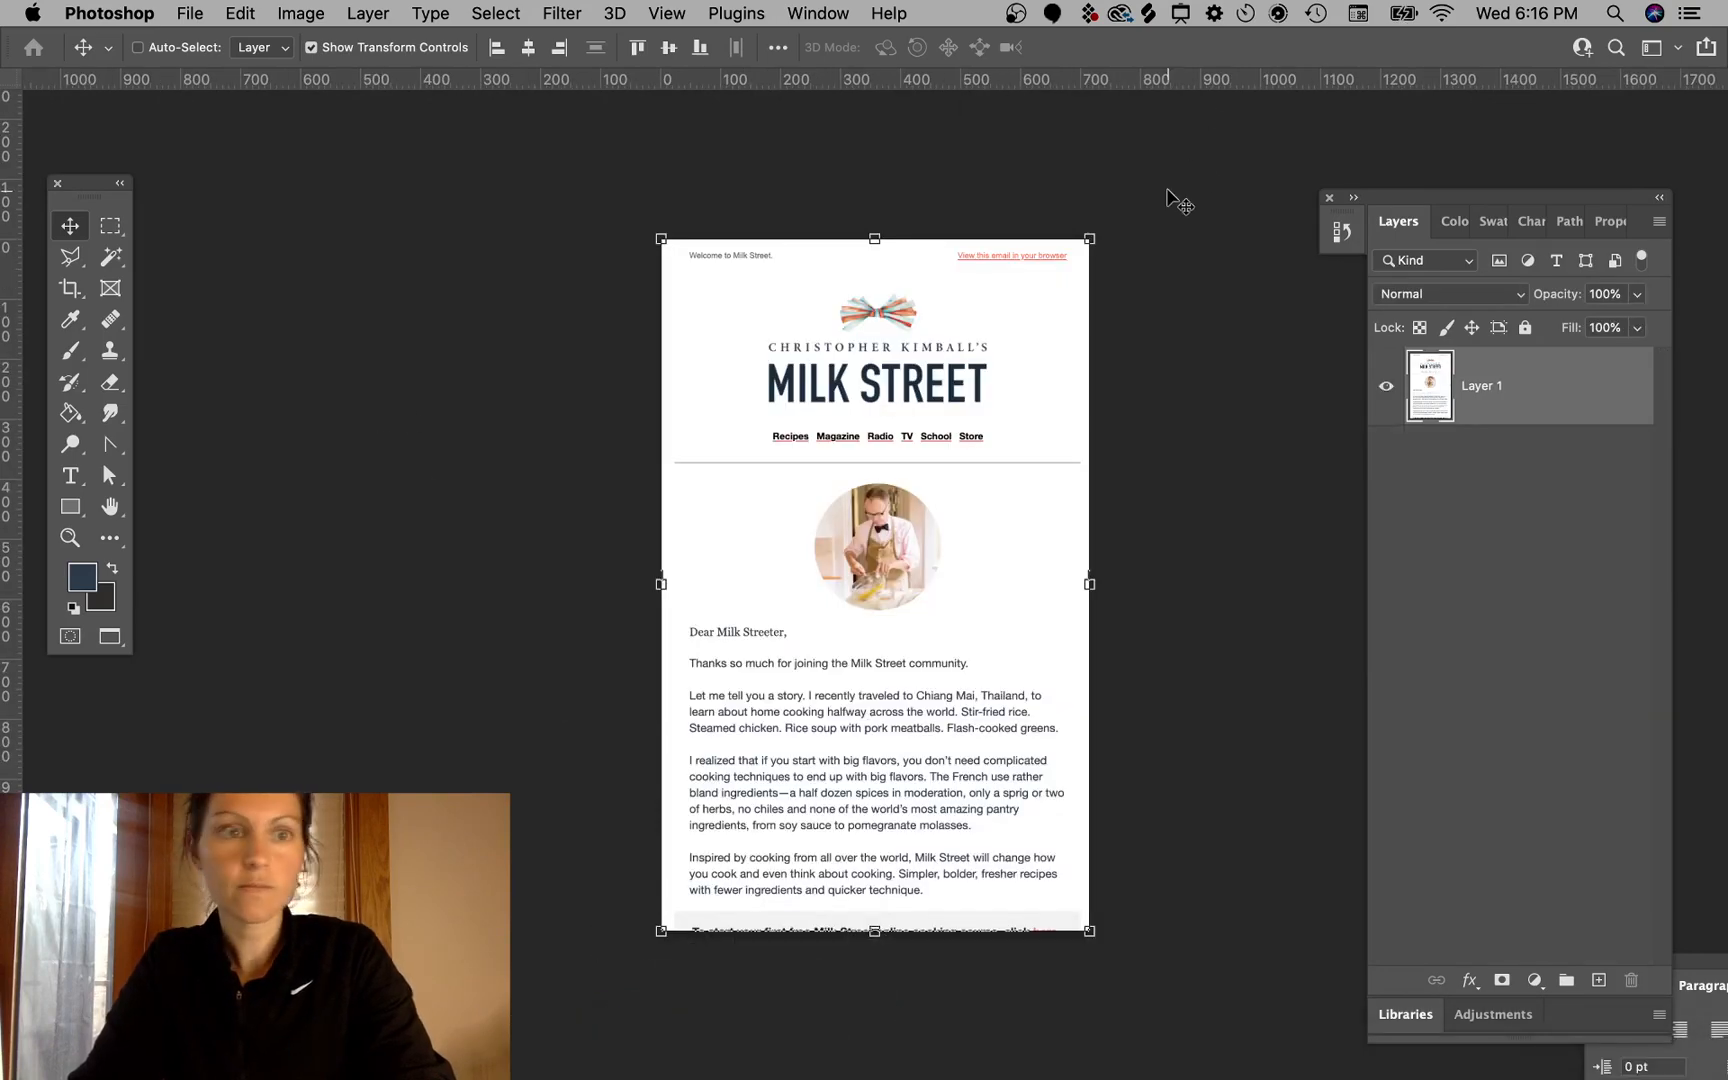
- Arrange the open documents in a 2-up vertical layout and collapse the side panels
{"action": "left_click", "coordinate": [857, 157]}
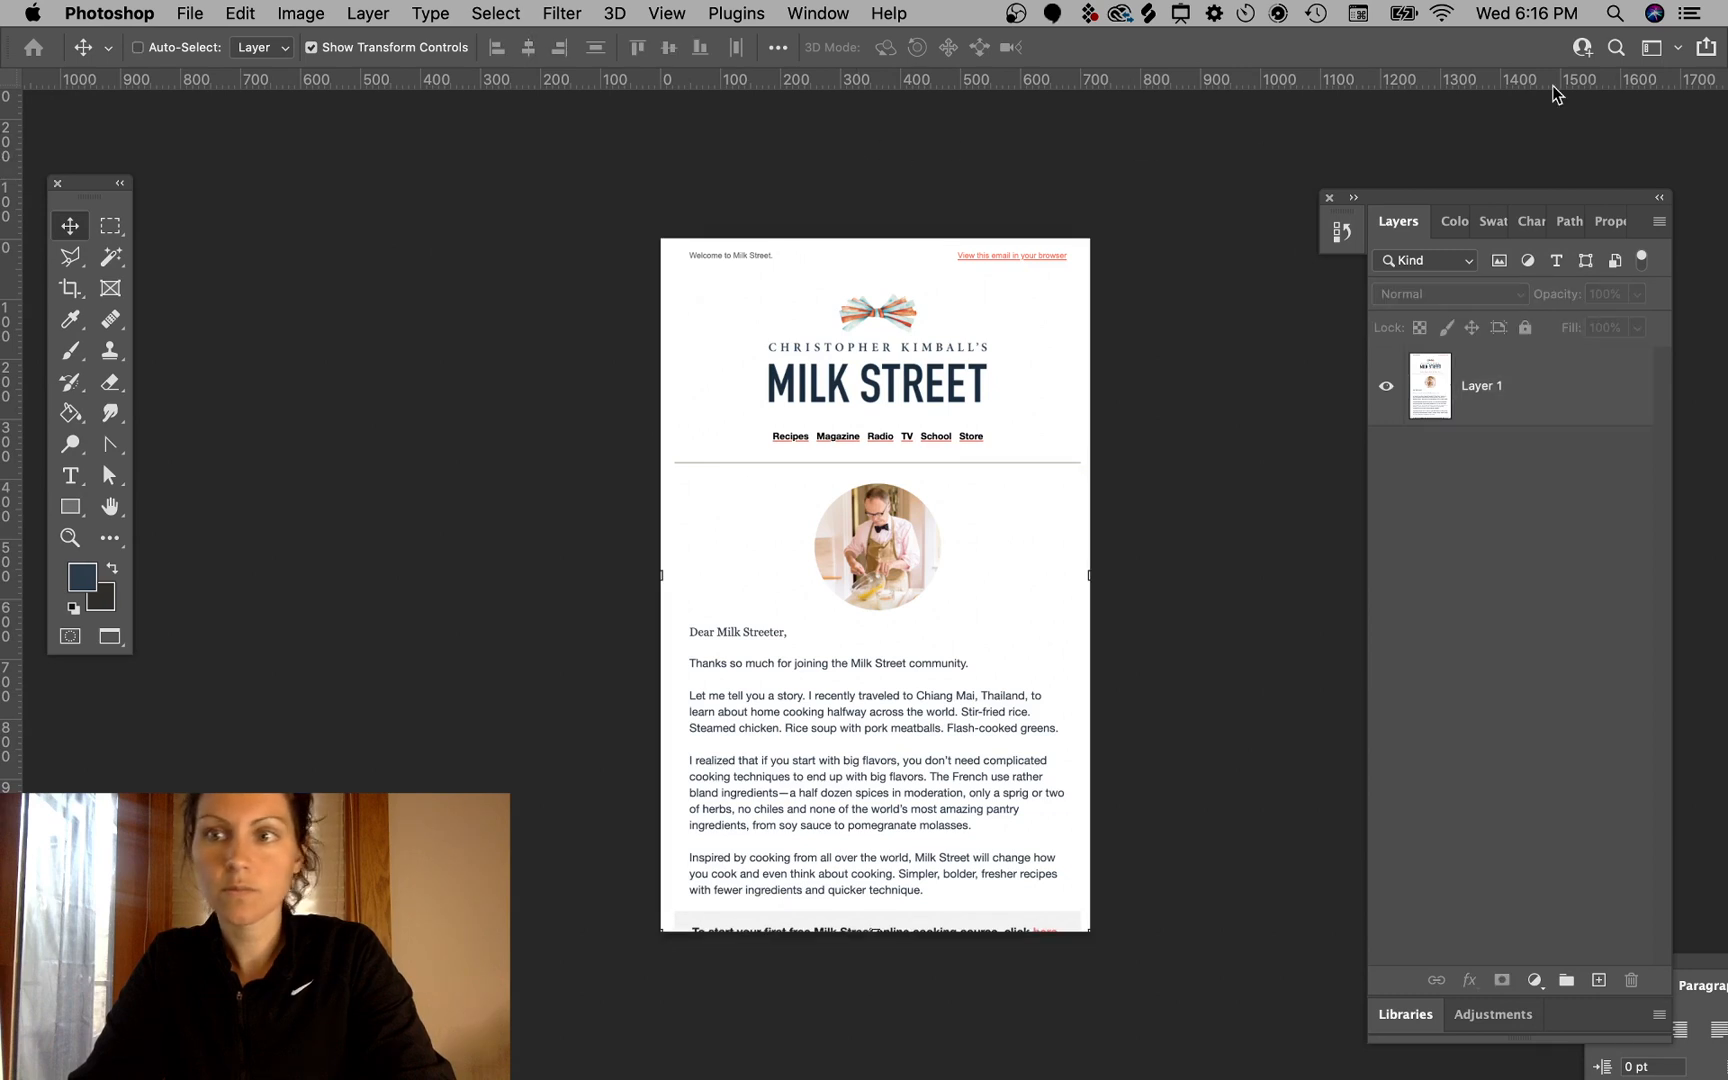
{"action": "left_click", "coordinate": [818, 13]}
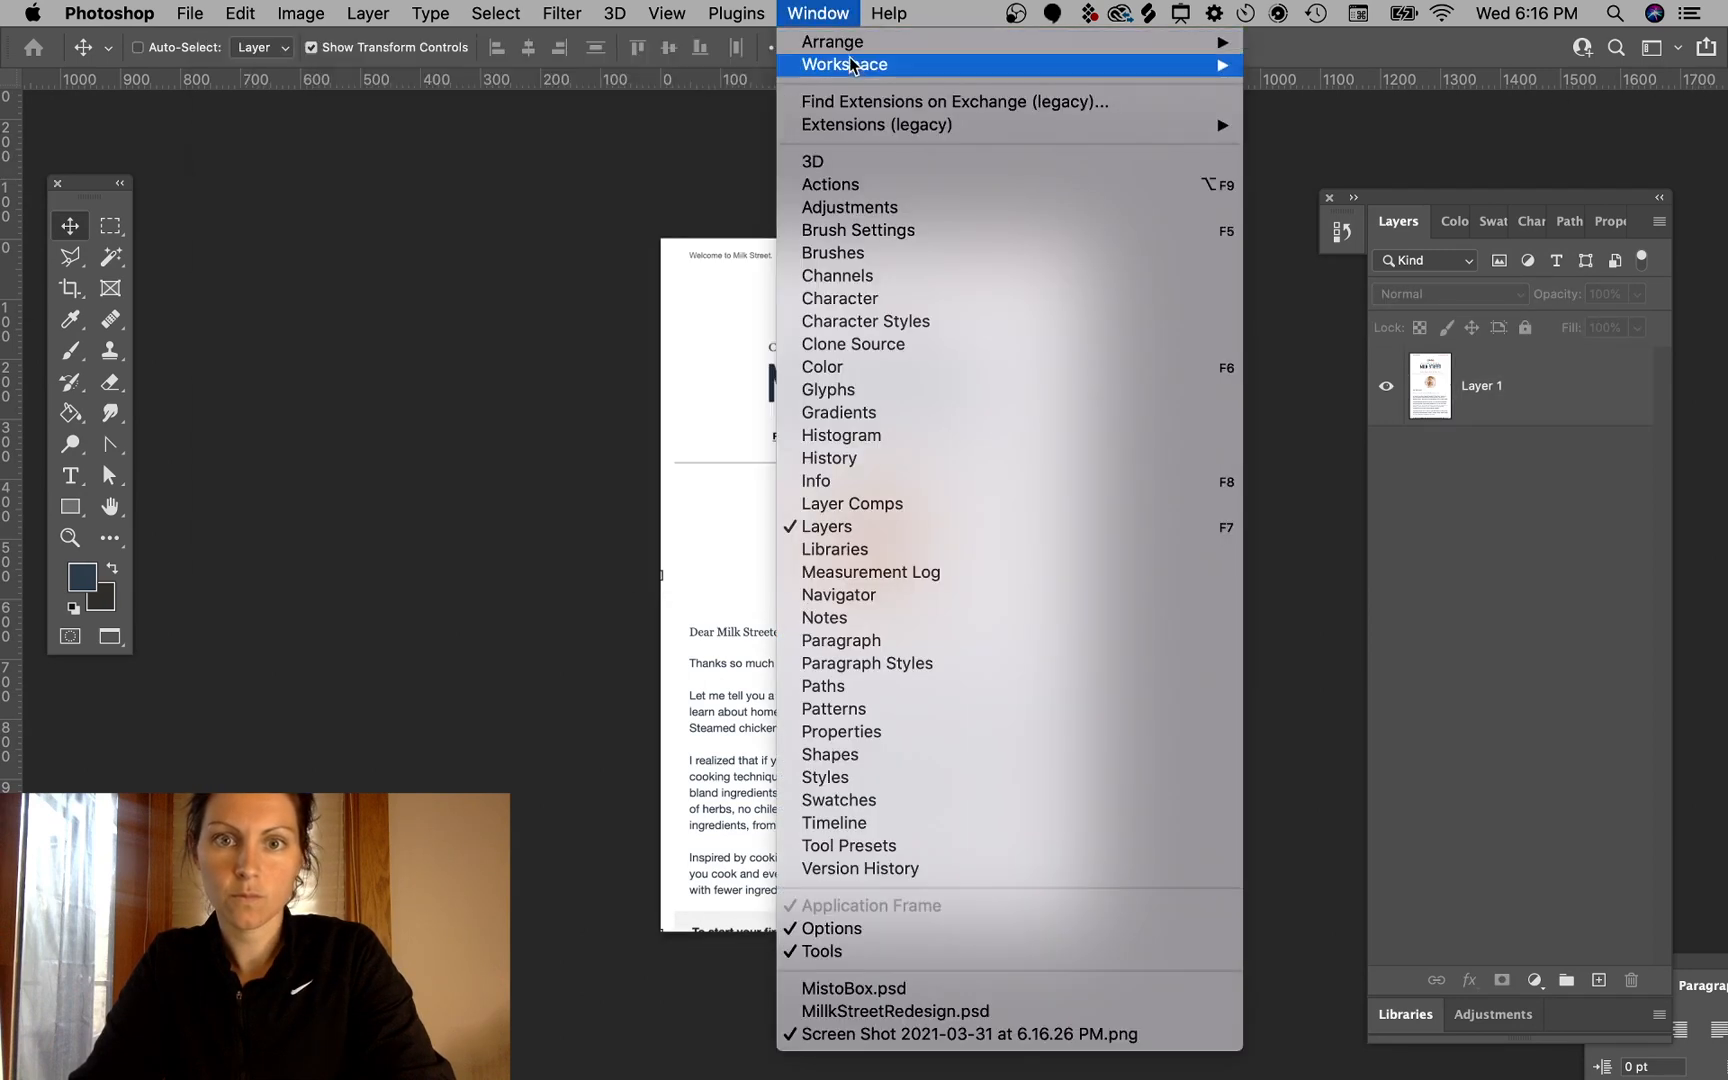
{"action": "mouse_move", "coordinate": [866, 48]}
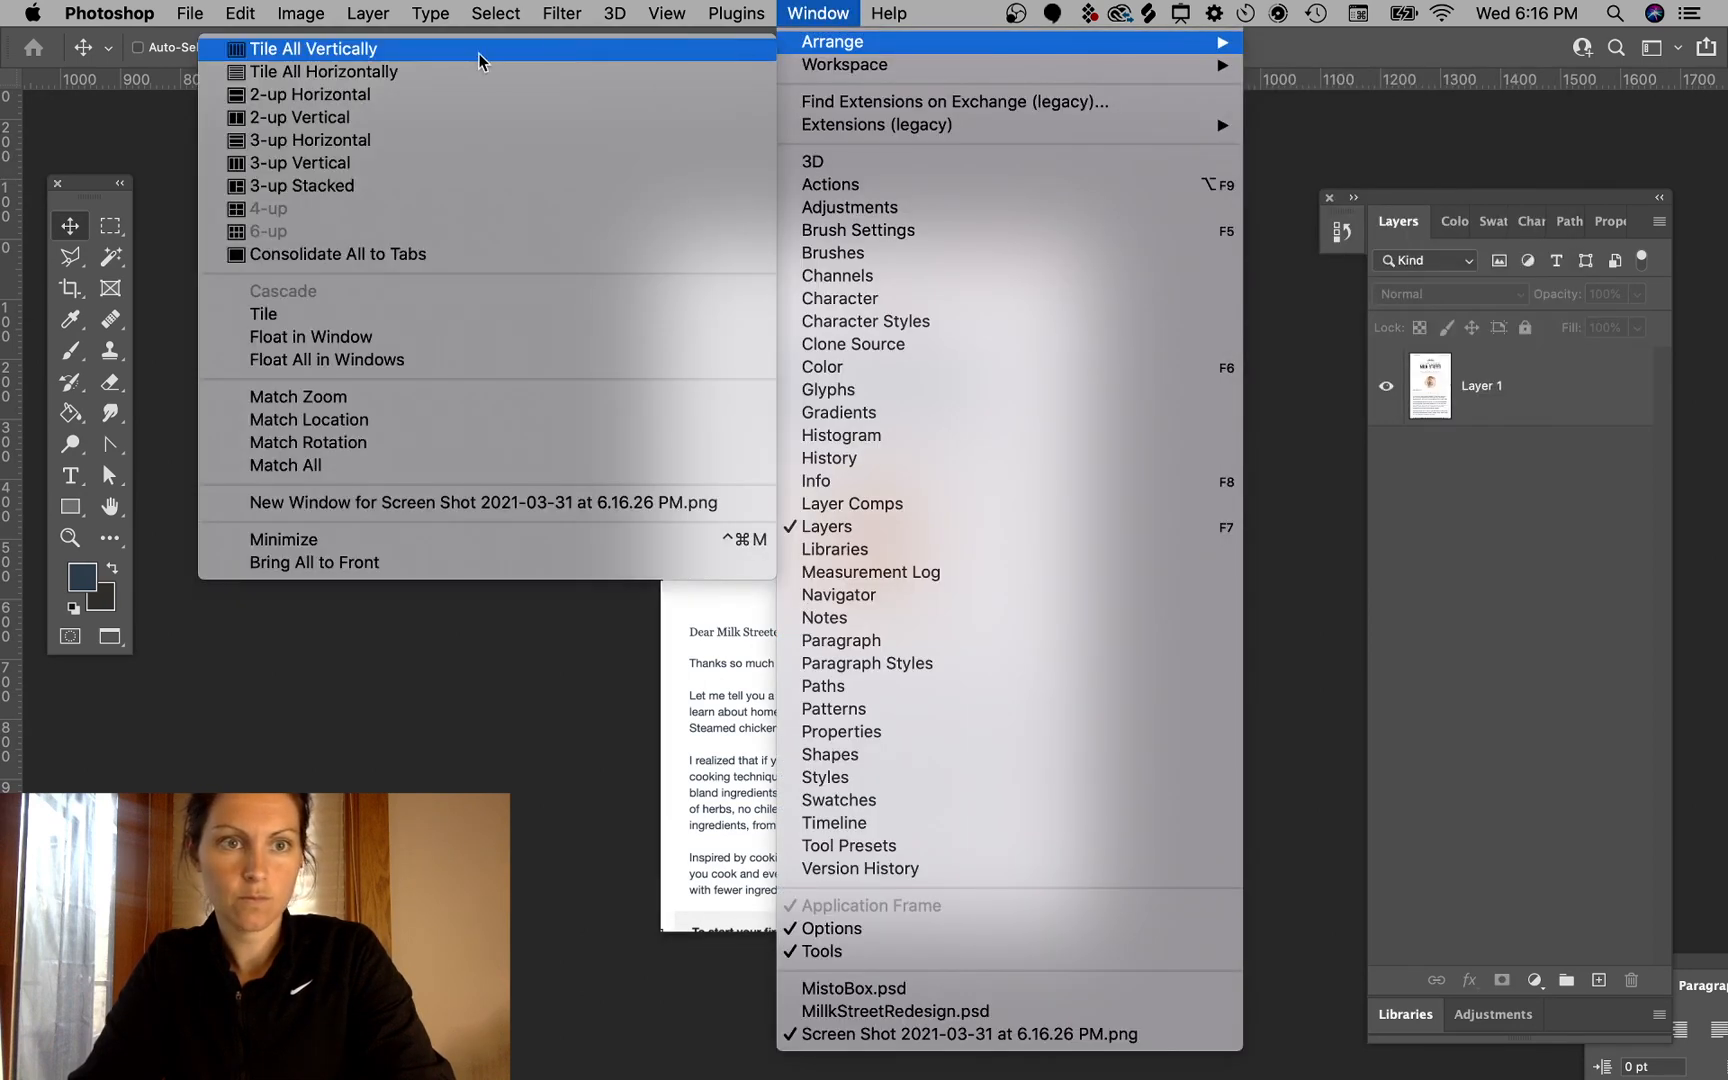
{"action": "left_click", "coordinate": [431, 116]}
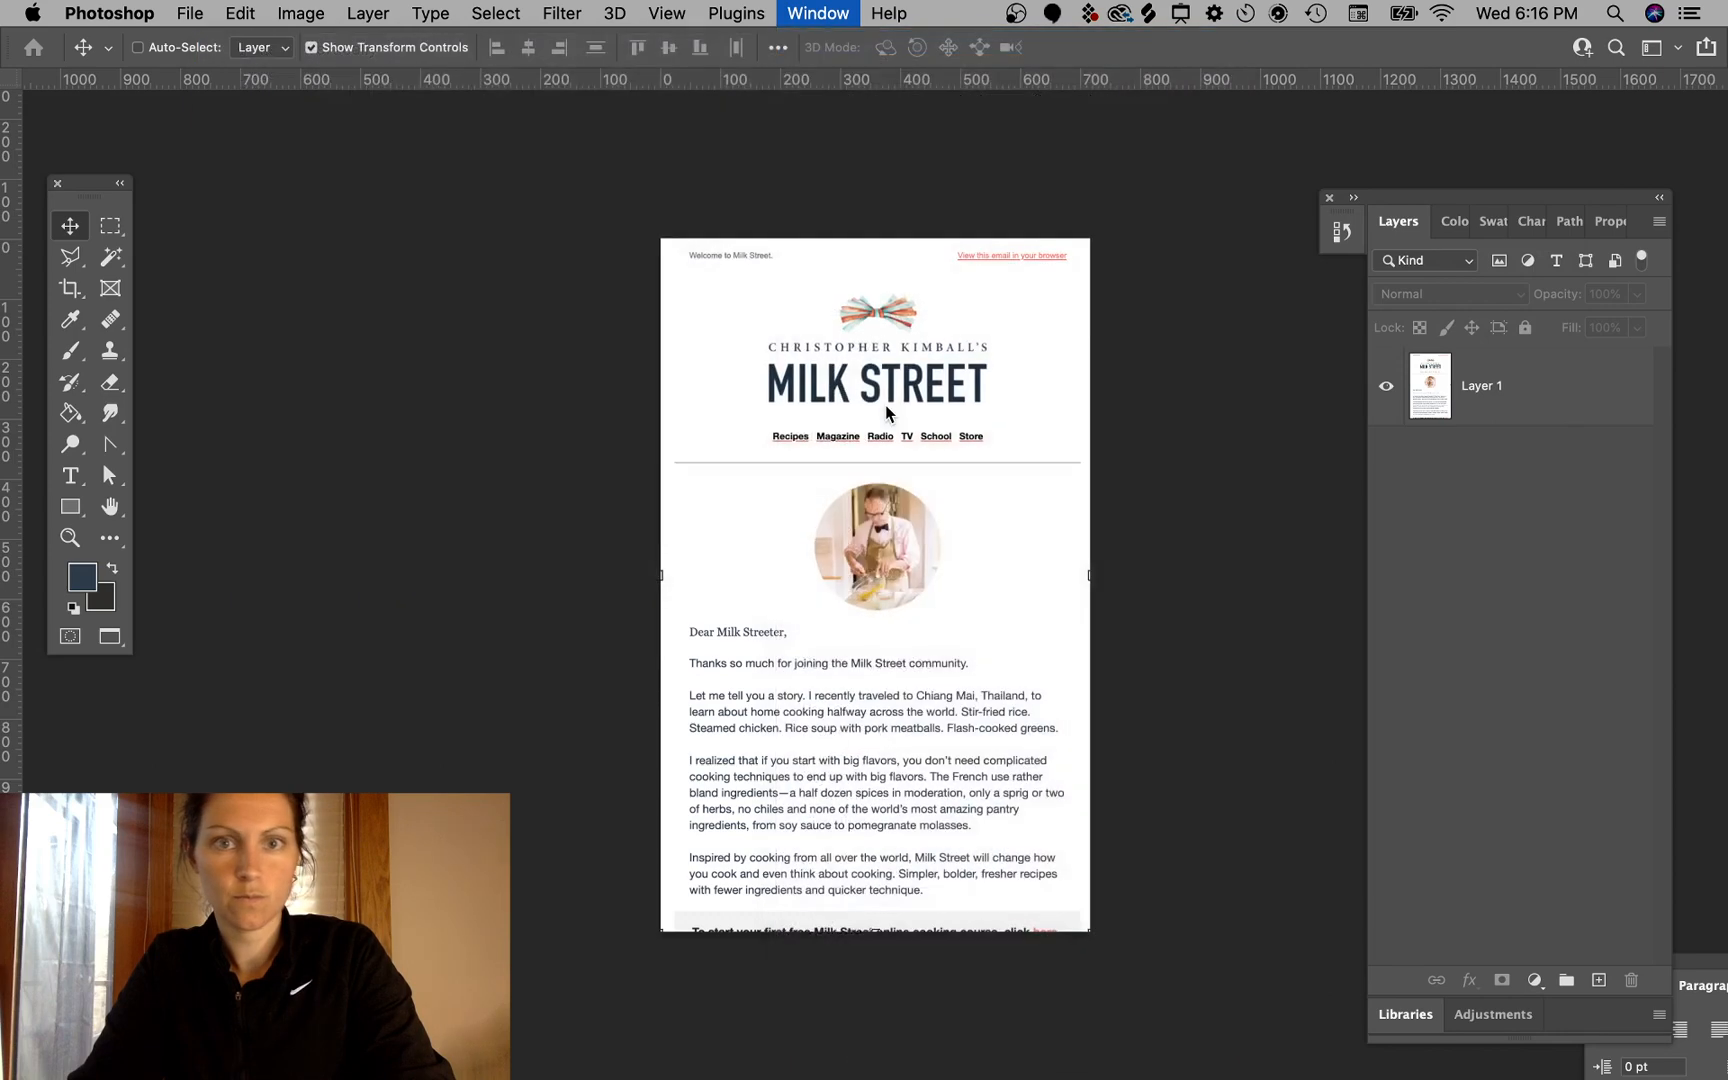
{"action": "left_click_drag", "start_coordinate": [1110, 117], "coordinate": [1146, 151]}
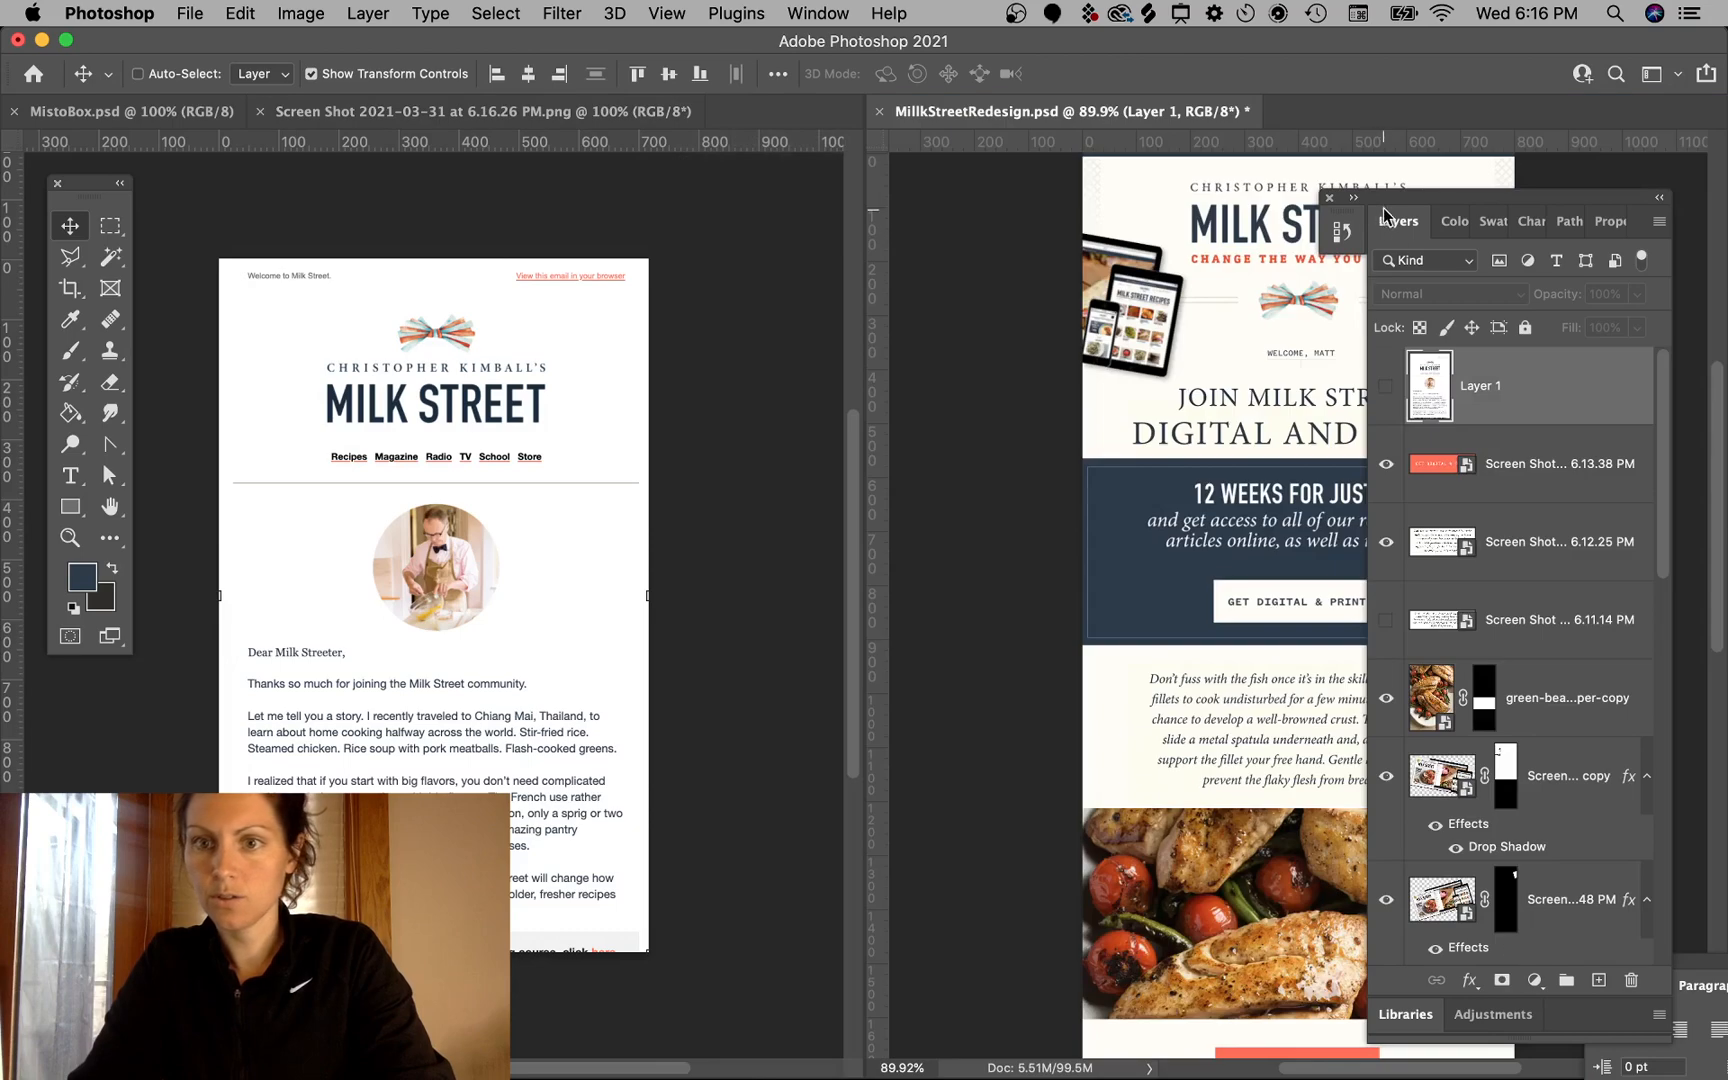
{"action": "left_click_drag", "start_coordinate": [1411, 199], "coordinate": [1724, 252]}
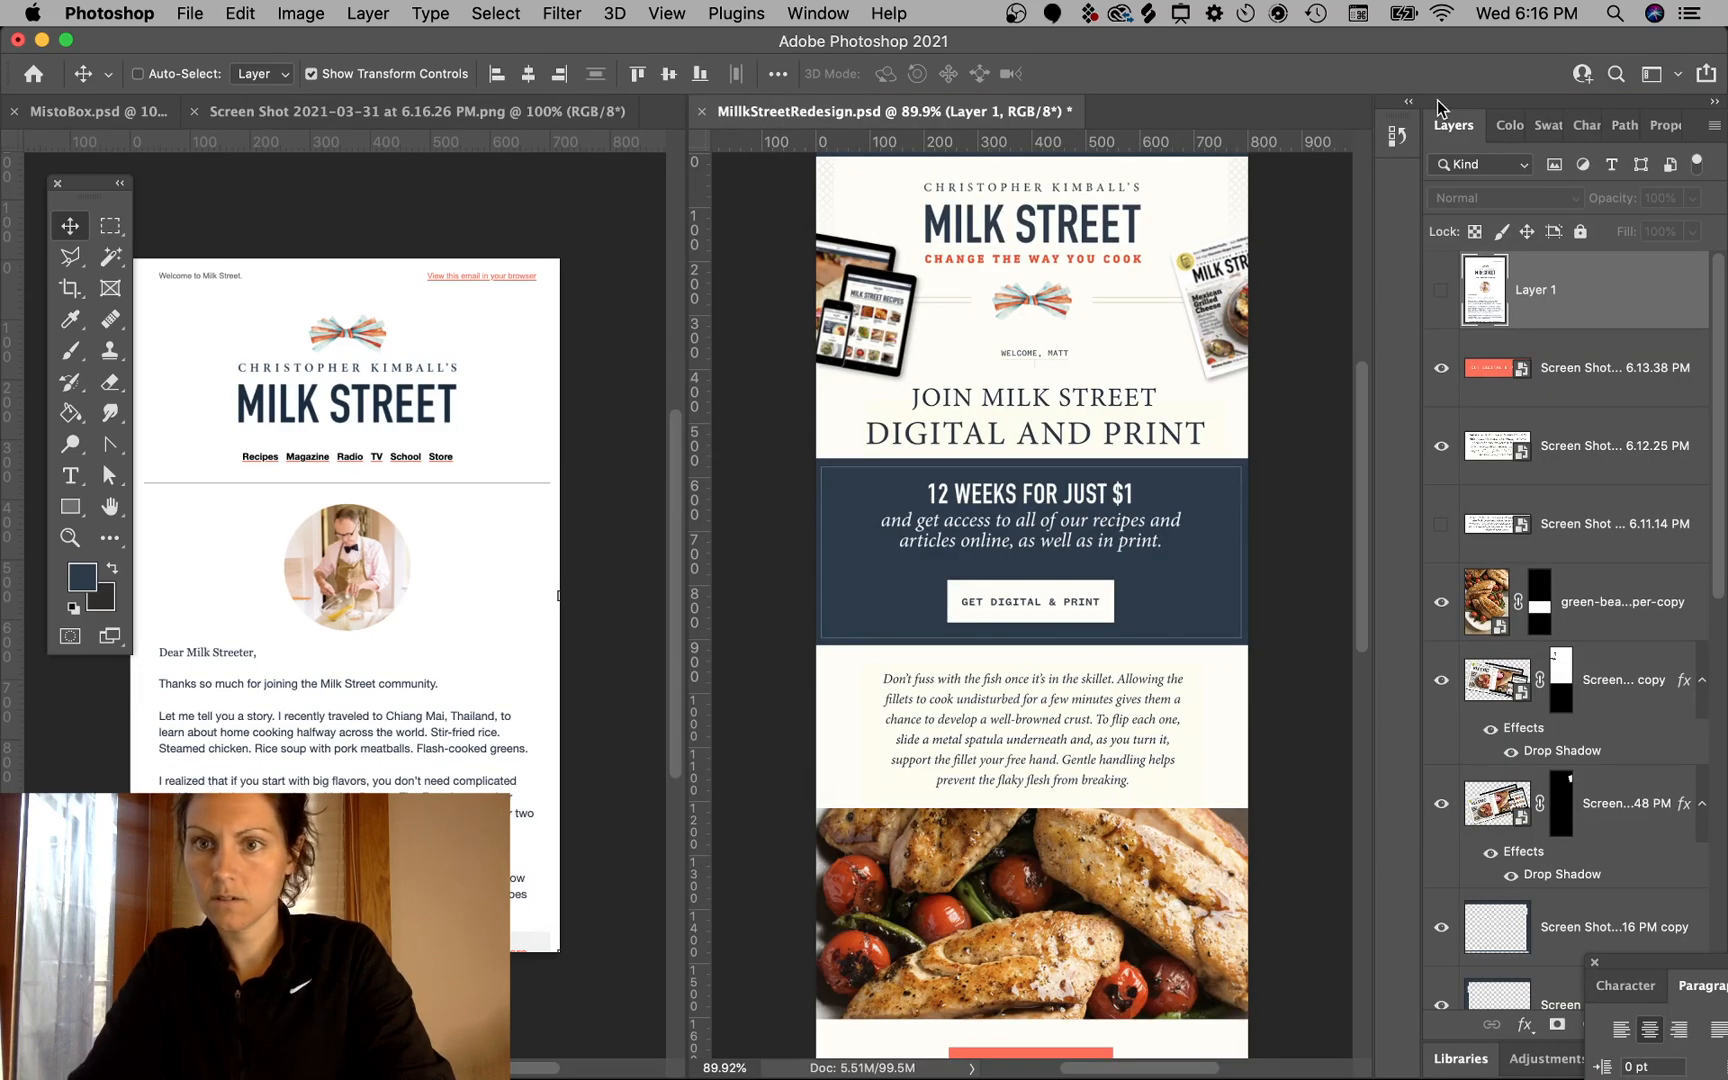
{"action": "left_click", "coordinate": [1714, 101]}
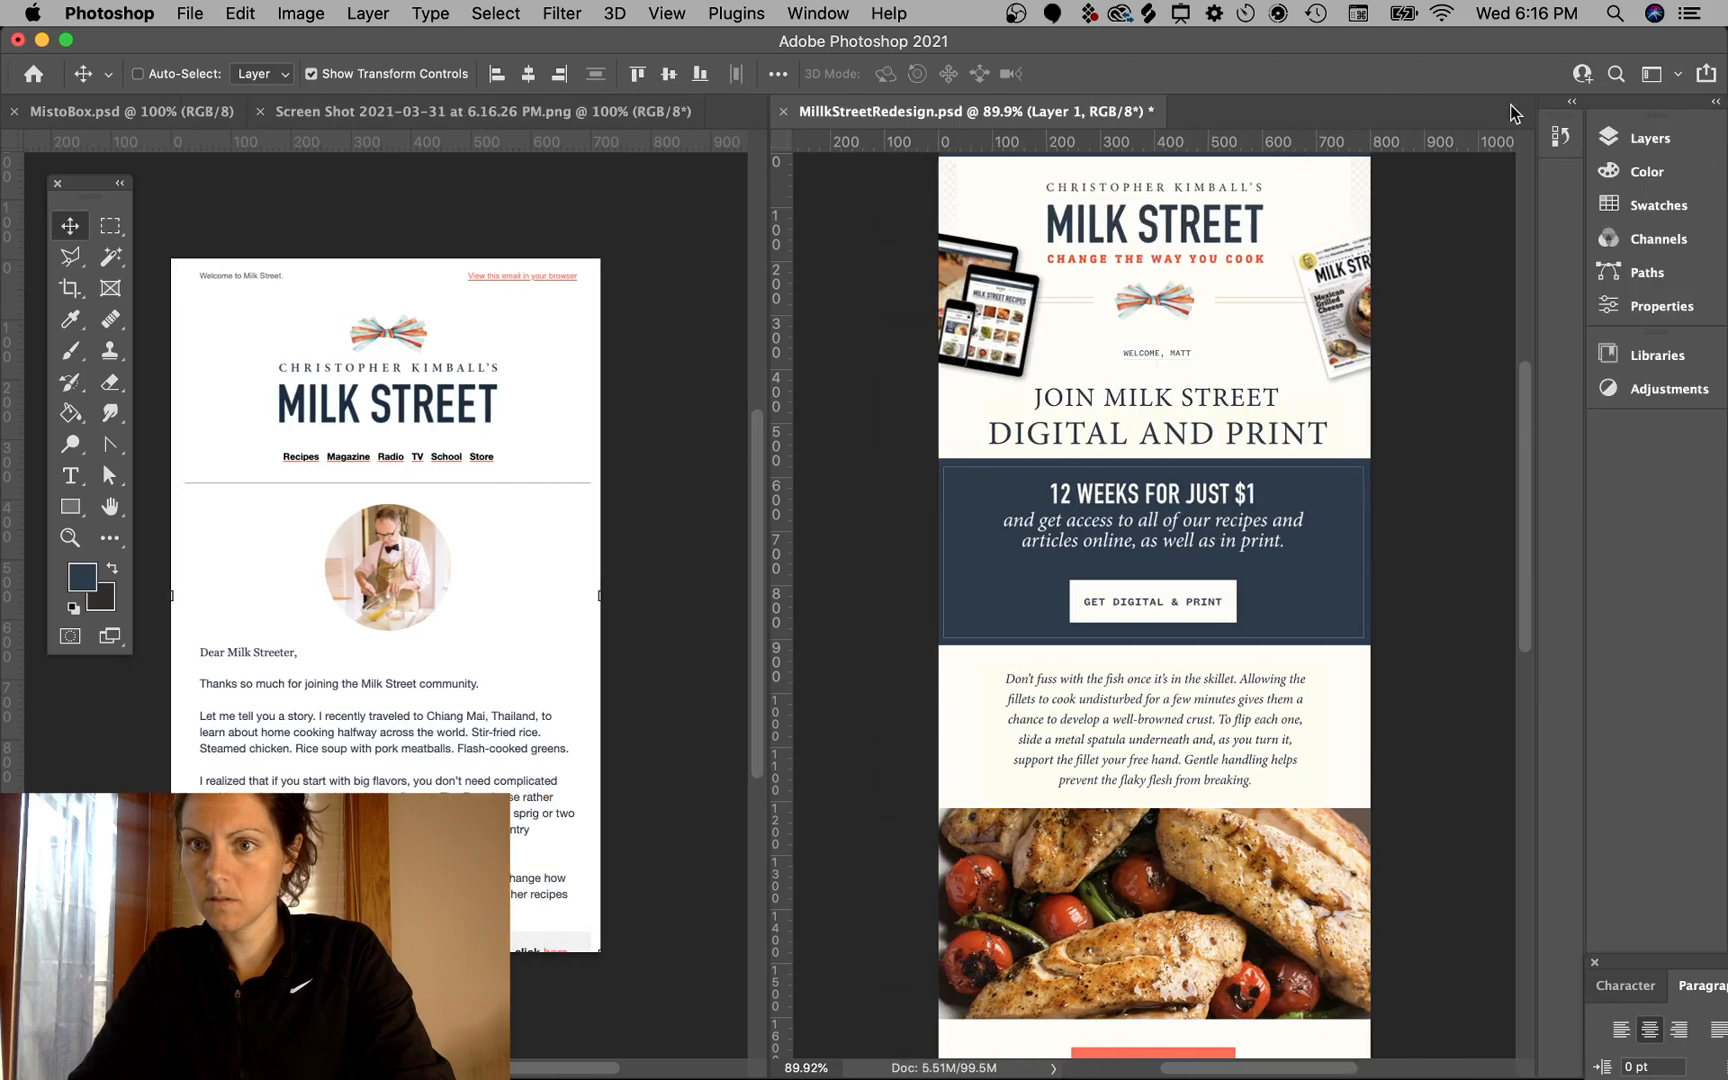
{"action": "left_click_drag", "start_coordinate": [1515, 113], "coordinate": [1472, 92]}
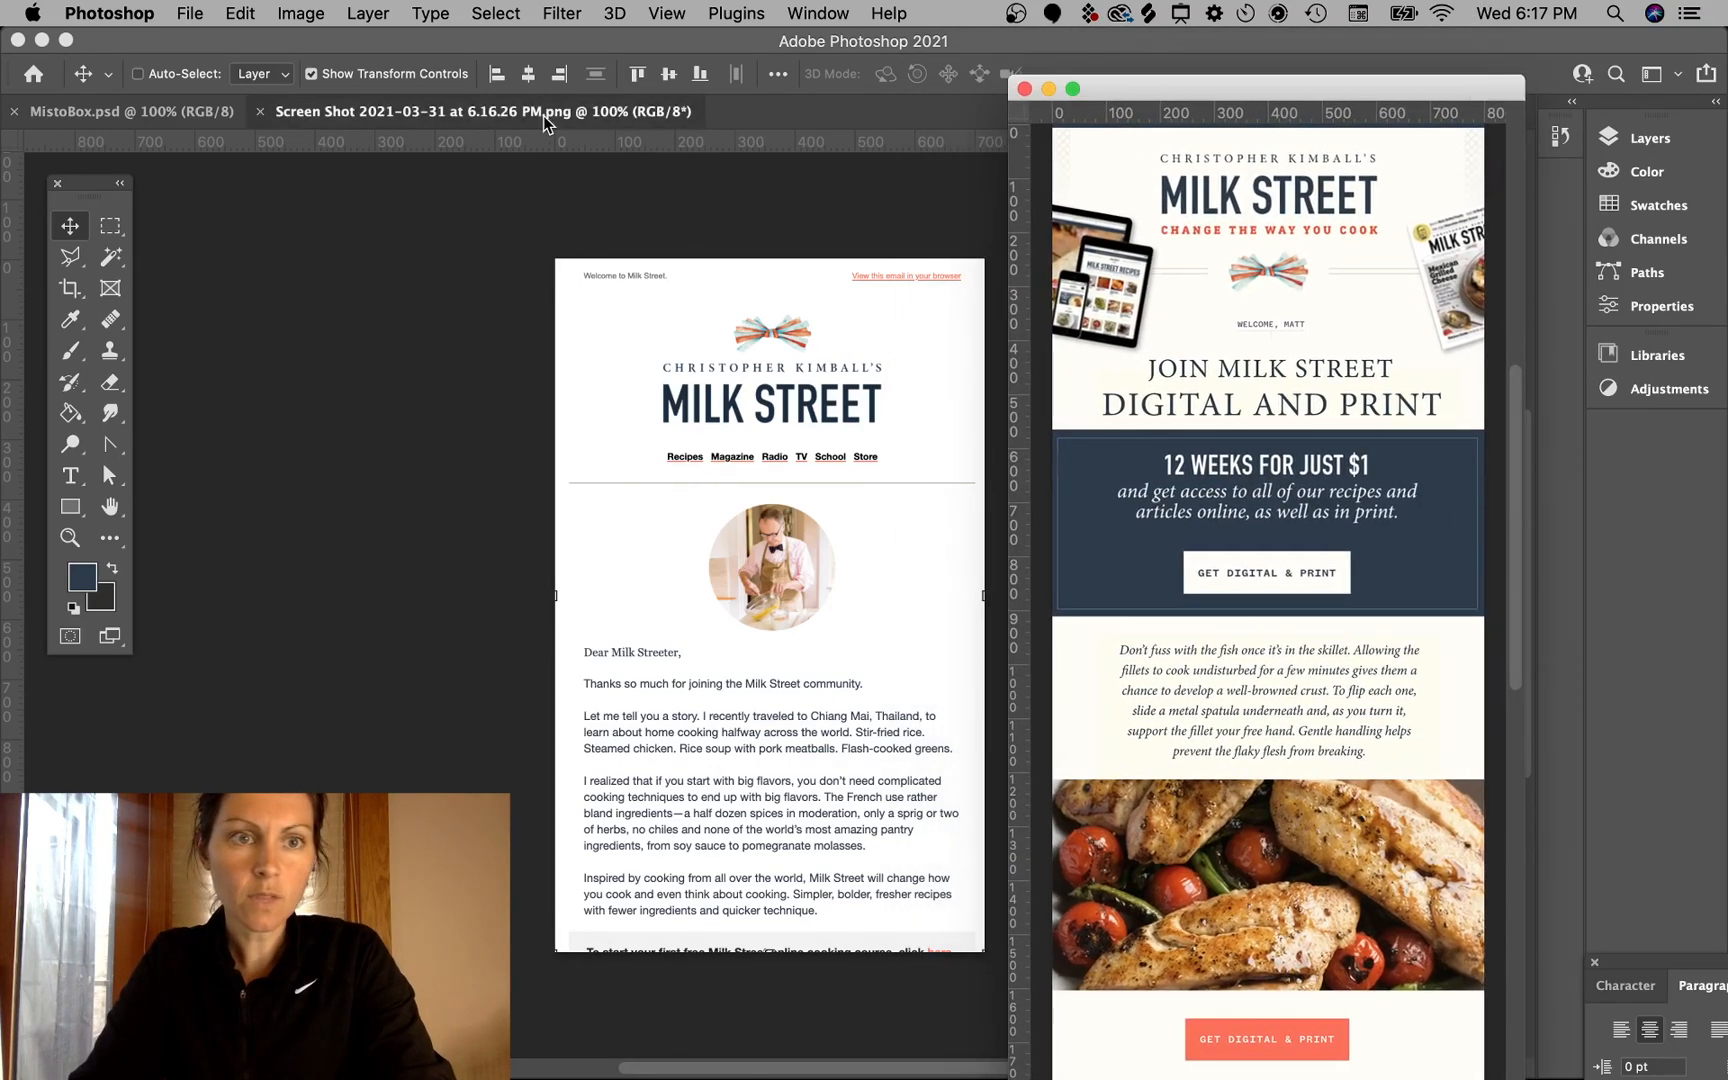
- Float the original email screenshot document in its own window
{"action": "left_click_drag", "start_coordinate": [543, 115], "coordinate": [525, 228]}
{"action": "left_click_drag", "start_coordinate": [637, 233], "coordinate": [935, 108]}
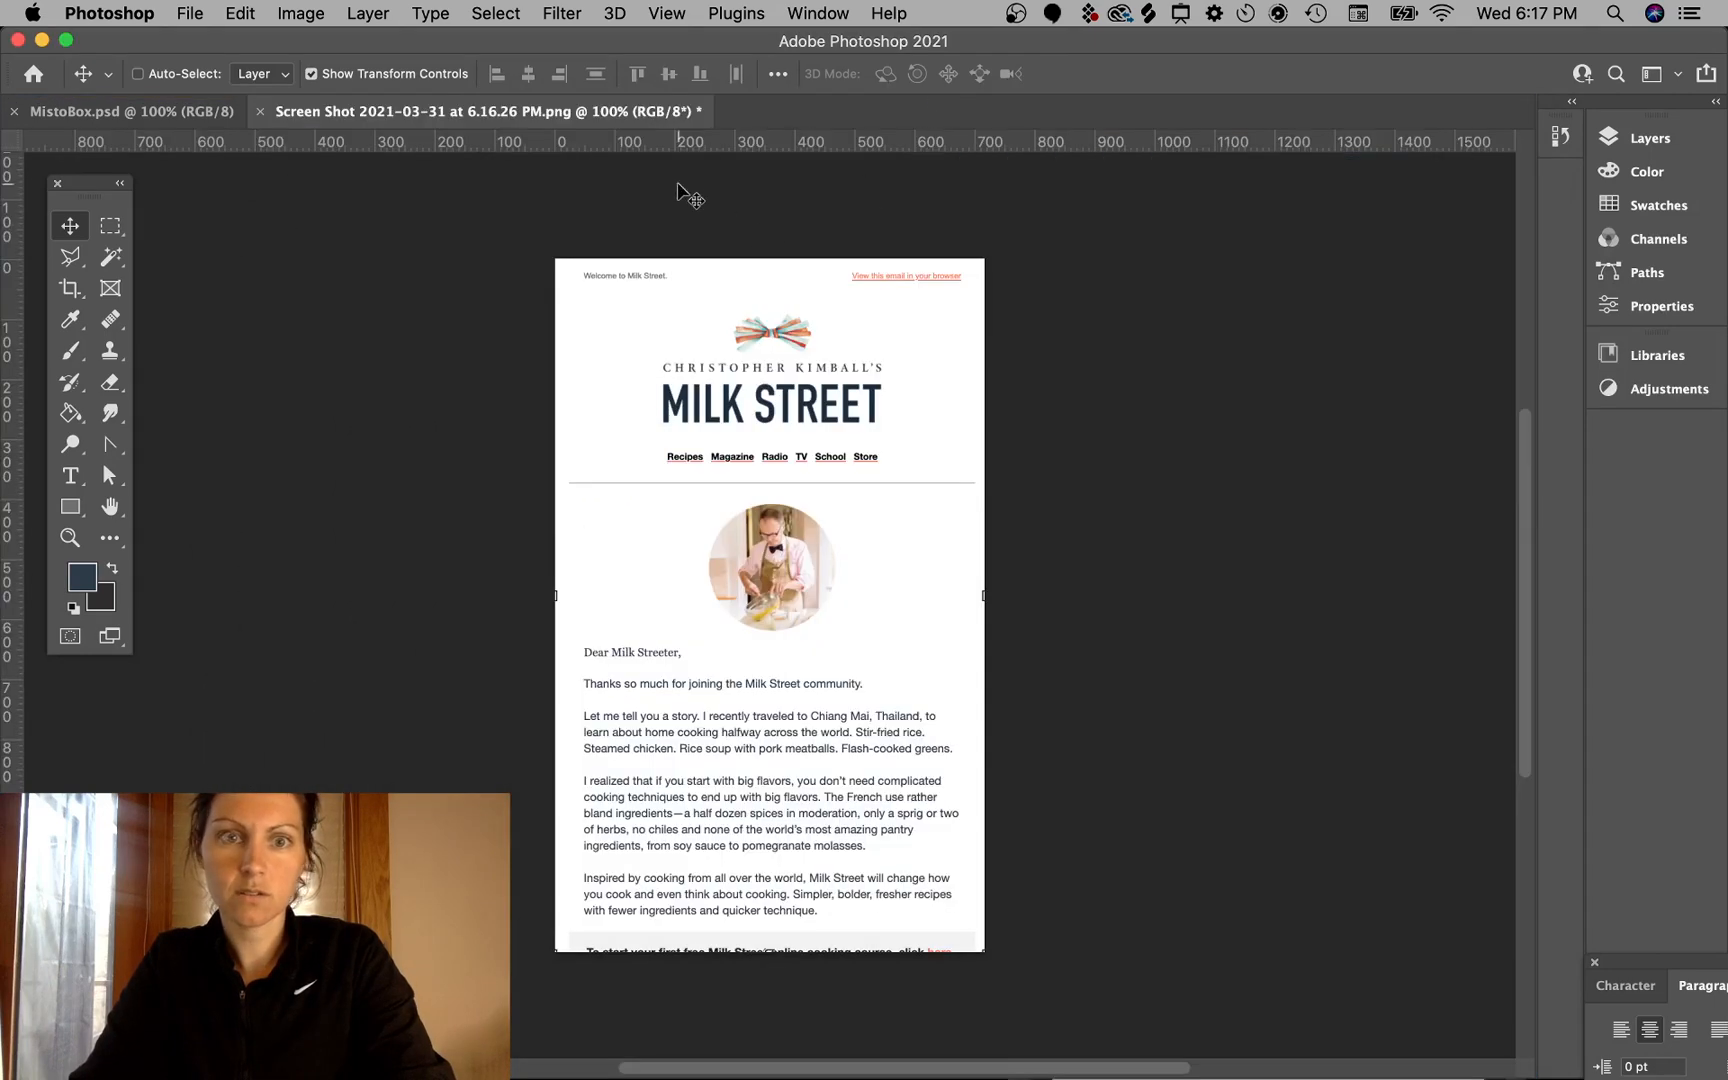
{"action": "left_click_drag", "start_coordinate": [497, 128], "coordinate": [474, 262]}
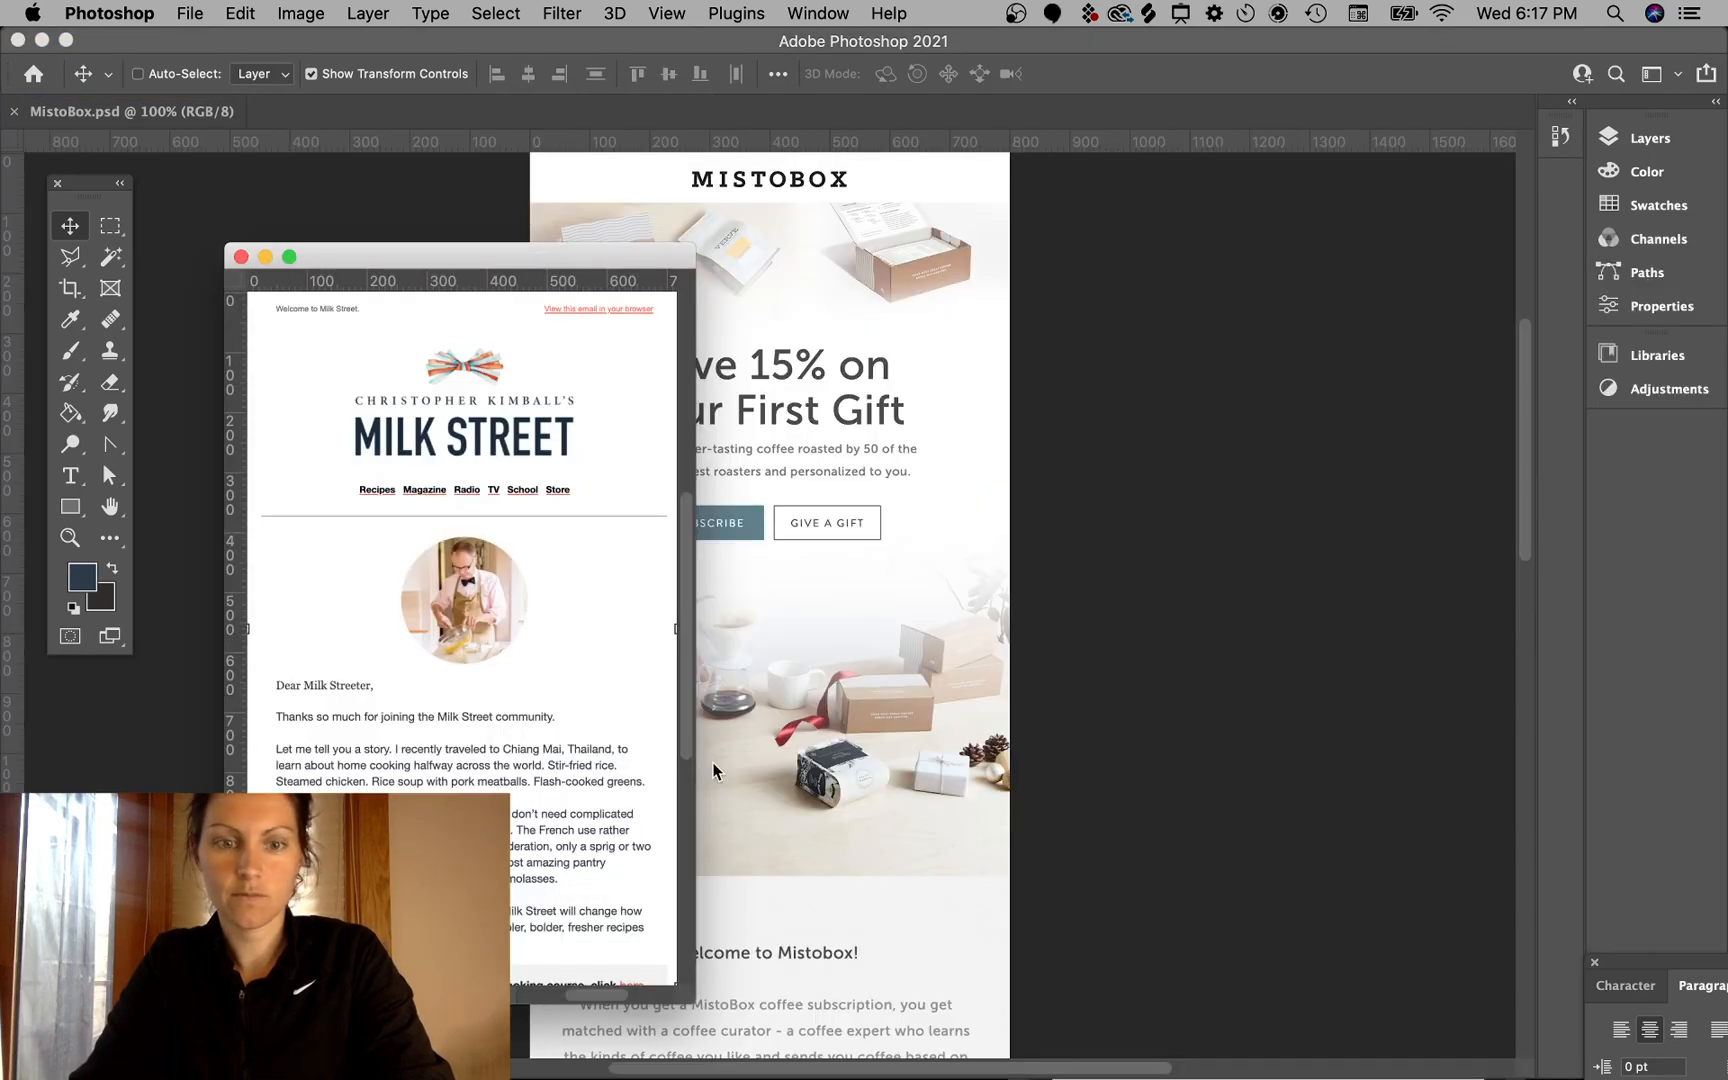
- Close the MistoBox document and move the floating email screenshot window up
{"action": "left_click", "coordinate": [182, 180]}
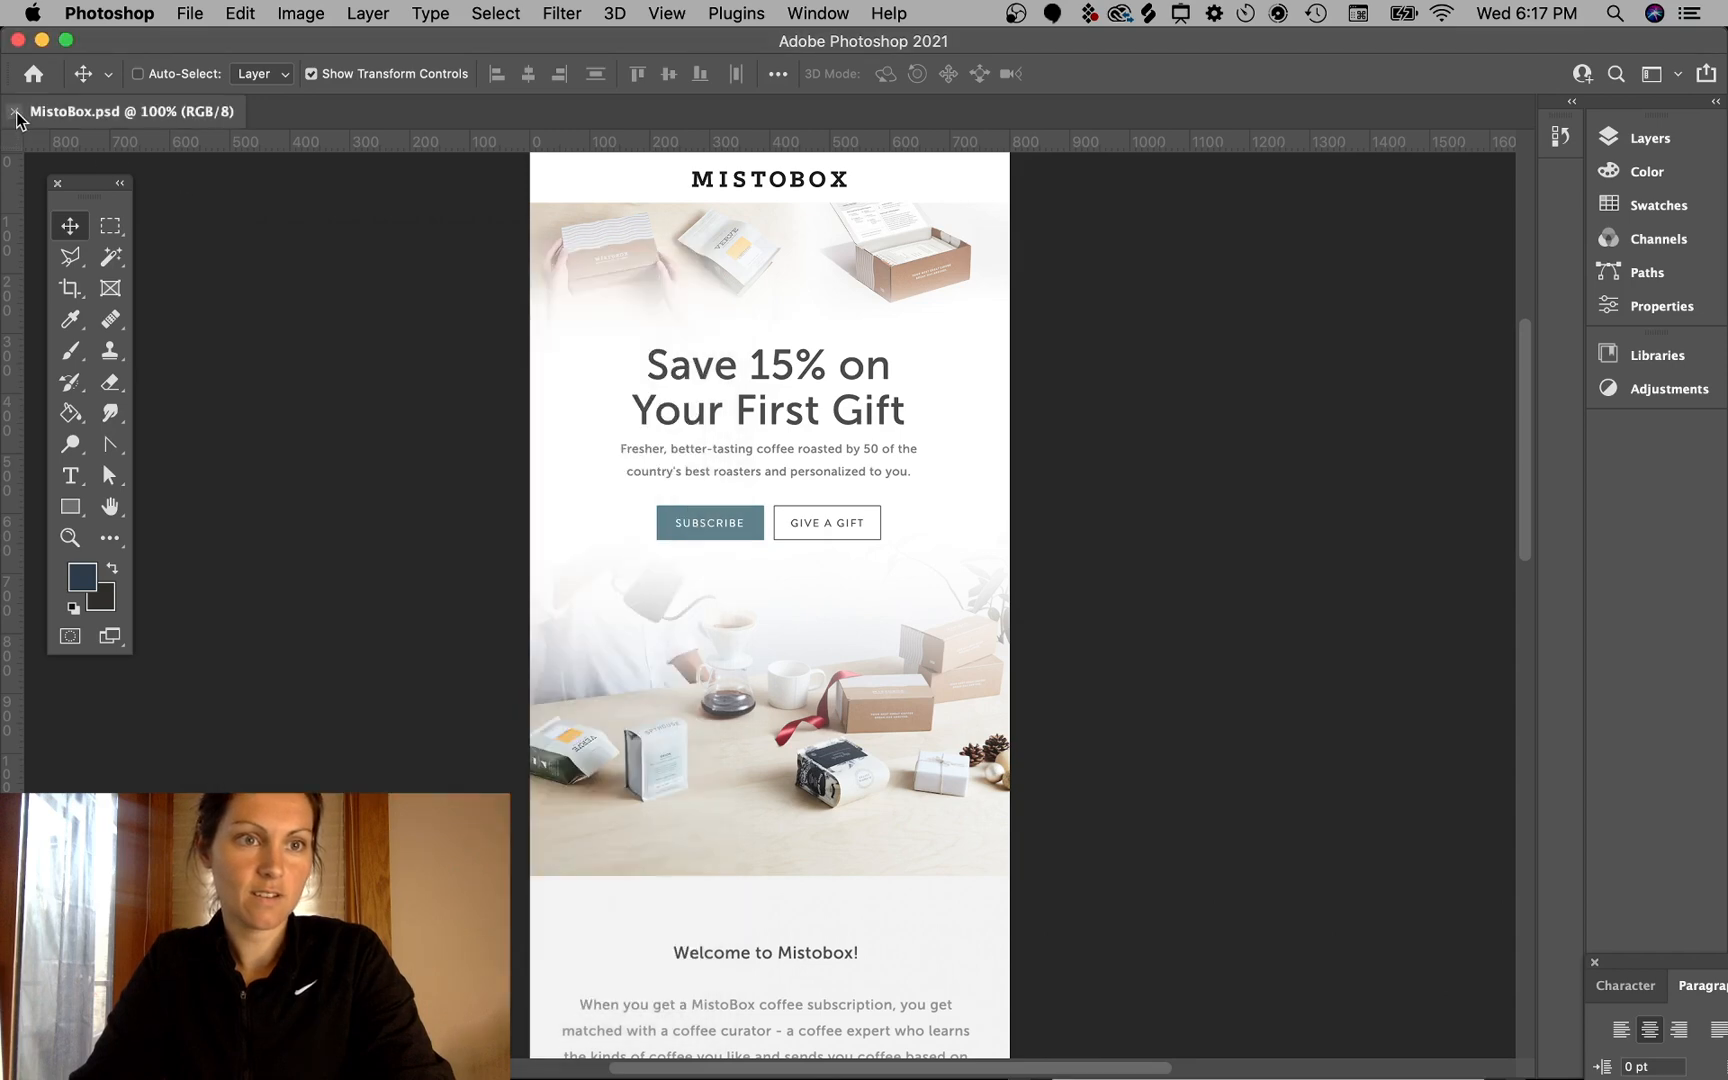
{"action": "key", "text": "super+w"}
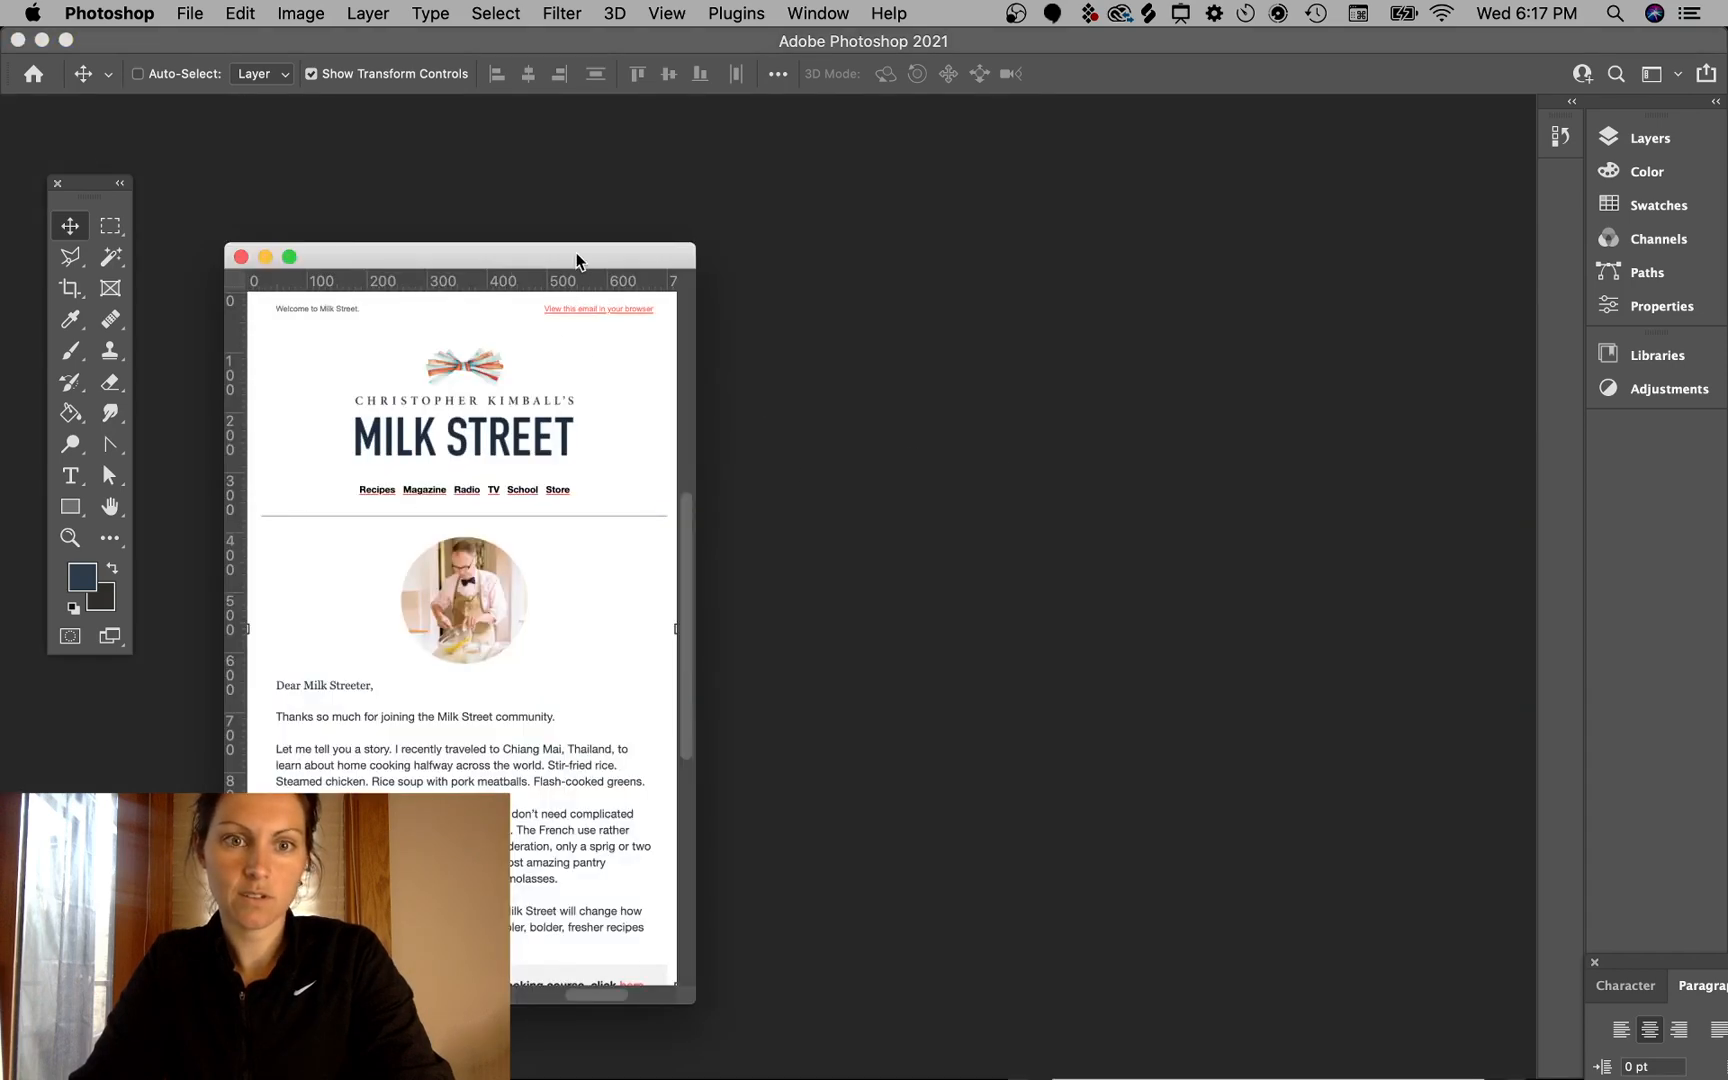
{"action": "left_click_drag", "start_coordinate": [576, 262], "coordinate": [887, 133]}
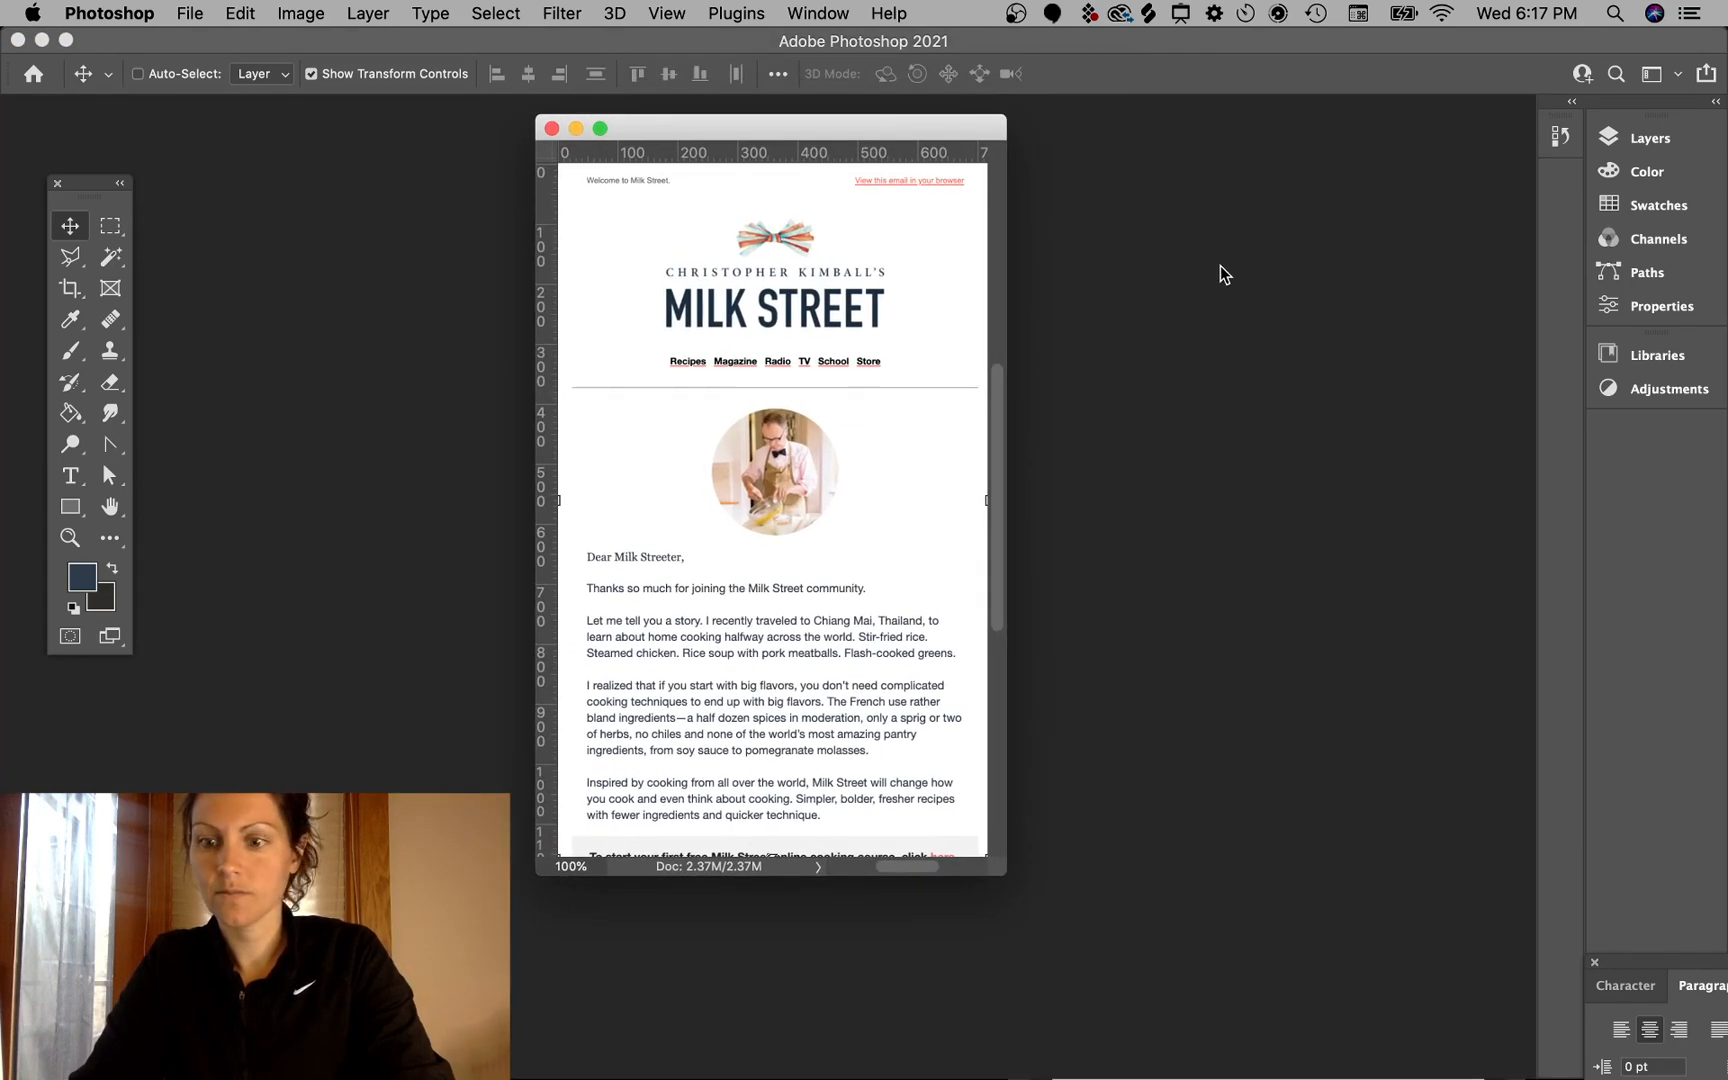
- Place the floating original email window and the mockup window side by side for comparison
{"action": "key", "text": "ctrl+Up"}
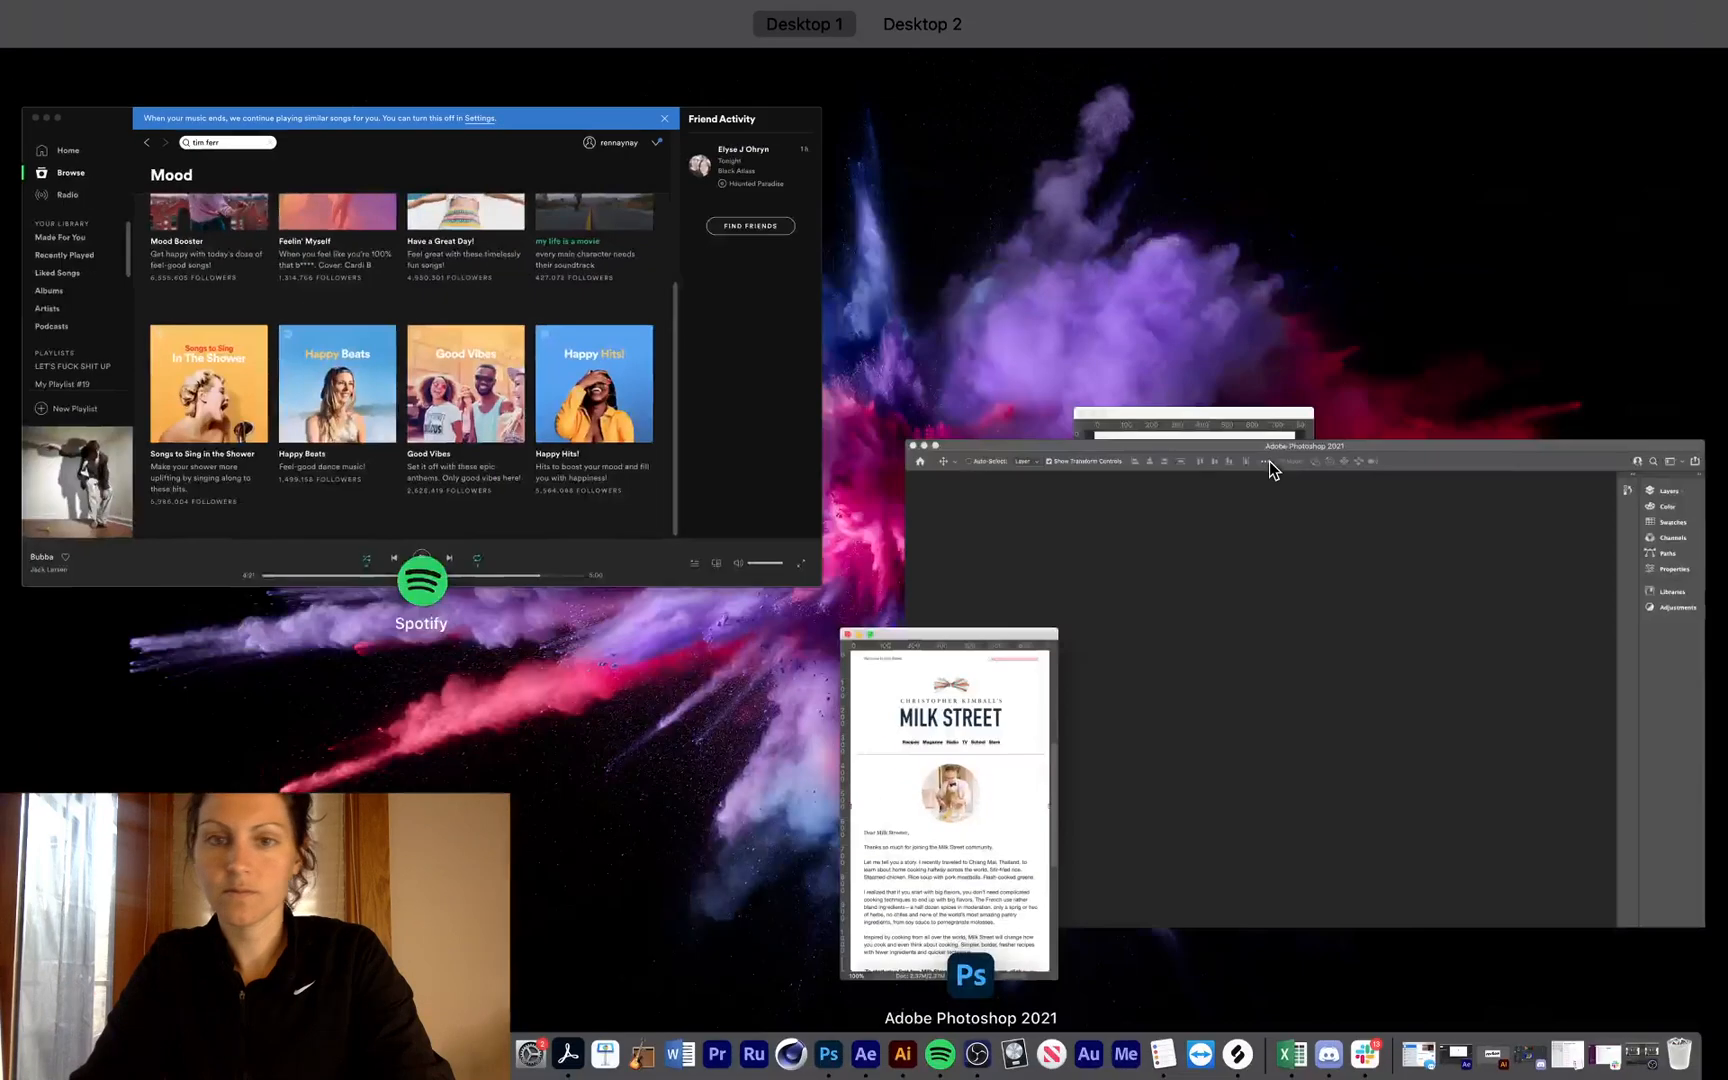
{"action": "left_click", "coordinate": [1202, 414]}
{"action": "left_click_drag", "start_coordinate": [808, 128], "coordinate": [785, 131]}
{"action": "left_click_drag", "start_coordinate": [970, 878], "coordinate": [990, 958]}
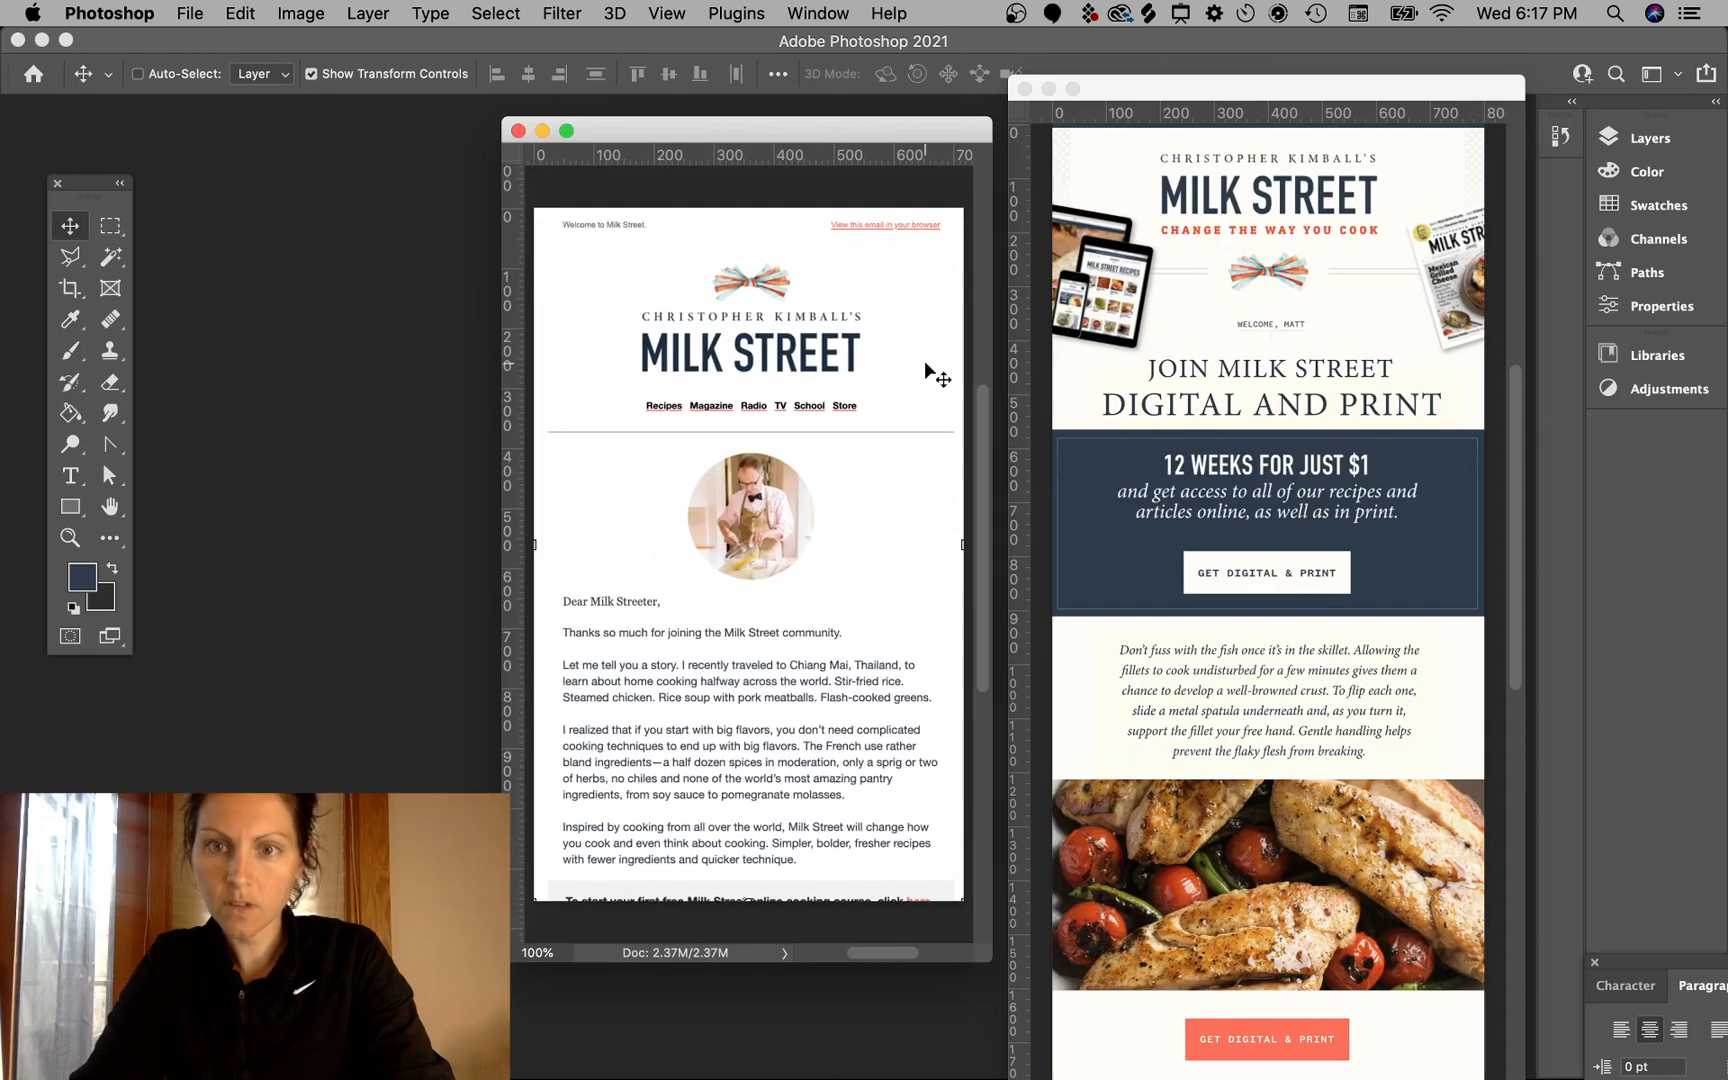
{"action": "left_click_drag", "start_coordinate": [909, 128], "coordinate": [911, 88]}
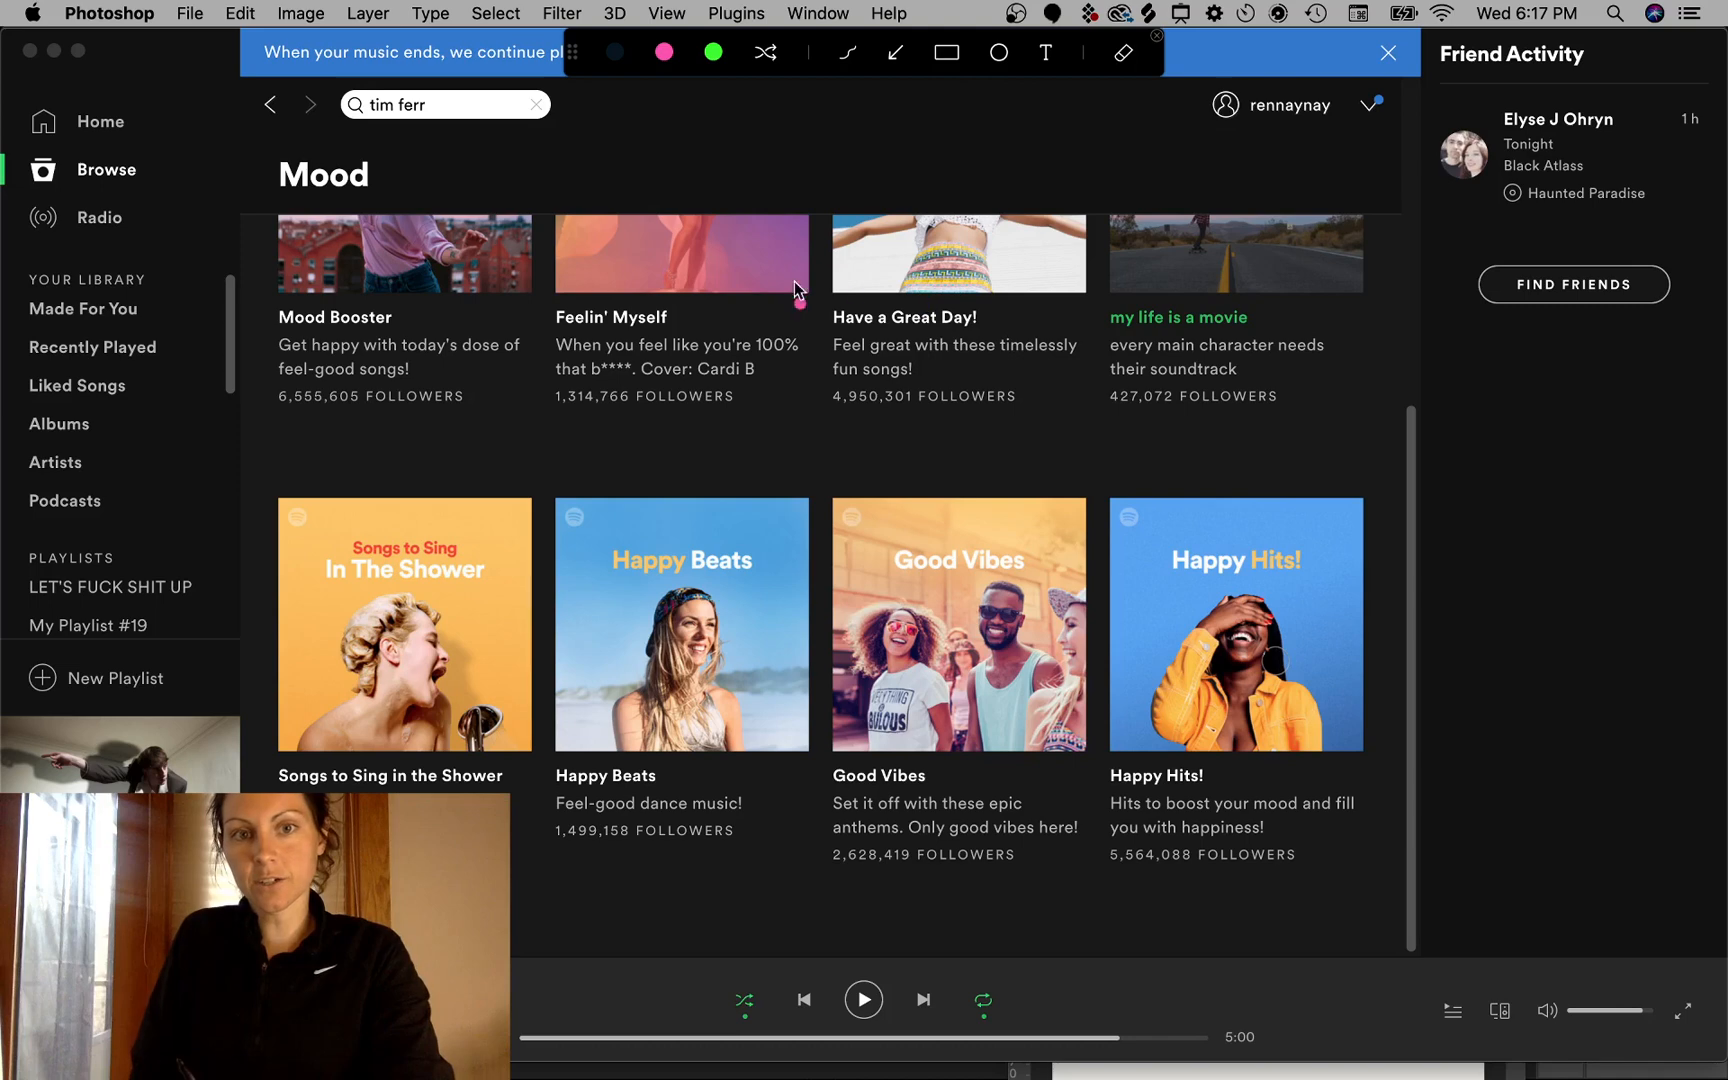
- Minimize the Spotify window to return to Photoshop
{"action": "key", "text": "Escape"}
{"action": "left_click", "coordinate": [53, 52]}
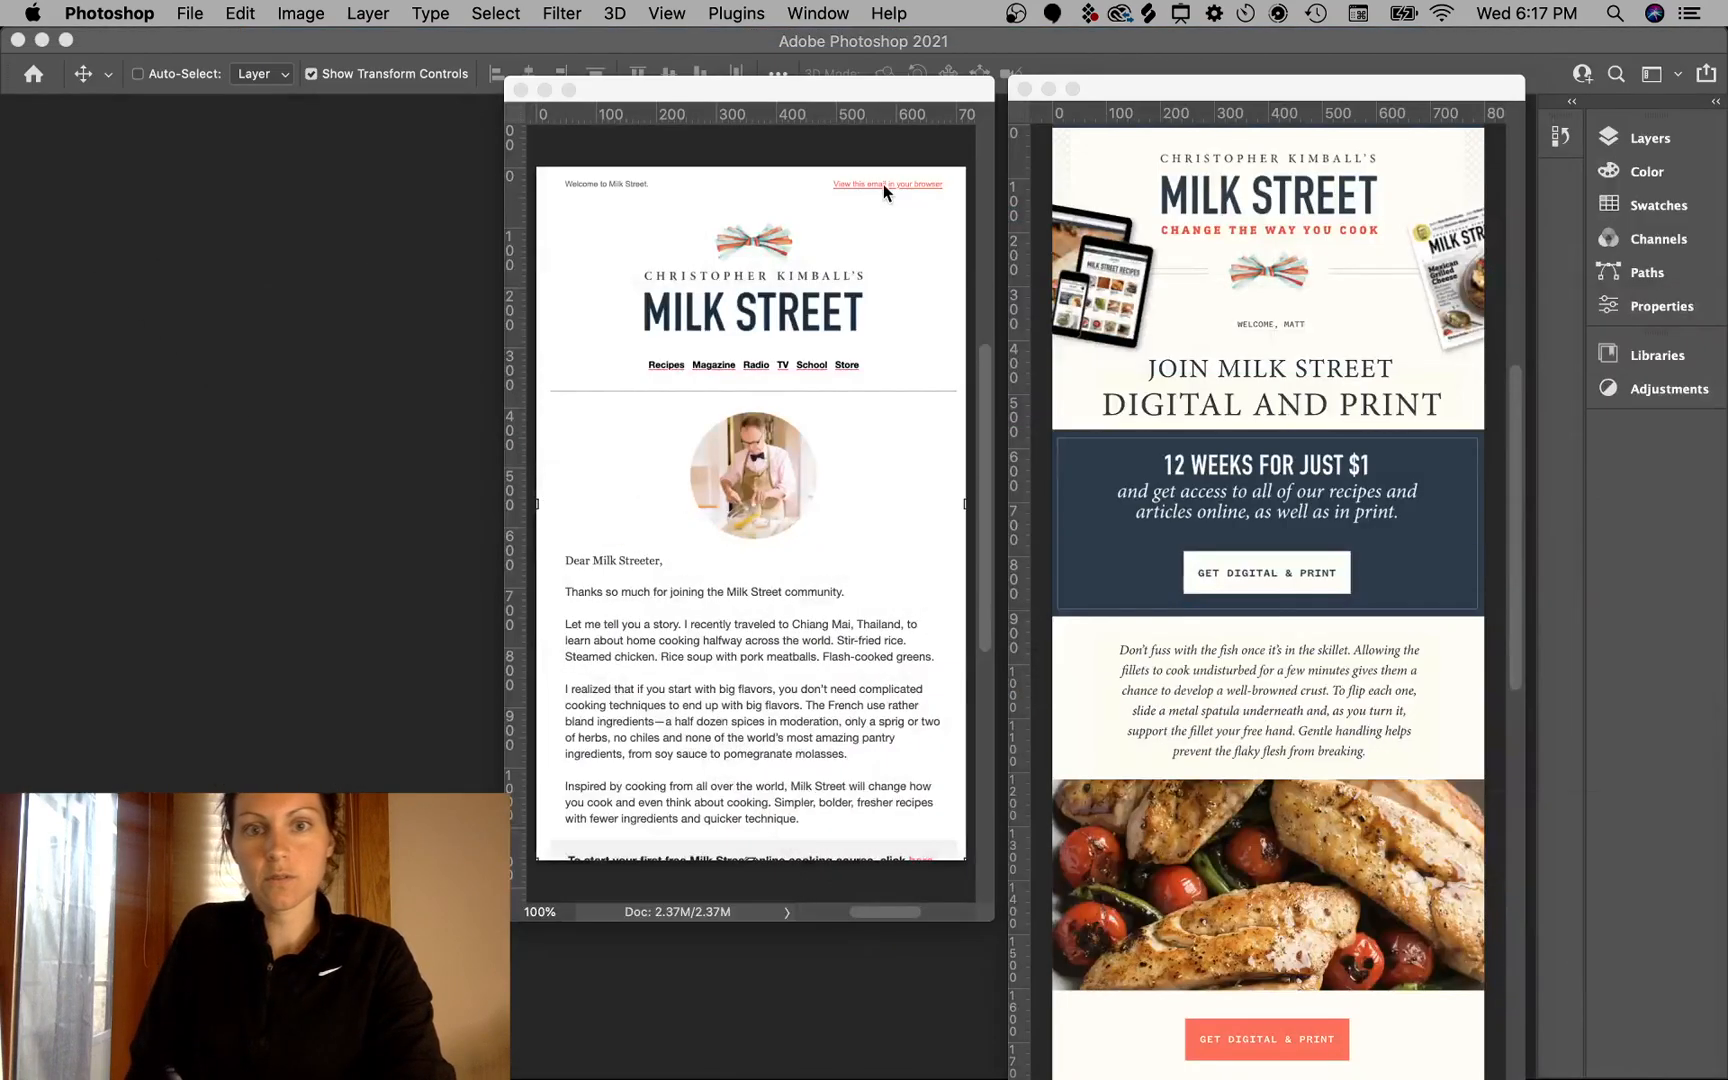
{"action": "key", "text": "ctrl+alt+a"}
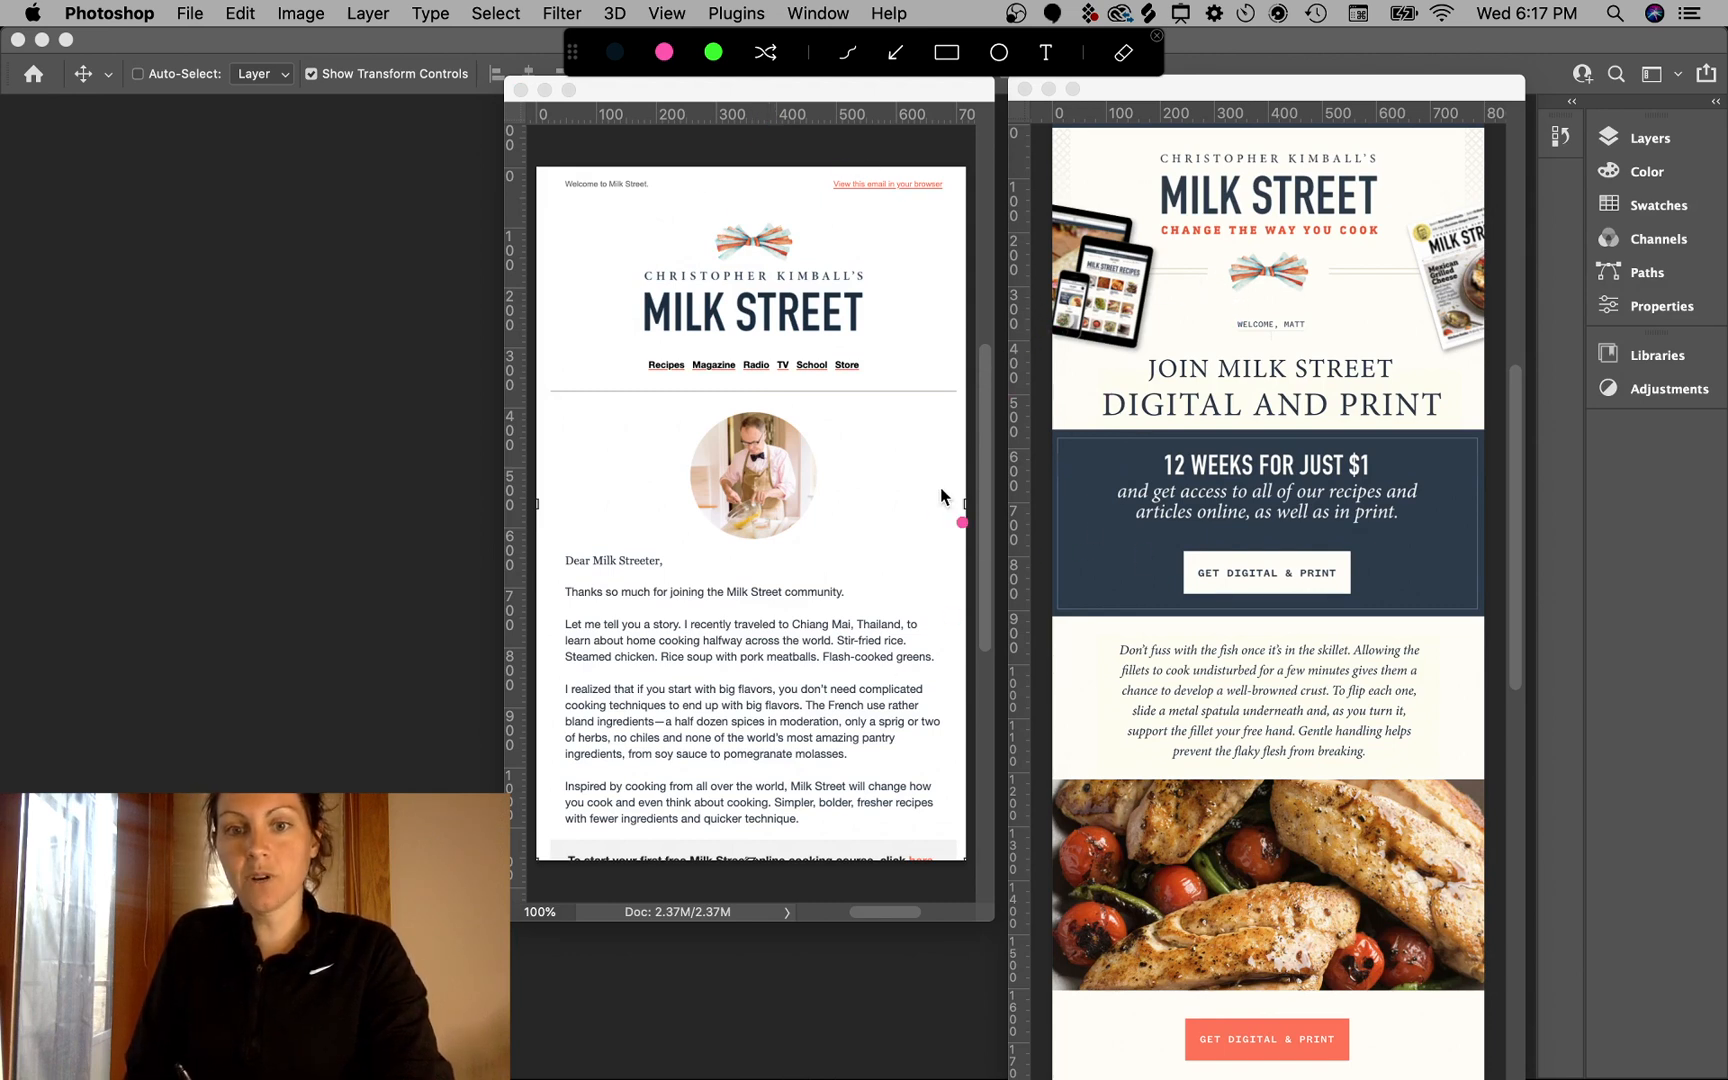
{"action": "mouse_move", "coordinate": [930, 309]}
{"action": "left_mouse_down"}
{"action": "mouse_move", "coordinate": [990, 270]}
{"action": "mouse_move", "coordinate": [1075, 308]}
{"action": "left_mouse_up"}
{"action": "left_click_drag", "start_coordinate": [1073, 266], "coordinate": [1033, 309]}
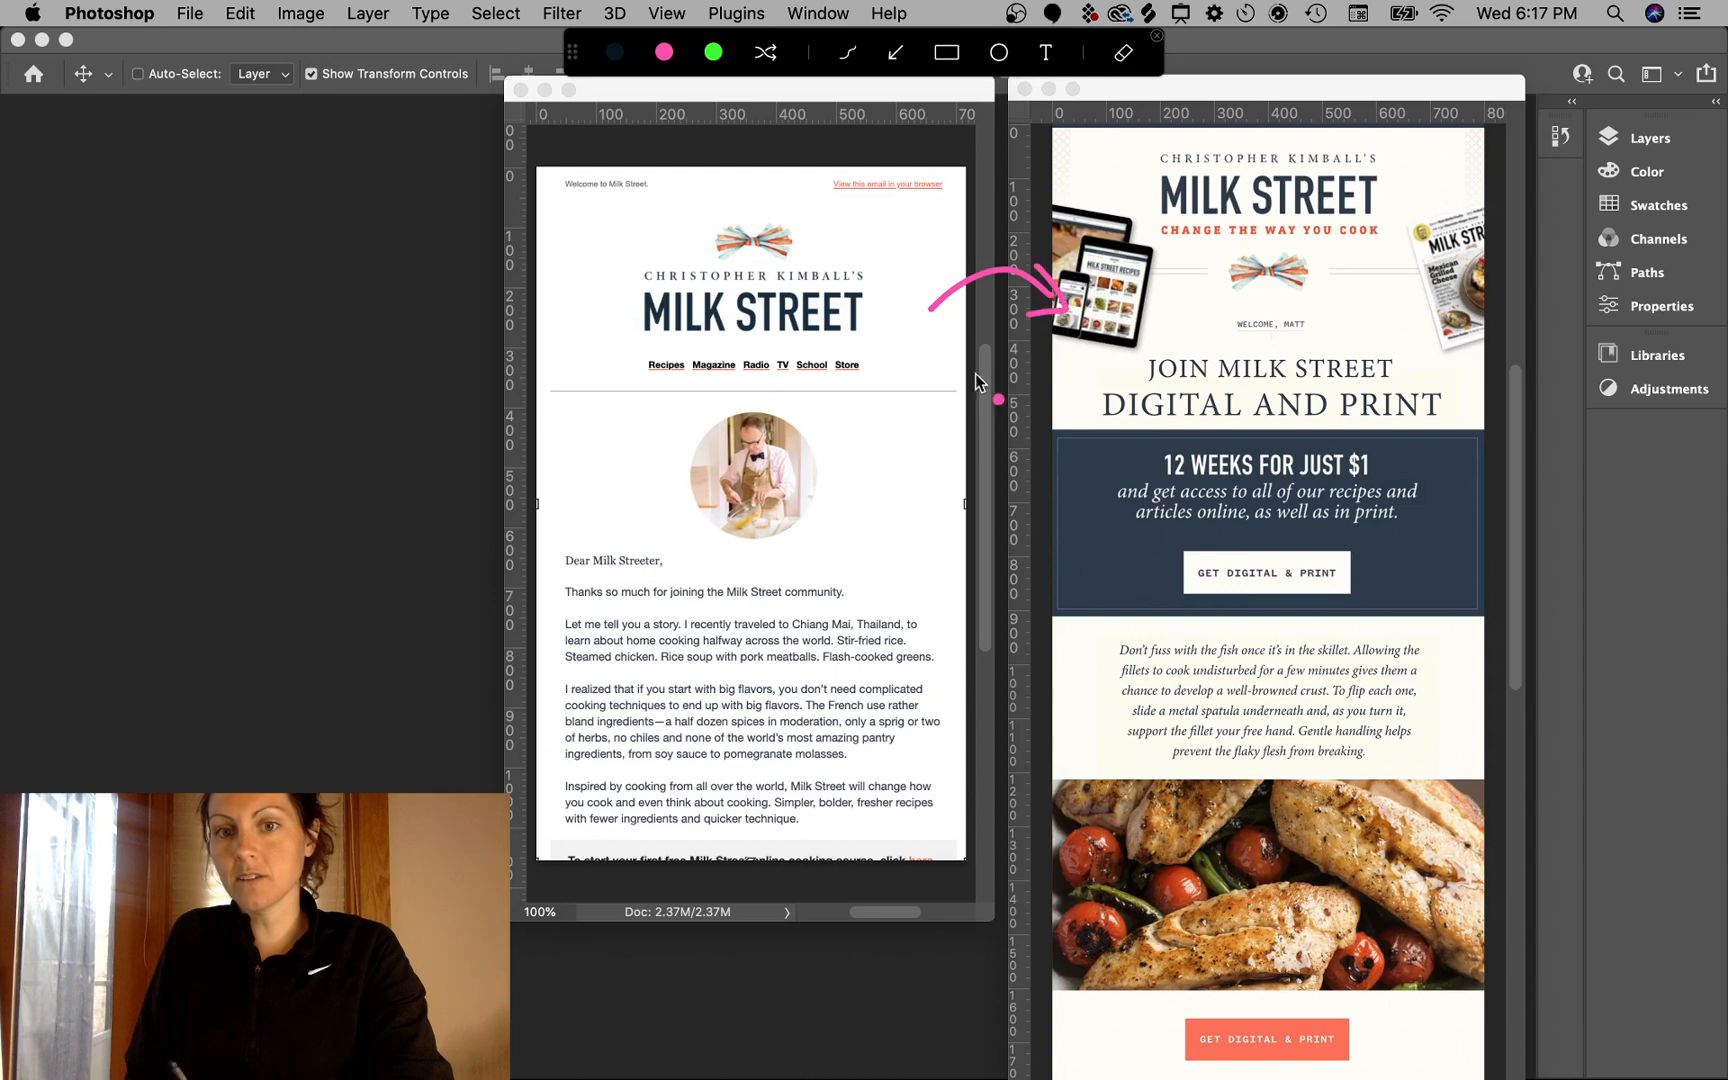
{"action": "key", "text": "Escape"}
{"action": "left_click", "coordinate": [1146, 87]}
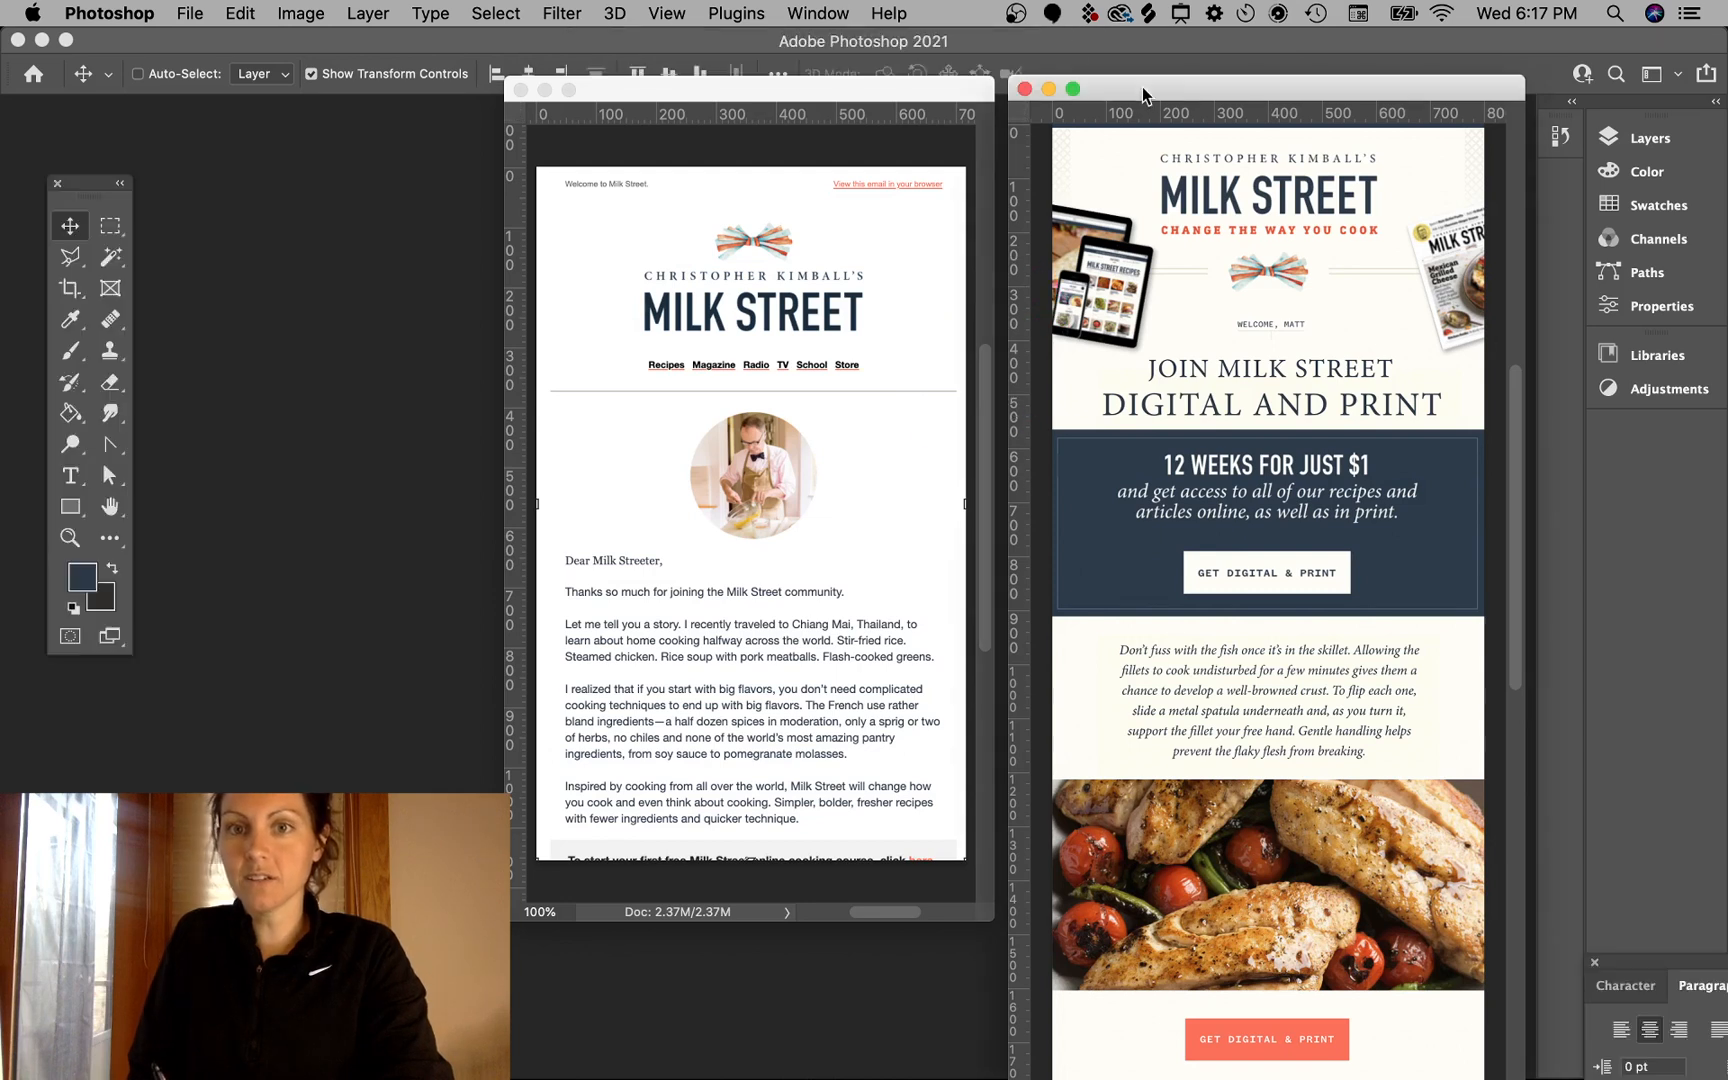
{"action": "left_click", "coordinate": [850, 86]}
{"action": "key", "text": "ctrl+a"}
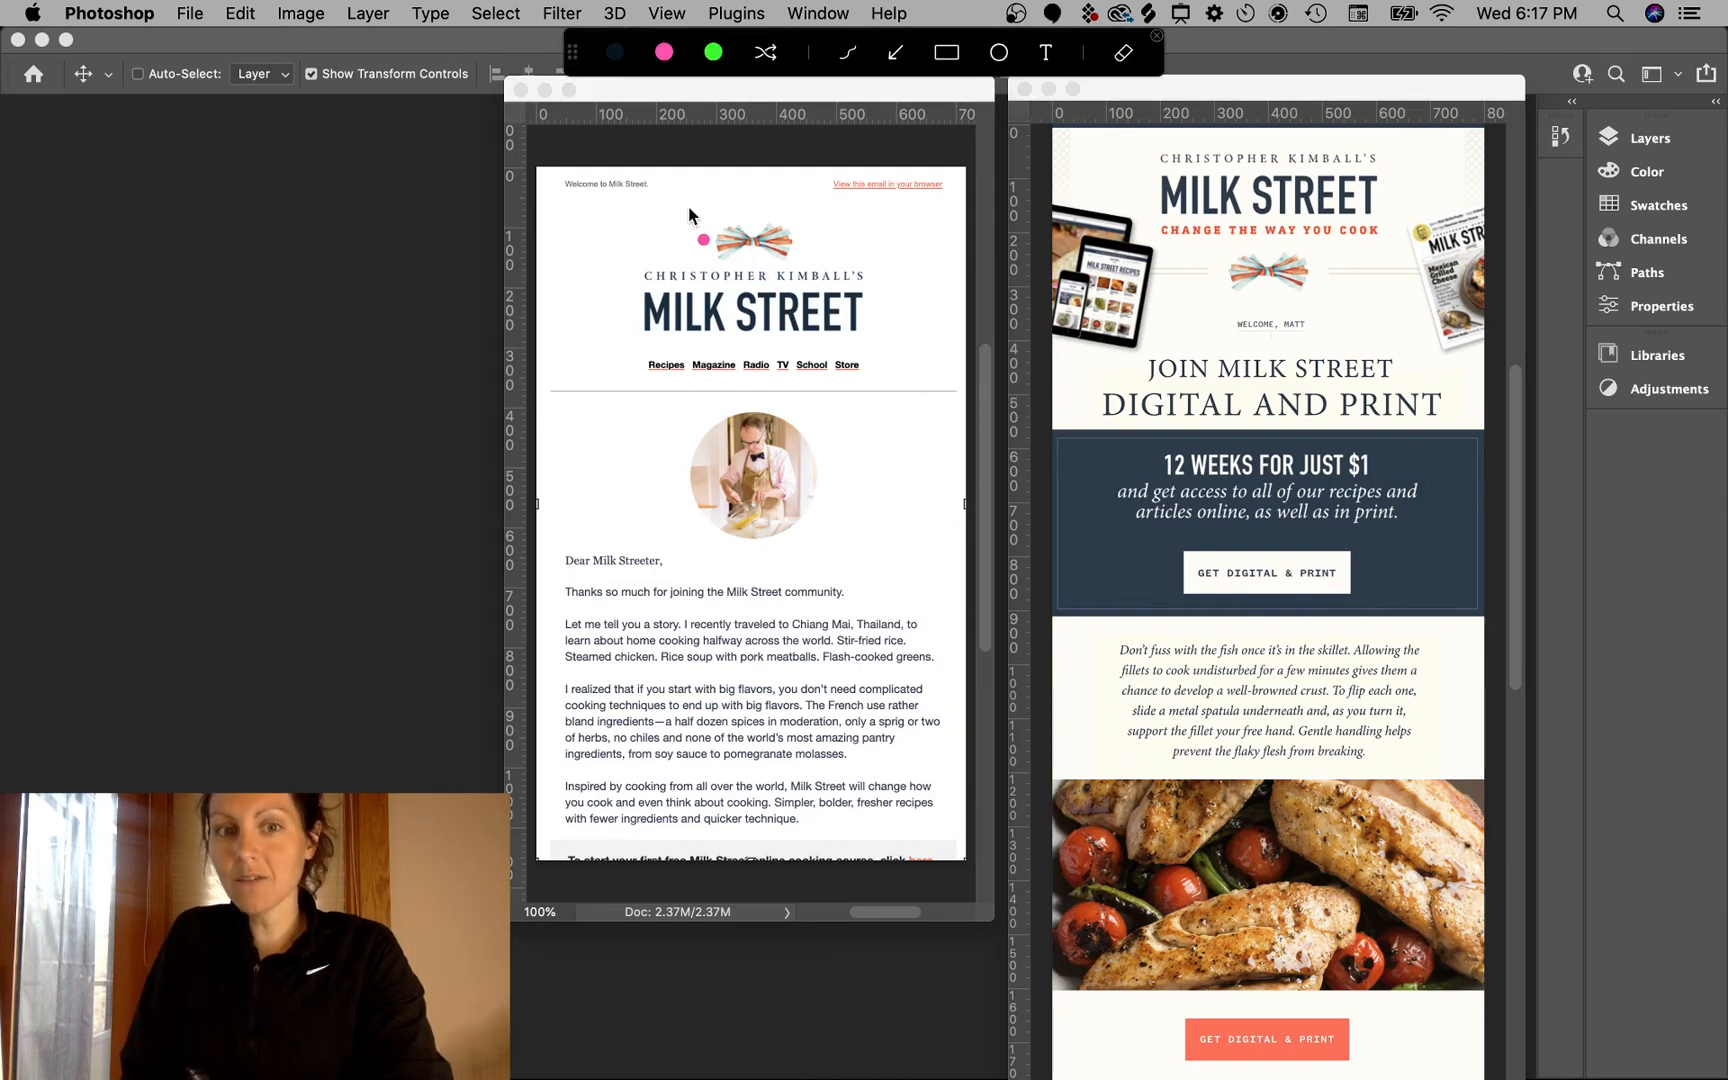
{"action": "mouse_move", "coordinate": [729, 216]}
{"action": "left_mouse_down"}
{"action": "mouse_move", "coordinate": [624, 272]}
{"action": "mouse_move", "coordinate": [620, 328]}
{"action": "left_mouse_up"}
{"action": "mouse_move", "coordinate": [772, 208]}
{"action": "left_mouse_down"}
{"action": "mouse_move", "coordinate": [890, 329]}
{"action": "mouse_move", "coordinate": [868, 360]}
{"action": "left_mouse_up"}
{"action": "mouse_move", "coordinate": [790, 444]}
{"action": "left_mouse_down"}
{"action": "mouse_move", "coordinate": [706, 455]}
{"action": "mouse_move", "coordinate": [745, 418]}
{"action": "left_mouse_up"}
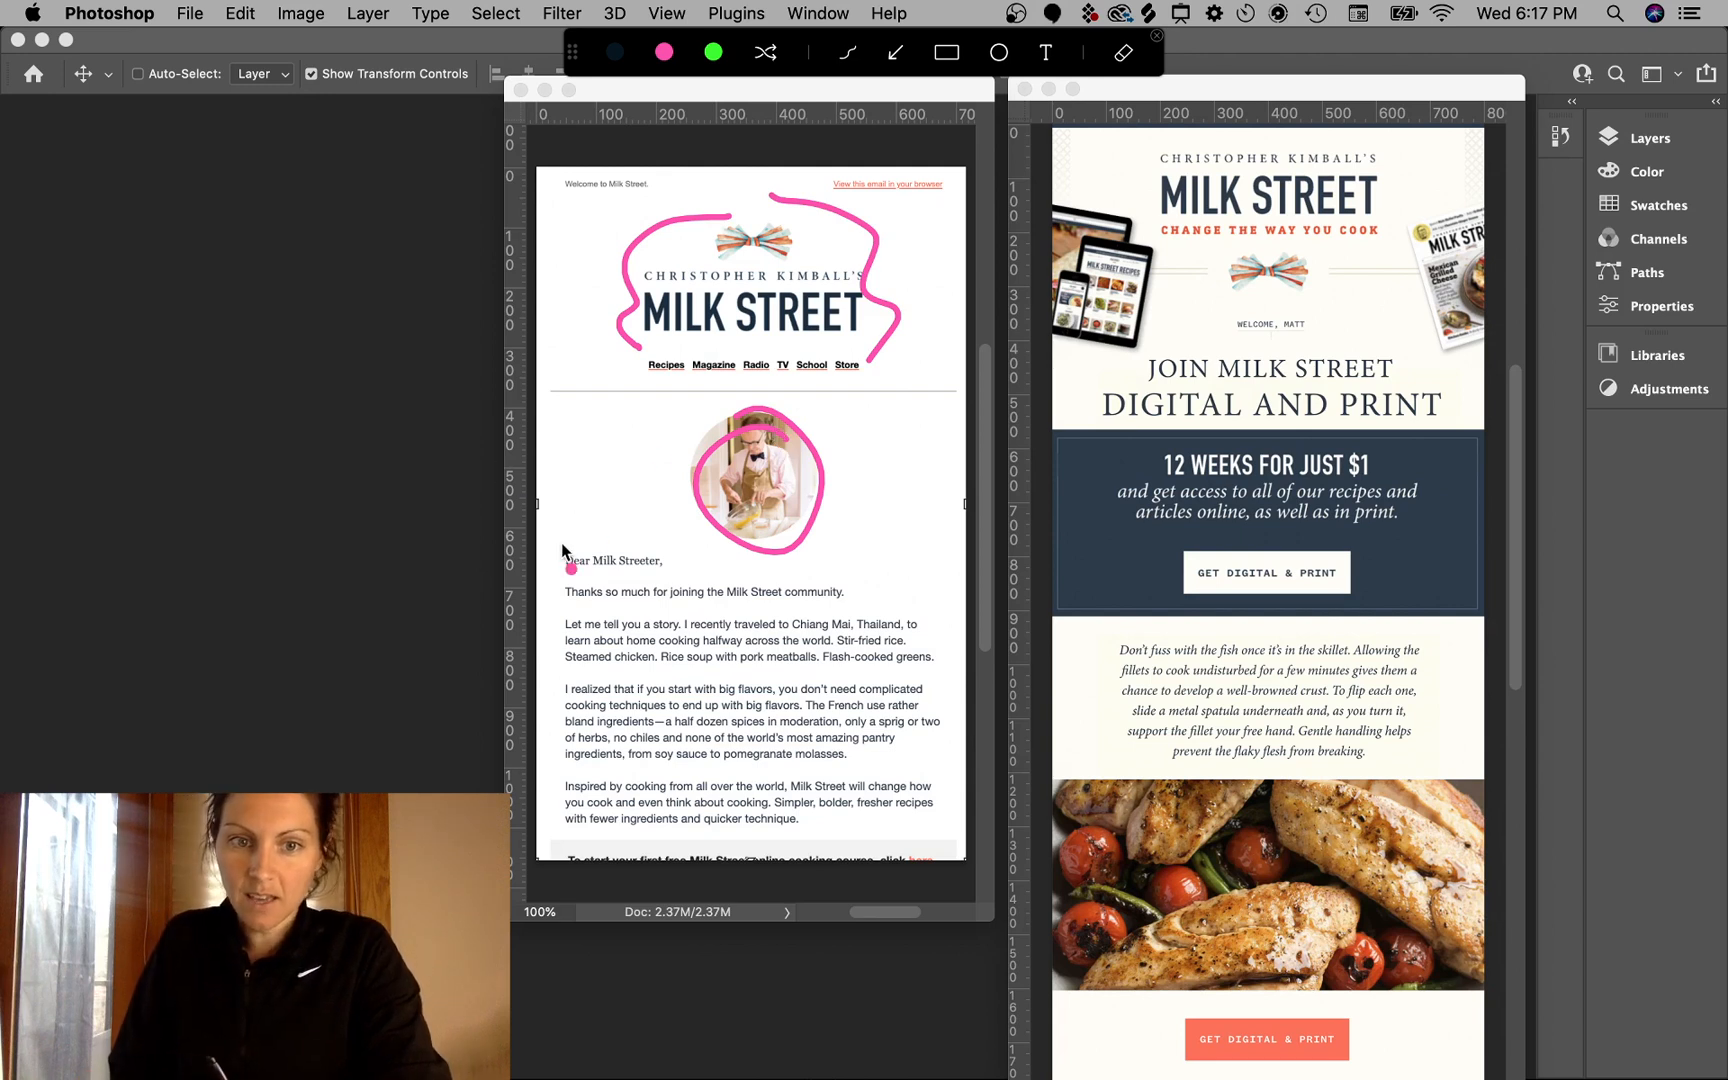
{"action": "mouse_move", "coordinate": [567, 558]}
{"action": "left_mouse_down"}
{"action": "mouse_move", "coordinate": [600, 580]}
{"action": "mouse_move", "coordinate": [565, 680]}
{"action": "mouse_move", "coordinate": [600, 782]}
{"action": "mouse_move", "coordinate": [548, 832]}
{"action": "mouse_move", "coordinate": [584, 843]}
{"action": "left_mouse_up"}
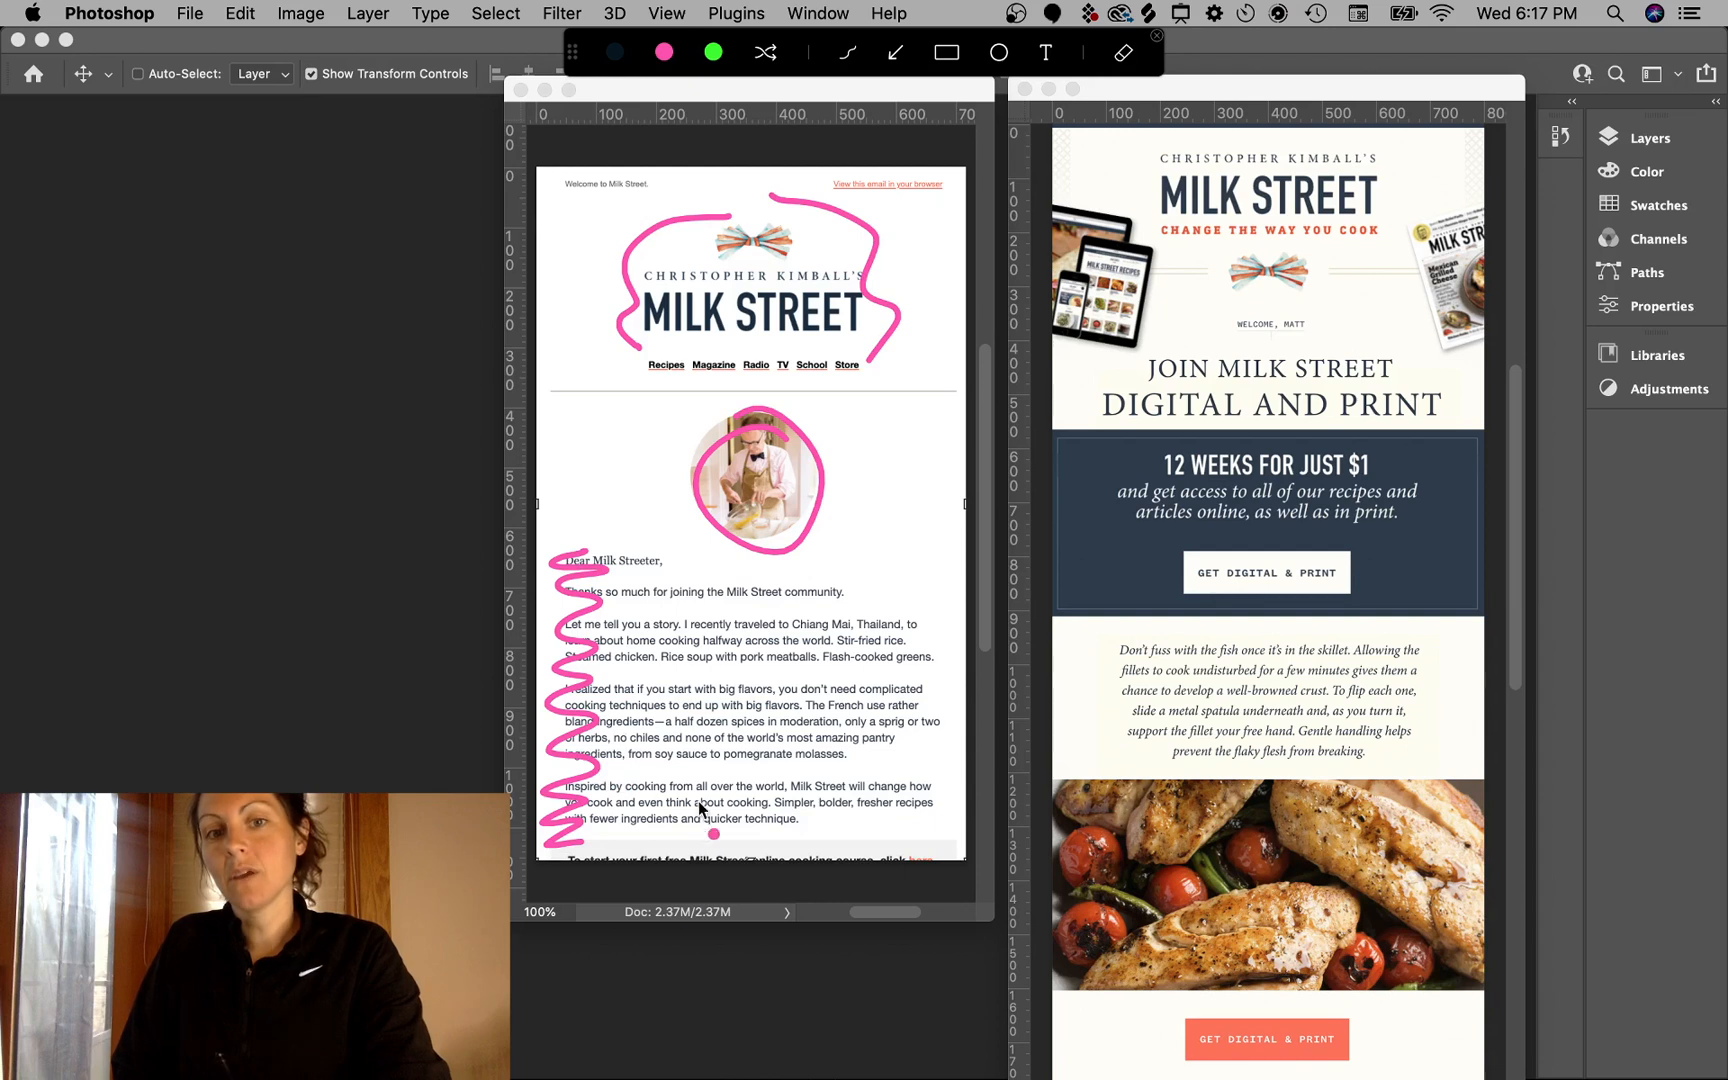
{"action": "key", "text": "Escape"}
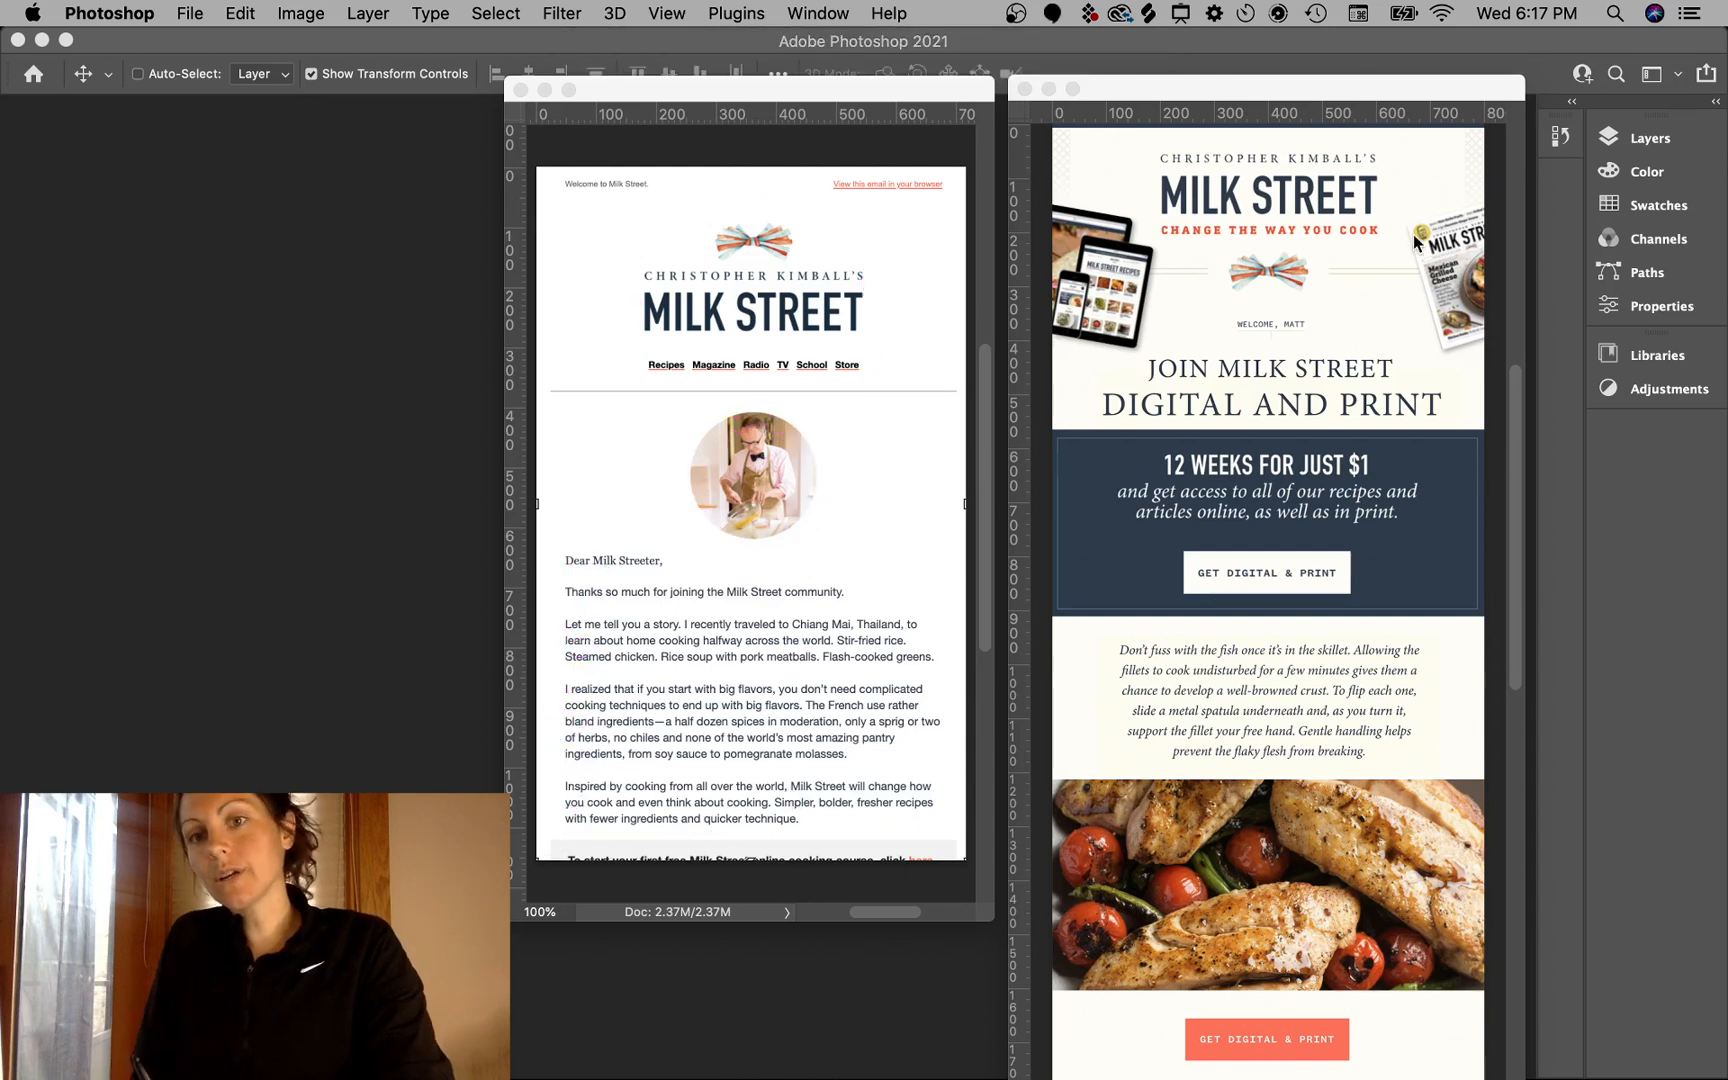
{"action": "key", "text": "ctrl+a"}
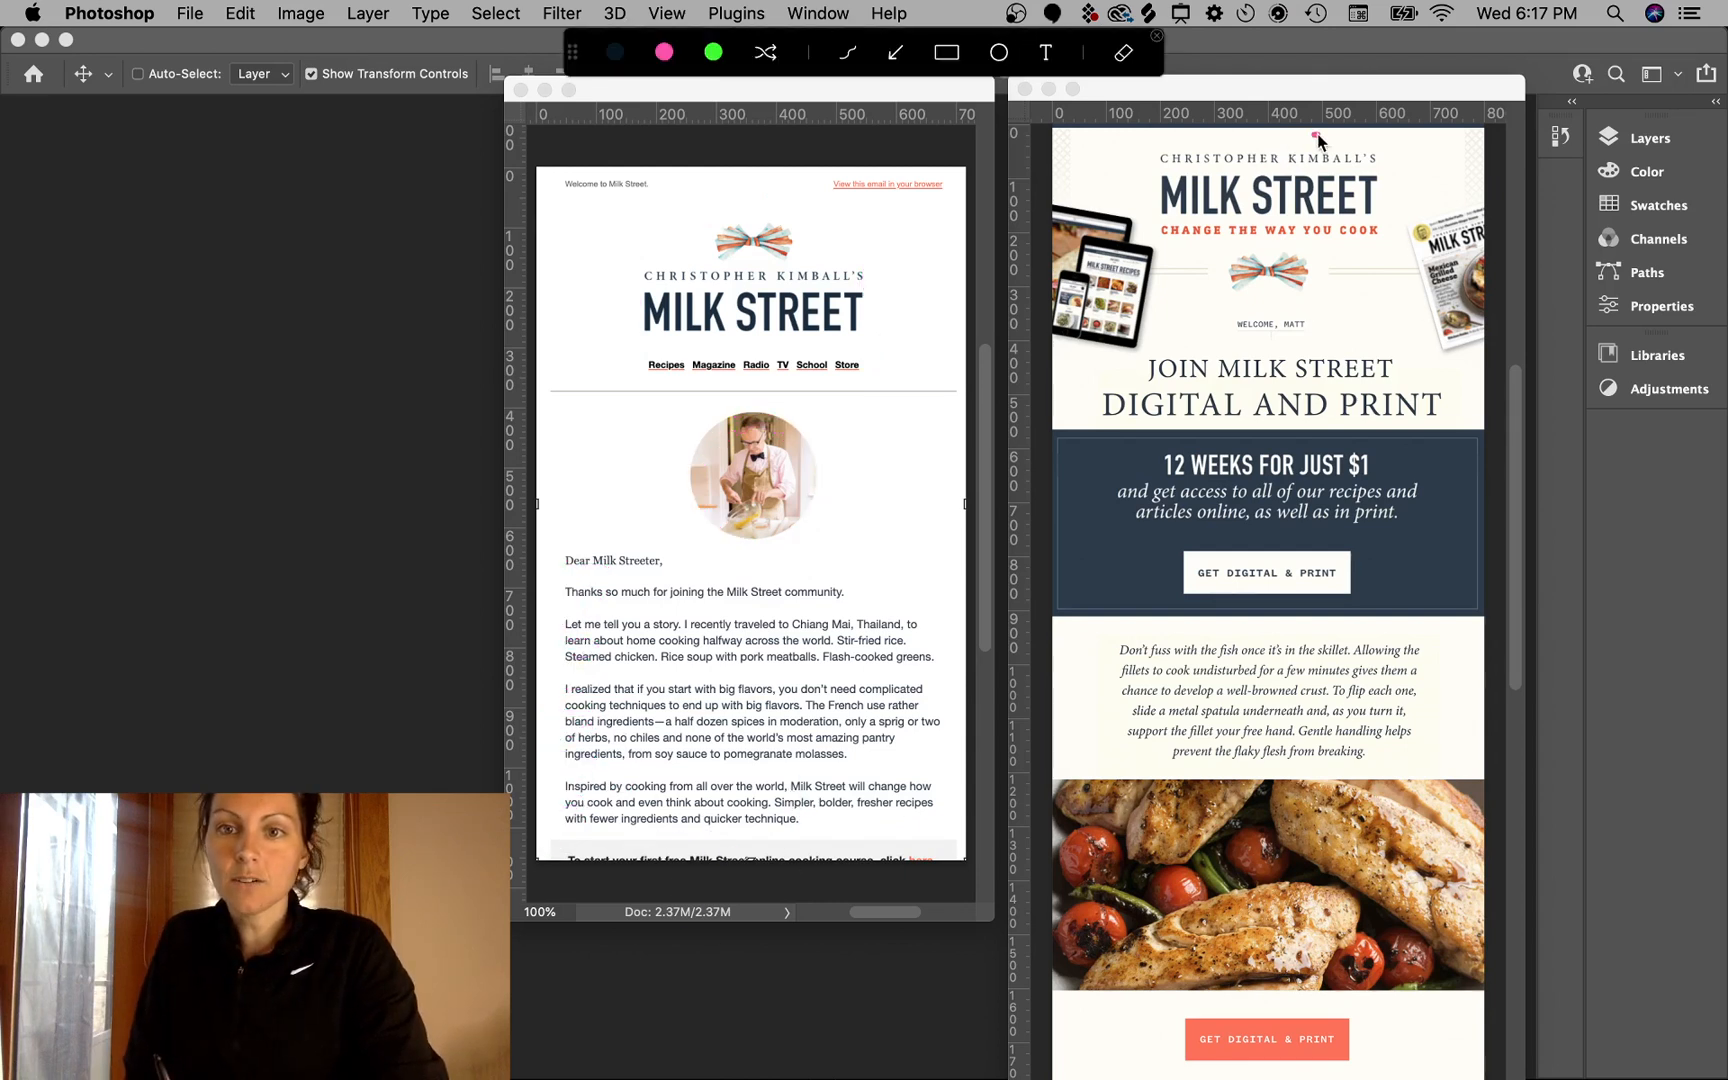
{"action": "mouse_move", "coordinate": [1318, 133]}
{"action": "left_mouse_down"}
{"action": "mouse_move", "coordinate": [1395, 200]}
{"action": "mouse_move", "coordinate": [1235, 152]}
{"action": "left_mouse_up"}
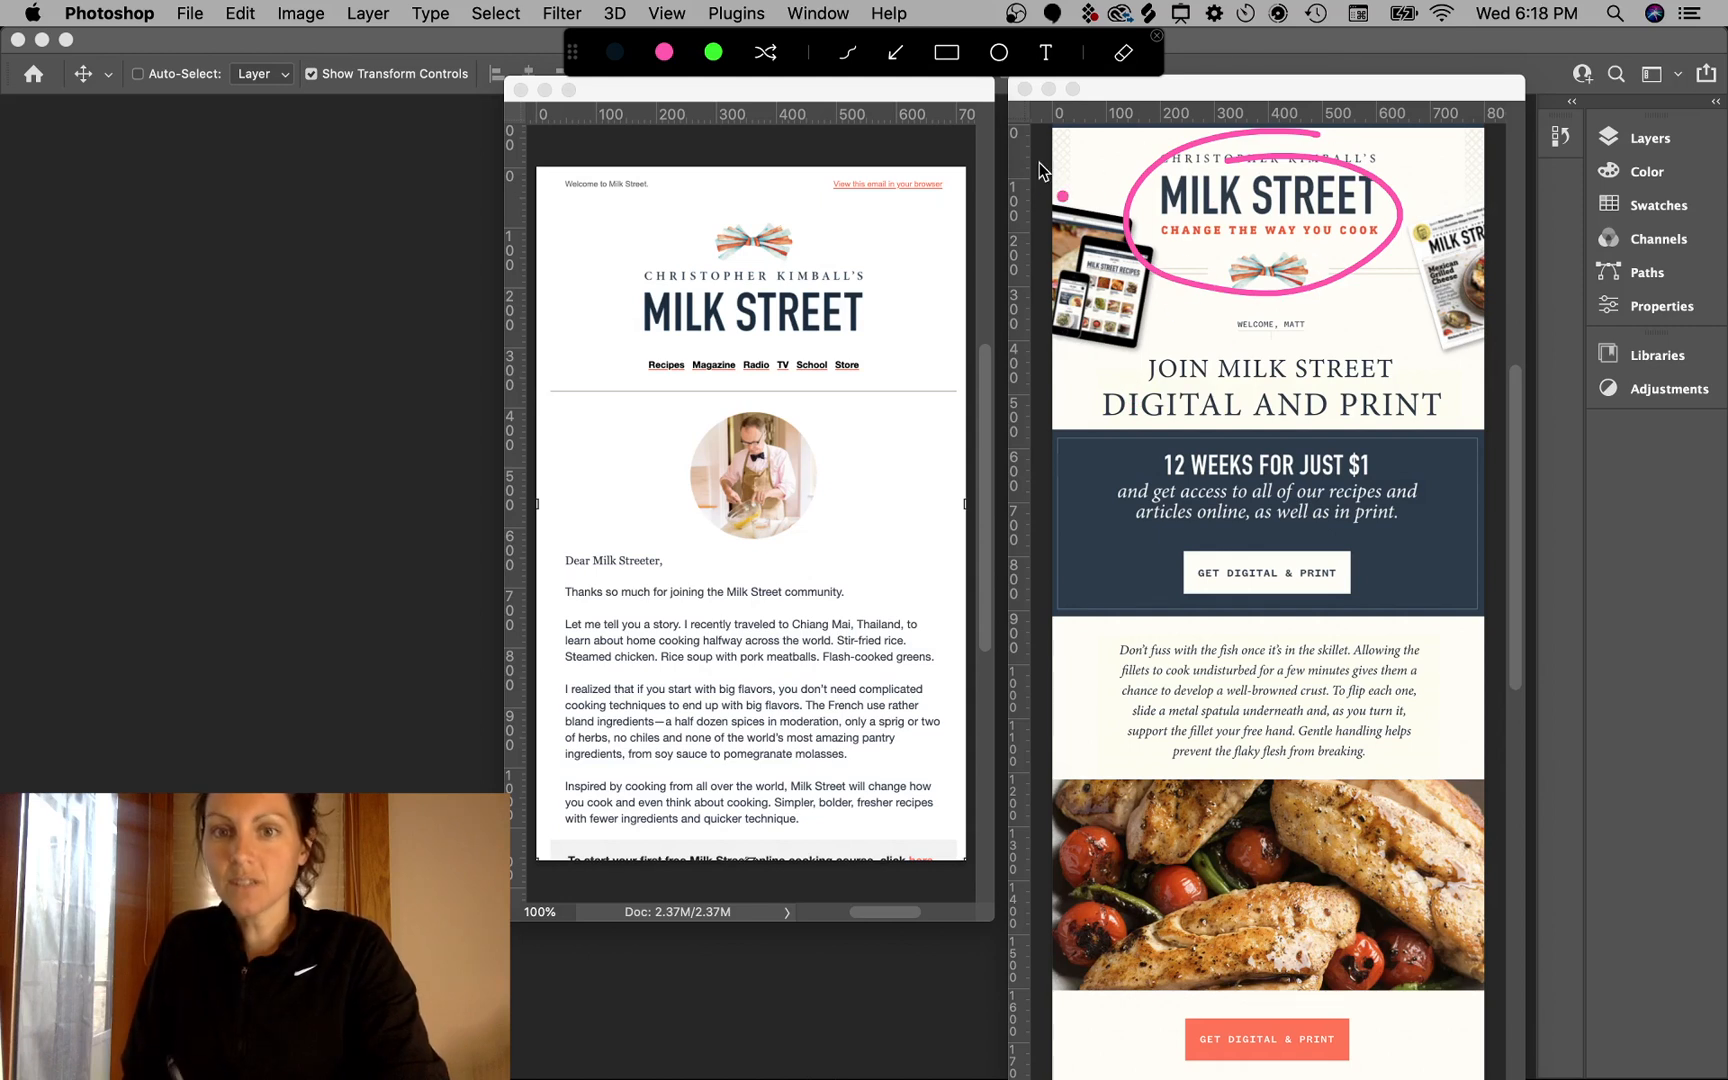
{"action": "left_click_drag", "start_coordinate": [1083, 189], "coordinate": [1108, 160]}
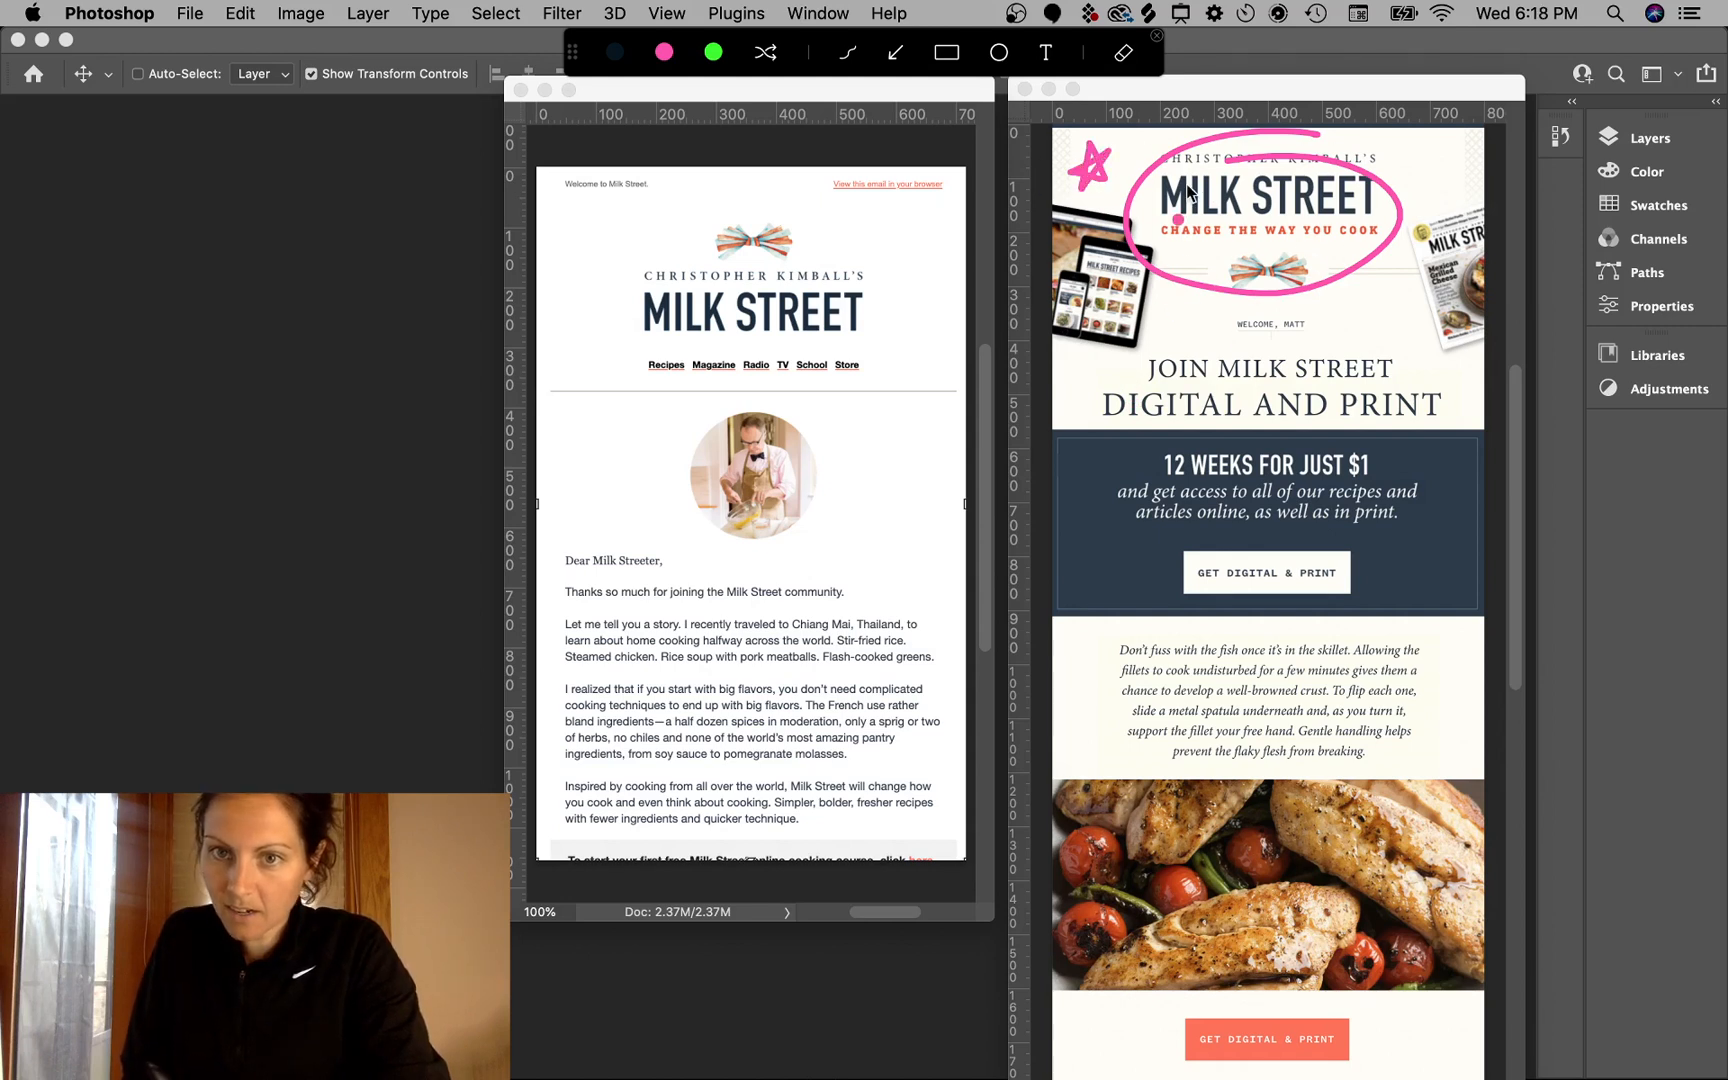
{"action": "mouse_move", "coordinate": [1403, 168]}
{"action": "left_mouse_down"}
{"action": "mouse_move", "coordinate": [1430, 188]}
{"action": "mouse_move", "coordinate": [1399, 177]}
{"action": "mouse_move", "coordinate": [1445, 155]}
{"action": "mouse_move", "coordinate": [1428, 178]}
{"action": "left_mouse_up"}
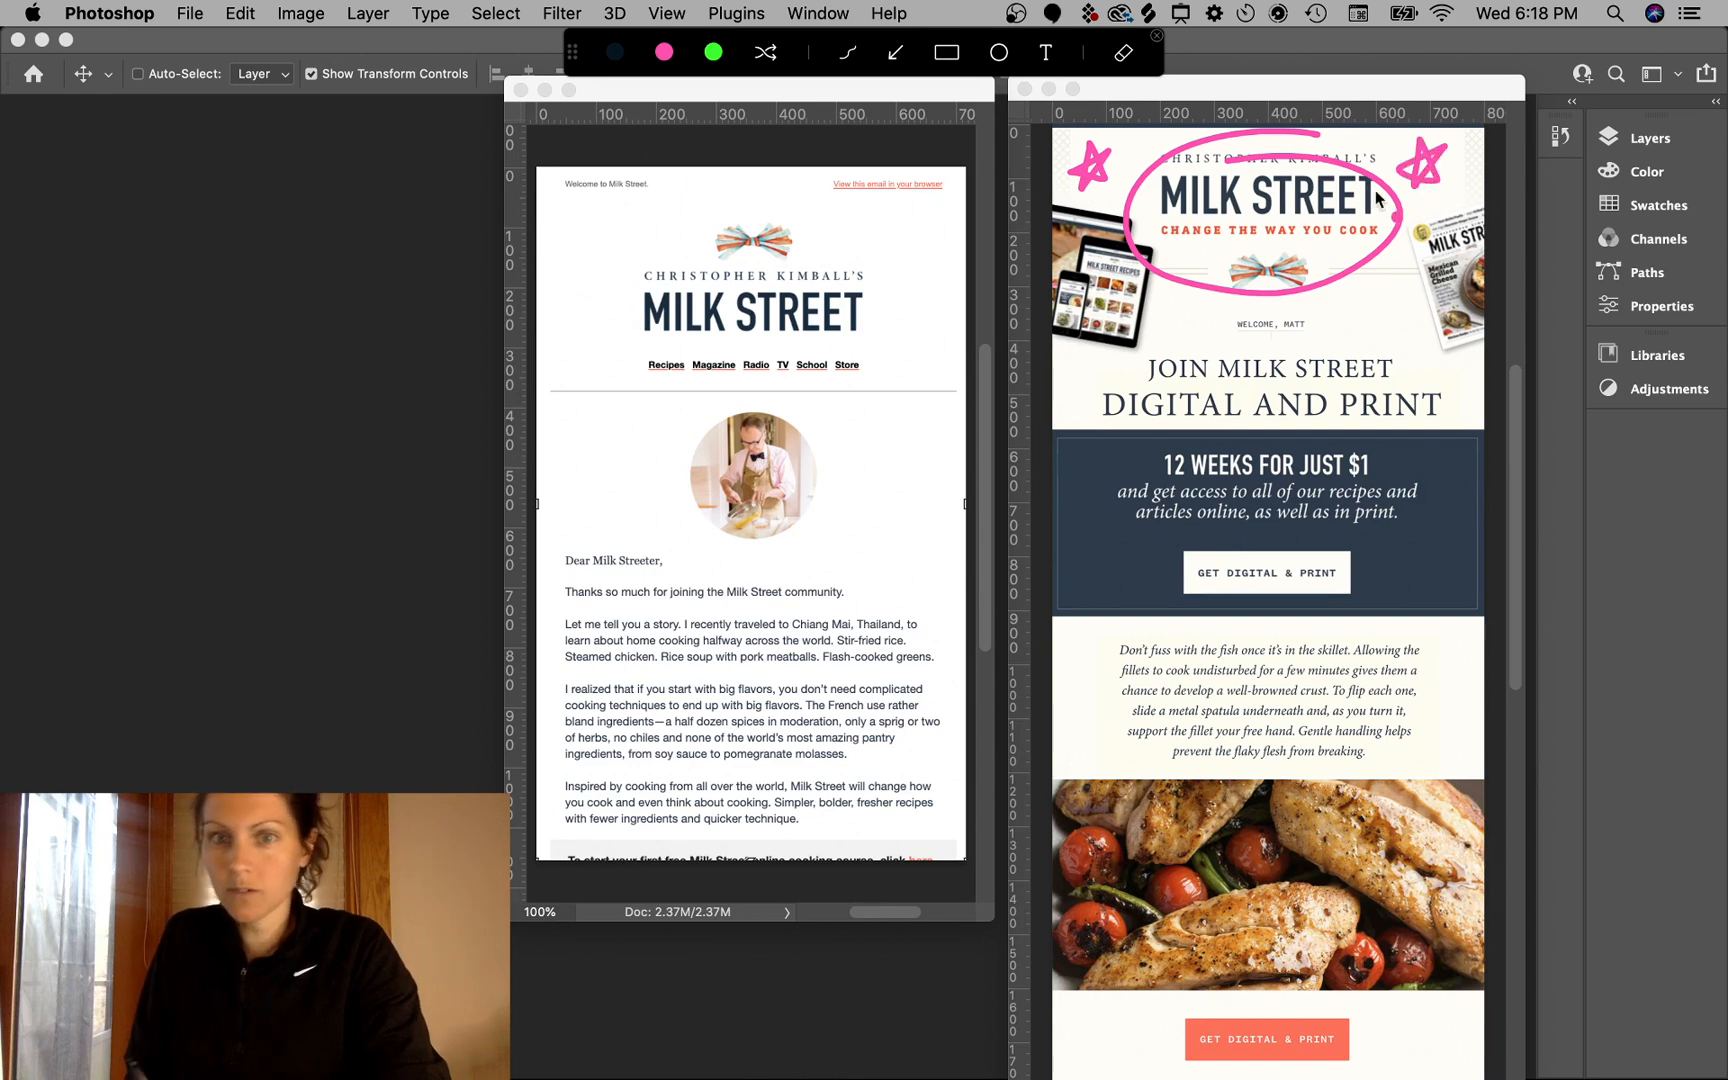
{"action": "mouse_move", "coordinate": [897, 272]}
{"action": "left_mouse_down"}
{"action": "mouse_move", "coordinate": [915, 240]}
{"action": "mouse_move", "coordinate": [930, 250]}
{"action": "left_mouse_up"}
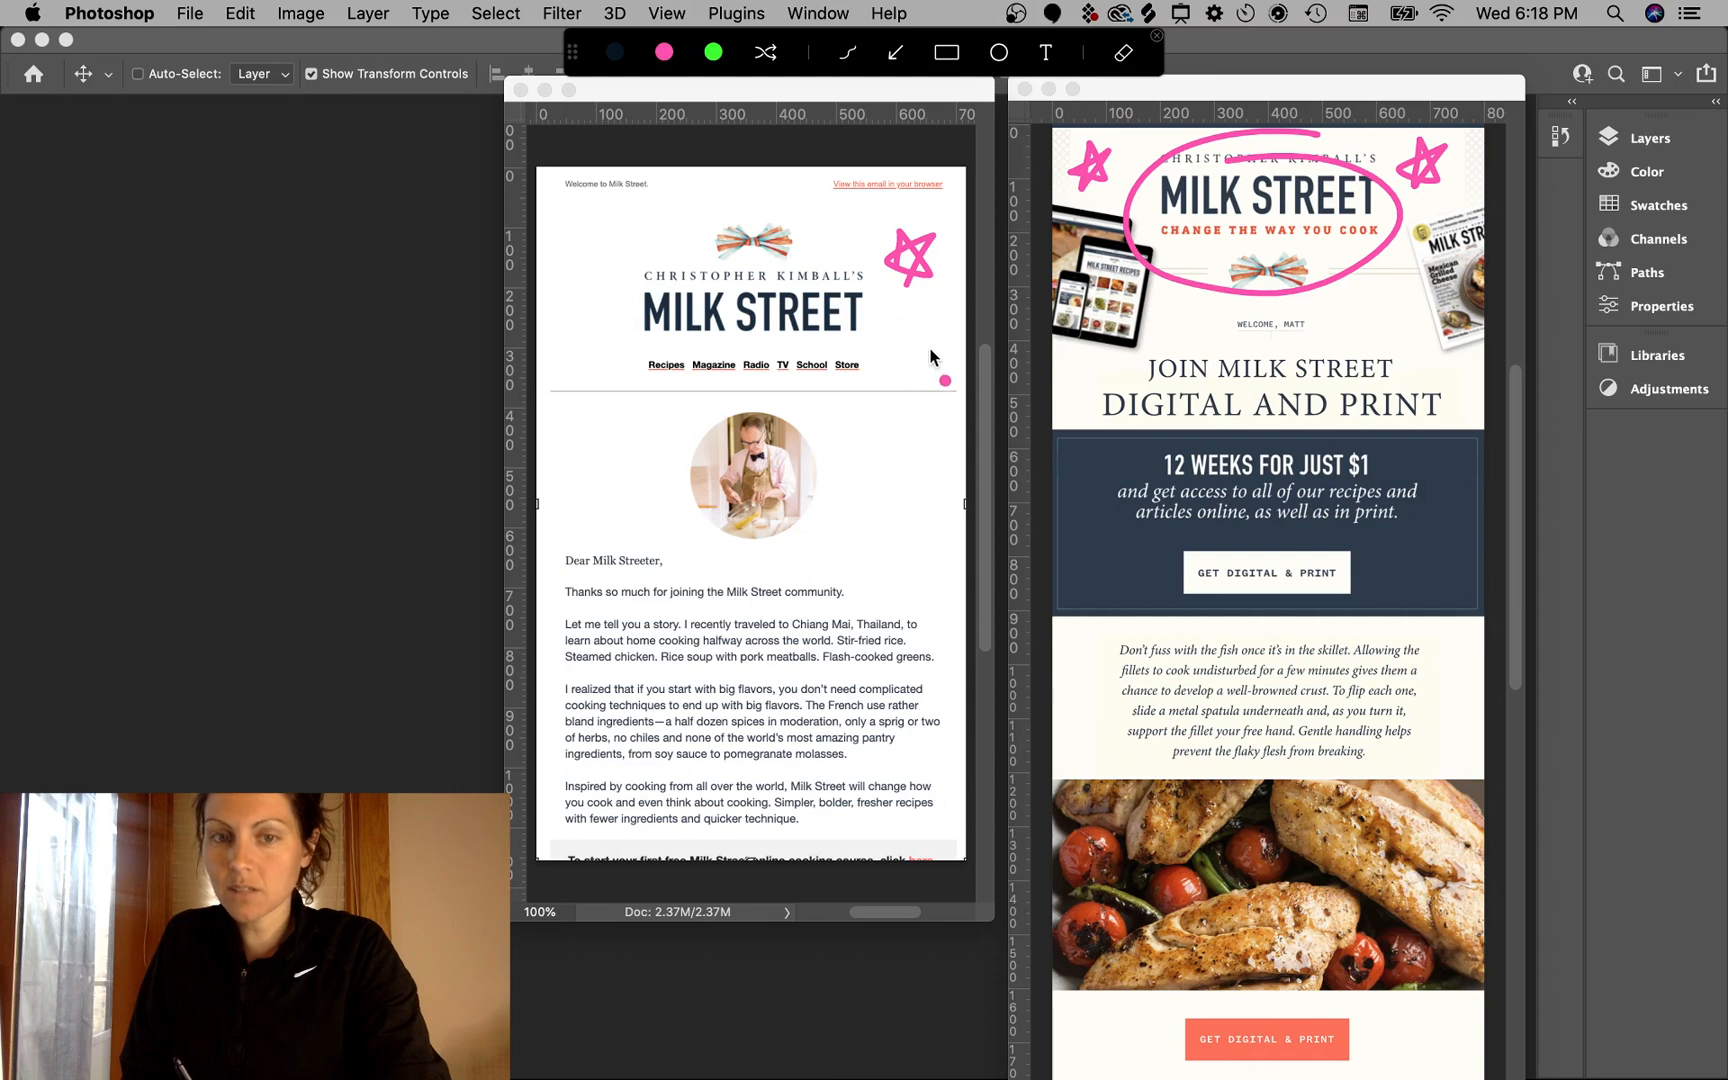
{"action": "key", "text": "Escape"}
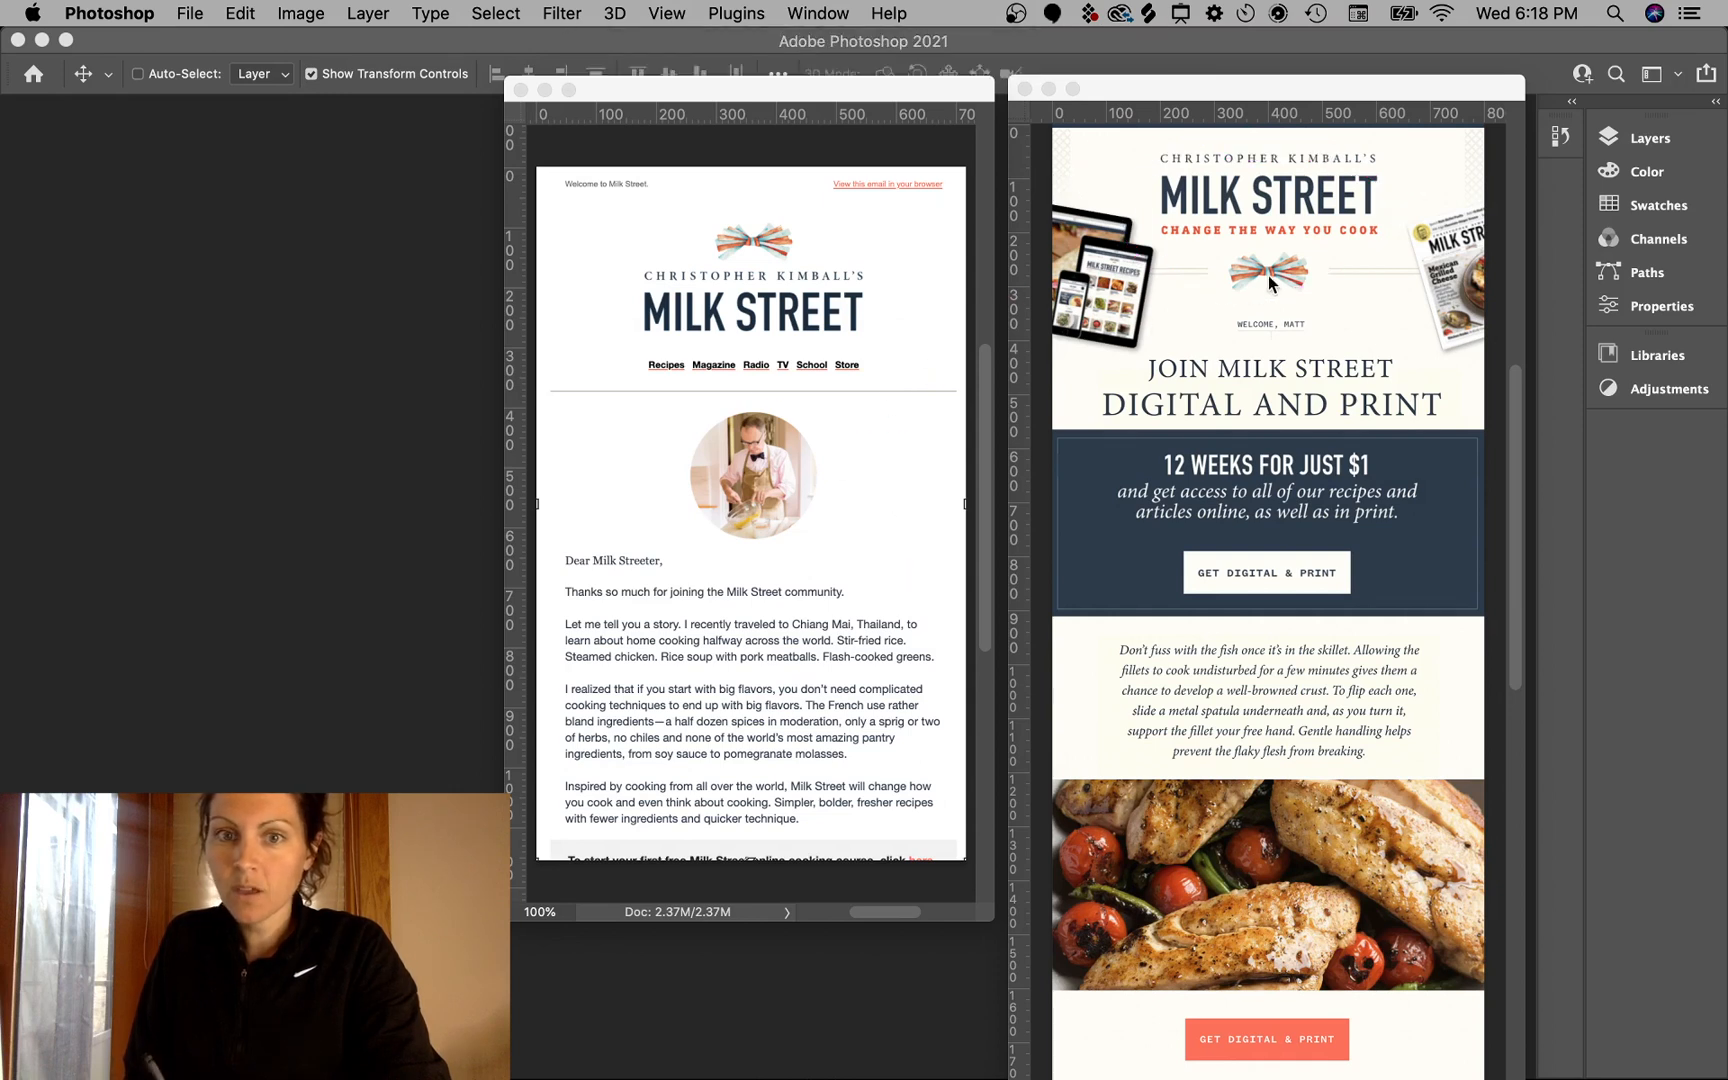
{"action": "key", "text": "ctrl+a"}
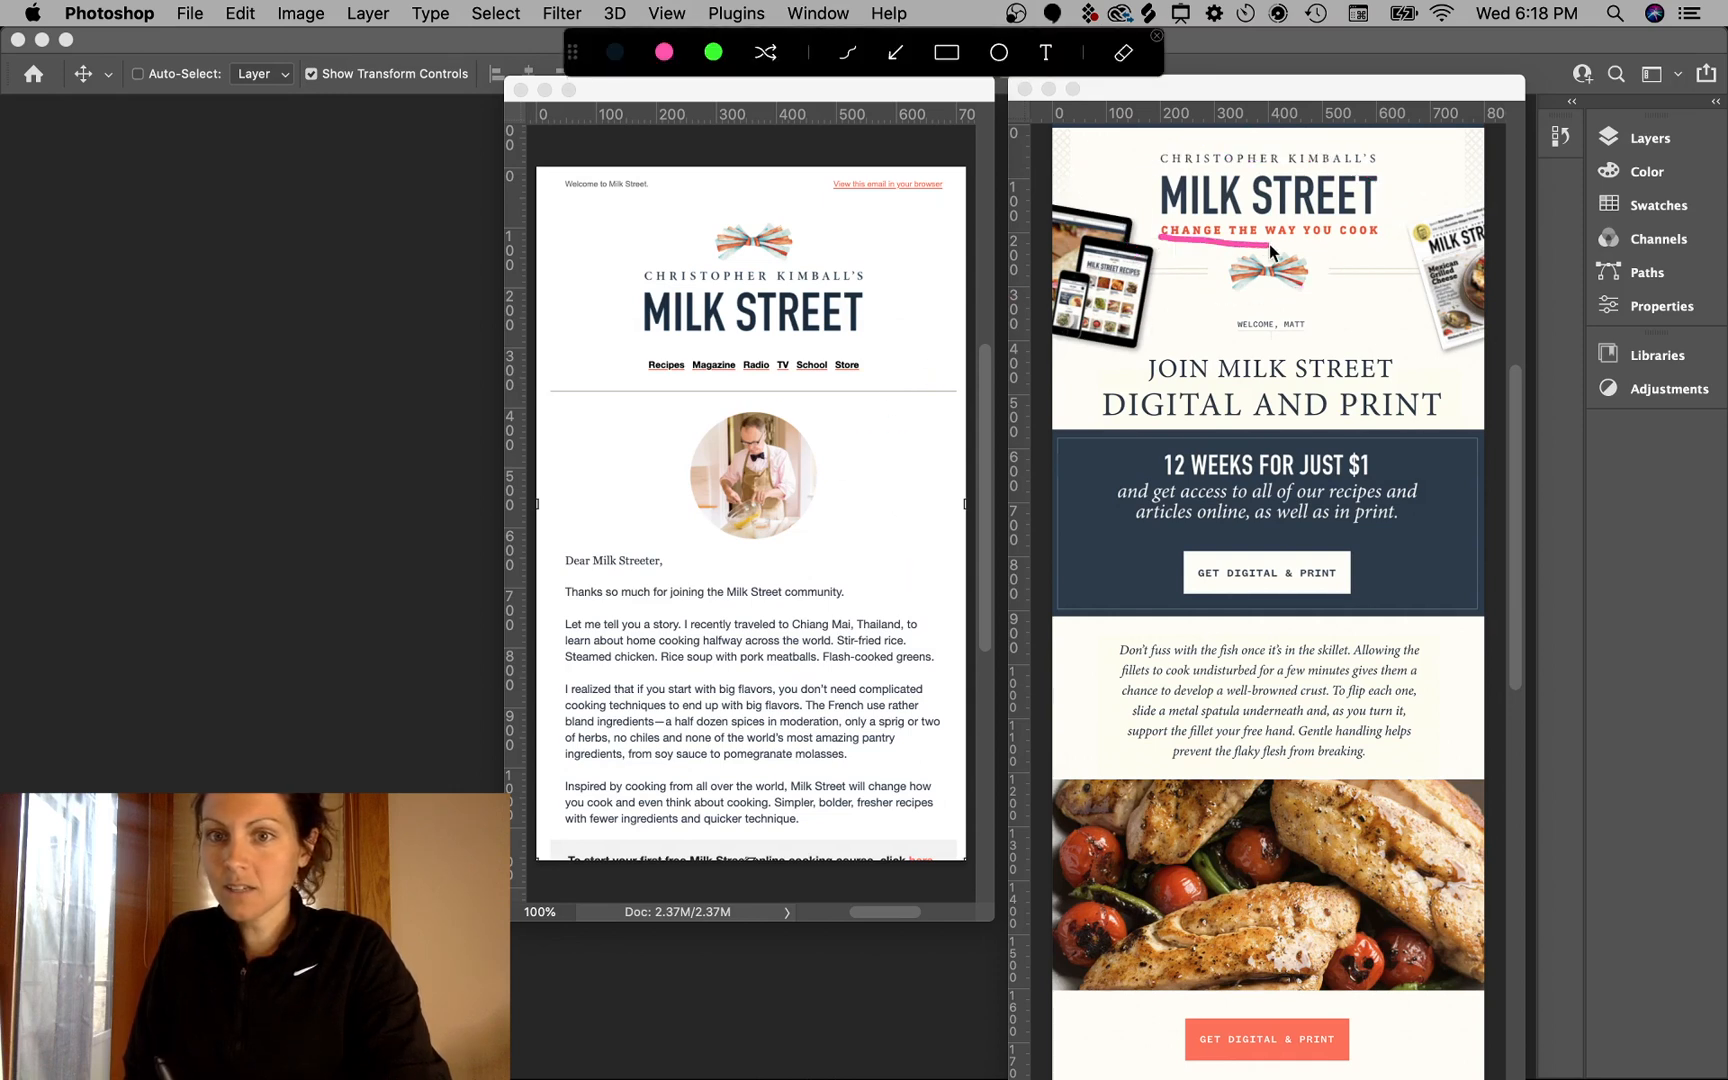
{"action": "mouse_move", "coordinate": [1381, 232]}
{"action": "left_mouse_down"}
{"action": "mouse_move", "coordinate": [1265, 214]}
{"action": "mouse_move", "coordinate": [1158, 228]}
{"action": "left_mouse_up"}
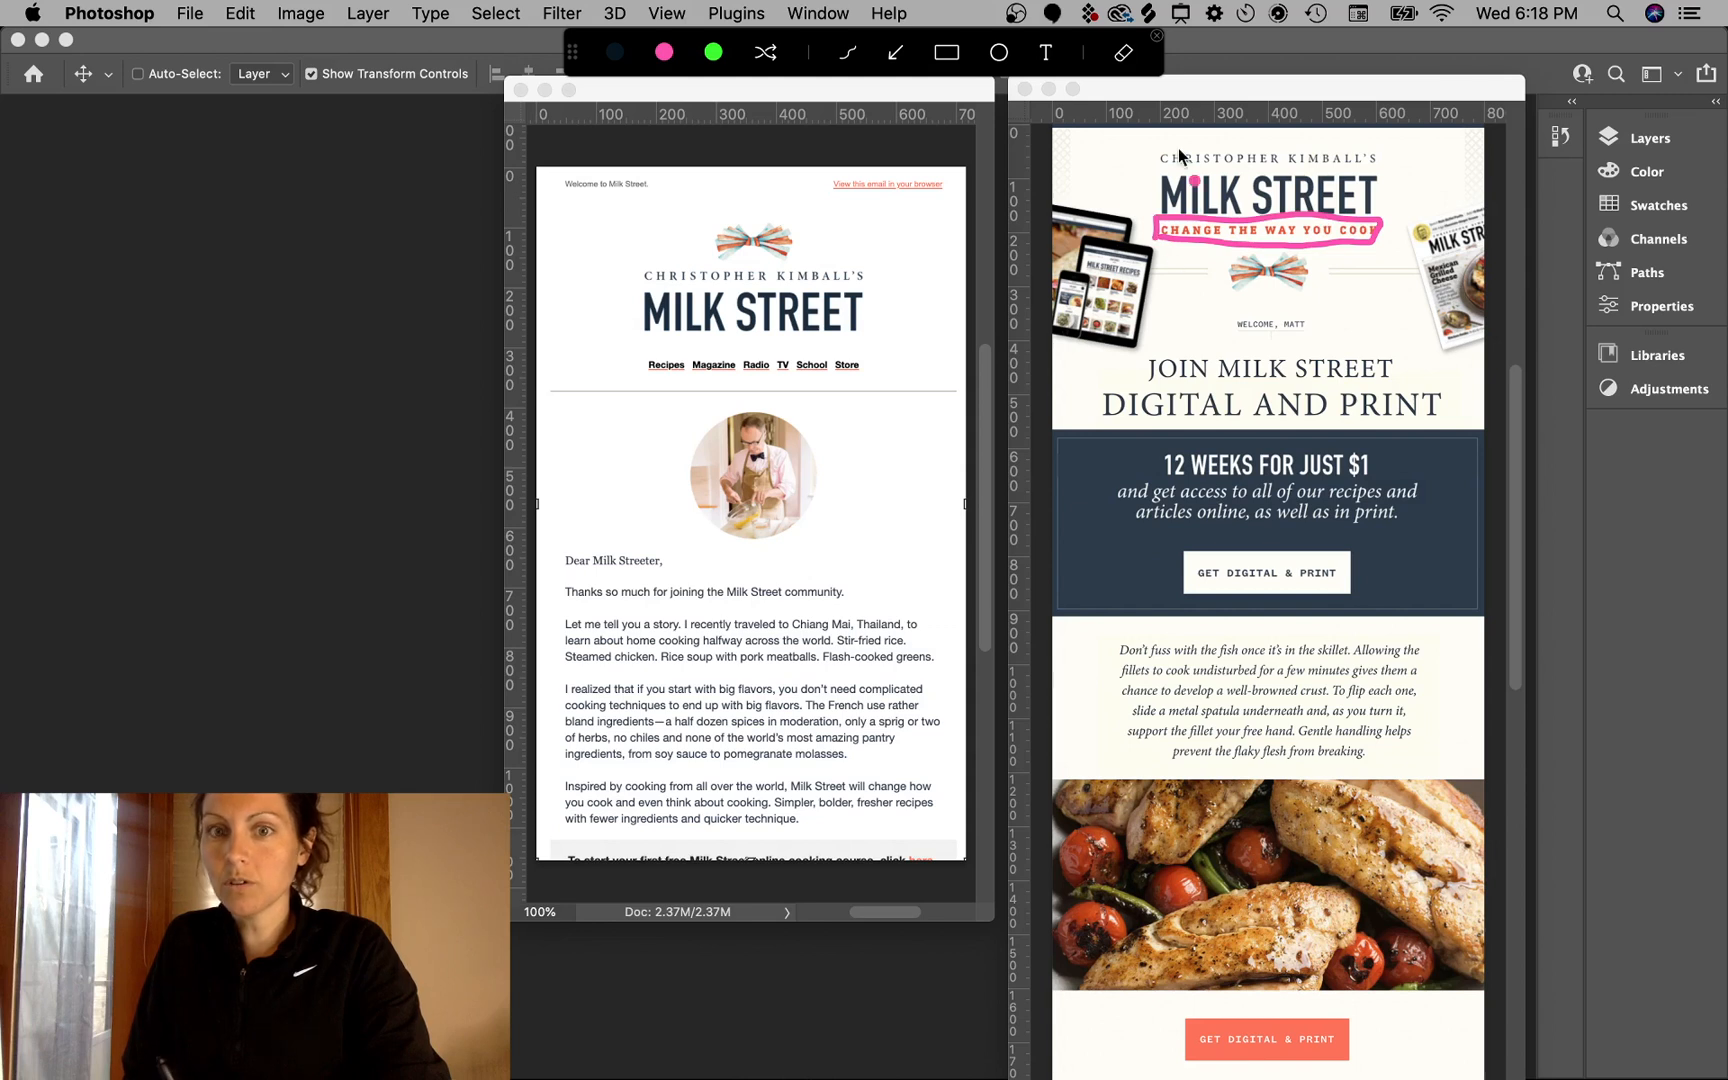
{"action": "key", "text": "Escape"}
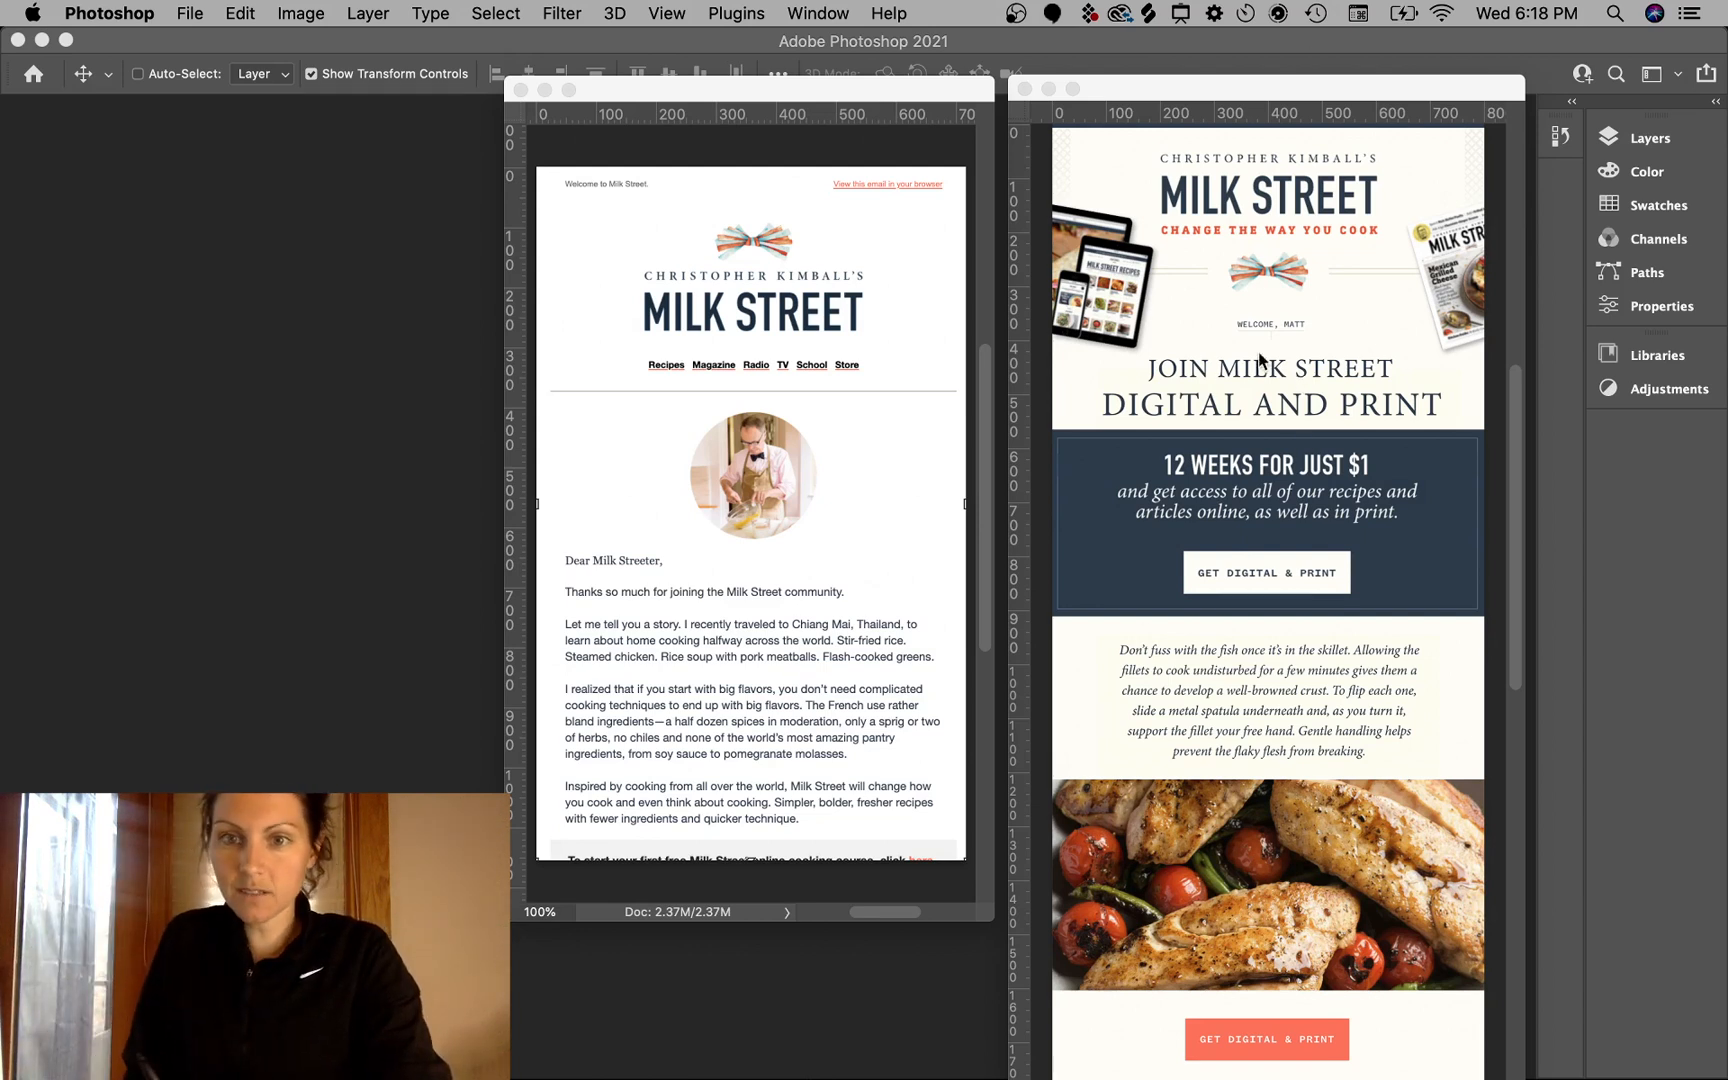
{"action": "key", "text": "alt+Tab"}
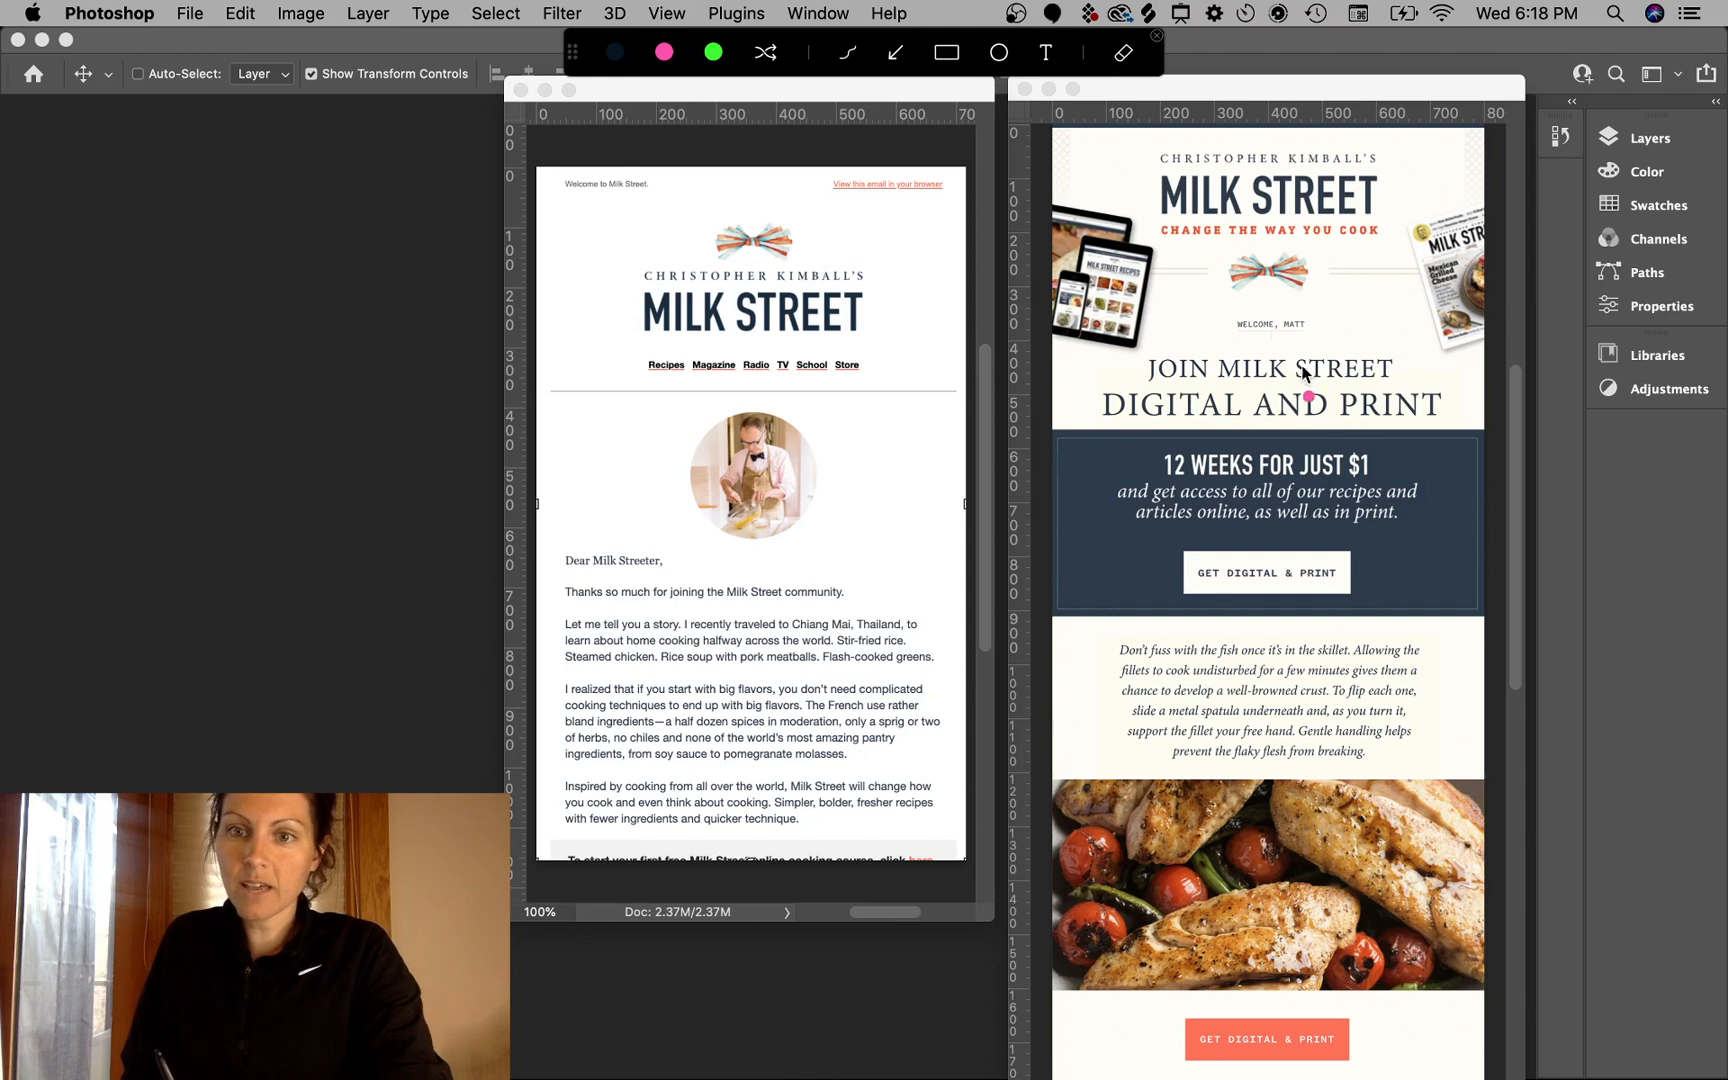
{"action": "left_click_drag", "start_coordinate": [1292, 366], "coordinate": [1265, 340]}
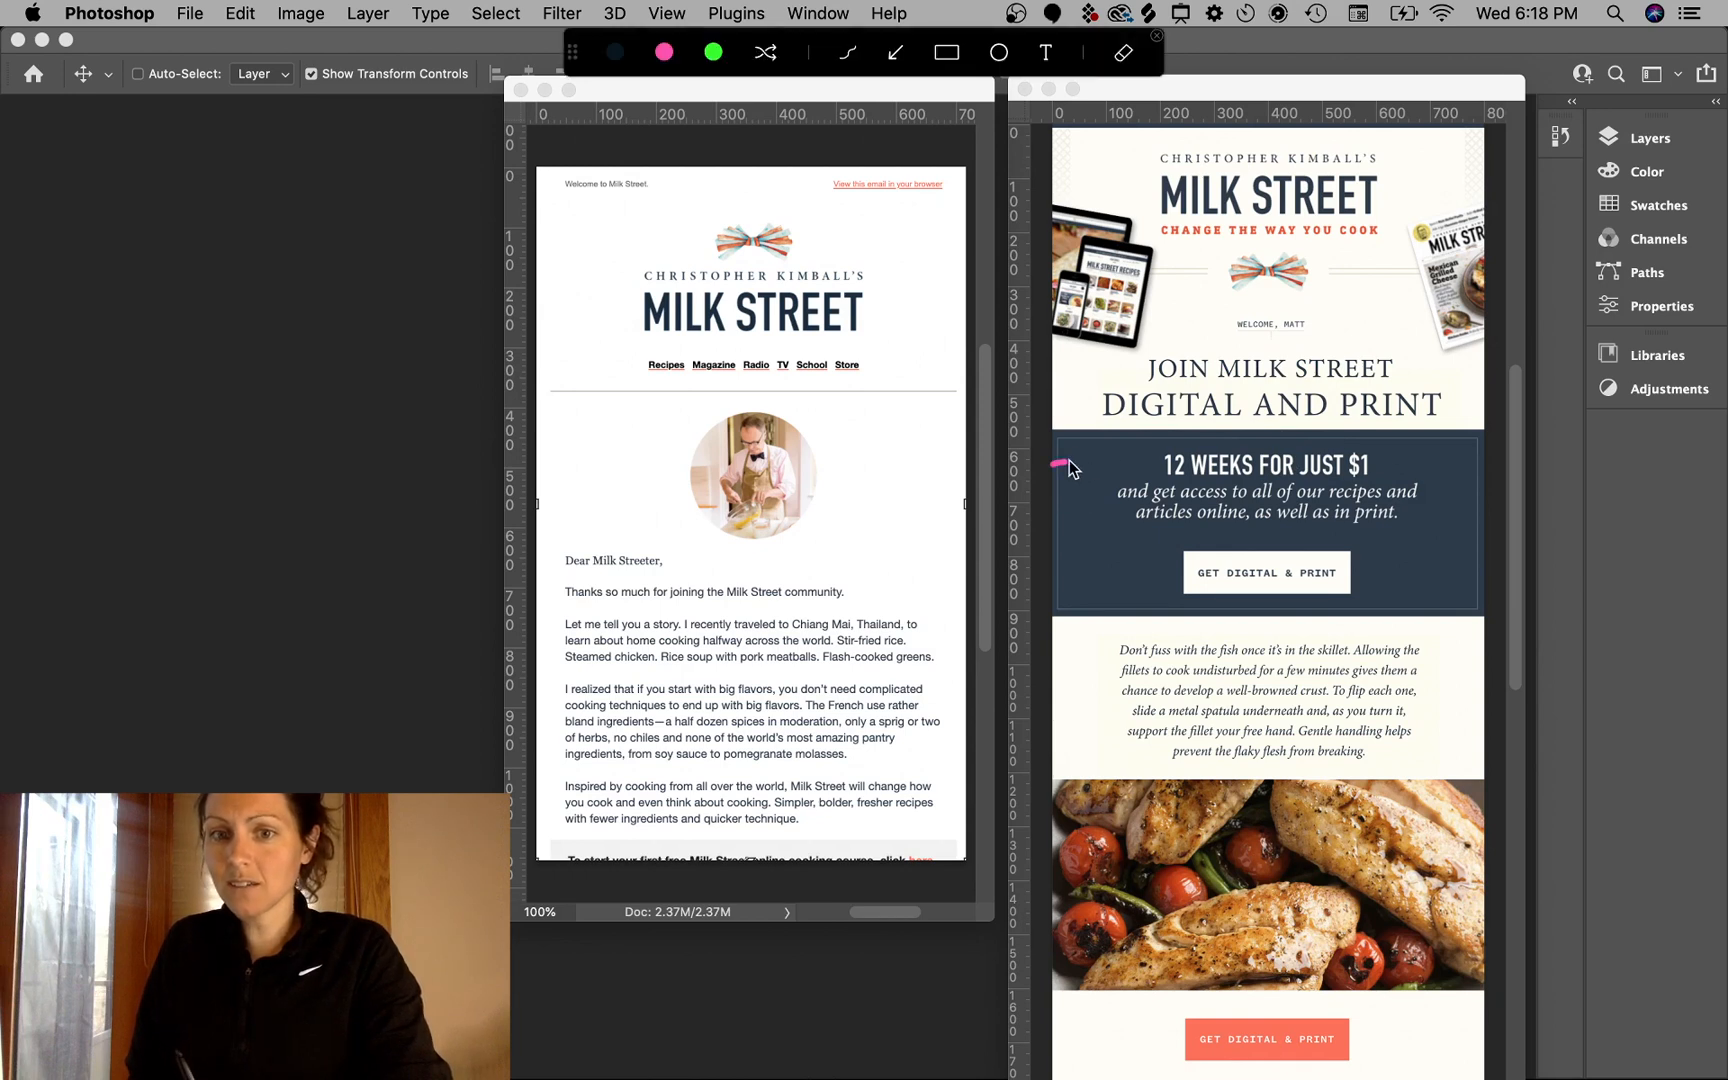
{"action": "left_click_drag", "start_coordinate": [1055, 467], "coordinate": [1129, 457]}
{"action": "left_click_drag", "start_coordinate": [1474, 468], "coordinate": [1492, 468]}
{"action": "mouse_move", "coordinate": [1430, 443]}
{"action": "left_mouse_down"}
{"action": "mouse_move", "coordinate": [1403, 459]}
{"action": "mouse_move", "coordinate": [1433, 485]}
{"action": "left_mouse_up"}
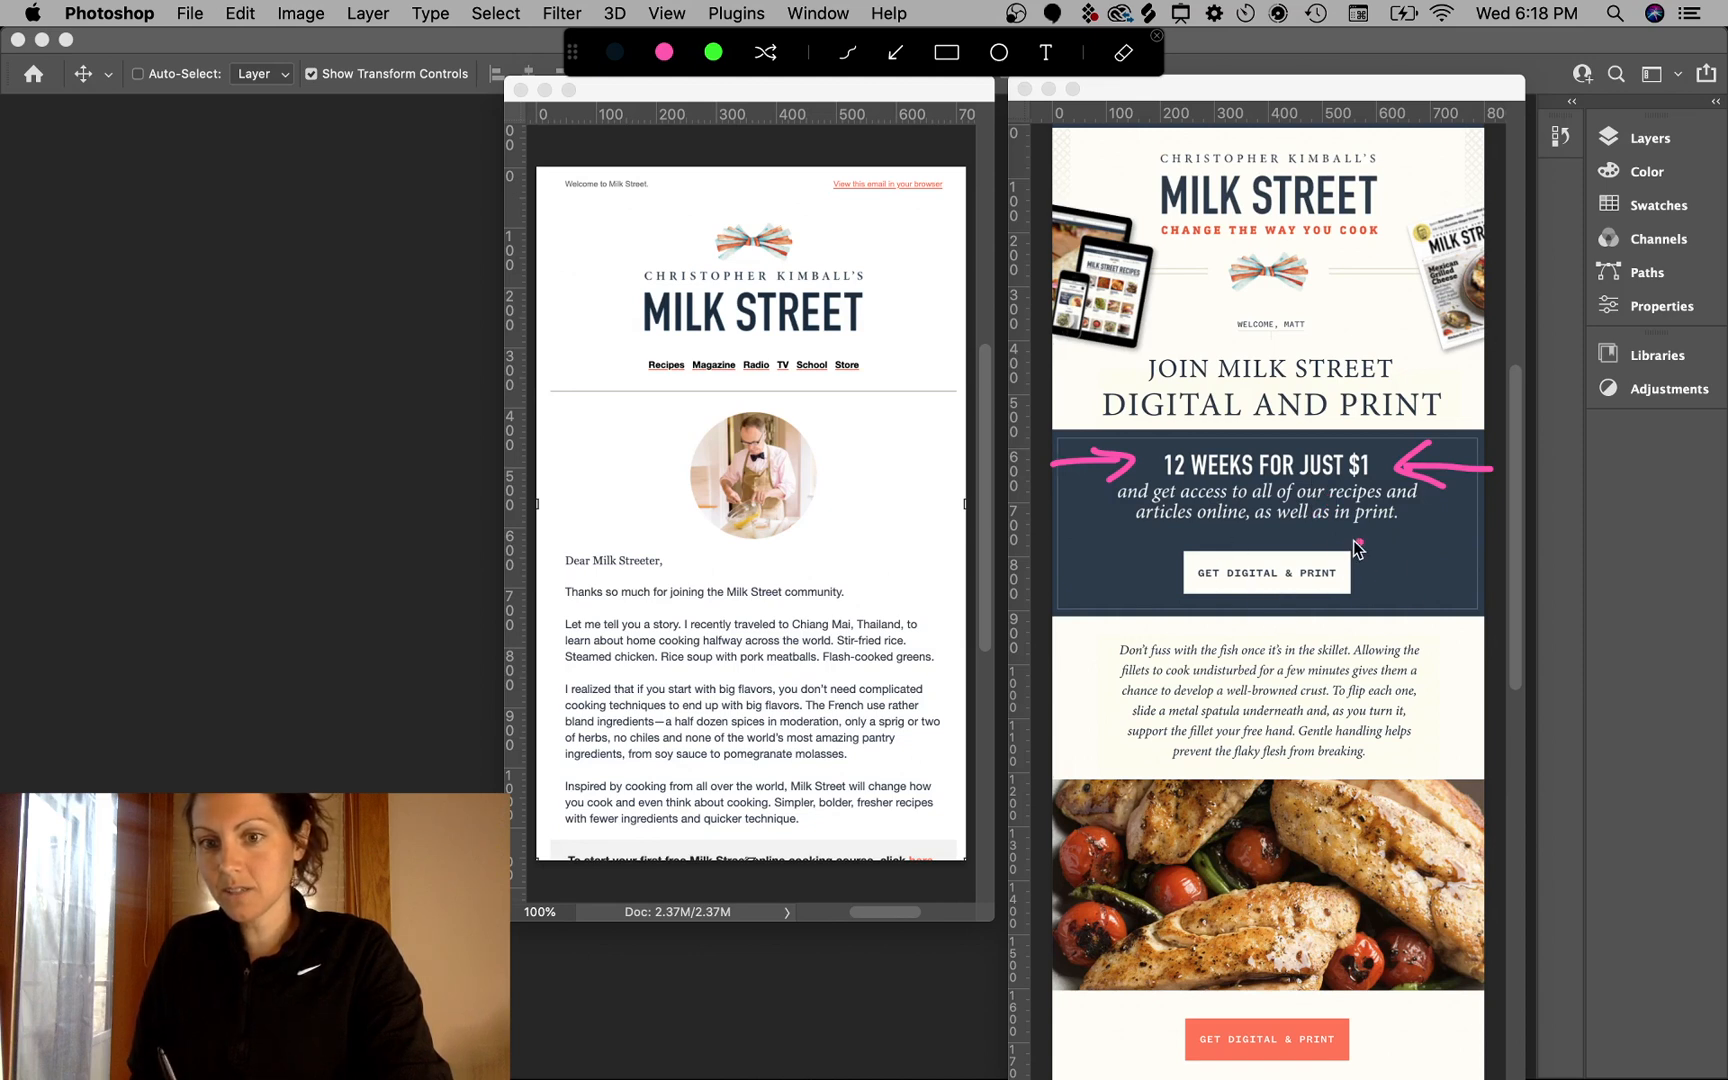
{"action": "mouse_move", "coordinate": [1357, 541]}
{"action": "left_mouse_down"}
{"action": "mouse_move", "coordinate": [1165, 560]}
{"action": "mouse_move", "coordinate": [1308, 619]}
{"action": "mouse_move", "coordinate": [1363, 533]}
{"action": "mouse_move", "coordinate": [1300, 644]}
{"action": "mouse_move", "coordinate": [1306, 691]}
{"action": "mouse_move", "coordinate": [1178, 731]}
{"action": "mouse_move", "coordinate": [1177, 774]}
{"action": "left_mouse_up"}
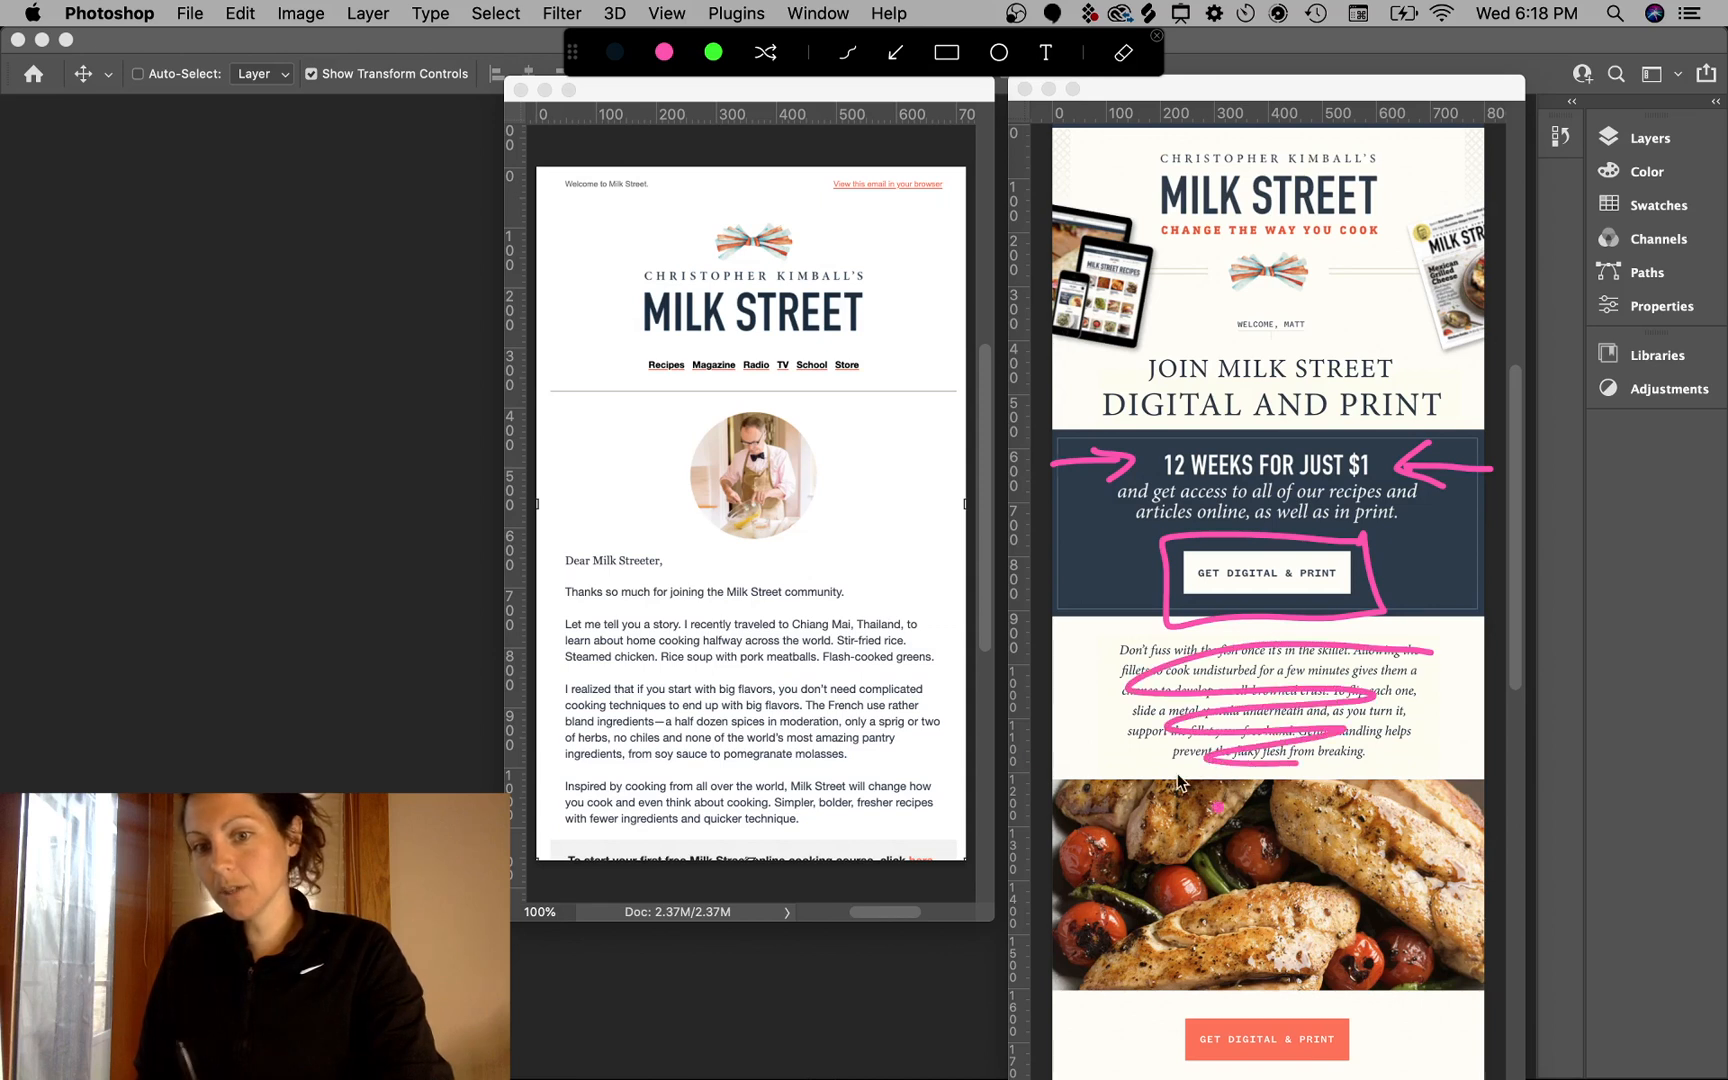
{"action": "mouse_move", "coordinate": [1135, 643]}
{"action": "left_mouse_down"}
{"action": "mouse_move", "coordinate": [1112, 647]}
{"action": "mouse_move", "coordinate": [1145, 762]}
{"action": "left_mouse_up"}
{"action": "mouse_move", "coordinate": [1122, 645]}
{"action": "left_mouse_down"}
{"action": "mouse_move", "coordinate": [1155, 765]}
{"action": "mouse_move", "coordinate": [1107, 655]}
{"action": "mouse_move", "coordinate": [1138, 655]}
{"action": "left_mouse_up"}
{"action": "left_click", "coordinate": [1315, 698]}
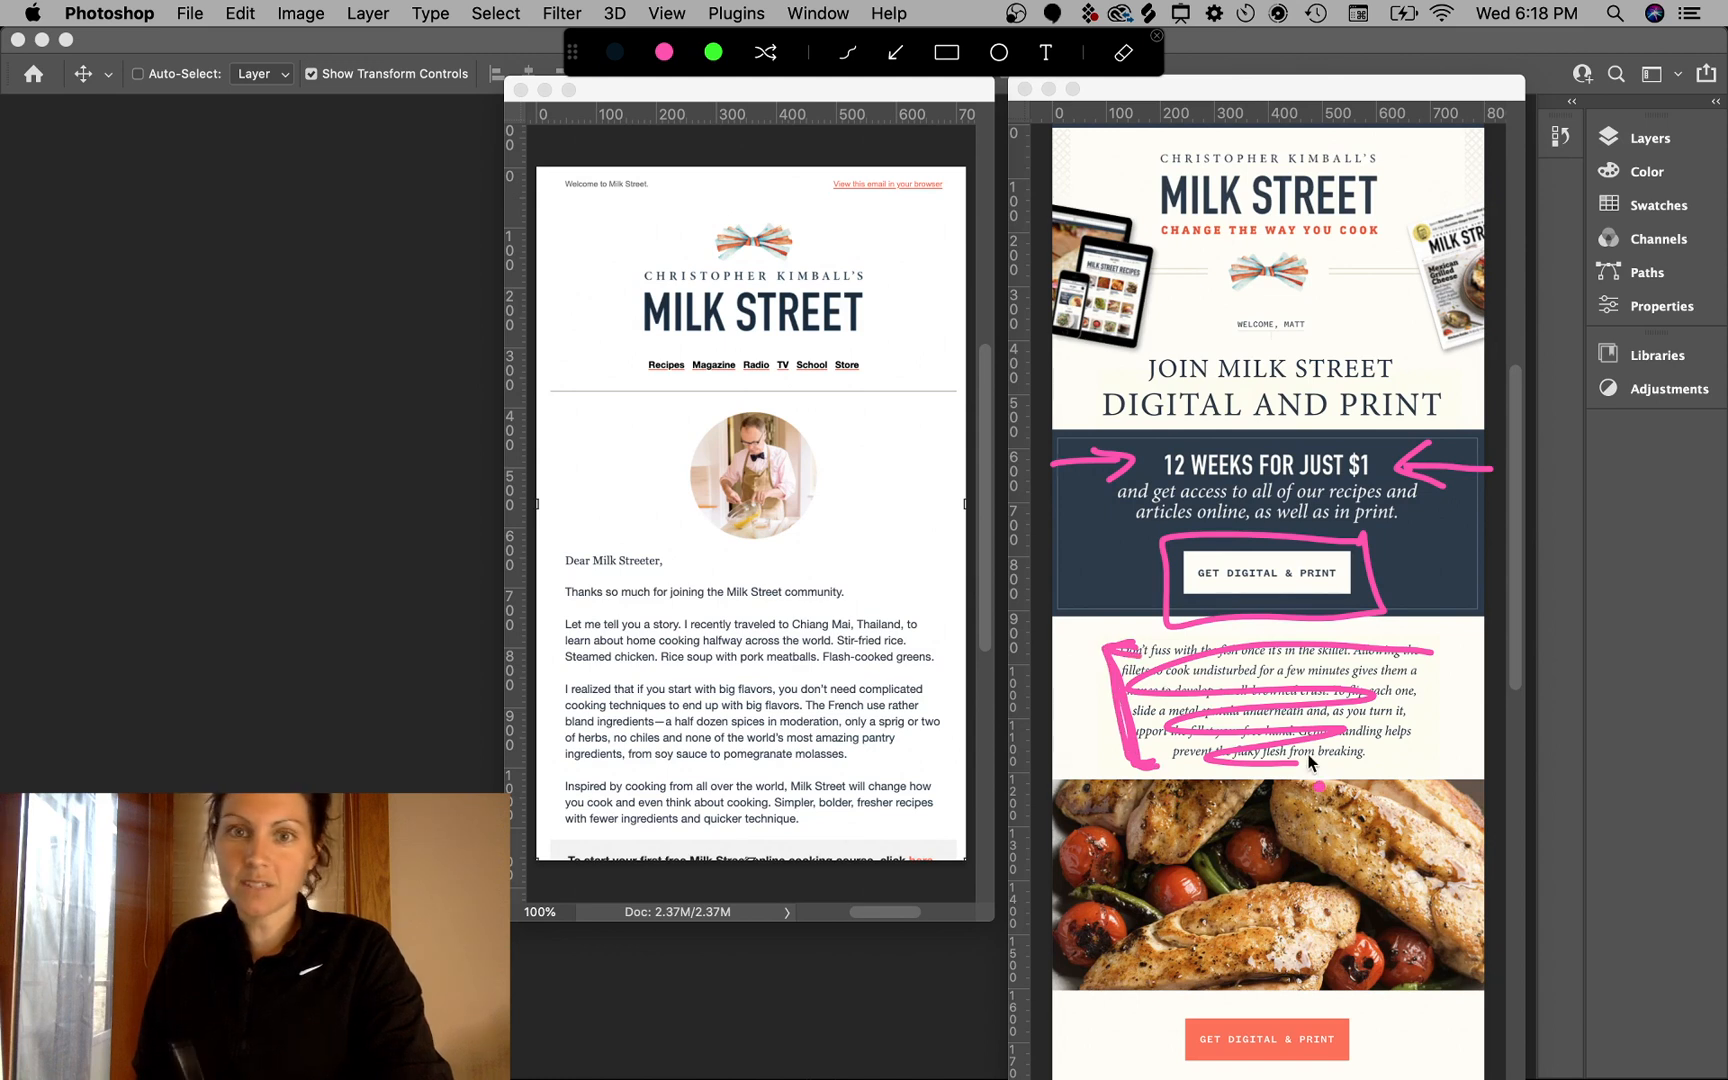
{"action": "key", "text": "Escape"}
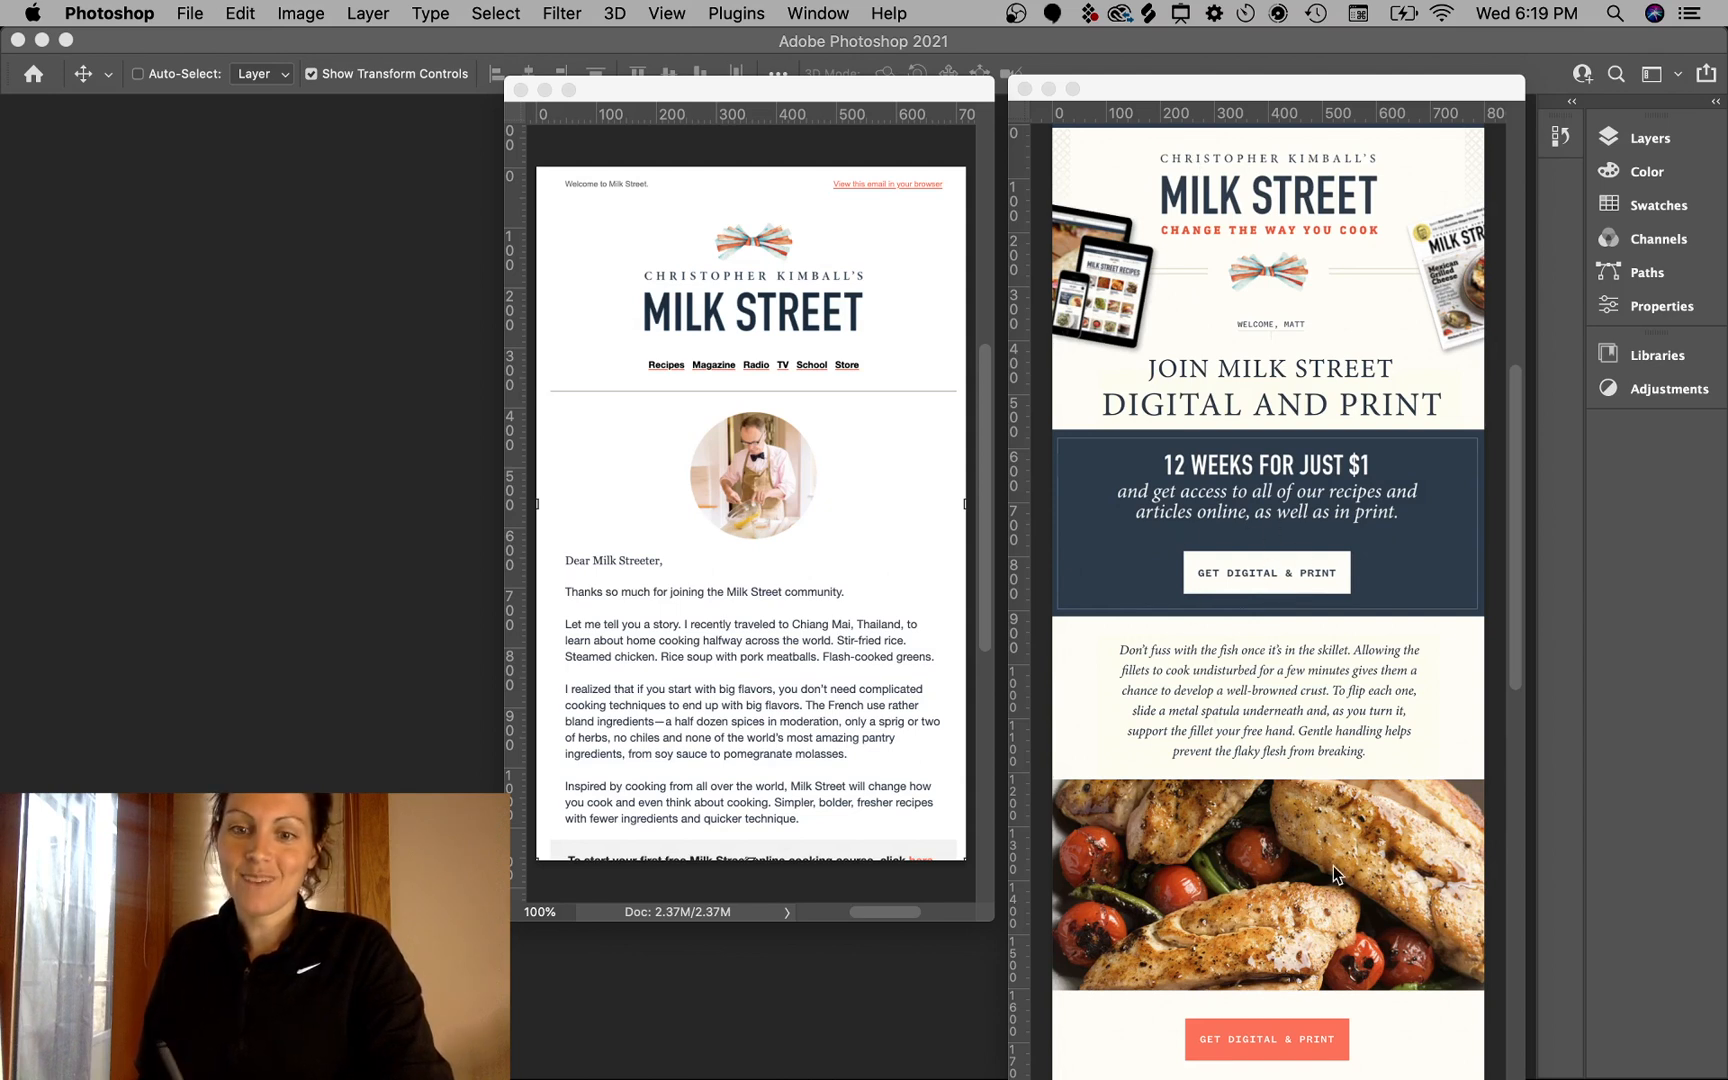
{"action": "key", "text": "ctrl+a"}
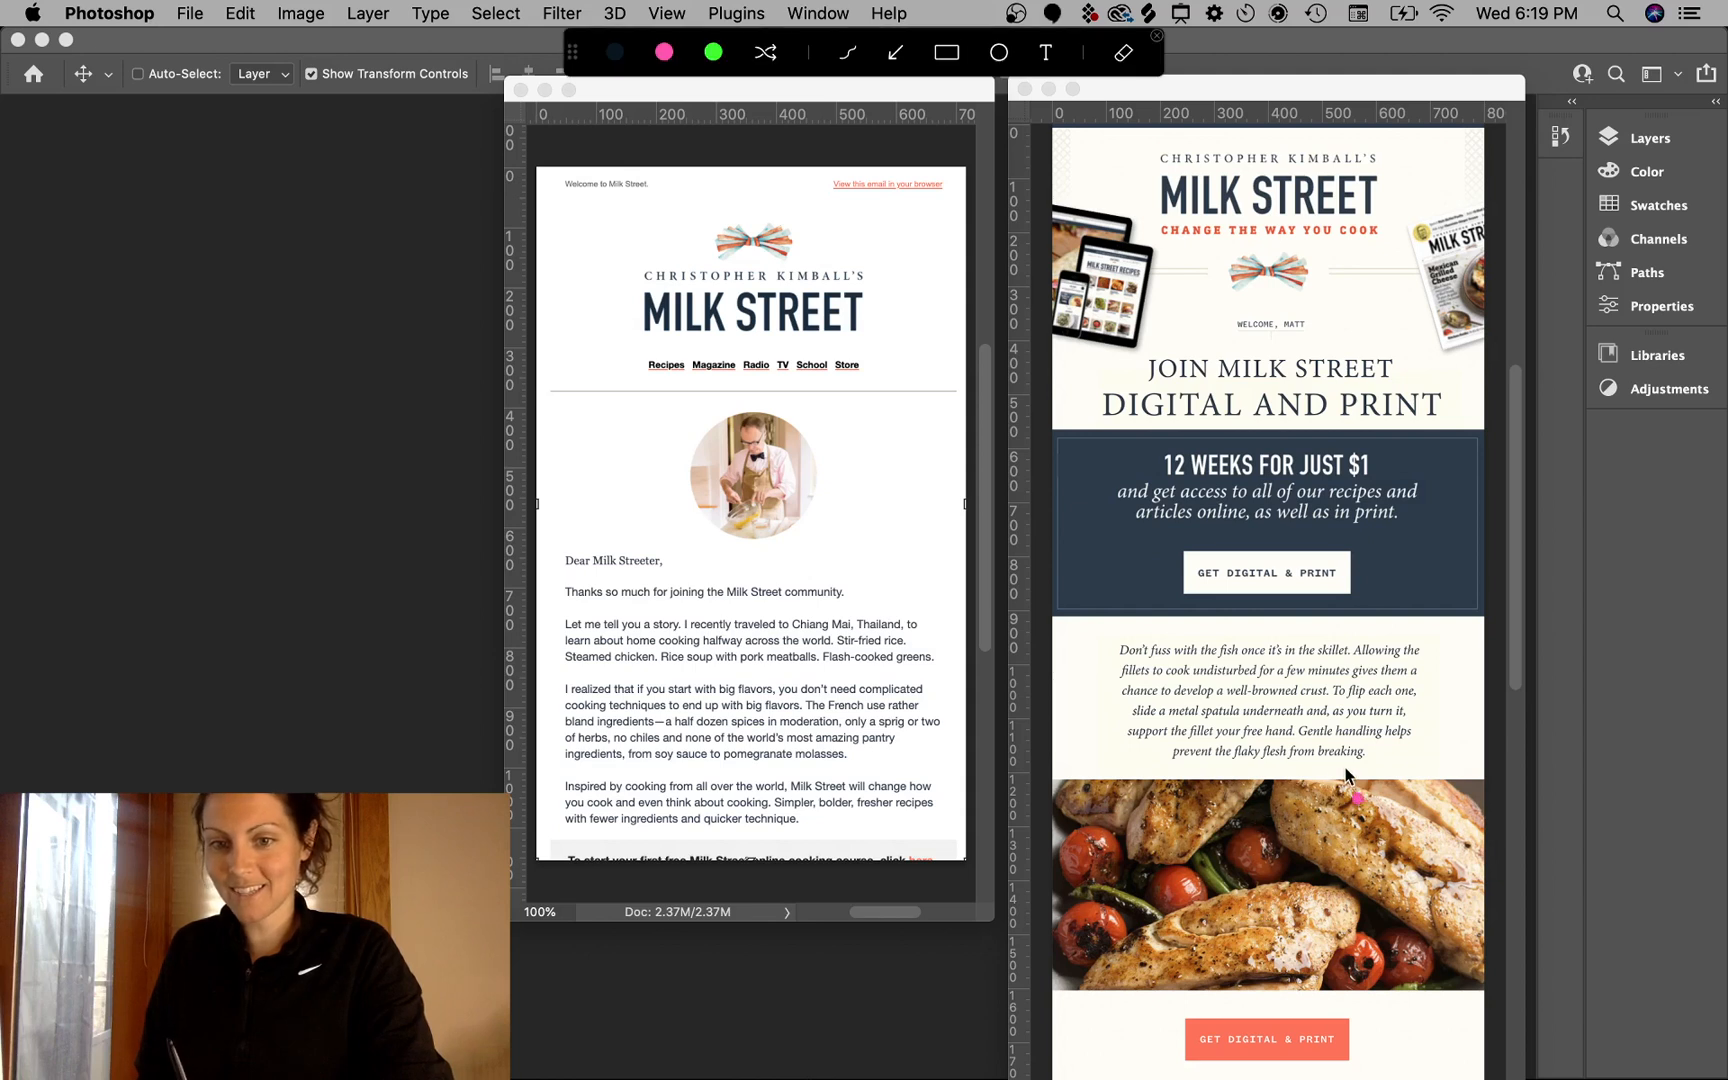
{"action": "mouse_move", "coordinate": [1316, 764]}
{"action": "left_mouse_down"}
{"action": "mouse_move", "coordinate": [1058, 830]}
{"action": "mouse_move", "coordinate": [1262, 998]}
{"action": "mouse_move", "coordinate": [1480, 1010]}
{"action": "mouse_move", "coordinate": [1431, 772]}
{"action": "mouse_move", "coordinate": [1155, 812]}
{"action": "left_mouse_up"}
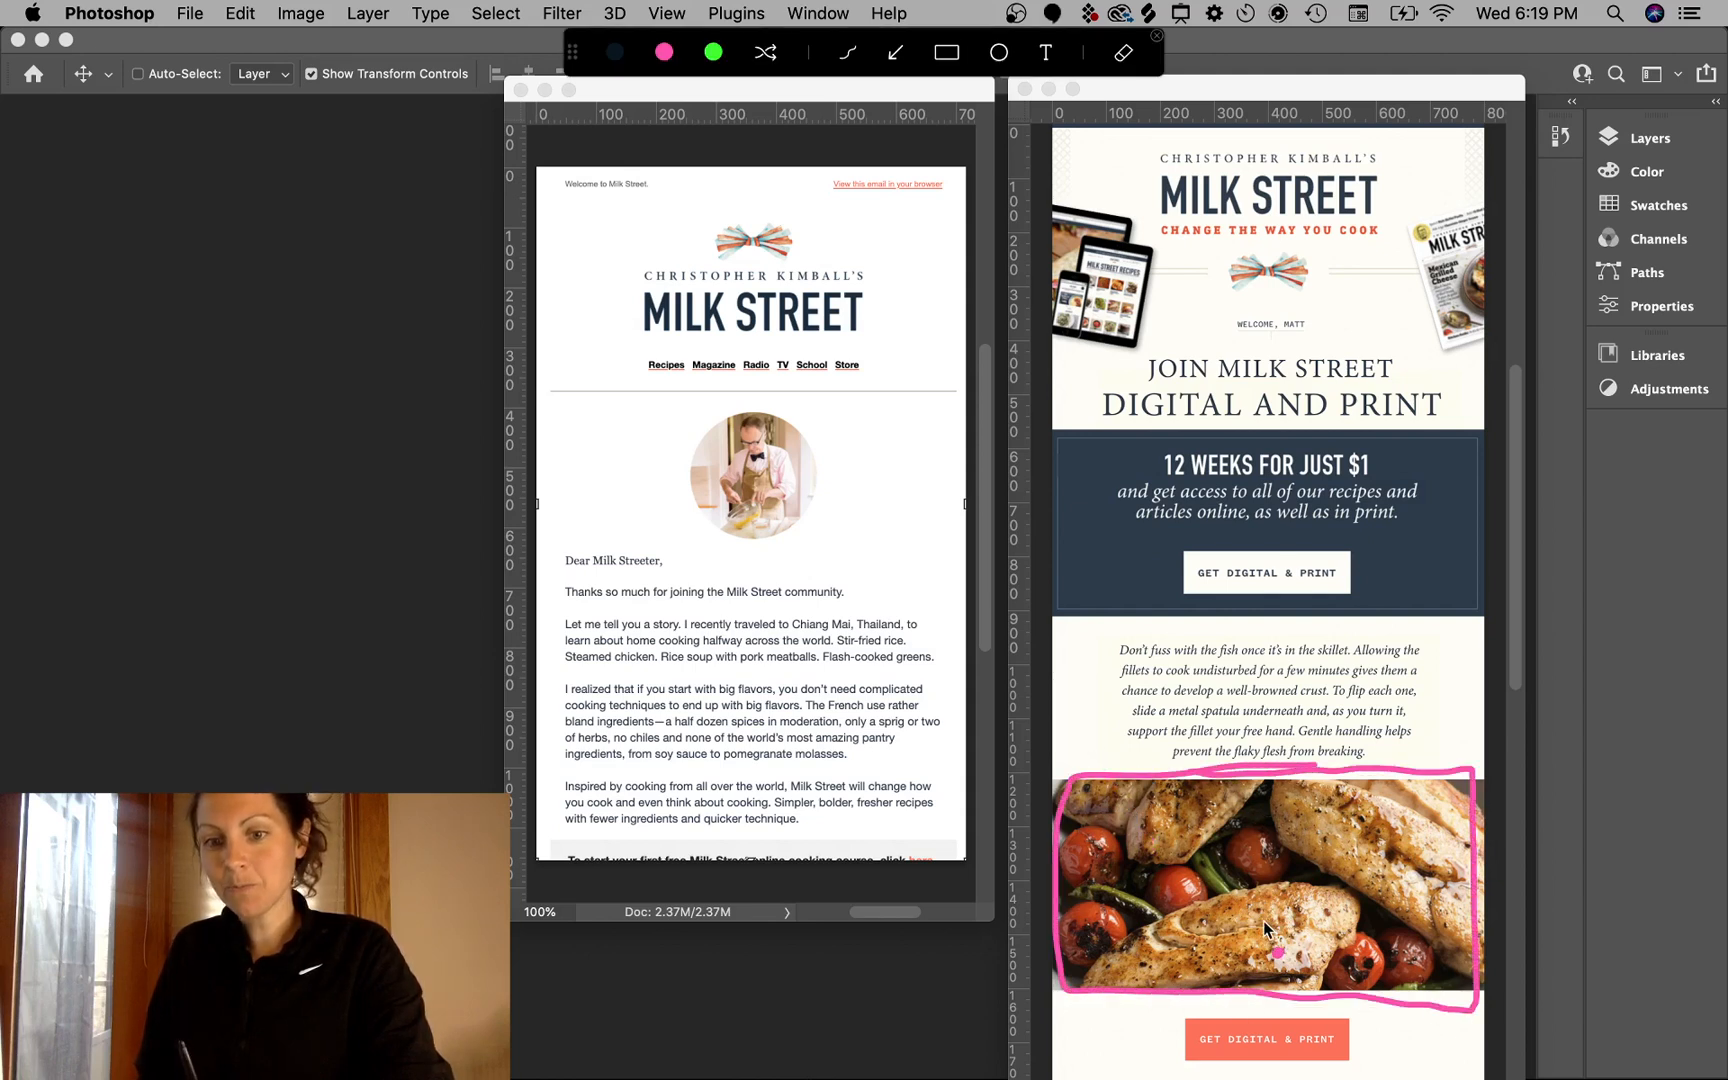
{"action": "key", "text": "Escape"}
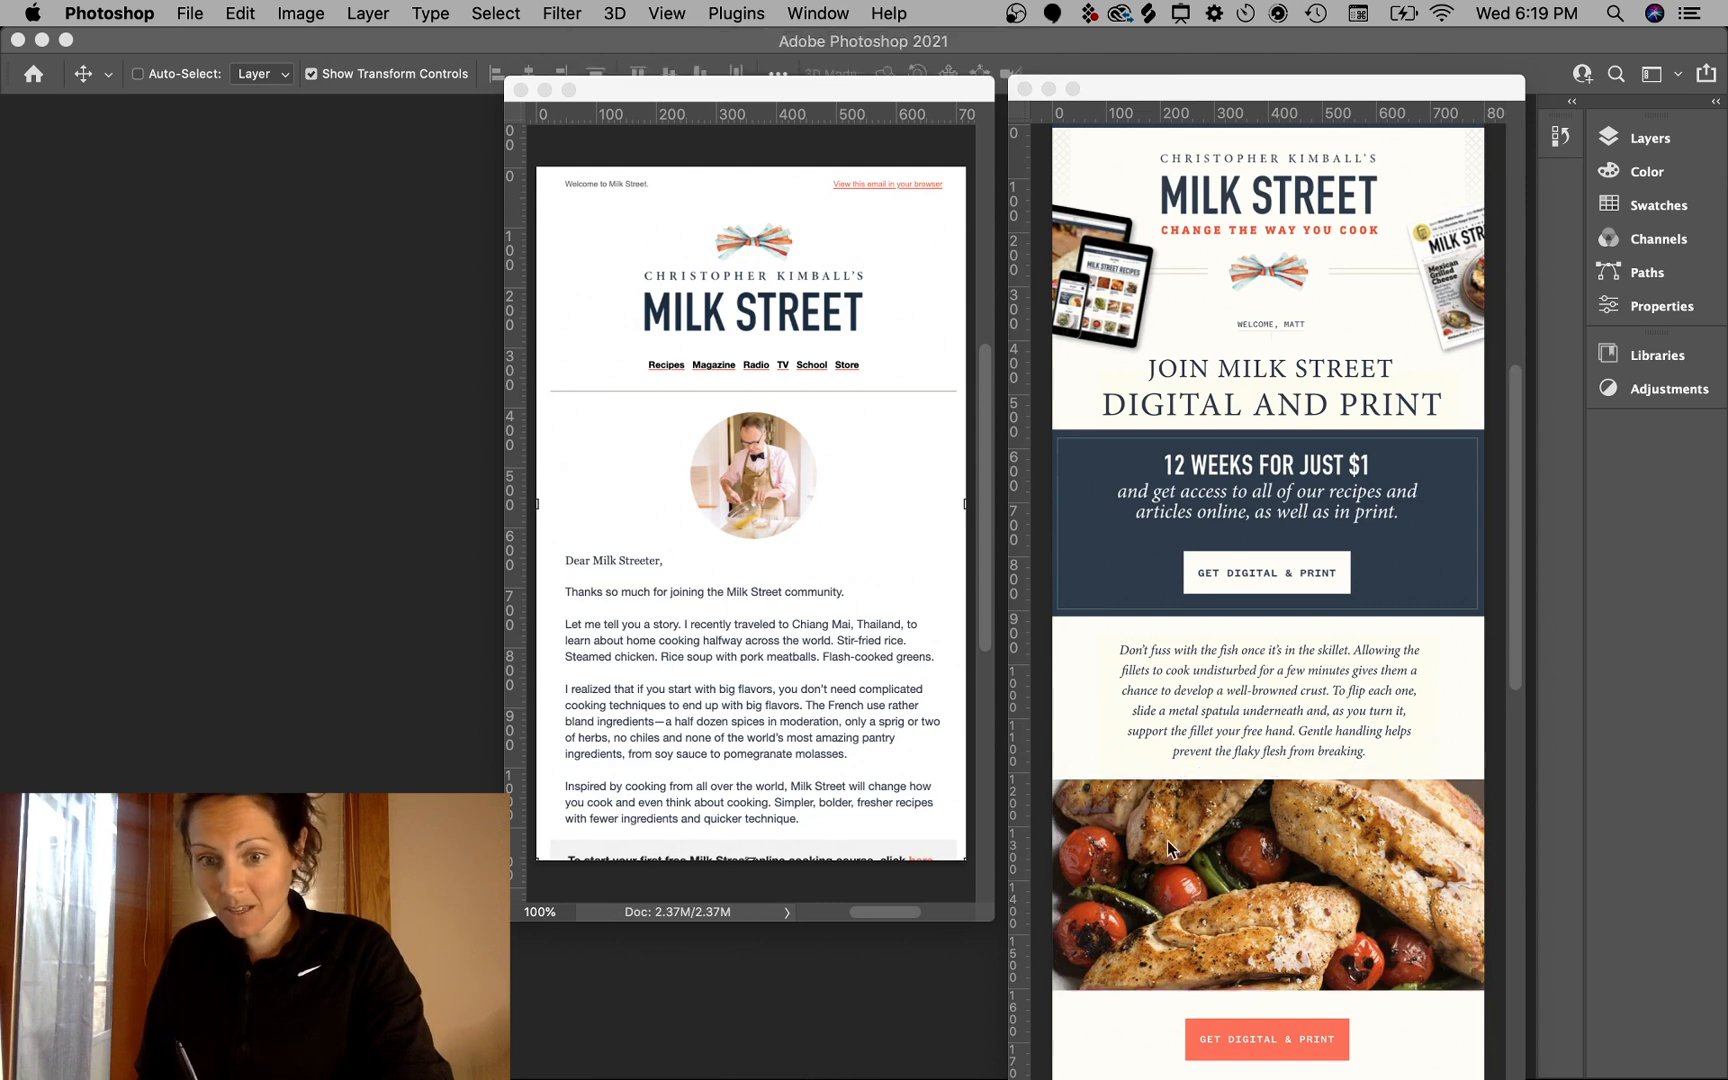
{"action": "key", "text": "ctrl+a"}
{"action": "mouse_move", "coordinate": [1082, 835]}
{"action": "left_mouse_down"}
{"action": "mouse_move", "coordinate": [1097, 893]}
{"action": "mouse_move", "coordinate": [1119, 878]}
{"action": "mouse_move", "coordinate": [1178, 903]}
{"action": "mouse_move", "coordinate": [1267, 848]}
{"action": "mouse_move", "coordinate": [1040, 965]}
{"action": "mouse_move", "coordinate": [1312, 860]}
{"action": "left_mouse_up"}
{"action": "left_click", "coordinate": [1283, 879]}
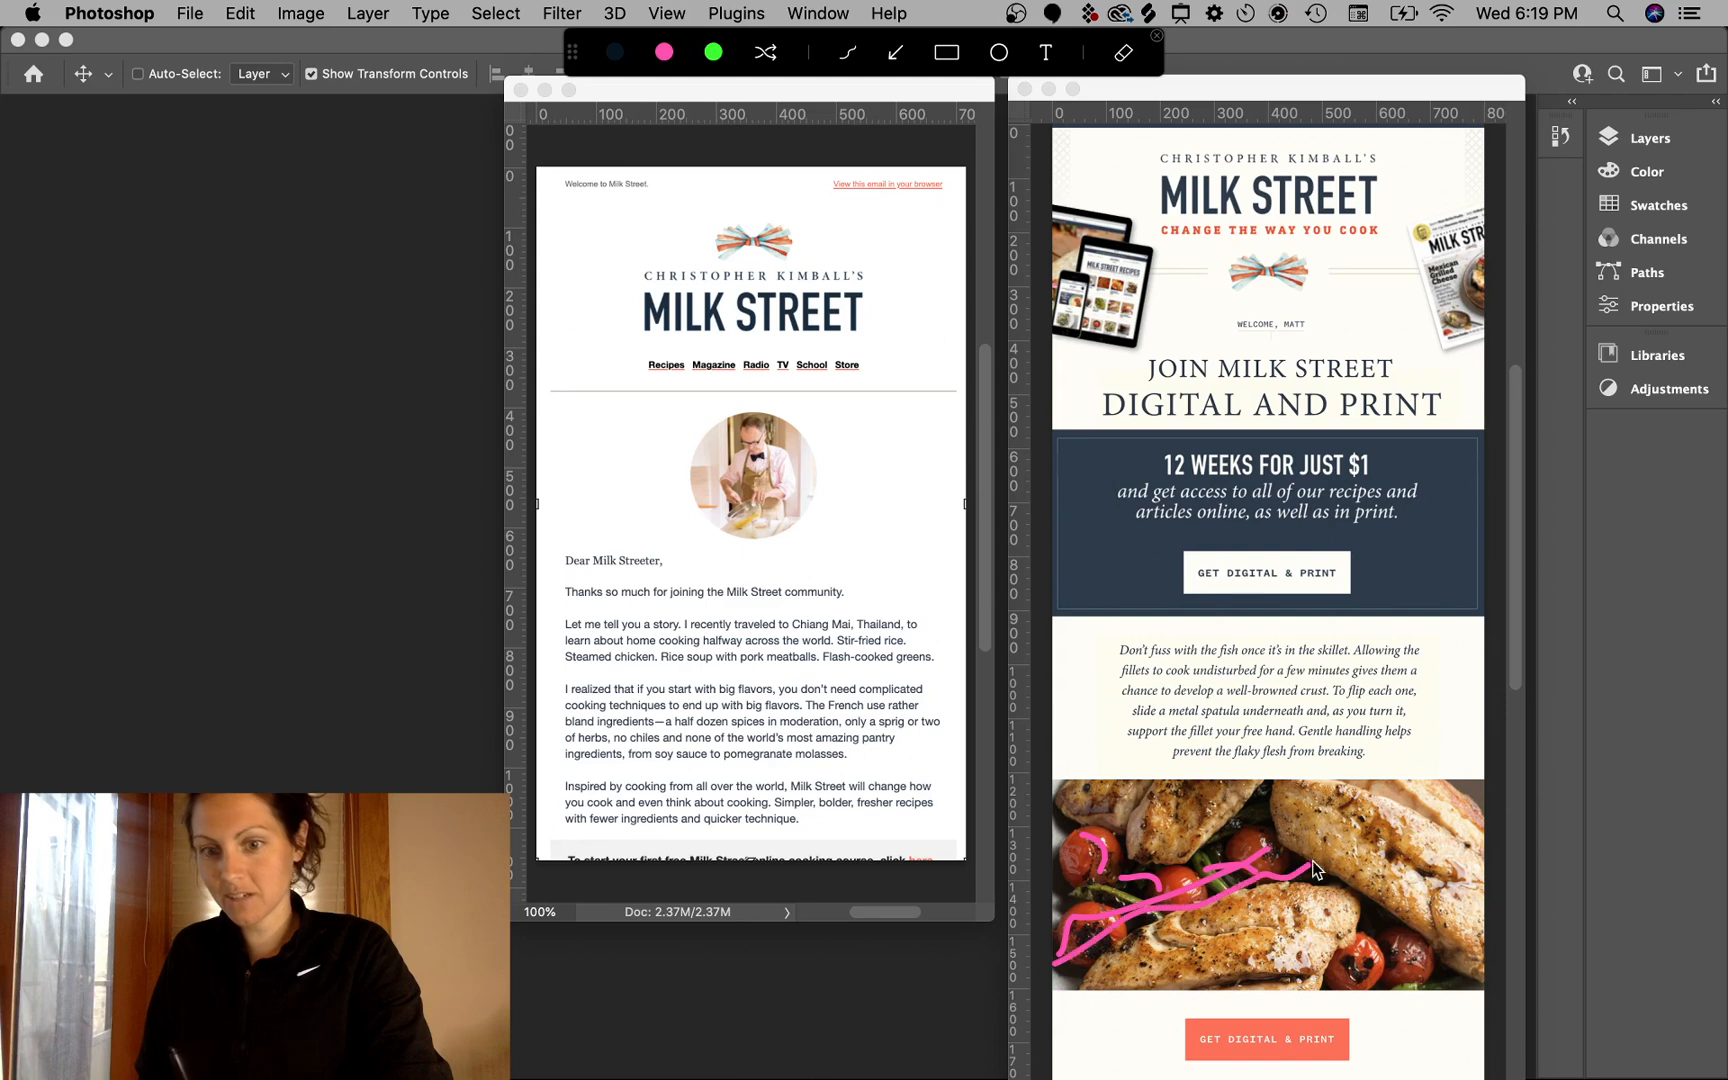
{"action": "key", "text": "Escape"}
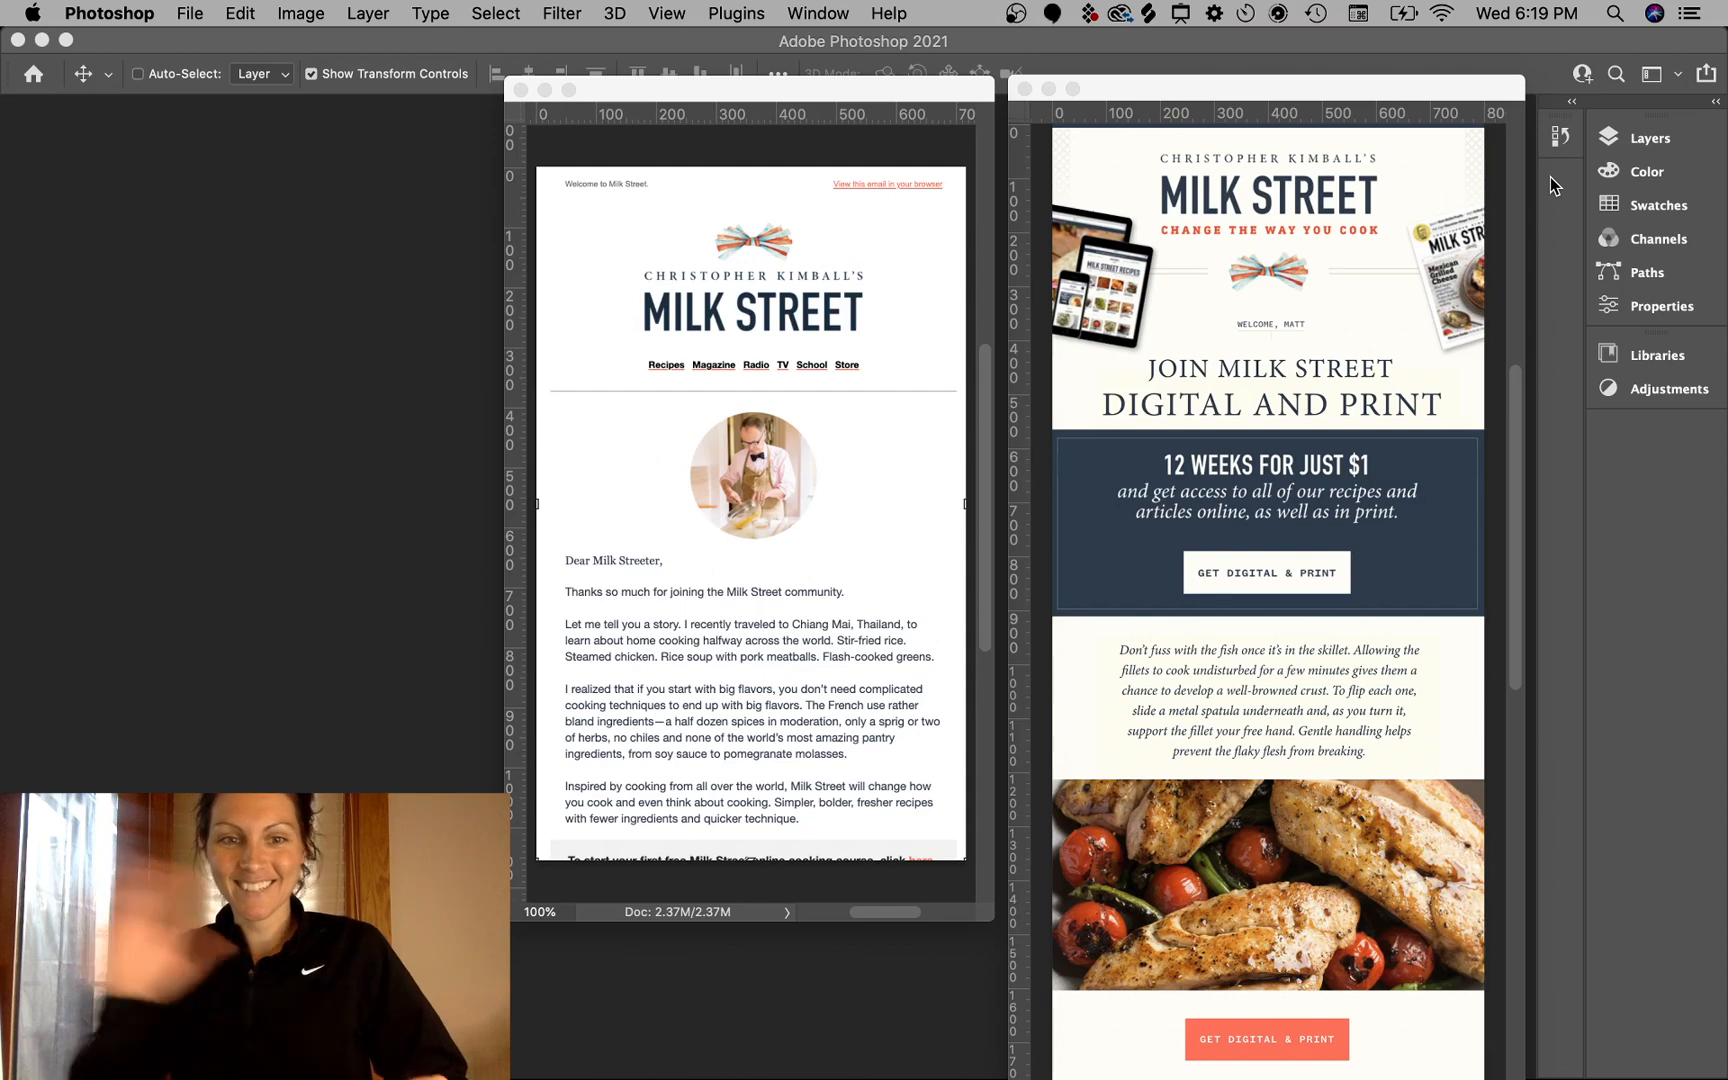
{"action": "left_click", "coordinate": [1015, 13]}
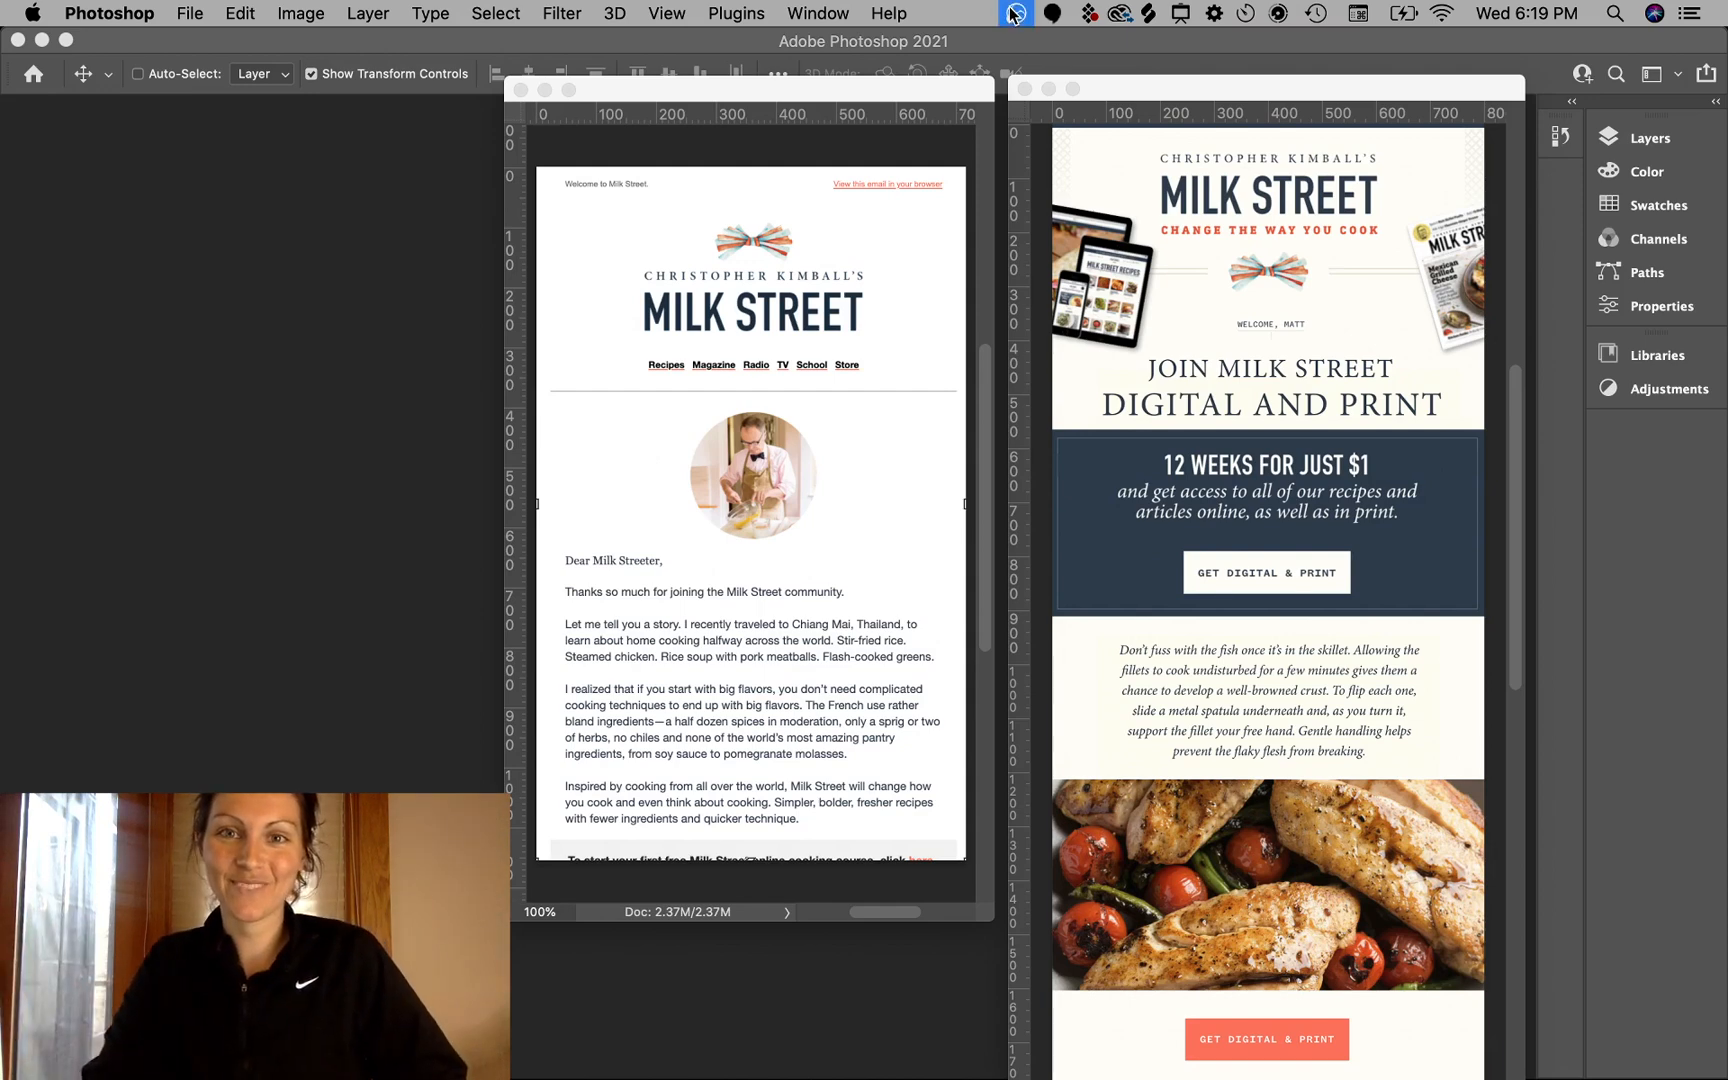